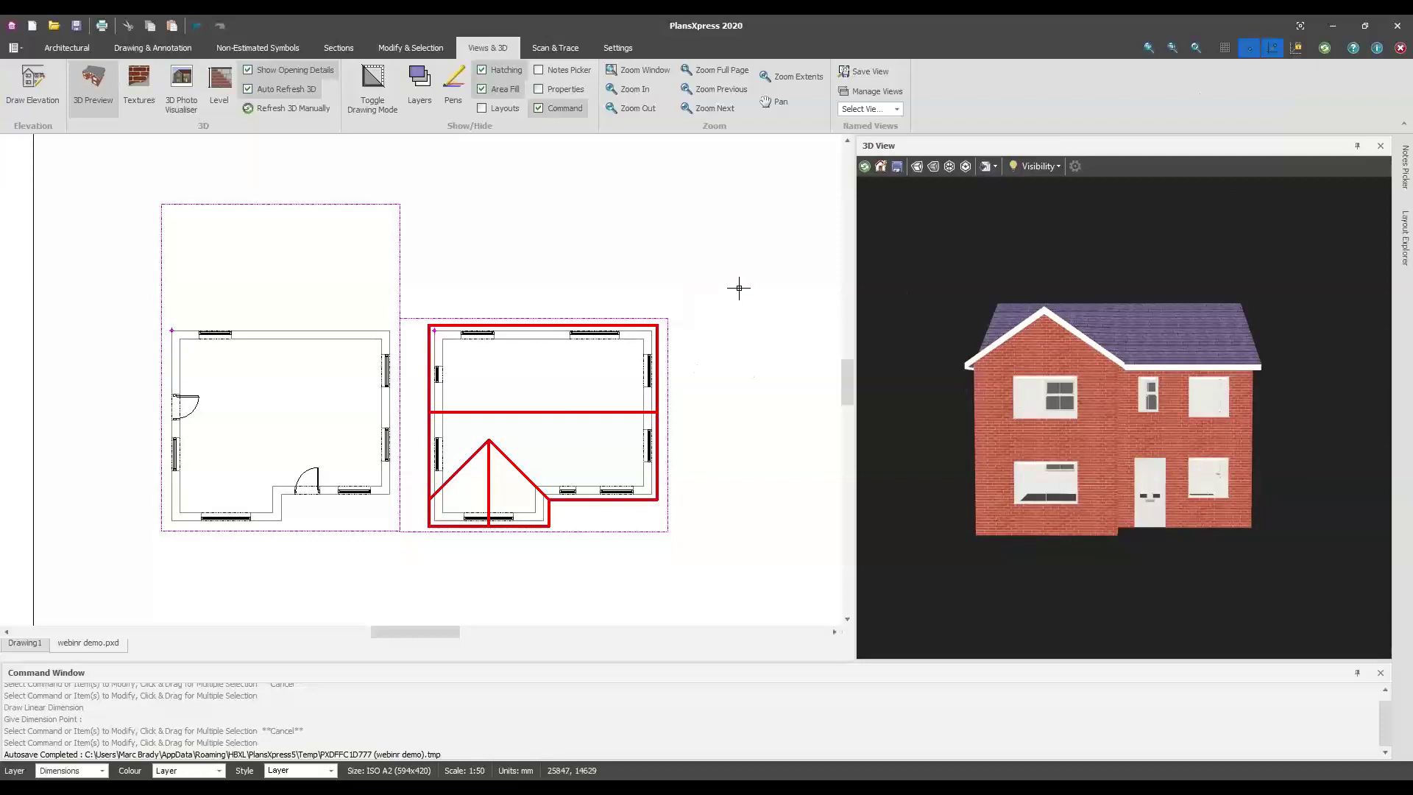
Orbit the 3D house from its gable end to straight-on and three-quarter views, checking the estimating program
drag(935, 429, 1304, 542)
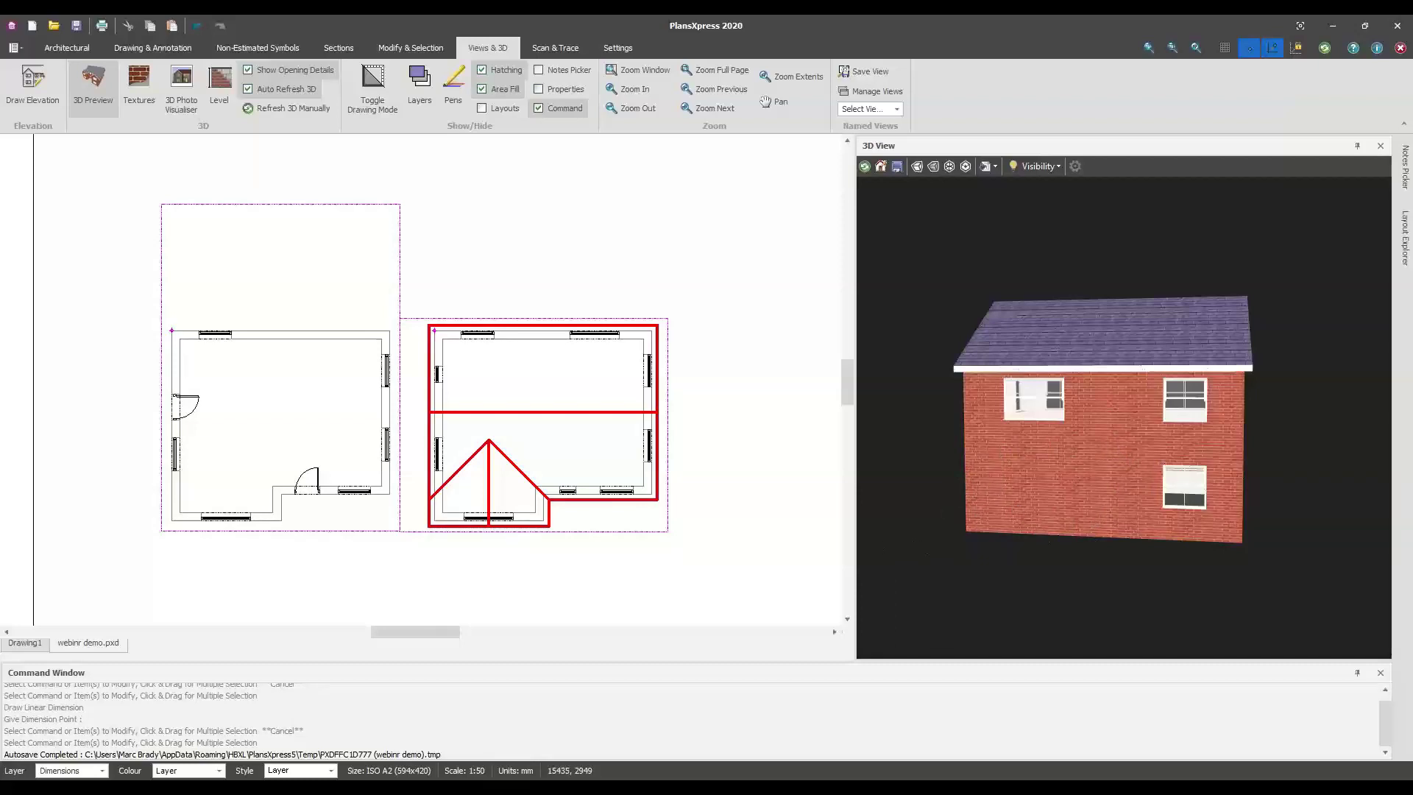
key(alt+Tab)
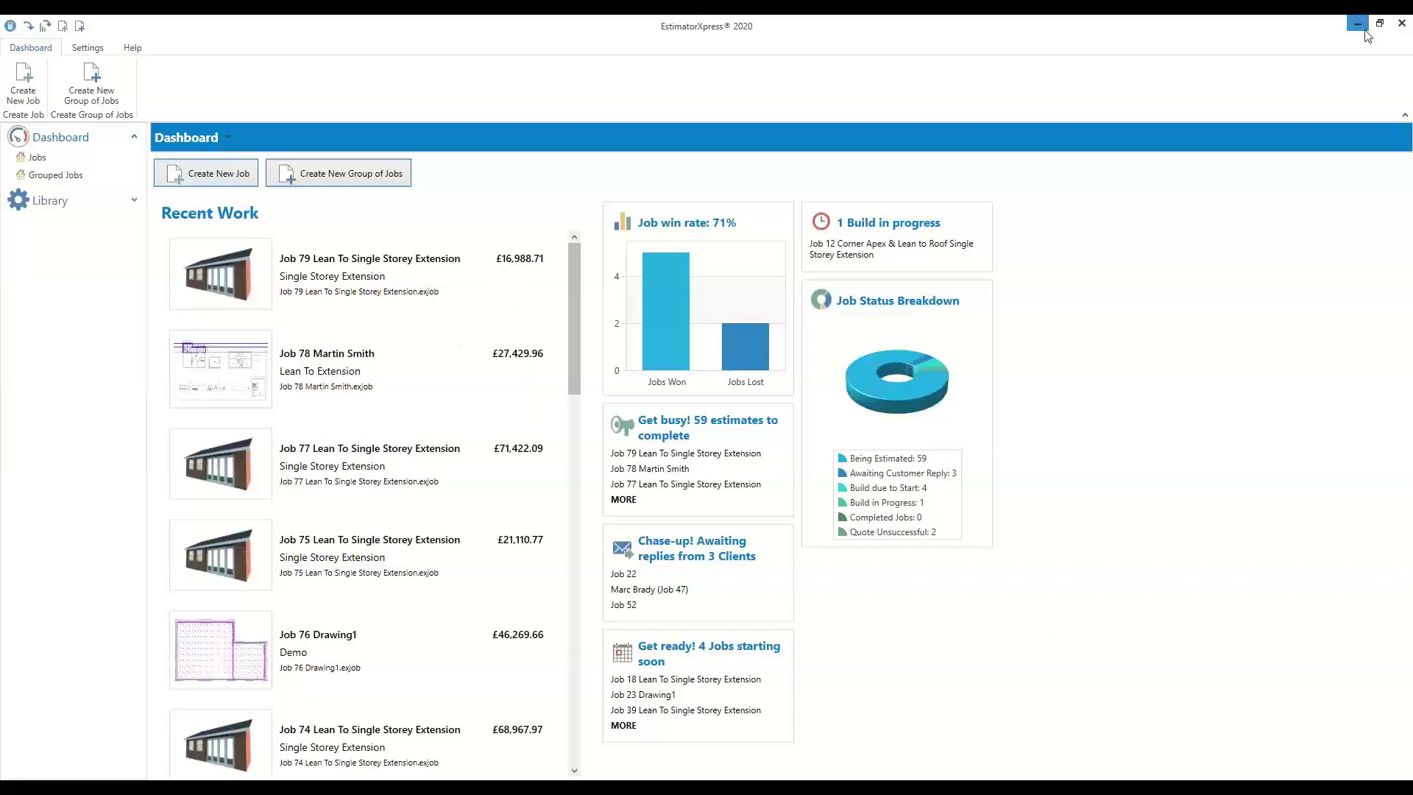
key(alt+Tab)
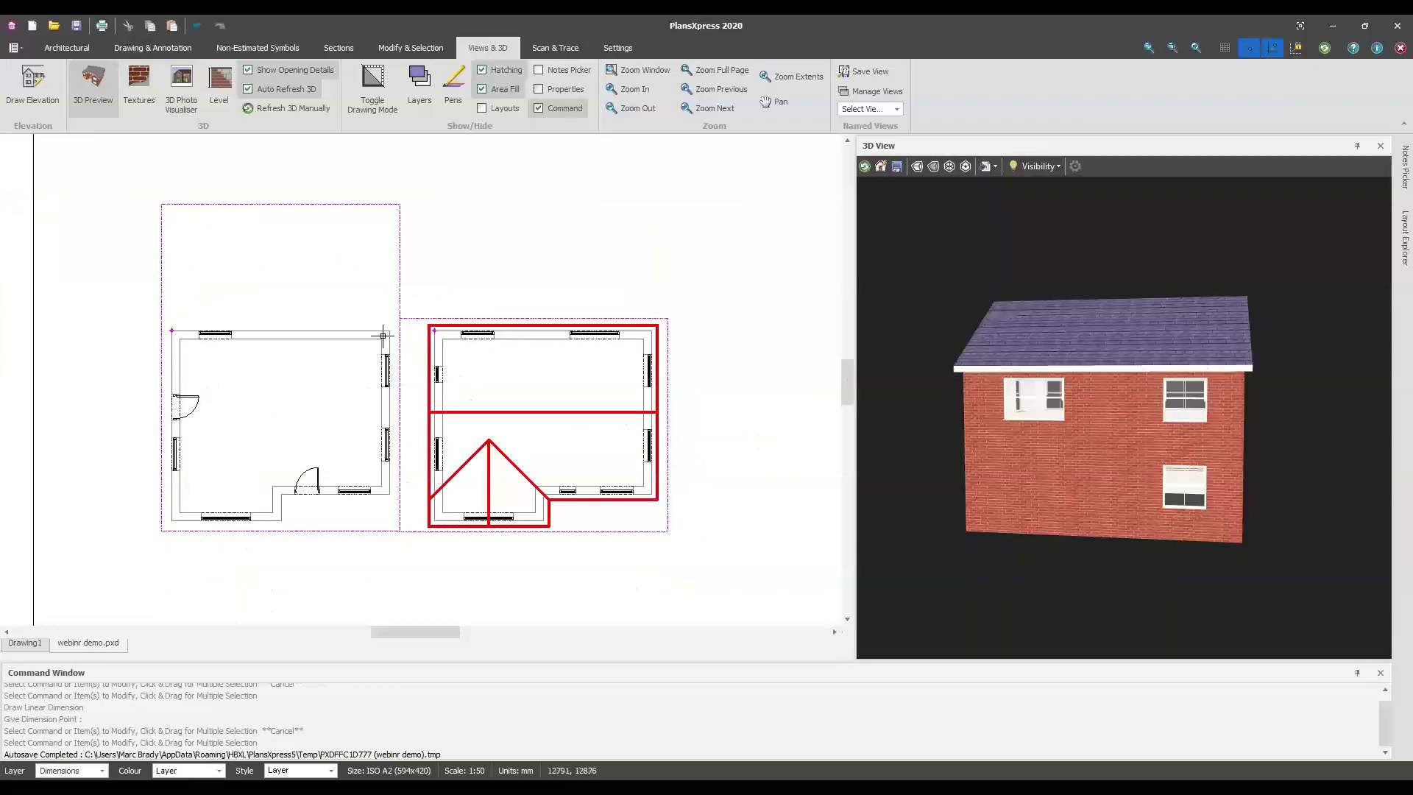
mouse_move(383, 335)
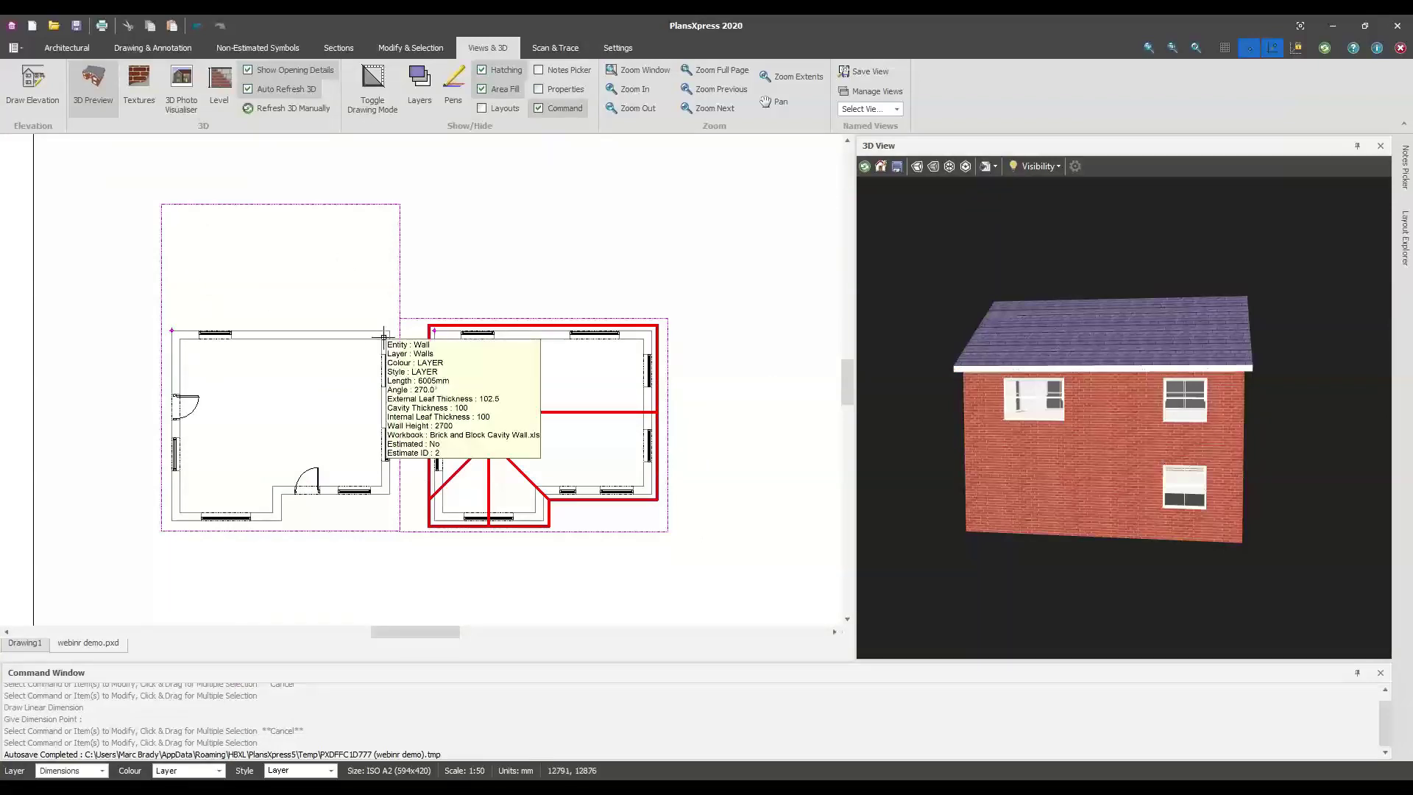
middle_drag(1008, 428, 1032, 429)
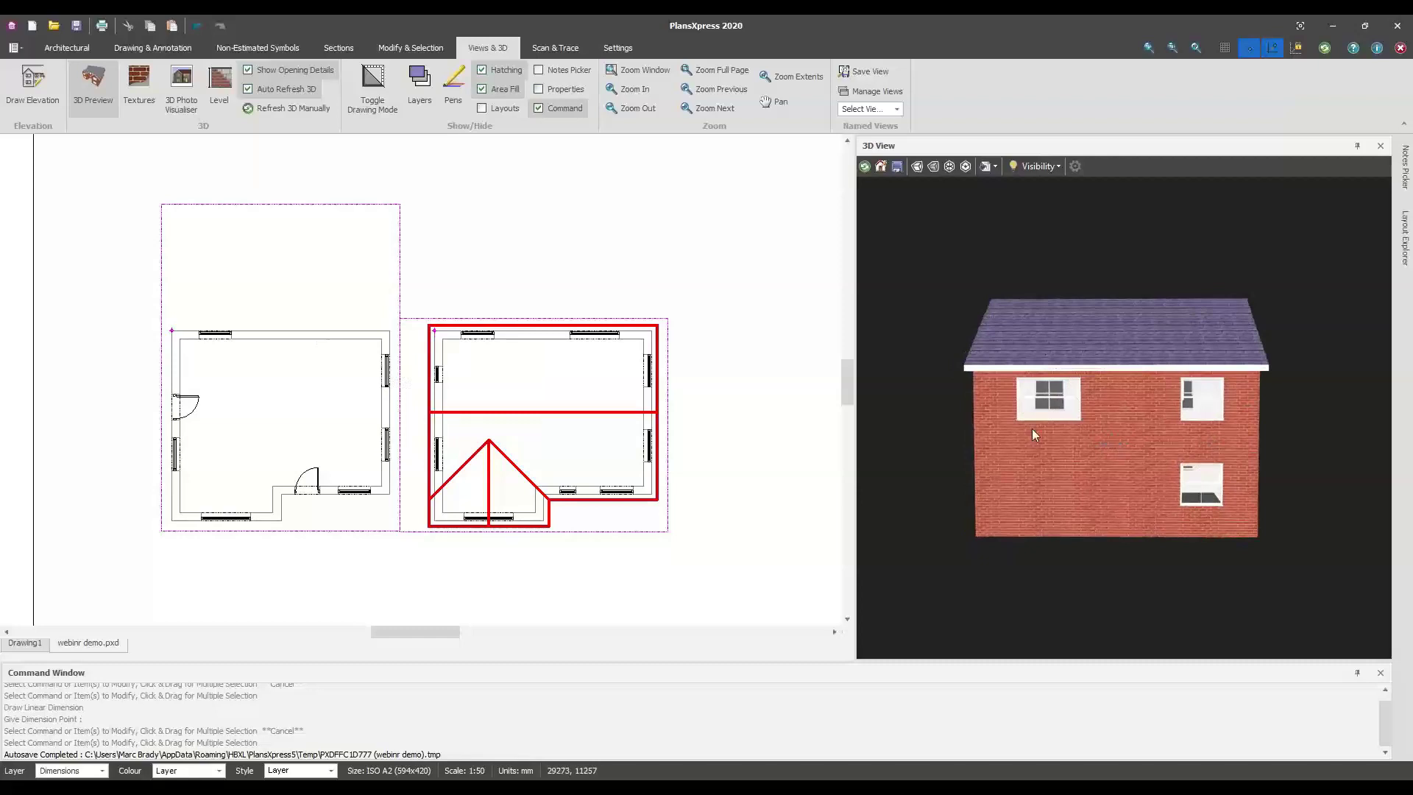
middle_drag(1020, 479, 1130, 520)
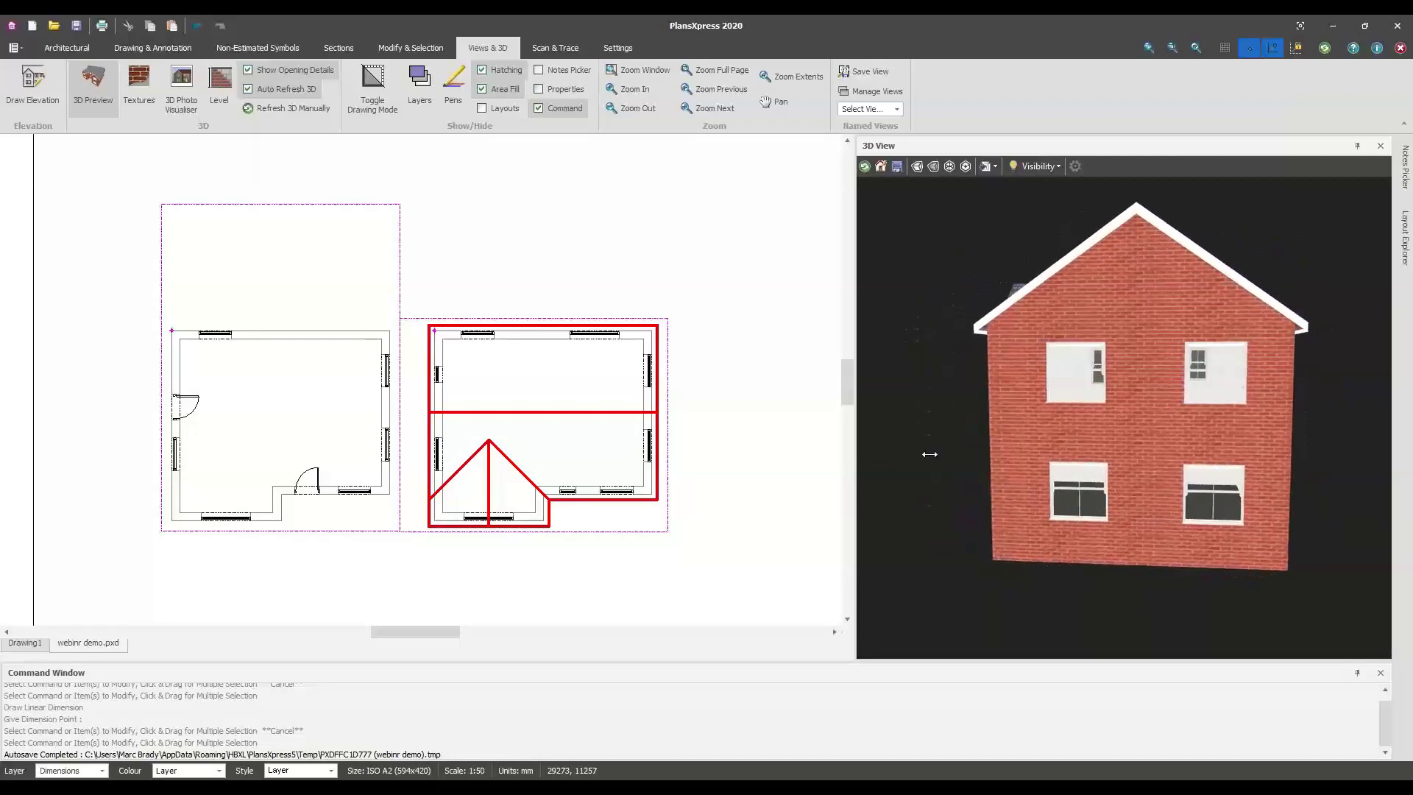
Widen the plan area by narrowing the 3D View, then orbit to the gable, long side and front door
drag(856, 454, 952, 454)
middle_drag(1171, 471, 1148, 444)
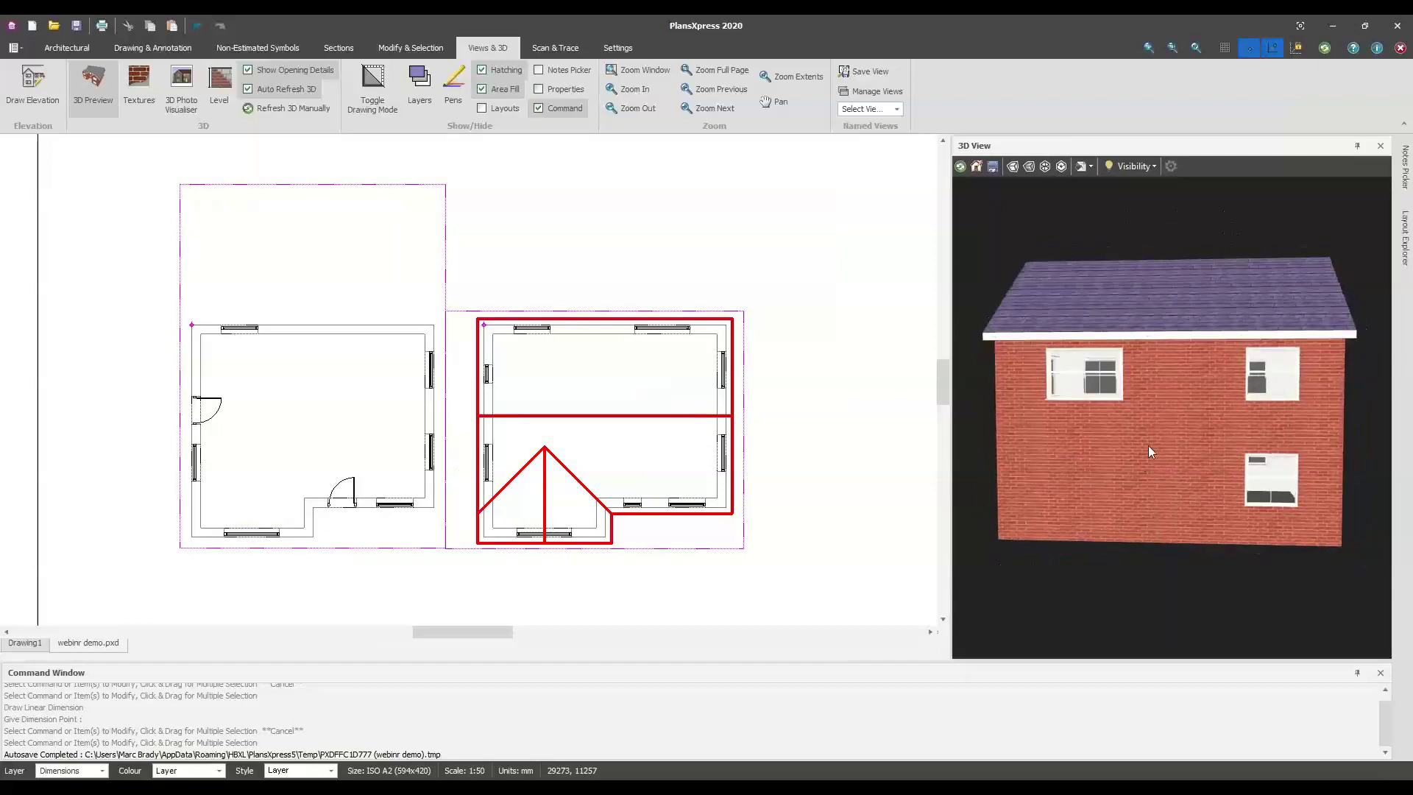
middle_drag(1041, 520, 1213, 505)
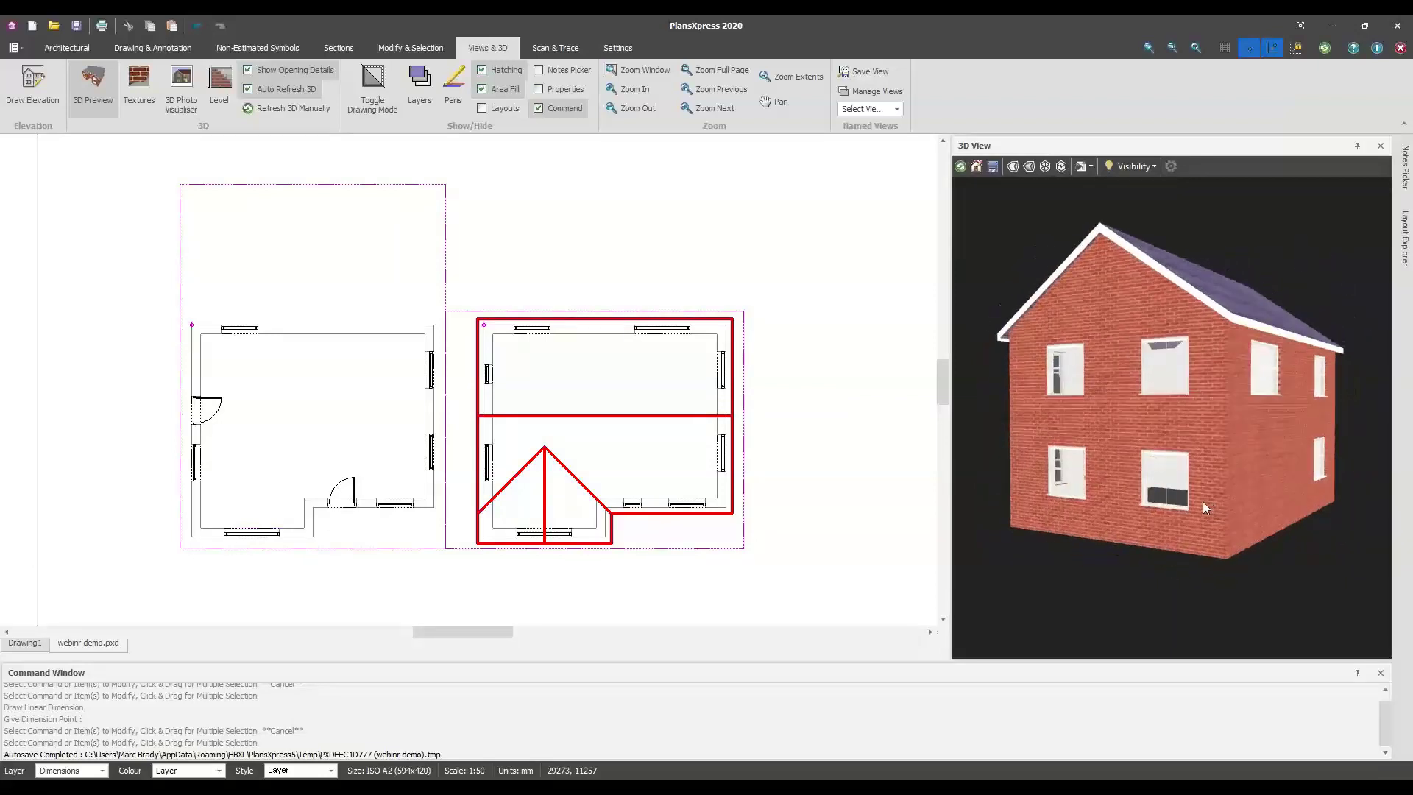
middle_drag(1164, 387, 1174, 446)
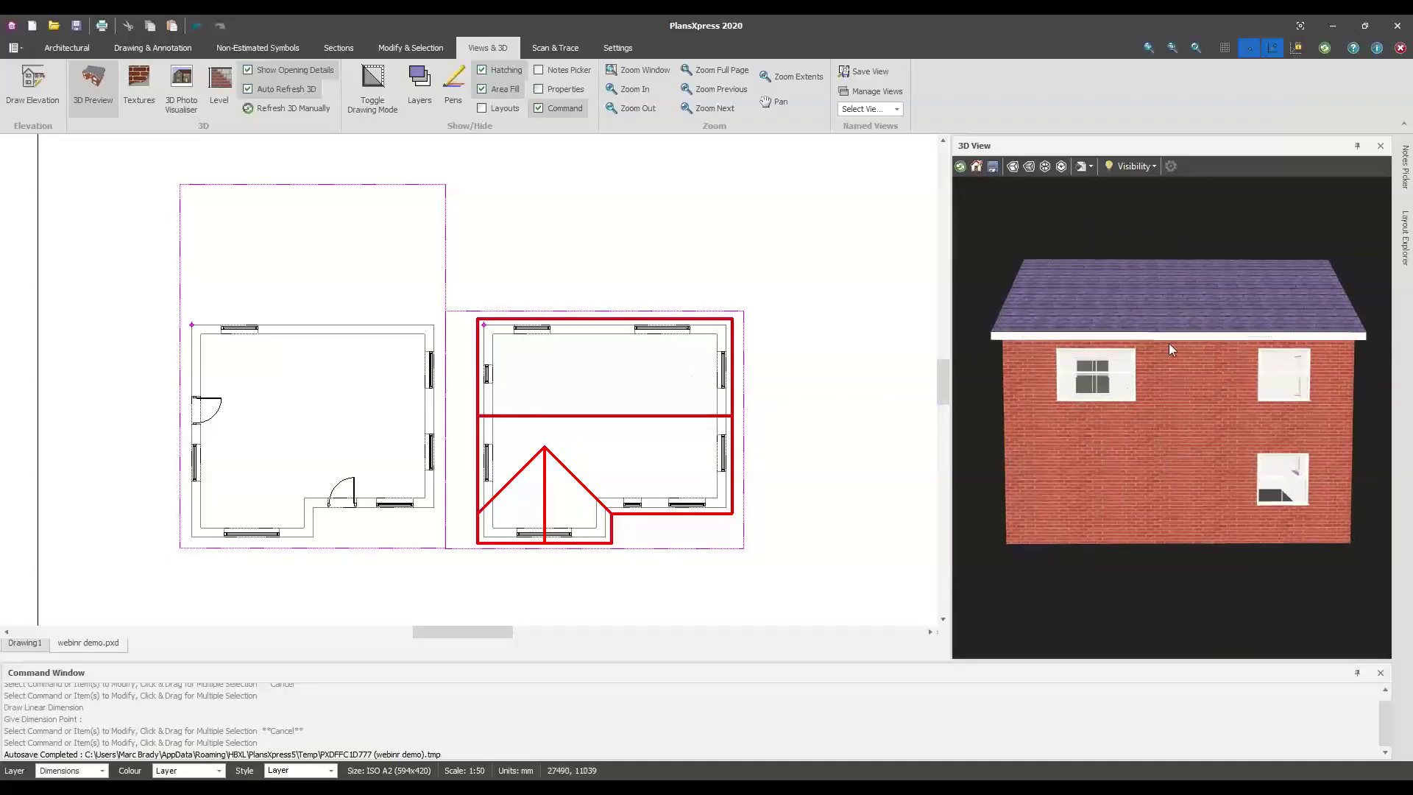
middle_drag(1265, 465, 1142, 506)
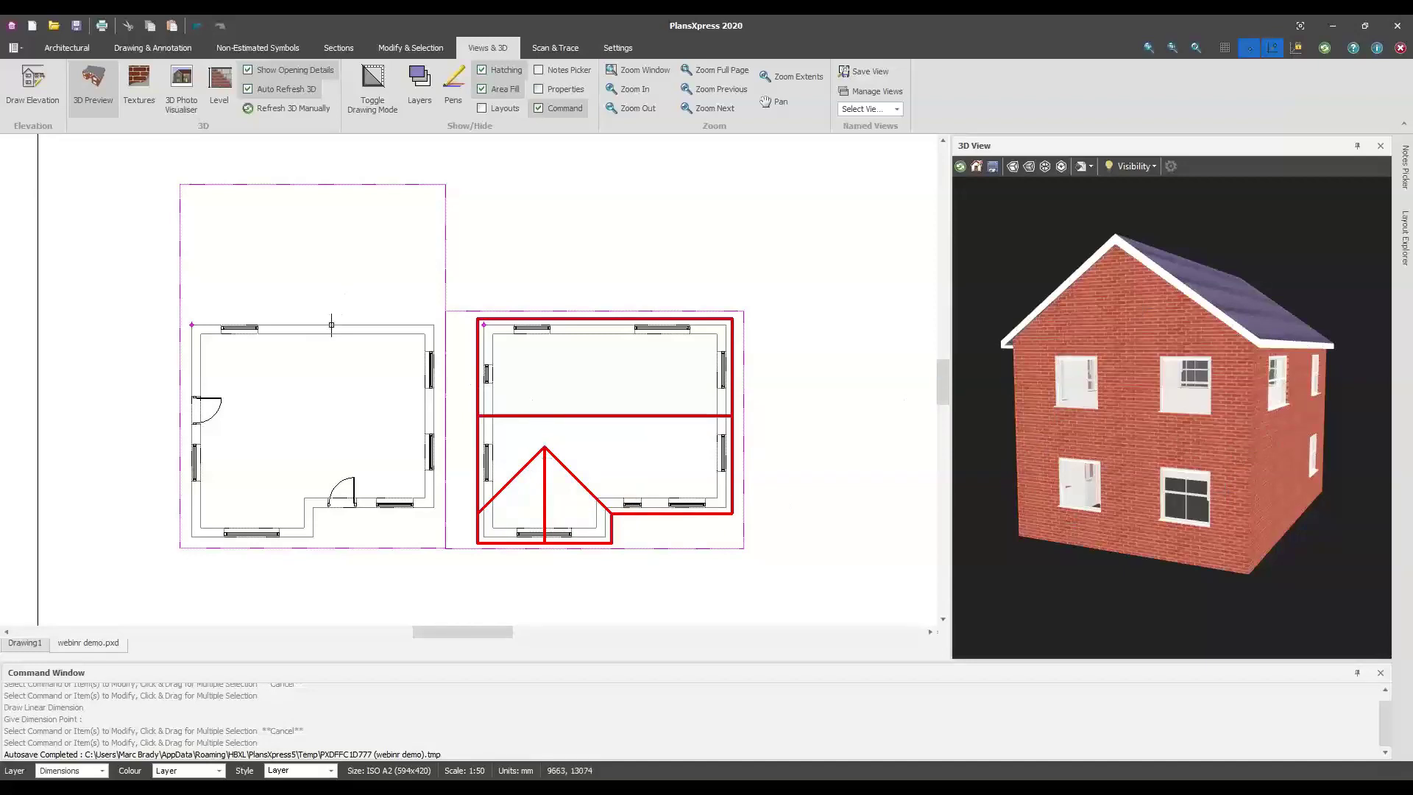
Zoom in and re-centre the canvas until the left plan's top wall fills the view
scroll(325, 317, up, 1)
scroll(384, 324, up, 2)
scroll(389, 328, up, 1)
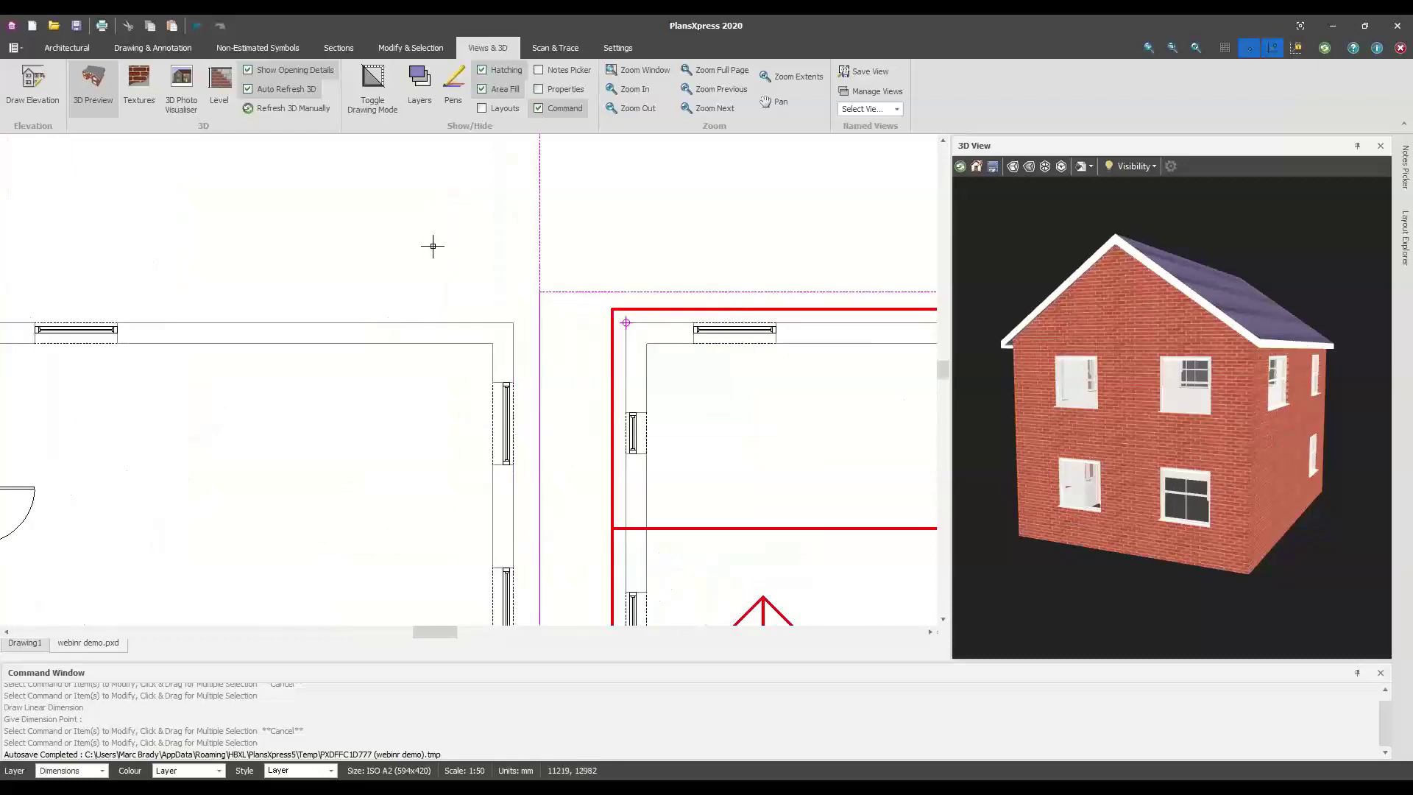
scroll(335, 350, down, 1)
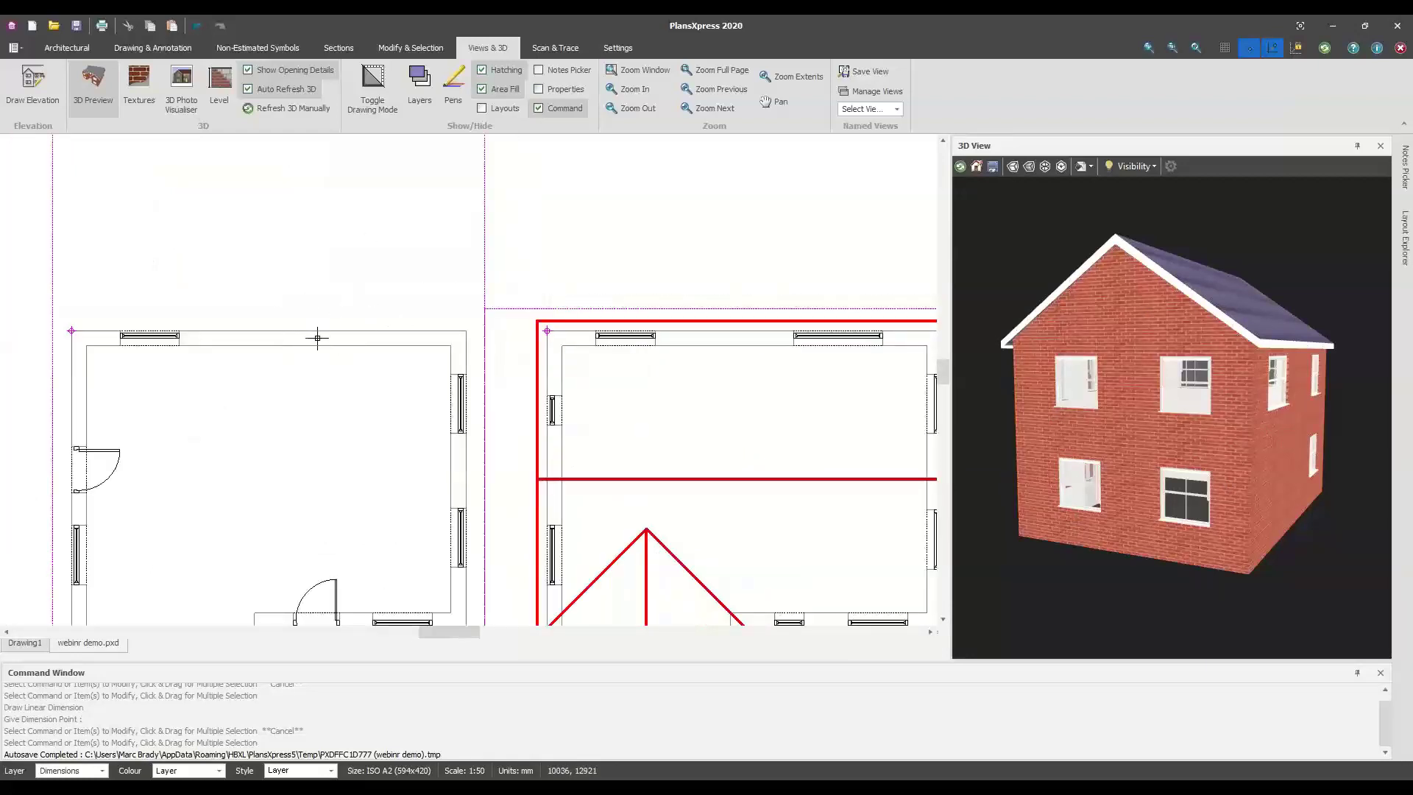
scroll(317, 338, down, 1)
middle_drag(325, 344, 341, 341)
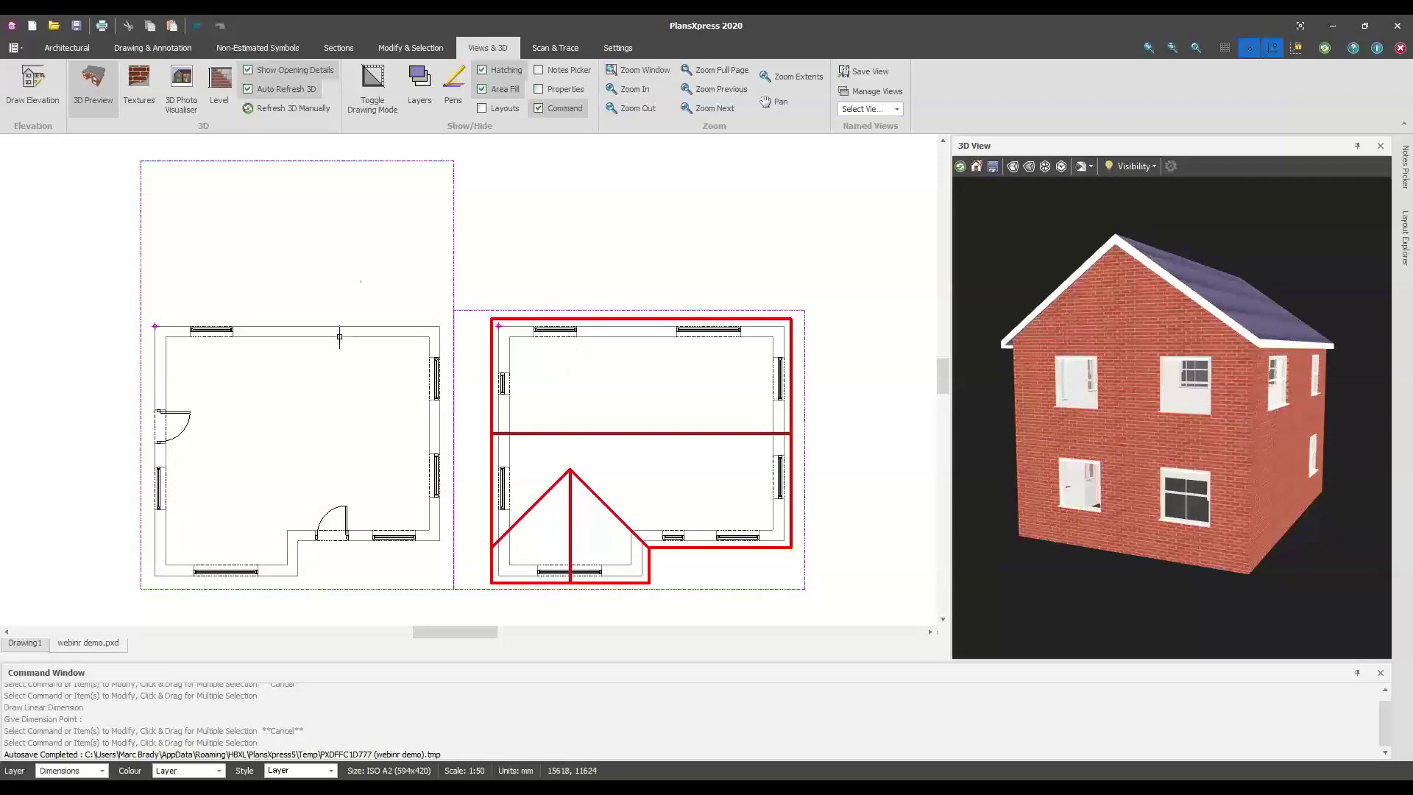
scroll(346, 329, up, 2)
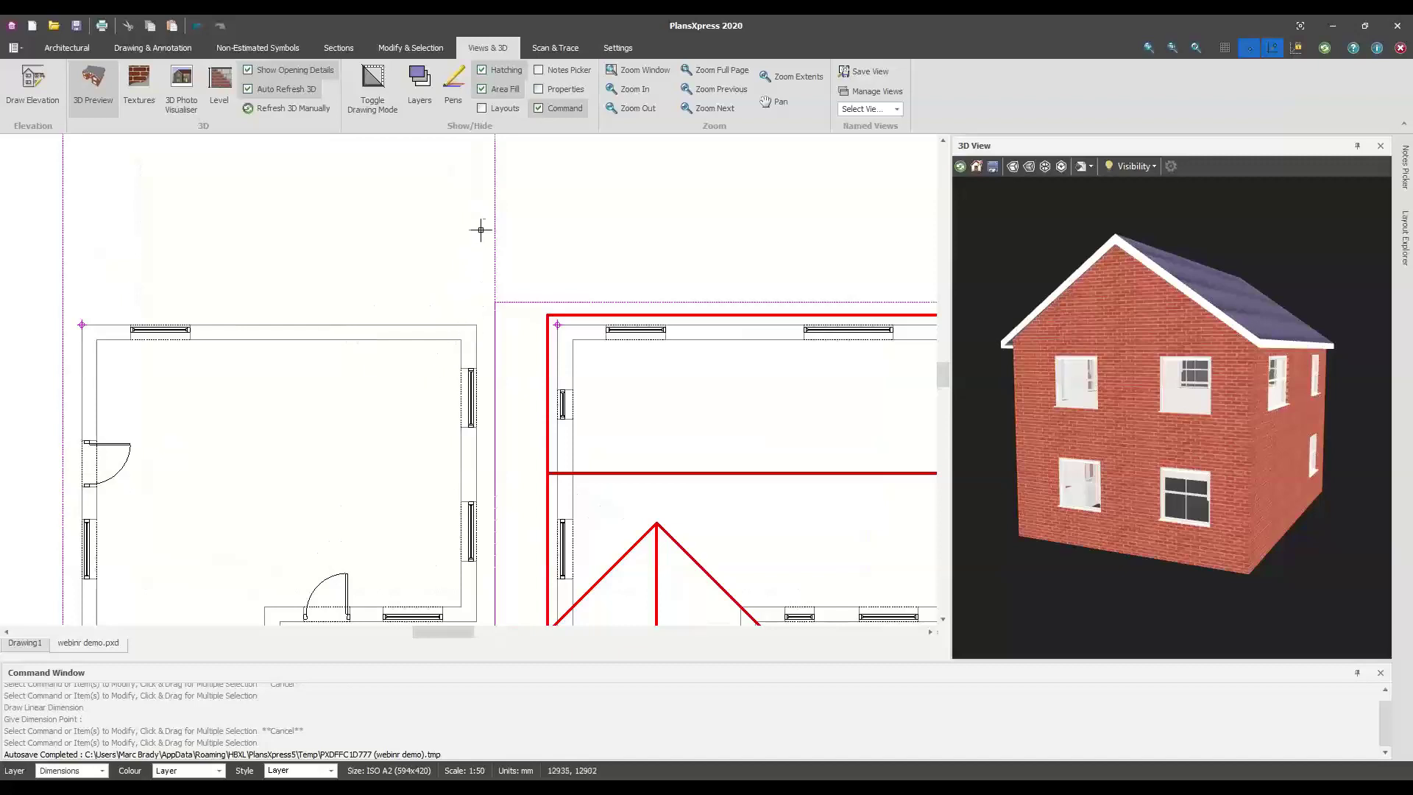
scroll(265, 344, up, 1)
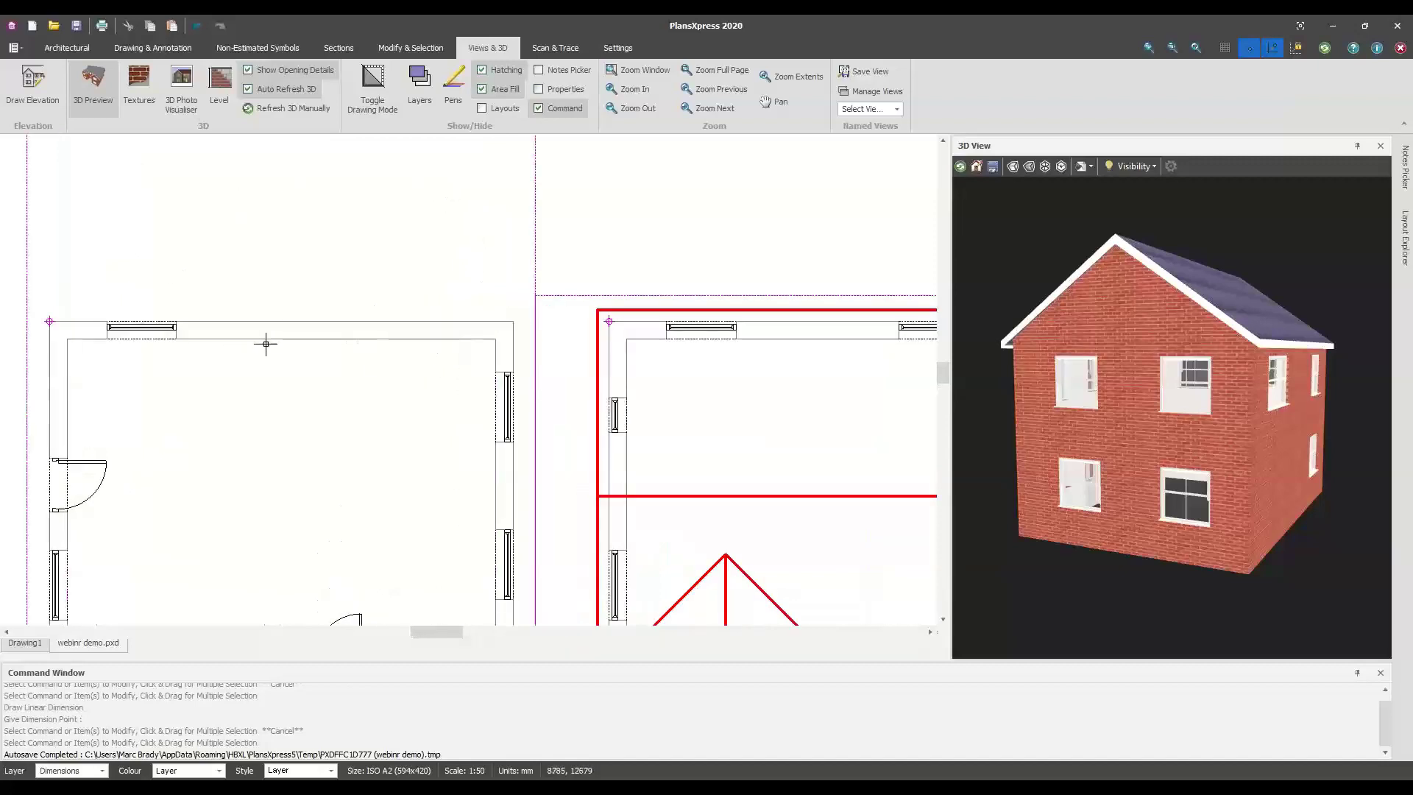
scroll(293, 356, down, 2)
scroll(315, 340, up, 1)
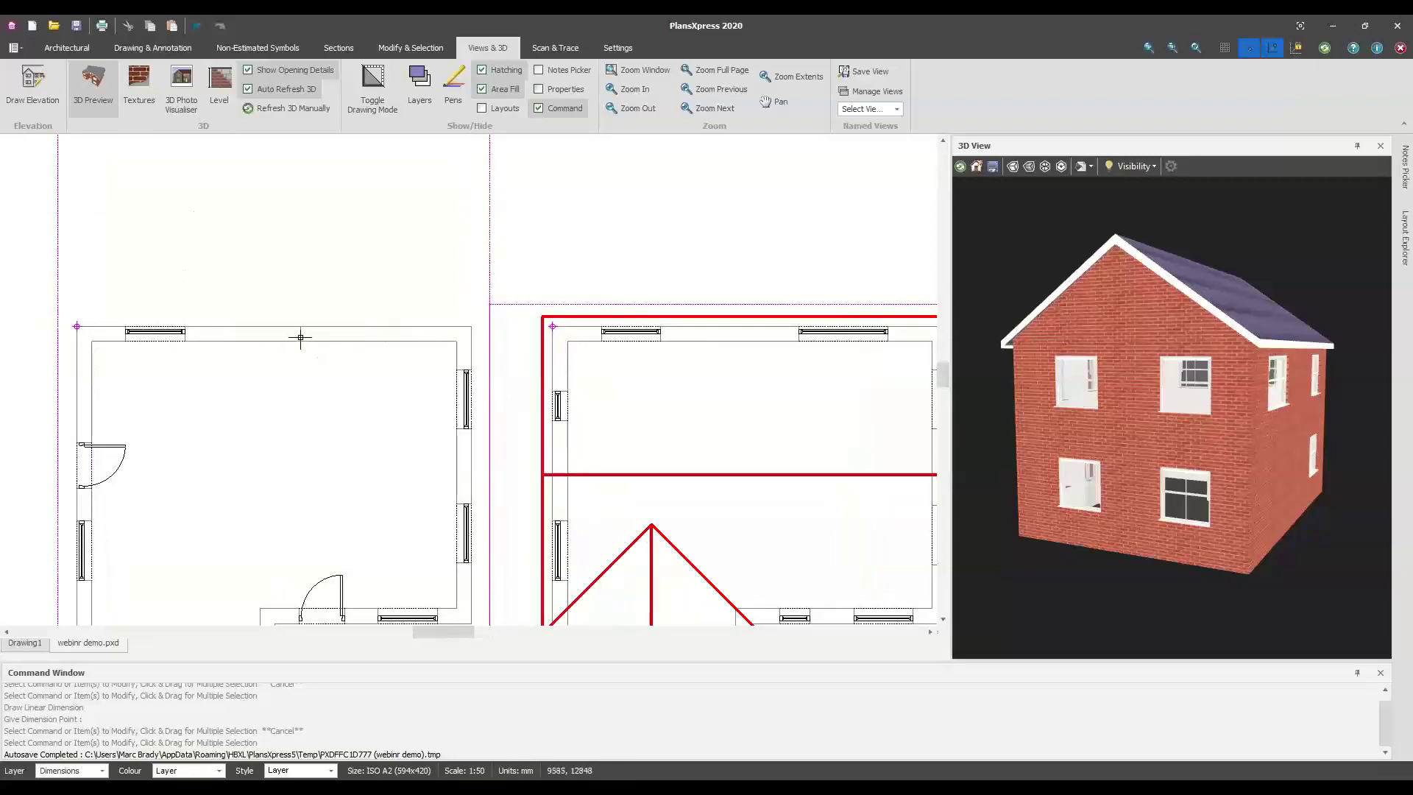
Select the main house's top wall, check it in 3D, and dimension it: 985, 1200, 5789 (7974 total)
click(297, 335)
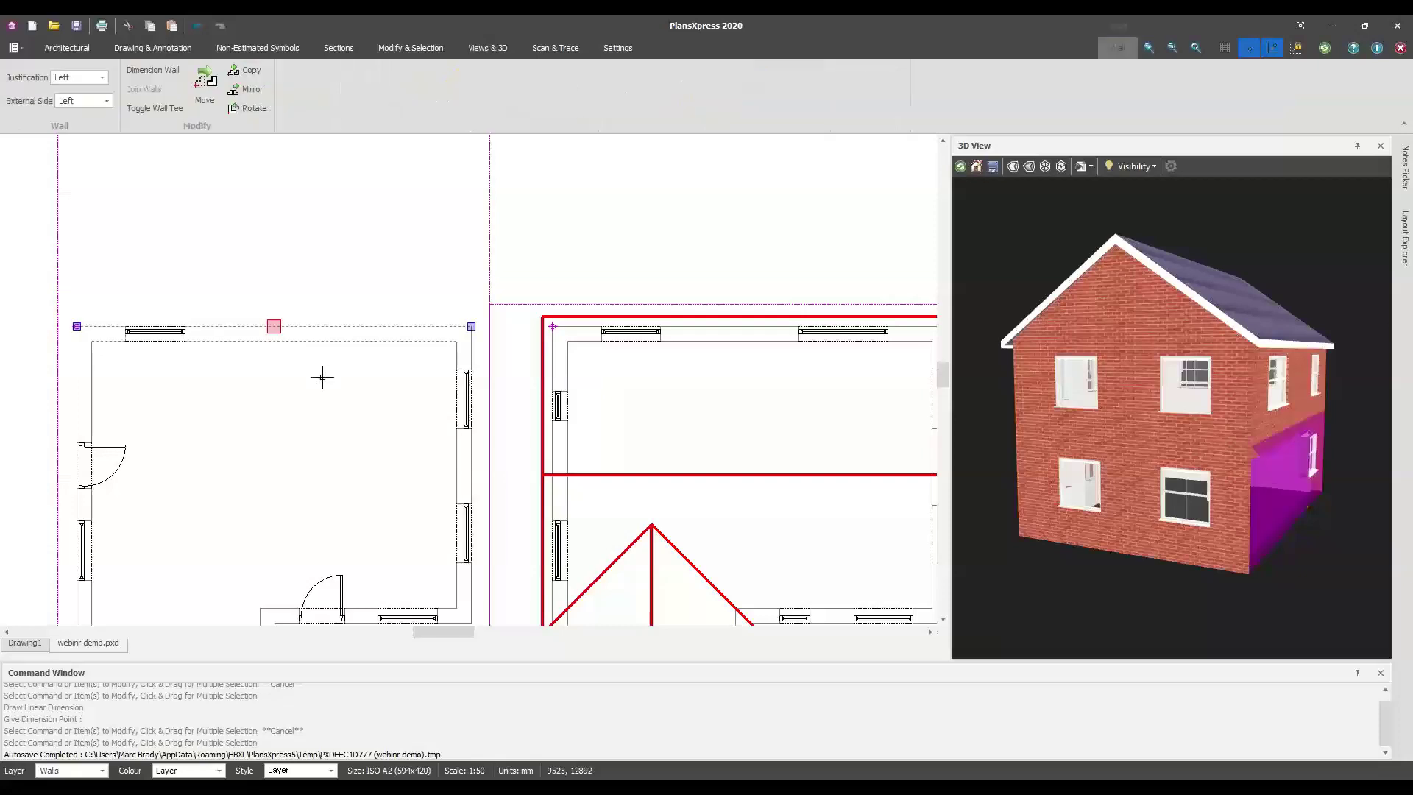
drag(1148, 479, 1061, 502)
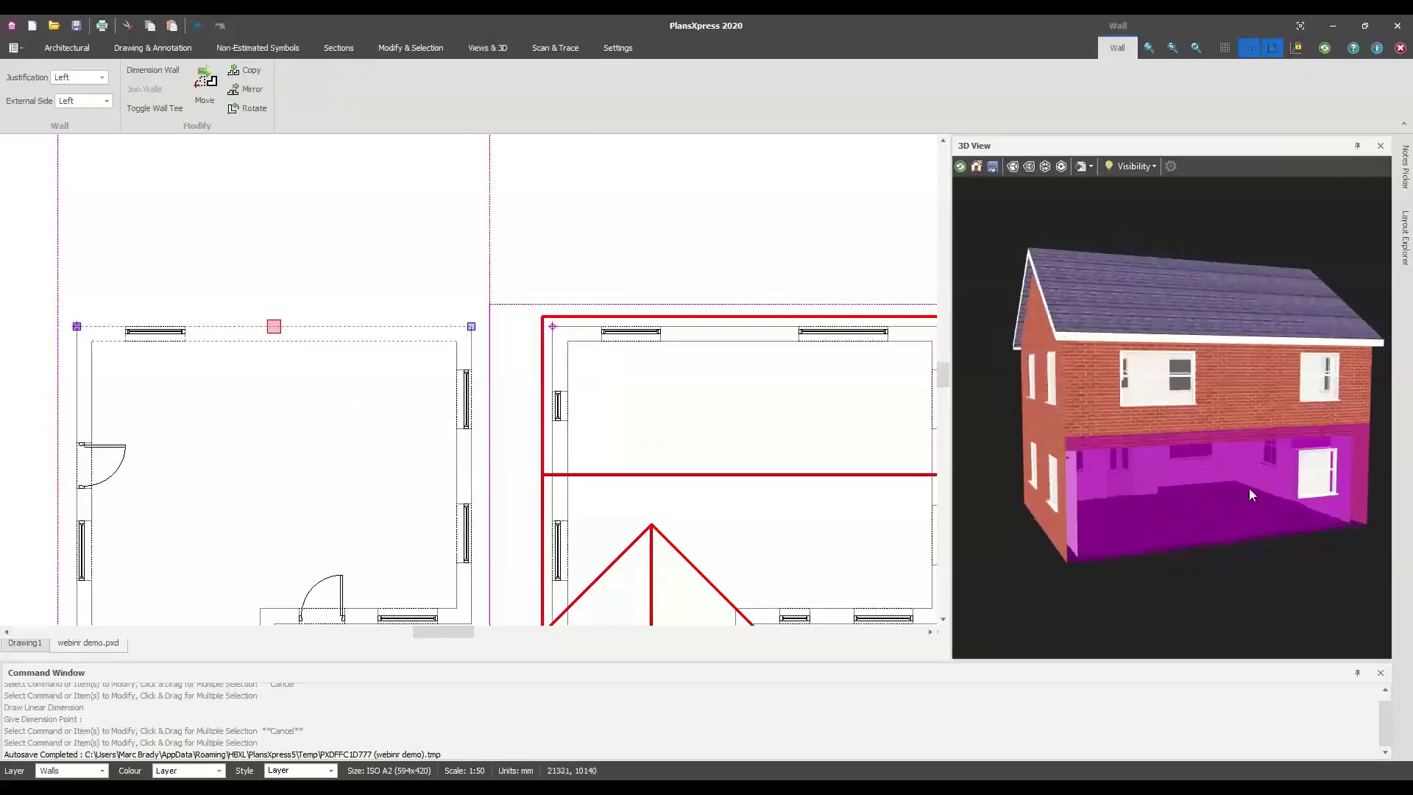
drag(1282, 468, 1195, 480)
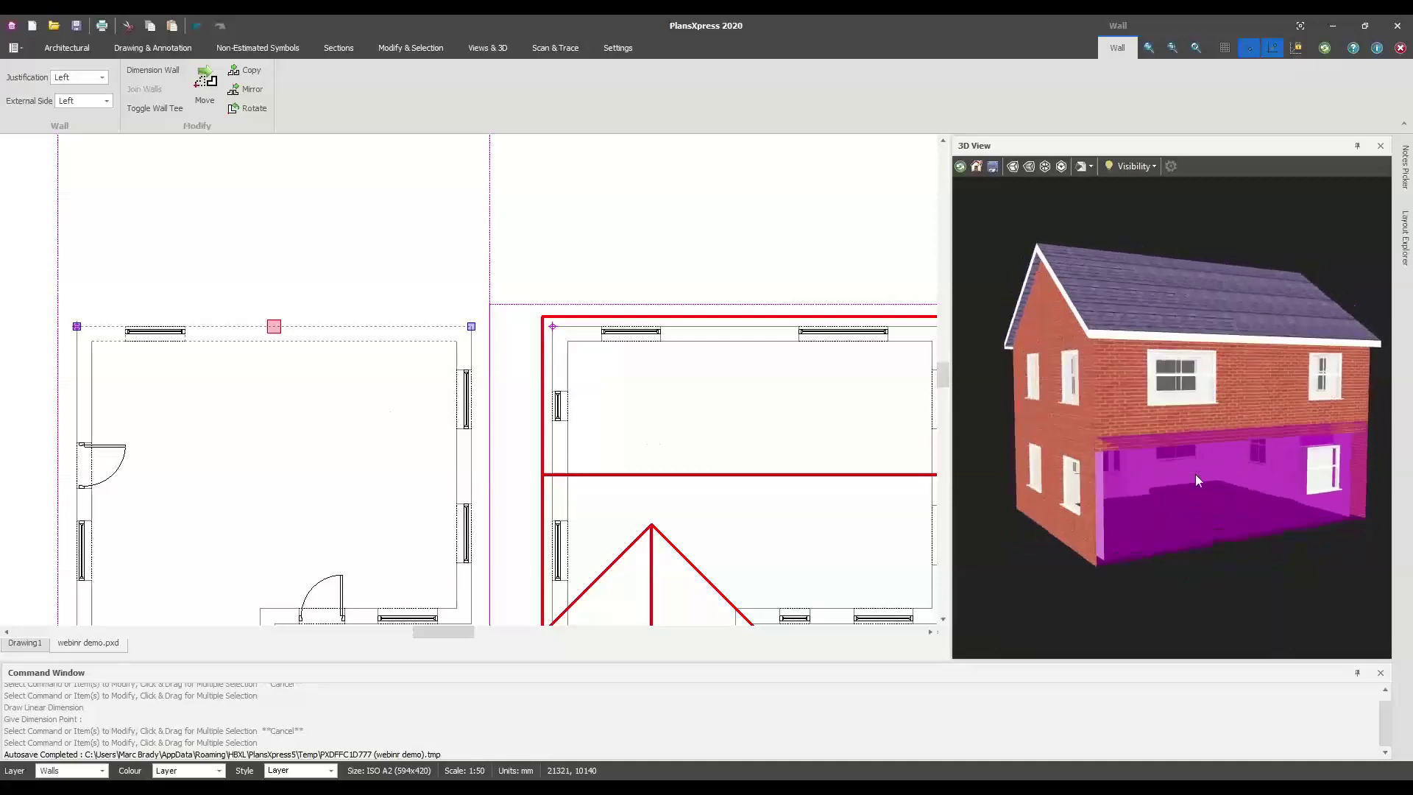
scroll(352, 329, up, 2)
scroll(354, 333, down, 1)
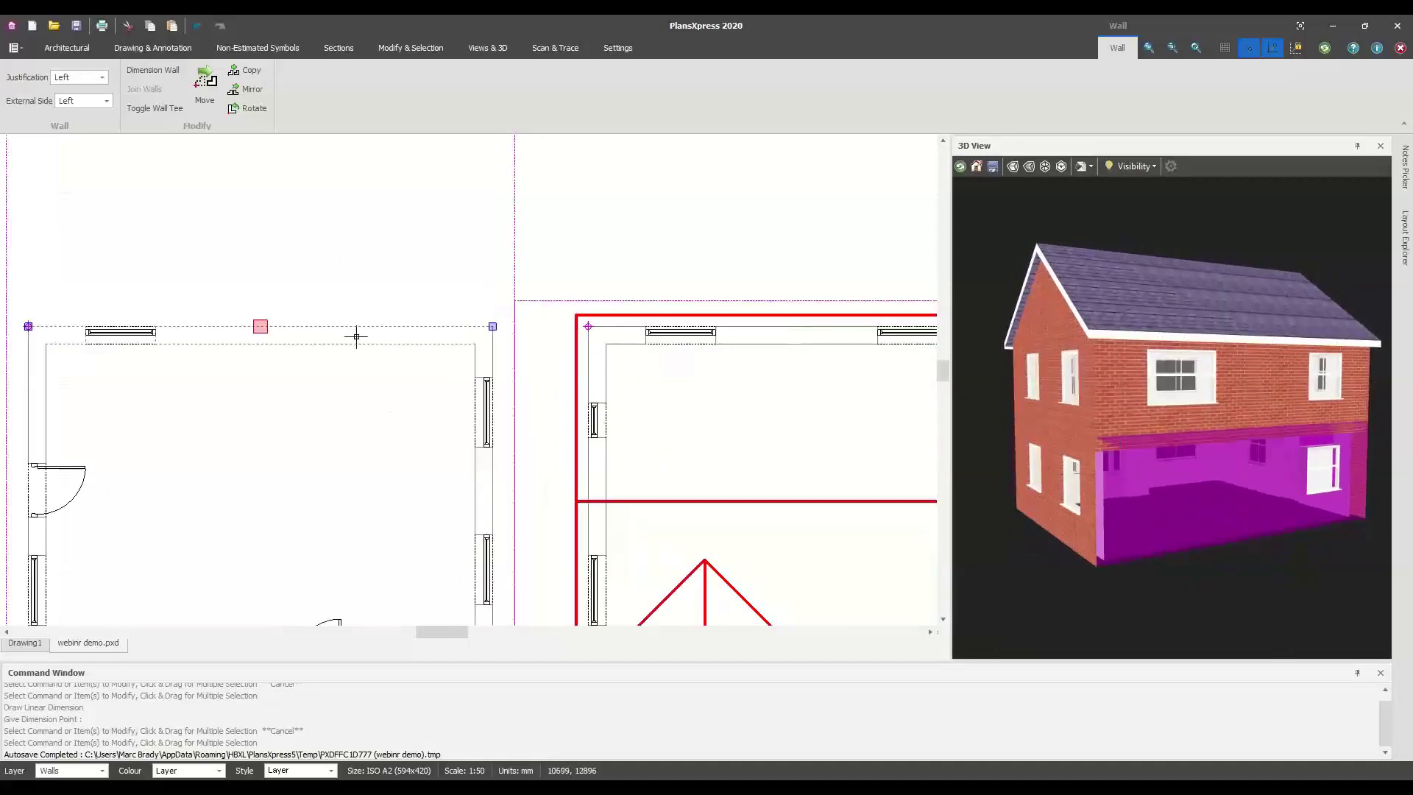
right_click(356, 336)
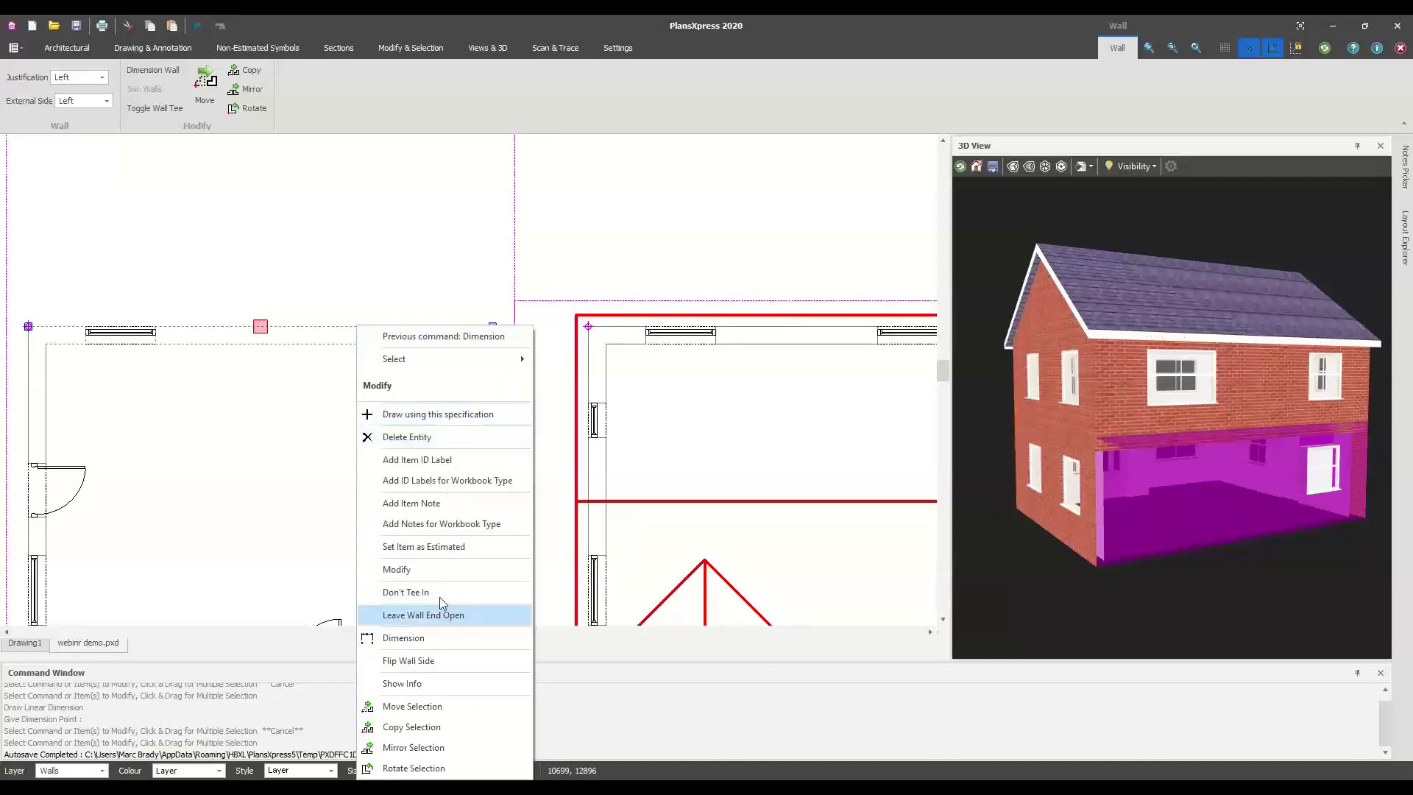
click(413, 640)
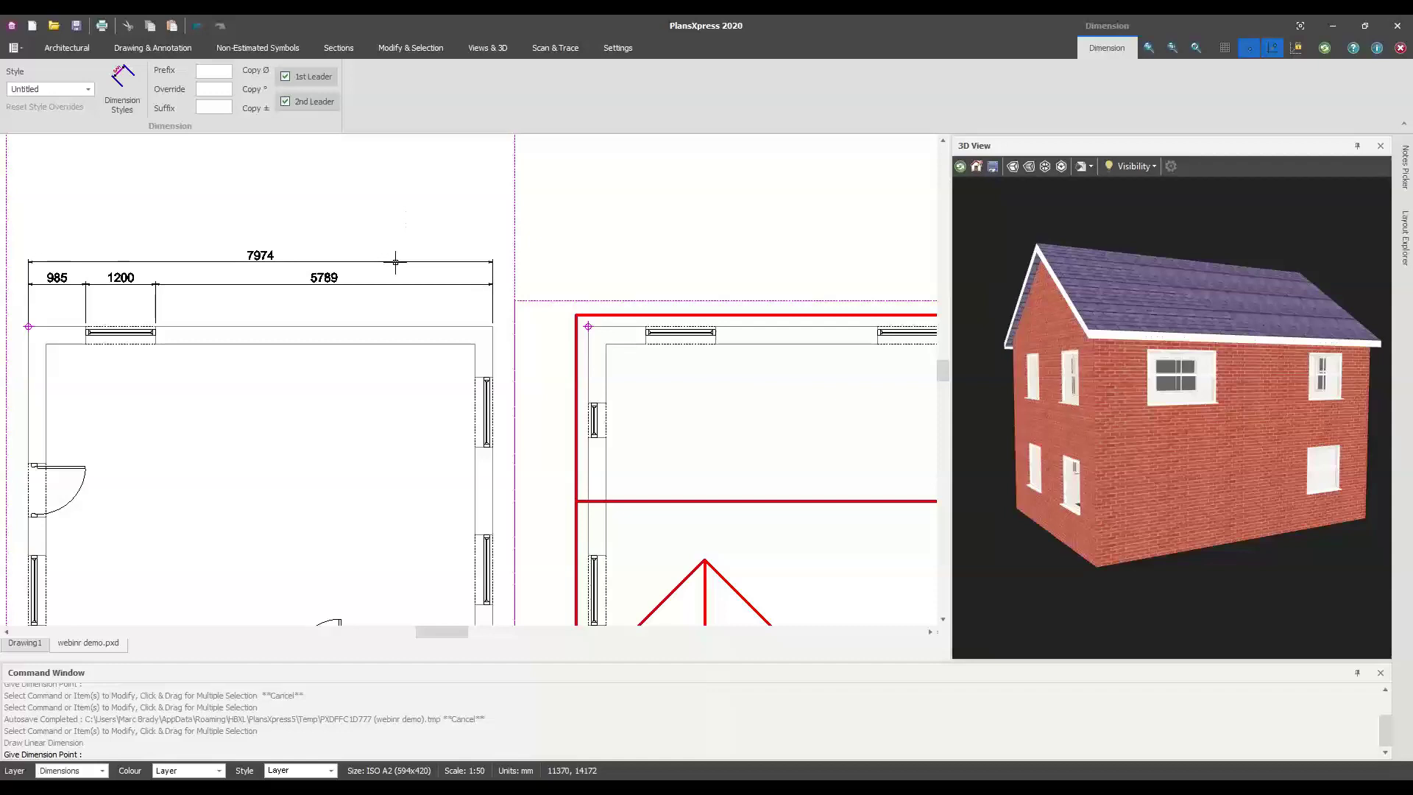
End the Dimension command and zoom in to check the 7974 dimension split into 985, 1200, 5789
right_click(384, 298)
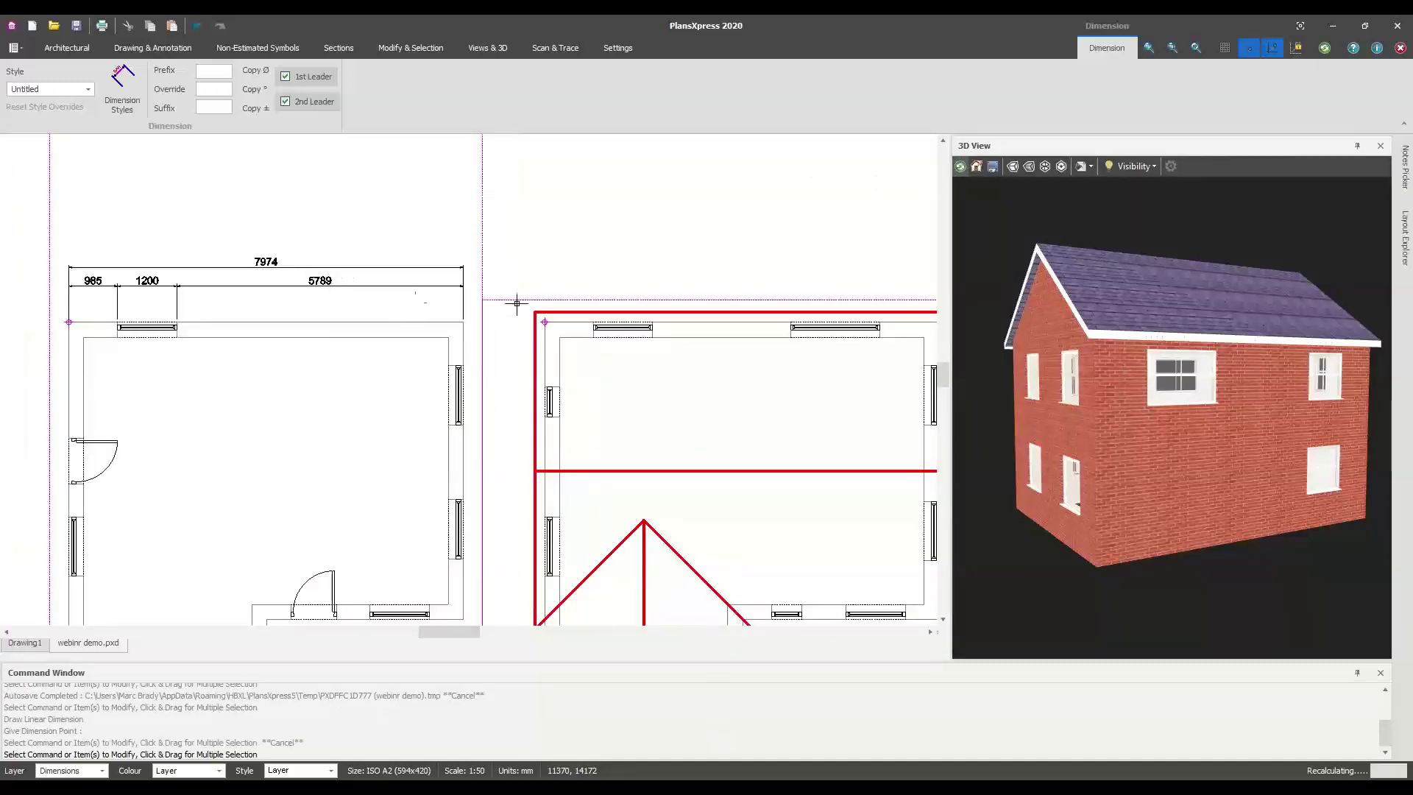
scroll(369, 307, up, 1)
middle_drag(368, 307, 466, 328)
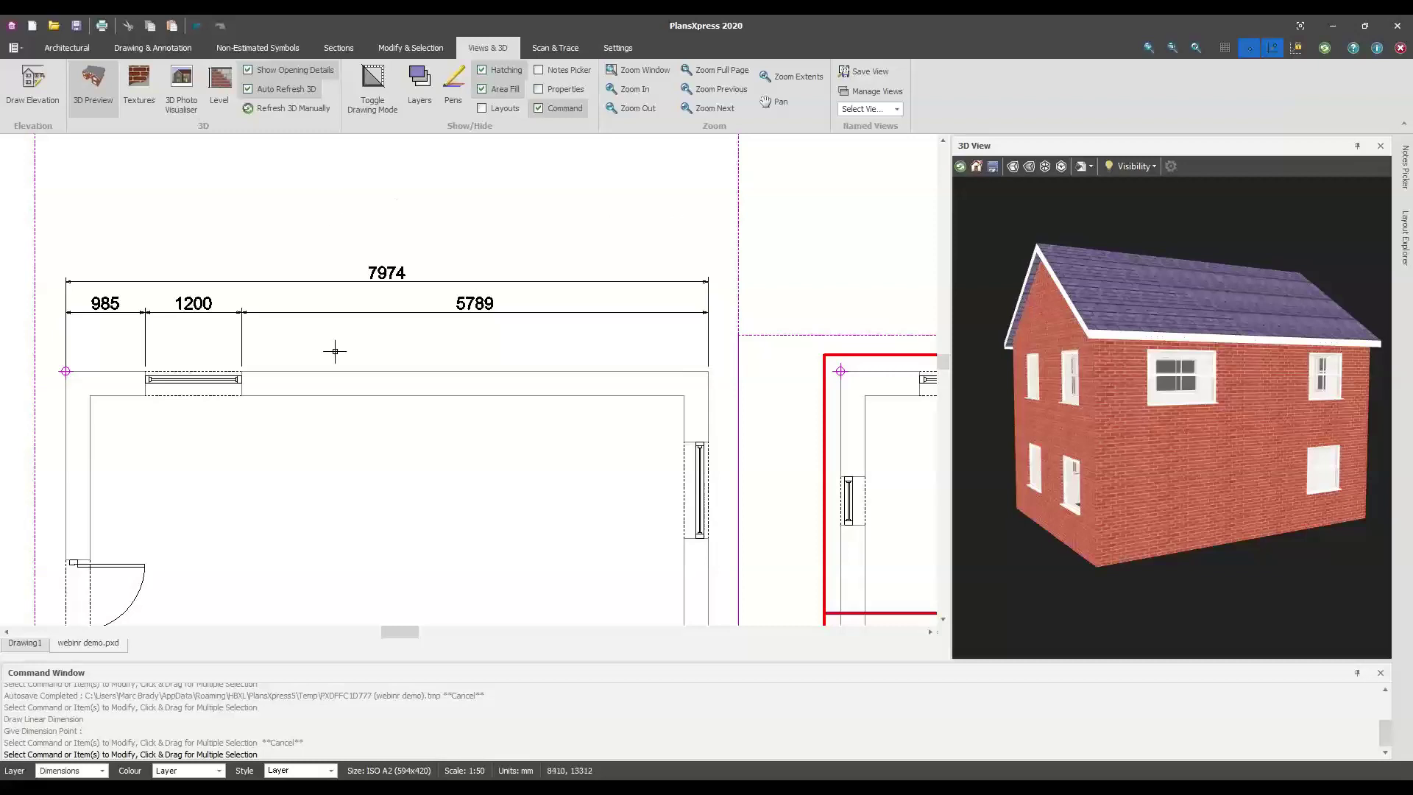
scroll(335, 351, down, 2)
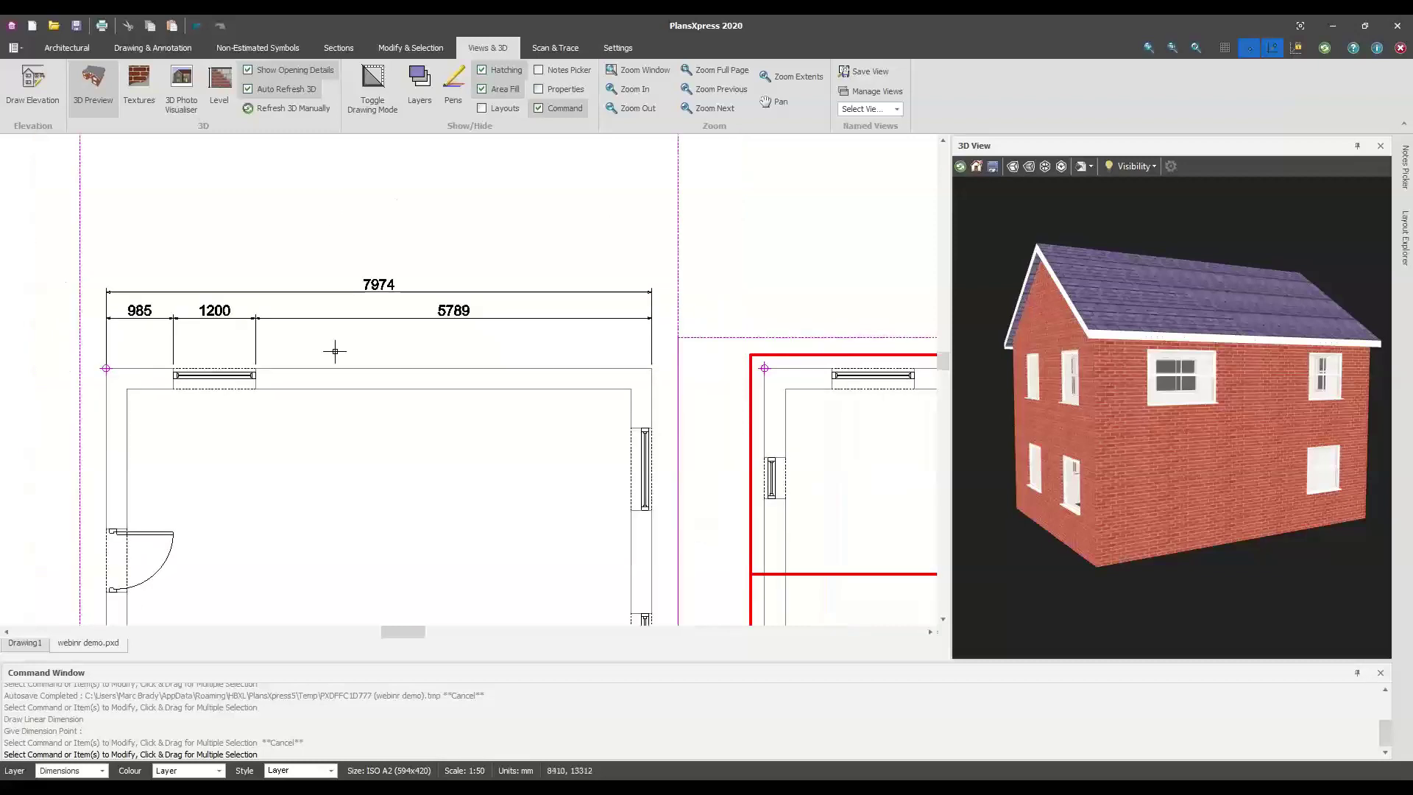
Undo the top-wall dimensions and switch to the Architectural ribbon tab
click(196, 27)
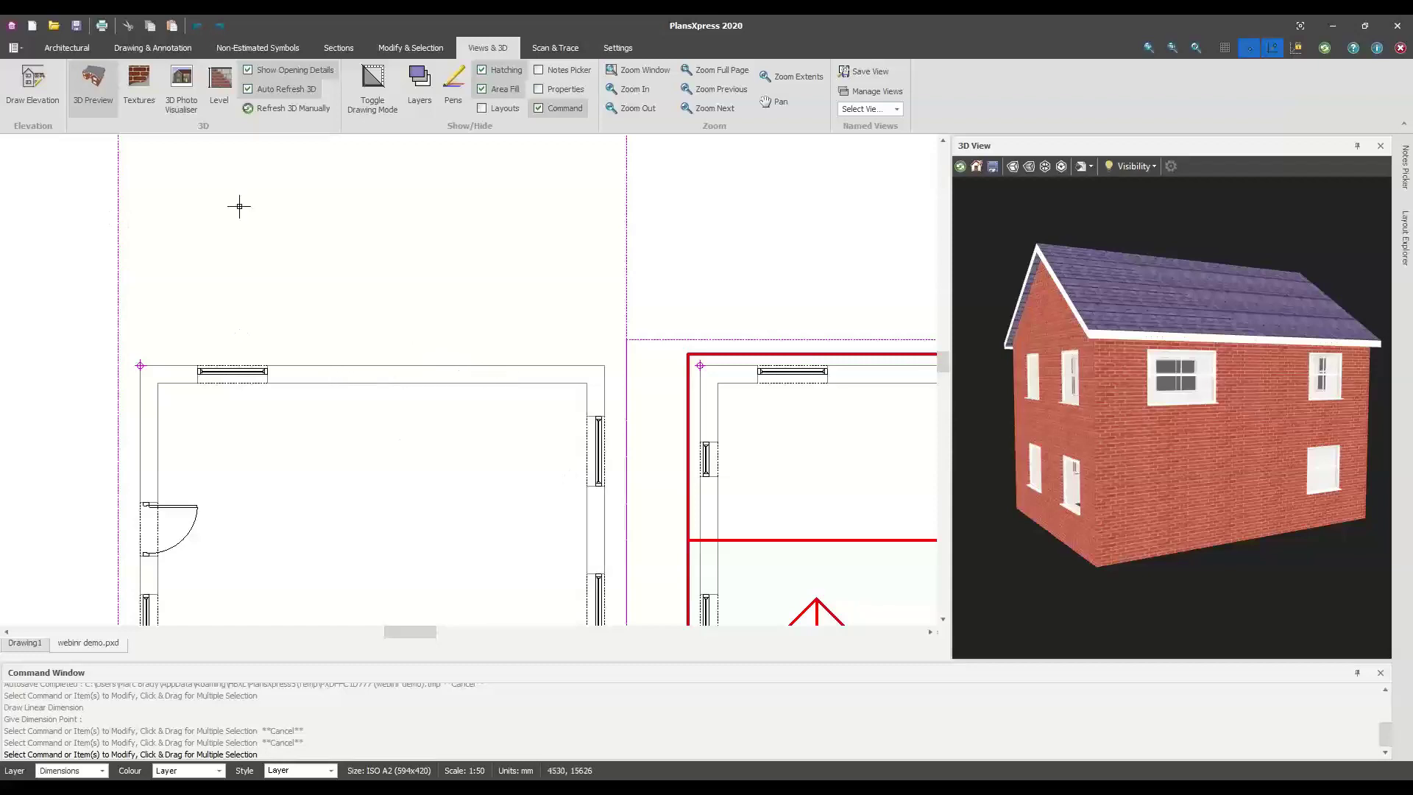
click(62, 48)
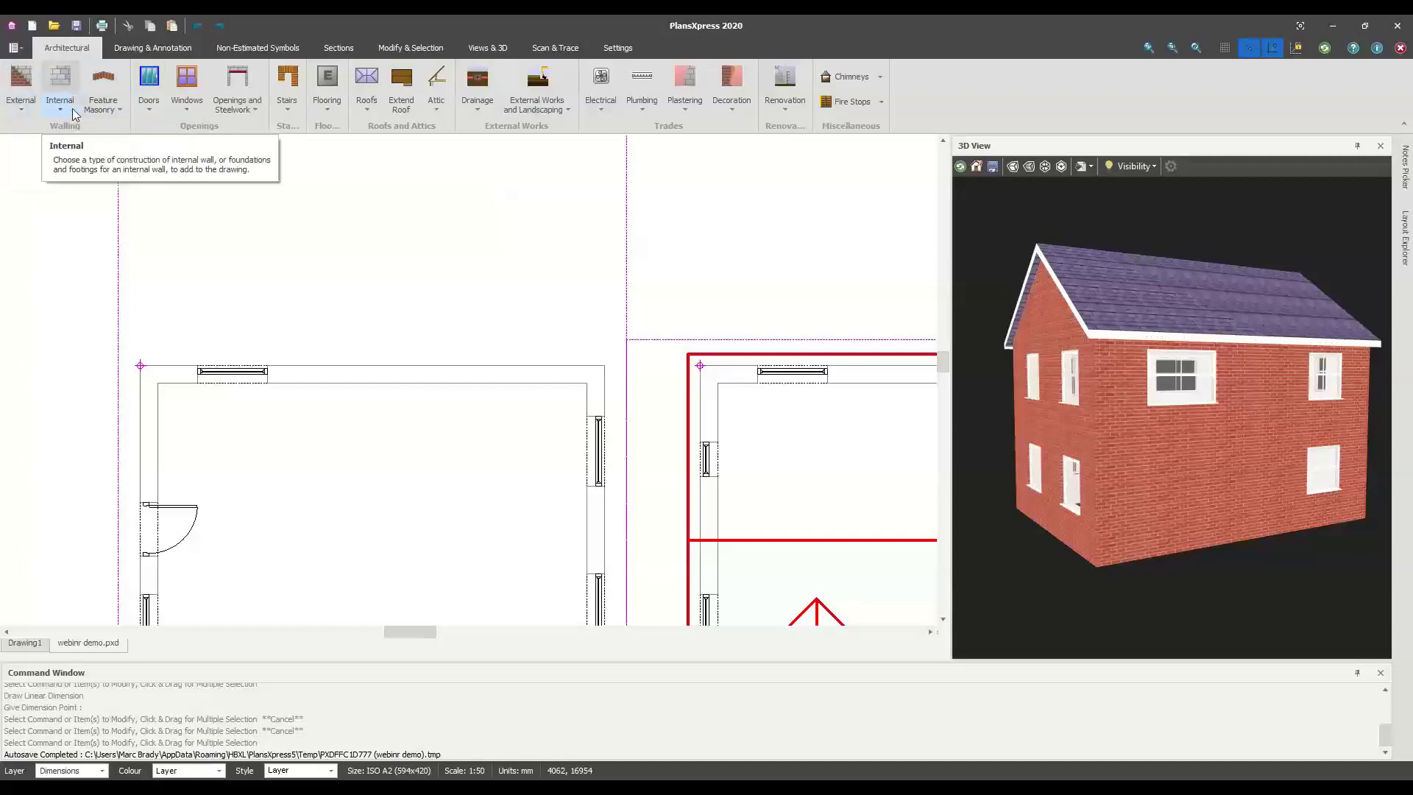
click(103, 110)
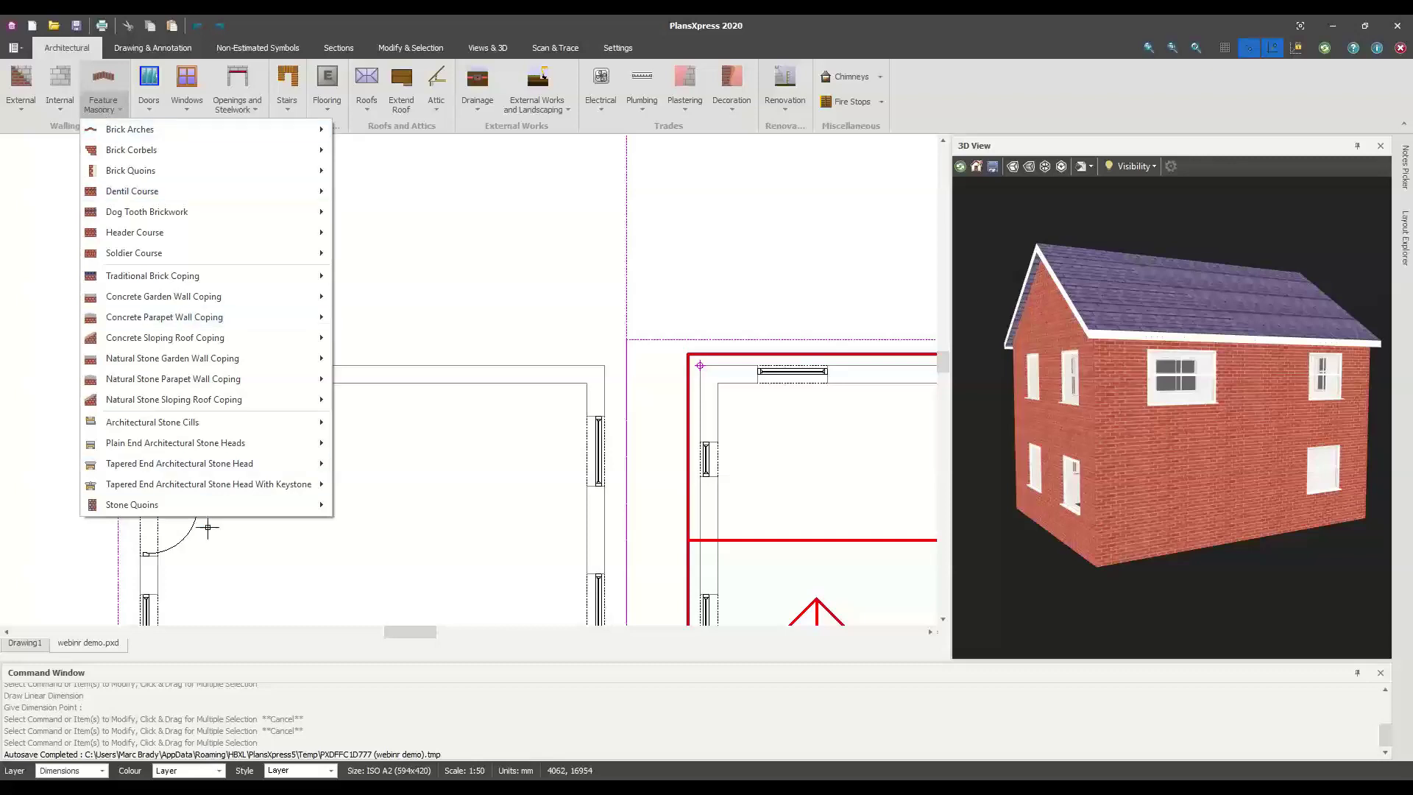
click(402, 277)
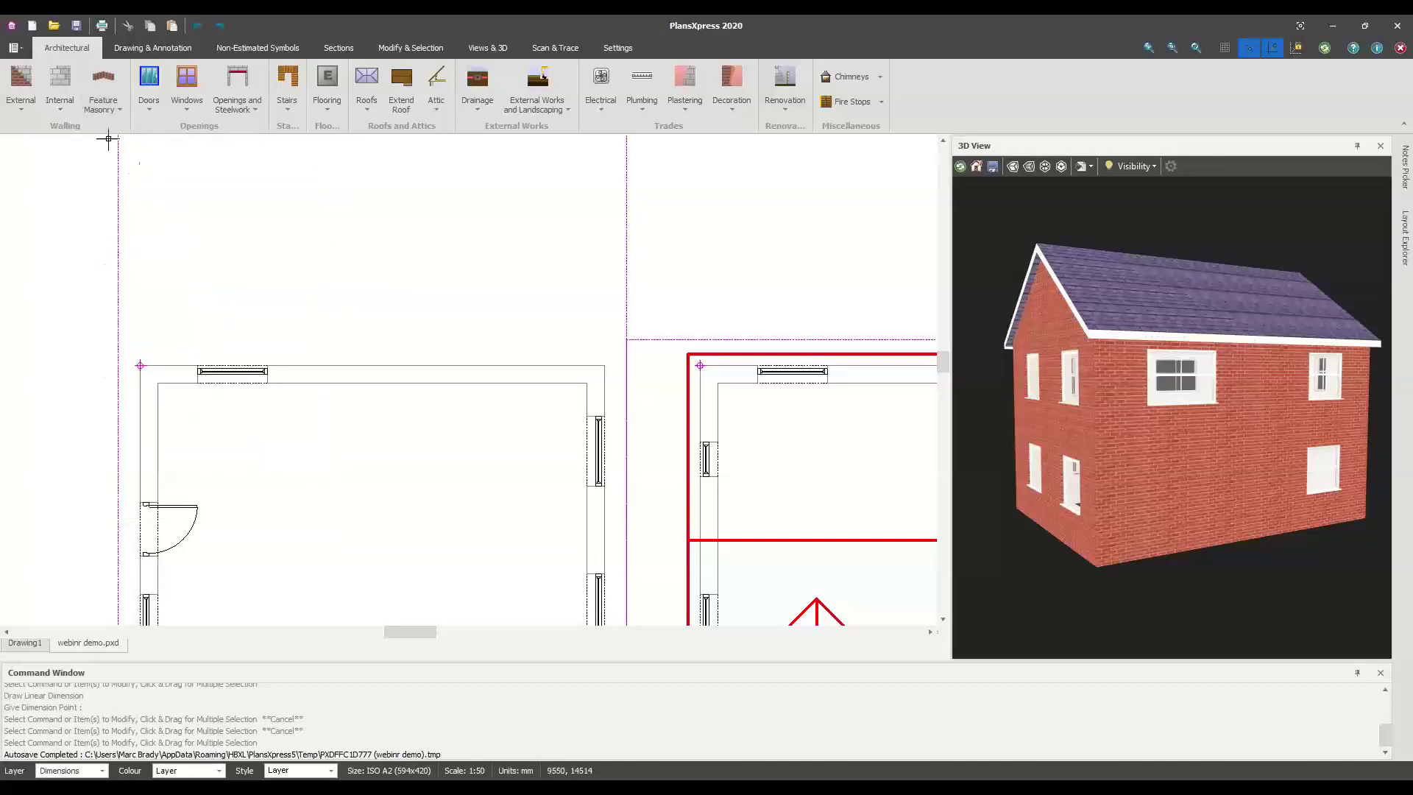
click(59, 99)
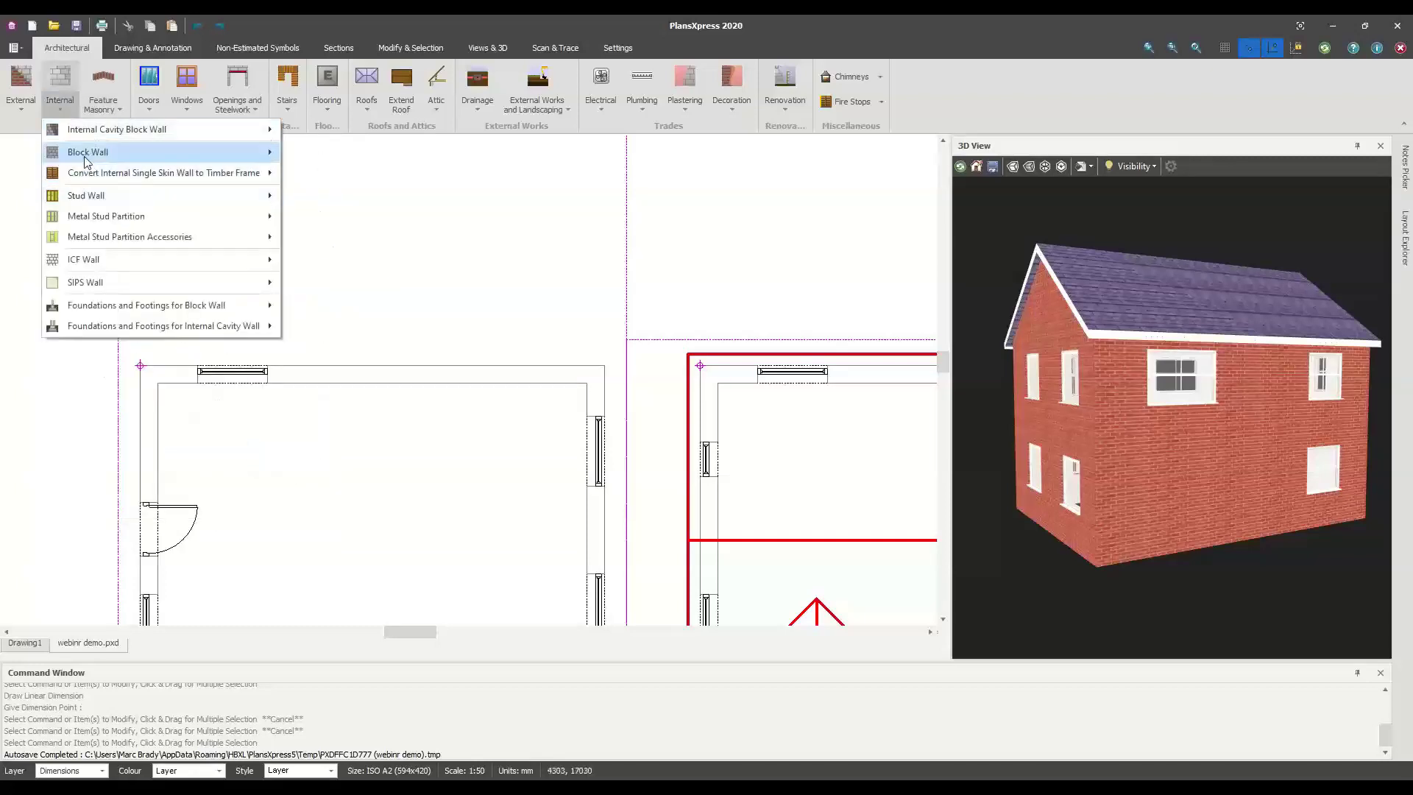
mouse_move(87, 162)
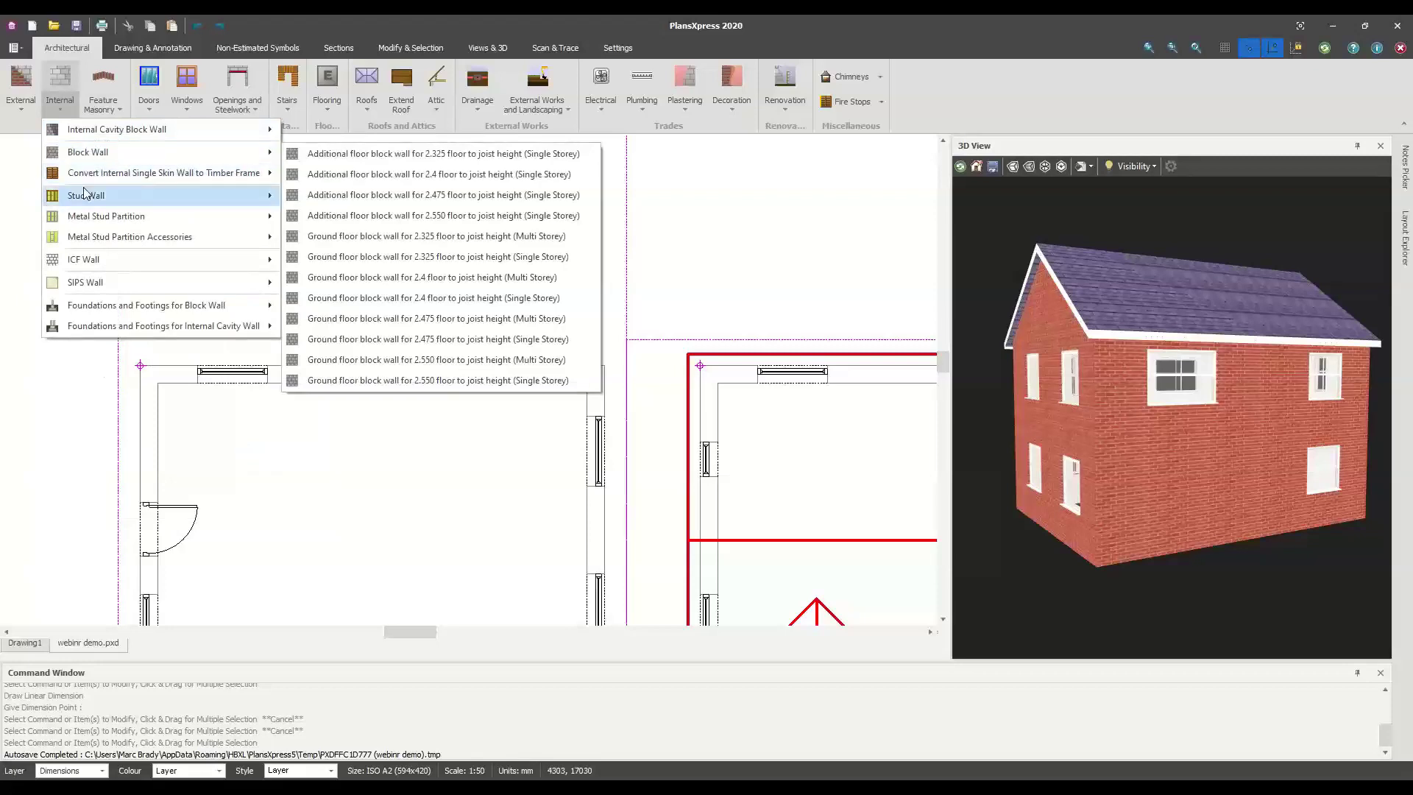
mouse_move(84, 193)
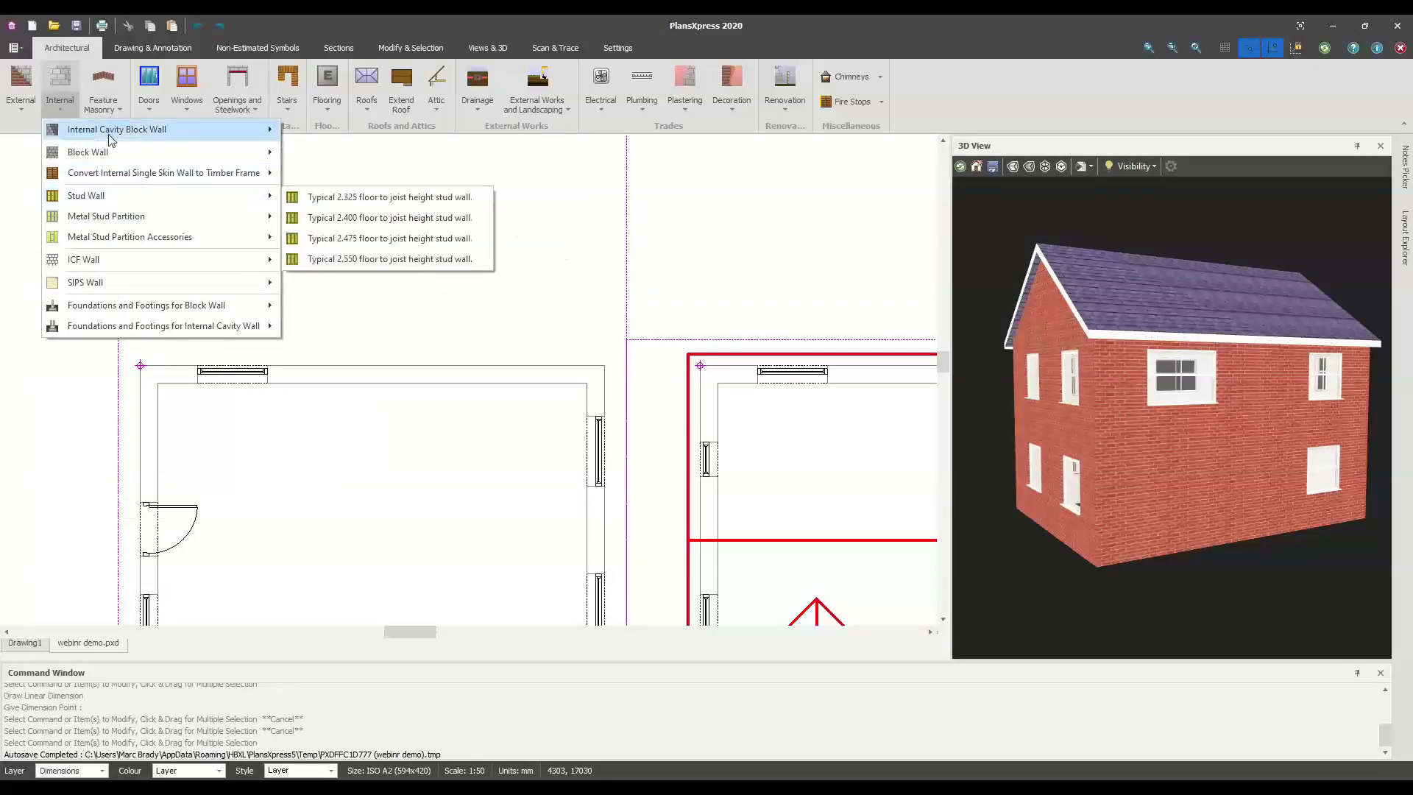
mouse_move(114, 133)
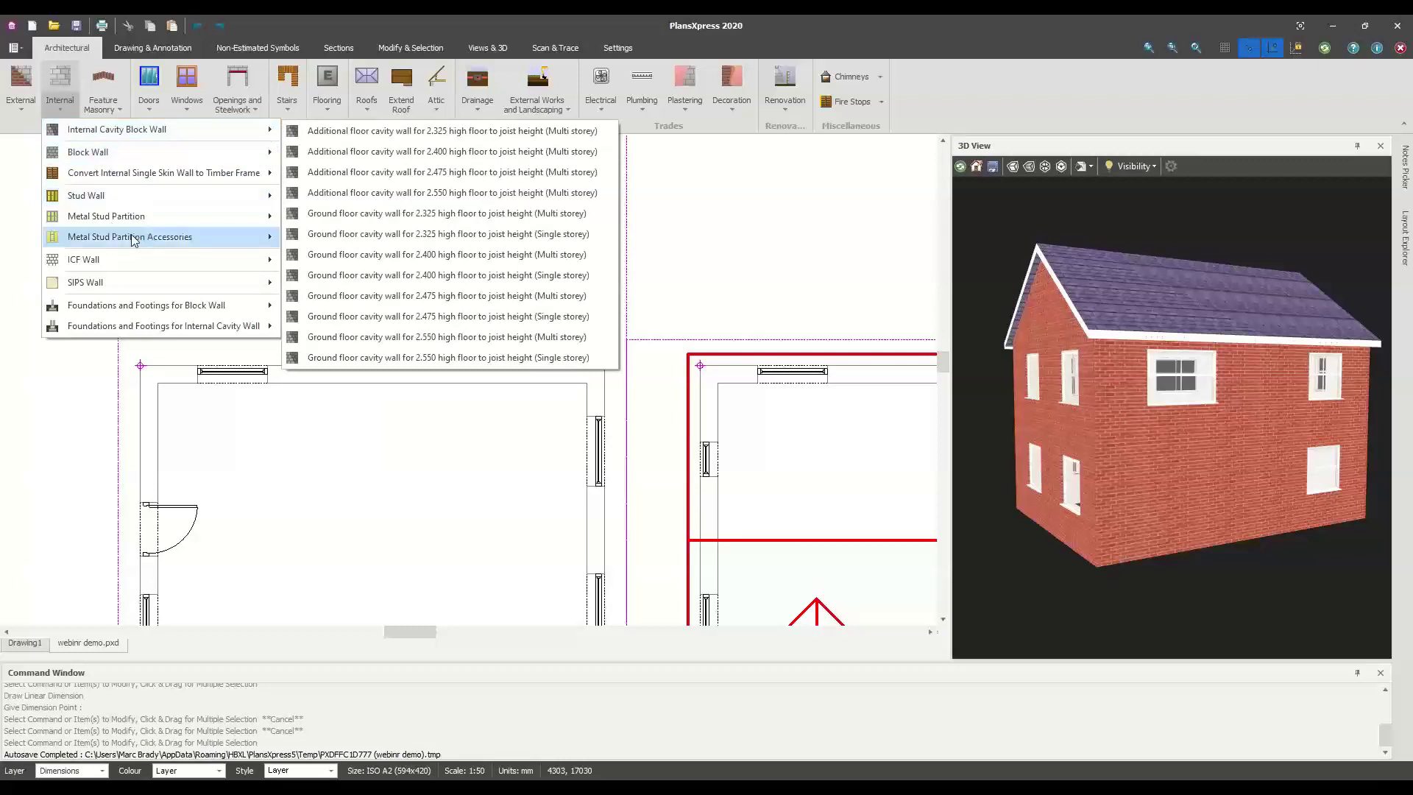
mouse_move(124, 215)
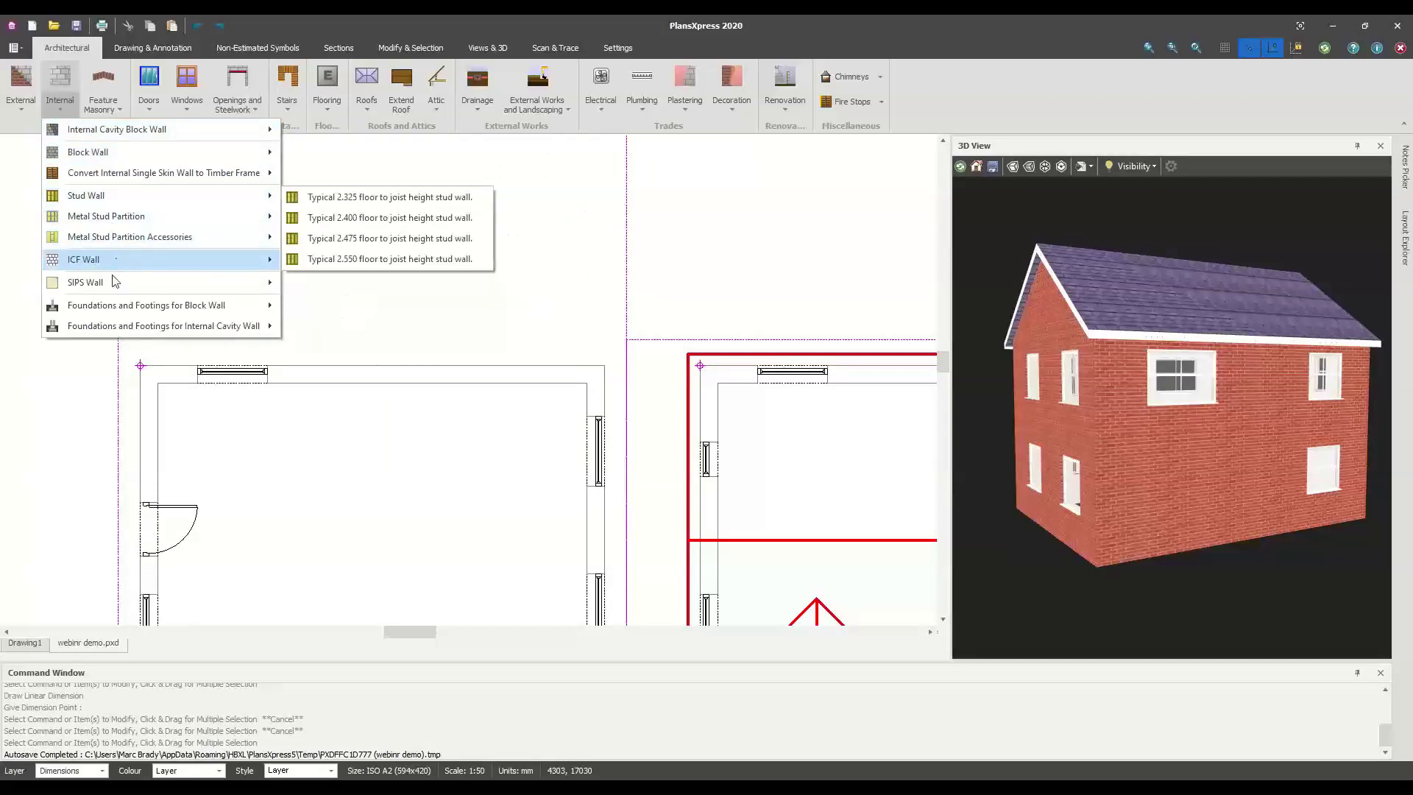
mouse_move(112, 266)
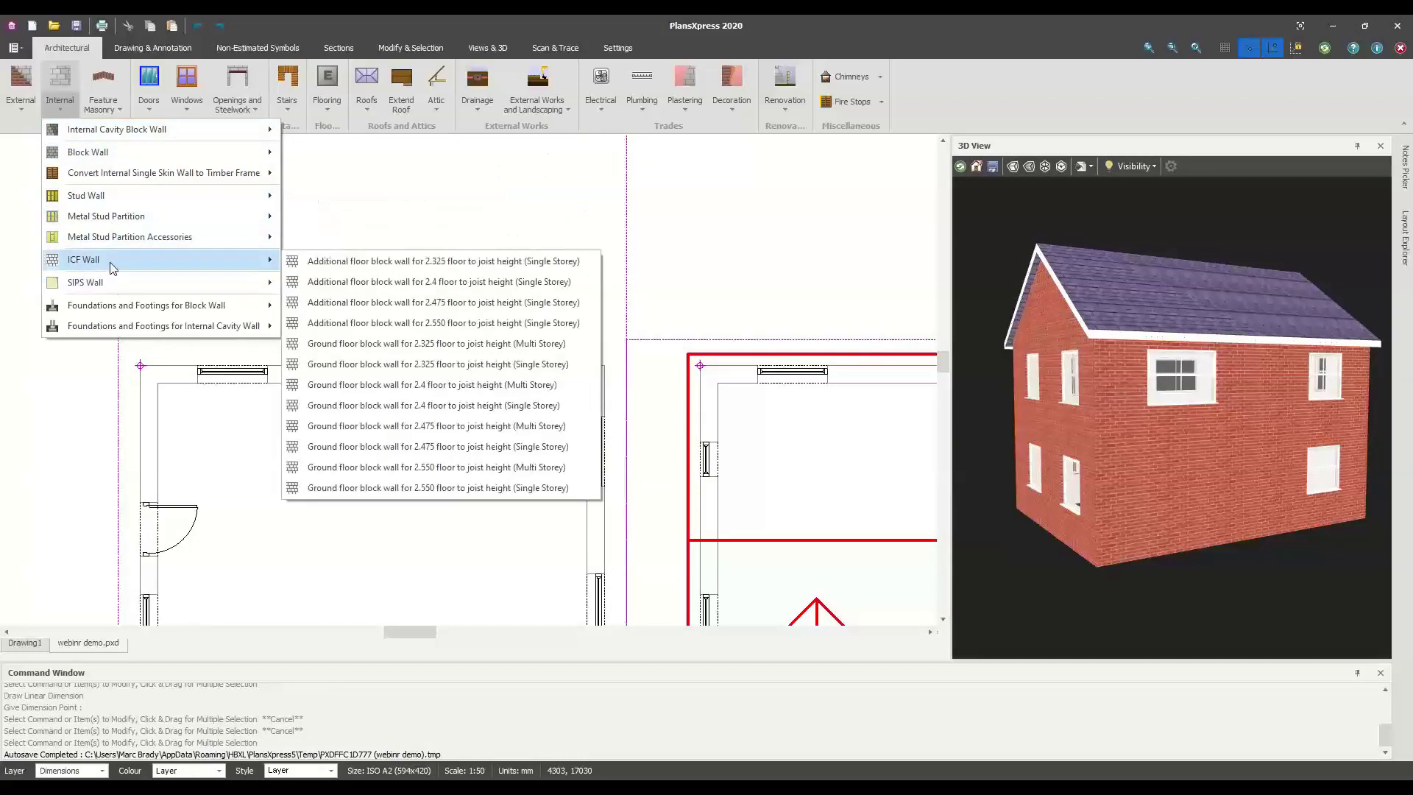
click(23, 110)
click(19, 110)
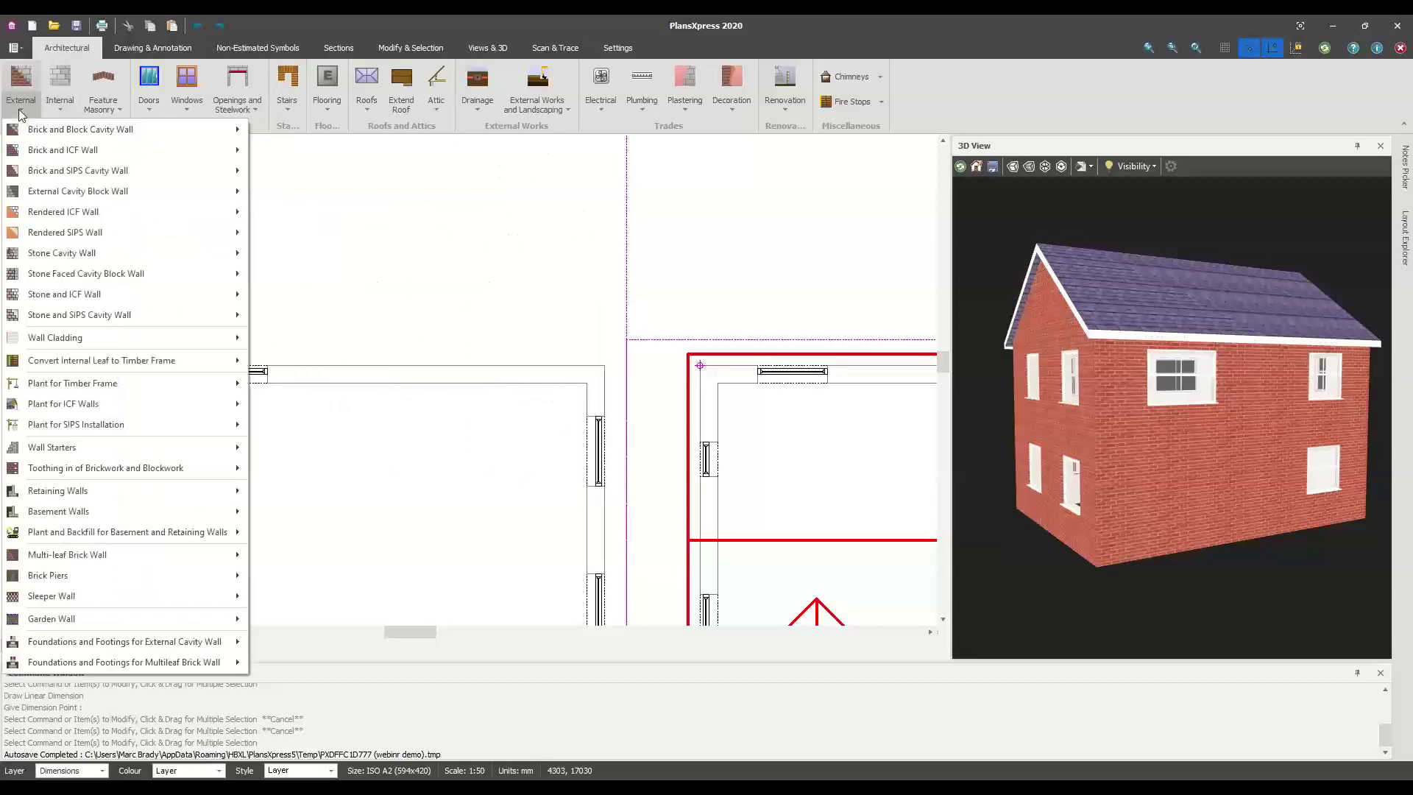
mouse_move(44, 139)
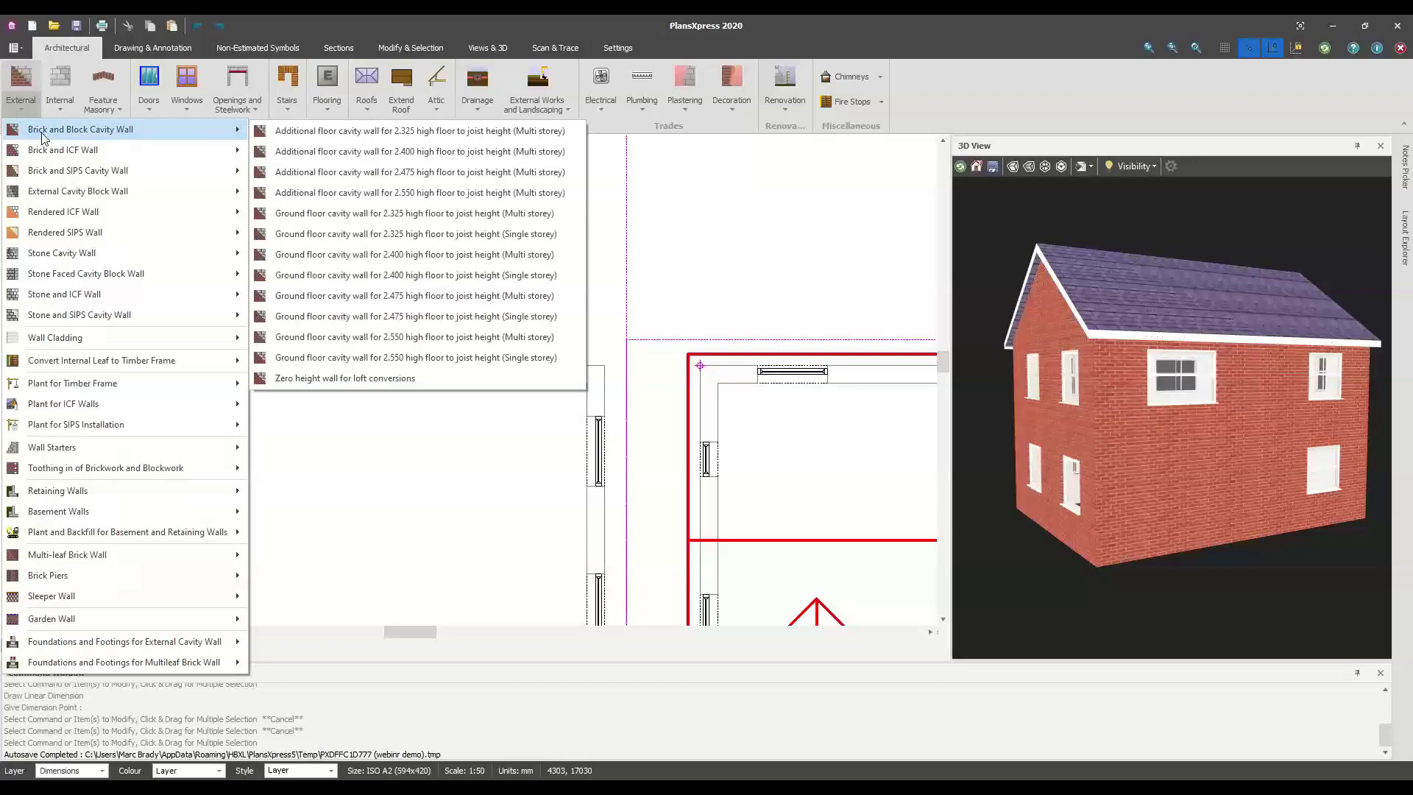
mouse_move(103, 210)
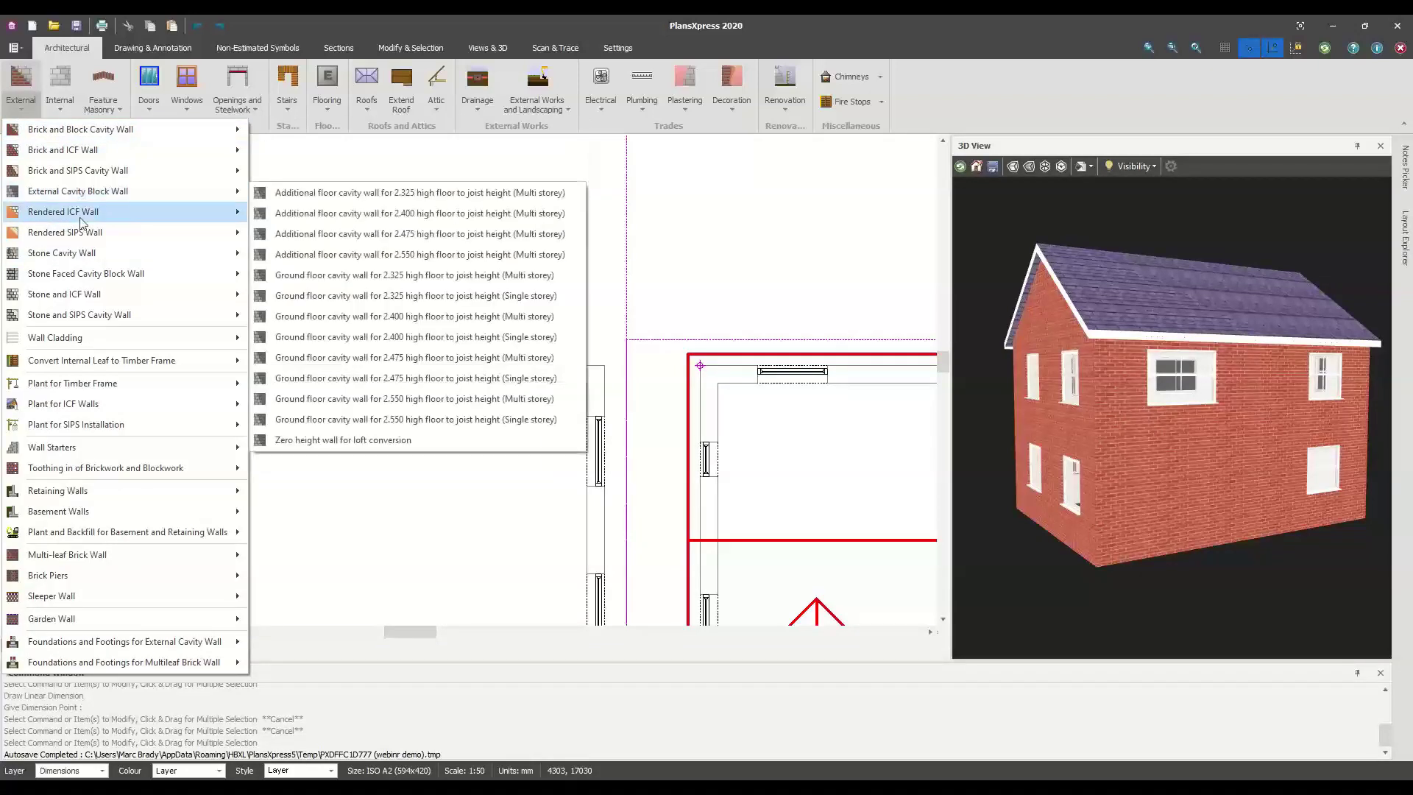
mouse_move(74, 298)
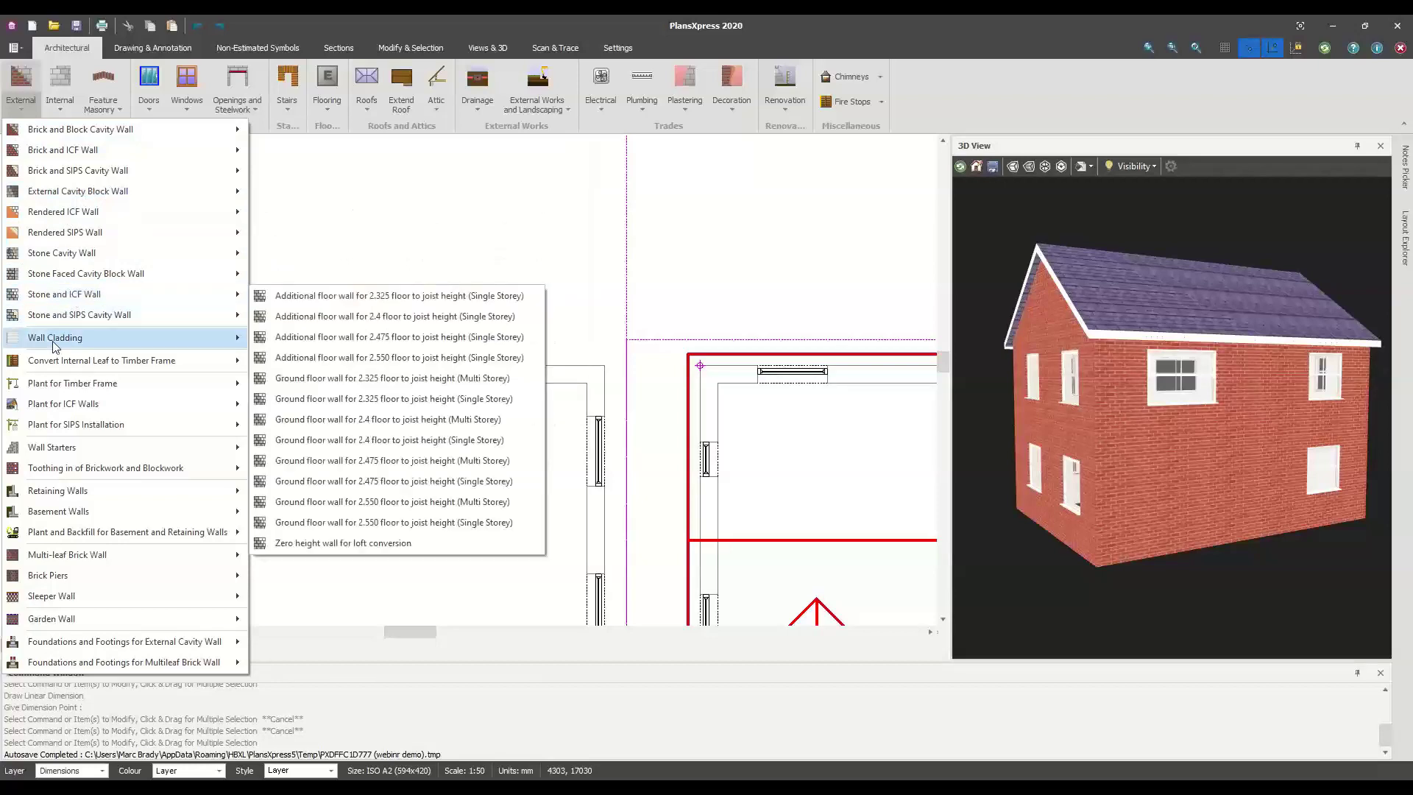
mouse_move(68, 343)
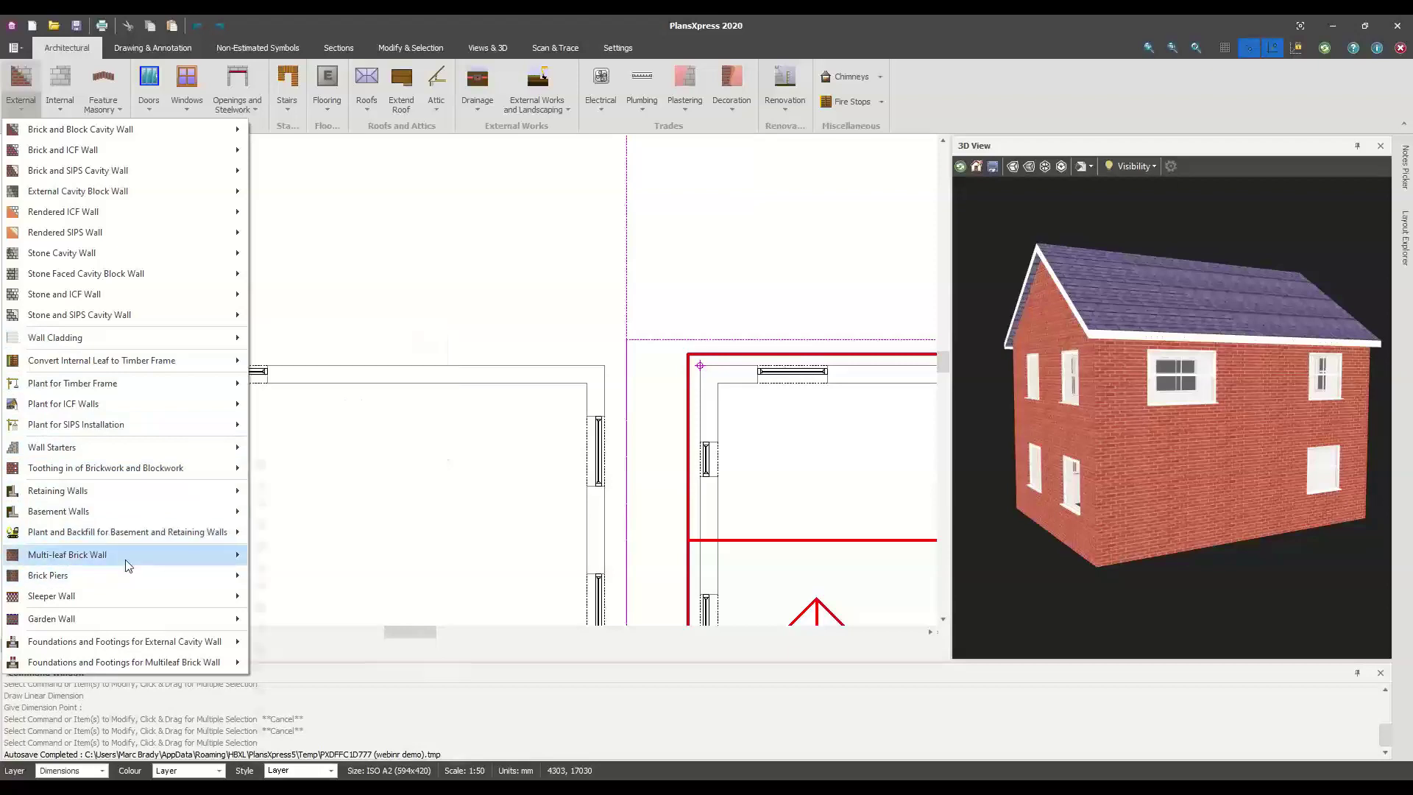
mouse_move(129, 565)
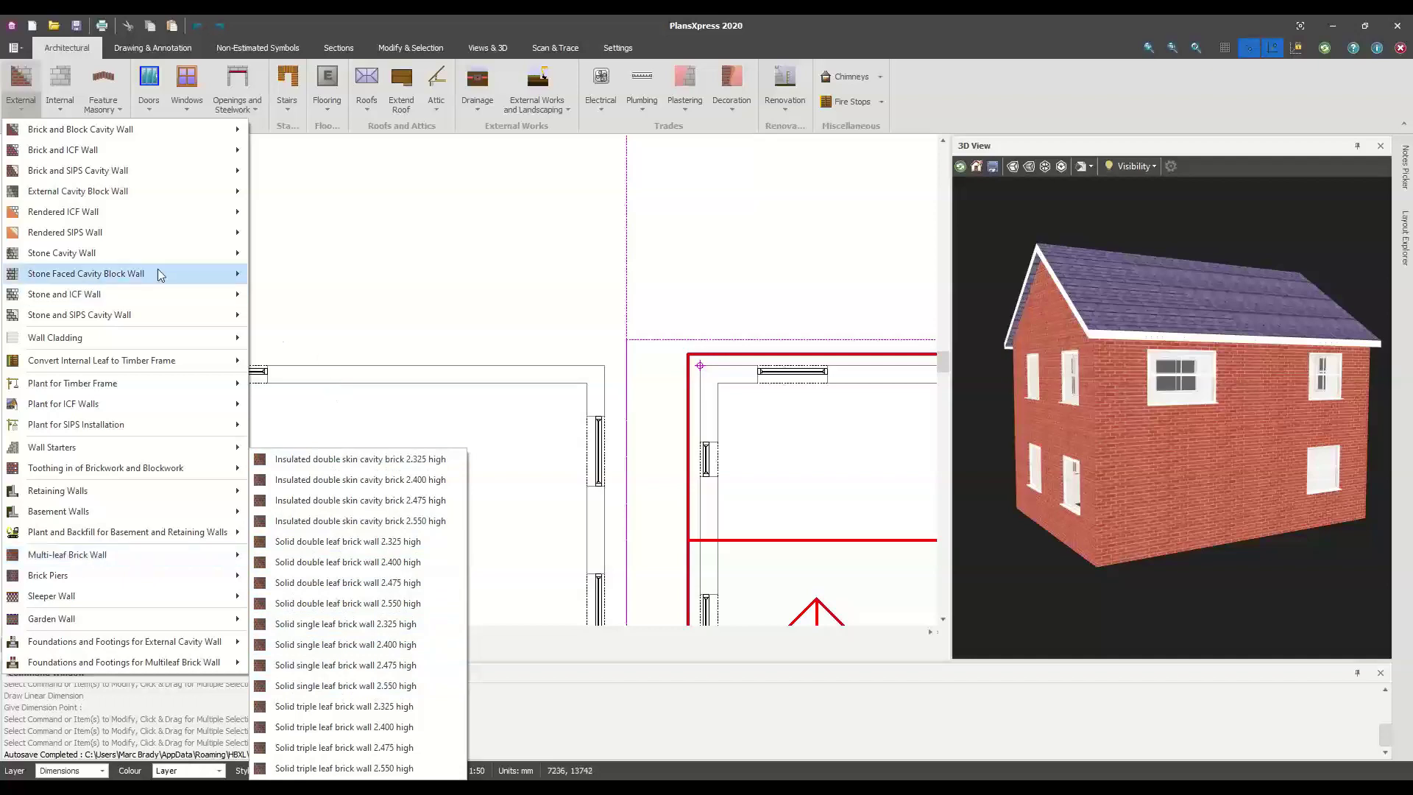
click(322, 252)
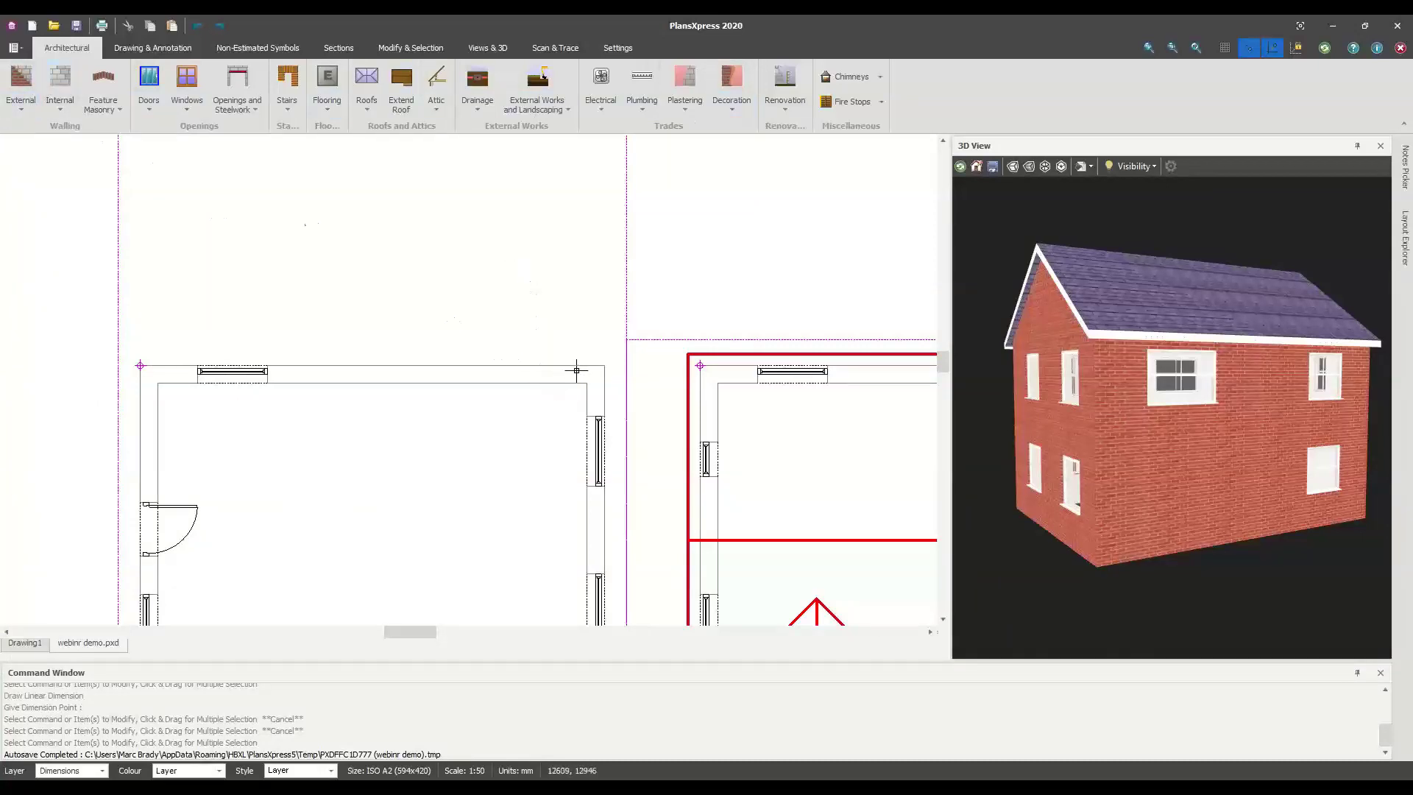
Reopen the external wall types list for the 2.400 high single-storey cavity wall, then dismiss the lists
click(20, 115)
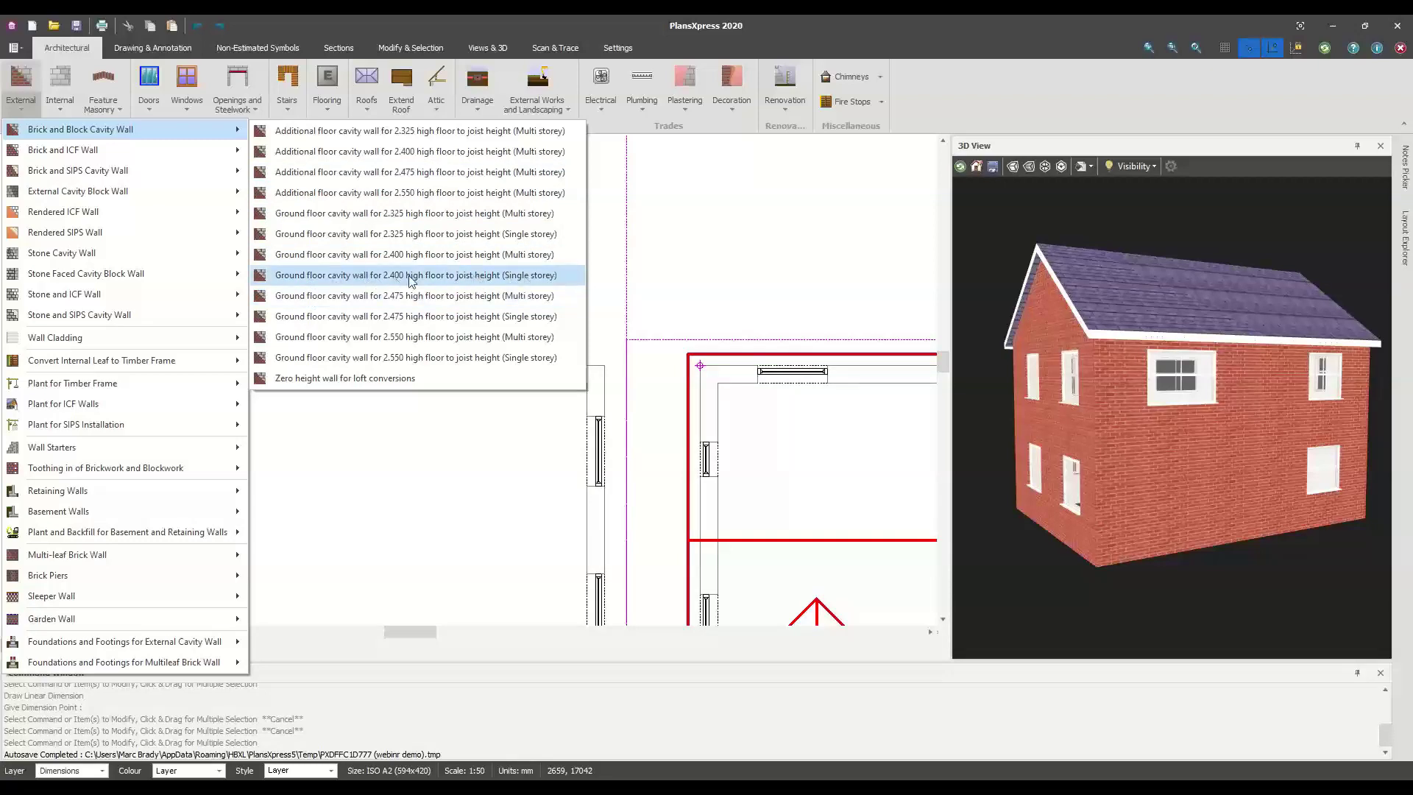
key(Escape)
key(Escape)
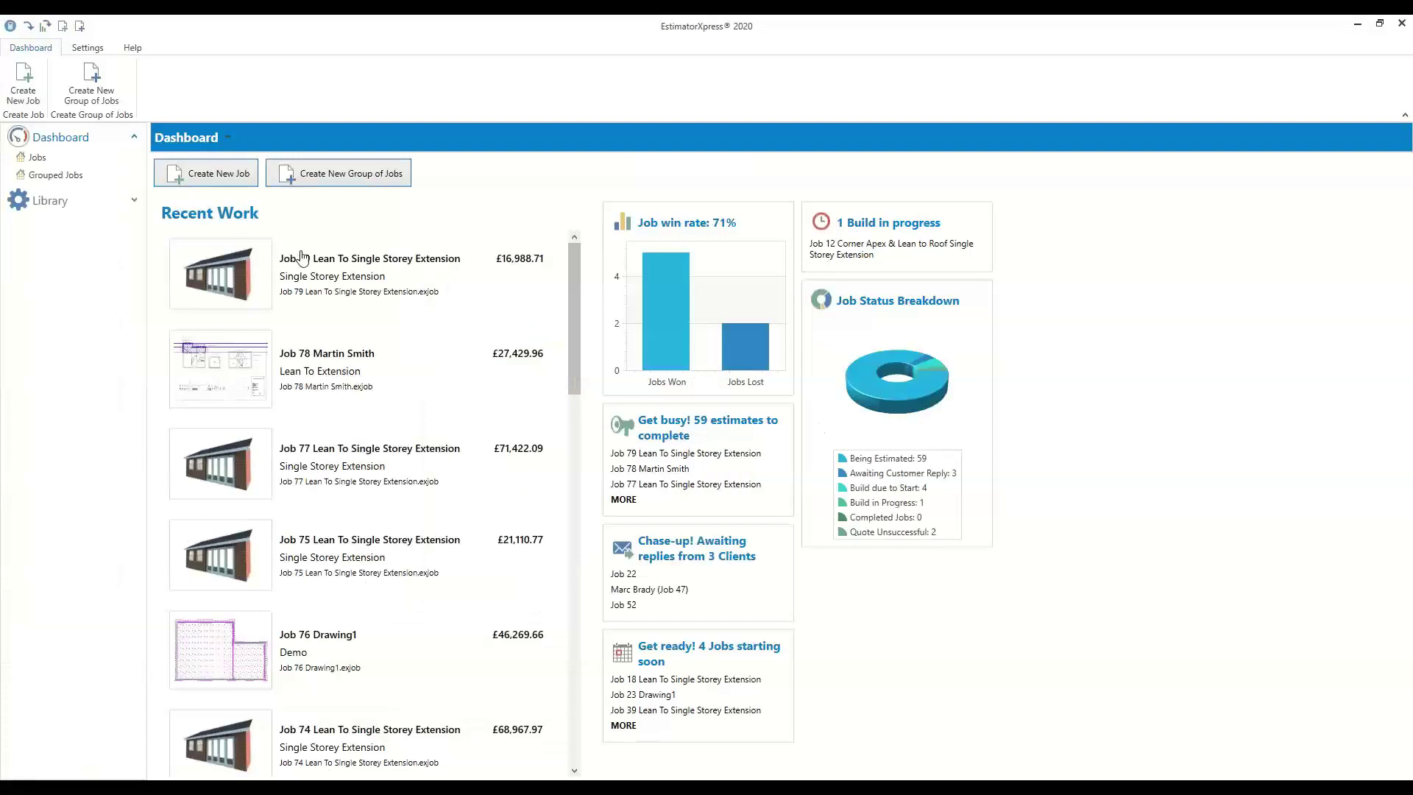
Return to PlansXpress and accept the wall dimensions unchanged
click(1357, 23)
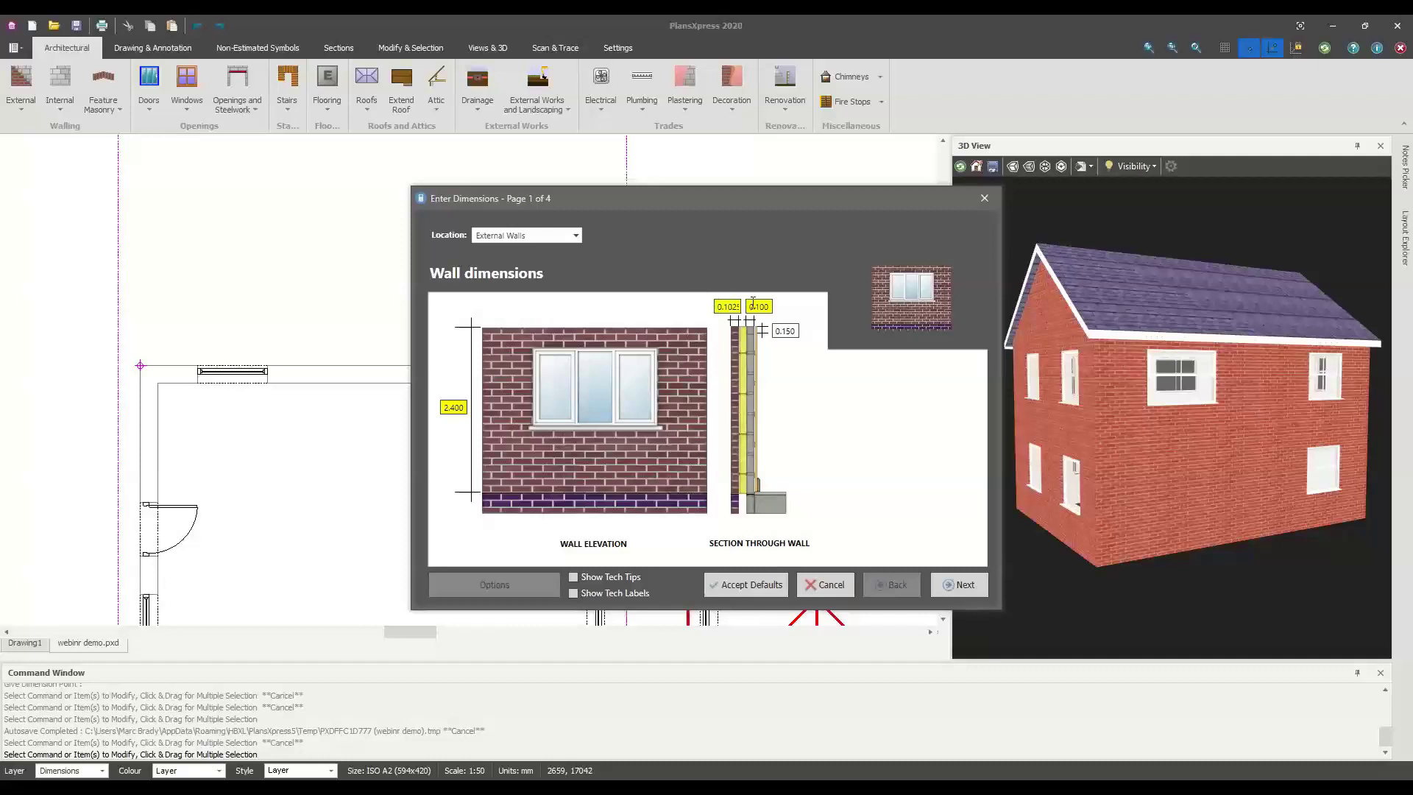
mouse_move(759, 309)
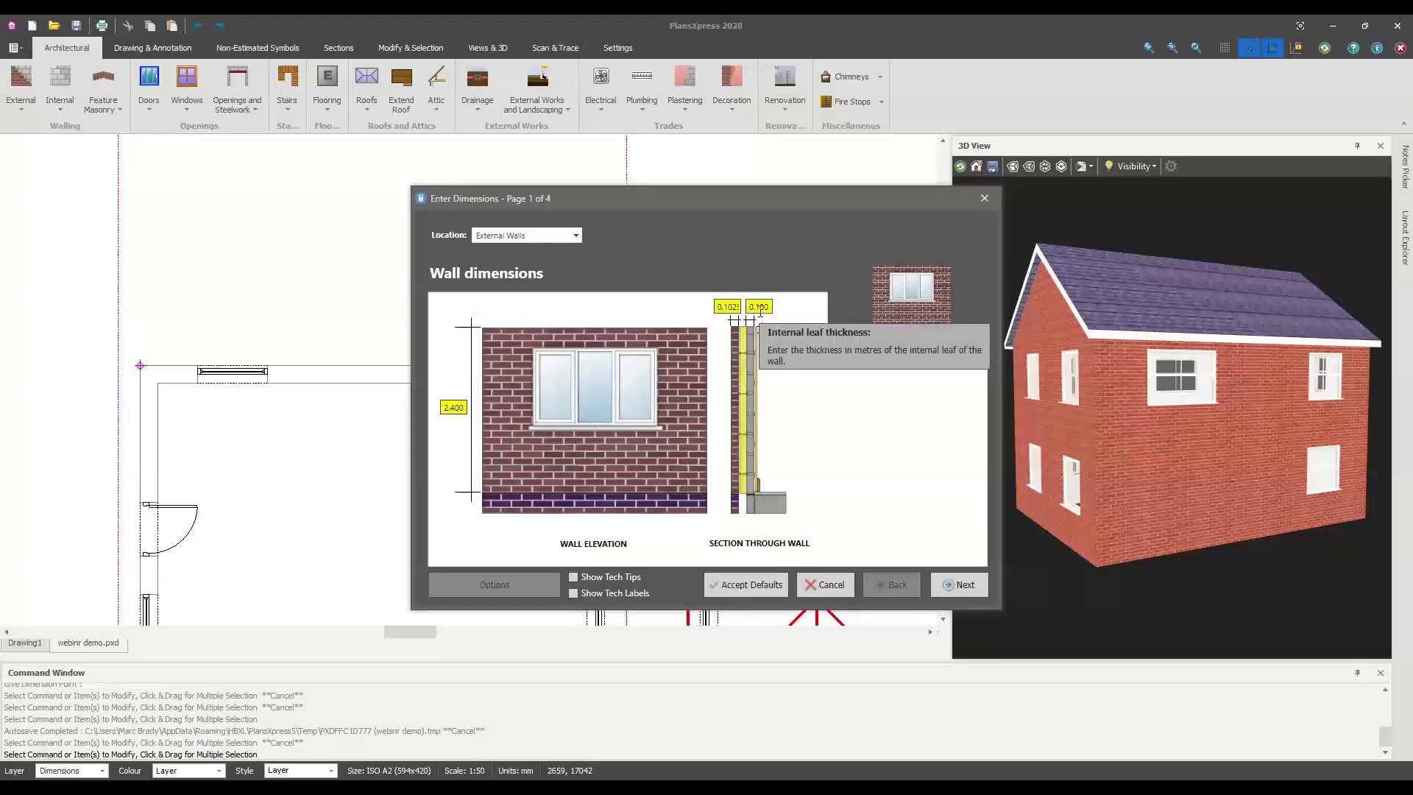
click(952, 583)
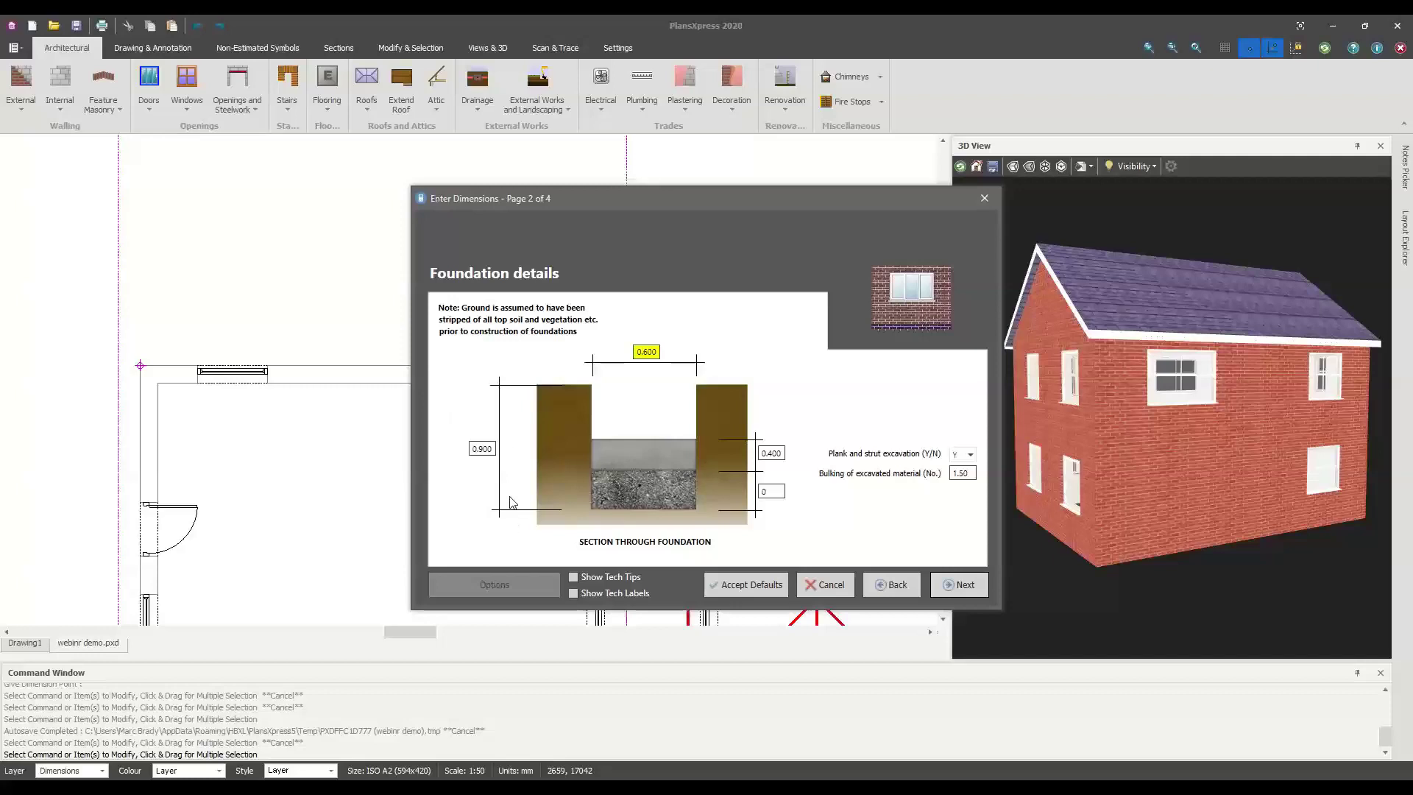
Review the 0.900 and 0.400 foundation depths and 0.600 trench width, then continue to Footing details
double_click(487, 448)
click(642, 355)
double_click(774, 452)
mouse_move(783, 459)
click(974, 586)
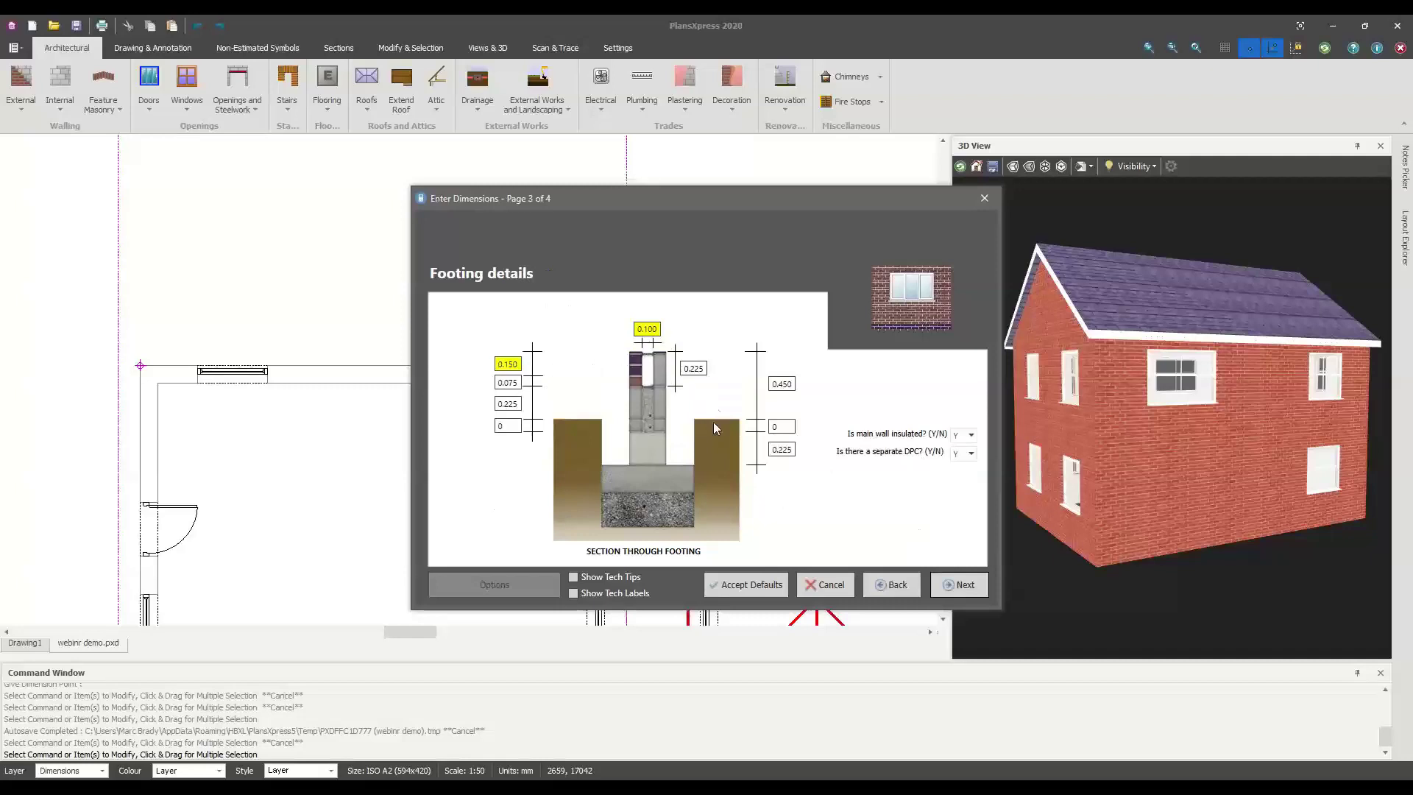
Turn on Tech Tips and Tech Labels, select the 0.450 blockwork height, and finish through plastering and decoration
click(595, 578)
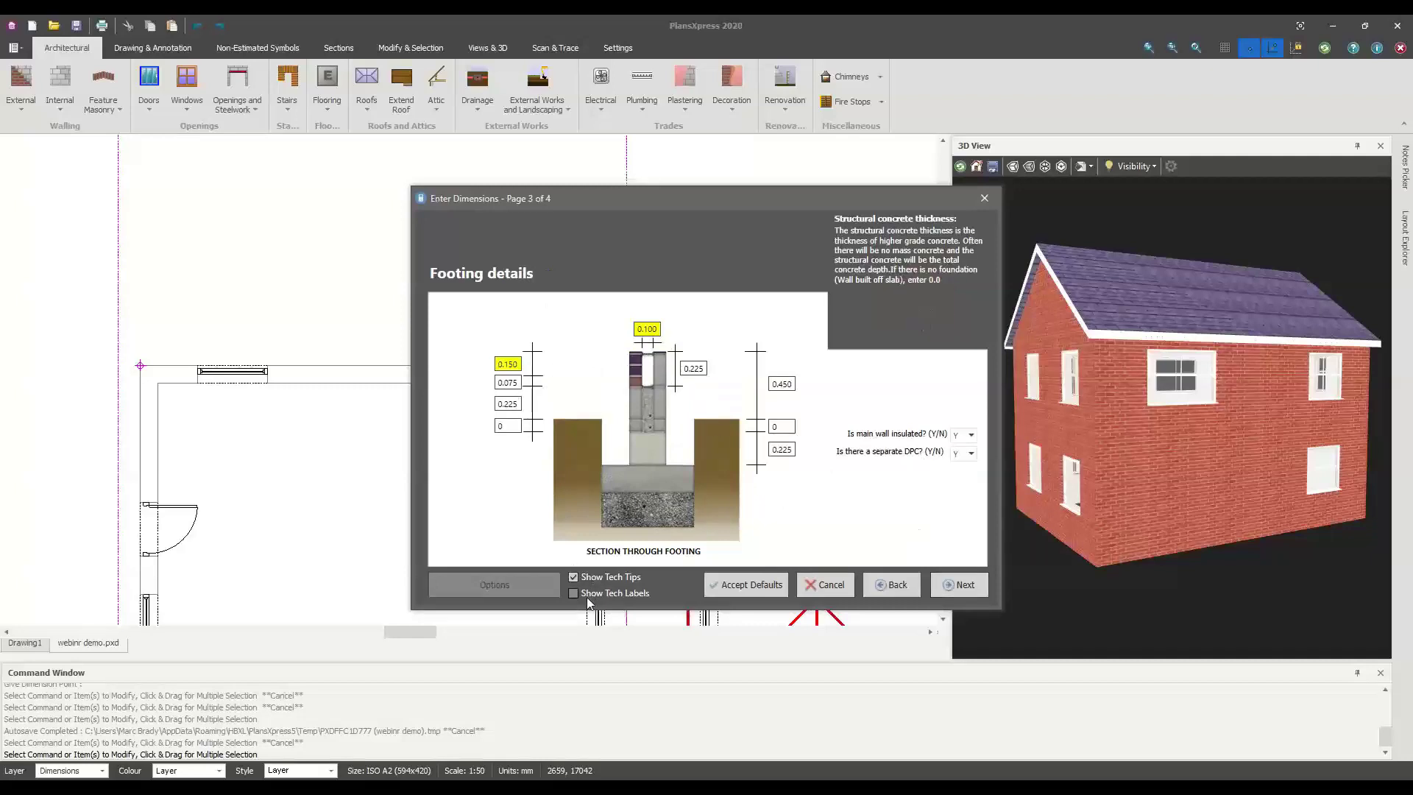
click(585, 594)
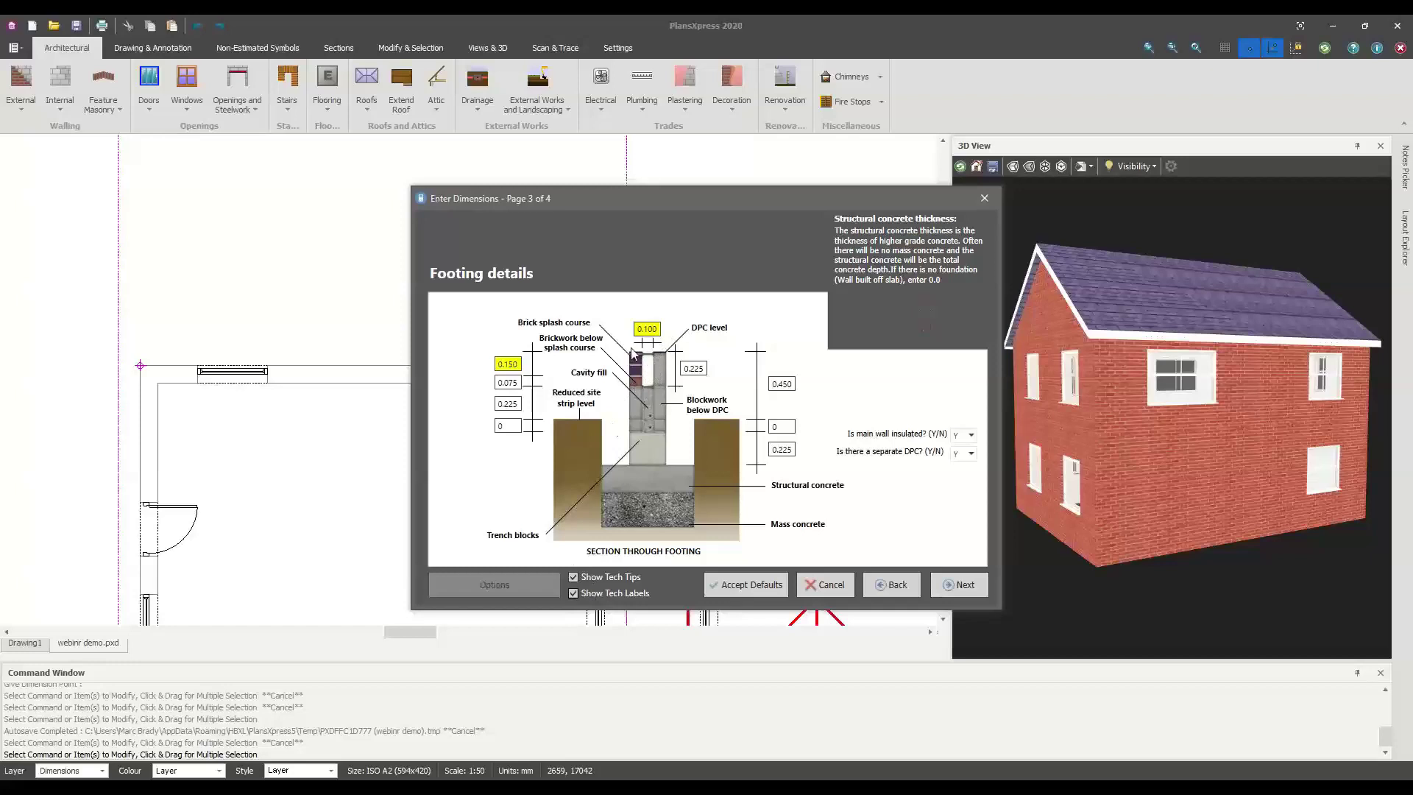
mouse_move(650, 342)
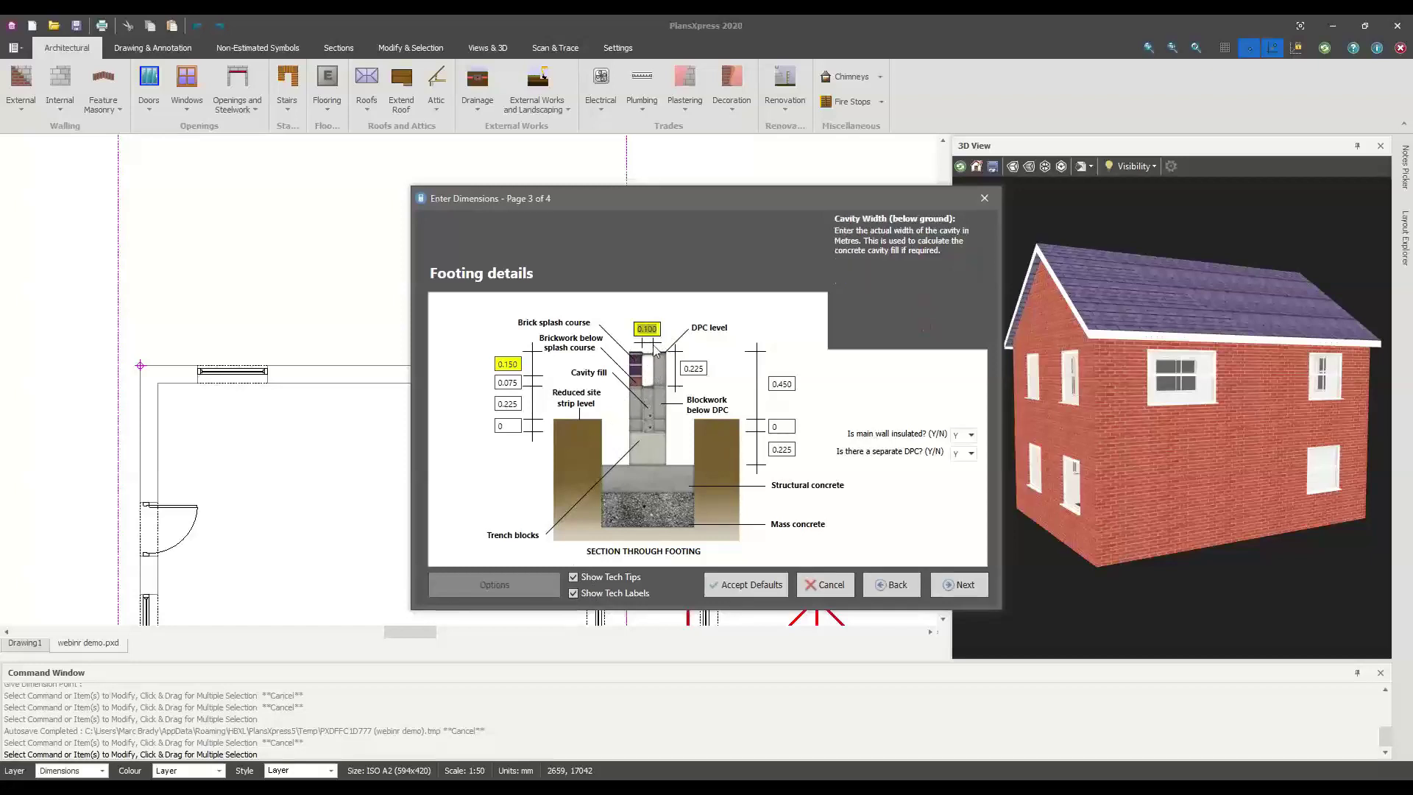
mouse_move(522, 409)
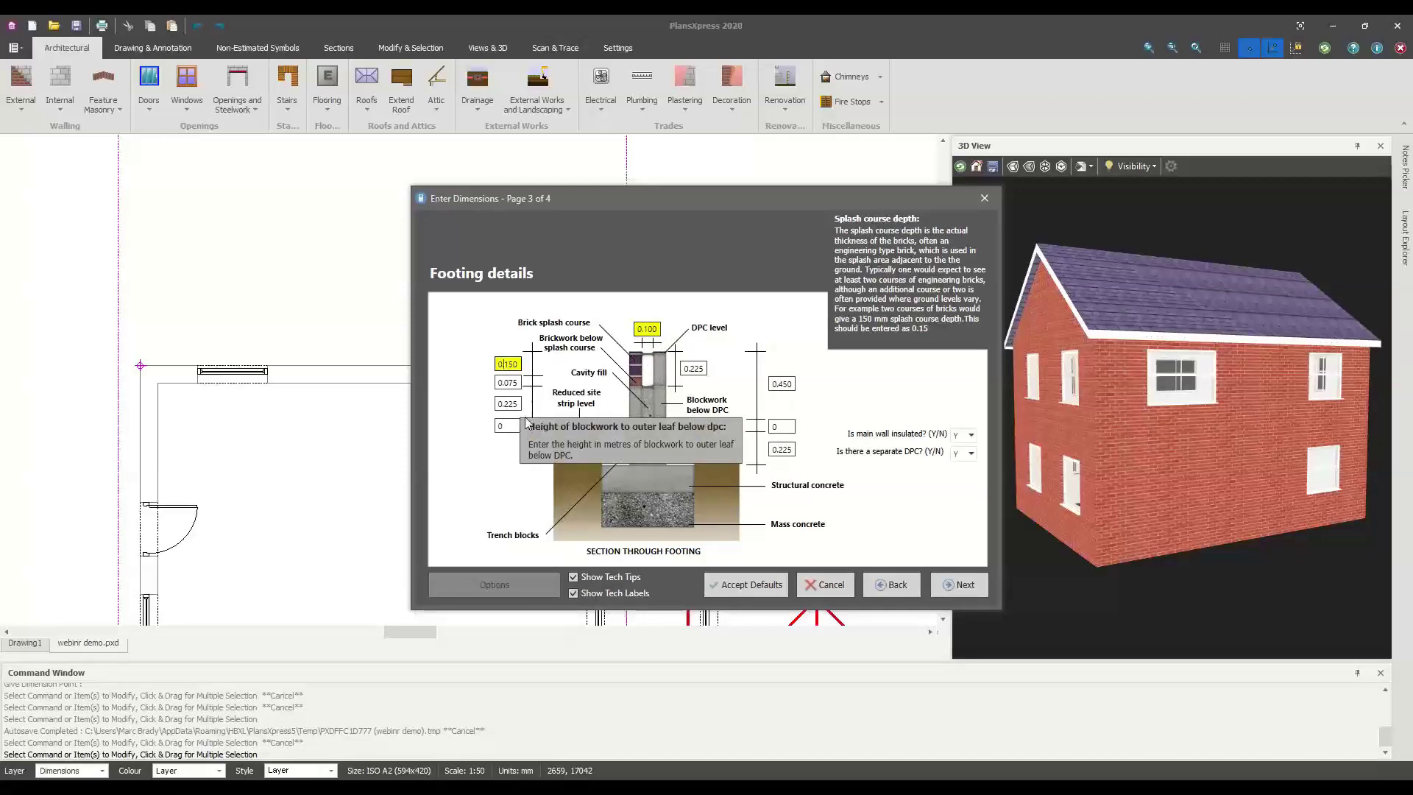
mouse_move(795, 473)
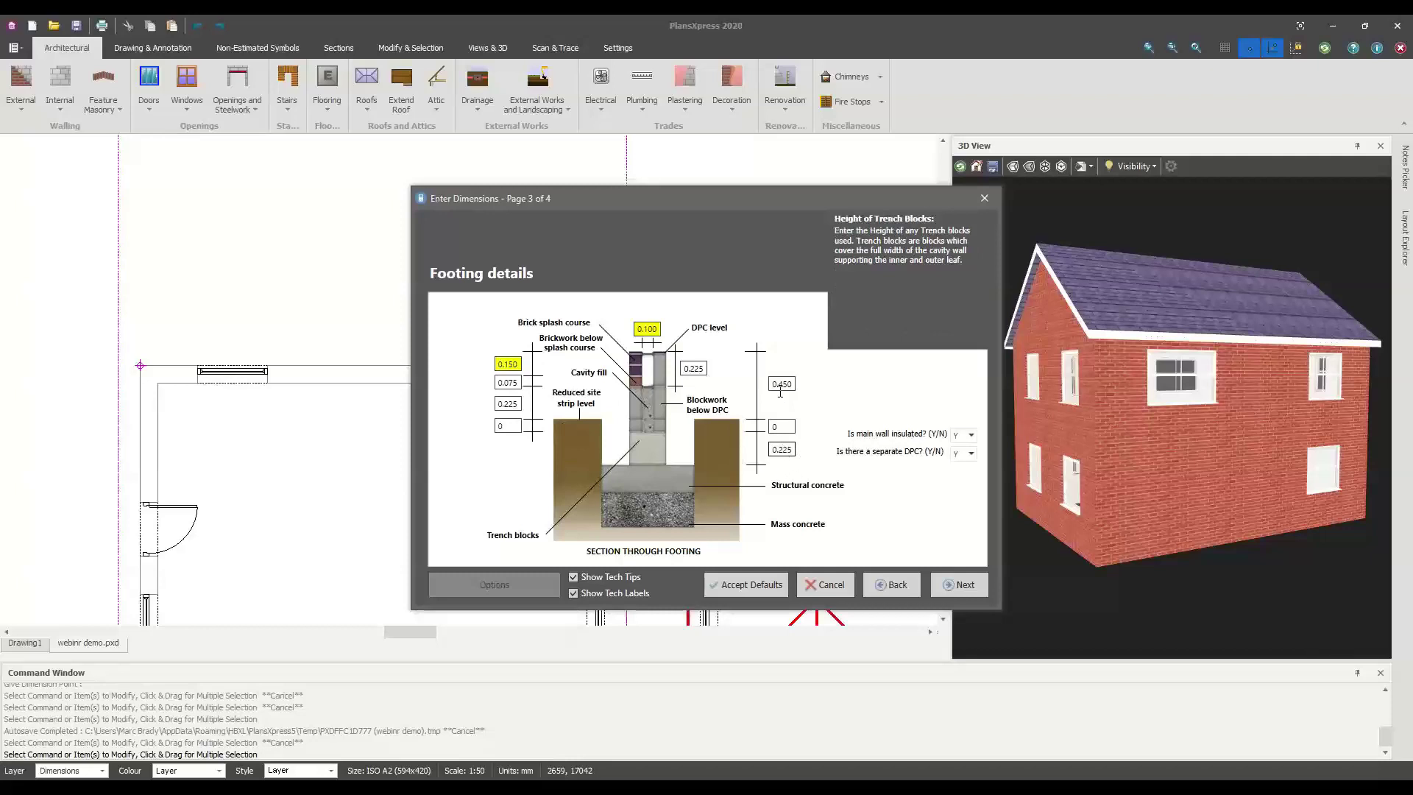
click(777, 383)
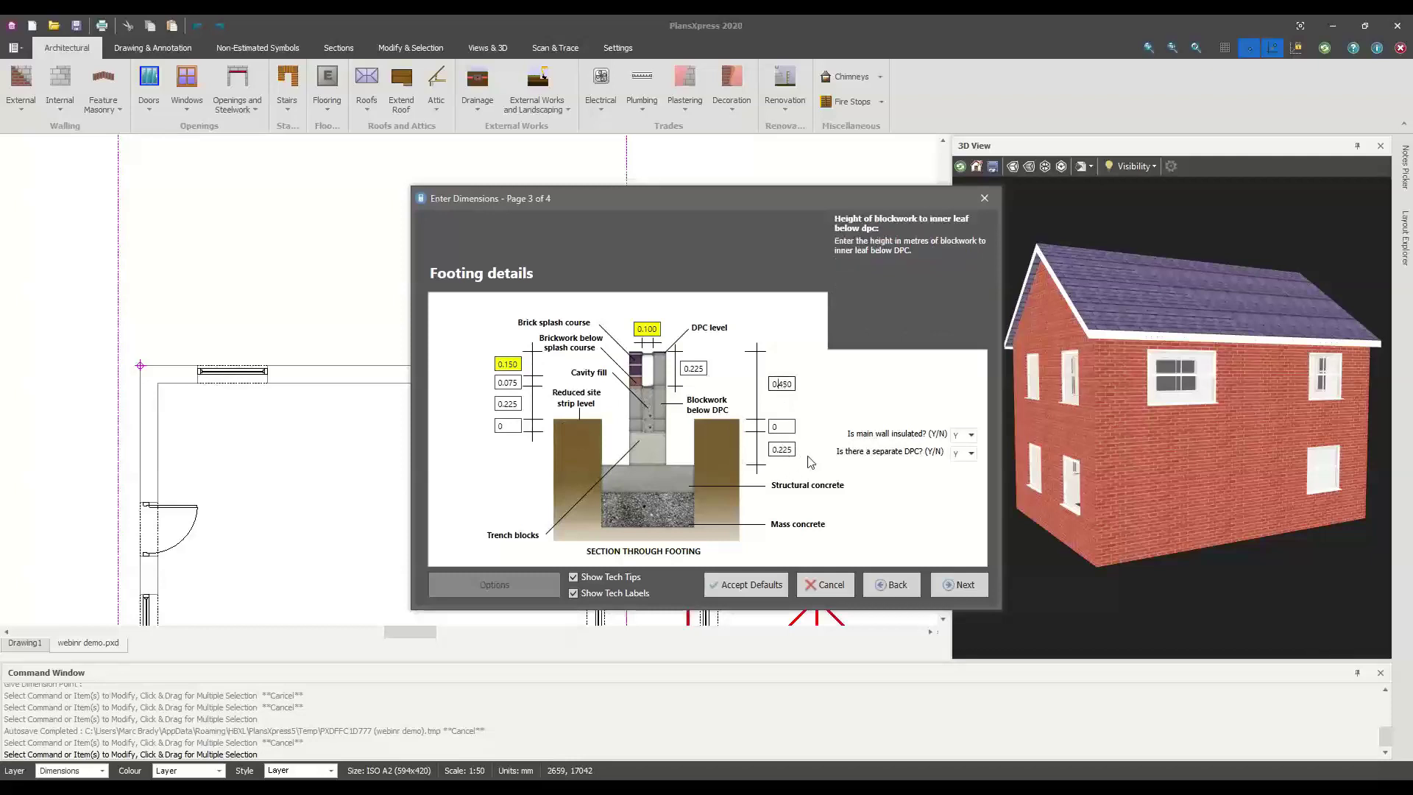
click(957, 584)
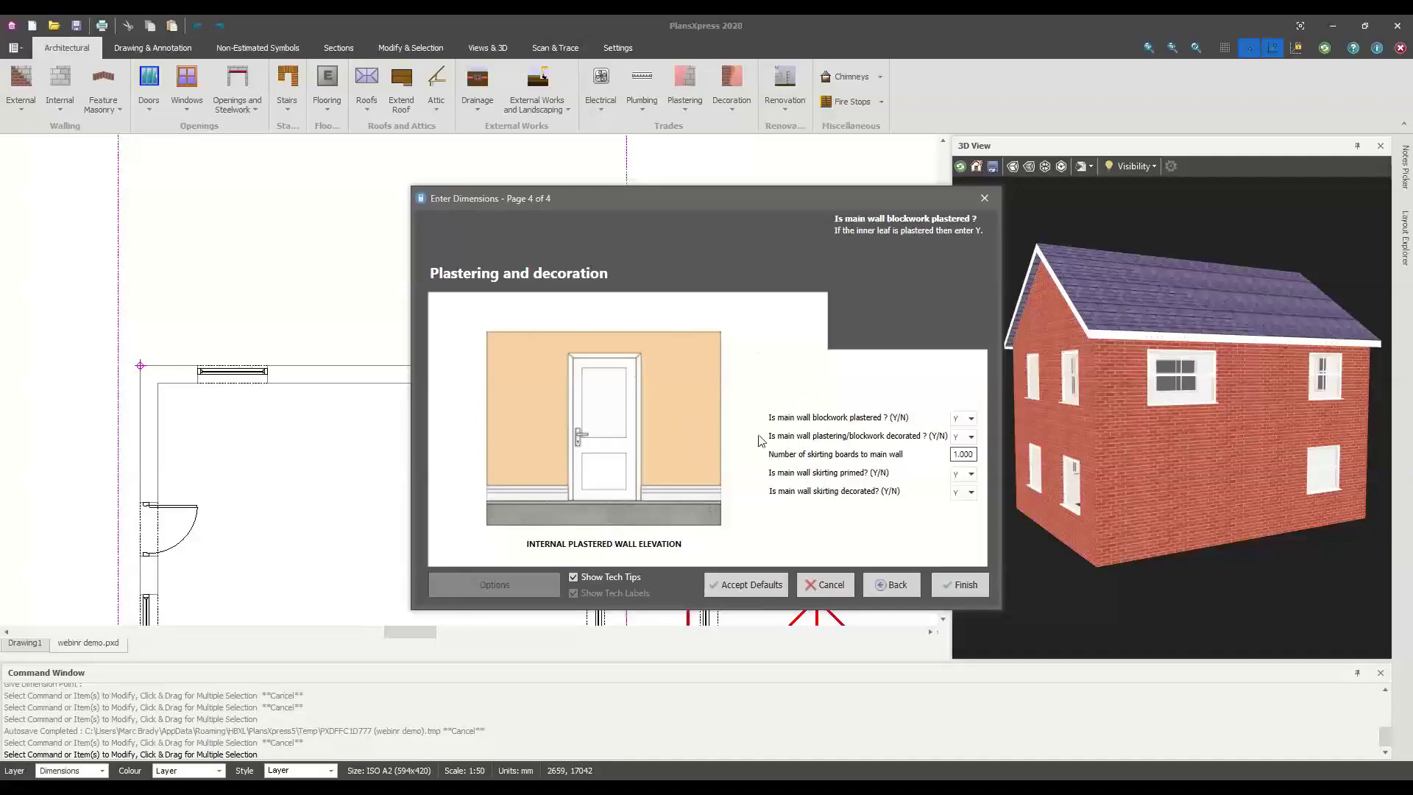
click(969, 589)
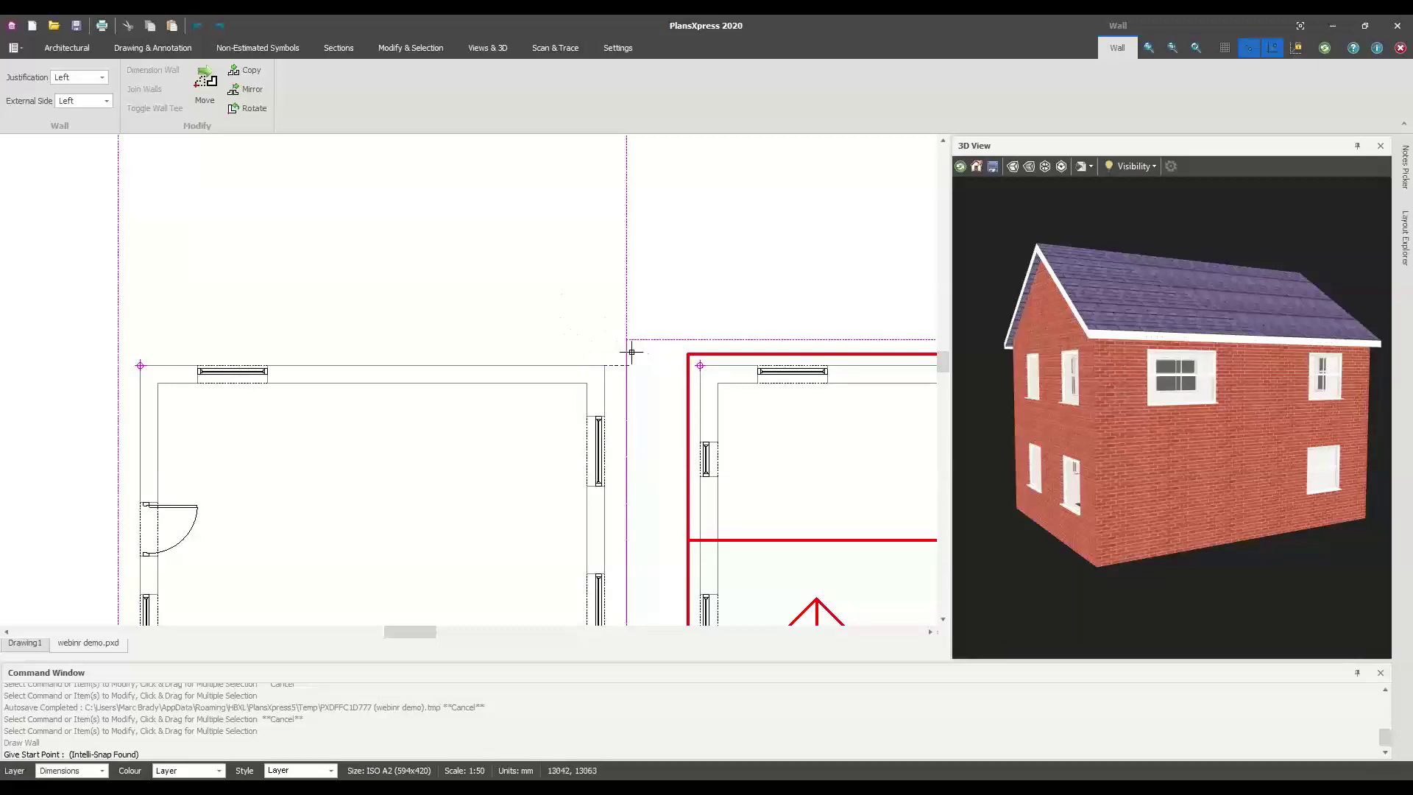
Zoom in, start the wall at the house's rear corner, and set justification to Right
scroll(613, 365, up, 1)
scroll(613, 365, up, 2)
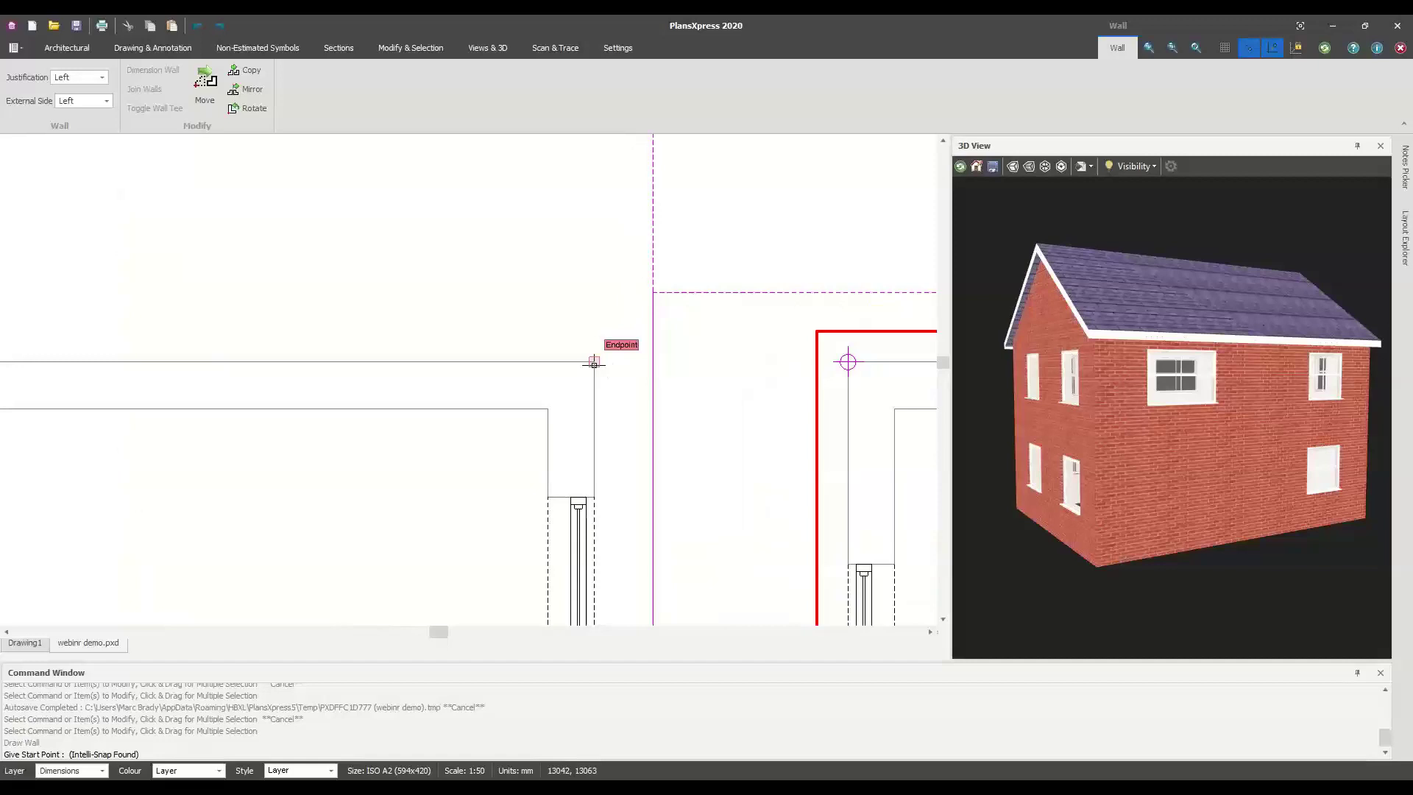
click(594, 362)
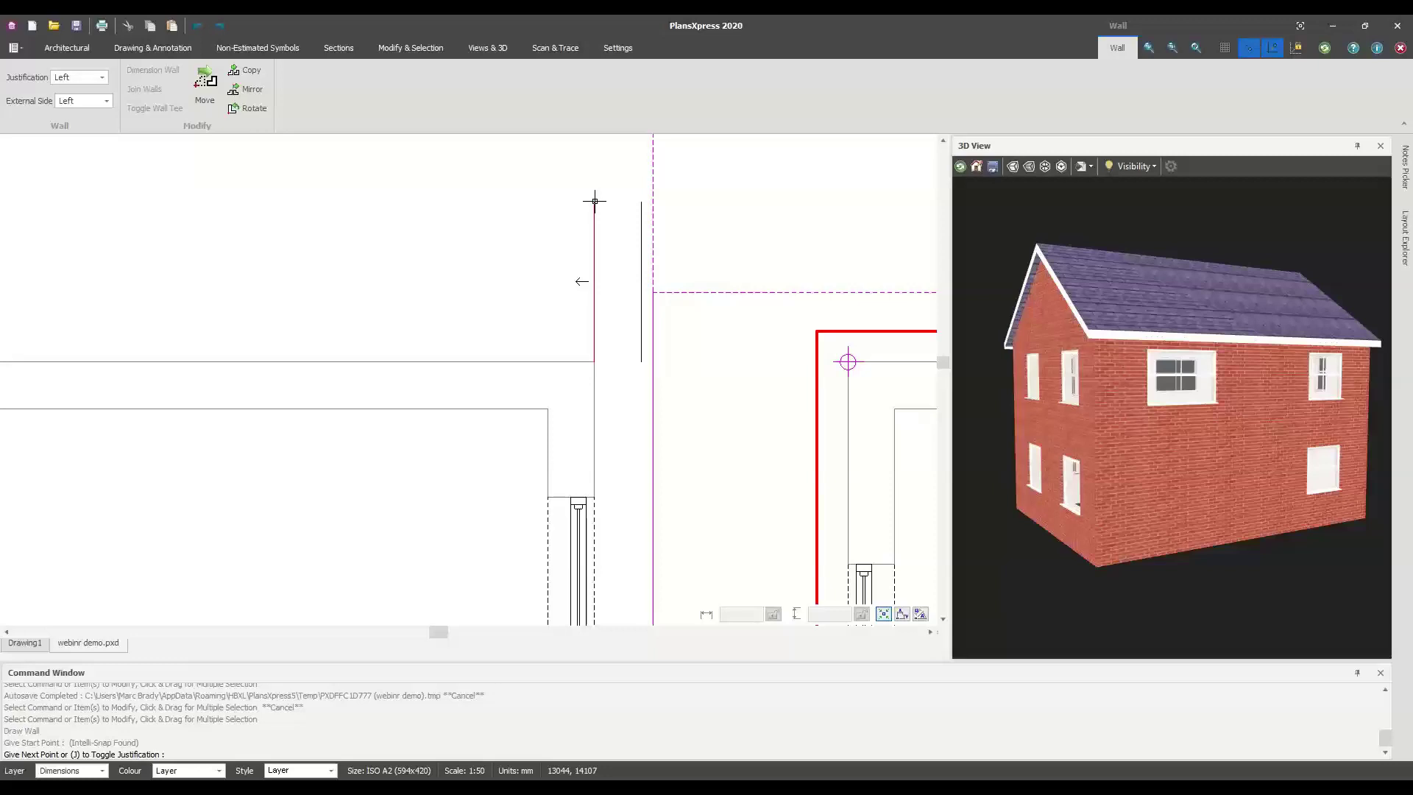
key(j)
key(j)
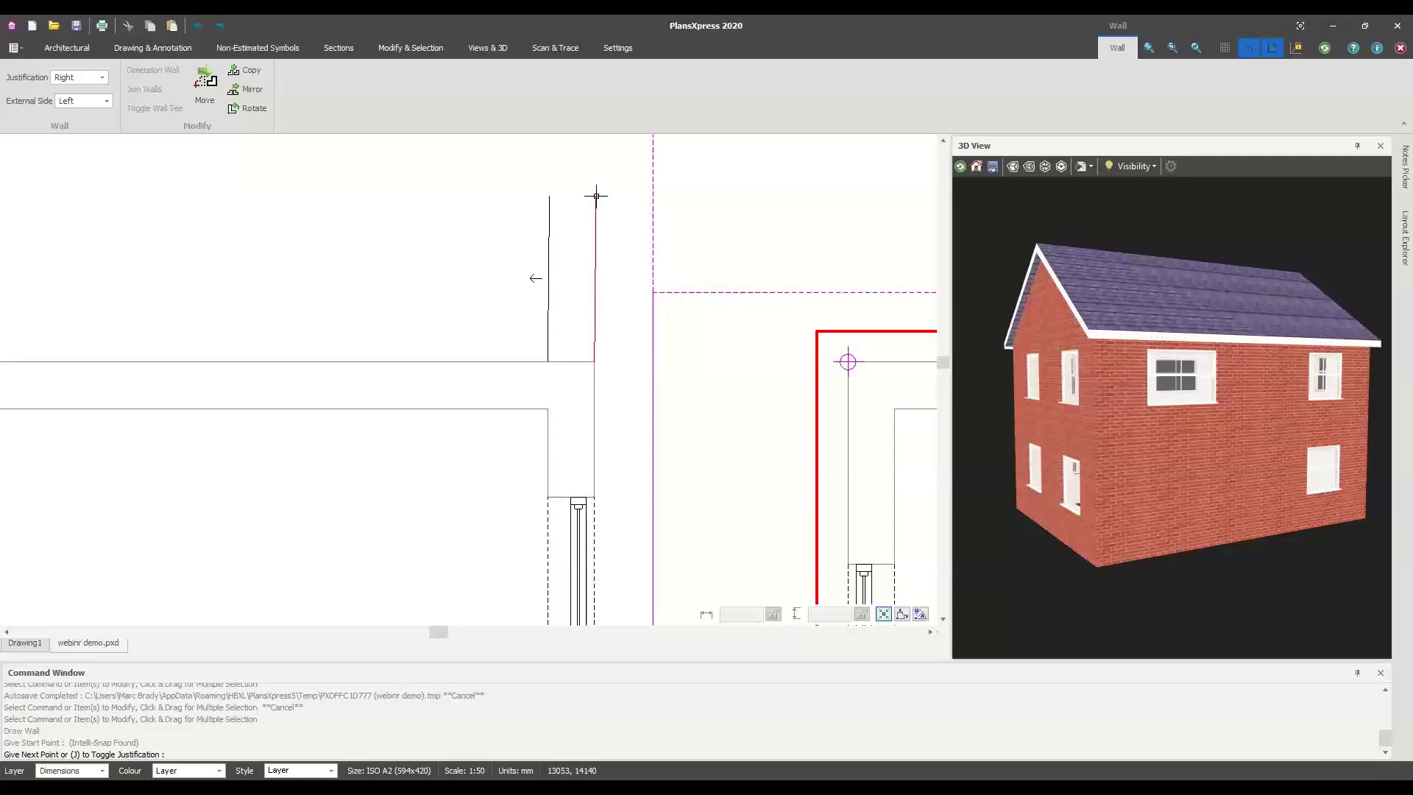
Switch the wall's External Side from Left to Right and zoom out
key(j)
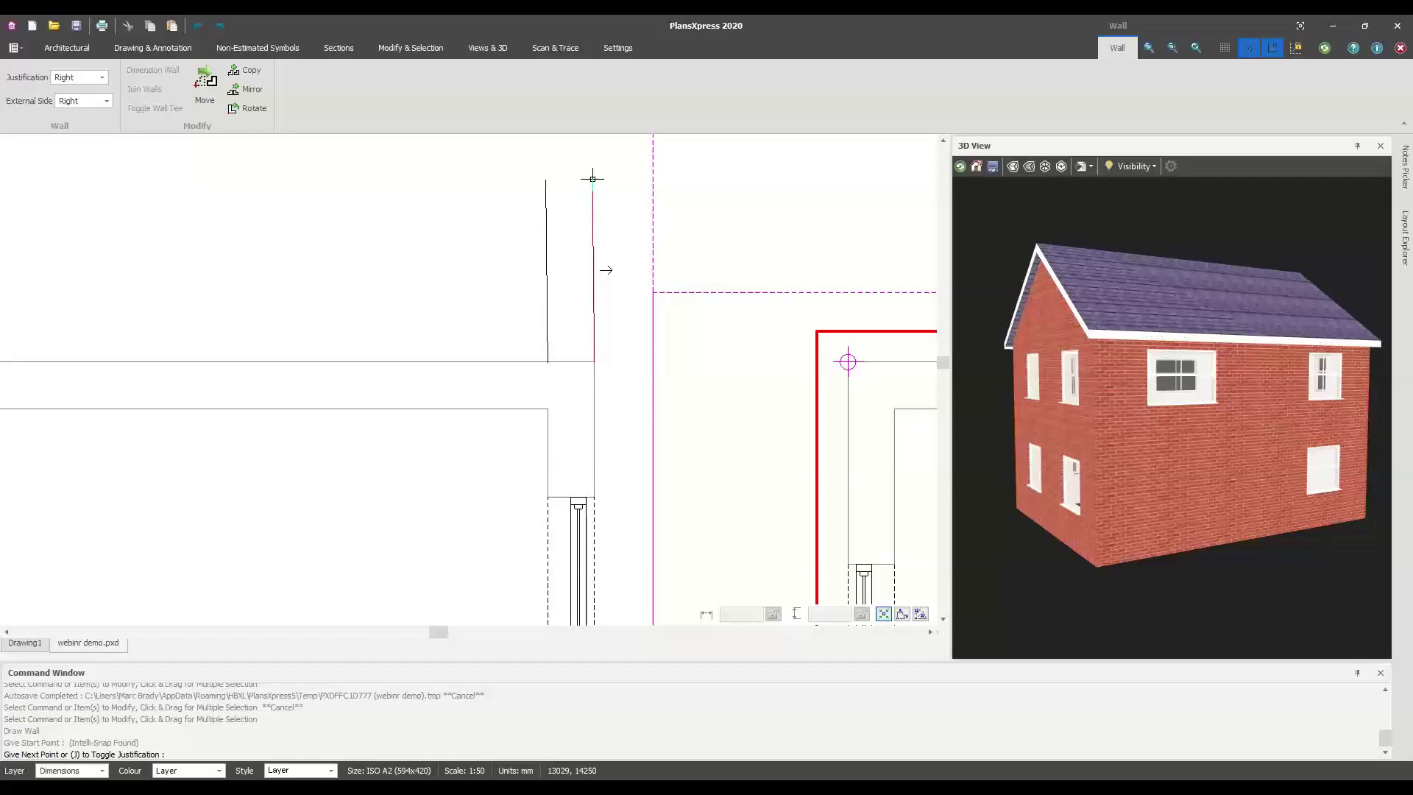
scroll(592, 178, down, 4)
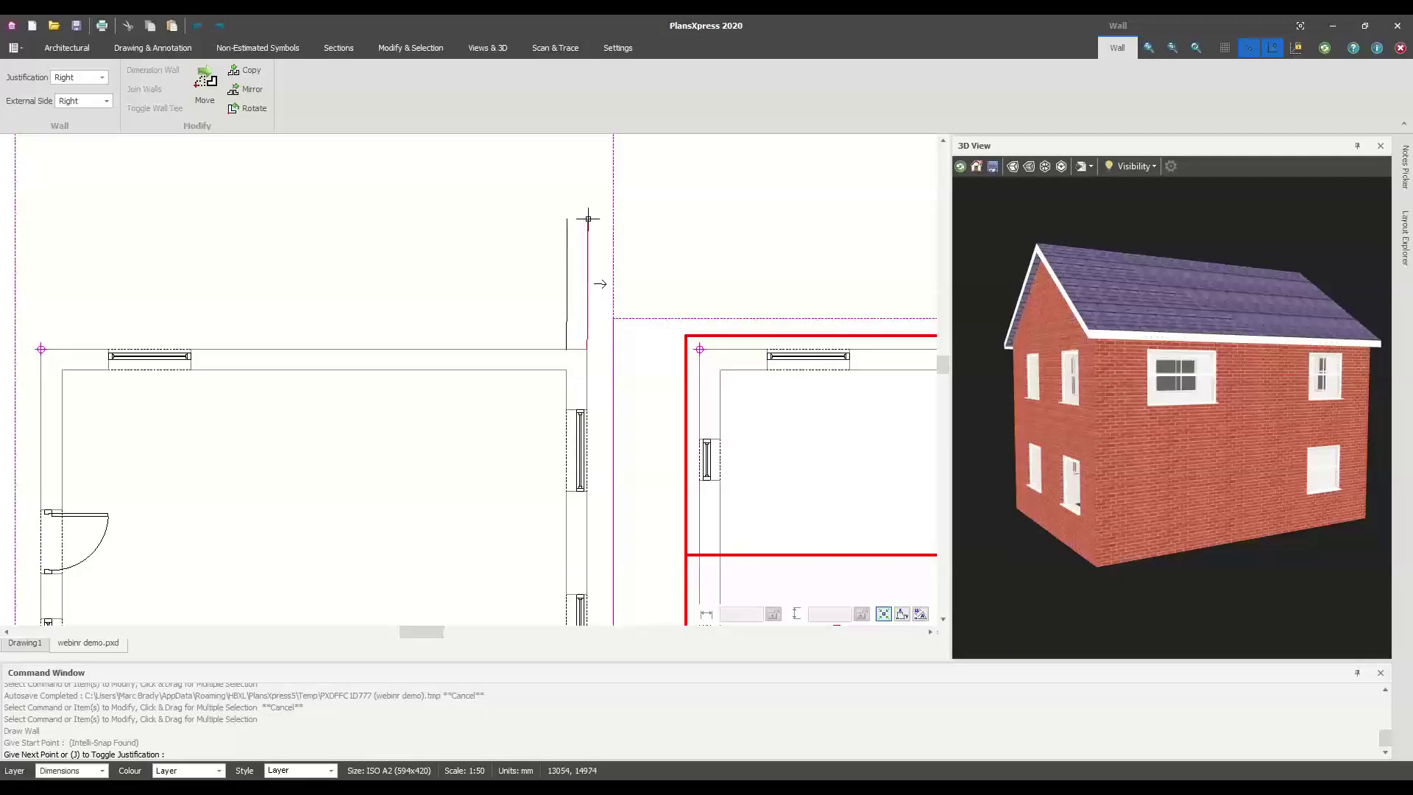
Draw the first extension wall 4000 mm out from the house's rear wall
right_click(588, 218)
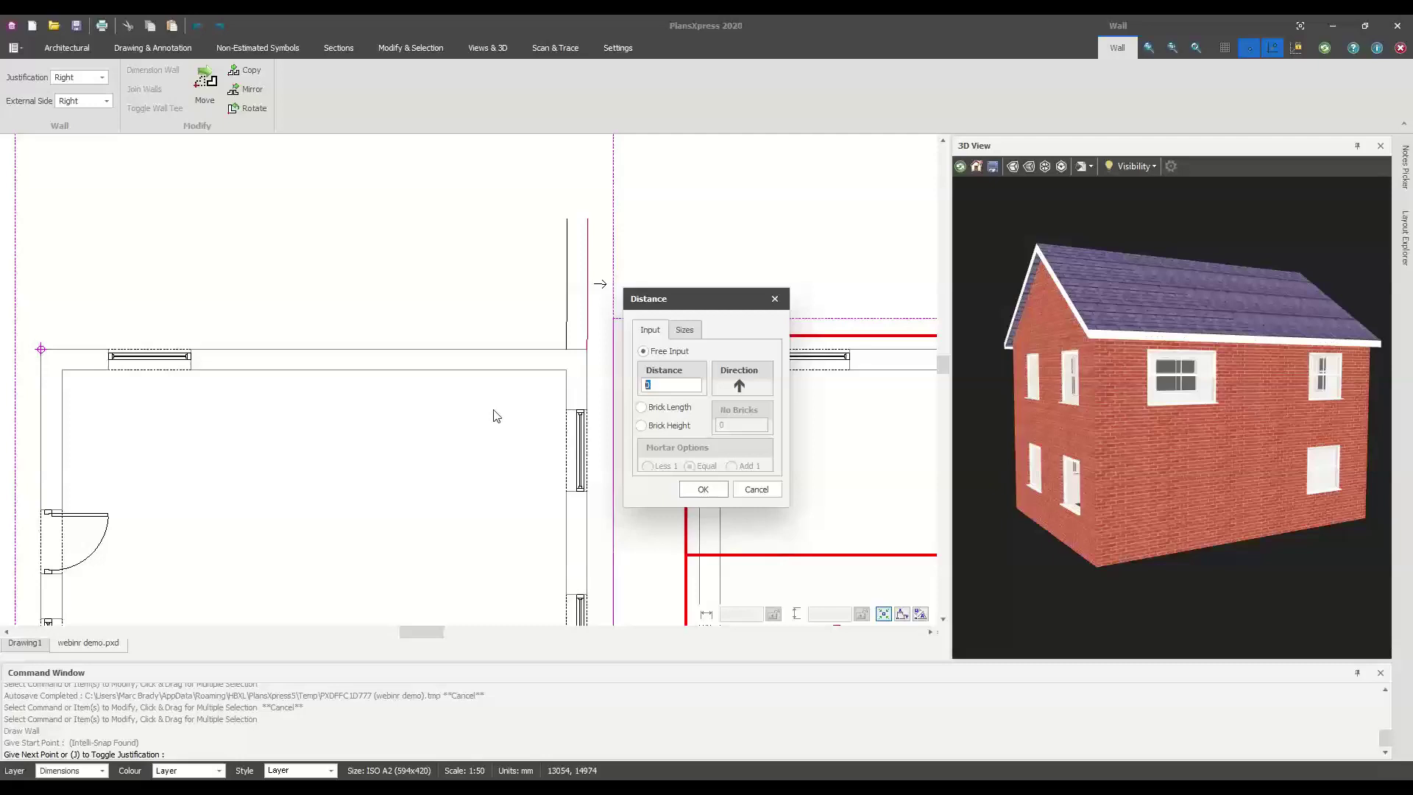
text(4000)
key(Return)
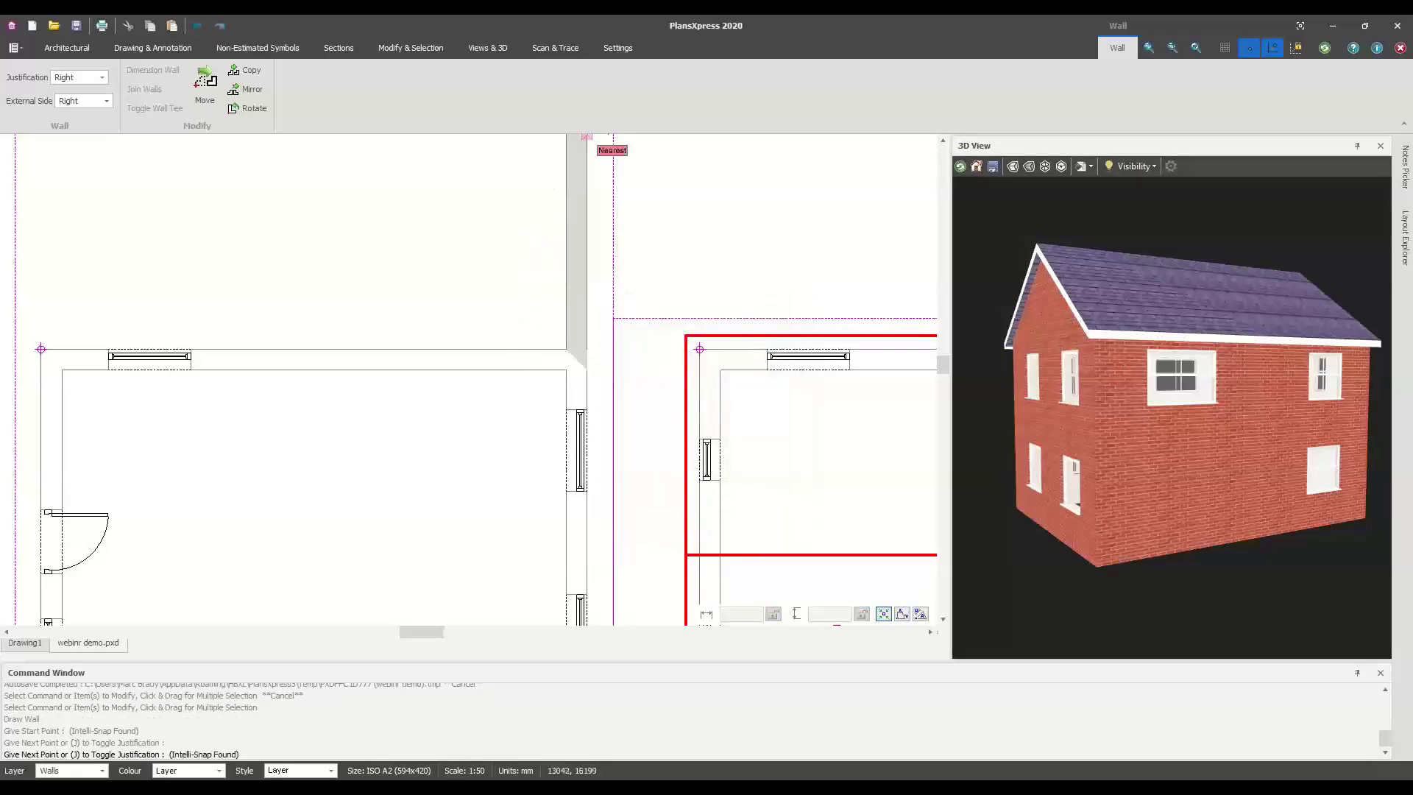
scroll(614, 254, down, 3)
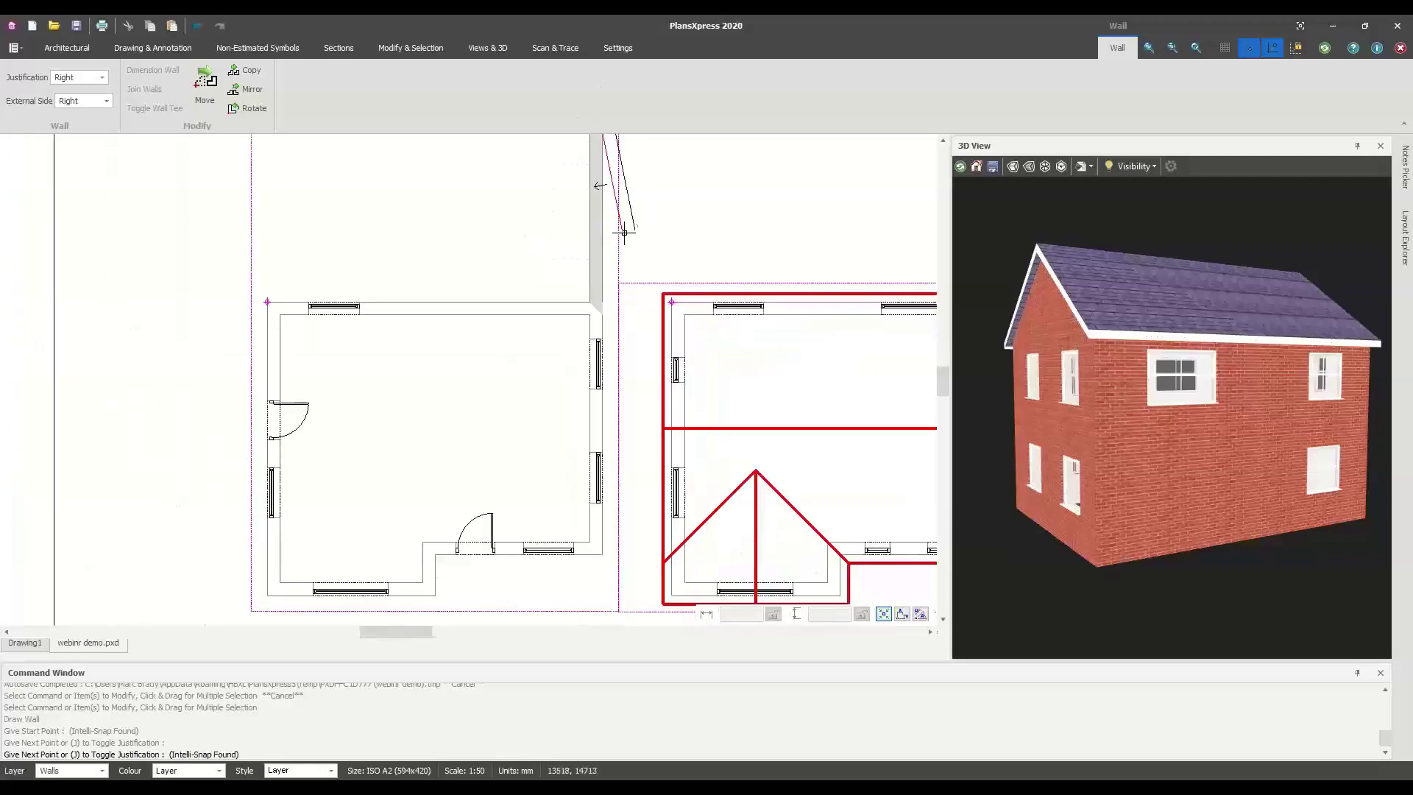
middle_drag(599, 282, 587, 353)
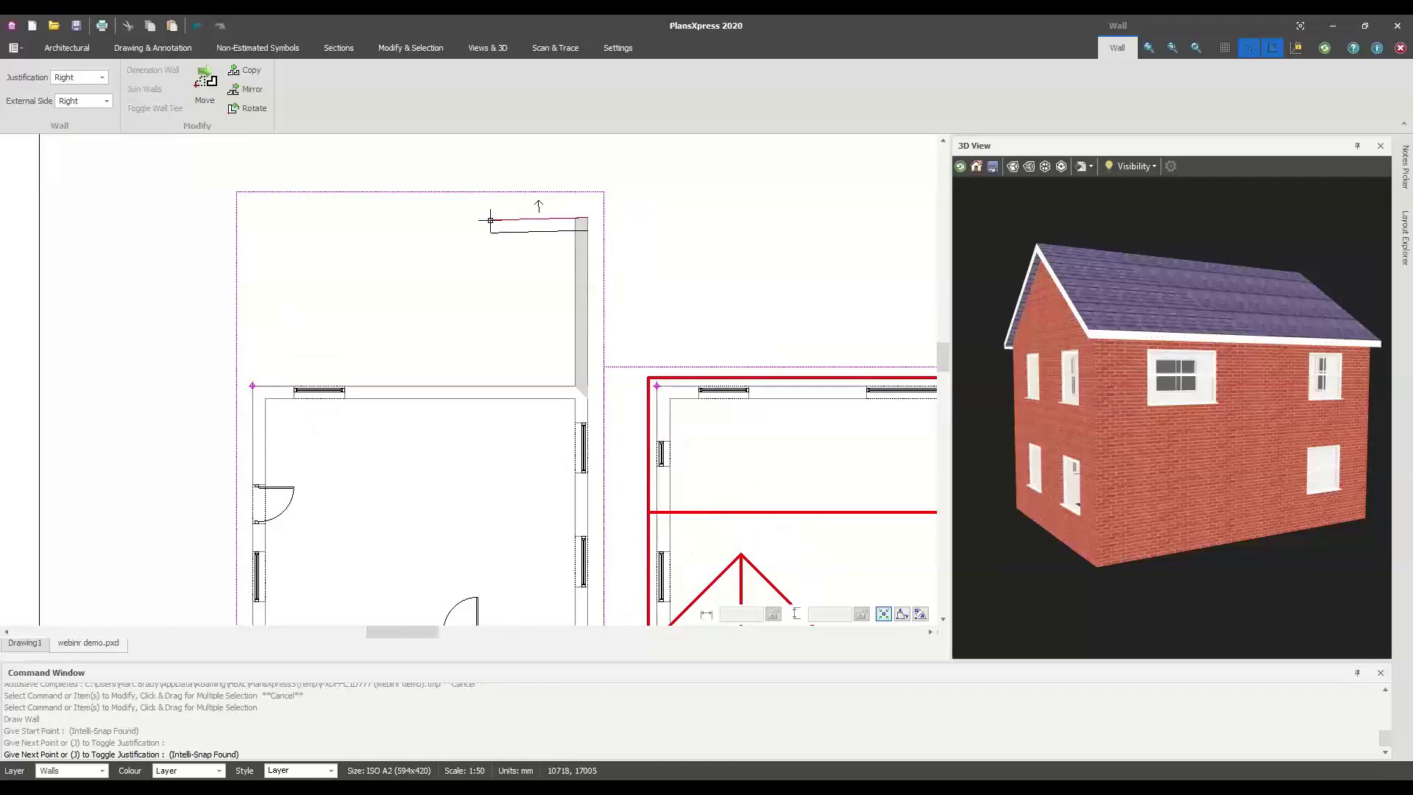
Draw the 5000 mm cross wall, then return perpendicular to the house wall
right_click(490, 220)
text(5000)
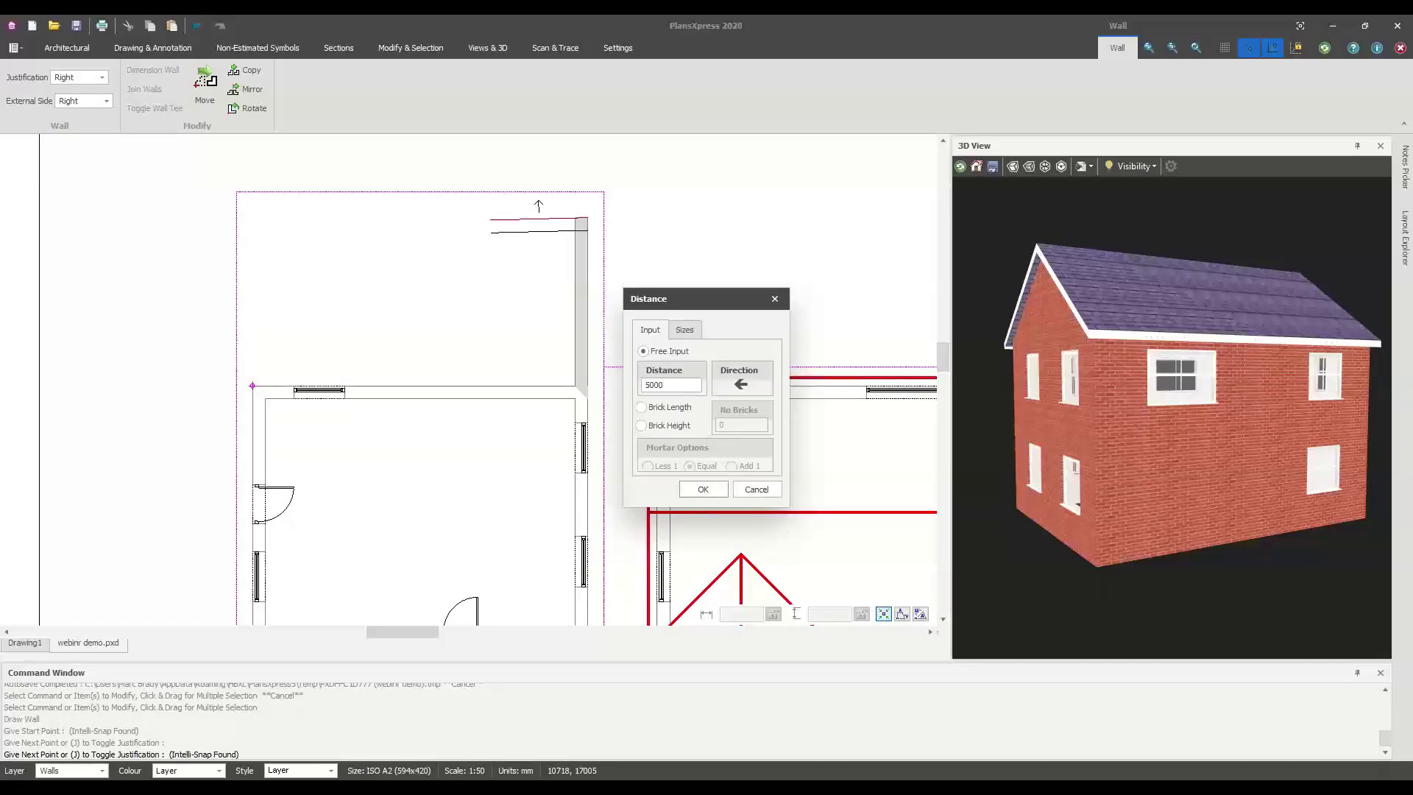
key(Return)
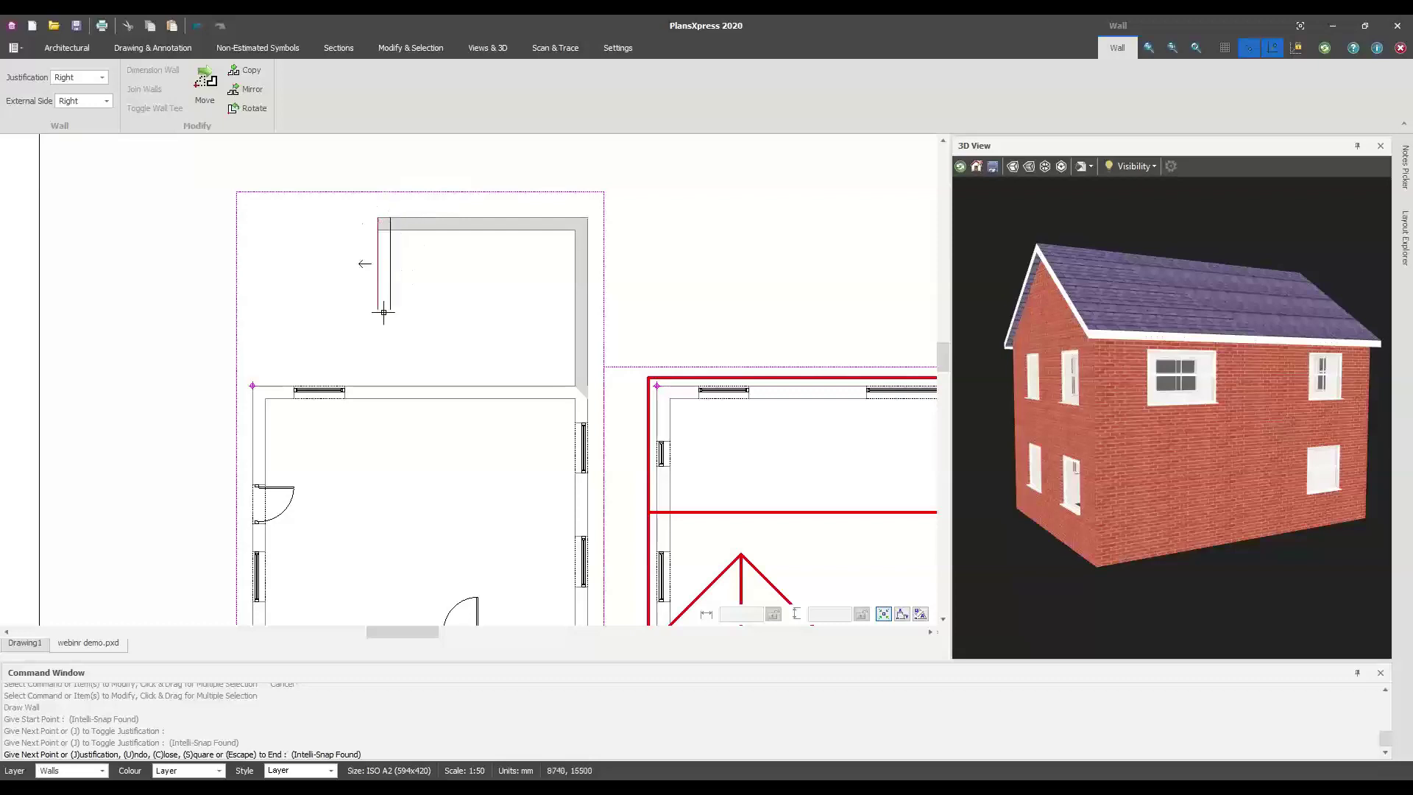
scroll(375, 379, up, 3)
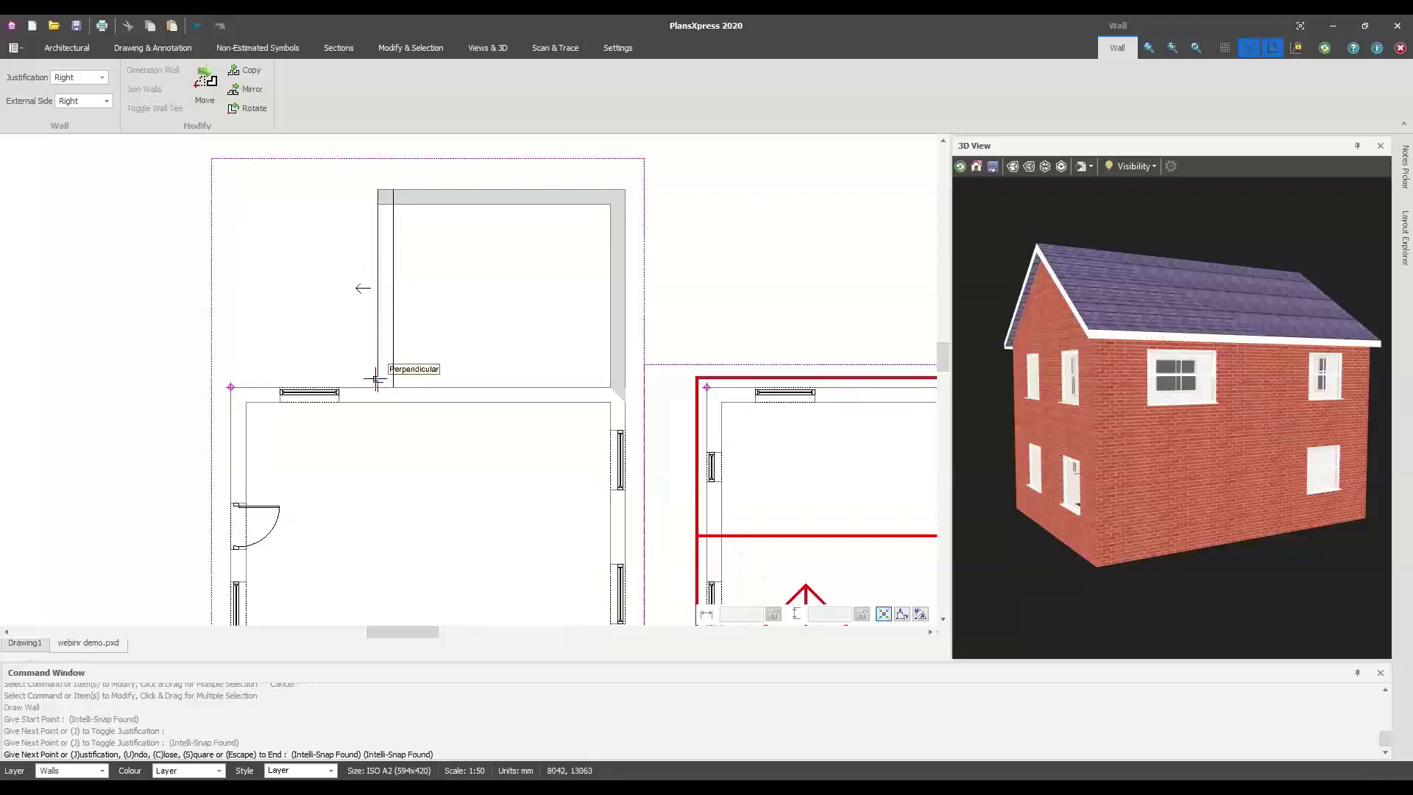
scroll(375, 378, up, 1)
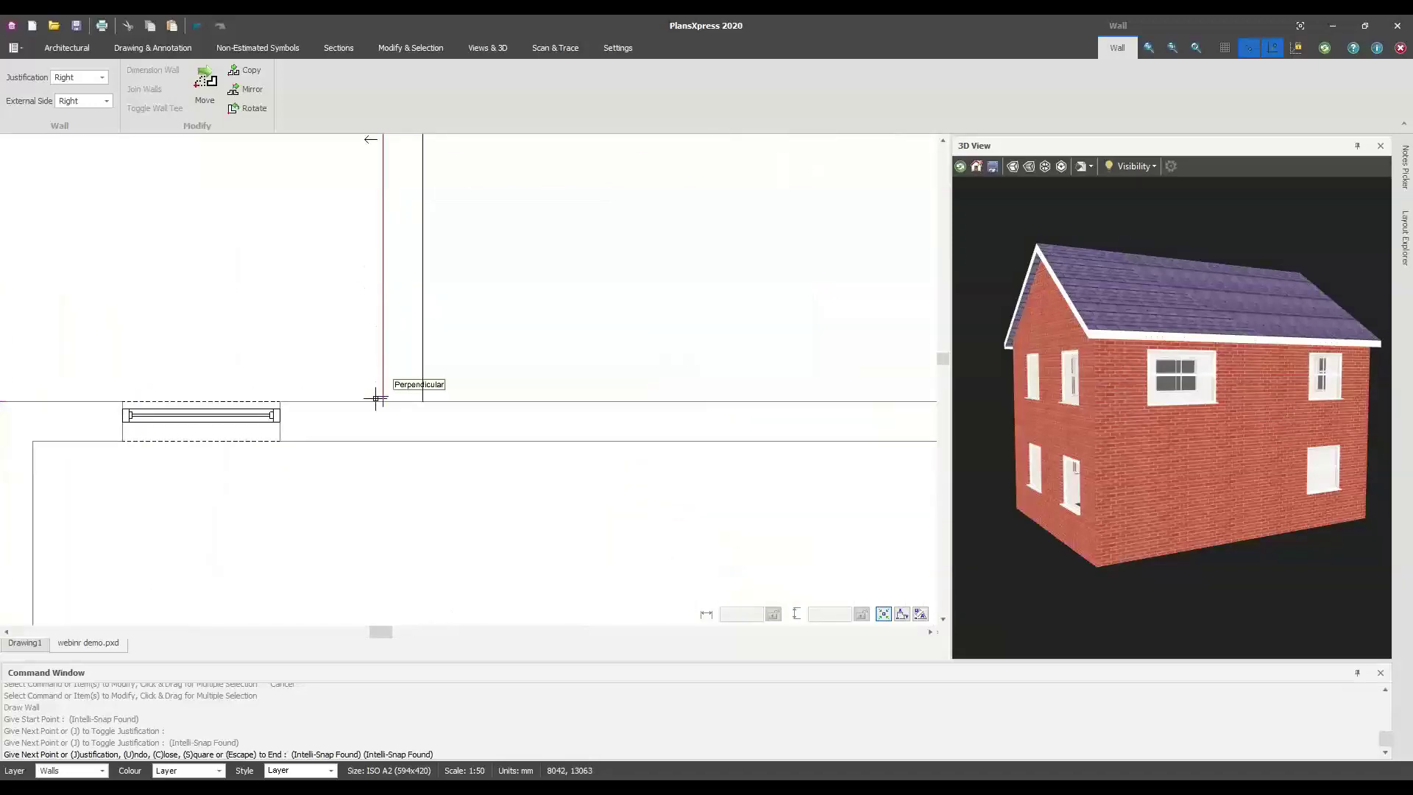
scroll(376, 398, down, 2)
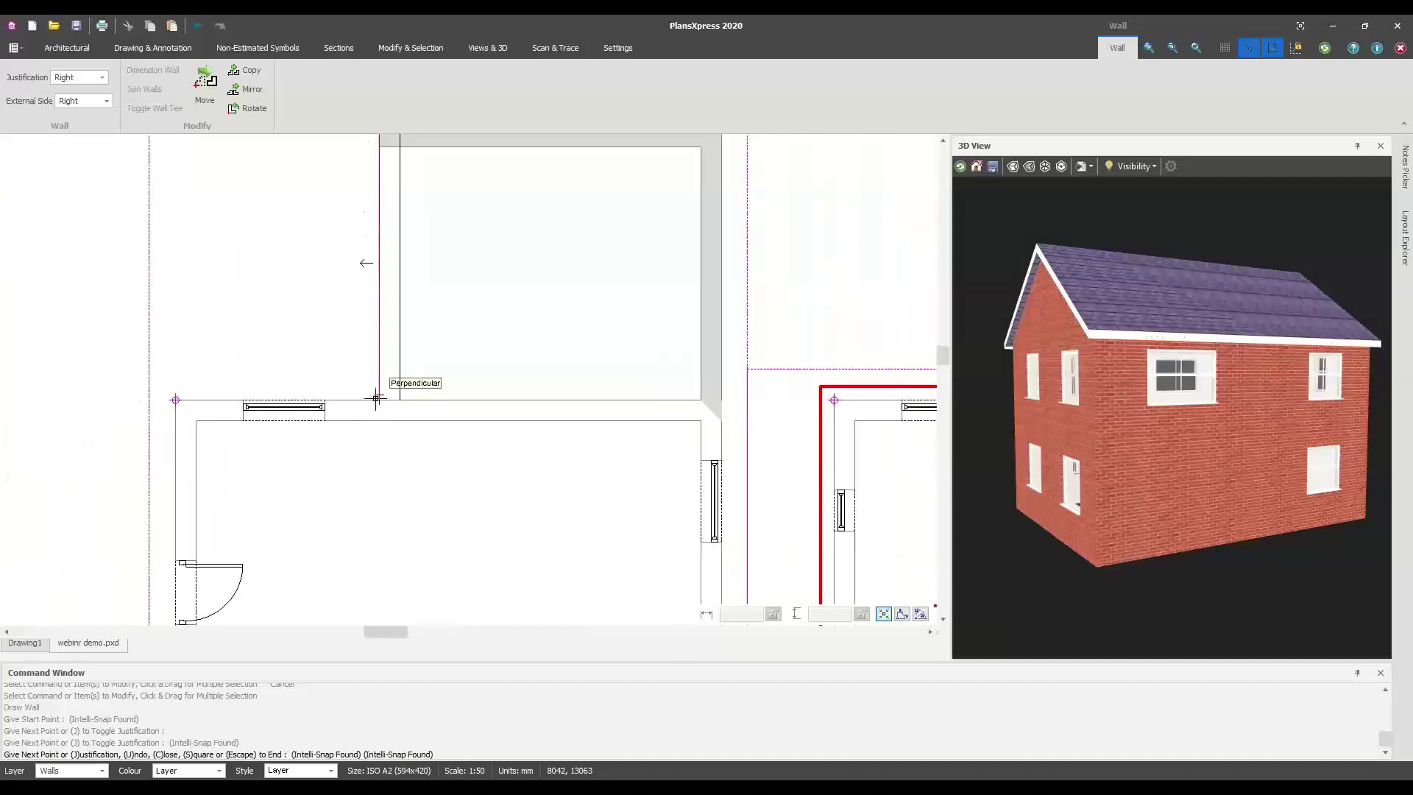
click(379, 399)
key(Escape)
key(Escape)
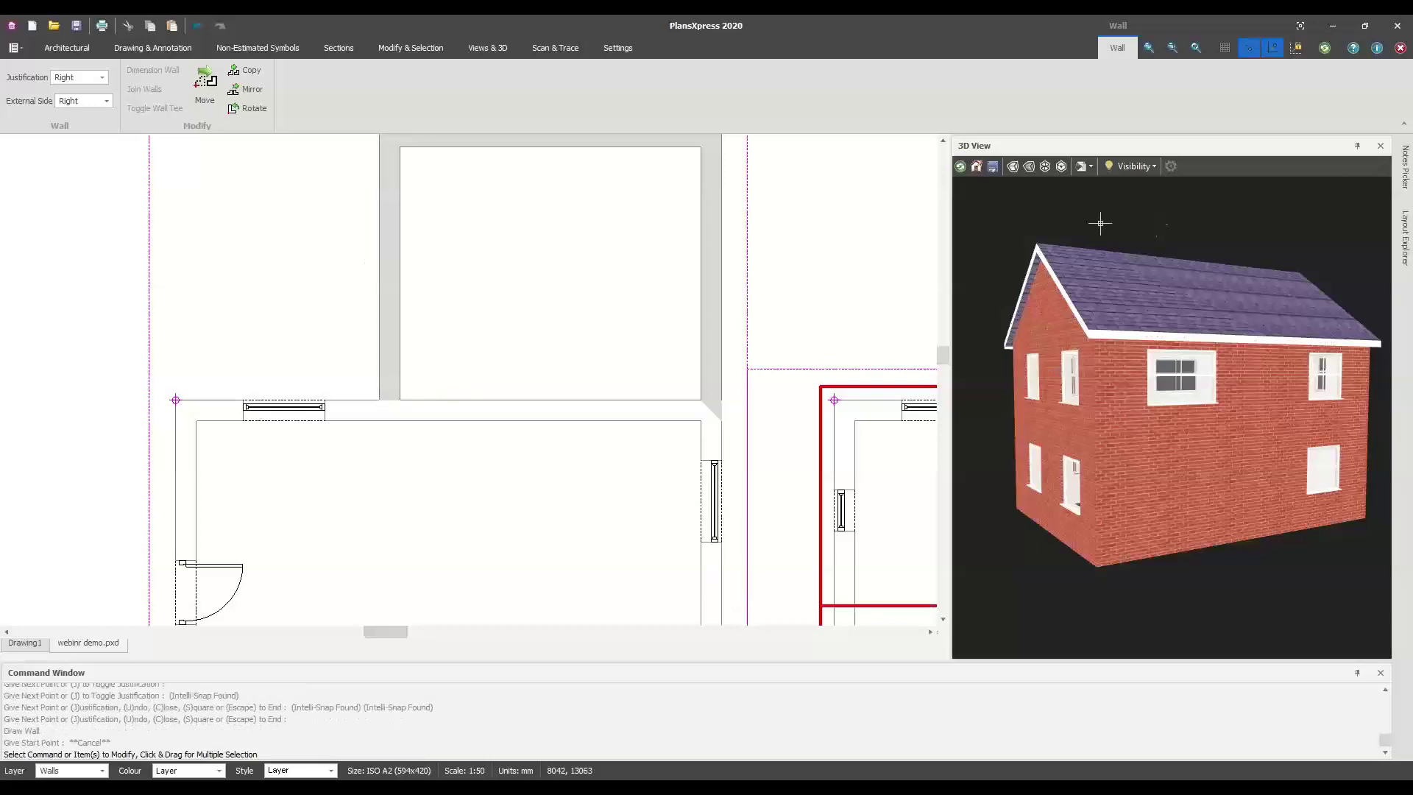
click(960, 166)
Orbit the 3D model to view the three open-topped extension walls from above and centre the plan
key(Escape)
drag(1193, 456, 1124, 499)
drag(1018, 503, 1226, 551)
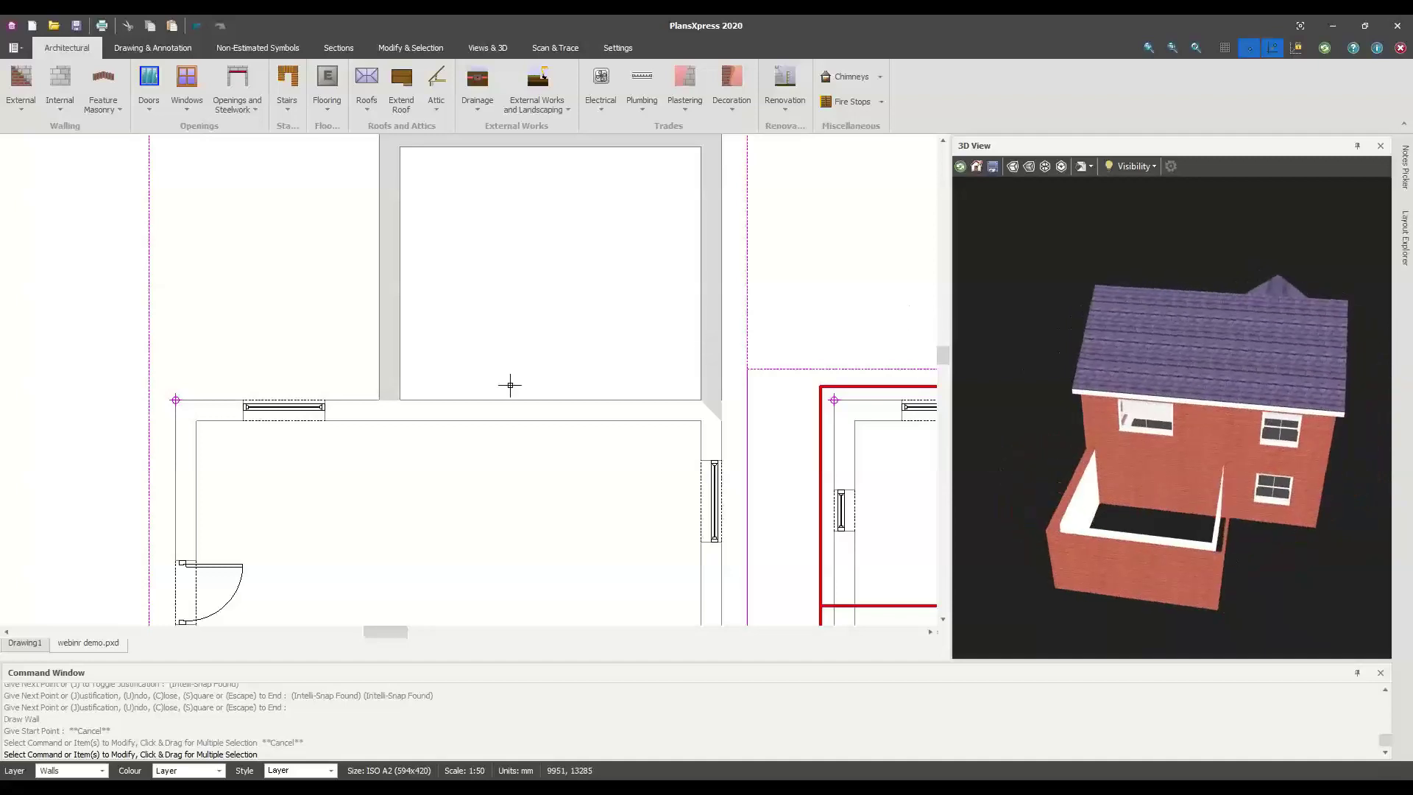
scroll(500, 393, down, 2)
middle_drag(513, 392, 429, 382)
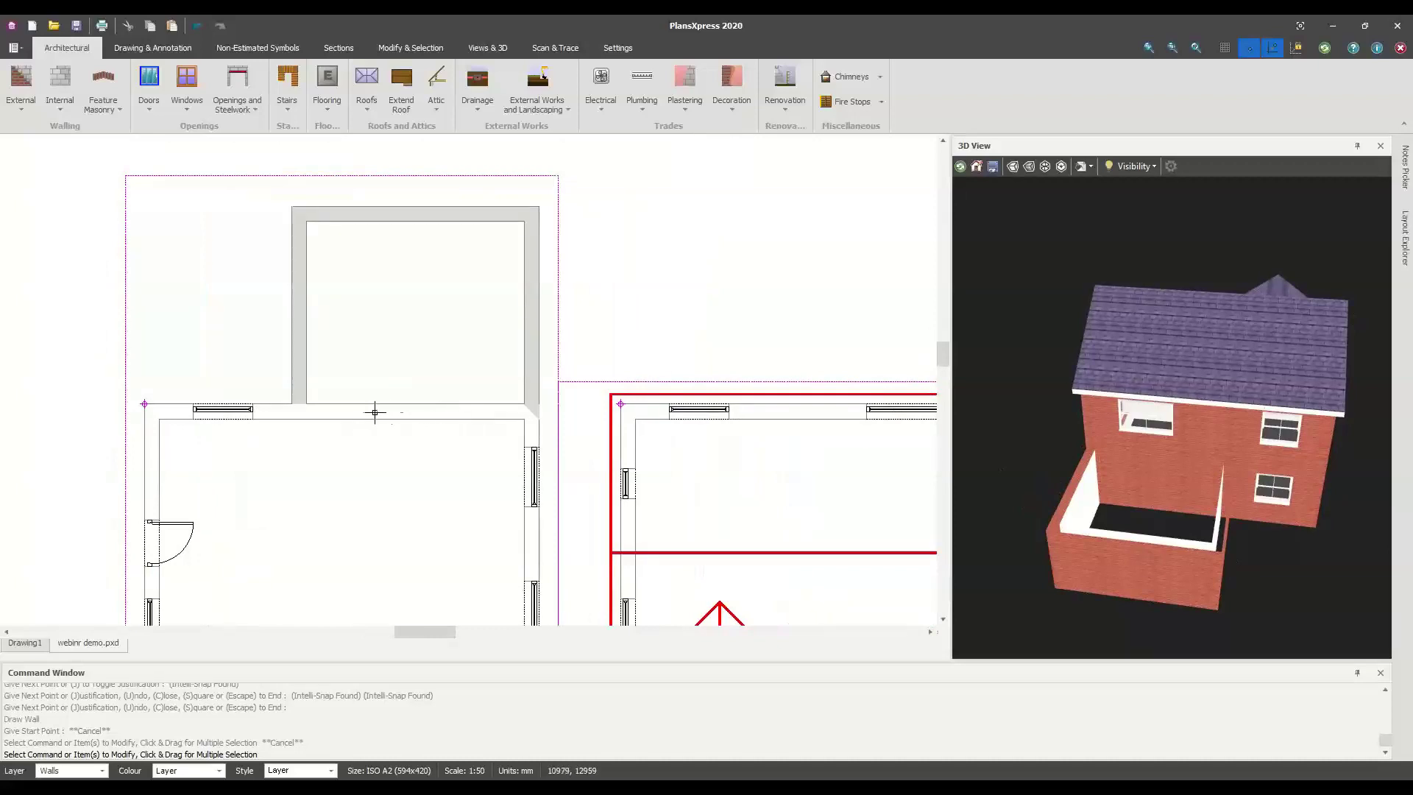
scroll(374, 412, up, 2)
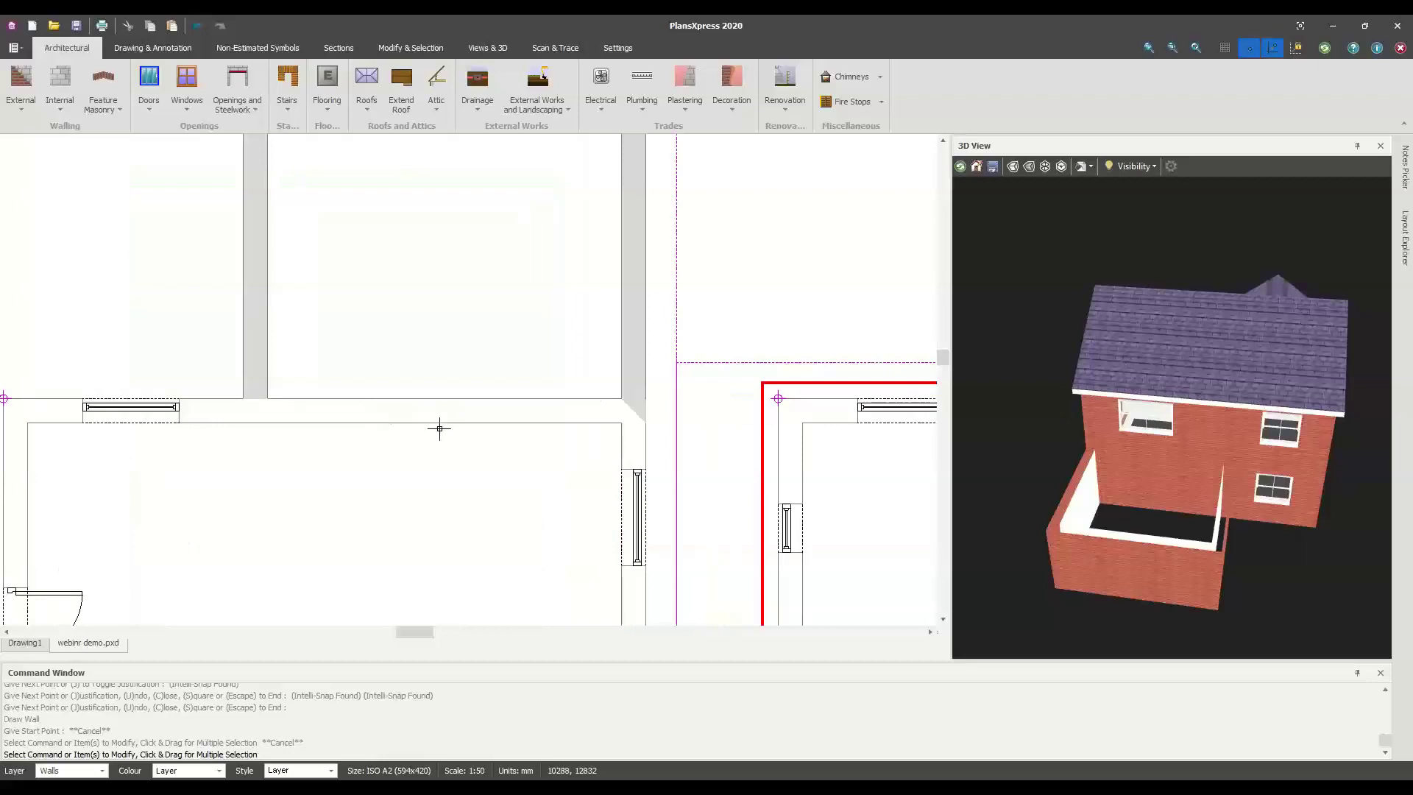
click(472, 420)
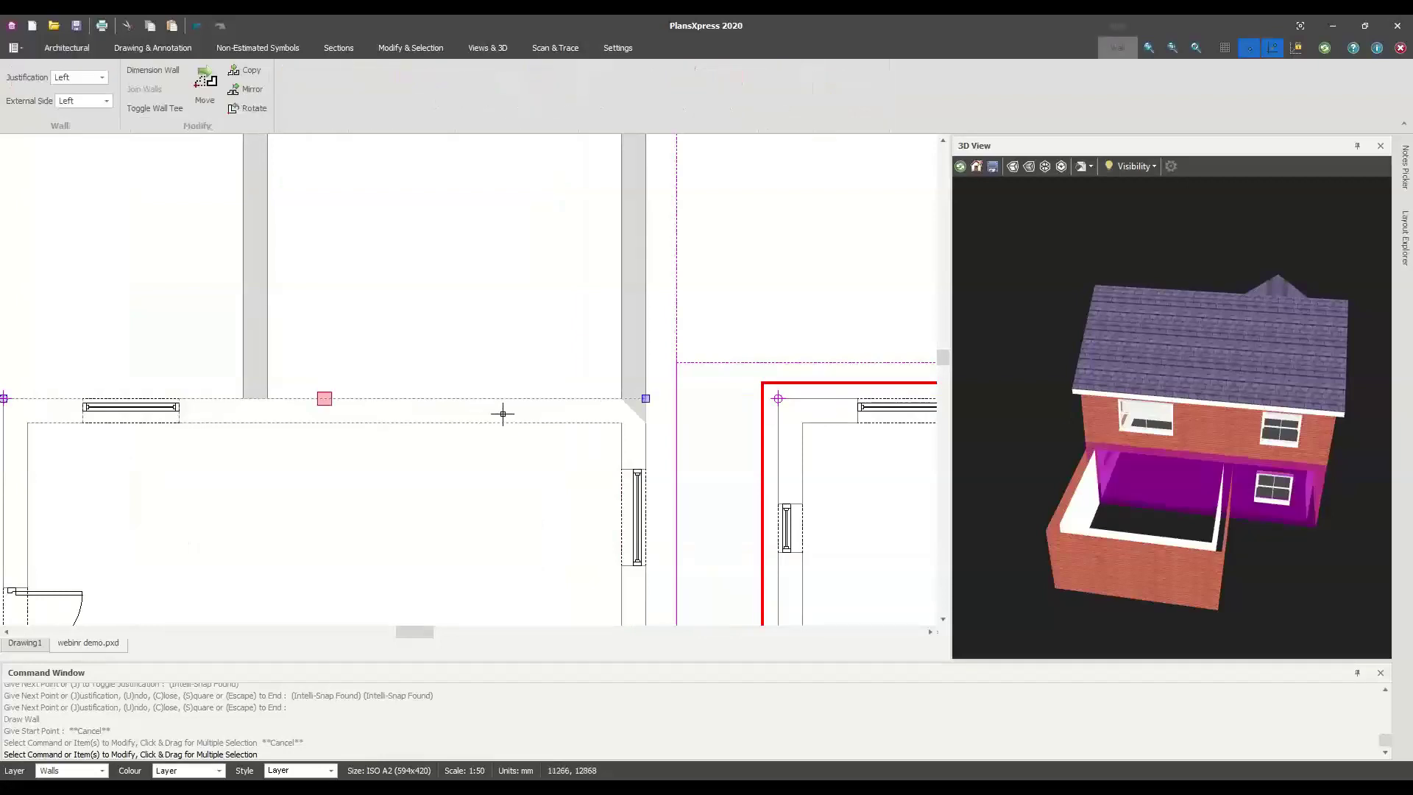
click(331, 464)
Add a 4395 linear dimension between the extension's left and right inner wall faces
right_click(389, 448)
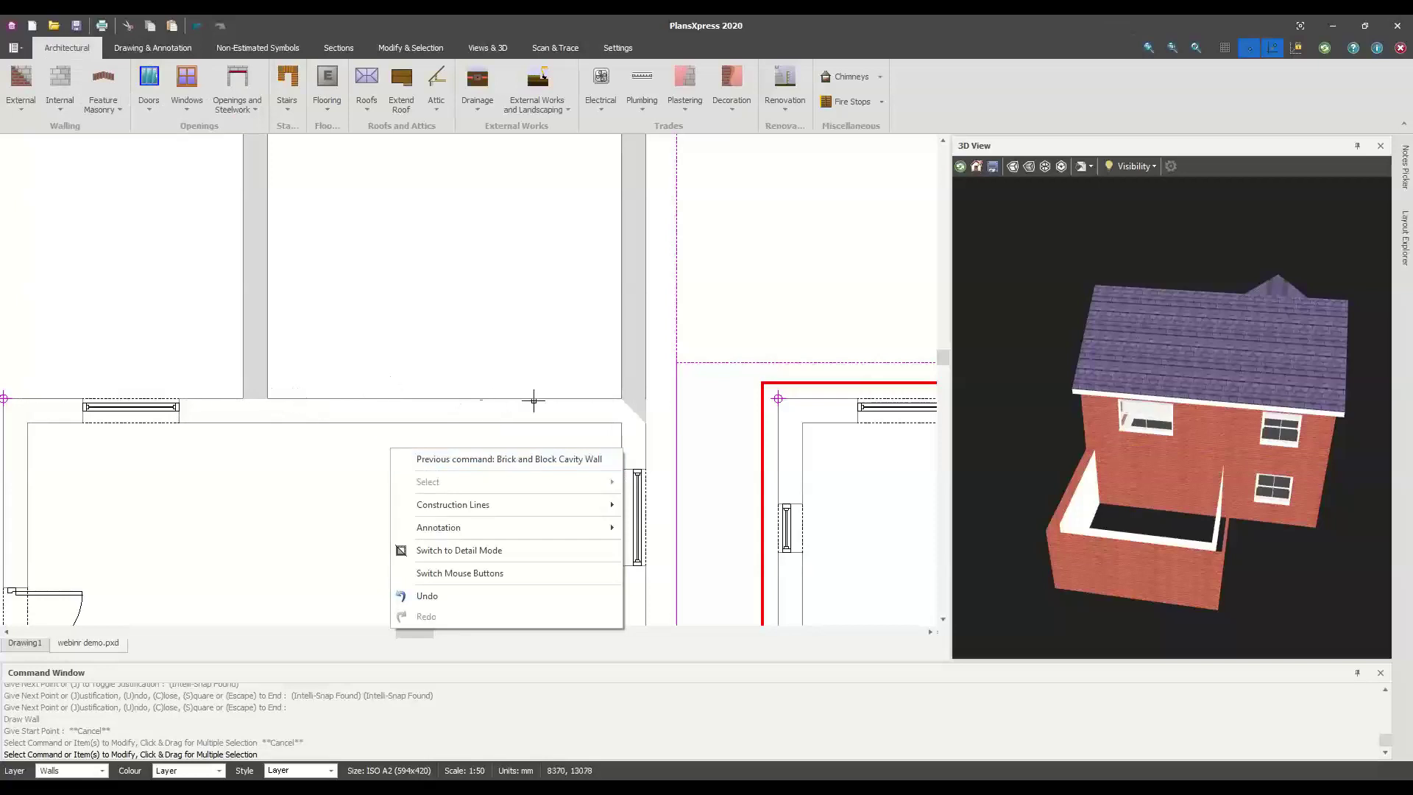
click(285, 456)
right_click(343, 441)
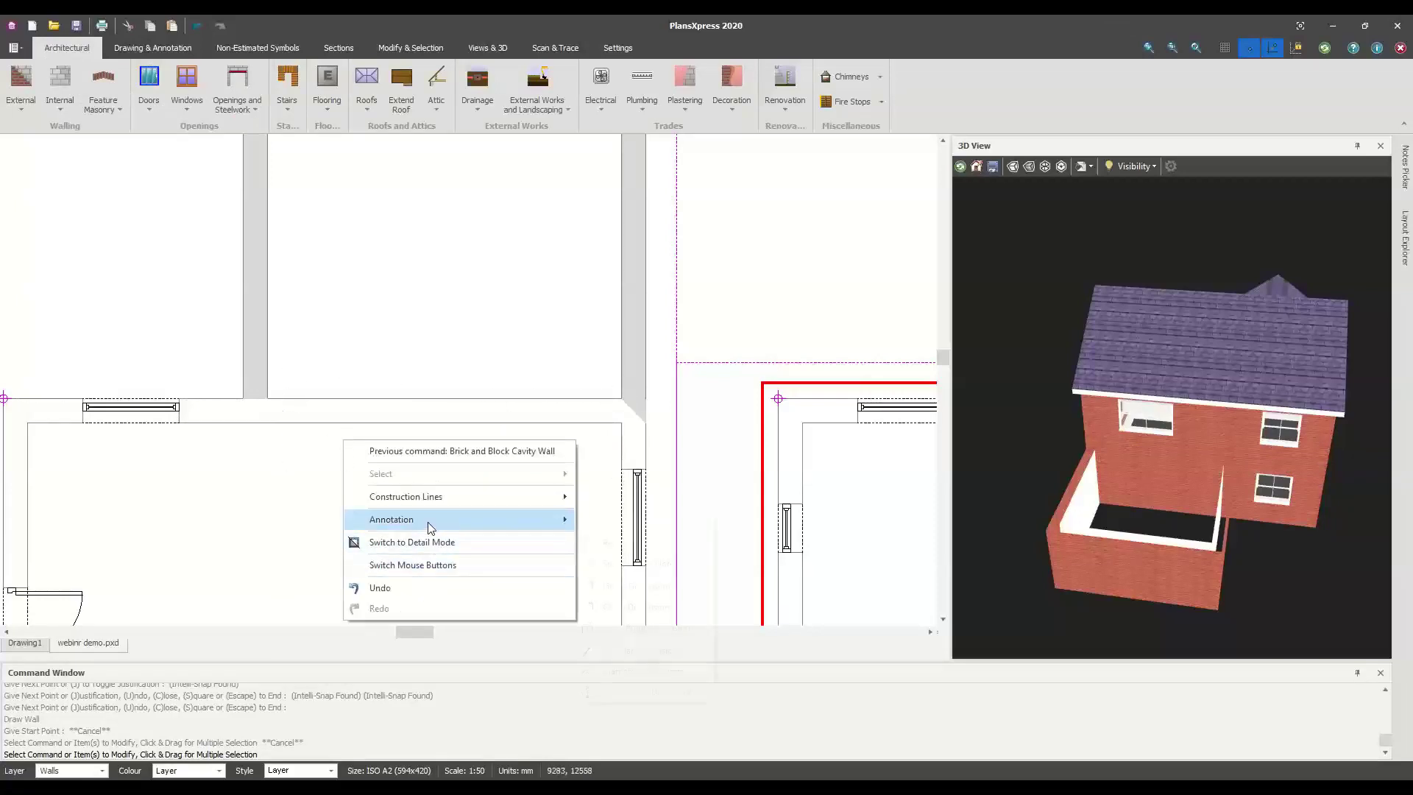
mouse_move(433, 526)
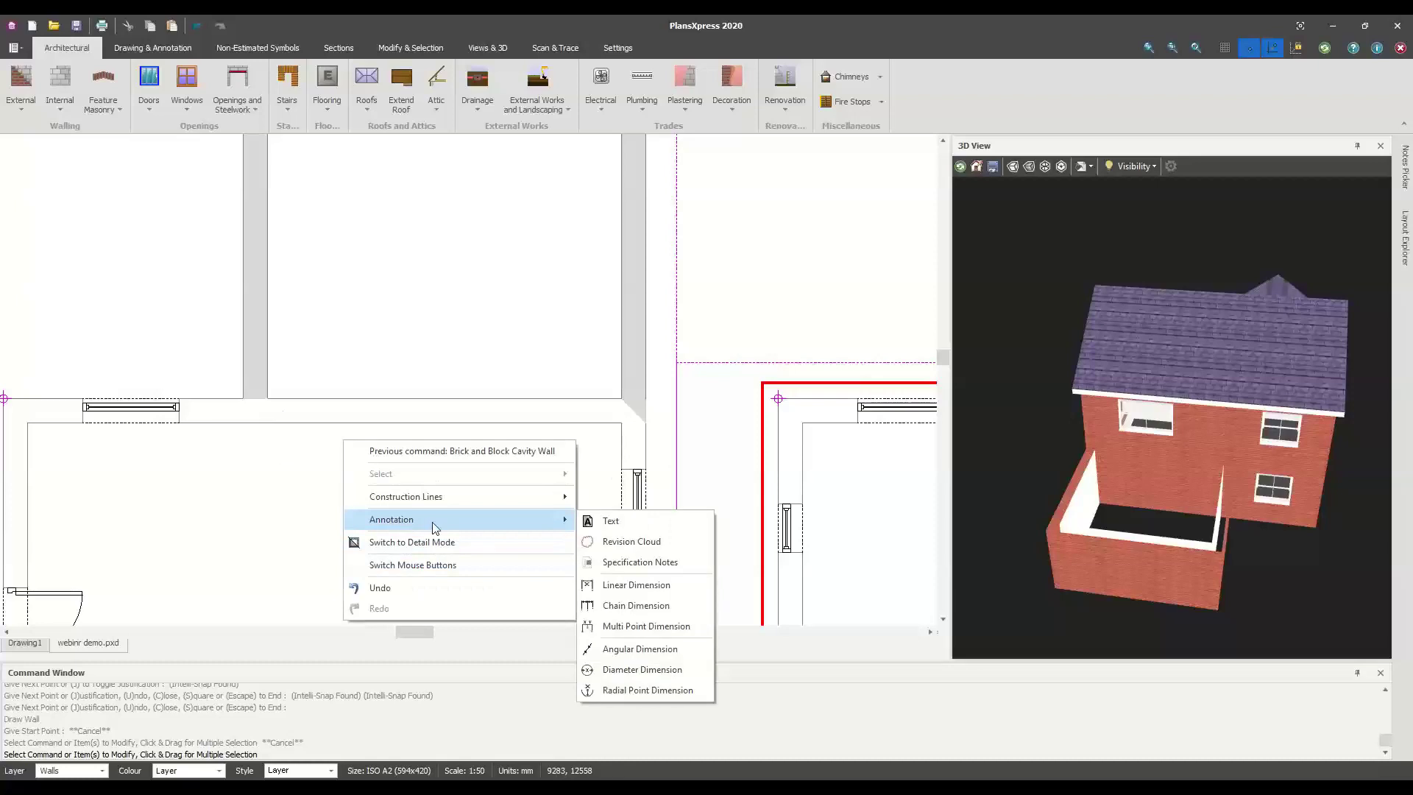
click(631, 586)
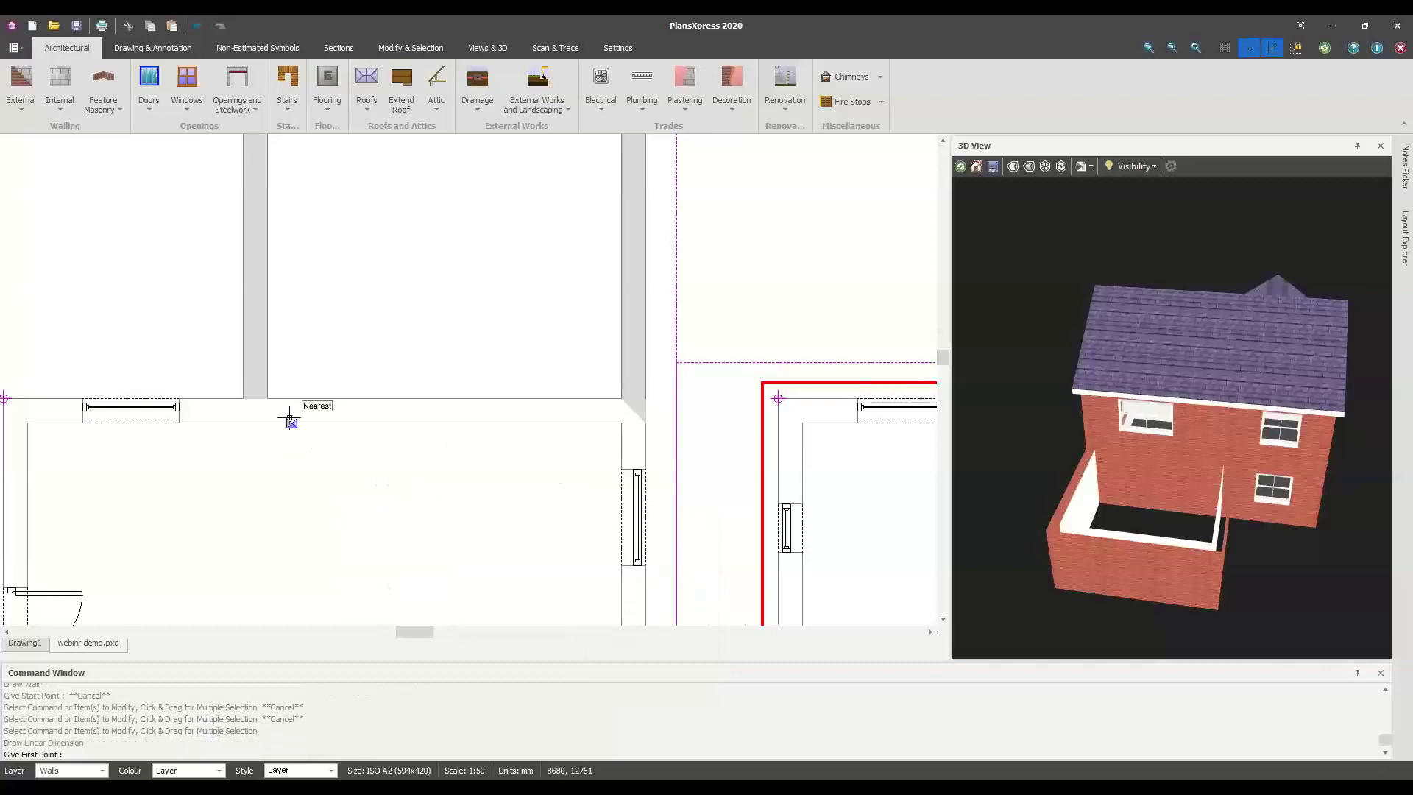
scroll(290, 420, up, 2)
click(259, 388)
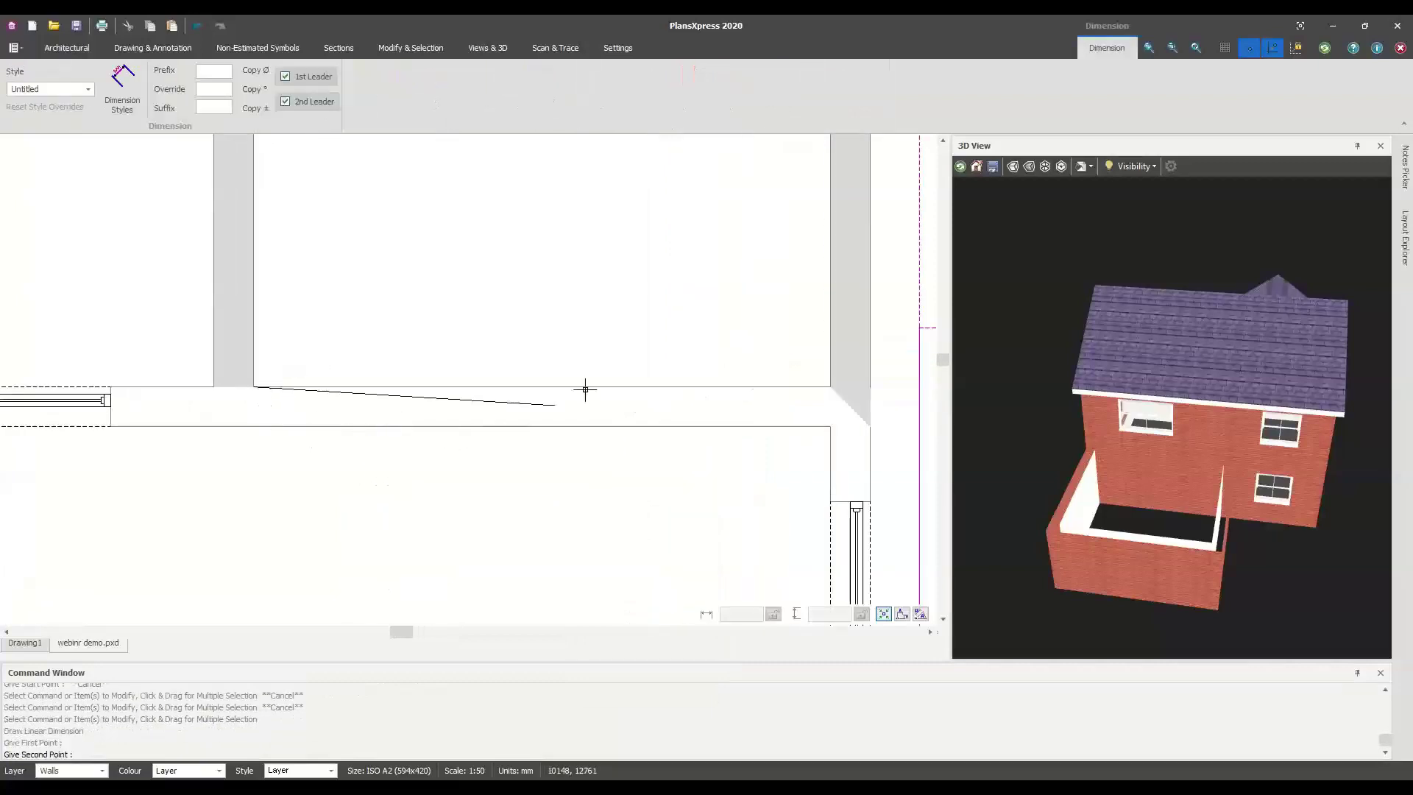
click(831, 388)
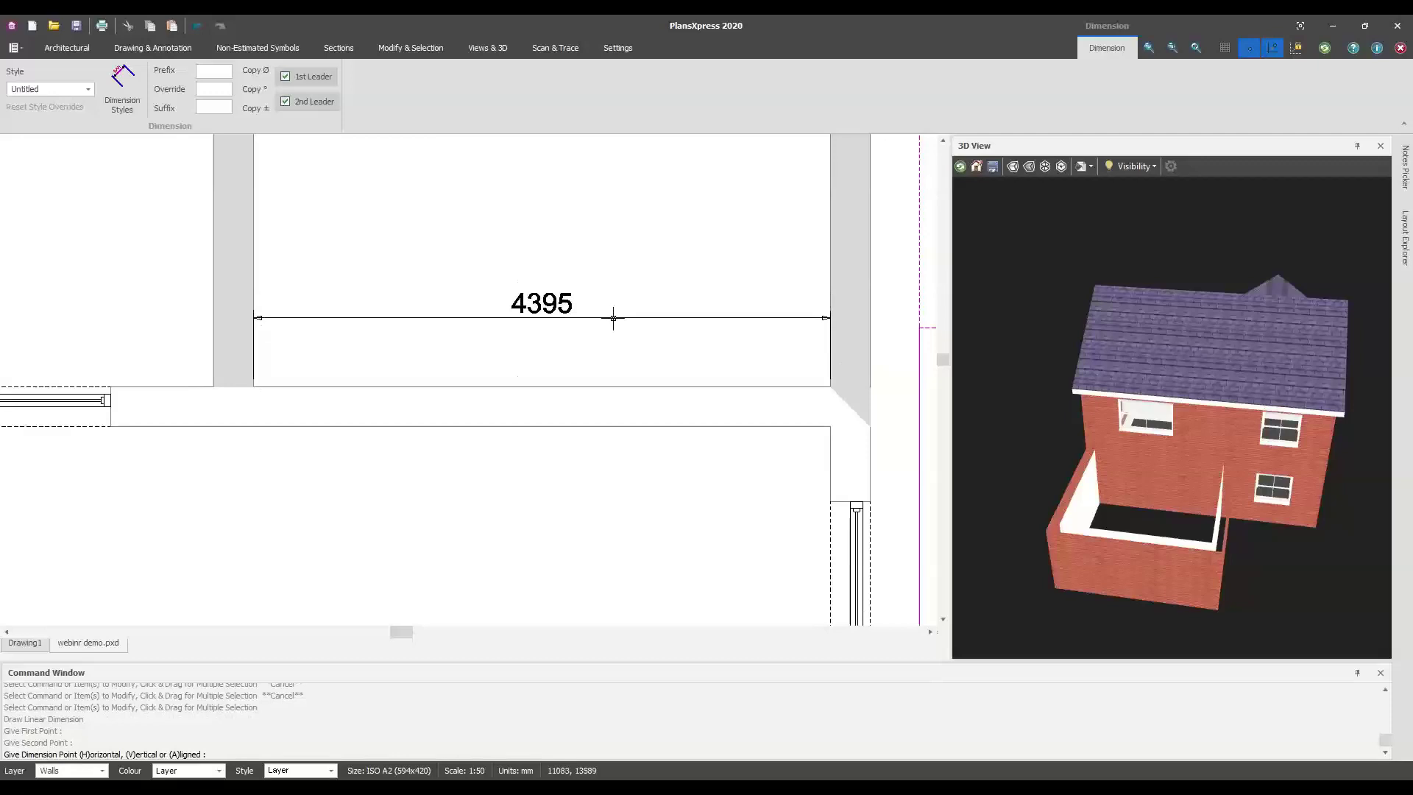
right_click(613, 317)
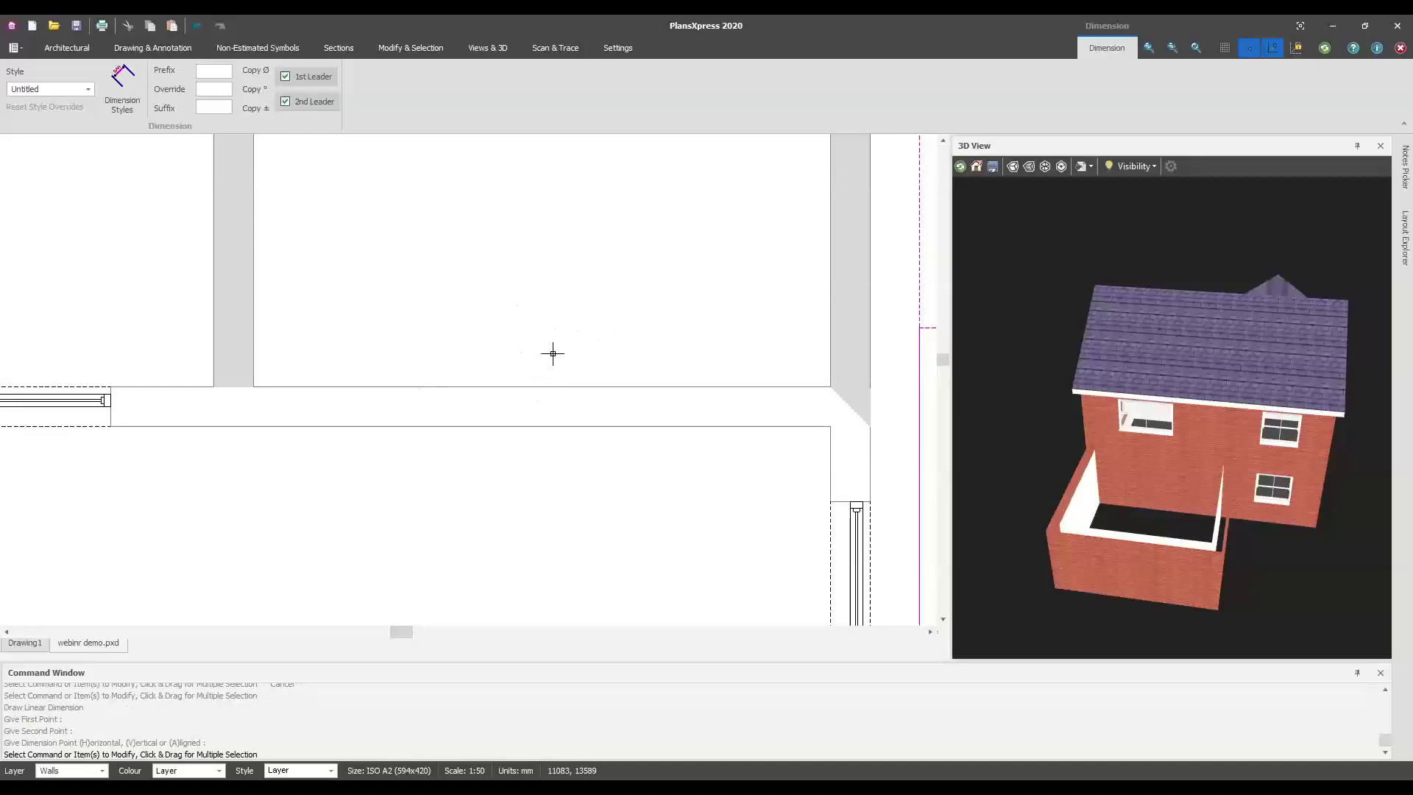
click(545, 343)
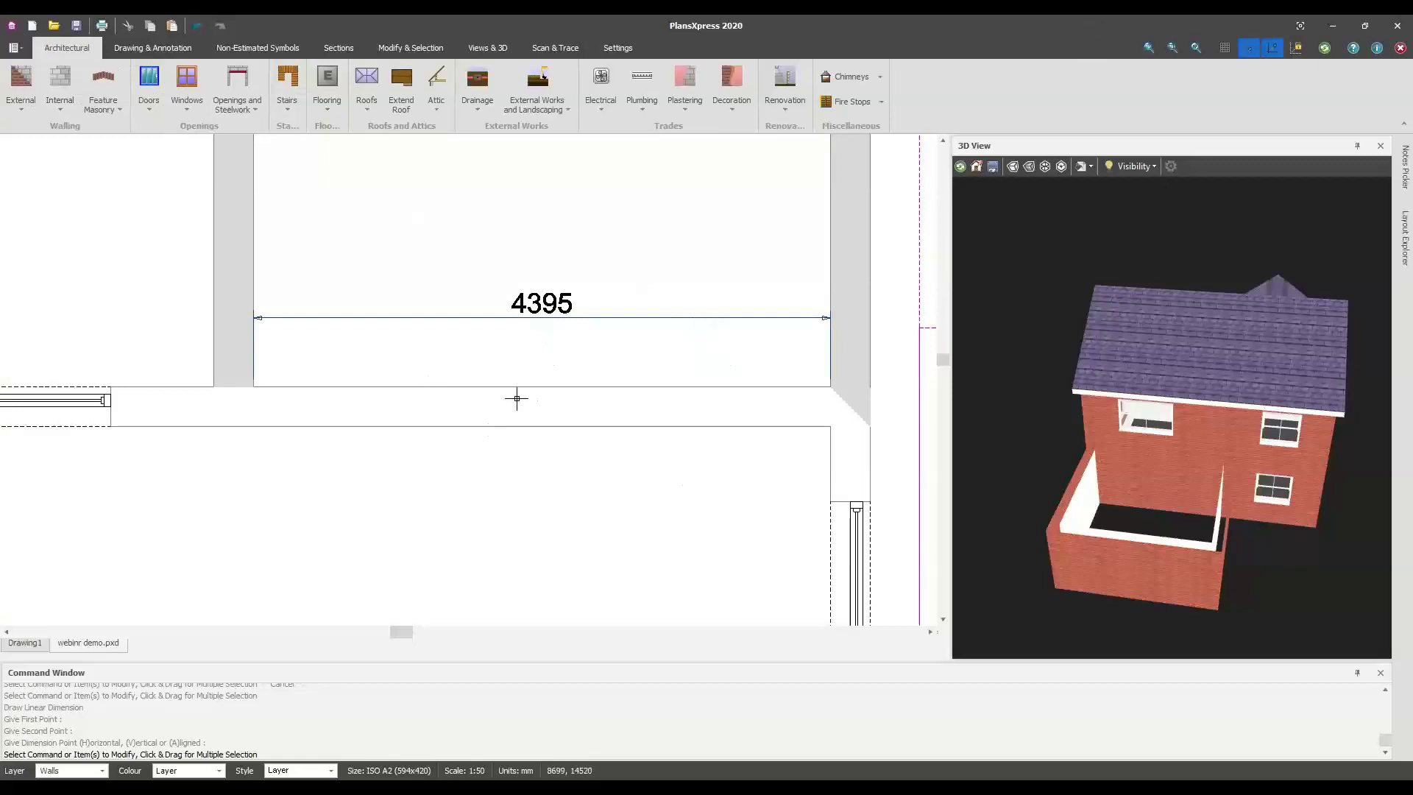
Insert a large structural opening in the house wall, accepting the default steel and plastering settings
click(233, 110)
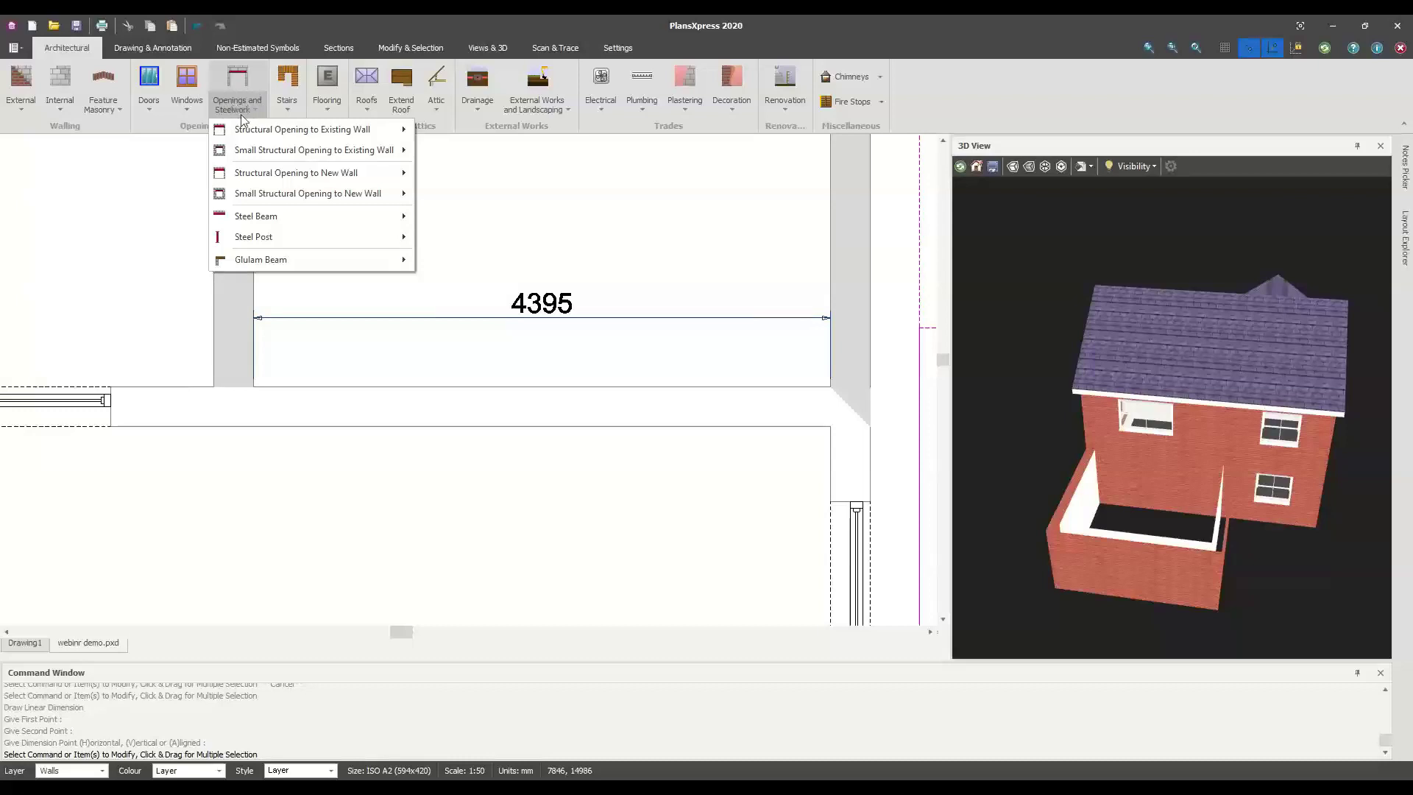
mouse_move(248, 132)
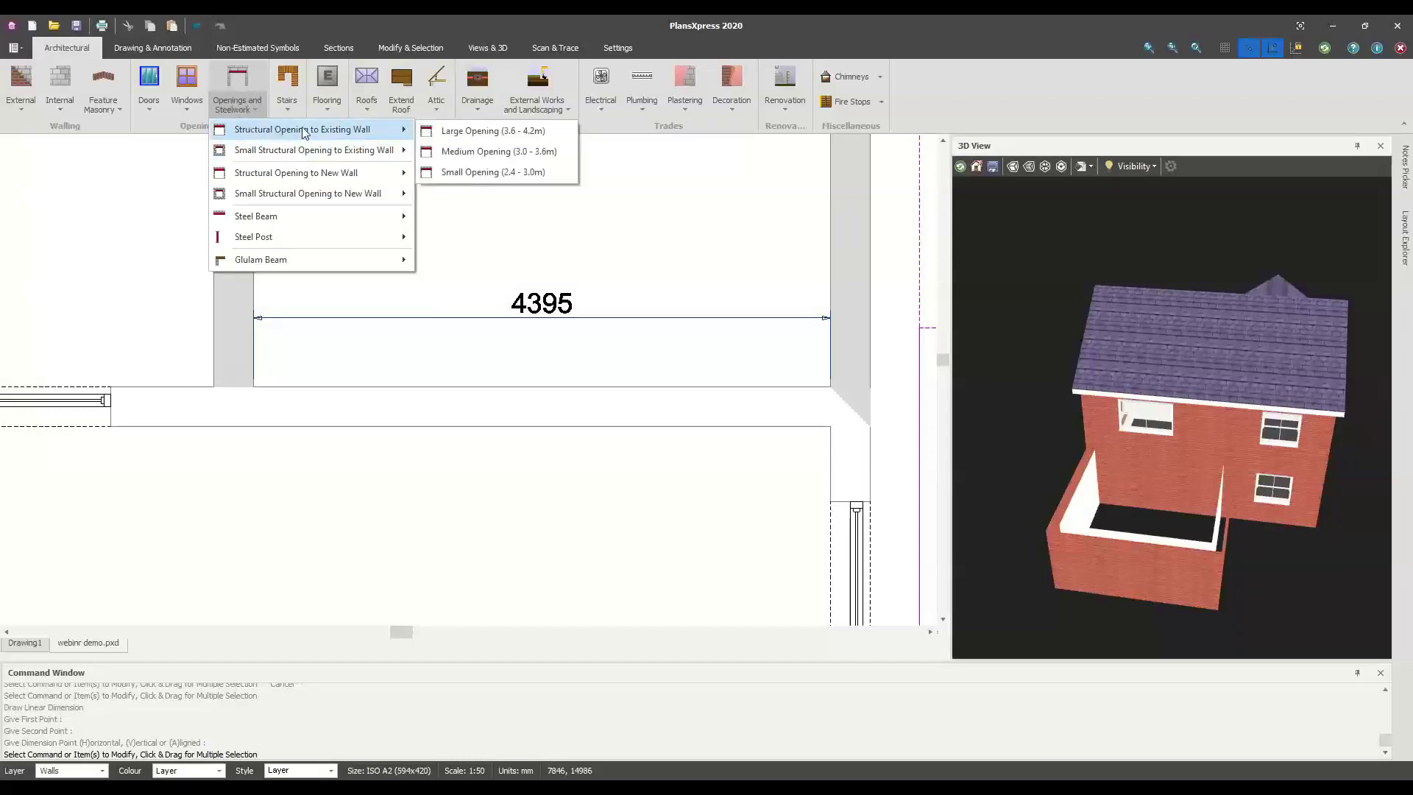
click(468, 134)
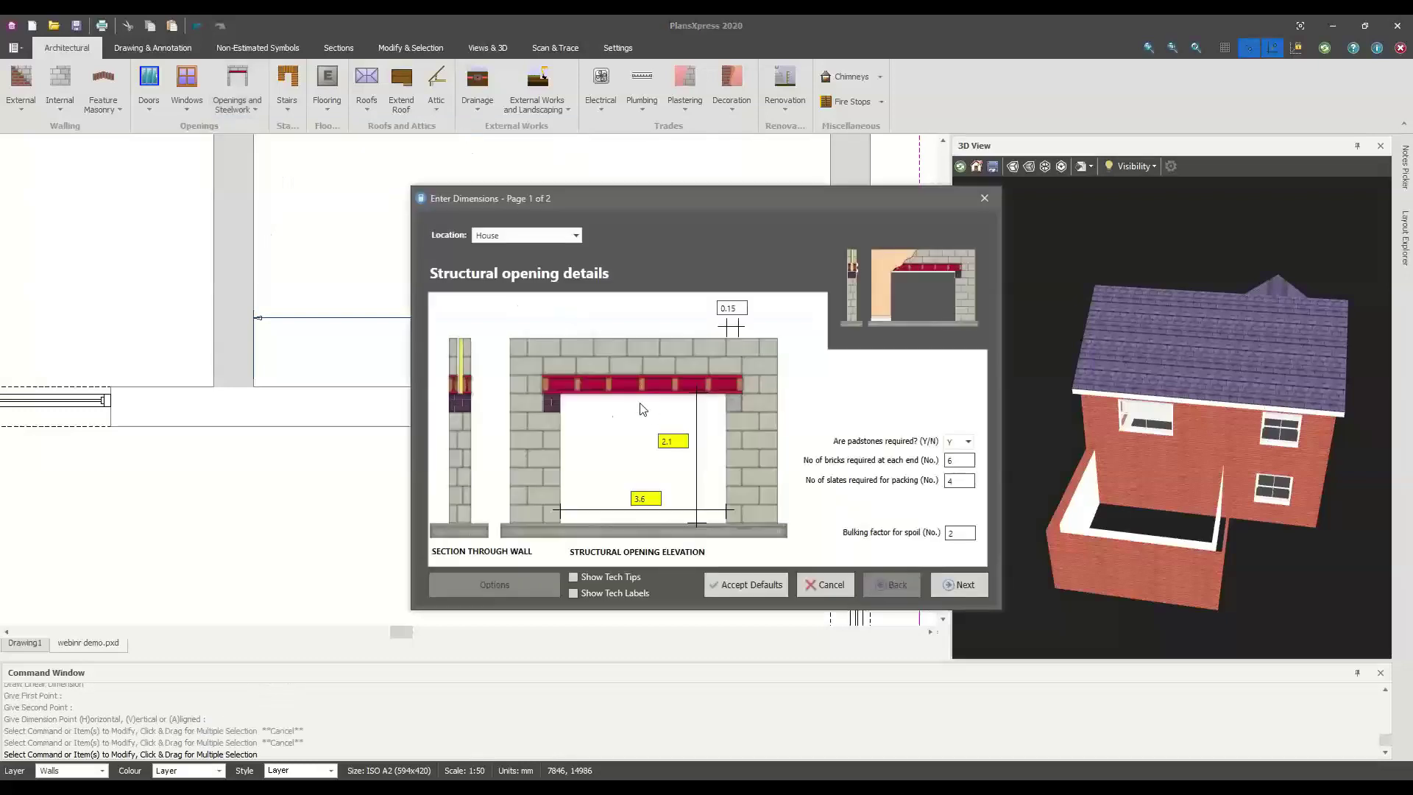
drag(615, 195, 572, 269)
drag(600, 562, 567, 565)
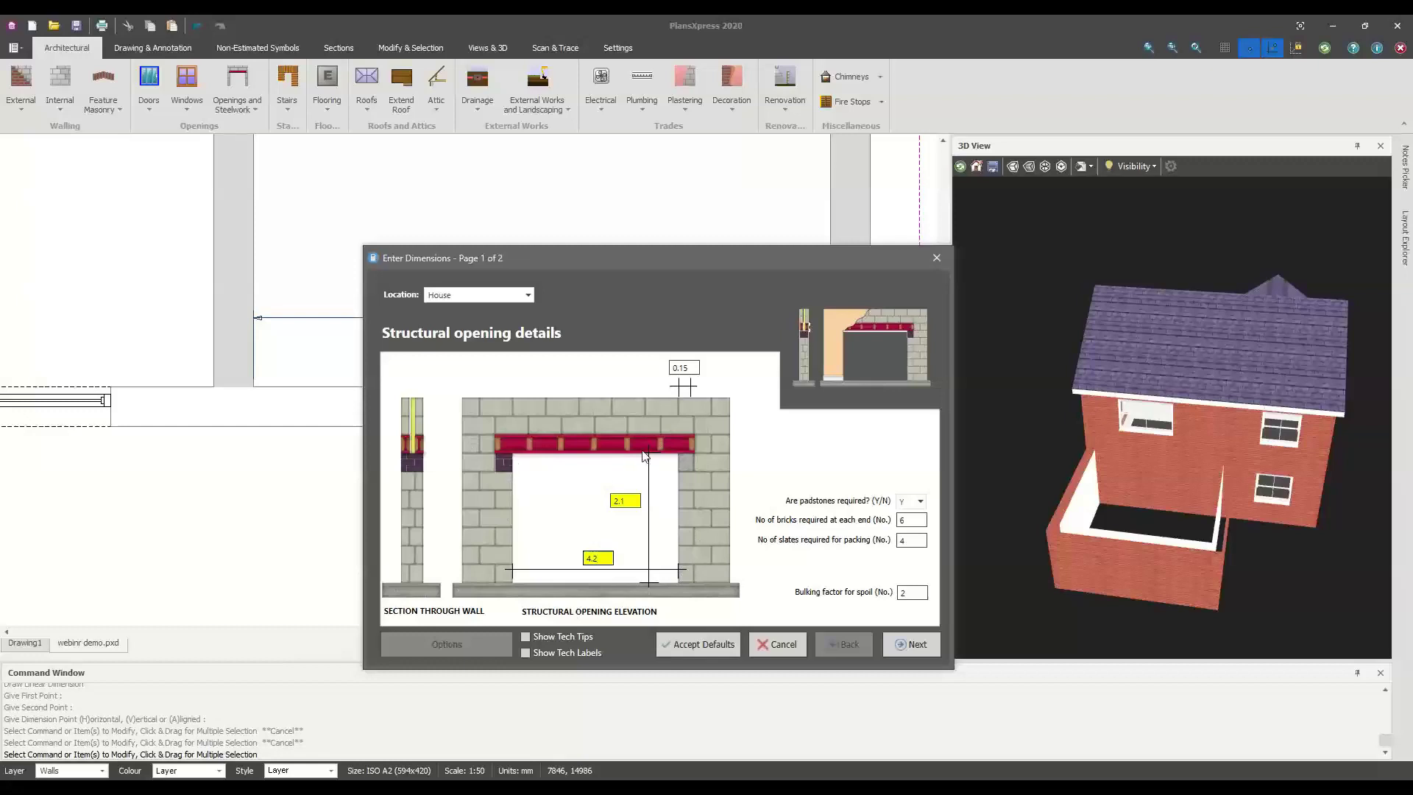
click(904, 643)
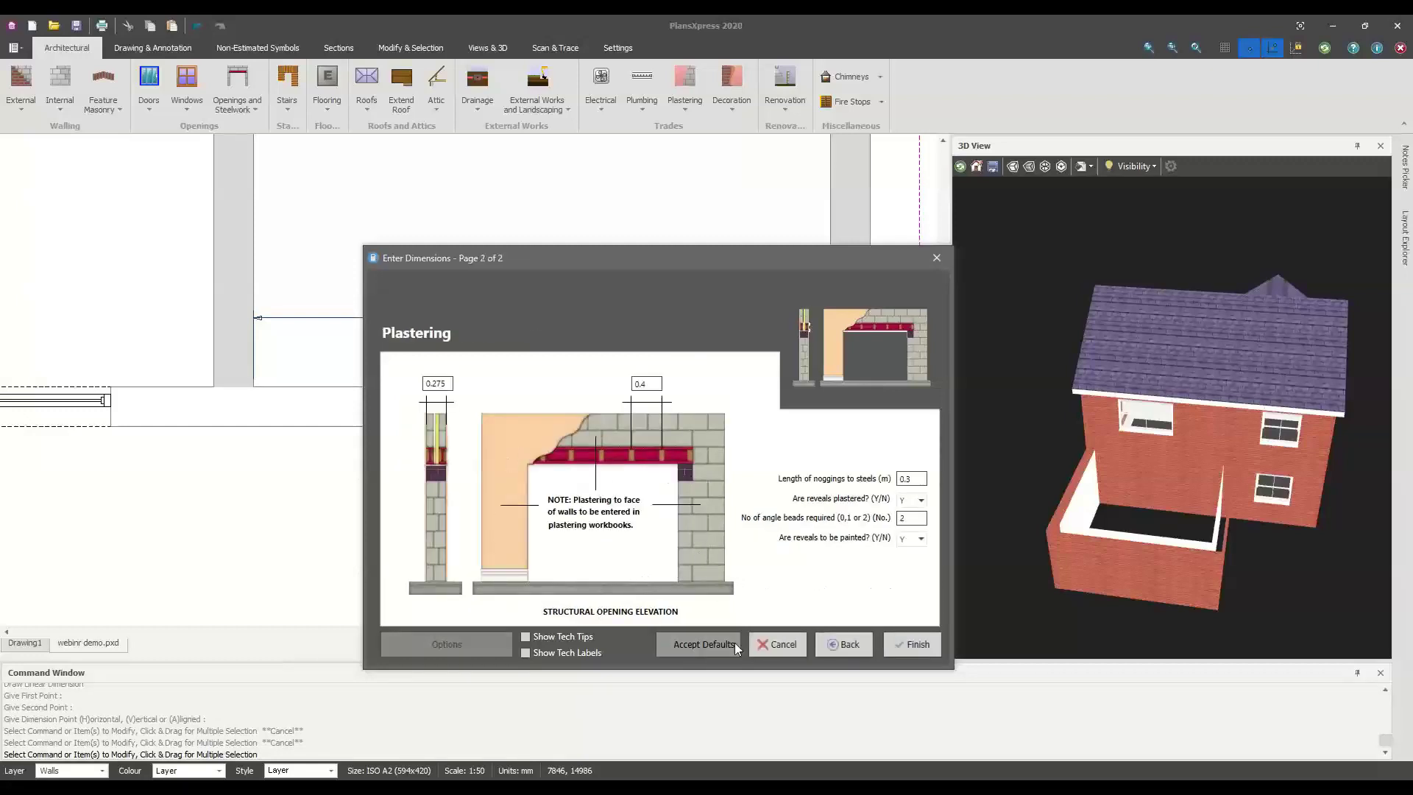
click(699, 644)
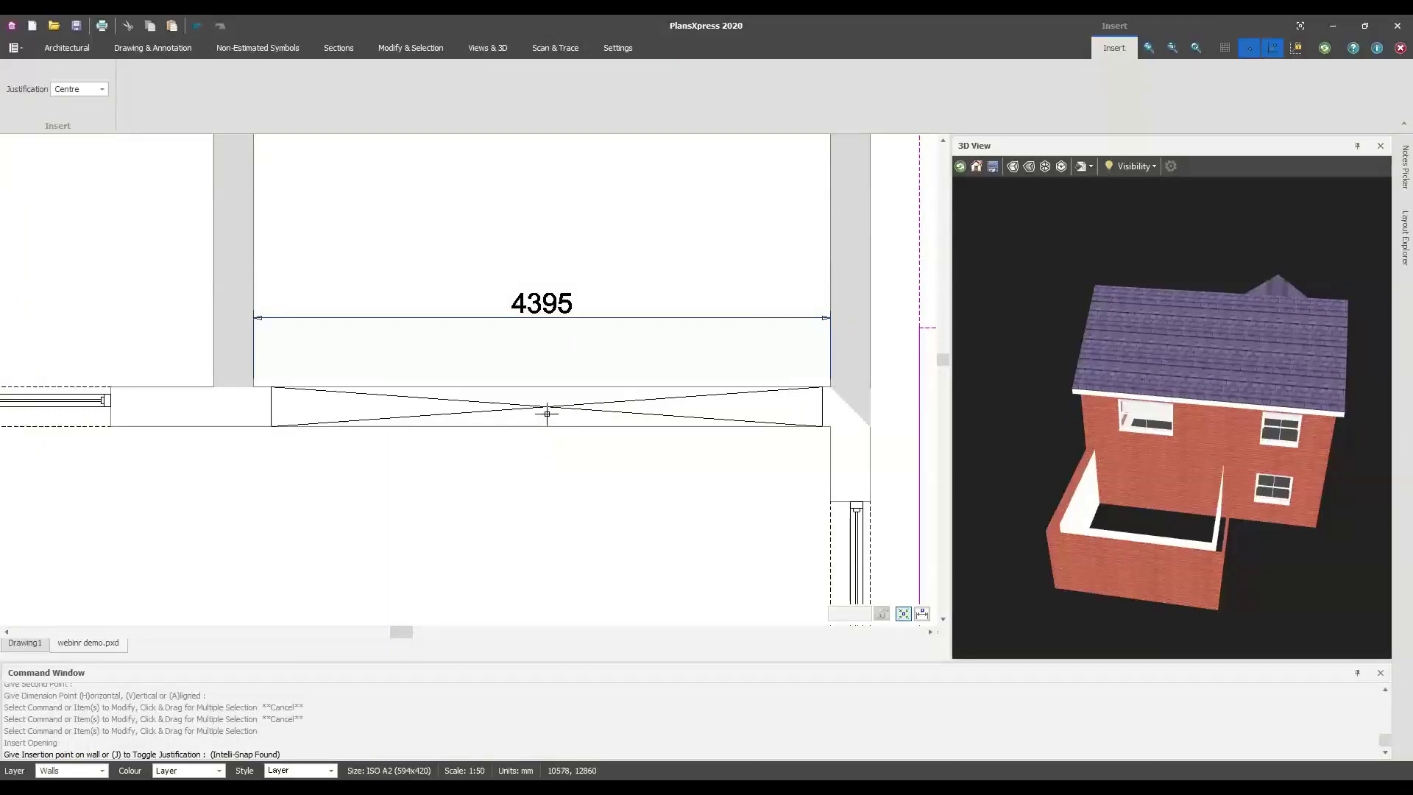
key(Escape)
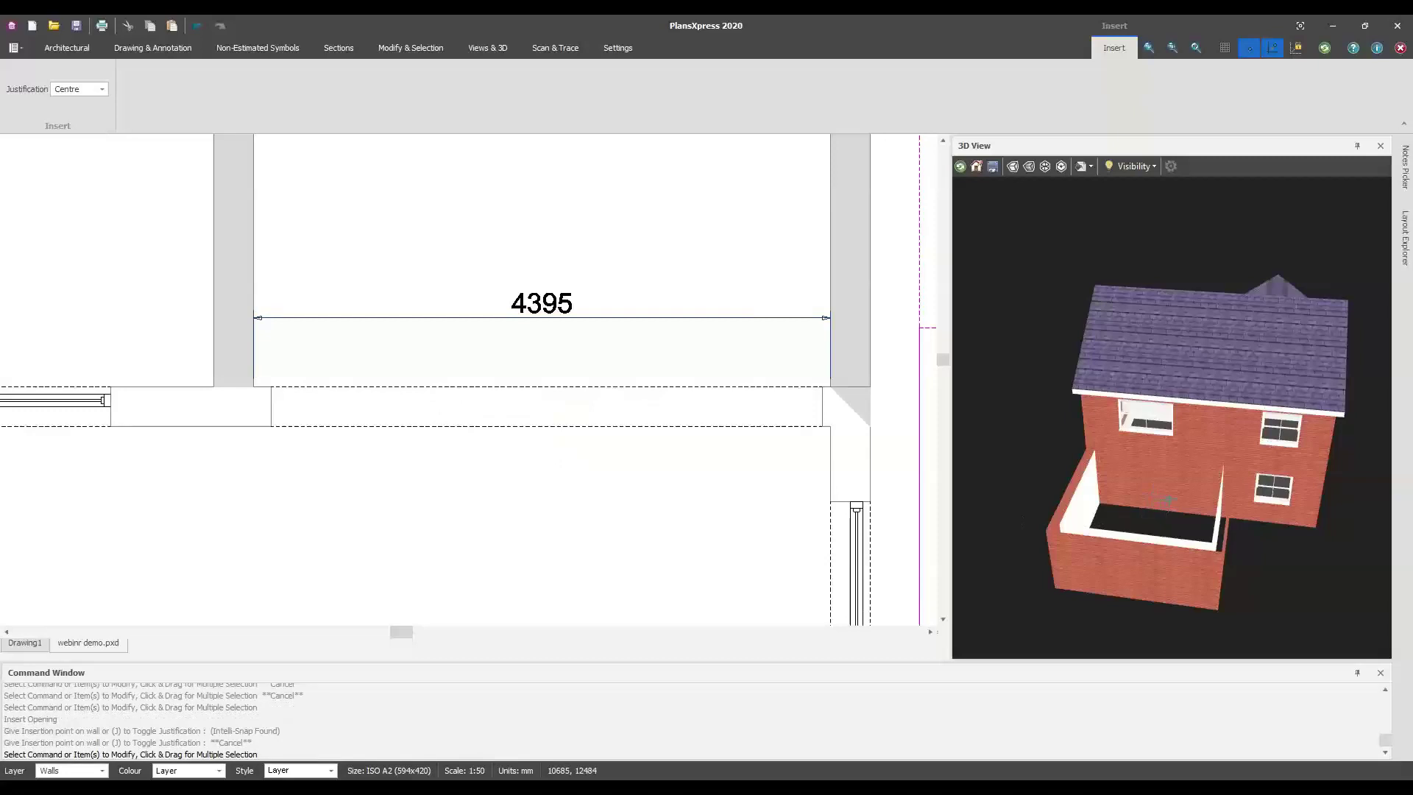
Undo the structural opening just inserted
scroll(1177, 493, up, 6)
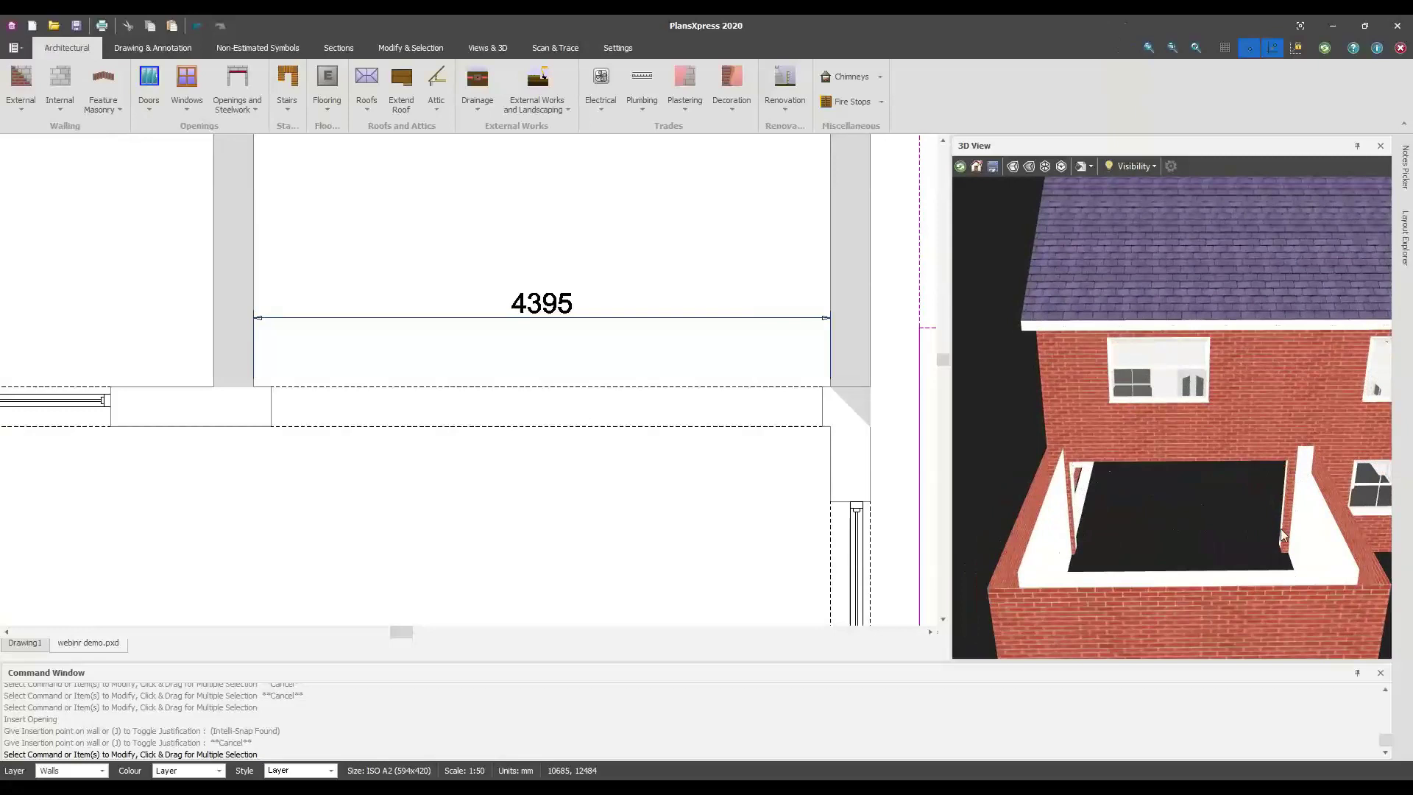
scroll(440, 454, down, 3)
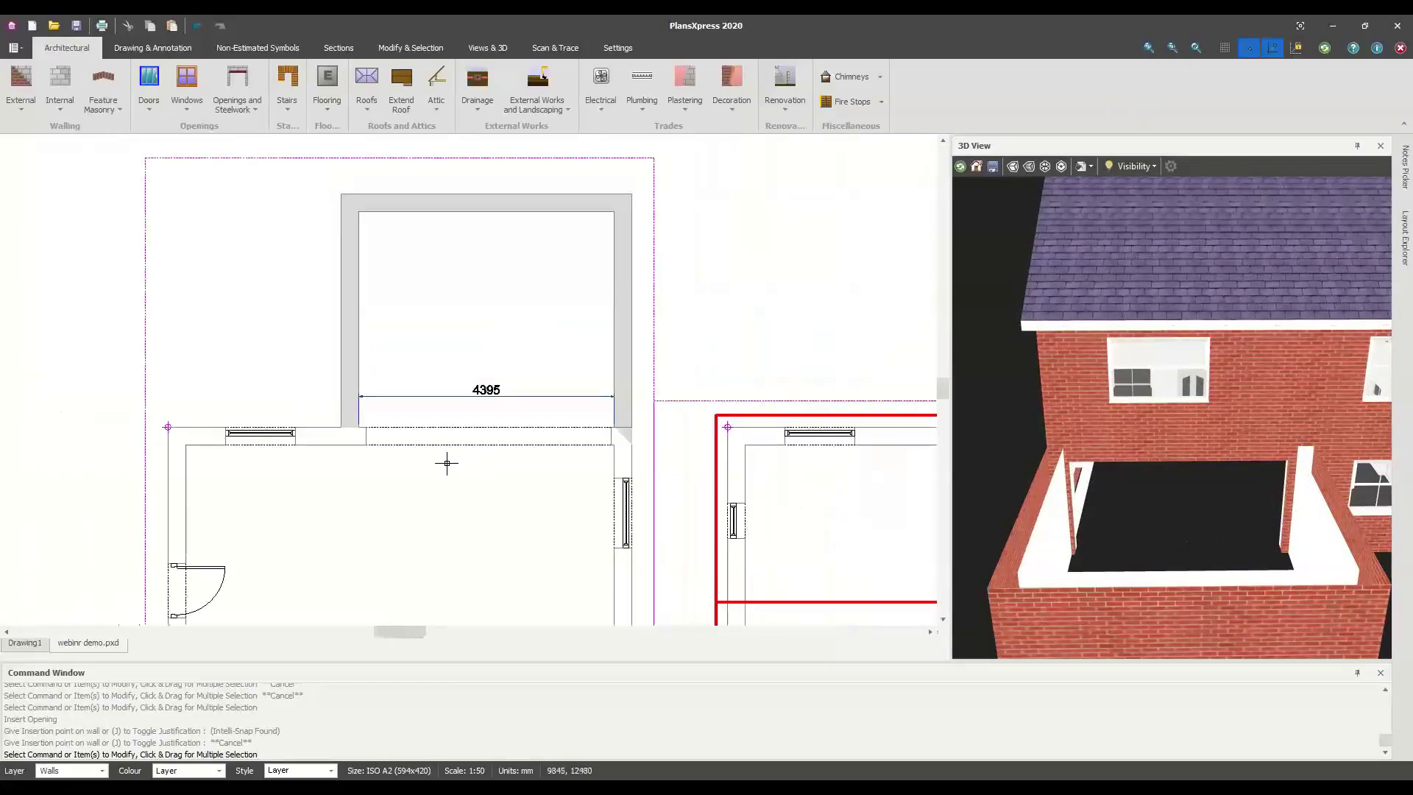
scroll(408, 459, up, 4)
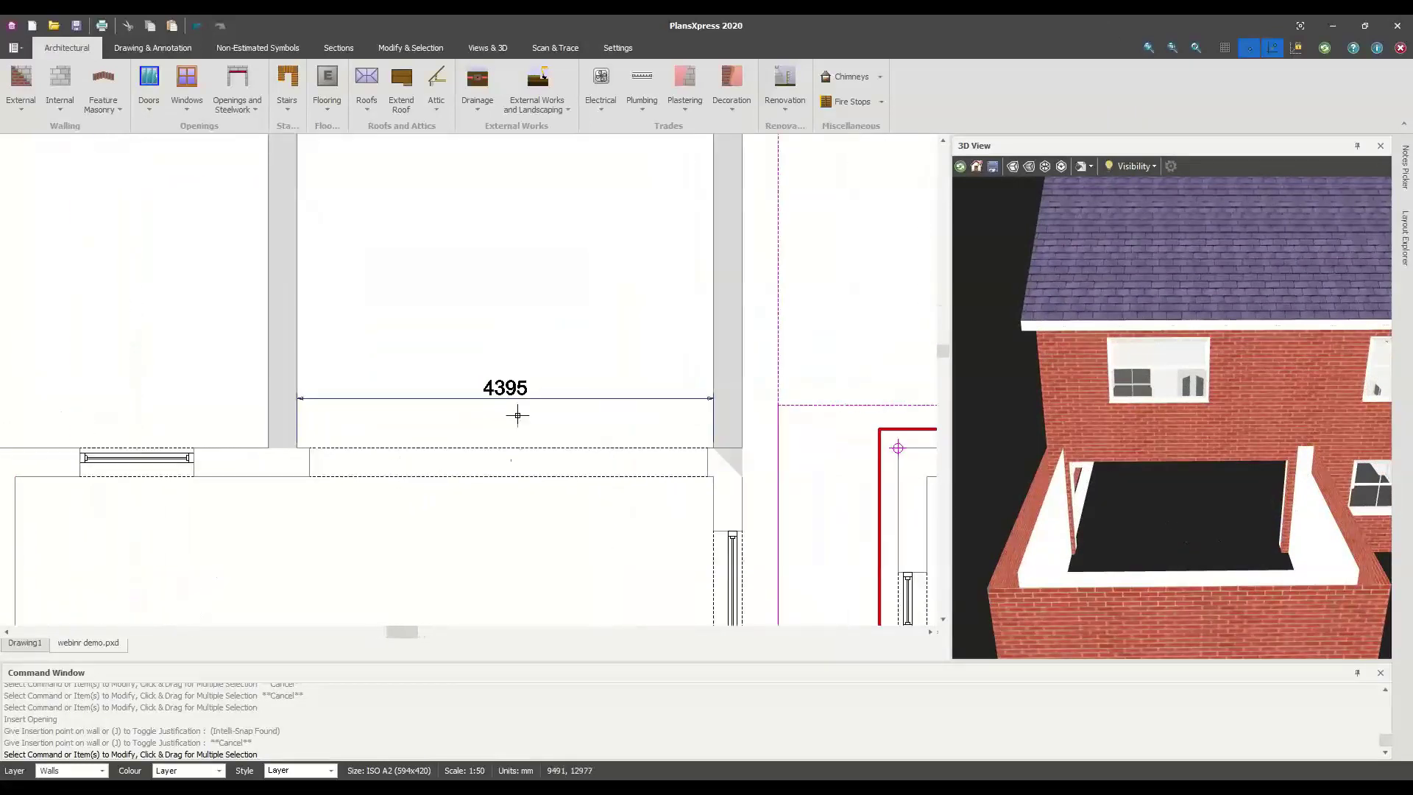
click(195, 25)
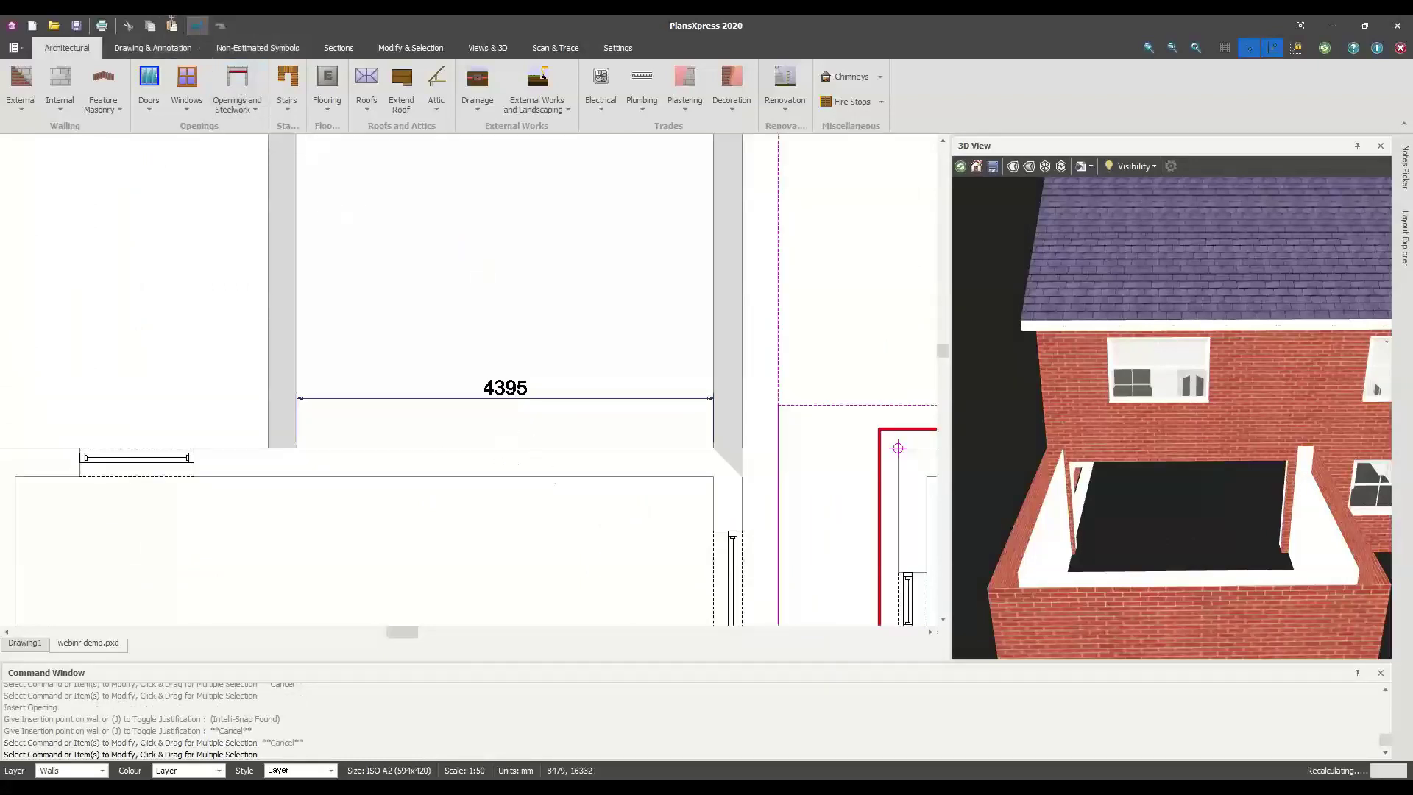
Insert a 4.39 m wide structural opening spanning the extension's house wall
click(236, 104)
mouse_move(401, 130)
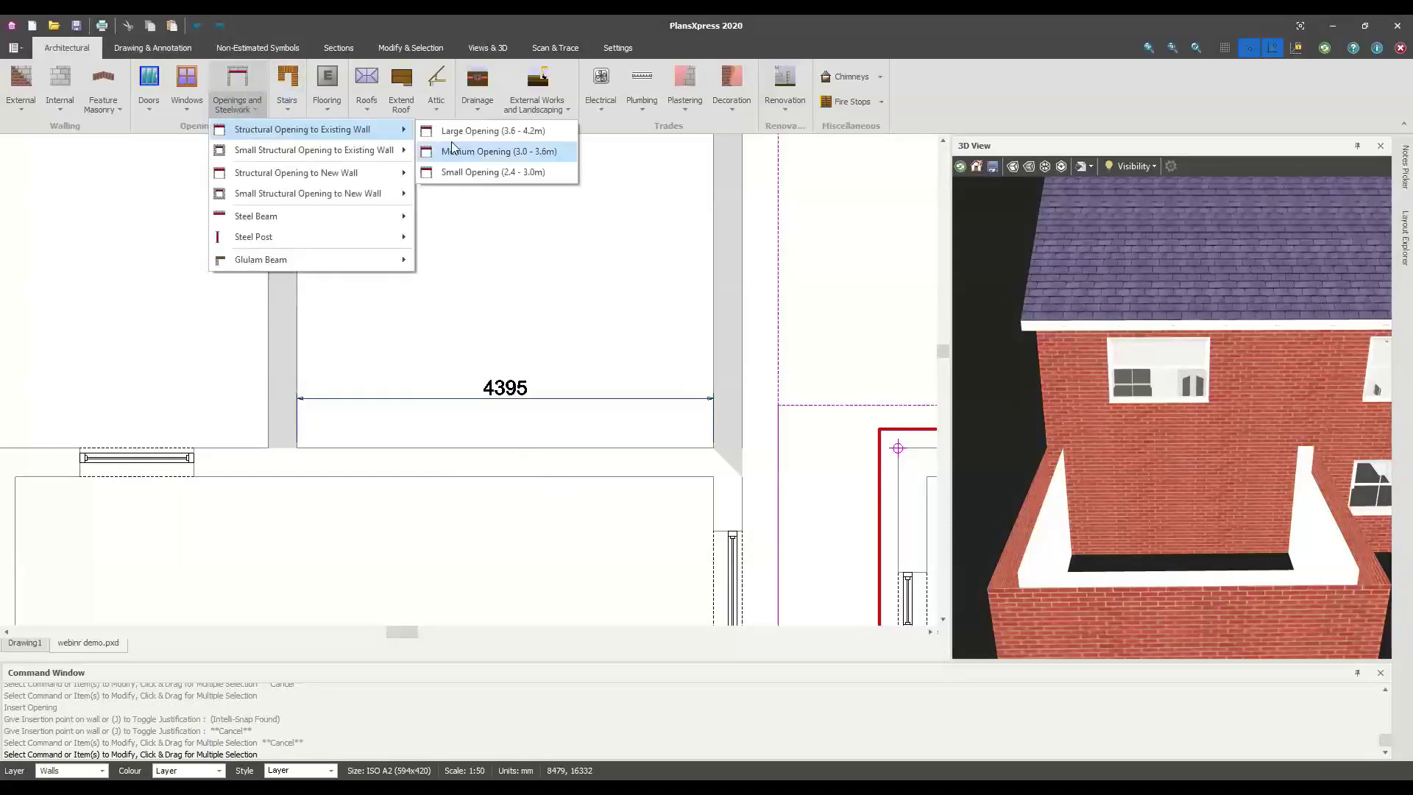
click(455, 134)
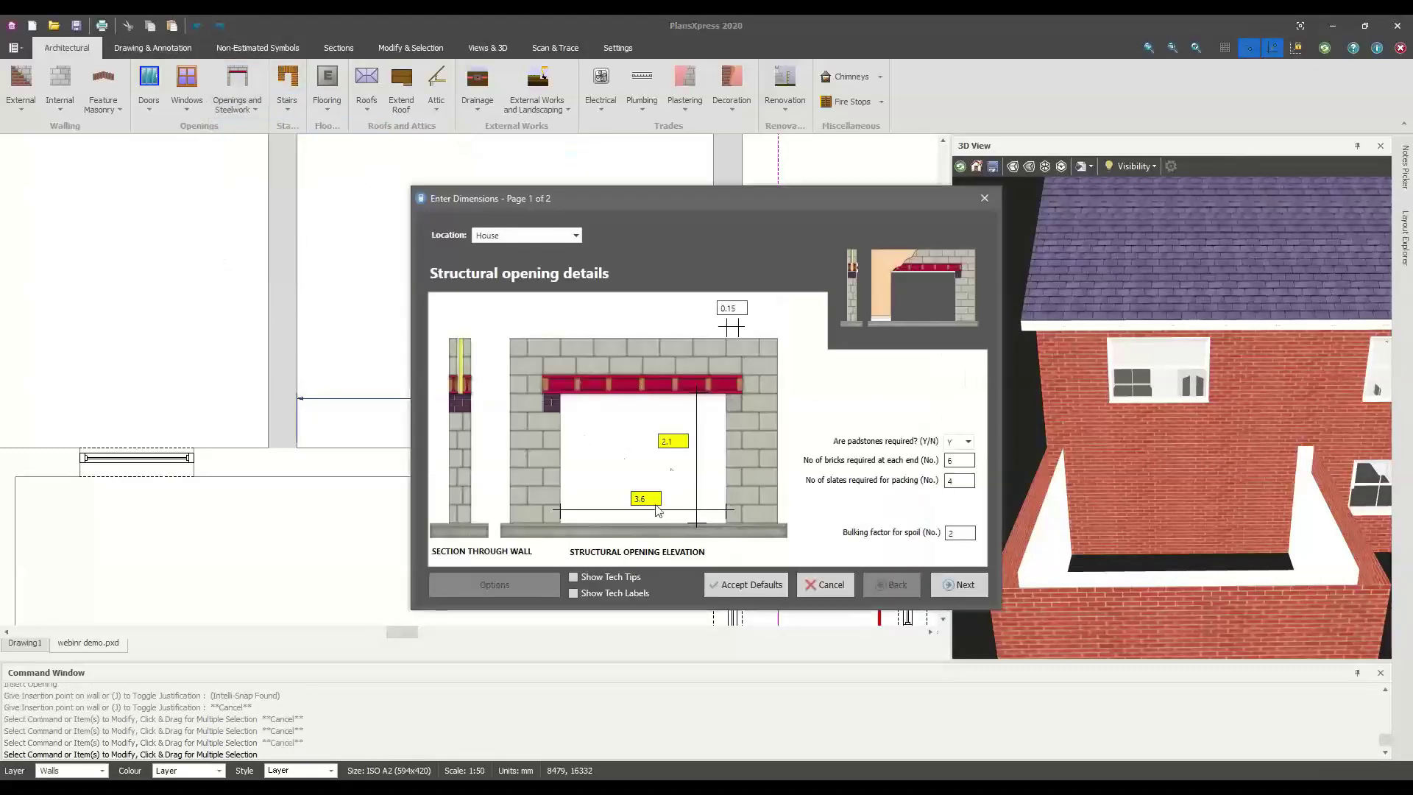
text(4.395)
click(739, 587)
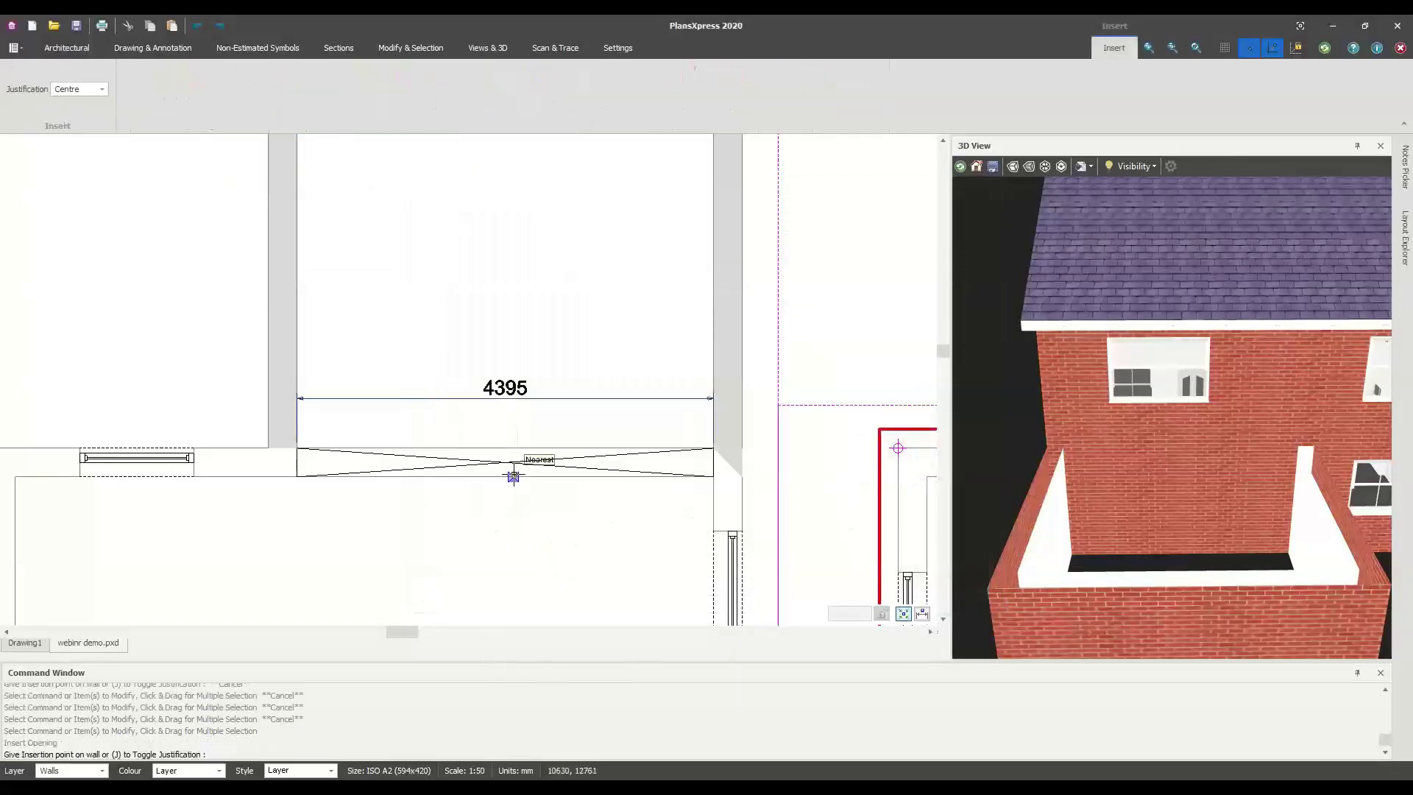
click(513, 475)
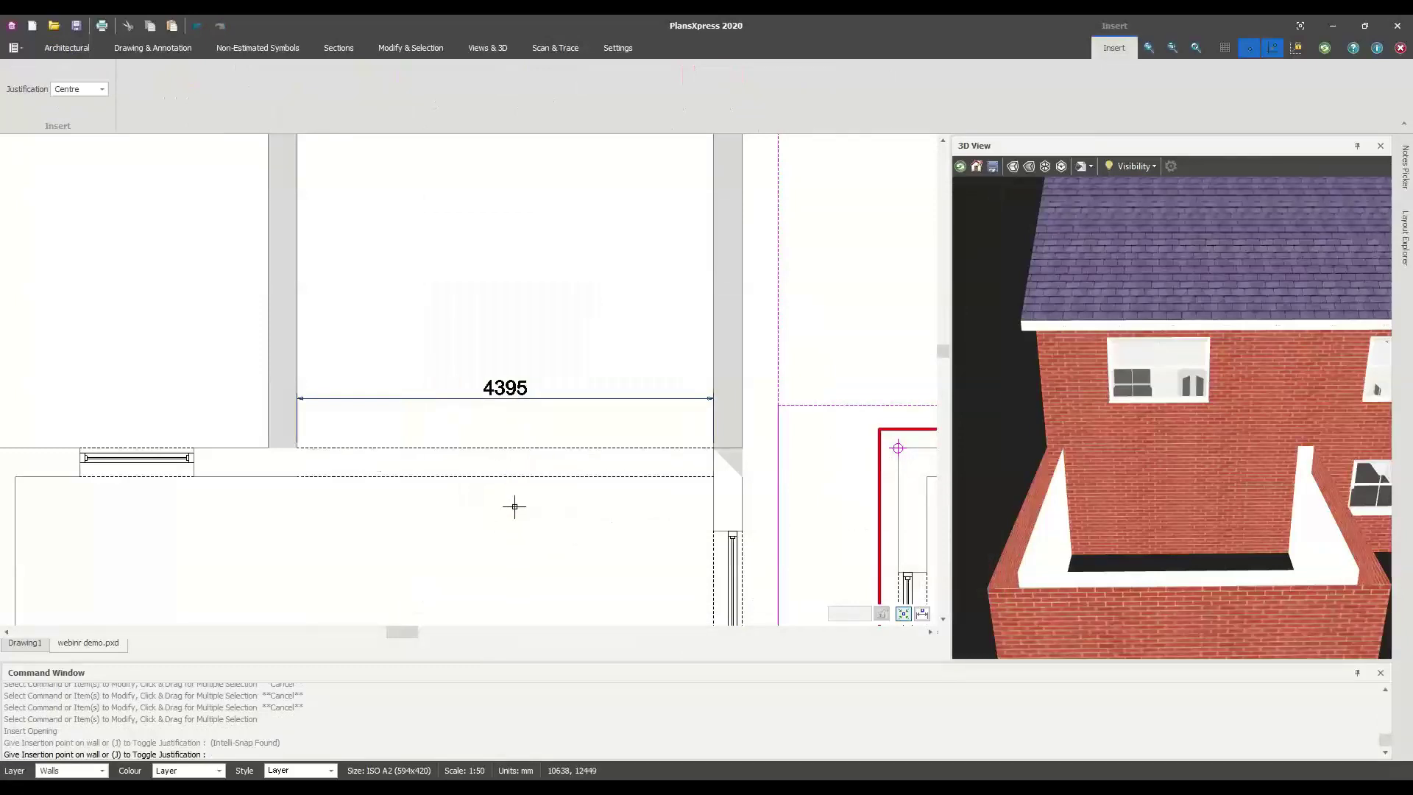
key(Escape)
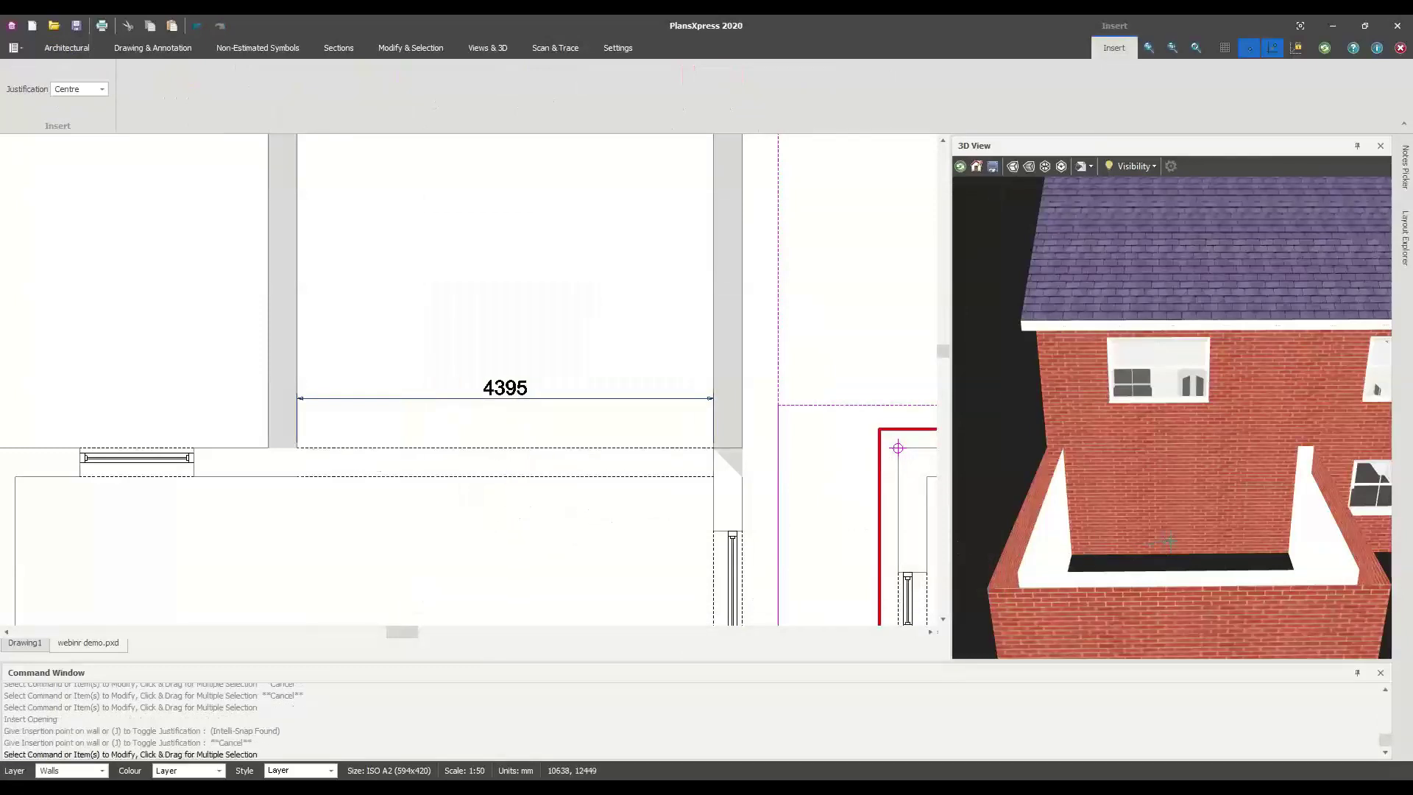
scroll(1171, 518, up, 5)
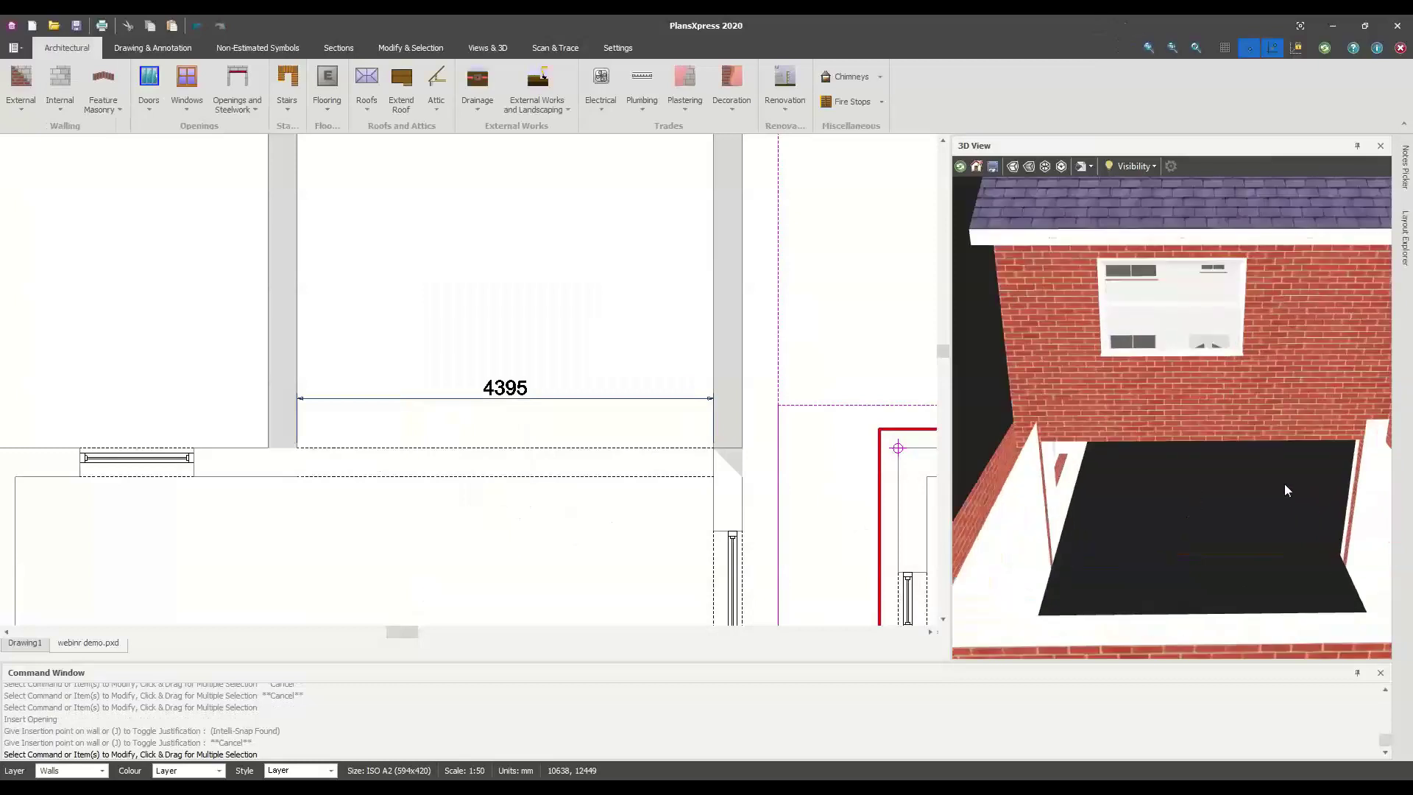
scroll(1266, 515, down, 3)
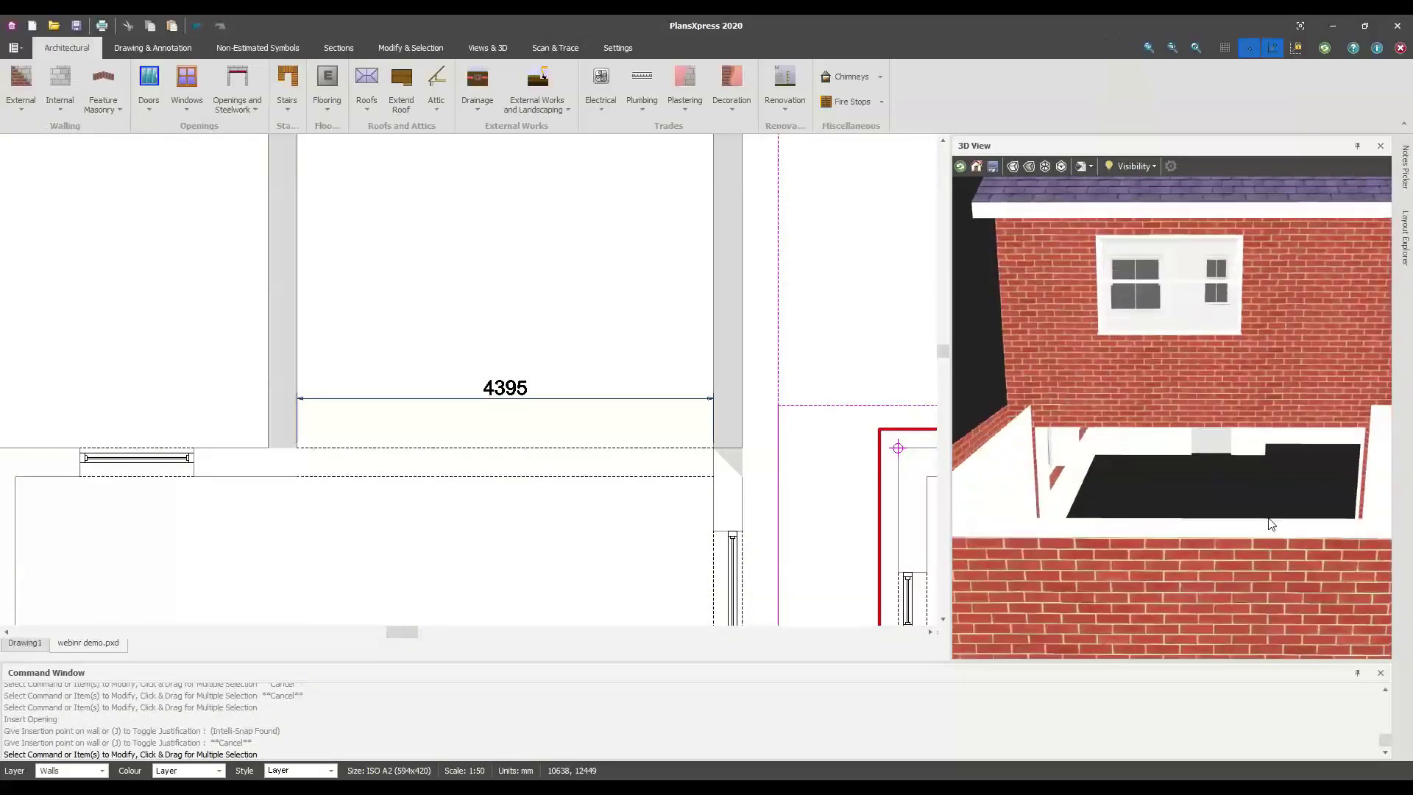
scroll(468, 512, down, 3)
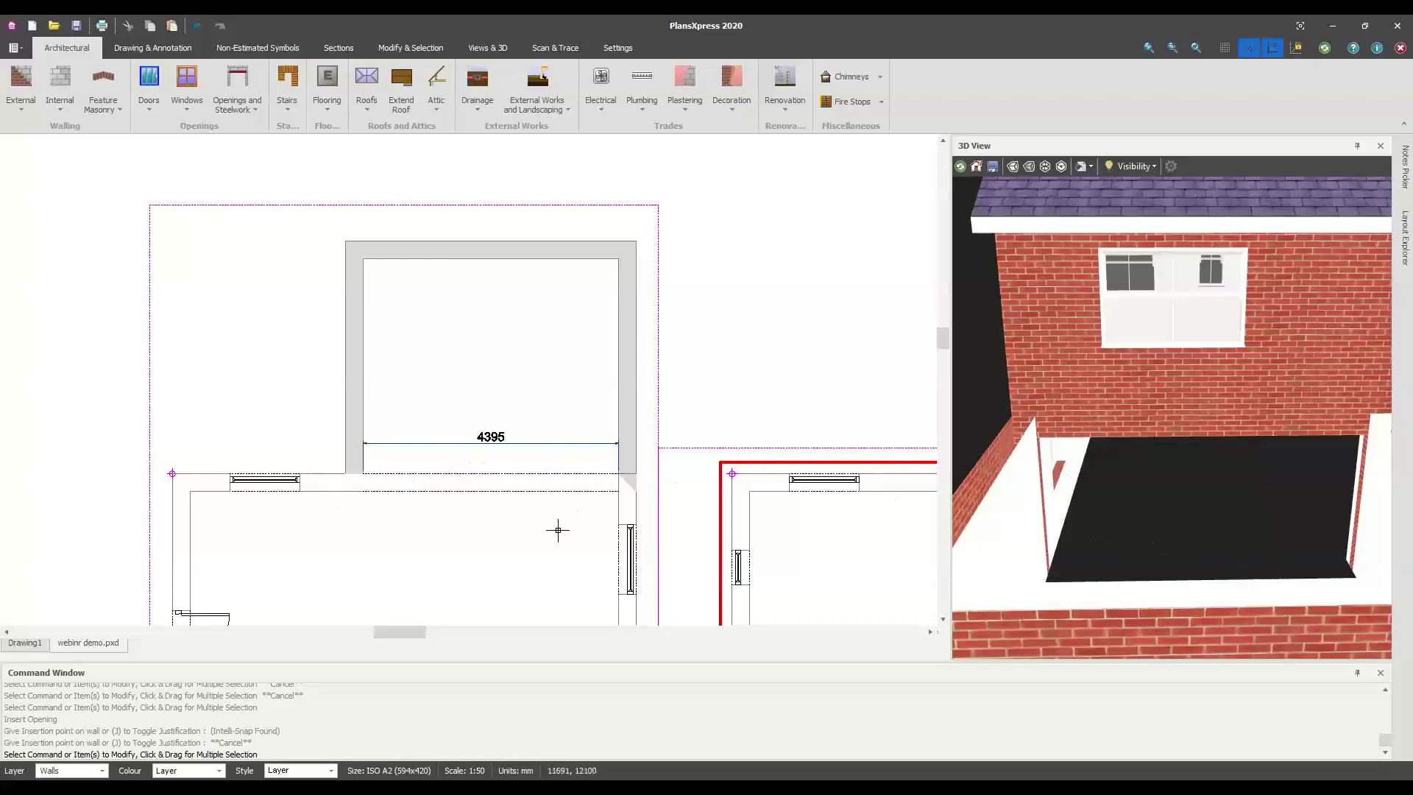
Select the 4395 interior dimension and delete it
scroll(491, 446, up, 2)
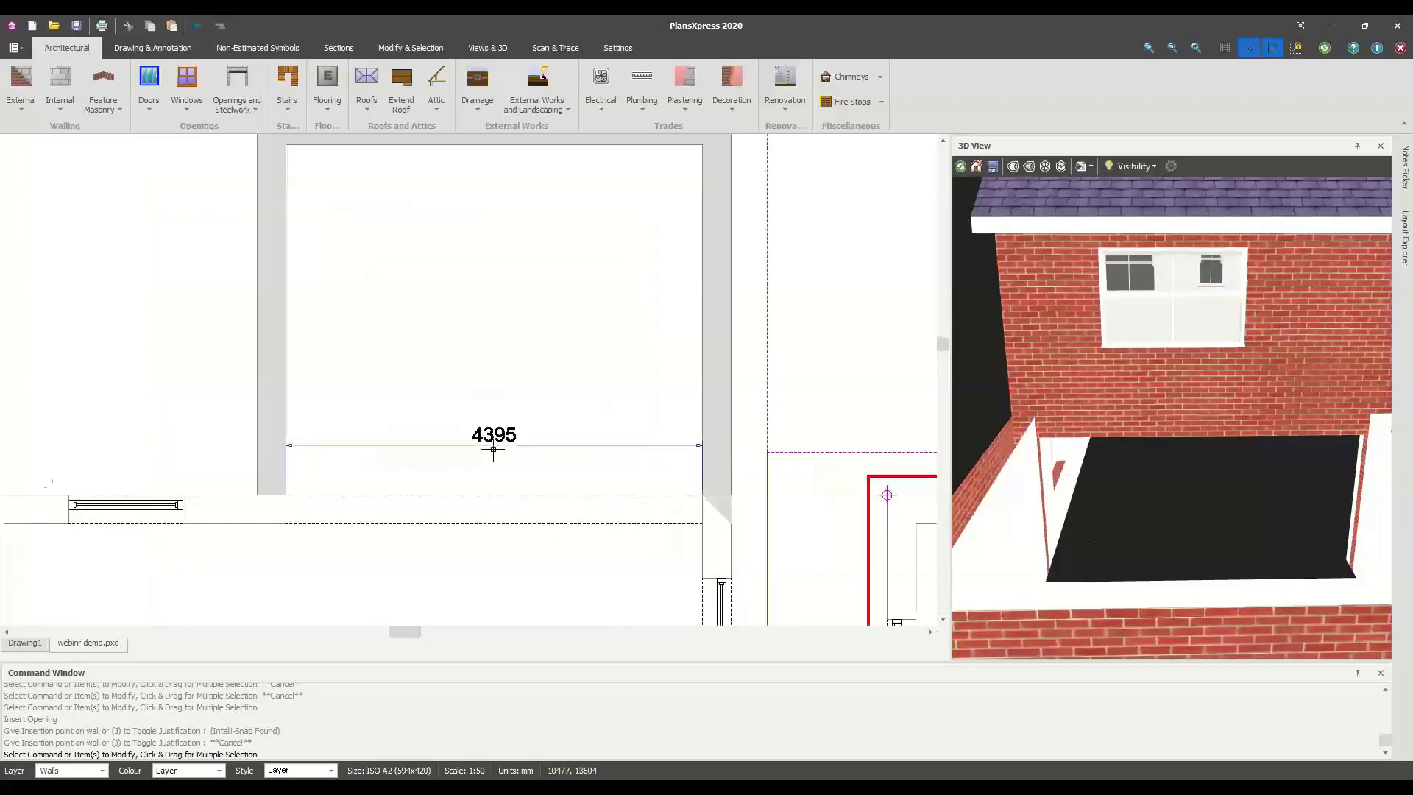
click(493, 444)
key(Escape)
click(493, 434)
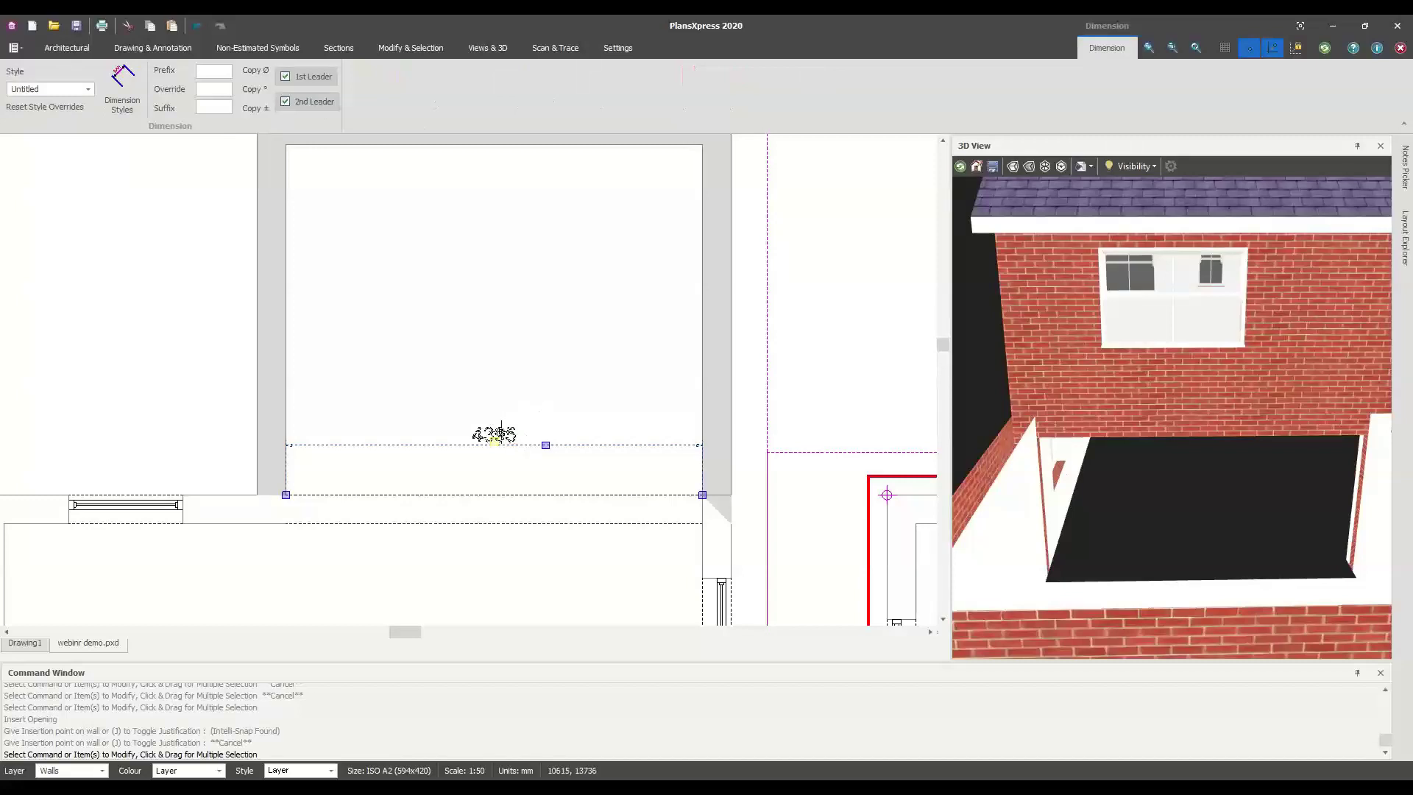
click(500, 434)
key(Escape)
scroll(471, 433, up, 2)
click(505, 441)
key(Delete)
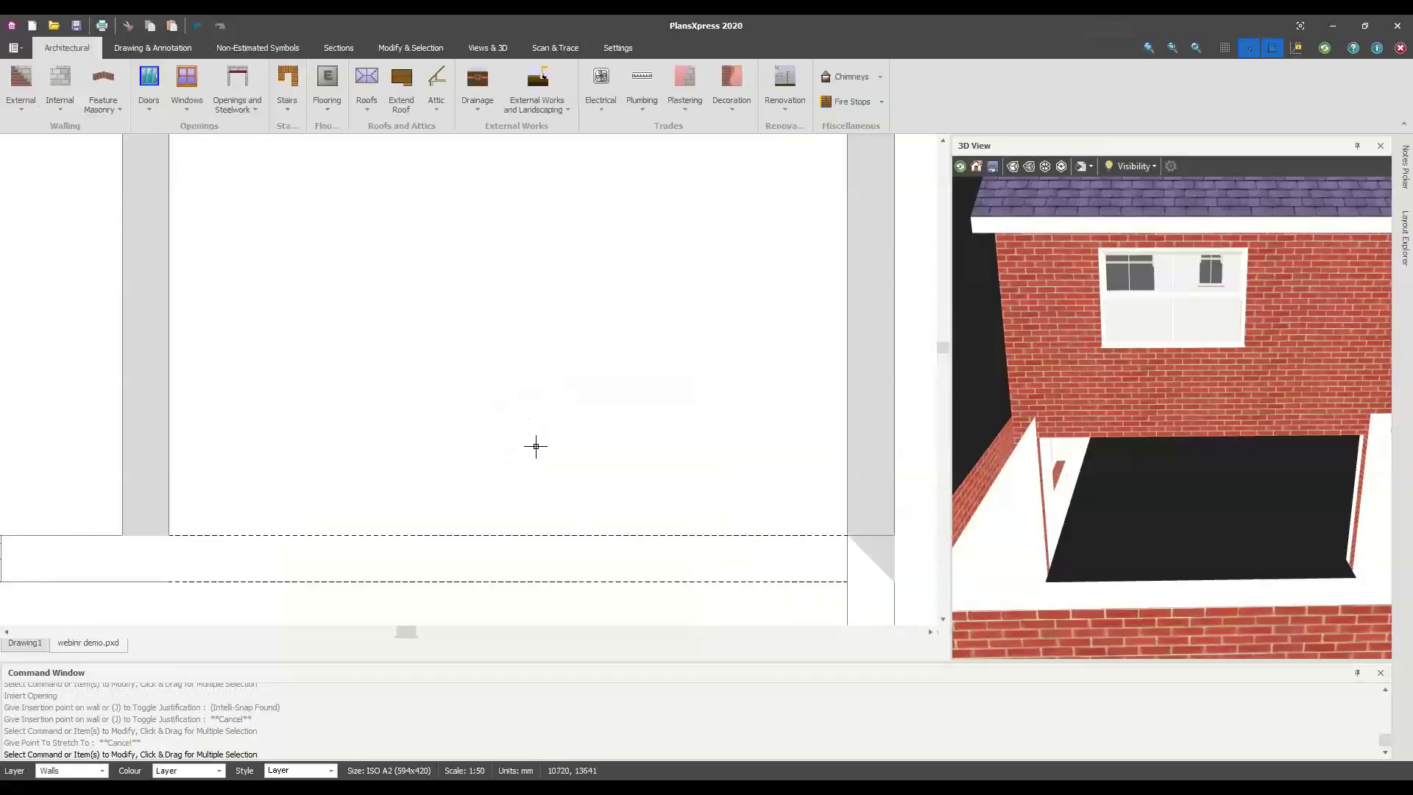
Zoom out the plan and orbit the 3D view to look down on the extension
scroll(706, 431, down, 2)
scroll(634, 441, down, 1)
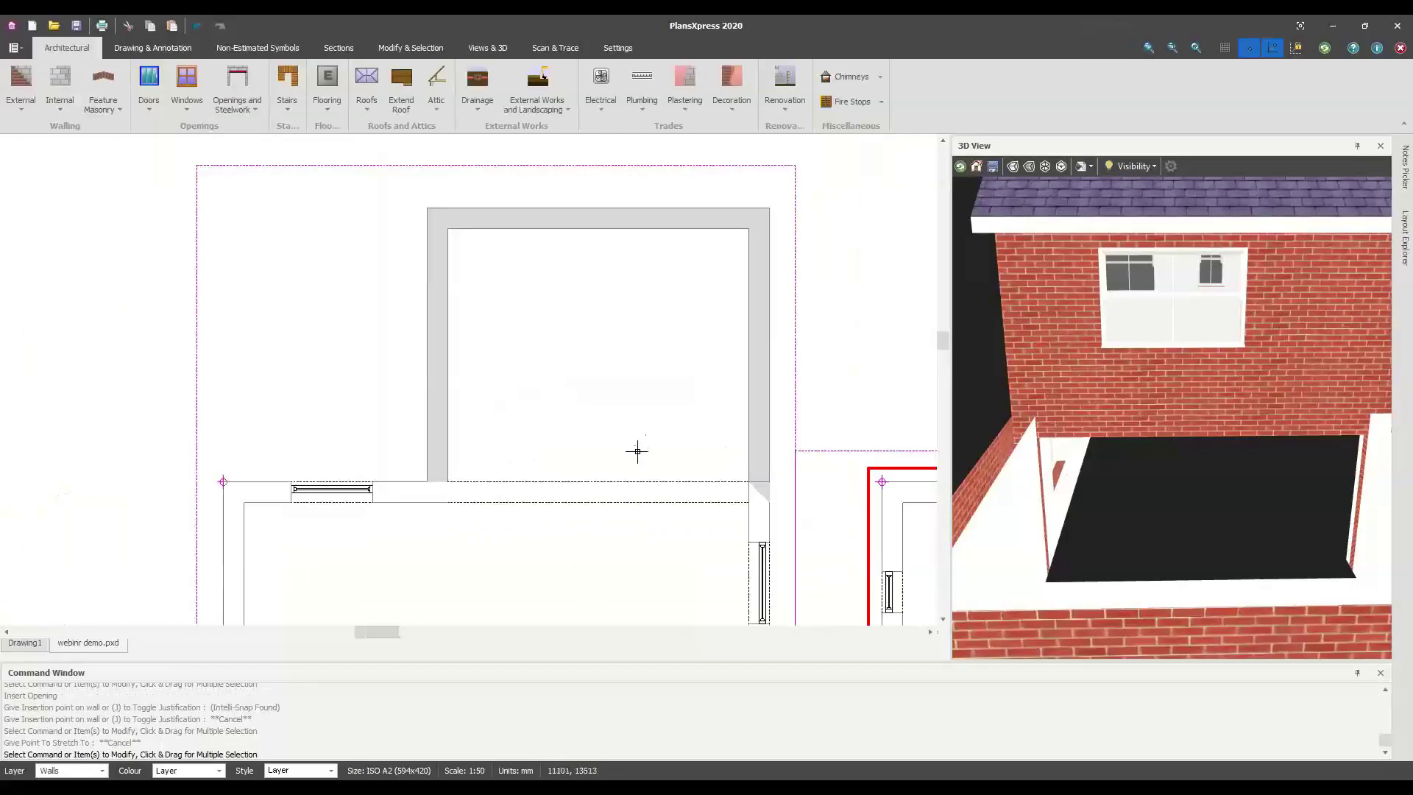
middle_drag(563, 433, 562, 439)
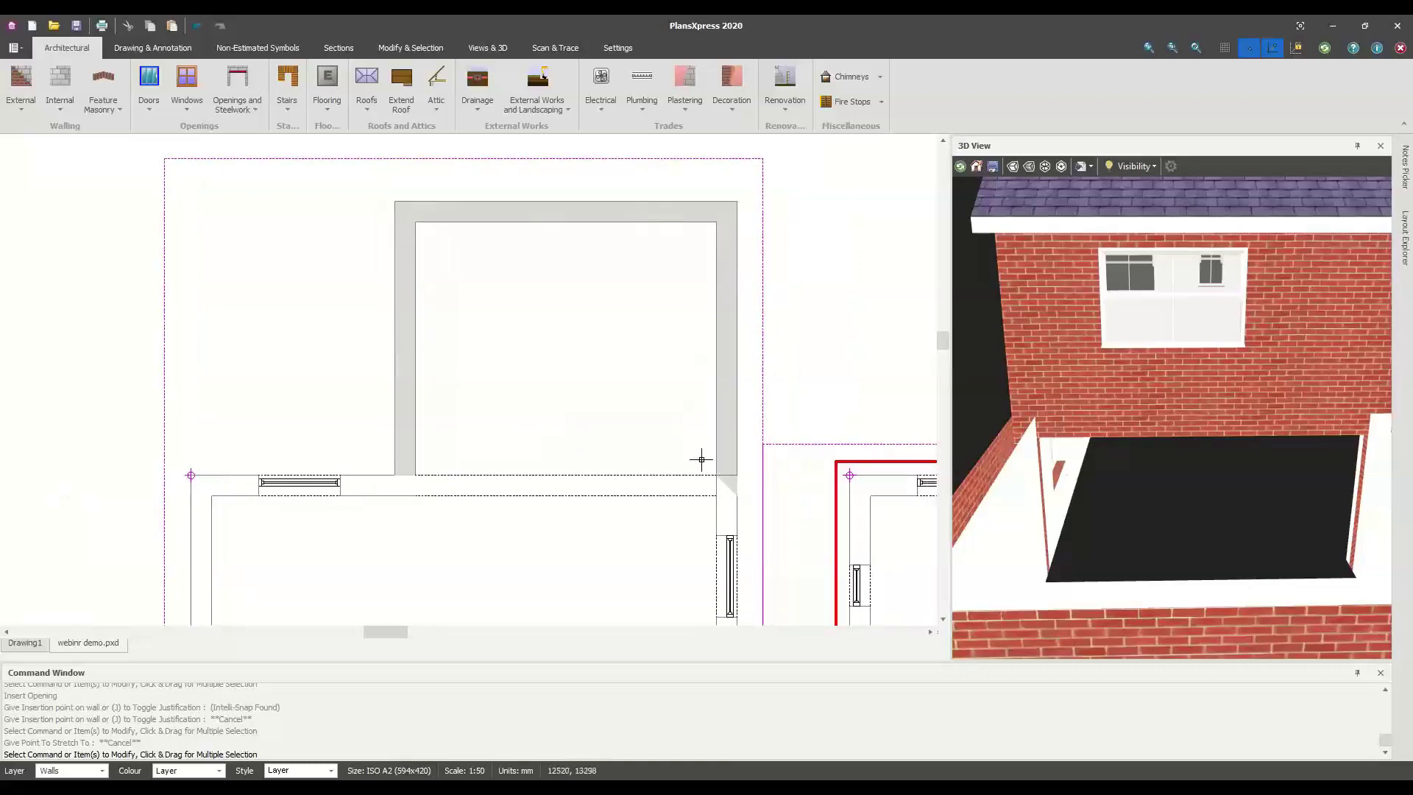
scroll(1207, 532, down, 6)
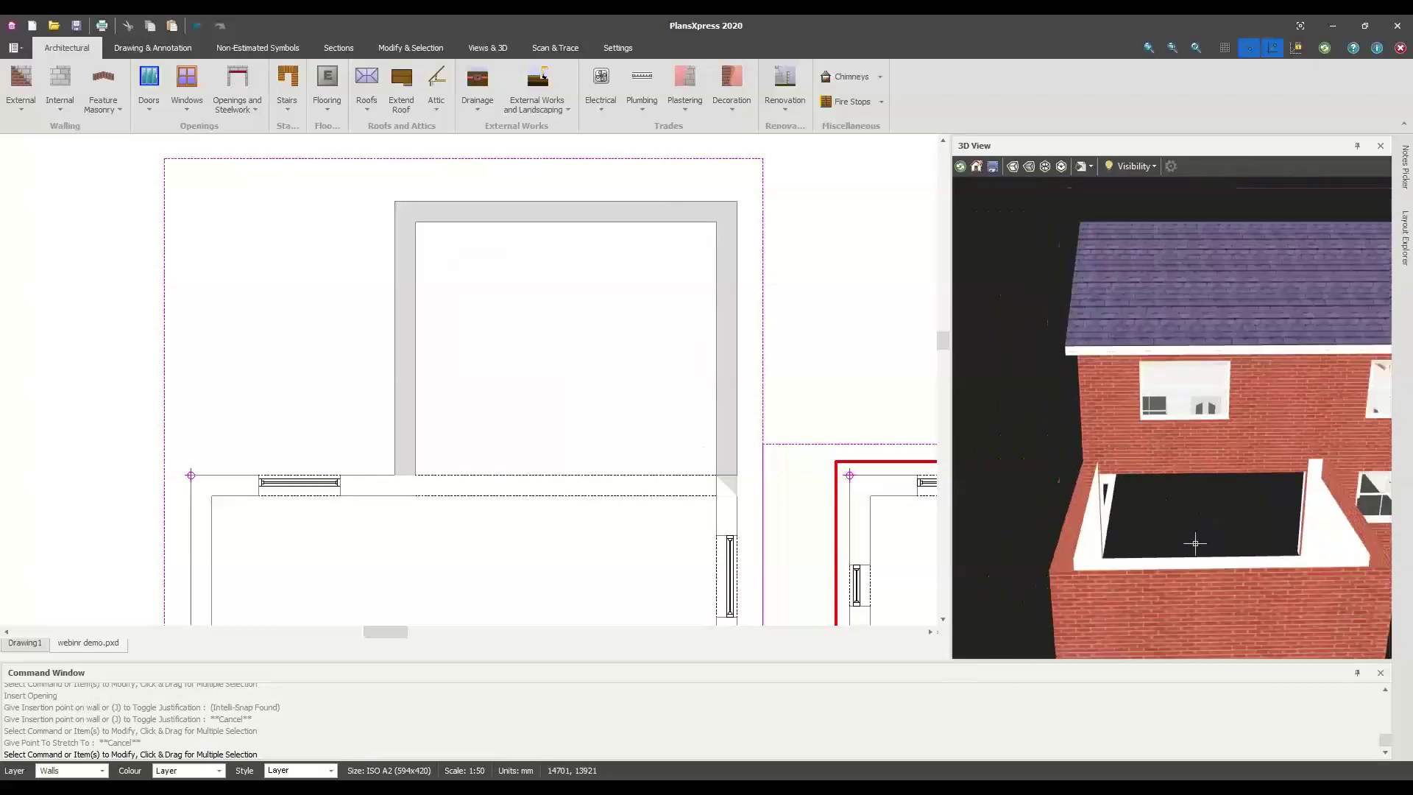
middle_drag(1203, 537, 1125, 487)
drag(1124, 487, 1134, 540)
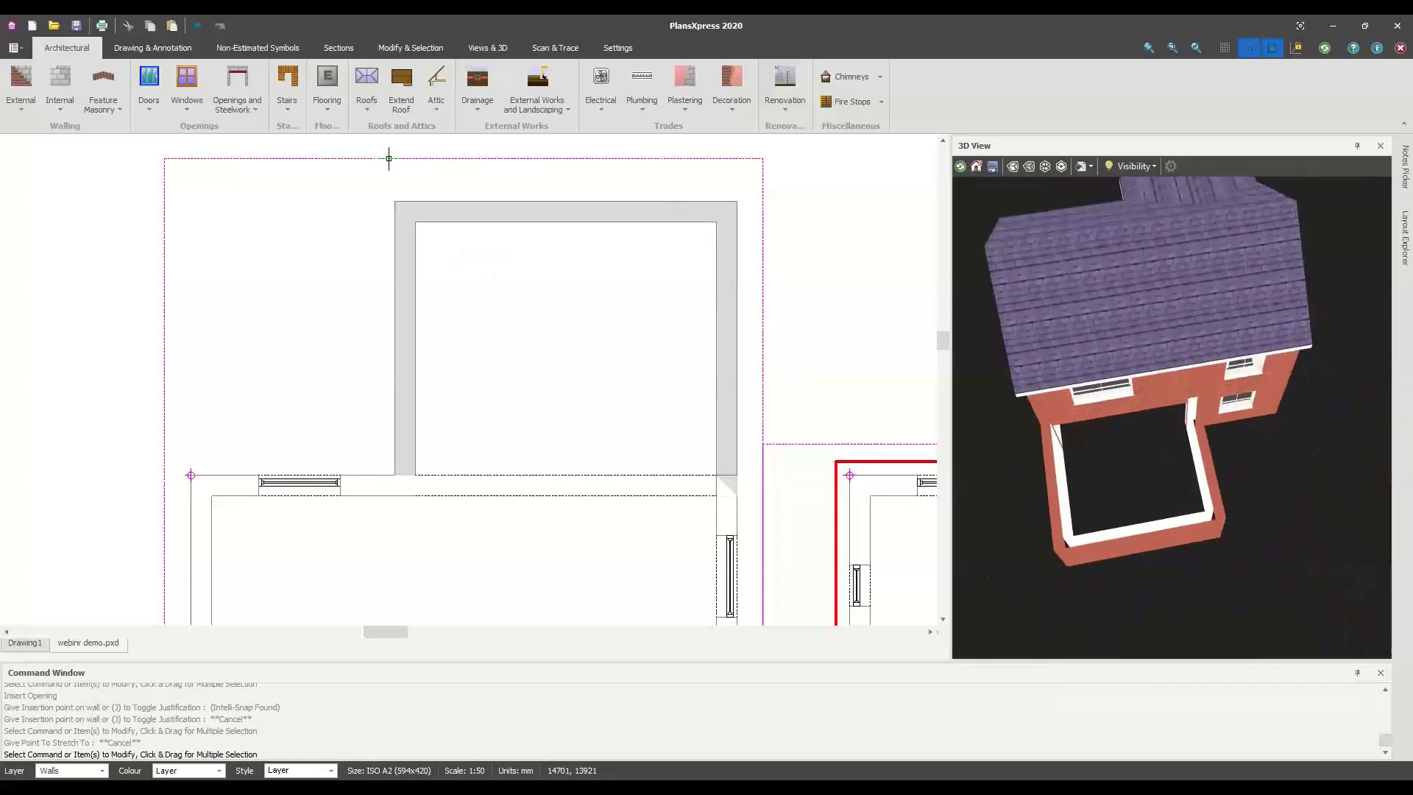
Choose a reinforced concrete slab and accept its default details, including 0.175 thickness
click(328, 112)
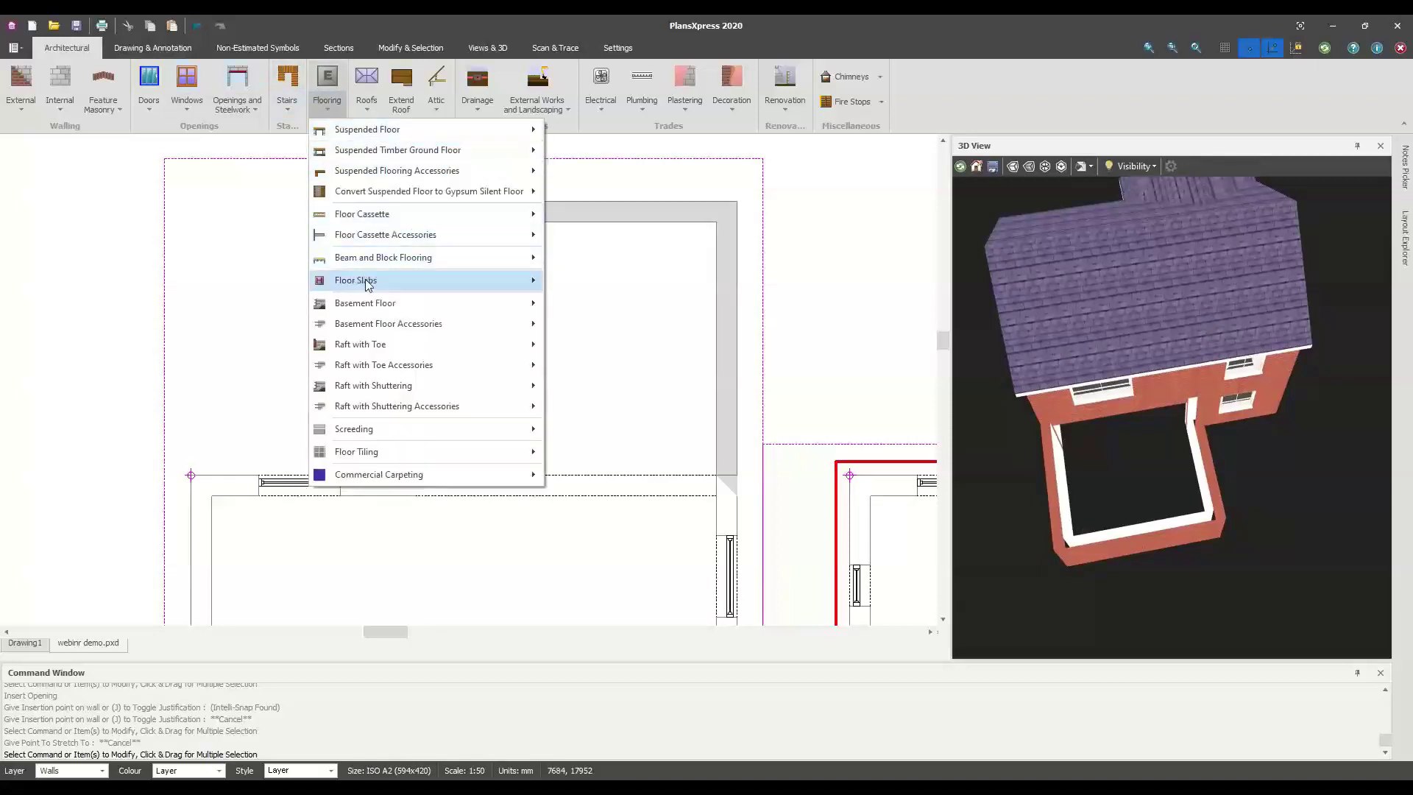
mouse_move(368, 286)
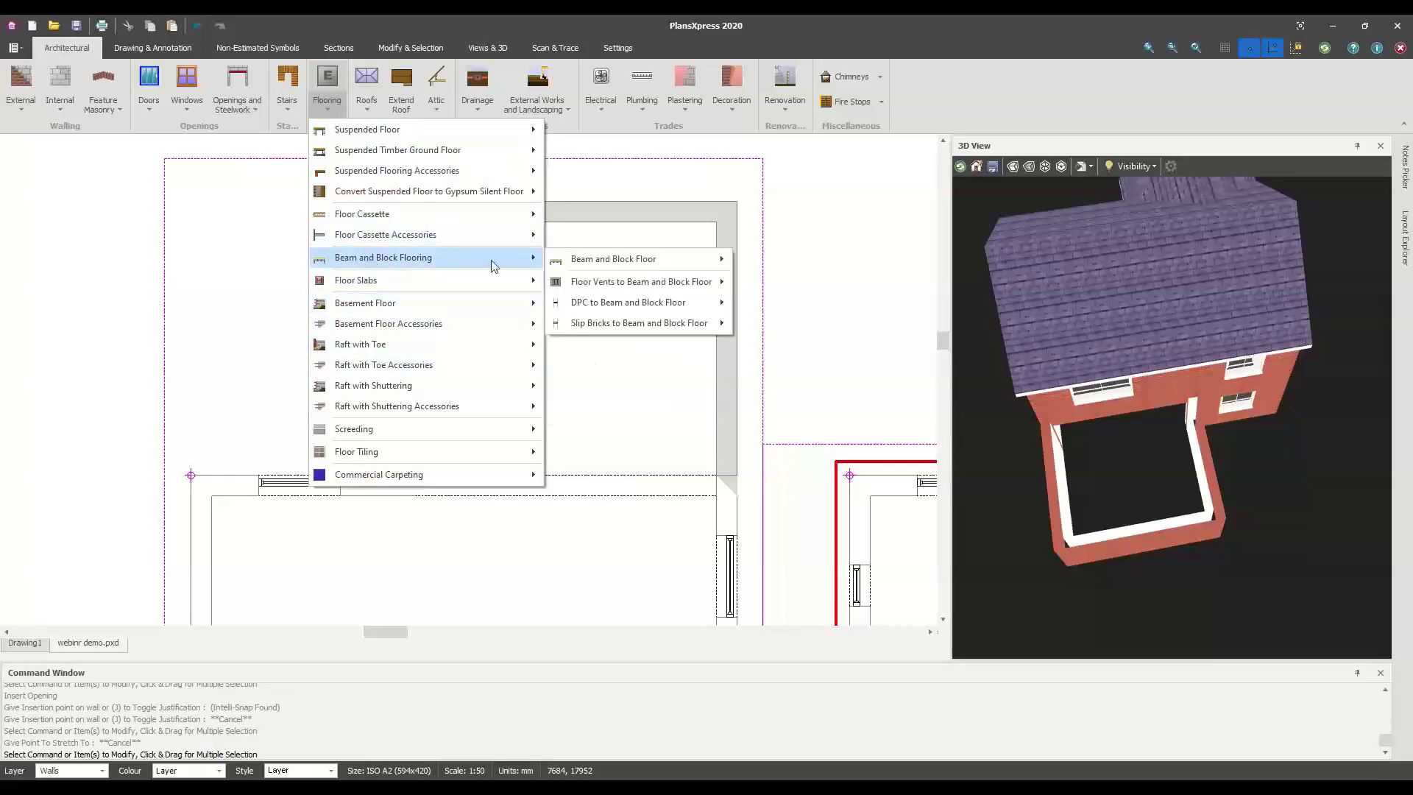
mouse_move(597, 265)
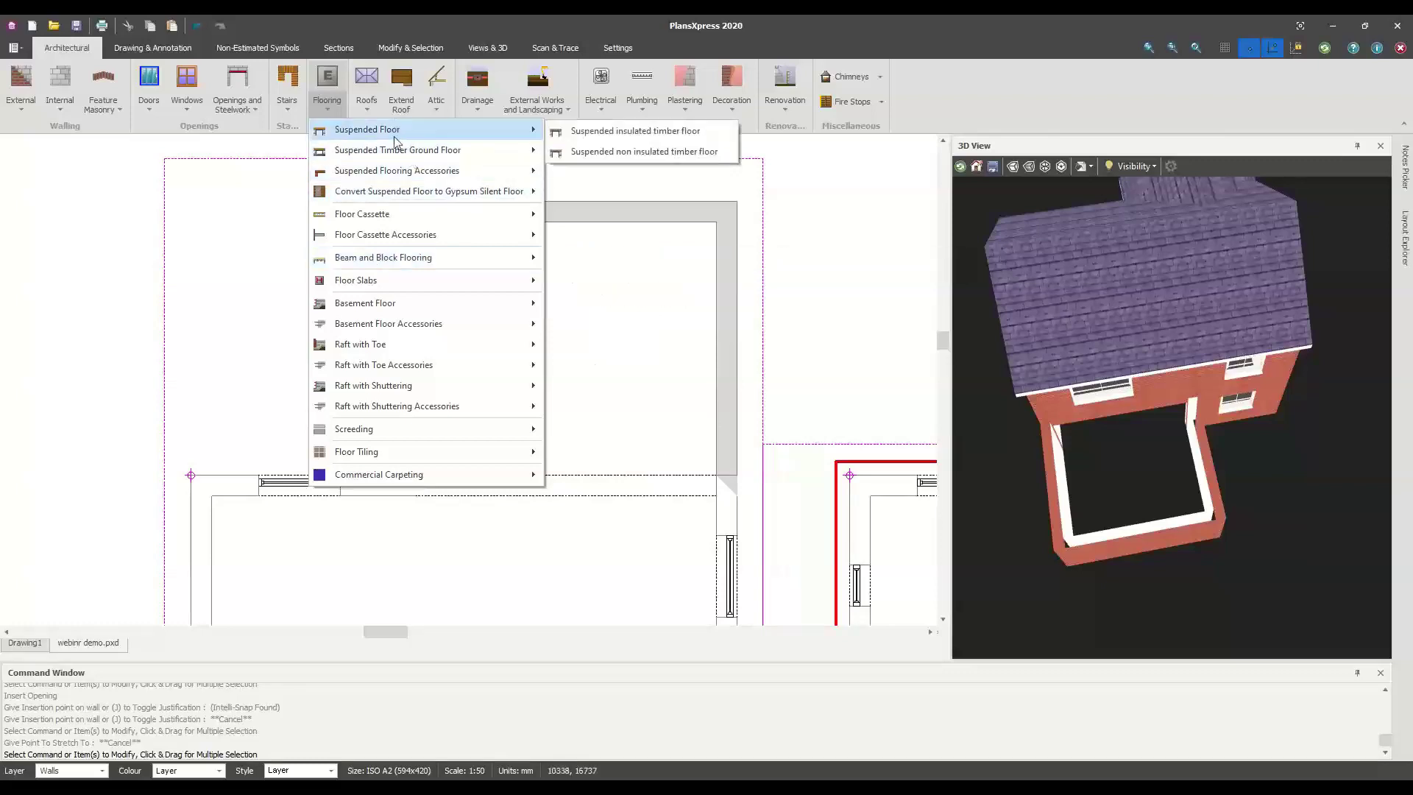
mouse_move(395, 155)
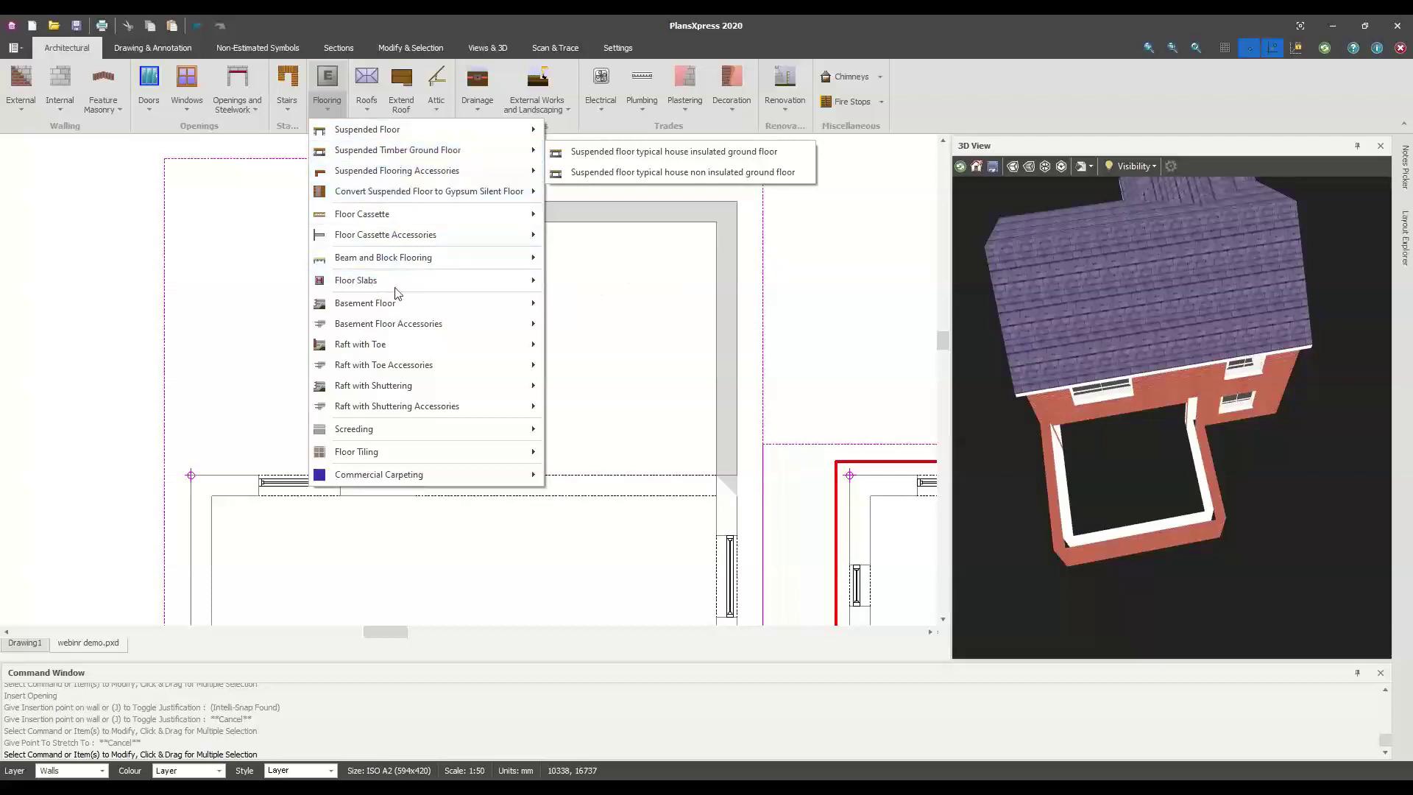
mouse_move(625, 300)
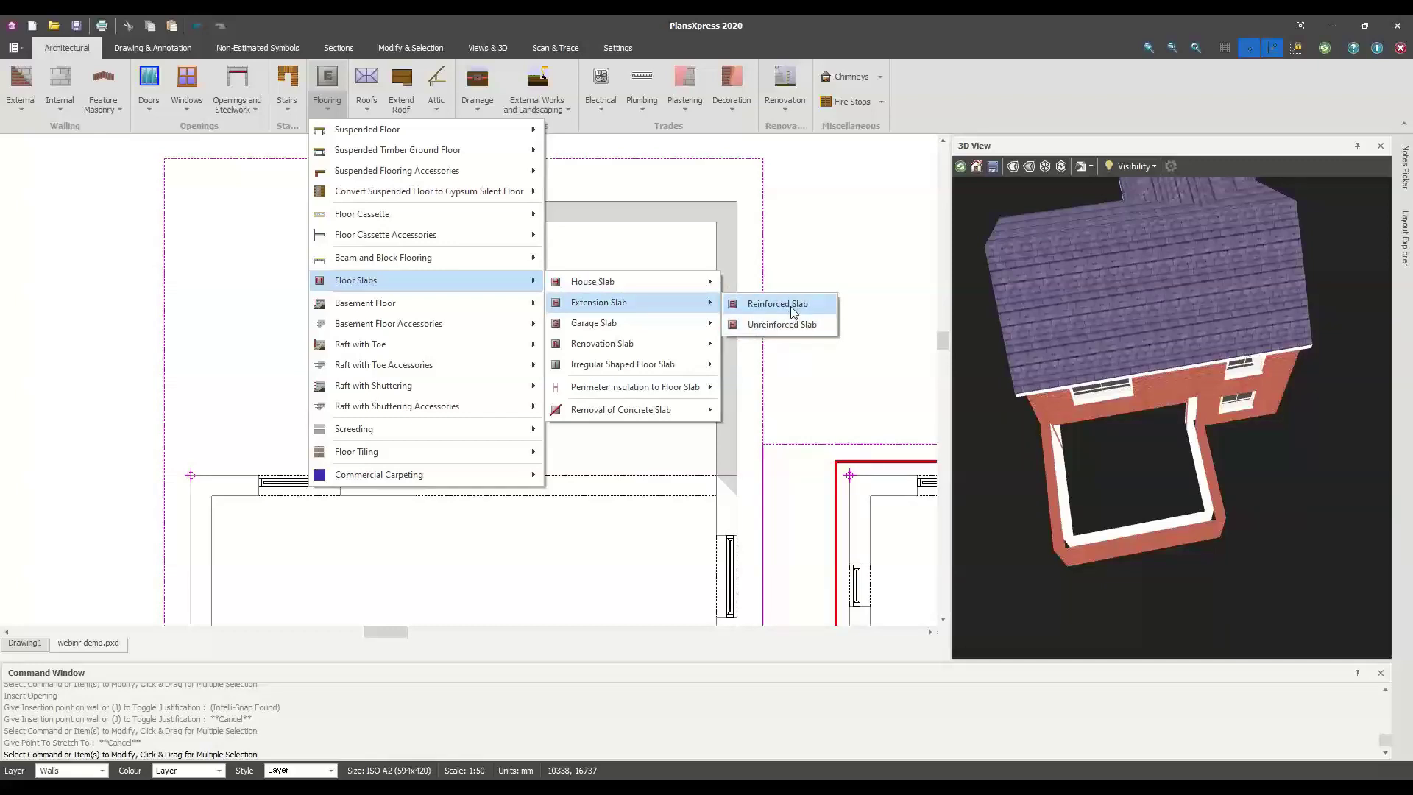
click(793, 310)
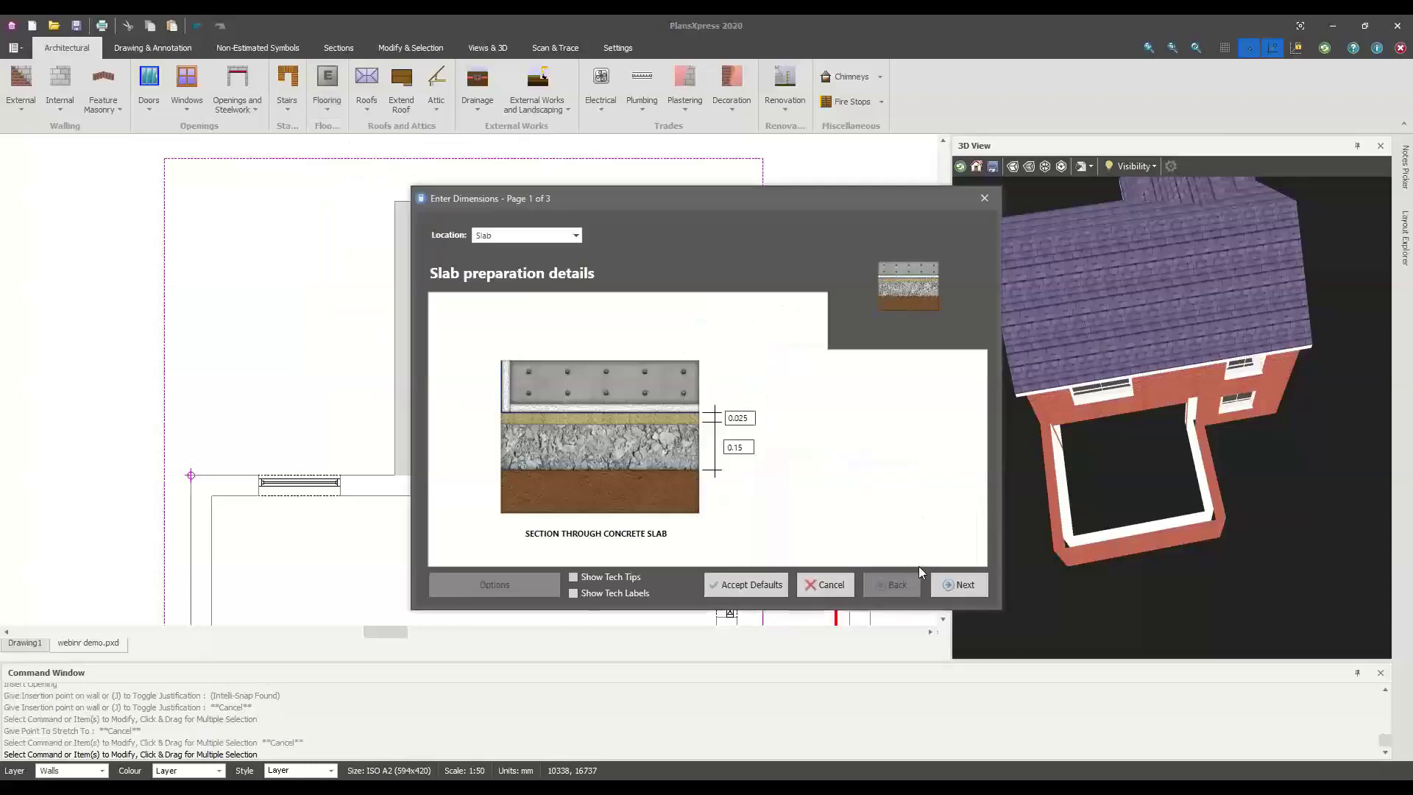
click(971, 592)
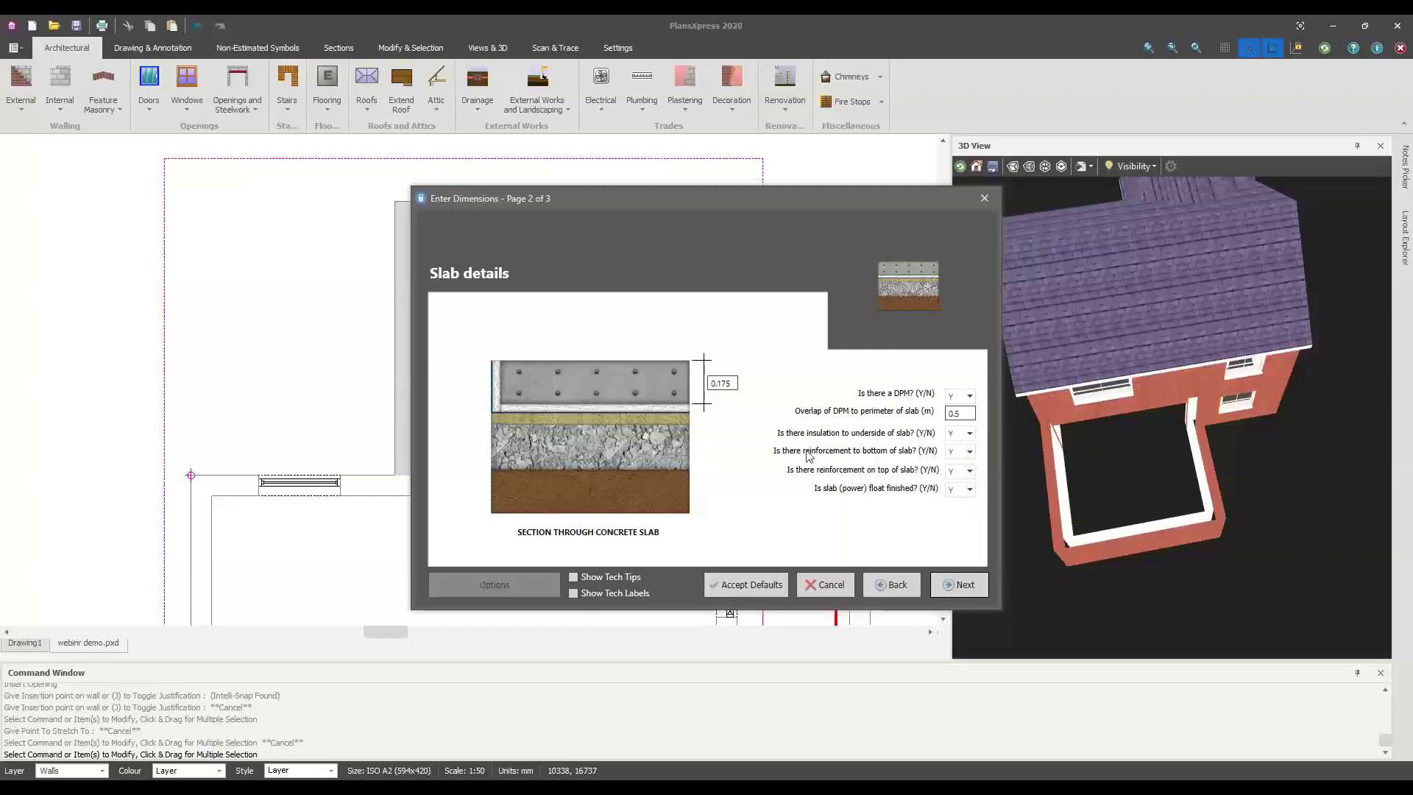
click(722, 383)
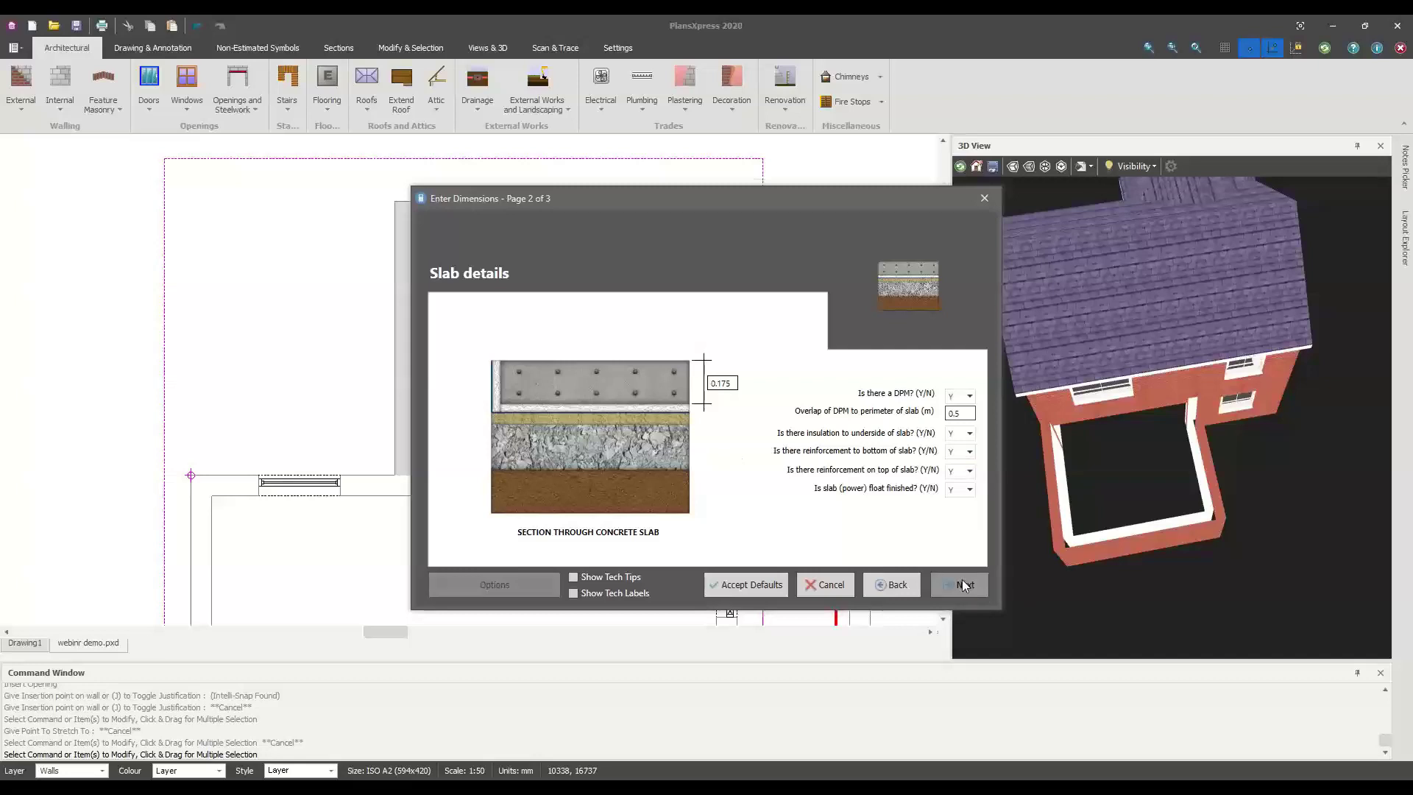
click(742, 580)
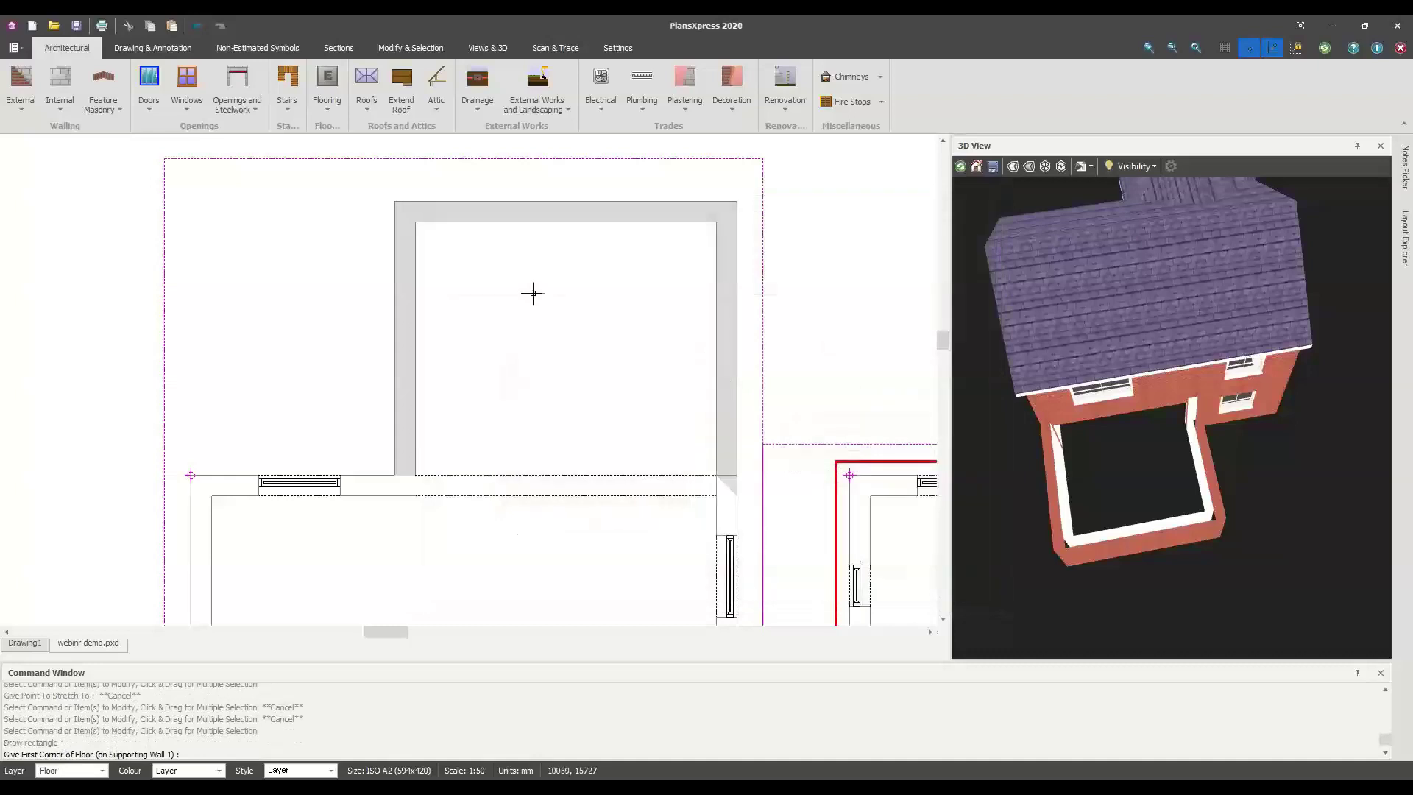
Lay the slab from the room's two inner corners to its far end, answering the insulation prompt
scroll(417, 234, up, 3)
click(415, 217)
scroll(722, 347, down, 1)
scroll(533, 325, right, 3)
click(700, 239)
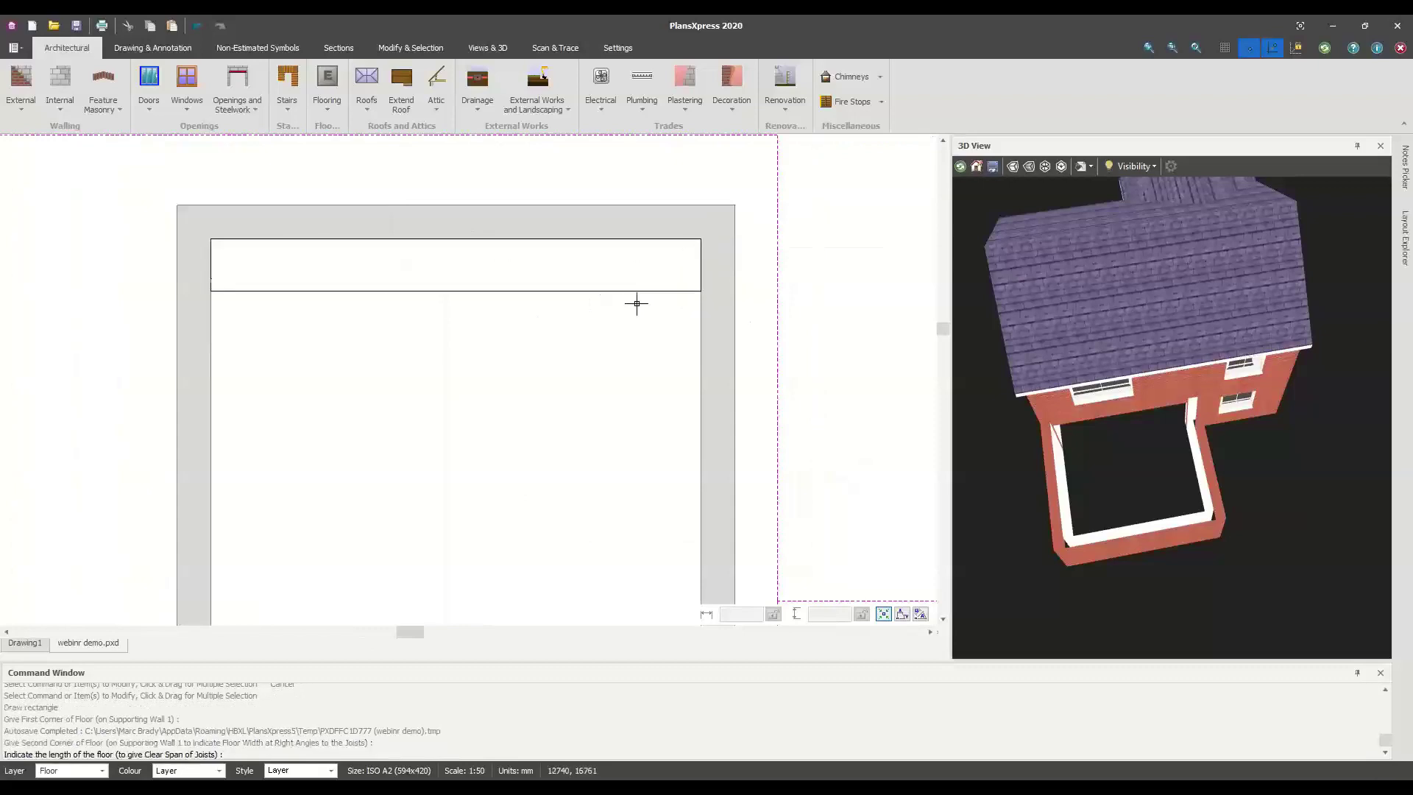
scroll(630, 338, down, 1)
scroll(654, 441, up, 3)
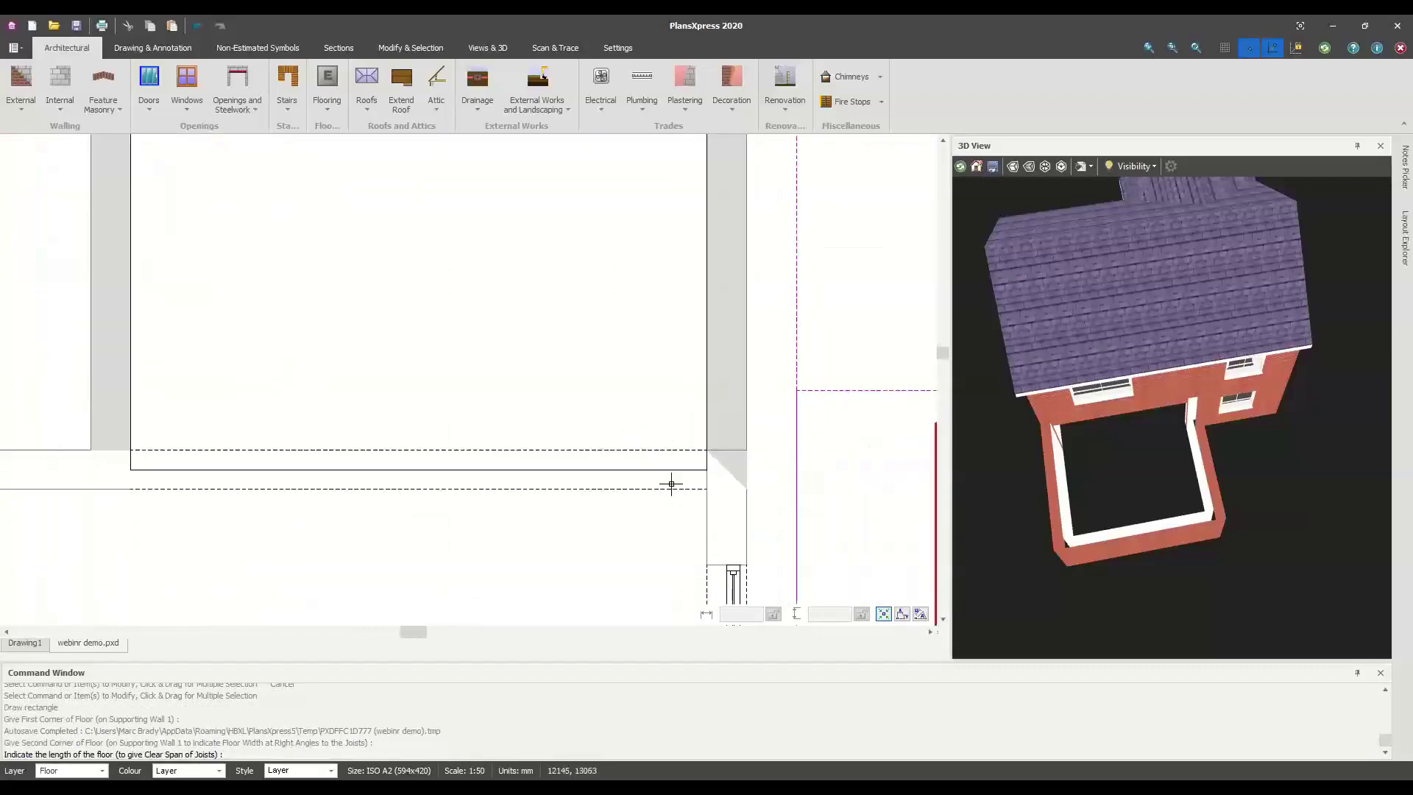
scroll(696, 498, up, 1)
click(713, 483)
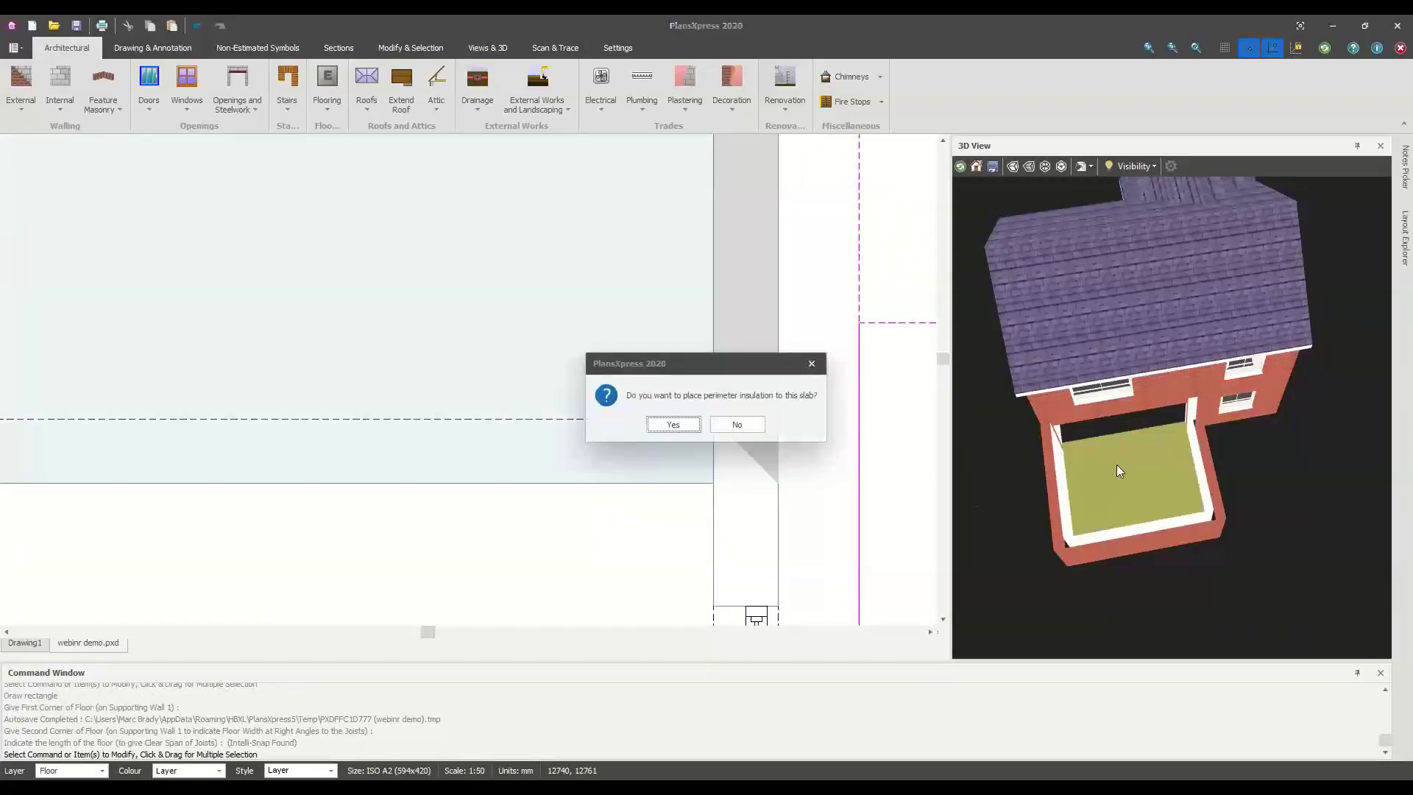
click(756, 429)
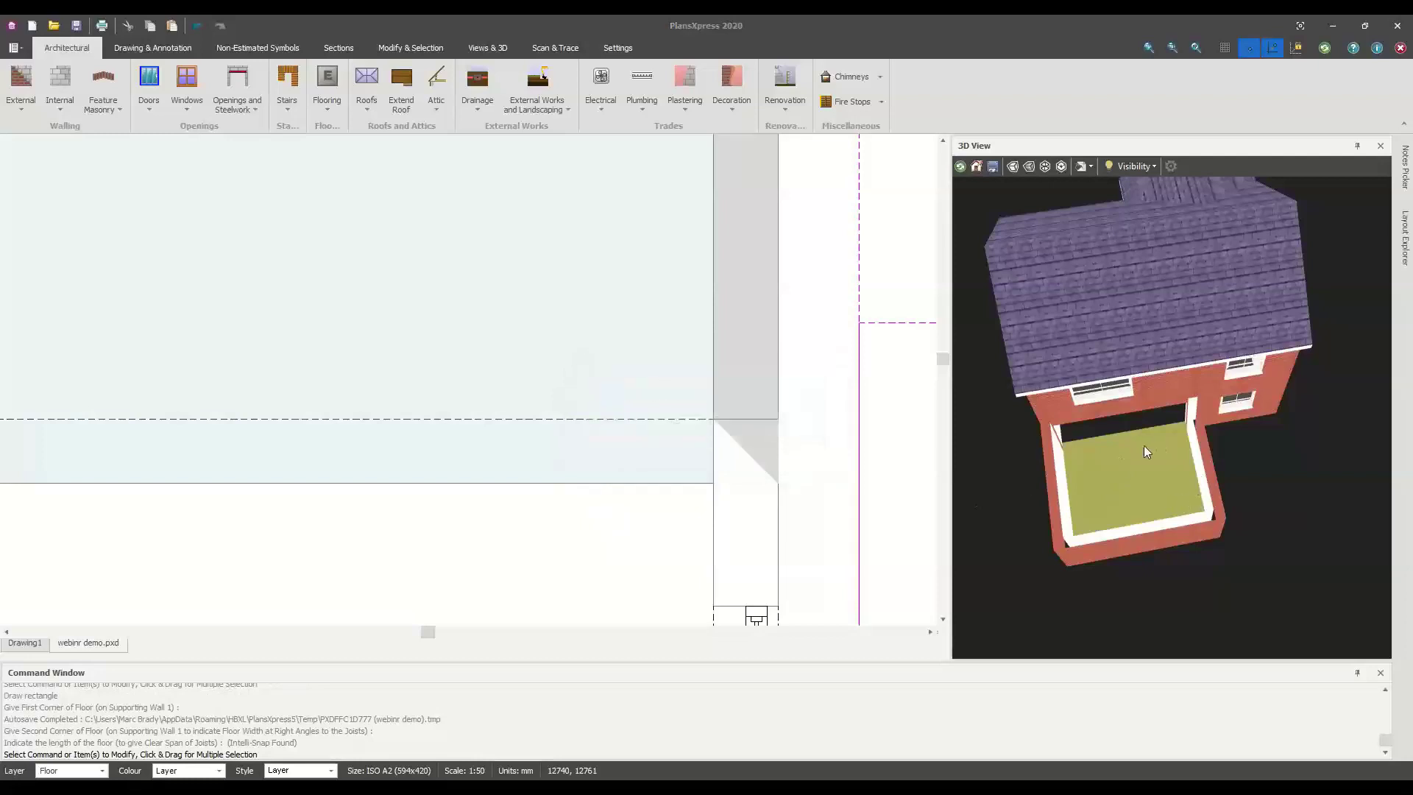
scroll(1147, 465, up, 8)
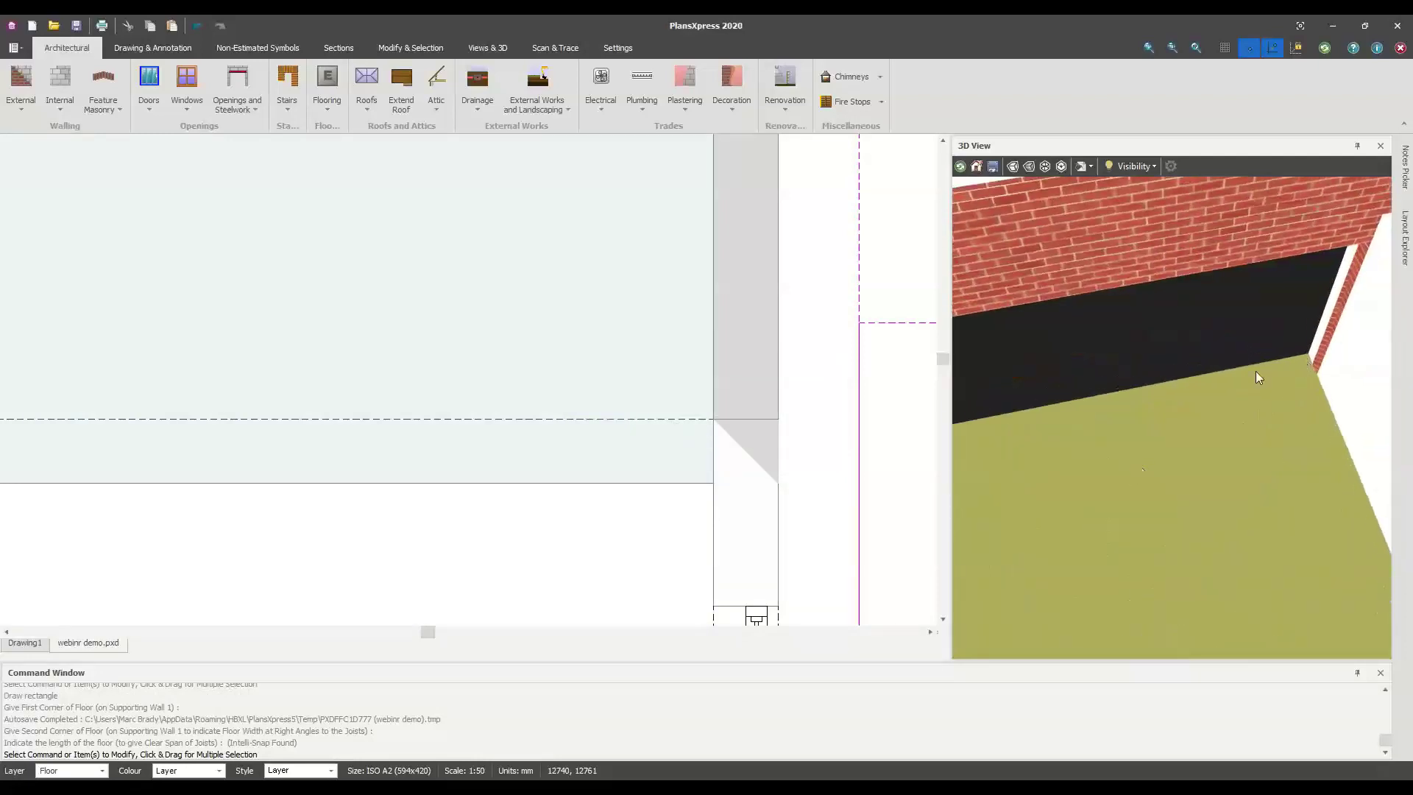
scroll(1158, 424, down, 8)
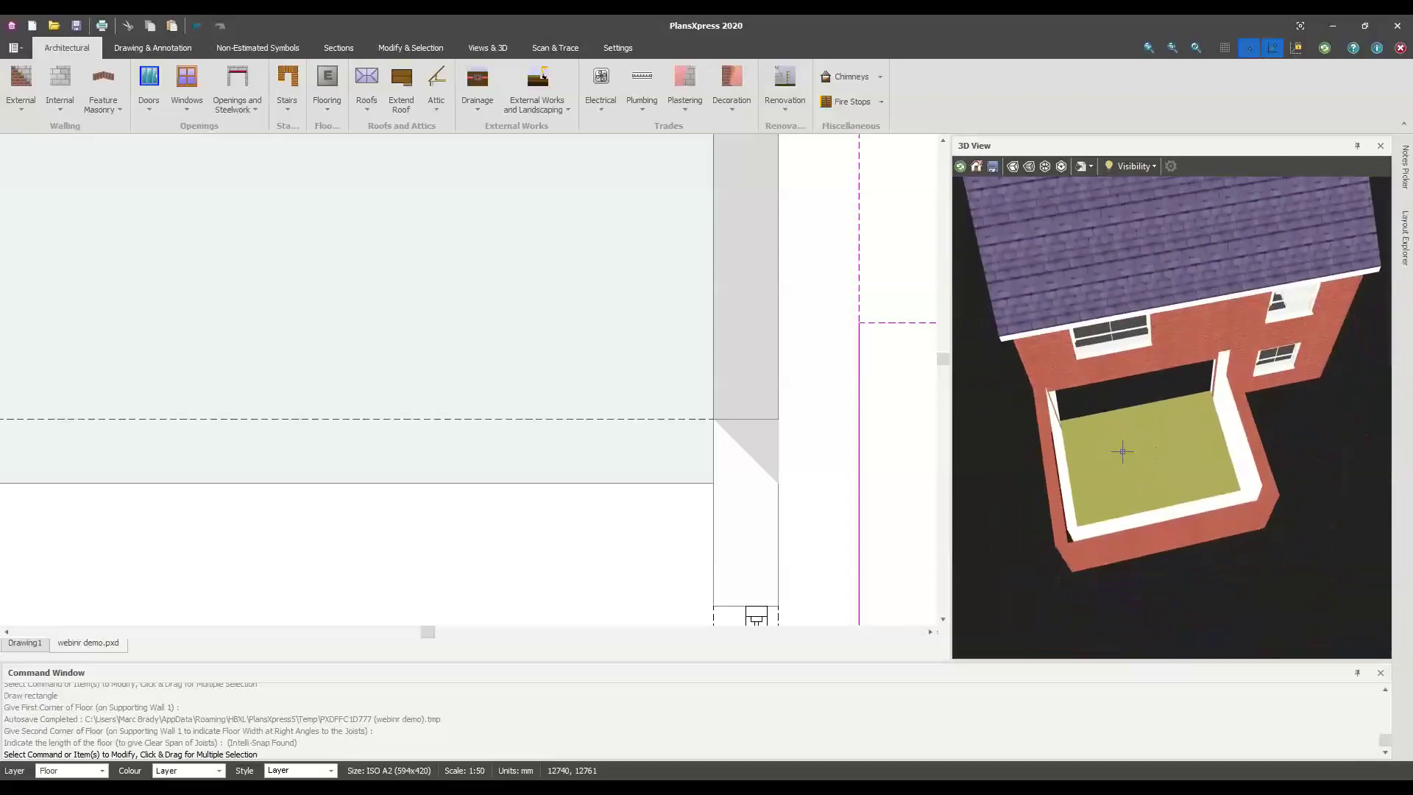
scroll(515, 432, down, 5)
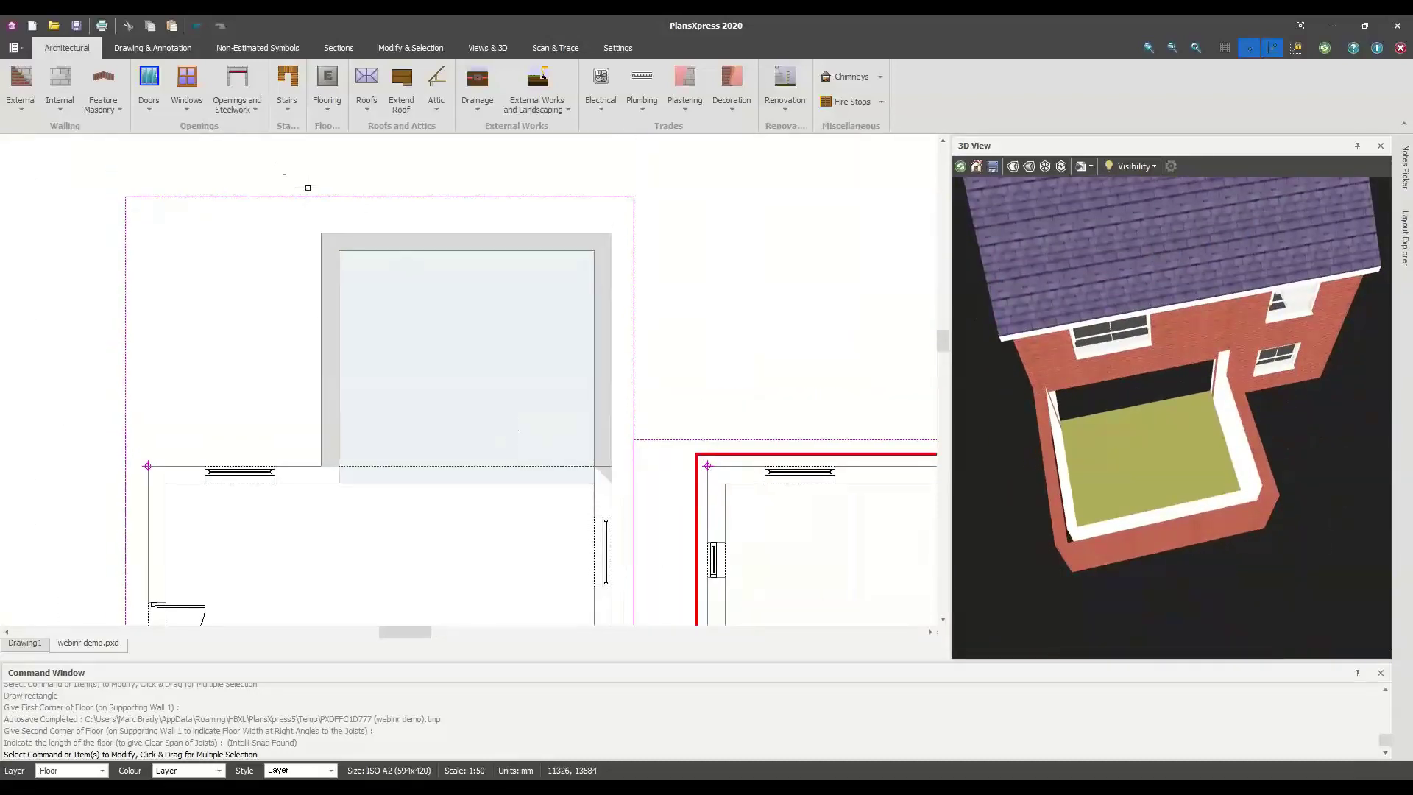
Choose Line of Floor Screed and step through its screed and plant settings
click(325, 103)
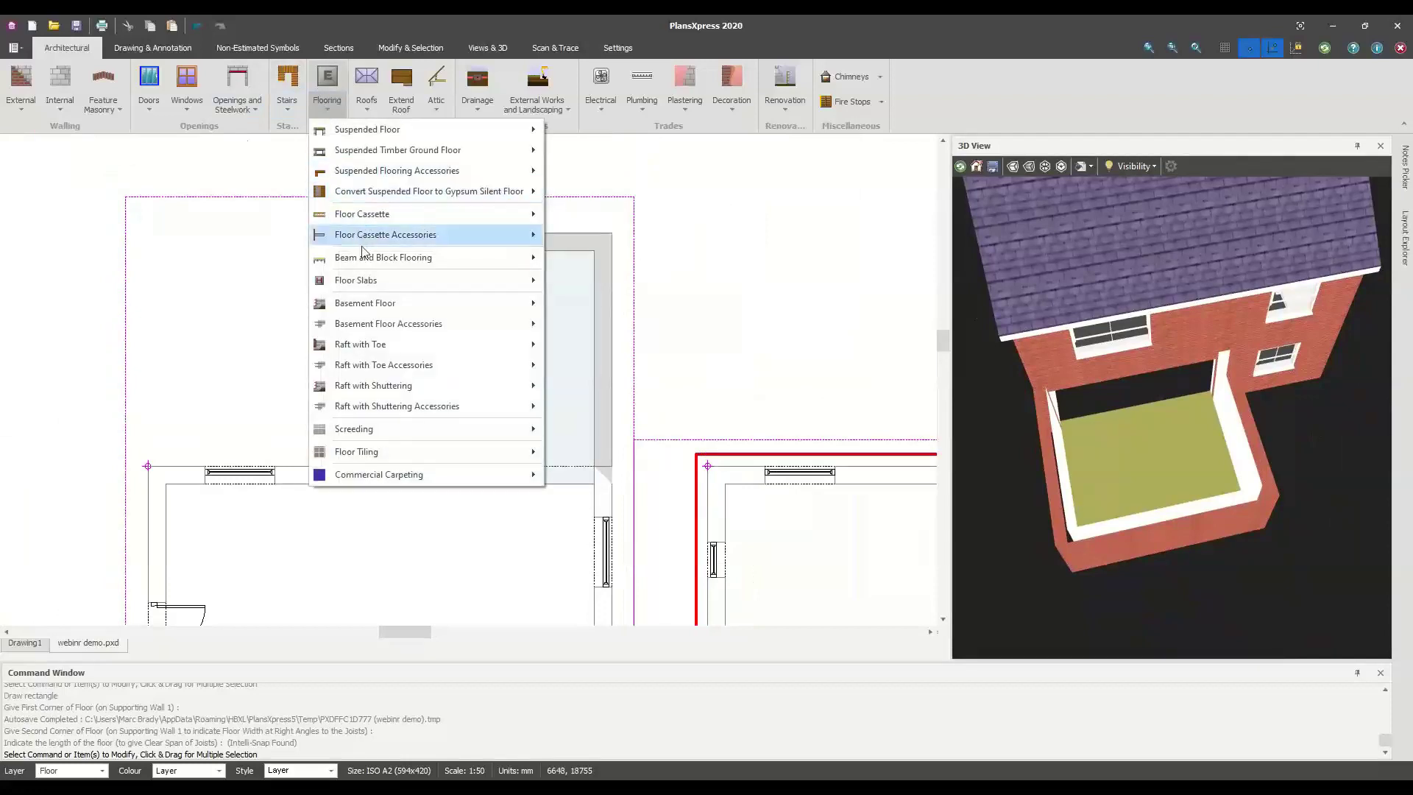
mouse_move(387, 435)
mouse_move(581, 434)
click(762, 438)
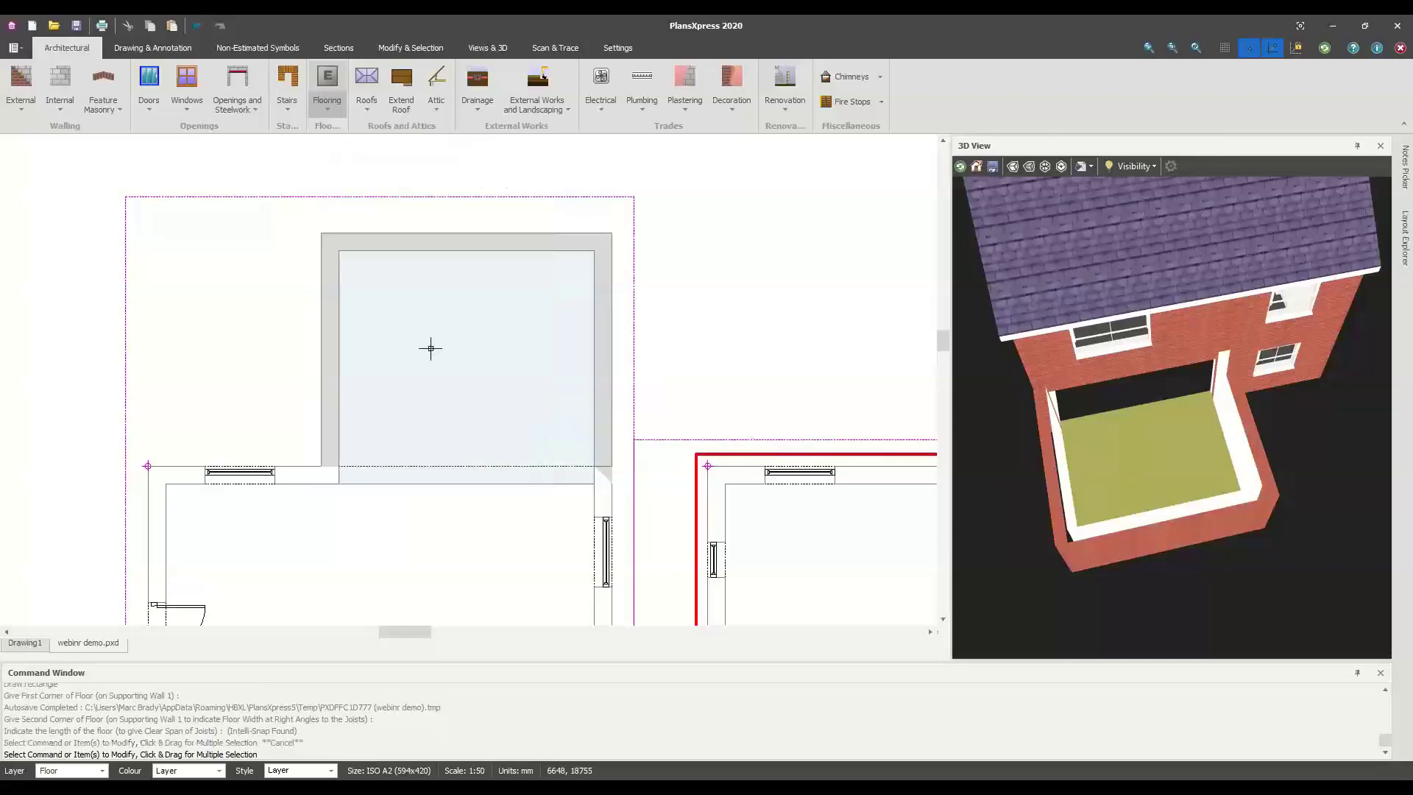
click(430, 348)
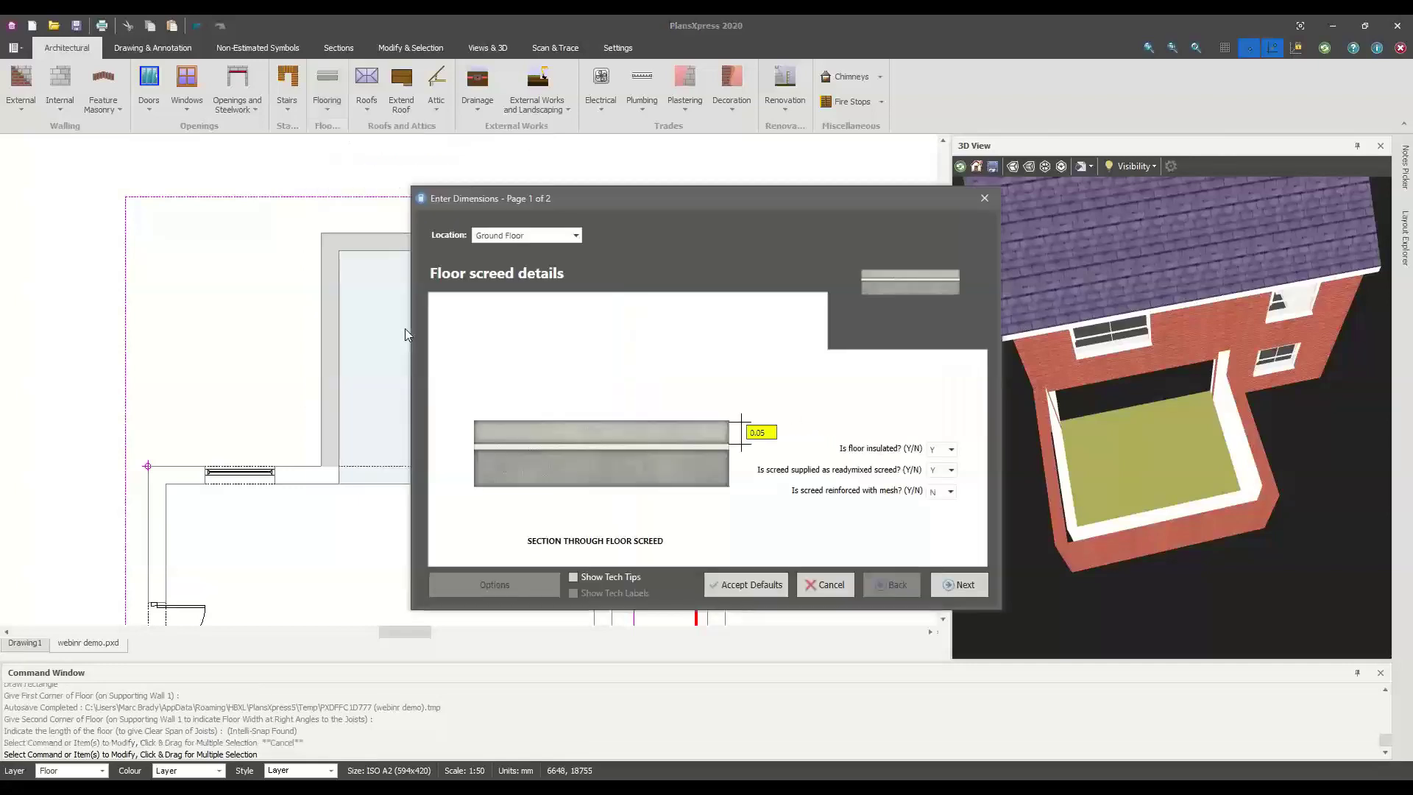
click(942, 586)
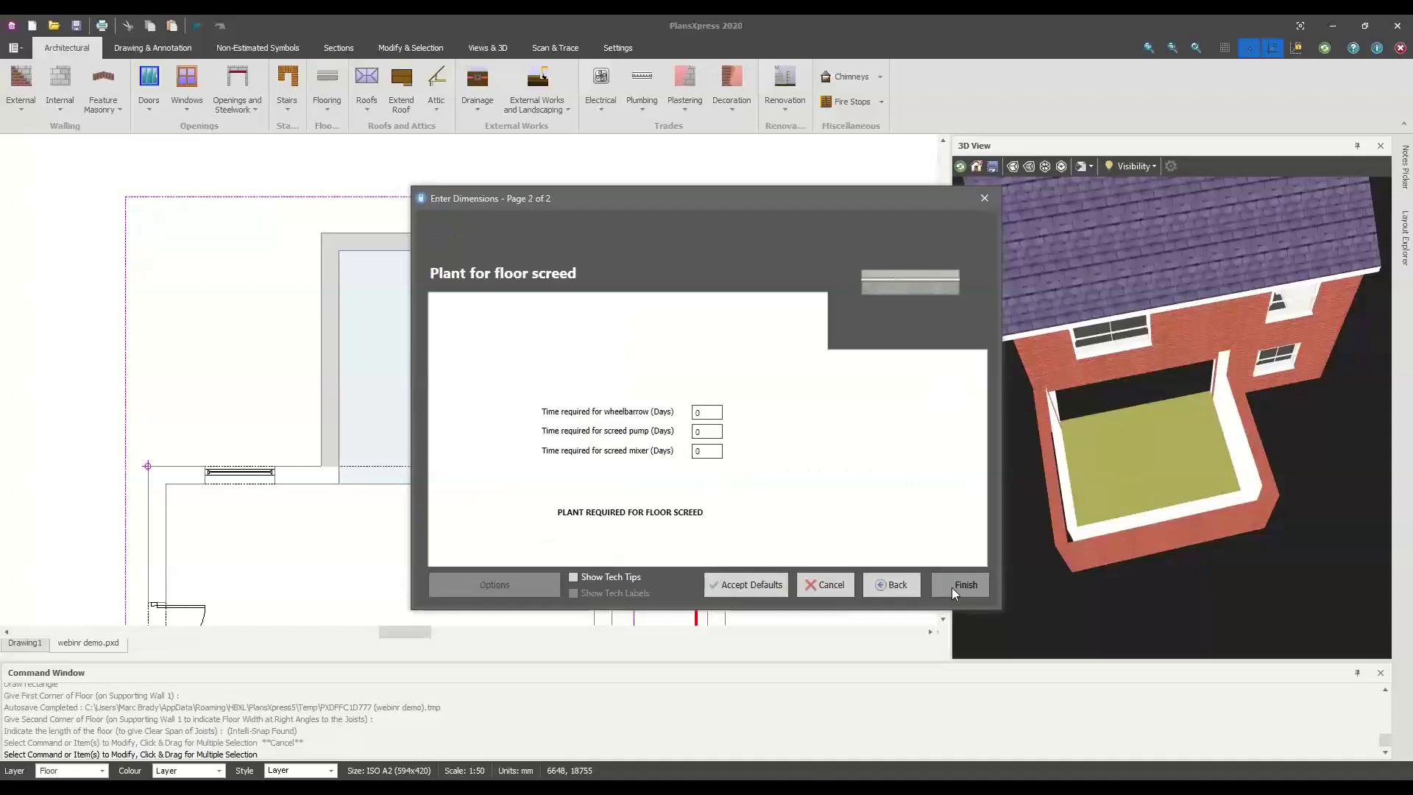
click(951, 587)
Outline the screed around the extension room's four inner corners, closing at the top-left
scroll(347, 262, up, 5)
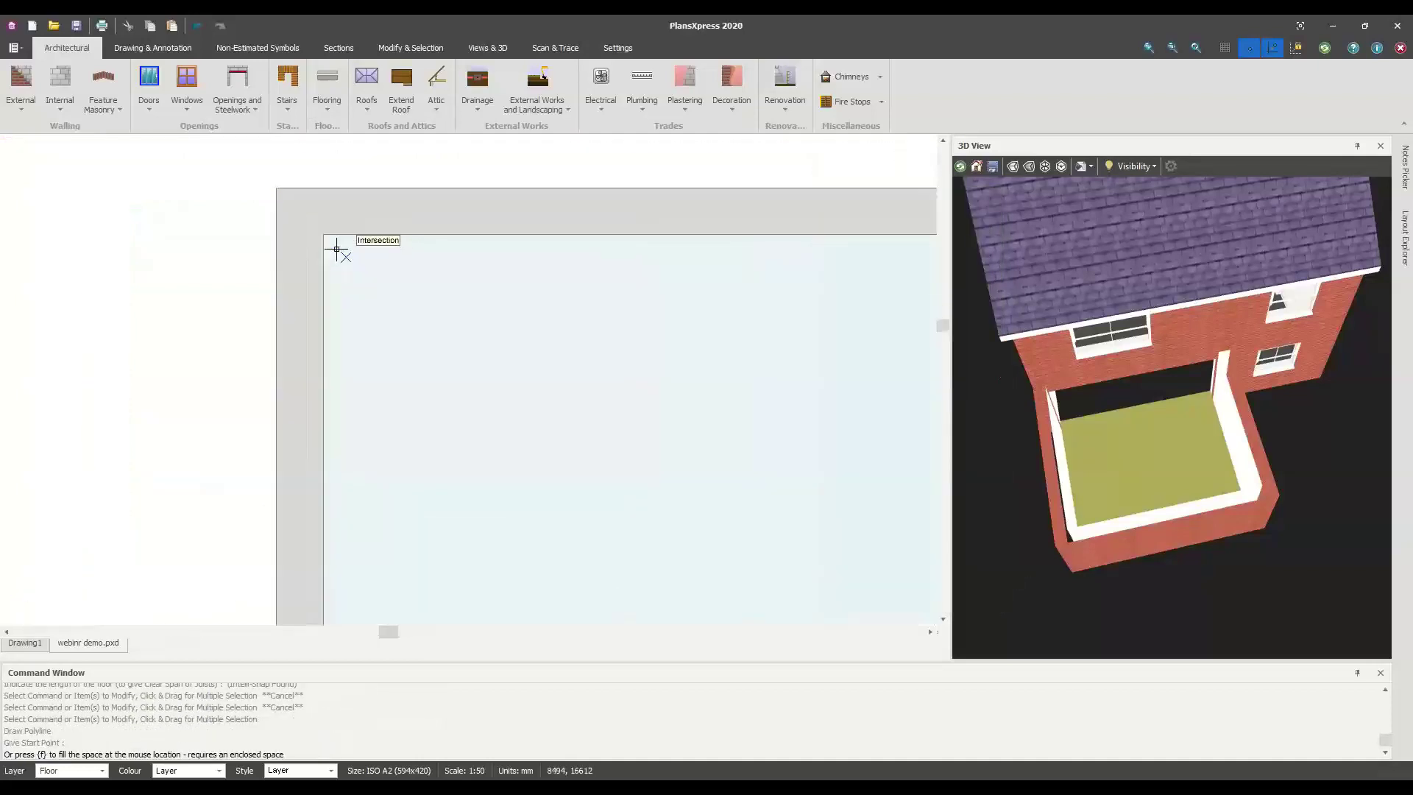
click(325, 234)
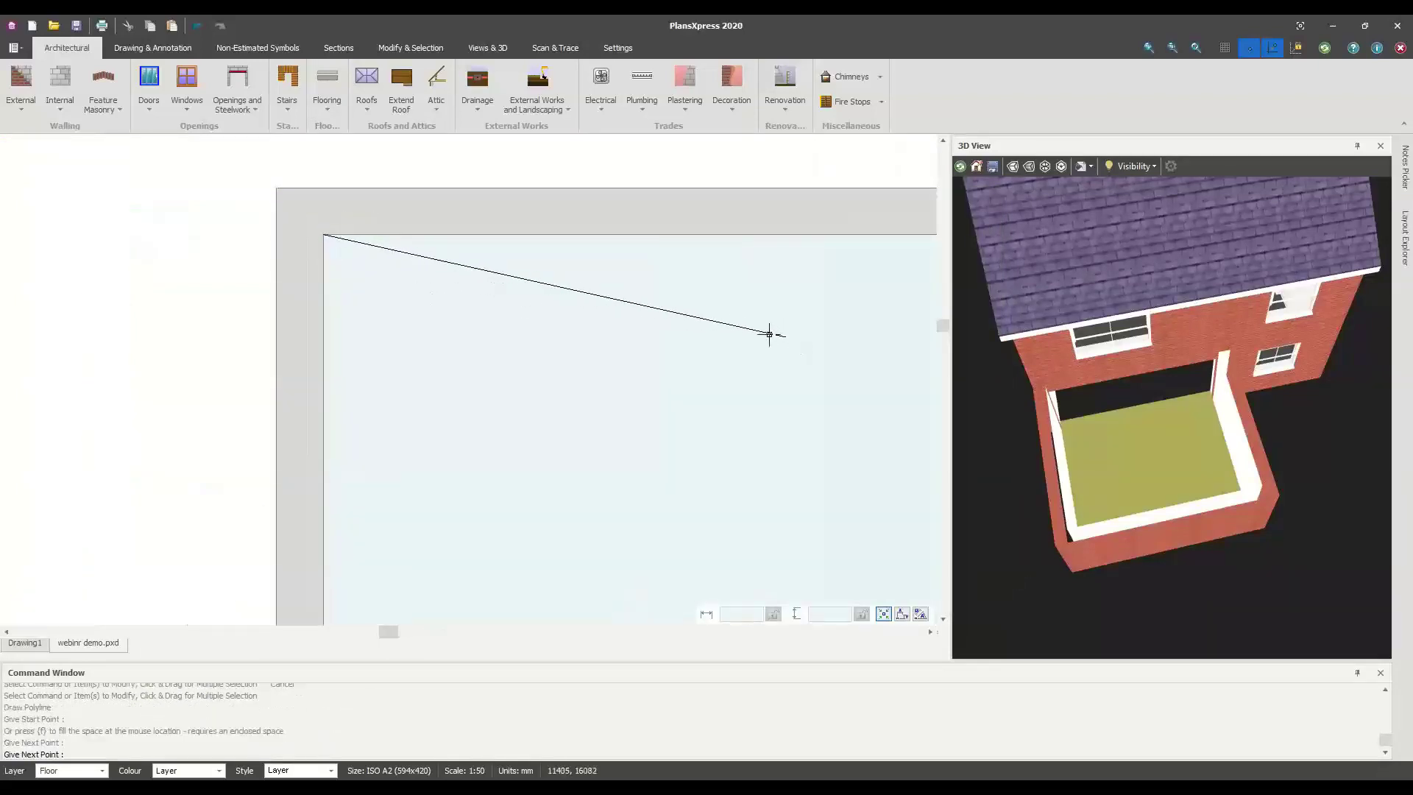
scroll(768, 334, right, 3)
click(731, 238)
scroll(730, 238, down, 1)
scroll(702, 430, down, 1)
middle_drag(702, 438, 697, 202)
scroll(687, 465, up, 3)
click(730, 462)
middle_drag(284, 435, 690, 426)
scroll(353, 467, left, 1)
click(343, 457)
middle_drag(448, 277, 441, 513)
mouse_move(434, 284)
middle_down()
mouse_move(441, 547)
mouse_move(434, 426)
middle_up()
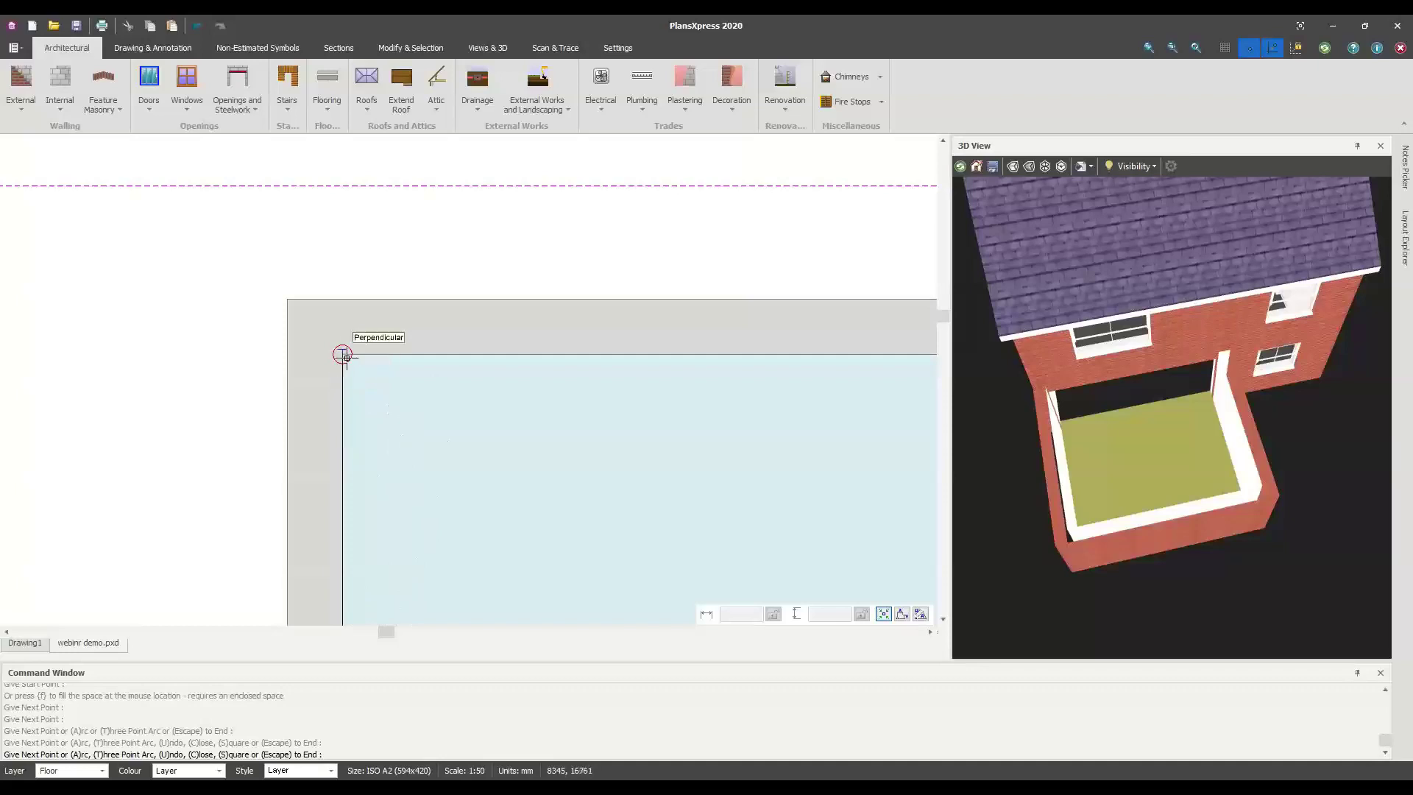
click(342, 354)
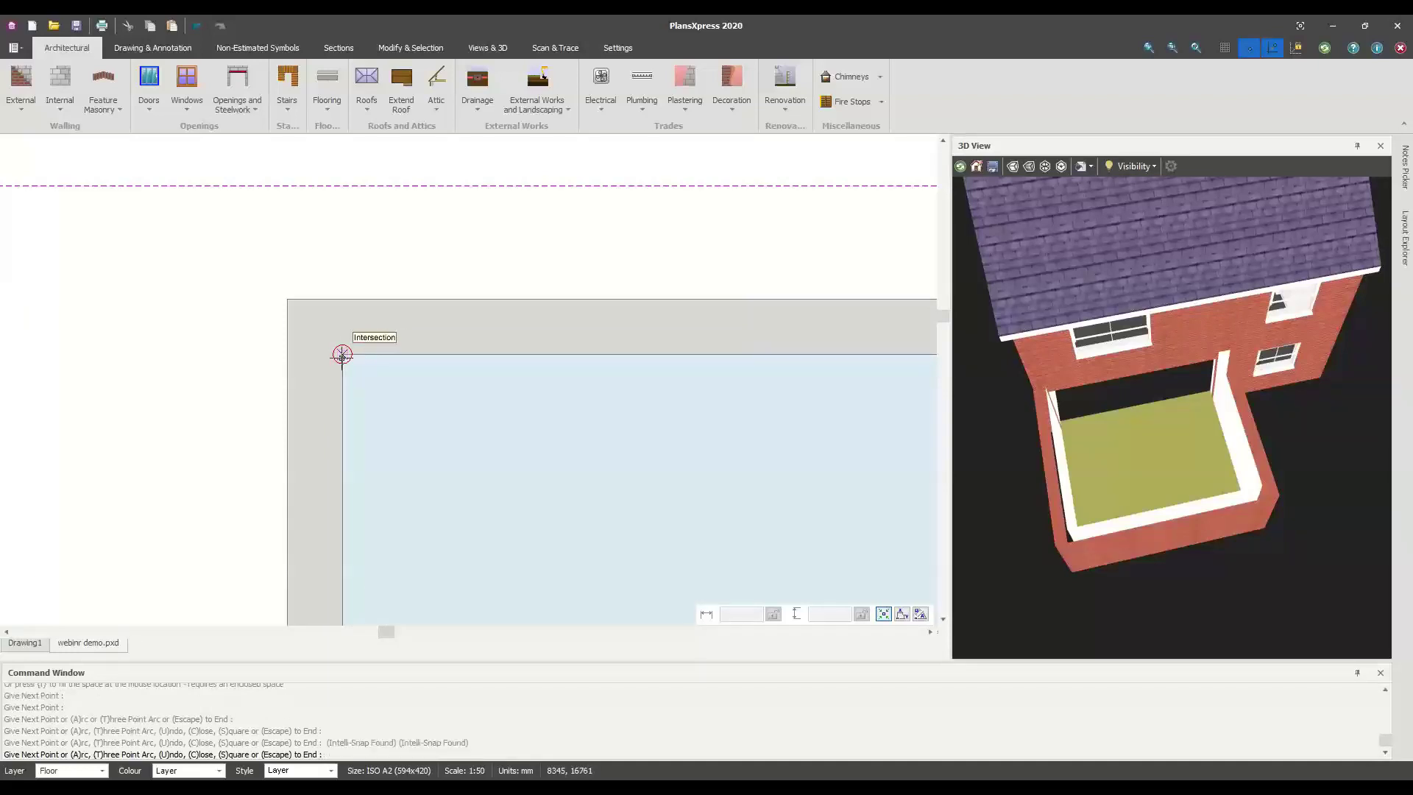
key(Escape)
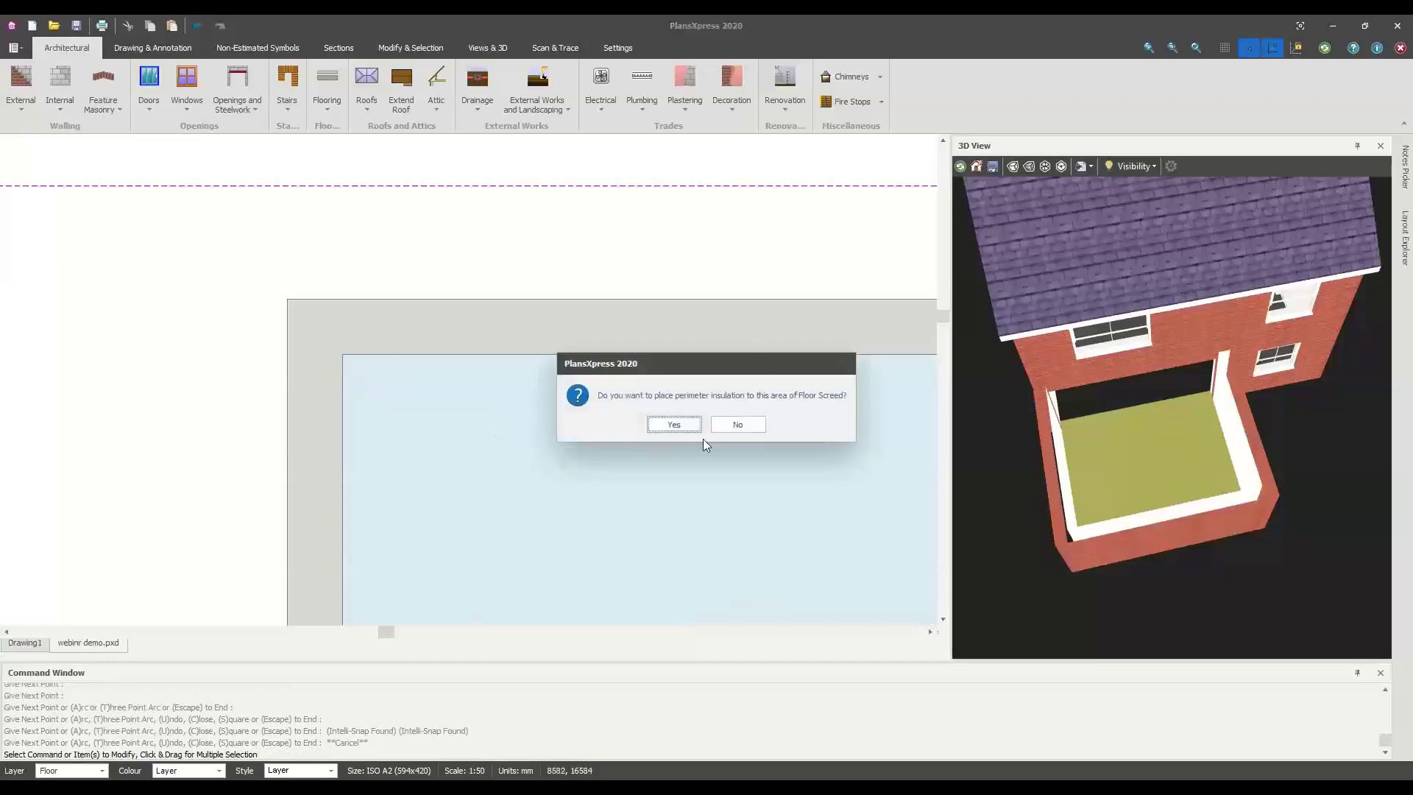
Answer the screed's perimeter insulation prompt and recentre the plan on the rear extension
click(671, 423)
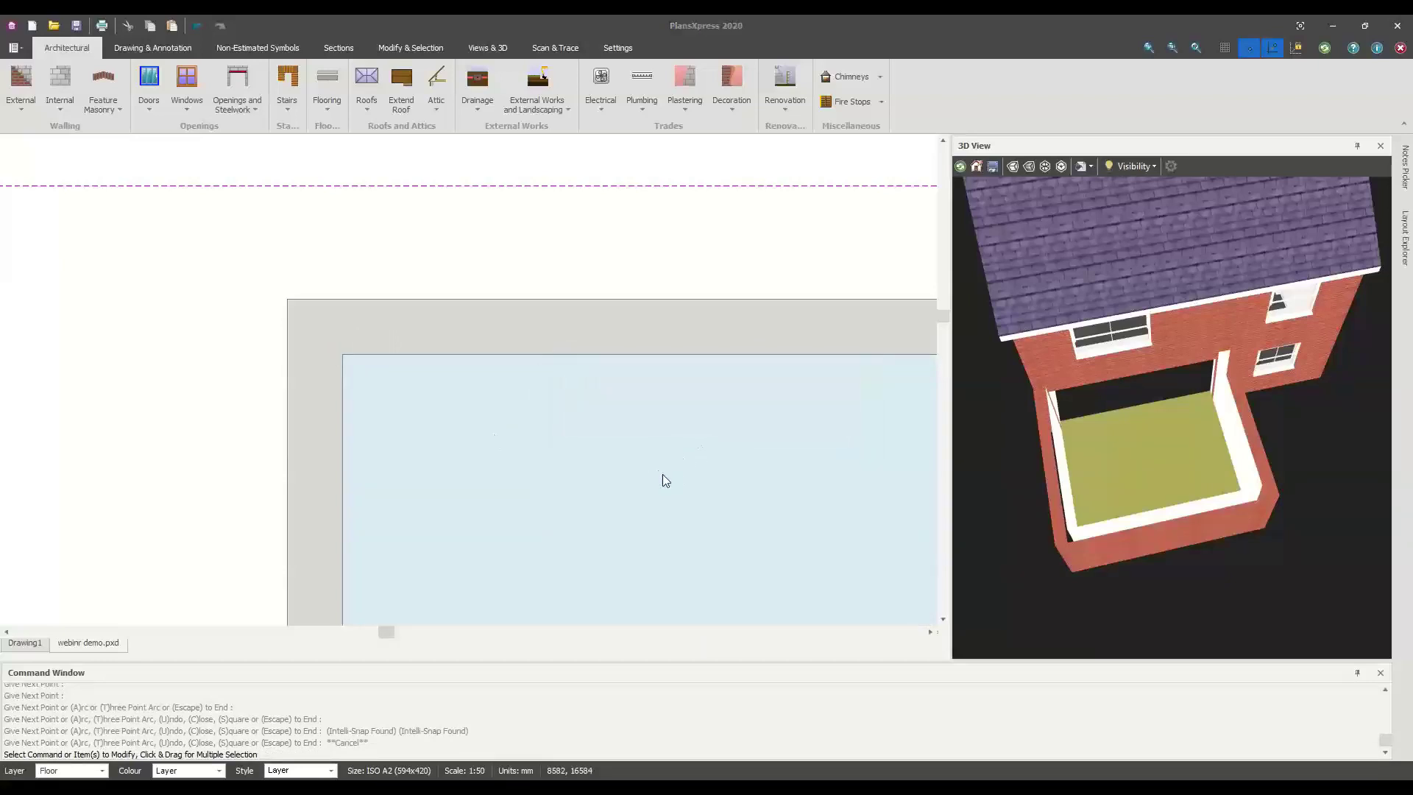
scroll(678, 486, down, 6)
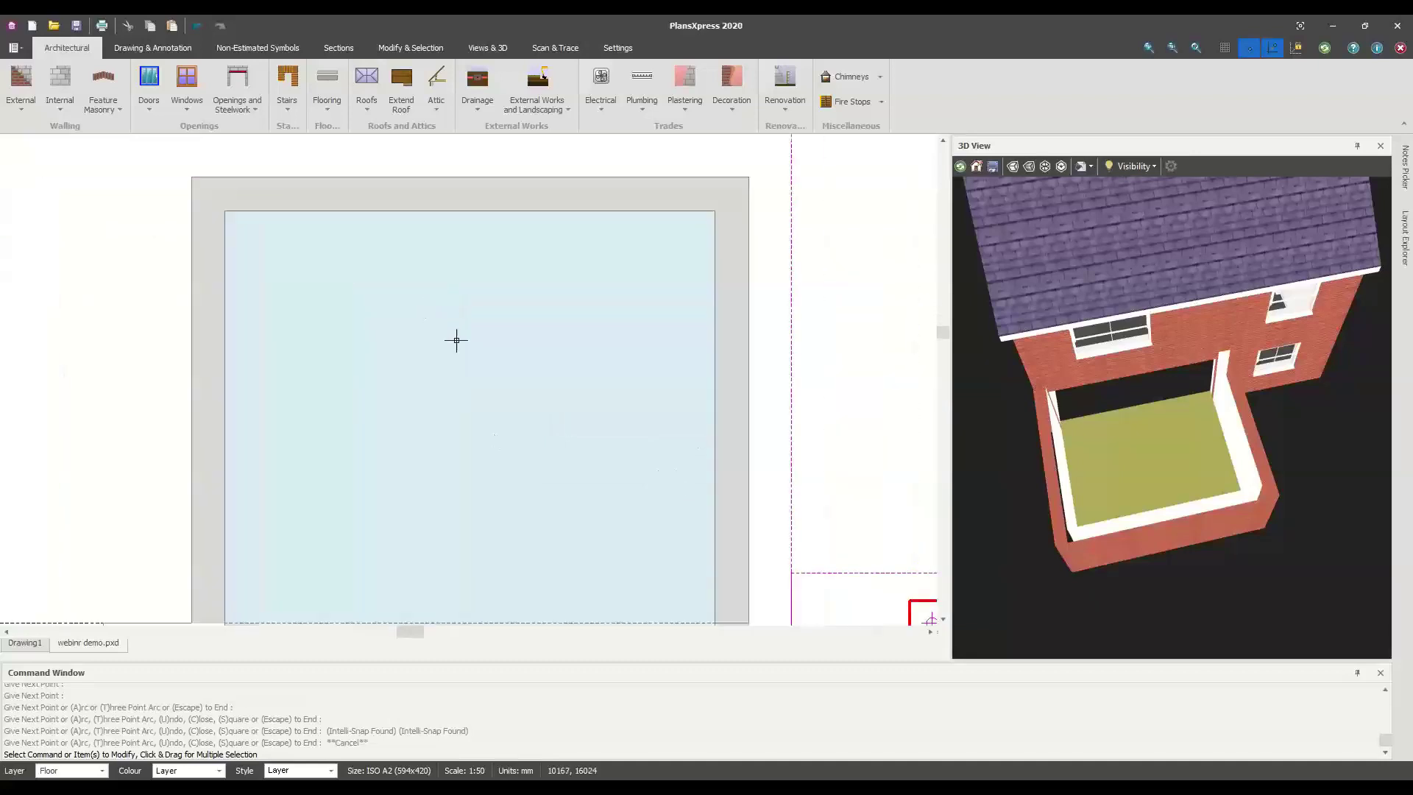
middle_drag(472, 362, 497, 360)
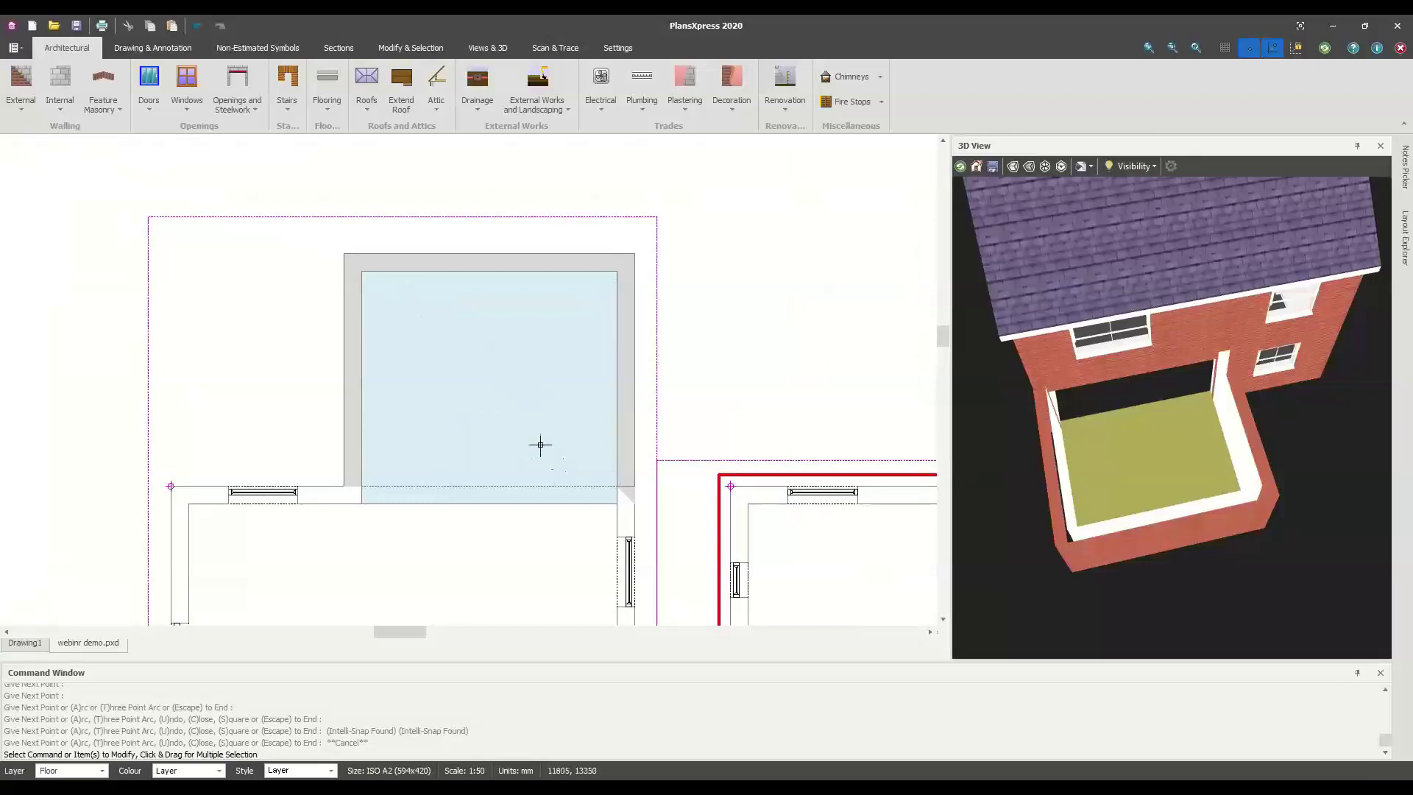
middle_drag(483, 346, 451, 359)
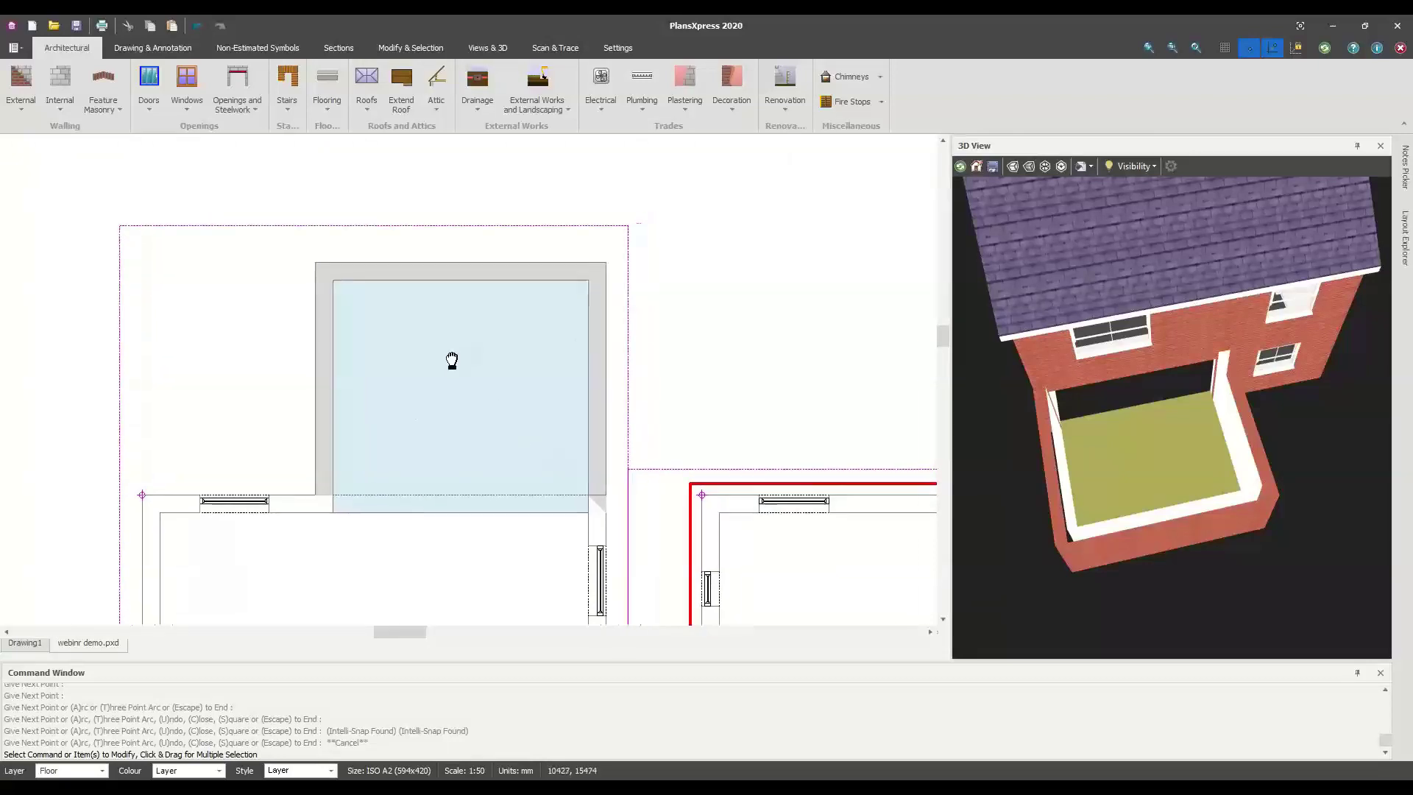
scroll(457, 294, down, 1)
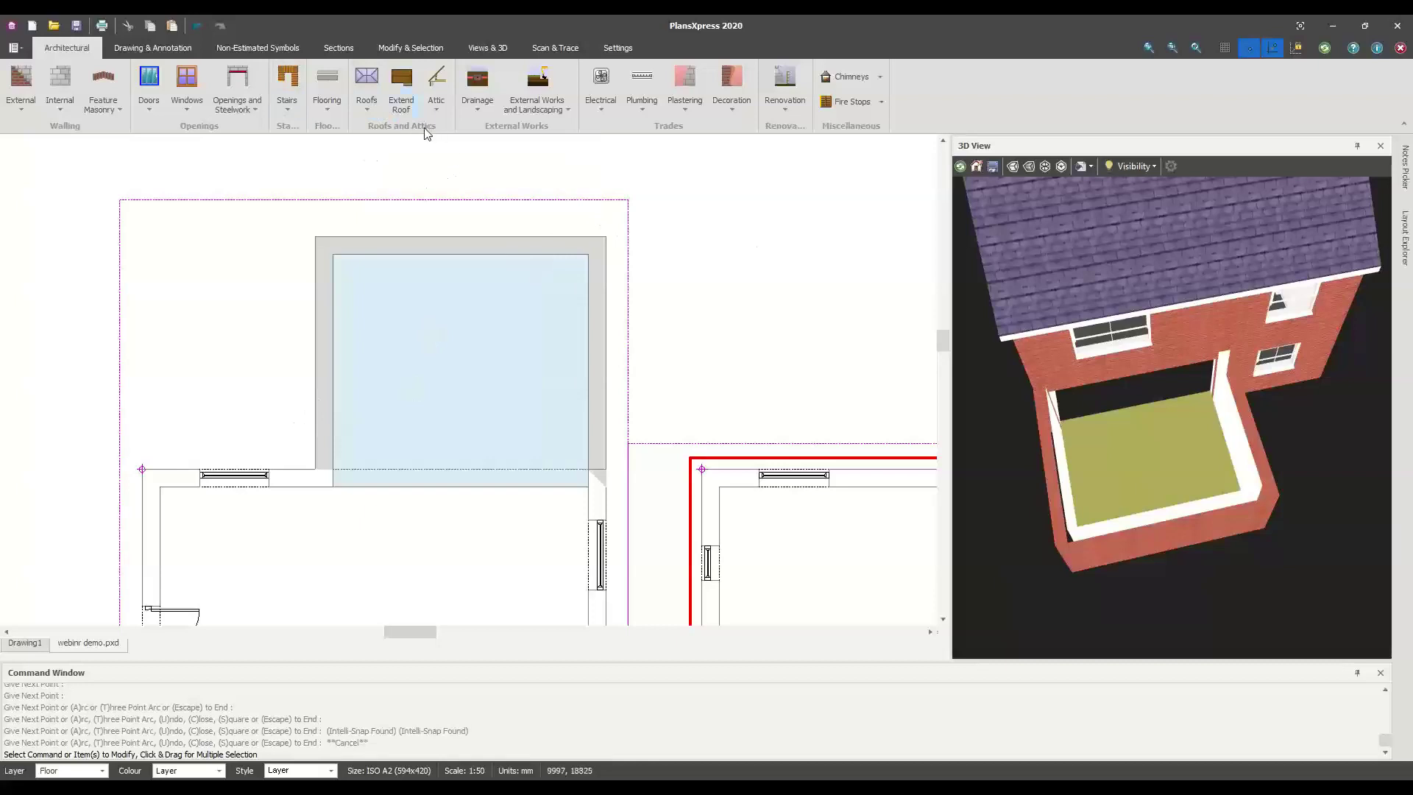
Run through the Typical 30 Degree Cut Roof wizard pages and choose a lean-to roof type
click(366, 103)
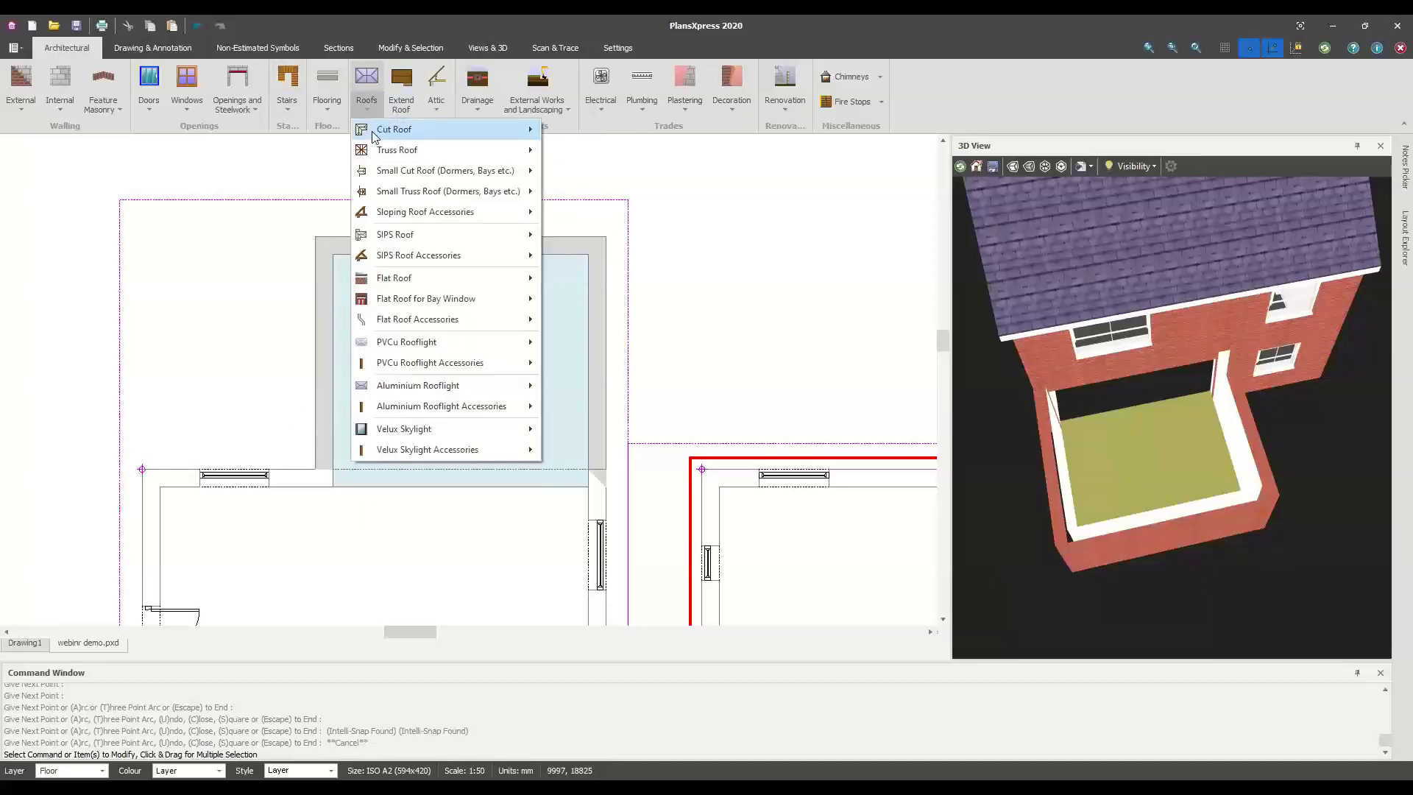
mouse_move(375, 133)
click(580, 137)
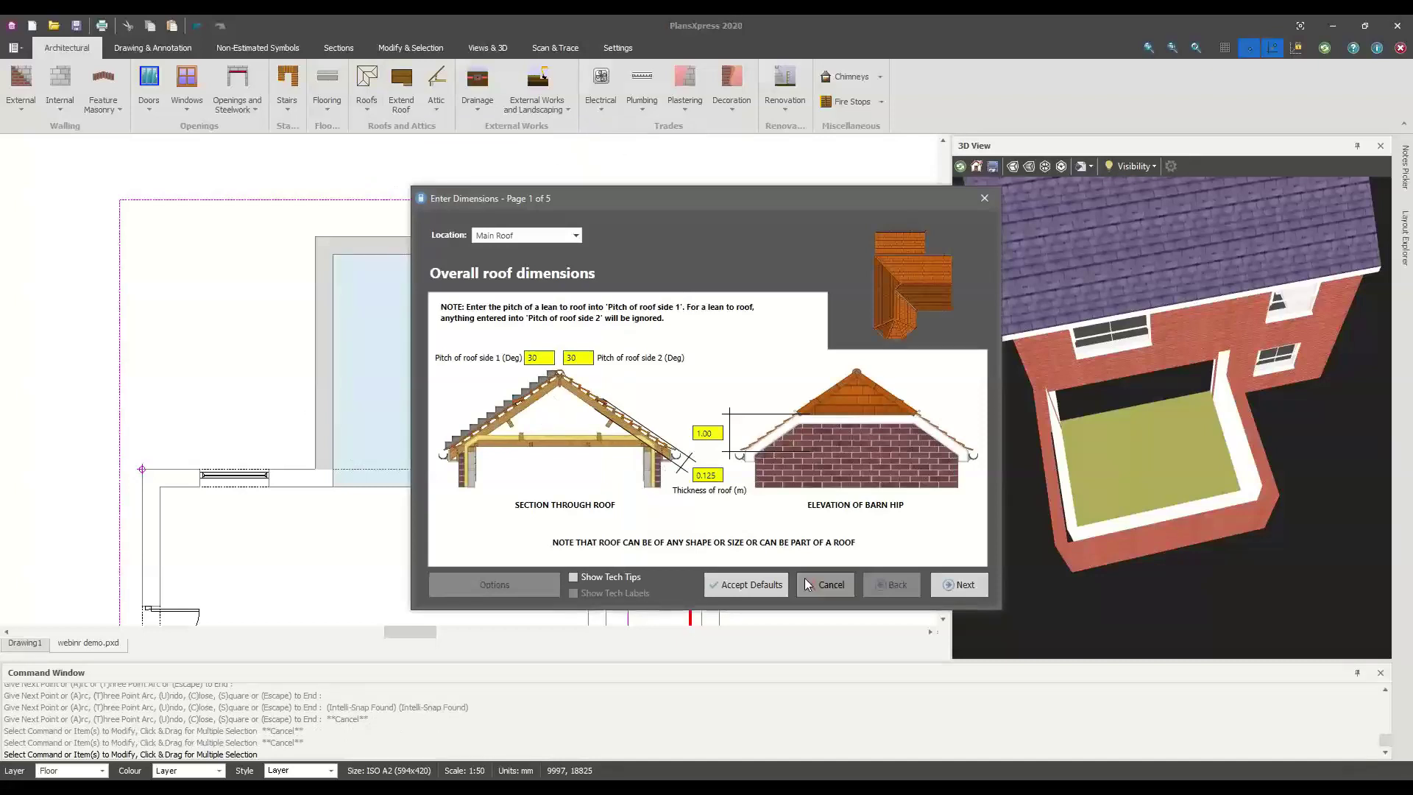
click(951, 592)
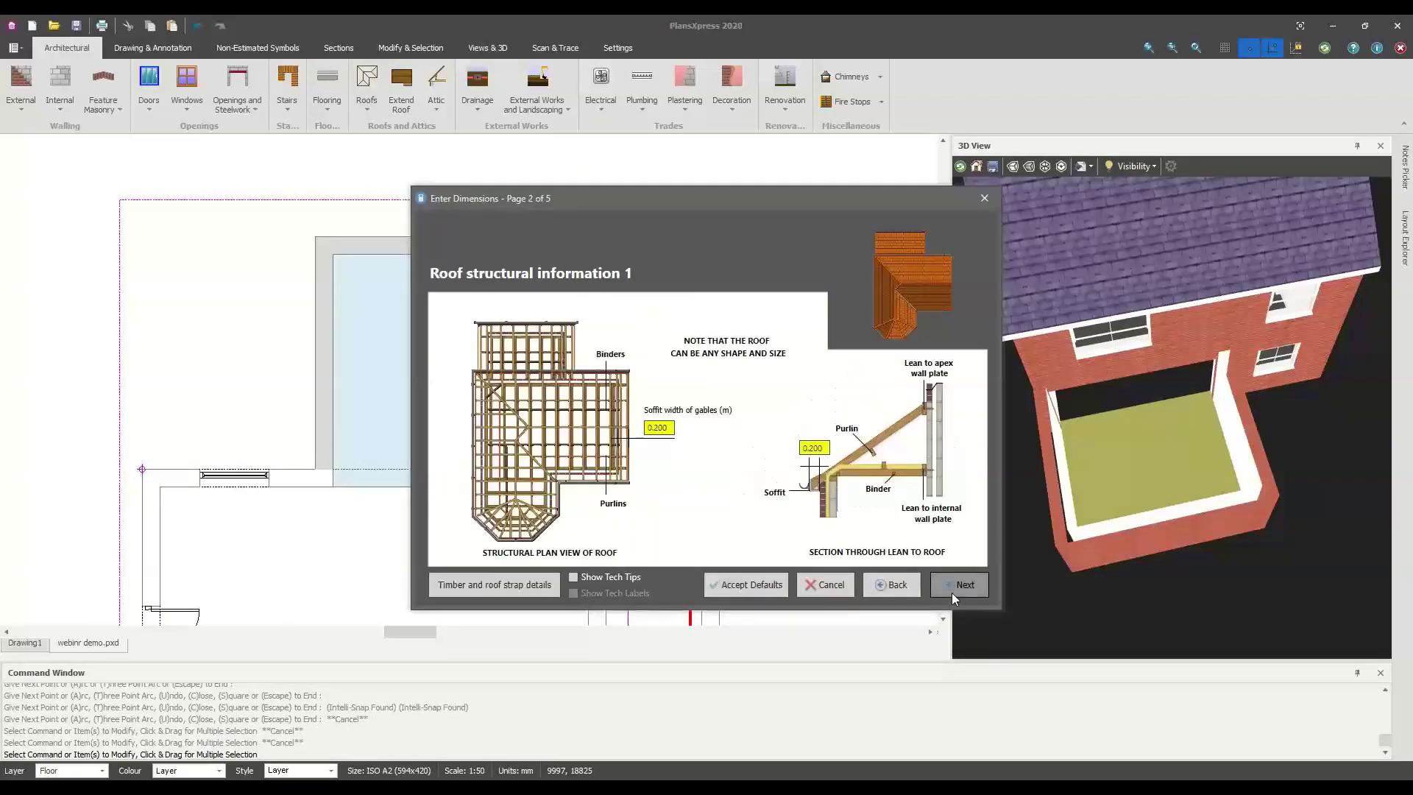
click(952, 593)
click(952, 590)
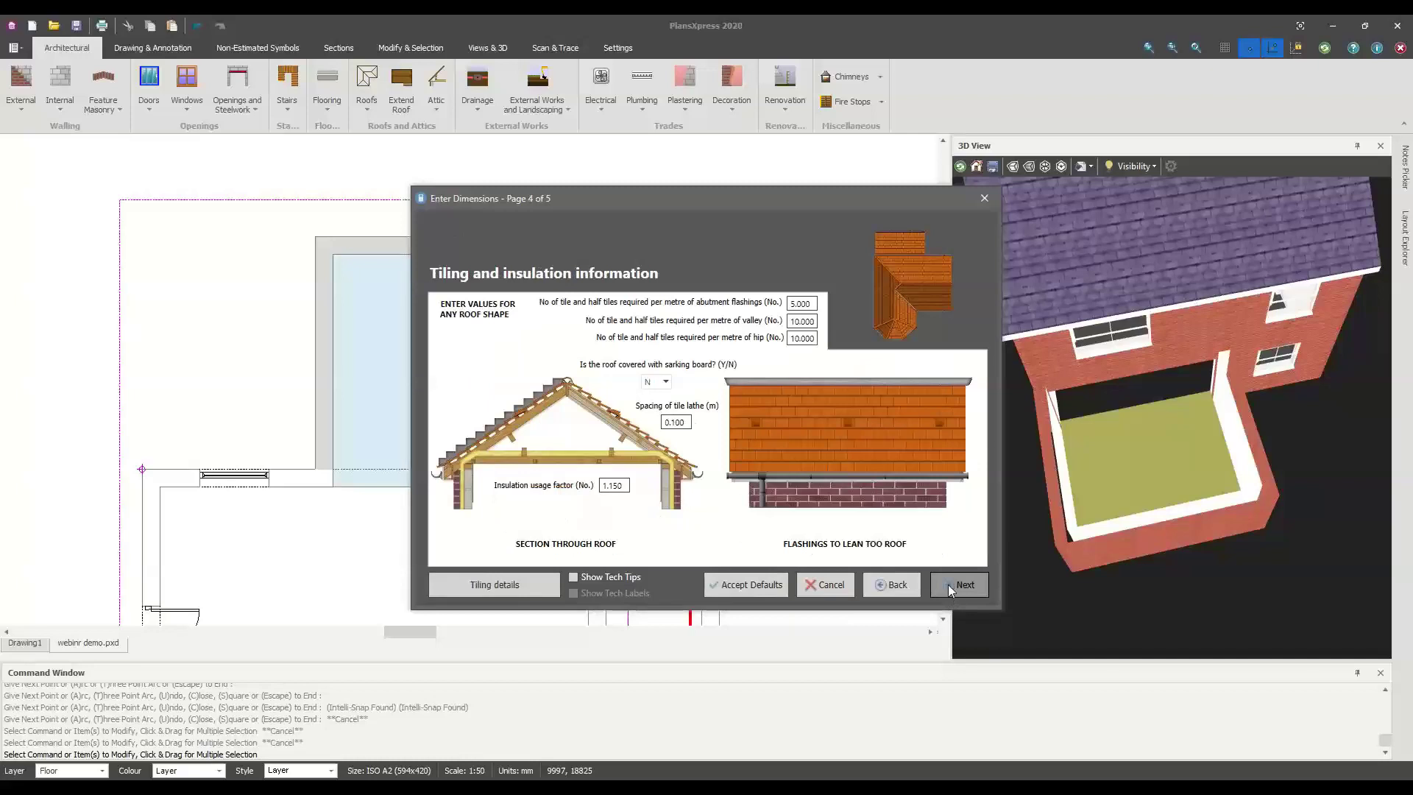
click(898, 585)
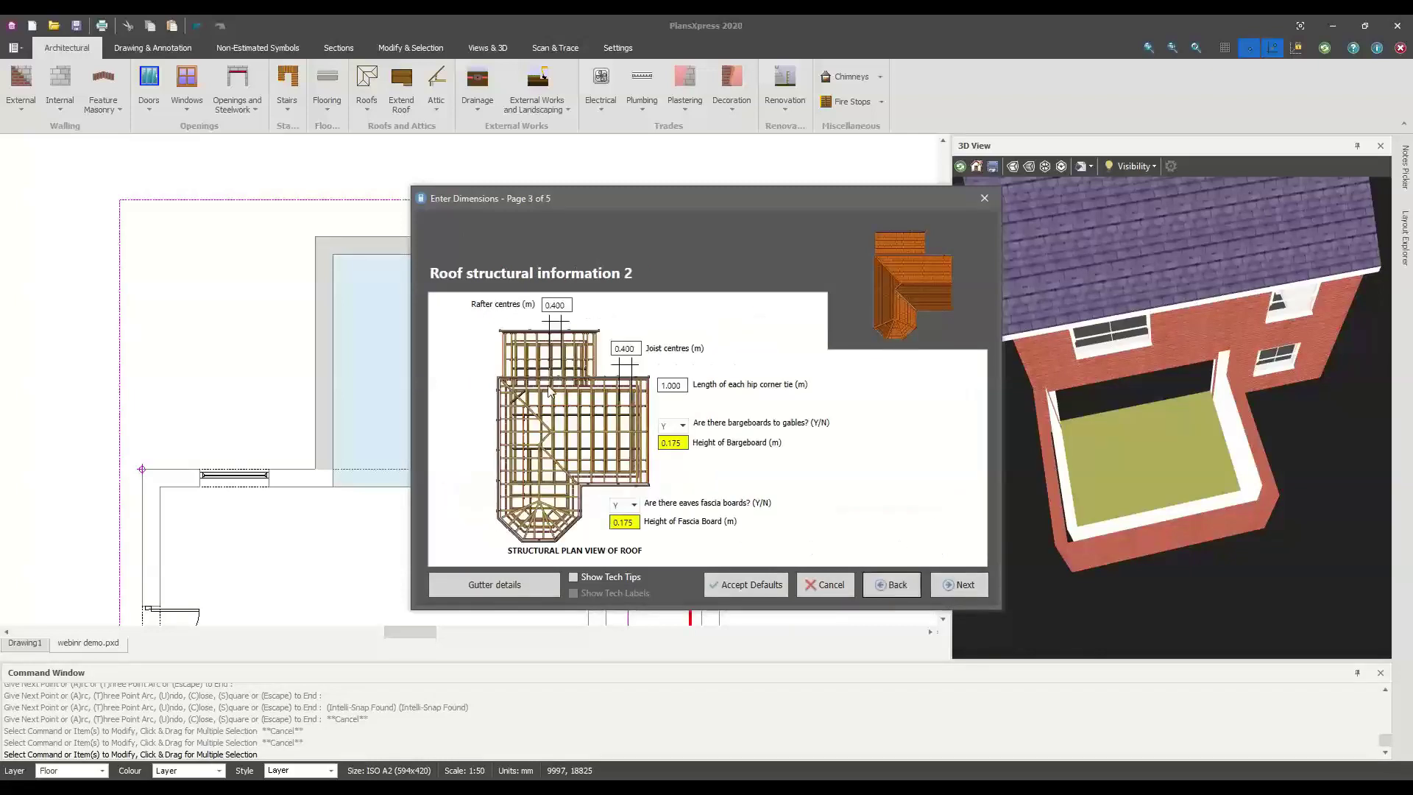
click(494, 584)
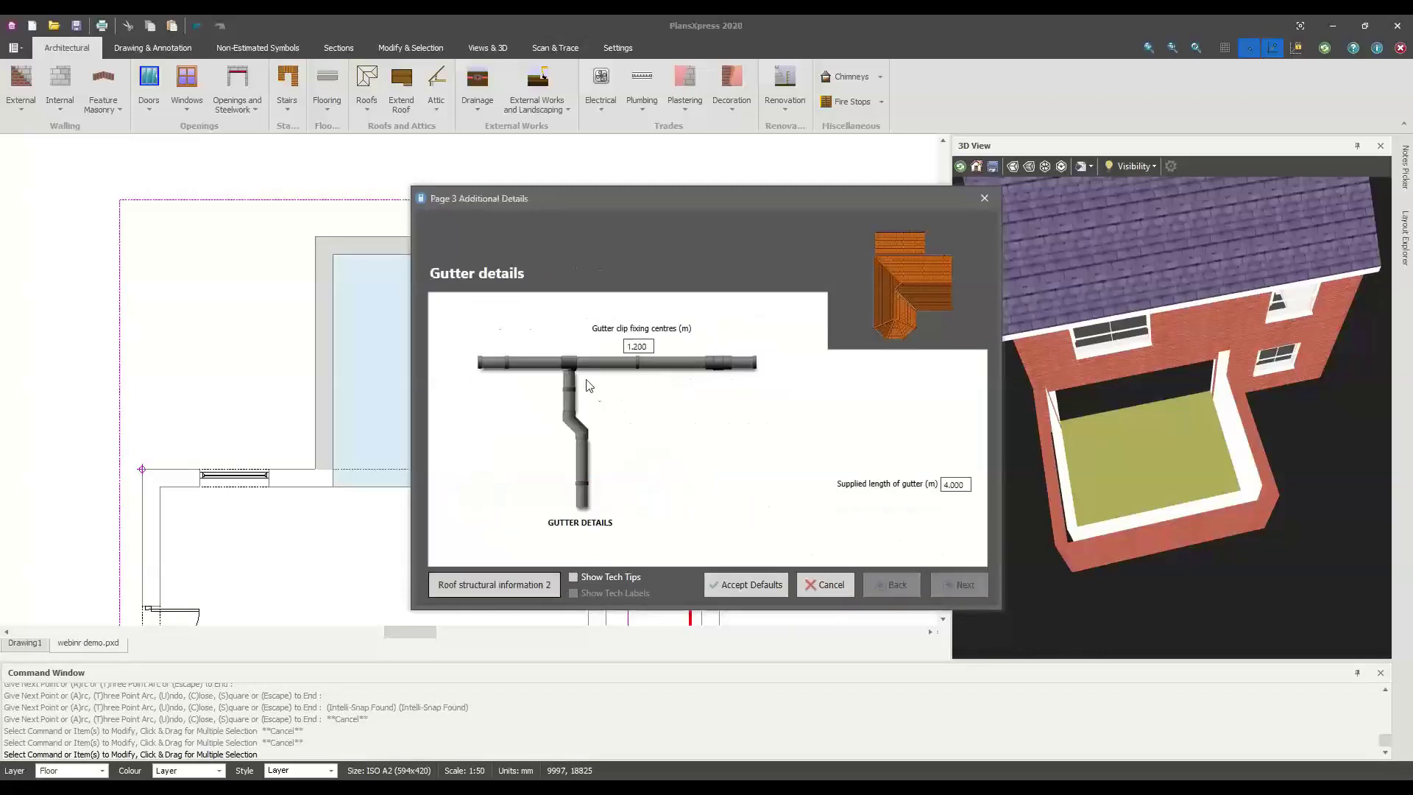
click(494, 584)
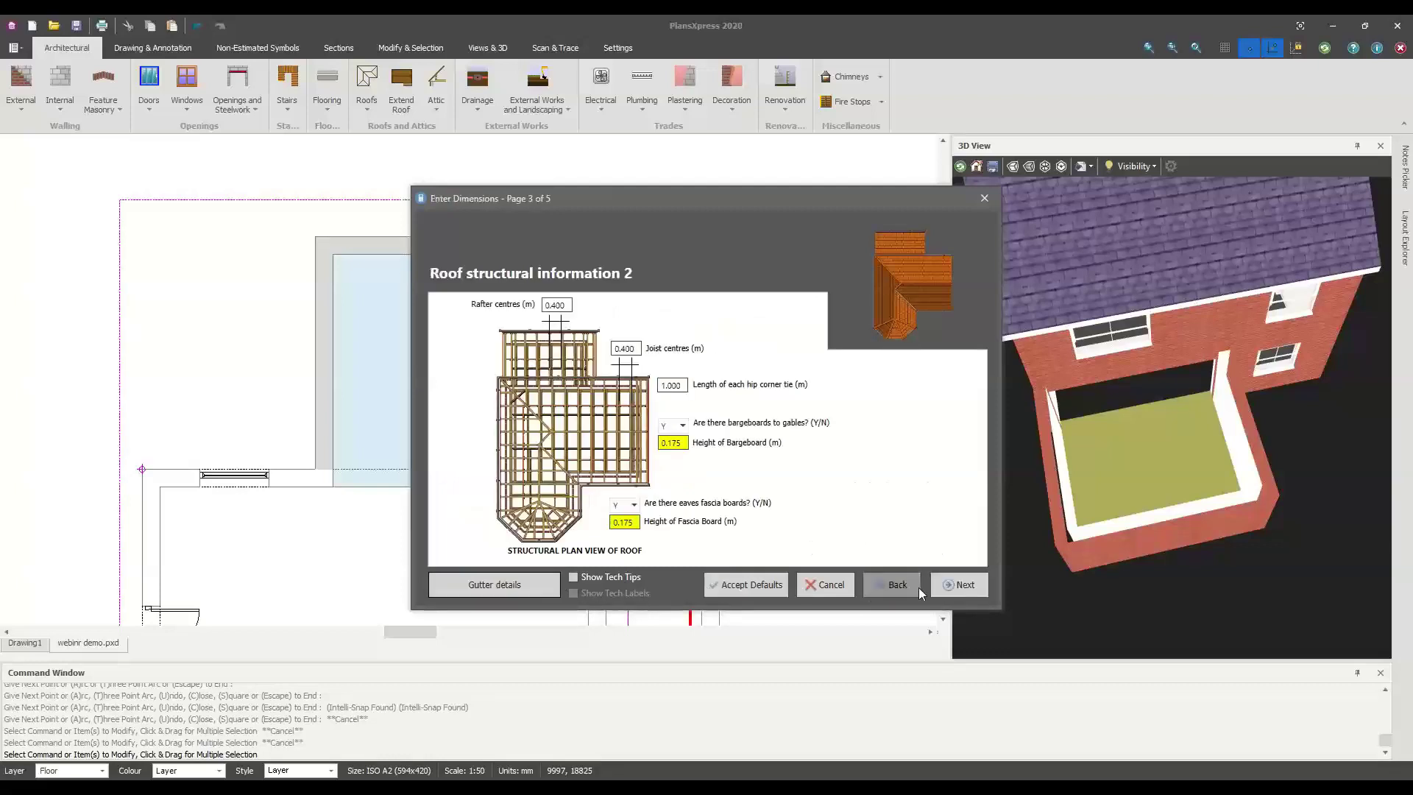
click(949, 585)
click(948, 585)
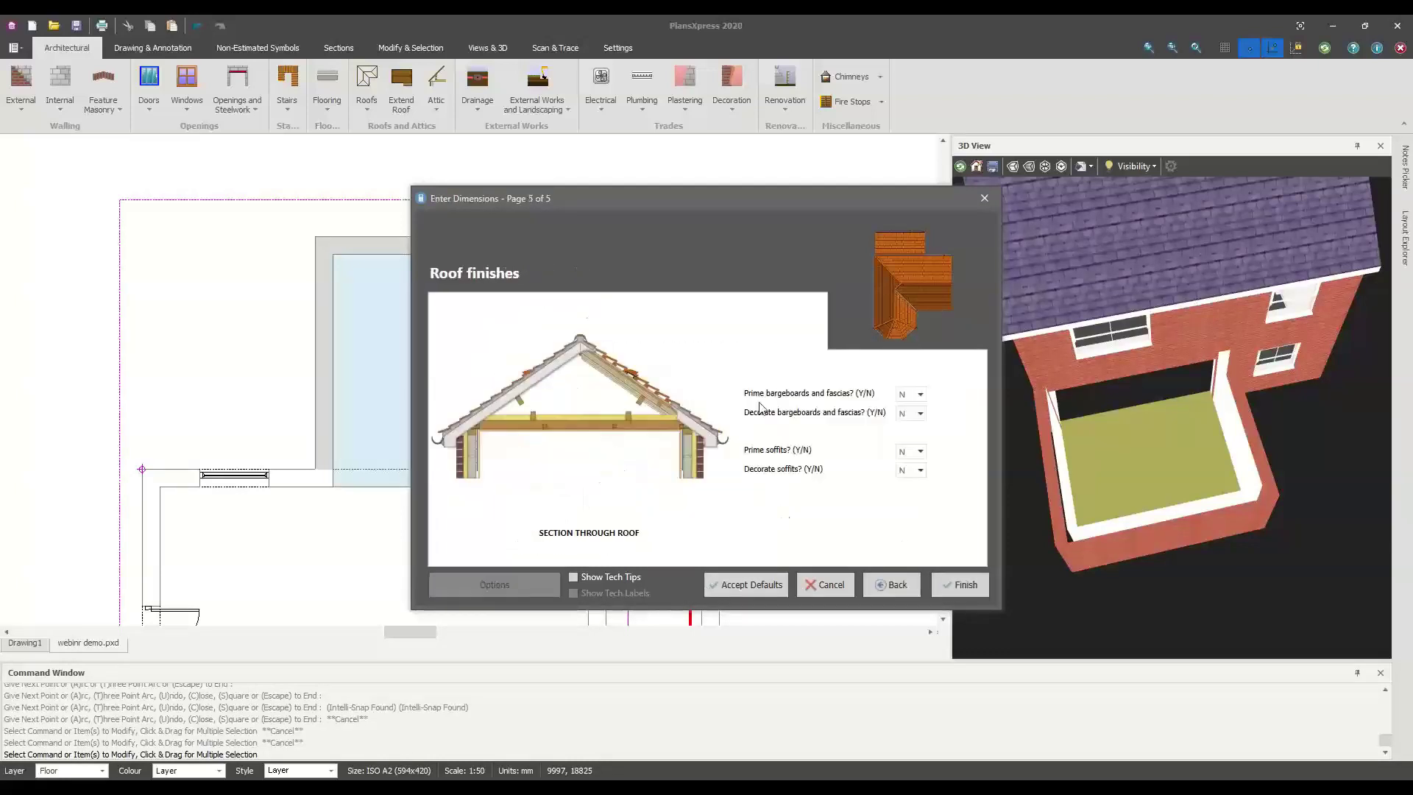
click(956, 583)
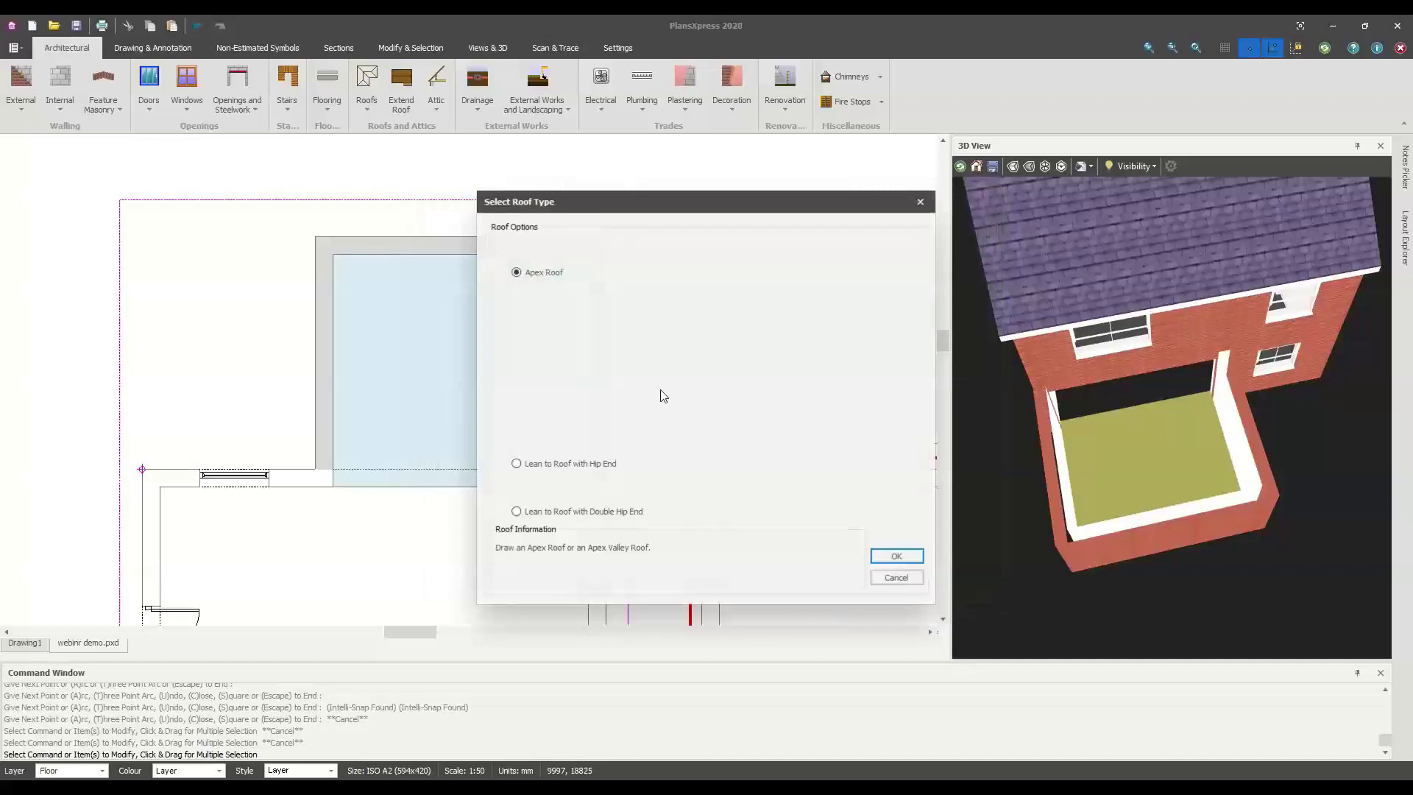
click(548, 417)
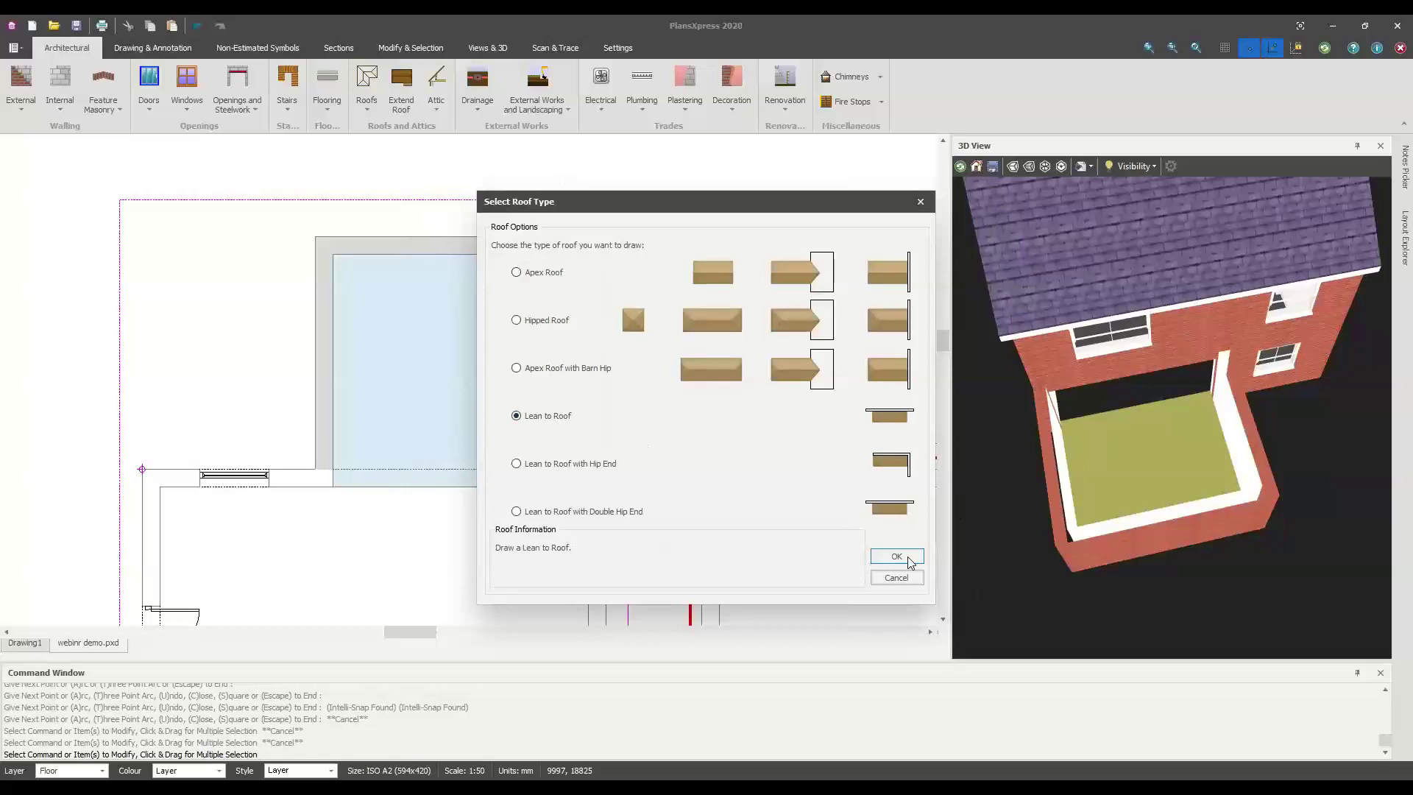
click(896, 556)
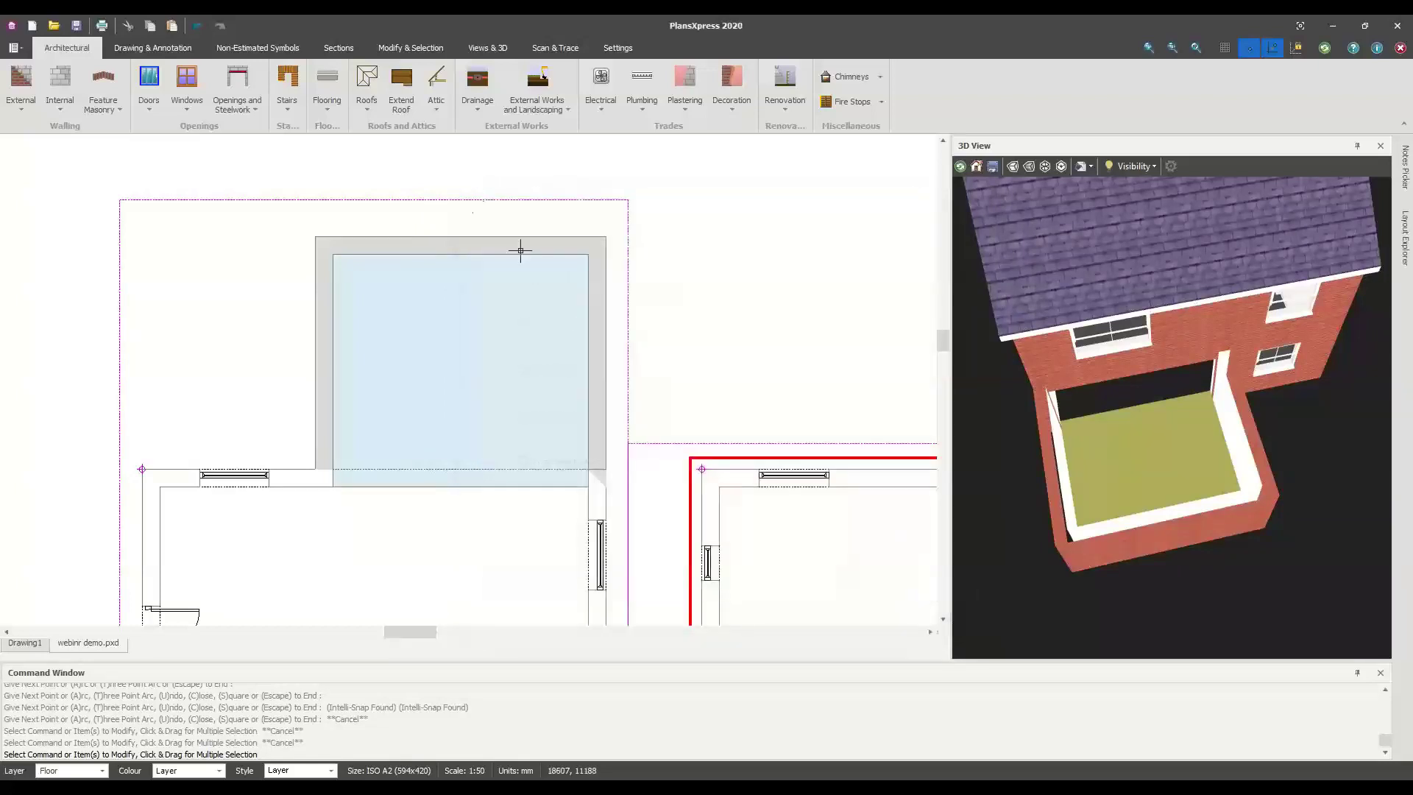
Restart the typical cut roof with both pitches at 20°, finish the wizard and confirm Lean to Roof
click(368, 109)
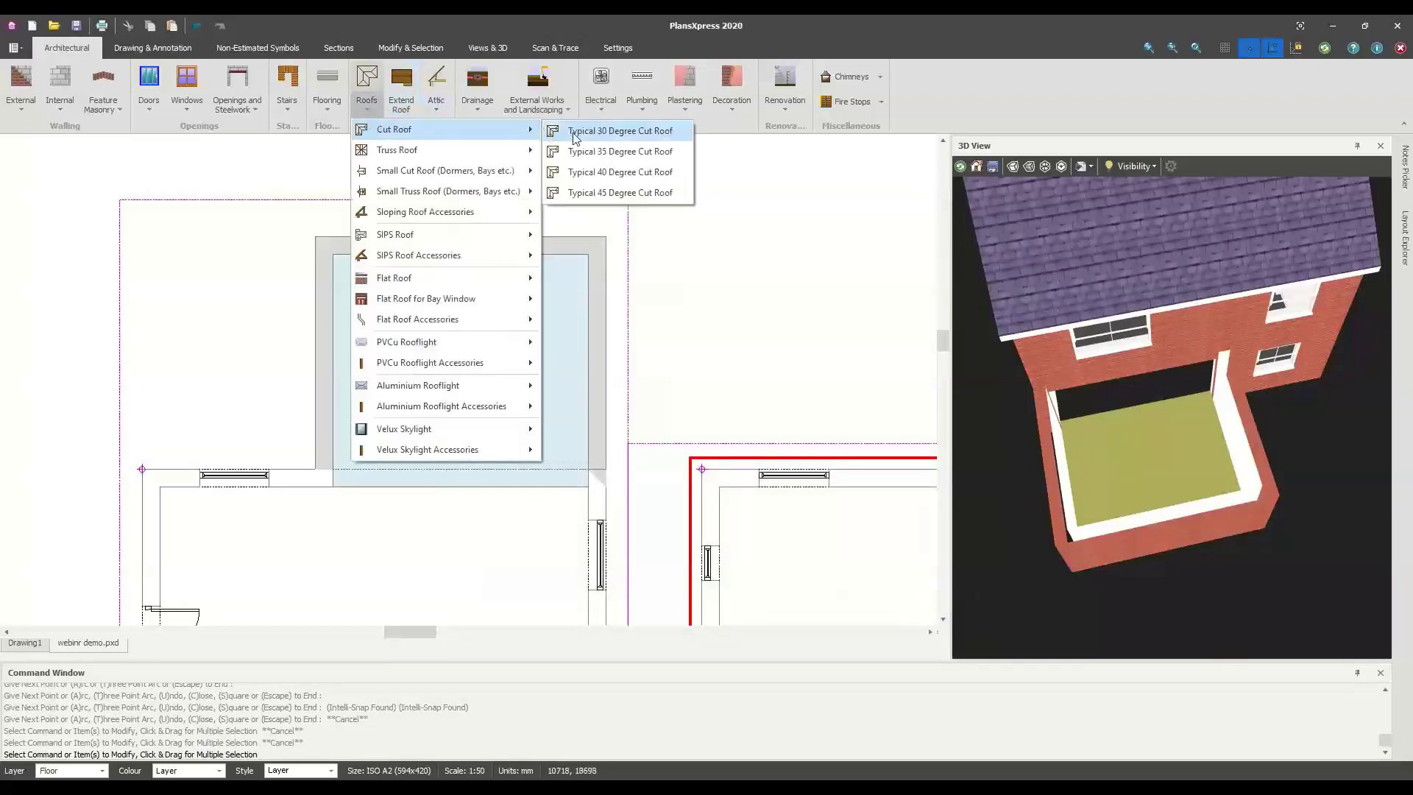
key(Escape)
click(694, 387)
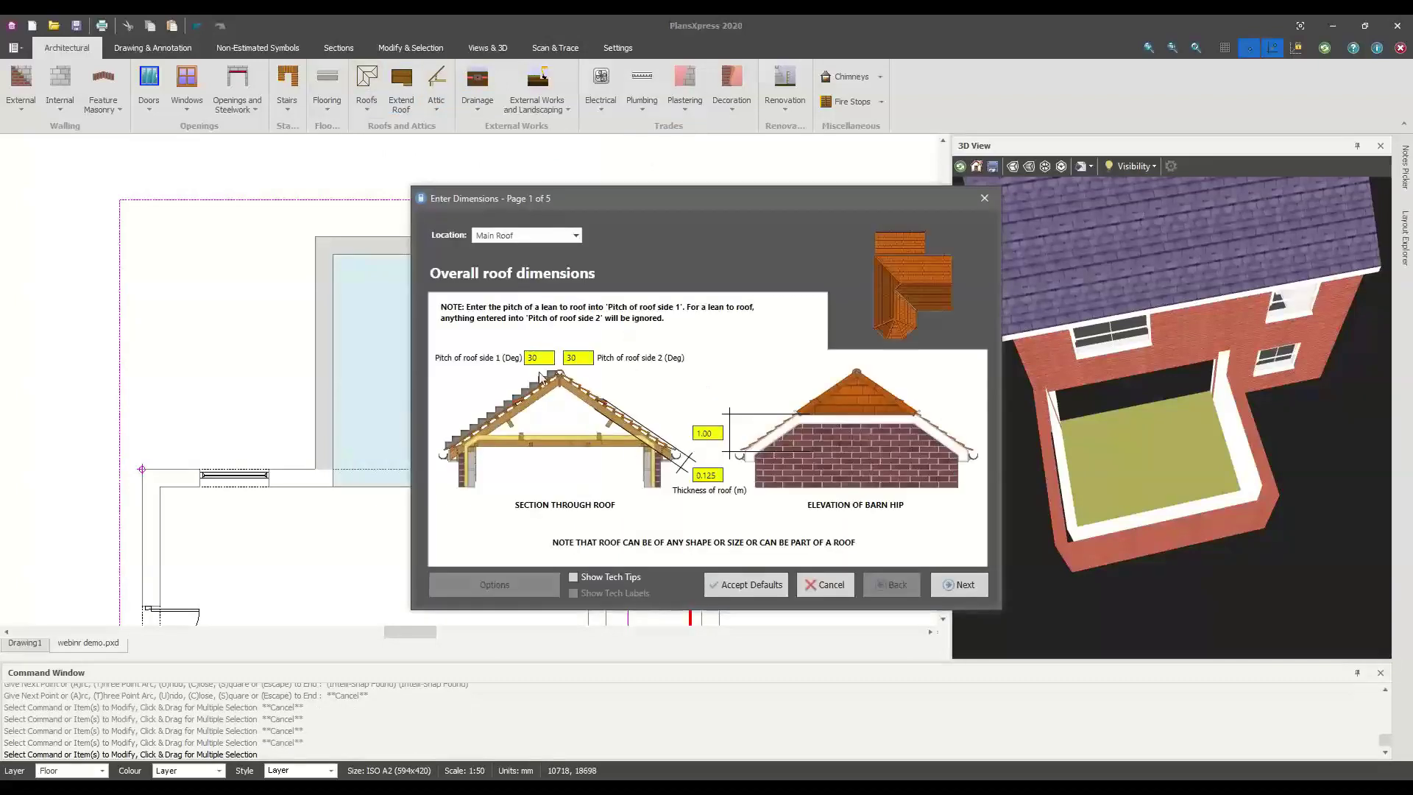
text(20)
key(Tab)
text(2)
click(951, 585)
click(950, 585)
click(949, 585)
click(949, 584)
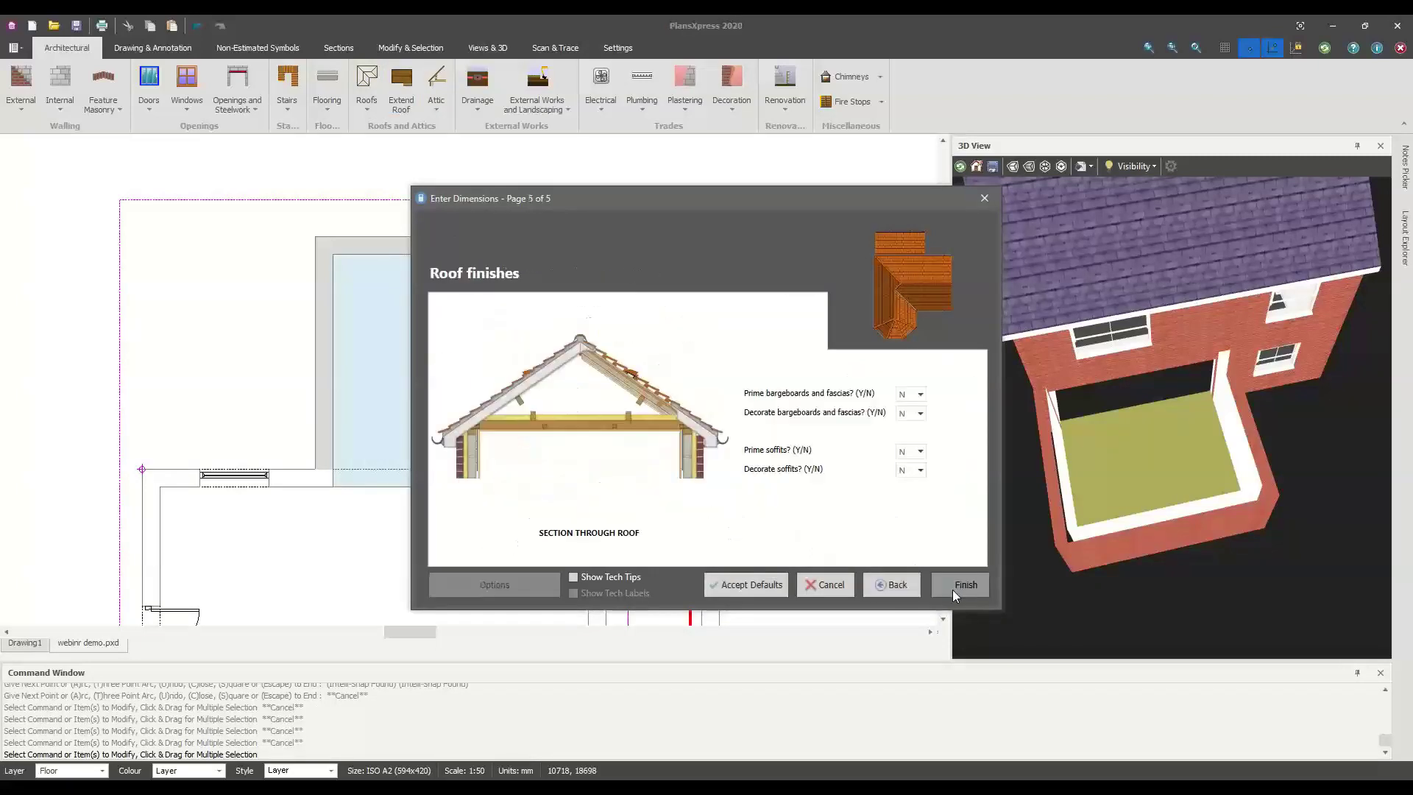
click(953, 587)
click(560, 416)
click(901, 557)
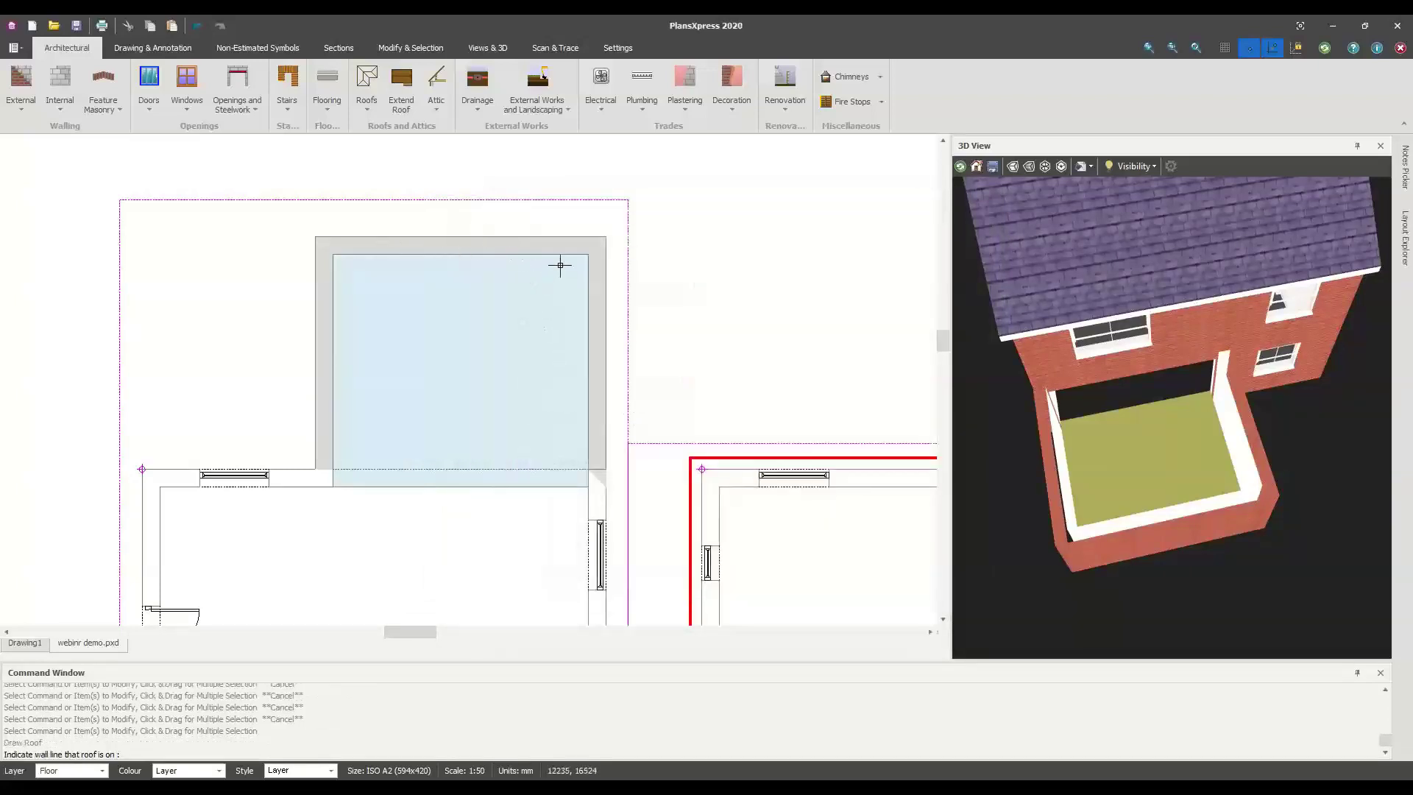
Place the lean-to roof from the extension's top wall to its corners, skipping ceiling and purlins
scroll(561, 265, up, 1)
click(552, 236)
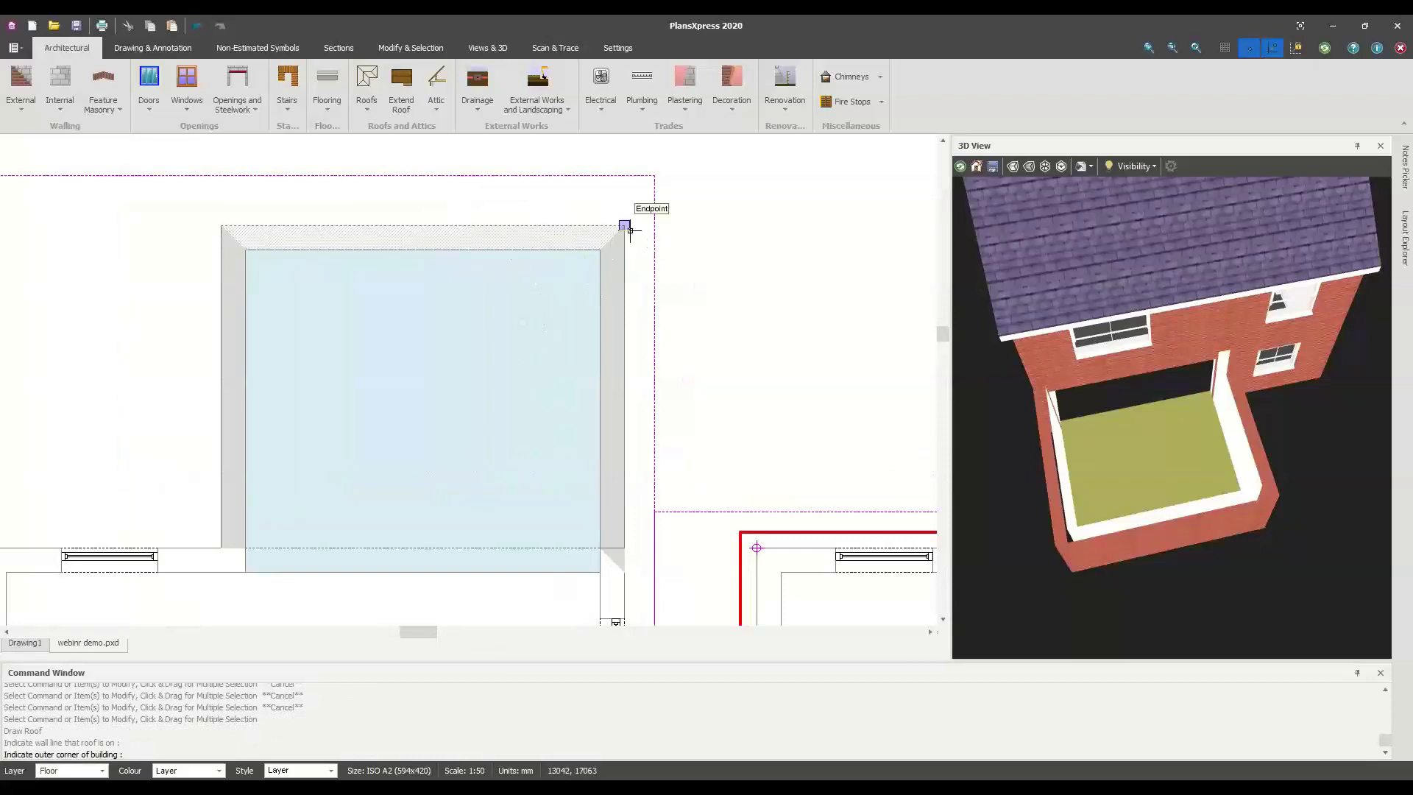
click(629, 230)
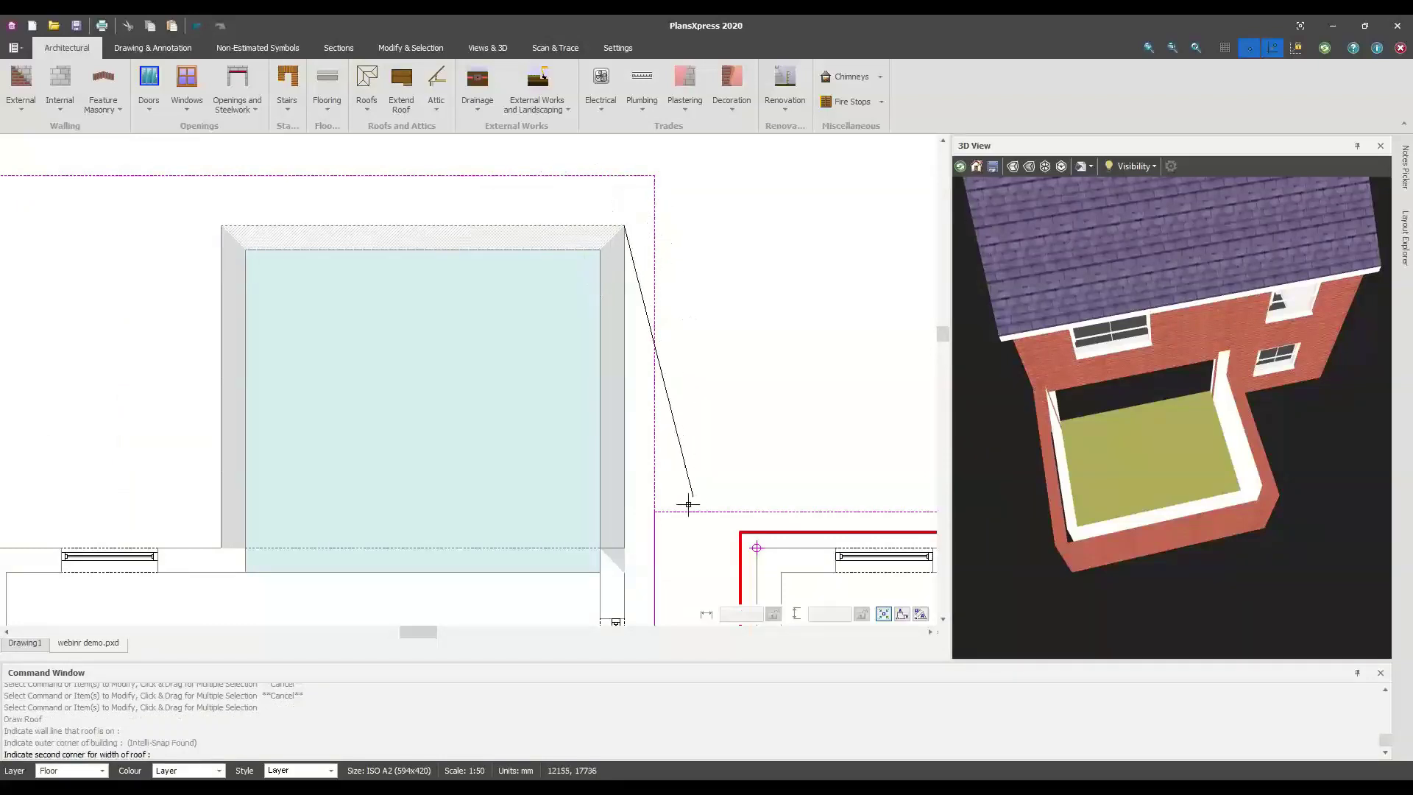
scroll(647, 569, up, 2)
click(628, 534)
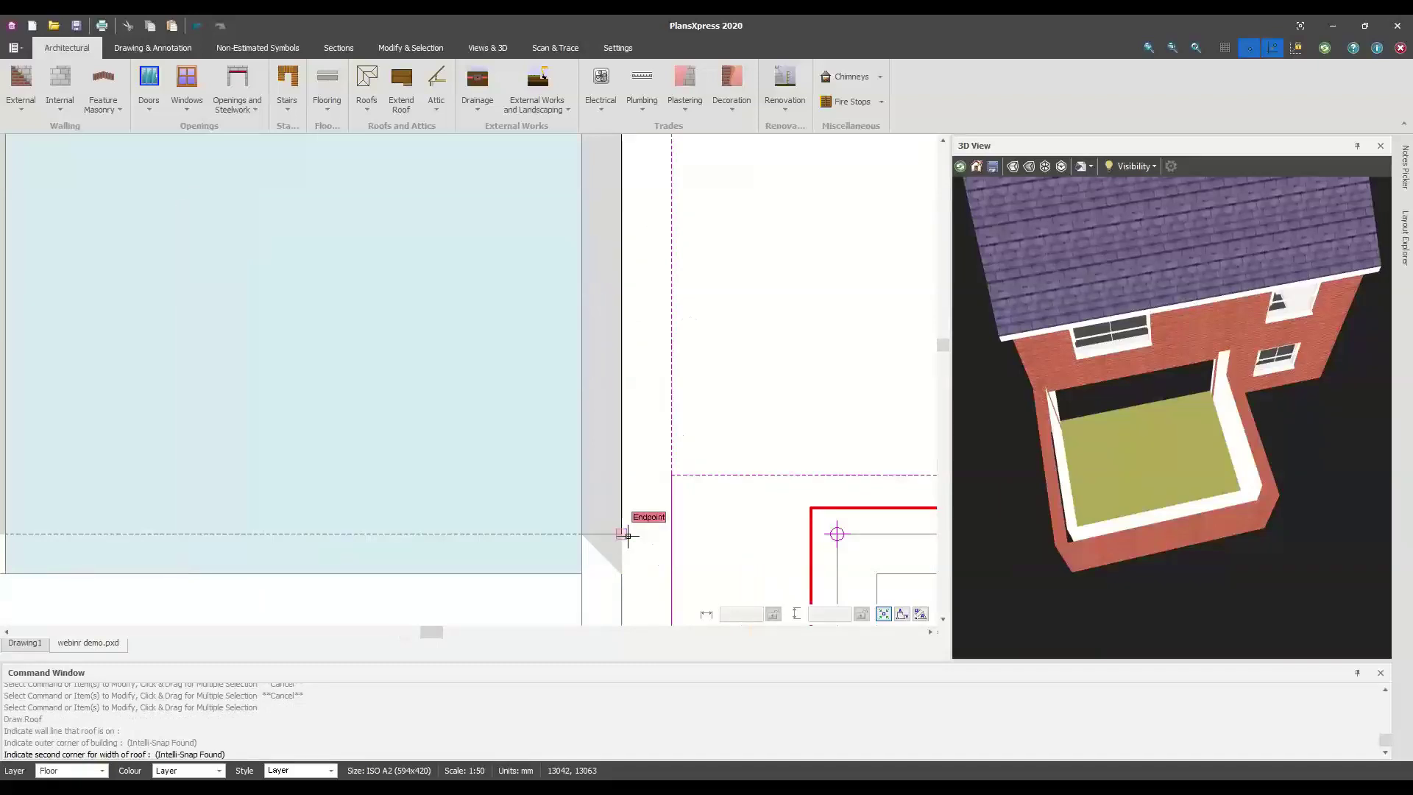
scroll(632, 346, down, 2)
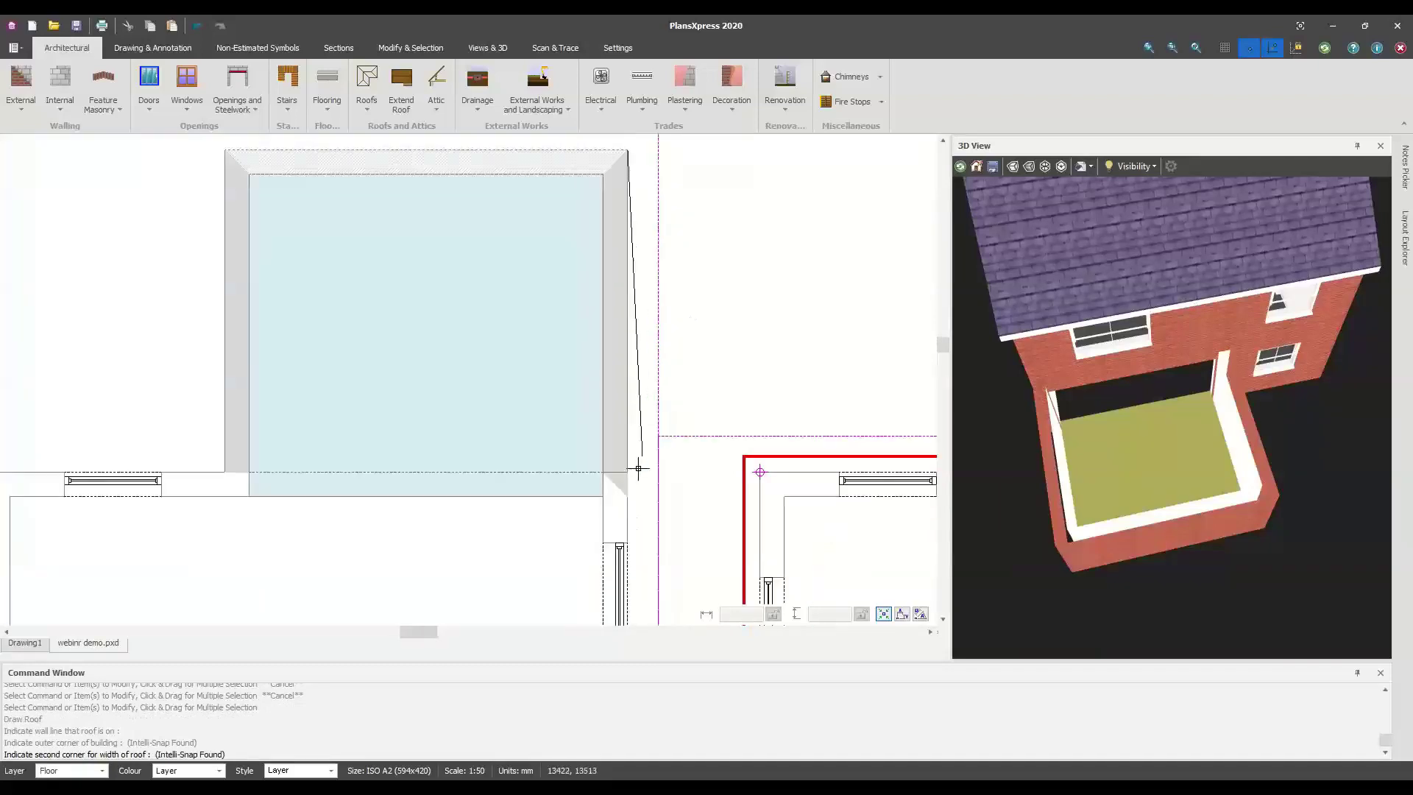
middle_drag(282, 175, 385, 306)
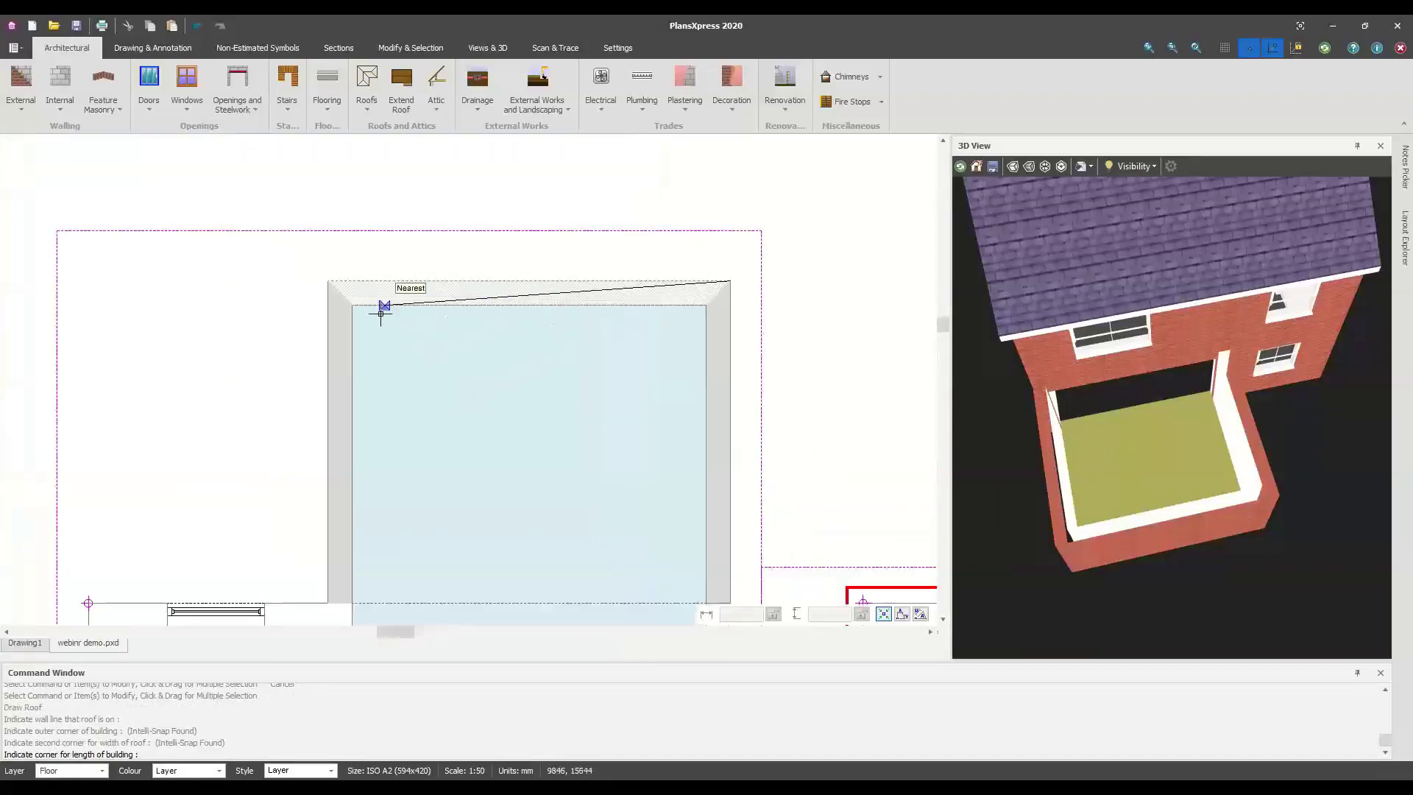
click(340, 292)
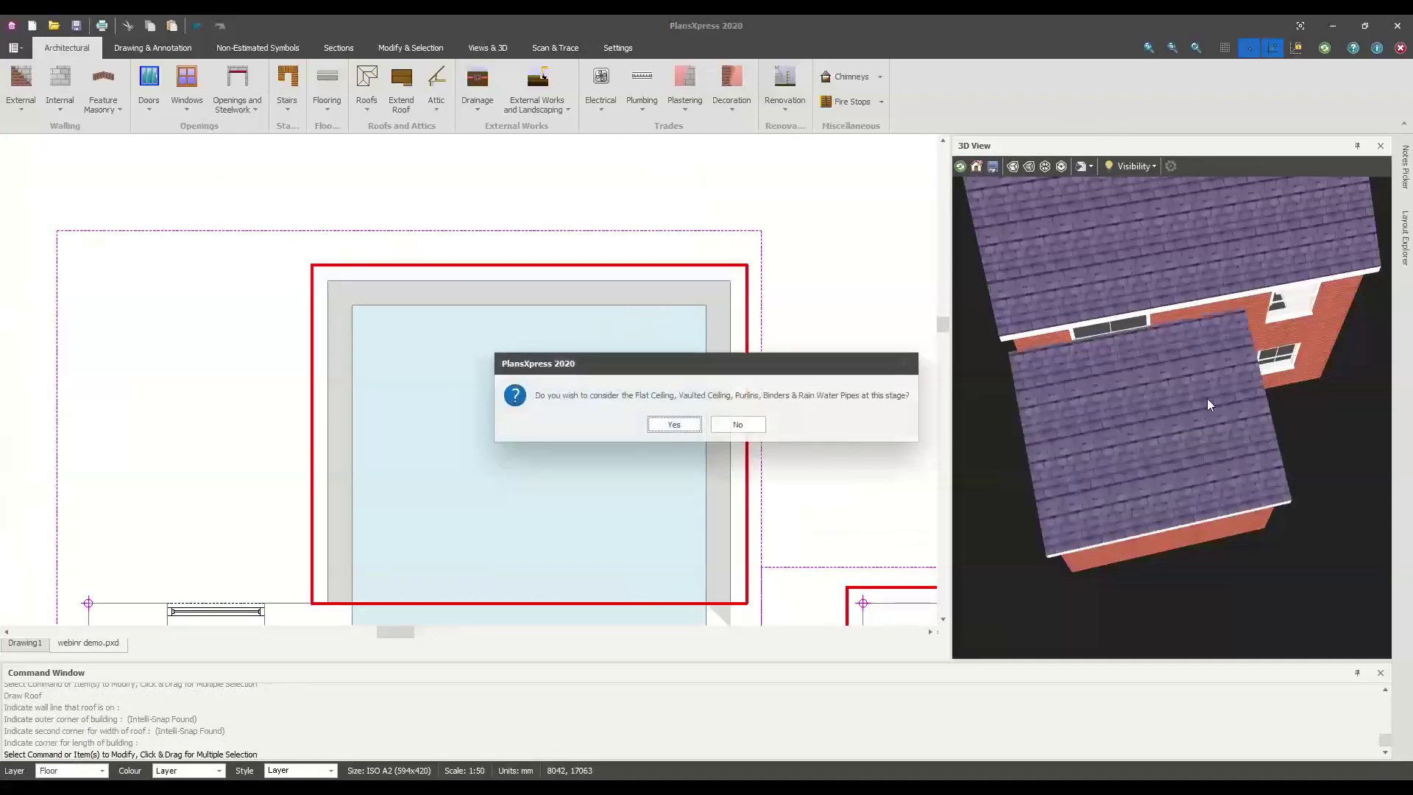
click(734, 427)
Inspect the extension roof in the 3D view, then undo the lean-to roof
drag(1121, 443, 1107, 316)
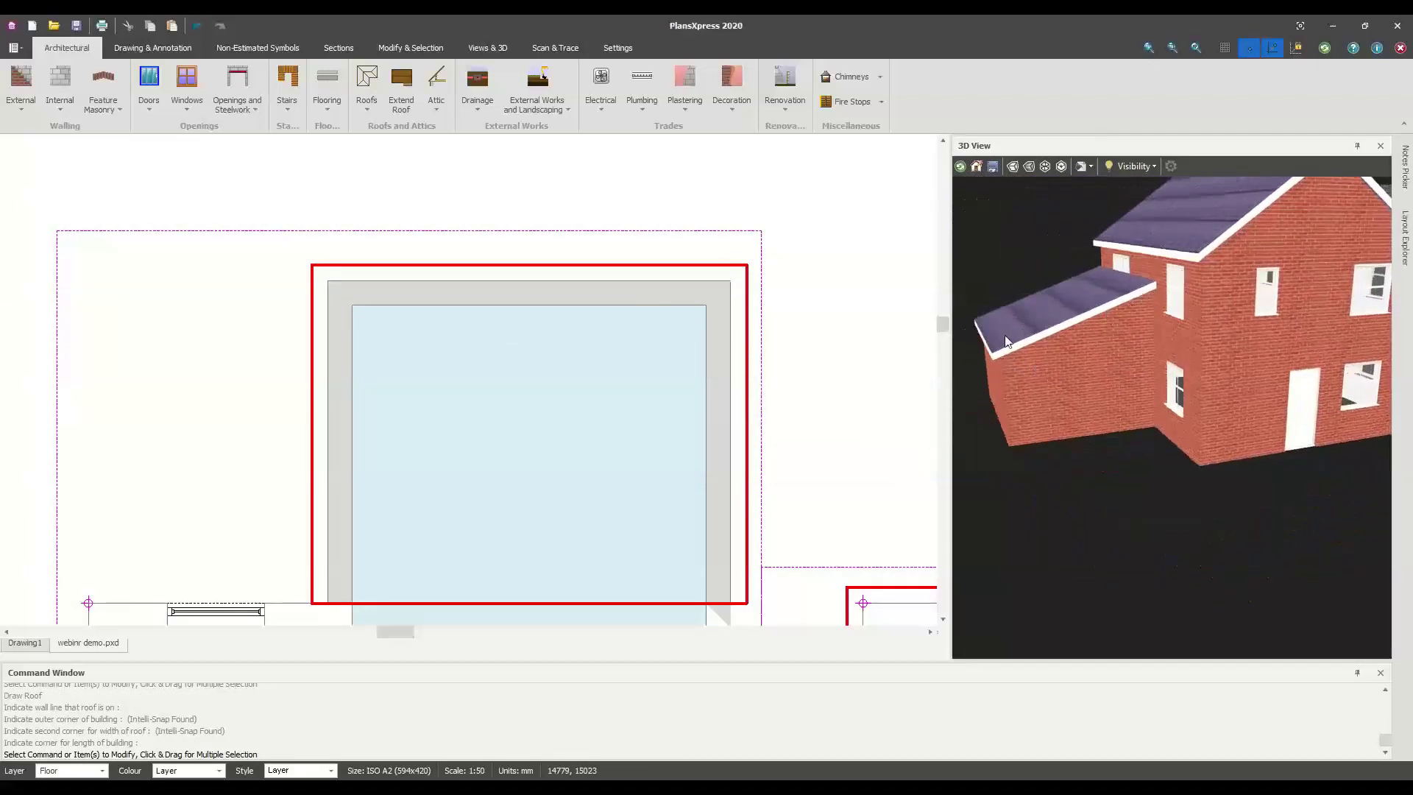
drag(1030, 343, 1123, 315)
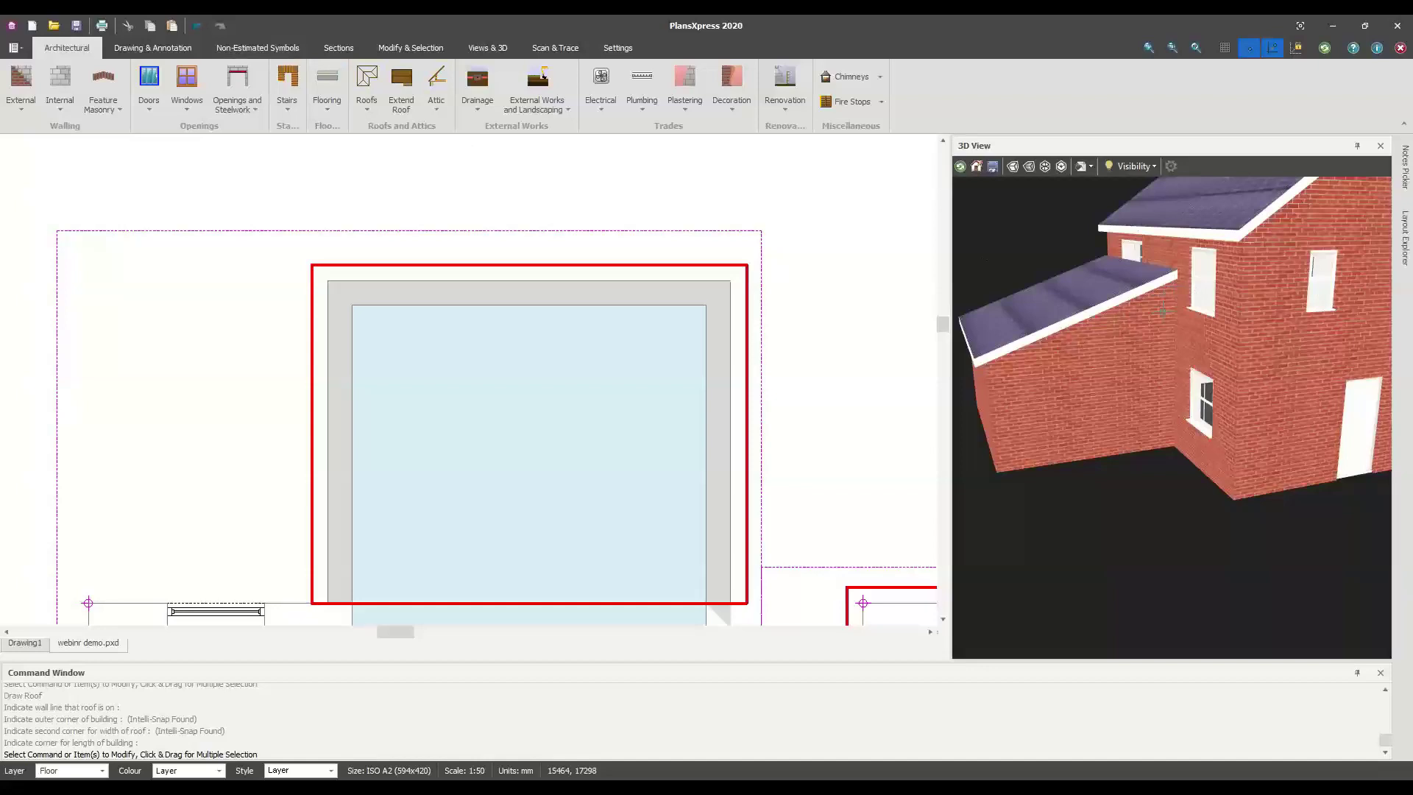
click(196, 27)
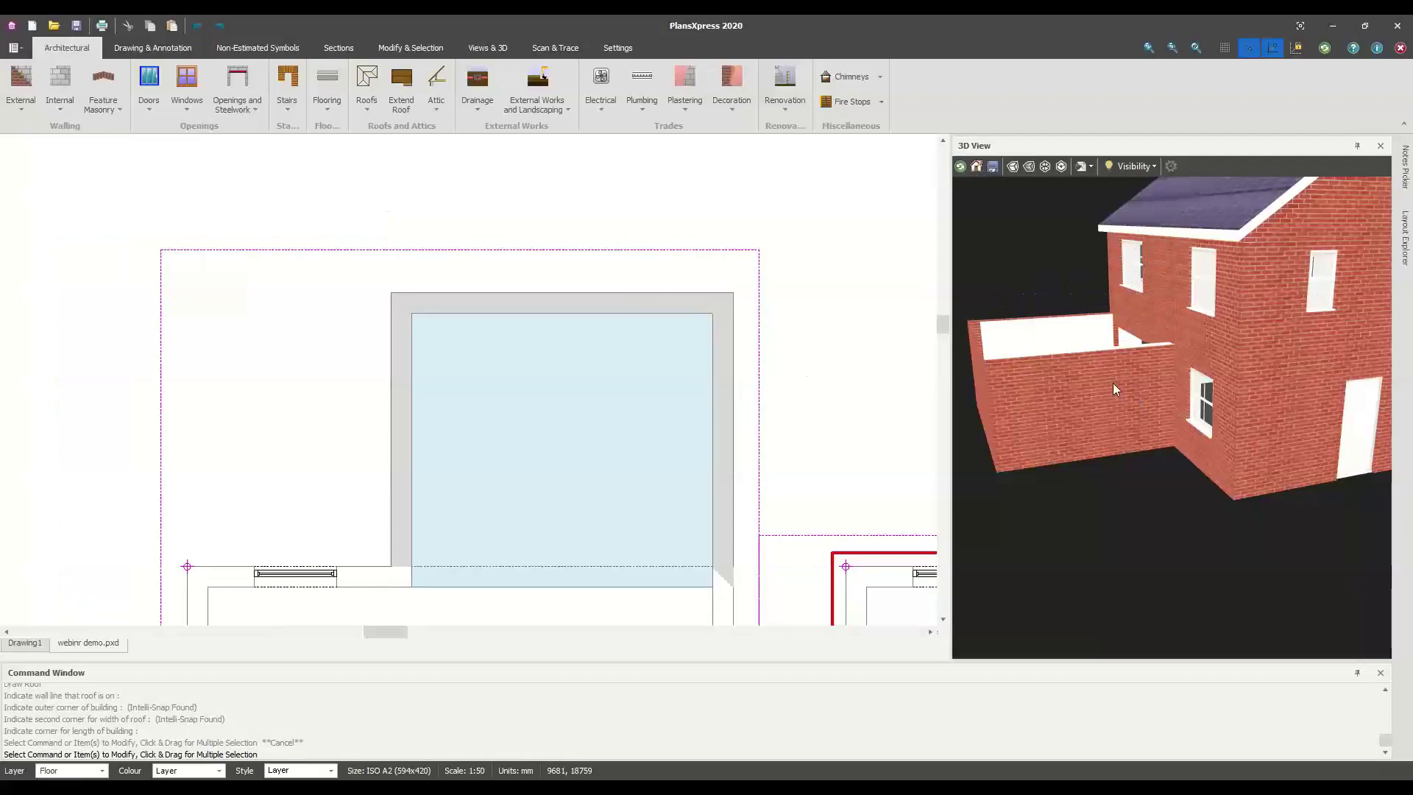
Zoom to the room's bottom edge and start a horizontal construction line from the plan menu
scroll(1112, 383, down, 2)
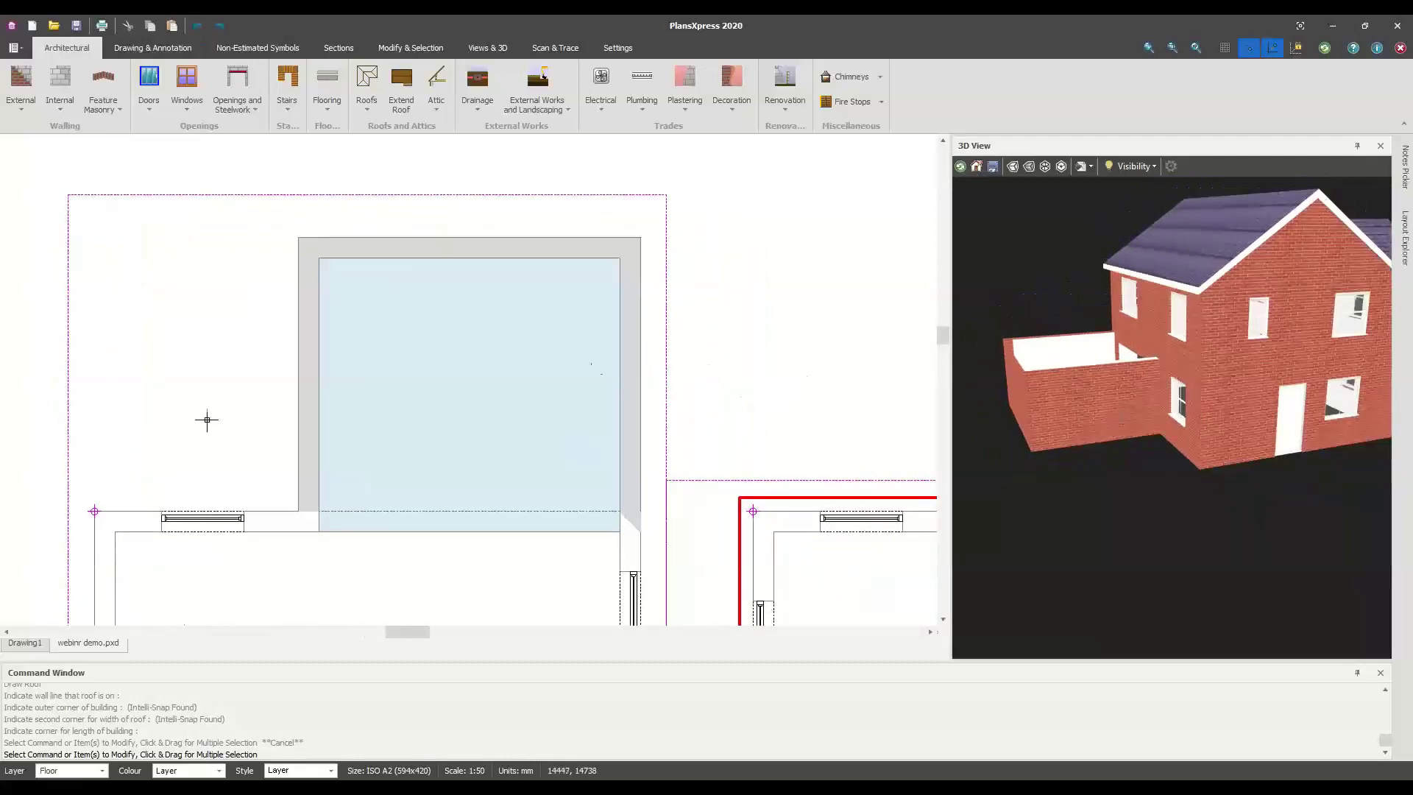
scroll(444, 527, up, 2)
scroll(661, 497, down, 2)
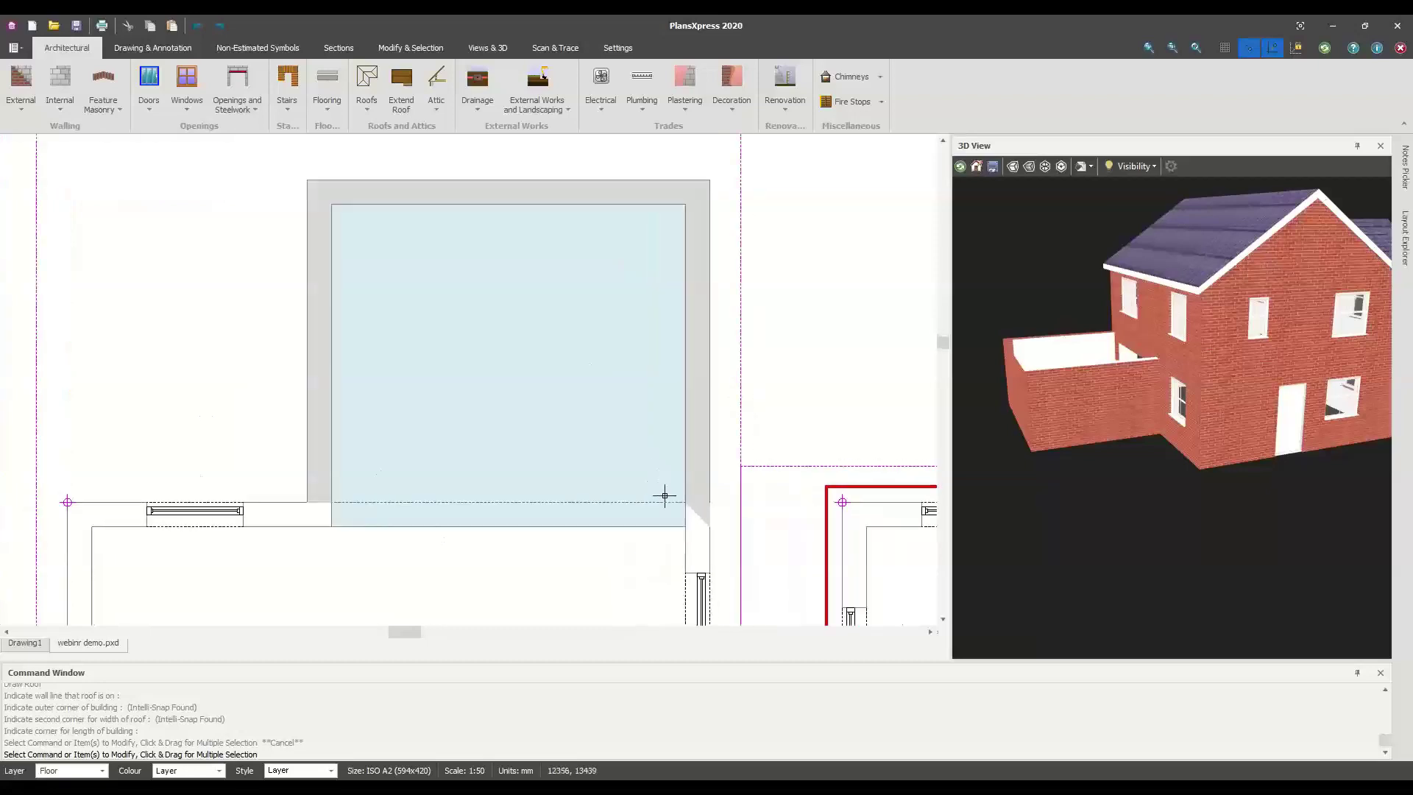
scroll(358, 512, up, 2)
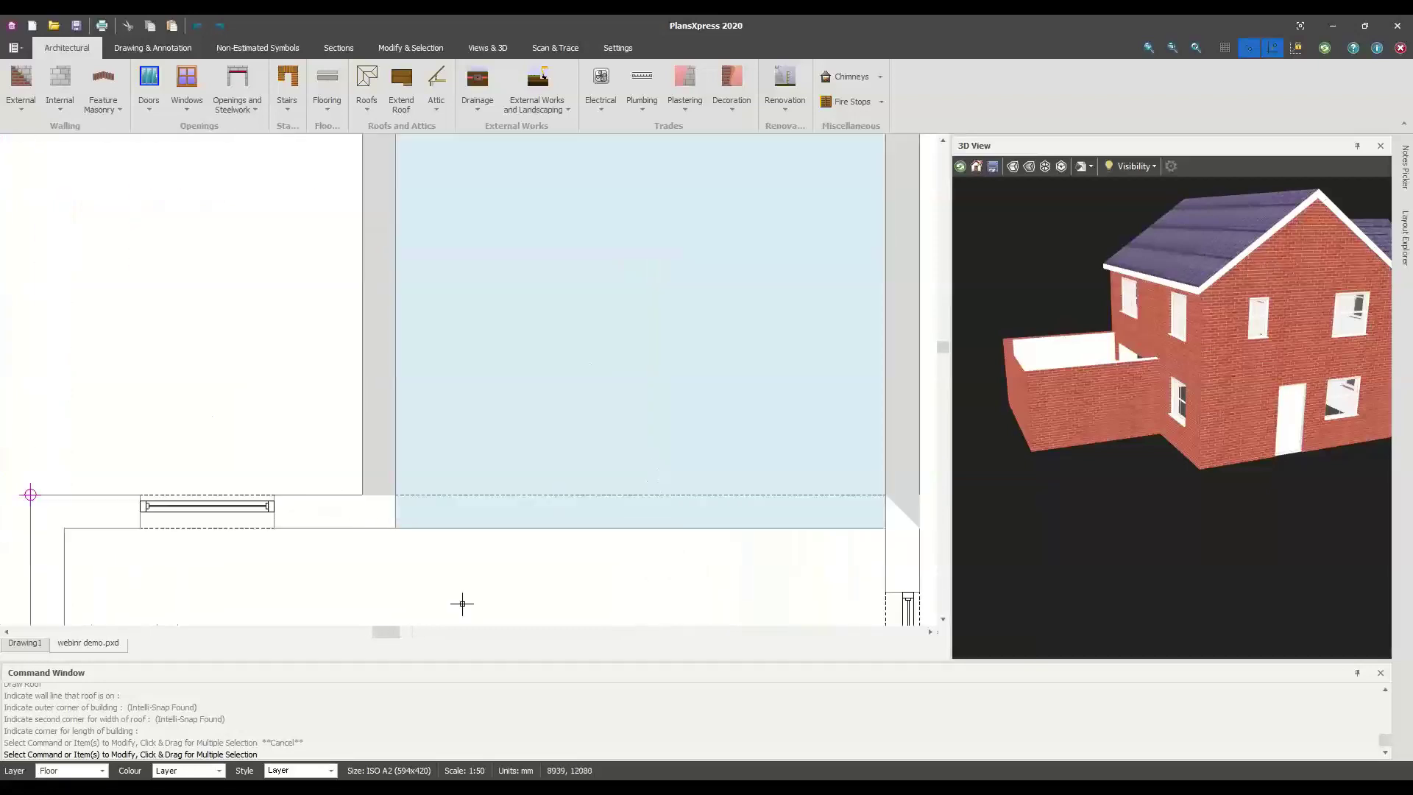
right_click(414, 581)
mouse_move(537, 637)
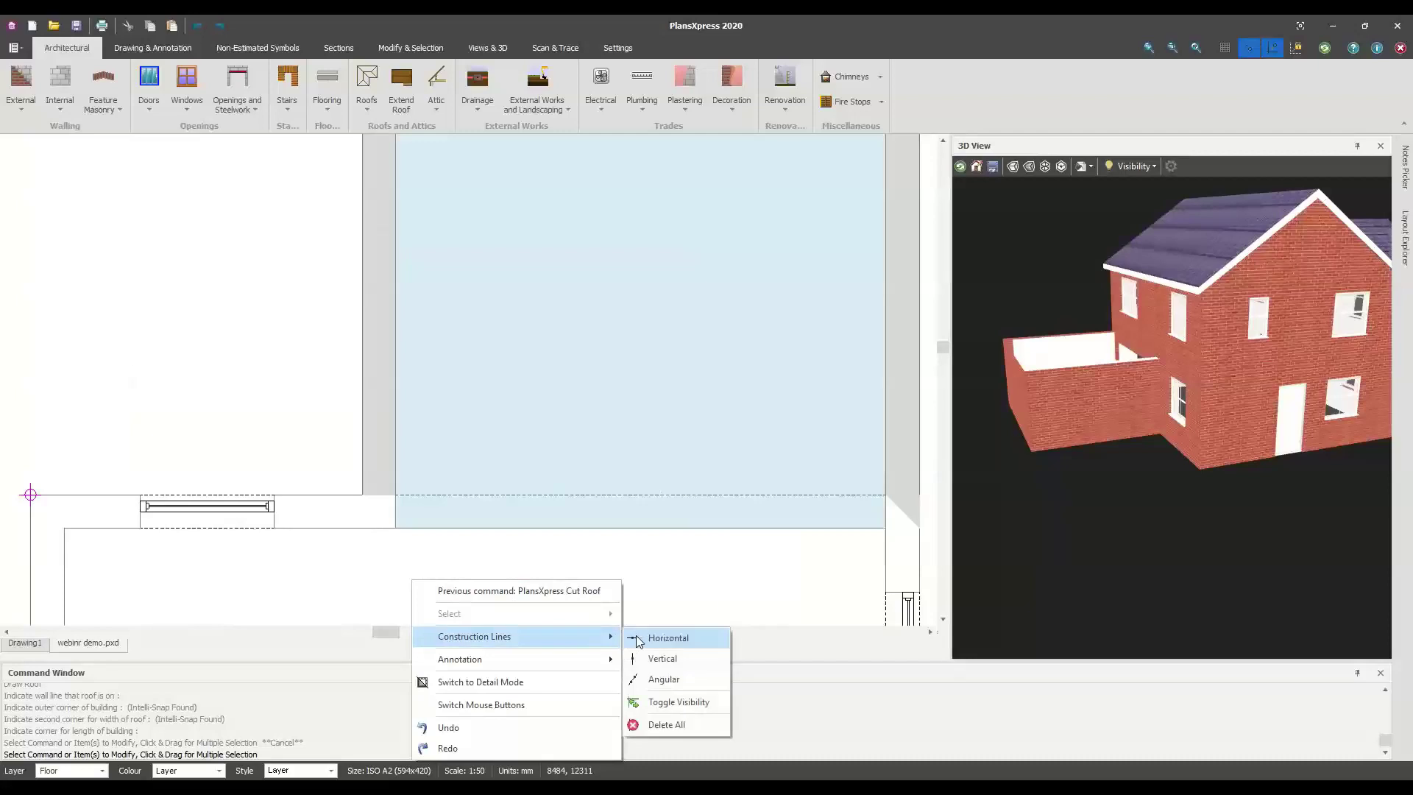
click(637, 639)
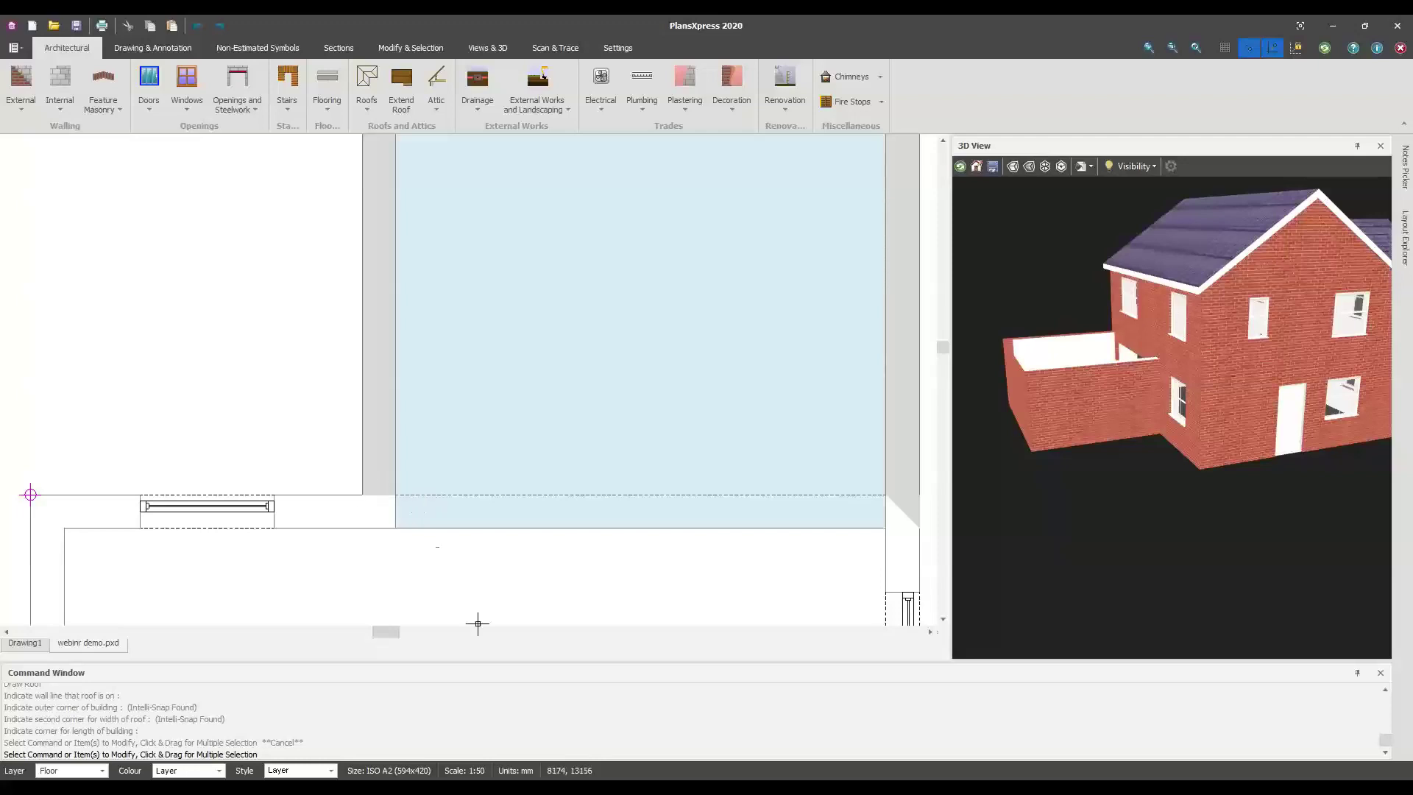
right_click(489, 588)
Draw a horizontal construction line offset 100 from the wall corner
mouse_move(591, 657)
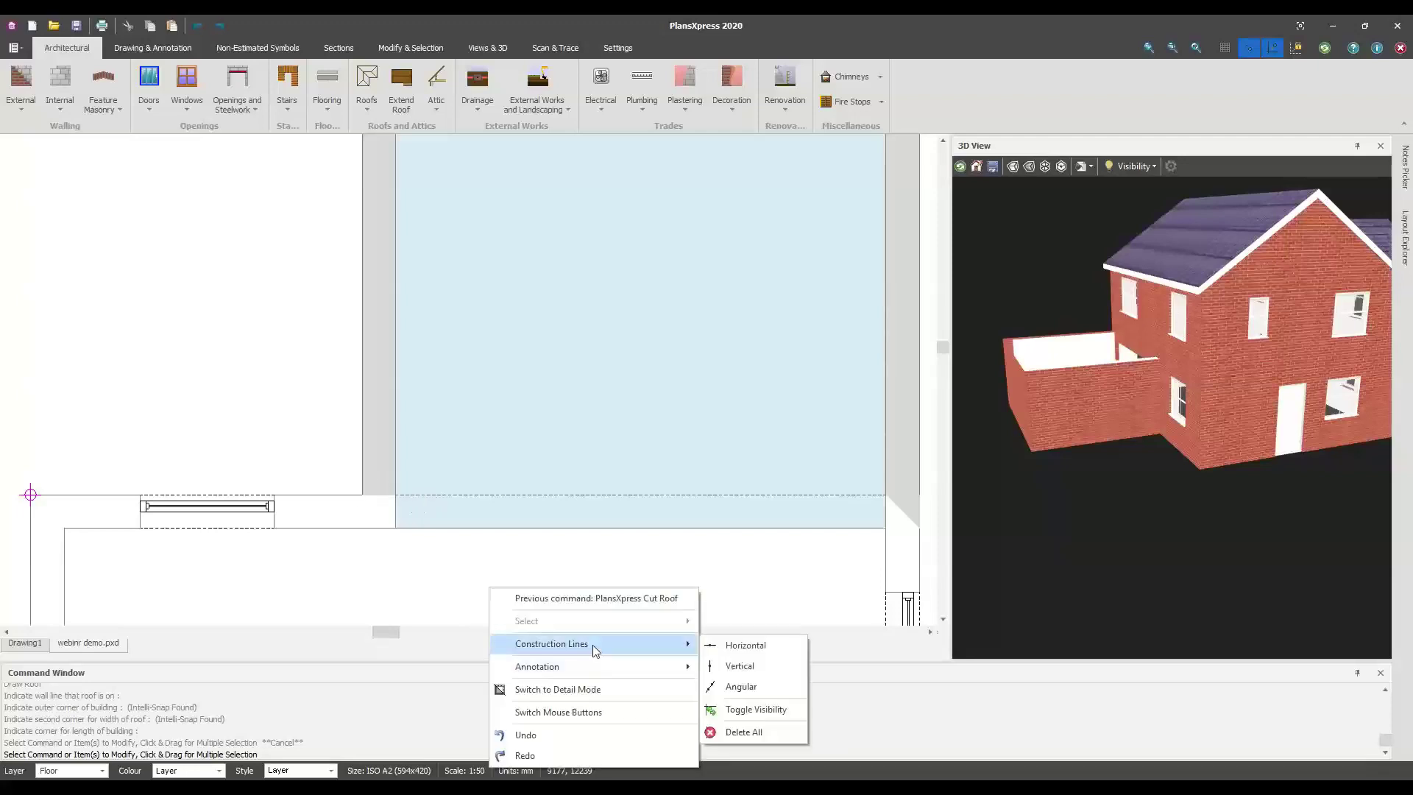
click(749, 647)
scroll(365, 508, up, 3)
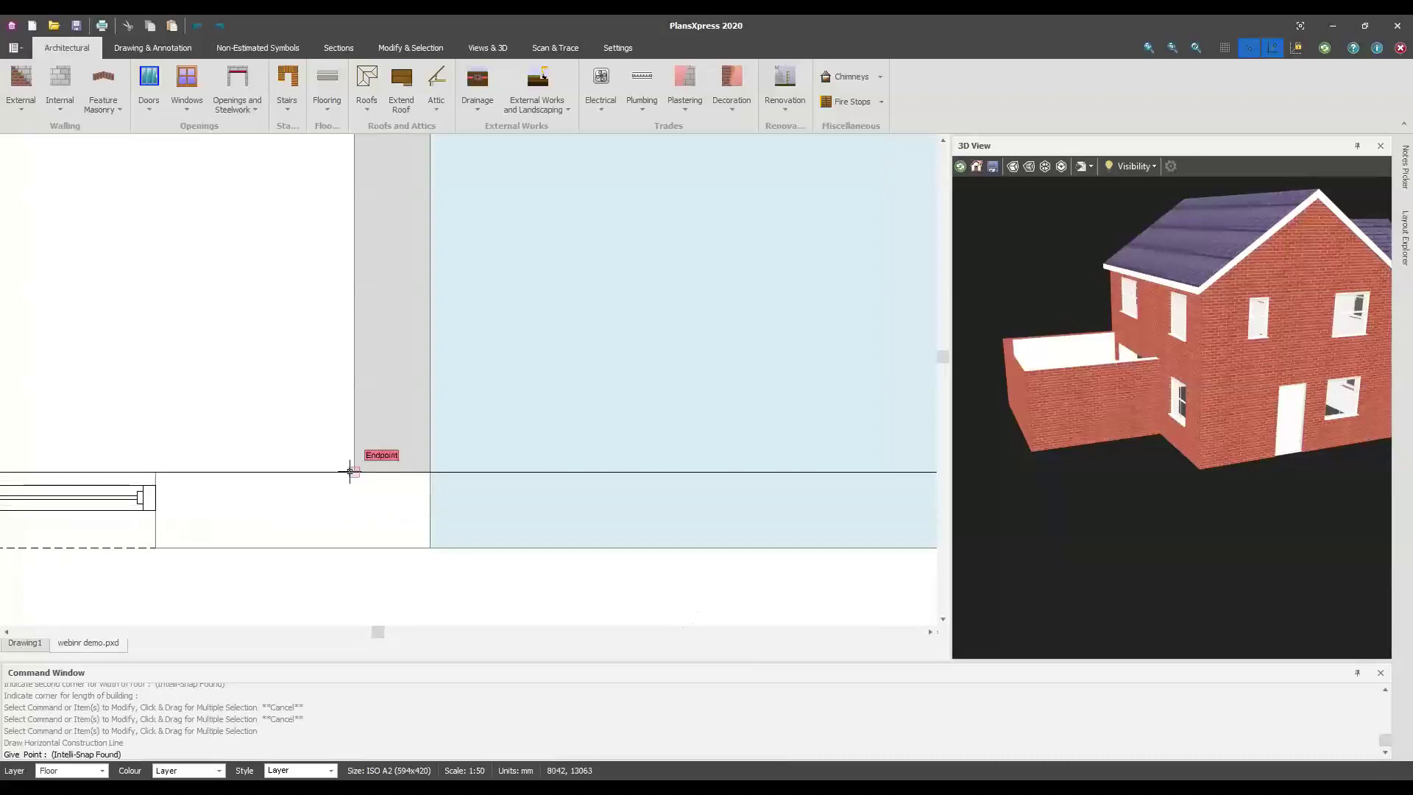
click(351, 472)
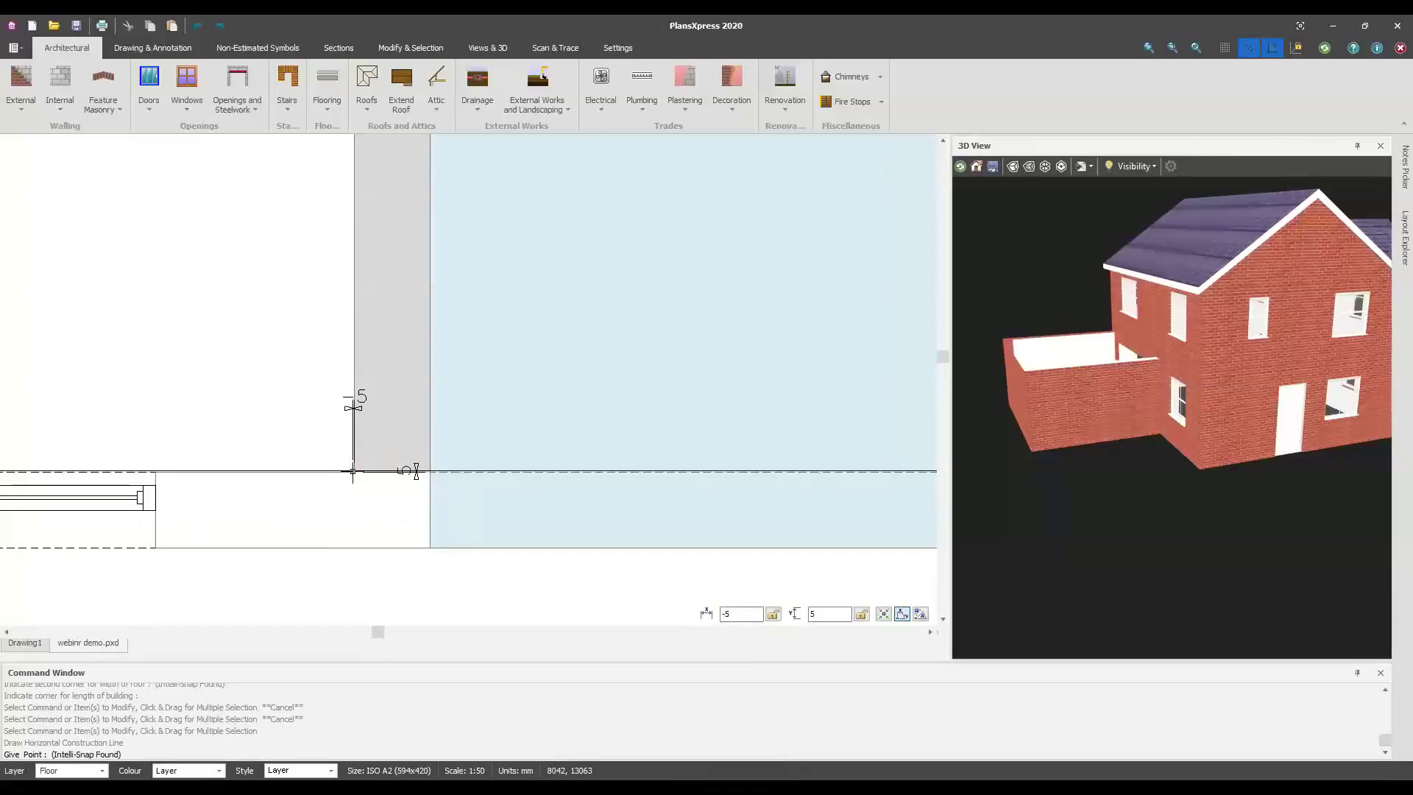
click(352, 471)
text(100)
key(Return)
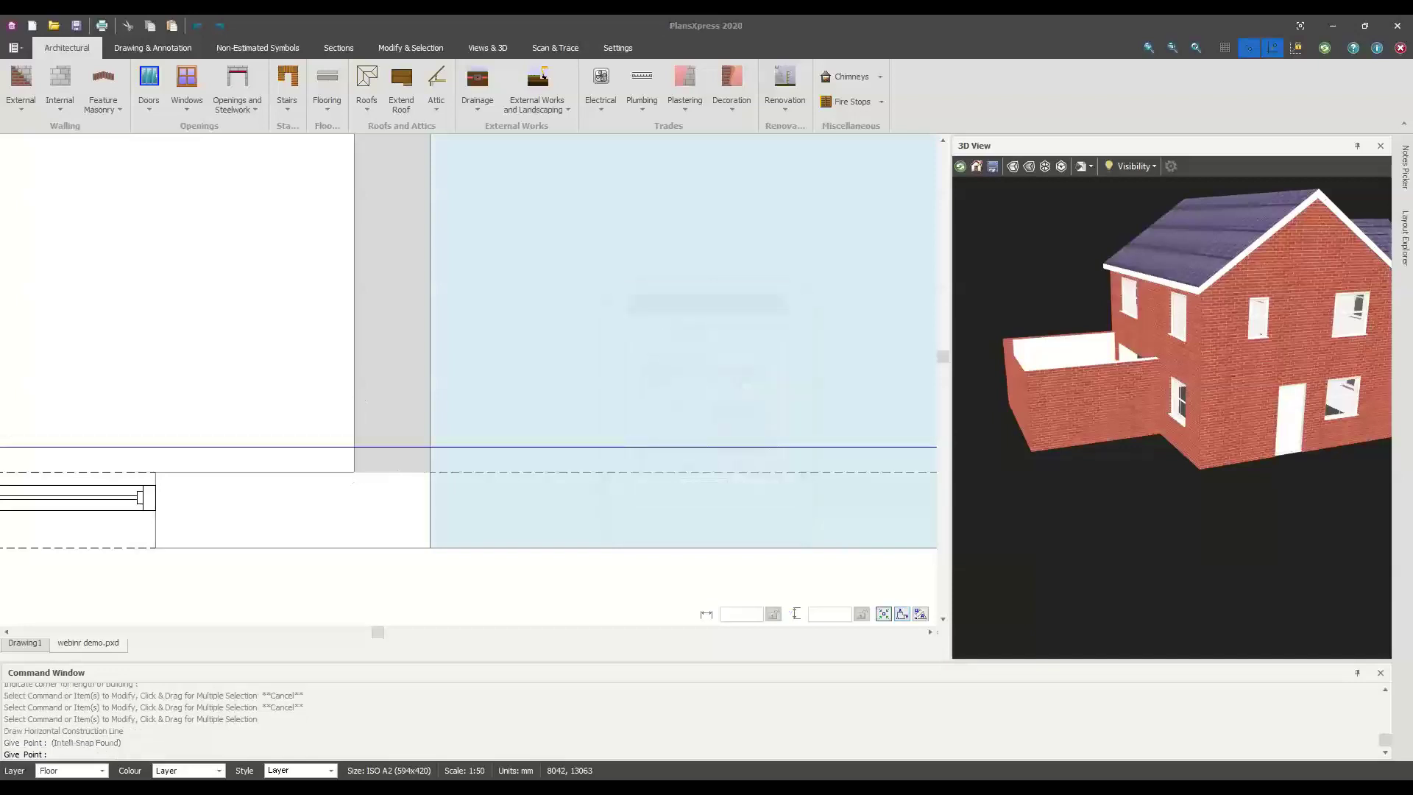
key(Escape)
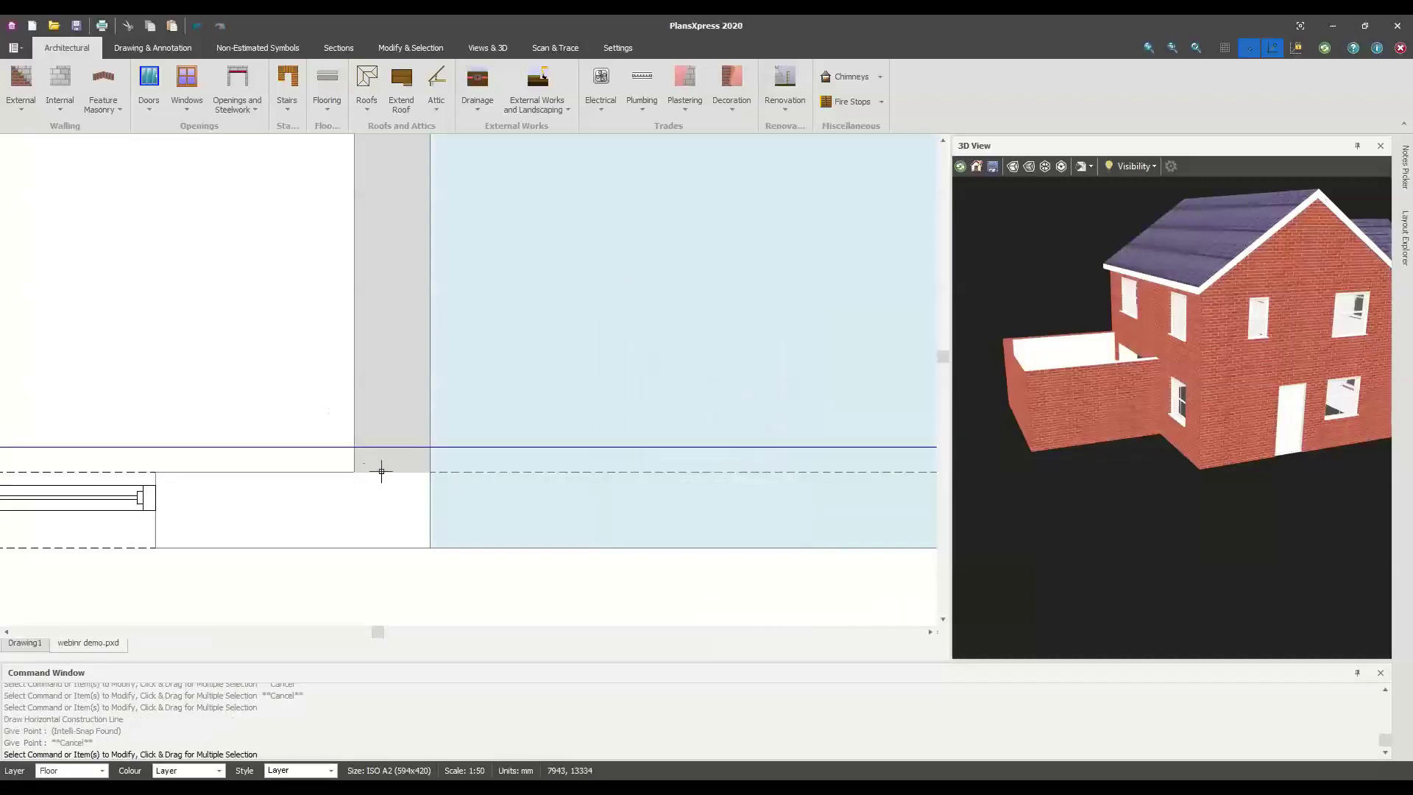
Zoom and pan the plan to show the whole rear extension room
scroll(353, 451, up, 1)
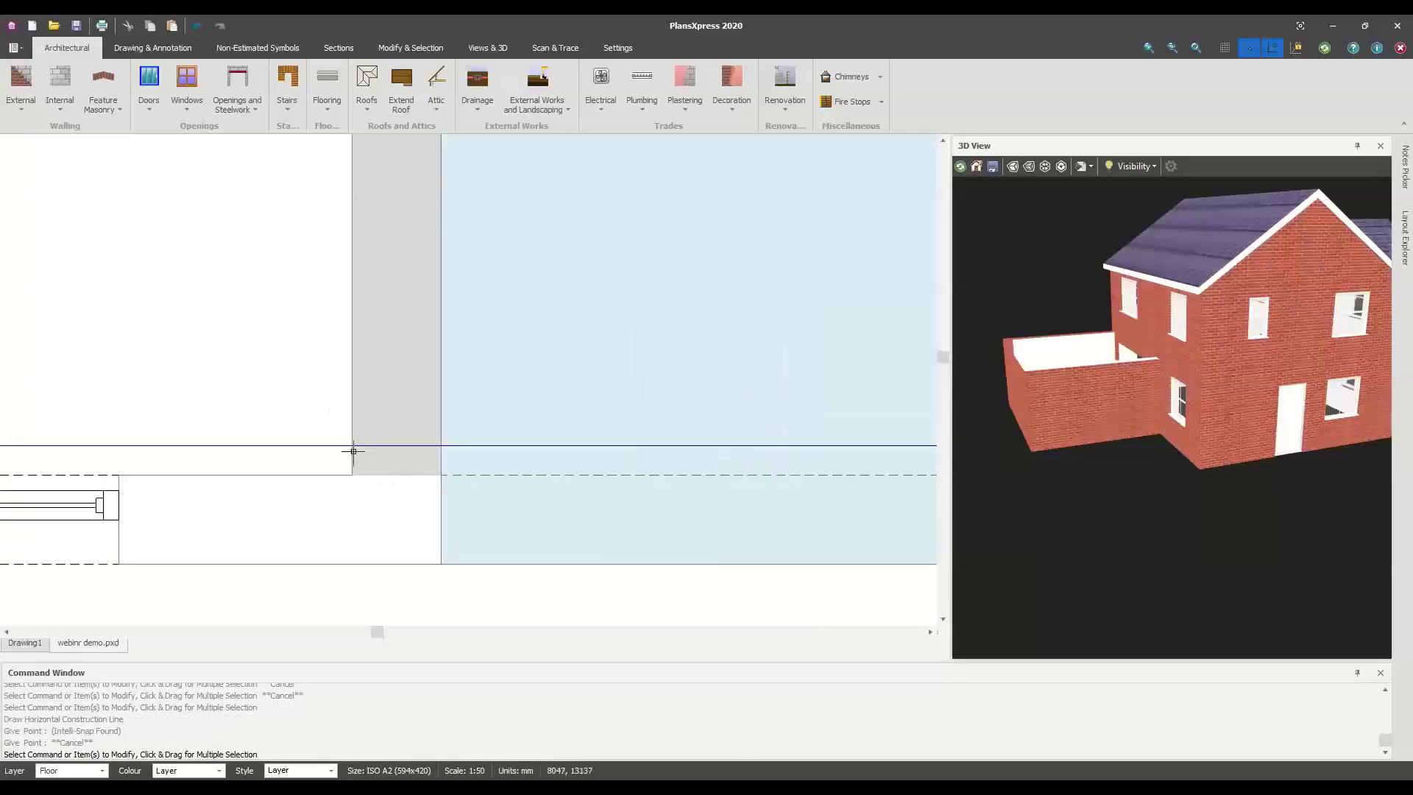
scroll(500, 416, down, 3)
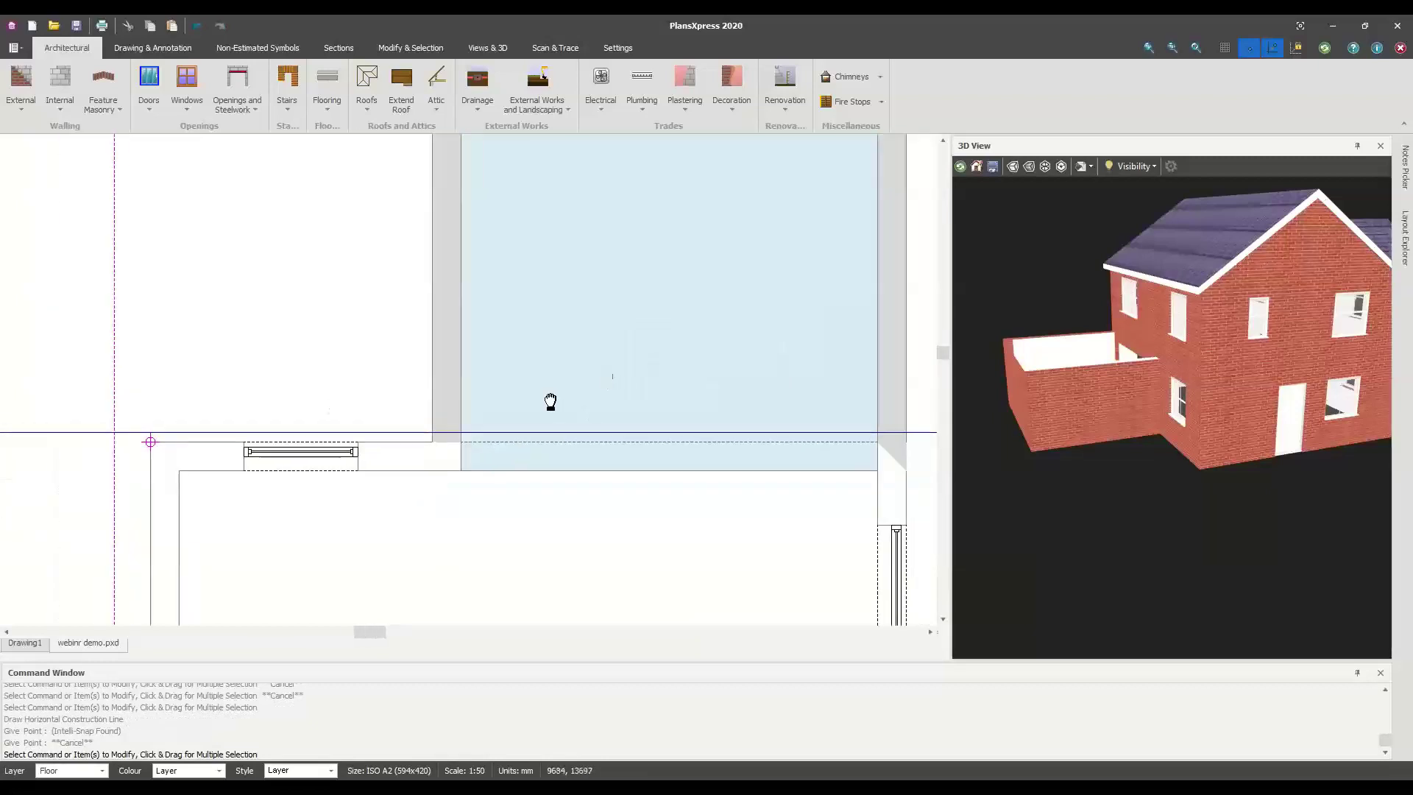
middle_drag(769, 470, 649, 510)
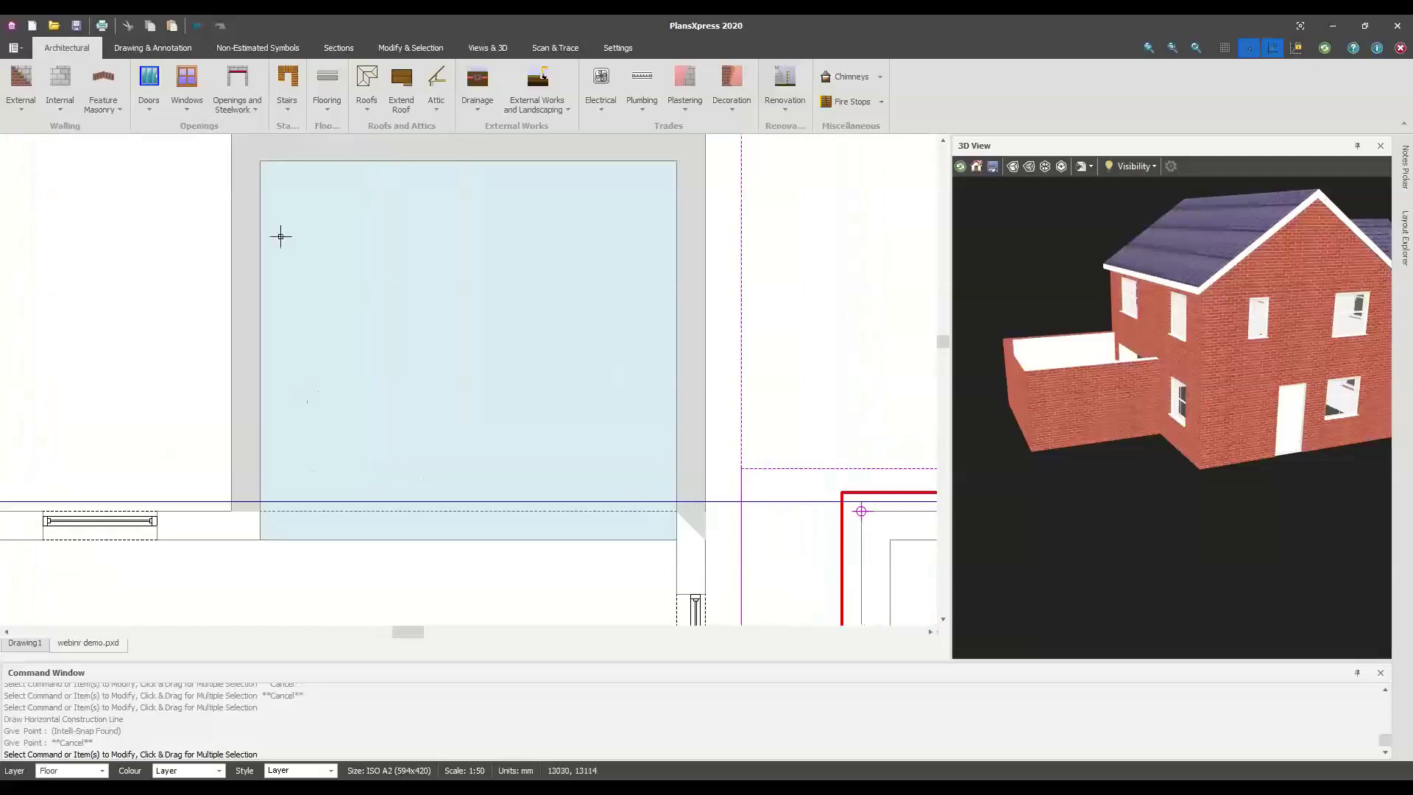
scroll(505, 271, down, 1)
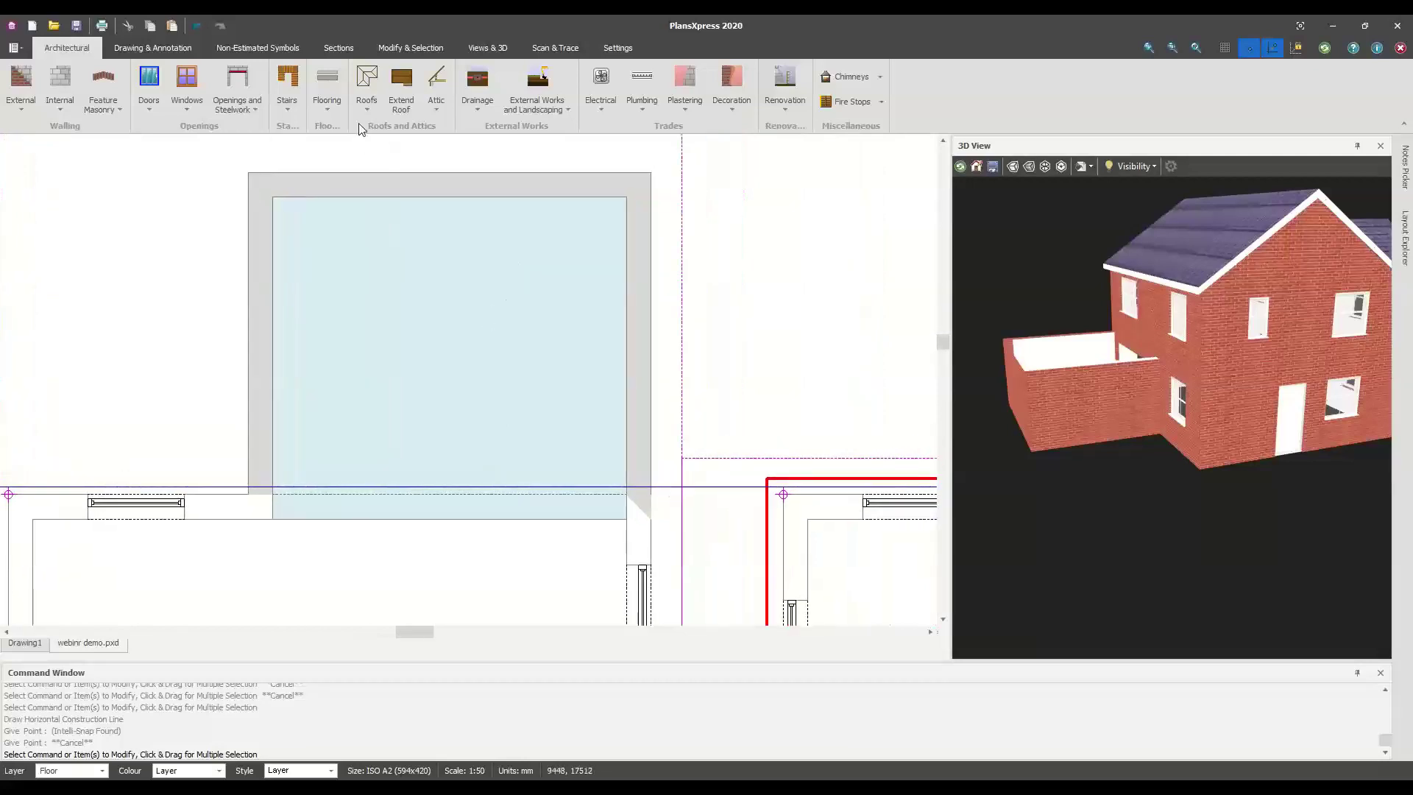
Start a Typical Flat Roof and set its page 2 structure height to 0.25
click(368, 107)
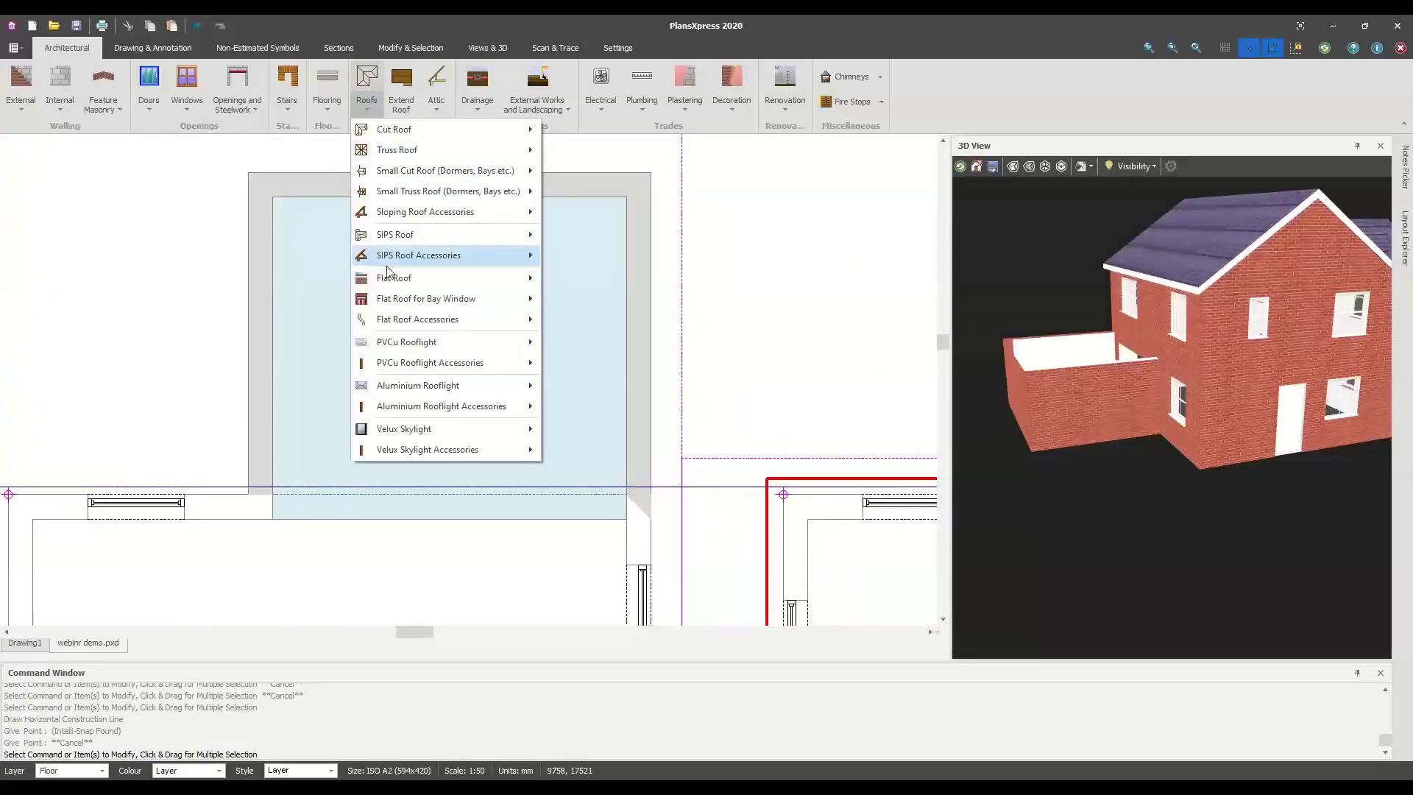
mouse_move(390, 284)
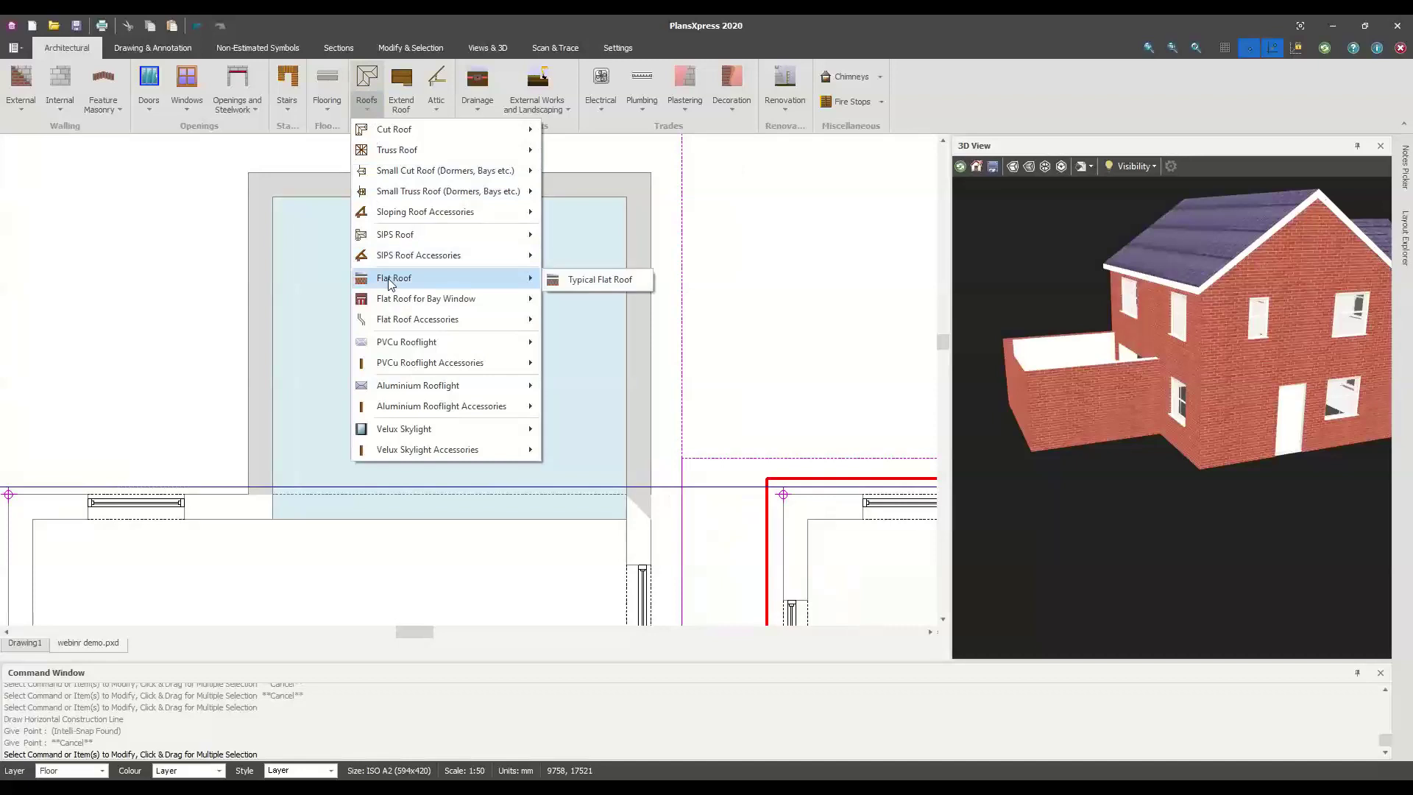
click(630, 281)
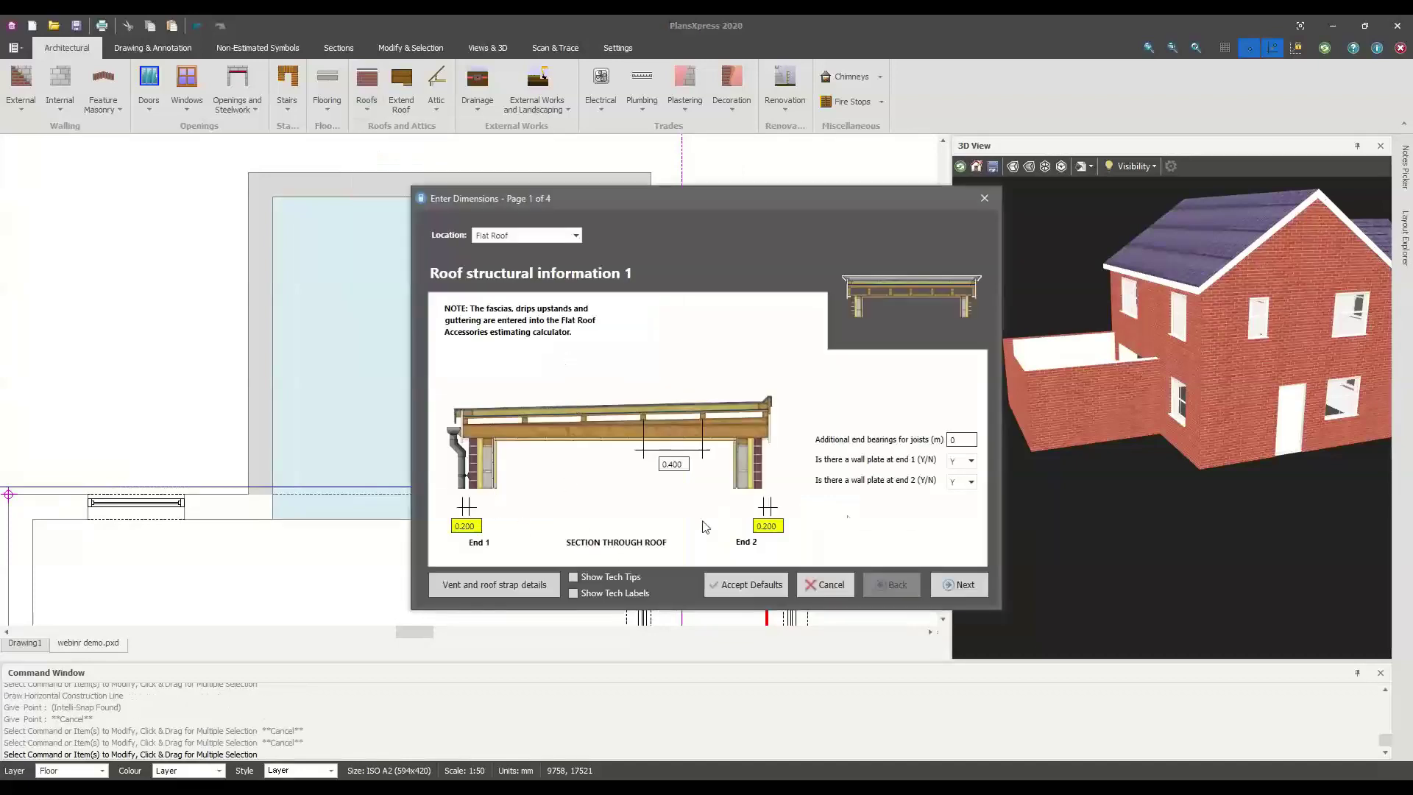
key(Tab)
click(753, 526)
click(961, 585)
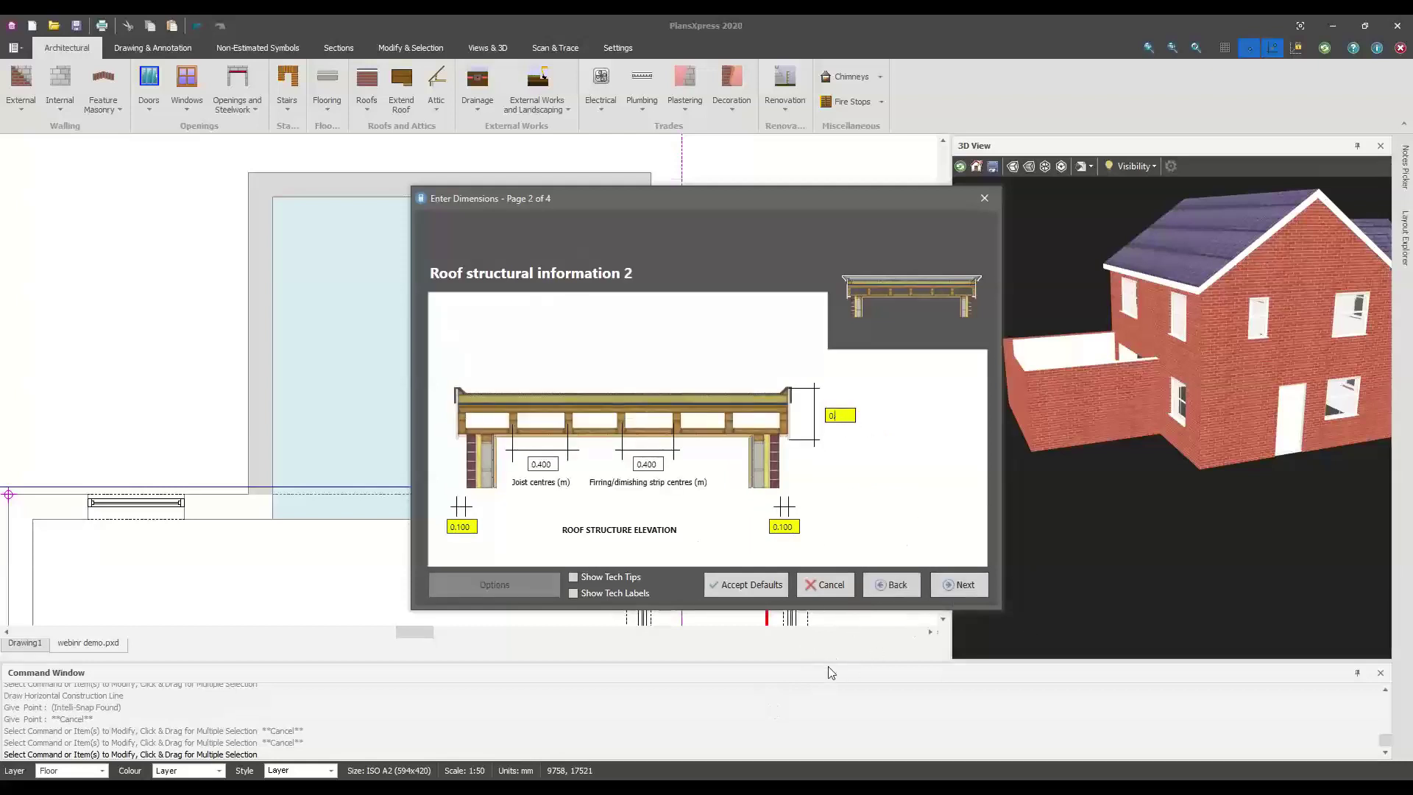
text(0.25)
Step through the waterproofing, insulation and finishes pages and finish the flat roof settings
click(954, 590)
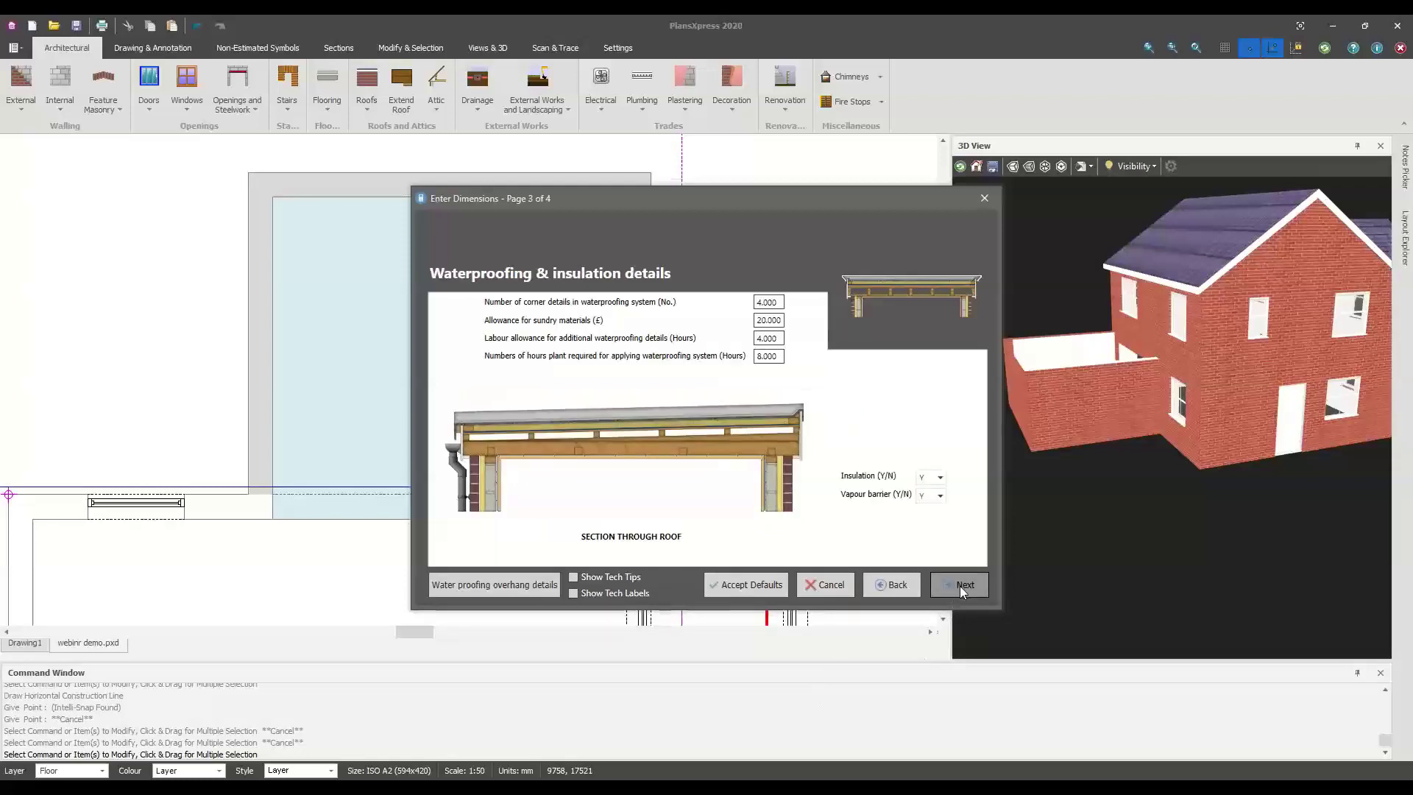
click(959, 586)
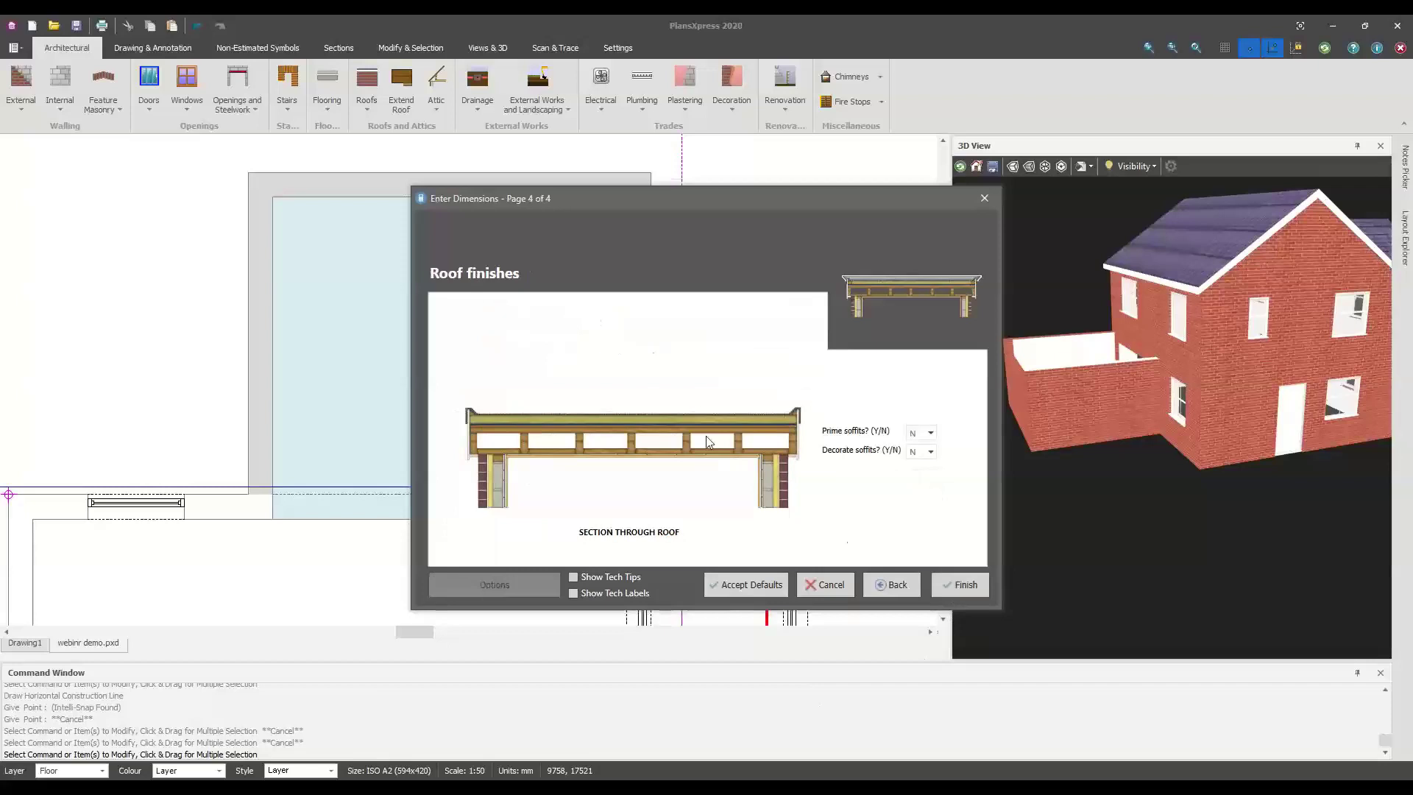
click(888, 584)
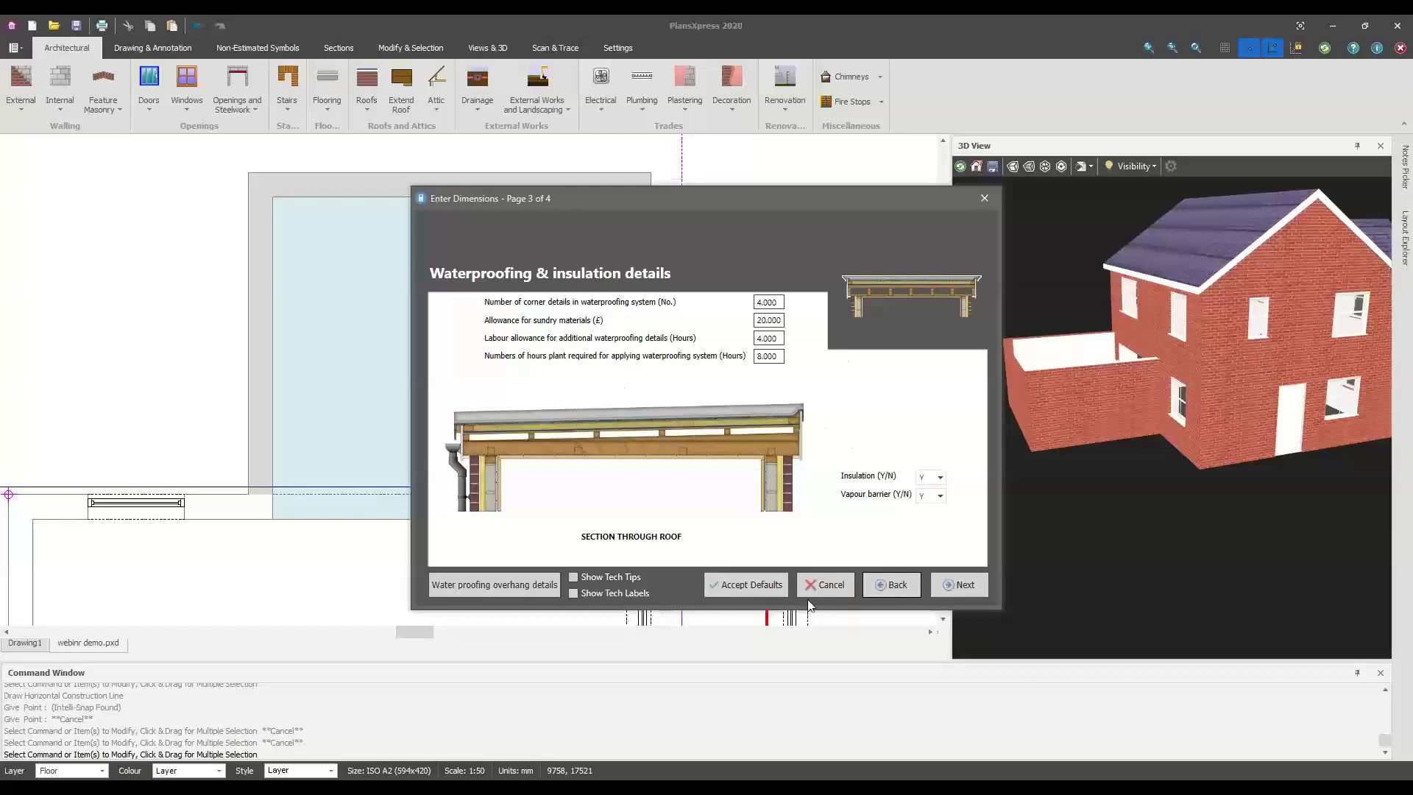
click(874, 586)
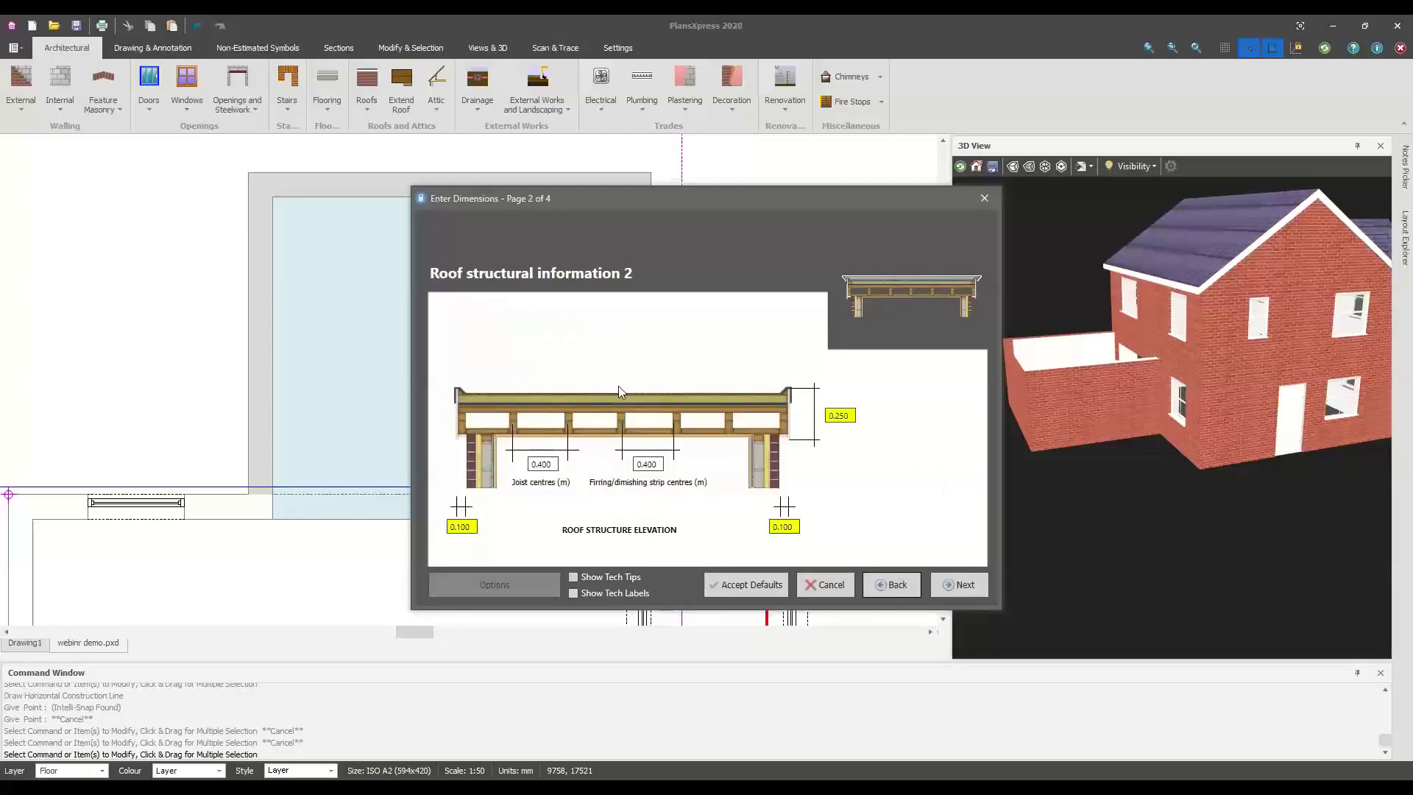
click(958, 589)
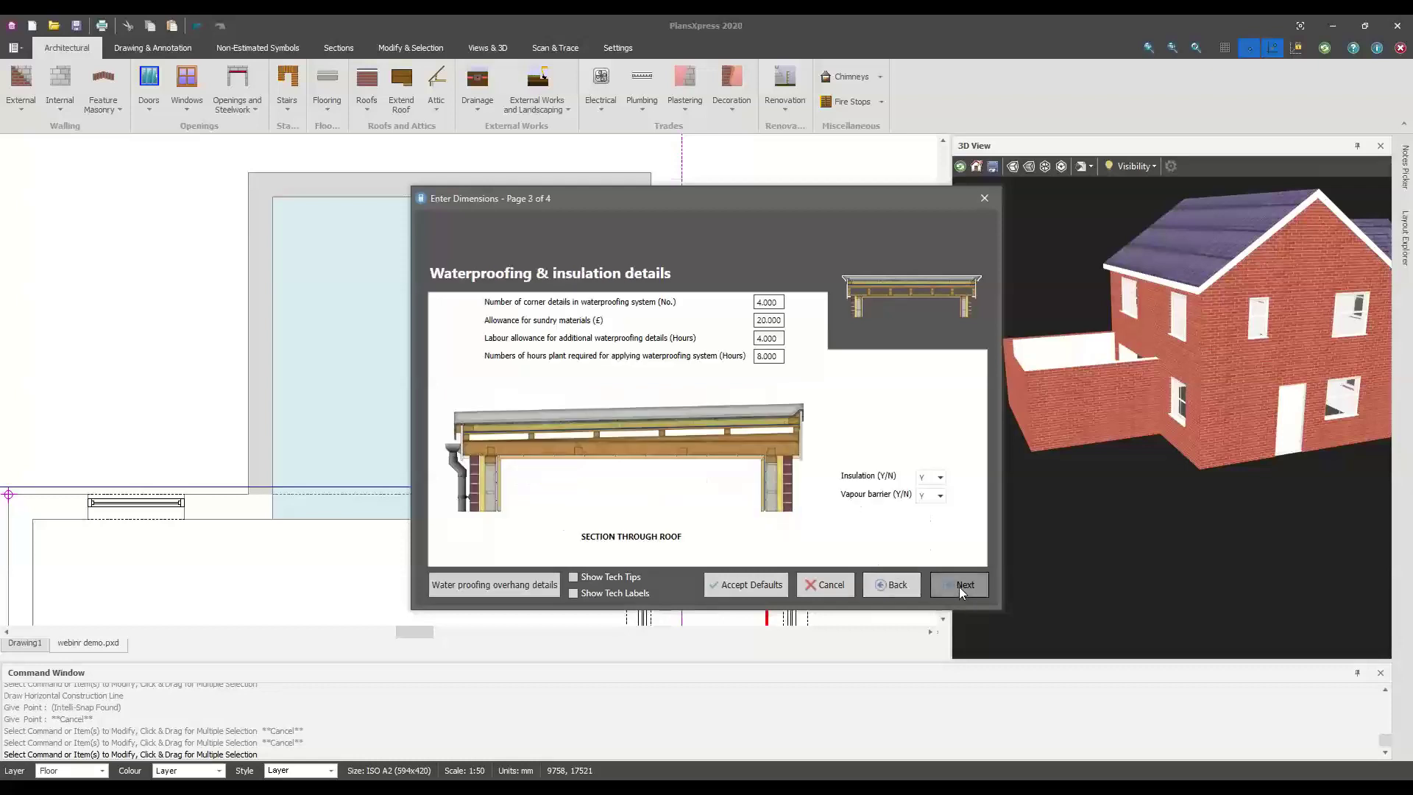
click(956, 585)
click(957, 584)
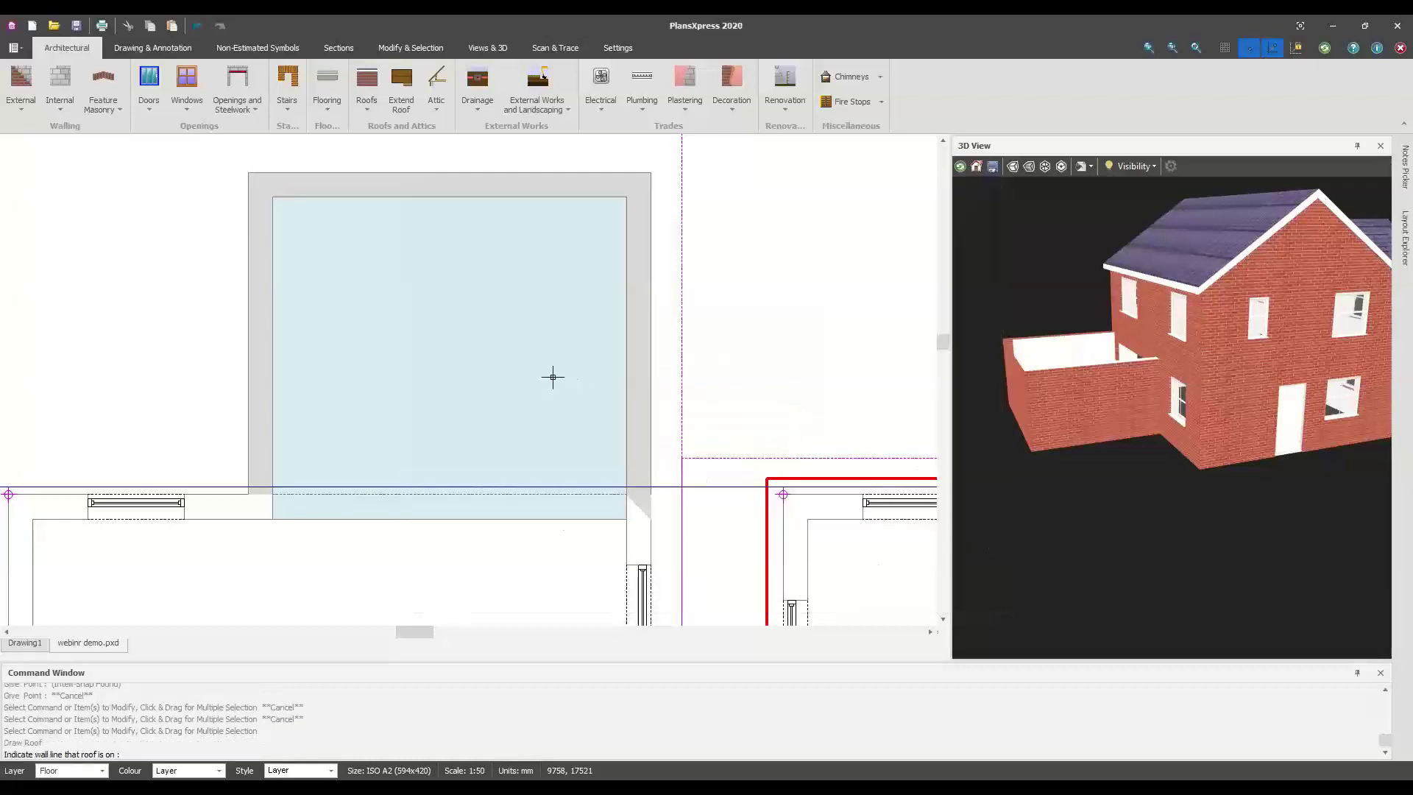
Draw the flat roof from the extension's top wall, two width corners and far length corner, declining extras
click(590, 185)
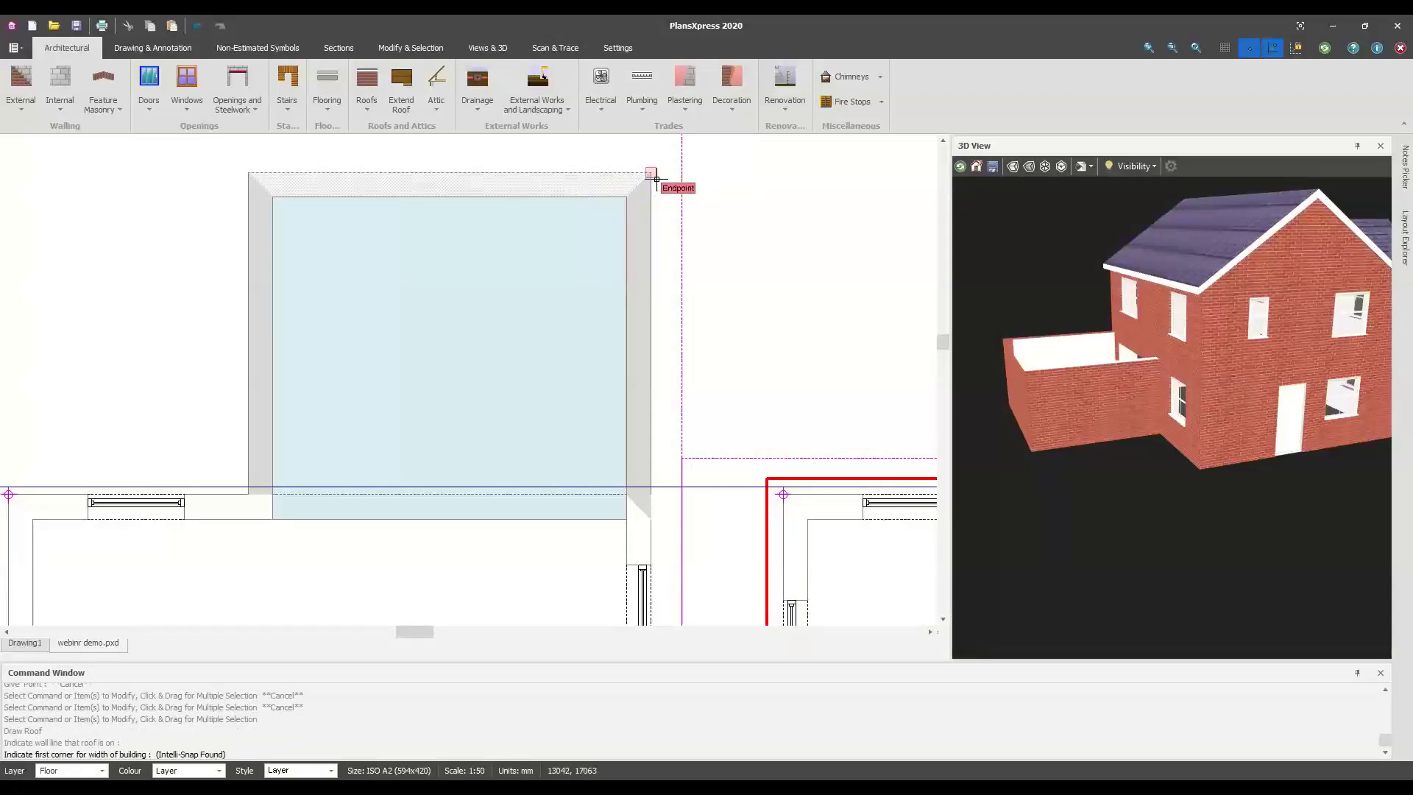
click(653, 174)
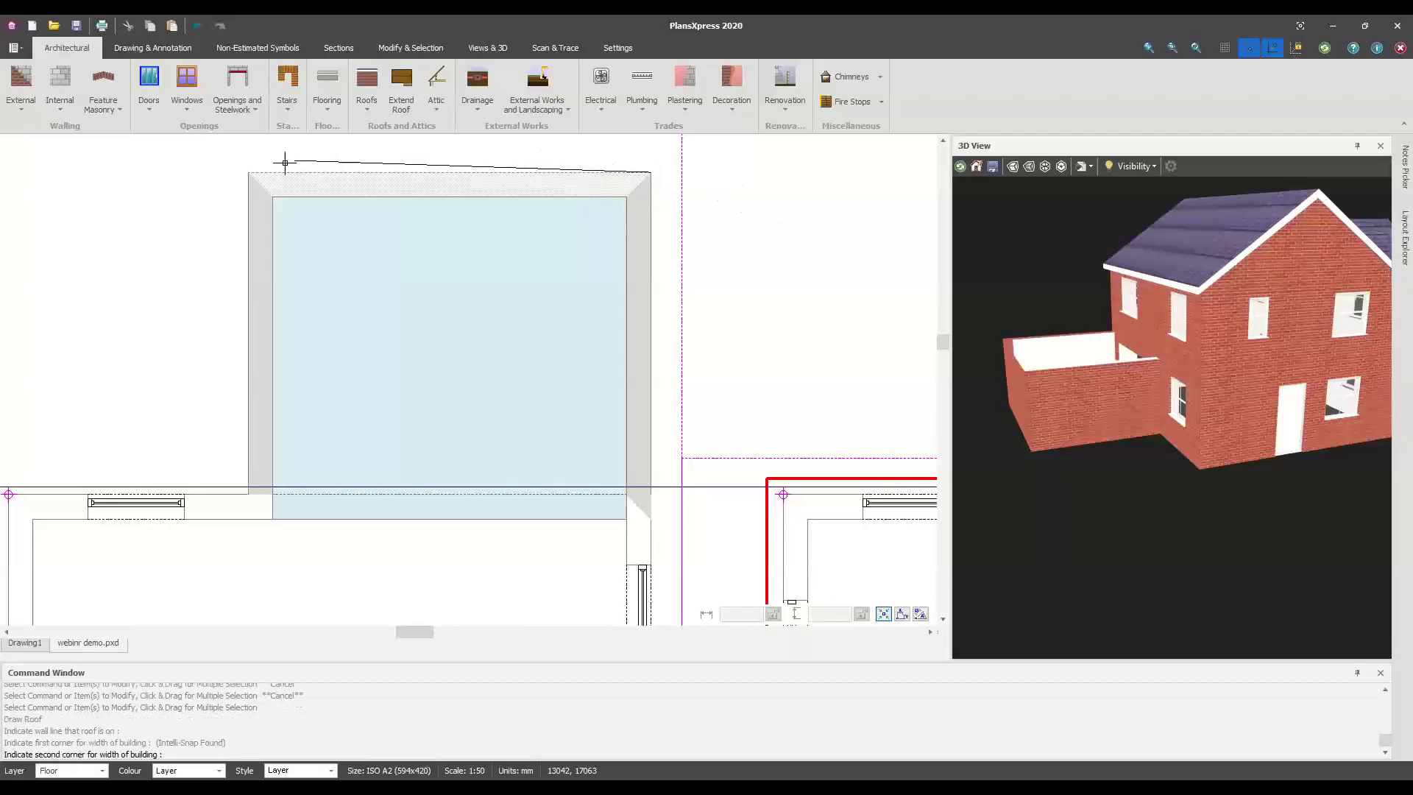
click(249, 173)
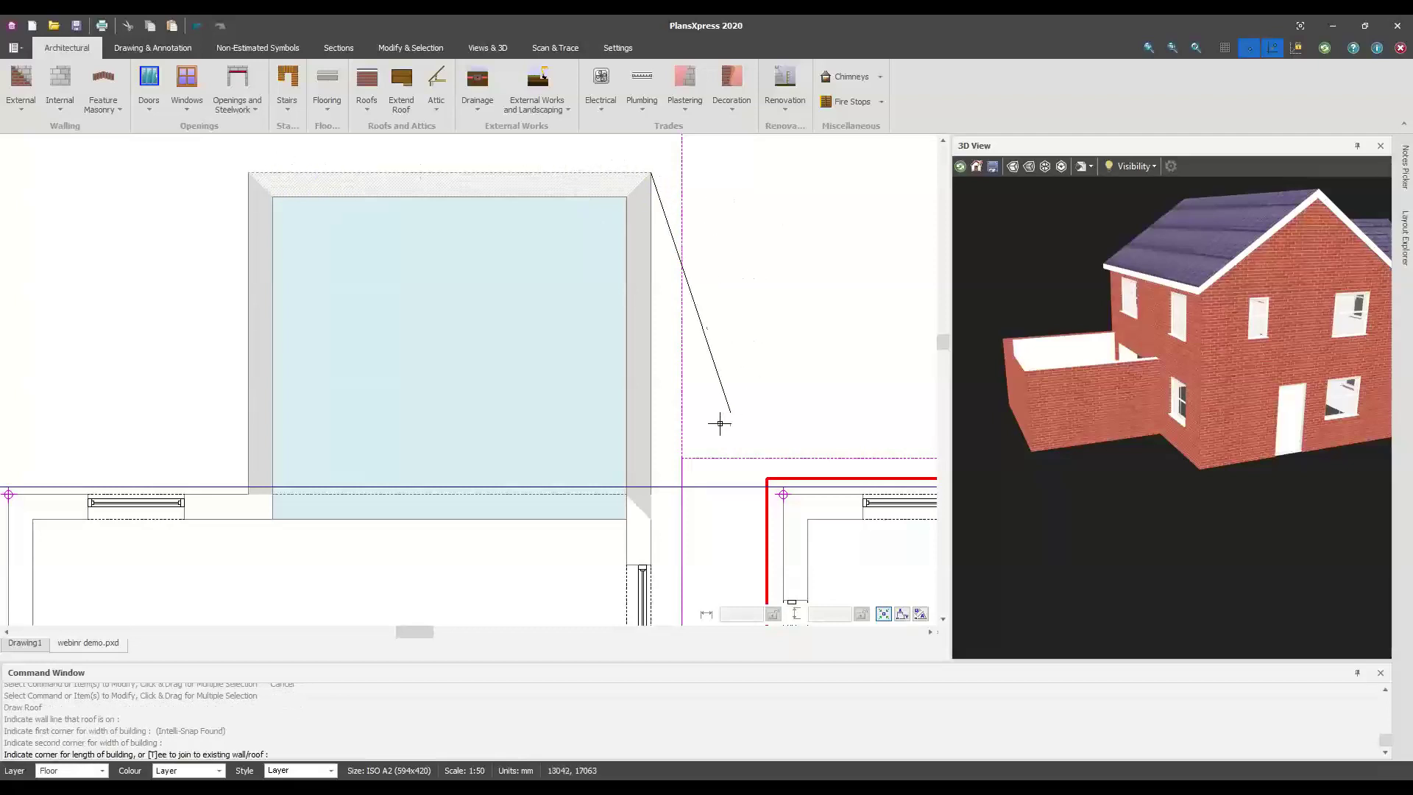
scroll(655, 489, up, 5)
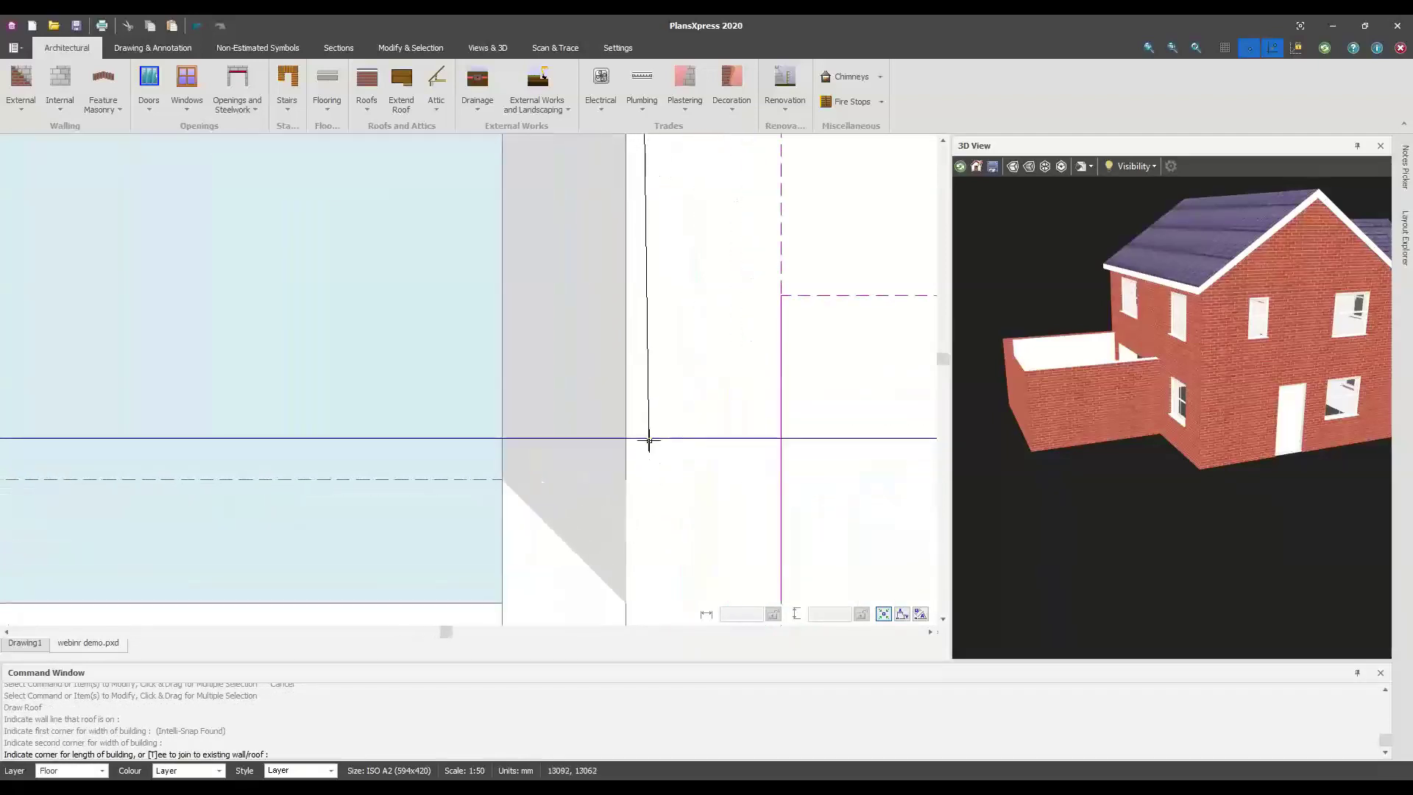
click(627, 439)
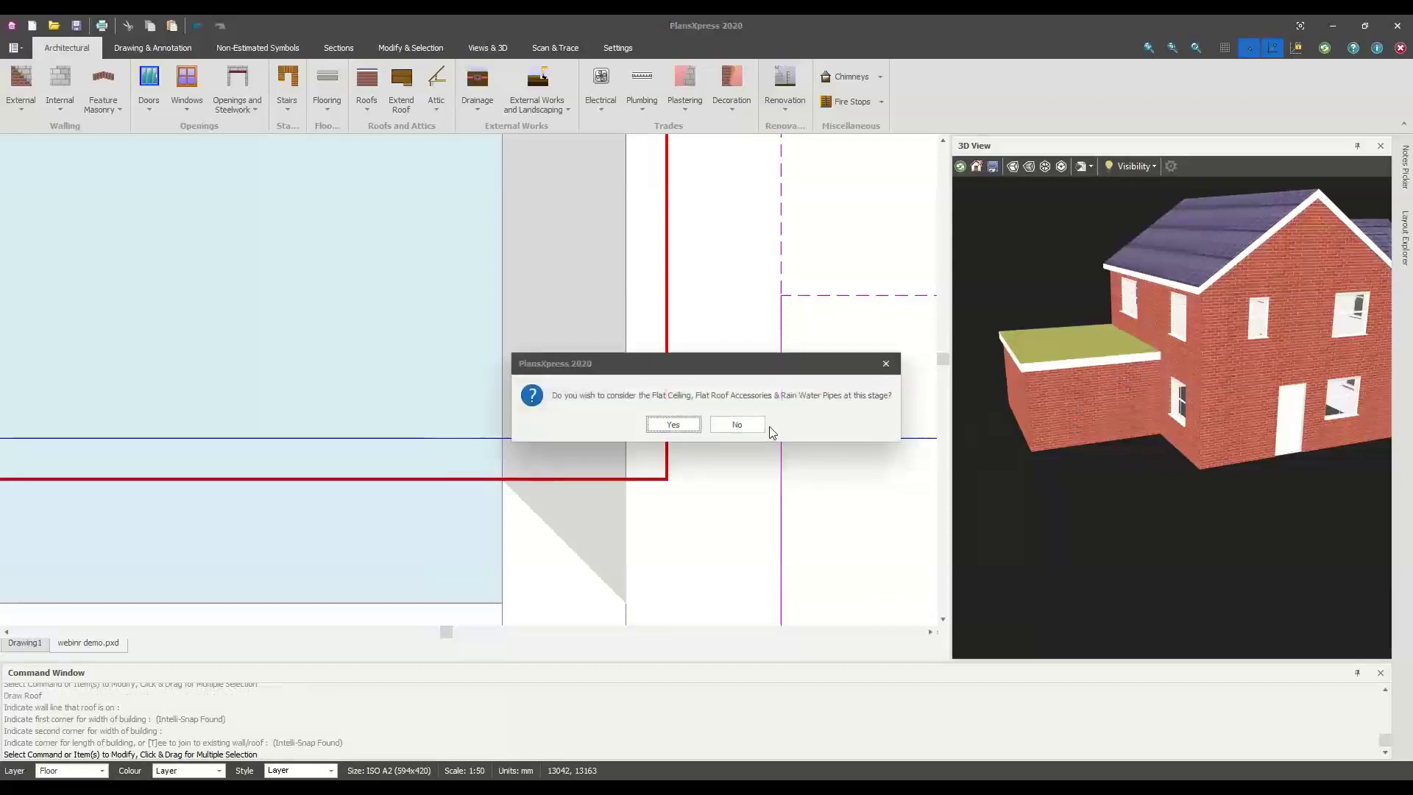
click(758, 426)
Orbit the 3D model and pan the plan to frame the new flat roof outline
scroll(1091, 387, up, 6)
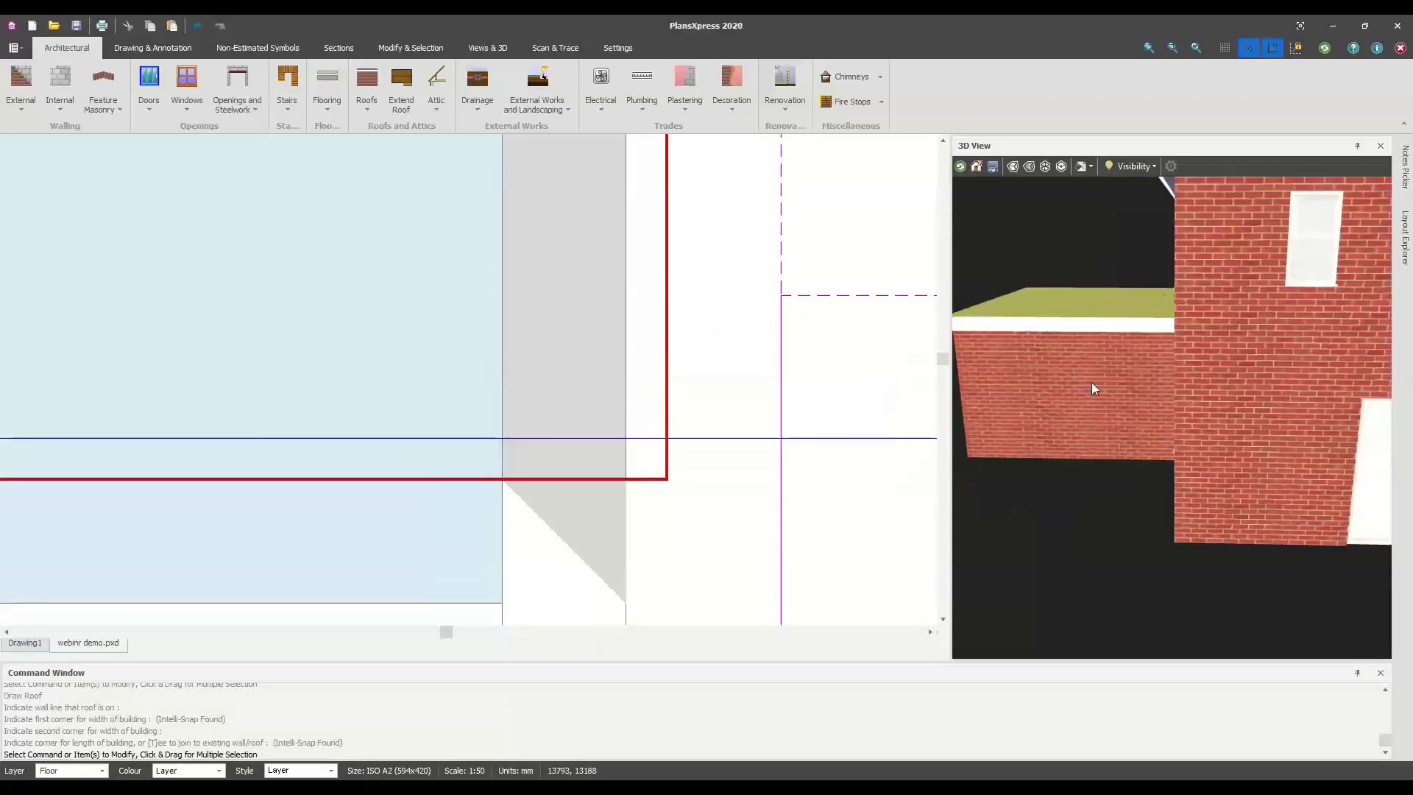
drag(1226, 384, 1176, 327)
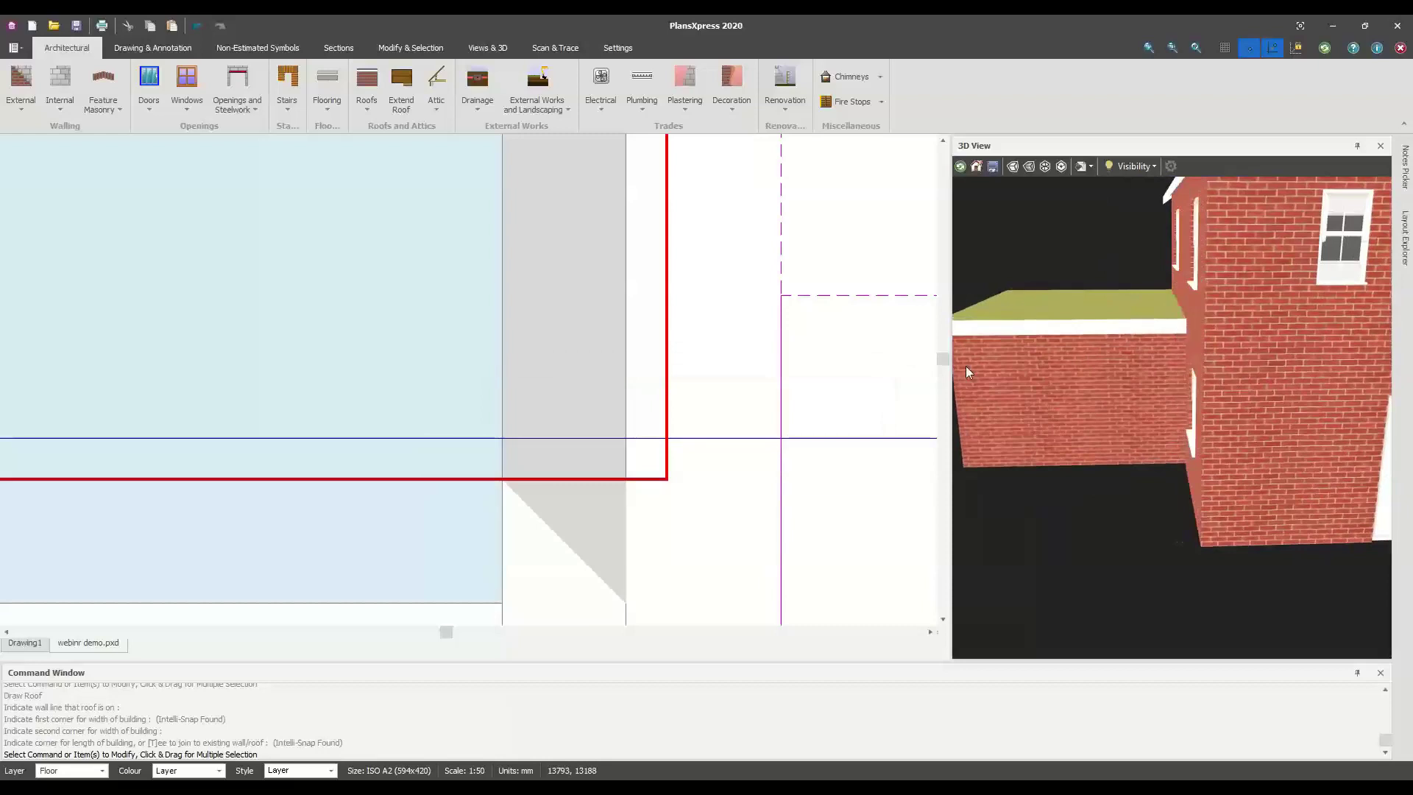
scroll(561, 476, down, 1)
scroll(561, 476, down, 1)
middle_drag(721, 468, 1046, 466)
middle_drag(297, 533, 562, 545)
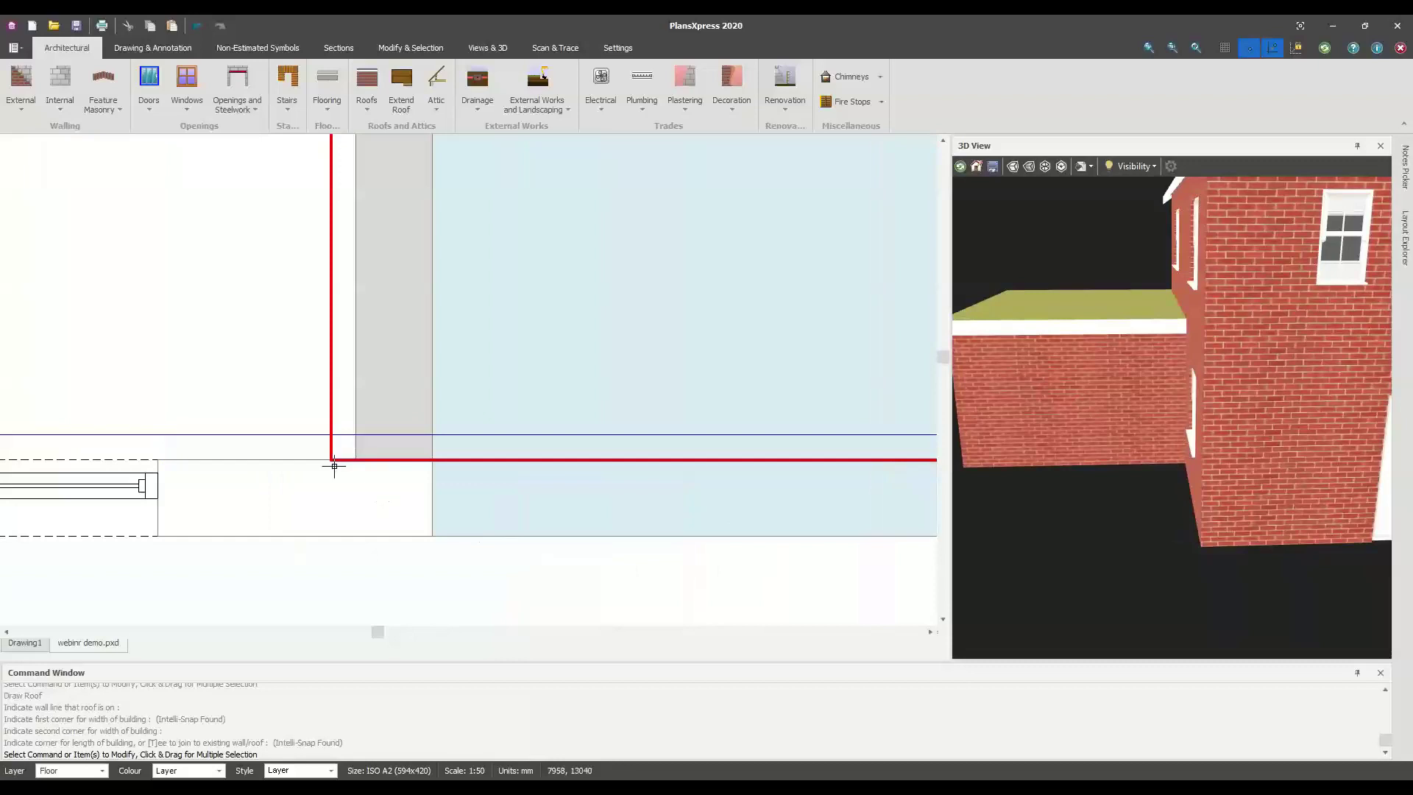
scroll(618, 449, down, 2)
scroll(635, 455, down, 3)
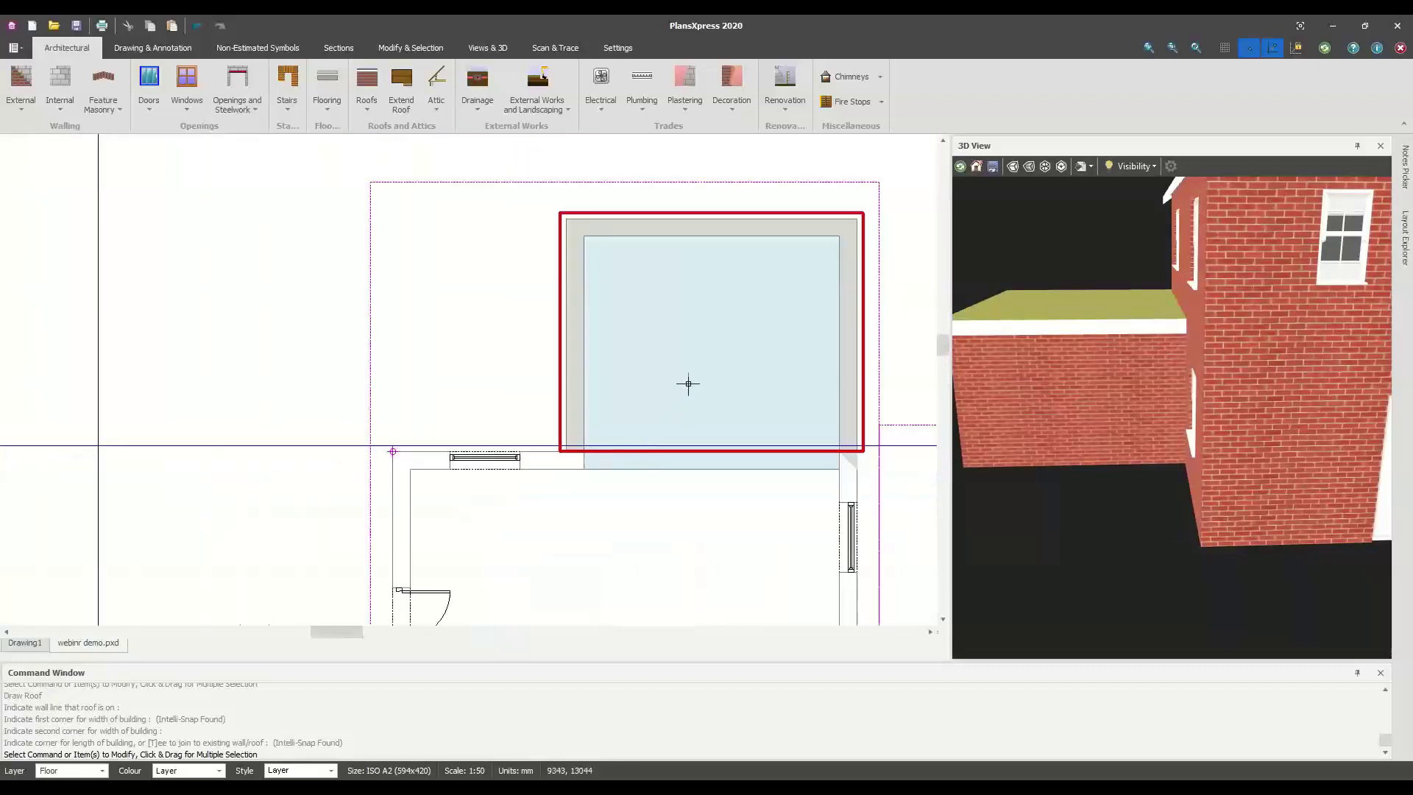
middle_drag(687, 382, 574, 394)
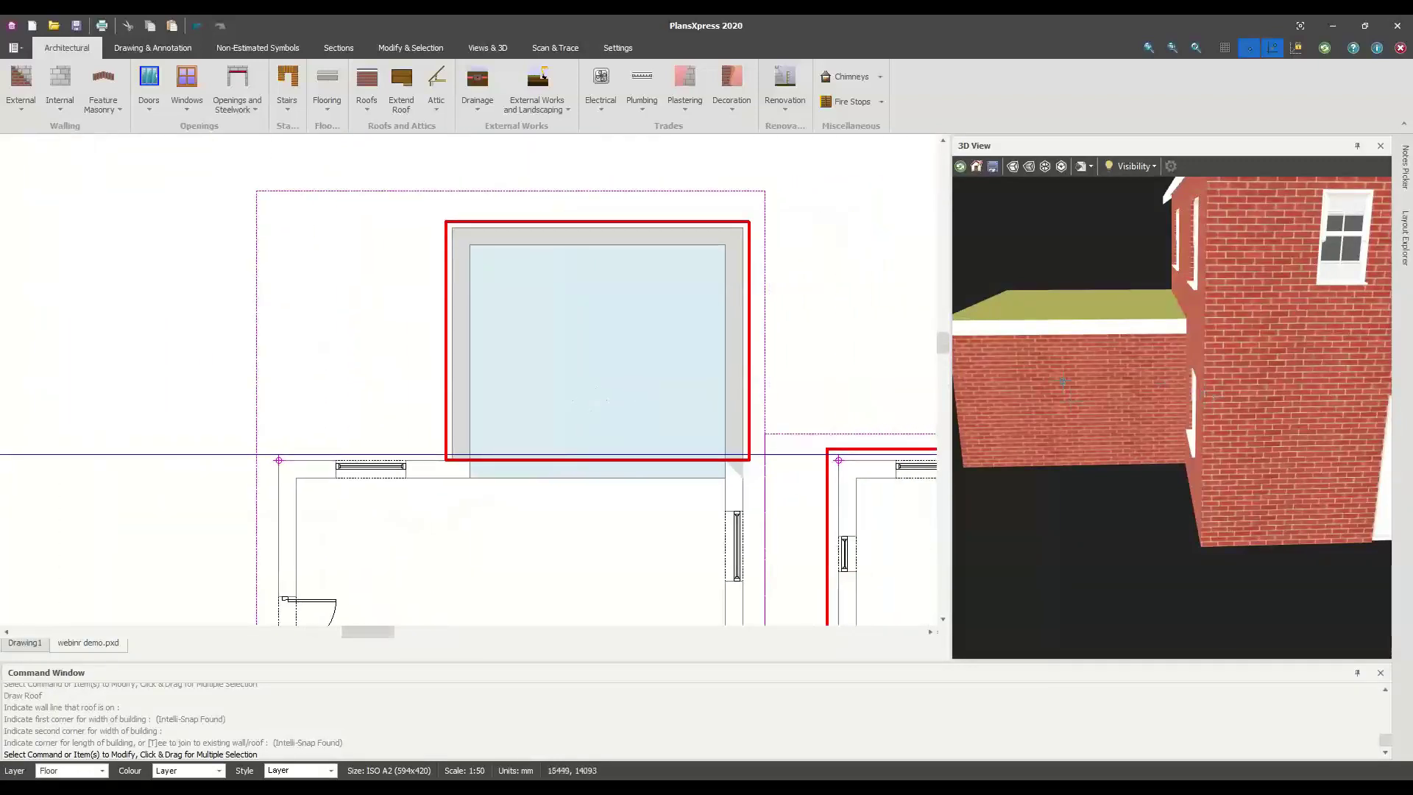
Dismiss the plan's context menu, turn the 3D model slightly and recentre the roof outline
right_click(337, 344)
mouse_move(405, 401)
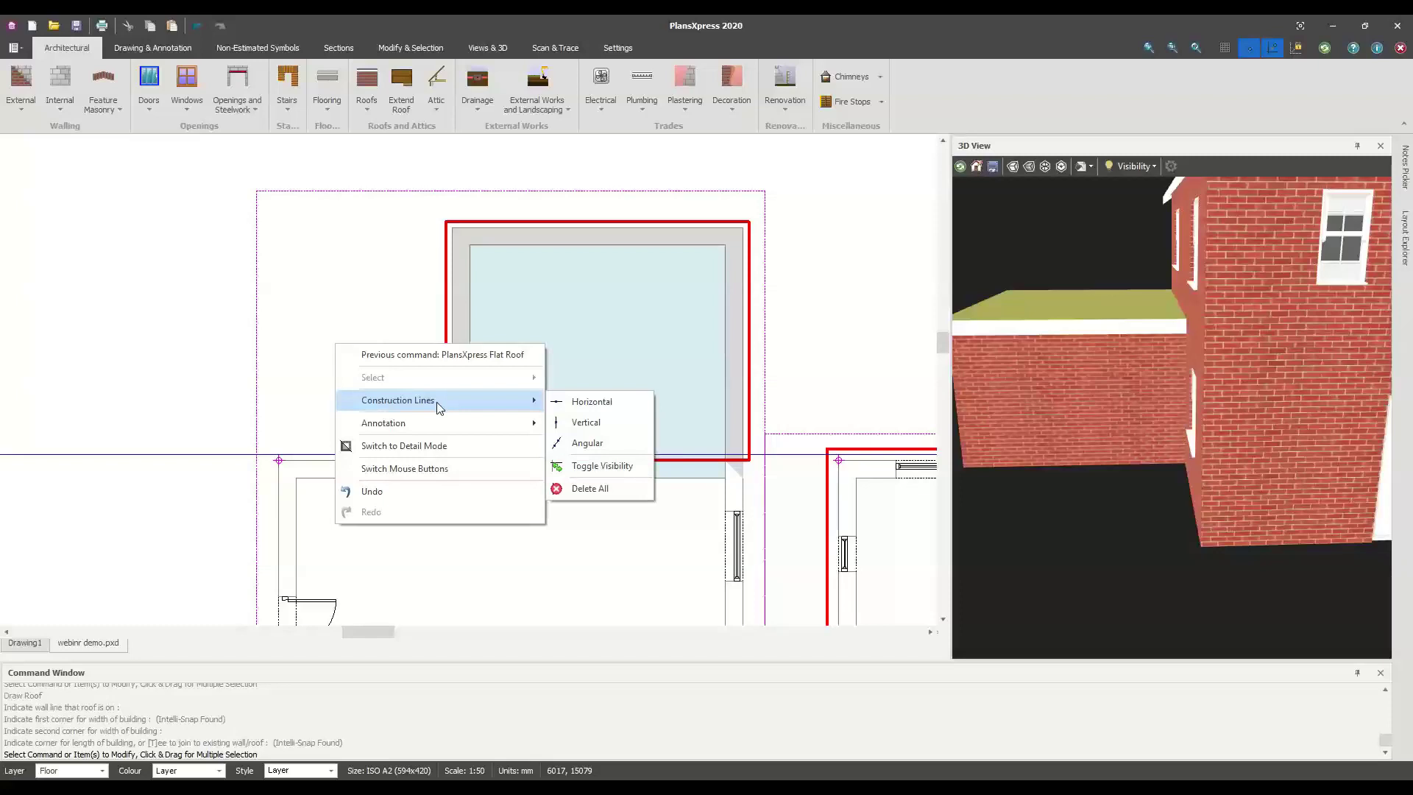
click(486, 334)
drag(1106, 396, 1188, 426)
scroll(1228, 405, down, 5)
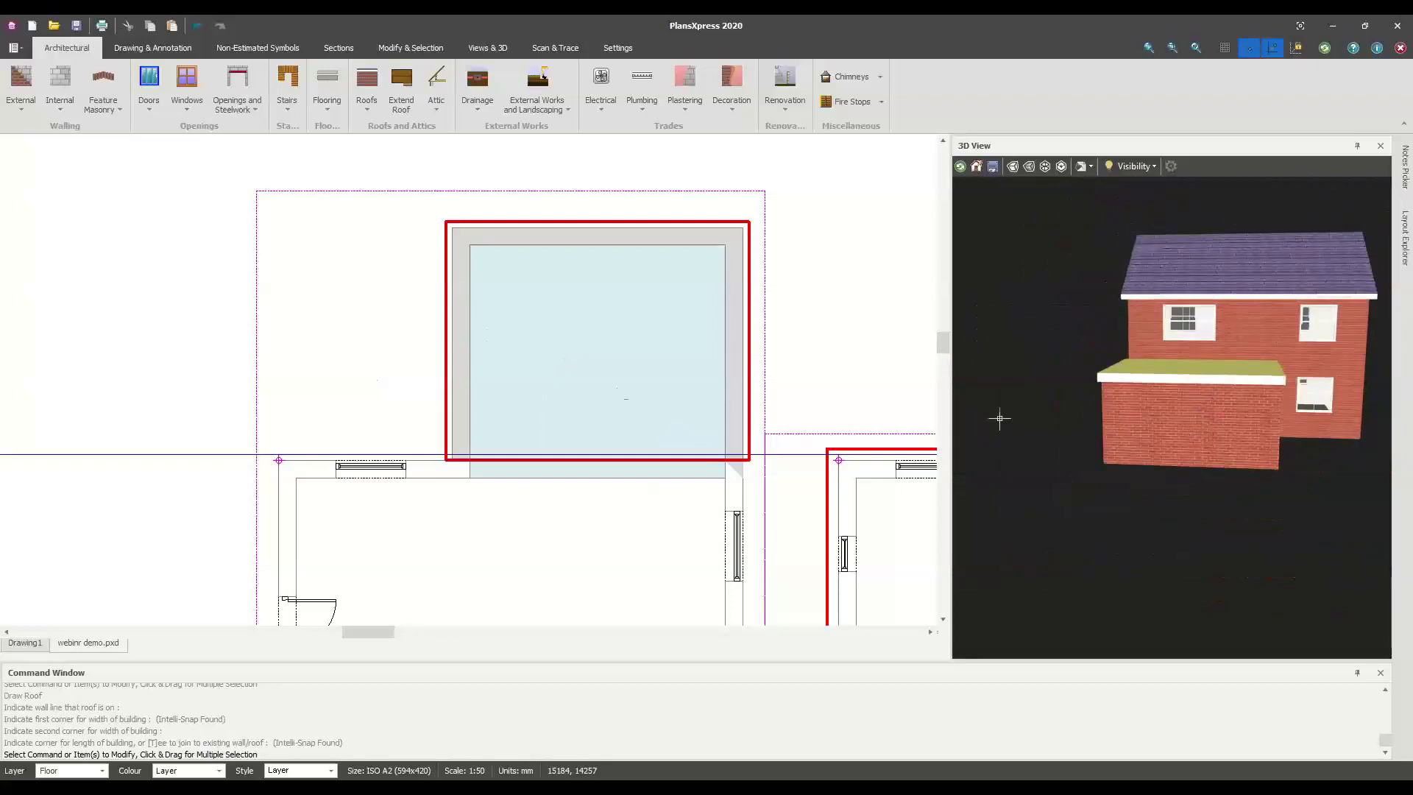
middle_drag(606, 384, 501, 394)
middle_drag(457, 297, 425, 318)
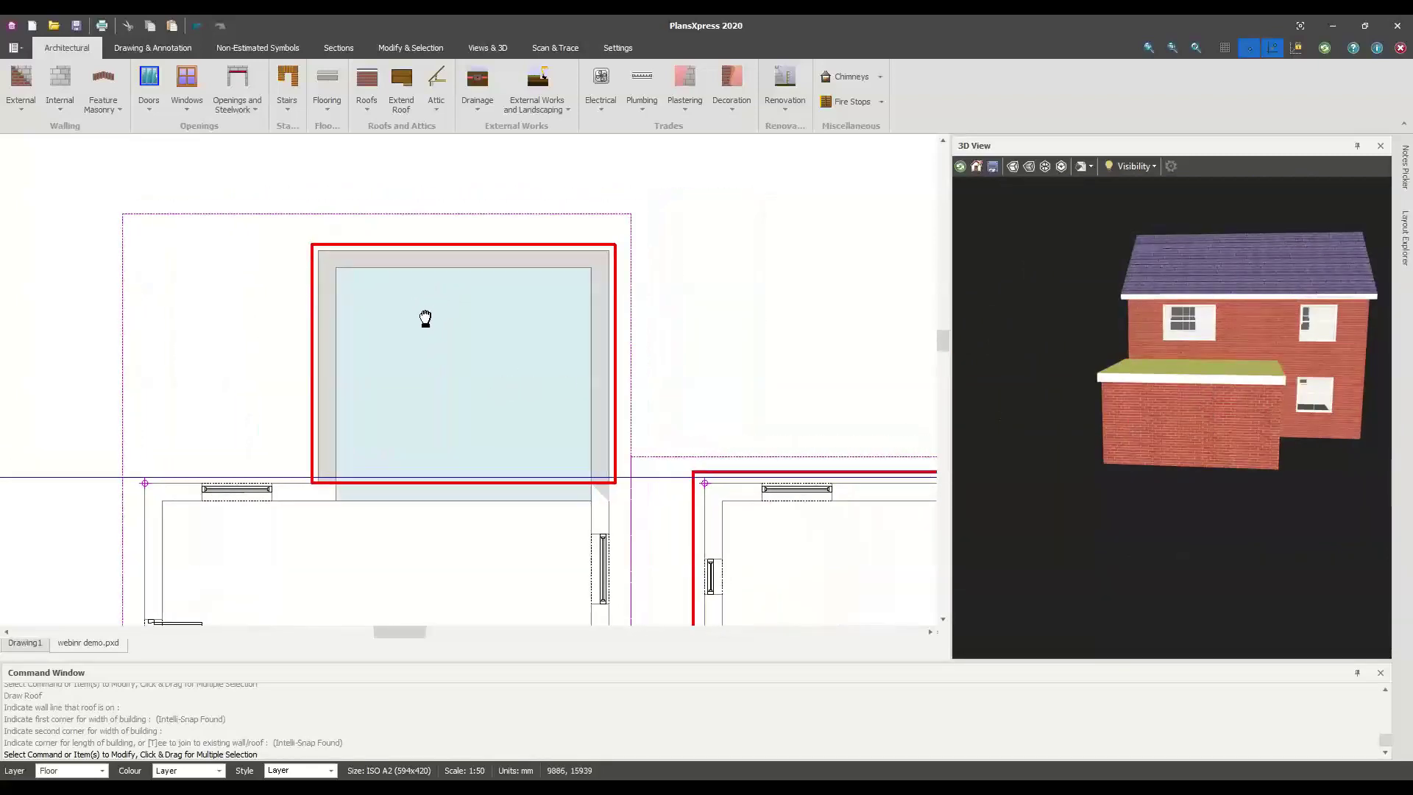
scroll(419, 290, up, 3)
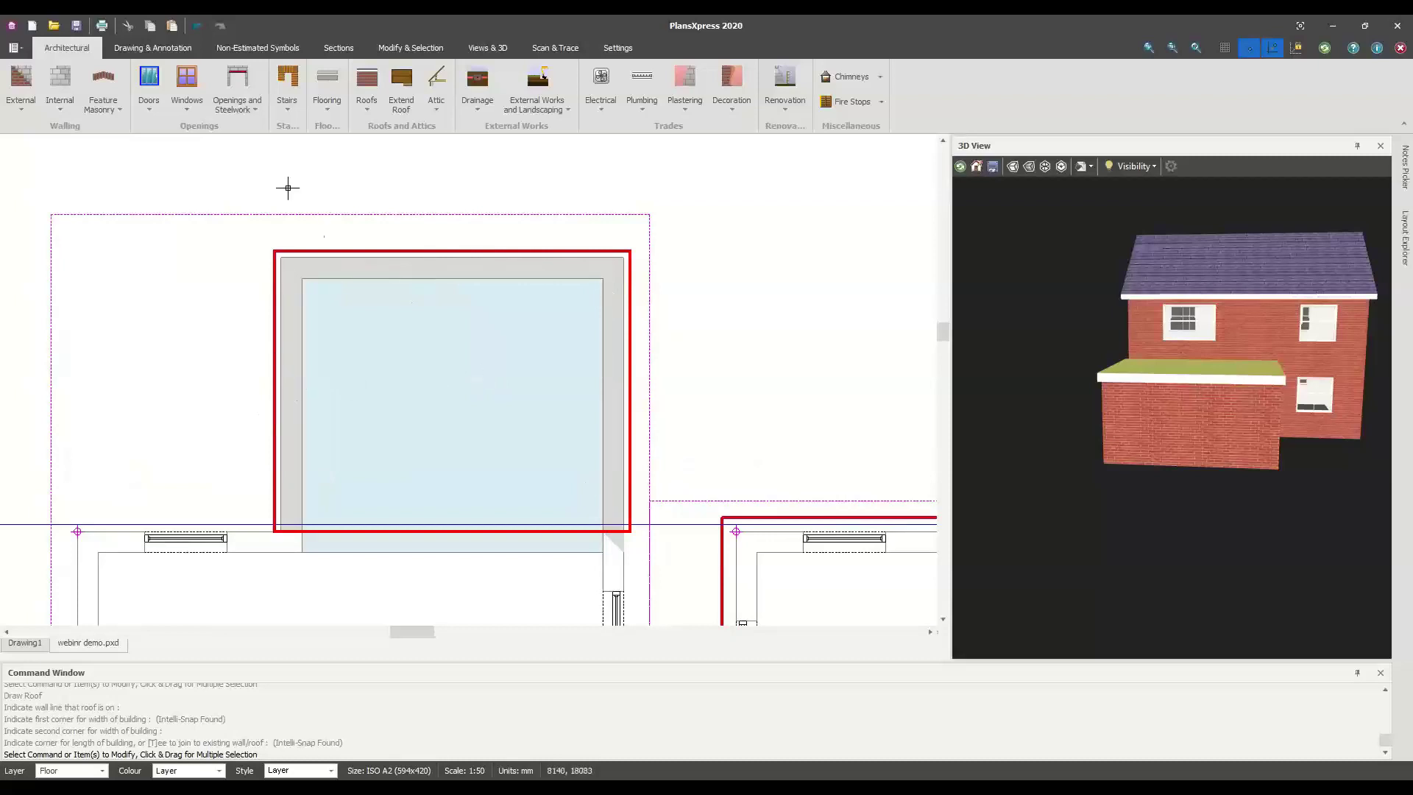
Dimension the extension's interior: 4395 across the top wall and 3697 along the left wall
click(400, 267)
right_click(402, 270)
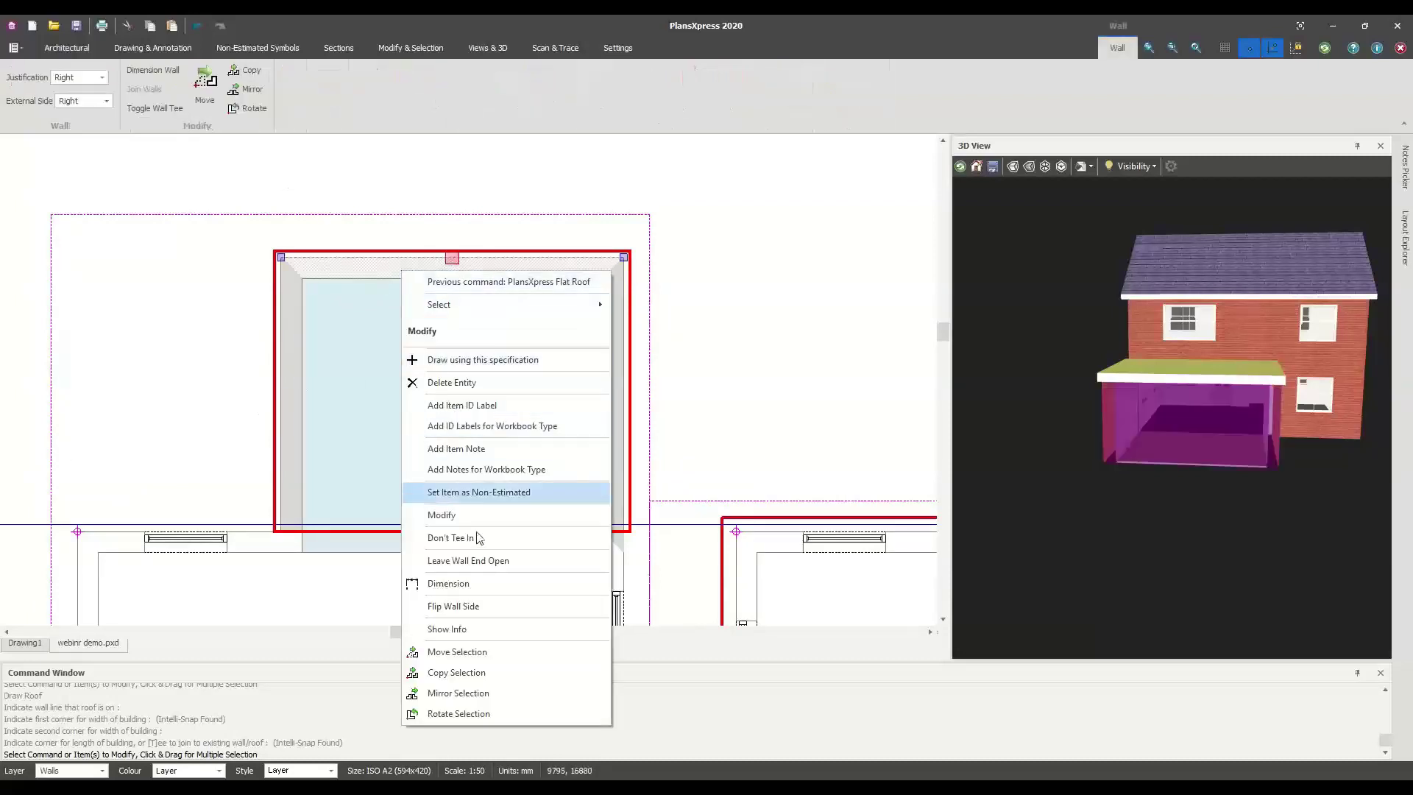
click(448, 583)
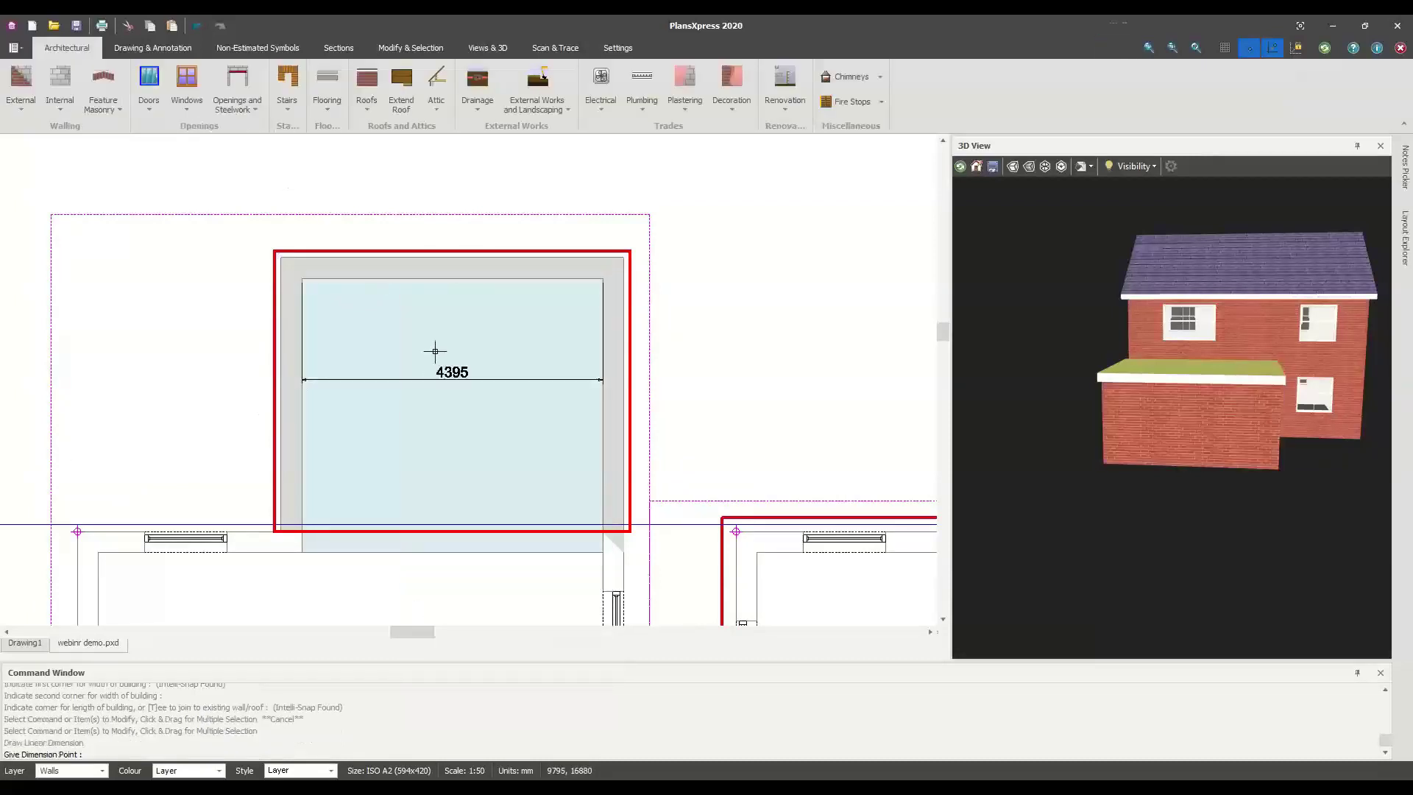
click(426, 303)
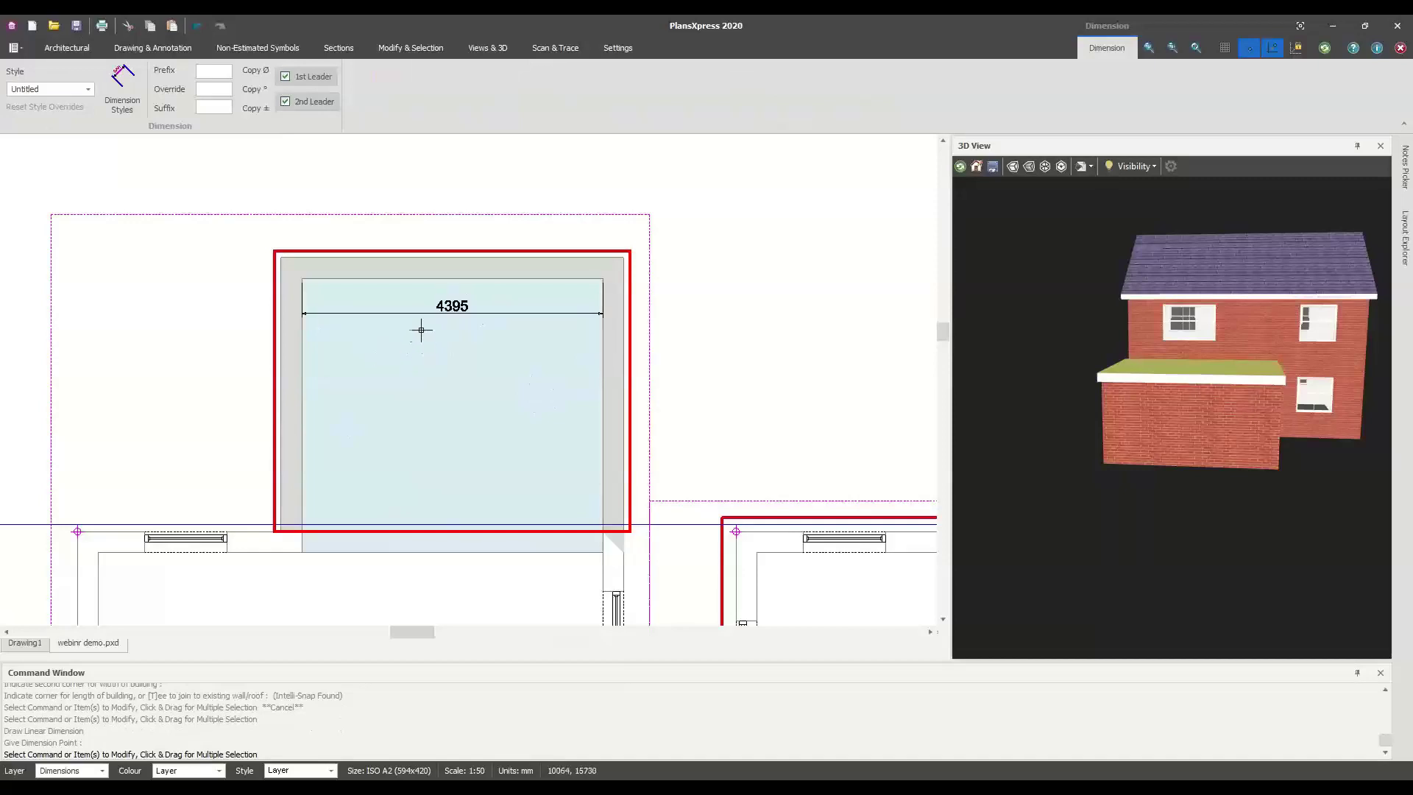
click(295, 398)
right_click(295, 397)
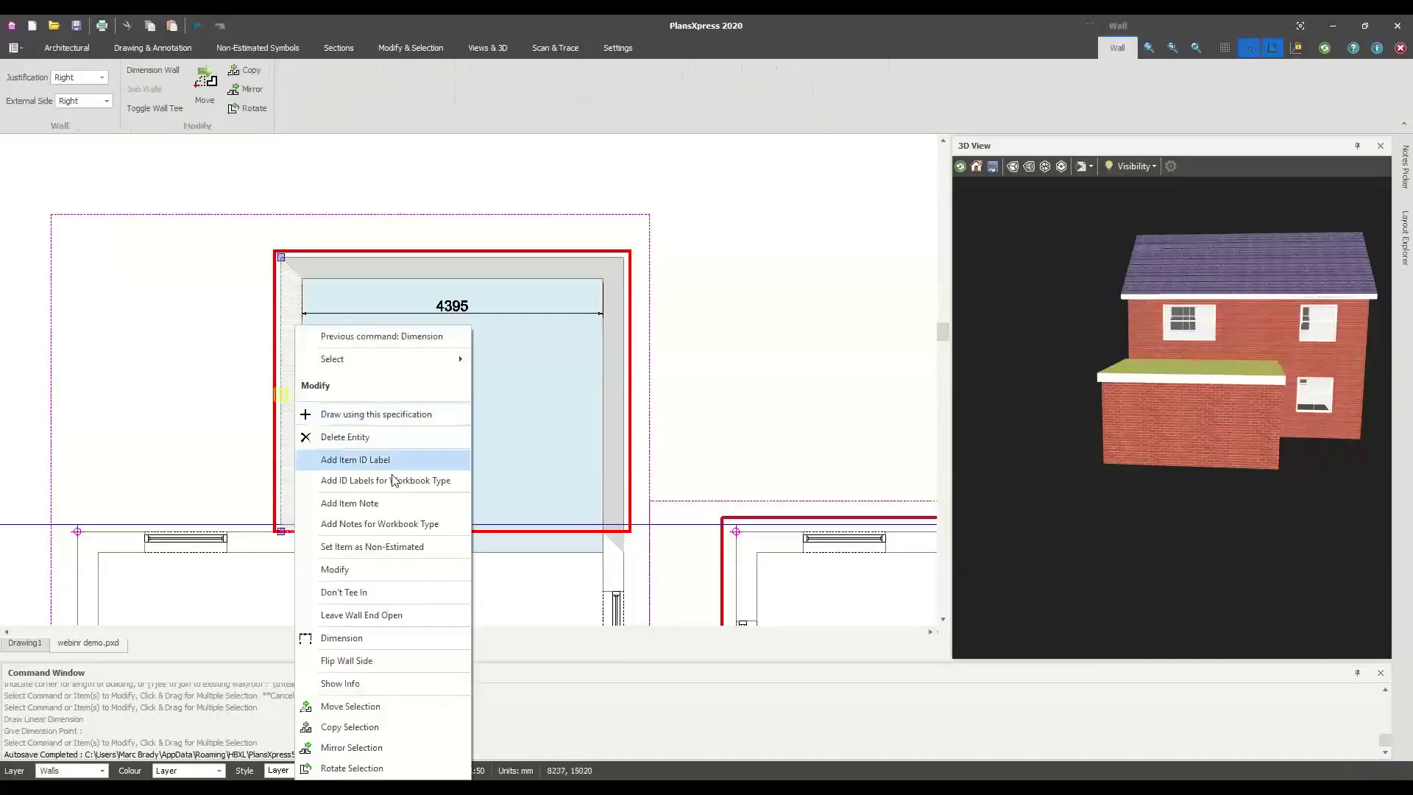
click(386, 639)
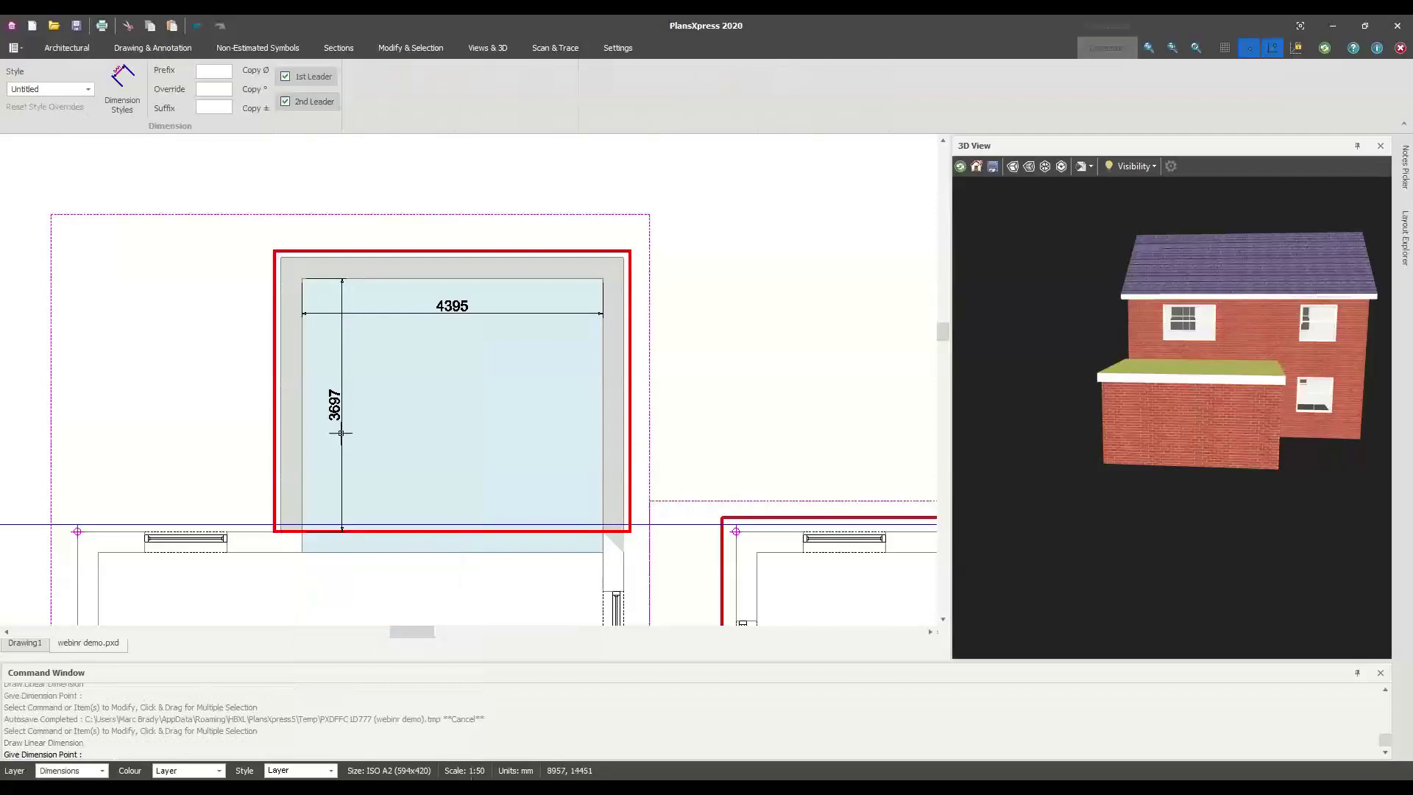
click(365, 415)
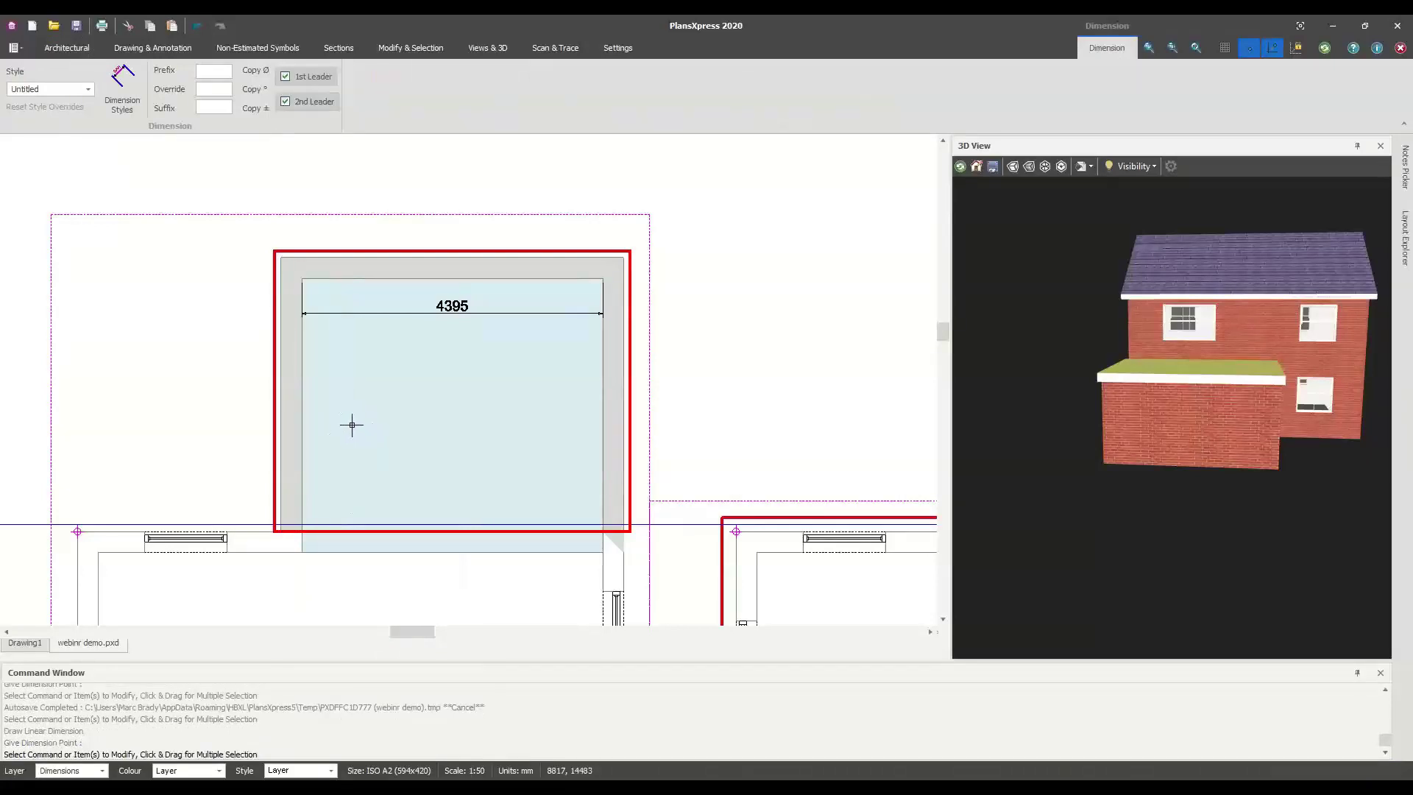
click(364, 419)
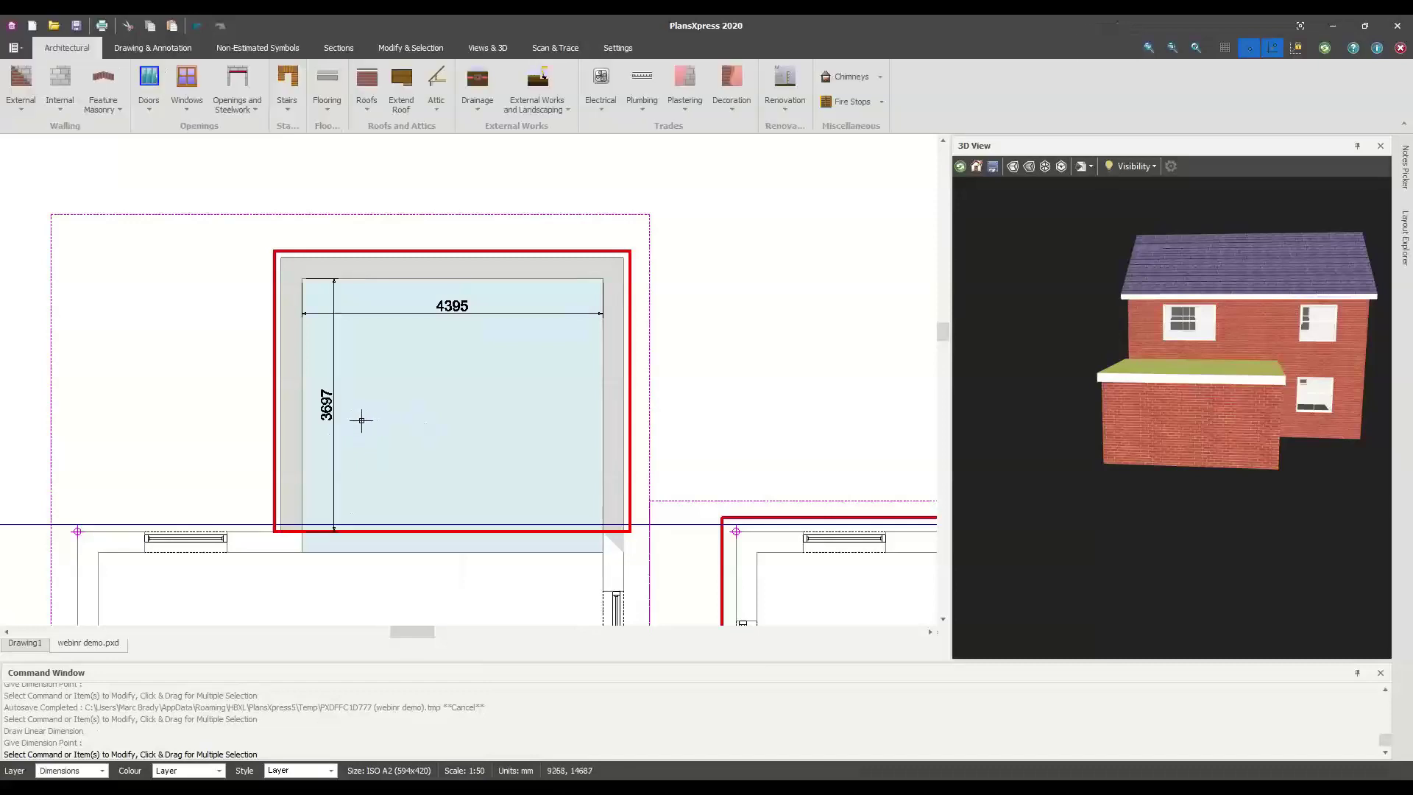
Slide the plan view sideways and bring up the list of door types
scroll(349, 426, up, 2)
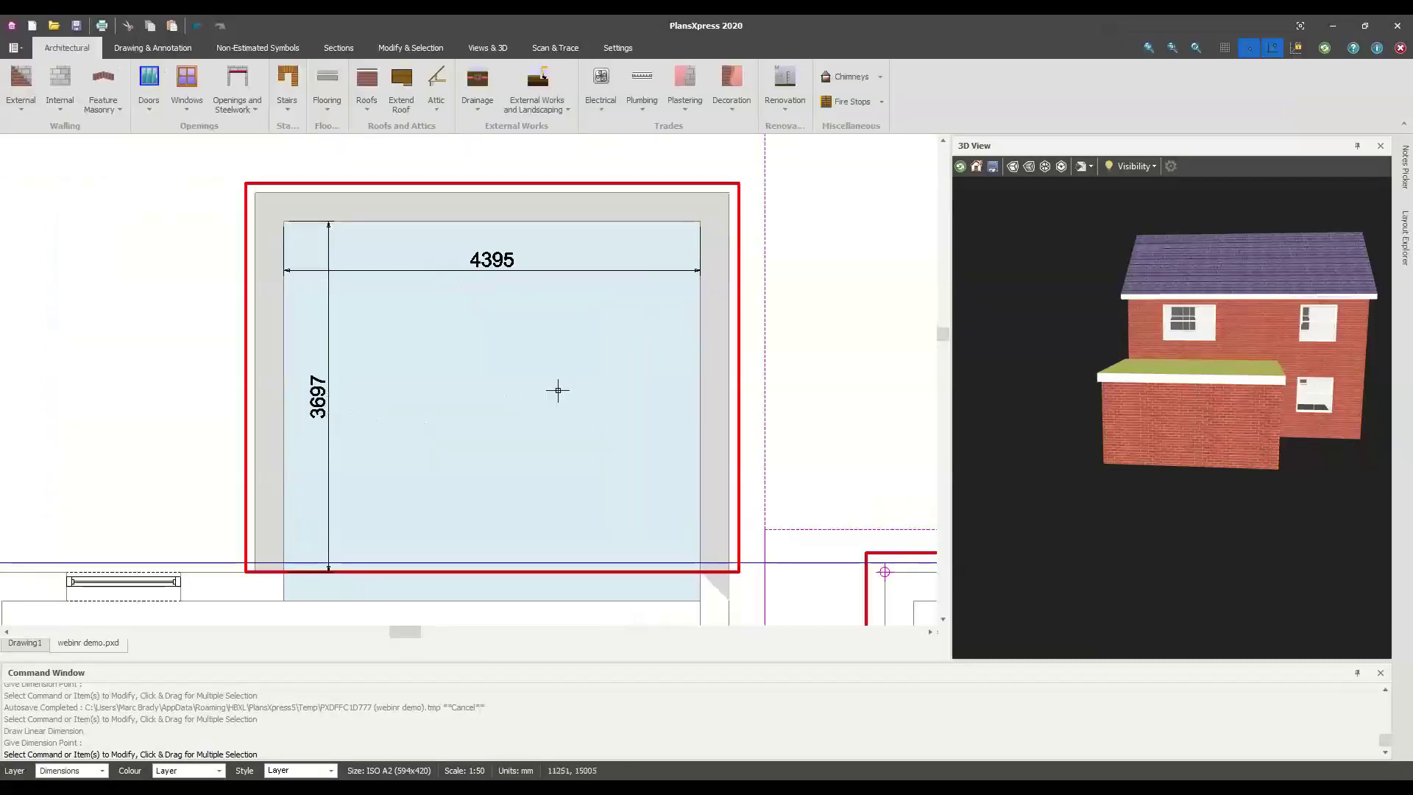
scroll(555, 391, down, 1)
middle_drag(804, 403, 761, 403)
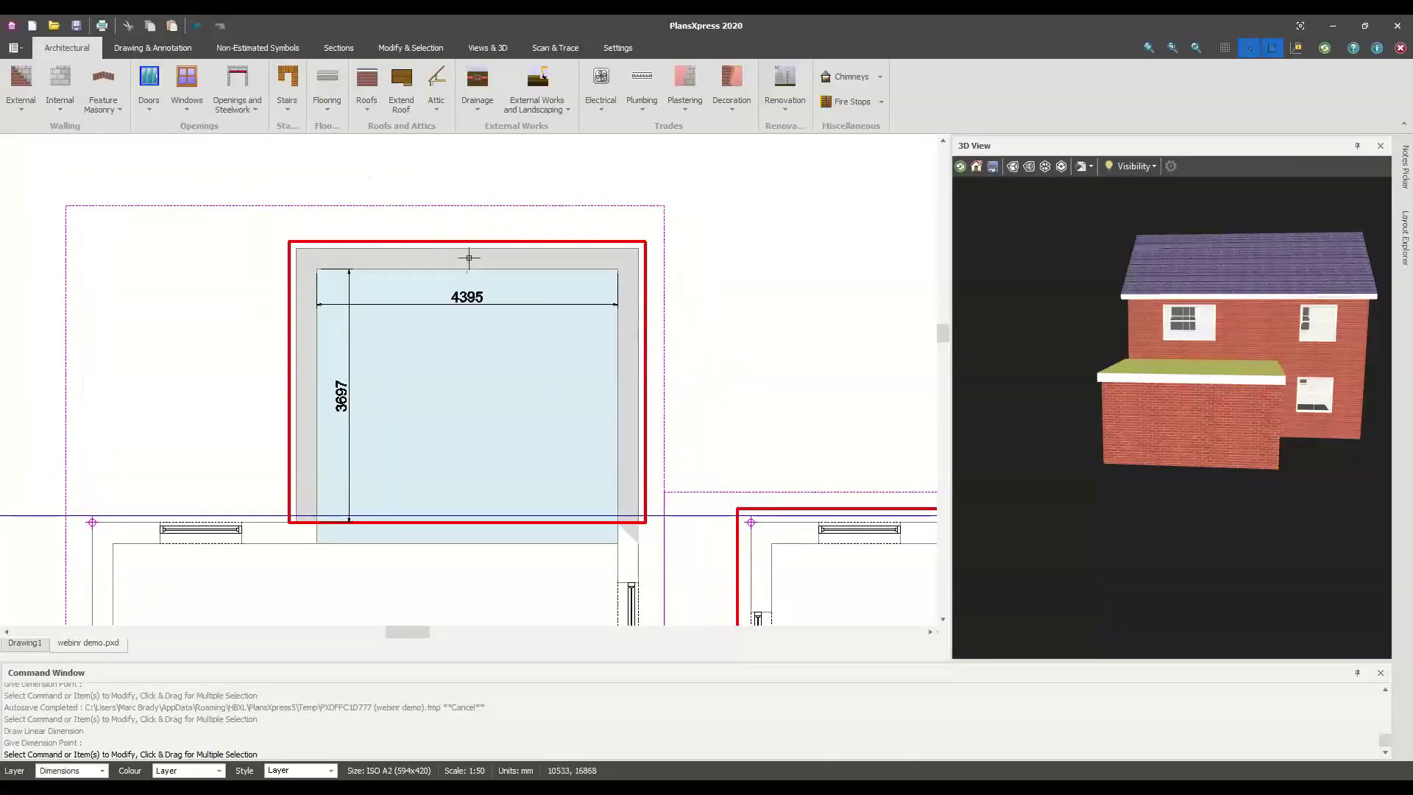
click(156, 112)
Pick Crystal Direct Doors' Aluminium Bi-fold Door to open the Bi-Fold Door Specifier
mouse_move(164, 133)
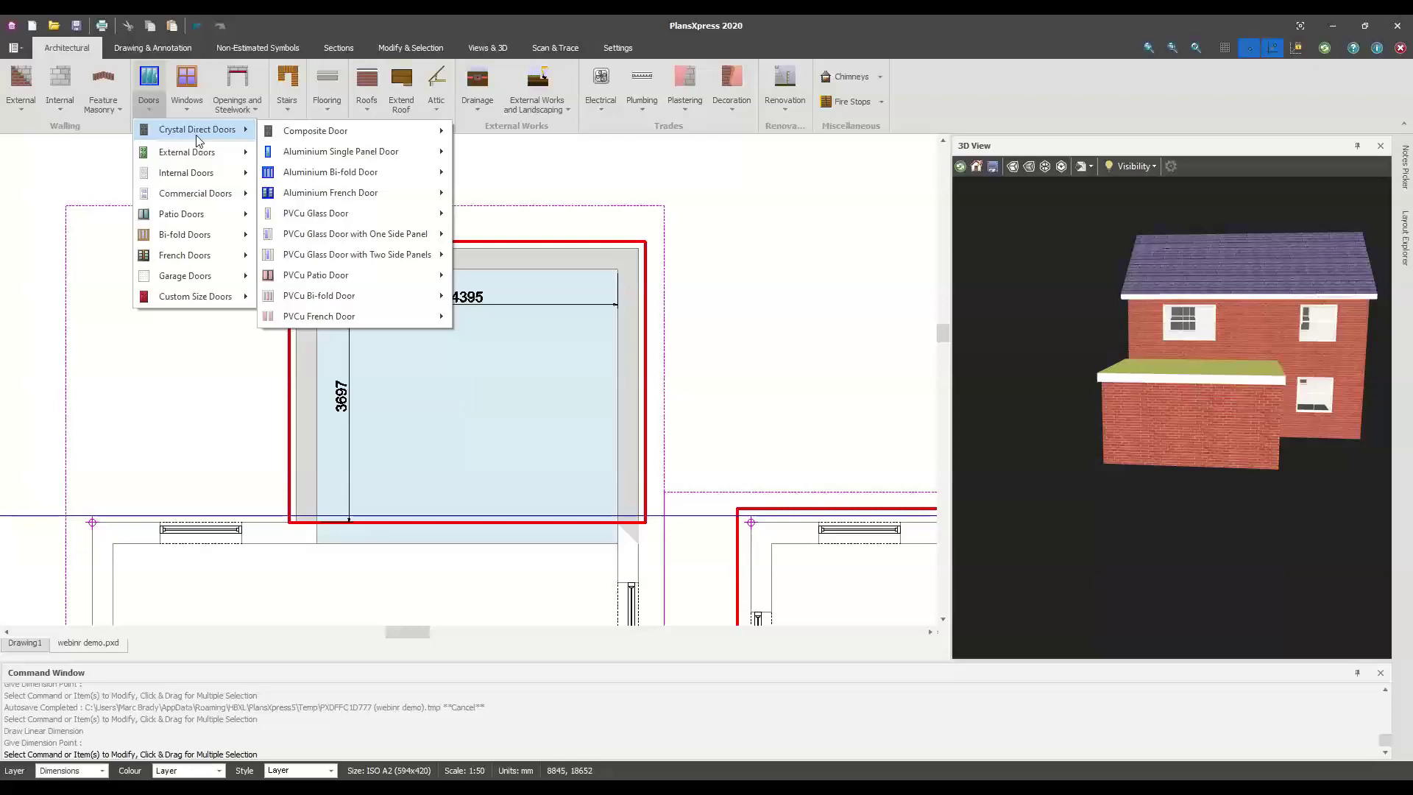
mouse_move(318, 177)
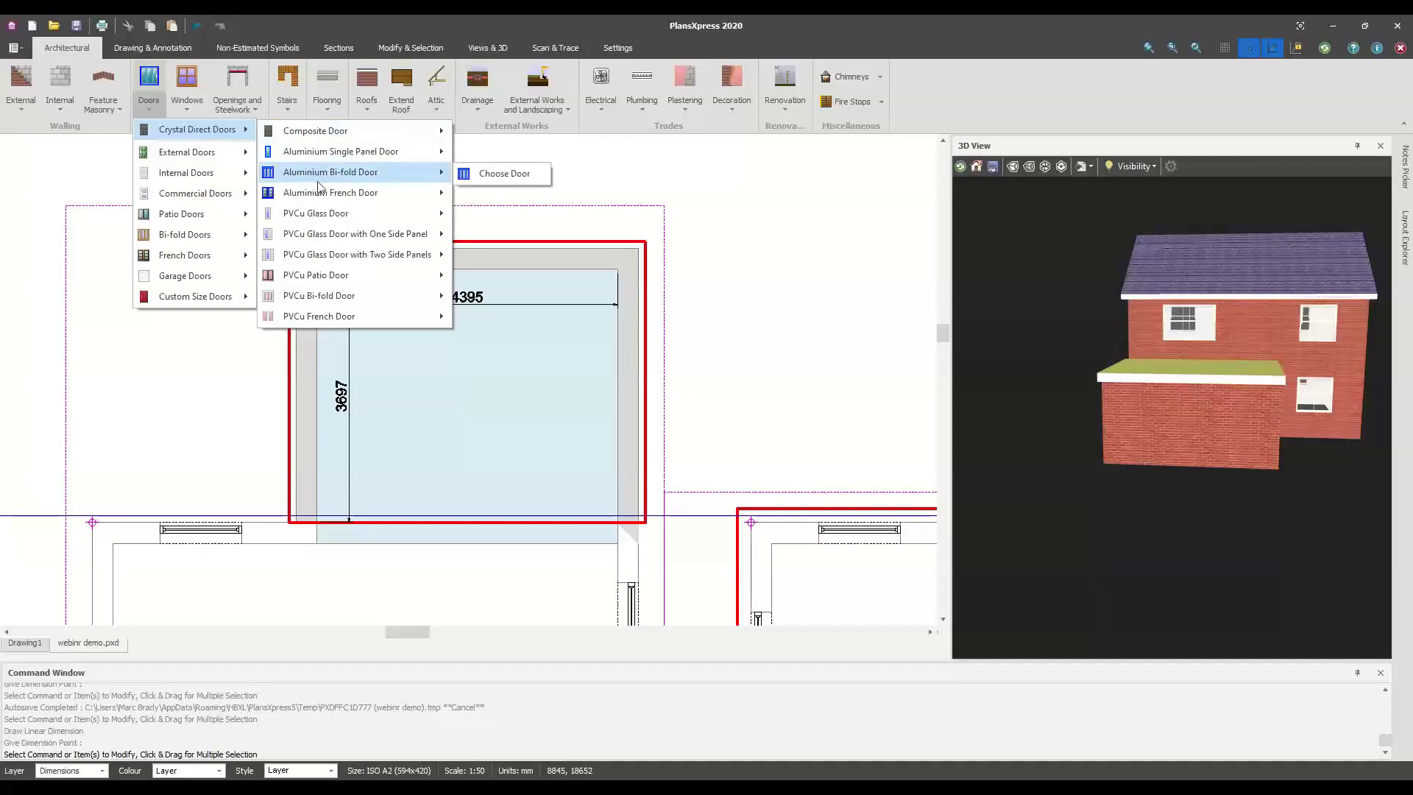
click(524, 176)
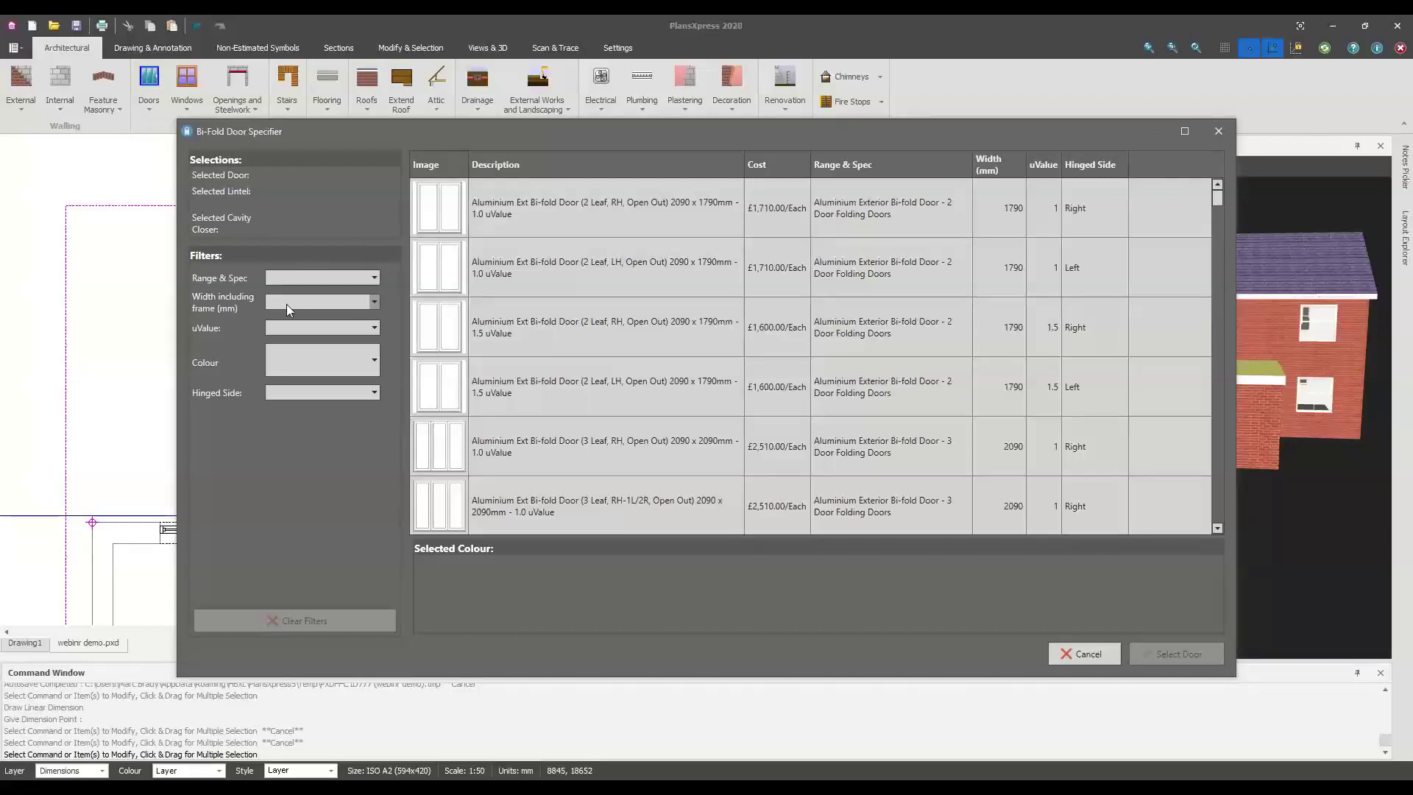
Filter doors to width 4190, uValue 1, White, left-hinged, and pick the first 5-leaf door
click(287, 303)
drag(501, 131, 409, 199)
click(260, 349)
click(257, 311)
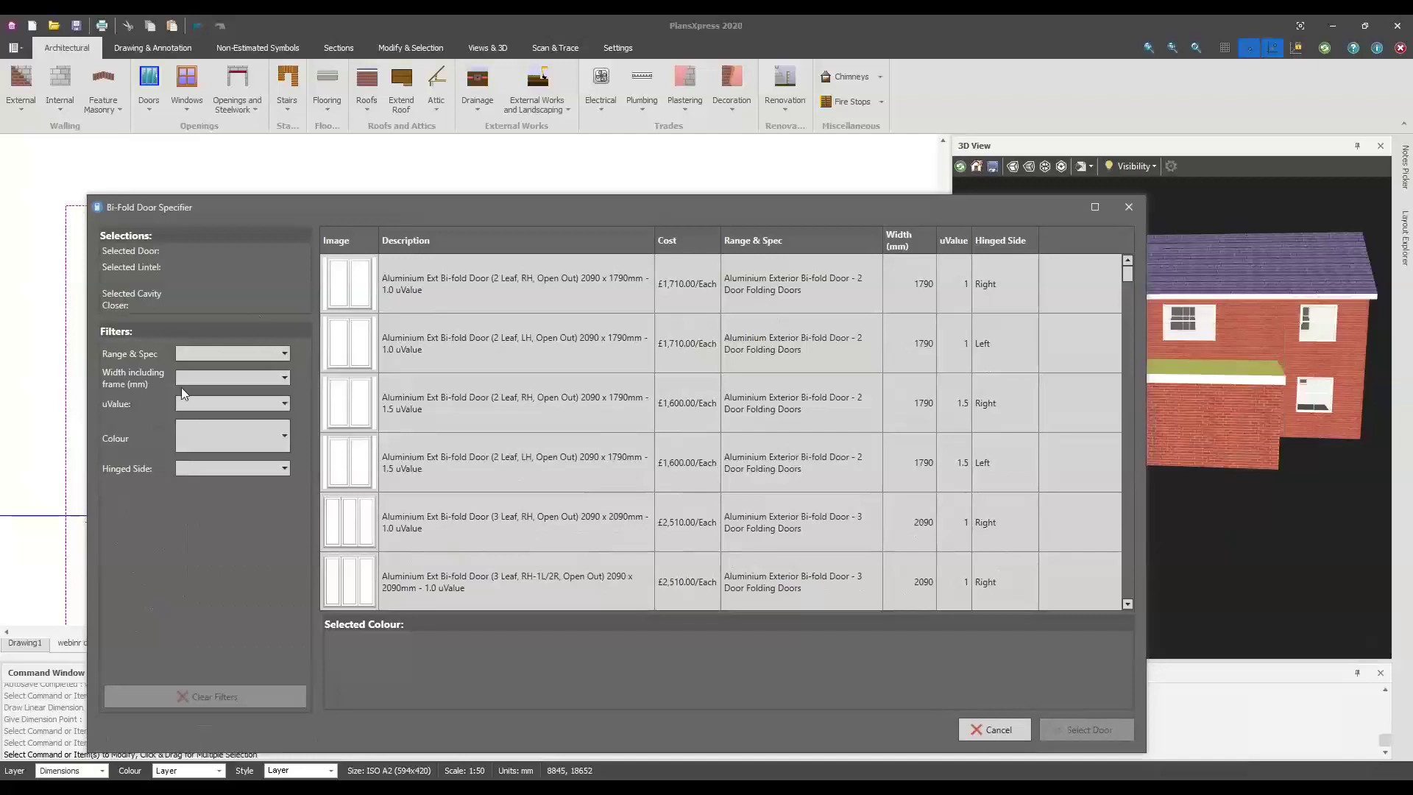
click(197, 377)
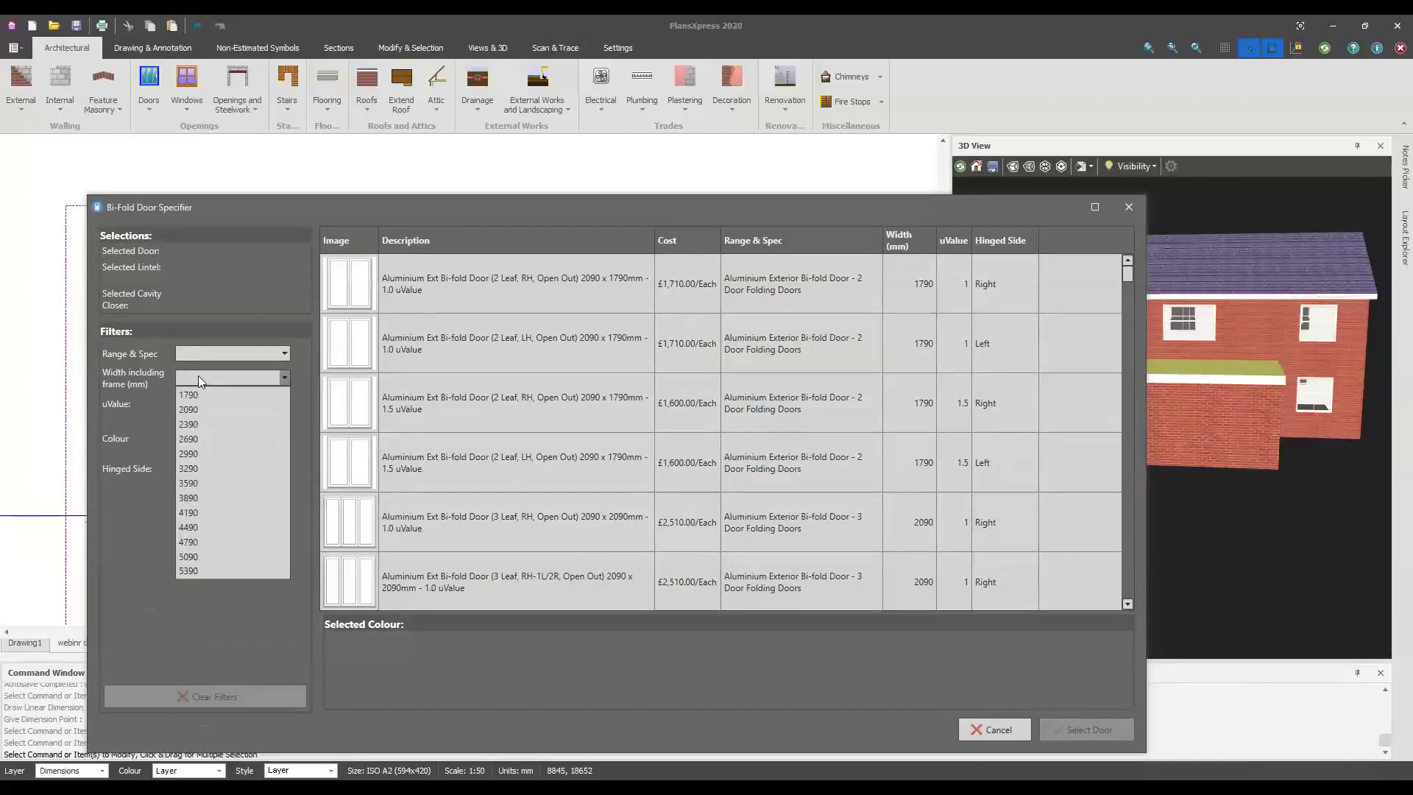
click(214, 515)
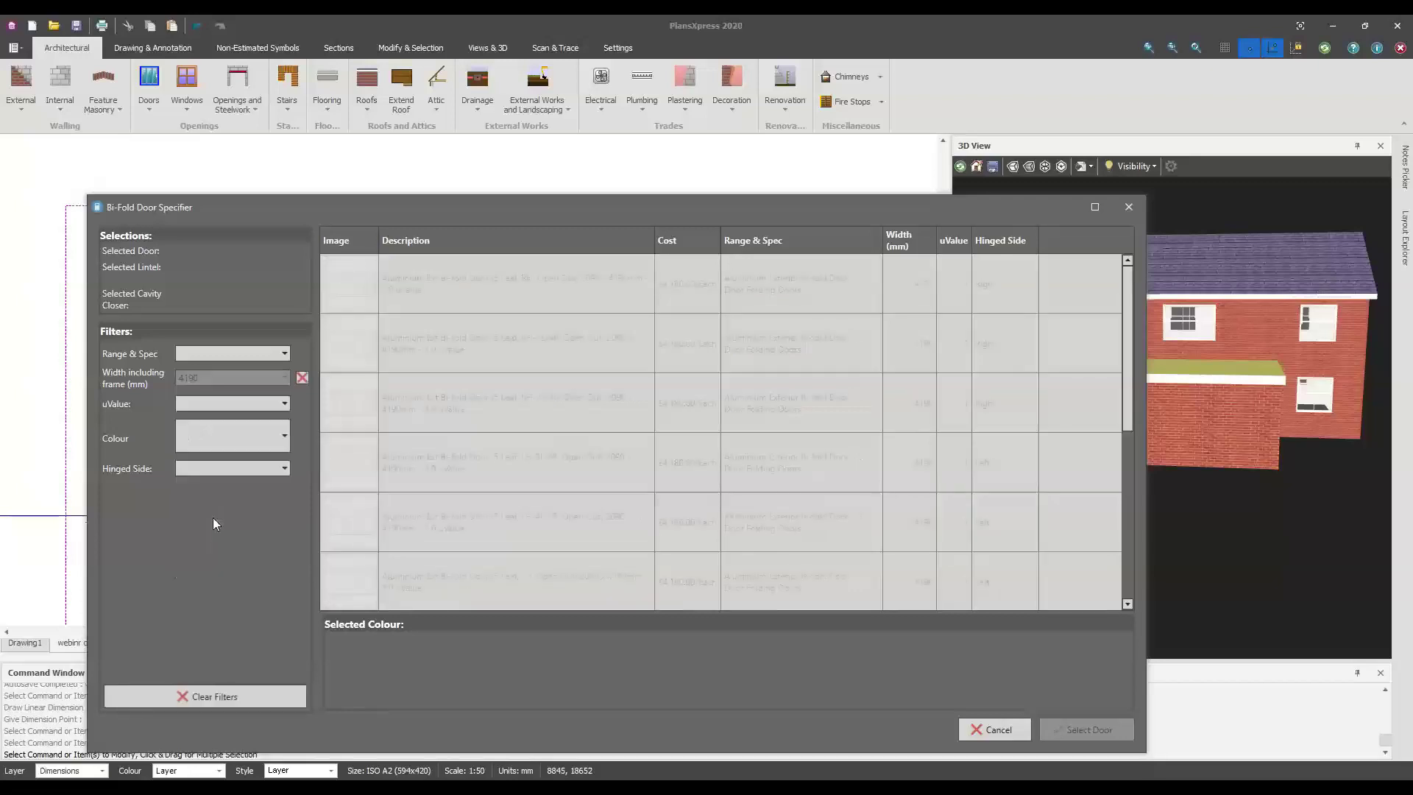
click(206, 406)
click(205, 422)
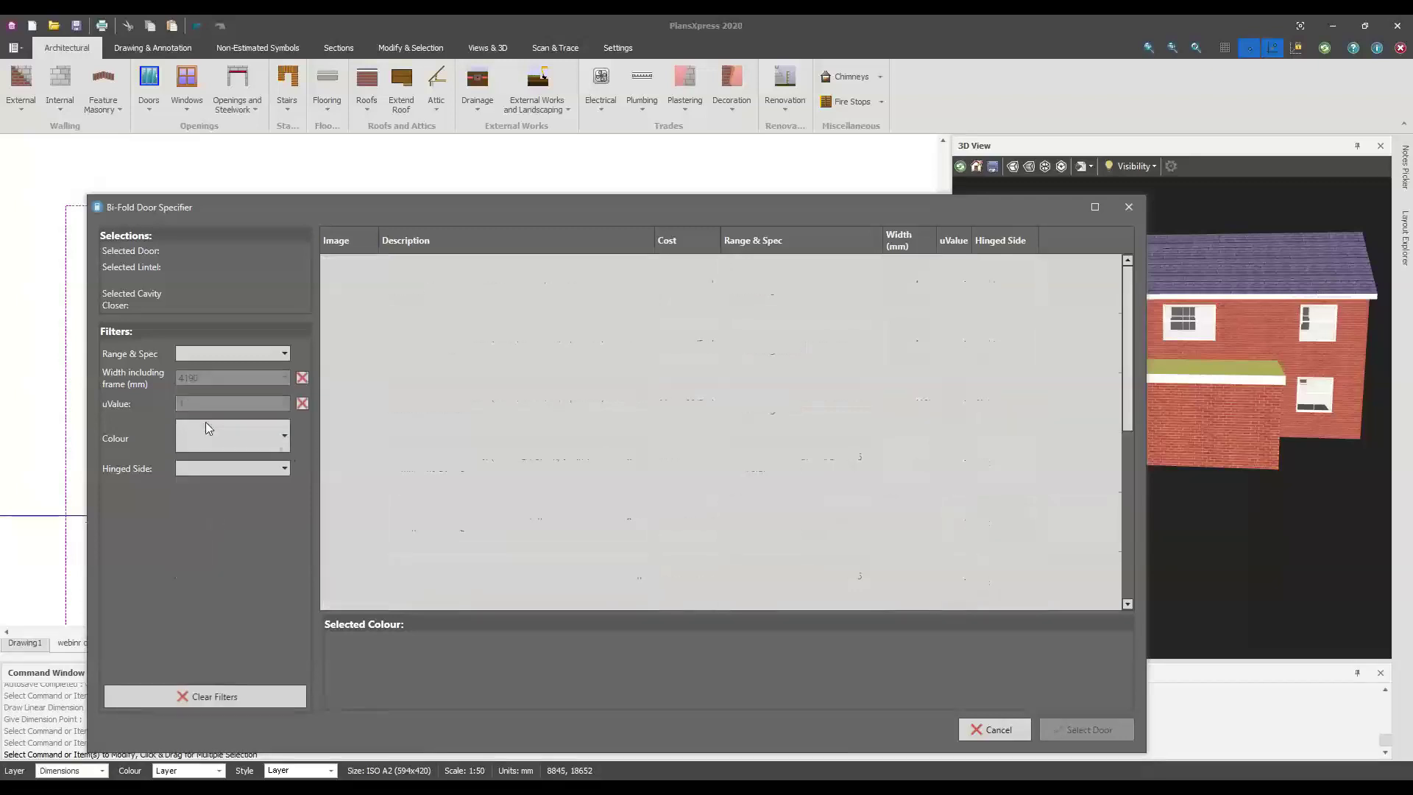
click(196, 427)
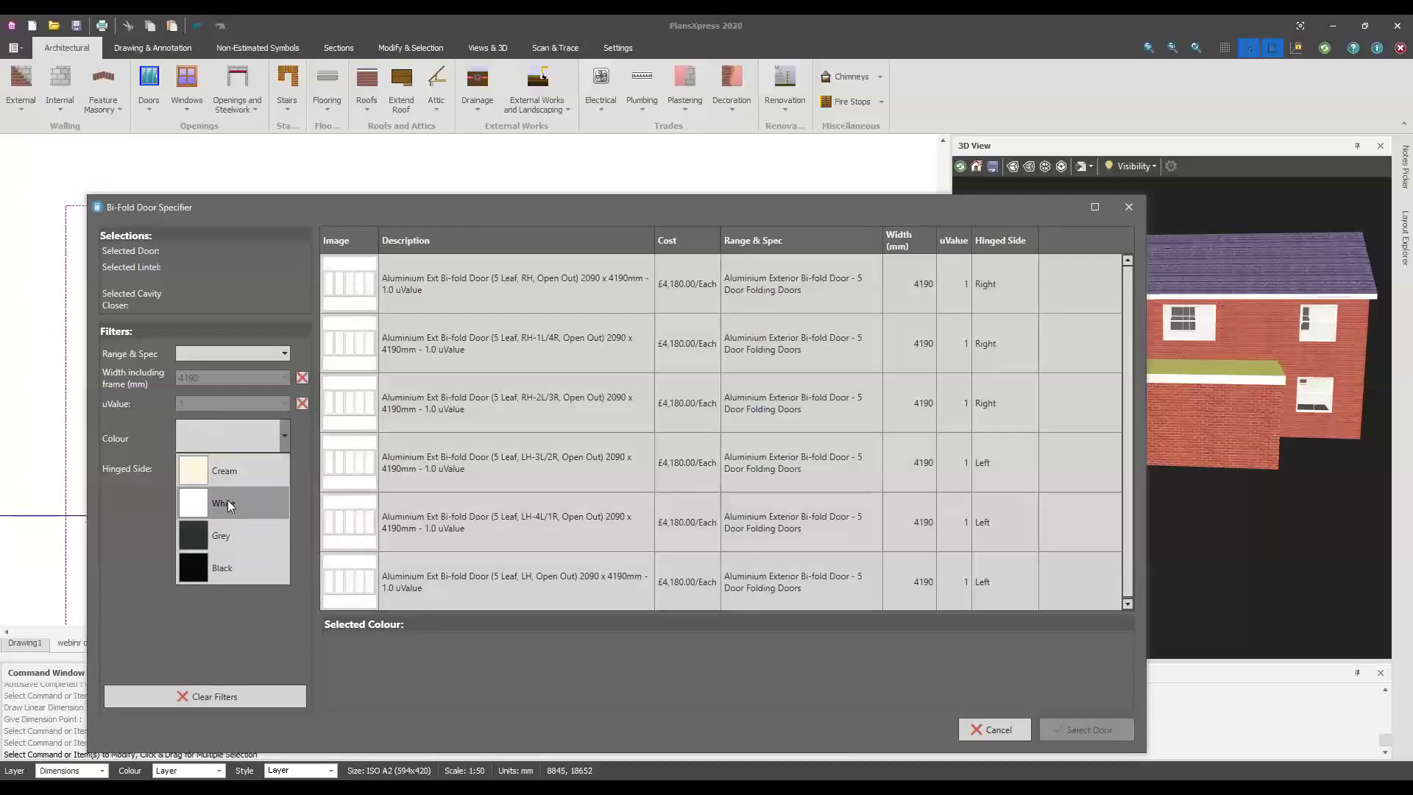
click(227, 501)
click(220, 468)
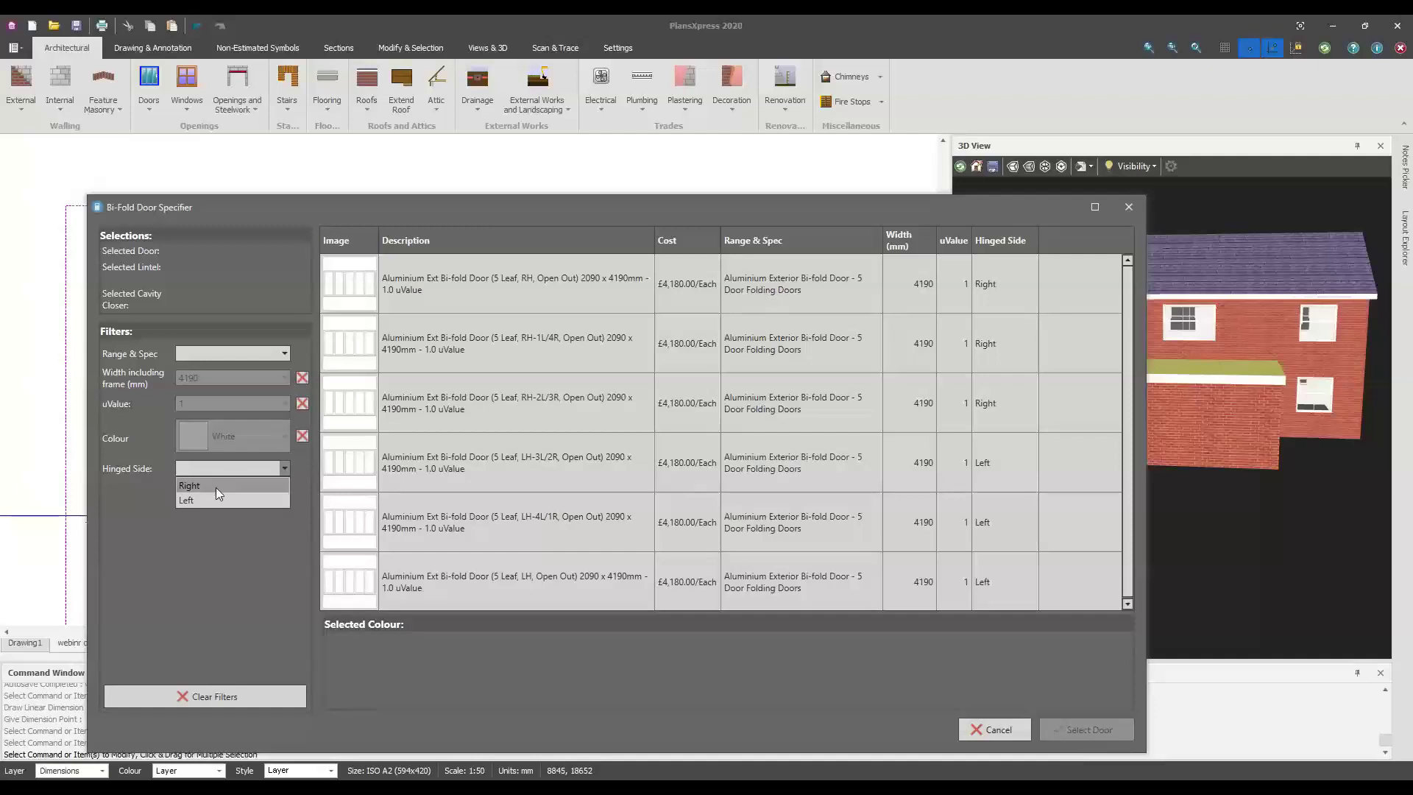
click(214, 500)
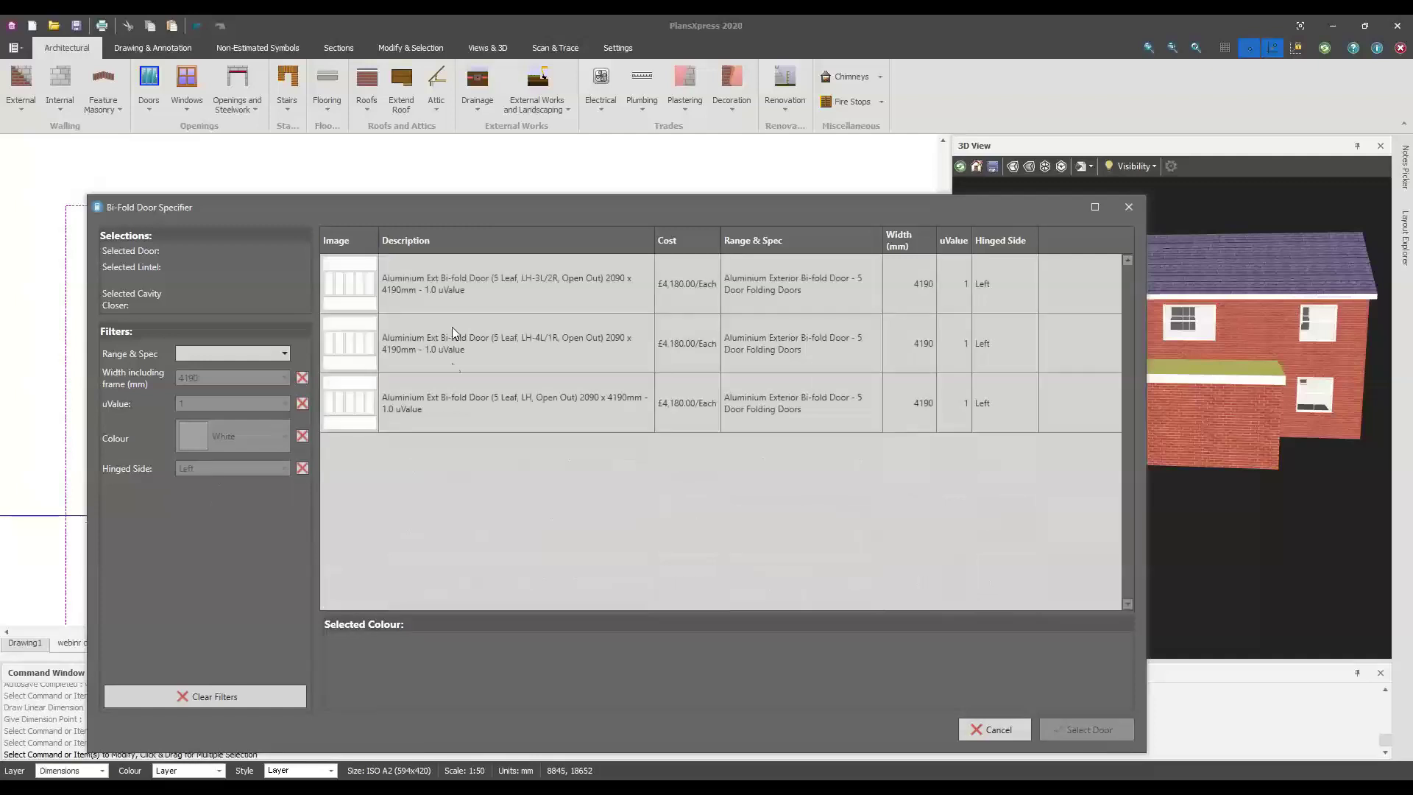
click(446, 290)
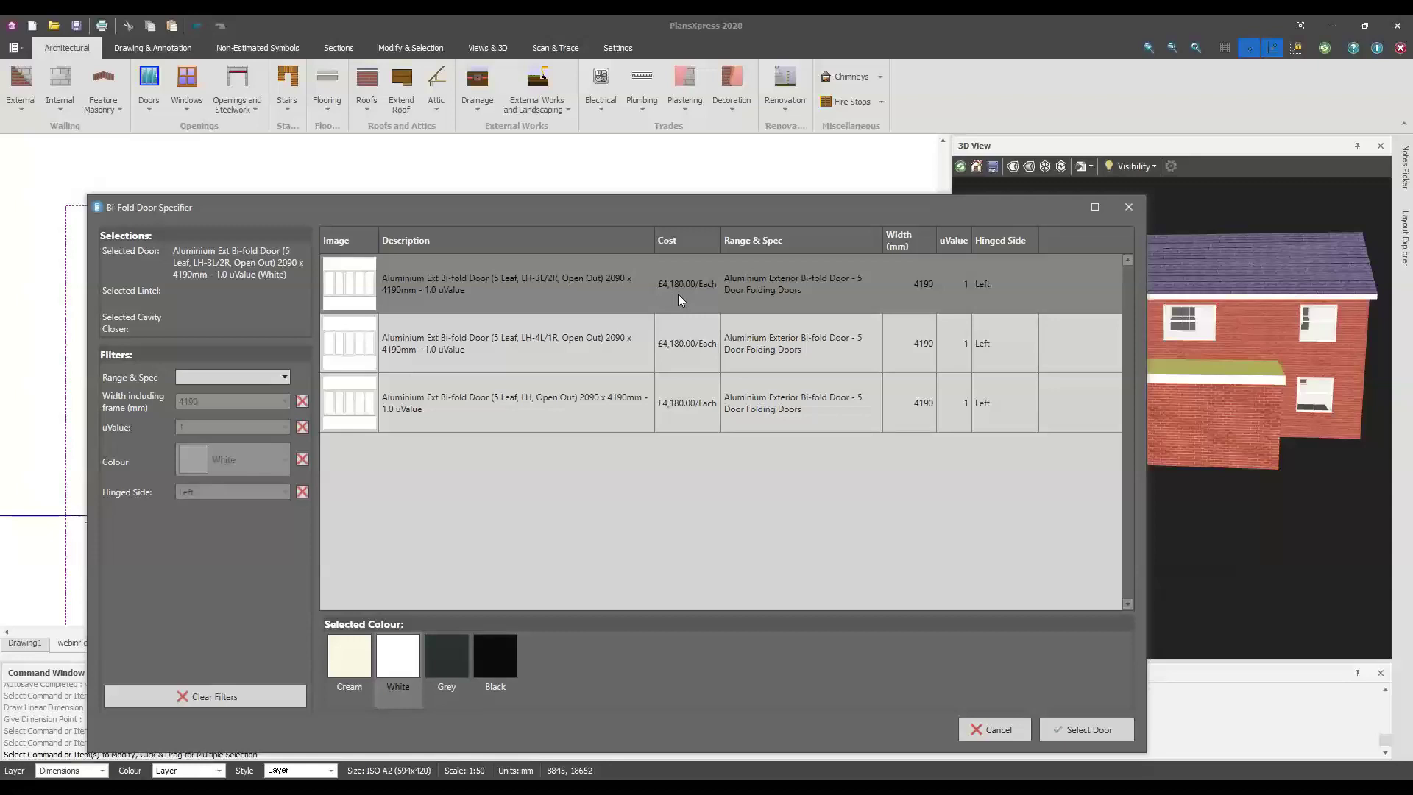
Accept the suggested lintel and cavity closer, then accept the default frame dimensions
click(1096, 728)
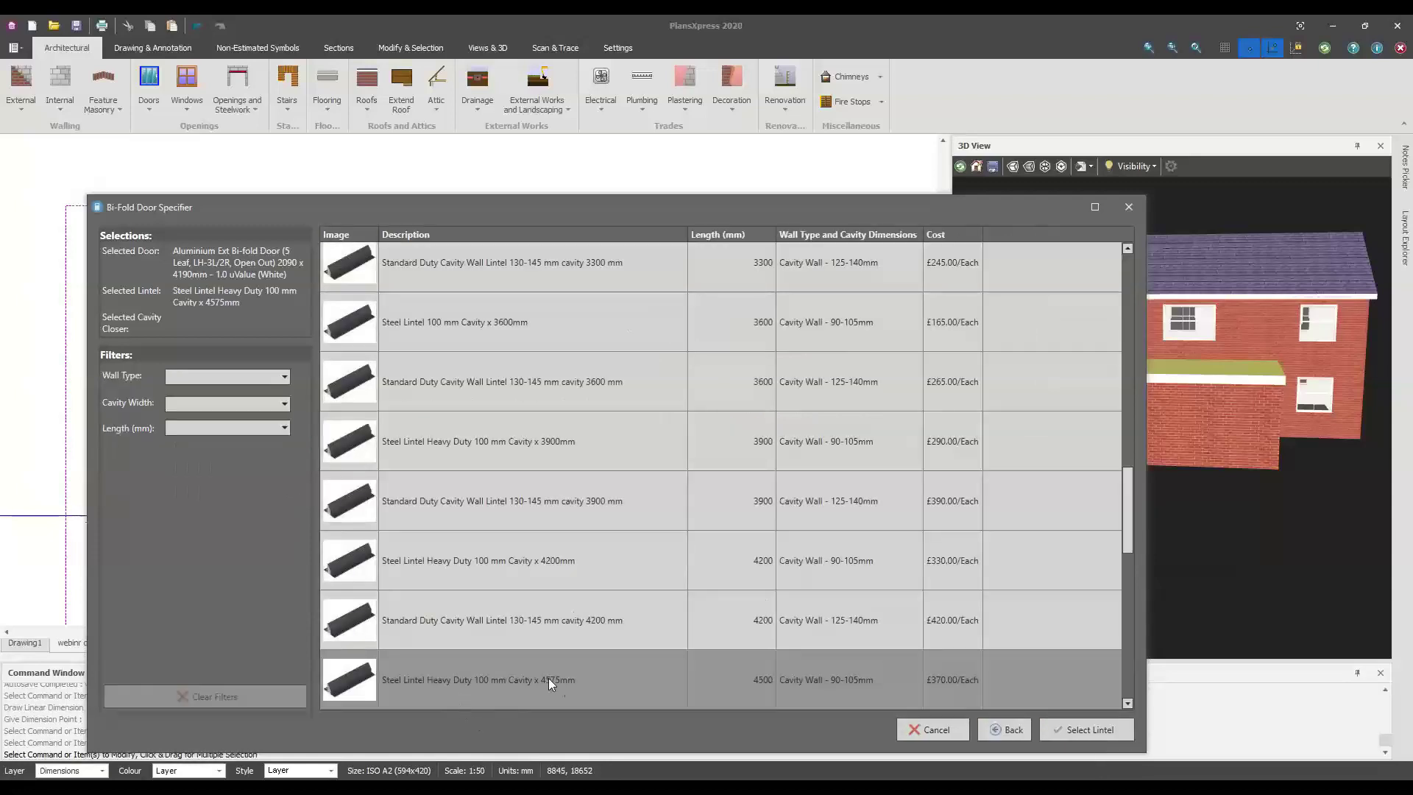
click(1068, 729)
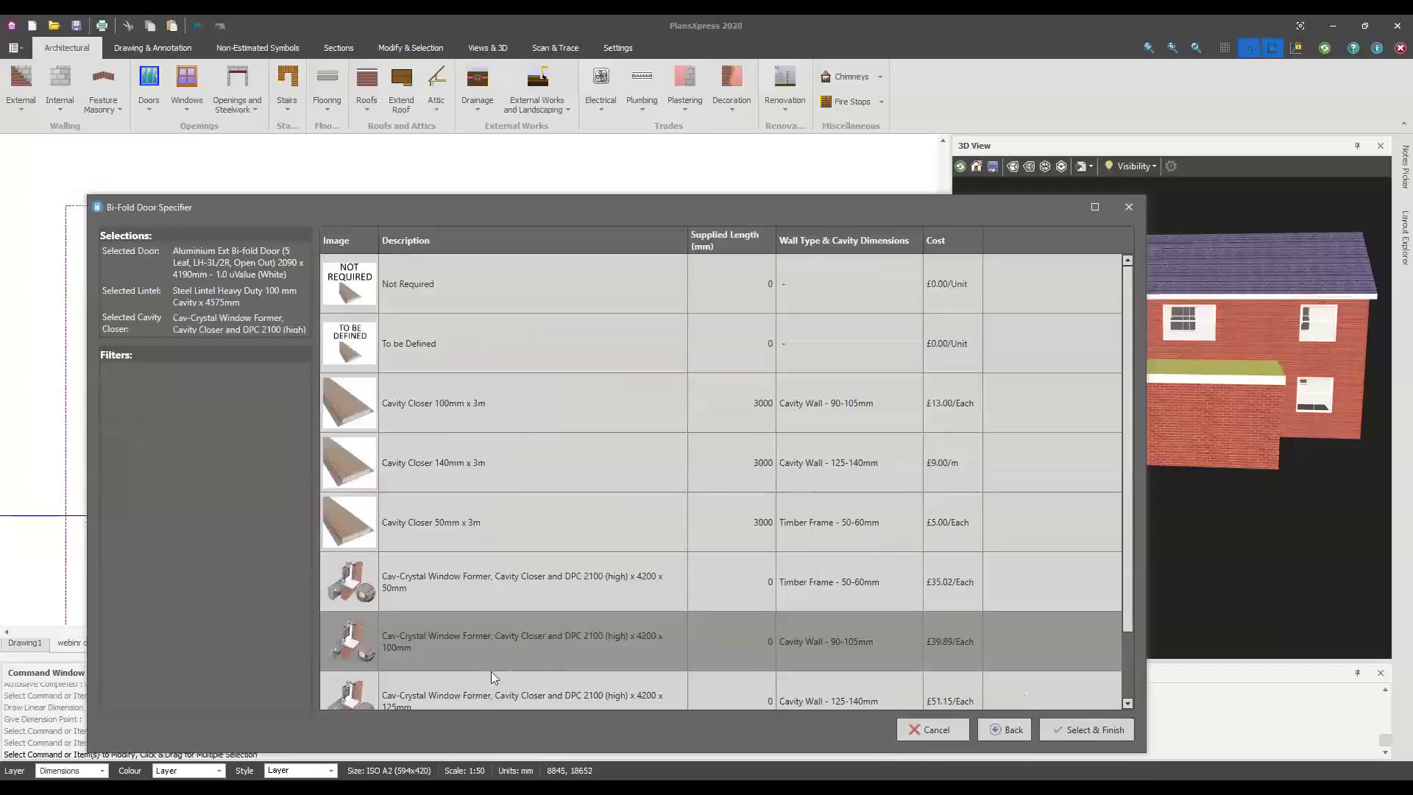
click(1105, 736)
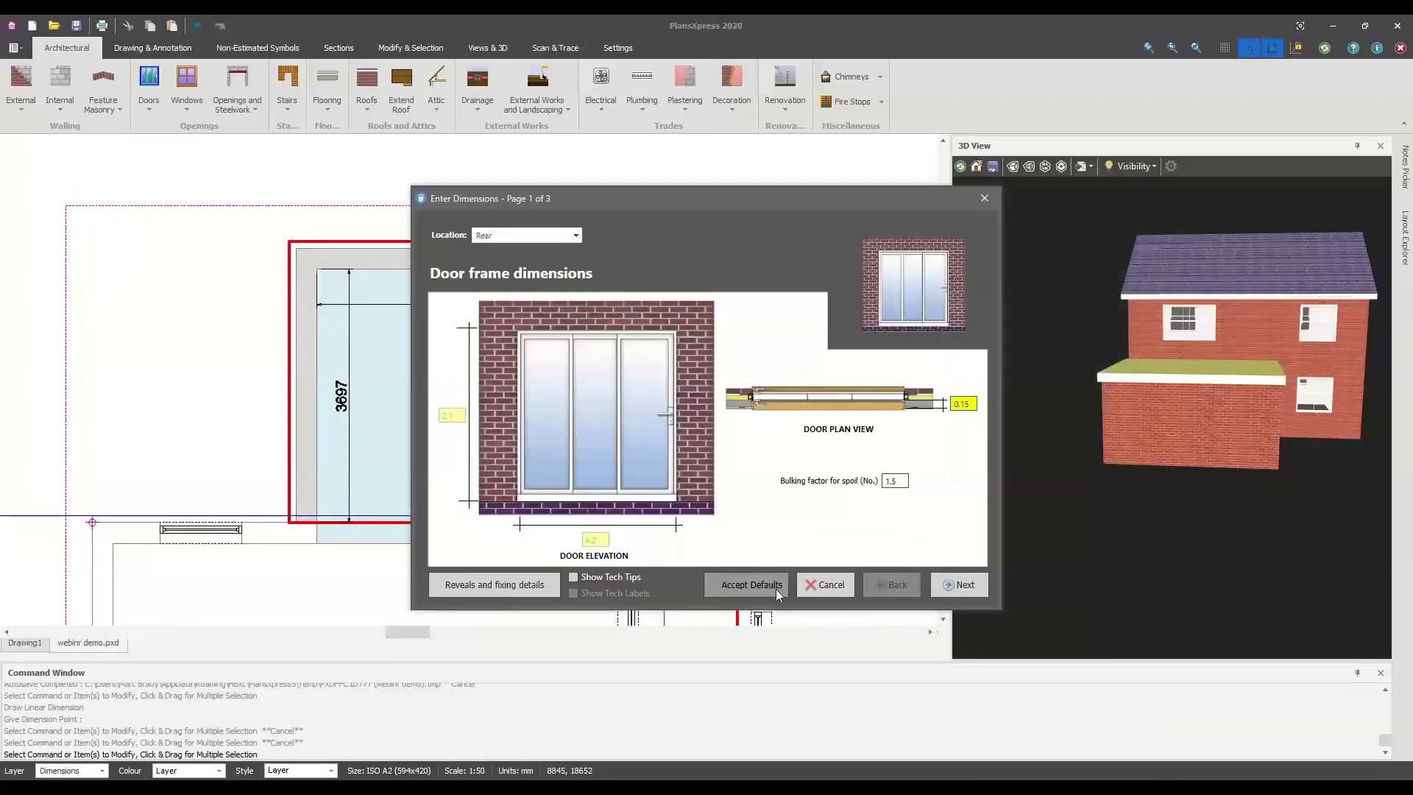
click(776, 589)
scroll(376, 243, up, 3)
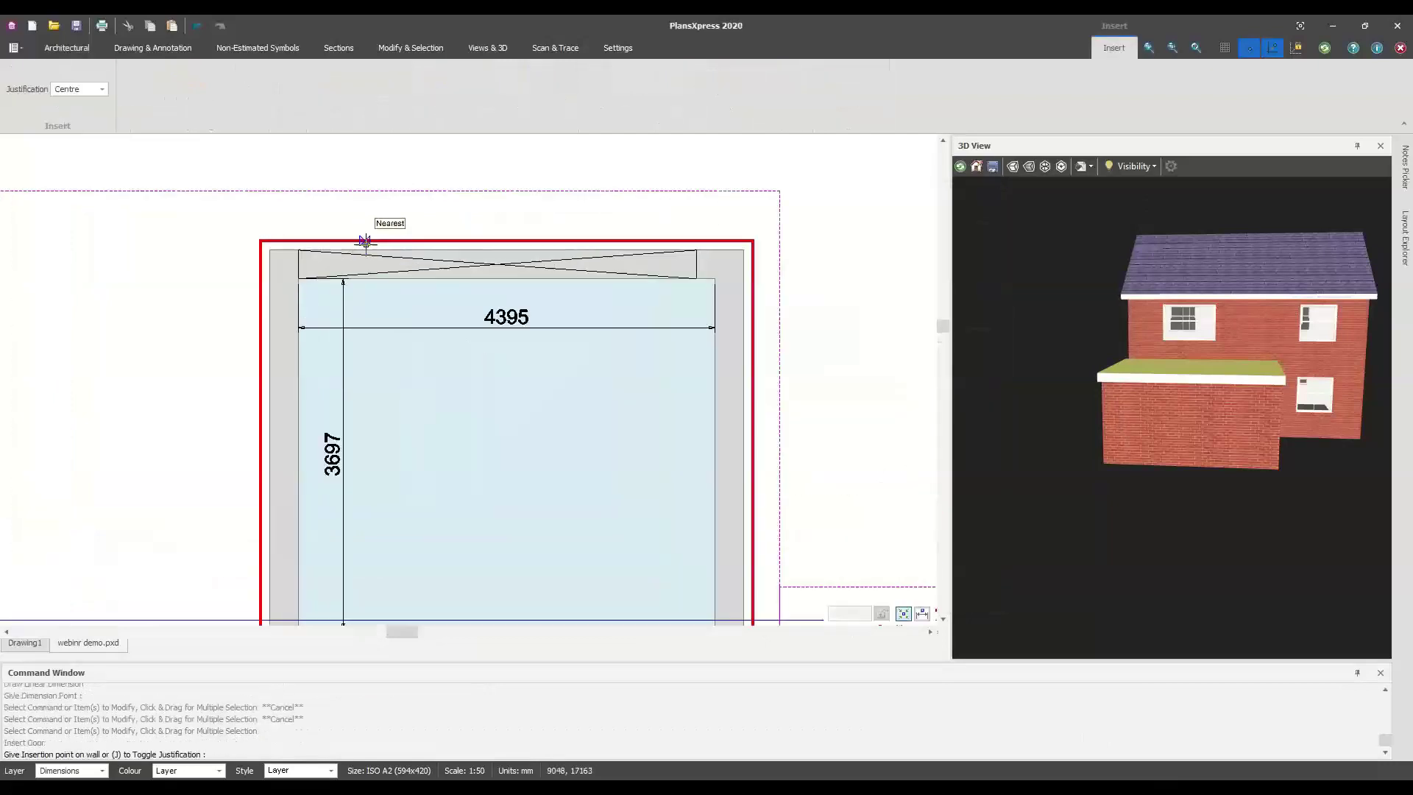
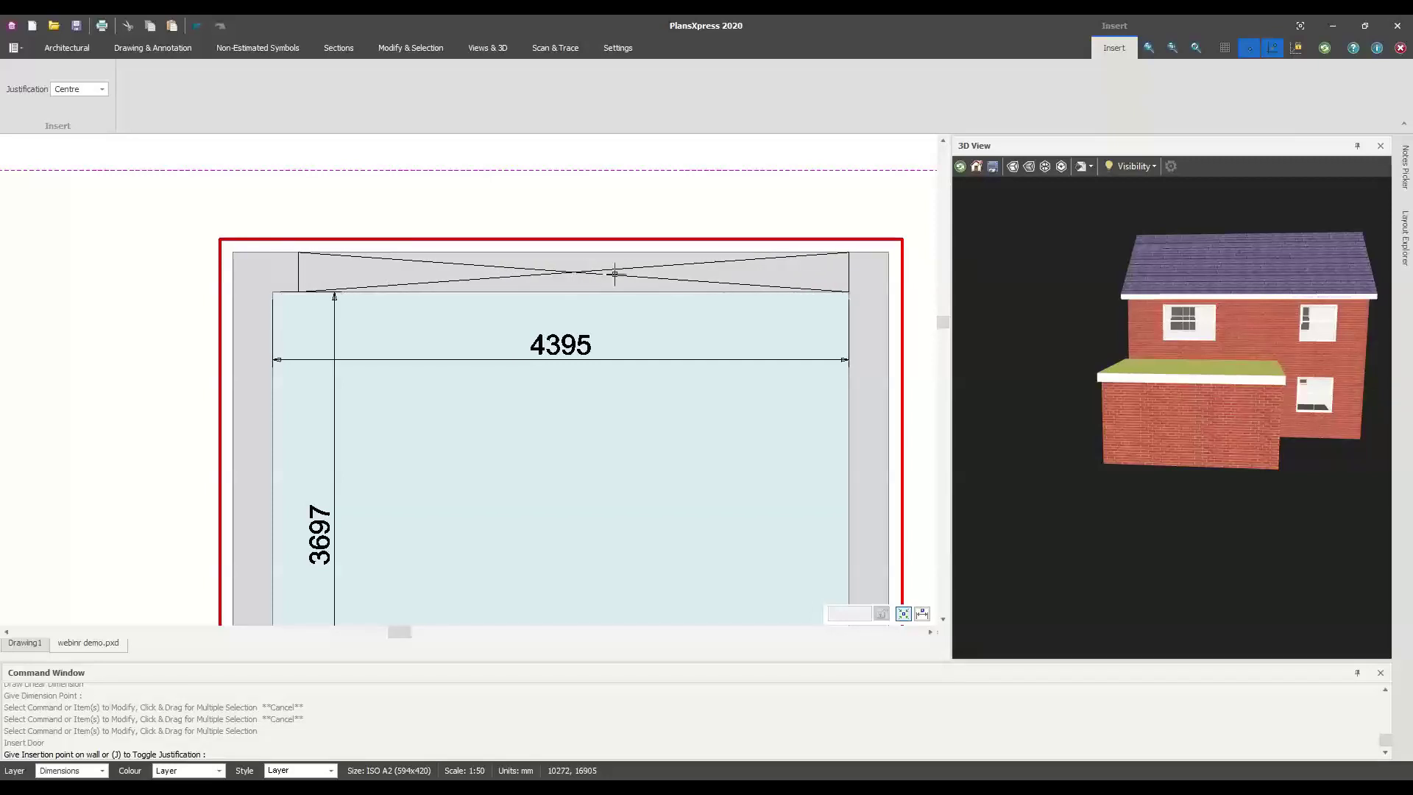
Place the bi-fold door across the extension's 4395 mm top wall and check it in 3D
click(499, 275)
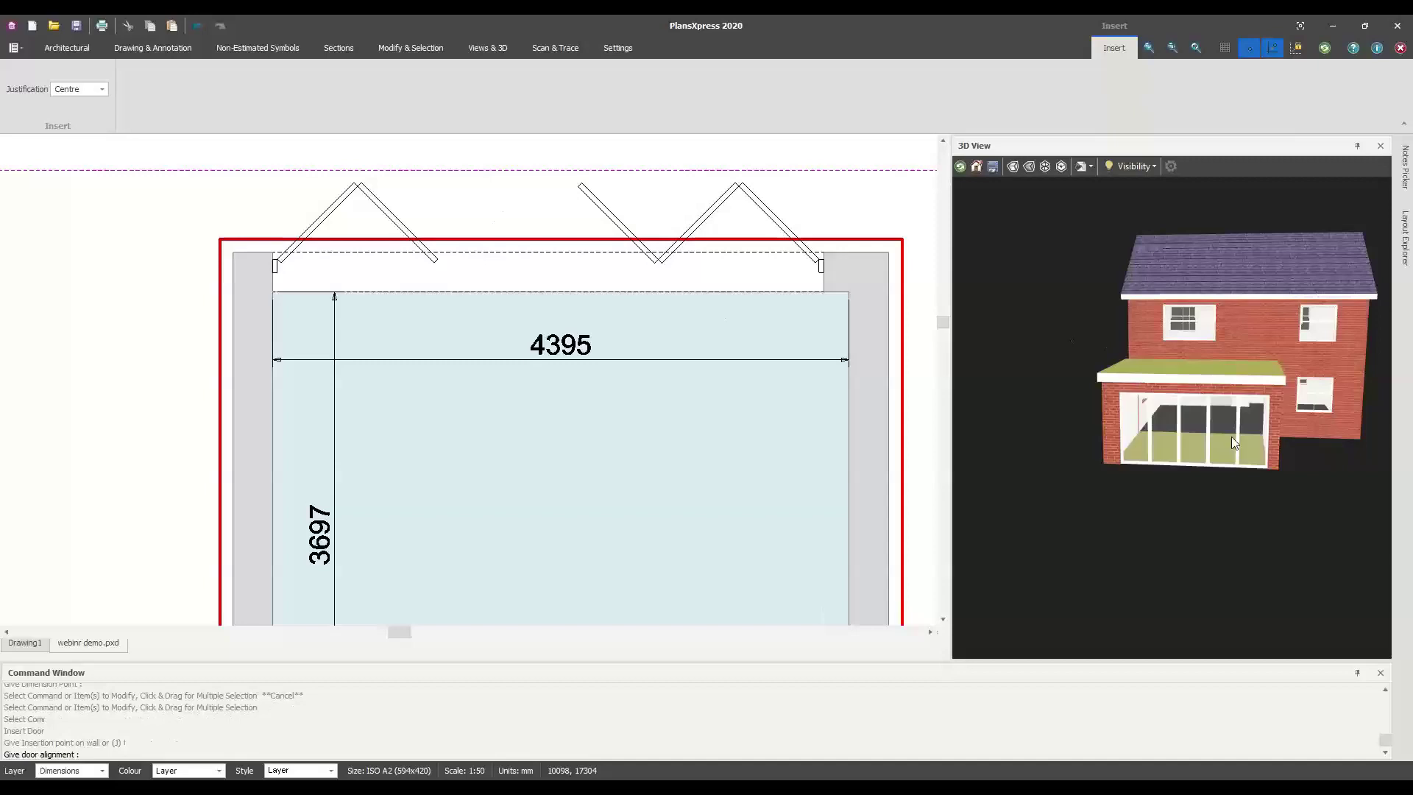
scroll(1230, 435, up, 5)
drag(1220, 450, 1100, 417)
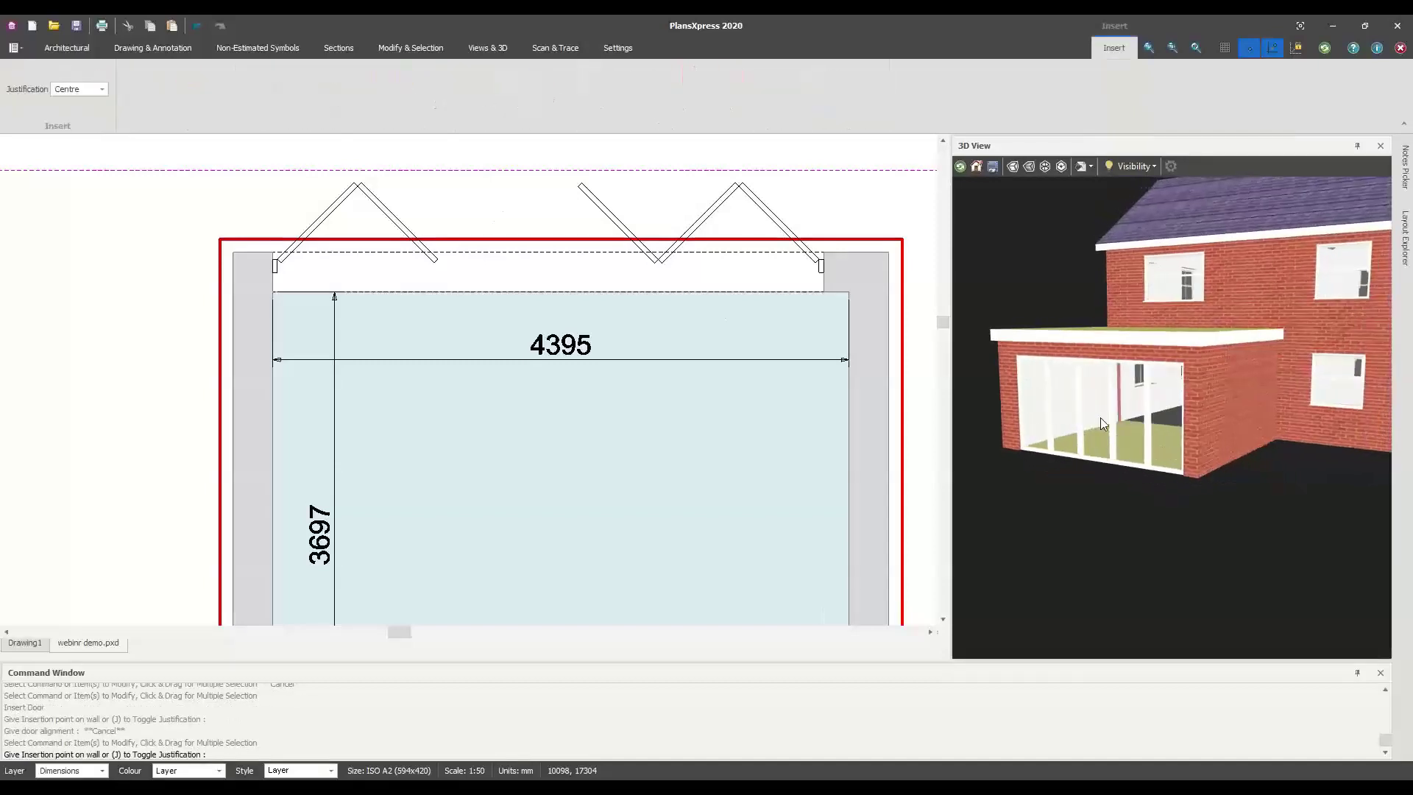
scroll(612, 476, down, 3)
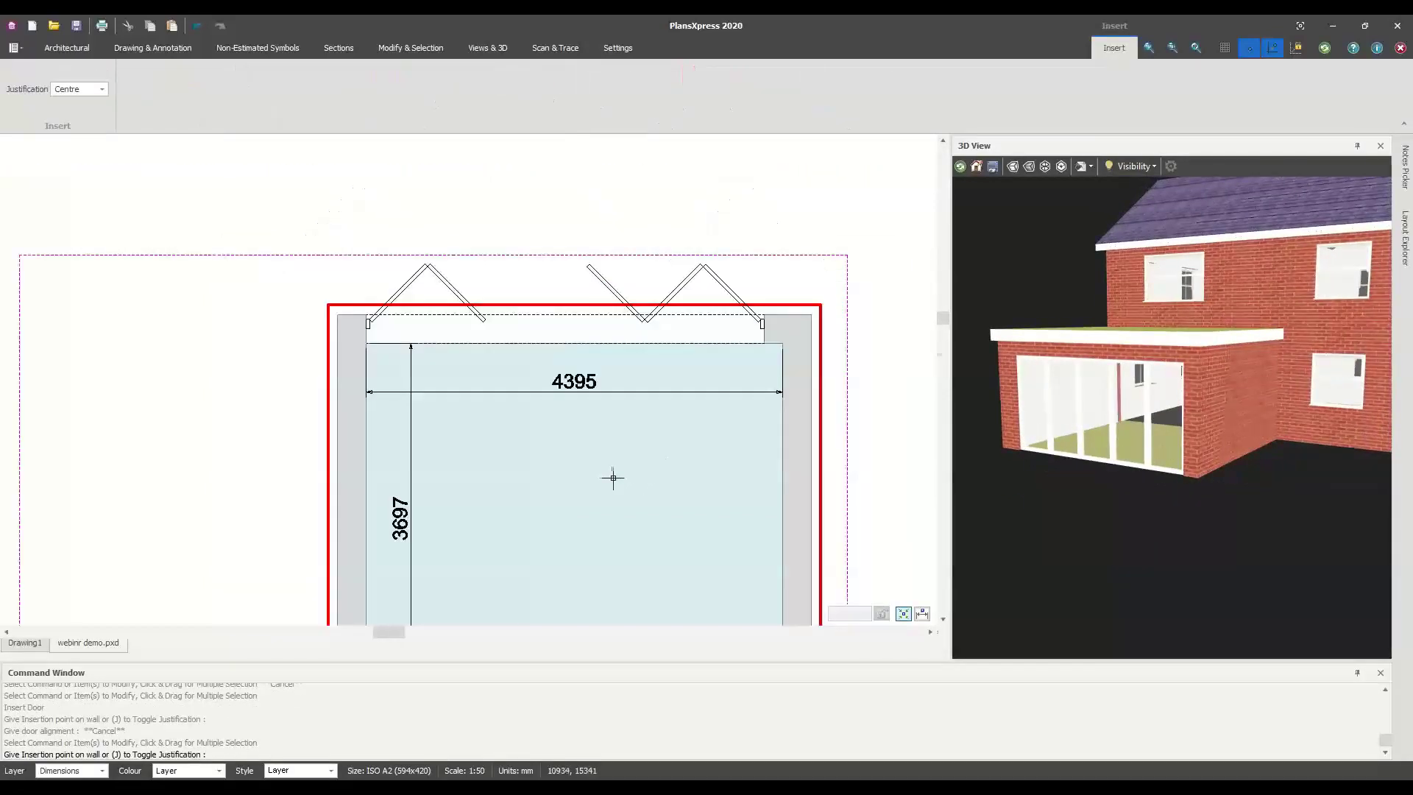
middle_drag(623, 486, 627, 400)
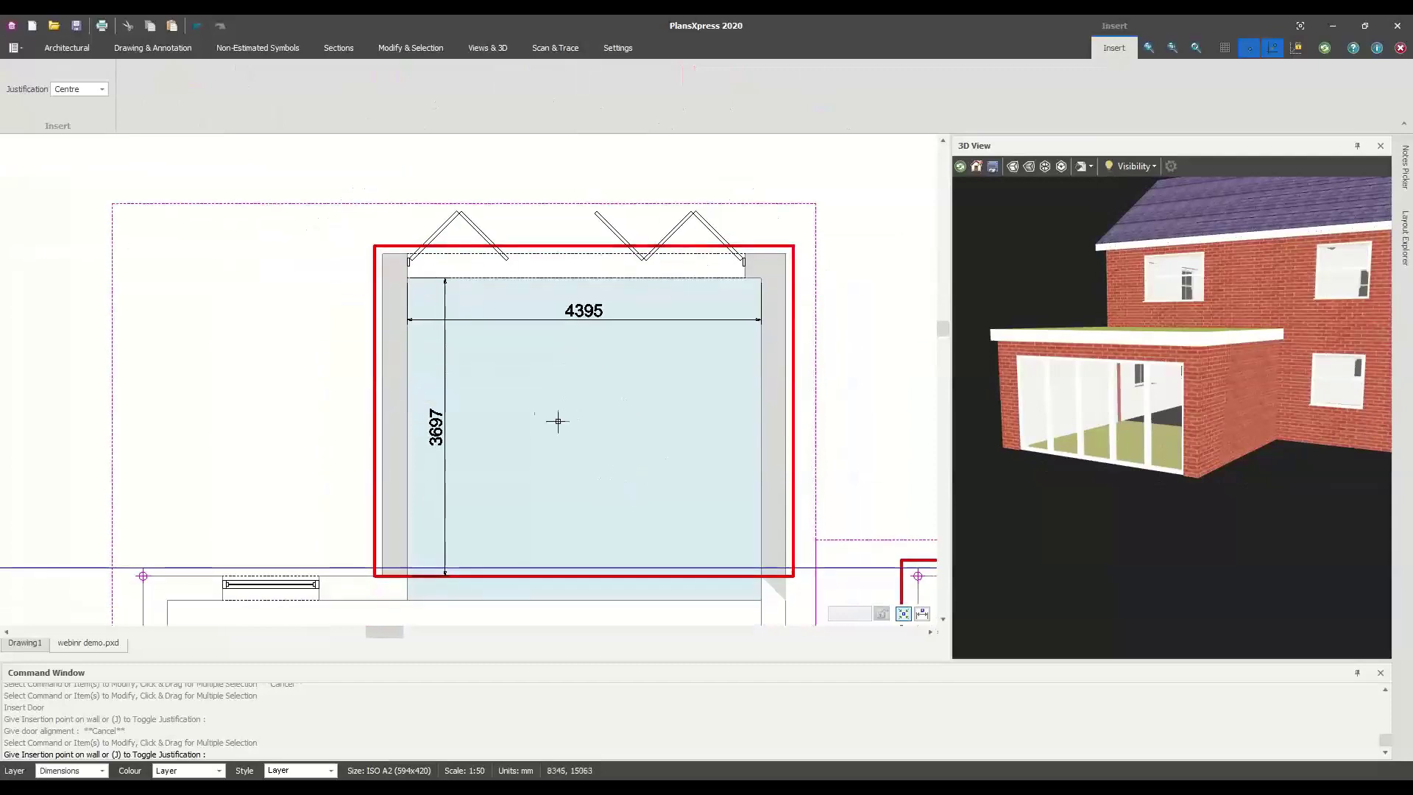
click(48, 50)
Filter Crystal Direct aluminium bi-fold doors to width 3590 and uValue 1, then pick the right-hinged four-leaf door
click(153, 106)
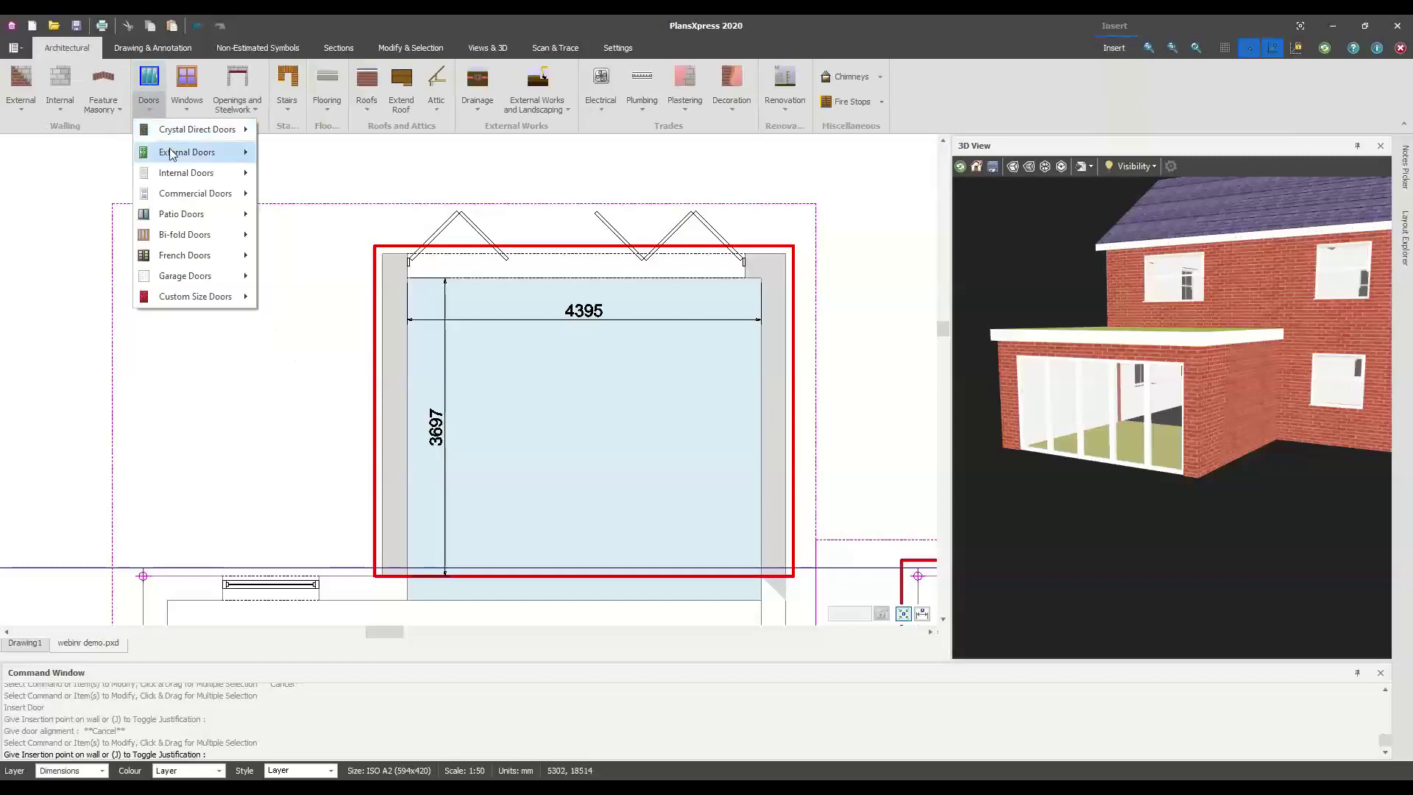
mouse_move(174, 133)
mouse_move(330, 177)
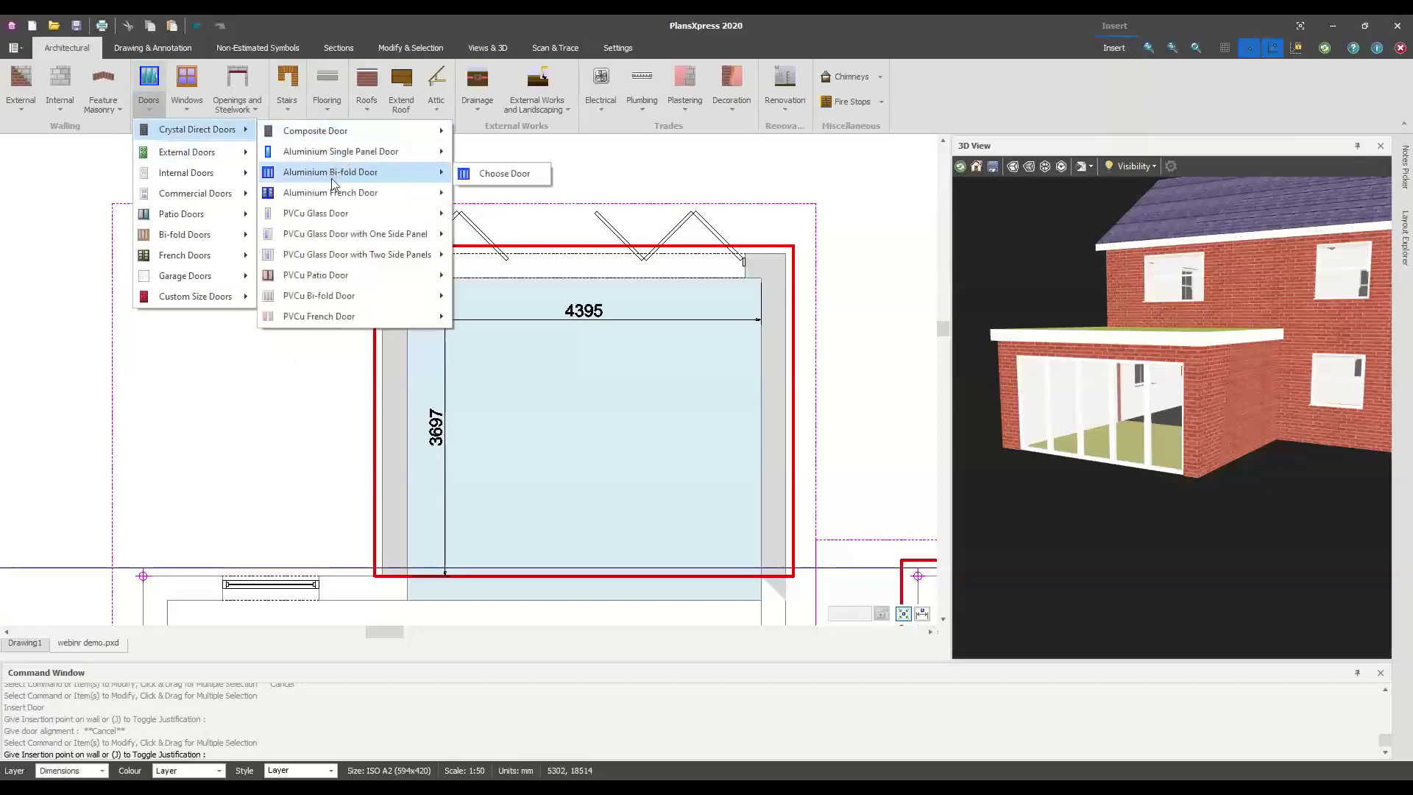
click(480, 177)
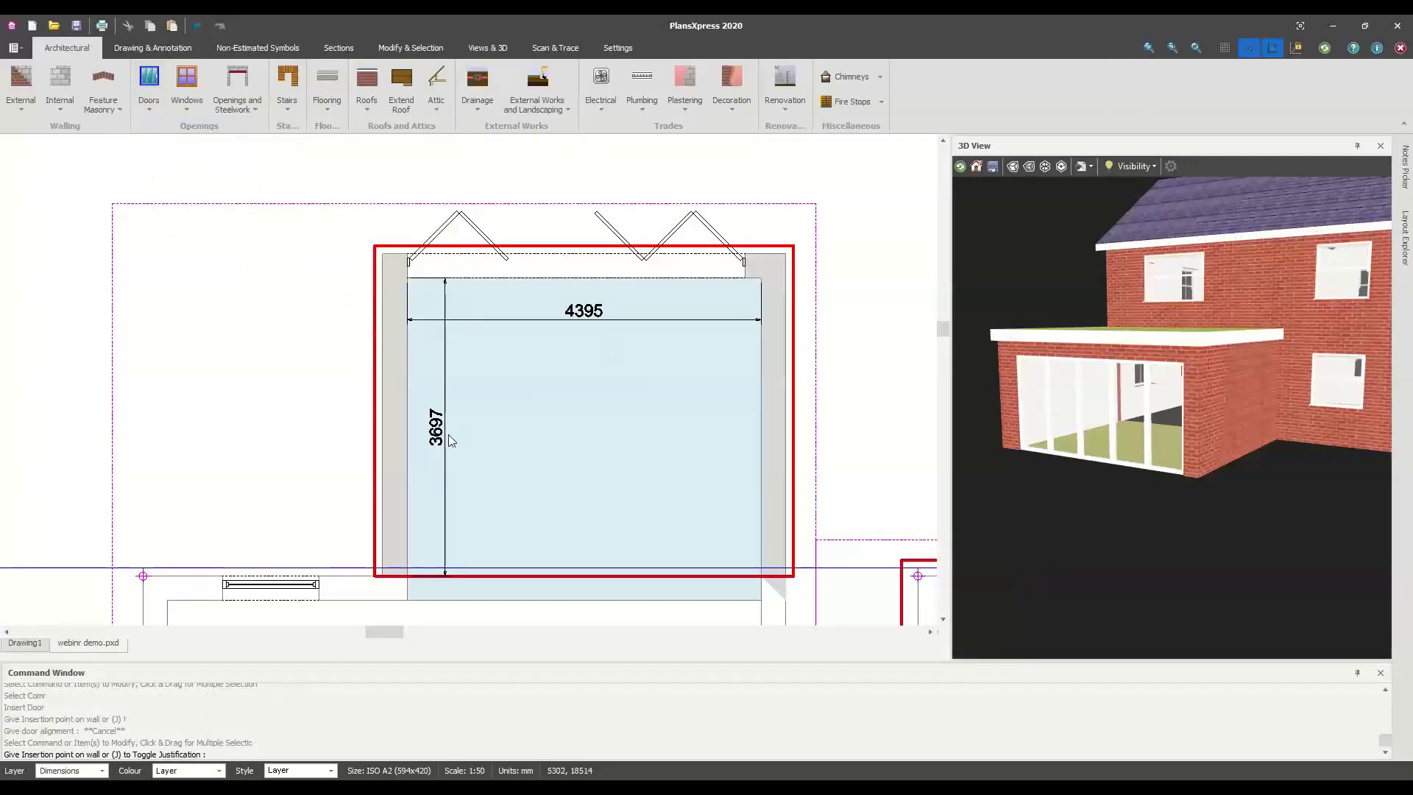
click(480, 366)
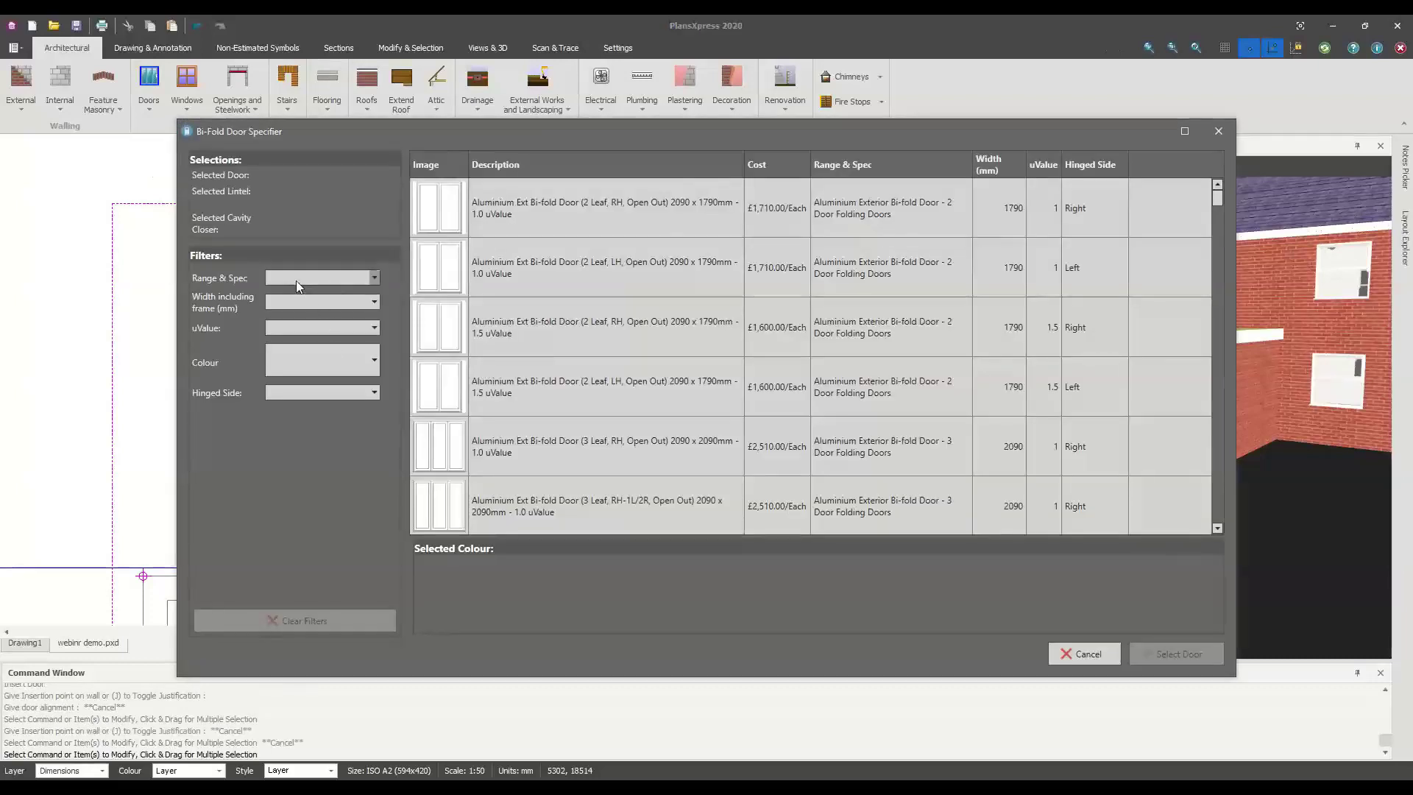
click(279, 302)
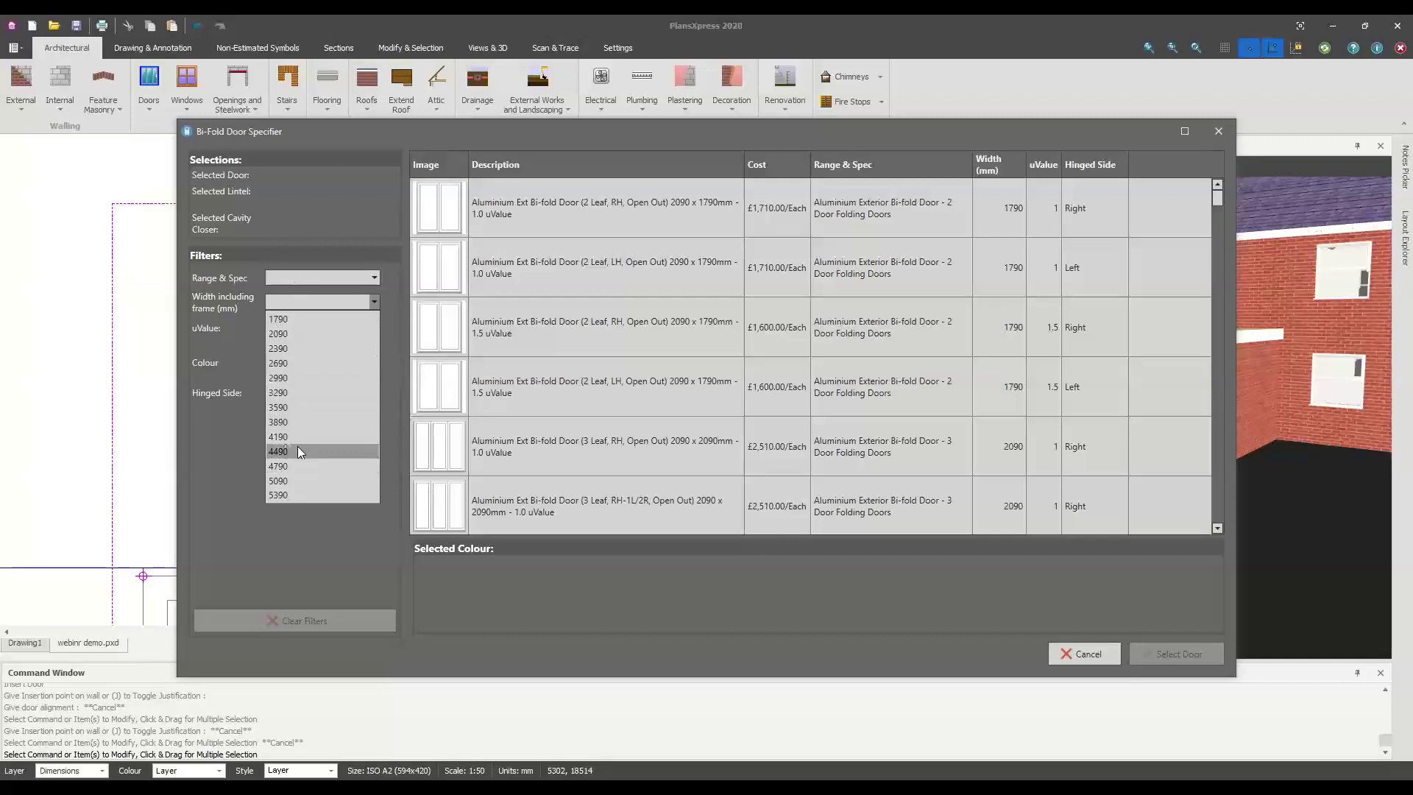
click(290, 409)
click(316, 328)
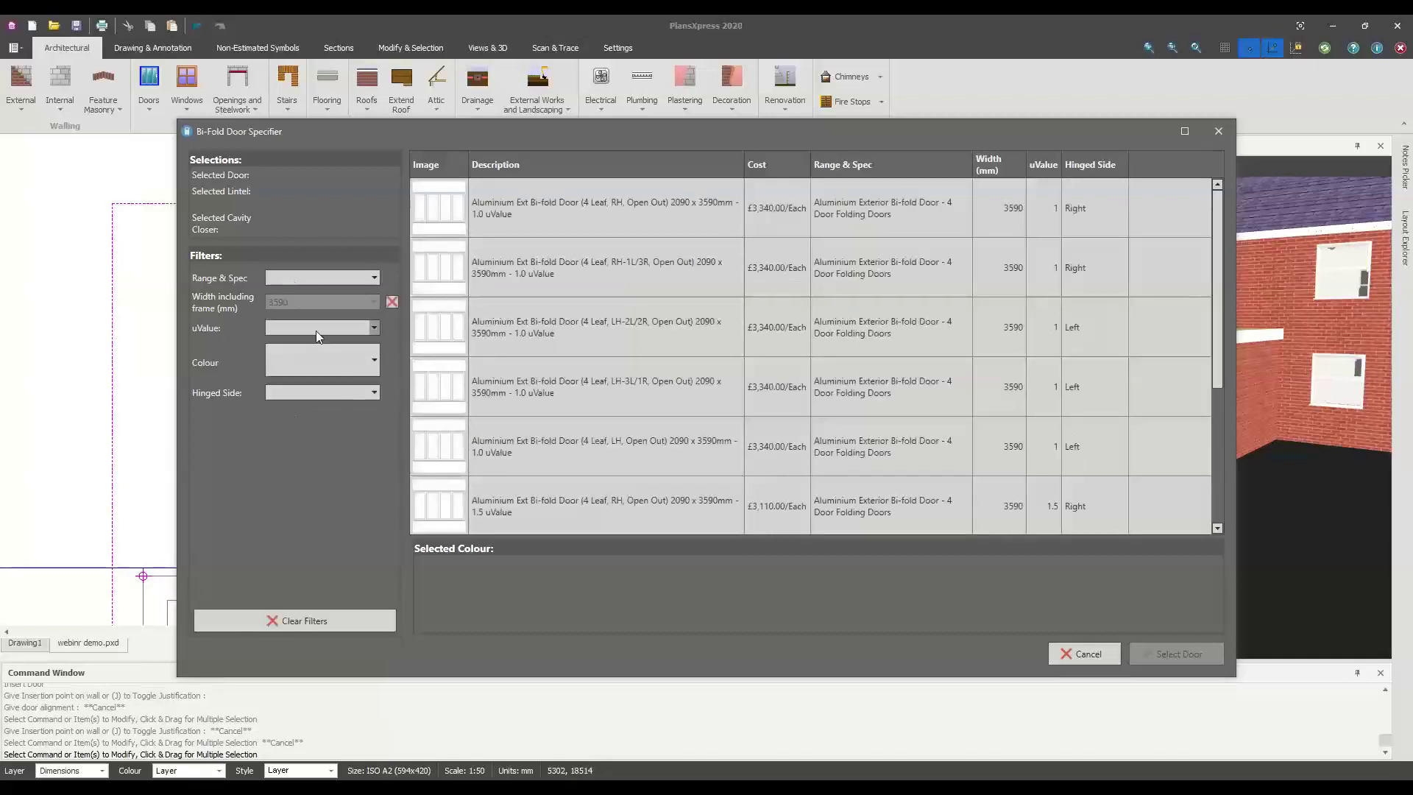
click(310, 346)
click(303, 372)
click(309, 427)
click(536, 222)
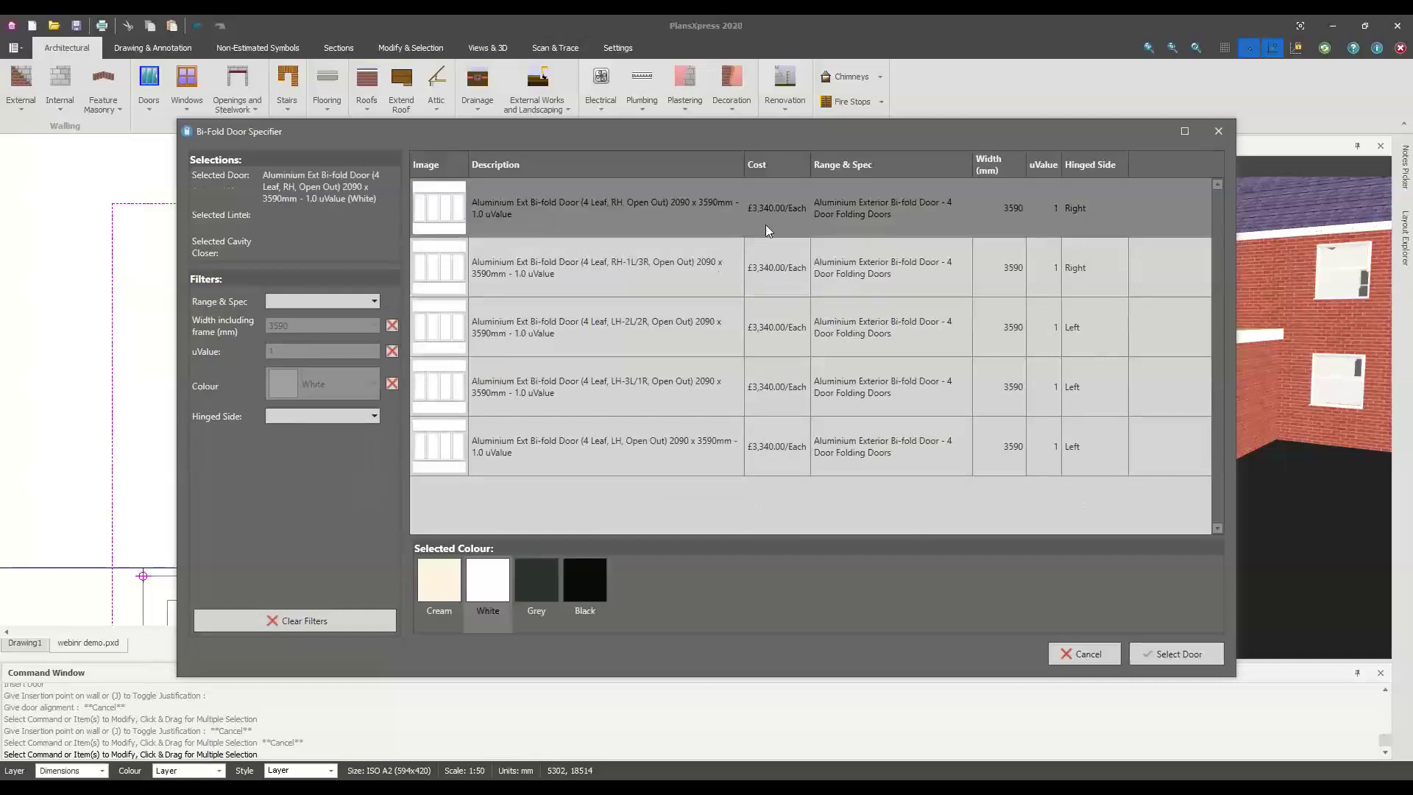
Accept the chosen door, its suggested lintel and cavity closer, and the default dimensions
click(1174, 652)
click(1174, 652)
click(1174, 652)
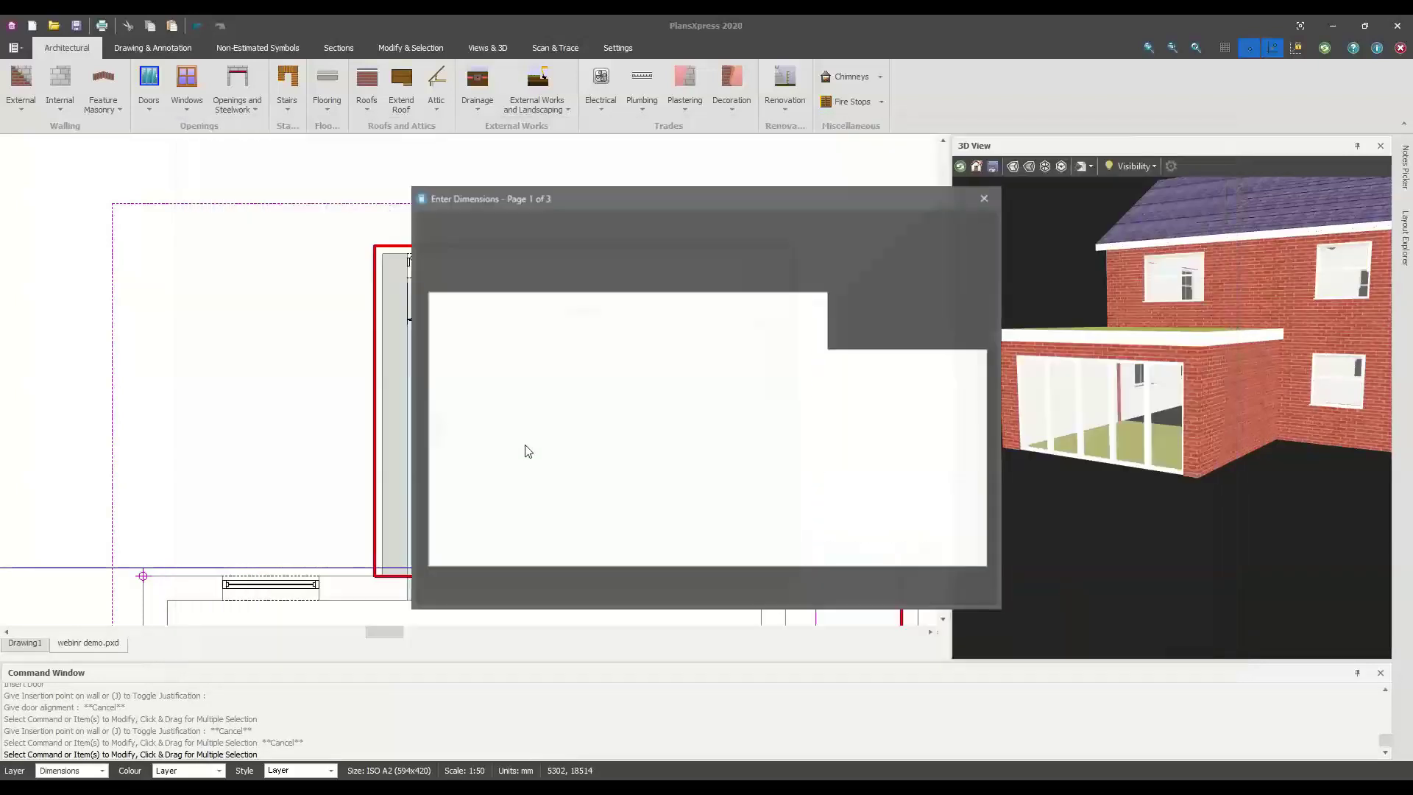
click(752, 583)
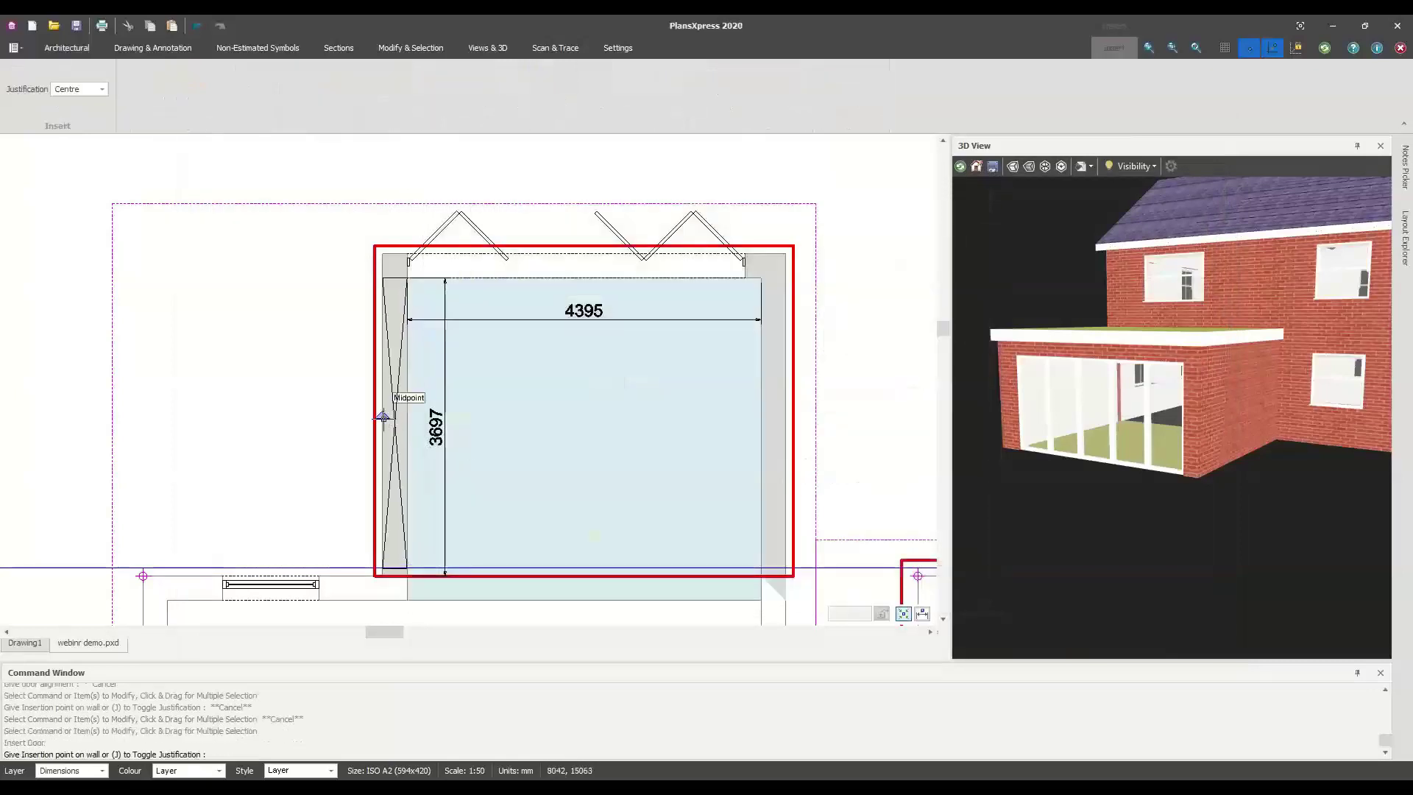
Place the door on the extension's 3697 mm left wall and check it in 3D
click(384, 384)
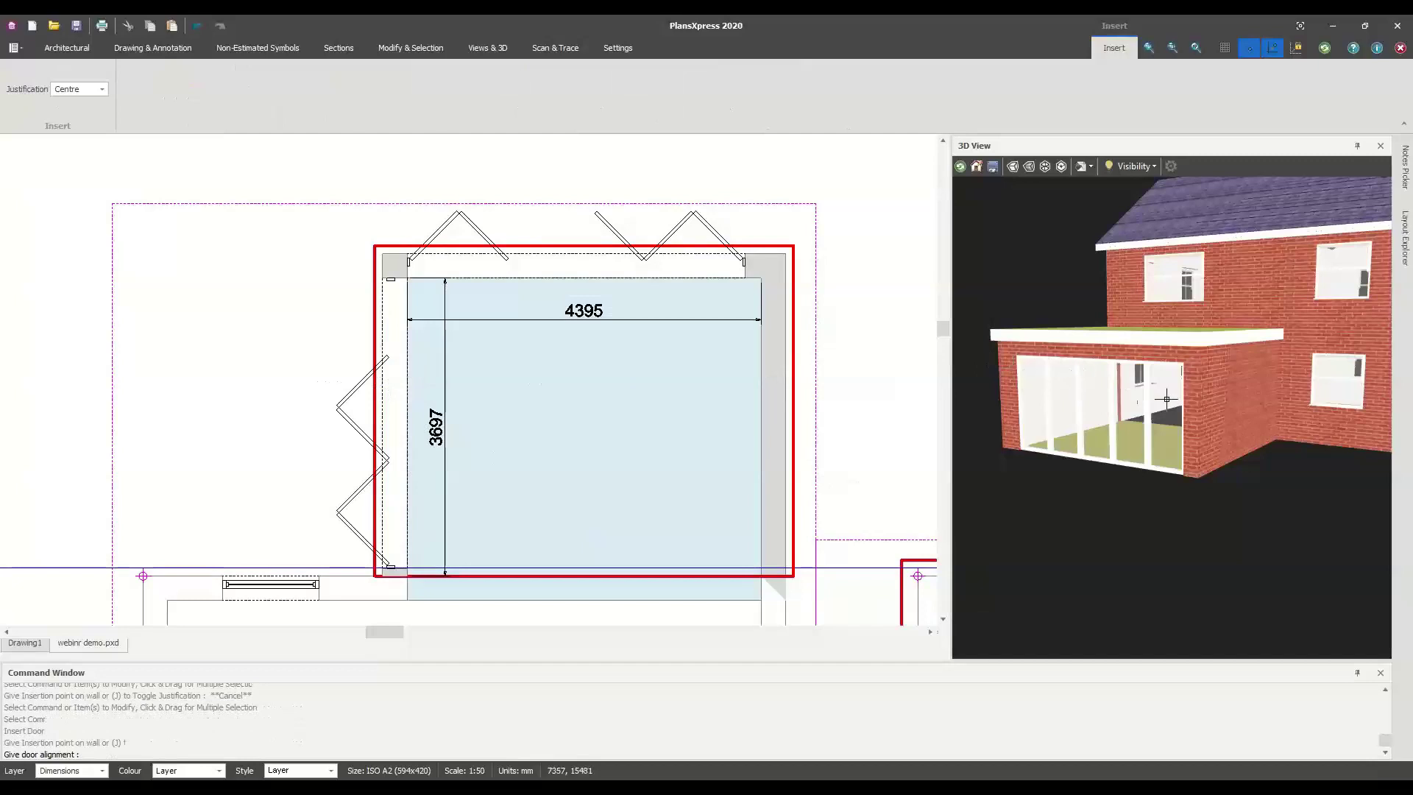
scroll(1234, 412, up, 3)
mouse_move(1234, 412)
mouse_down()
mouse_move(1186, 419)
mouse_move(1305, 431)
mouse_move(1308, 399)
mouse_move(1175, 430)
mouse_move(1219, 412)
mouse_up()
scroll(1183, 421, down, 3)
scroll(1182, 421, down, 2)
middle_drag(586, 390, 281, 328)
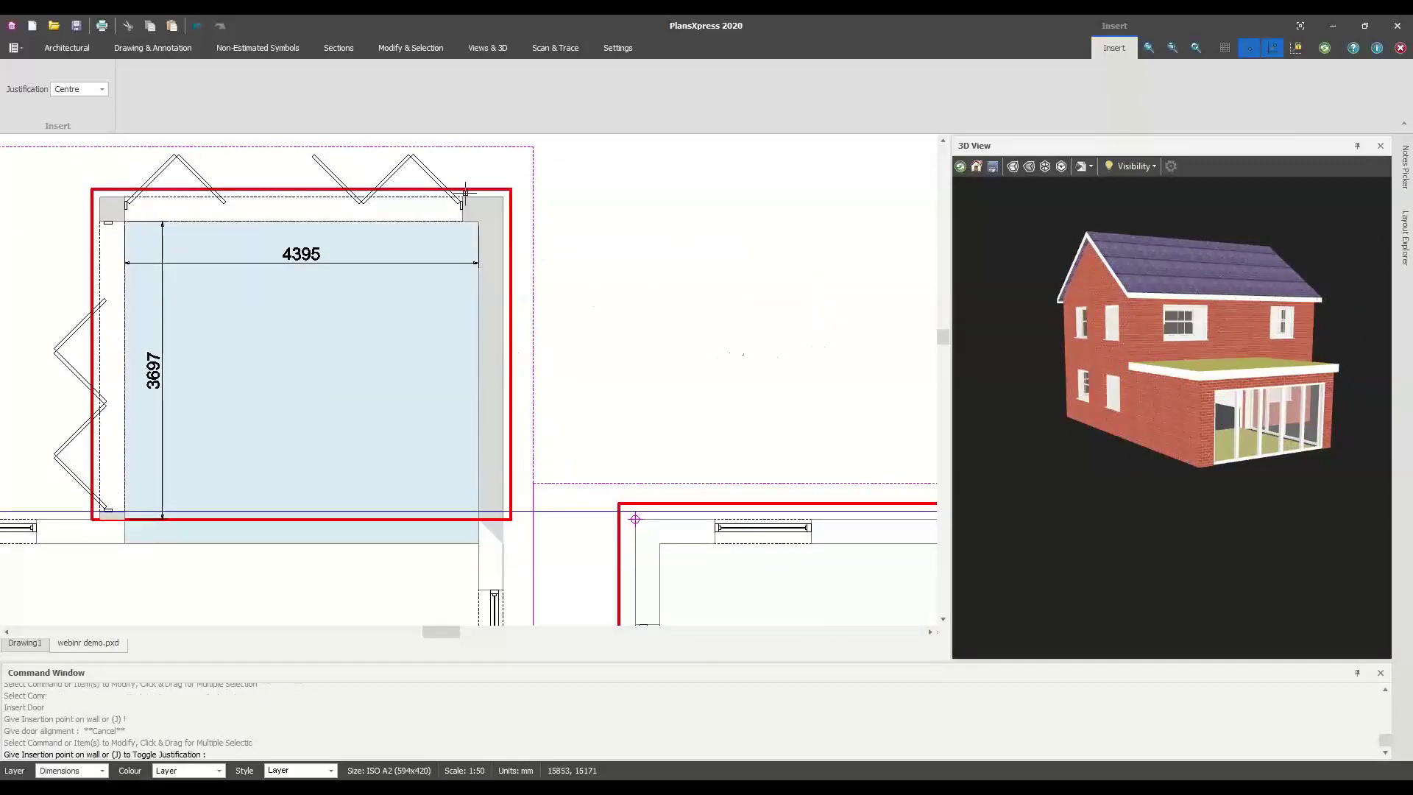
Cancel the door insertion and start specifying a Crystal Direct PVCu window
key(Escape)
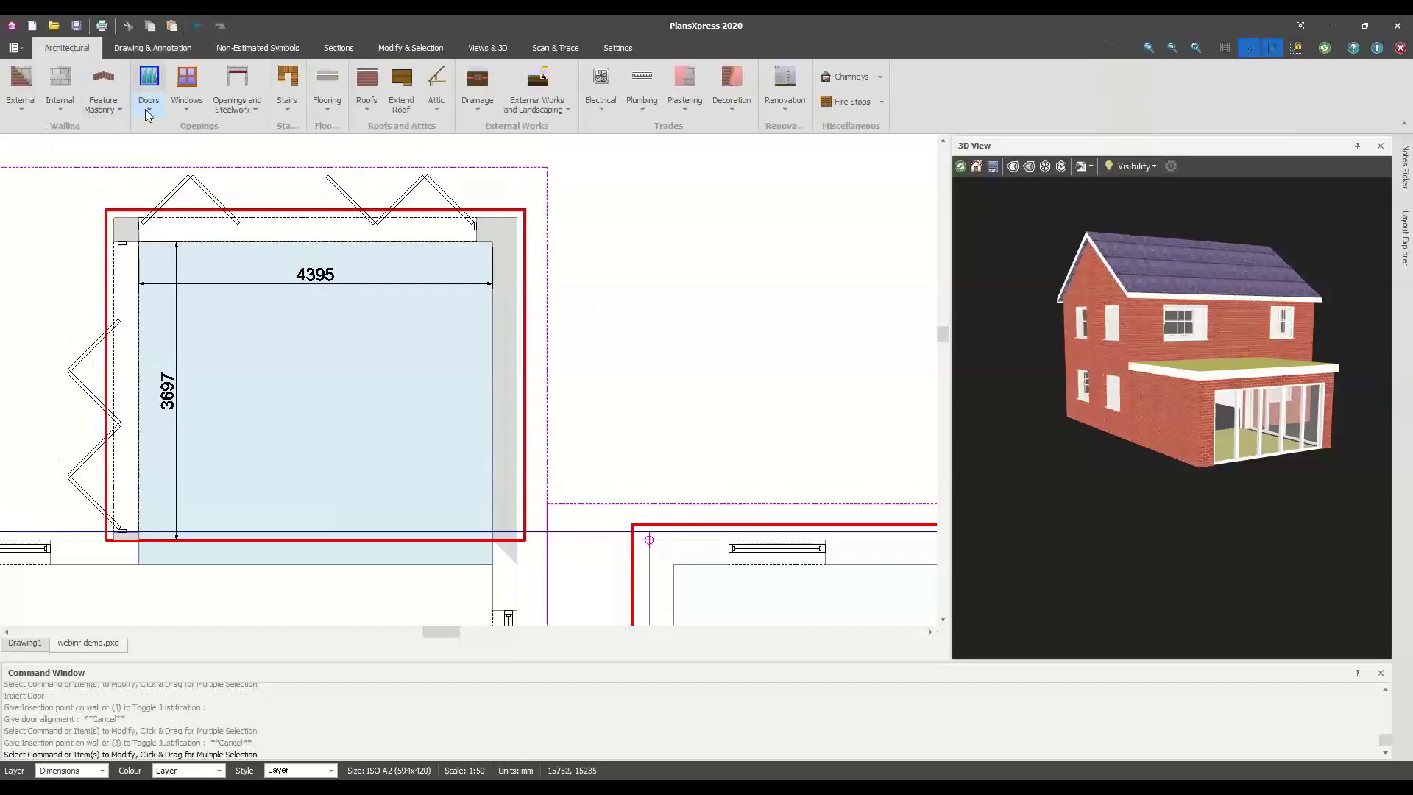
click(180, 112)
click(151, 108)
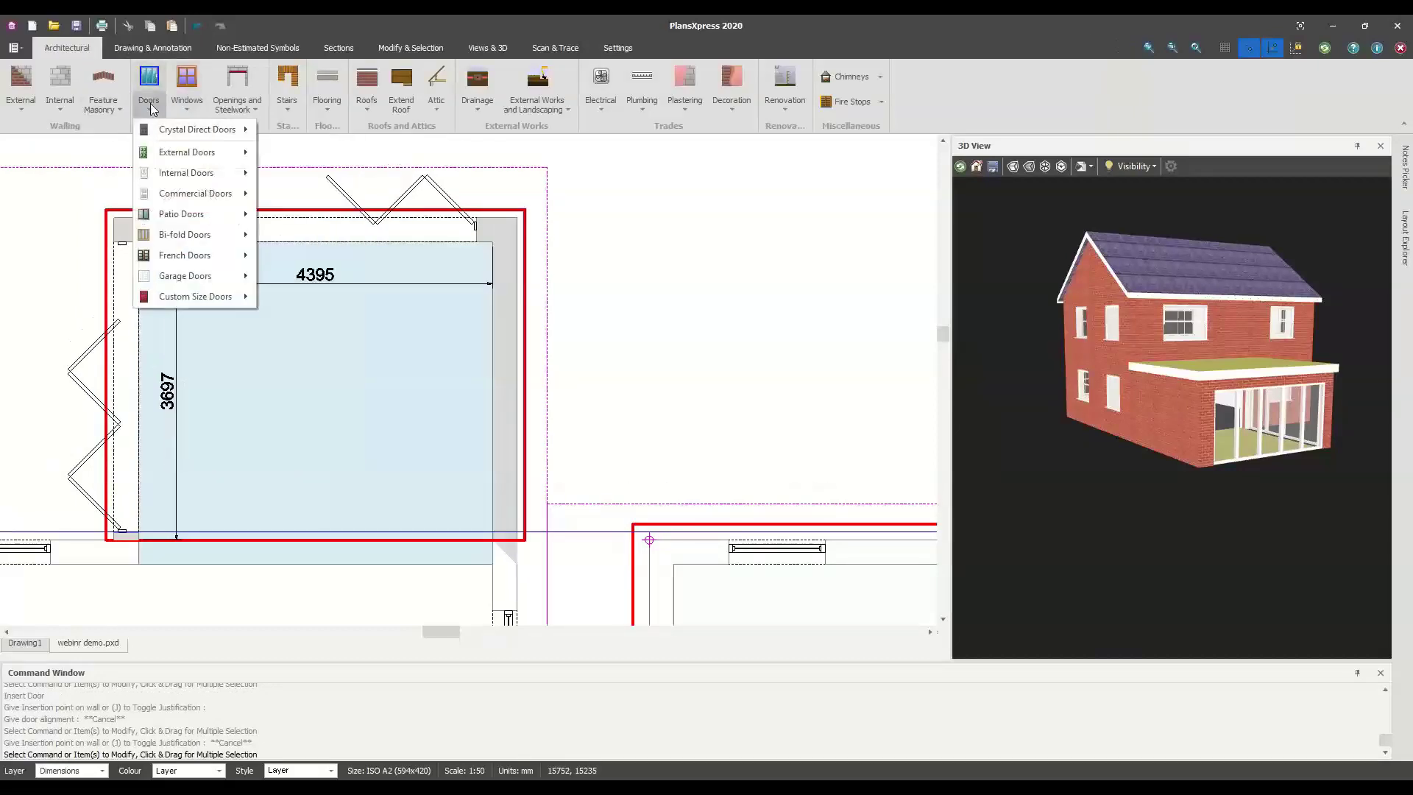
mouse_move(182, 129)
click(186, 105)
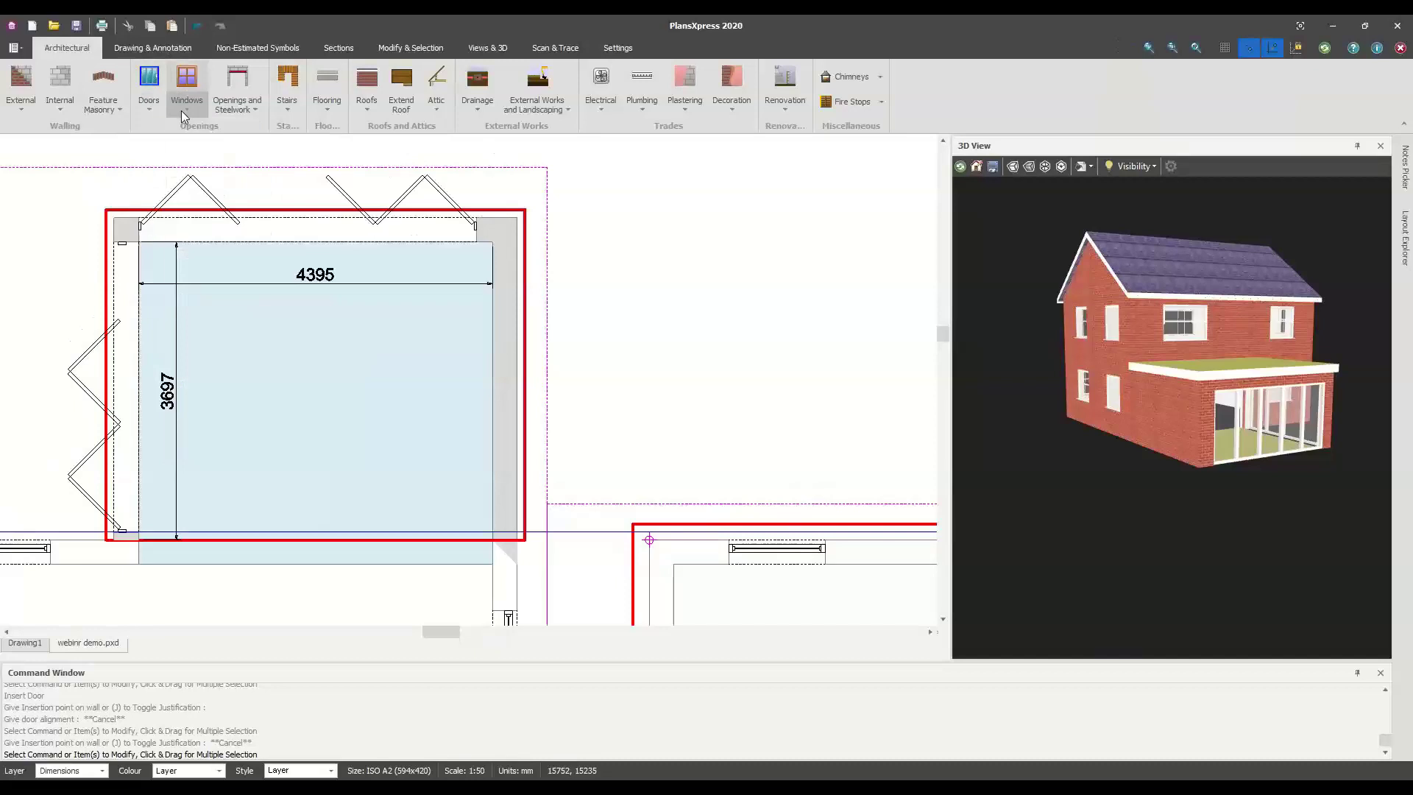
click(186, 105)
mouse_move(345, 130)
click(390, 131)
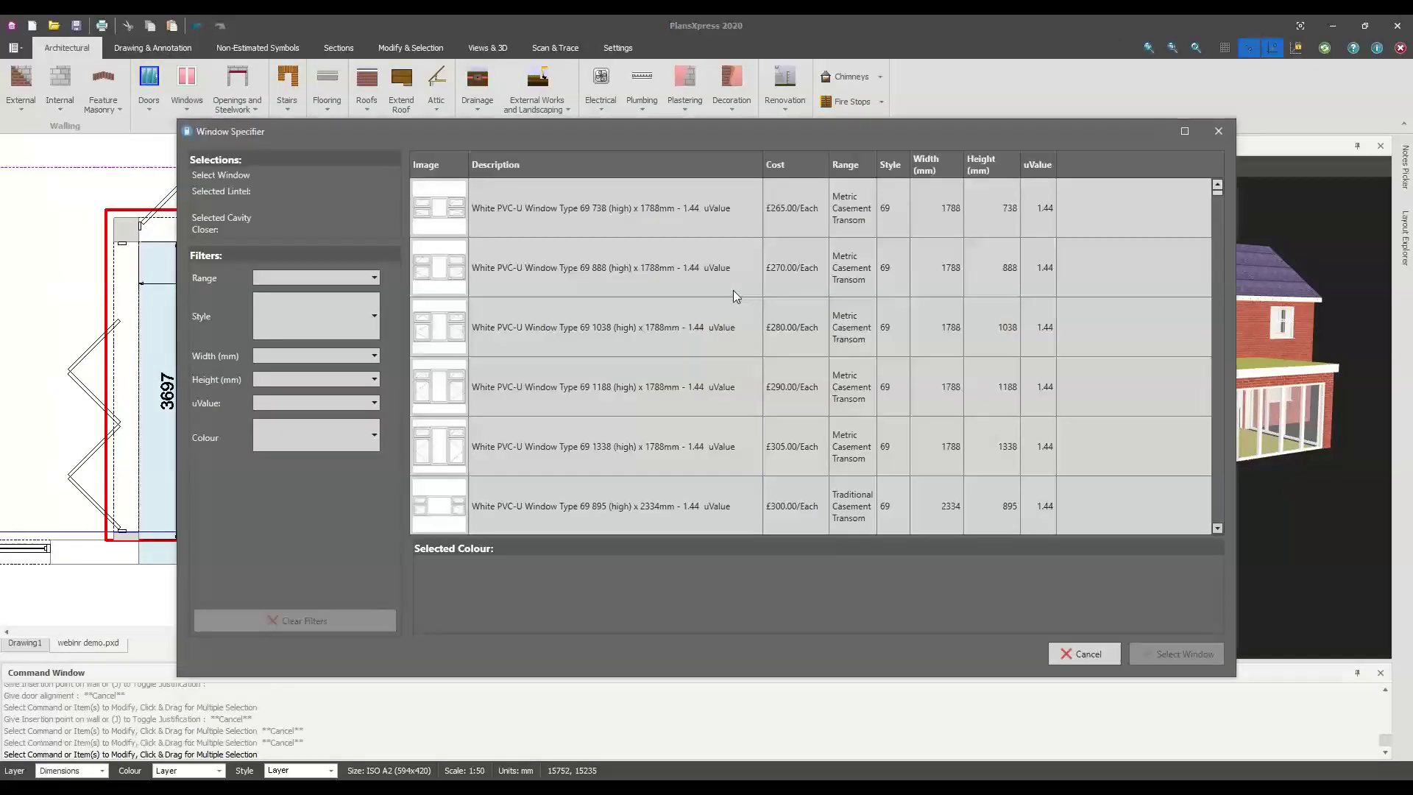
Filter windows to Style 1, 2090 mm height and 590 mm width, and select the white PVC-U window
click(328, 316)
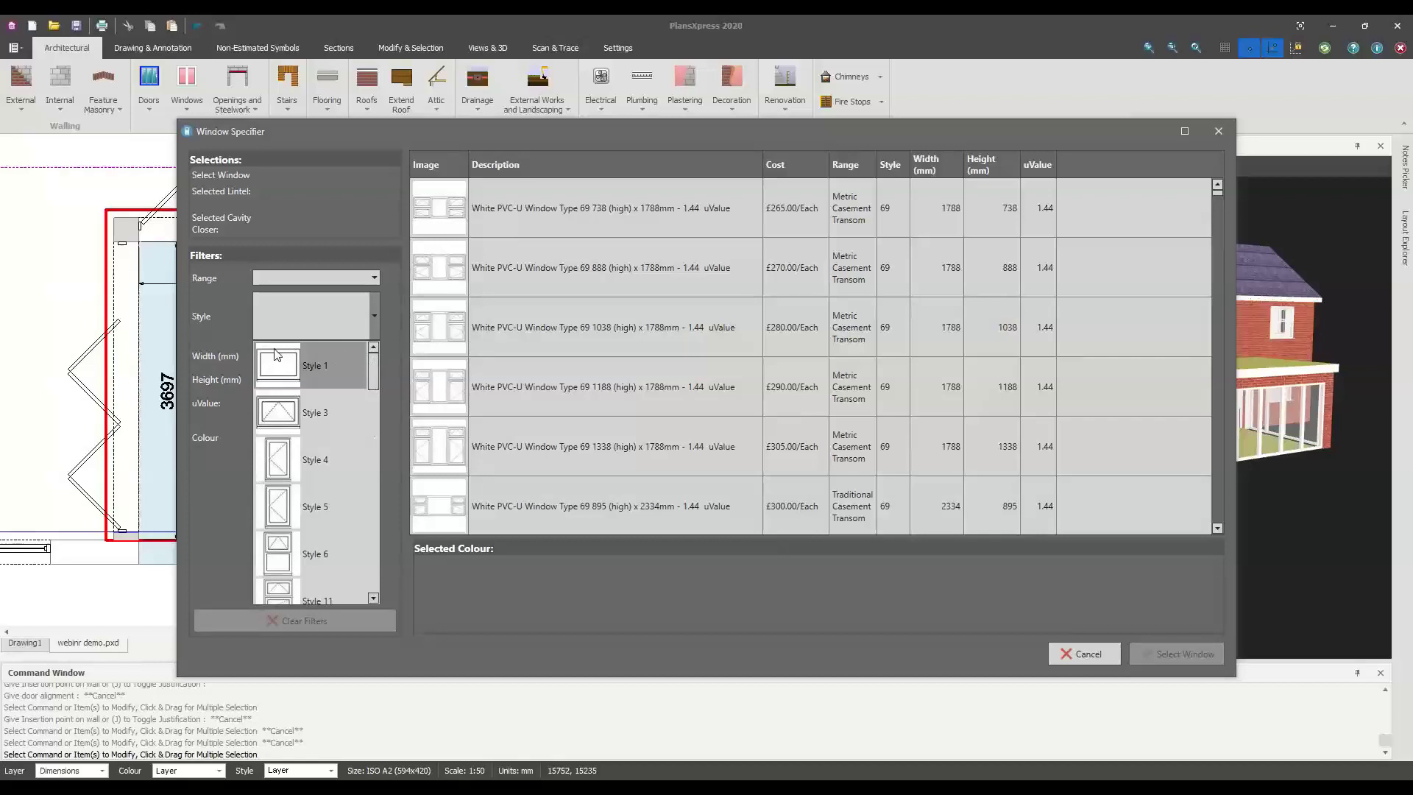
click(313, 370)
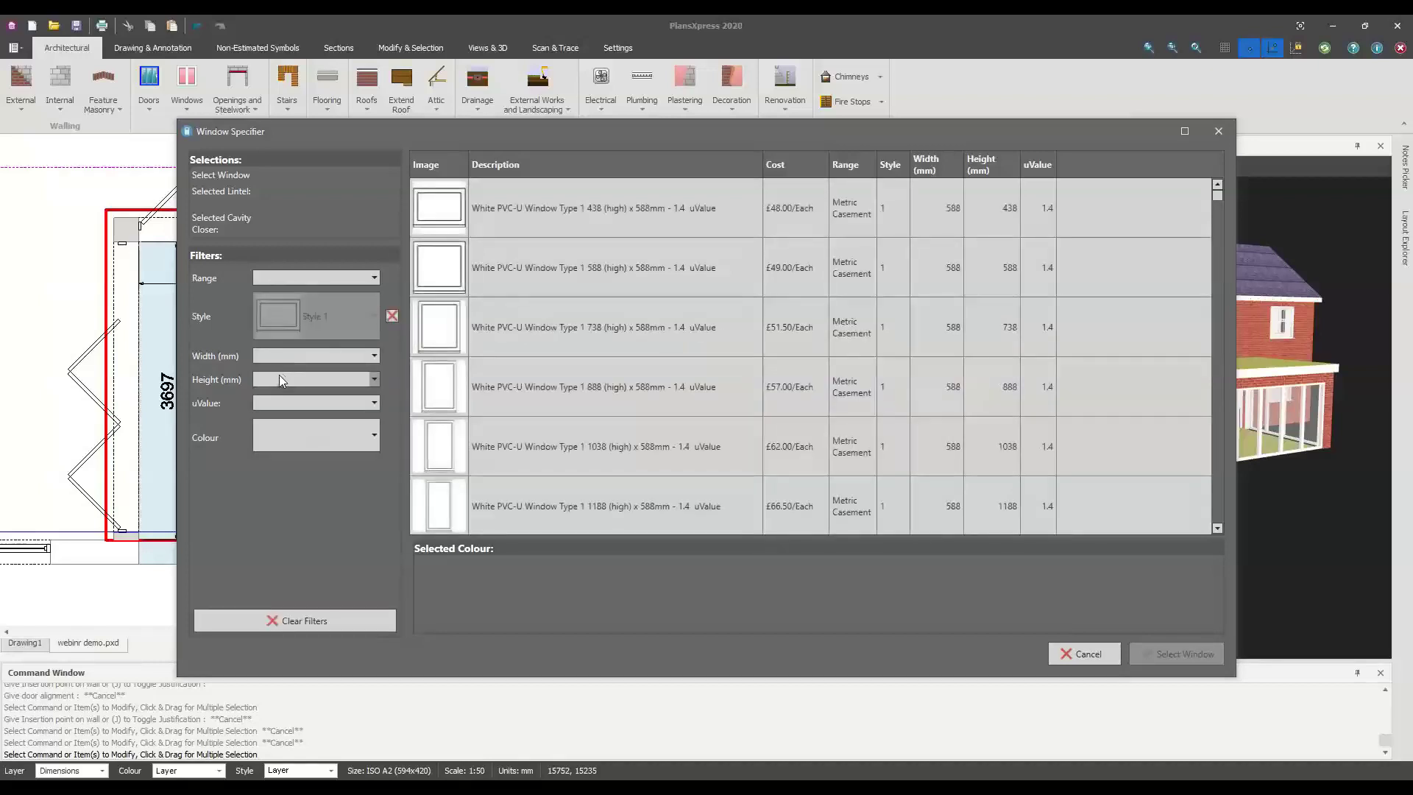
click(281, 378)
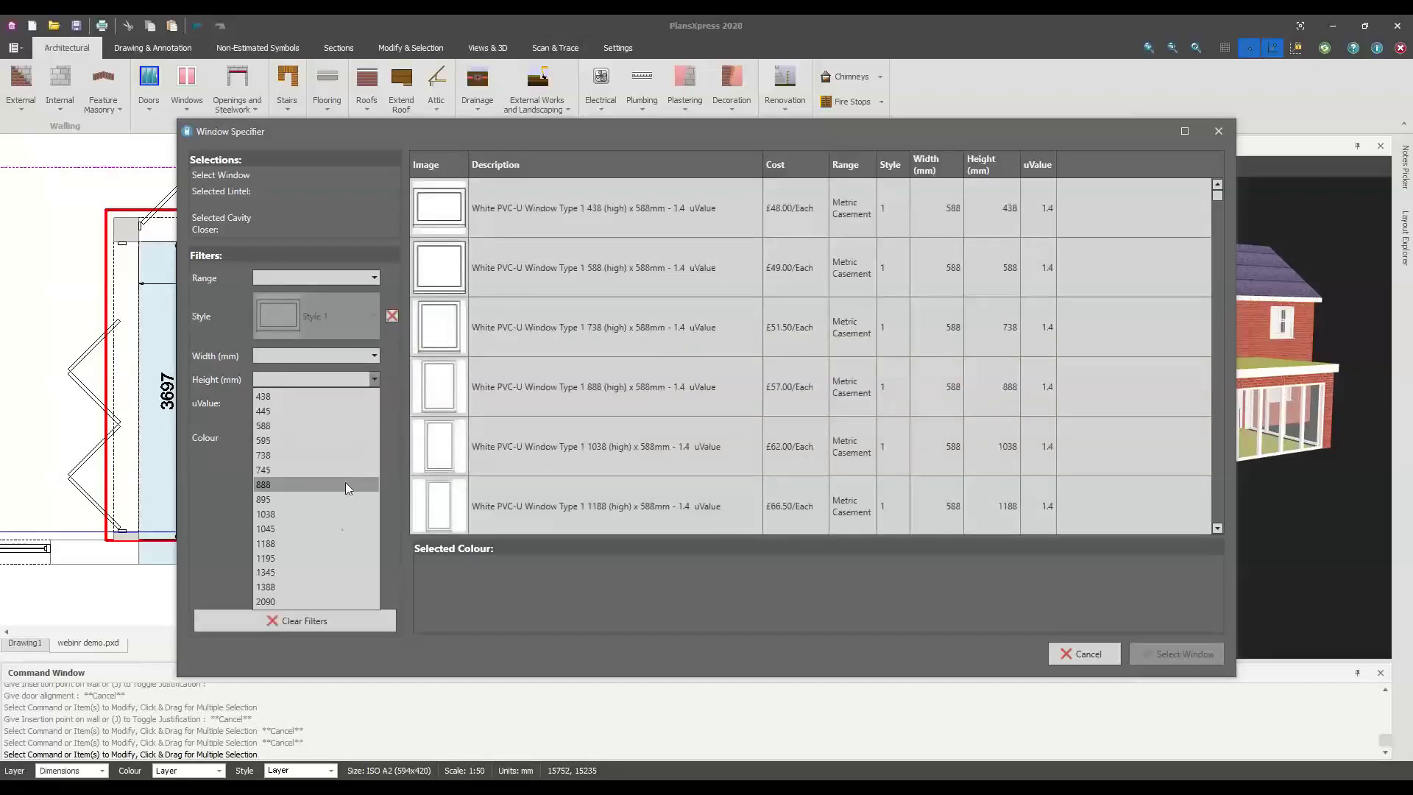
click(295, 602)
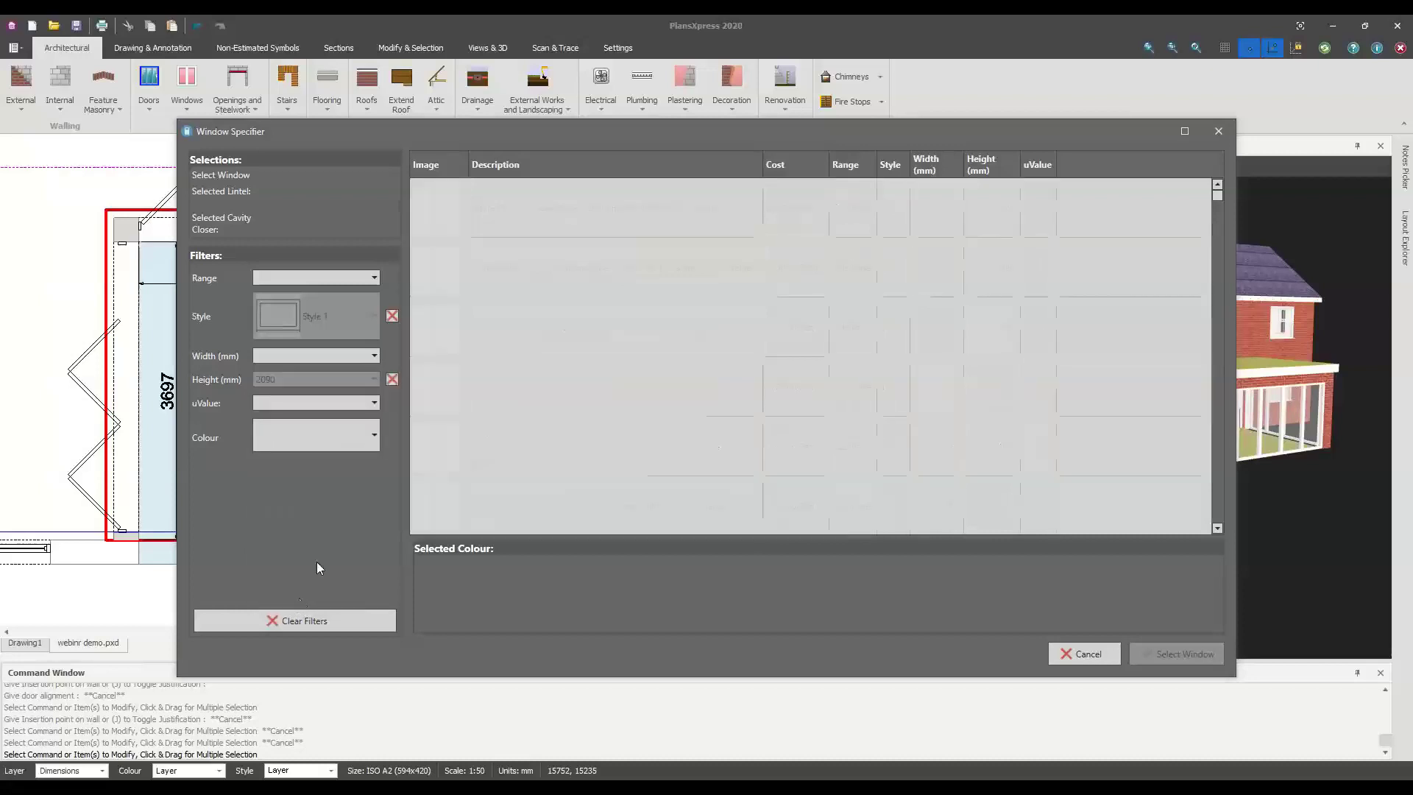
click(286, 358)
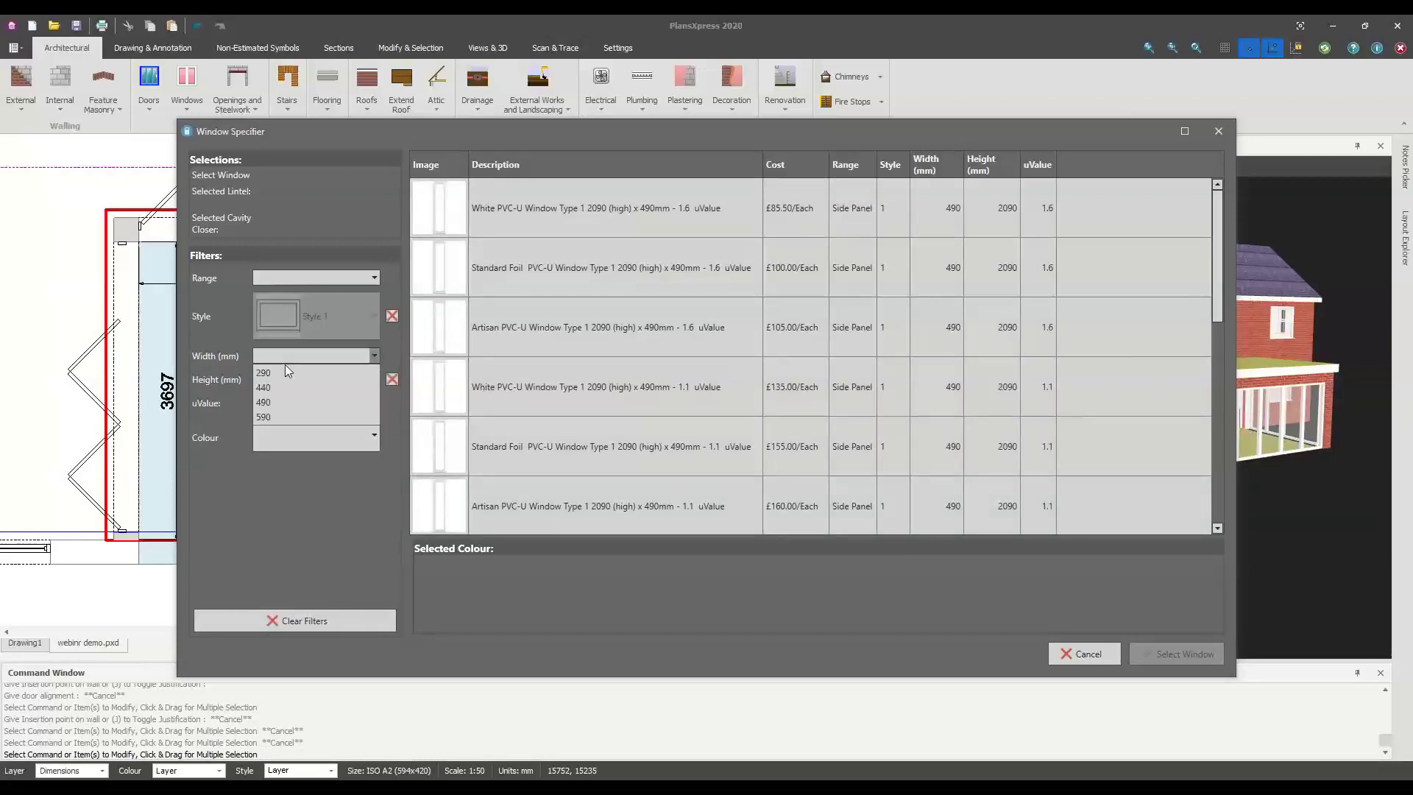
click(275, 416)
click(541, 219)
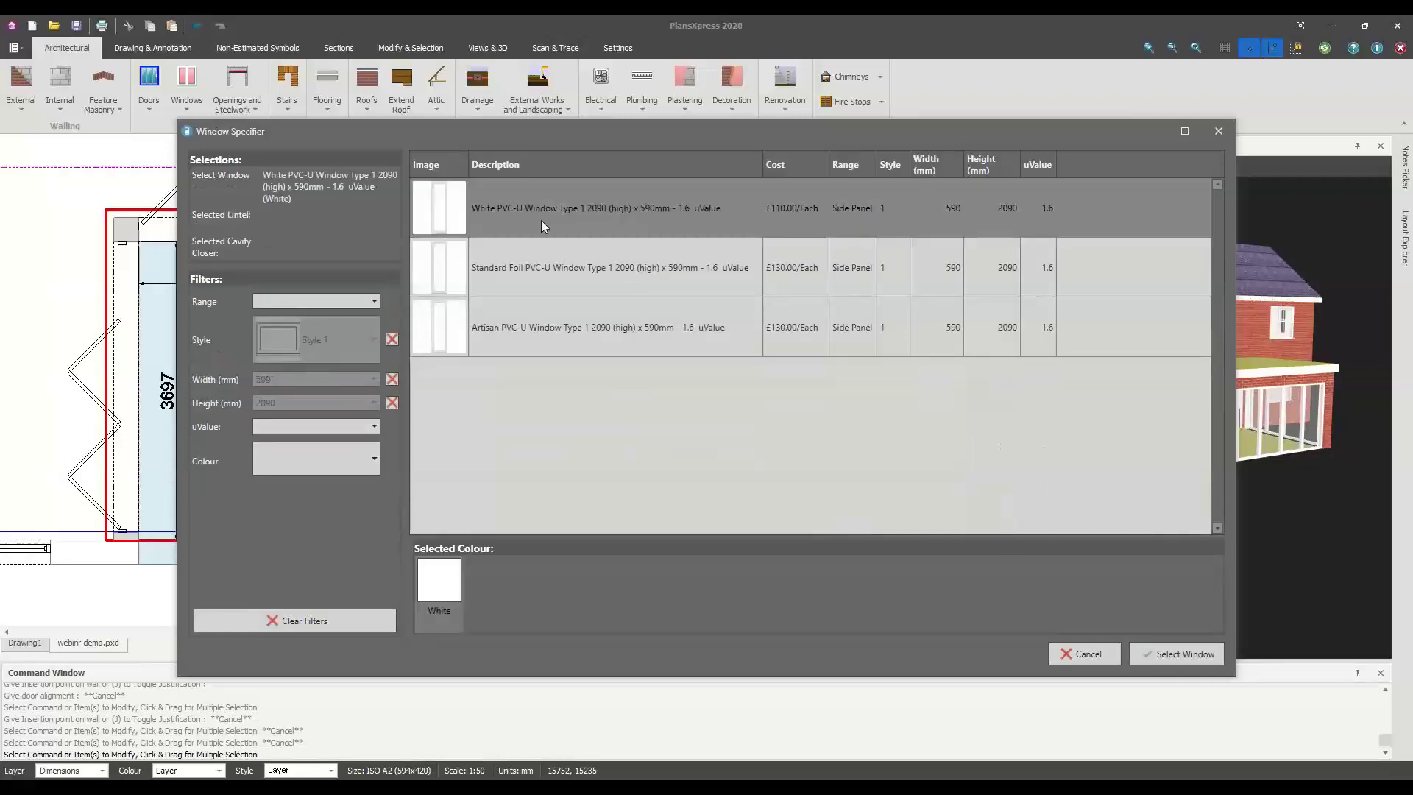
Choose the Artisan PVC-U option in Woodgrain Brilliant White, then accept the lintel, cavity closer and default dimensions
click(787, 292)
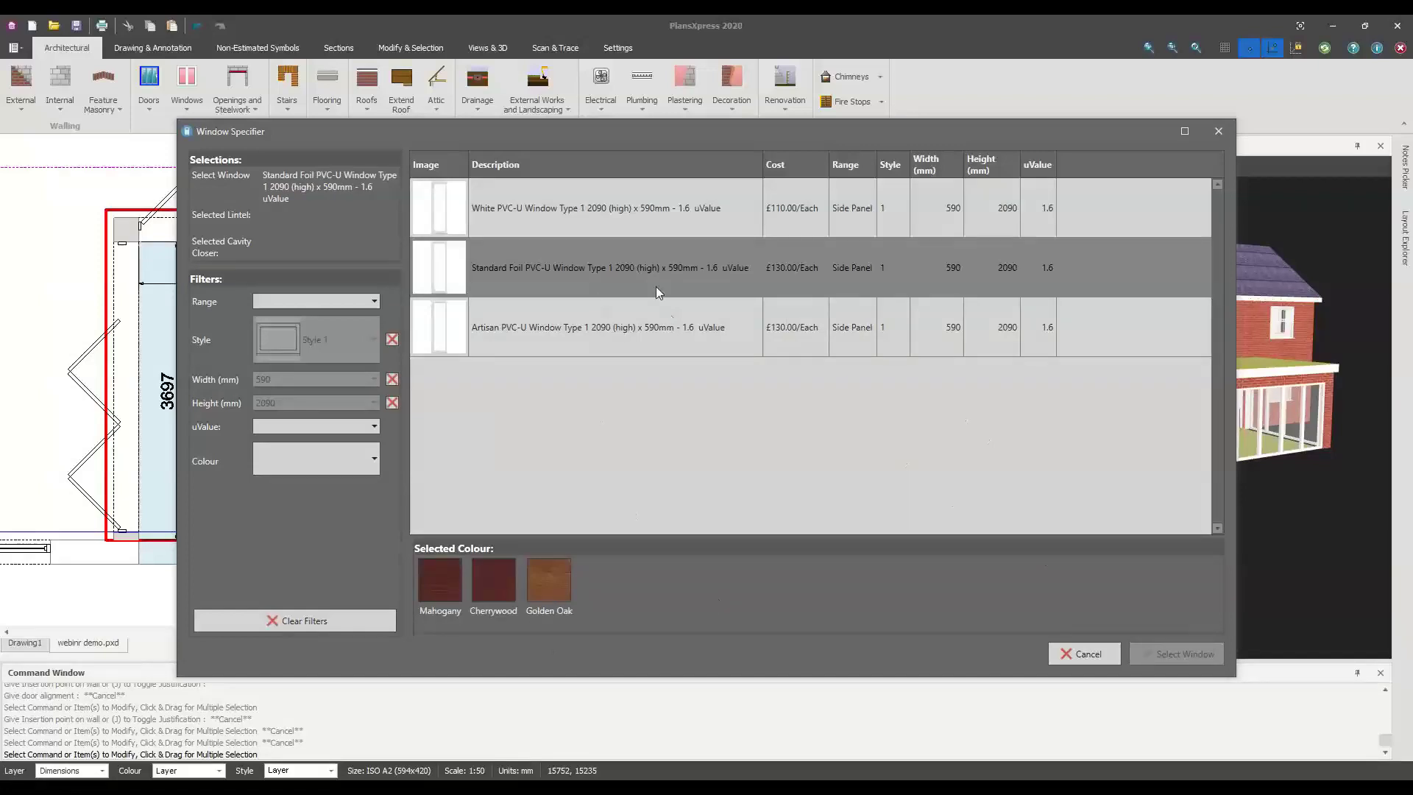
click(623, 331)
click(950, 579)
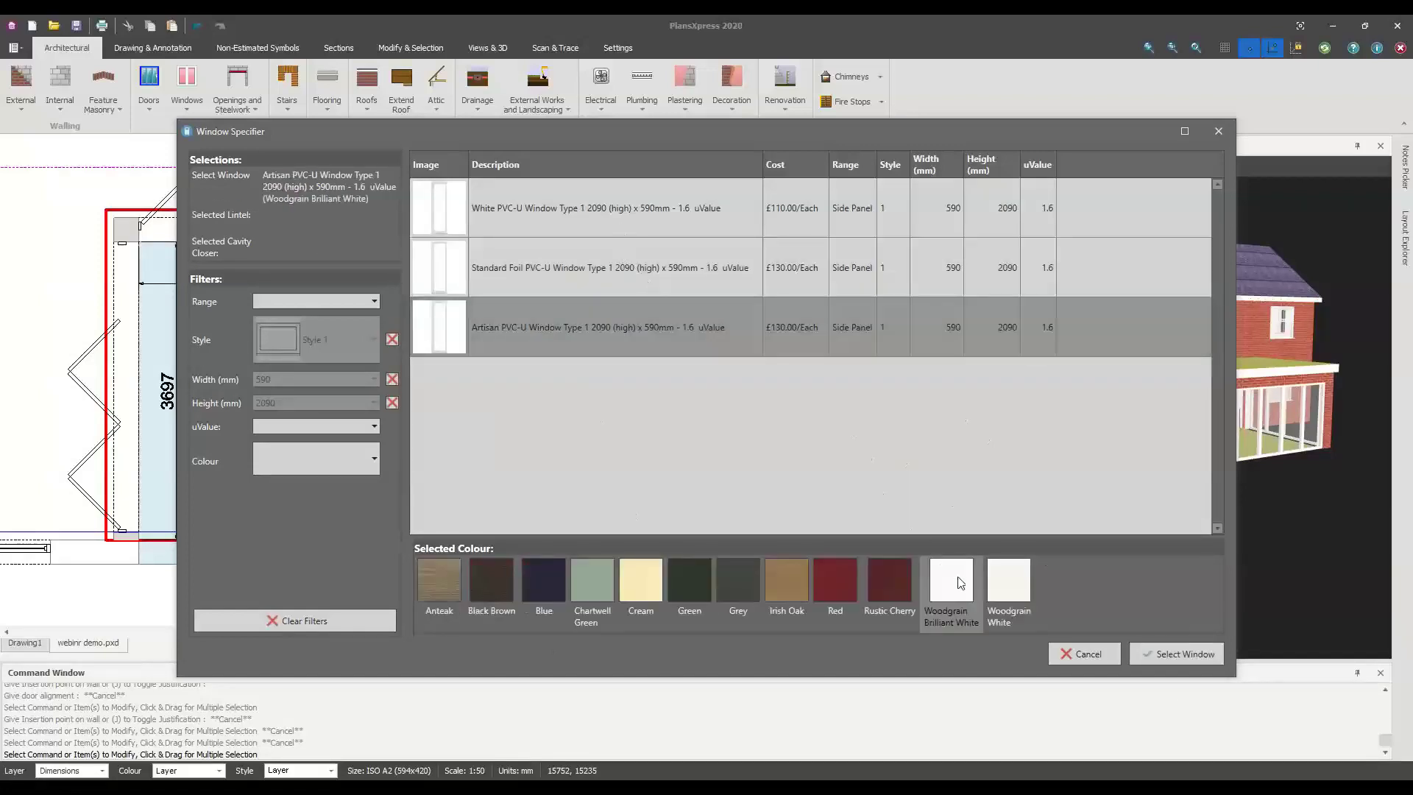
click(1194, 658)
click(1188, 656)
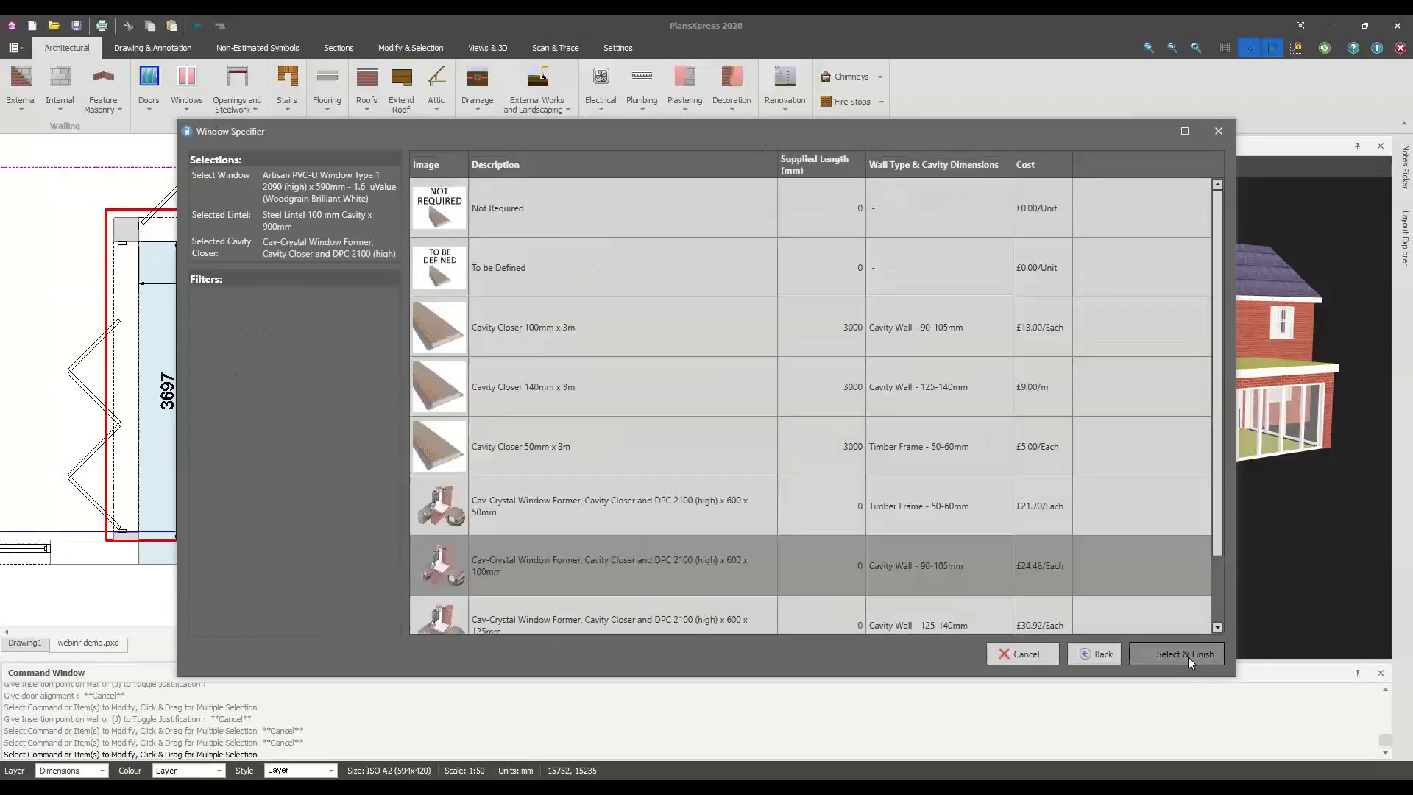
click(1187, 656)
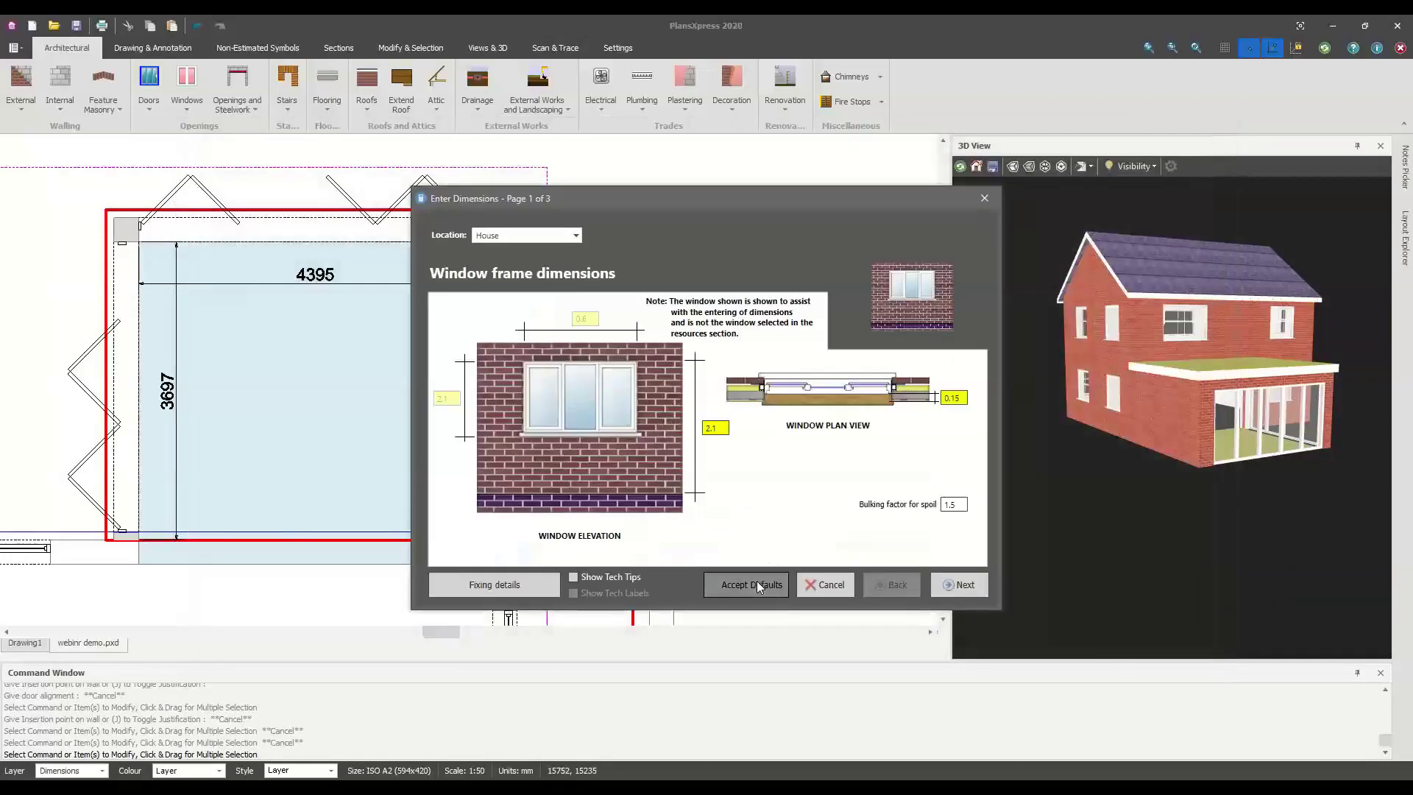
click(756, 581)
Insert the window units down the extension's right-hand wall
click(505, 254)
click(503, 312)
click(498, 393)
click(499, 393)
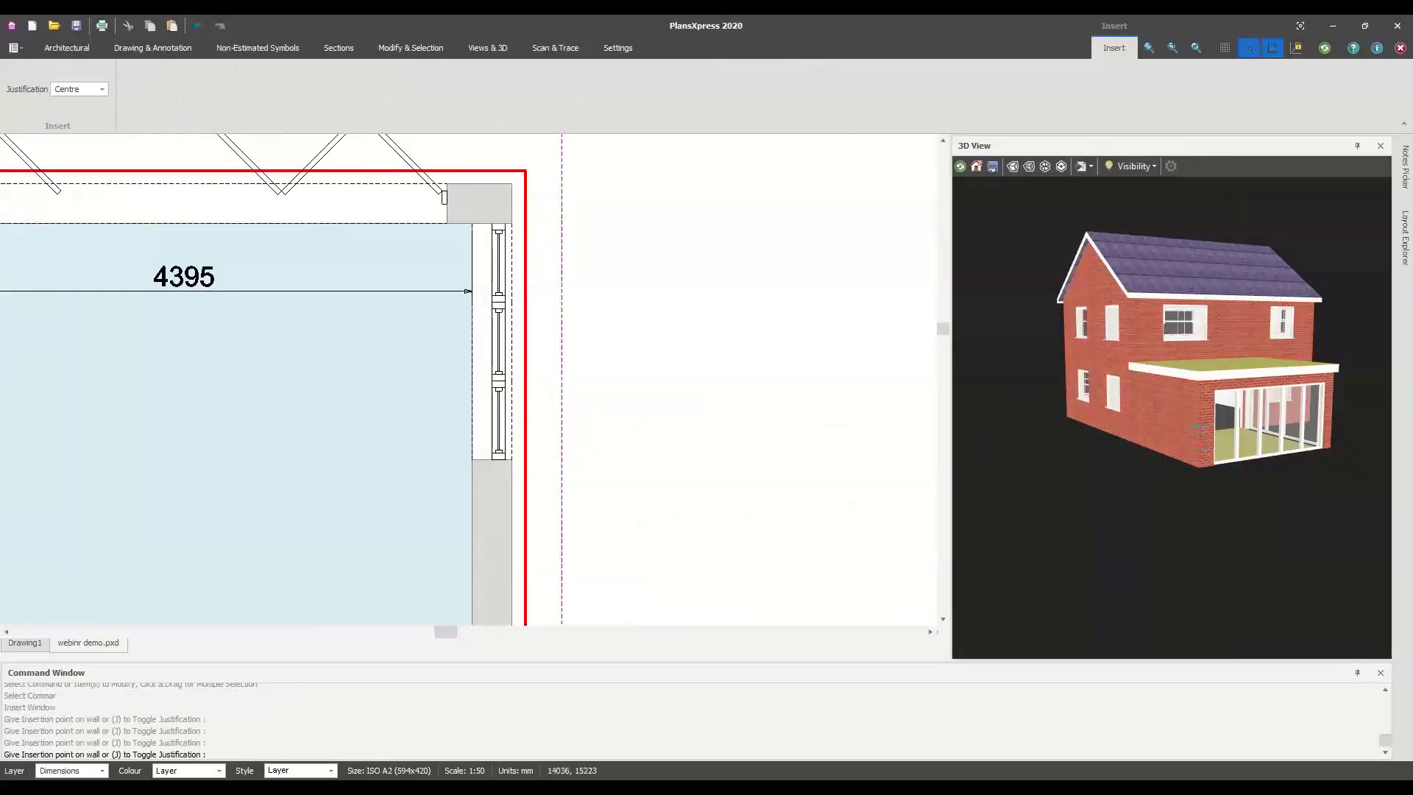
End window insertion, orbit the 3D view to the glazed rear extension, and zoom the plan to the room
key(Escape)
scroll(1191, 434, up, 5)
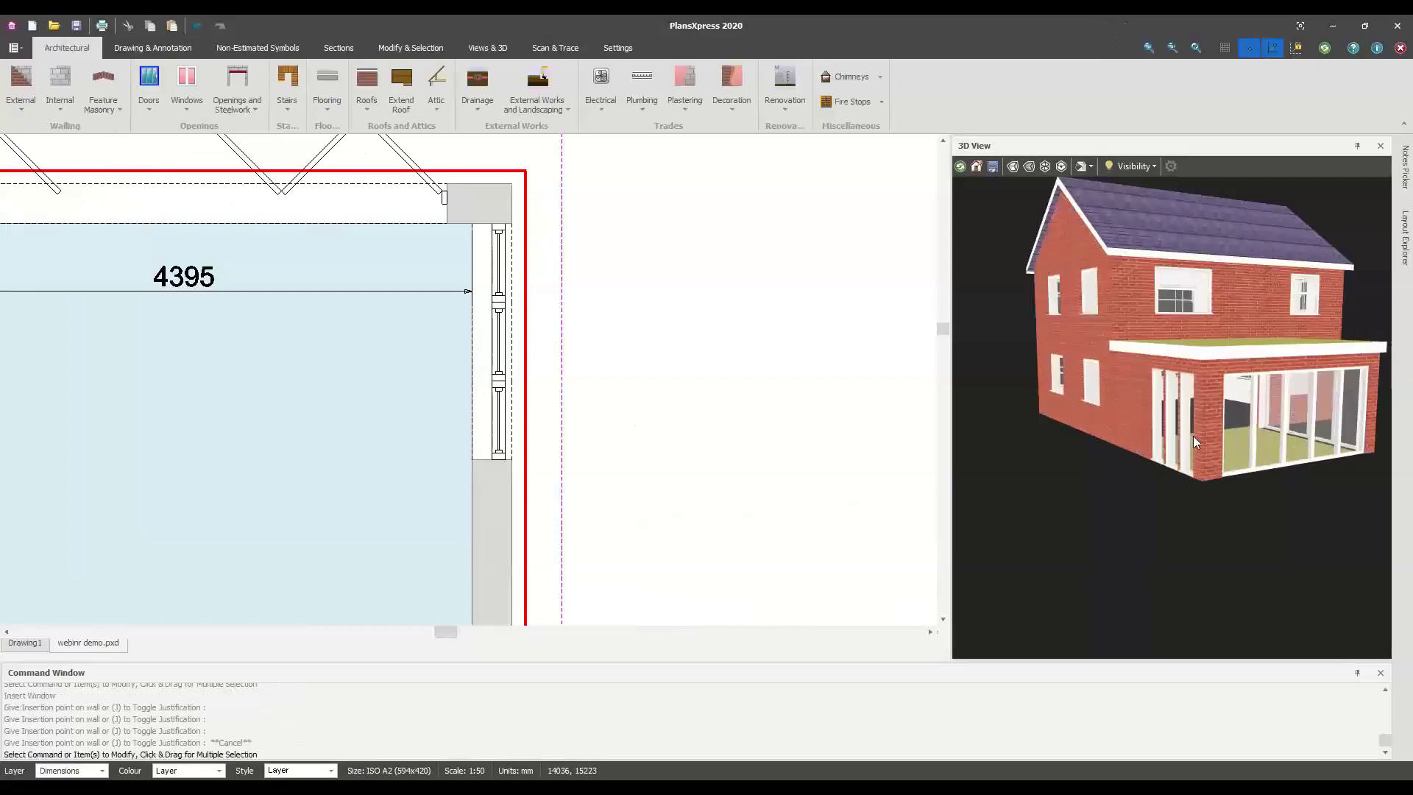
drag(1261, 440, 1161, 441)
scroll(1128, 465, down, 2)
scroll(1130, 466, up, 3)
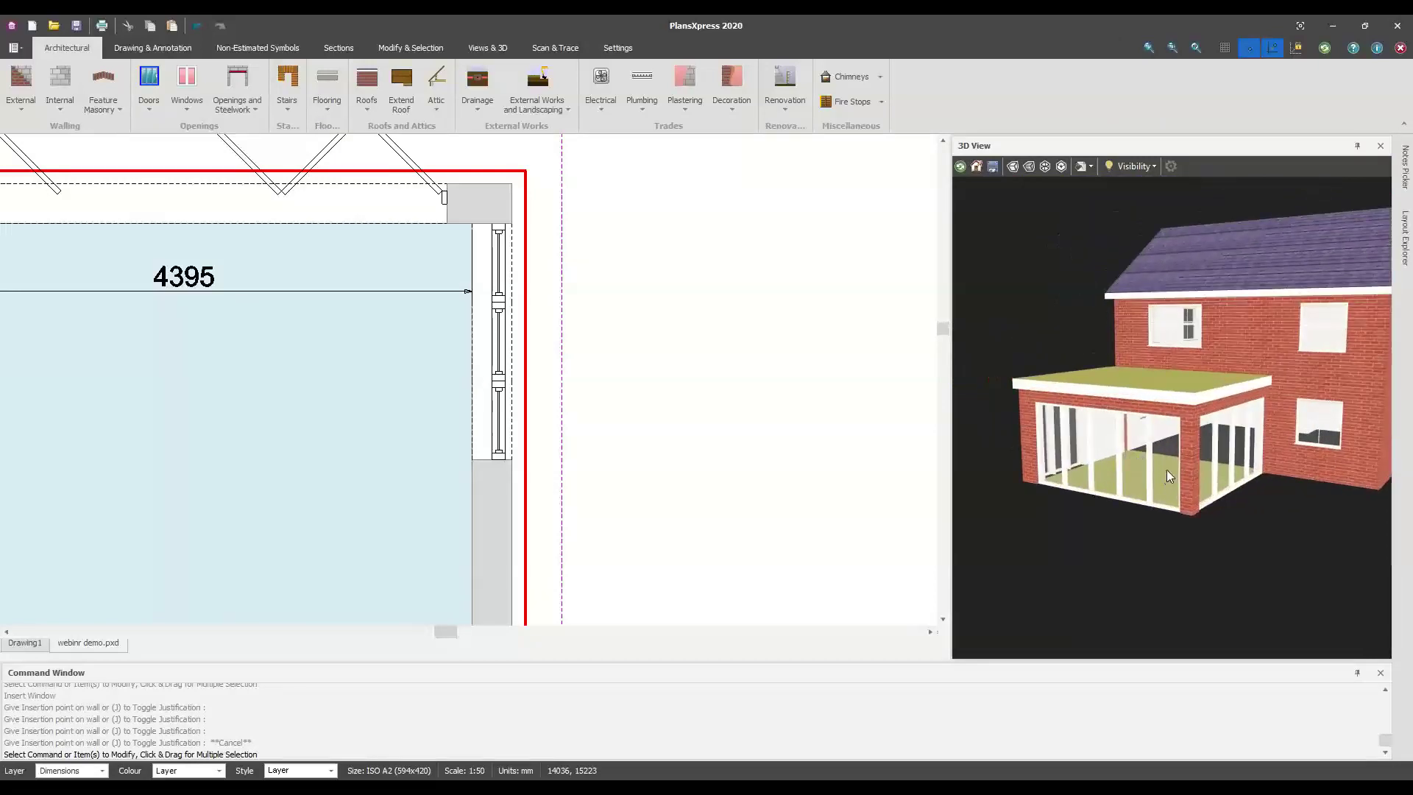
scroll(458, 369, down, 3)
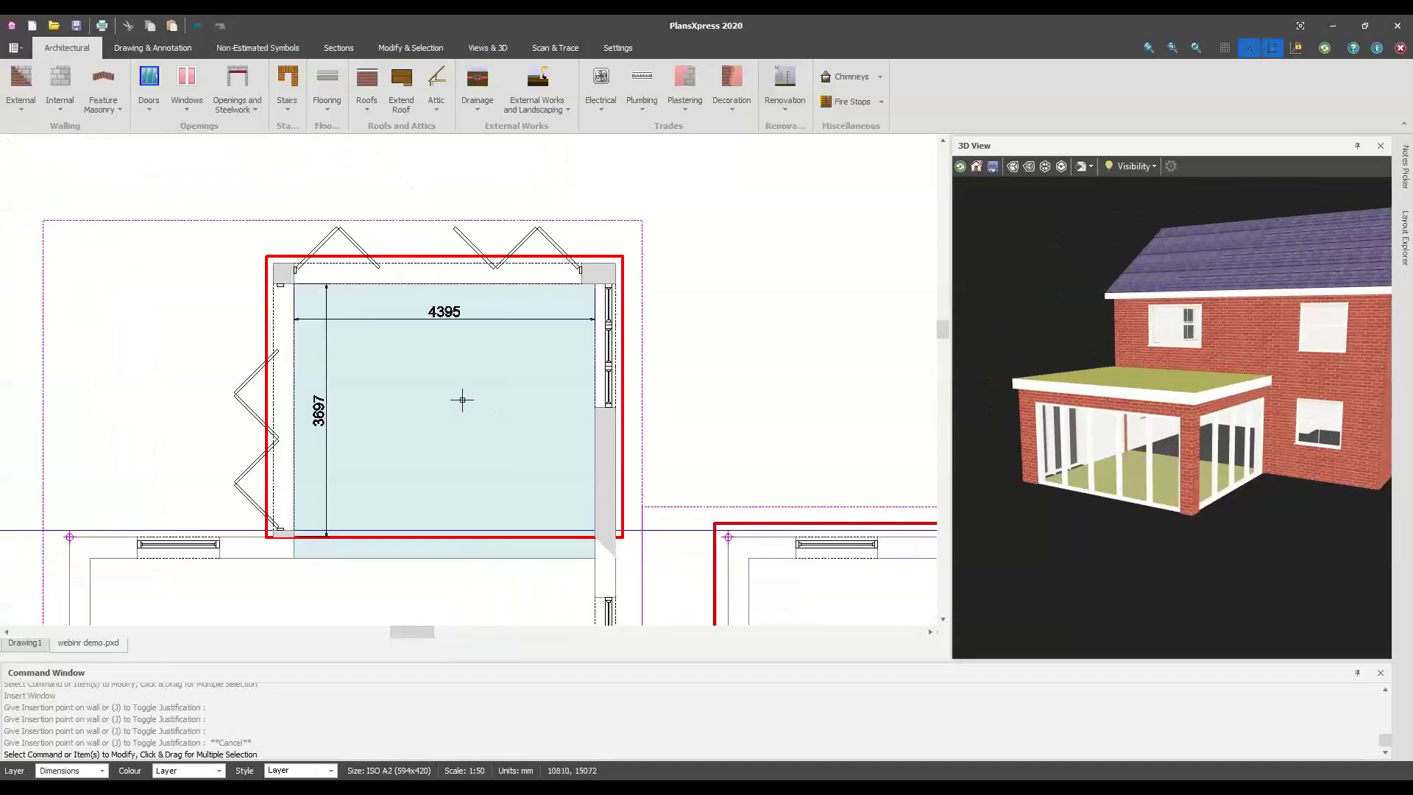
scroll(483, 328, up, 2)
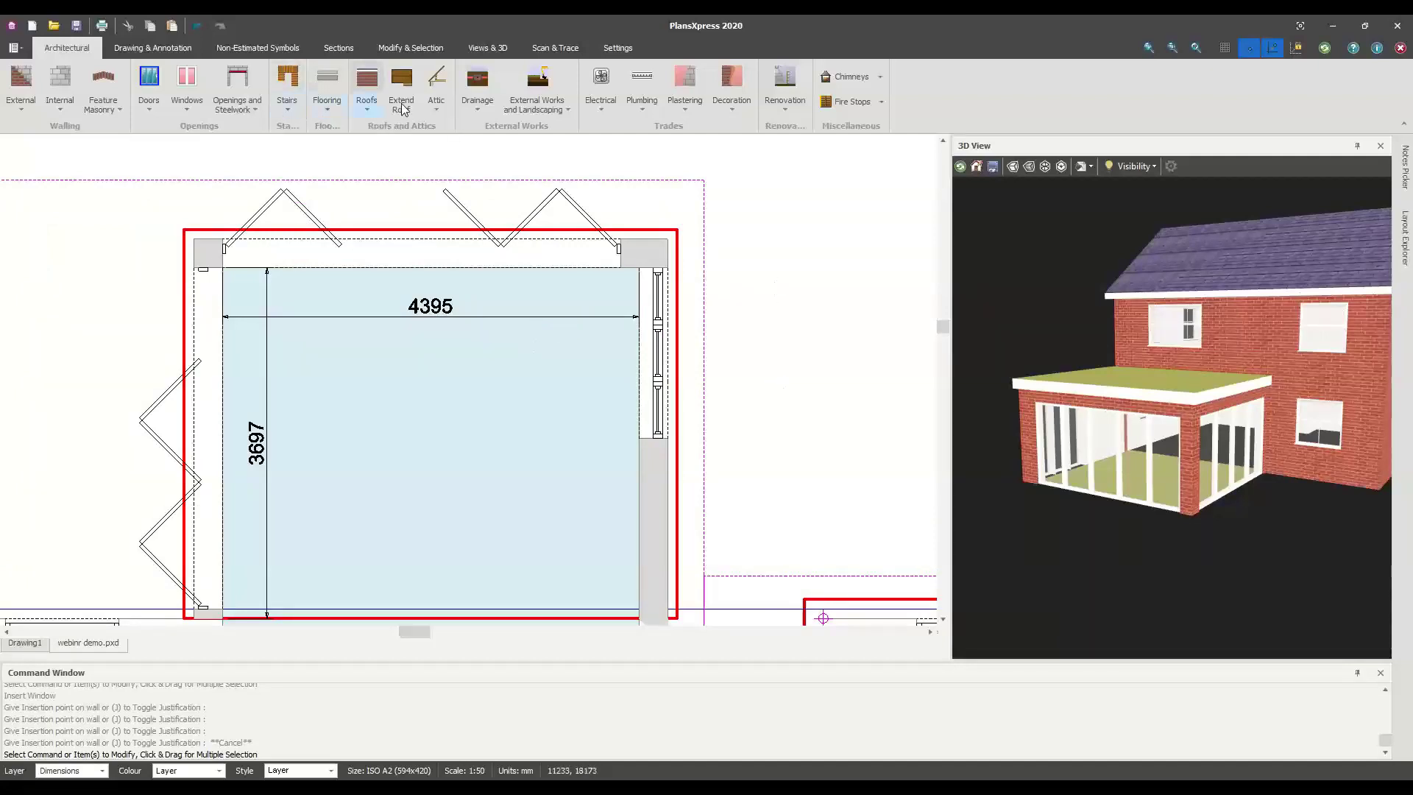
Draw a horizontal construction line through the right wall corner
right_click(798, 484)
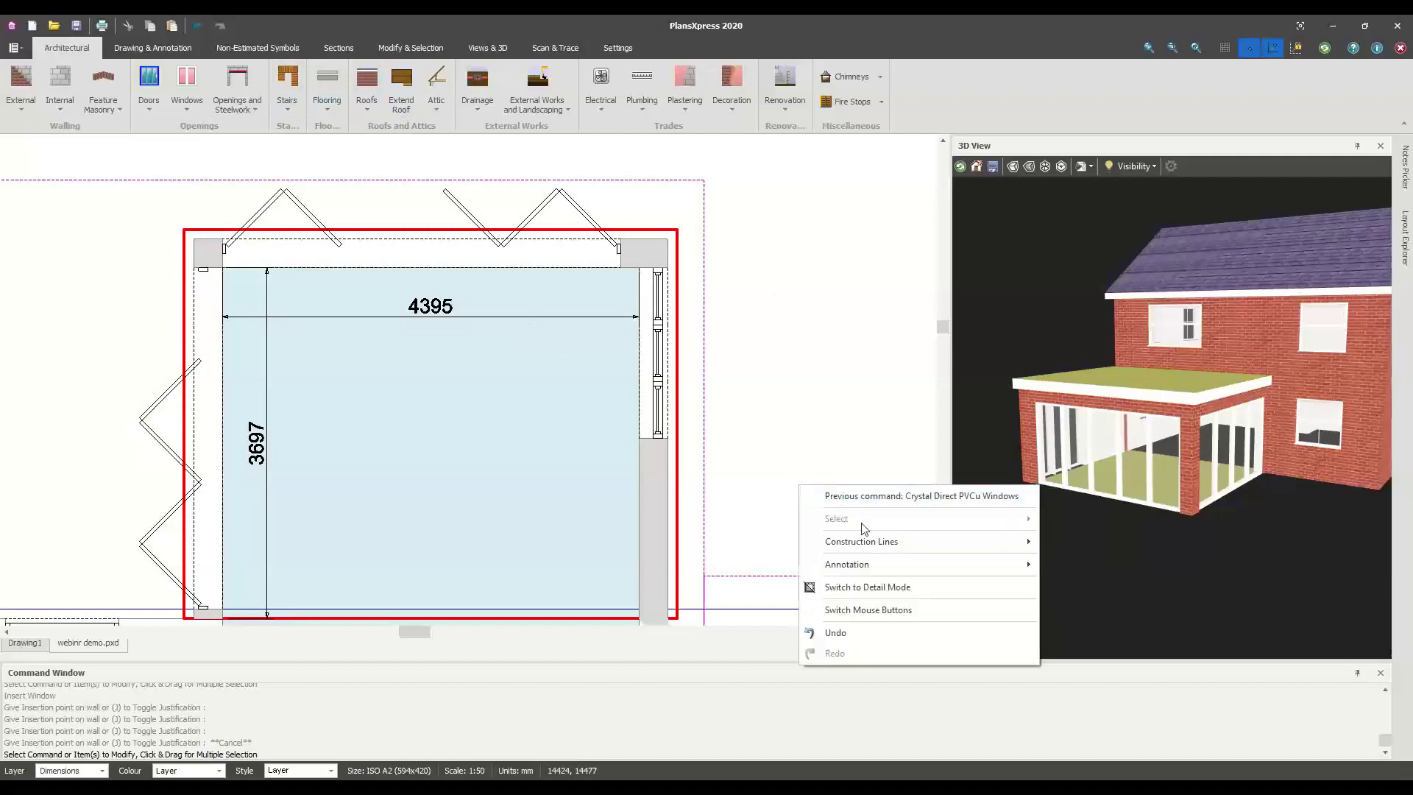
mouse_move(864, 543)
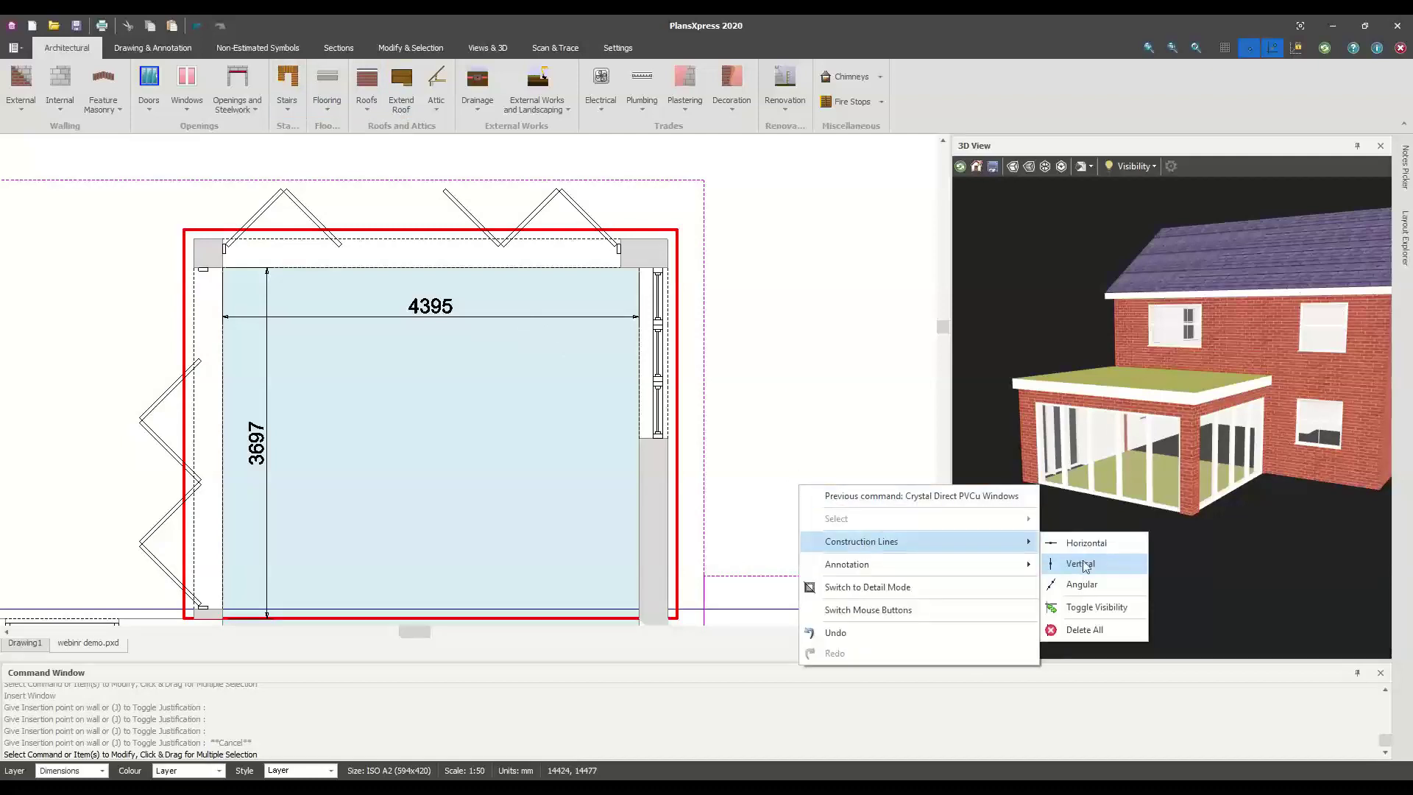
click(1086, 543)
scroll(665, 456, up, 1)
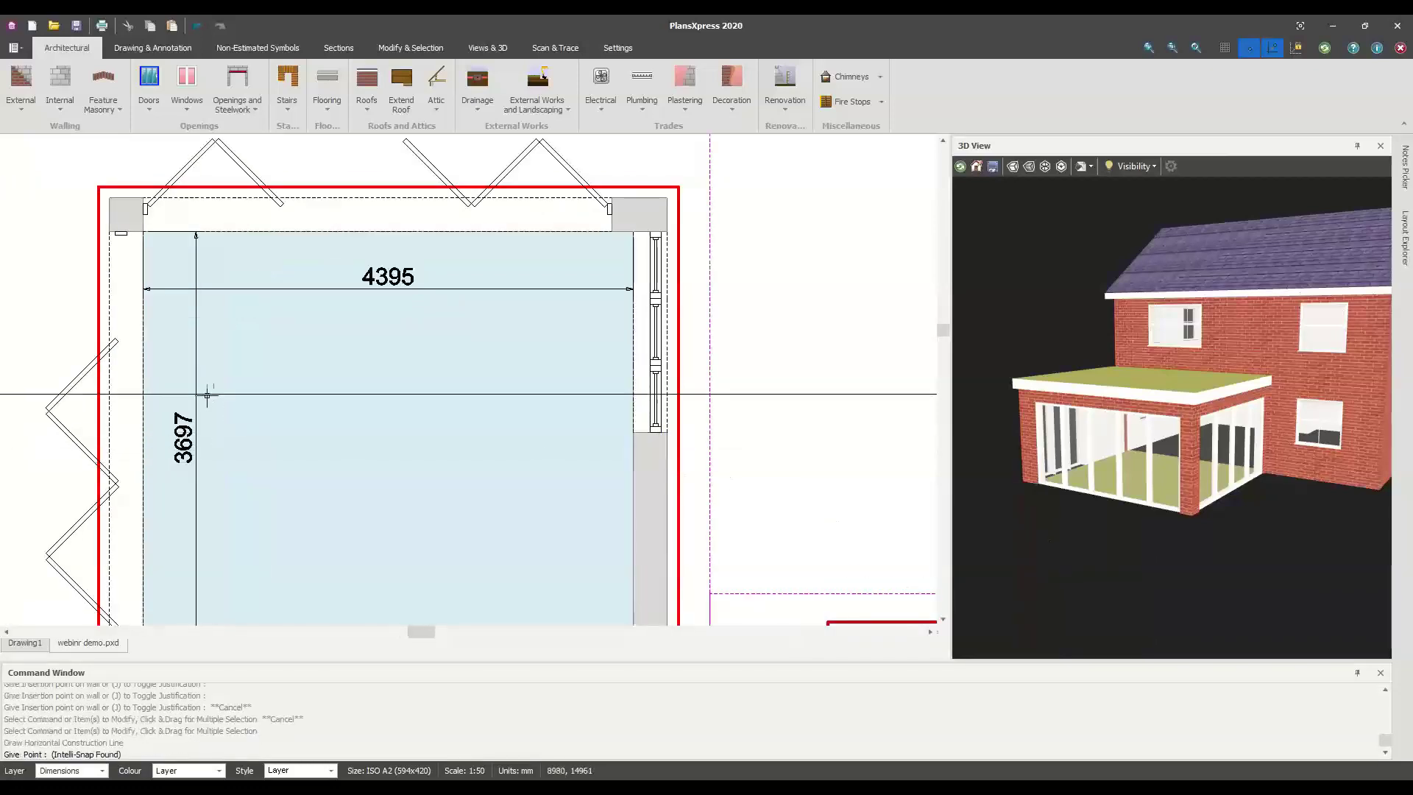
scroll(674, 482, up, 1)
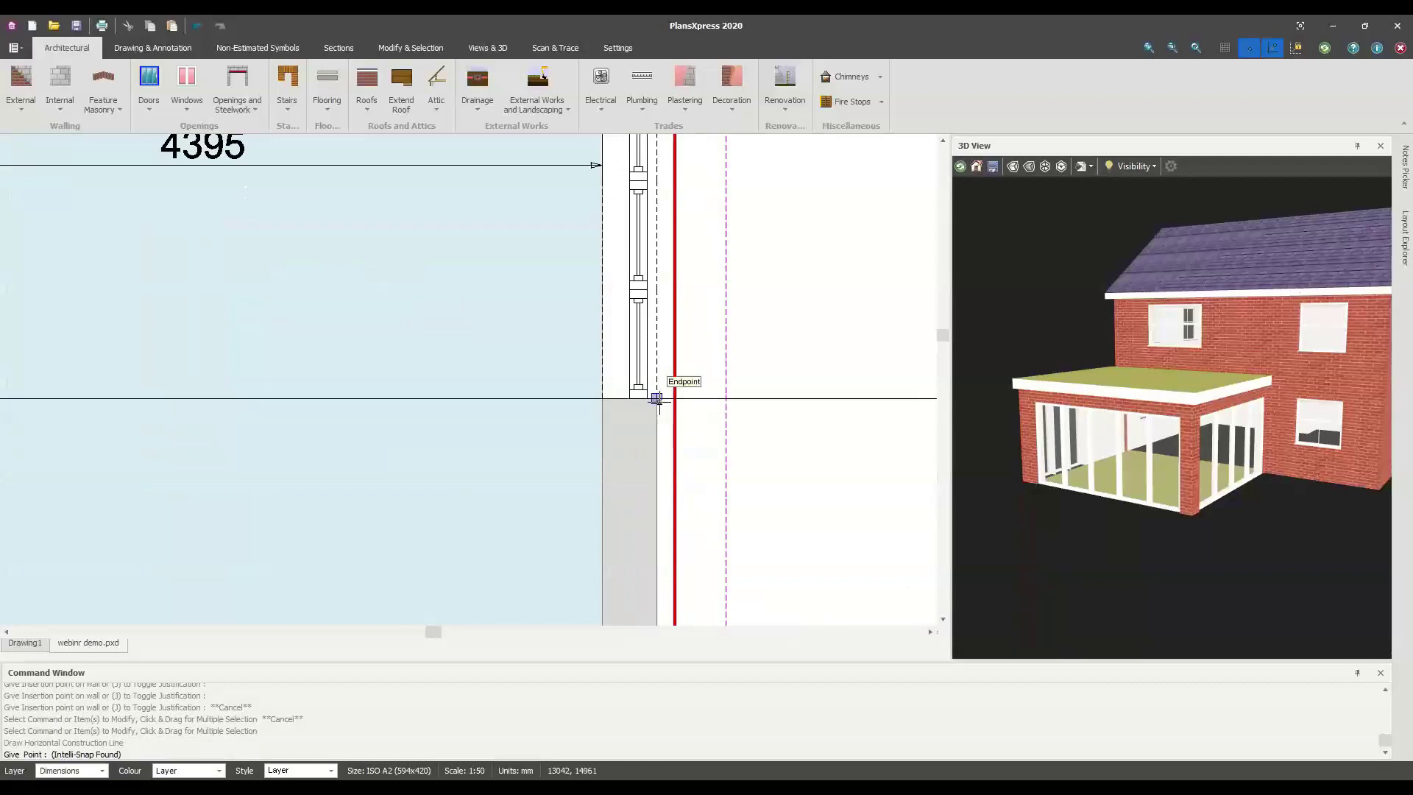
scroll(658, 397, down, 2)
click(666, 404)
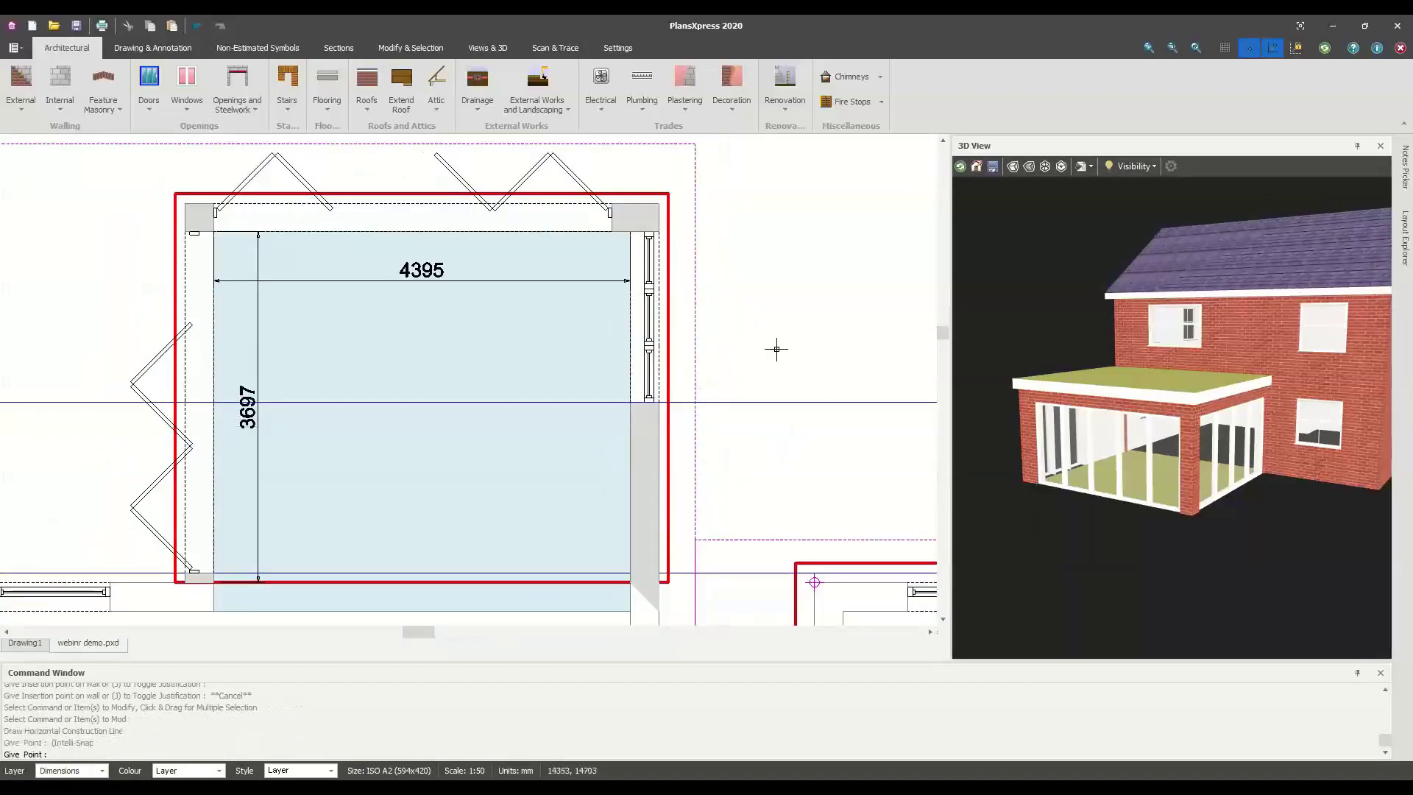
Draw a vertical construction line 500 mm from the wall corner
right_click(882, 441)
mouse_move(957, 499)
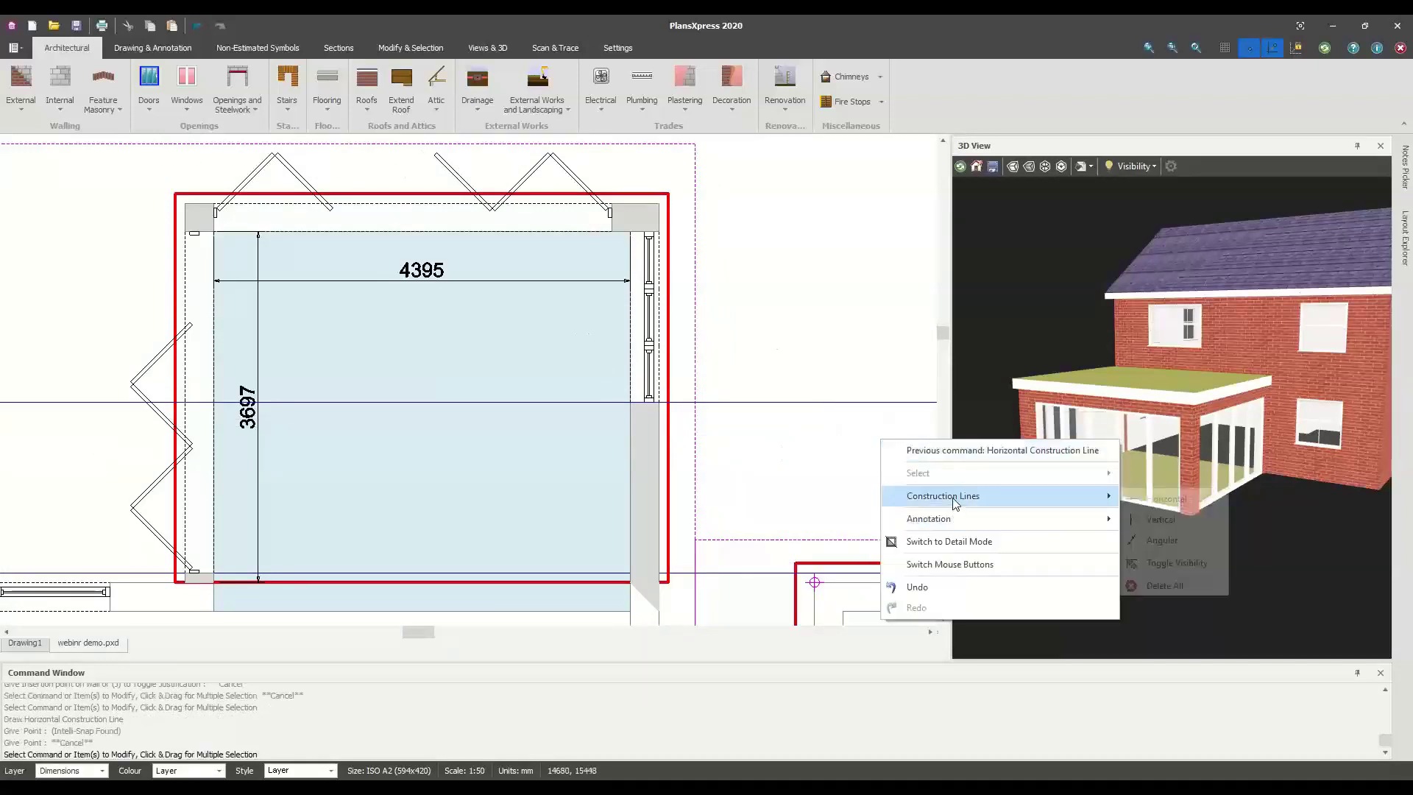
click(1184, 517)
scroll(629, 427, up, 2)
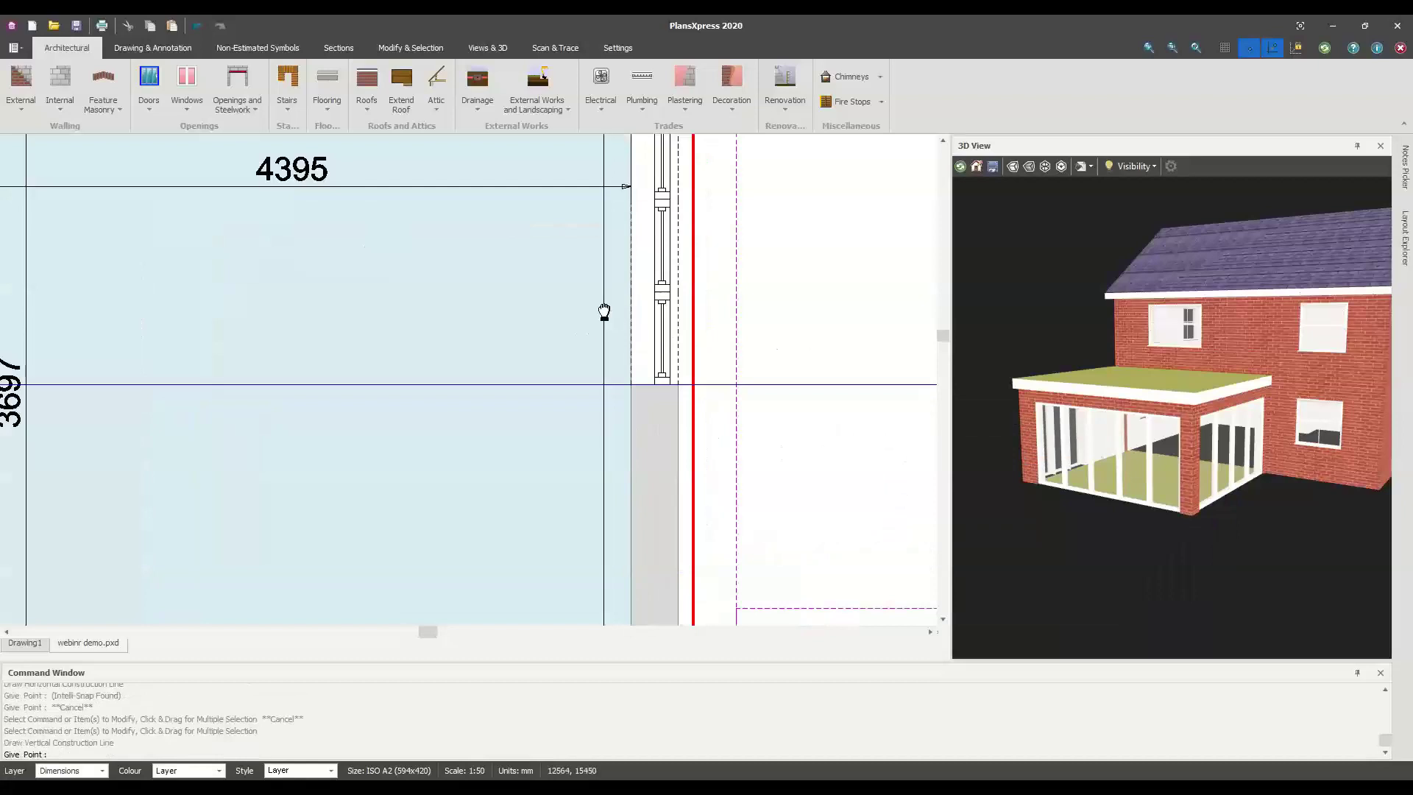
middle_drag(605, 312, 568, 478)
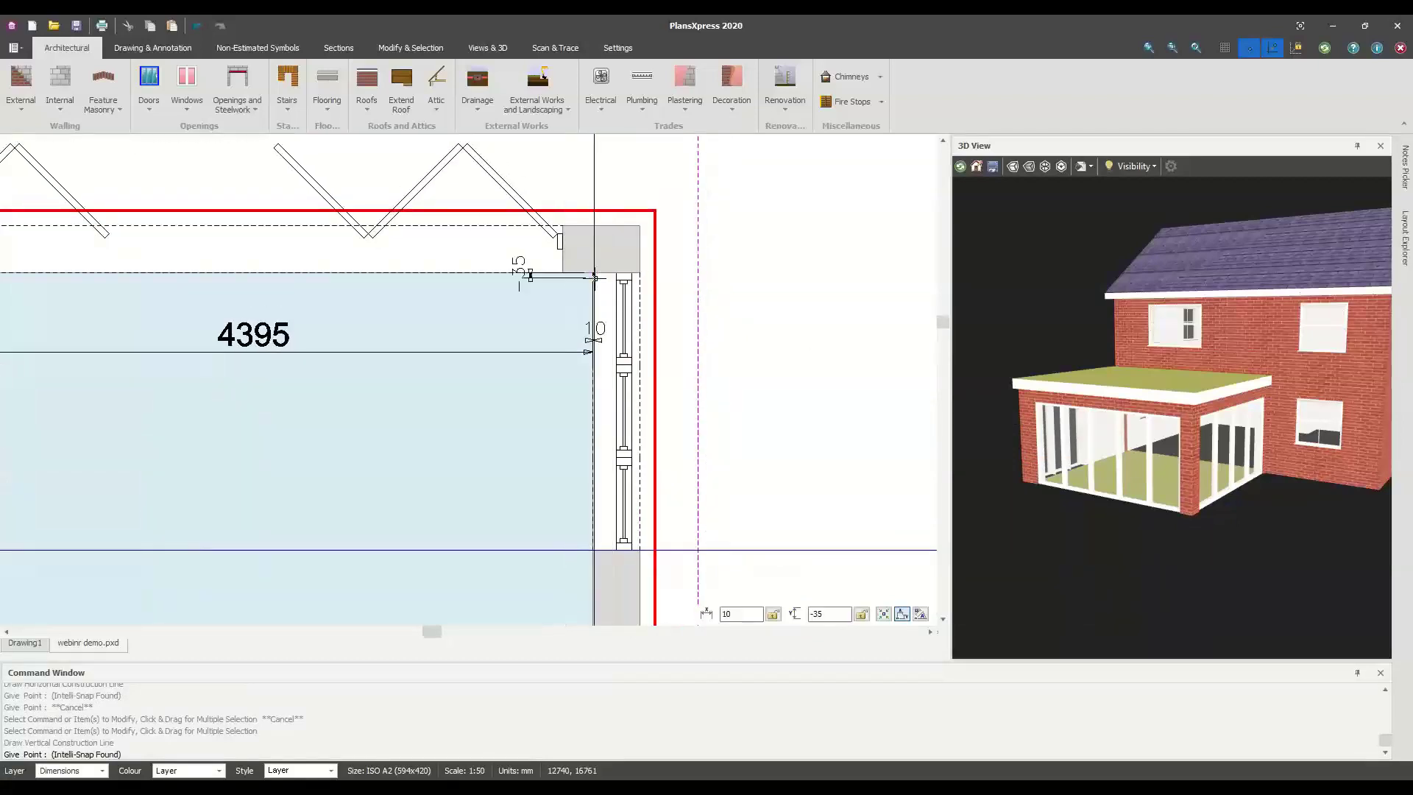
click(594, 277)
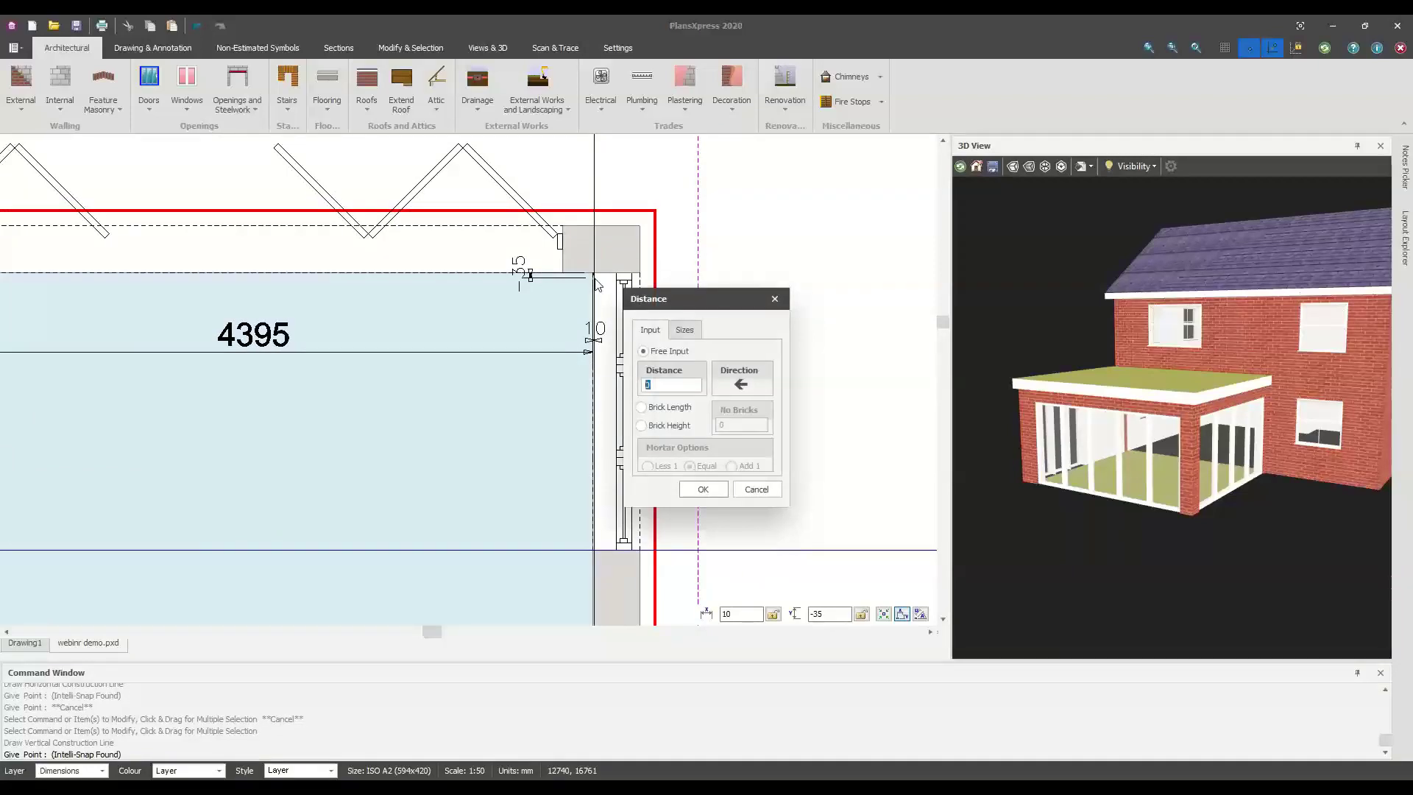
text(500)
key(Return)
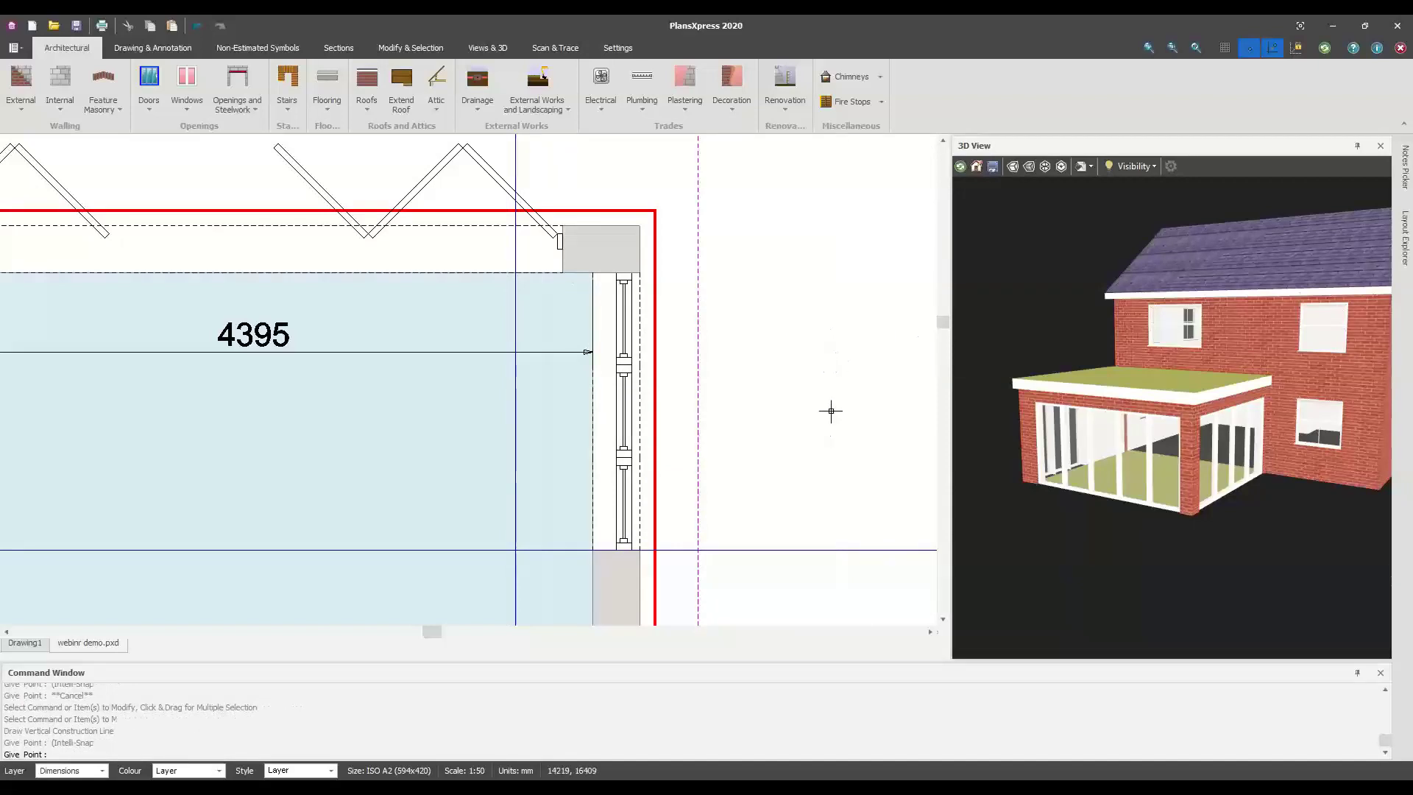
scroll(829, 439, down, 1)
key(Escape)
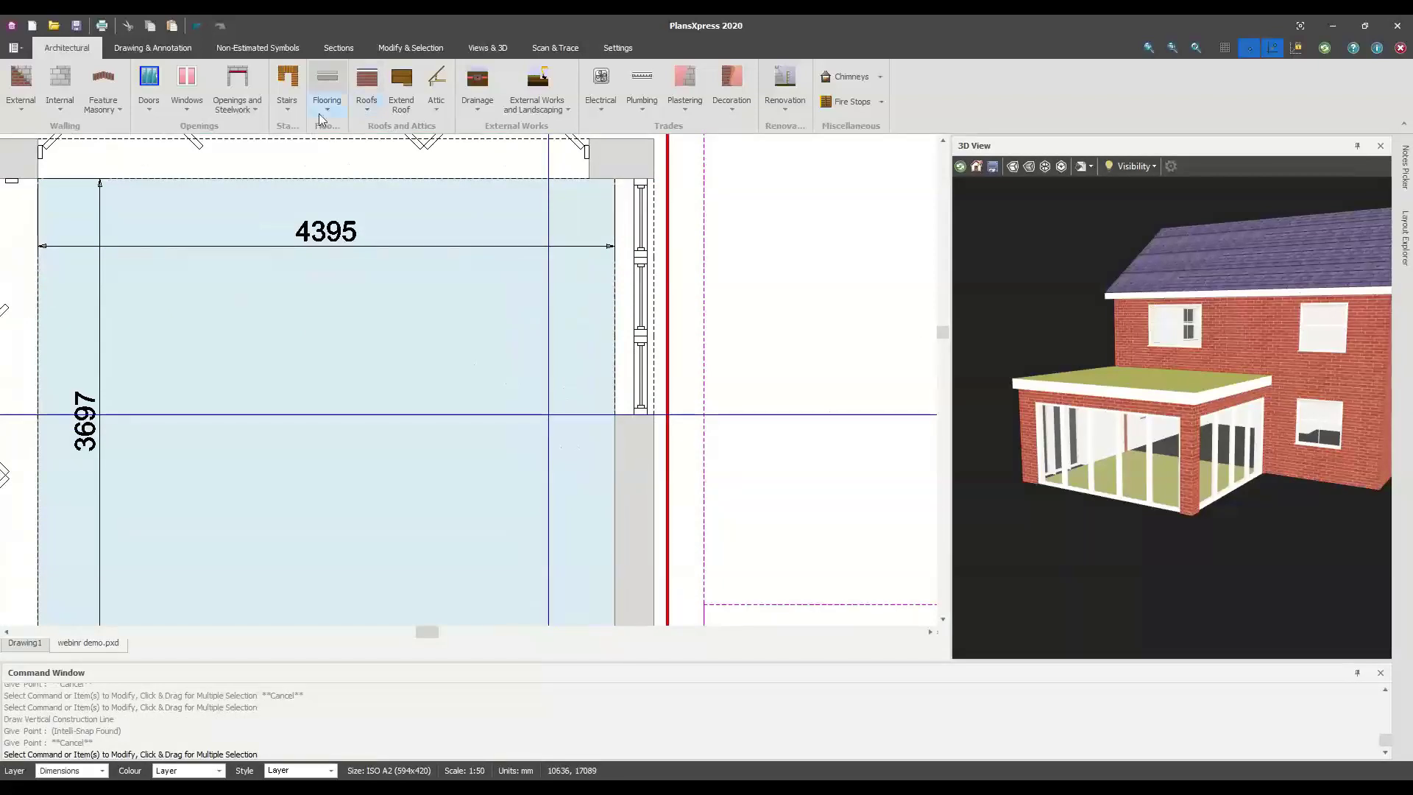
Start choosing an aluminium rooflight and filter the list to Style 1
click(361, 110)
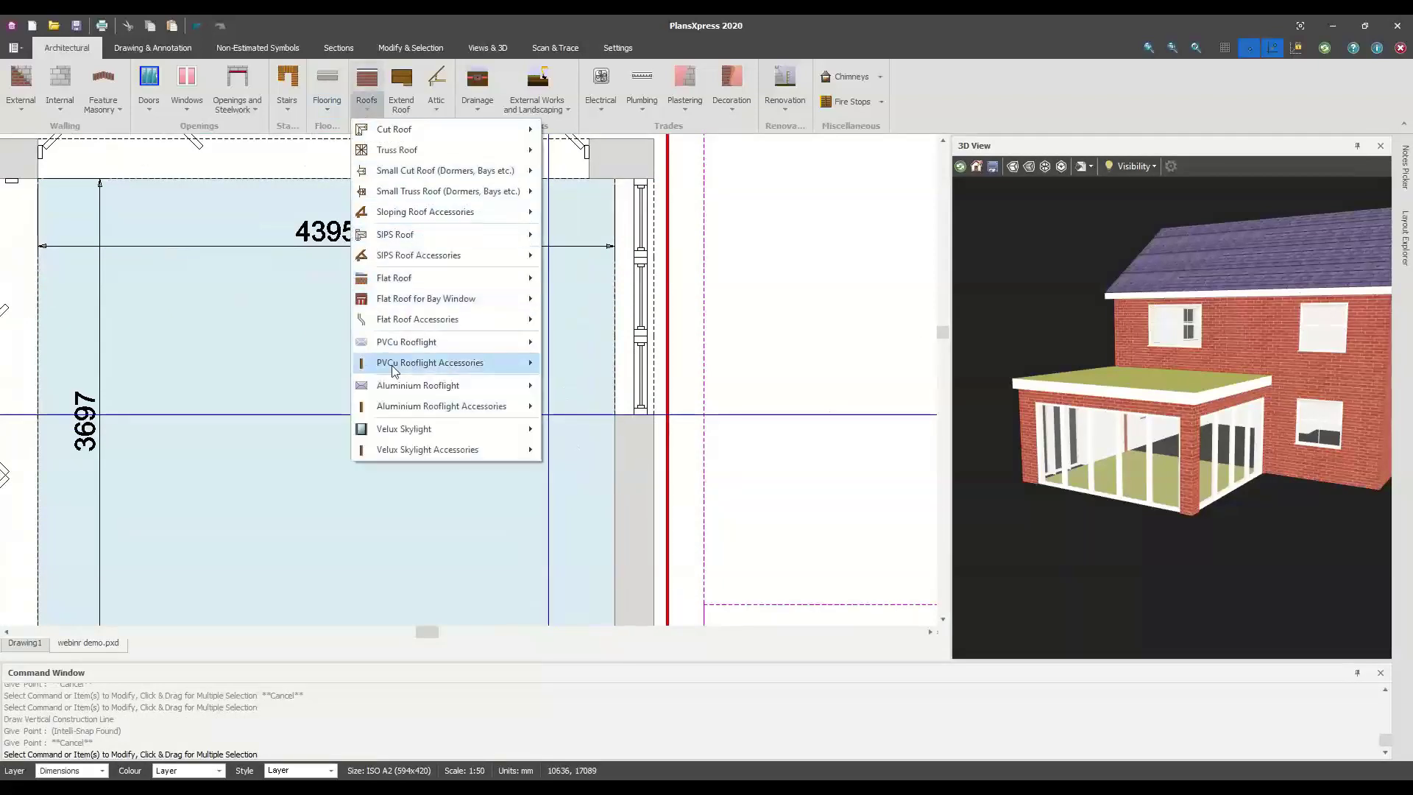
mouse_move(401, 388)
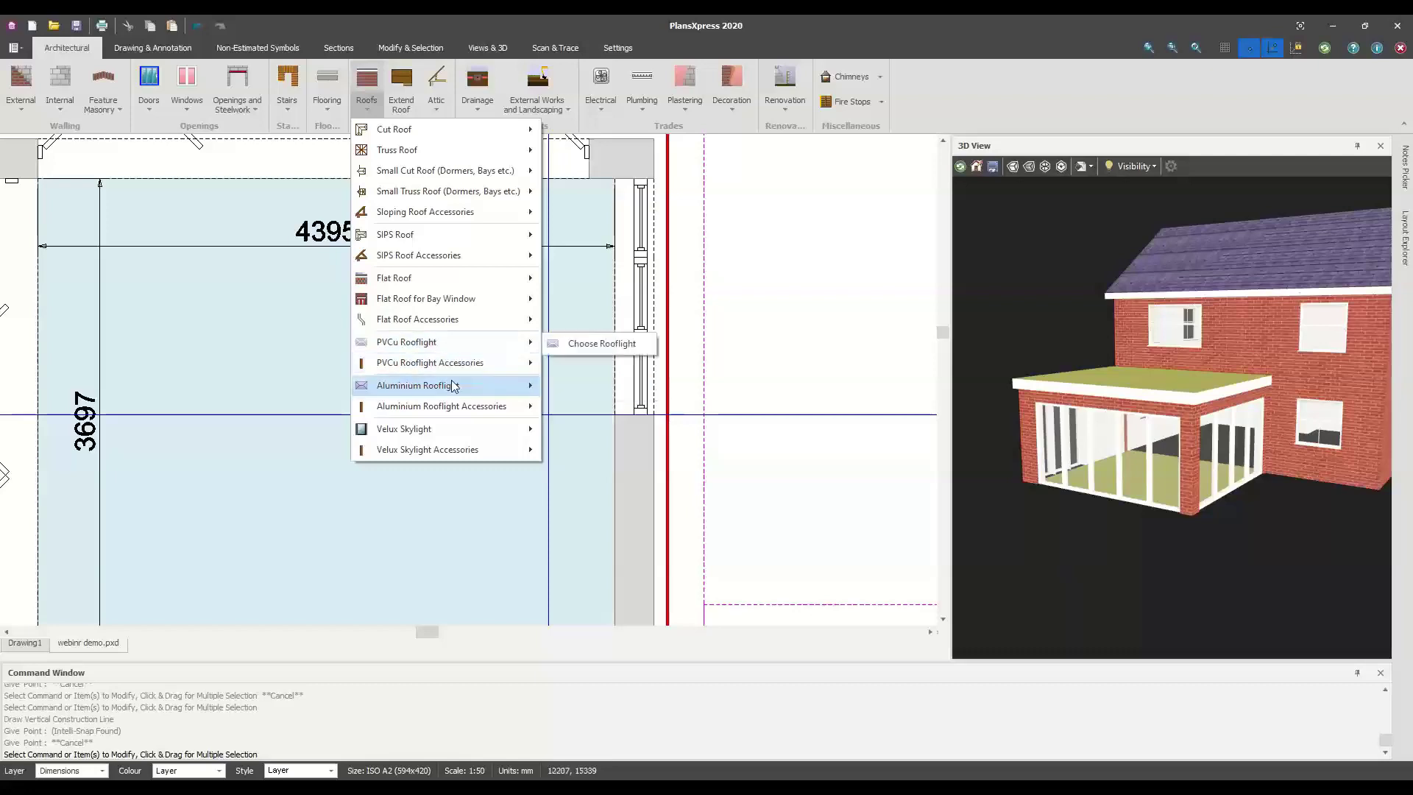
click(574, 387)
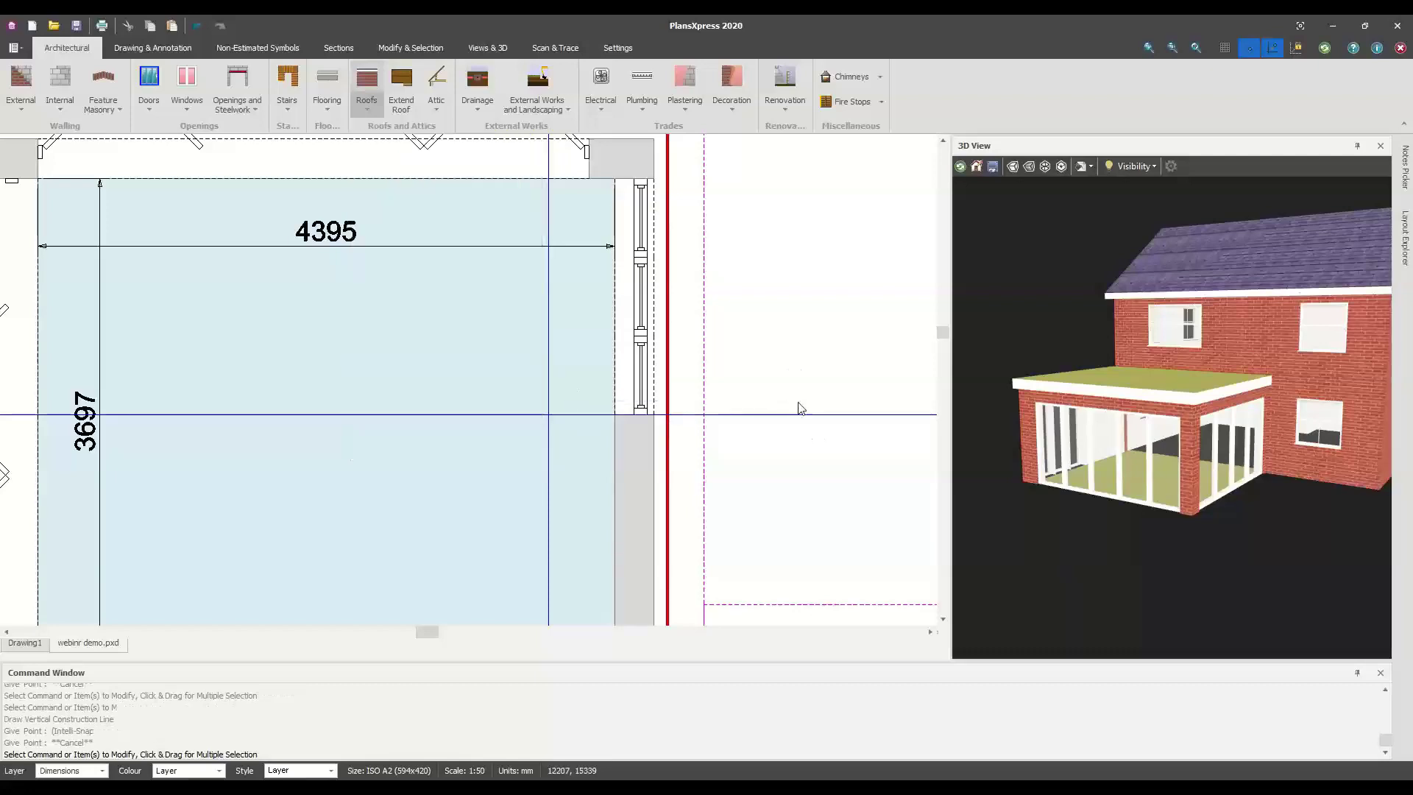
click(307, 197)
click(311, 250)
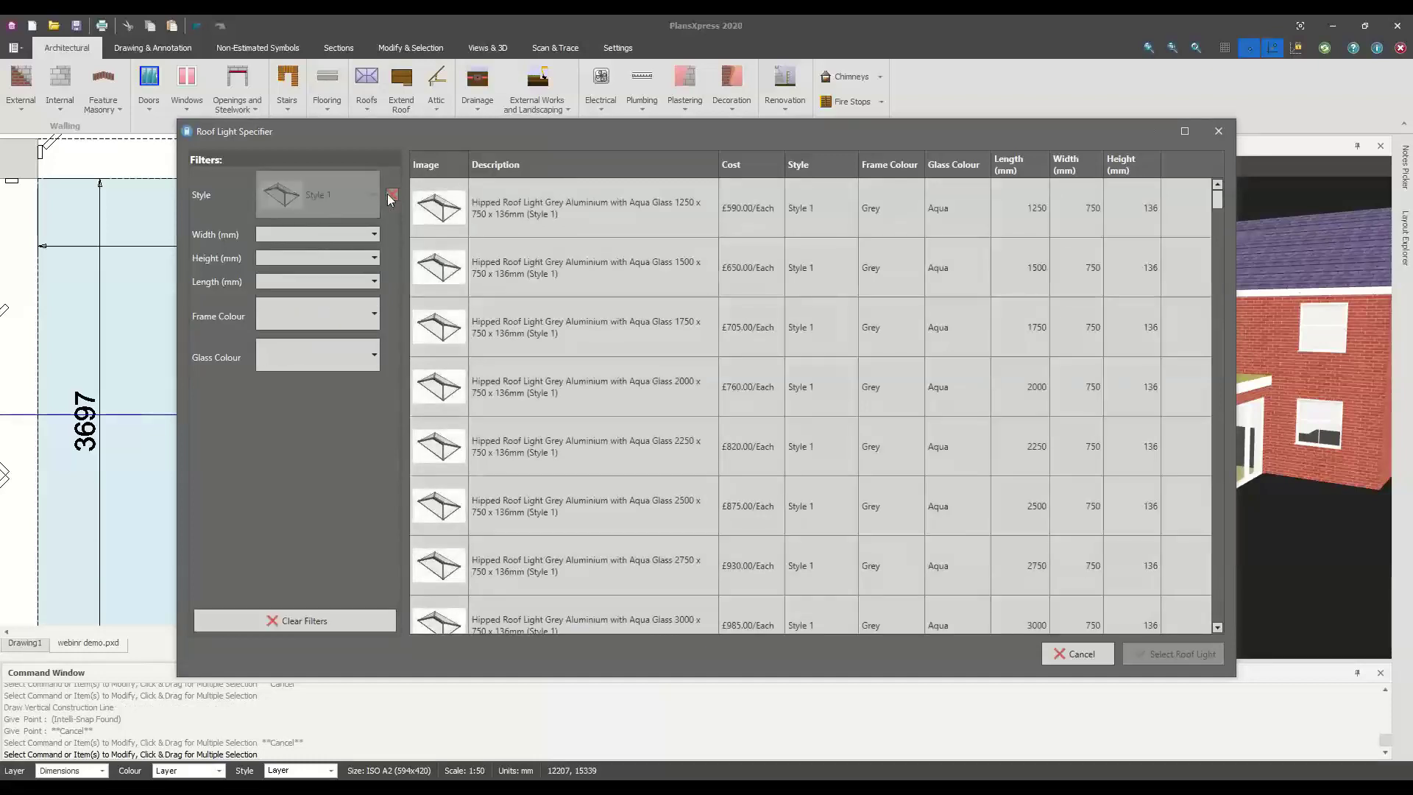
click(346, 195)
click(314, 232)
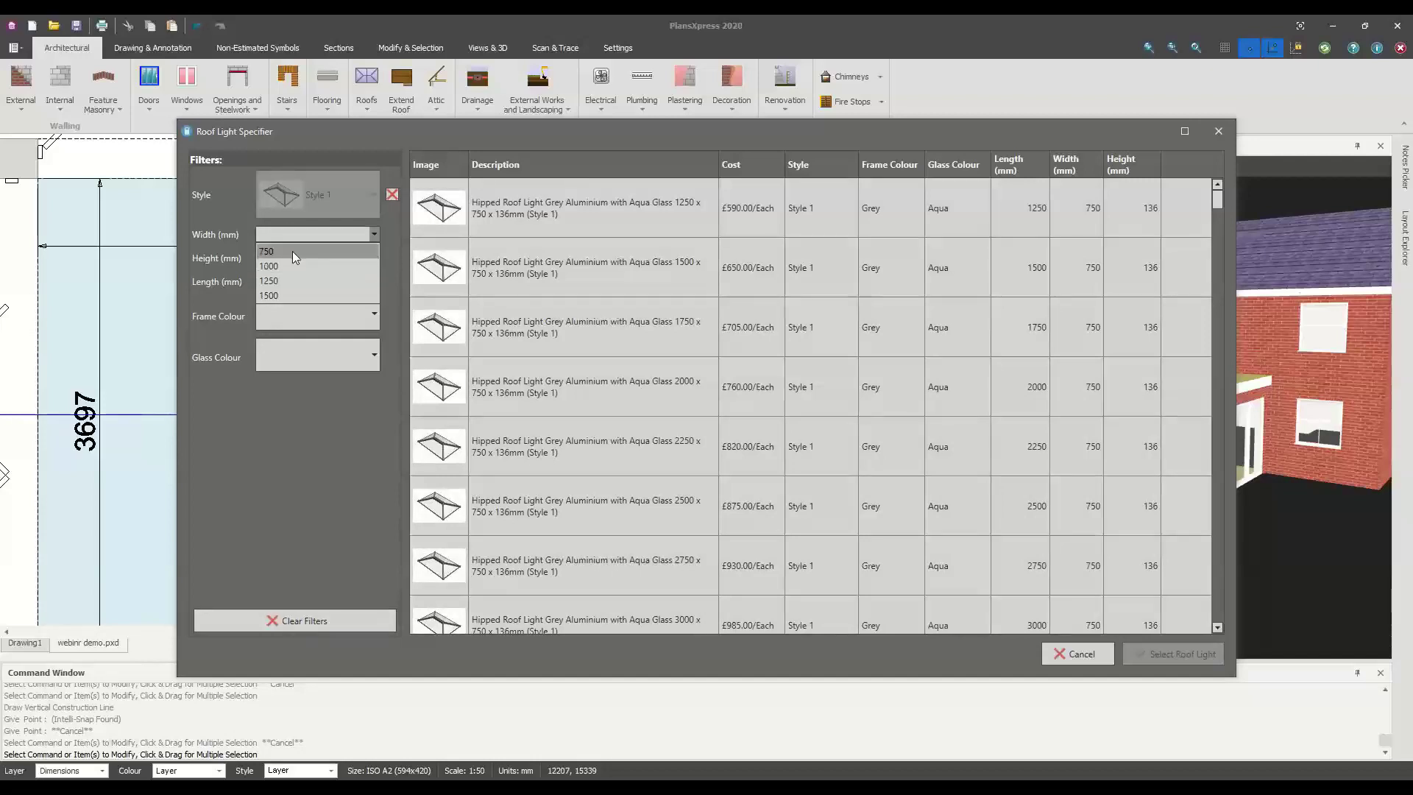
Filter to 750 width, 136 height, 3000 length and select the grey aqua-glass rooflight
click(292, 250)
click(289, 258)
click(285, 275)
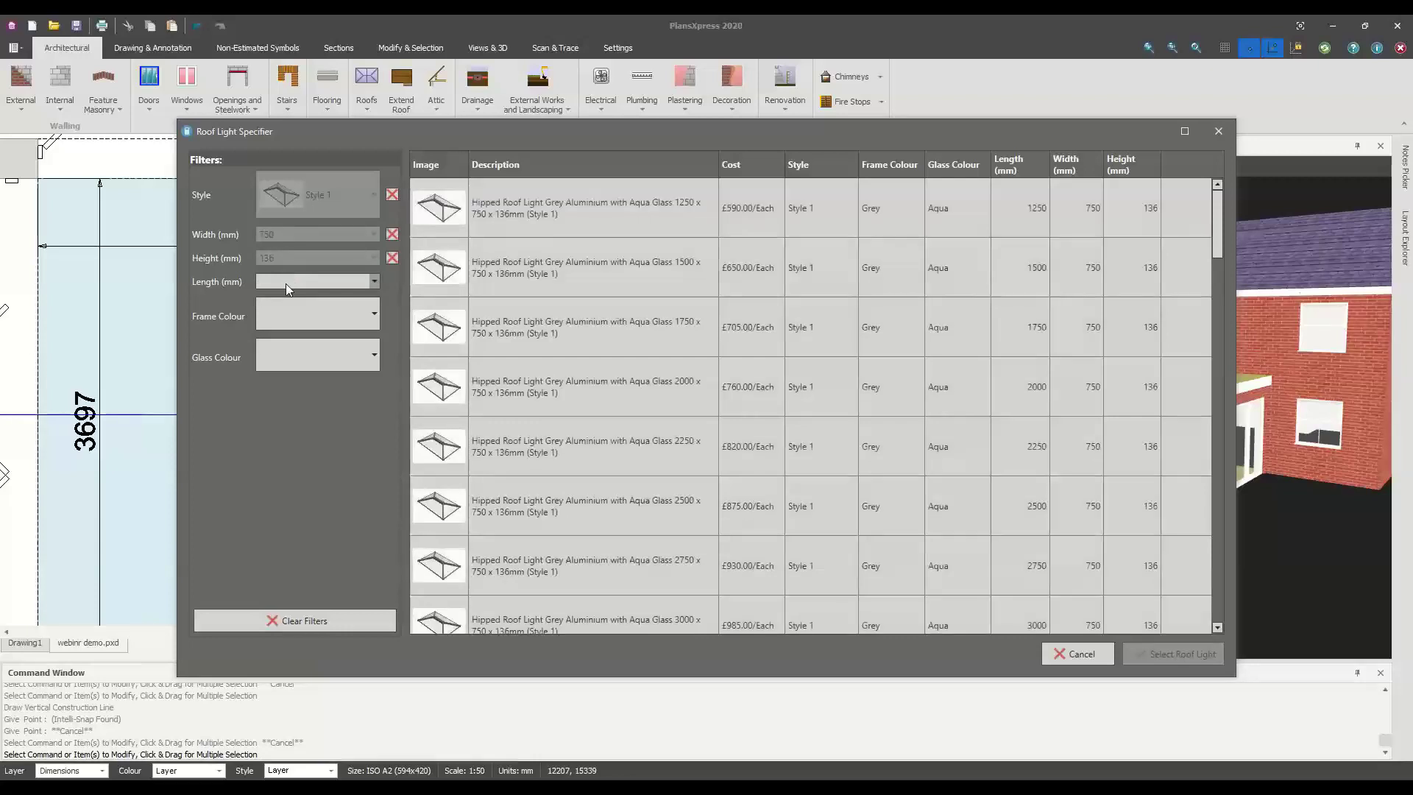
click(285, 282)
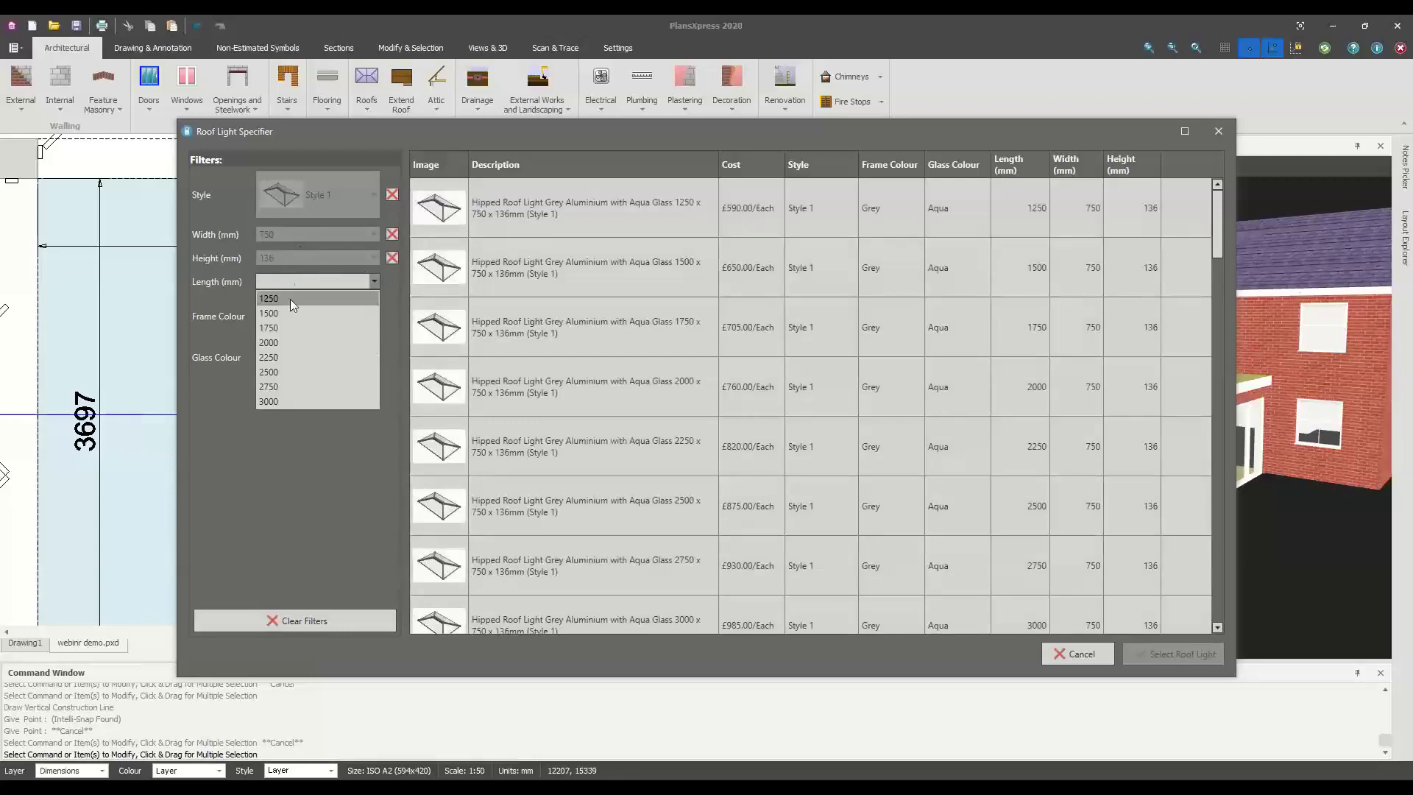
click(346, 400)
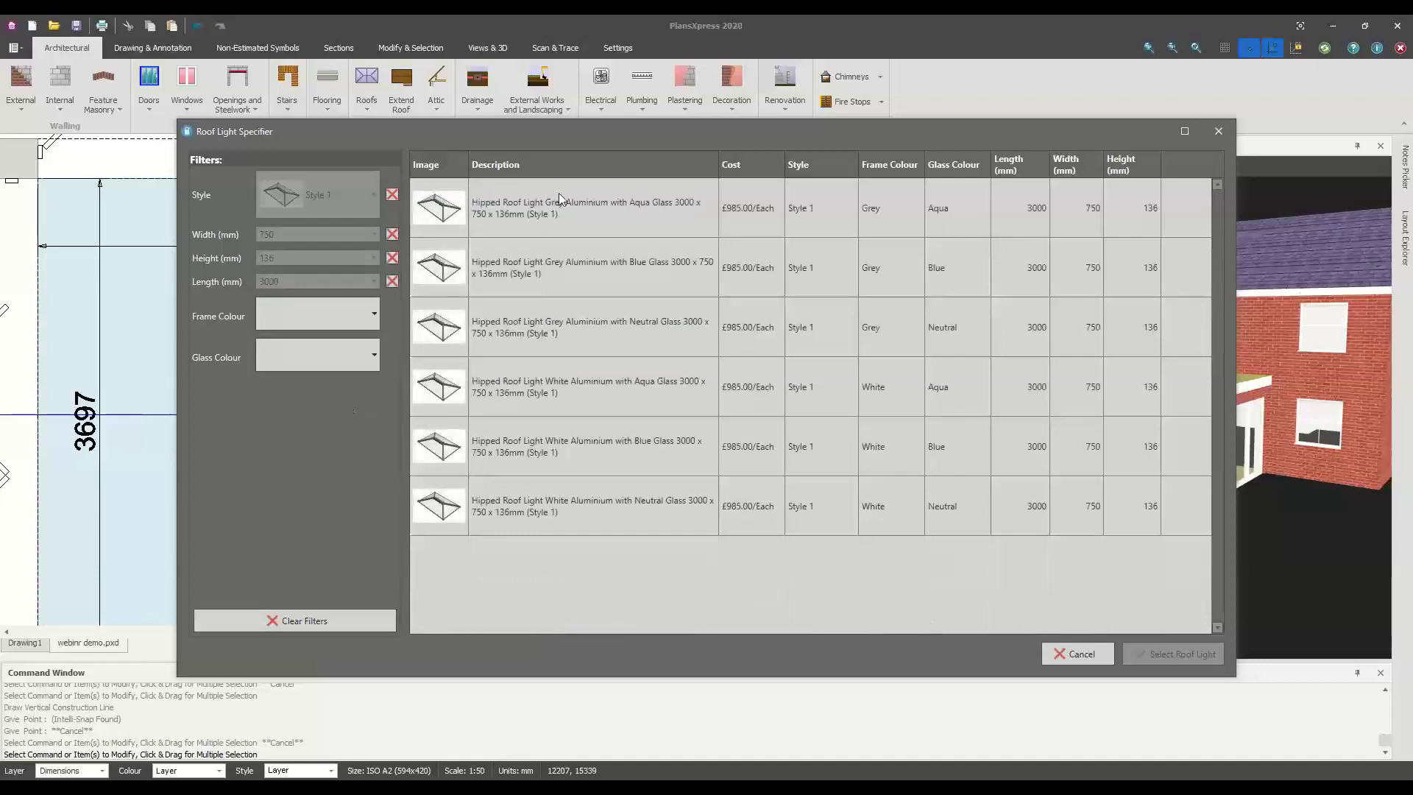
click(561, 202)
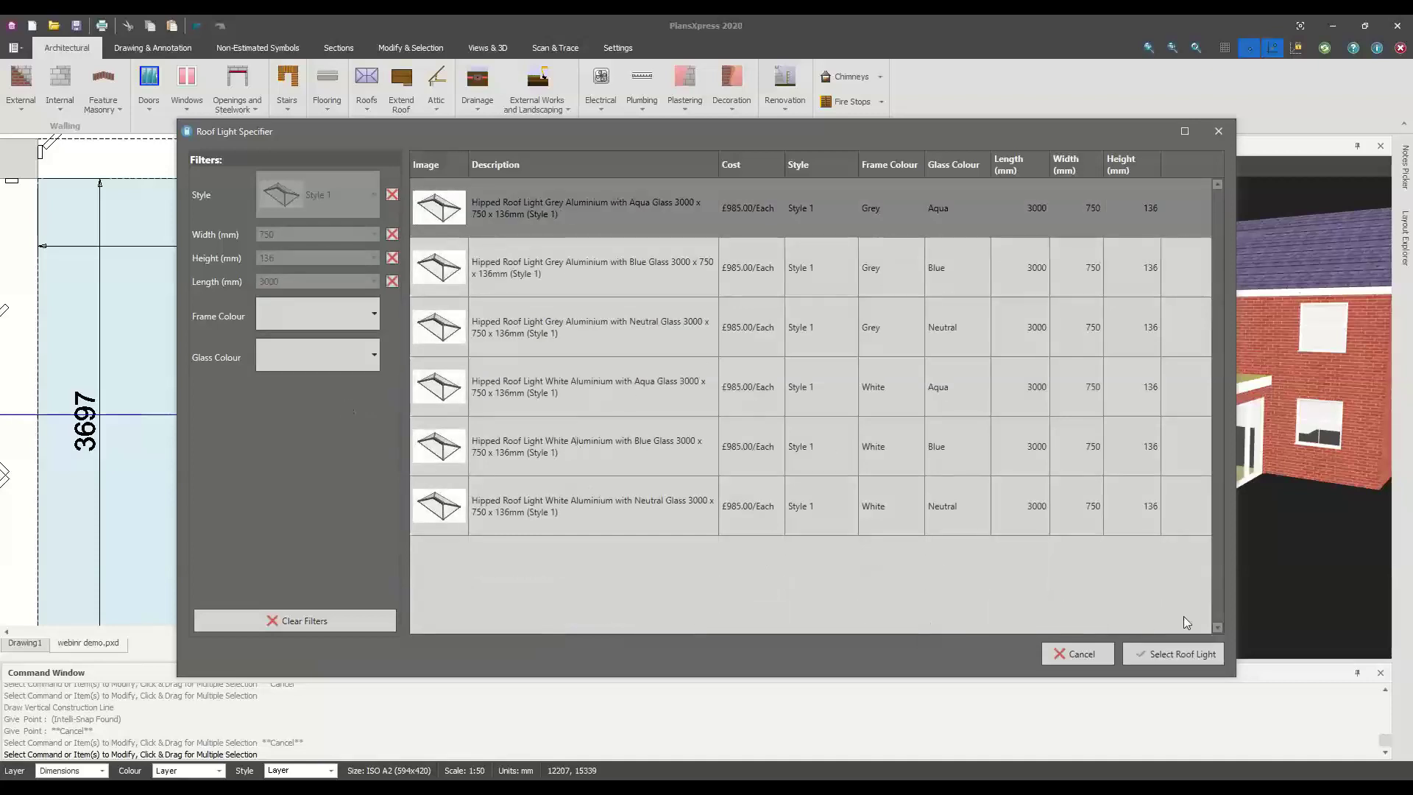
click(1201, 656)
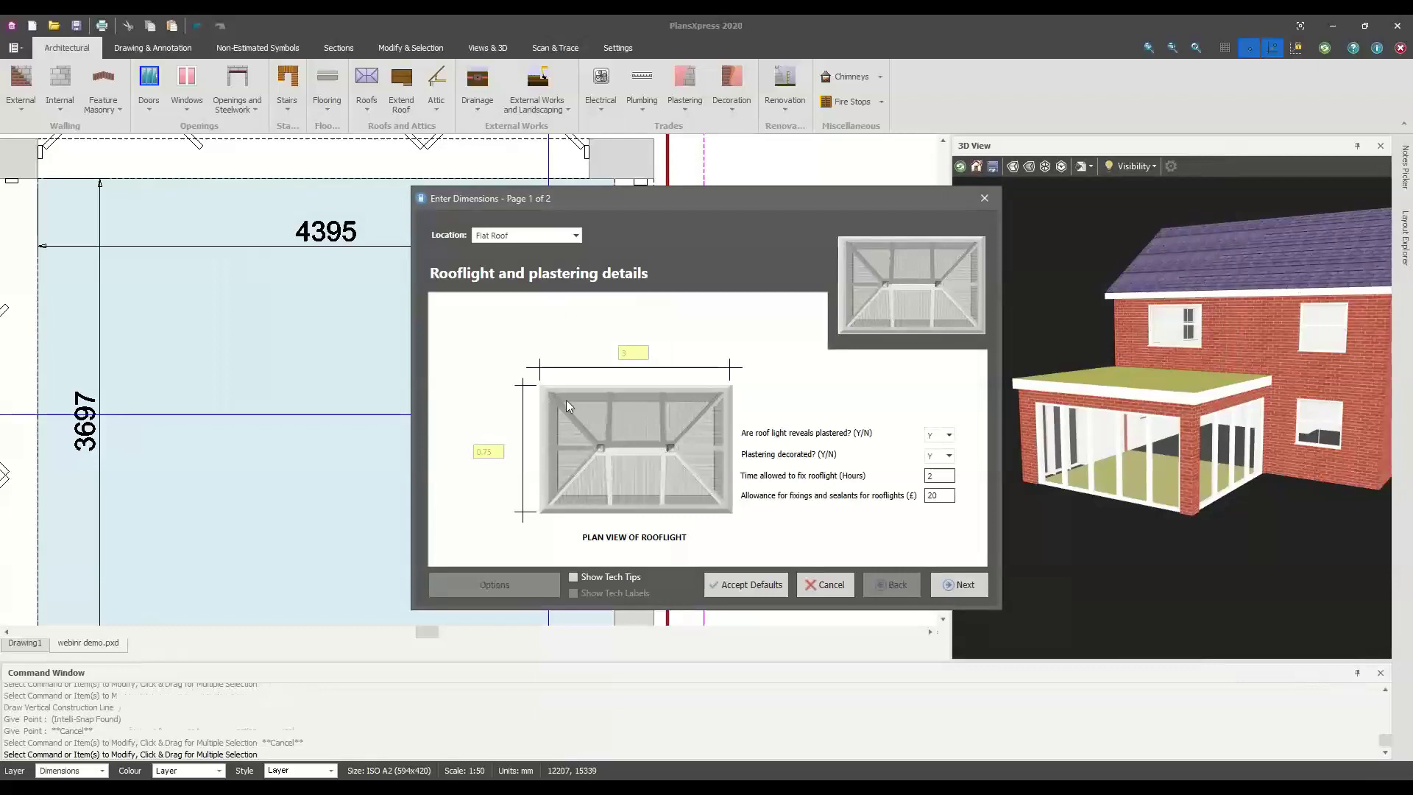
Accept default details and set the rooflight on the flat roof at the guide intersection, squared, without trimmers
click(740, 586)
scroll(596, 368, down, 2)
scroll(589, 320, up, 1)
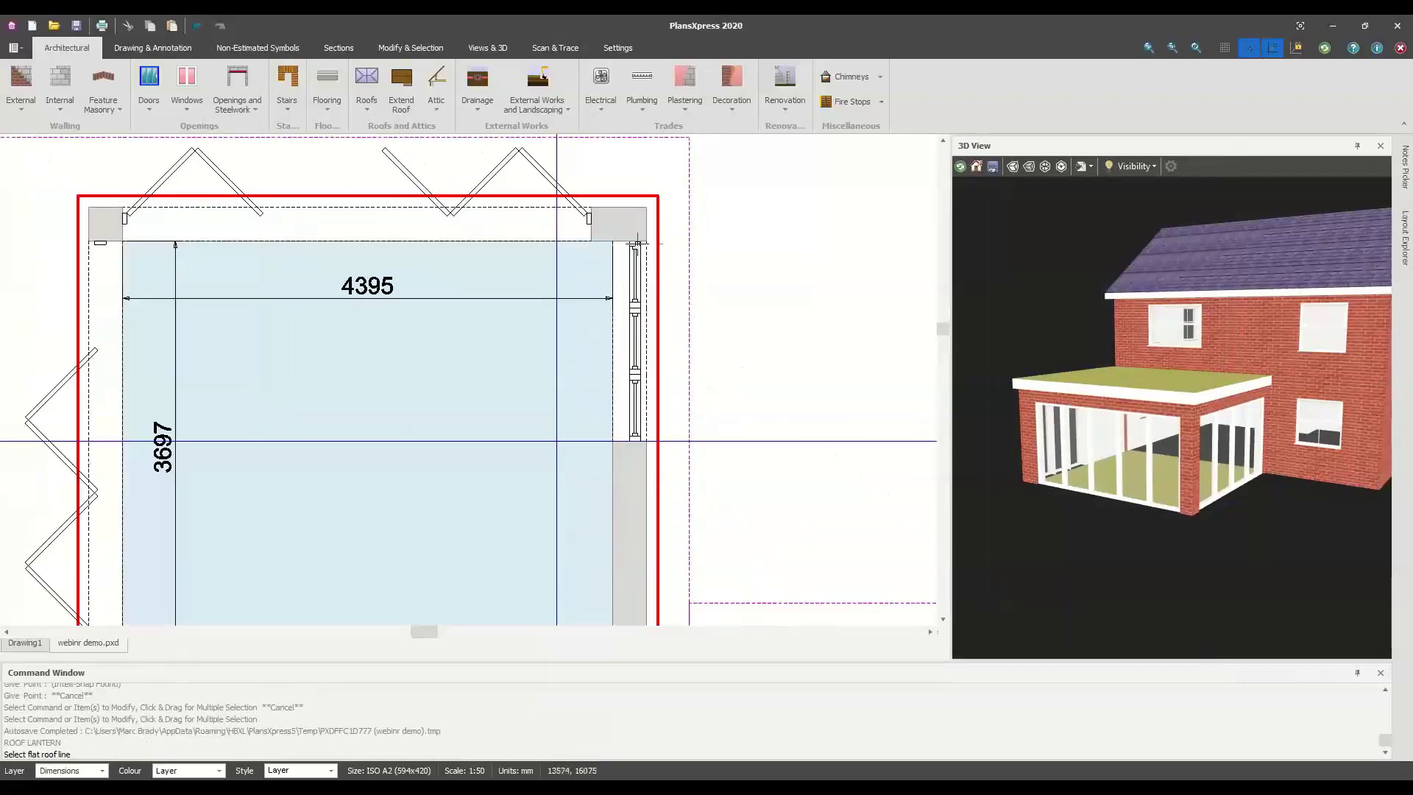
click(657, 294)
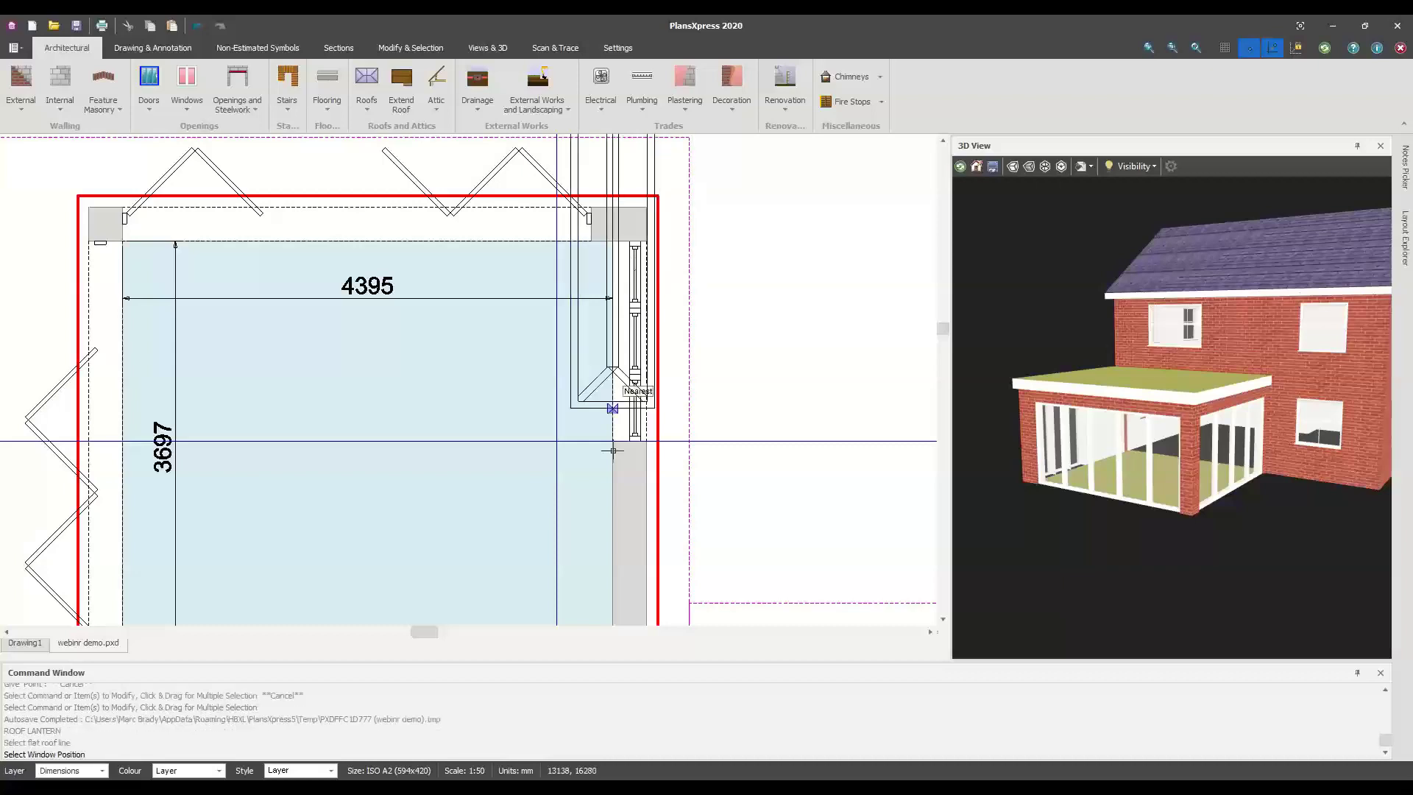
scroll(555, 441, up, 2)
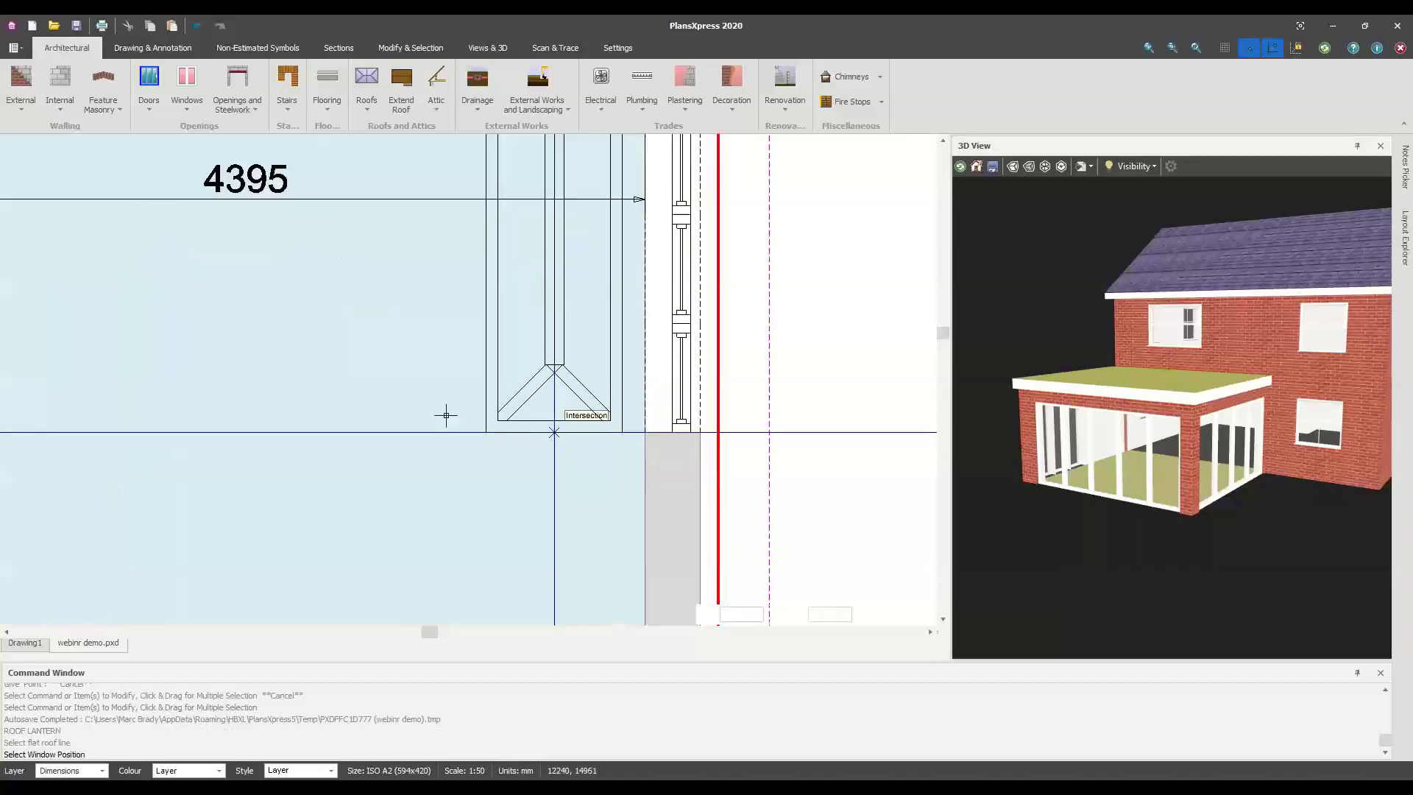
click(554, 432)
scroll(441, 414, down, 2)
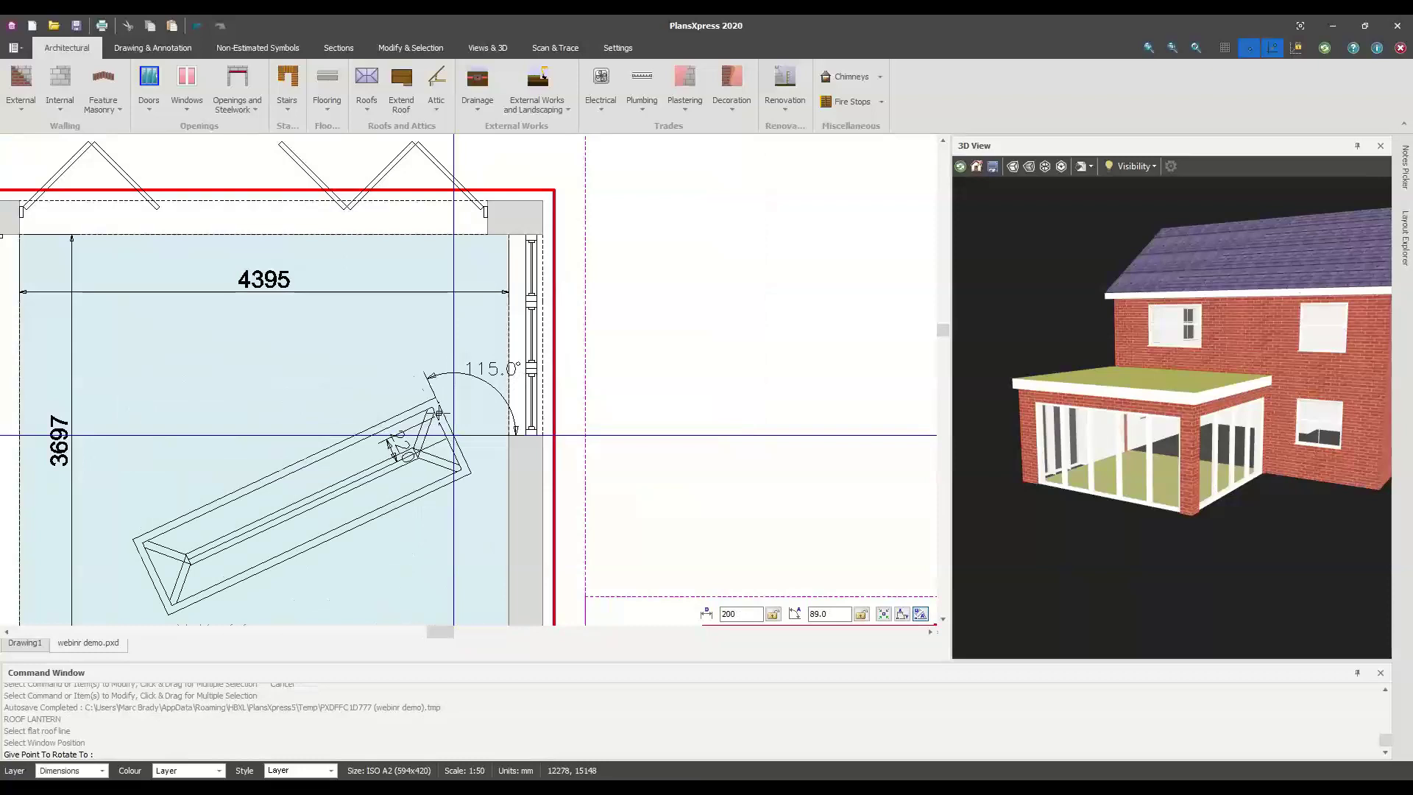
click(453, 413)
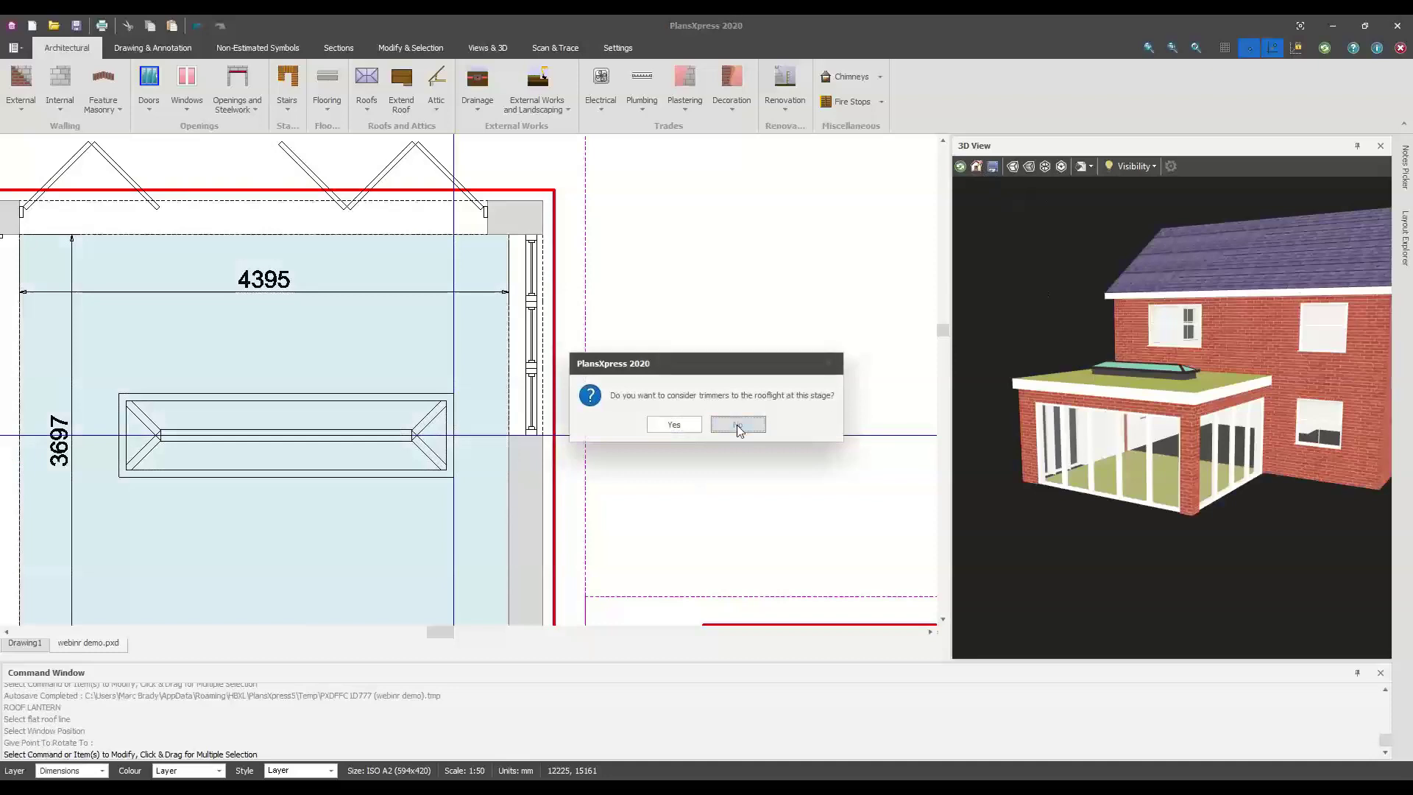
click(736, 423)
drag(1194, 383, 1118, 392)
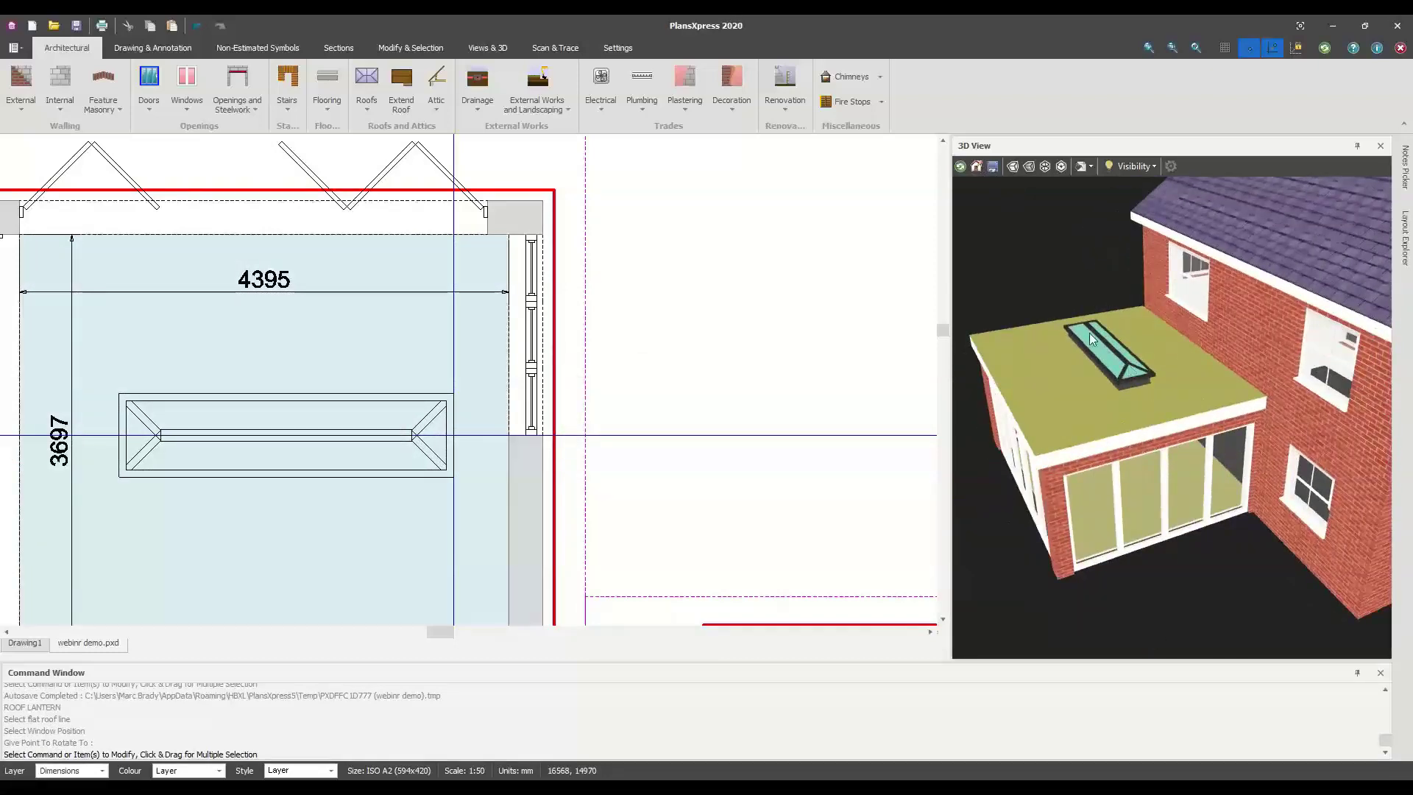
scroll(344, 395, down, 1)
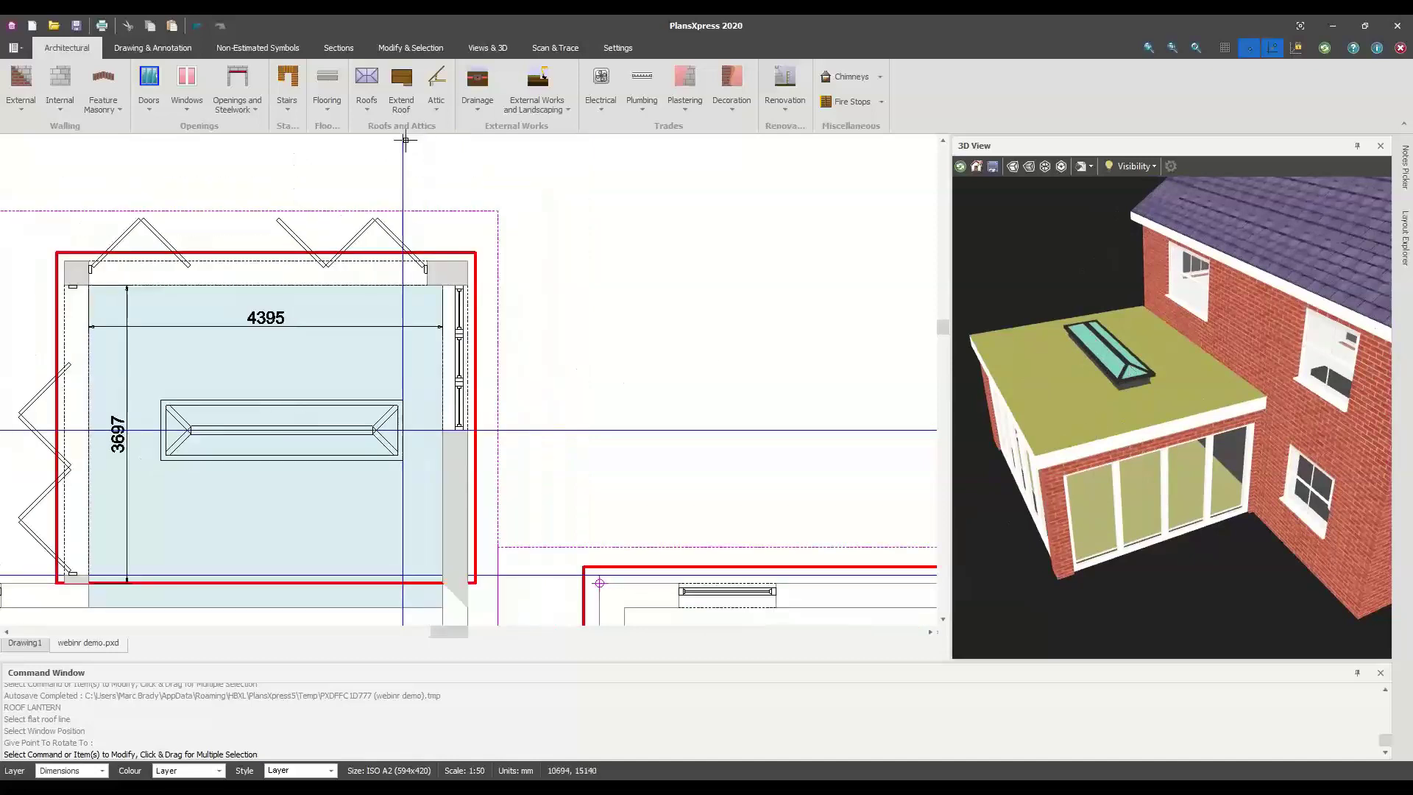
Undo the roof lantern and start choosing a new aluminium rooflight
click(199, 28)
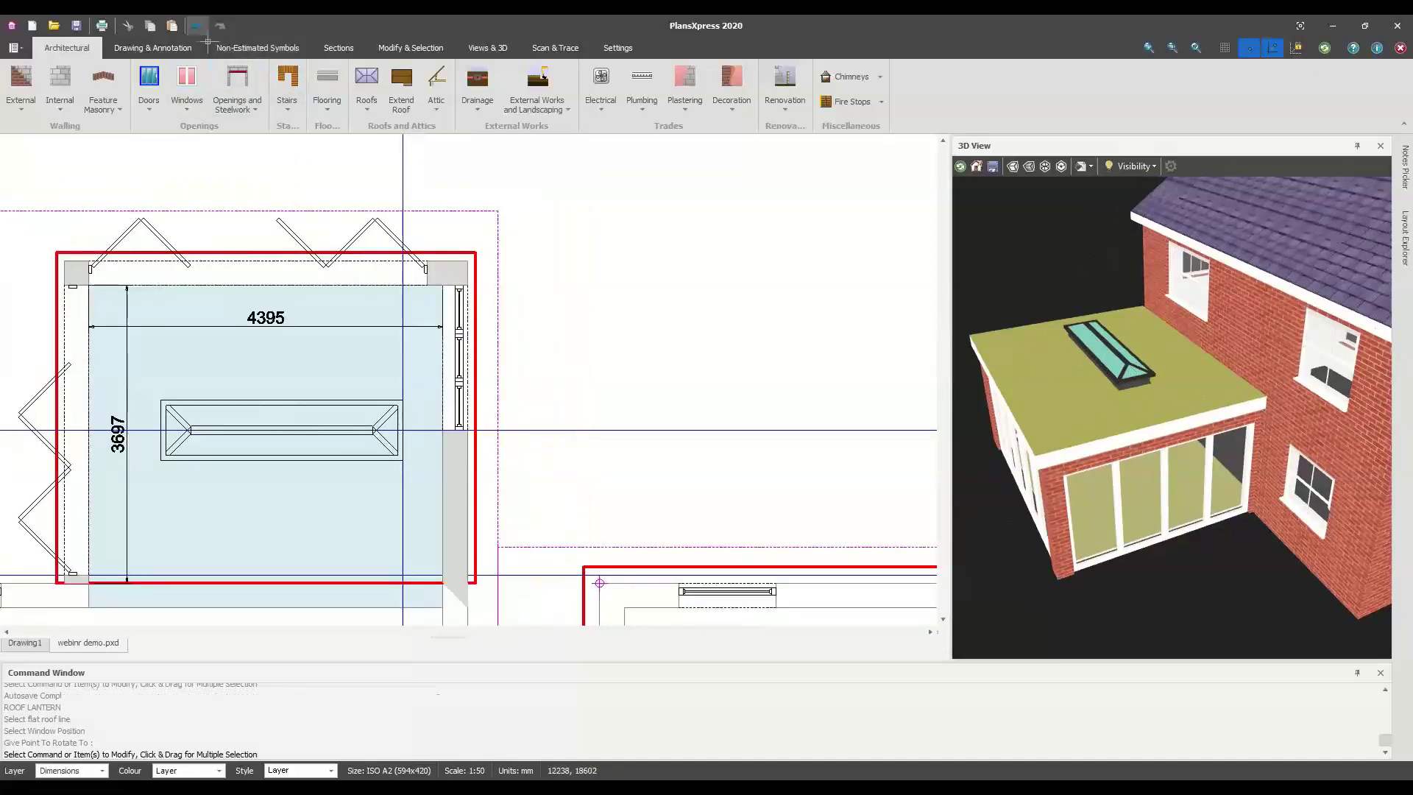
click(367, 99)
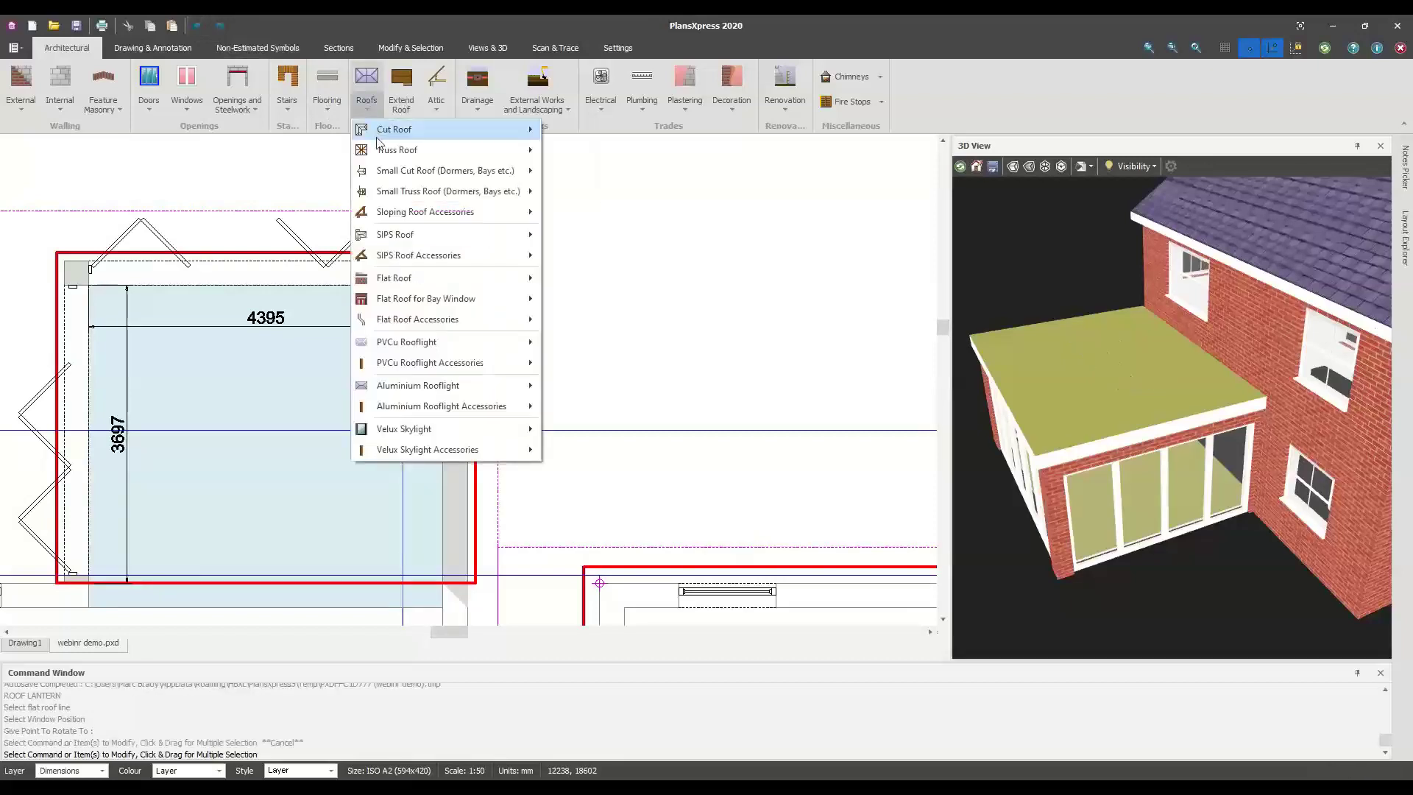
mouse_move(427, 392)
click(600, 389)
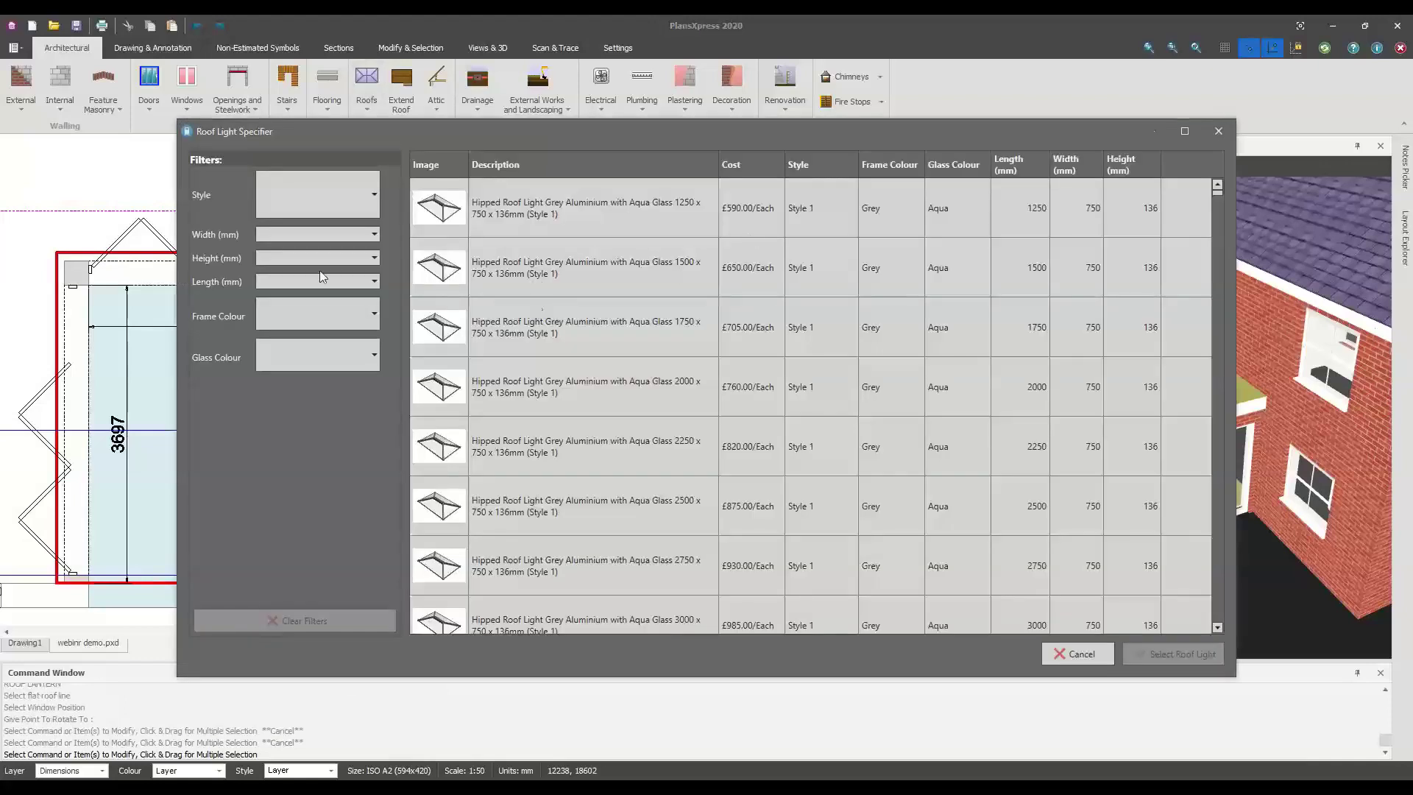
Filter to Style 1, 1500 width, 273 height, 3000 length and pick the grey blue-glass roof light
click(300, 197)
click(311, 276)
click(302, 234)
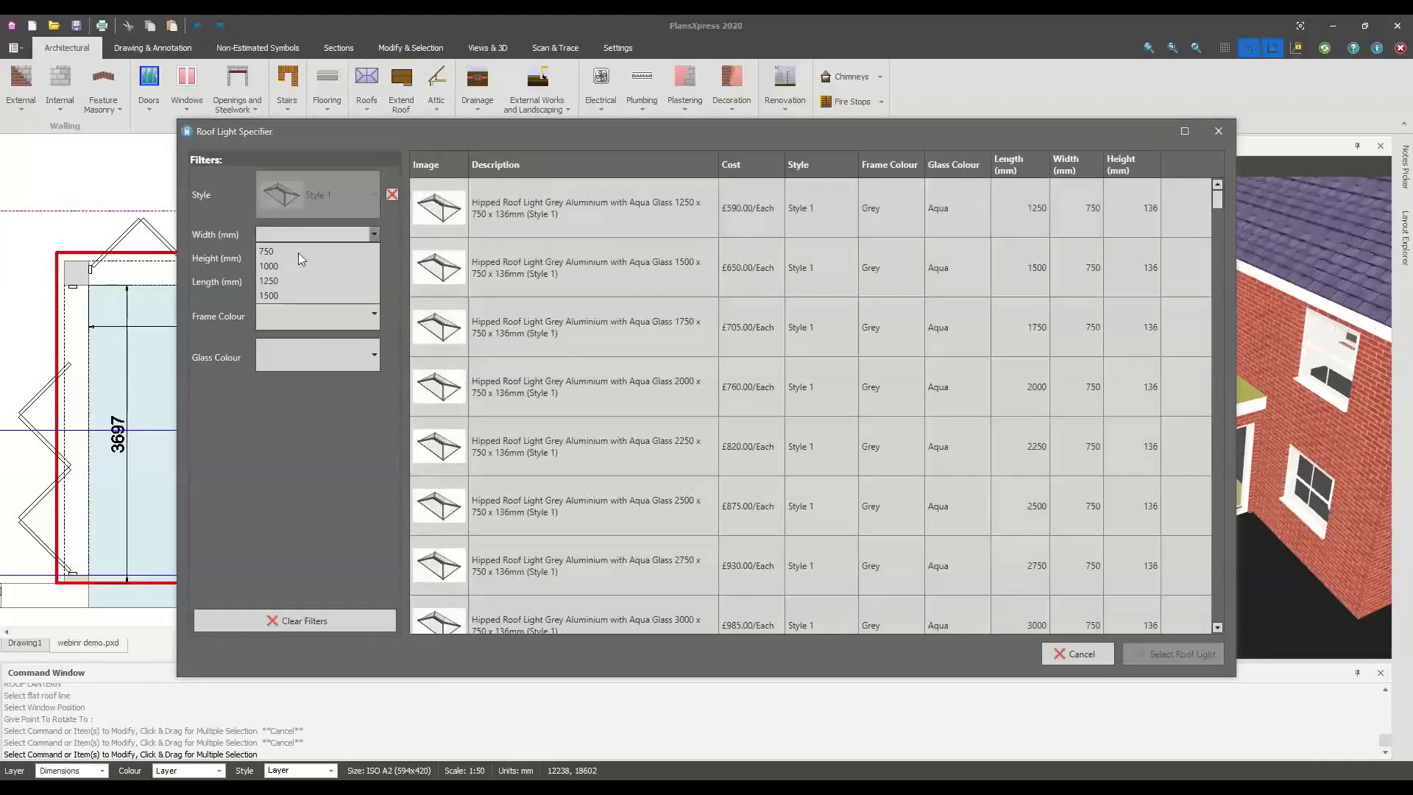
click(290, 295)
click(293, 259)
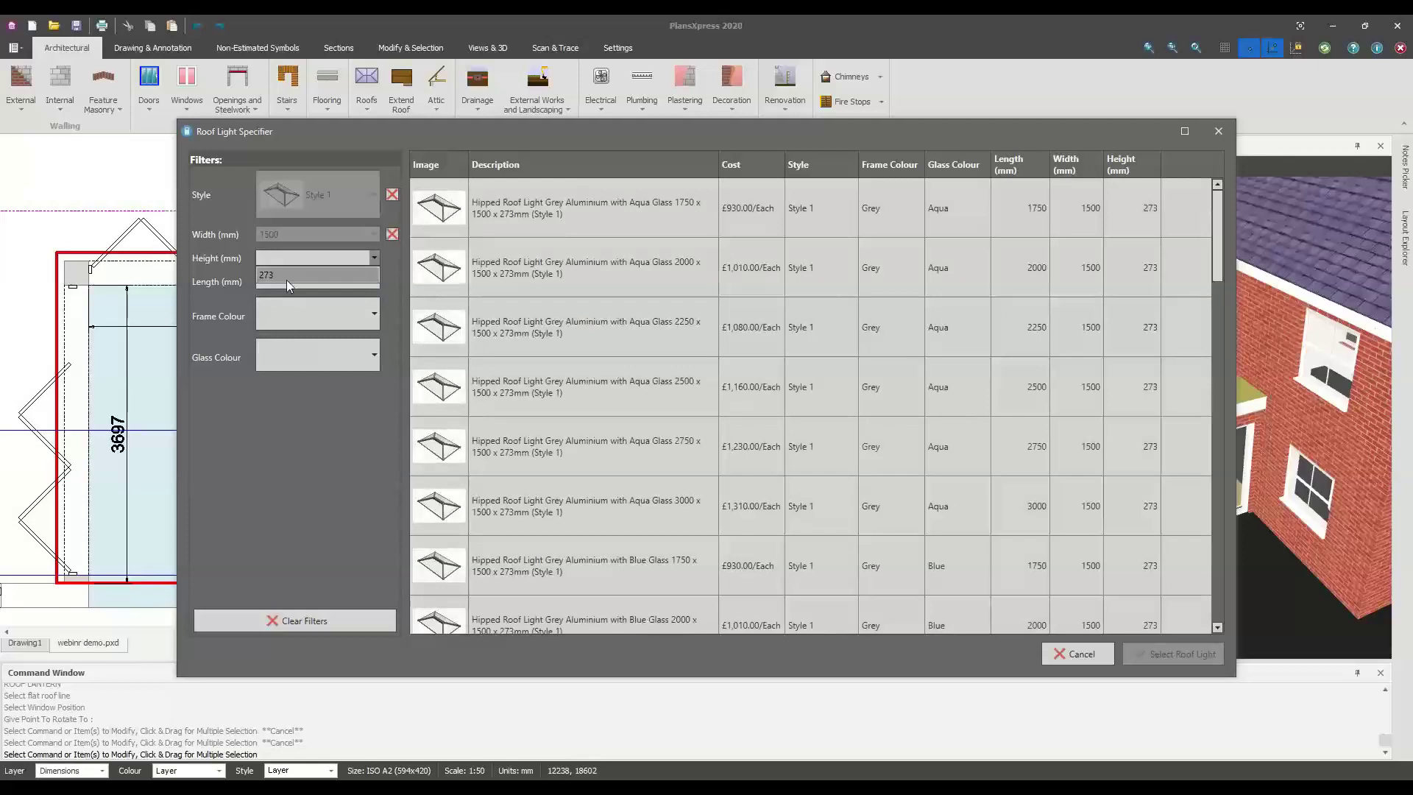
click(287, 276)
click(286, 285)
click(312, 376)
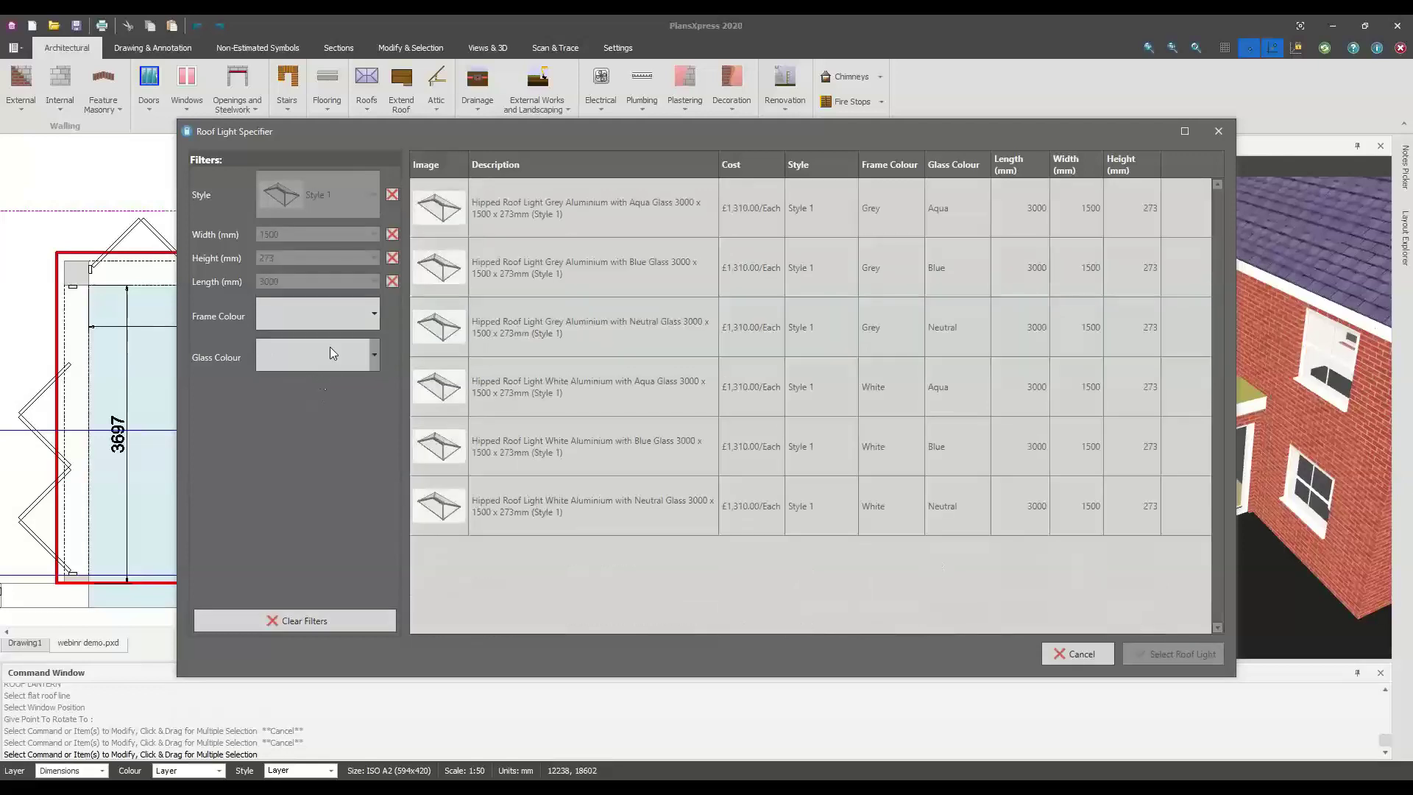
click(546, 267)
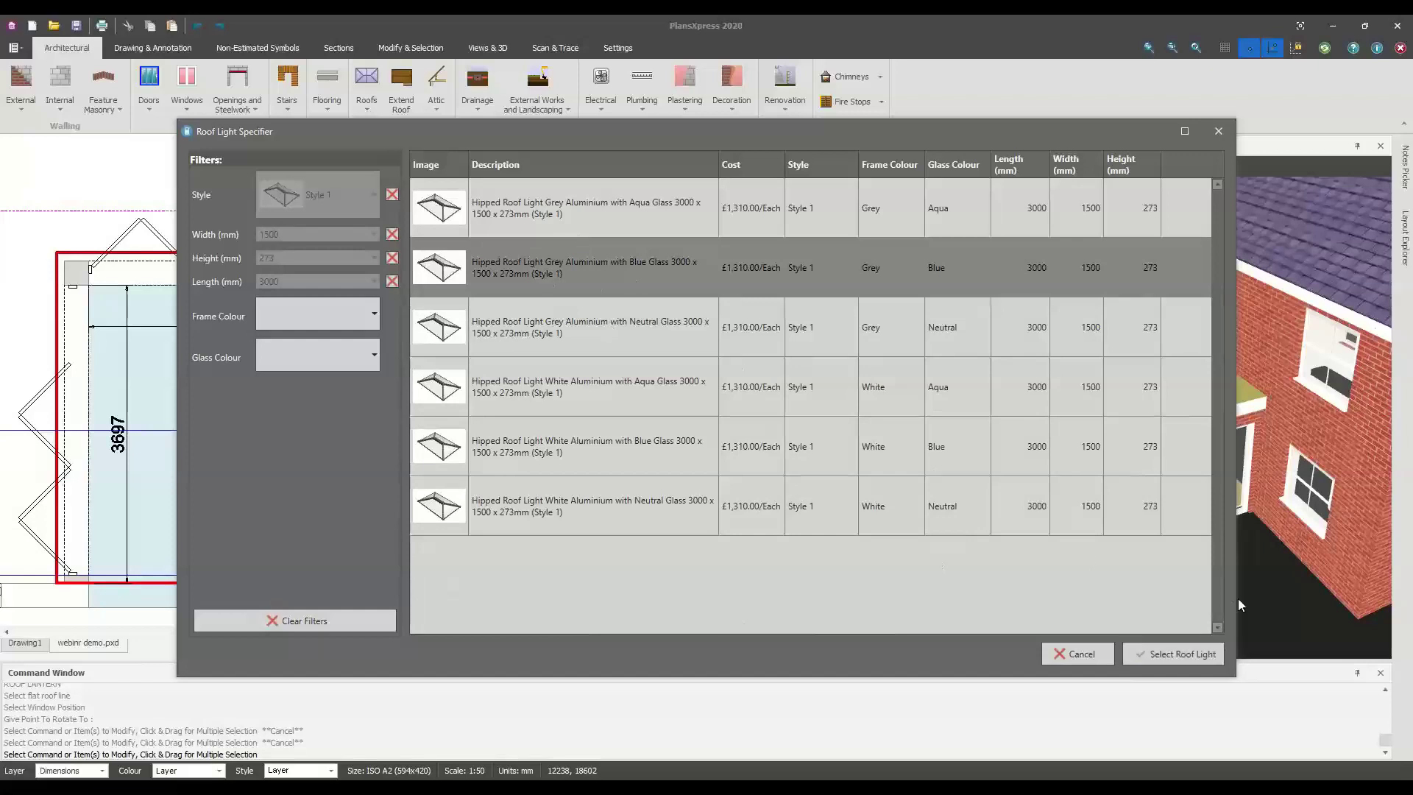
click(1191, 659)
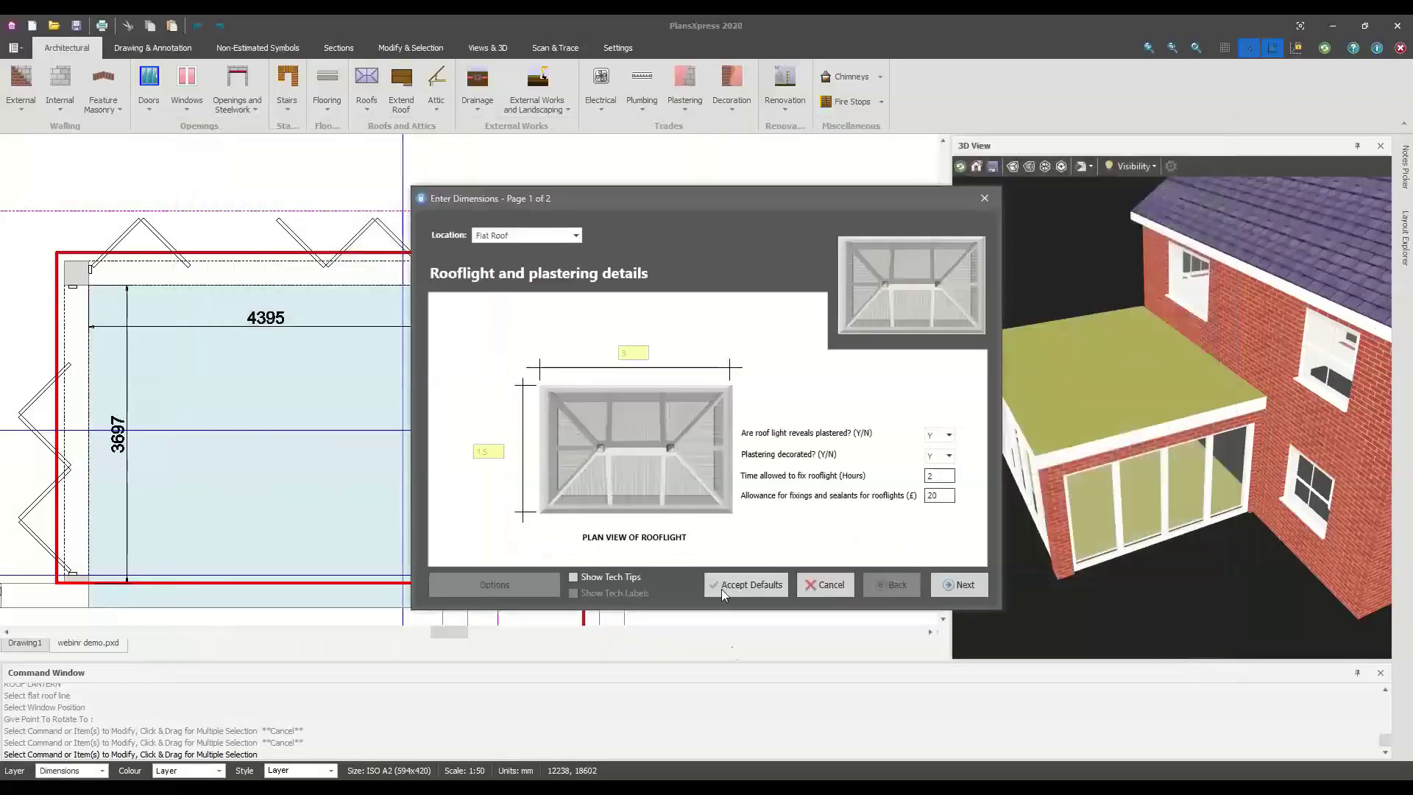
Accept default details and place the roof light centred and squared on the flat roof, without trimmers
click(745, 585)
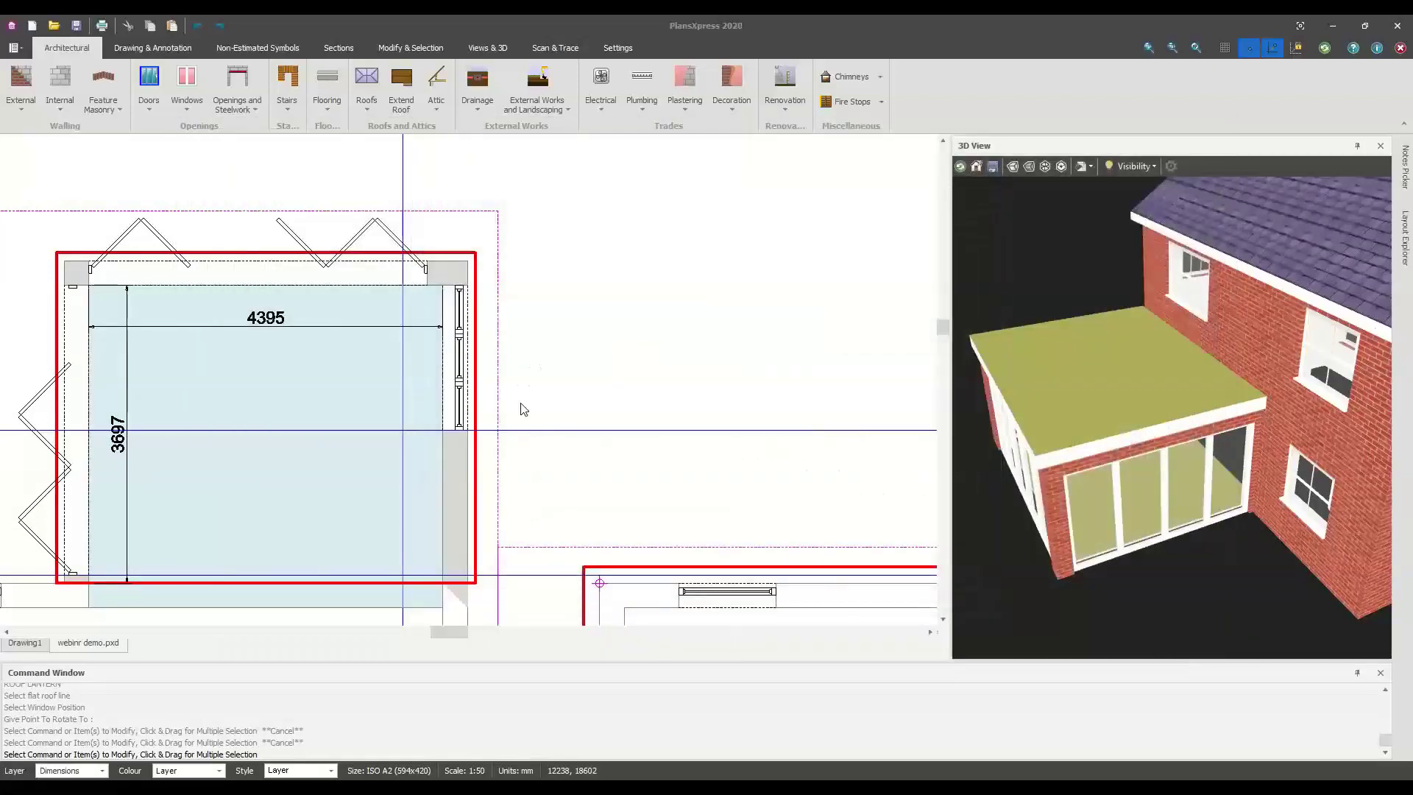
scroll(427, 252, up, 2)
click(426, 254)
scroll(409, 447, down, 2)
click(399, 483)
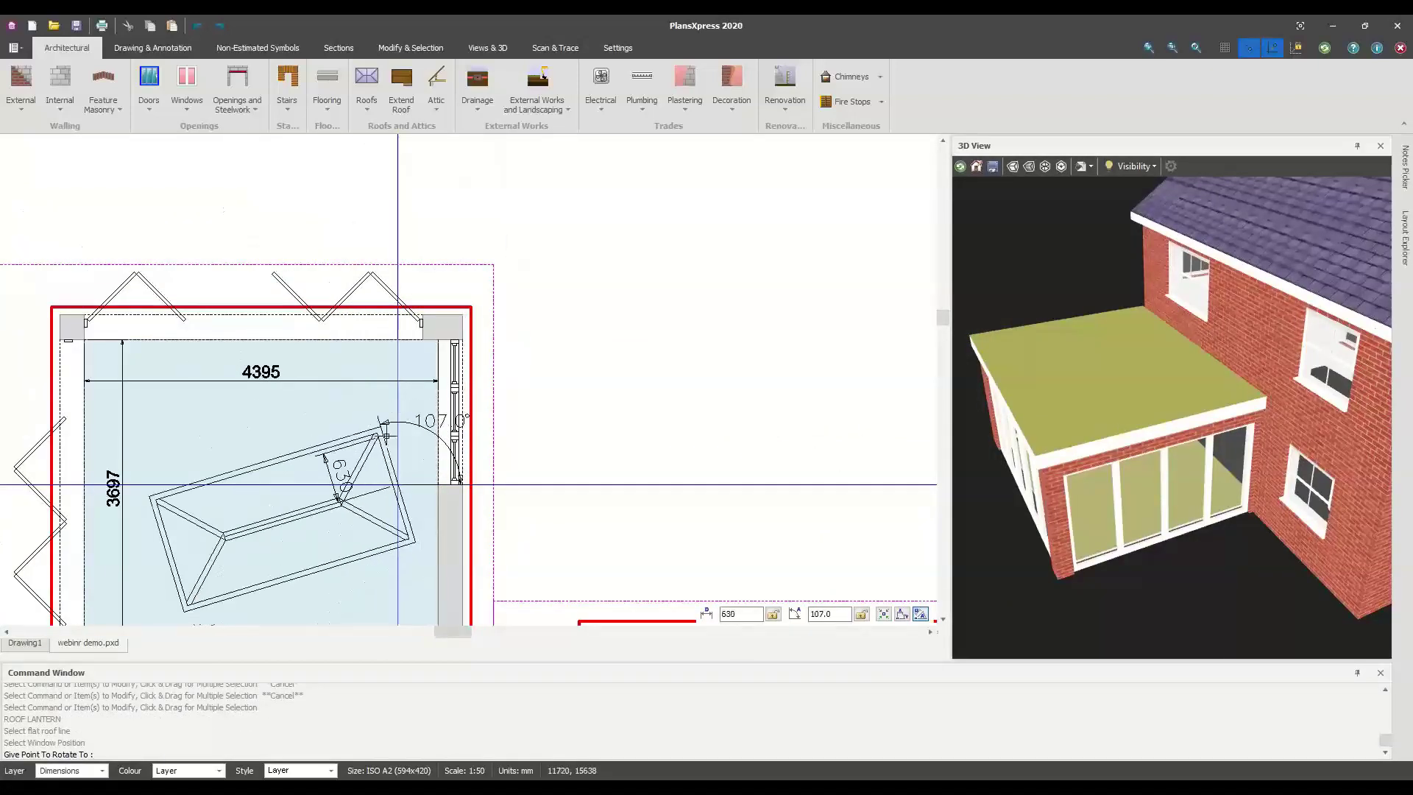
click(395, 436)
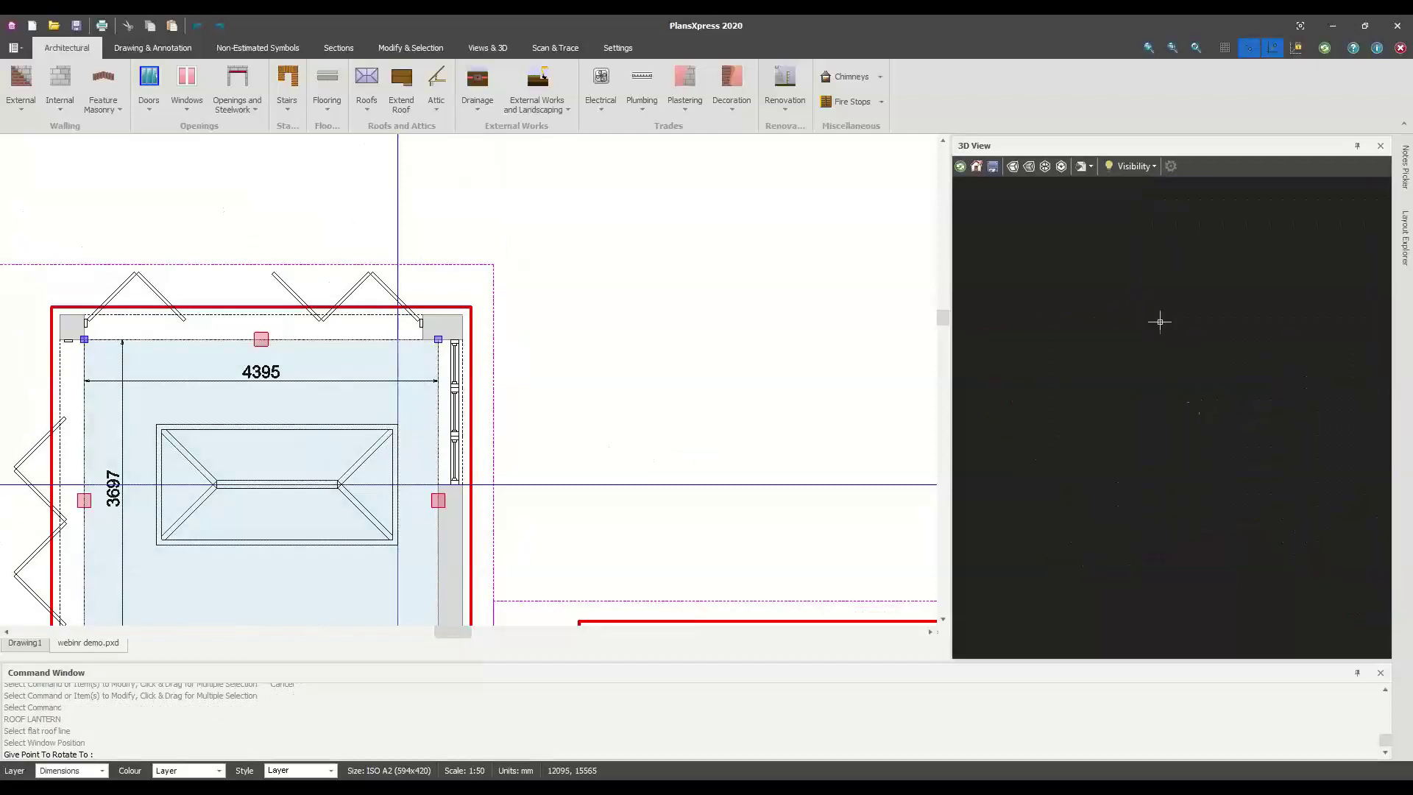
click(738, 424)
scroll(1210, 387, up, 5)
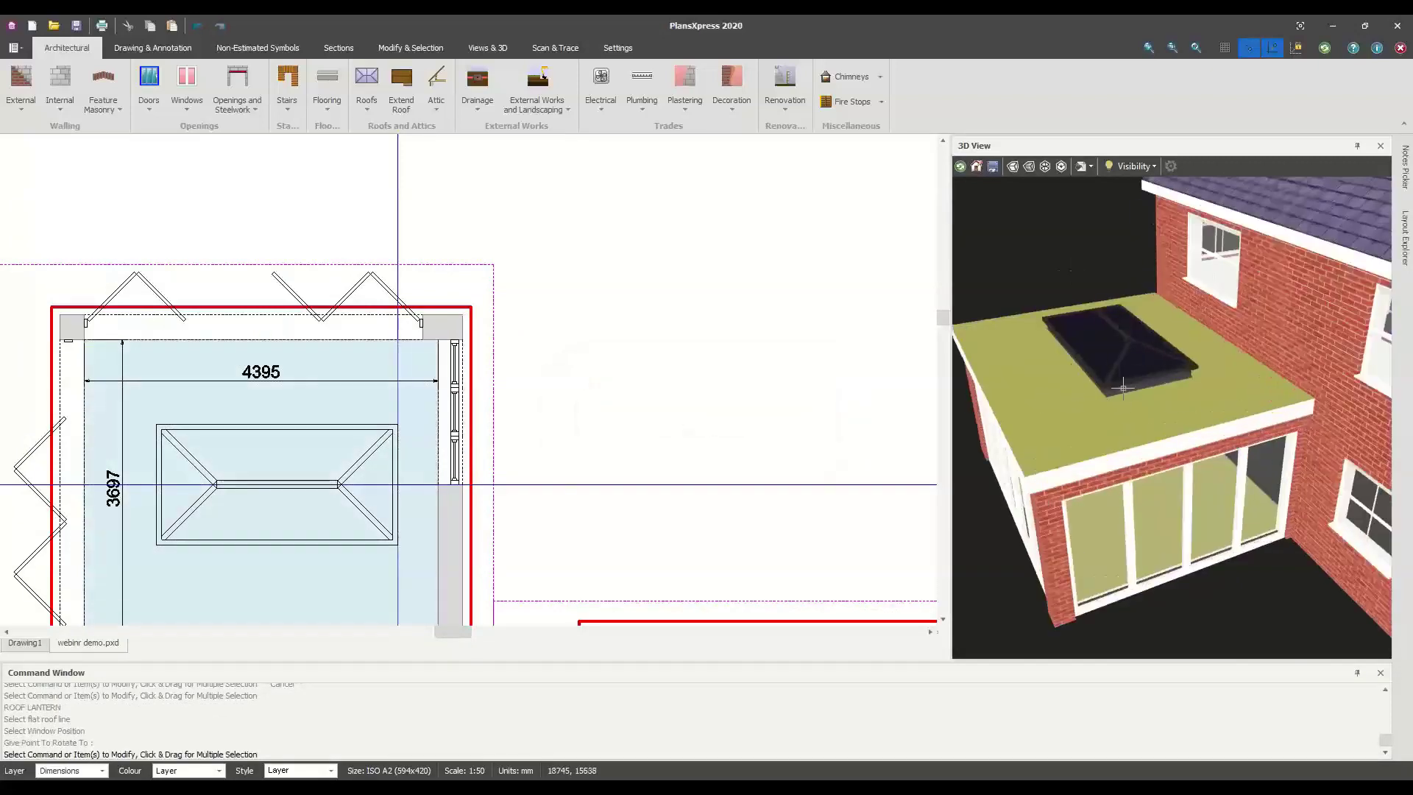
scroll(1210, 386, down, 5)
drag(1222, 456, 1176, 439)
drag(1293, 445, 971, 427)
scroll(1211, 447, up, 5)
scroll(1239, 461, up, 6)
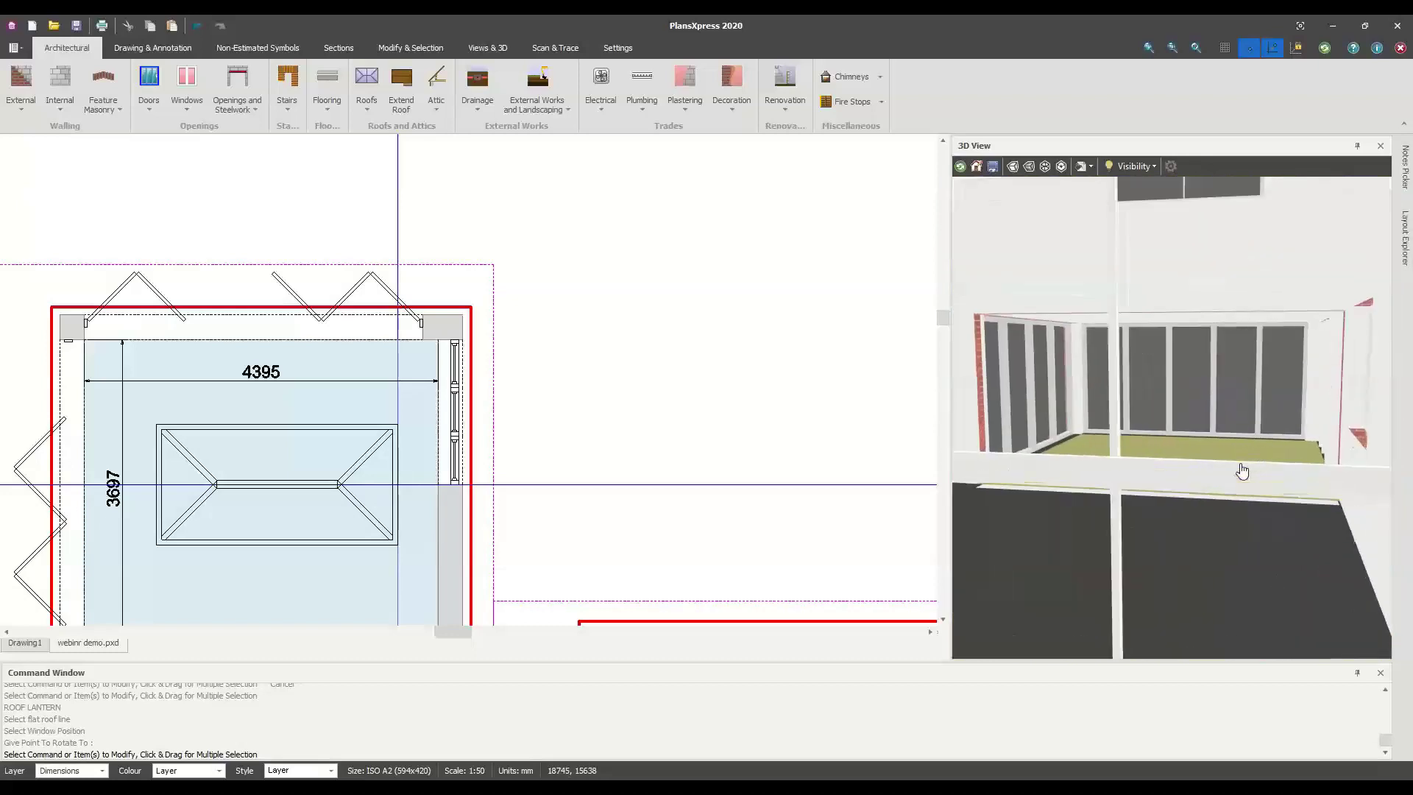
scroll(1195, 452, up, 6)
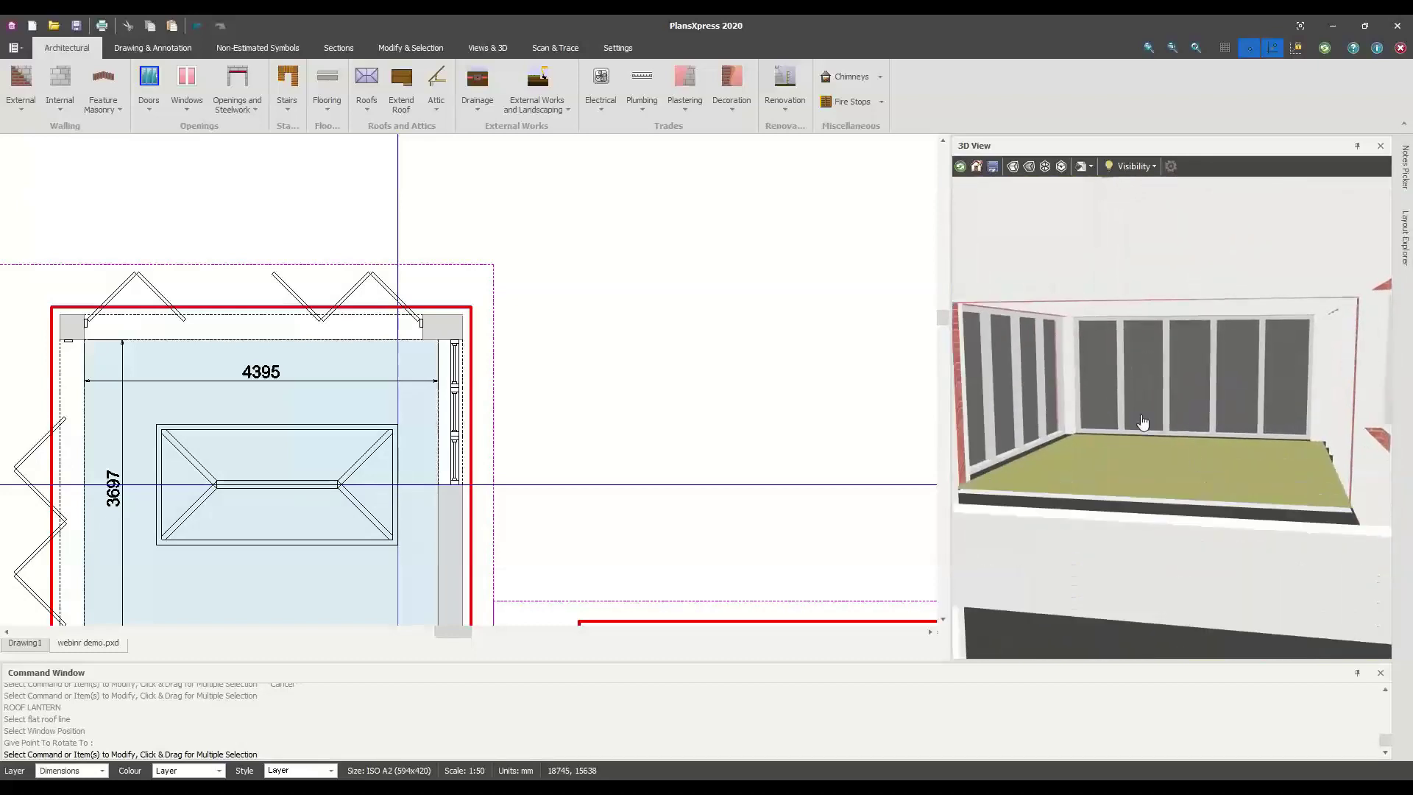
scroll(1168, 437, down, 5)
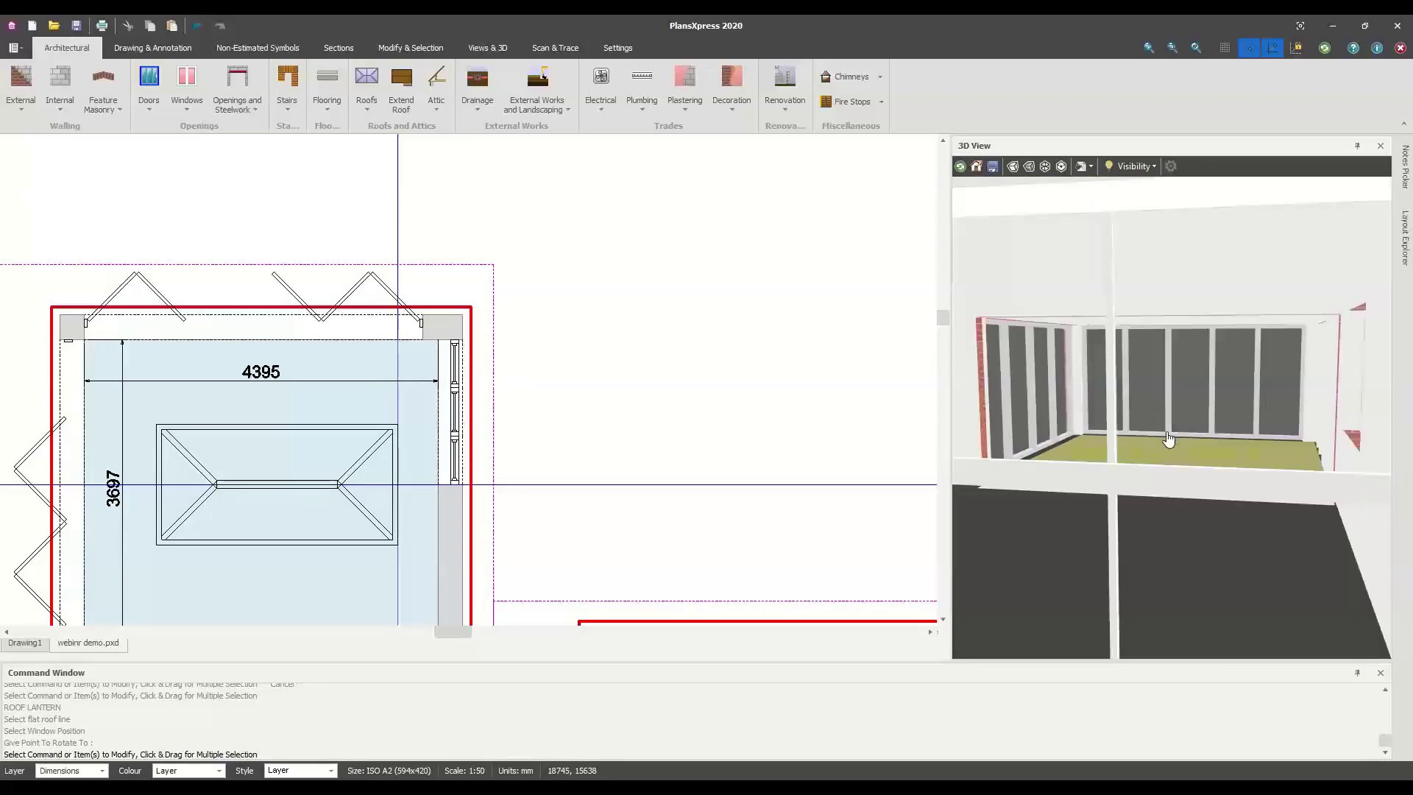
scroll(1168, 438, up, 5)
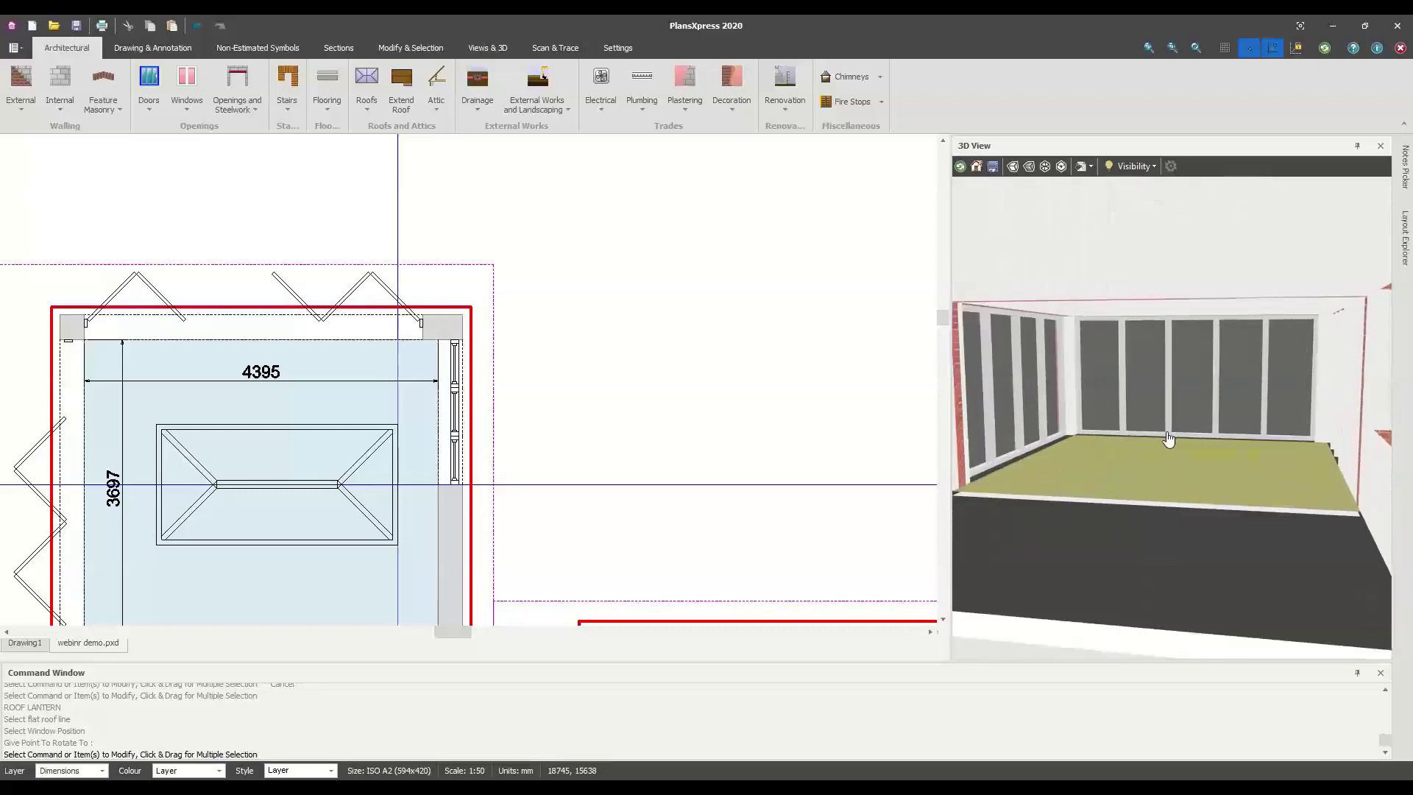
scroll(1168, 439, down, 3)
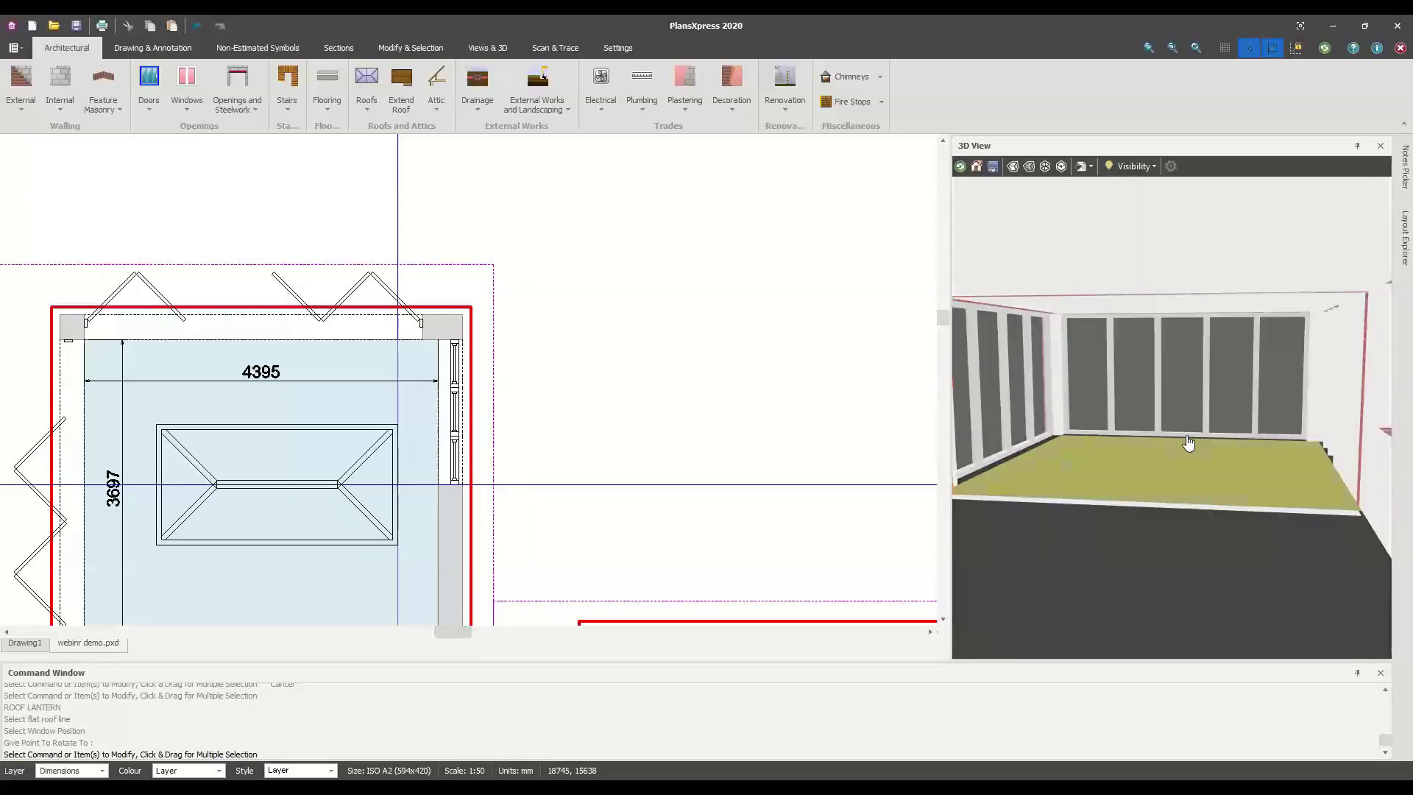
scroll(1175, 435, down, 5)
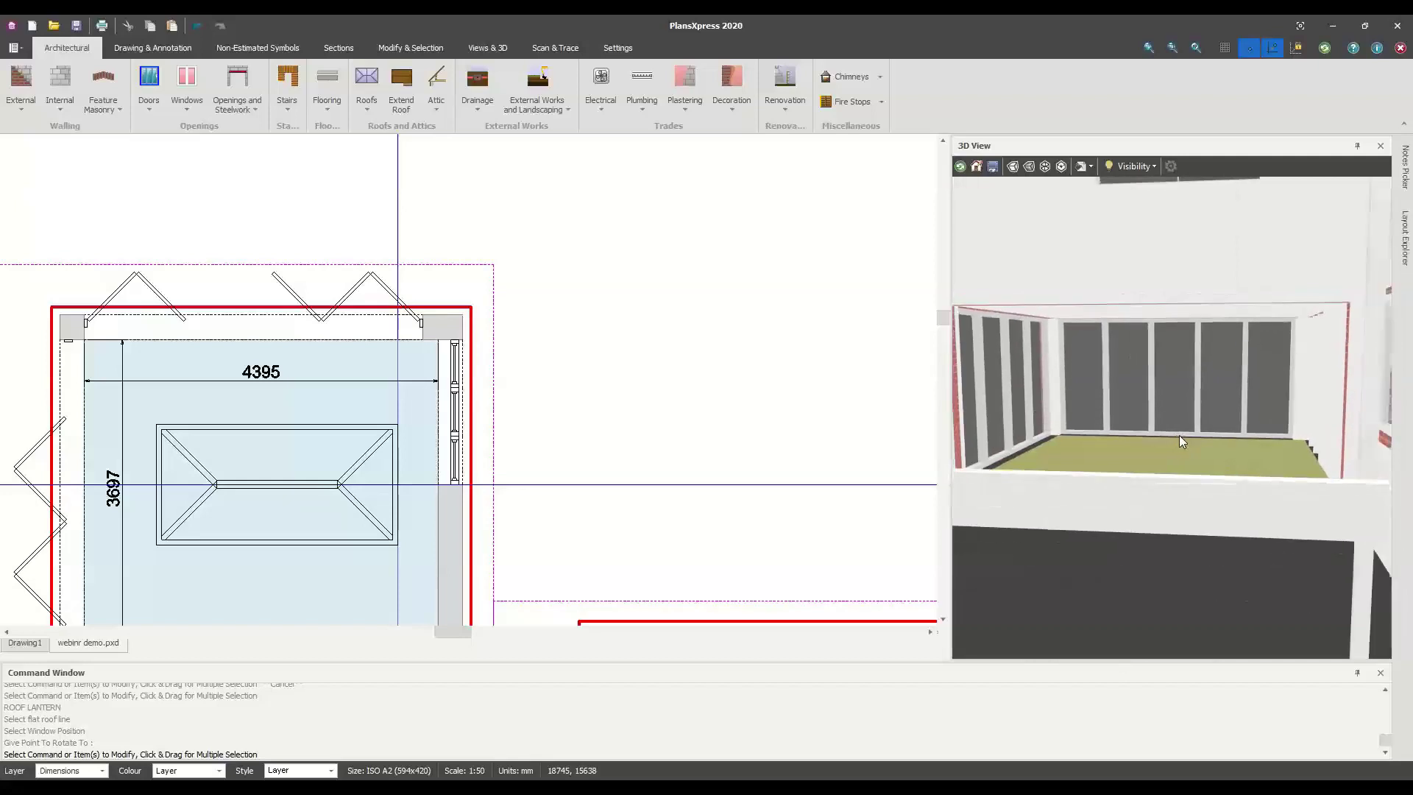
scroll(1155, 425, down, 5)
middle_drag(1259, 443, 1148, 441)
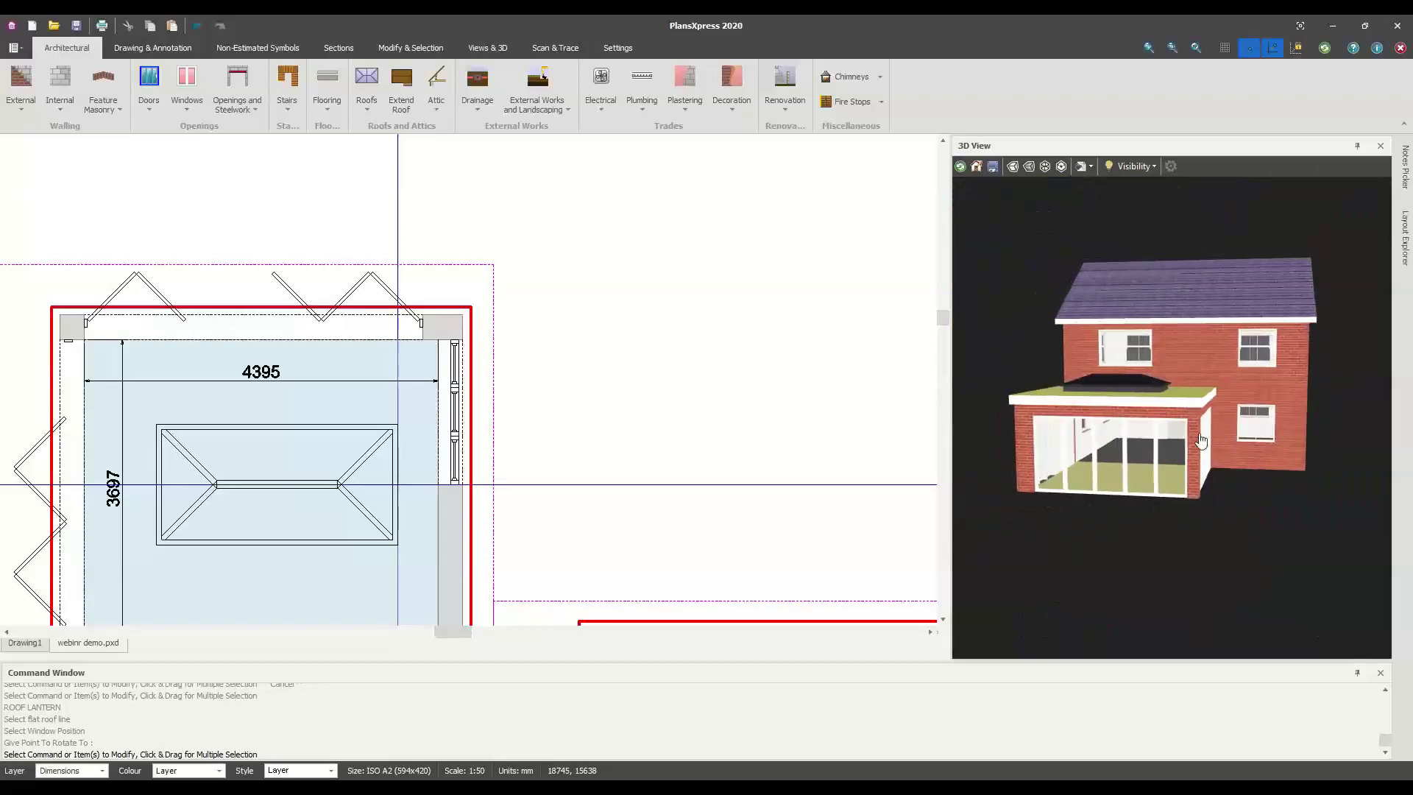
scroll(368, 426, down, 4)
middle_drag(423, 445, 607, 372)
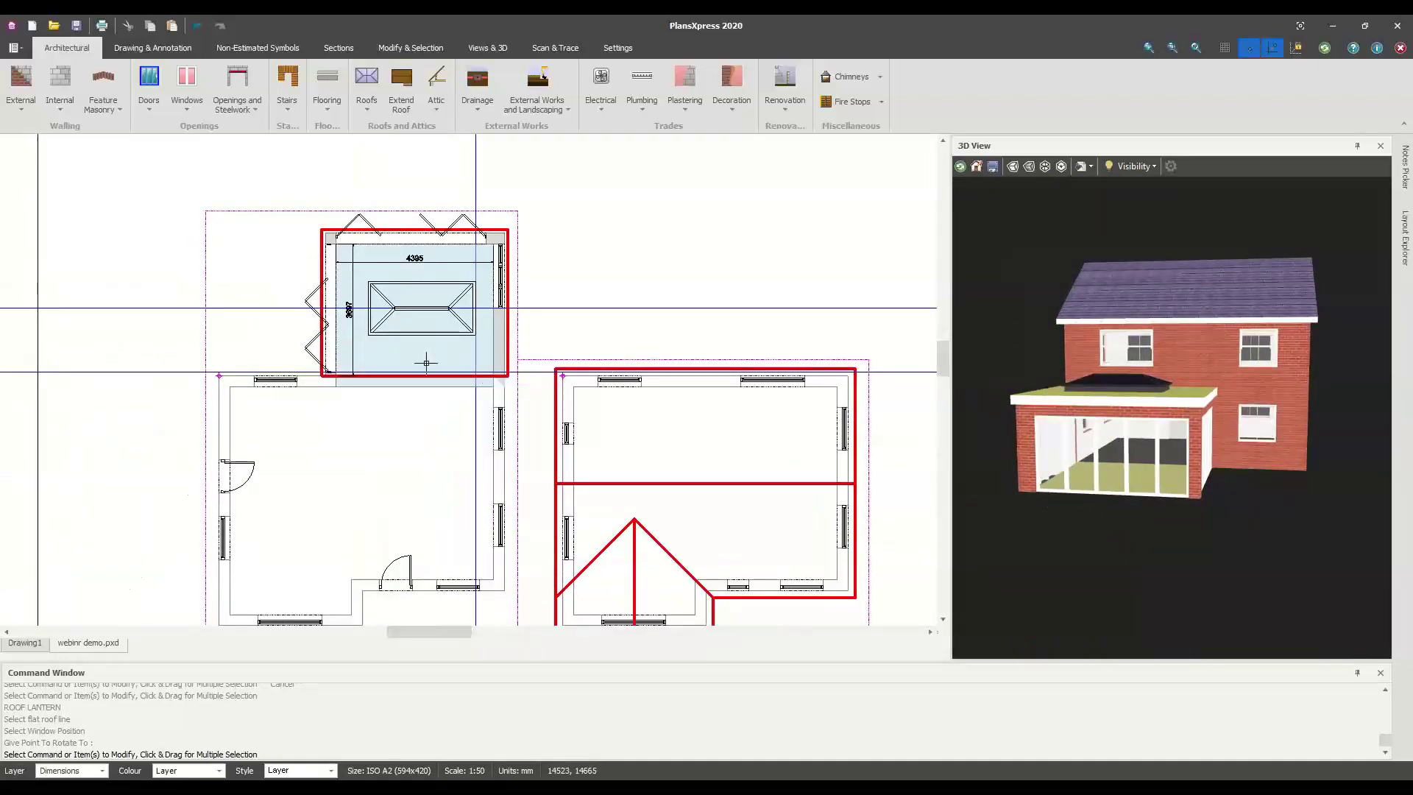
scroll(425, 362, up, 4)
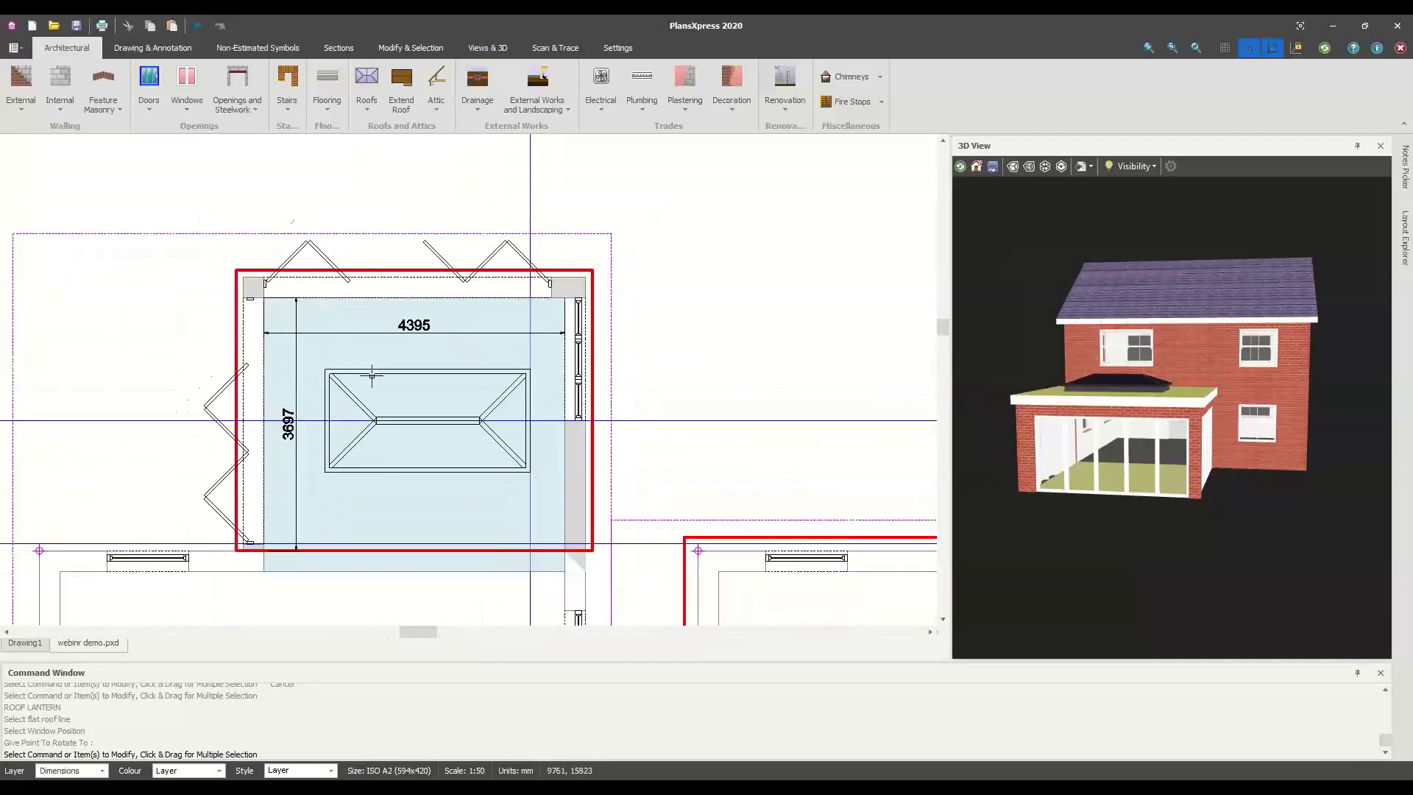
middle_drag(645, 407, 596, 392)
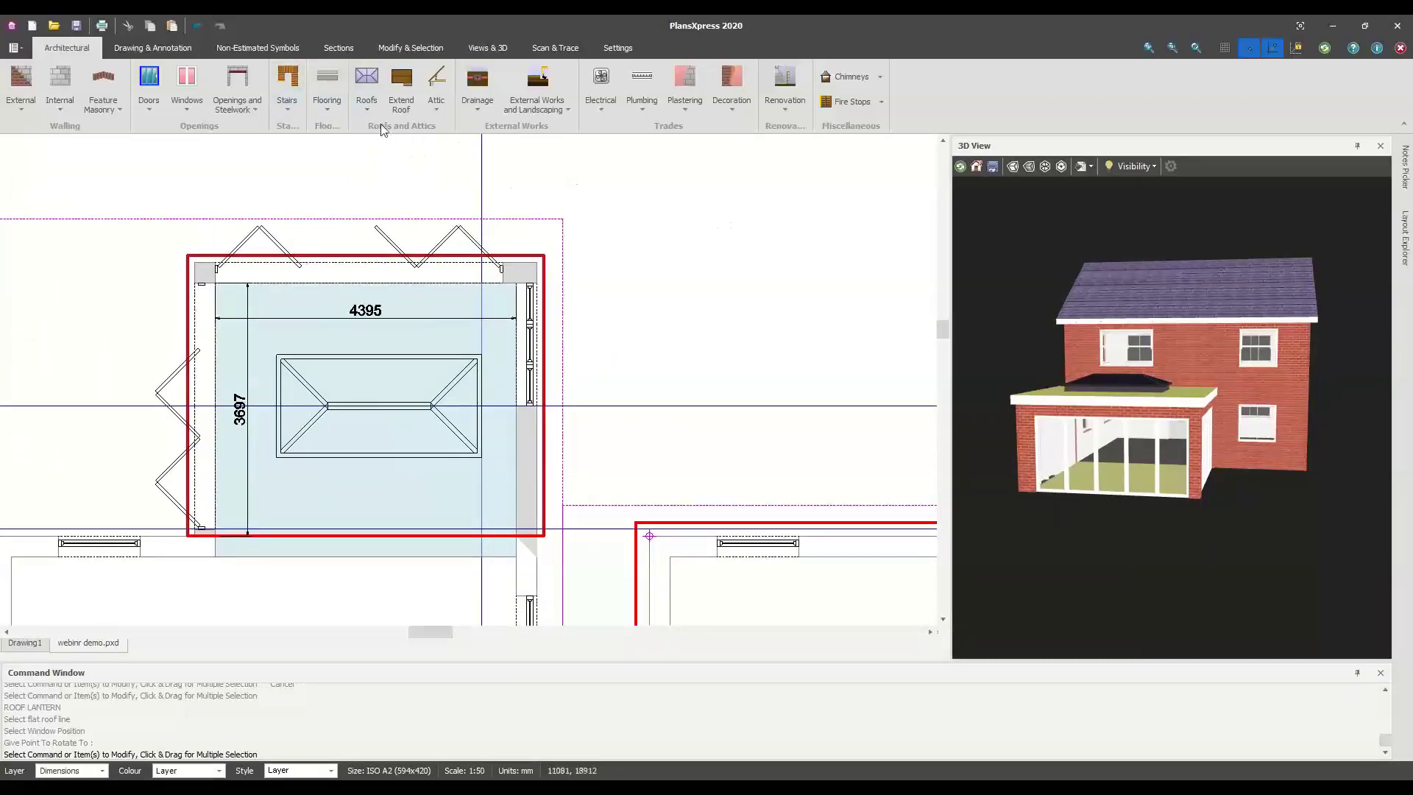
Place a Single Socket Downstairs symbol on the extension's right wall near its lower corner
click(612, 116)
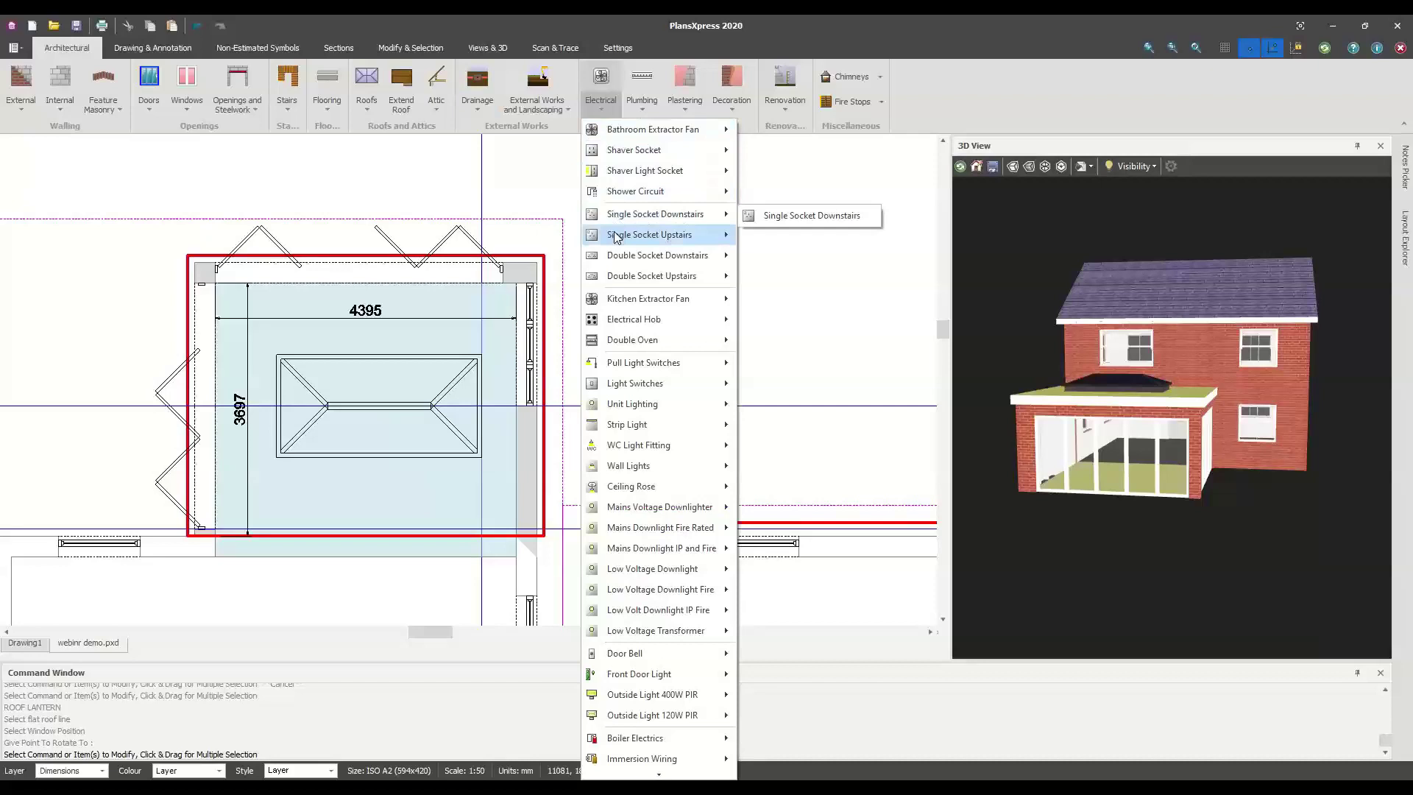
mouse_move(621, 223)
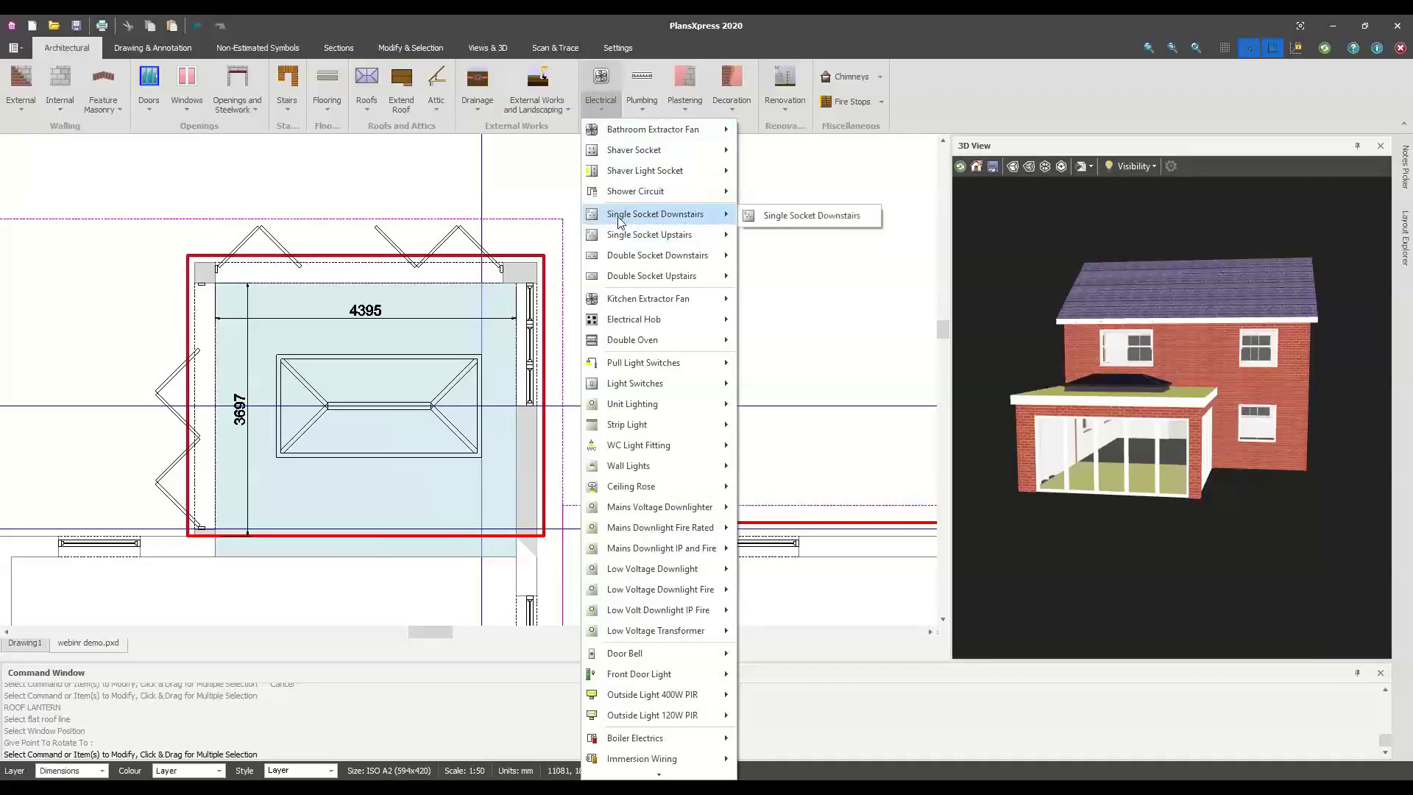
click(802, 215)
scroll(500, 474, up, 1)
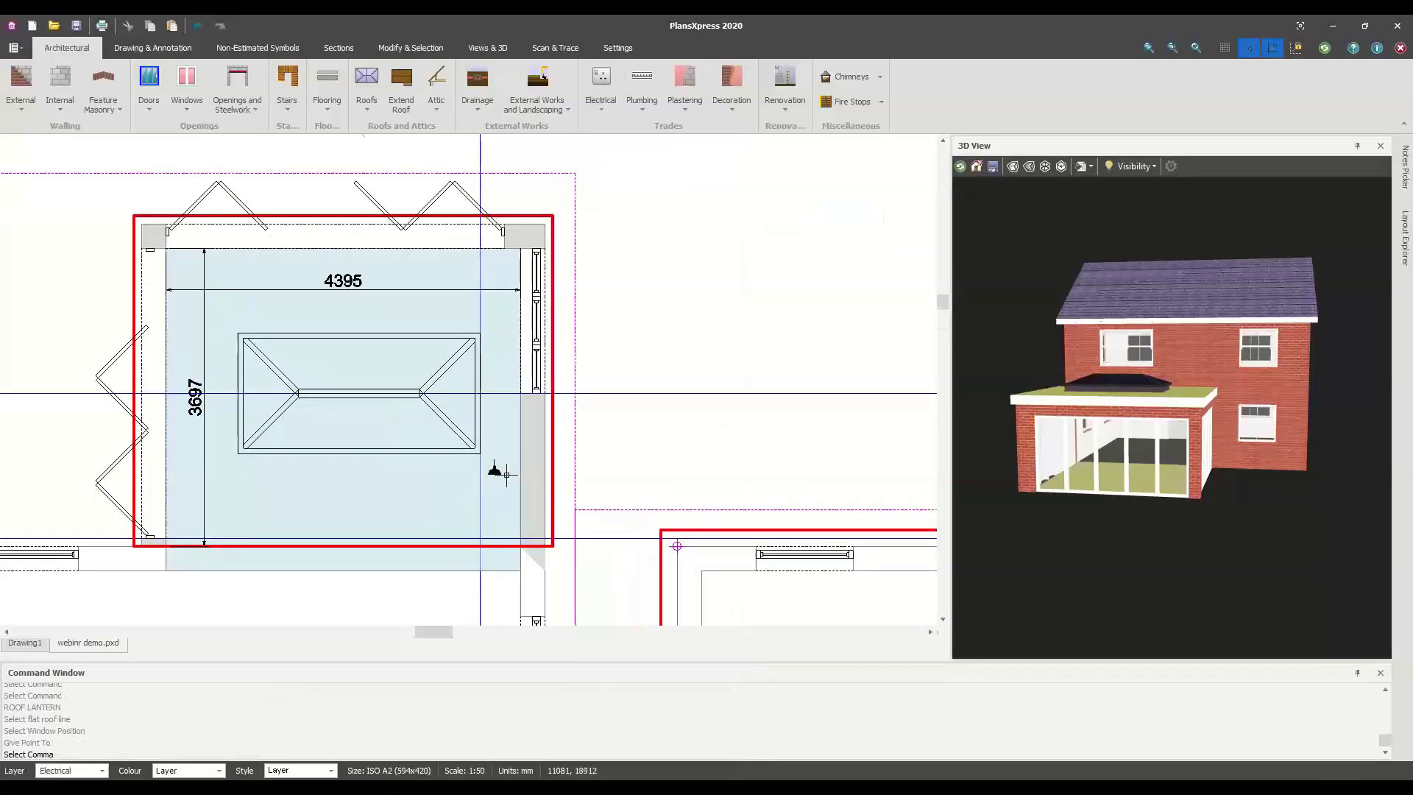
scroll(506, 475, up, 3)
scroll(526, 468, down, 3)
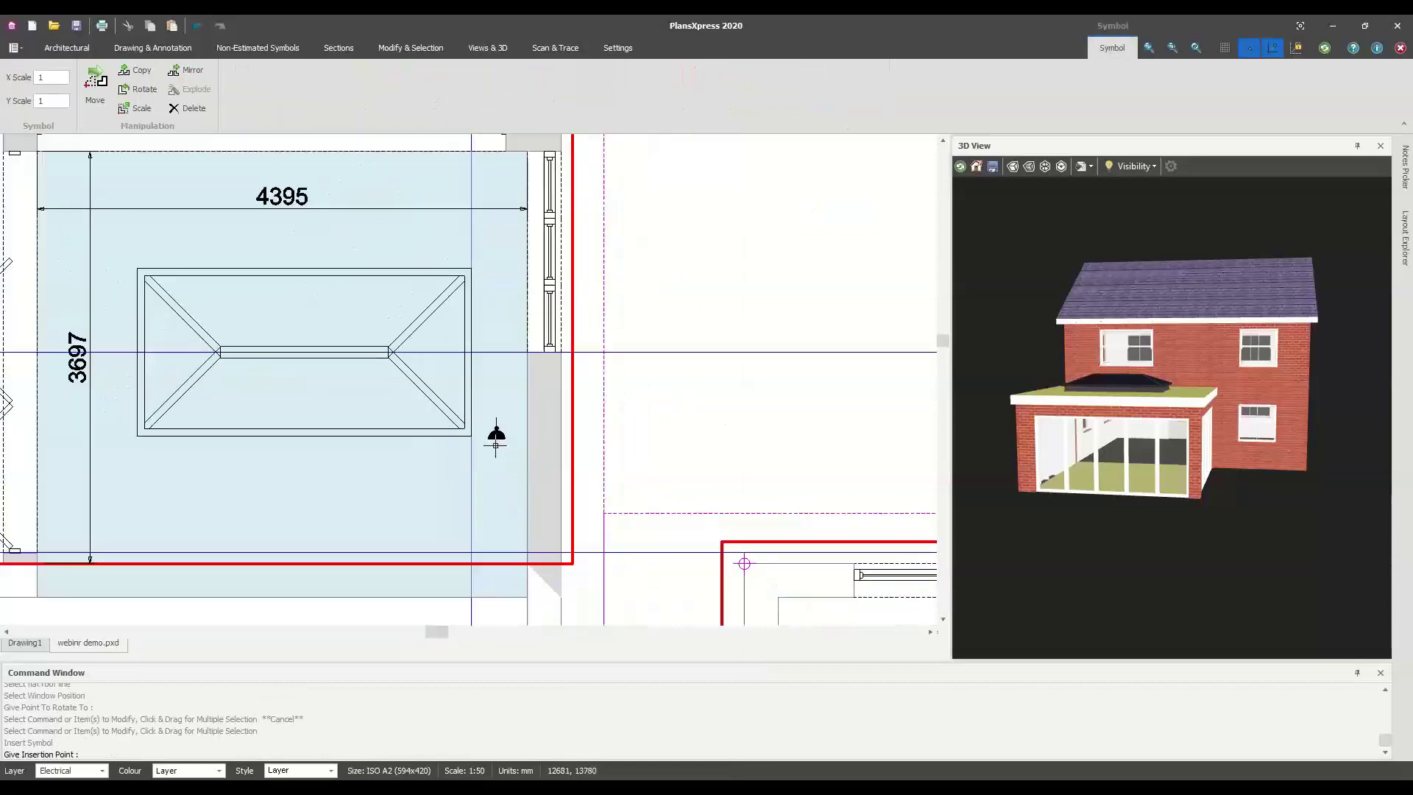
scroll(504, 406, up, 1)
scroll(504, 406, up, 1)
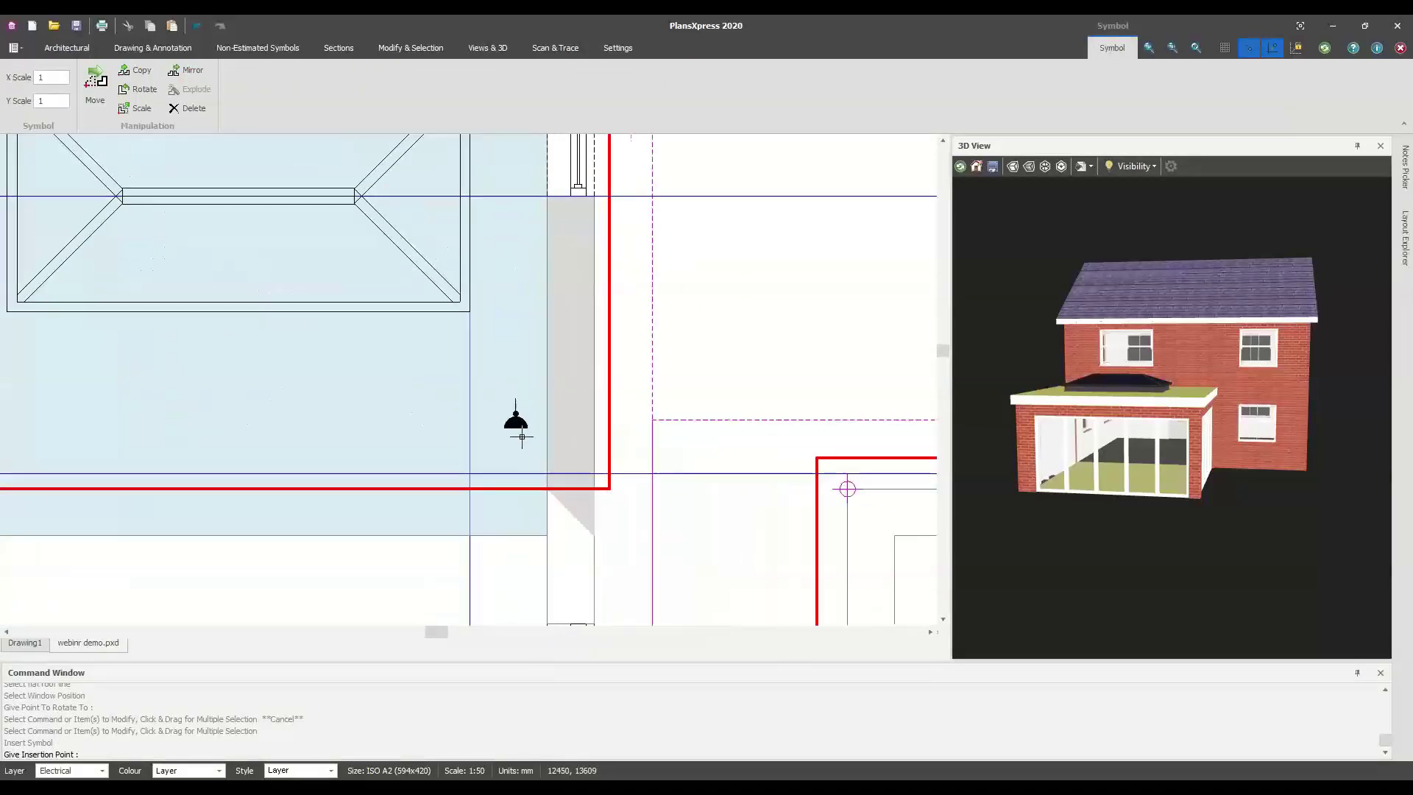
click(548, 446)
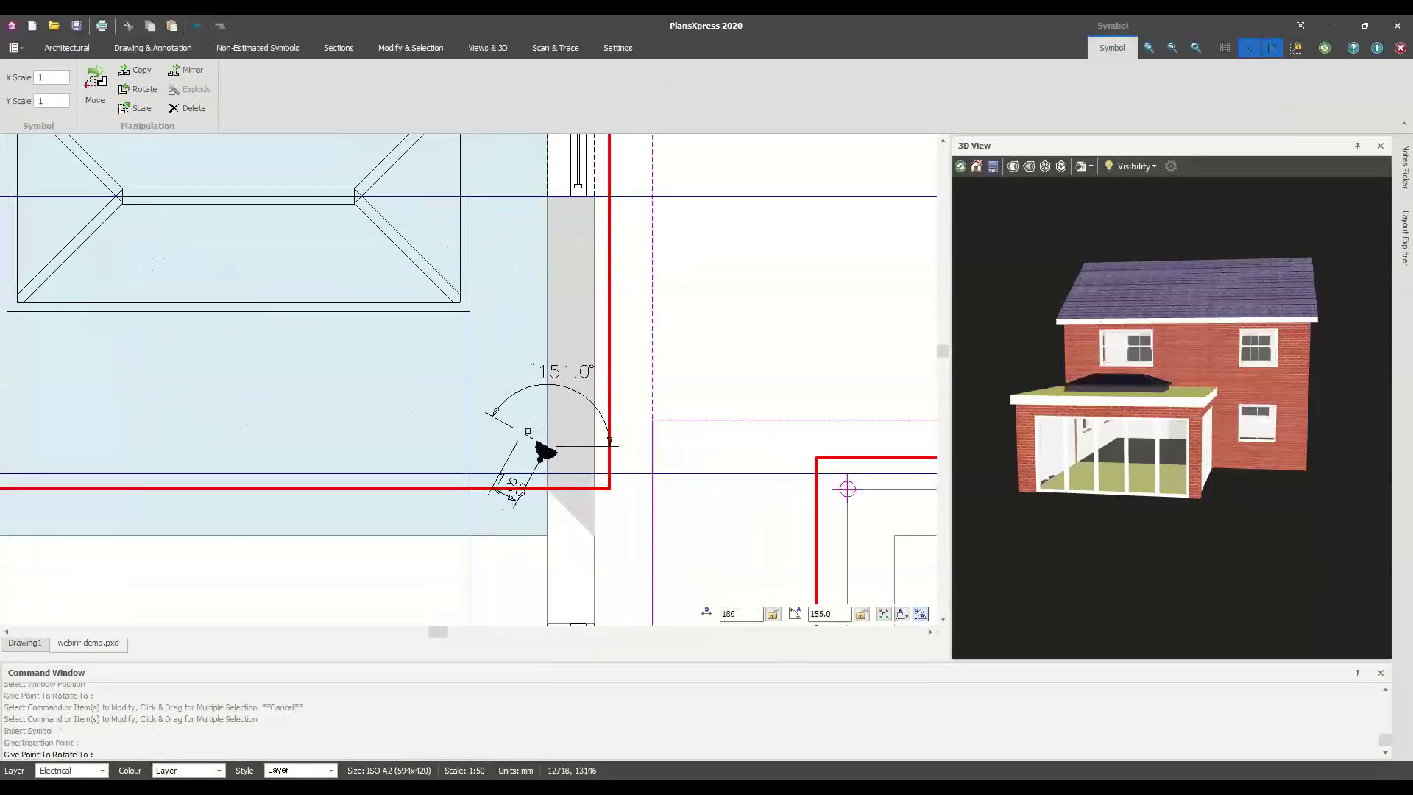
click(729, 408)
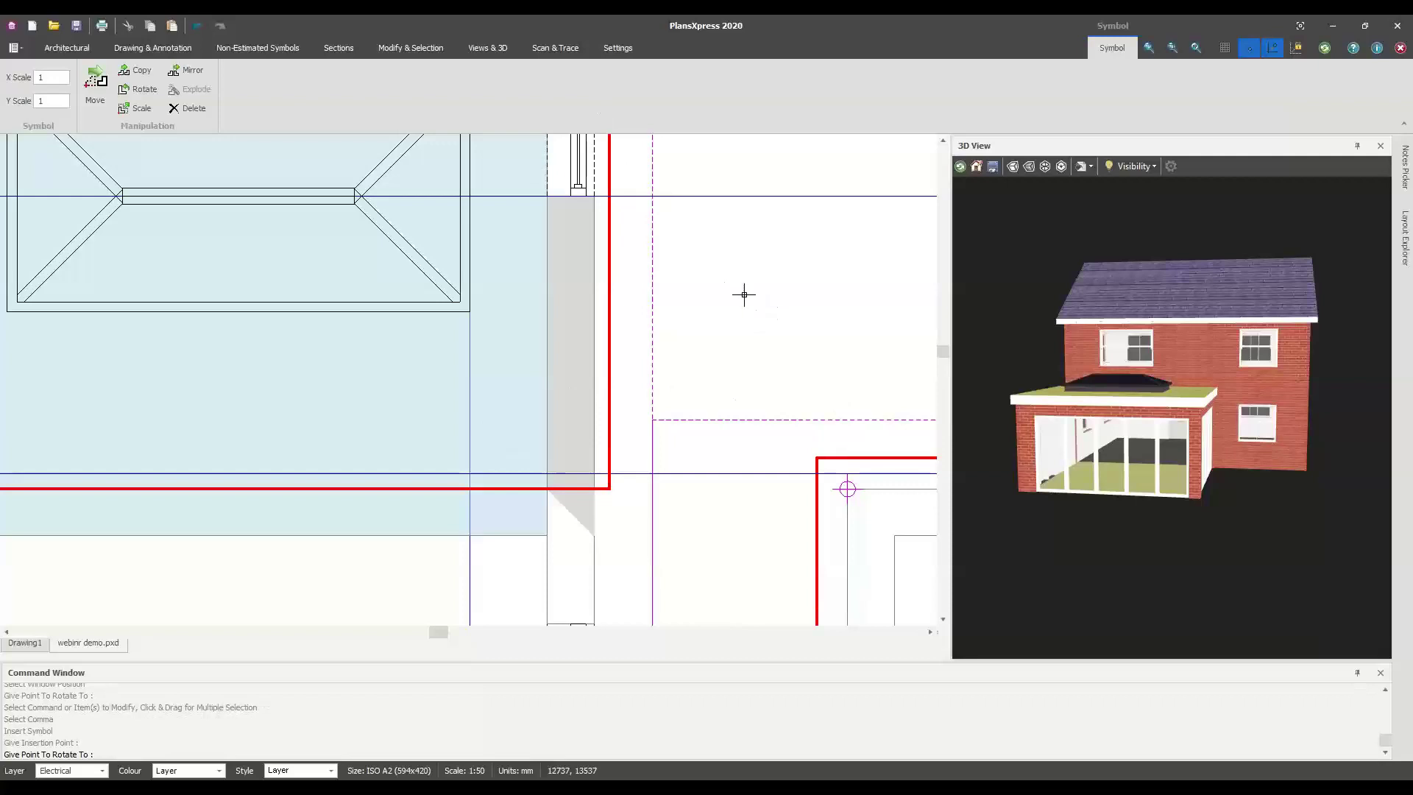
scroll(590, 339, down, 1)
key(Escape)
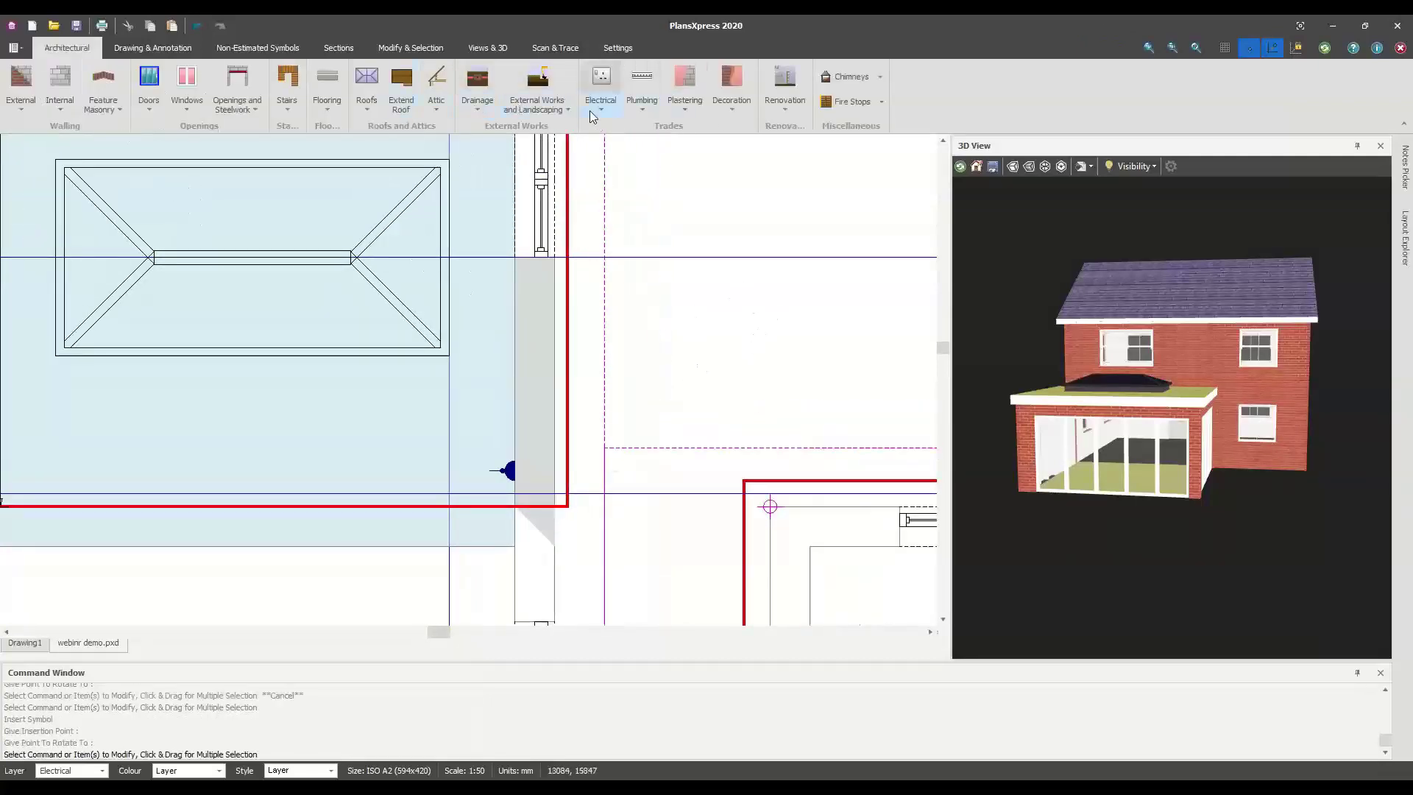
Insert a Double Socket Downstairs on the right-hand wall, above the single socket
click(594, 111)
mouse_move(651, 267)
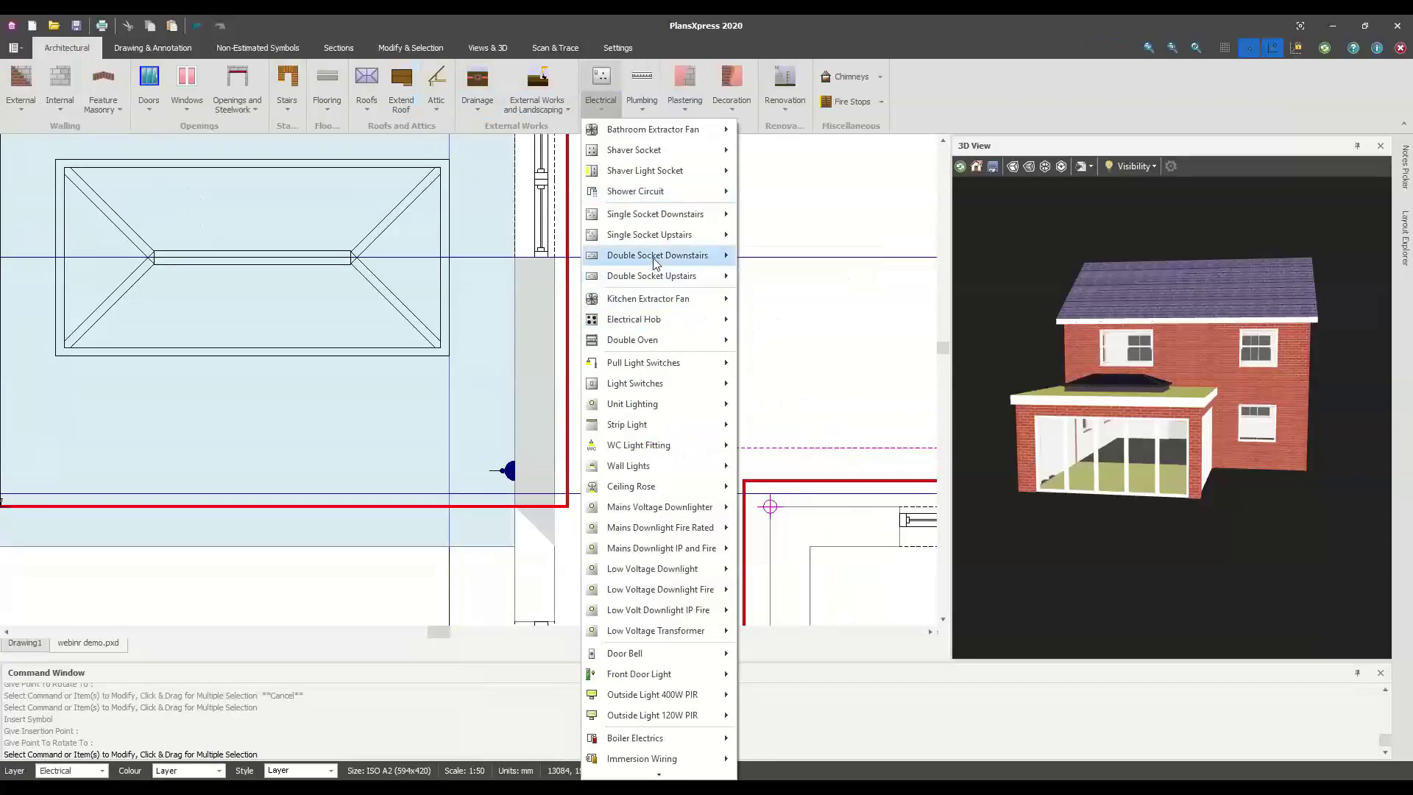
click(776, 257)
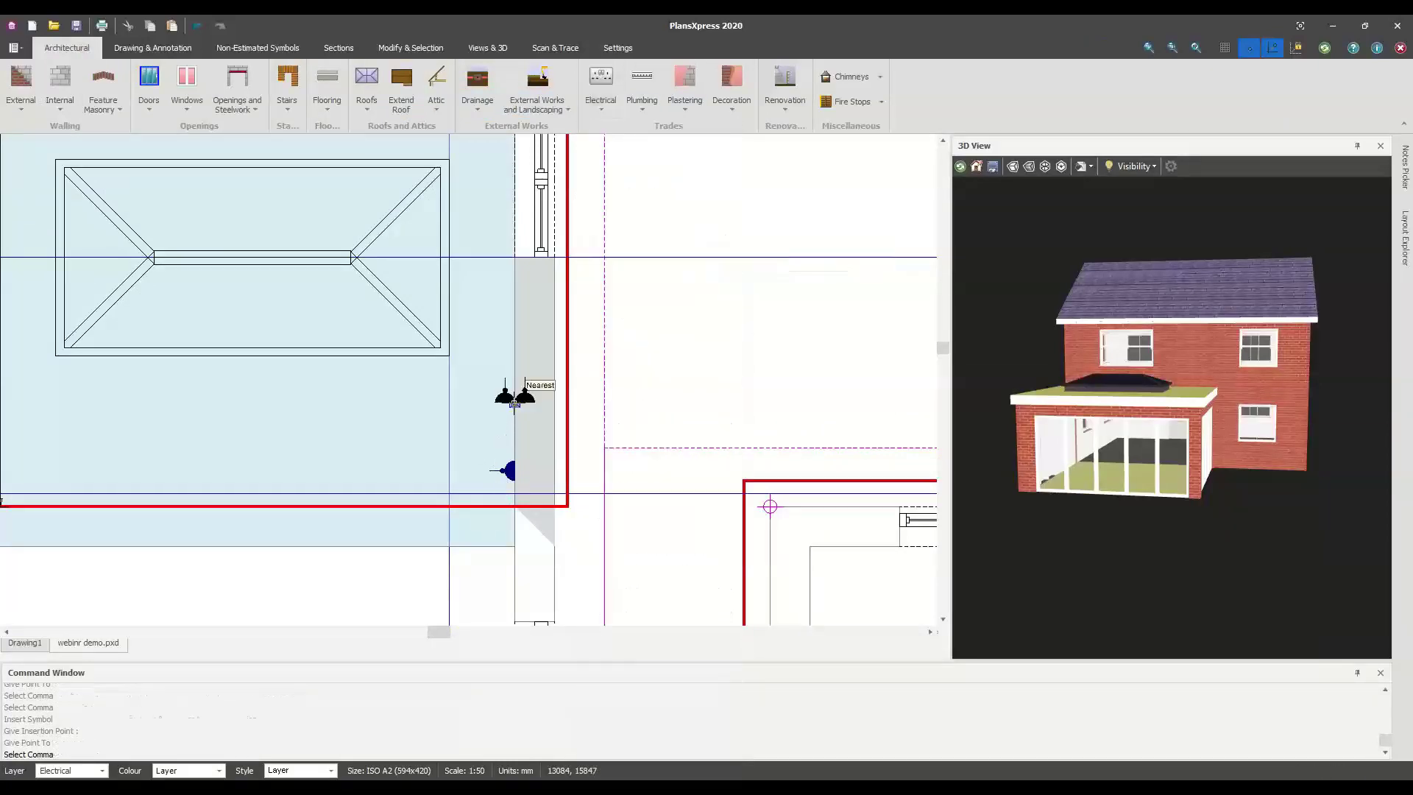
click(515, 339)
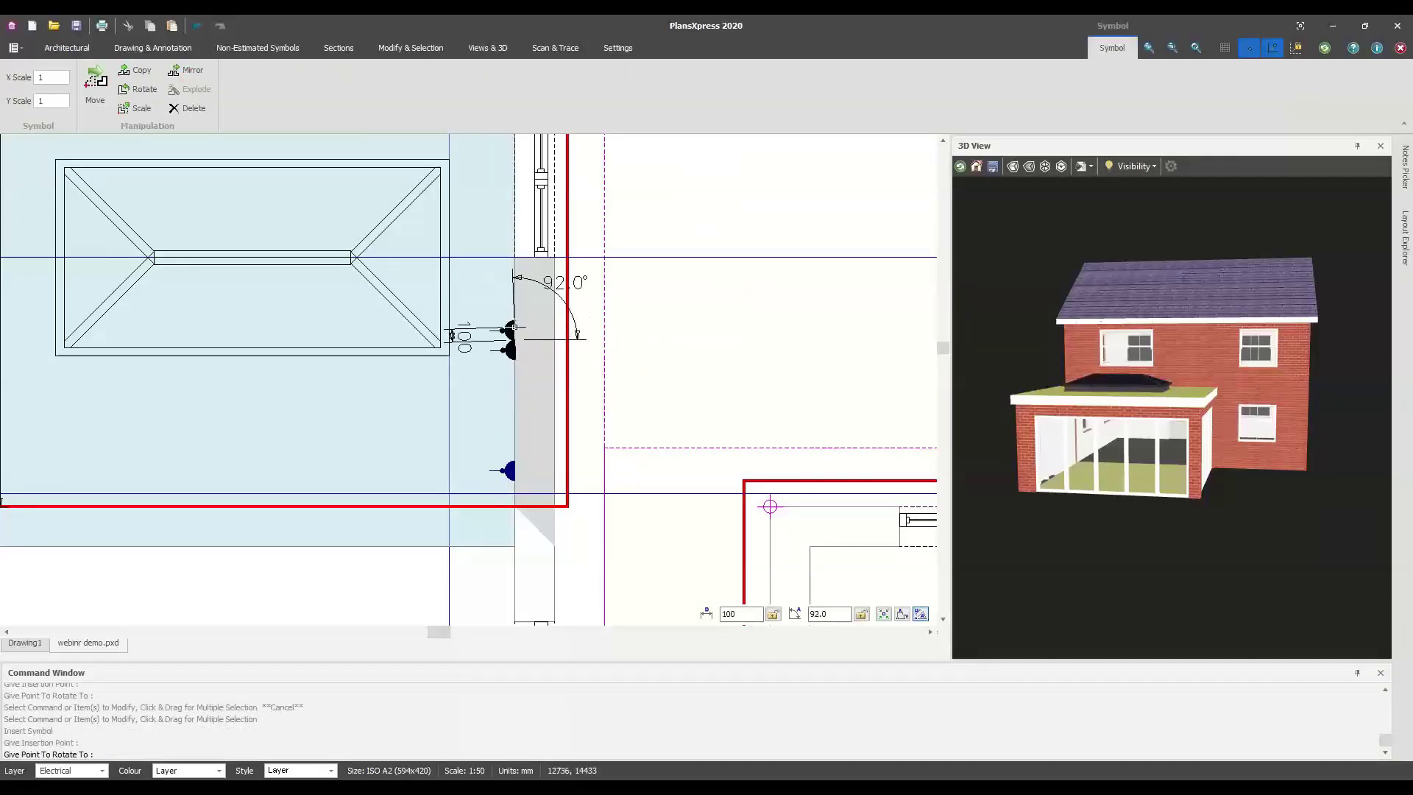
scroll(507, 332, up, 1)
scroll(506, 332, up, 1)
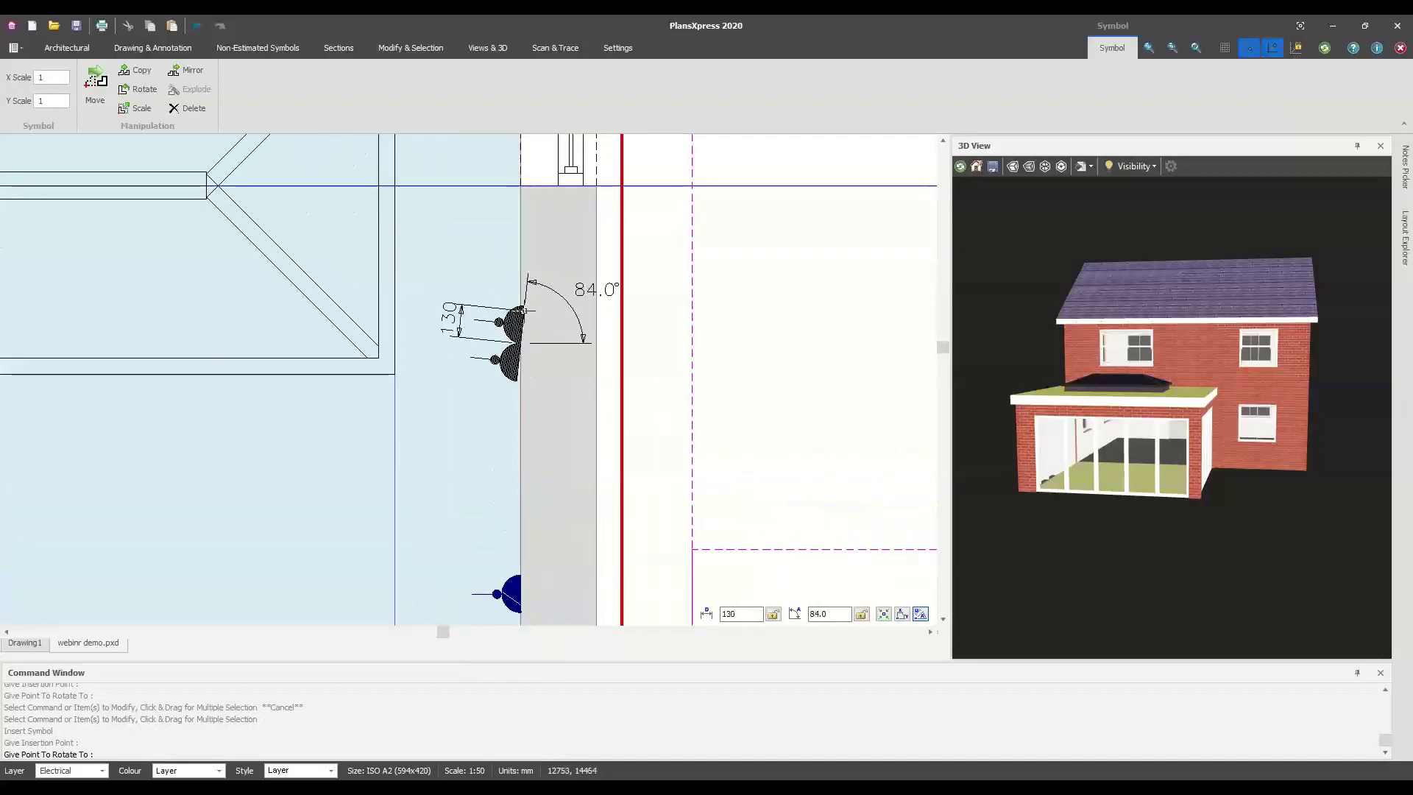
click(523, 310)
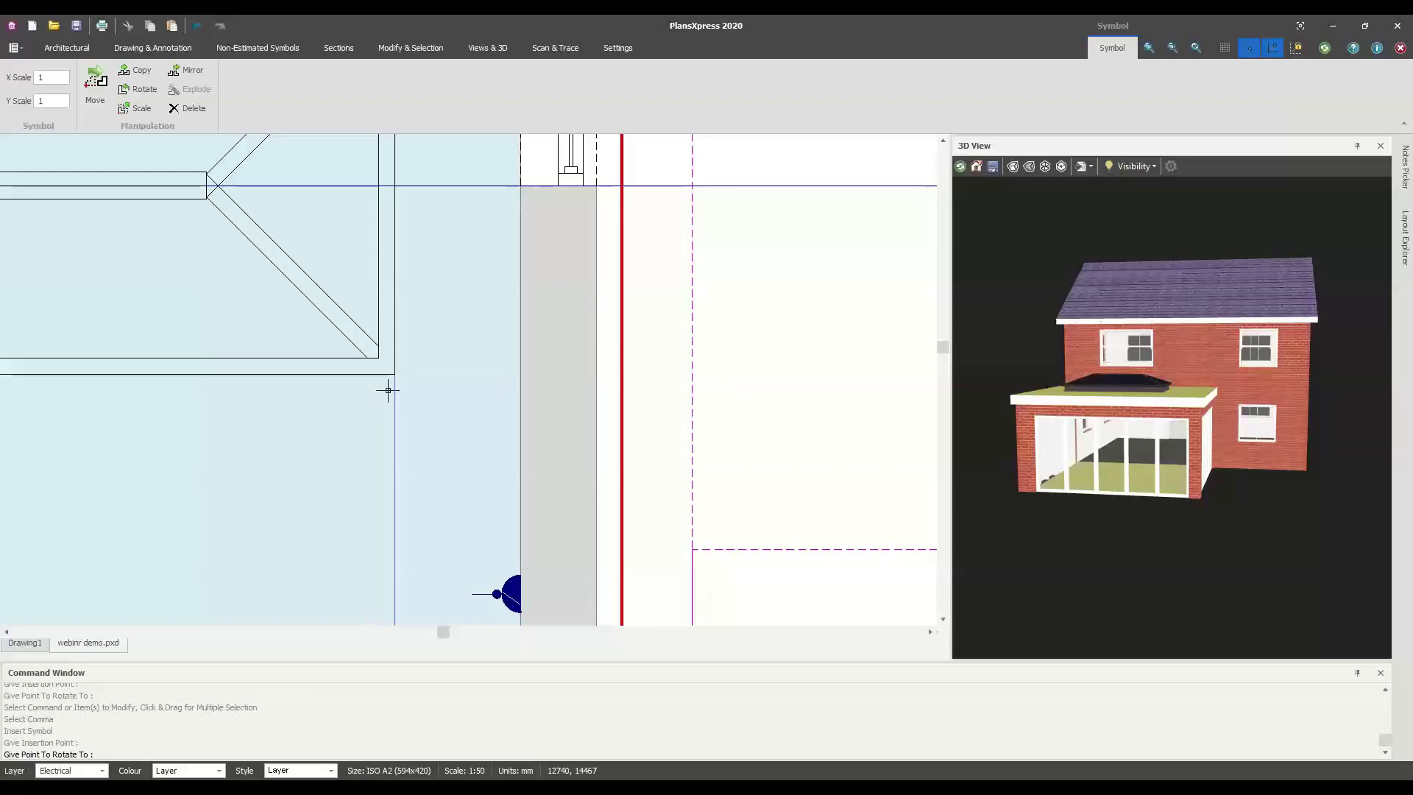
key(Escape)
scroll(388, 393, down, 3)
middle_drag(388, 395, 777, 434)
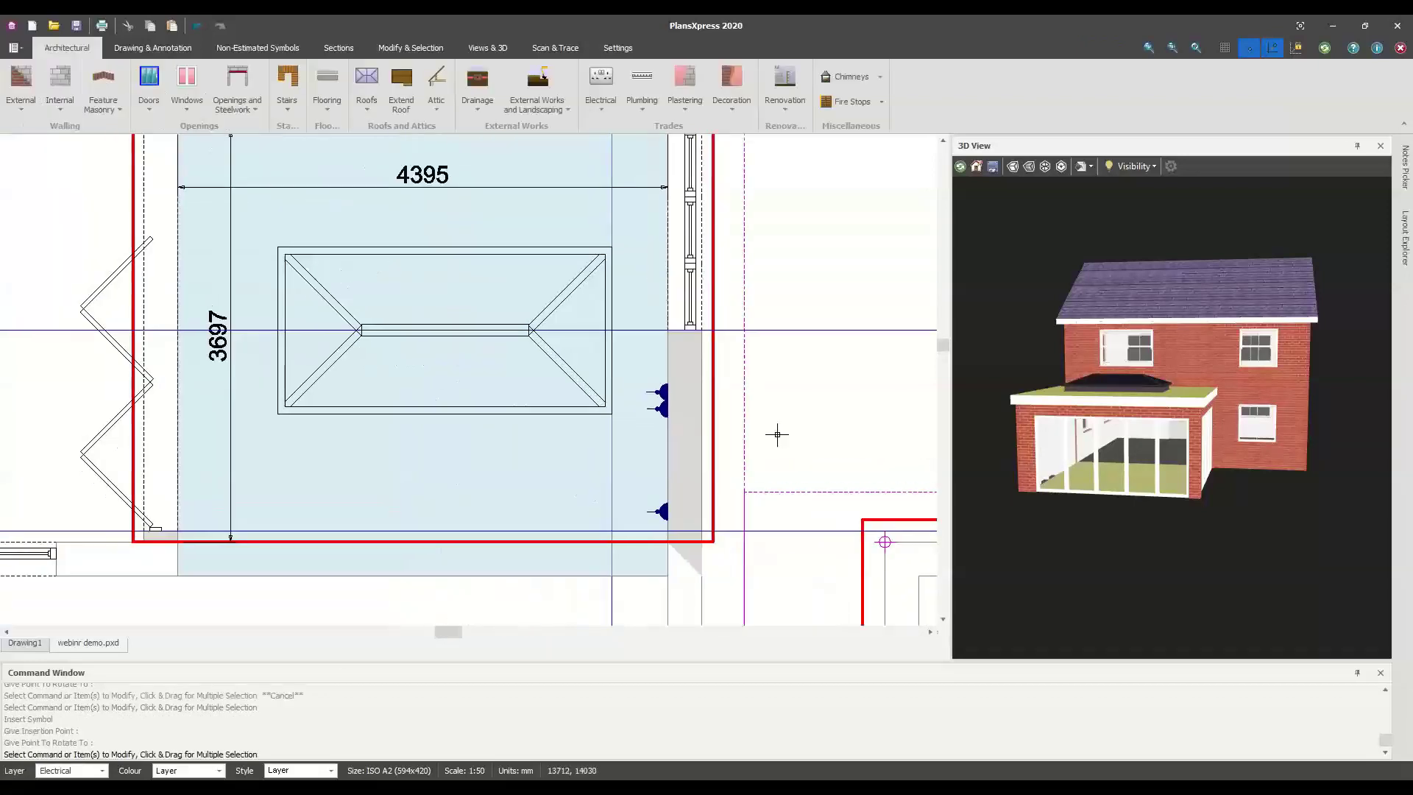
Place an unrotated Mains Downlight Fire Rated (DL MV FR) below the roof lantern
click(603, 117)
mouse_move(678, 388)
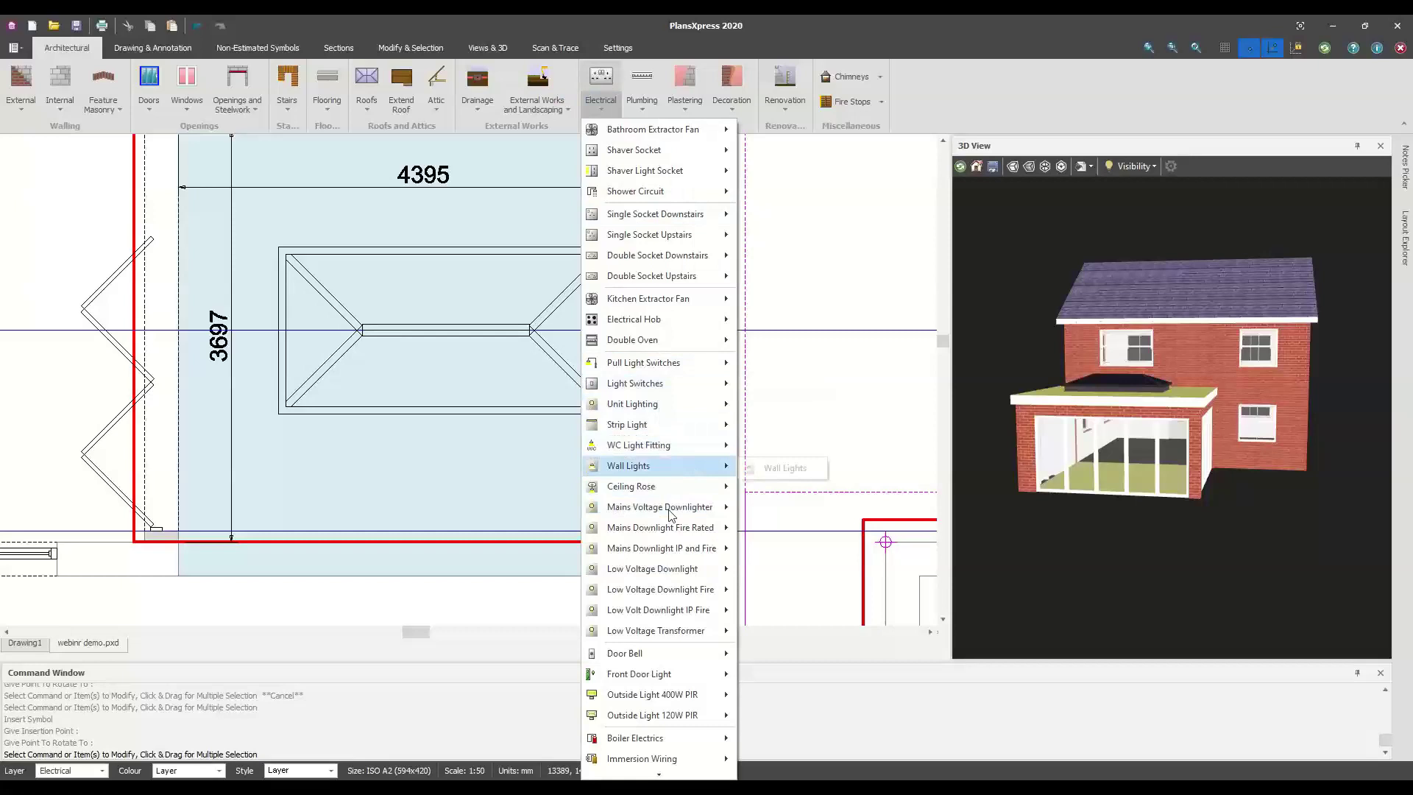
mouse_move(670, 511)
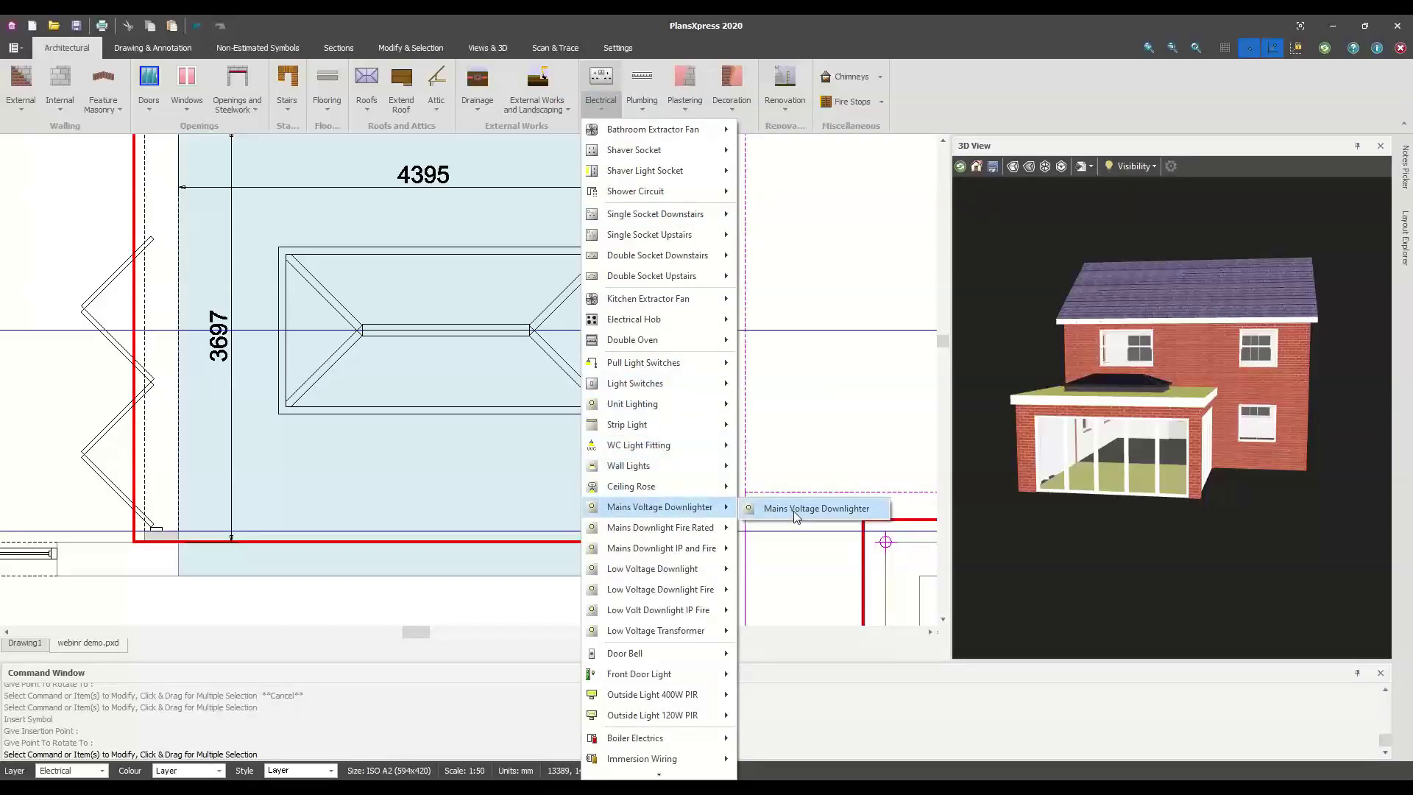
click(786, 529)
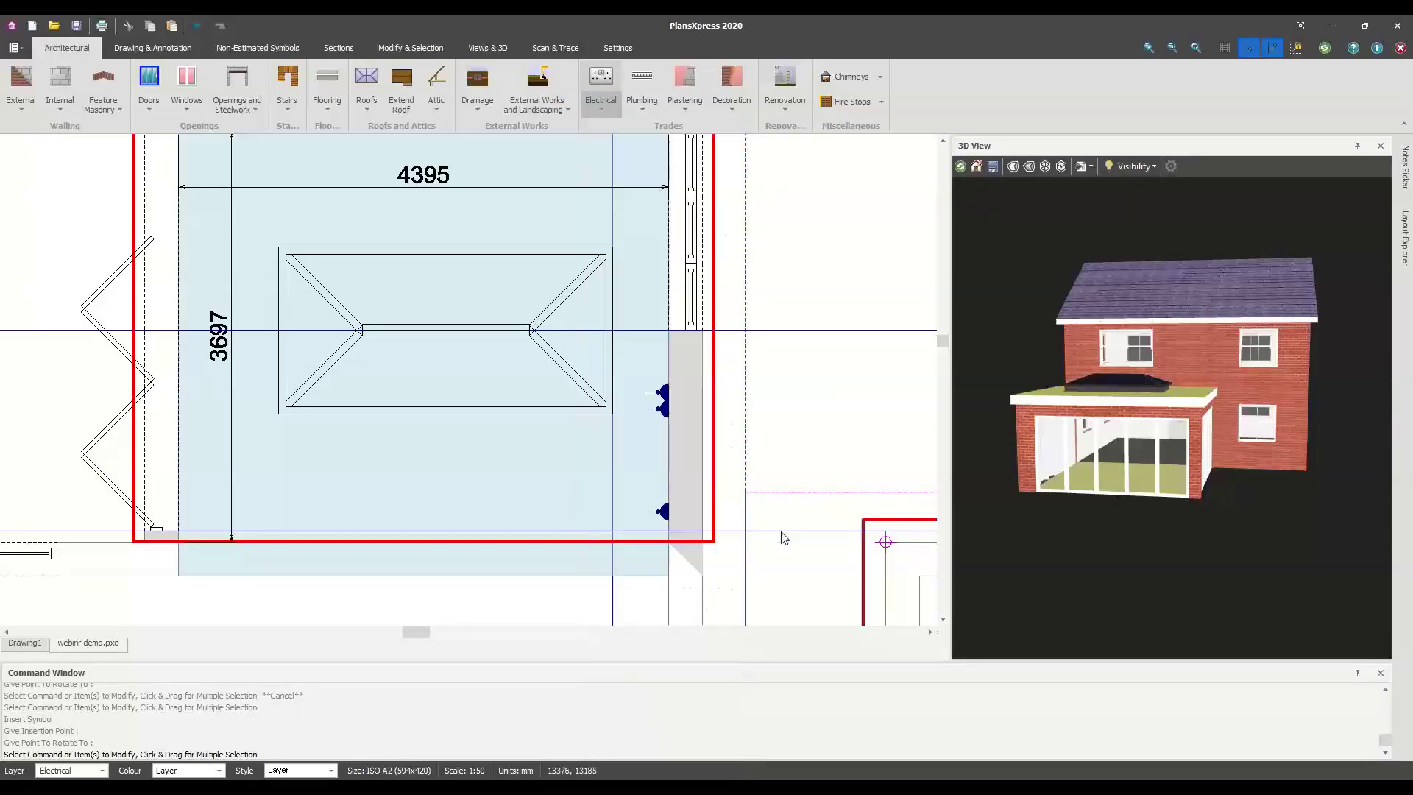
click(438, 476)
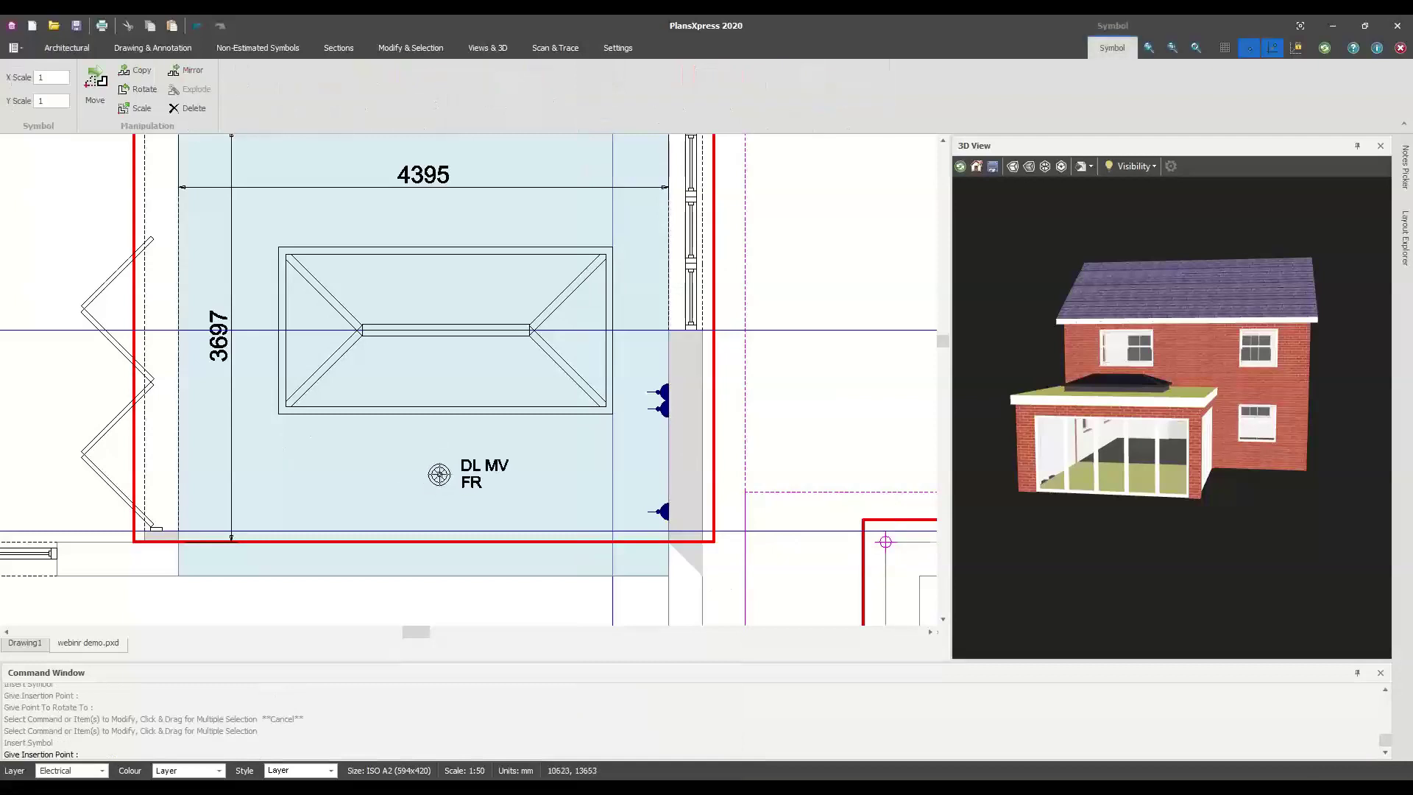
scroll(439, 475, up, 2)
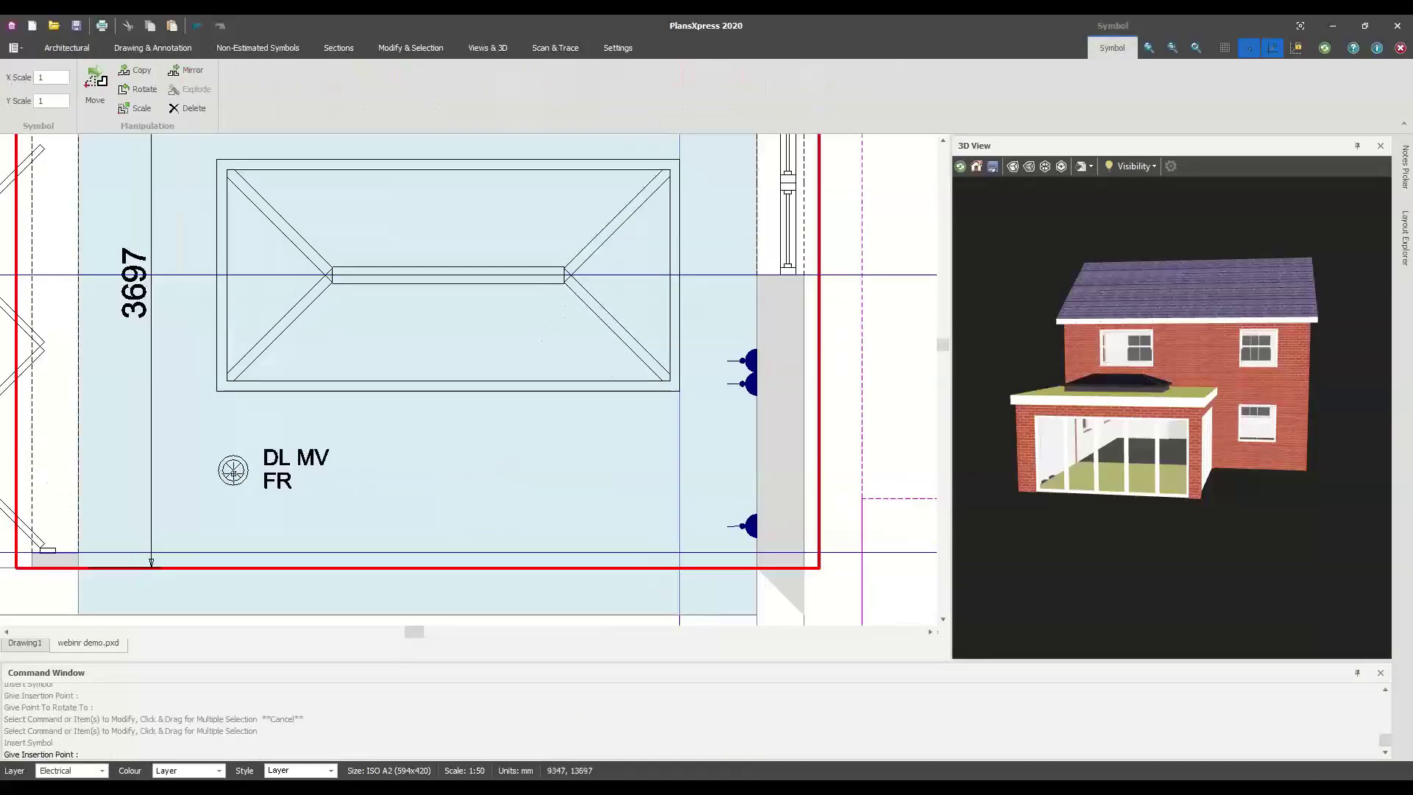
click(233, 472)
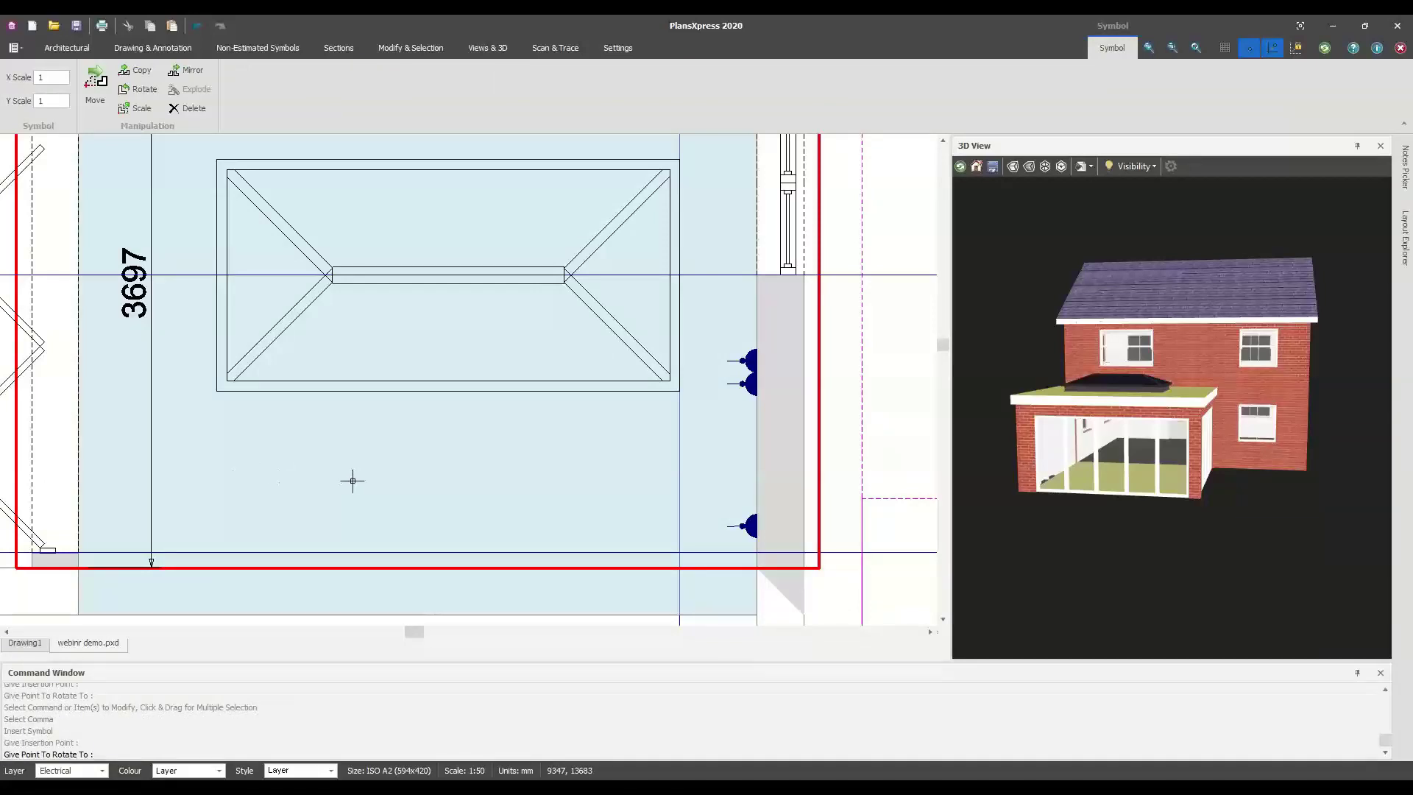
click(270, 478)
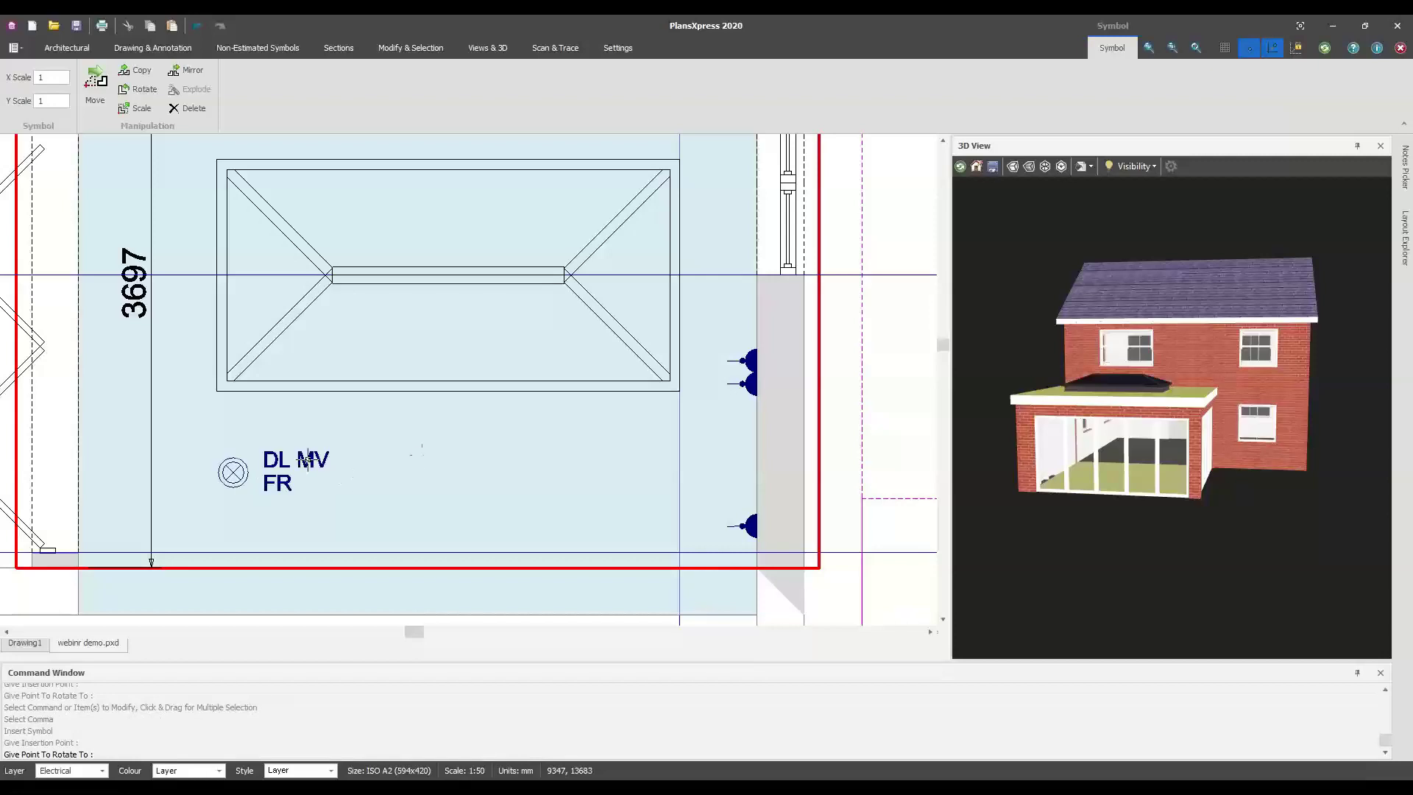
right_click(380, 481)
Draw a horizontal construction line through the downlighter
mouse_move(455, 537)
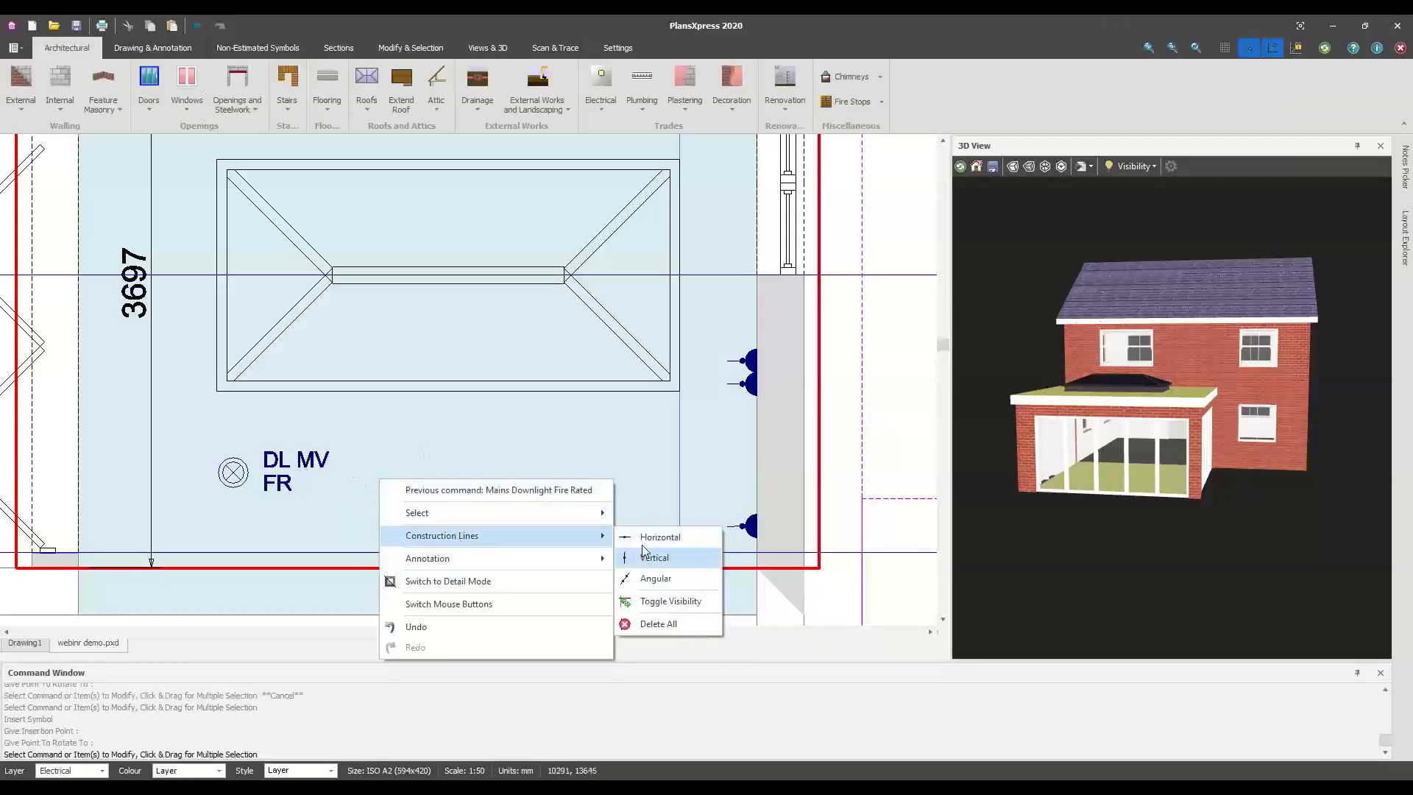
click(644, 540)
scroll(223, 466, up, 5)
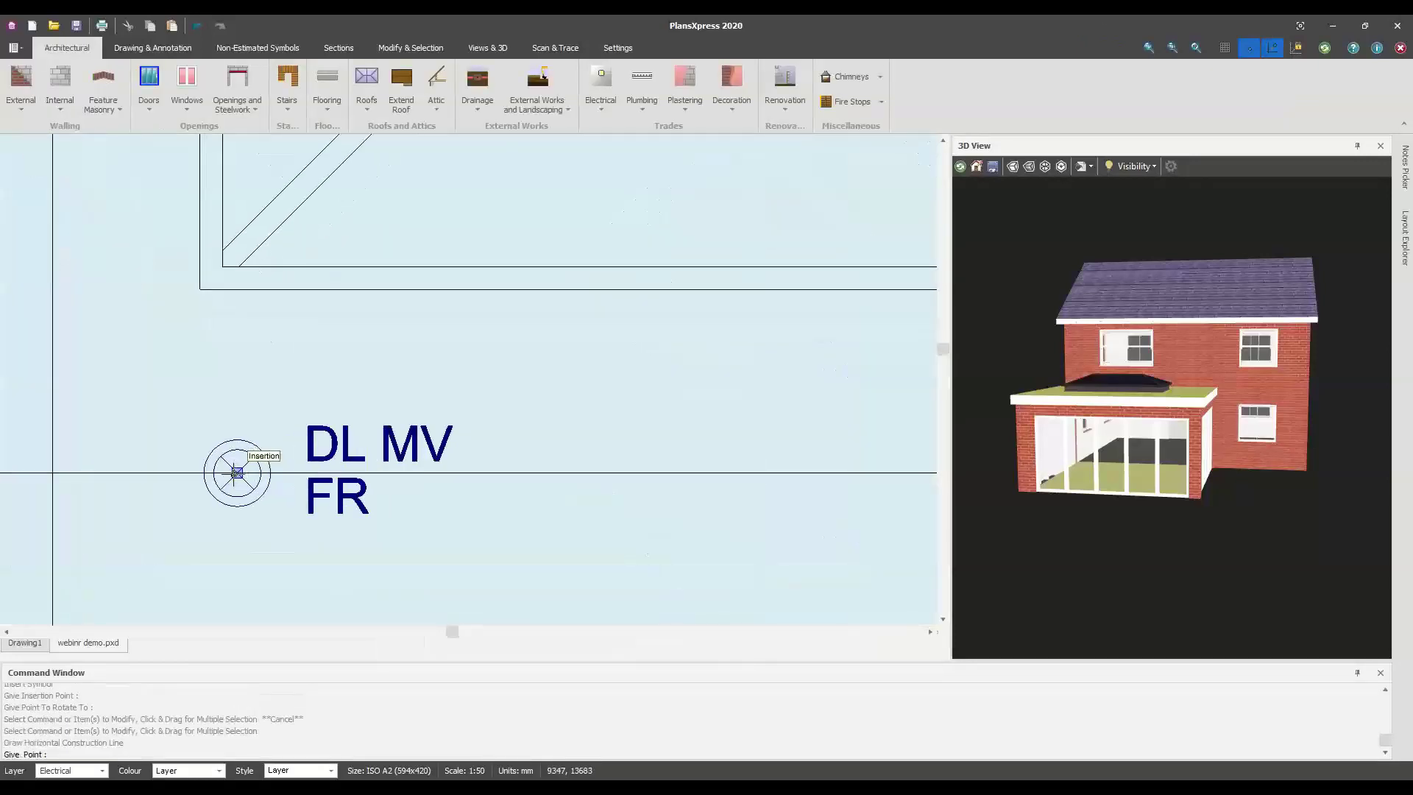
click(240, 476)
scroll(242, 477, down, 3)
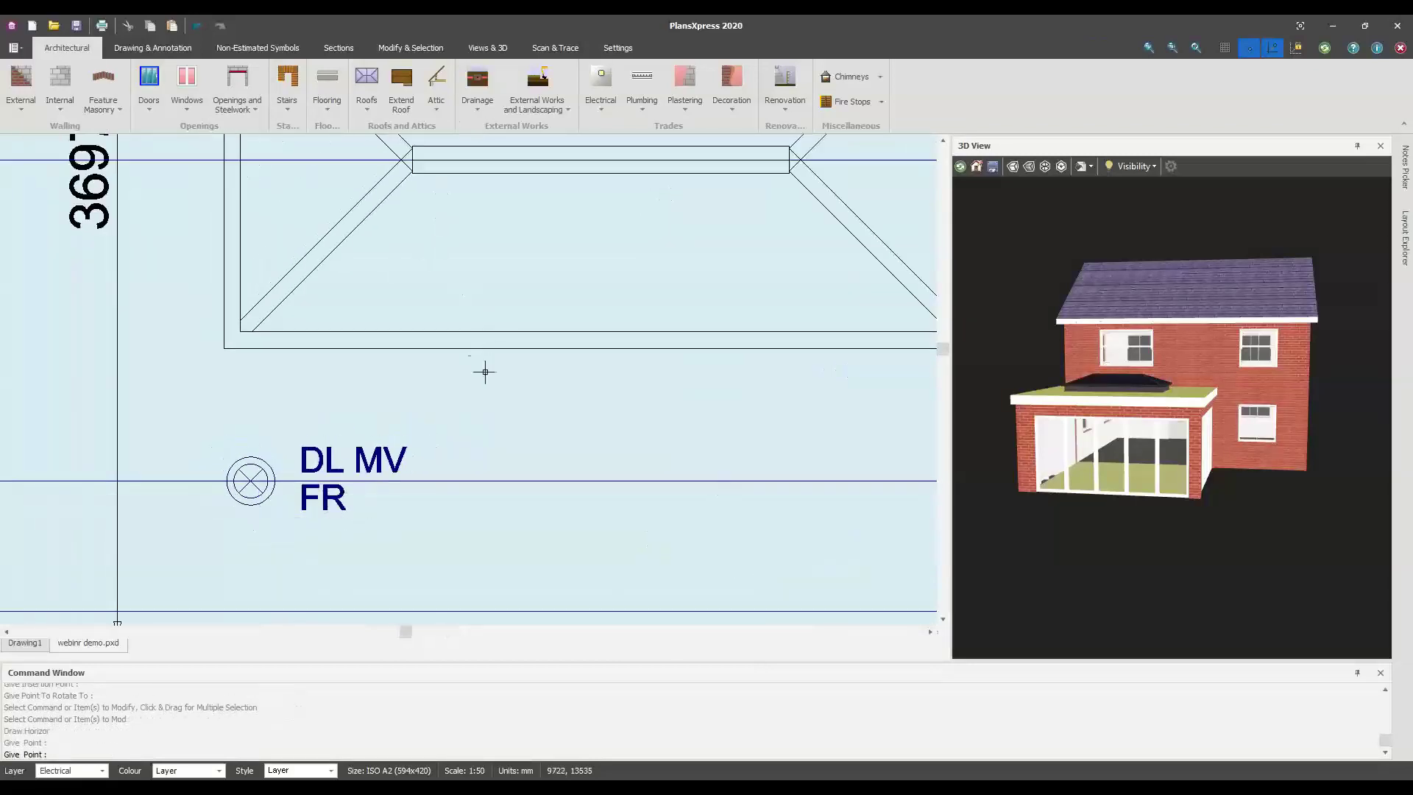
scroll(537, 437, down, 2)
key(Escape)
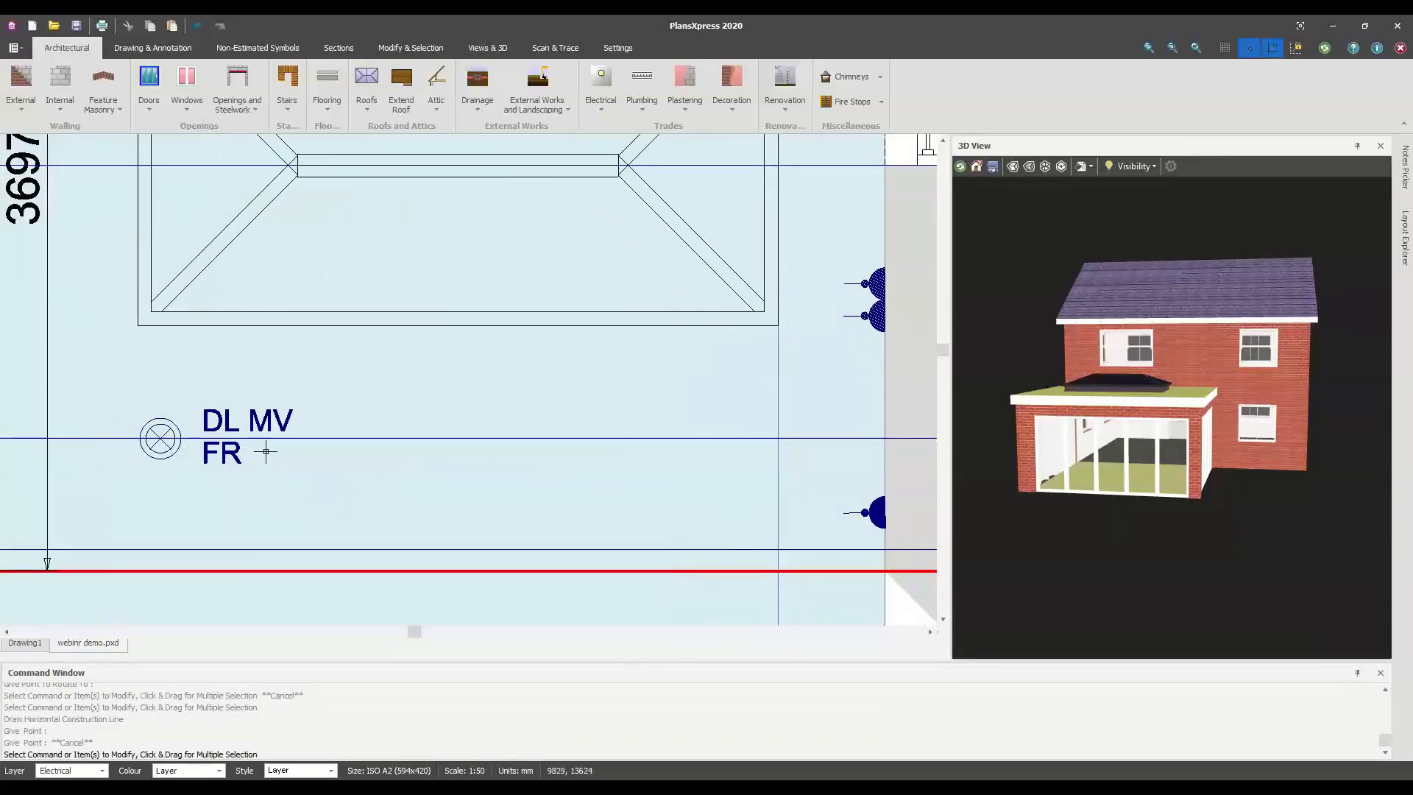
Add a vertical construction line, entering its distance in the Distance dialog
right_click(443, 527)
mouse_move(530, 587)
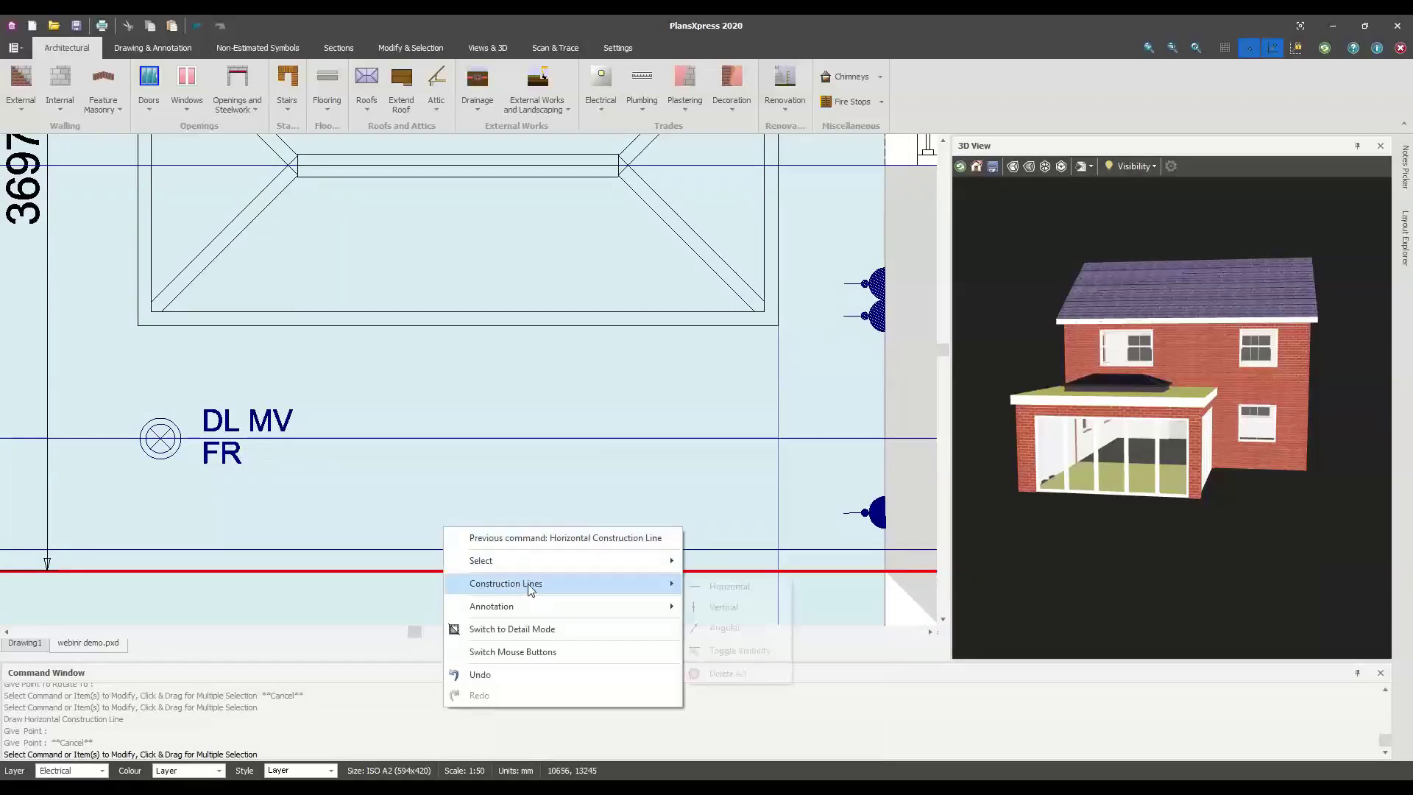
click(723, 605)
scroll(159, 436, up, 3)
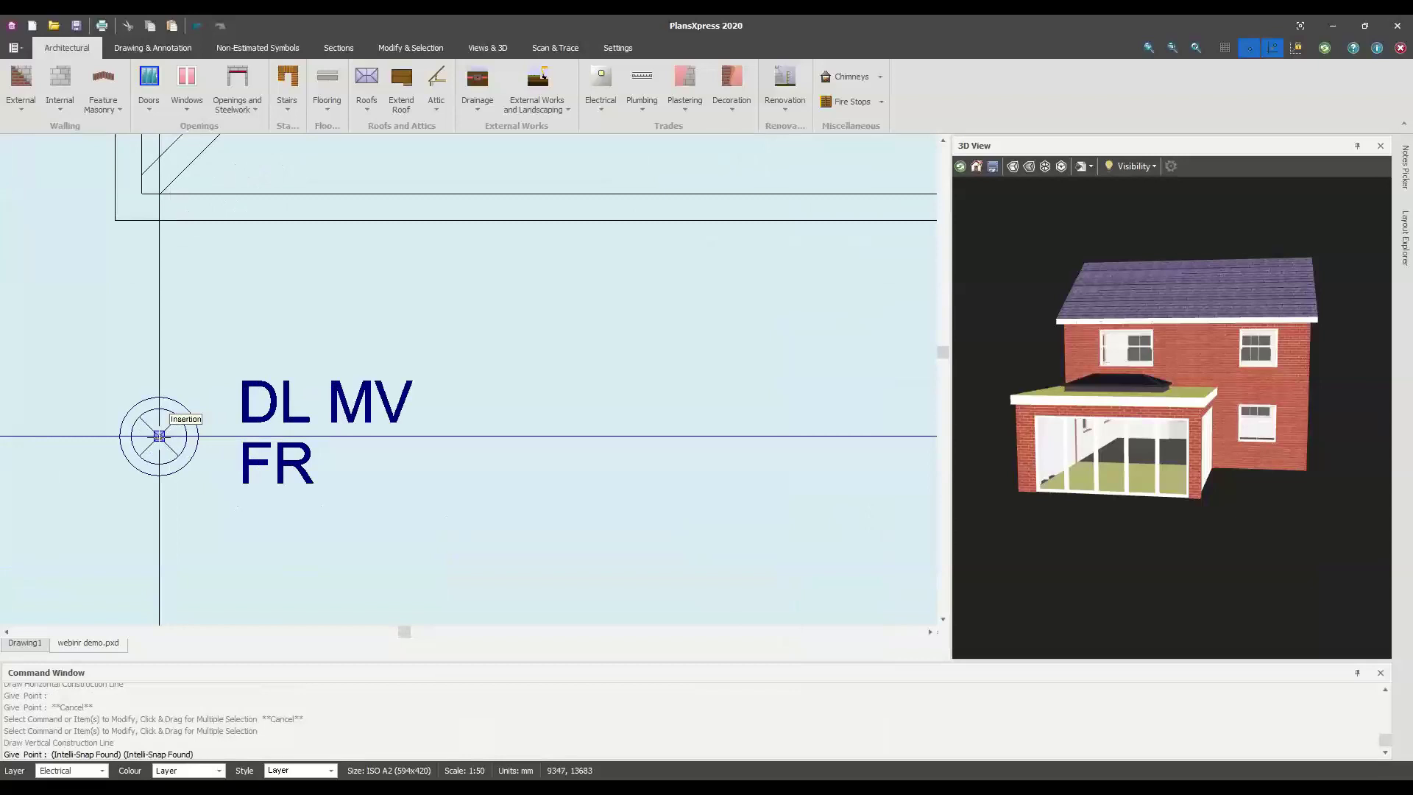
text(5)
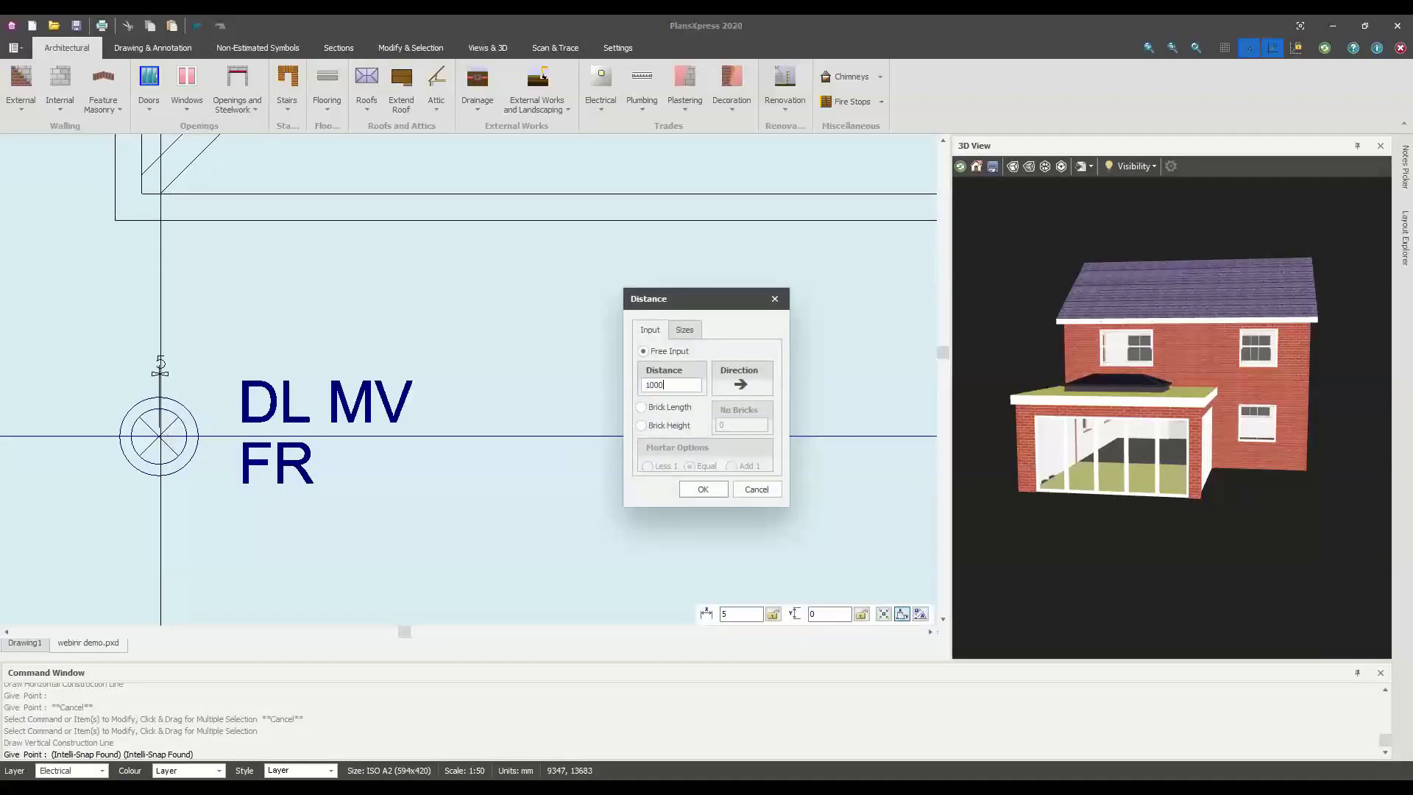
key(Return)
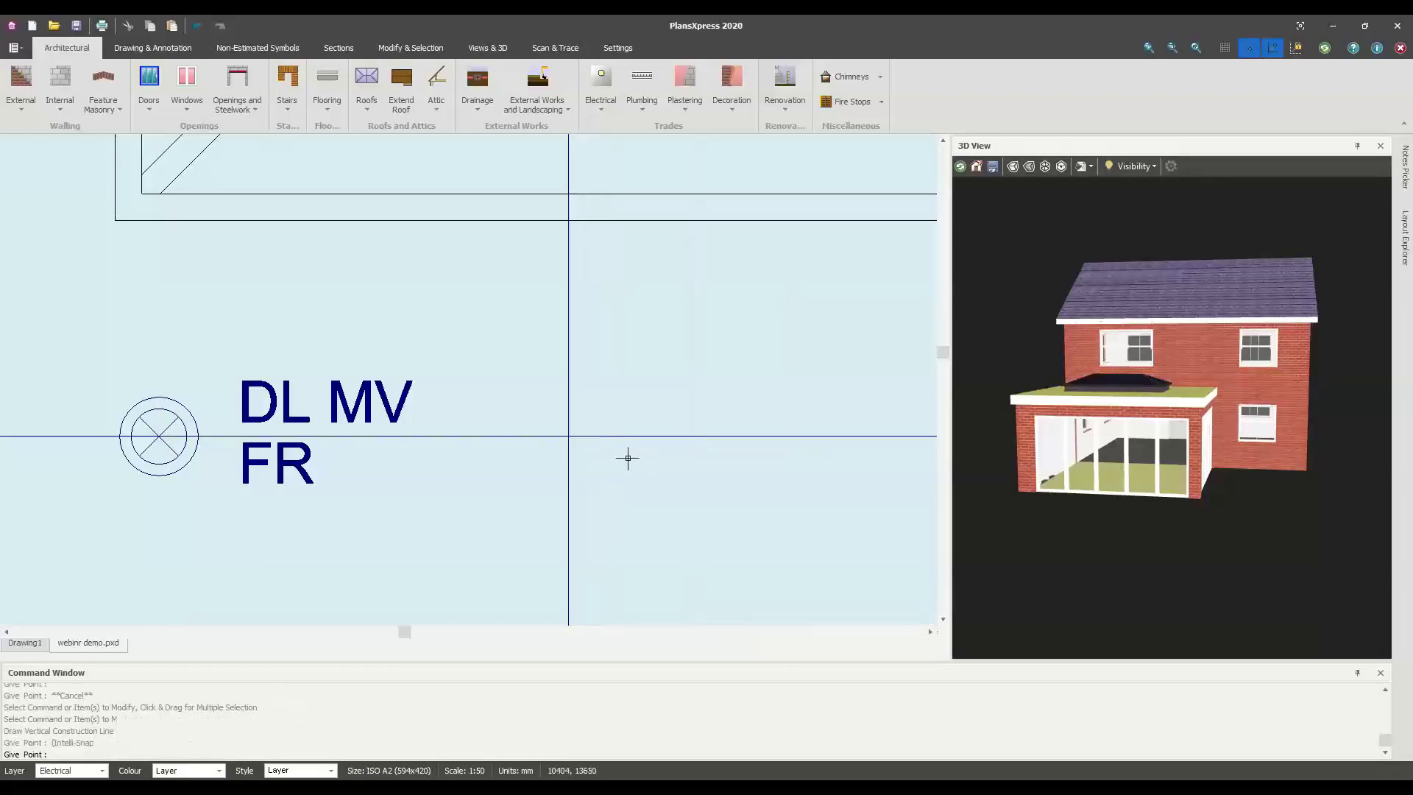
Add another vertical construction line offset 1000 mm from the line intersection
right_click(689, 483)
mouse_move(751, 542)
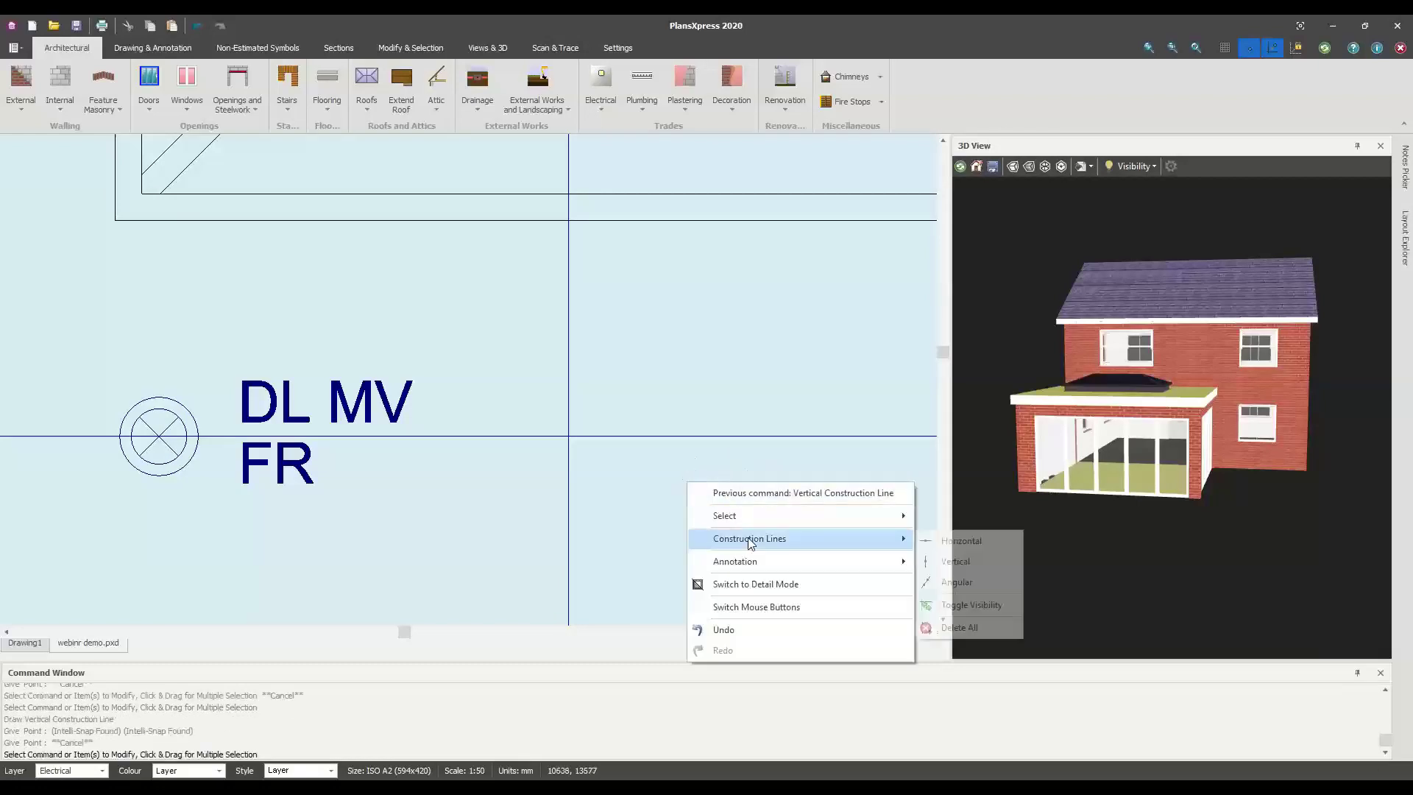
click(936, 558)
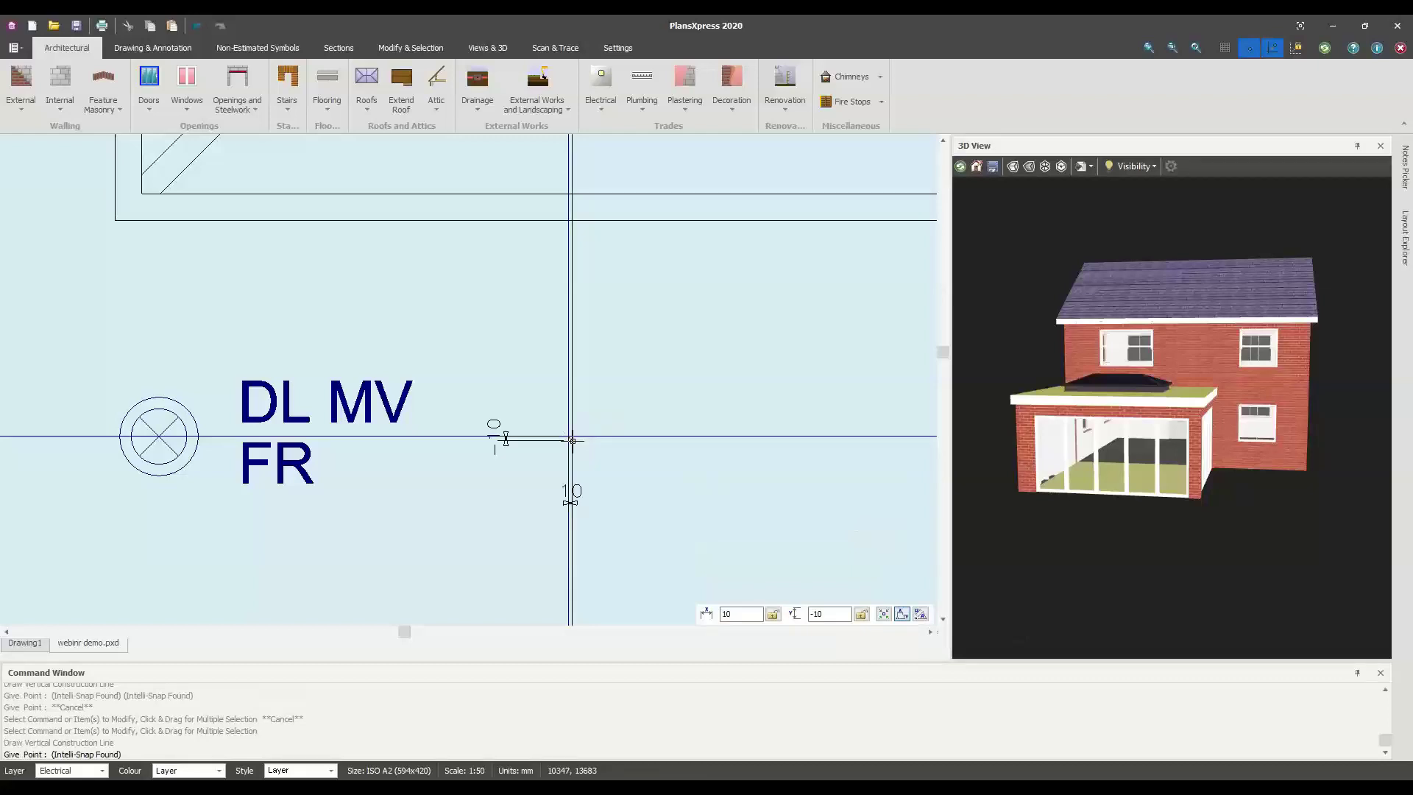
click(572, 440)
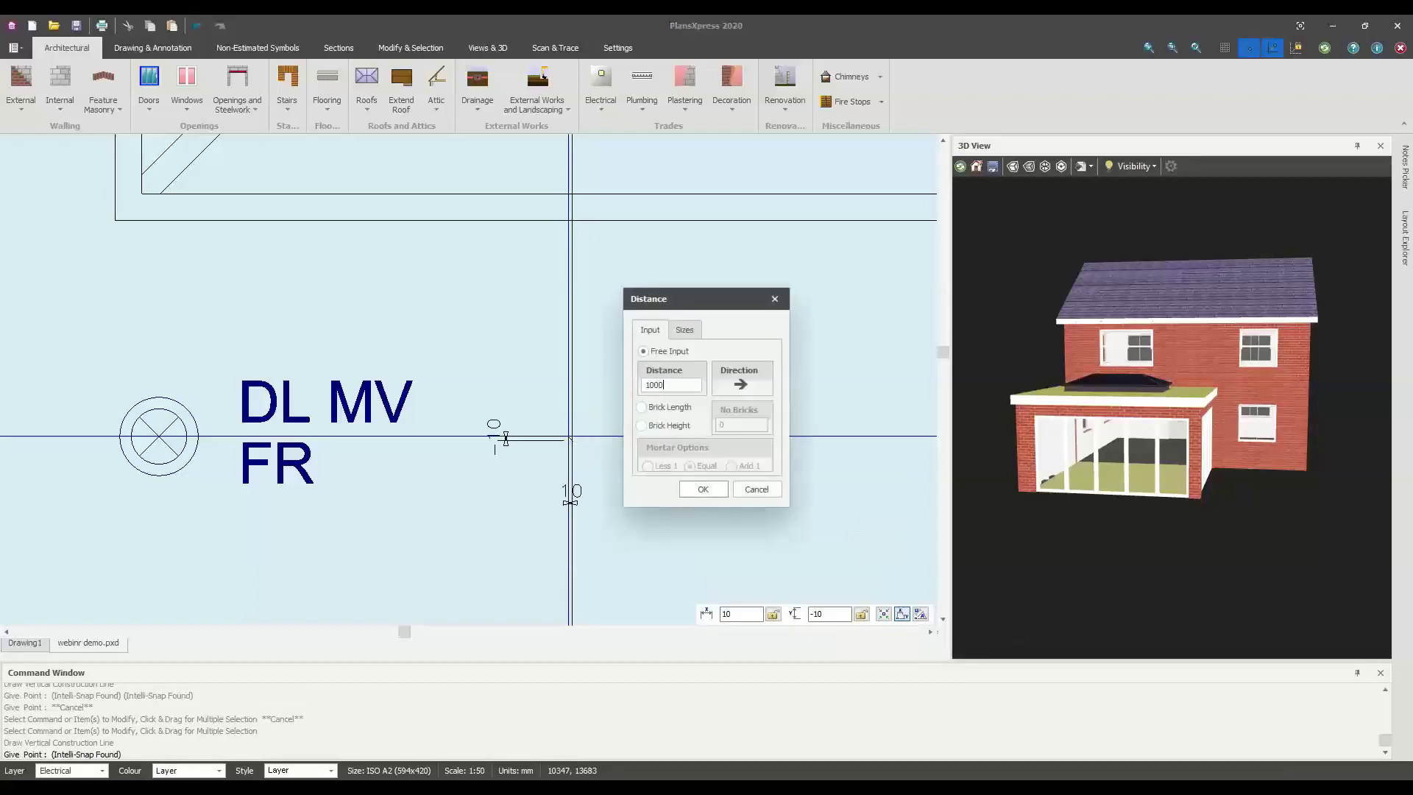
text(1000)
key(Return)
scroll(835, 427, down, 1)
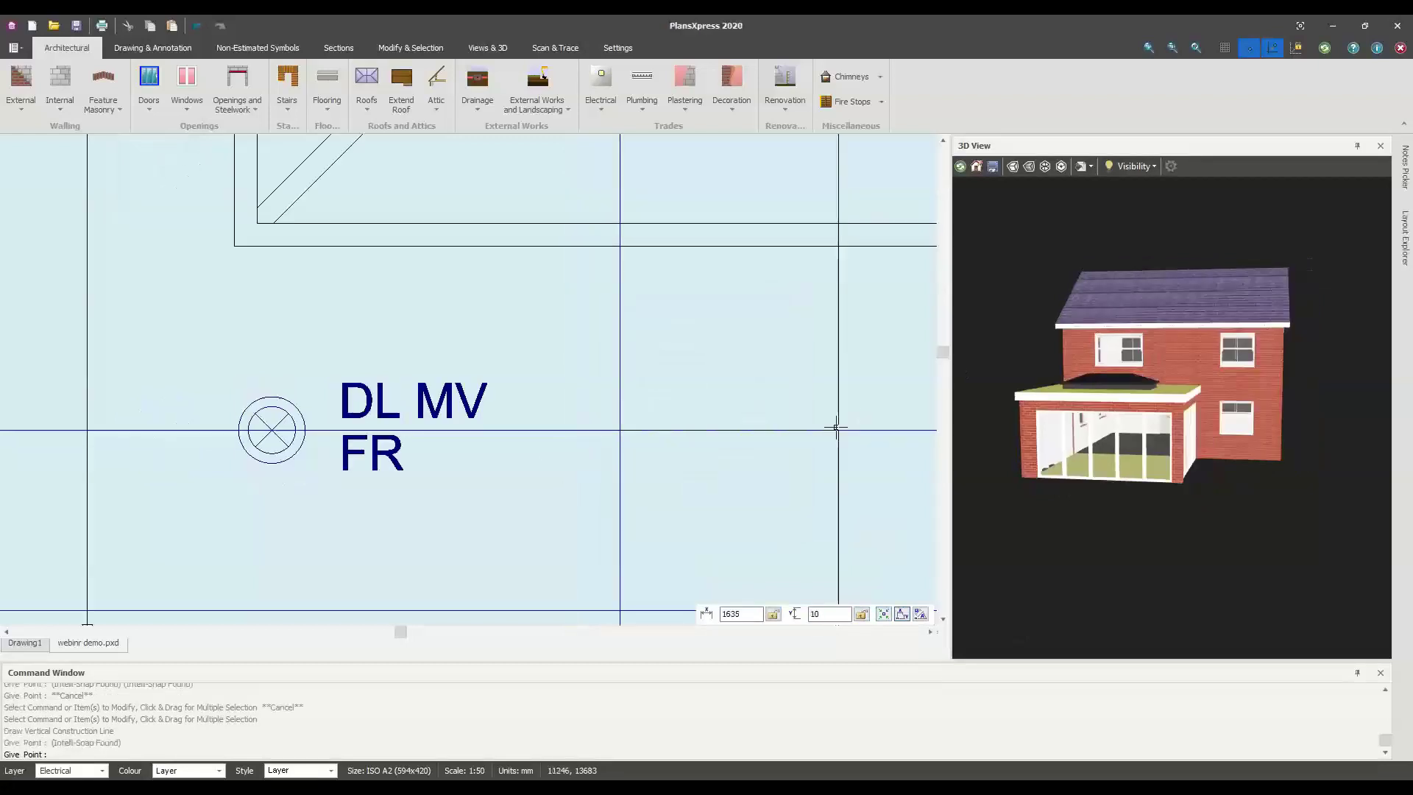
scroll(835, 426, down, 2)
scroll(809, 441, up, 1)
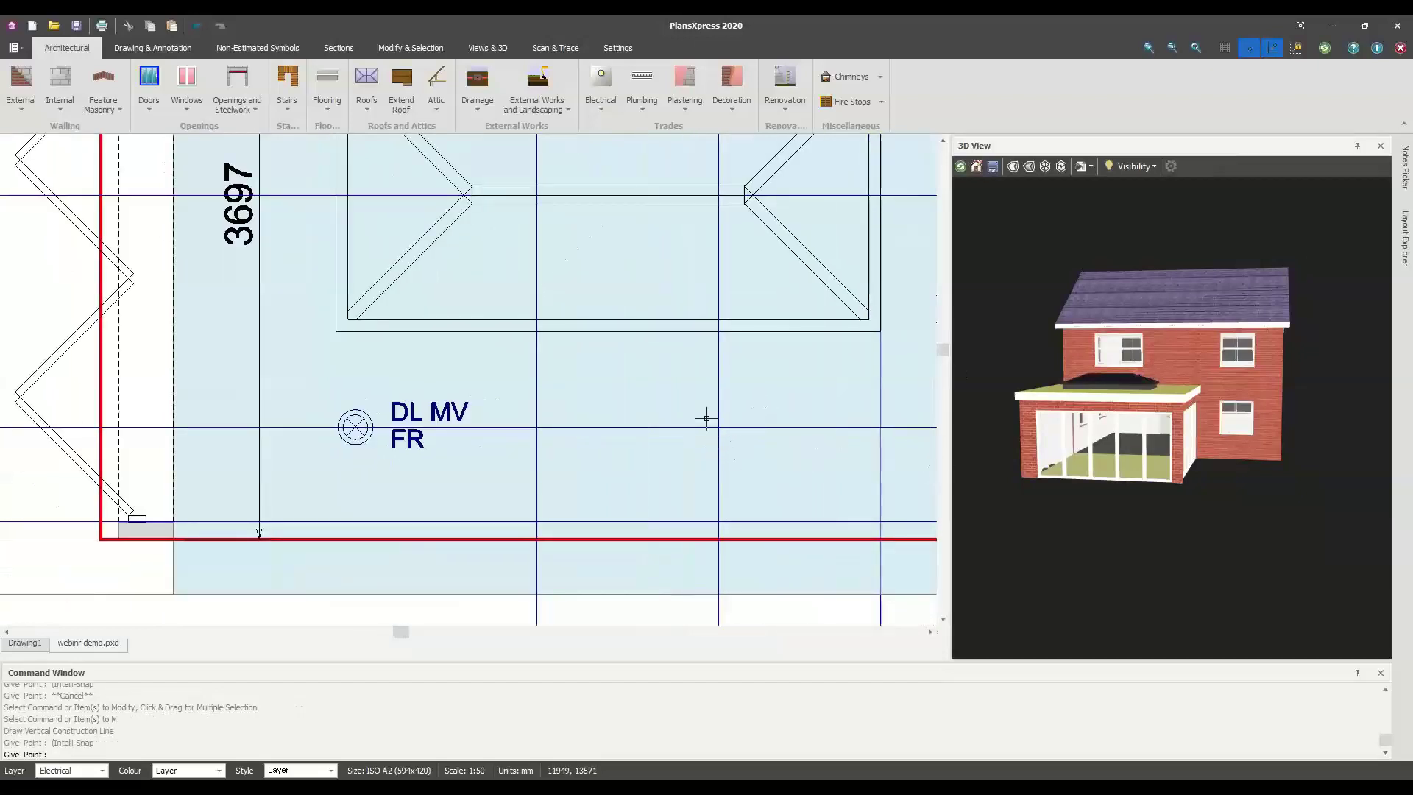
Place a fire-rated mains downlight at the first construction-line intersection
key(Escape)
click(608, 92)
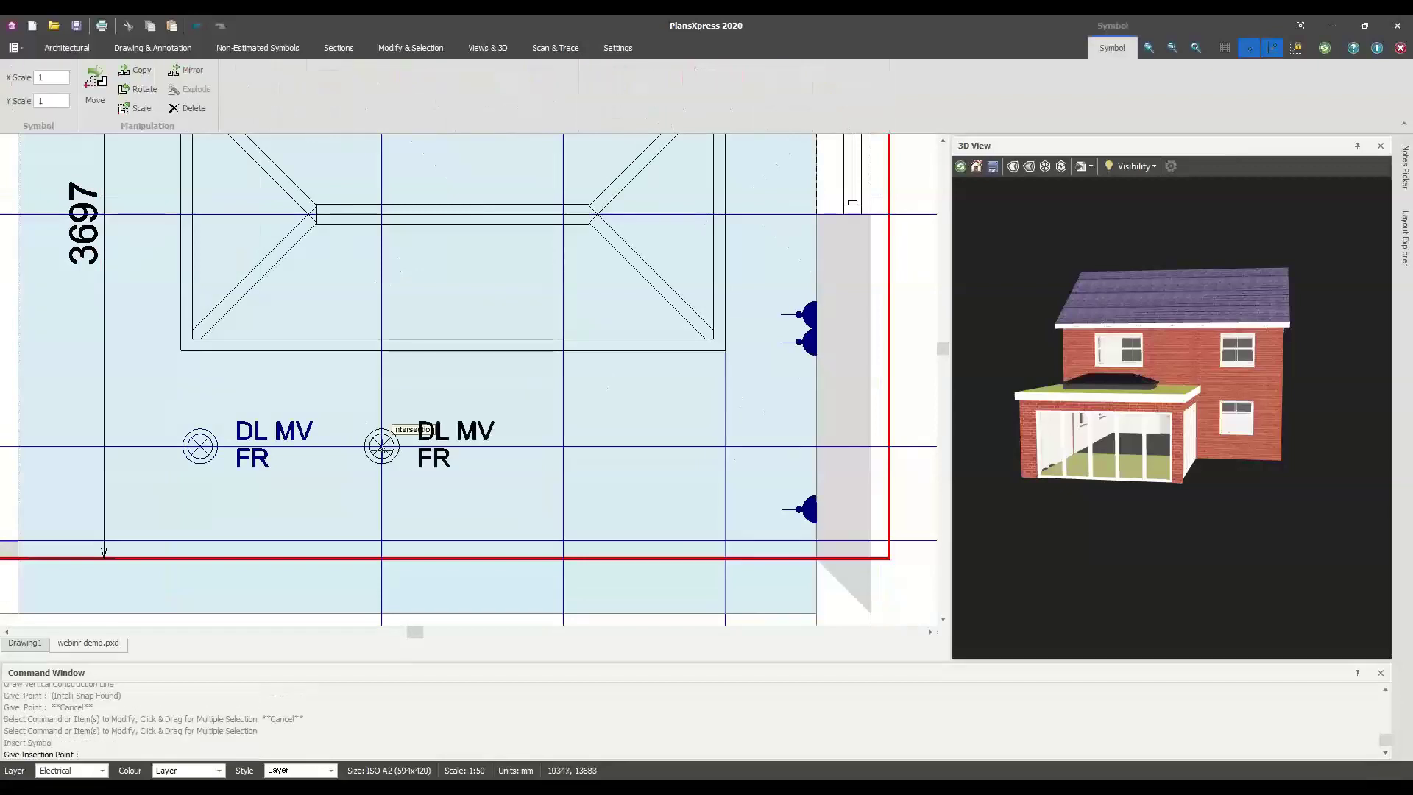
click(381, 447)
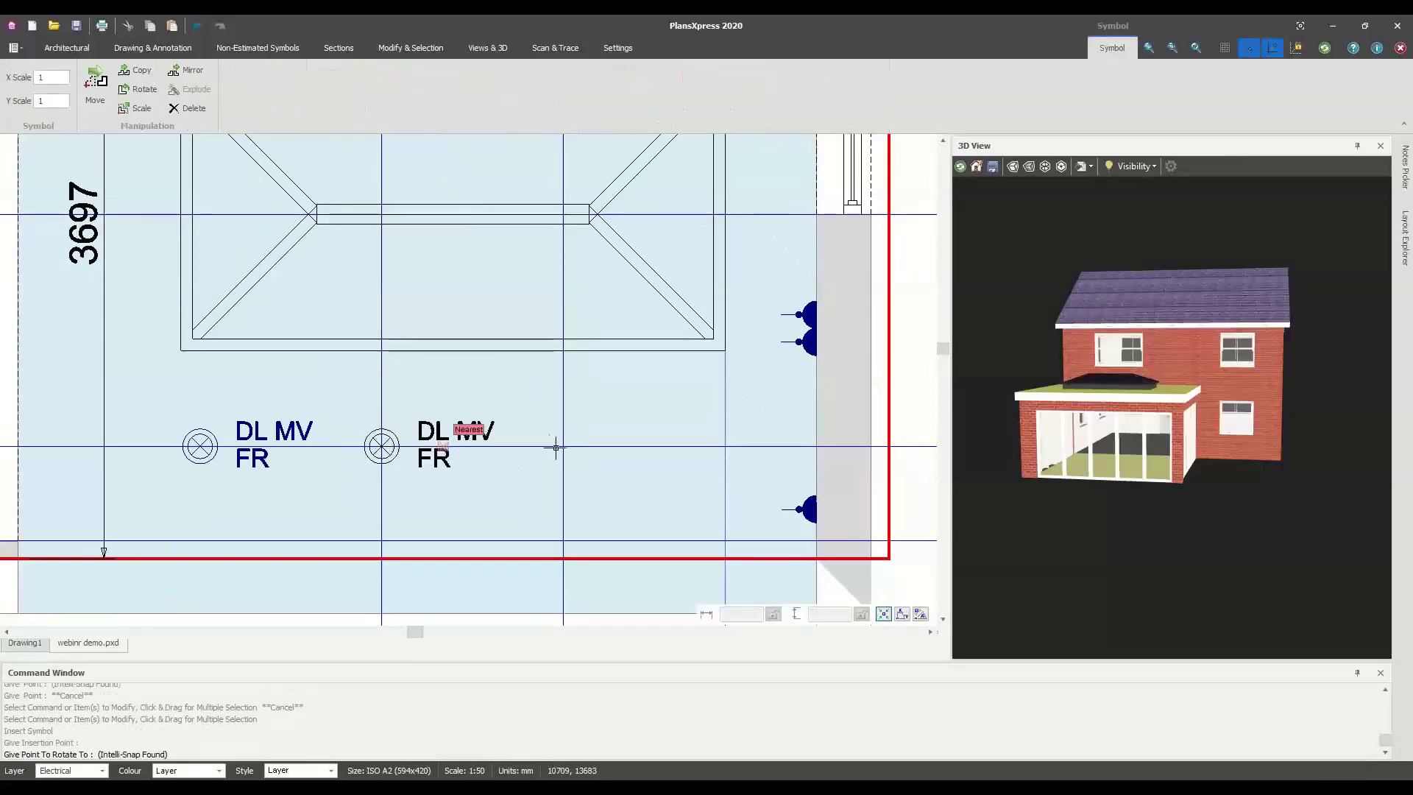
key(Escape)
key(Escape)
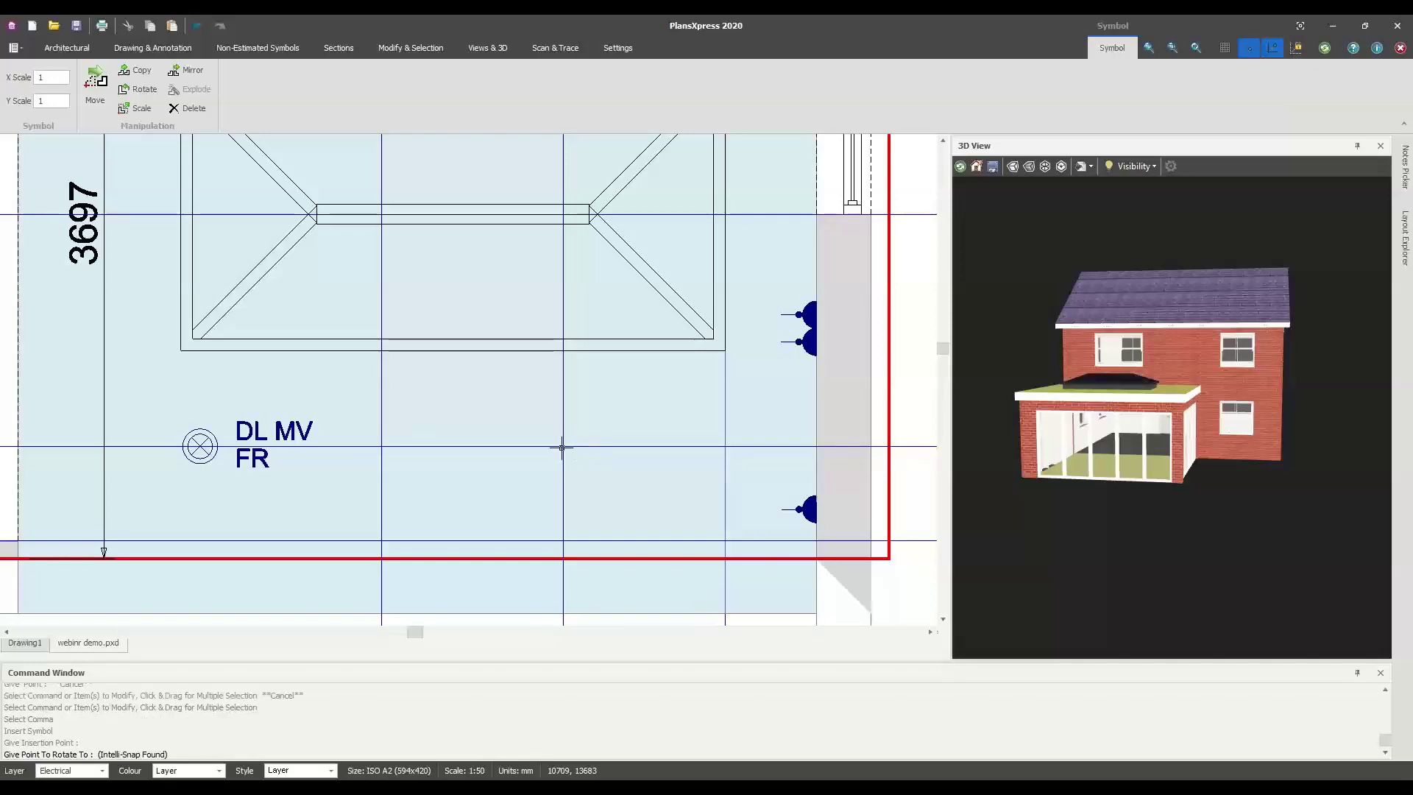
Repeat the command to add three more DL MV FR downlights at the next intersections
right_click(550, 457)
click(556, 475)
click(563, 445)
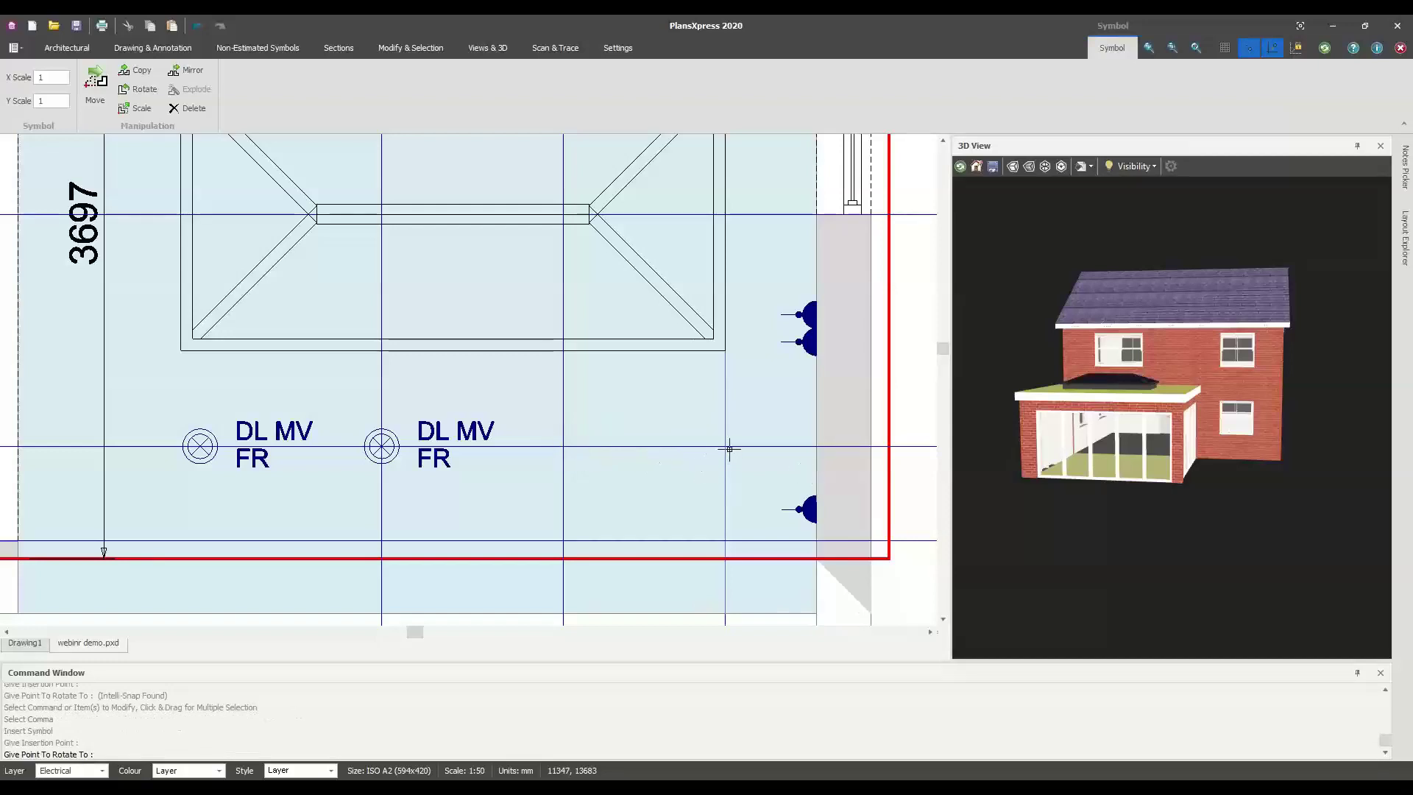
click(695, 467)
right_click(699, 467)
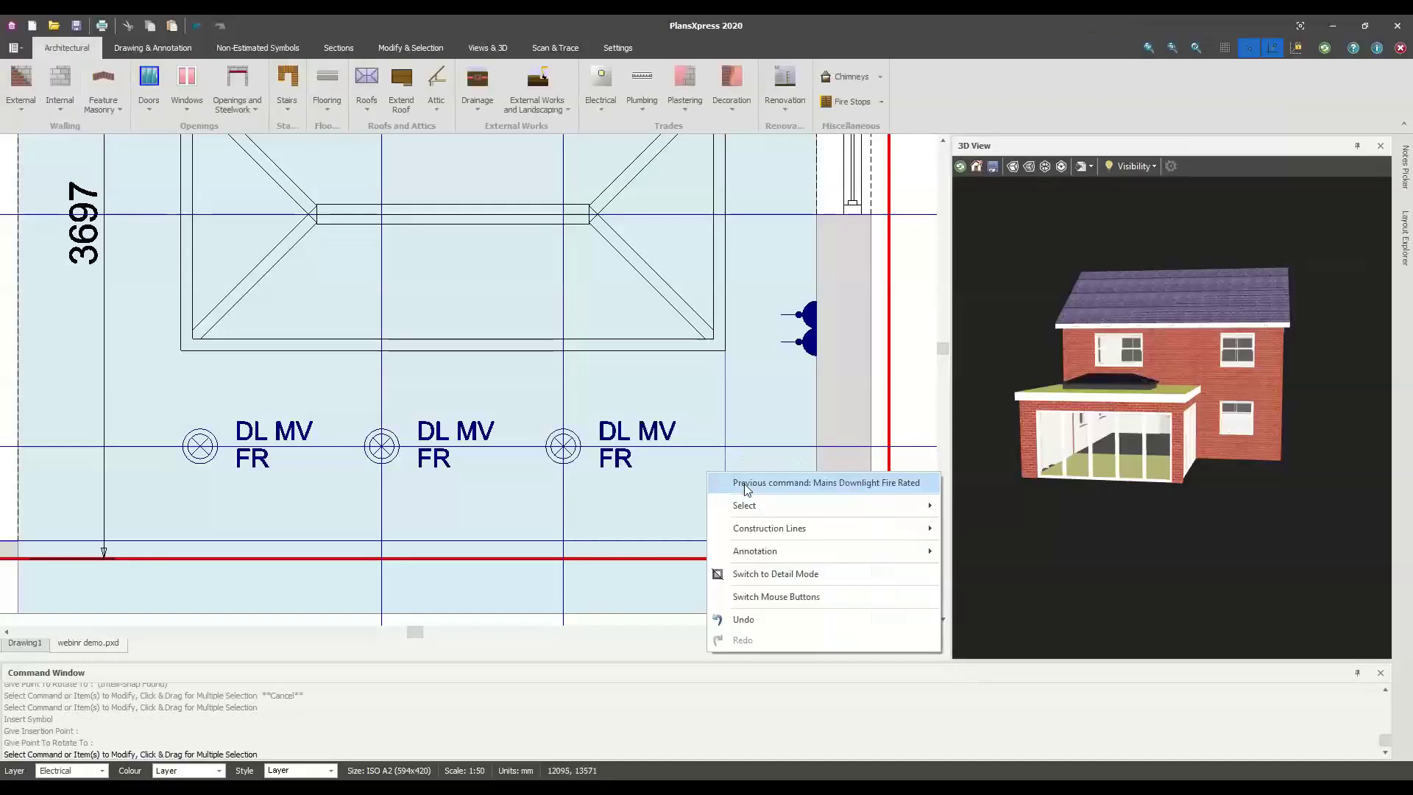
key(Escape)
click(724, 446)
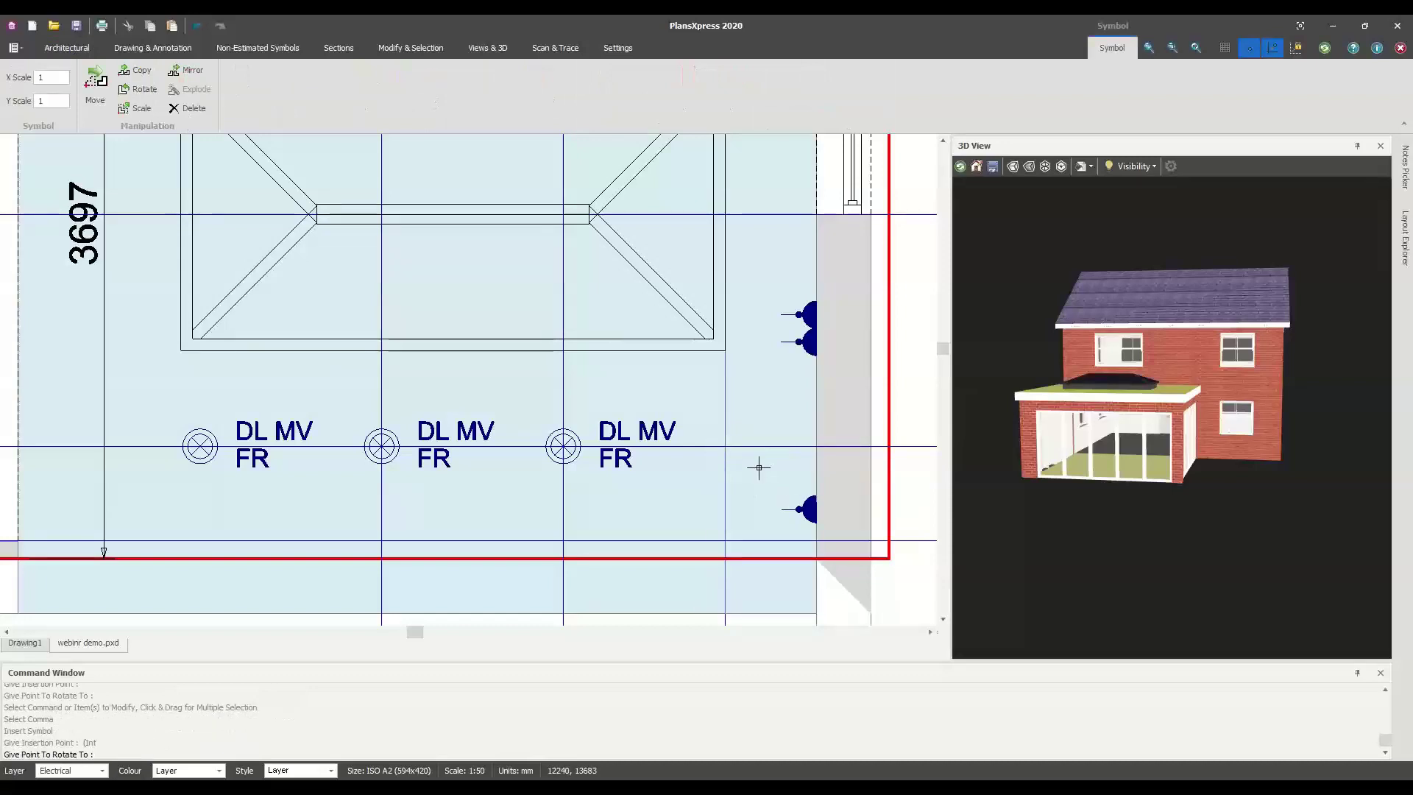
click(760, 477)
scroll(736, 475, down, 2)
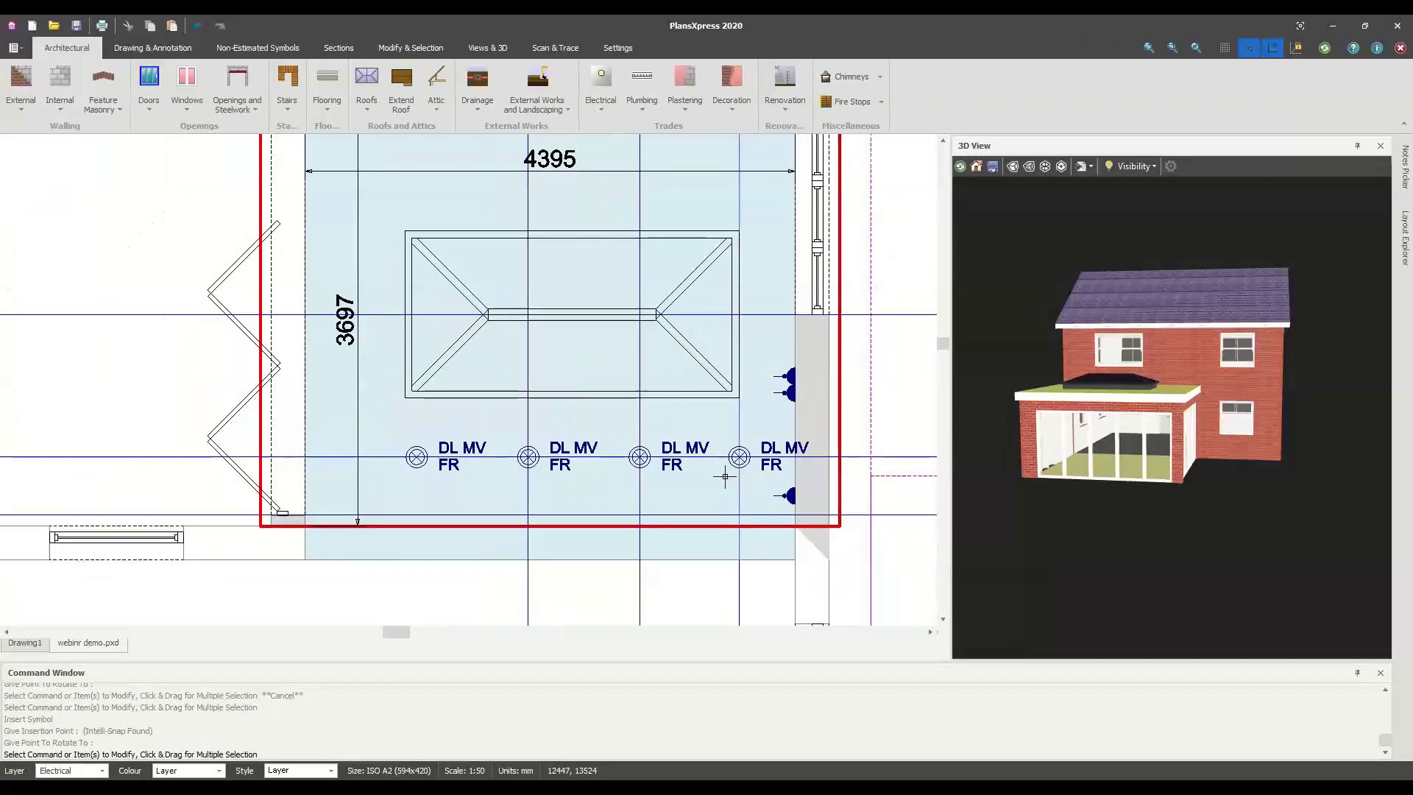
scroll(721, 474, down, 1)
mouse_move(719, 475)
middle_down()
mouse_move(801, 467)
mouse_move(632, 406)
mouse_move(660, 378)
mouse_move(619, 371)
middle_up()
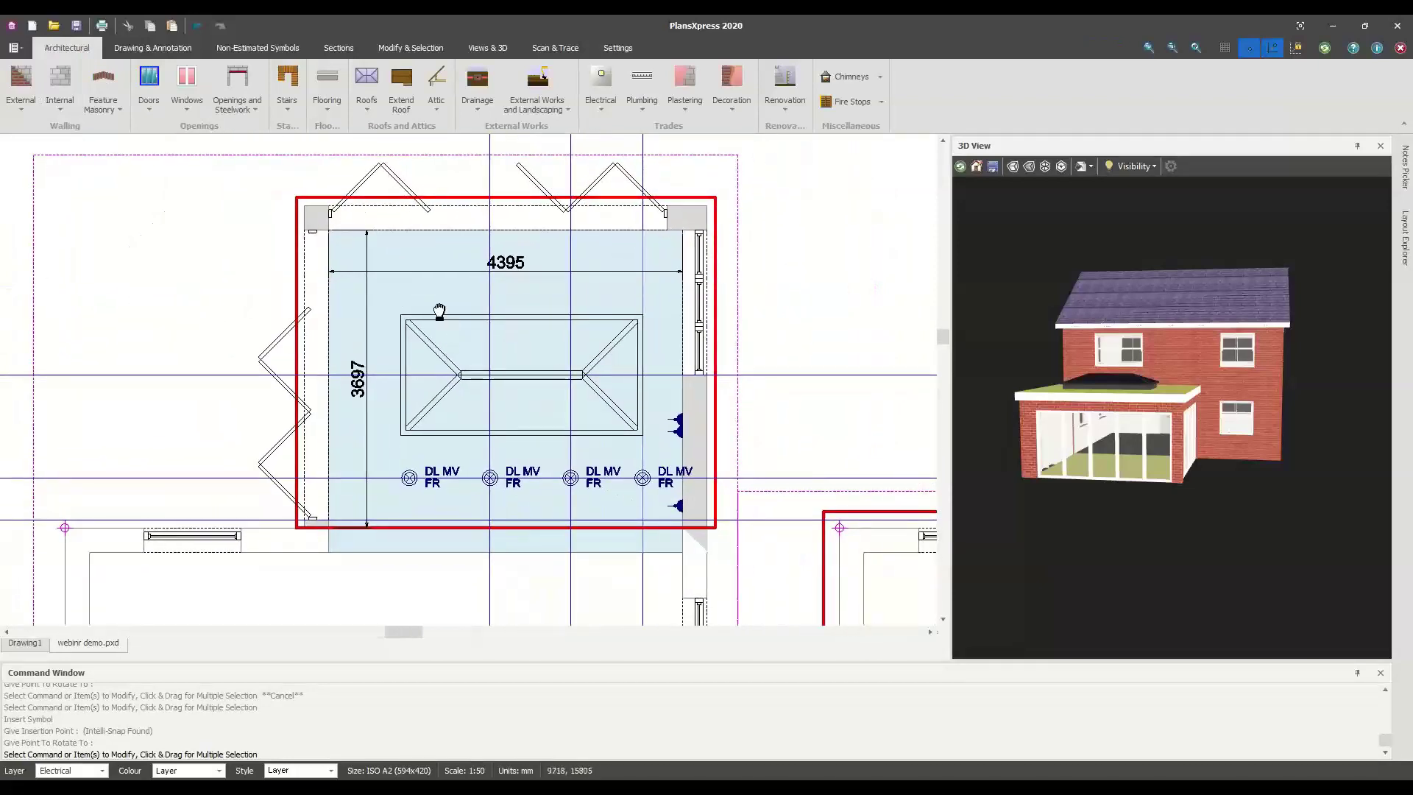
Pan and zoom the plan and orbit the 3D view to inspect the extension
scroll(717, 342, down, 2)
scroll(515, 390, down, 2)
middle_drag(515, 390, 400, 380)
drag(1050, 440, 1133, 426)
scroll(1219, 460, up, 3)
scroll(1120, 453, down, 5)
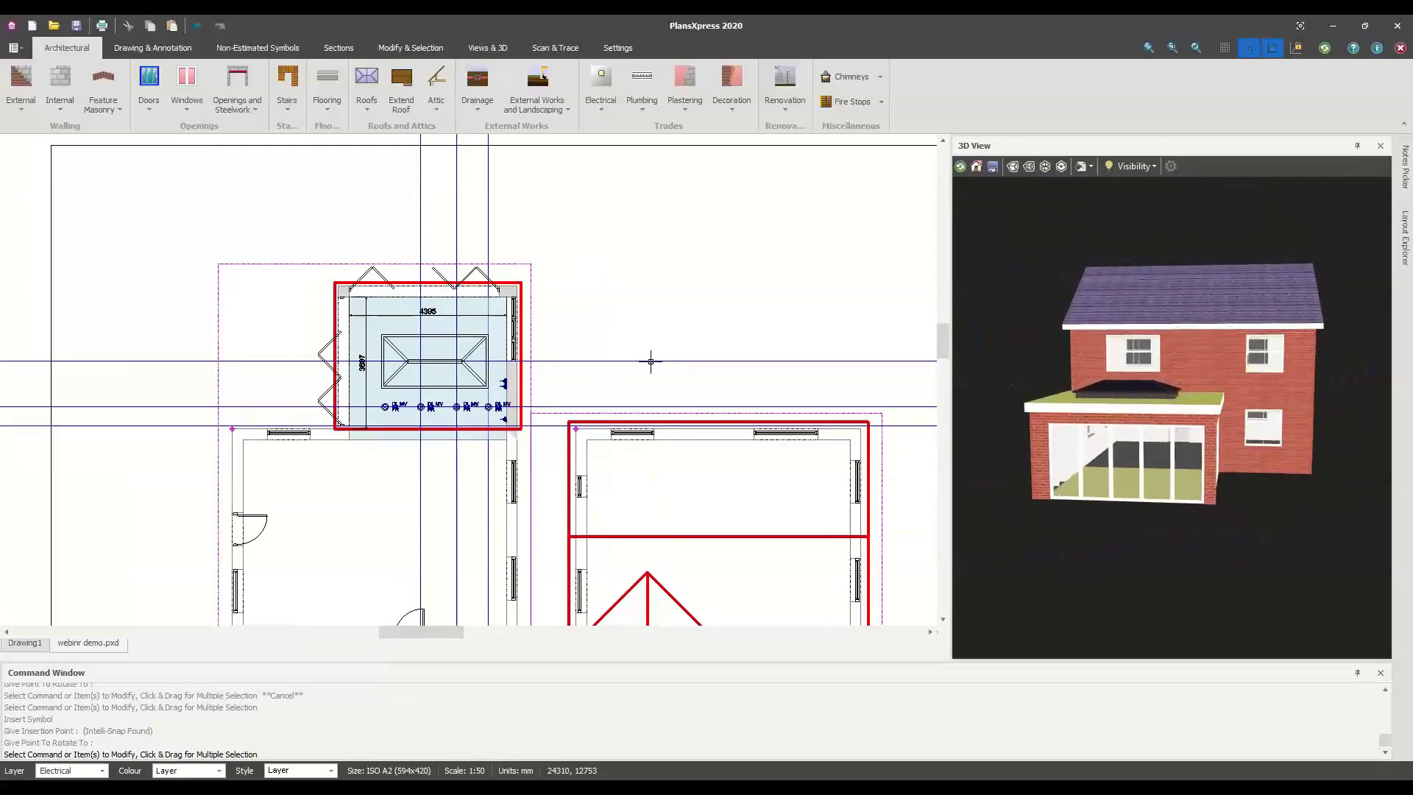
scroll(649, 357, down, 1)
middle_drag(650, 359, 412, 305)
scroll(444, 318, up, 1)
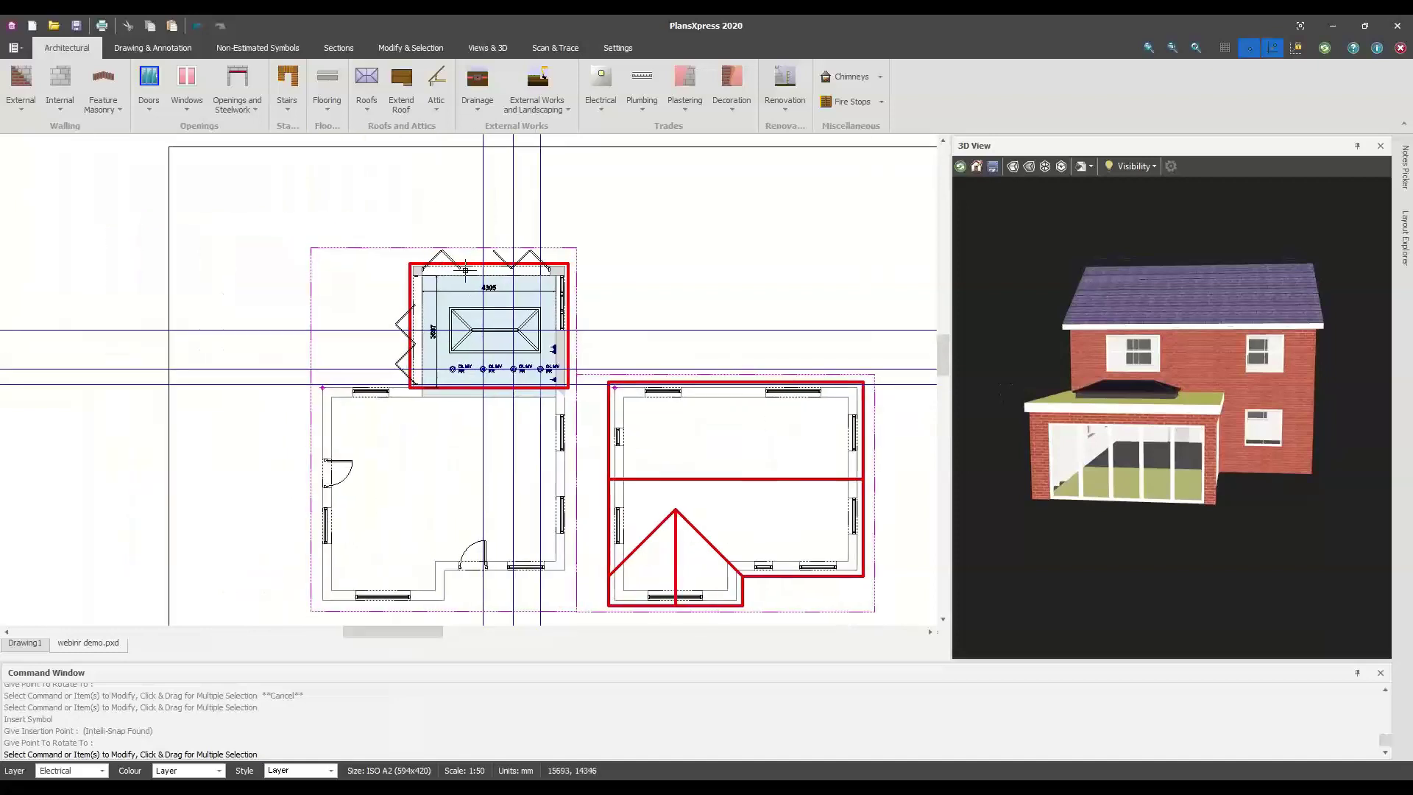
scroll(460, 331, up, 2)
scroll(471, 329, up, 2)
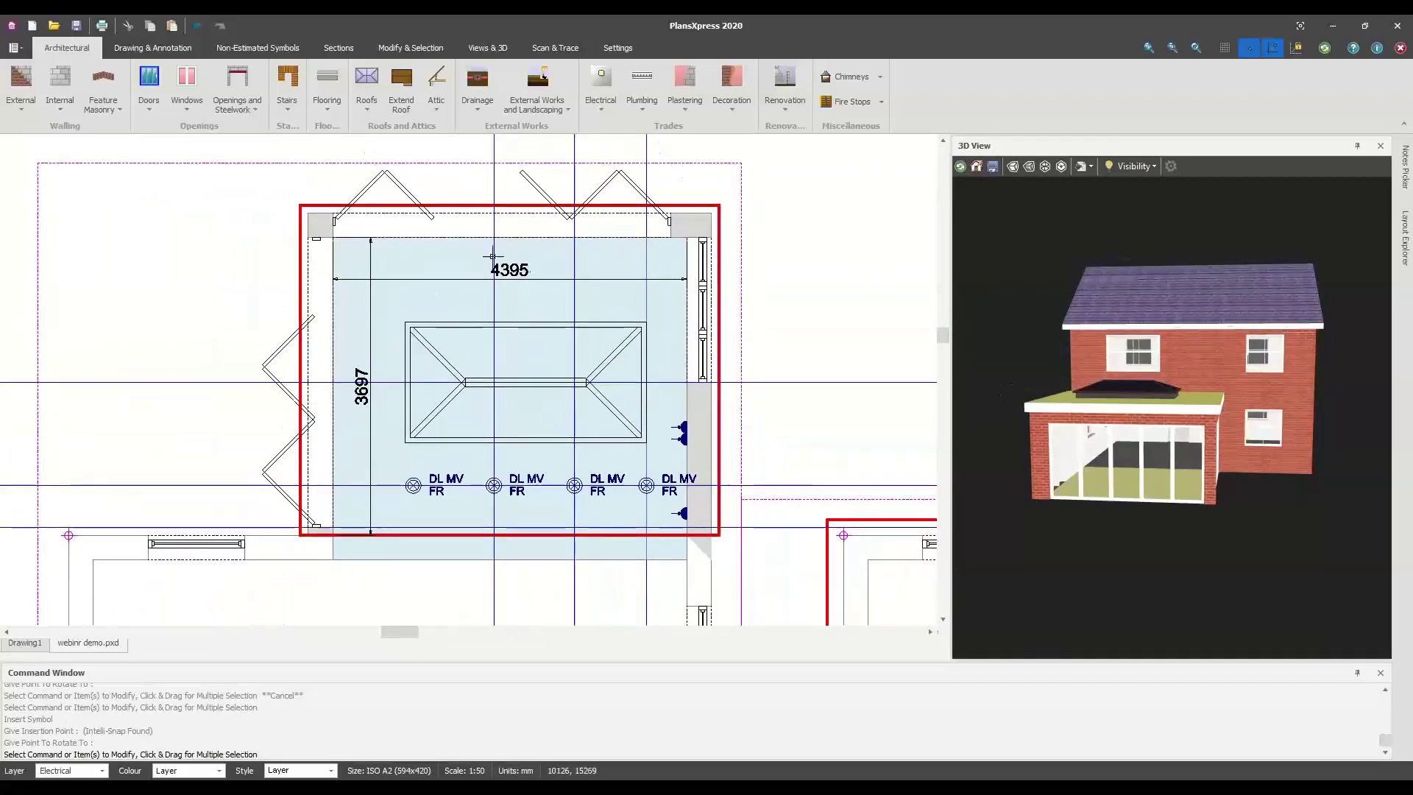
Open Save As from the application menu and select the file name field
click(14, 47)
mouse_move(68, 135)
click(217, 108)
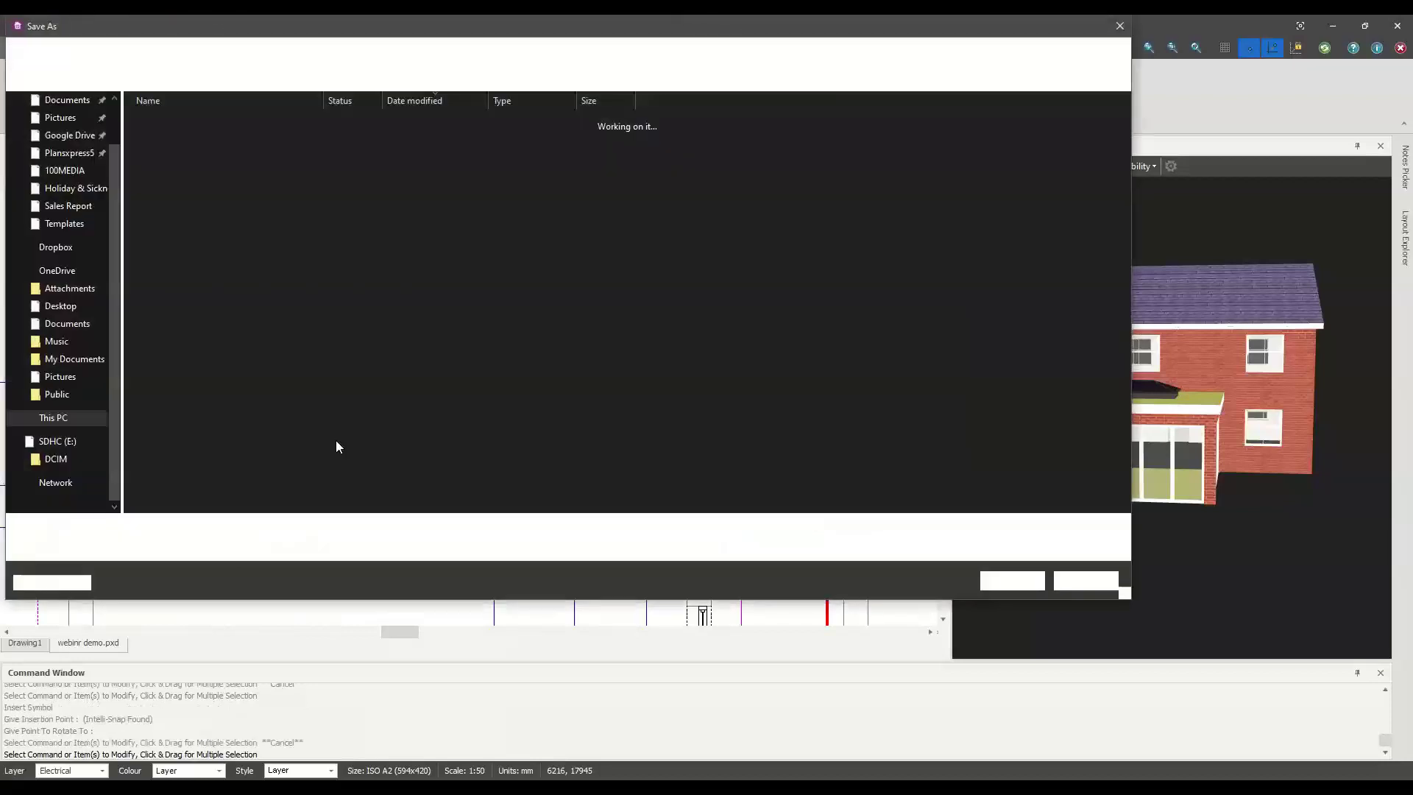
click(302, 531)
Save the plan as Rear Extension.pxd on the Desktop and switch to the EstimatorXpress dashboard
drag(325, 526, 103, 524)
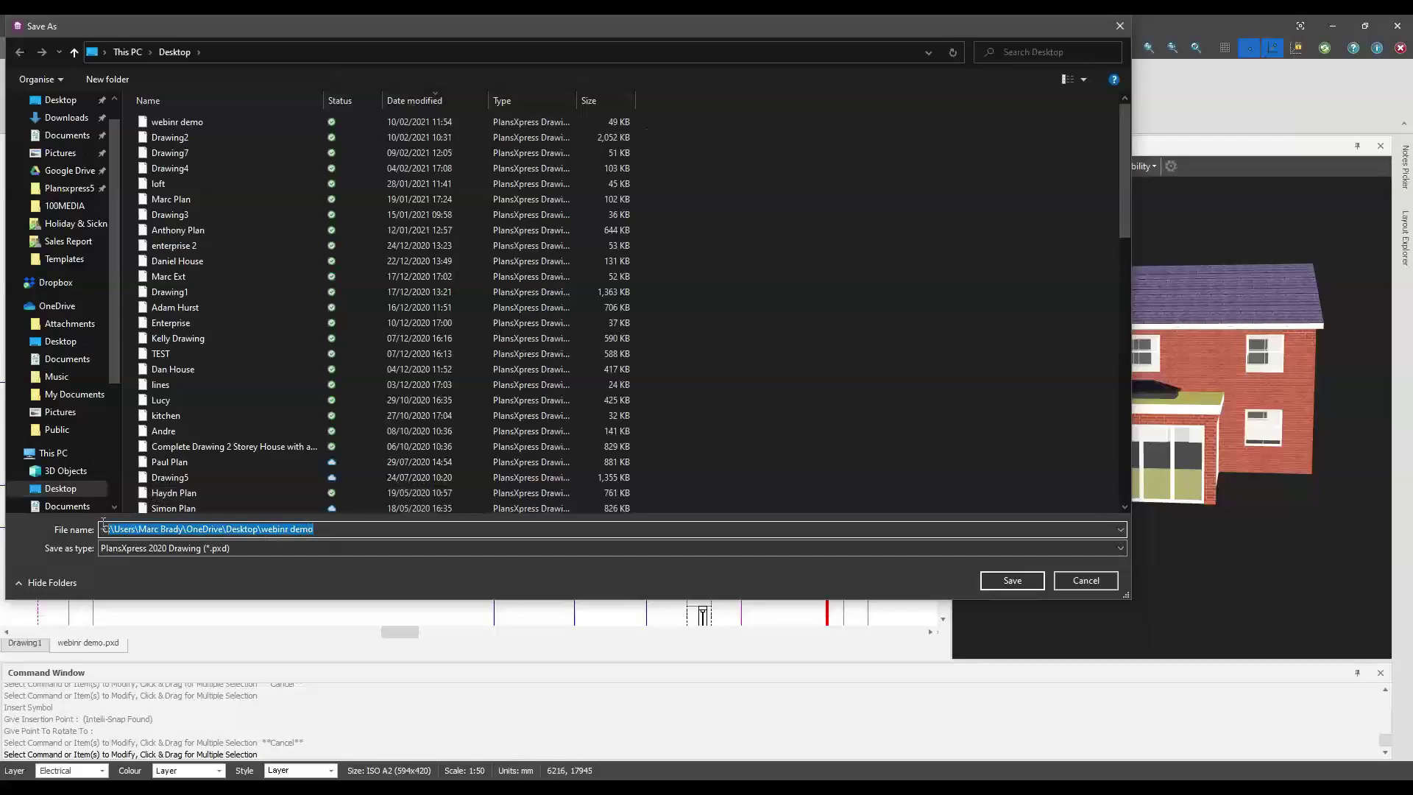
key(BackSpace)
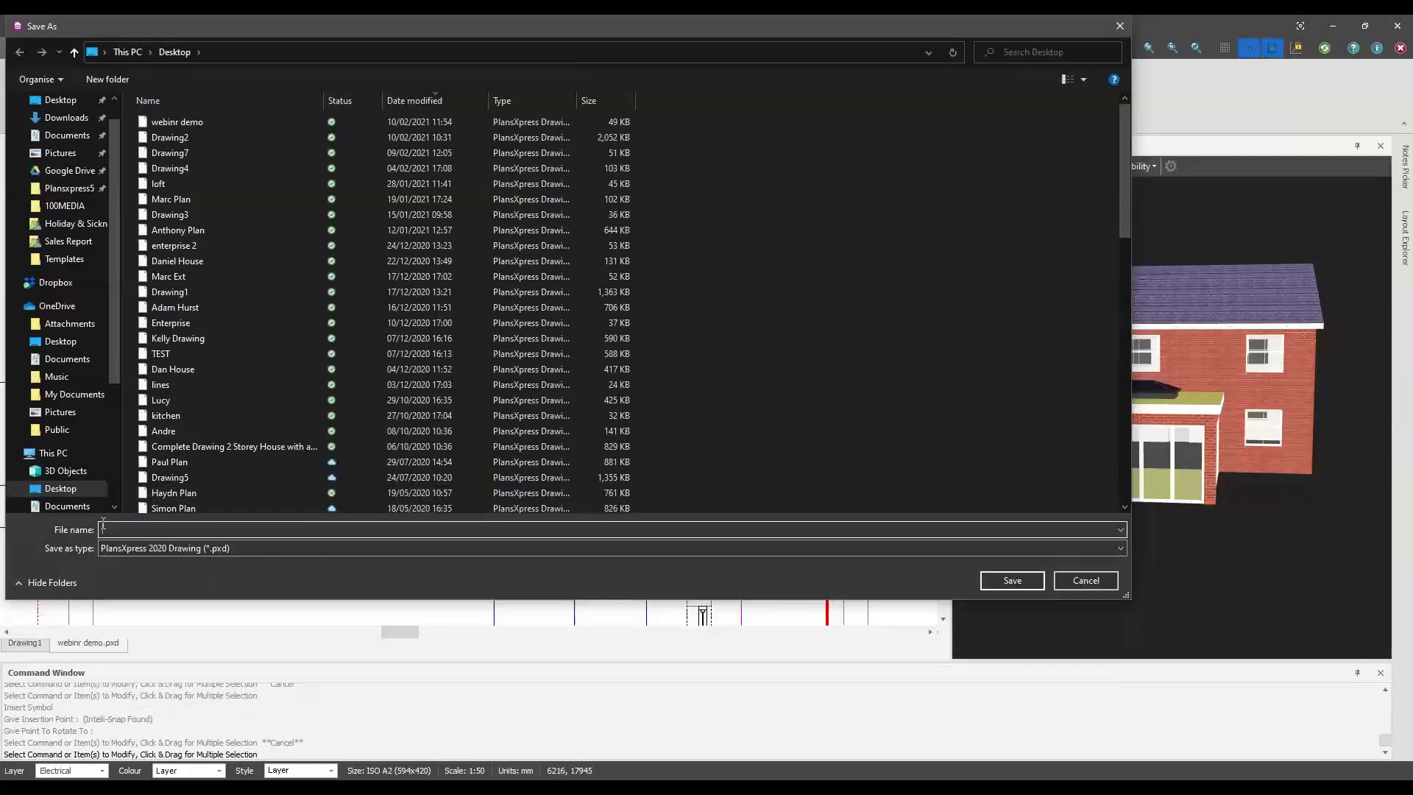
text(FR)
key(BackSpace)
text(rear)
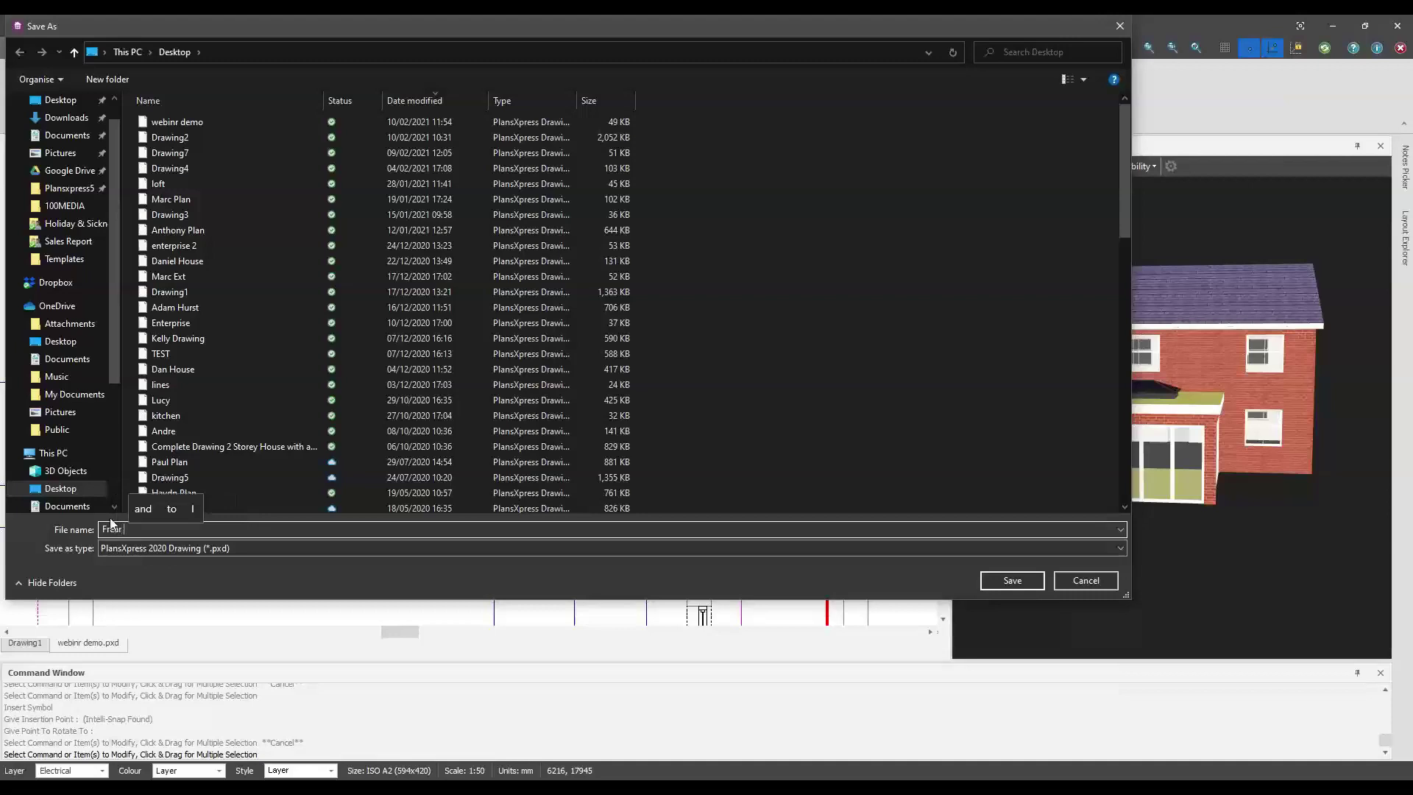
key(BackSpace)
key(BackSpace)
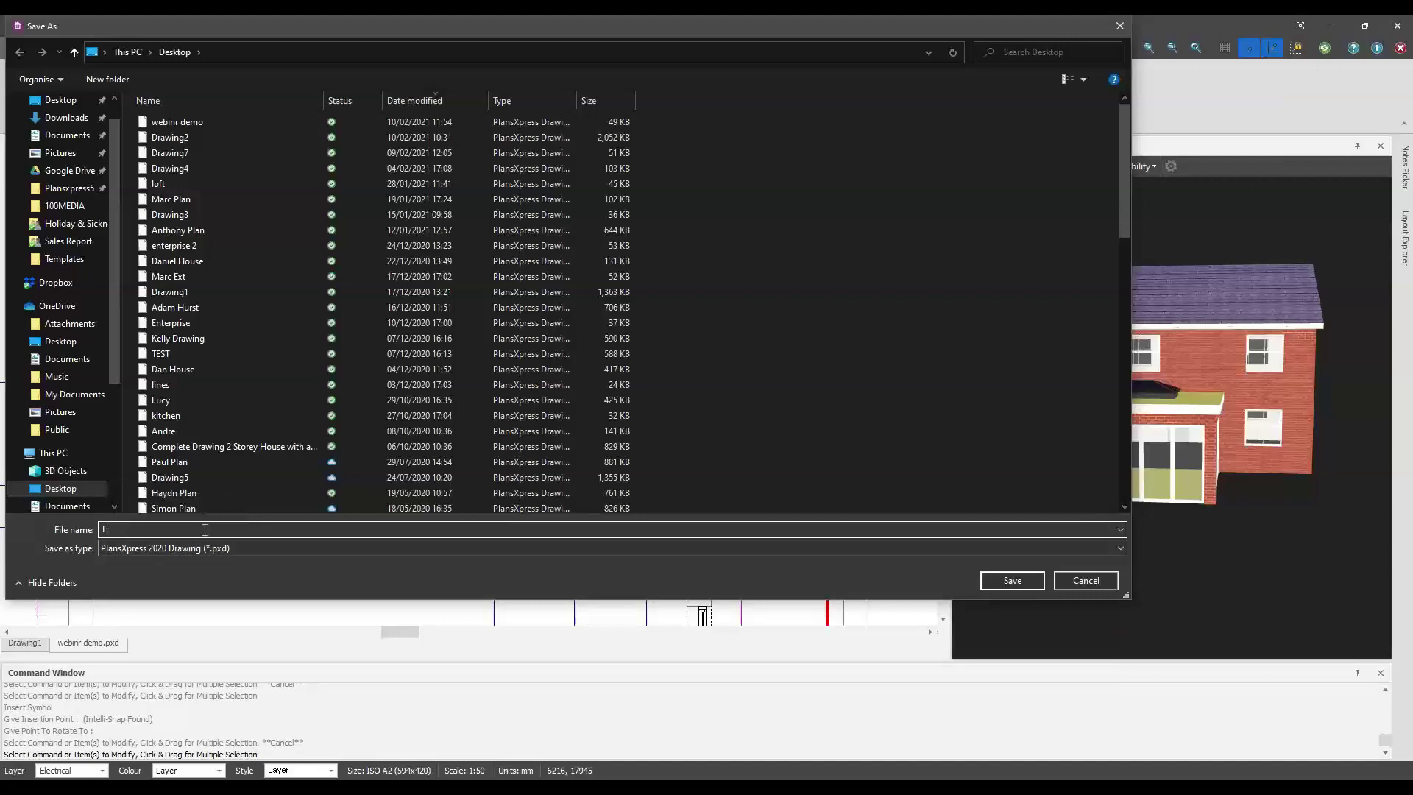
text(R)
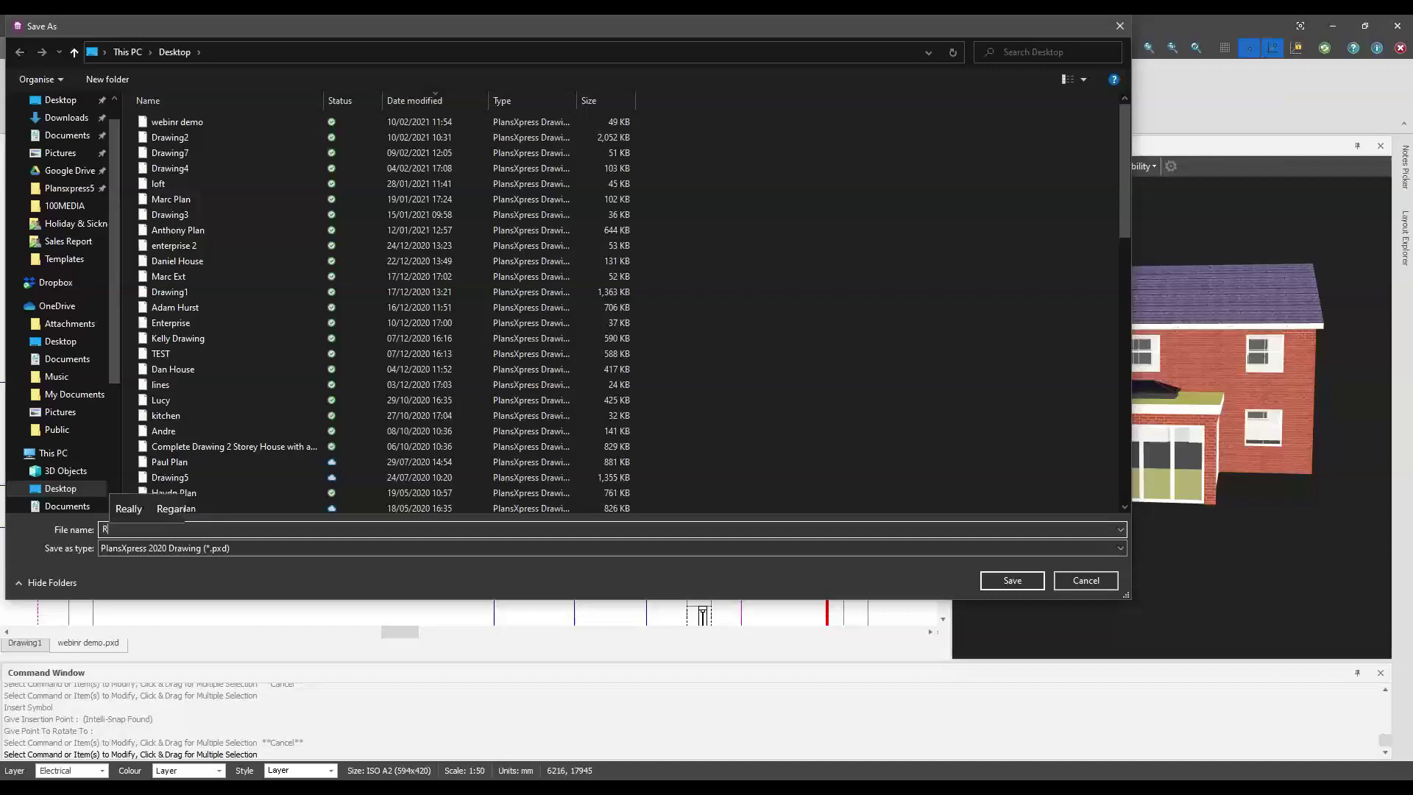
text(ear Ext)
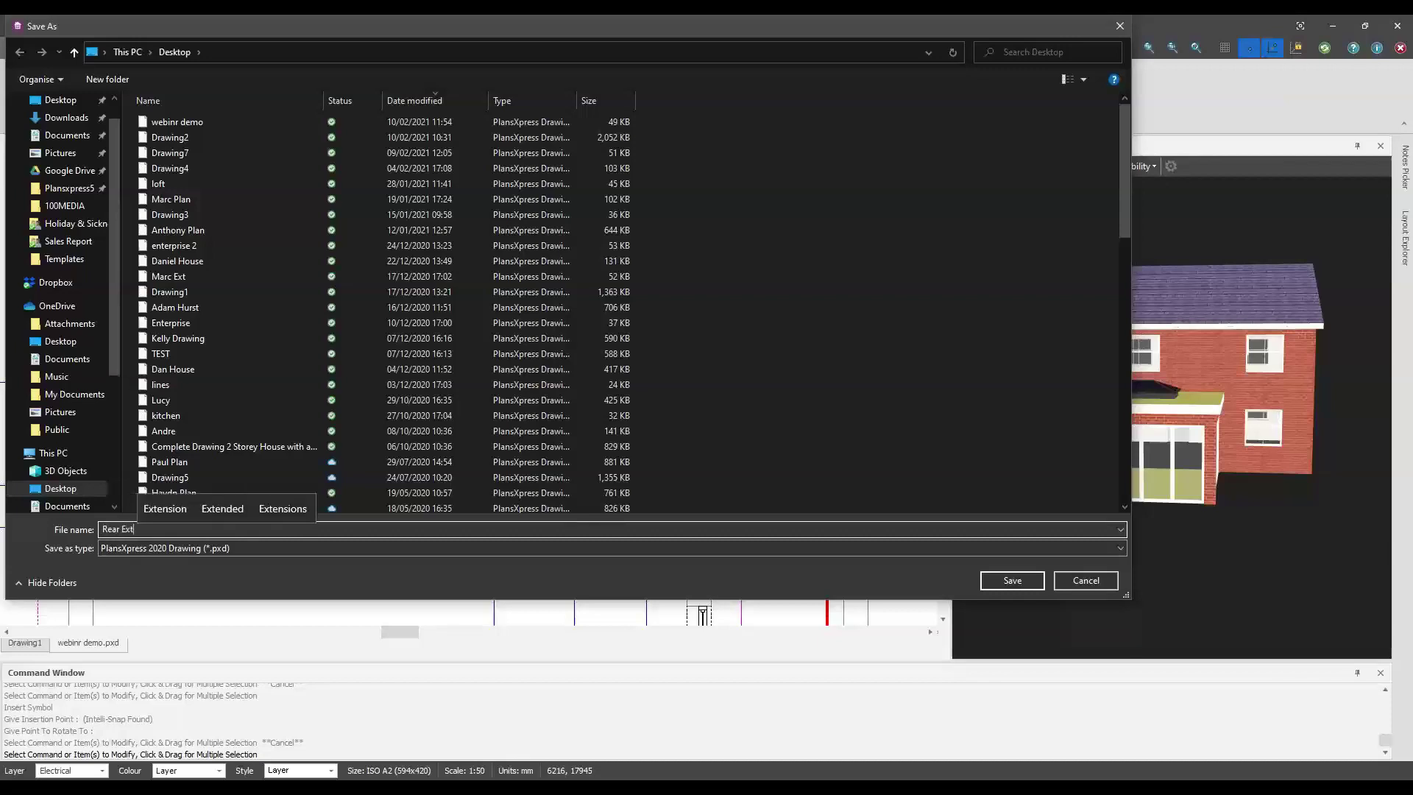
click(165, 508)
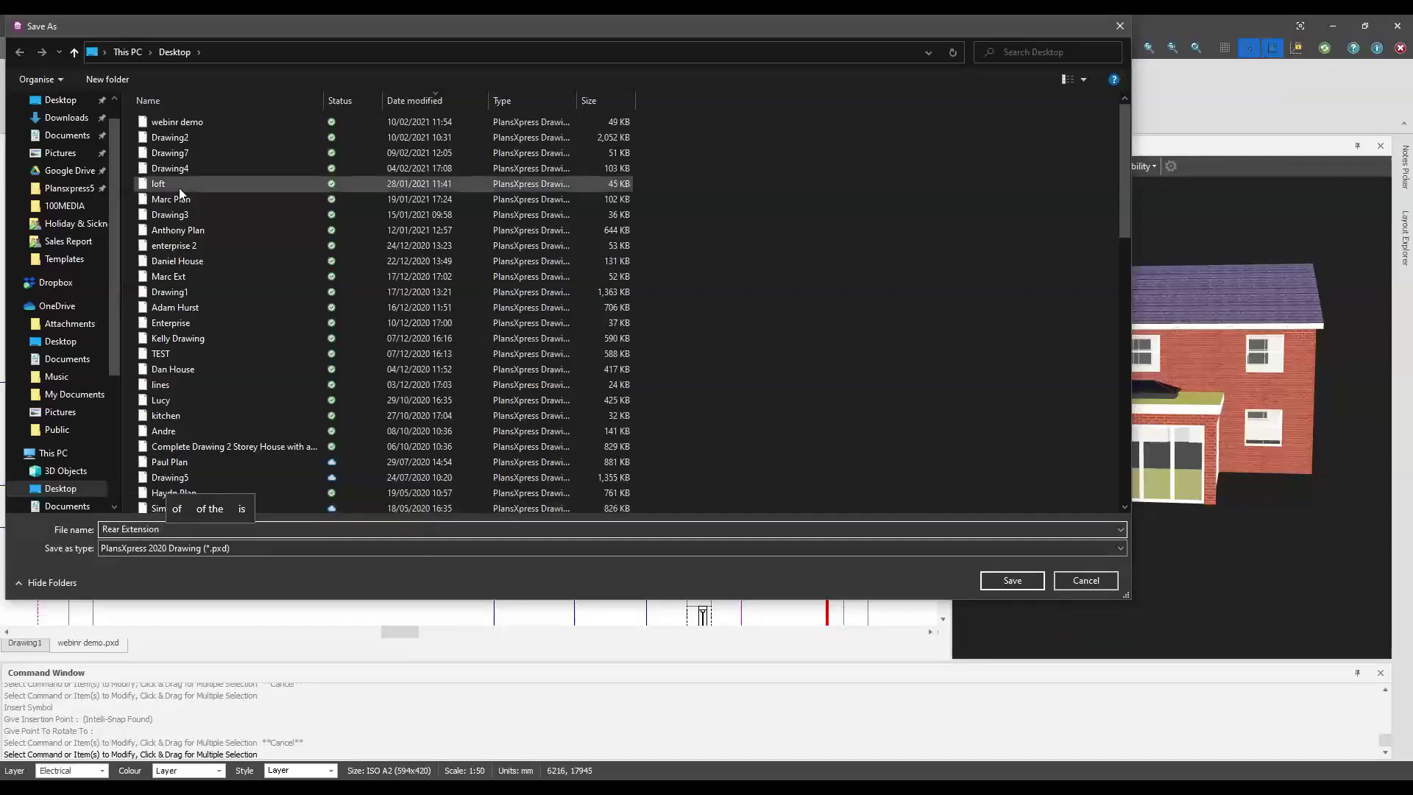
click(1012, 581)
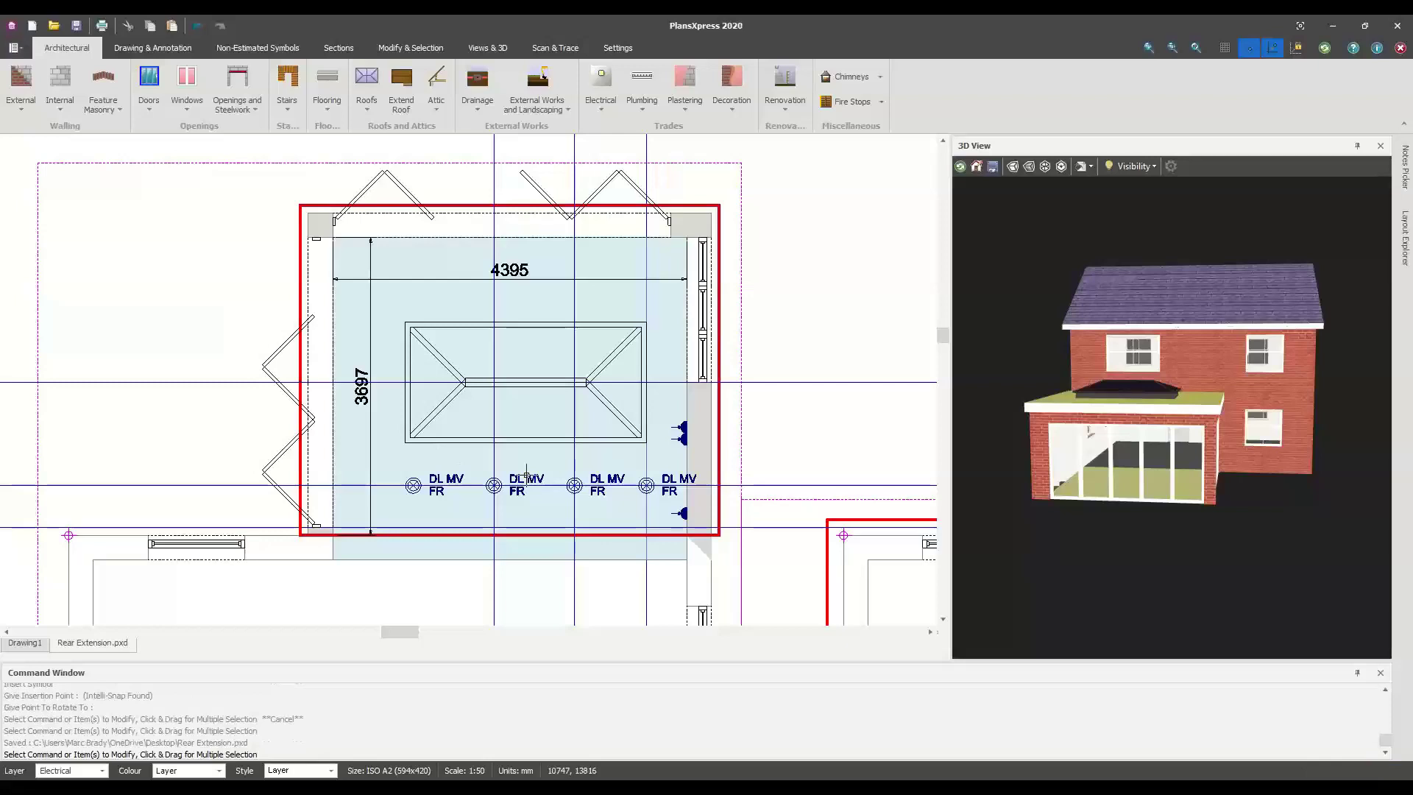
scroll(526, 473, down, 3)
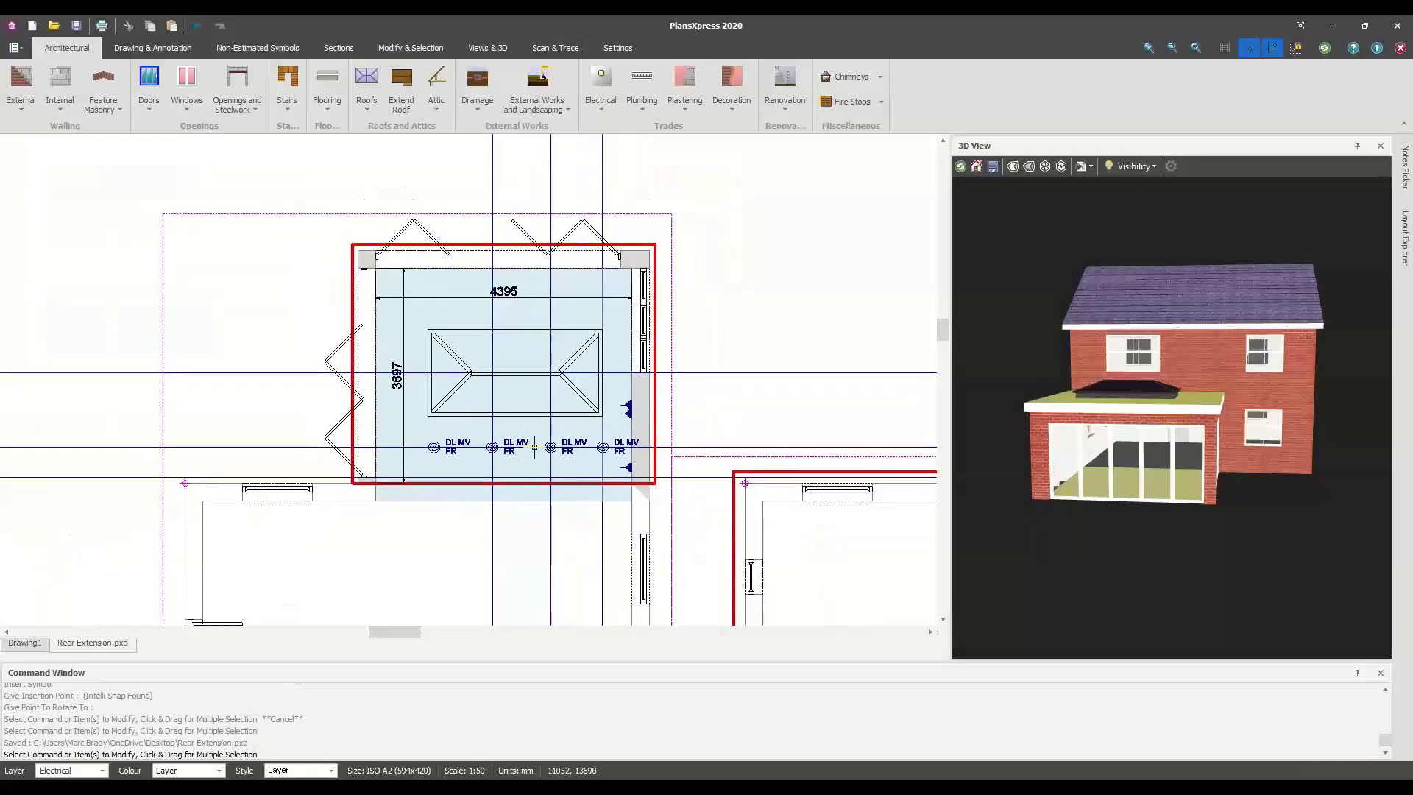
click(236, 724)
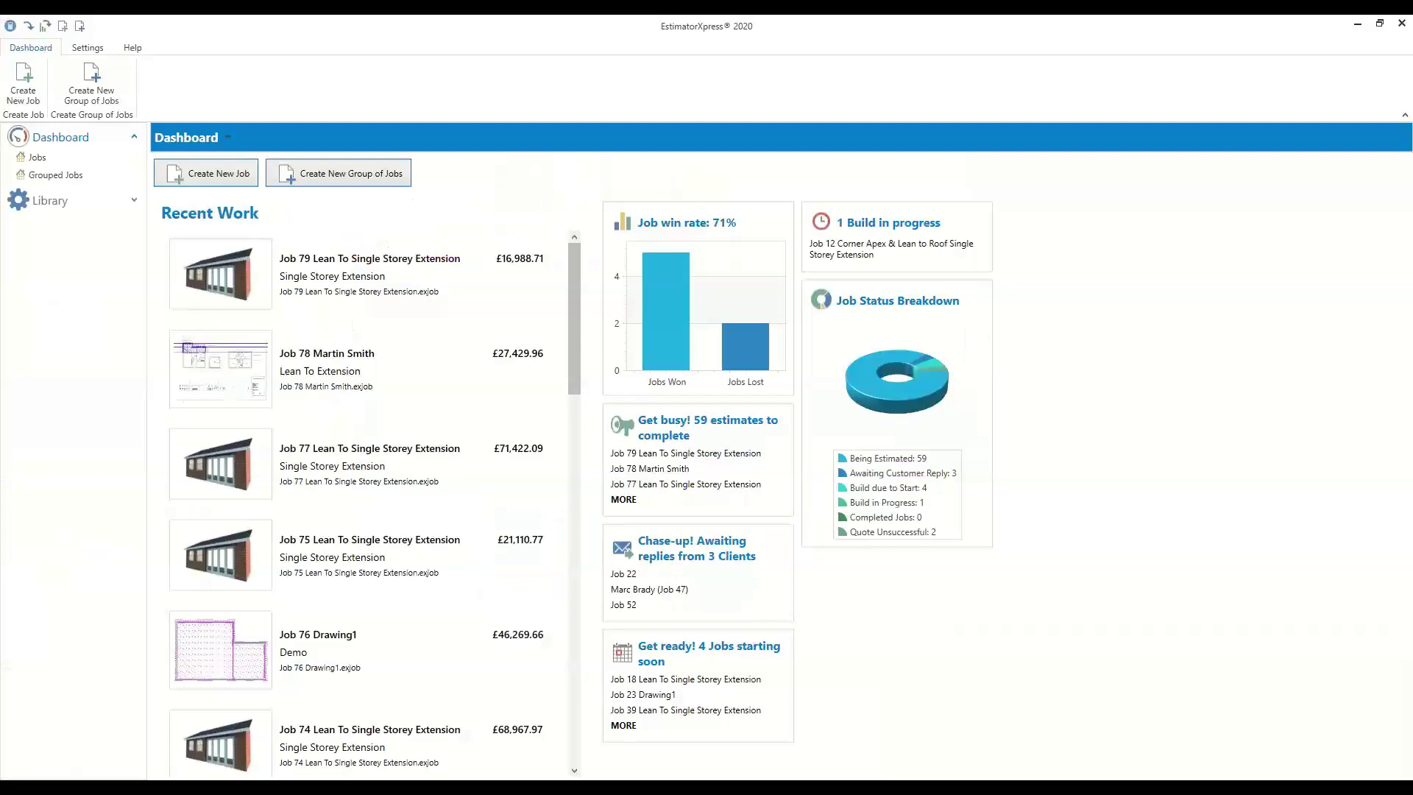
Create a new job as a Quote from PlansXpress import of Rear Extension.pxd
click(216, 175)
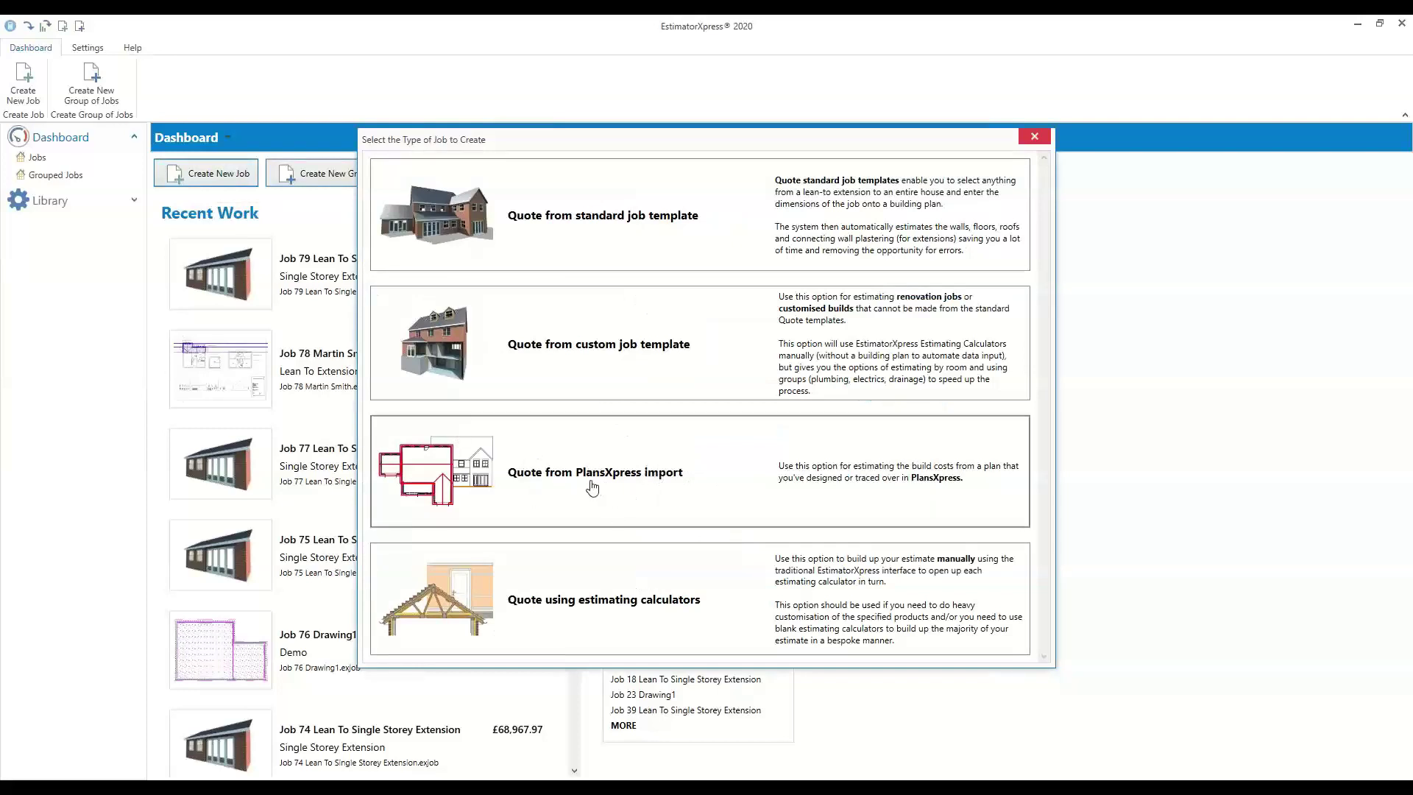
click(657, 482)
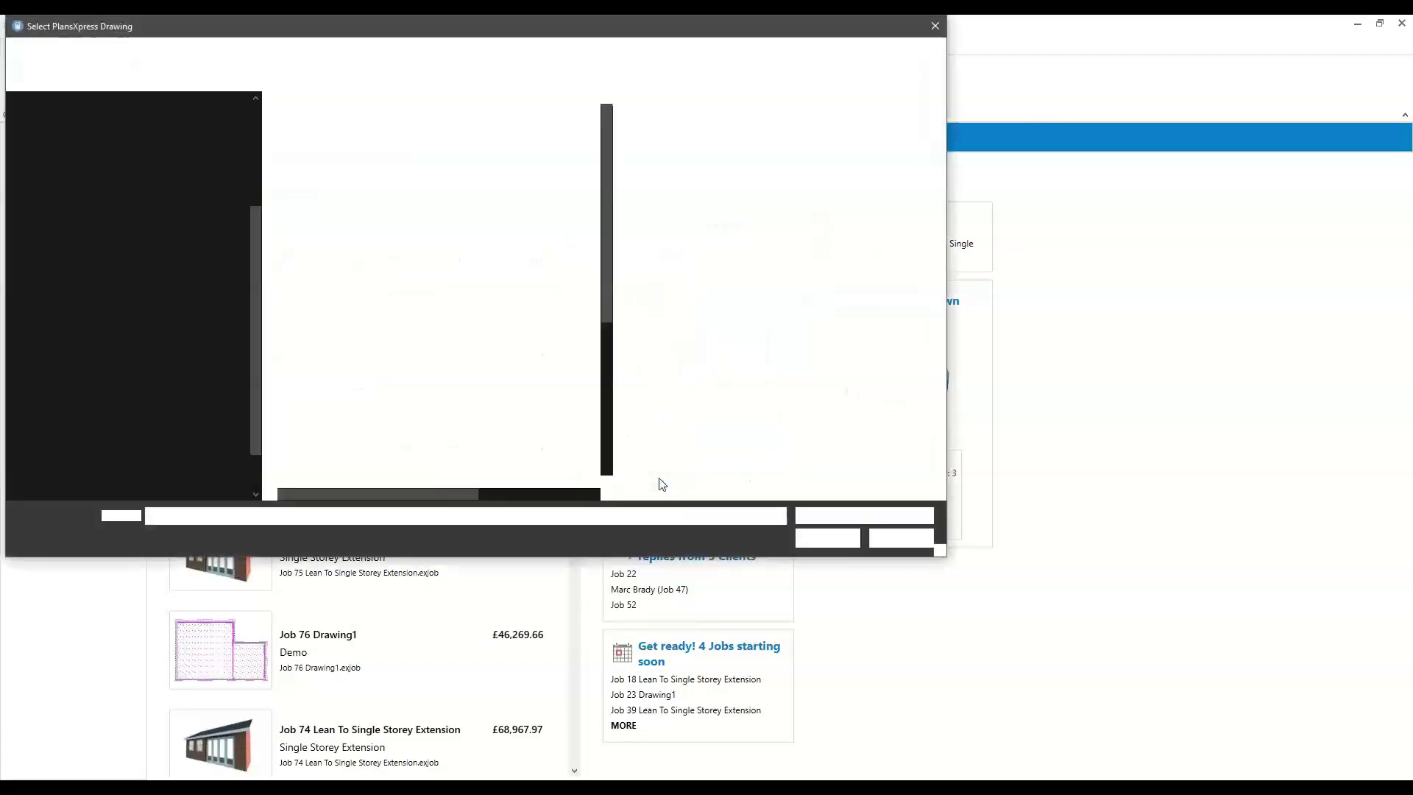
click(301, 122)
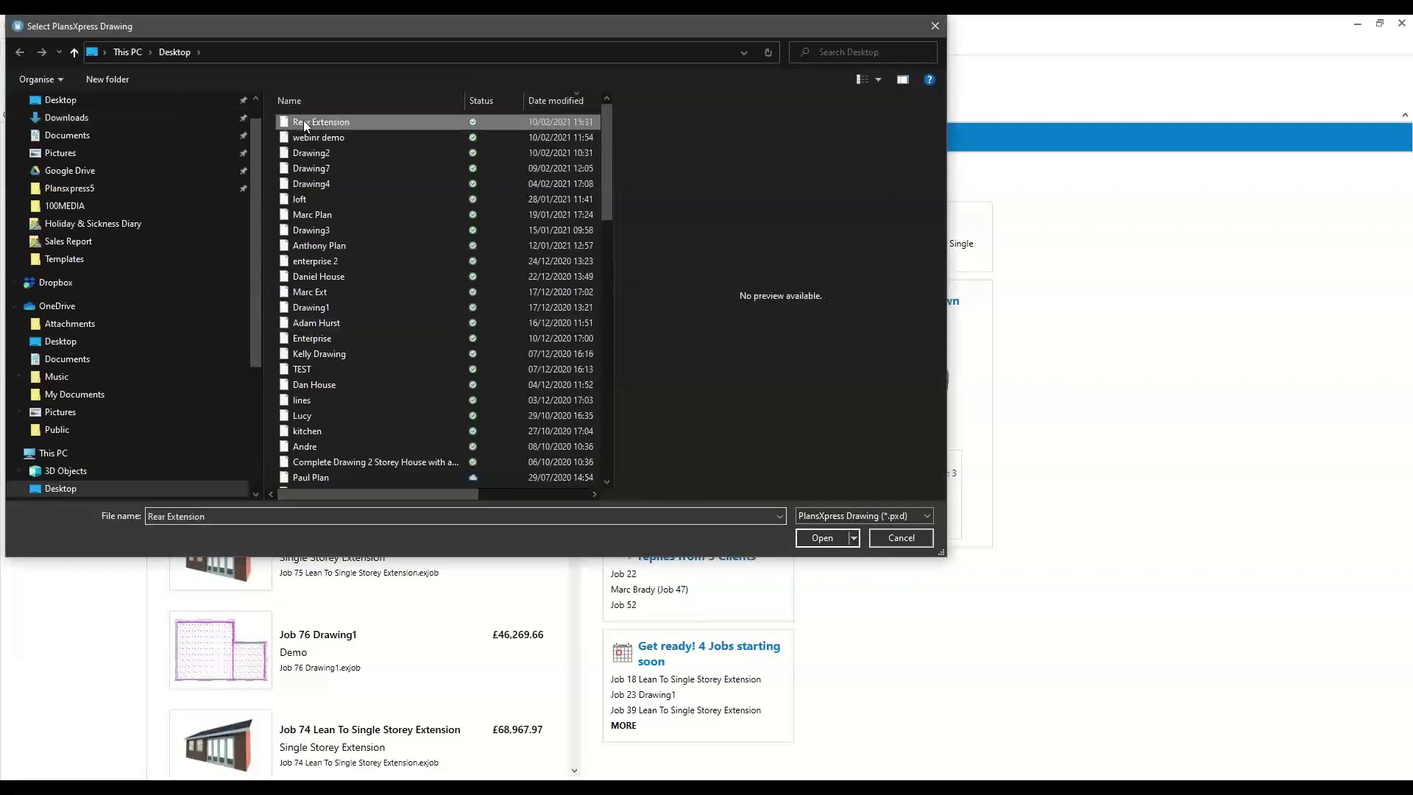
click(816, 538)
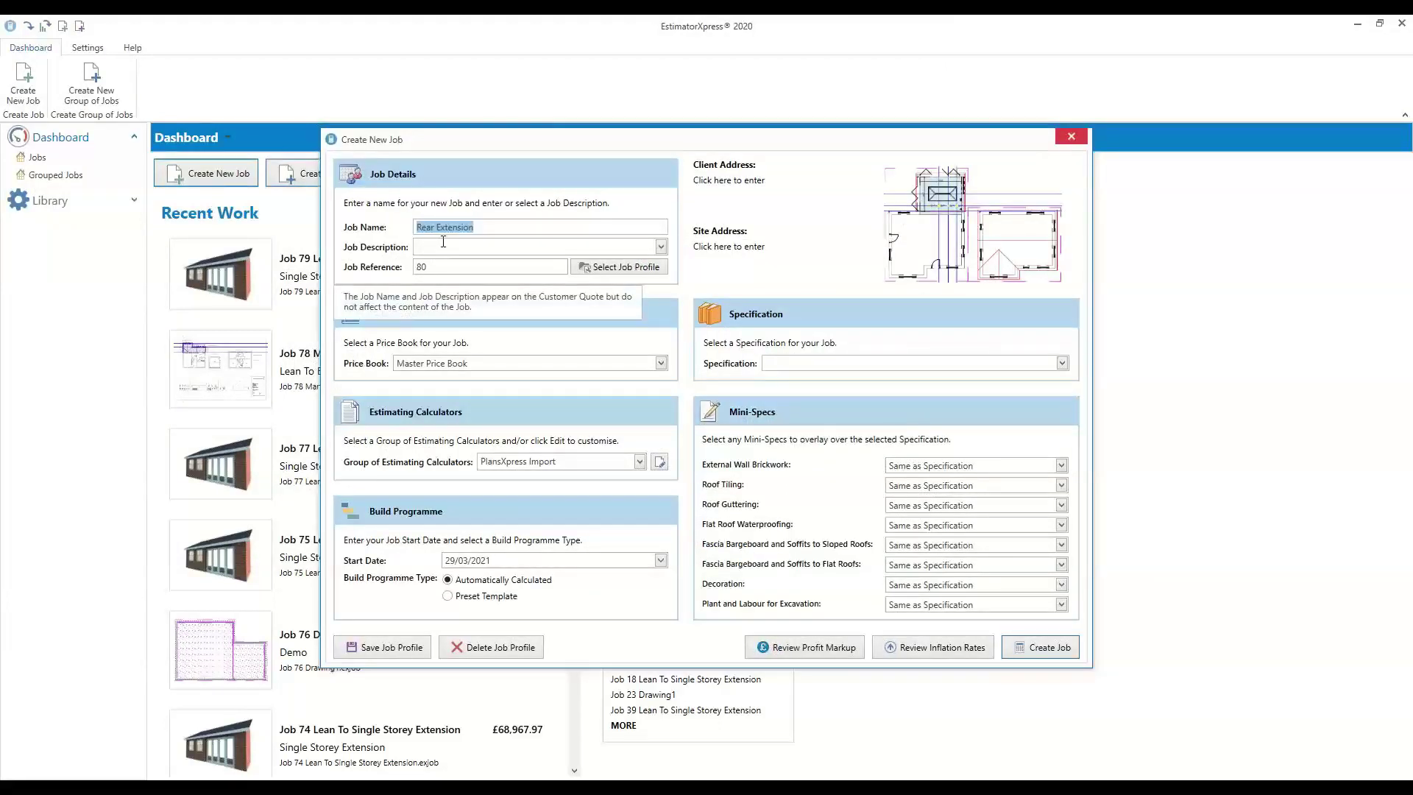
Name the job with the client's name plus London, describe it Flat Roof Extension, keep Master Price Book
key(End)
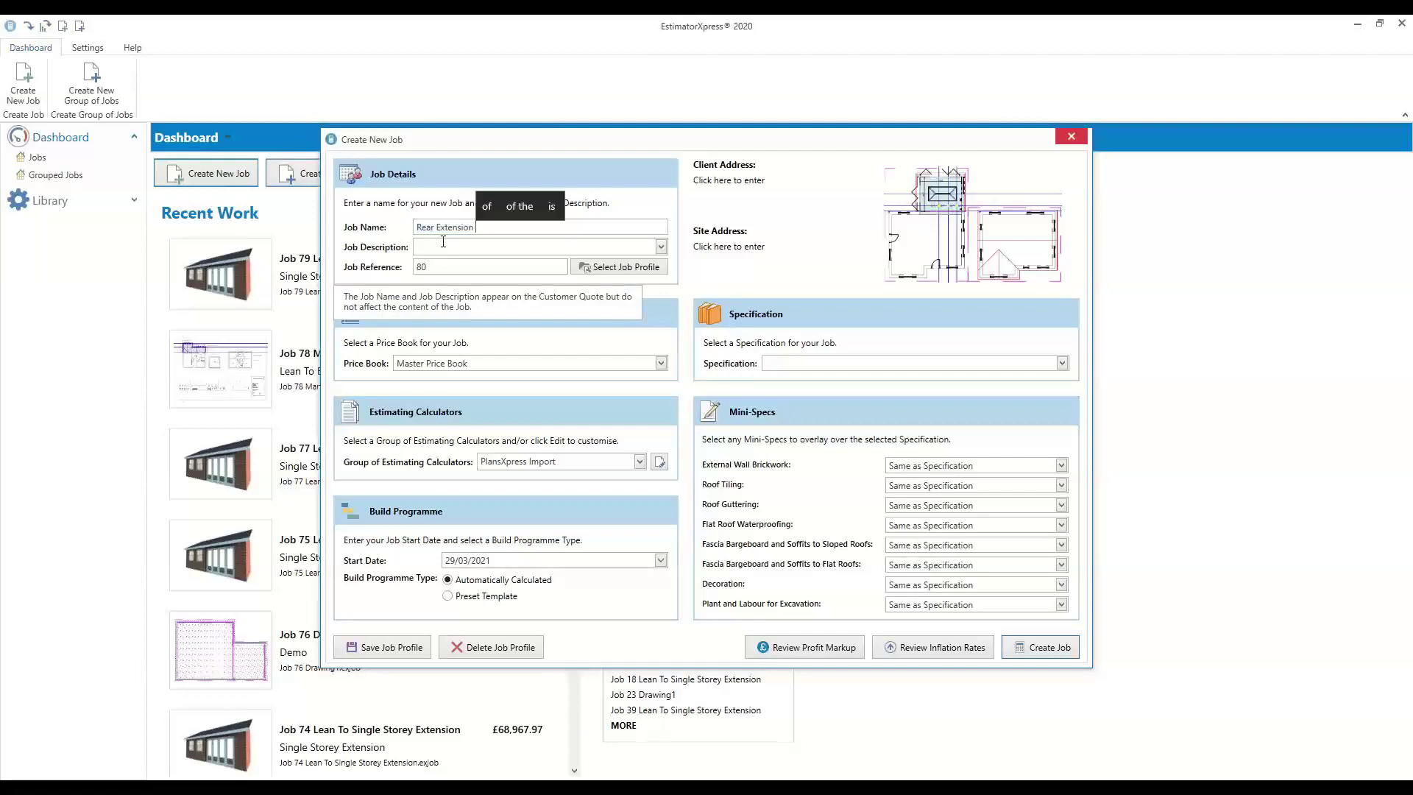
text(for)
key(BackSpace)
key(BackSpace)
key(BackSpace)
key(BackSpace)
key(BackSpace)
key(BackSpace)
key(BackSpace)
key(BackSpace)
key(BackSpace)
key(BackSpace)
key(BackSpace)
key(BackSpace)
key(BackSpace)
key(BackSpace)
key(BackSpace)
text(rs Jones )
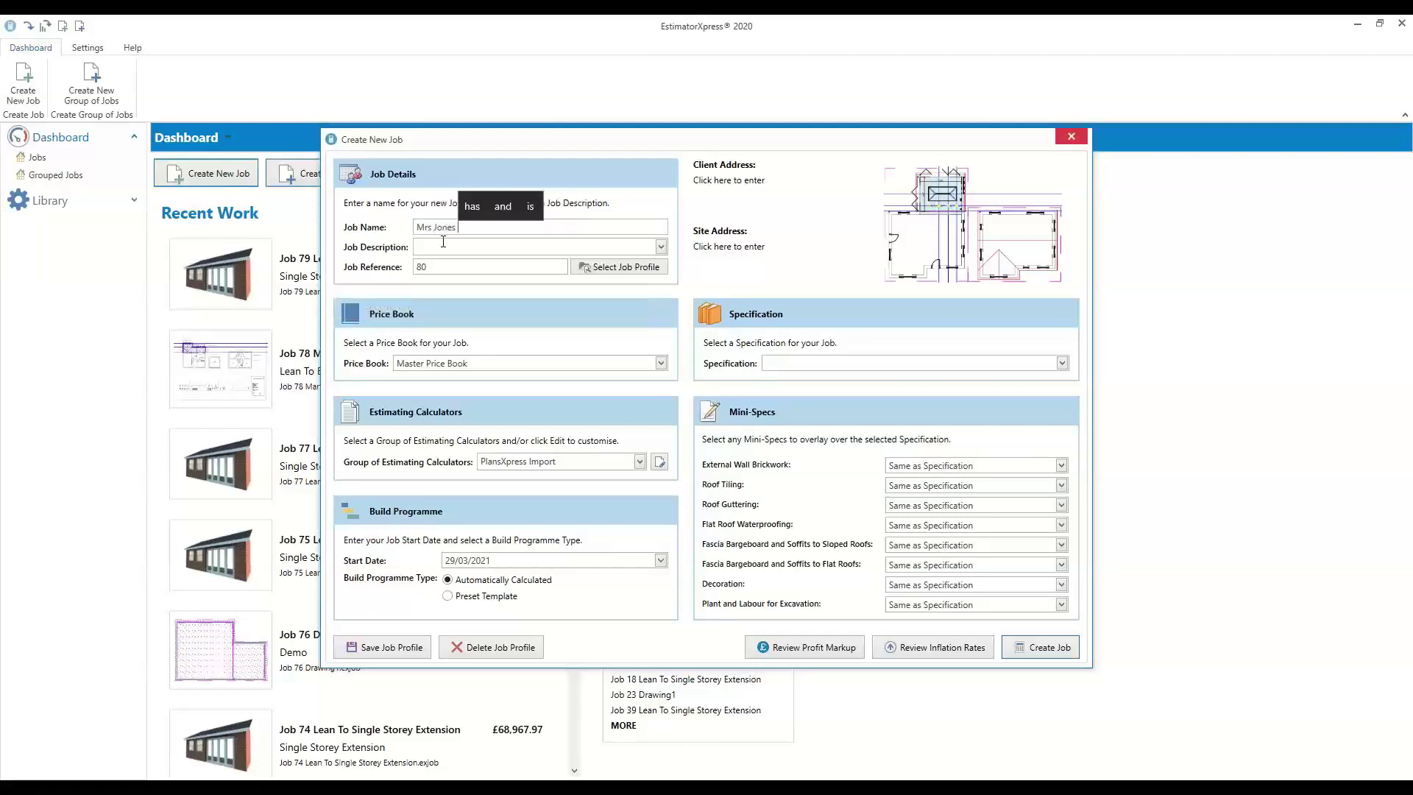
text(London)
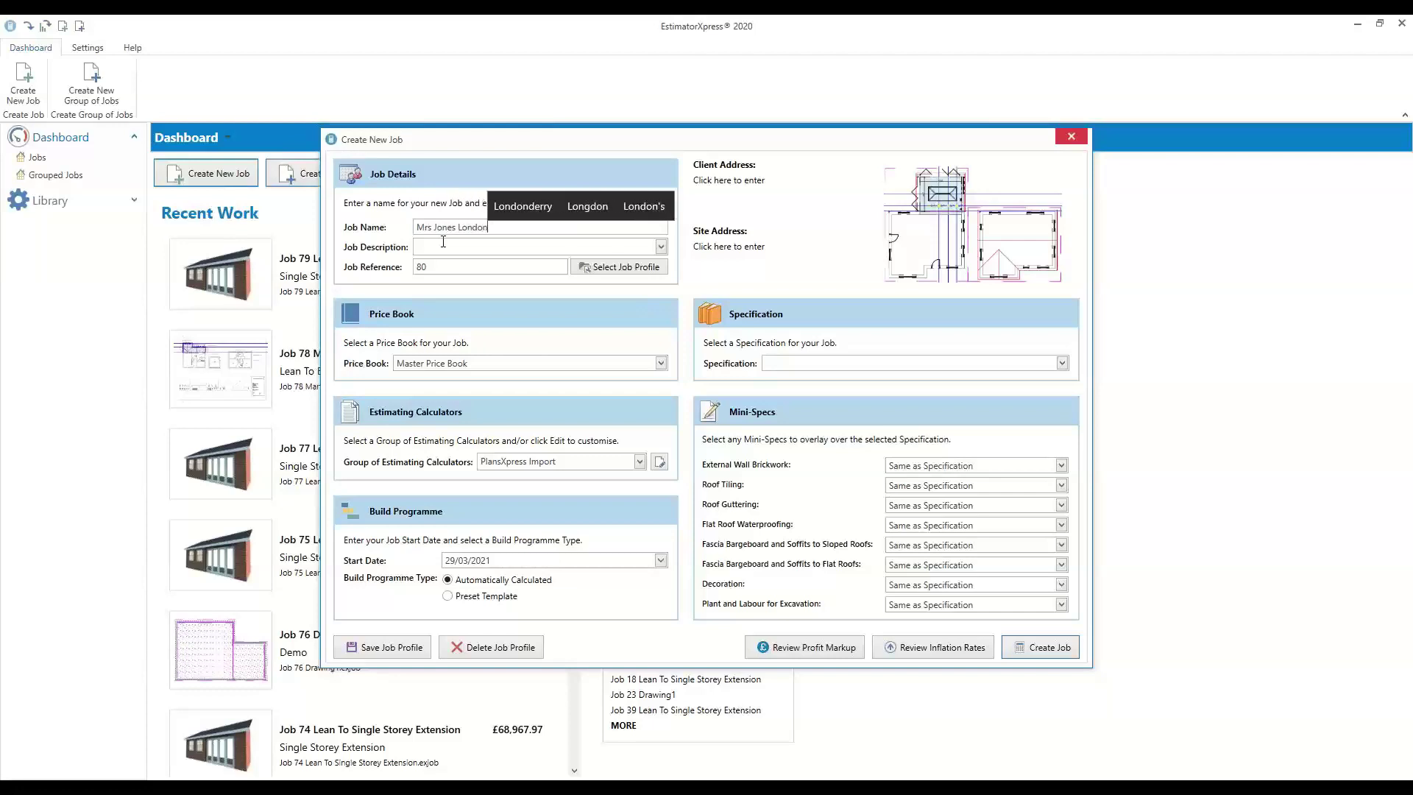
key(Tab)
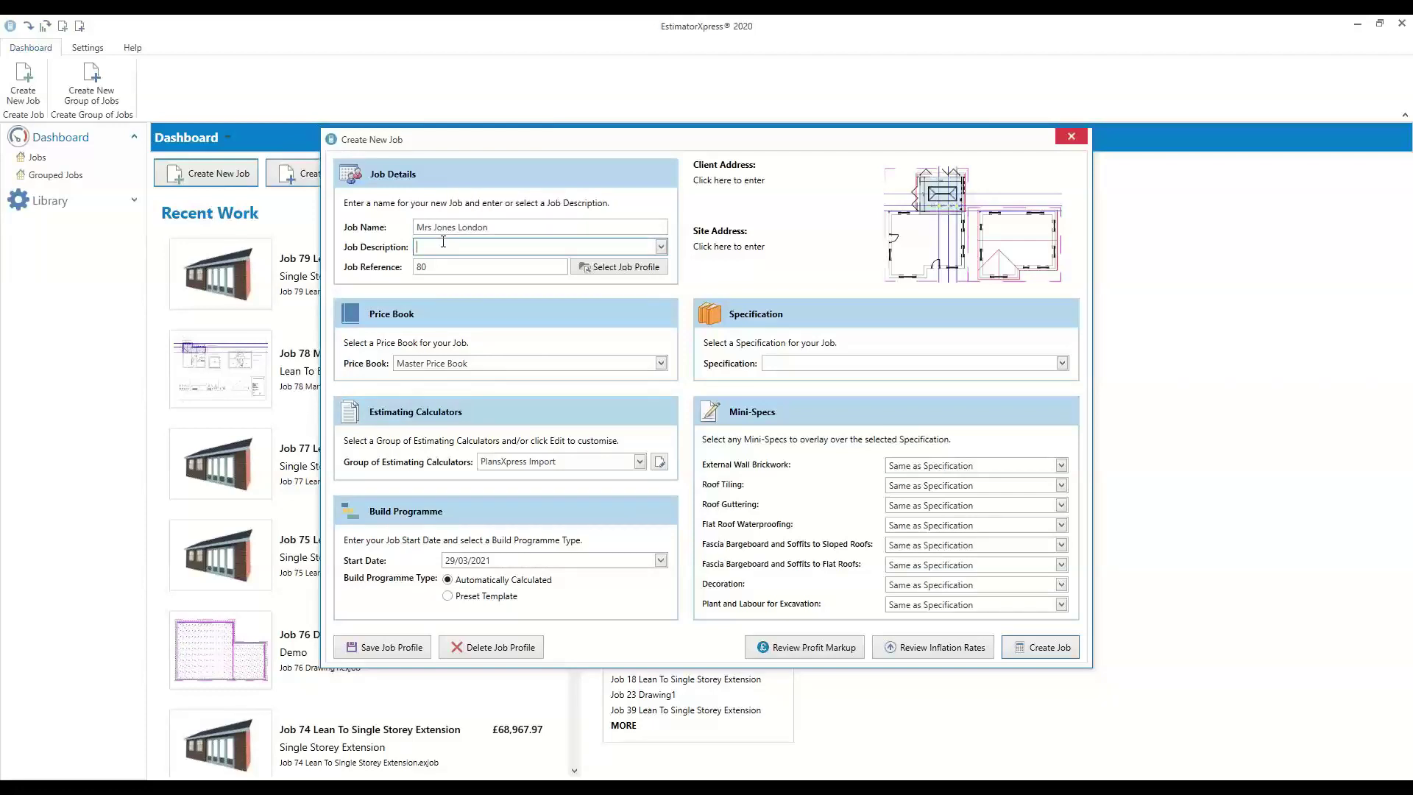
text(Flat Roof Extension)
key(Tab)
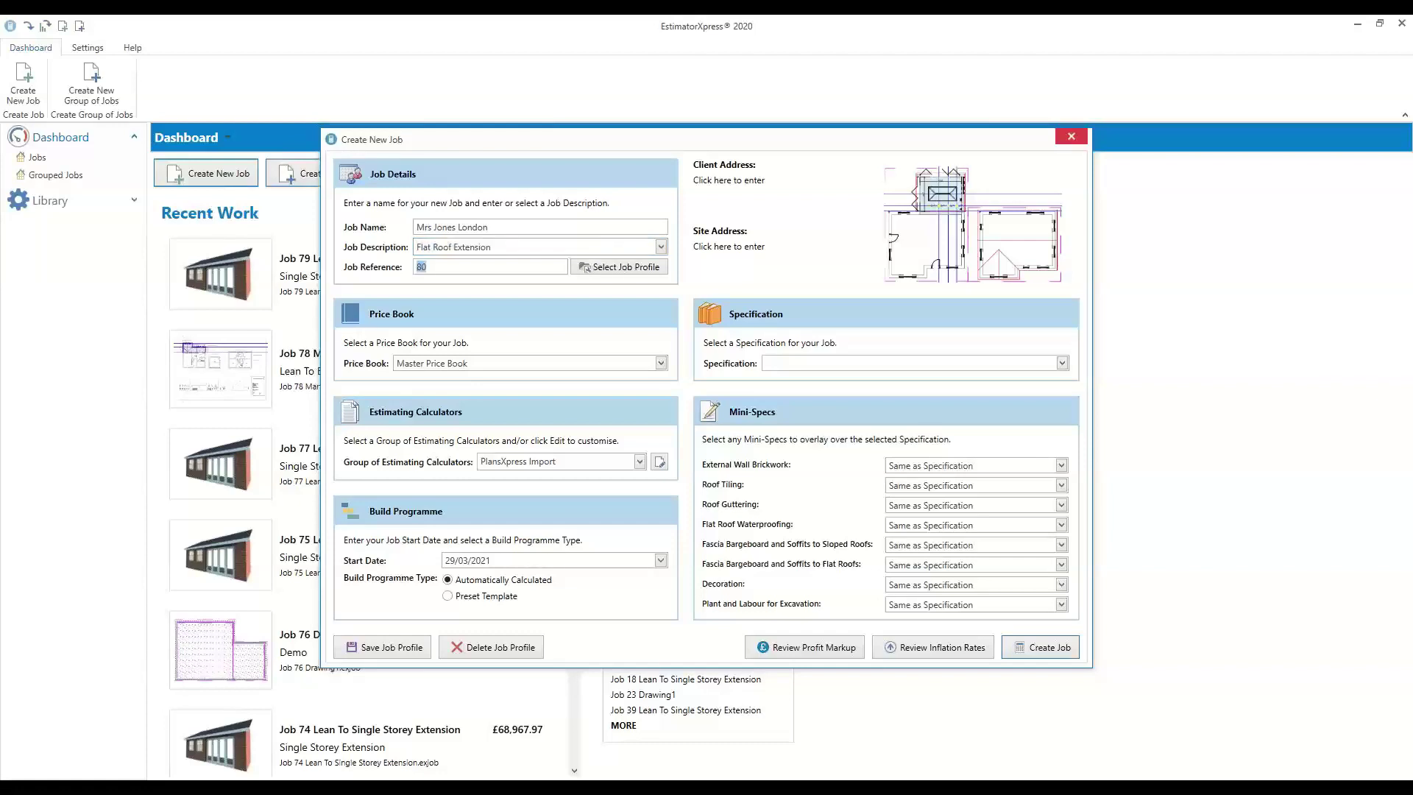
click(485, 364)
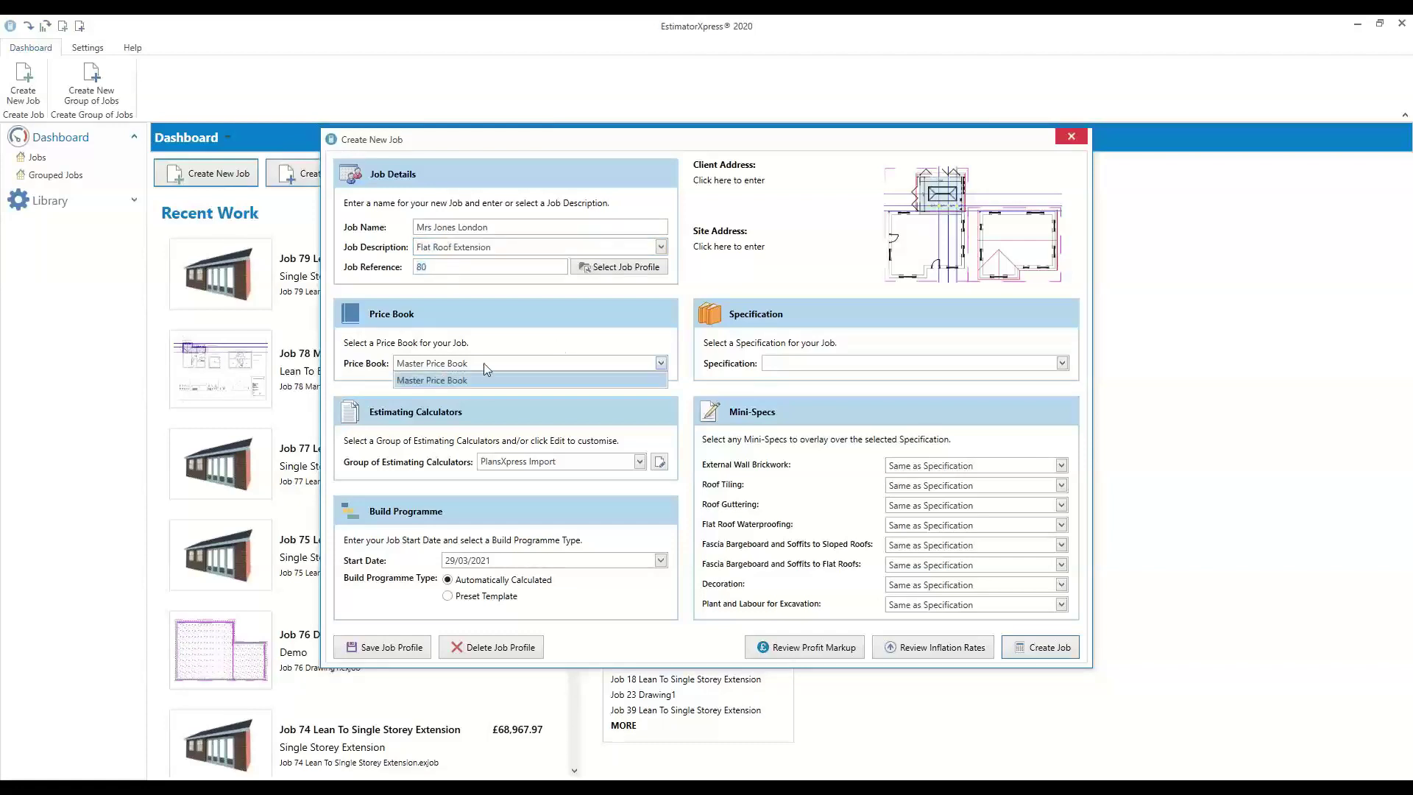
click(439, 380)
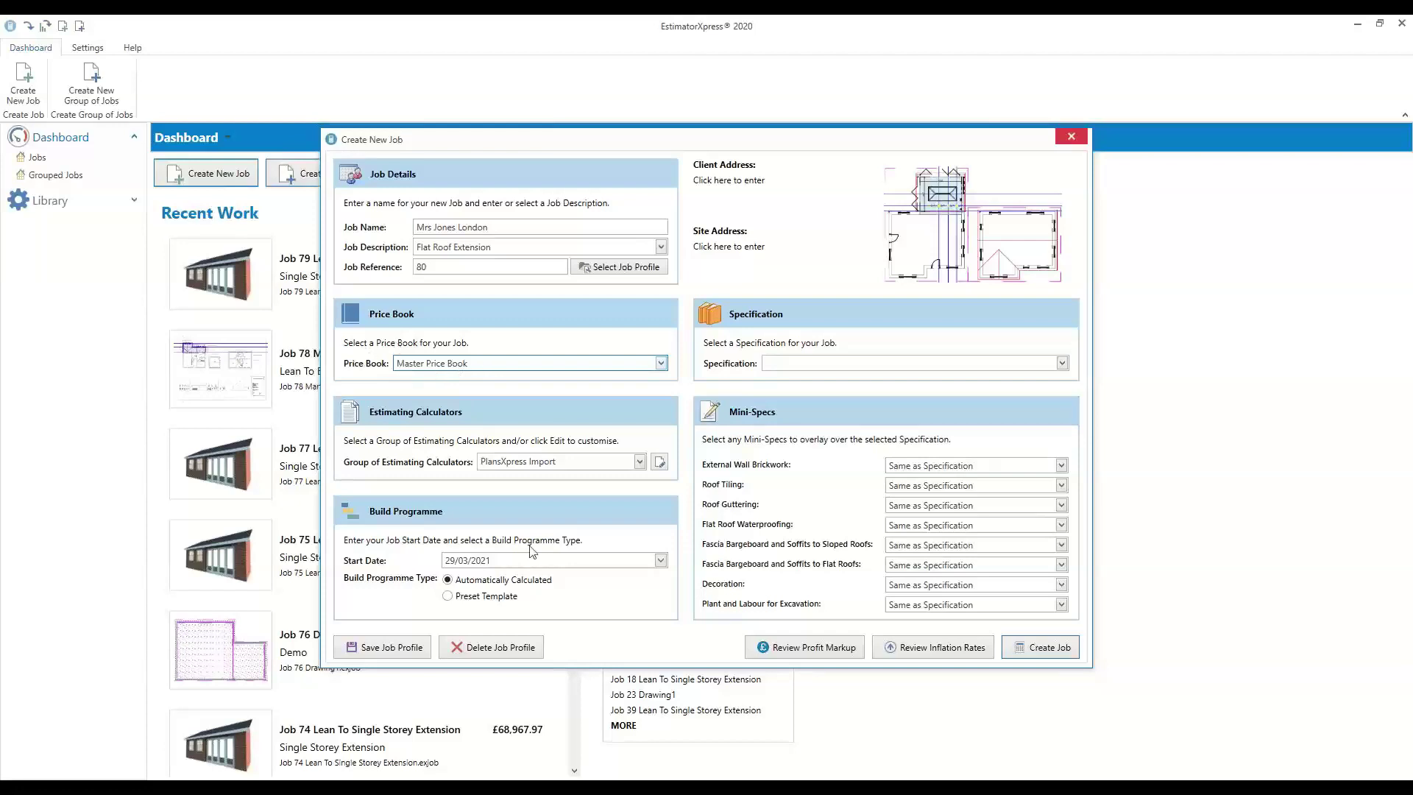
click(661, 562)
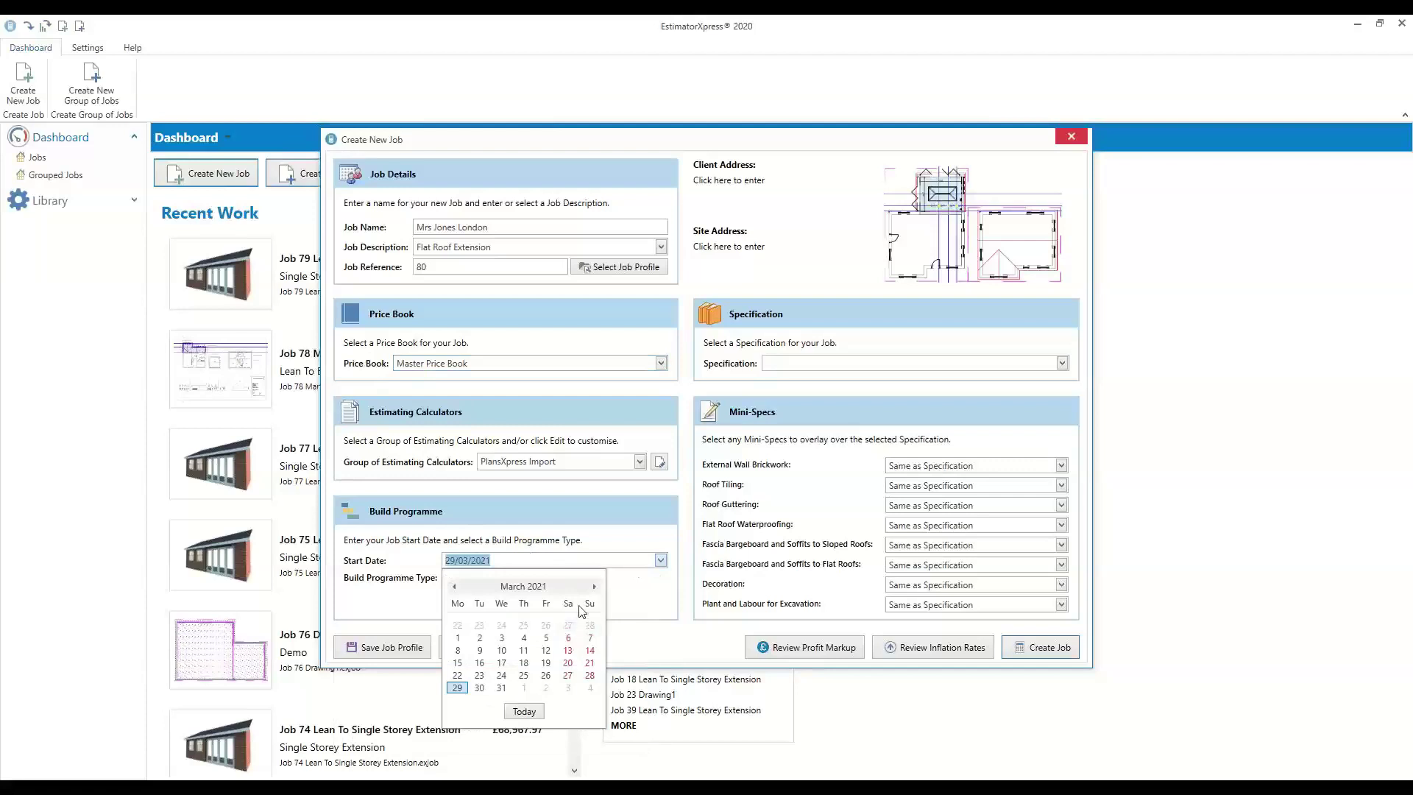
Set start date 03/05/2021, choose Preset Template, and apply the Extension Specification
click(594, 587)
click(595, 587)
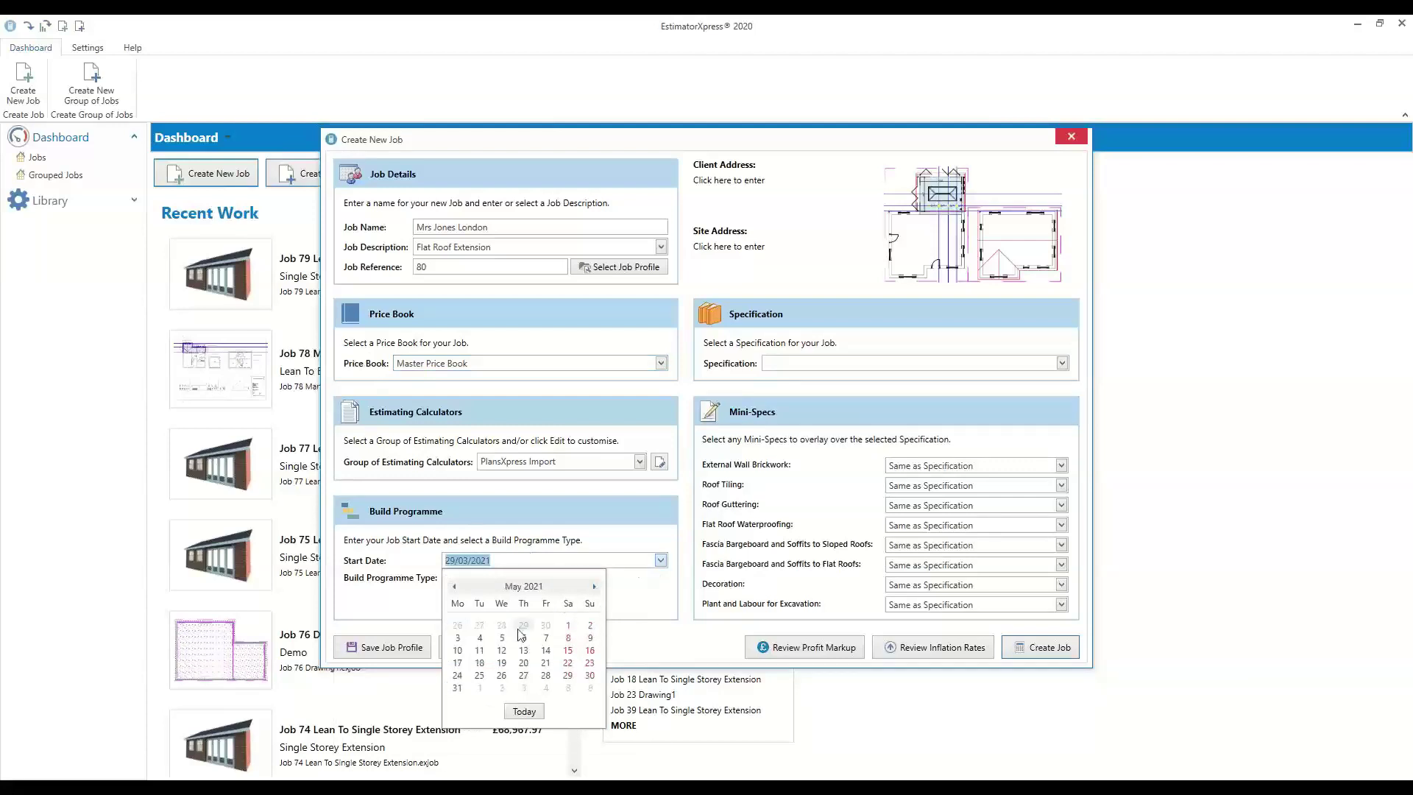
click(457, 637)
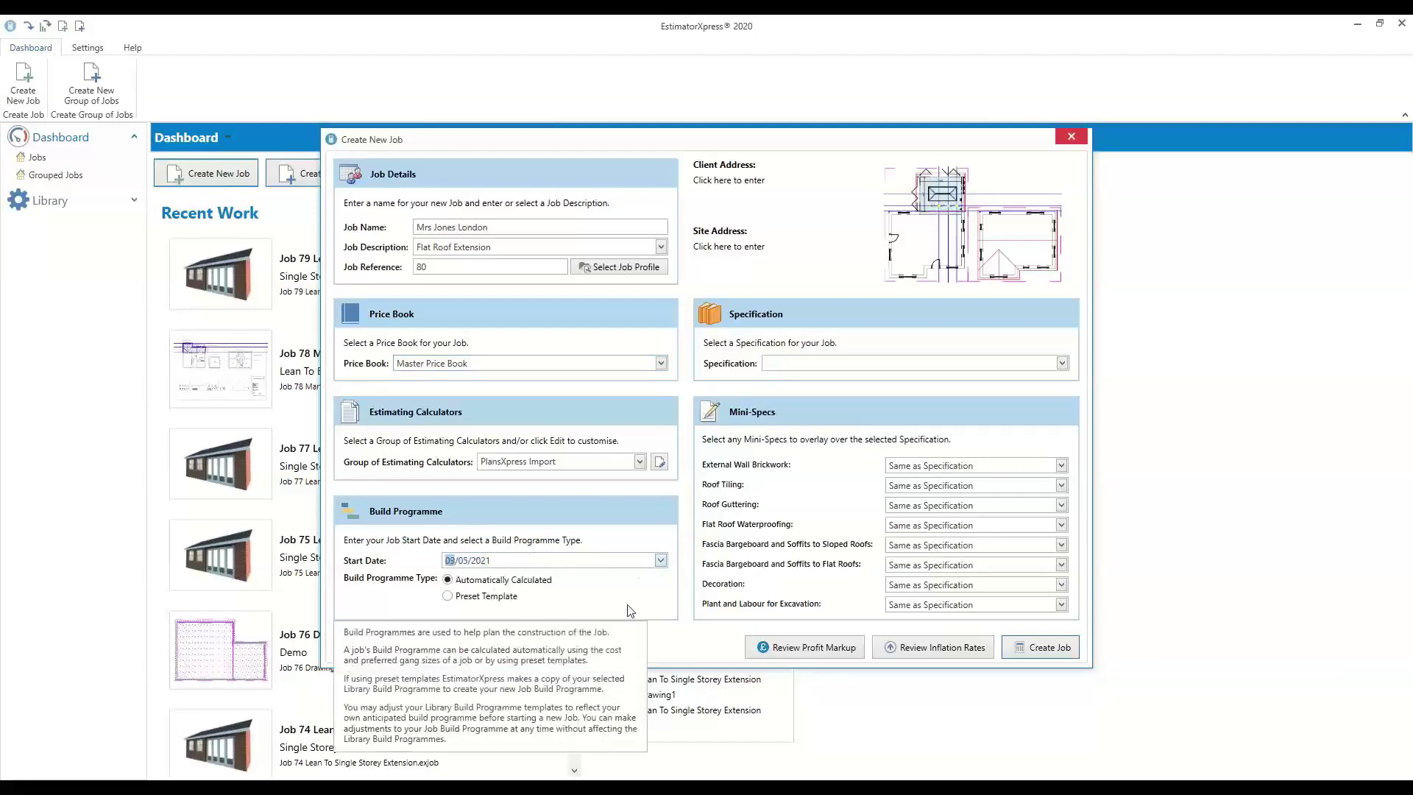
click(447, 596)
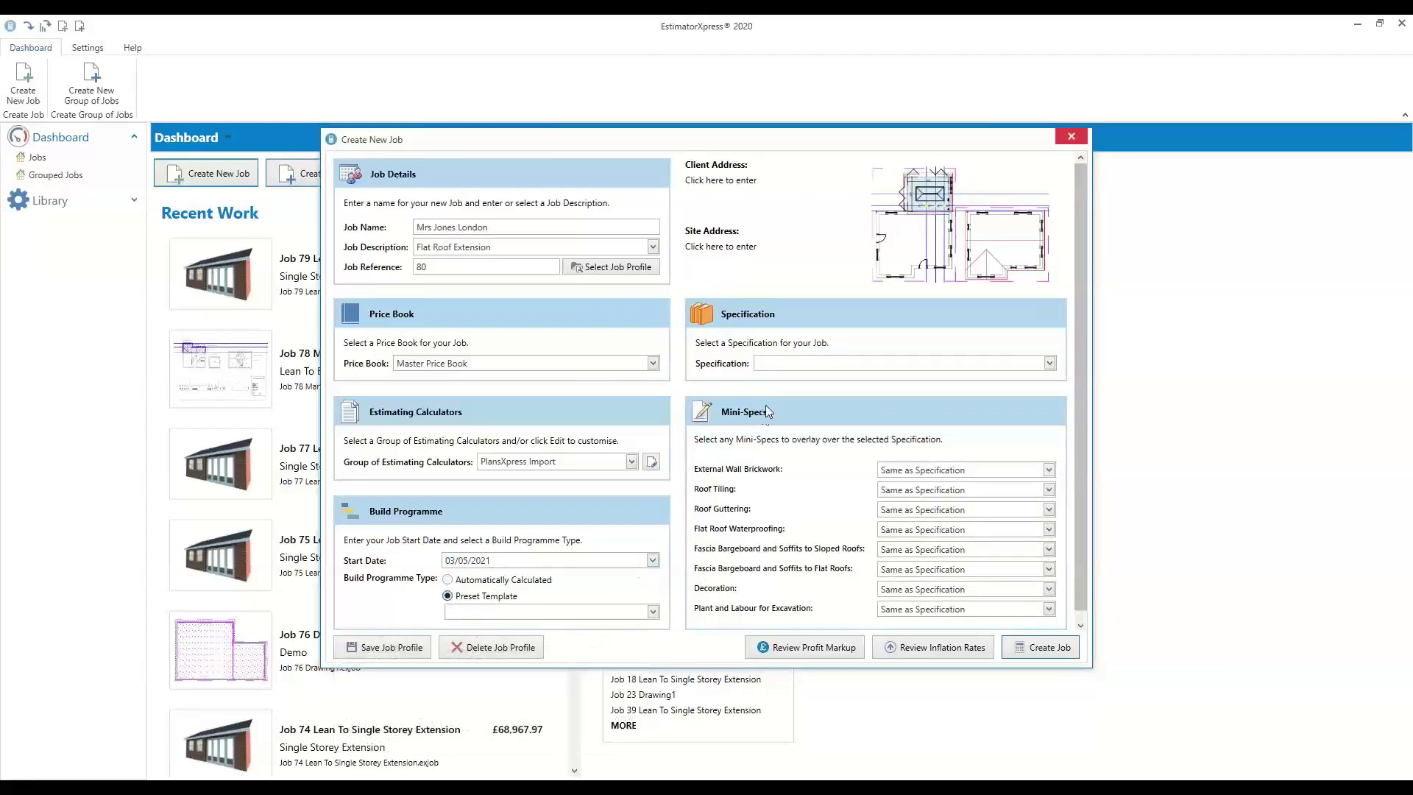
click(805, 370)
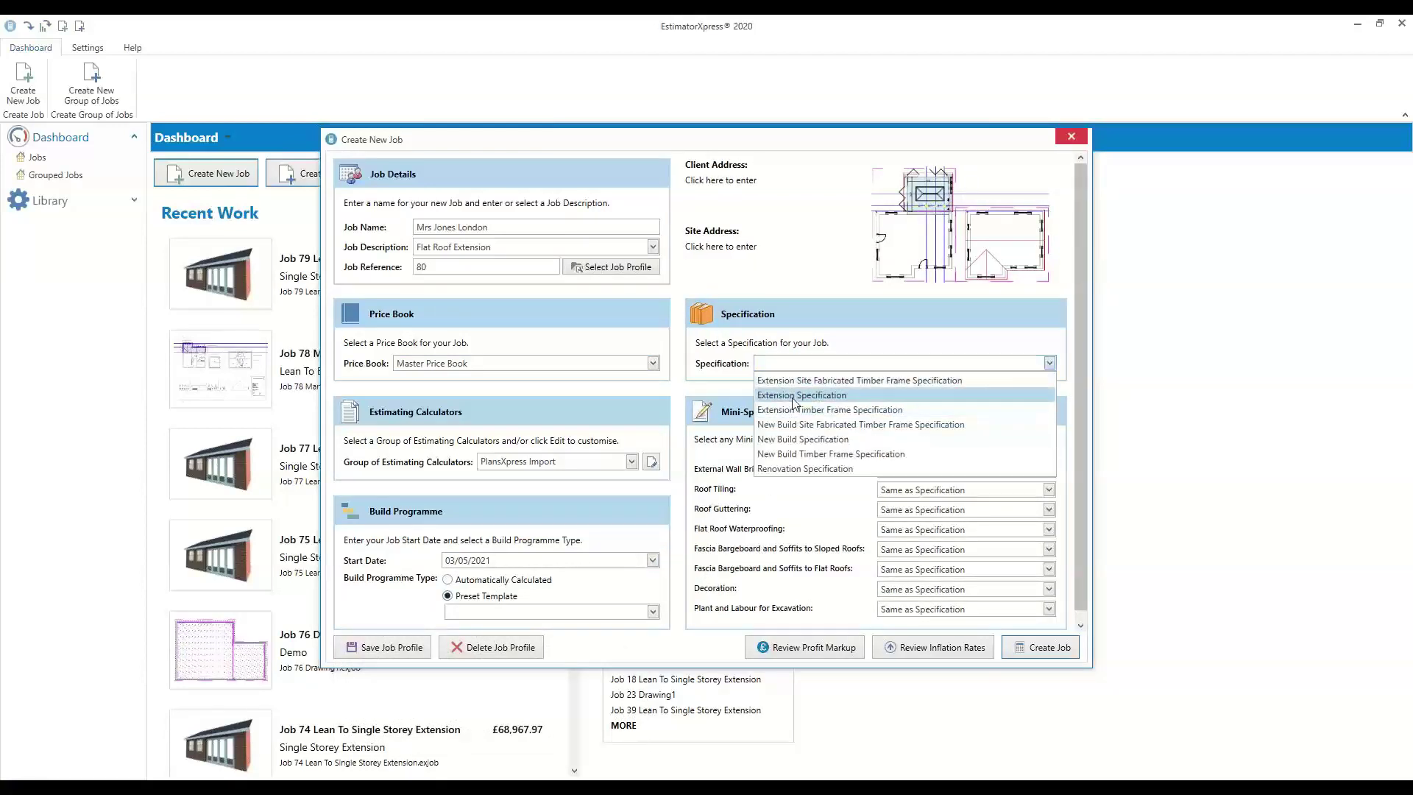
click(795, 396)
mouse_move(837, 373)
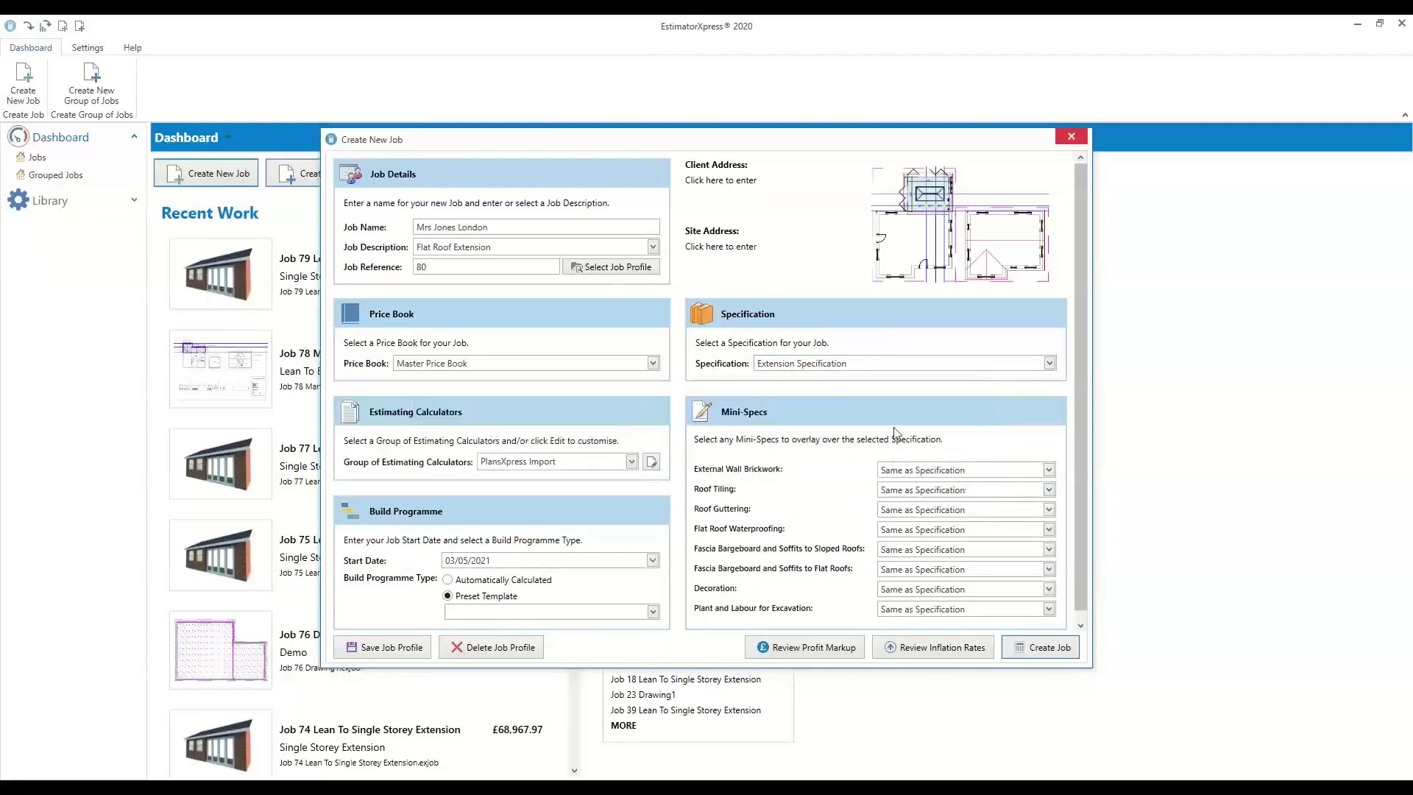
Set the mini-specs to 80p Facing Brick and EPDM Single Ply for Extension or Renovation
click(933, 475)
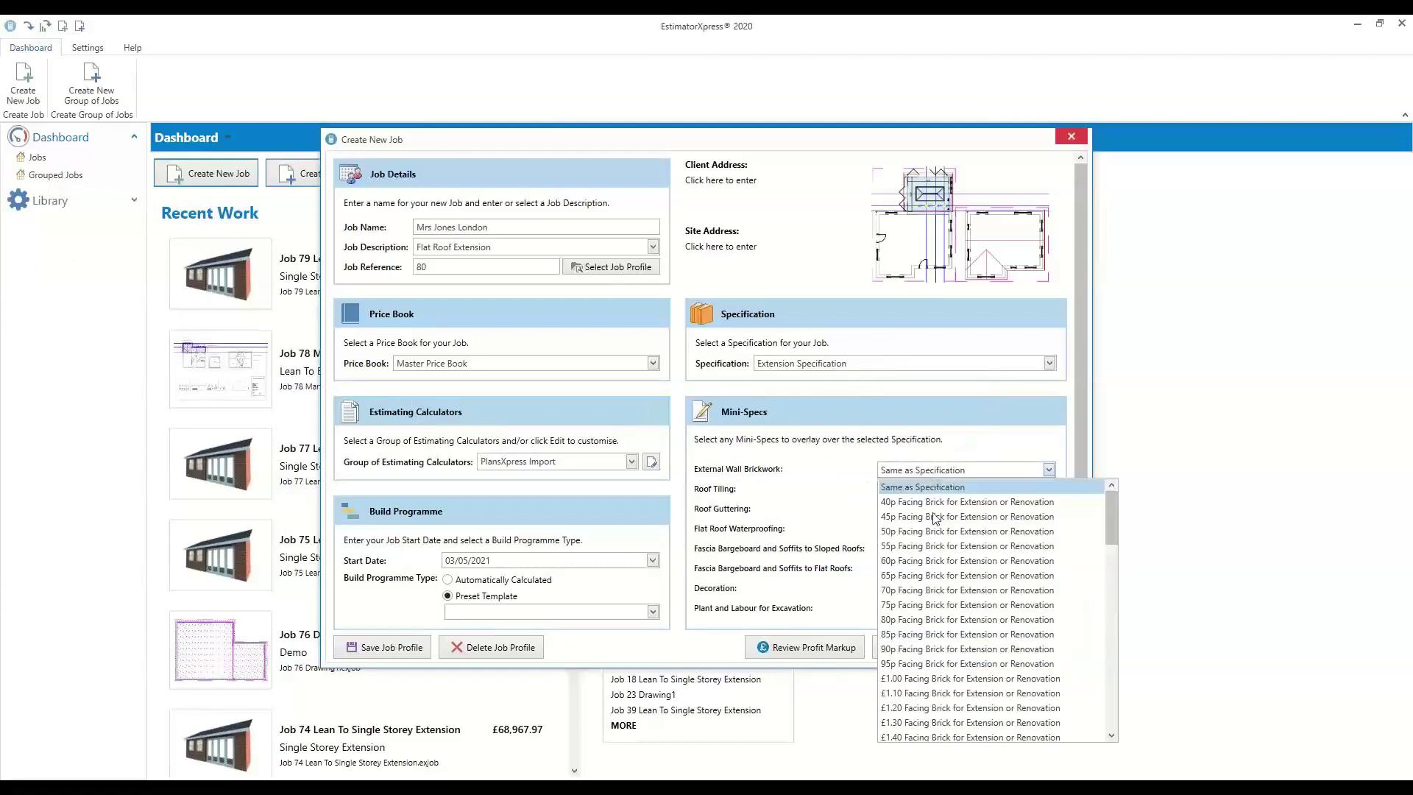
click(923, 619)
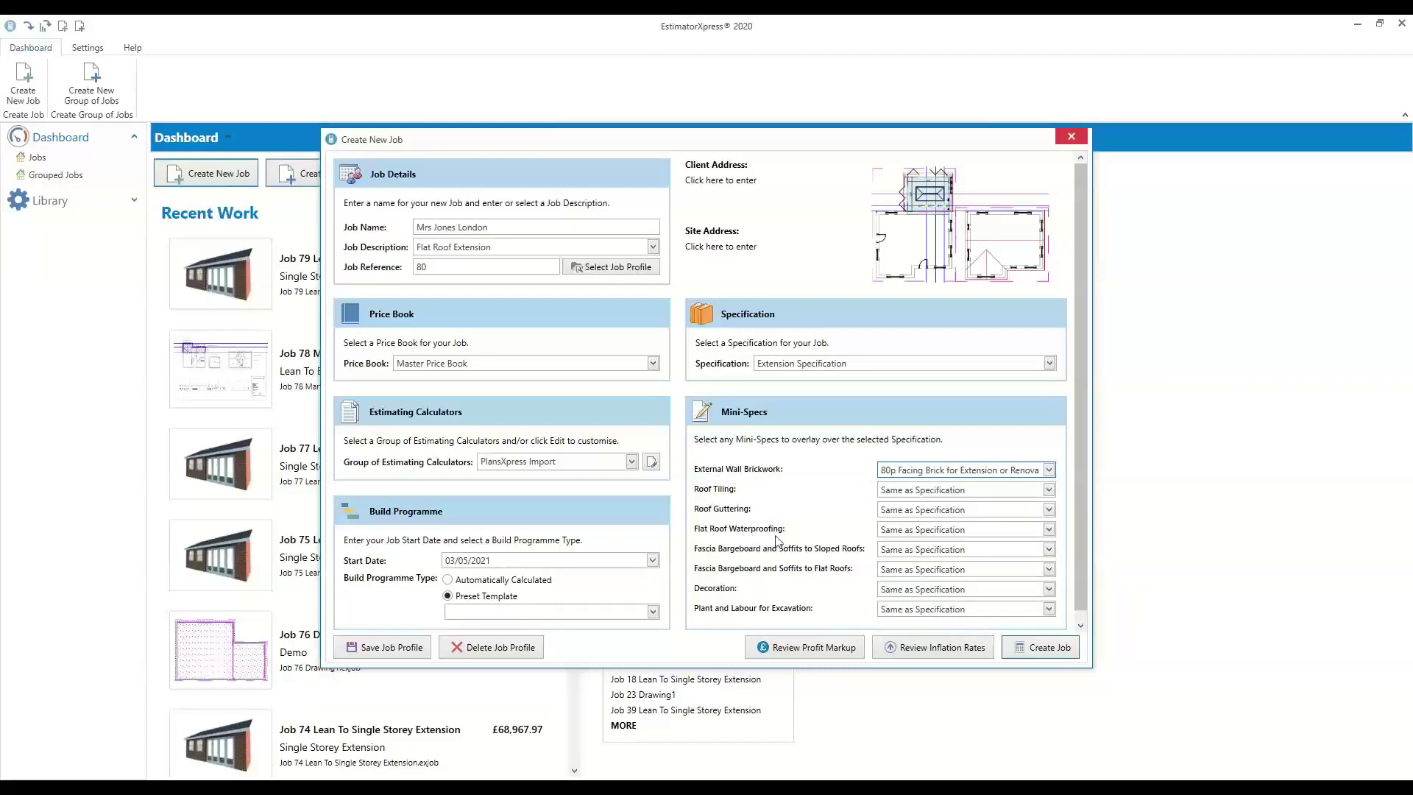
click(895, 533)
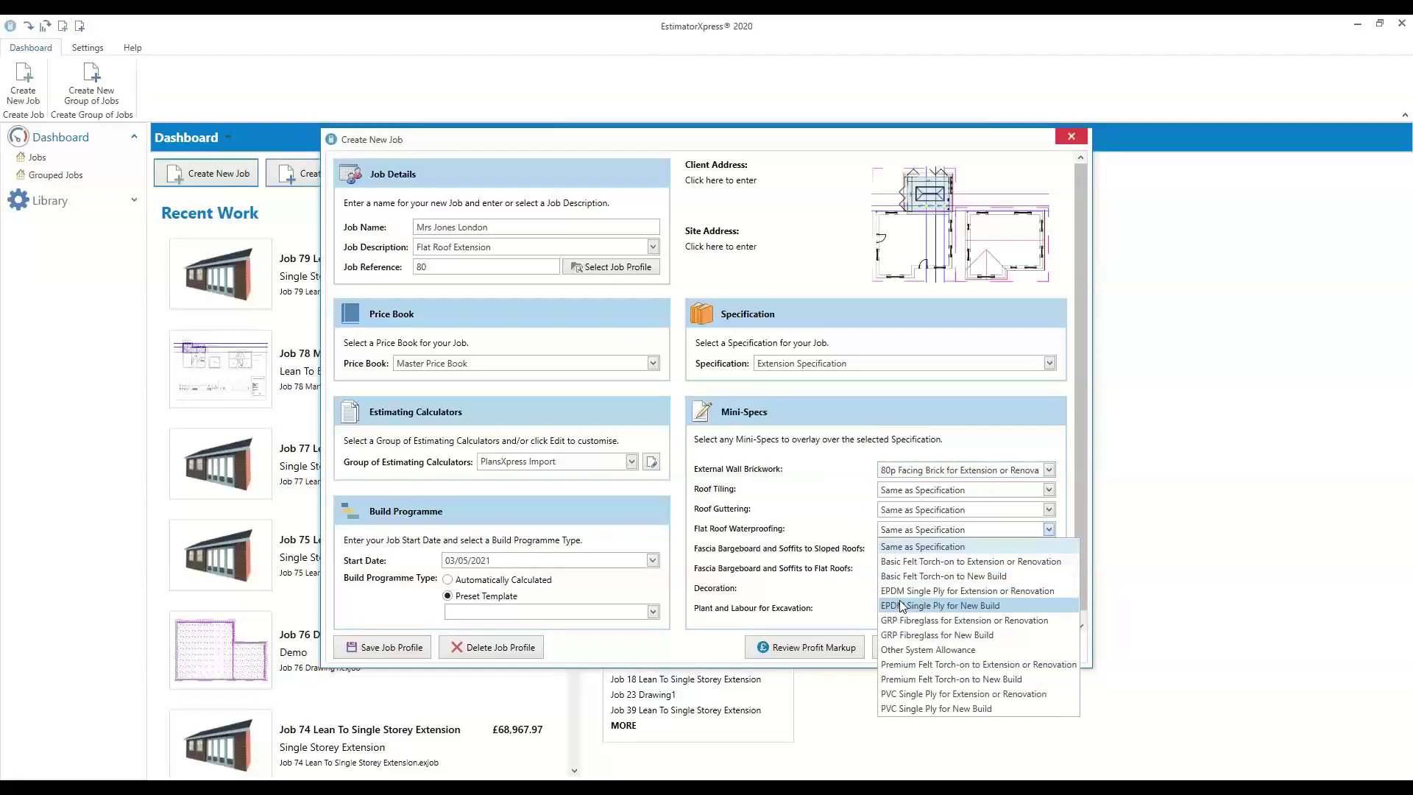
click(902, 590)
click(919, 534)
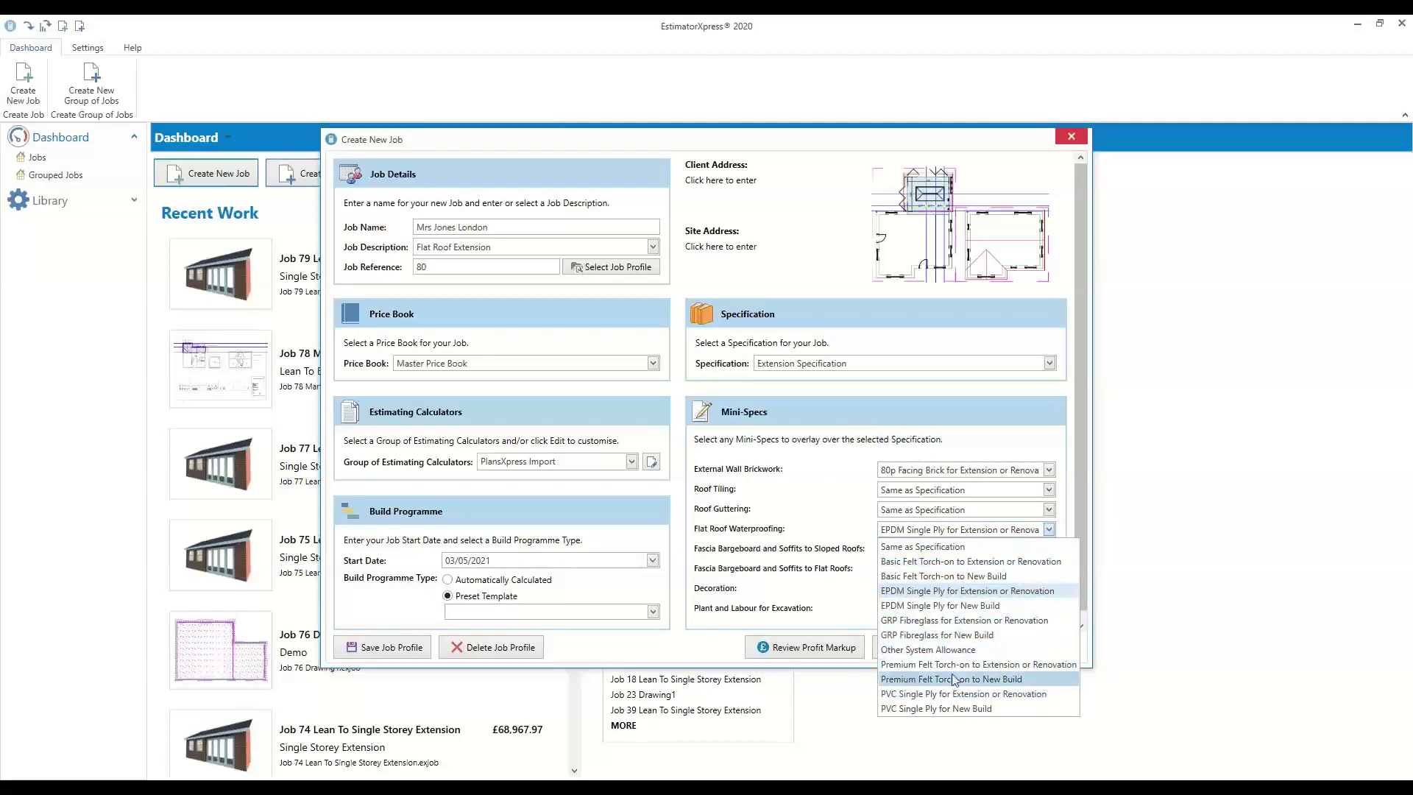
click(912, 591)
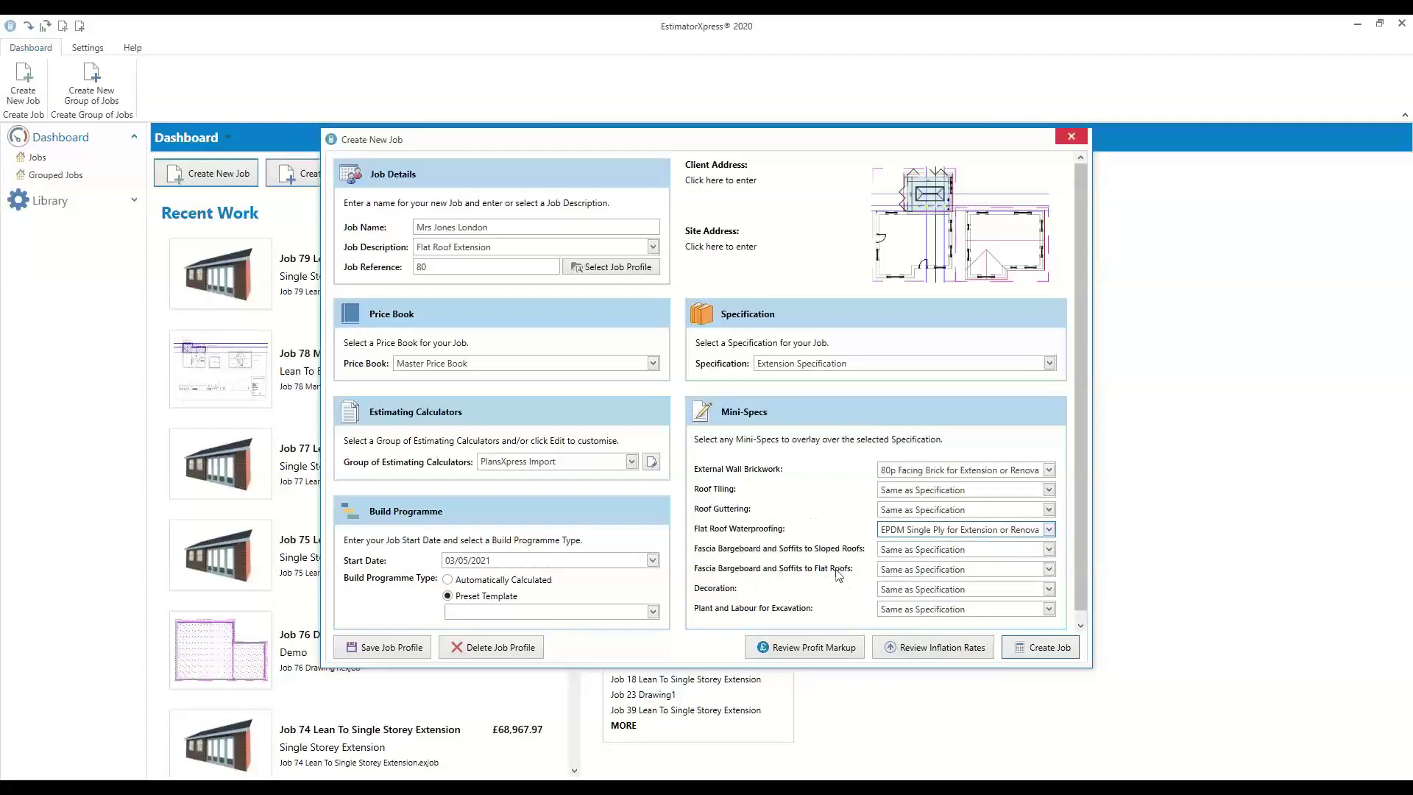
Choose uPVC Fascia Bargeboard and Soffits for flat roofs, then return to PlansXpress
click(902, 571)
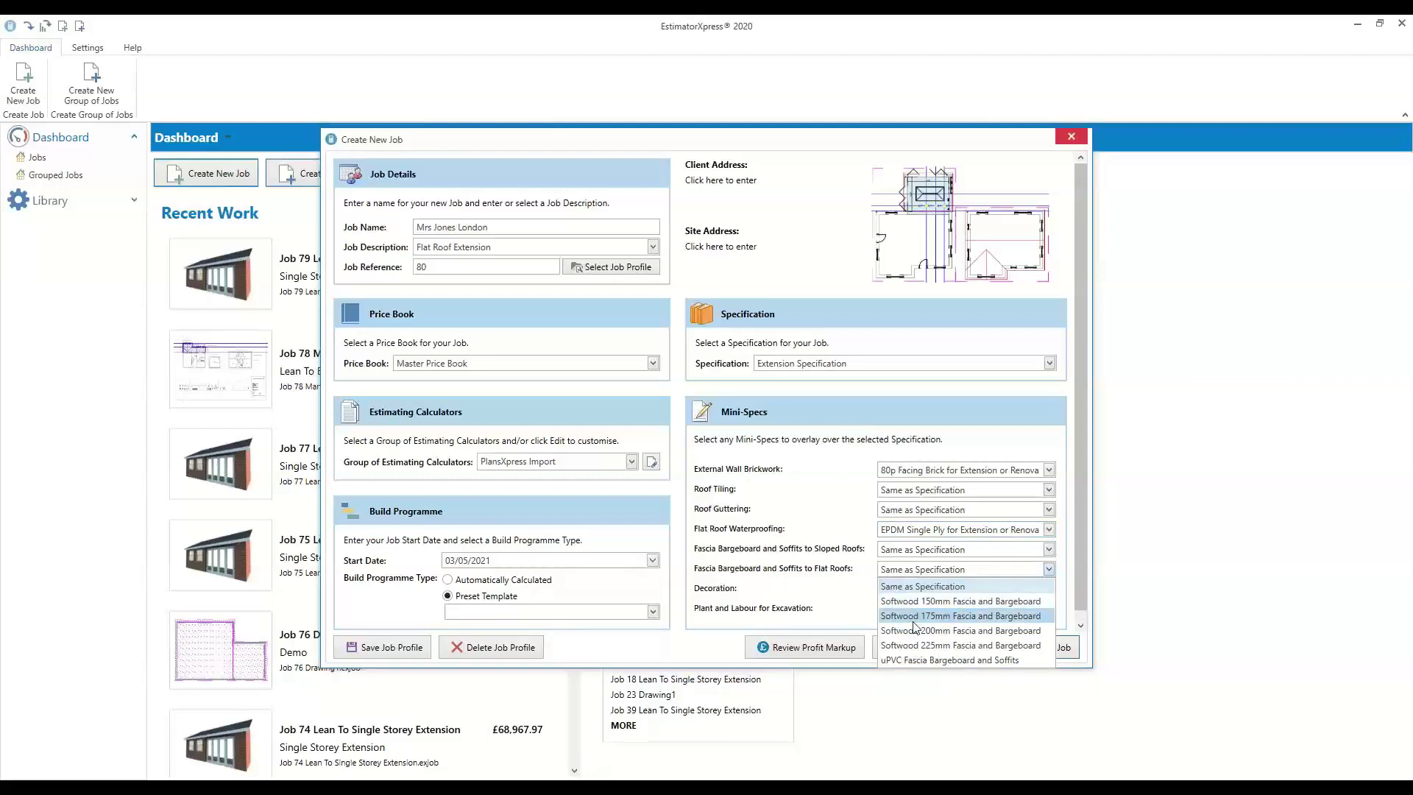
click(919, 660)
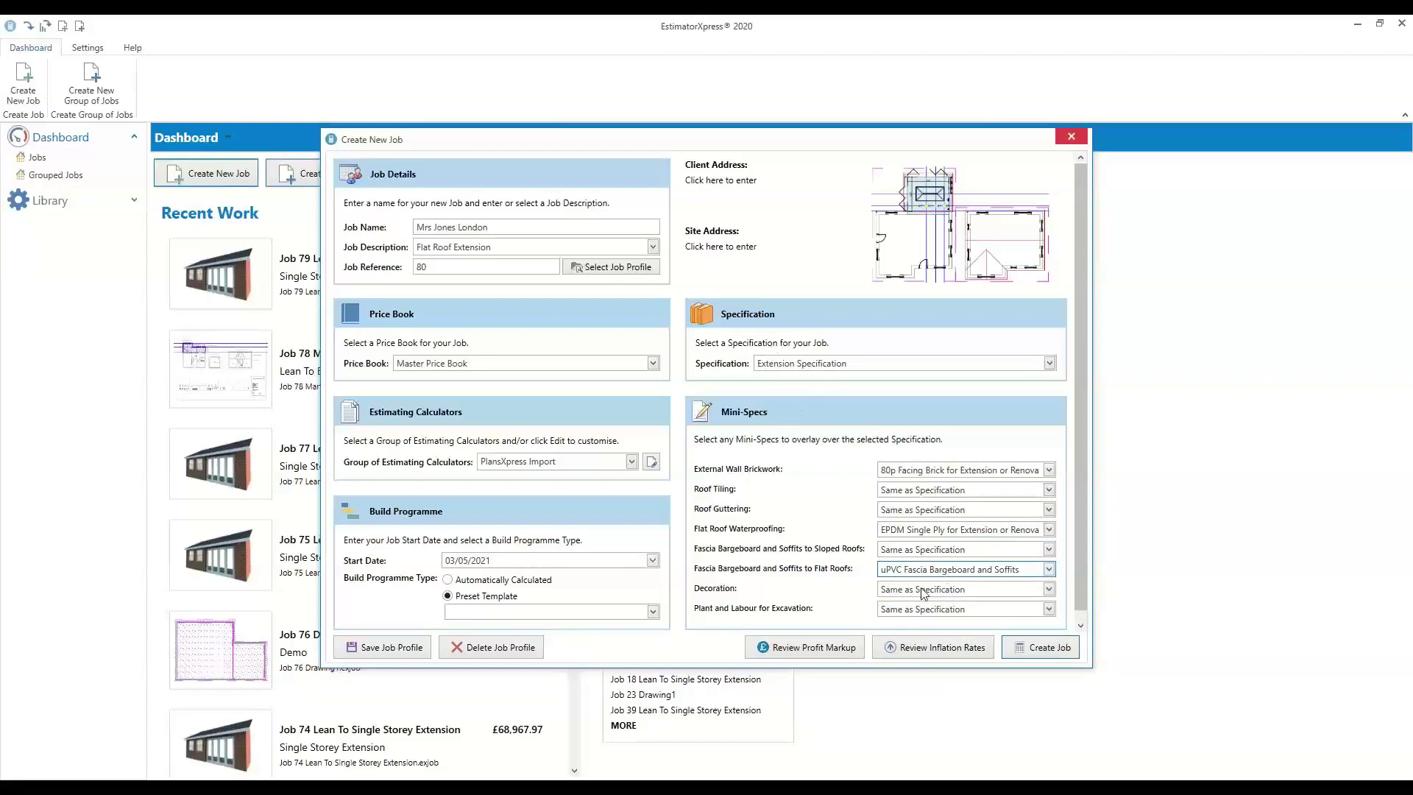
click(958, 572)
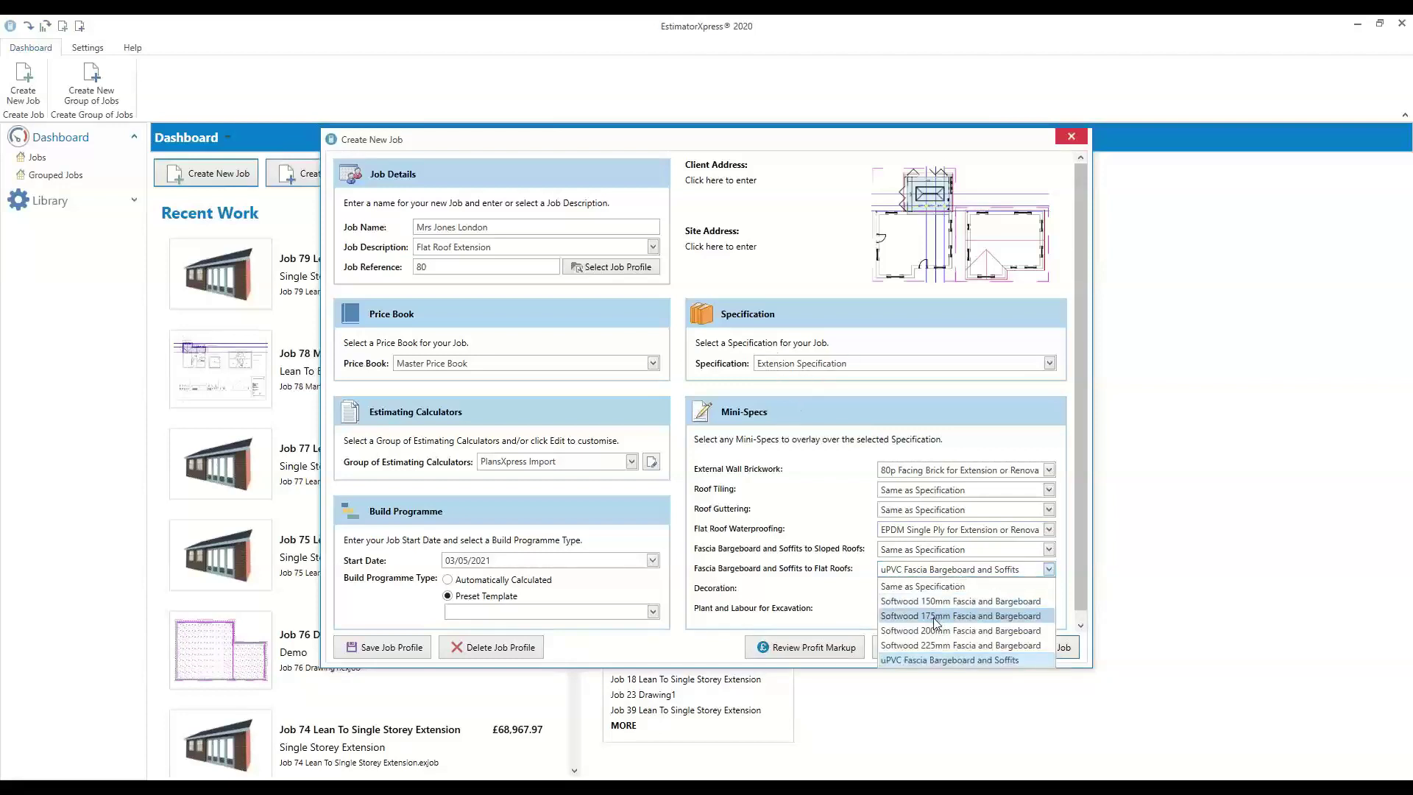
click(809, 559)
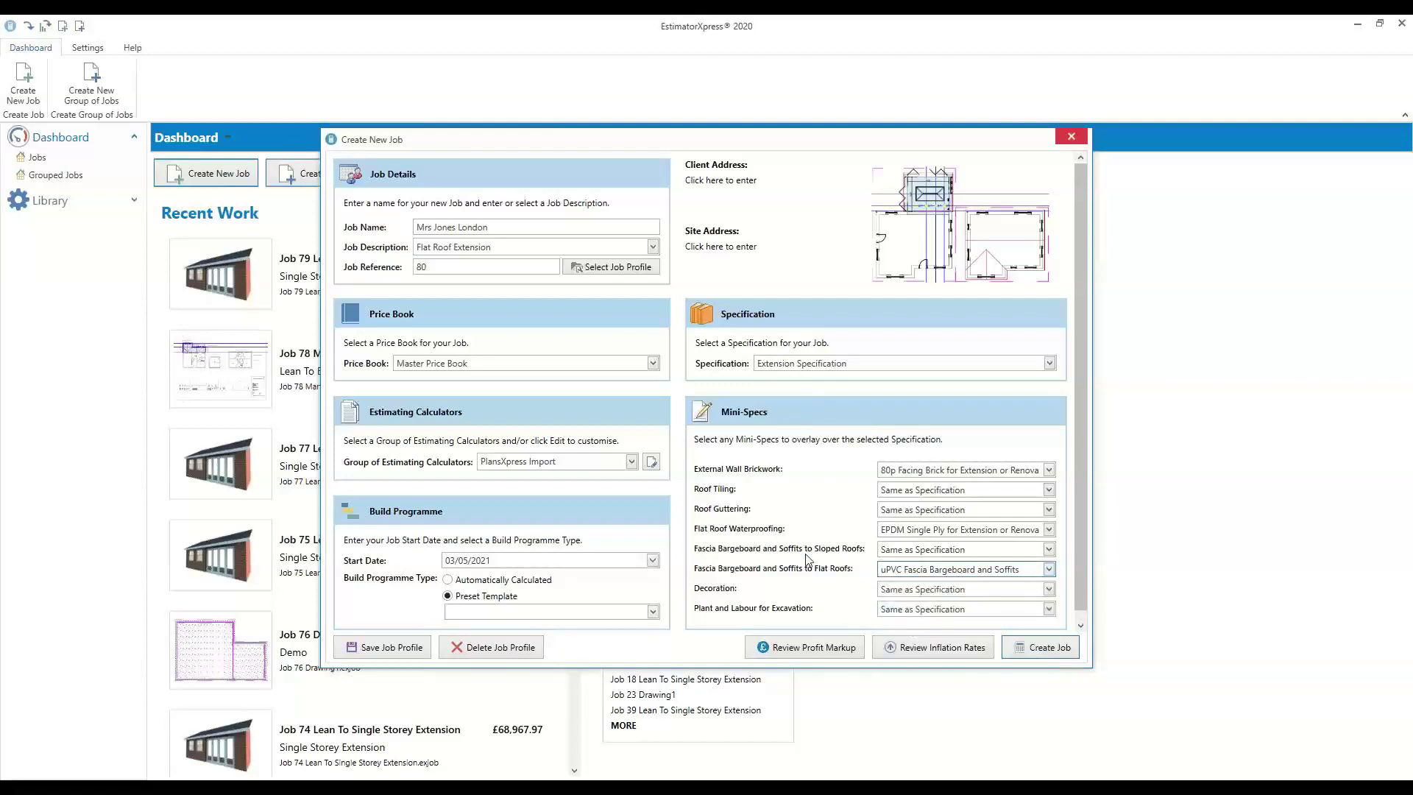
click(902, 610)
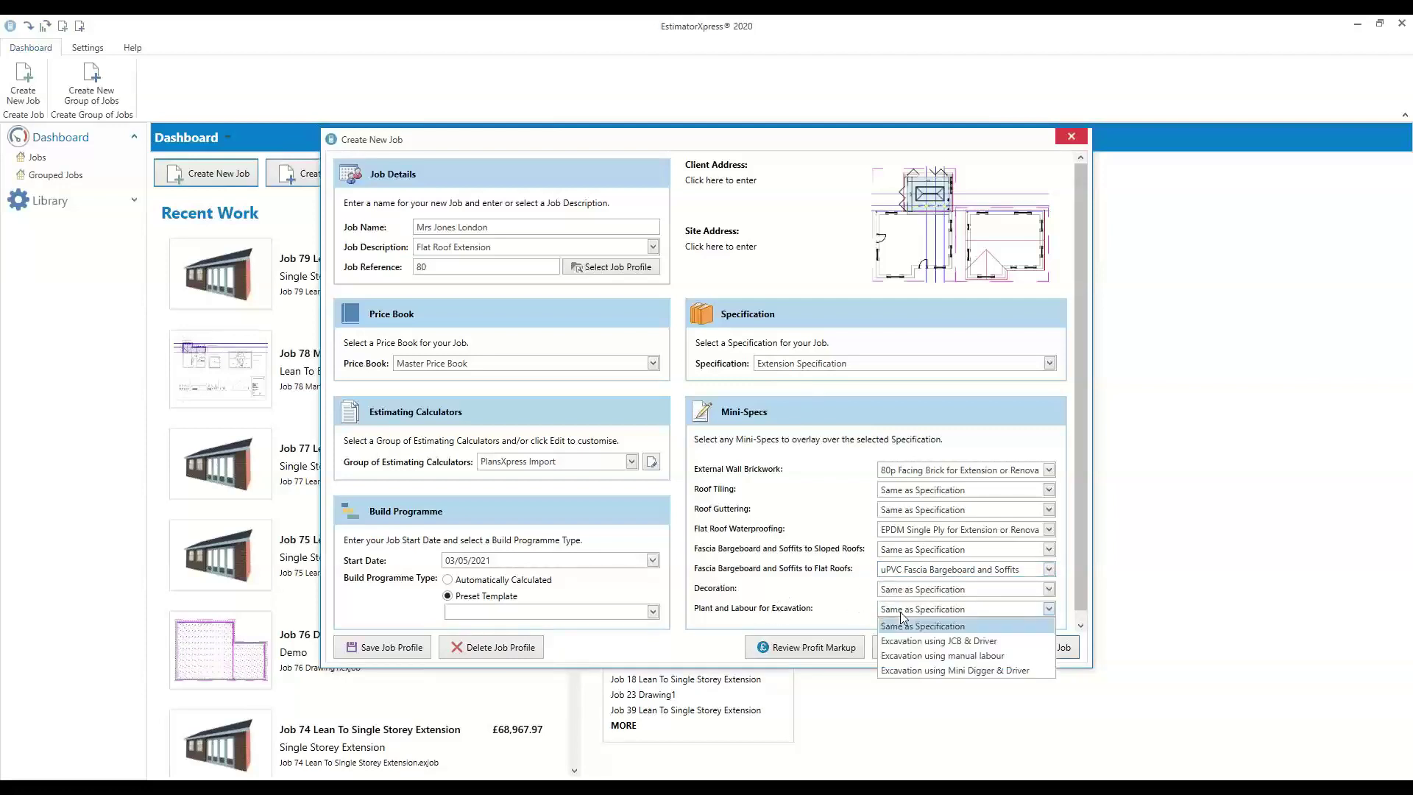
click(826, 613)
key(alt+Tab)
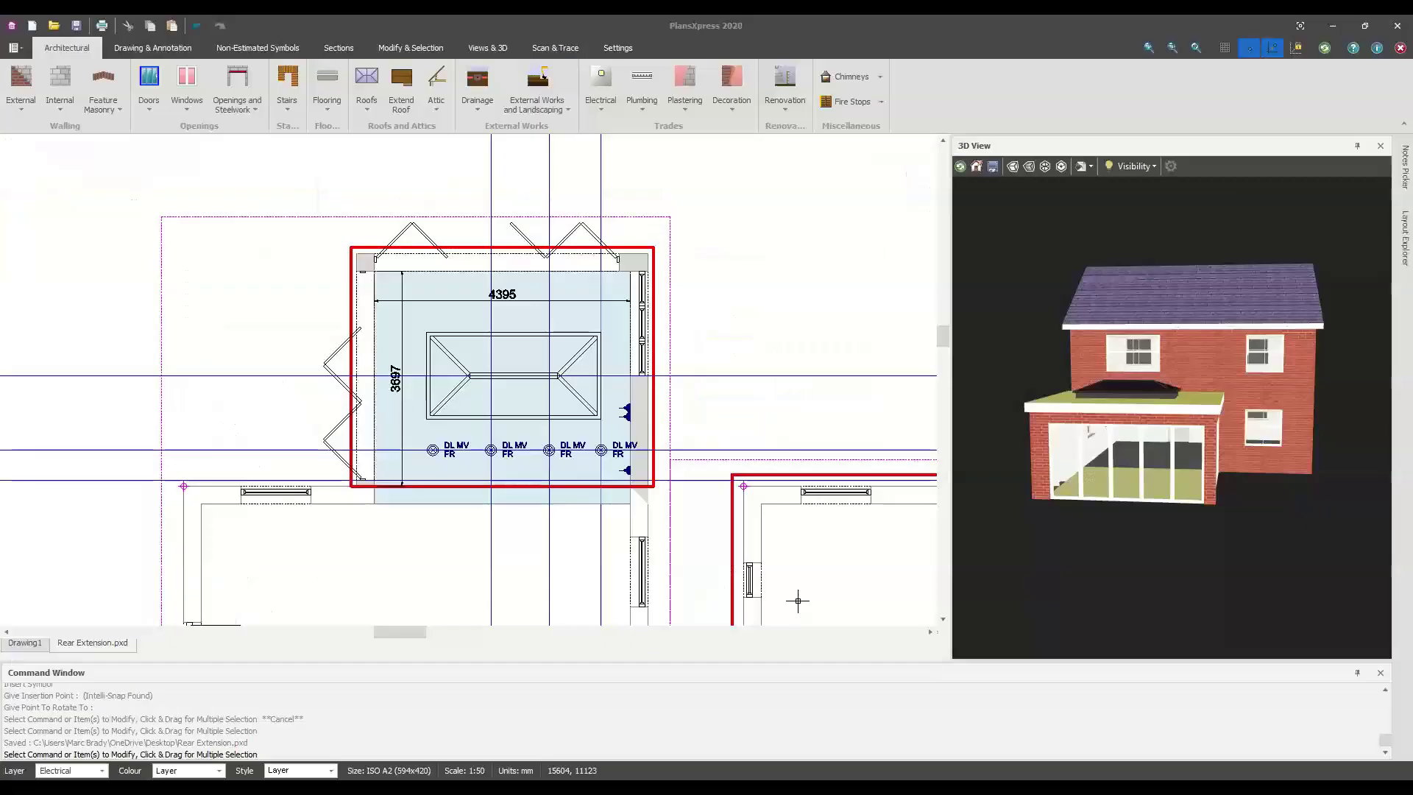
Zoom out the 2D extension plan and orbit the 3D house to a more frontal view
scroll(406, 348, down, 2)
mouse_move(1096, 486)
mouse_down()
mouse_move(1152, 491)
mouse_move(1071, 475)
mouse_up()
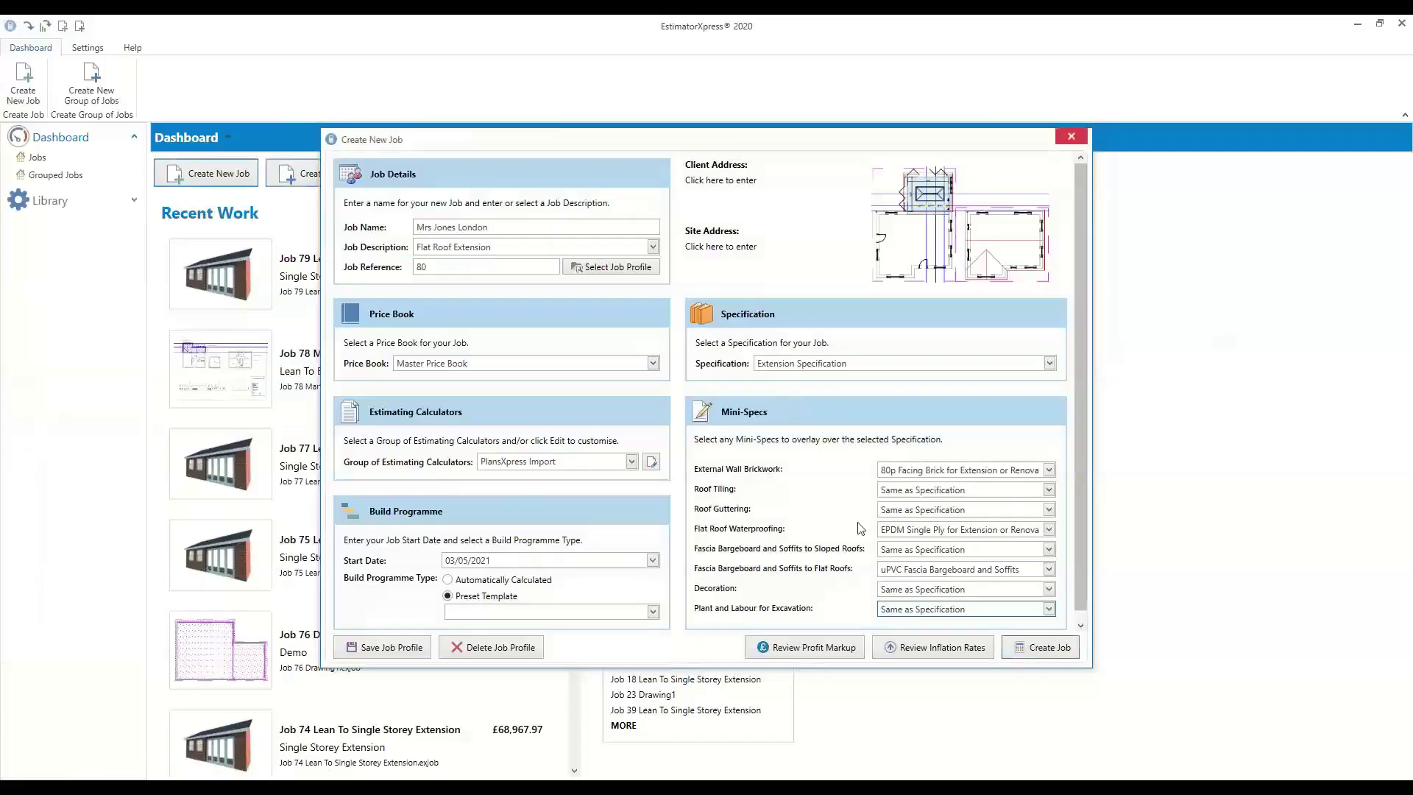
Set Plant and Labour for Excavation to 'Excavation using manual labour' after briefly trying Mini Digger & Driver
click(921, 609)
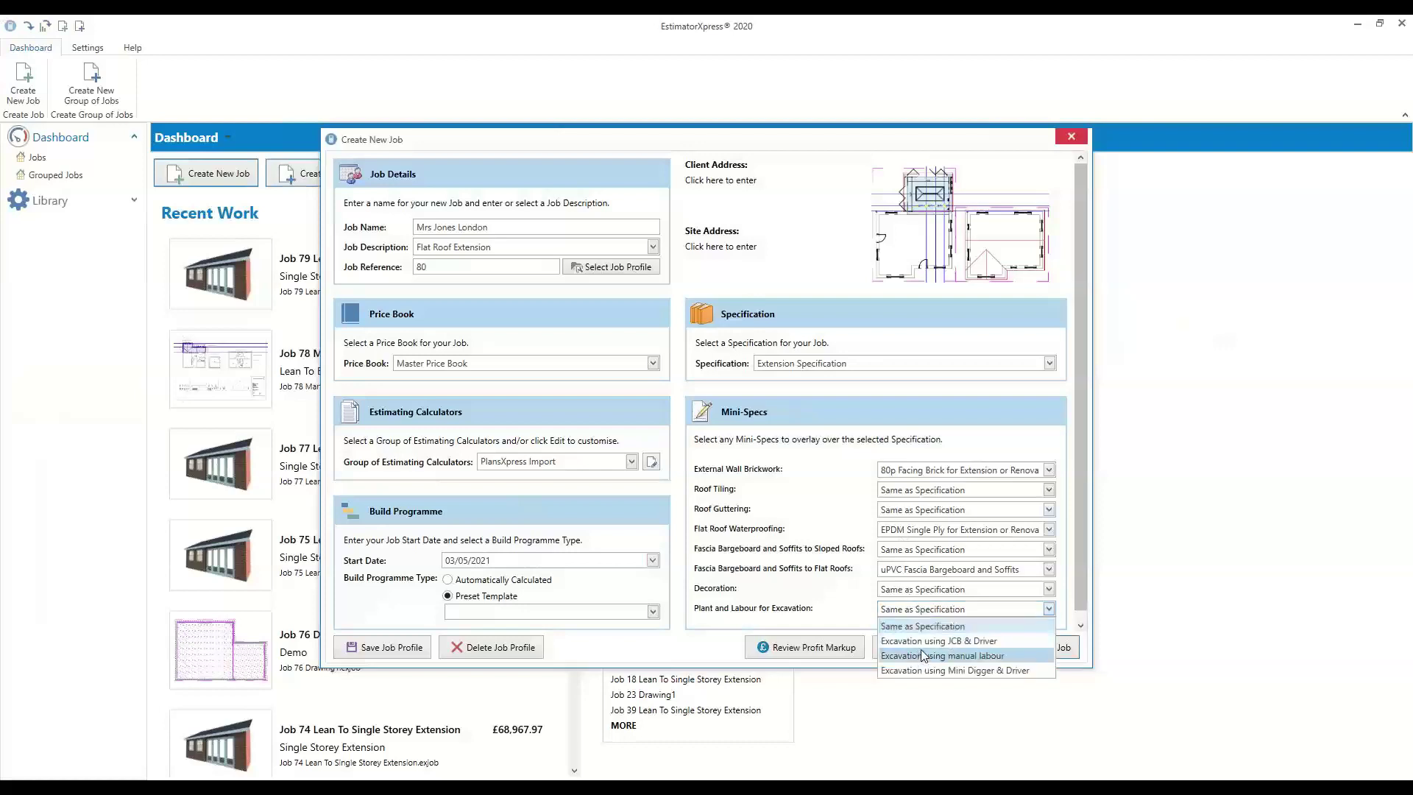
click(963, 655)
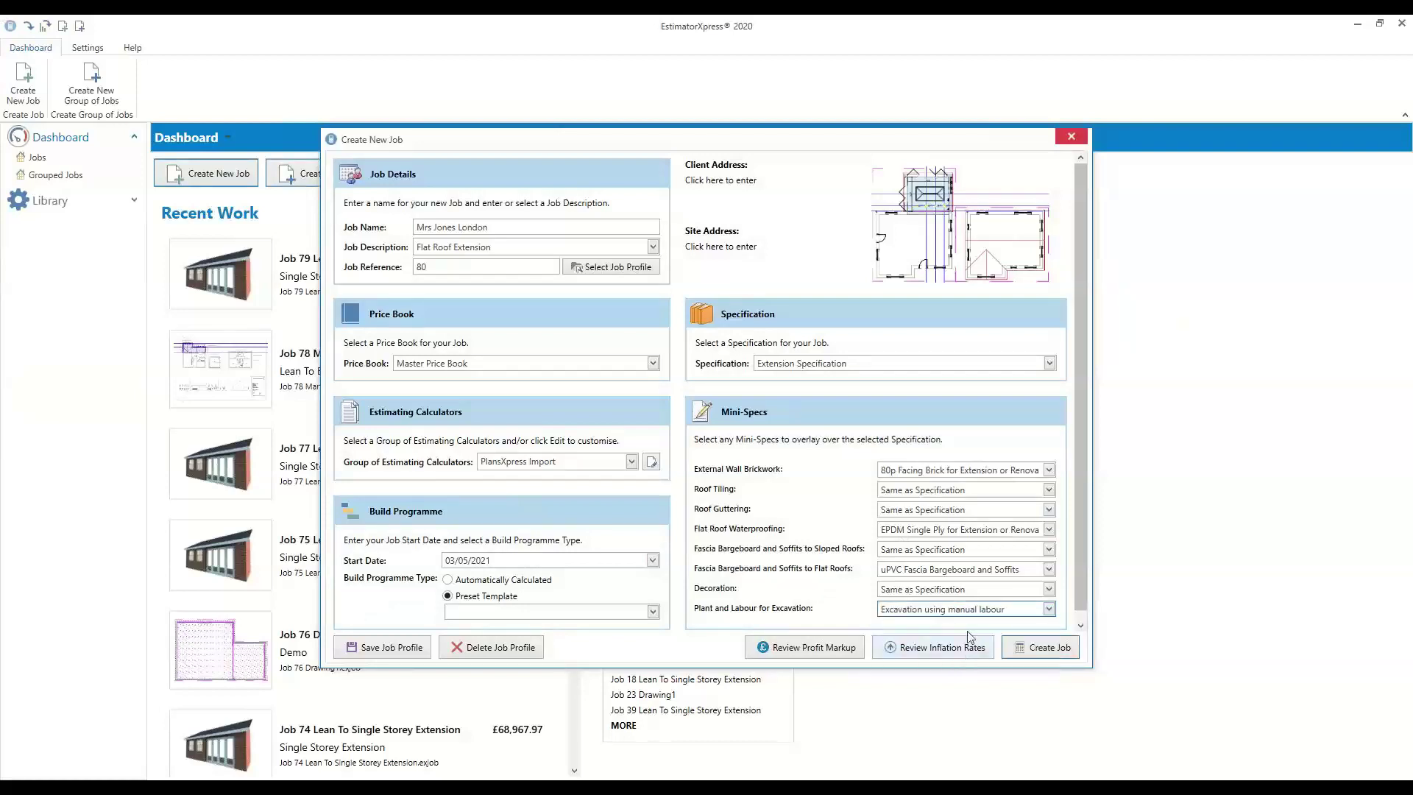
click(978, 610)
click(974, 670)
click(993, 611)
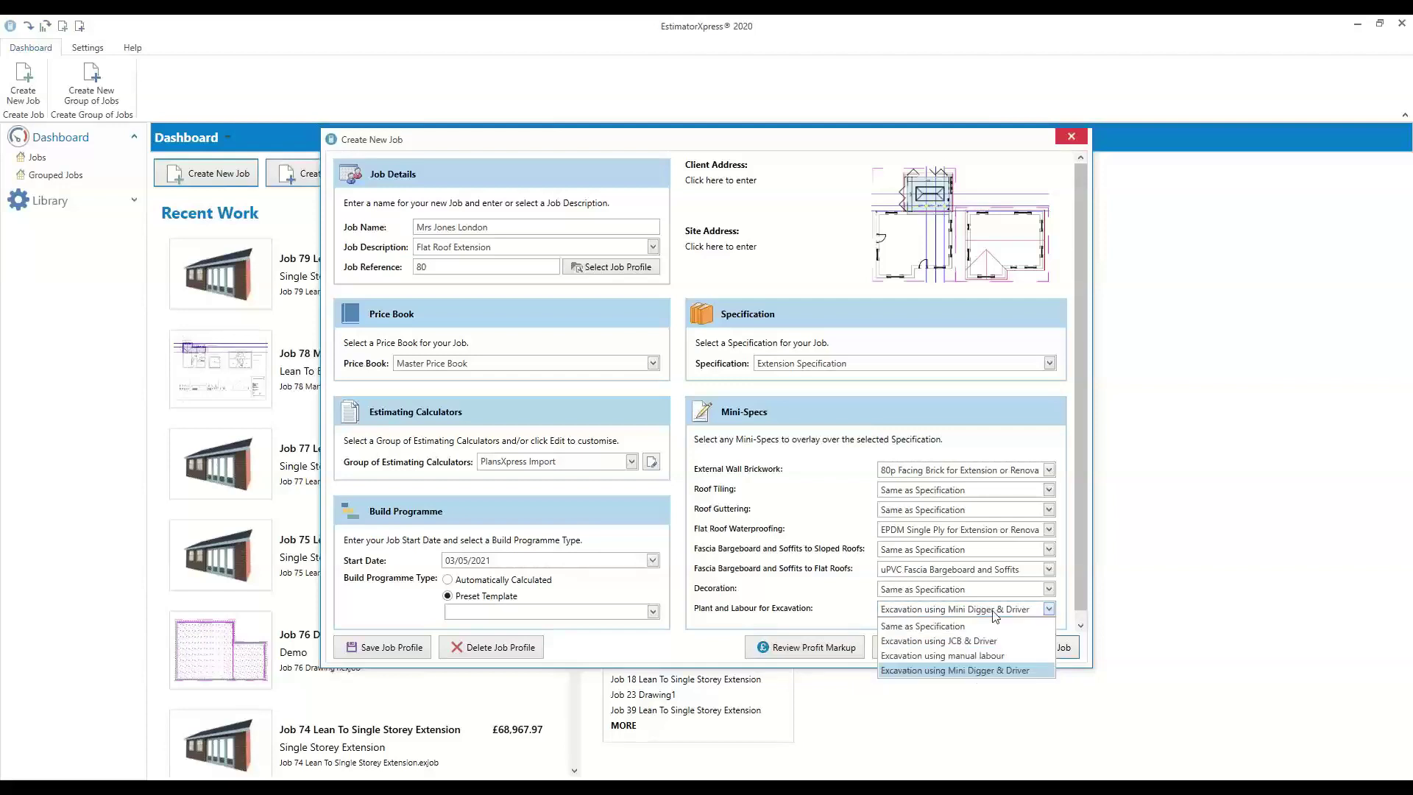
click(964, 654)
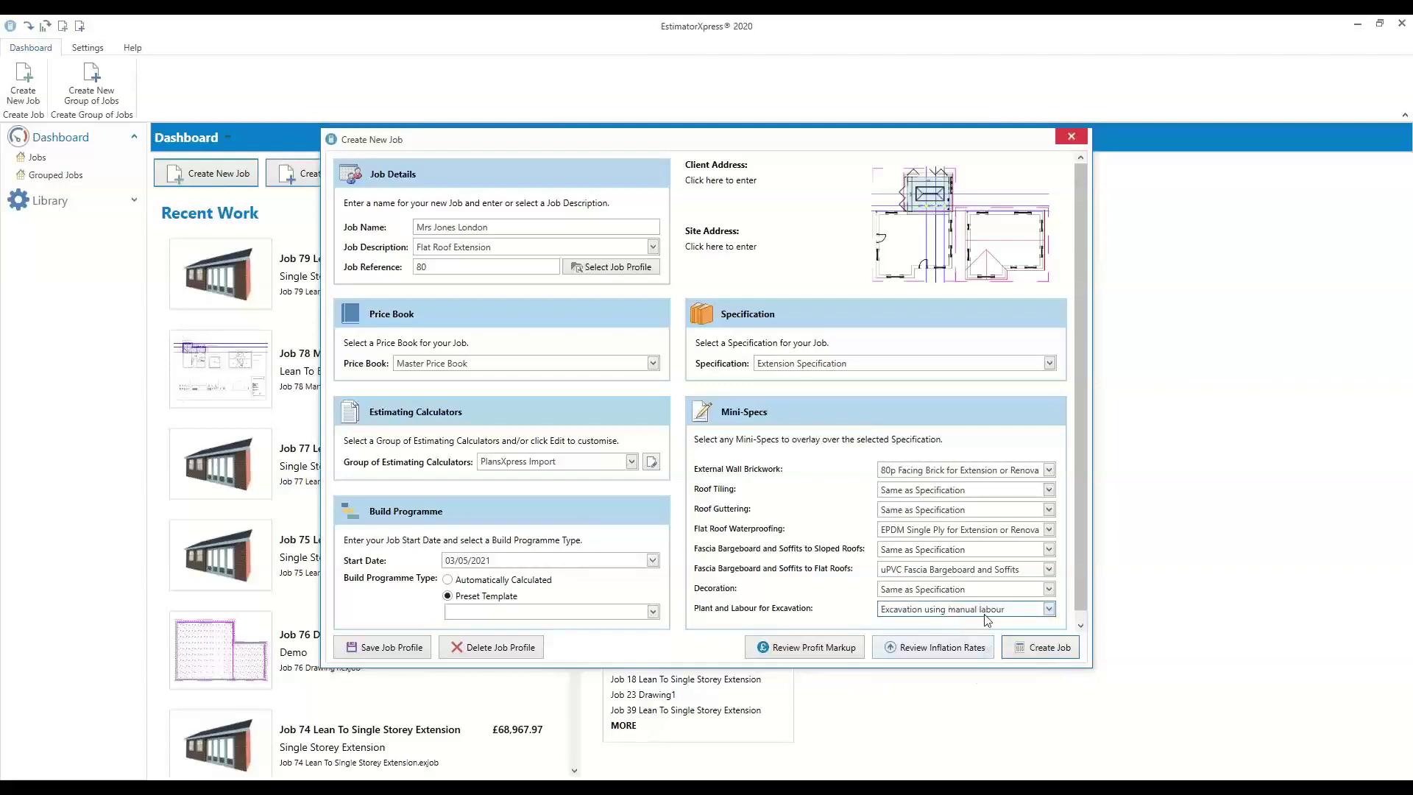
Confirm the material, labour and plant markups are 5% overhead and 20% profit, then bring up inflation rates
click(802, 652)
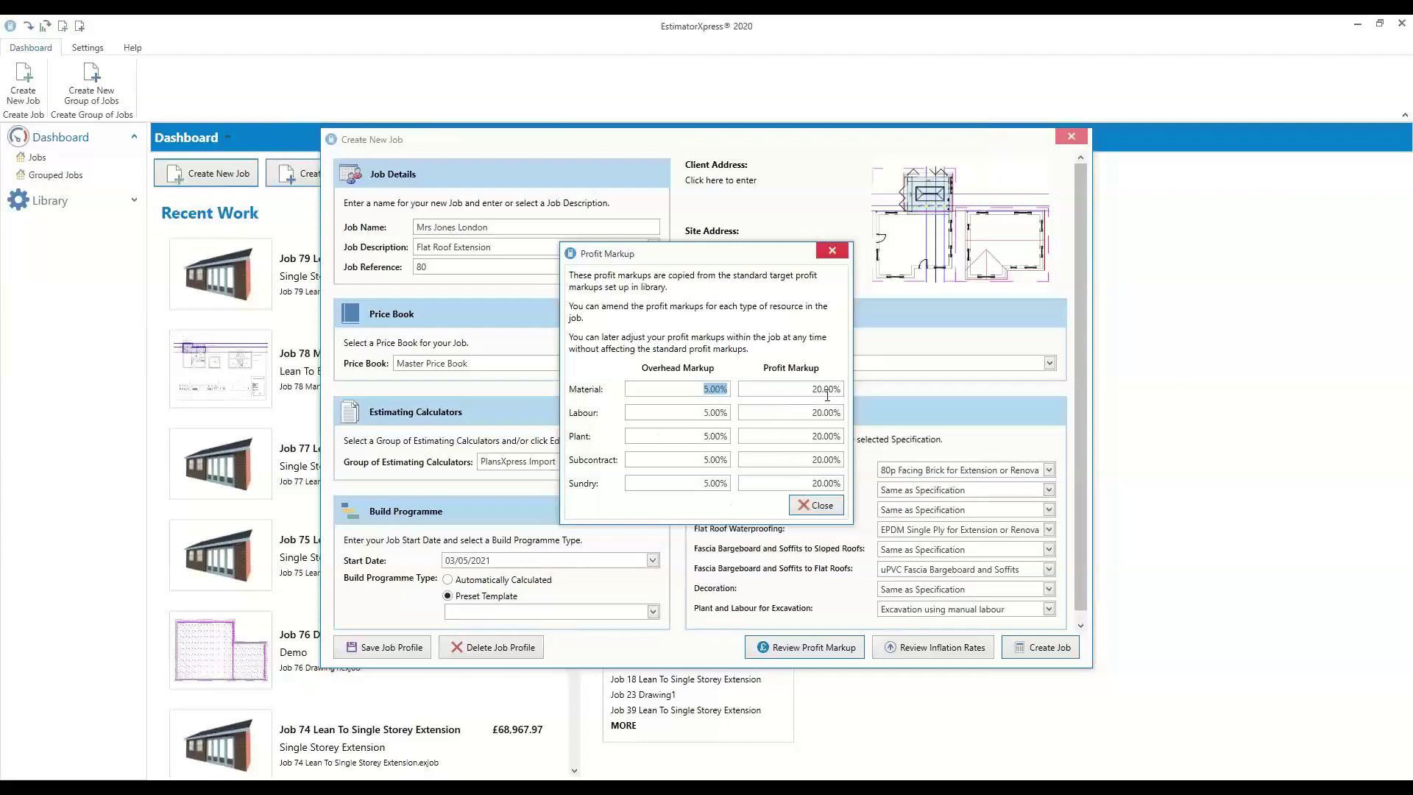
click(789, 387)
click(815, 414)
click(817, 438)
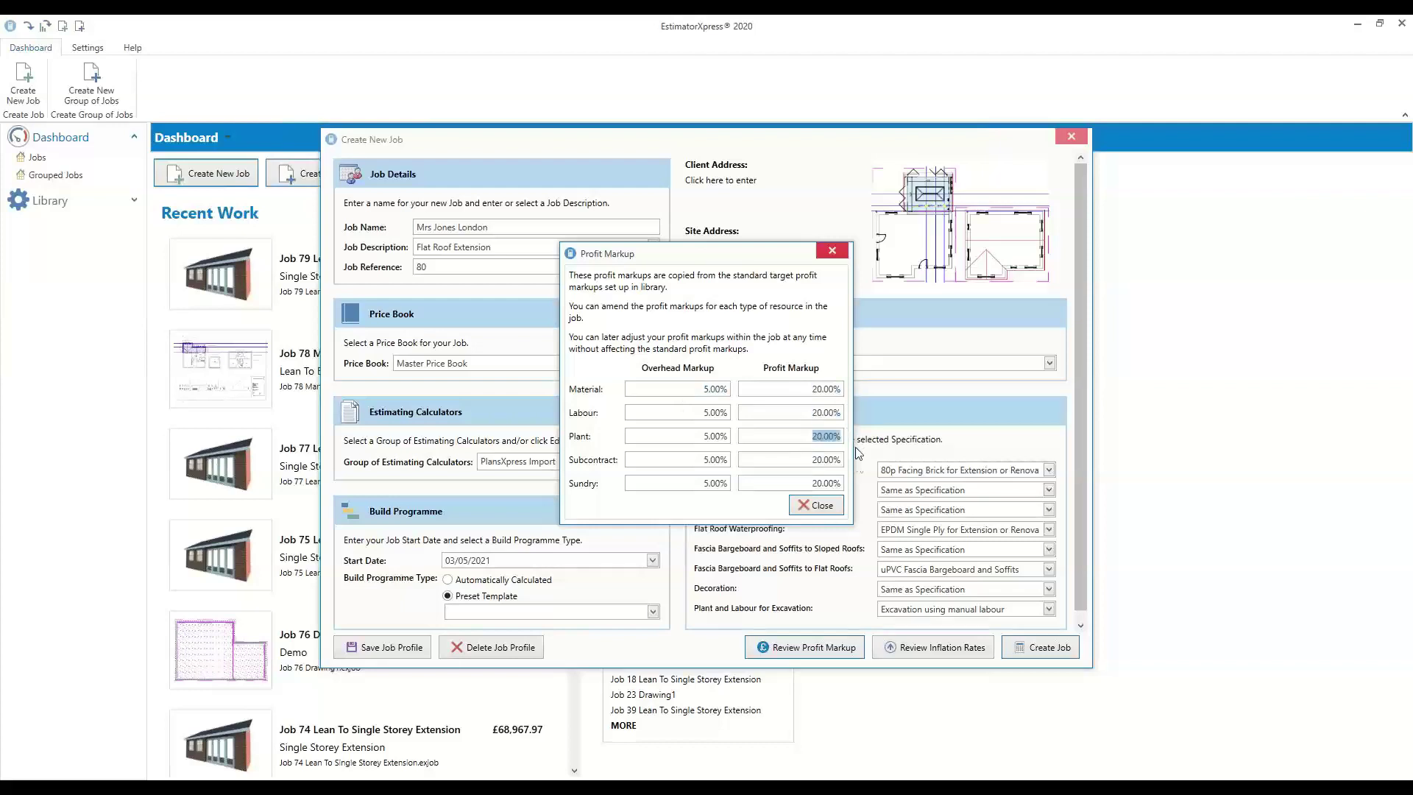
click(821, 505)
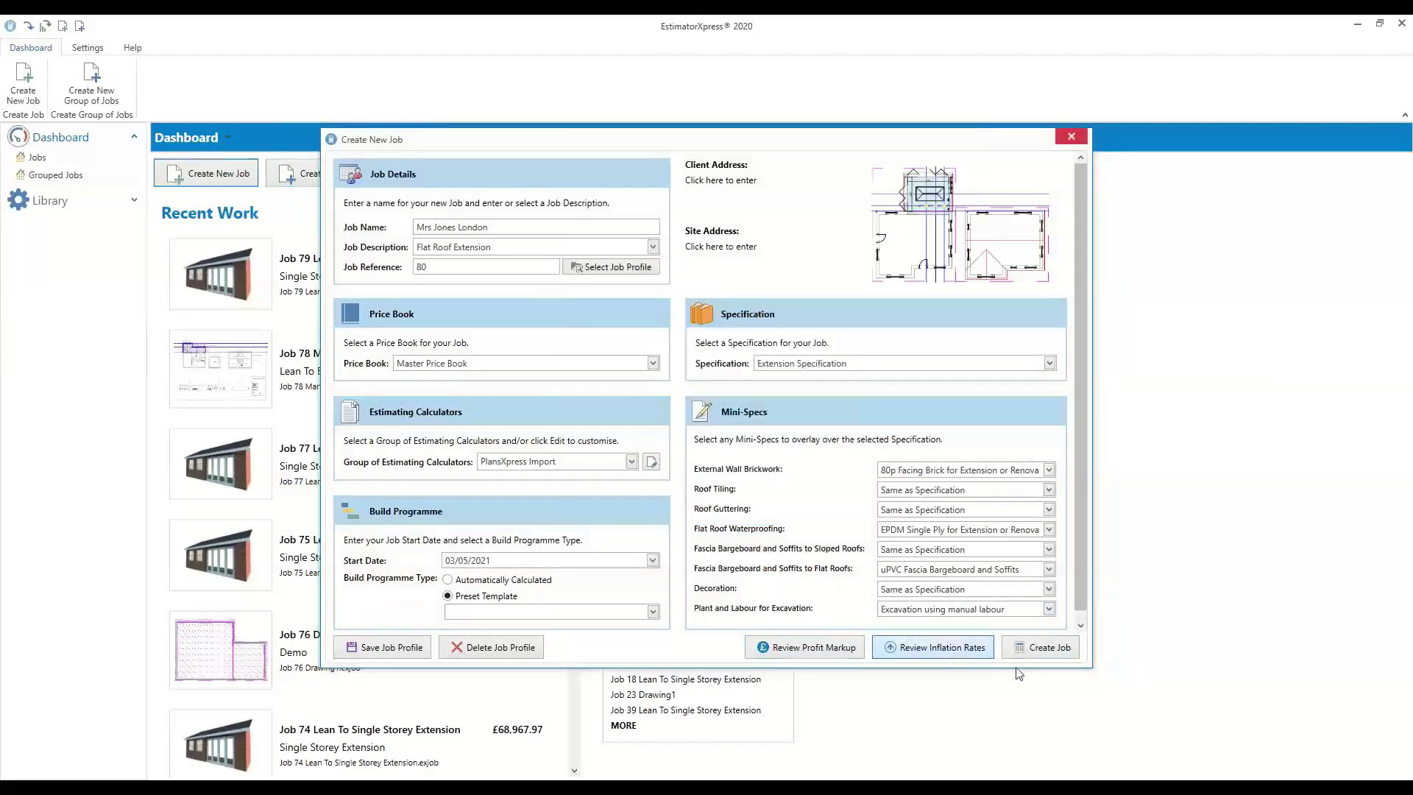
click(952, 649)
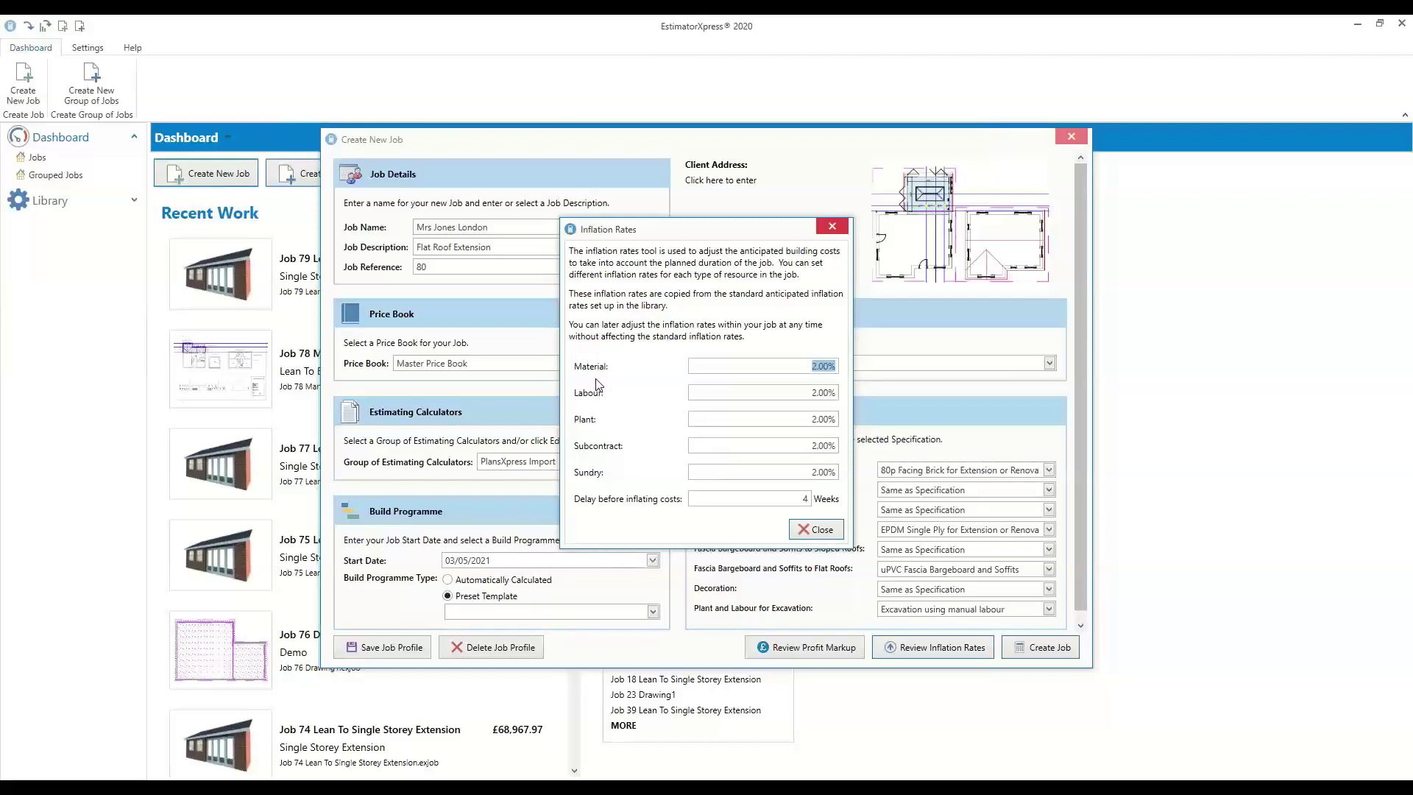
Change every job inflation rate from 2.00% to 5.00% and set the delay before inflating costs to 0 weeks
drag(812, 366, 848, 379)
drag(811, 392, 869, 382)
text(5)
key(Tab)
text(5)
key(Tab)
text(5)
key(Tab)
text(5)
key(Tab)
text(0)
text(3)
click(819, 531)
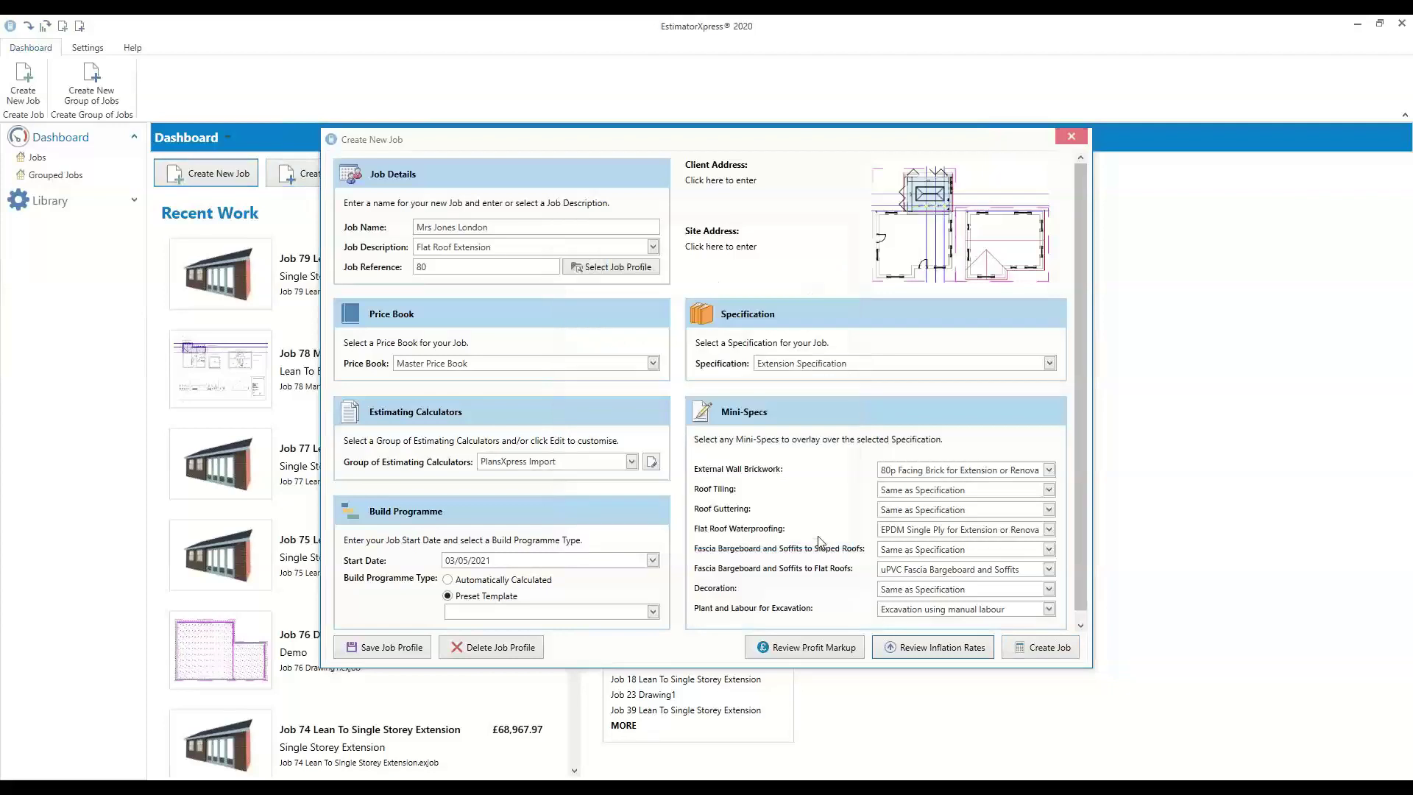
Enter the client's name in Client Address and load their address from a previous job
click(732, 247)
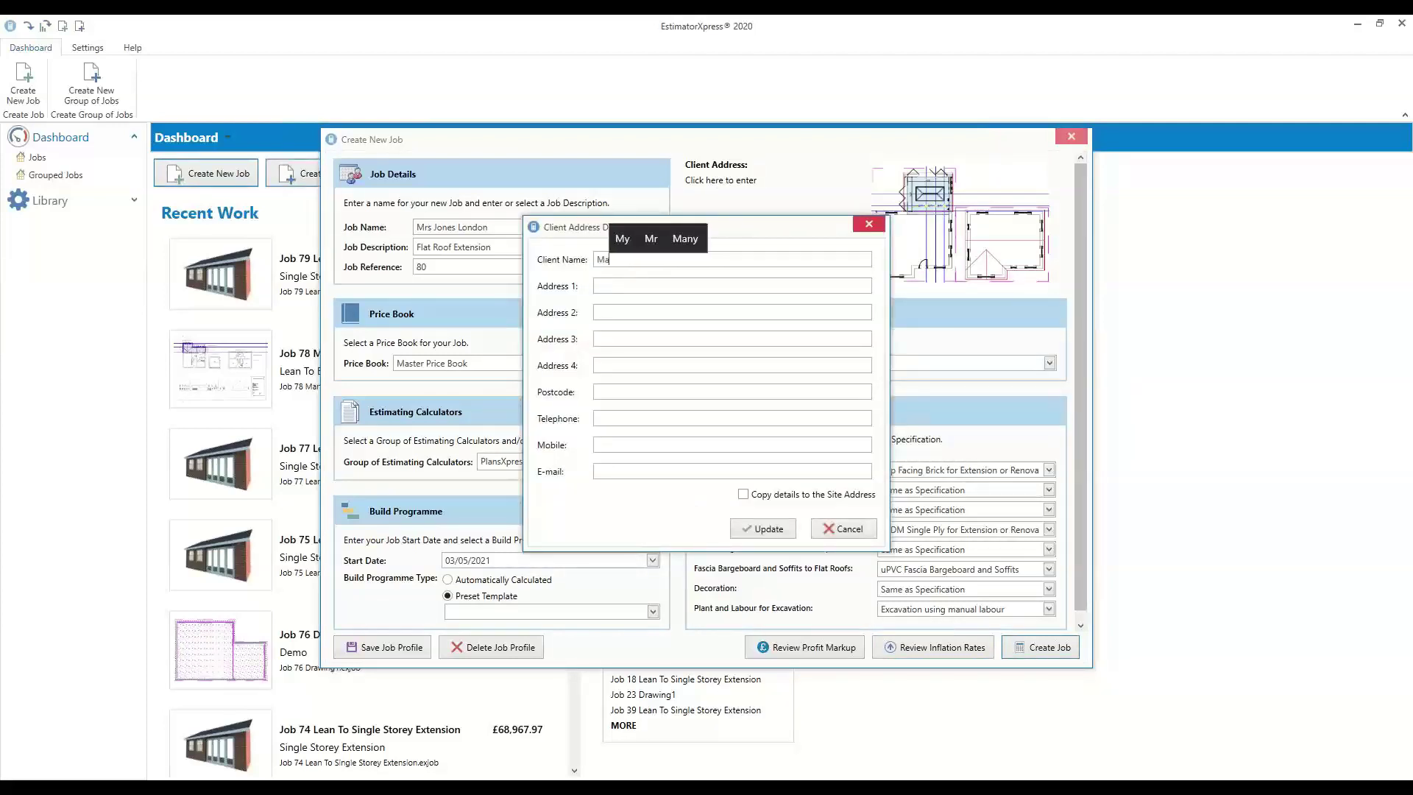
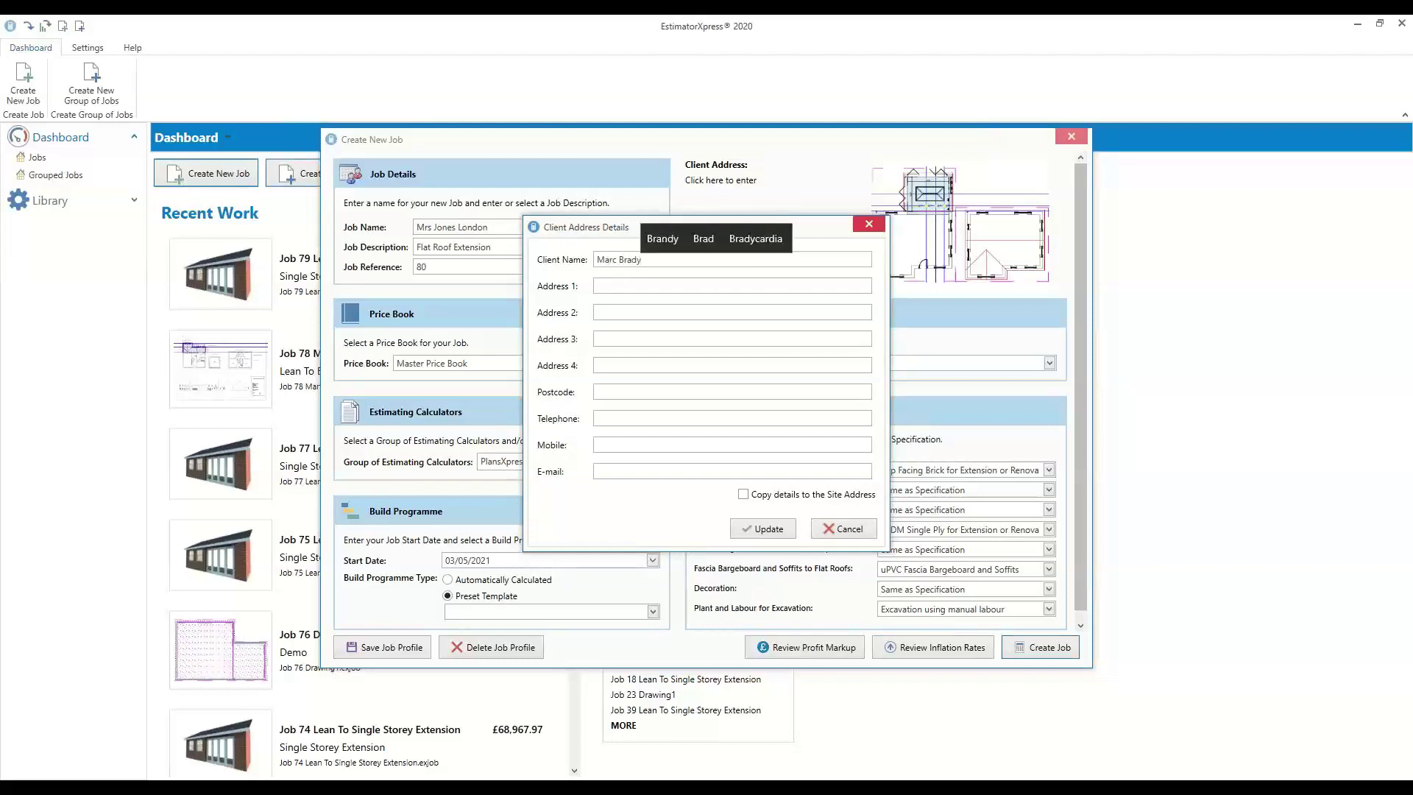
key(Tab)
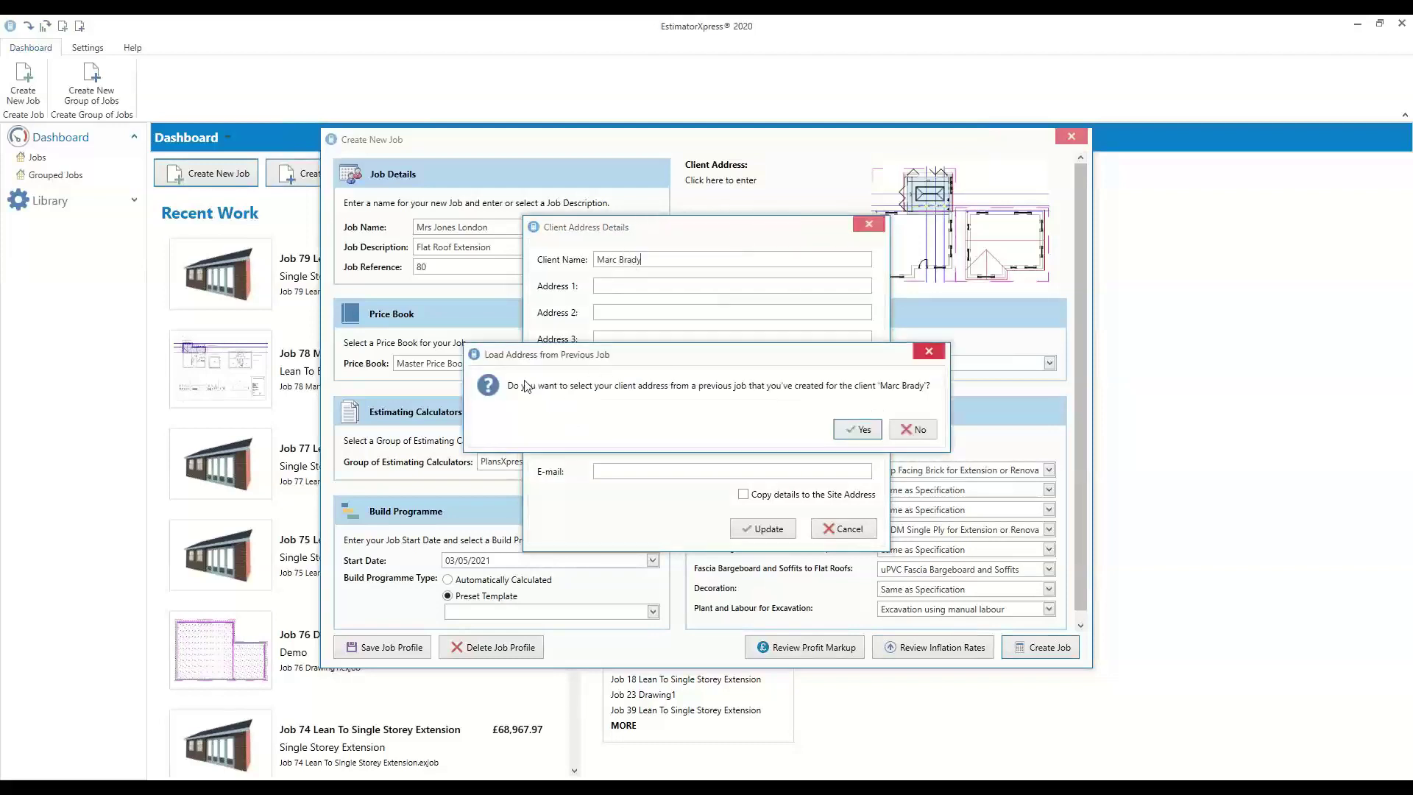
click(856, 431)
click(625, 386)
click(810, 417)
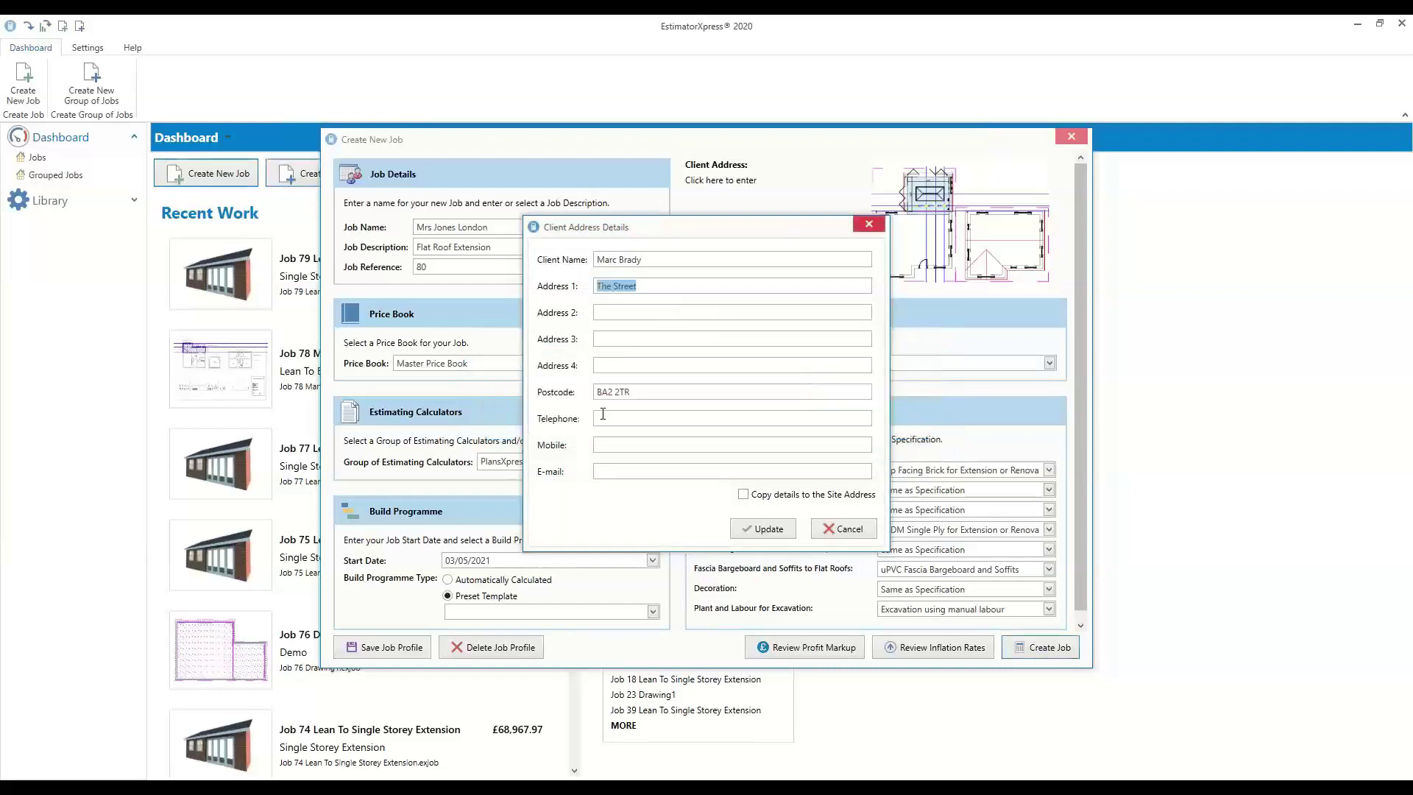
Copy the client details to the site address, save them, and attempt to create the job
click(796, 497)
click(761, 529)
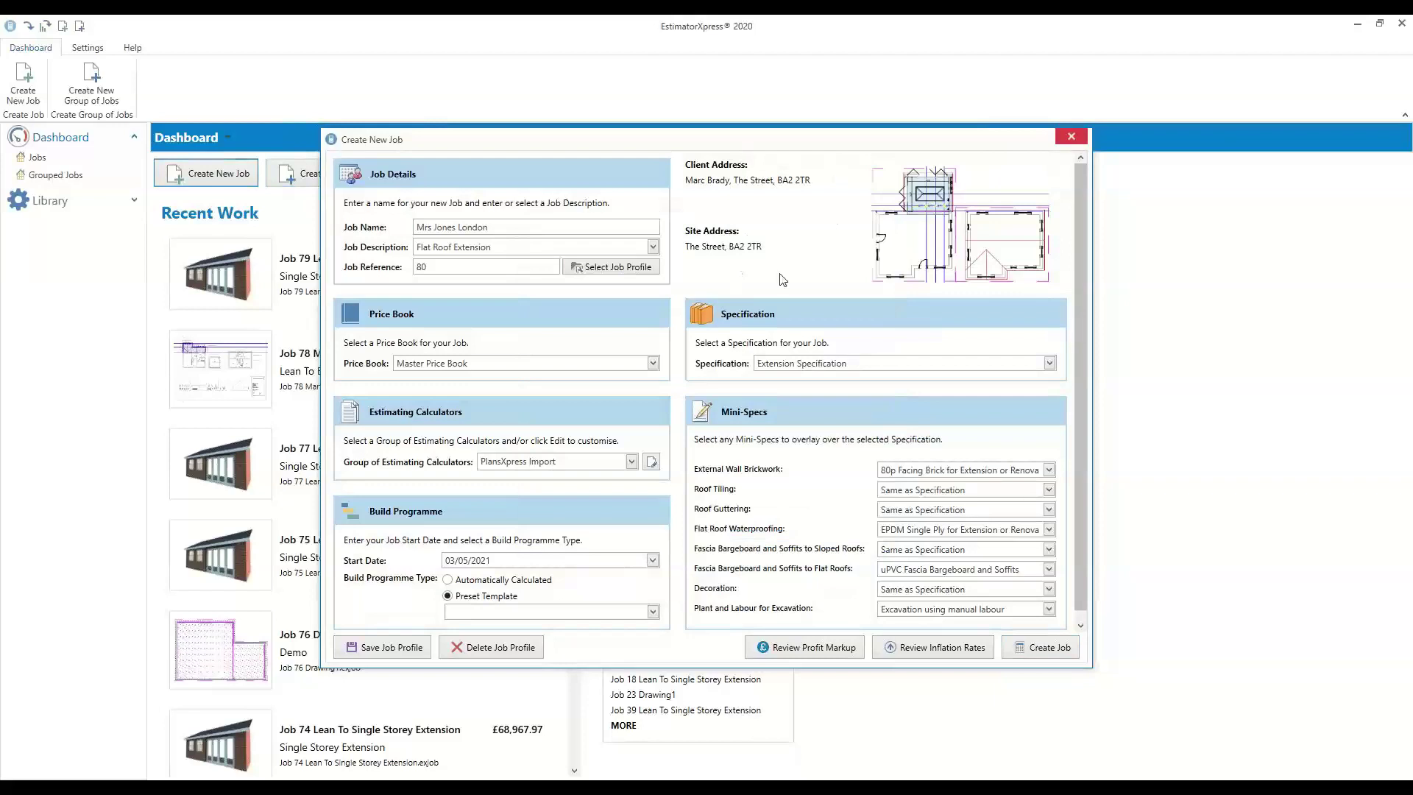
click(1051, 650)
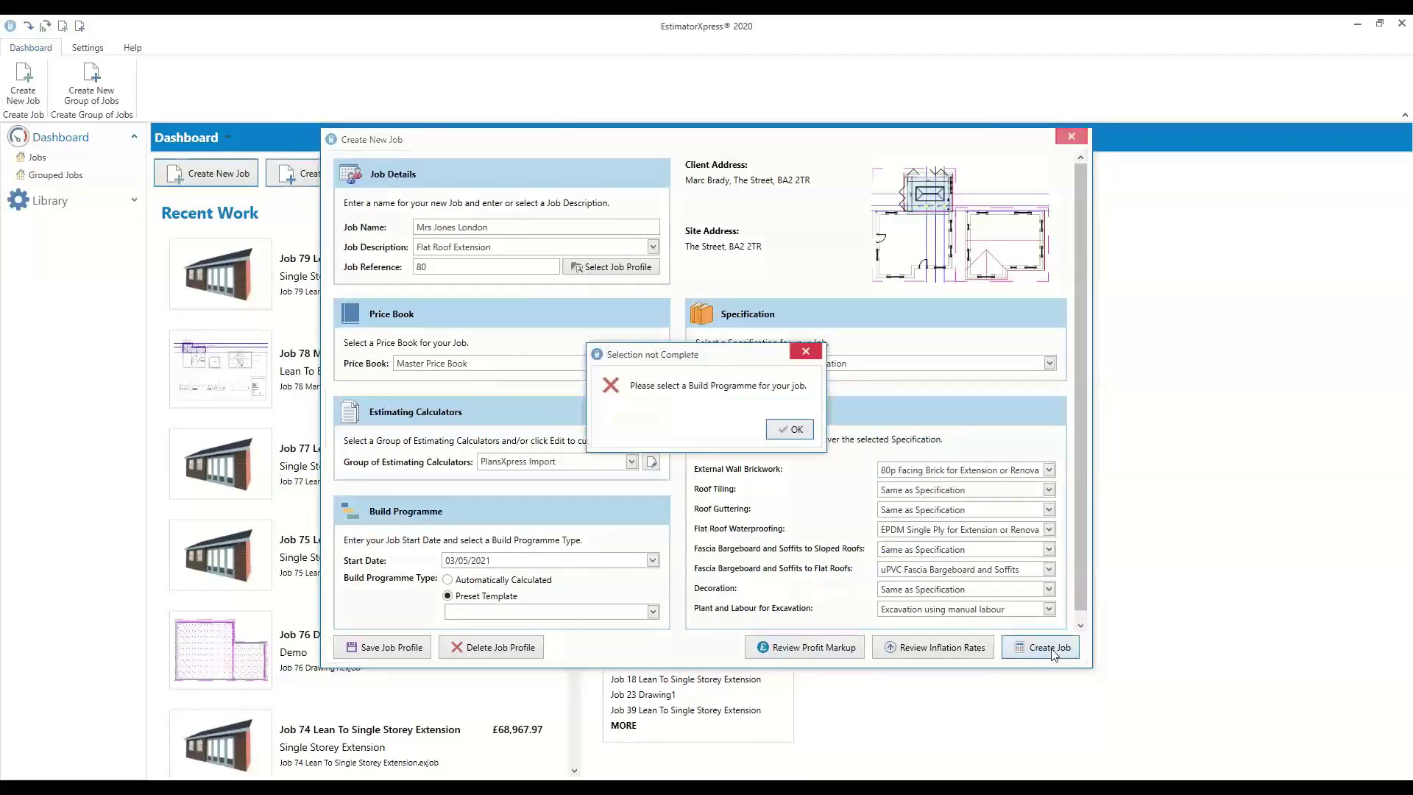
Dismiss the build programme warning, choose an Automatically Calculated build programme, and create the job
click(799, 430)
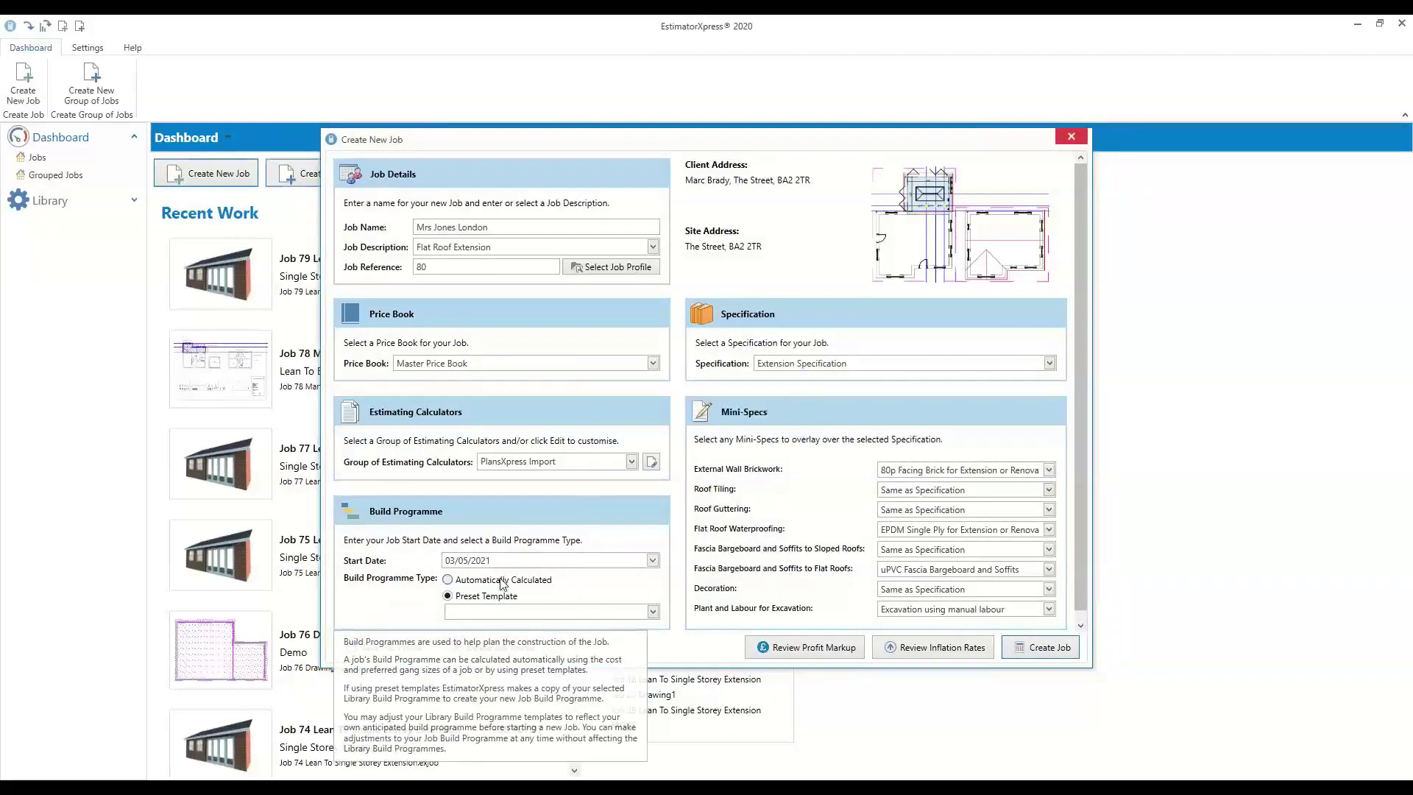
click(448, 579)
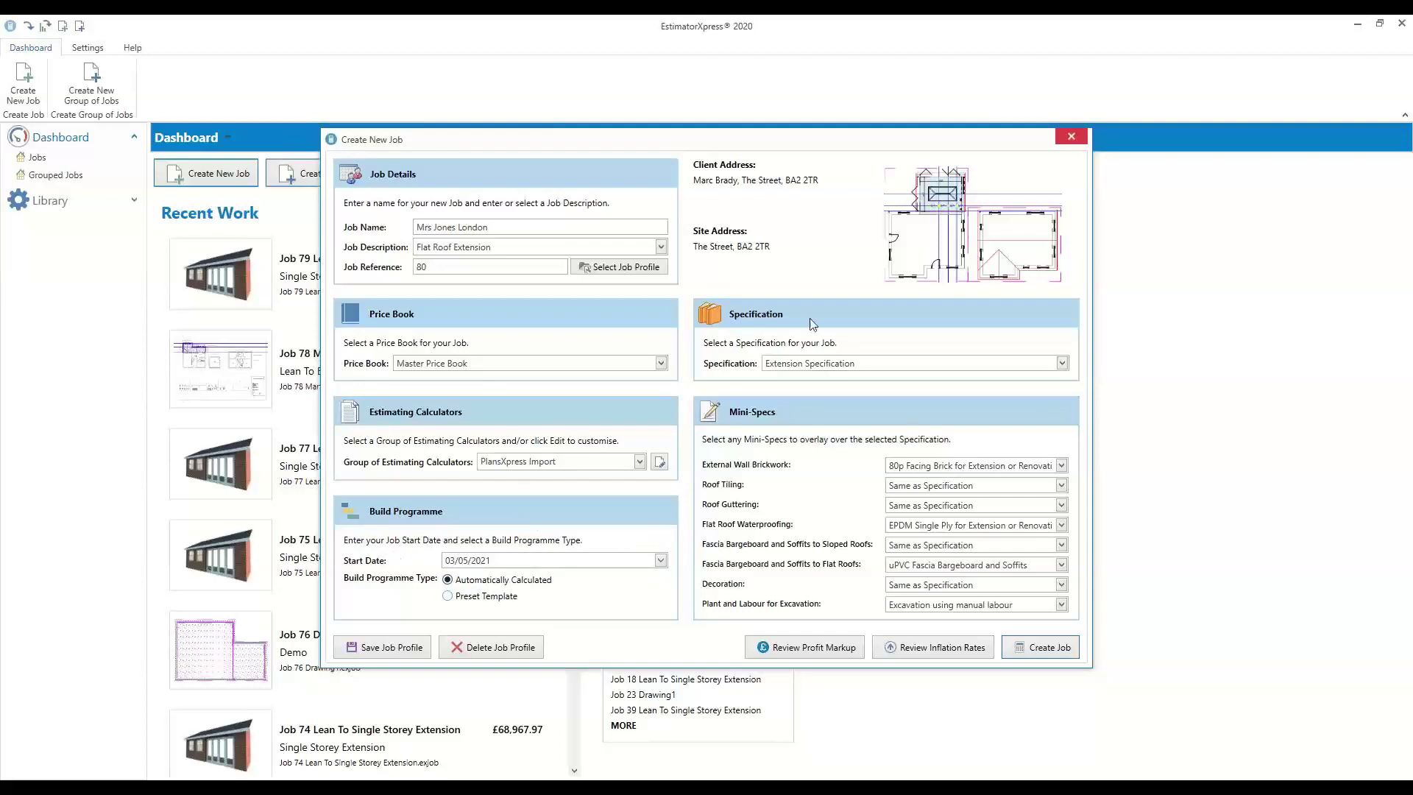
click(1049, 647)
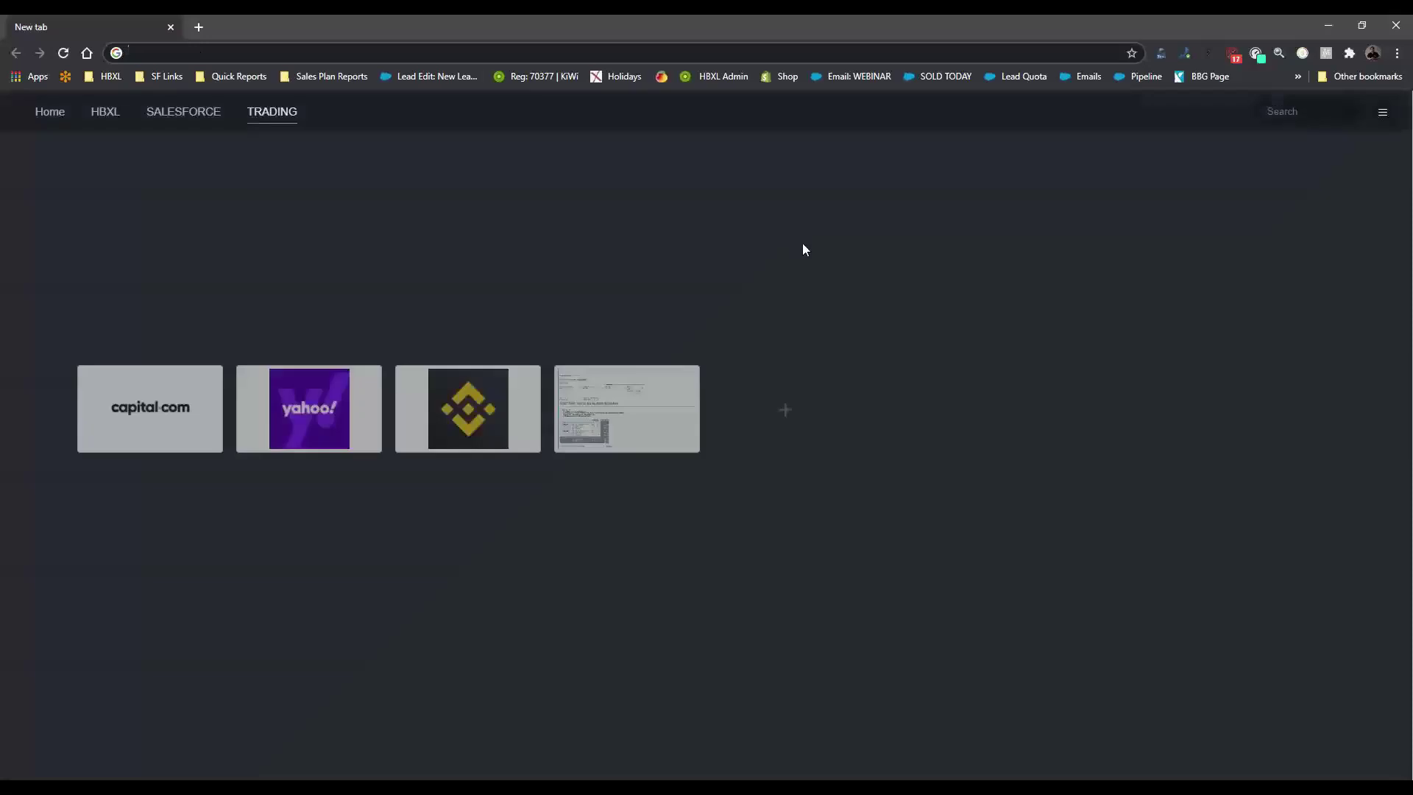
Open the HBXL Support page from the HBXL speed-dial shortcuts
click(105, 113)
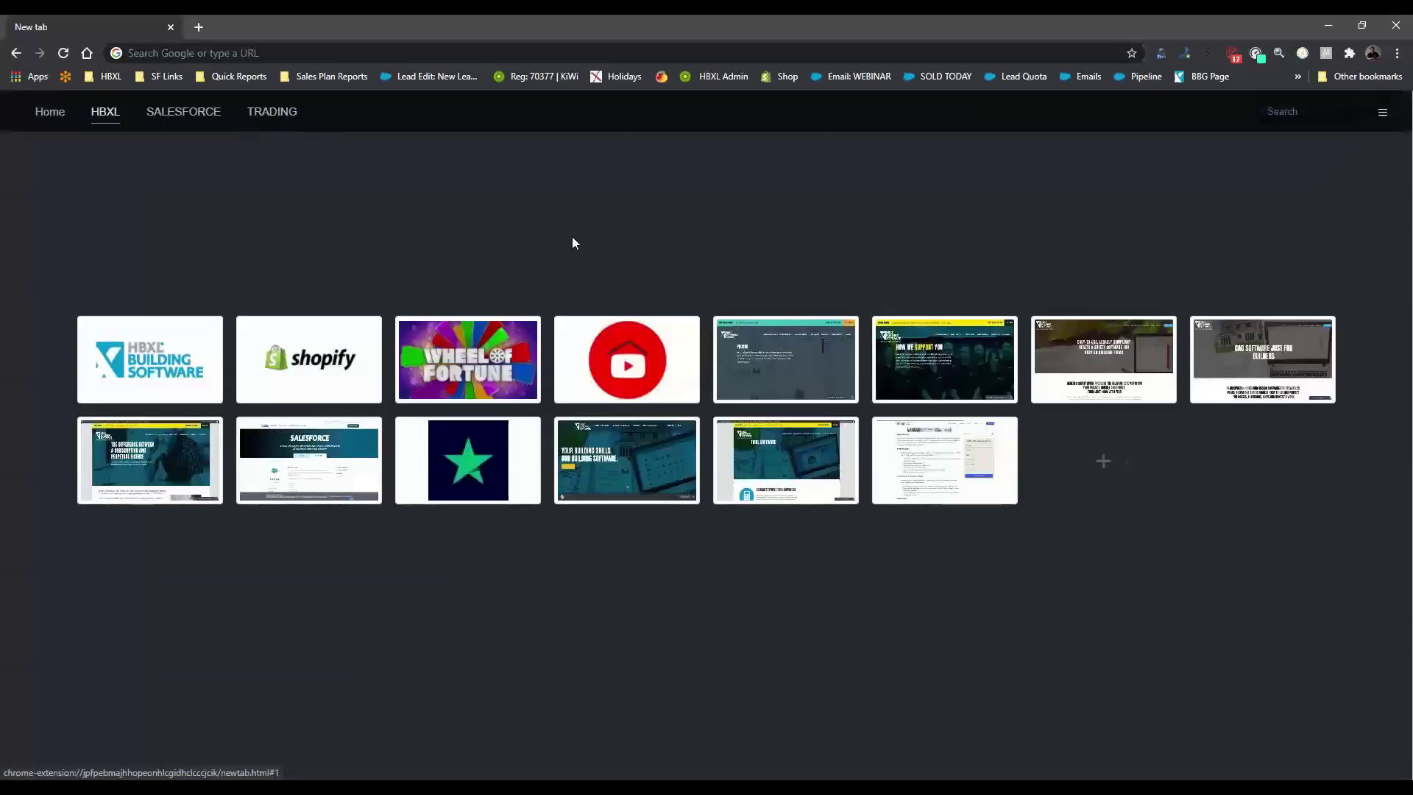
click(981, 378)
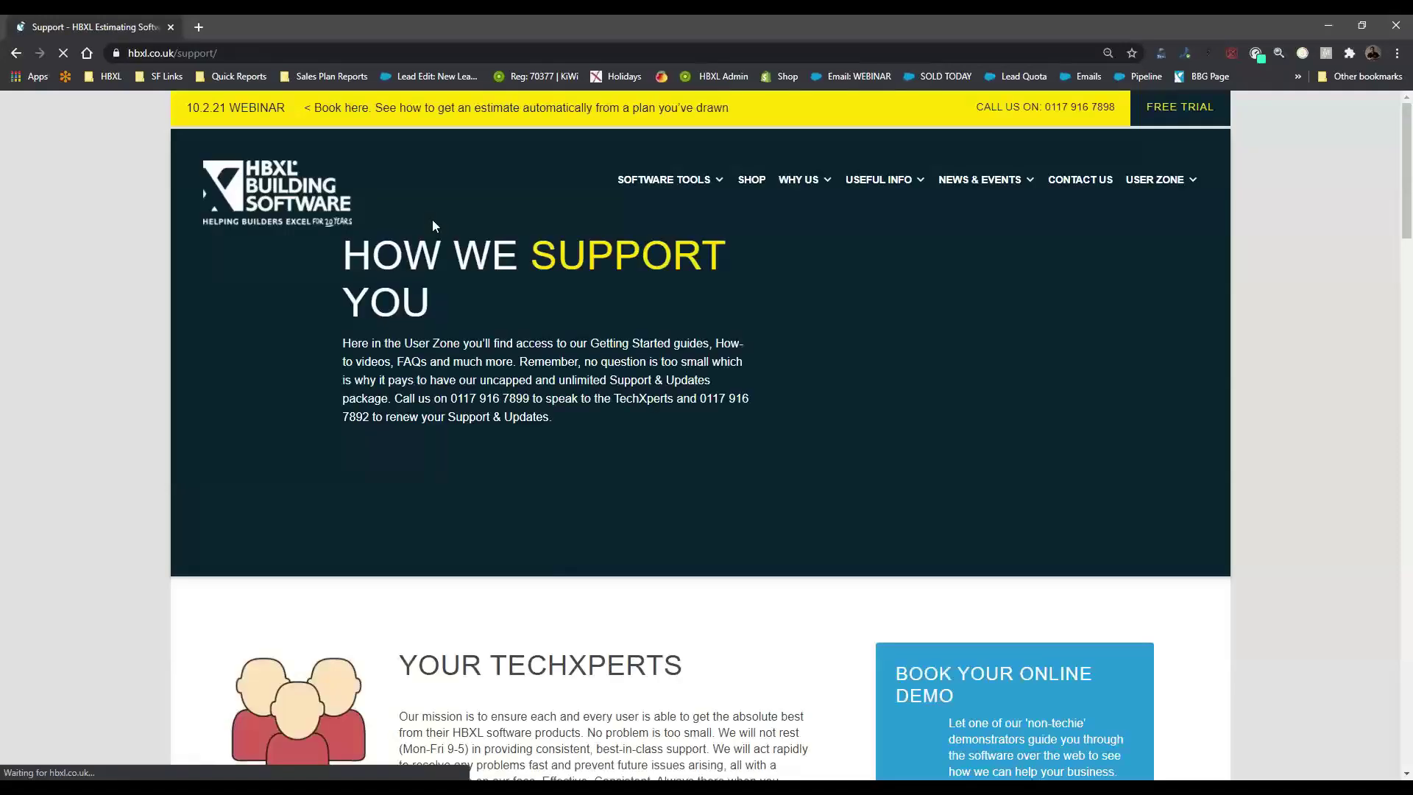
scroll(809, 382, down, 3)
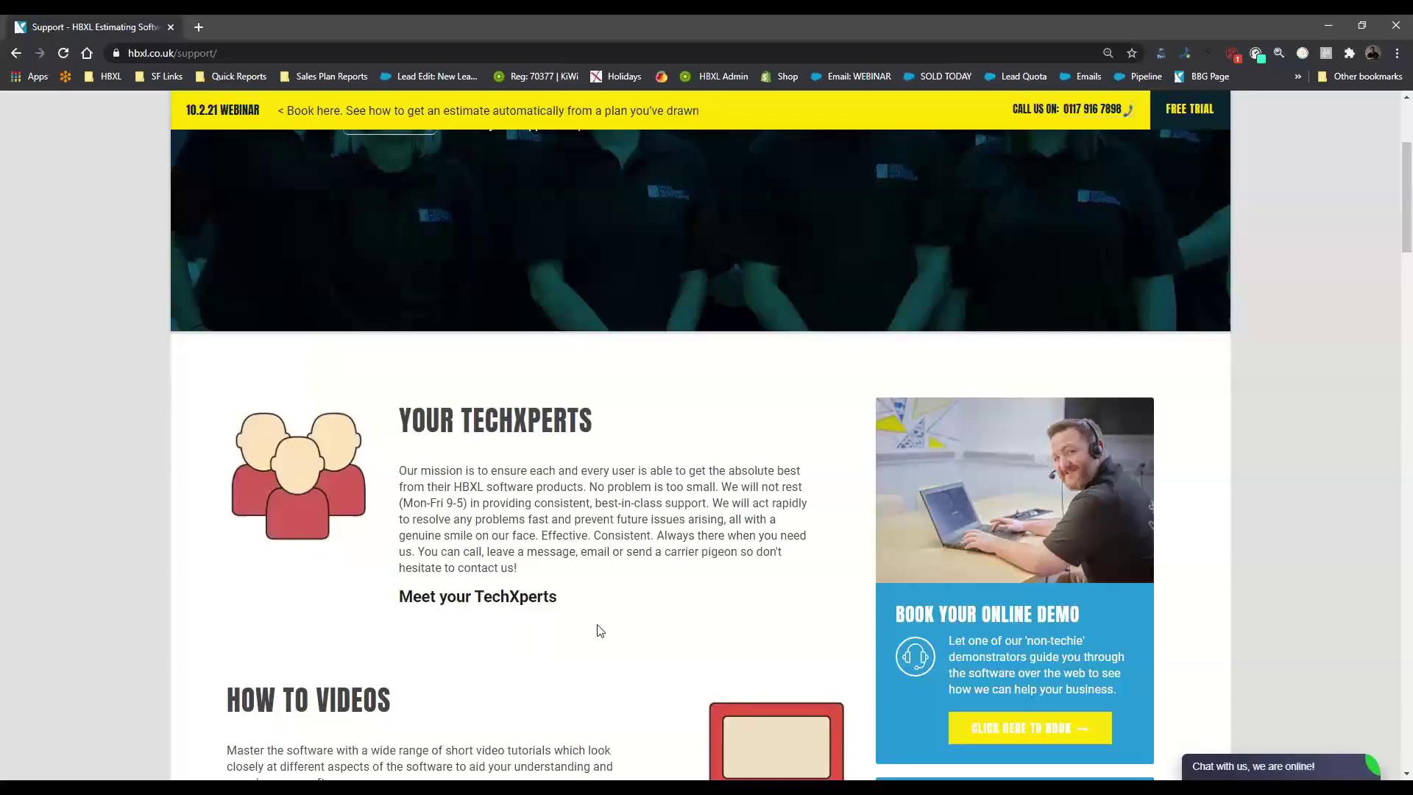
Browse the Meet your TechXperts support team profiles page
click(559, 598)
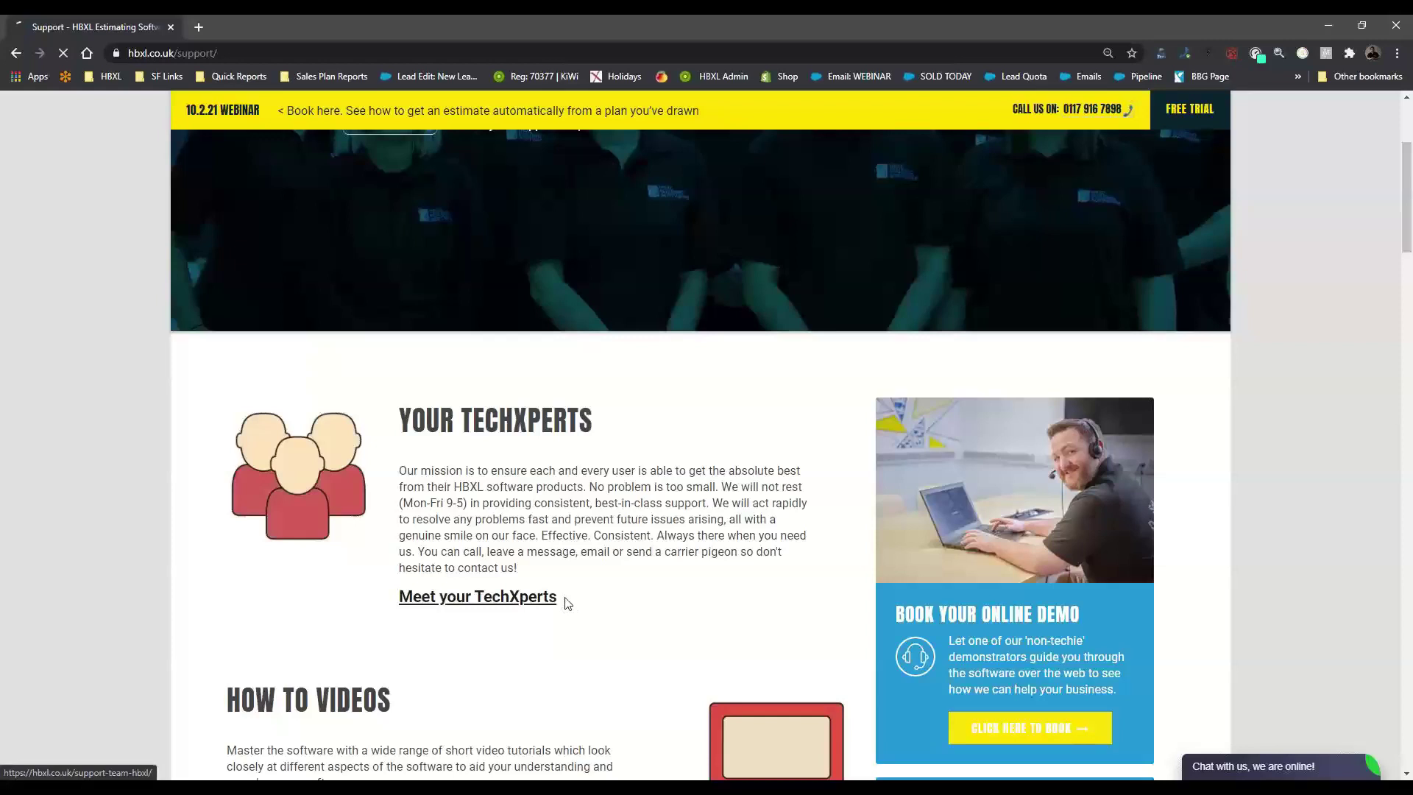
scroll(686, 497, down, 5)
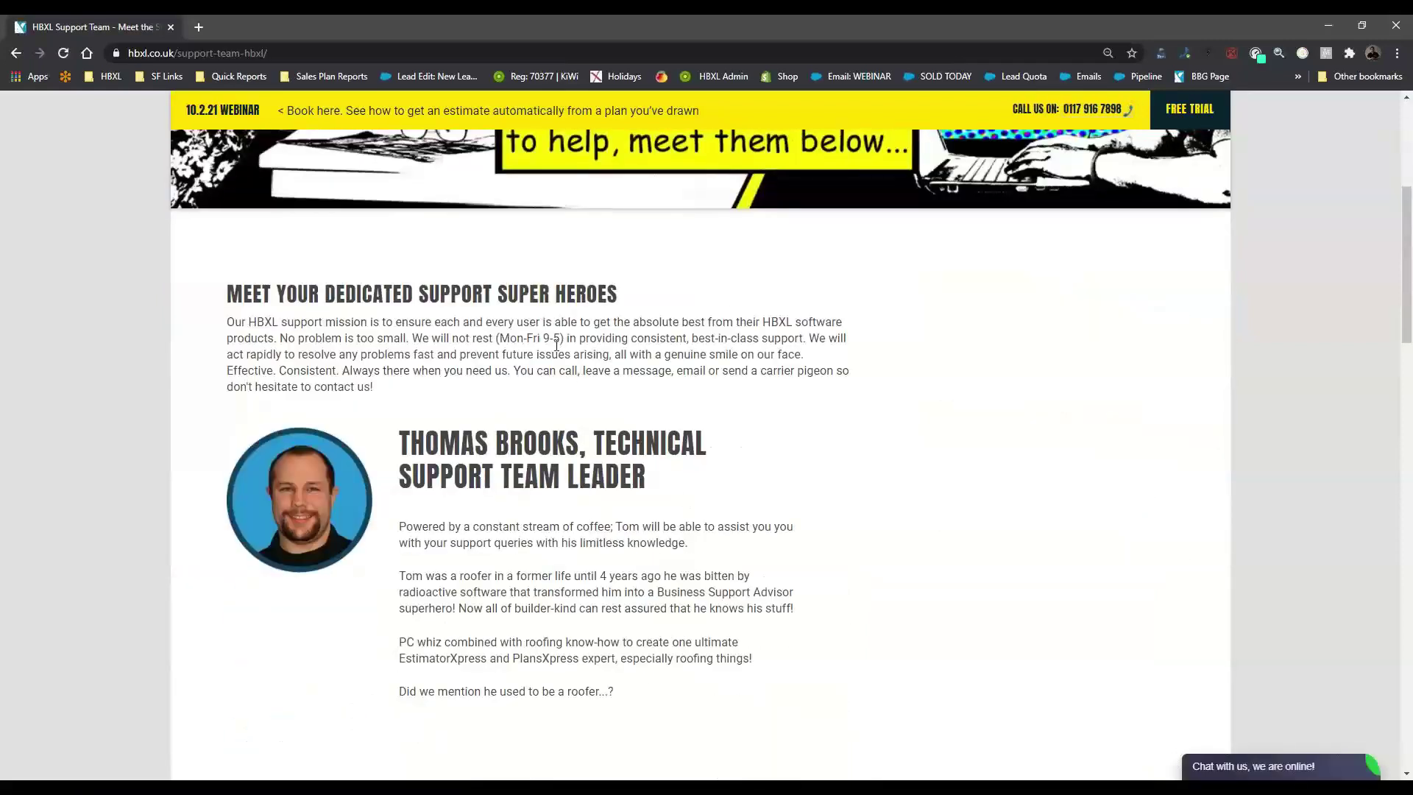
scroll(540, 500, down, 6)
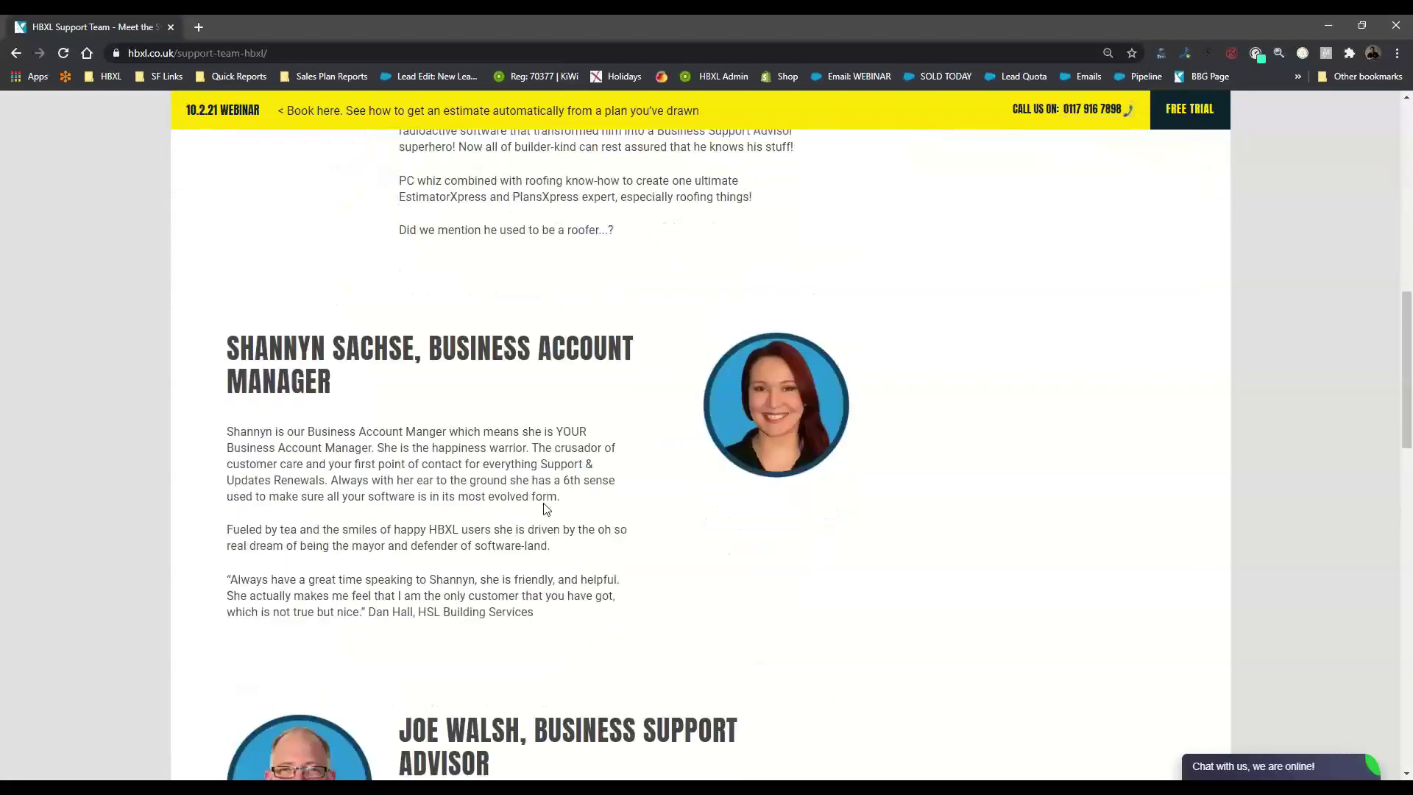
scroll(773, 527, down, 5)
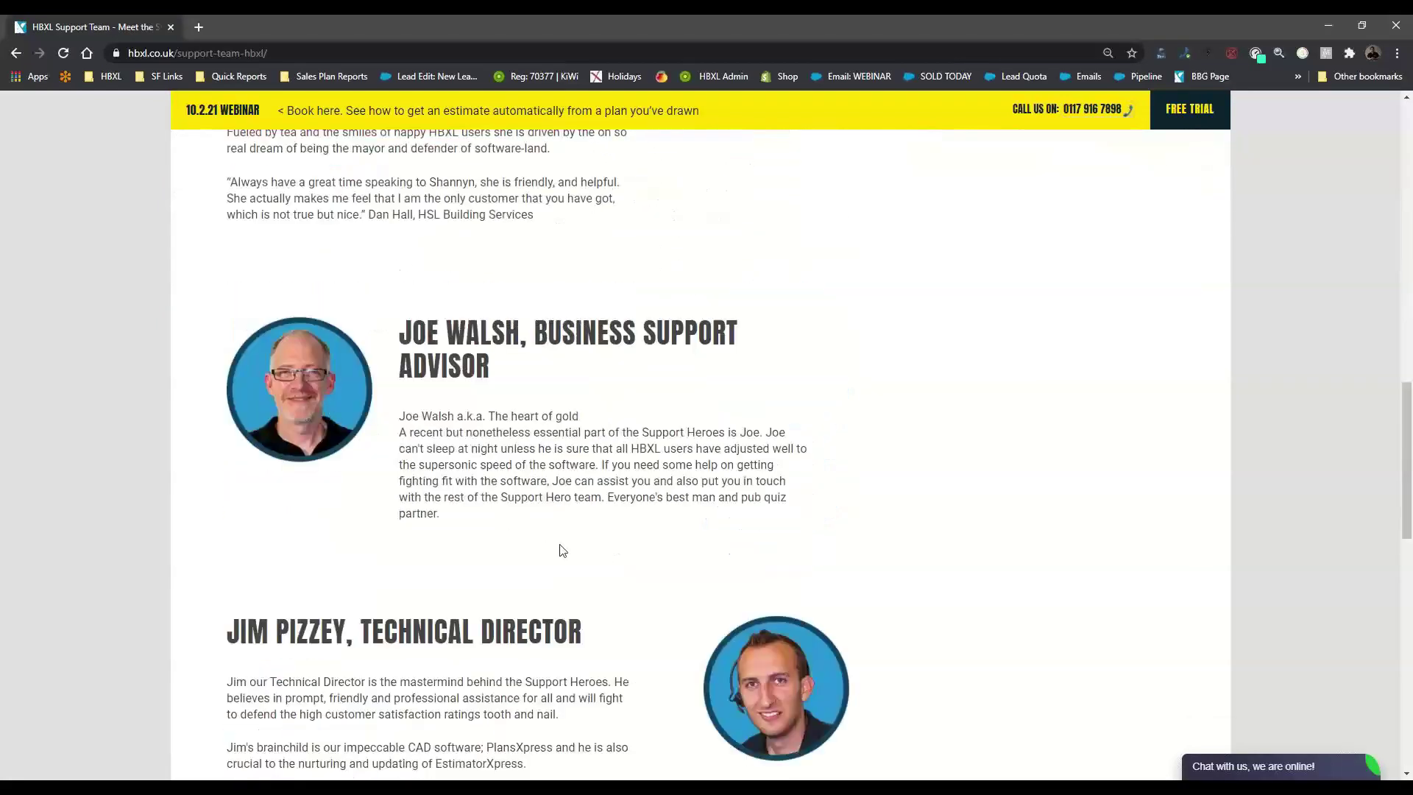
scroll(717, 554, down, 5)
scroll(776, 393, up, 3)
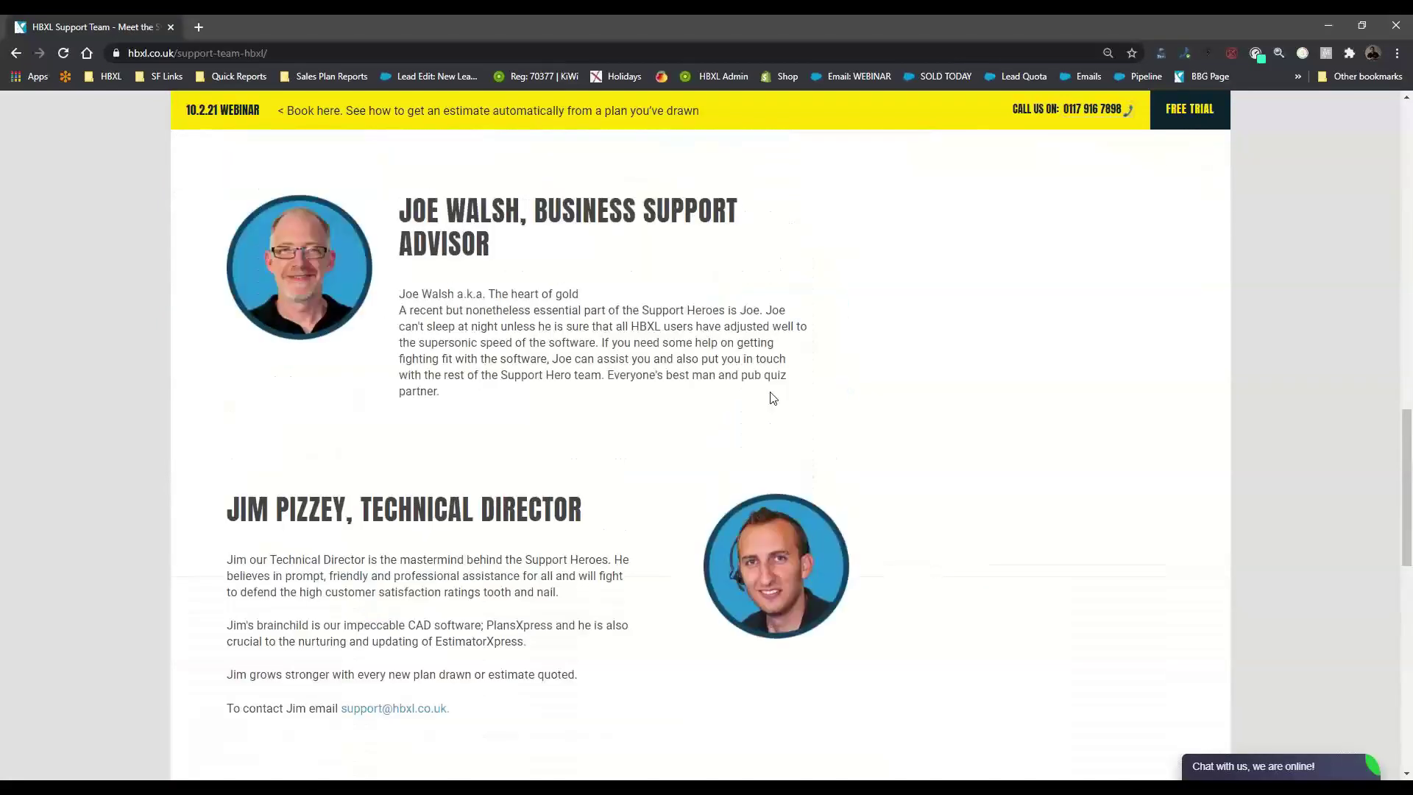
scroll(709, 533, up, 6)
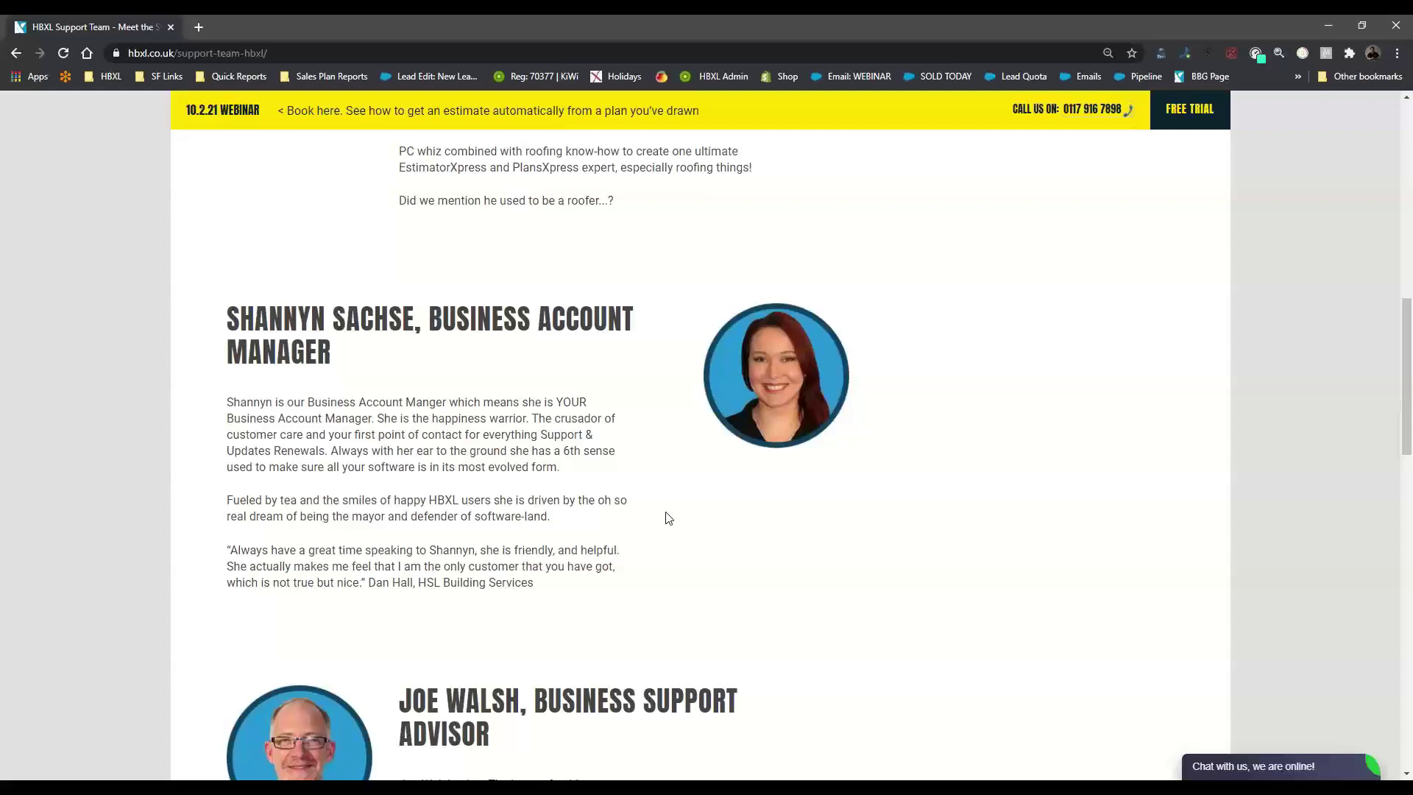
scroll(684, 578, up, 4)
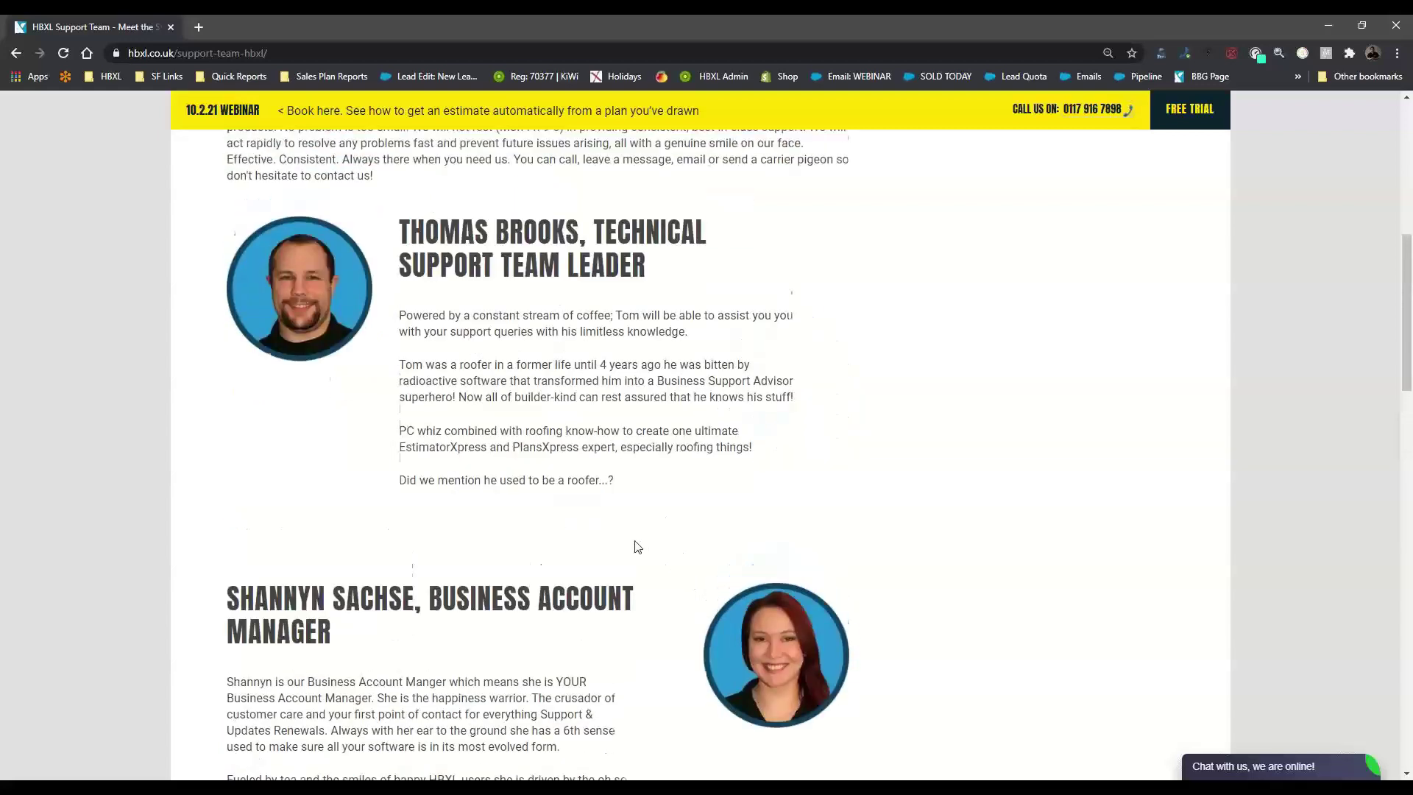
scroll(637, 546, up, 5)
Return to the Support page, open and close the live chat panel, and start a new tab
click(15, 53)
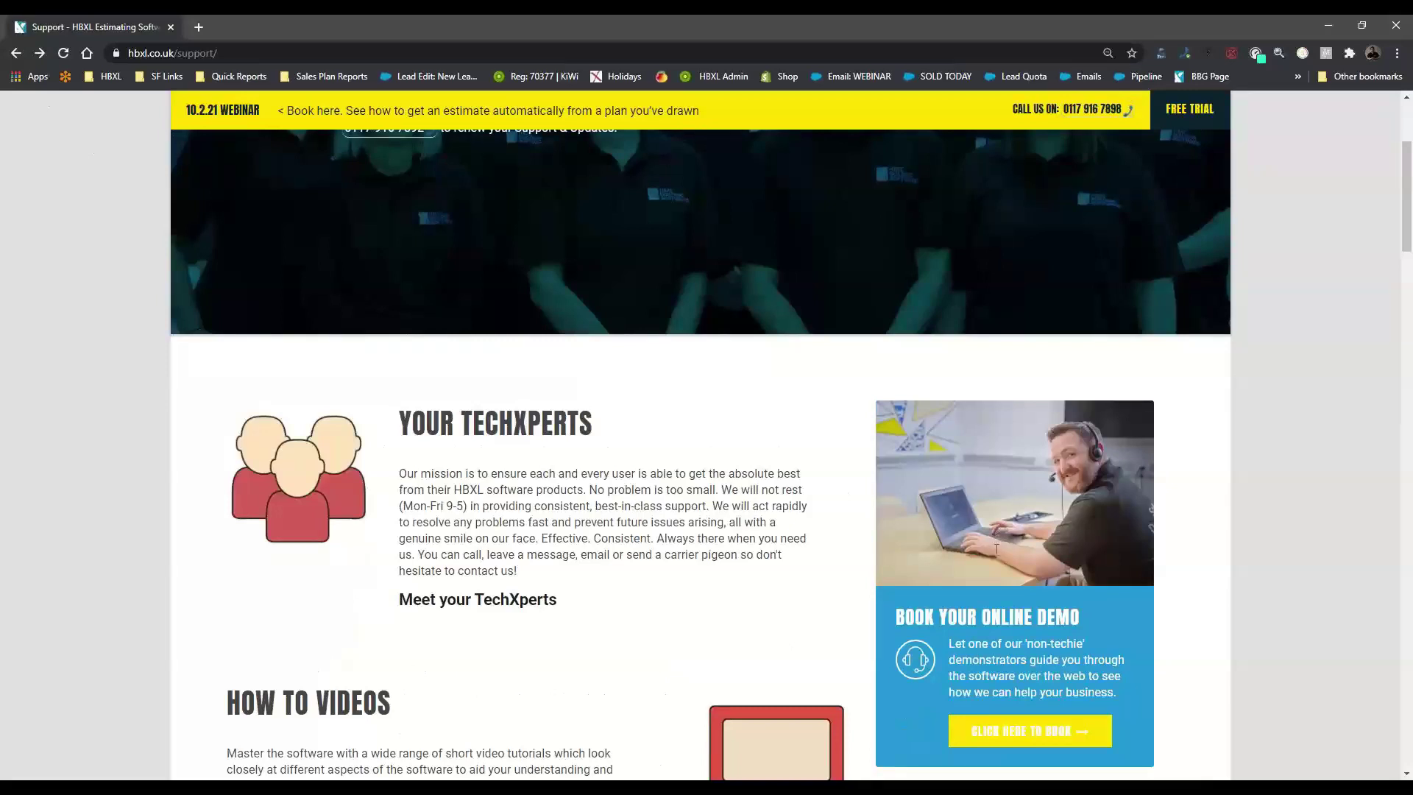
click(1226, 770)
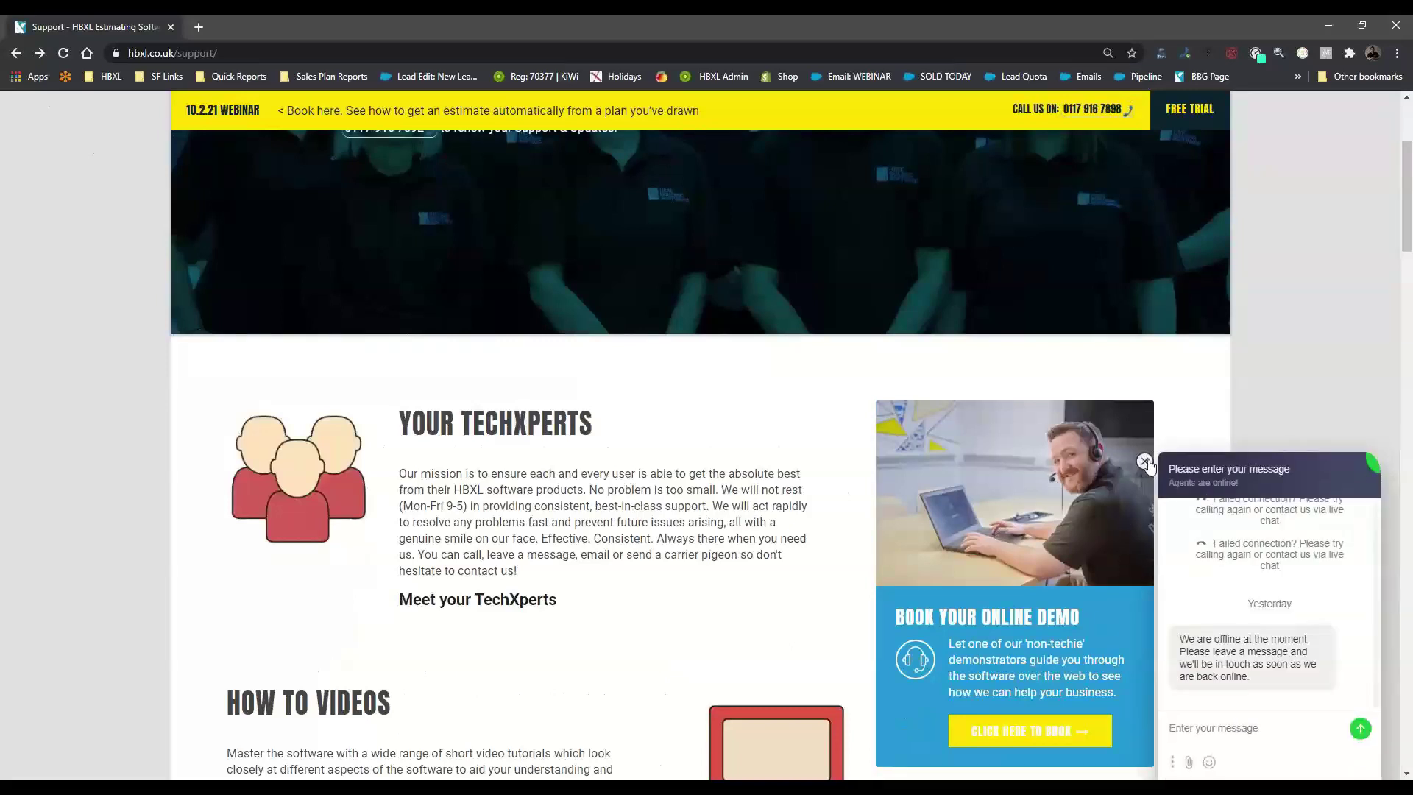
click(1145, 461)
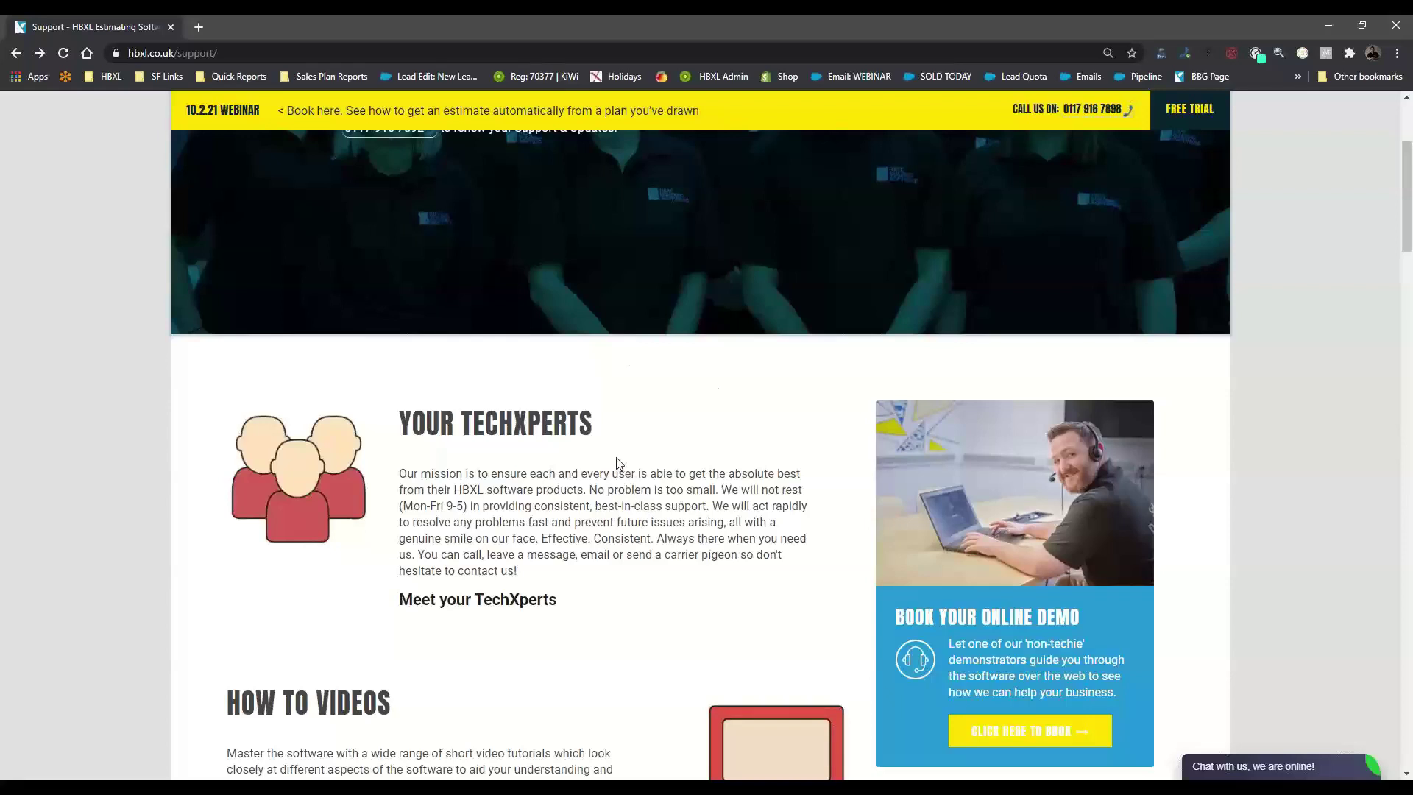
scroll(618, 462, down, 2)
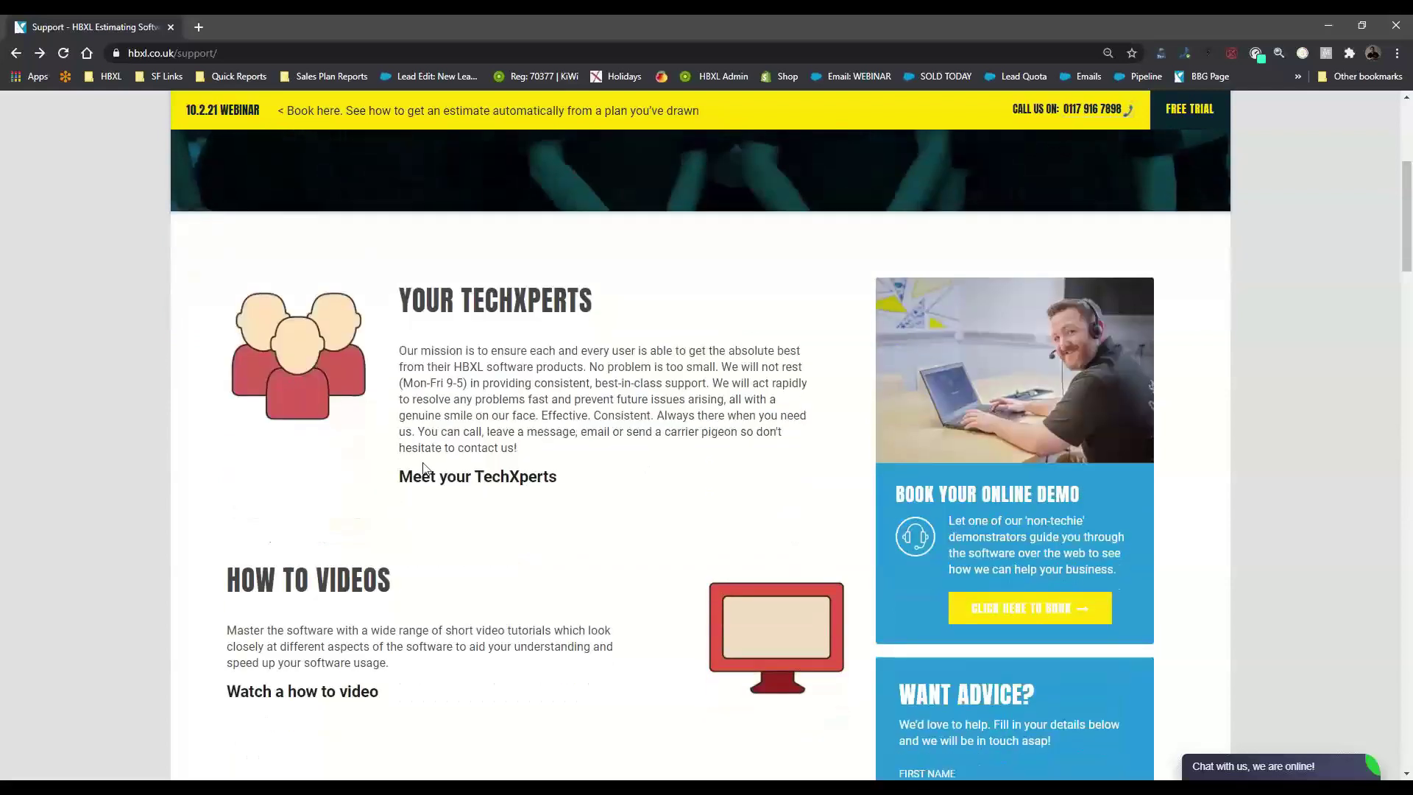
key(ctrl+t)
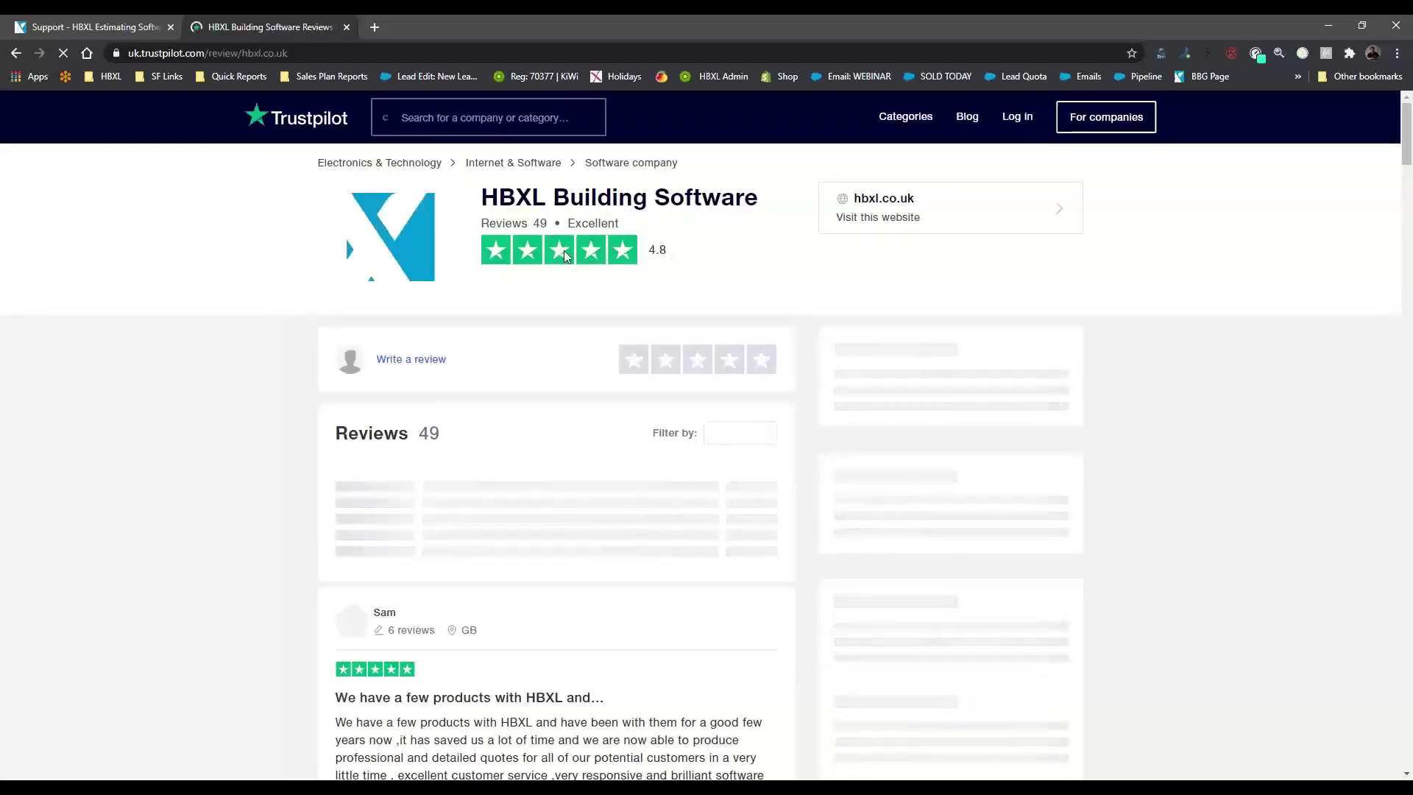
Read through HBXL Building Software's Trustpilot reviews
scroll(590, 301, down, 10)
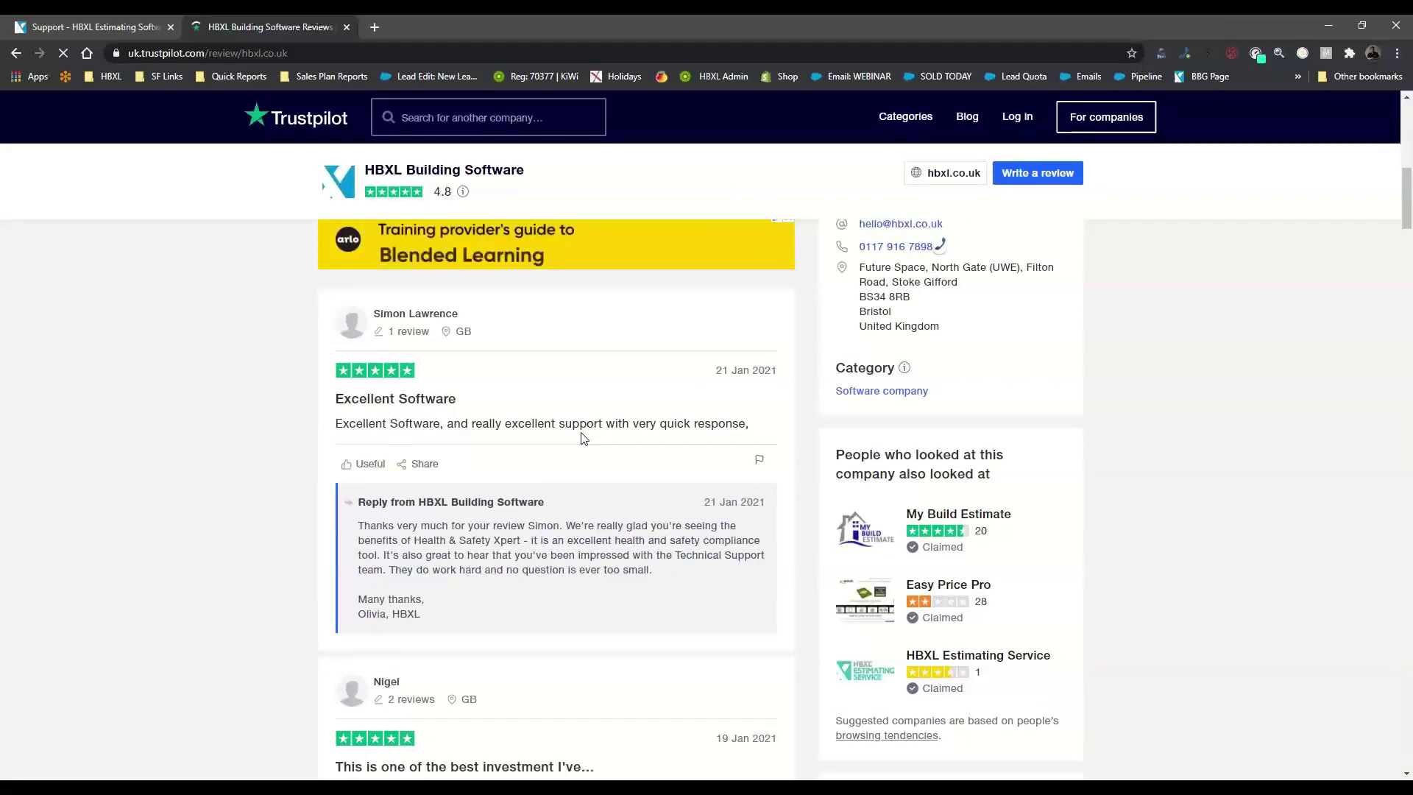
scroll(584, 438, down, 9)
scroll(578, 439, up, 3)
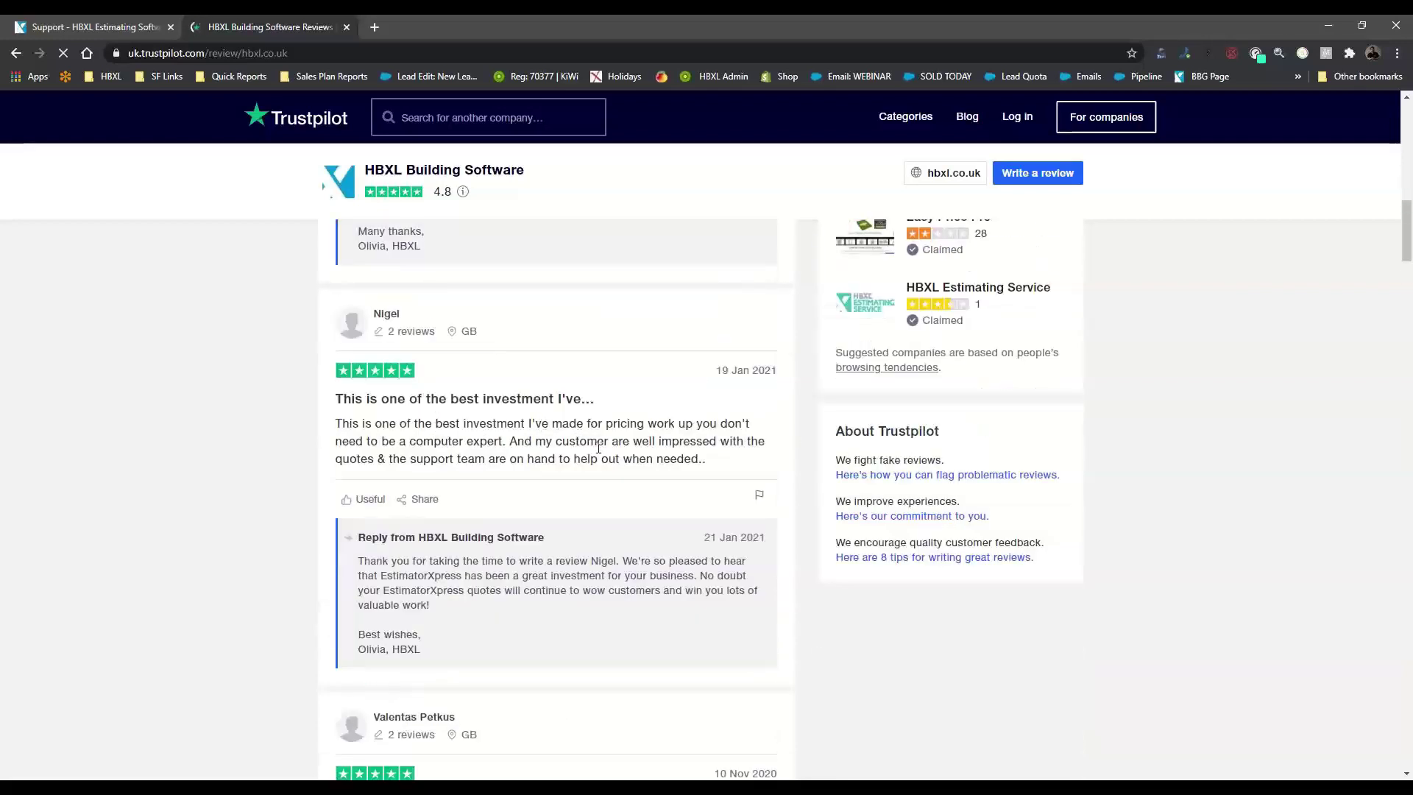
scroll(607, 457, down, 6)
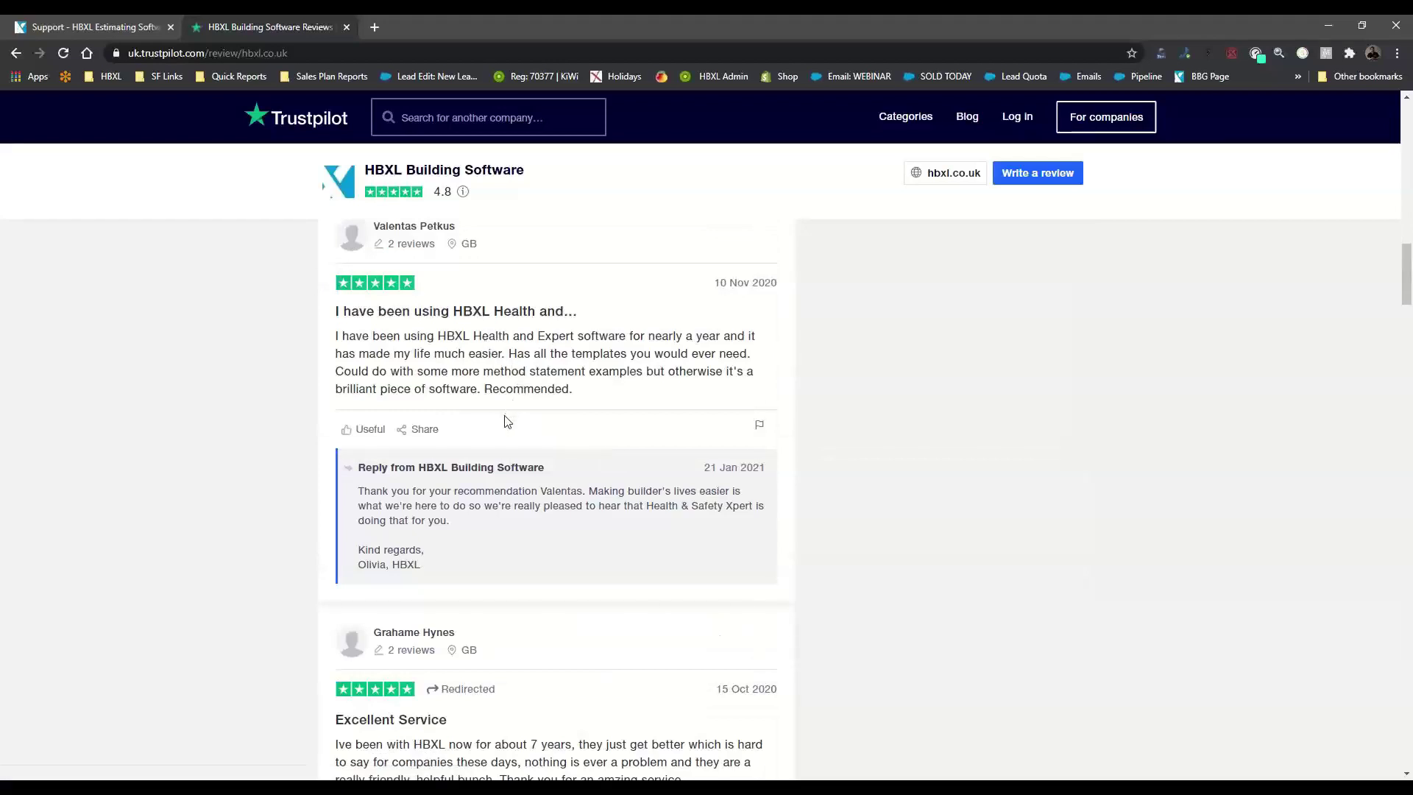
scroll(706, 580, down, 5)
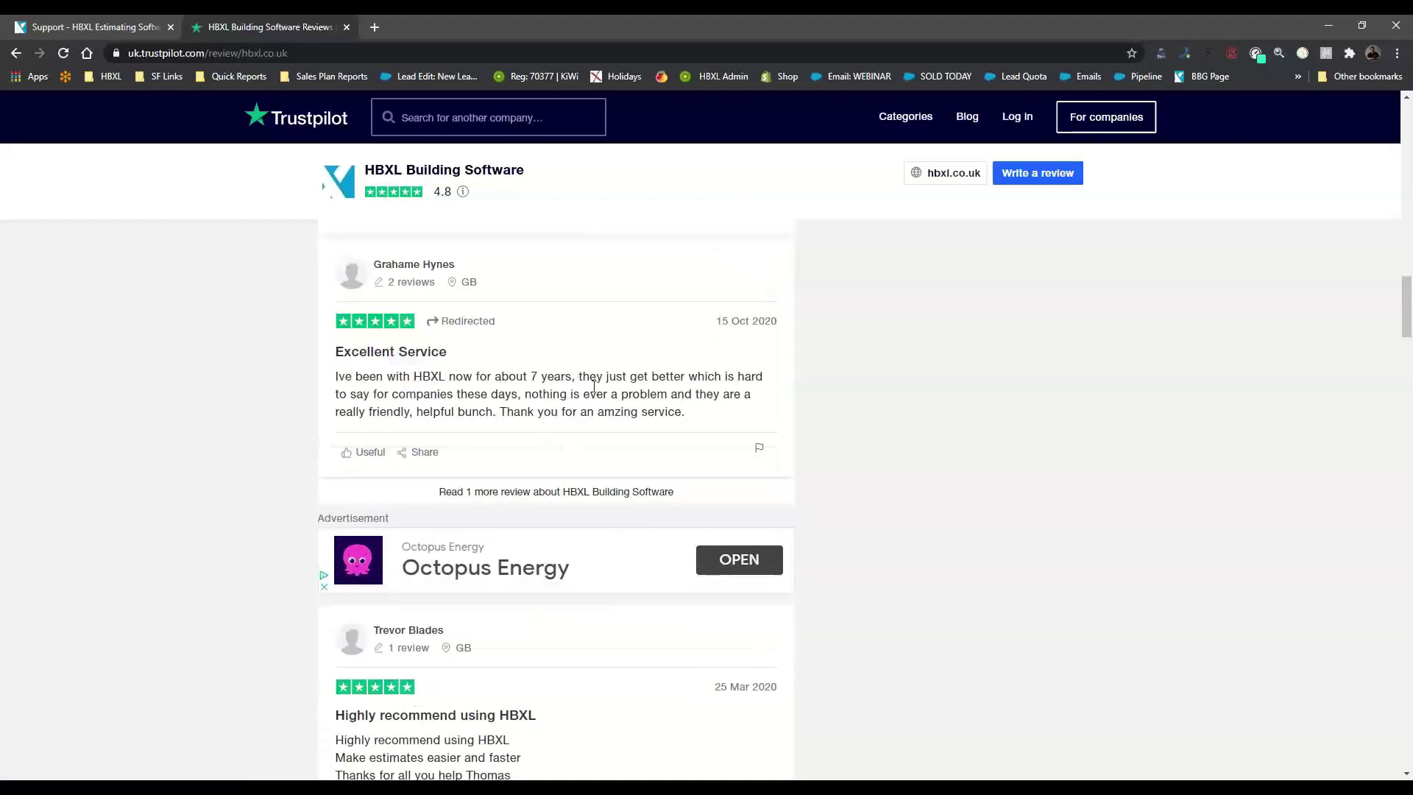
scroll(632, 388, down, 5)
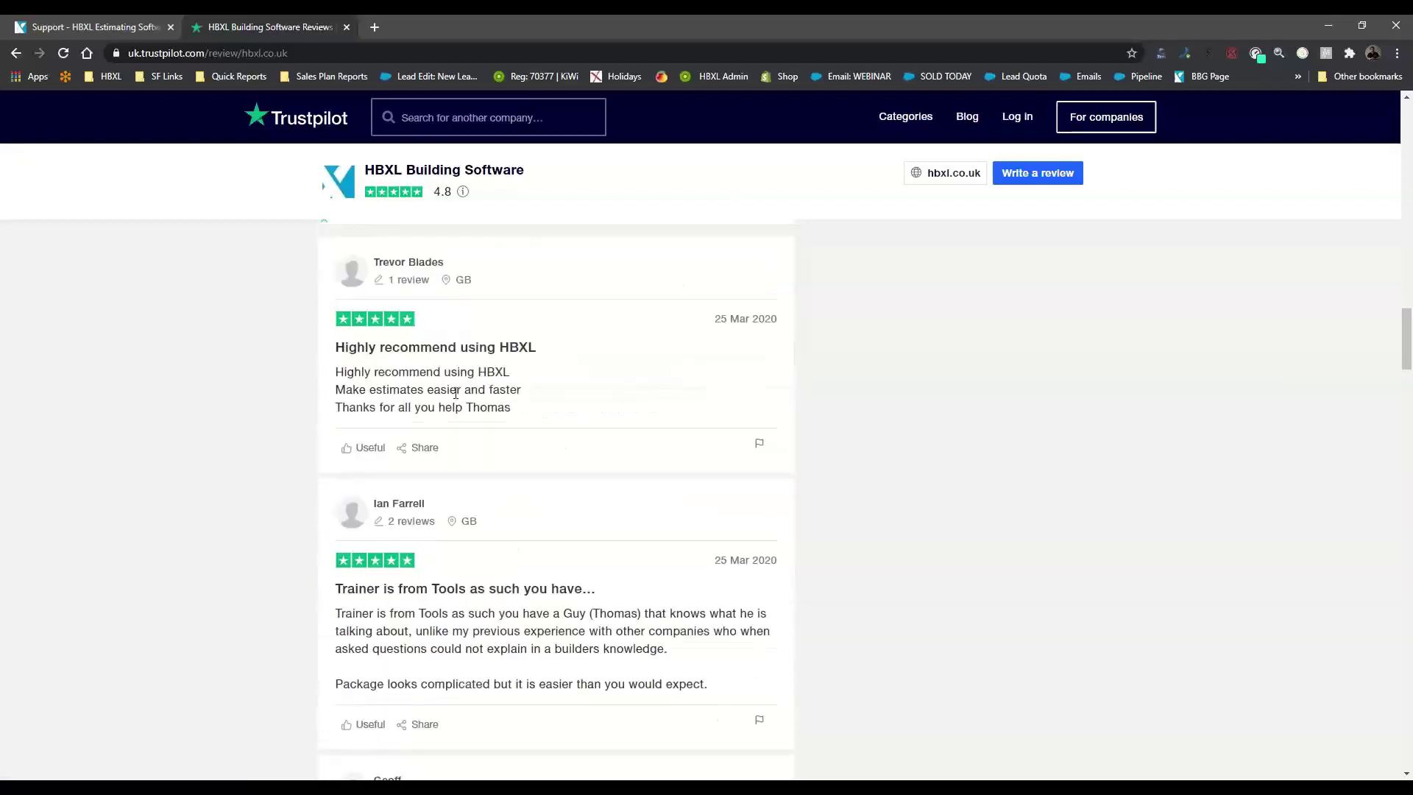
scroll(491, 444, down, 2)
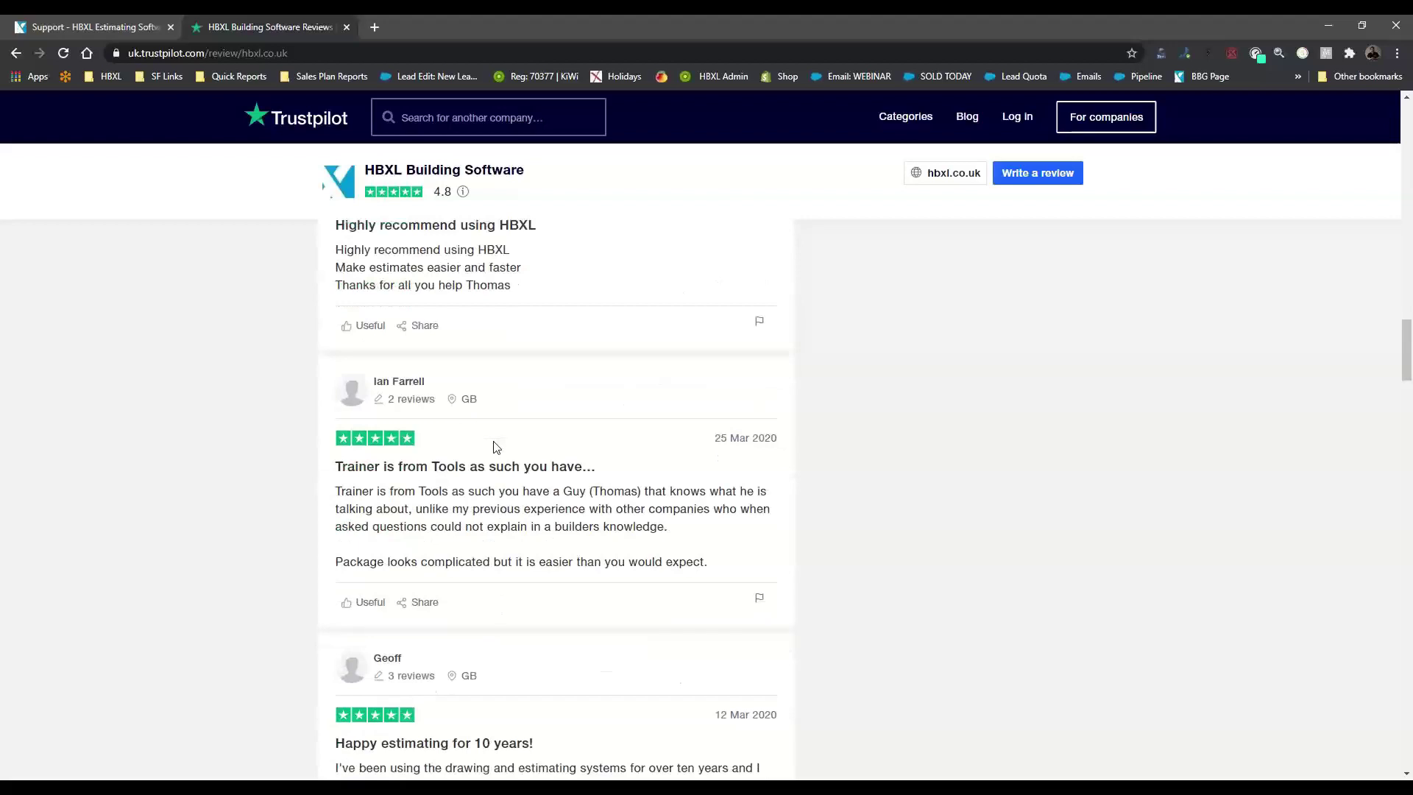
scroll(487, 279, down, 2)
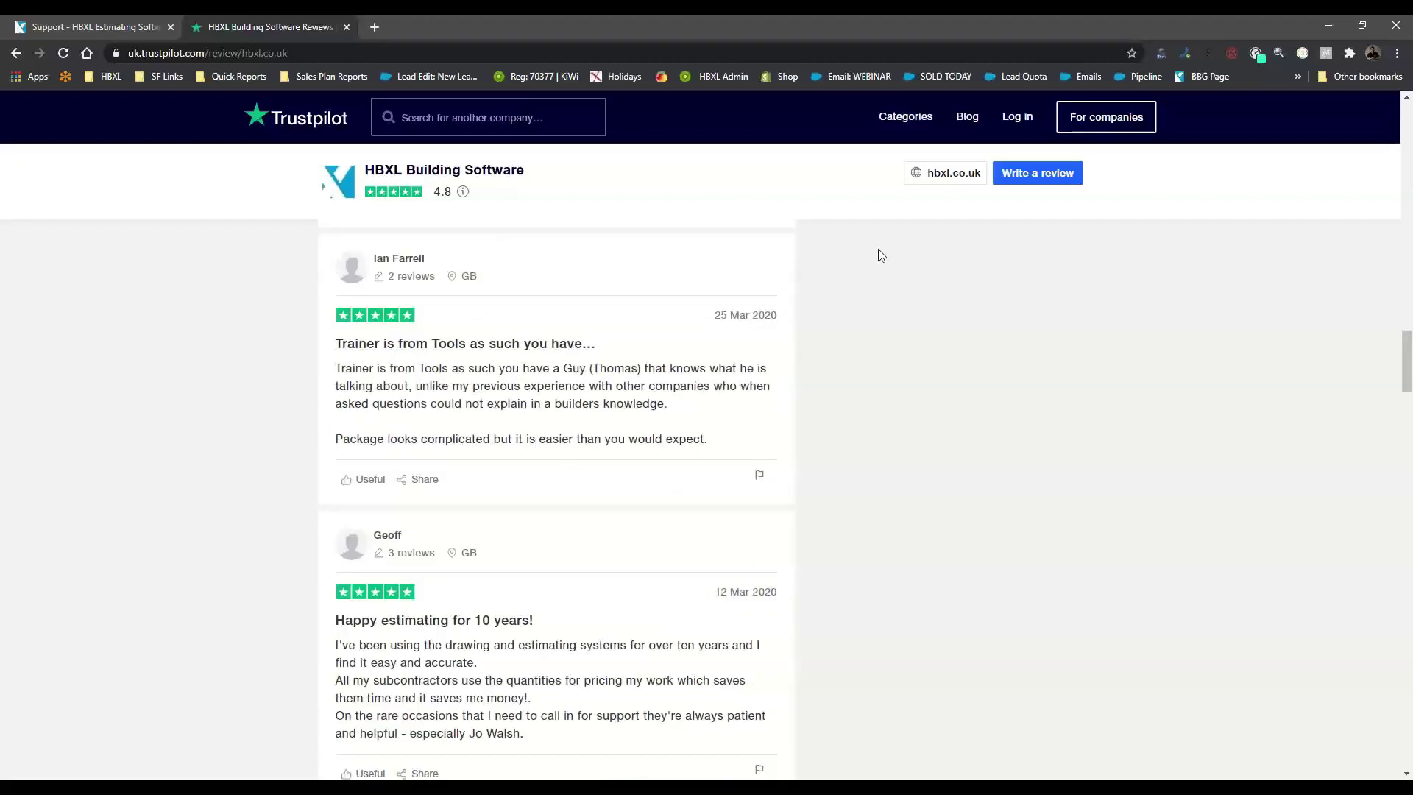
scroll(674, 624, down, 2)
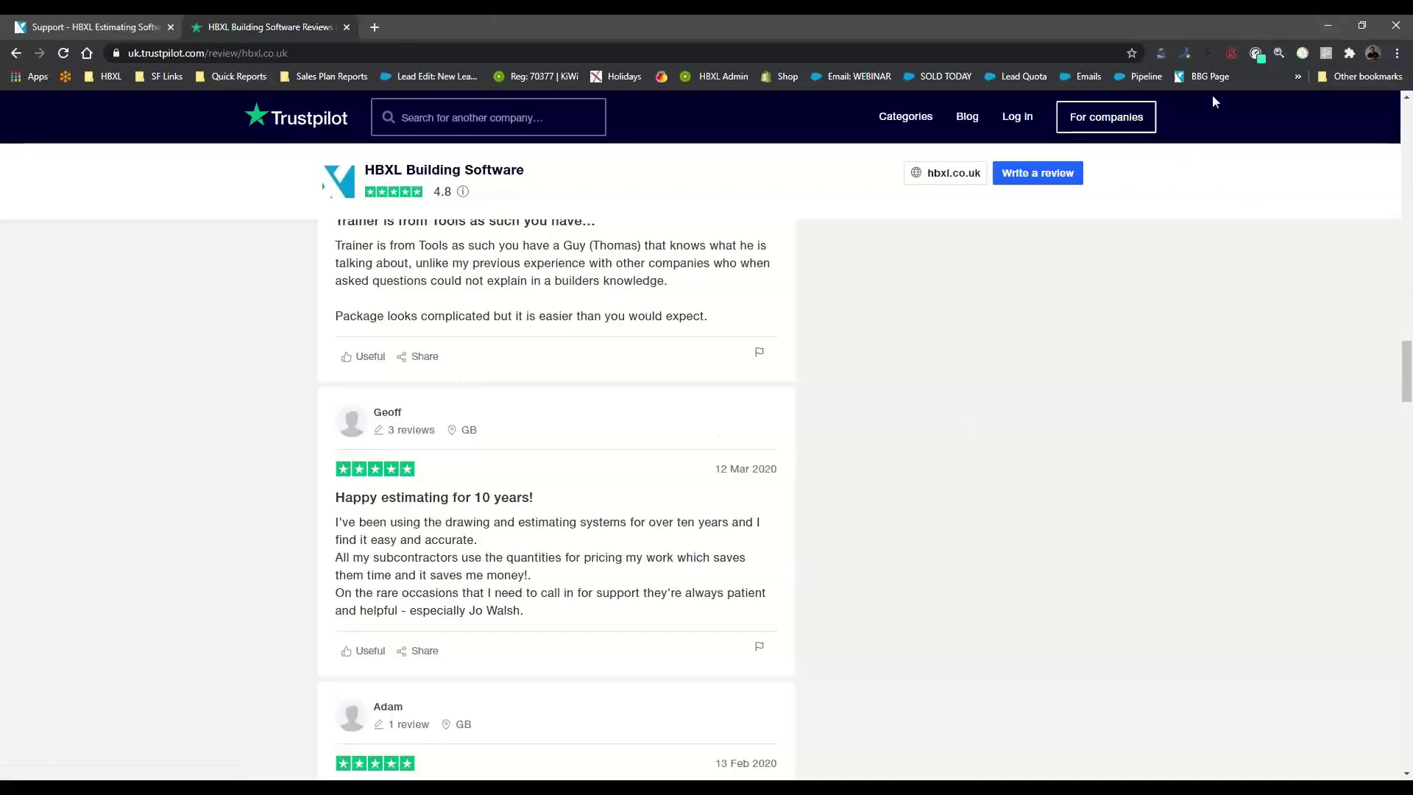
On the HBXL Support tab, open 'Watch a how to video' under How to Videos
click(114, 30)
scroll(375, 467, down, 3)
click(363, 446)
Open the Module 1 article in the Take-off and Estimate 2020 training folder
scroll(370, 451, down, 2)
scroll(606, 398, down, 5)
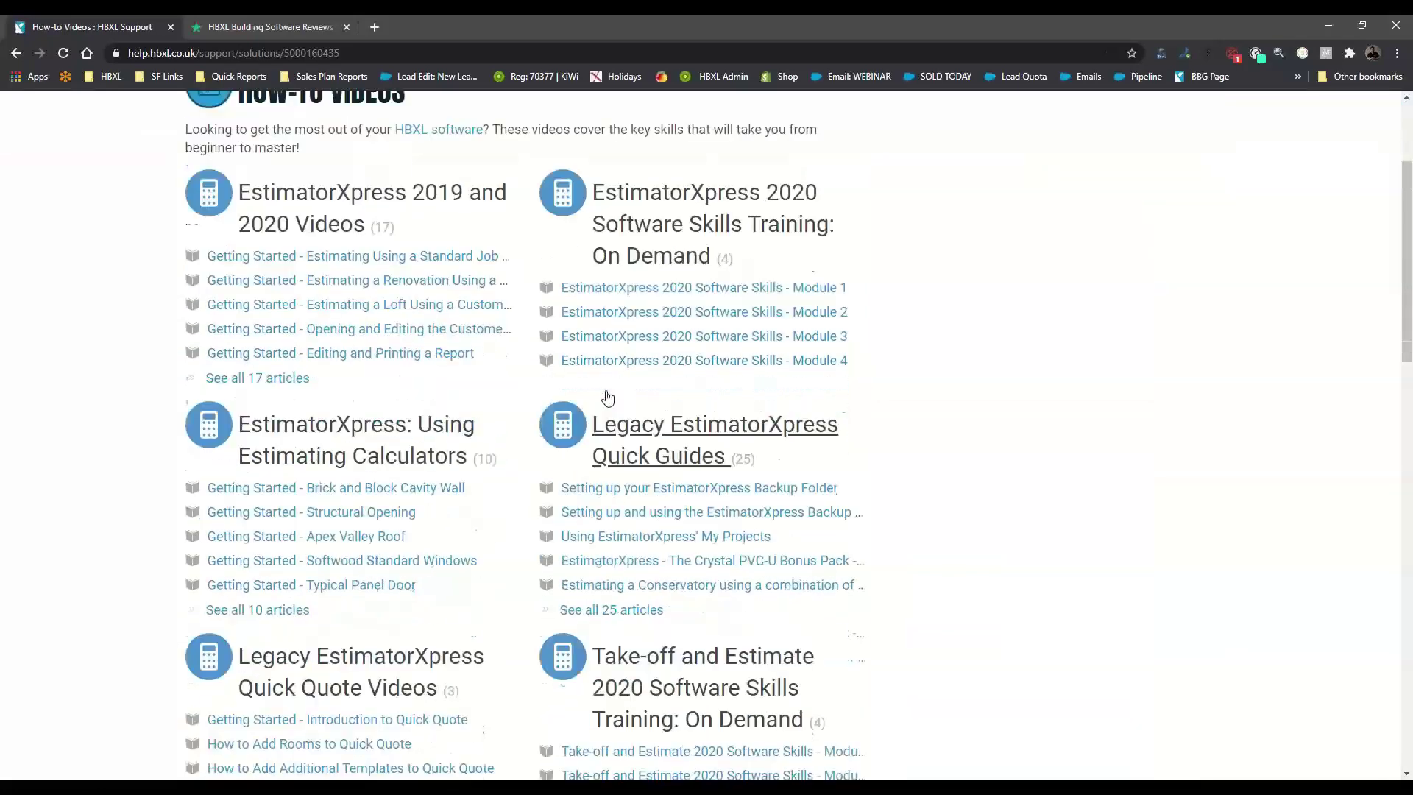
click(696, 401)
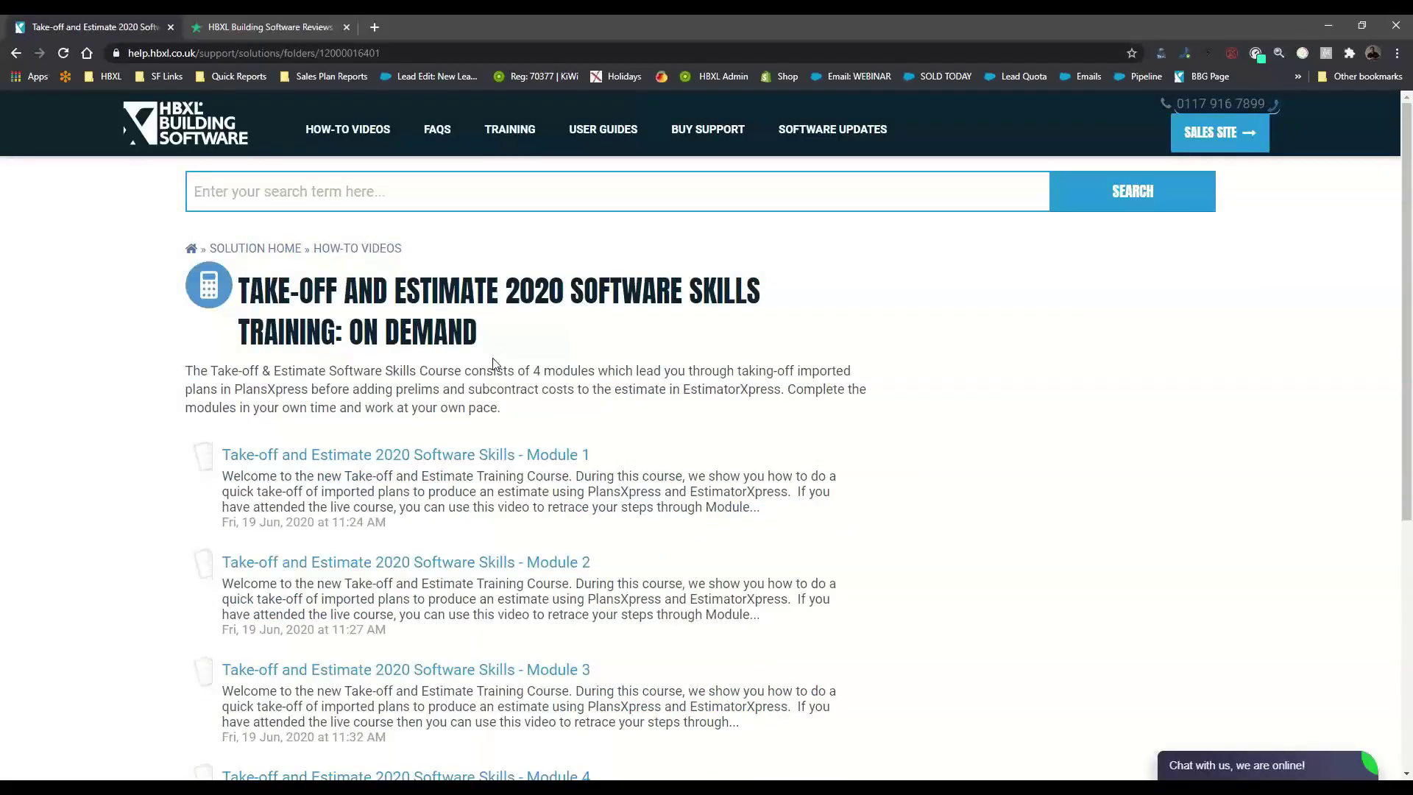
scroll(493, 363, down, 2)
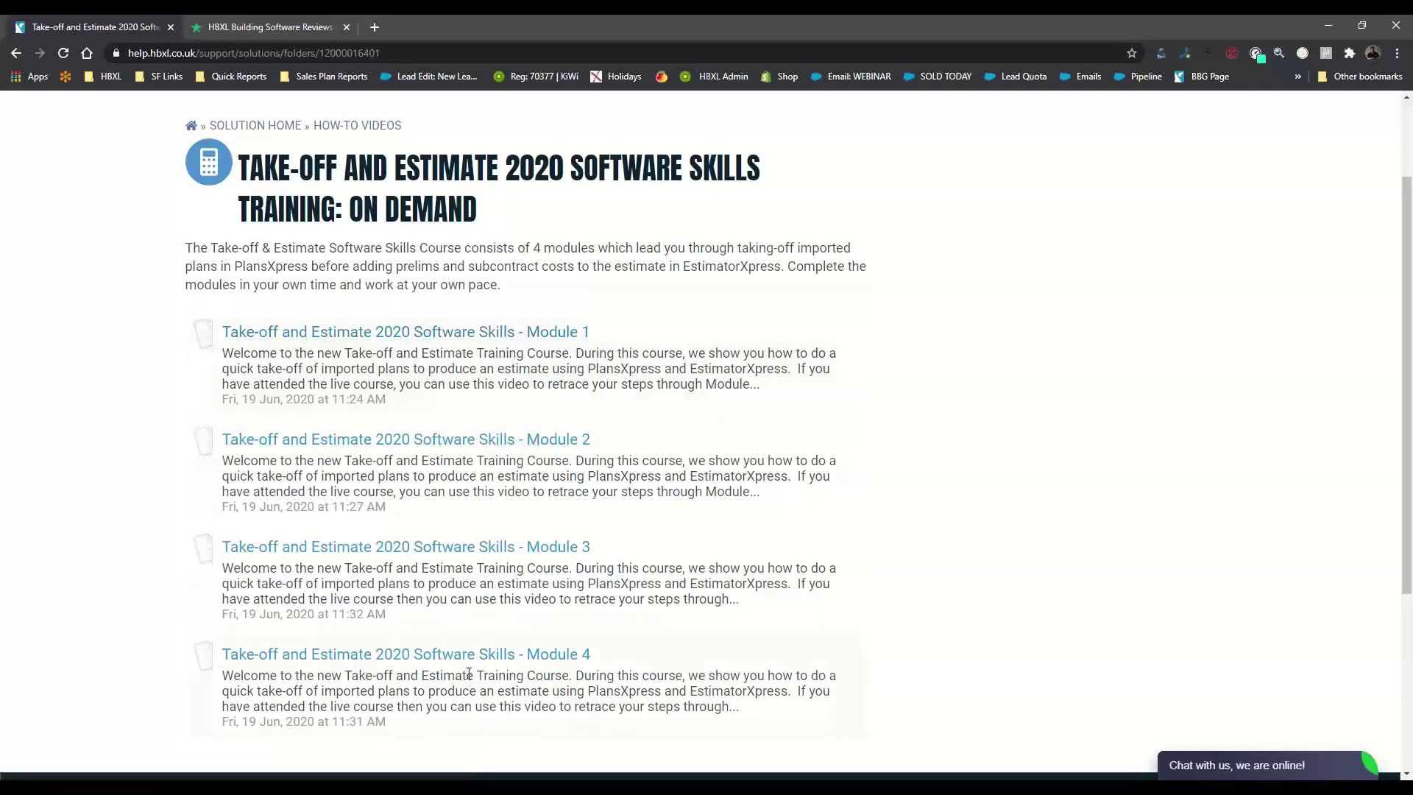
click(459, 348)
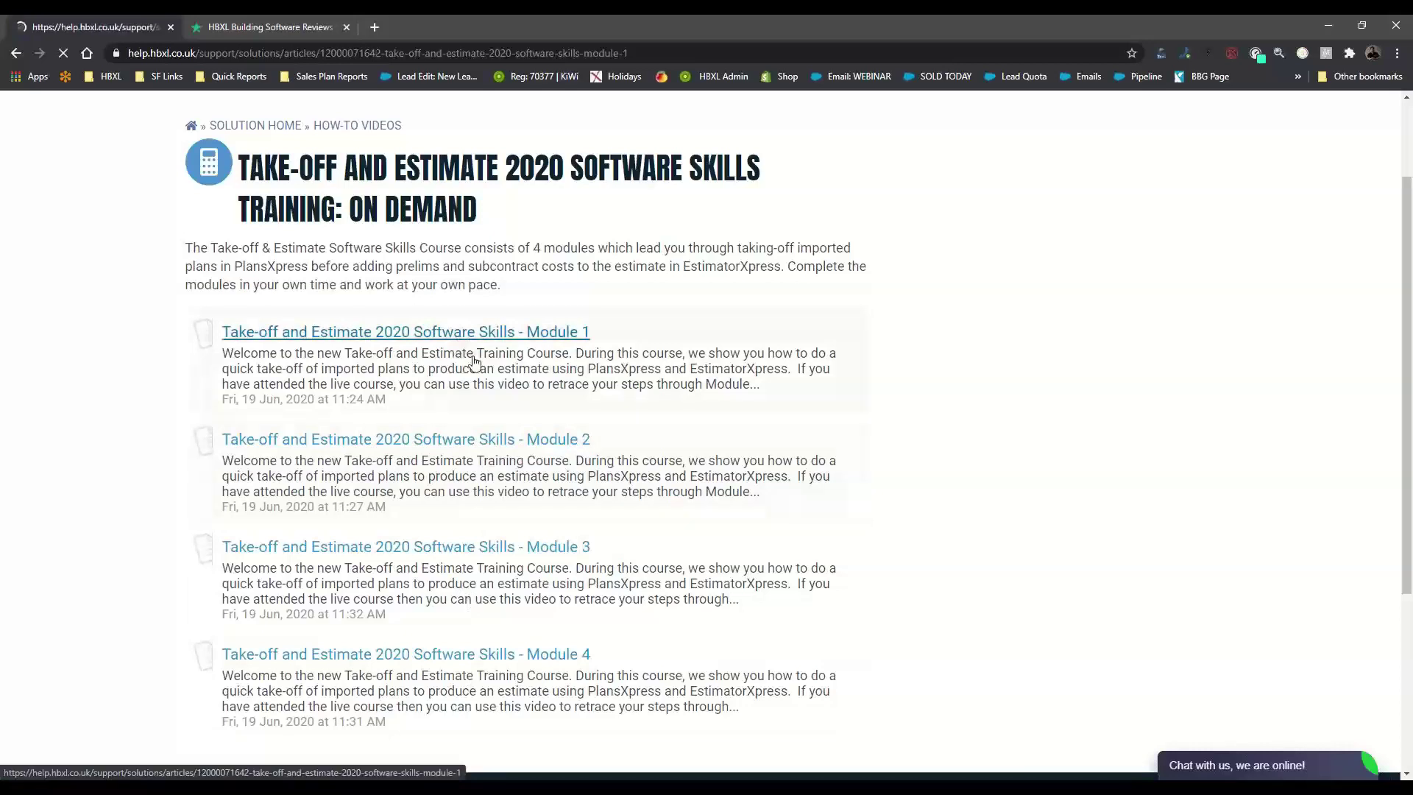
Play the Module 1 training video, seek to around 20 minutes, and pause it
scroll(517, 497, down, 3)
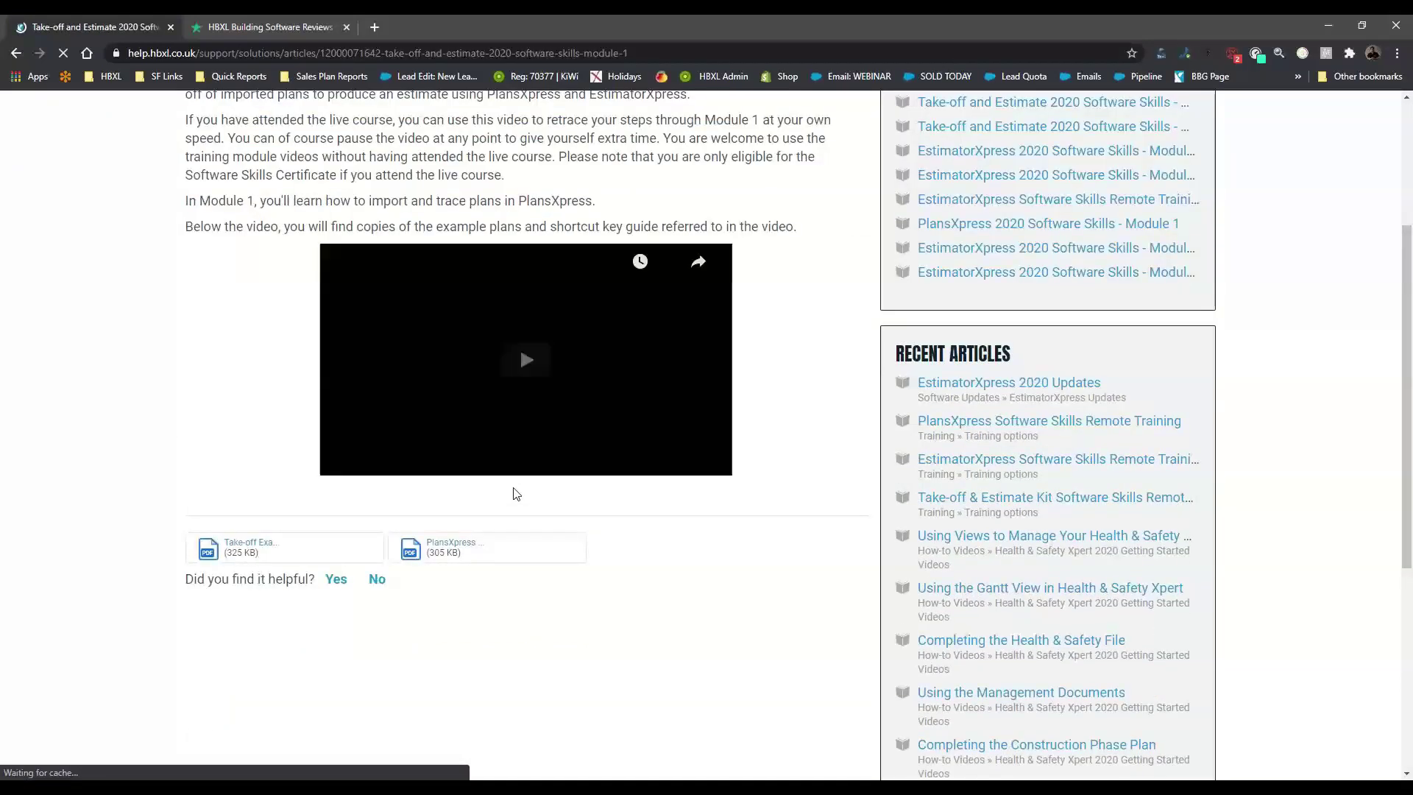
click(528, 376)
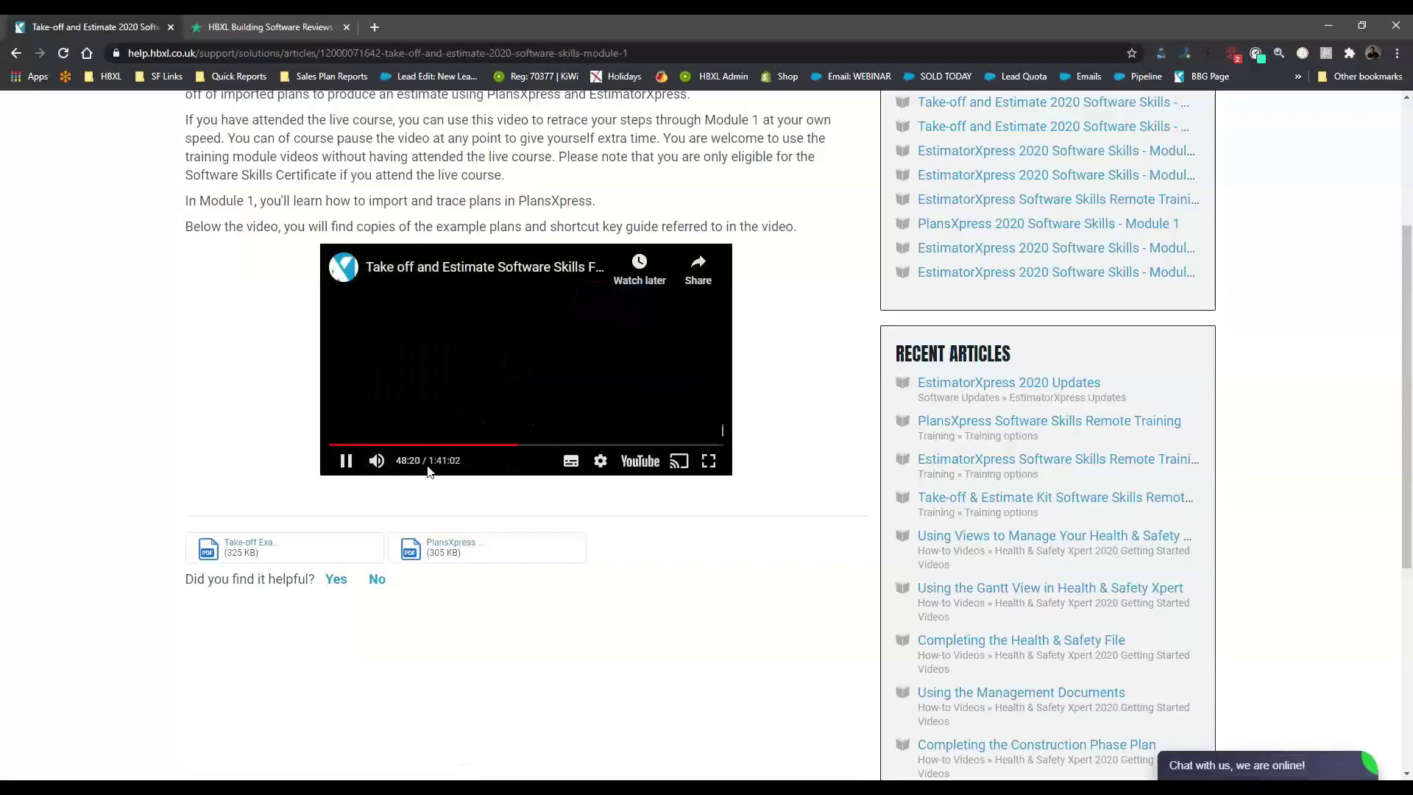
click(457, 445)
click(408, 445)
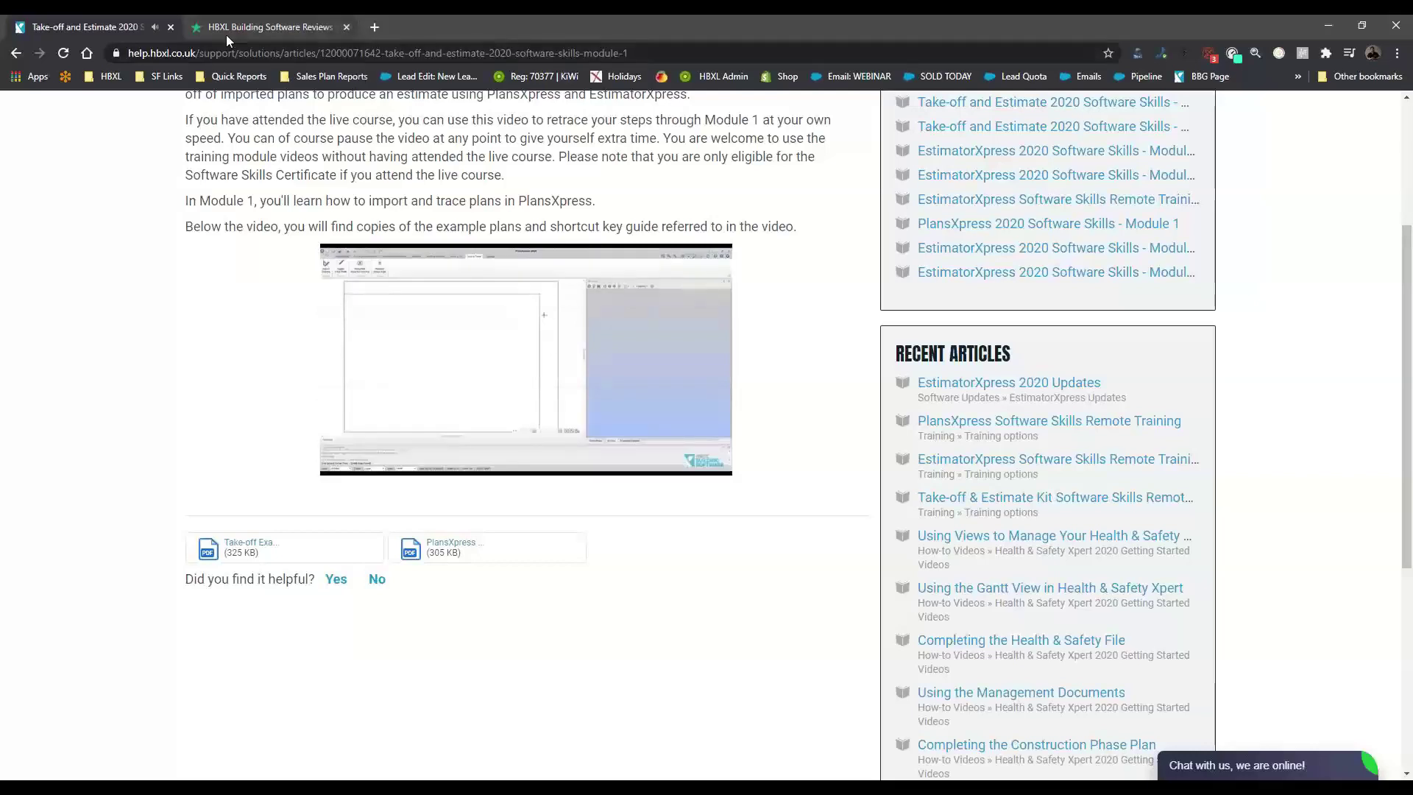
click(345, 460)
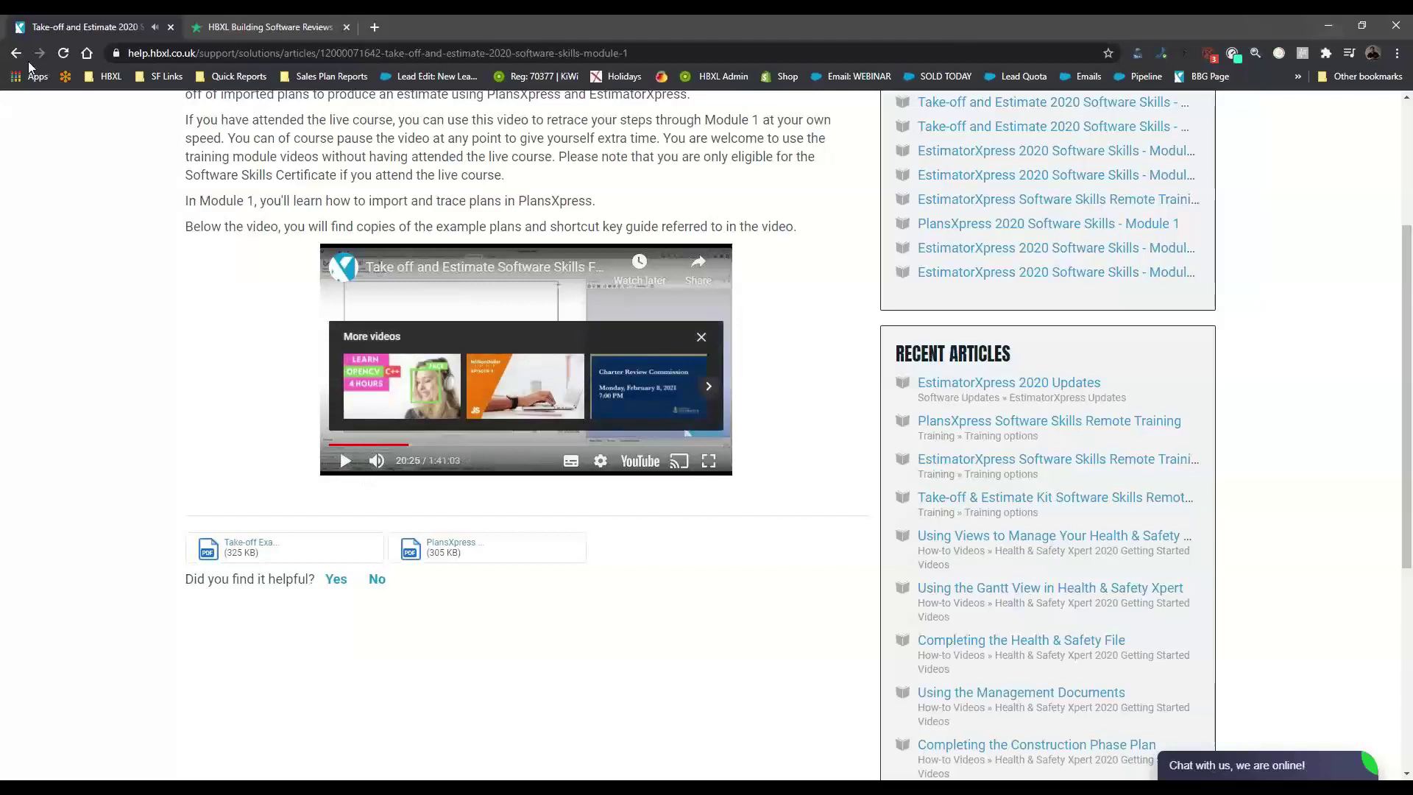
Glance at the Trustpilot tab, go back to the training module list, and minimize Chrome
click(224, 28)
click(130, 30)
click(17, 54)
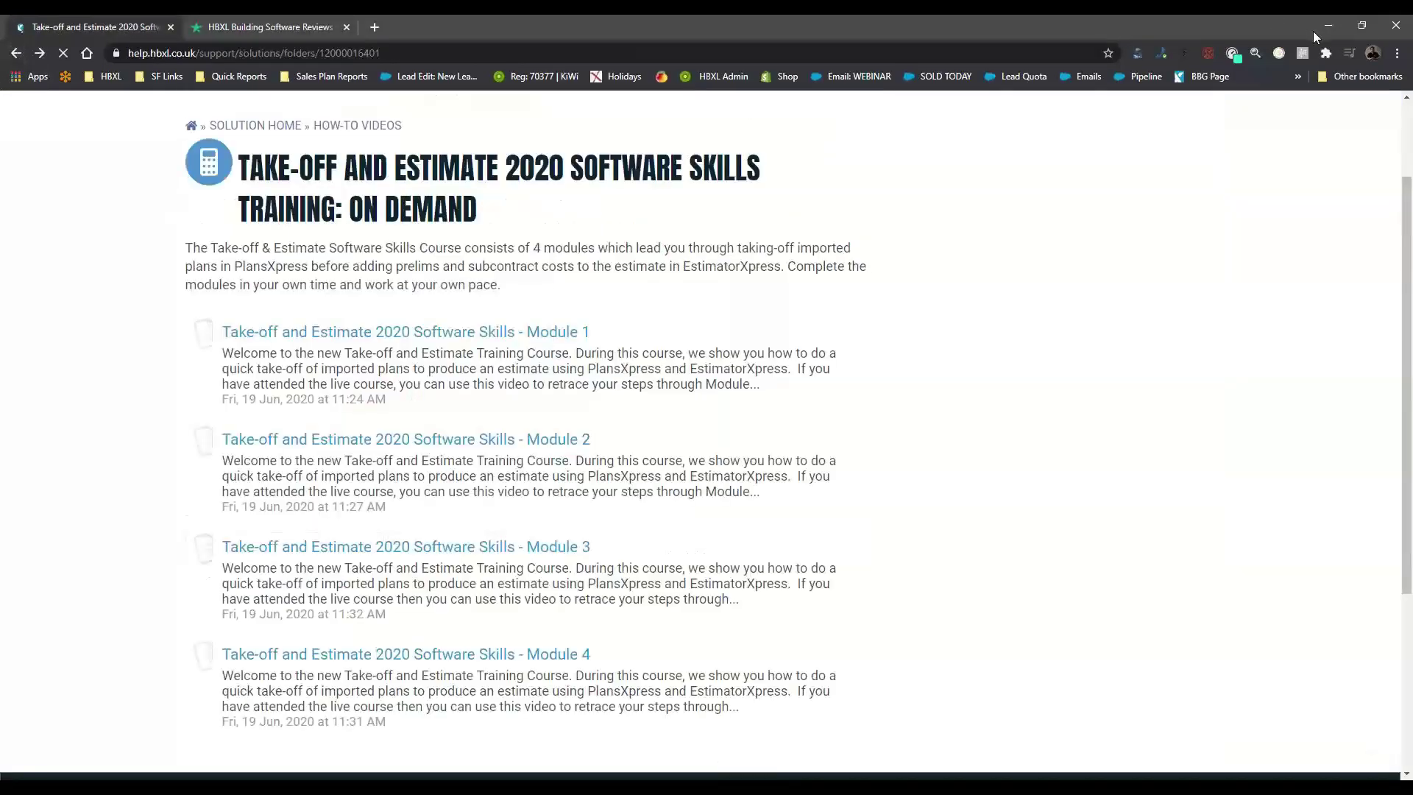
click(1329, 28)
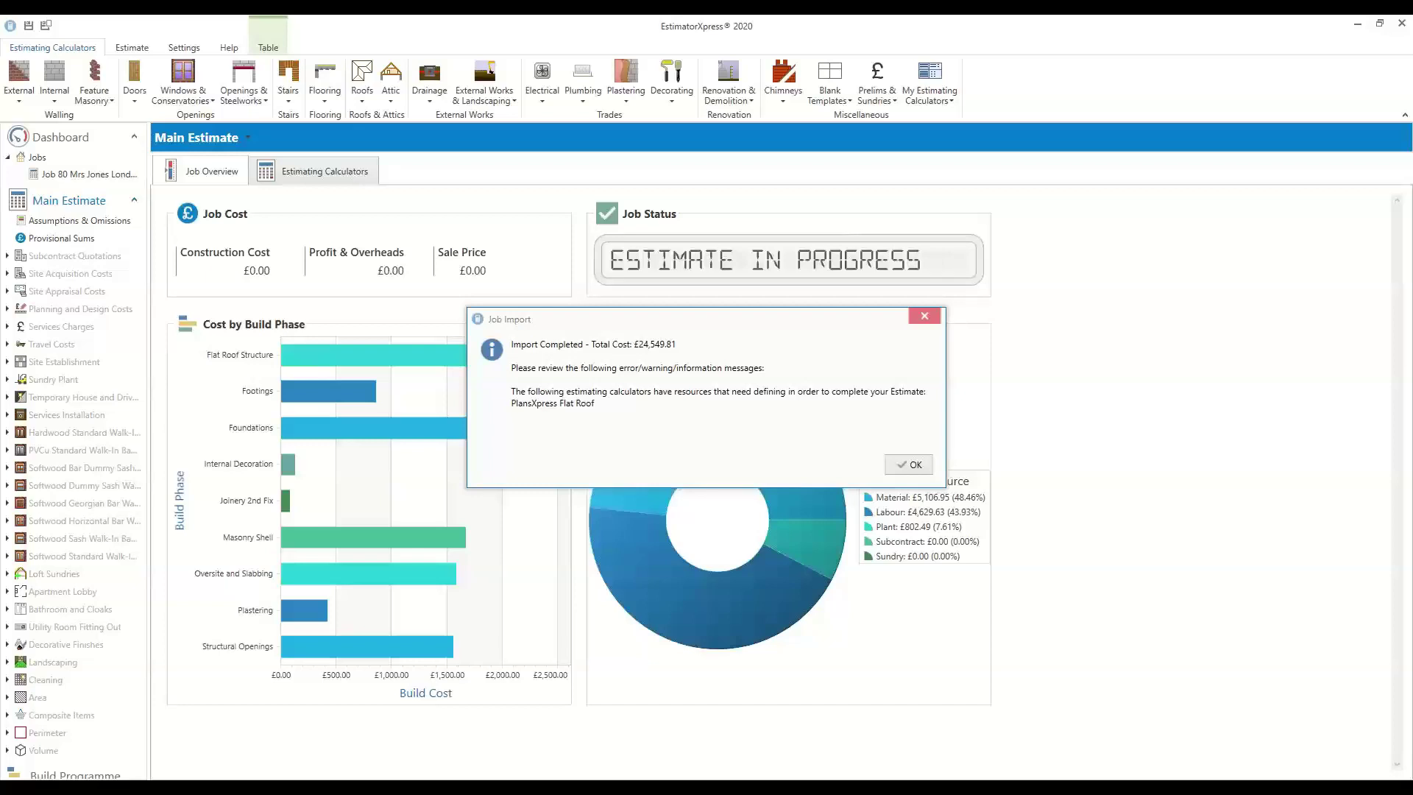
Acknowledge the completed job import and answer Yes to the Lintel & Cavity Closer Specification prompt
click(910, 464)
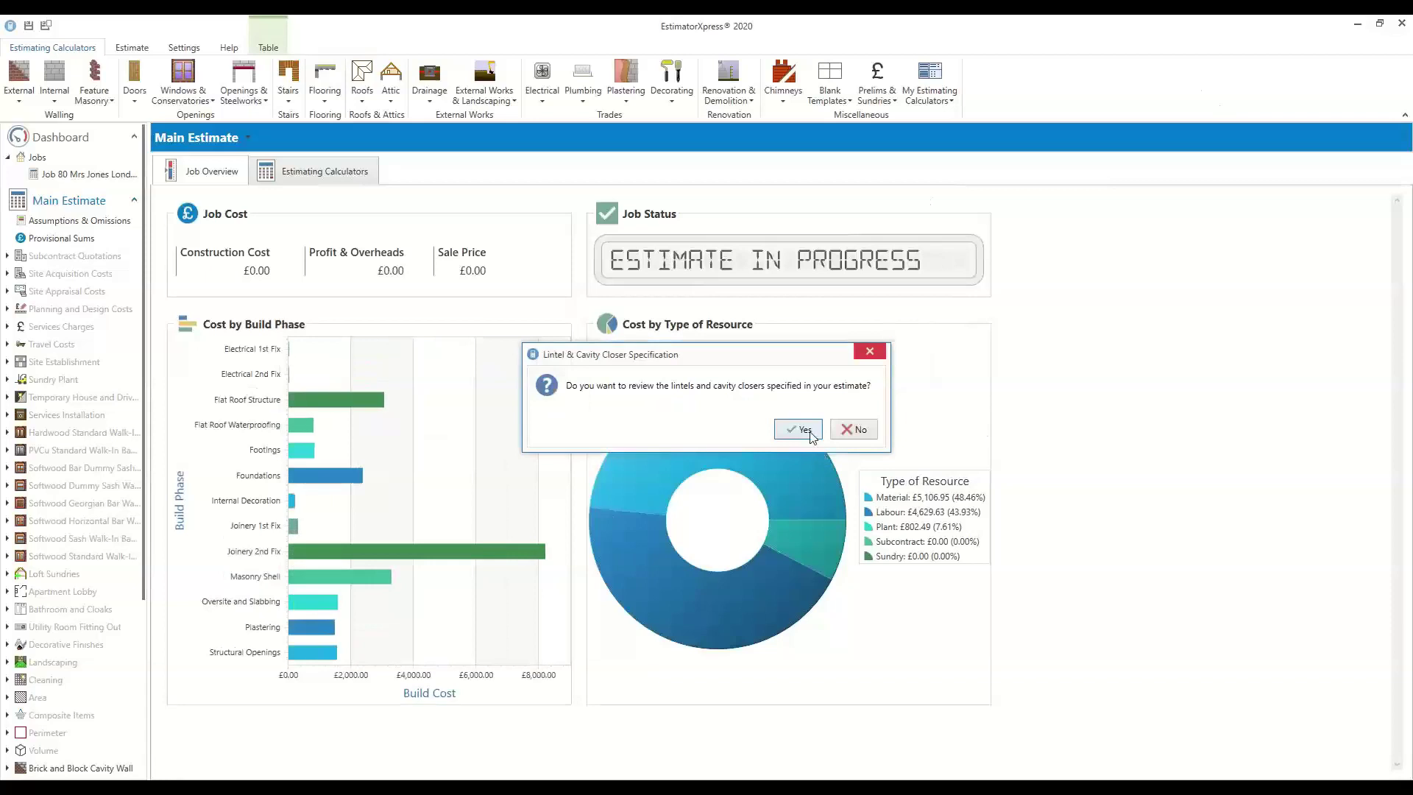
click(809, 432)
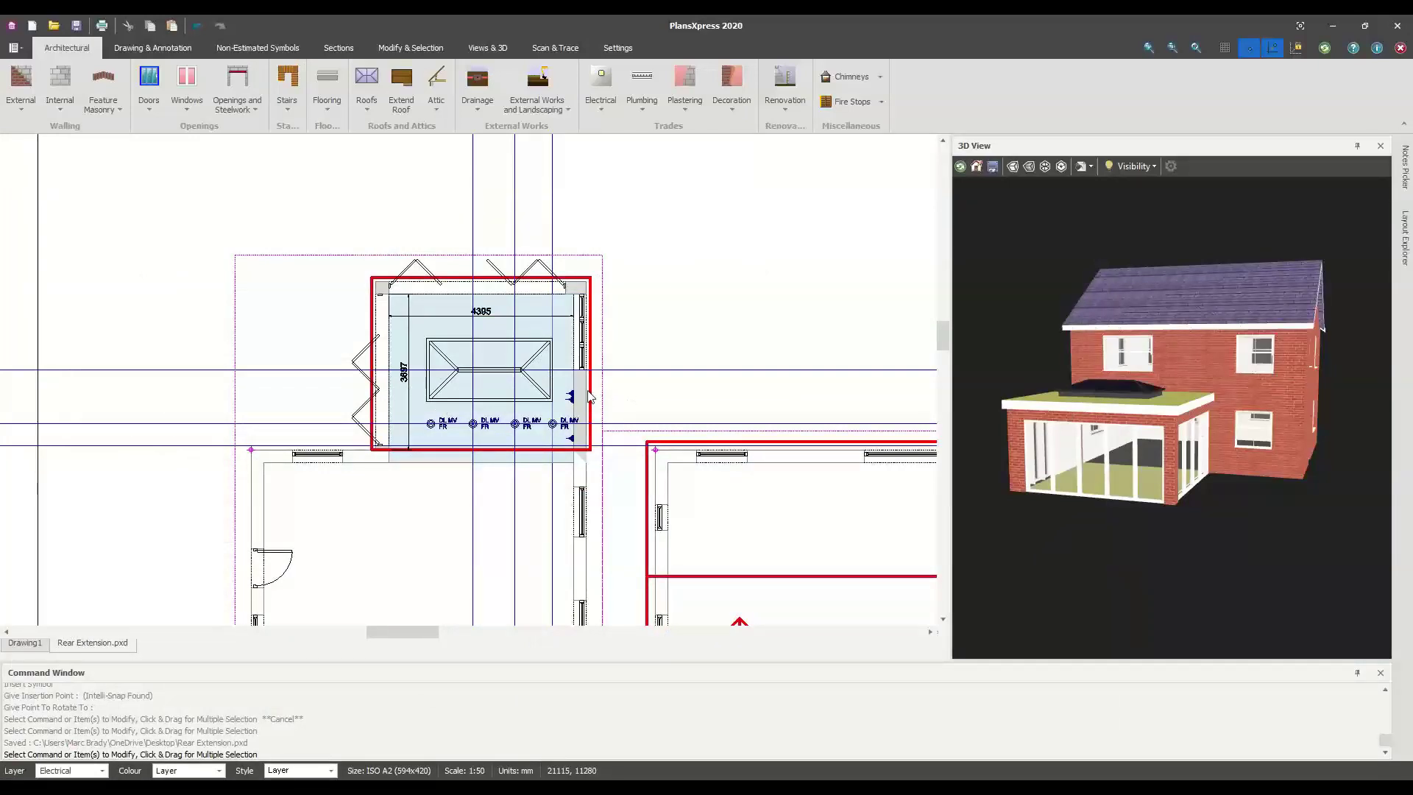
Close the 3D view and centre the plan on the extension room
click(1380, 147)
scroll(669, 308, up, 3)
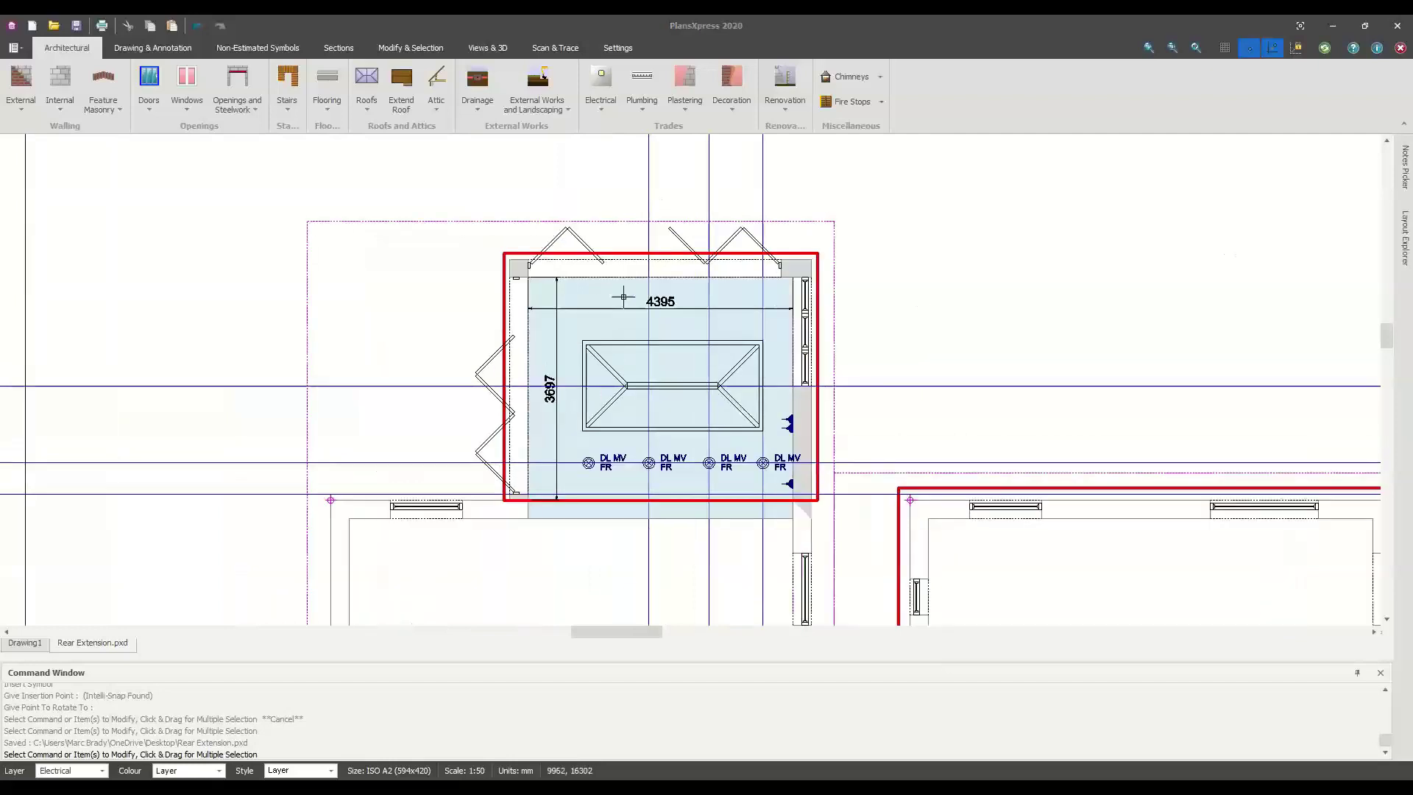
middle_drag(689, 309, 770, 434)
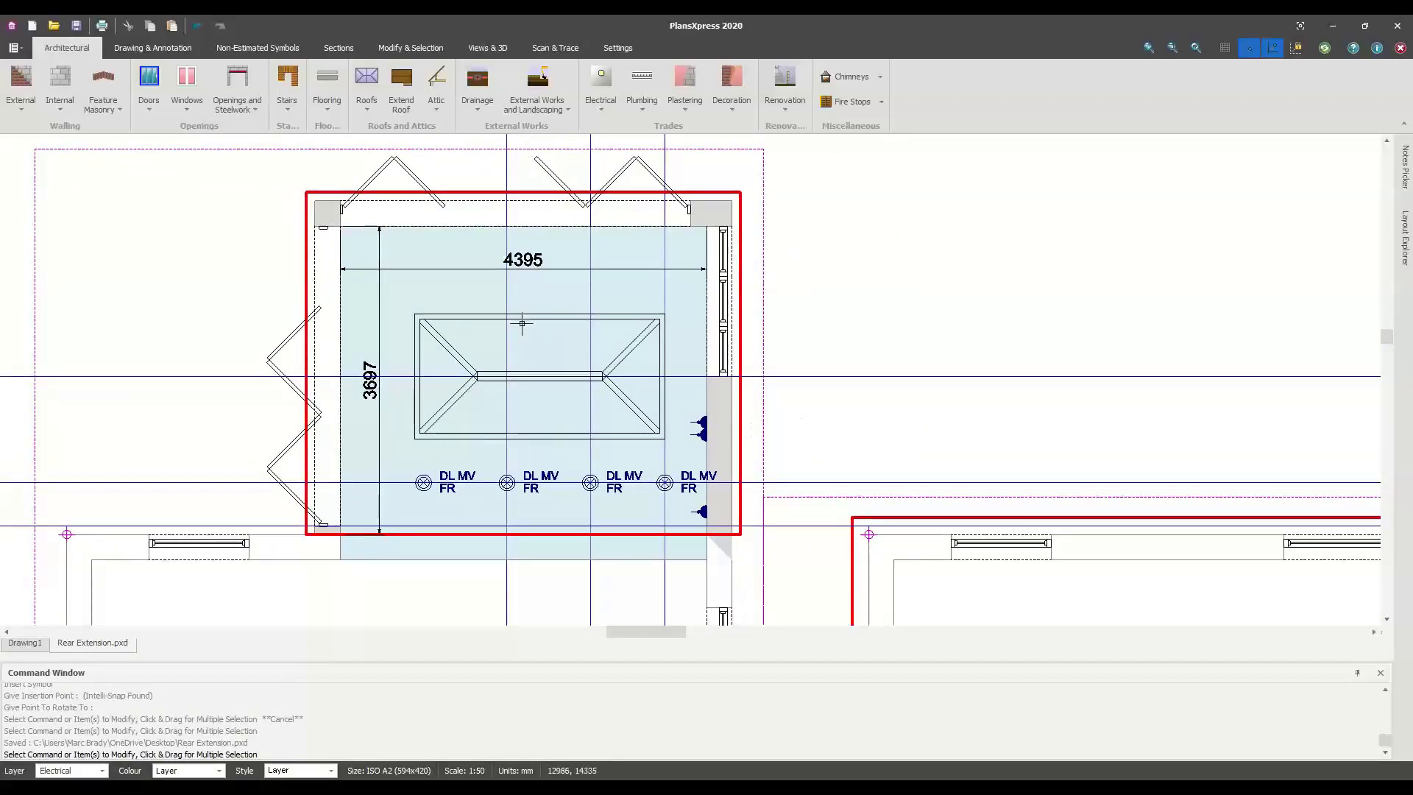
Start converting the internal leaf to a timber frame ground floor panel with concrete slab
click(25, 119)
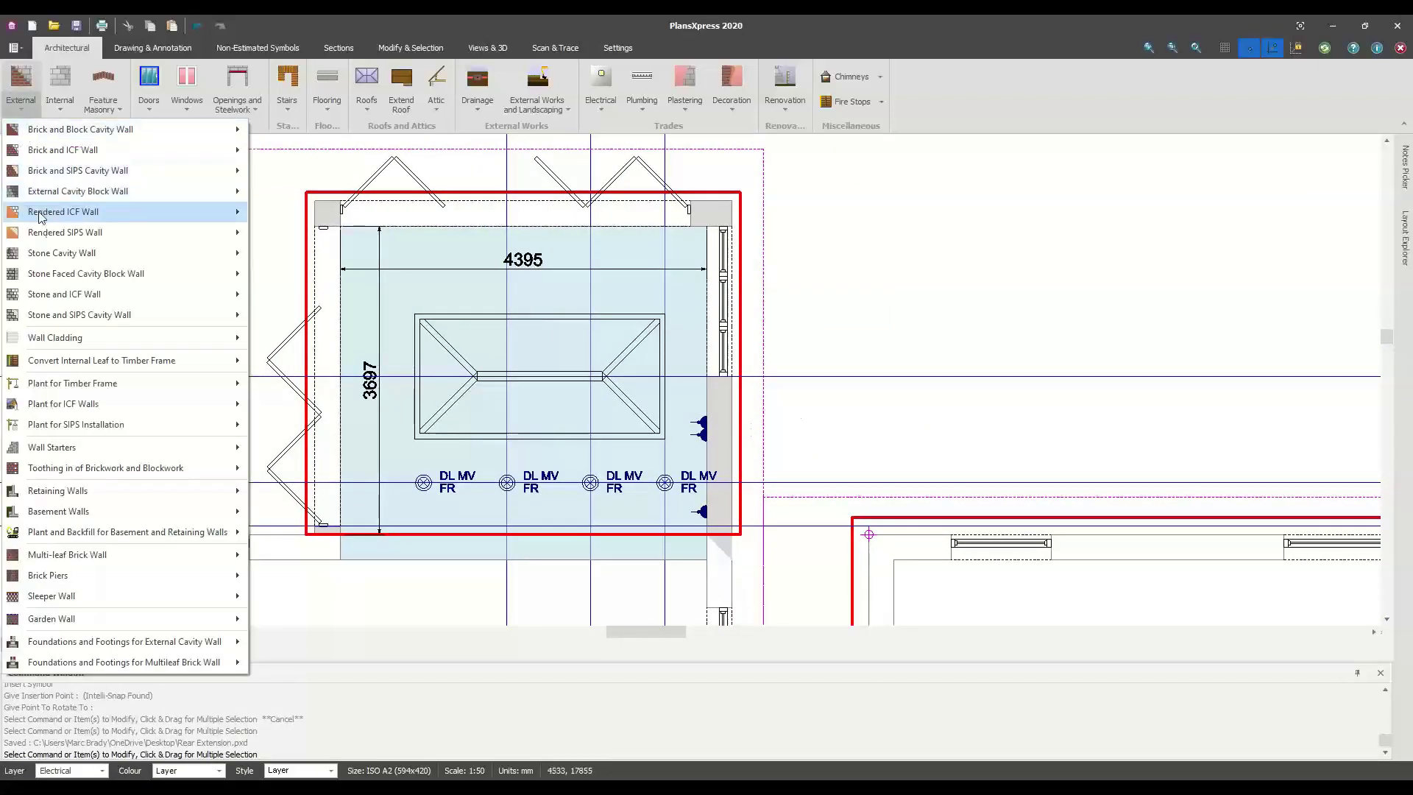
mouse_move(61, 364)
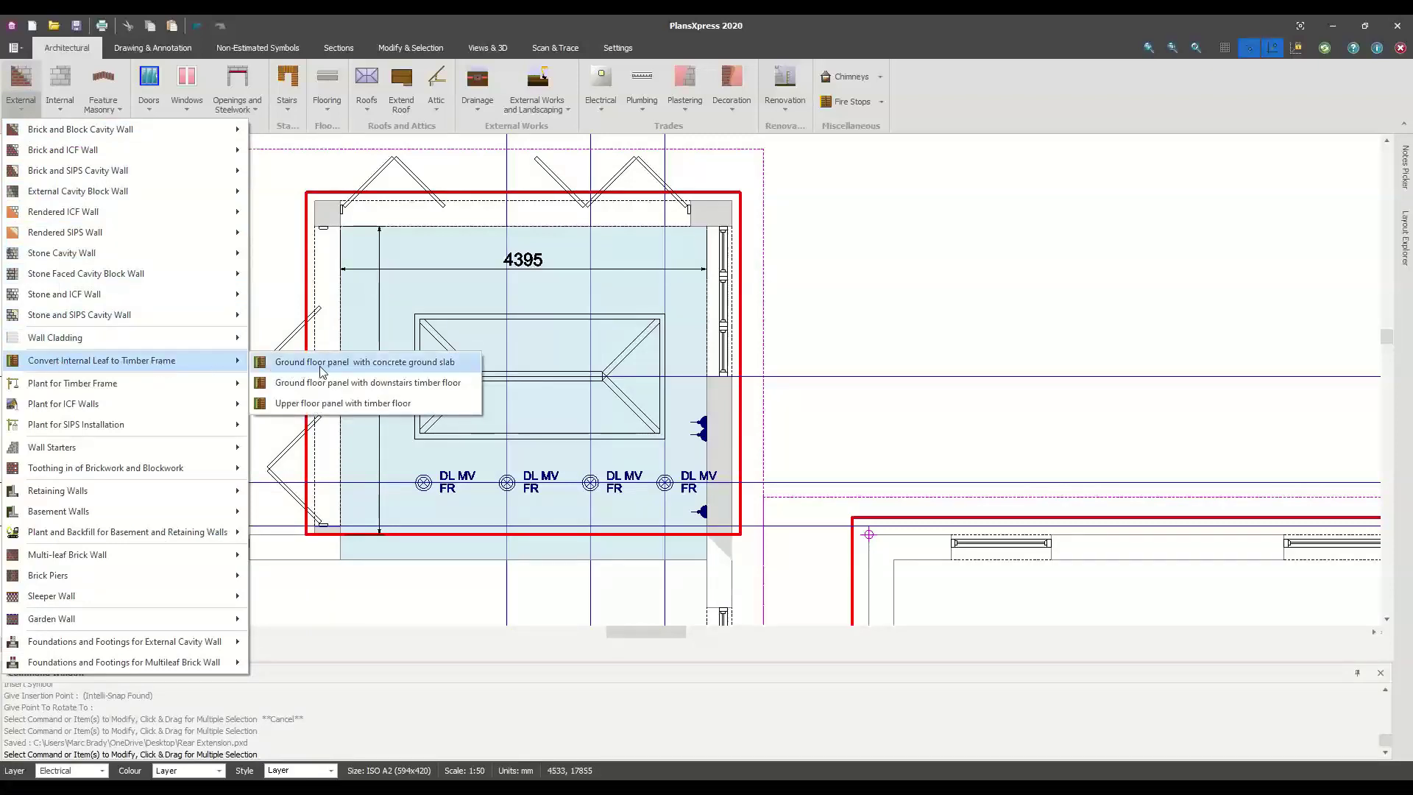
click(418, 369)
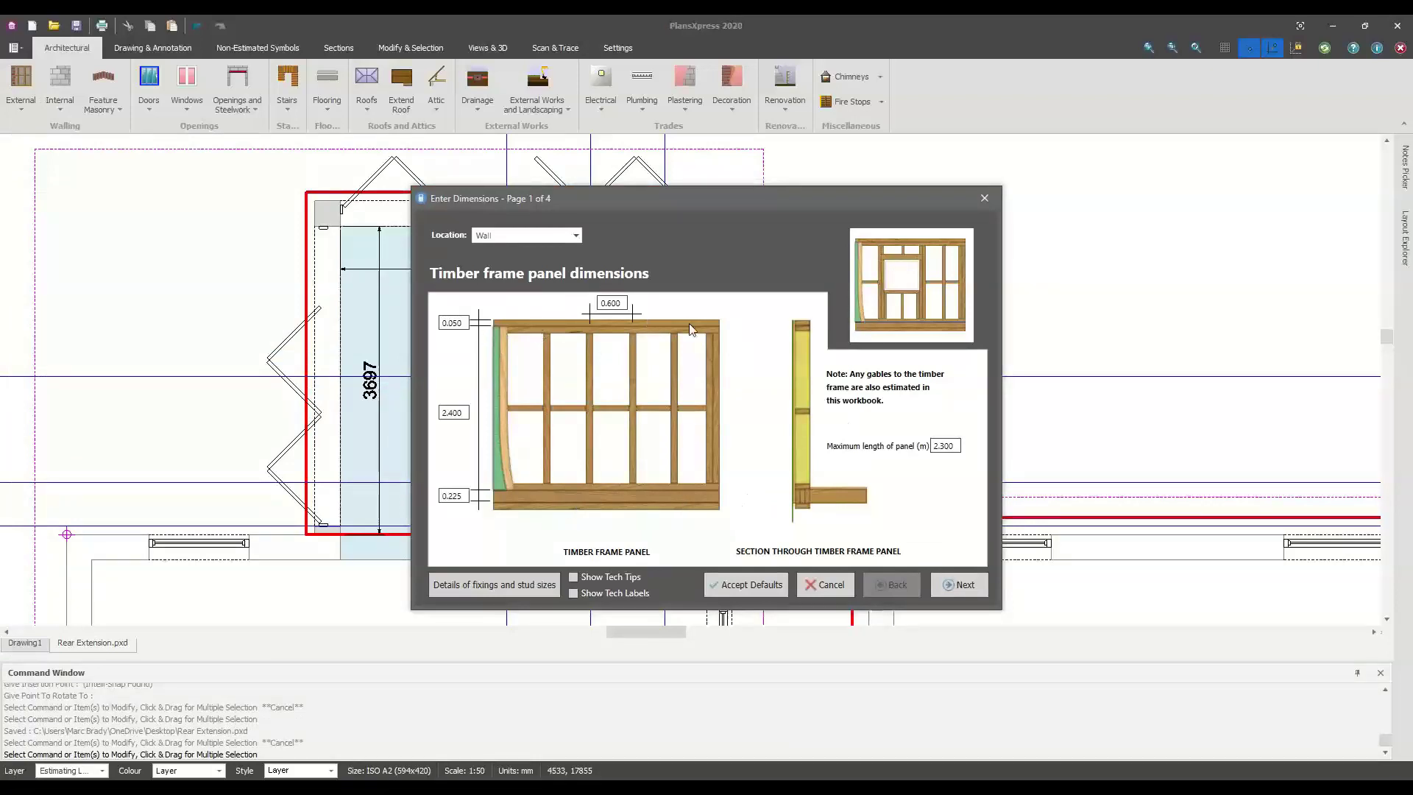
Show tech tips and labels, then accept default panel dimensions, quantities, insulation and openings
click(573, 577)
click(573, 593)
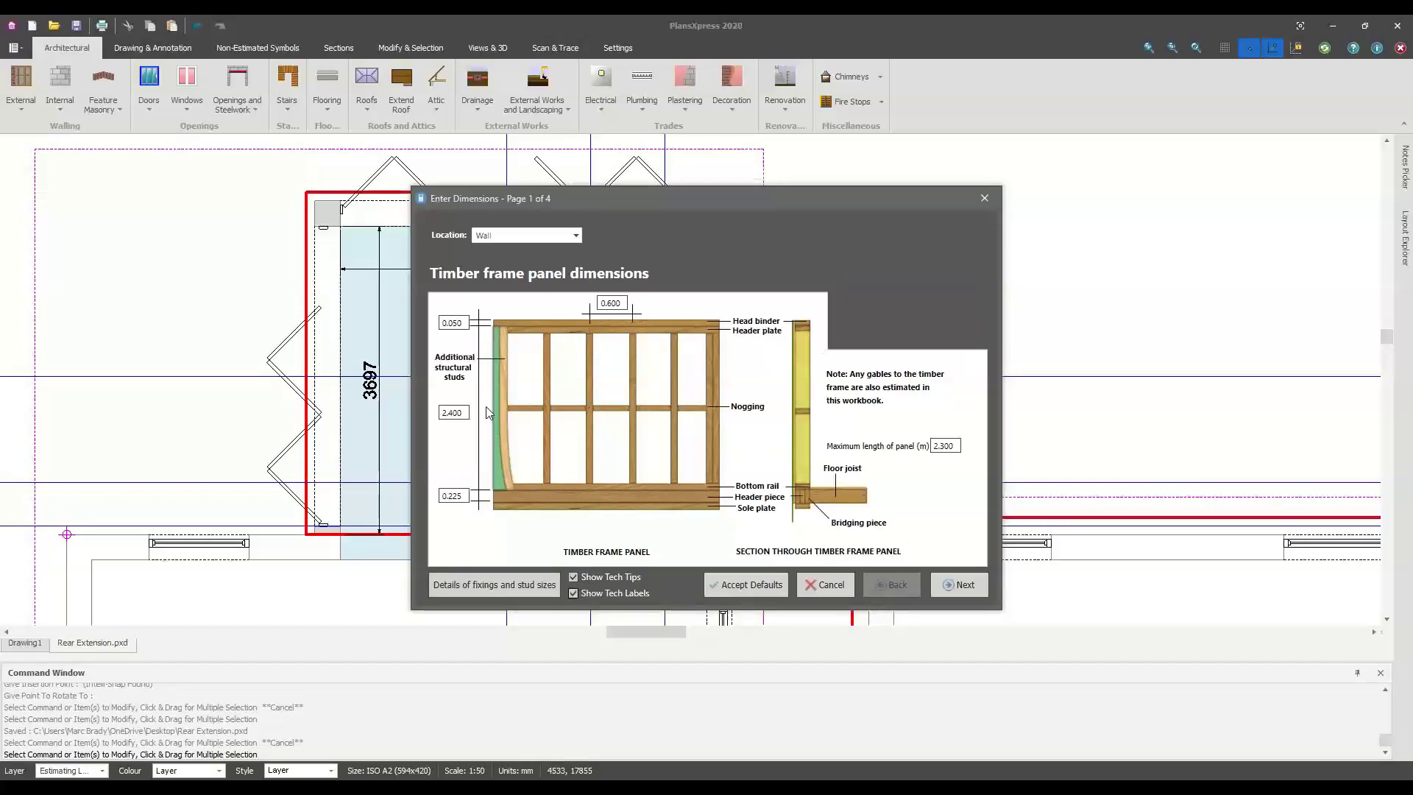
click(972, 588)
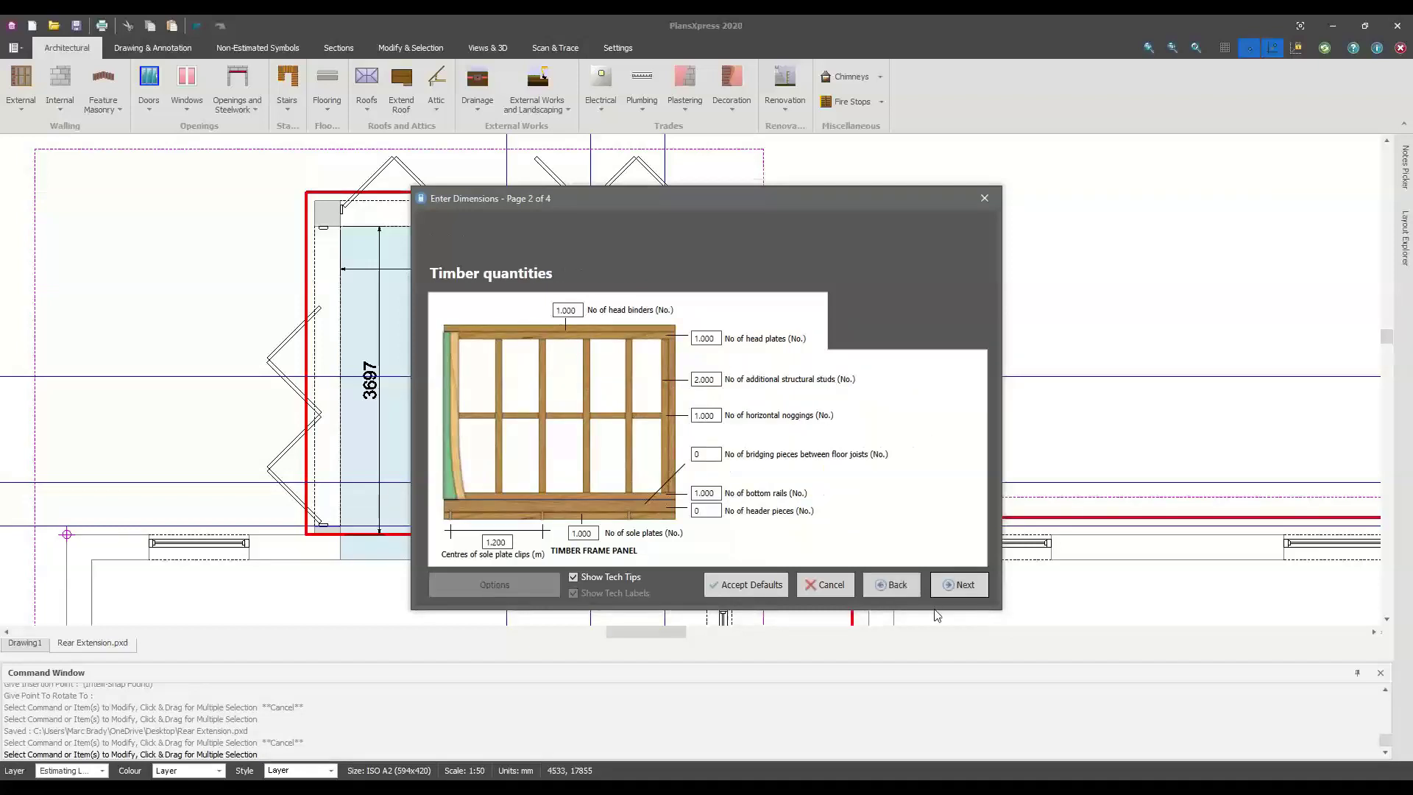
click(951, 595)
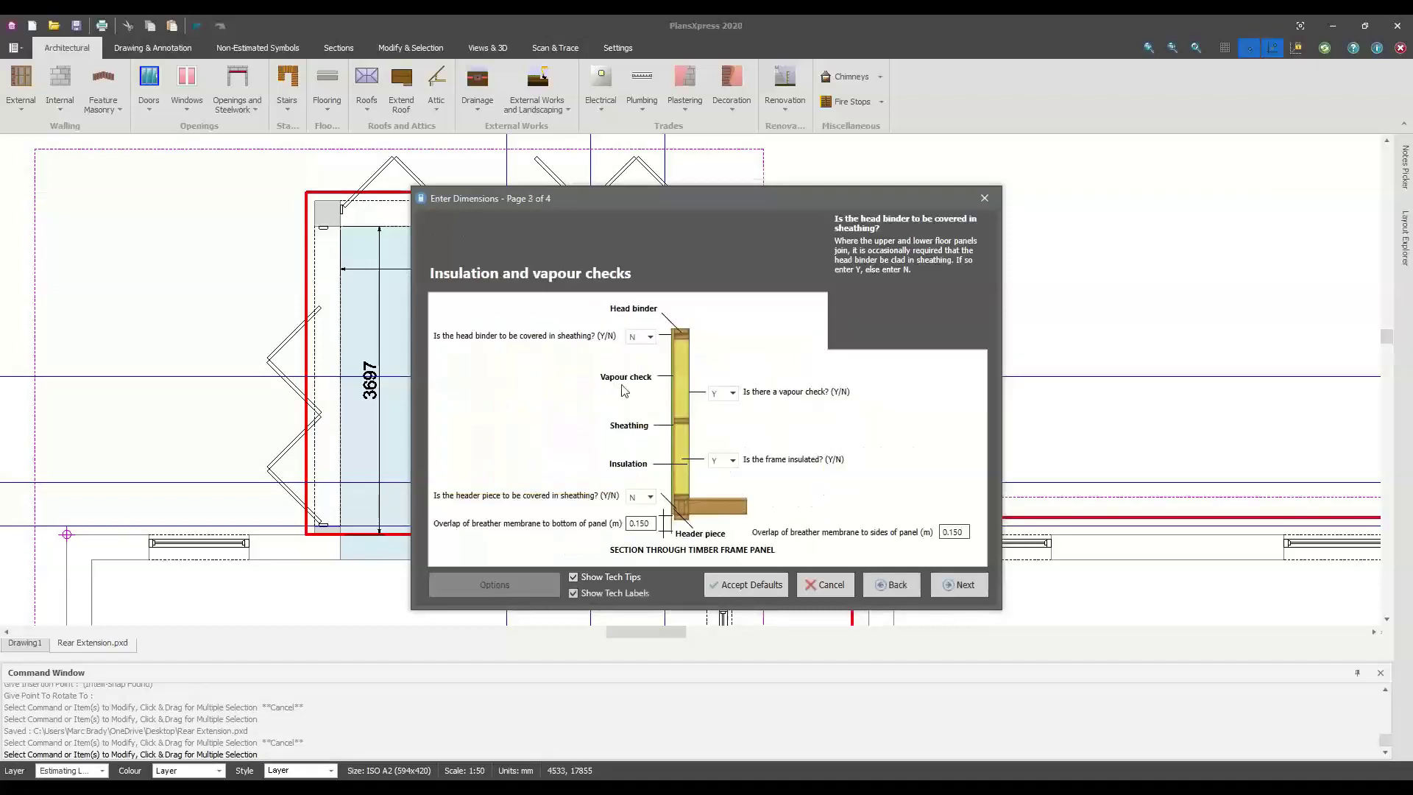
click(951, 588)
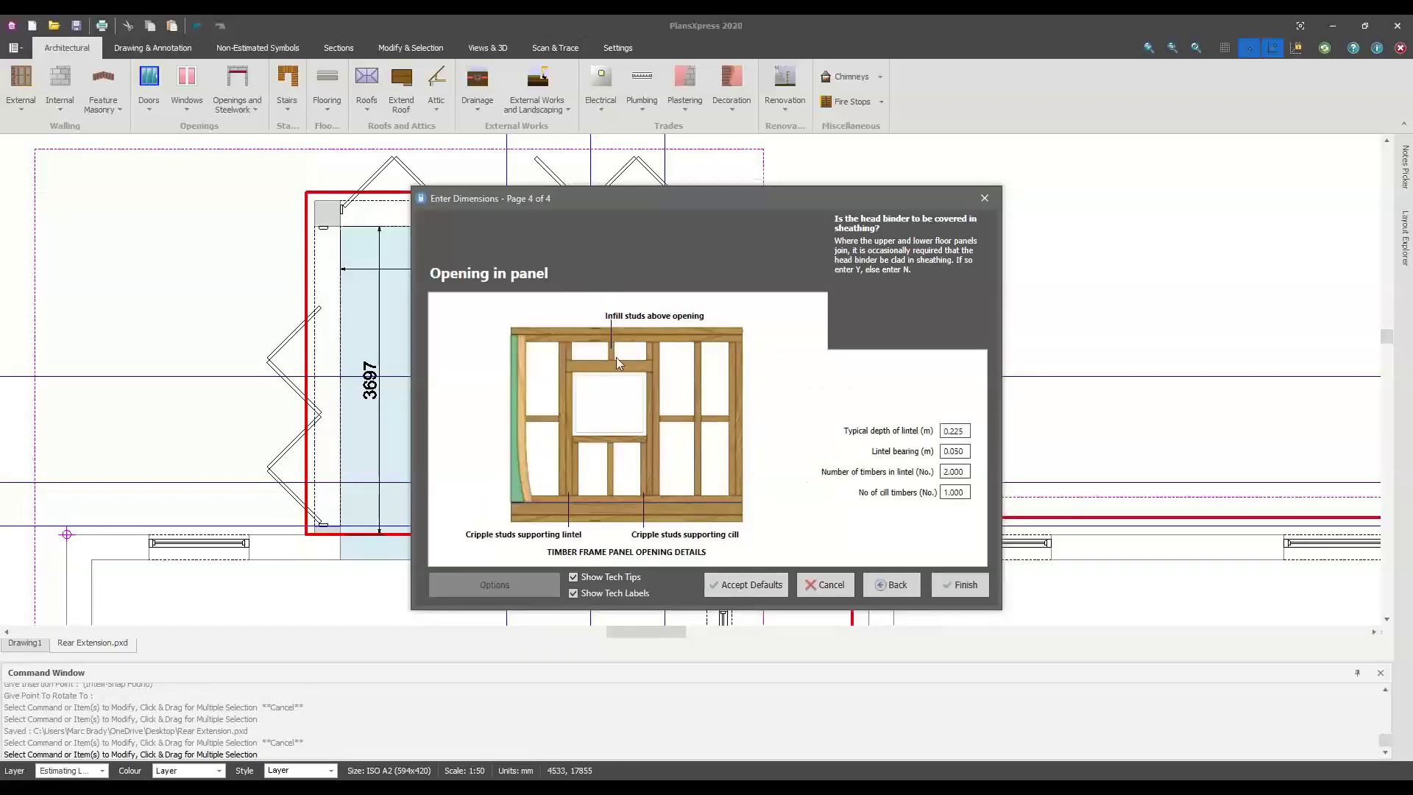
click(957, 584)
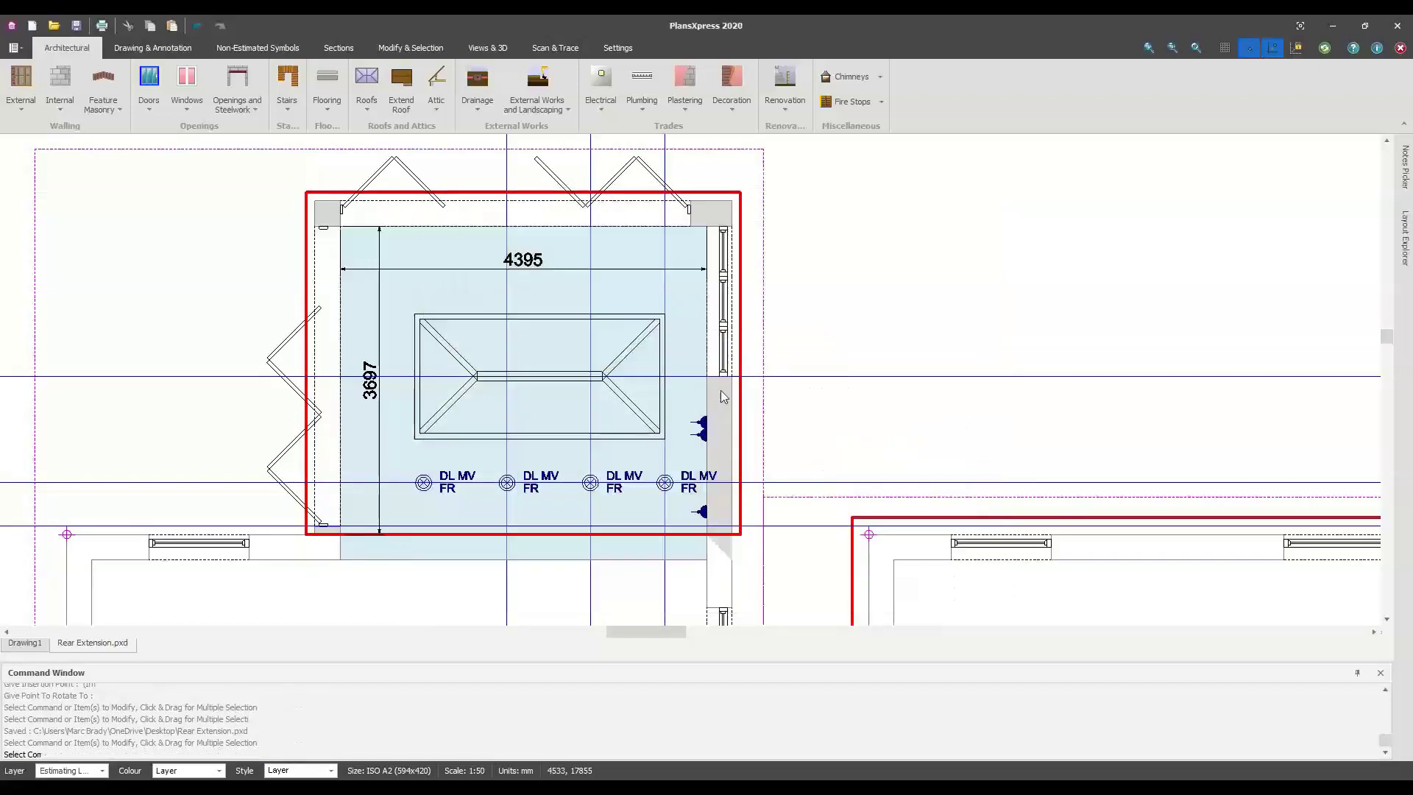
scroll(721, 397, up, 1)
Apply a timber frame to the extension's right wall with a horizontal label, declining plant
click(721, 415)
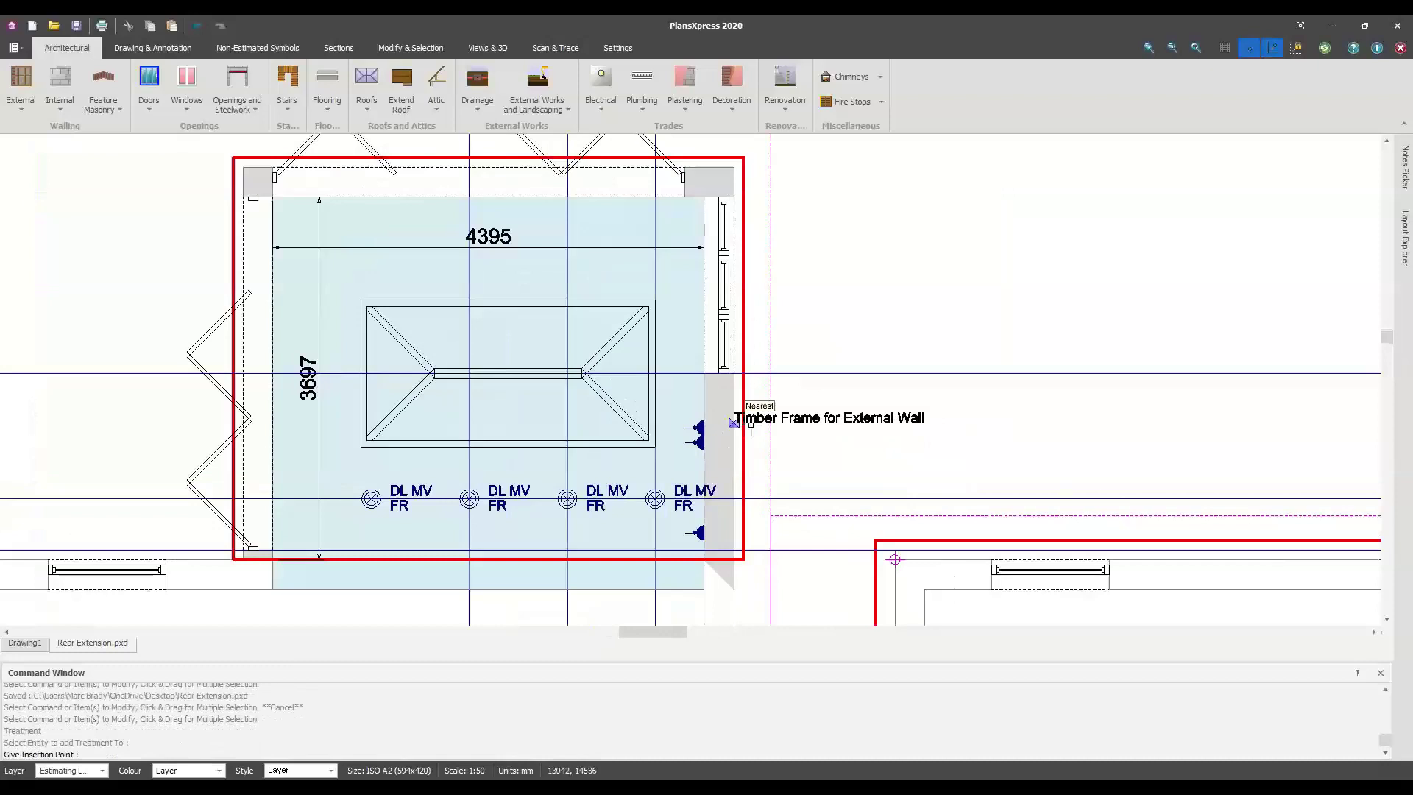
scroll(717, 413, up, 1)
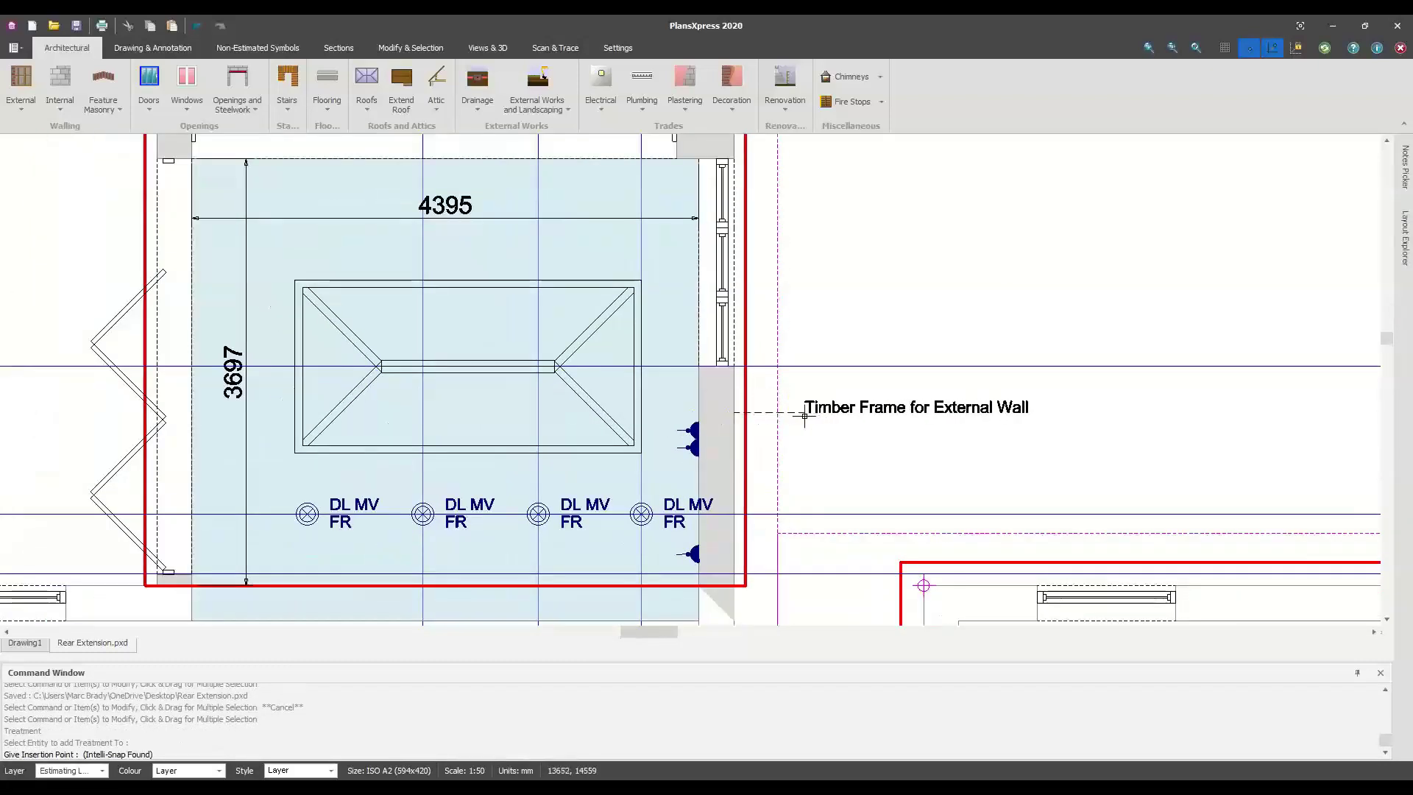
click(806, 413)
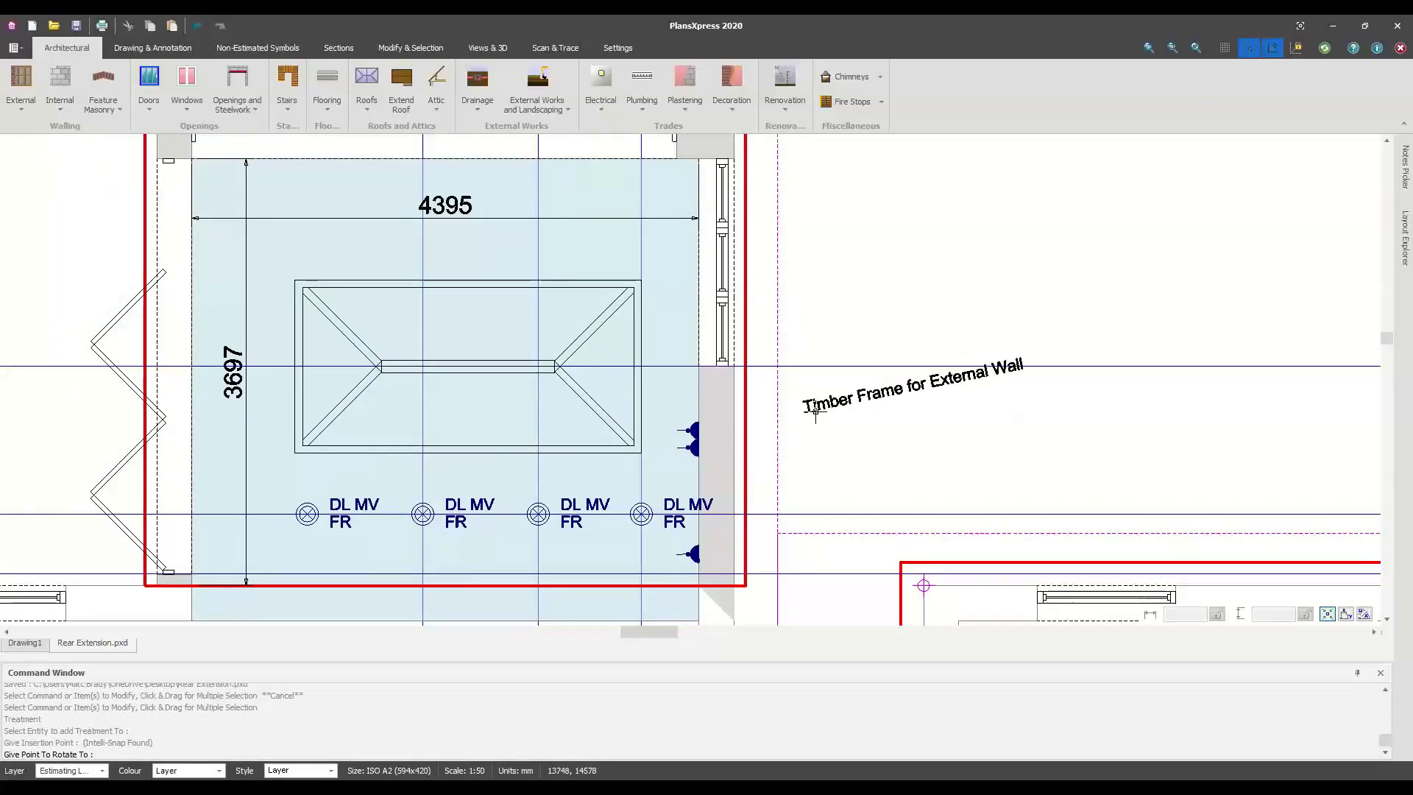
click(814, 419)
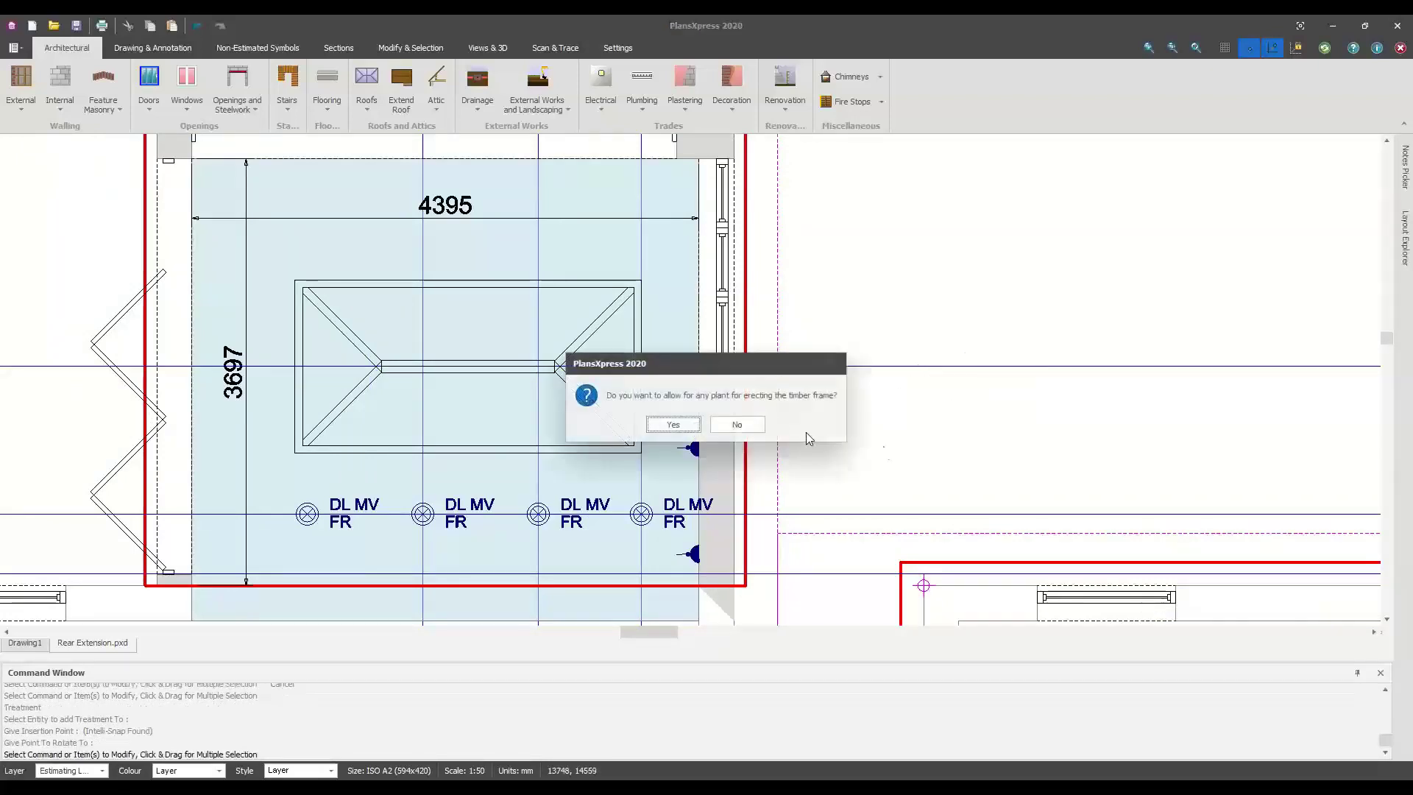
click(745, 428)
scroll(826, 378, down, 3)
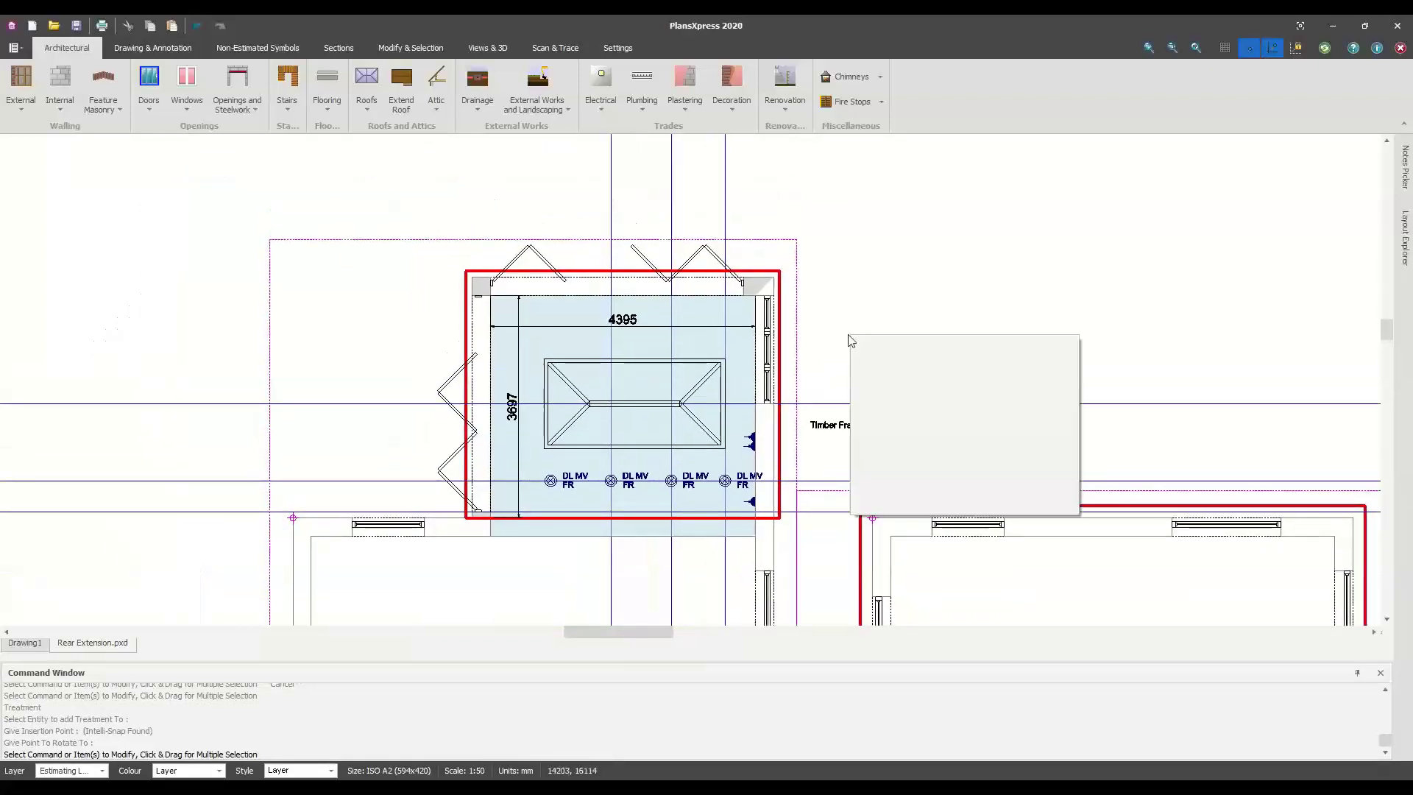
scroll(490, 285, up, 1)
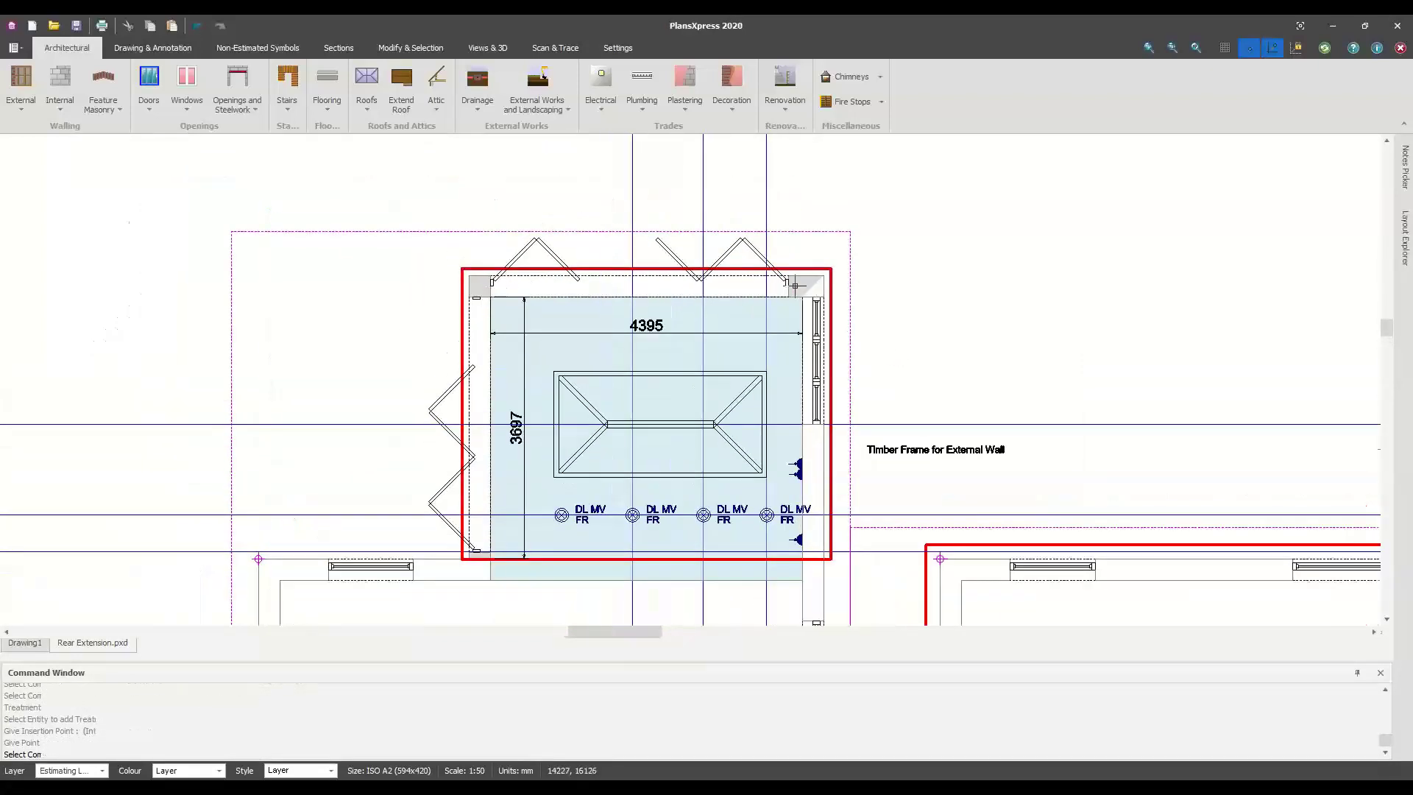
scroll(785, 284, up, 5)
Add a second timber frame at the top-right pillar, placing its label and declining plant
click(820, 289)
scroll(796, 286, down, 2)
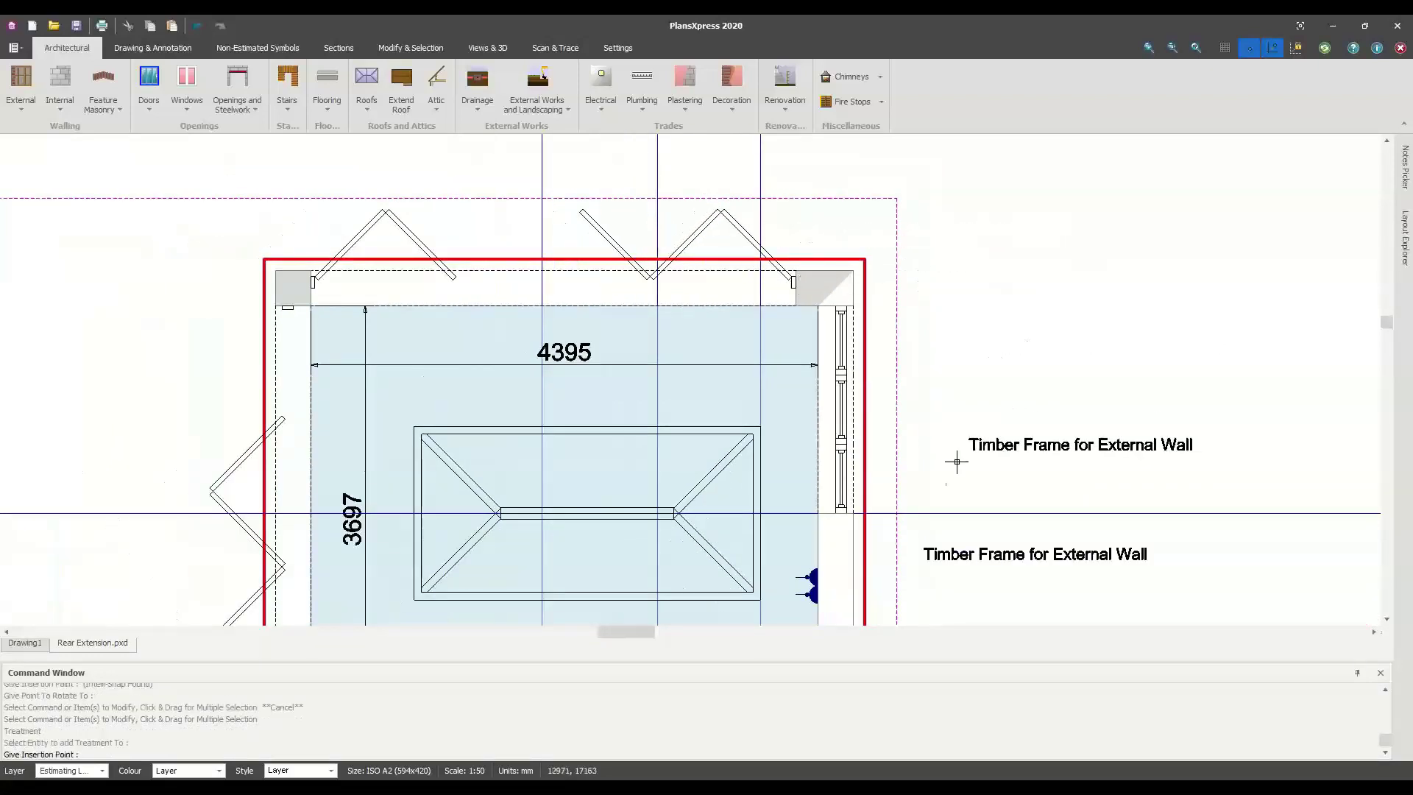
scroll(923, 519, up, 2)
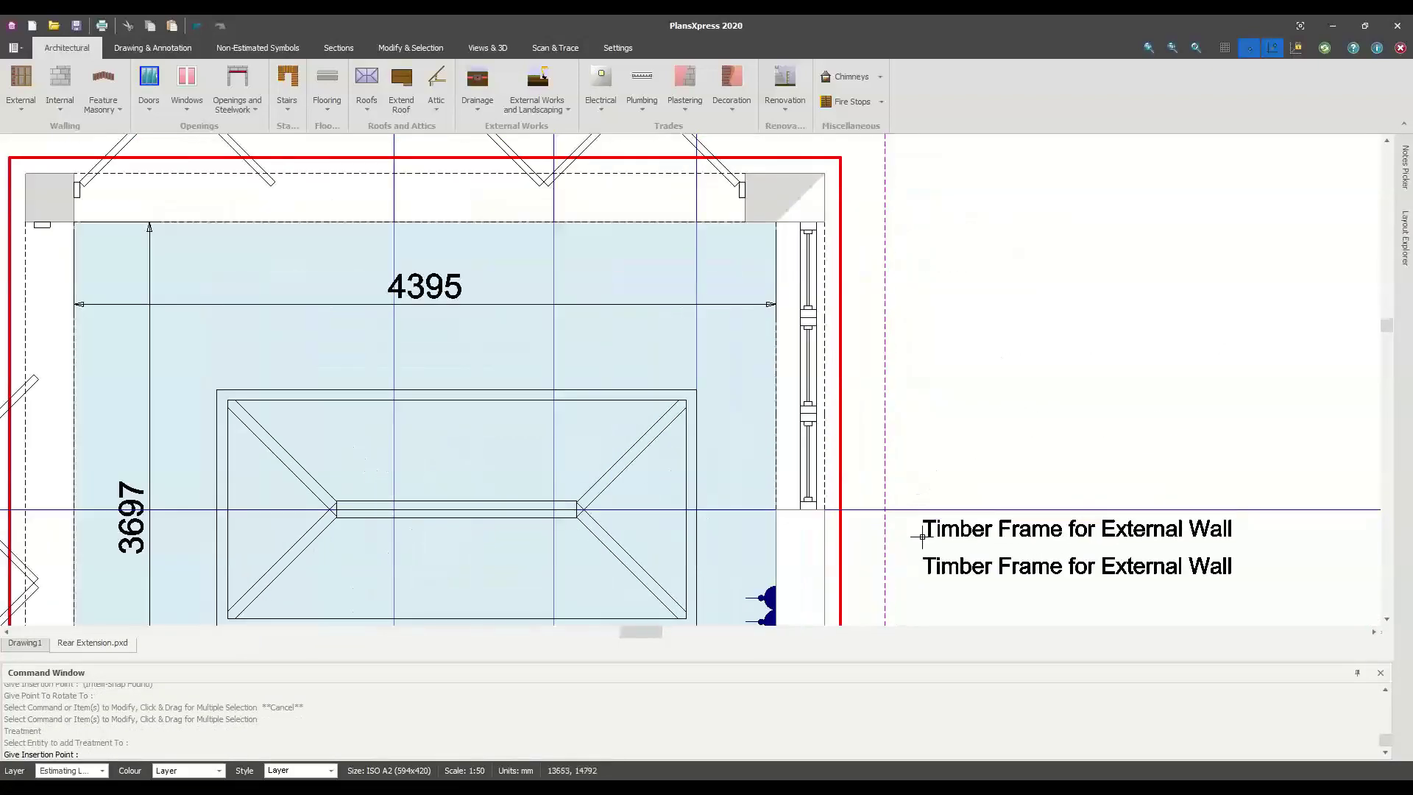
click(921, 537)
click(922, 537)
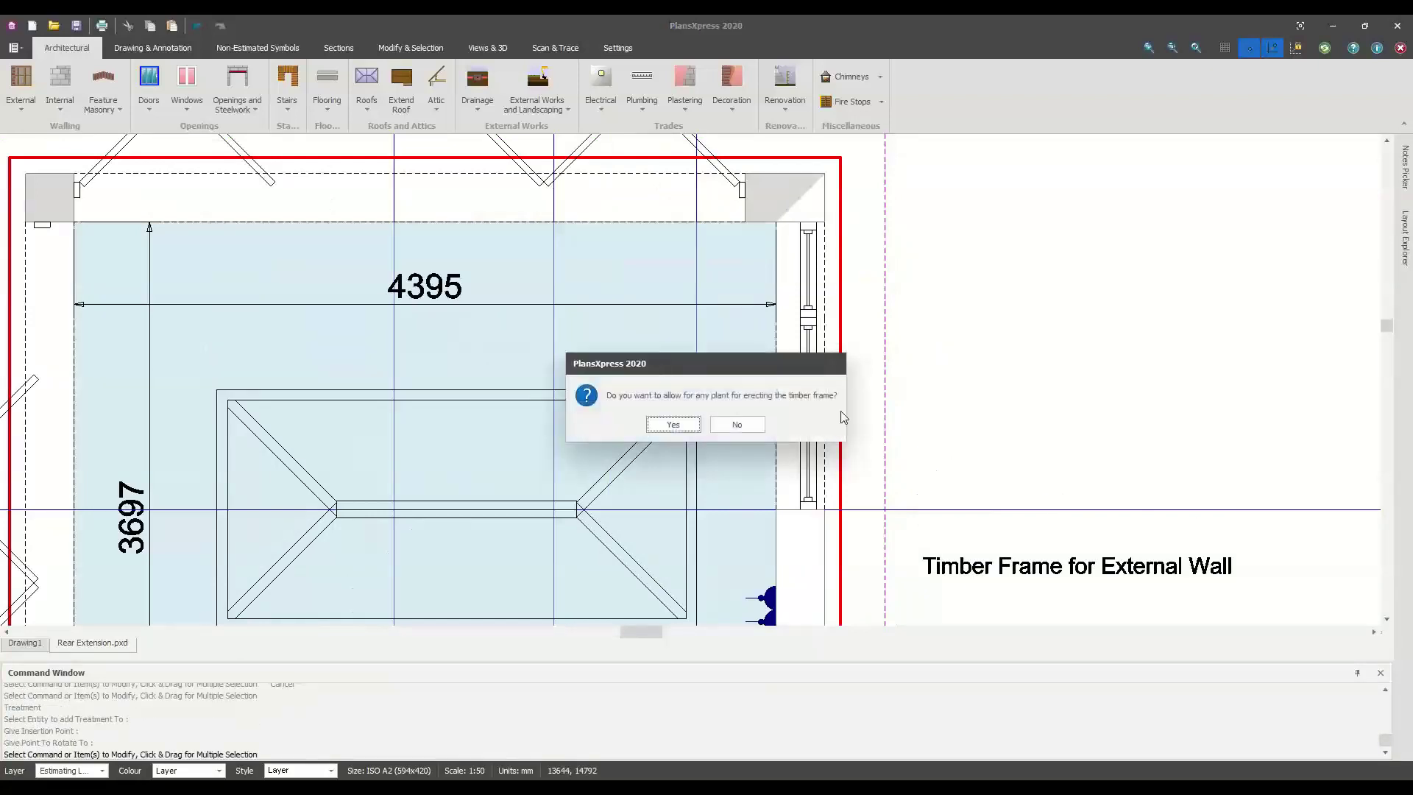
click(742, 425)
scroll(946, 394, down, 4)
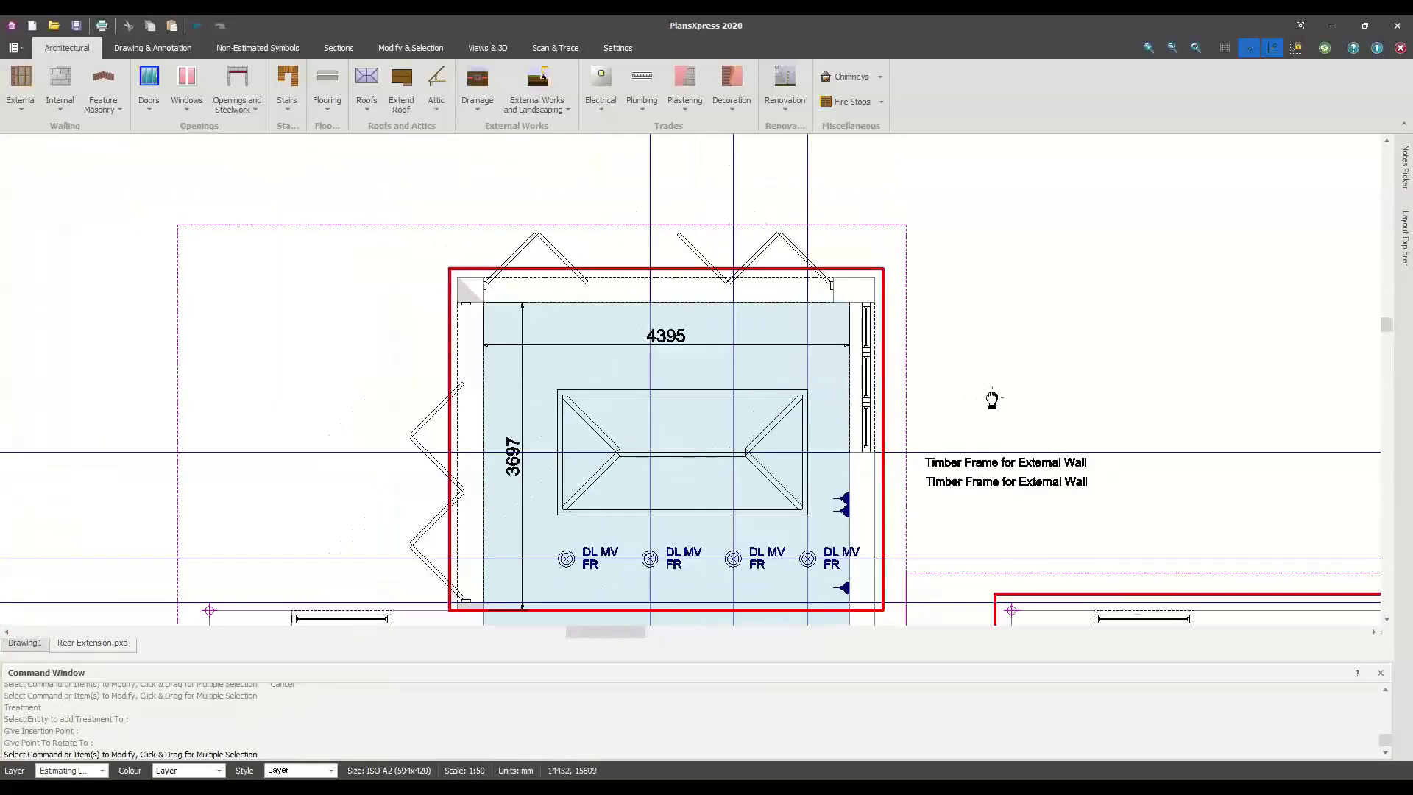
Repeat the timber frame on the left wall with a vertical label, allowing plant
right_click(1012, 368)
click(1053, 377)
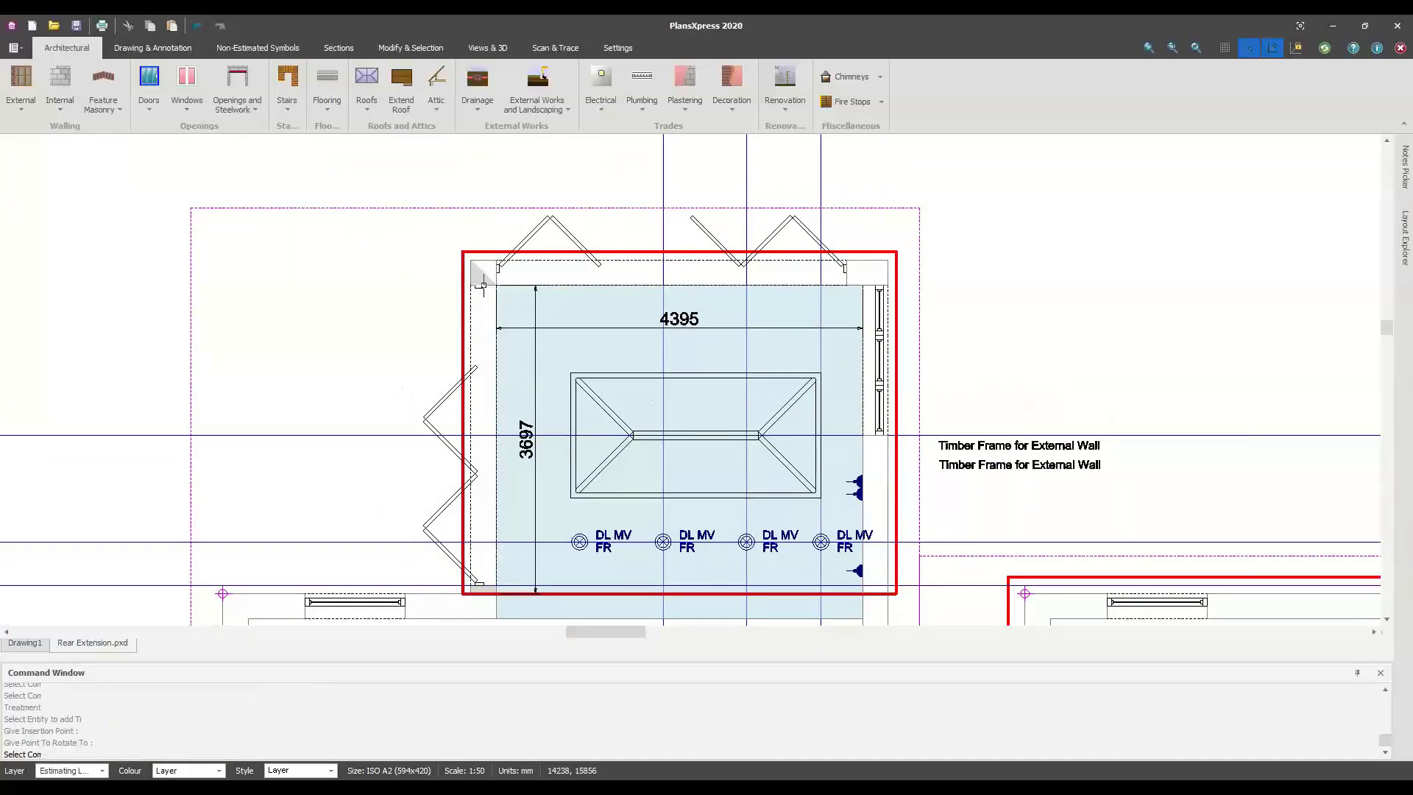
scroll(480, 279, up, 1)
click(479, 279)
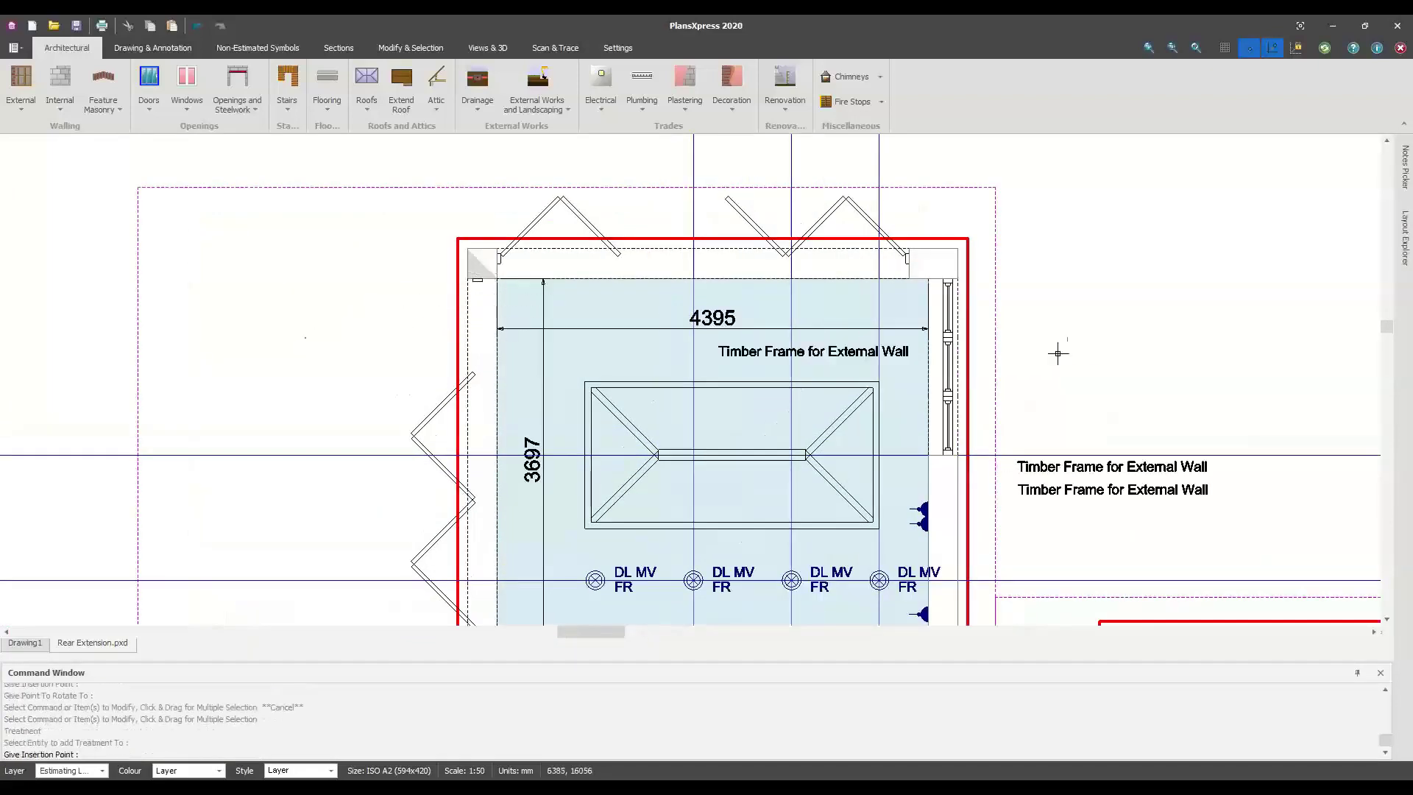
scroll(1046, 414, up, 2)
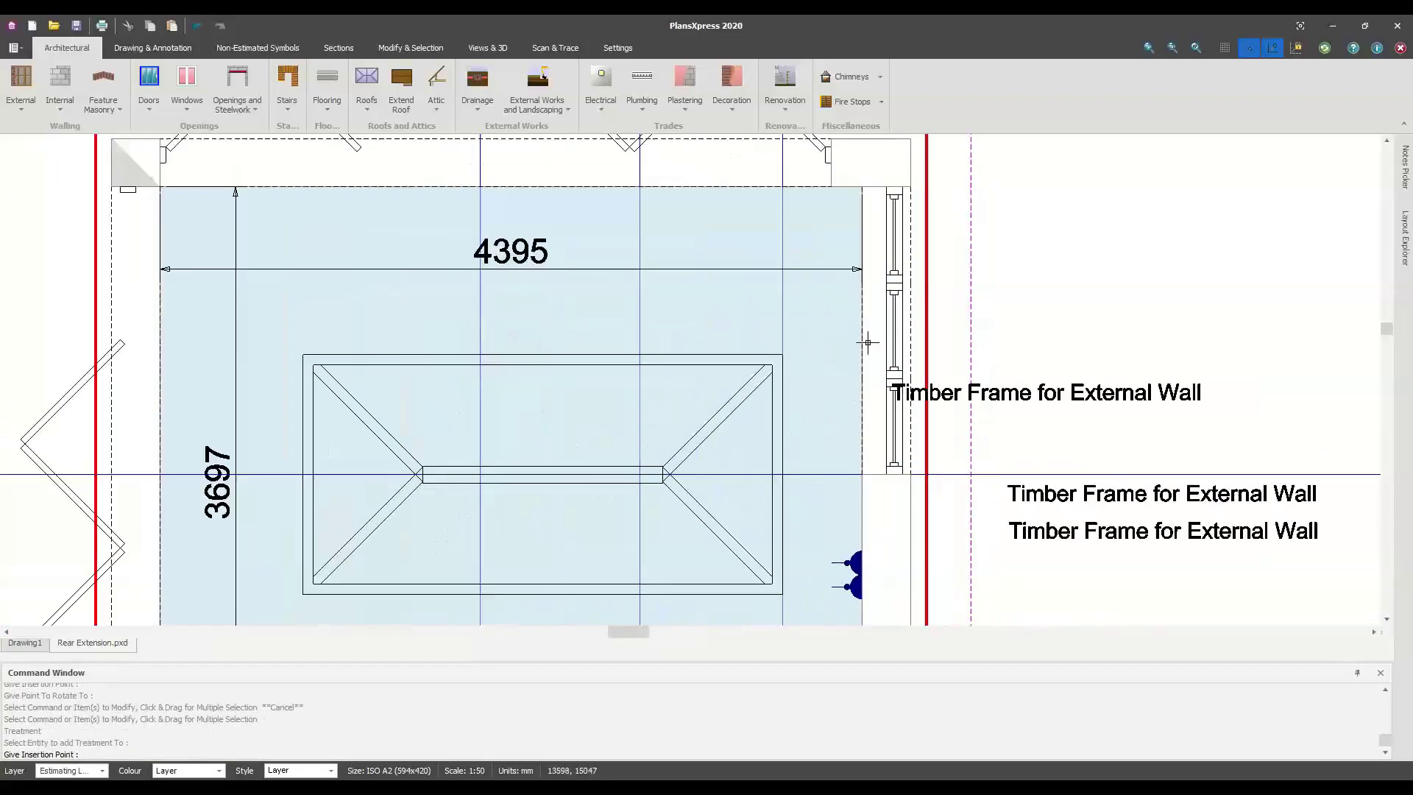
click(114, 188)
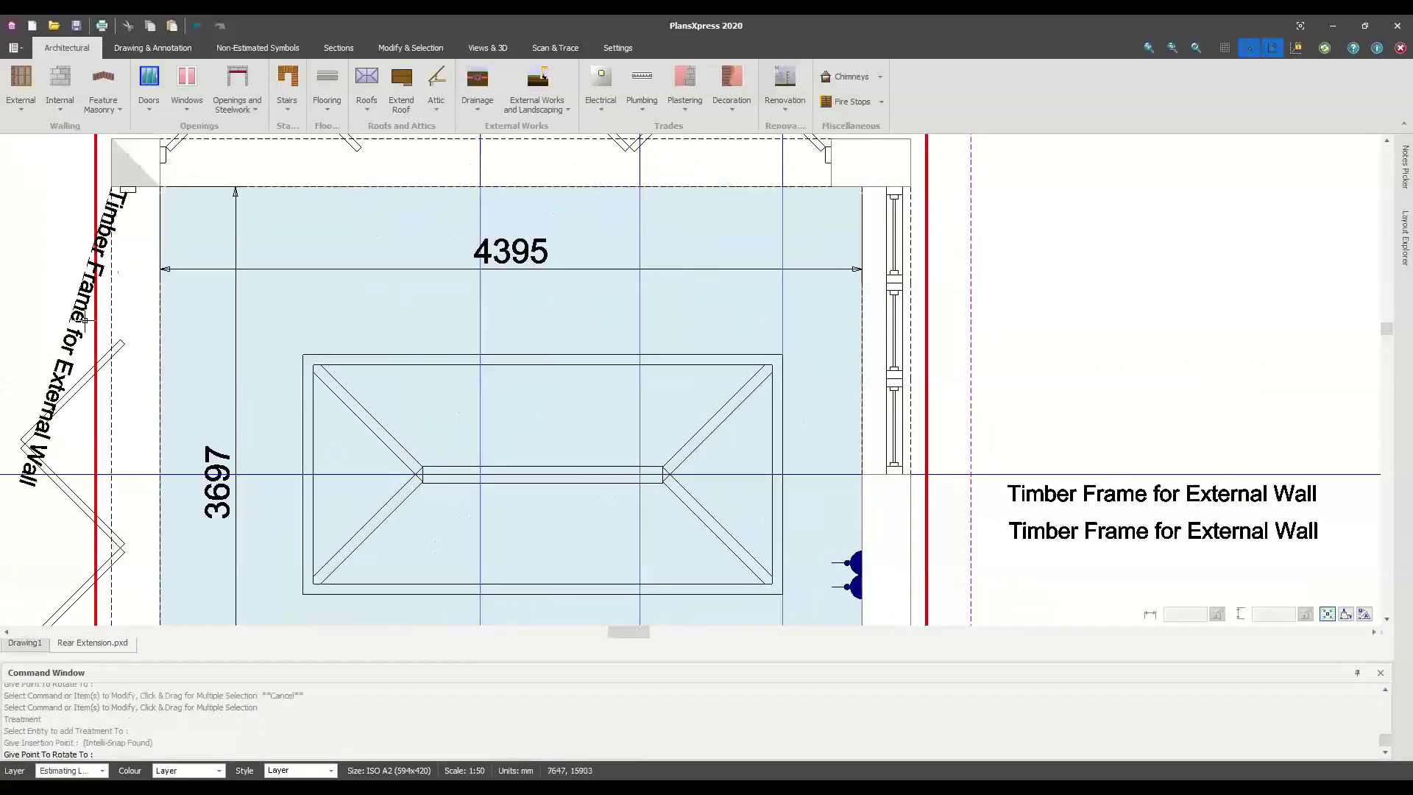
click(131, 257)
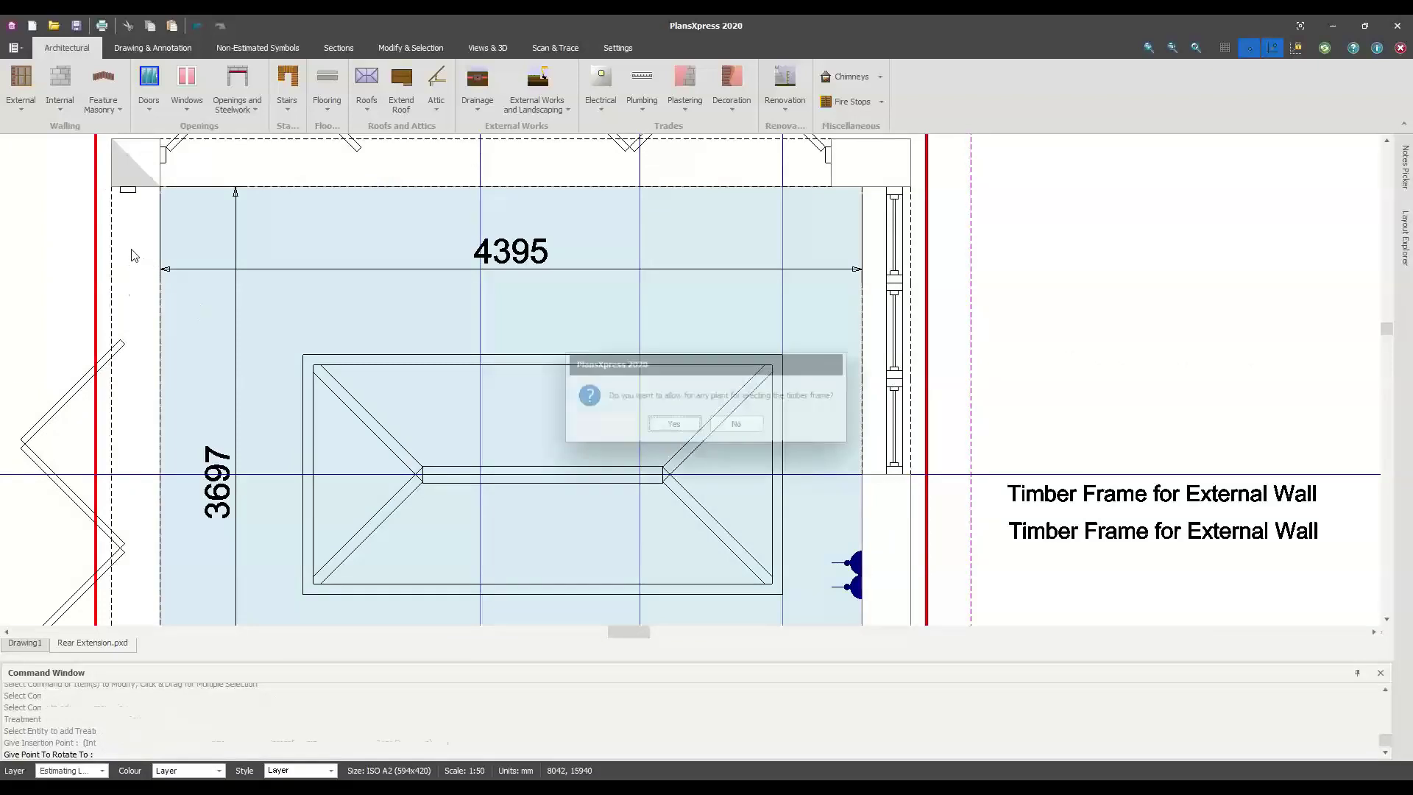
click(673, 425)
scroll(151, 332, down, 2)
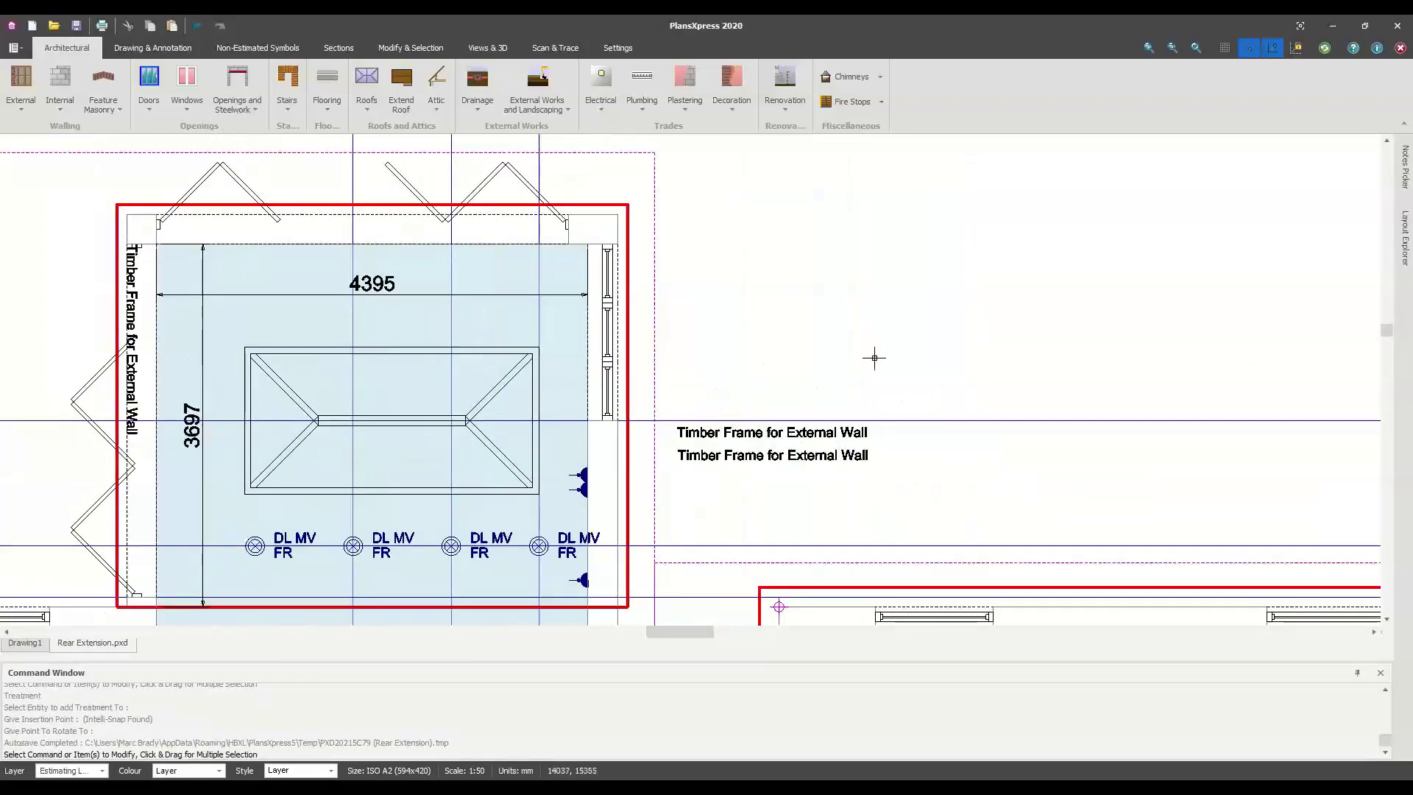
Move both horizontal Timber Frame labels further right, stacking the lower beneath the upper
middle_drag(753, 324, 880, 321)
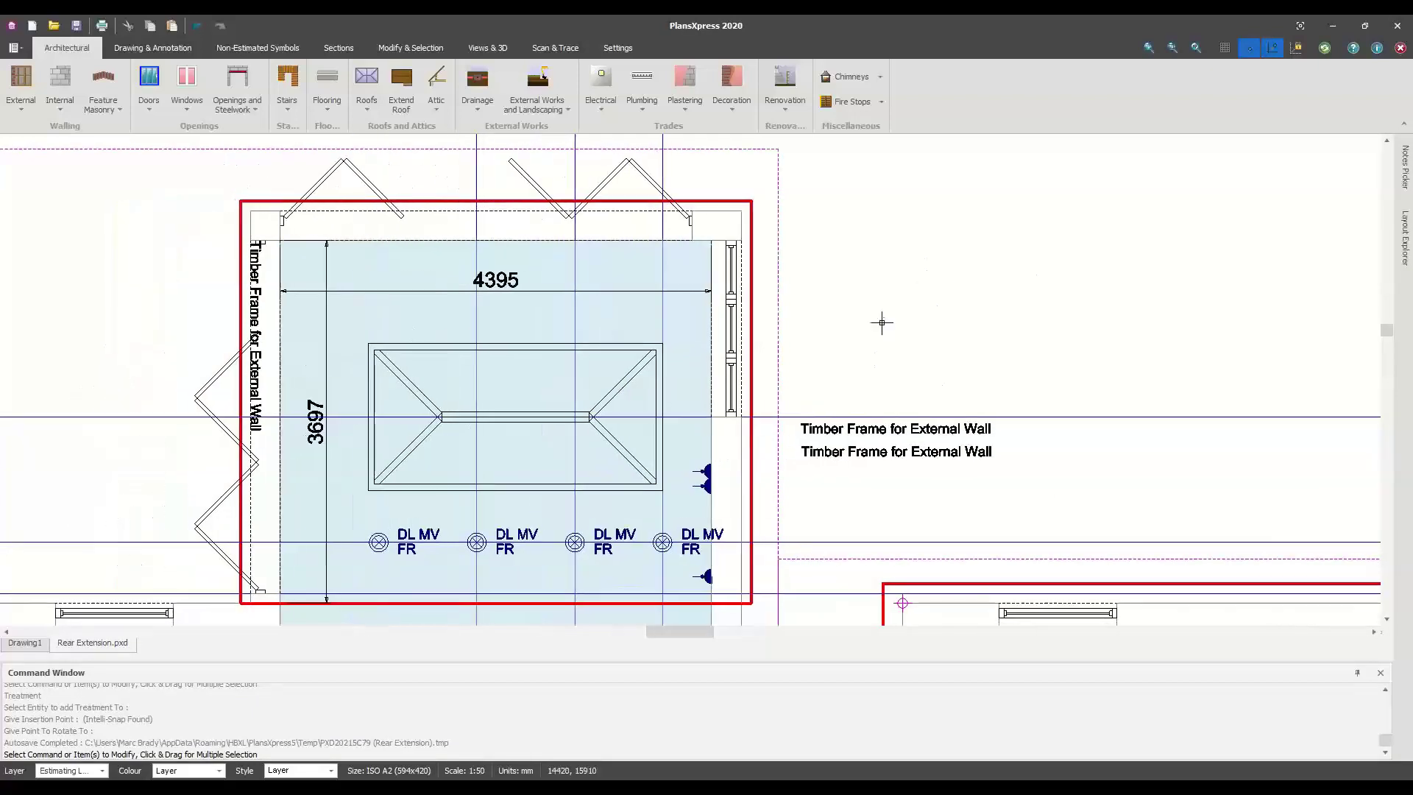
click(865, 426)
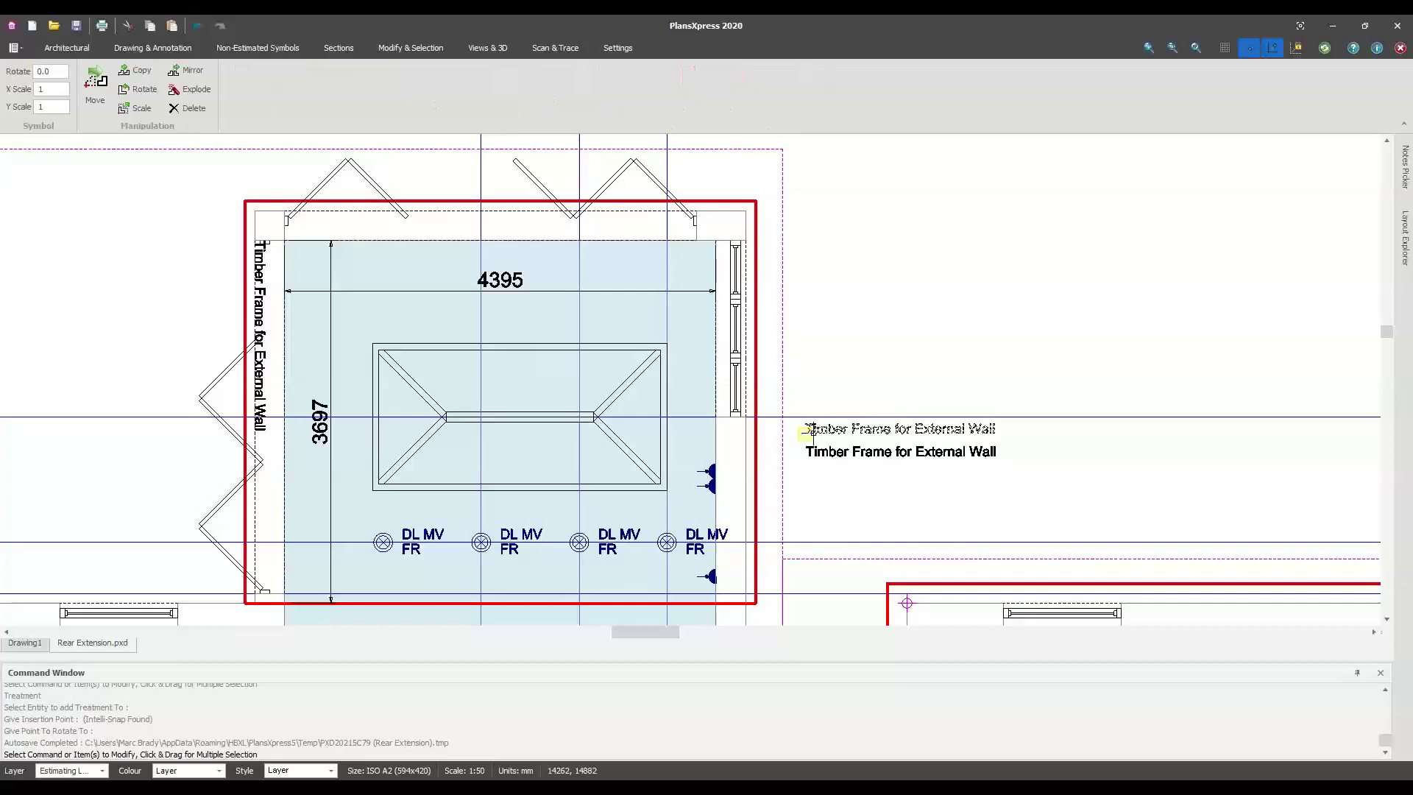
click(806, 434)
click(1113, 431)
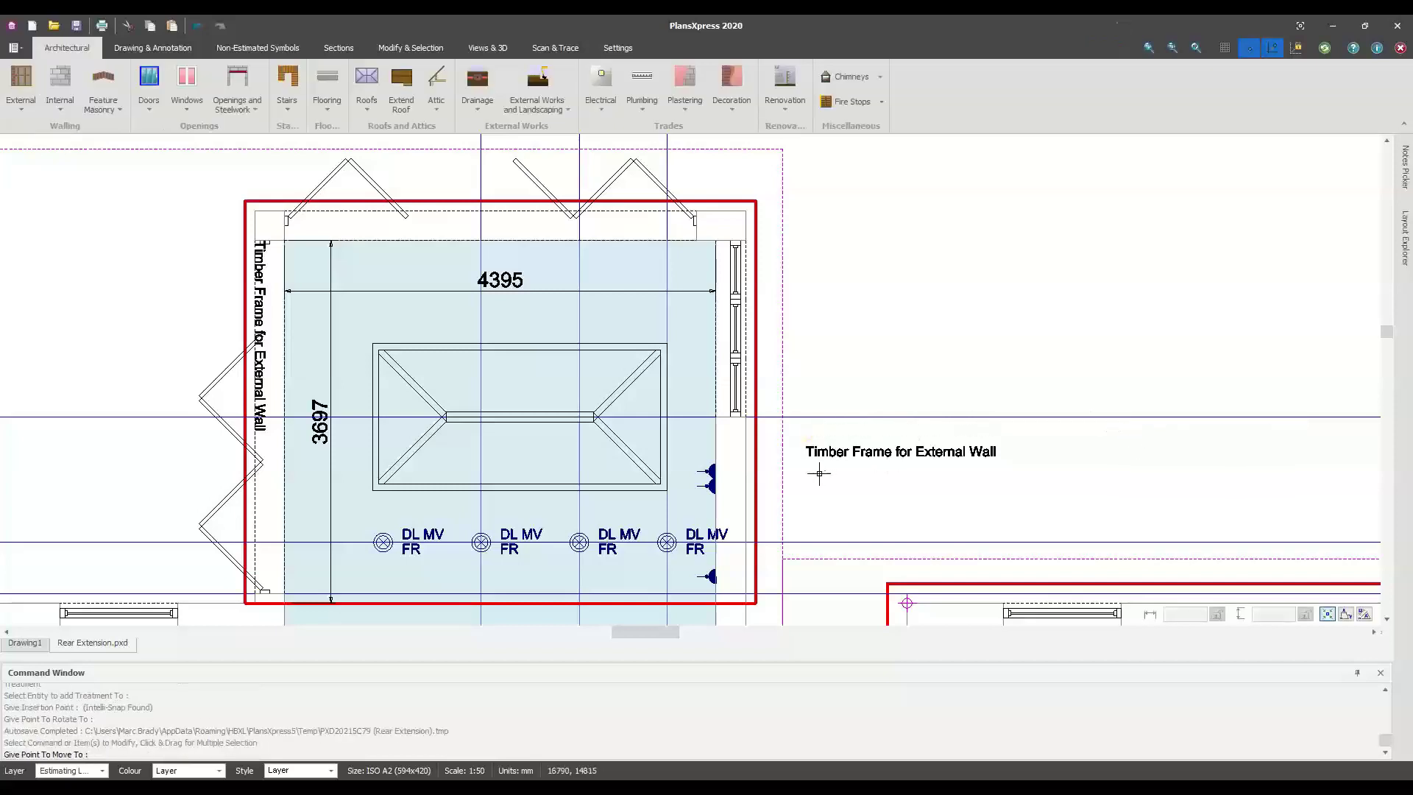
click(865, 451)
click(806, 456)
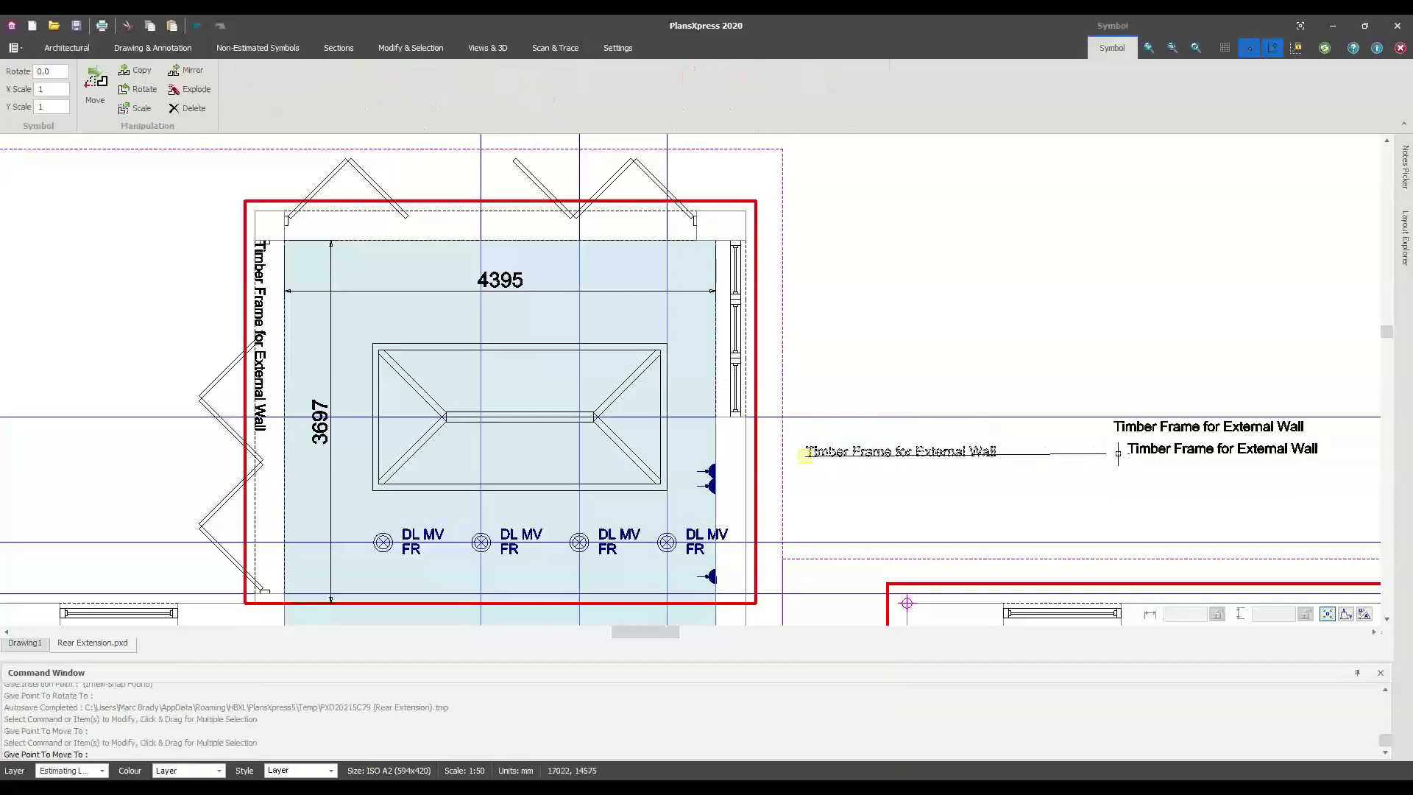
click(1118, 452)
click(1118, 452)
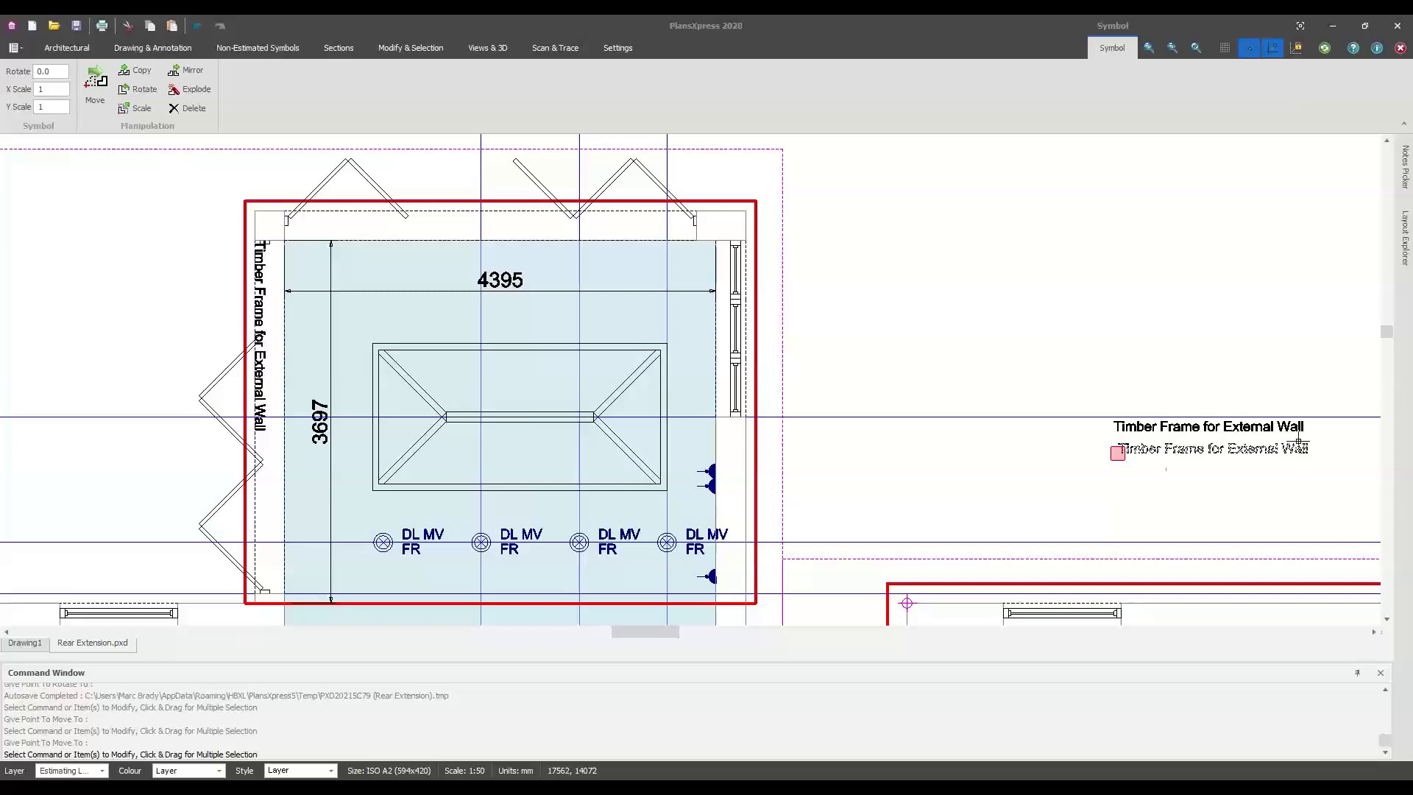
key(Escape)
double_click(741, 218)
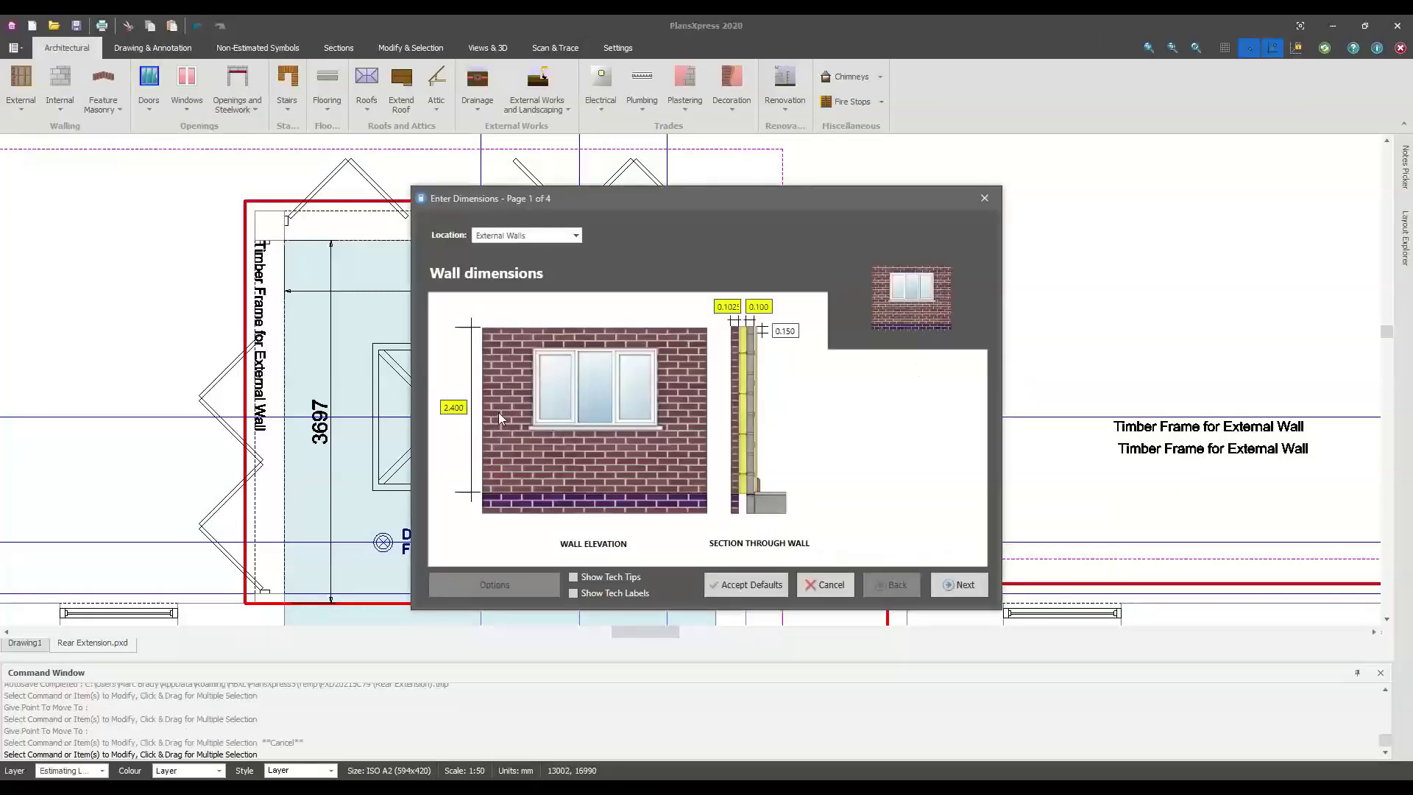
text(2.)
key(BackSpace)
click(843, 586)
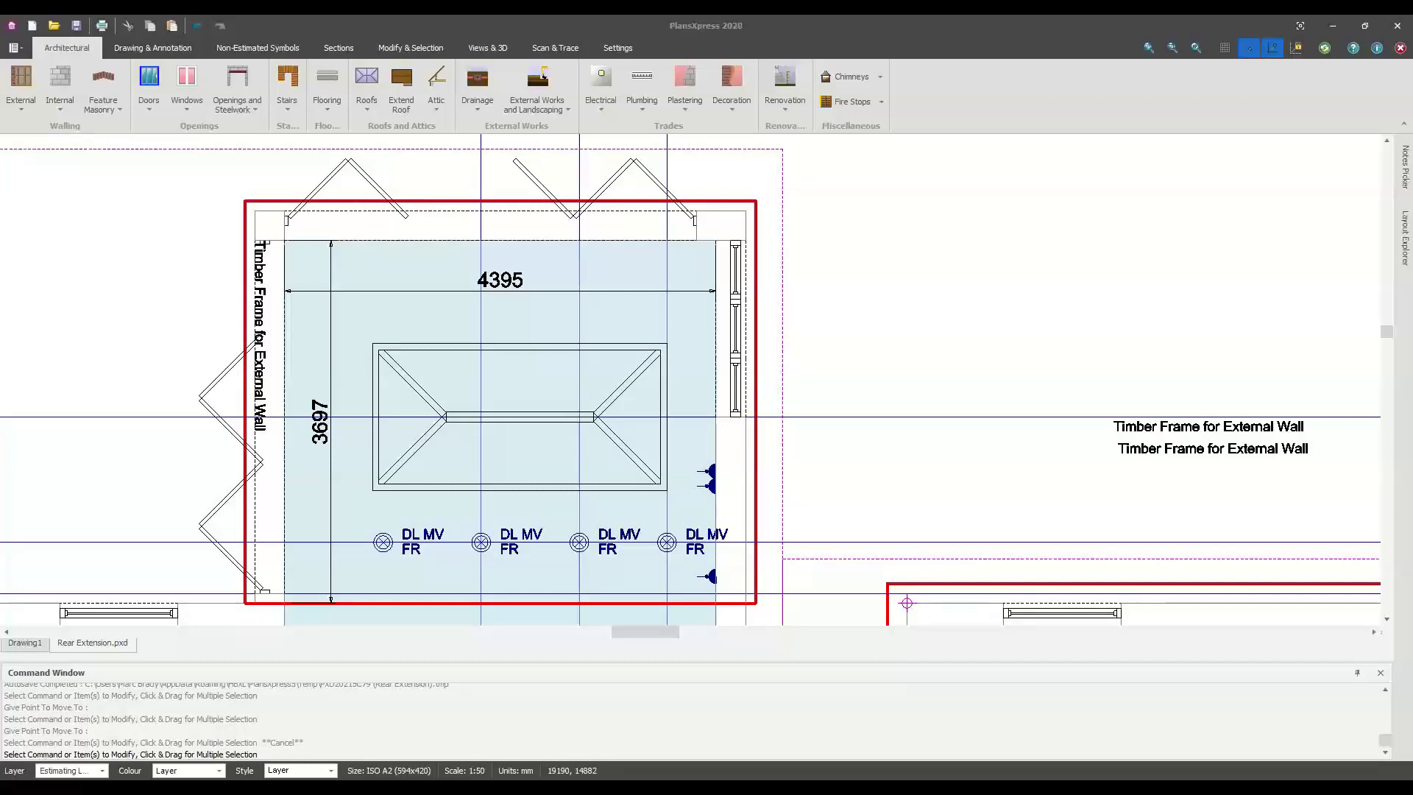
Reframe the view and save the Rear Extension plan with its three timber frame labels
scroll(358, 427, down, 2)
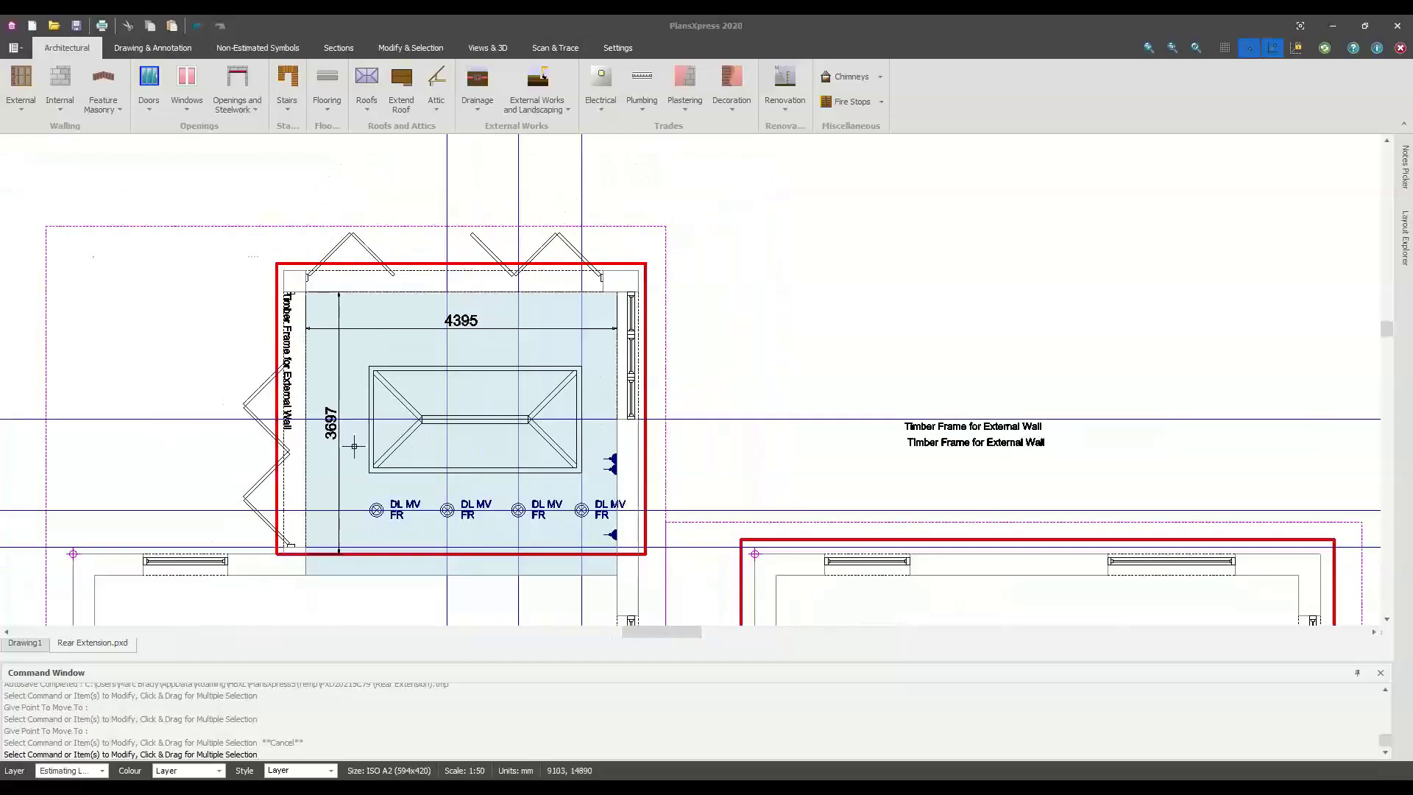
middle_drag(426, 449, 455, 408)
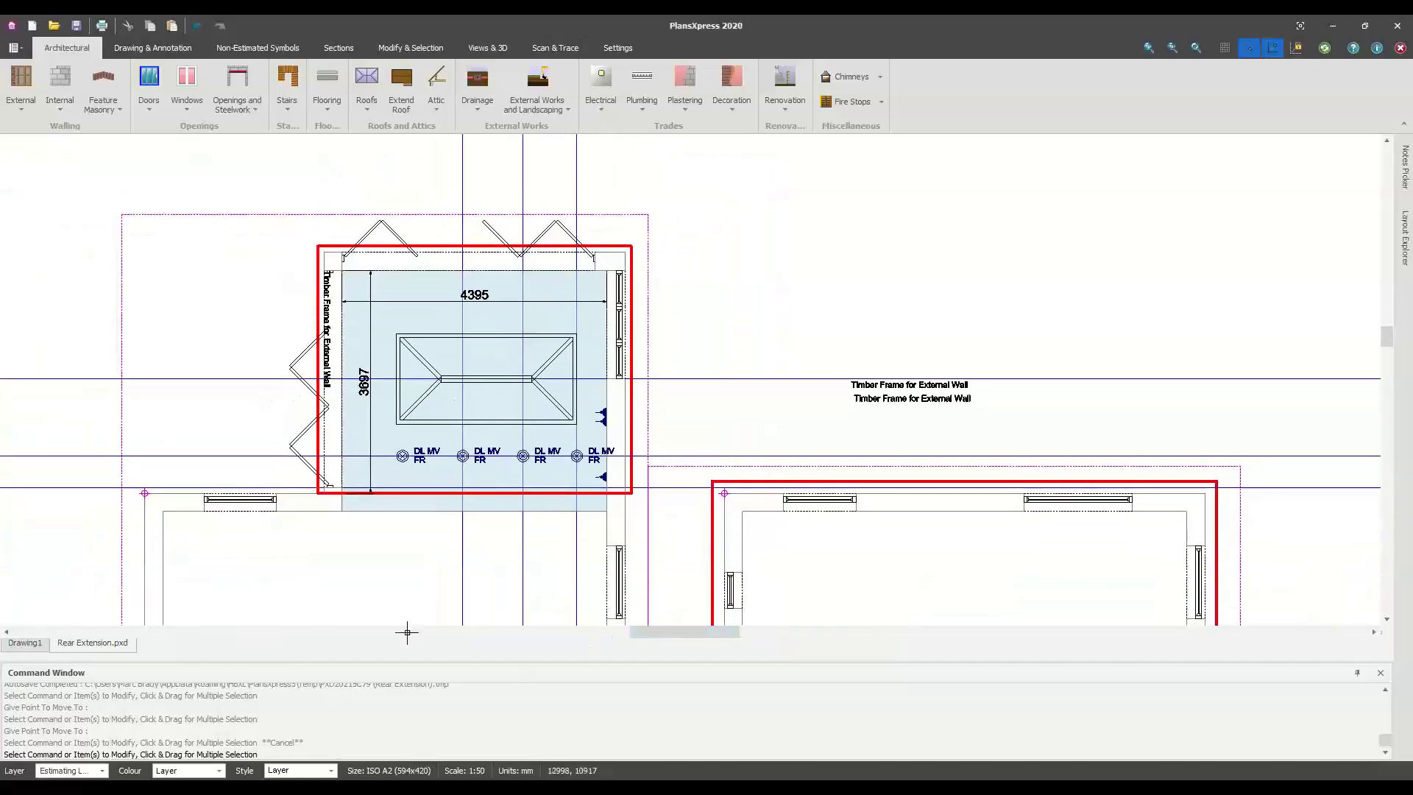
middle_drag(453, 458, 494, 476)
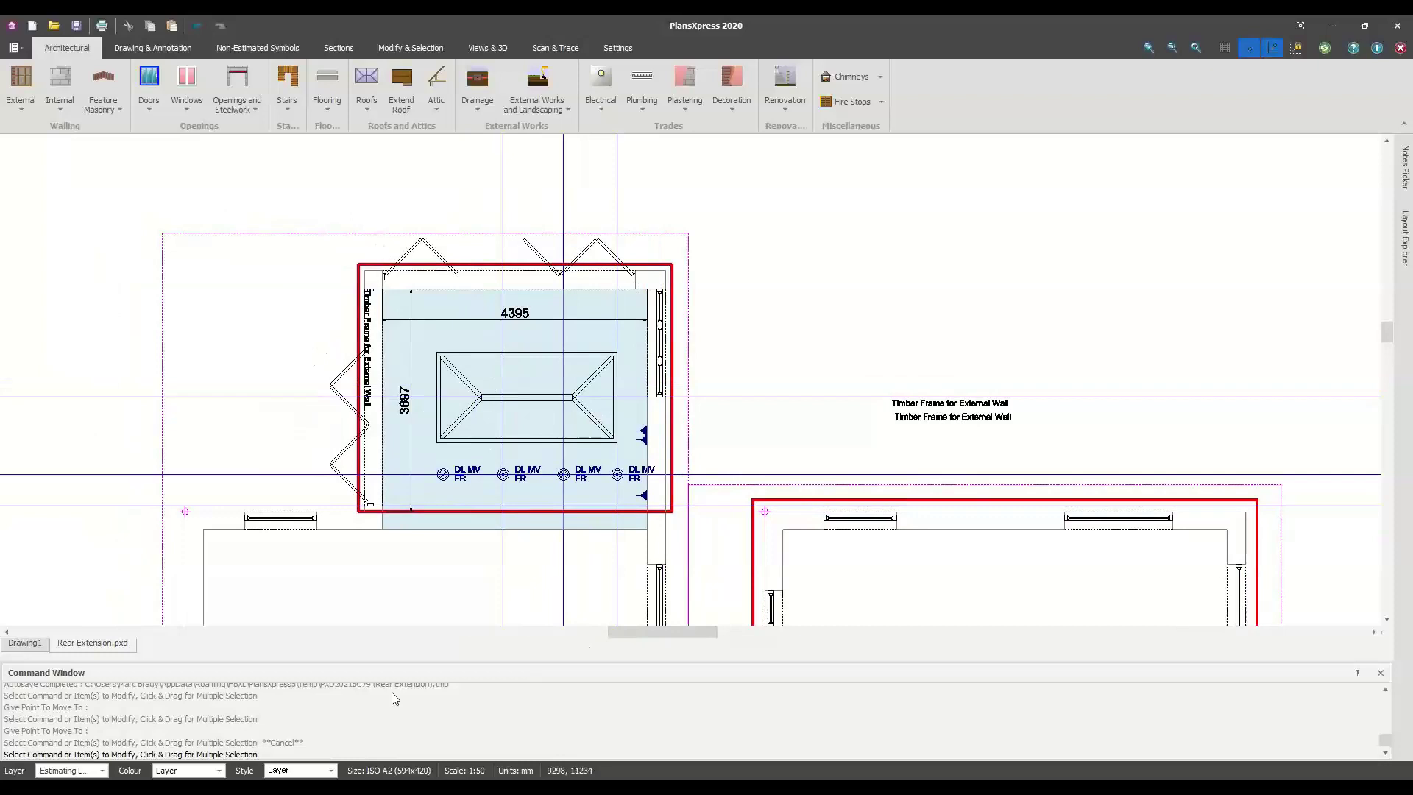
click(76, 26)
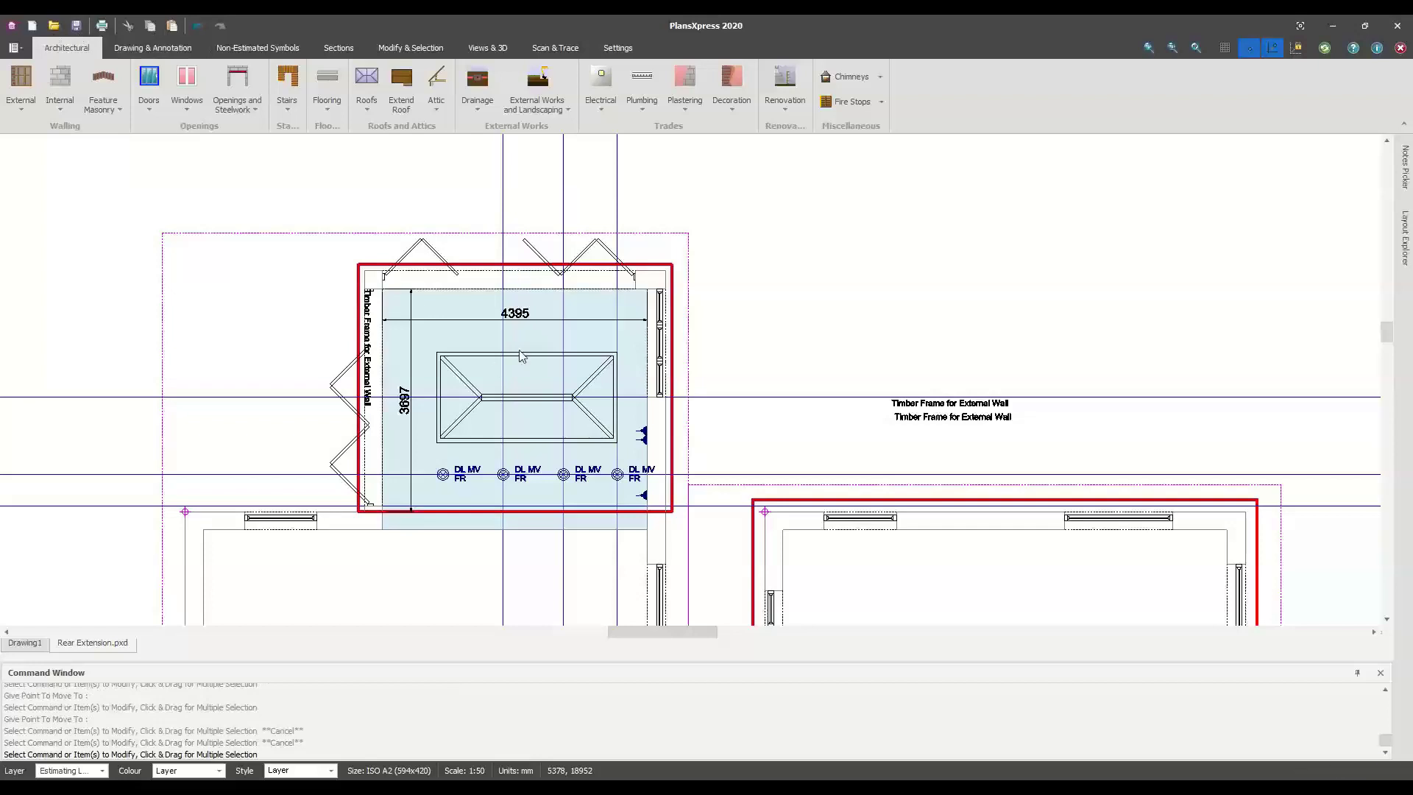
click(78, 27)
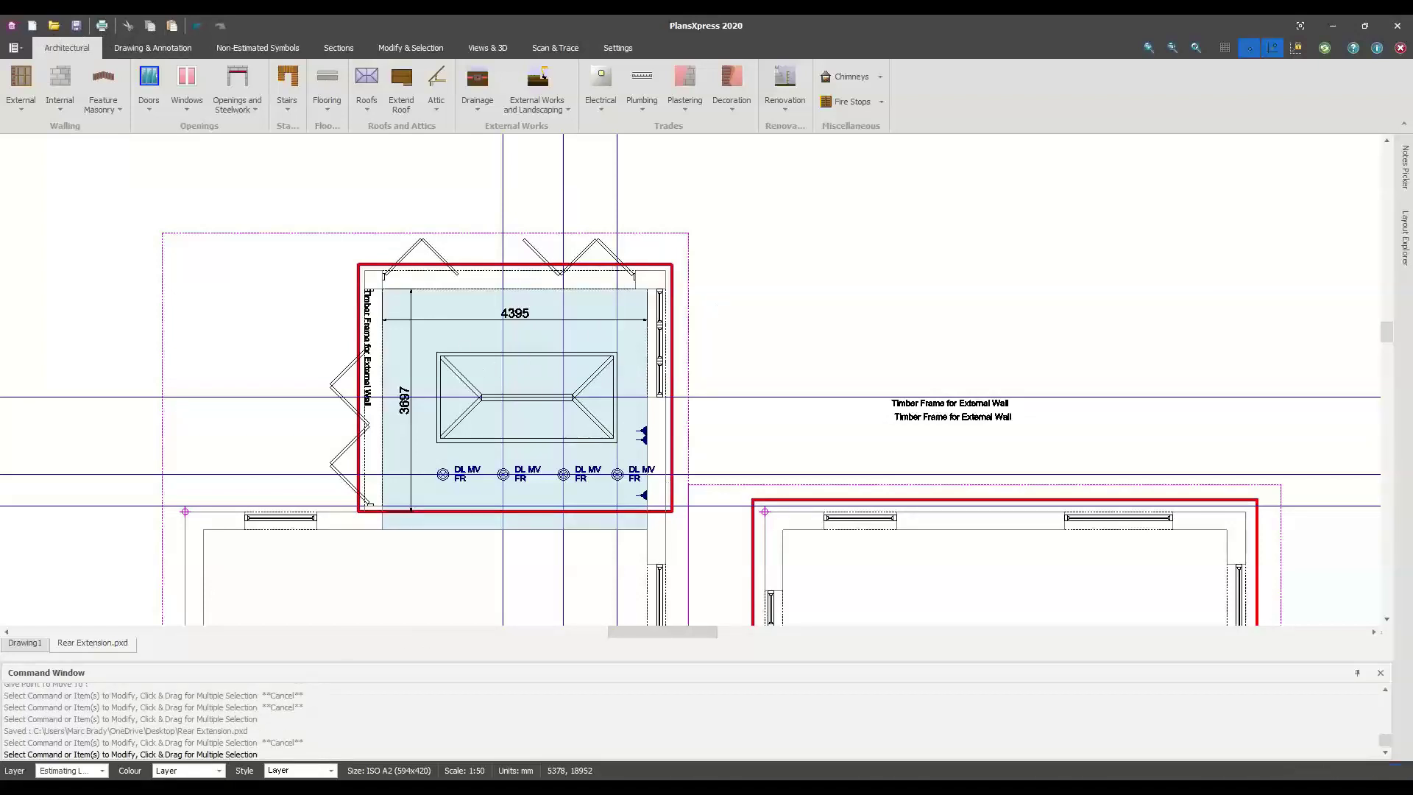
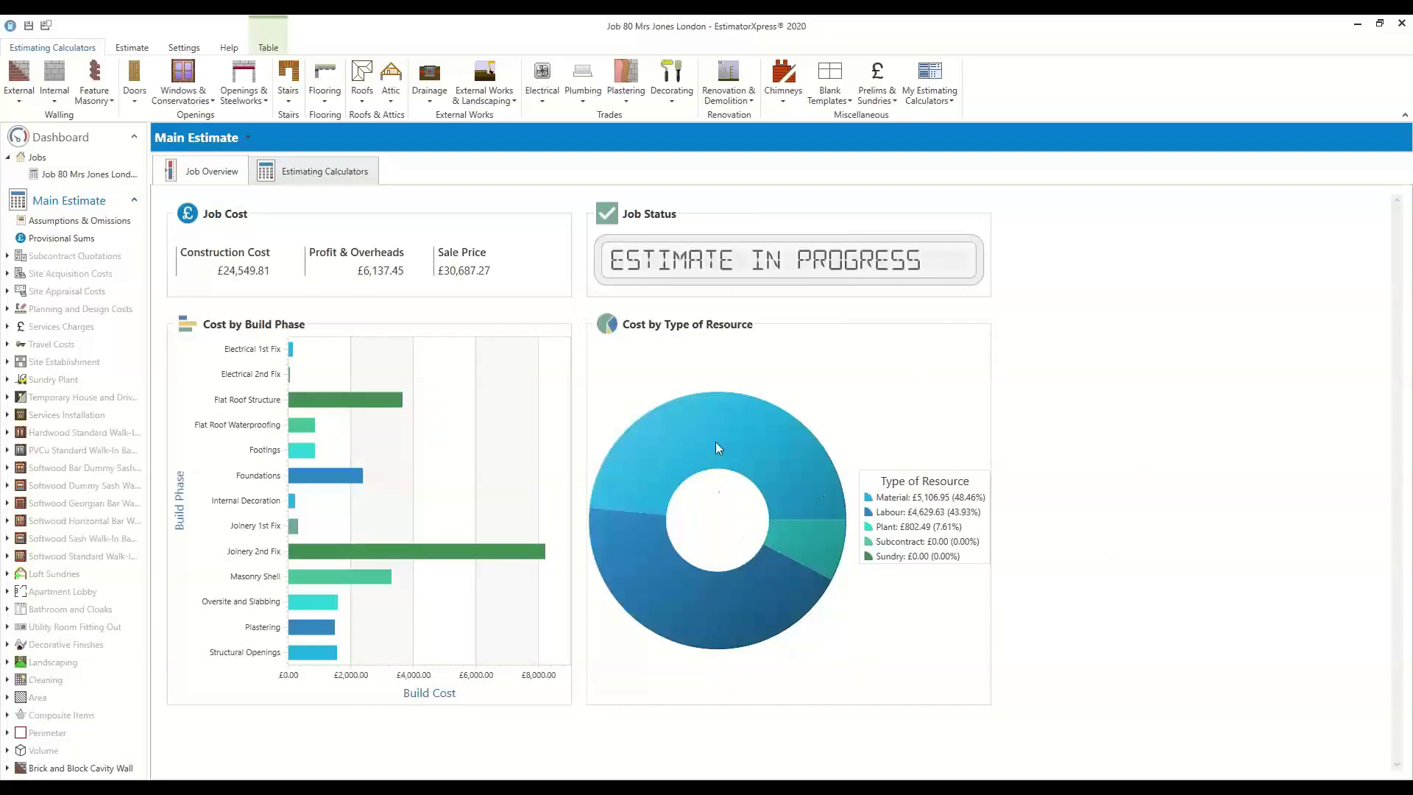
List the job's estimating calculators and check Bi-fold Doors, Cavity Wall, Flat Roof and Rooflight costs
mouse_move(939, 505)
mouse_move(901, 533)
click(307, 171)
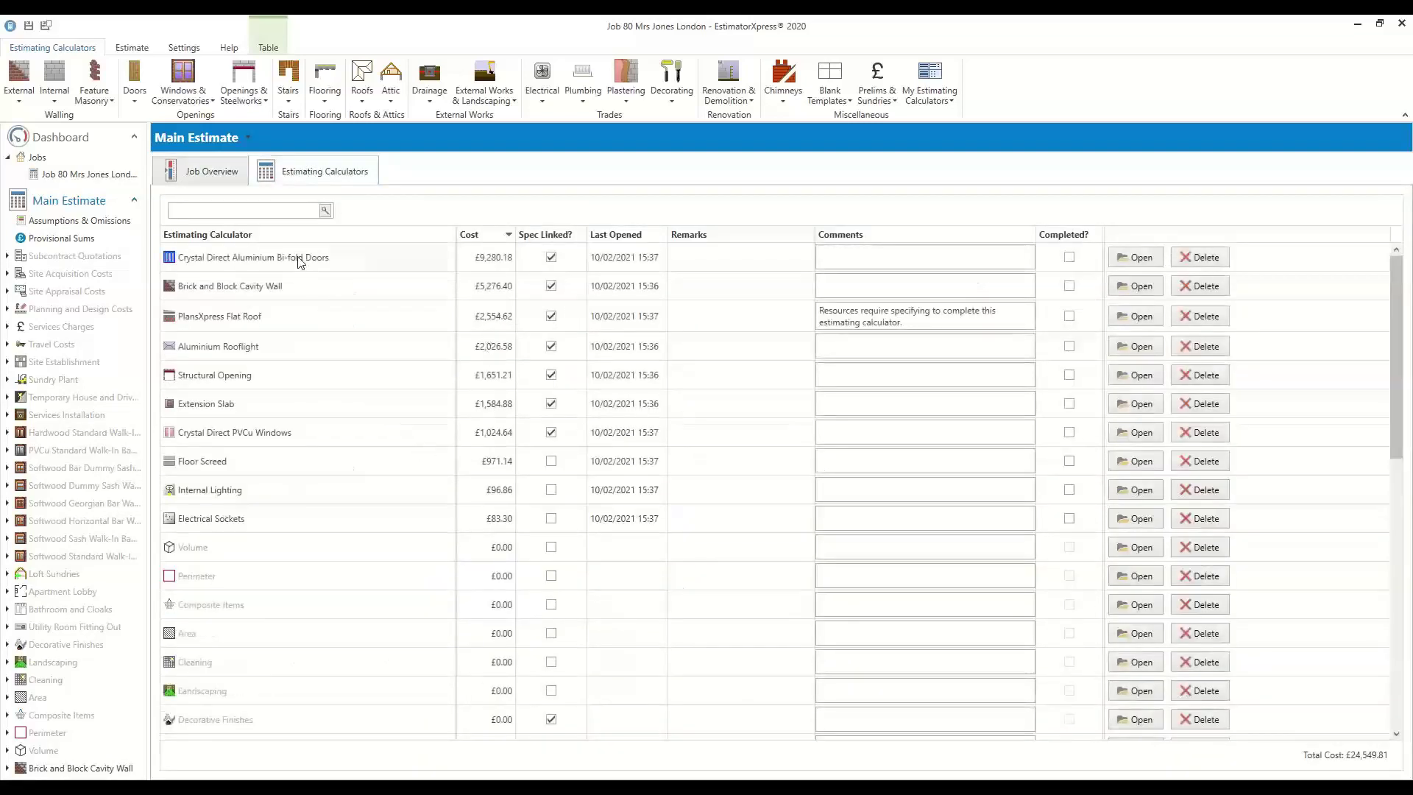
click(300, 263)
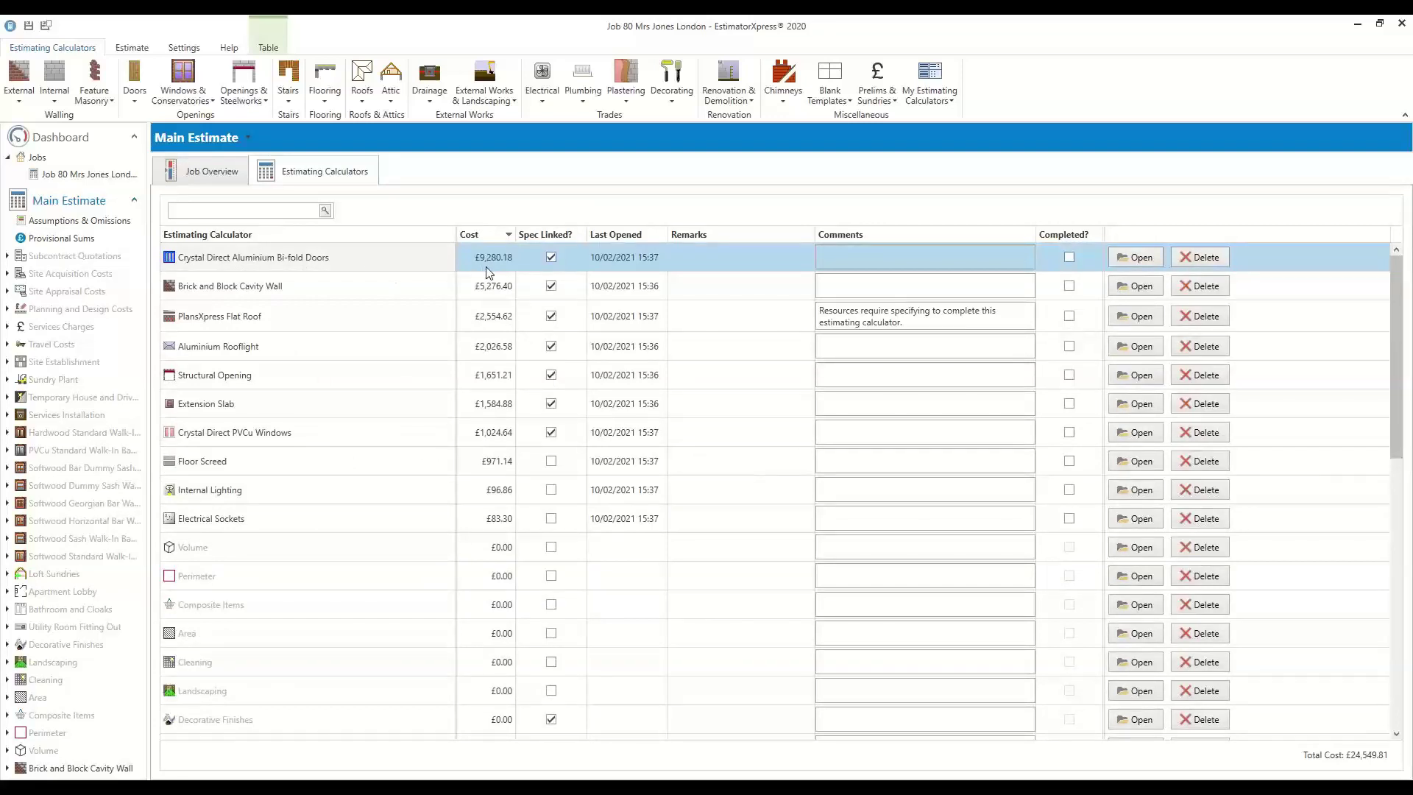
click(306, 295)
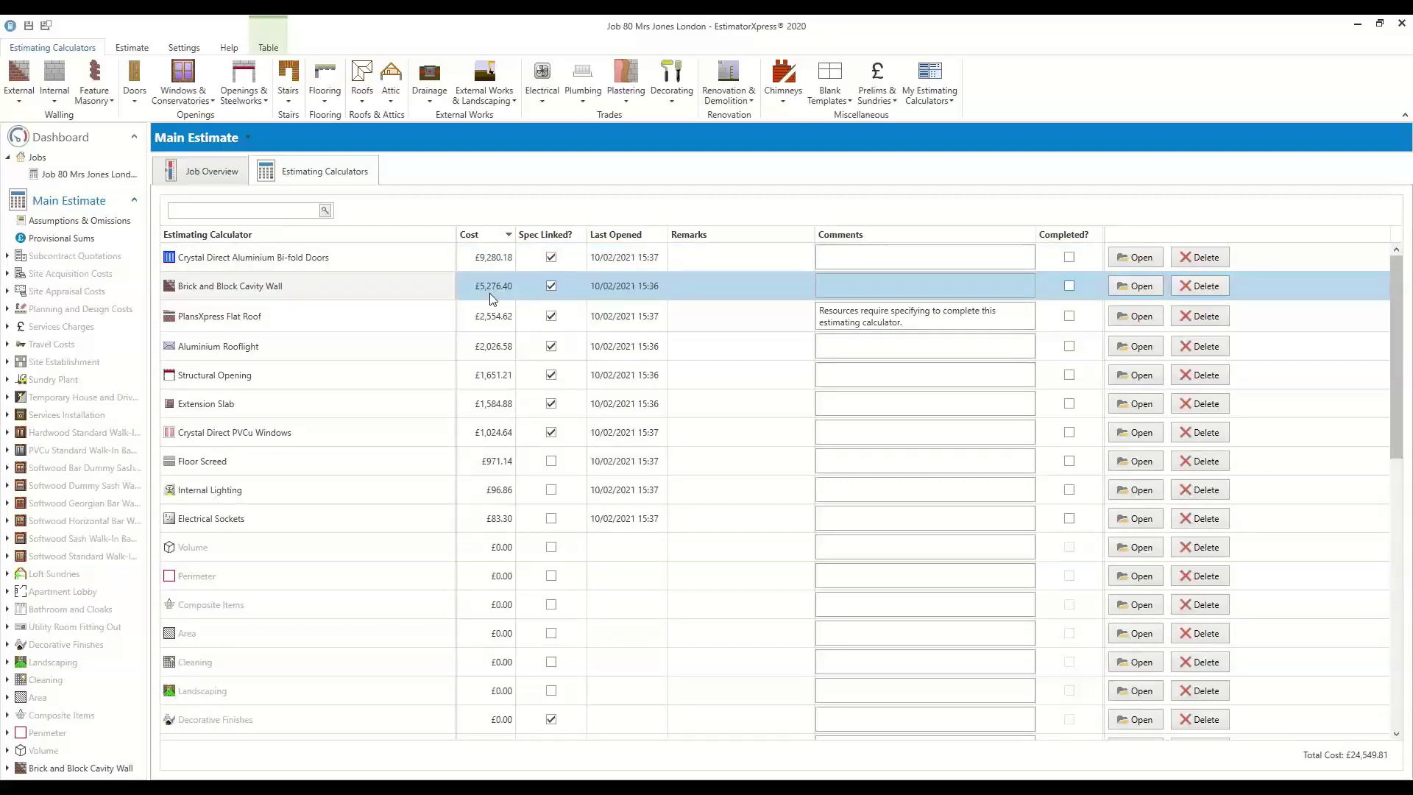
click(304, 334)
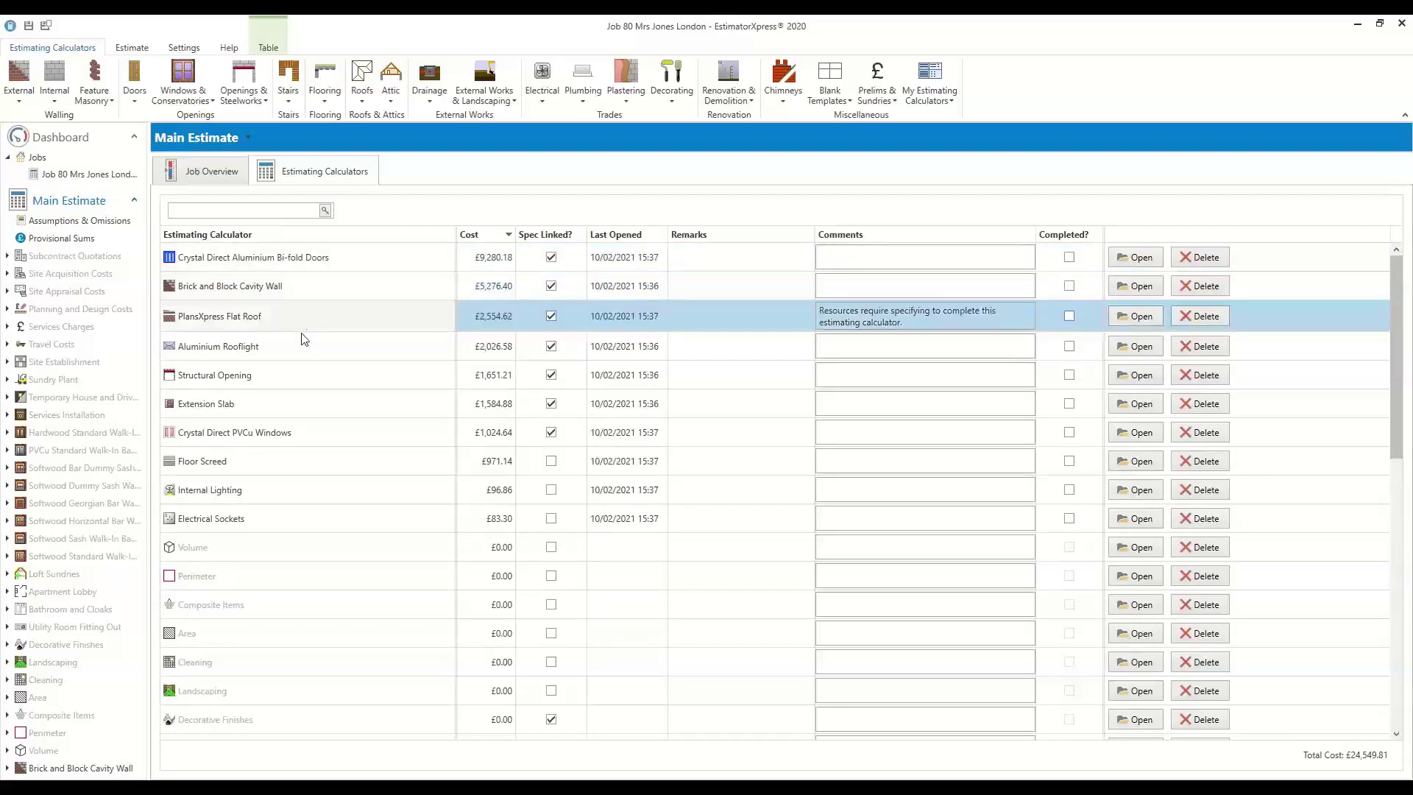
click(378, 348)
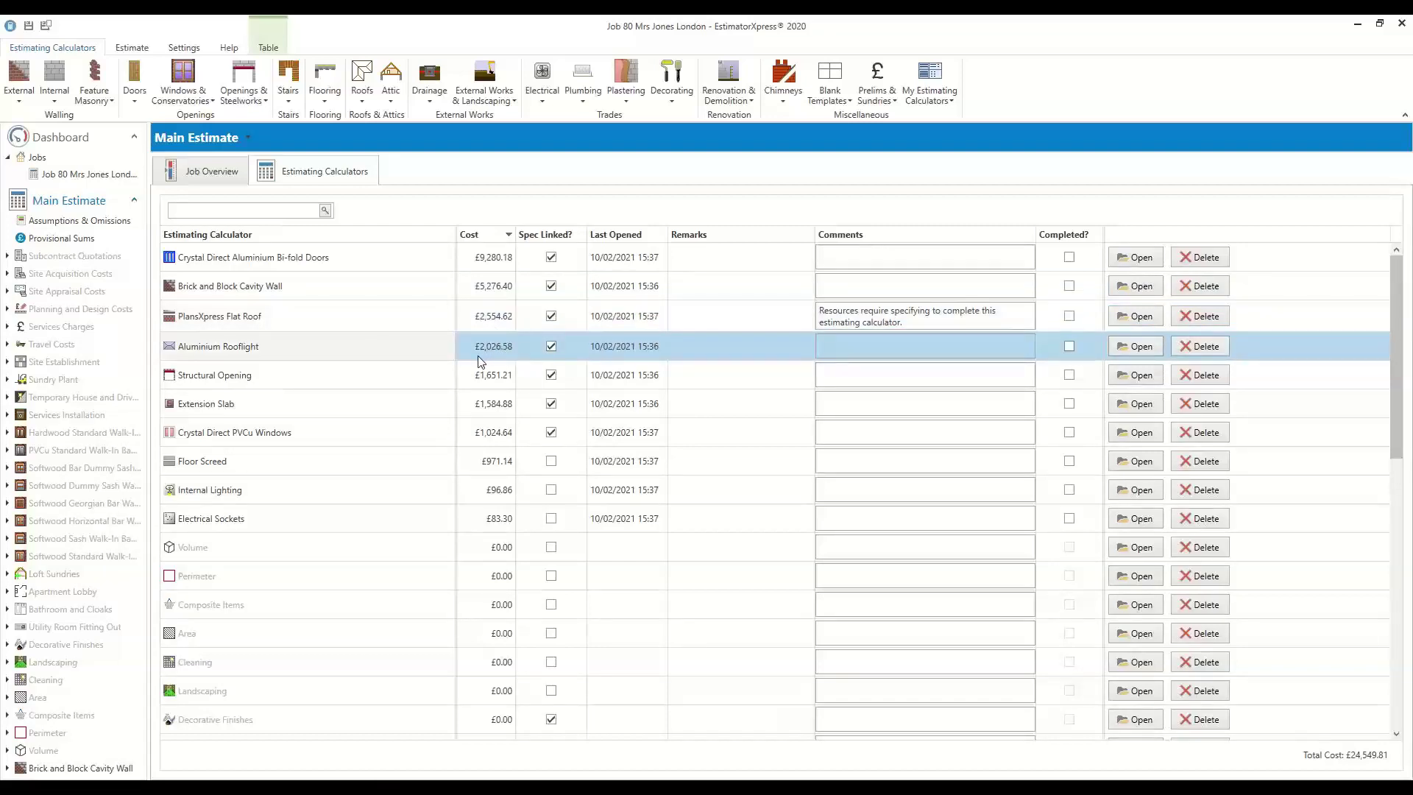
Check the Structural Opening, Extension Slab, Floor Screed, Internal Lighting and Electrical Sockets calculators
click(239, 380)
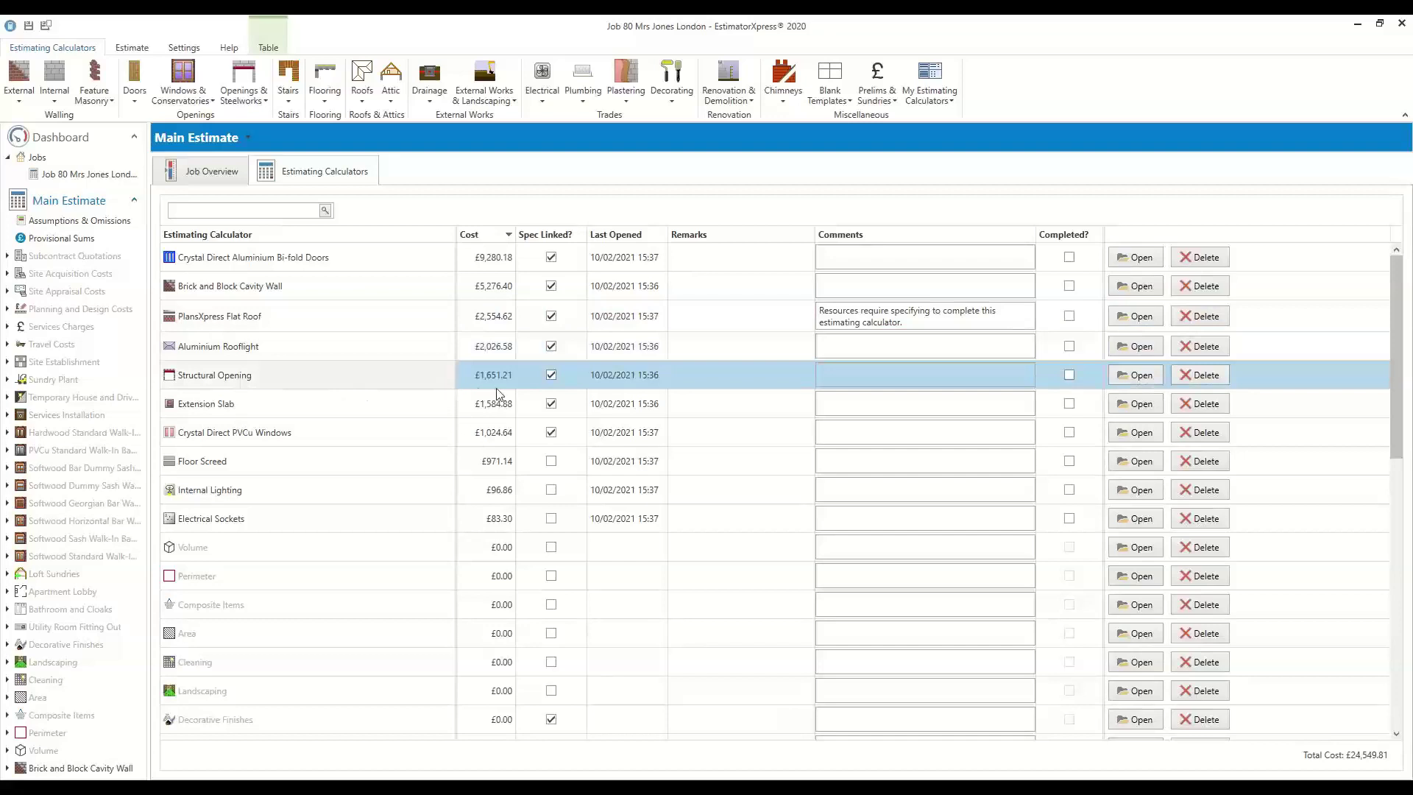
click(345, 408)
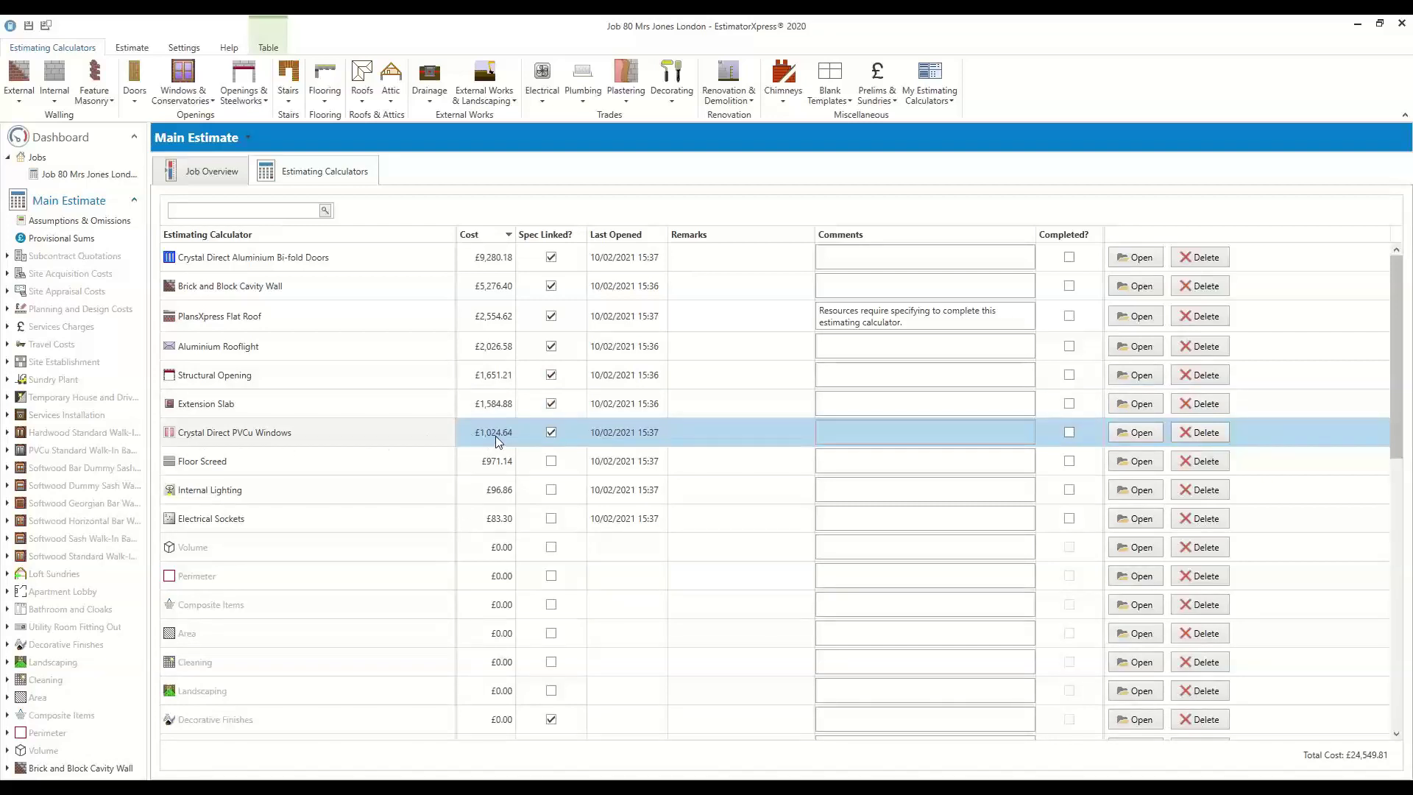
click(484, 472)
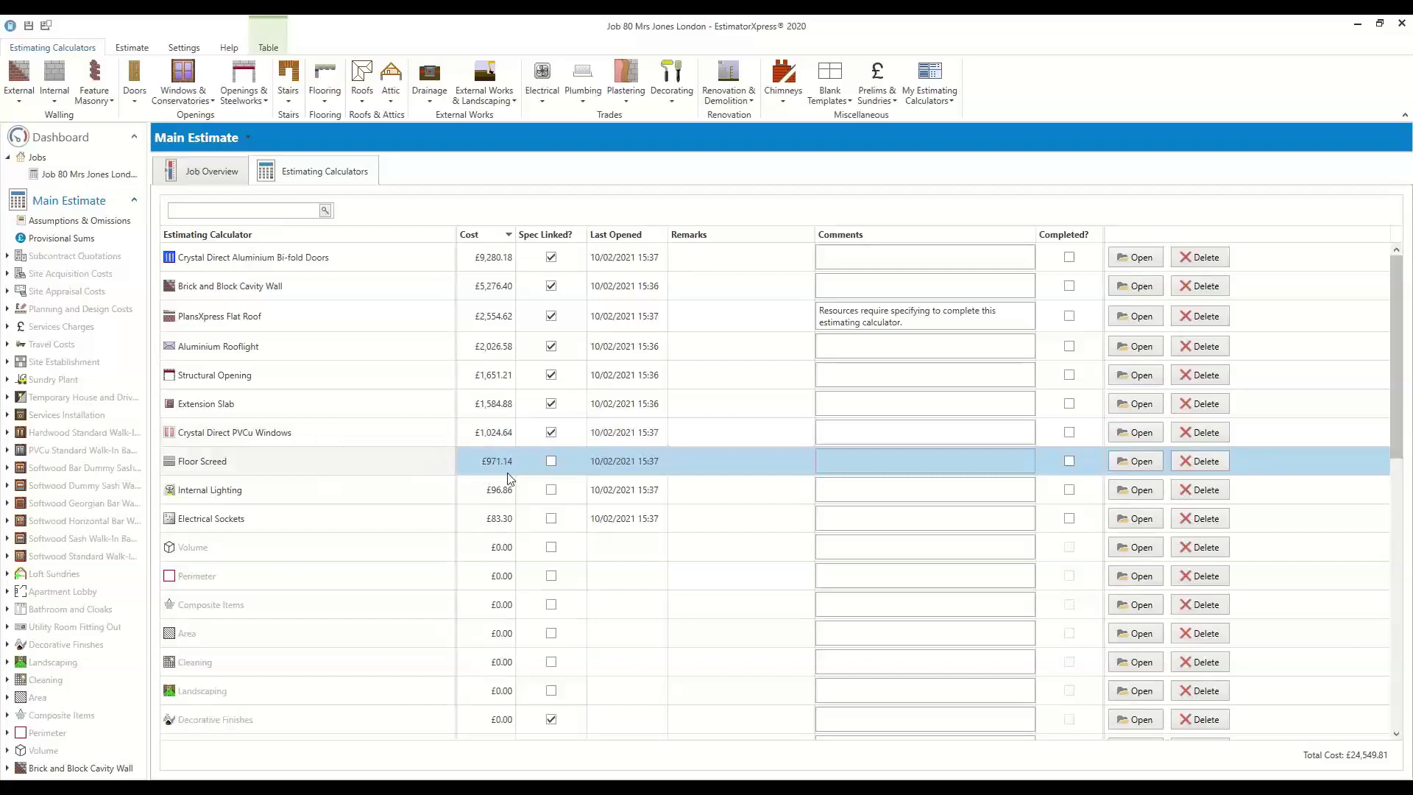
click(272, 497)
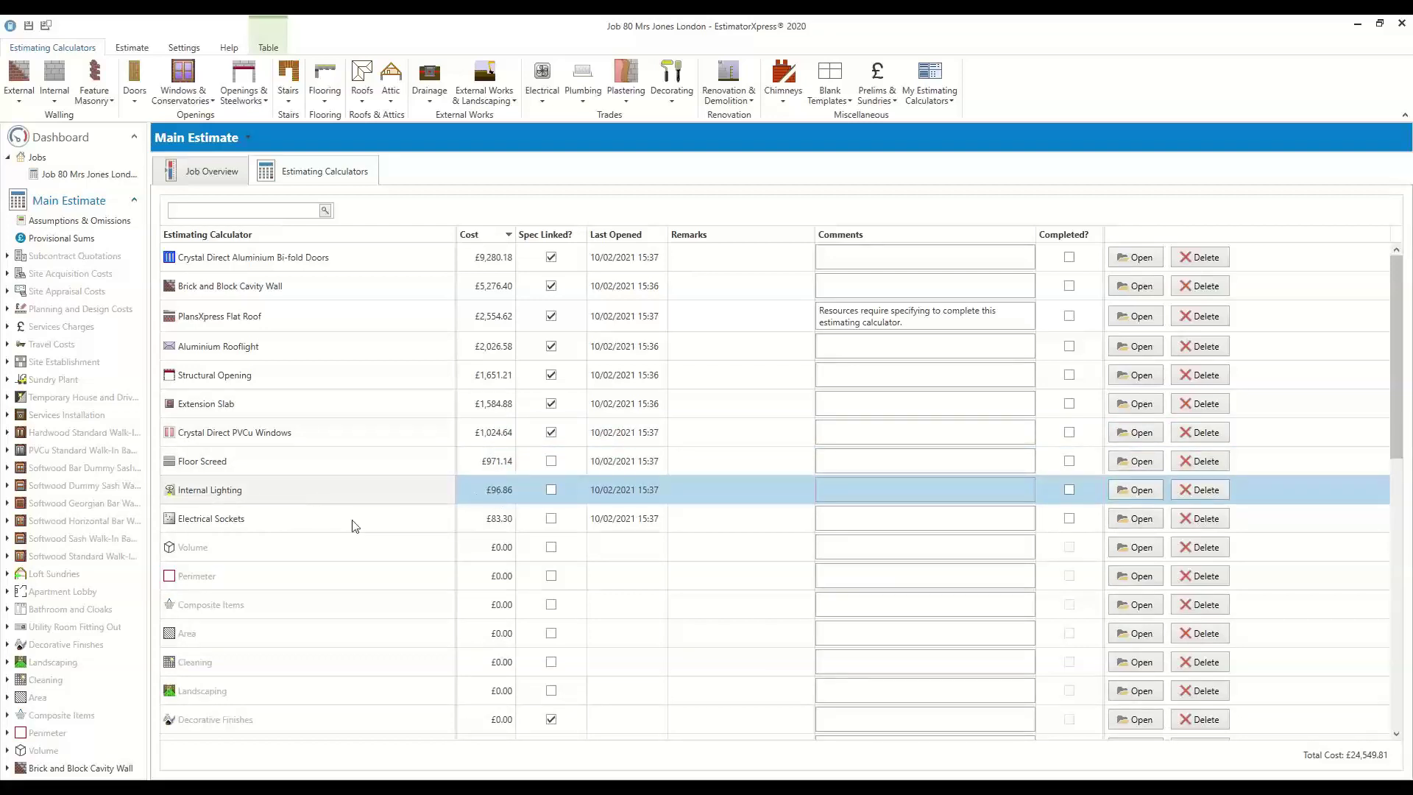
click(328, 521)
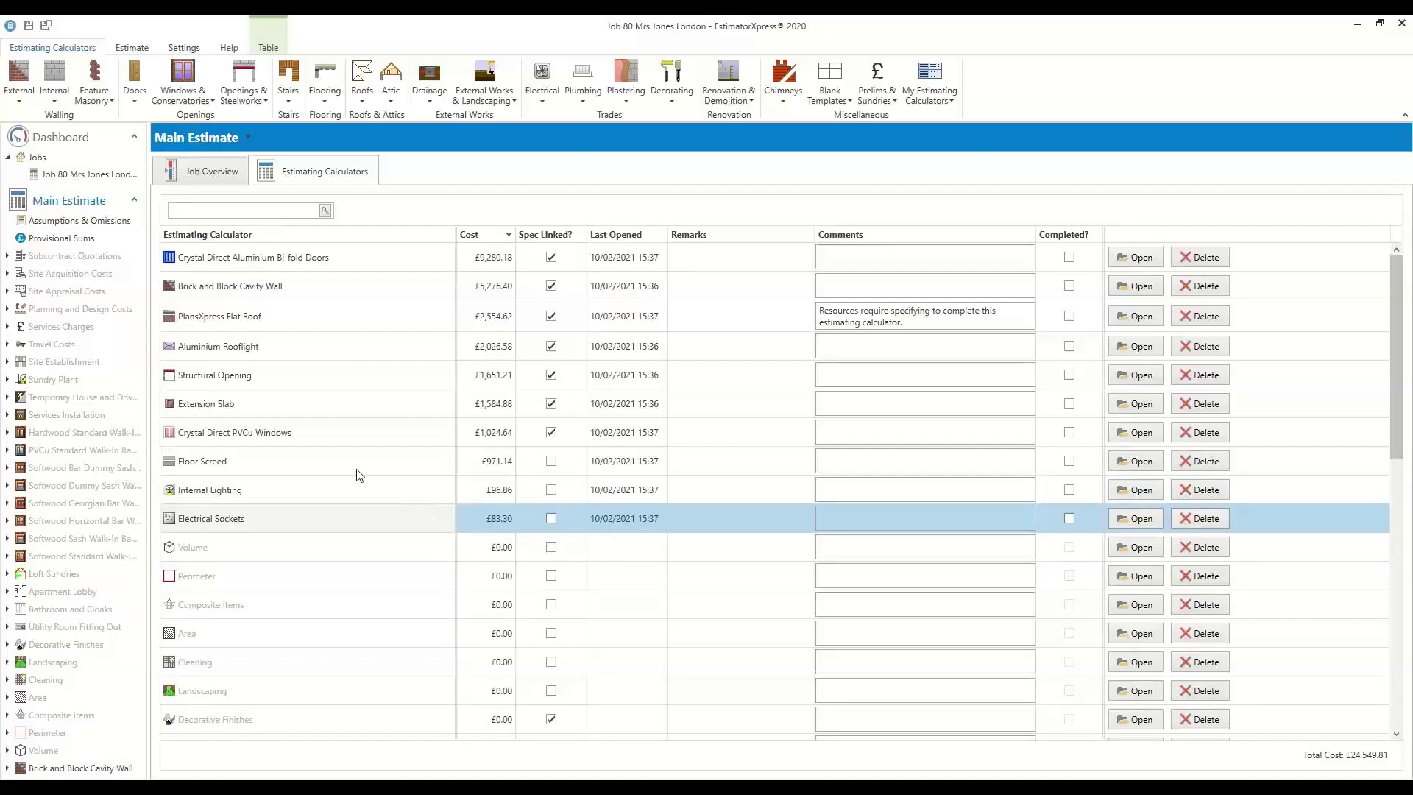
scroll(74, 462, down, 4)
scroll(74, 462, down, 3)
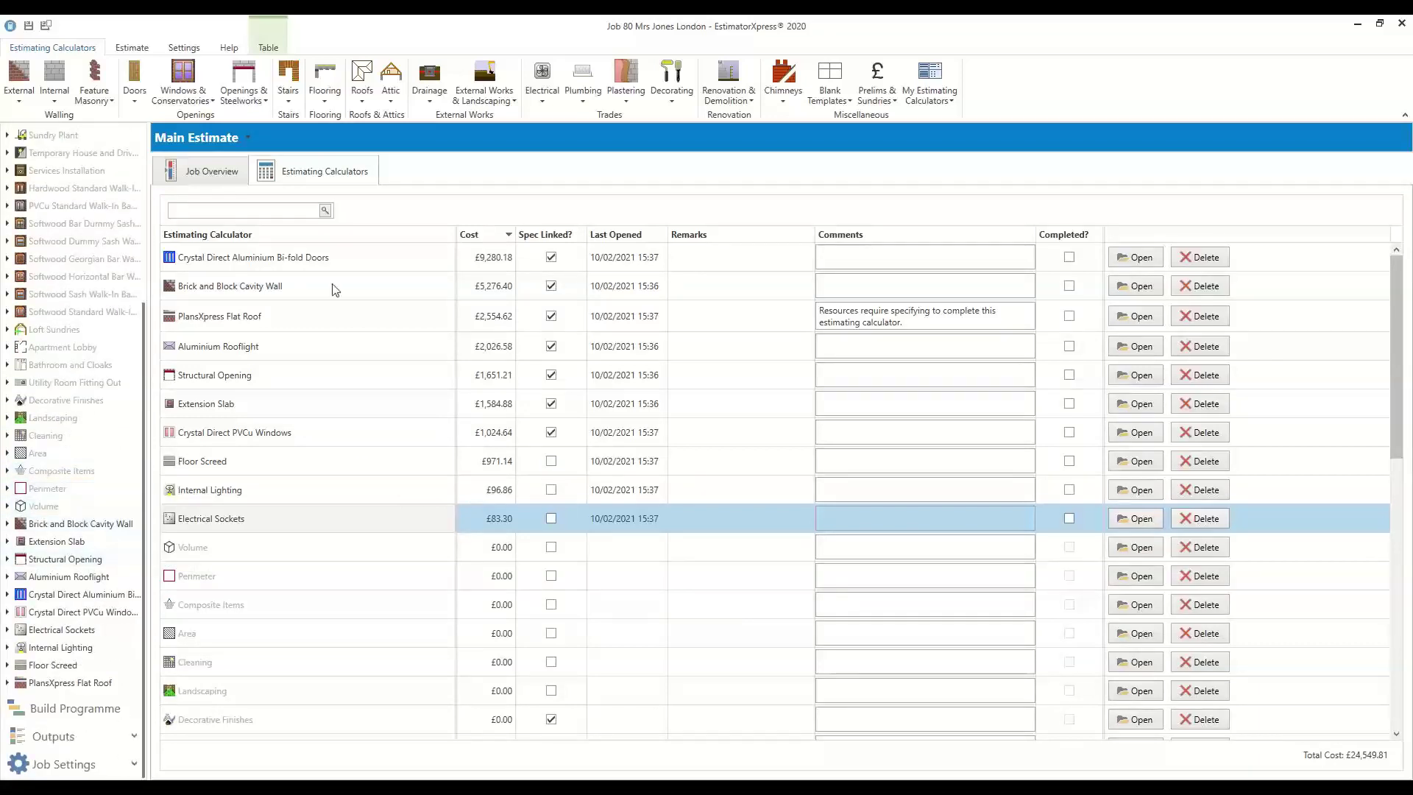
Open the 13-External Walls worksheet under Brick and Block Cavity Wall and edit its wall counts
click(7, 524)
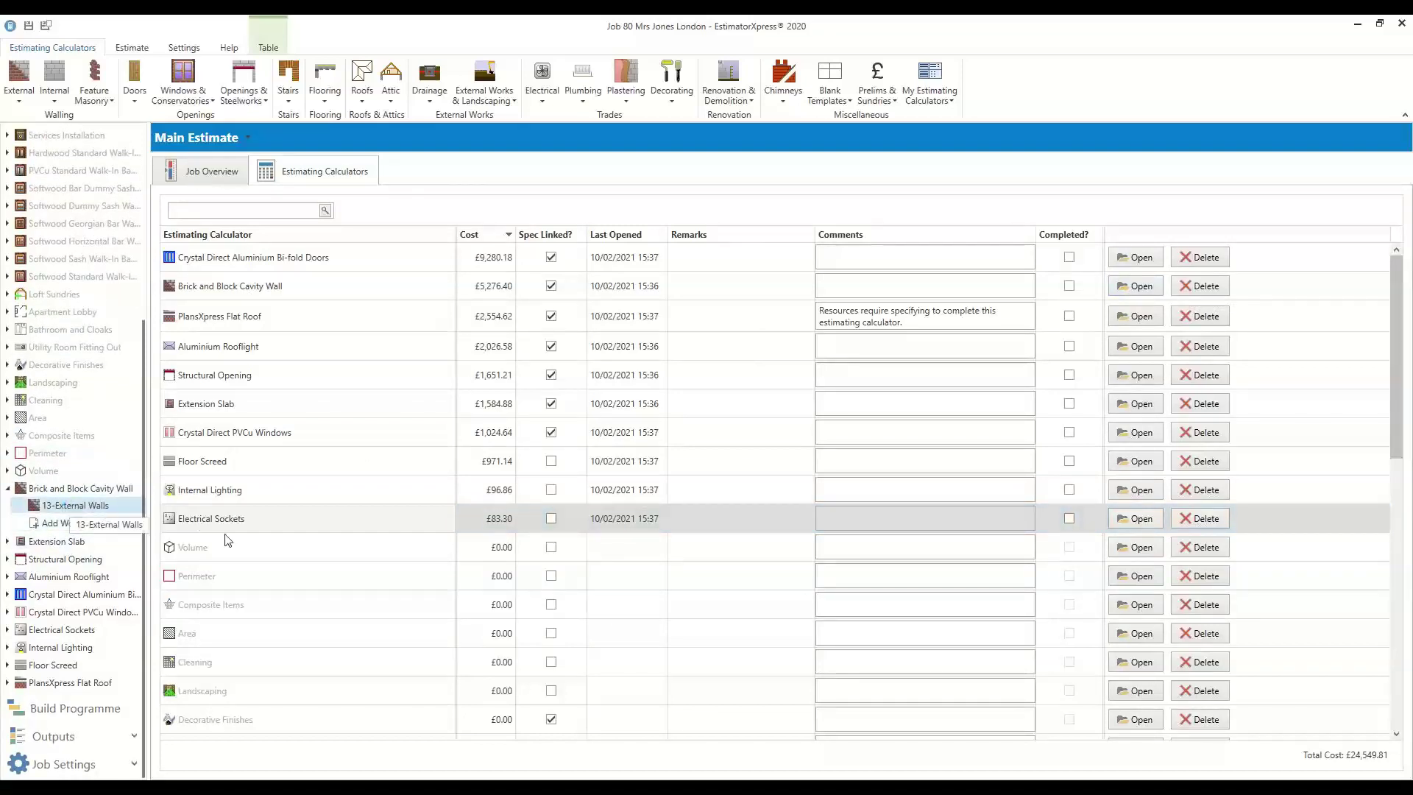
click(110, 507)
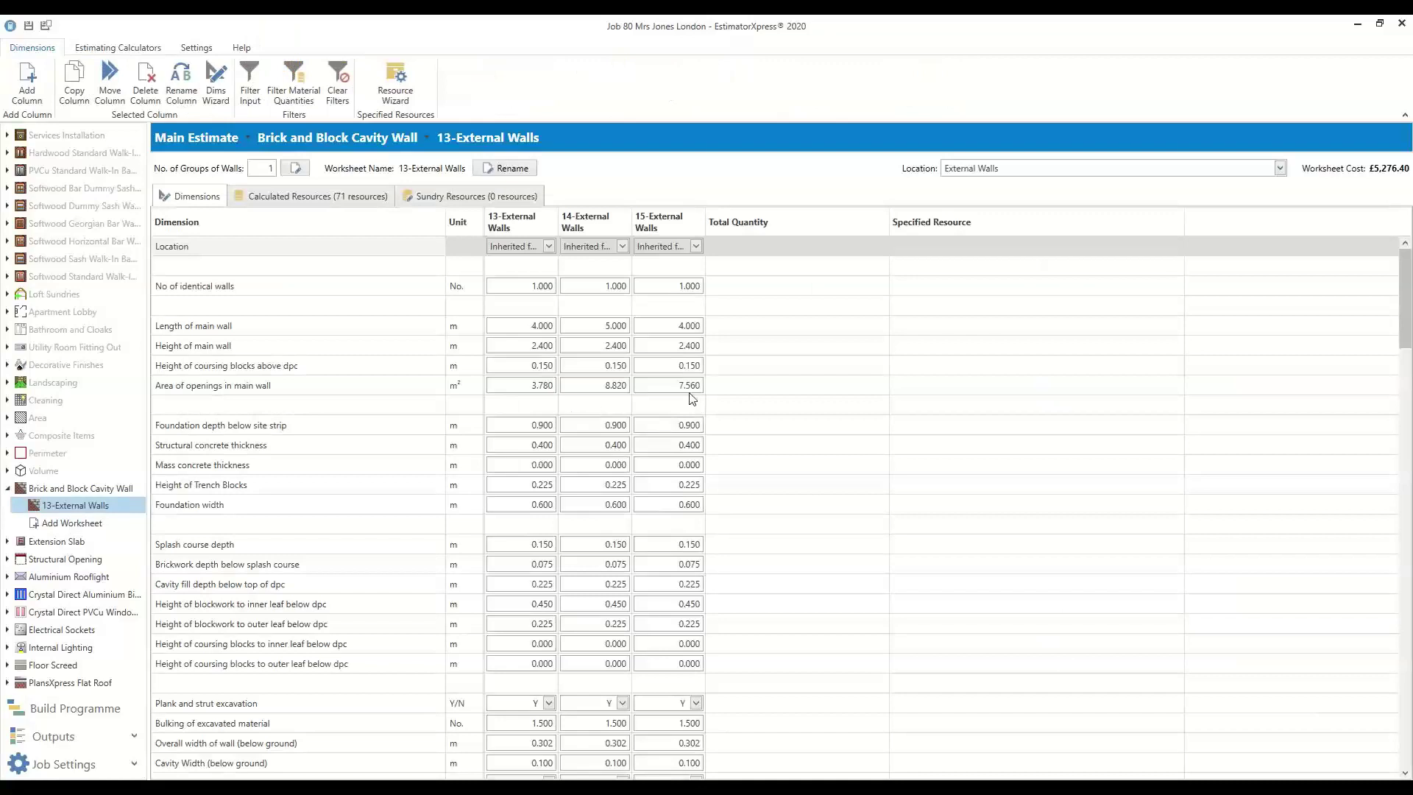
click(568, 290)
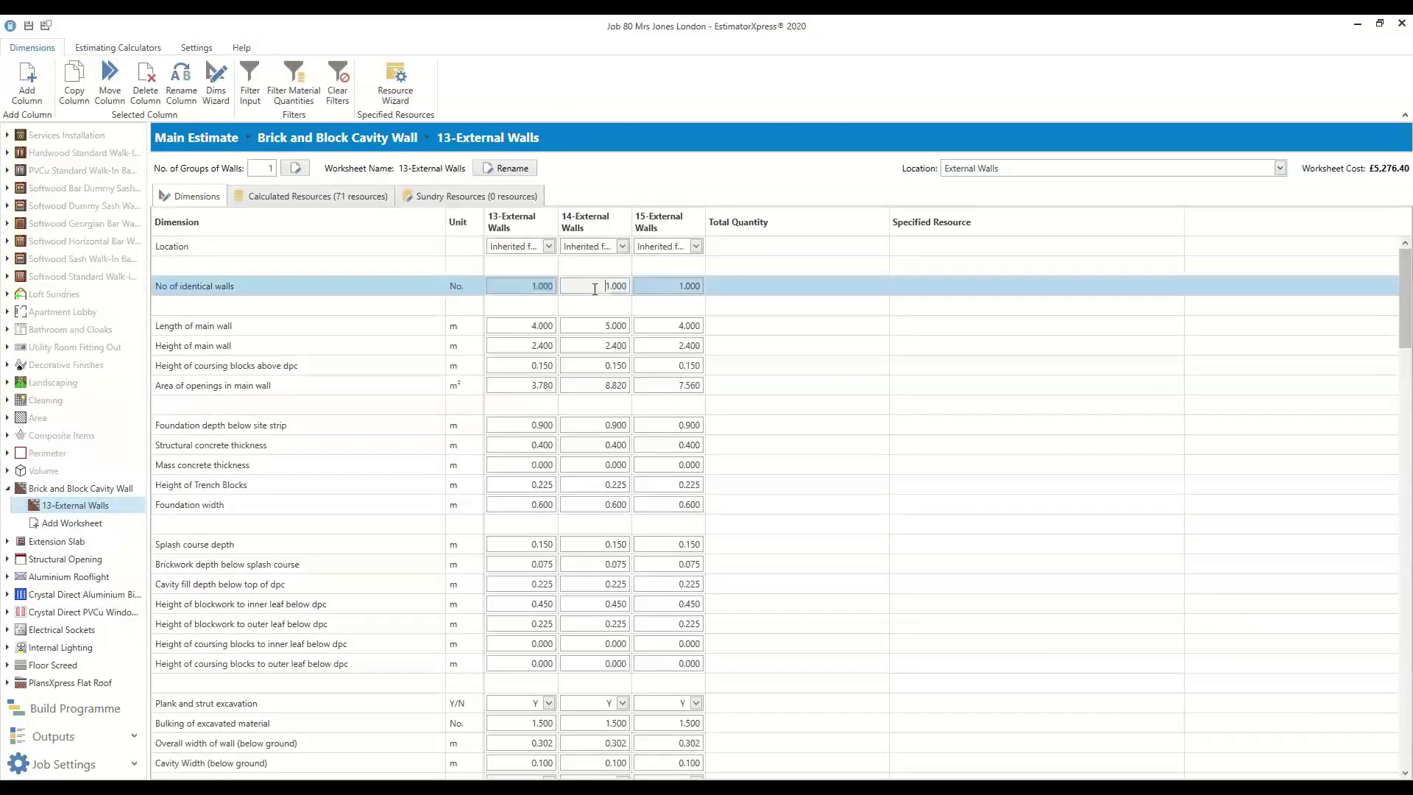
key(Tab)
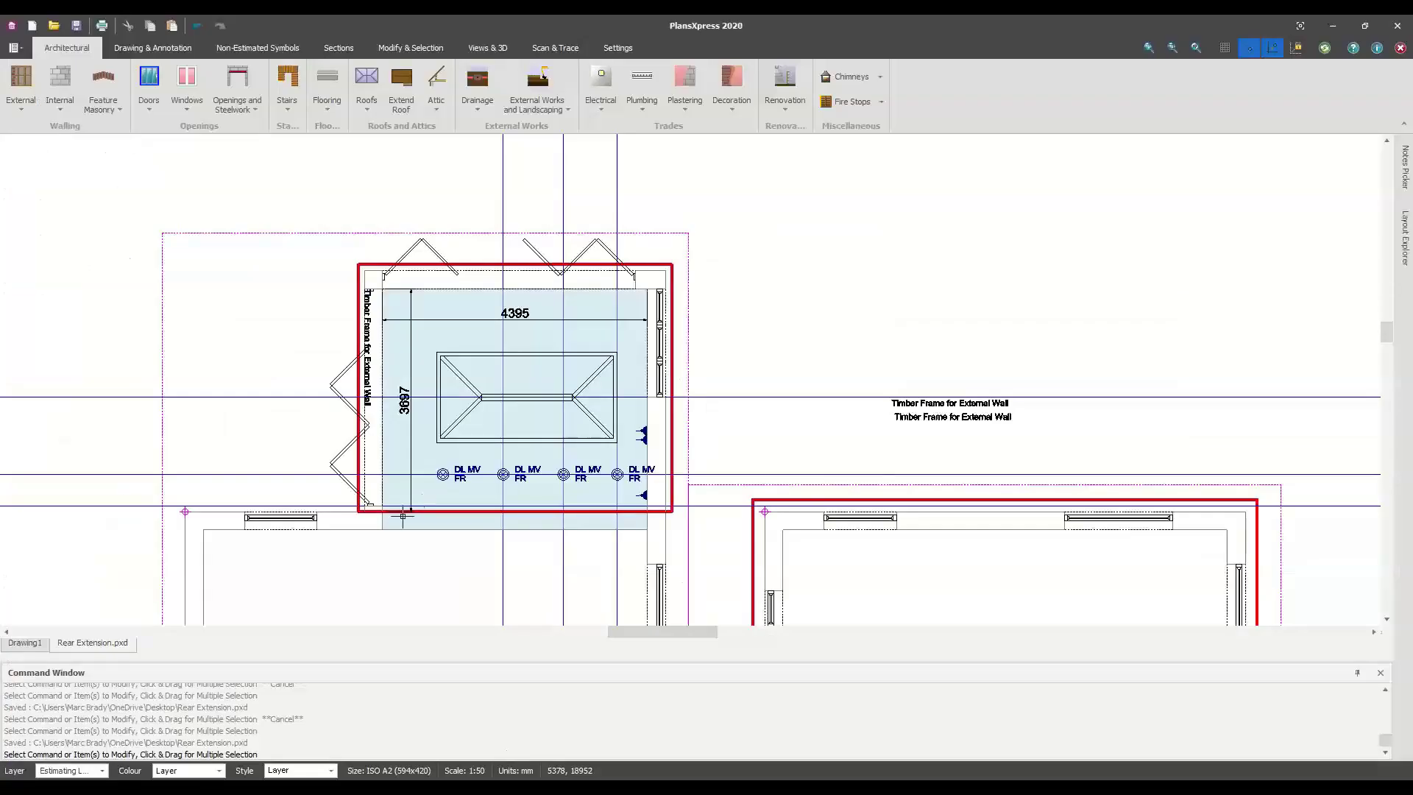
In PlansXpress, zoom in on the rear extension's floor plan
scroll(404, 546, down, 3)
middle_drag(448, 488, 724, 662)
scroll(481, 370, up, 2)
scroll(481, 369, up, 1)
middle_drag(409, 424, 262, 505)
scroll(584, 459, up, 2)
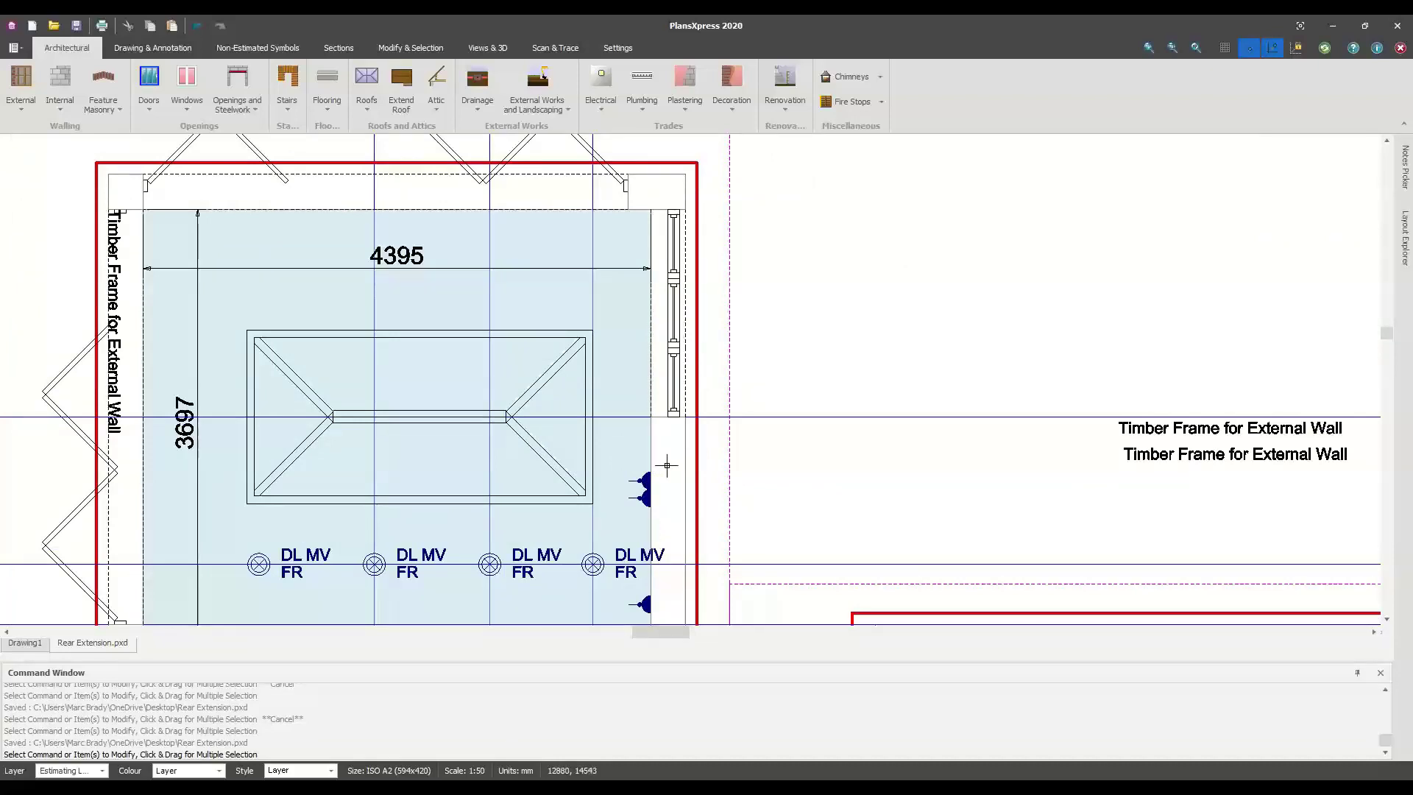
Select the right-hand external wall of the rear extension
right_click(667, 465)
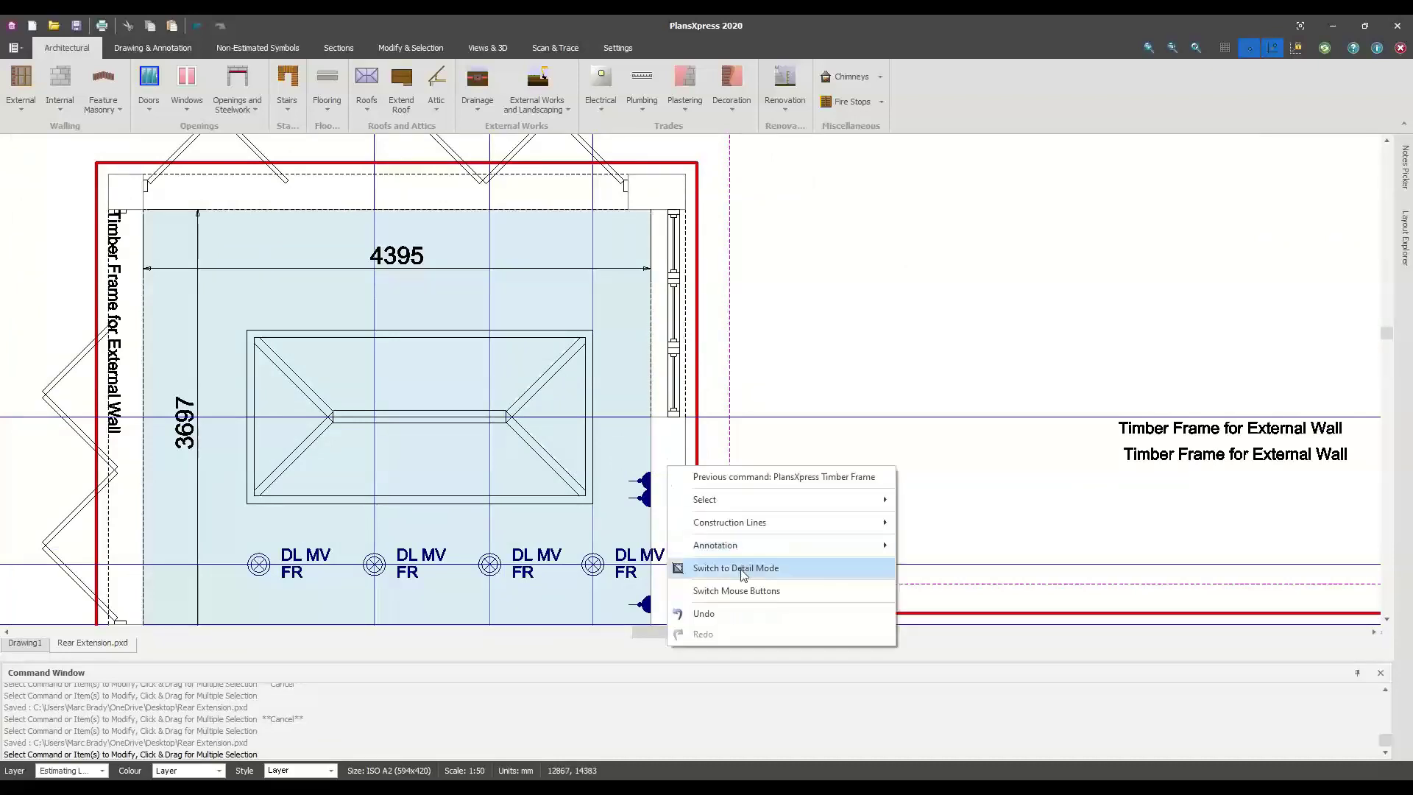
click(754, 401)
key(Escape)
right_click(670, 460)
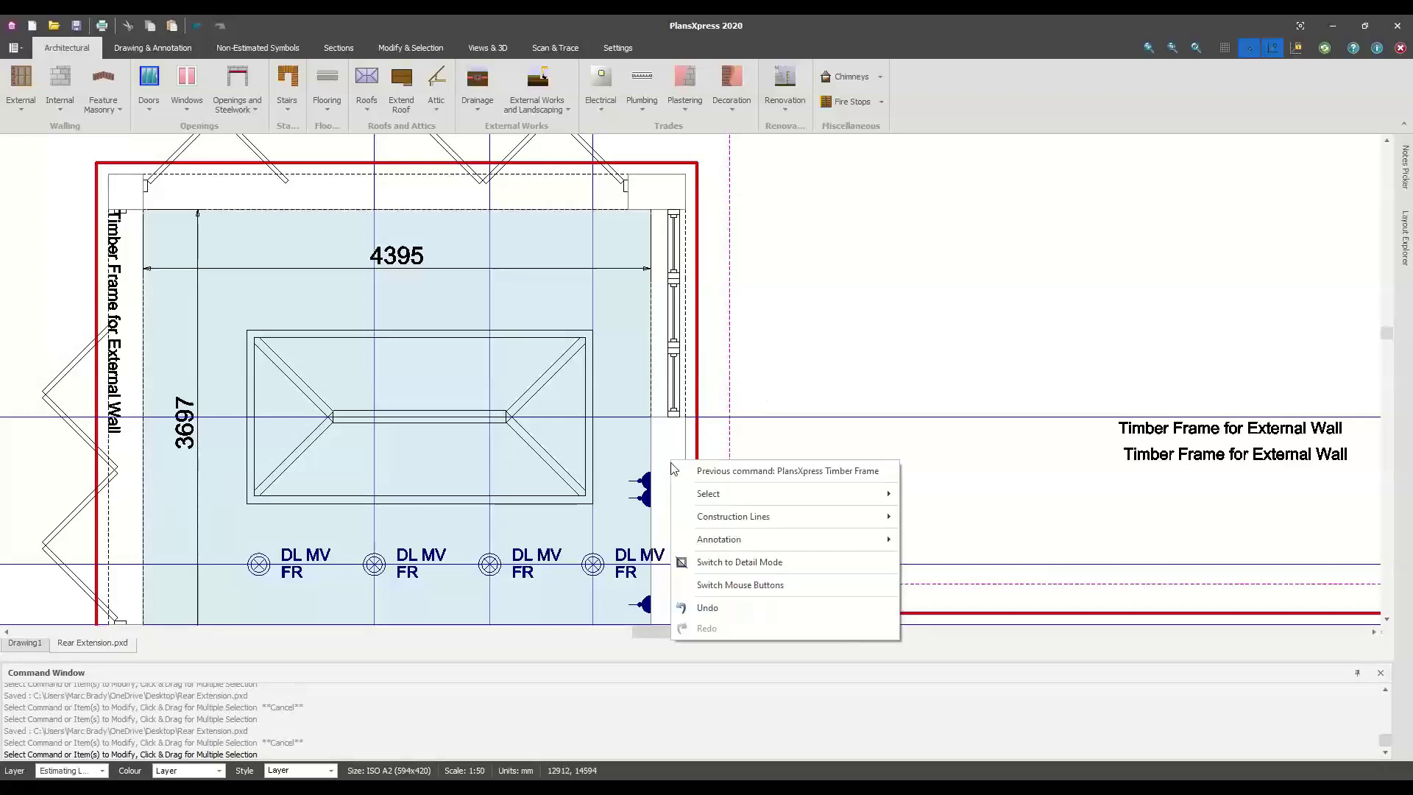
click(786, 374)
click(685, 450)
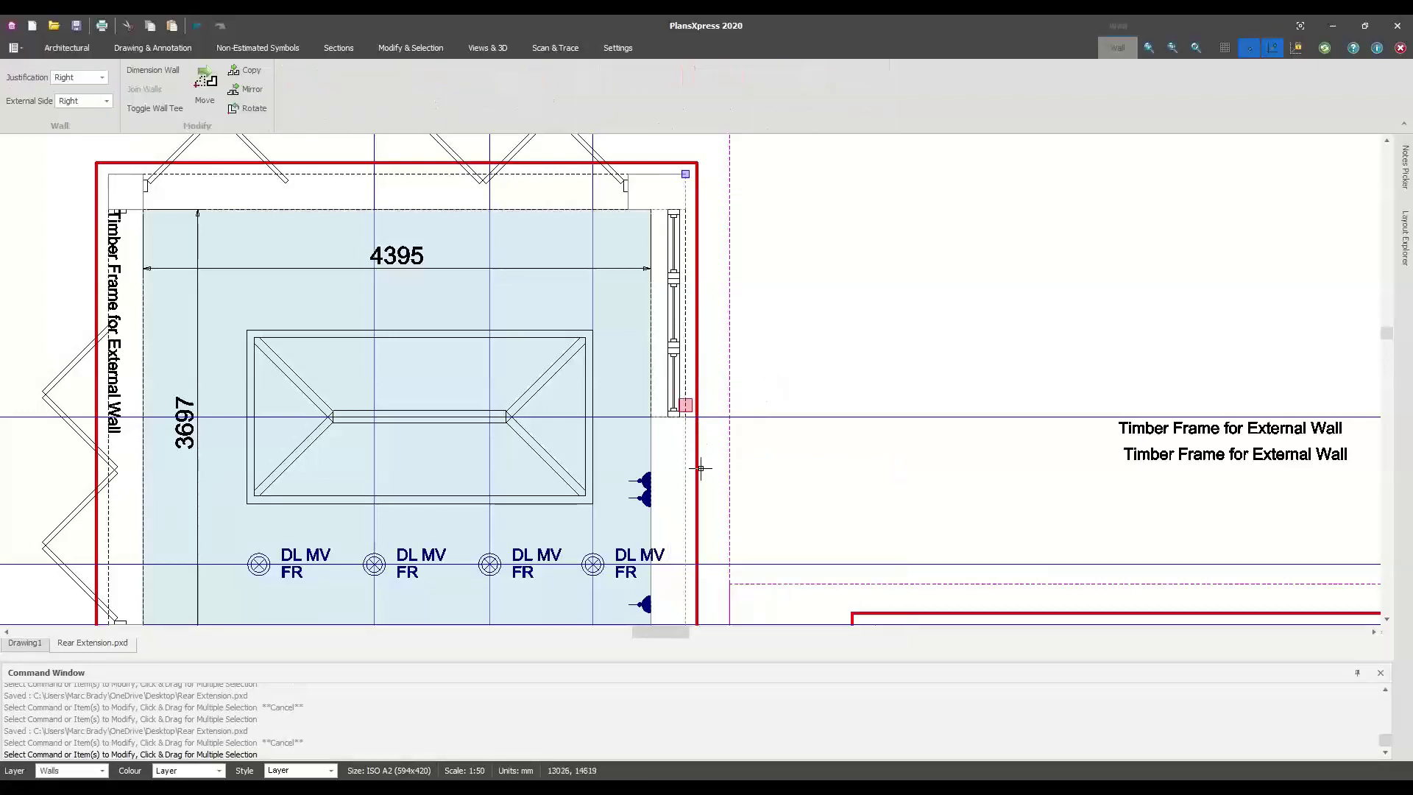
Add an item ID label 13 beside the selected right-hand wall
right_click(671, 465)
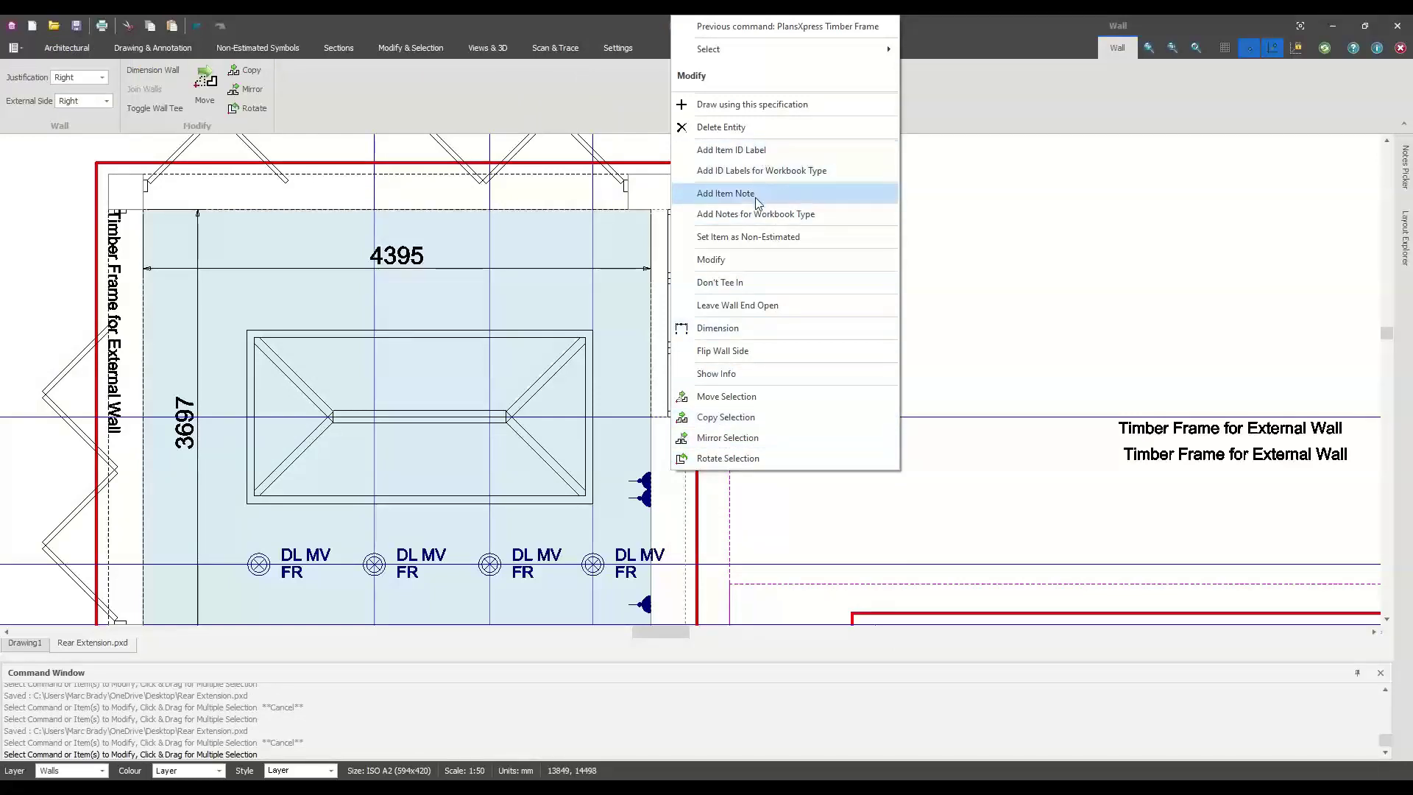
click(751, 170)
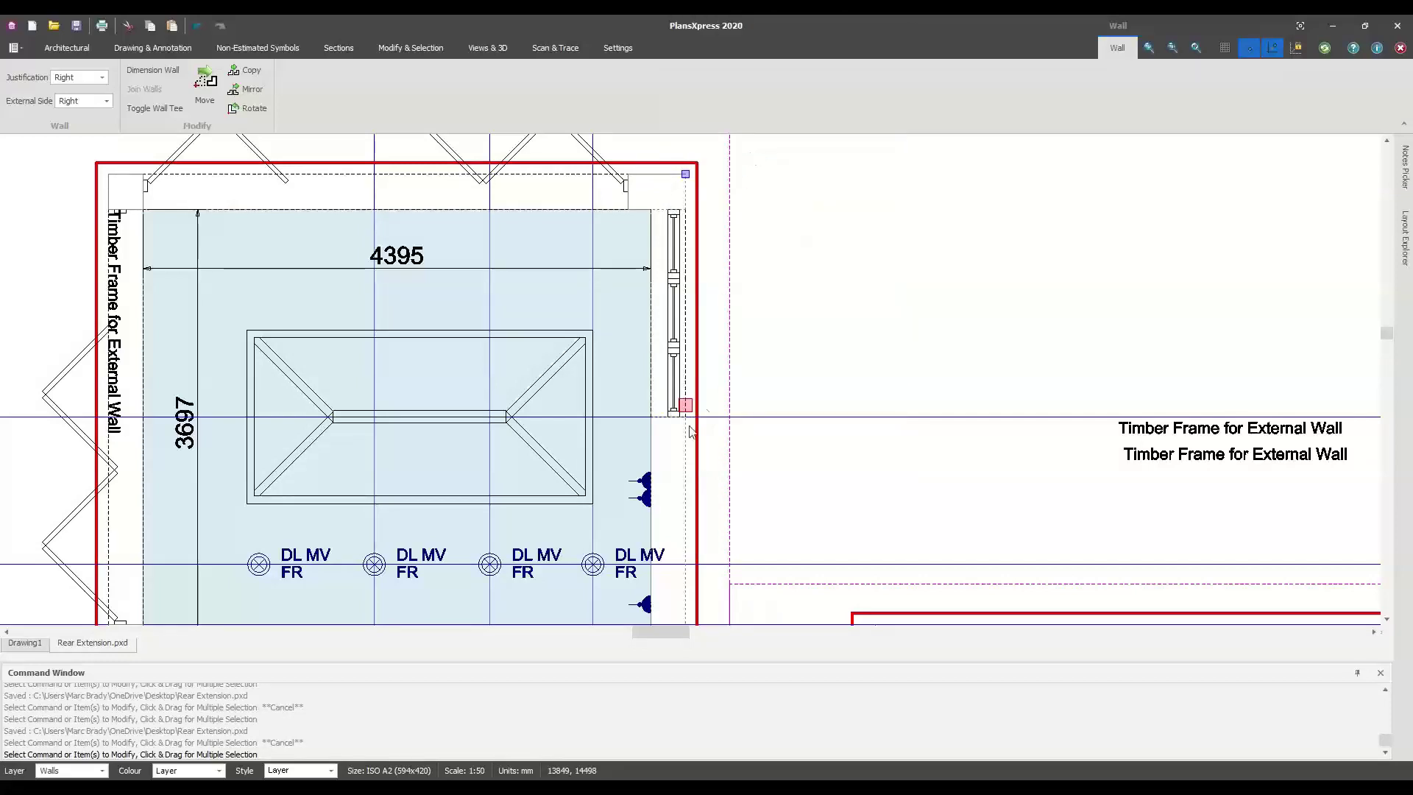
scroll(670, 474, up, 2)
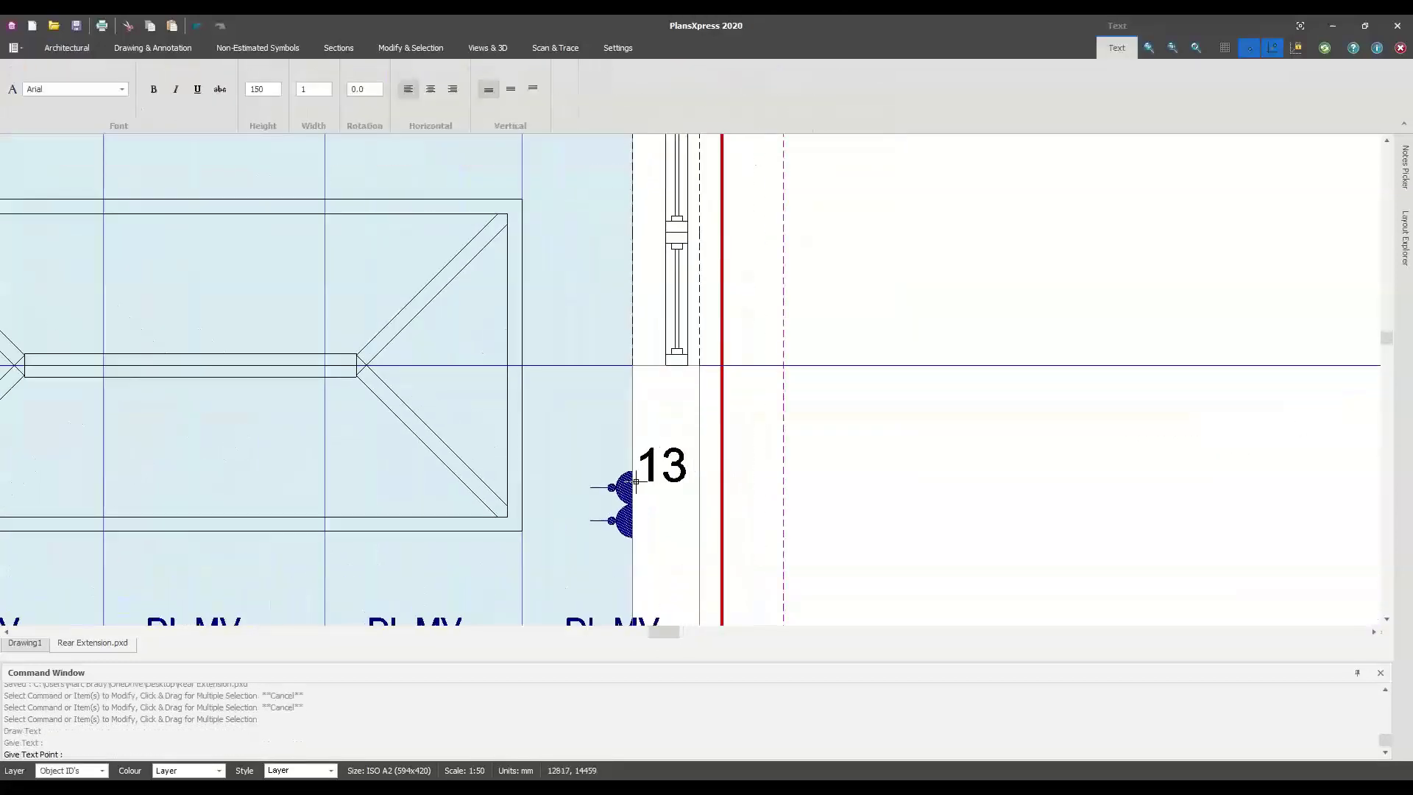
click(644, 479)
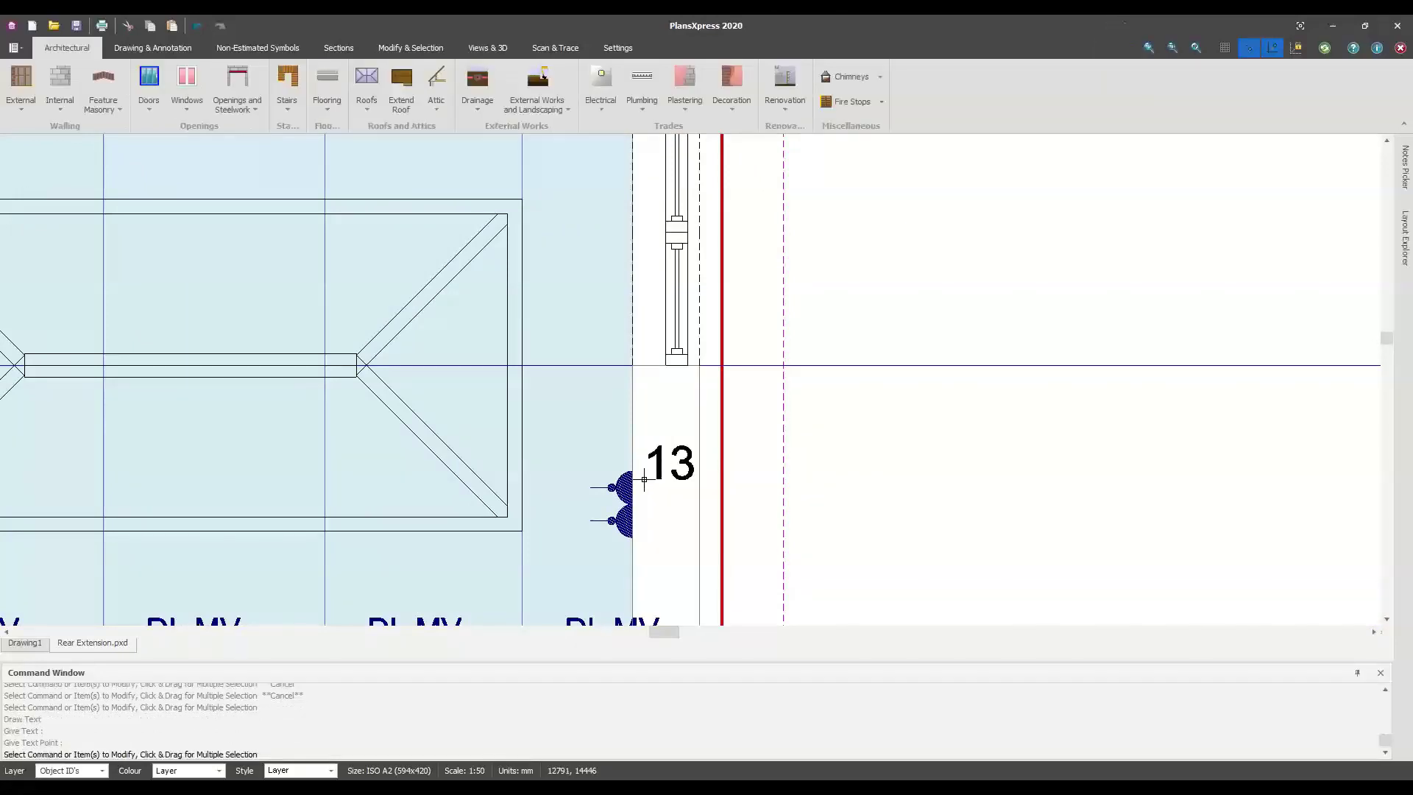
scroll(778, 488, down, 1)
scroll(777, 488, down, 2)
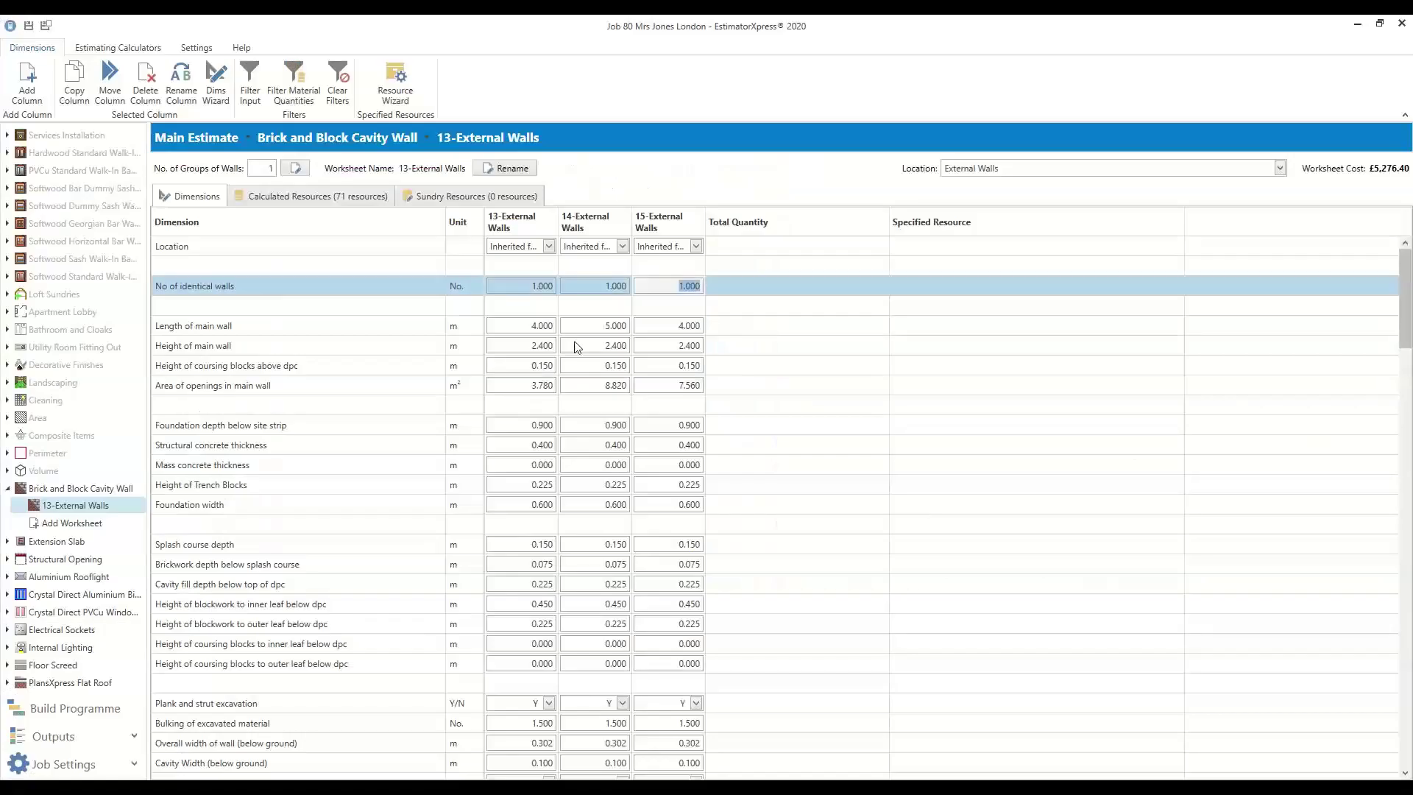
Check the 13-External Walls Location and 3.780 m² area of openings, then return to PlansXpress
click(528, 247)
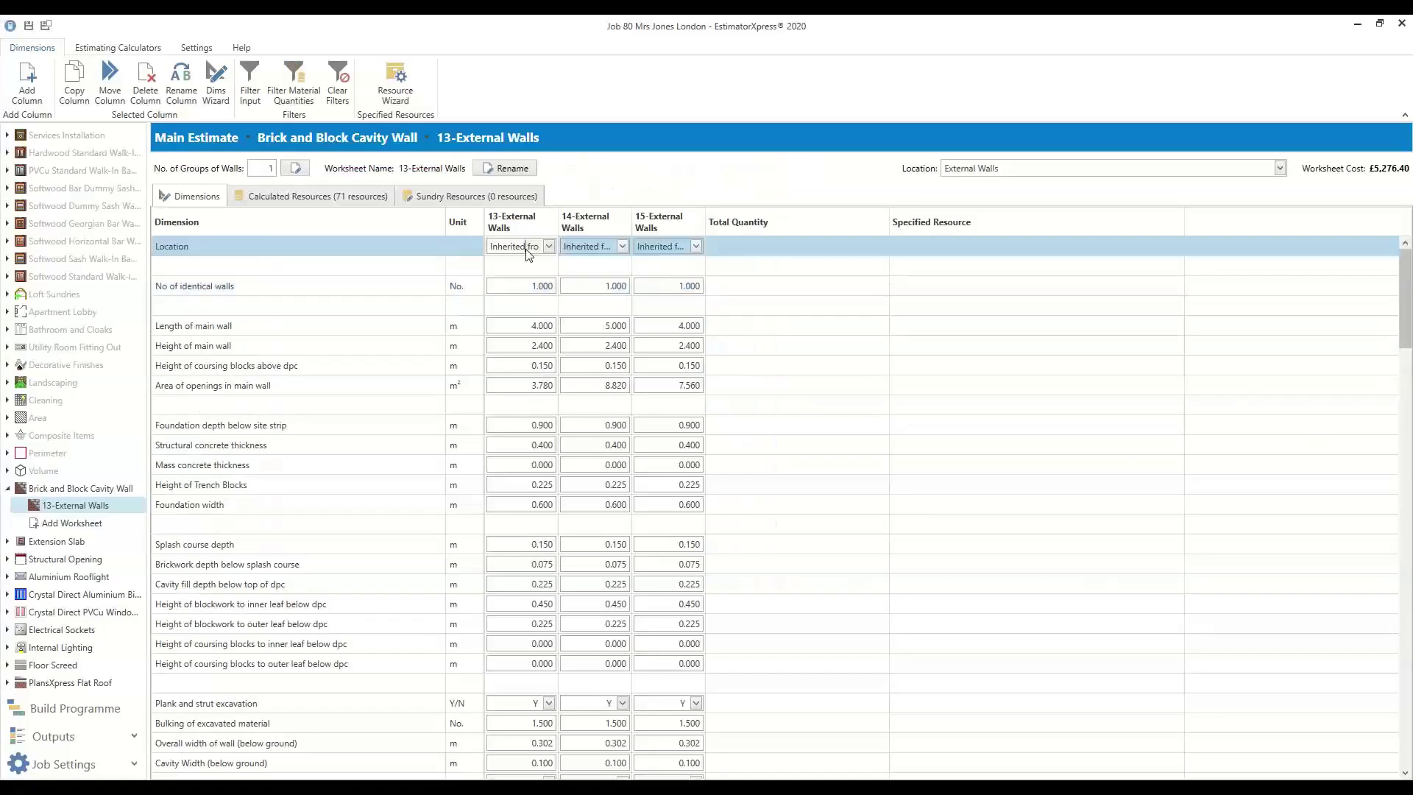
click(548, 389)
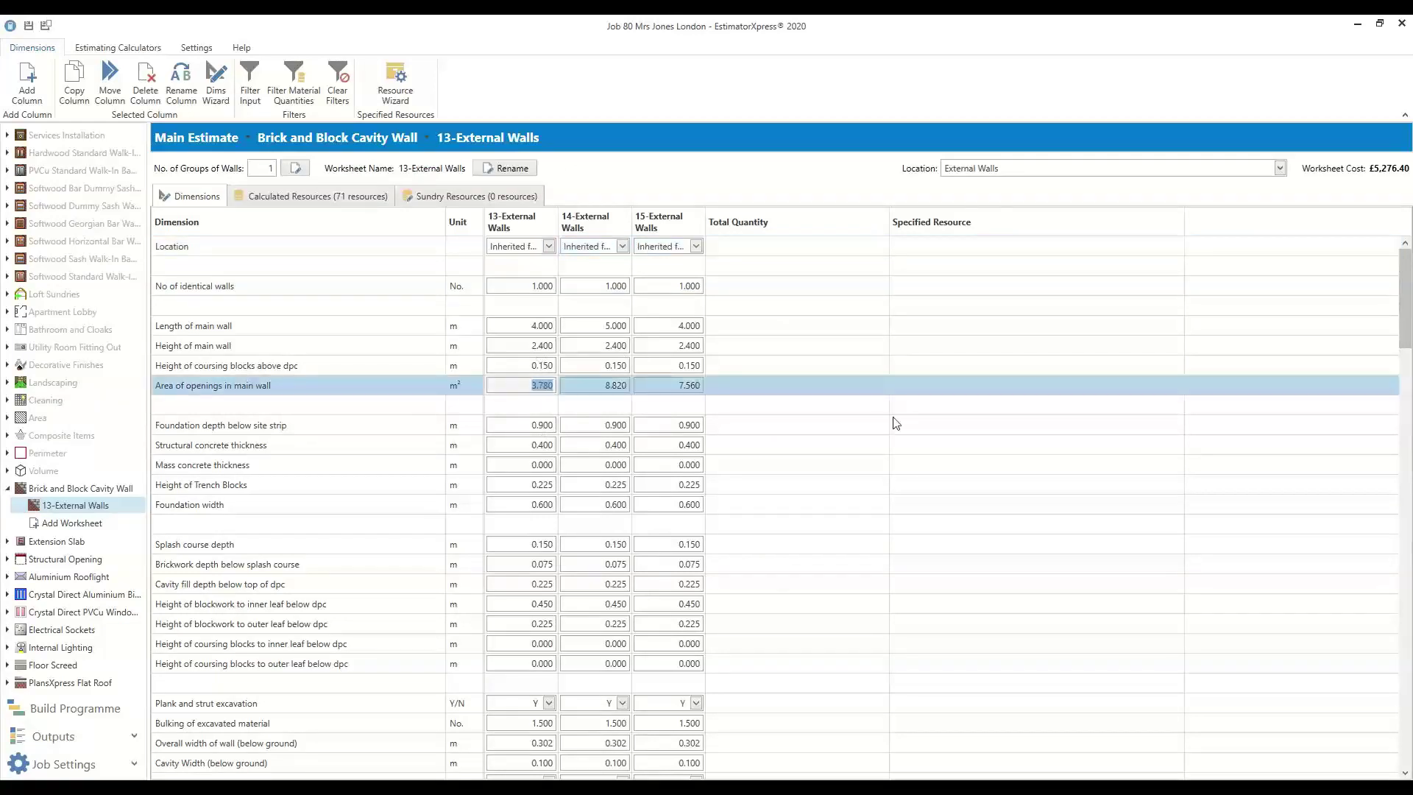
click(814, 413)
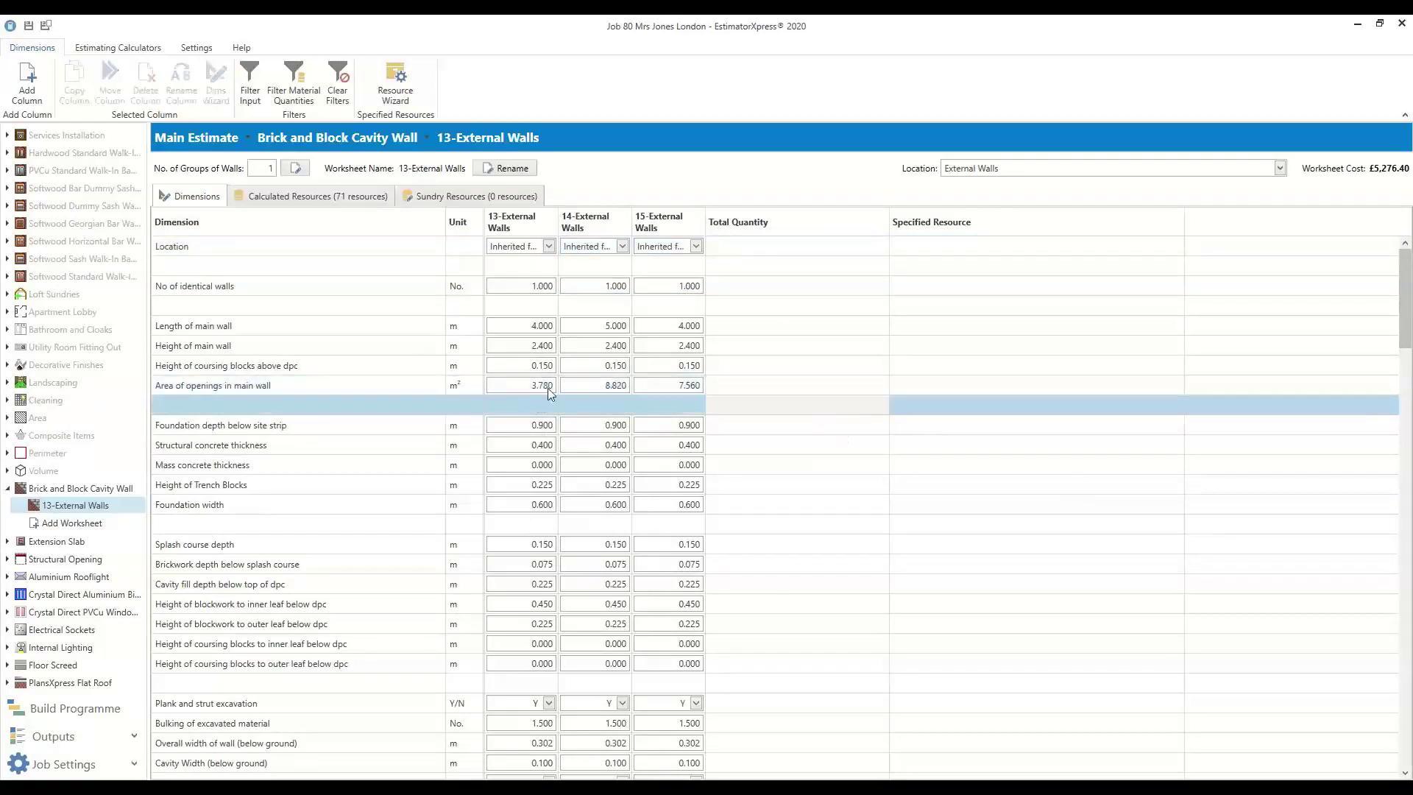
key(alt+Tab)
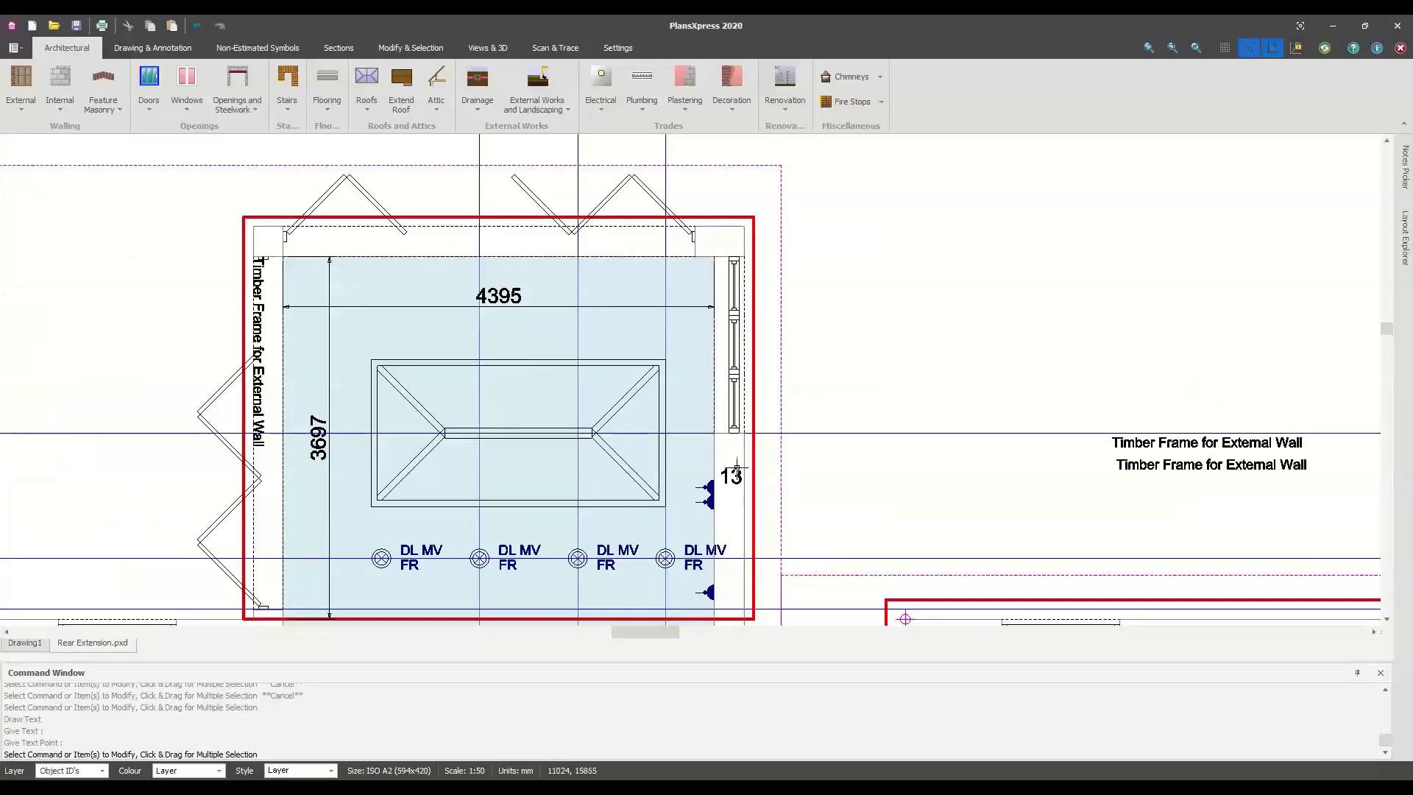
Place the 303/600/600/1898 dimension chain with 4000 overall along the extension's right-hand wall
right_click(738, 463)
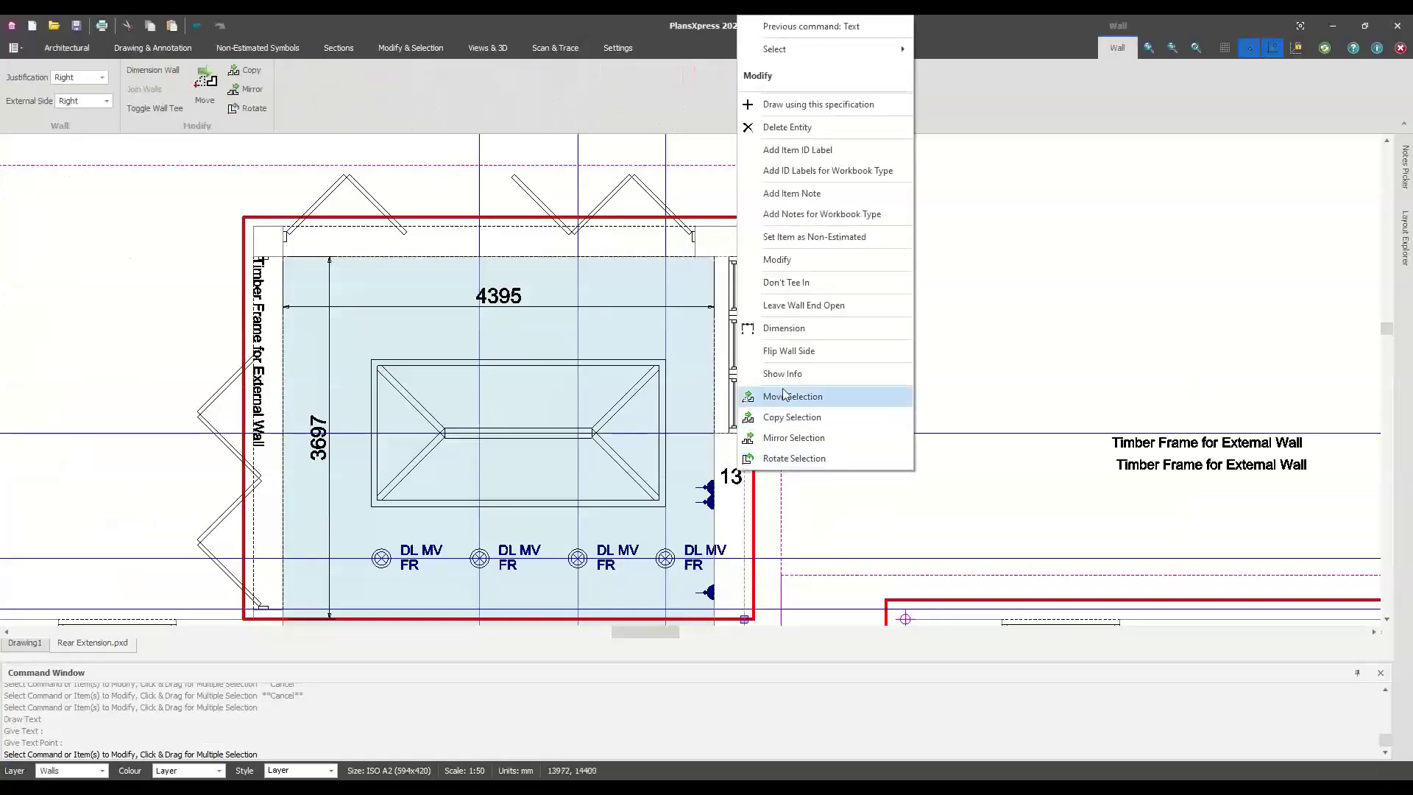
click(784, 332)
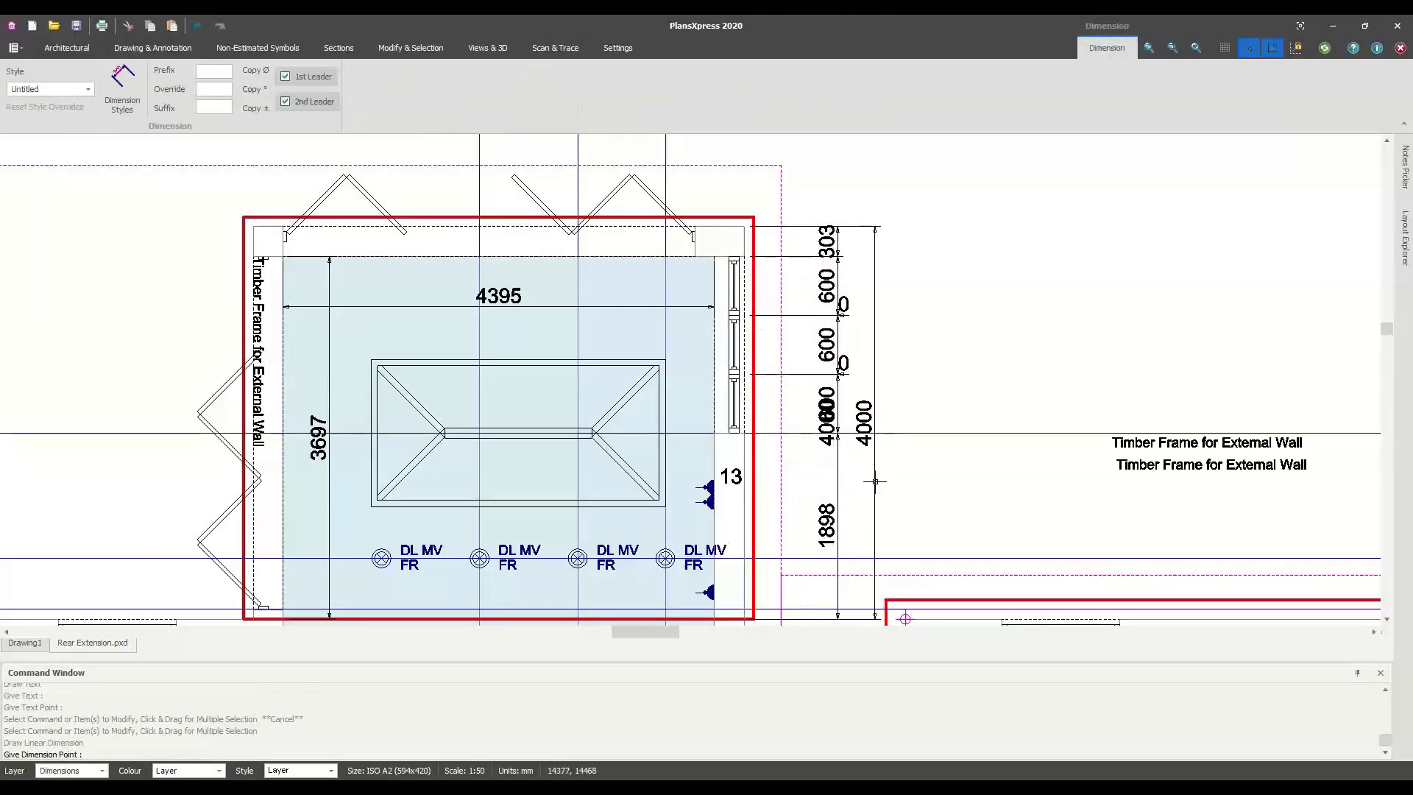
click(875, 483)
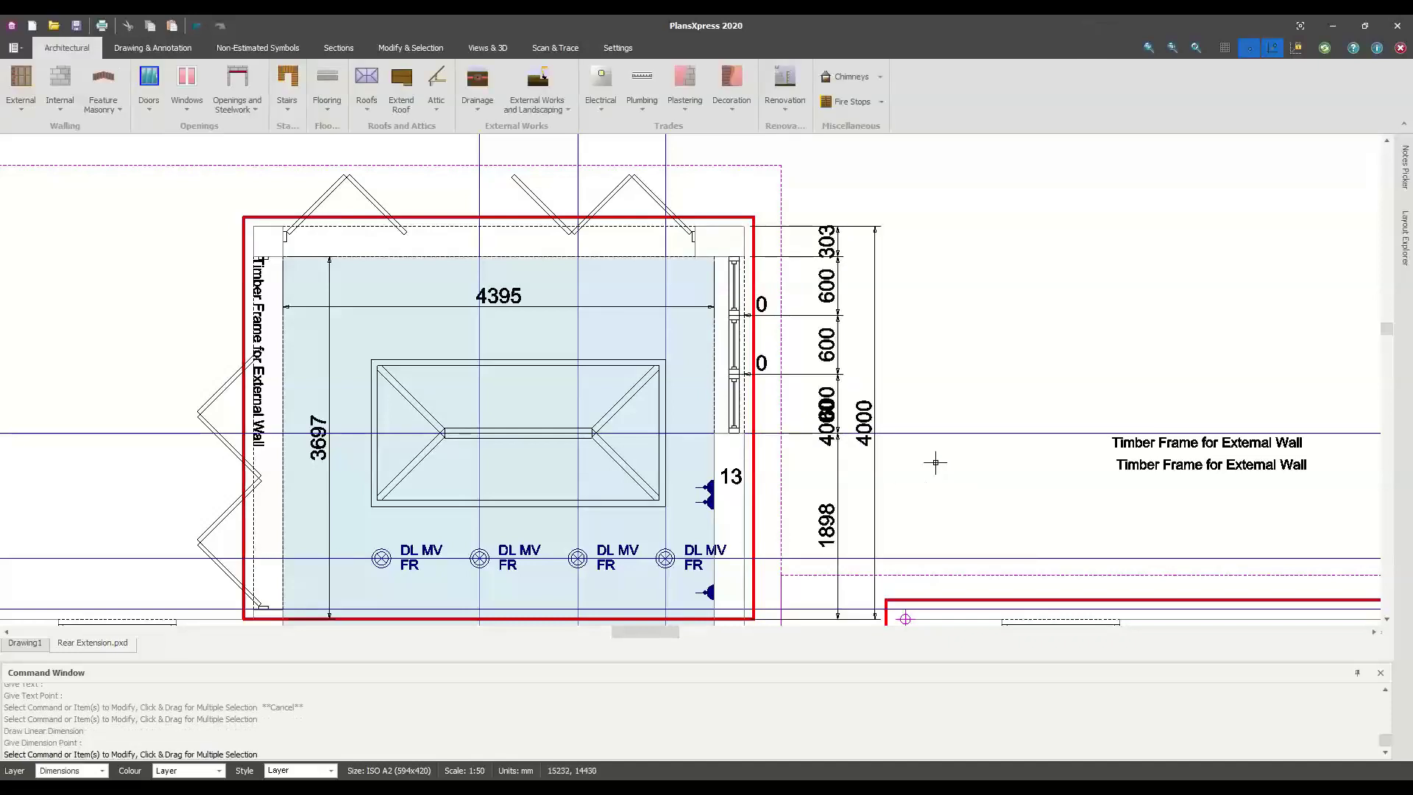
scroll(928, 451, down, 1)
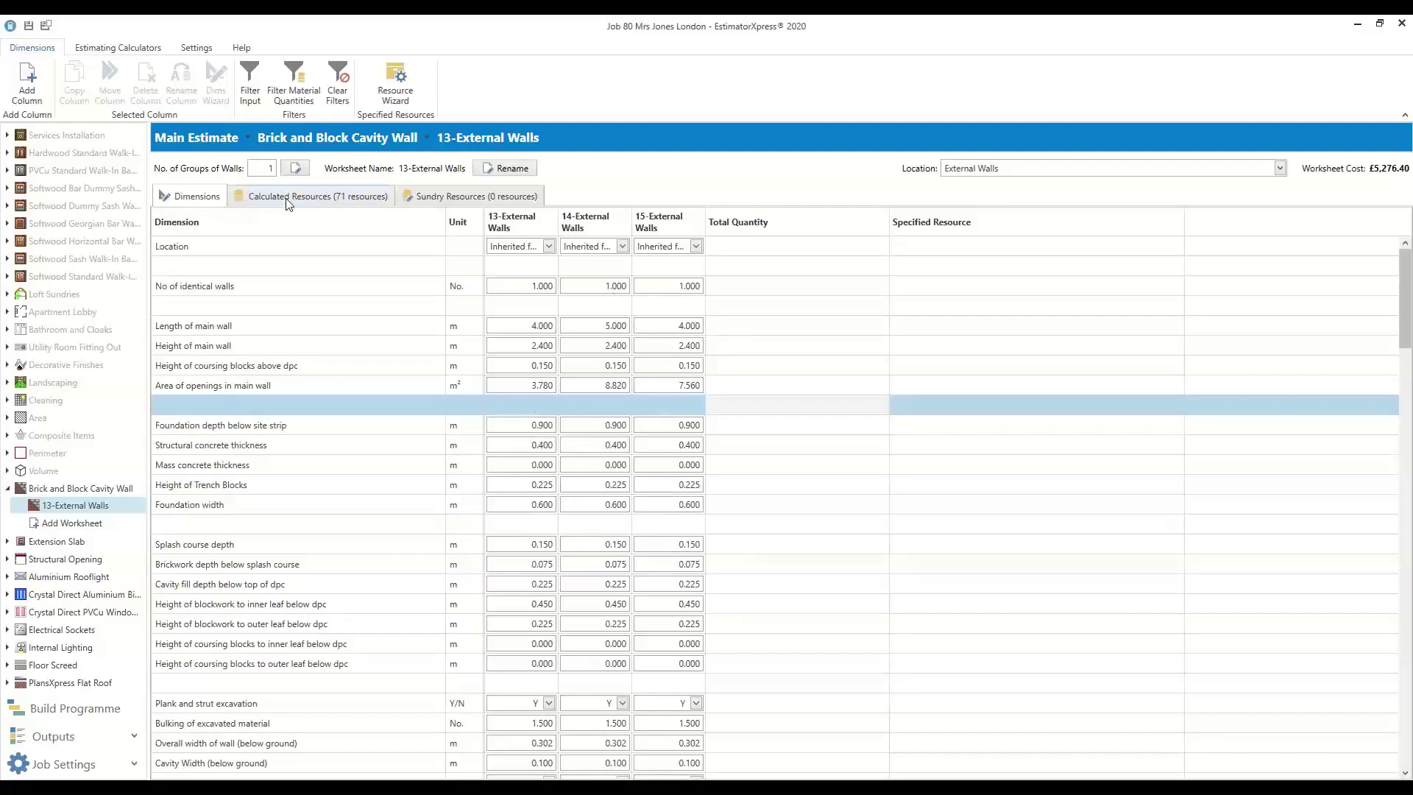
Show 13-External Walls resources as quantities and inspect the 695.52 Bricks above dpc less openings
click(313, 196)
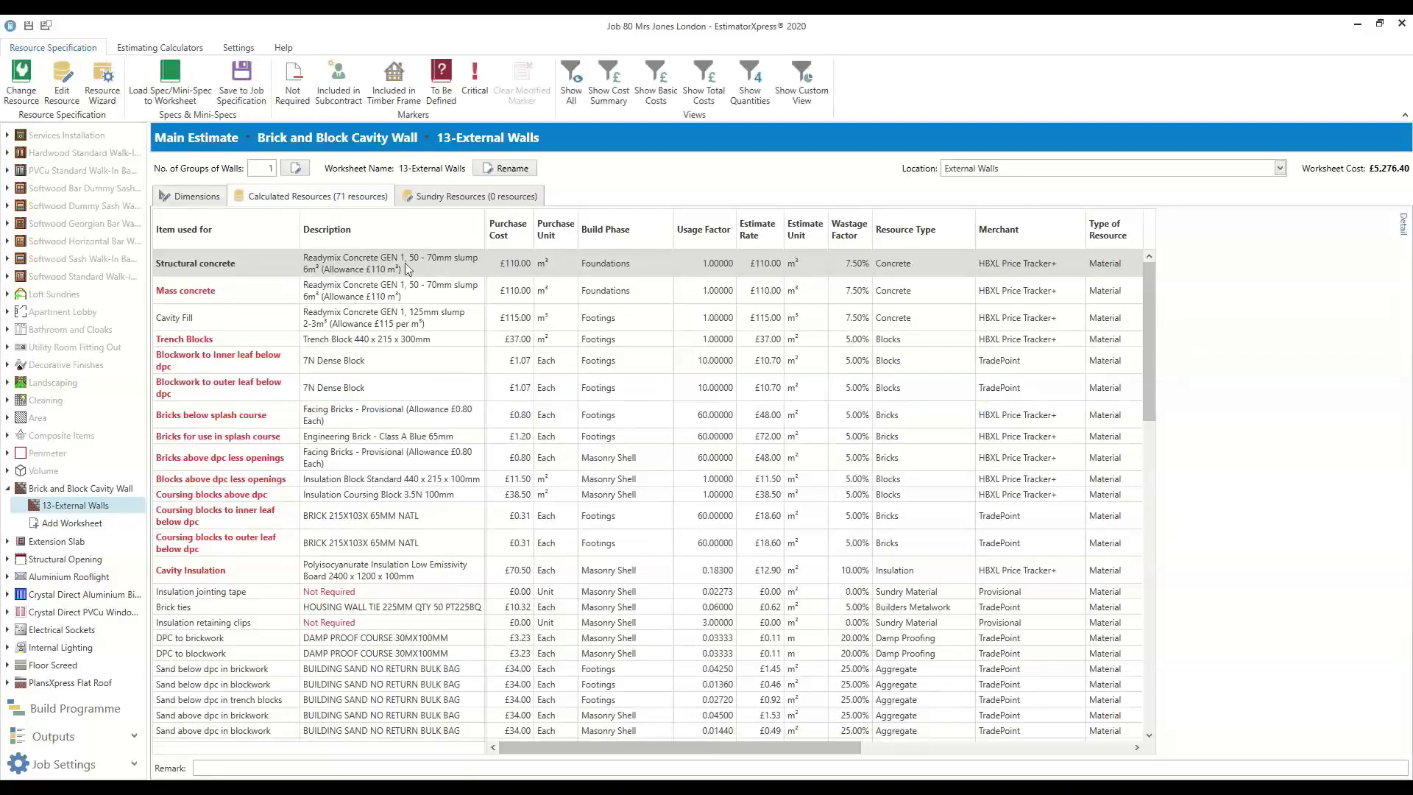
click(742, 78)
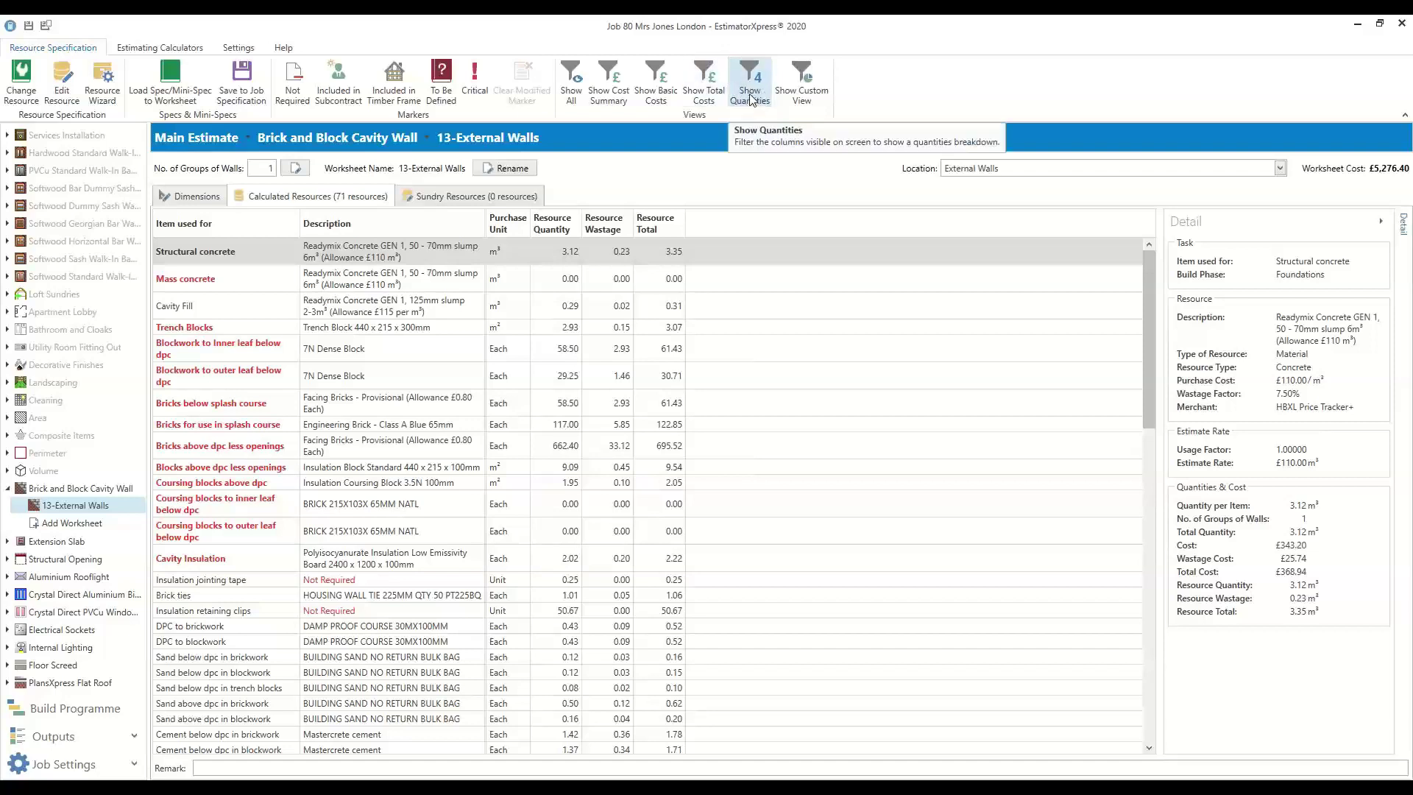
click(671, 447)
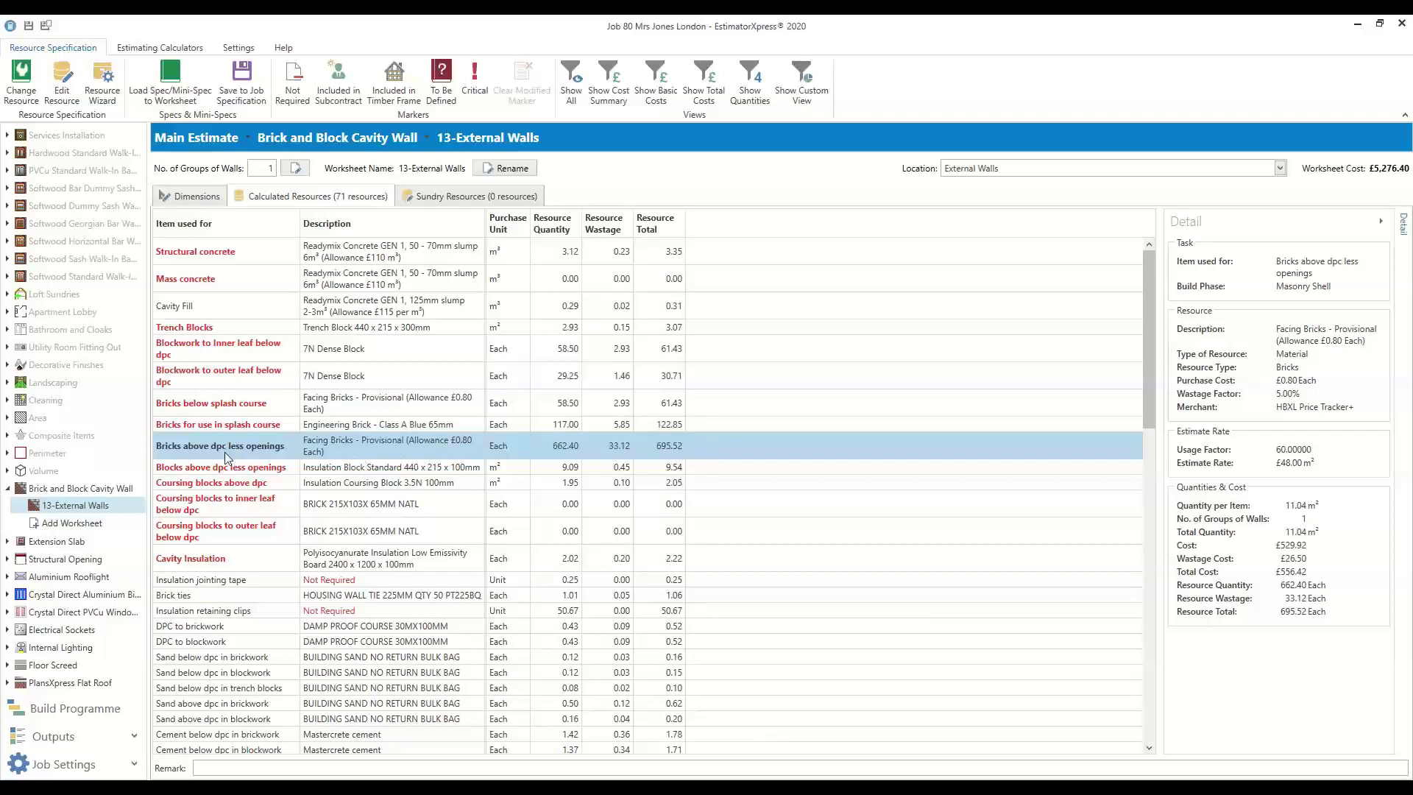
right_click(333, 449)
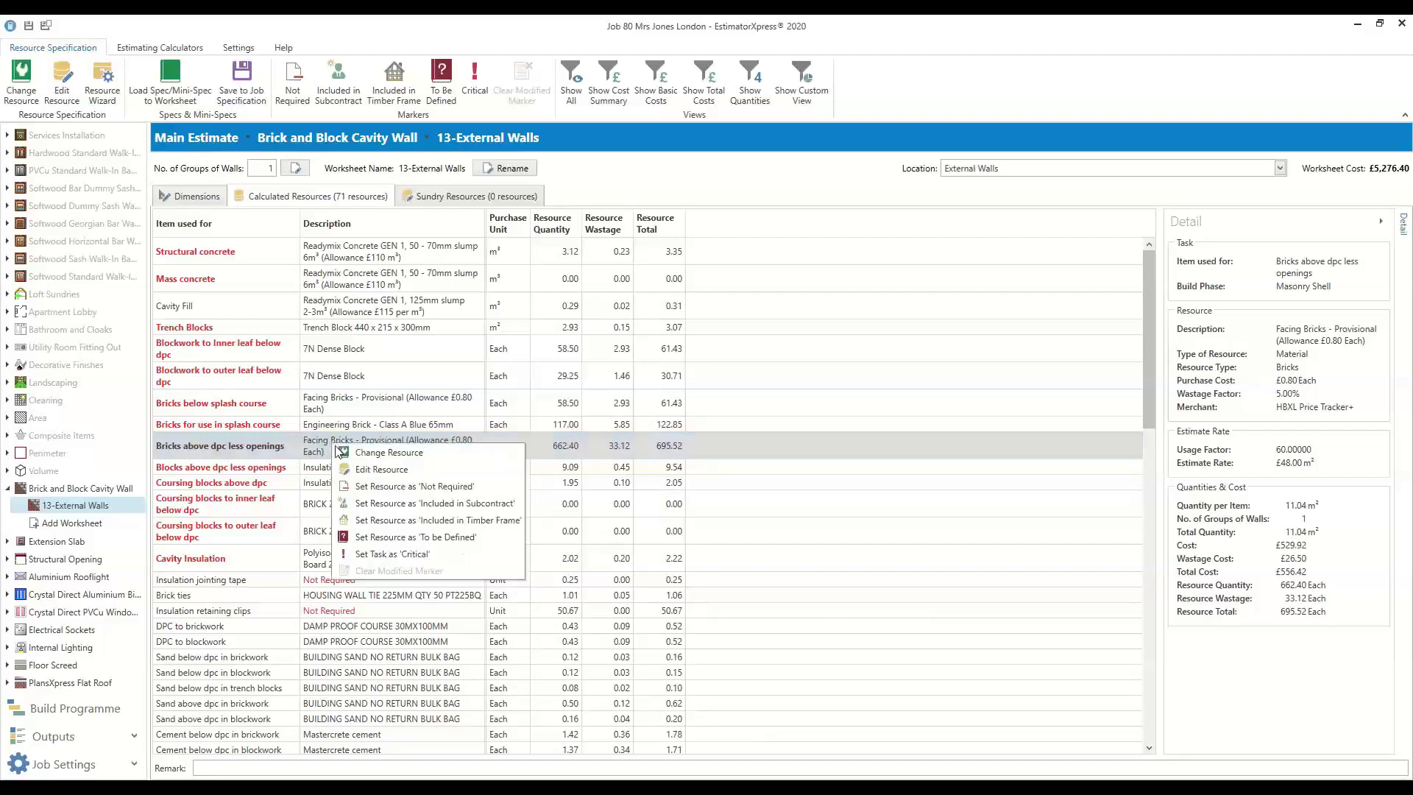
click(429, 464)
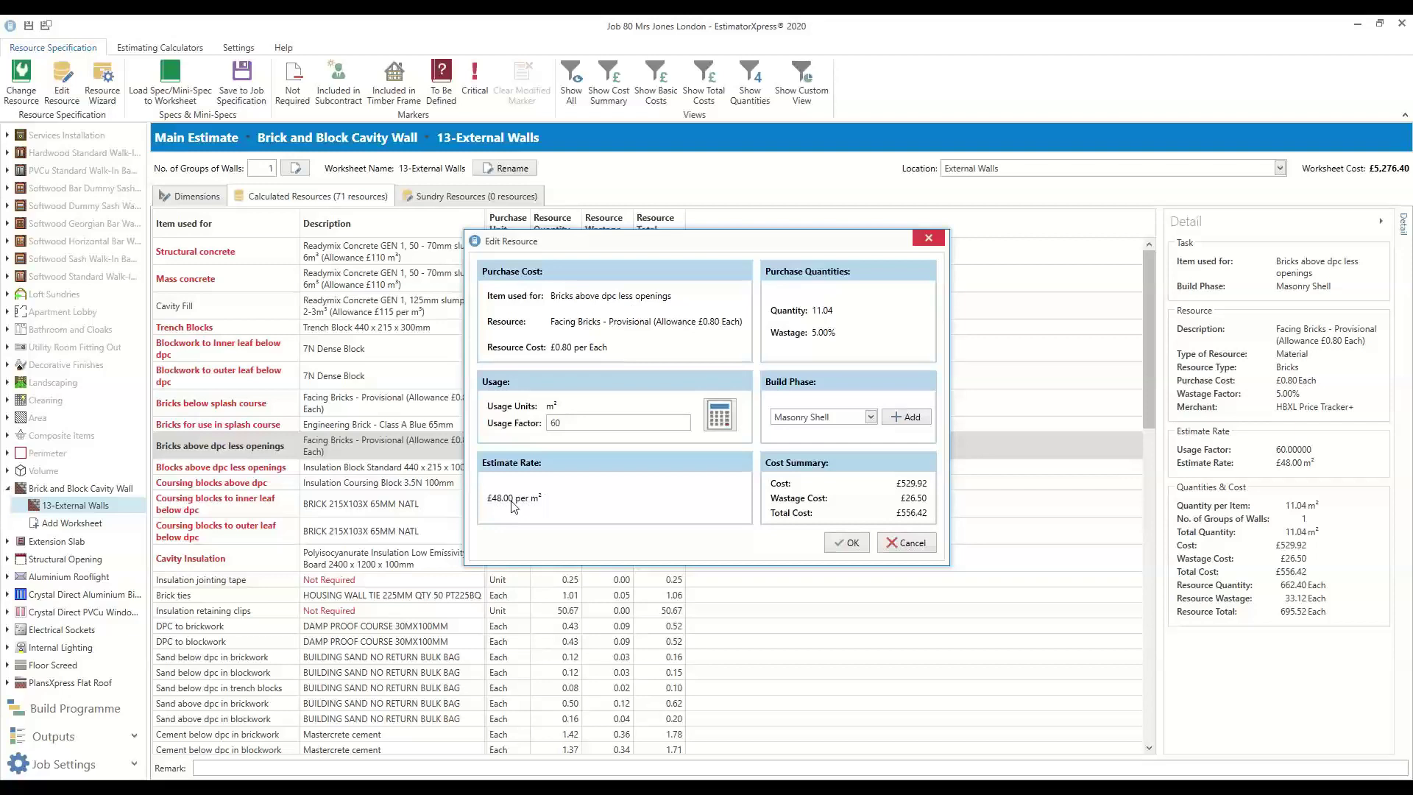
click(719, 416)
double_click(492, 341)
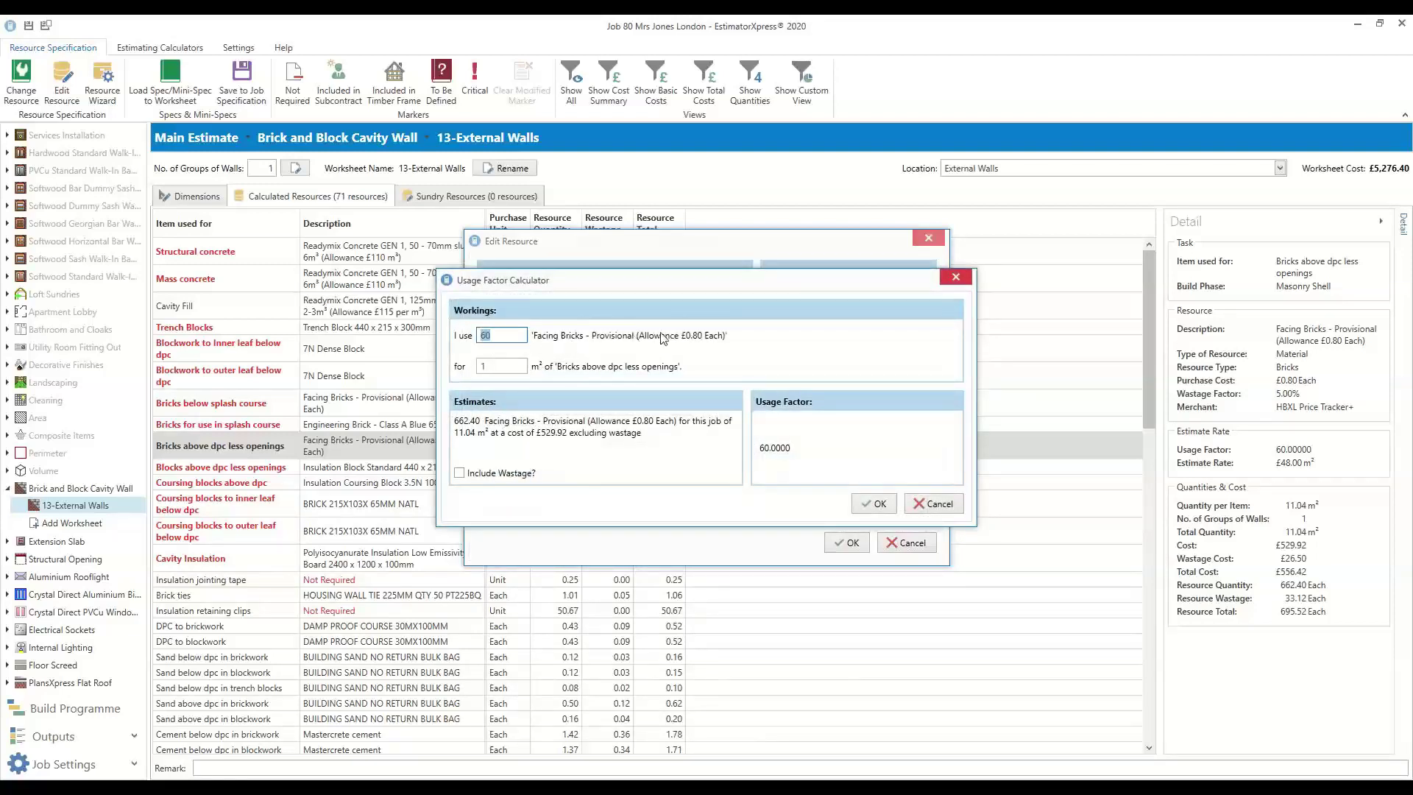
double_click(490, 366)
click(459, 472)
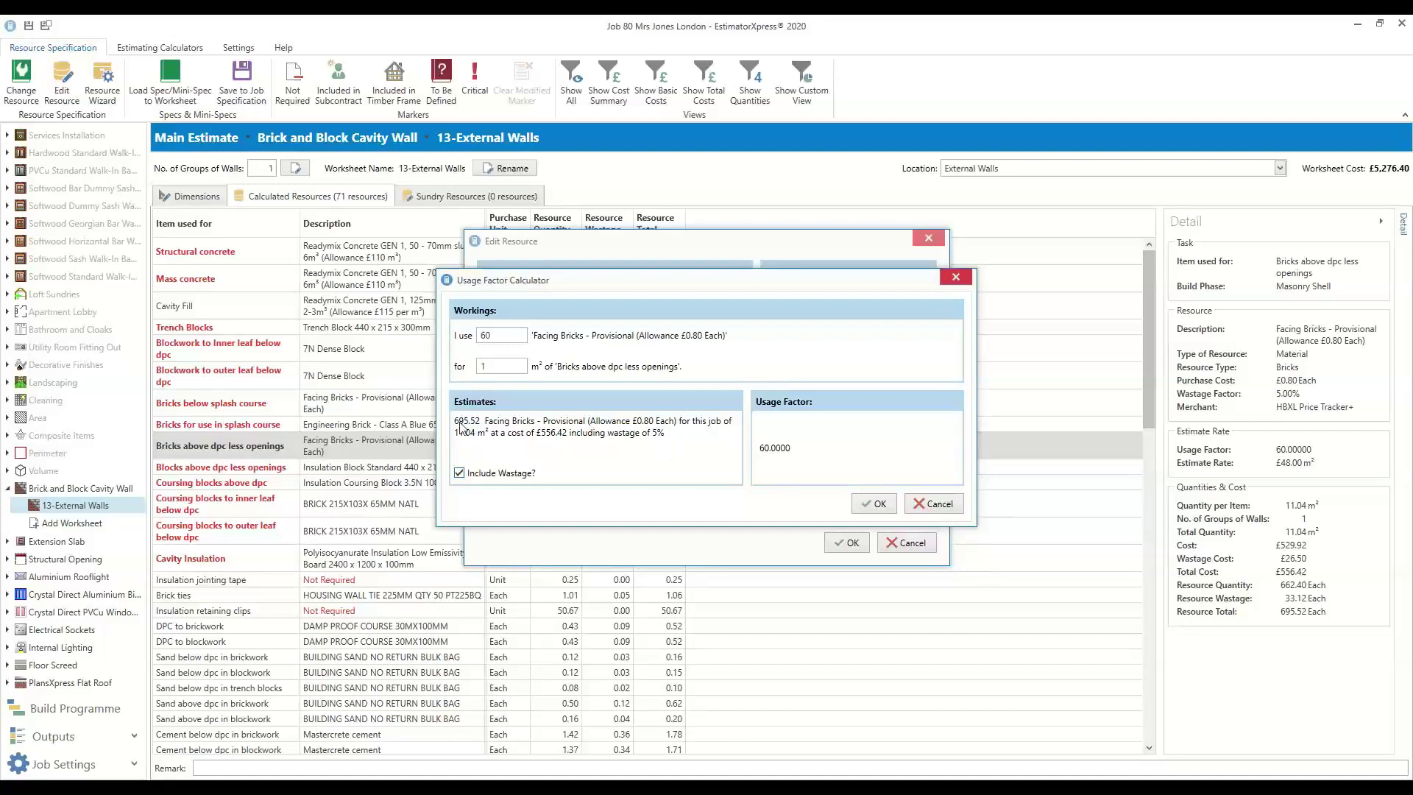
click(935, 506)
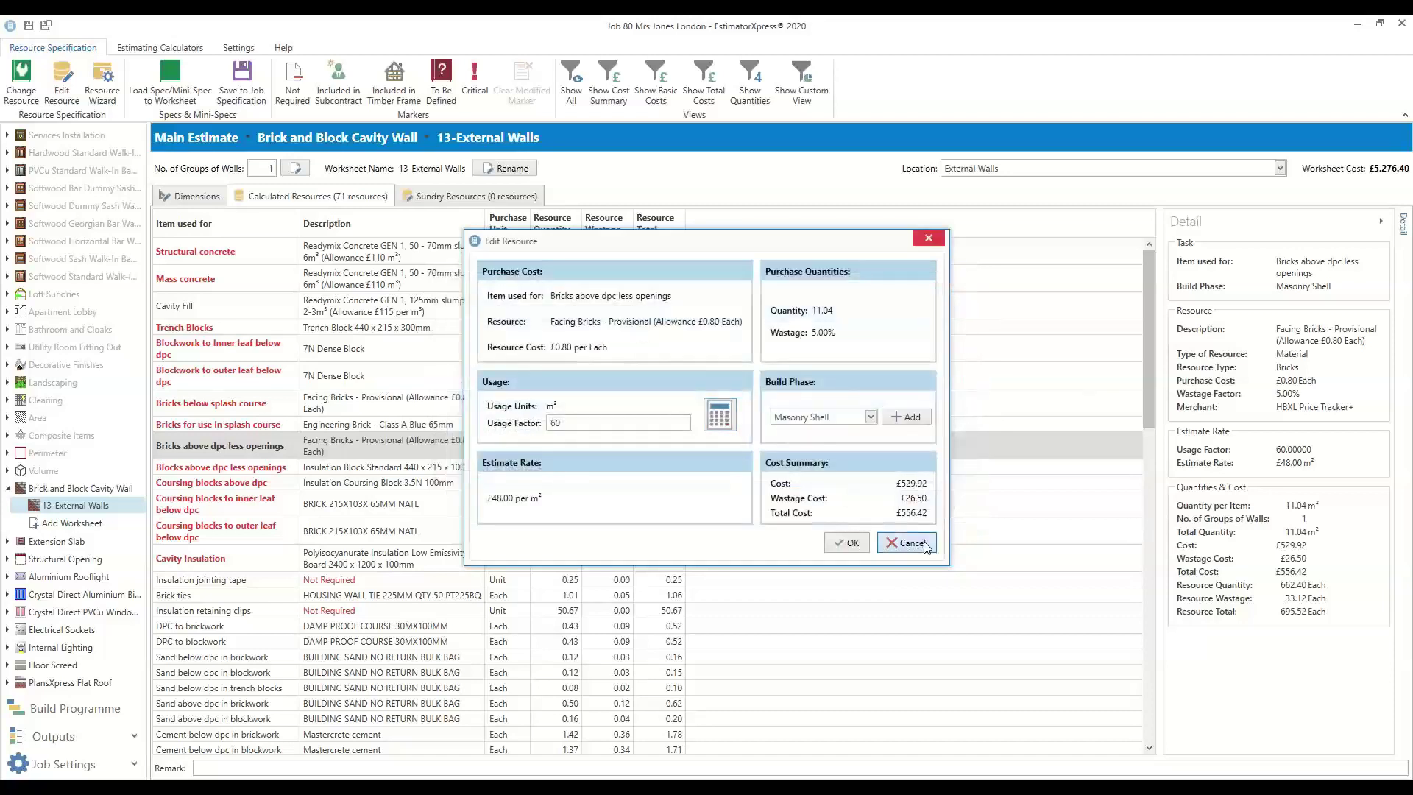
click(907, 542)
click(355, 469)
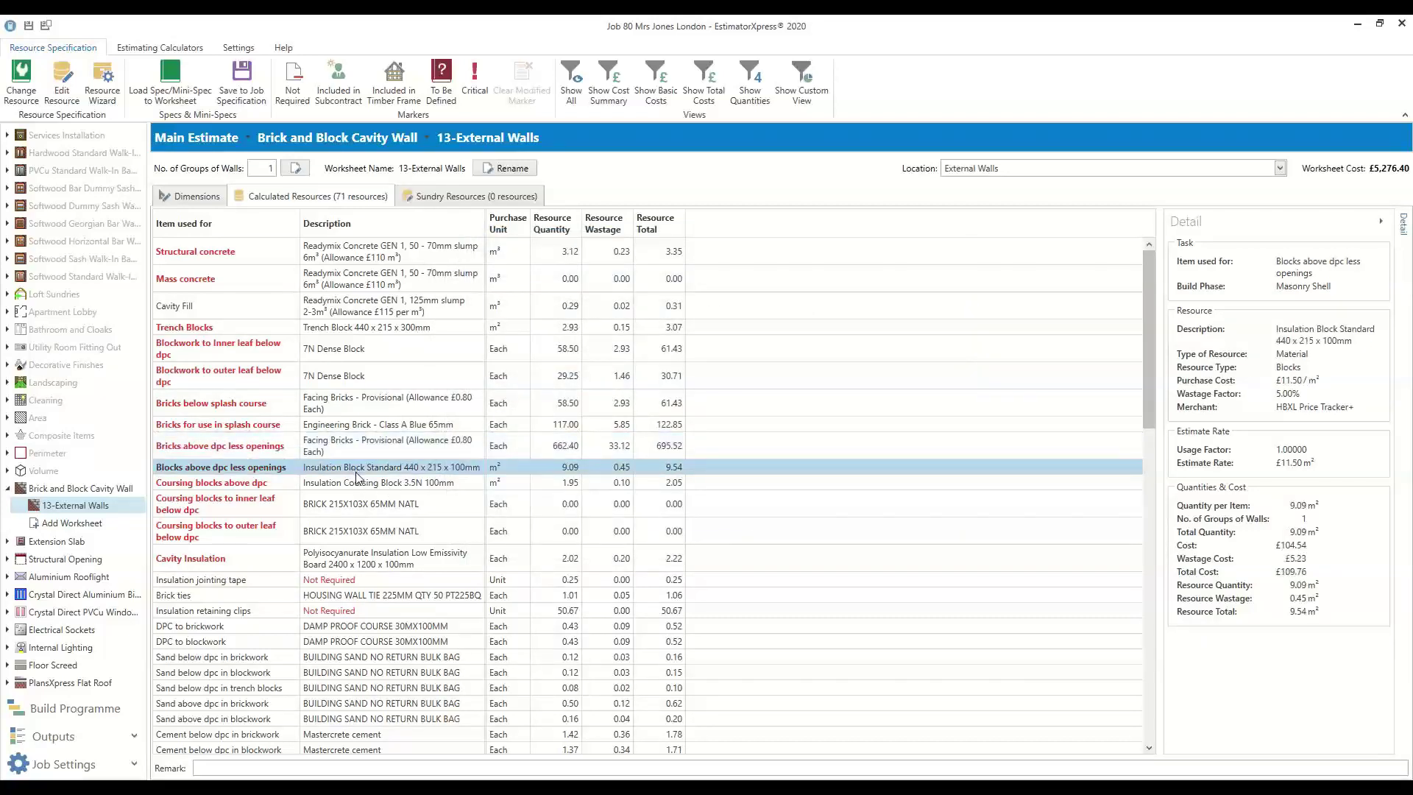
click(359, 482)
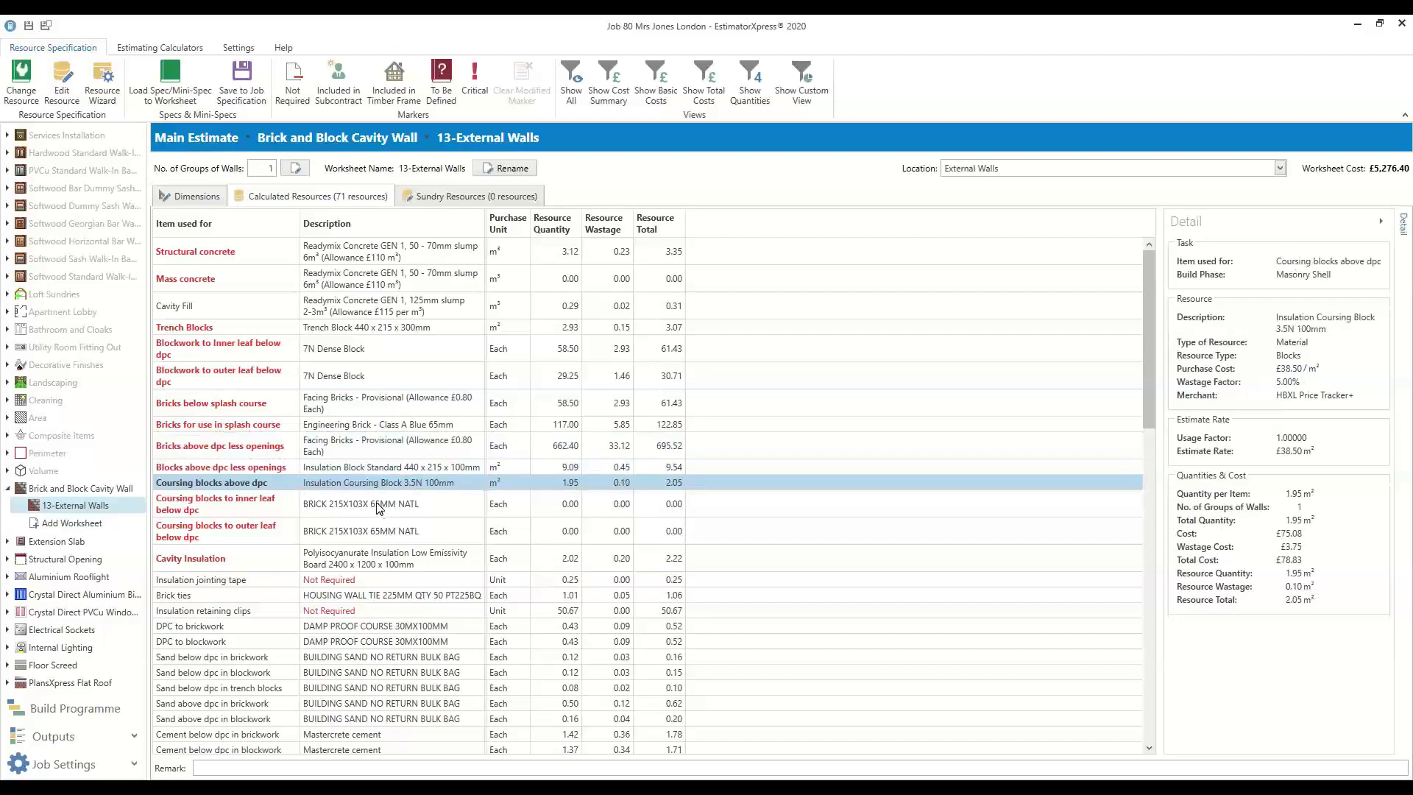
click(384, 507)
scroll(340, 552, down, 2)
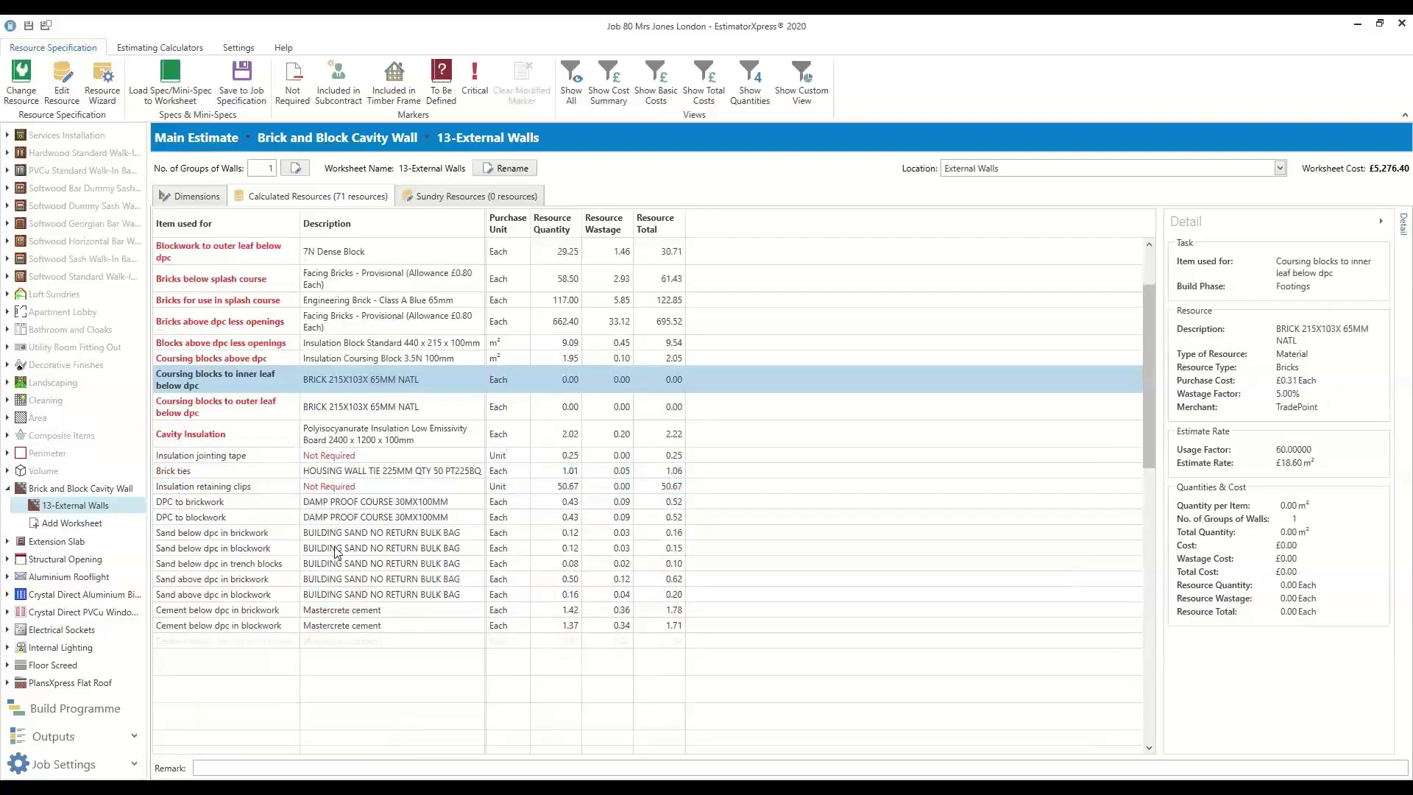
click(341, 440)
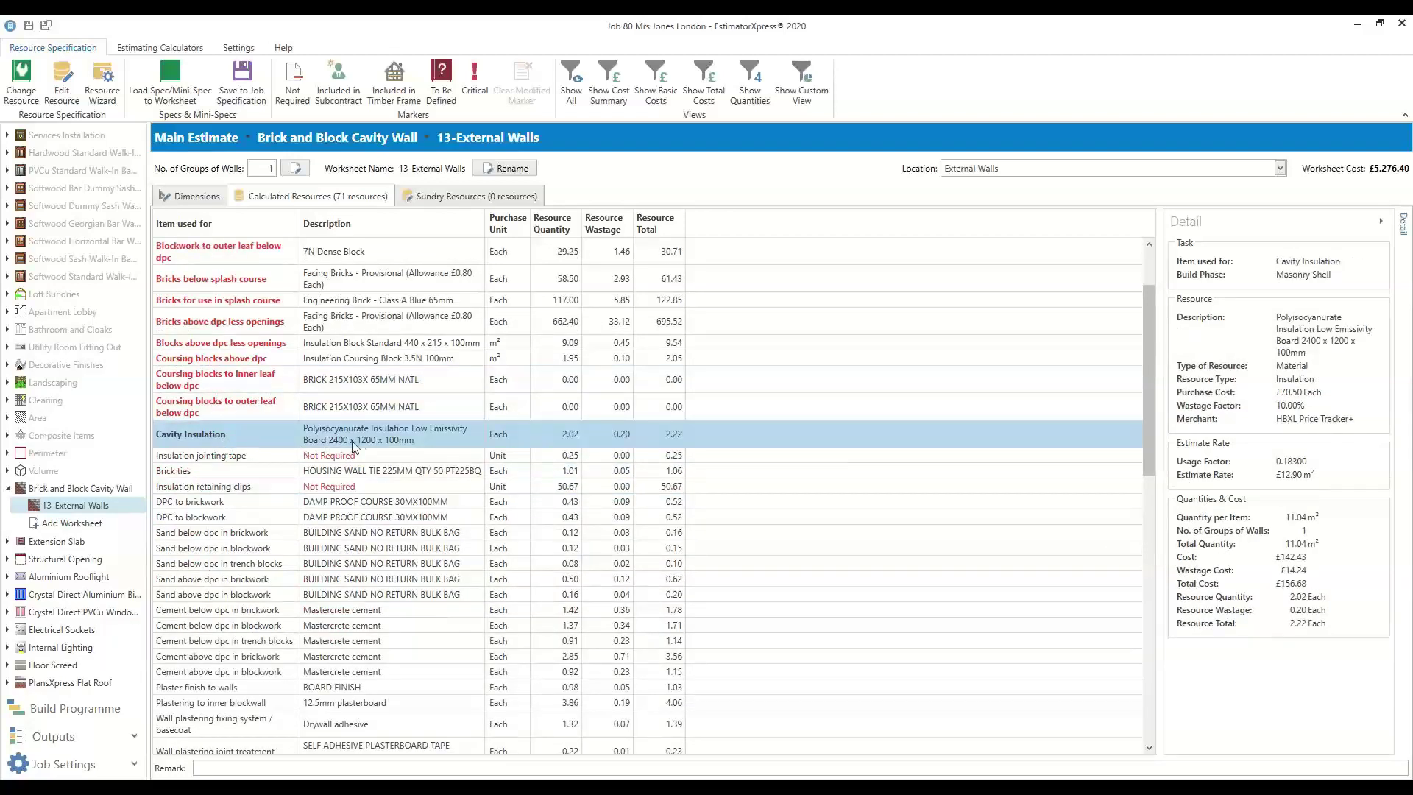
click(342, 471)
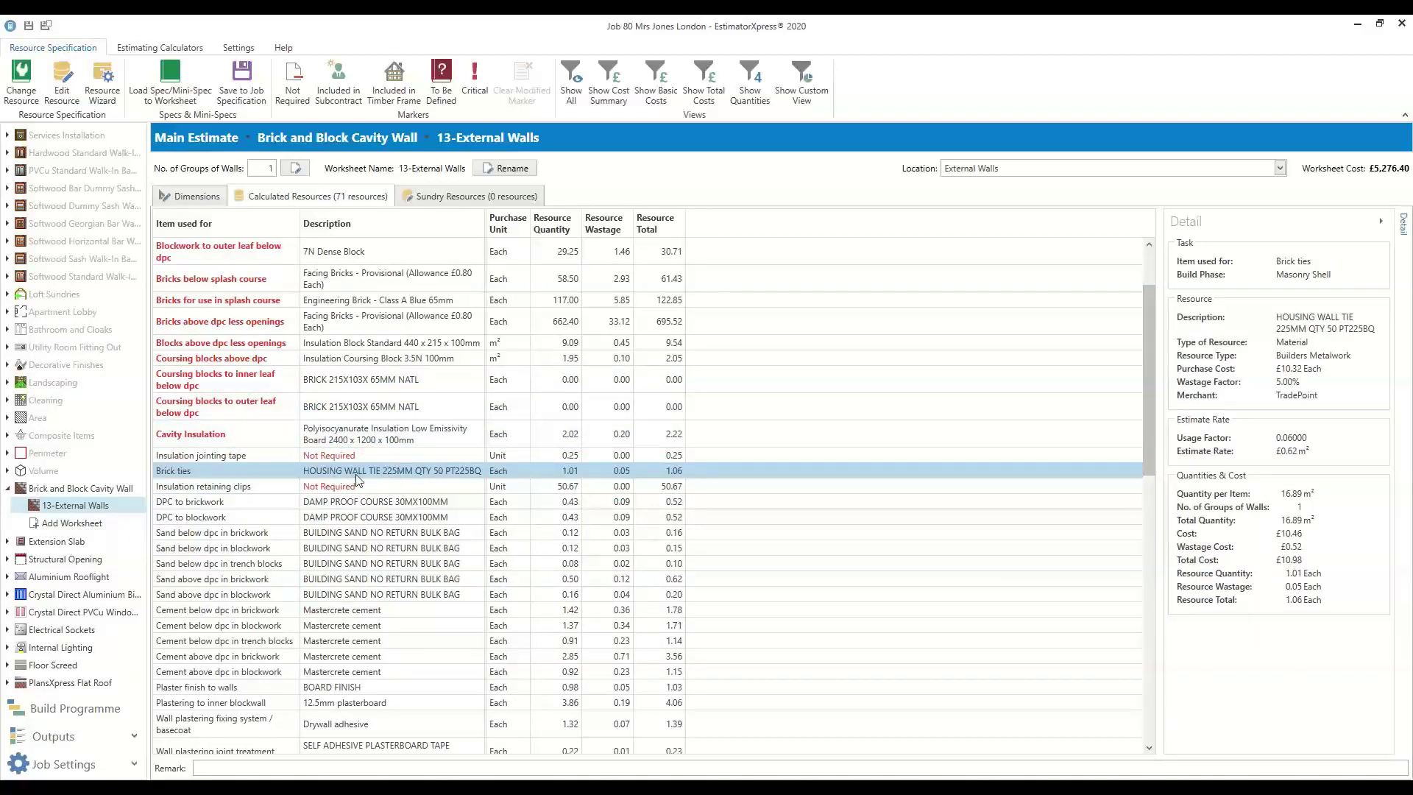
click(346, 503)
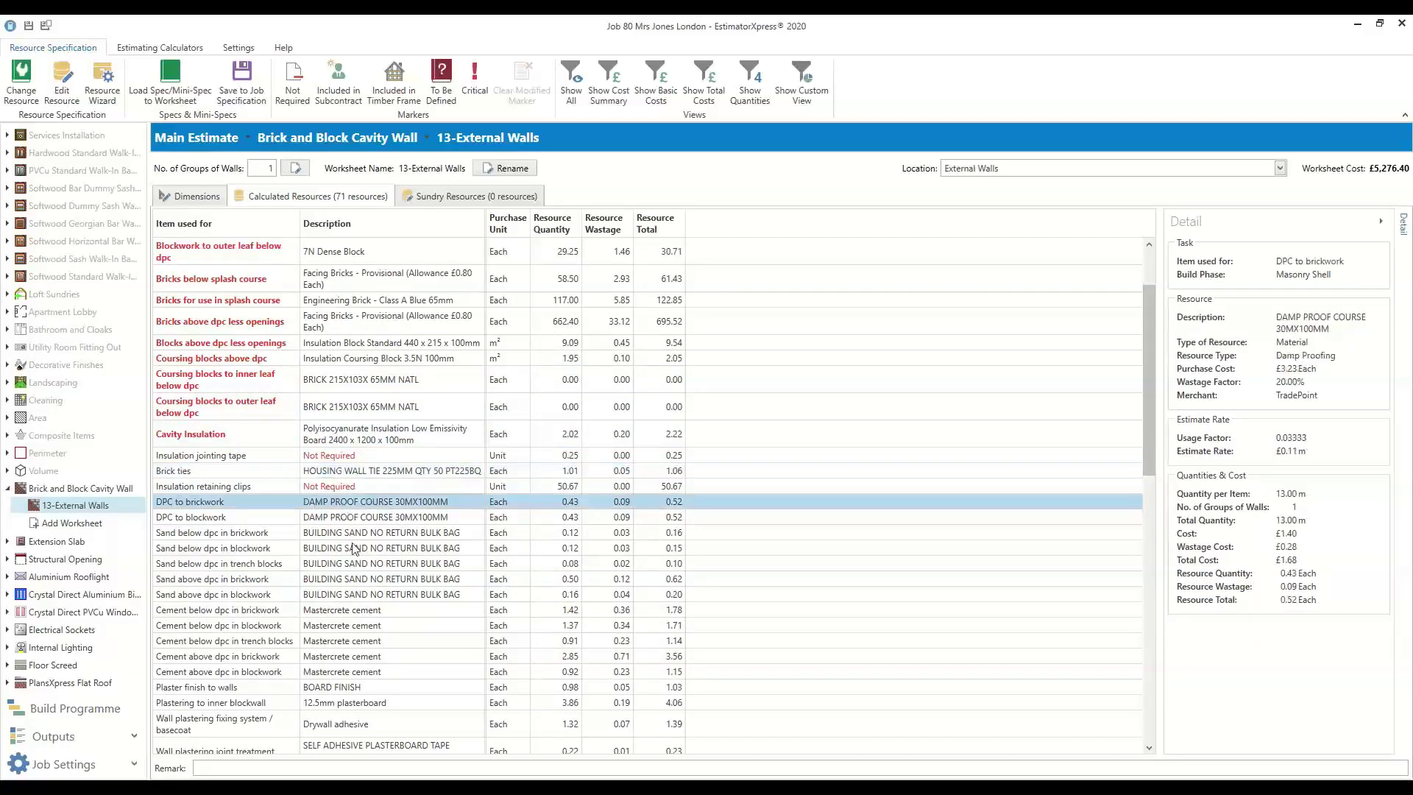
scroll(356, 537, down, 5)
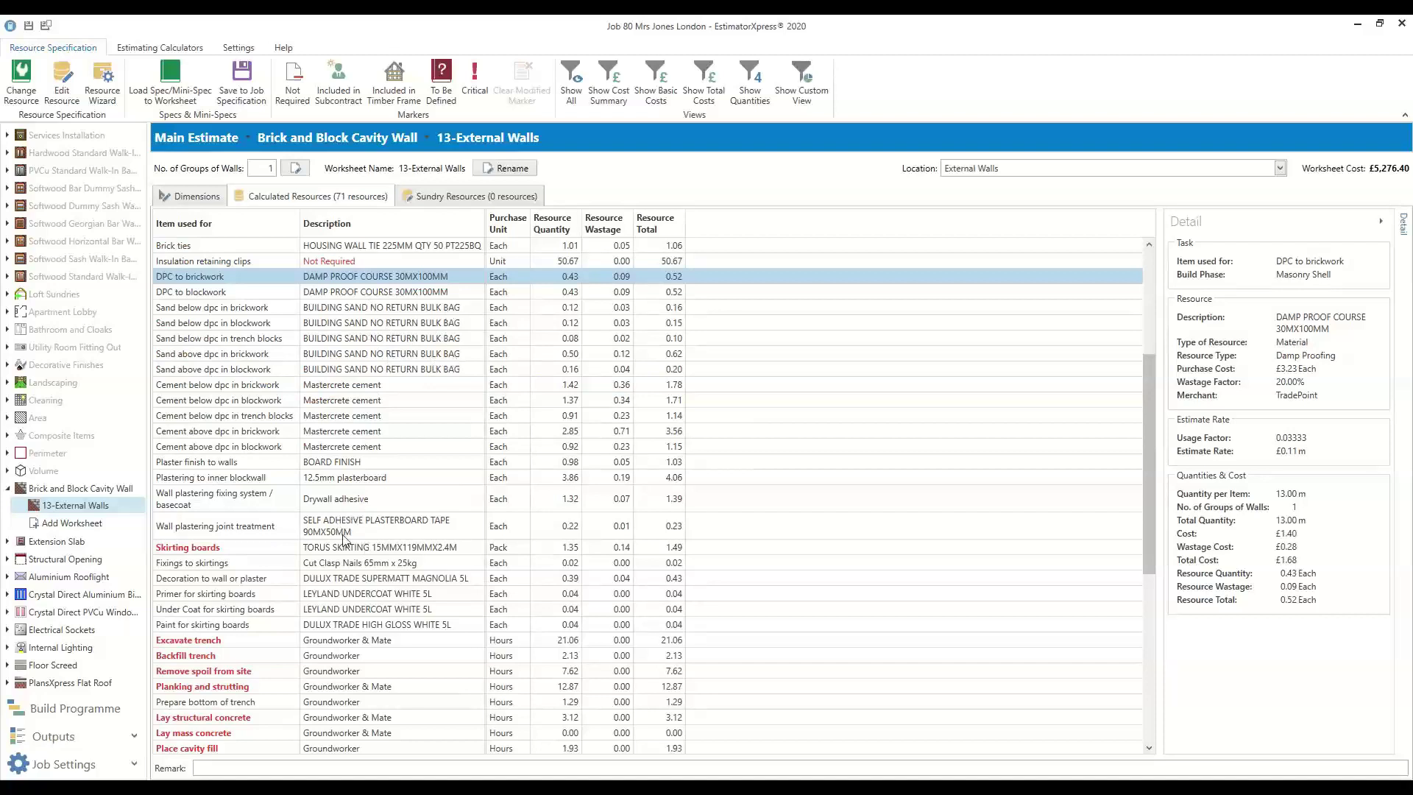
scroll(336, 515, down, 2)
click(330, 473)
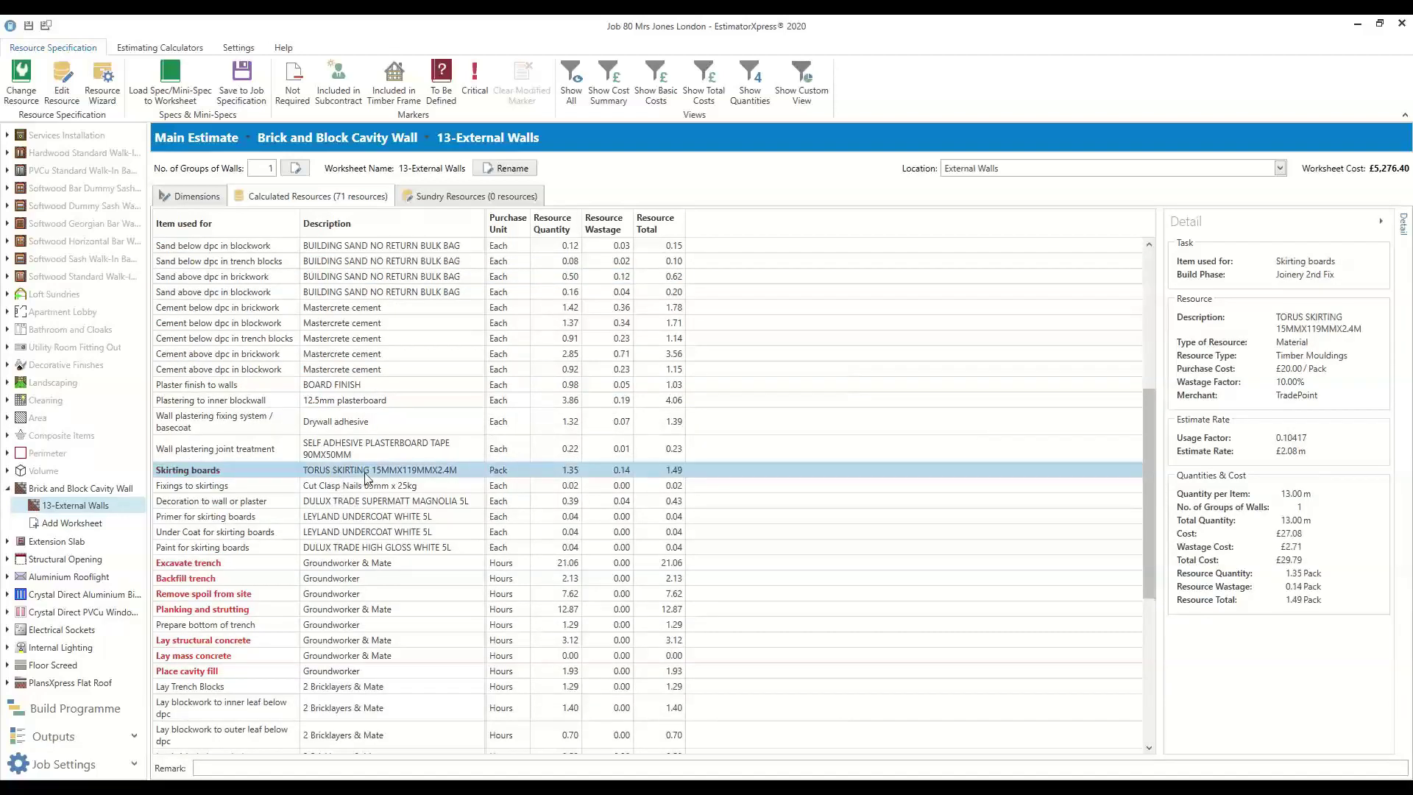
click(268, 487)
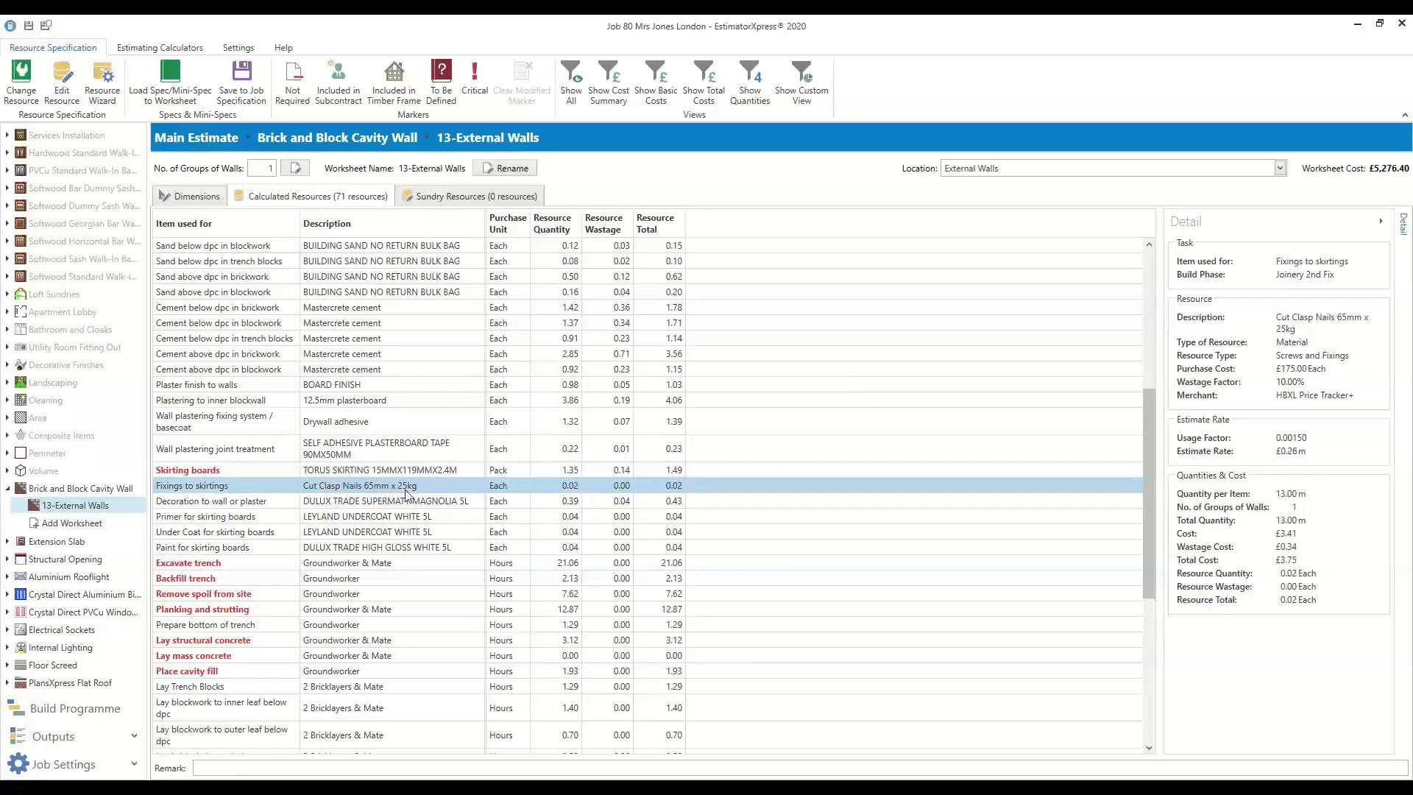
click(350, 519)
click(347, 533)
click(348, 548)
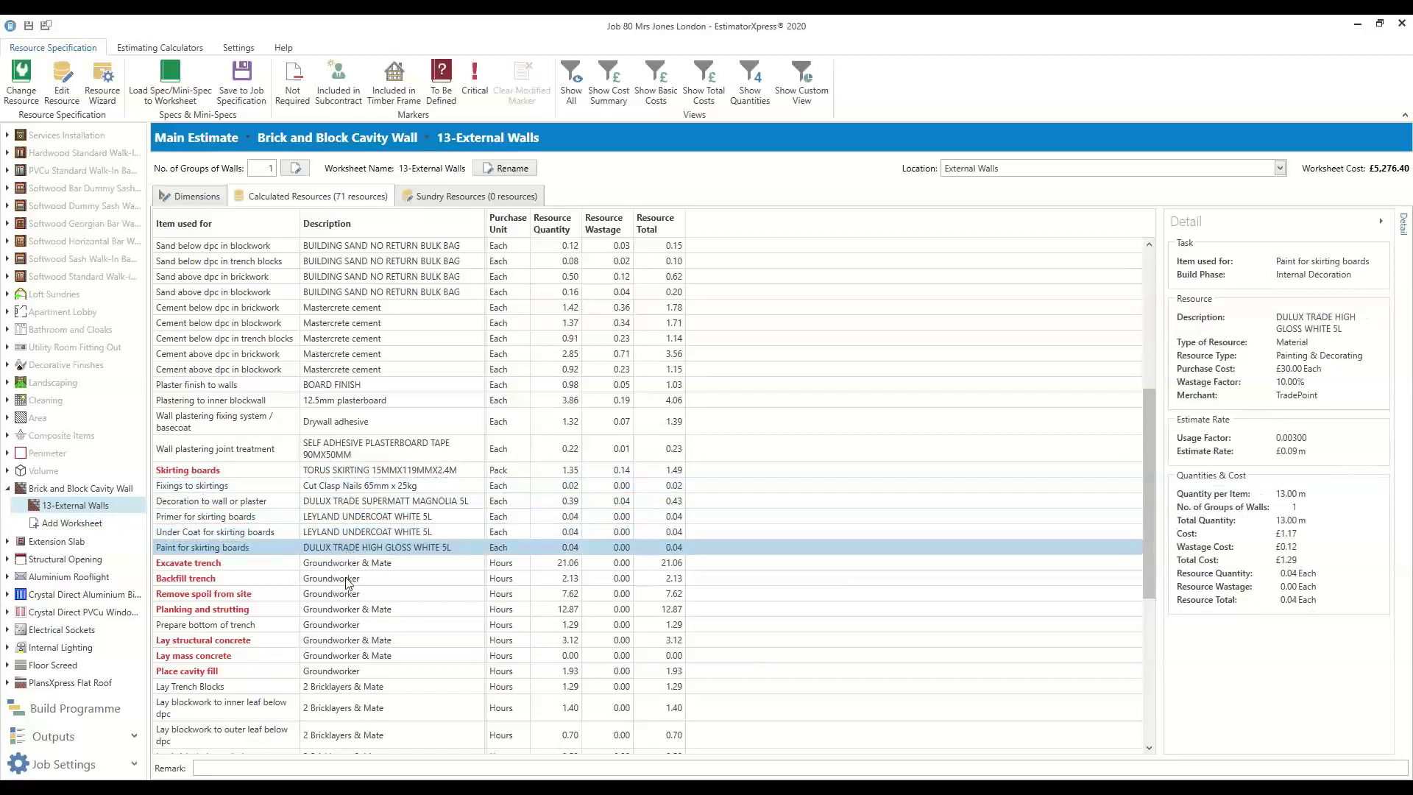
scroll(340, 581, down, 5)
click(356, 340)
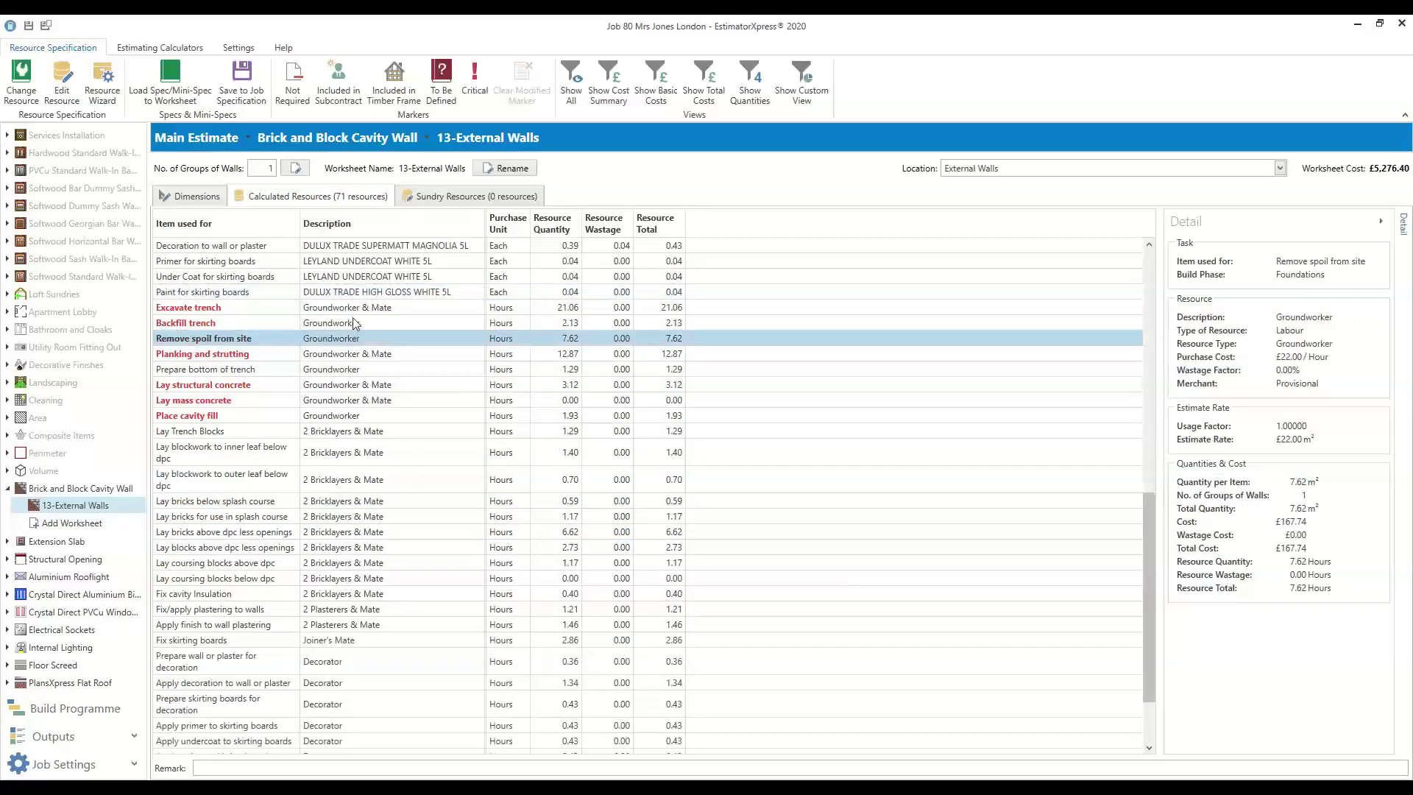
click(357, 309)
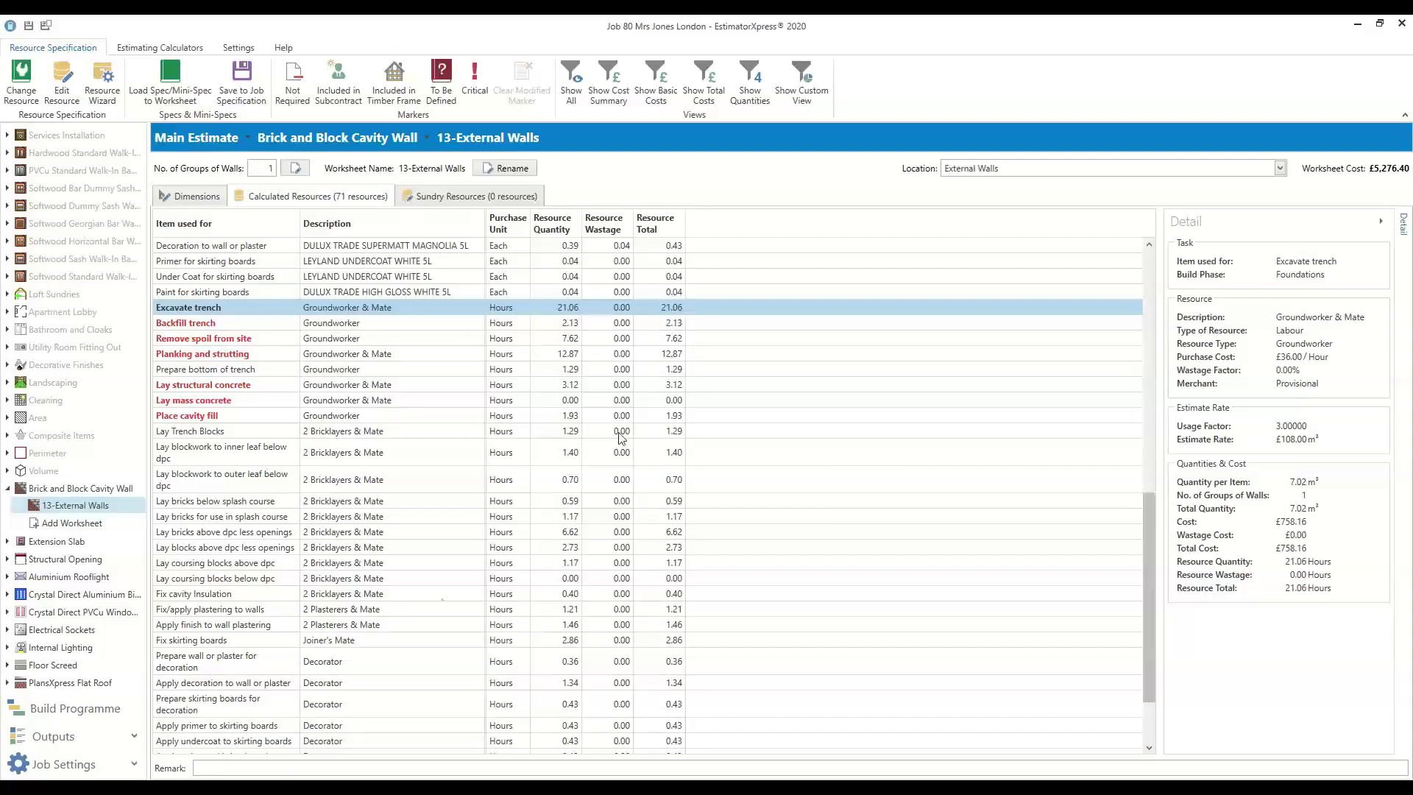
scroll(444, 599, down, 3)
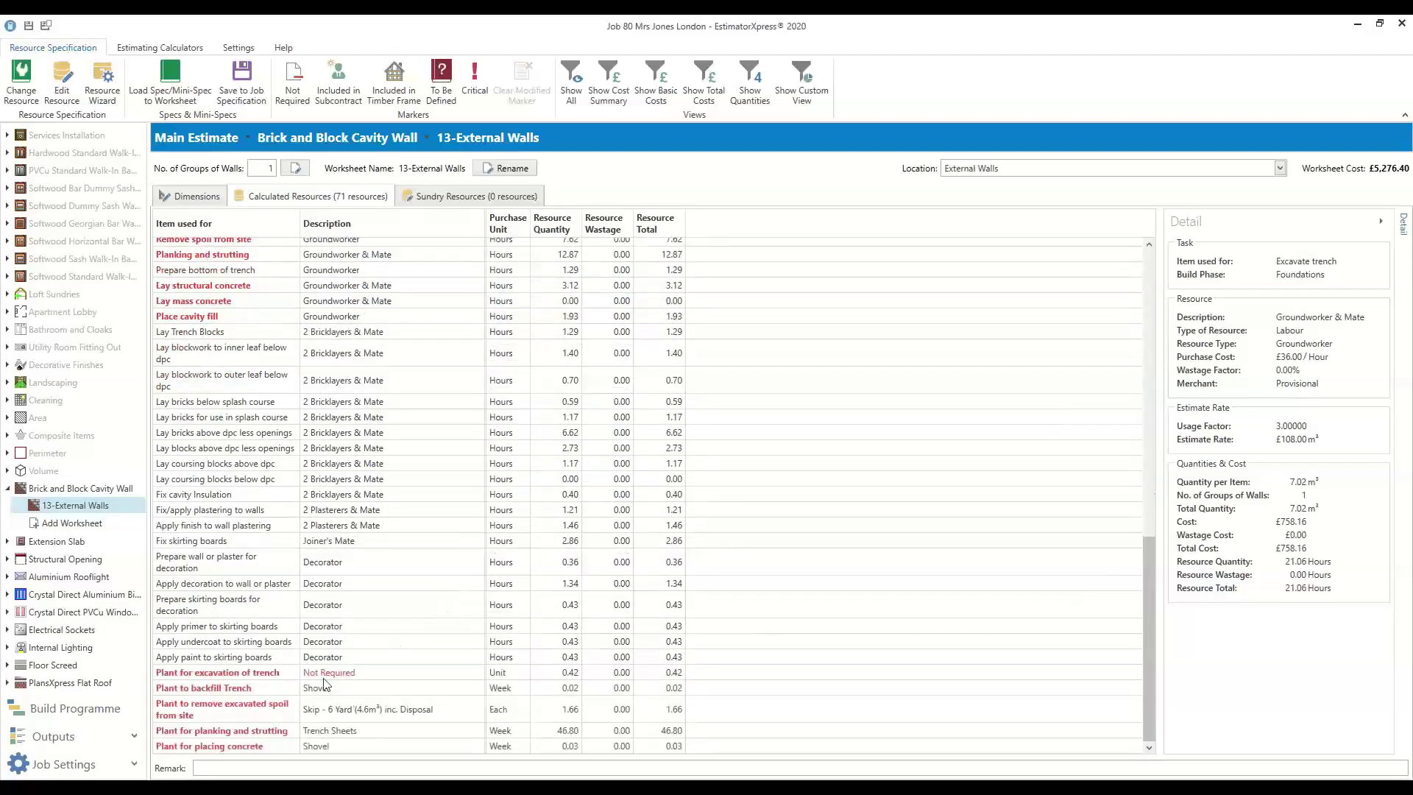
click(225, 675)
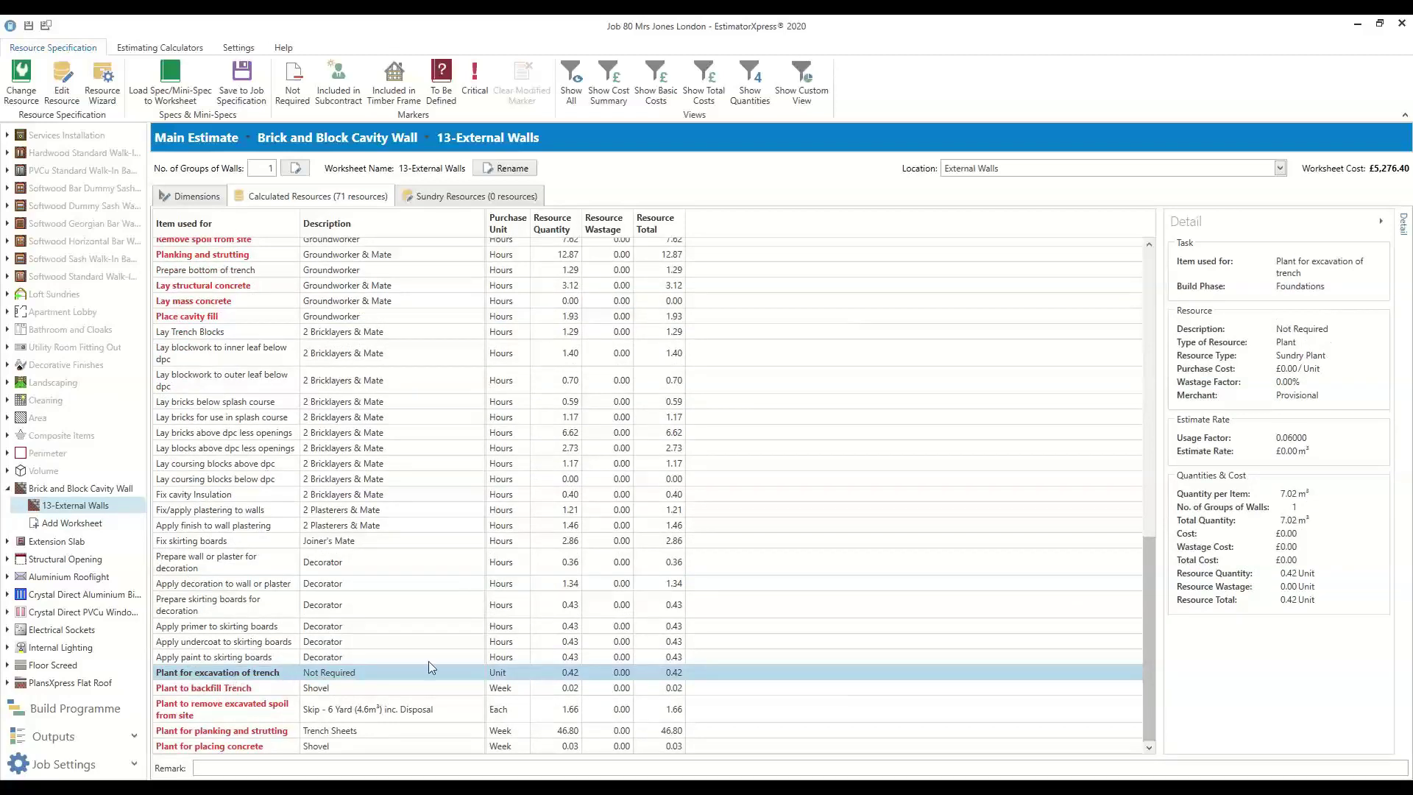
scroll(342, 401, up, 4)
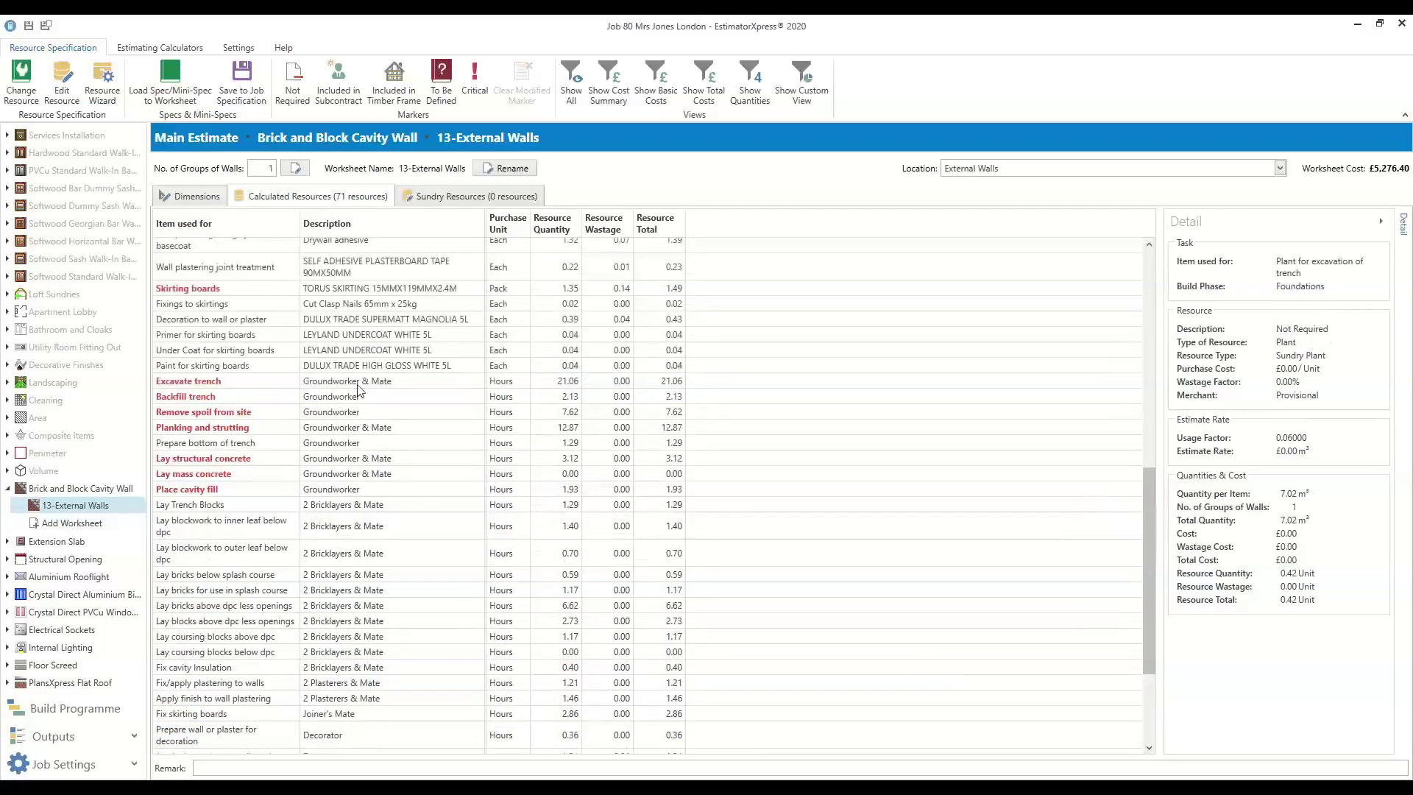
click(365, 383)
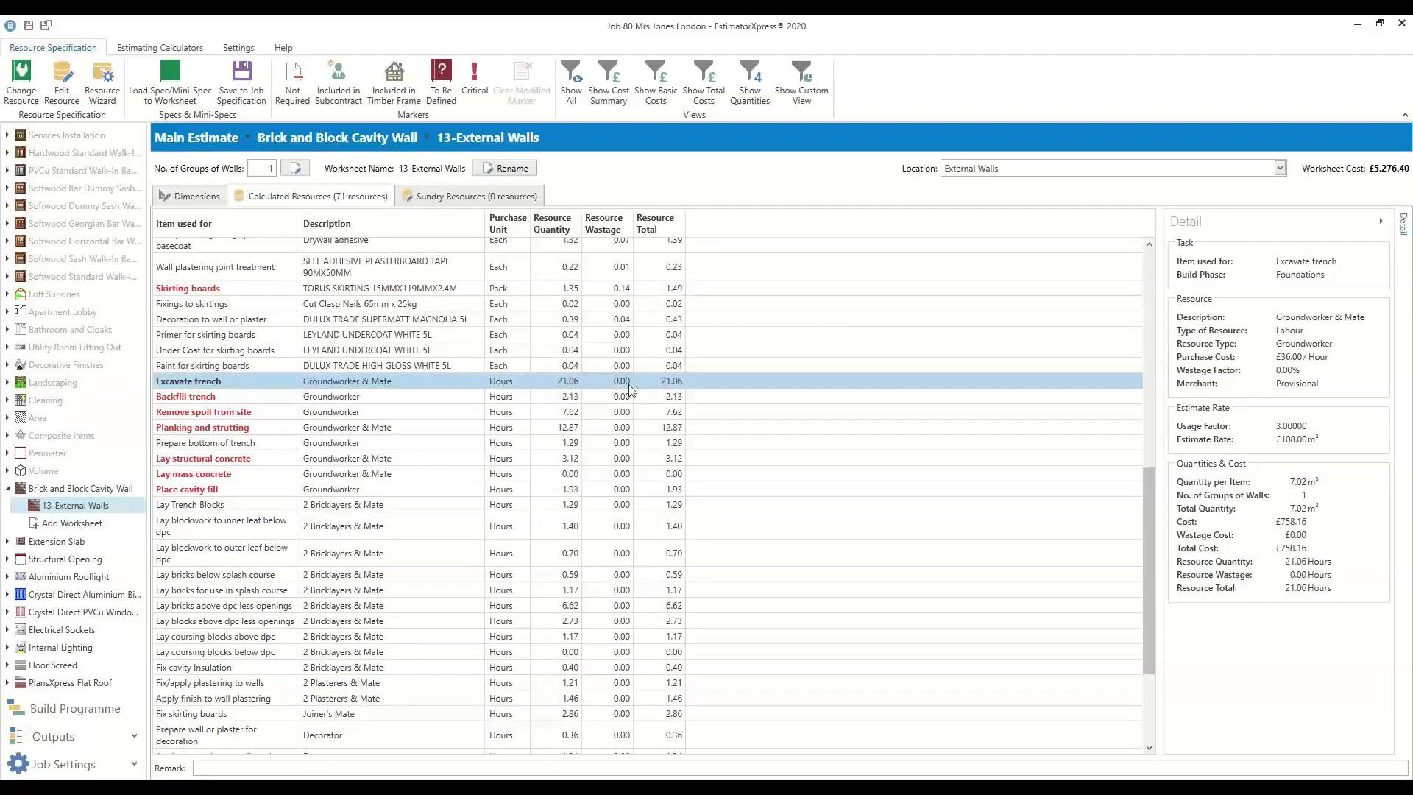
Edit the Excavate trench resource, first trying a usage factor of 2 in the calculator
right_click(319, 382)
click(366, 411)
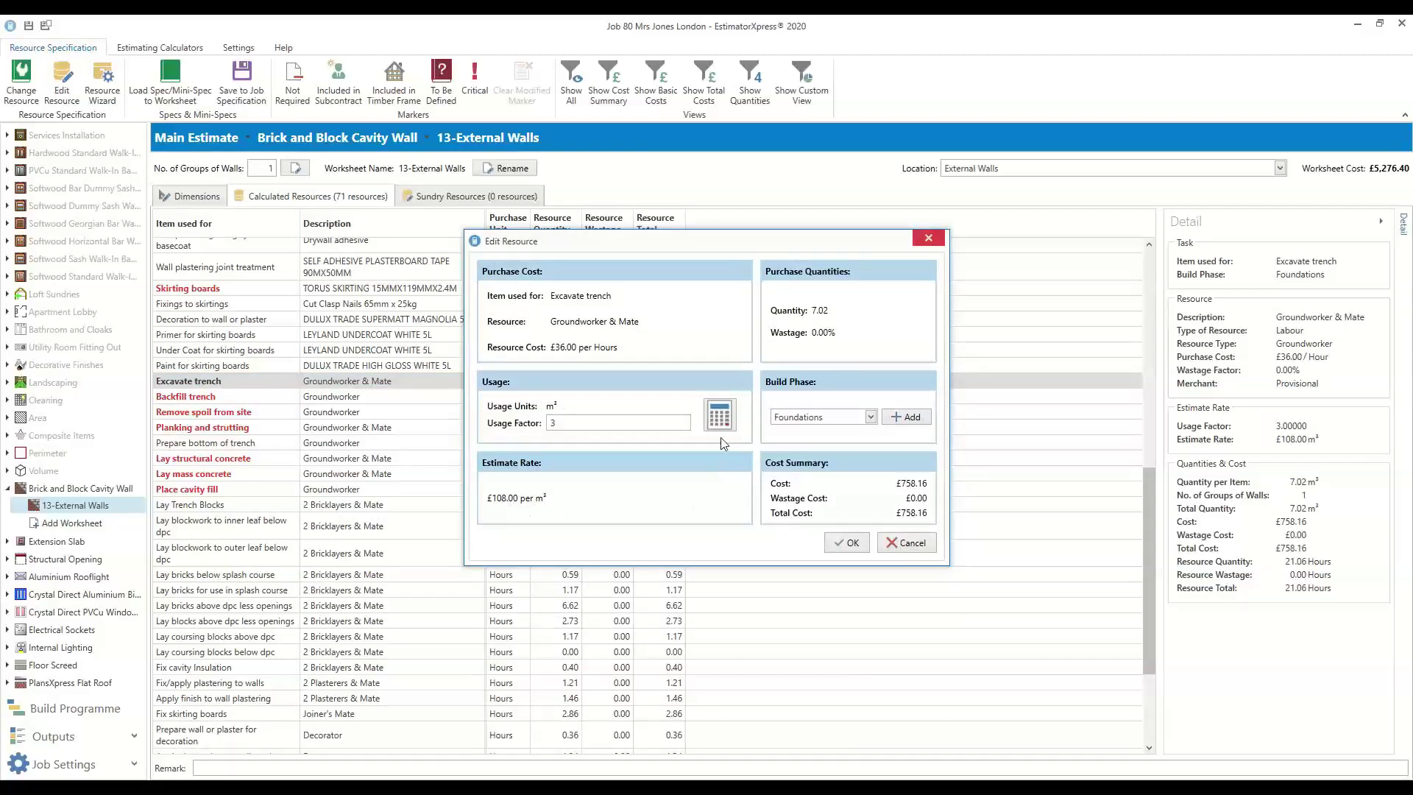
click(720, 417)
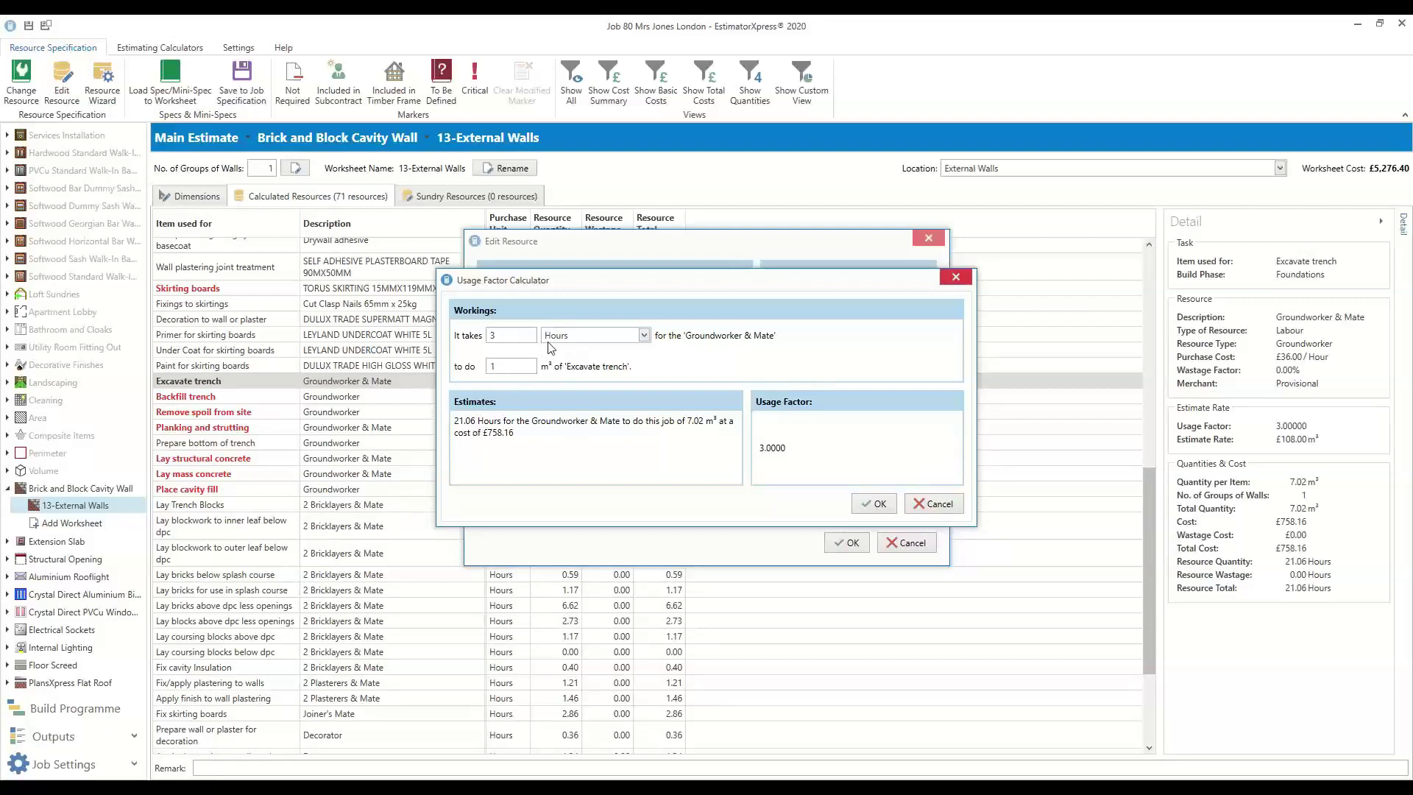
click(925, 502)
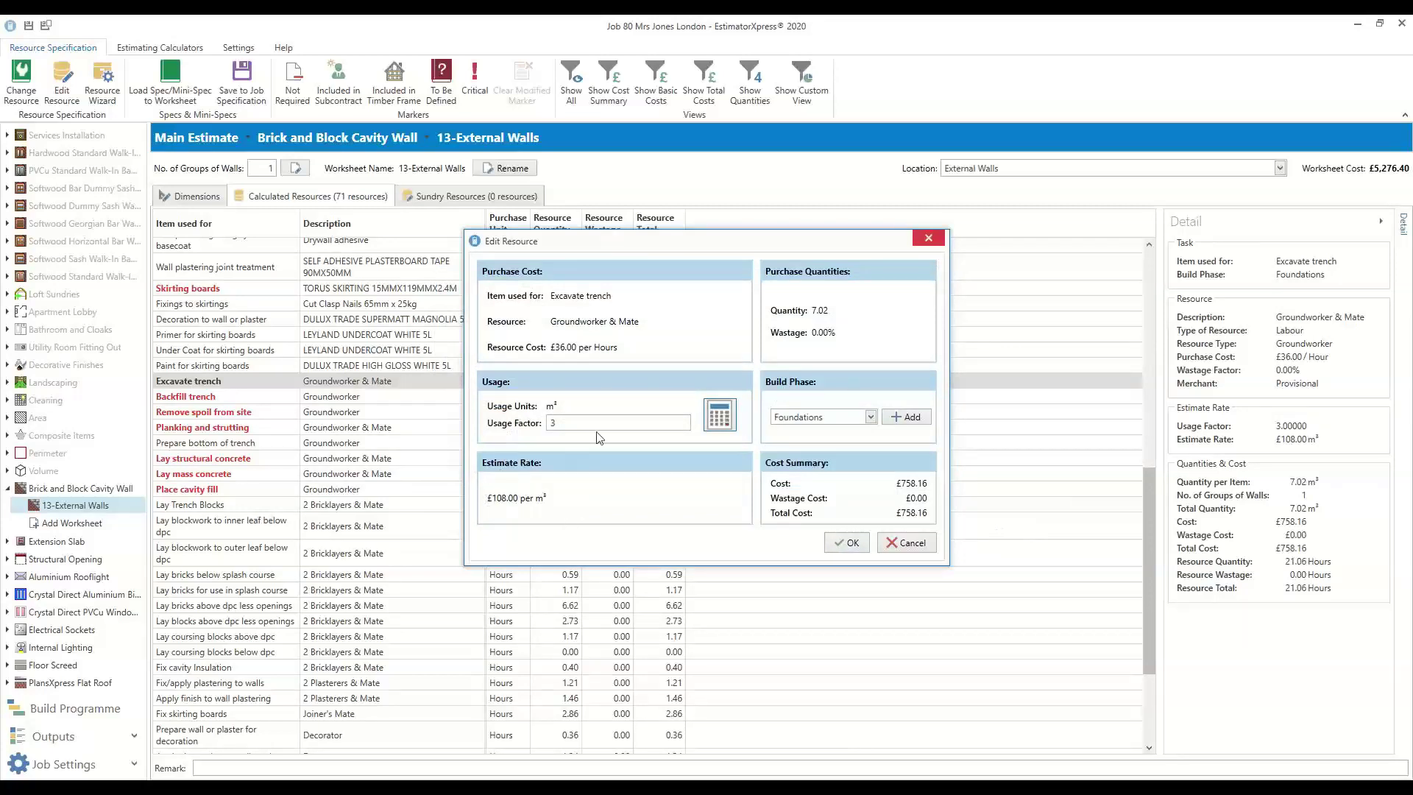
click(724, 414)
click(506, 368)
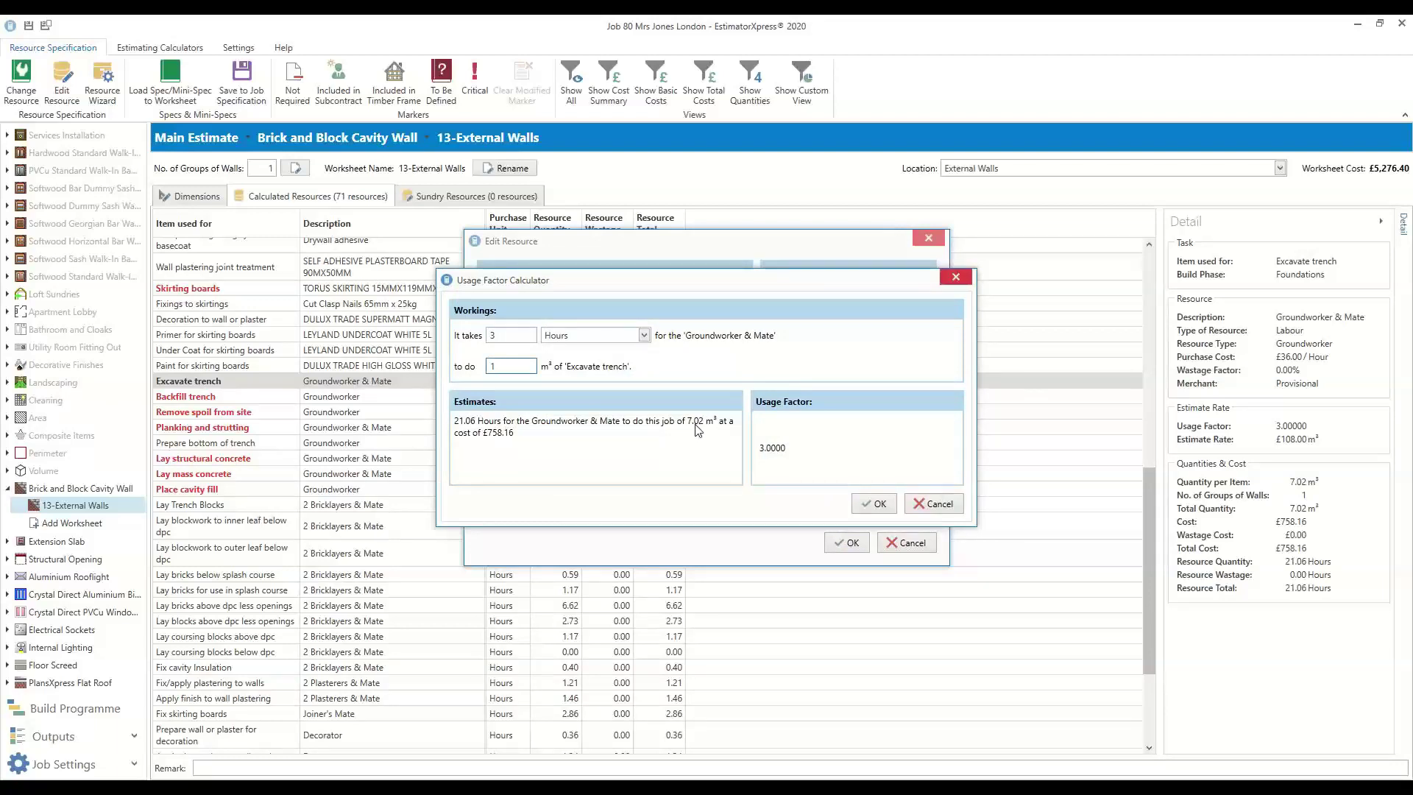
text(5)
click(876, 504)
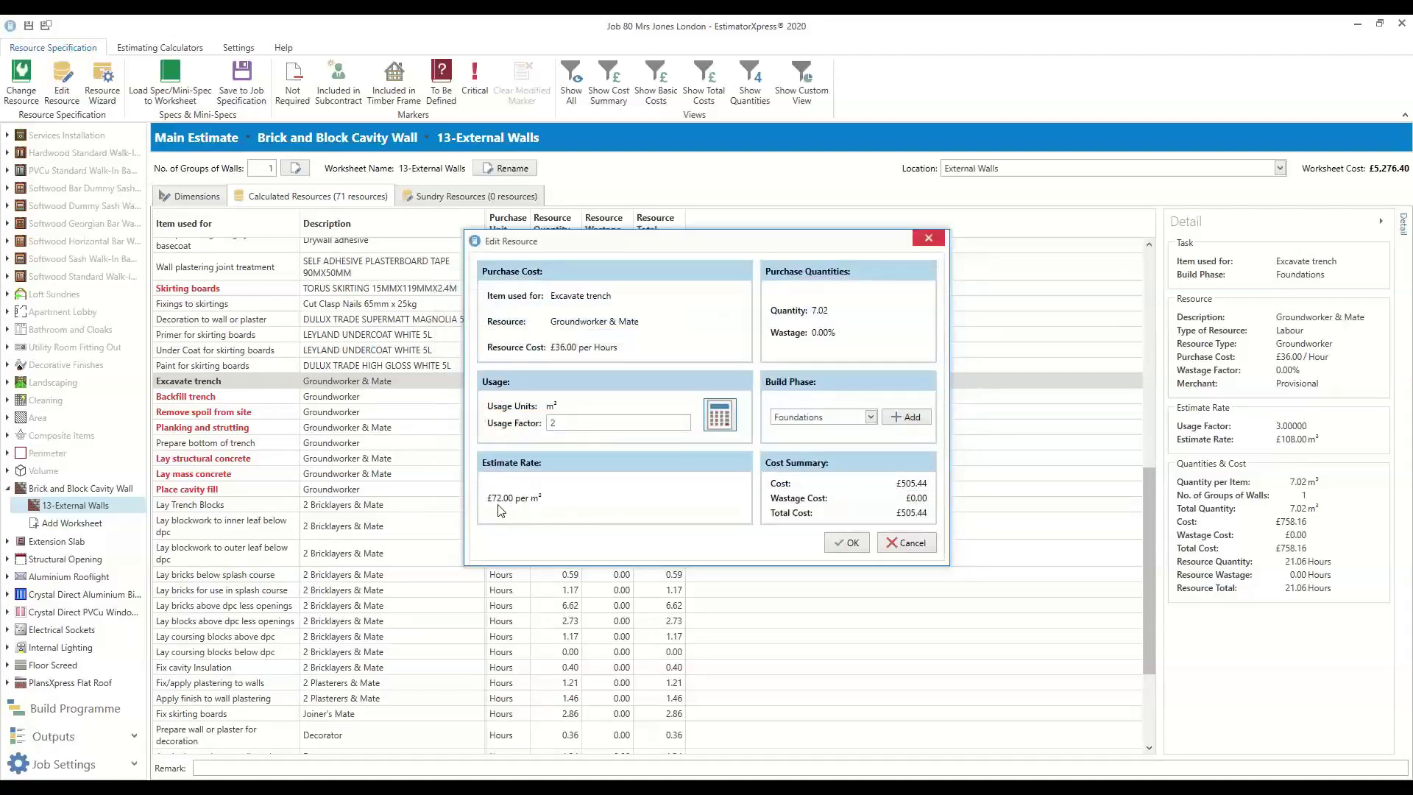
Set the trench labour to 3 hours per m³ and accept the edited resource
click(729, 425)
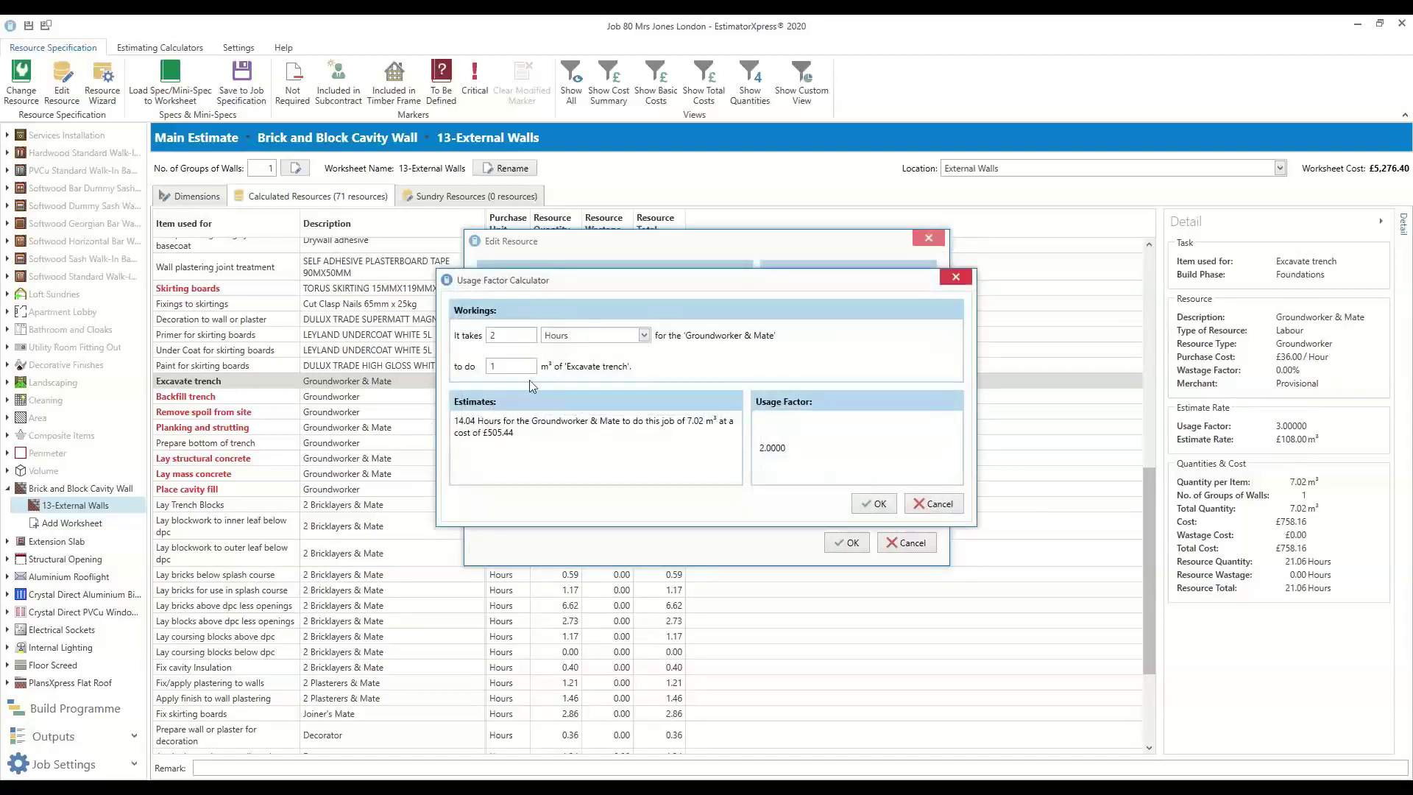
double_click(524, 337)
text(3)
click(877, 505)
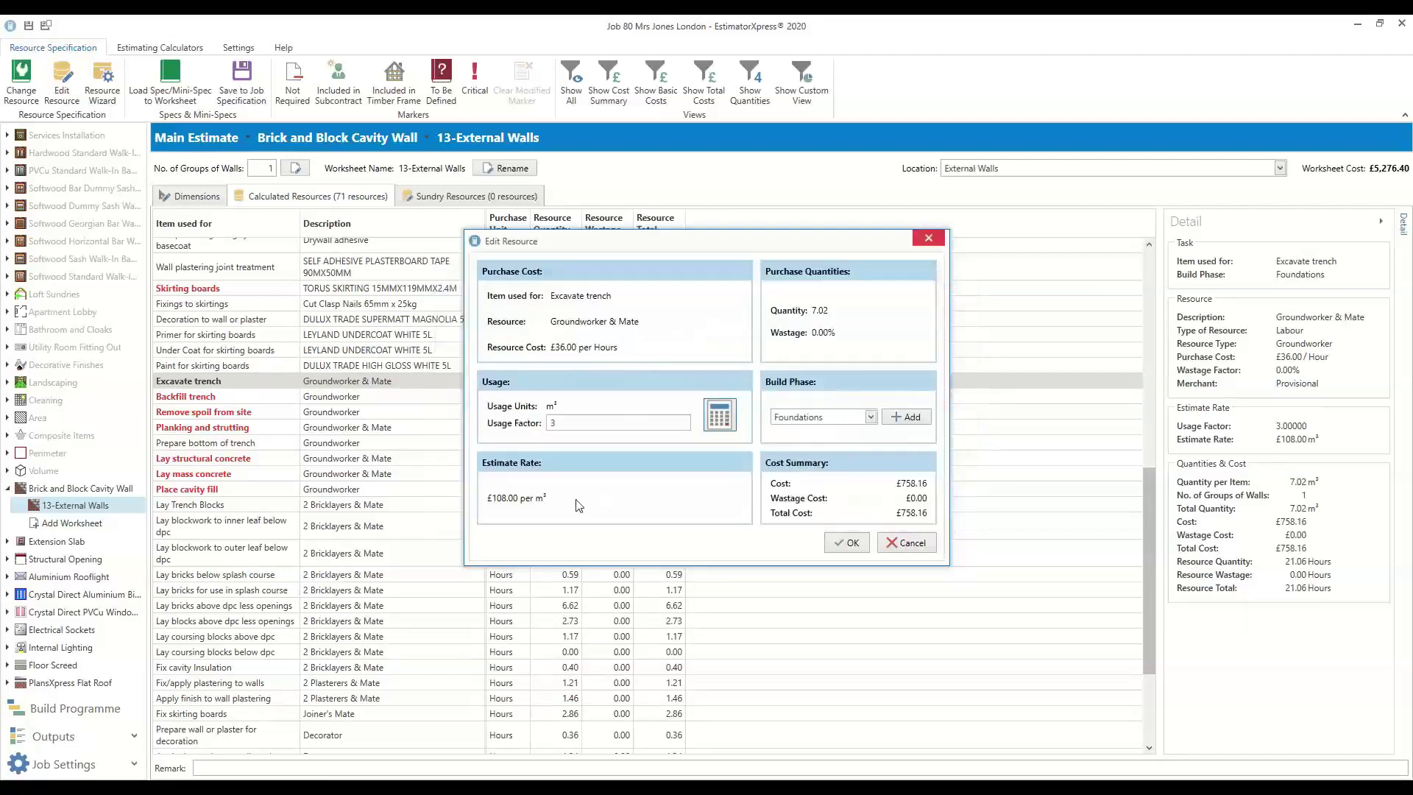
click(850, 542)
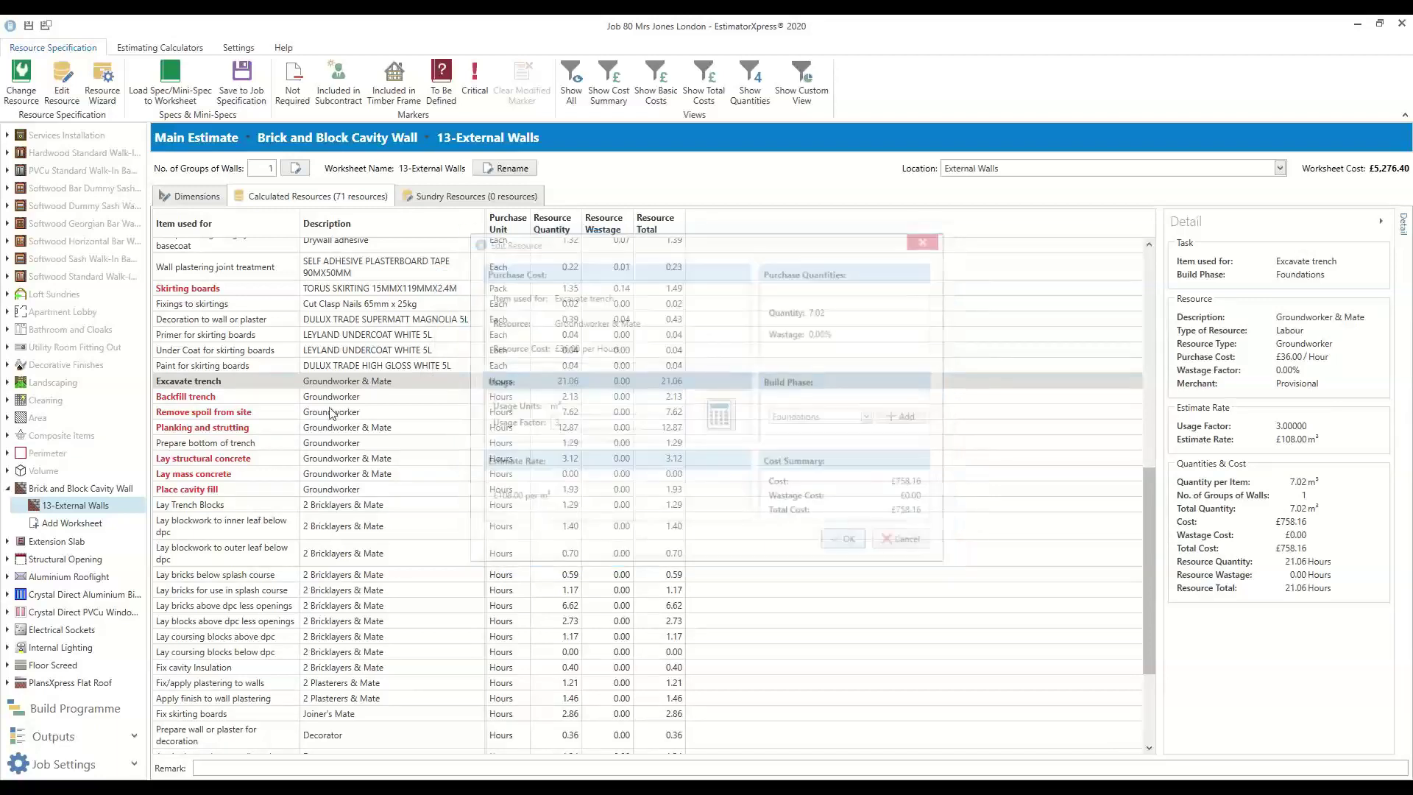
scroll(372, 521, down, 3)
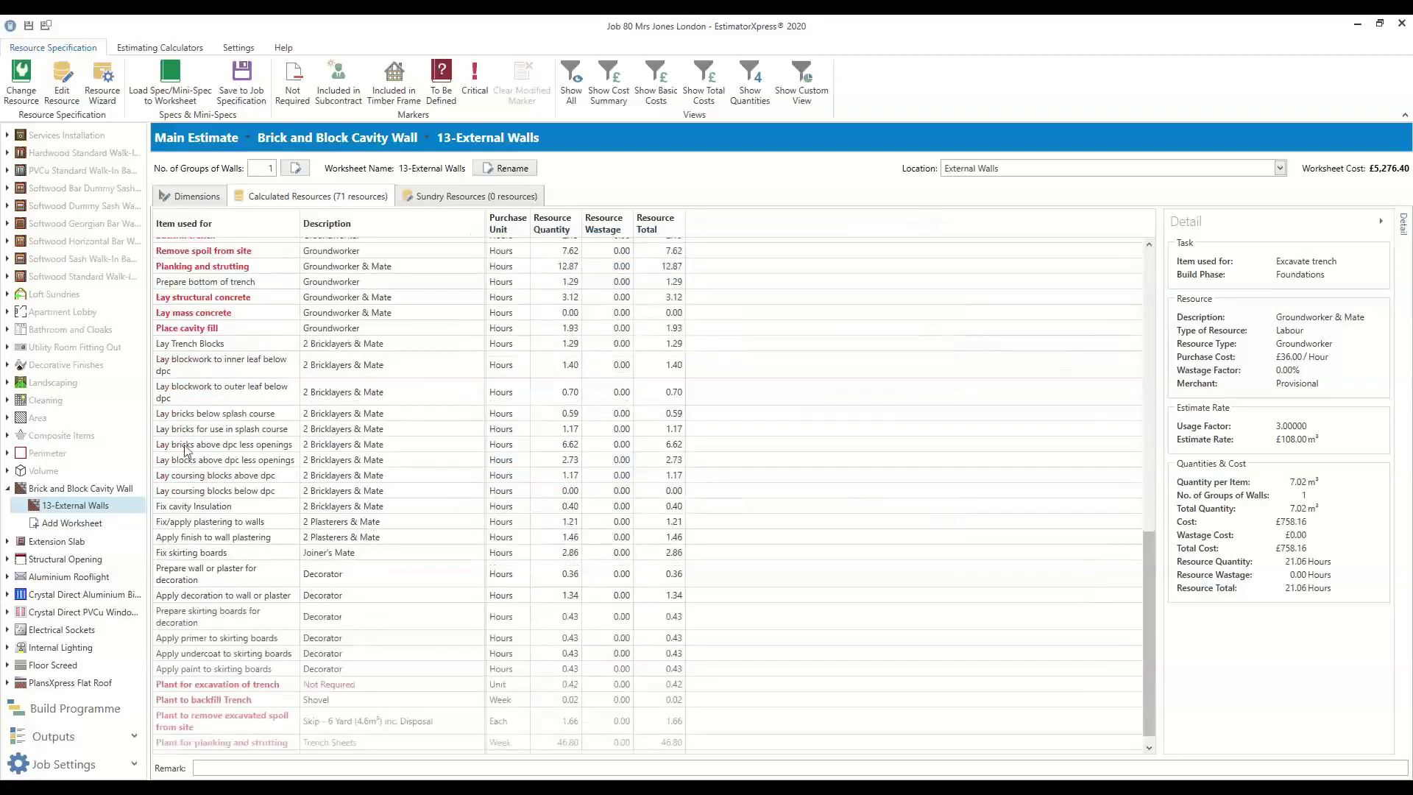
click(219, 416)
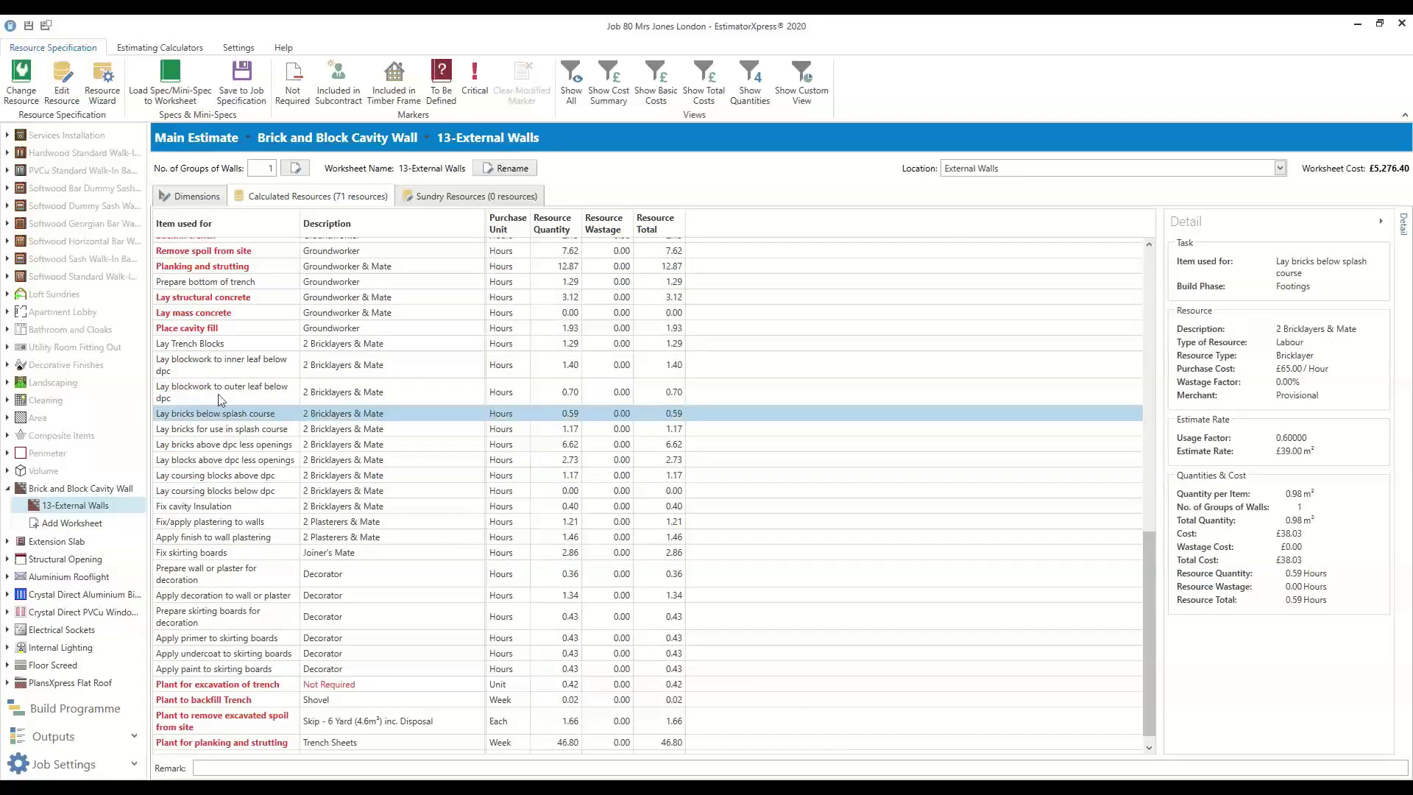
click(242, 445)
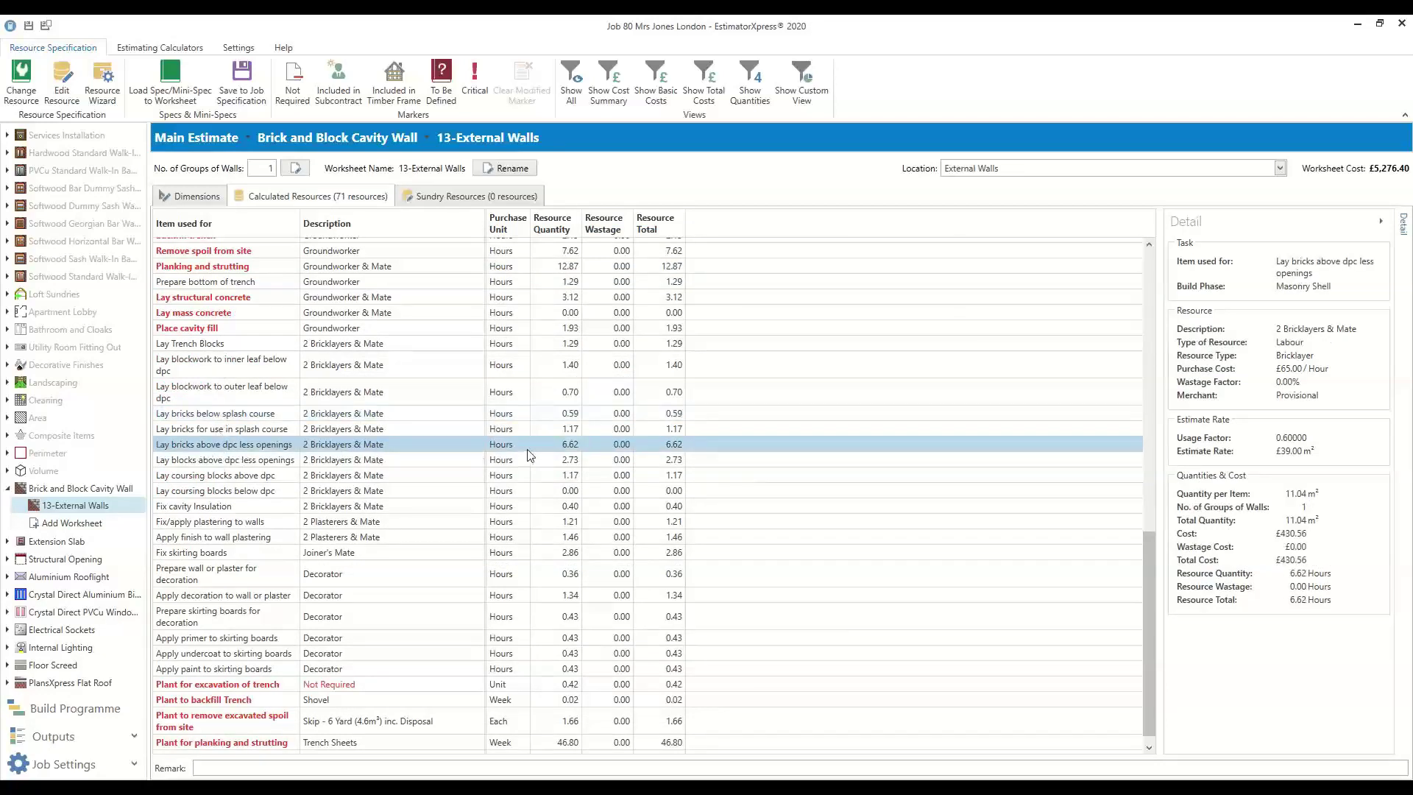
right_click(377, 447)
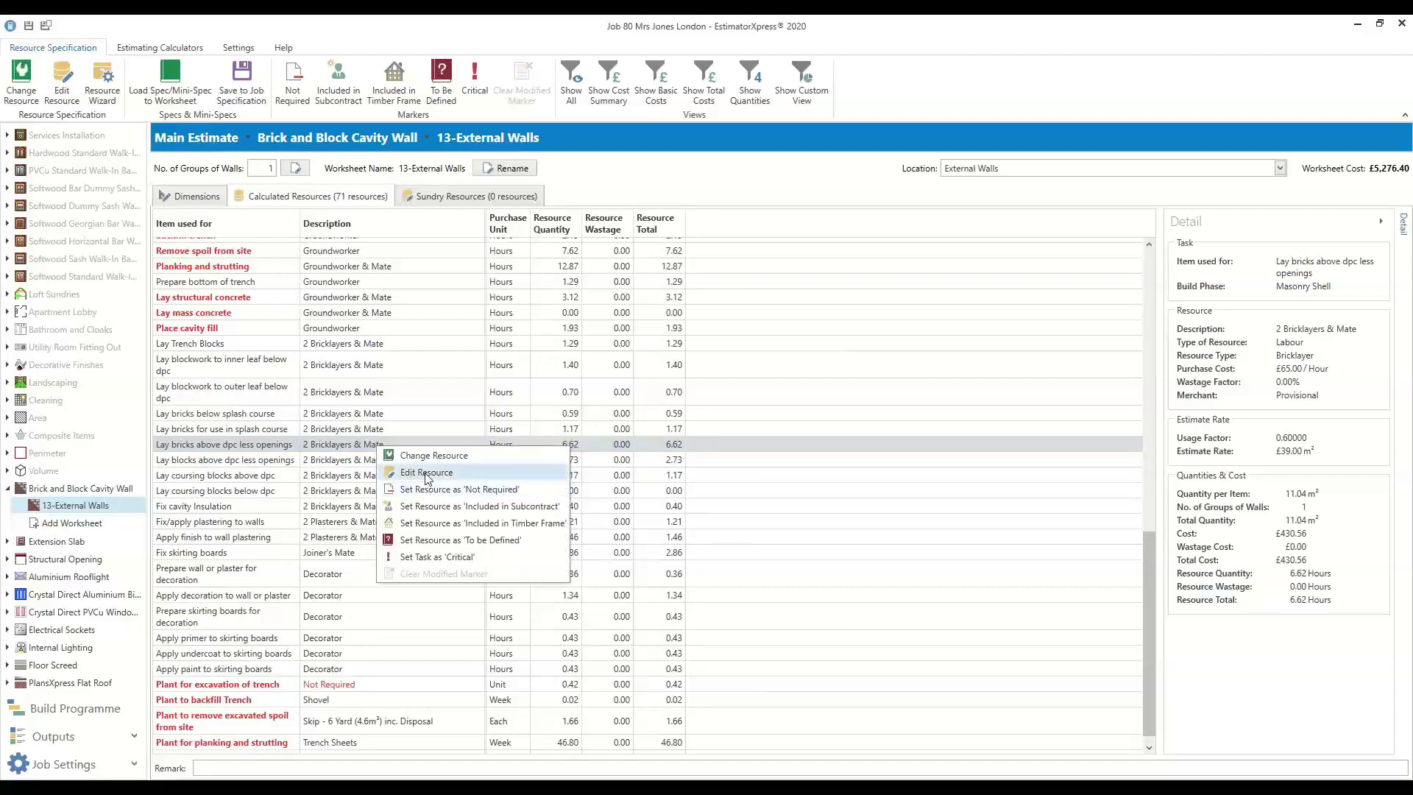
click(427, 472)
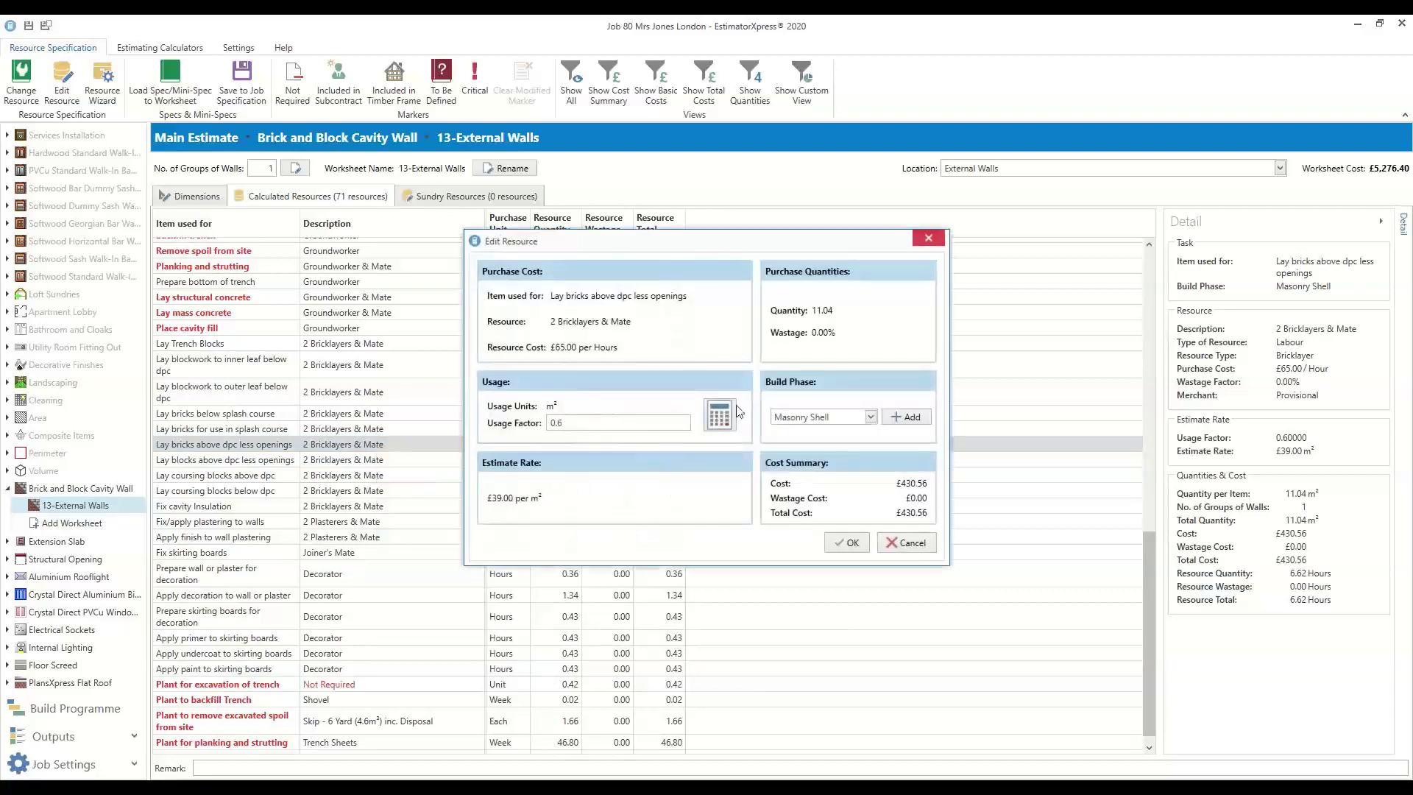
click(719, 414)
click(527, 370)
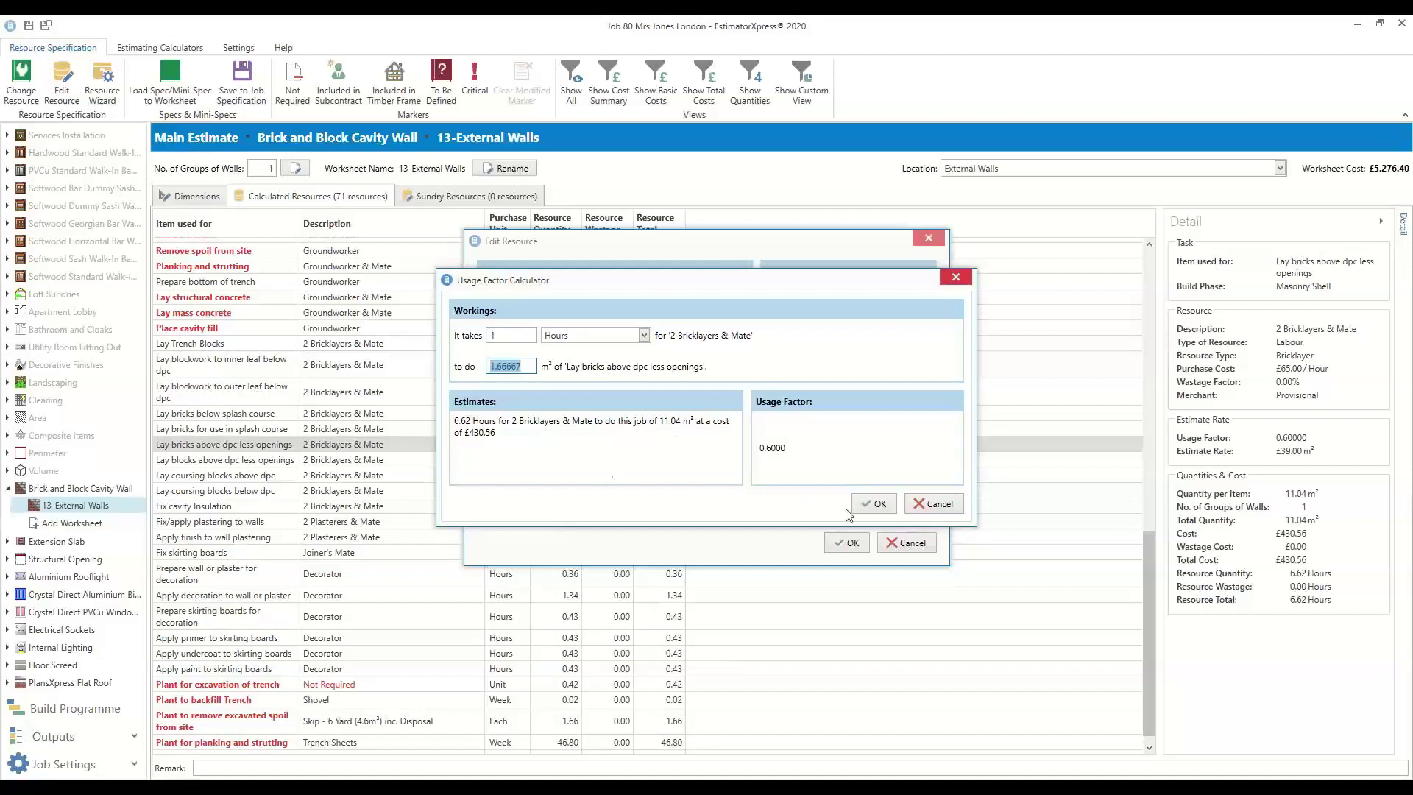
click(926, 504)
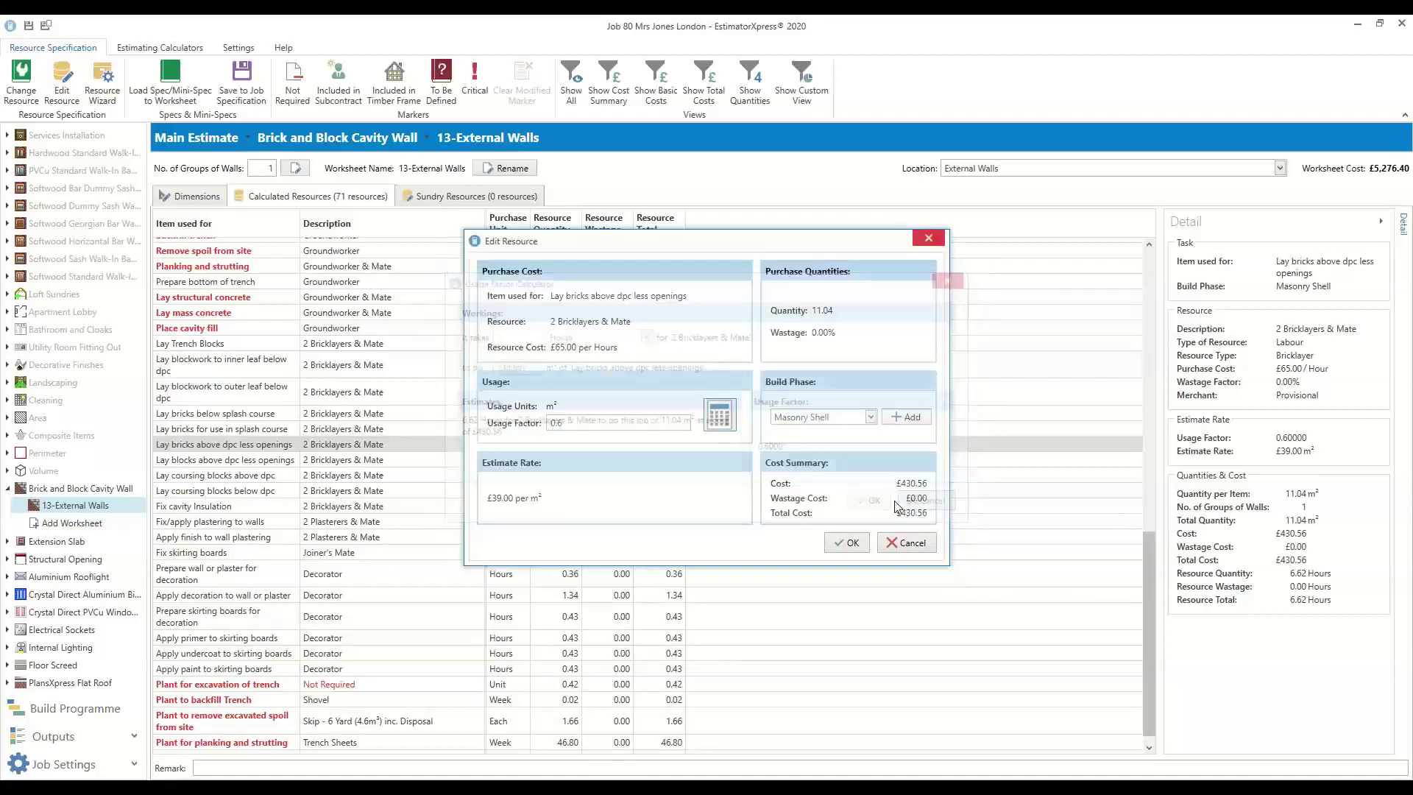
click(852, 543)
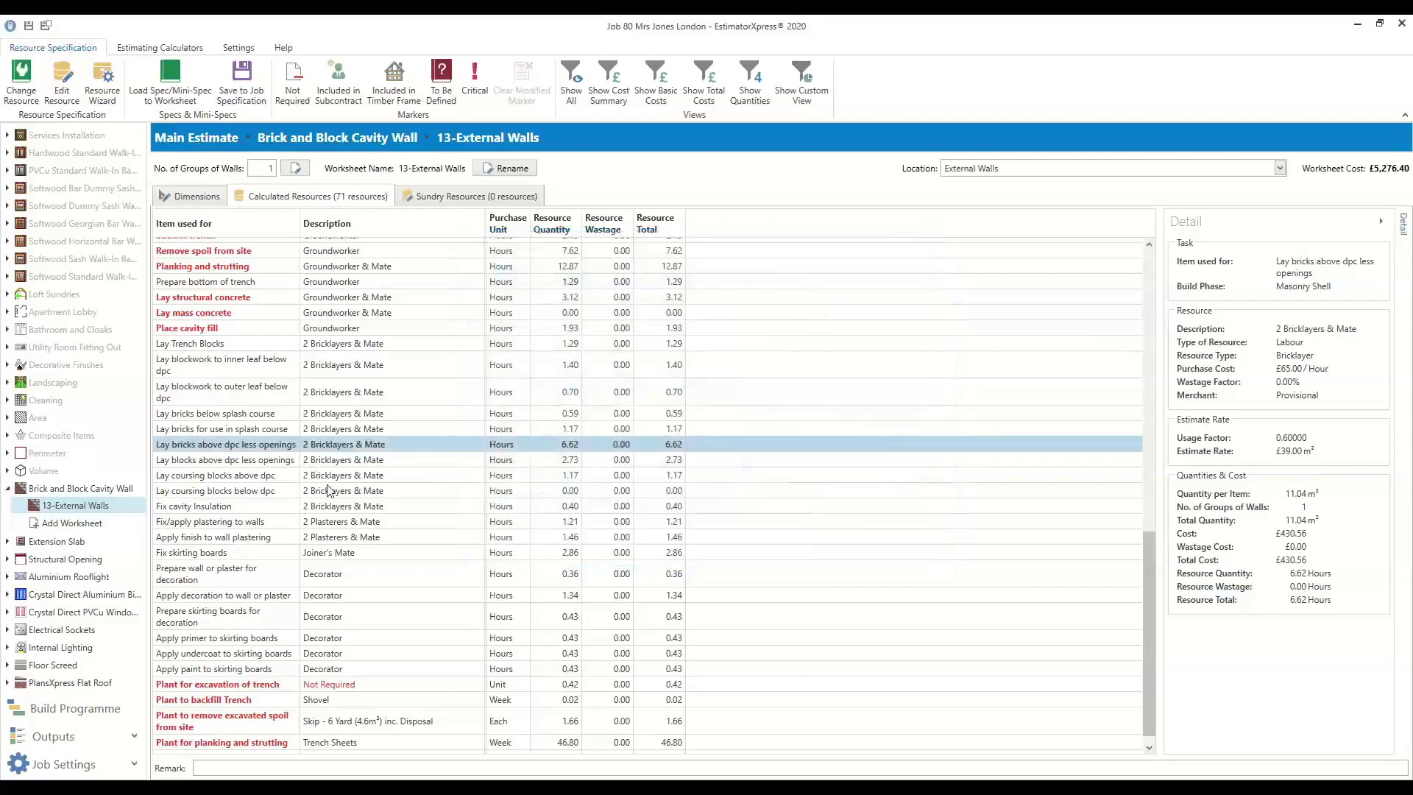
scroll(342, 571, up, 15)
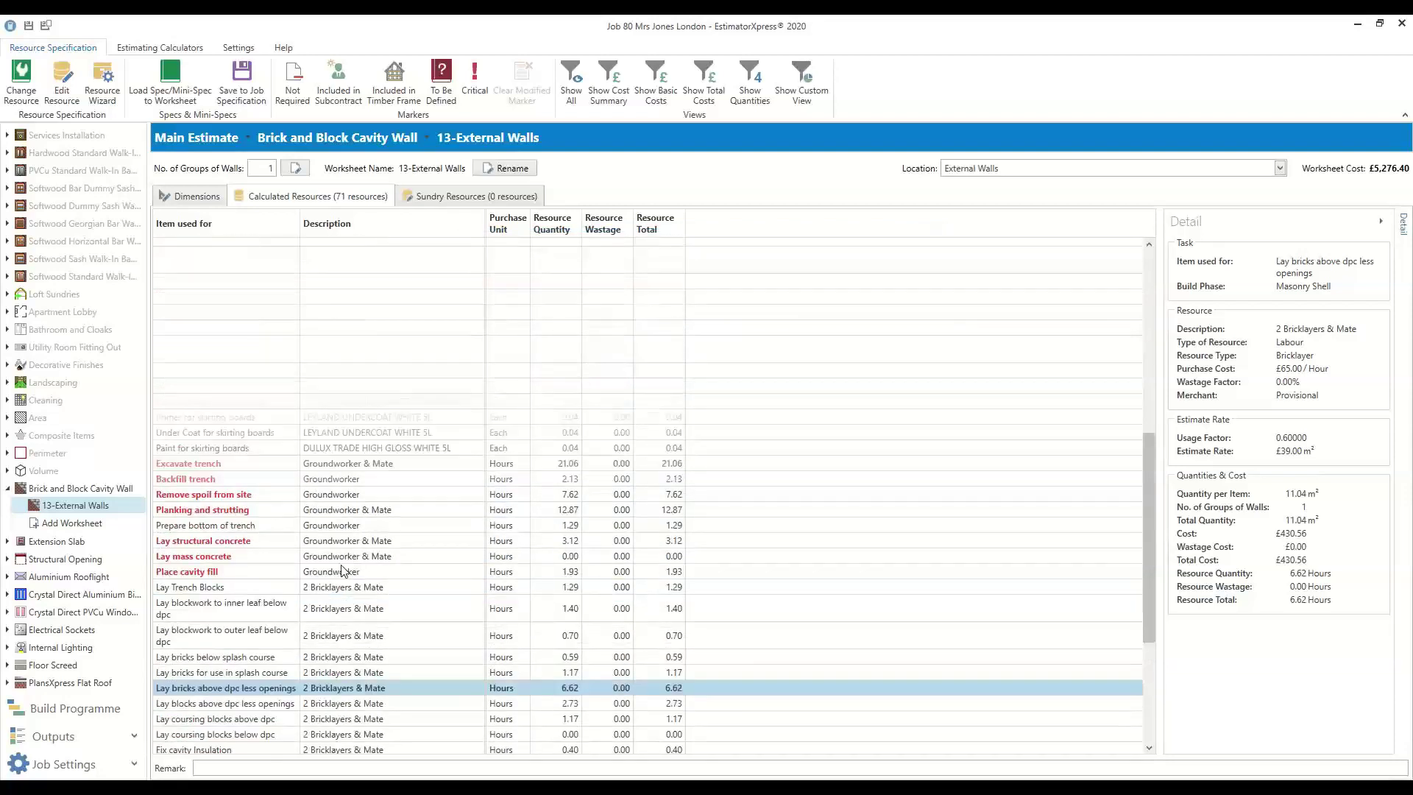
click(8, 489)
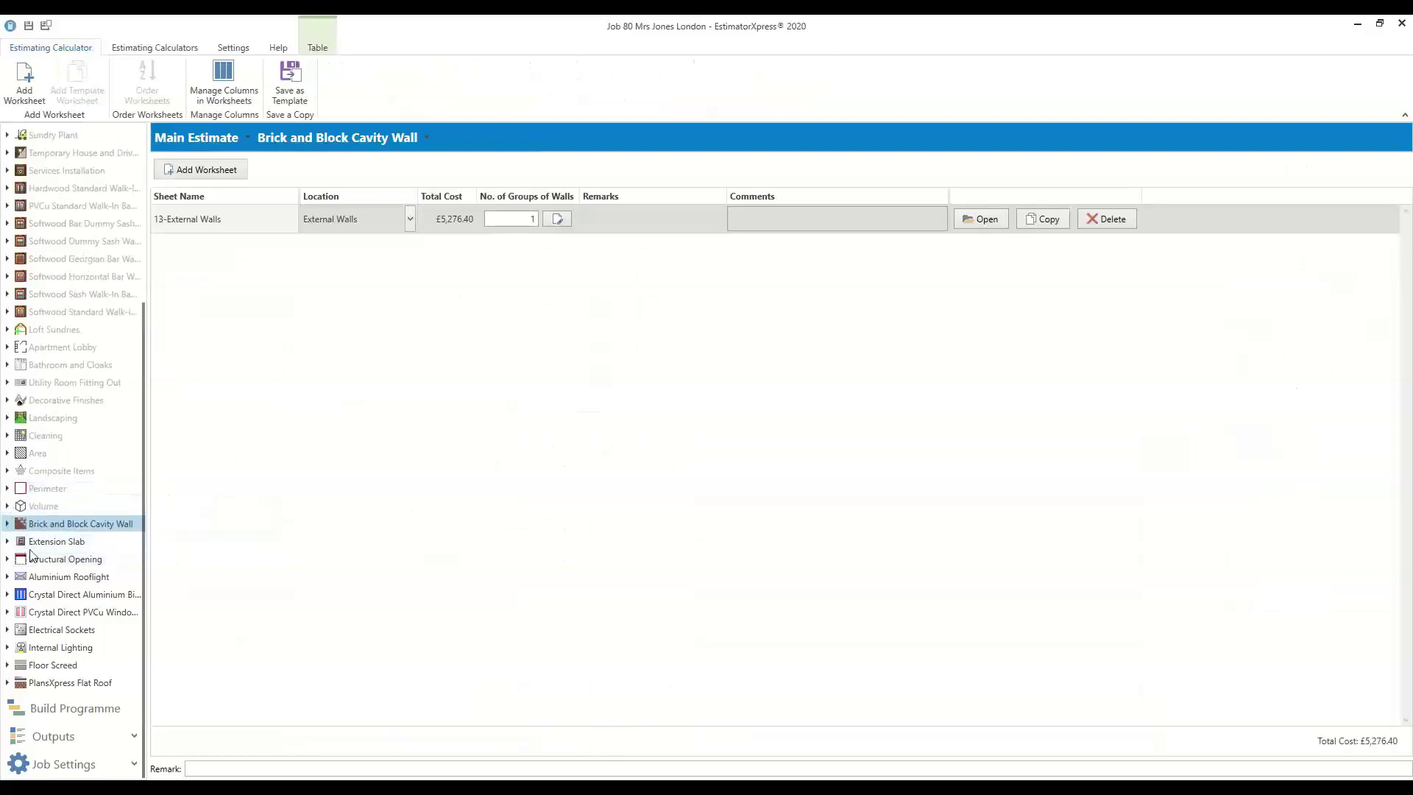
Show the Extension Slab's calculated resources as quantities, then expand Structural Opening
click(7, 541)
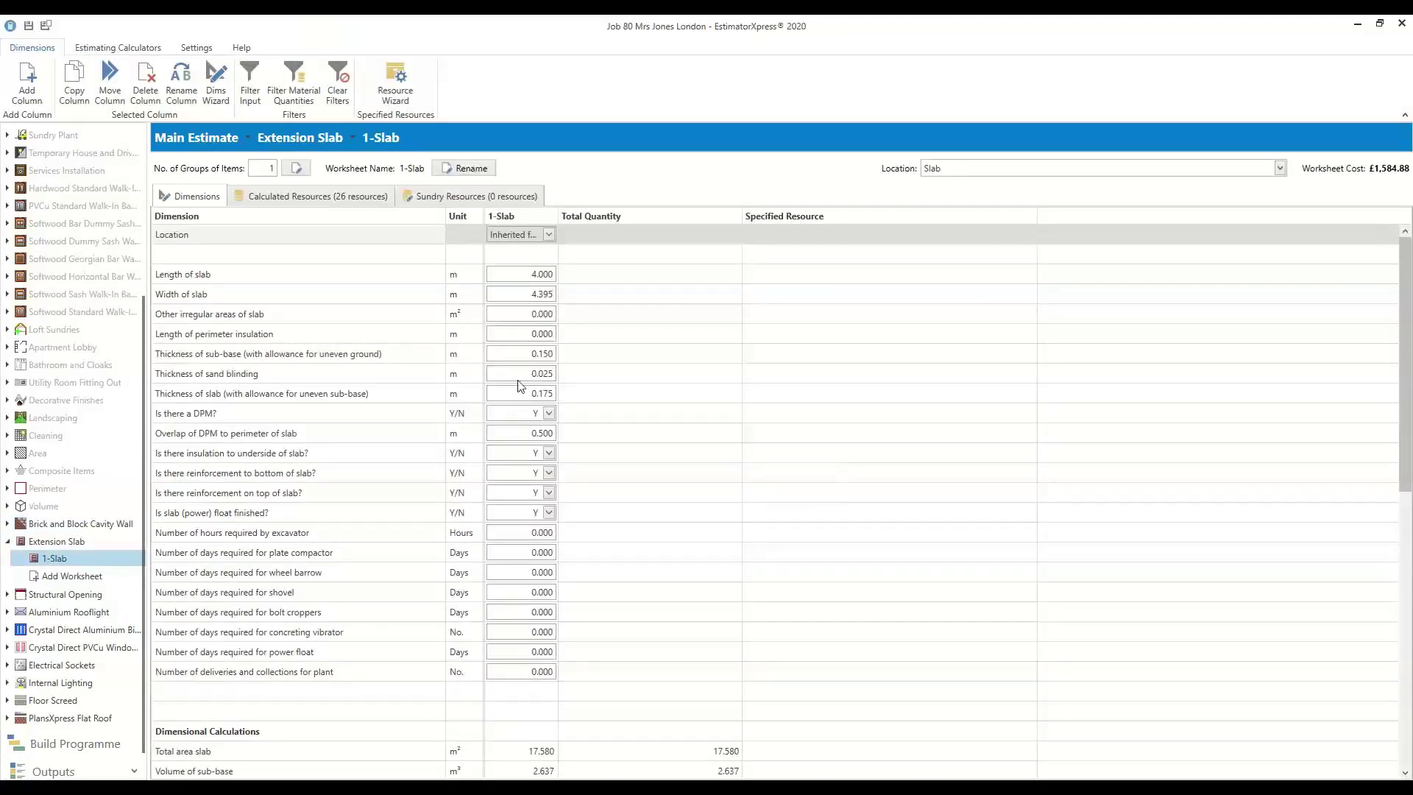
click(365, 209)
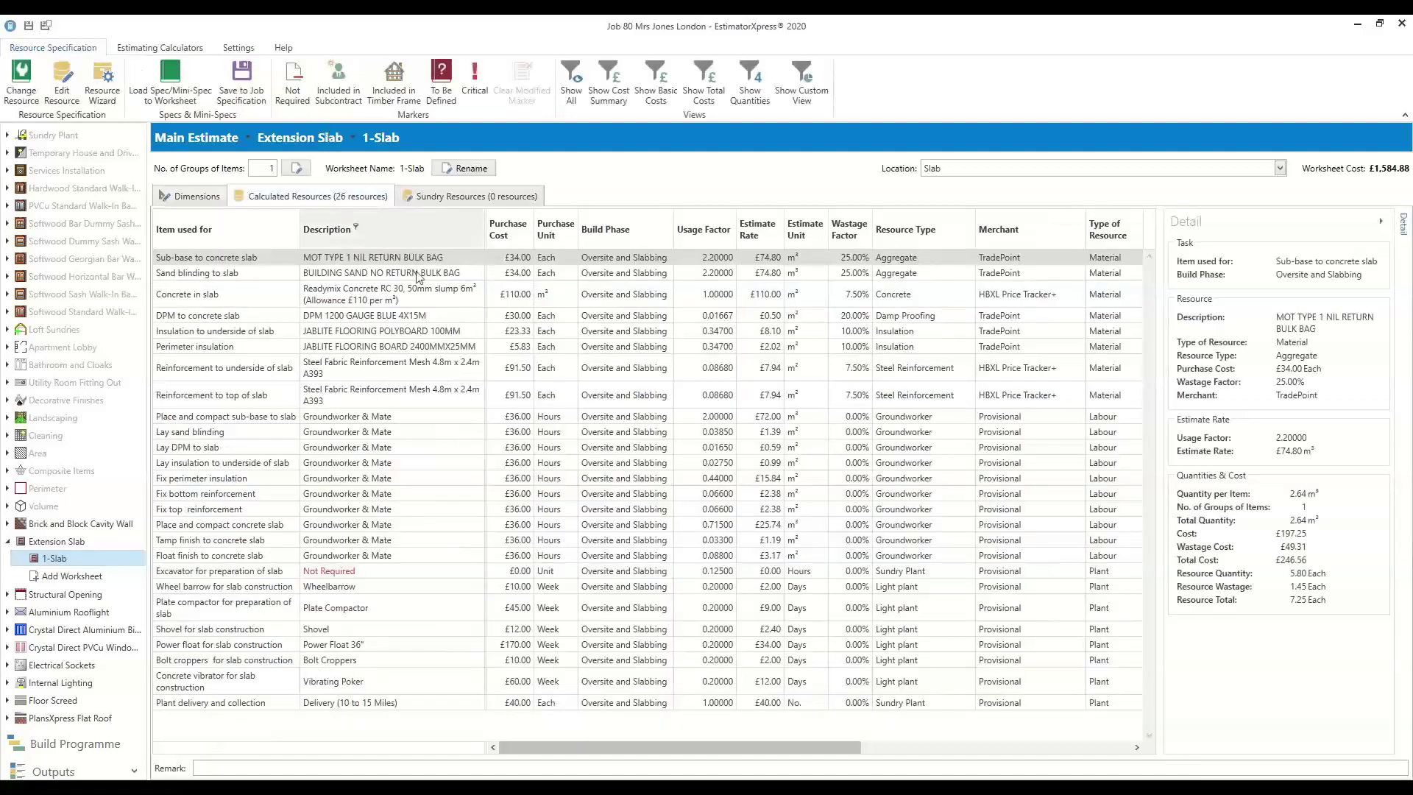
click(750, 82)
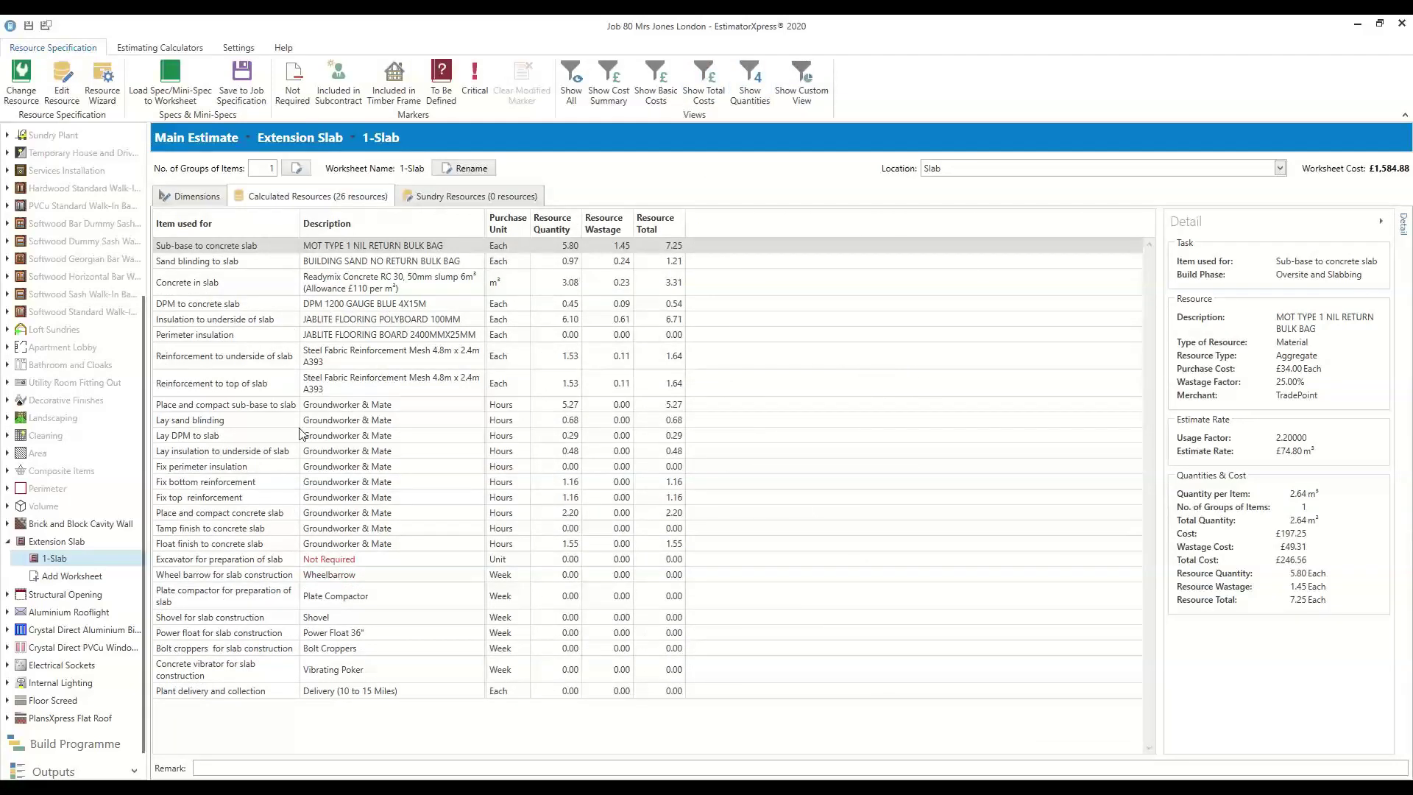
click(6, 542)
click(7, 560)
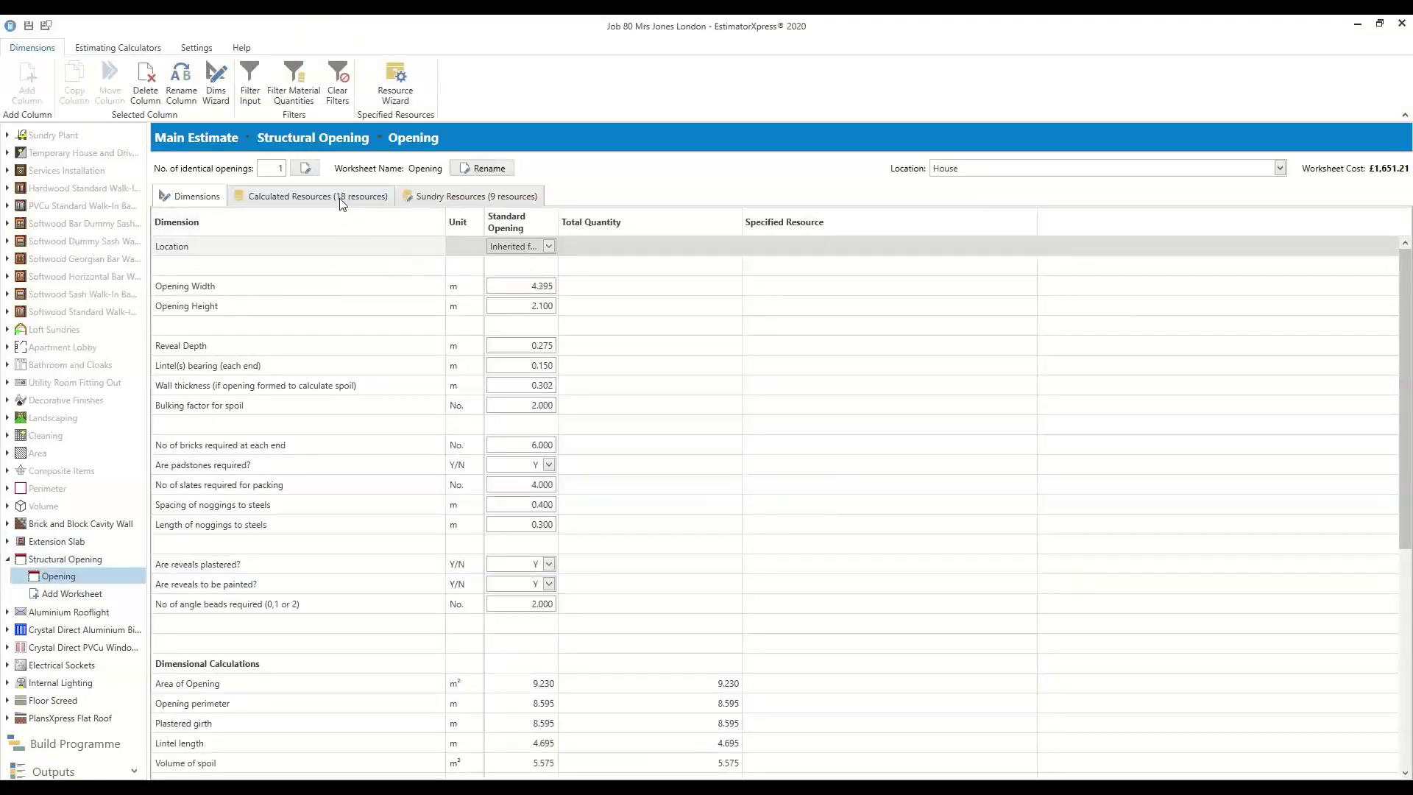
Show the Structural Opening's calculated resources and launch the Resource Wizard at Lintel Number 1
click(309, 195)
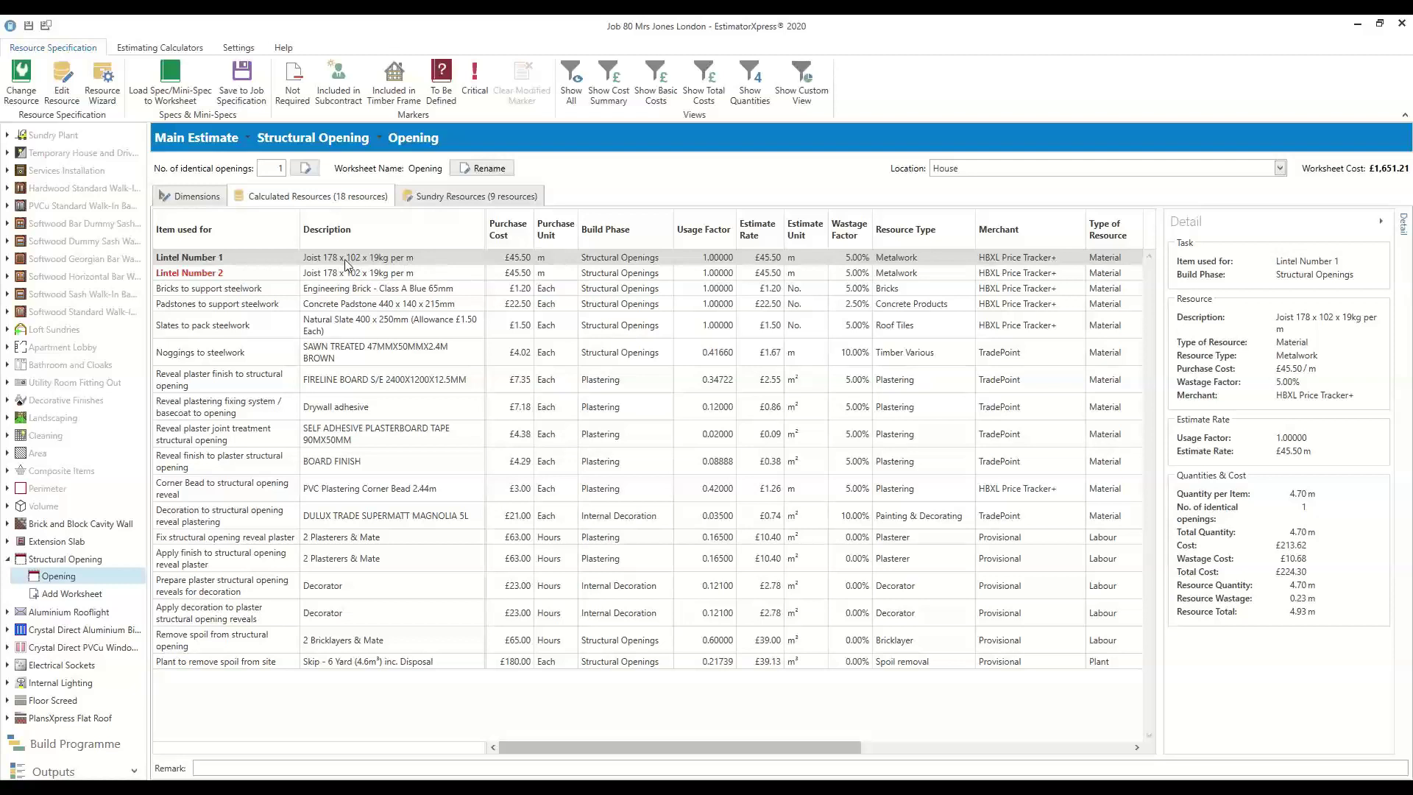
click(102, 84)
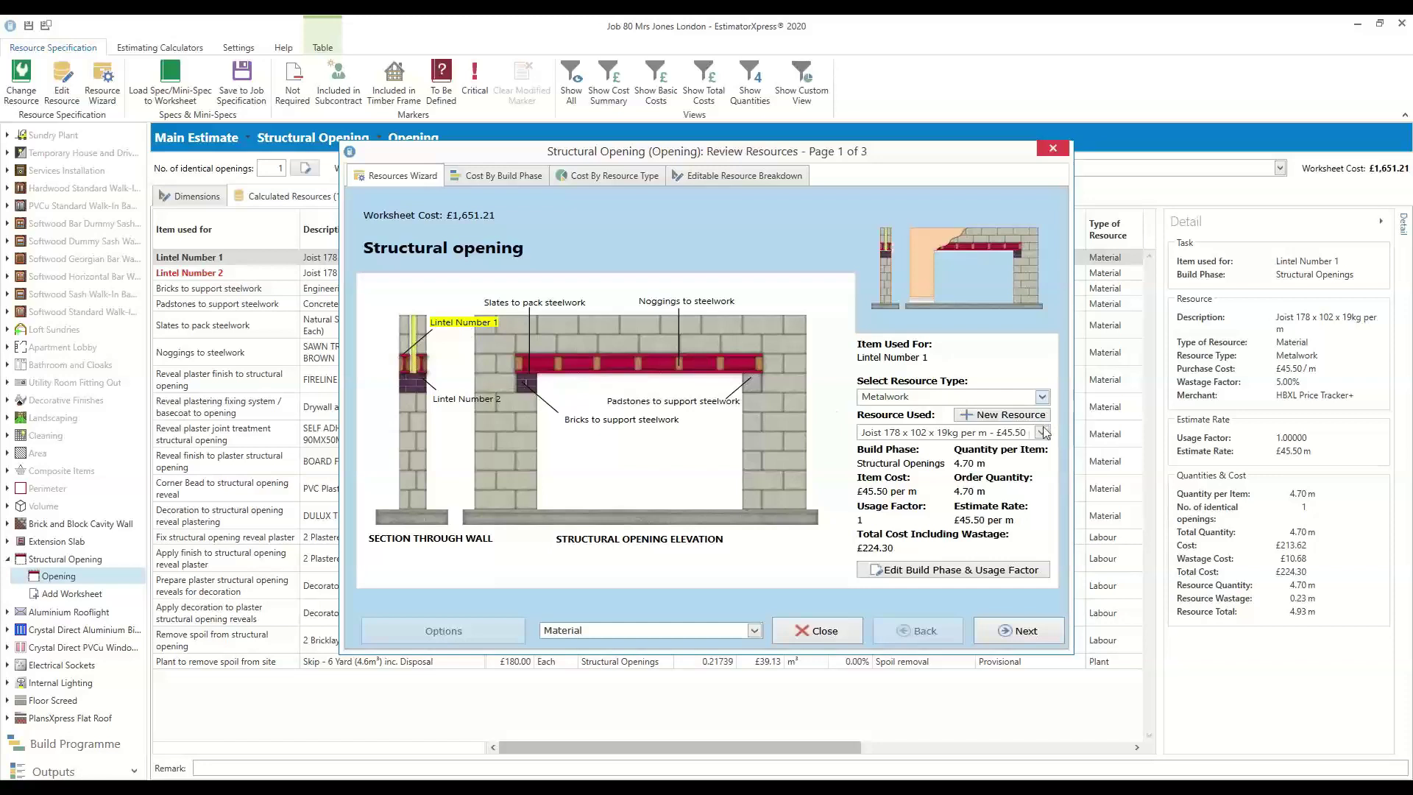
Change Lintel Number 1 to a Universal Beam 305 x 165 x 40kg per m
click(1043, 398)
drag(1041, 563, 1038, 646)
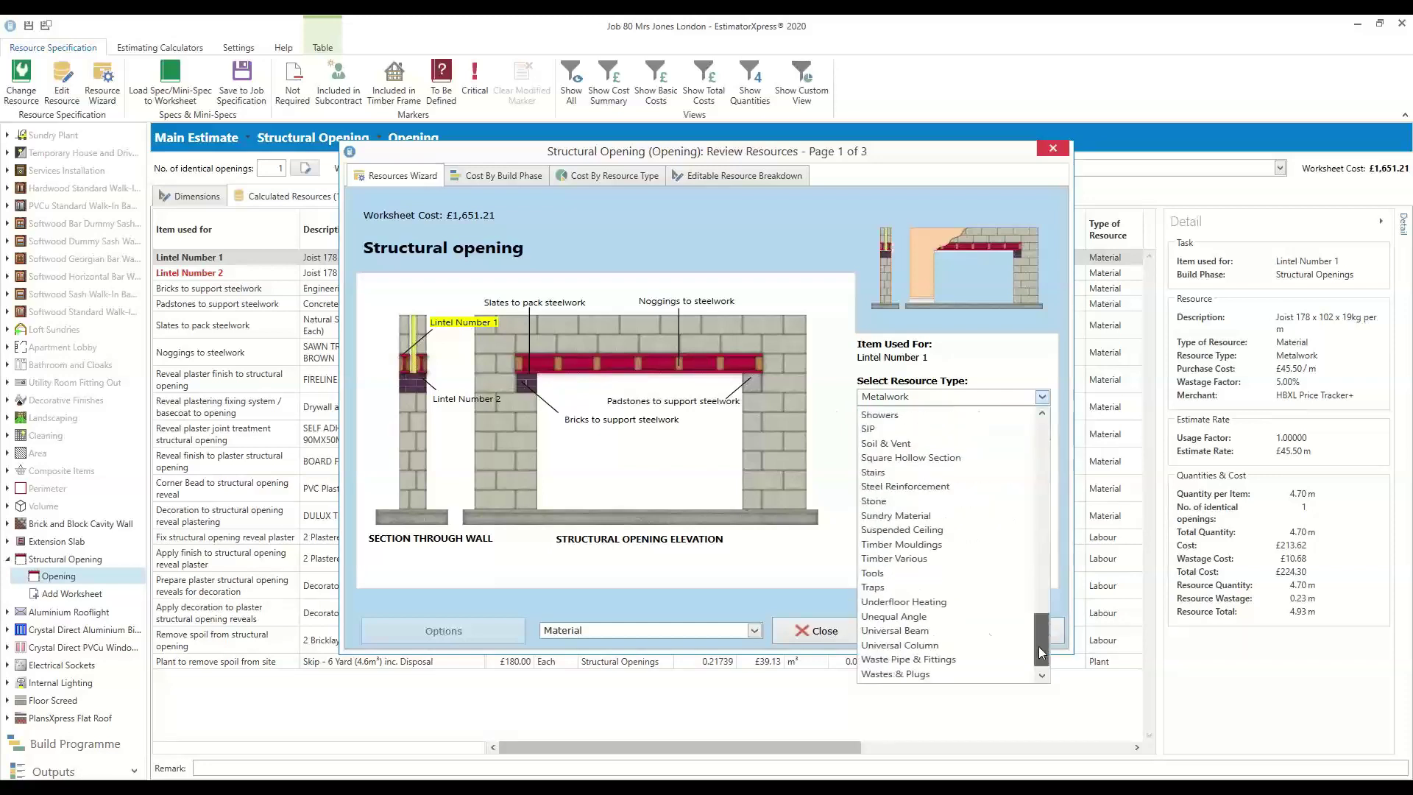
click(925, 631)
click(1042, 433)
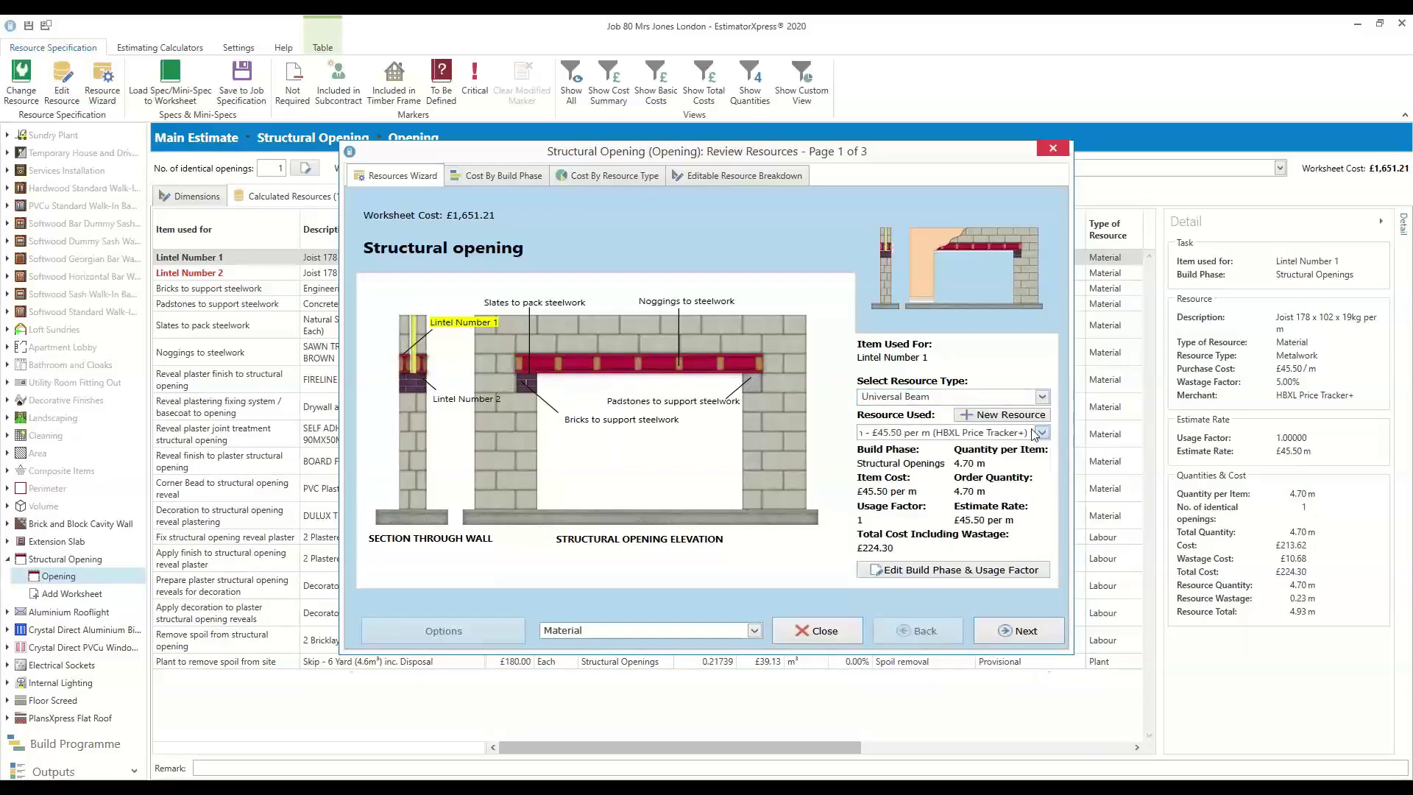
scroll(518, 540, down, 7)
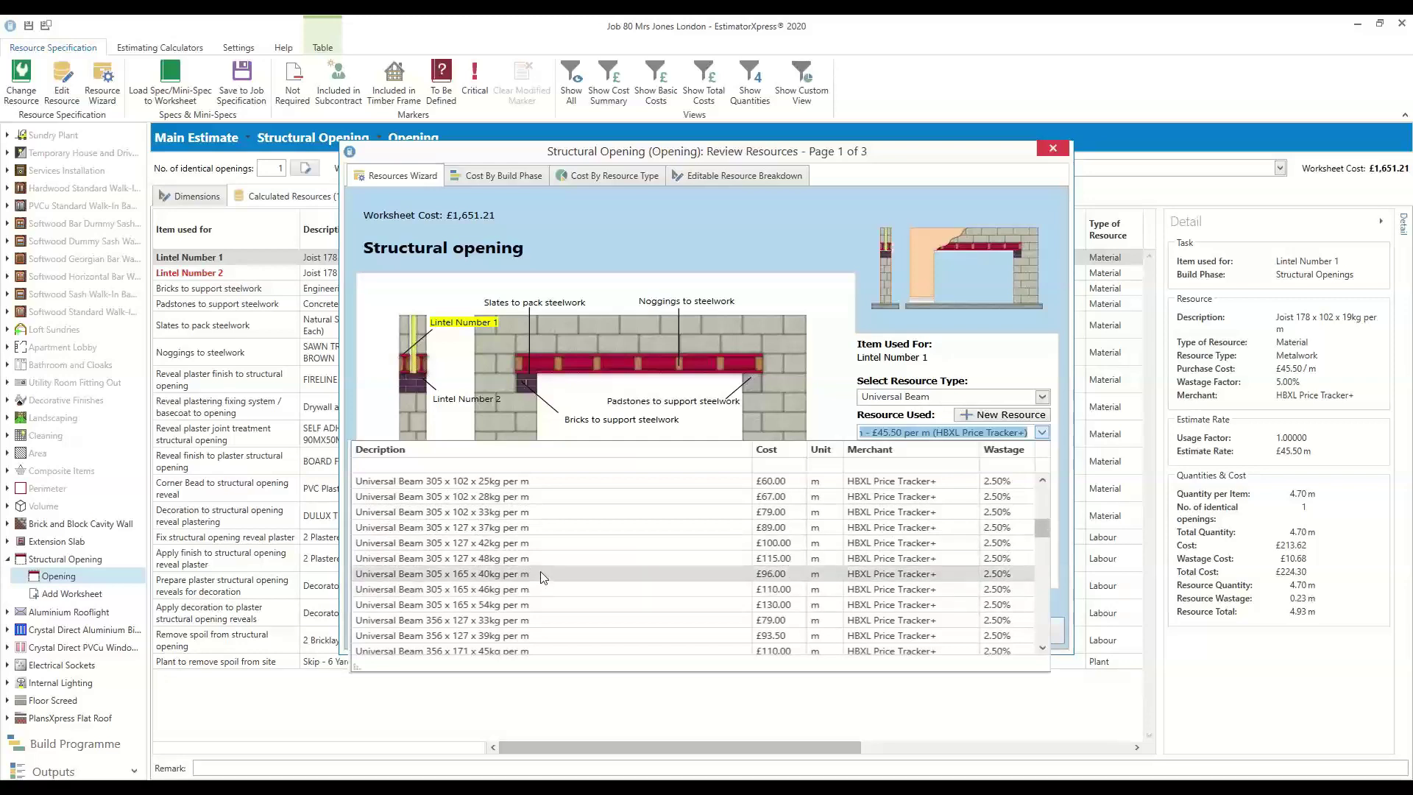
click(543, 574)
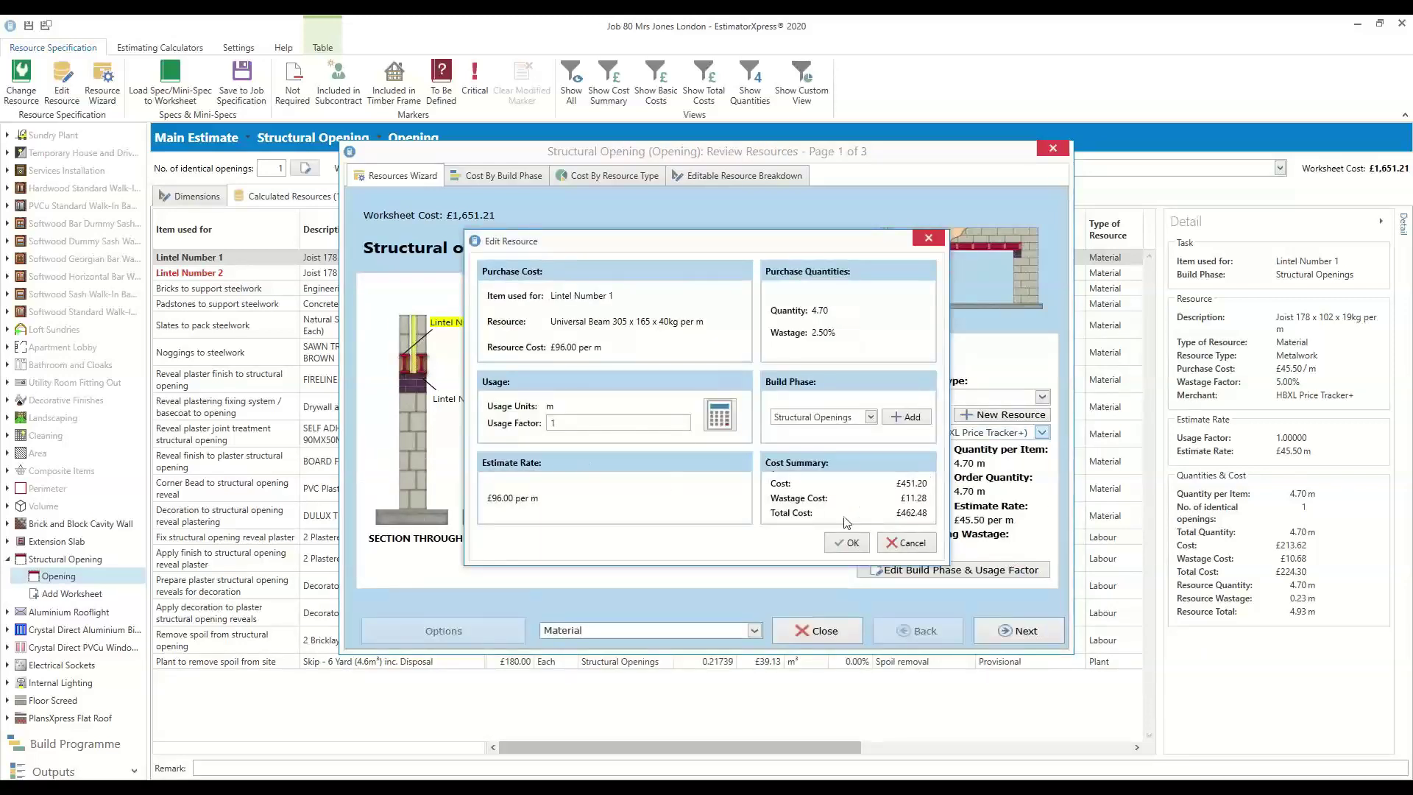
click(850, 544)
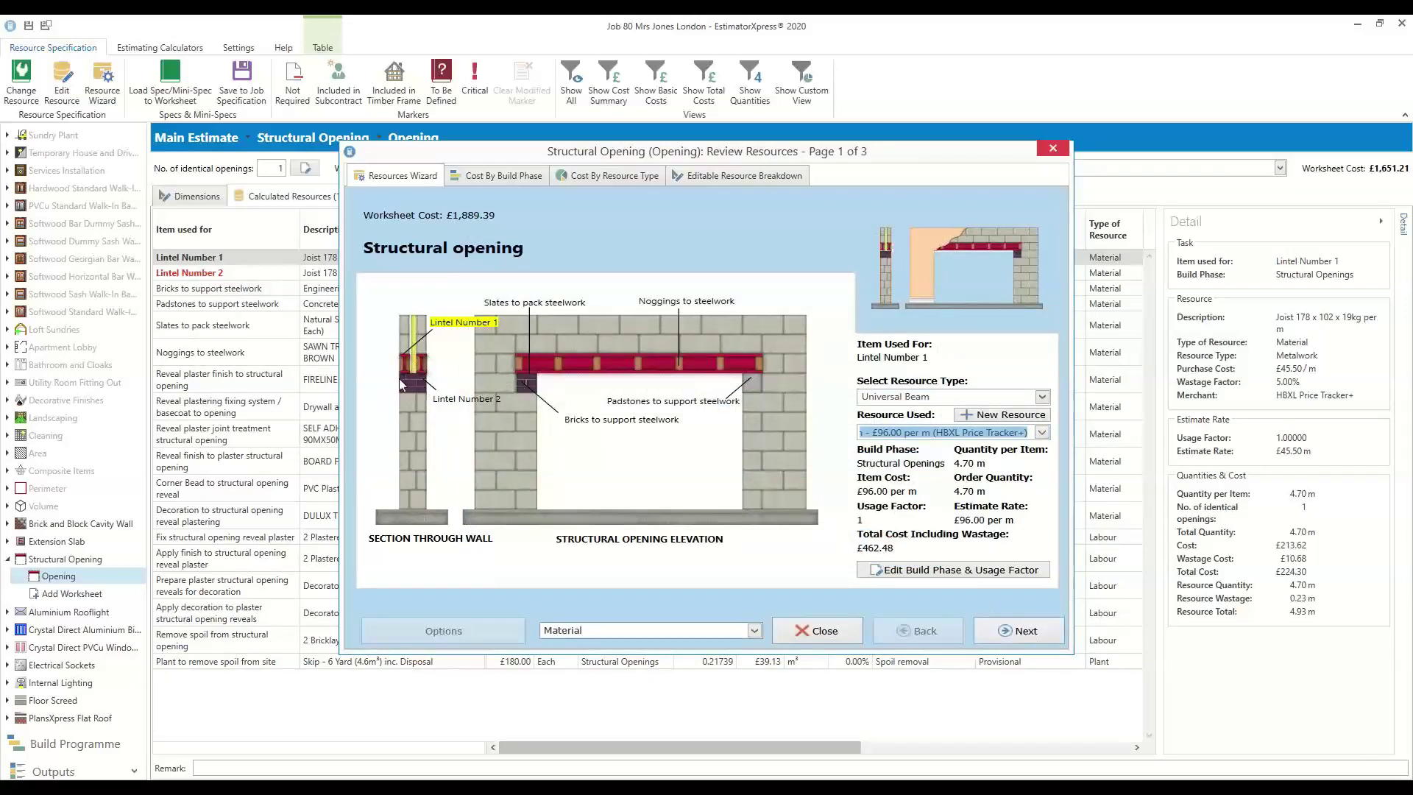
Make Lintel Number 2 the same 305 x 165 x 40kg universal beam and confirm its settings
click(457, 399)
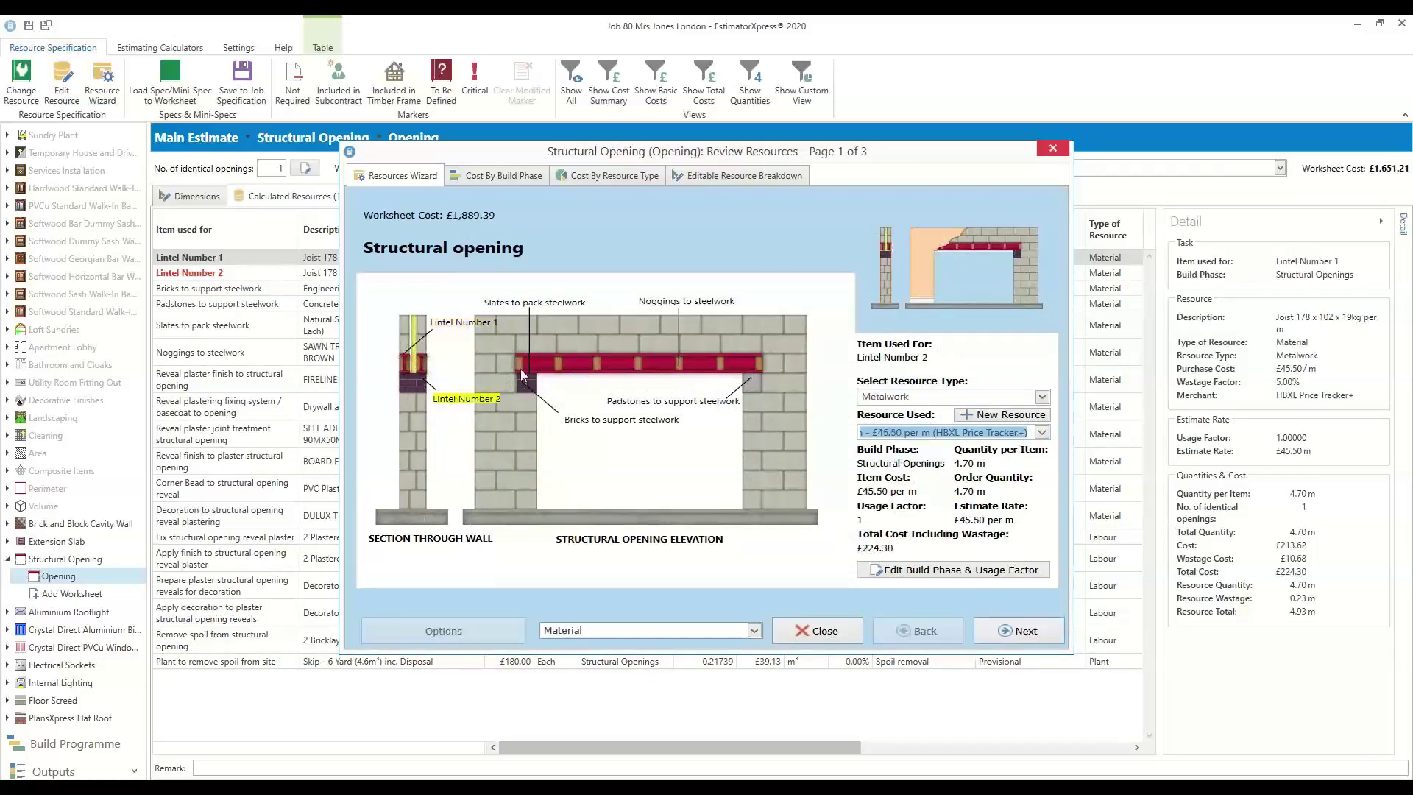
click(473, 324)
click(467, 398)
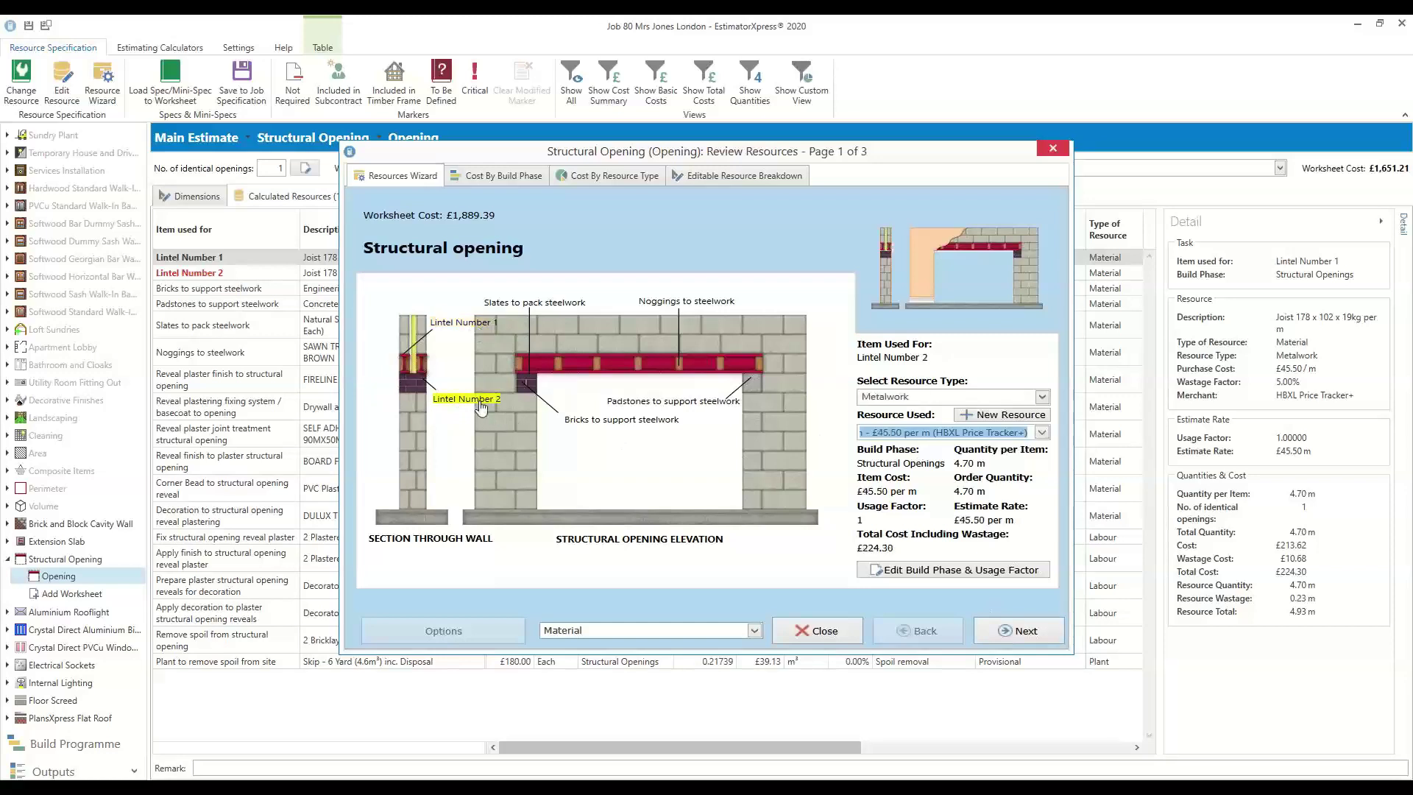
click(1042, 396)
scroll(893, 637, down, 10)
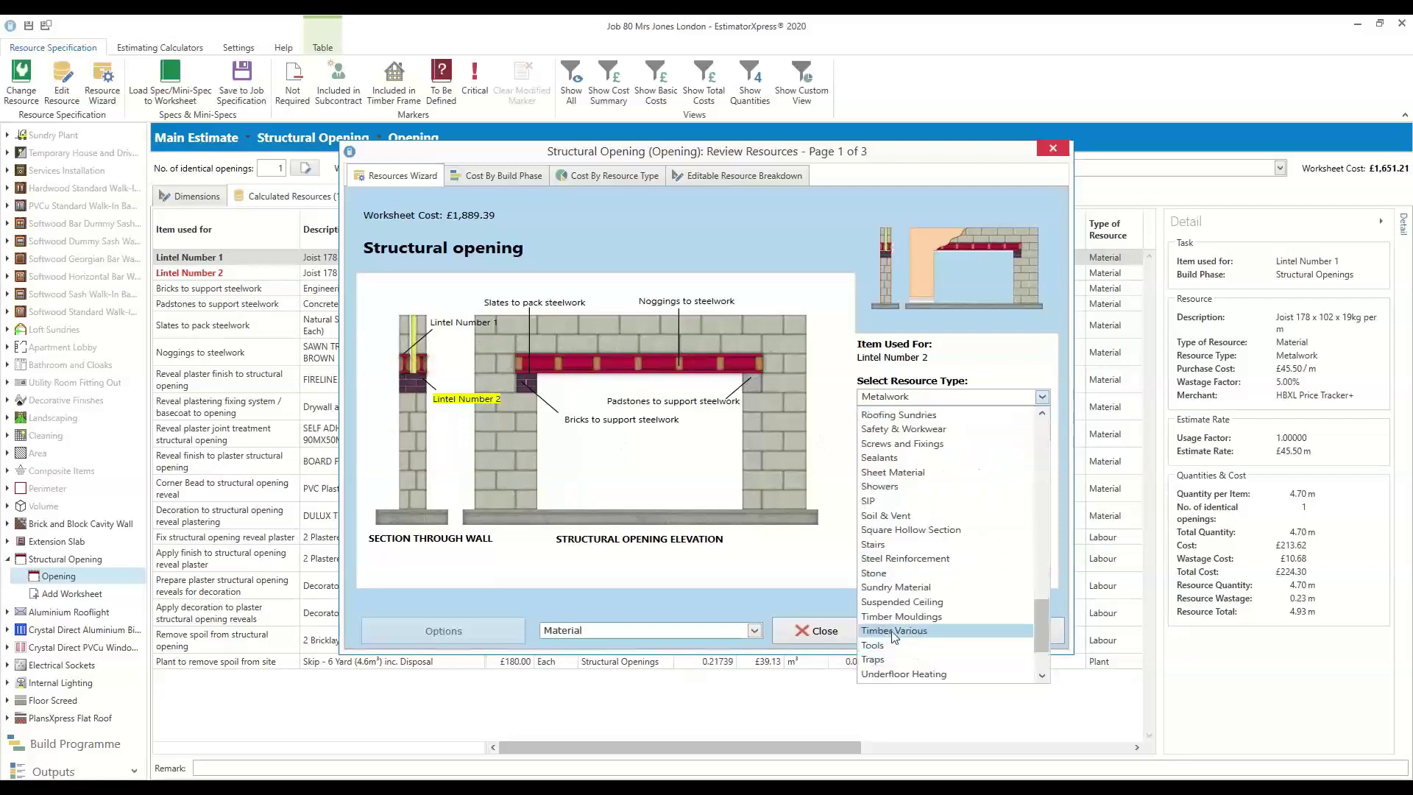
scroll(894, 637, down, 2)
key(Escape)
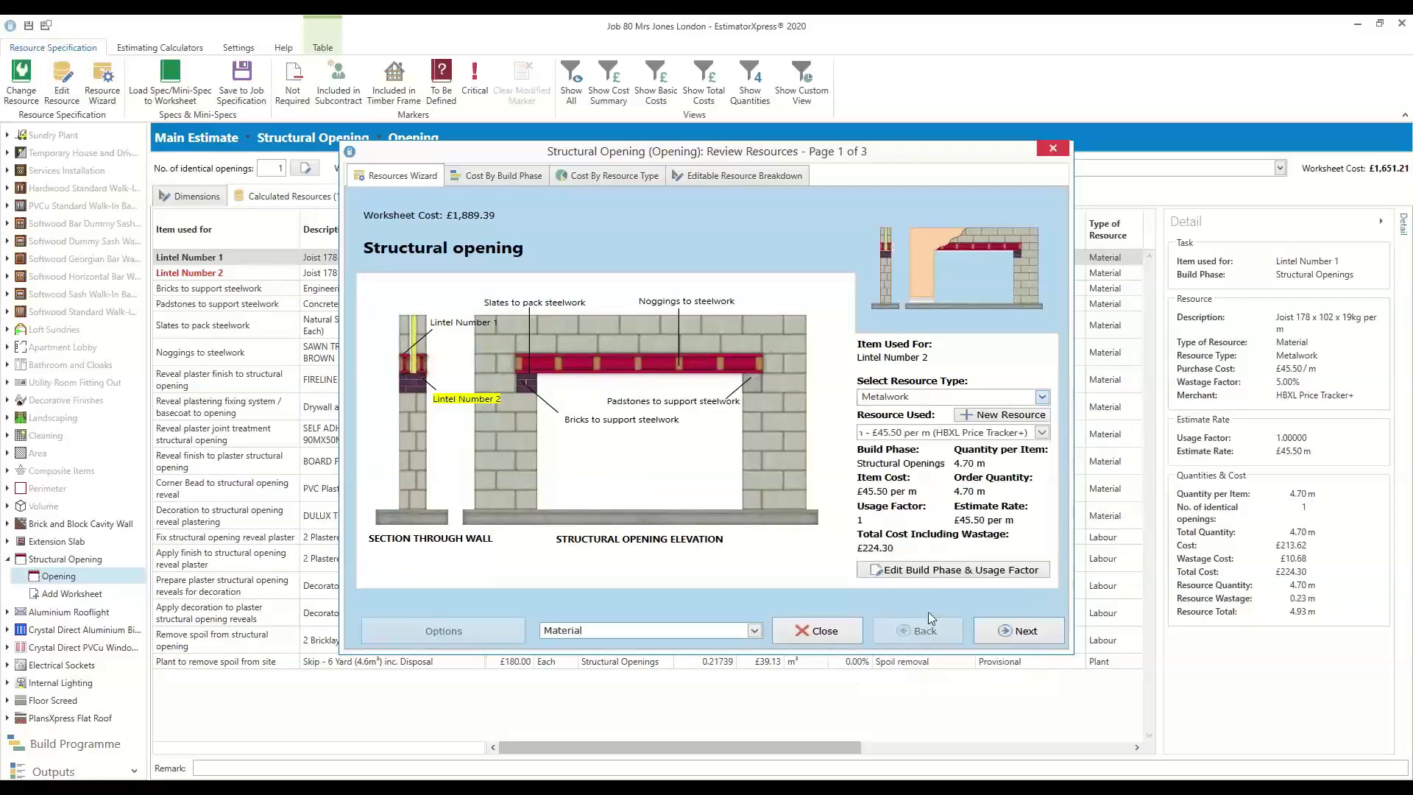
click(1042, 432)
drag(1043, 492, 1033, 526)
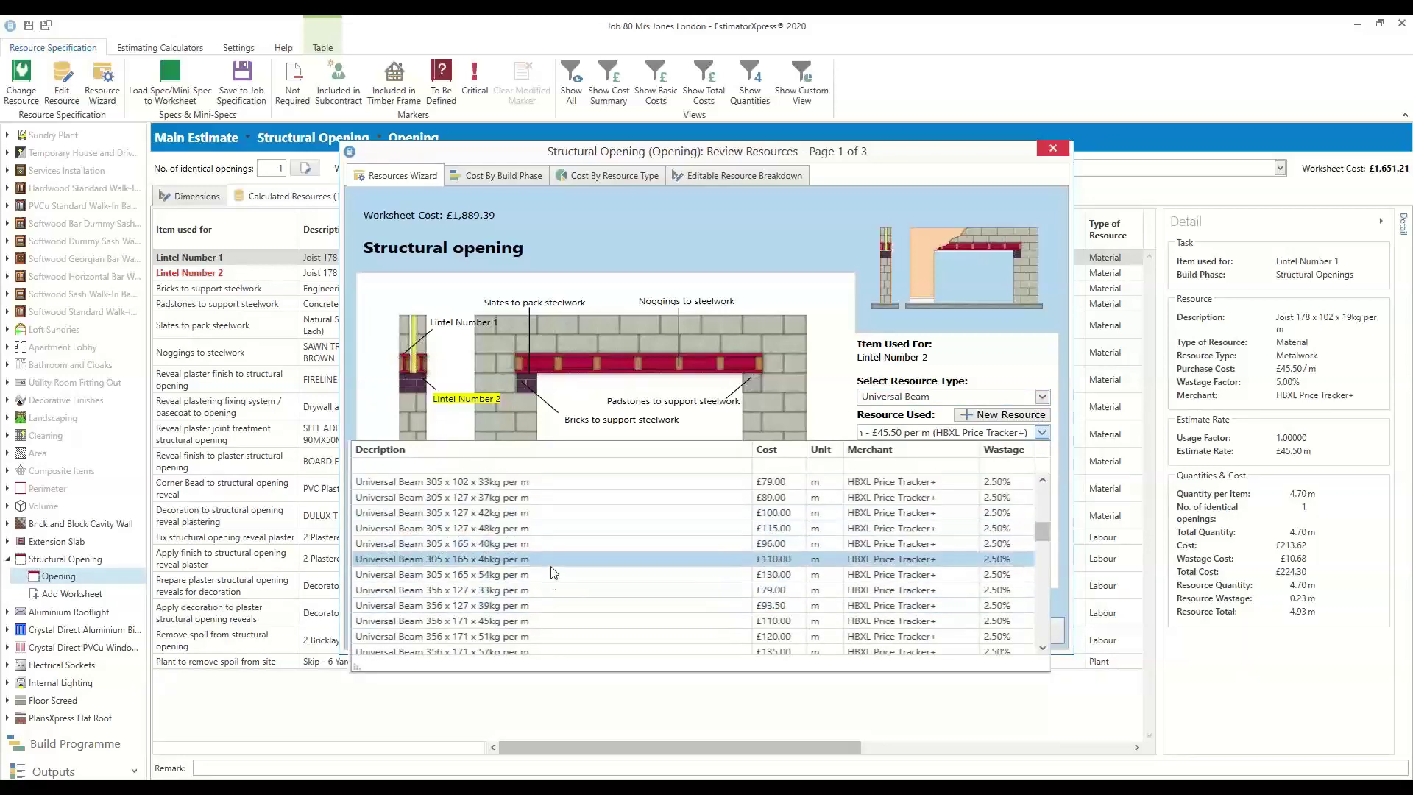
click(564, 545)
click(956, 569)
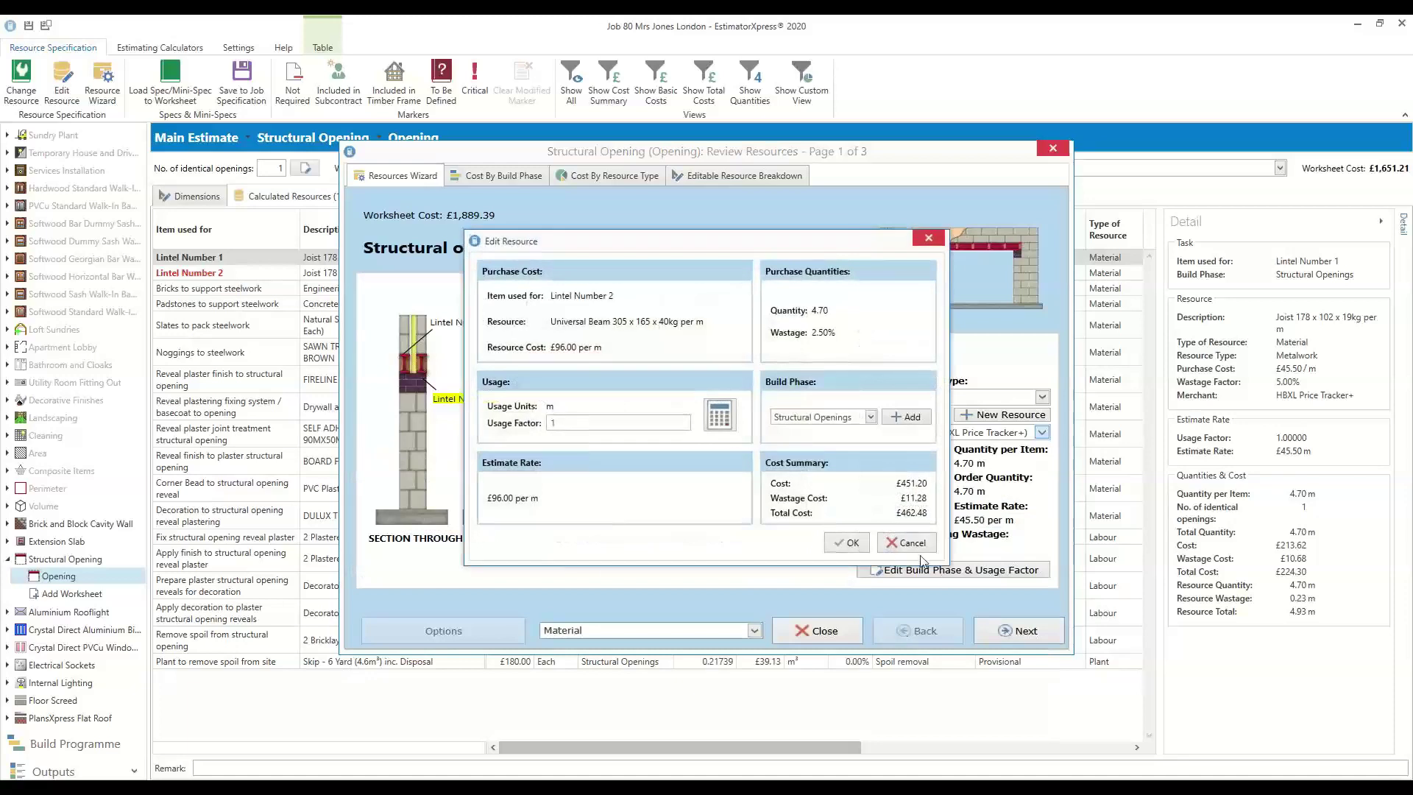
click(846, 543)
Step past the plastering and plant pages to finish the wizard, then select Lintel Number 2
click(1036, 629)
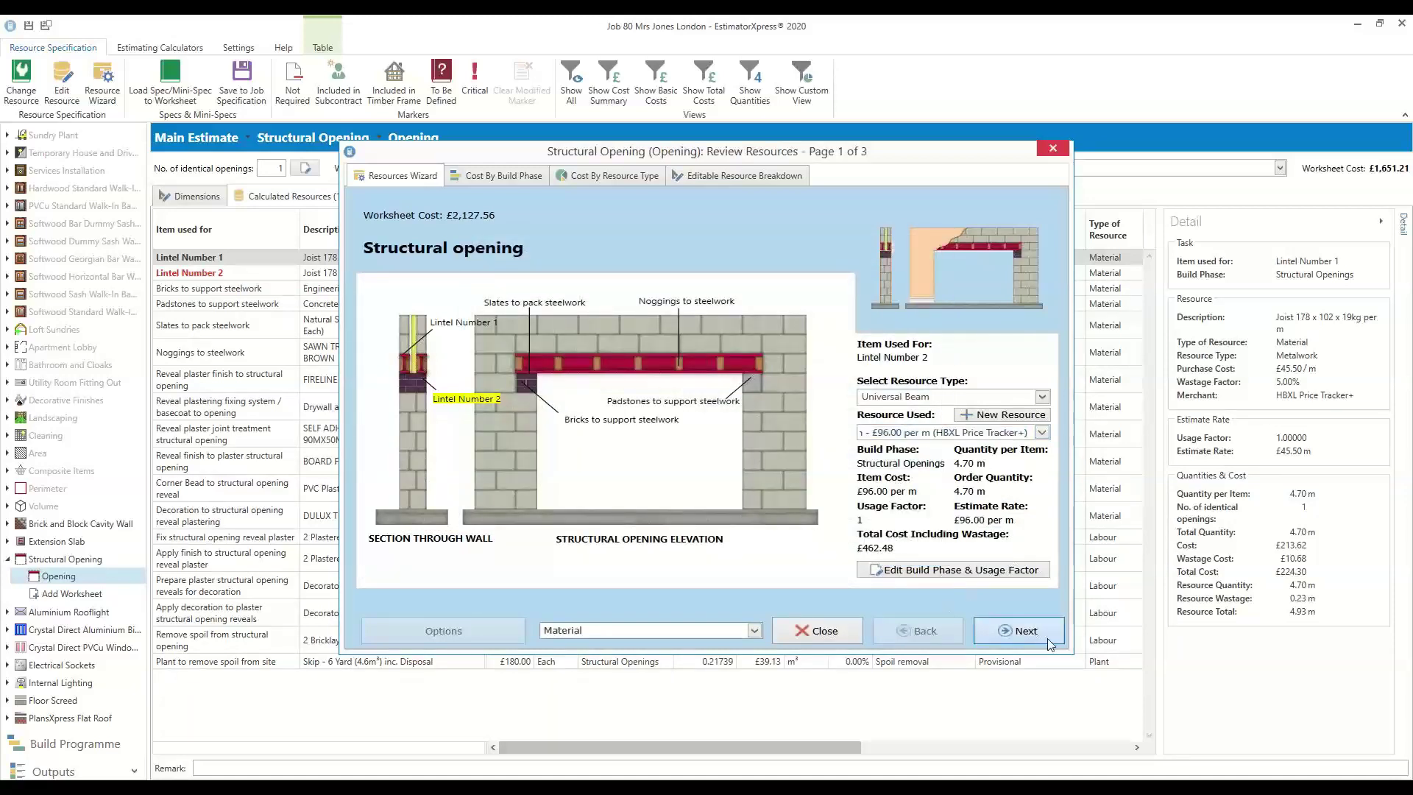
click(1019, 630)
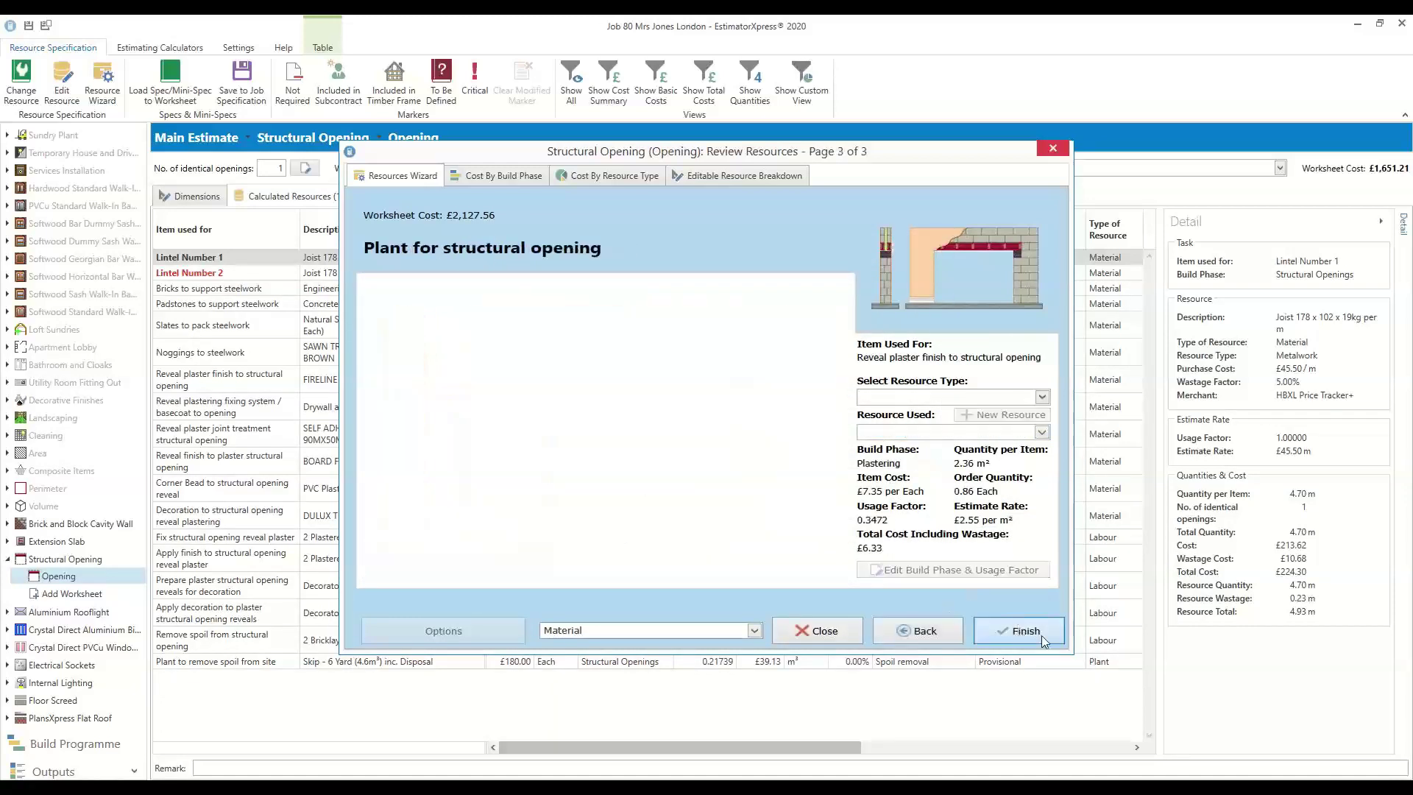
click(1019, 630)
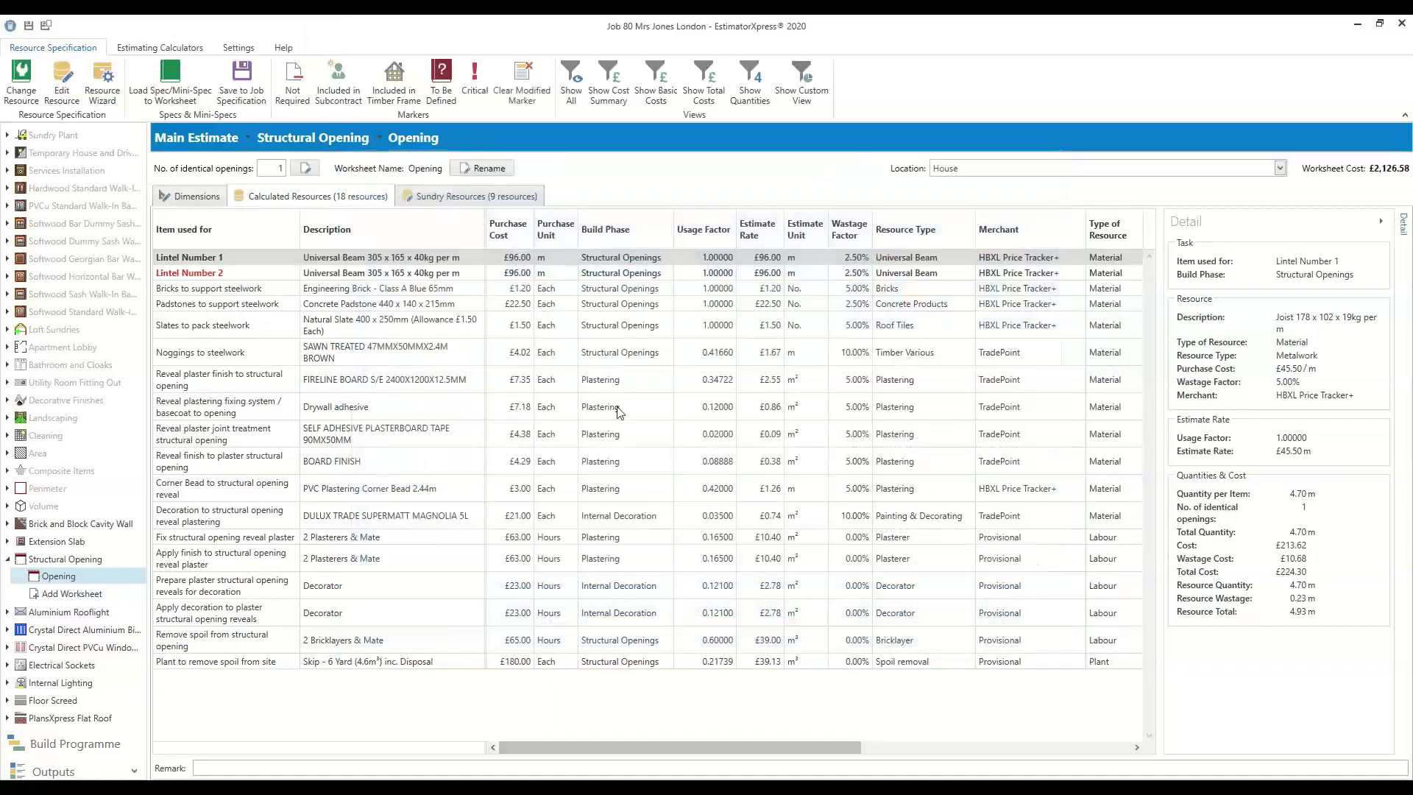
click(432, 273)
Set Lintel Number 1 to Not Required, cutting the Opening worksheet to £1,664.59, then return to Structural Opening
click(435, 260)
right_click(435, 261)
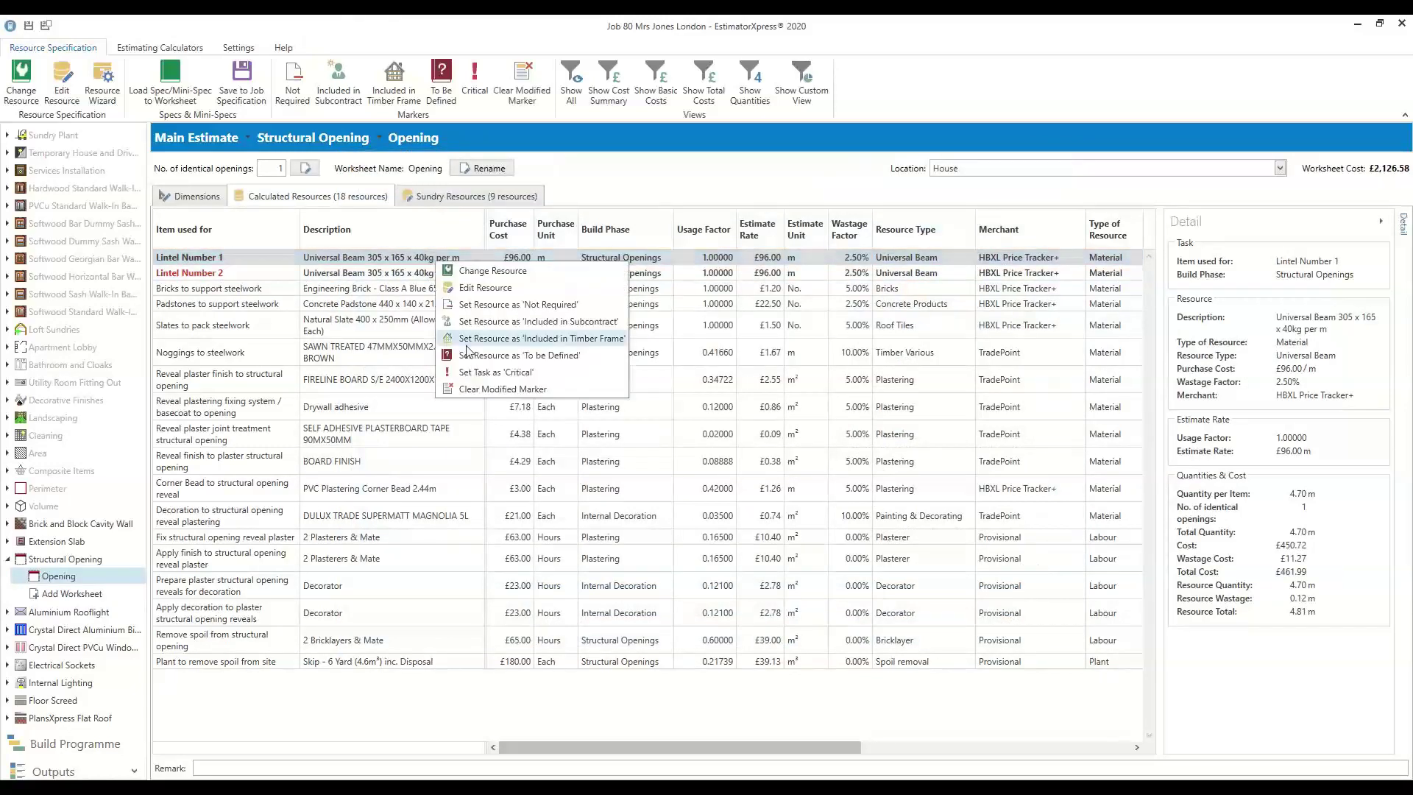
click(490, 304)
click(355, 275)
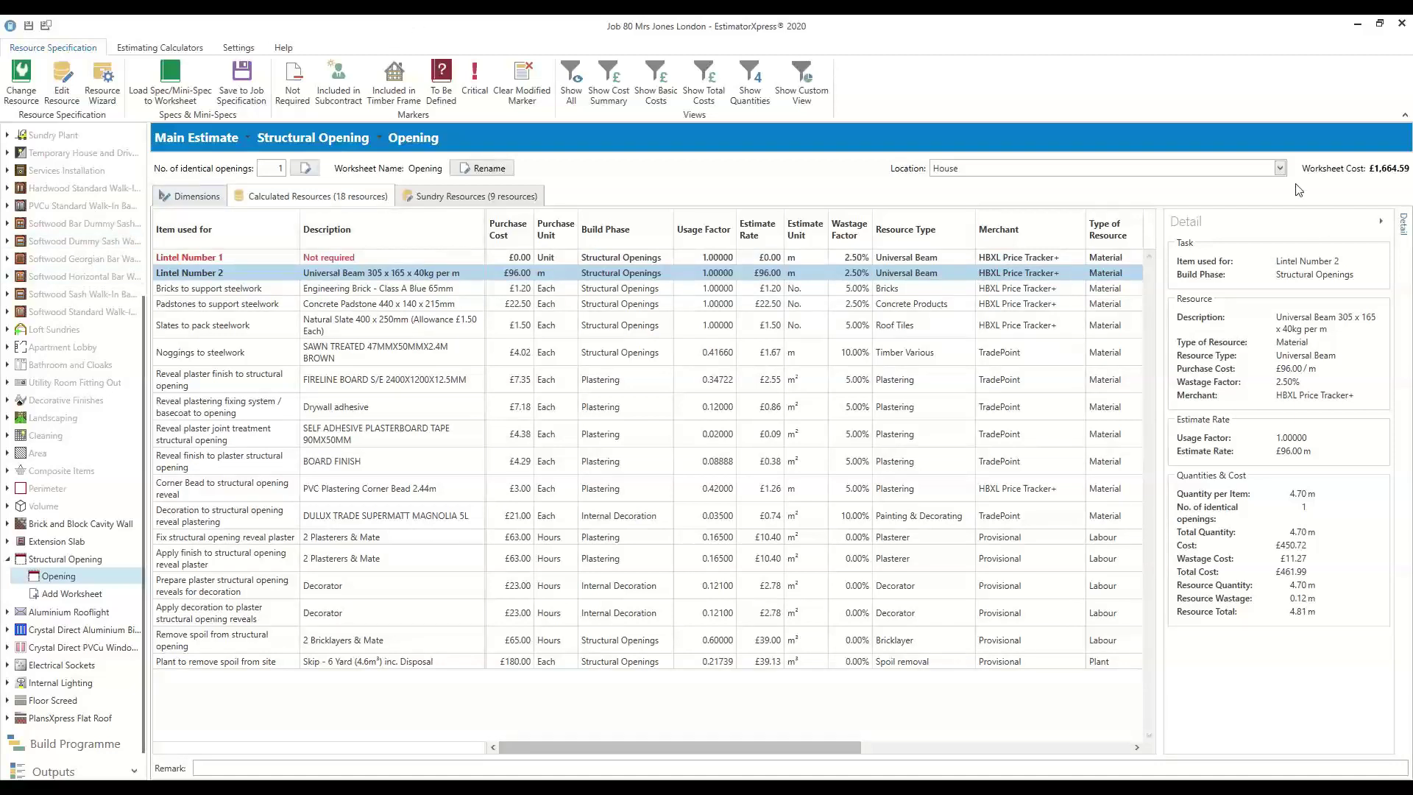
click(8, 561)
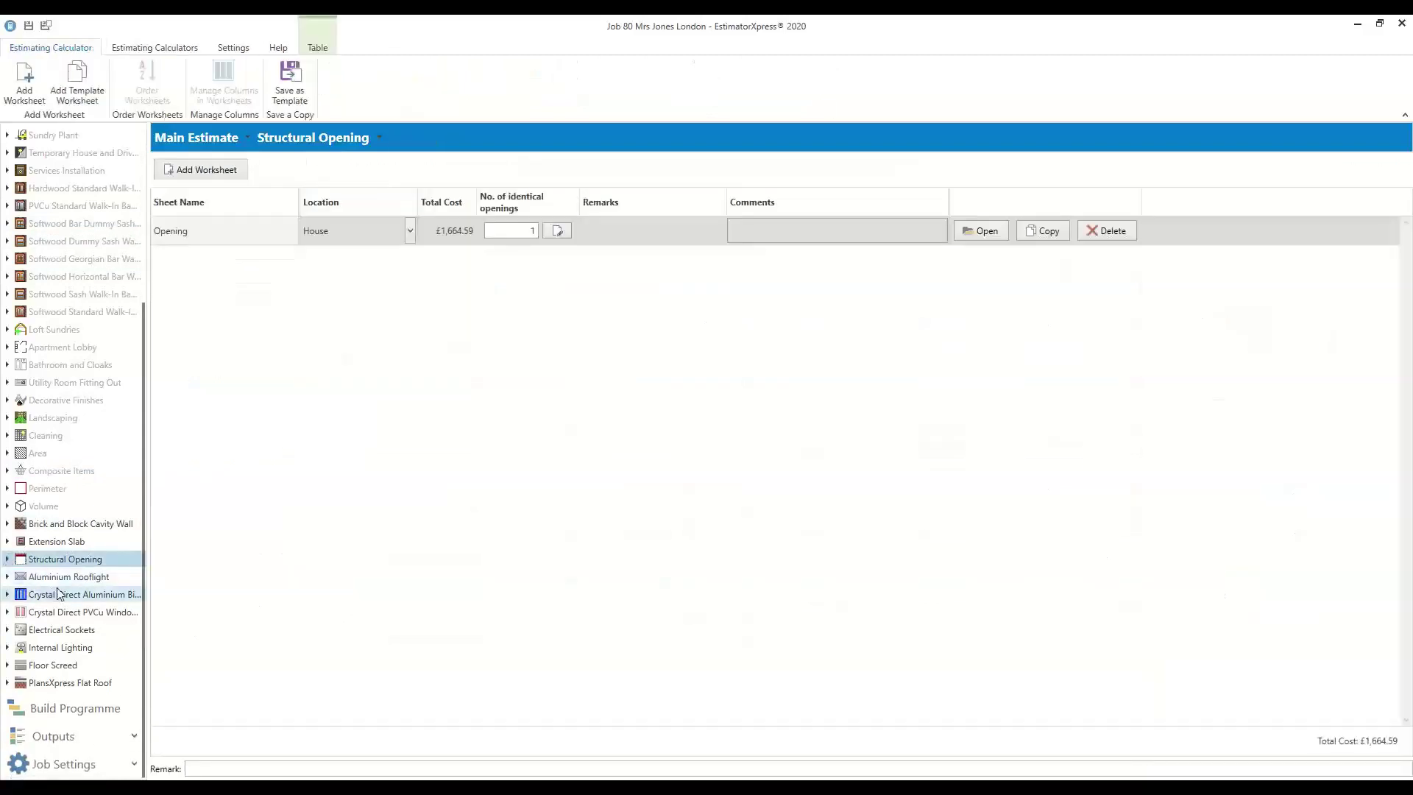
Start adding an Opening 2 worksheet at Flat Roof Extension, then cancel without adding it
scroll(114, 599, up, 5)
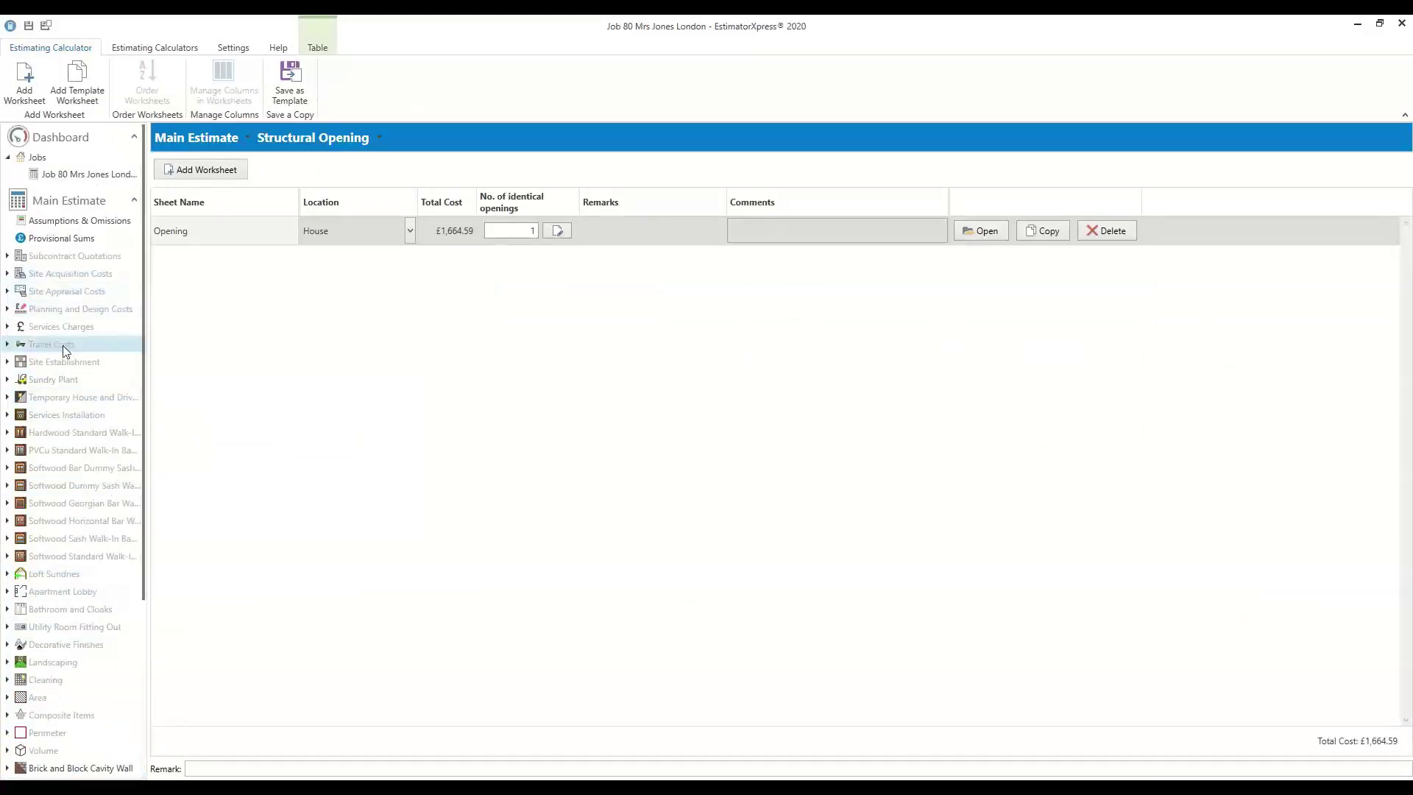
scroll(63, 349, down, 3)
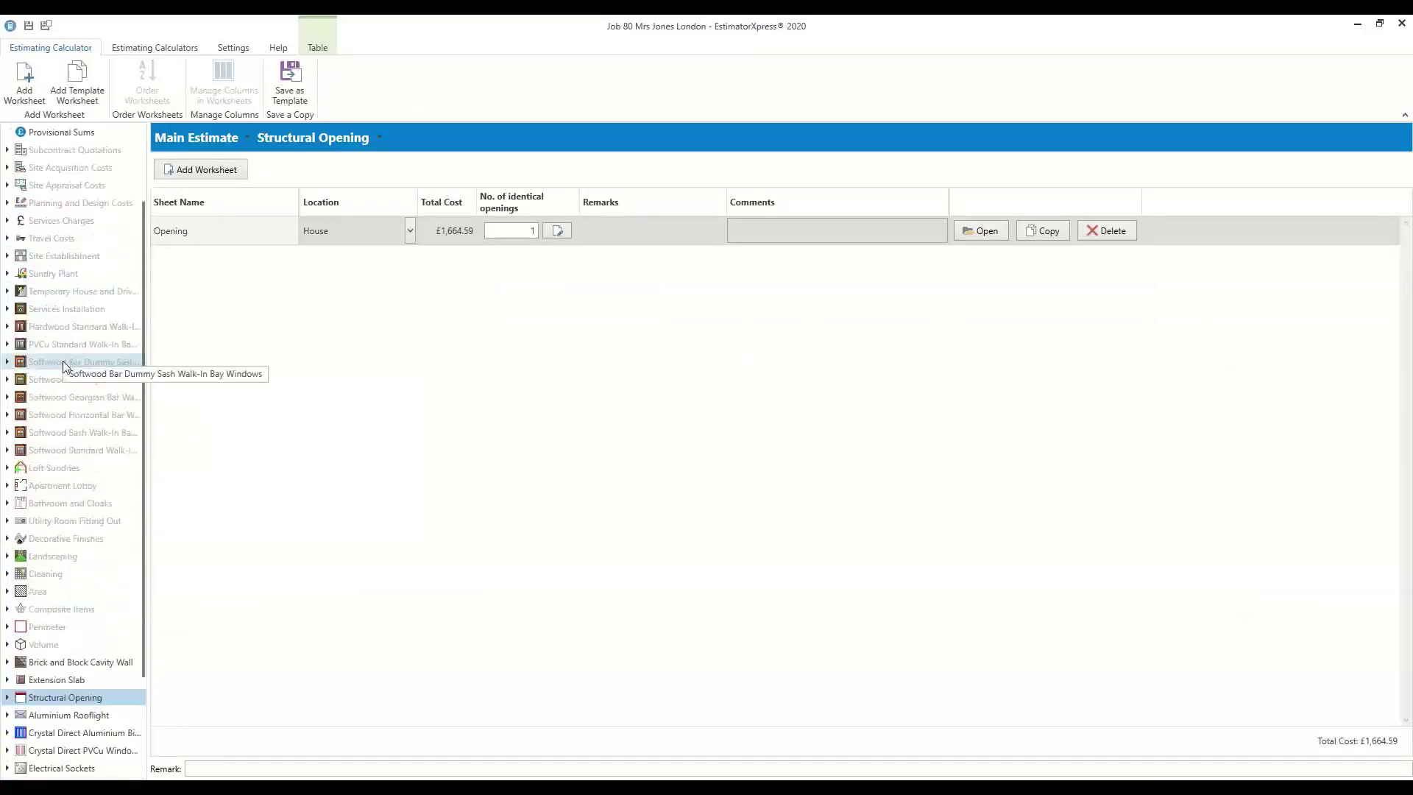
scroll(63, 371, up, 3)
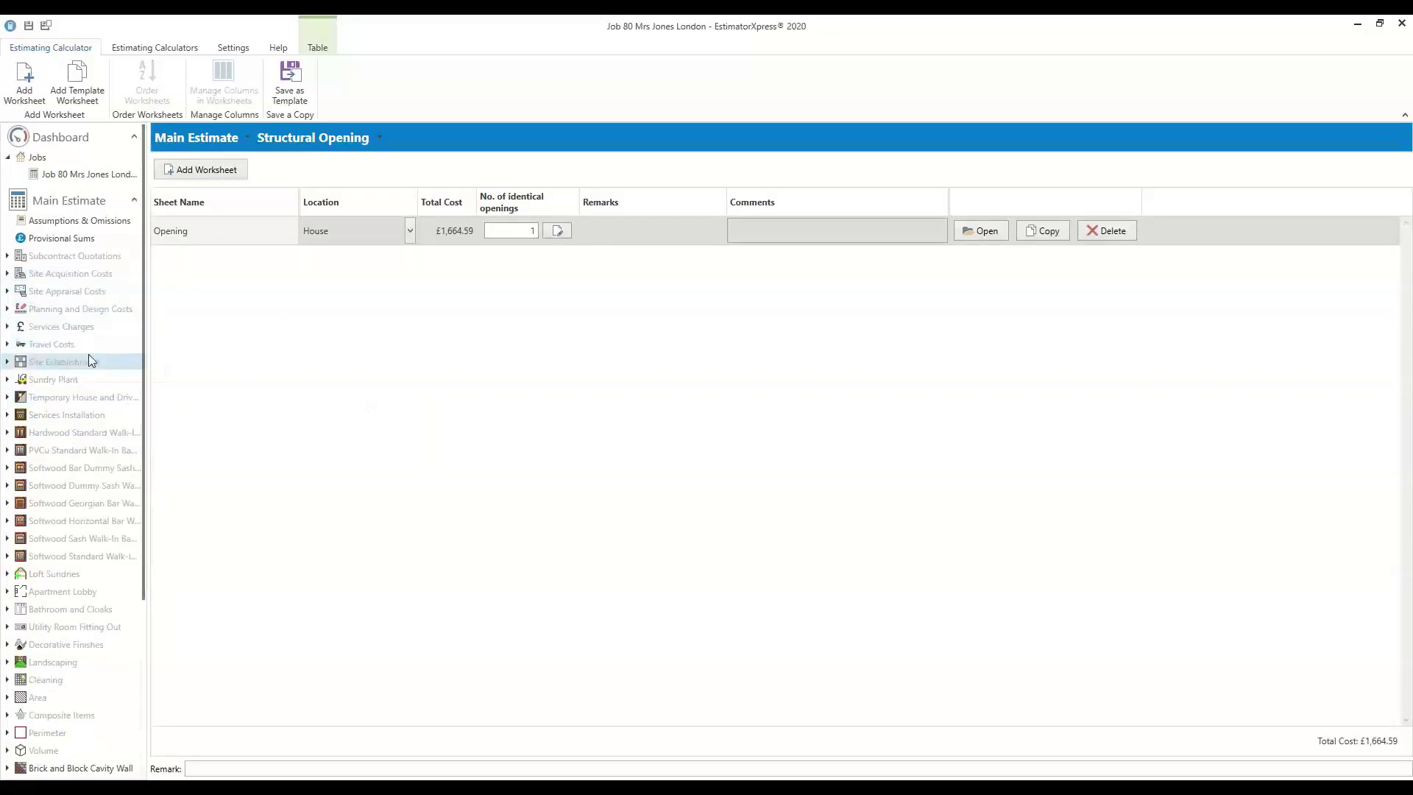
scroll(53, 440, down, 1)
scroll(53, 437, up, 1)
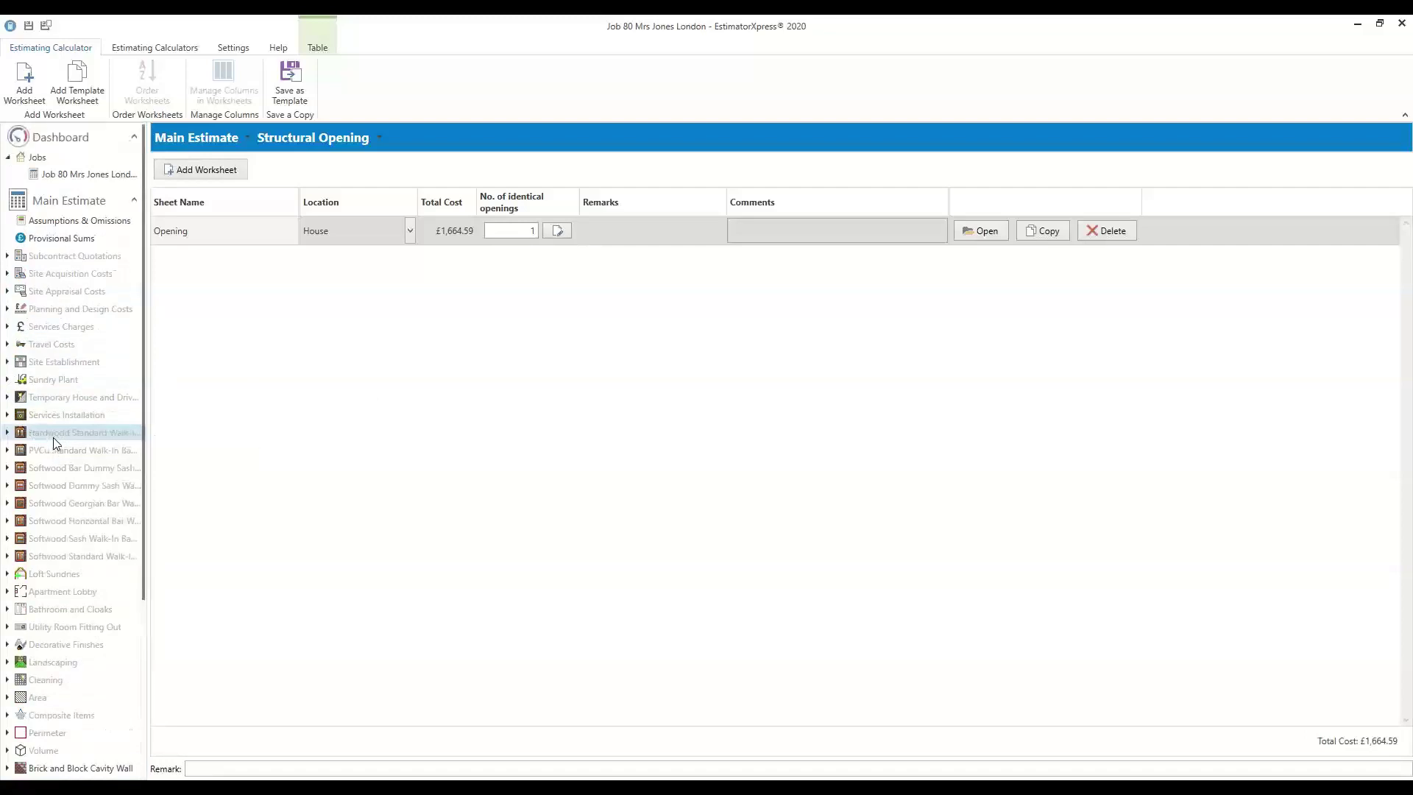
click(9, 99)
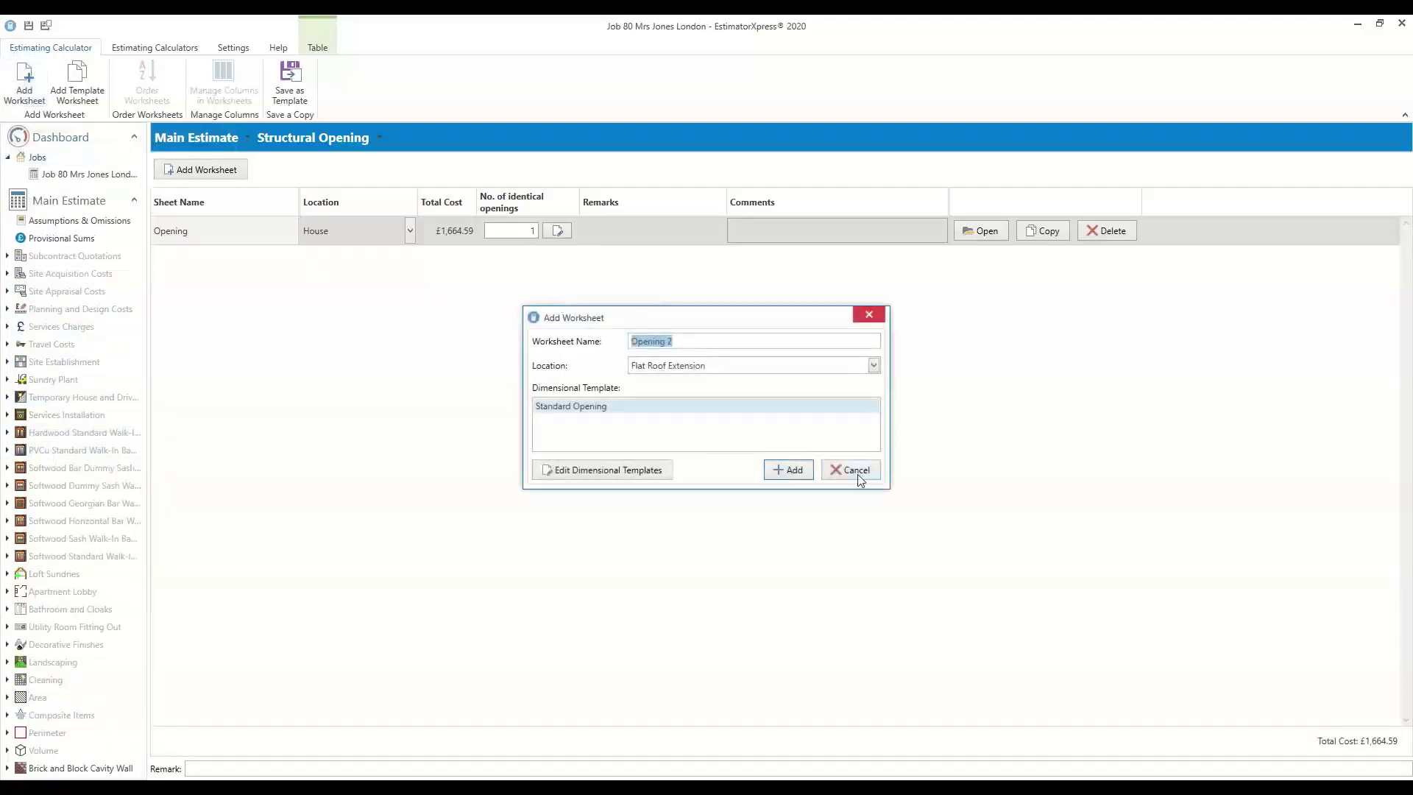
click(859, 477)
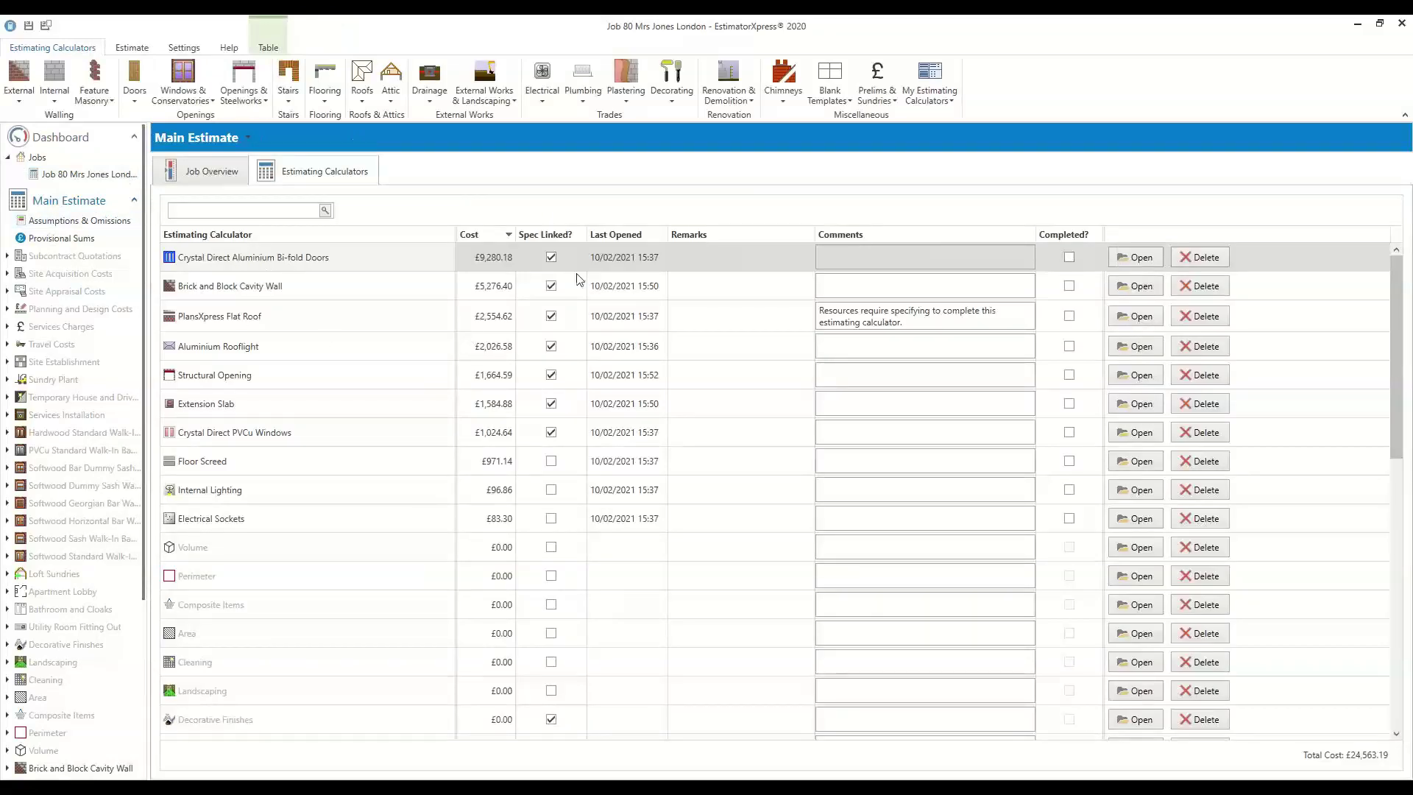
Add a Covid-19 Control Costs 'Job Site' worksheet from the Small Extension template, costing £2,910.63
click(888, 103)
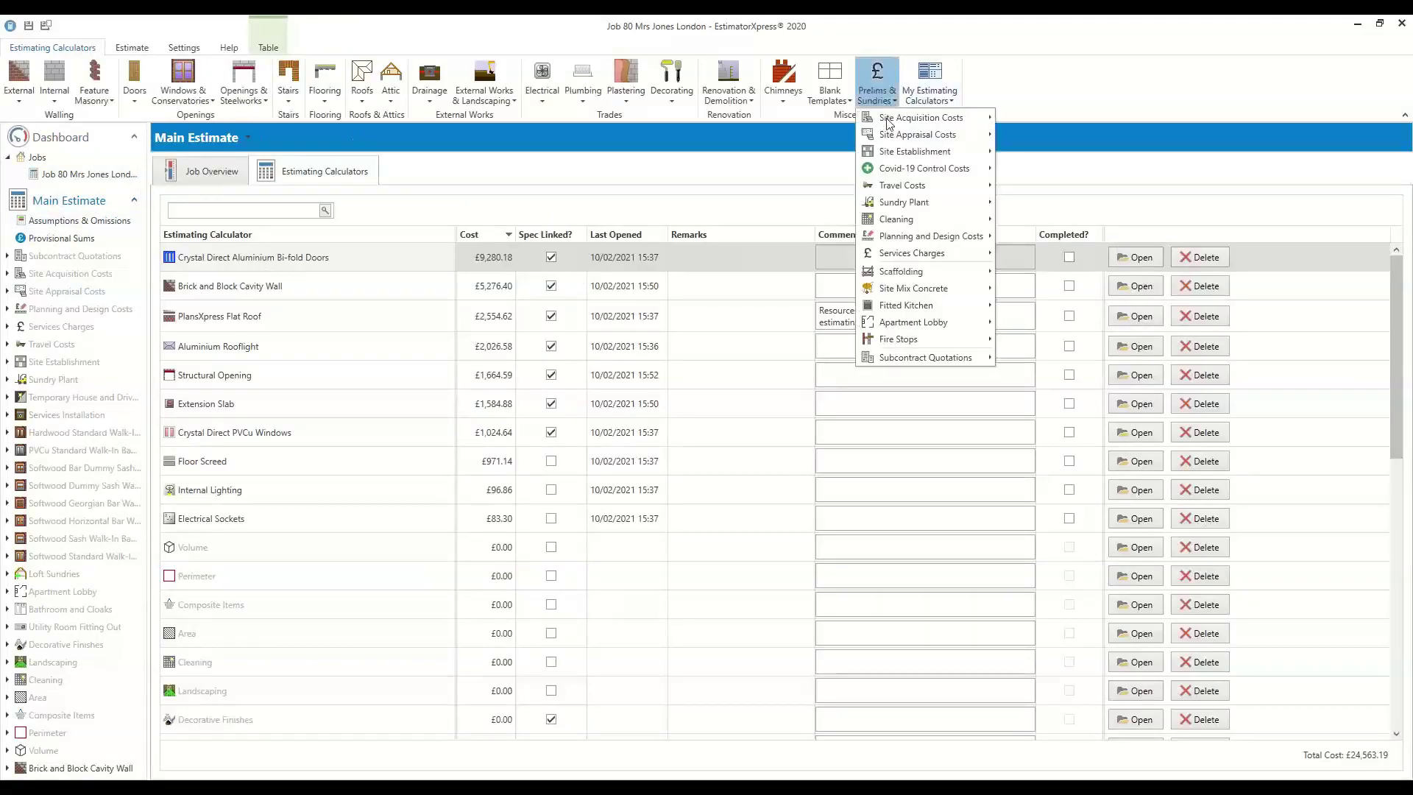
mouse_move(957, 170)
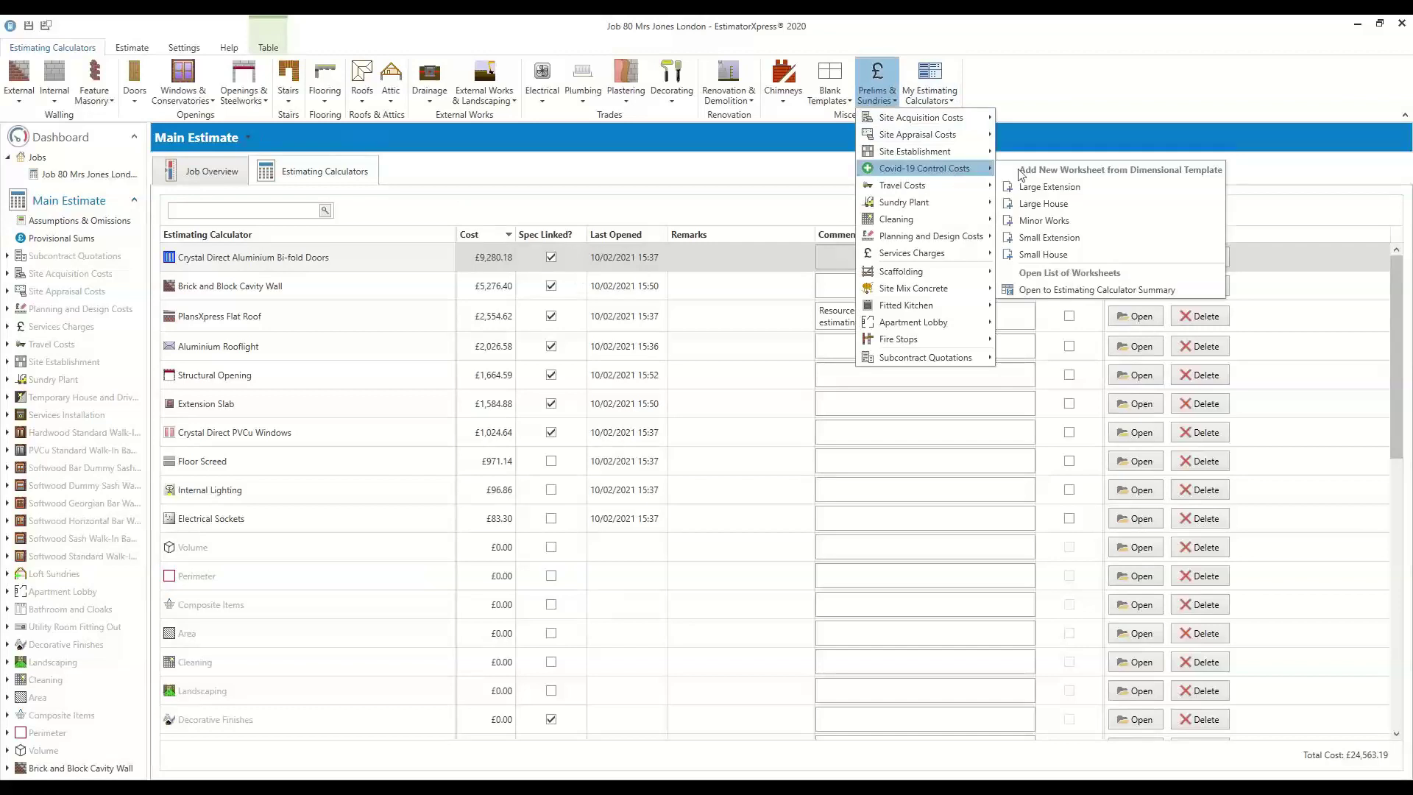
click(1045, 237)
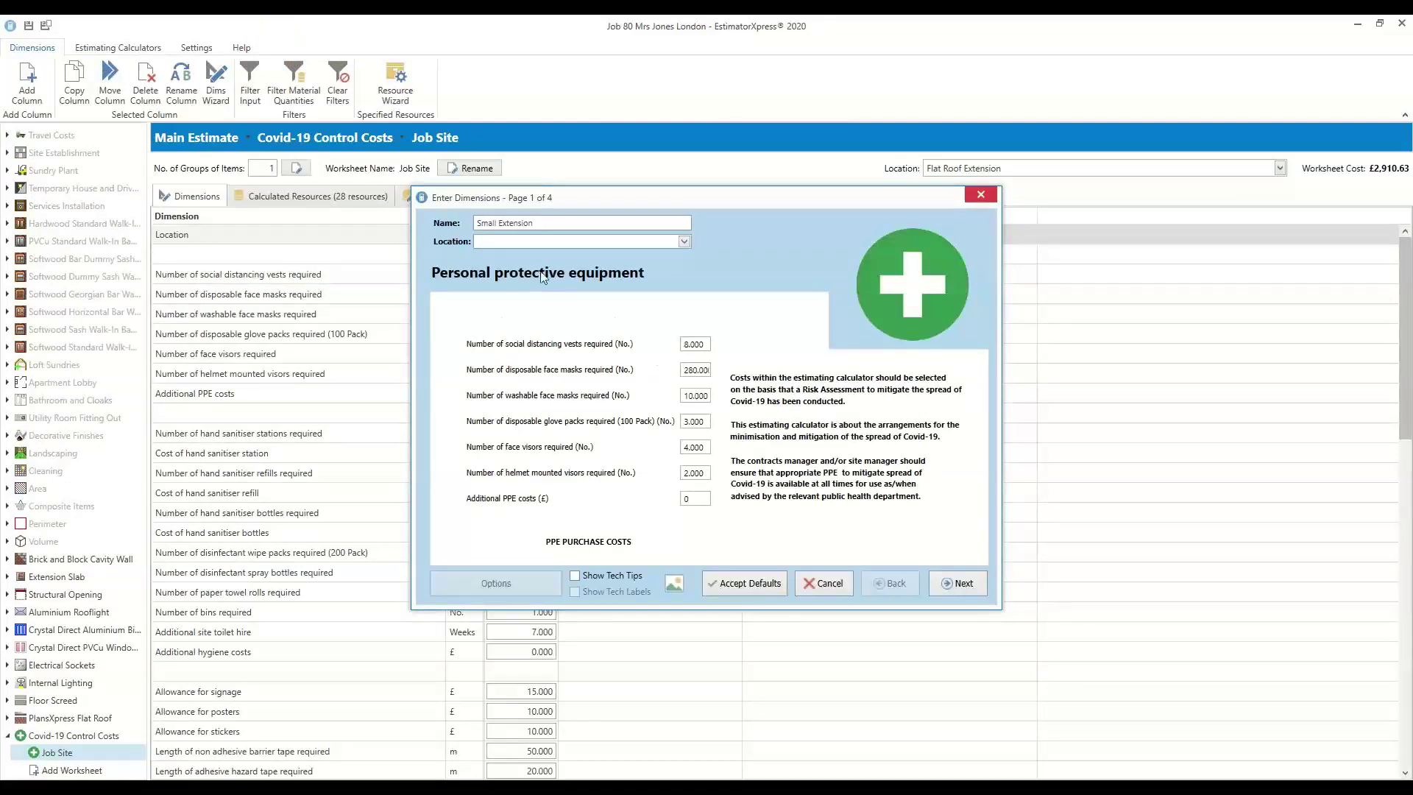
Accept the default Covid-19 quantities, such as 280 face masks, on every page and finish the wizard
click(694, 345)
click(954, 586)
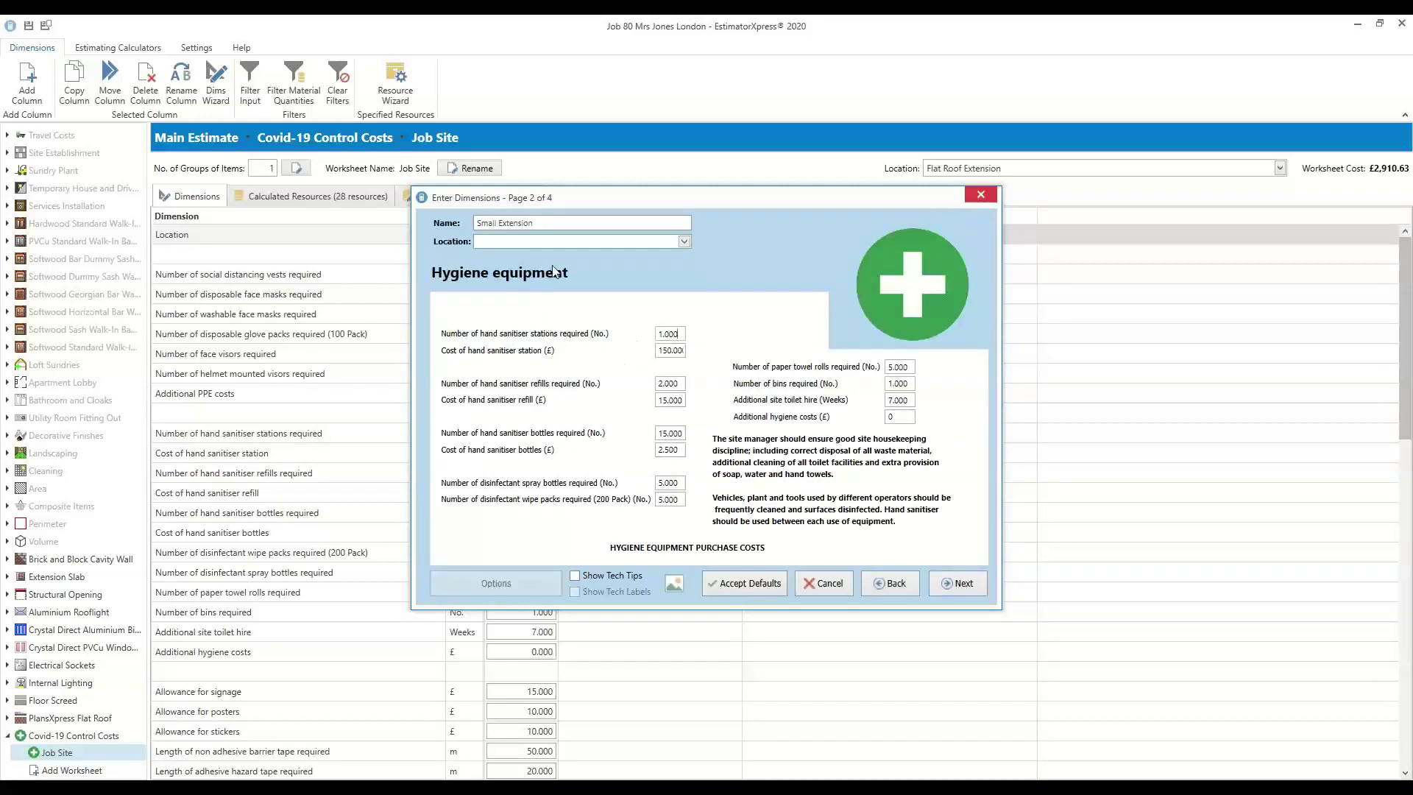
click(615, 223)
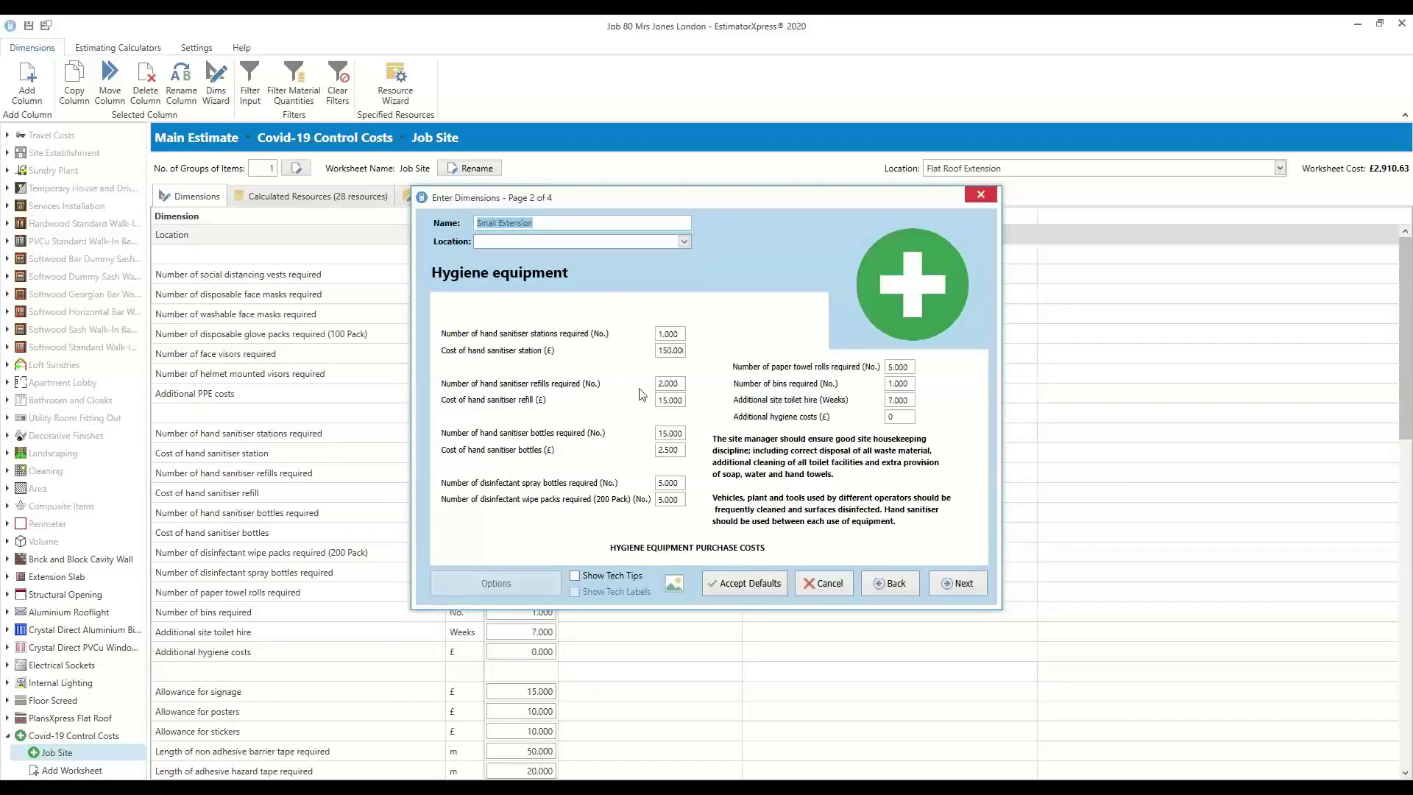
click(680, 334)
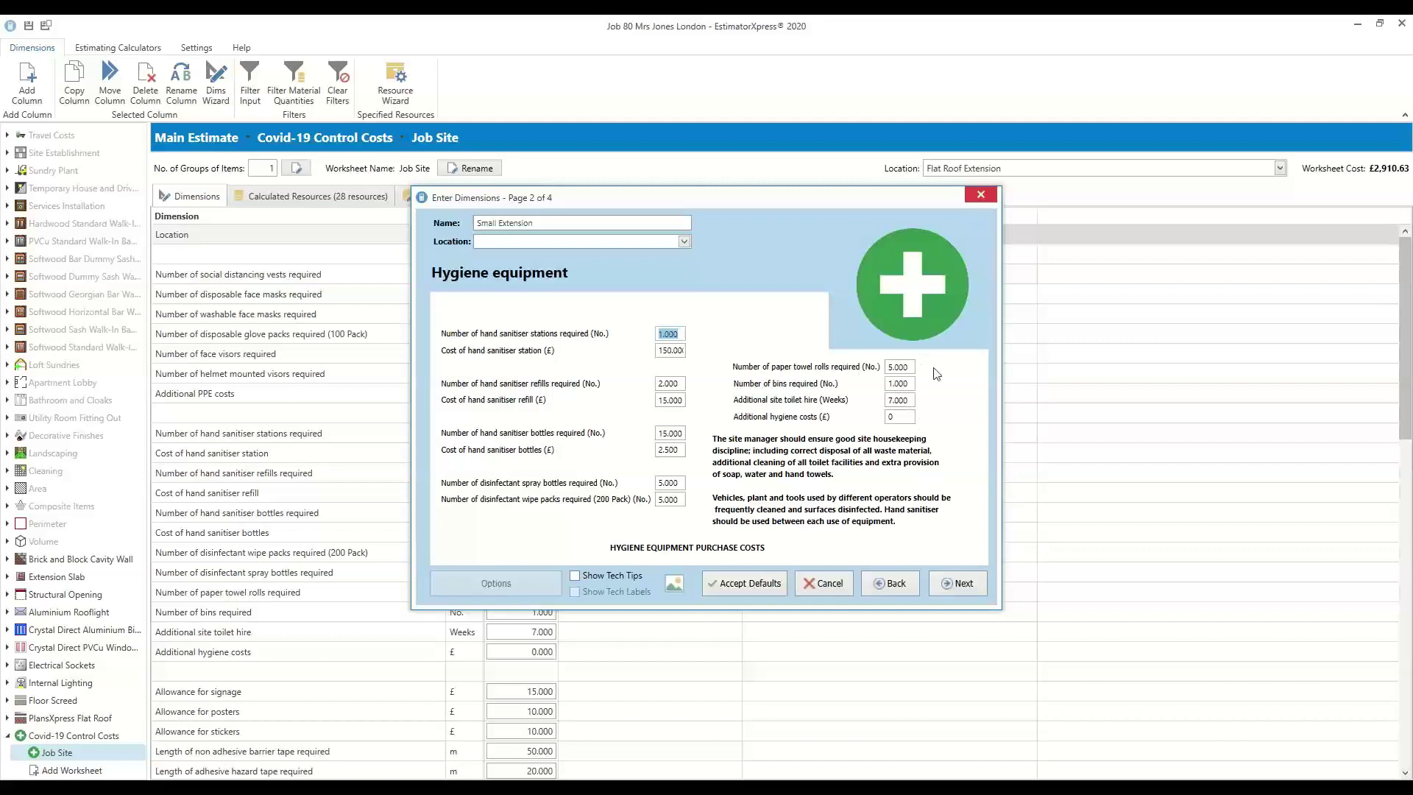
click(958, 588)
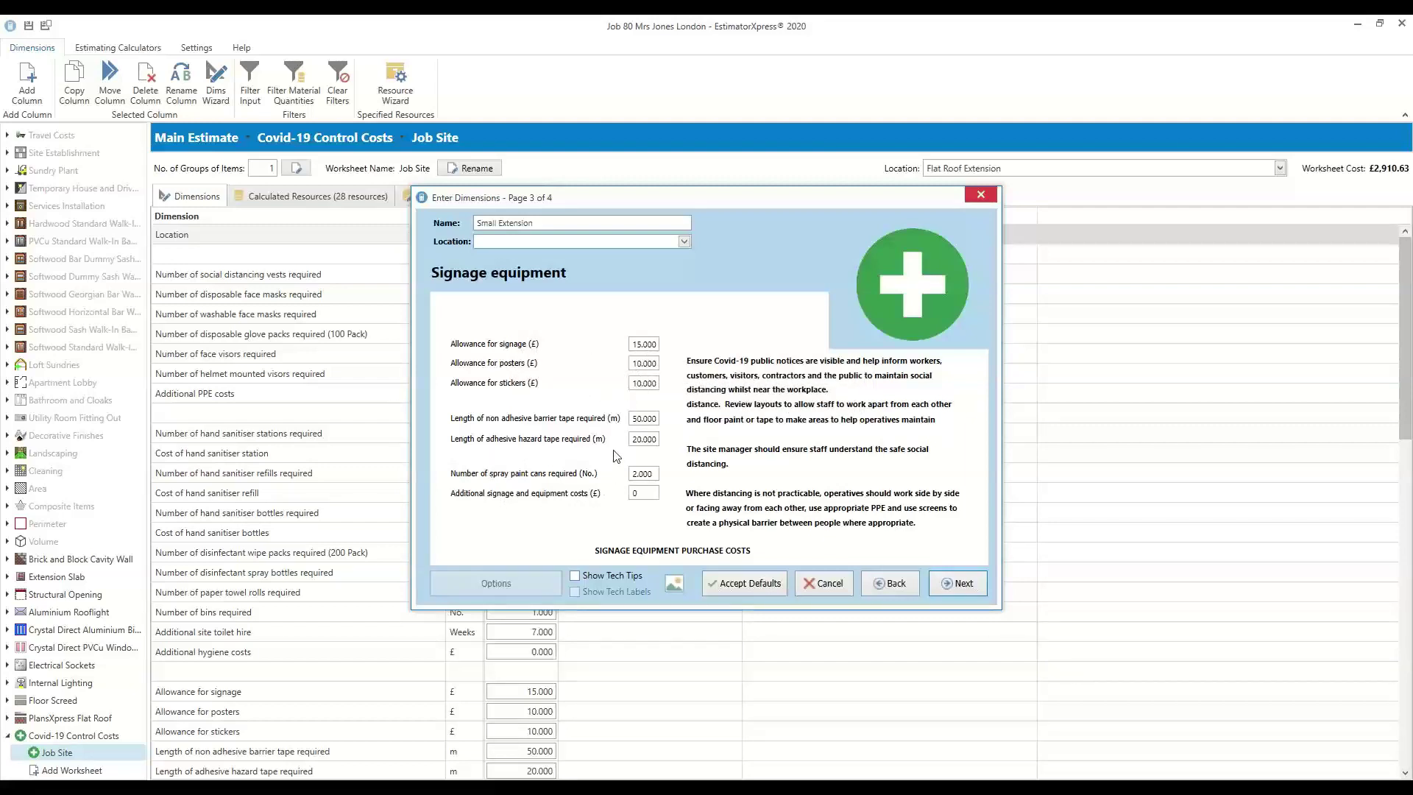
click(635, 473)
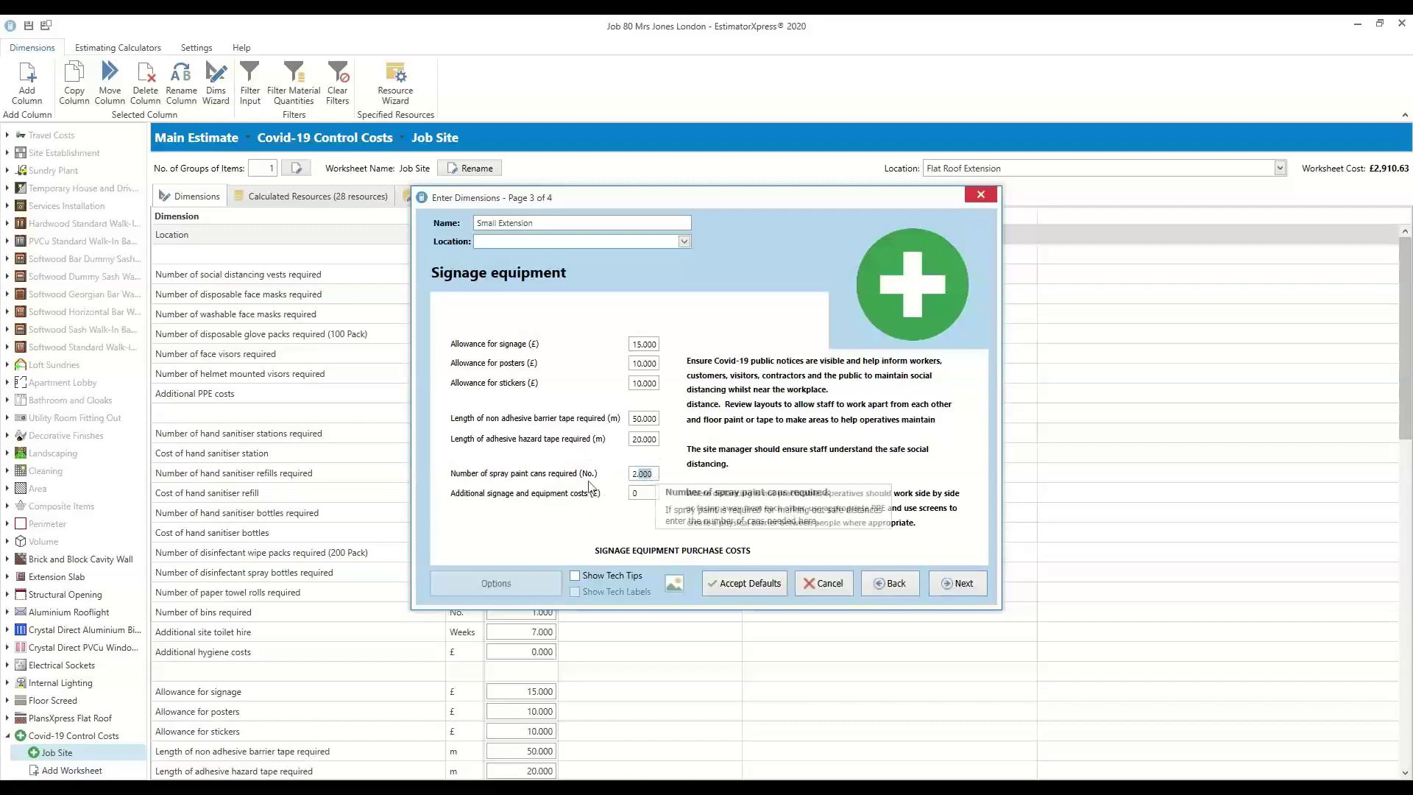
click(949, 587)
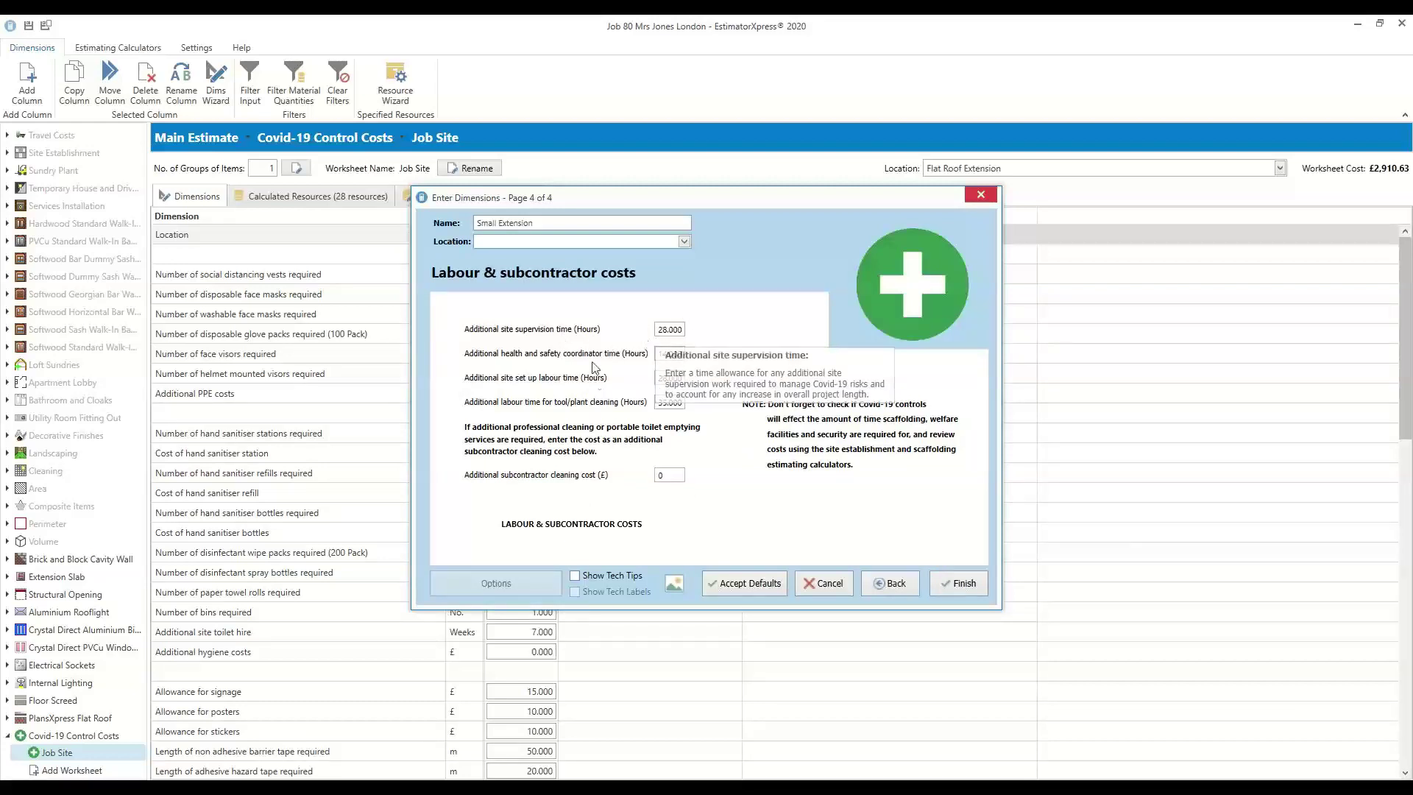
click(955, 585)
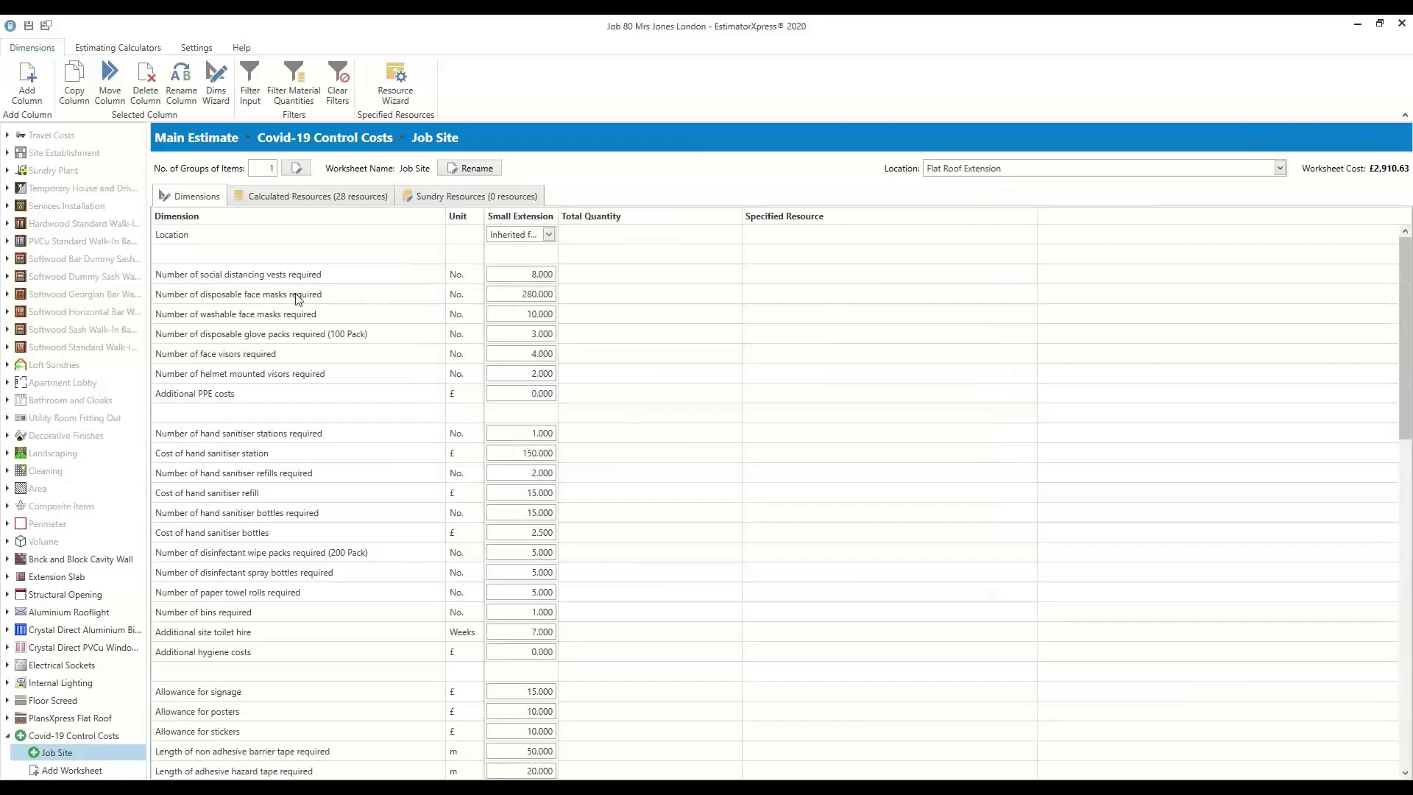
In Job Site's Calculated Resources, choose Change Resource for the Disposable gloves row
click(522, 295)
click(530, 274)
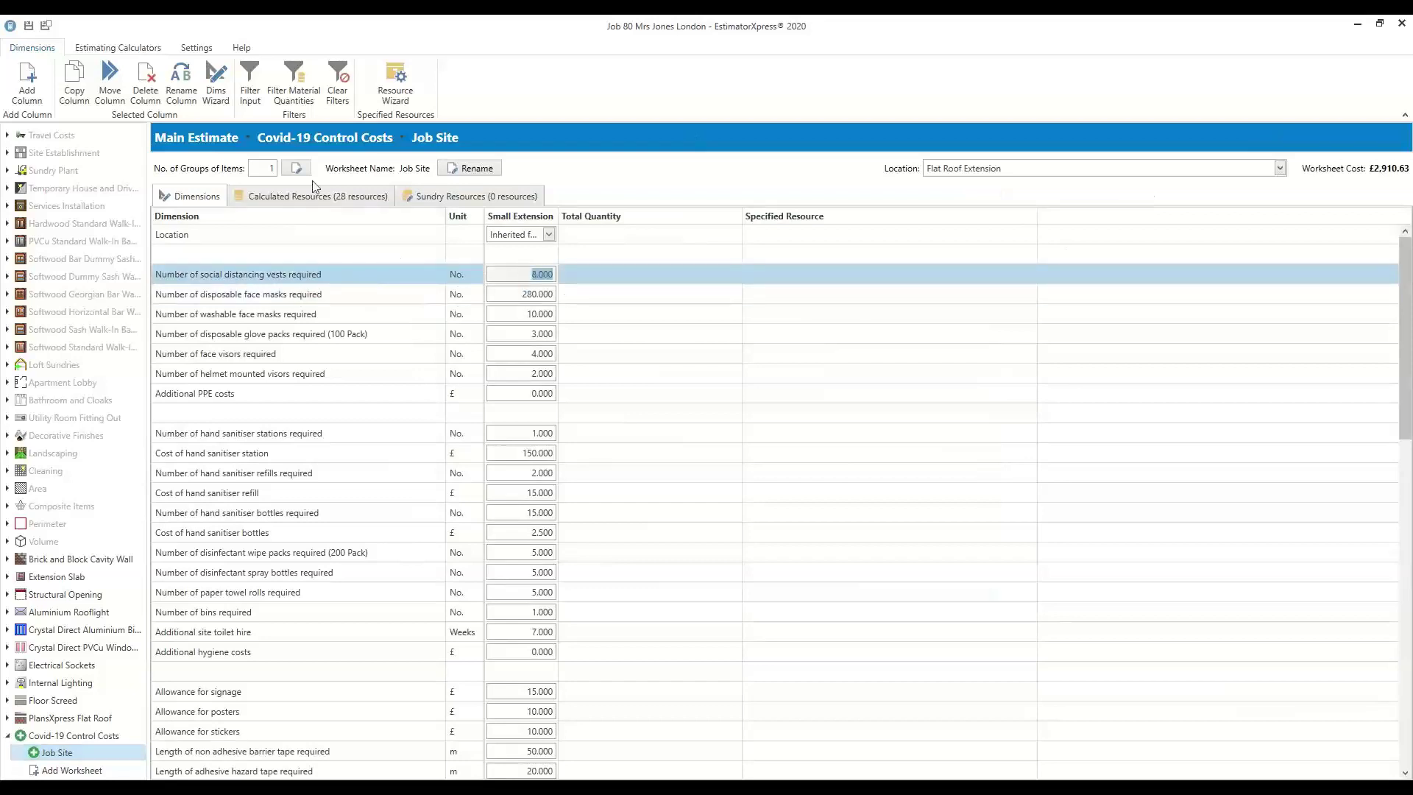
click(298, 193)
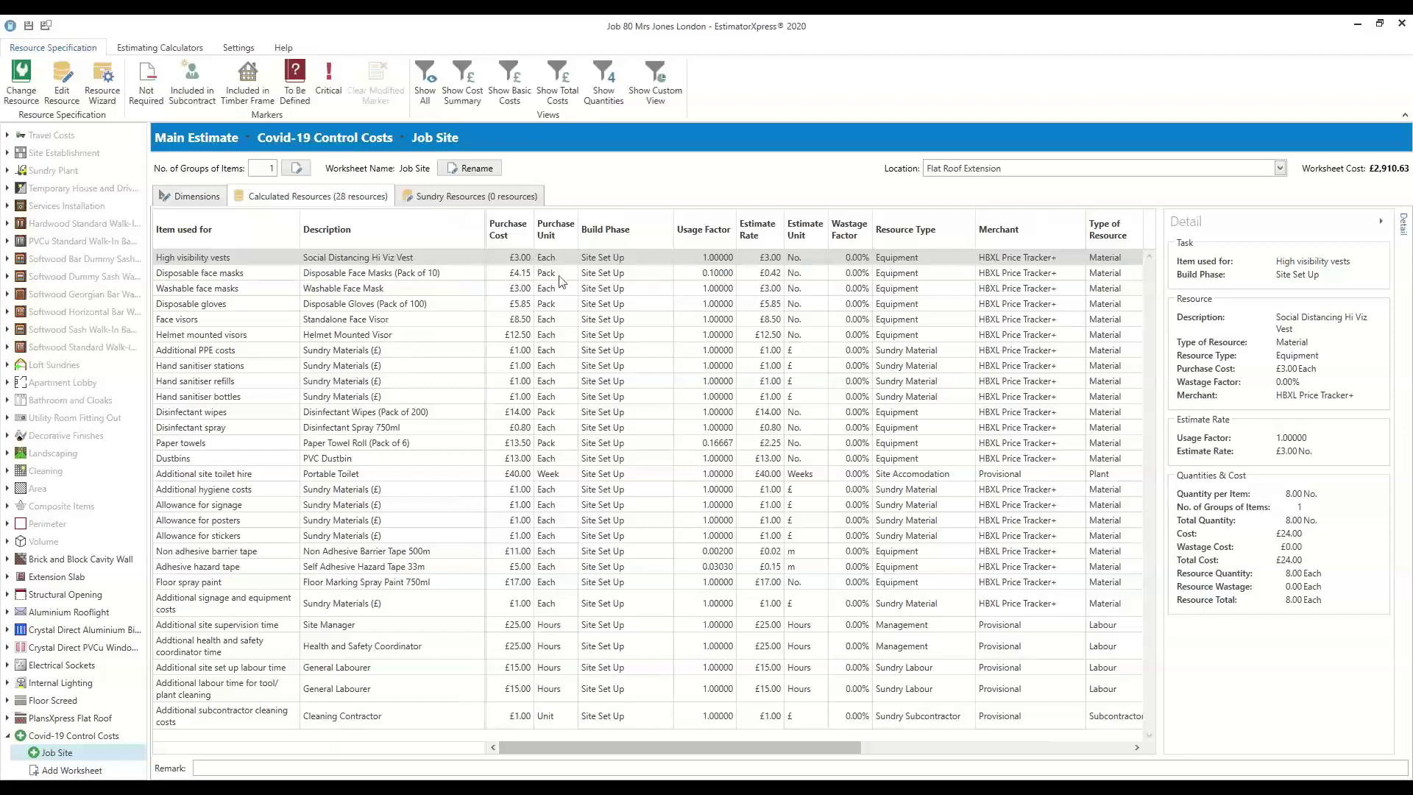
click(351, 304)
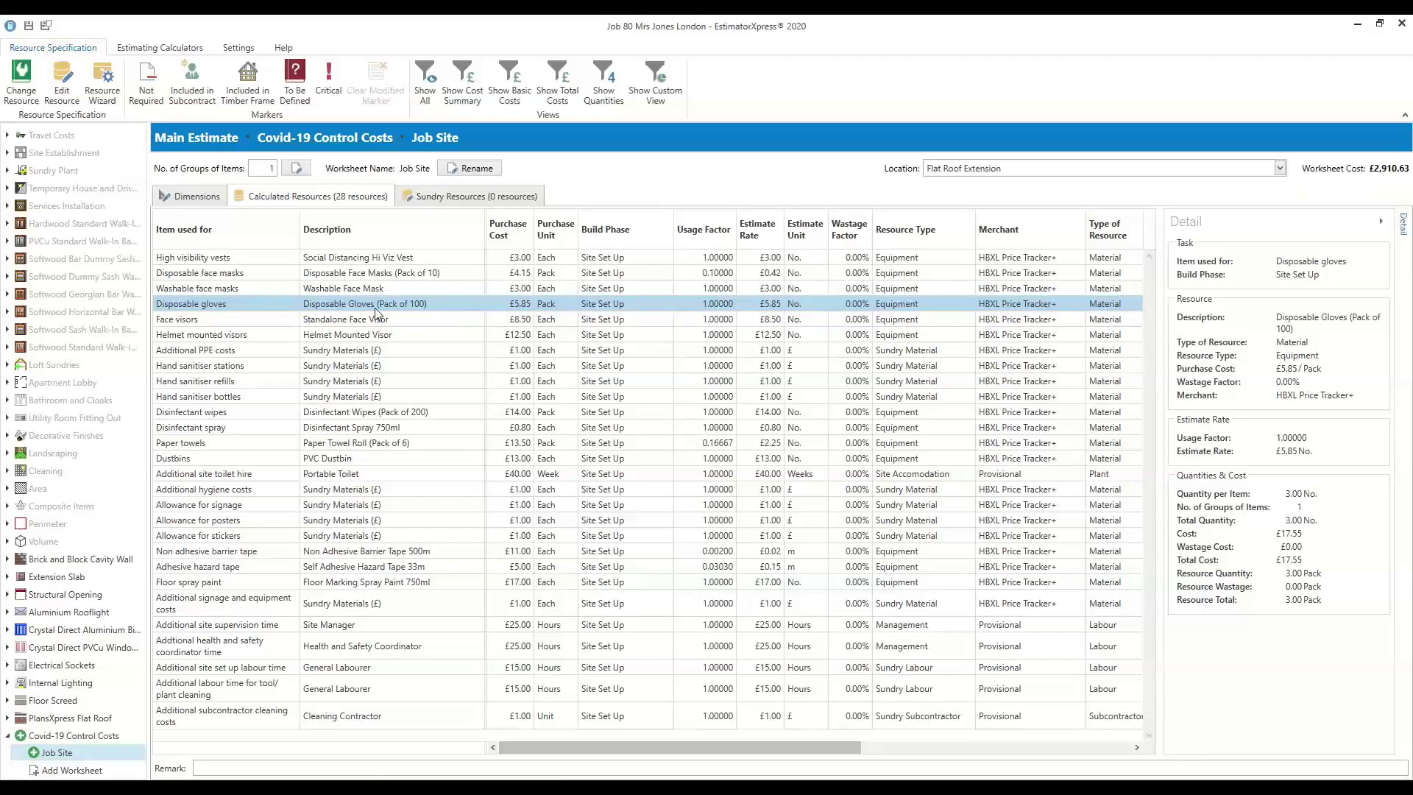
right_click(373, 307)
click(441, 336)
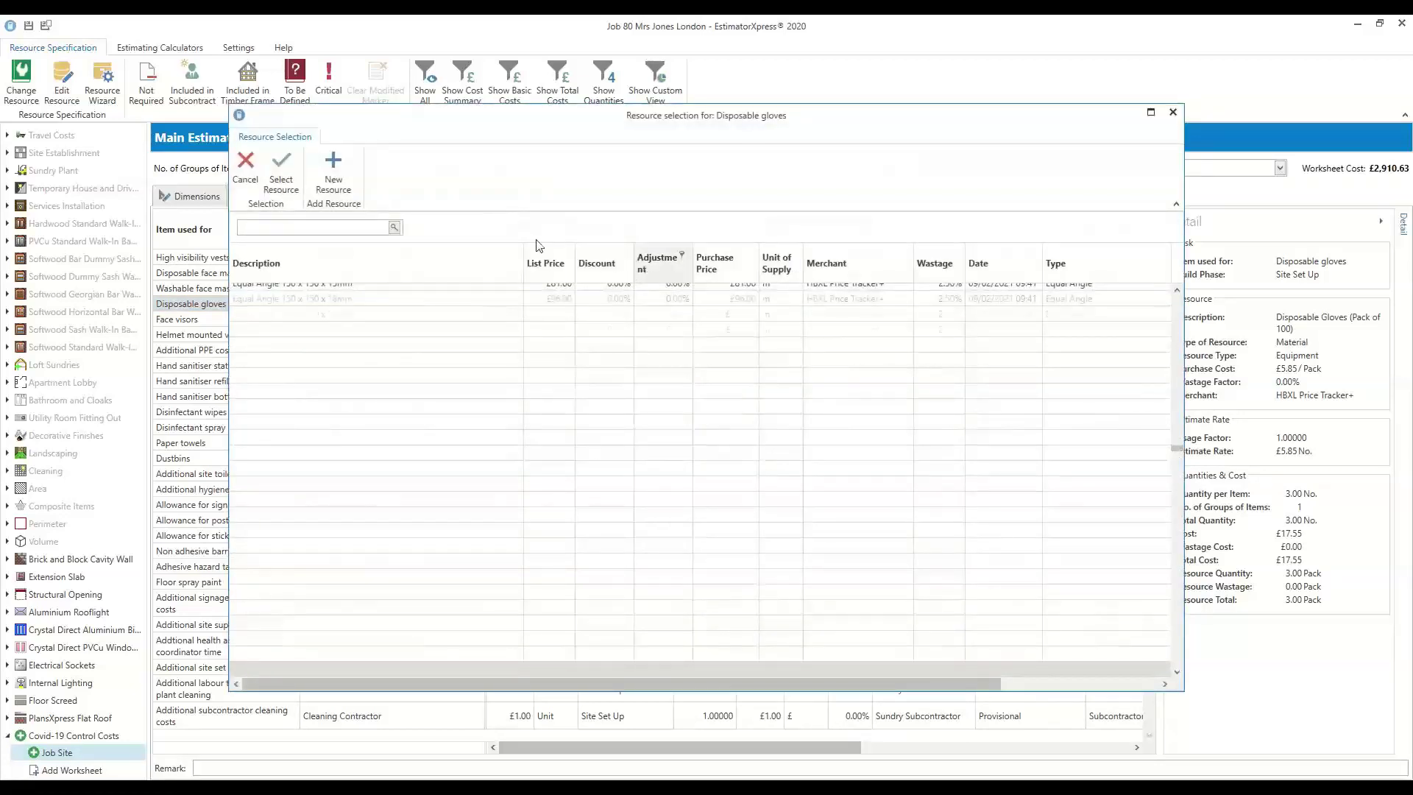
Copy the gloves resource as a Pack of 300 at £10 unit cost, updating both descriptions
click(334, 173)
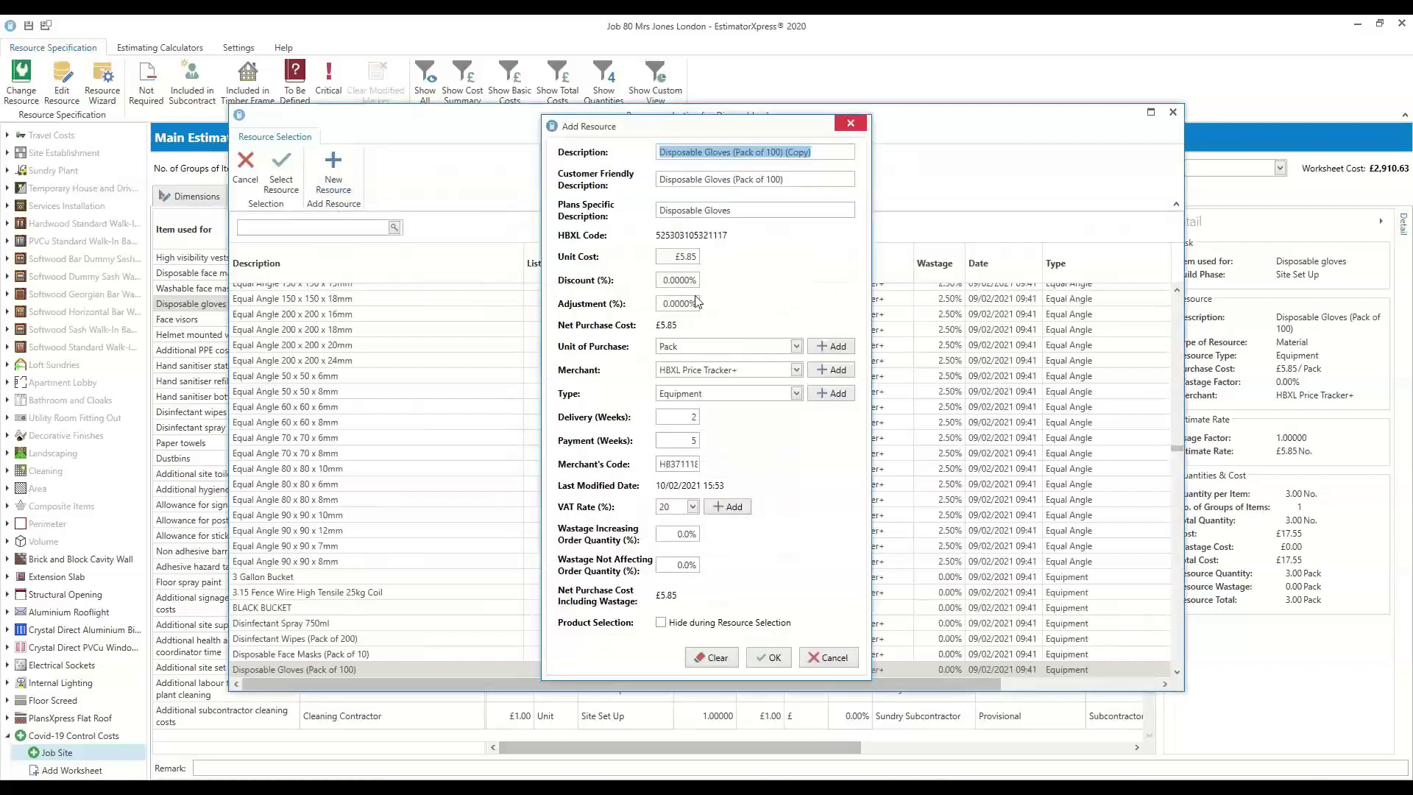
click(821, 153)
key(BackSpace)
key(BackSpace)
key(BackSpace)
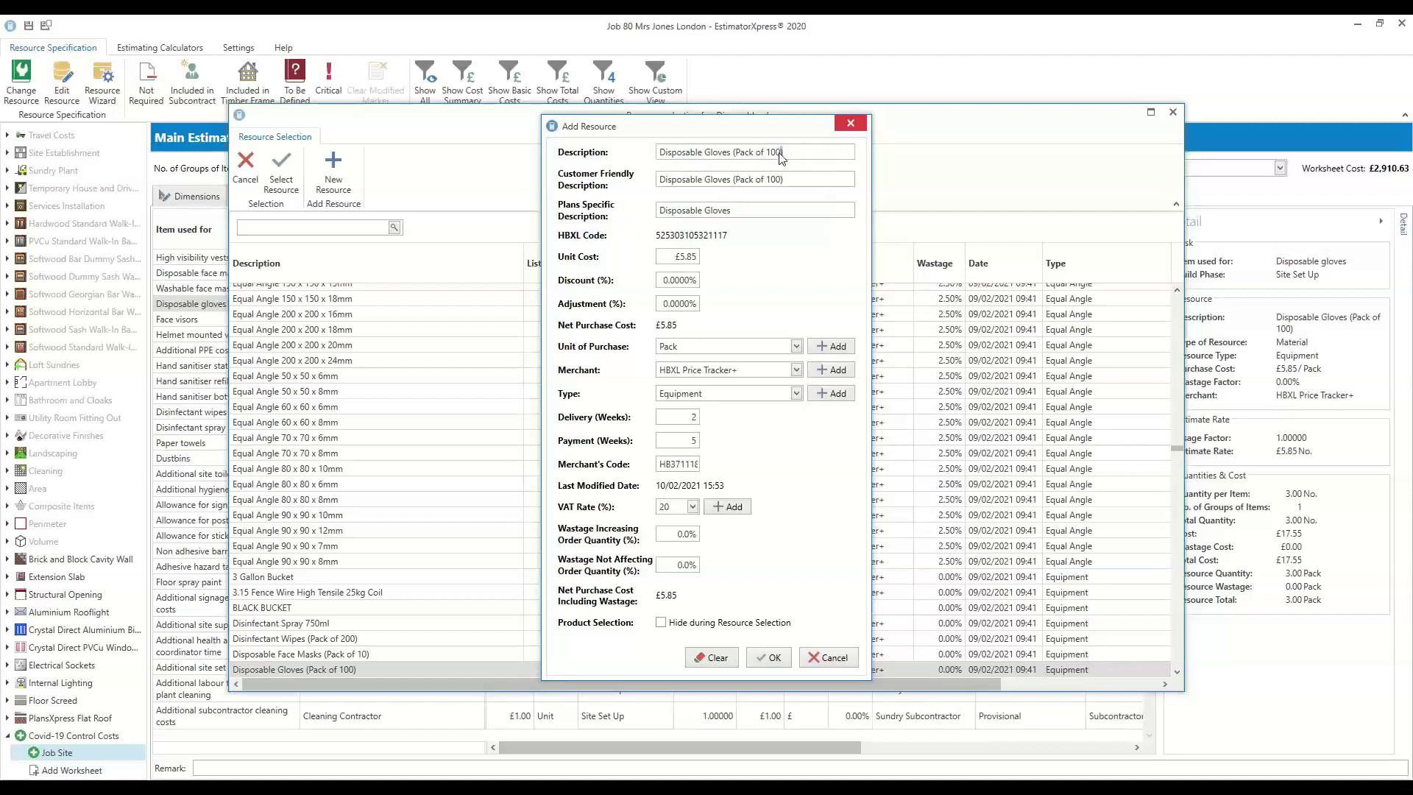
double_click(775, 152)
text(300)
double_click(677, 255)
text(10)
double_click(775, 178)
text(300)
Save and assign Disposable Gloves (Pack of 300), raising Job Site to £2,923.08
click(767, 657)
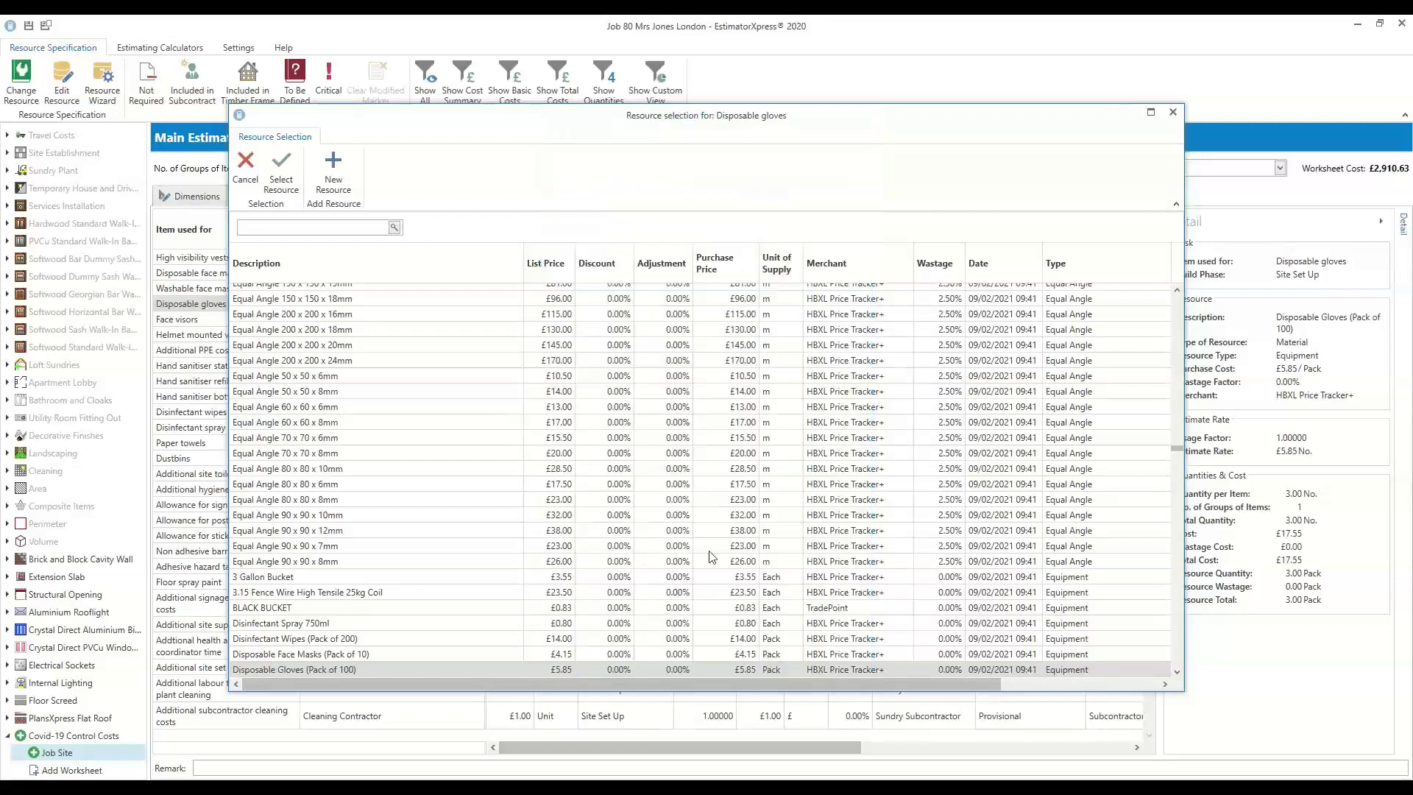
double_click(448, 669)
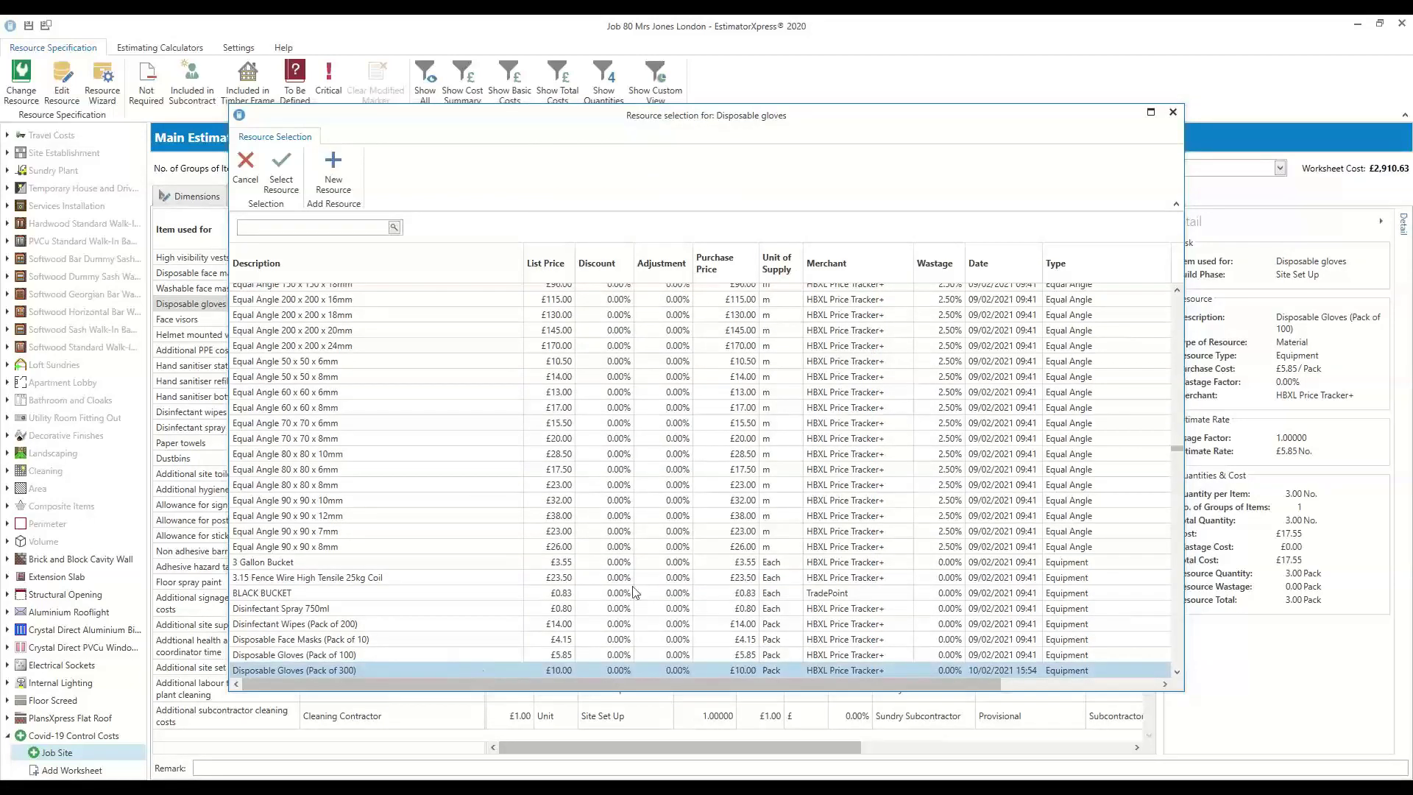
click(849, 543)
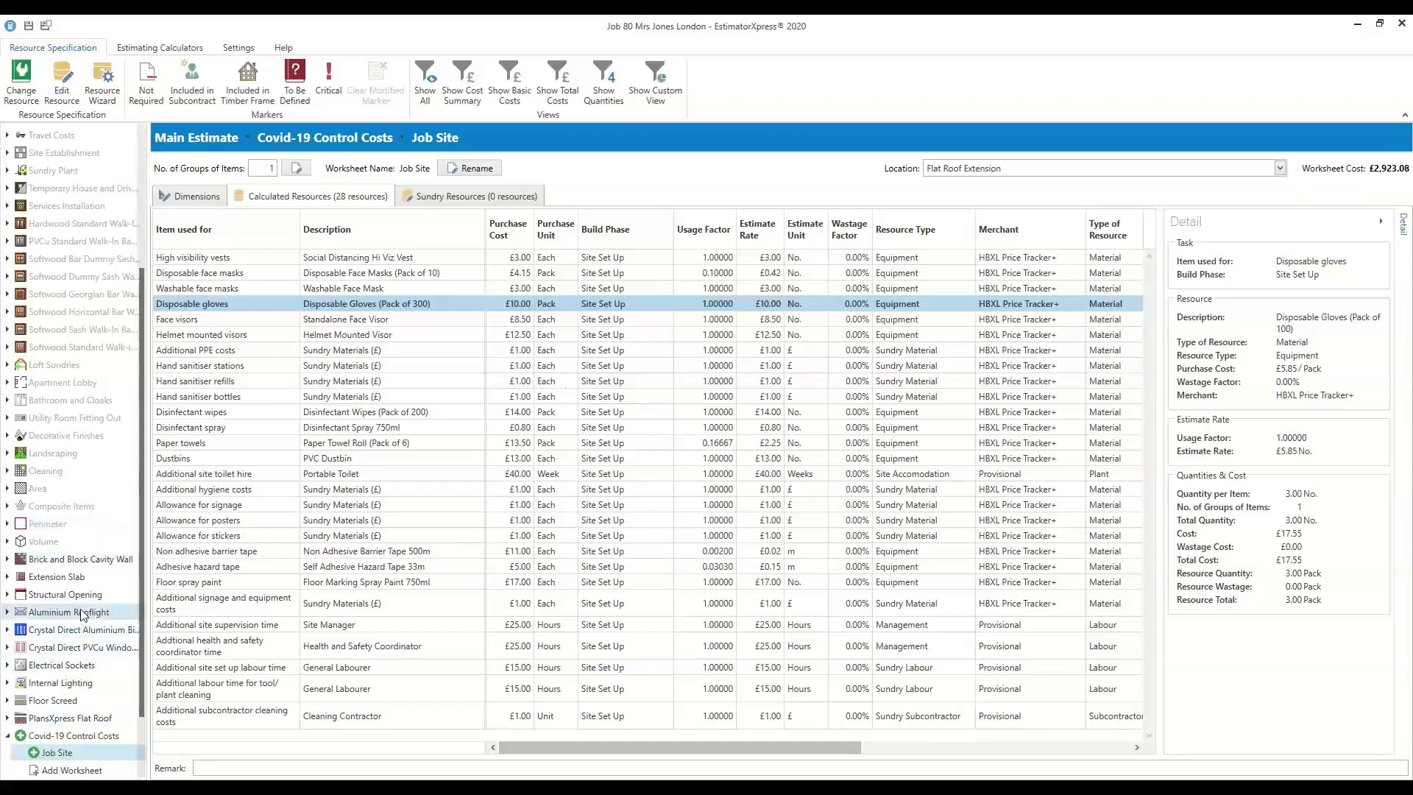
Return to the £27,486.27 Main Estimate and open its Job Settings page
scroll(111, 324, up, 4)
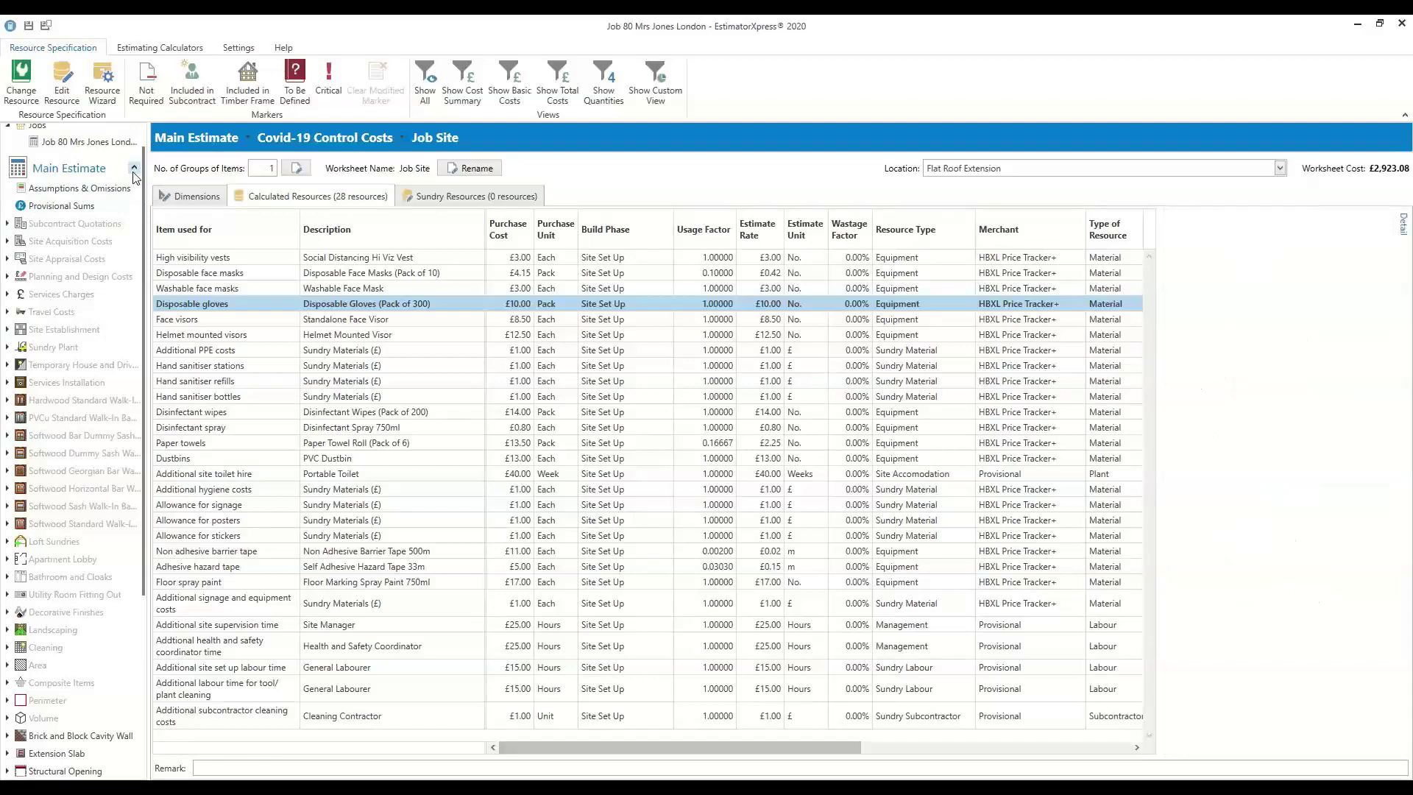
click(134, 170)
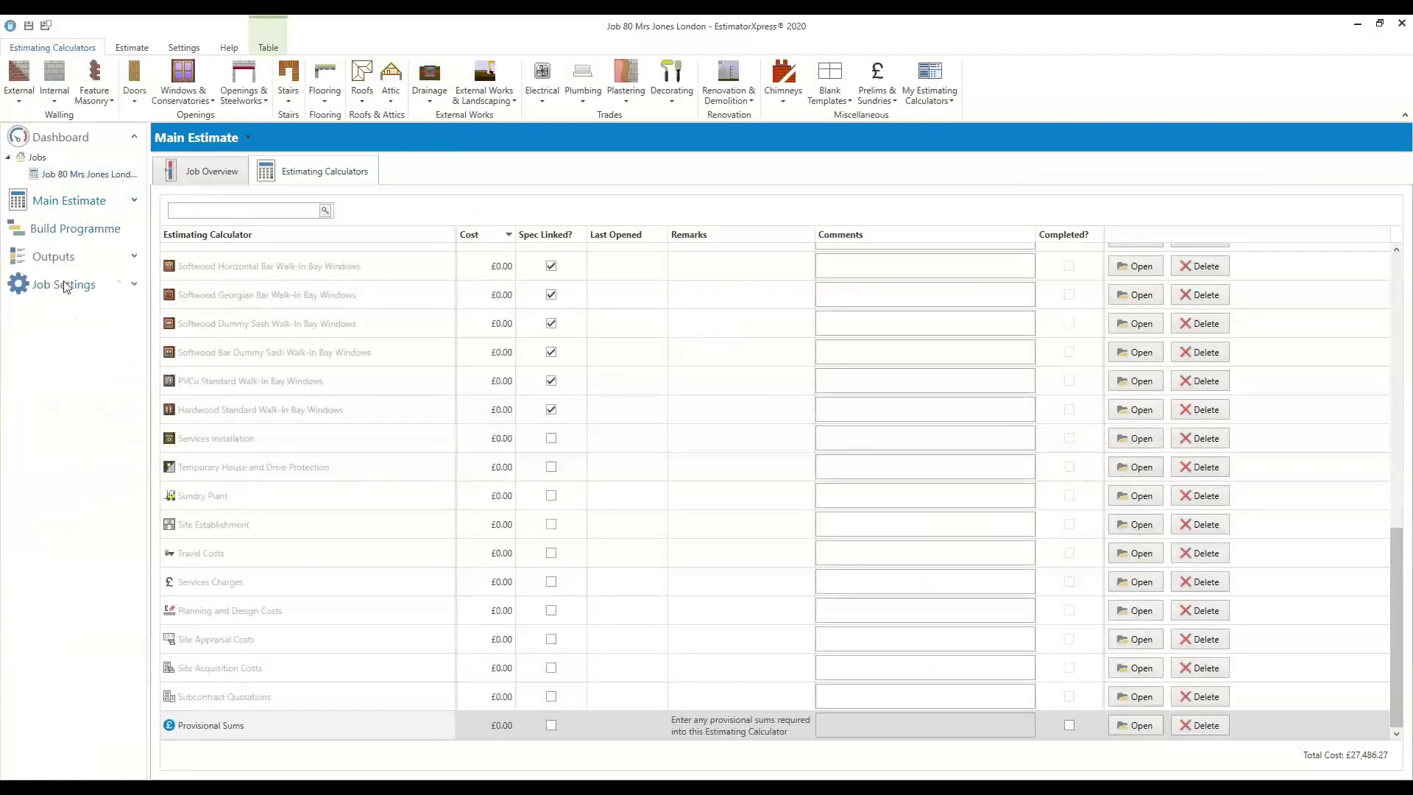
click(134, 289)
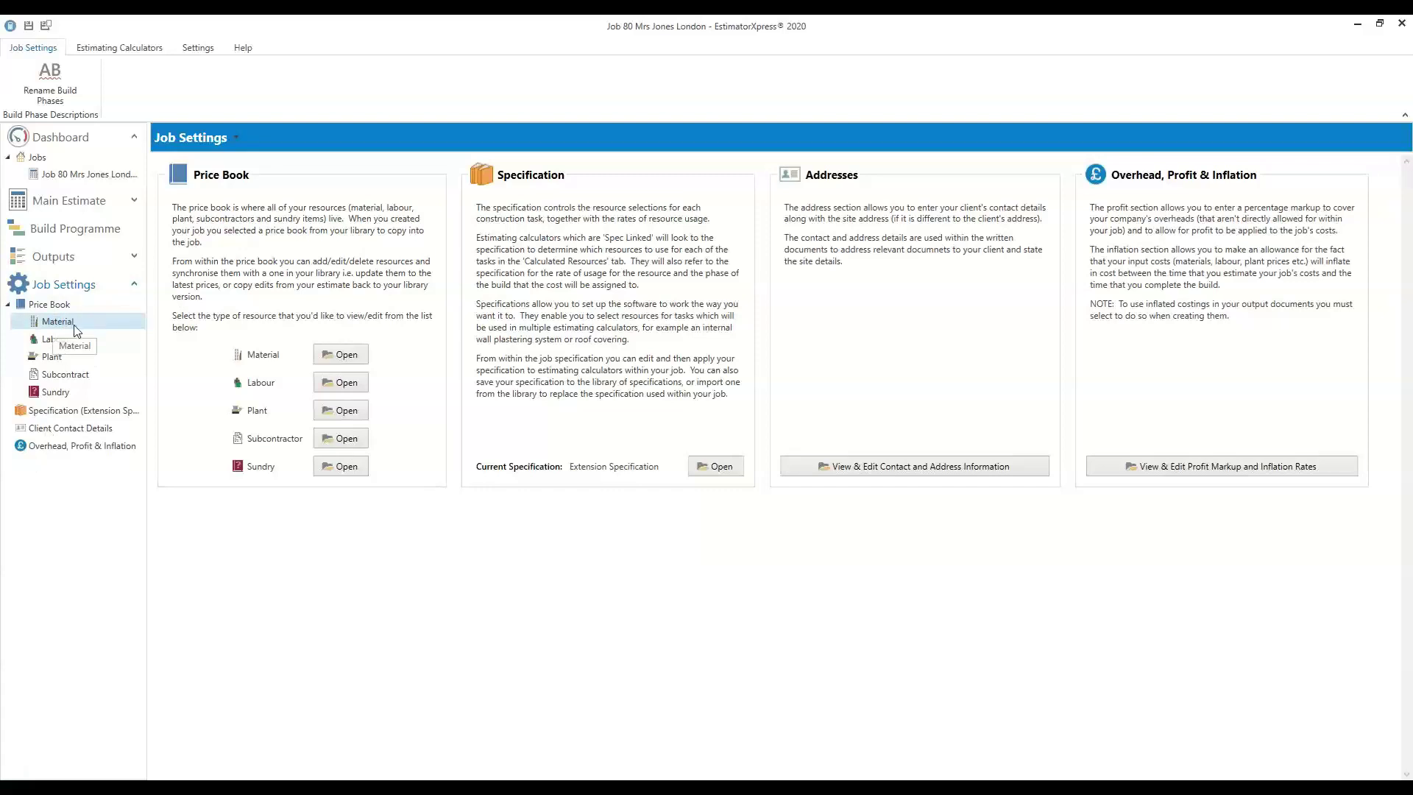
Open the Material price book and filter the Merchant column to HBXL Price Tracker+
click(74, 327)
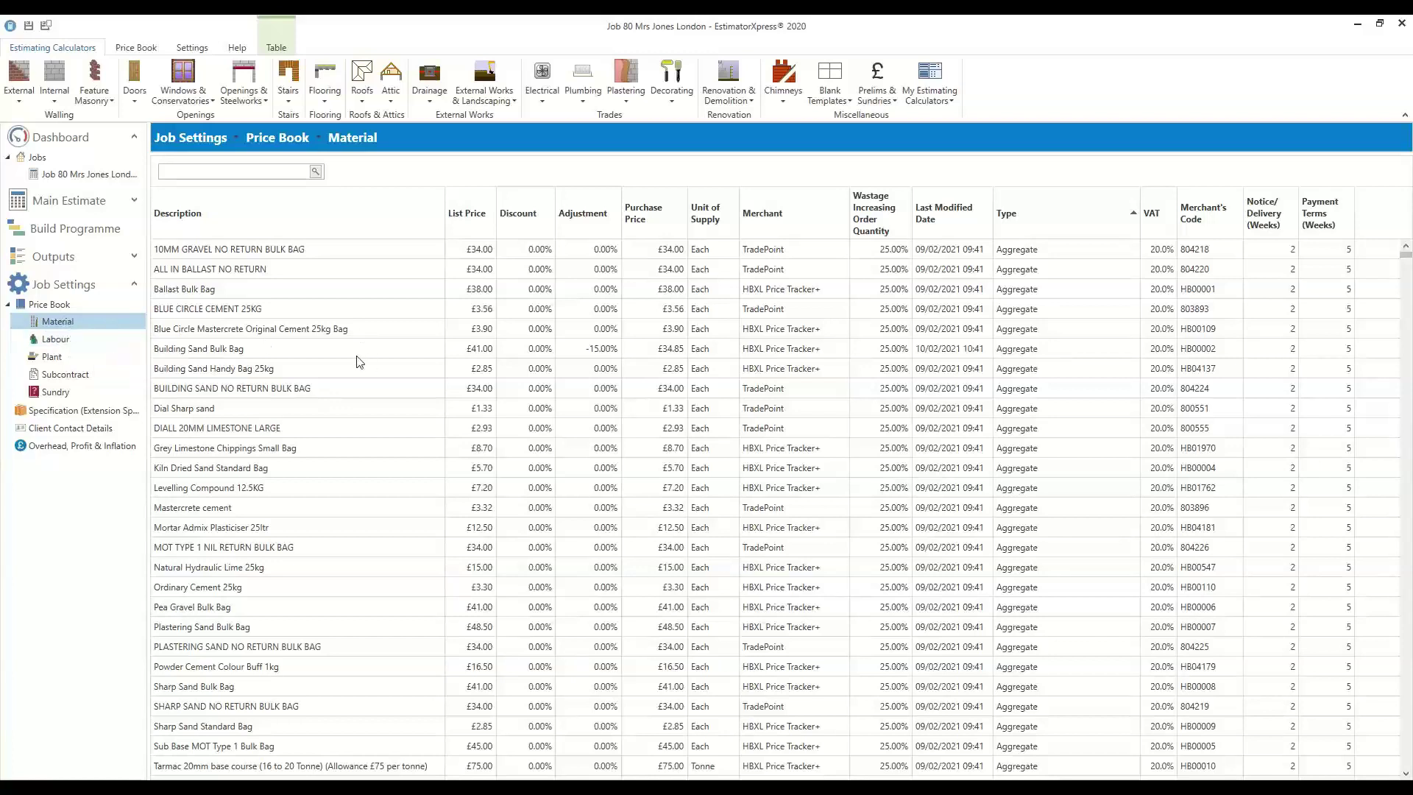
click(771, 291)
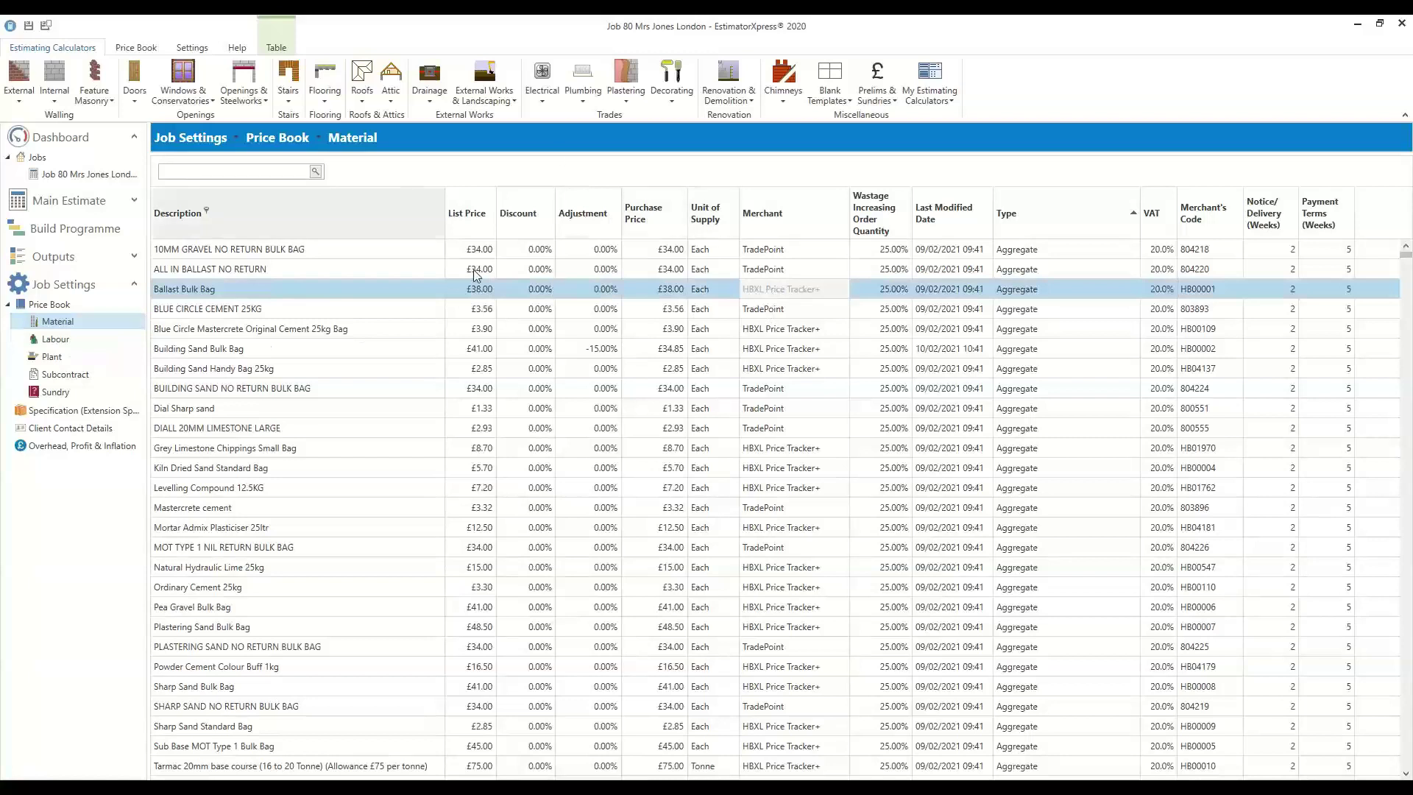
click(136, 48)
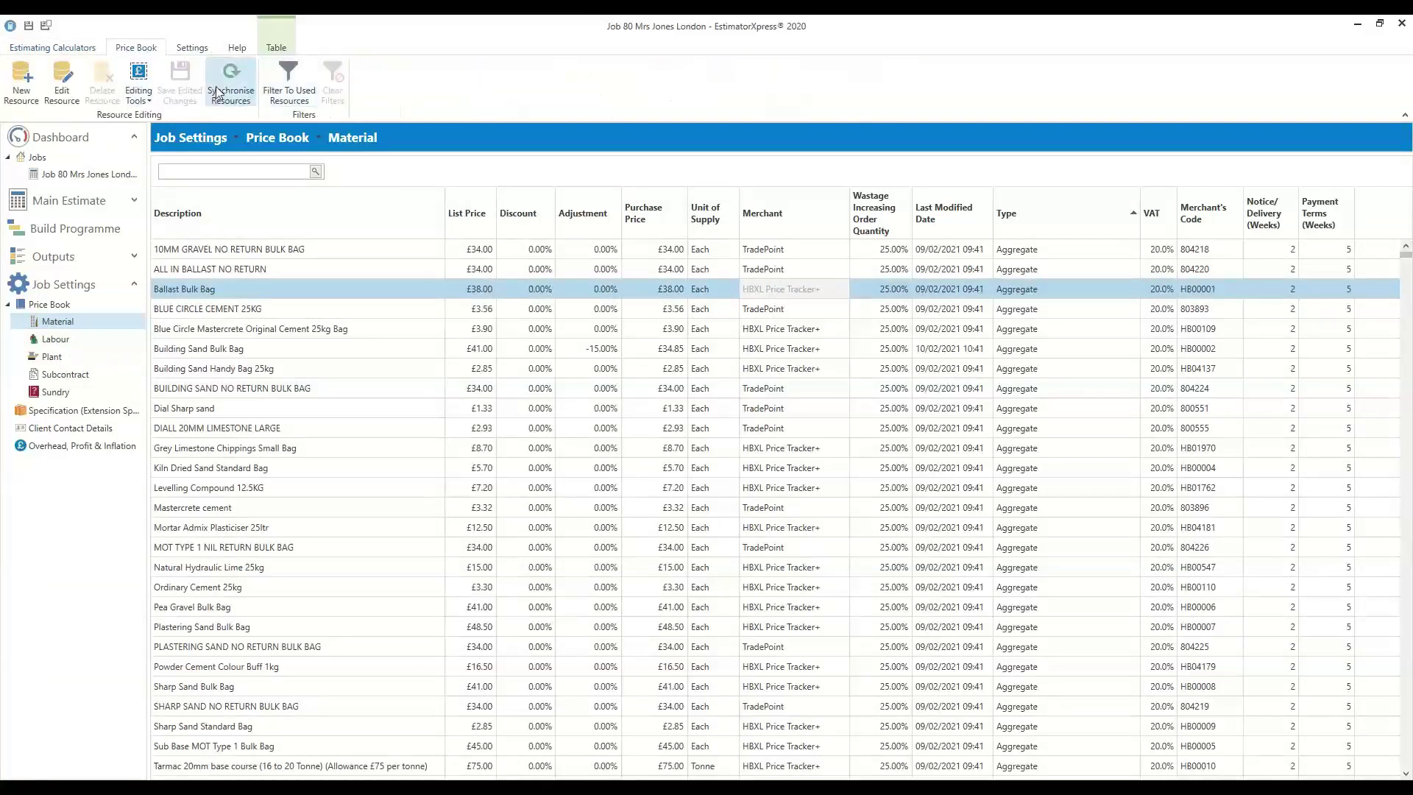
click(787, 211)
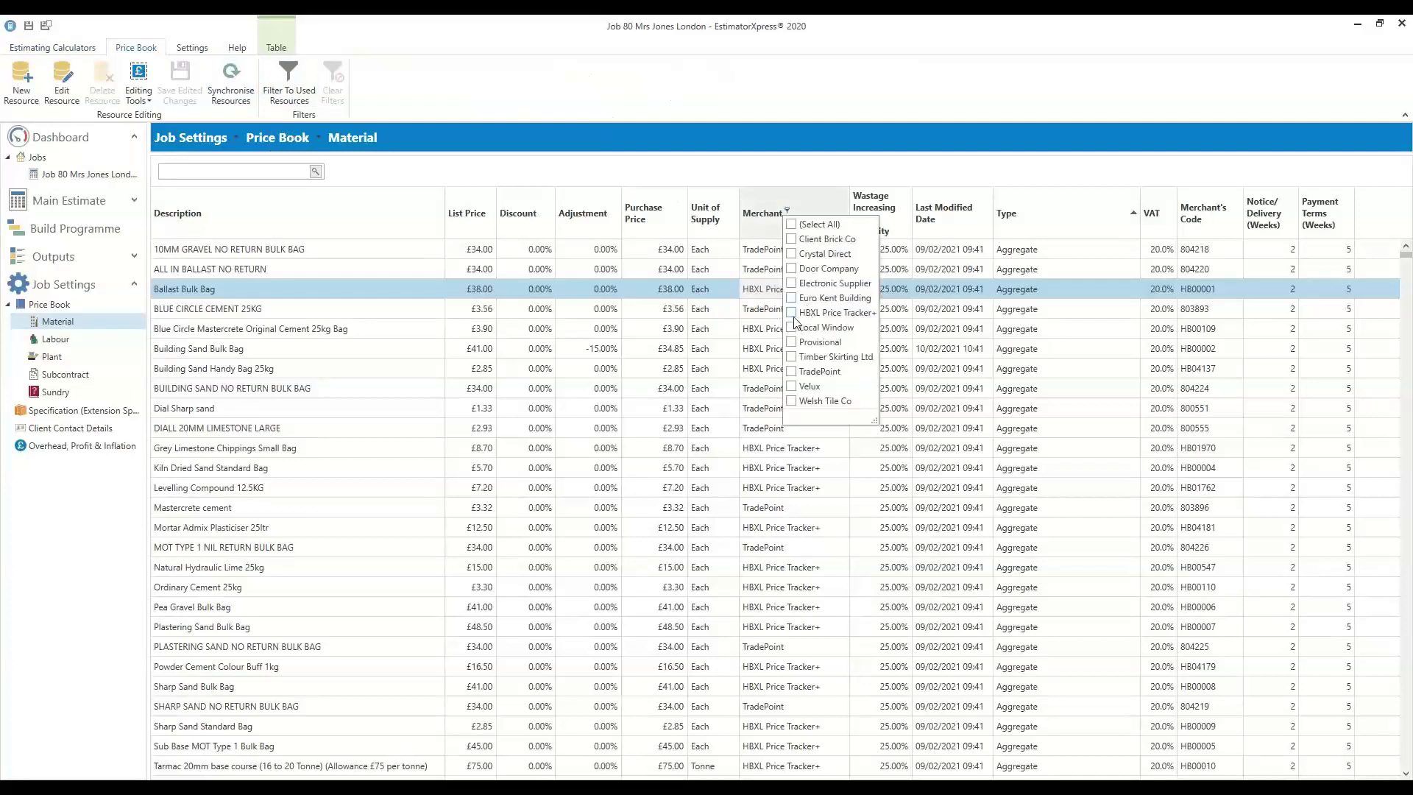
click(791, 312)
click(686, 184)
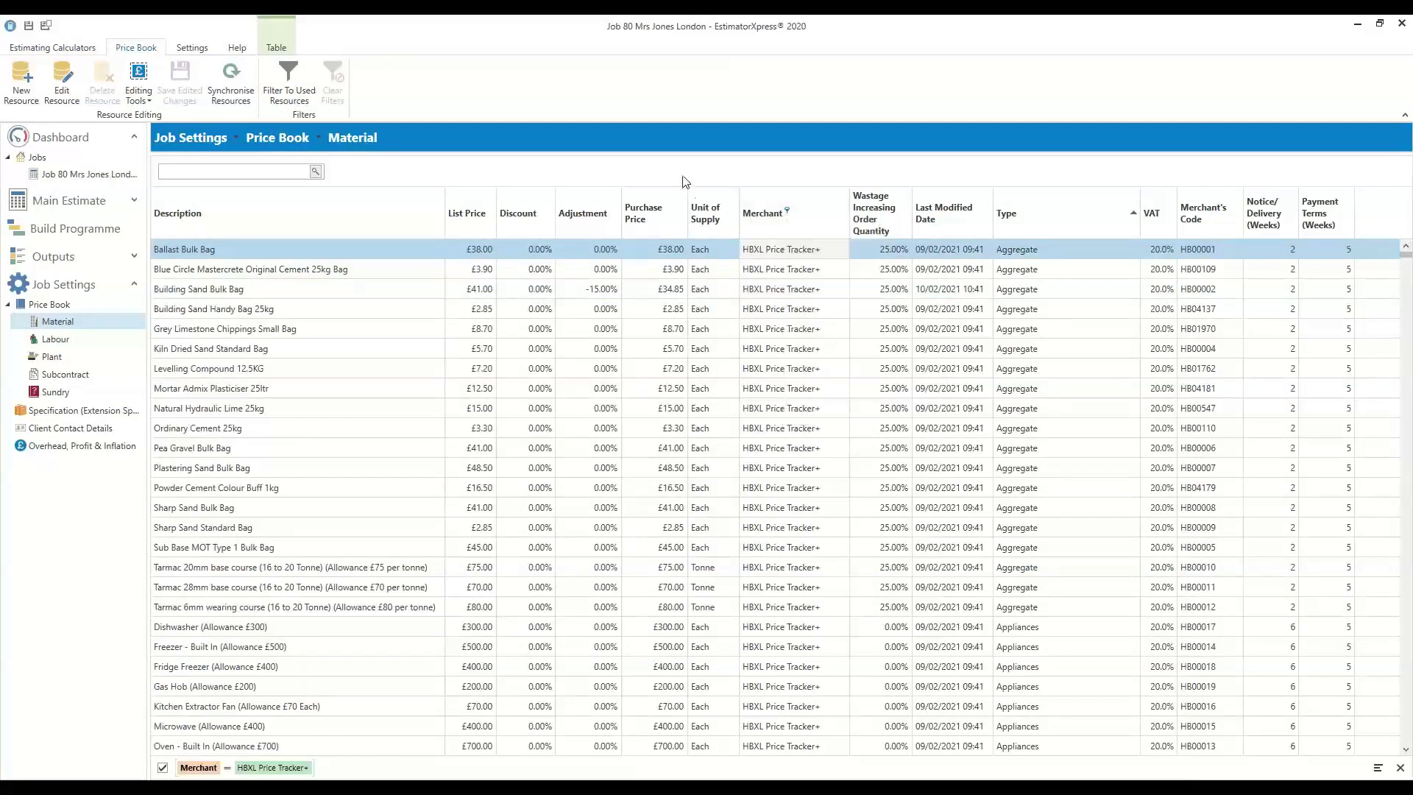
Open Building Sand Bulk Bag for editing
click(797, 270)
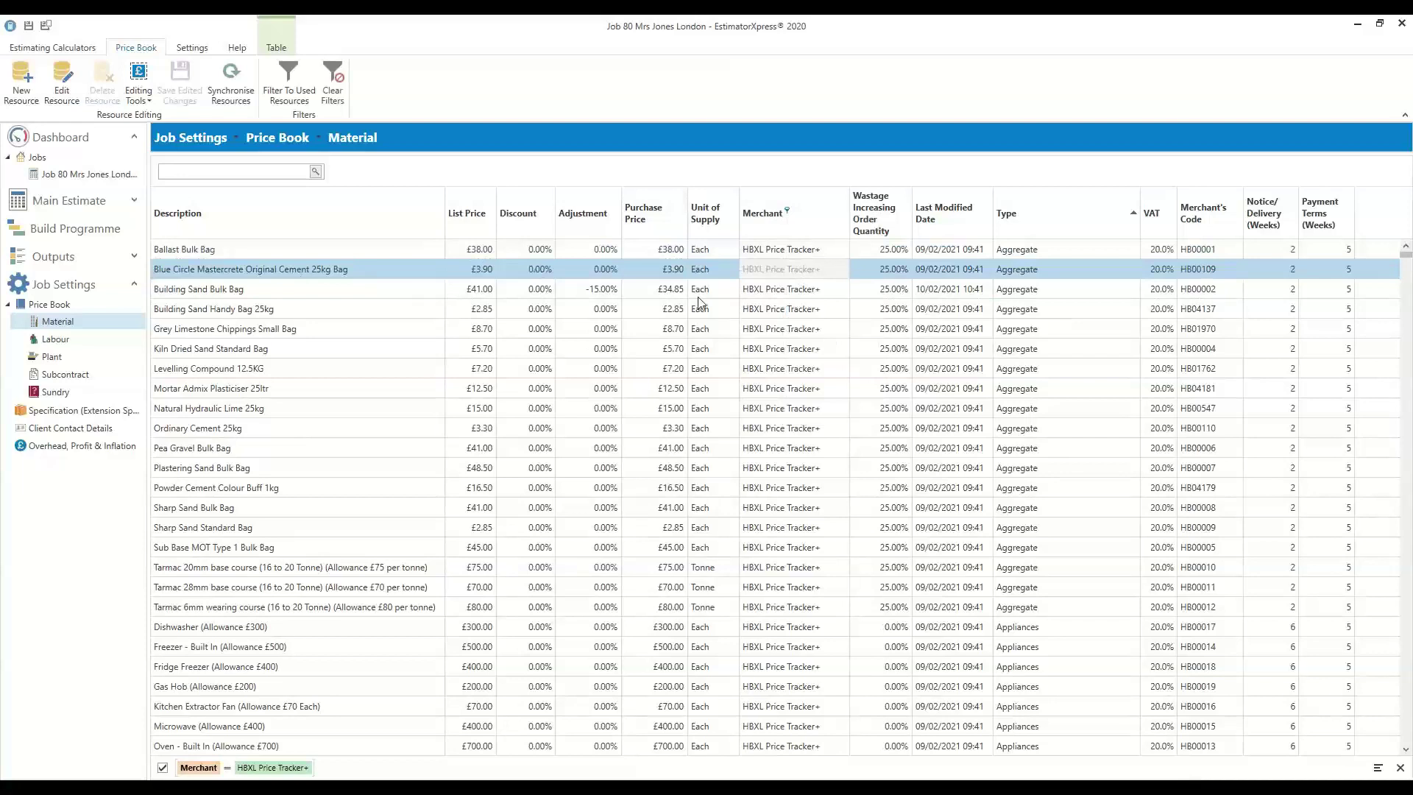
click(760, 294)
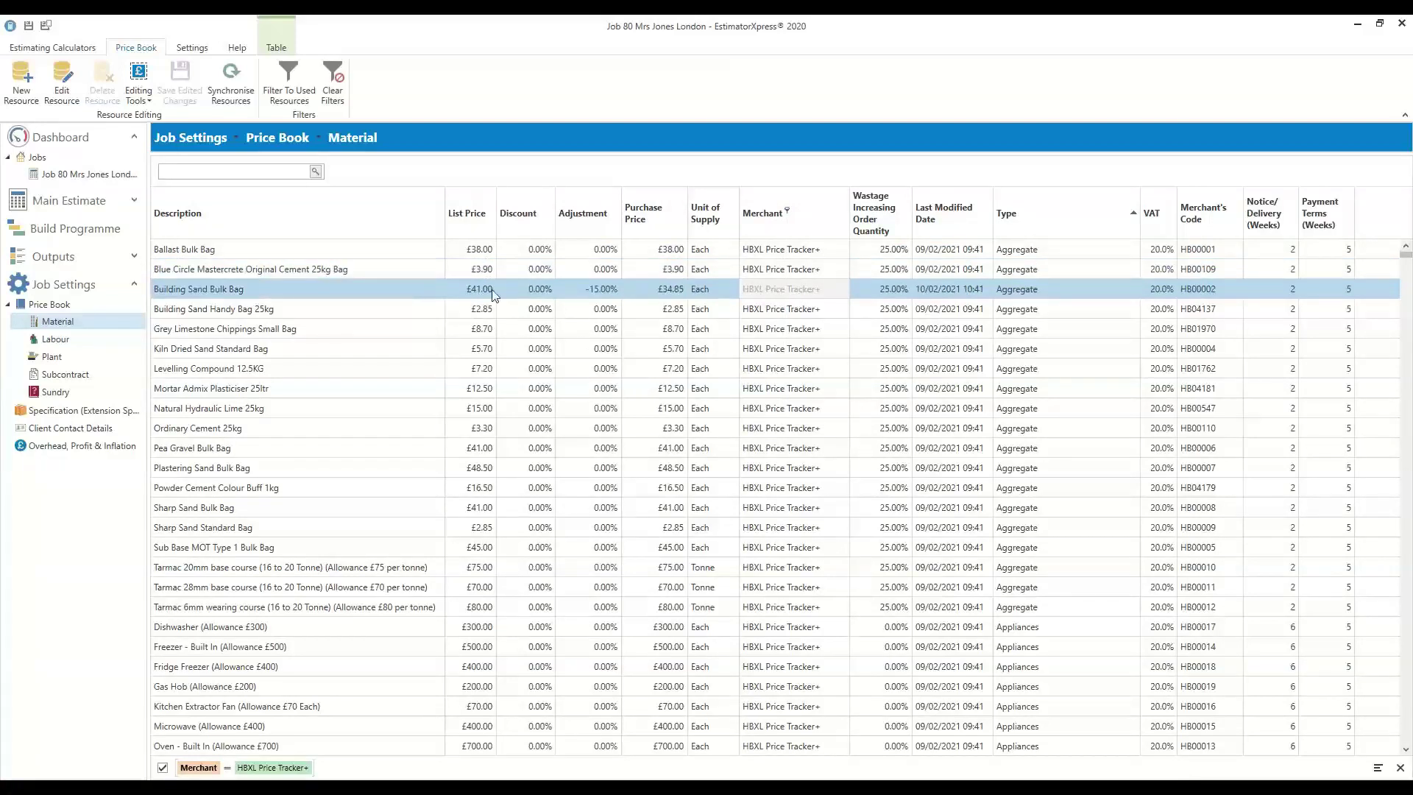
double_click(647, 289)
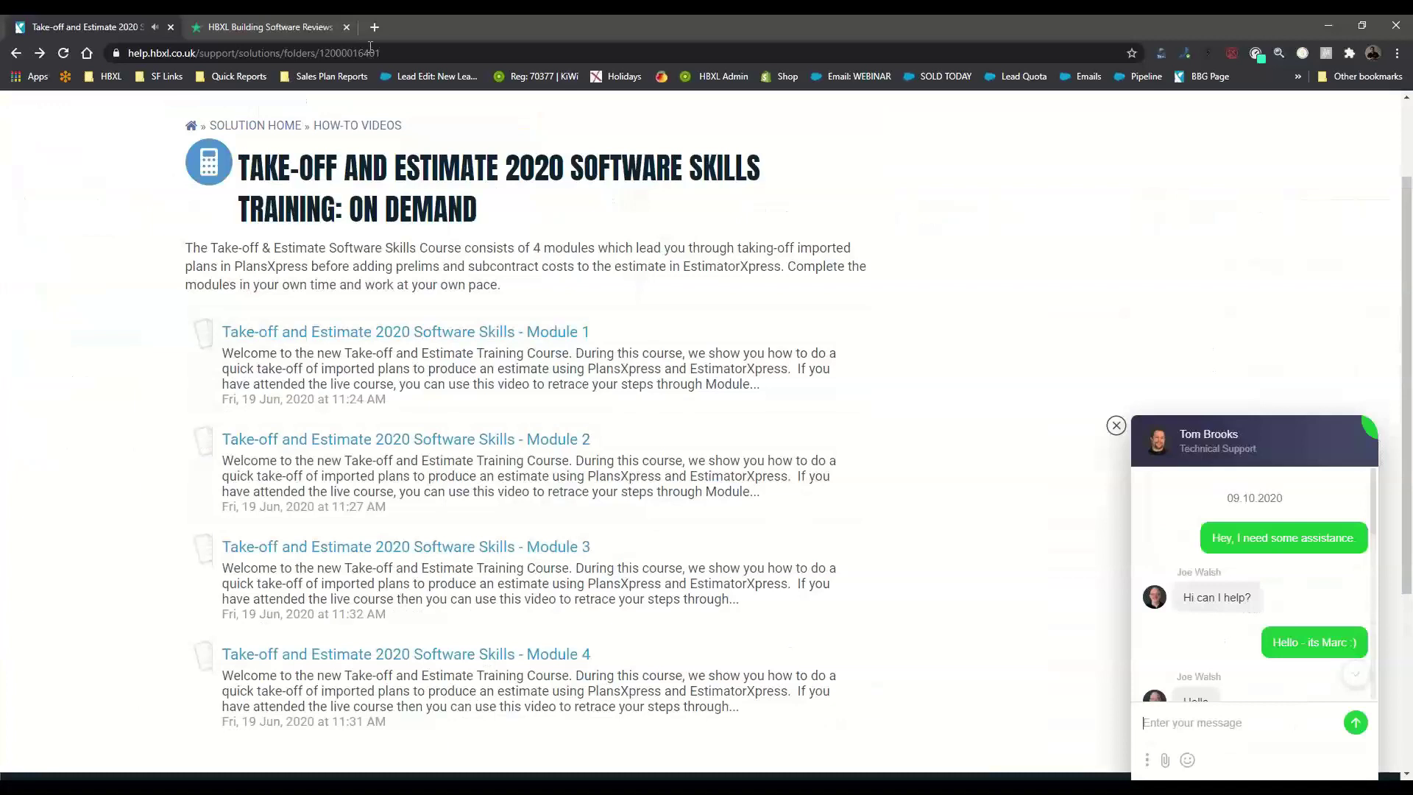
Search Google for 'building sand bulk bag' and browse the Shopping offers
click(374, 26)
text(building sand bulk bag)
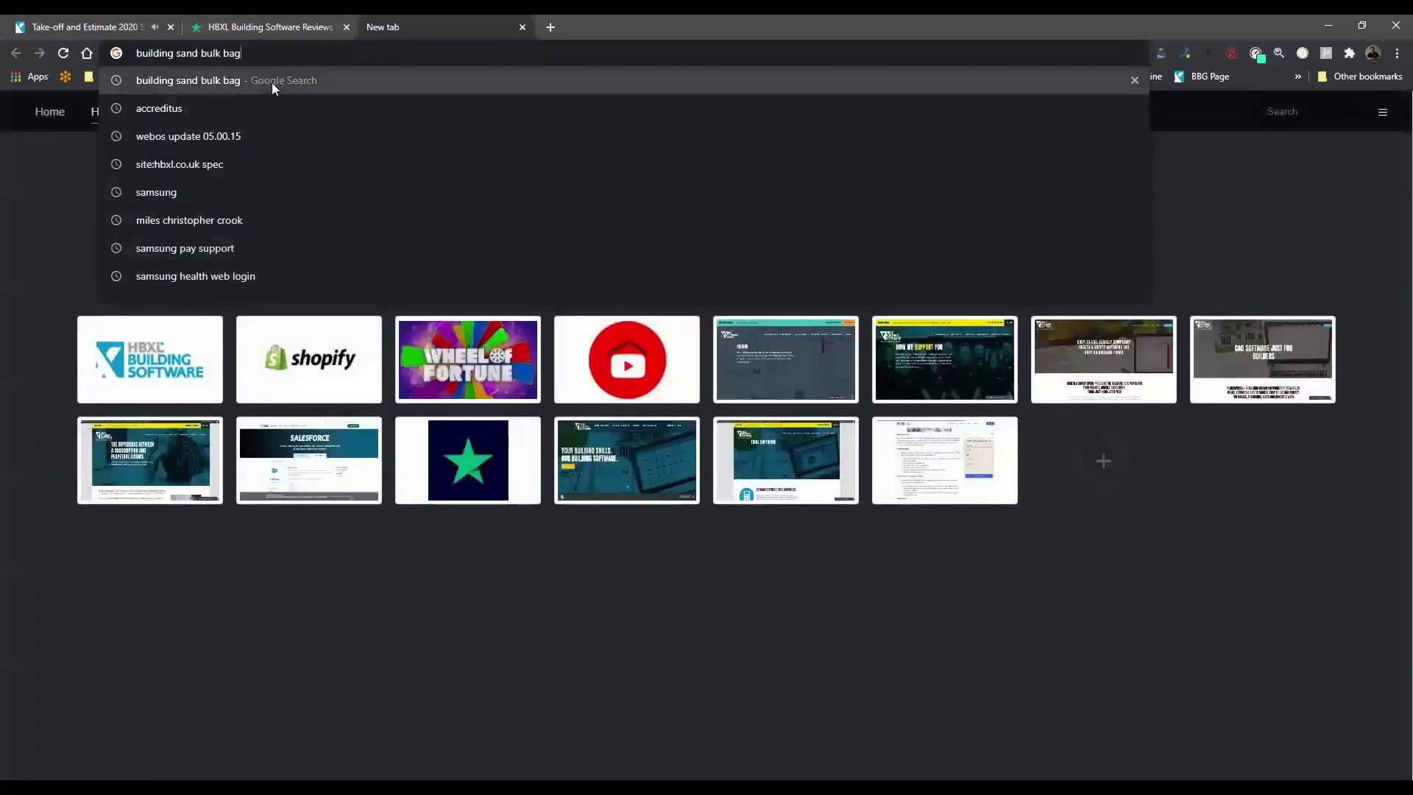
click(272, 83)
click(209, 164)
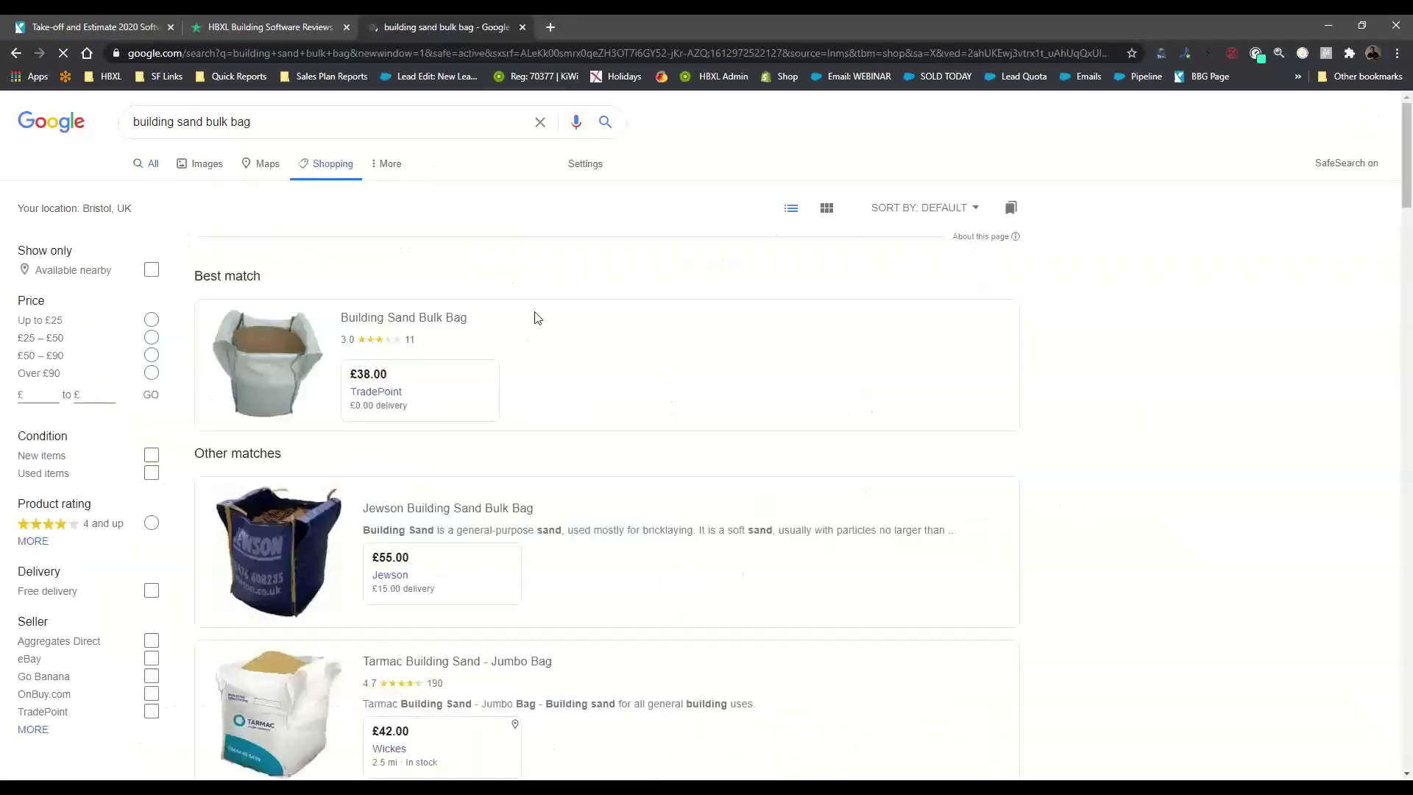
click(811, 337)
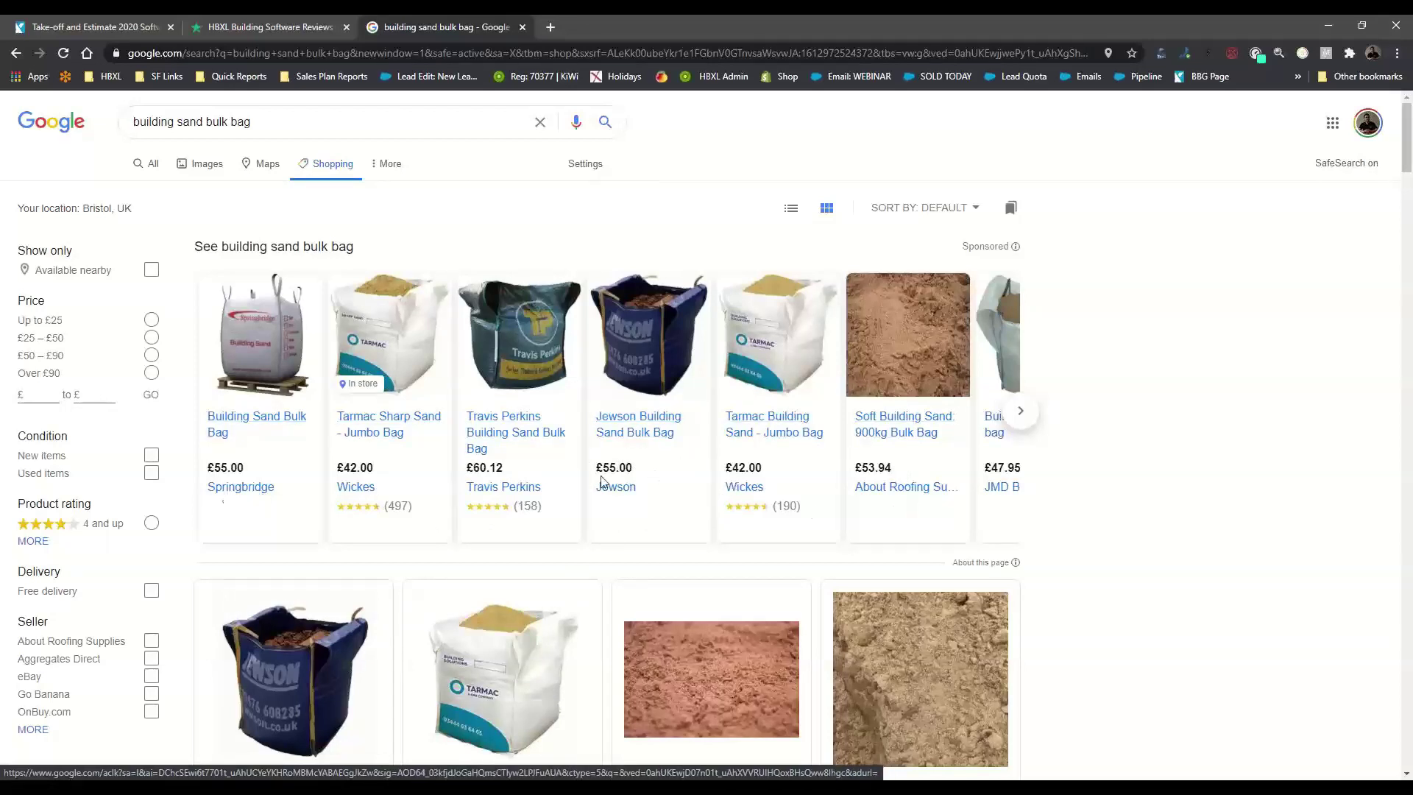
click(1019, 412)
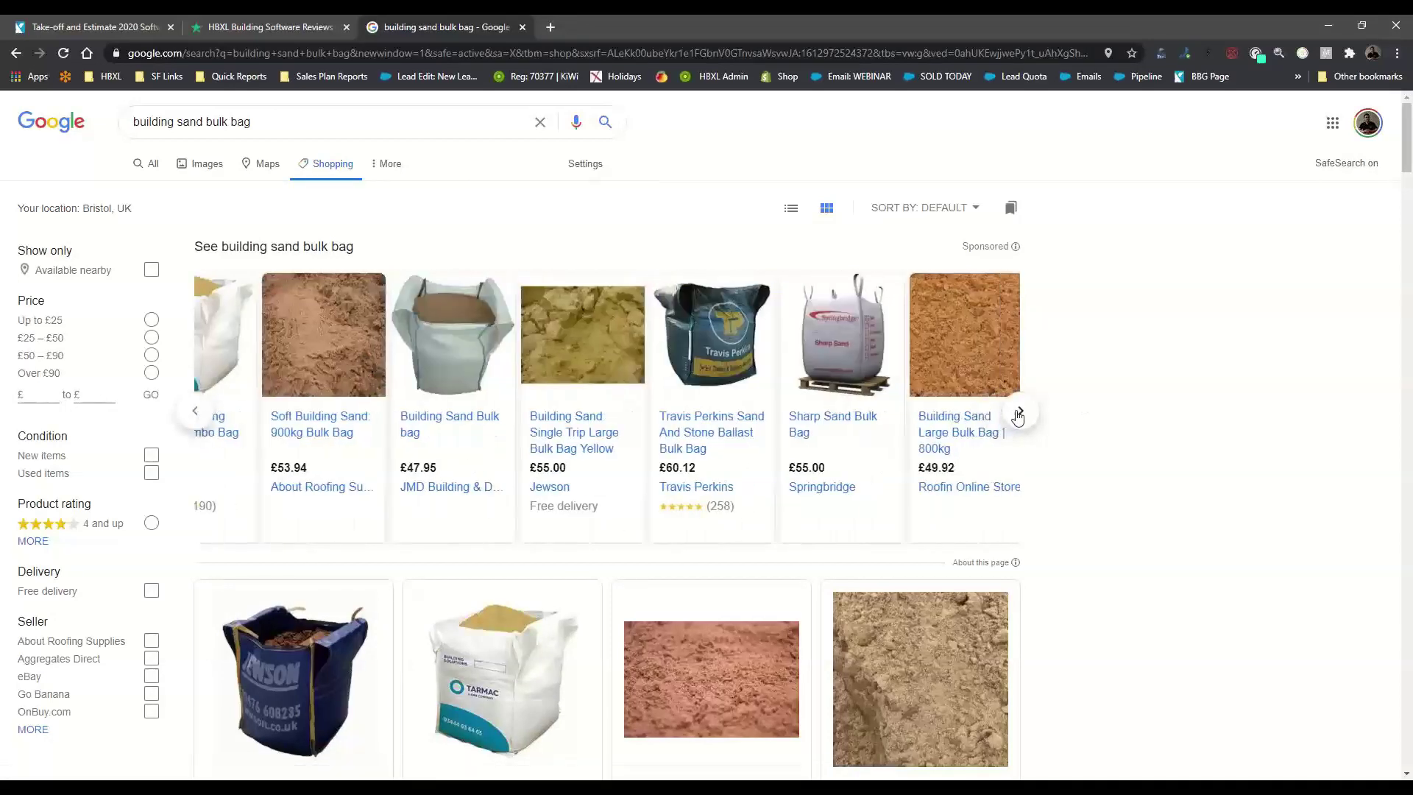
click(1019, 412)
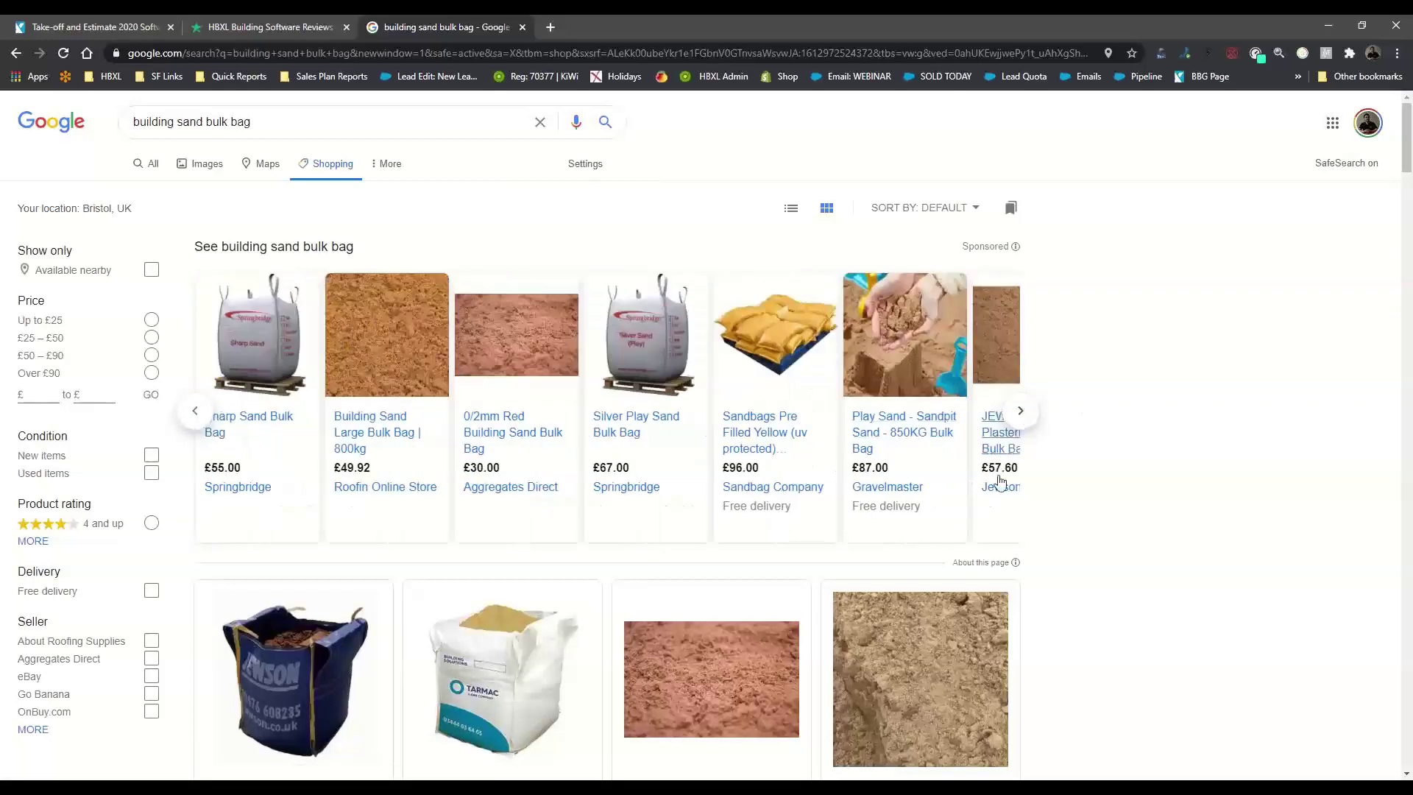
click(1019, 414)
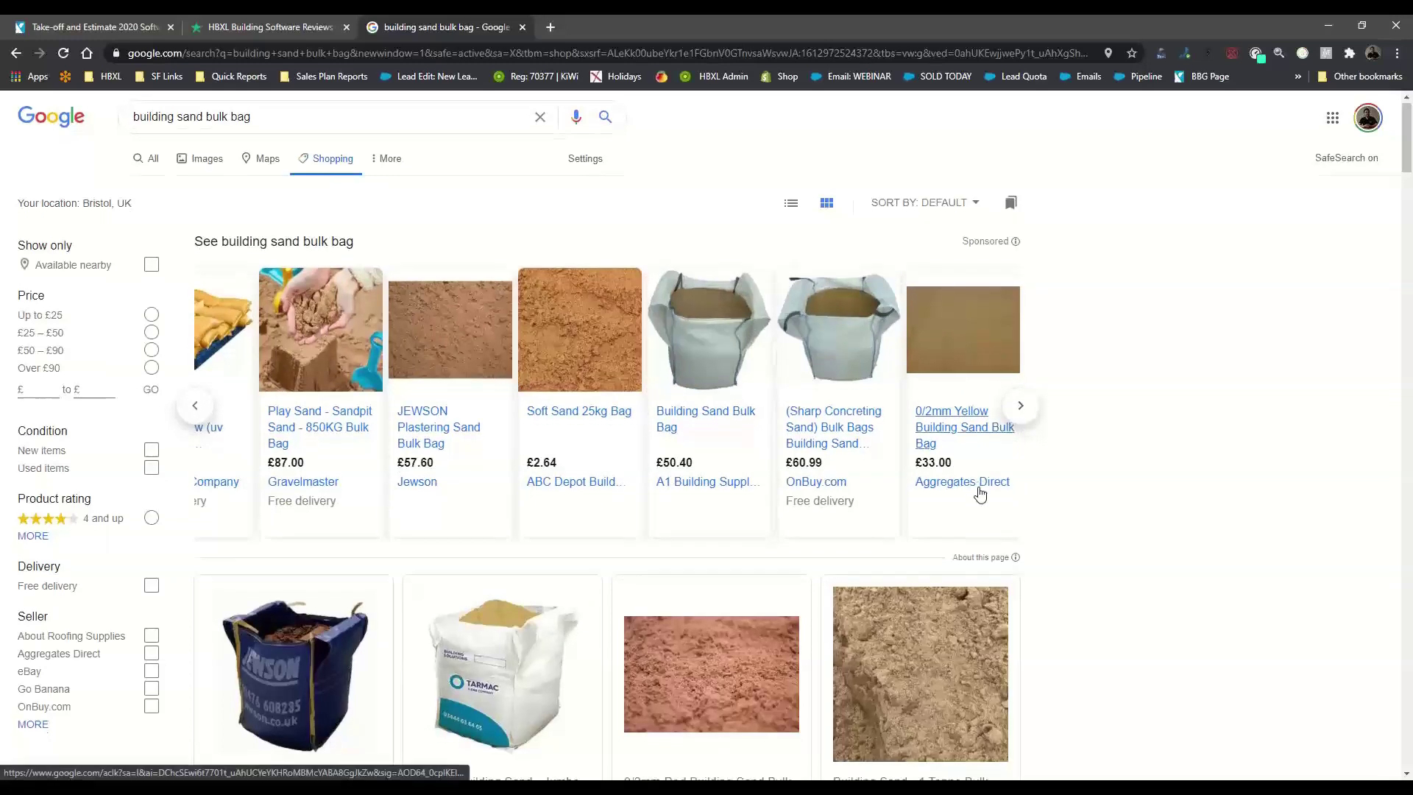
scroll(978, 491, down, 6)
scroll(981, 494, up, 6)
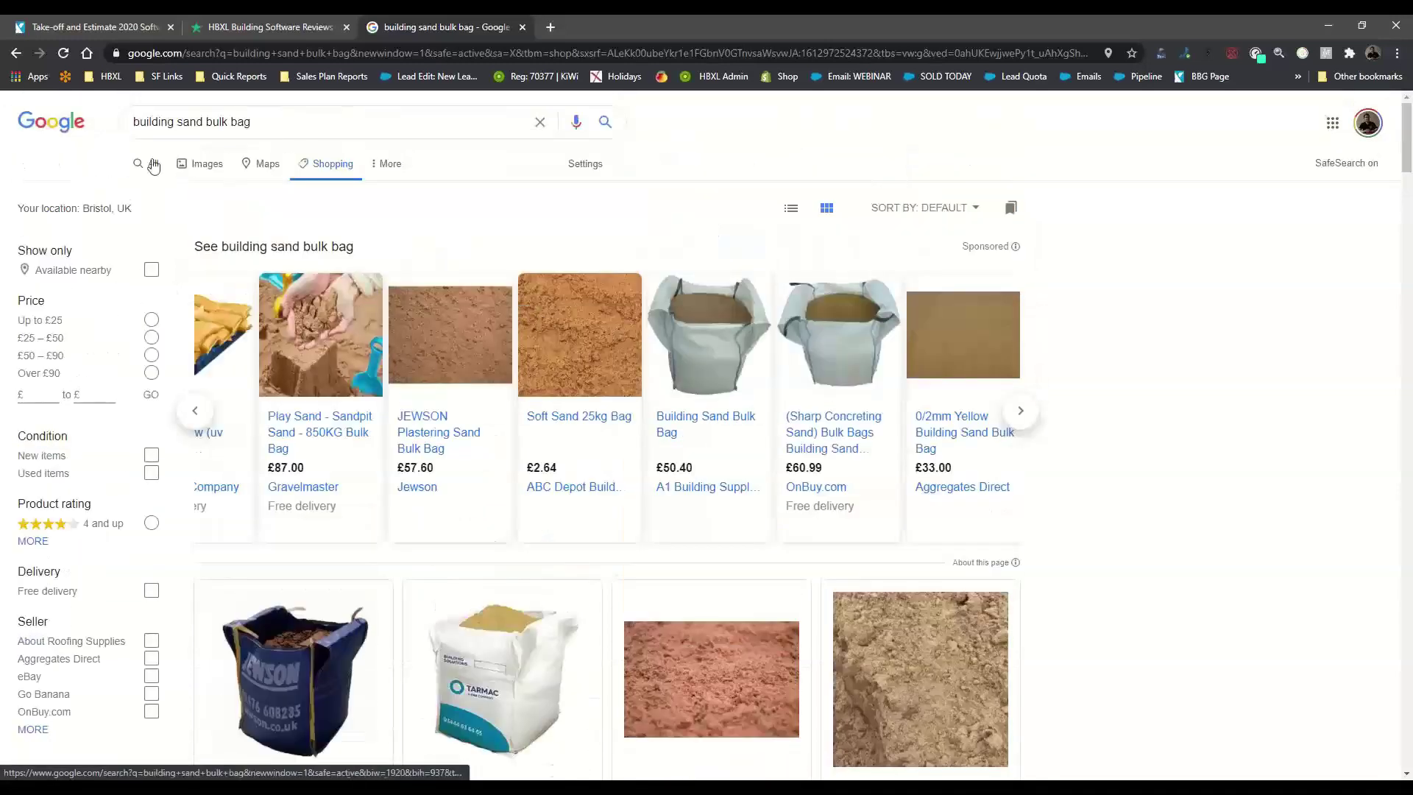
Check Builder Depot's £45.54 sand bulk bag page from the web results, then minimize Chrome
click(154, 168)
scroll(209, 523, down, 9)
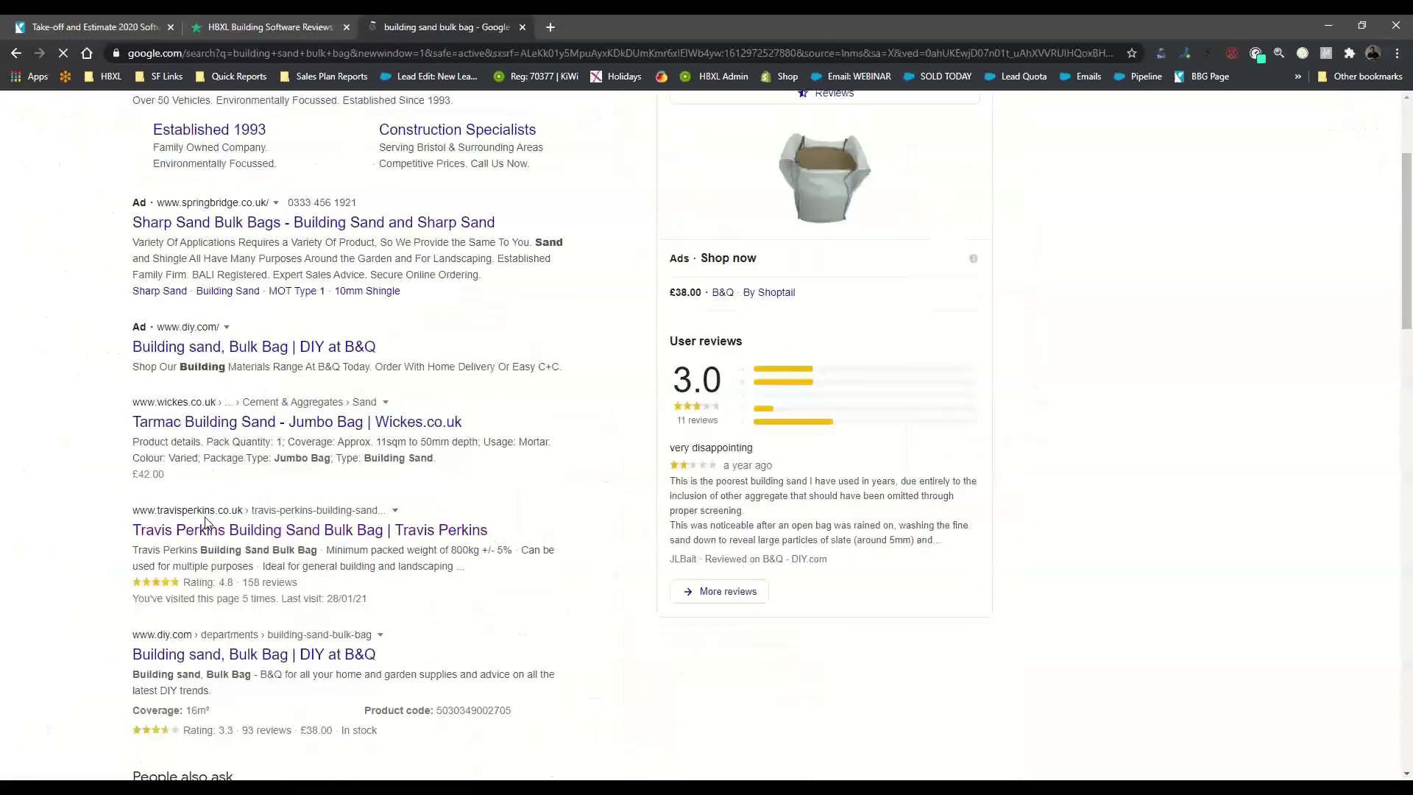
scroll(227, 536, down, 5)
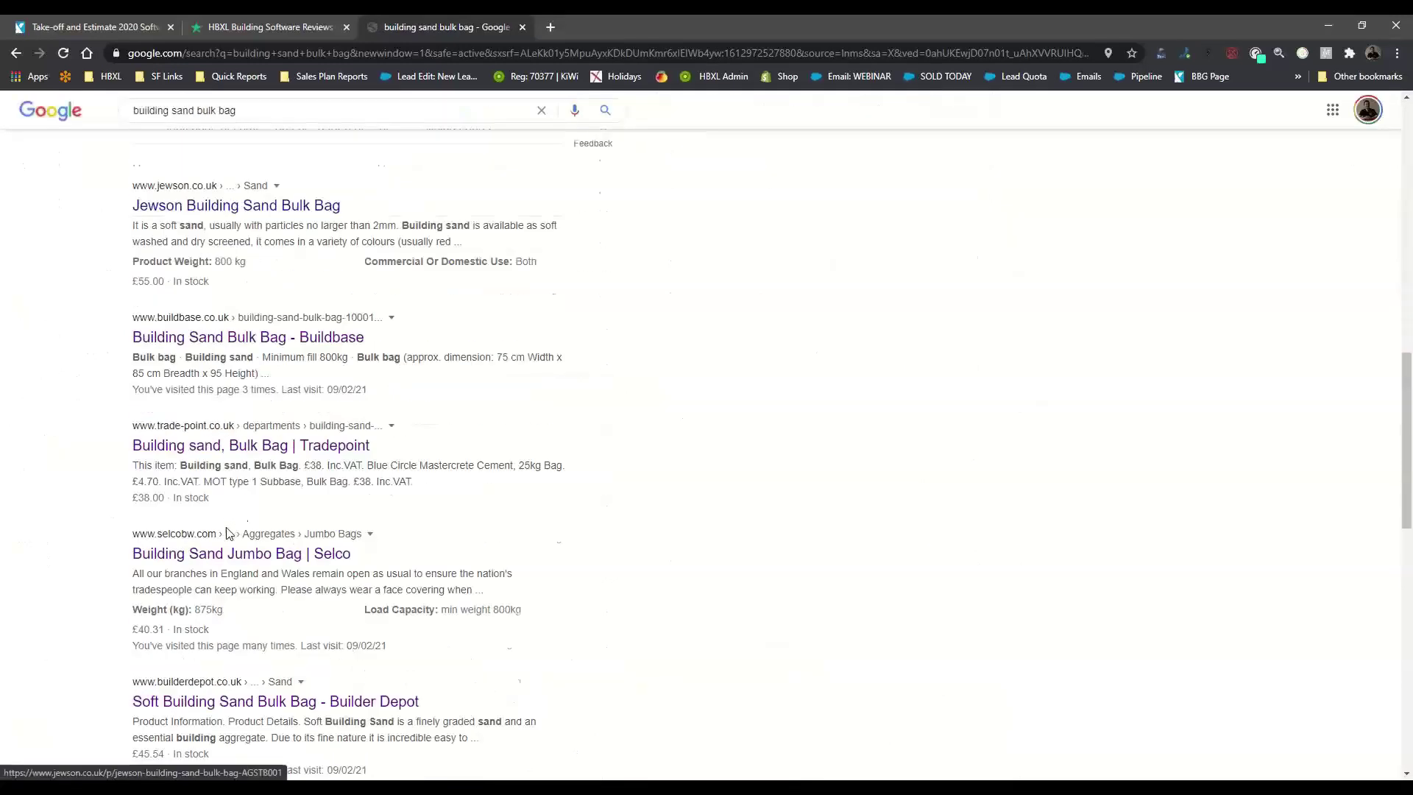
scroll(178, 526, down, 2)
click(219, 580)
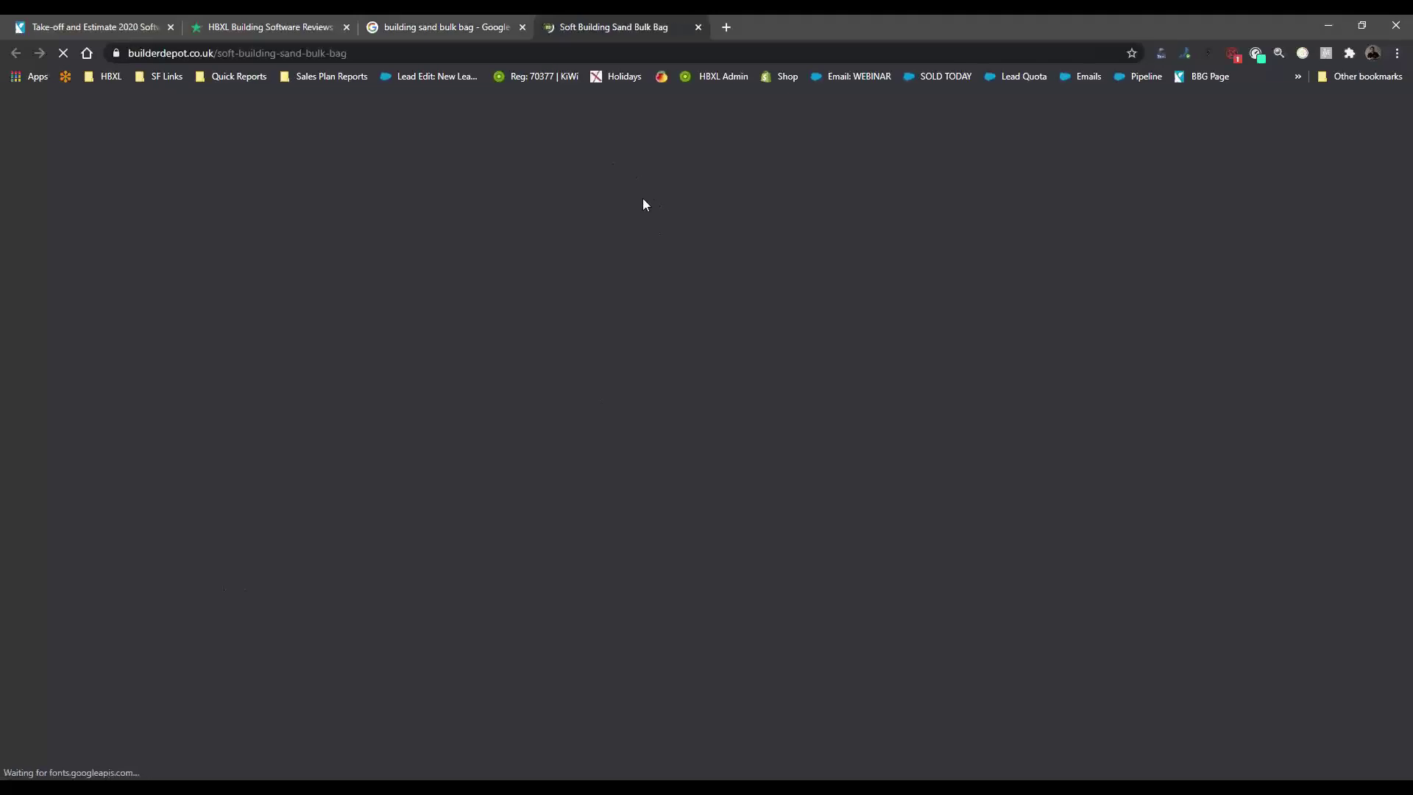
scroll(662, 217, down, 2)
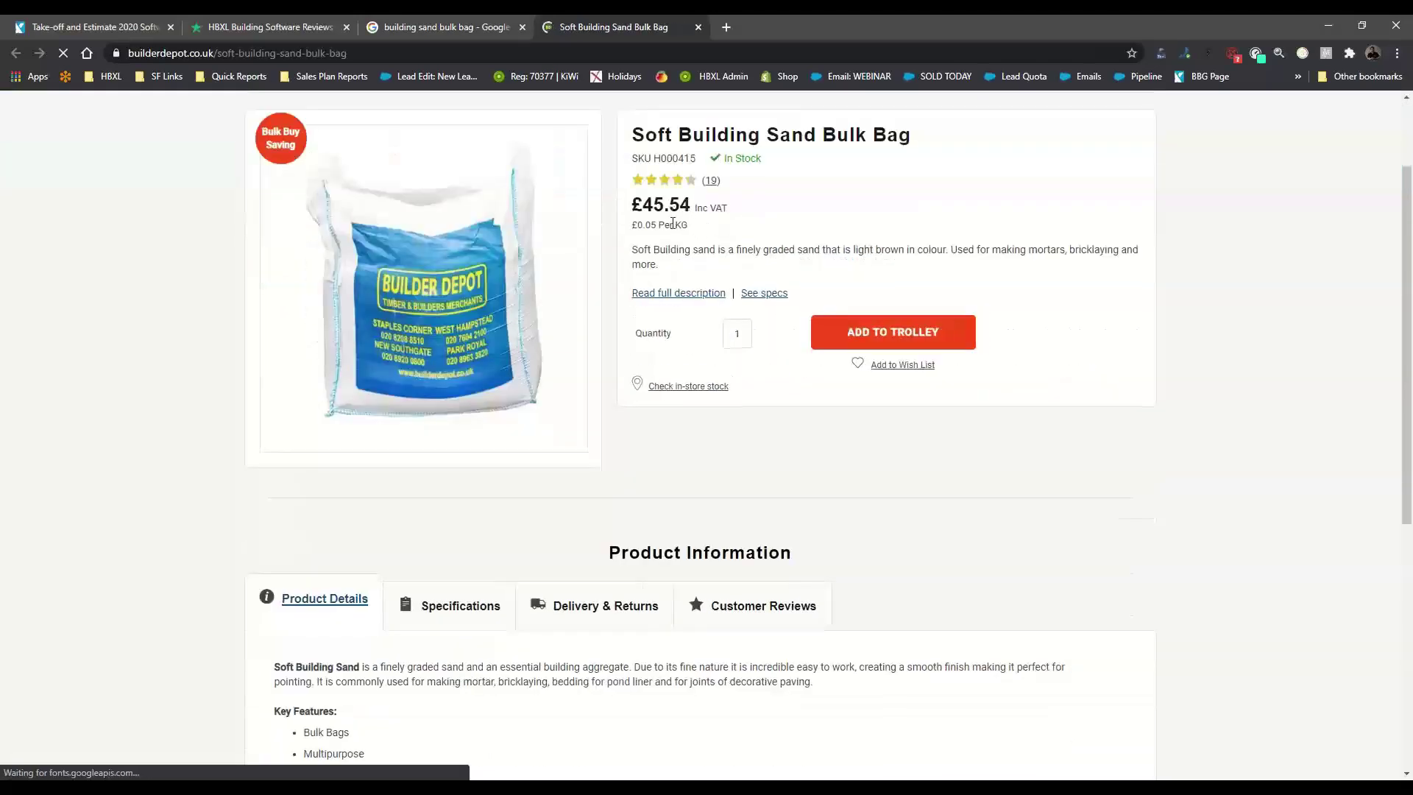
scroll(681, 317, up, 2)
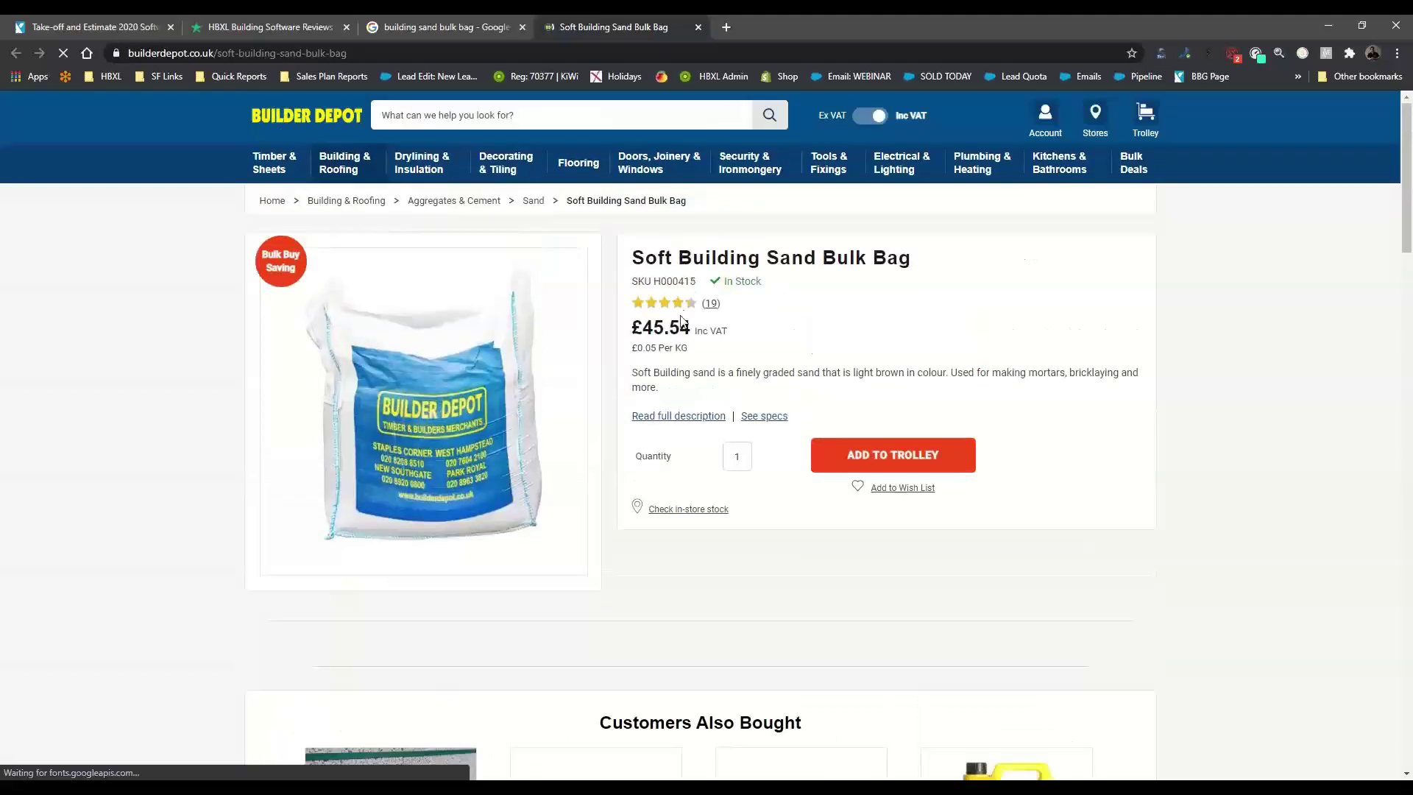
click(866, 119)
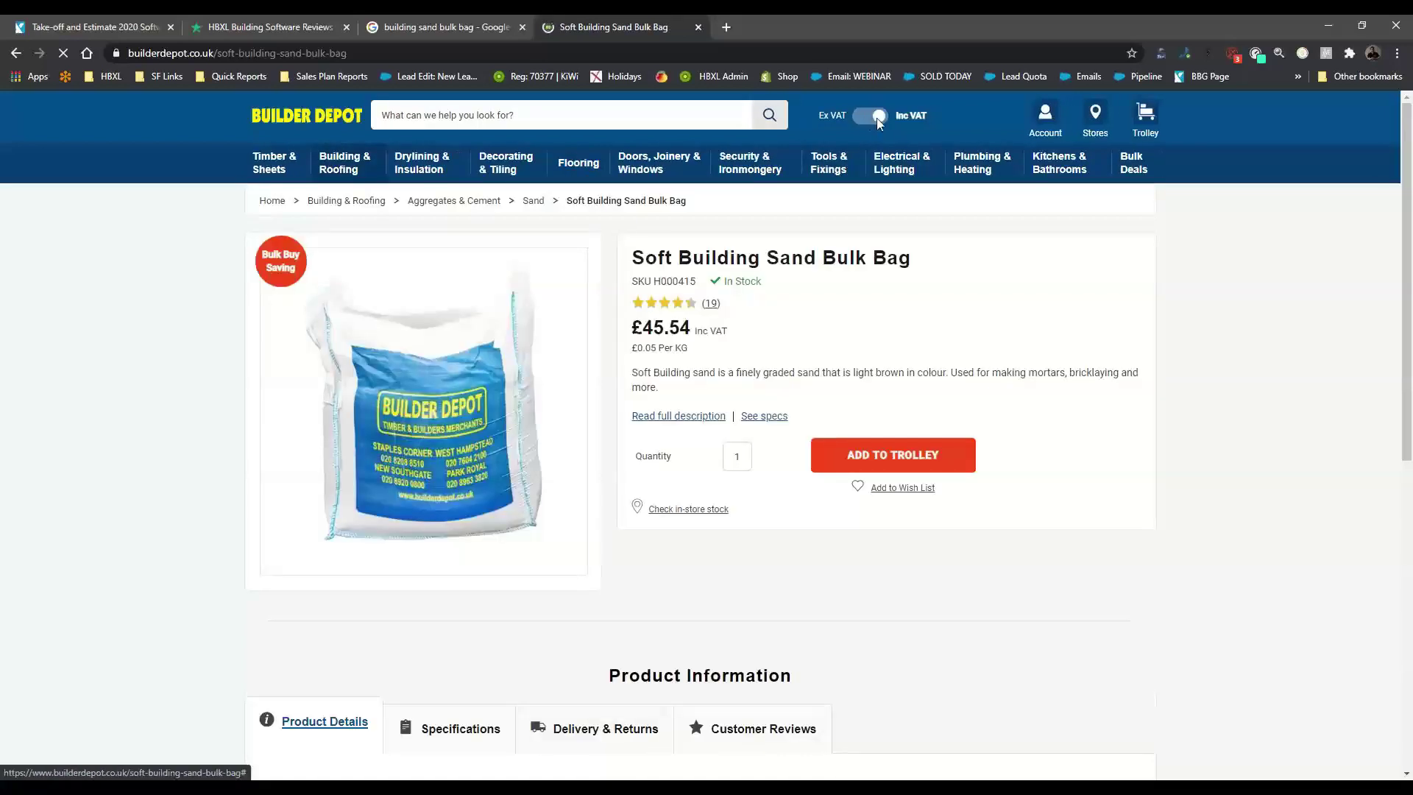
drag(877, 119, 870, 116)
click(882, 117)
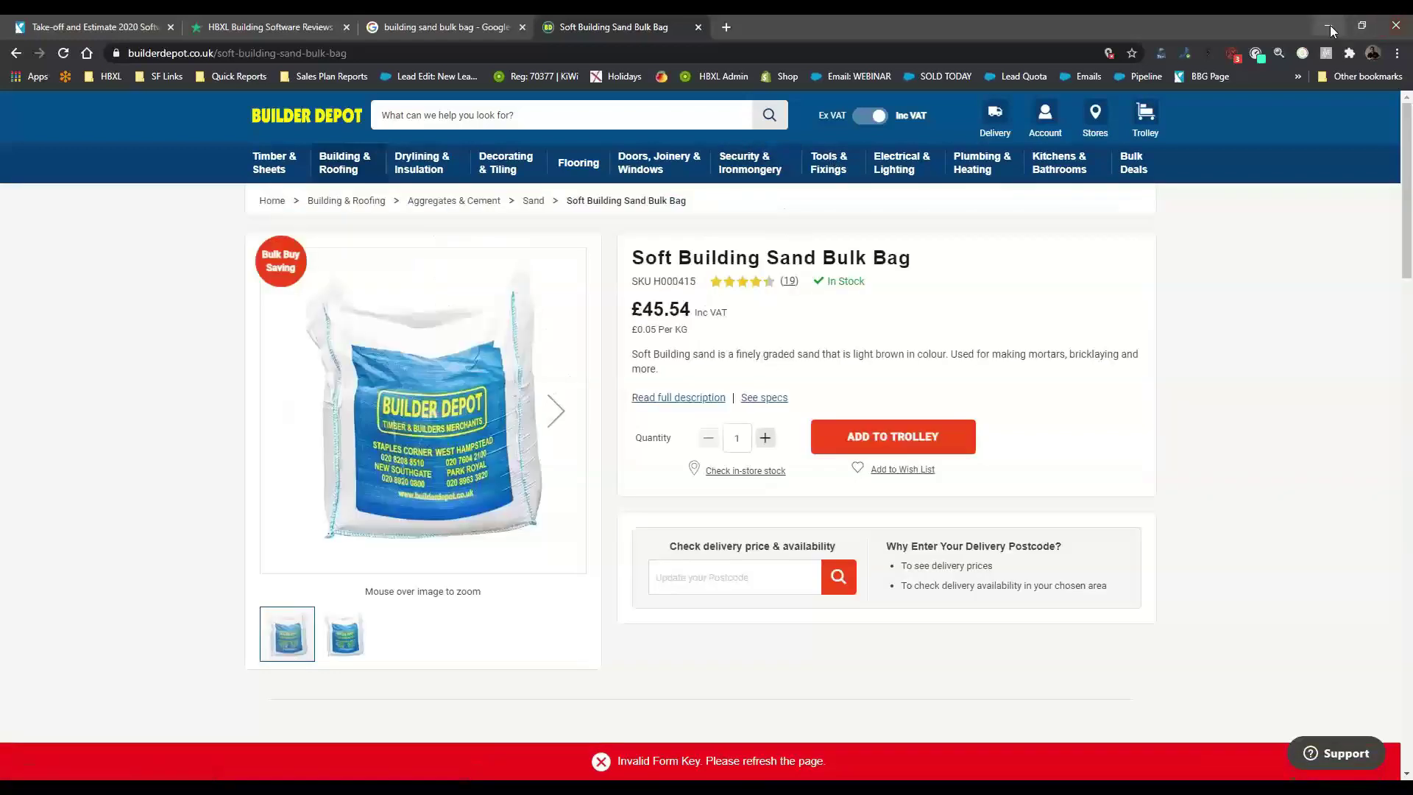
click(1329, 26)
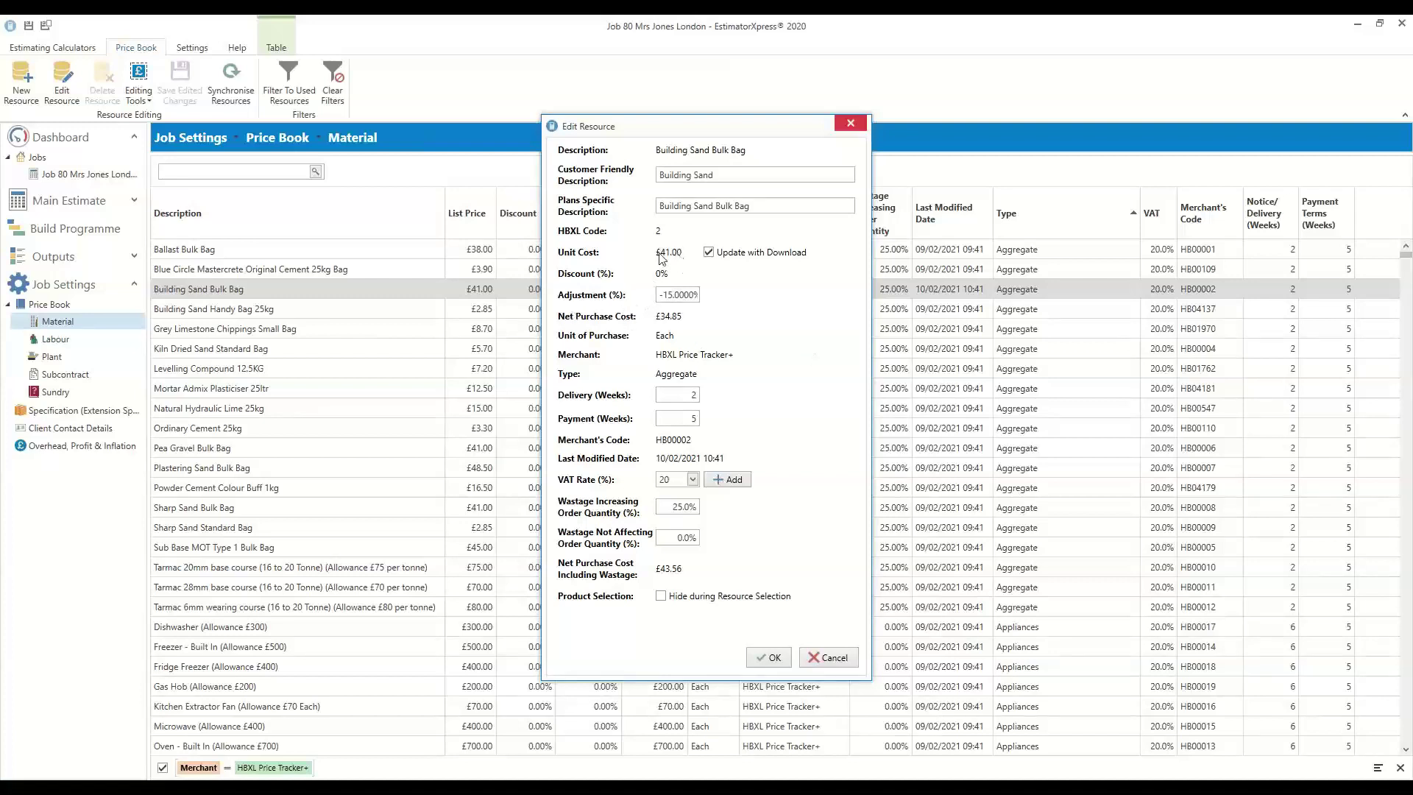
Try a -20% adjustment and £30 unit cost on Building Sand Bulk Bag, then discard them
drag(664, 297, 745, 307)
click(672, 299)
text(-)
text(20)
click(708, 252)
text(30)
click(676, 294)
double_click(677, 294)
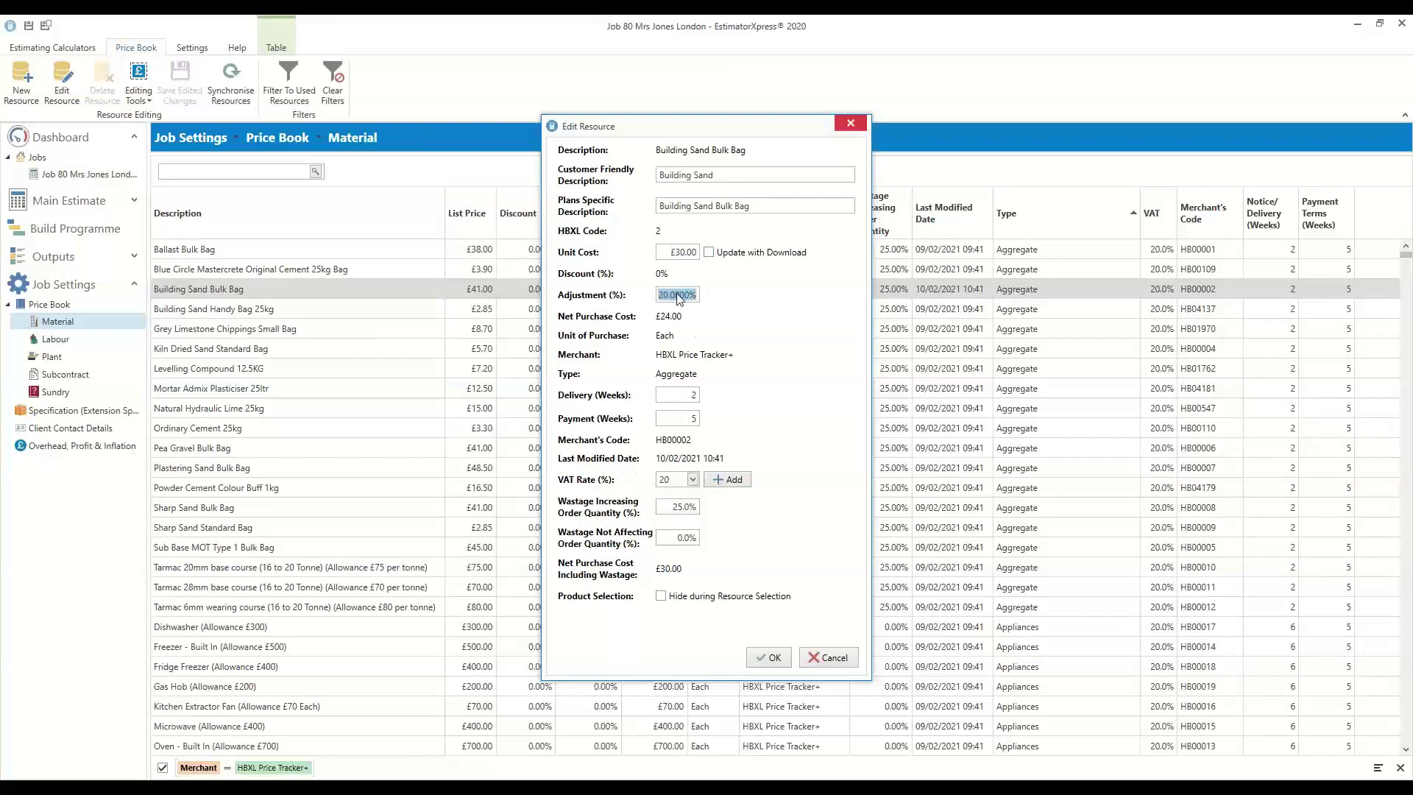
text(0)
click(825, 656)
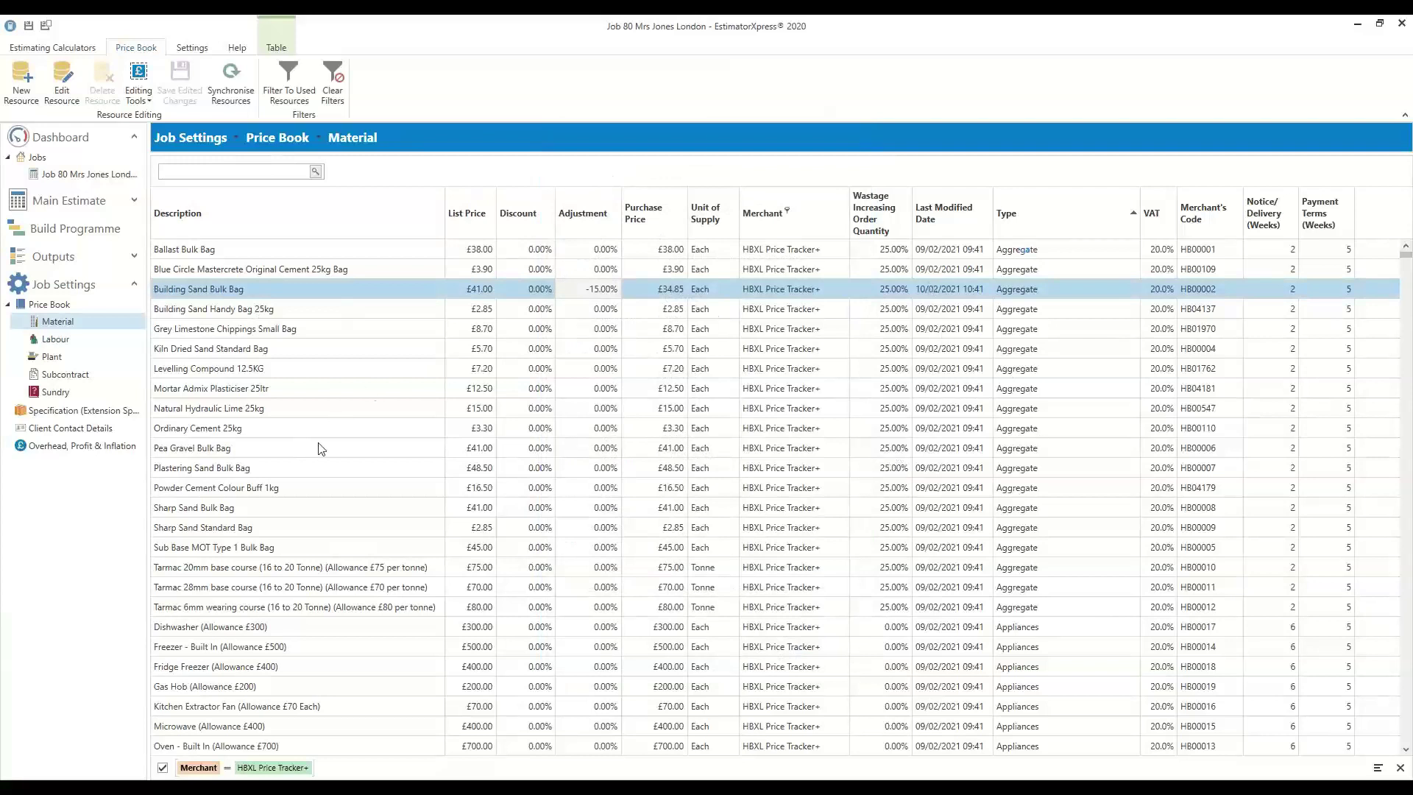
Try a -10% adjustment on Pea Gravel Bulk Bag, cancel it, and switch to the Builder Depot page
click(277, 449)
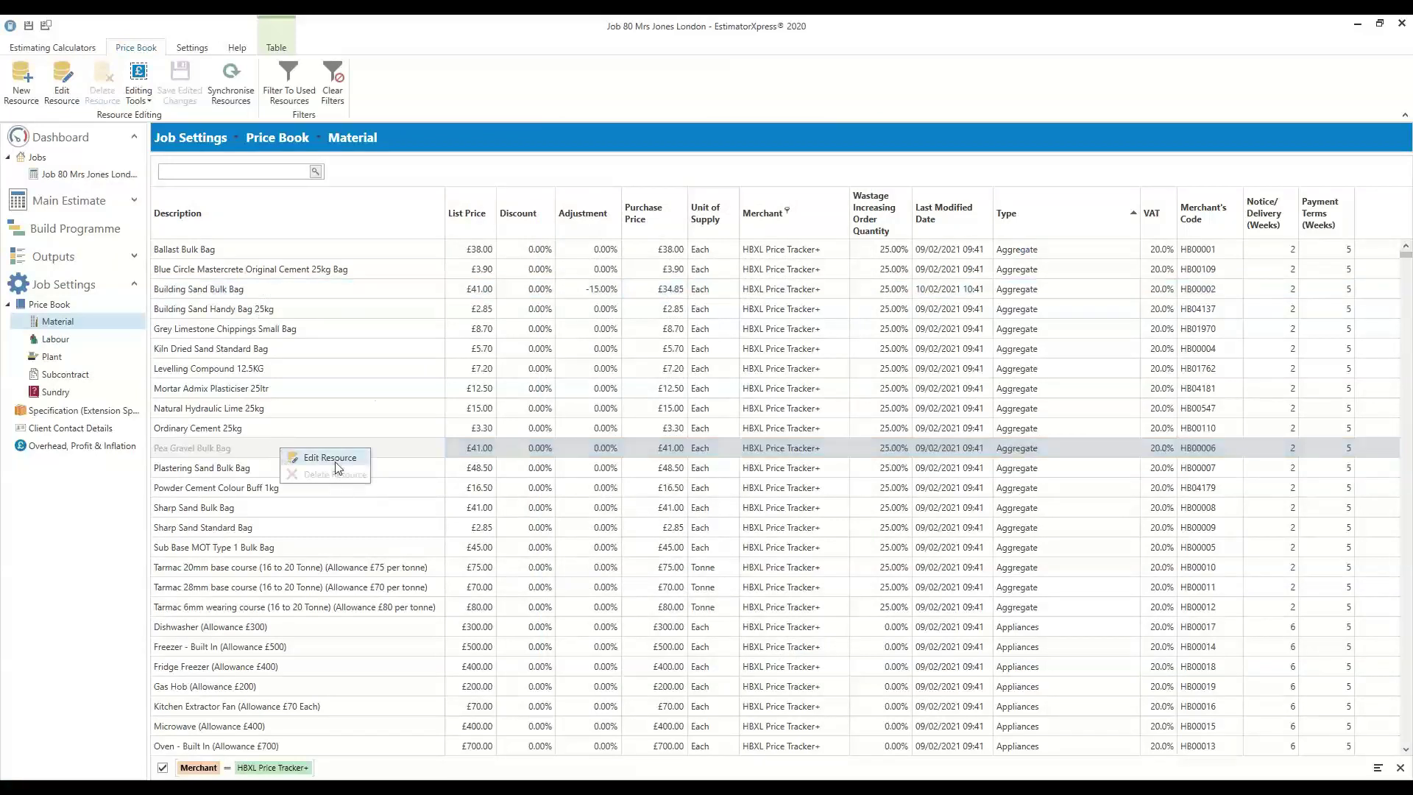
double_click(244, 455)
click(709, 252)
click(709, 252)
click(664, 295)
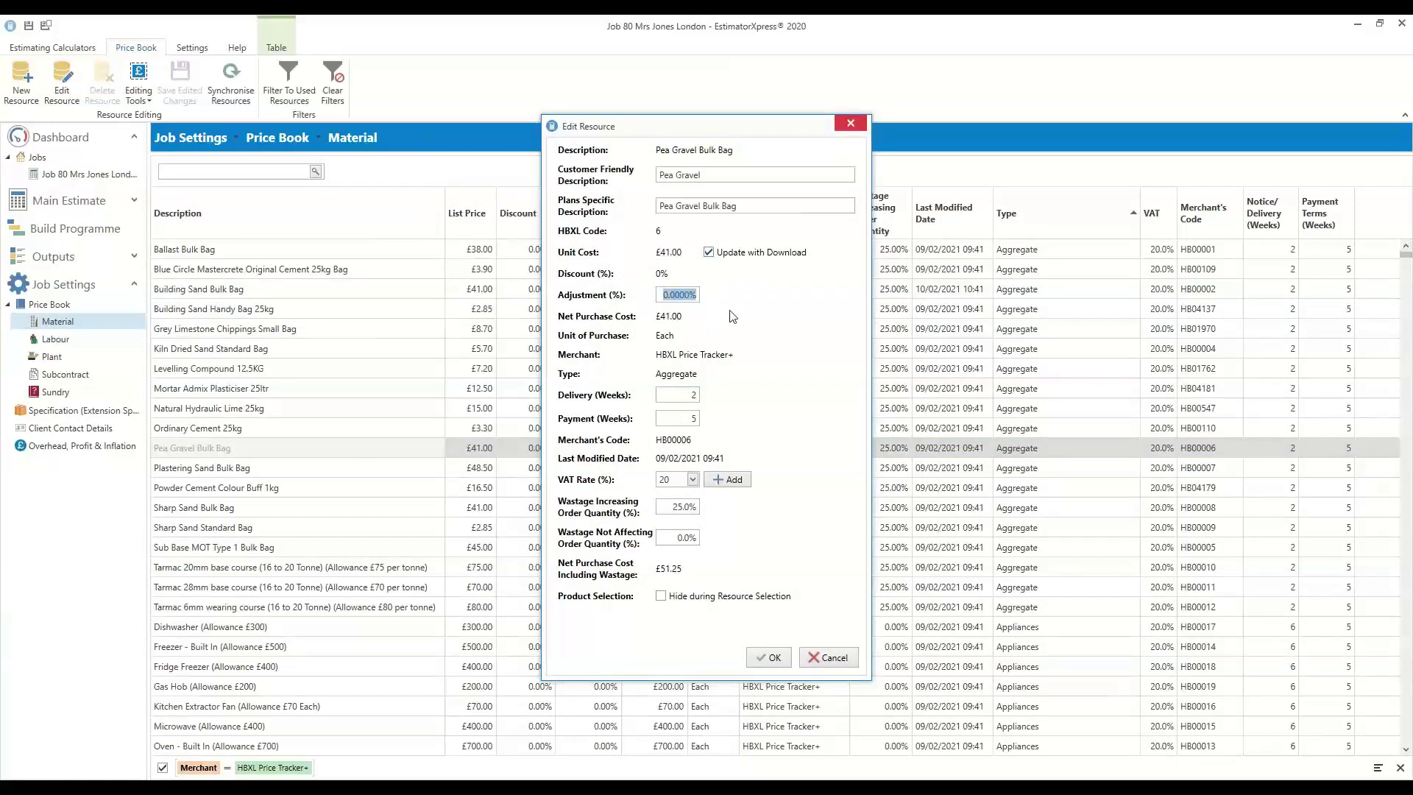
text(-10)
click(824, 657)
scroll(388, 542, down, 3)
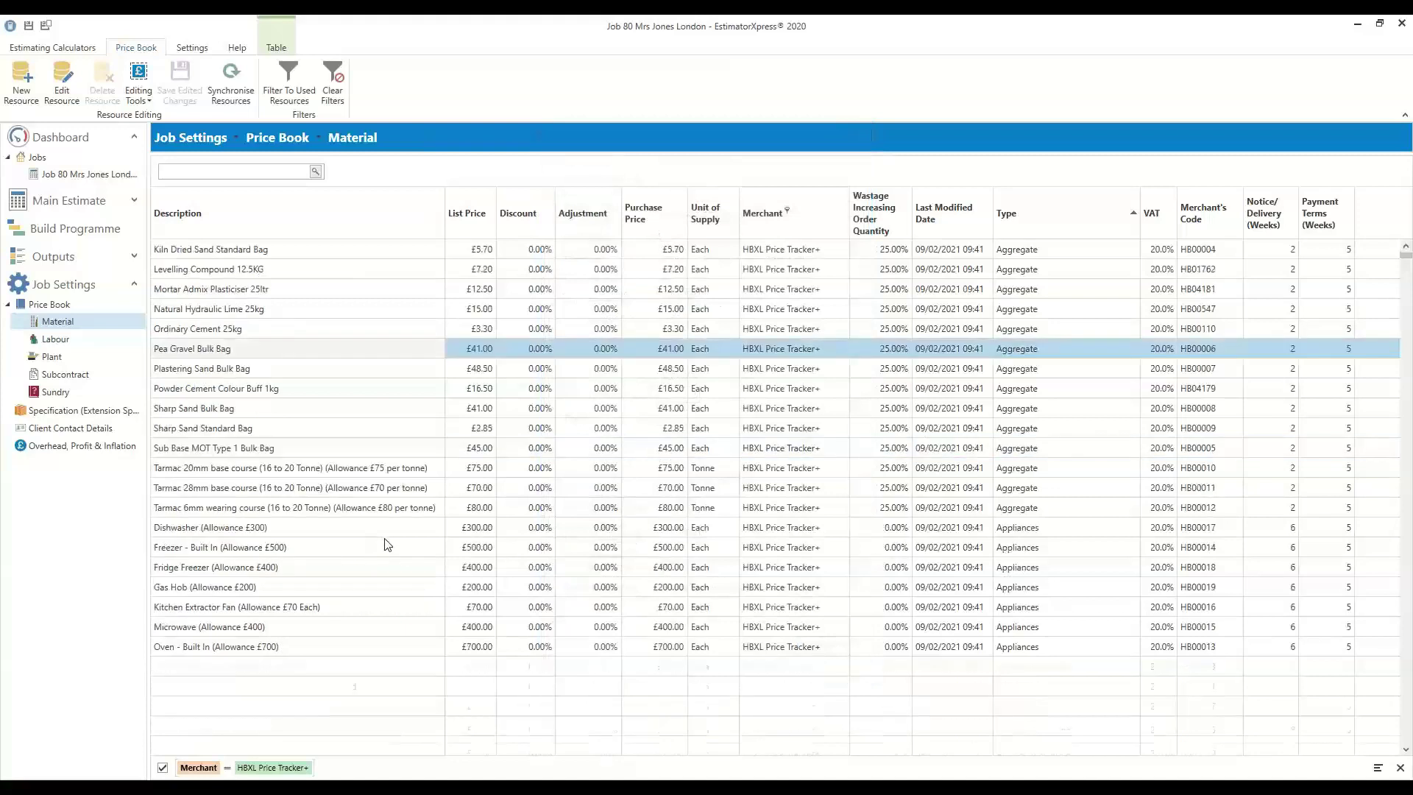
scroll(565, 478, up, 3)
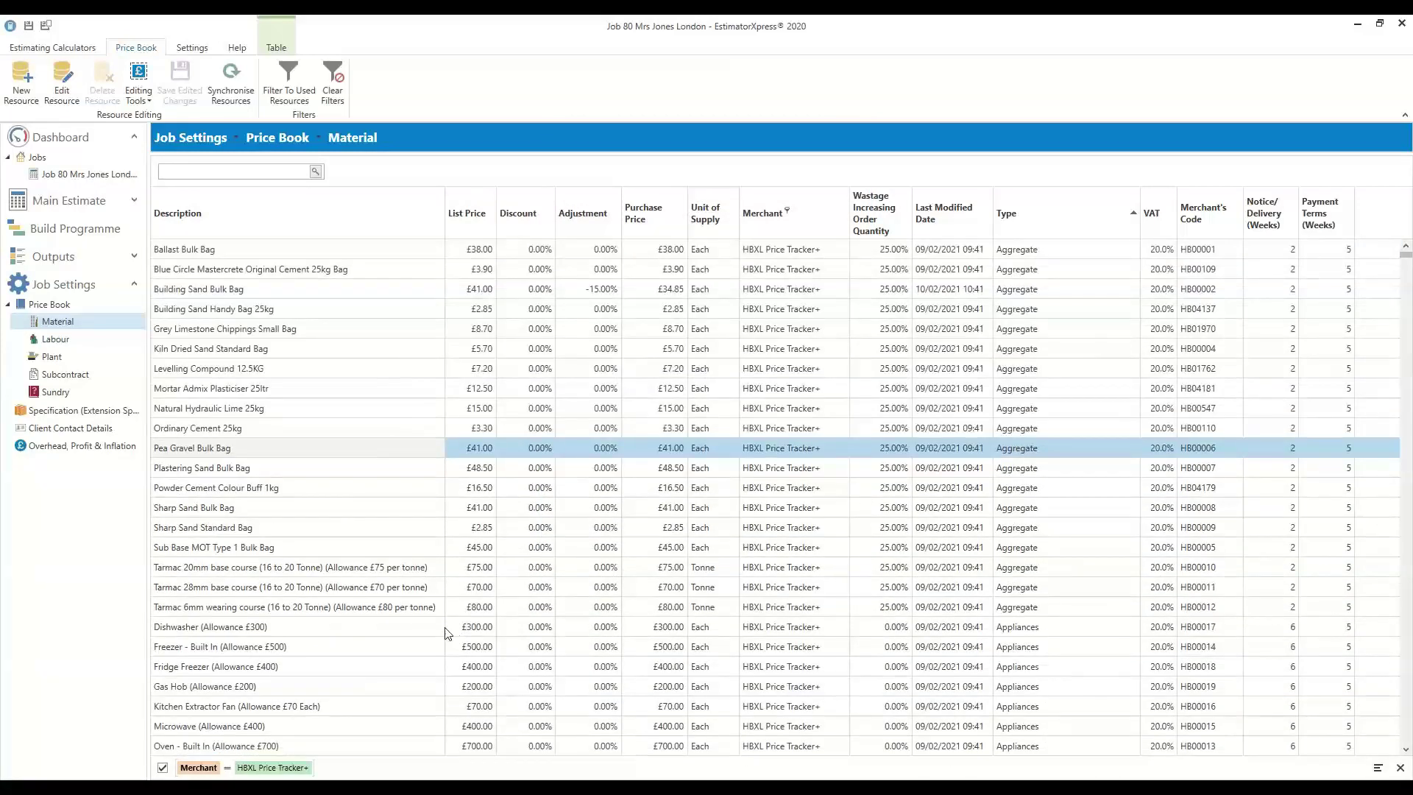
key(alt+Tab)
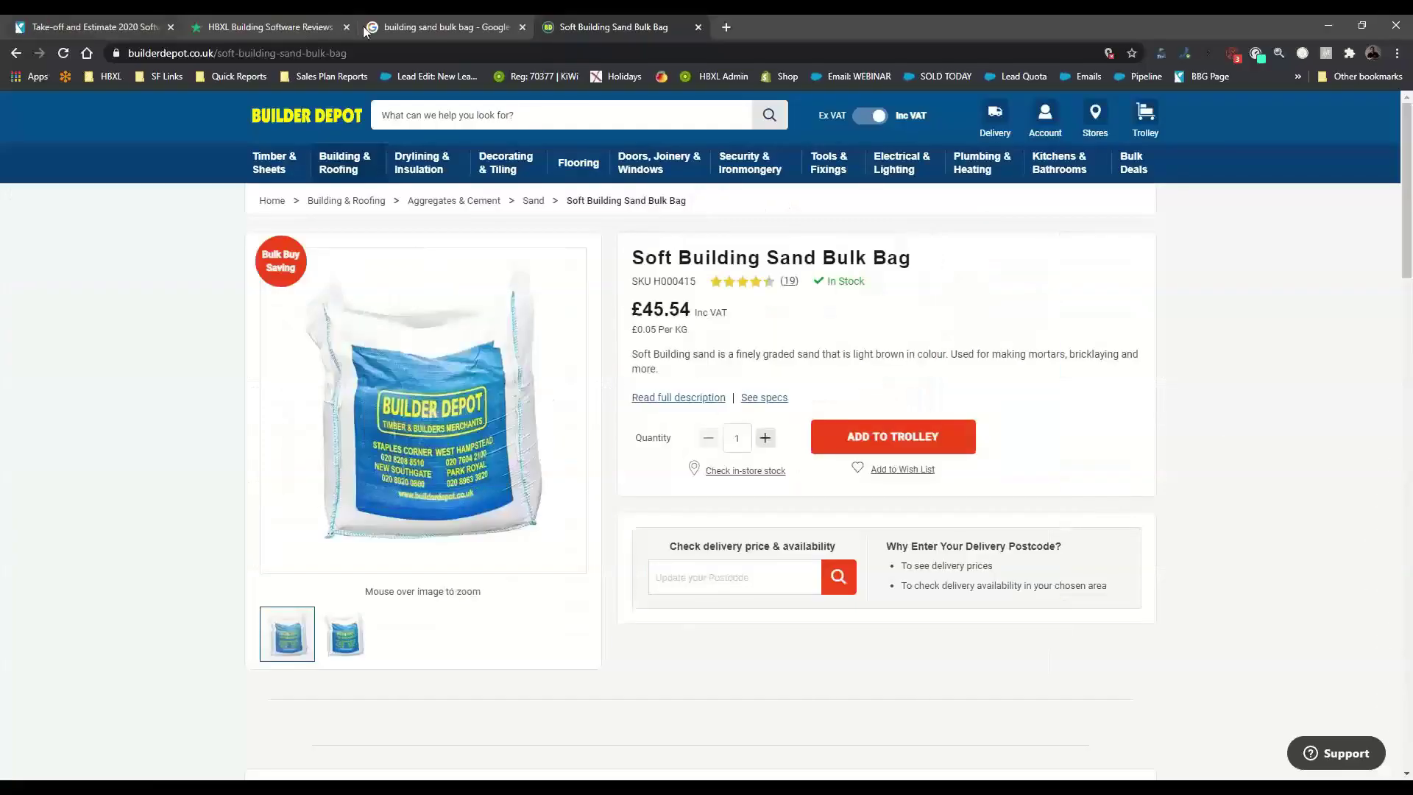
Check Travis Perkins' £60.12 Building Sand Bulk Bag page, then minimise Chrome
click(420, 25)
scroll(331, 360, up, 2)
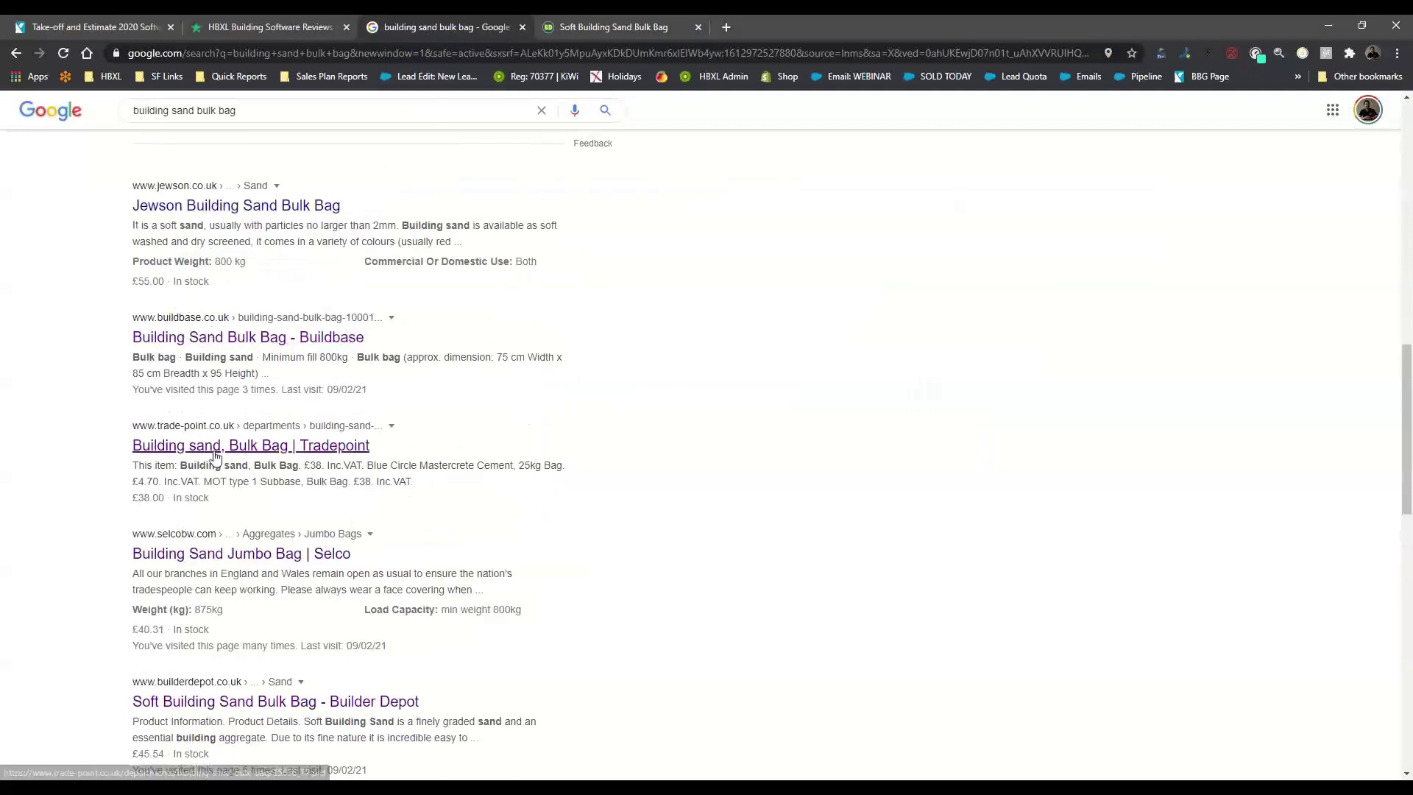
scroll(349, 371, up, 8)
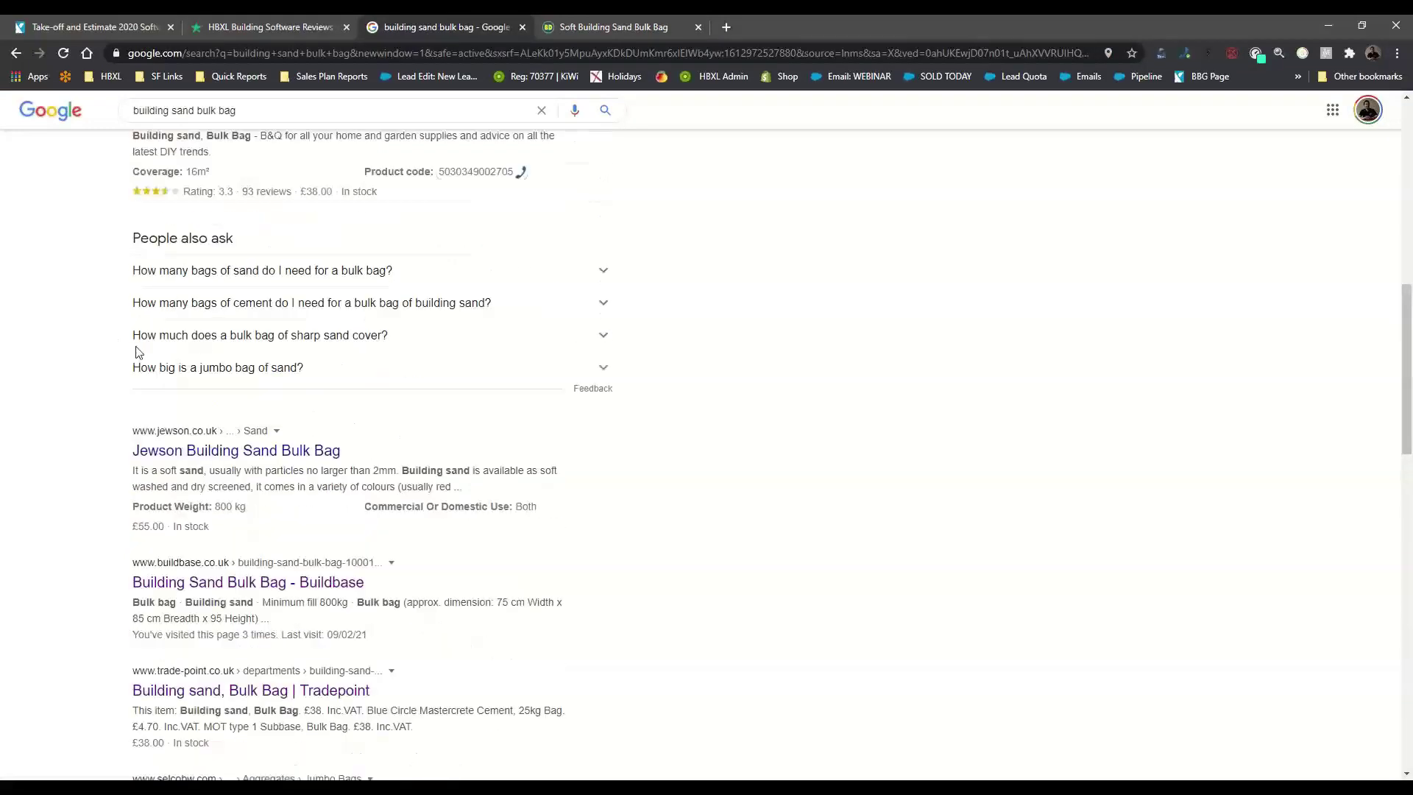
click(222, 362)
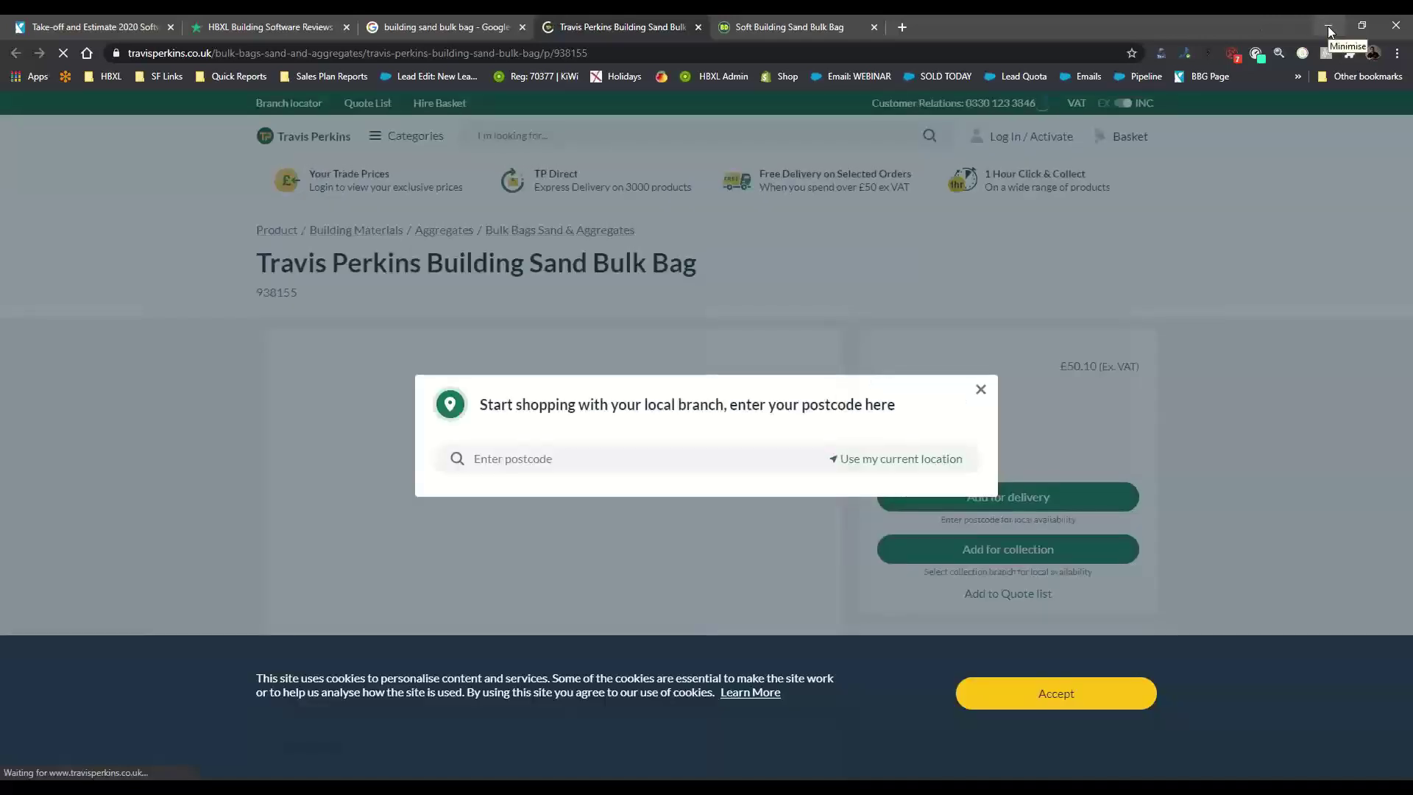
click(1328, 28)
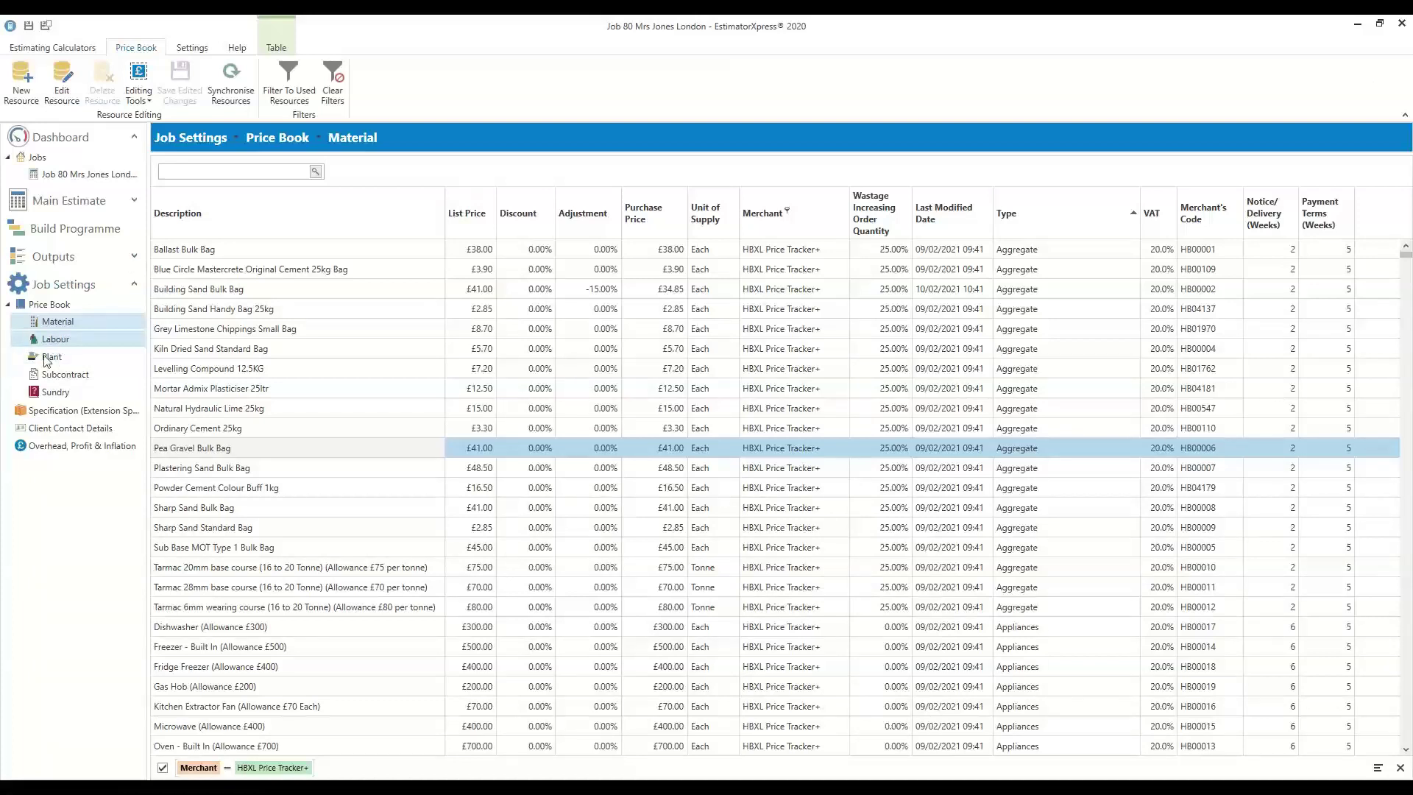
Show the labour resources and open the Bricklayer resource for editing
click(75, 338)
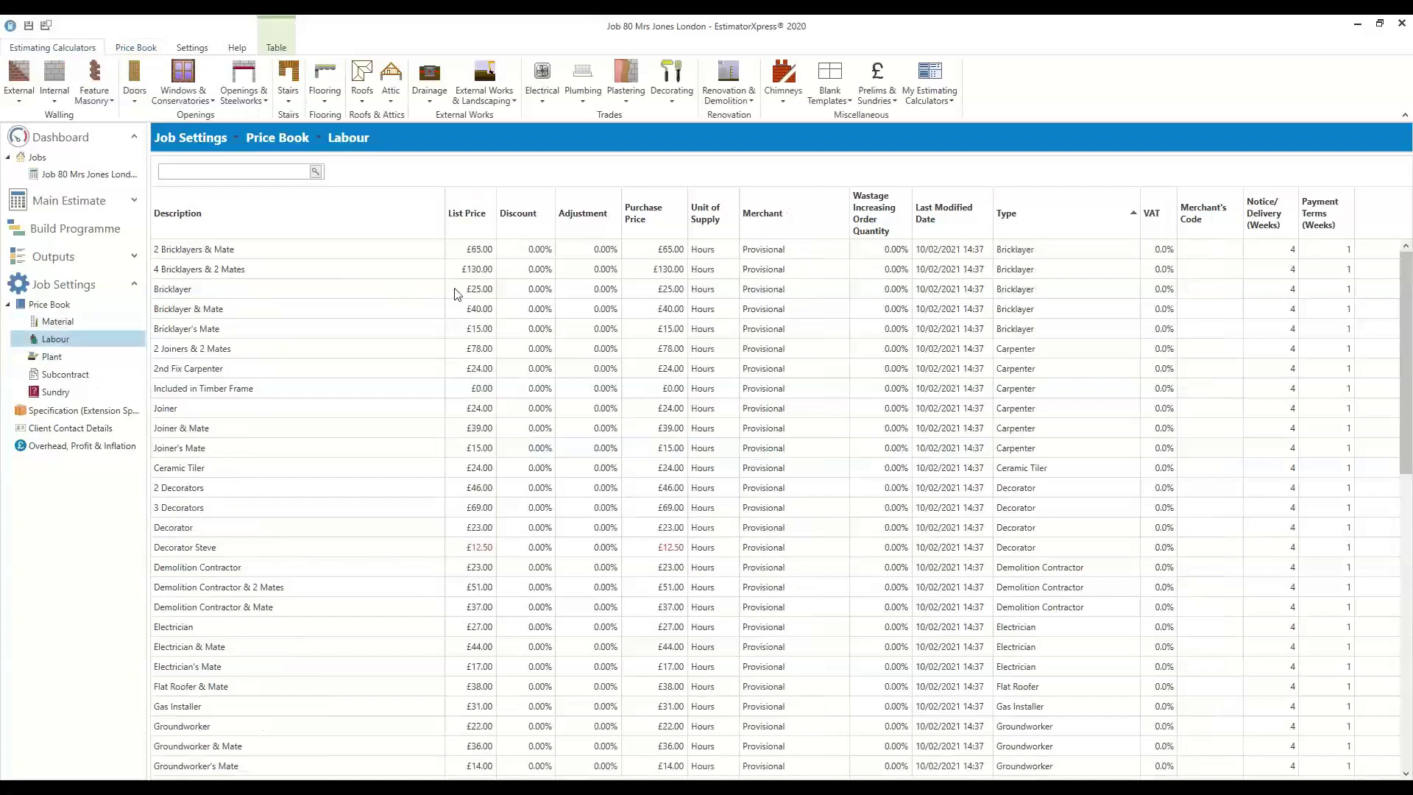
click(484, 250)
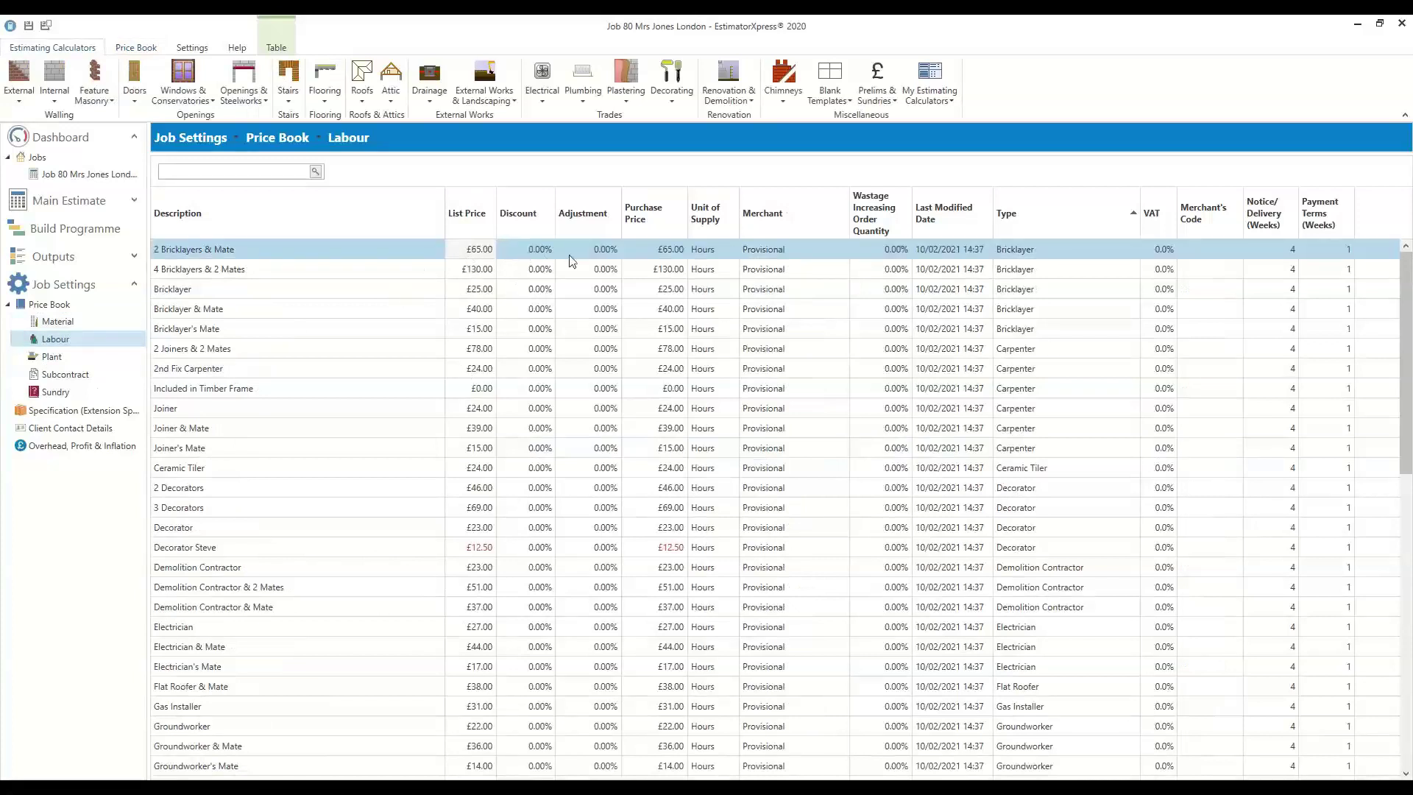
click(289, 290)
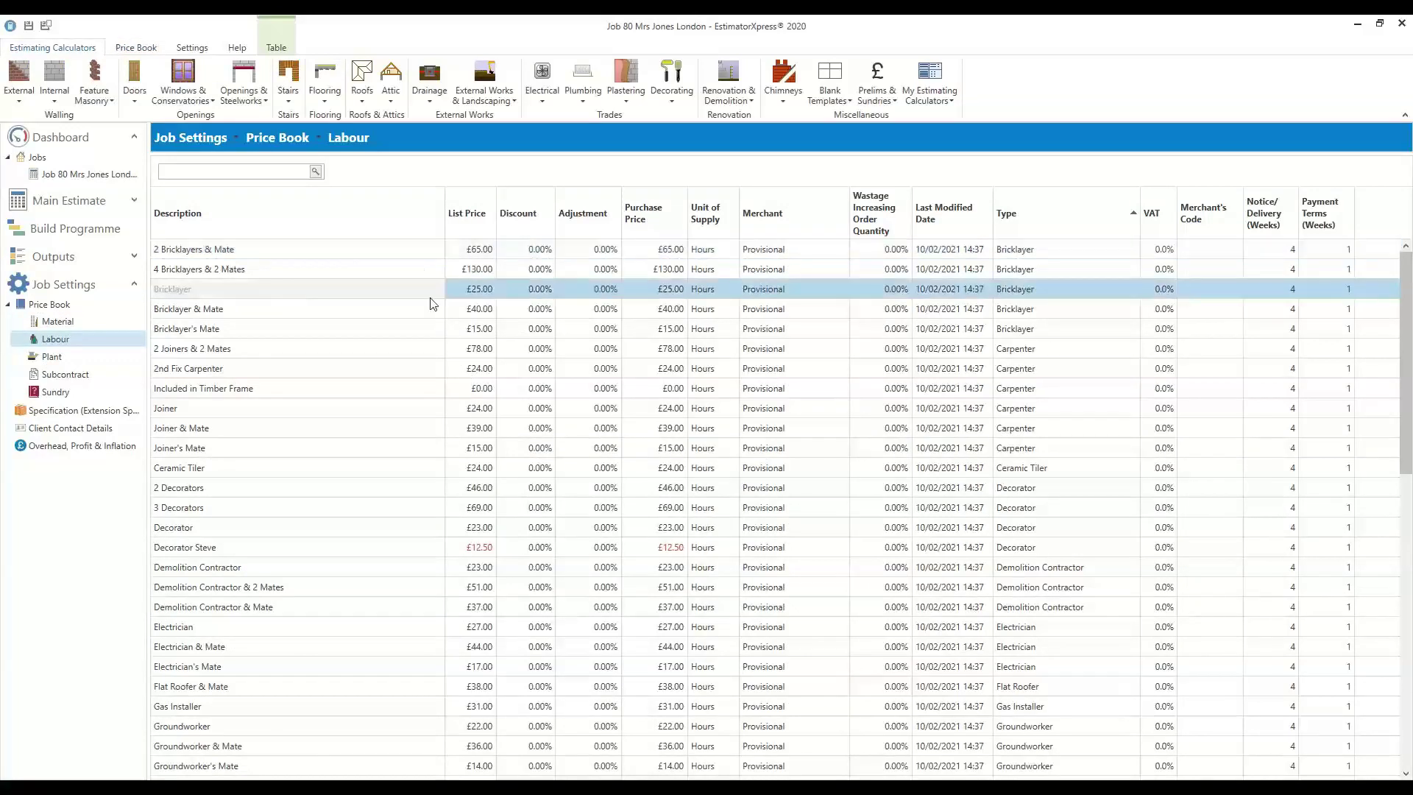
click(475, 294)
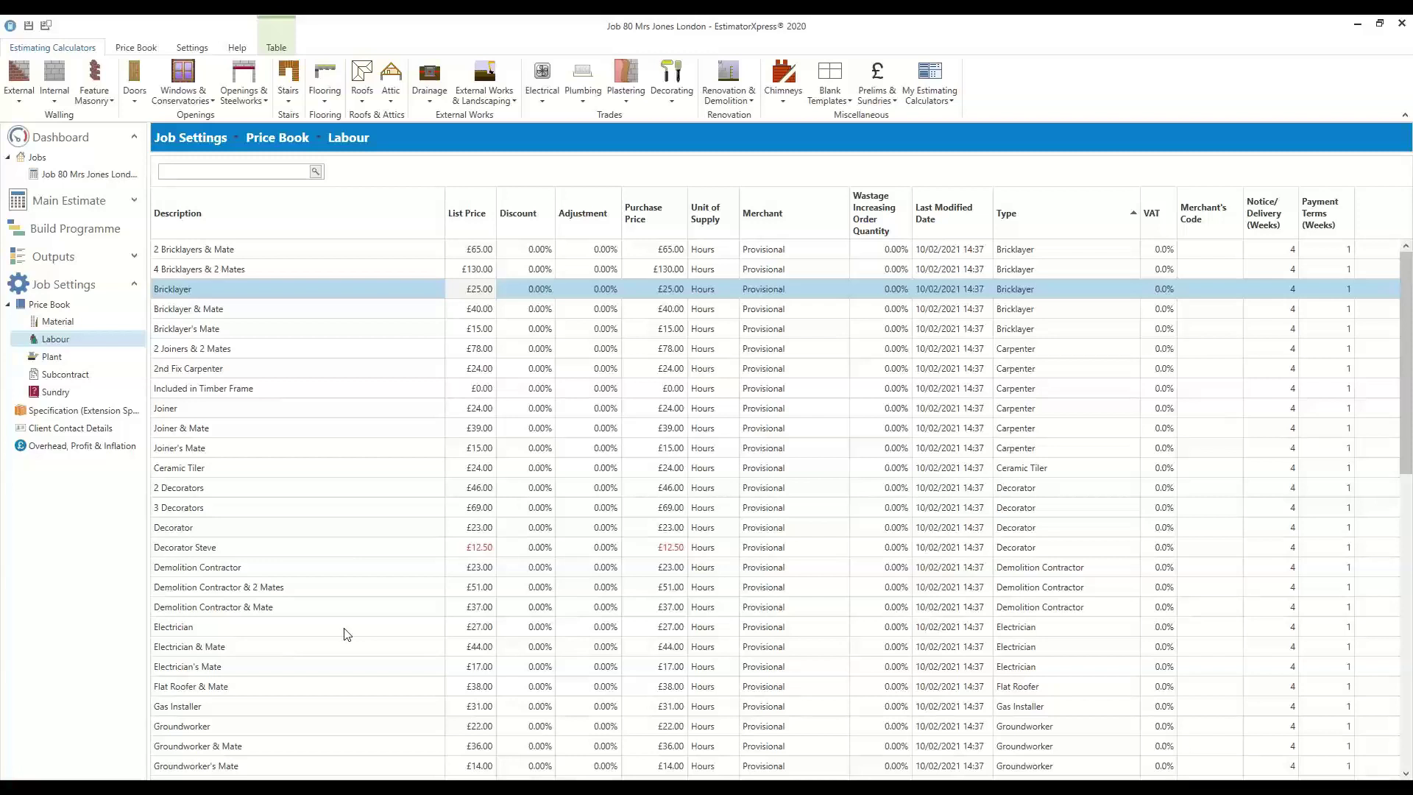
right_click(480, 292)
click(524, 299)
click(716, 225)
click(709, 221)
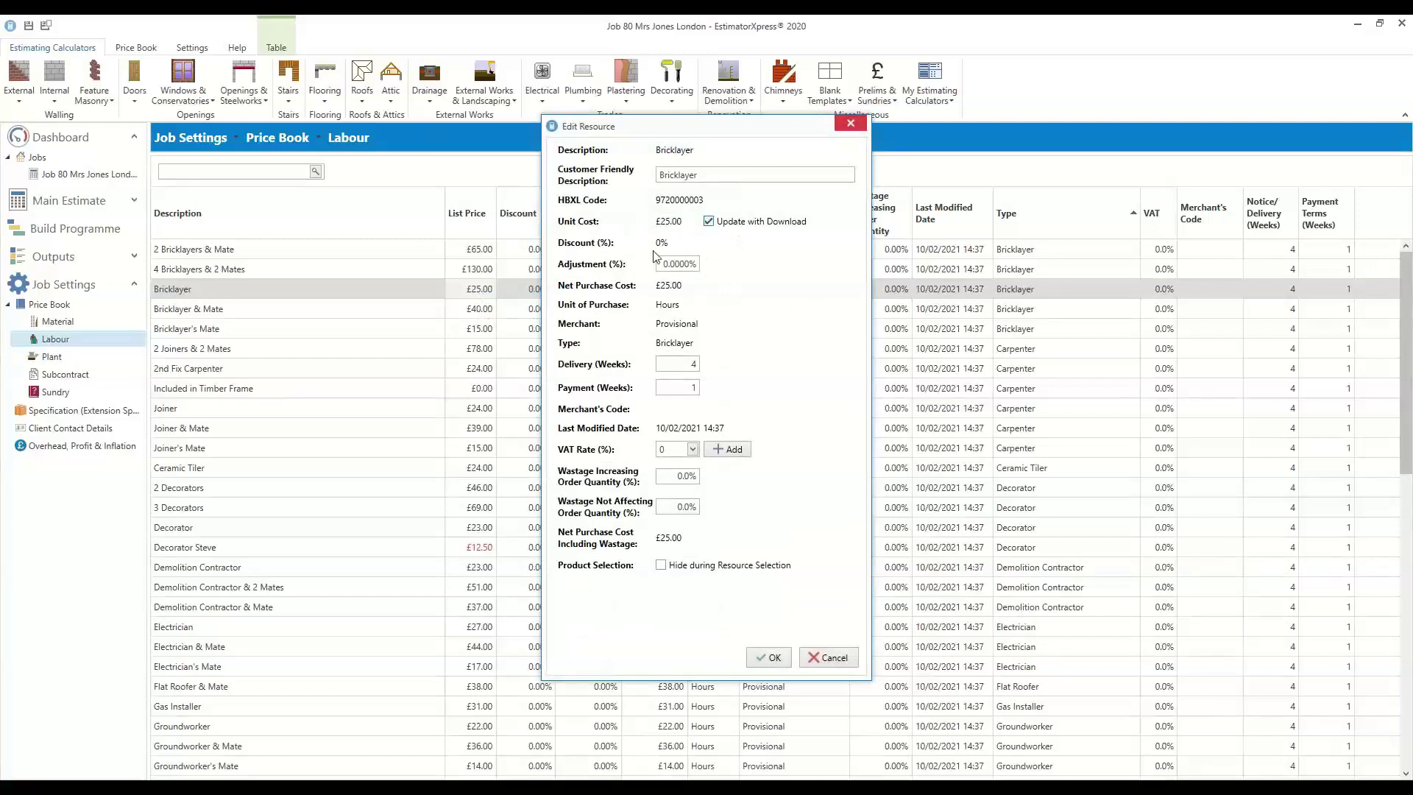
Set the Bricklayer adjustment to -20% (£20.00), then return to Materials without recalculating
click(666, 263)
text(10)
key(BackSpace)
text(5)
key(BackSpace)
text(20)
click(770, 658)
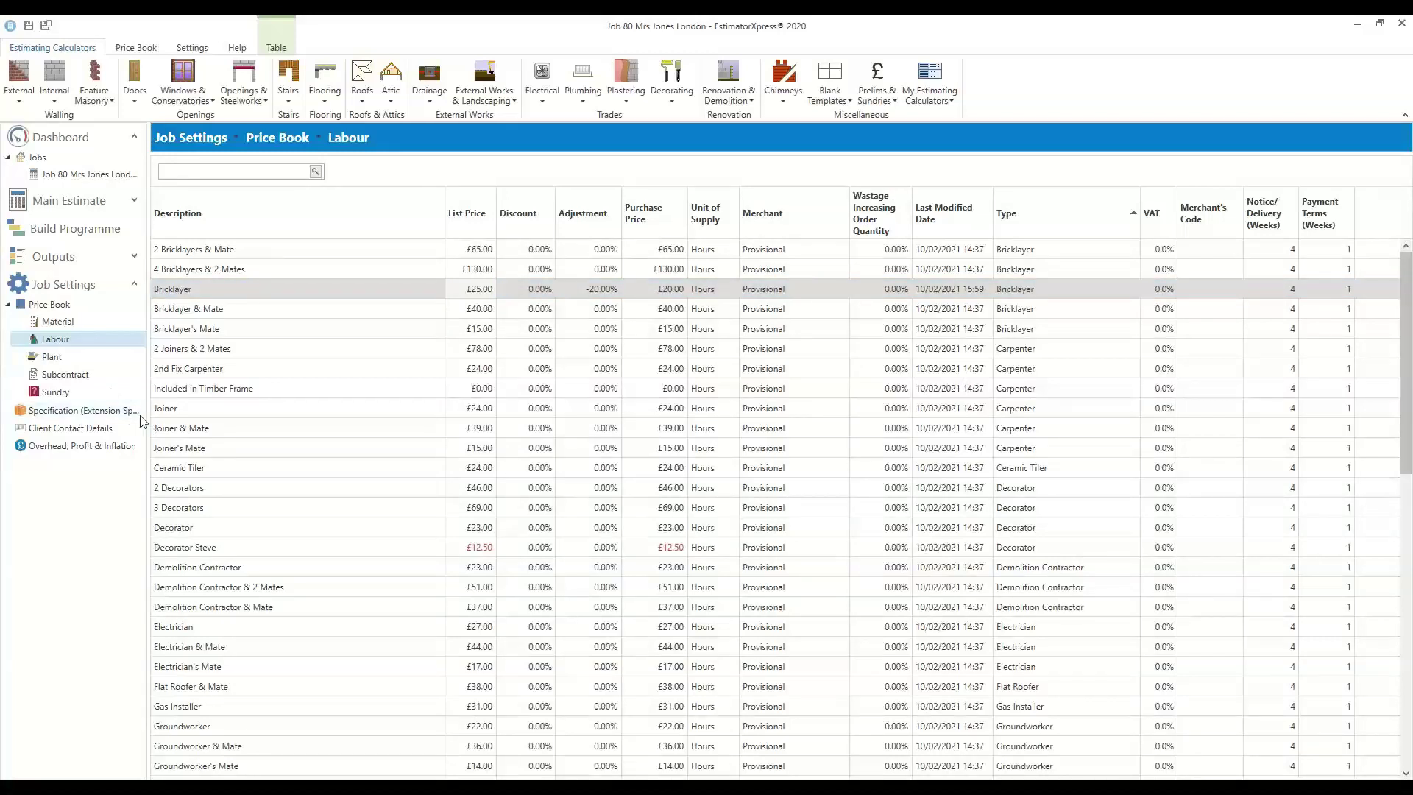
click(62, 322)
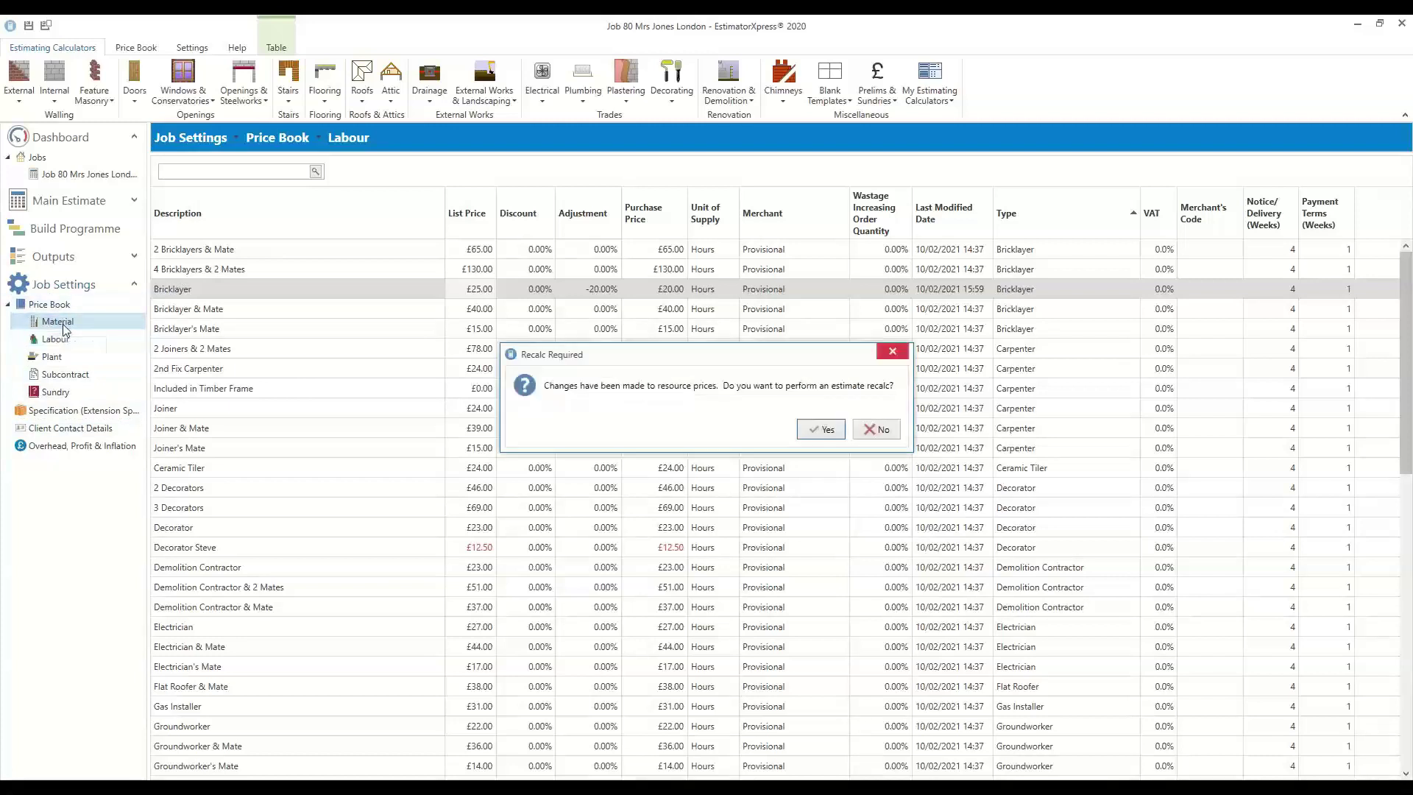
click(875, 430)
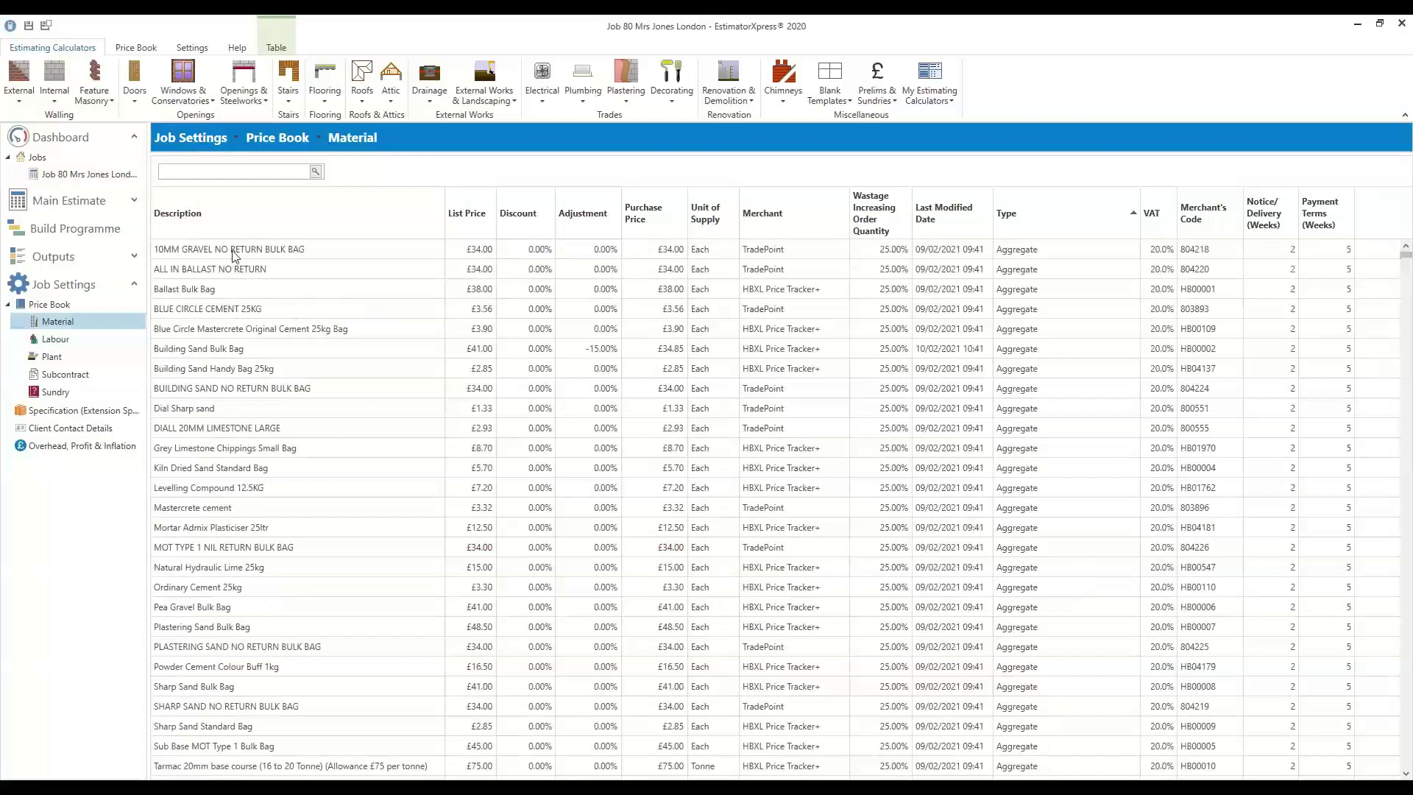
right_click(234, 251)
click(212, 289)
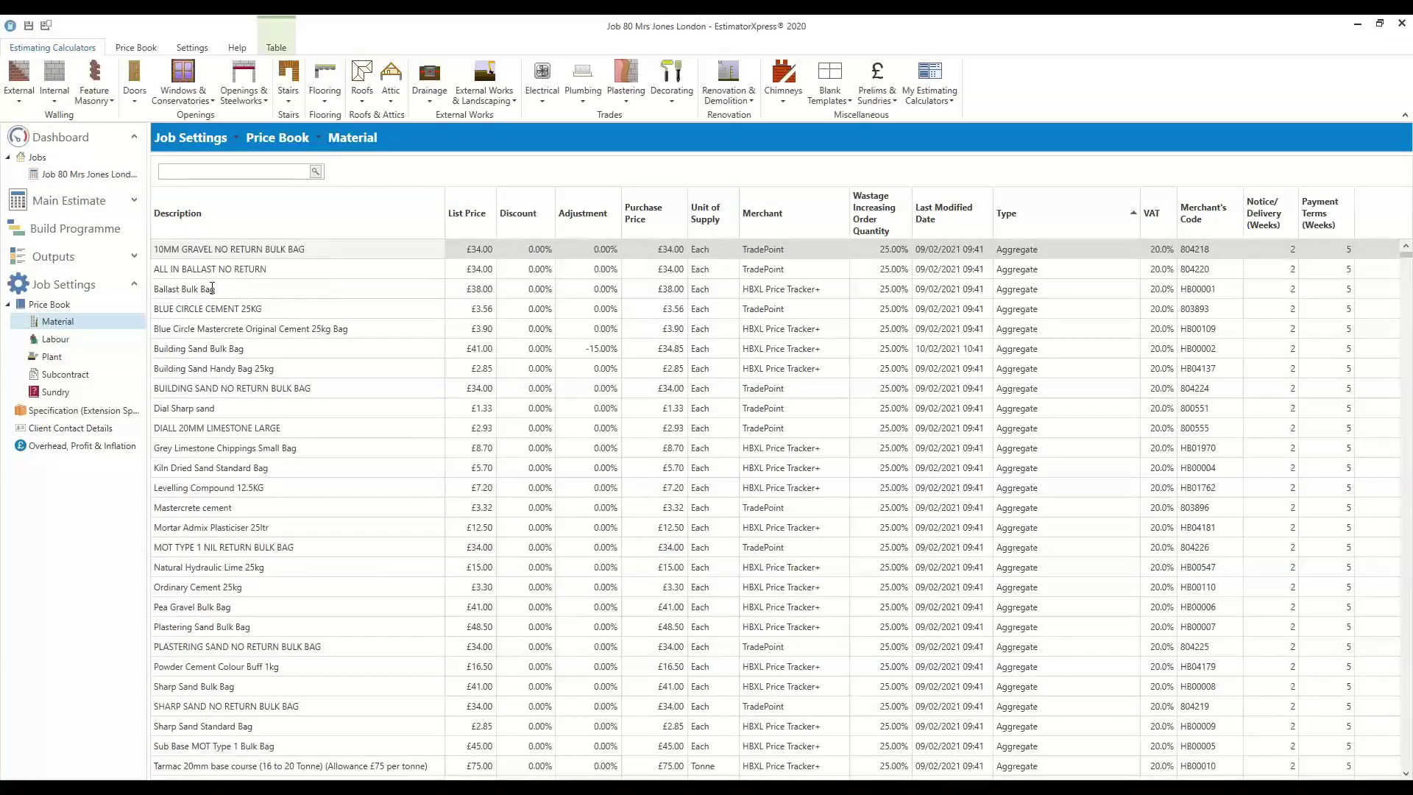
right_click(211, 289)
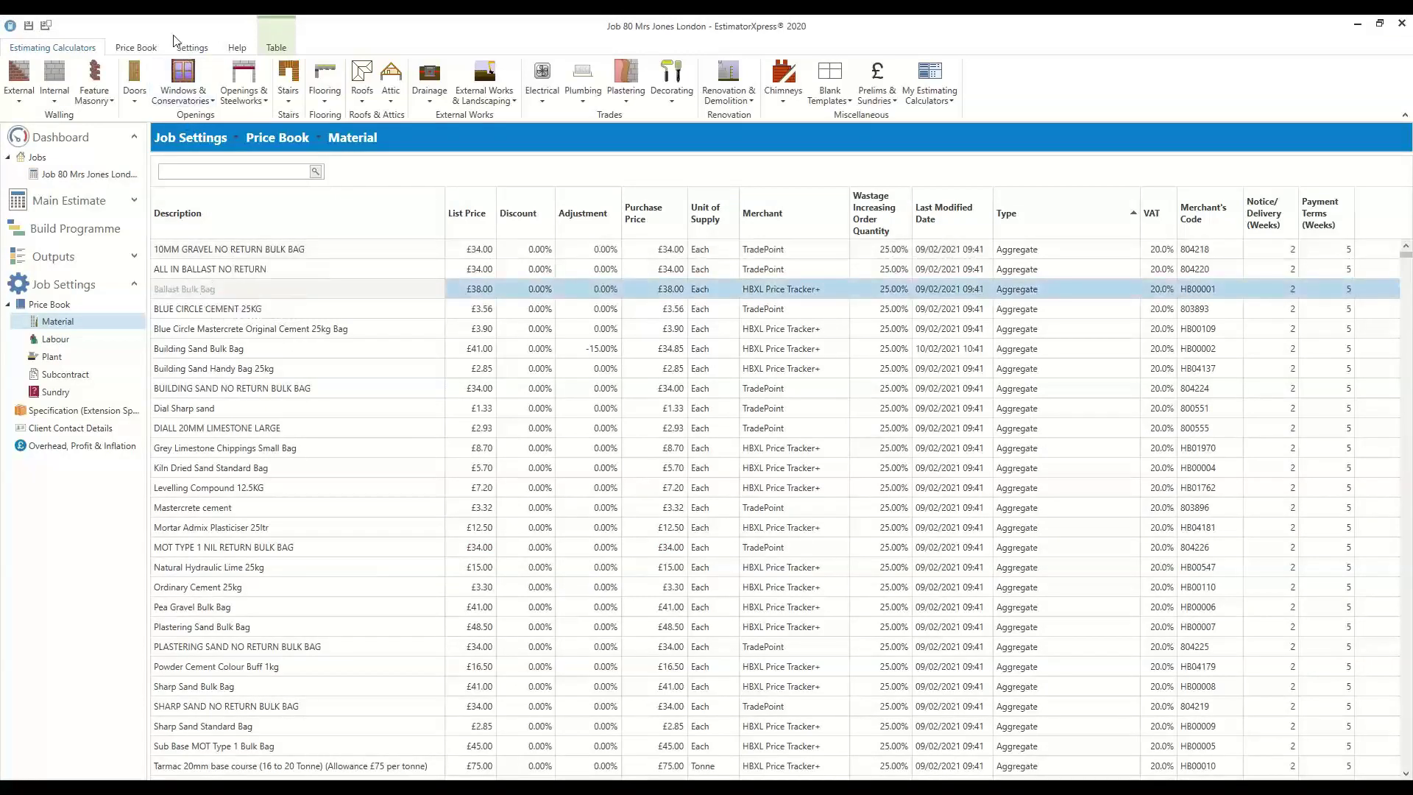
click(135, 47)
click(29, 98)
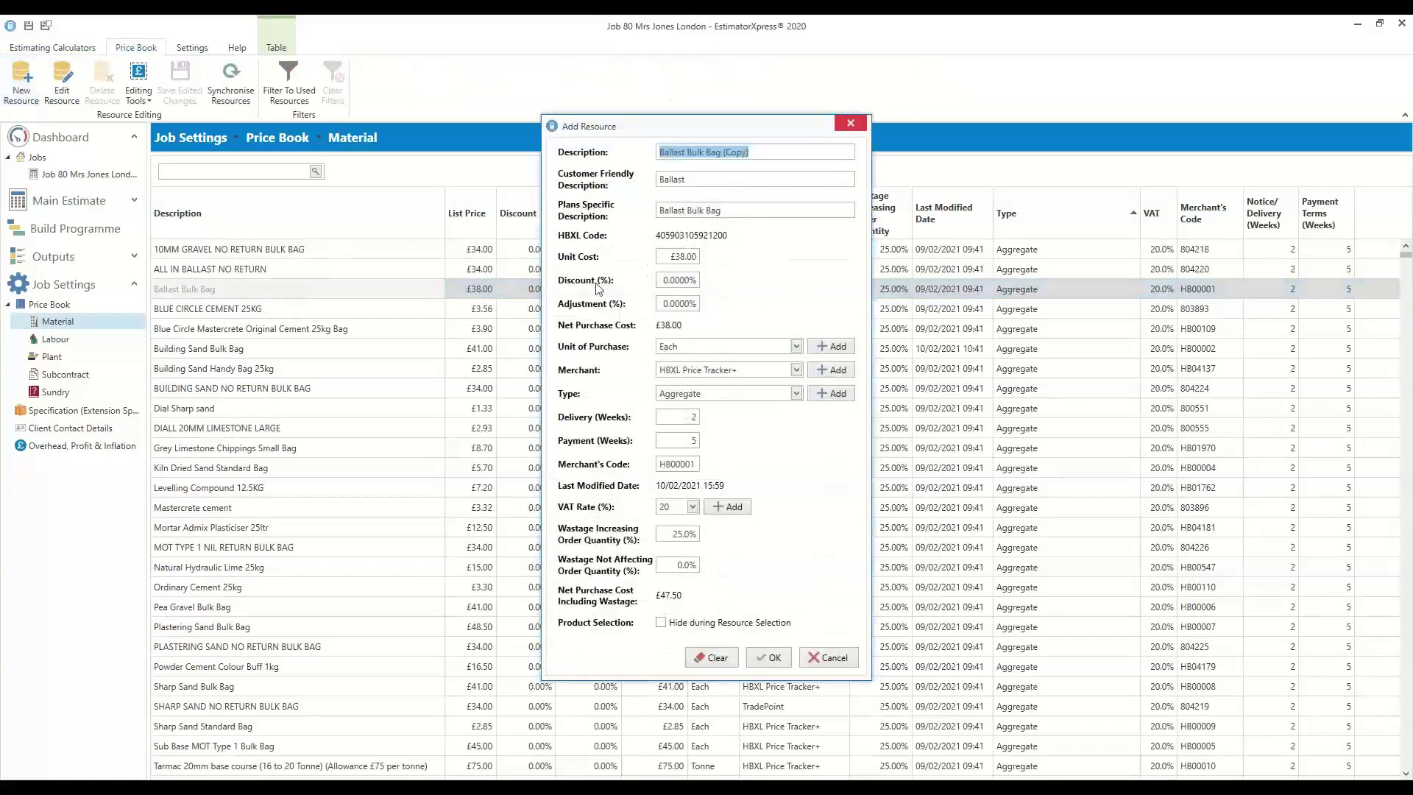
click(743, 153)
triple_click(743, 153)
click(724, 210)
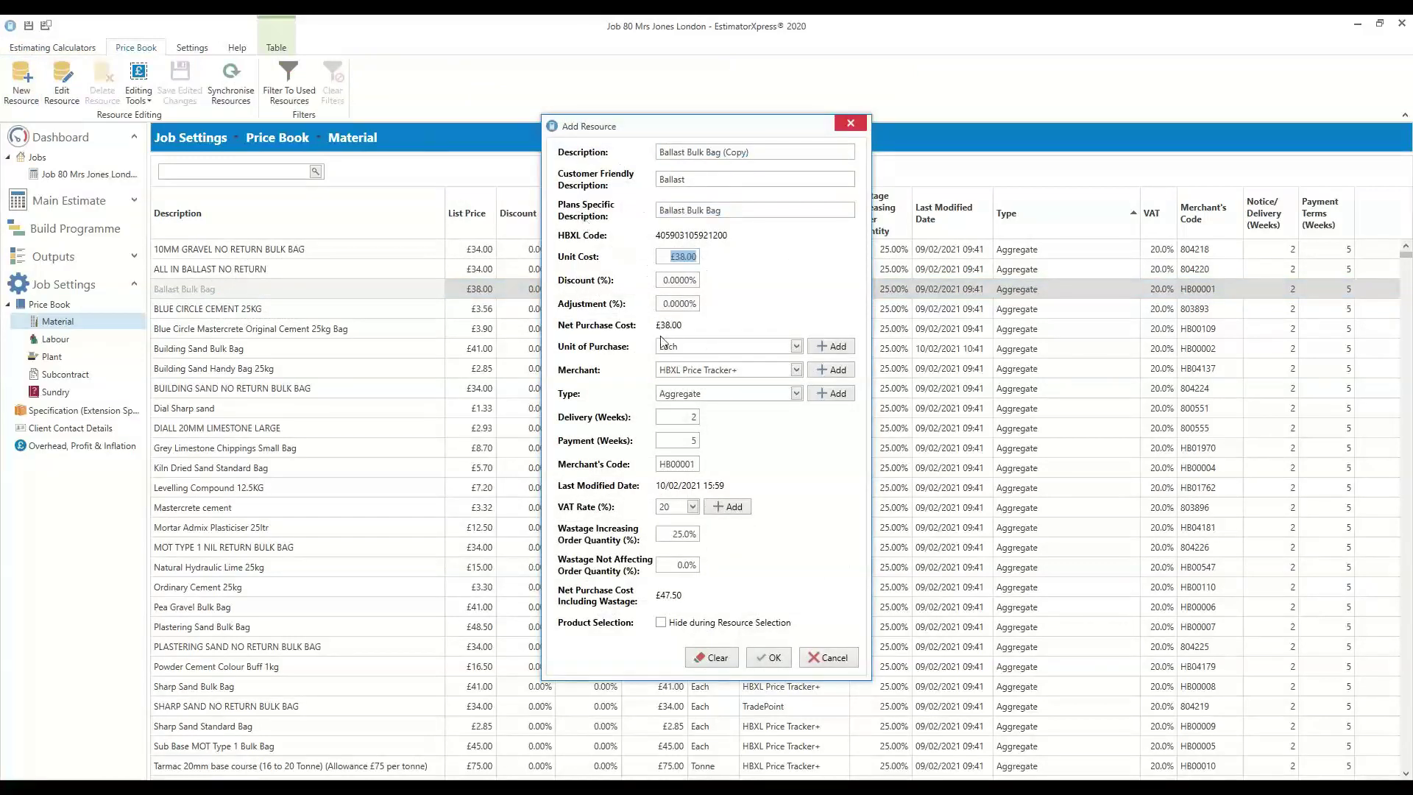
click(735, 370)
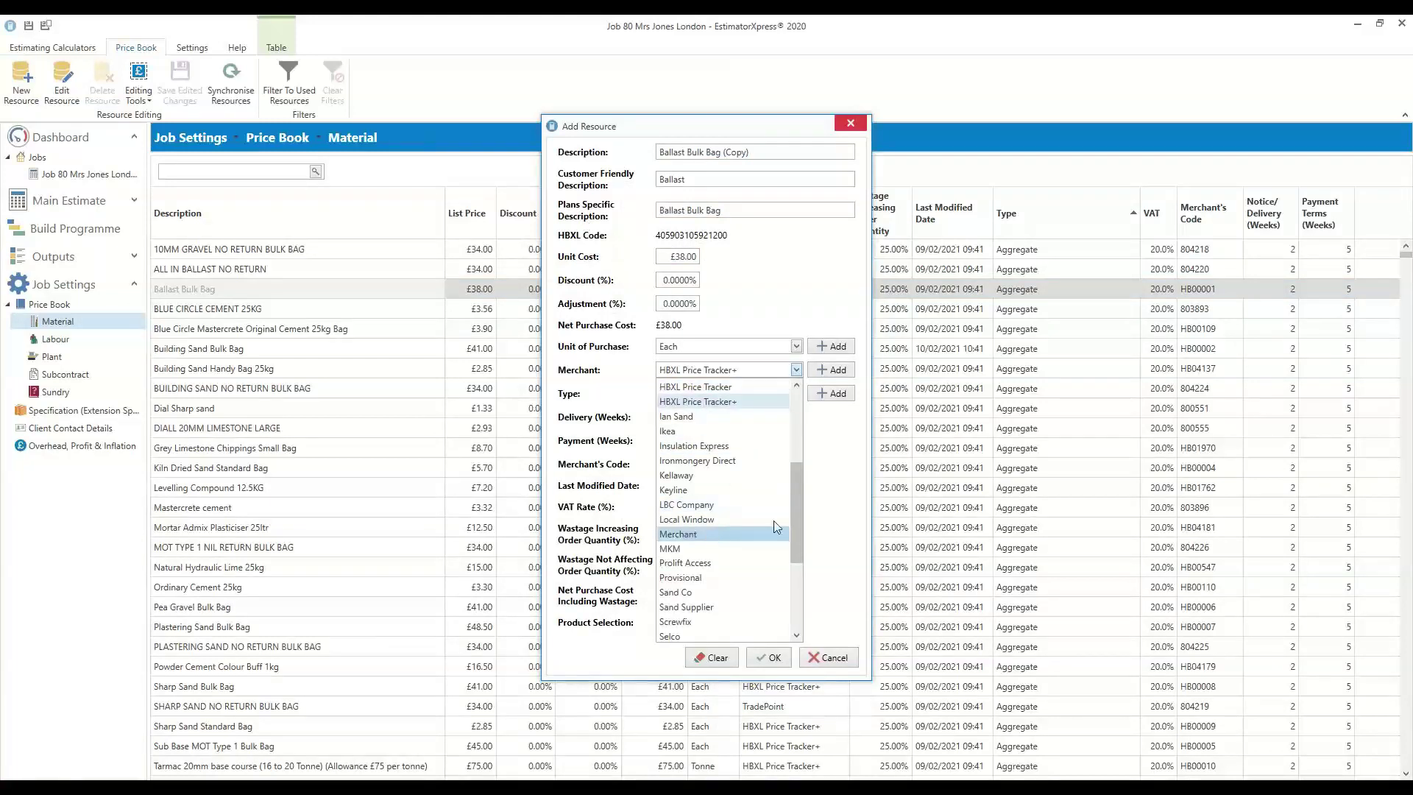
click(821, 517)
click(831, 370)
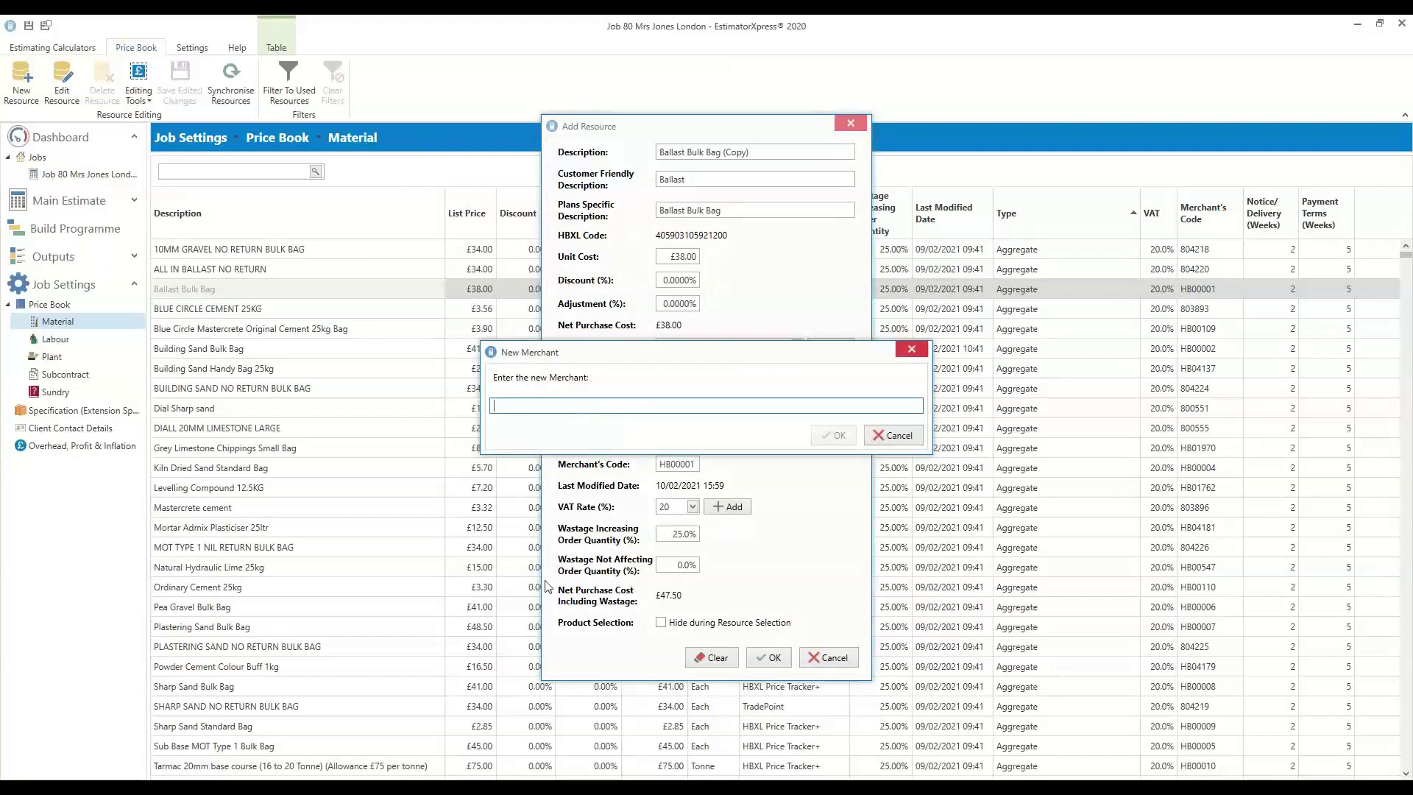
text(brady)
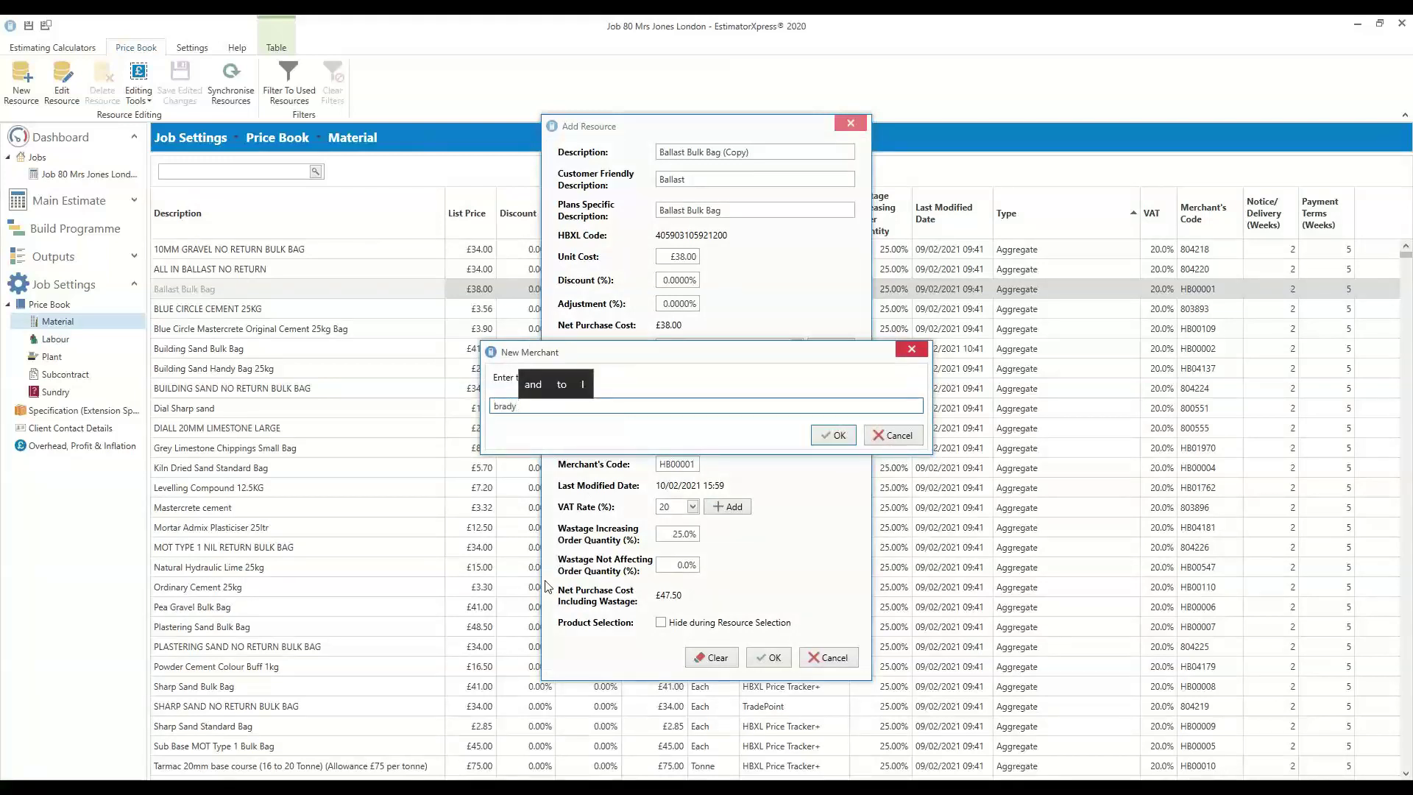
text( materials)
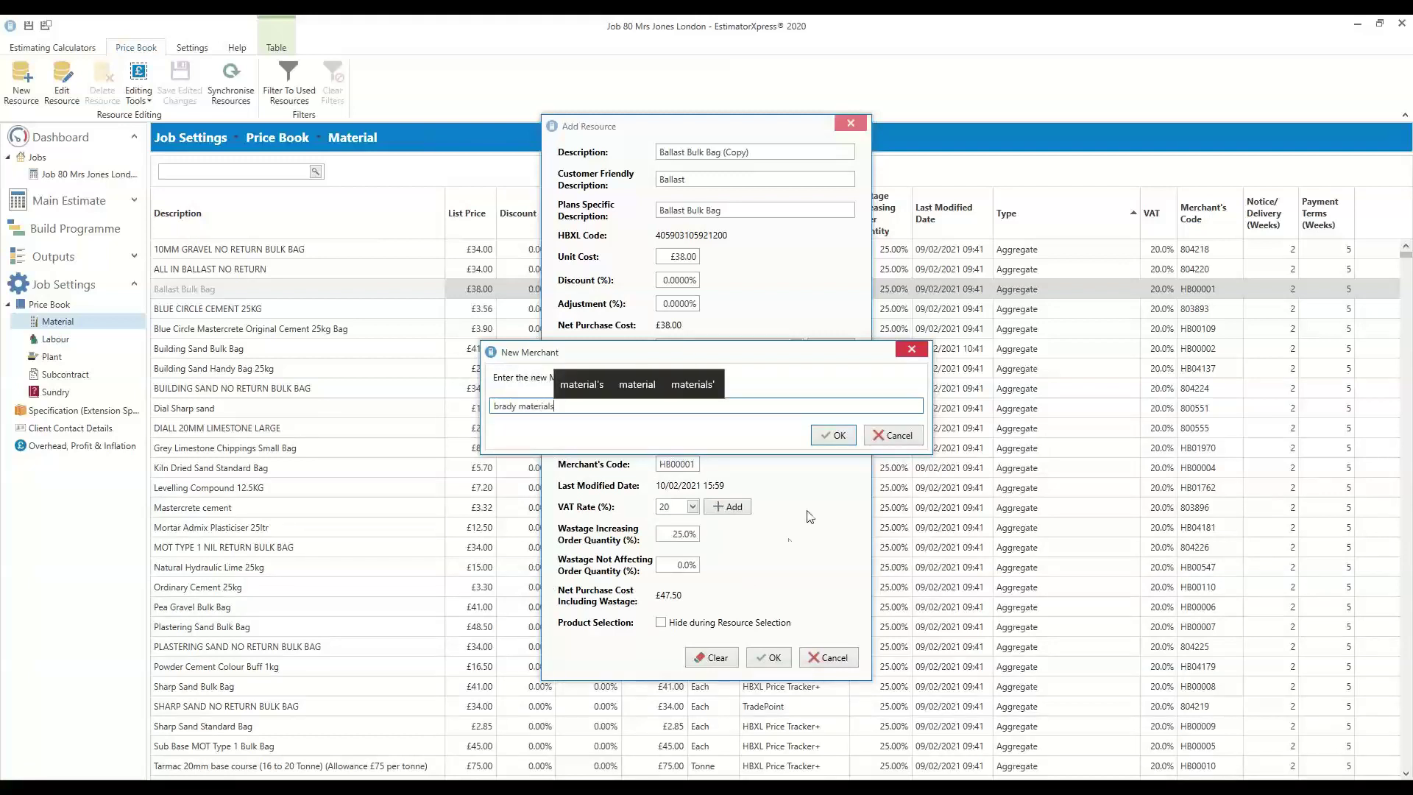
click(819, 435)
click(691, 414)
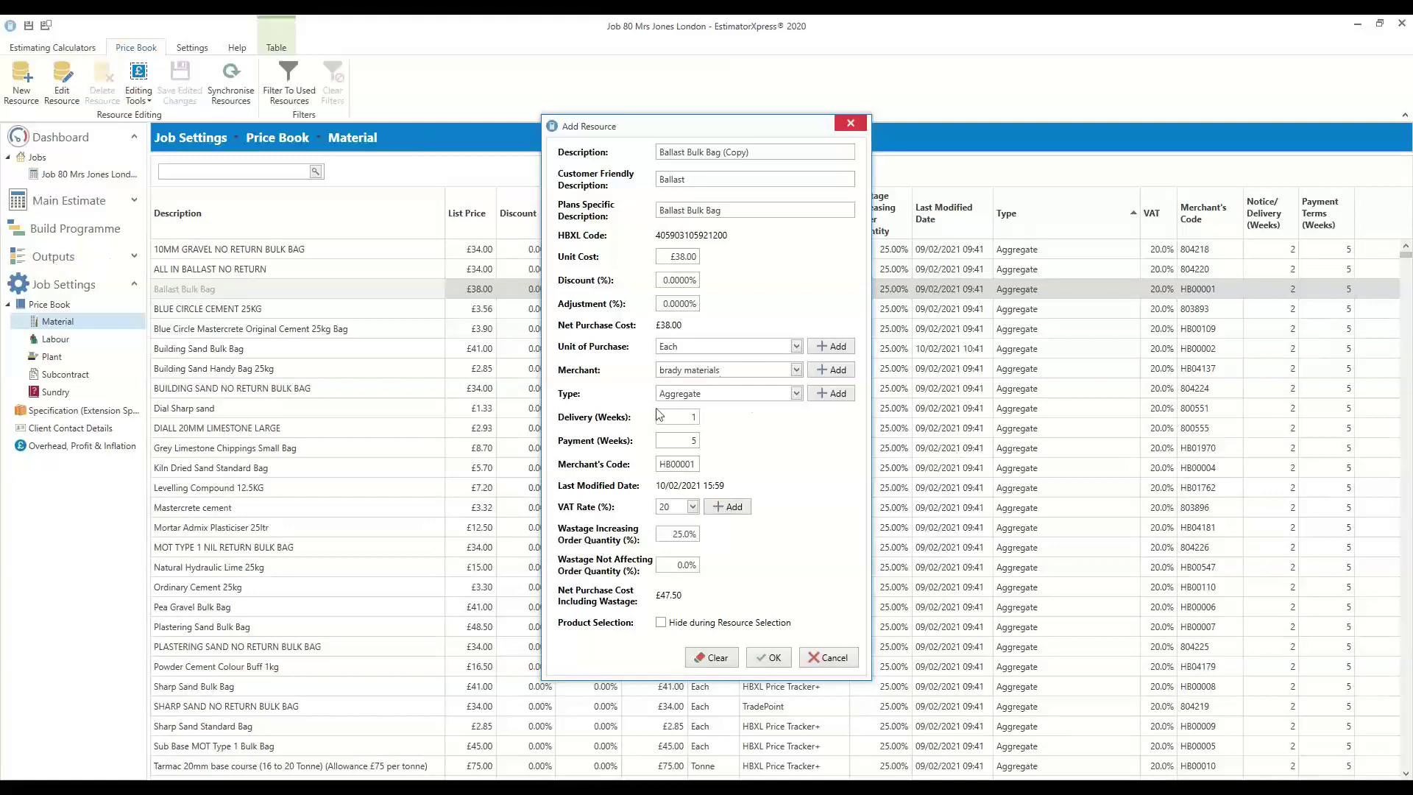
click(692, 416)
click(684, 419)
click(676, 535)
click(838, 662)
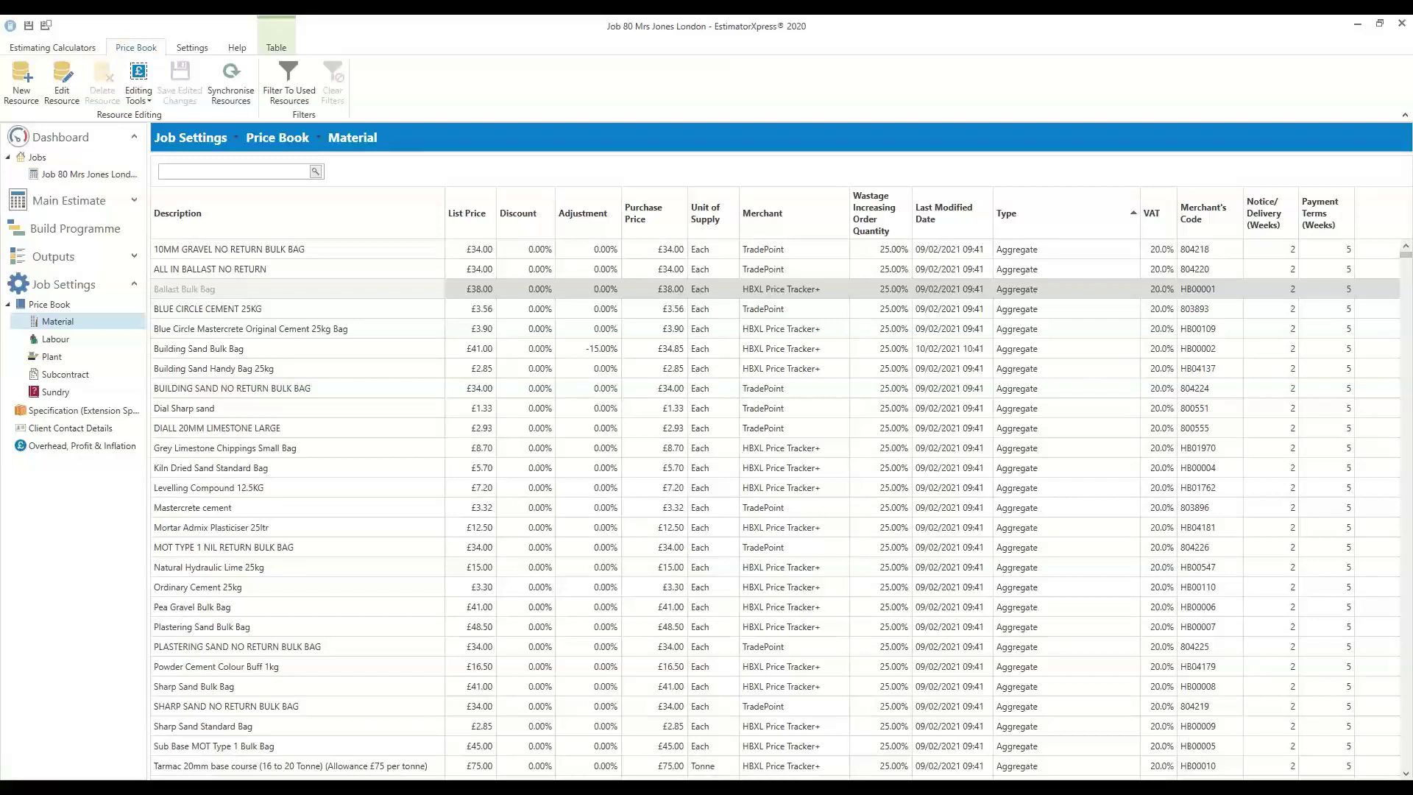
Search 'bootcamp' in a new Chrome tab and open the official Apple Support Boot Camp page
key(alt+Tab)
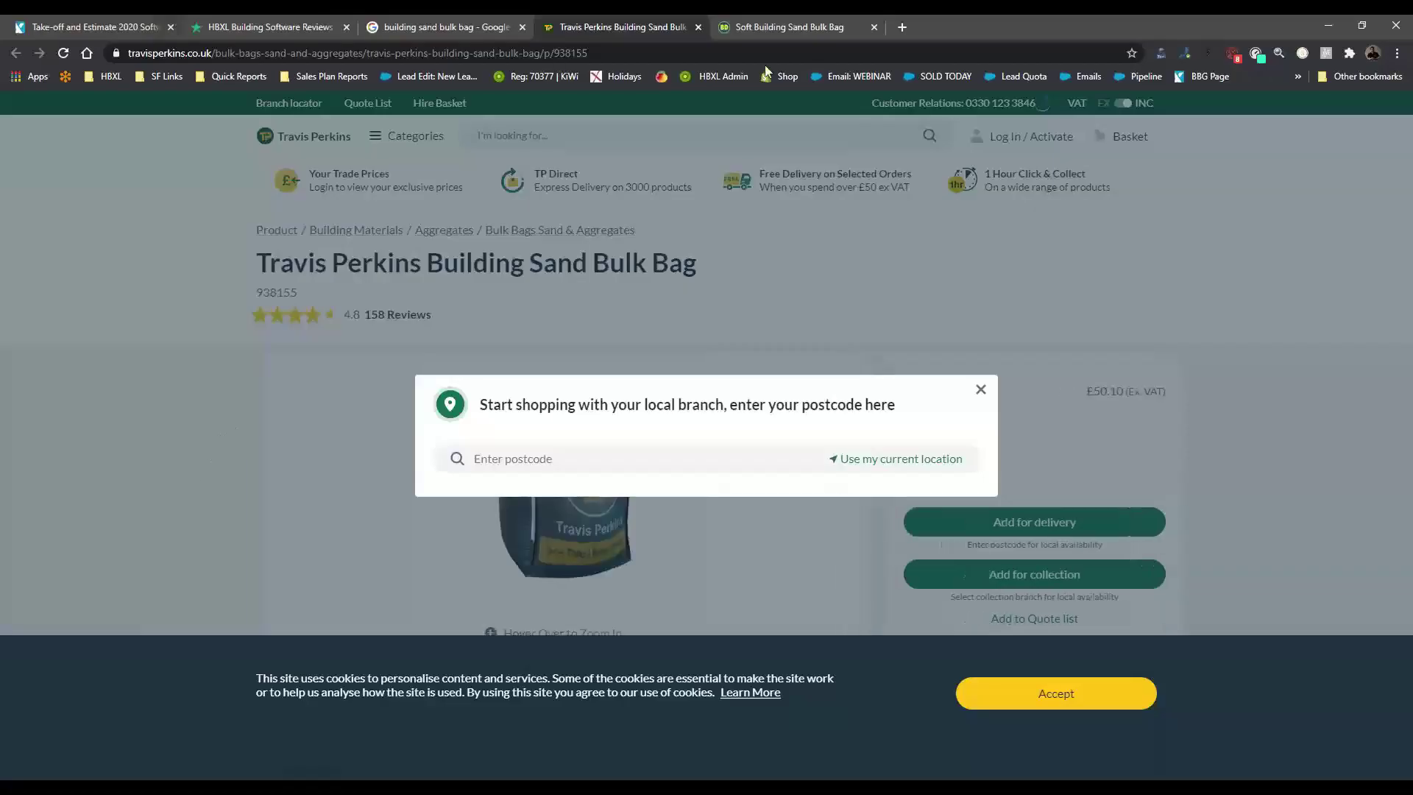
key(ctrl+t)
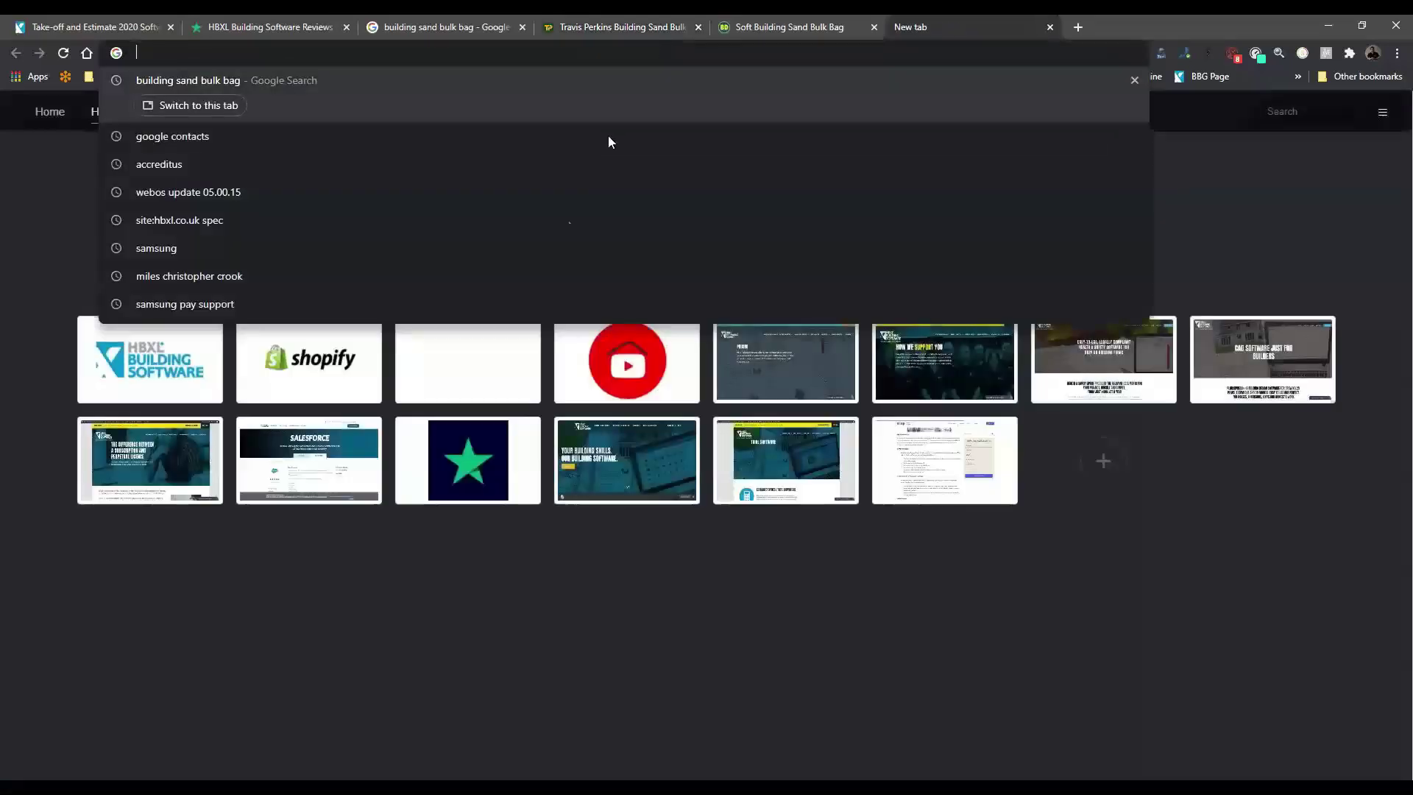
text(bootcamp)
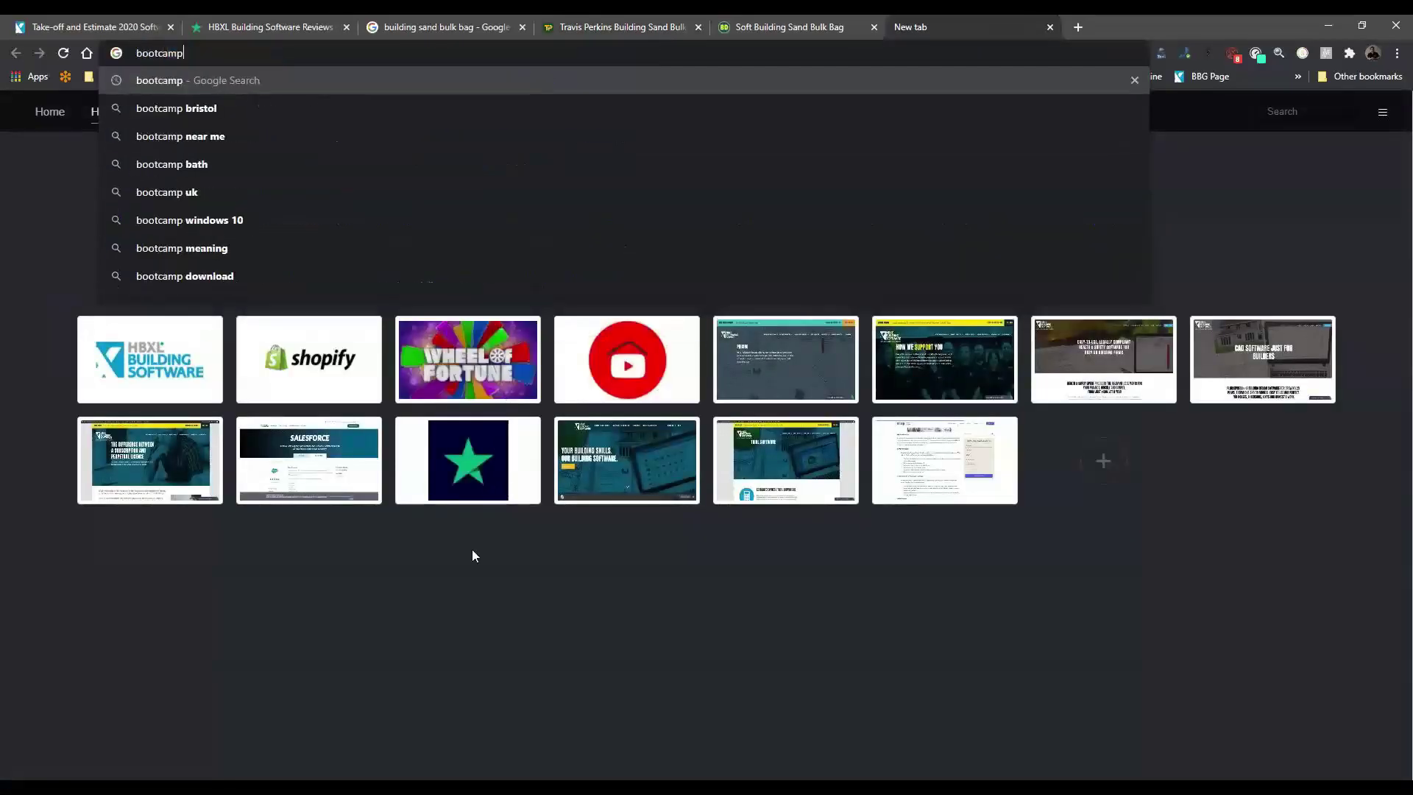
key(Return)
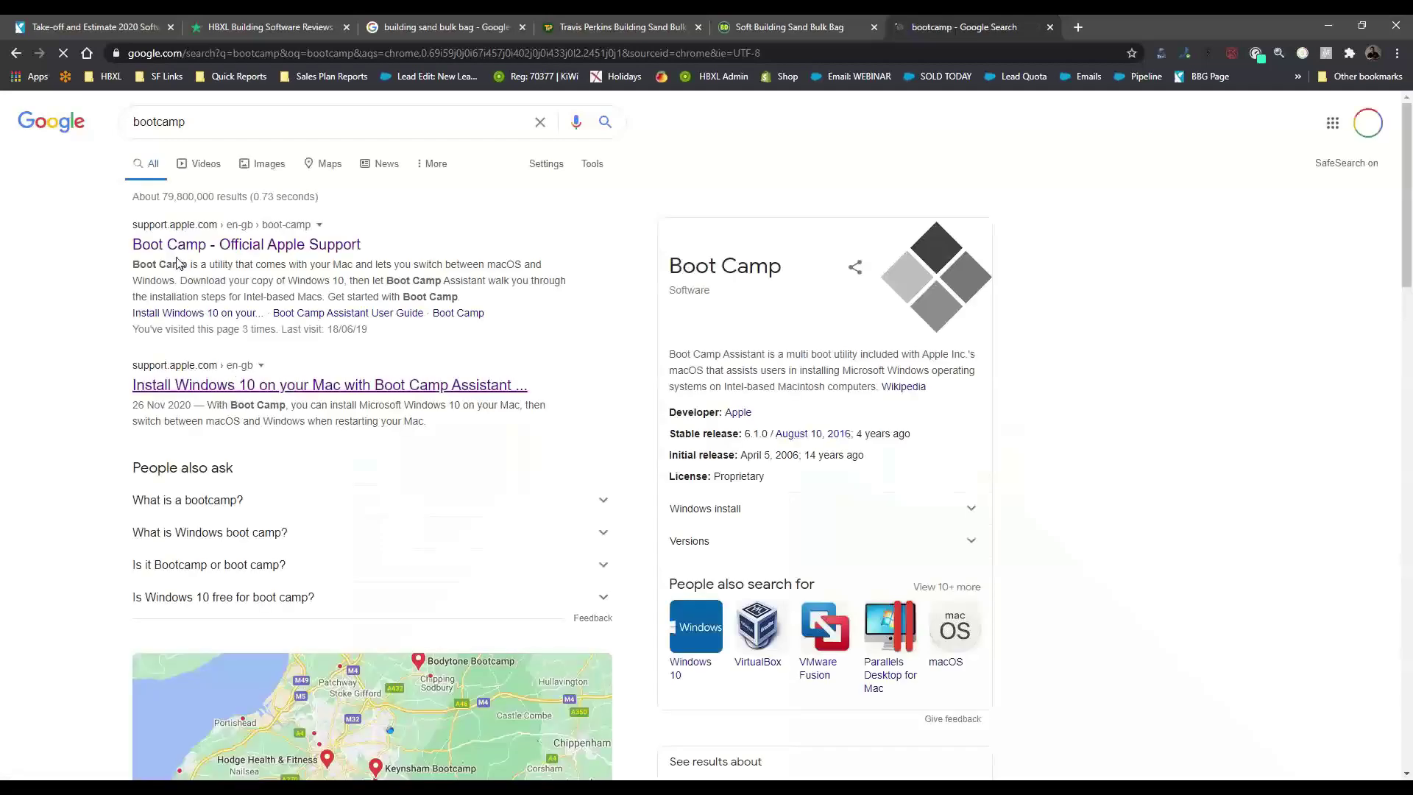
click(188, 245)
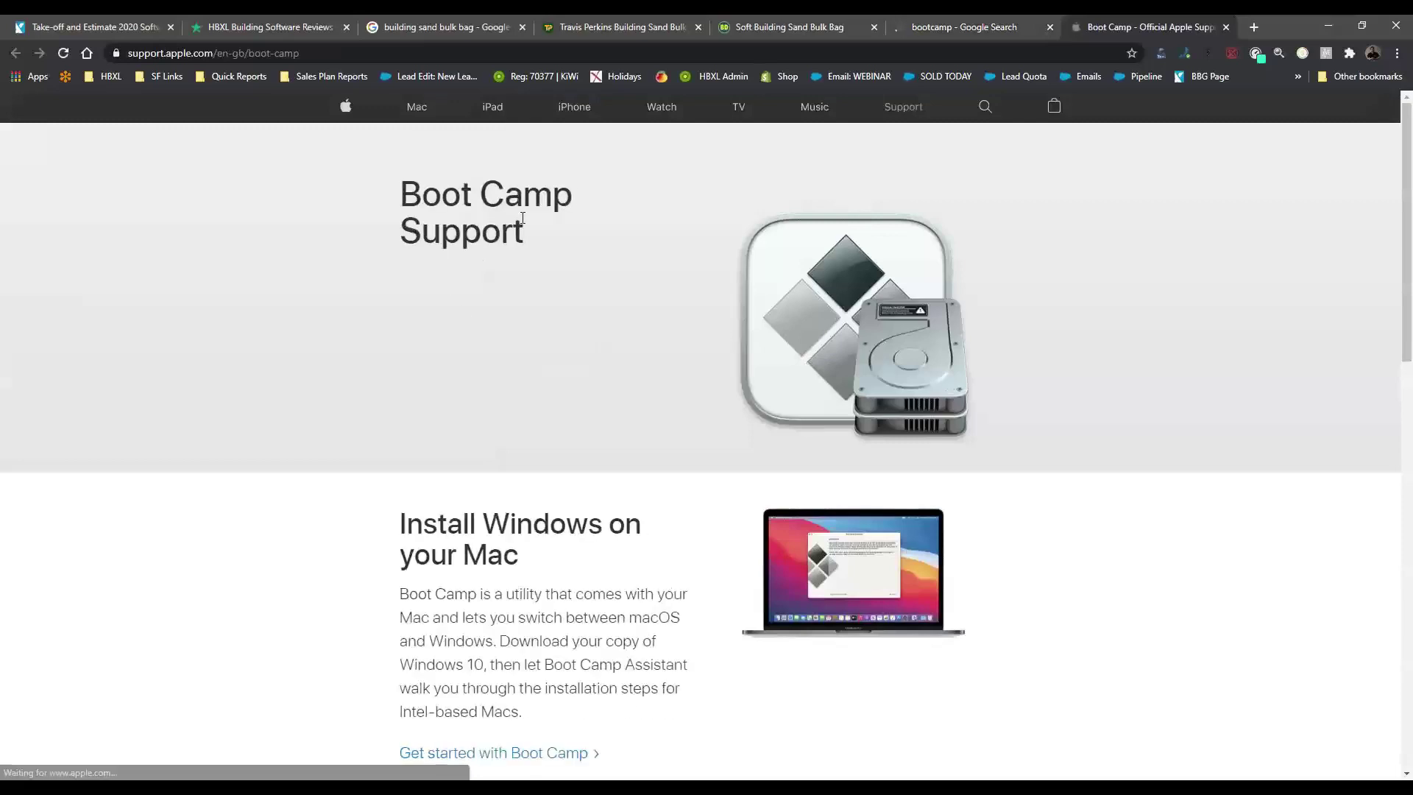
Select the 'Install Windows on your Mac' heading, then minimise Chrome to show the price book
scroll(532, 420, down, 5)
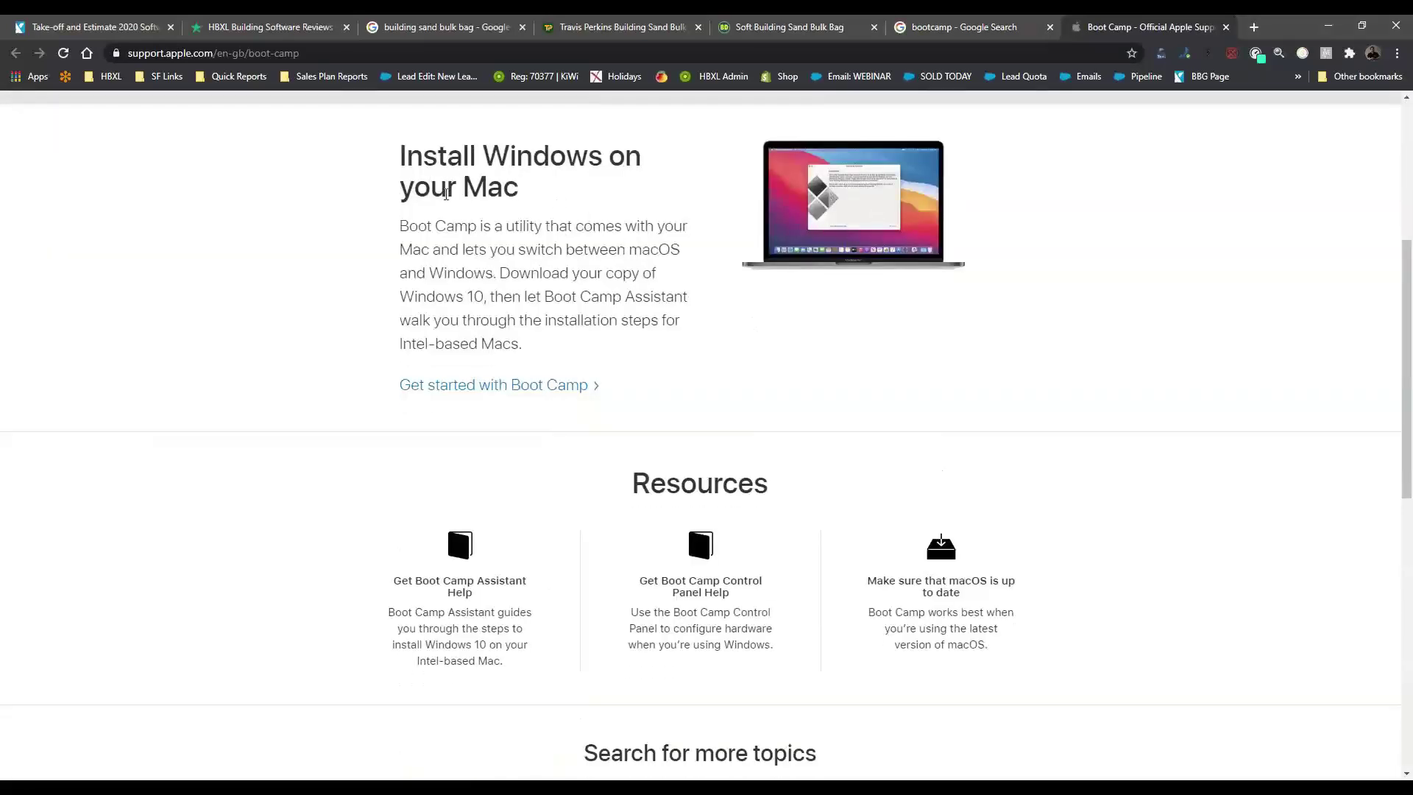
double_click(547, 157)
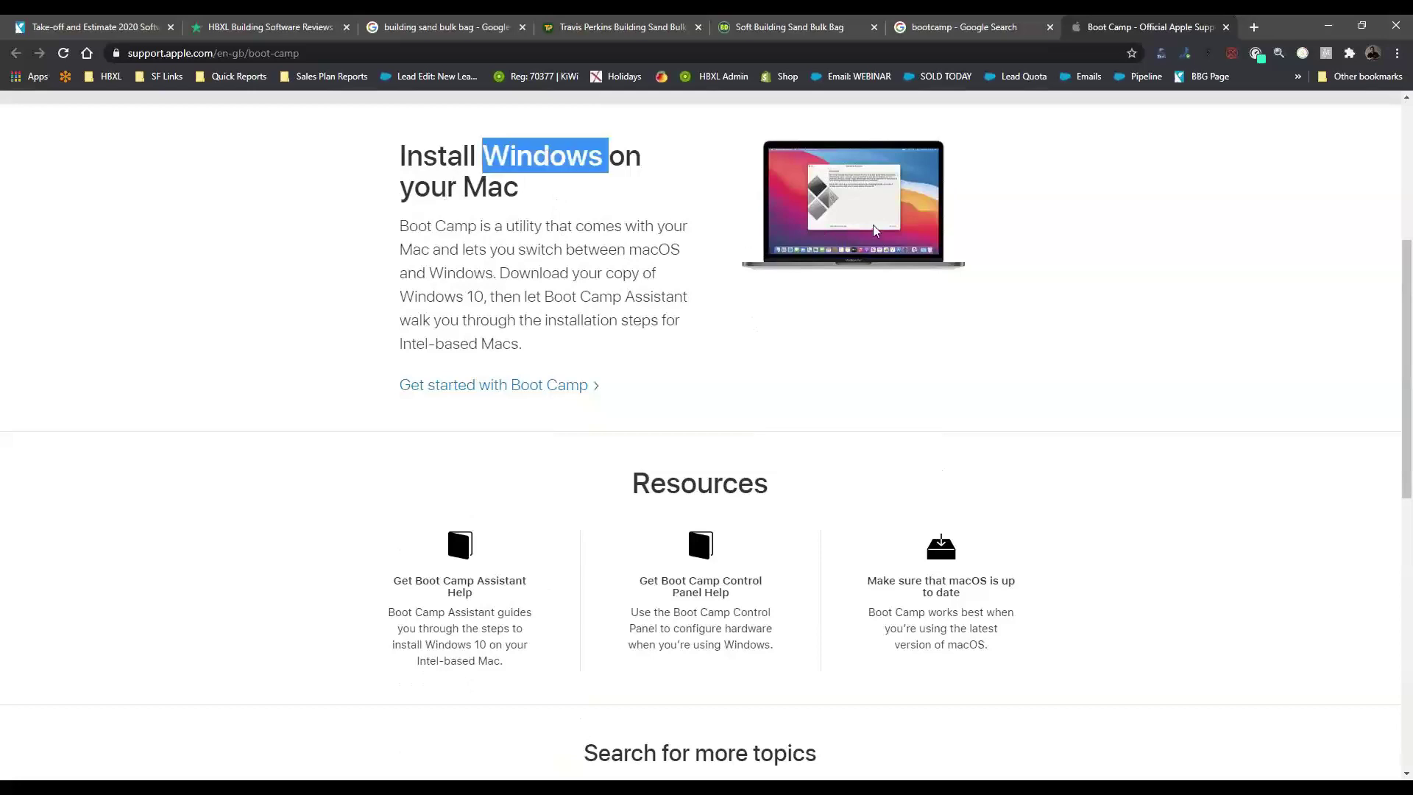
click(563, 205)
triple_click(432, 172)
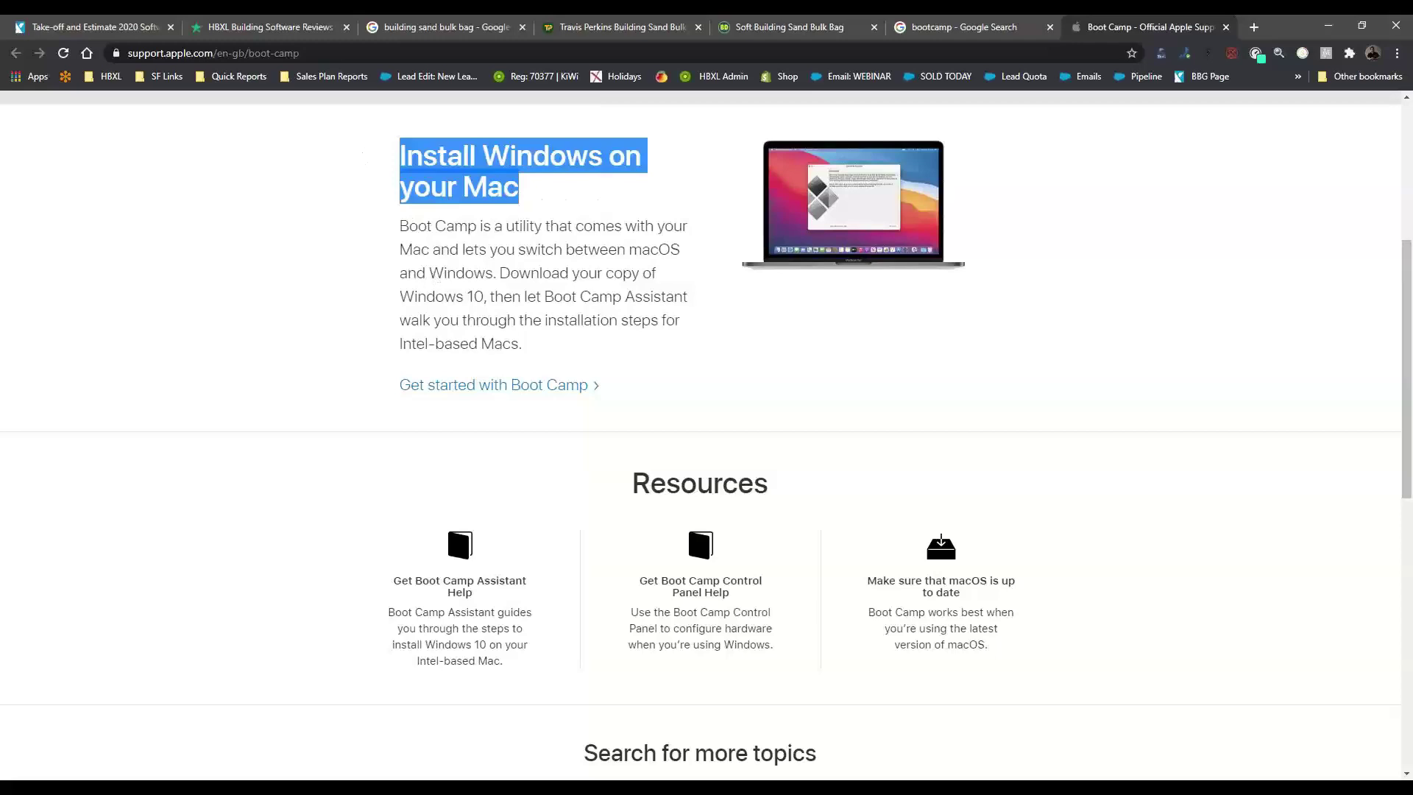
key(alt+Tab)
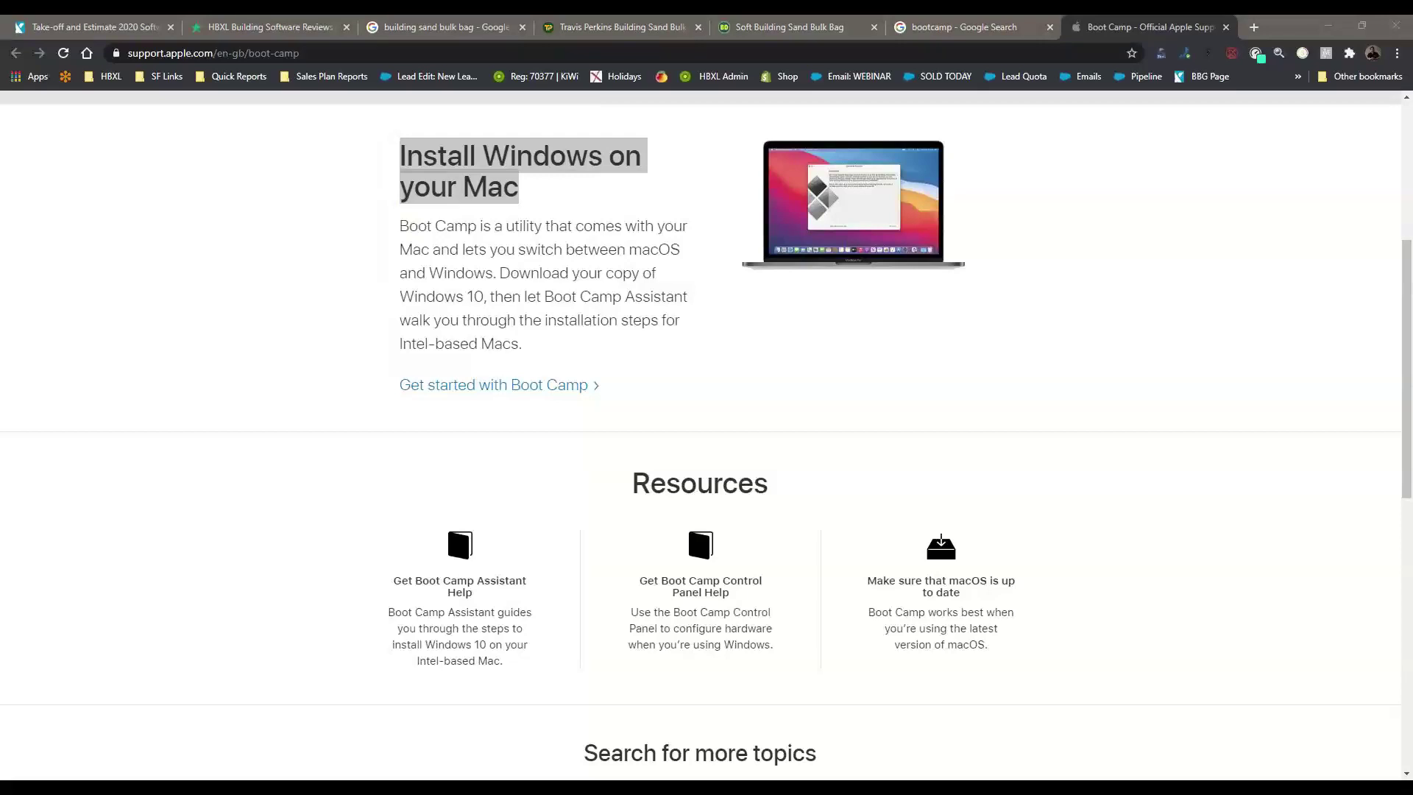
click(1328, 26)
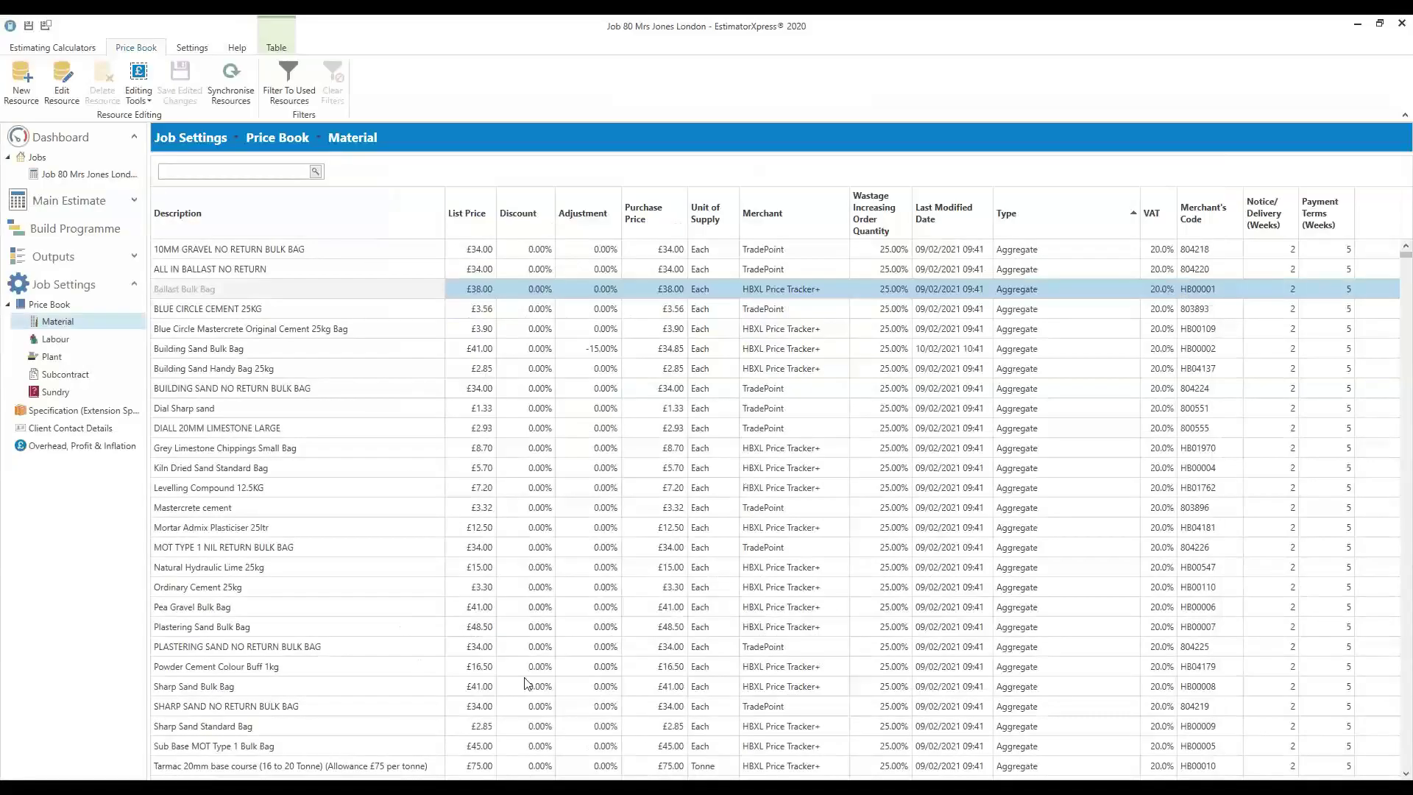
click(485, 789)
scroll(527, 517, down, 1)
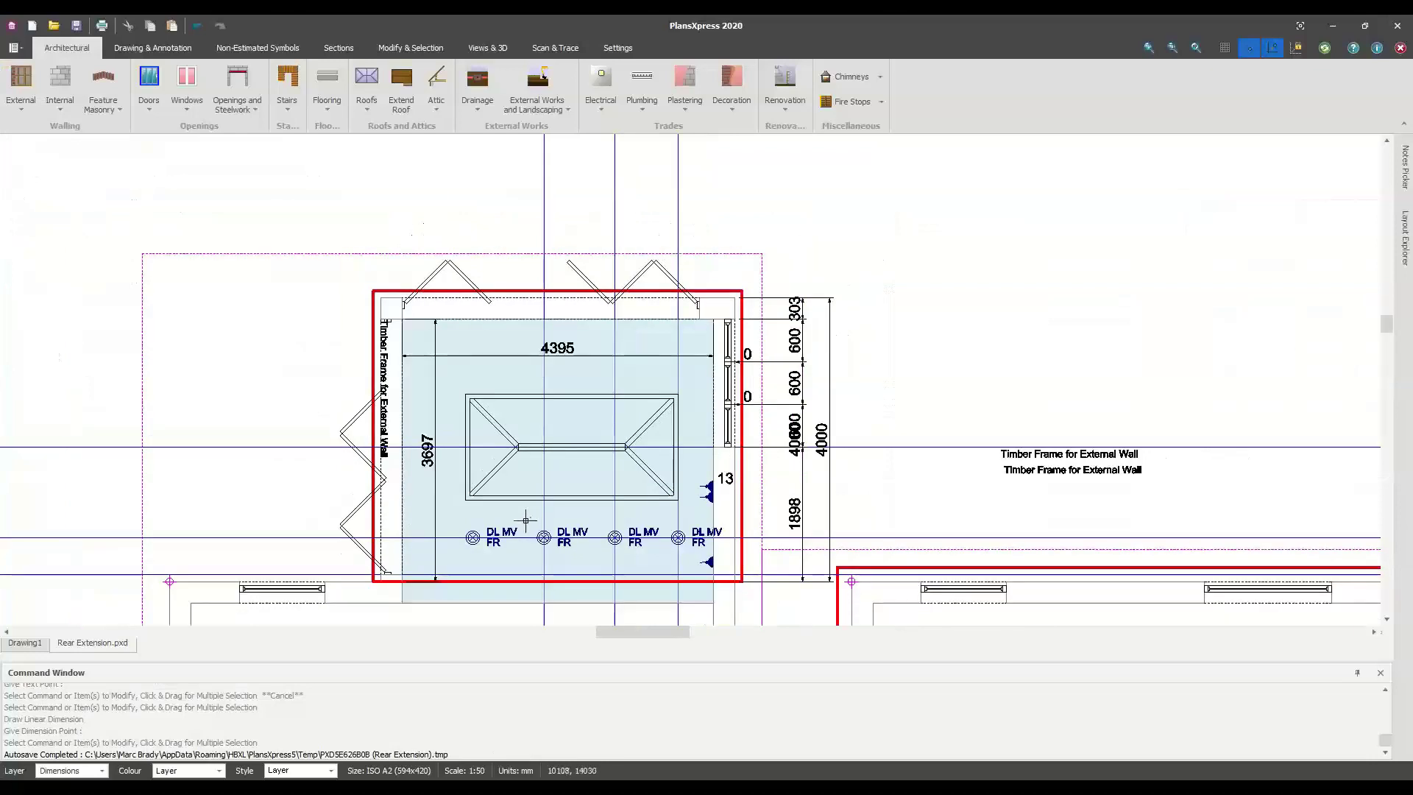
middle_drag(519, 505, 510, 457)
scroll(449, 531, up, 3)
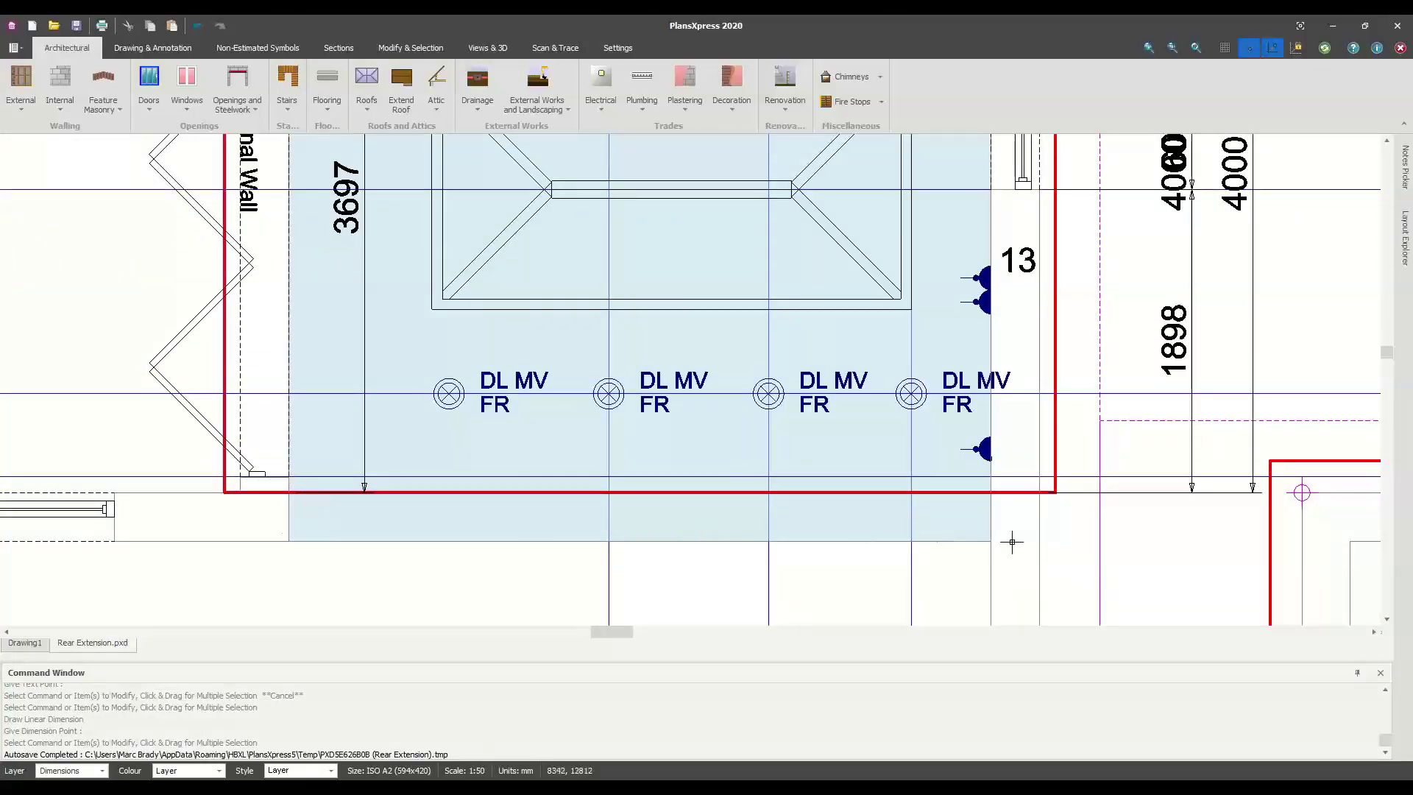
scroll(1011, 541, down, 1)
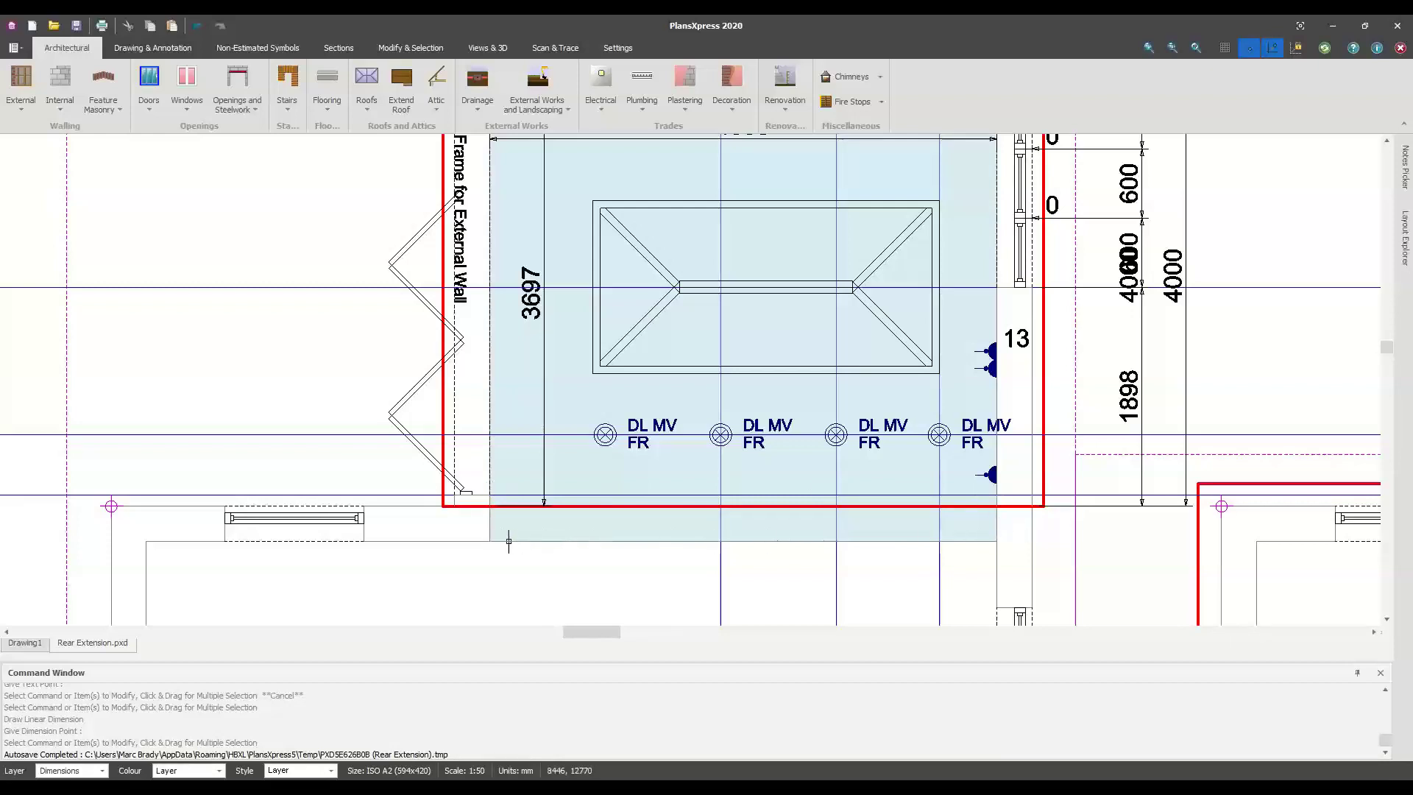
scroll(501, 541, down, 2)
middle_drag(500, 456, 471, 362)
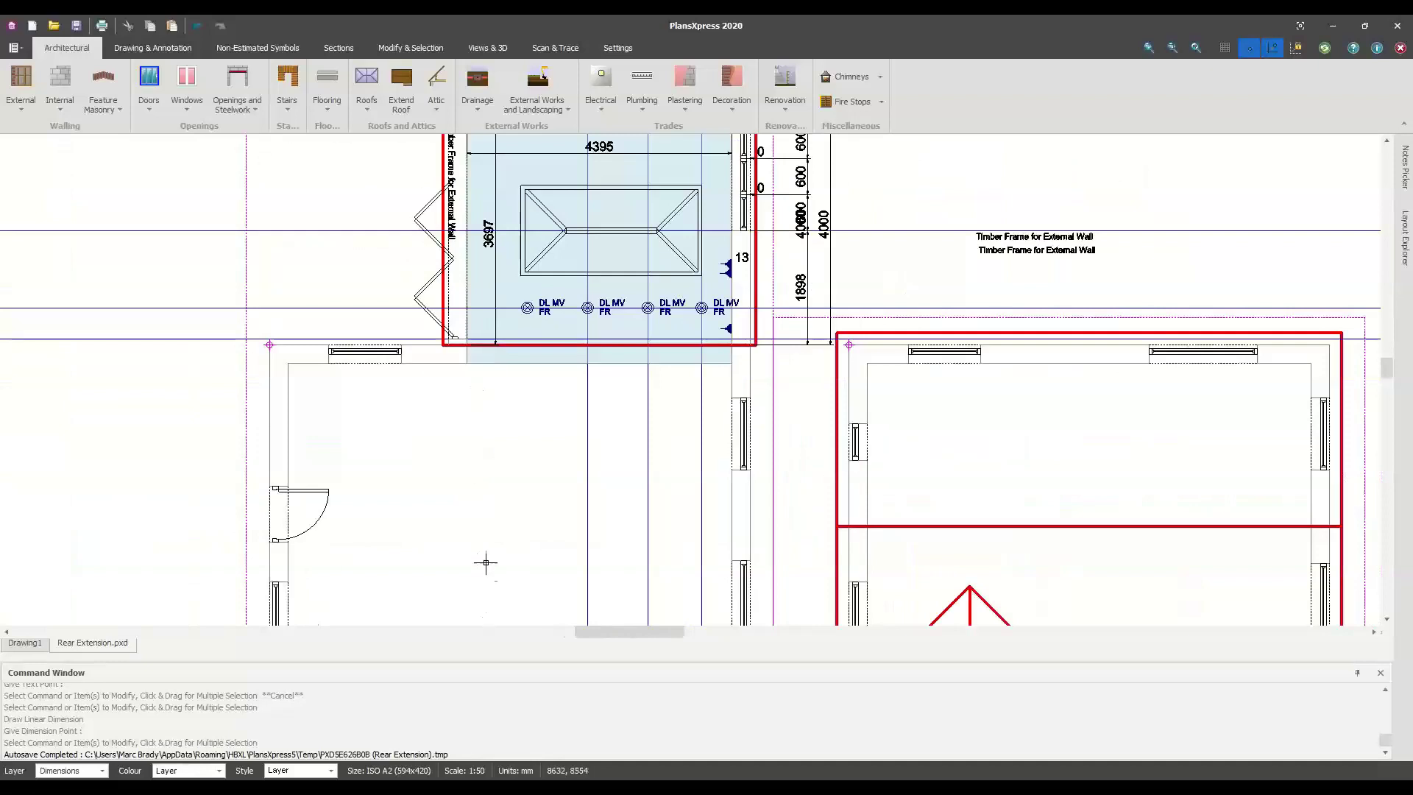
middle_drag(485, 561, 489, 530)
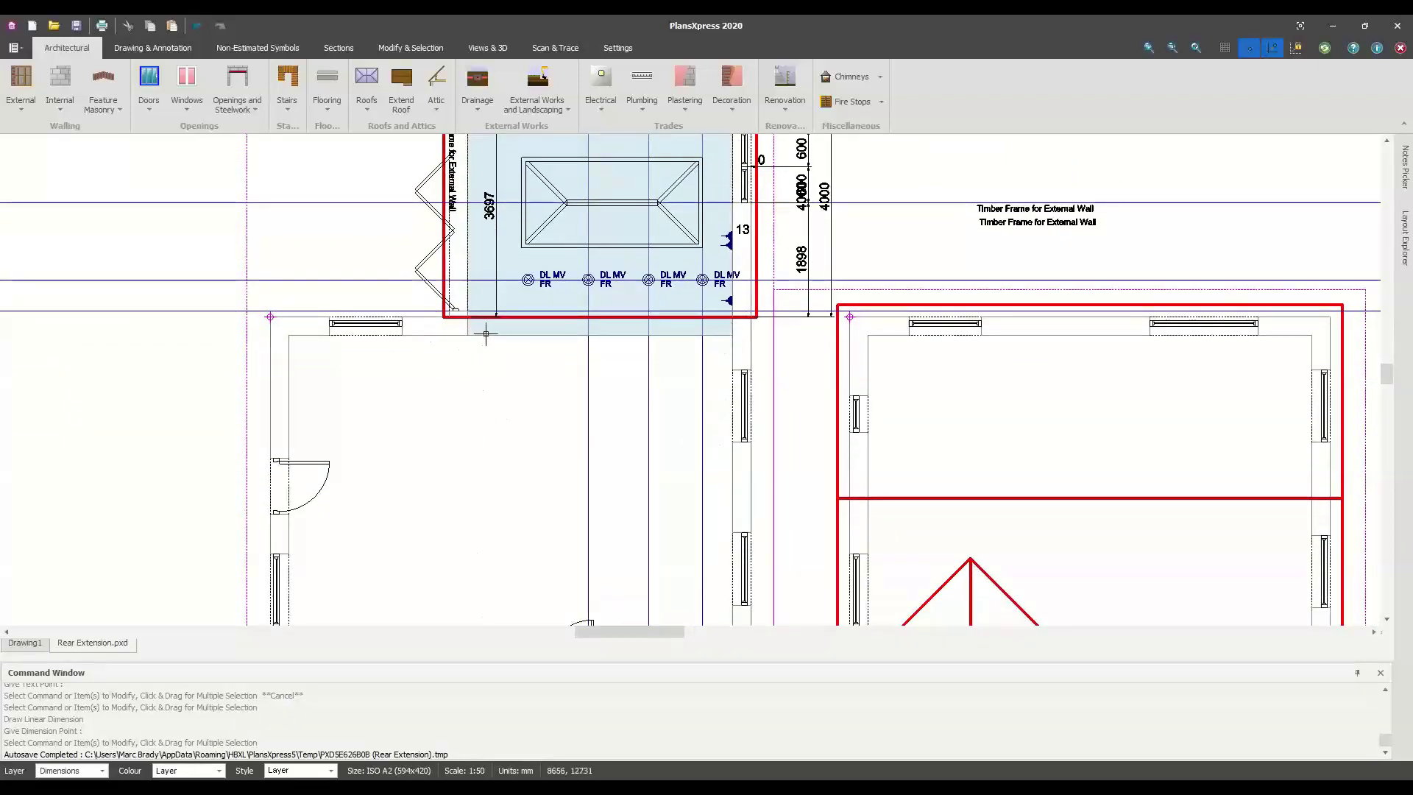
scroll(586, 432, down, 1)
middle_drag(586, 432, 578, 498)
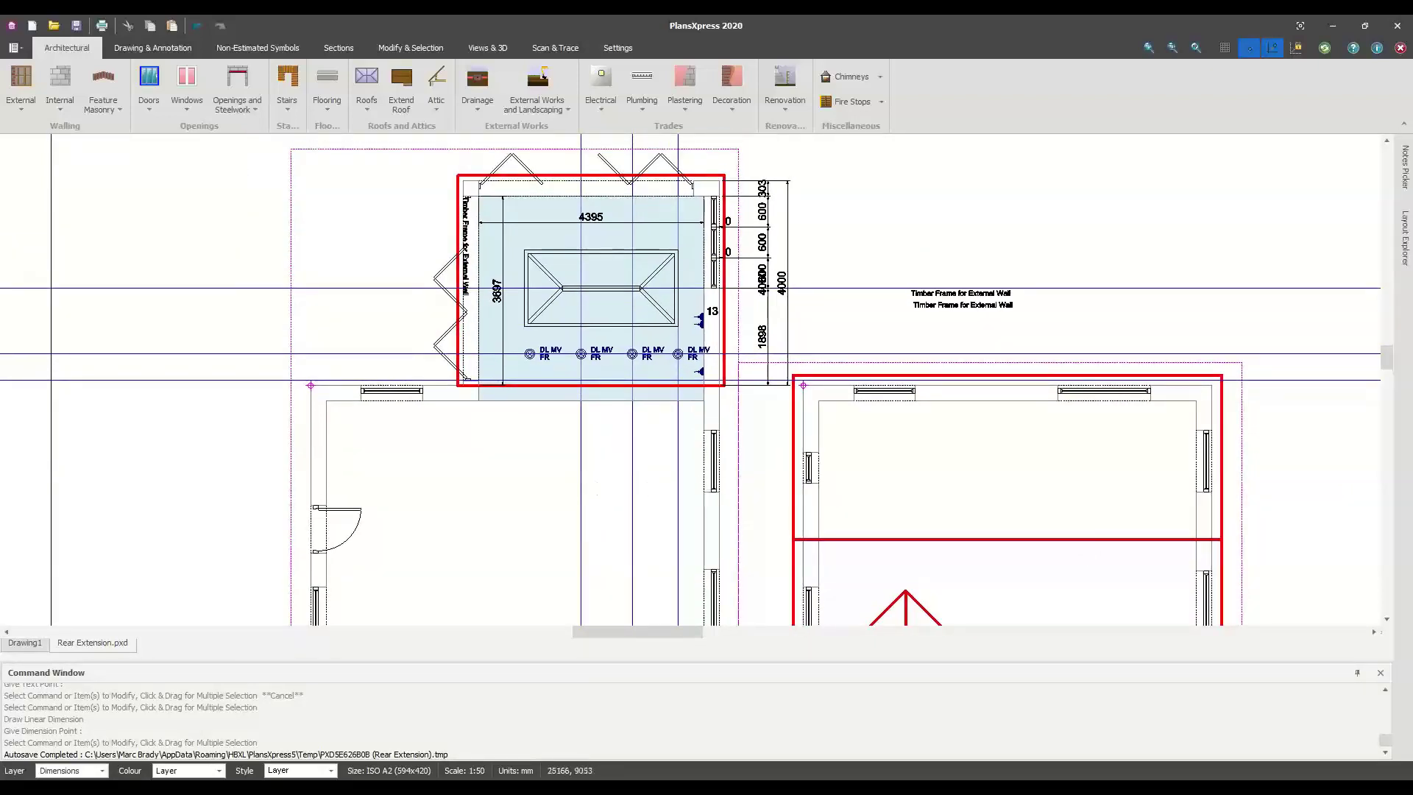
middle_drag(651, 447, 626, 463)
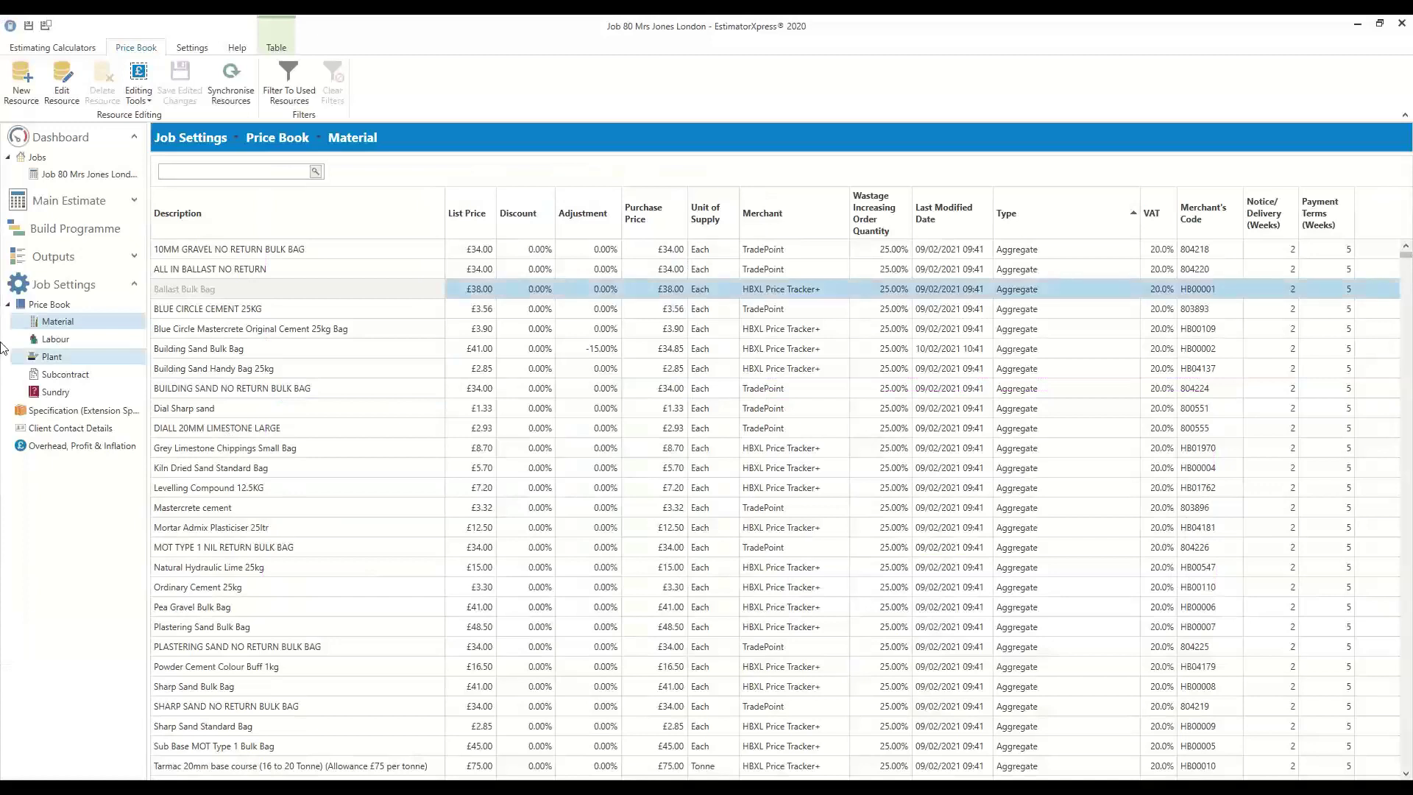
Skip the recalculation and open the Floor Screed 1-Ground Floor worksheet (£971.14)
click(8, 306)
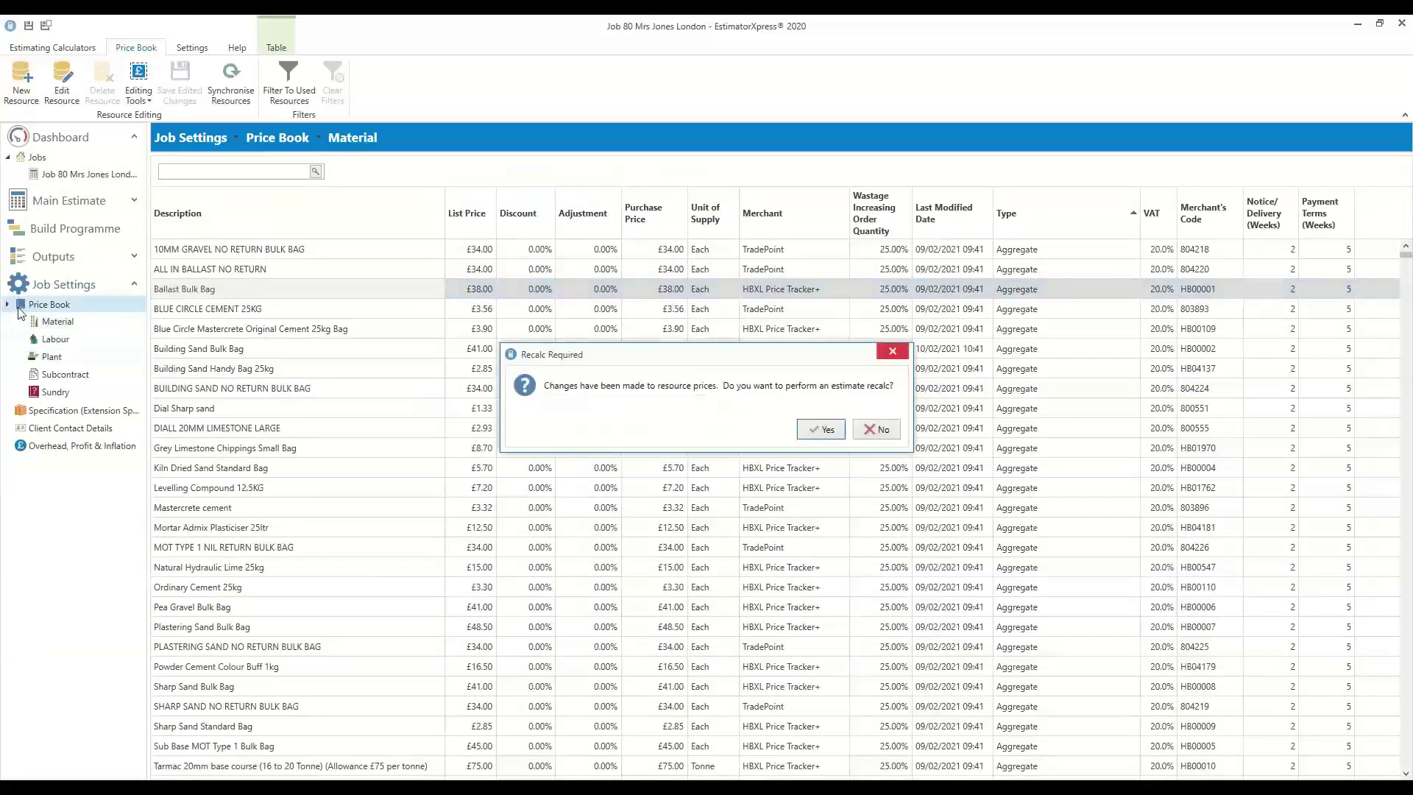
click(879, 431)
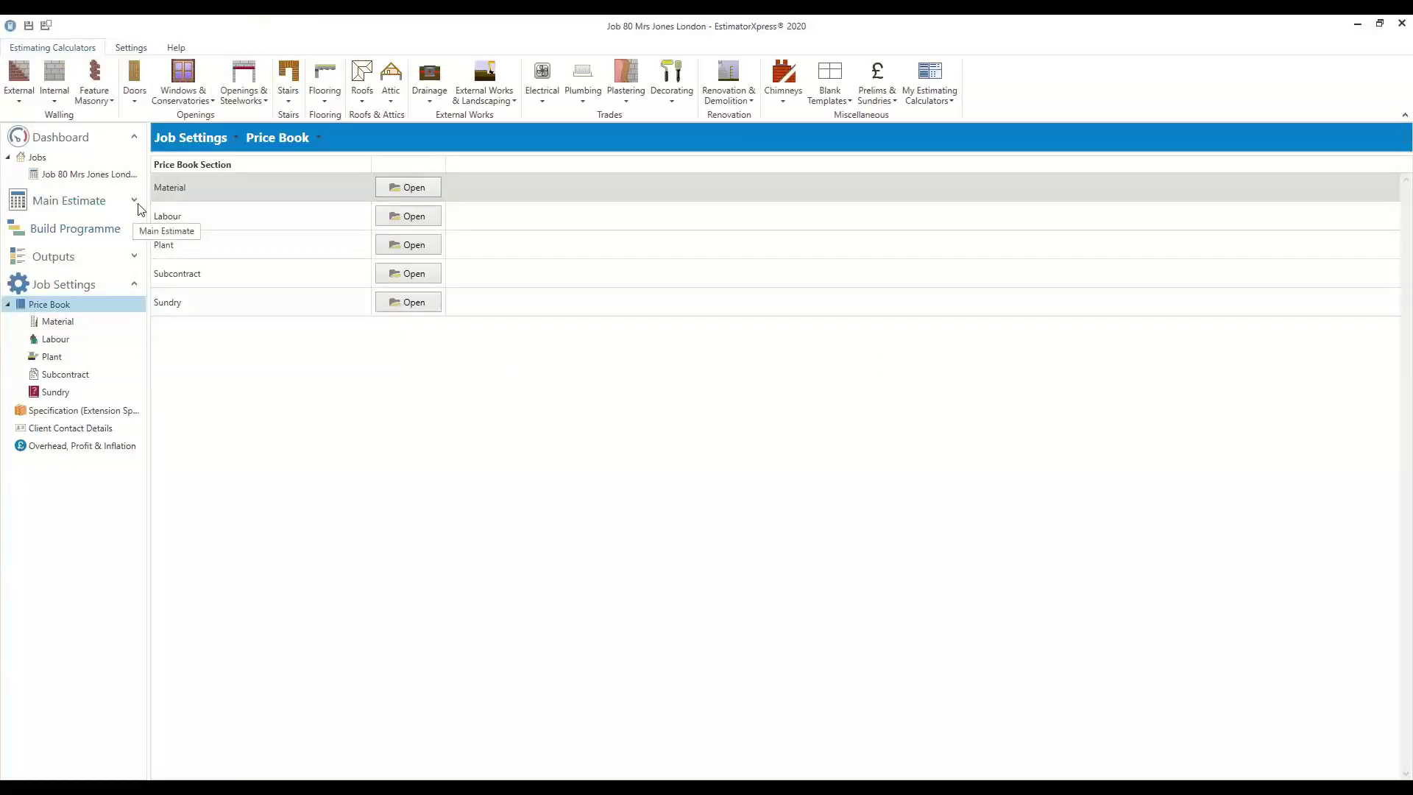
scroll(70, 610, down, 5)
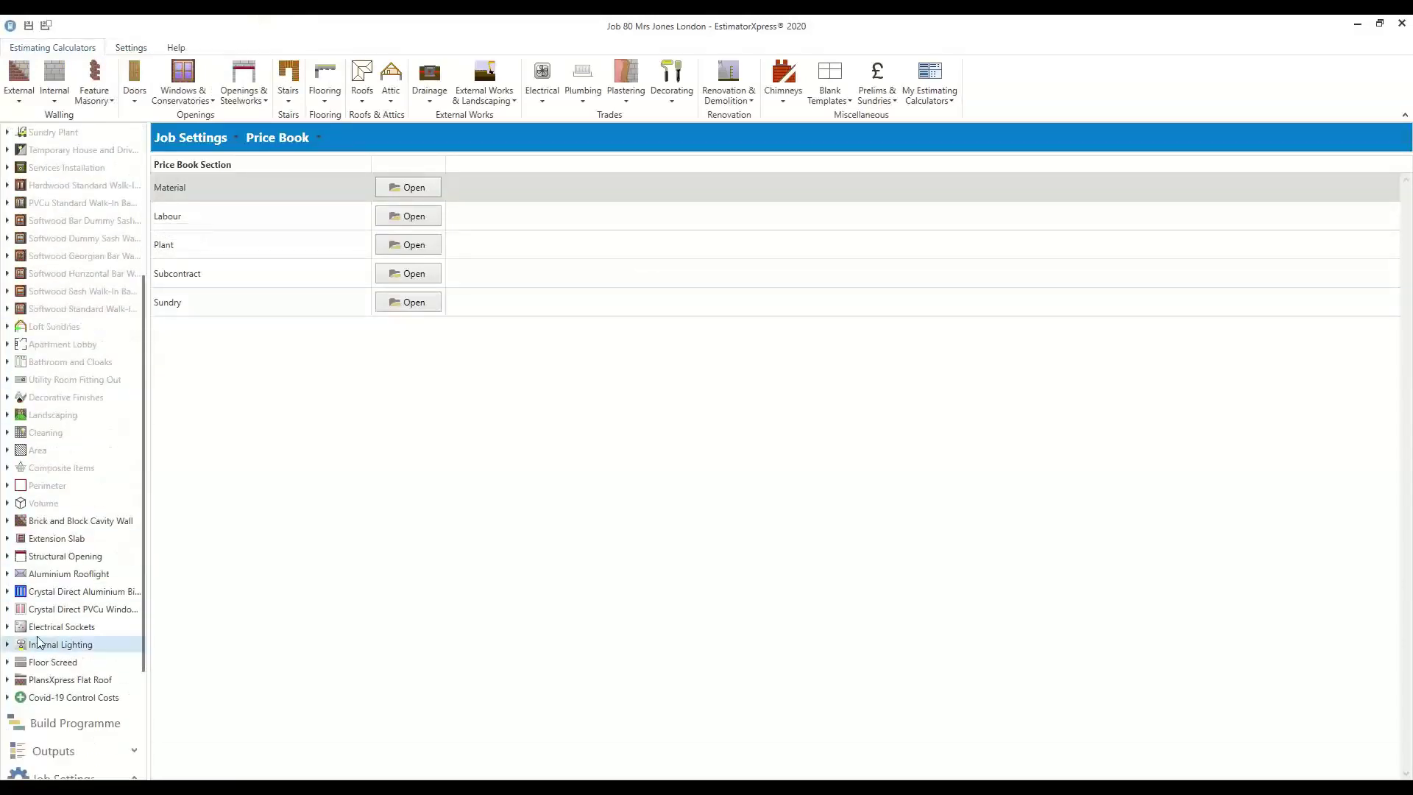
click(7, 661)
click(66, 678)
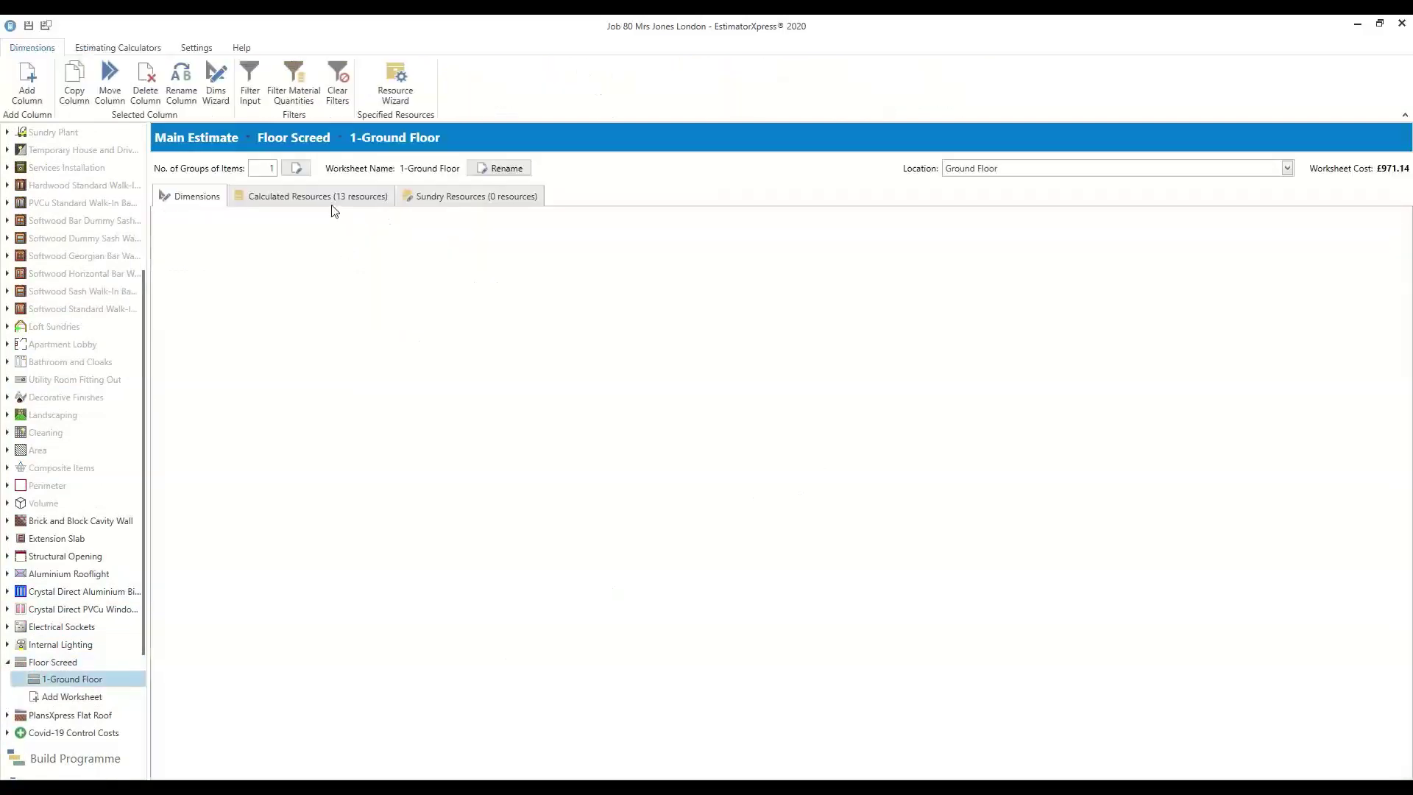
Check the floor screed's calculated resources, then its 17.580 m² irregular floor area
click(268, 197)
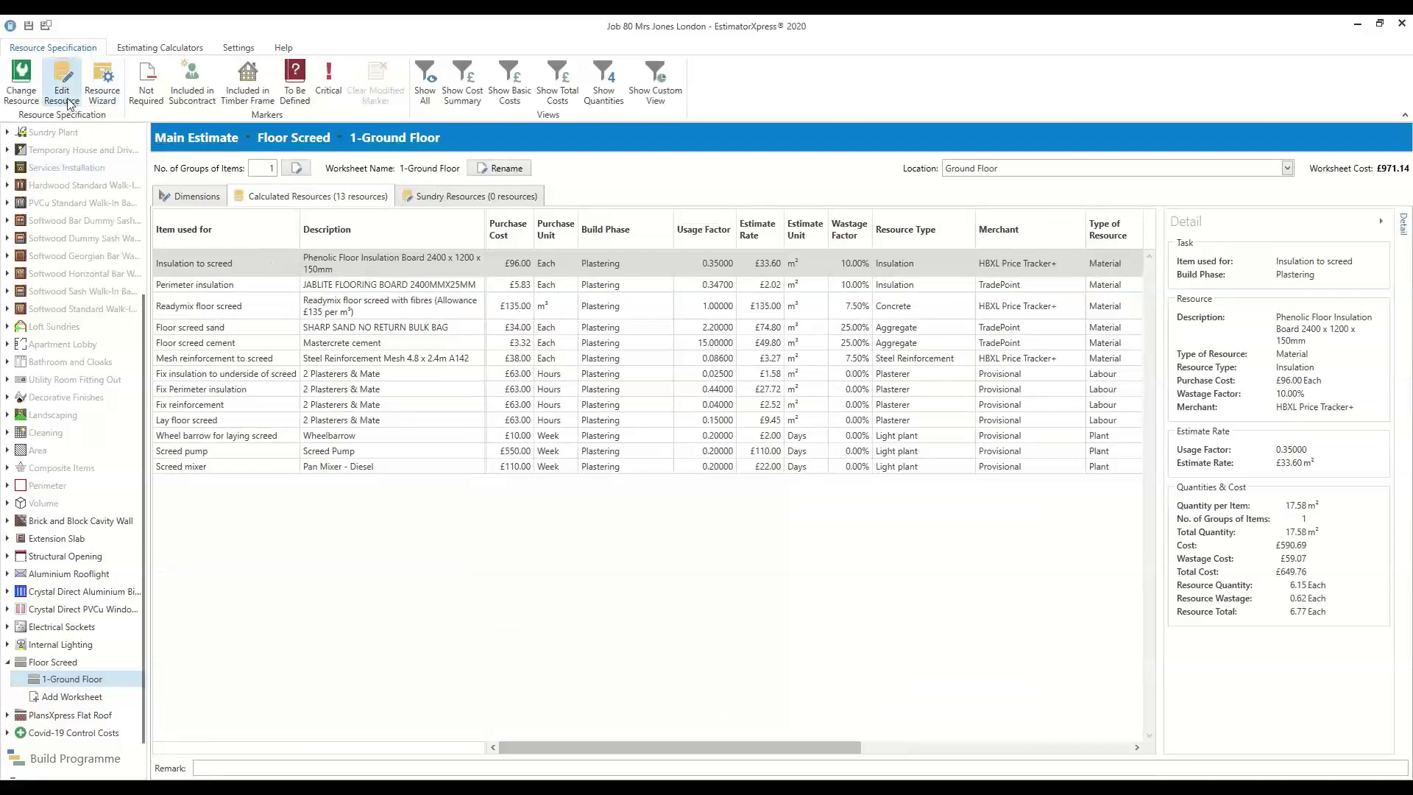
click(190, 196)
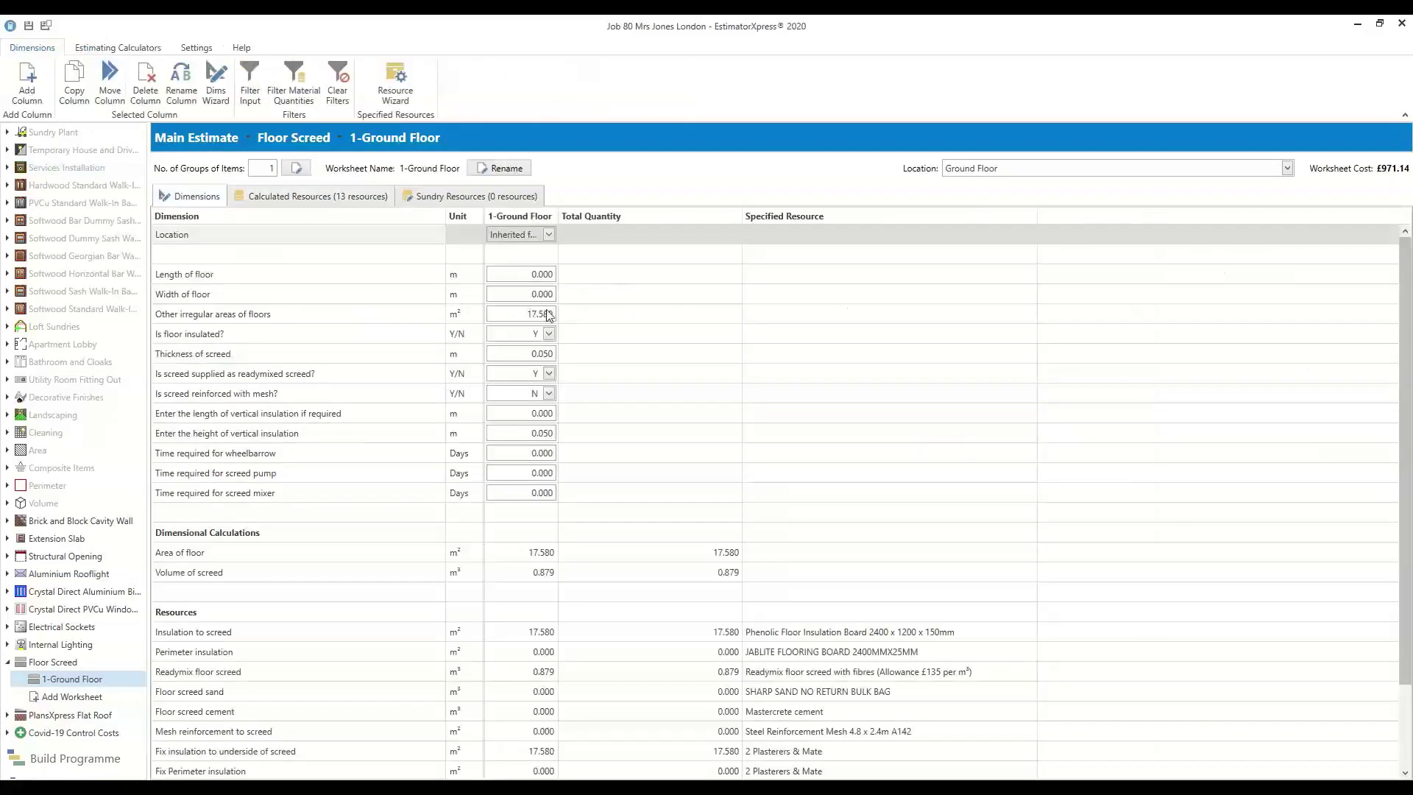
click(539, 317)
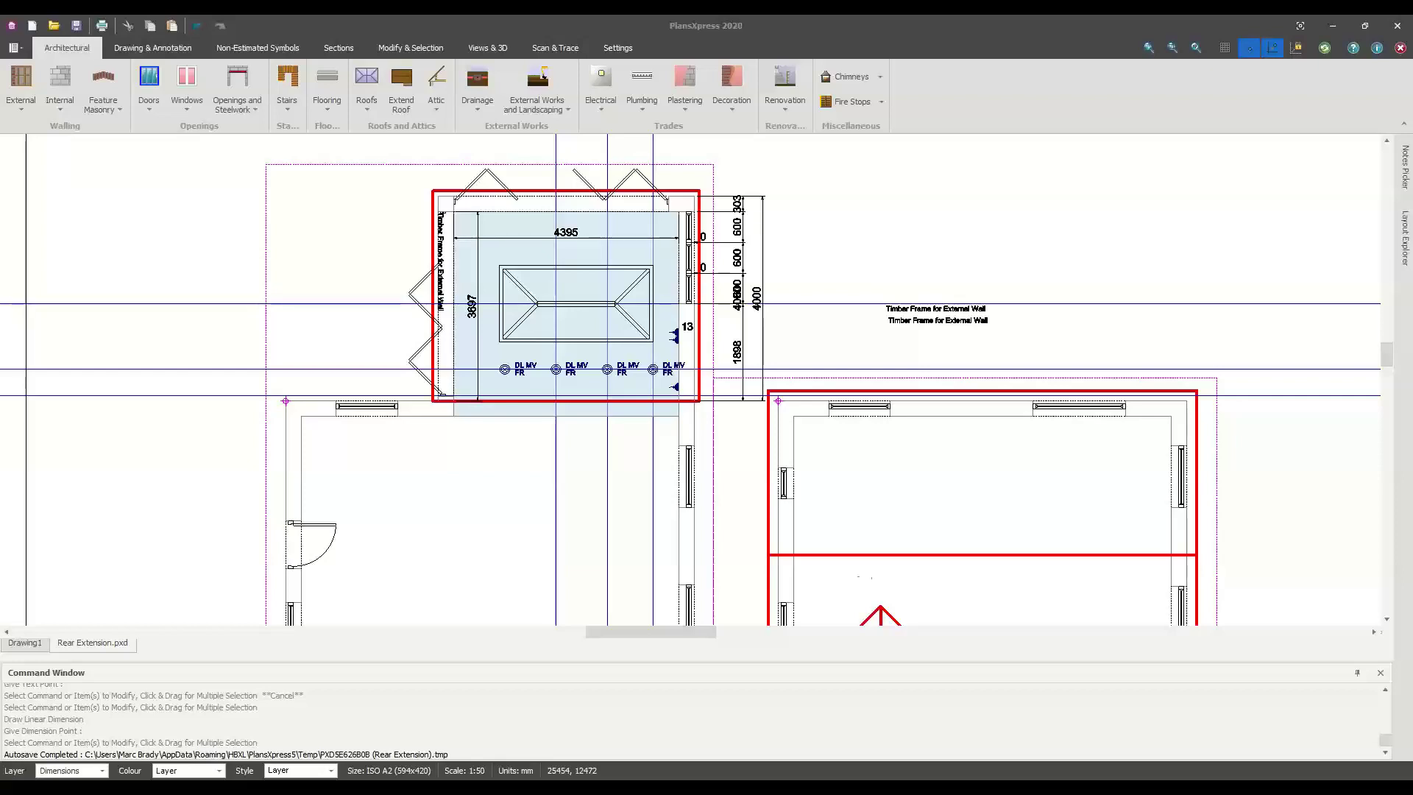
Create a new Drawing3 from the A1 1 to 50 Plain Page template
scroll(814, 385, down, 3)
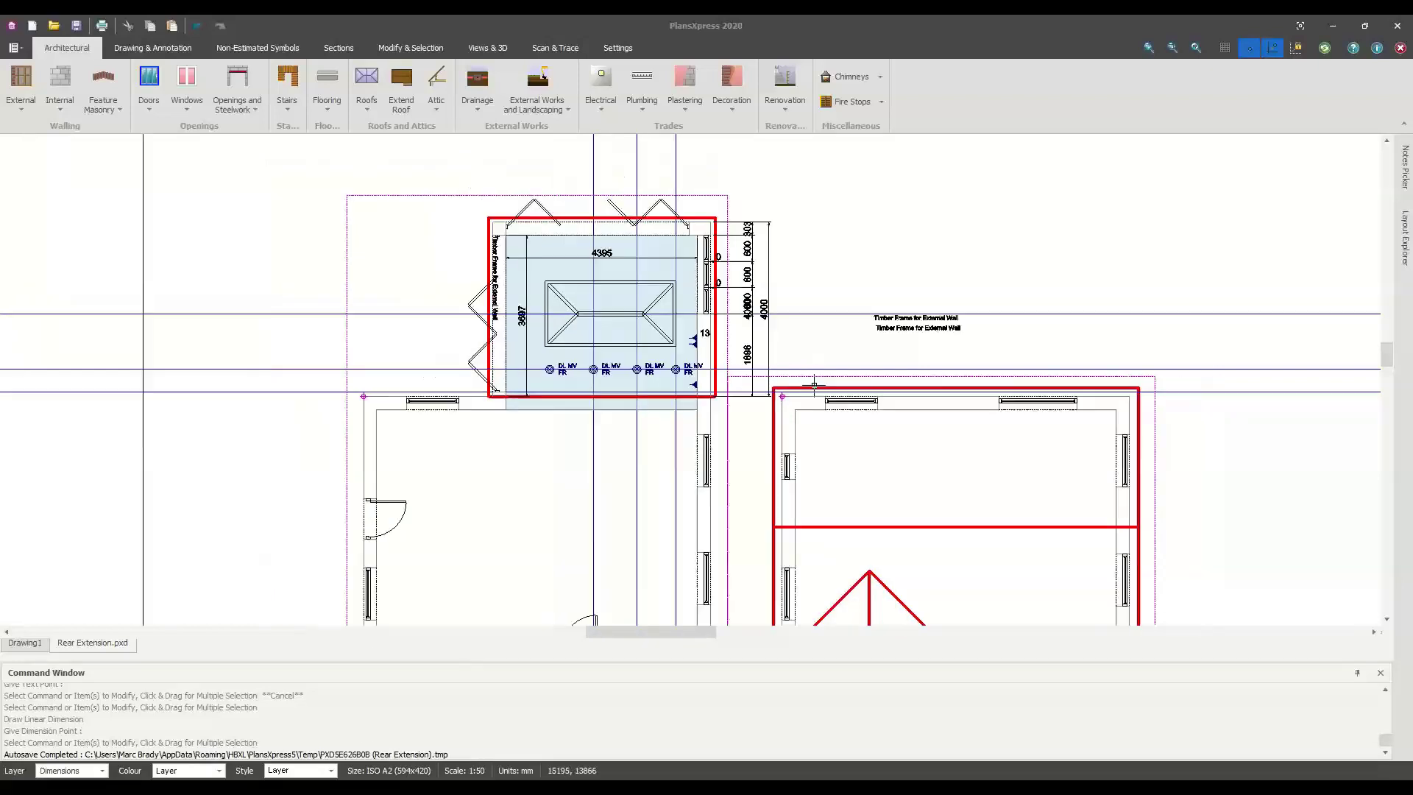
scroll(804, 385, up, 2)
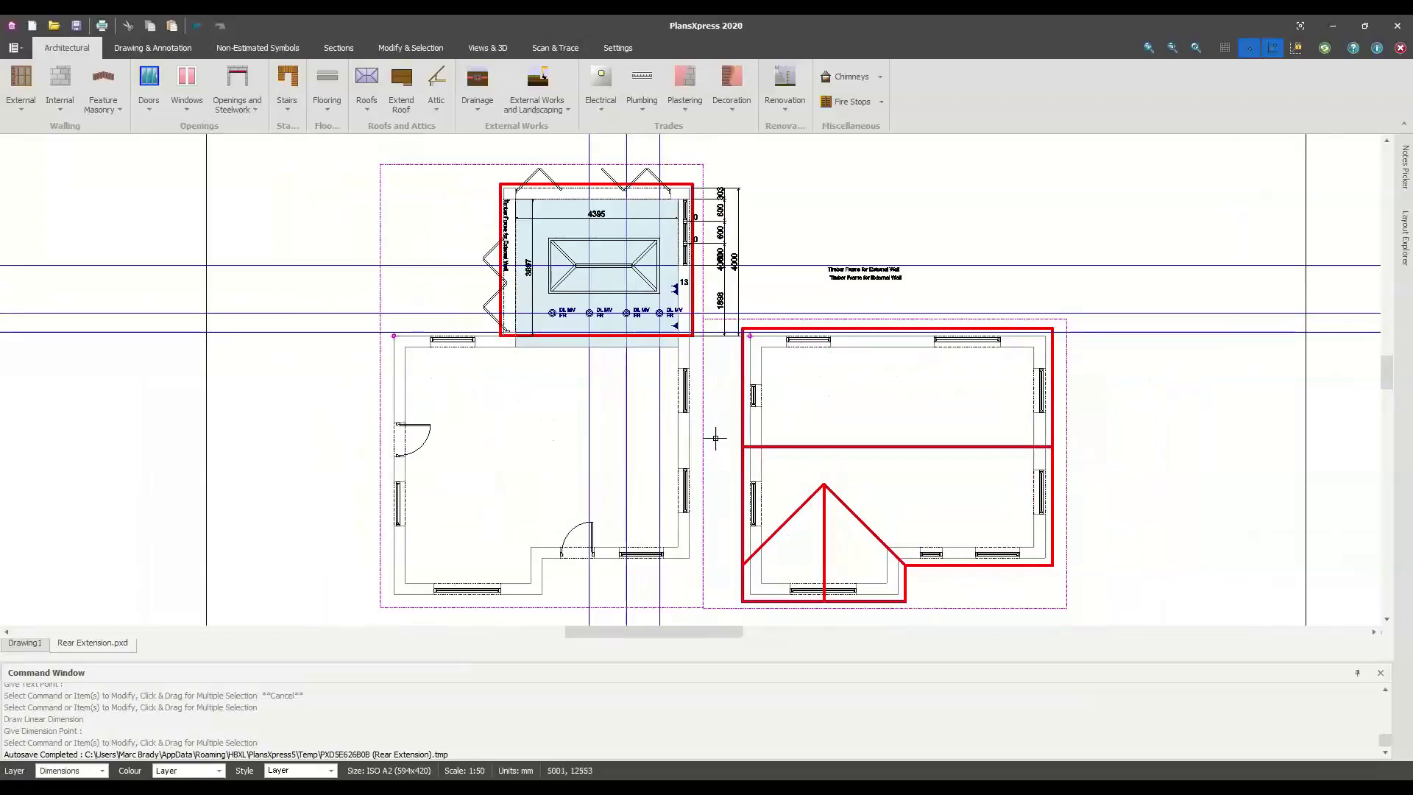
middle_drag(712, 438, 600, 449)
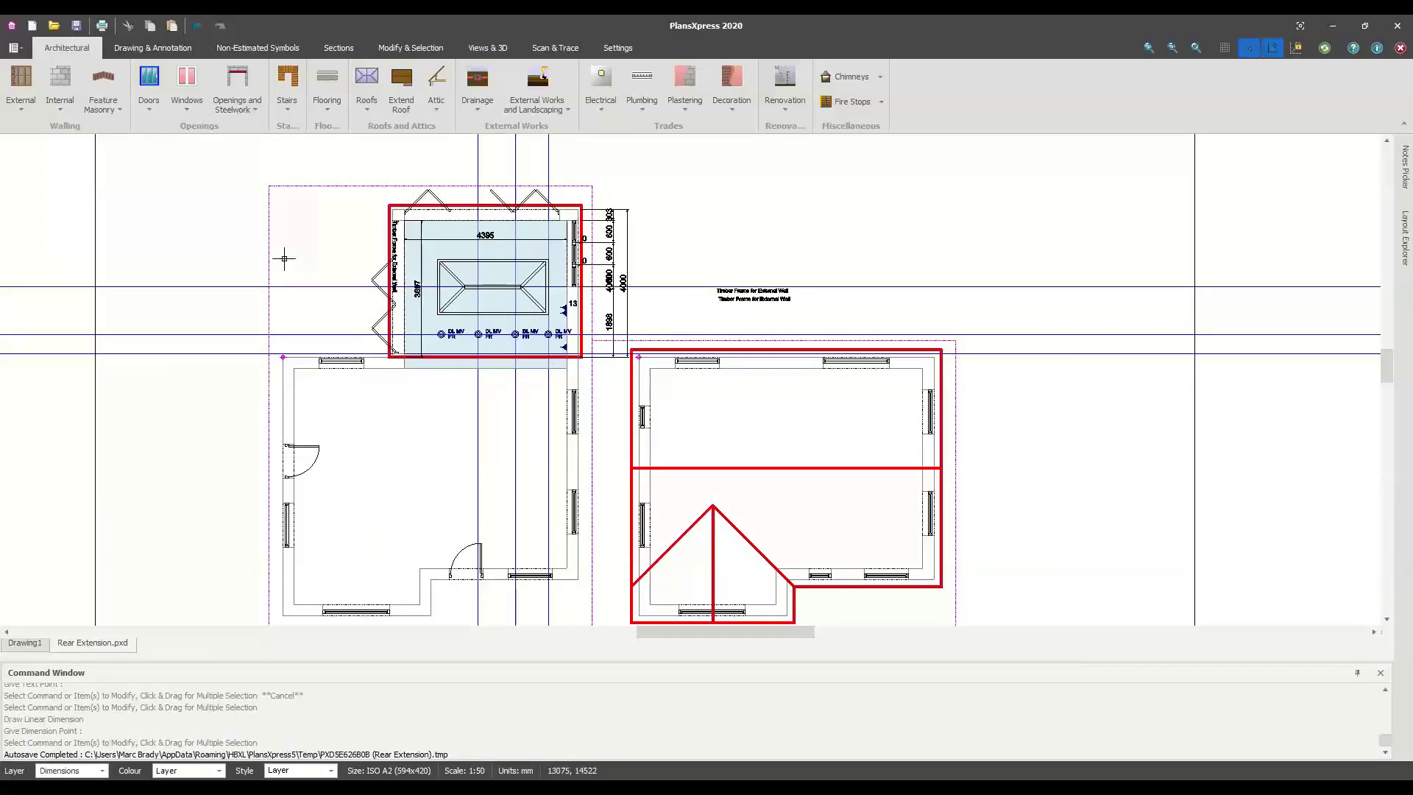
click(13, 48)
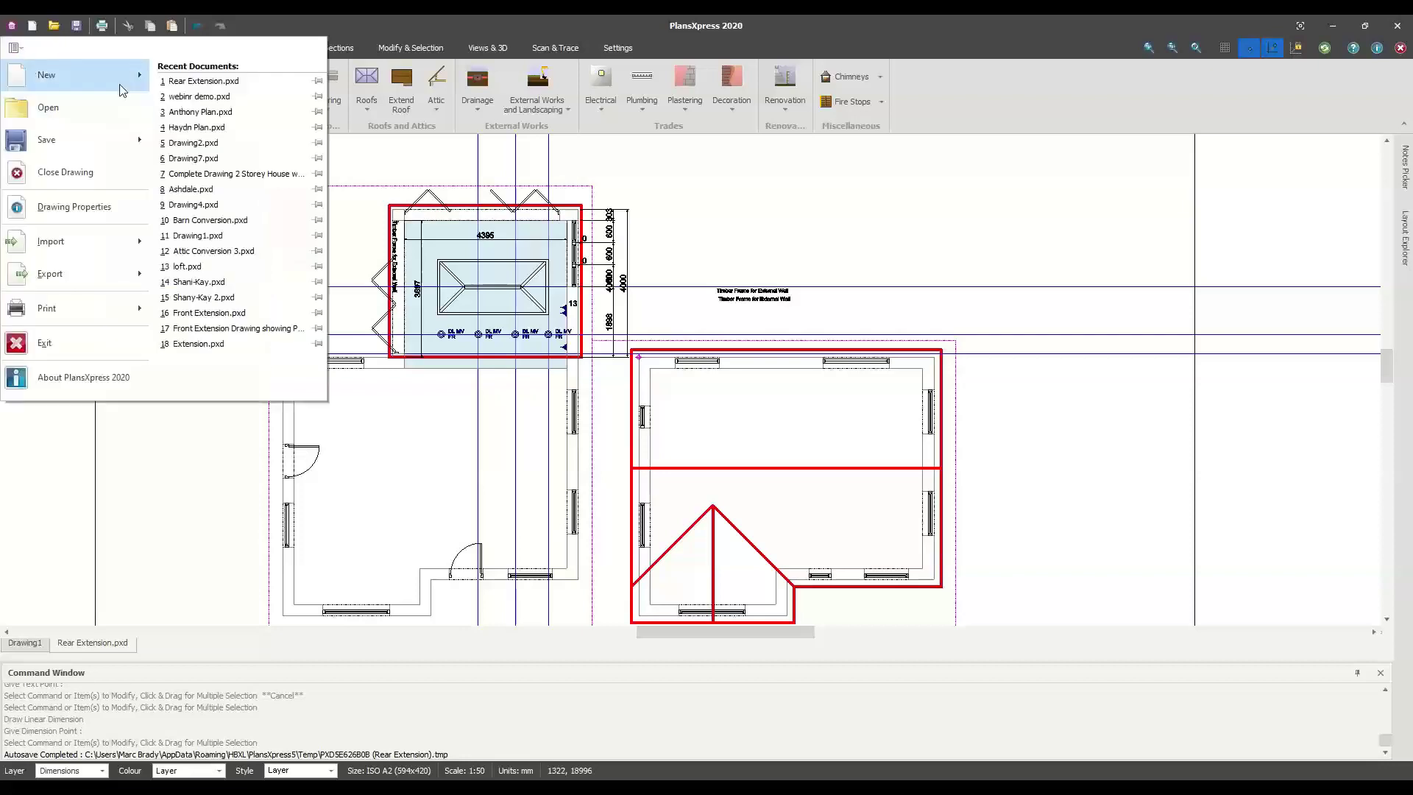
click(122, 89)
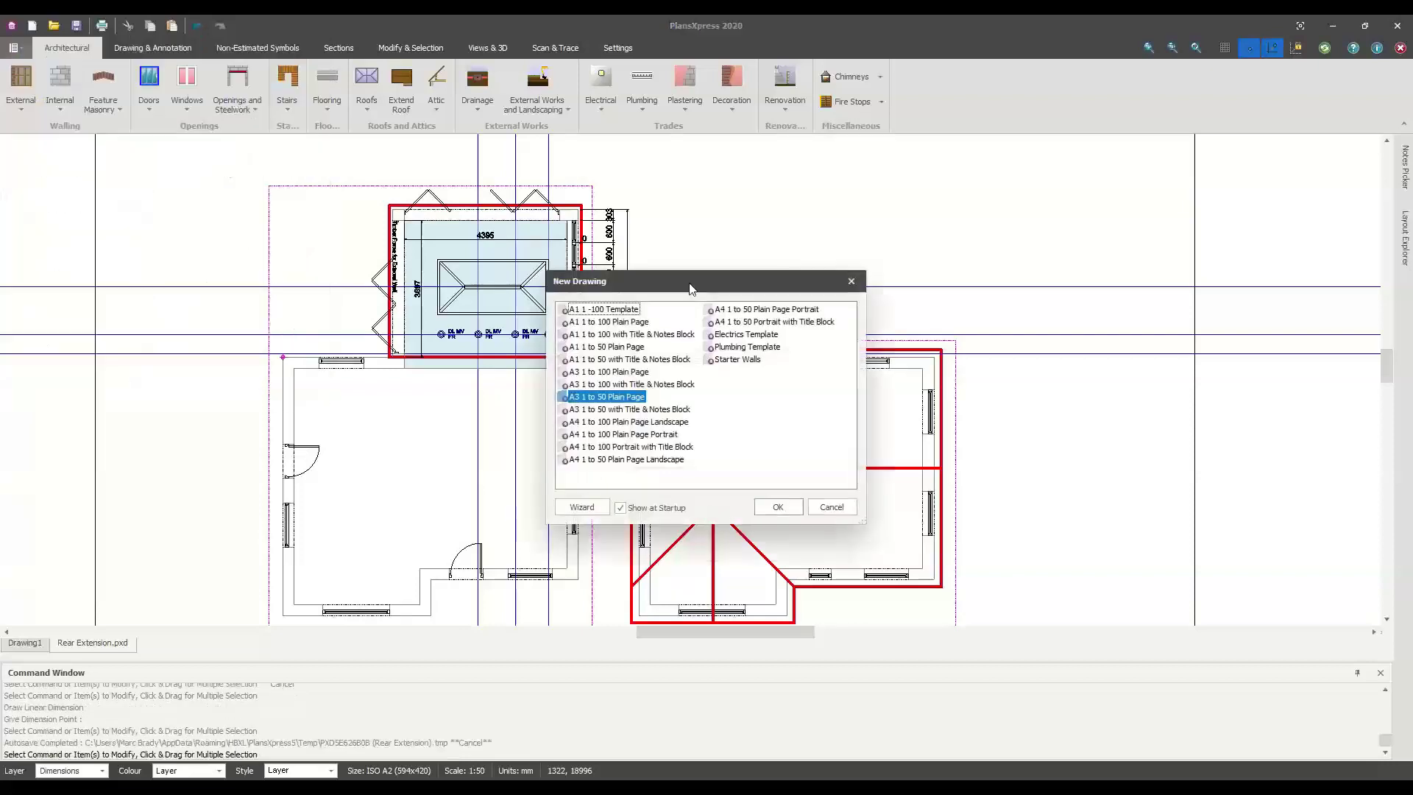
click(602, 348)
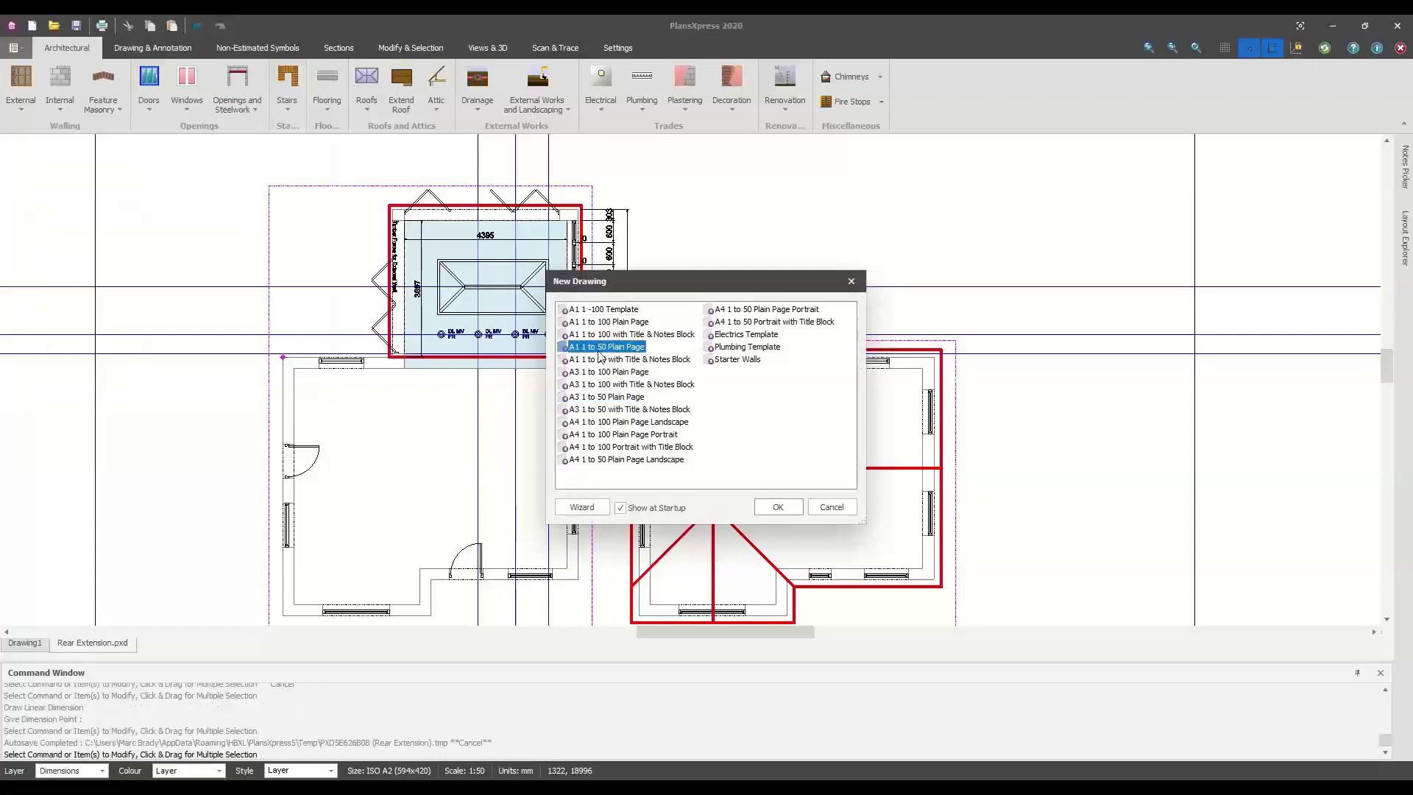
click(778, 507)
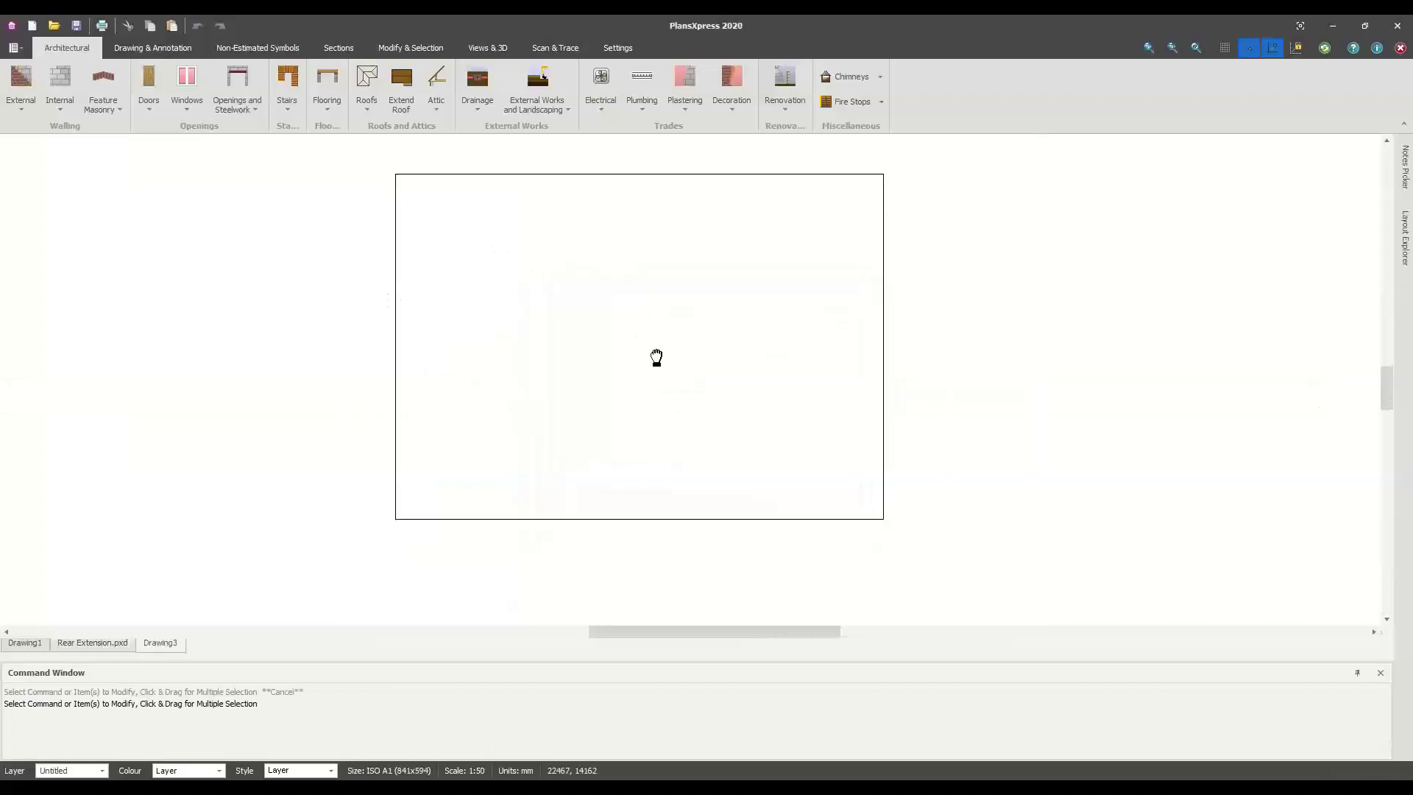
click(544, 50)
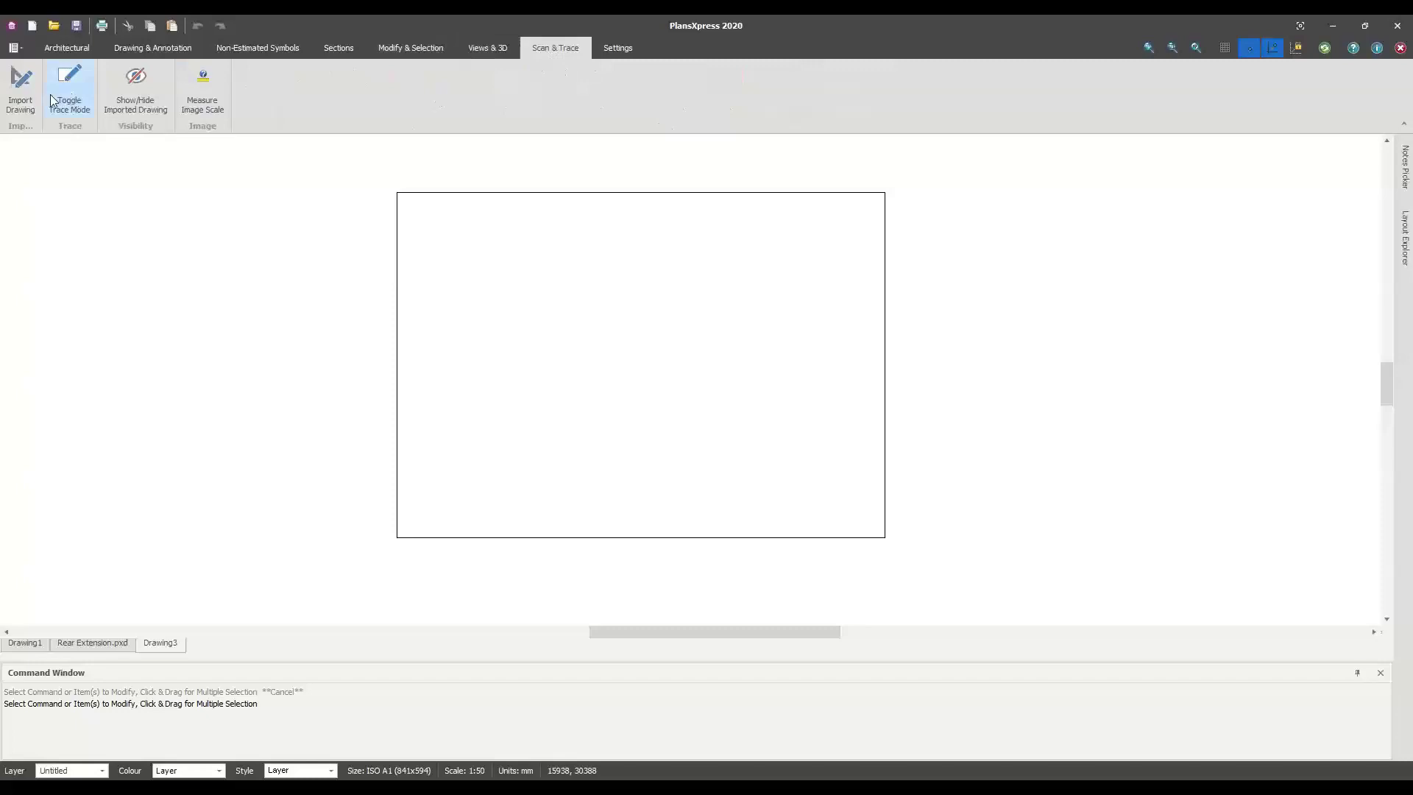
Start an Import for Scan & Trace with PDF as the import type
click(20, 84)
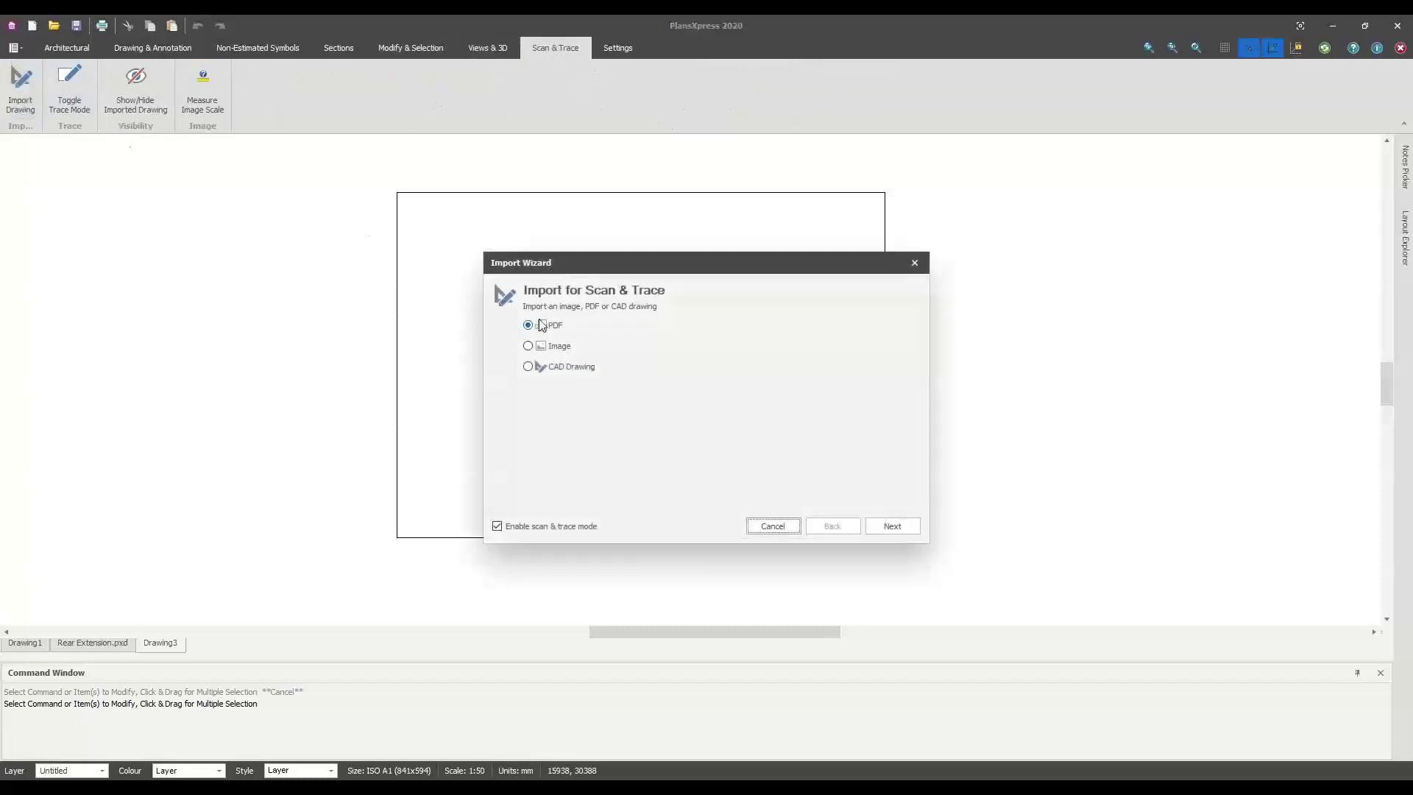
click(572, 367)
click(527, 325)
click(892, 526)
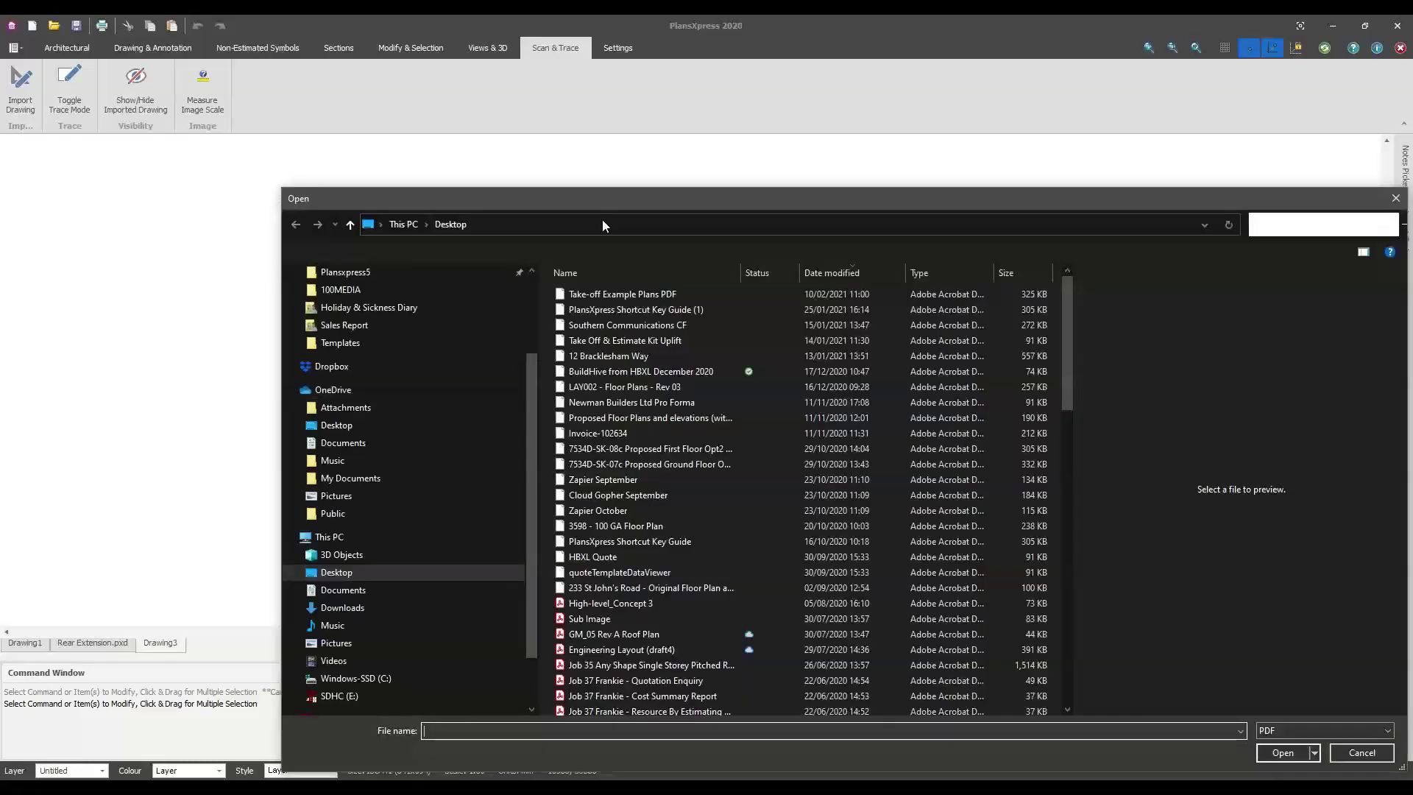
Sort the desktop files by date and open Take-off Example Plans PDF
drag(589, 193, 505, 119)
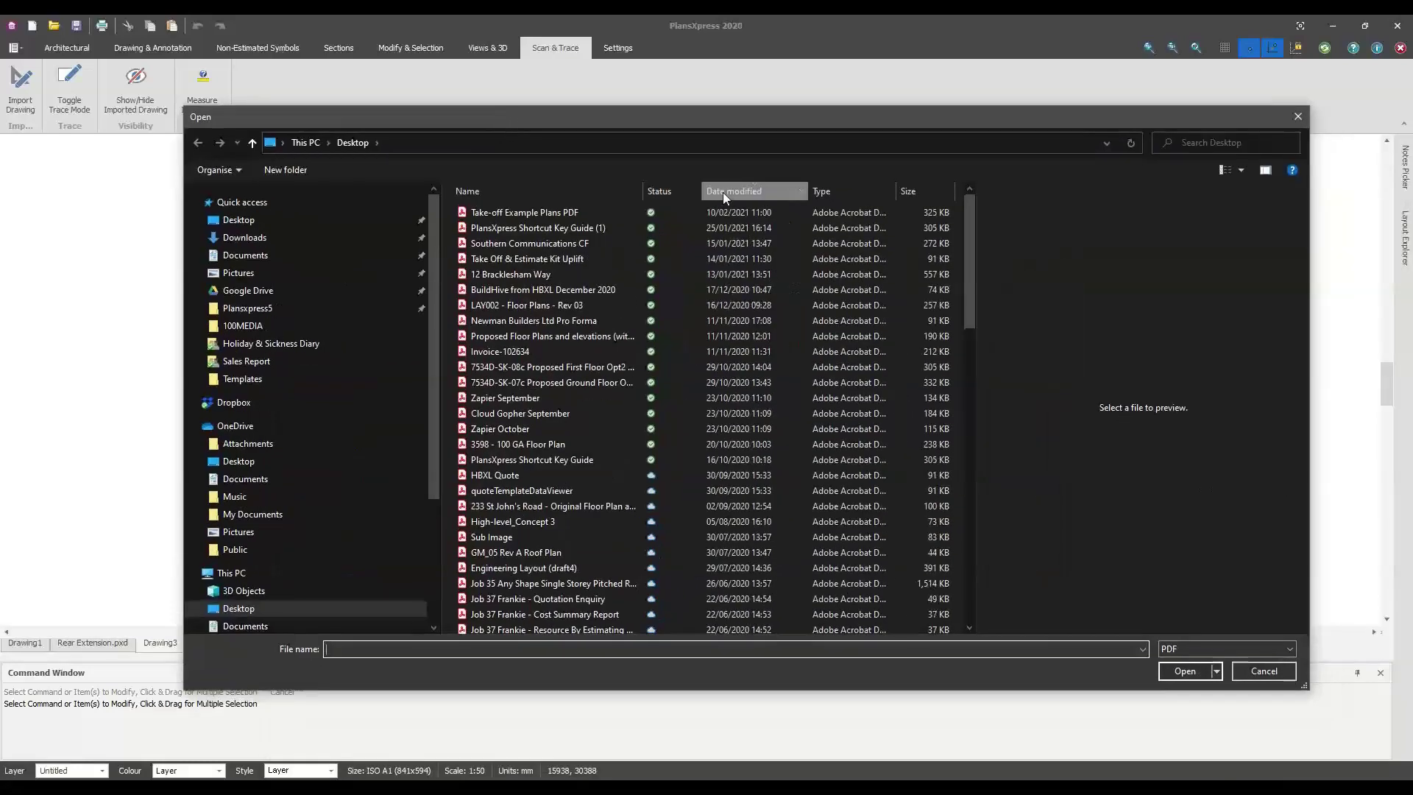
click(727, 191)
click(727, 191)
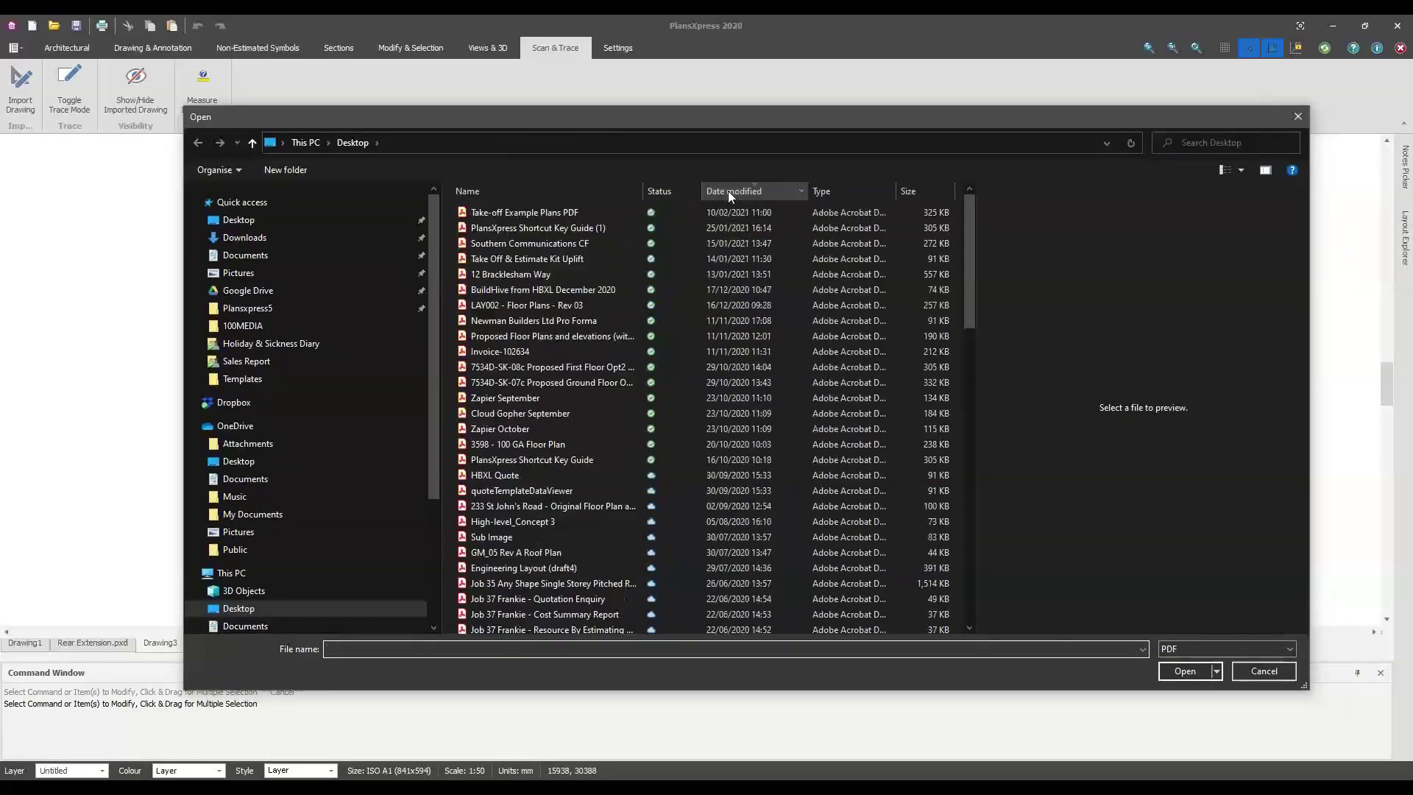
click(727, 191)
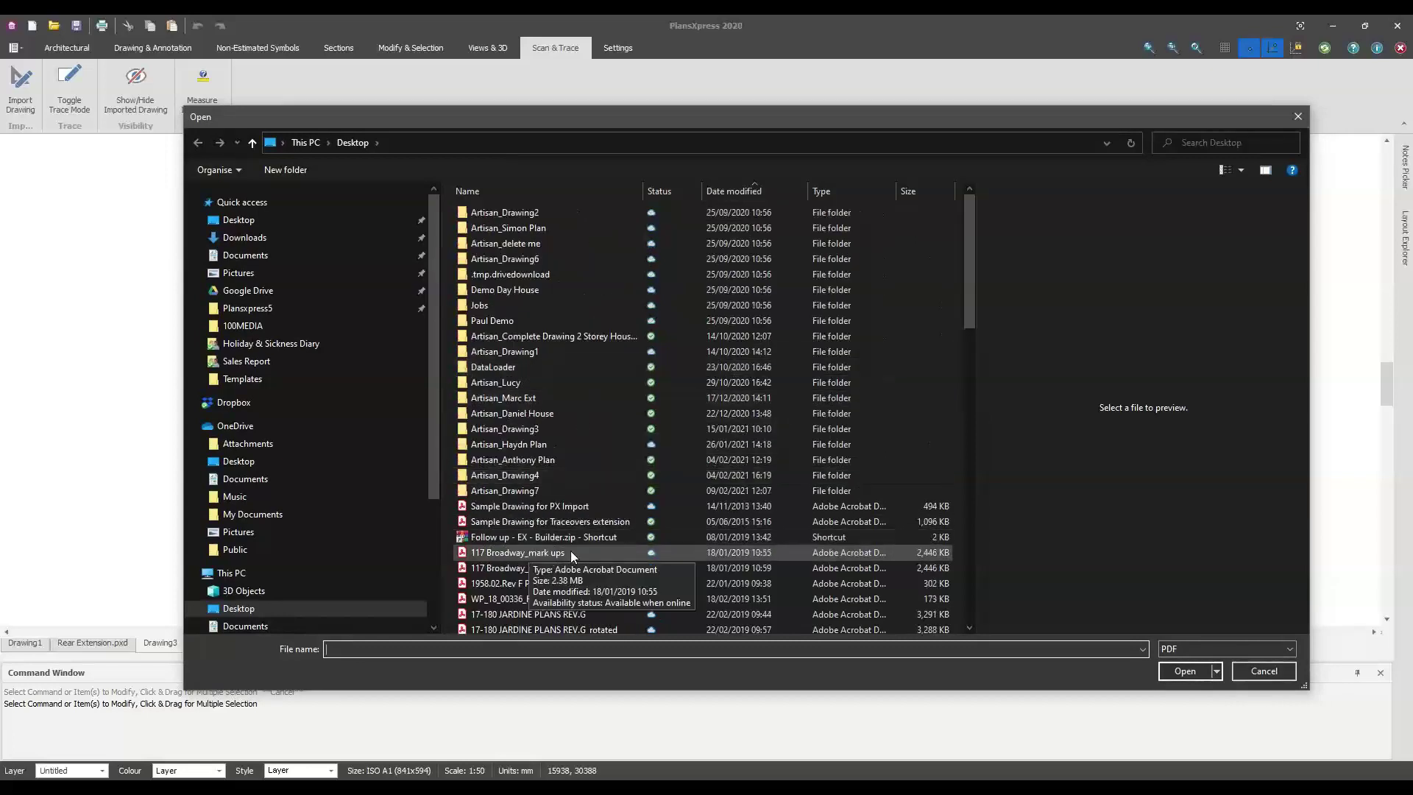
click(545, 523)
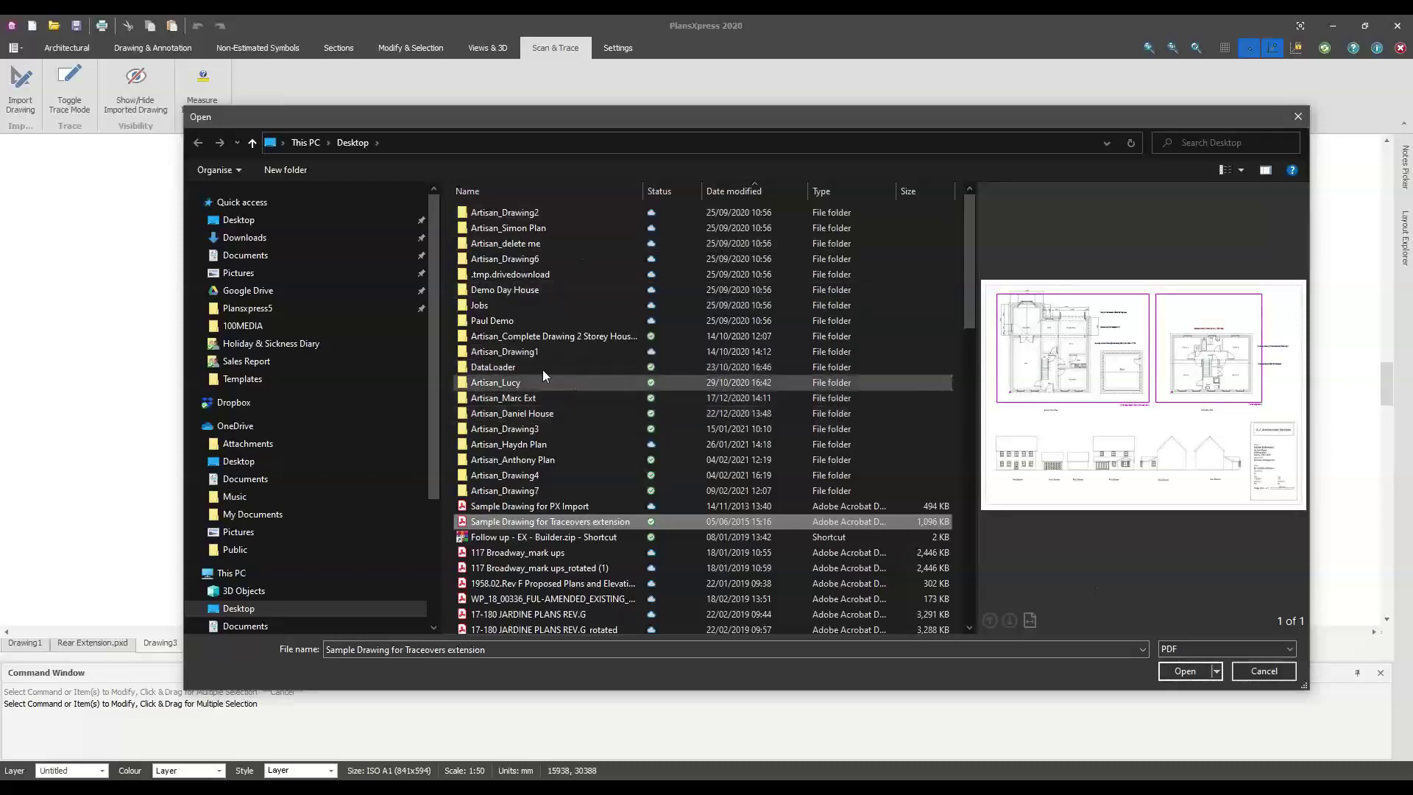
click(733, 190)
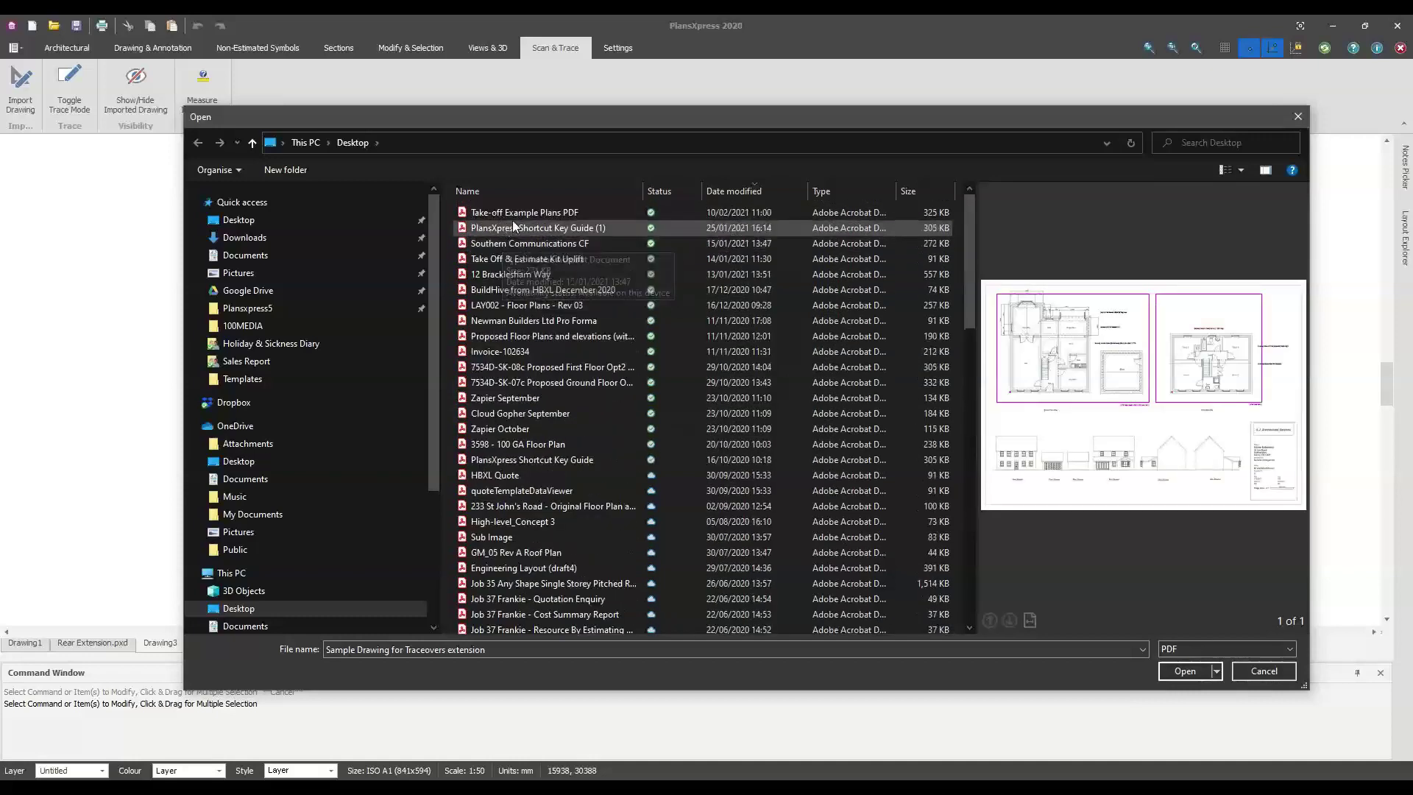
click(487, 213)
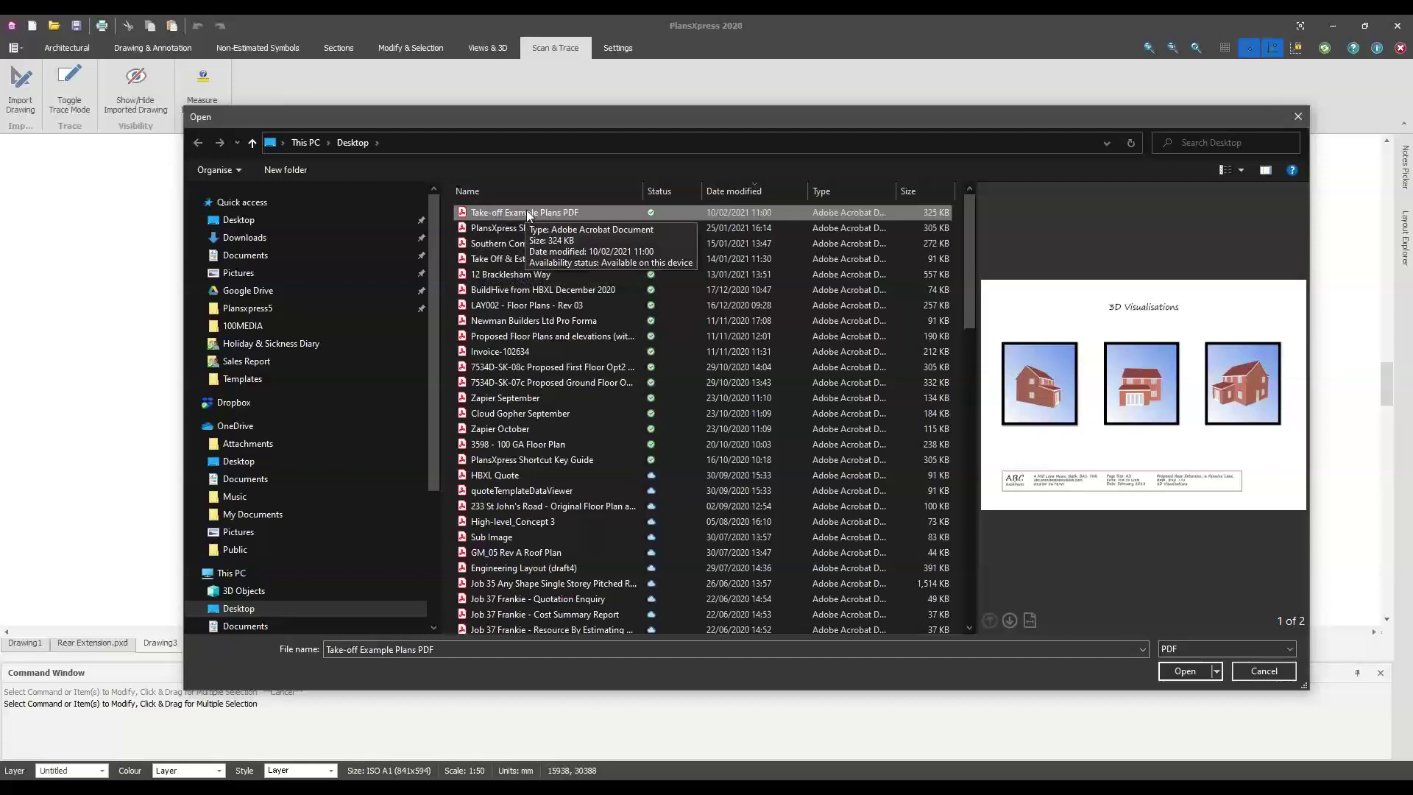
click(1203, 672)
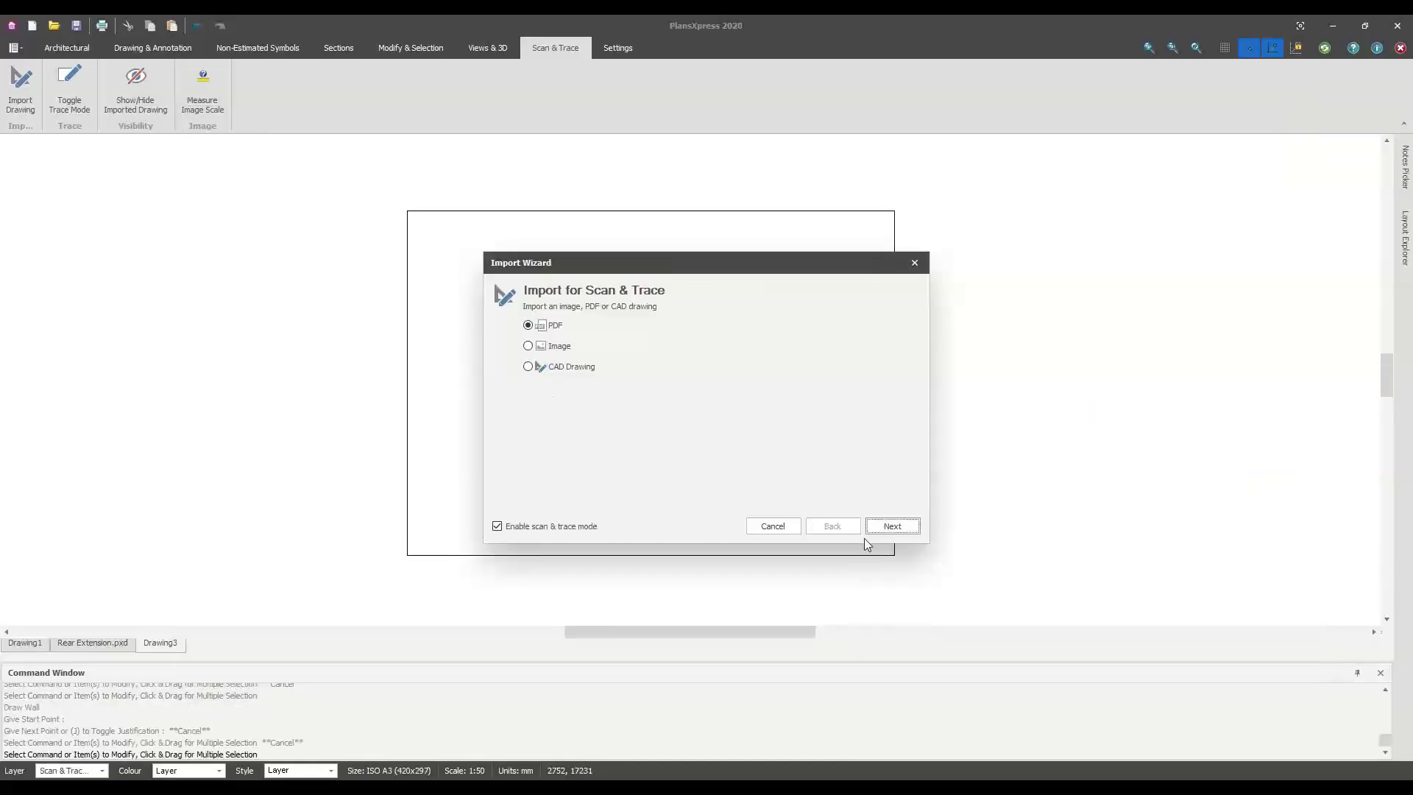
Place the imported PDF plan so it fills the page
click(529, 286)
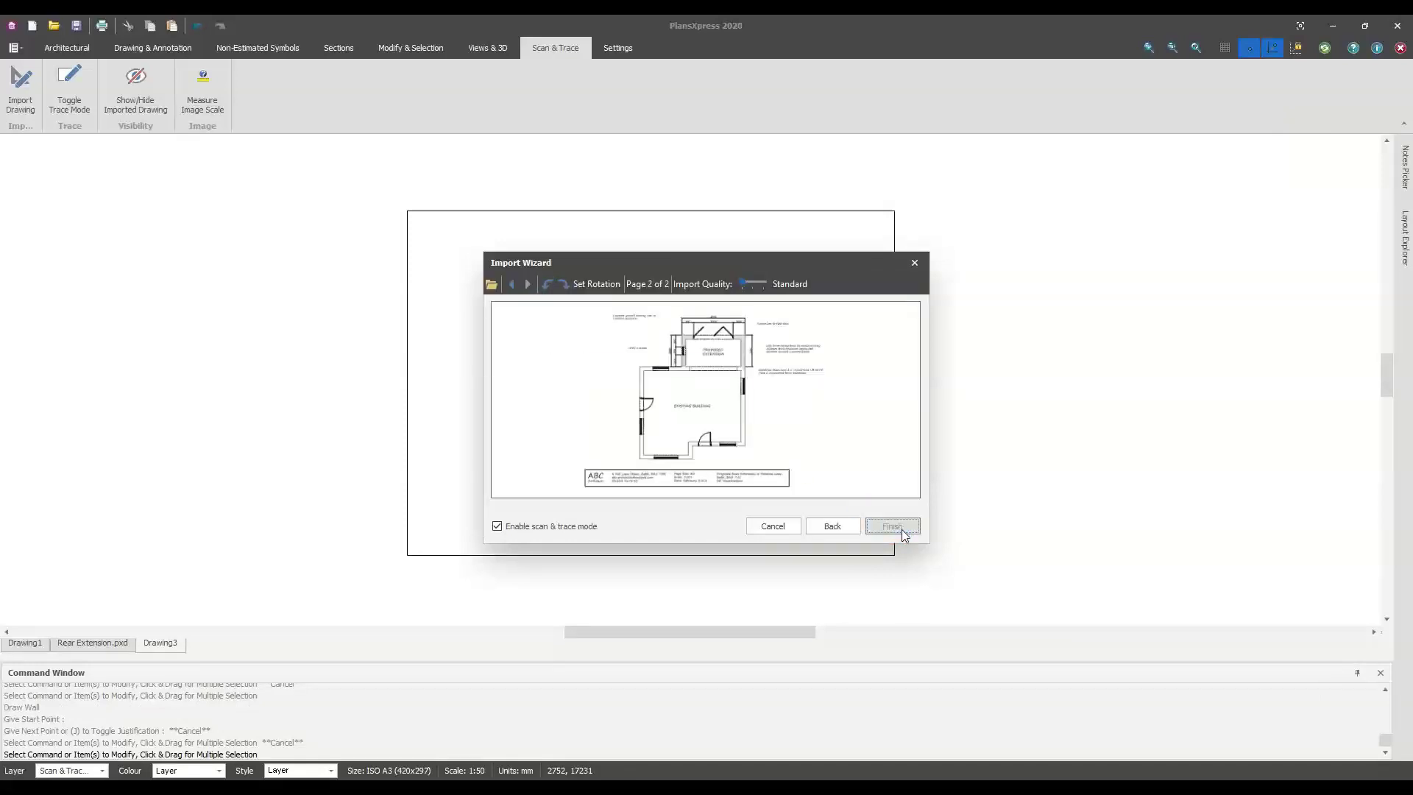
key(Return)
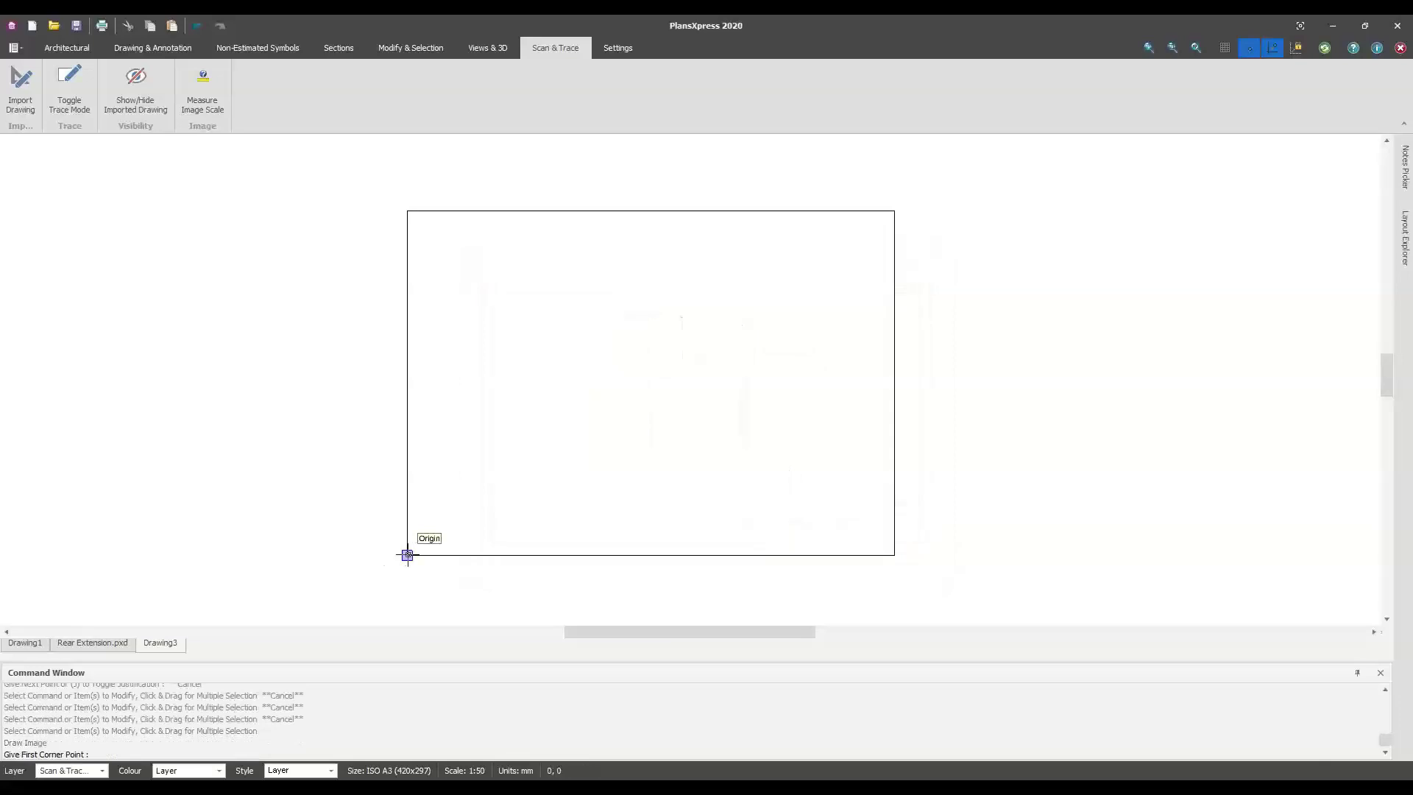
click(408, 555)
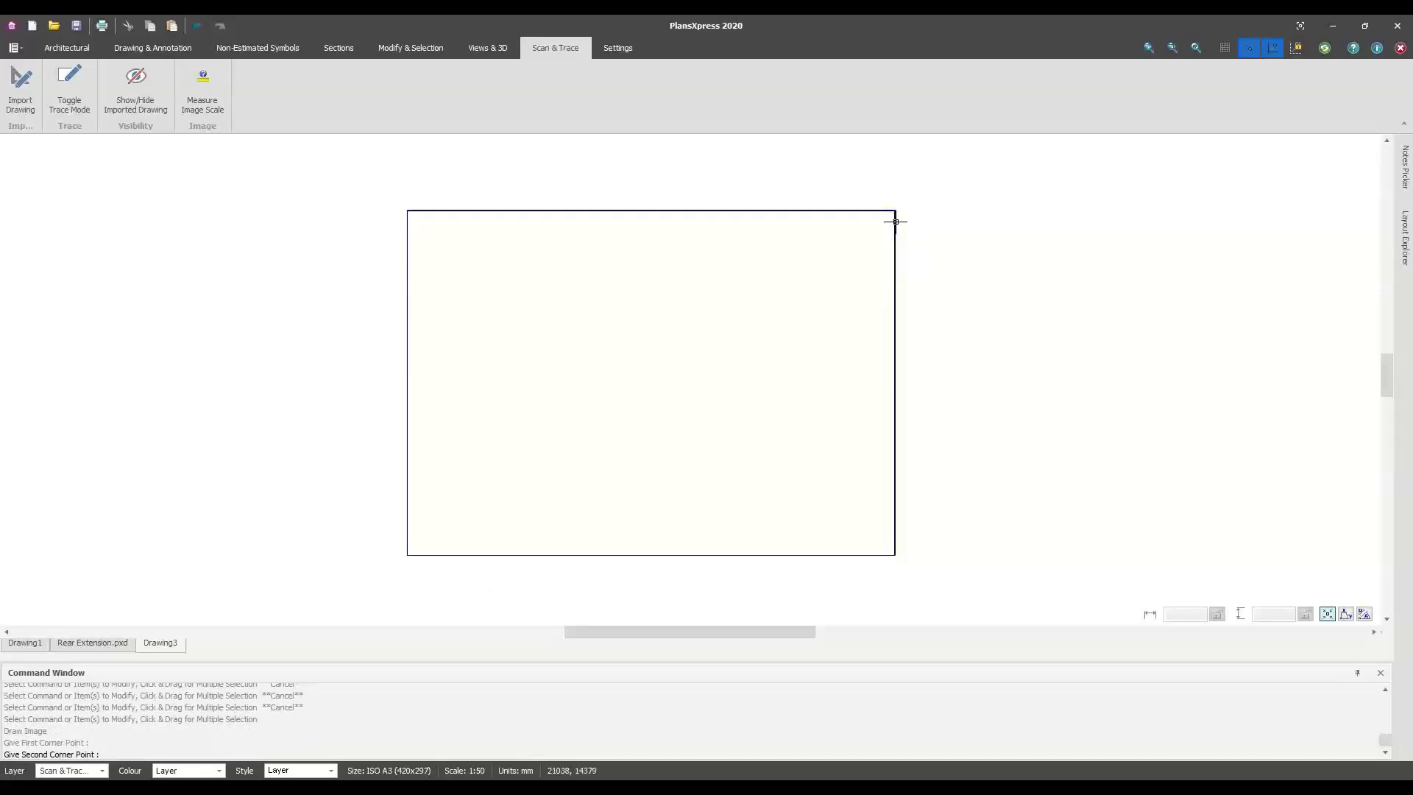
click(895, 221)
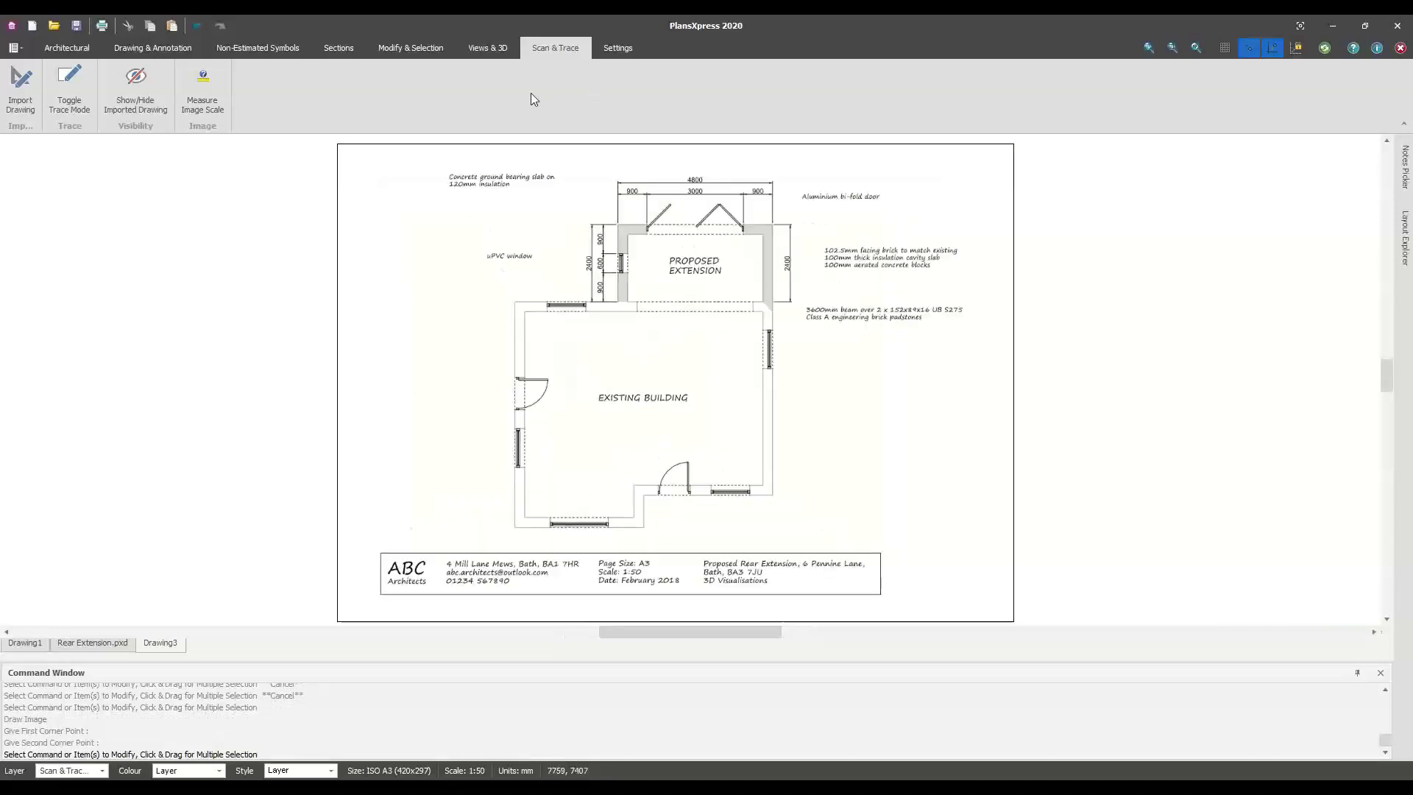
middle_drag(652, 353, 554, 309)
Add horizontal construction lines on the building's bottom and top walls
right_click(574, 443)
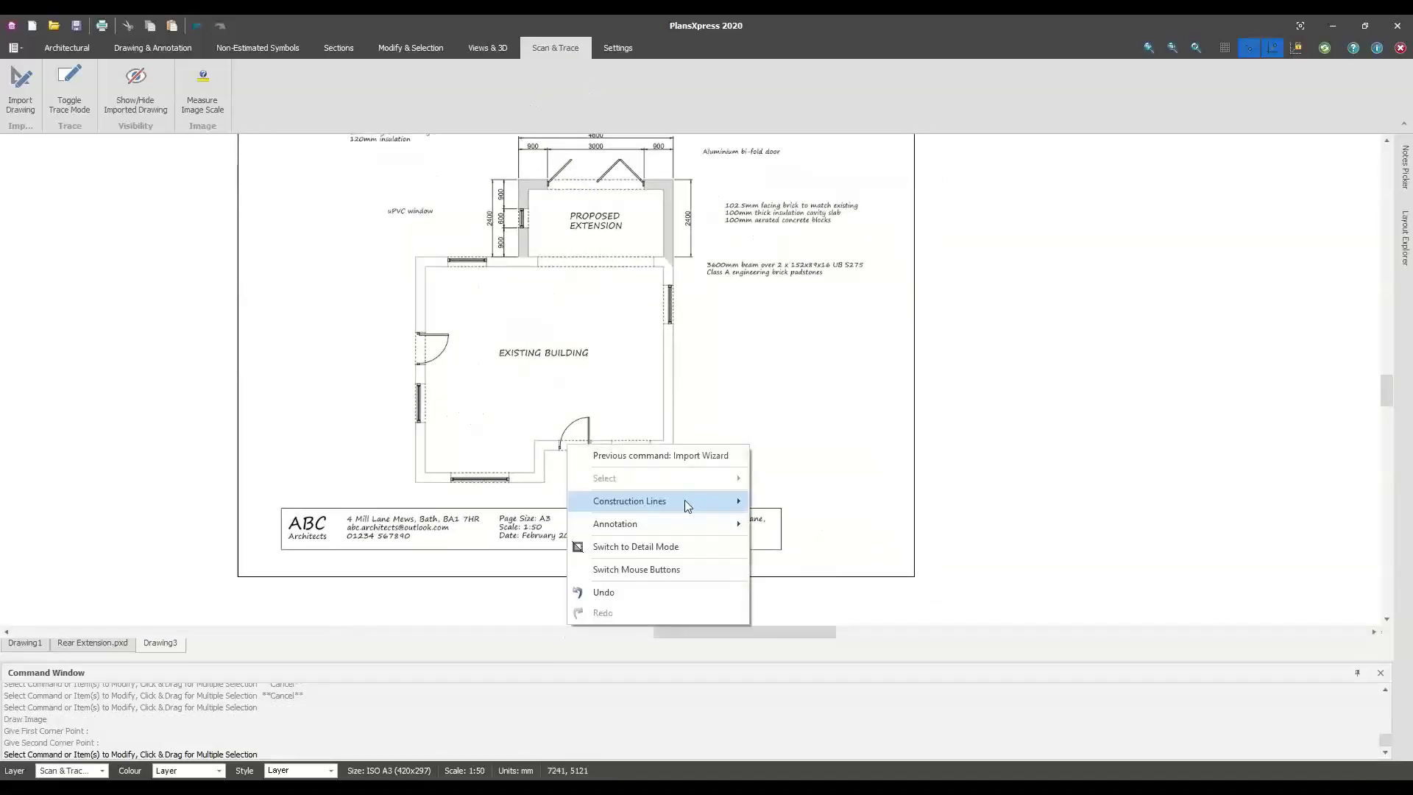
mouse_move(684, 500)
click(802, 500)
scroll(398, 499, up, 3)
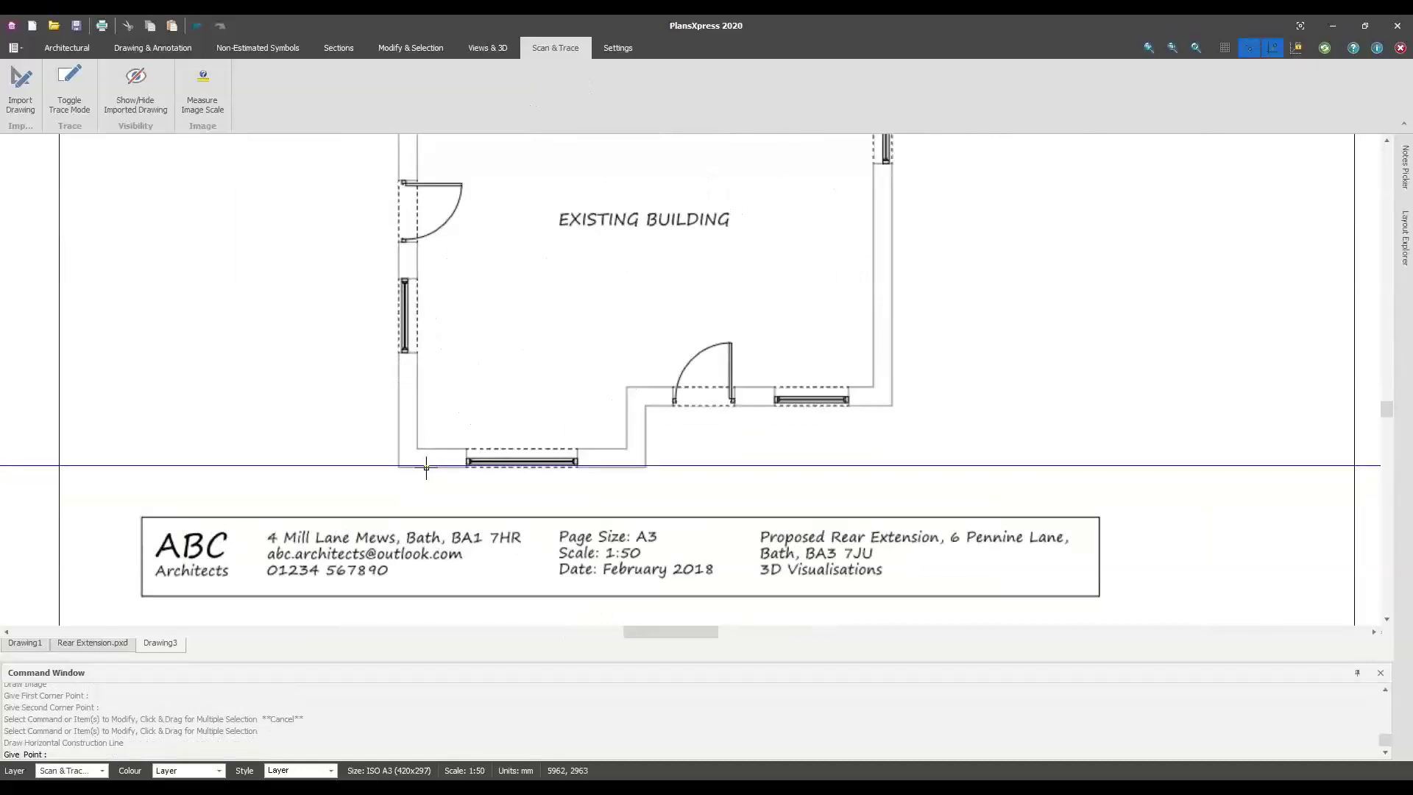
click(428, 468)
middle_drag(500, 322, 498, 495)
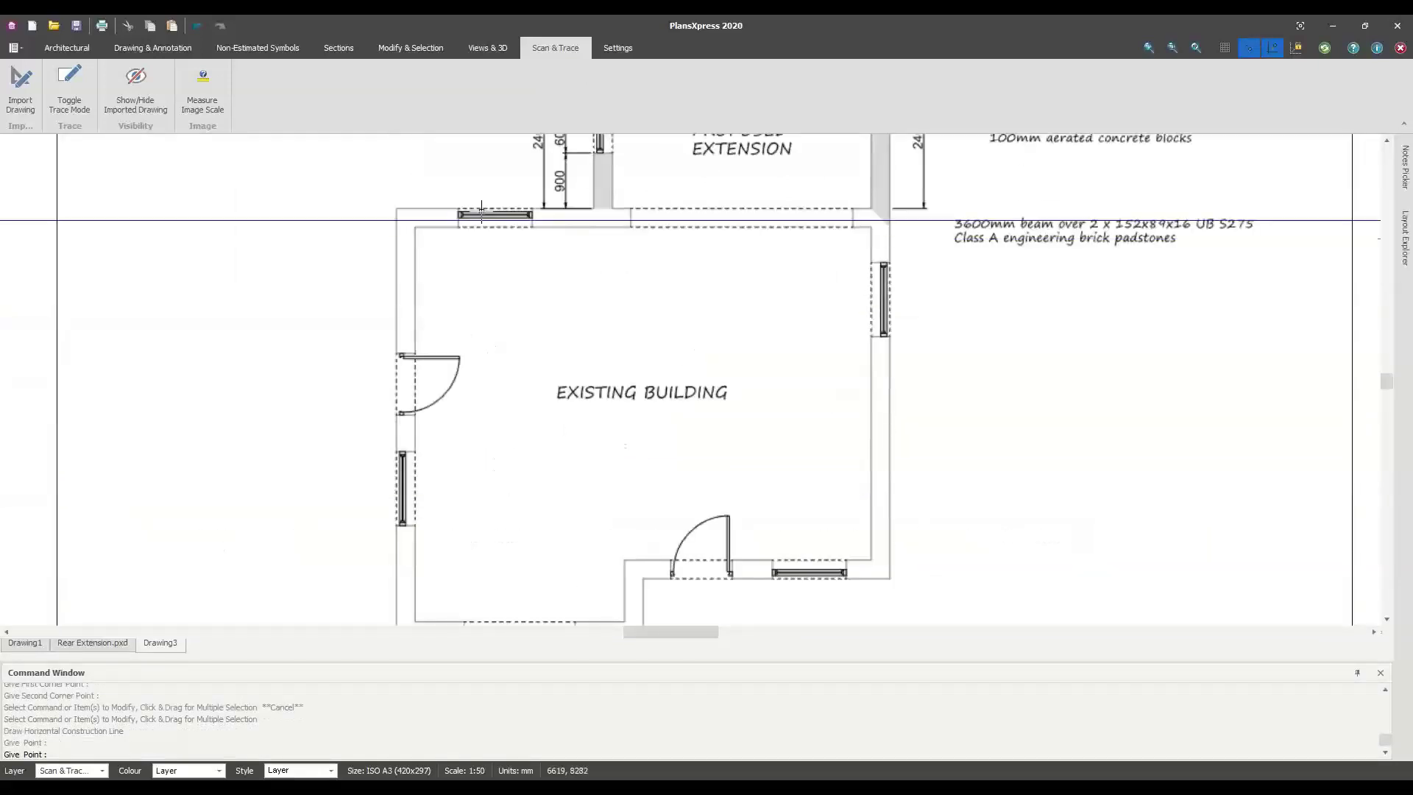
click(484, 208)
scroll(691, 294, down, 1)
middle_drag(730, 426, 634, 404)
key(Escape)
Add vertical construction lines on the building's right and left walls
right_click(847, 393)
mouse_move(968, 453)
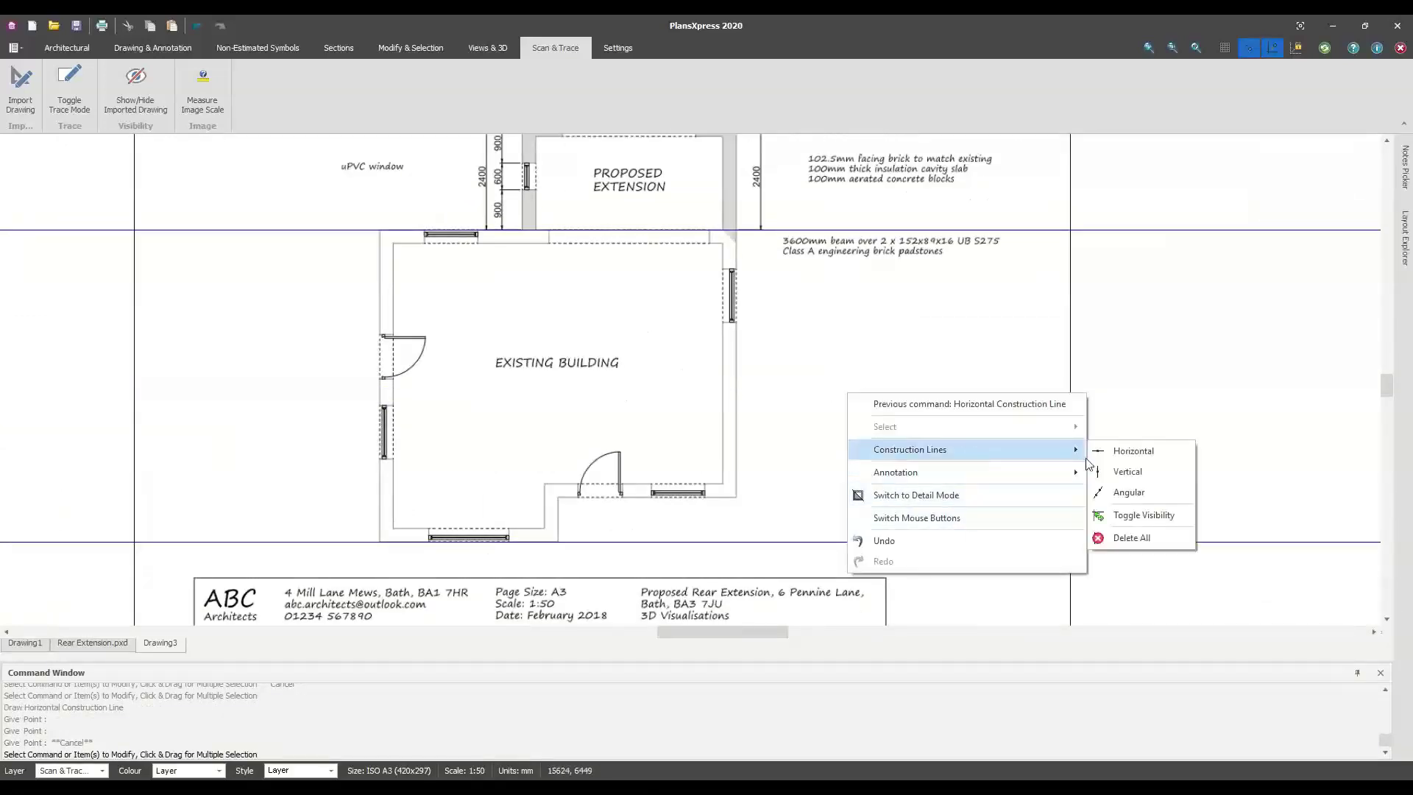
click(1126, 472)
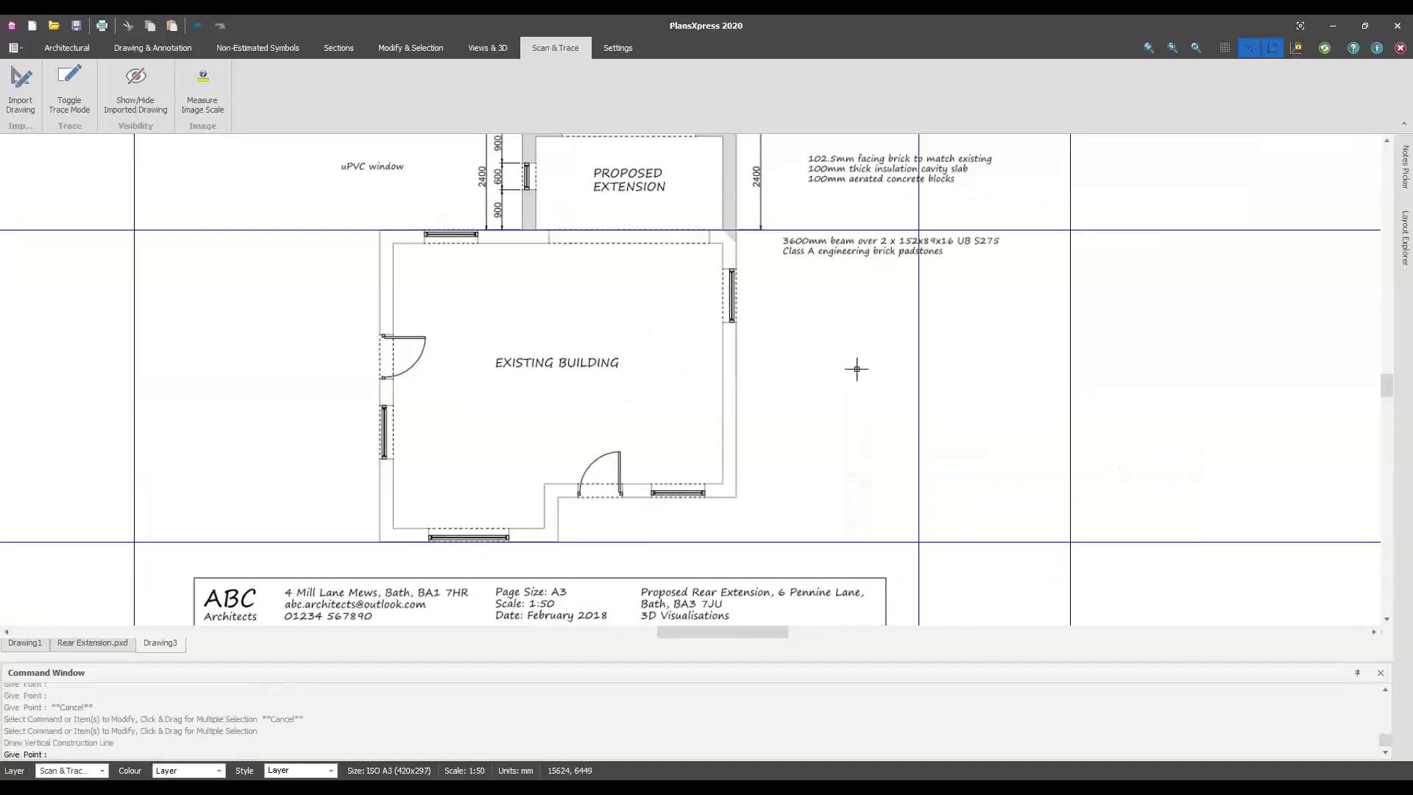
click(736, 390)
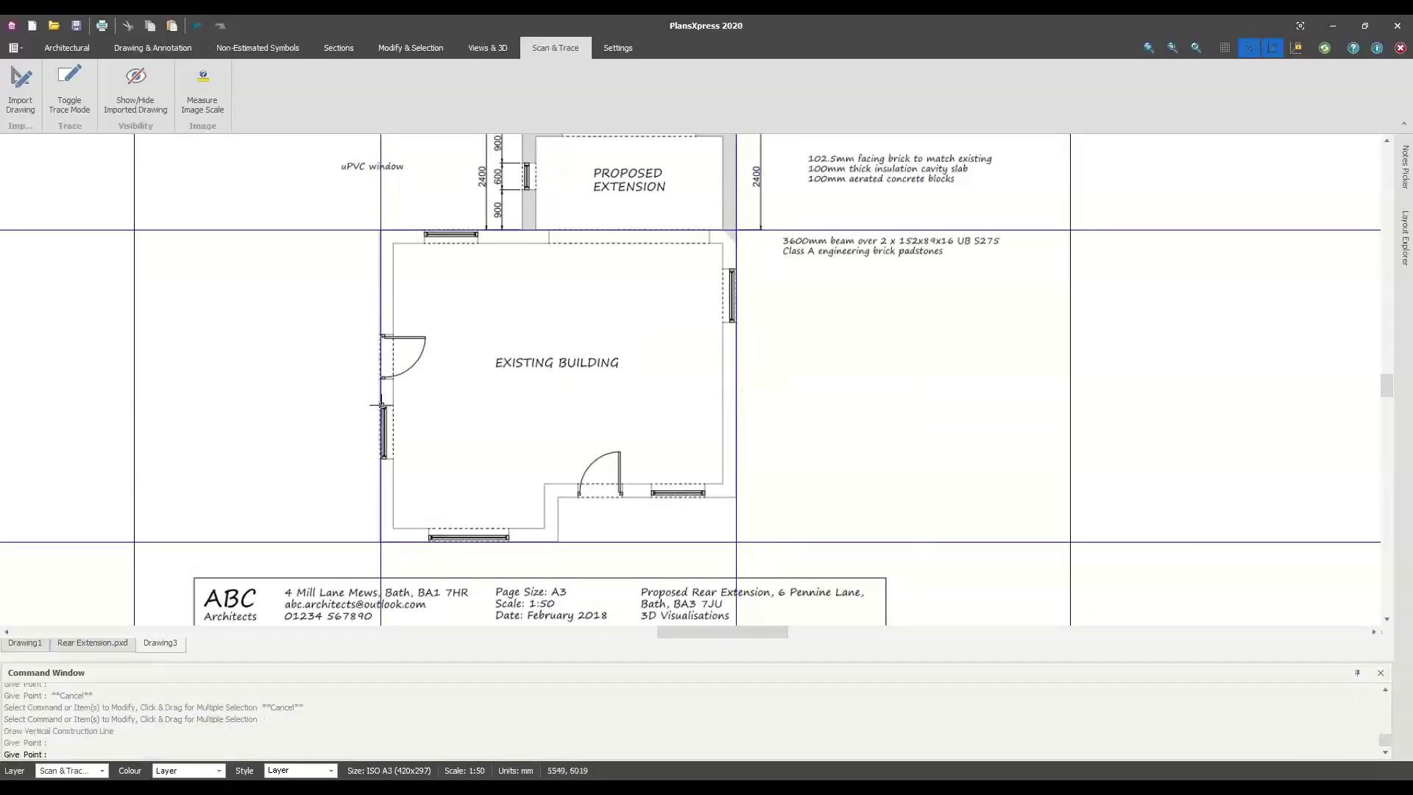
click(380, 406)
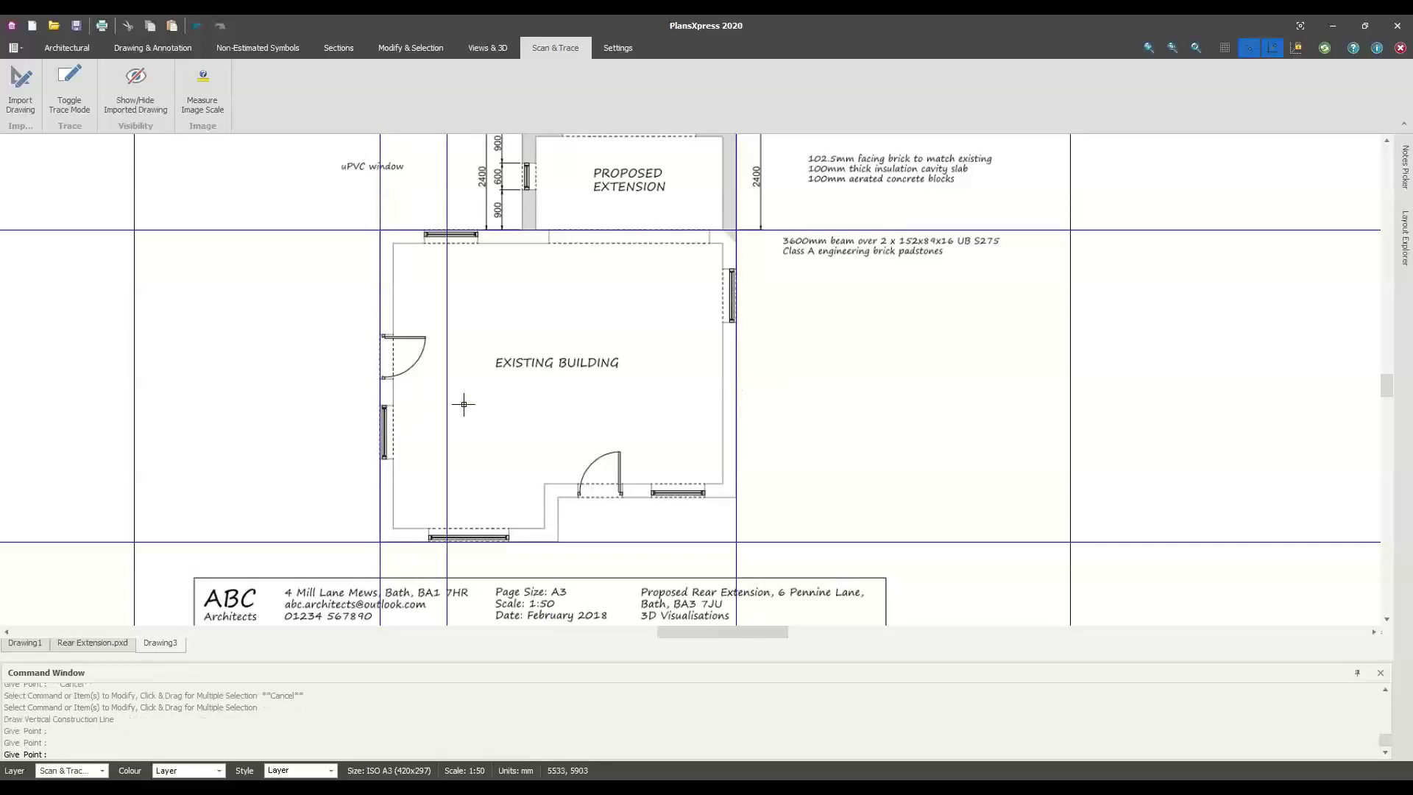
scroll(464, 405, down, 1)
key(Escape)
Choose the single-storey 2.400 ground floor cavity external wall with default dimensions
click(68, 49)
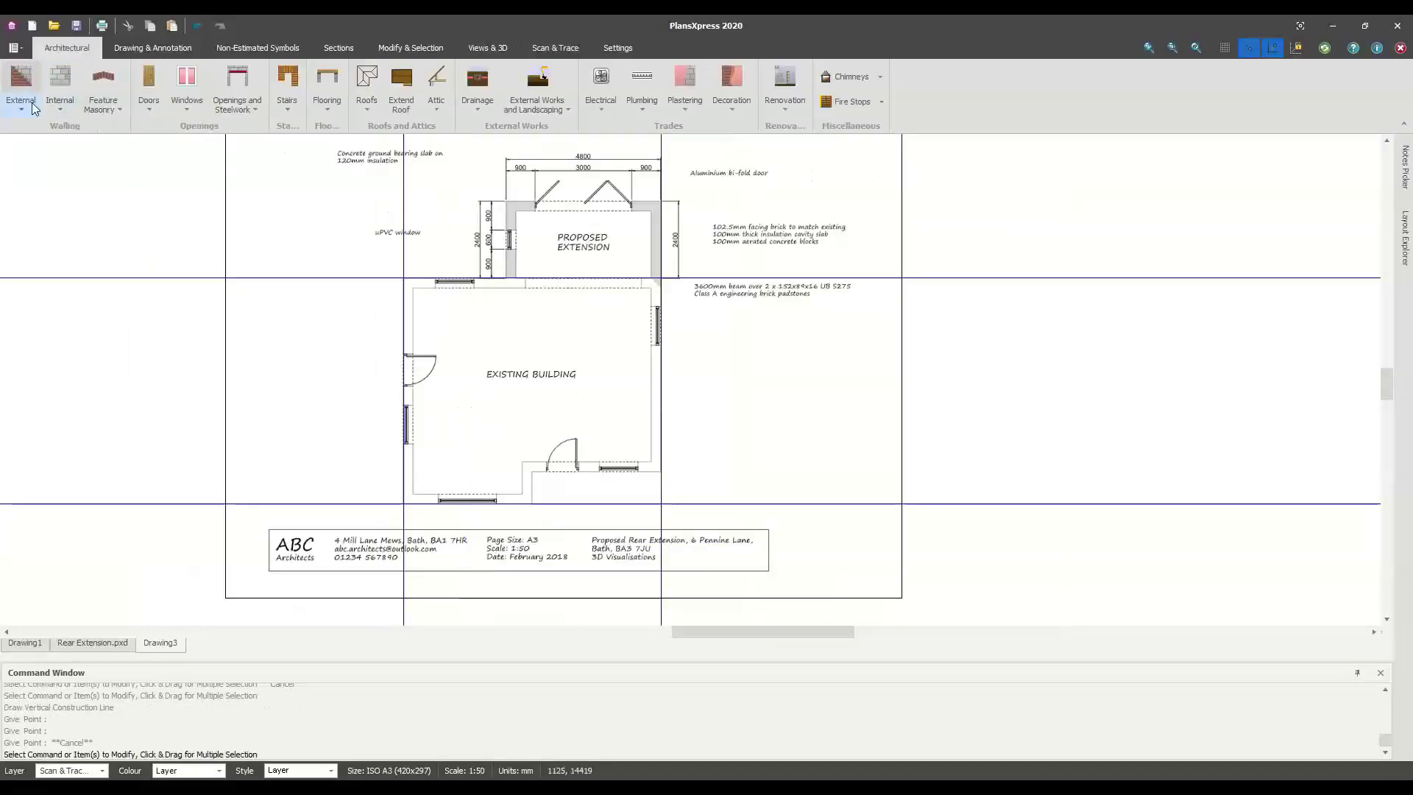
click(25, 103)
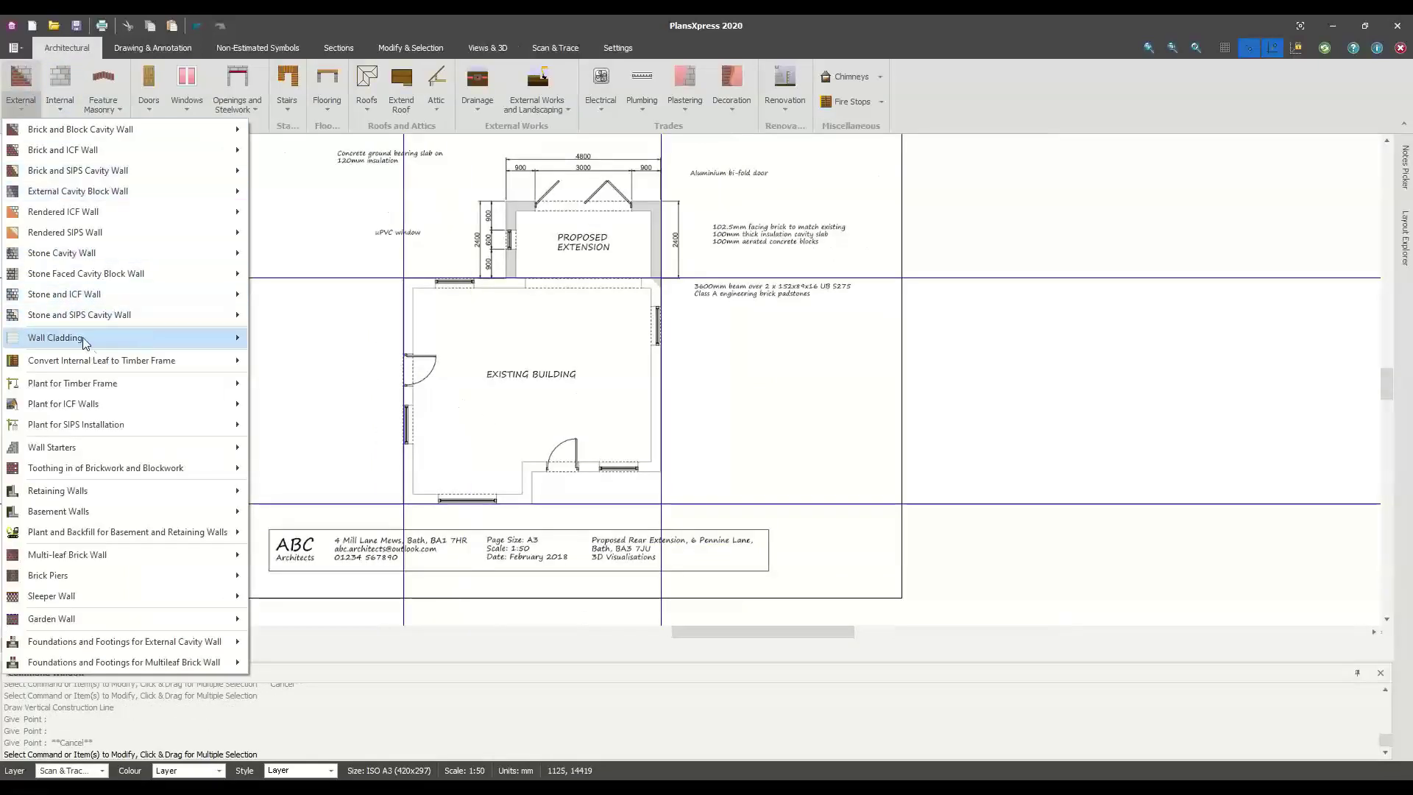
mouse_move(94, 200)
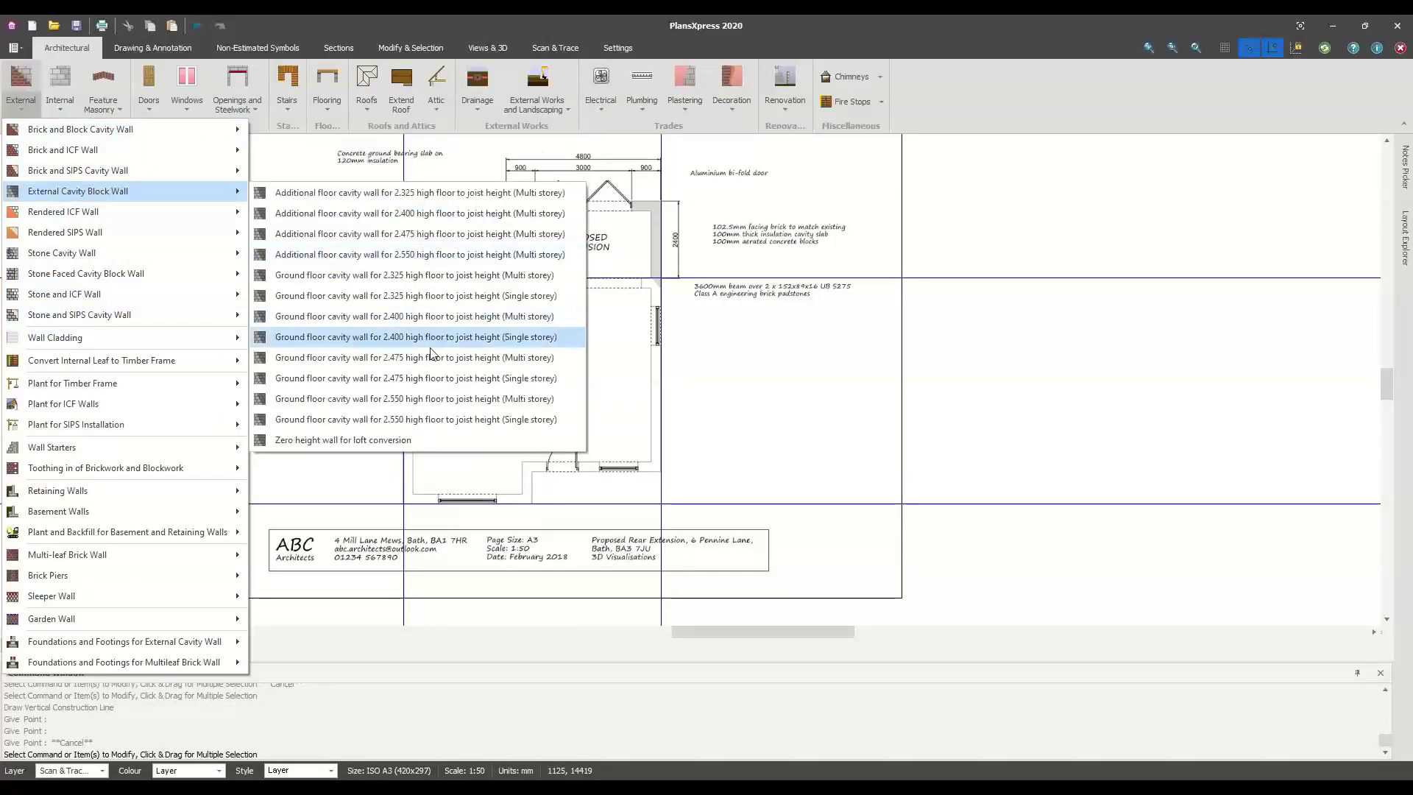
click(440, 343)
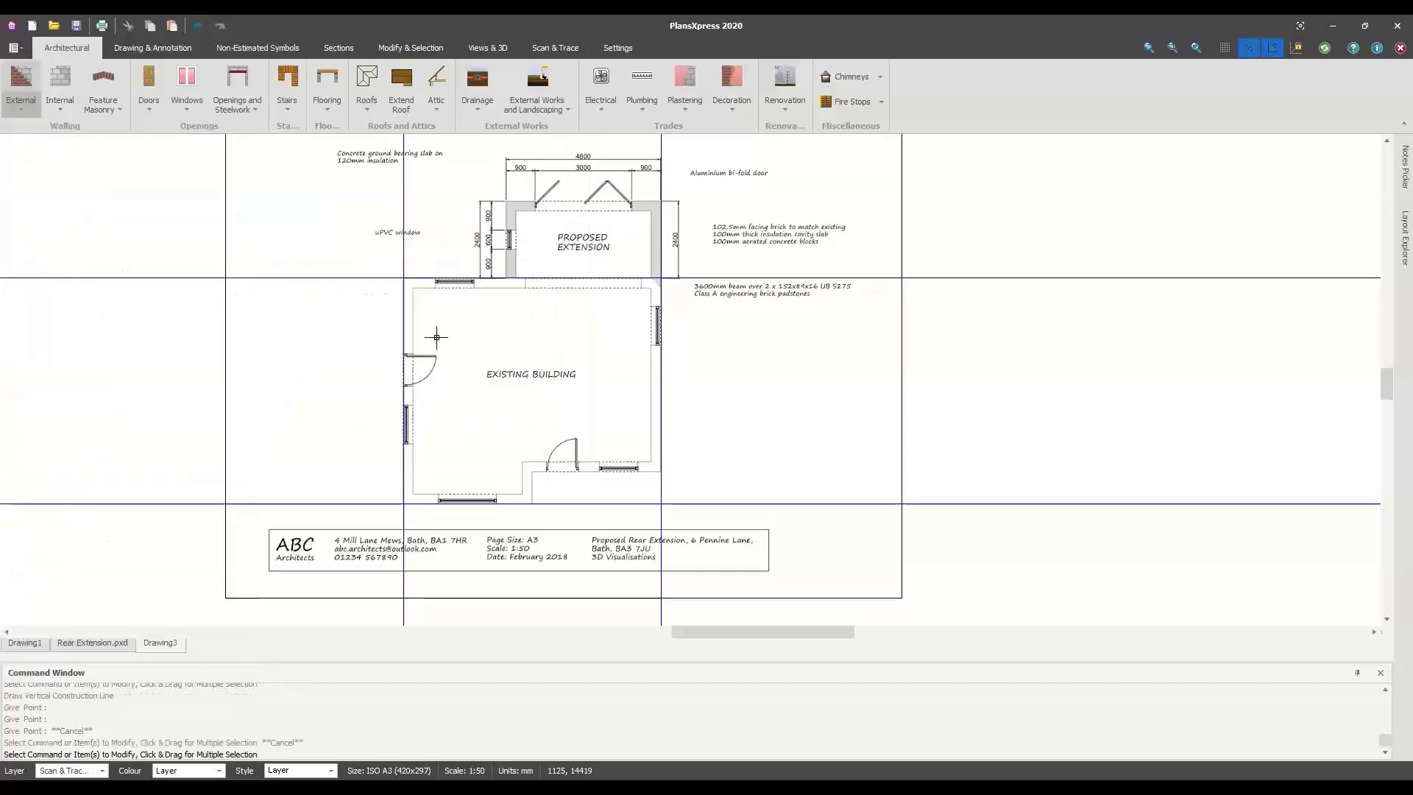
click(757, 583)
Trace a left-justified wall from bottom-left up, across the top and down the right side
scroll(401, 508, up, 3)
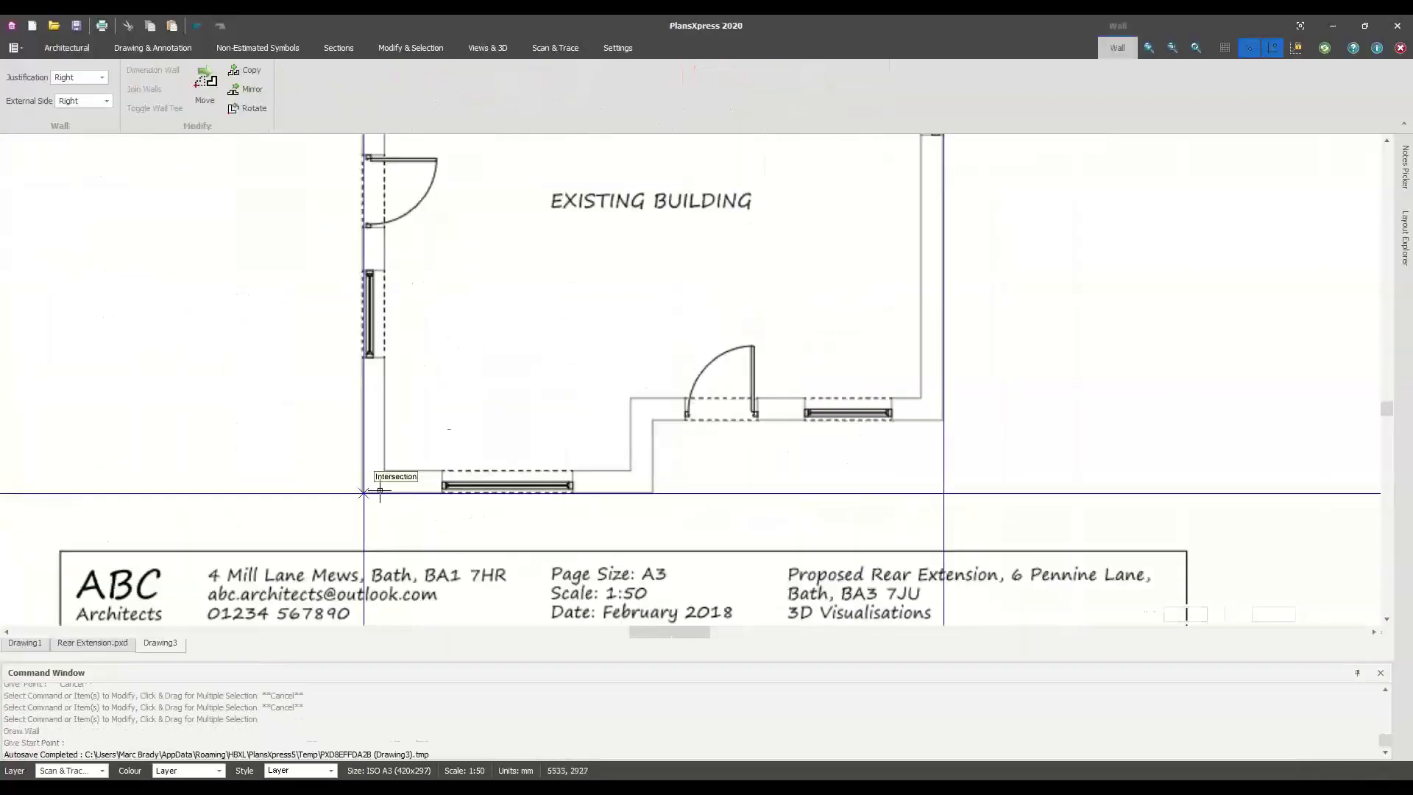
click(364, 495)
scroll(386, 368, down, 1)
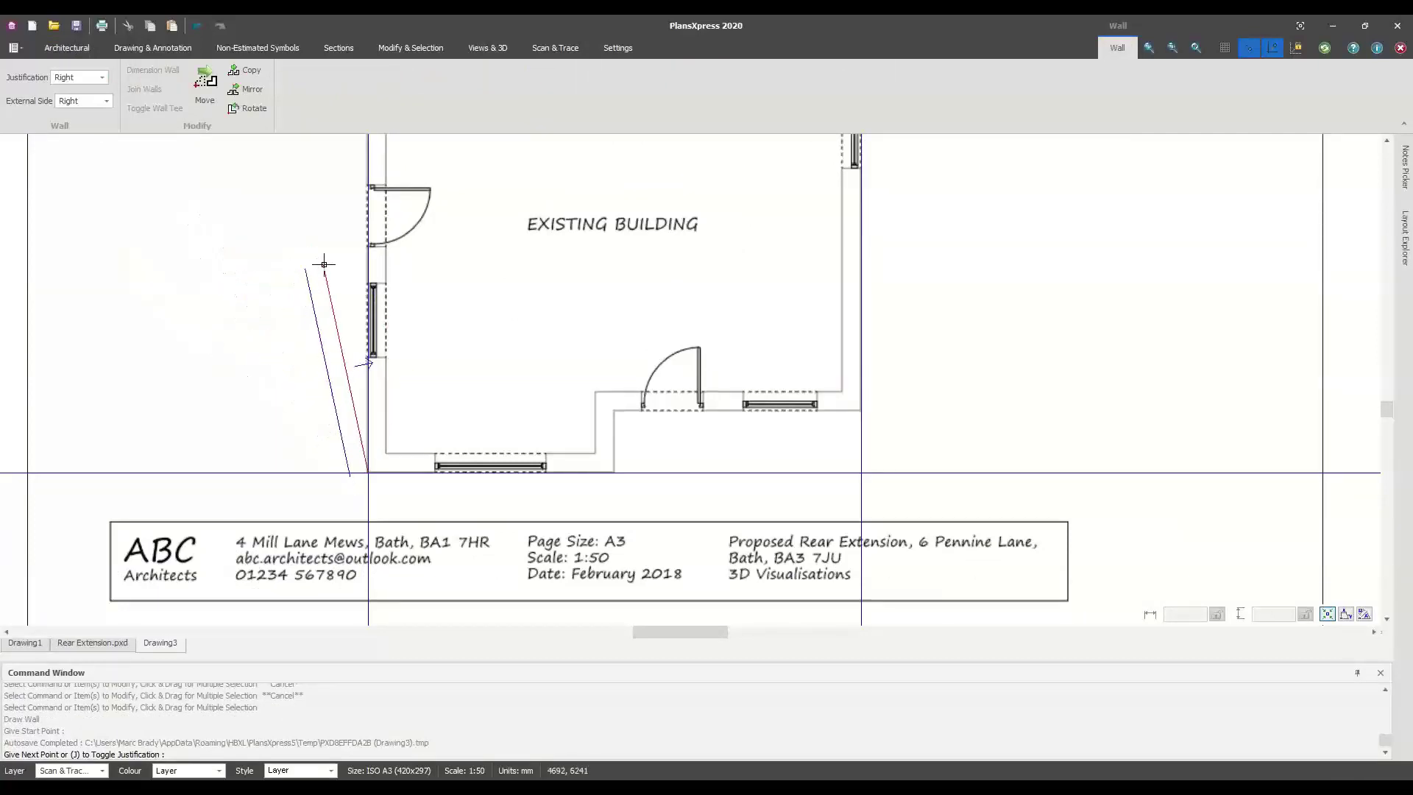
key(j)
key(j)
key(j)
key(j)
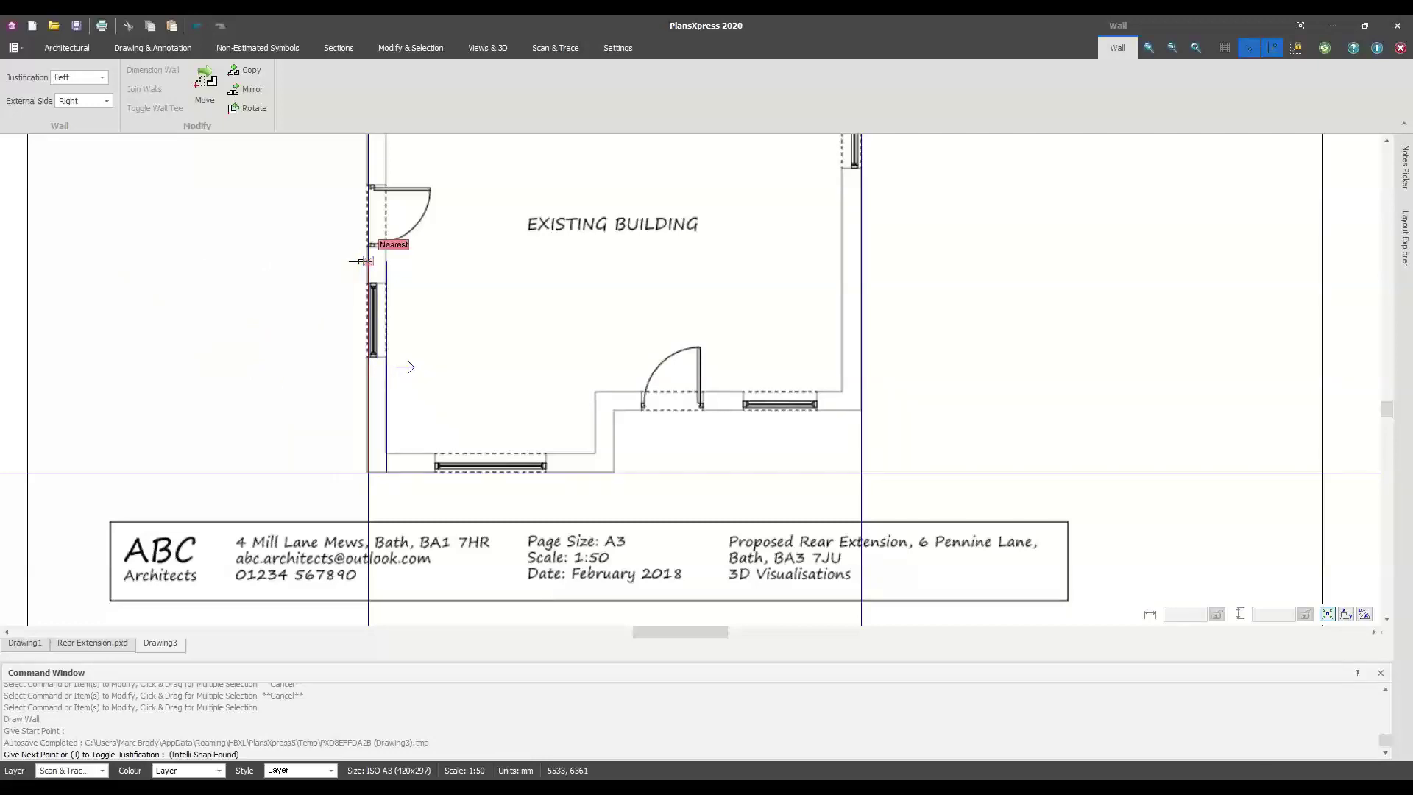
scroll(370, 272, up, 3)
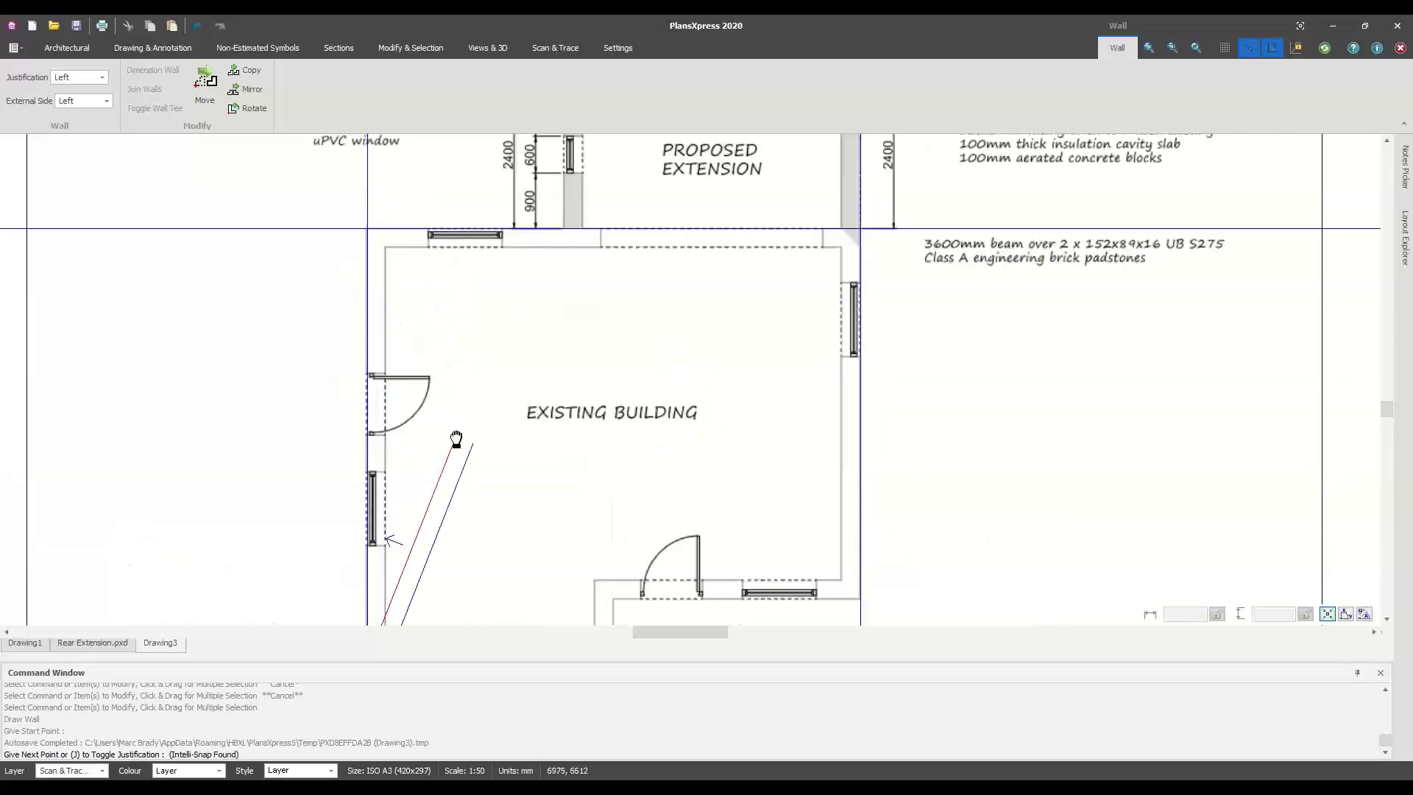
click(370, 233)
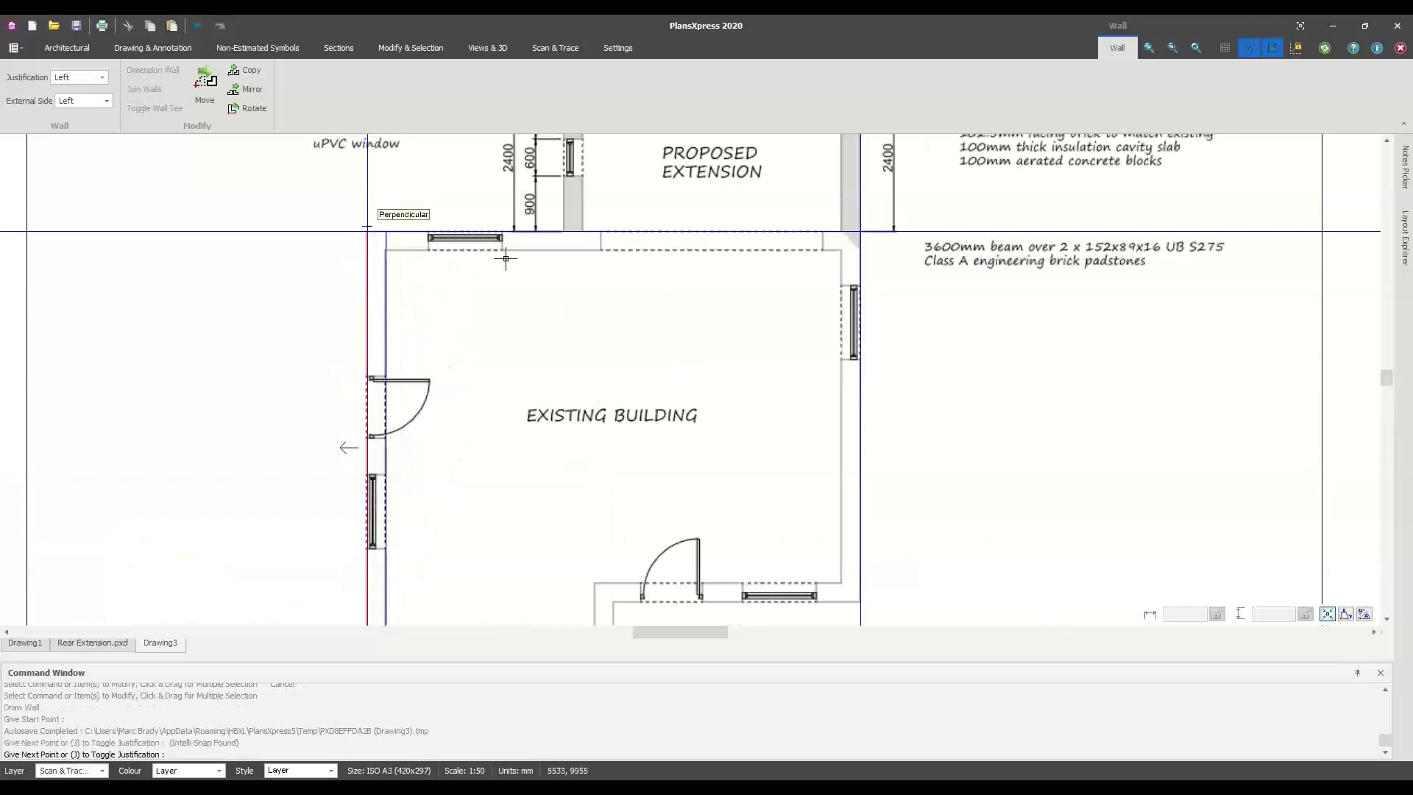
click(859, 232)
scroll(921, 423, down, 2)
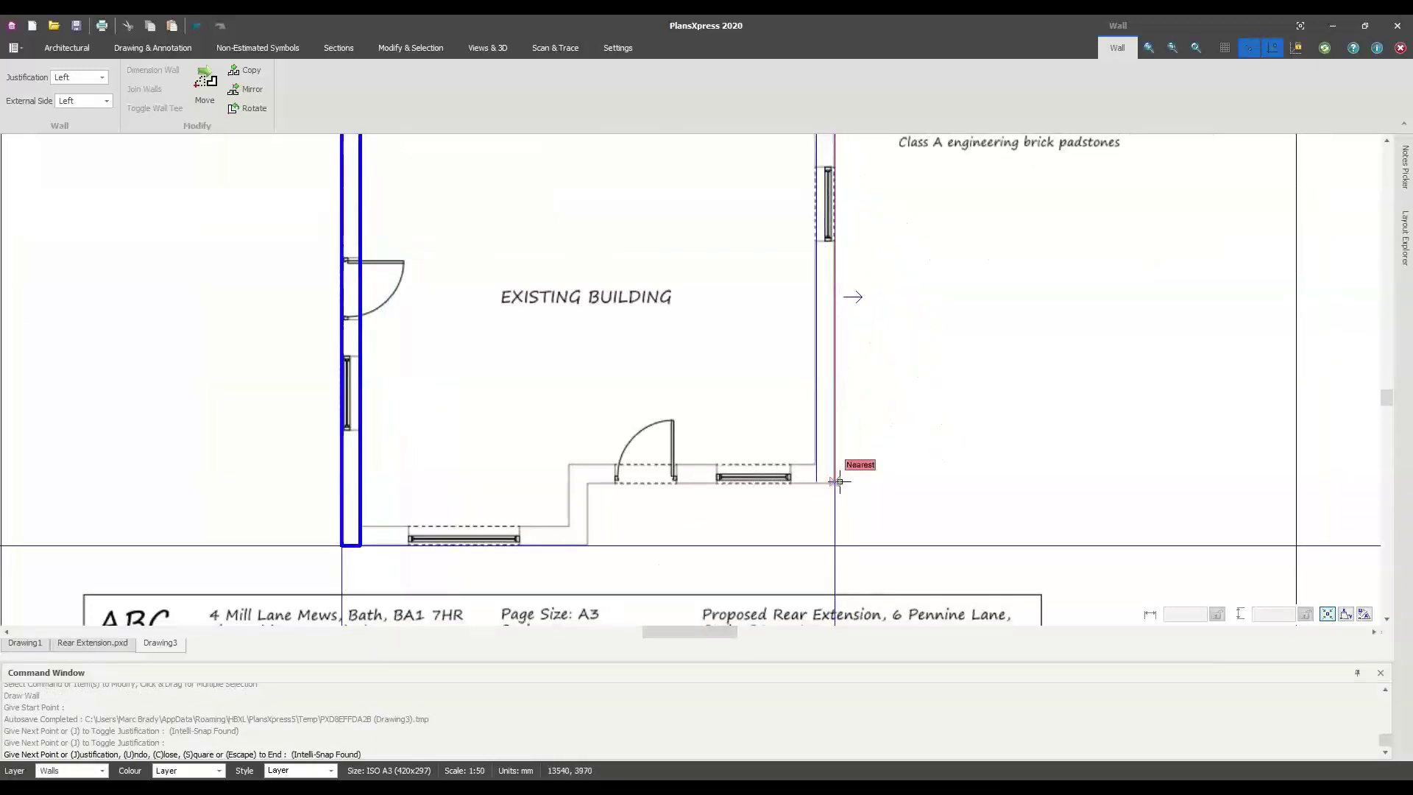
scroll(836, 486, up, 1)
scroll(835, 486, up, 2)
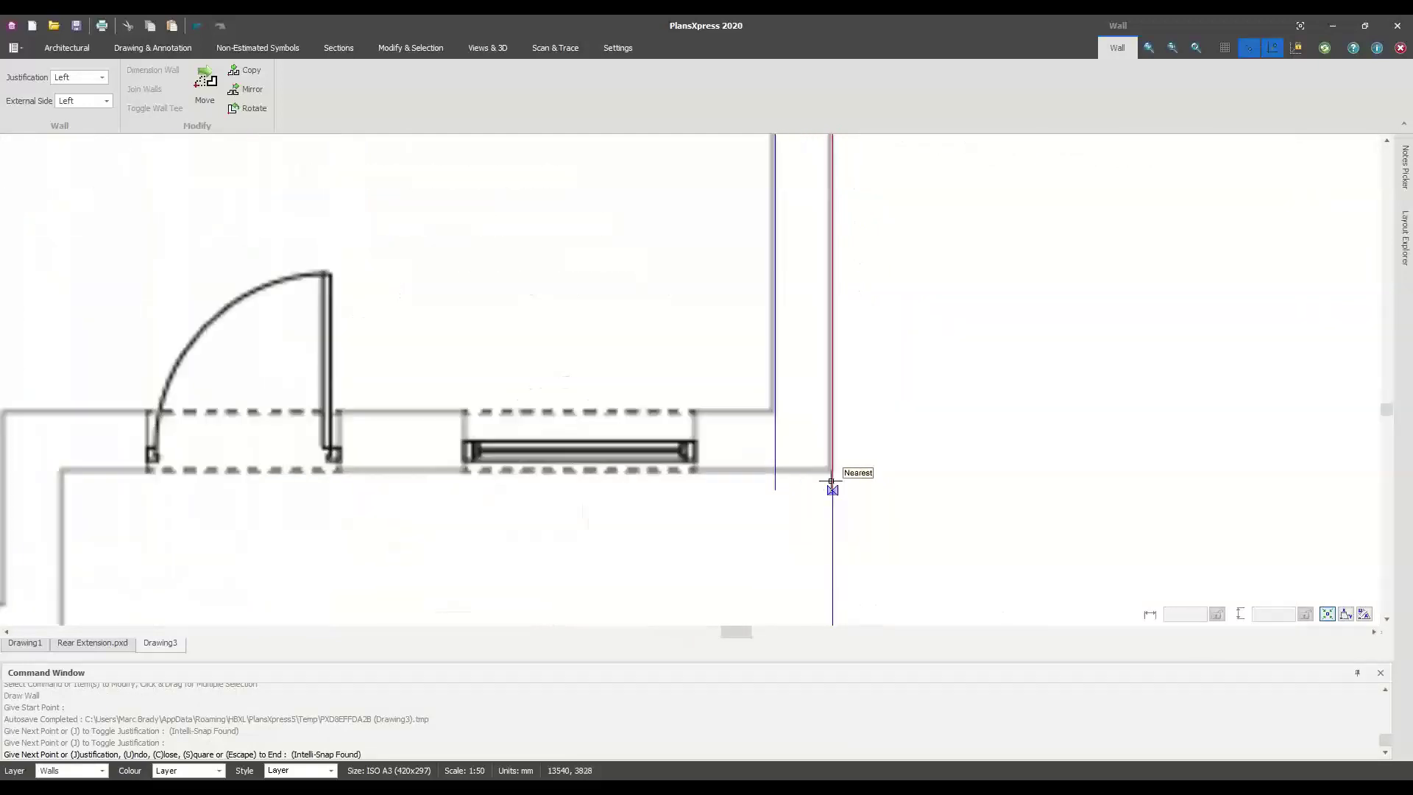
click(833, 477)
Continue the wall around the bottom and stepped corner, closing it at the start
middle_drag(484, 489, 434, 473)
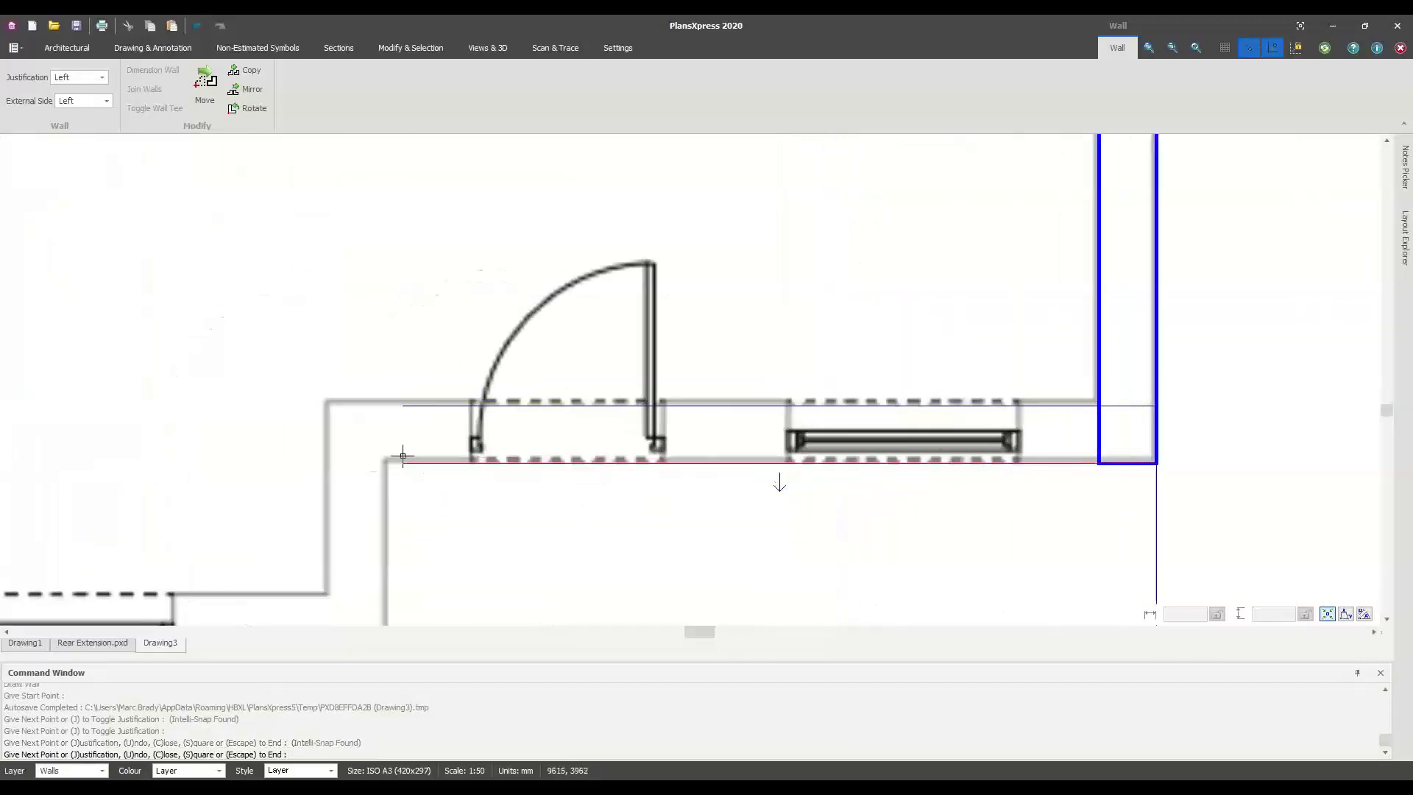
click(385, 457)
middle_drag(478, 555, 493, 294)
click(400, 388)
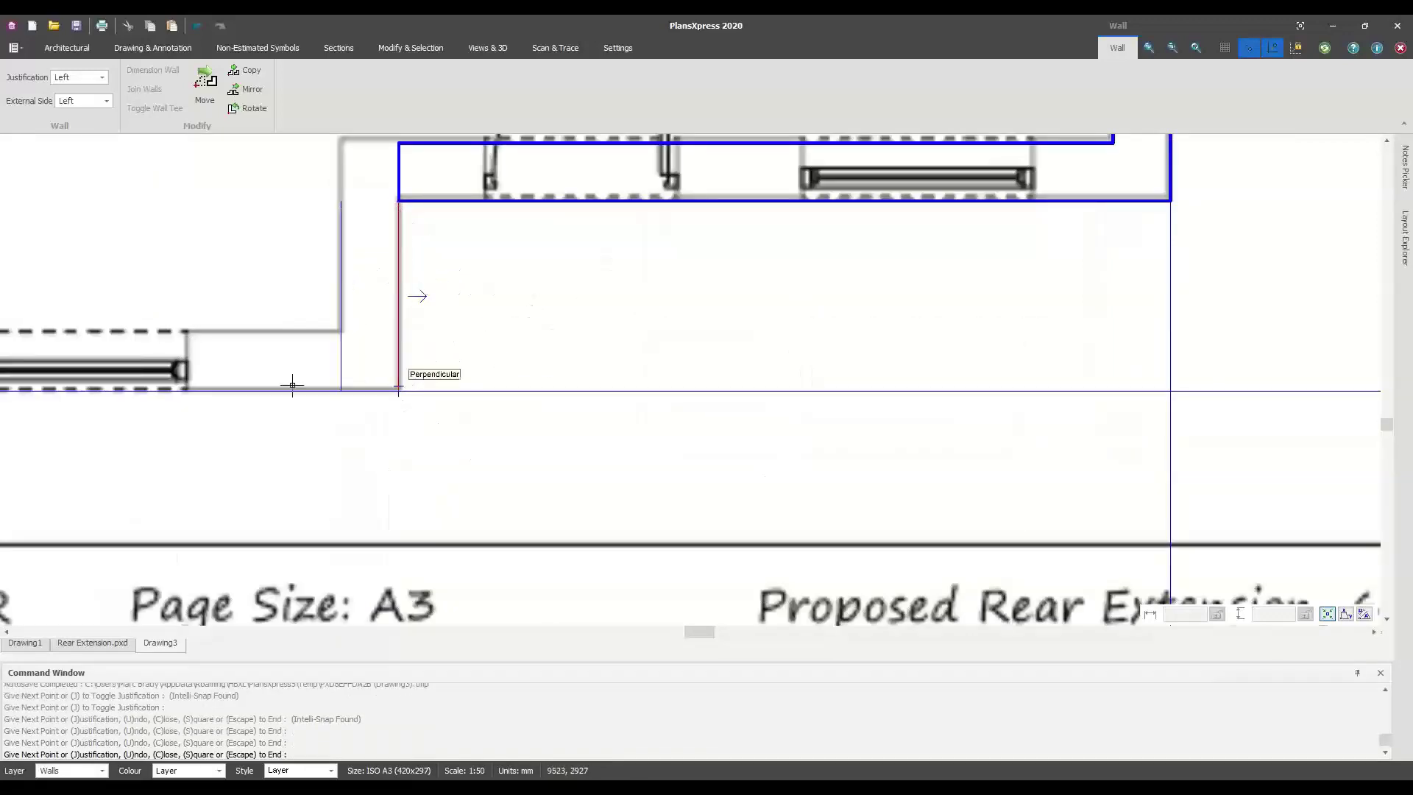
middle_drag(290, 385, 838, 390)
click(240, 396)
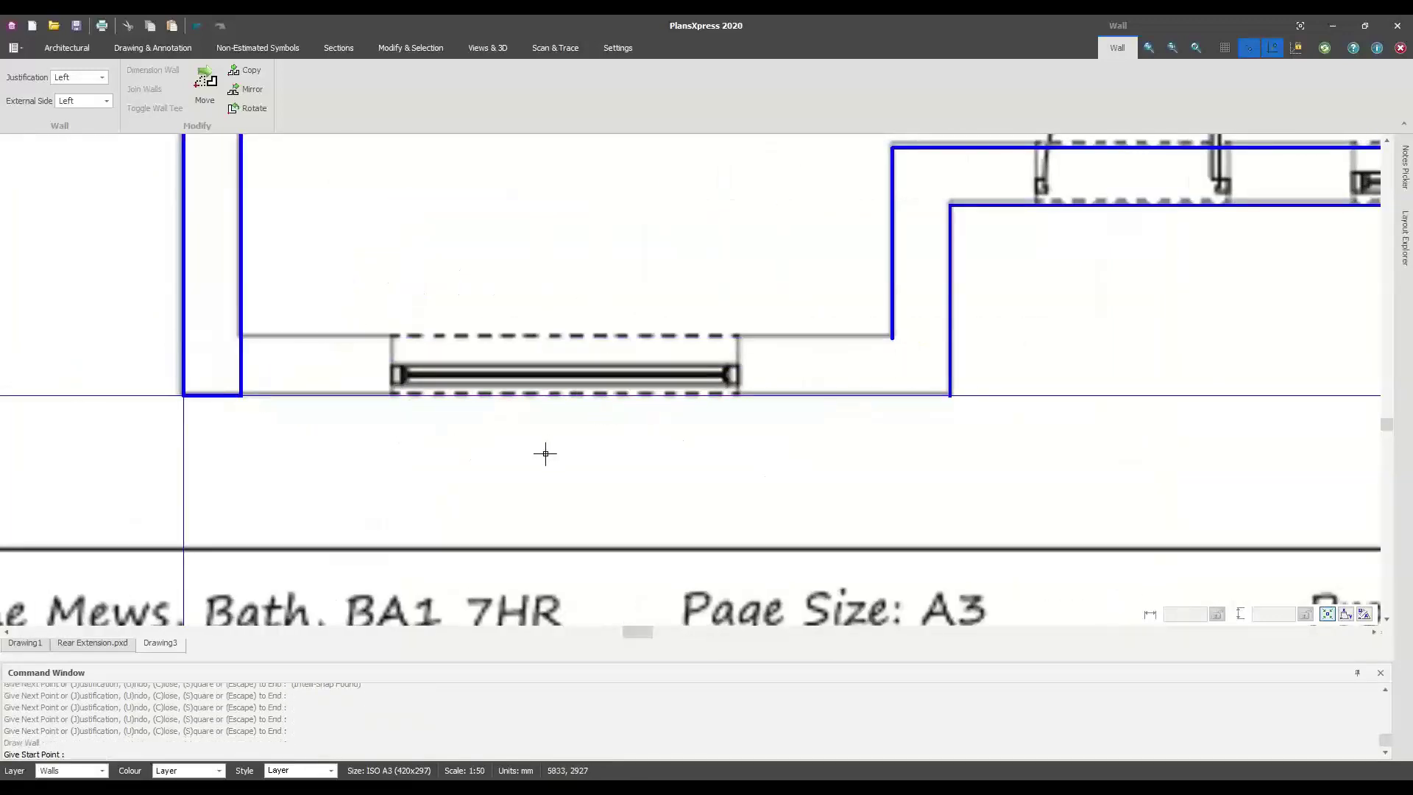
key(Escape)
key(Escape)
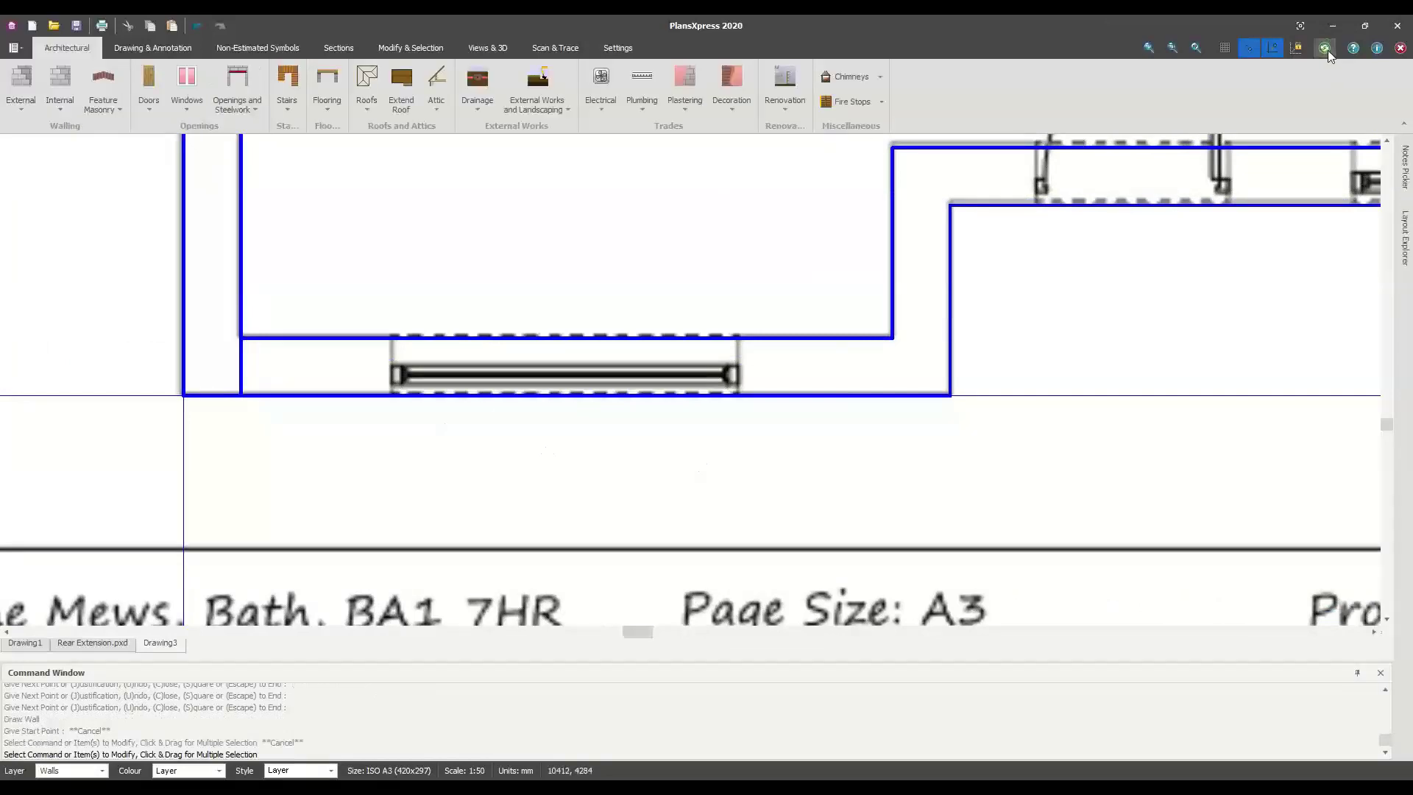
Window-select all of the existing building's walls
scroll(754, 318, down, 5)
scroll(822, 324, down, 2)
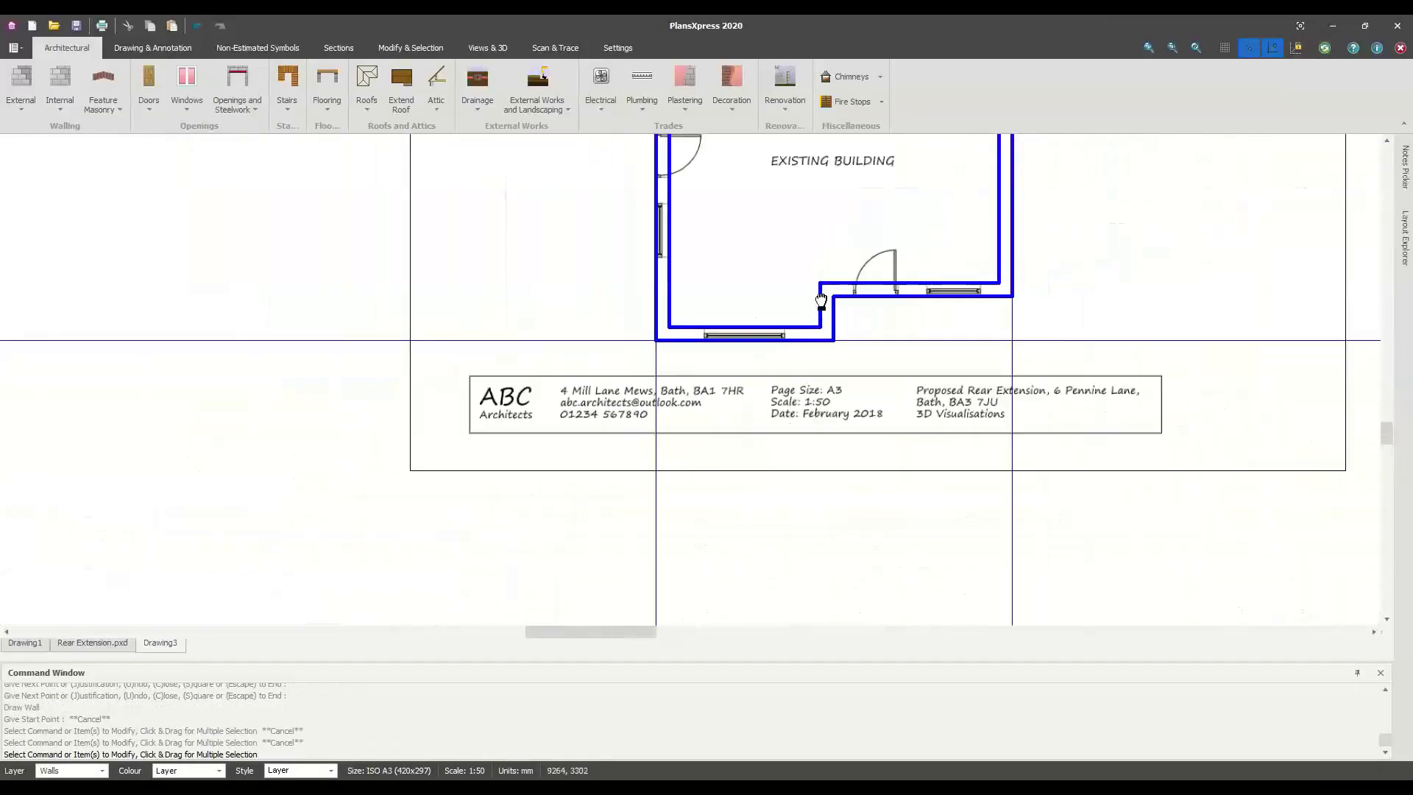
scroll(467, 468, up, 1)
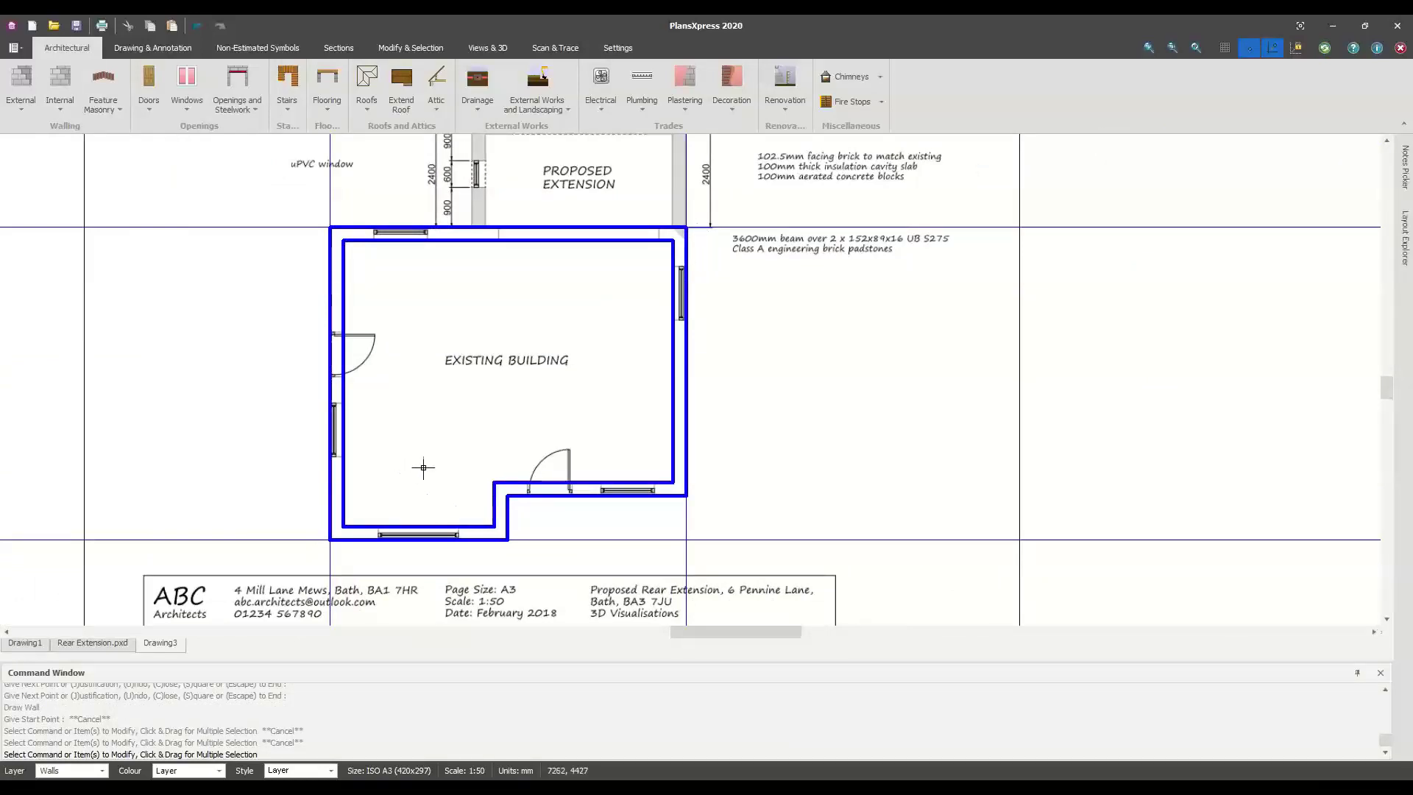
scroll(549, 449, down, 1)
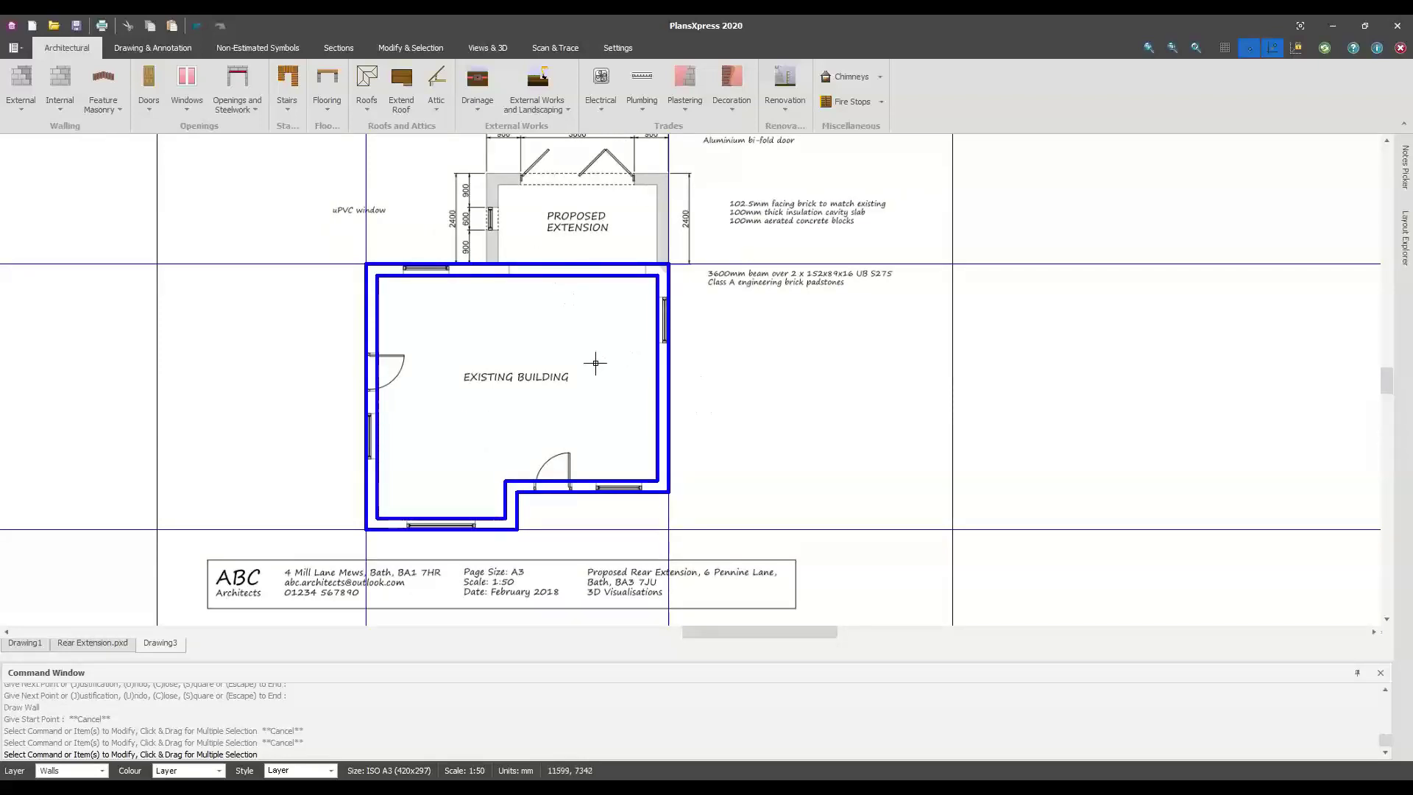
scroll(736, 412, down, 1)
mouse_move(361, 234)
mouse_down()
mouse_move(680, 488)
mouse_move(689, 463)
mouse_up()
Copy the selected external walls to the right of the building with a 2500 wall height
right_click(695, 464)
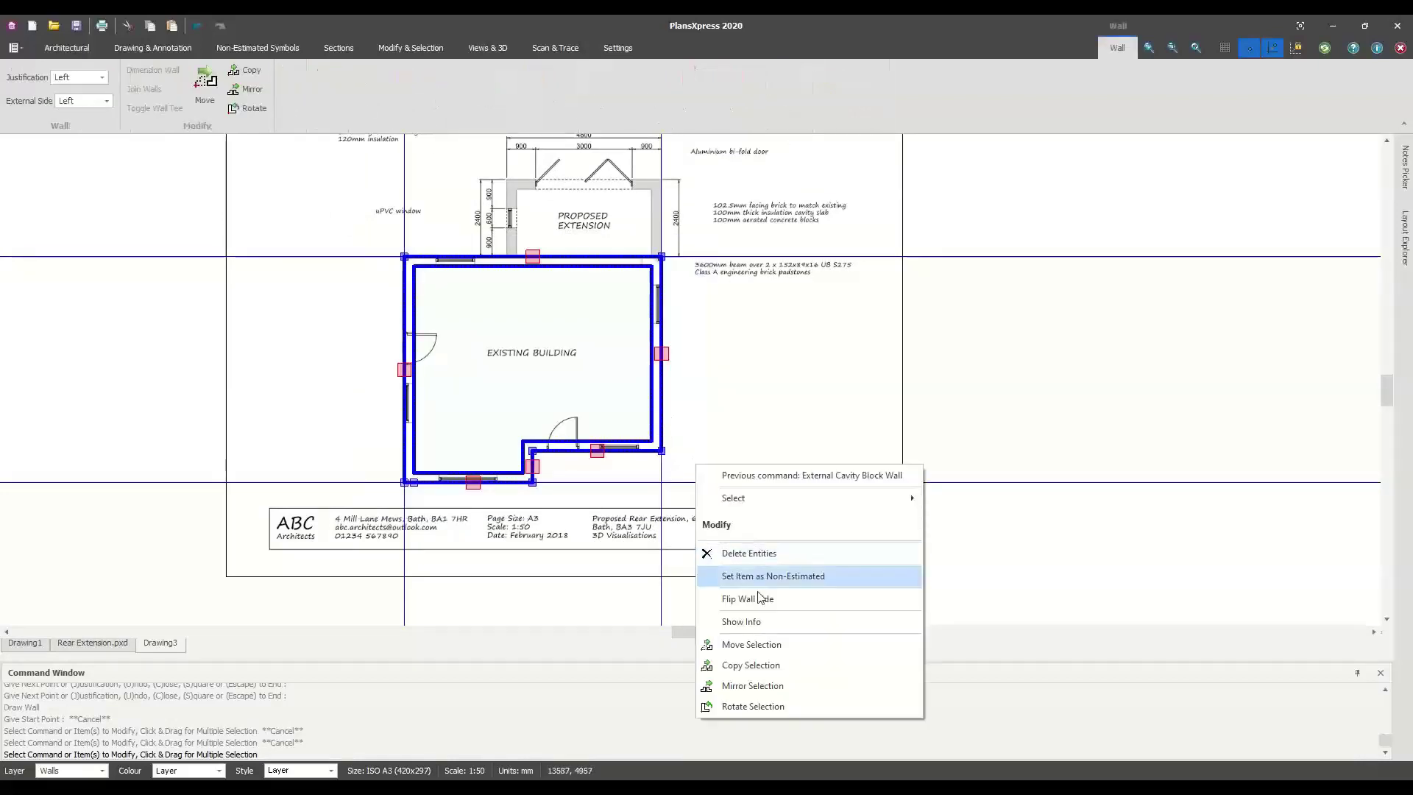
click(749, 665)
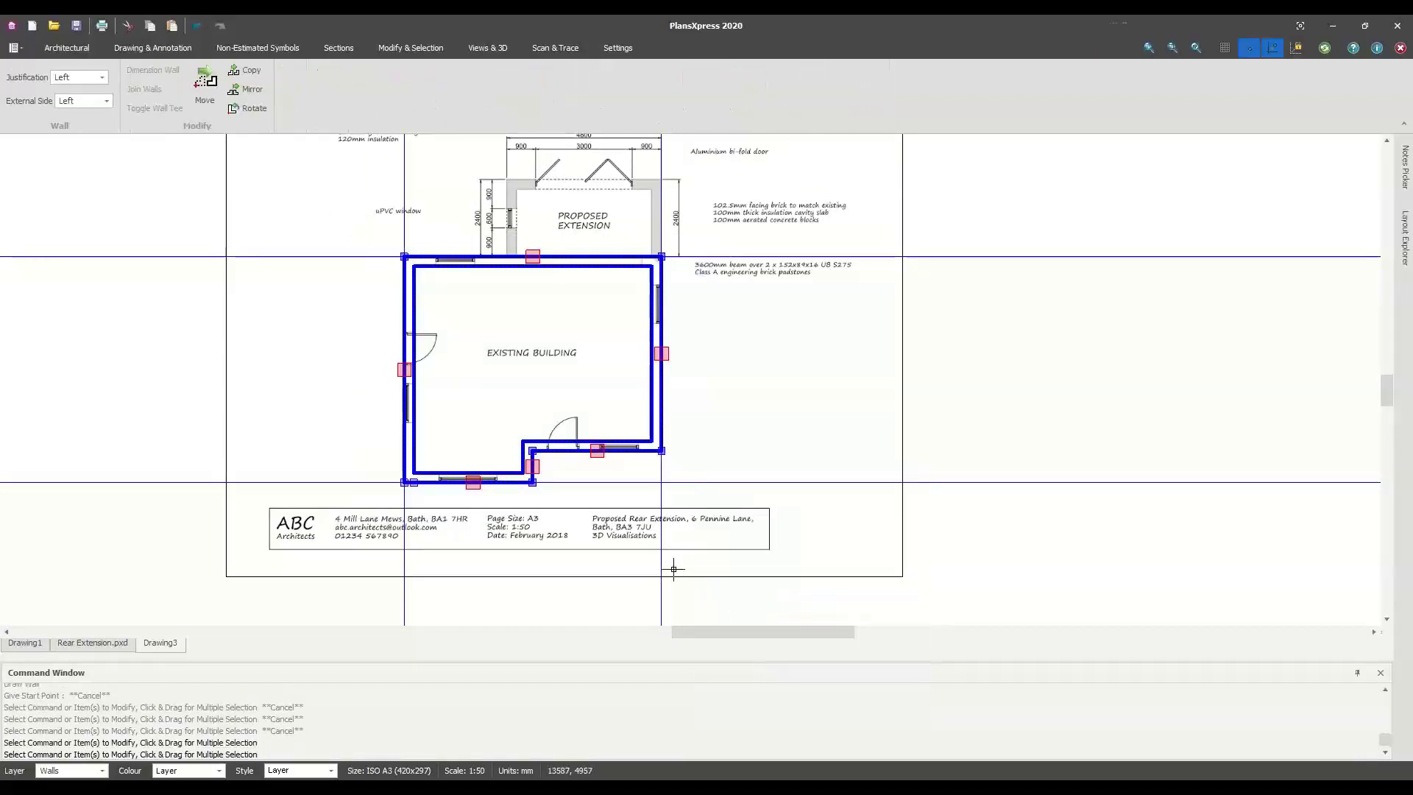
click(661, 450)
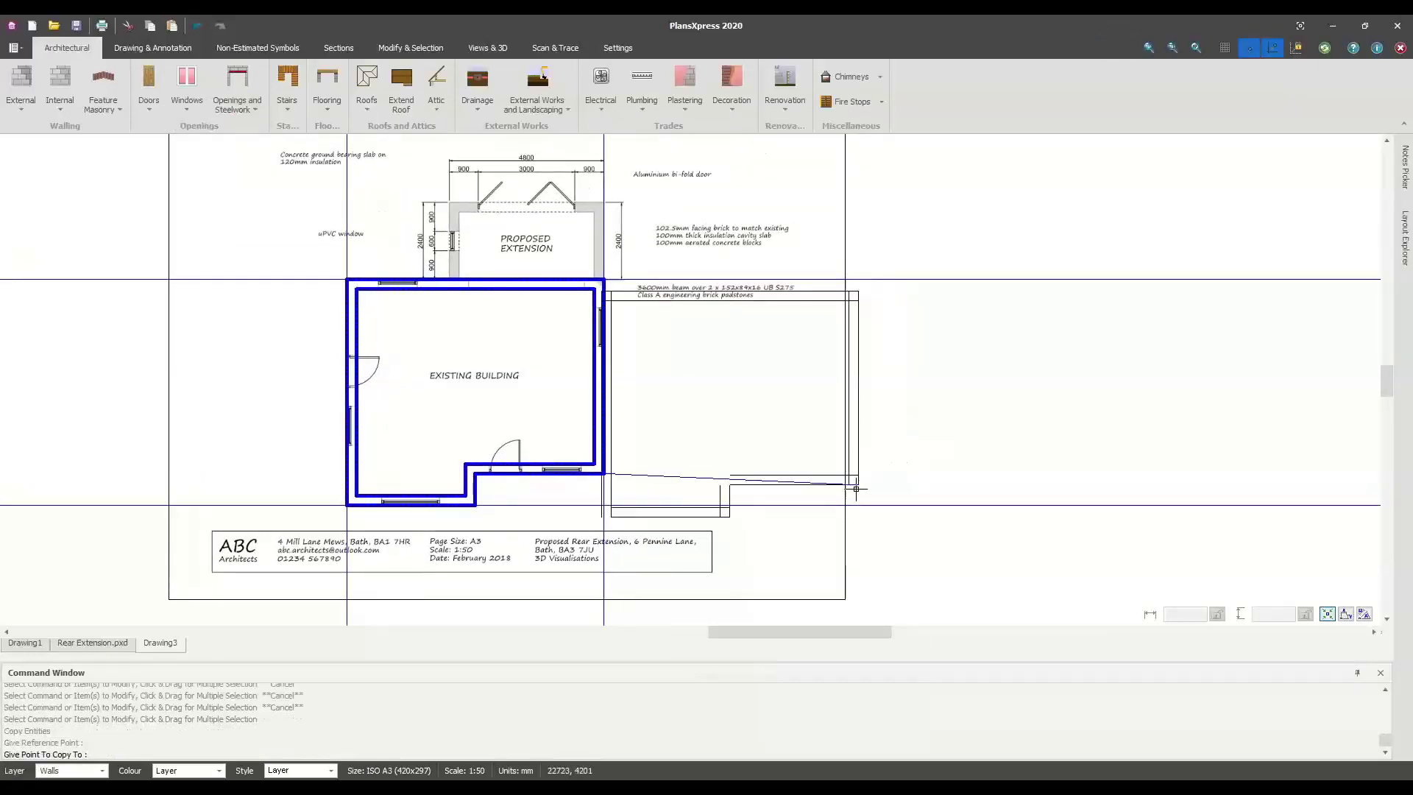
click(1003, 473)
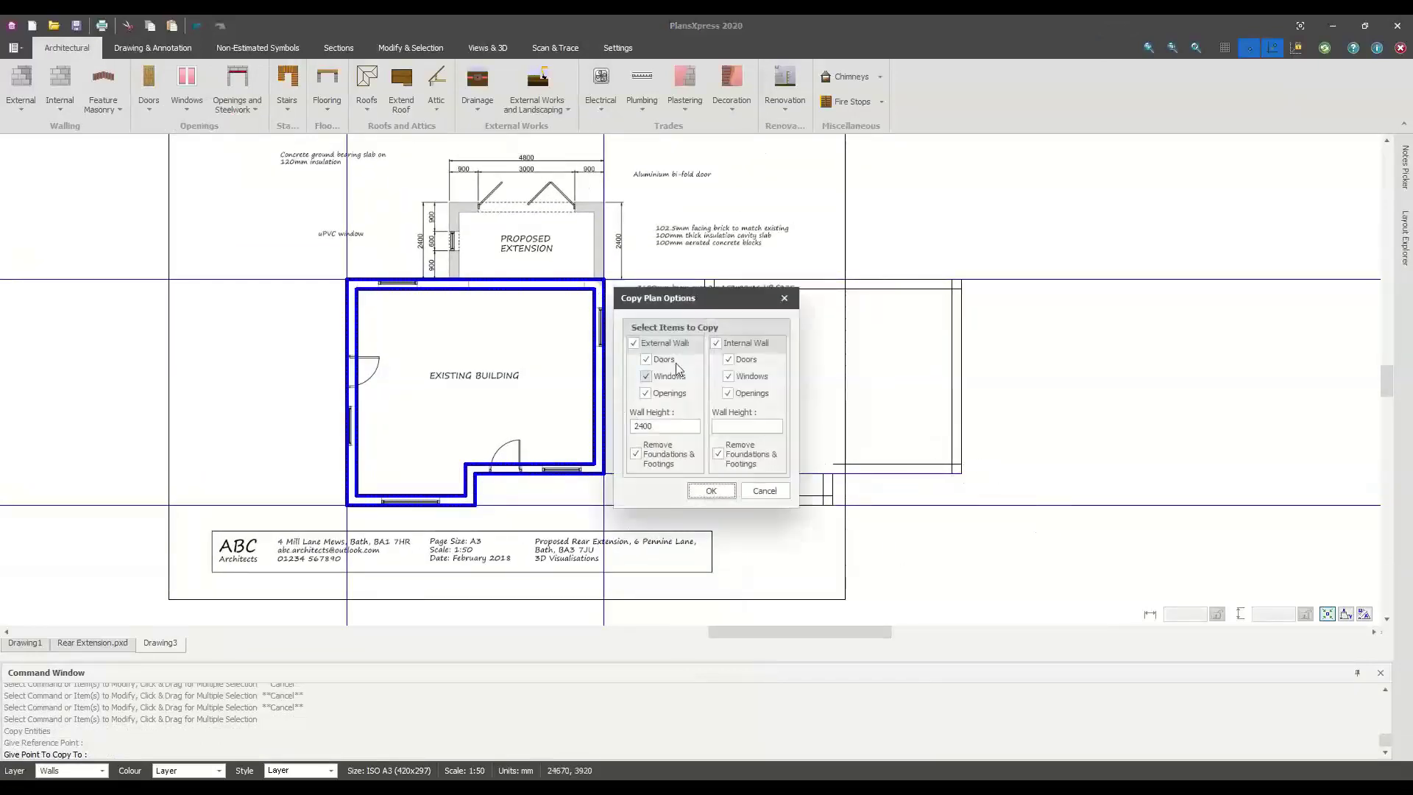
double_click(662, 428)
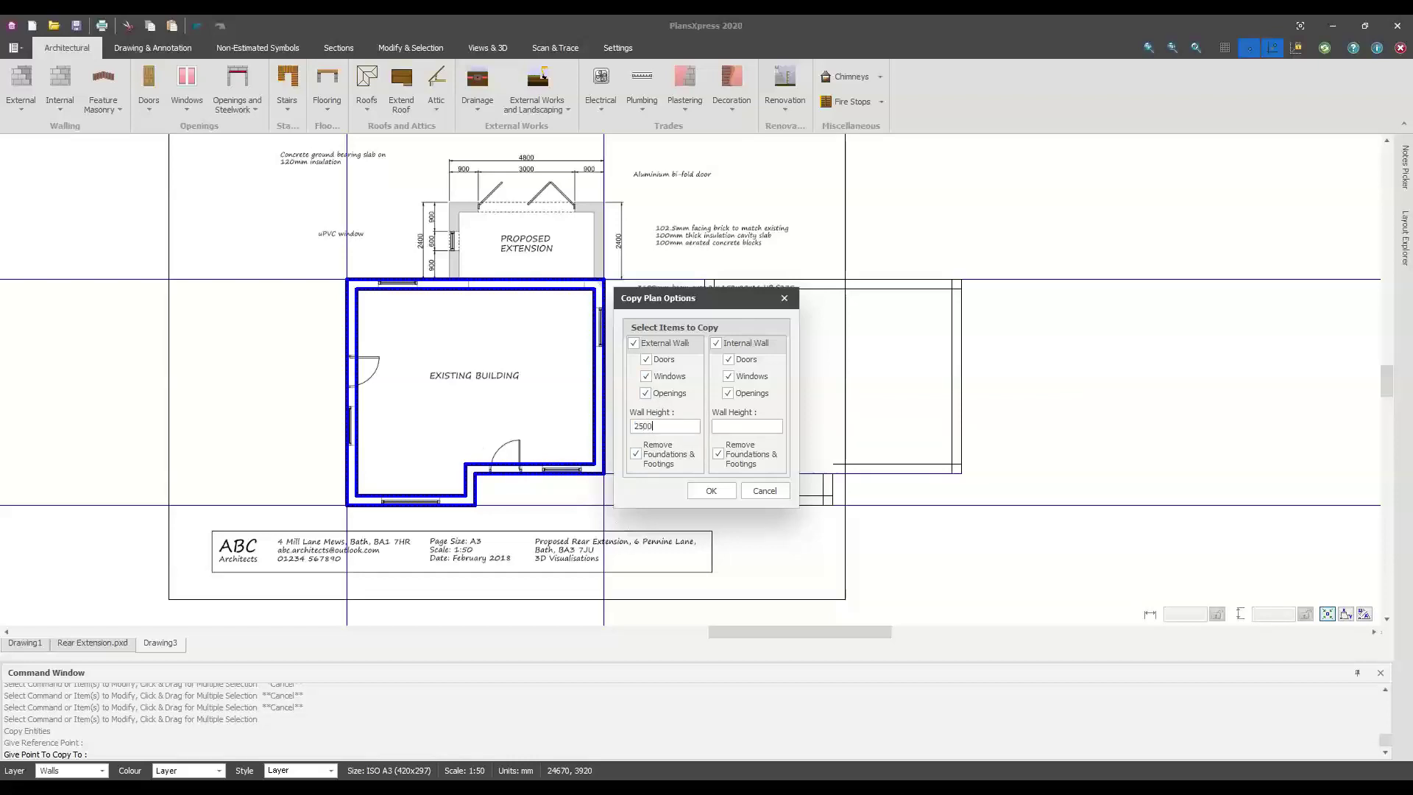
click(710, 490)
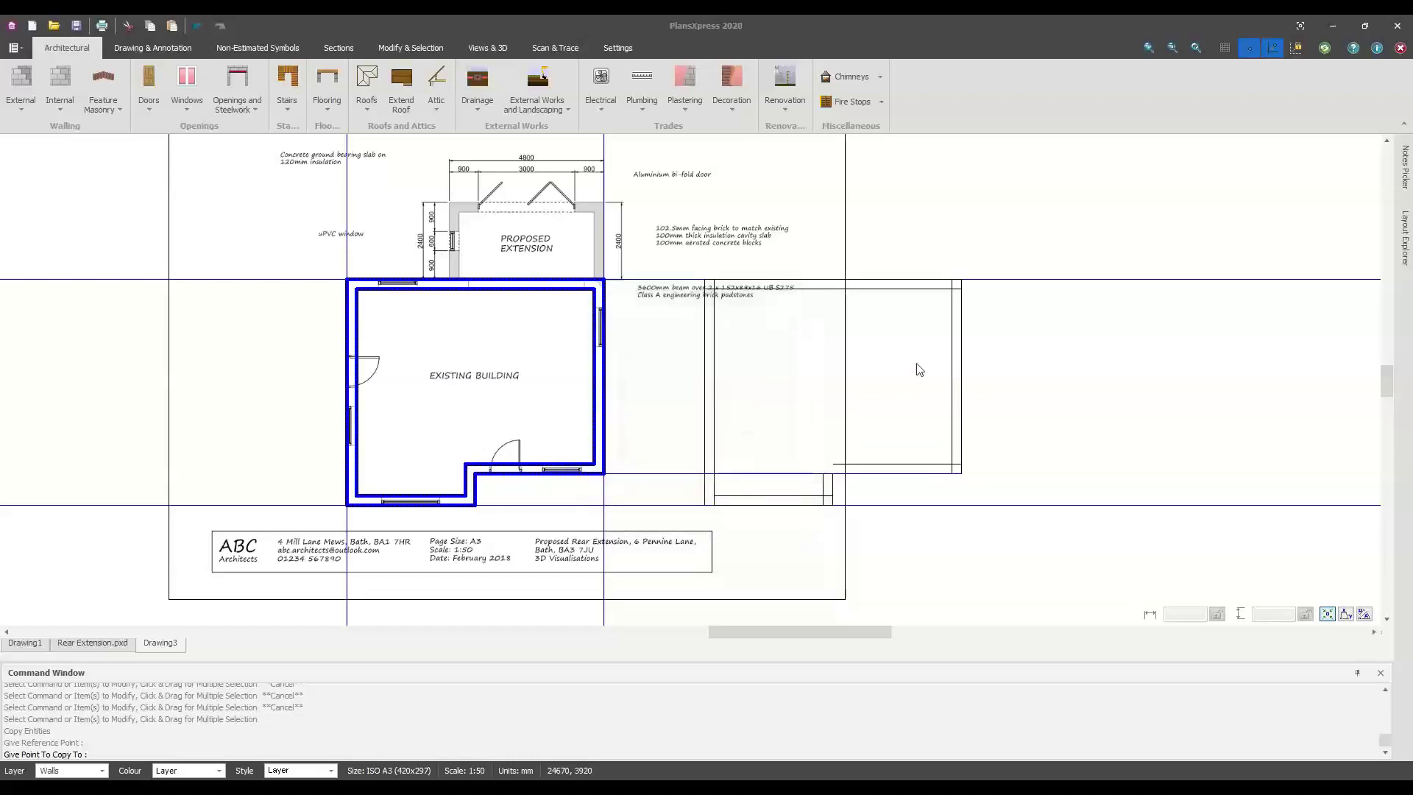
click(715, 304)
Preview both buildings in 3D, tilting toward a top-down view, then close the preview
scroll(978, 404, down, 3)
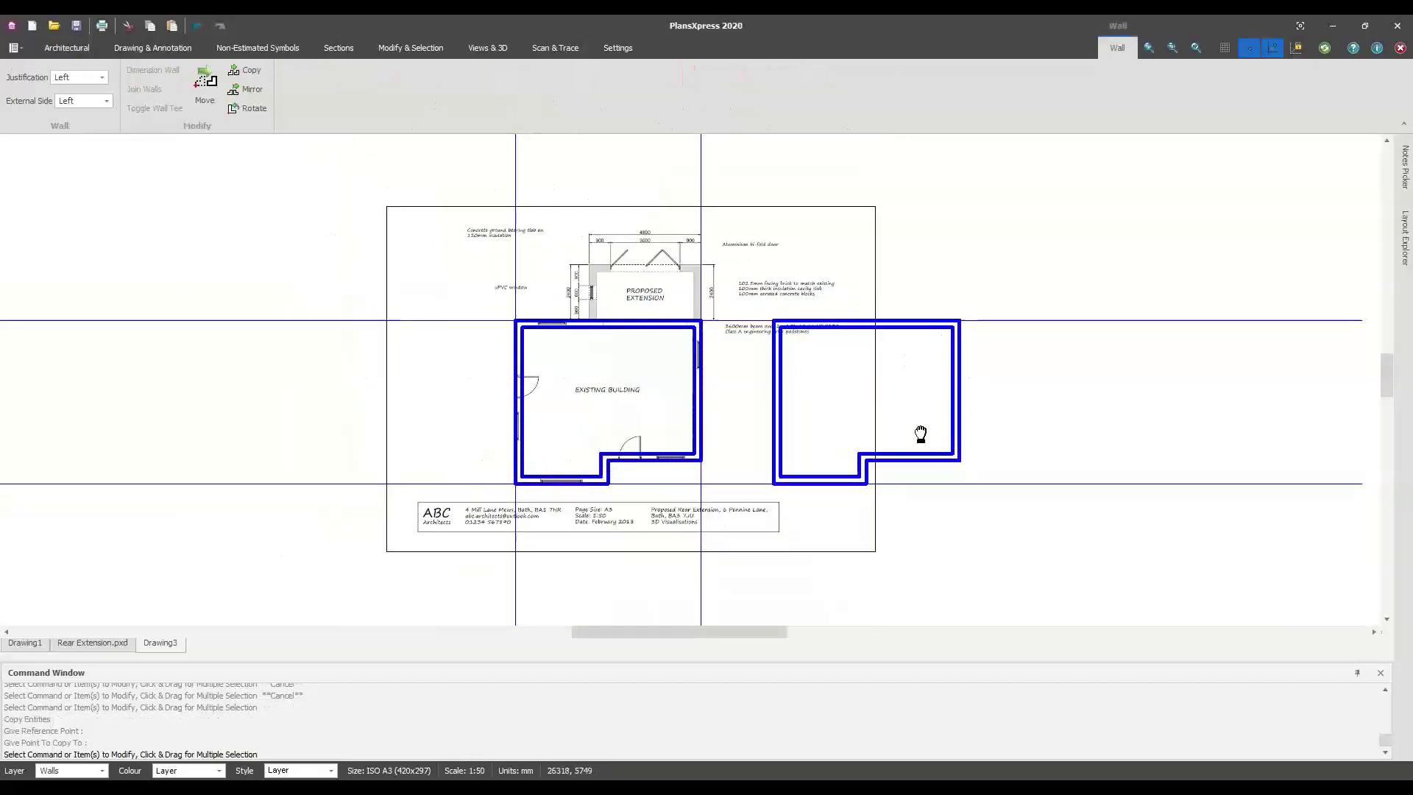
click(463, 44)
click(102, 90)
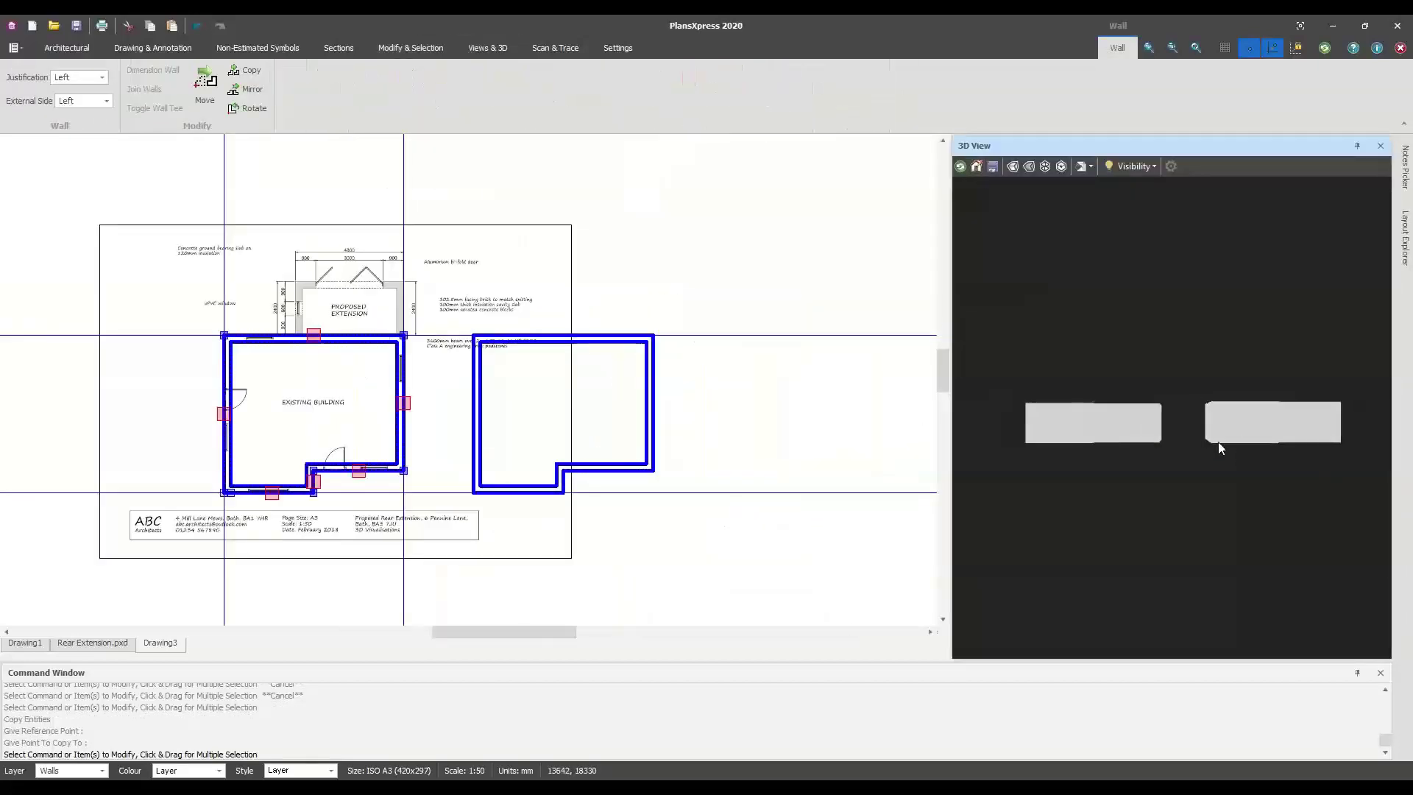
scroll(1191, 476, up, 4)
scroll(1183, 471, down, 3)
drag(1183, 471, 1231, 487)
scroll(1281, 498, up, 6)
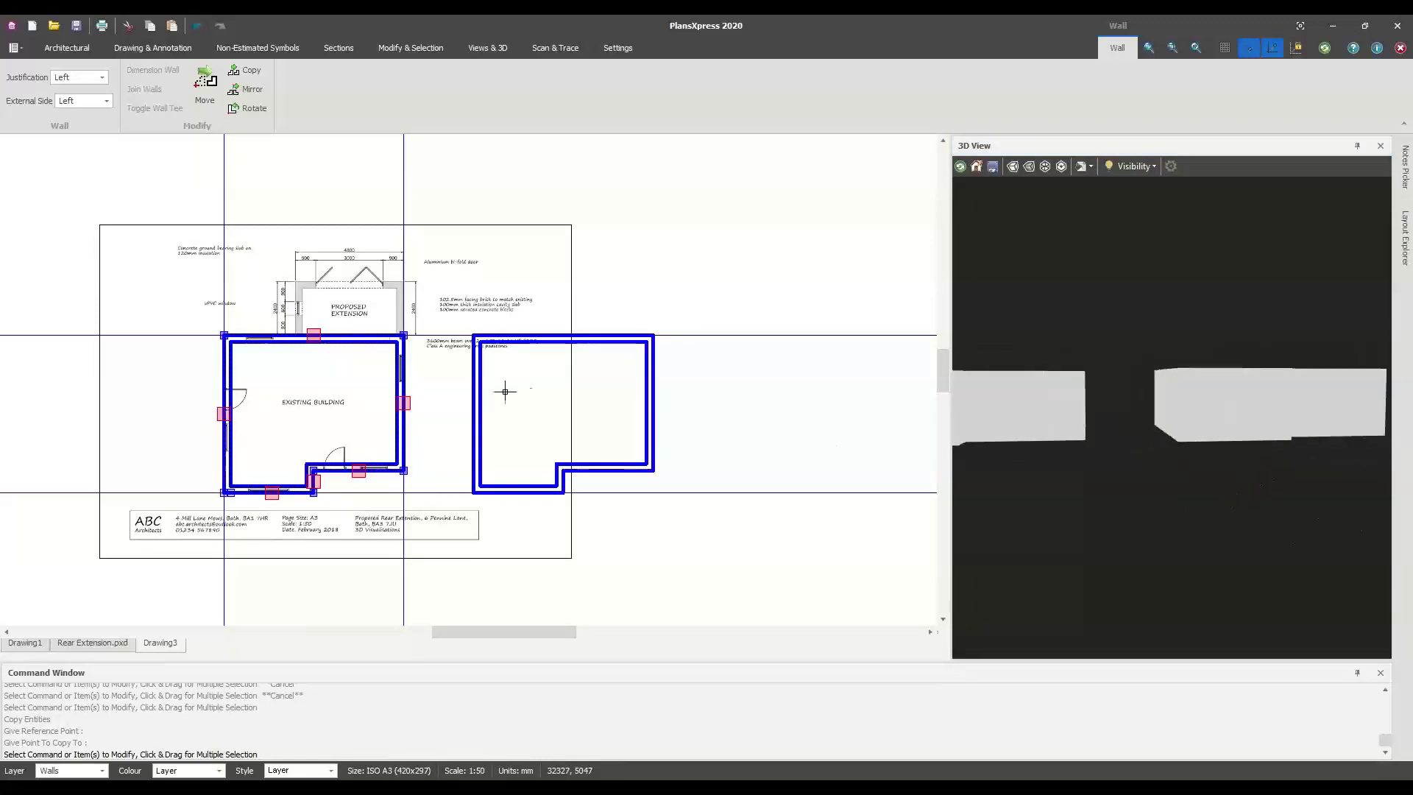
scroll(781, 437, down, 4)
middle_drag(779, 435, 593, 390)
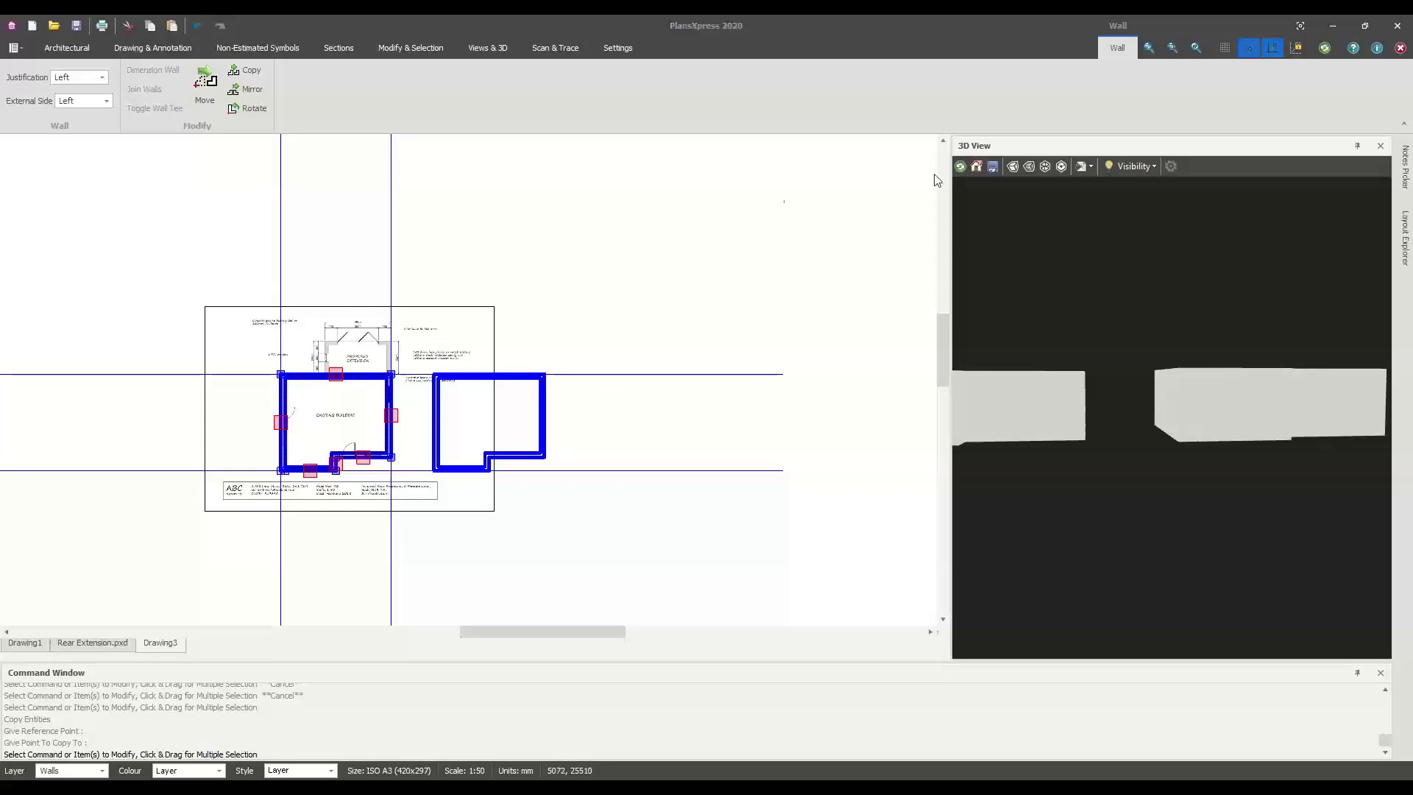
click(1380, 146)
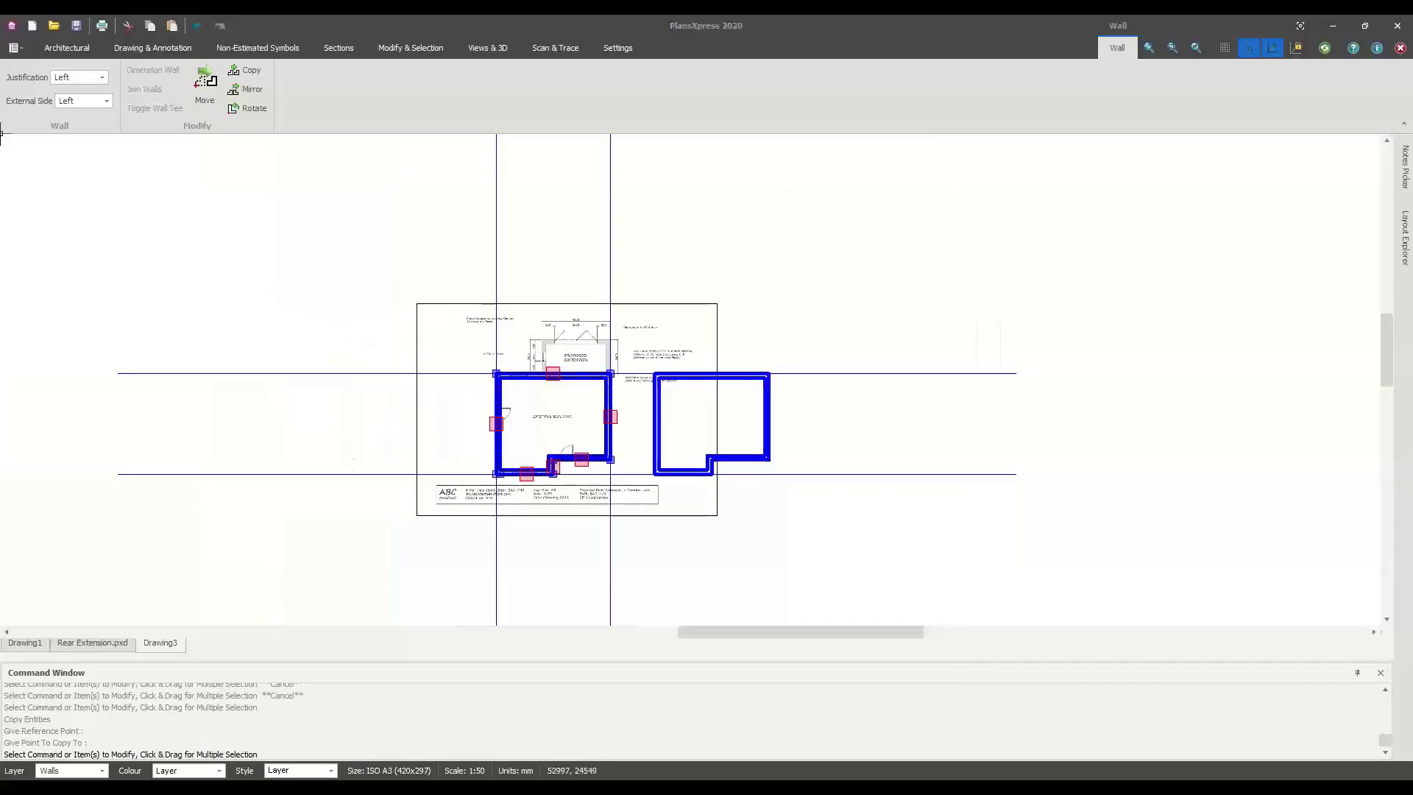
click(15, 48)
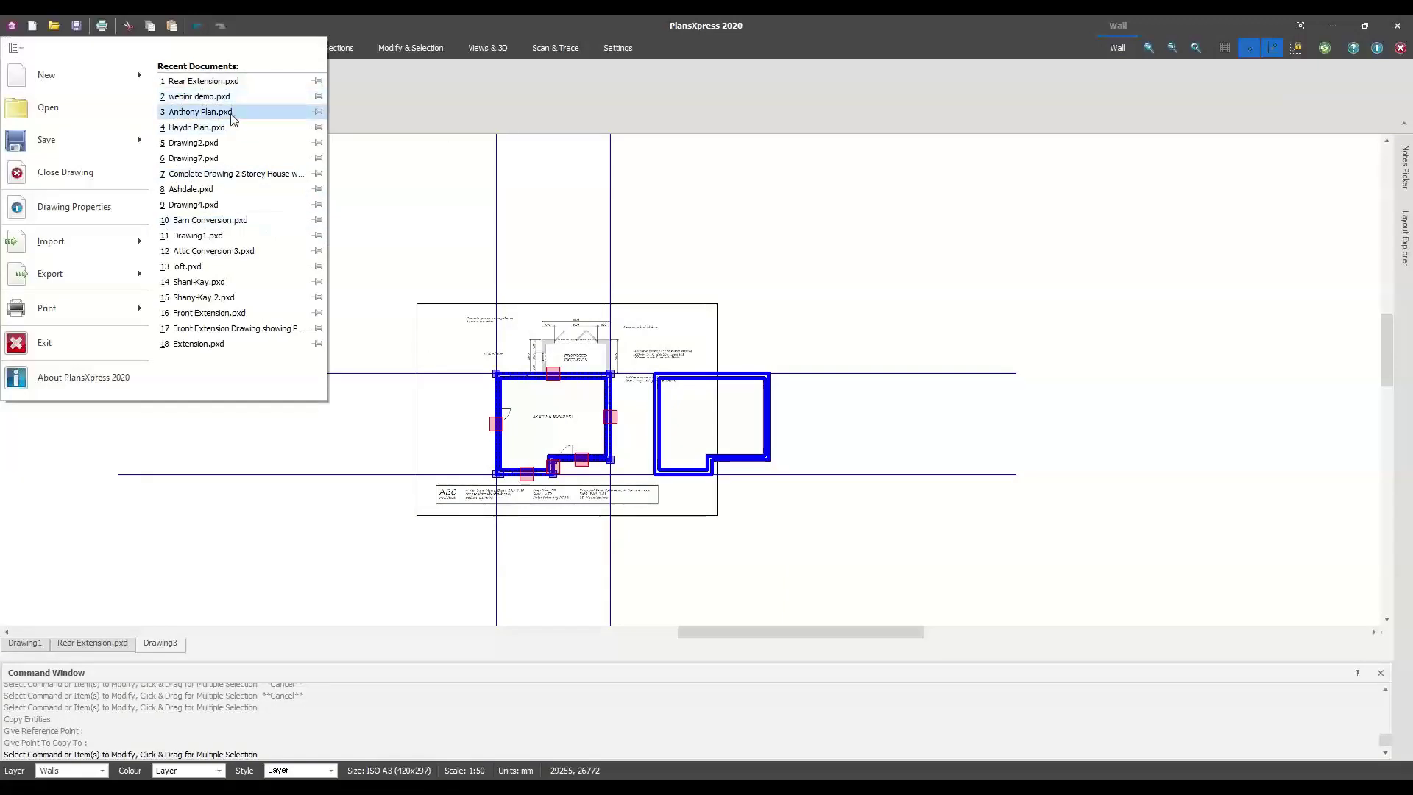
In Haydn Plan.pxd, select the scanned floor plan image, then deselect it to reveal the traced walls
key(Escape)
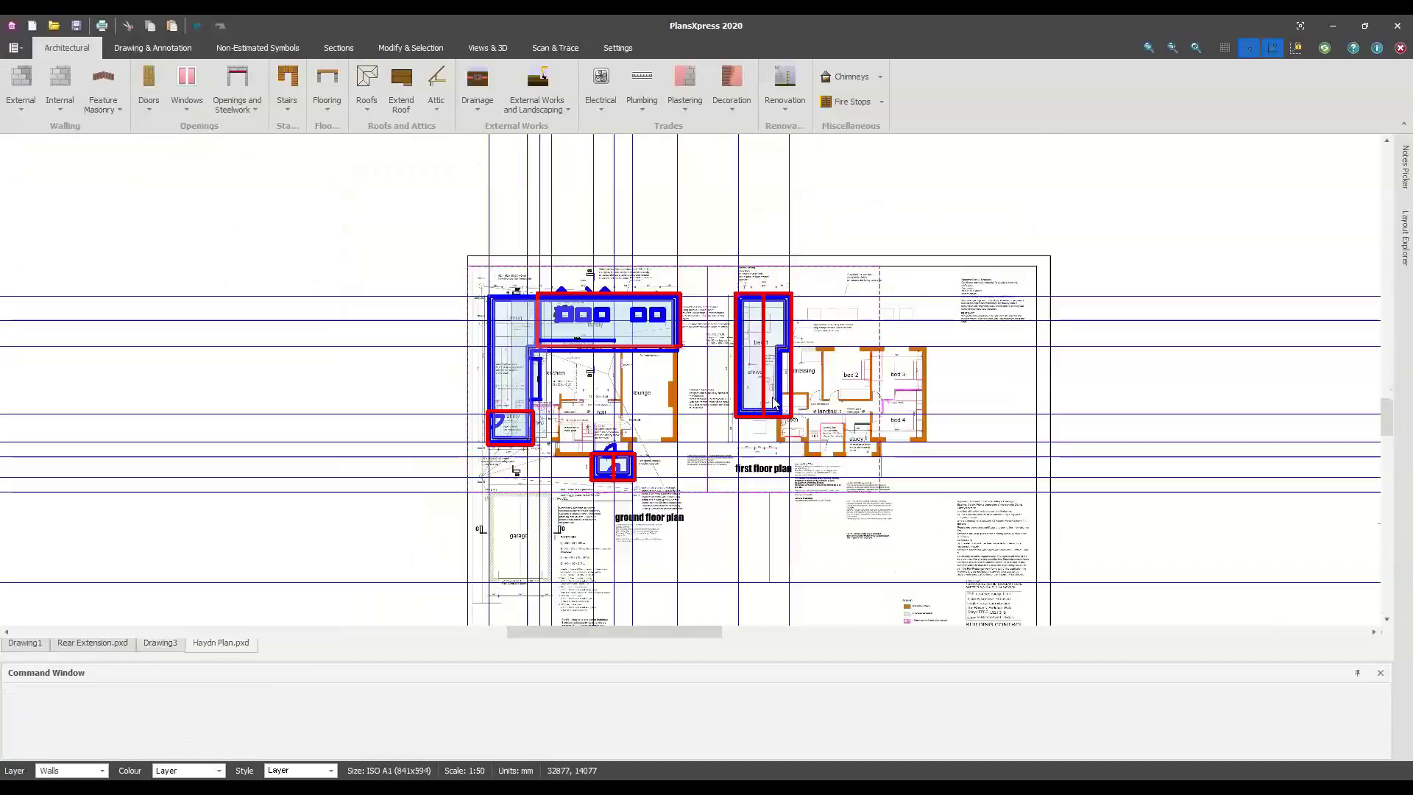
middle_drag(669, 370, 640, 377)
scroll(640, 377, up, 2)
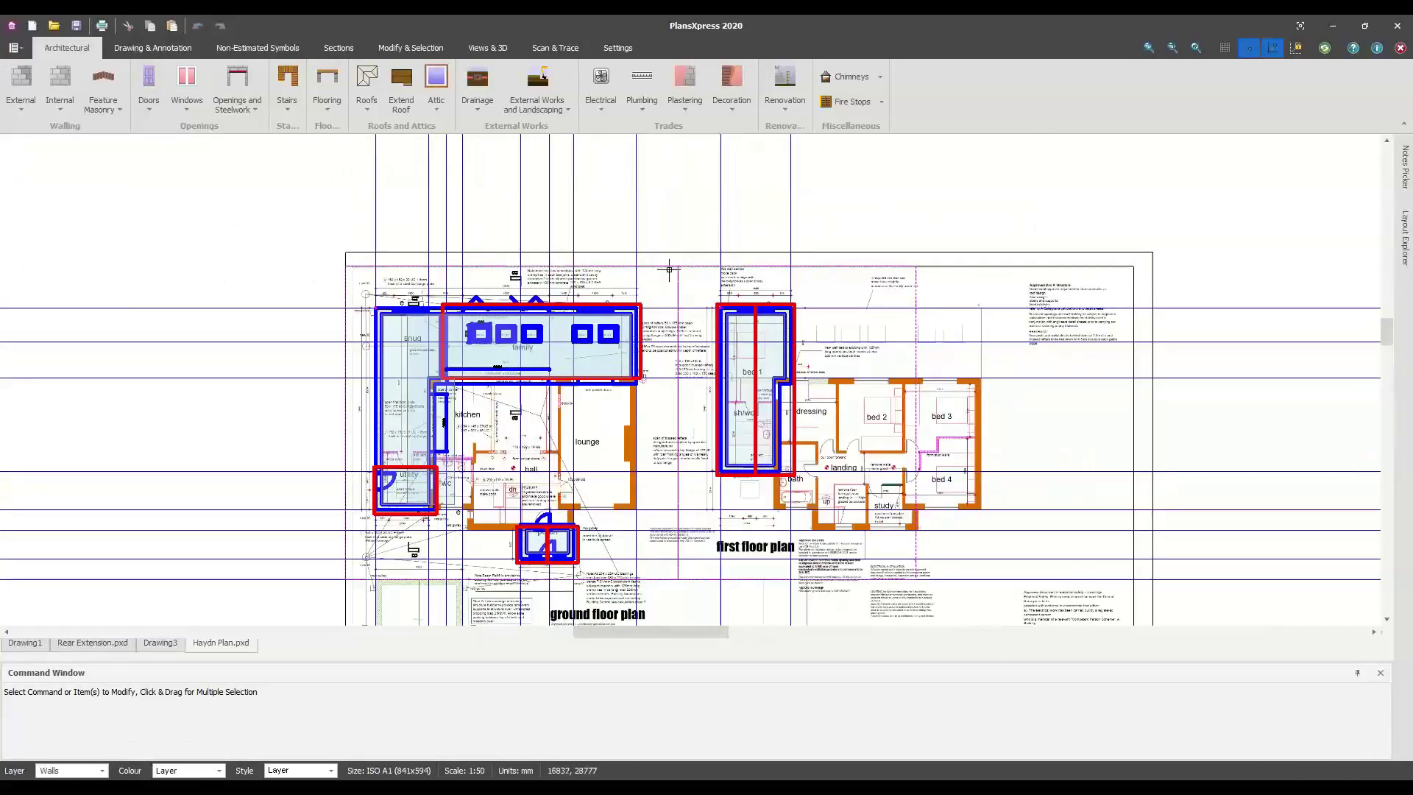
click(688, 357)
scroll(689, 357, down, 1)
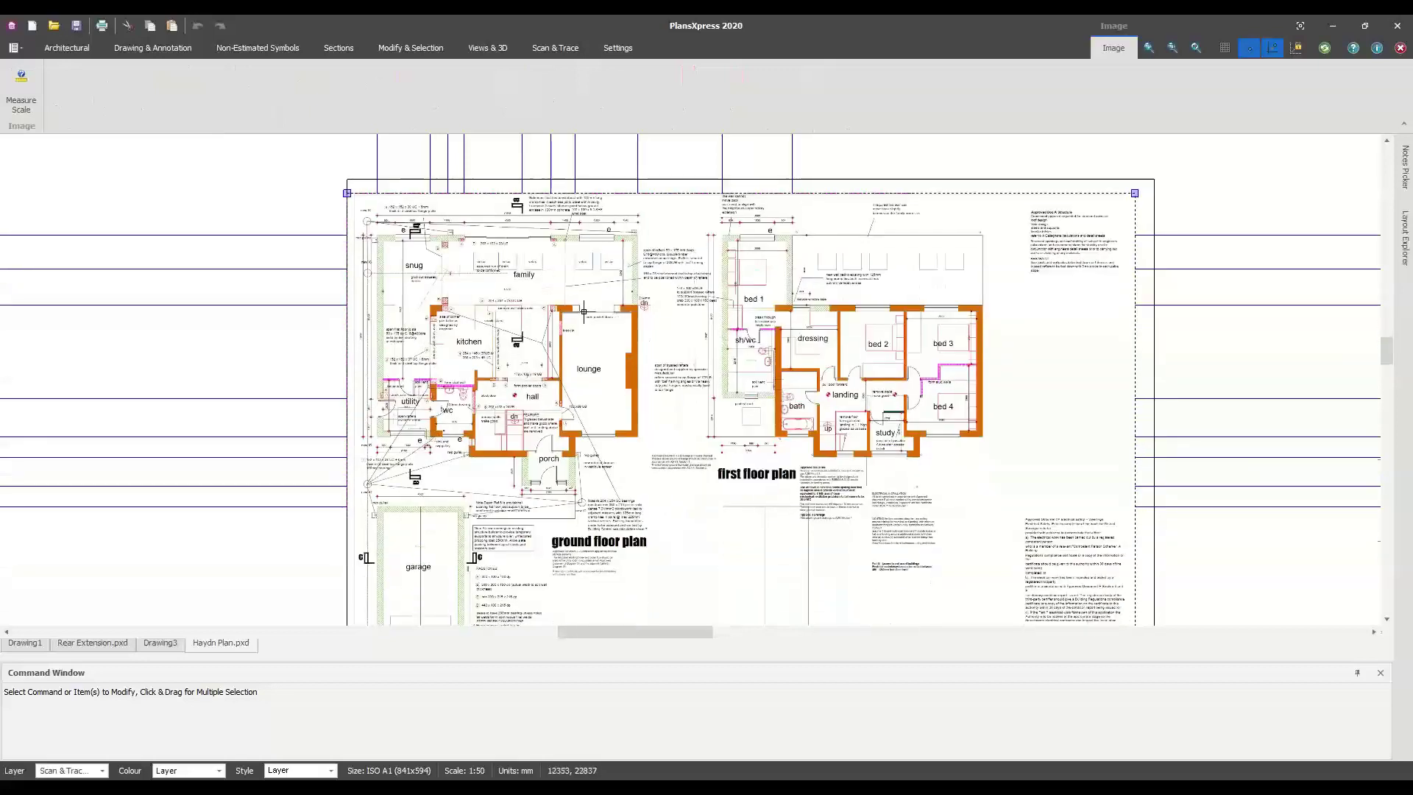
scroll(632, 323, up, 2)
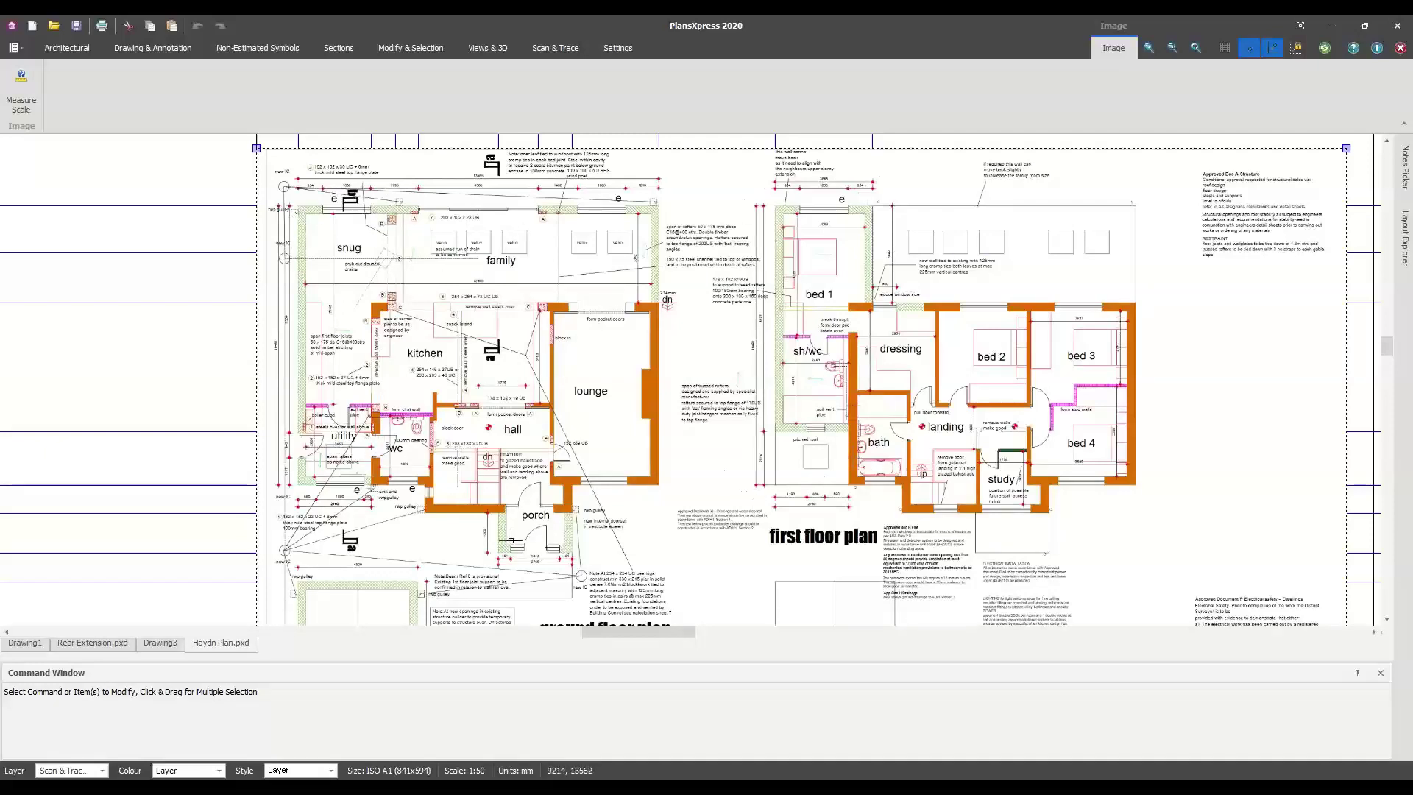
scroll(581, 441, down, 3)
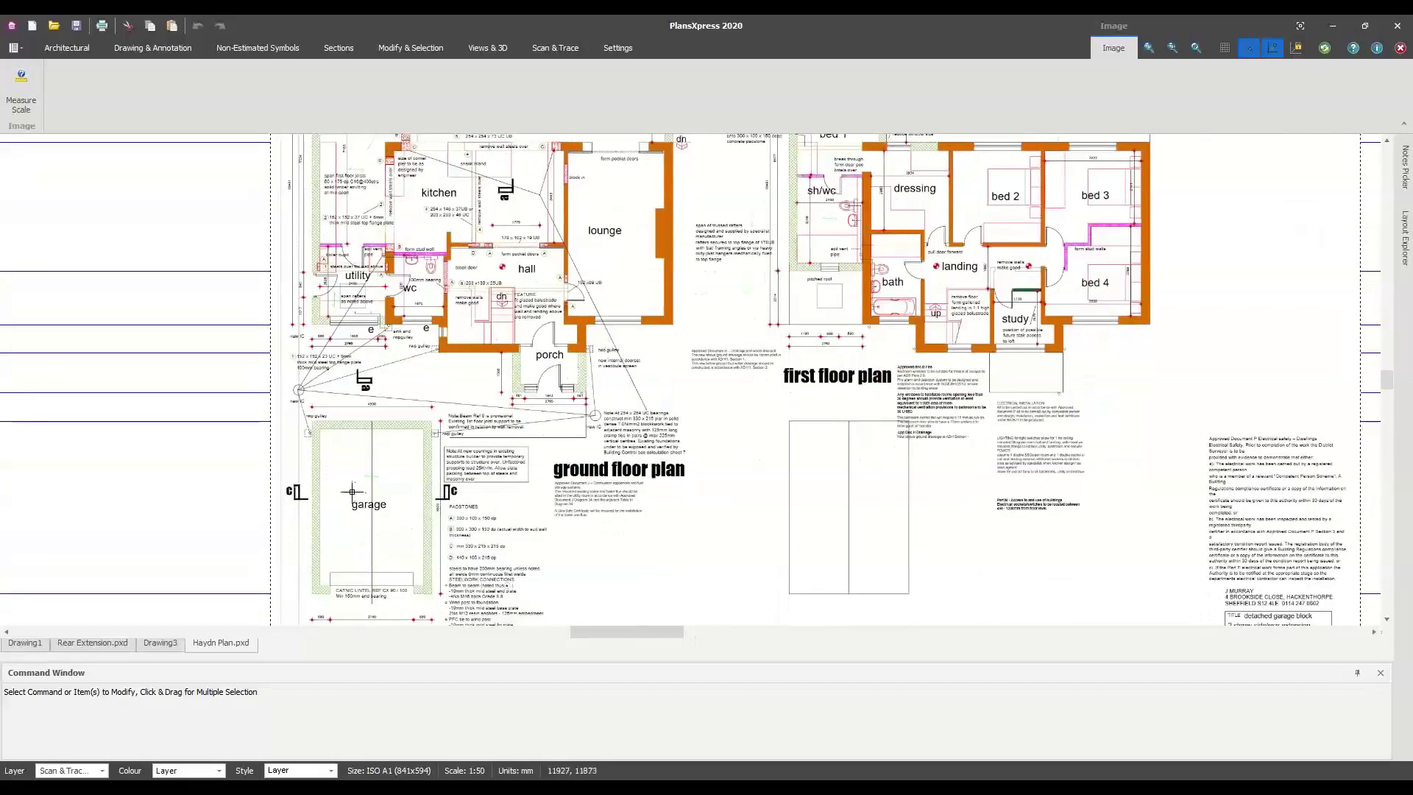
scroll(514, 441, down, 3)
scroll(633, 402, up, 1)
middle_drag(634, 393, 616, 407)
click(666, 164)
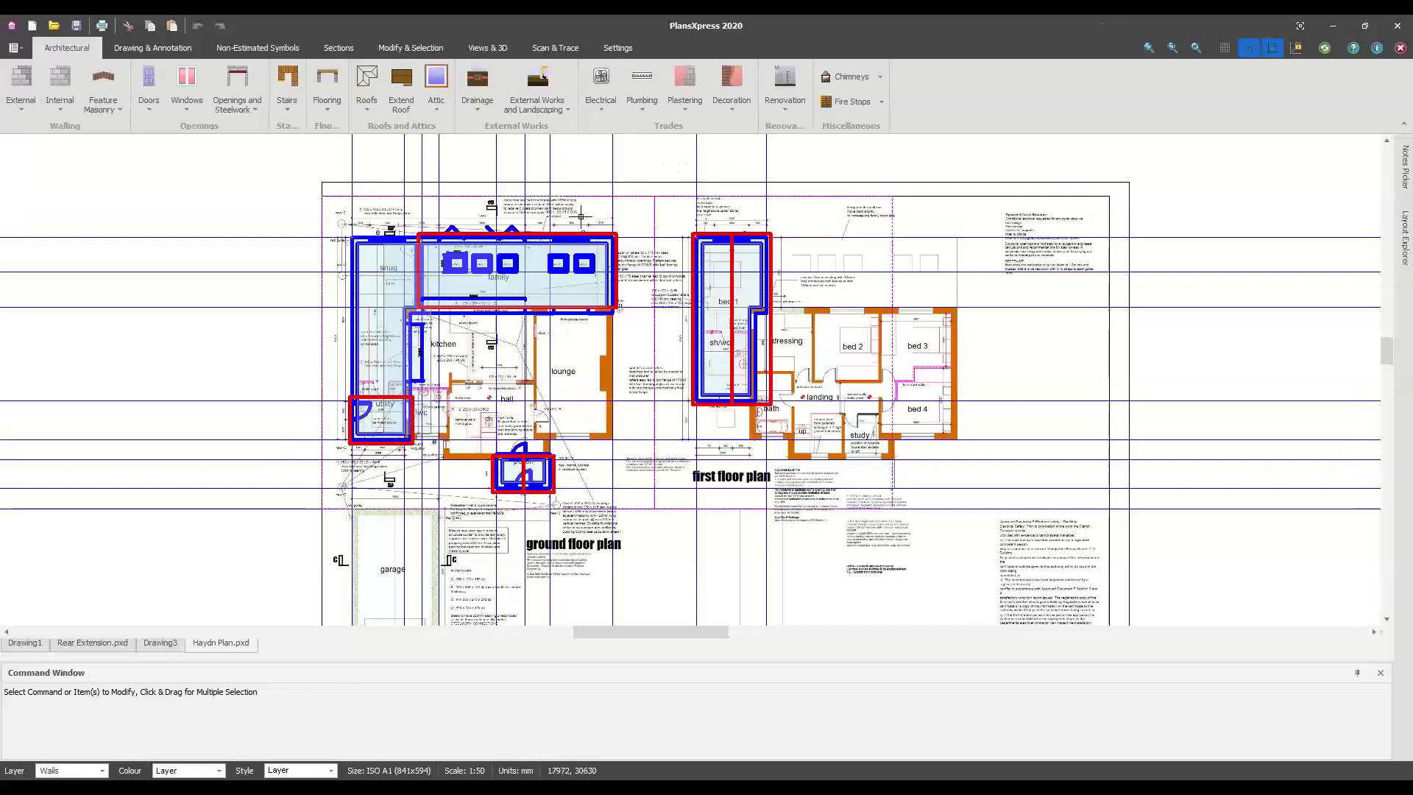
Open a 3D preview of Haydn Plan and orbit it to show the rear and two-storey gable
click(492, 53)
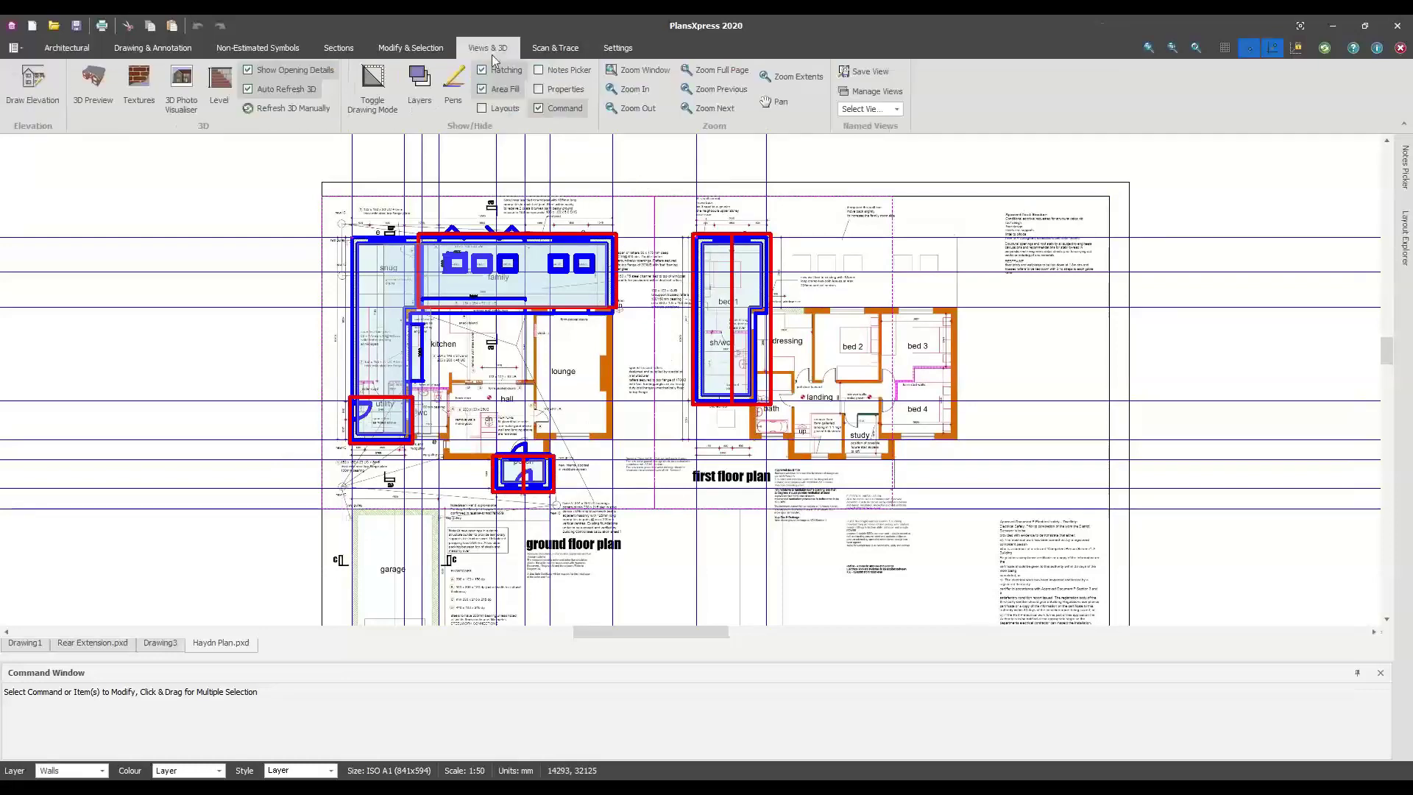
click(94, 87)
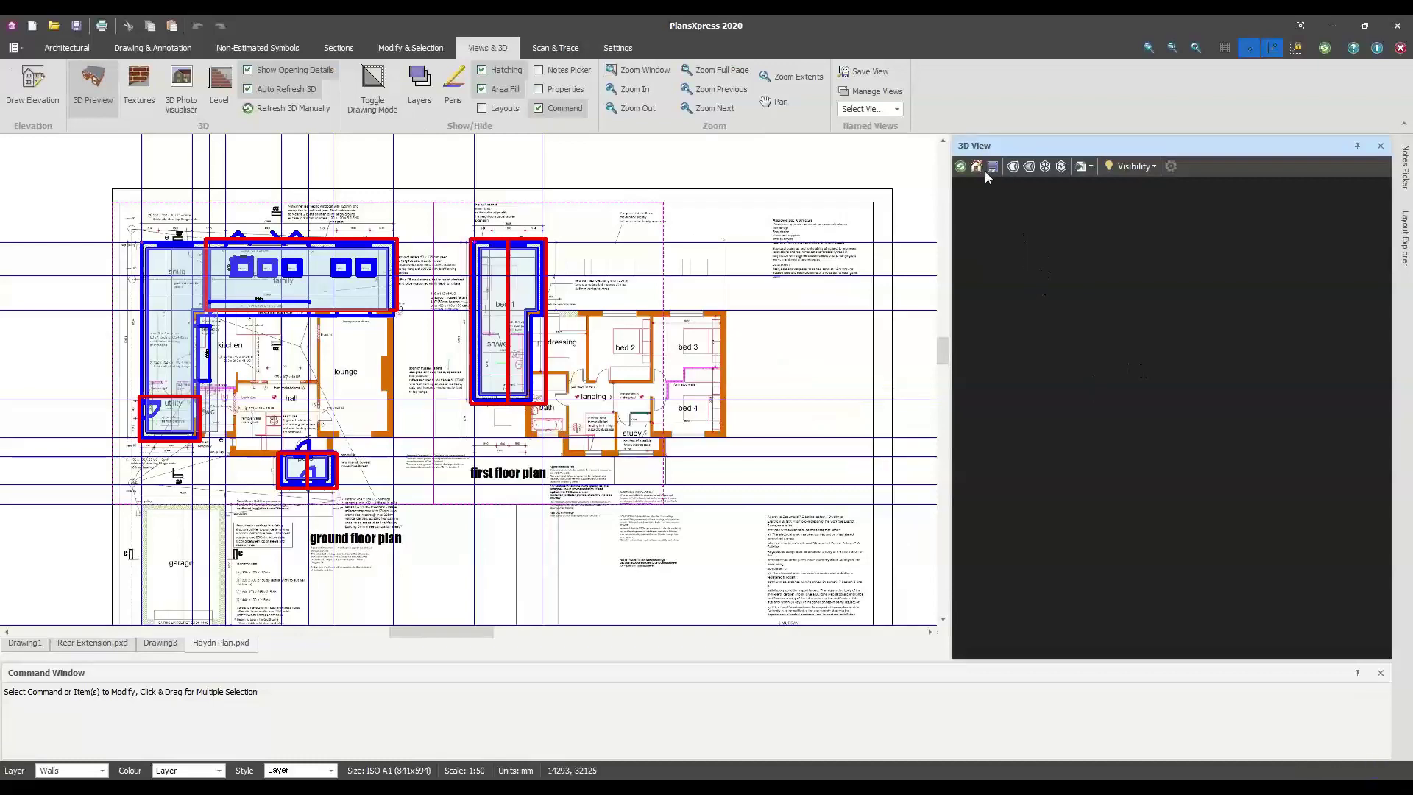
drag(1213, 461, 1115, 492)
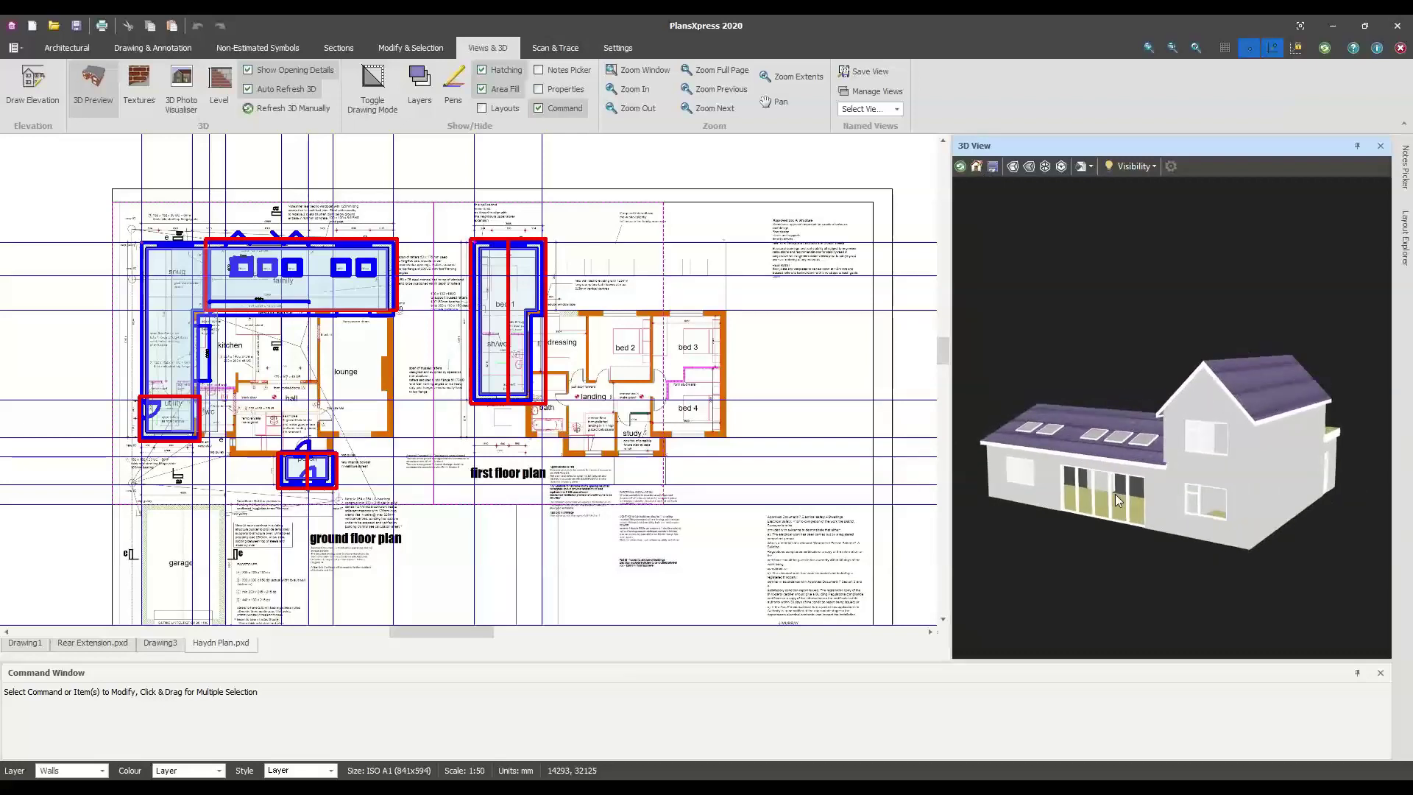
scroll(1180, 488, up, 2)
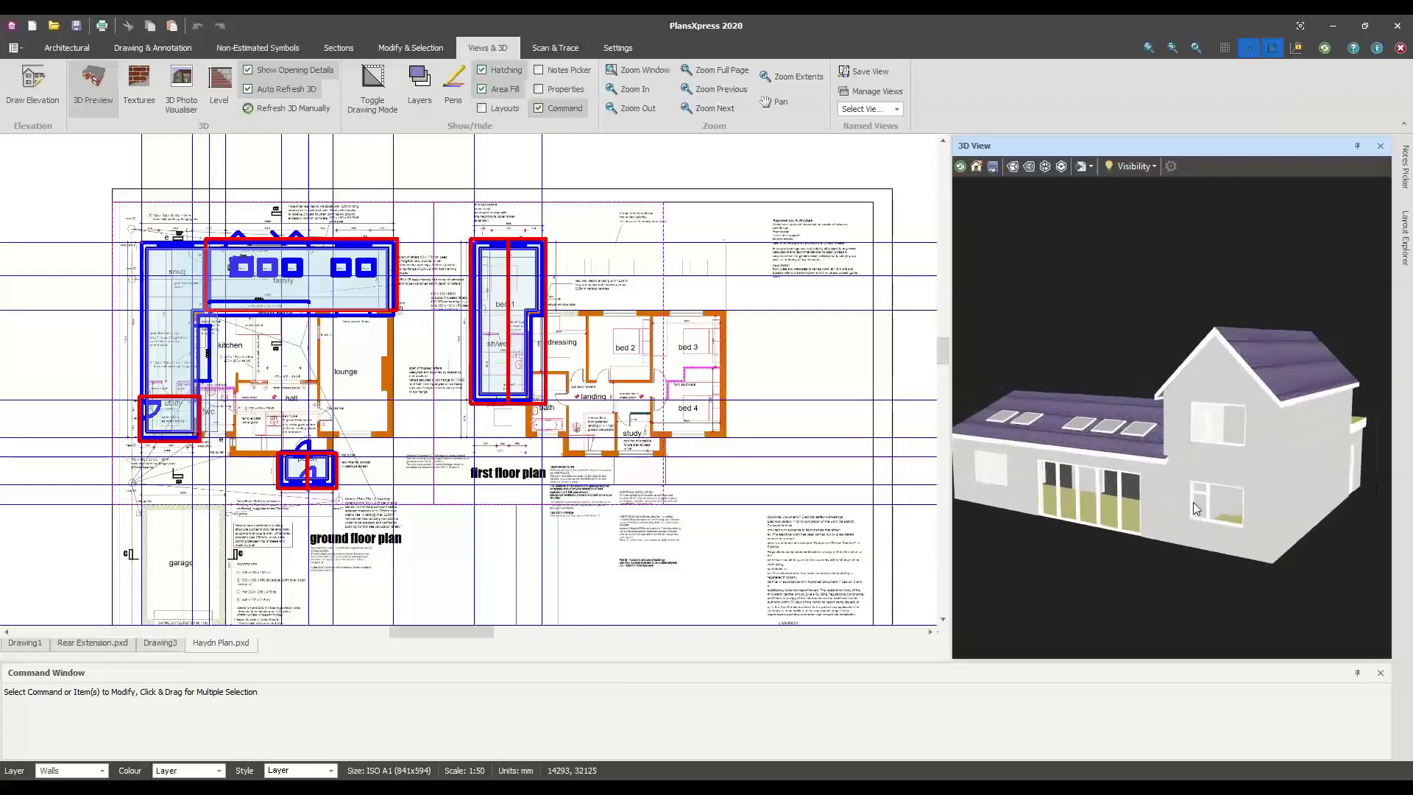
drag(1195, 508, 1249, 504)
drag(1258, 445, 1218, 493)
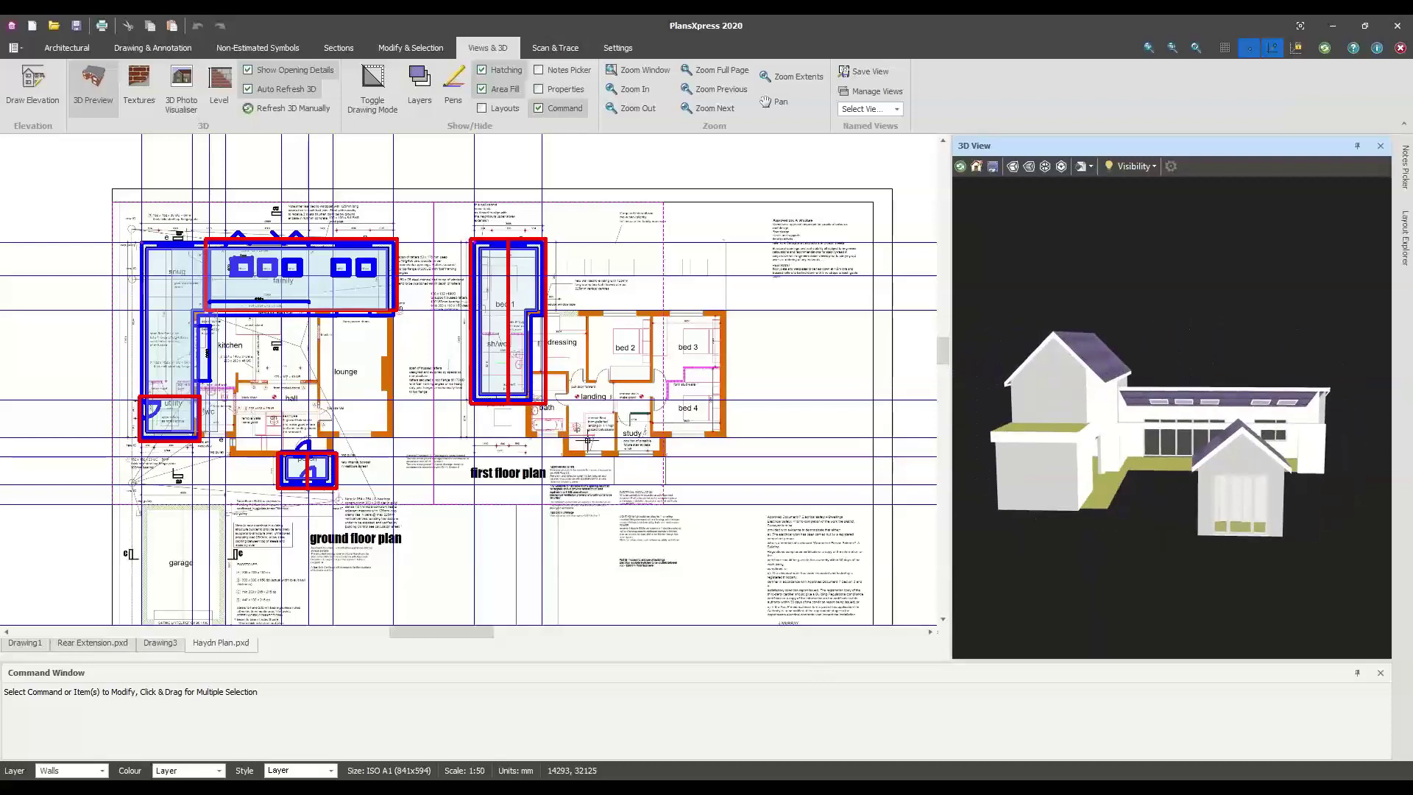
scroll(221, 508, down, 1)
middle_drag(231, 515, 240, 457)
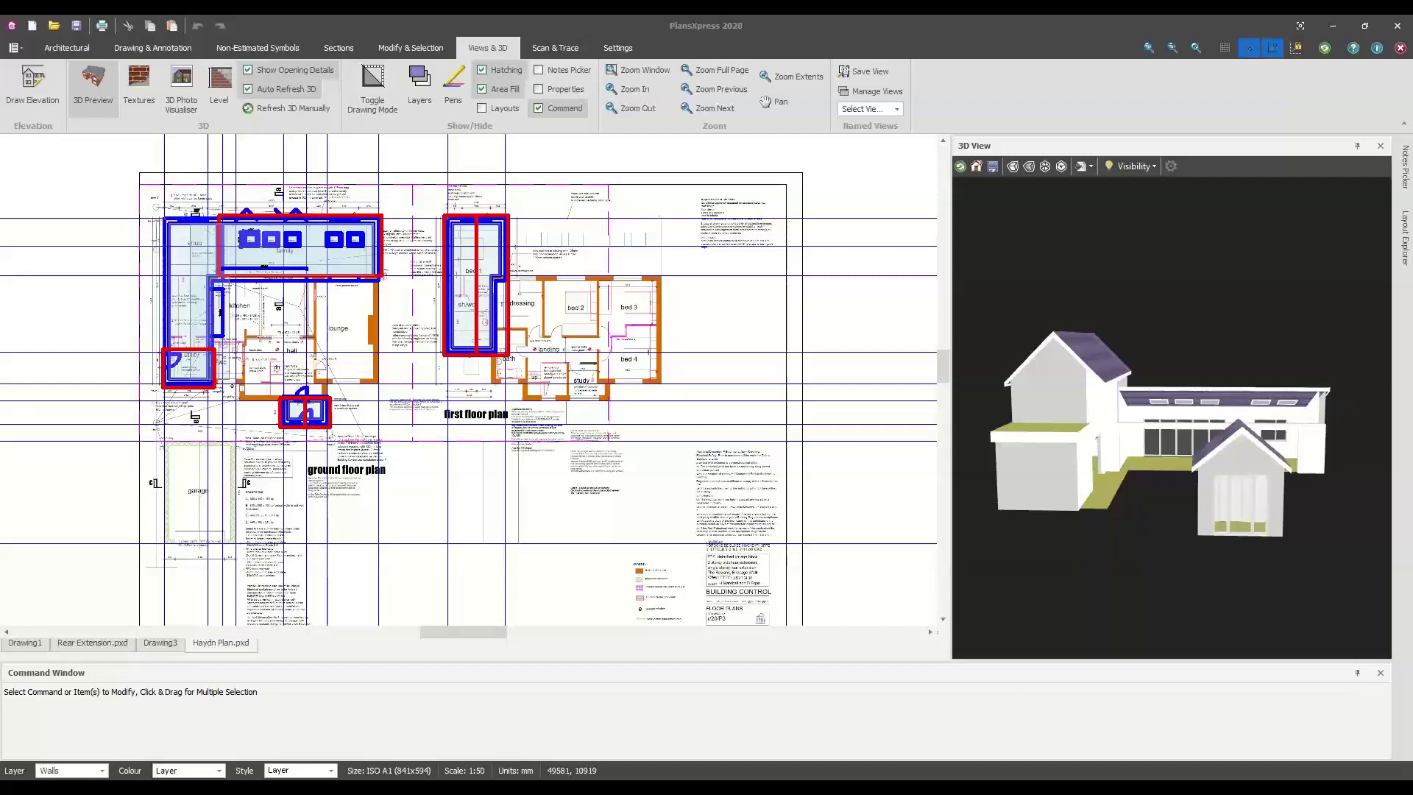
Check the drawing units, leaving millimetres as the linear unit unchanged
click(507, 771)
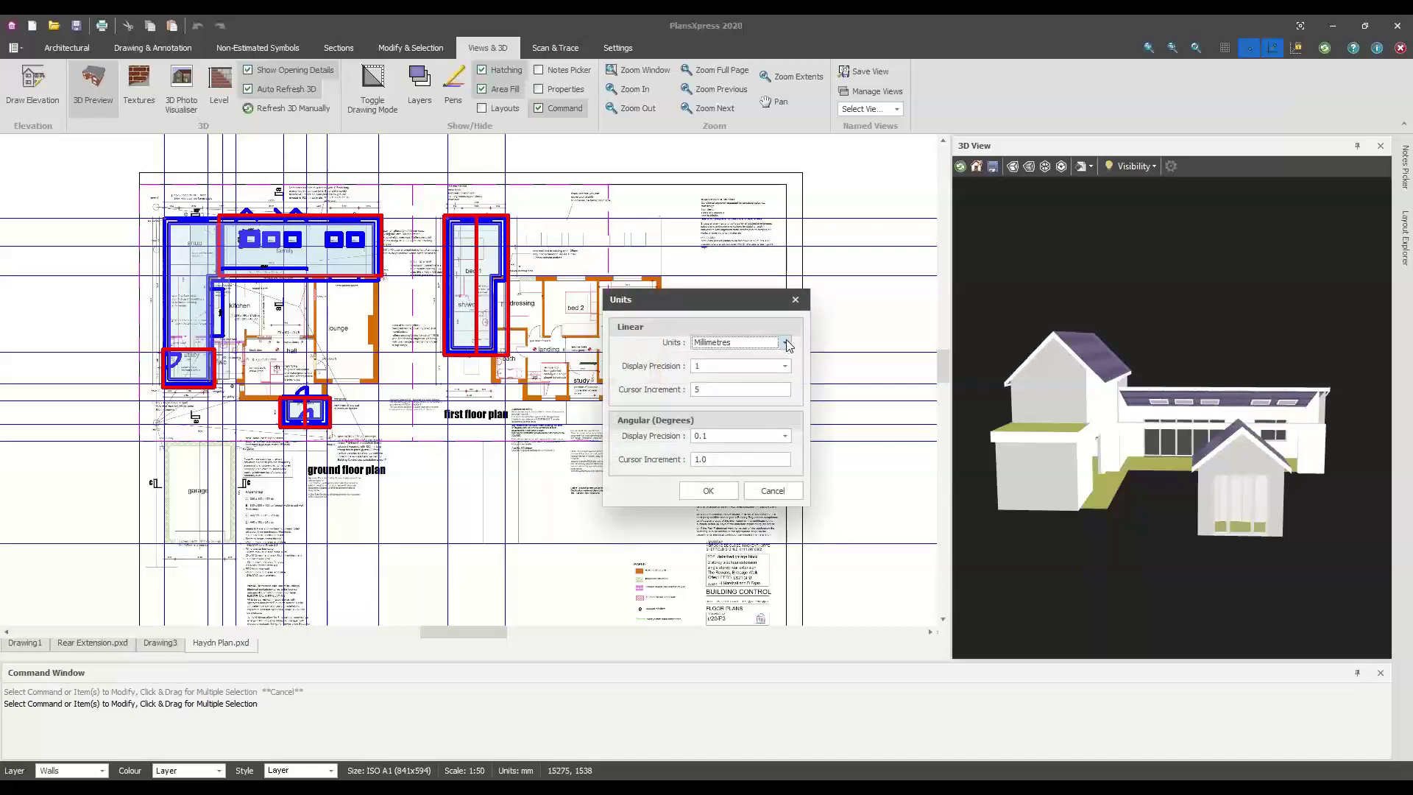
click(784, 342)
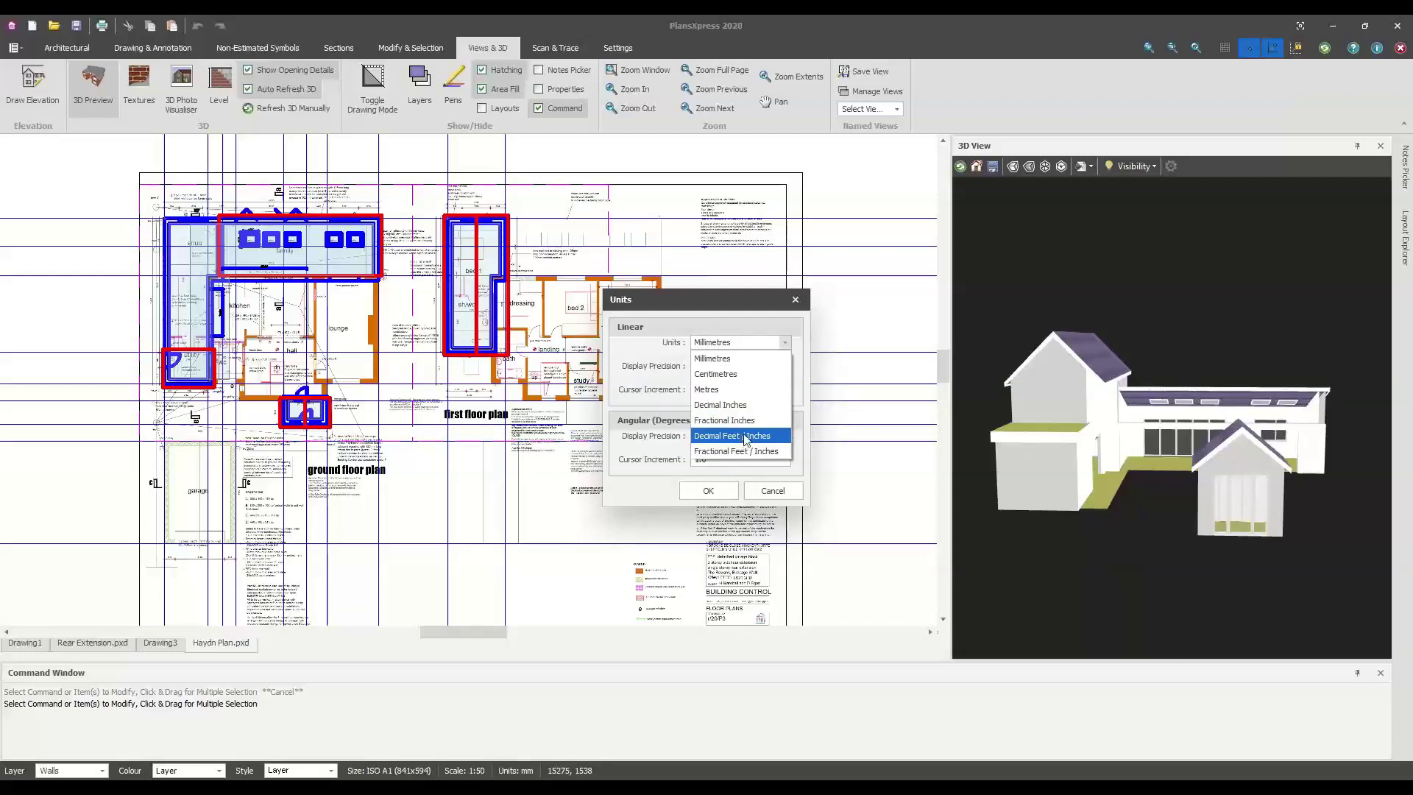
click(714, 358)
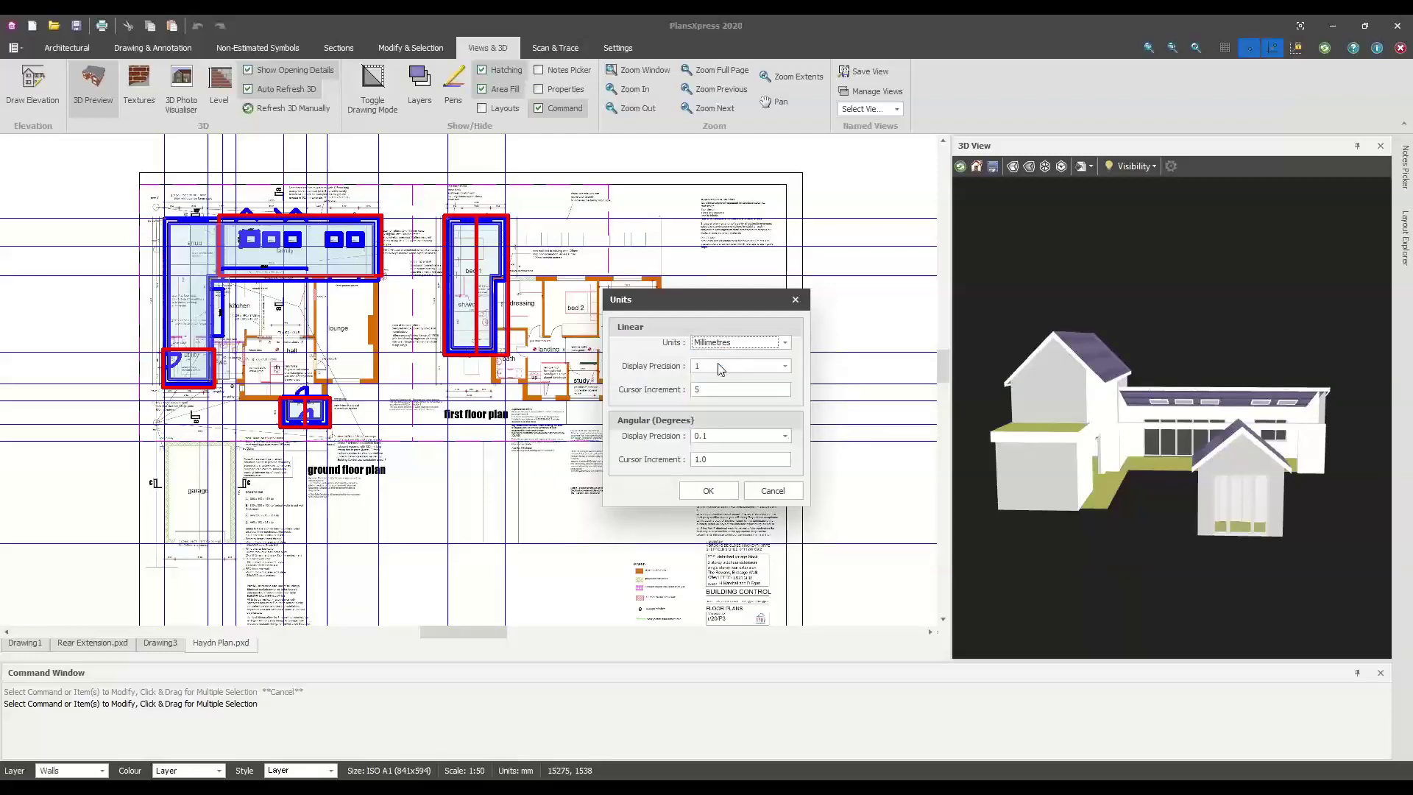
click(768, 490)
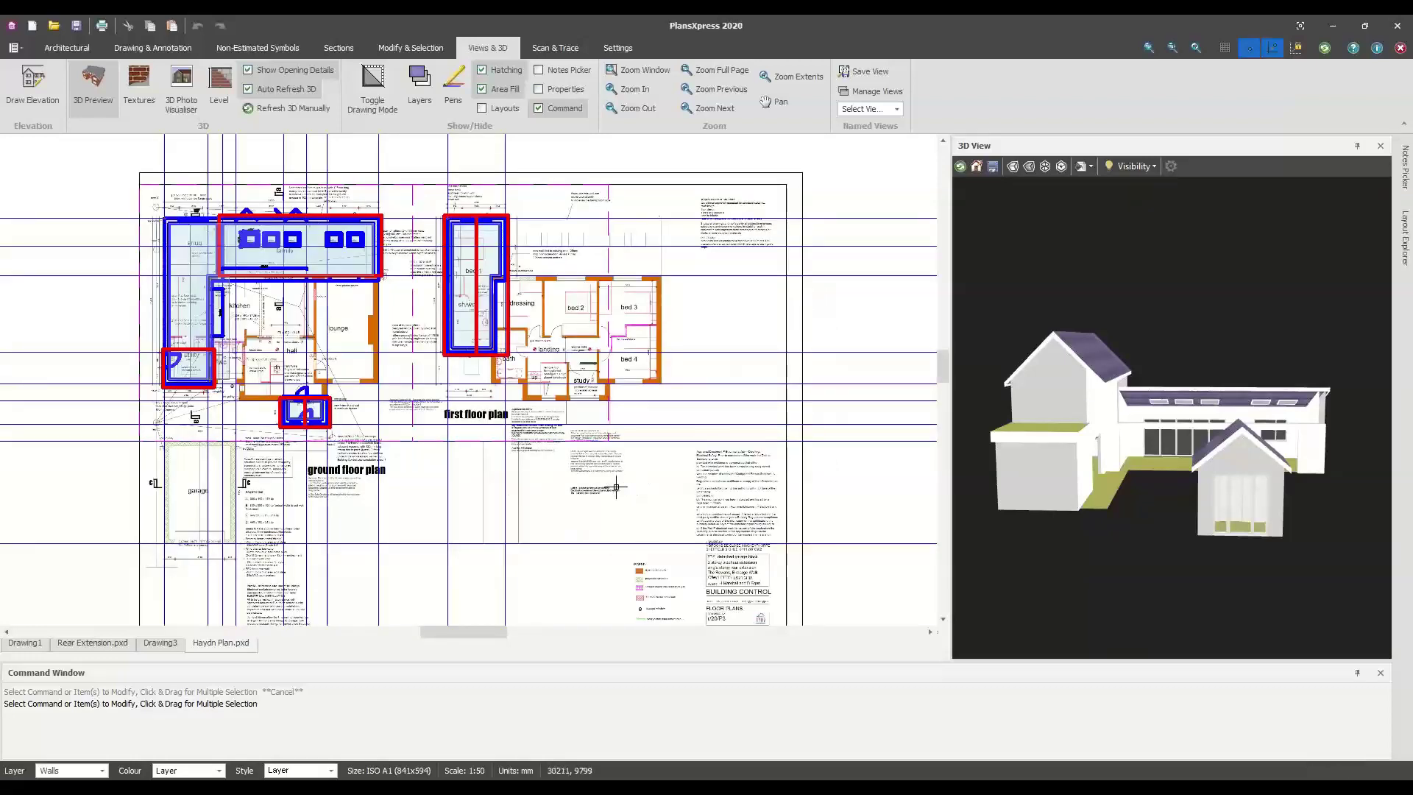
right_click(609, 469)
click(543, 492)
Start an external wall from the Architectural tools, open its distance entry, then cancel it
click(66, 49)
click(21, 81)
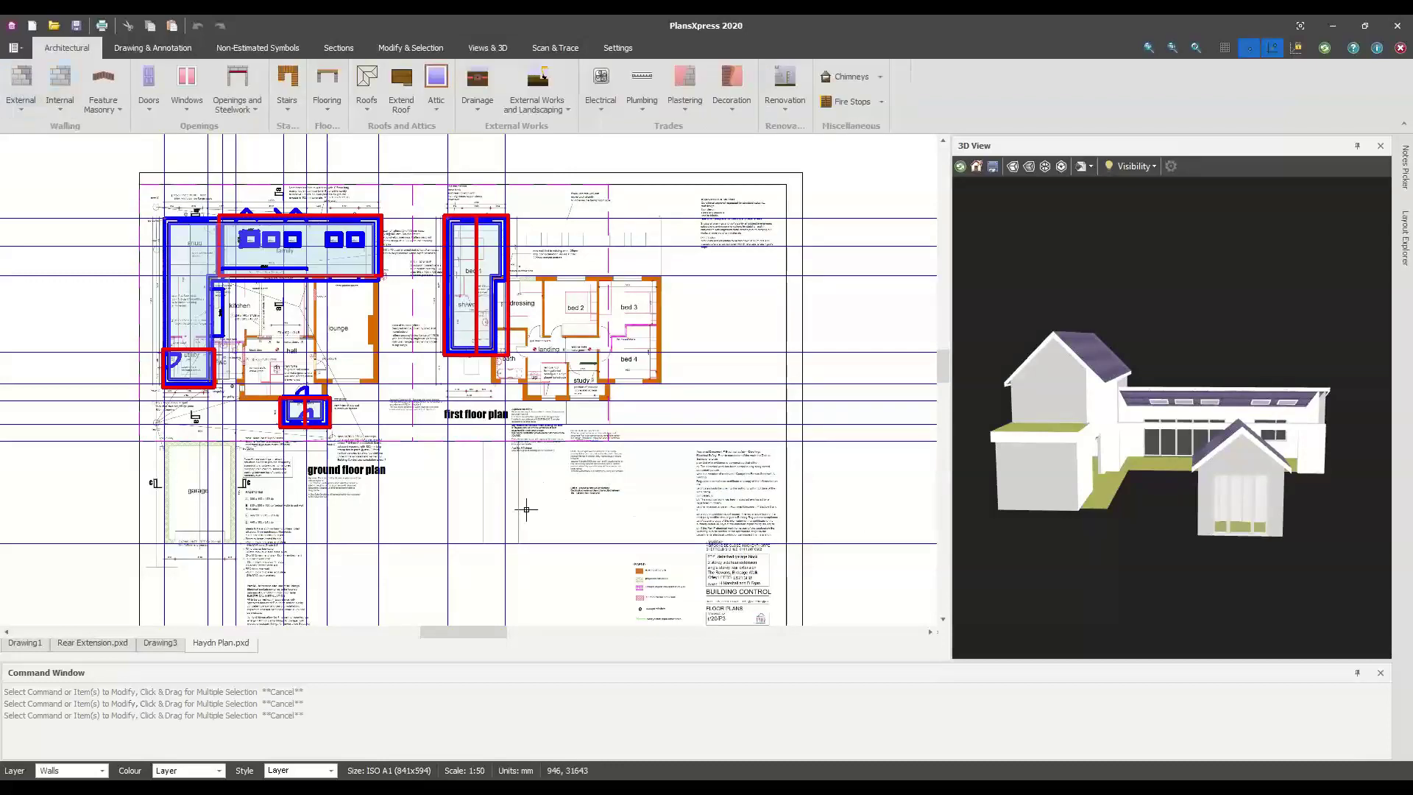
click(593, 544)
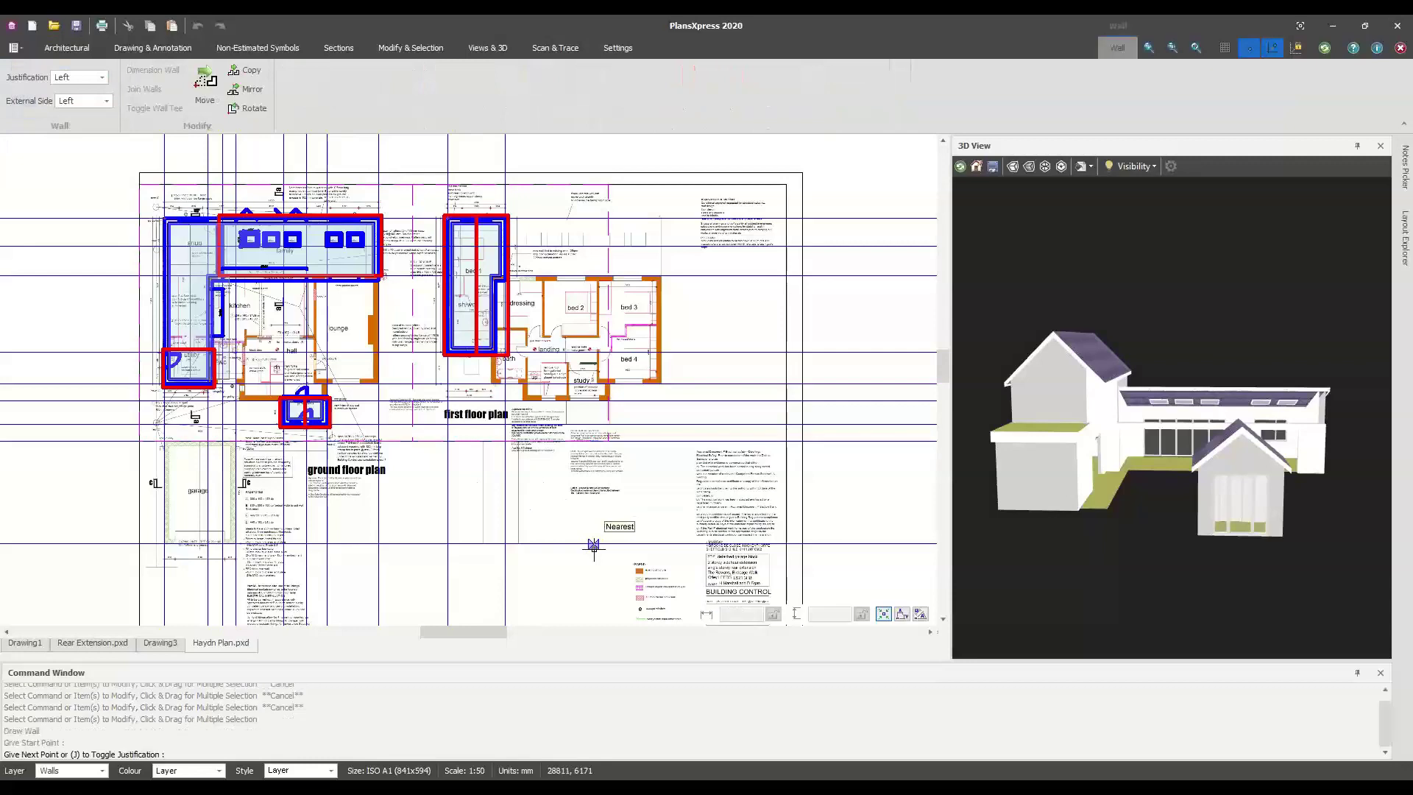
right_click(597, 465)
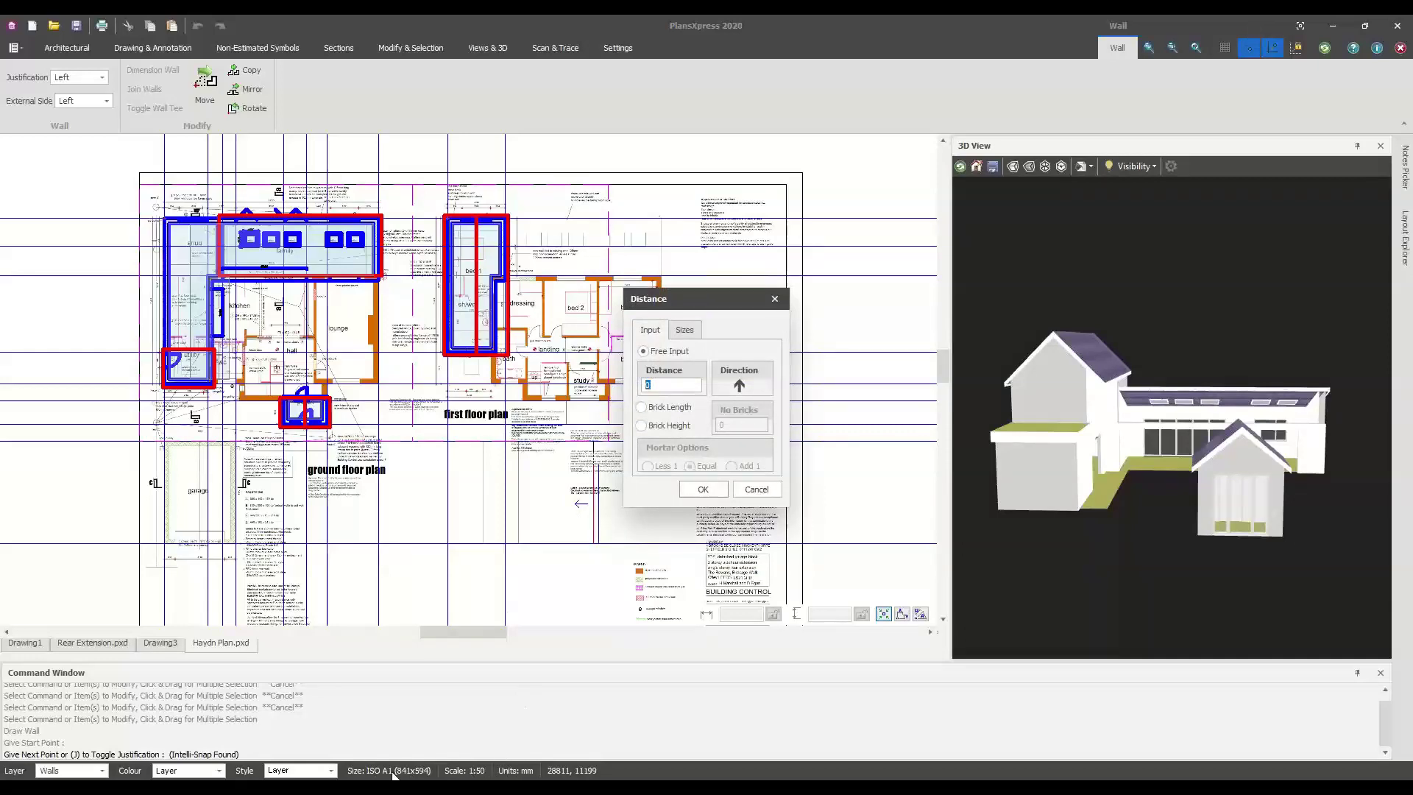
click(756, 489)
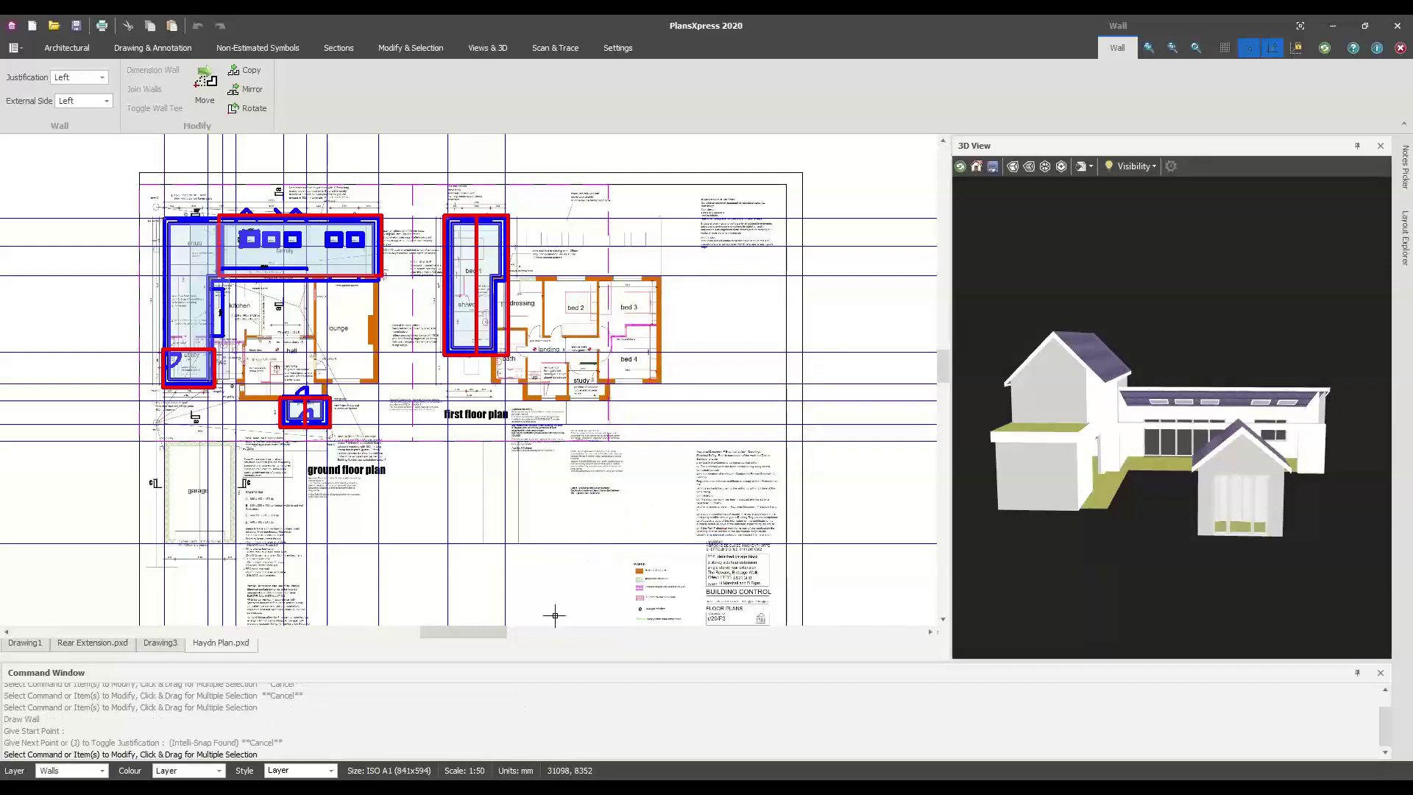
key(Escape)
key(Escape)
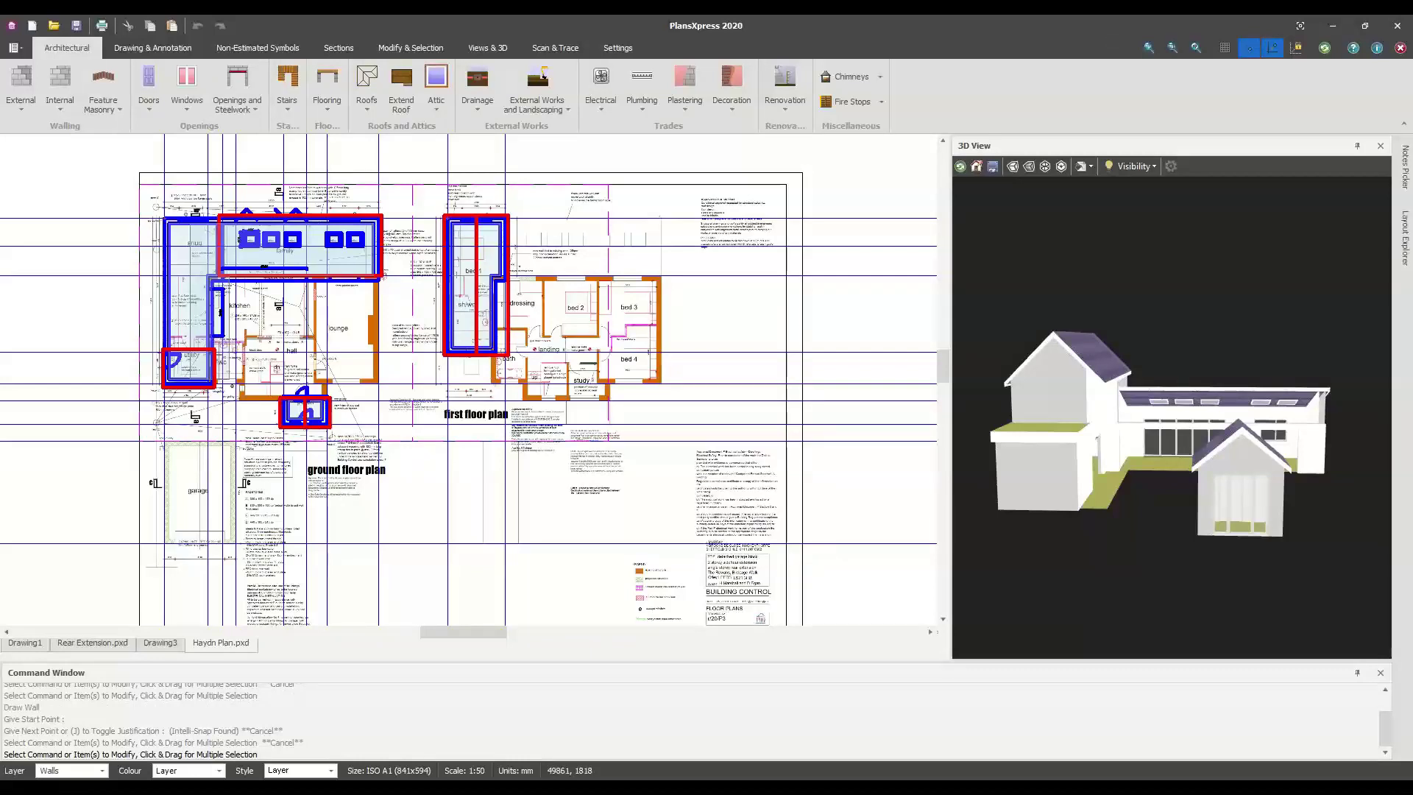
Twice repeat the external cavity block wall command, placing a start point and cancelling
right_click(637, 523)
click(713, 543)
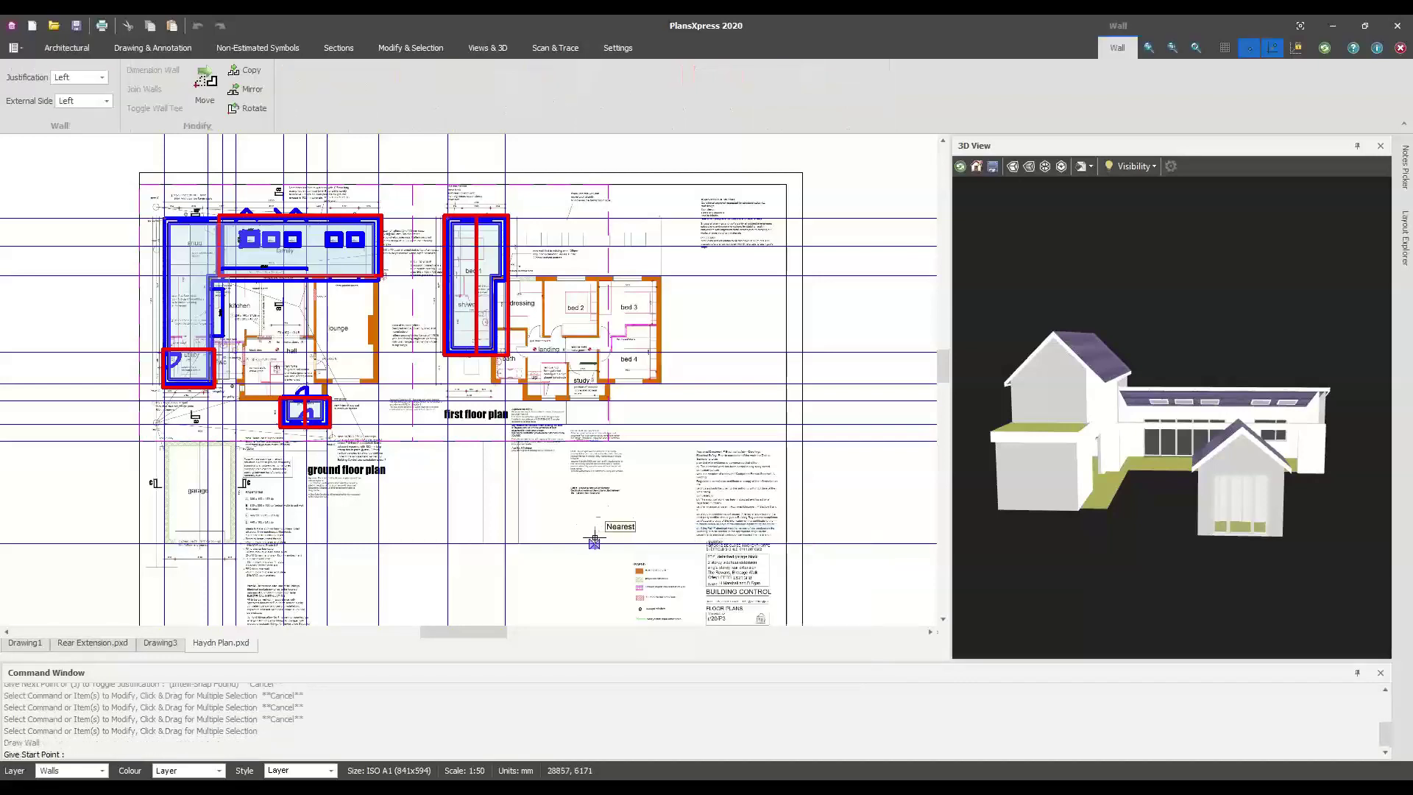
click(596, 543)
key(Escape)
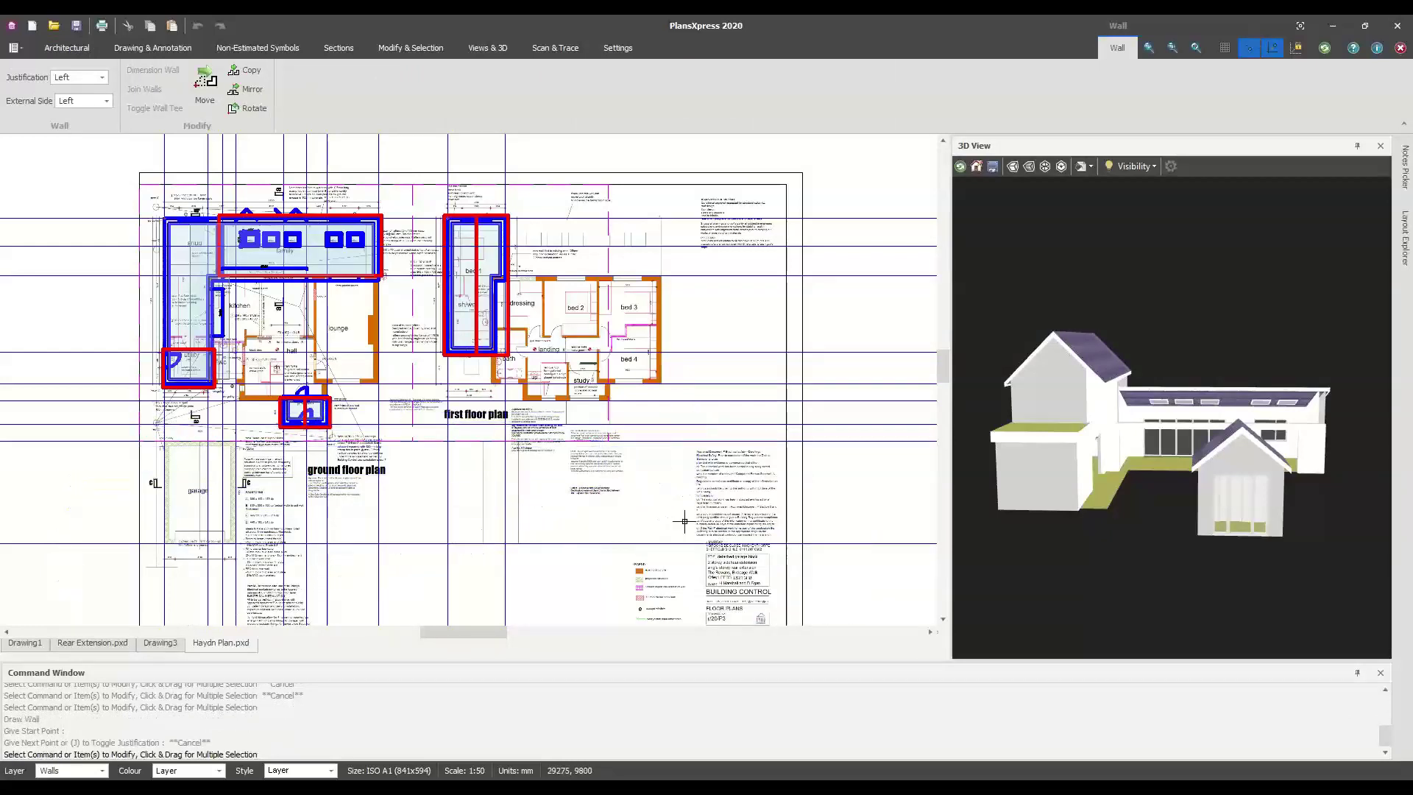
right_click(684, 521)
click(716, 529)
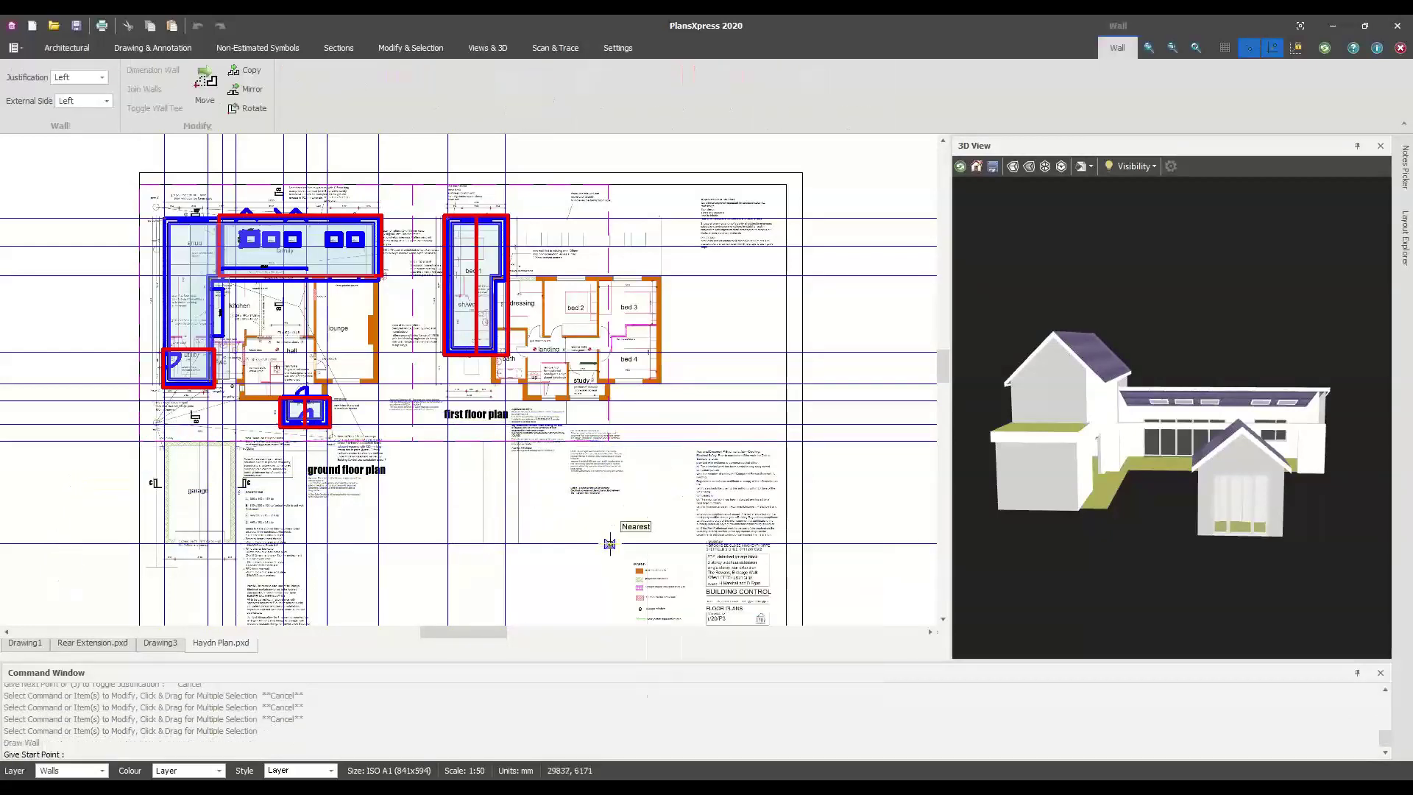
click(611, 543)
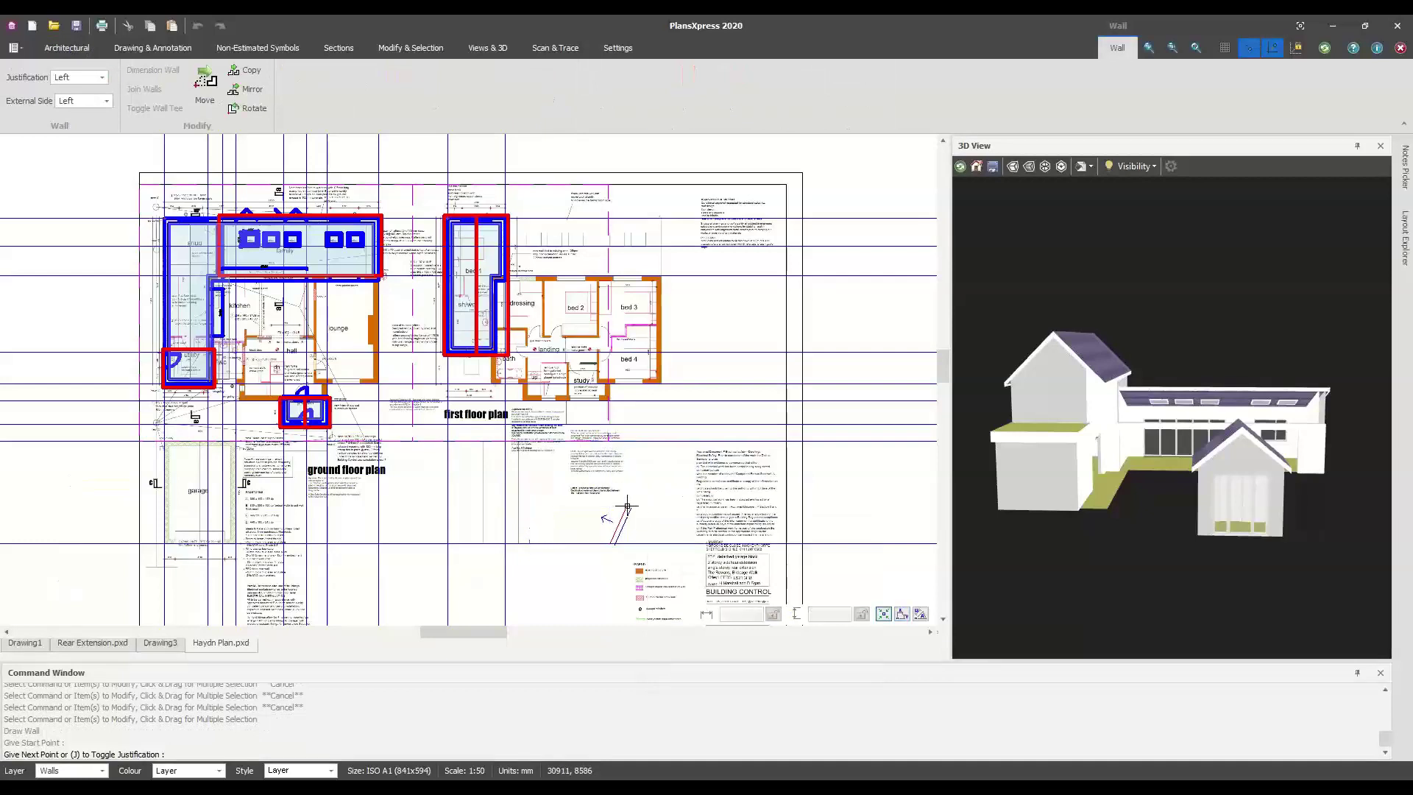
Try brick-length and brick-height distances, view the 65 brick height size, then cancel the wall
right_click(627, 506)
click(672, 410)
click(739, 427)
click(659, 426)
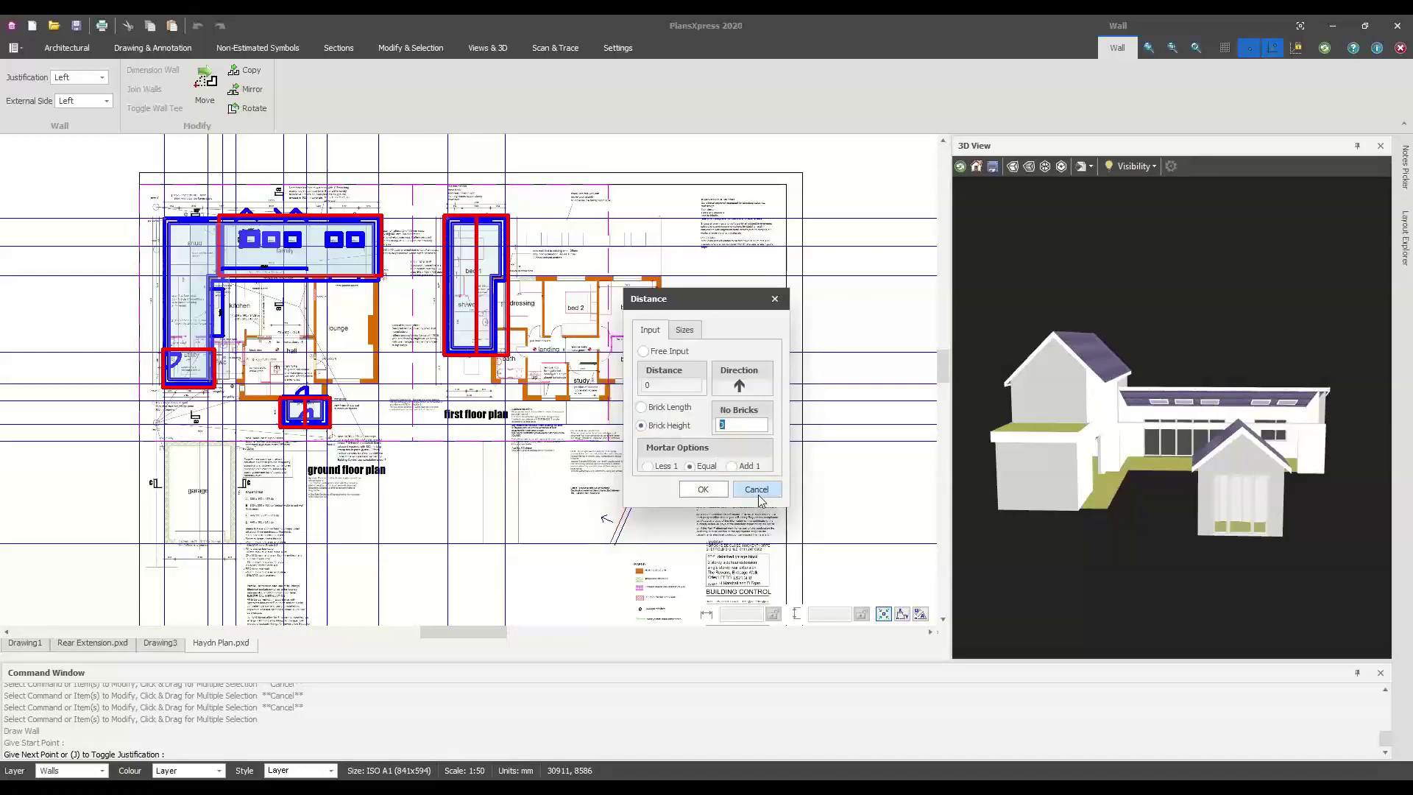
click(686, 330)
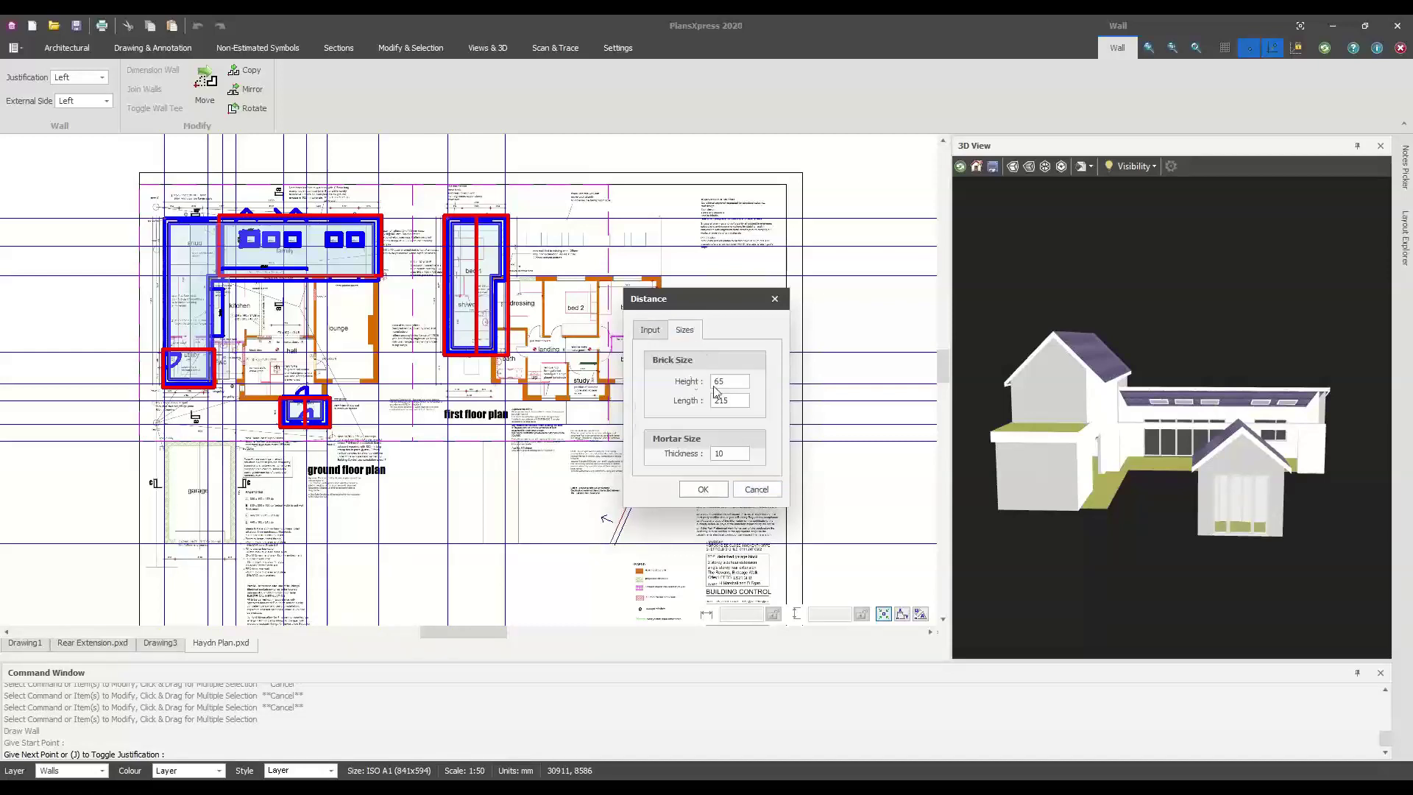
double_click(717, 380)
key(Tab)
click(756, 489)
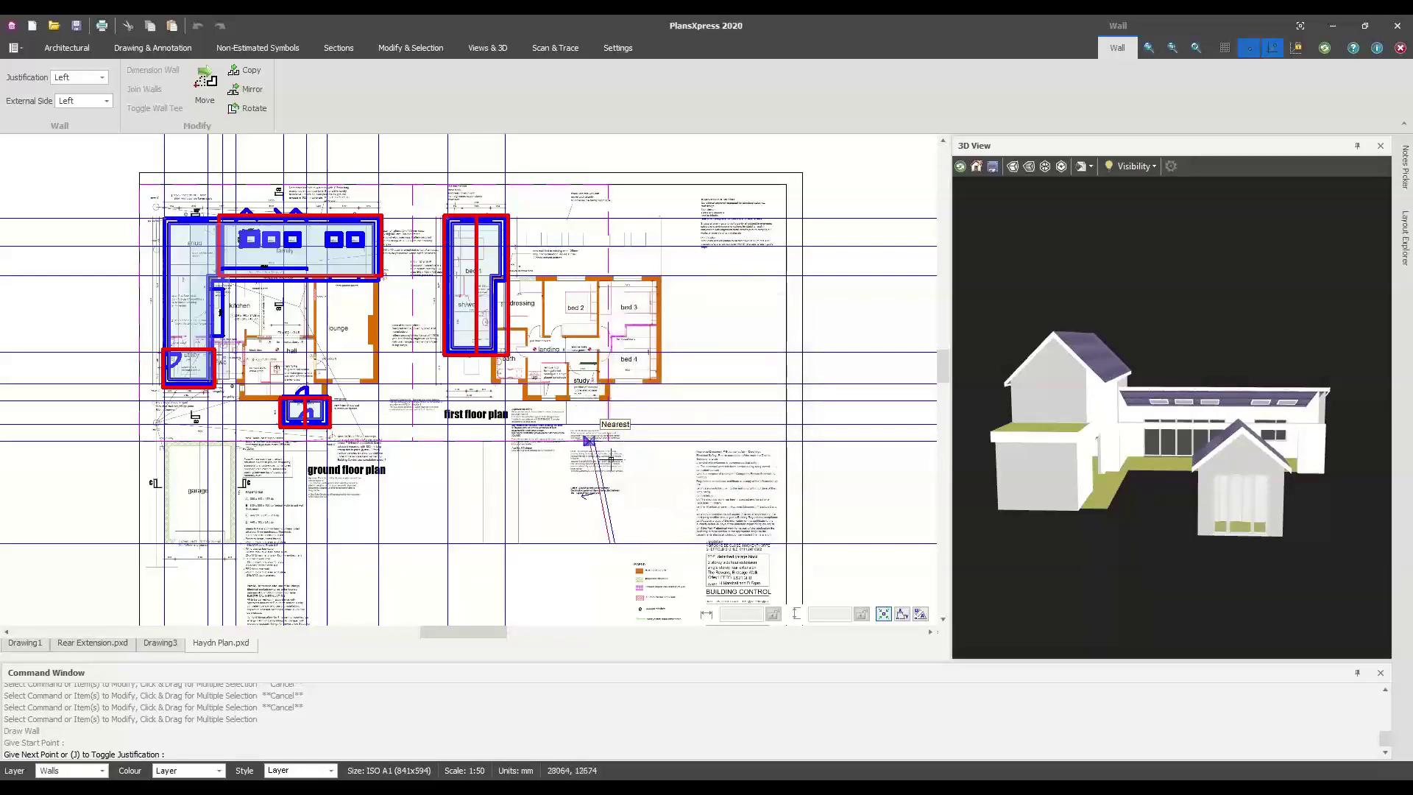
key(Escape)
key(Escape)
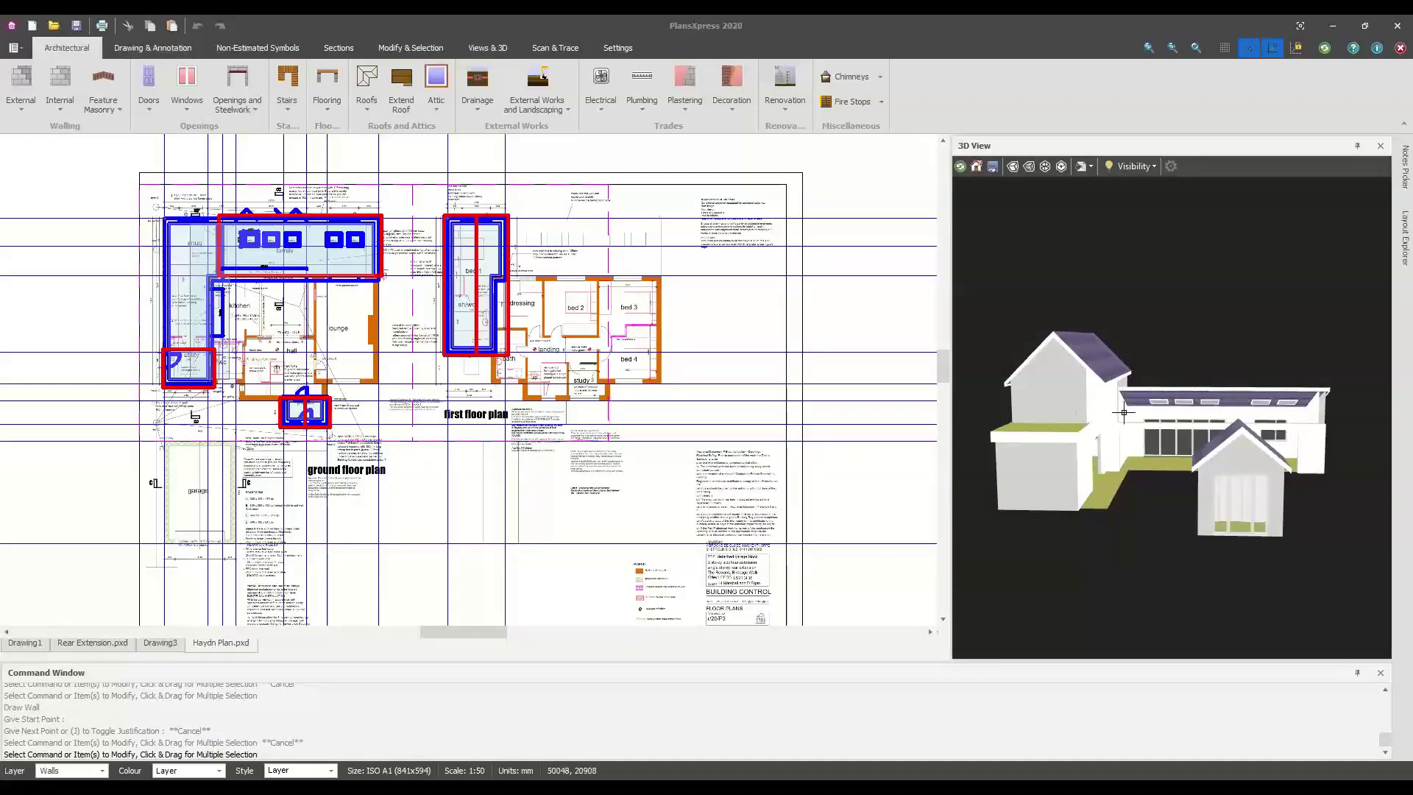
Move from Drawing1 to Rear Extension.pxd, close the 3D view, and zoom onto the extension
scroll(480, 379, down, 2)
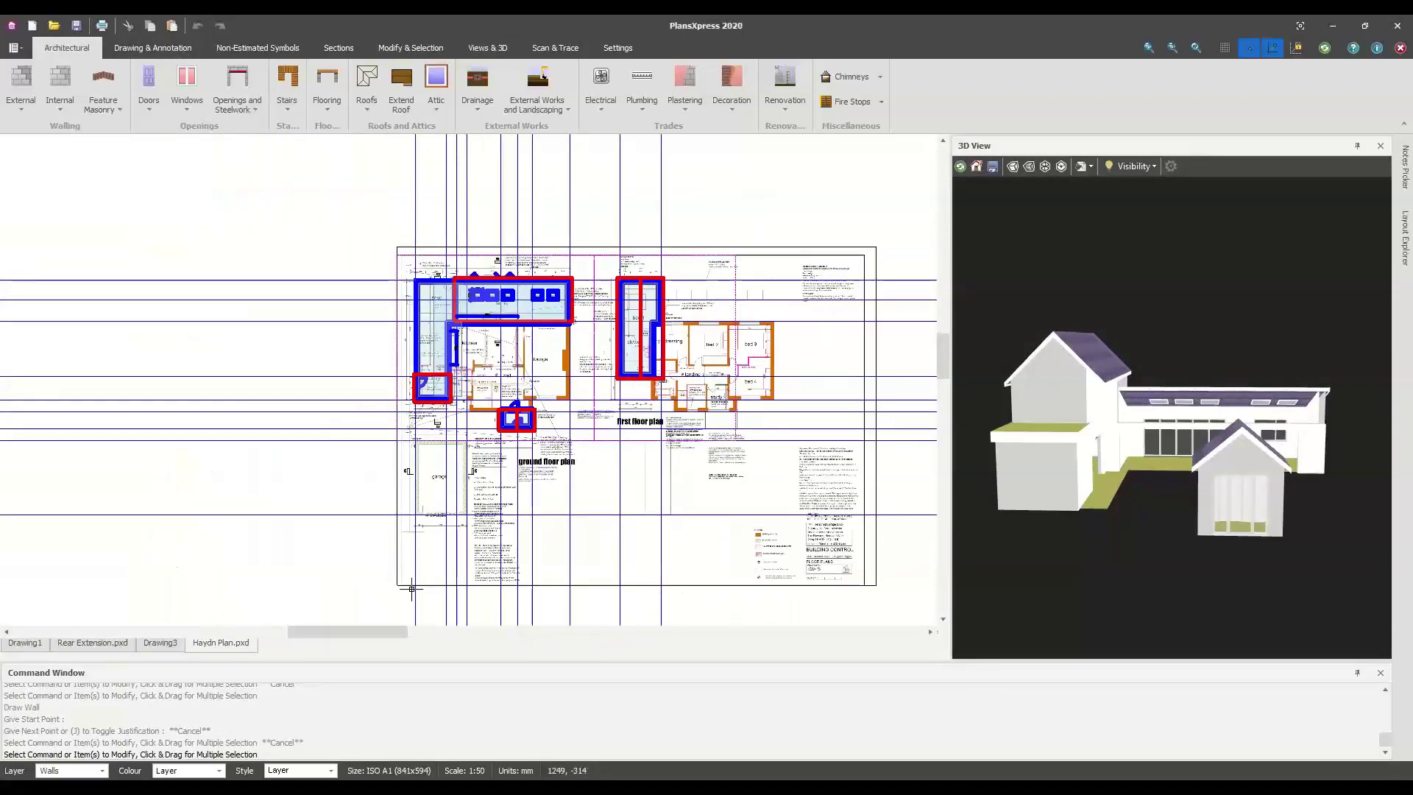
click(25, 645)
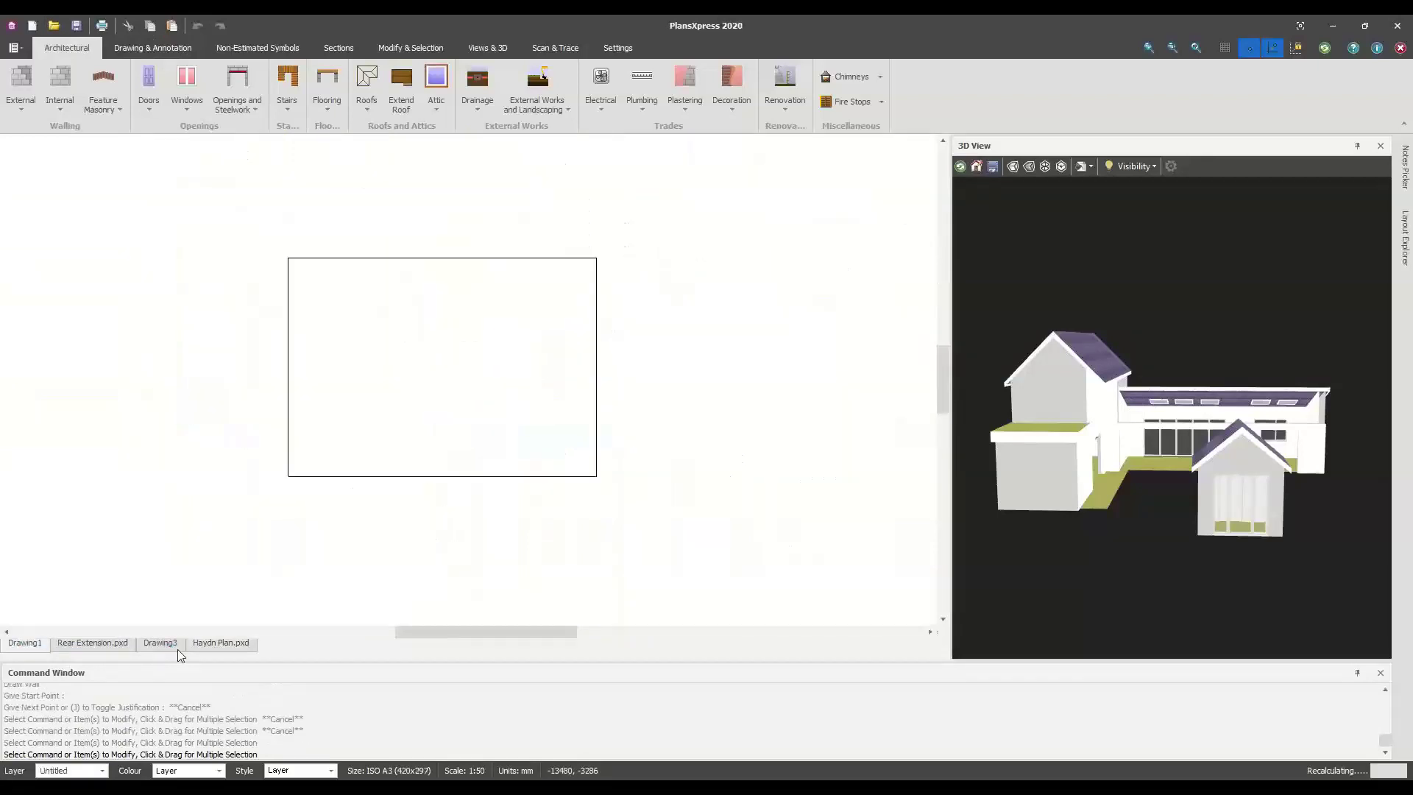
click(83, 643)
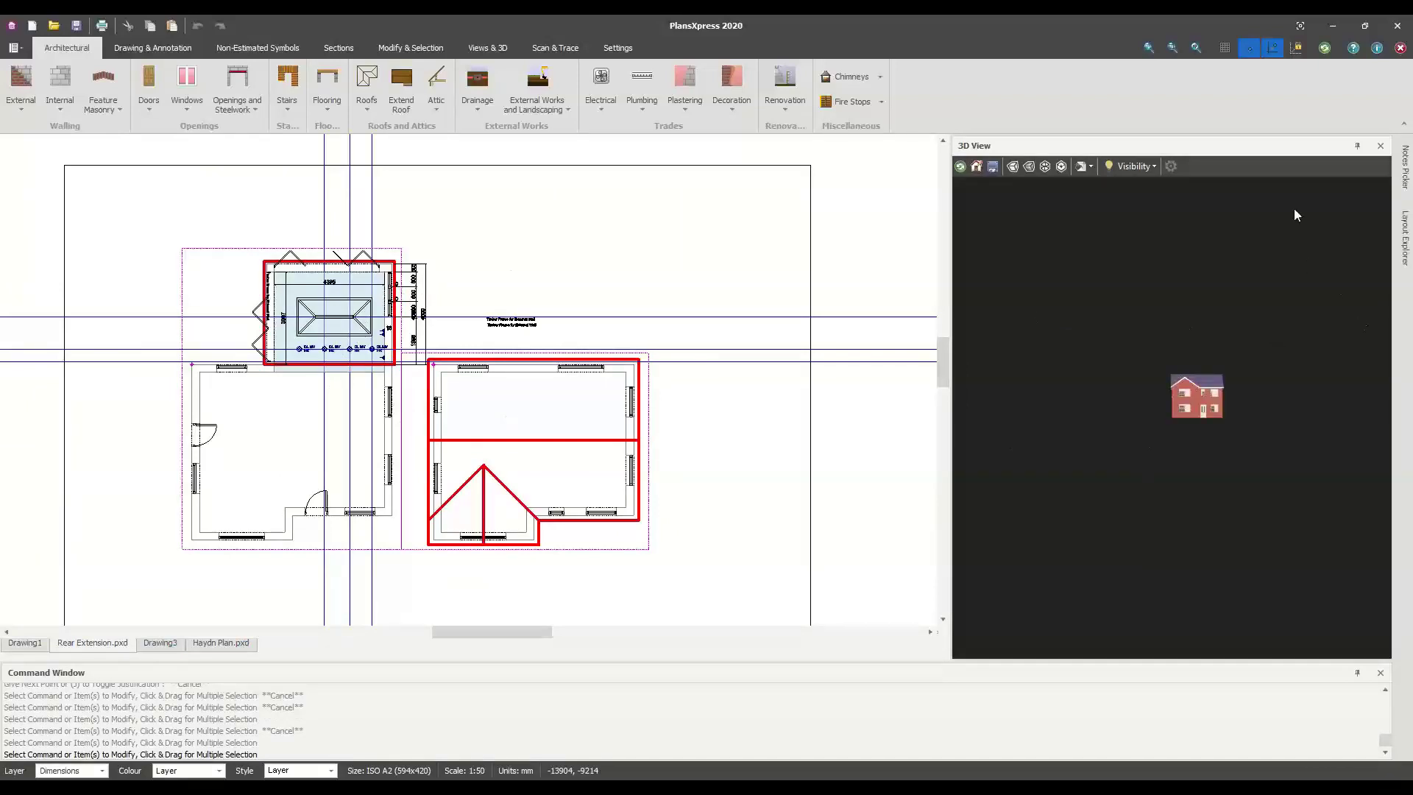
click(1380, 145)
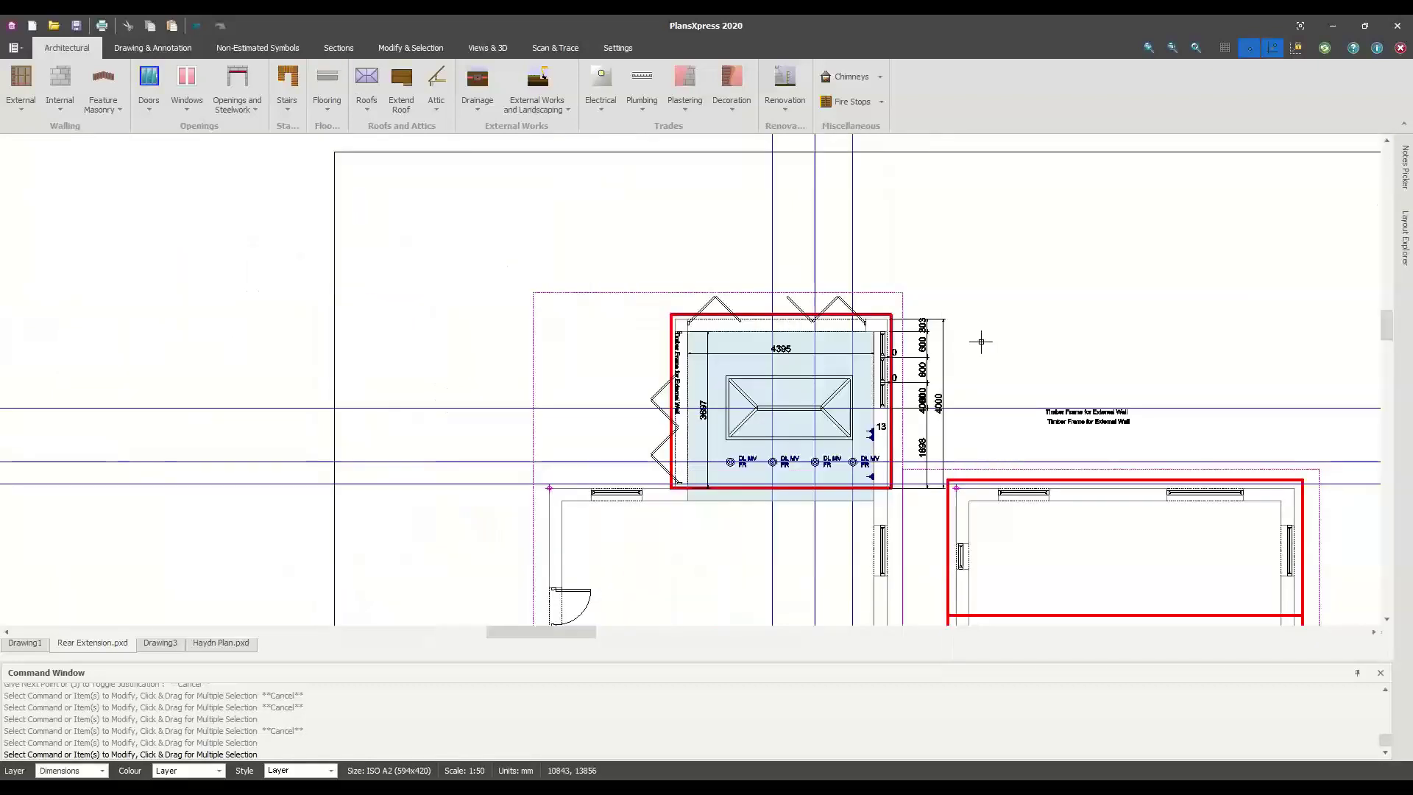
scroll(807, 409, up, 2)
scroll(807, 409, up, 4)
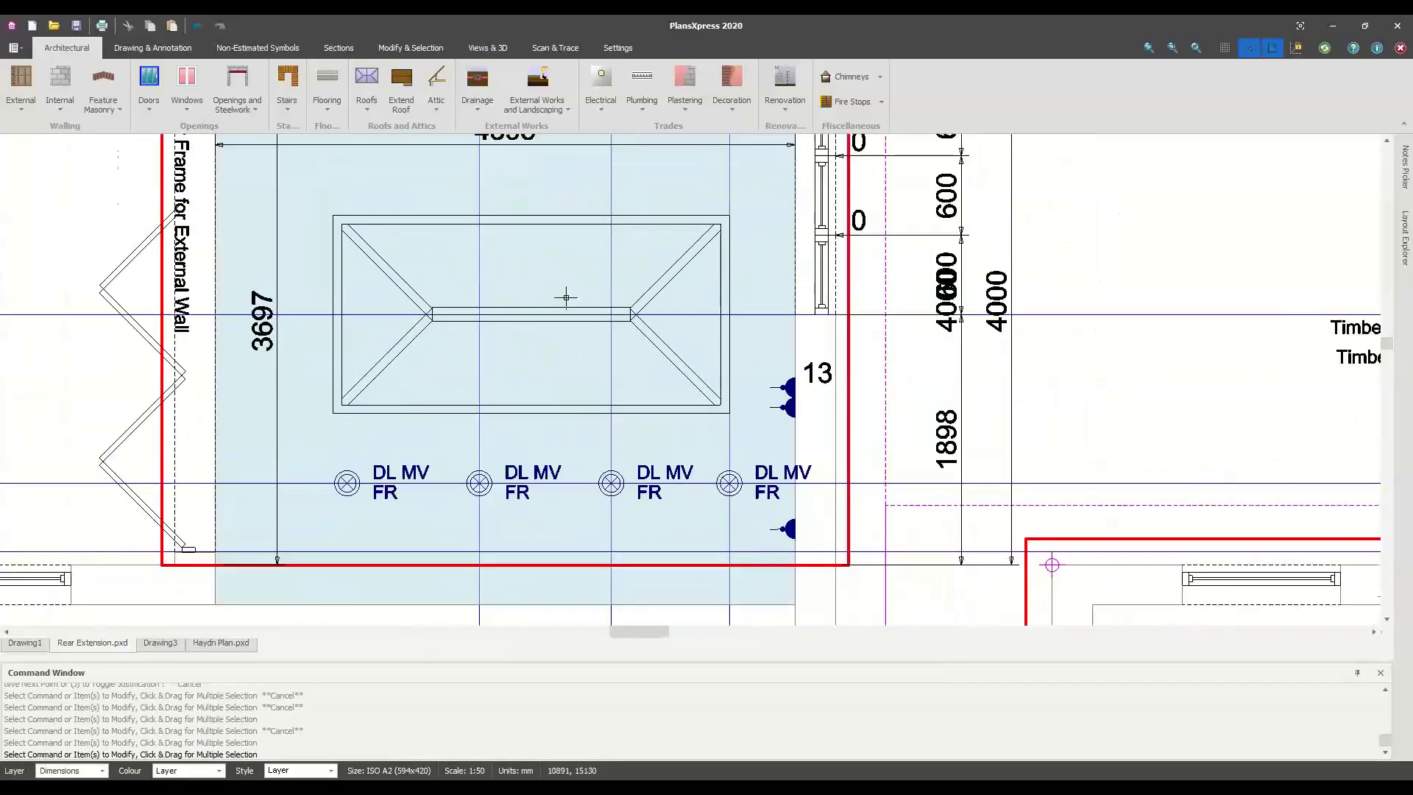
scroll(594, 322, down, 3)
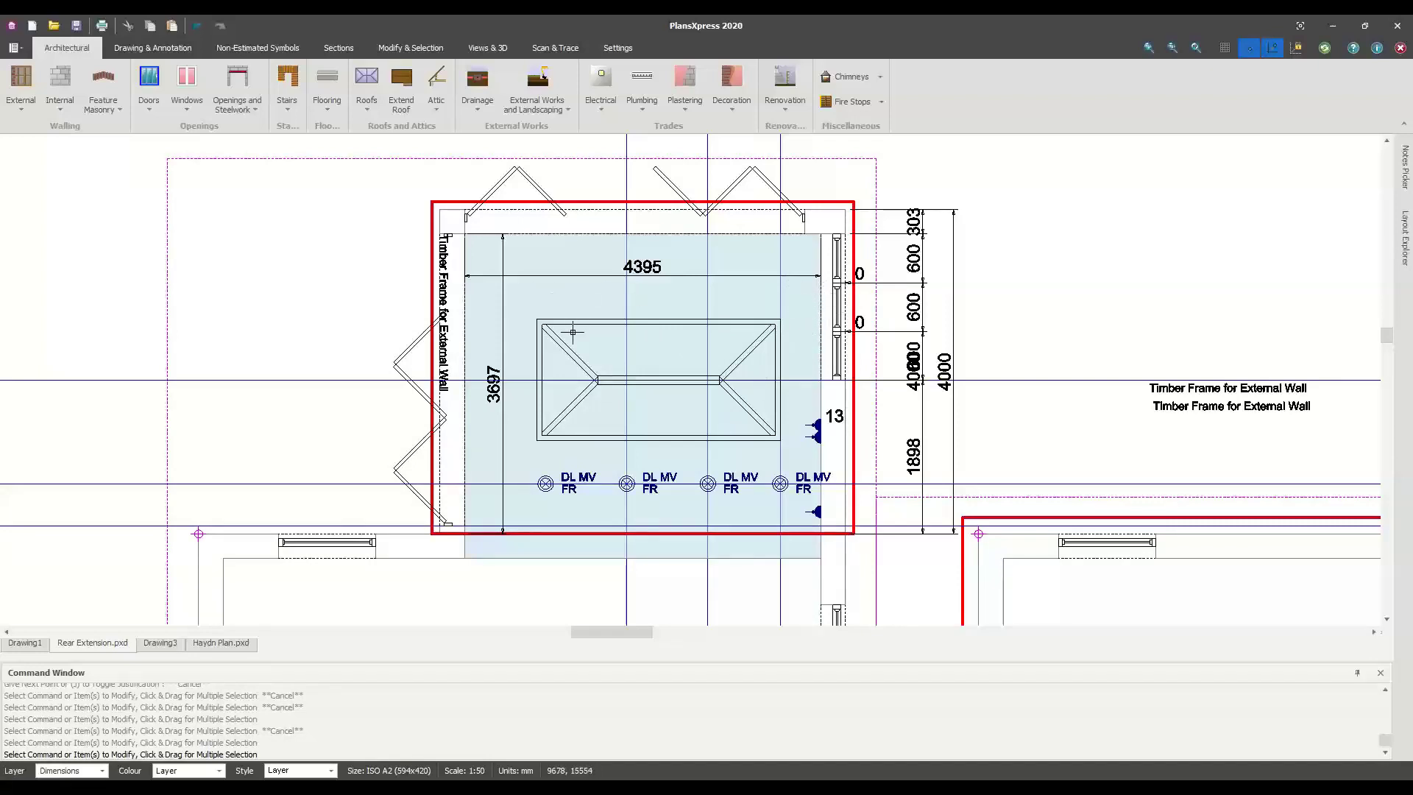
Read the extension floor polyline's area of about 17.58 m² and zoom around the plan
mouse_move(573, 332)
scroll(587, 498, up, 2)
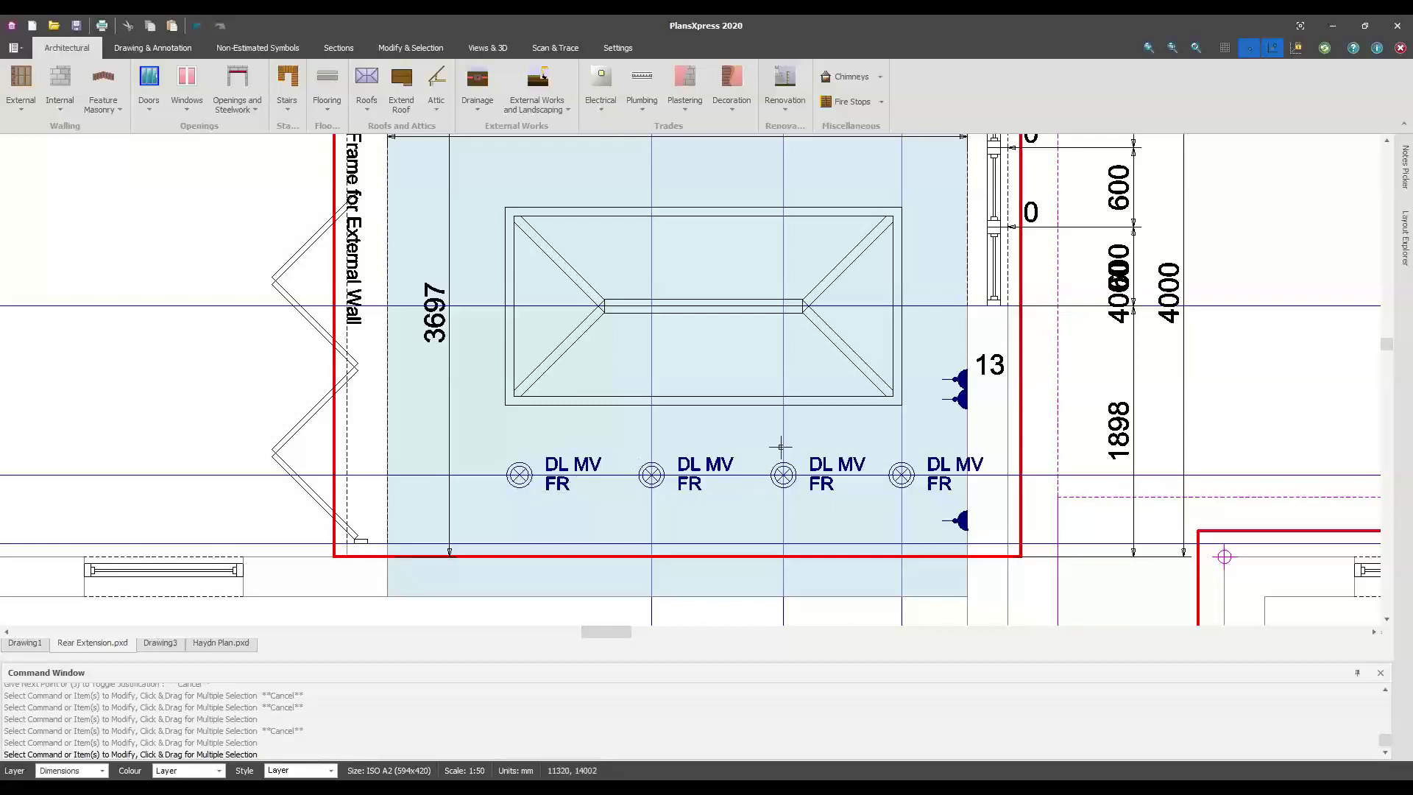
scroll(791, 408, down, 2)
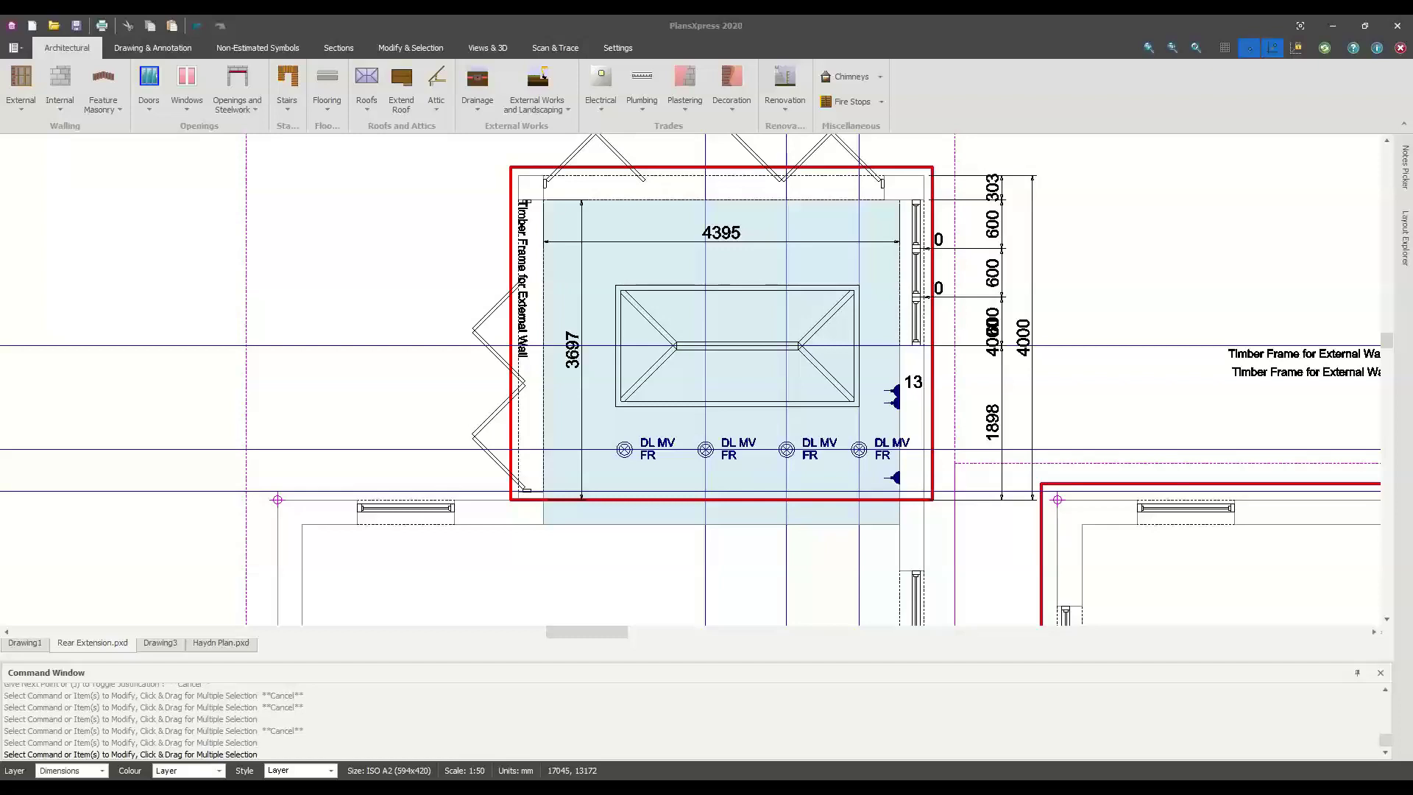
scroll(655, 378, down, 1)
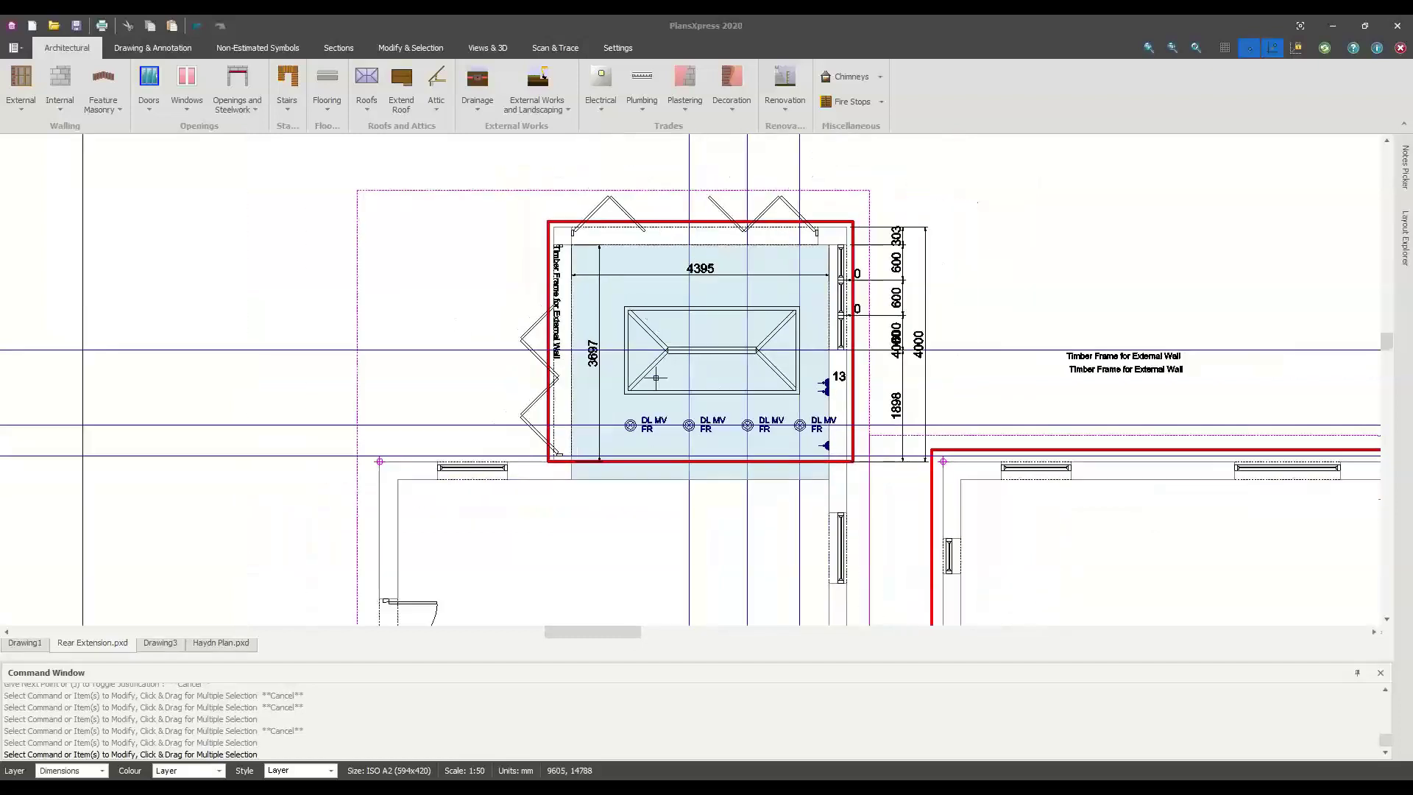
scroll(656, 377, down, 1)
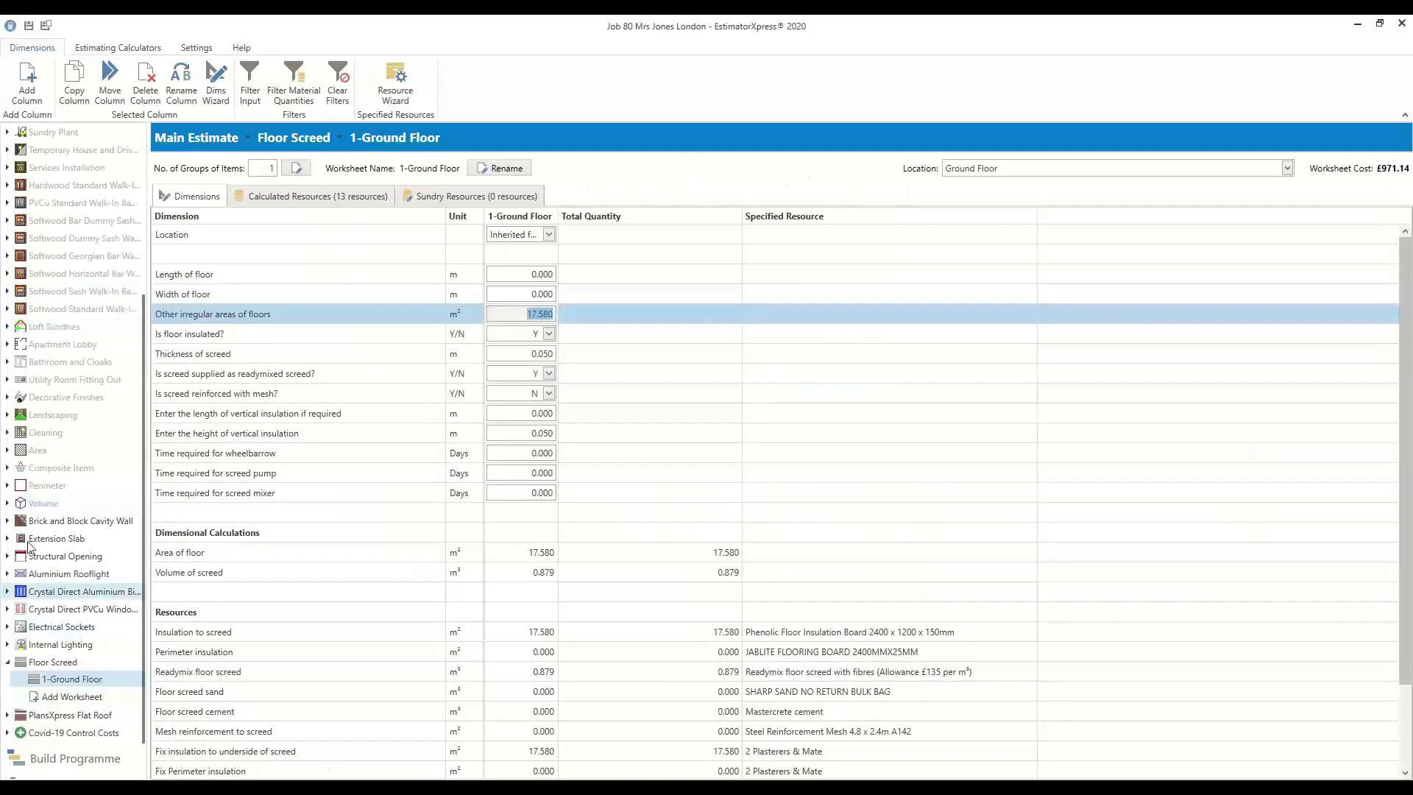
Add the 13-External Walls worksheet from Brick and Block Cavity Wall and show its calculated resources
click(9, 521)
drag(36, 545, 327, 233)
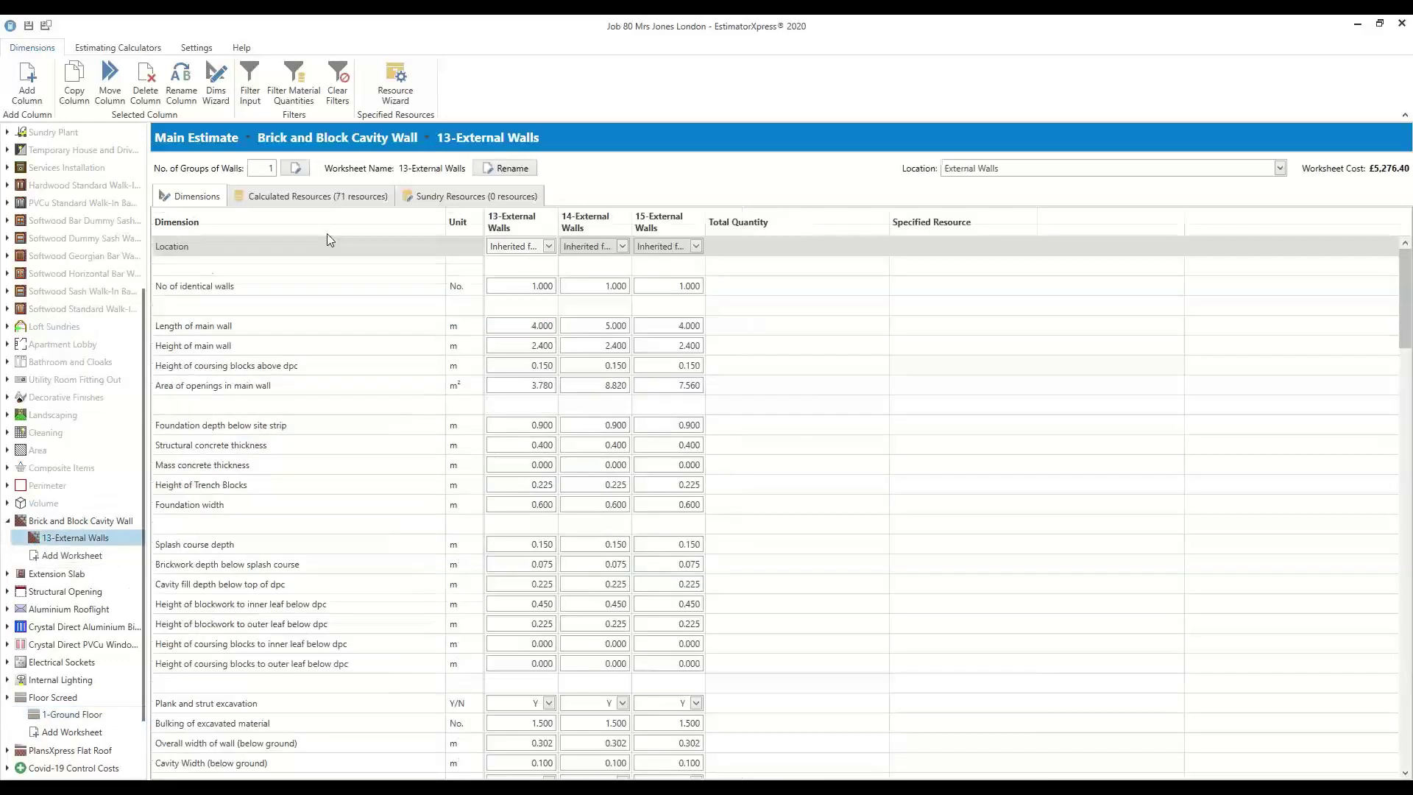
click(340, 197)
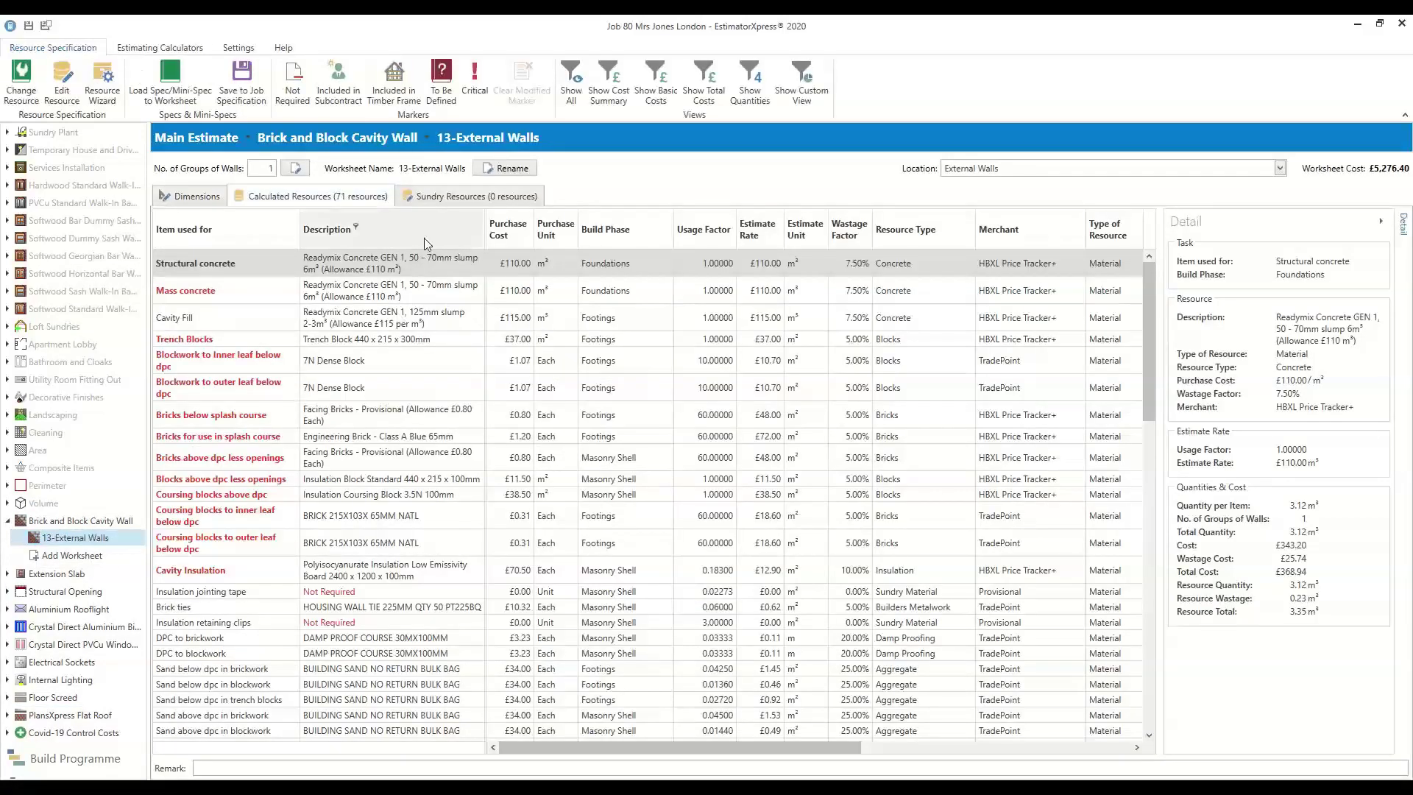
Toggle between sundry and calculated resources, ending on the empty sundry list
click(452, 196)
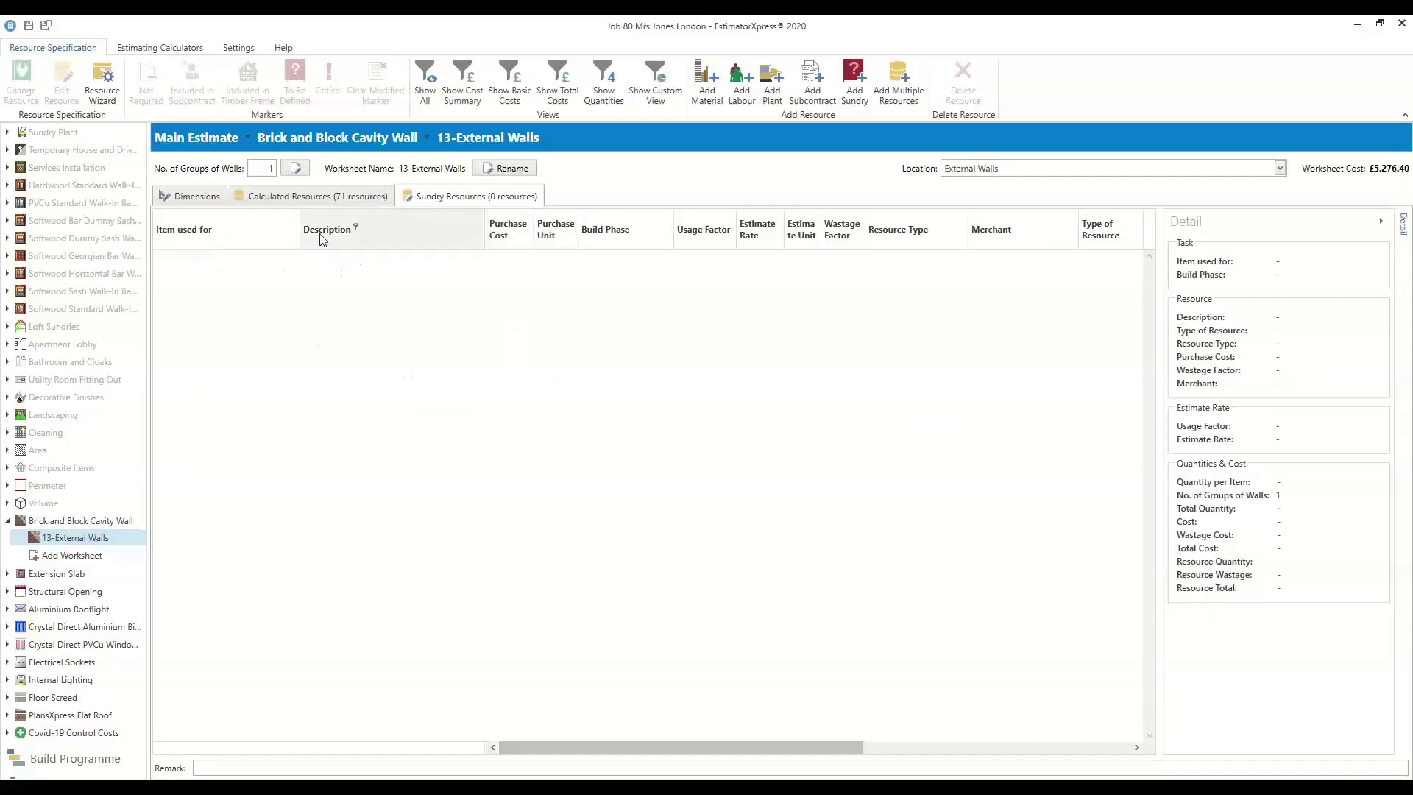
click(322, 197)
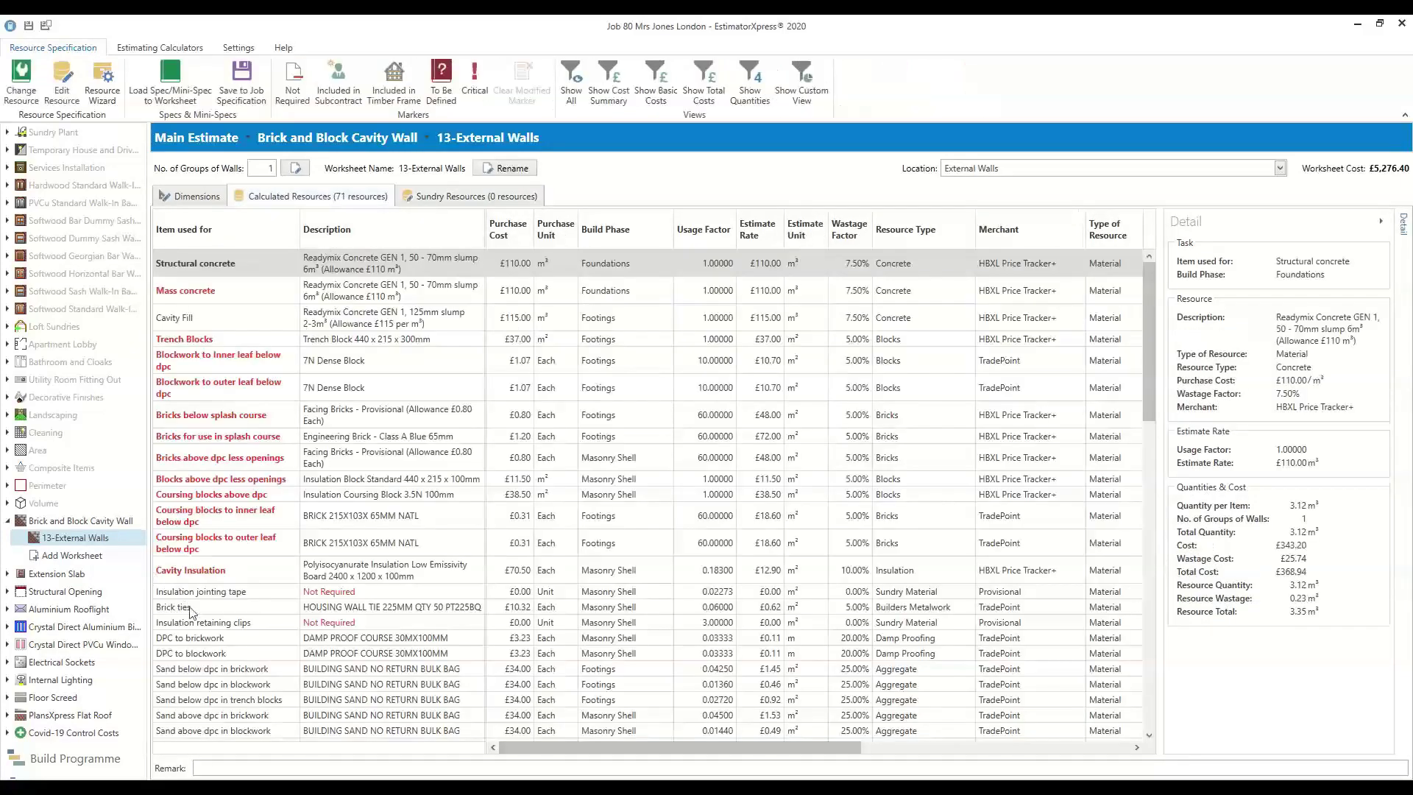
scroll(206, 625, down, 3)
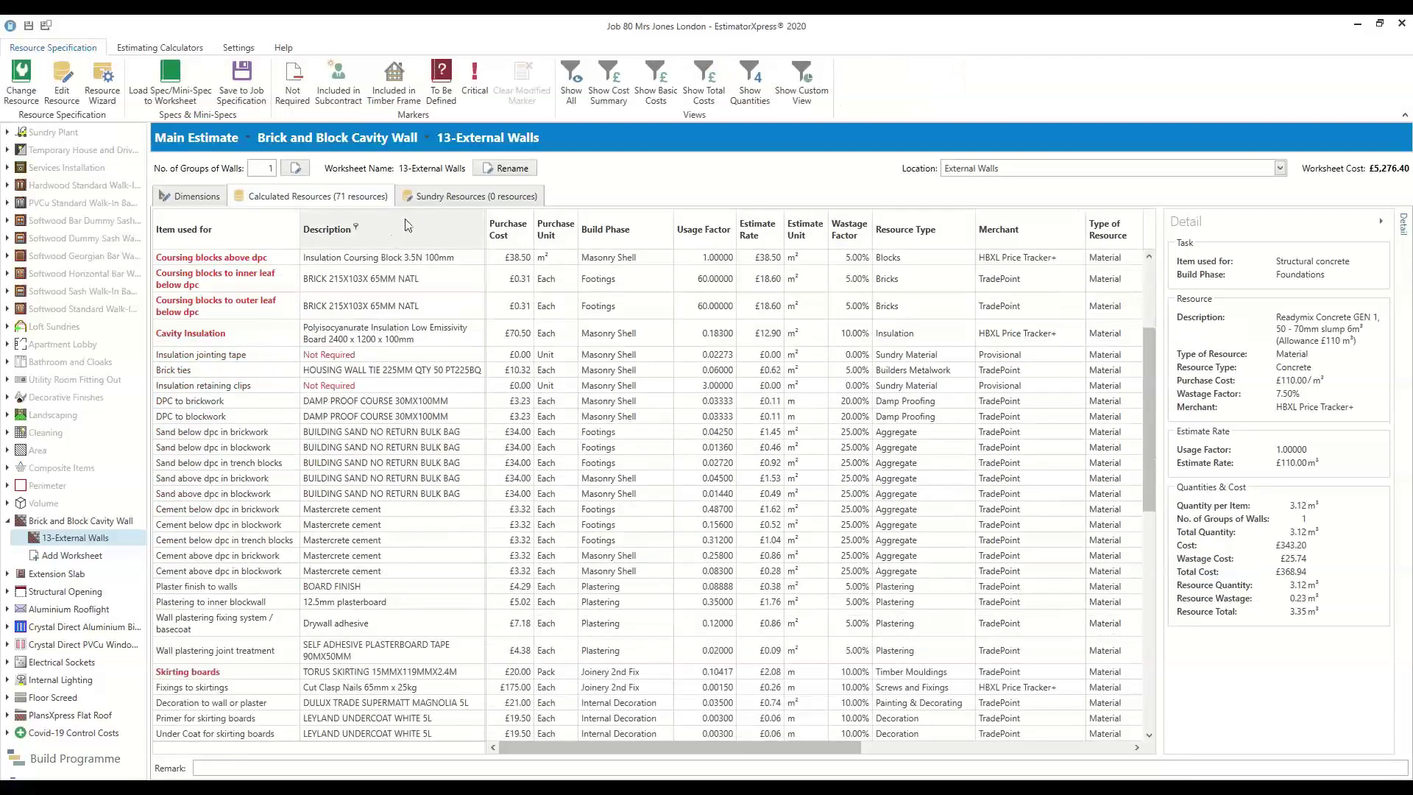
click(442, 196)
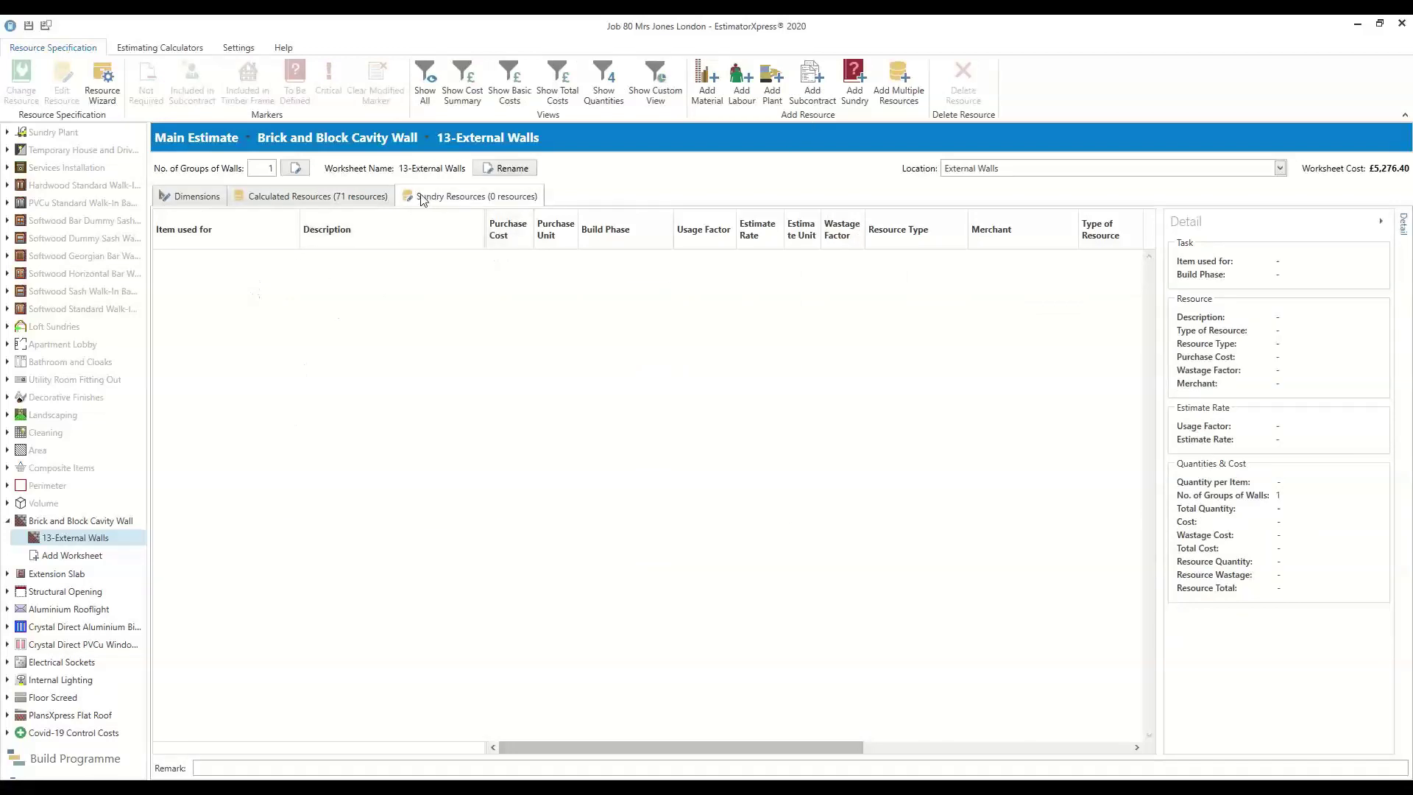
click(333, 196)
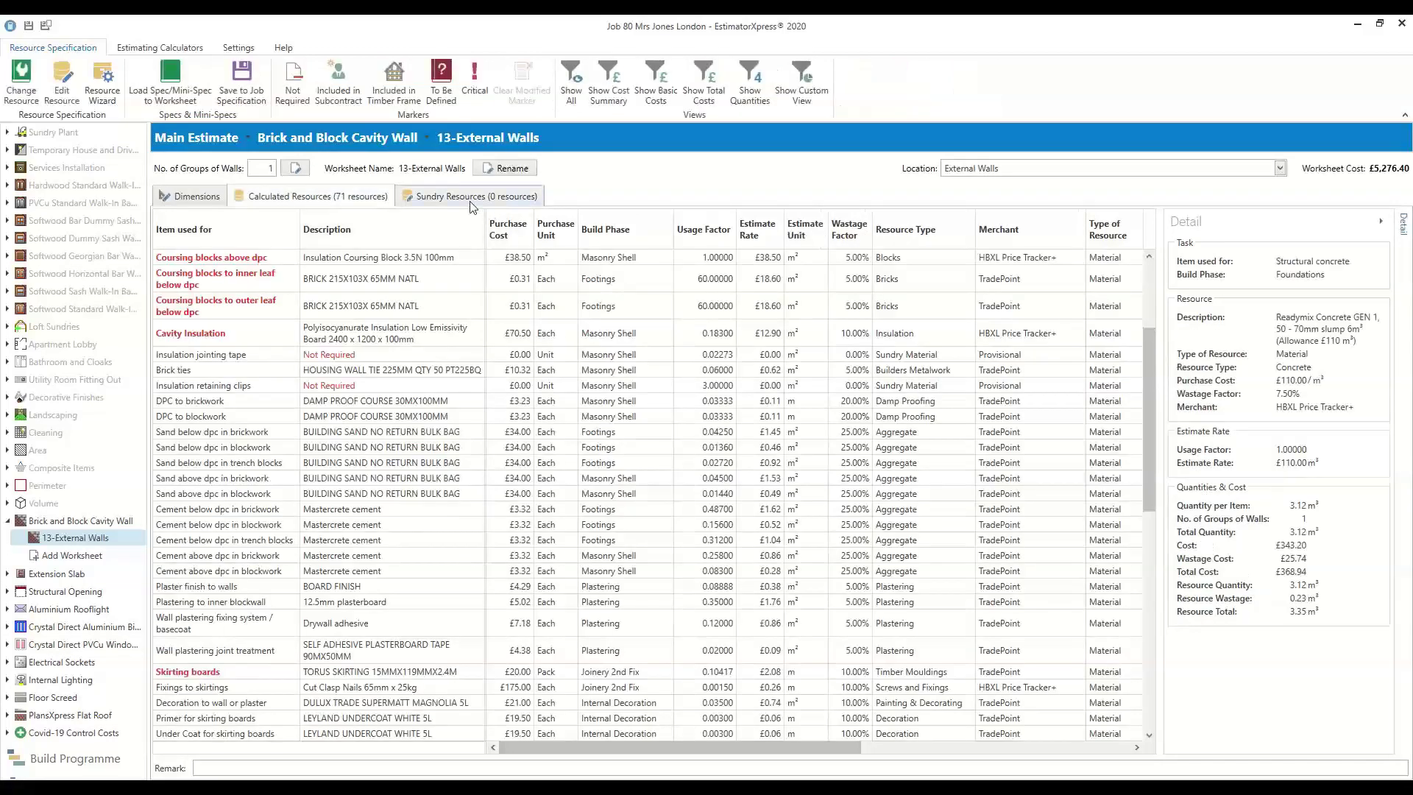
click(472, 202)
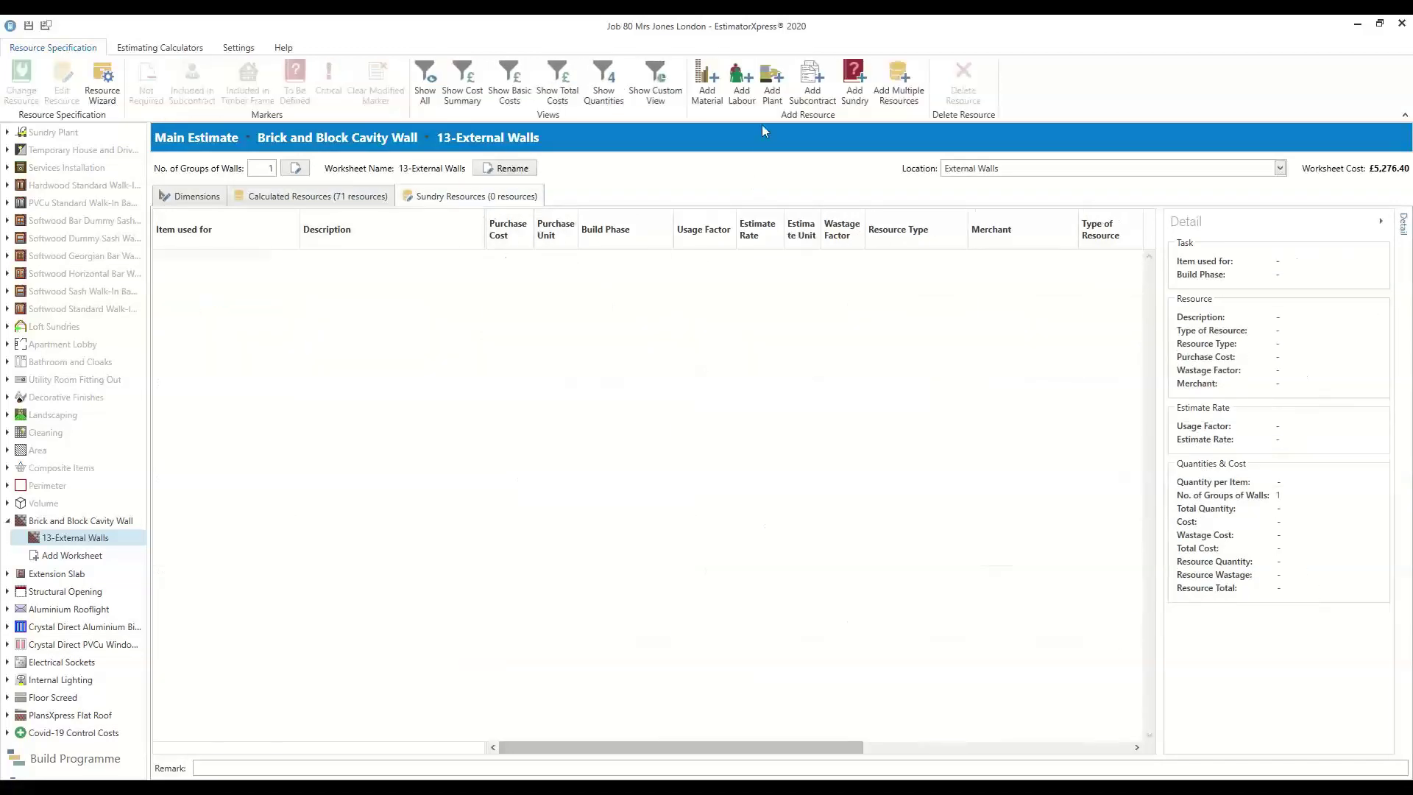
click(708, 103)
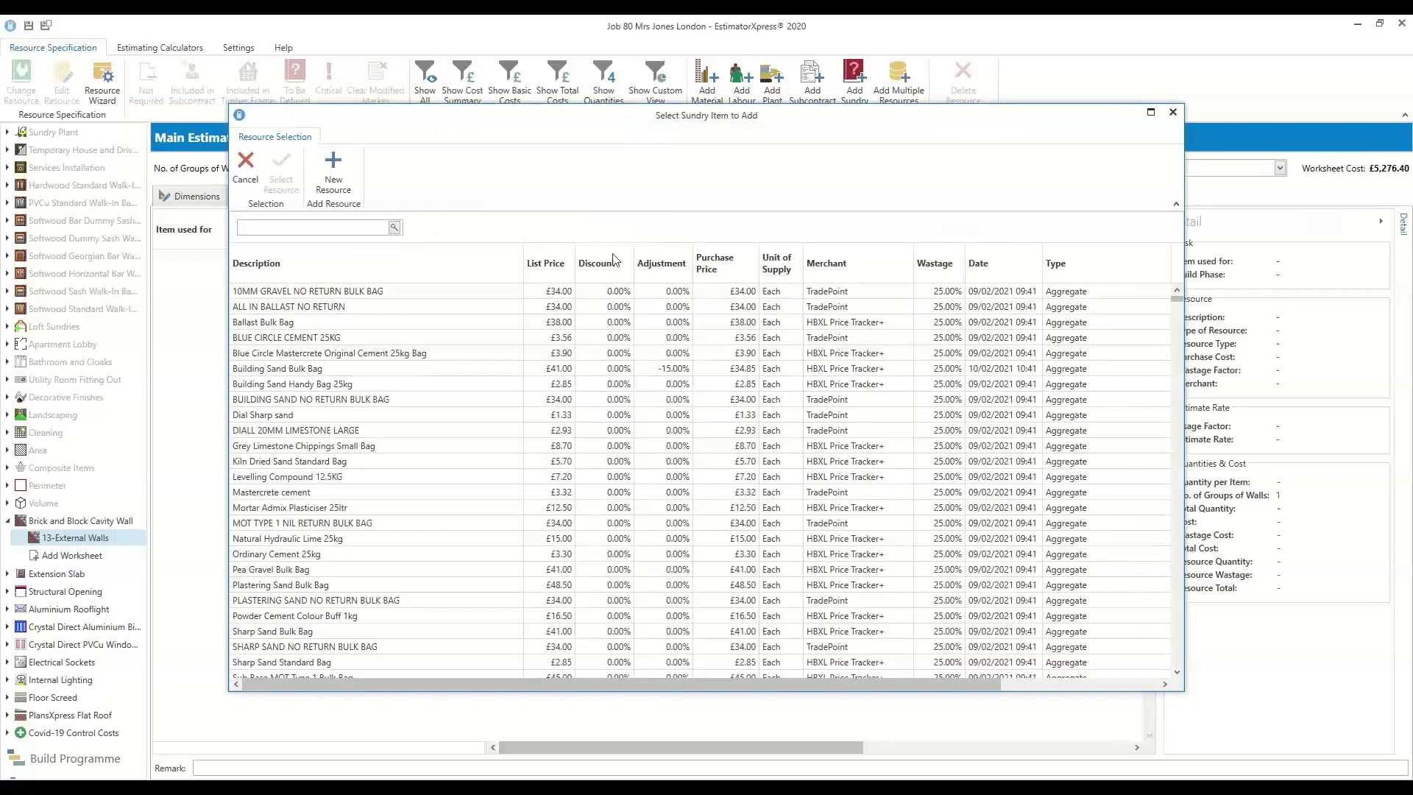
click(1171, 114)
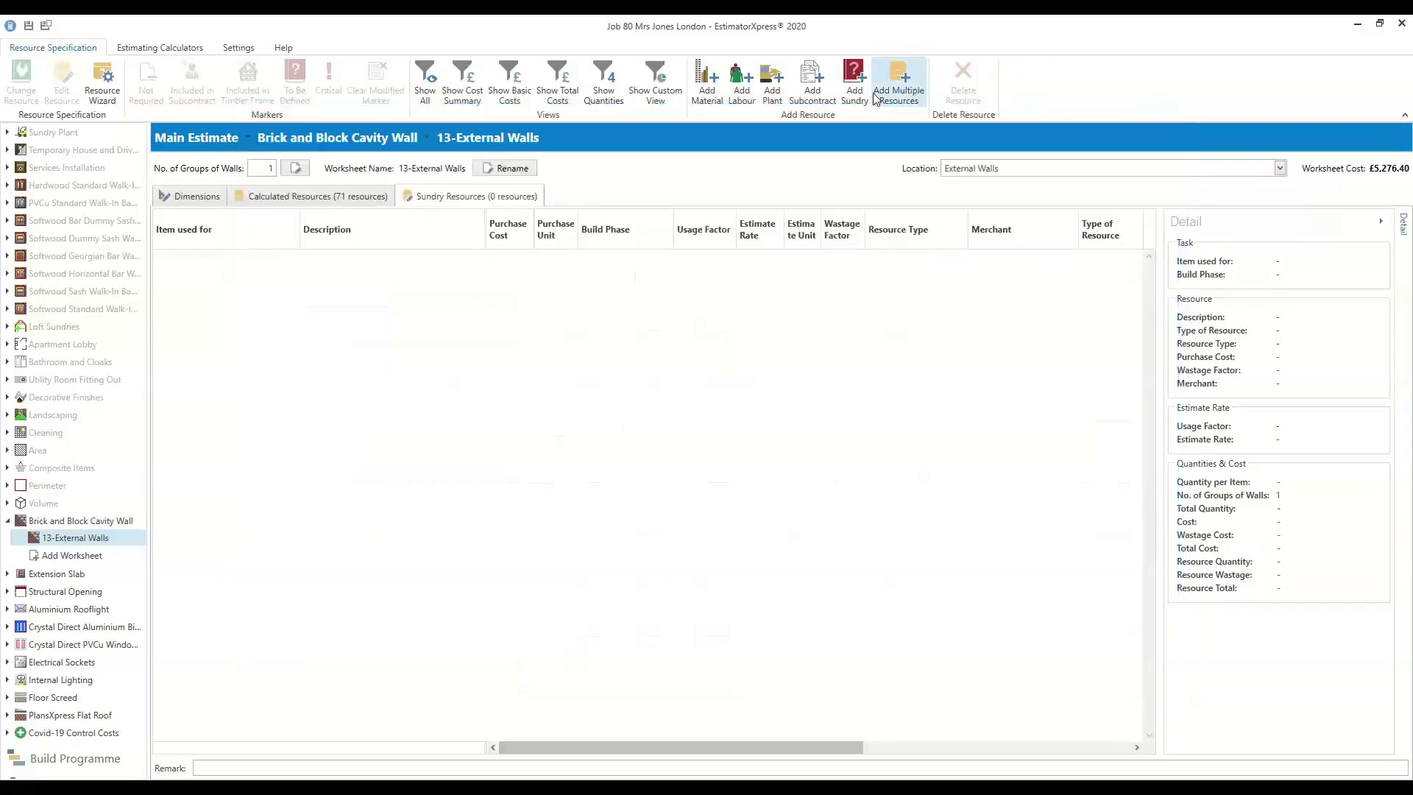
click(898, 109)
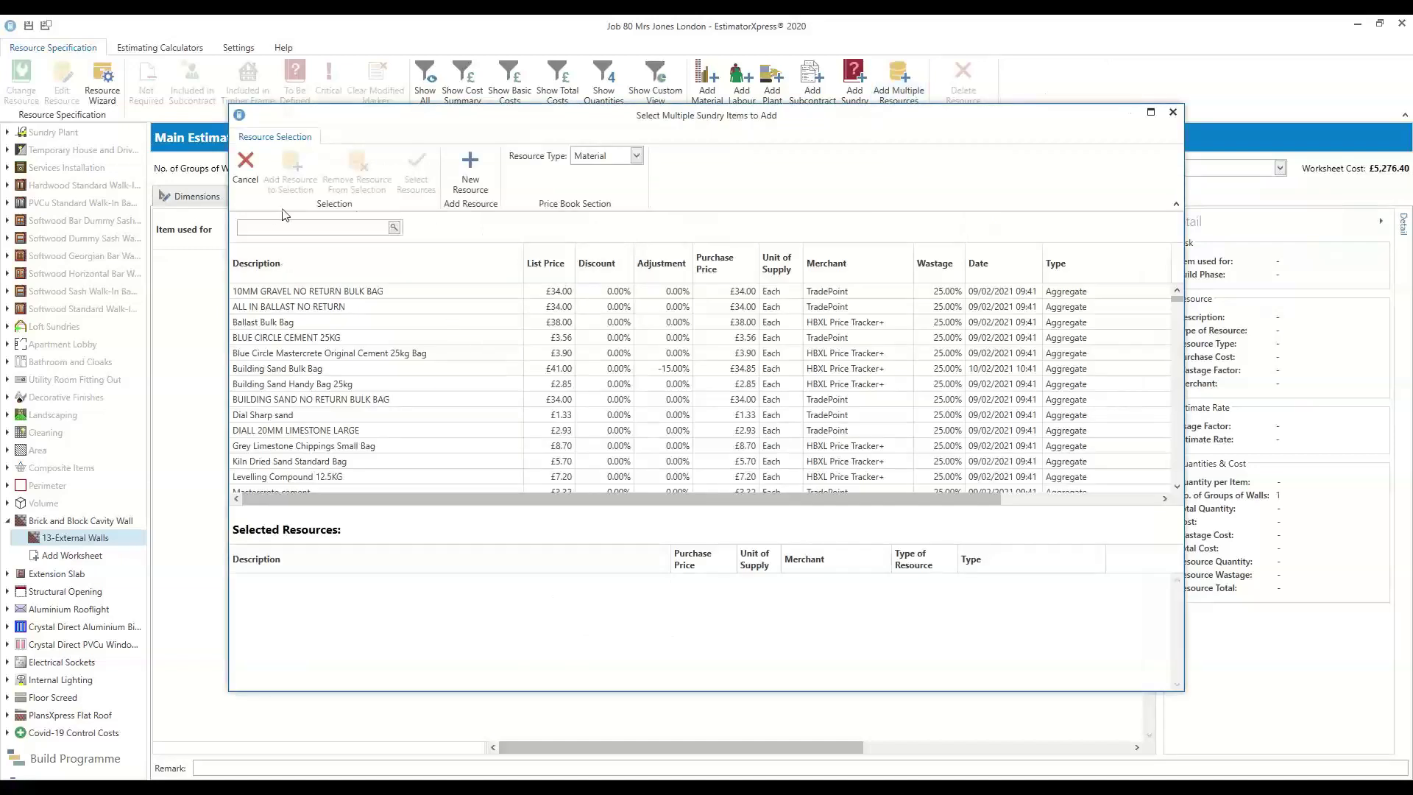
click(593, 156)
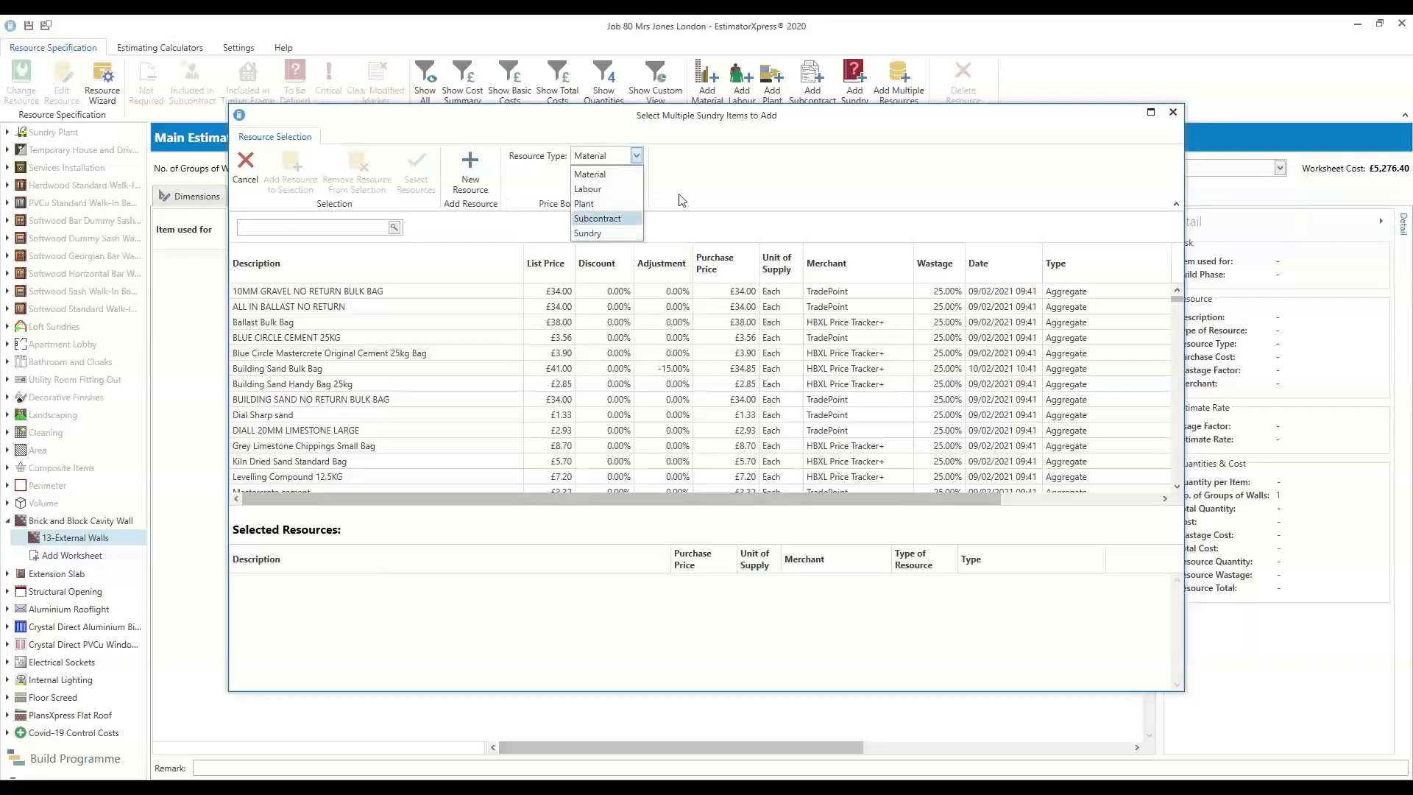
click(699, 188)
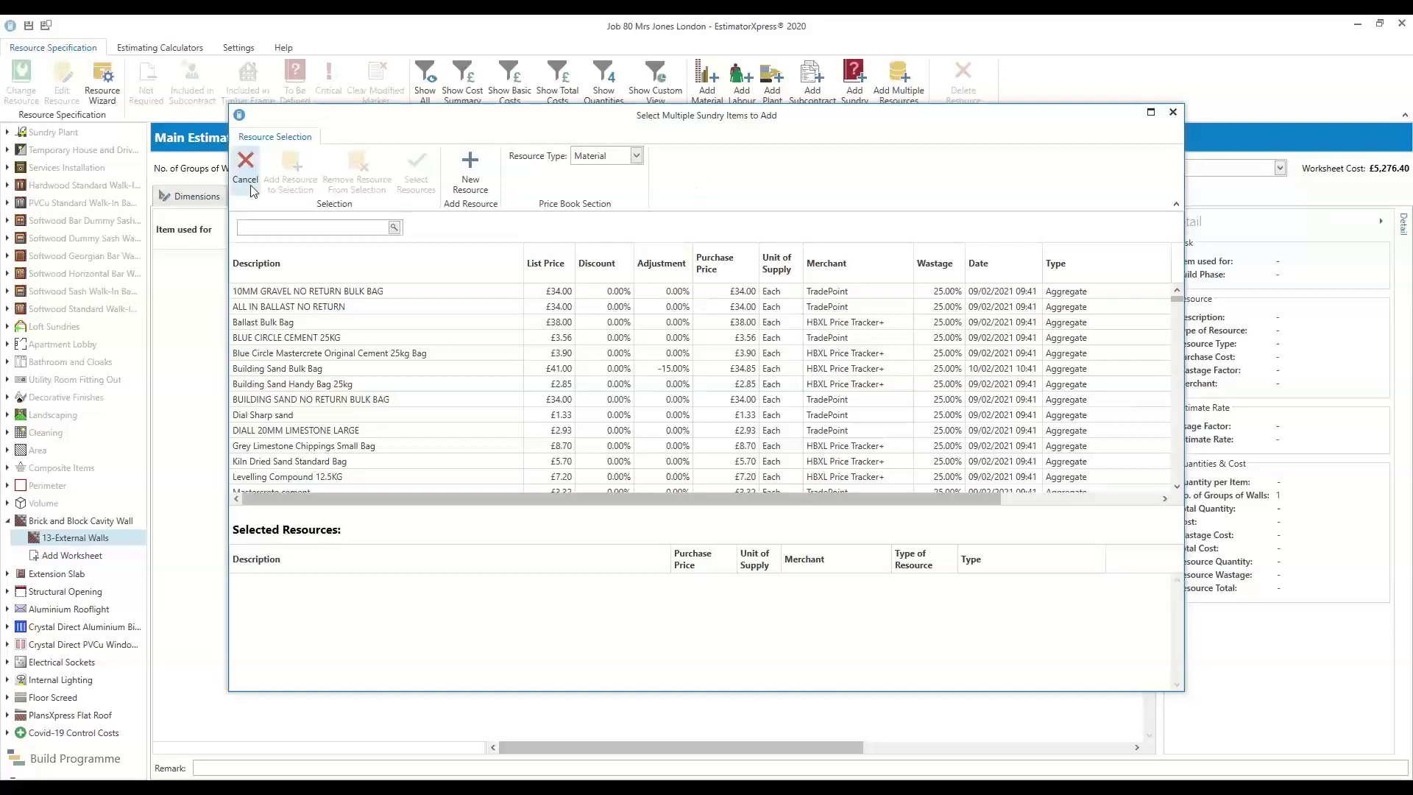
click(1173, 112)
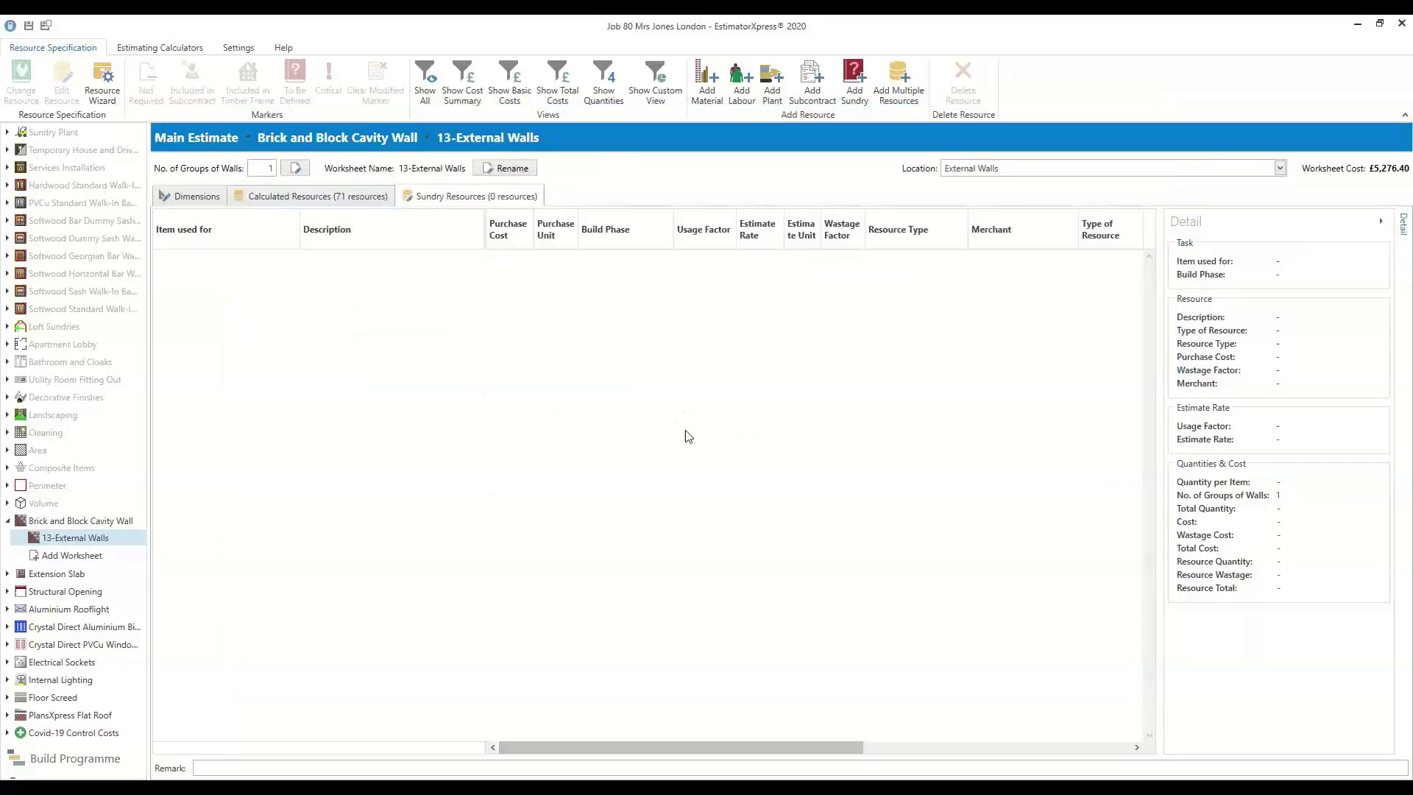
Return to the 71 calculated resources and inspect Blocks above dpc and Cavity Insulation (£156.68, 11.04 m²)
click(344, 196)
scroll(311, 463, up, 5)
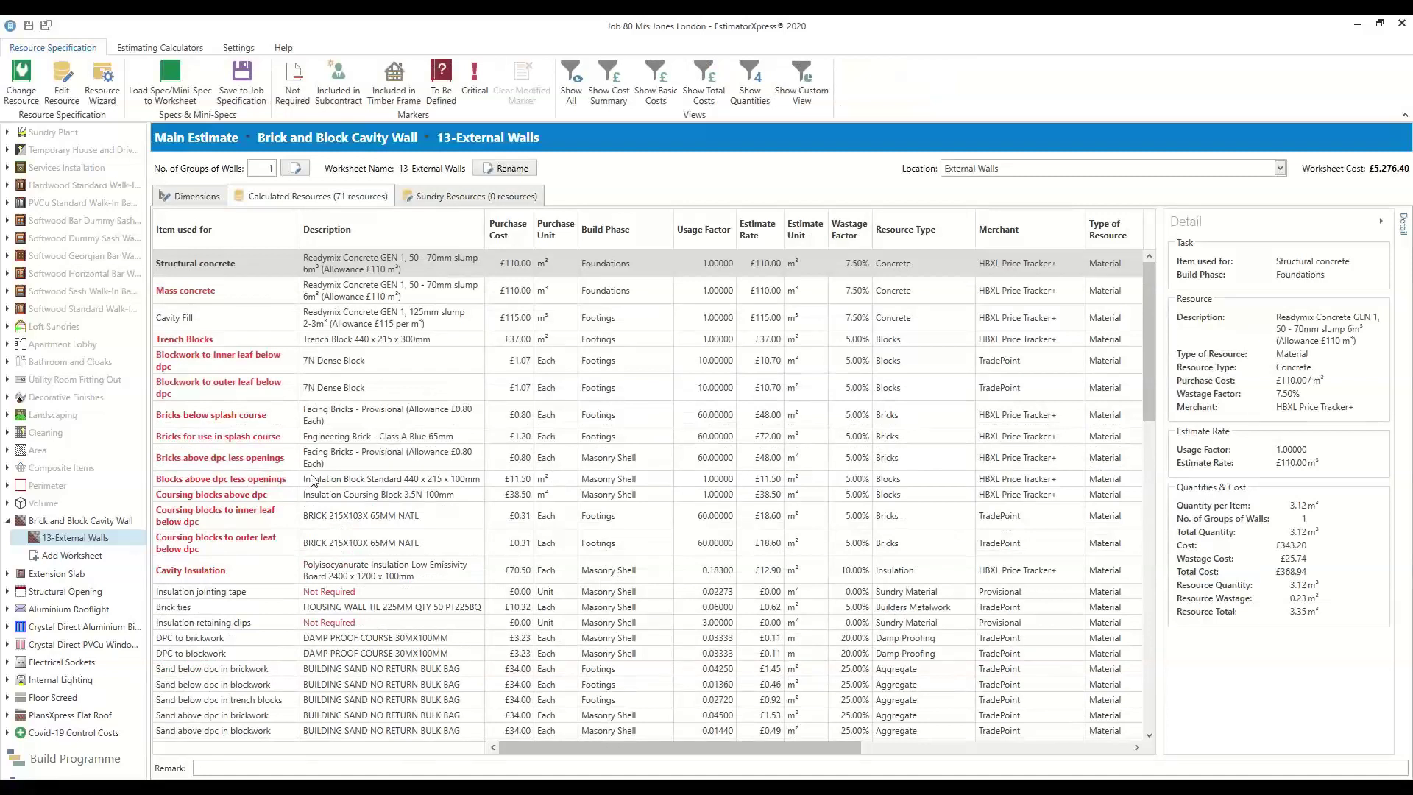
click(315, 480)
scroll(404, 617, down, 3)
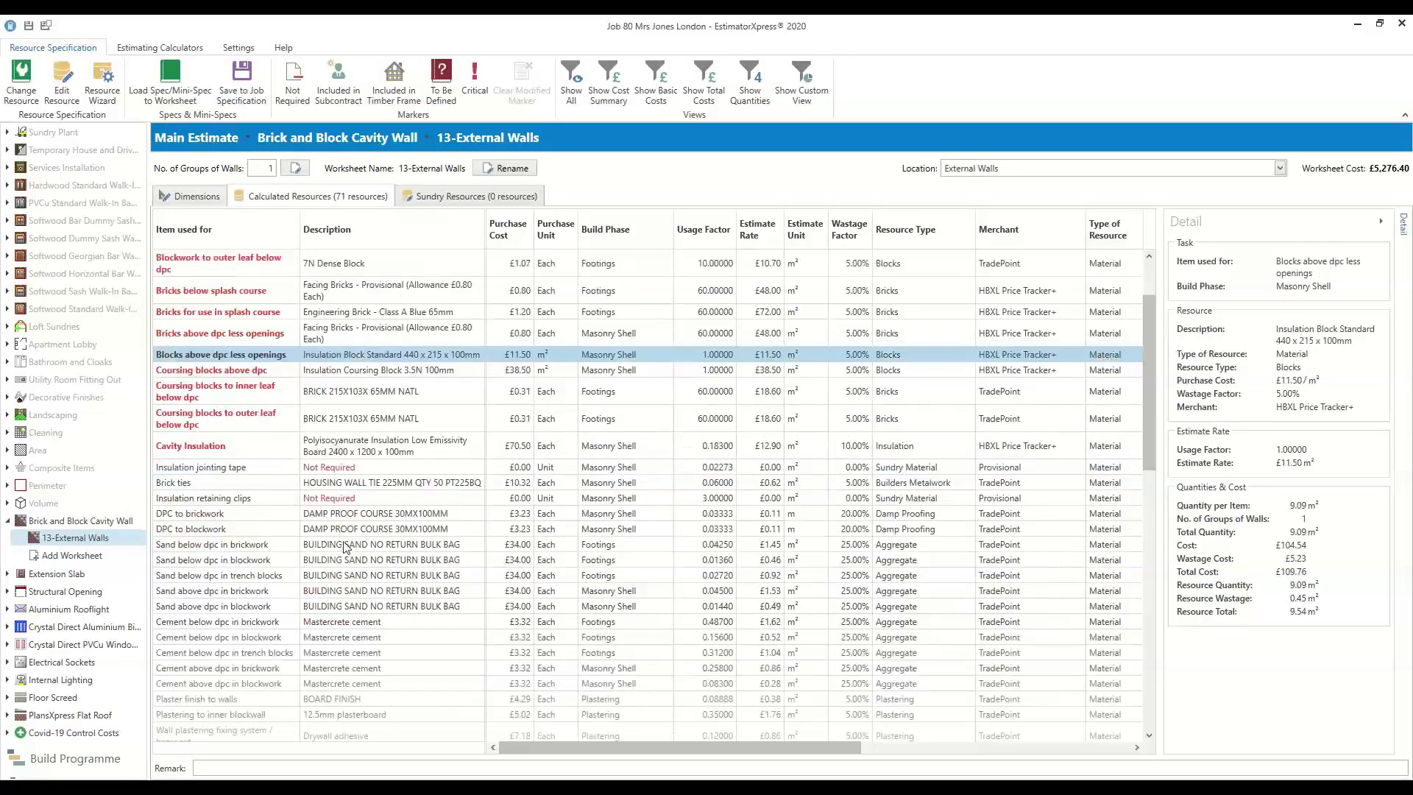
click(358, 450)
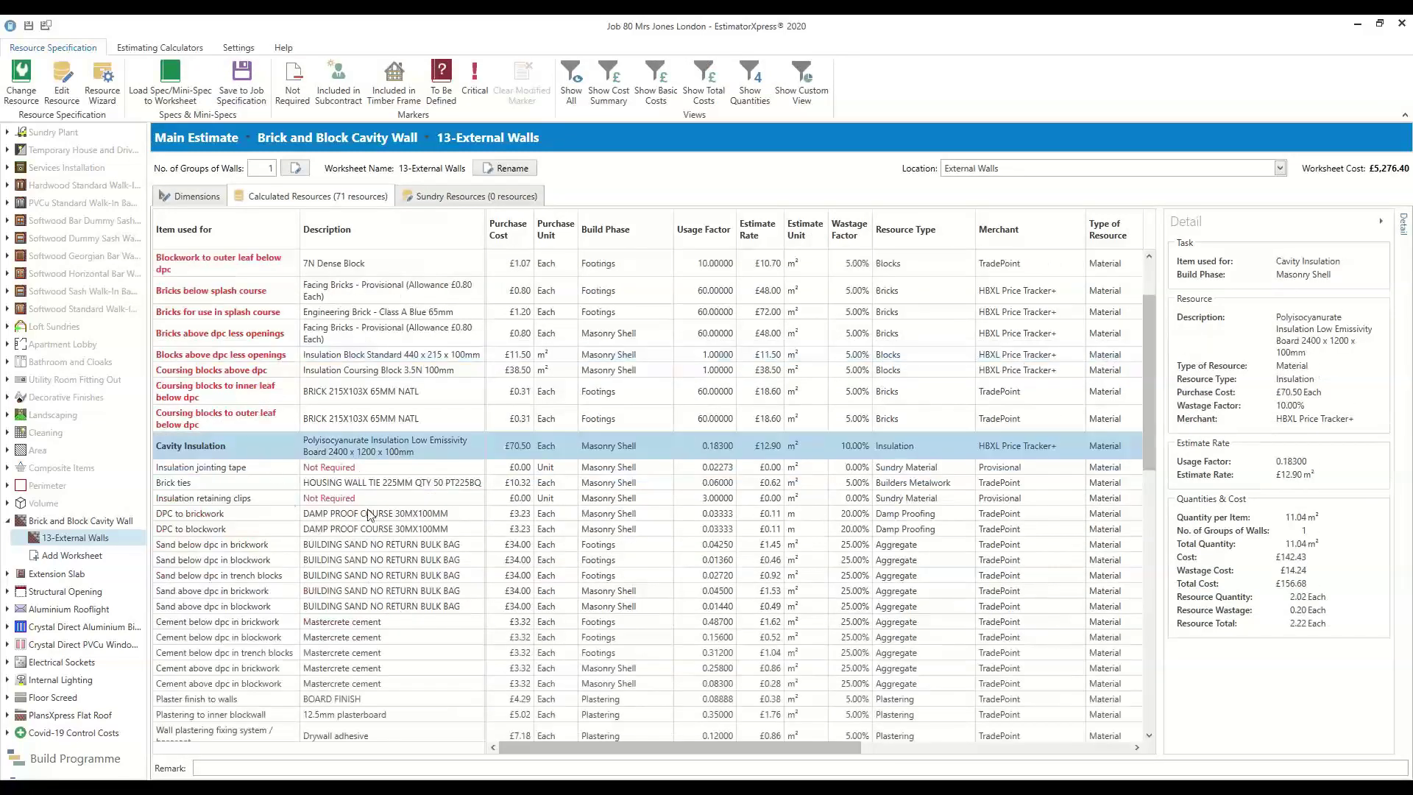
right_click(373, 445)
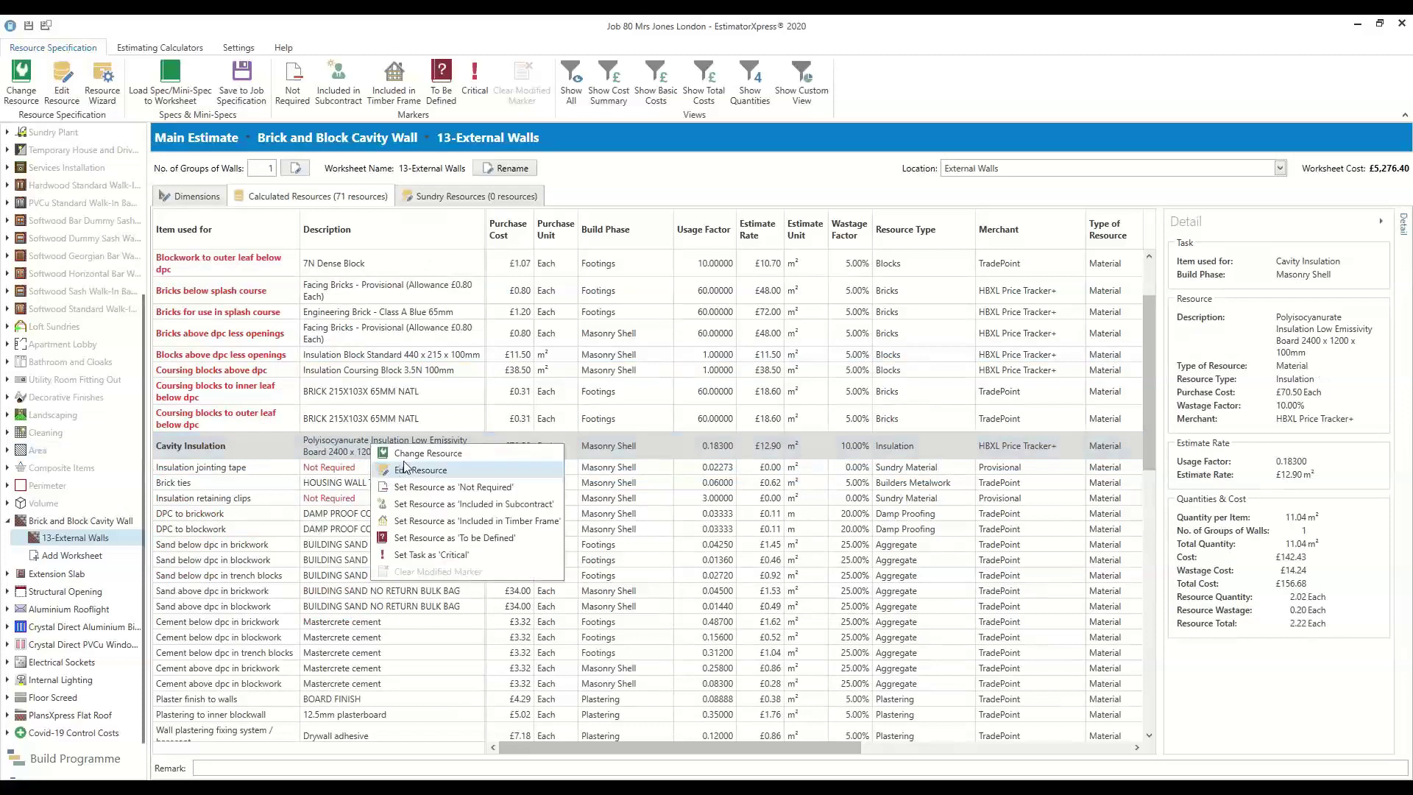
click(368, 449)
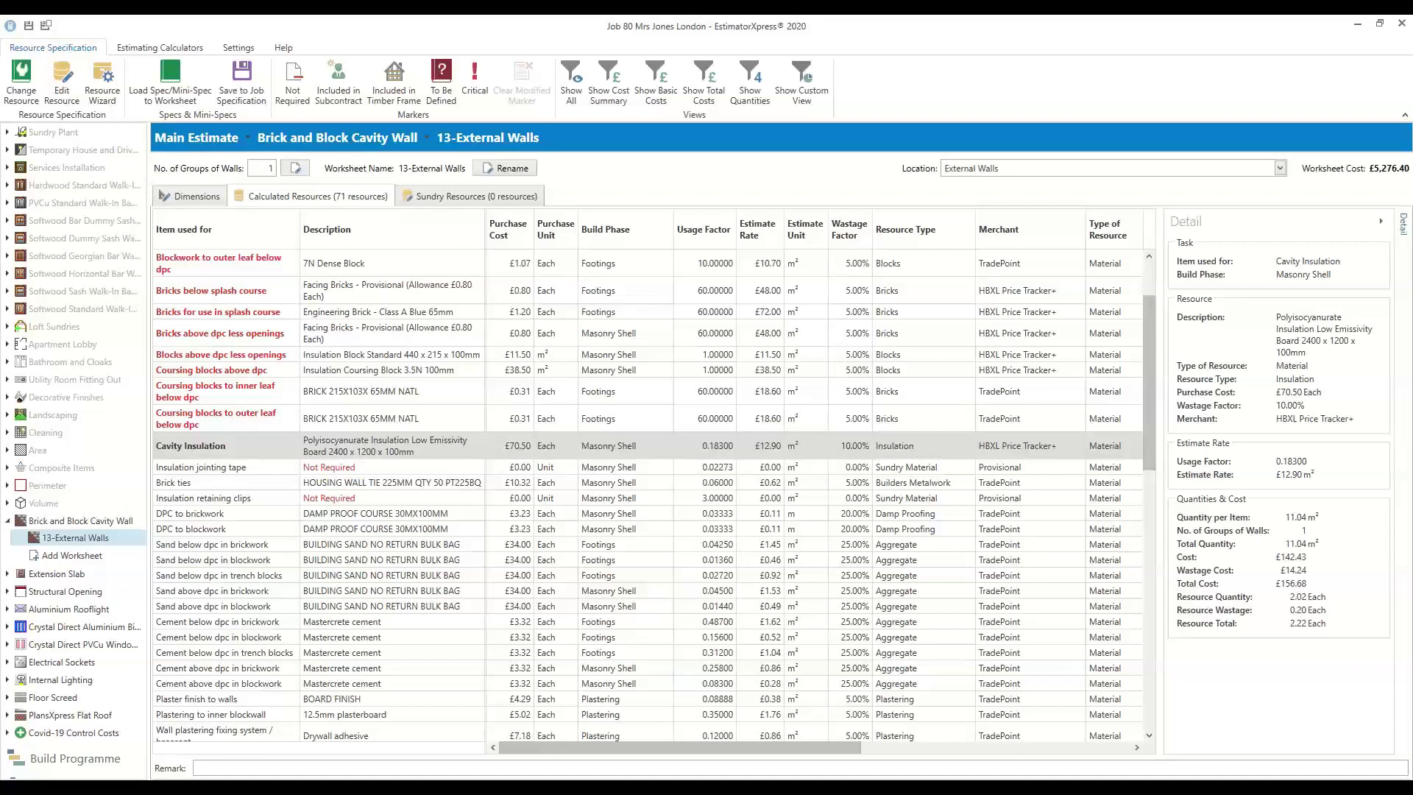
scroll(22, 473, up, 7)
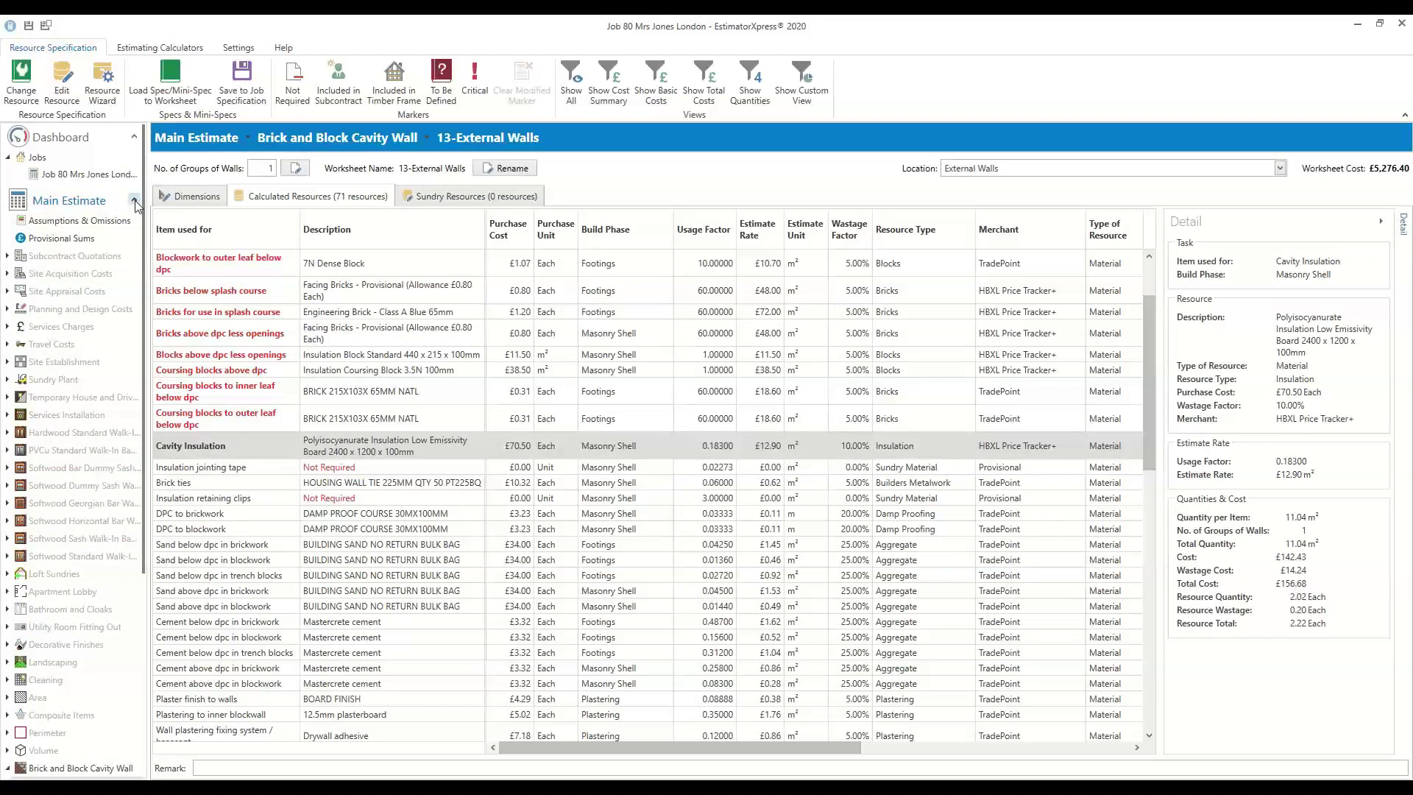
Open the Labour Task List report (312.48 hours, £8,931.97) and dismiss the build programme warning
click(134, 206)
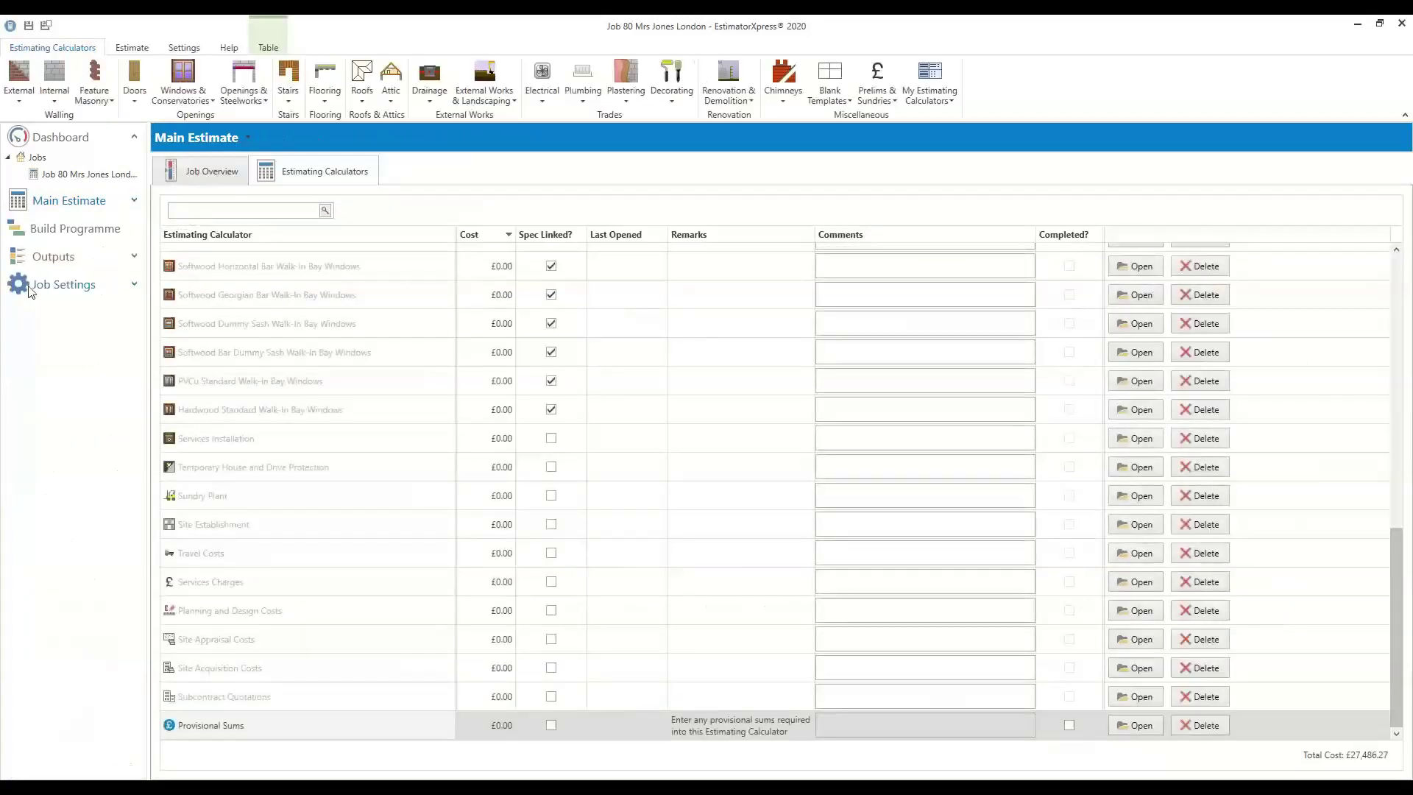
click(134, 256)
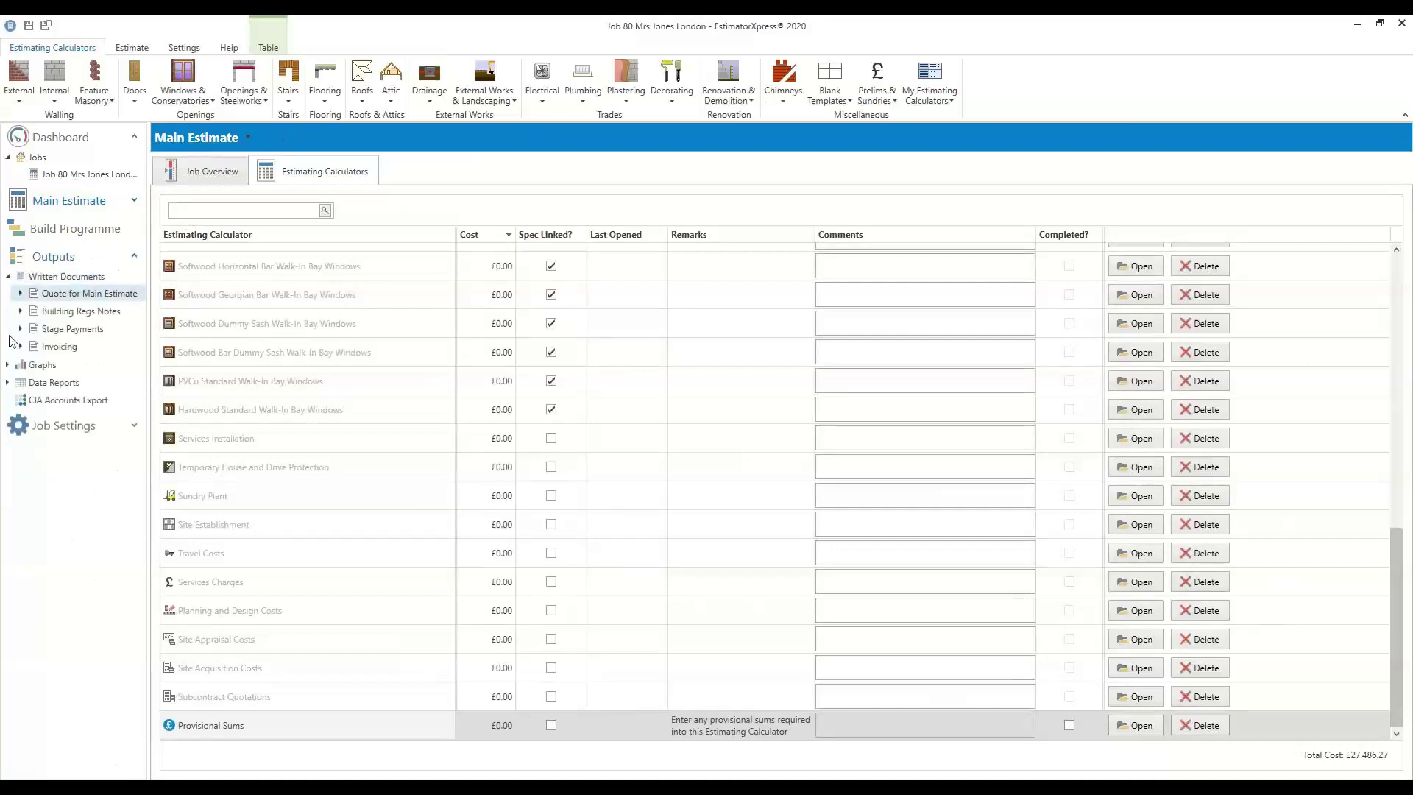
click(8, 382)
scroll(83, 519, down, 6)
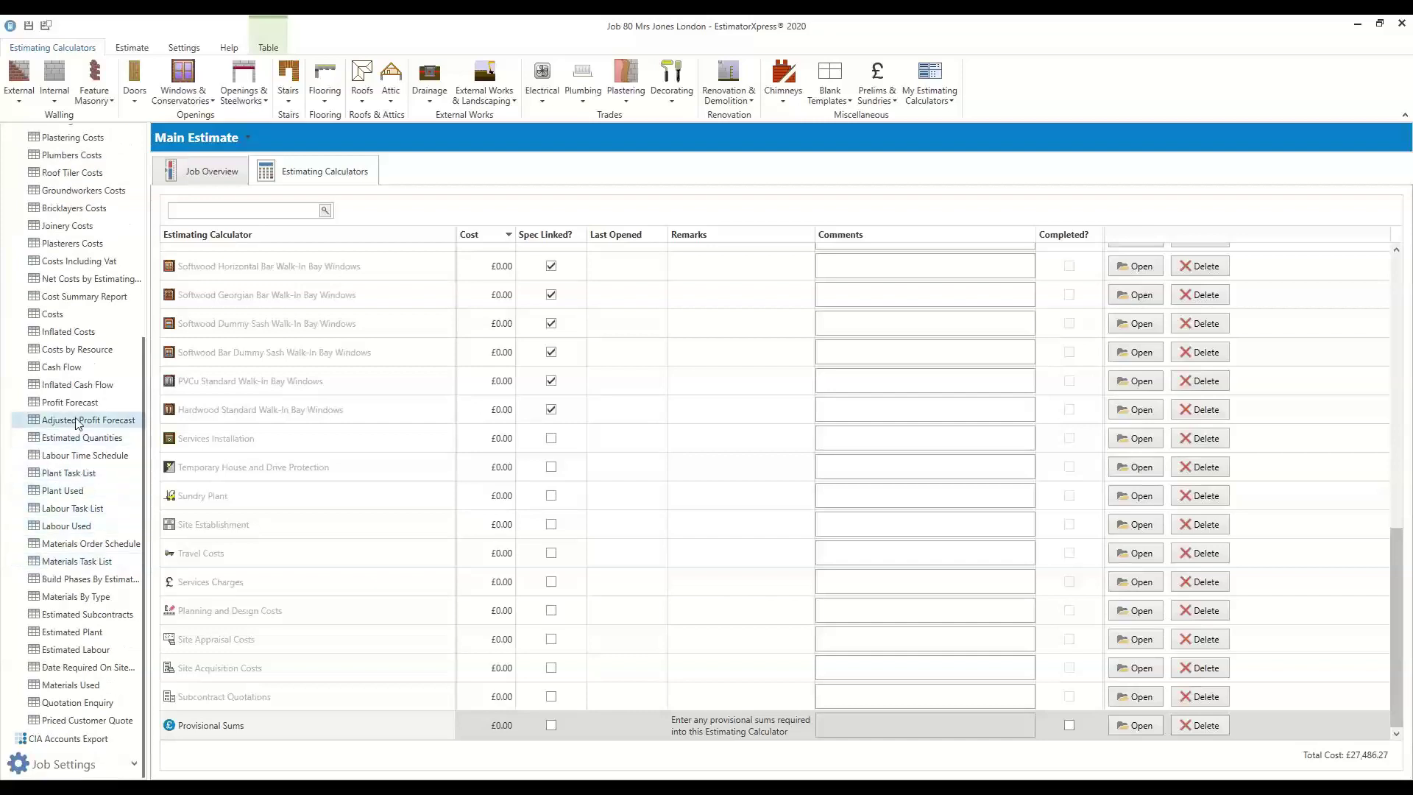
scroll(77, 393, up, 1)
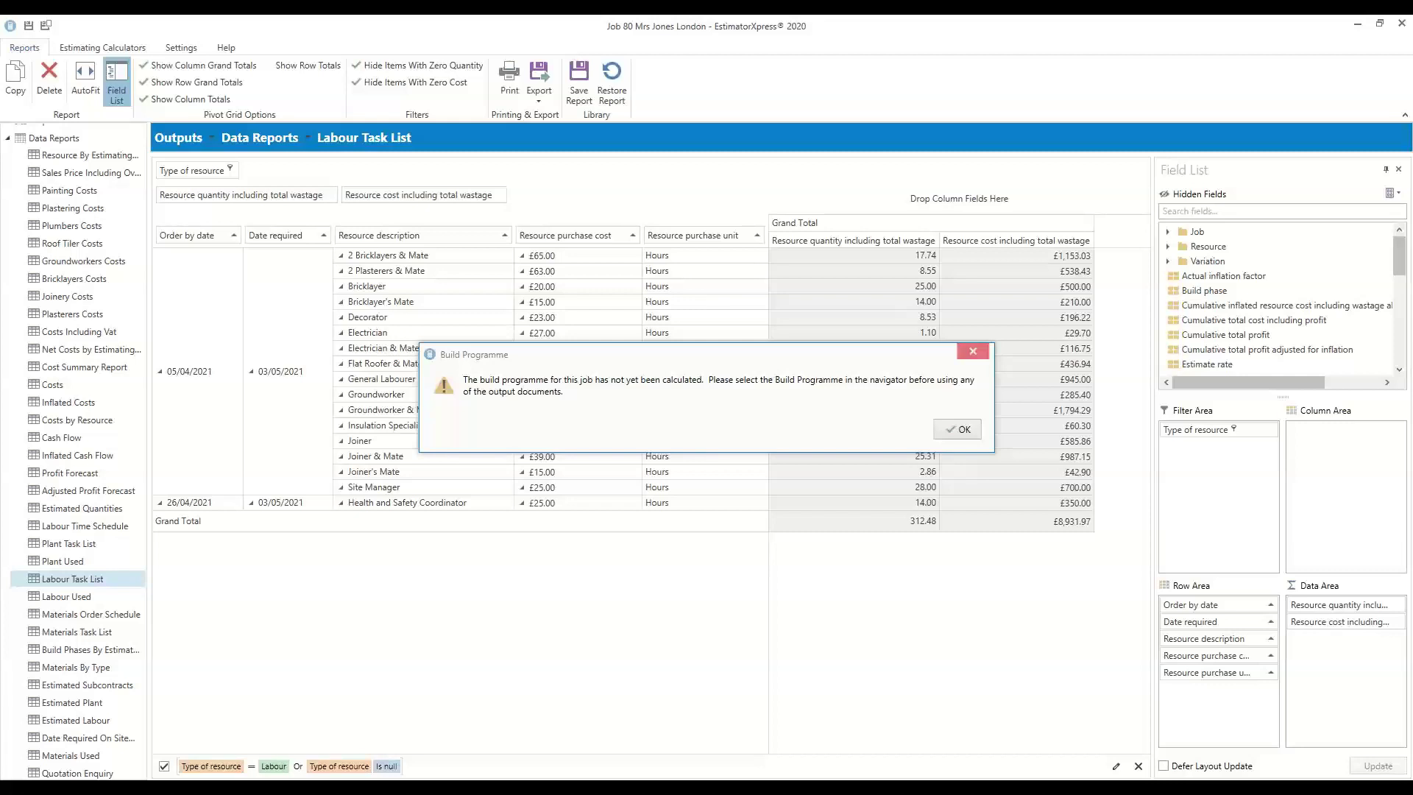
click(964, 430)
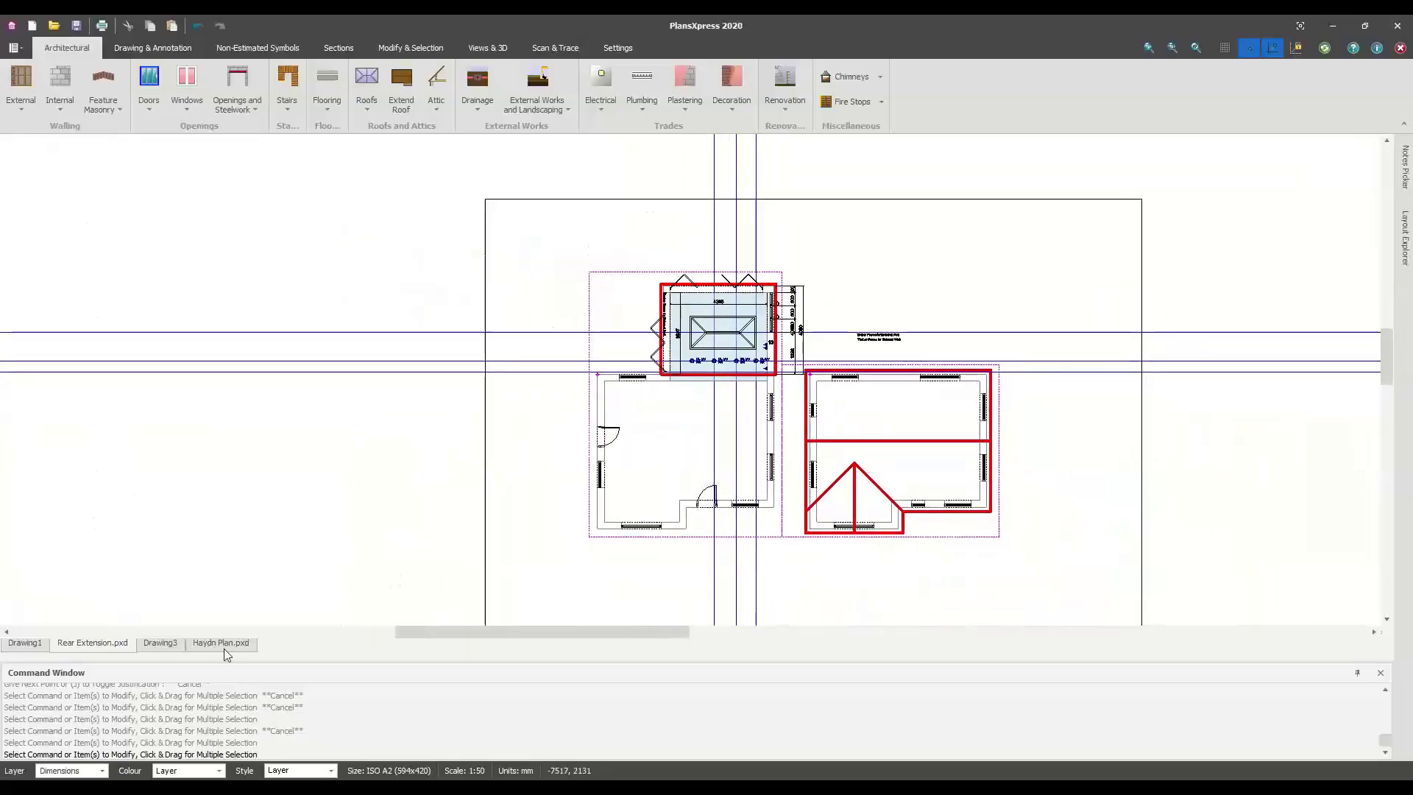
Switch to Drawing3 and delete the two leftover blue wall outlines
click(161, 648)
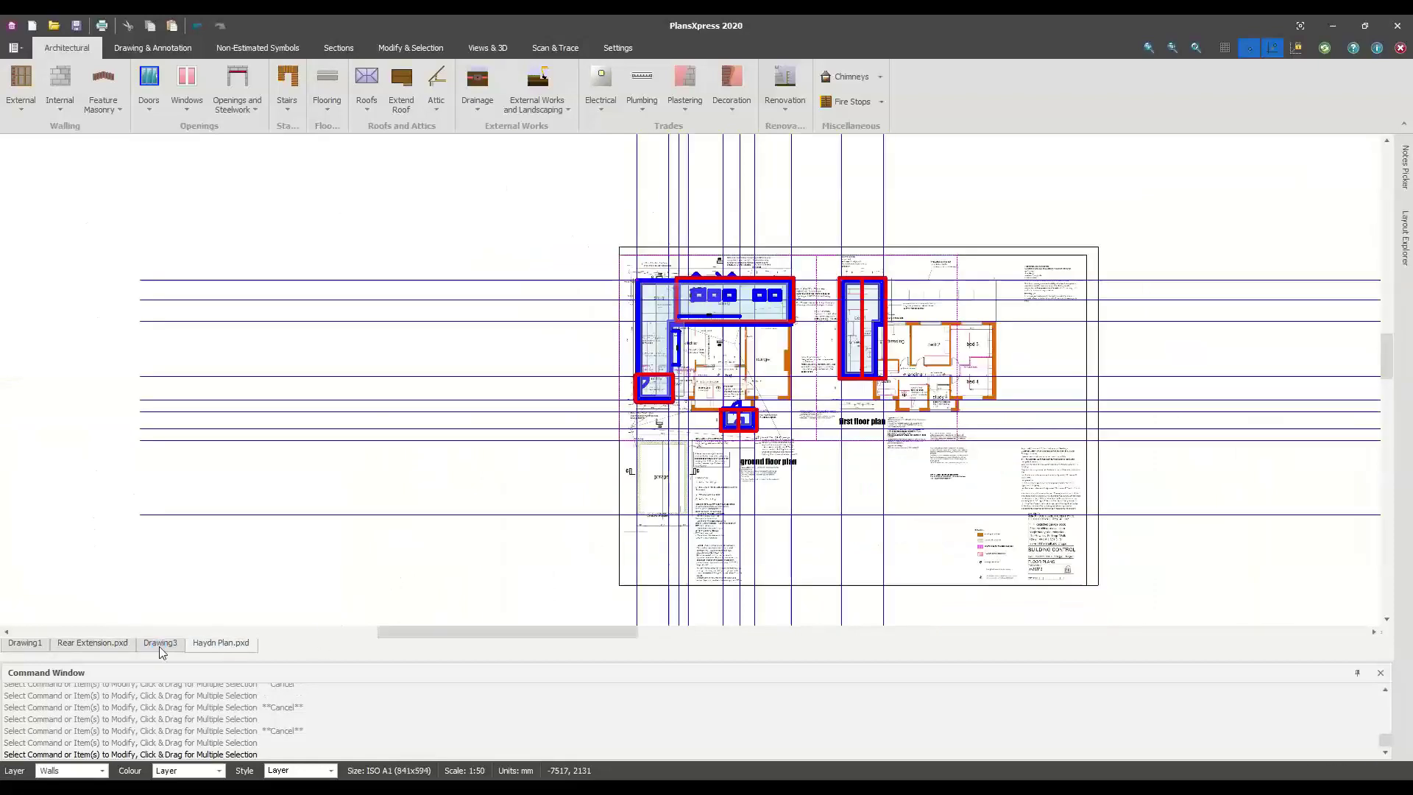
click(162, 644)
scroll(470, 324, up, 1)
scroll(505, 316, down, 2)
click(506, 313)
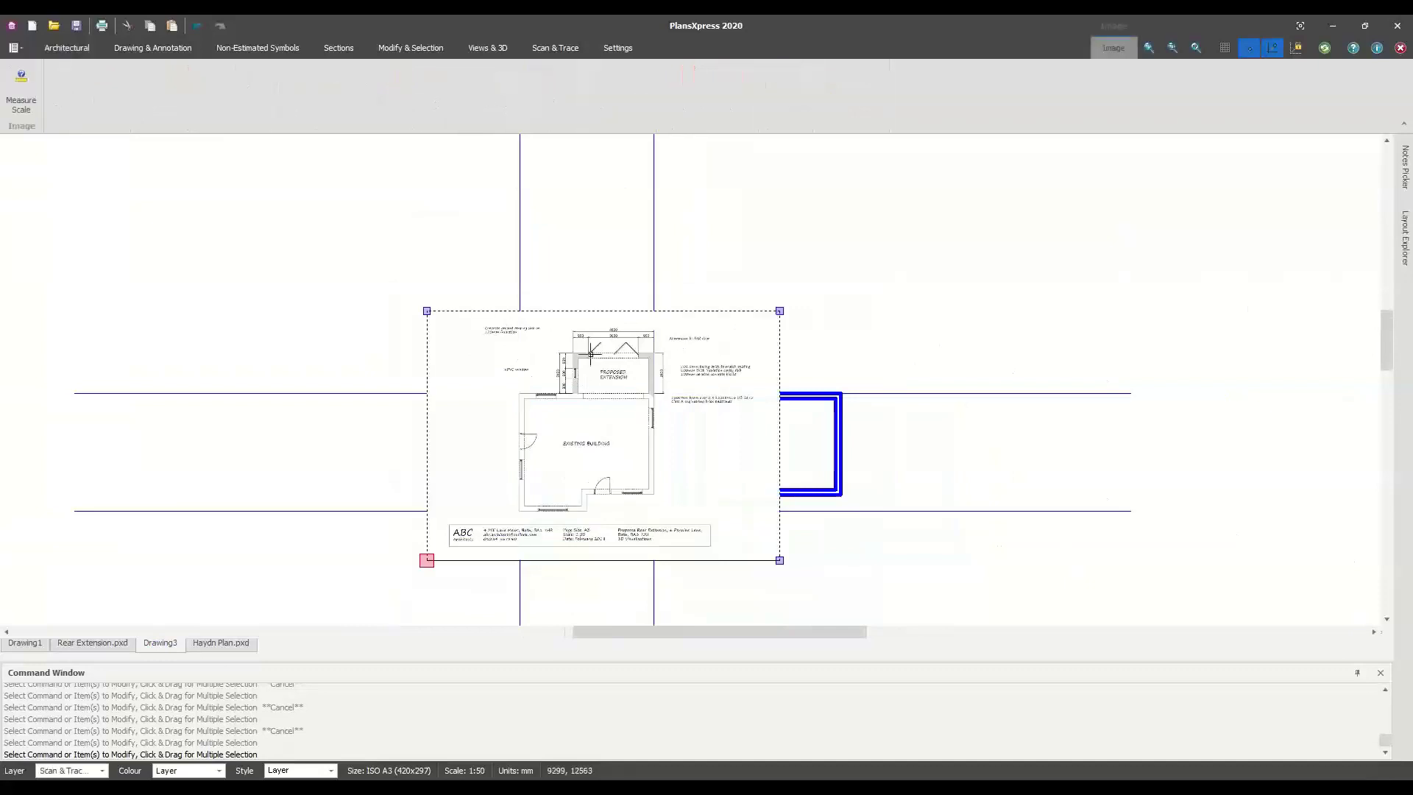
drag(443, 354, 921, 556)
key(Delete)
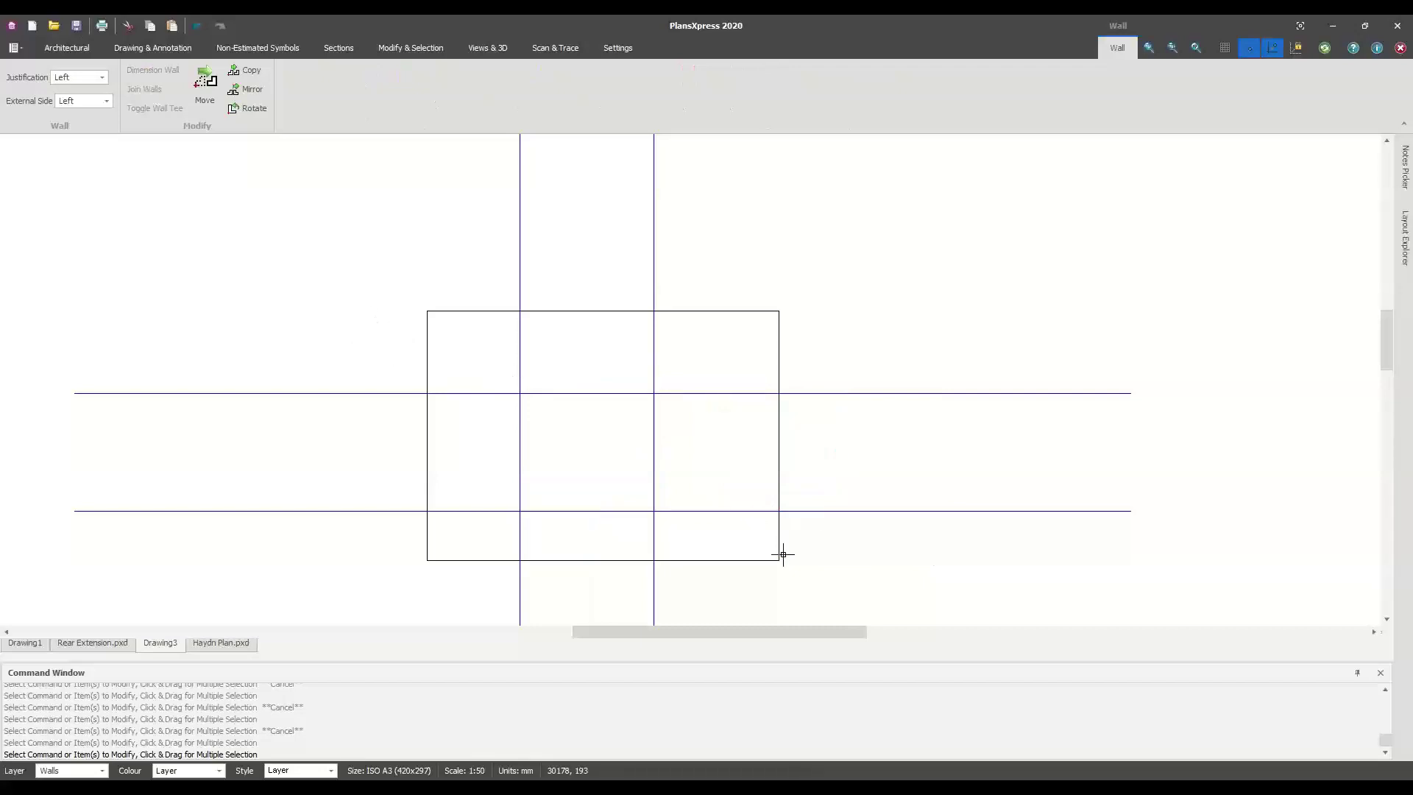
Delete the four construction lines and bring up the Scan & Trace tools
drag(378, 338, 779, 558)
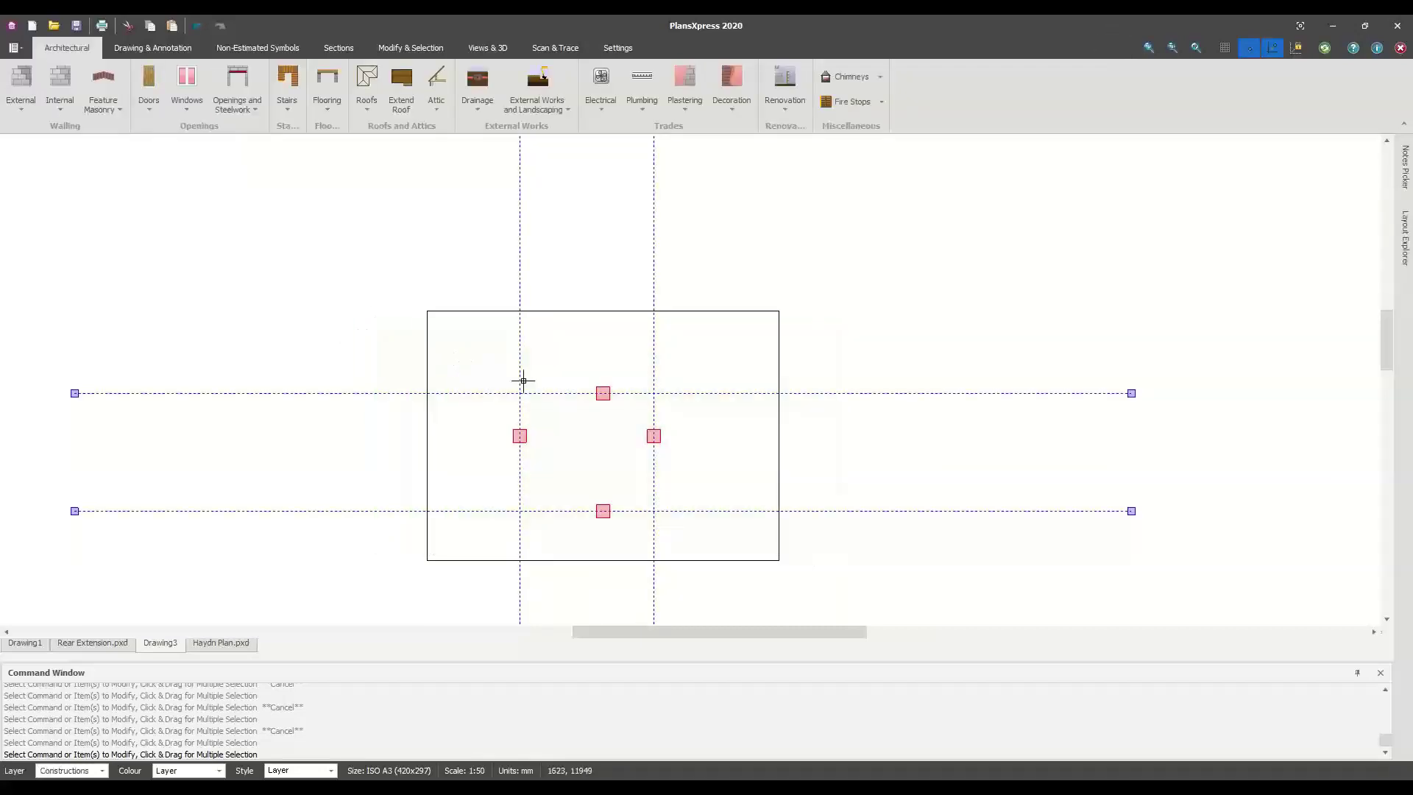
key(Delete)
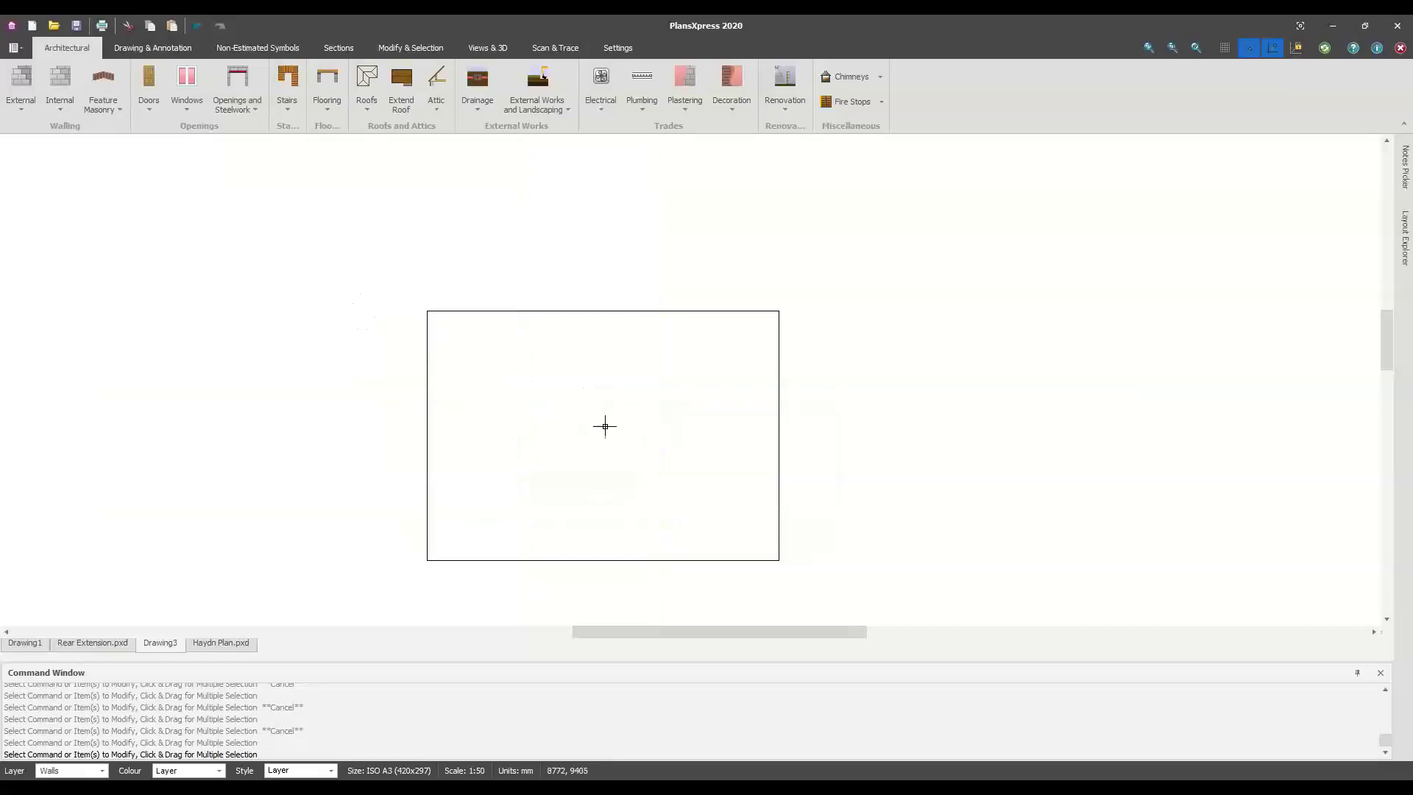
scroll(649, 386, up, 1)
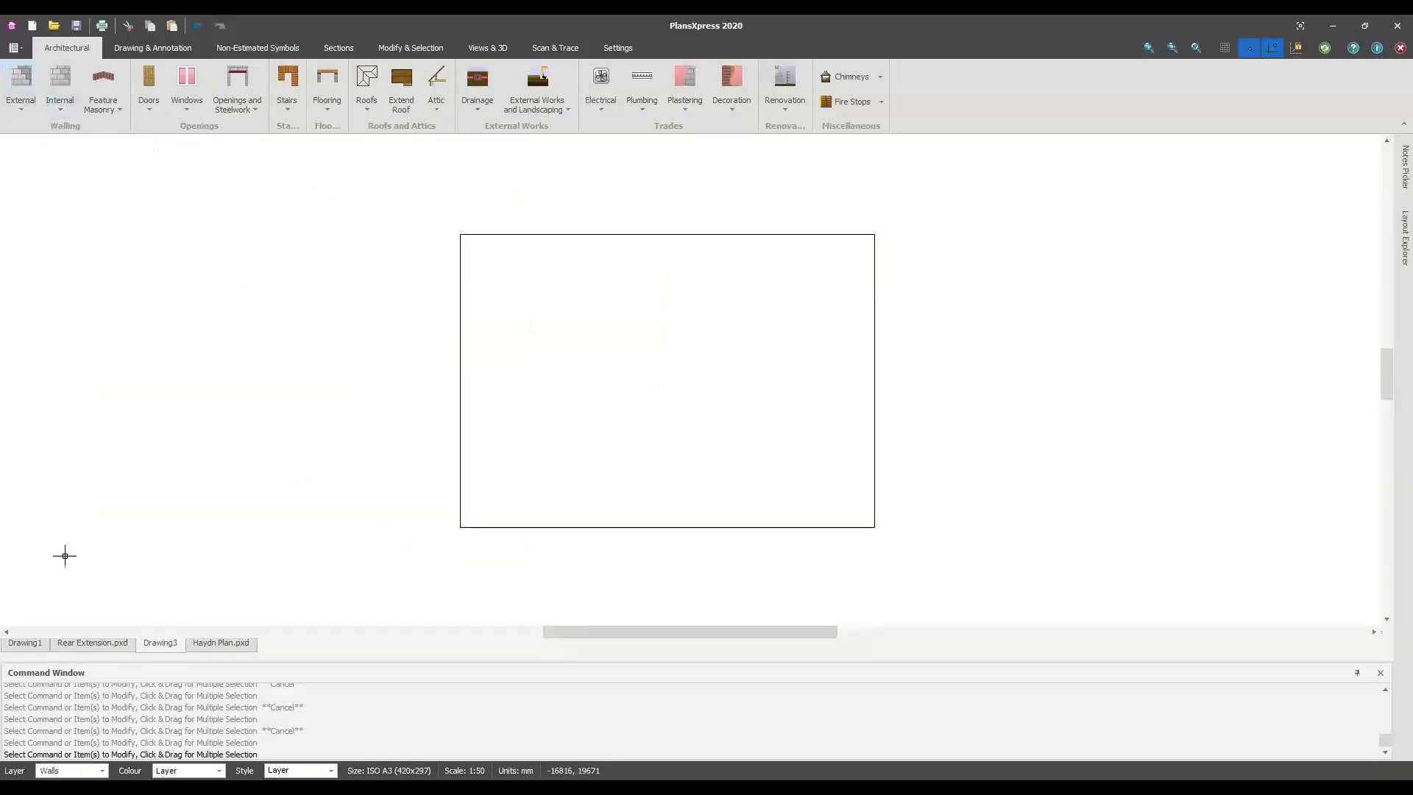
click(557, 49)
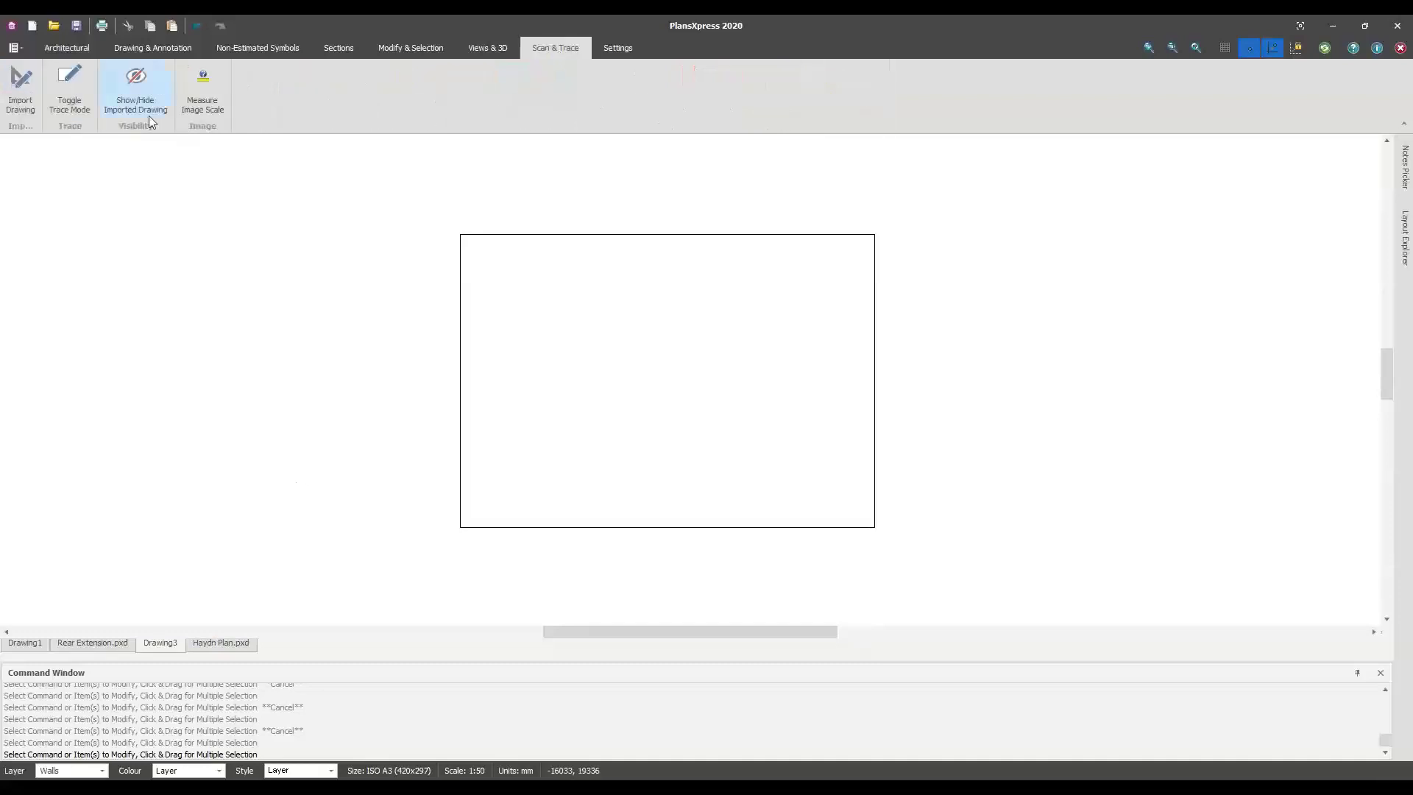
Import page 2 of the Take-off Example Plans PDF and place it with two corners on the sheet
click(20, 109)
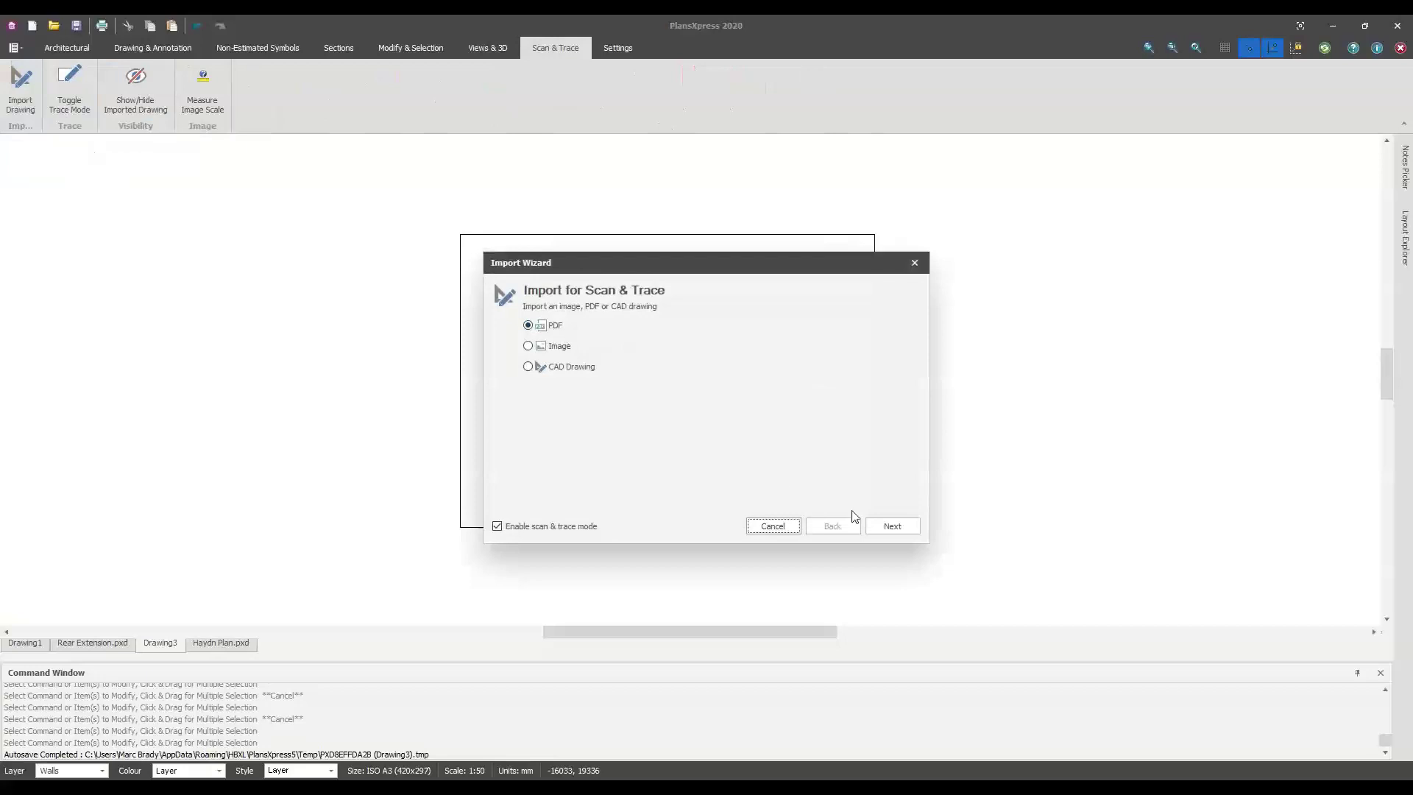
click(892, 525)
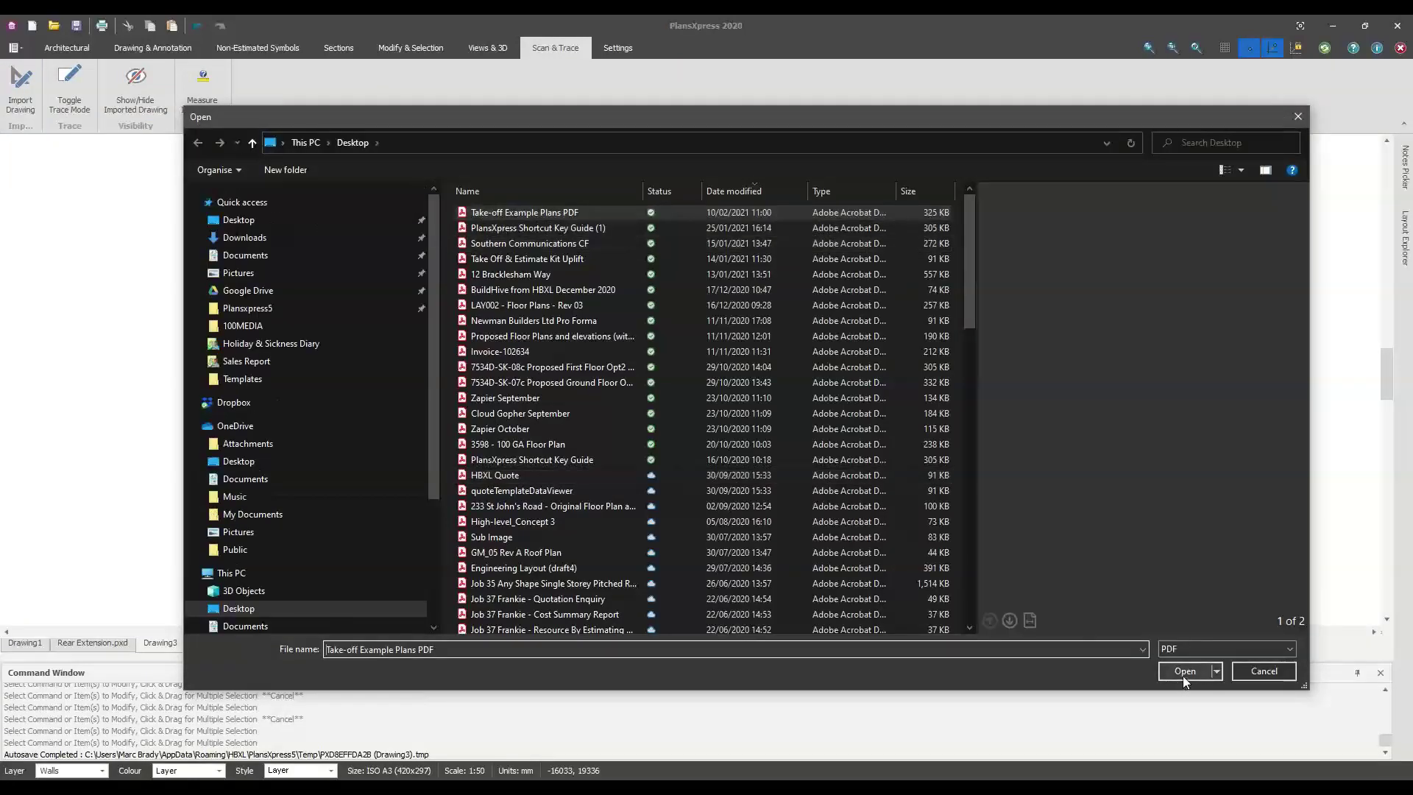
click(1178, 672)
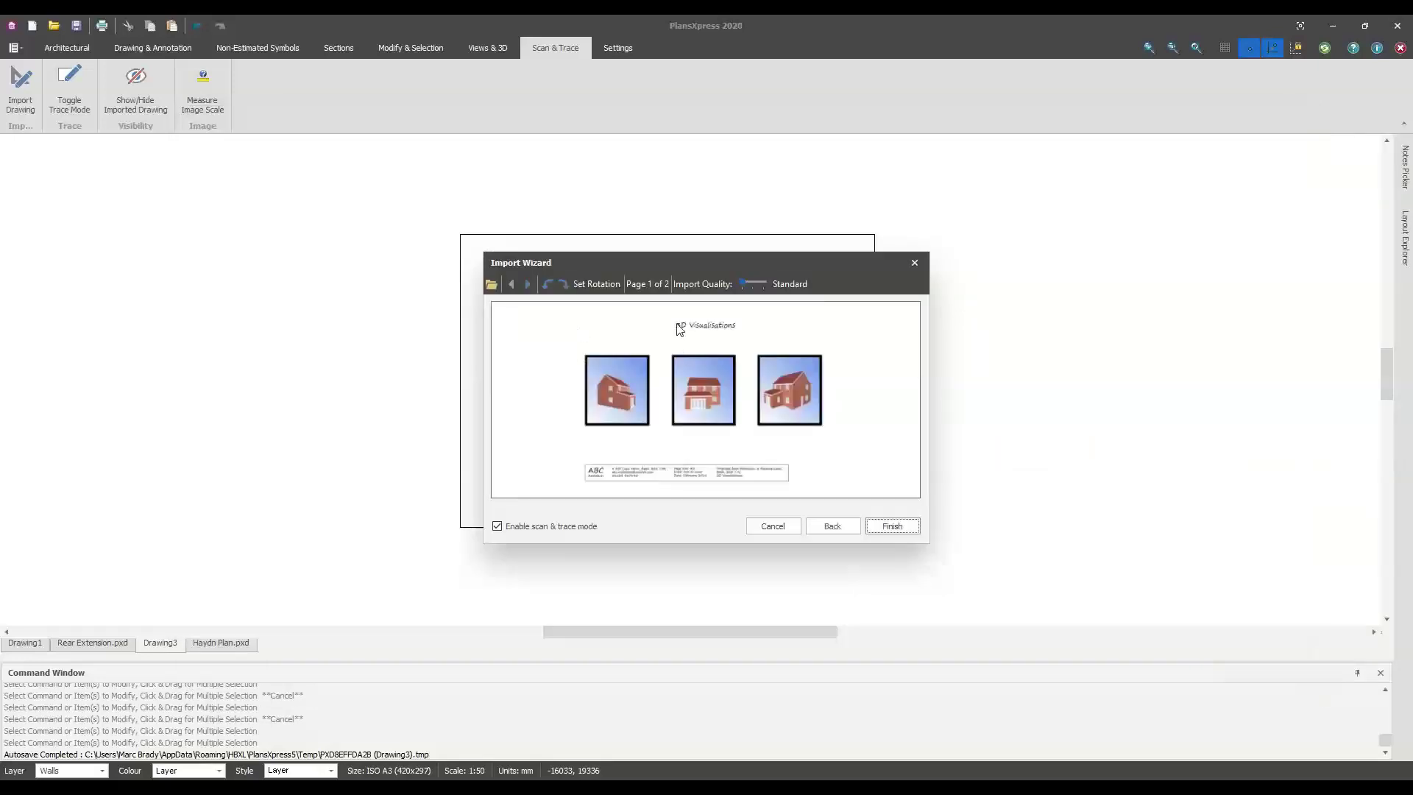
click(527, 284)
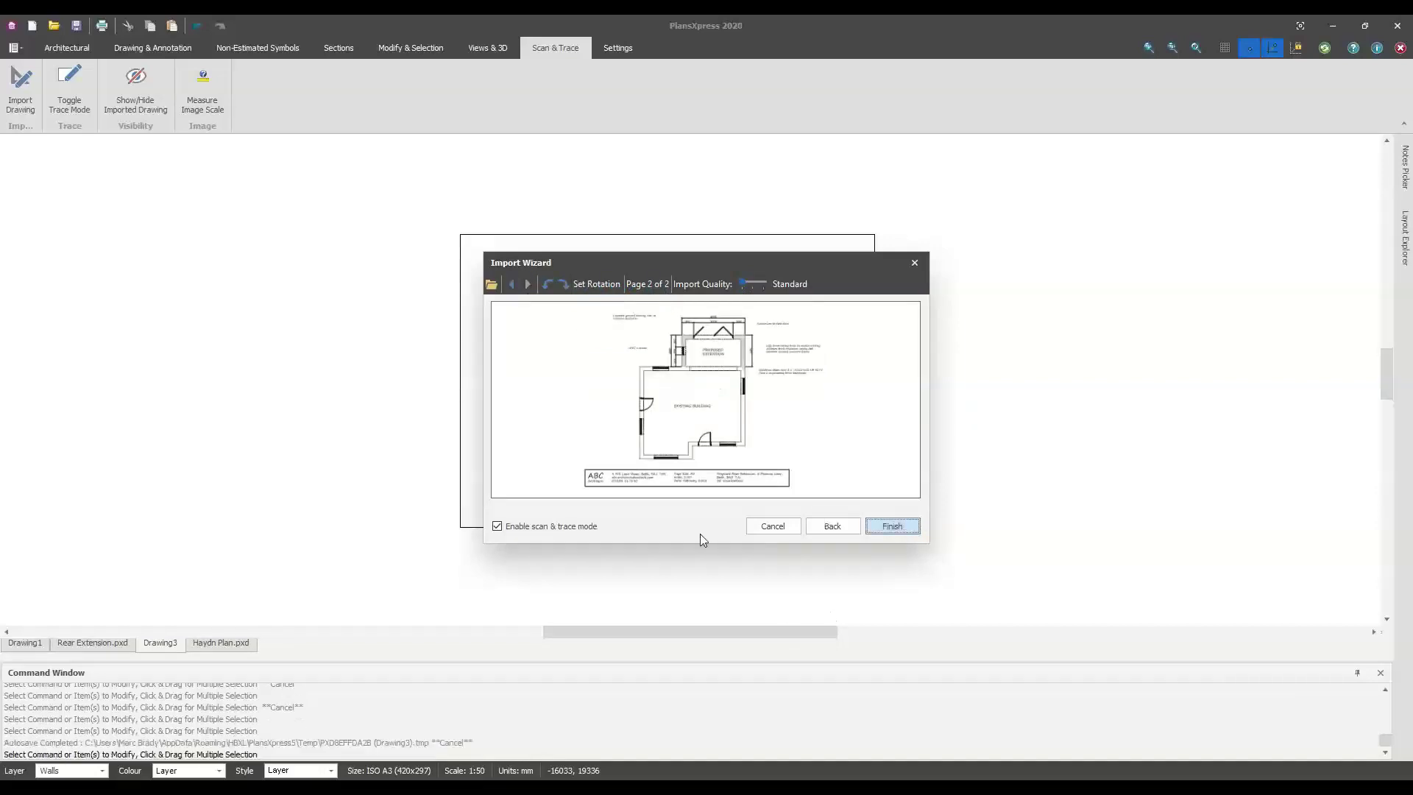
key(Return)
click(461, 527)
click(738, 457)
scroll(577, 352, up, 3)
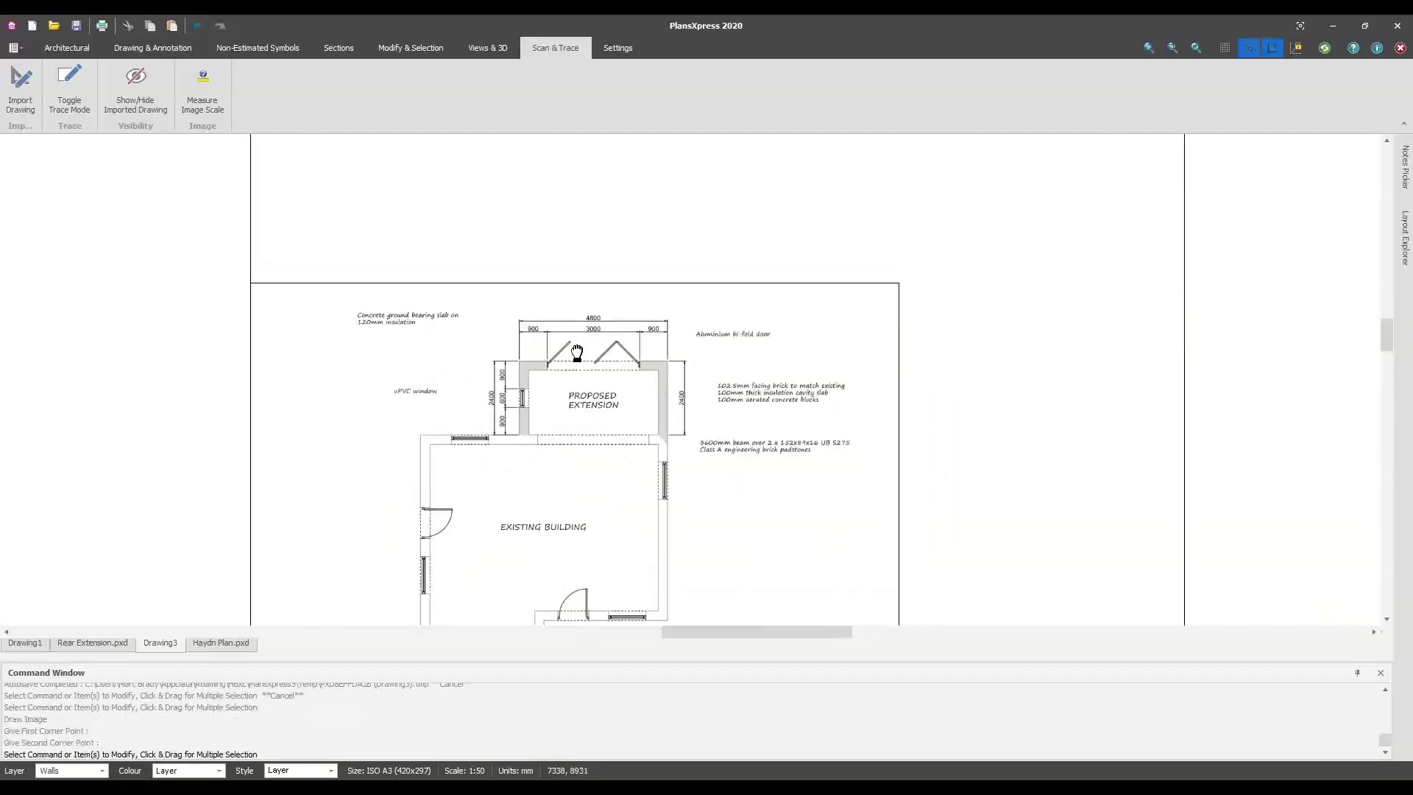
Calibrate the imported plan's scale by measuring the bi-fold door opening as 3000 mm
scroll(576, 353, up, 4)
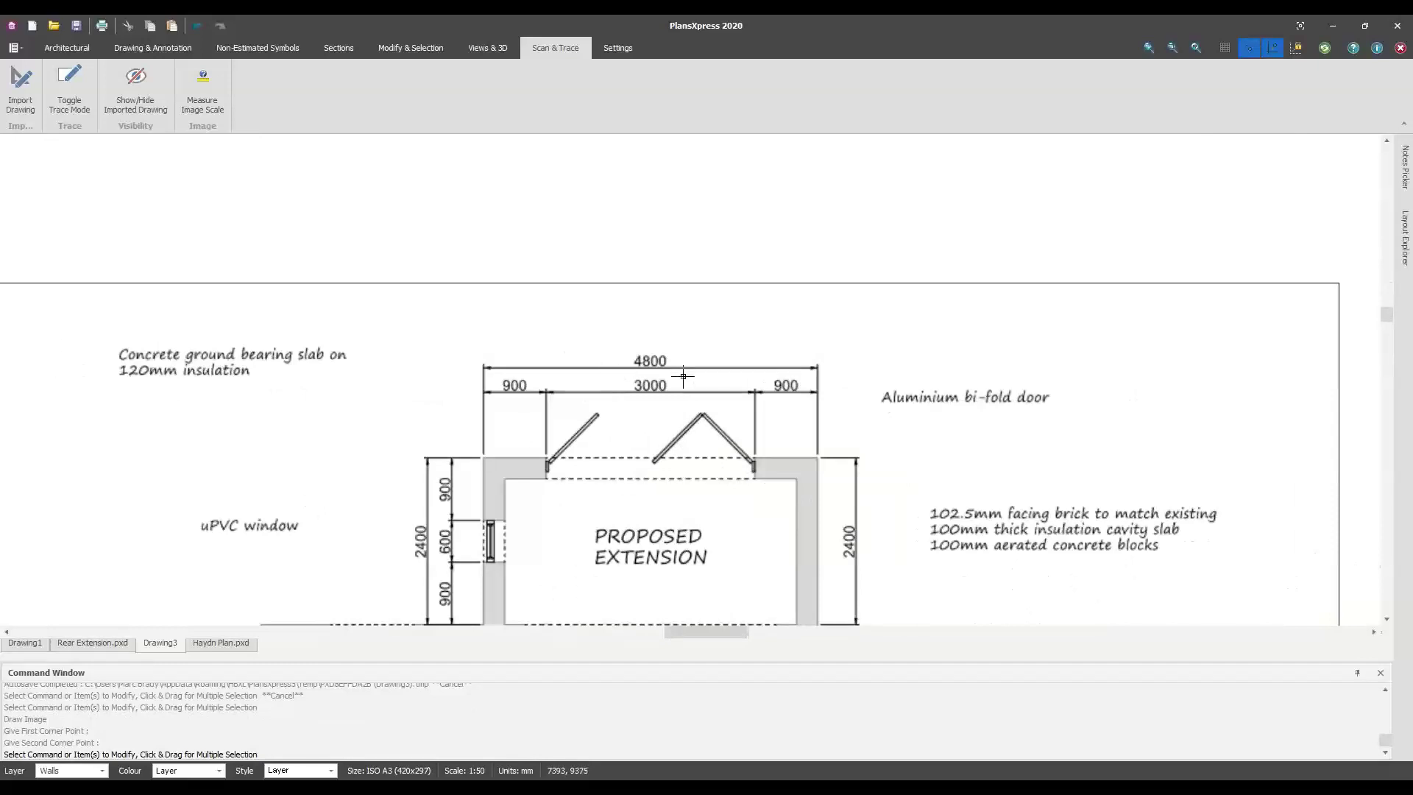
middle_drag(657, 414, 650, 389)
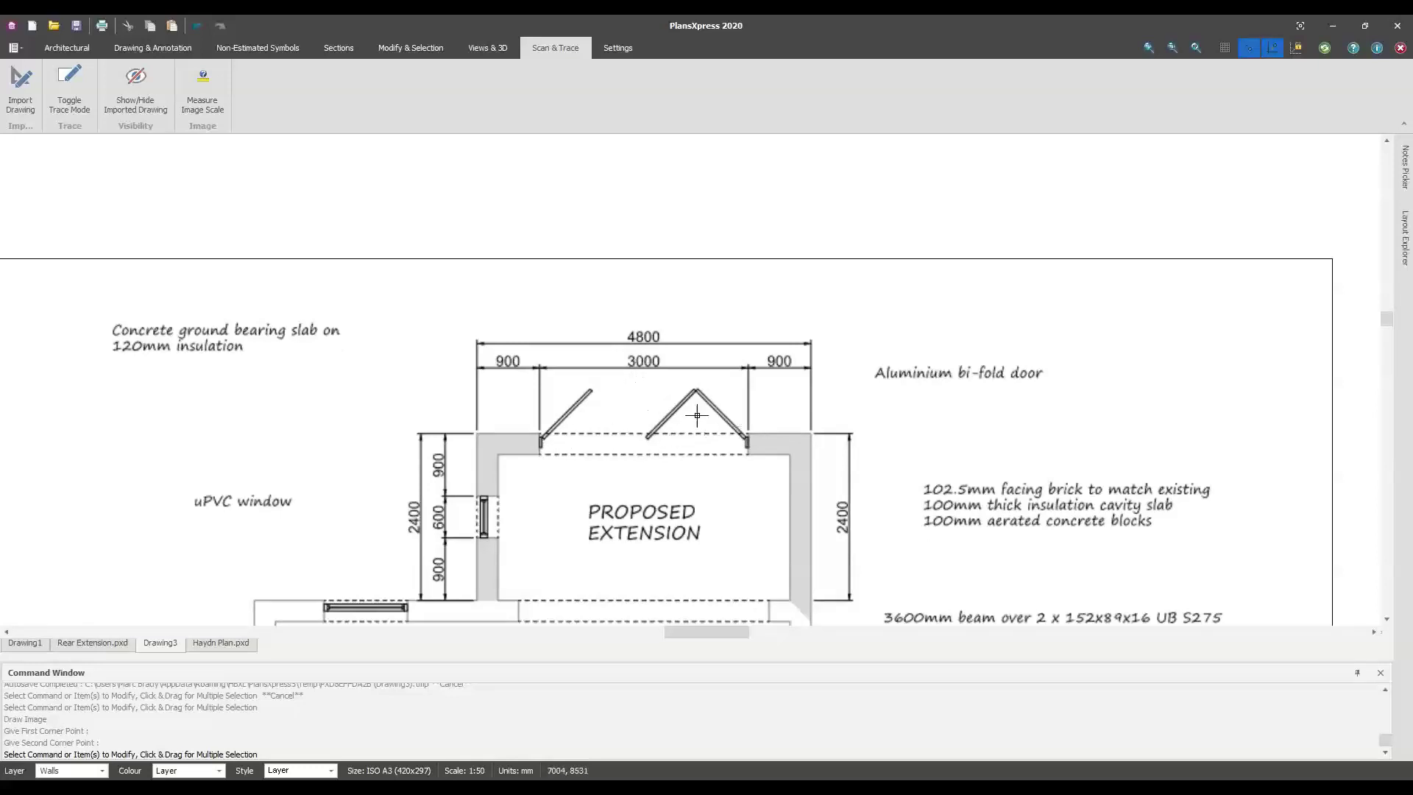
click(203, 104)
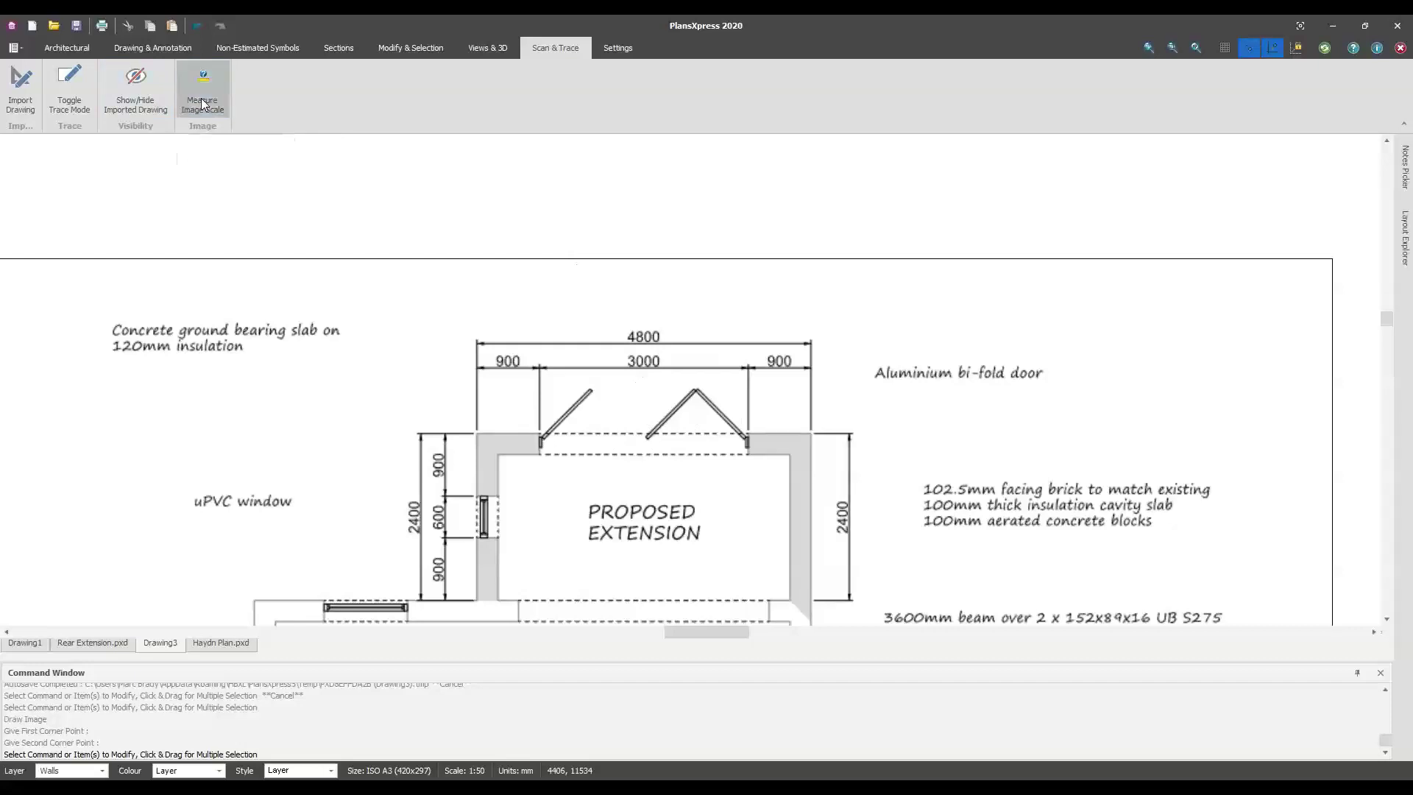
scroll(608, 283, down, 2)
scroll(606, 287, down, 1)
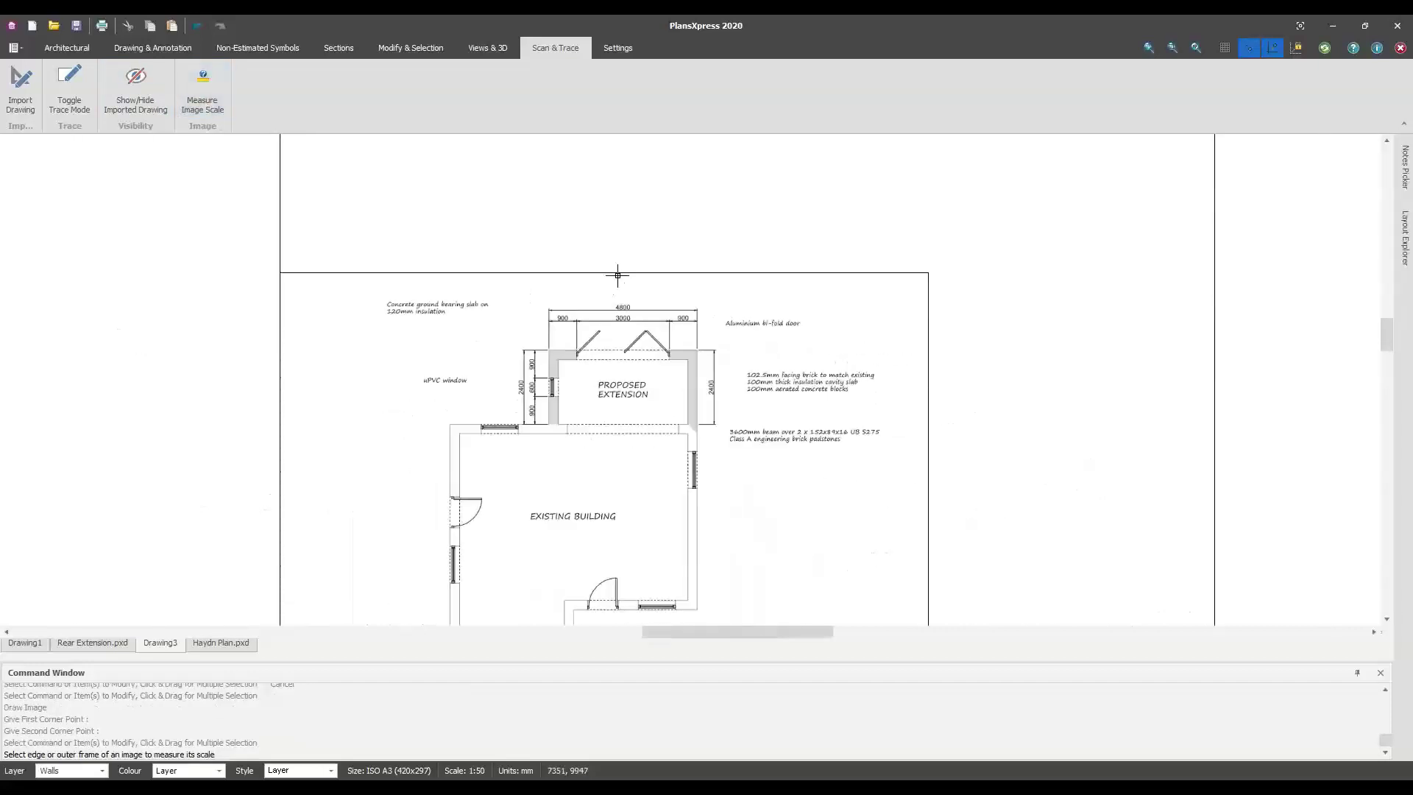
click(618, 272)
scroll(624, 331, up, 4)
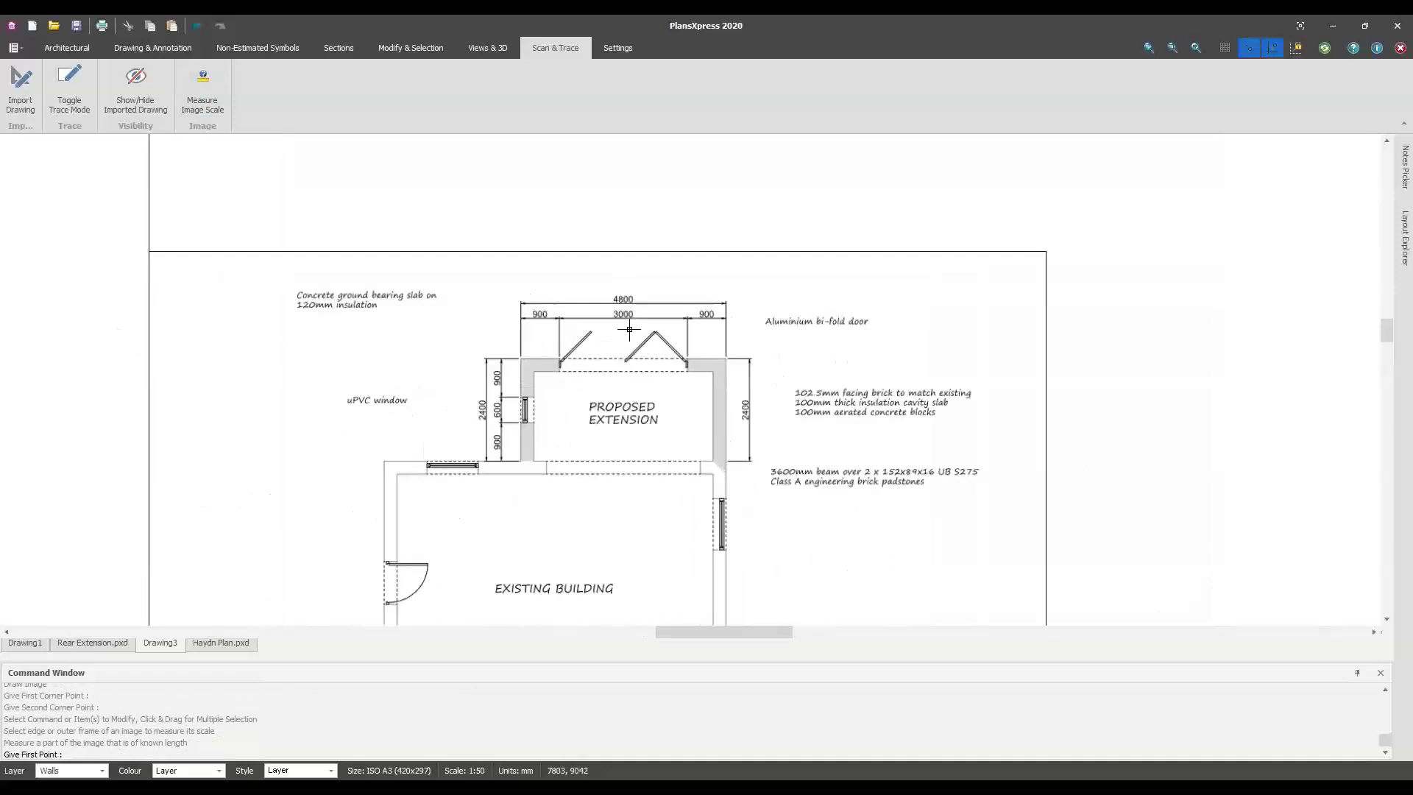
click(445, 407)
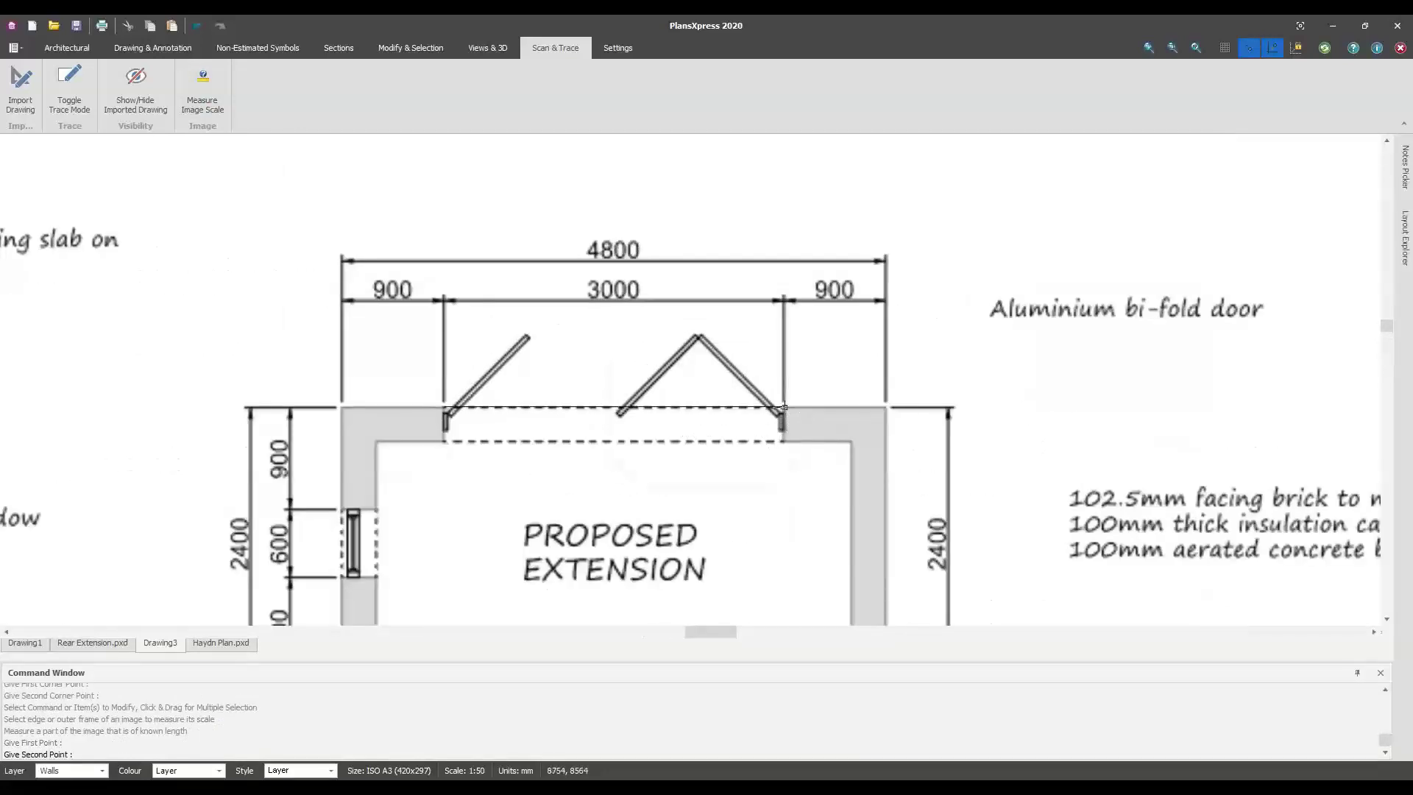
click(783, 406)
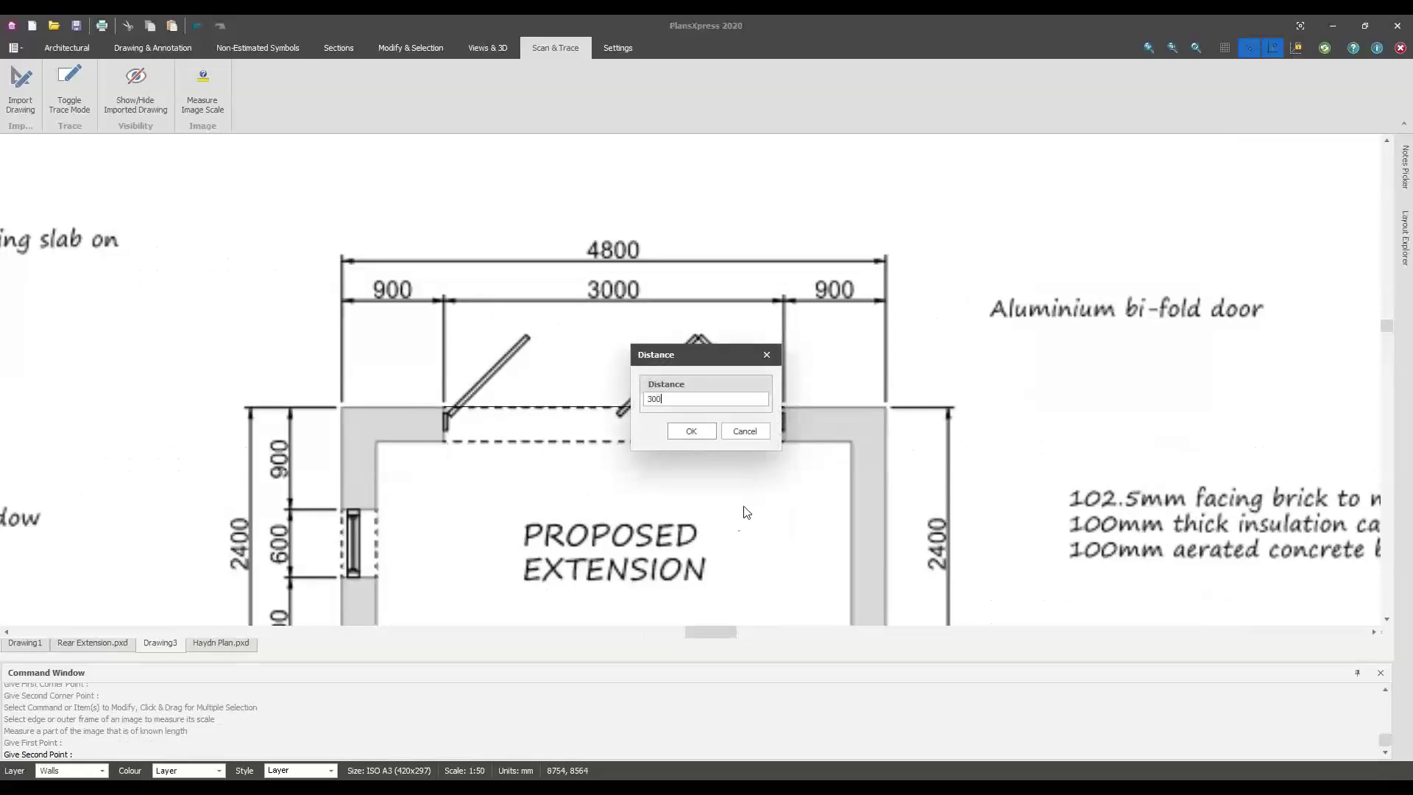
text(3000)
key(Return)
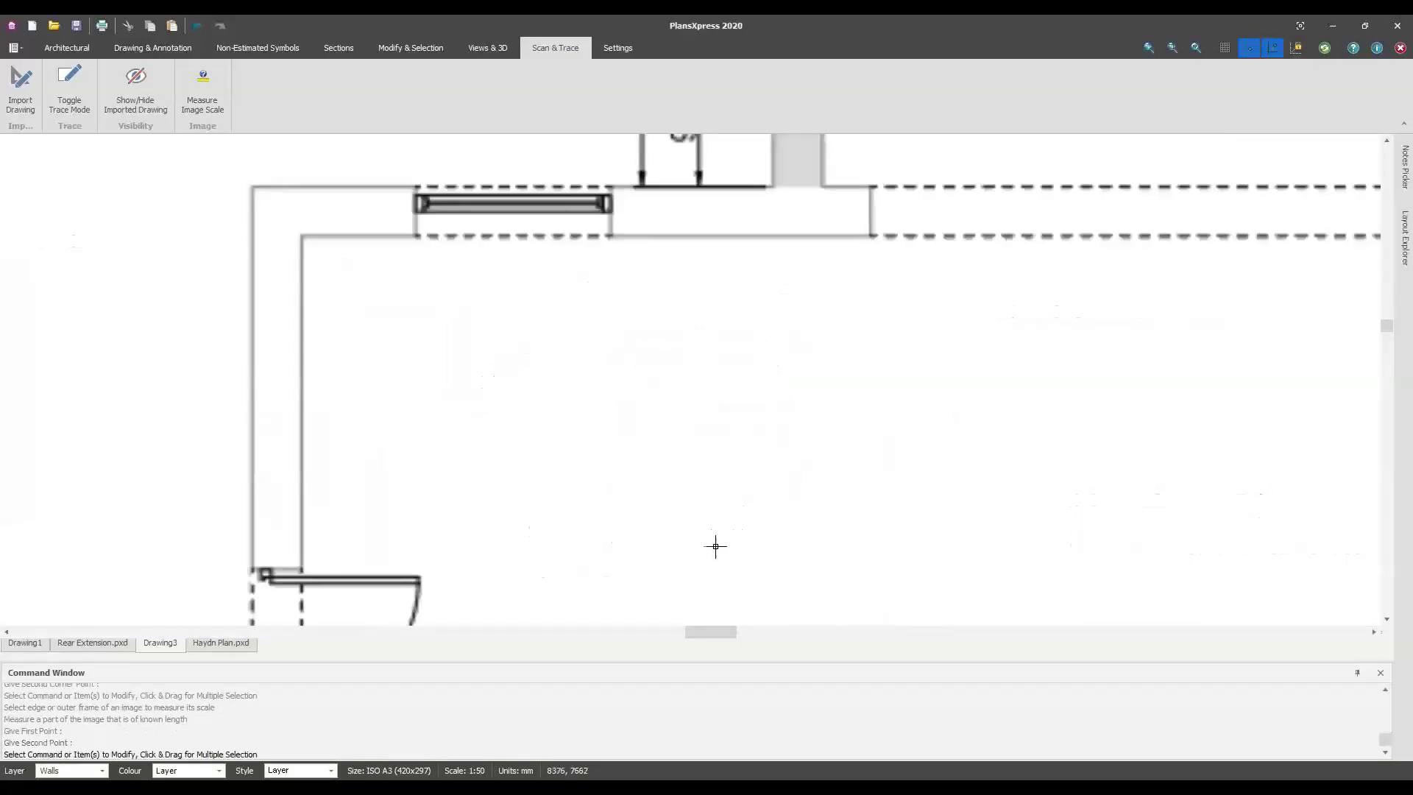
Pan and zoom out to view the whole rescaled plan and its title block
scroll(735, 501, down, 8)
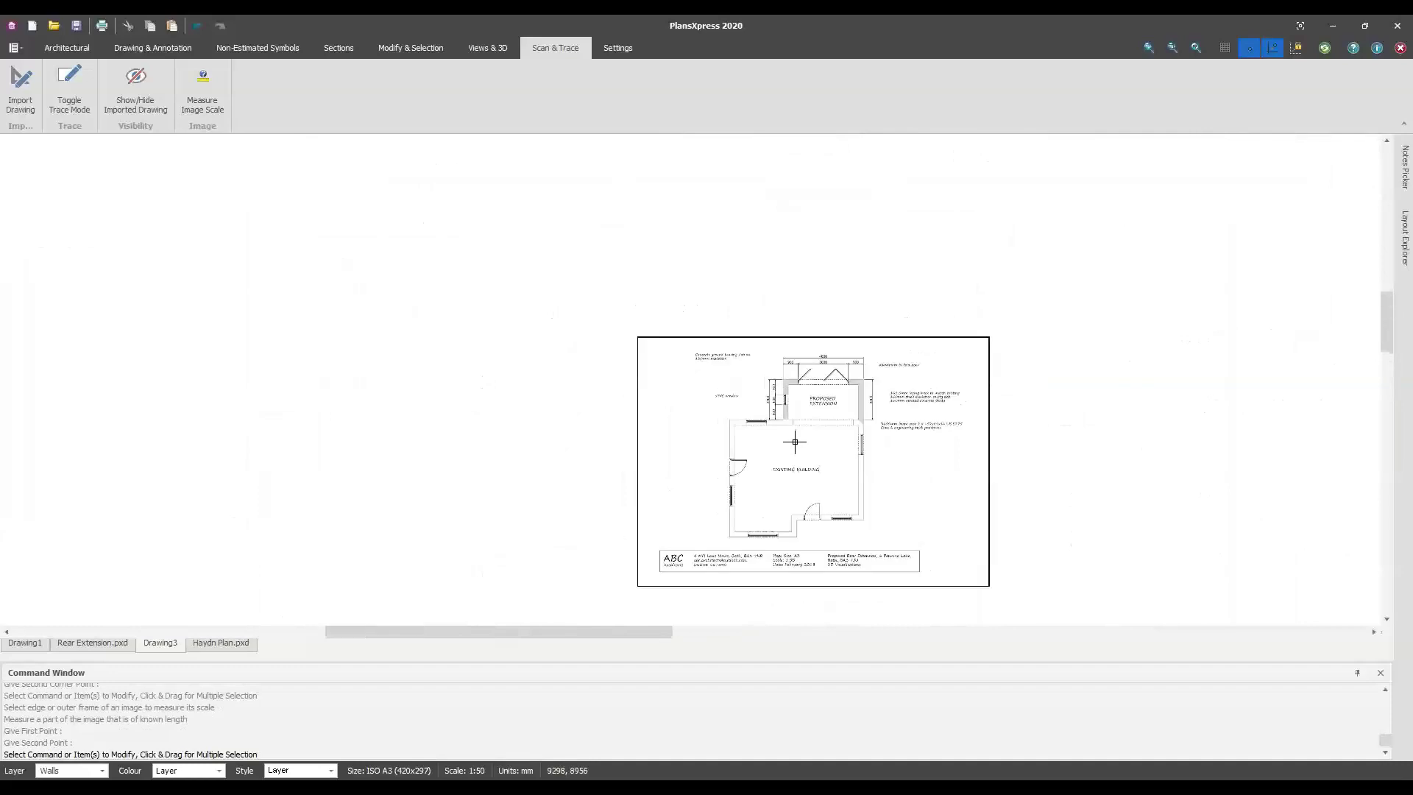
middle_drag(795, 441, 783, 382)
scroll(773, 362, up, 3)
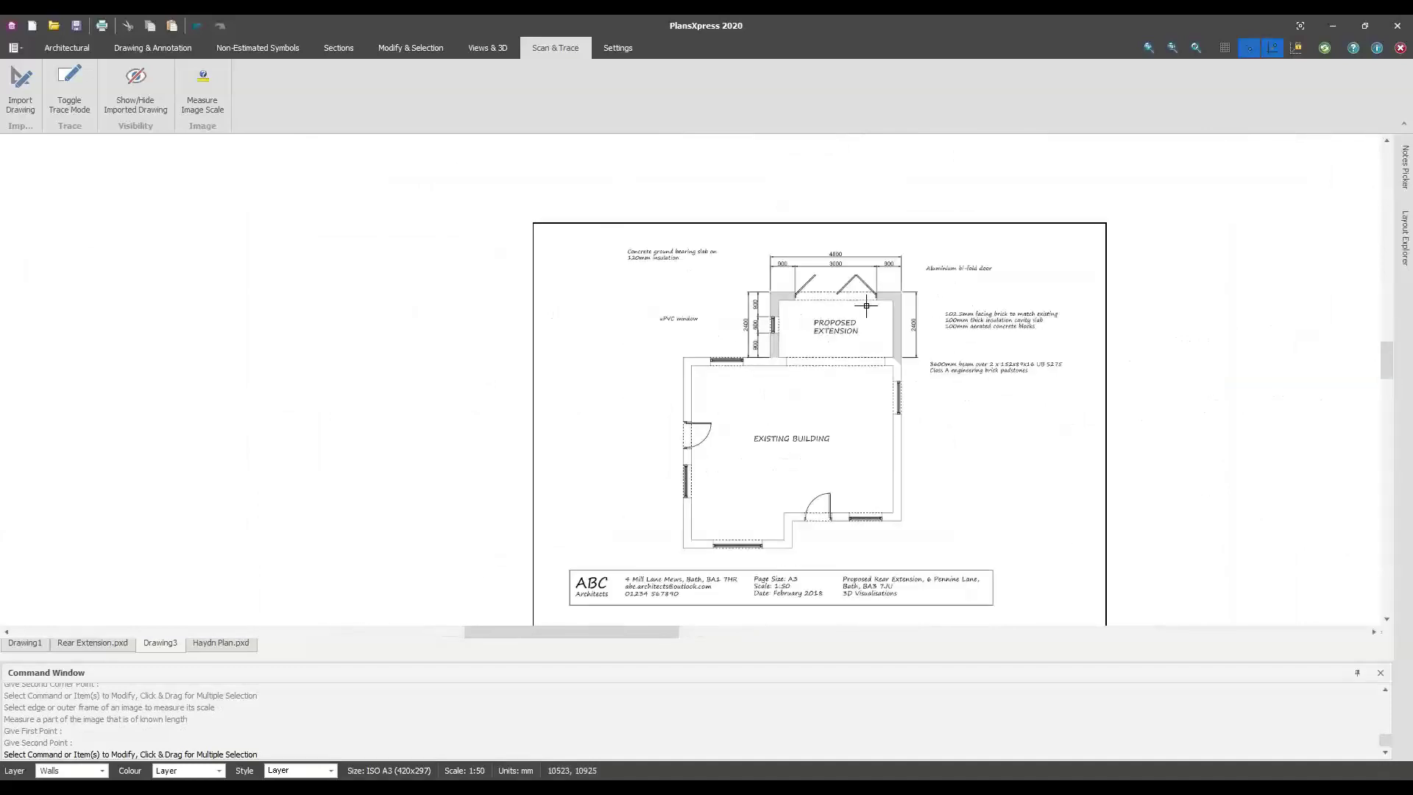
scroll(817, 294, up, 3)
scroll(1044, 488, down, 3)
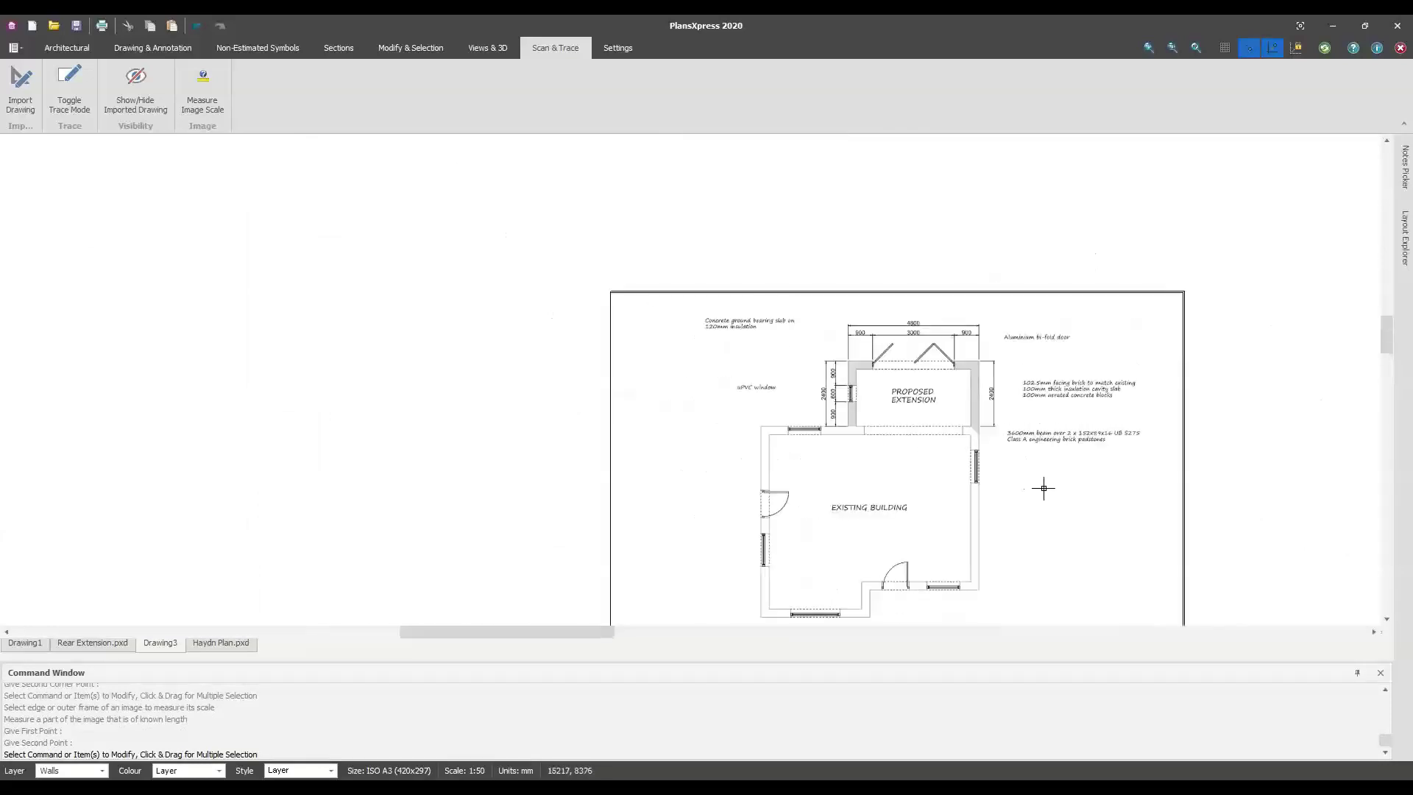
middle_drag(1044, 487, 758, 372)
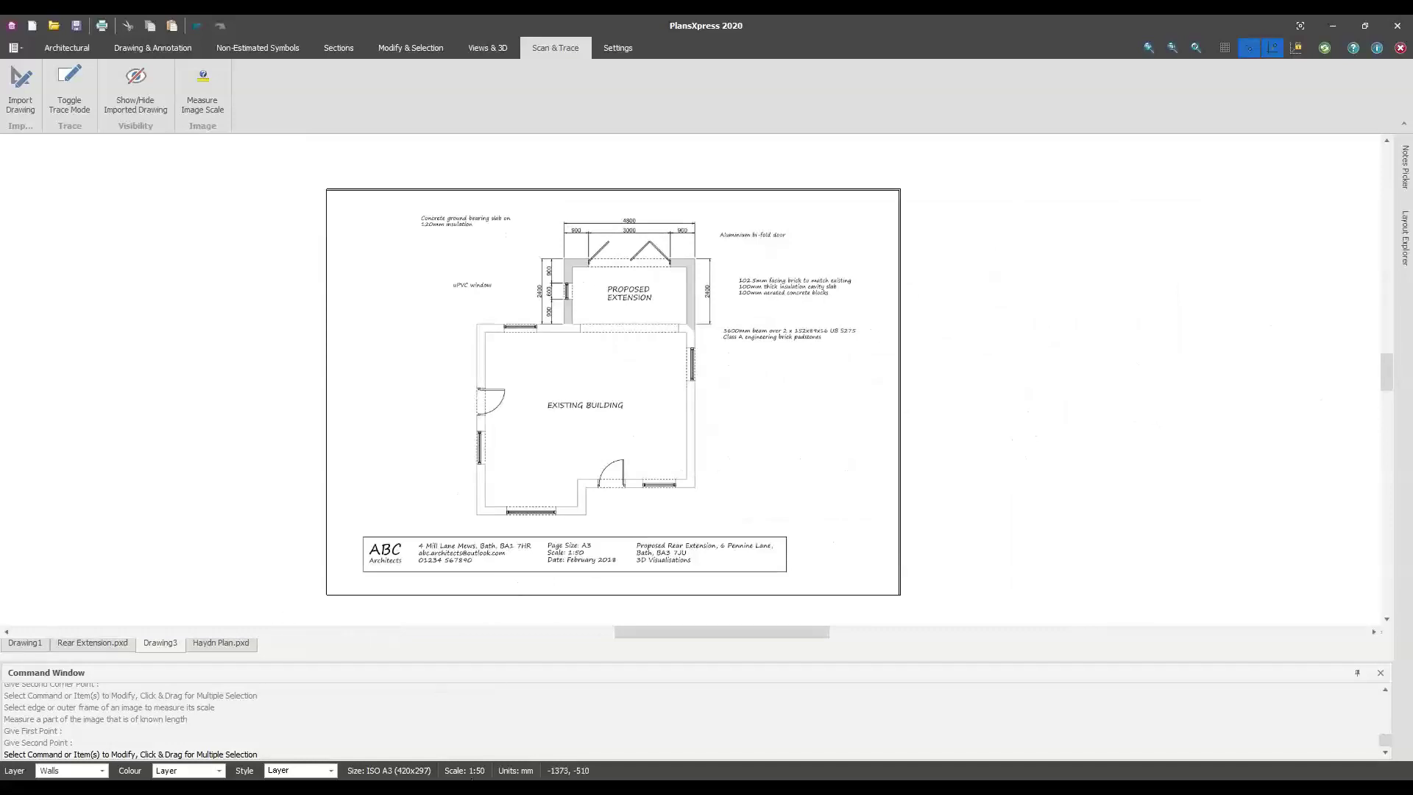
click(16, 48)
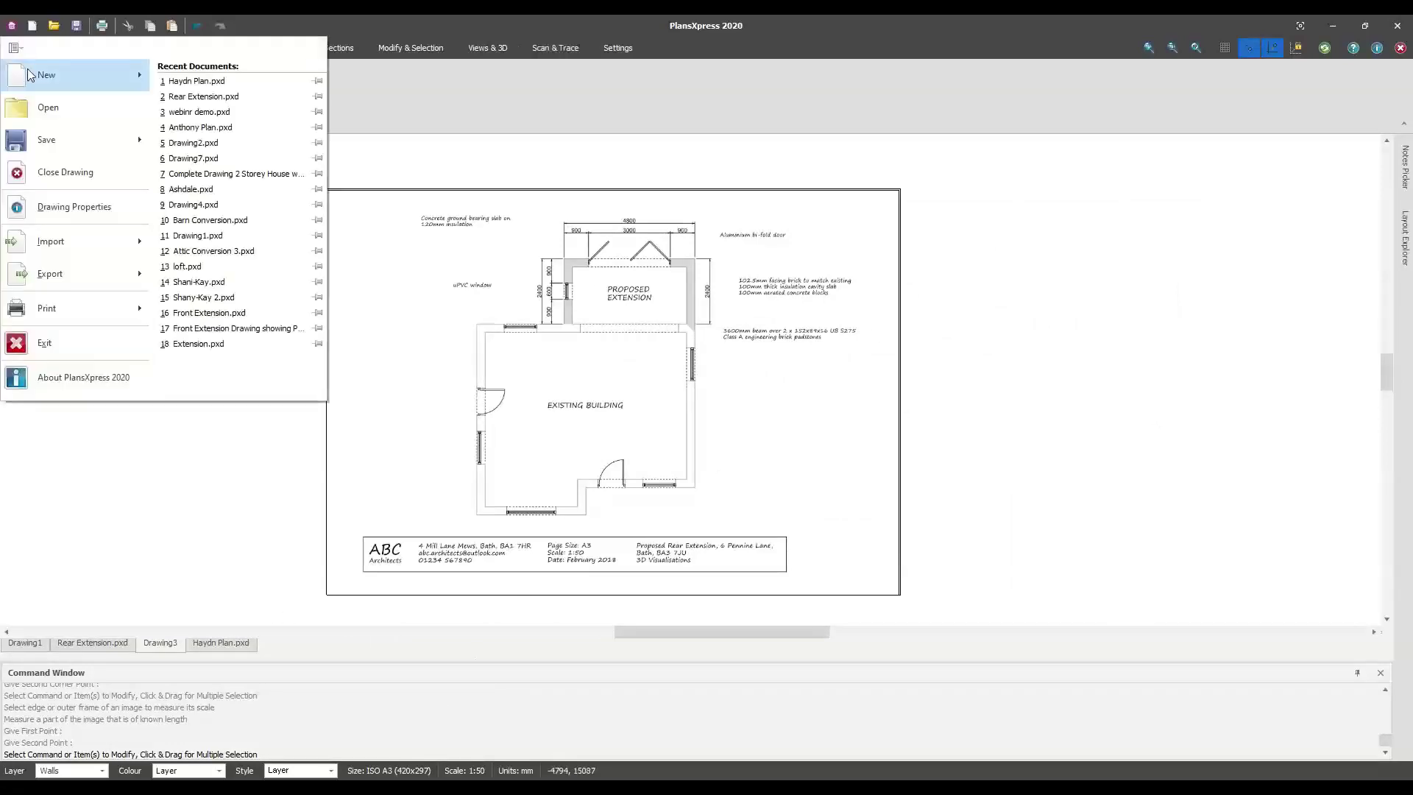
Create a new drawing from a template, keeping Millimetres as the units
mouse_move(28, 69)
click(194, 94)
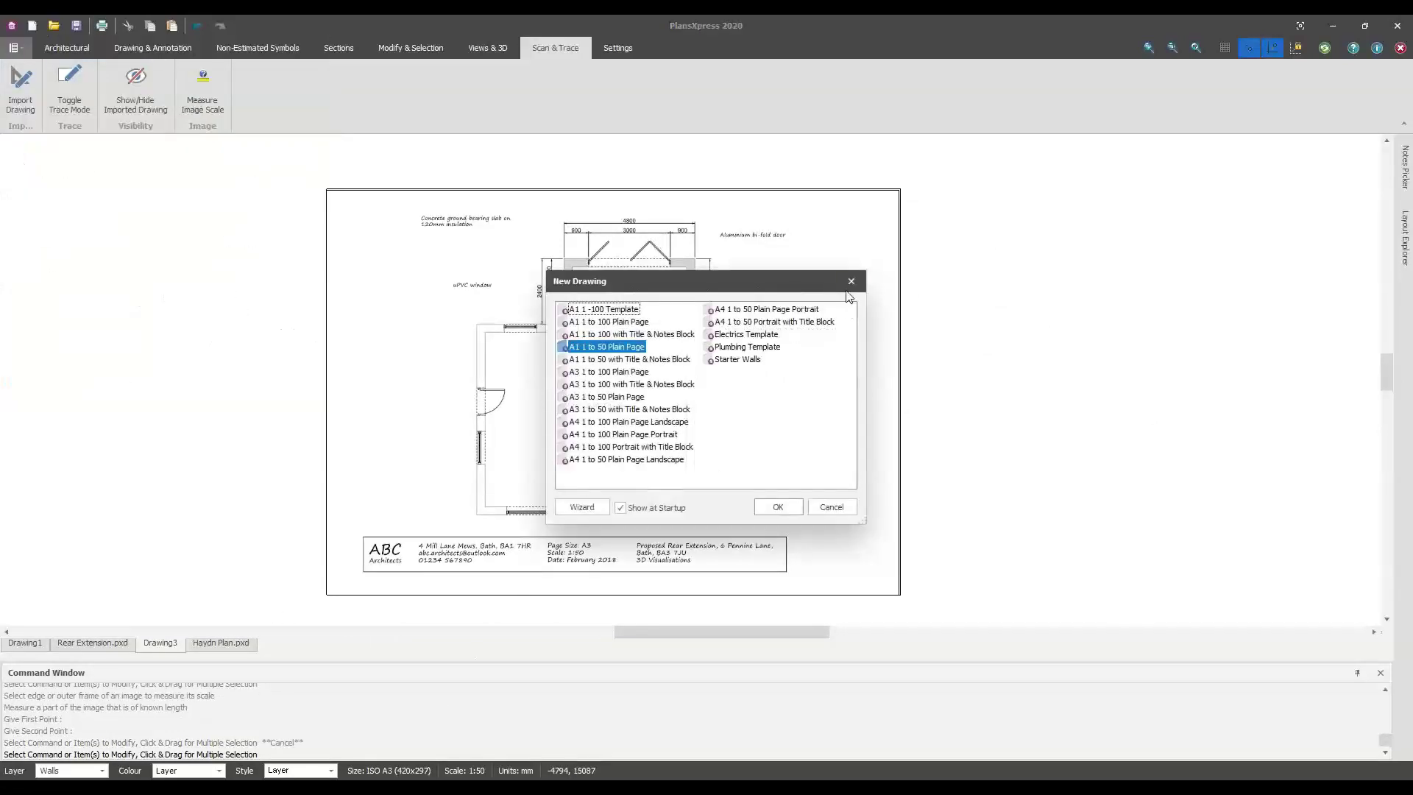
click(568, 505)
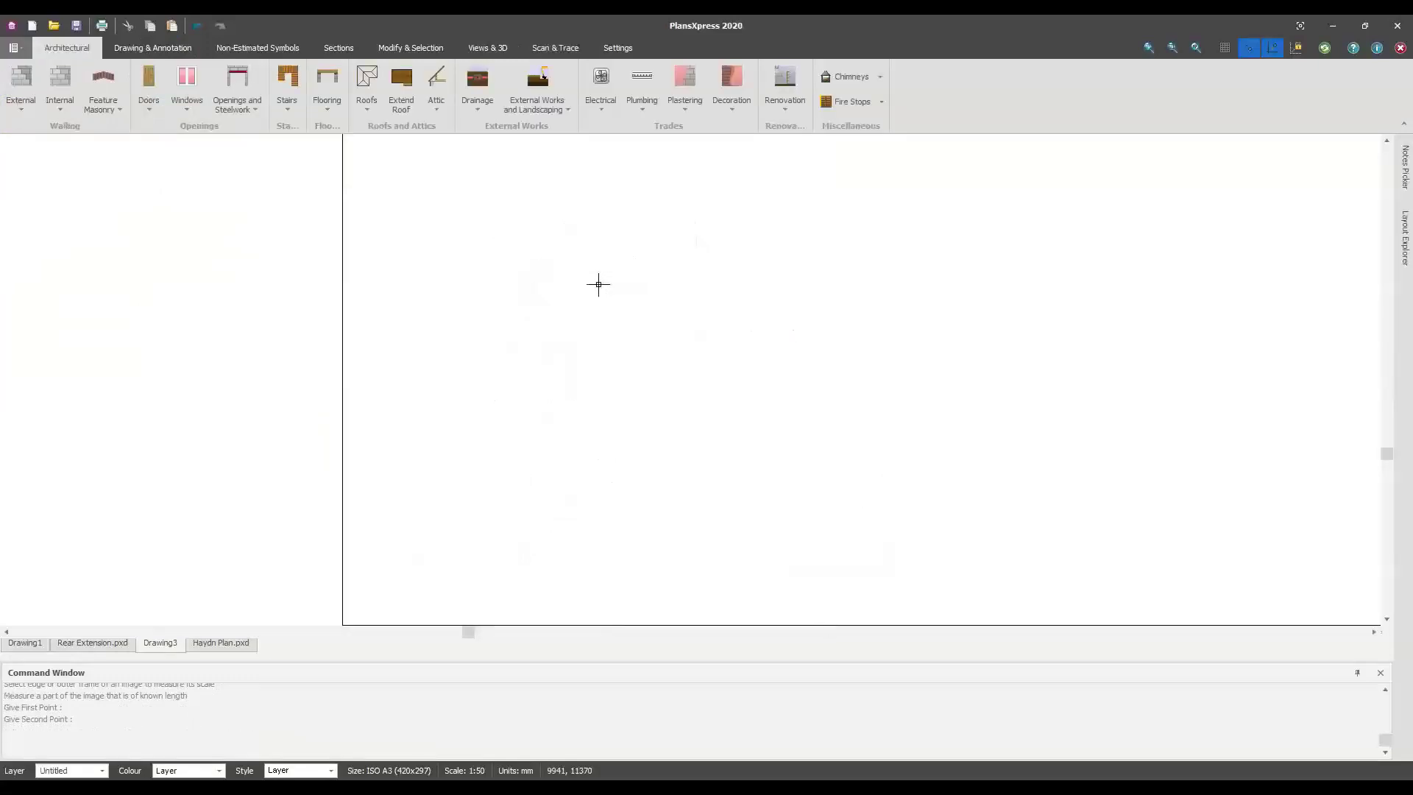
click(748, 347)
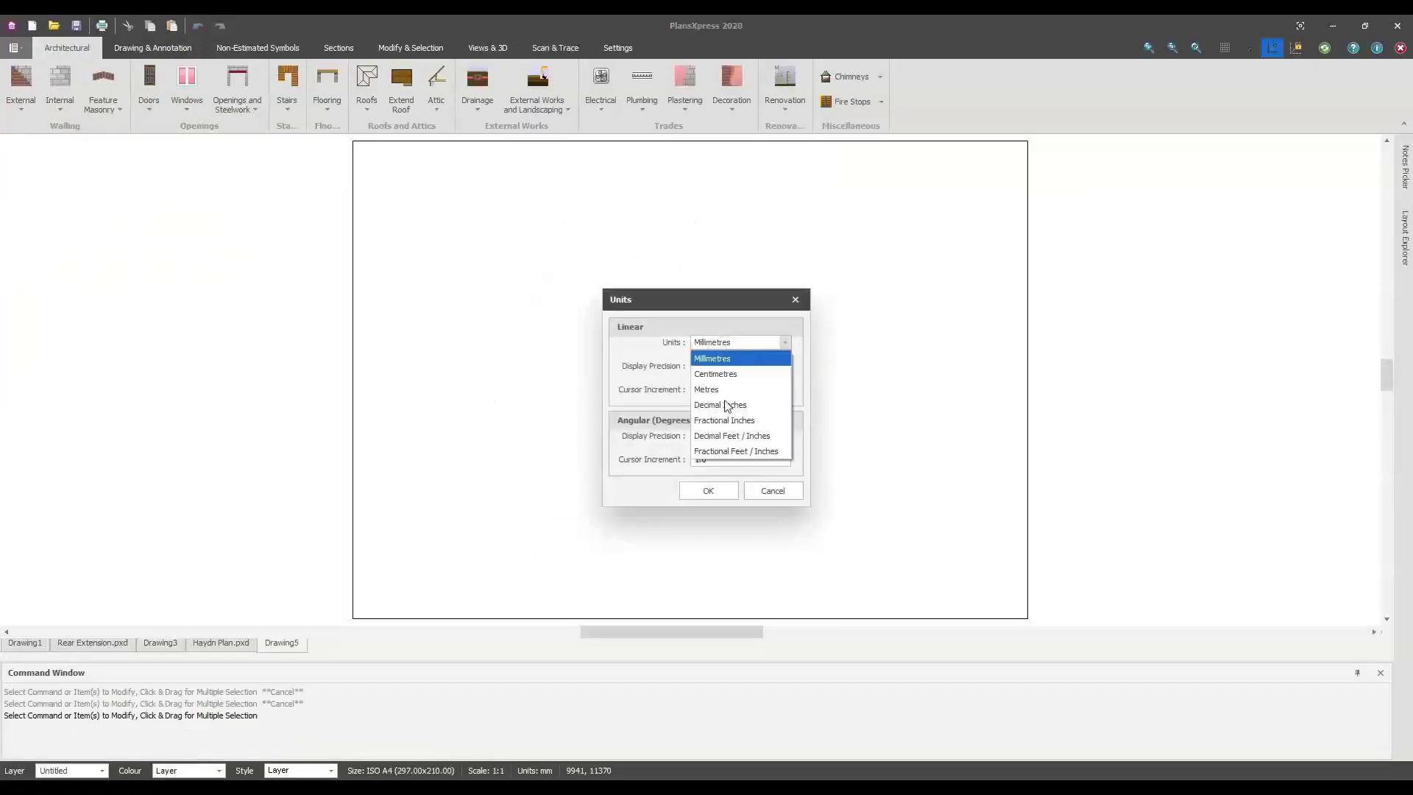
click(677, 361)
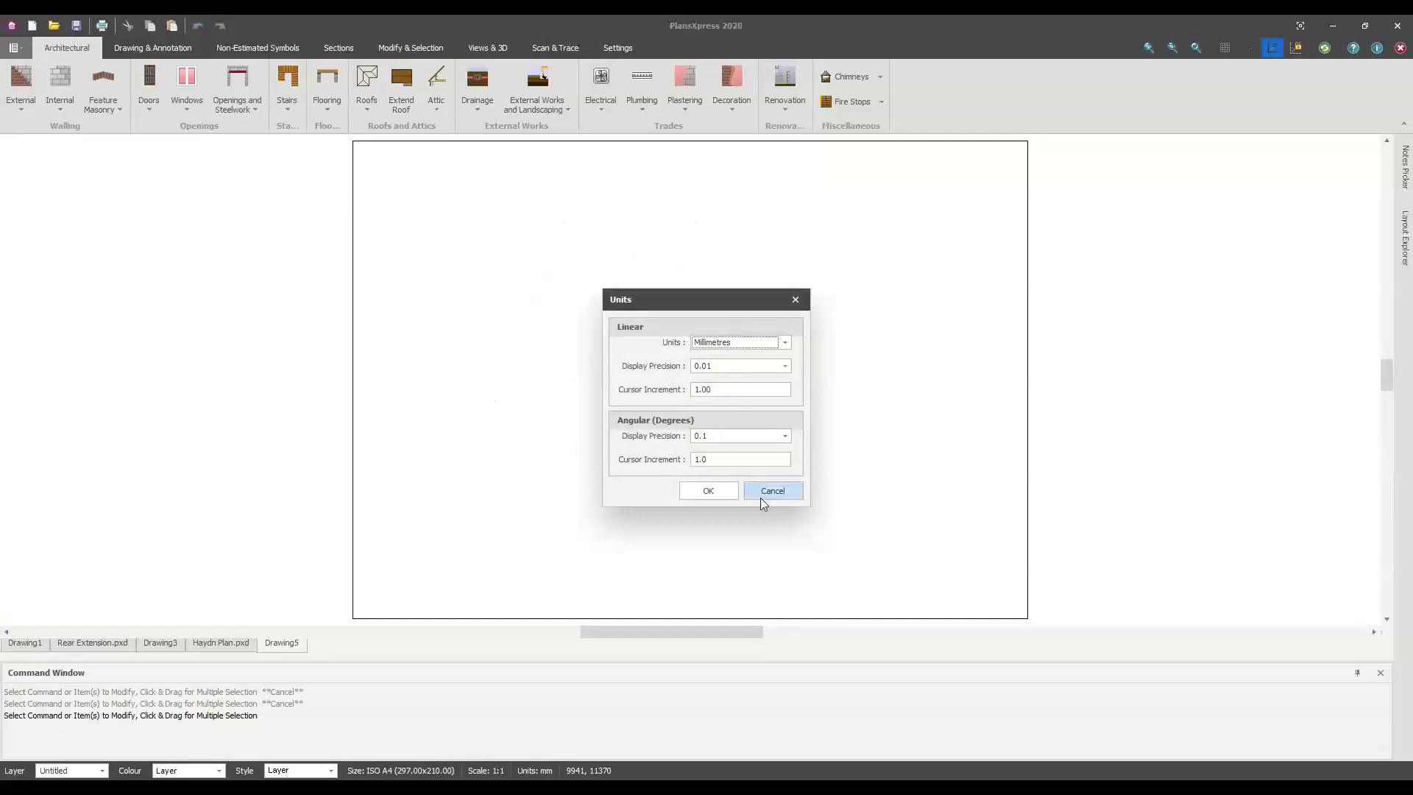
click(703, 490)
Set the page to ISO A4 portrait at 1:1 scale
click(851, 376)
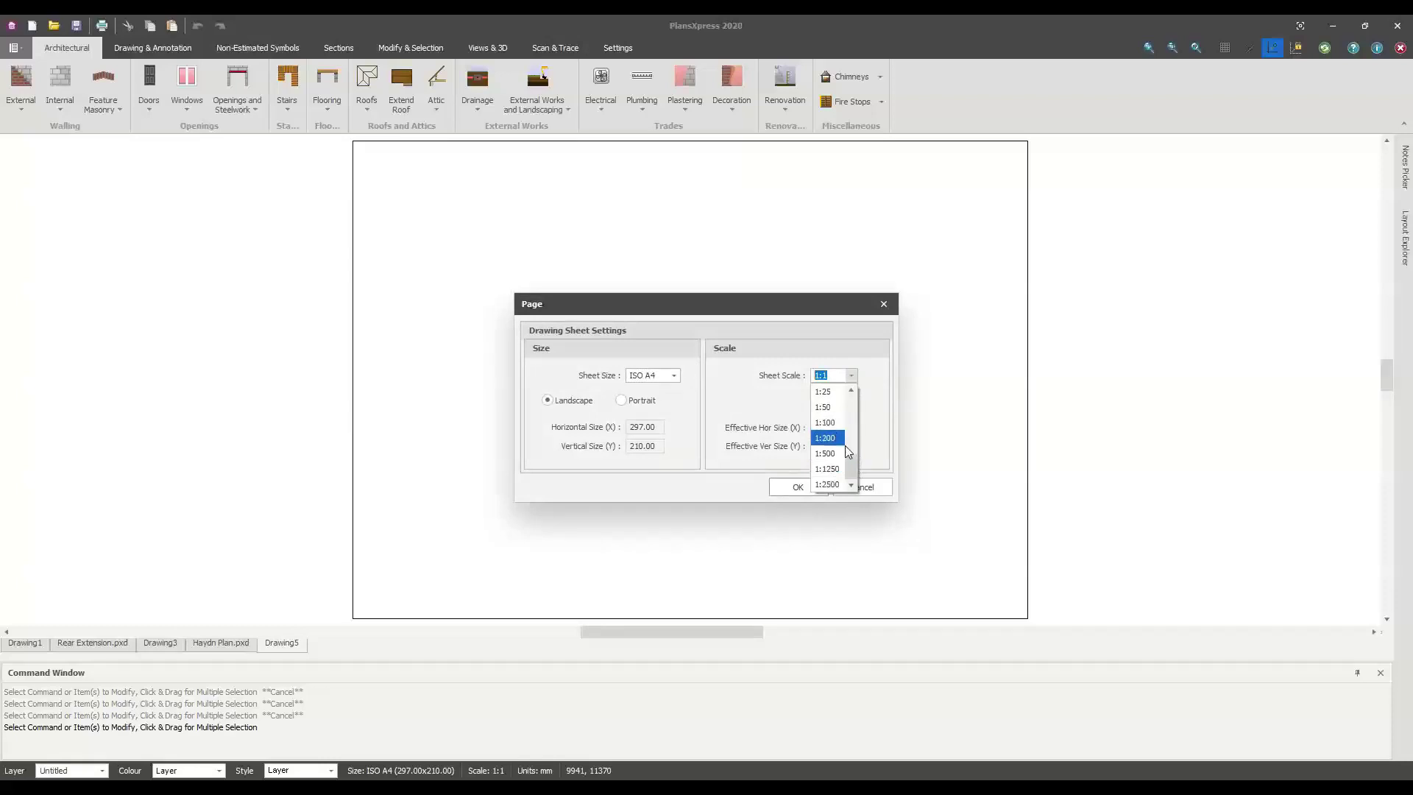
drag(855, 461, 854, 386)
scroll(835, 428, down, 3)
click(823, 438)
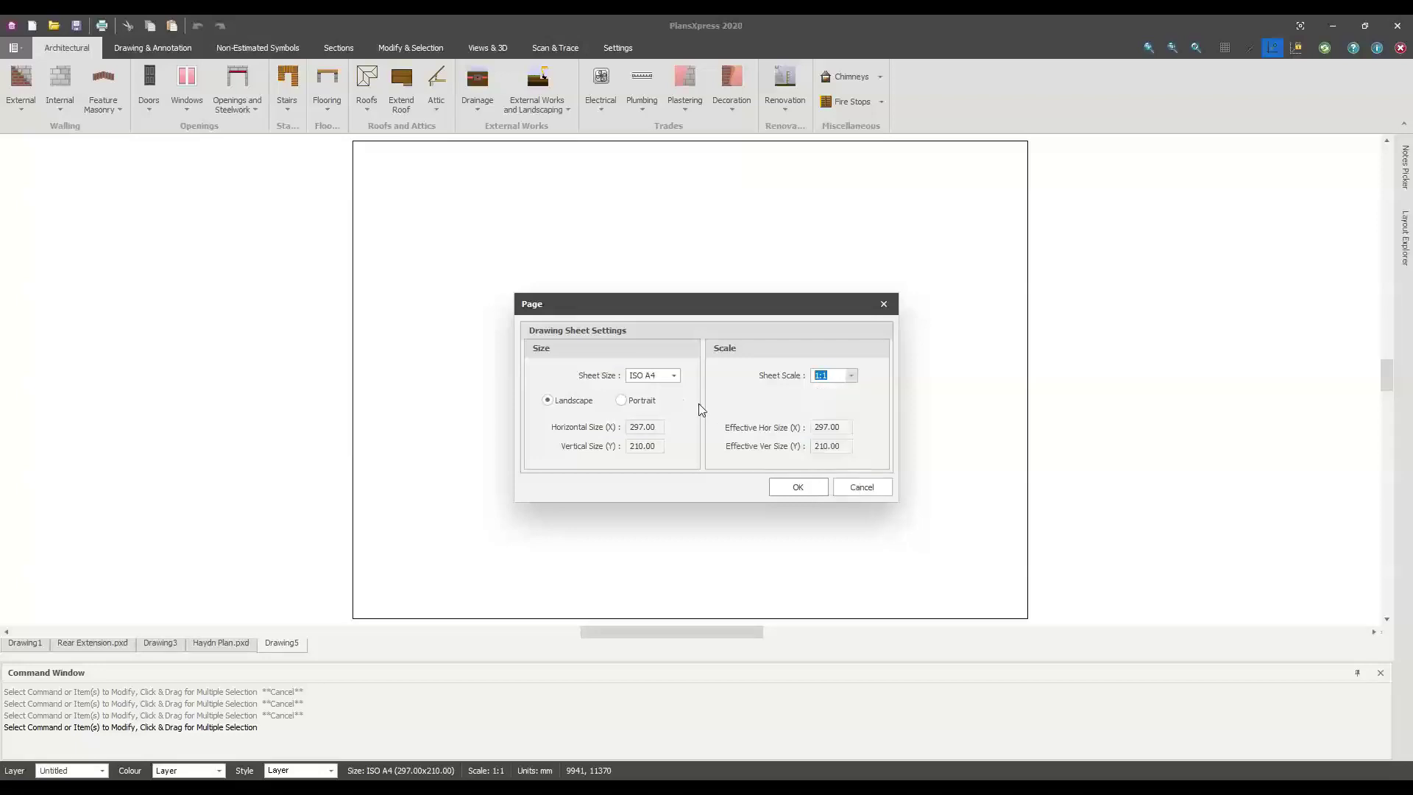
click(673, 375)
click(717, 422)
click(640, 401)
click(811, 489)
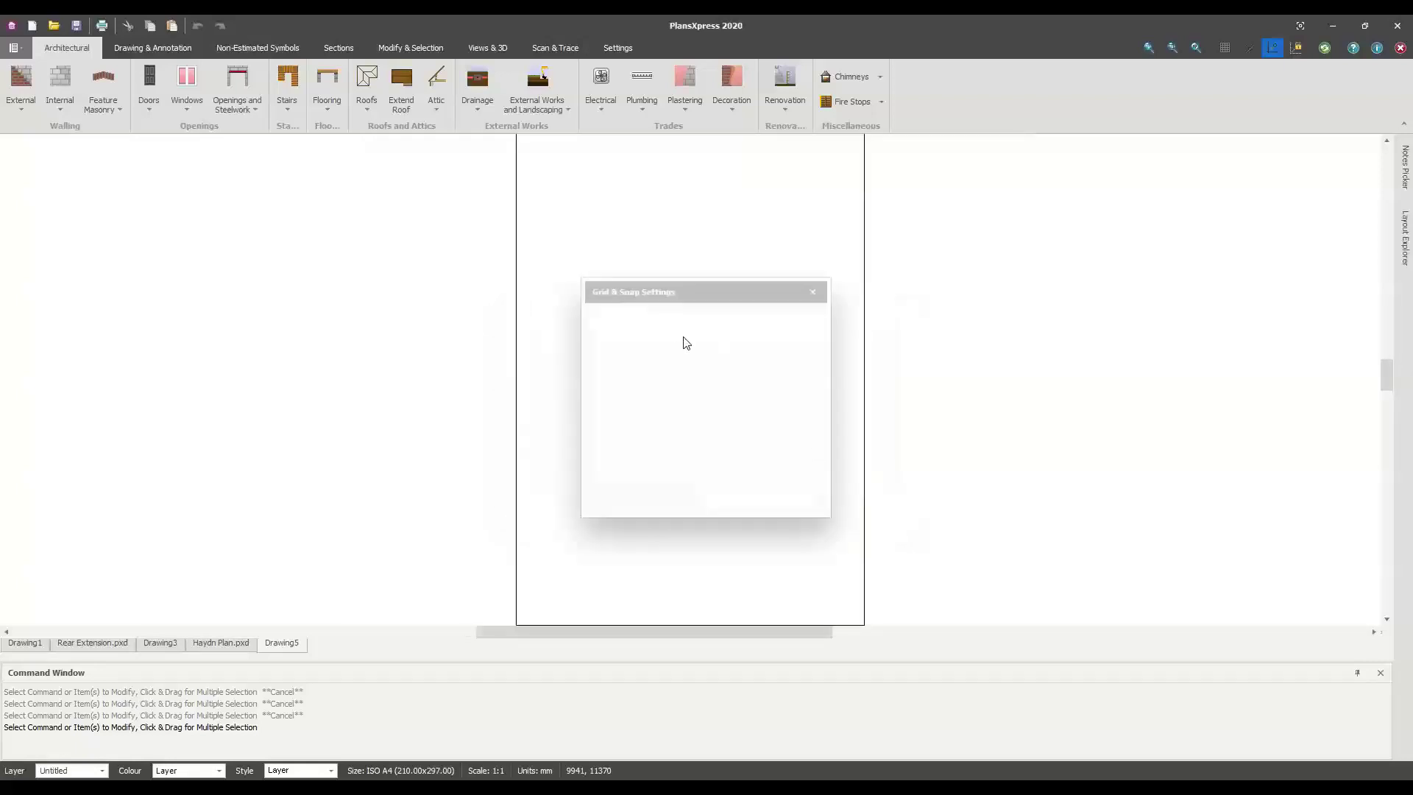
Turn on the drawing grid and grid snapping
click(741, 381)
click(741, 363)
click(748, 501)
scroll(701, 399, down, 1)
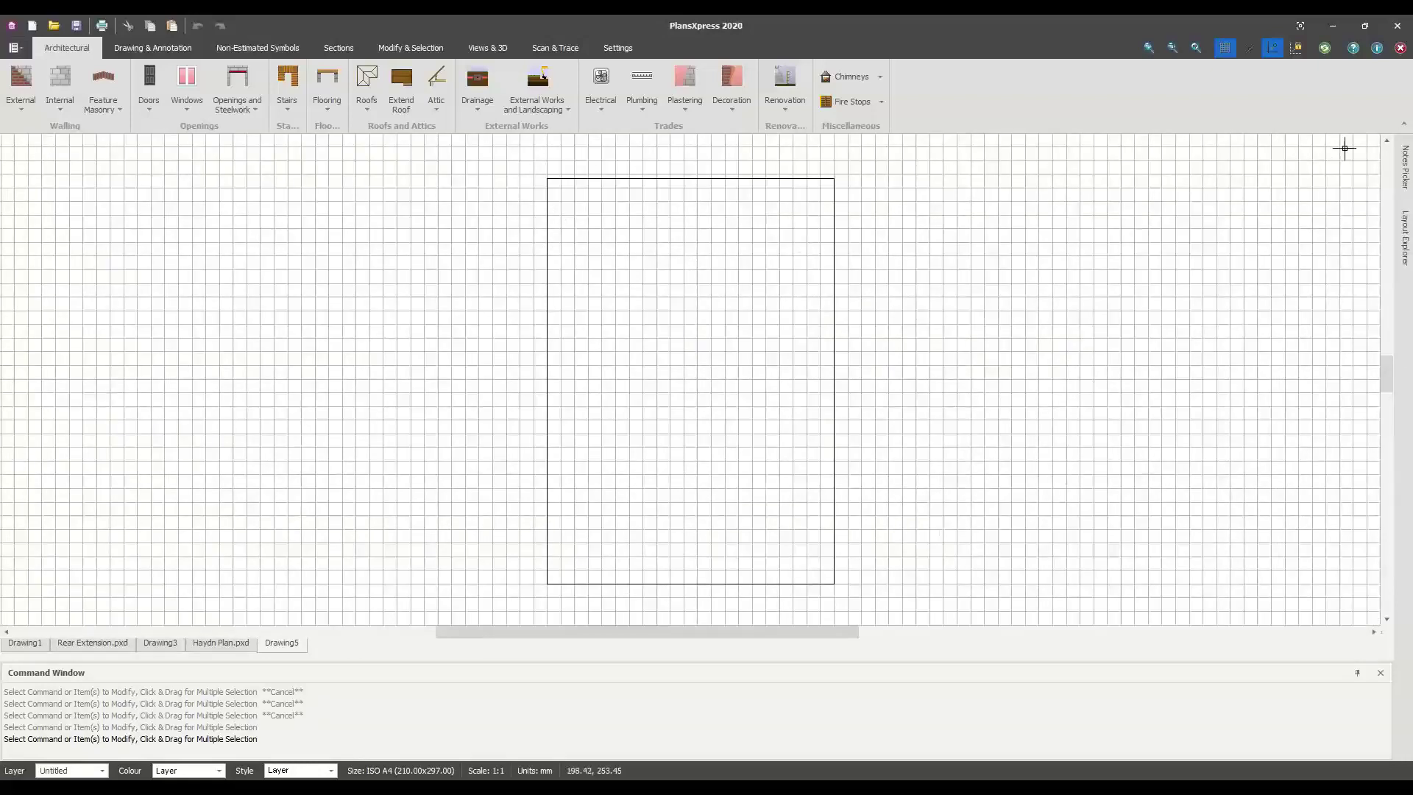
Draw a closed four-sided line outline with a sloping bottom edge on the A4 sheet
click(152, 47)
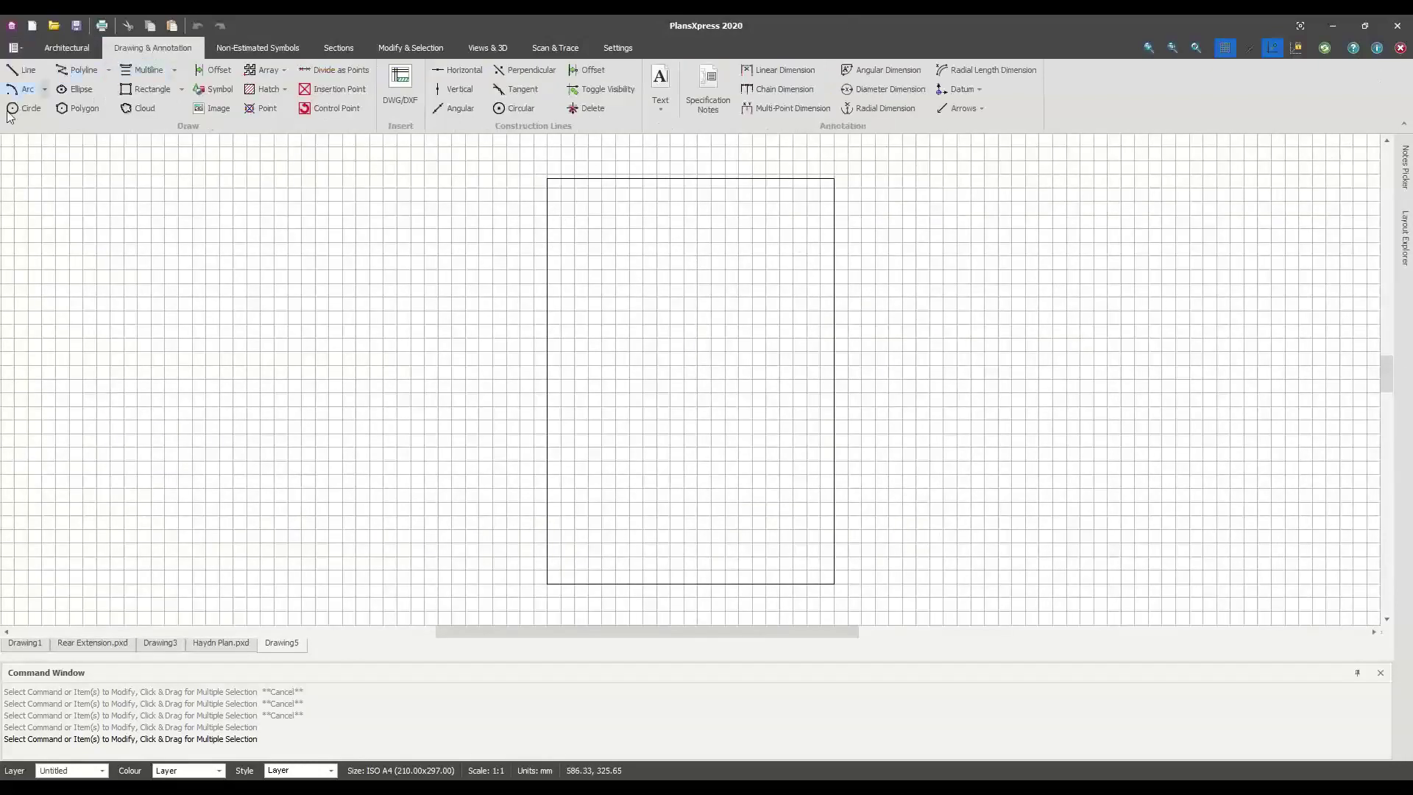
click(22, 70)
click(554, 351)
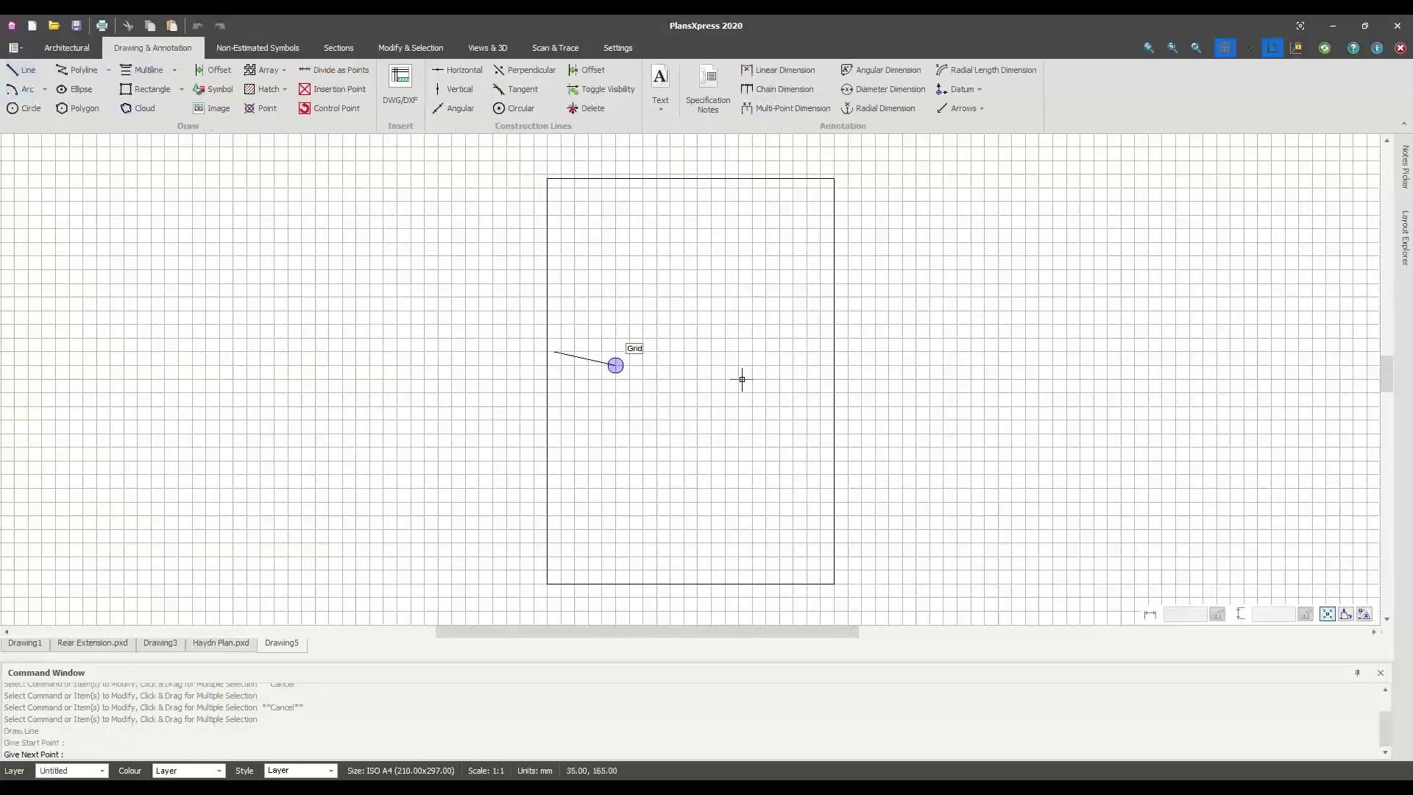
click(785, 350)
click(786, 433)
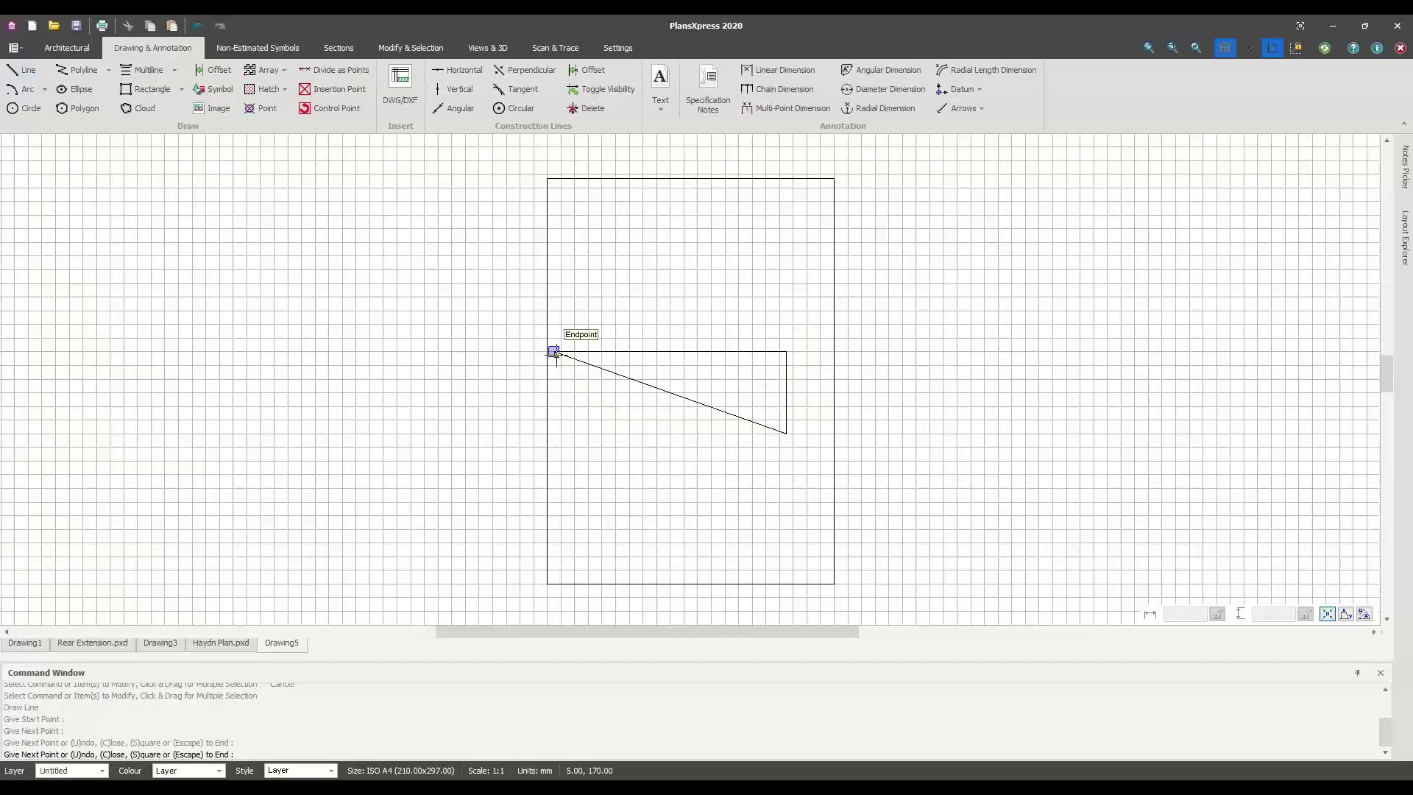
click(554, 420)
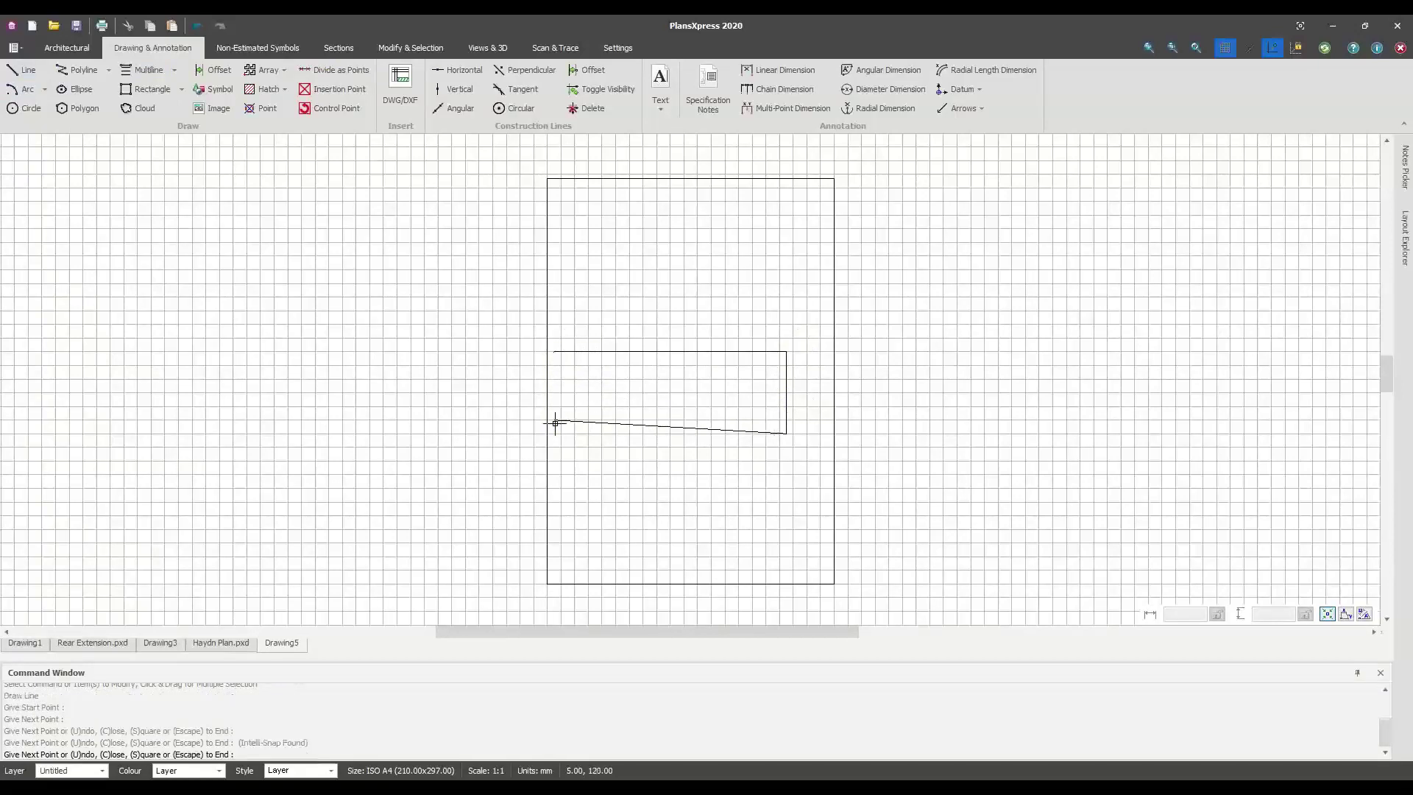
click(554, 351)
End the line command and close Drawing5 without saving
key(Escape)
key(Escape)
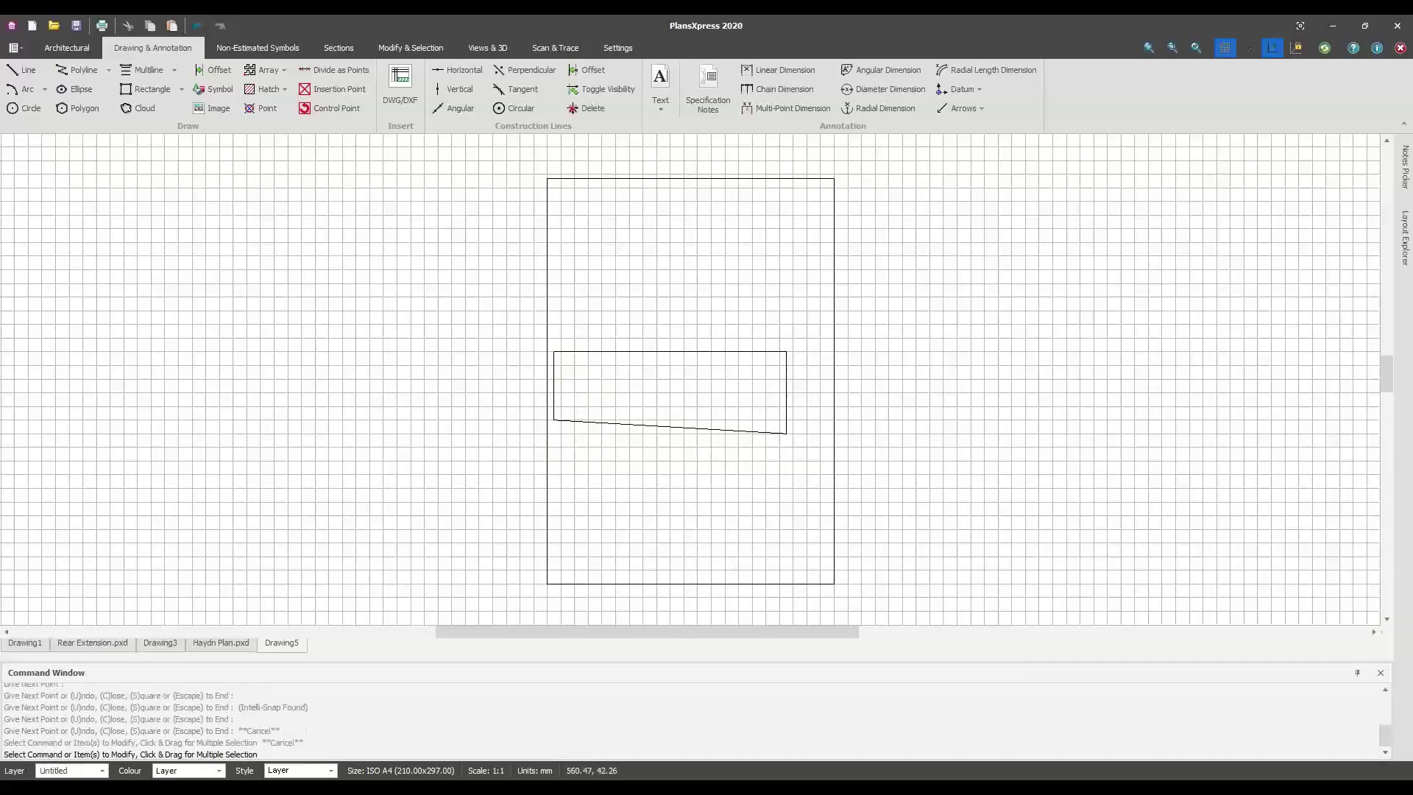
click(1400, 47)
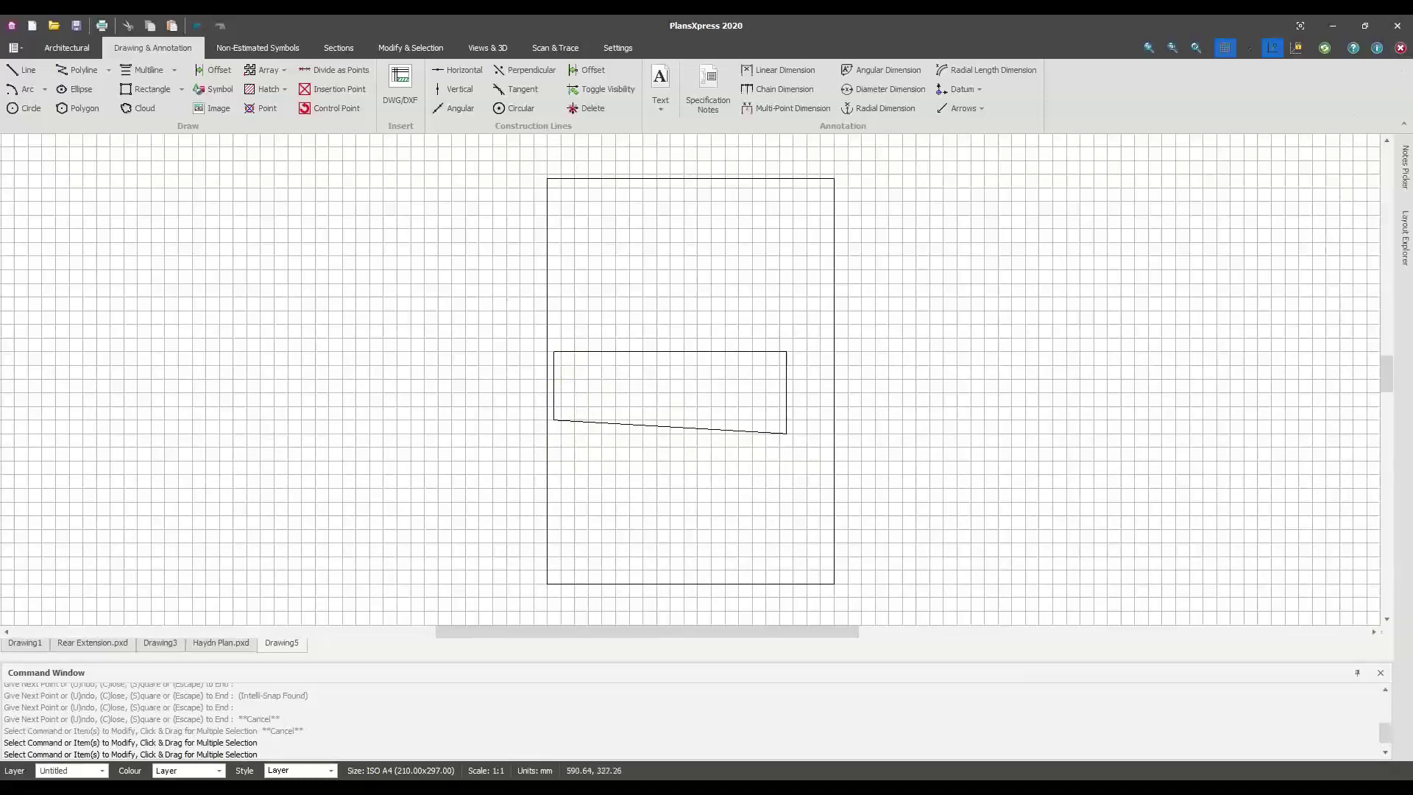
click(696, 433)
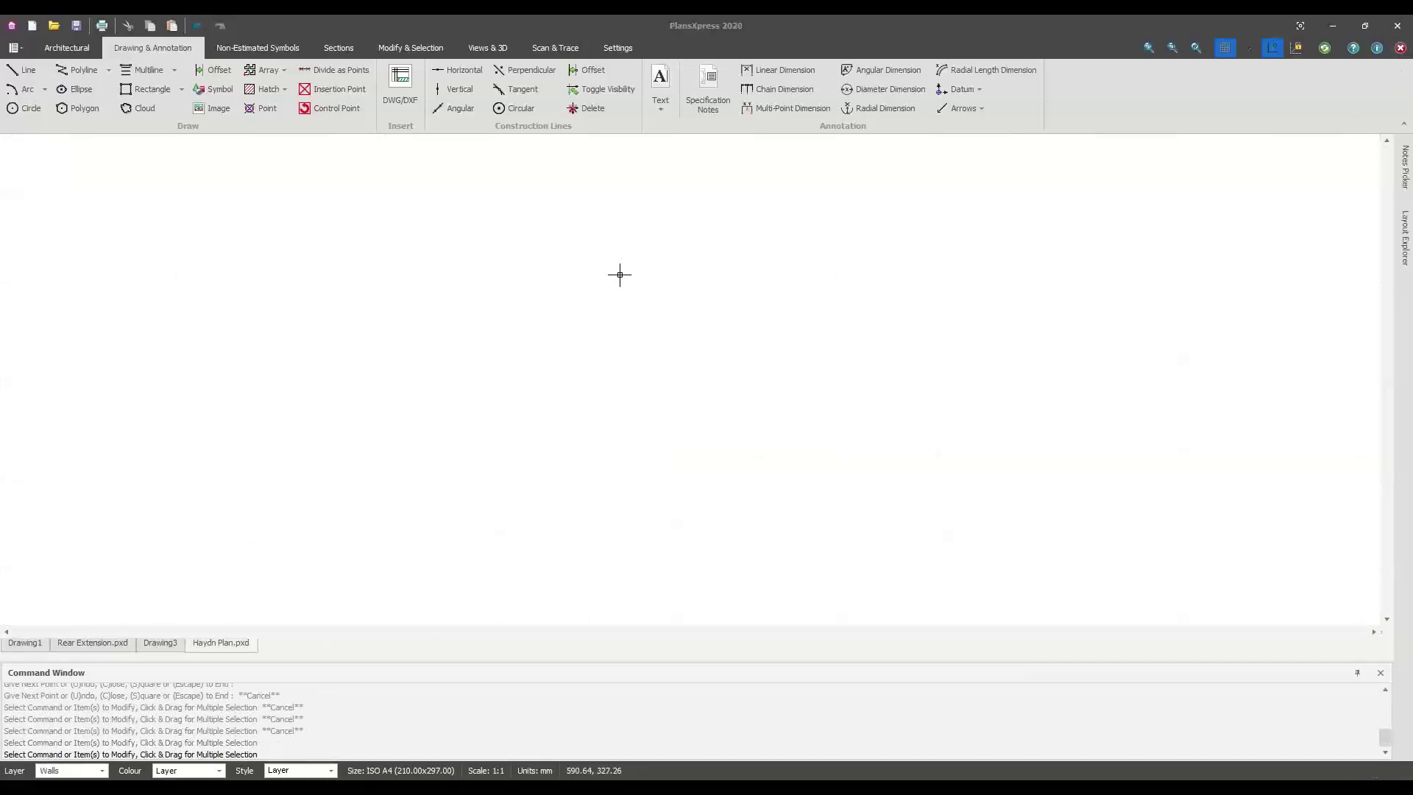
Close the Haydn Plan drawing, then close Drawing3 without saving
click(1400, 47)
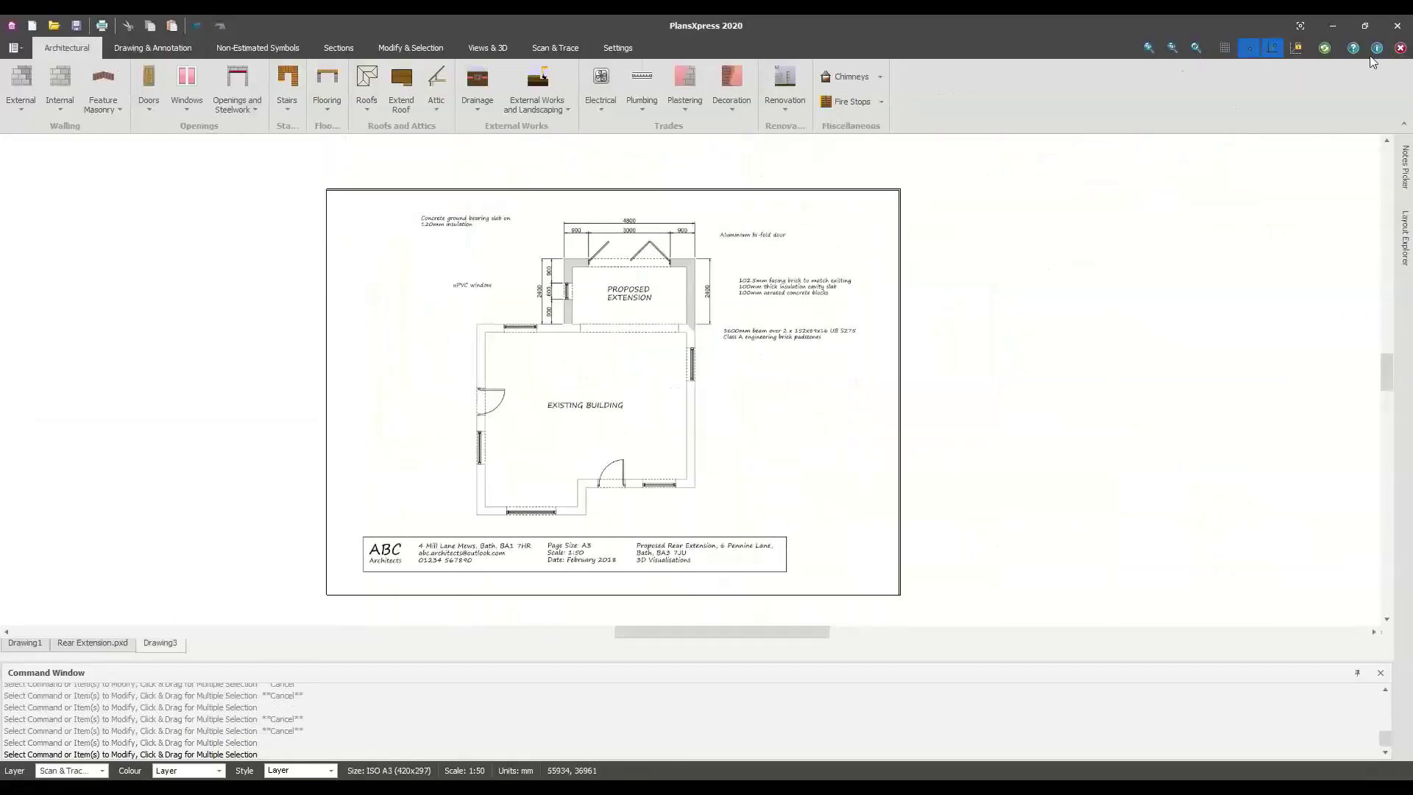
click(1401, 47)
click(705, 425)
Save and close Rear Extension, then open the two-storey house drawing from recent documents
click(1400, 47)
click(667, 425)
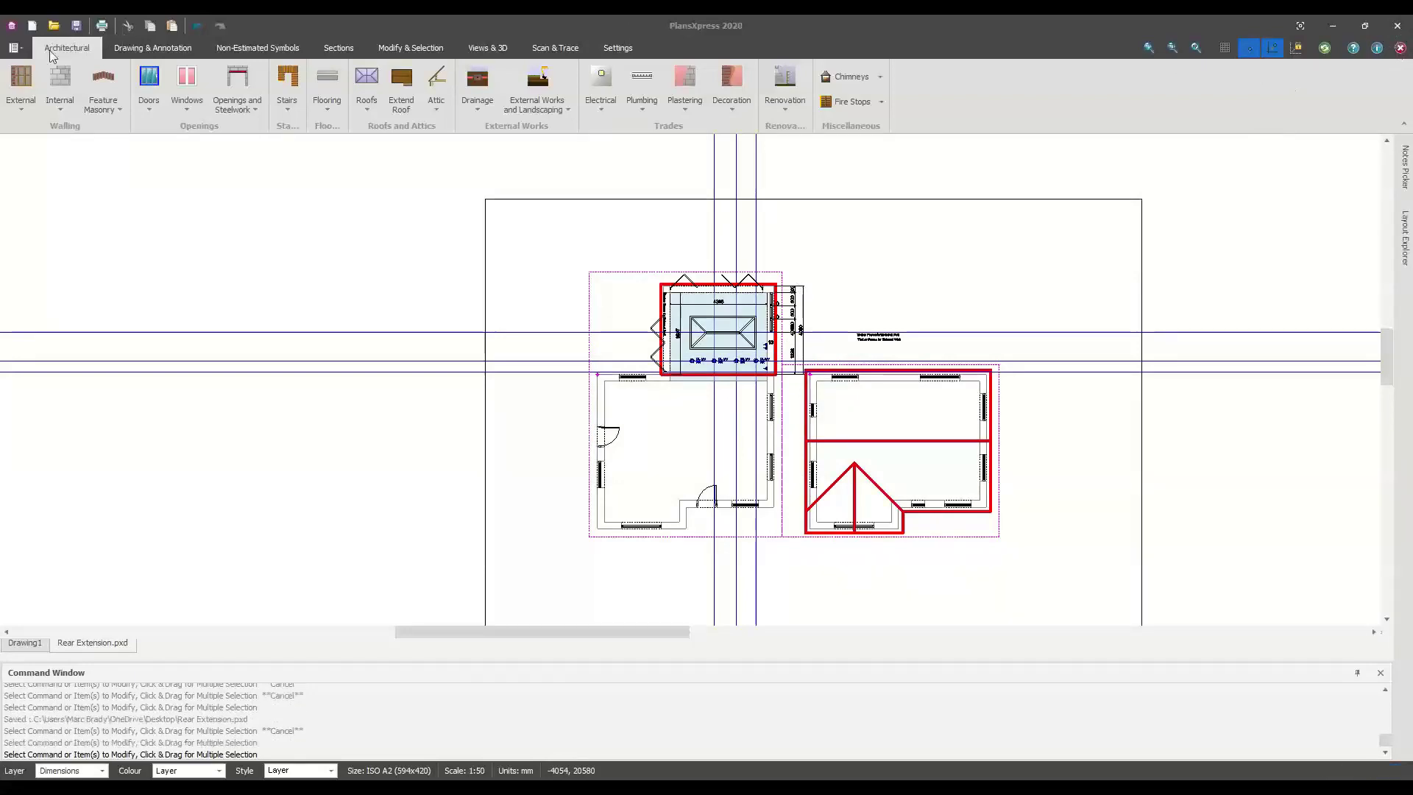
click(13, 49)
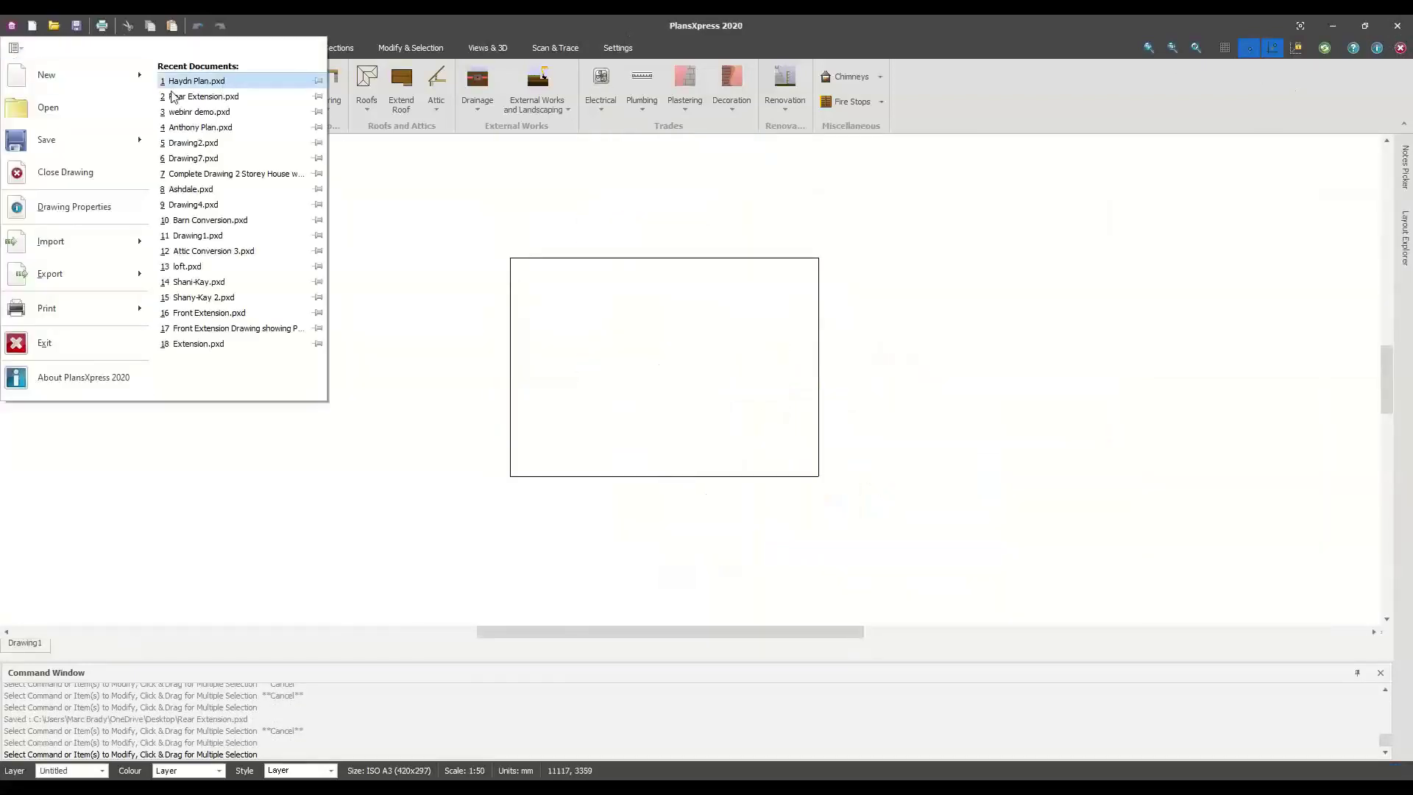
click(218, 174)
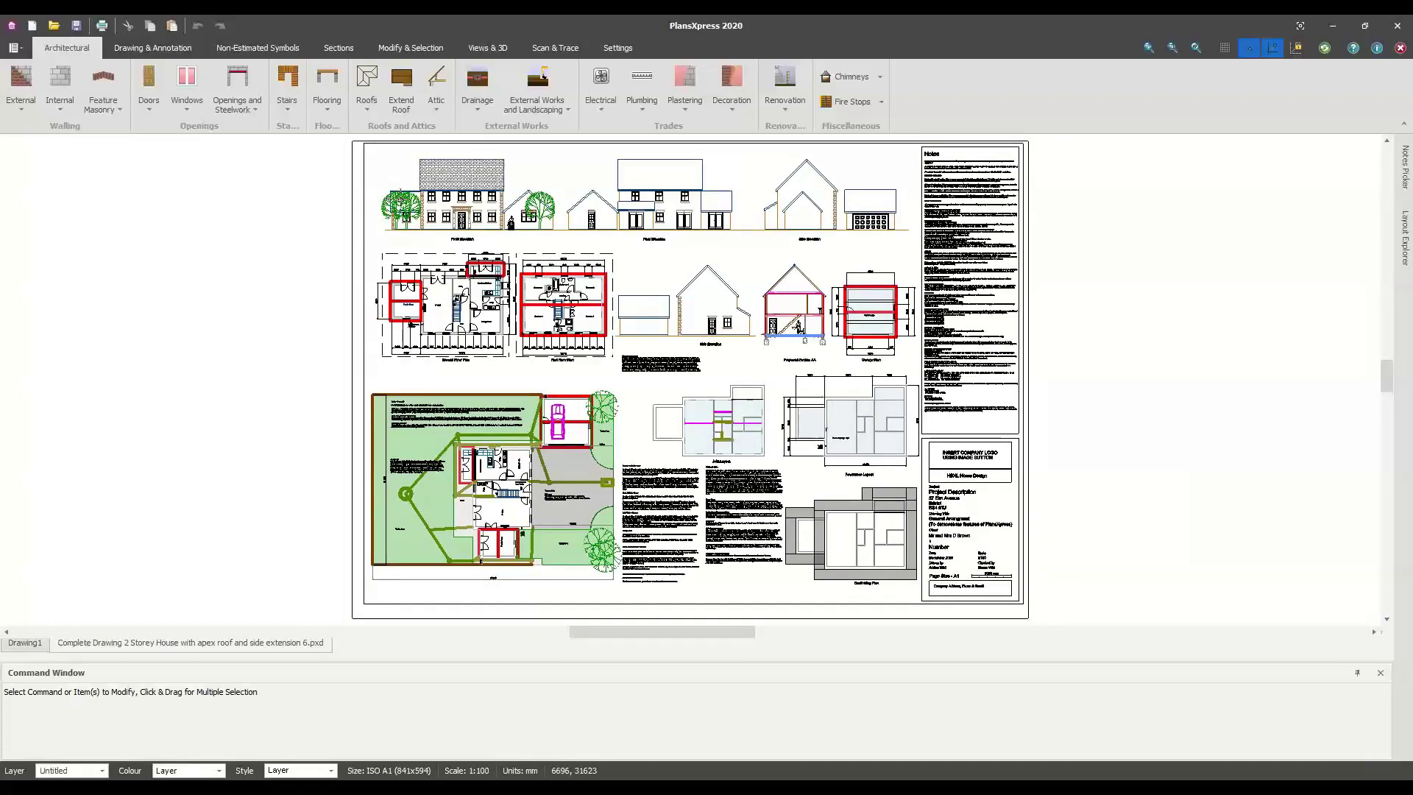
Zoom and pan into the ground and first floor plans, closing in on the kitchen
middle_drag(444, 219, 448, 271)
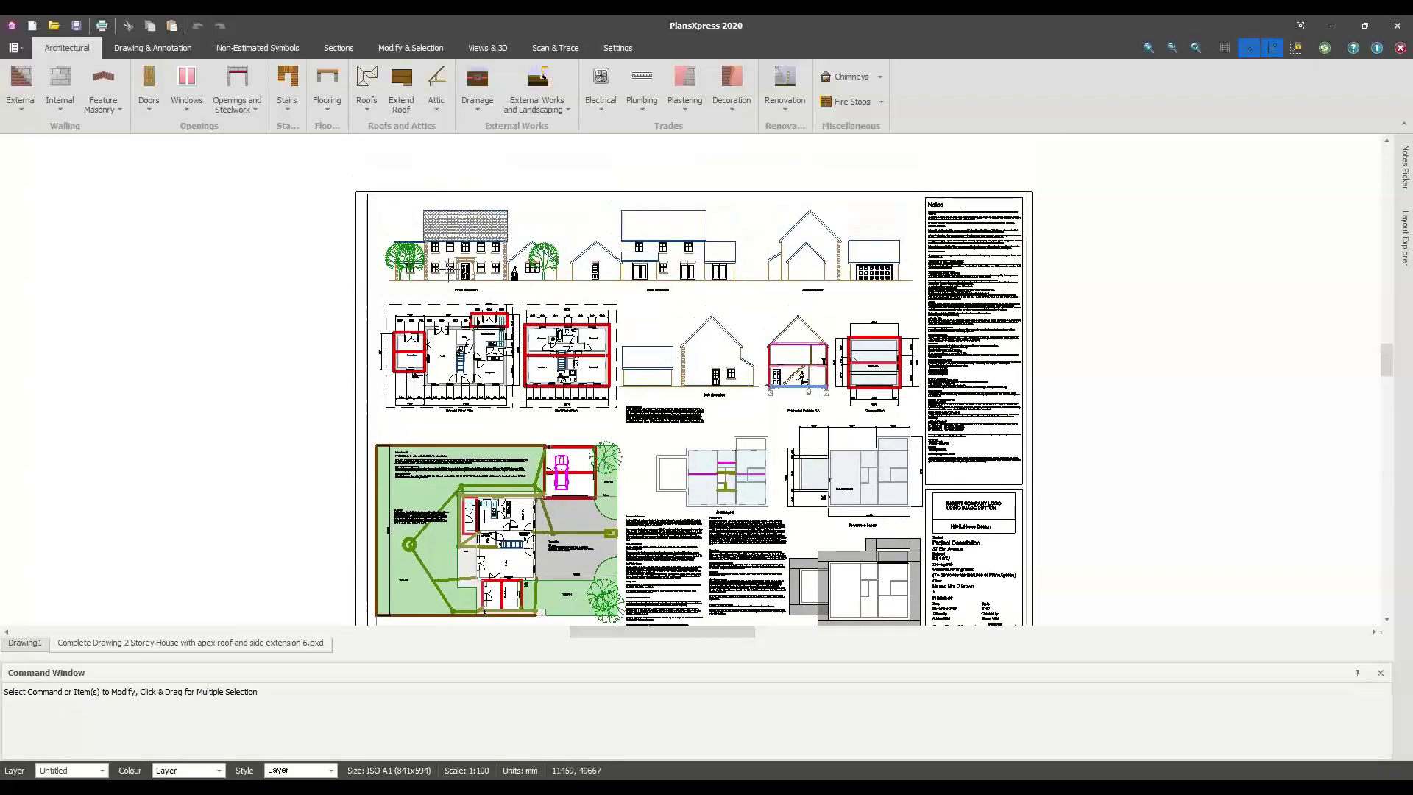
scroll(450, 270, up, 3)
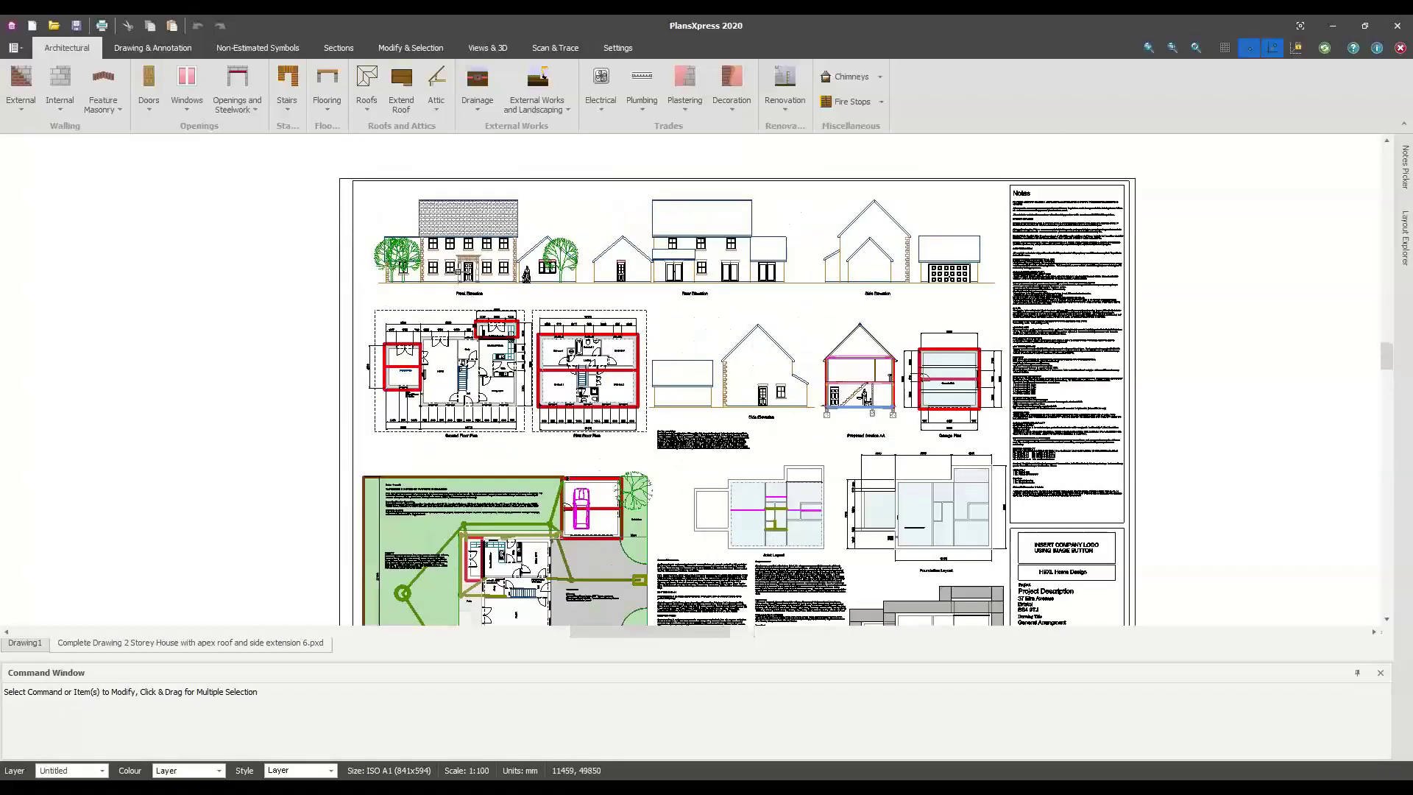
middle_drag(462, 362, 462, 404)
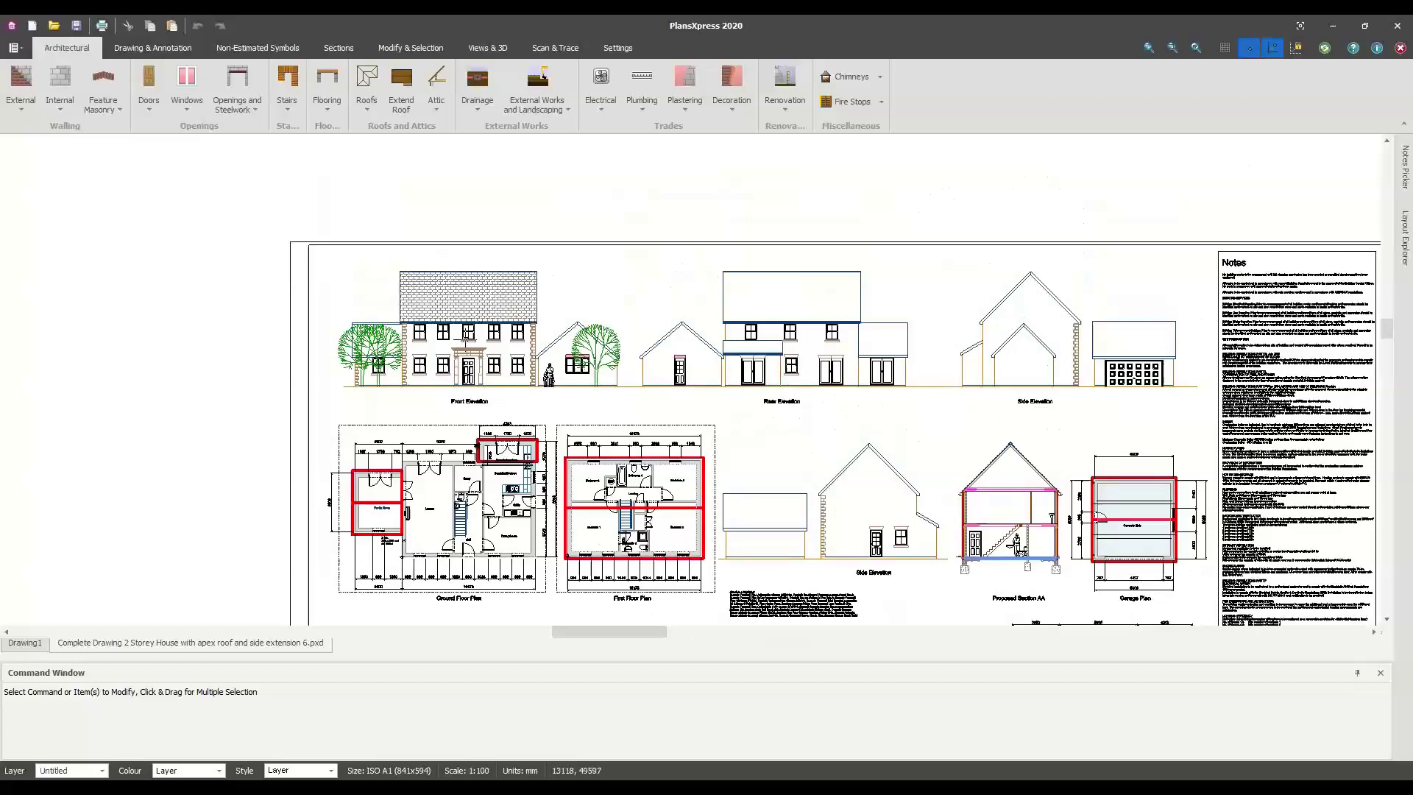
scroll(464, 338, up, 1)
scroll(467, 340, up, 3)
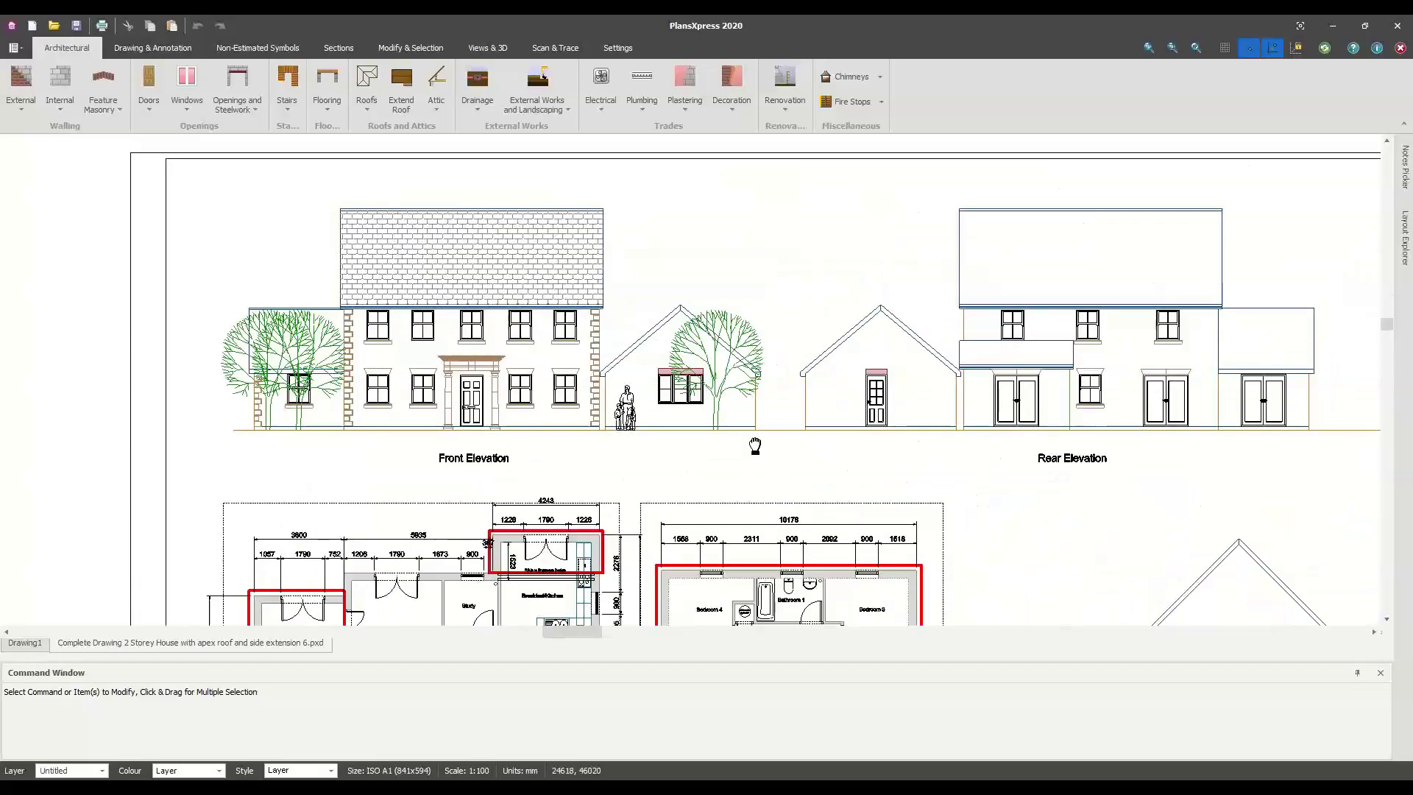
middle_drag(755, 446, 711, 227)
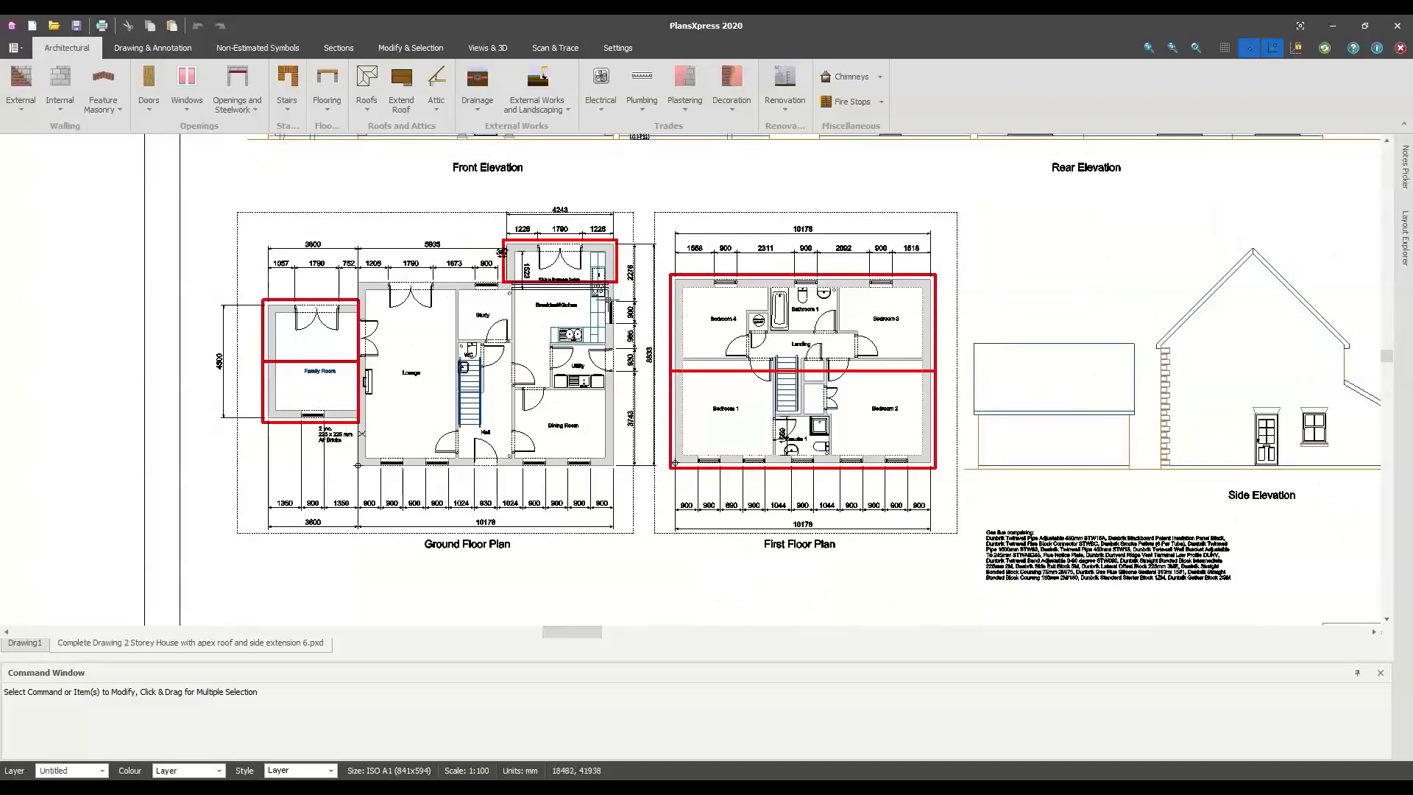
middle_drag(539, 297, 533, 345)
scroll(532, 345, up, 3)
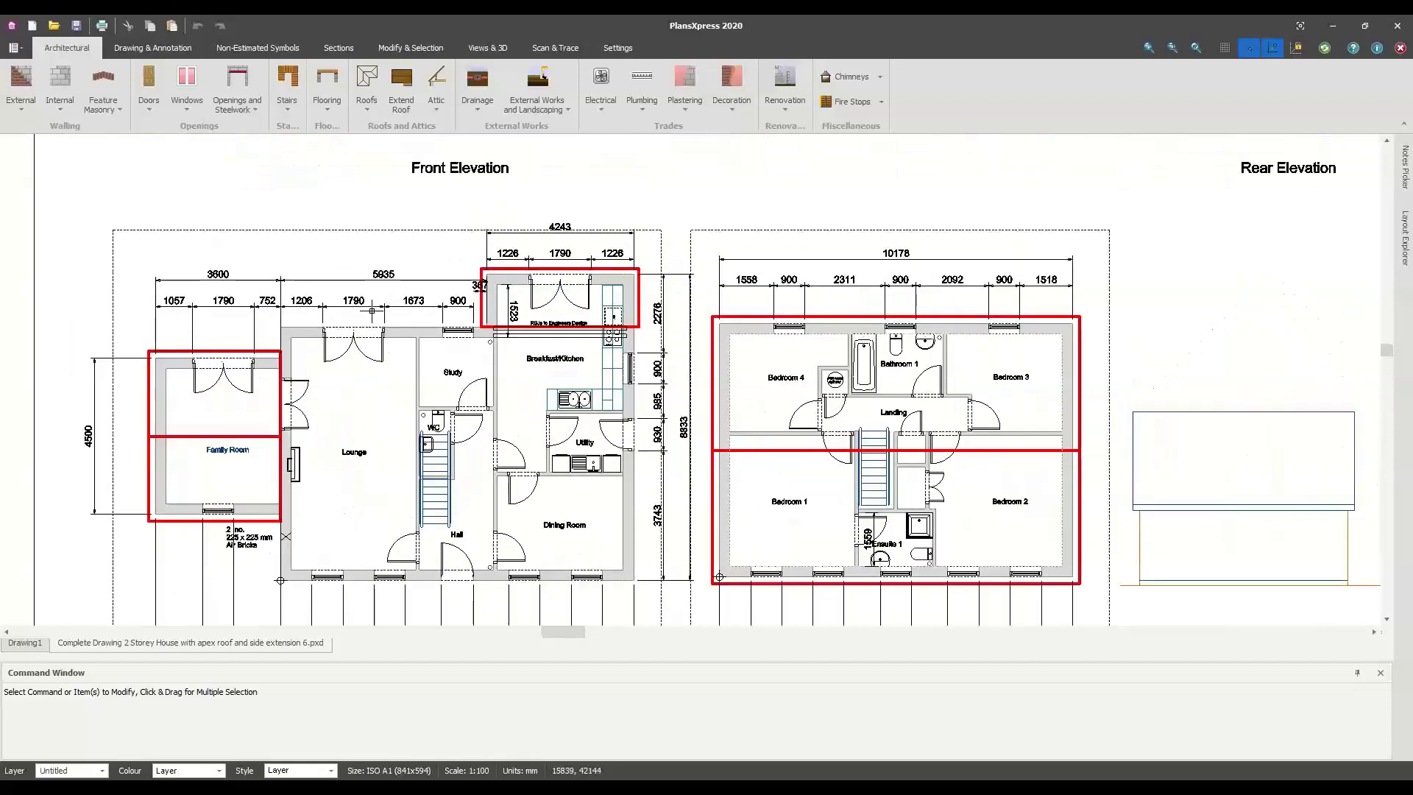
middle_drag(640, 308, 609, 275)
scroll(550, 388, up, 1)
scroll(550, 377, up, 2)
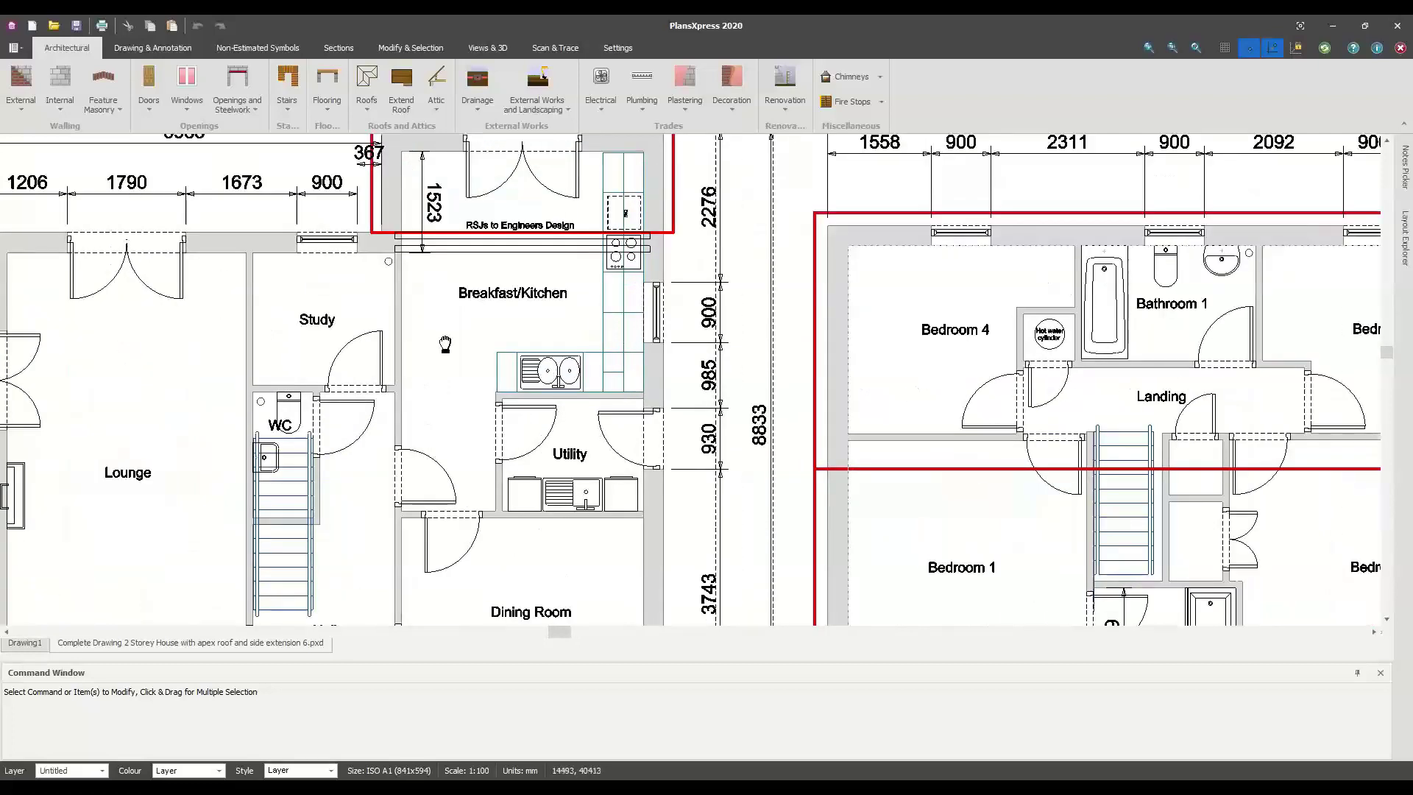
scroll(411, 348, up, 1)
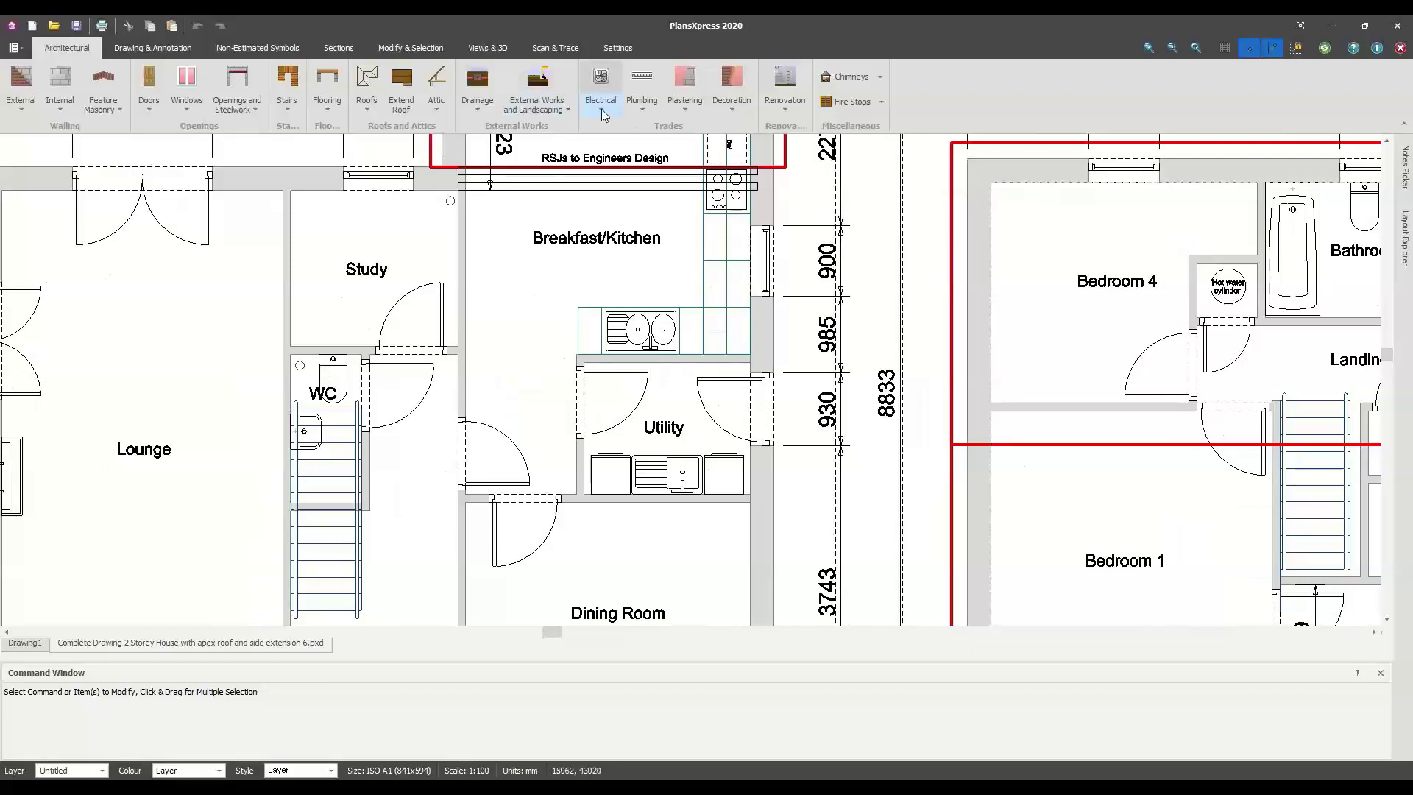
Glance at the Plumbing fittings list, then pan across the first floor bedrooms to the Front Elevation
click(641, 103)
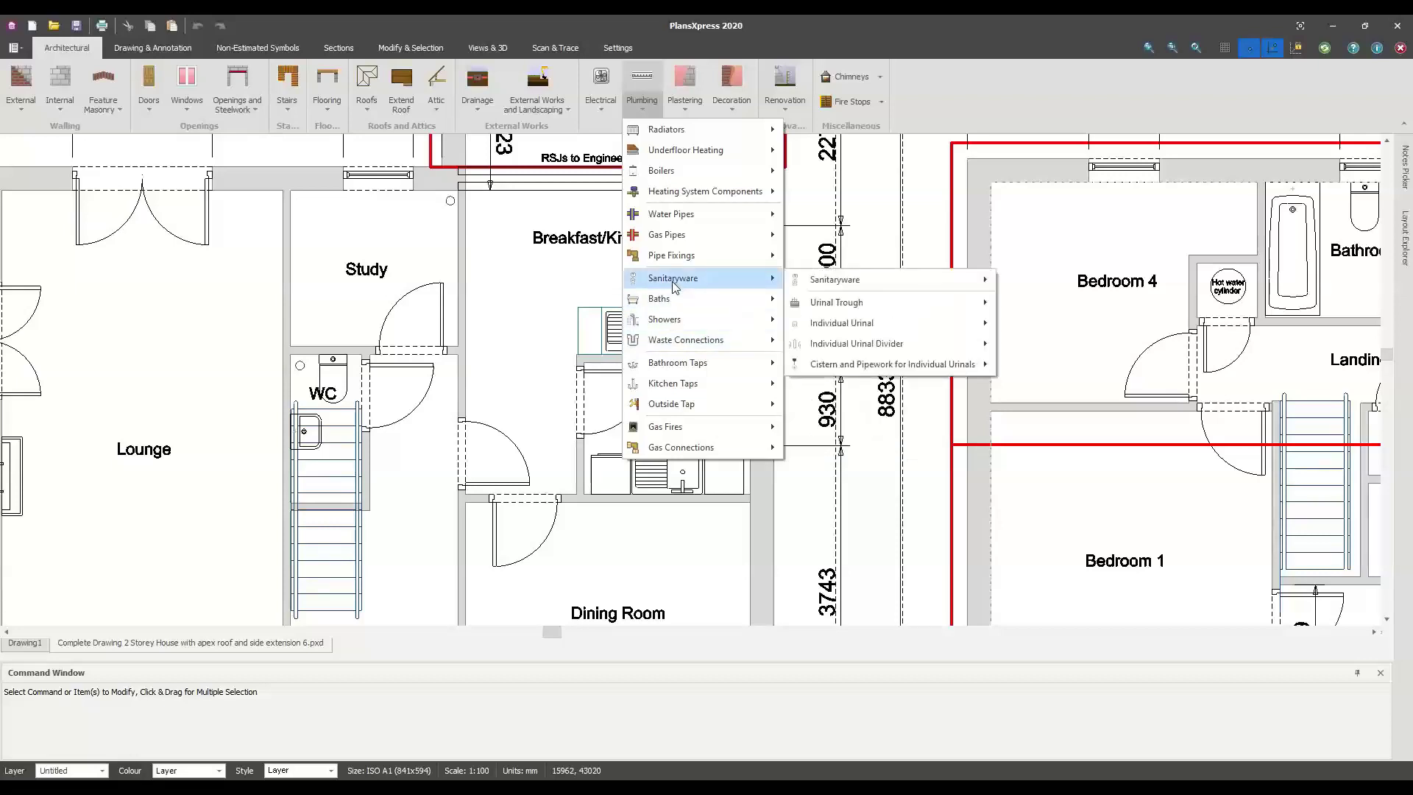
key(Escape)
middle_drag(711, 434, 203, 434)
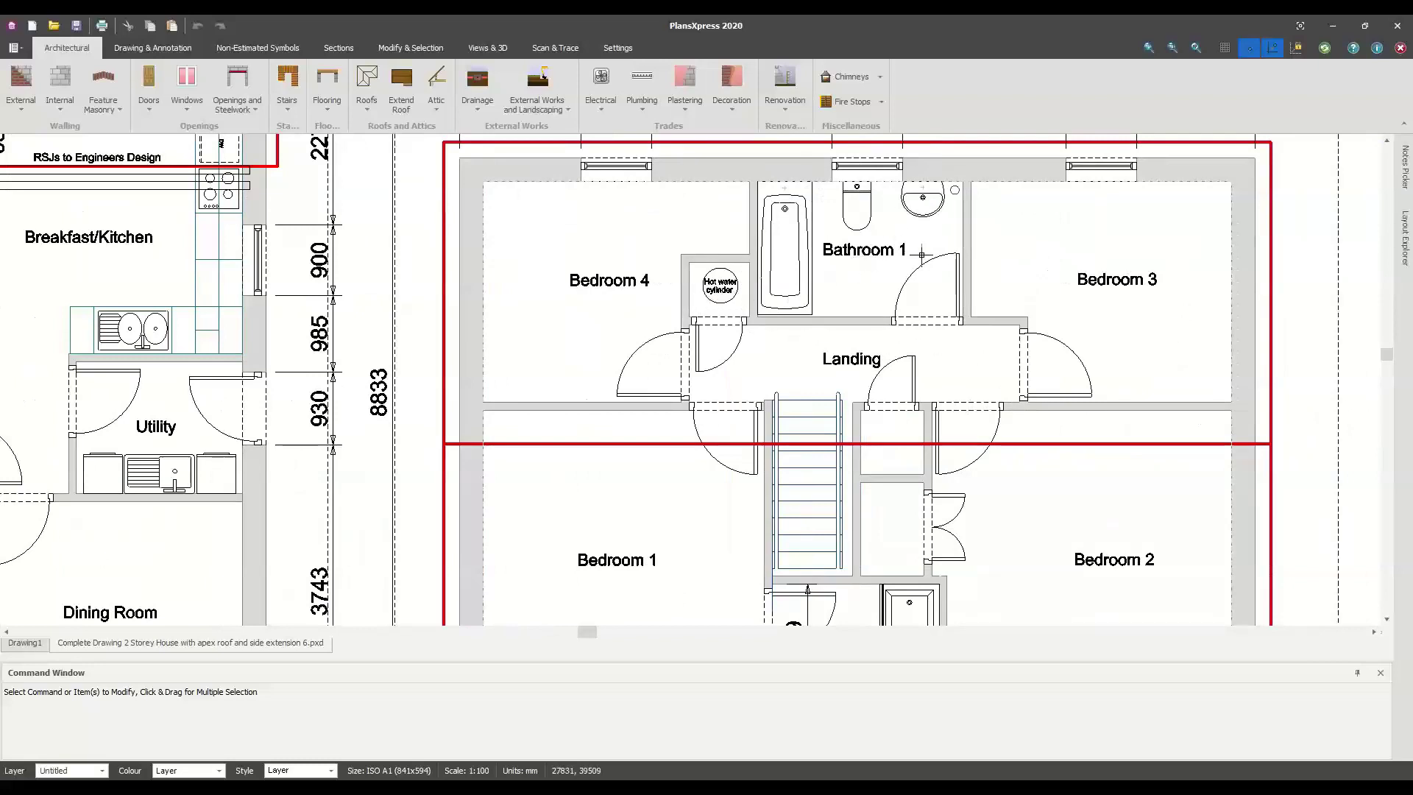
scroll(934, 331, down, 2)
scroll(934, 333, down, 3)
middle_drag(913, 417, 982, 523)
middle_drag(644, 371, 637, 400)
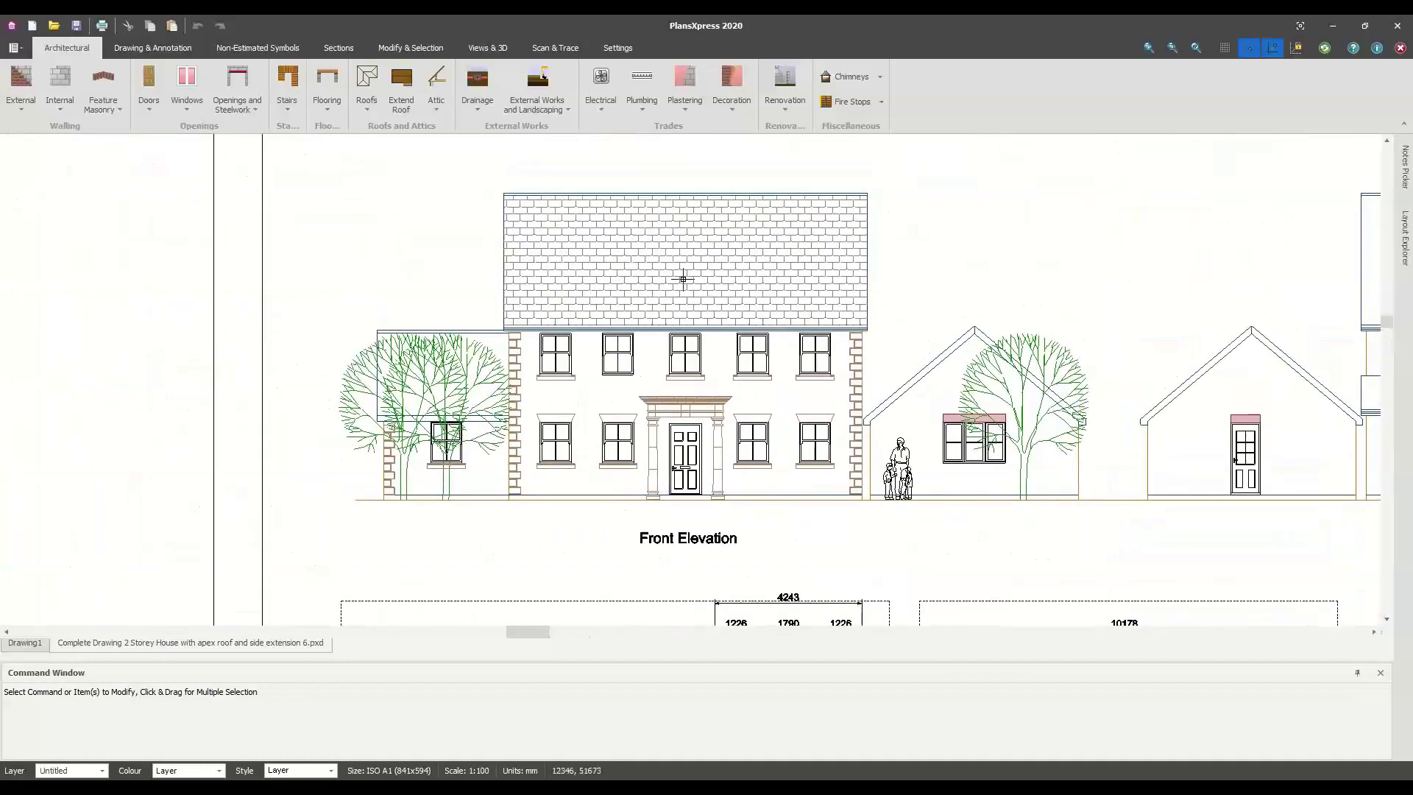
Browse the Views & 3D and Hatch options, then open Architectural's Feature Masonry list
click(476, 52)
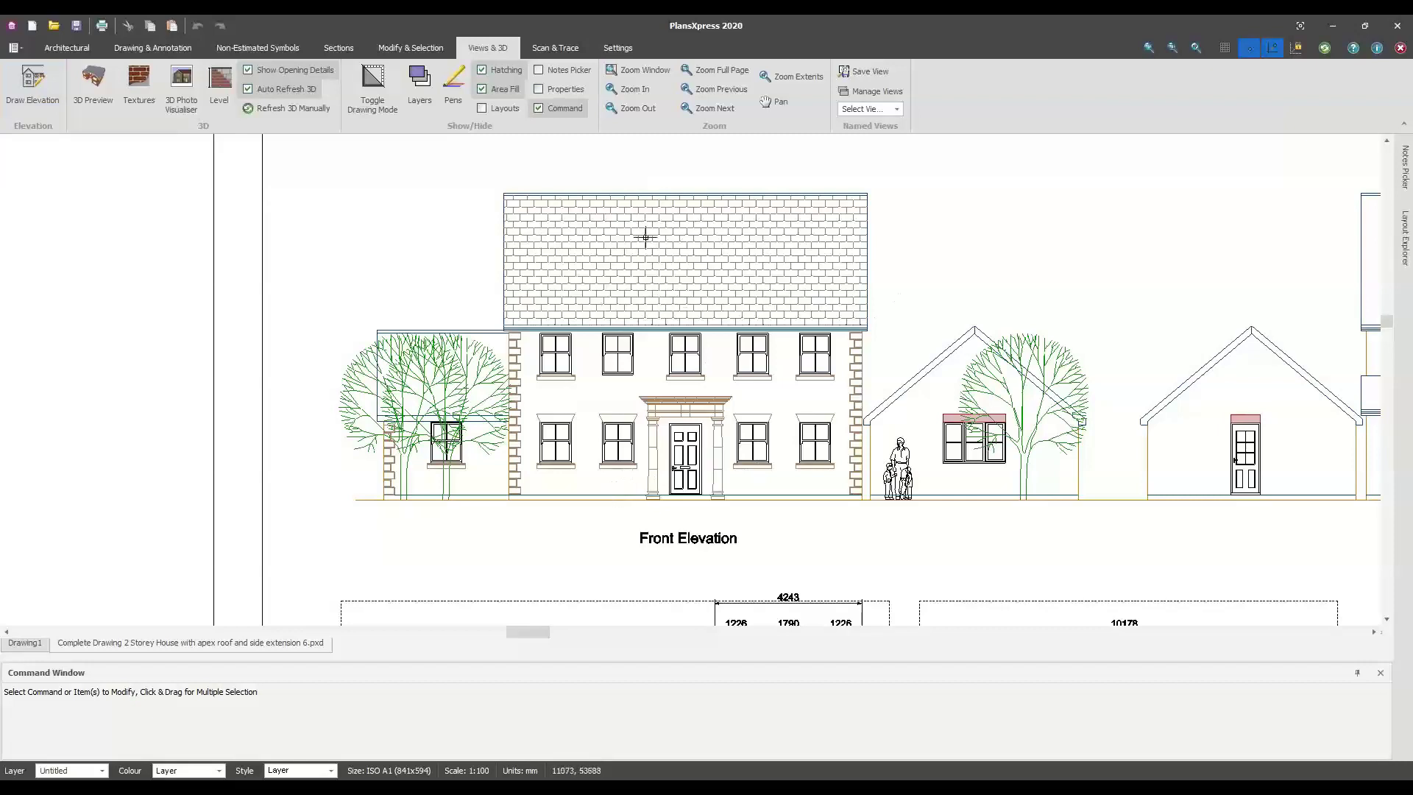
click(162, 49)
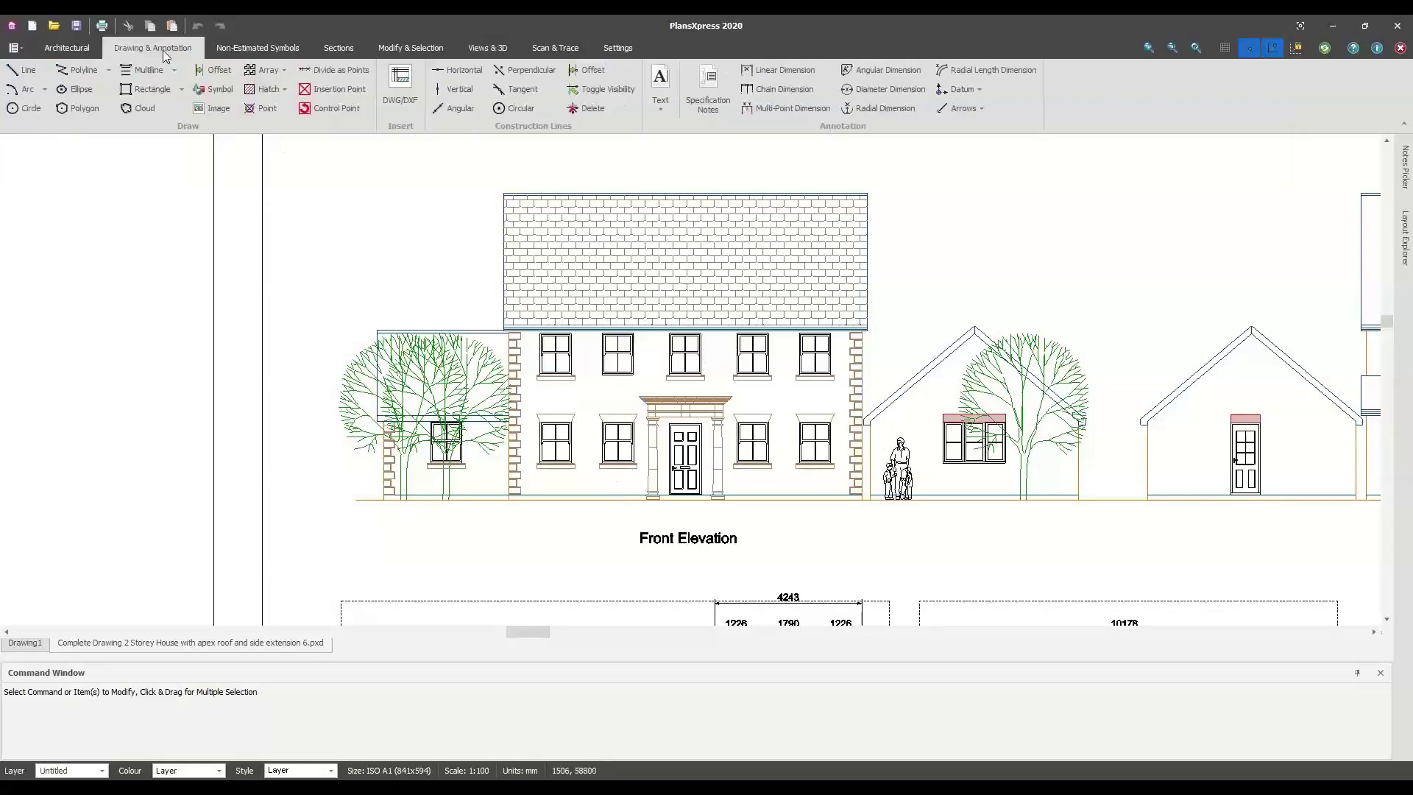
click(280, 94)
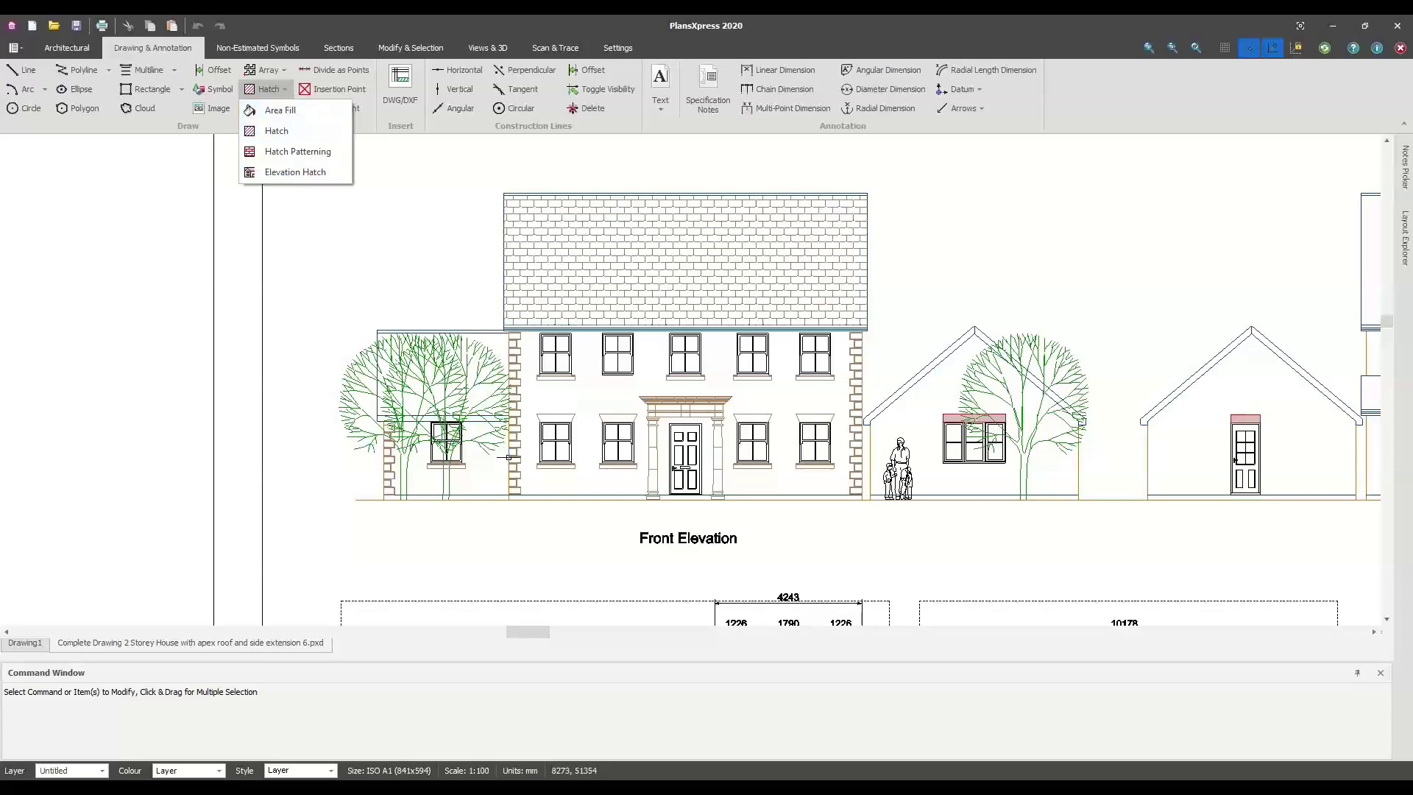
click(80, 49)
click(108, 111)
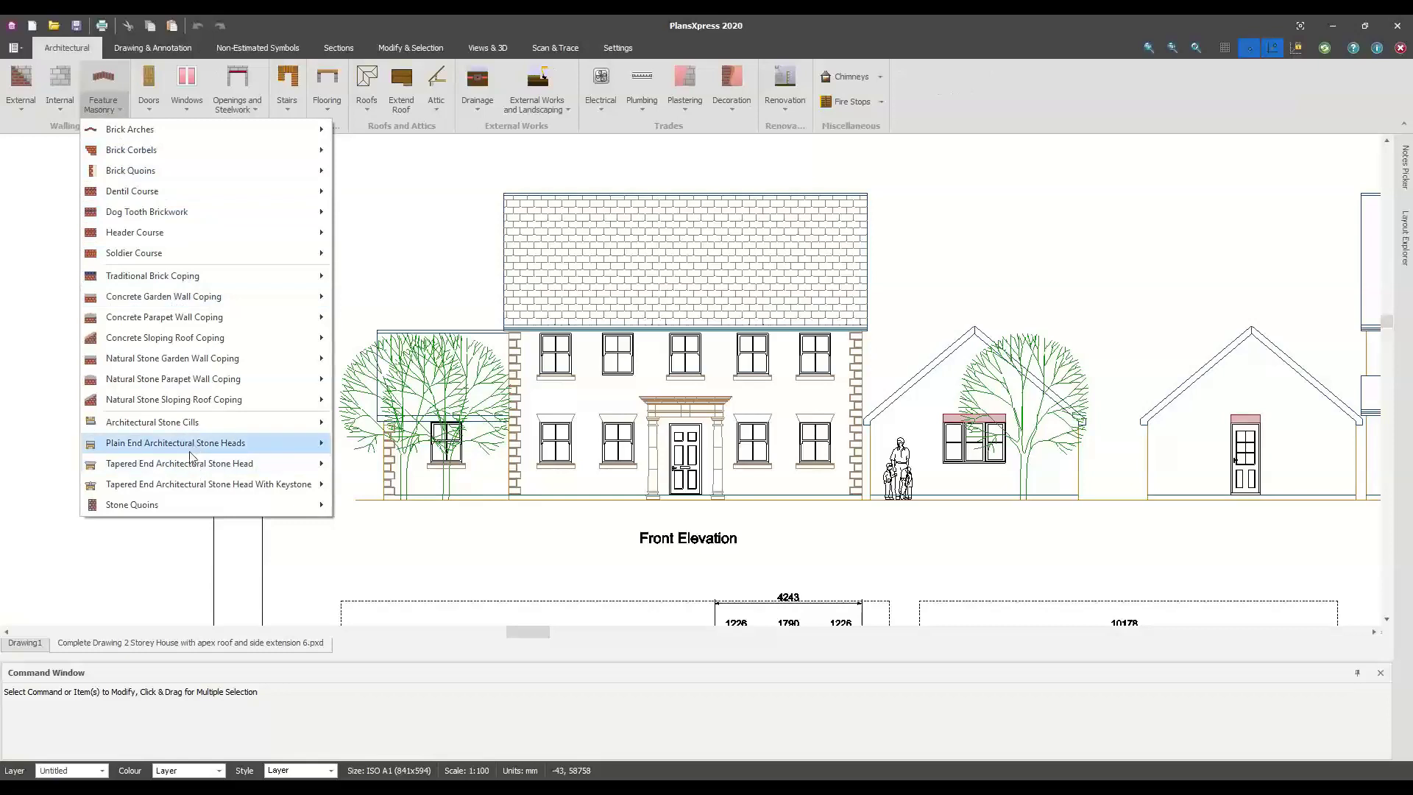
Insert a single stone quoin with default dimensions at the Front Elevation's wall base
mouse_move(213, 505)
mouse_move(471, 527)
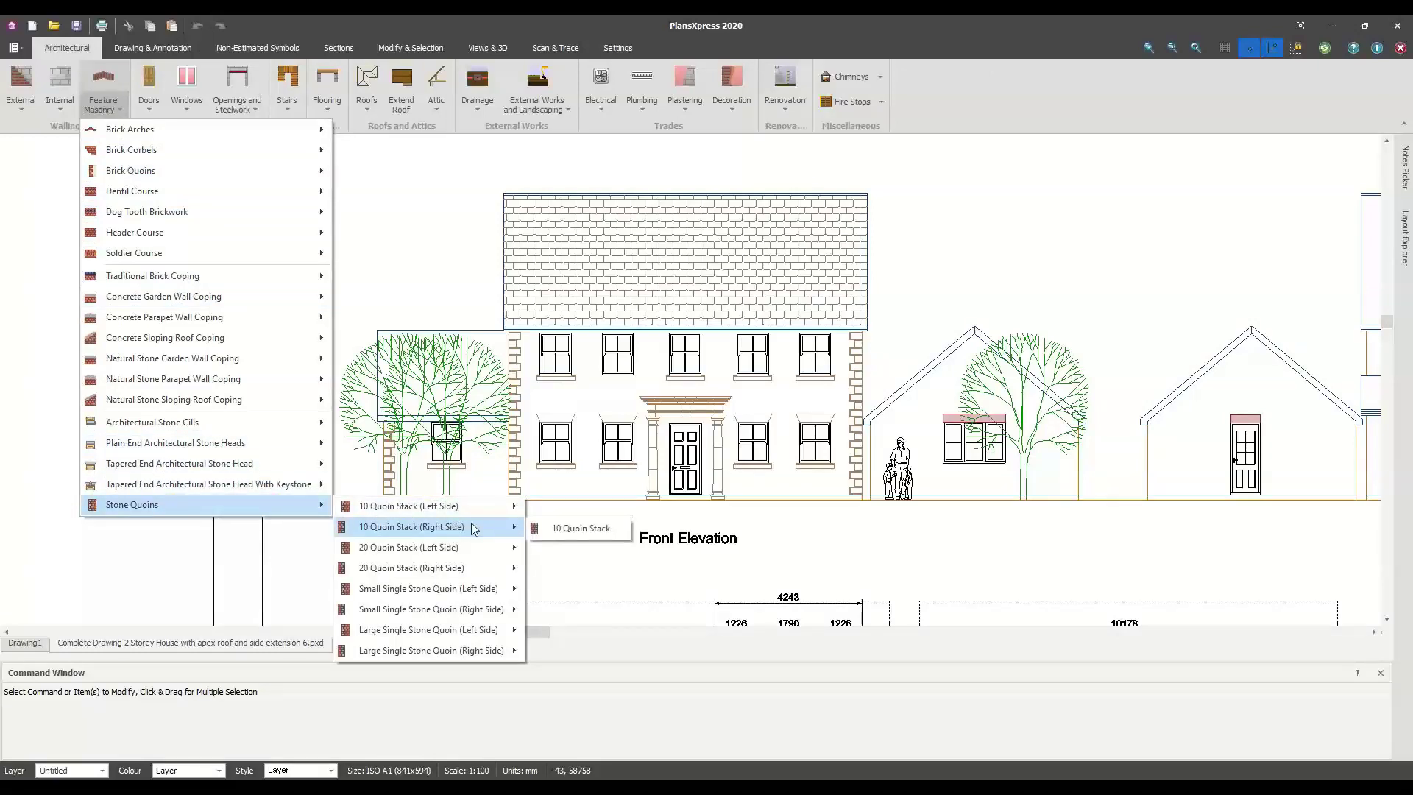
mouse_move(454, 607)
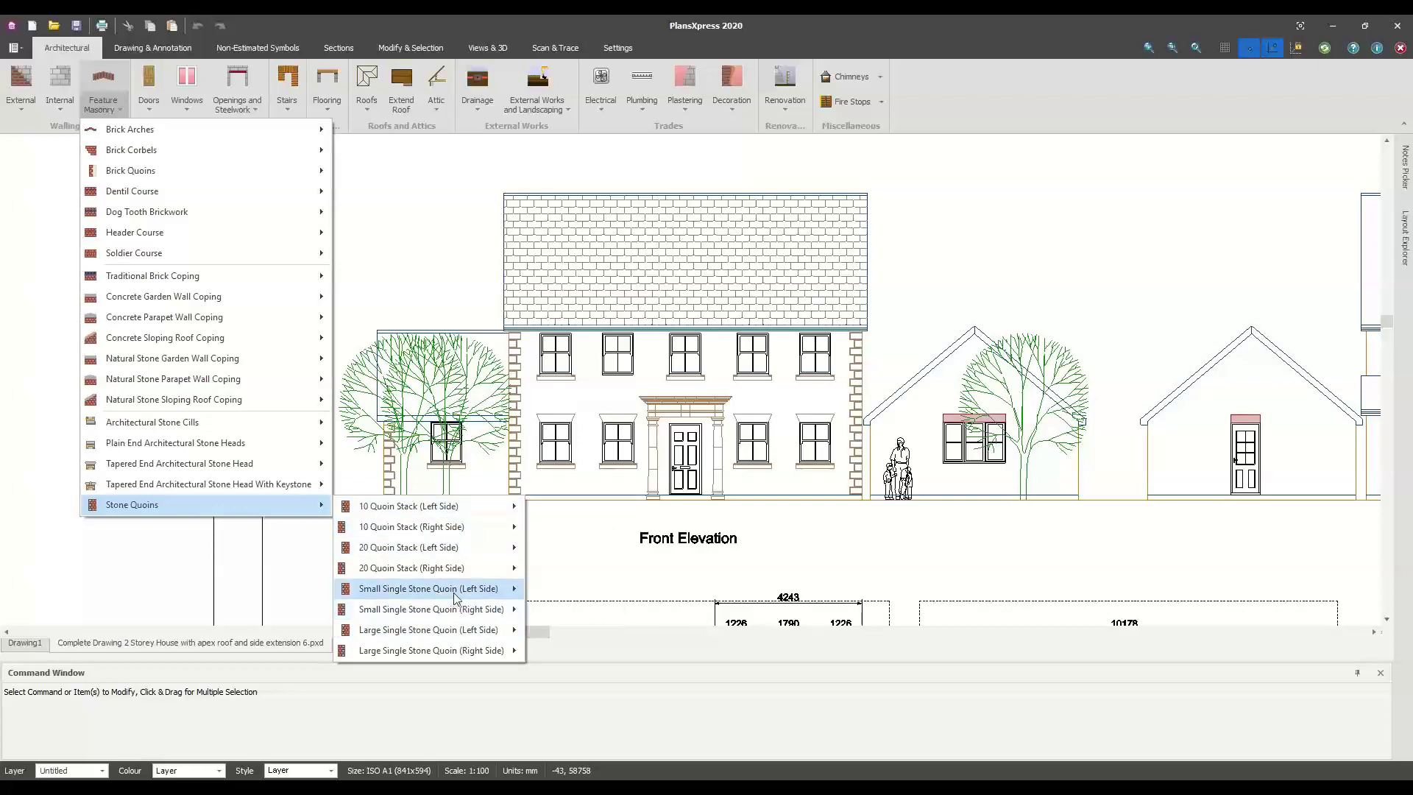
click(576, 610)
key(Escape)
click(510, 484)
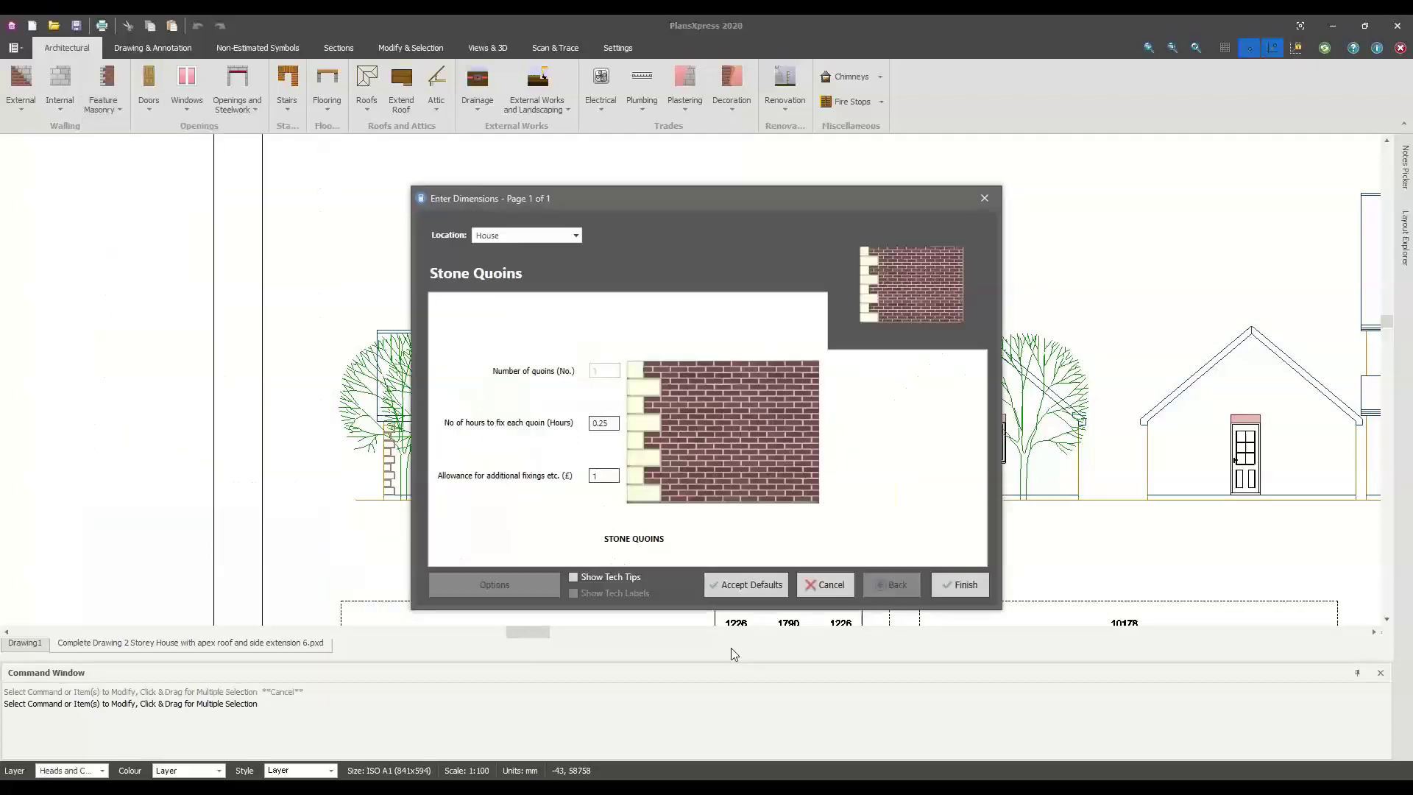
click(740, 581)
scroll(588, 491, up, 3)
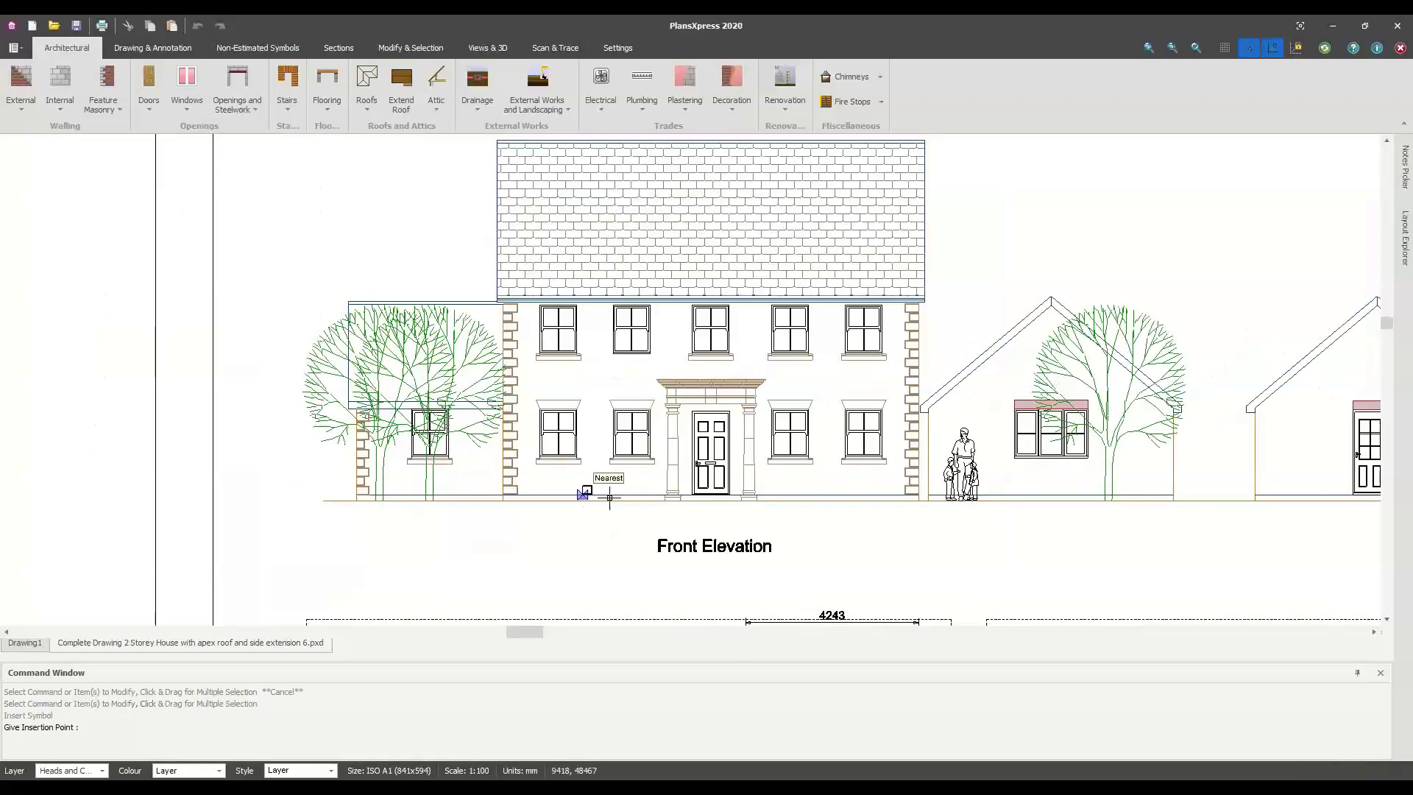
scroll(609, 495, up, 4)
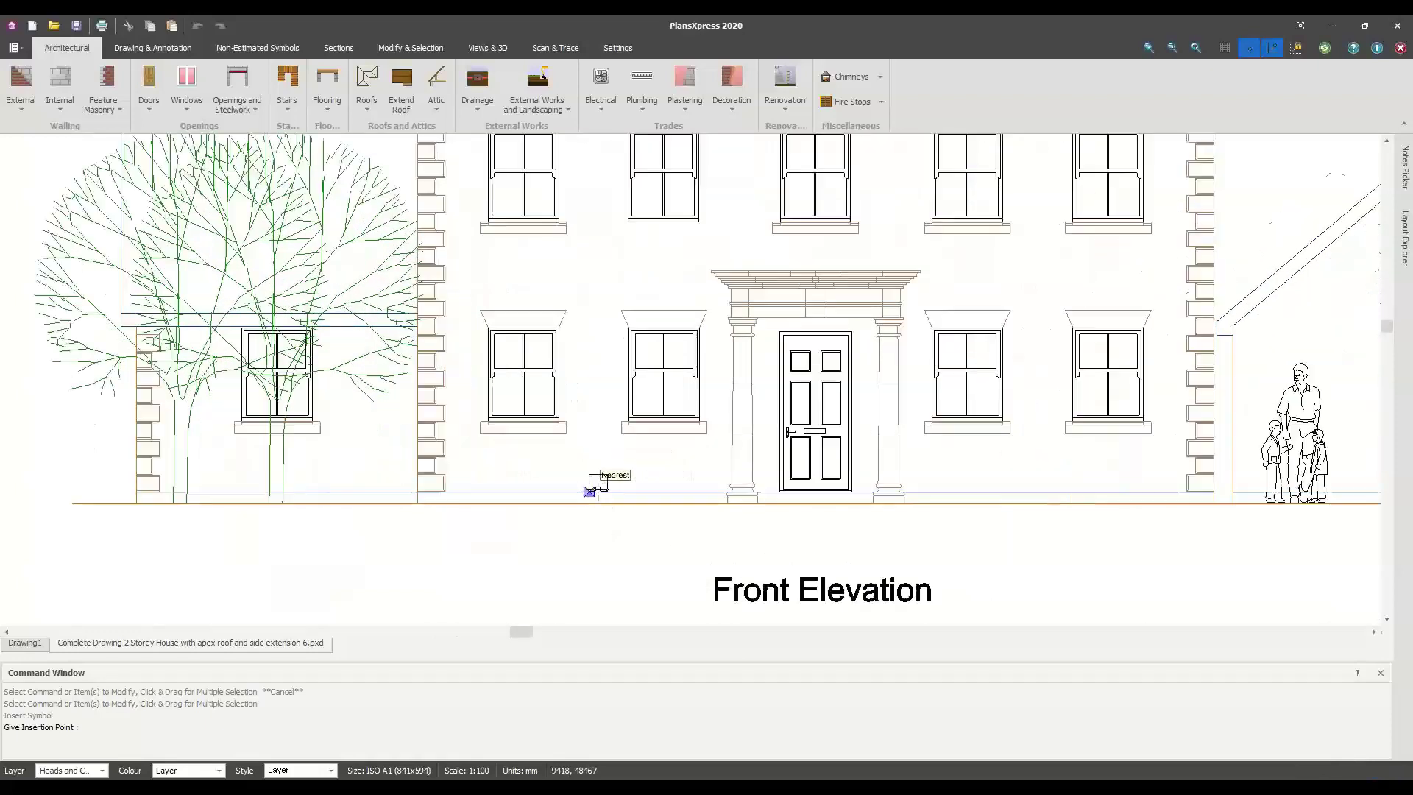
click(598, 490)
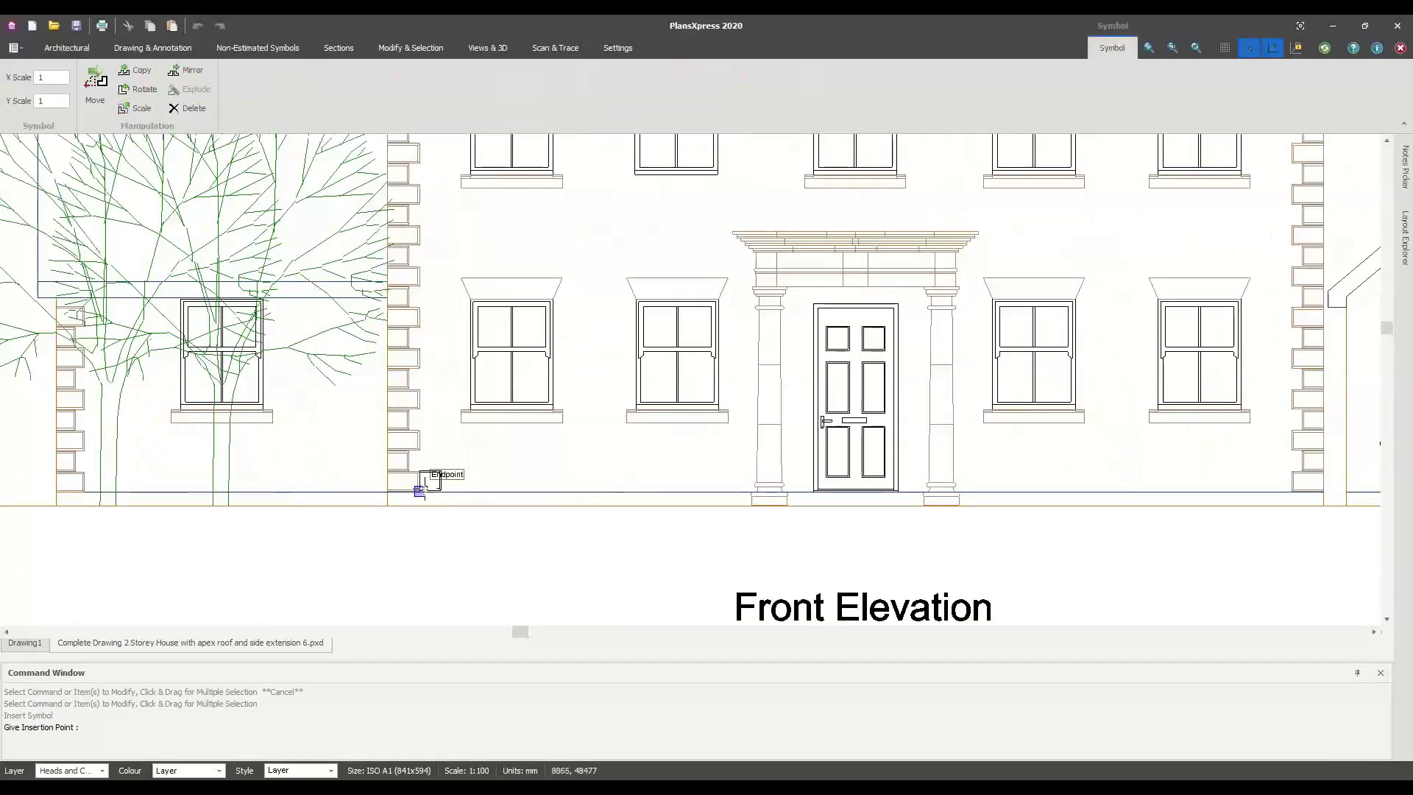
click(425, 482)
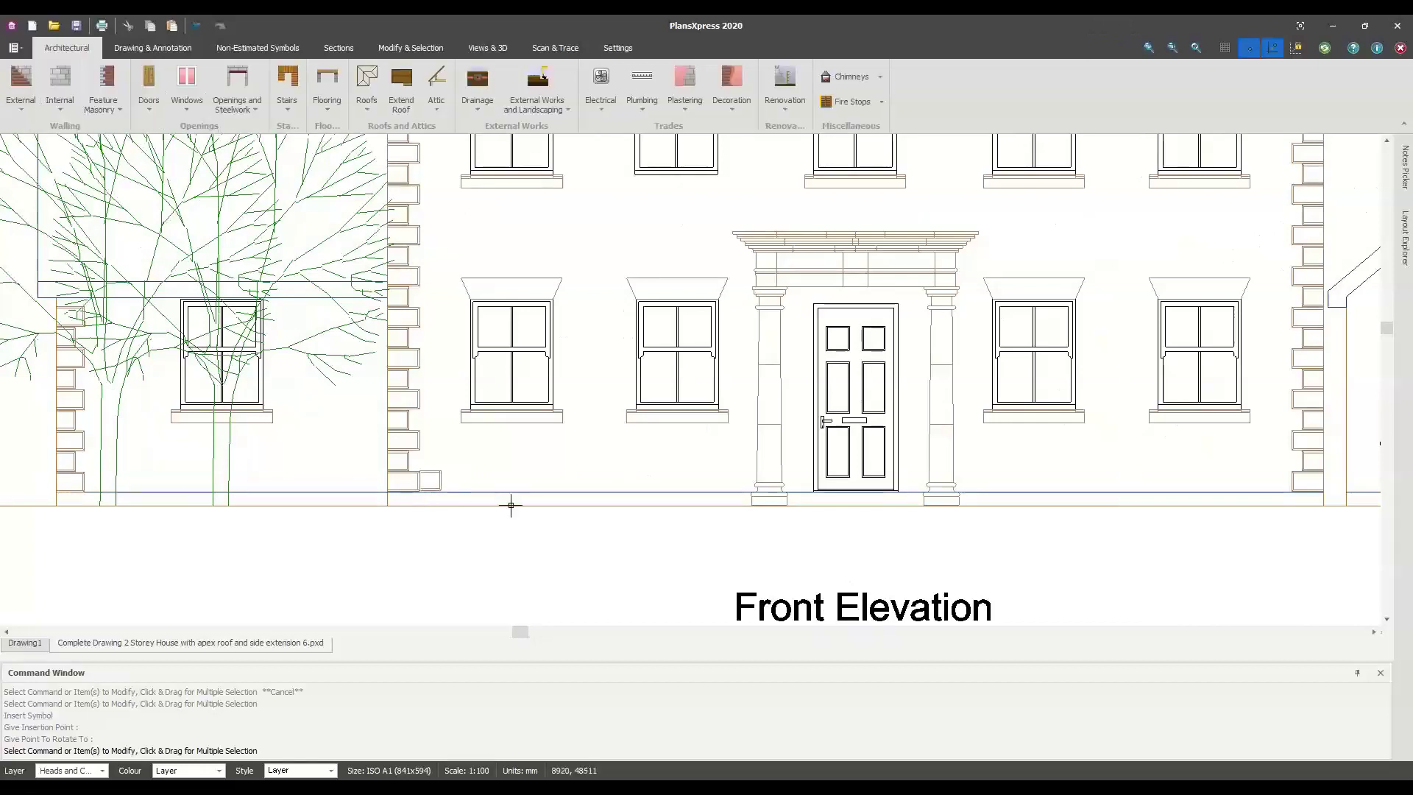
Delete the left quoin column on the Front Elevation
scroll(545, 469, down, 1)
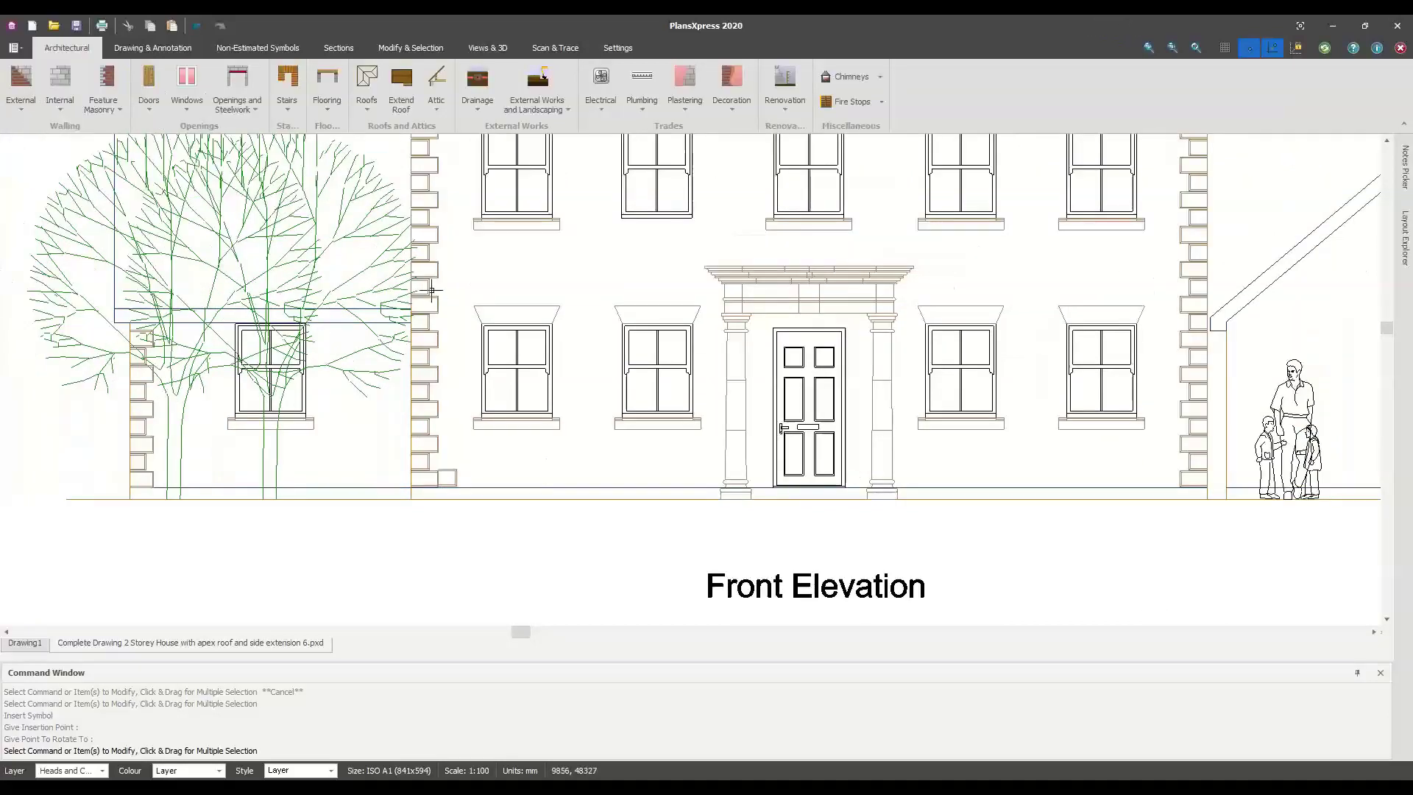
scroll(432, 290, down, 1)
click(435, 290)
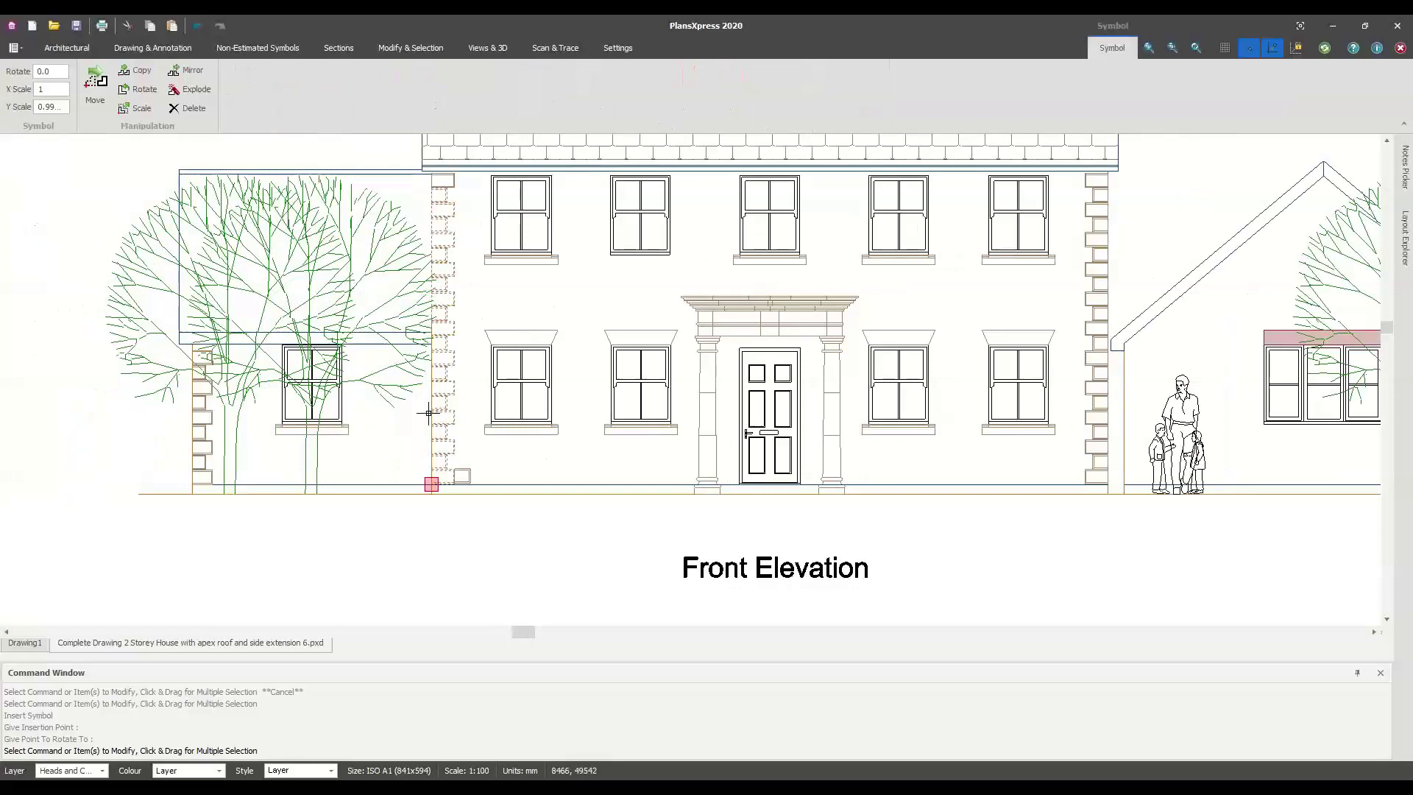
key(Delete)
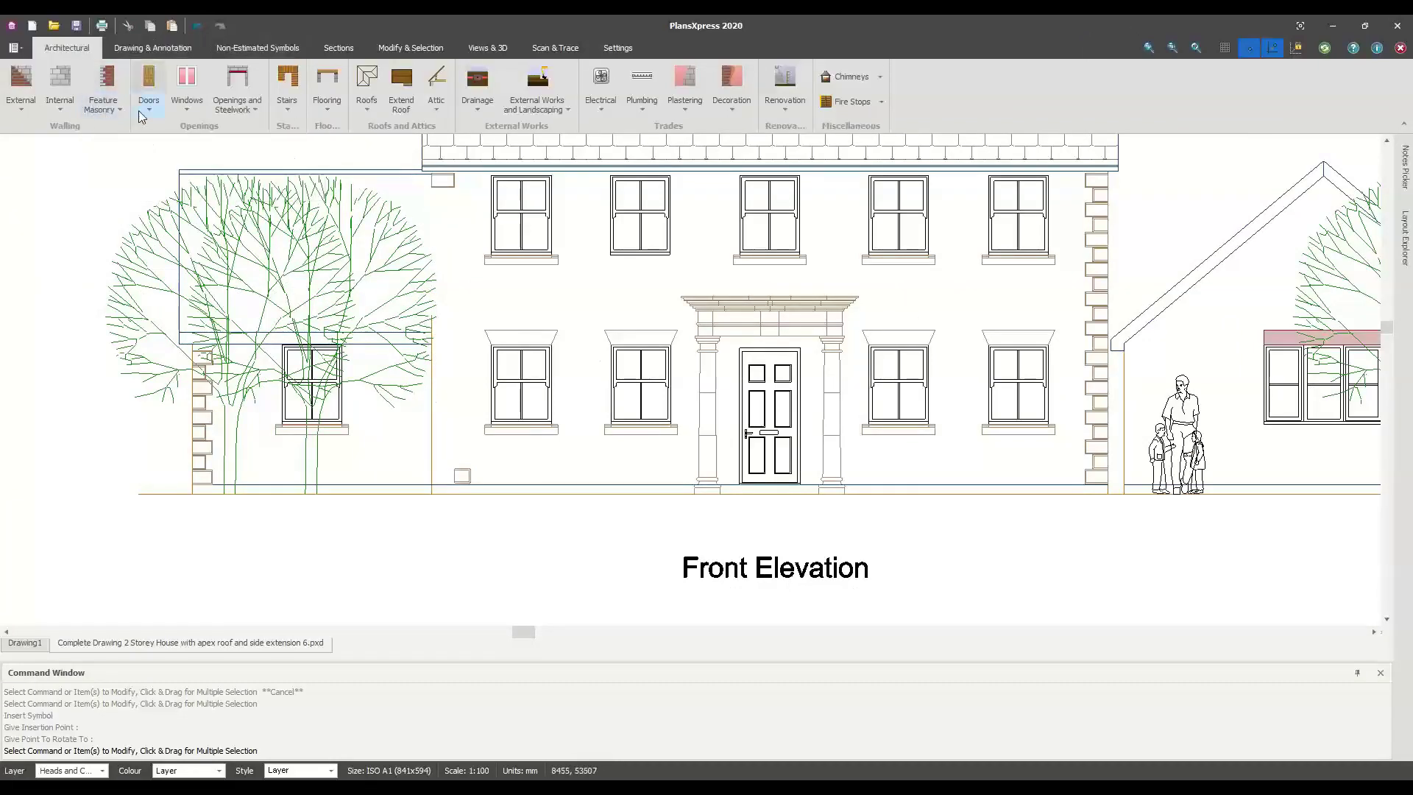
Place a Stone Quoins 10 Quoin Stack (Left Side) with default dimensions at the left corner
click(118, 111)
mouse_move(197, 503)
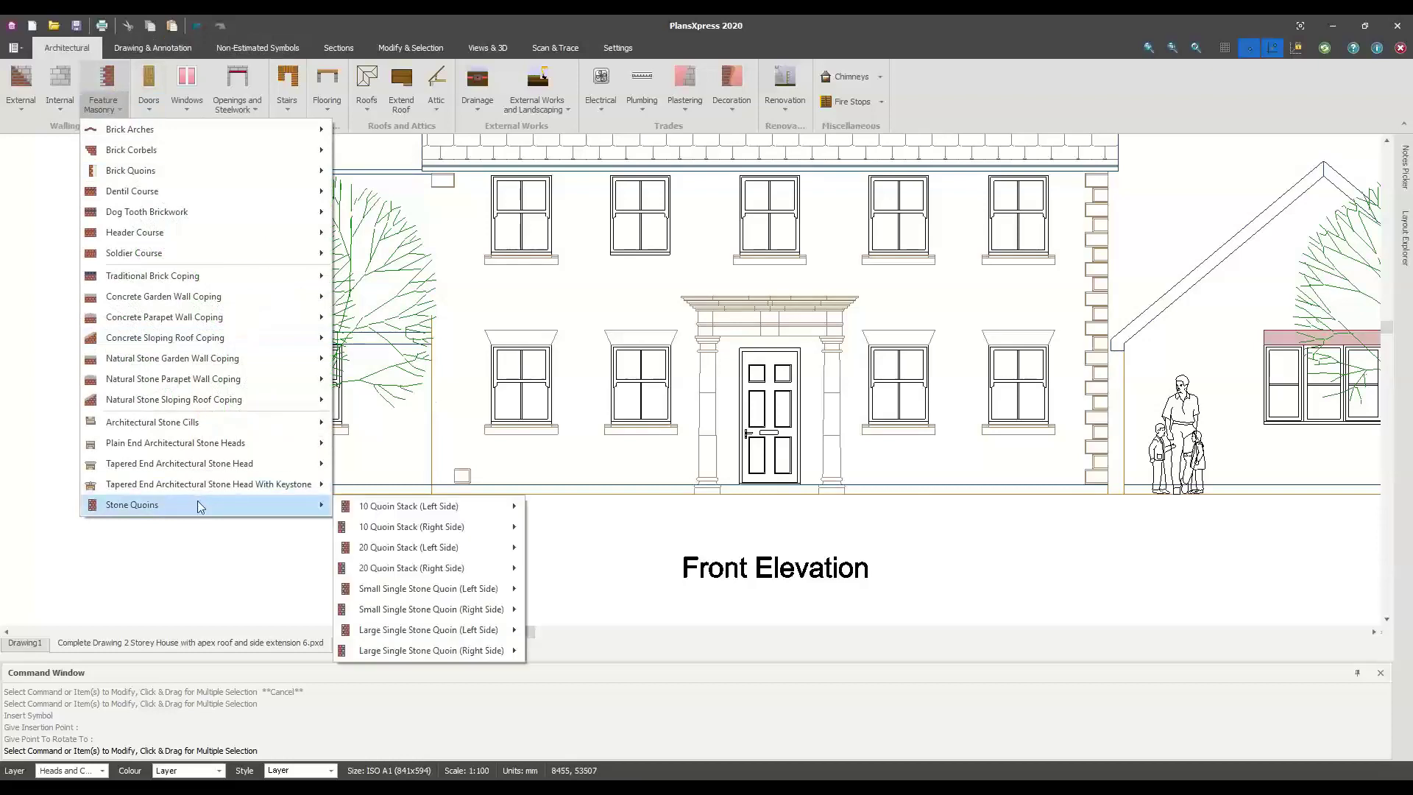
mouse_move(451, 519)
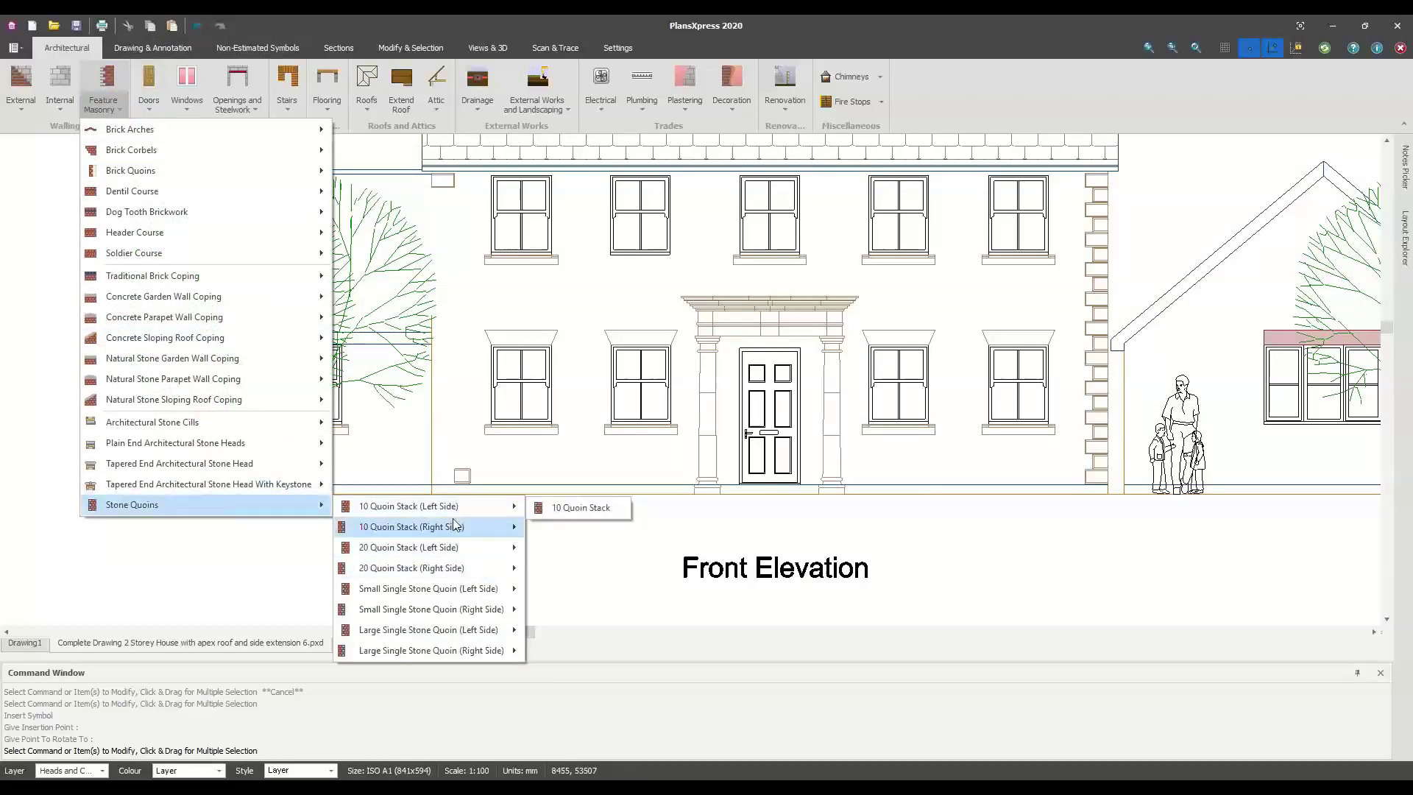
click(580, 506)
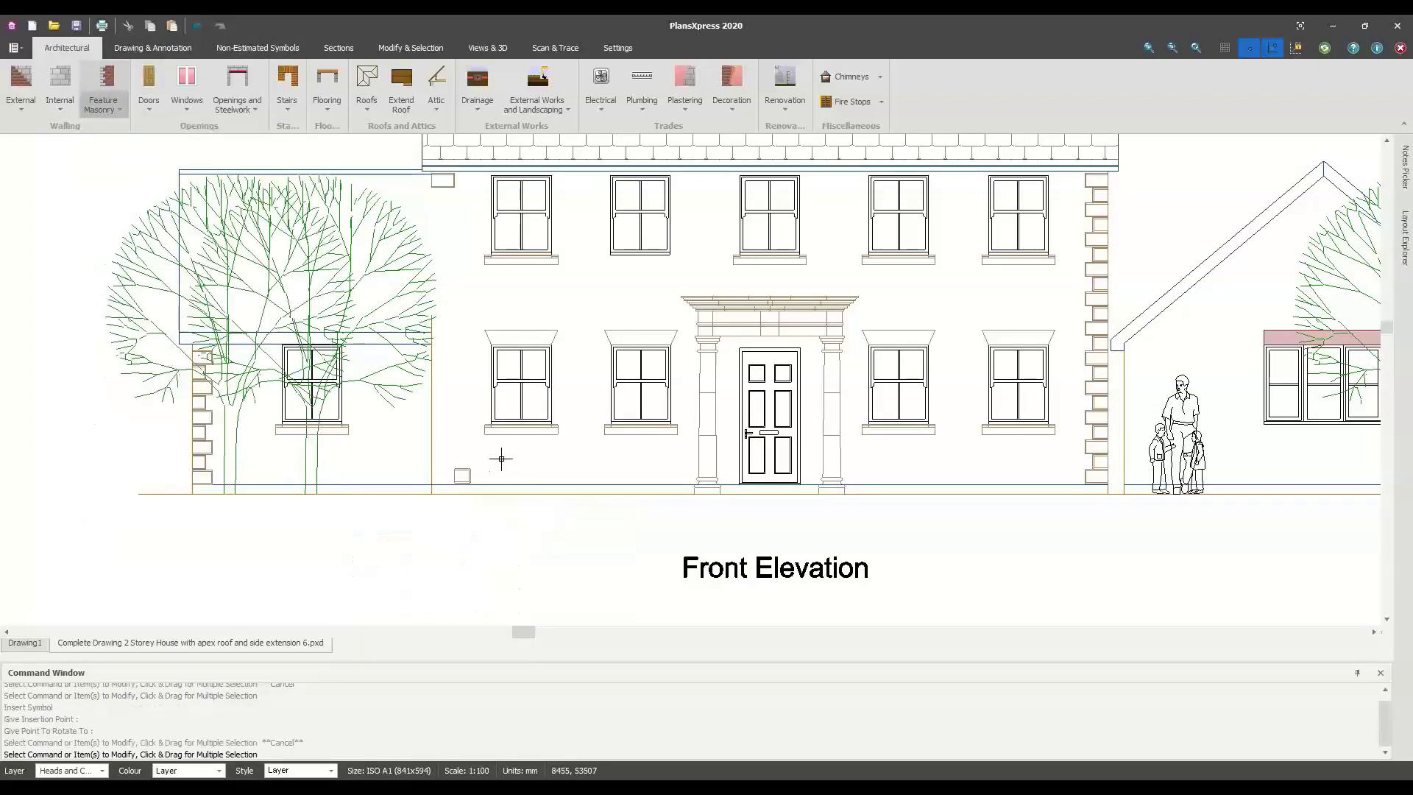
click(740, 586)
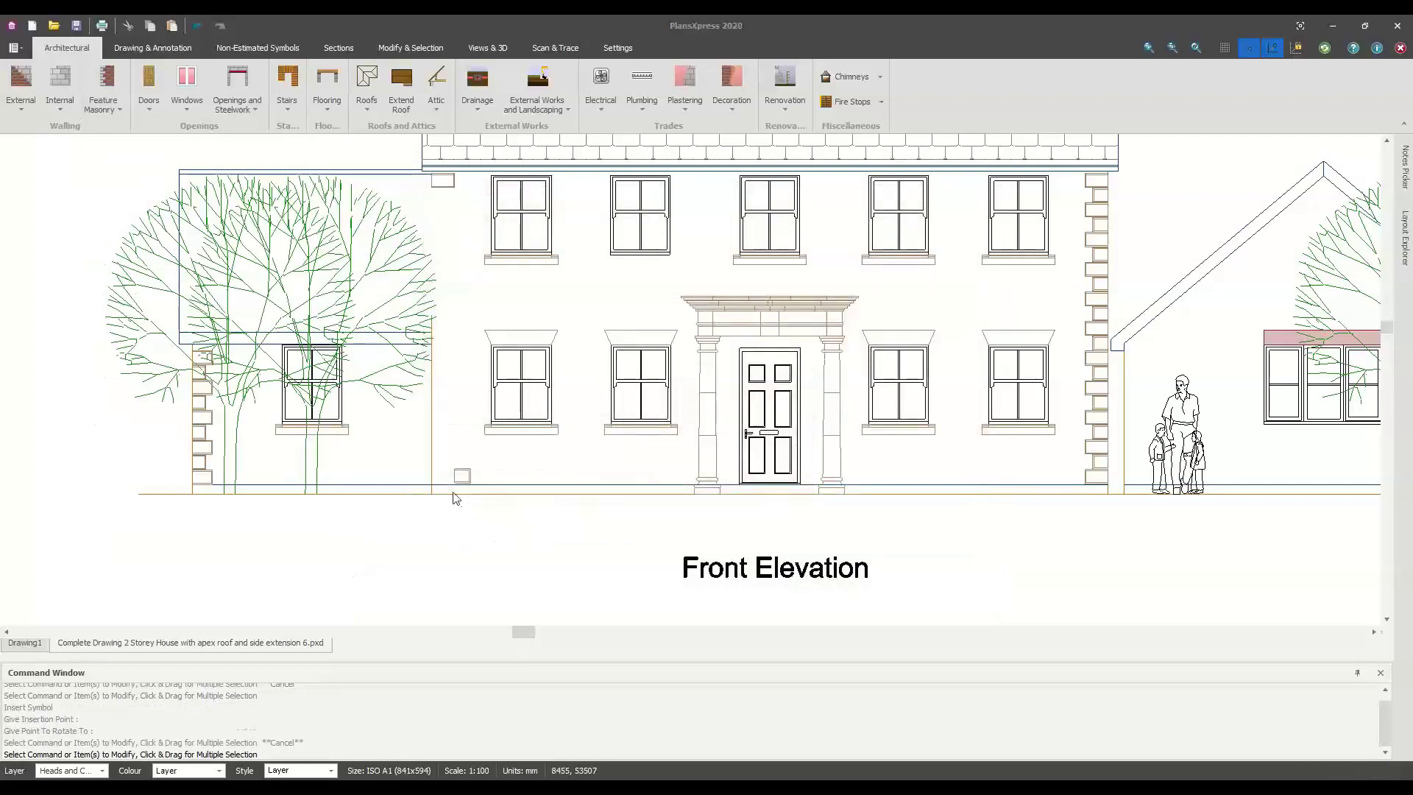
click(431, 483)
click(432, 482)
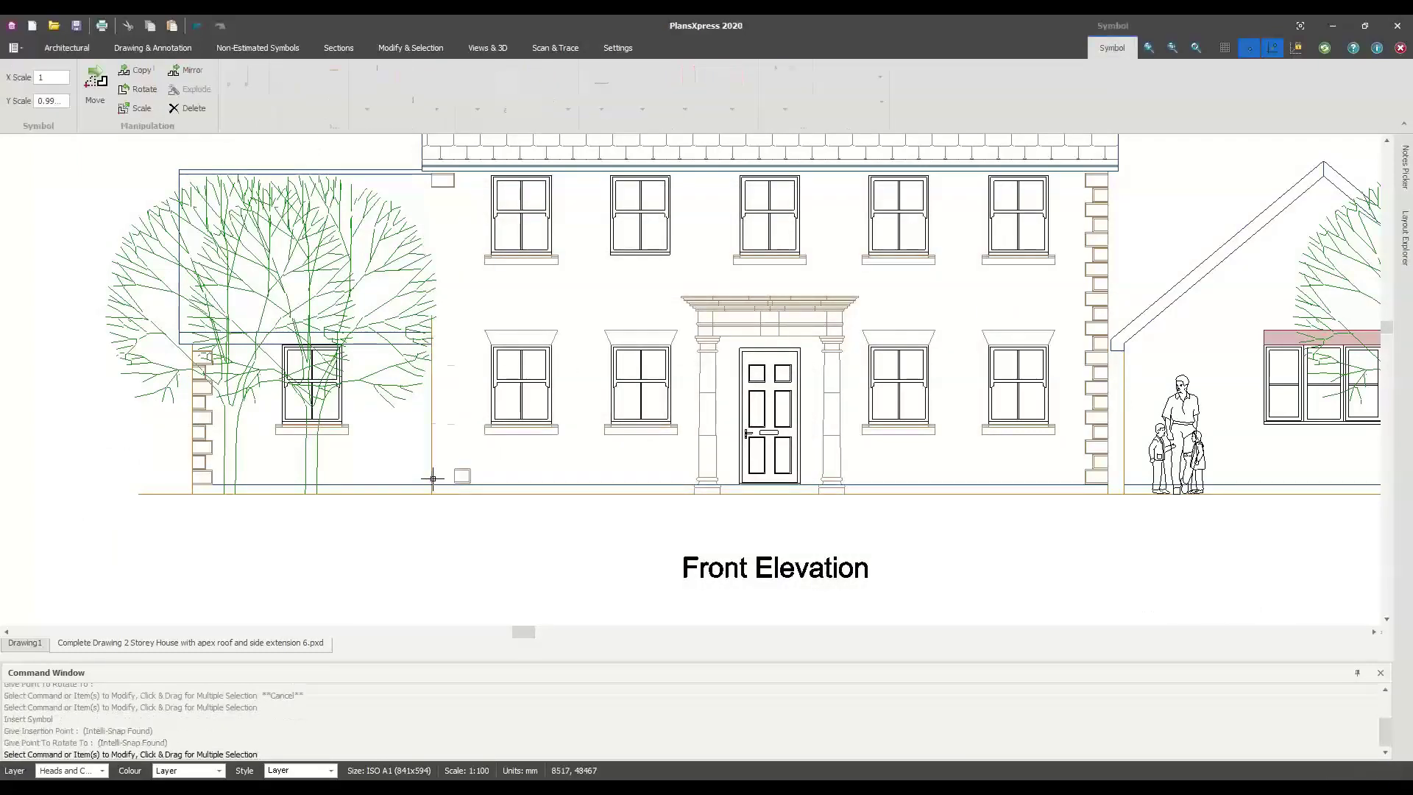
Pan past the Rear and Side Elevations to the section and garage plan, then switch to Sections tools
scroll(549, 511, down, 1)
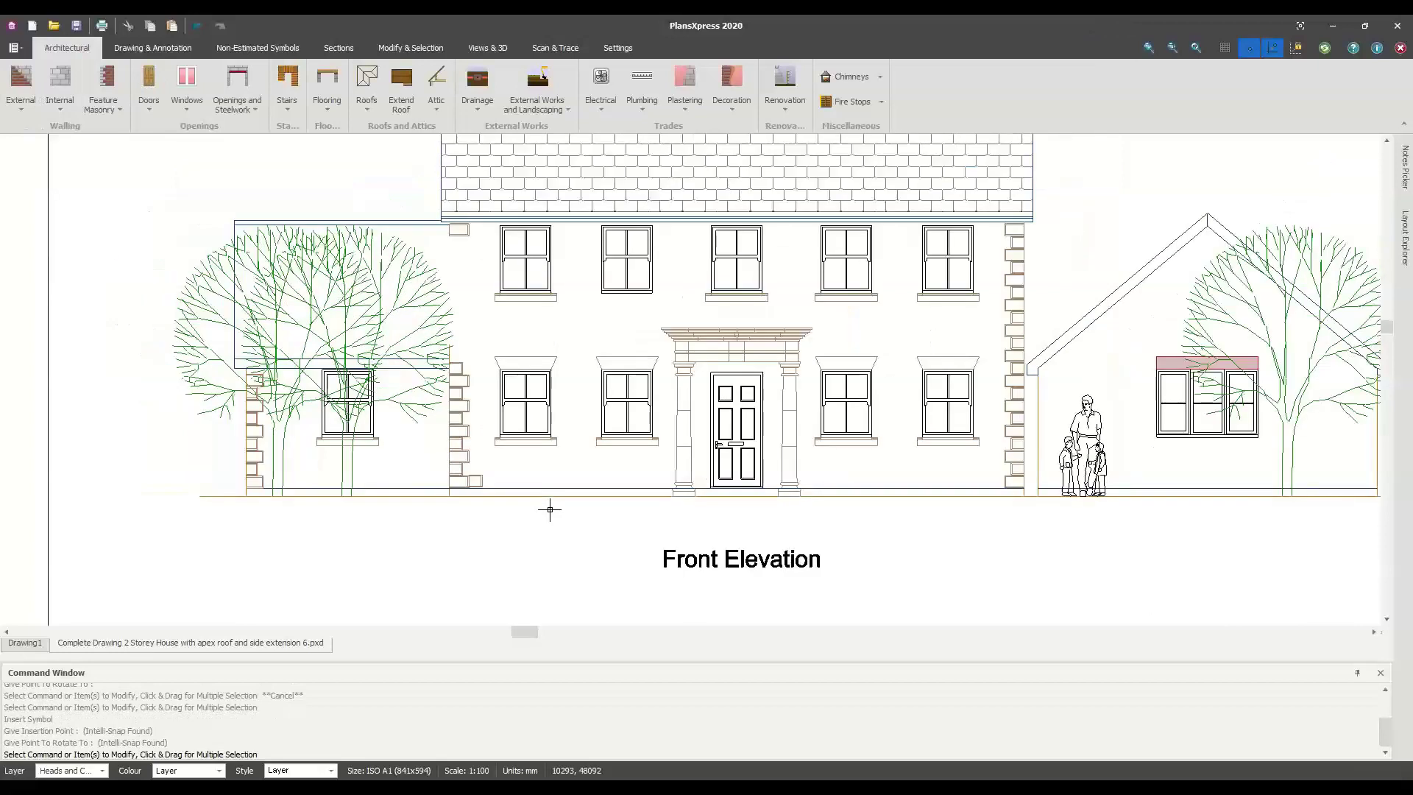
scroll(550, 509, down, 1)
middle_drag(549, 506, 422, 515)
middle_drag(887, 508, 147, 454)
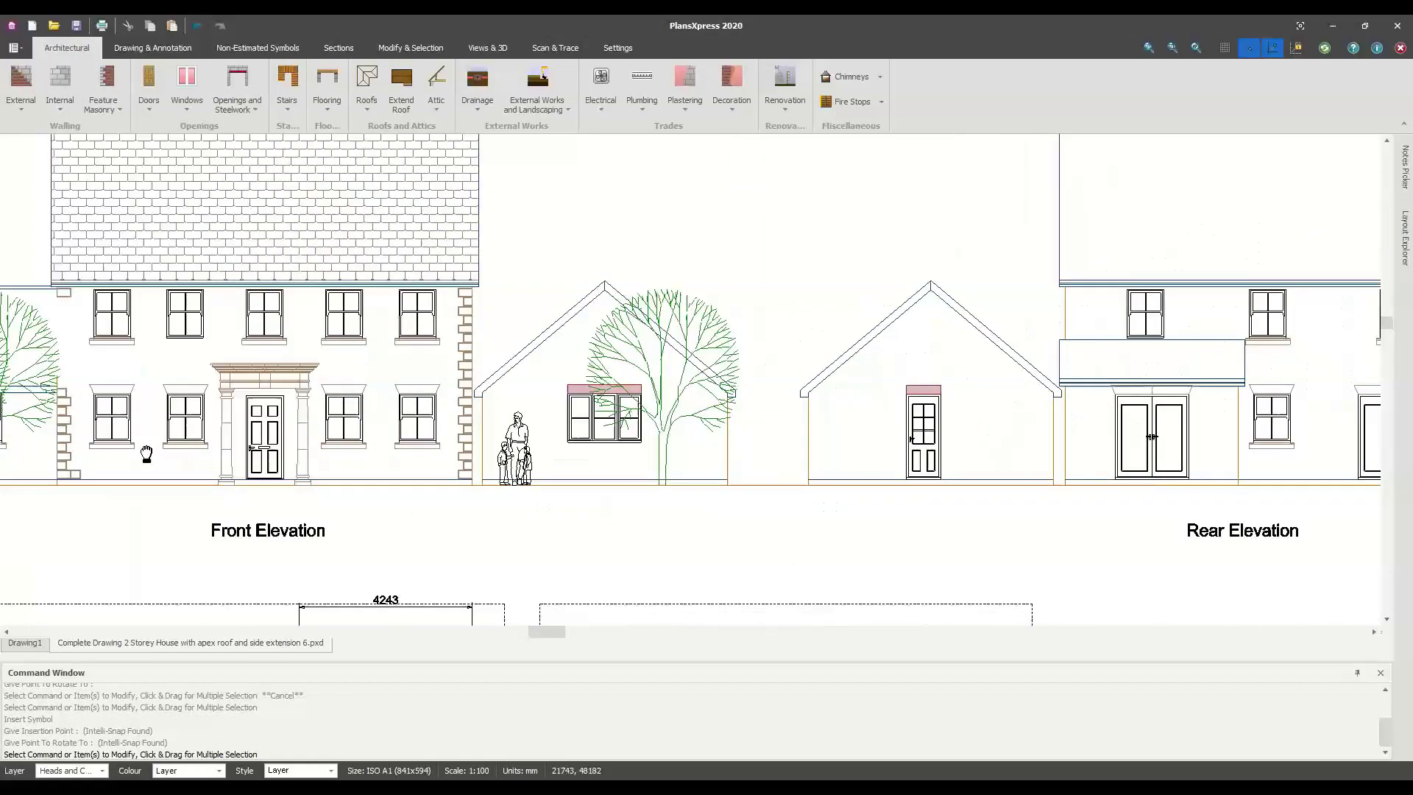
middle_drag(1227, 507, 640, 441)
middle_drag(539, 437, 526, 435)
middle_drag(1248, 402, 564, 432)
mouse_move(808, 459)
middle_down()
mouse_move(836, 268)
mouse_move(845, 315)
middle_up()
middle_drag(837, 435, 808, 298)
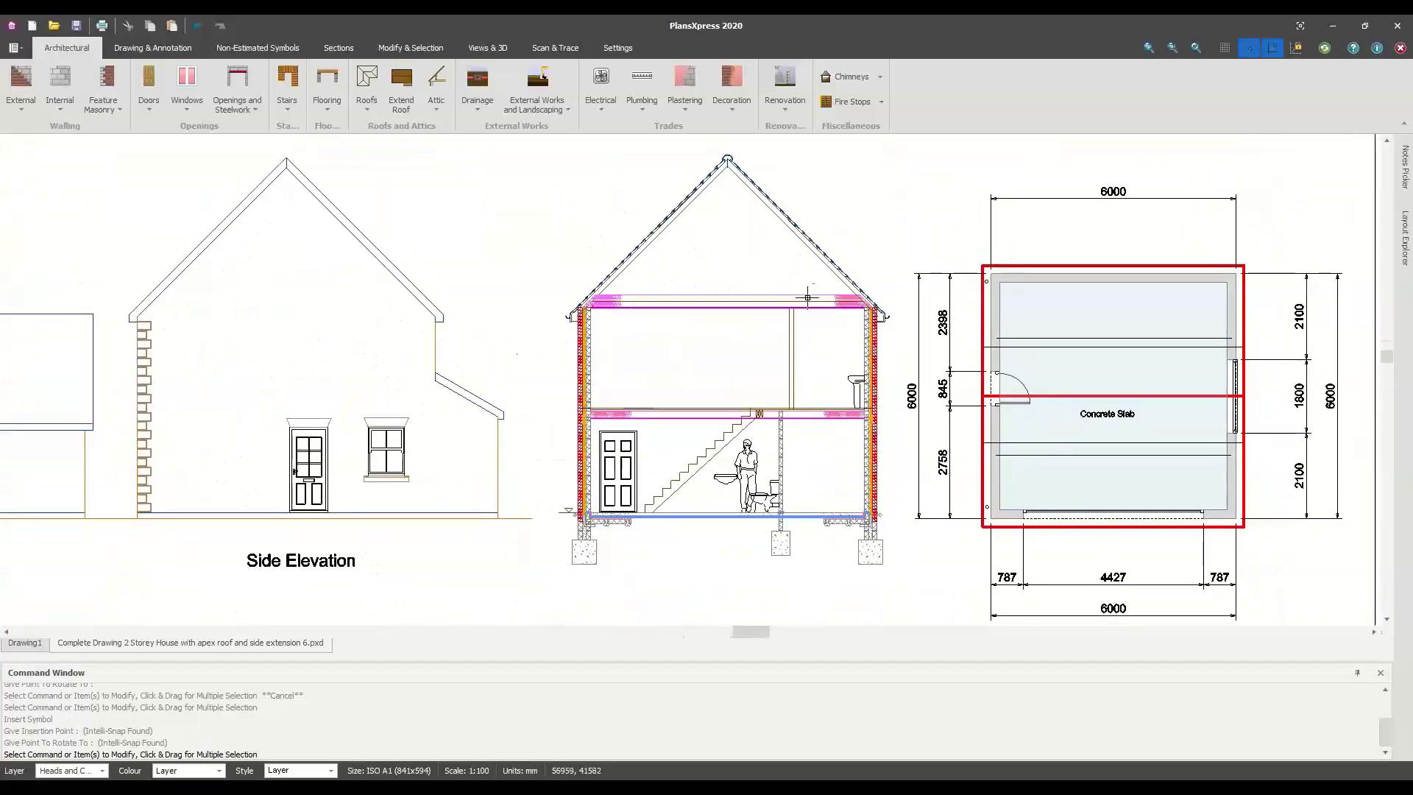
click(337, 48)
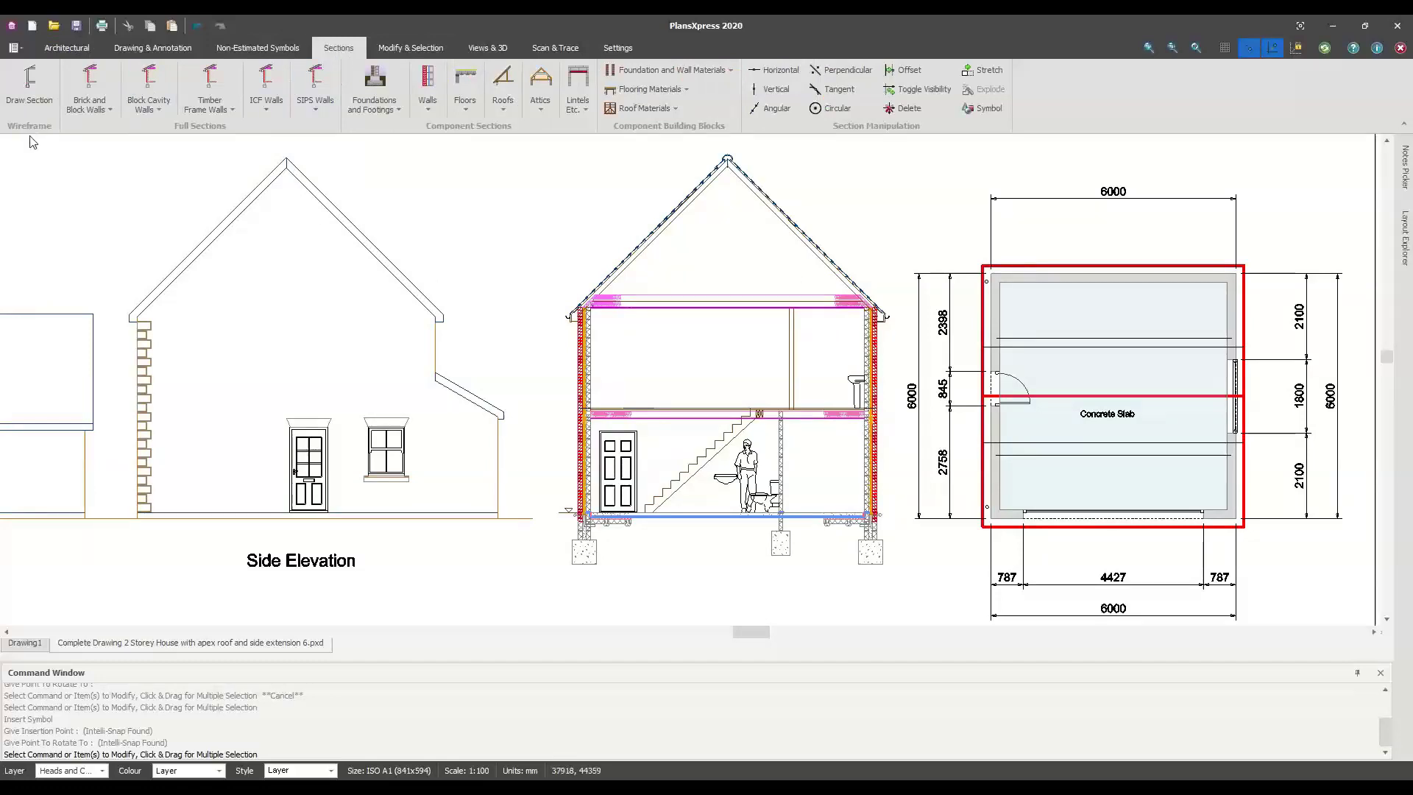
click(93, 117)
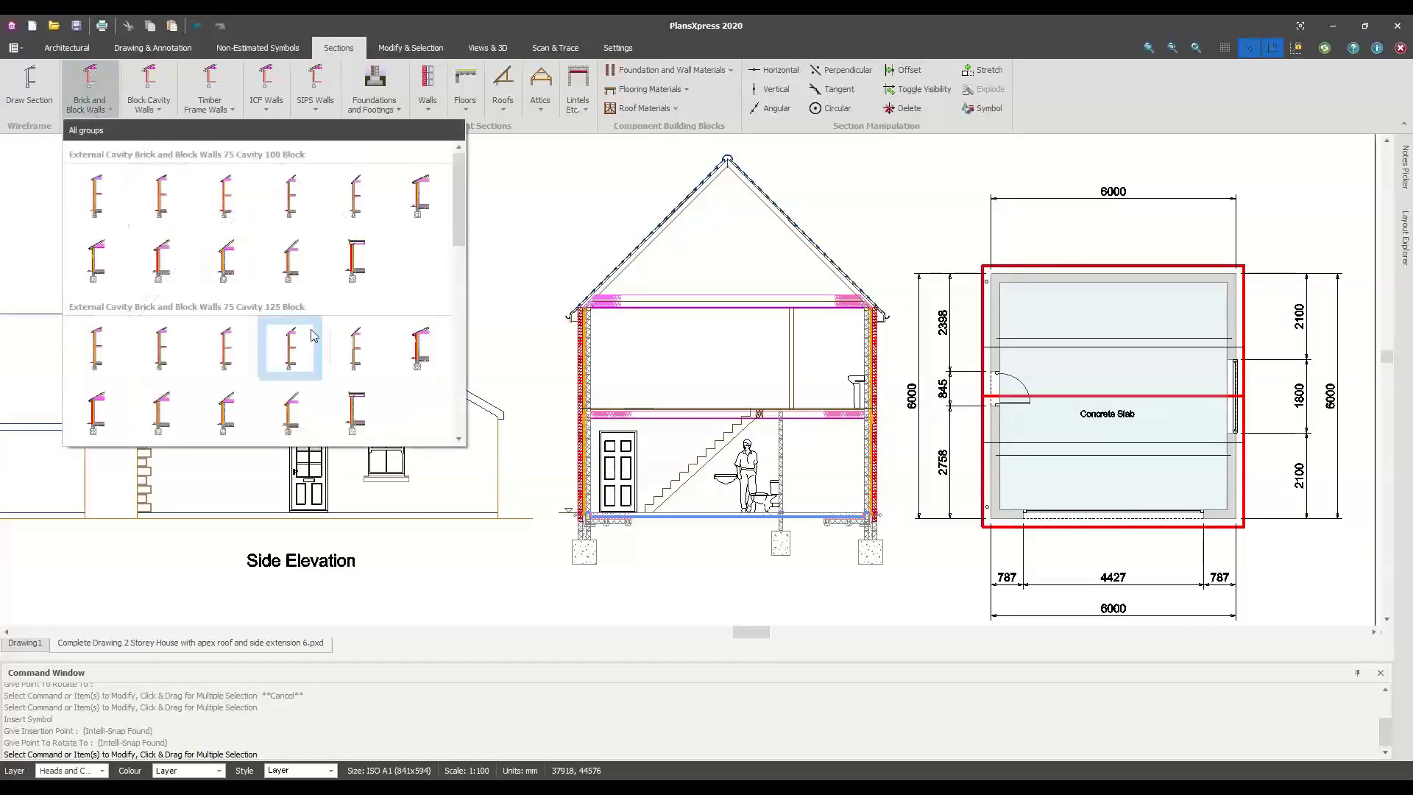
scroll(461, 222, down, 2)
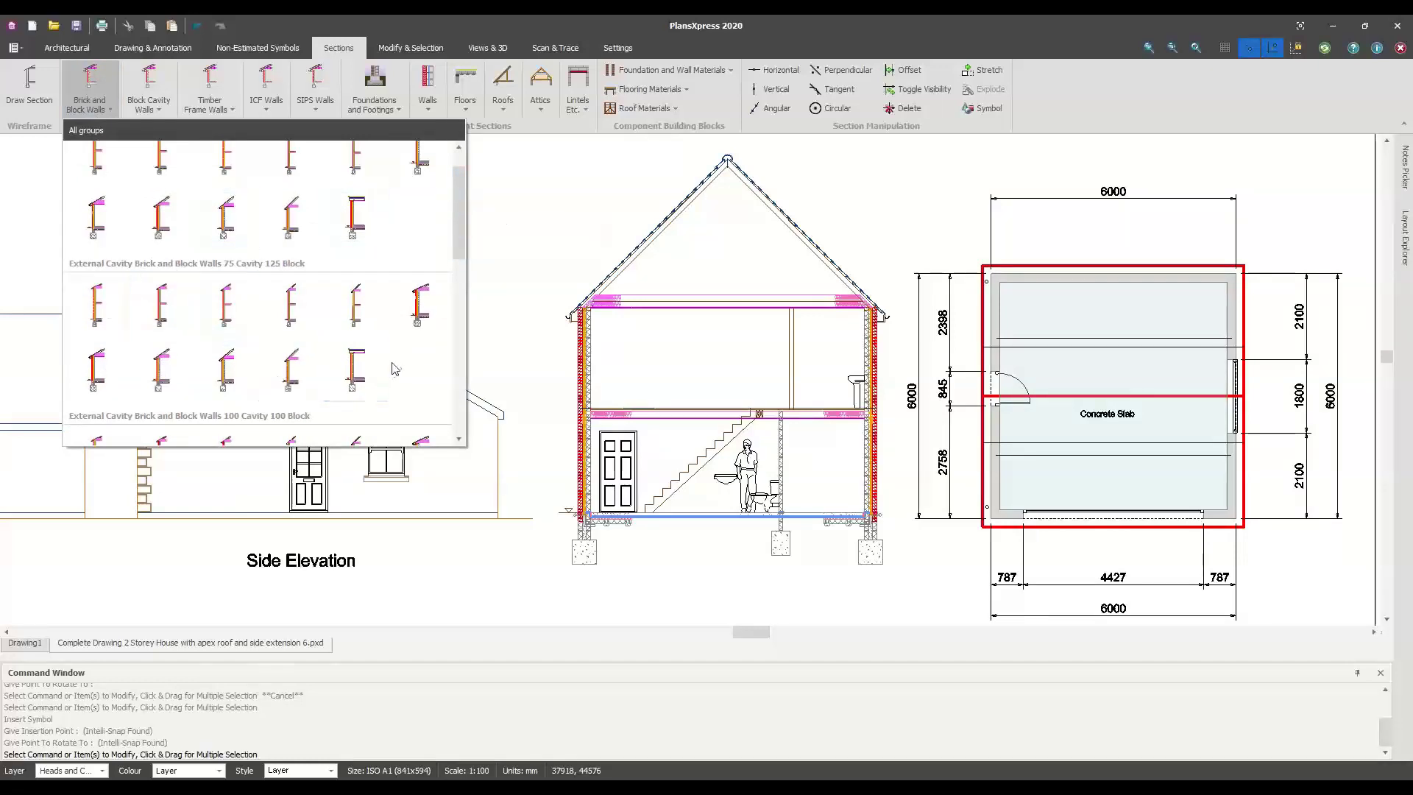
scroll(395, 368, down, 5)
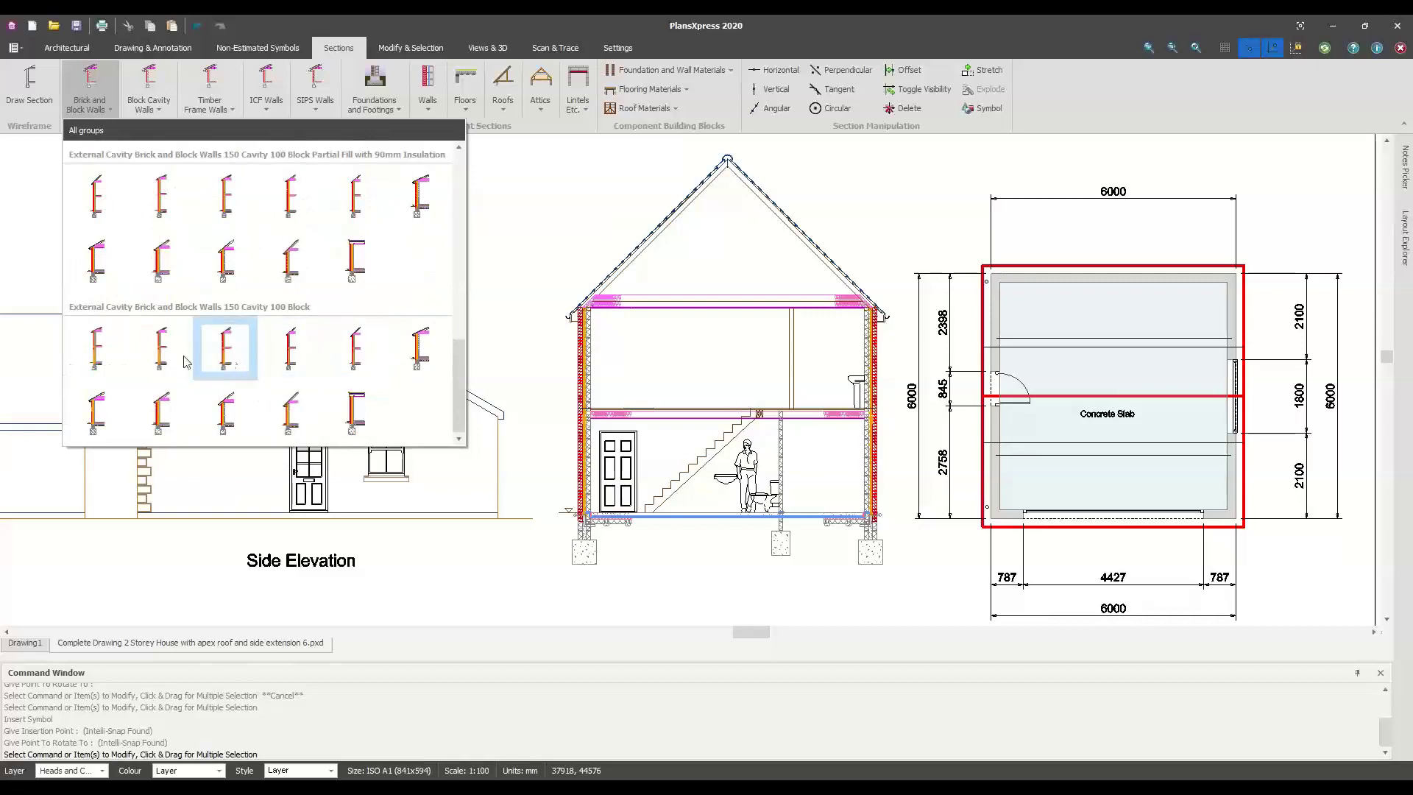
click(198, 110)
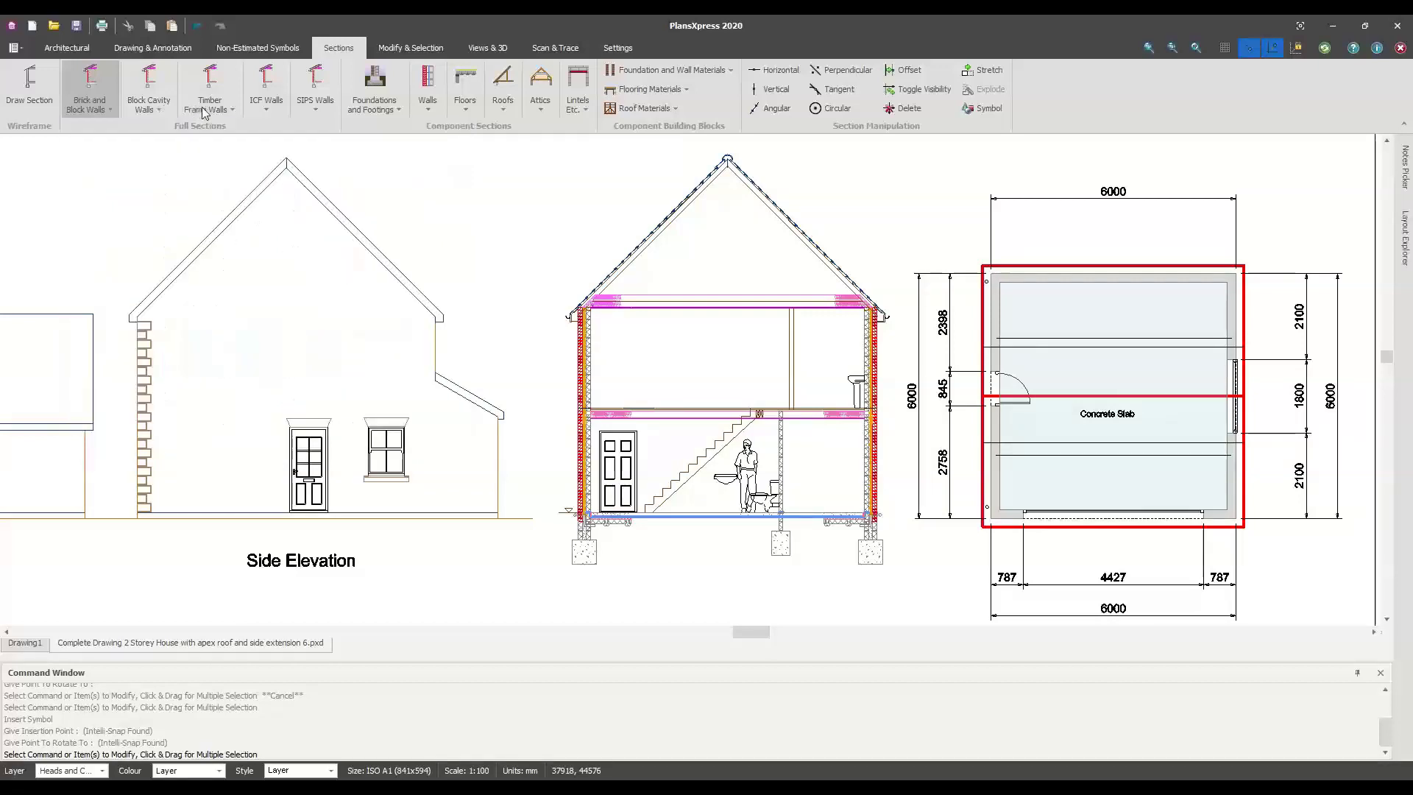
click(206, 111)
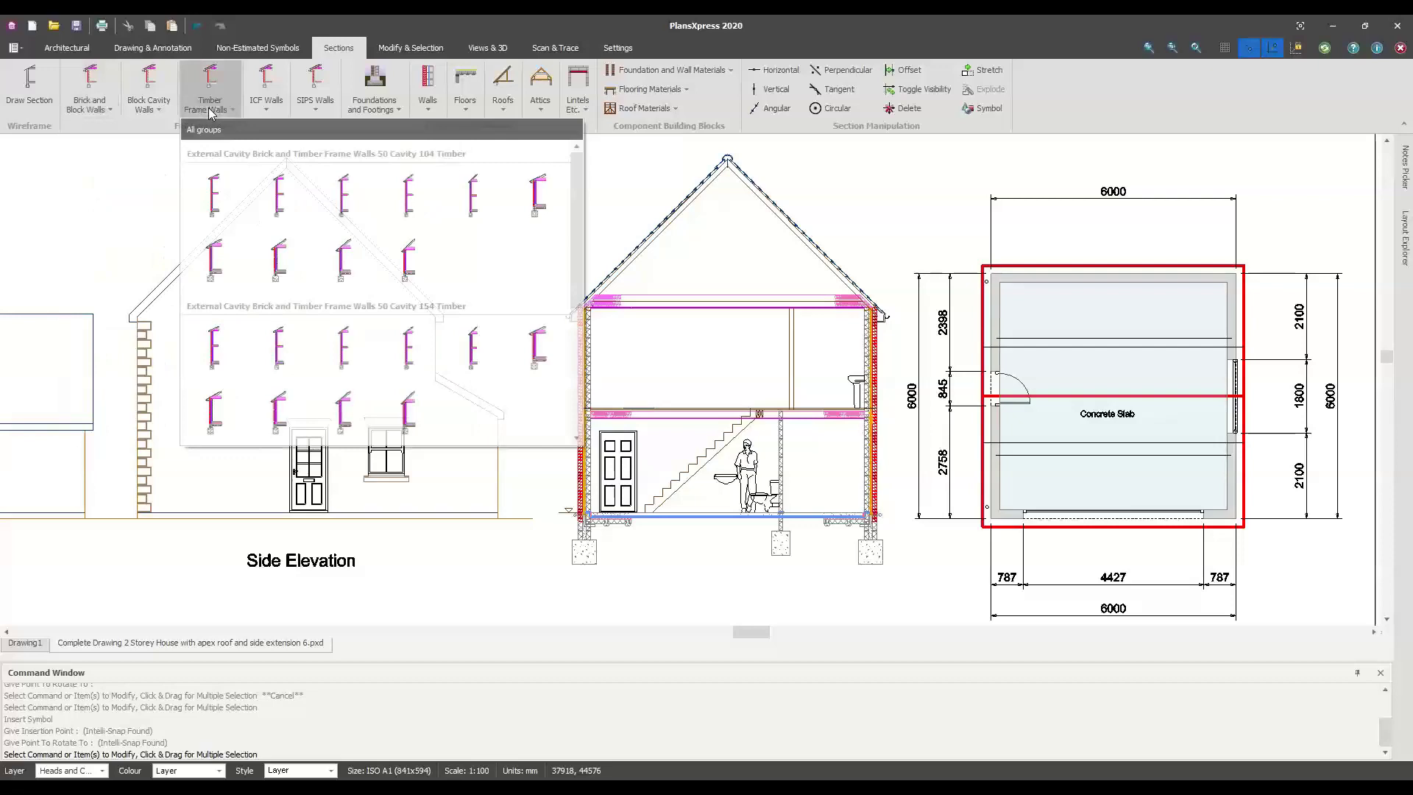
scroll(295, 269, down, 1)
scroll(295, 269, down, 1)
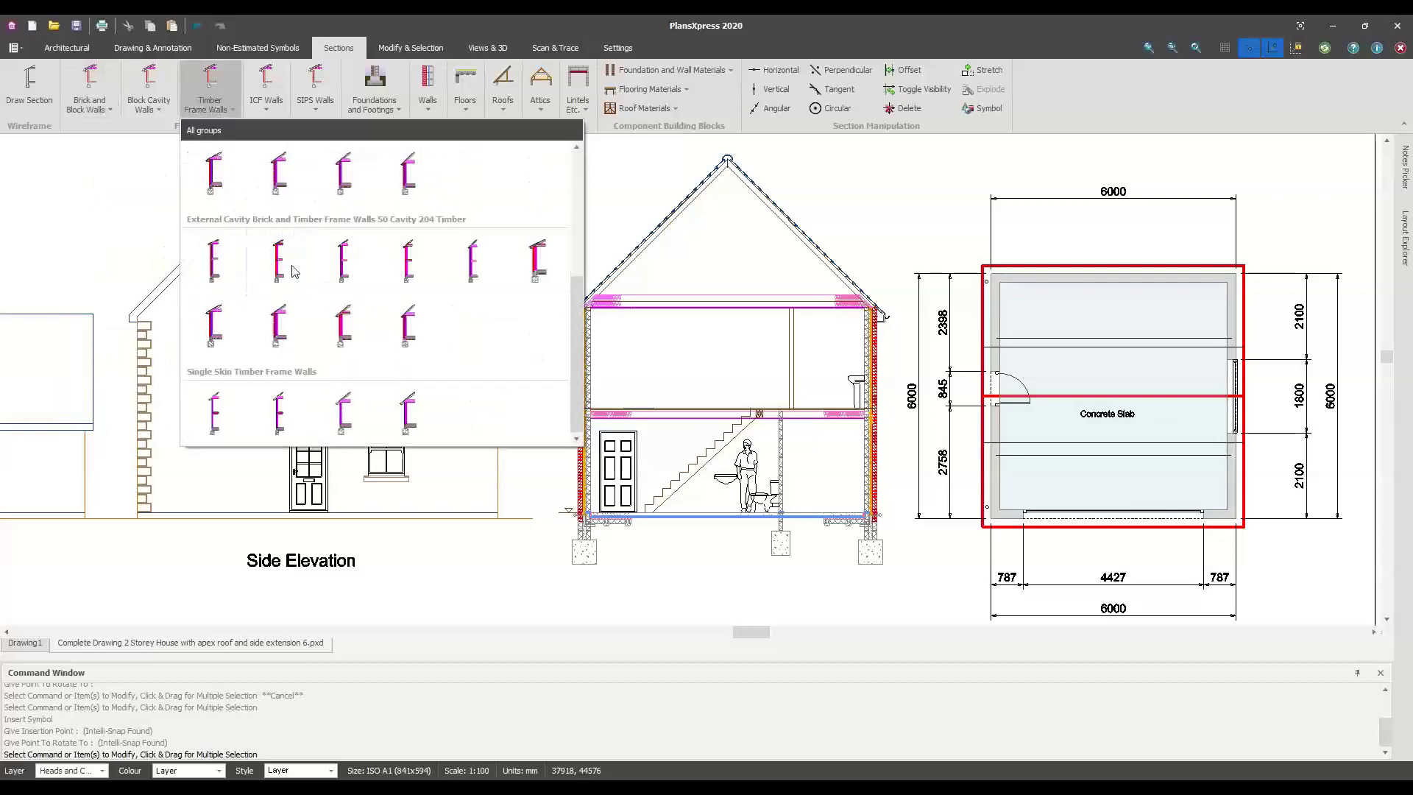
click(641, 222)
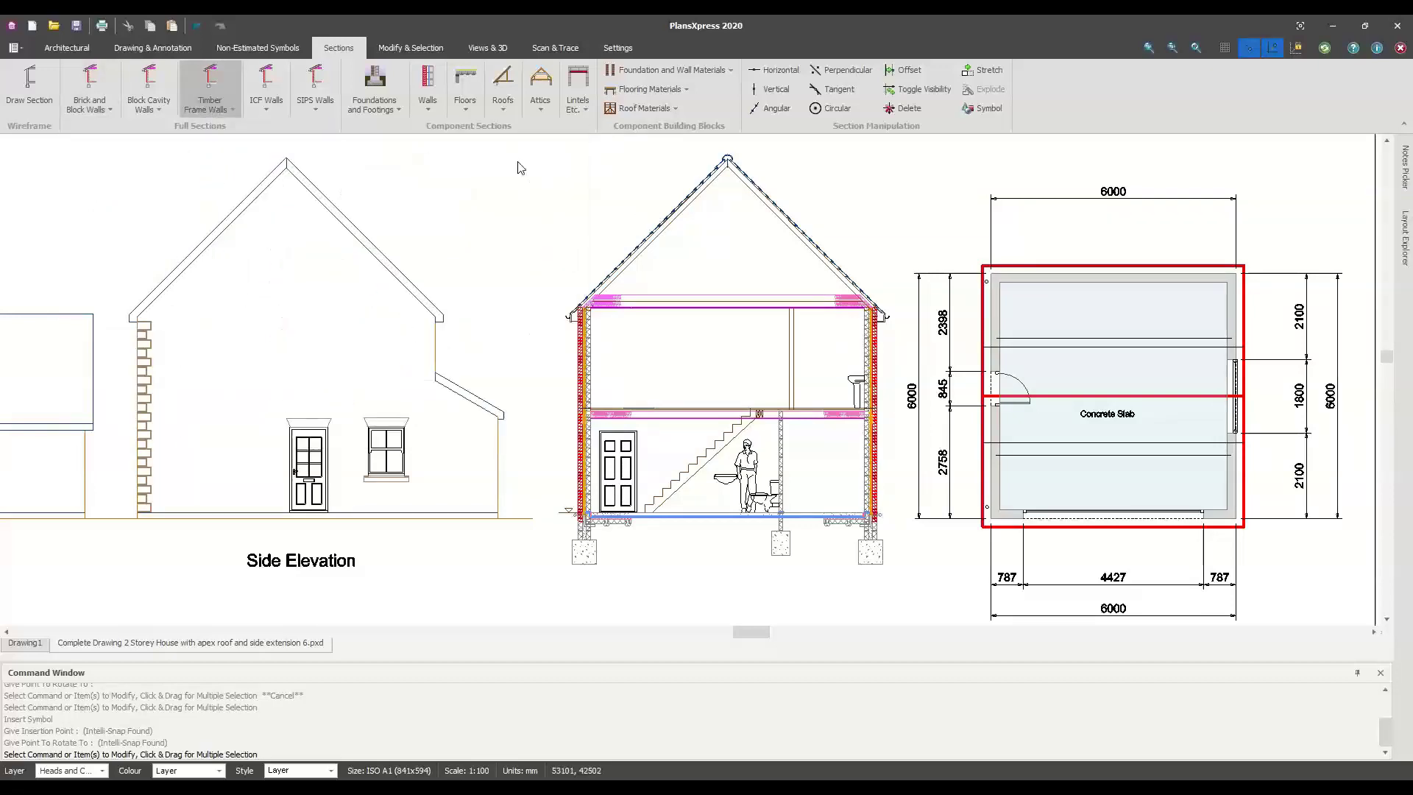
Look through the foundations and footings section gallery, then close it
click(390, 109)
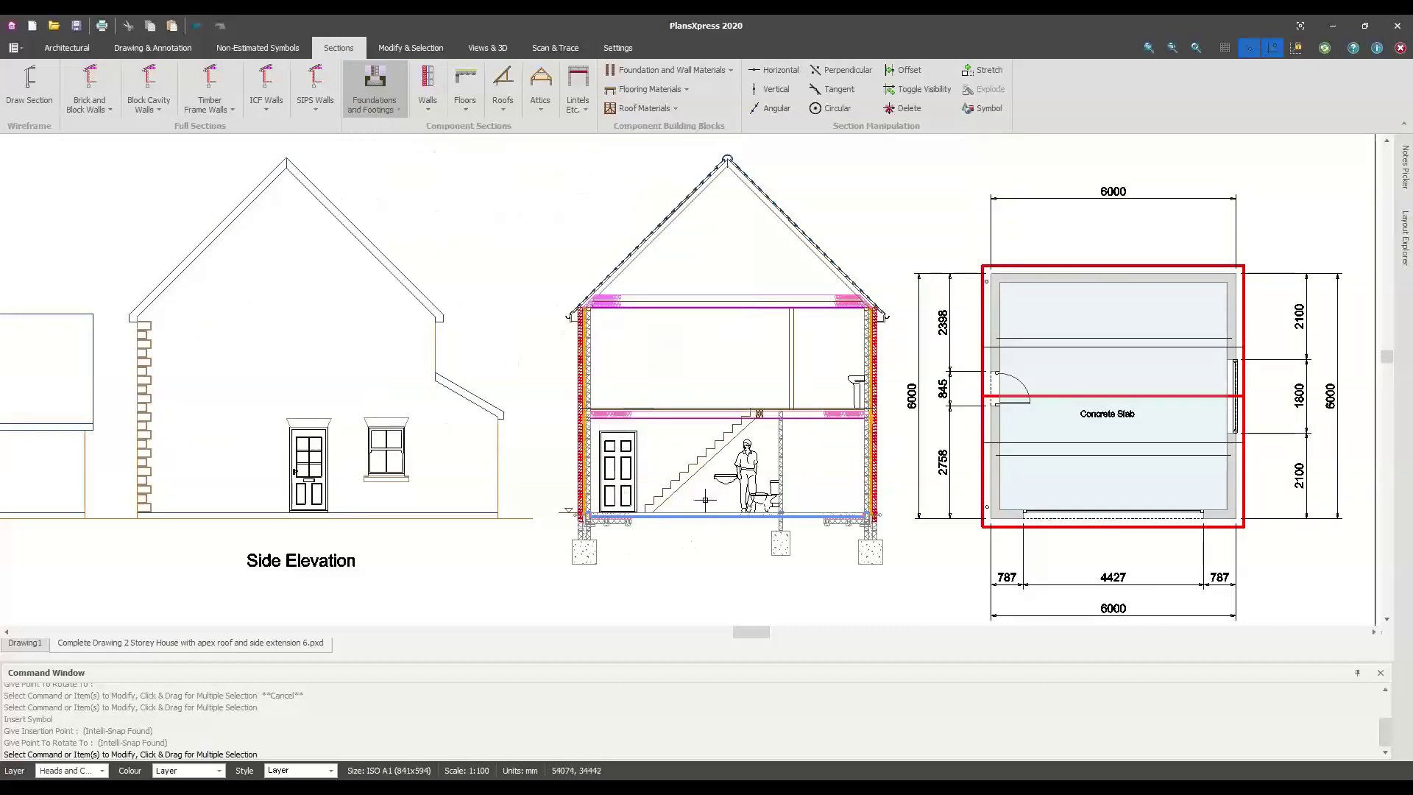
click(684, 549)
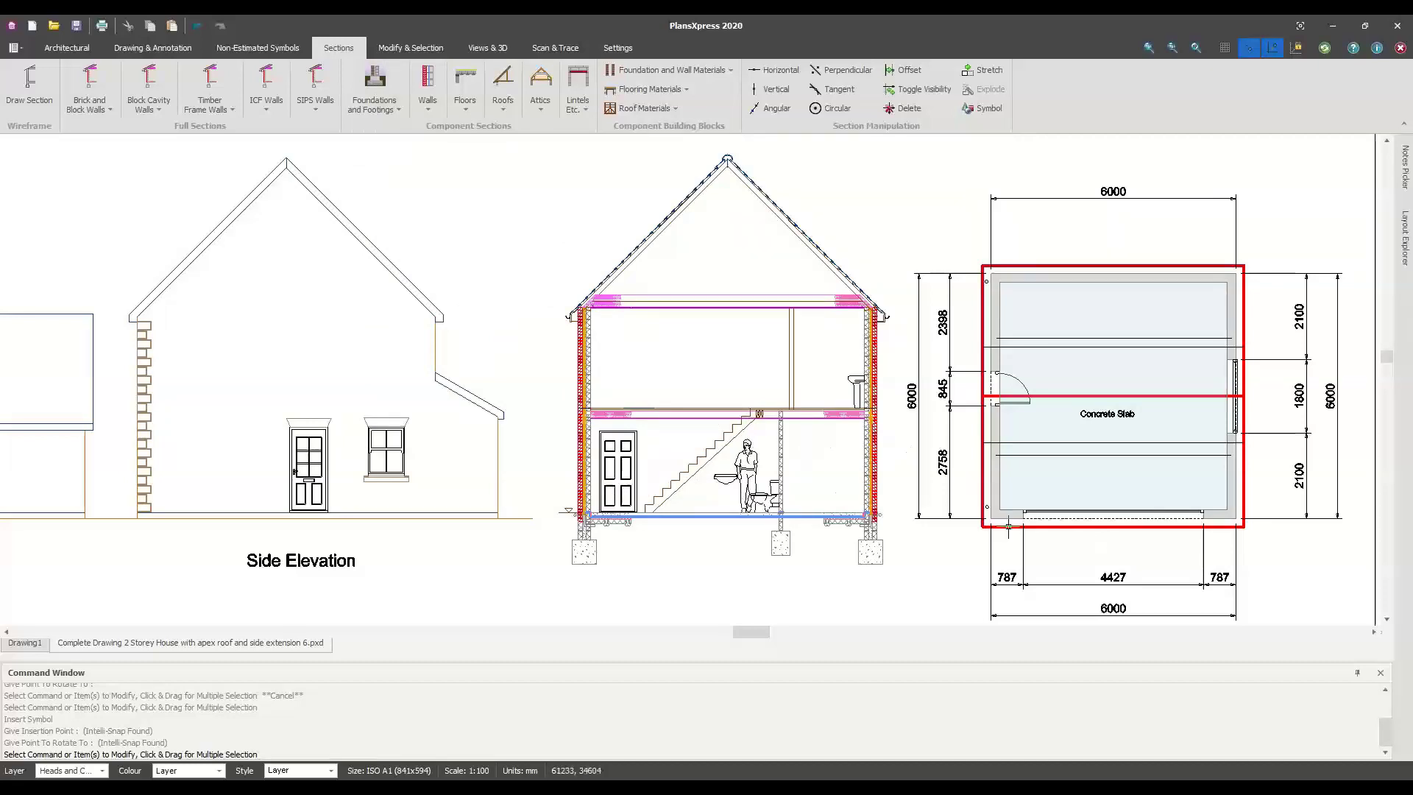
scroll(1011, 524, down, 2)
scroll(1022, 515, down, 1)
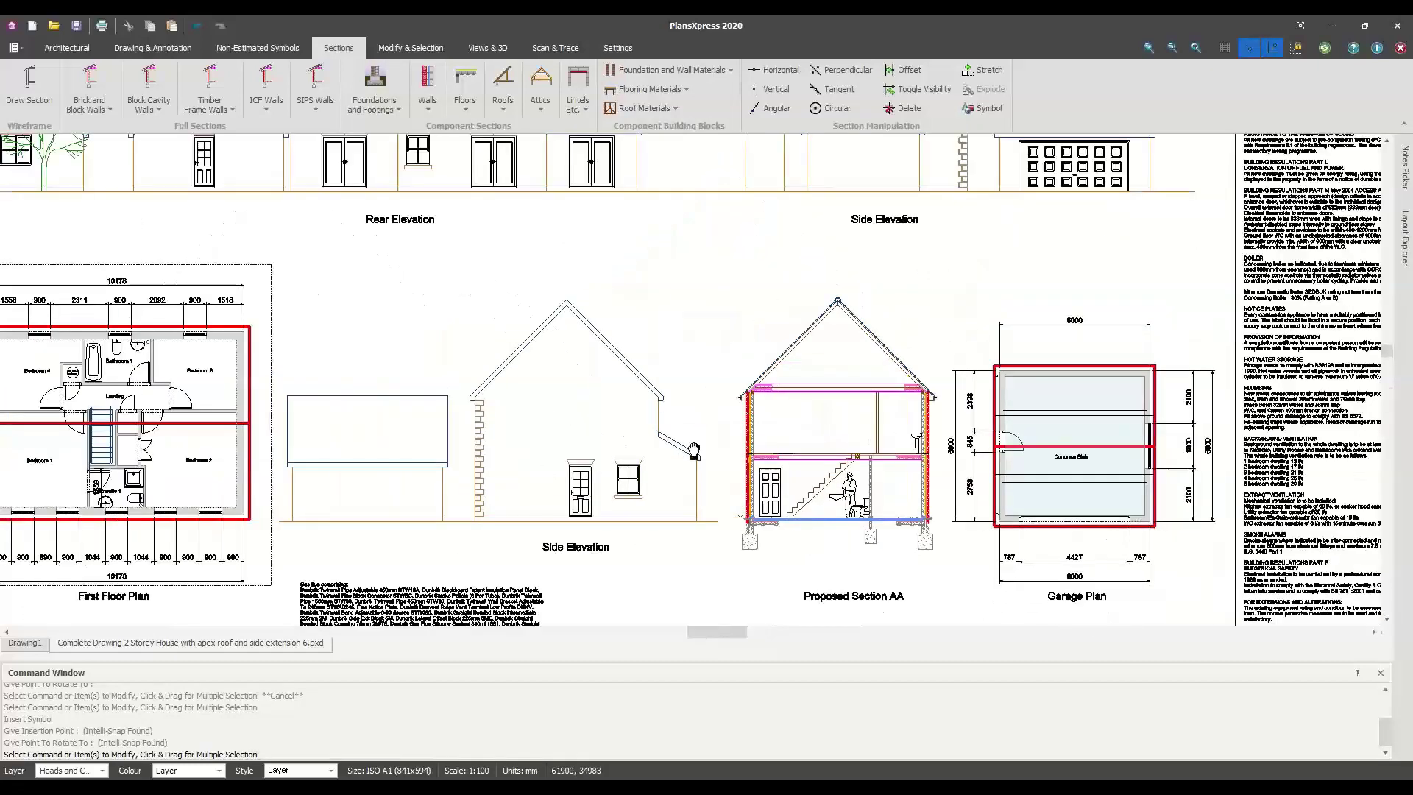
Pan past the First Floor Plan and Joist Layout to the gas flue note beside the Side Elevation
middle_drag(1030, 516, 465, 451)
middle_drag(936, 463, 1207, 363)
middle_drag(640, 455, 962, 348)
mouse_move(486, 395)
middle_down()
mouse_move(662, 346)
mouse_move(596, 378)
middle_up()
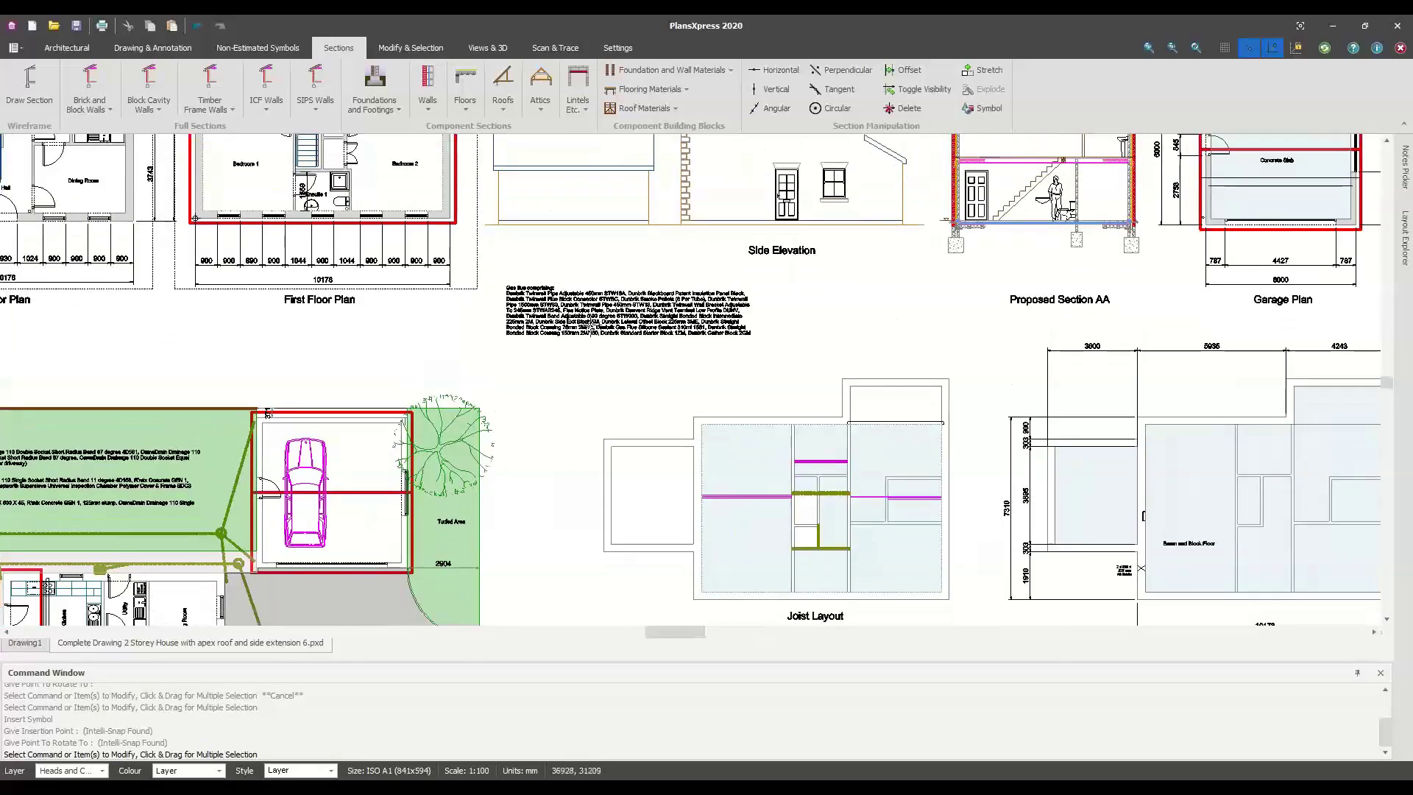
scroll(590, 324, up, 4)
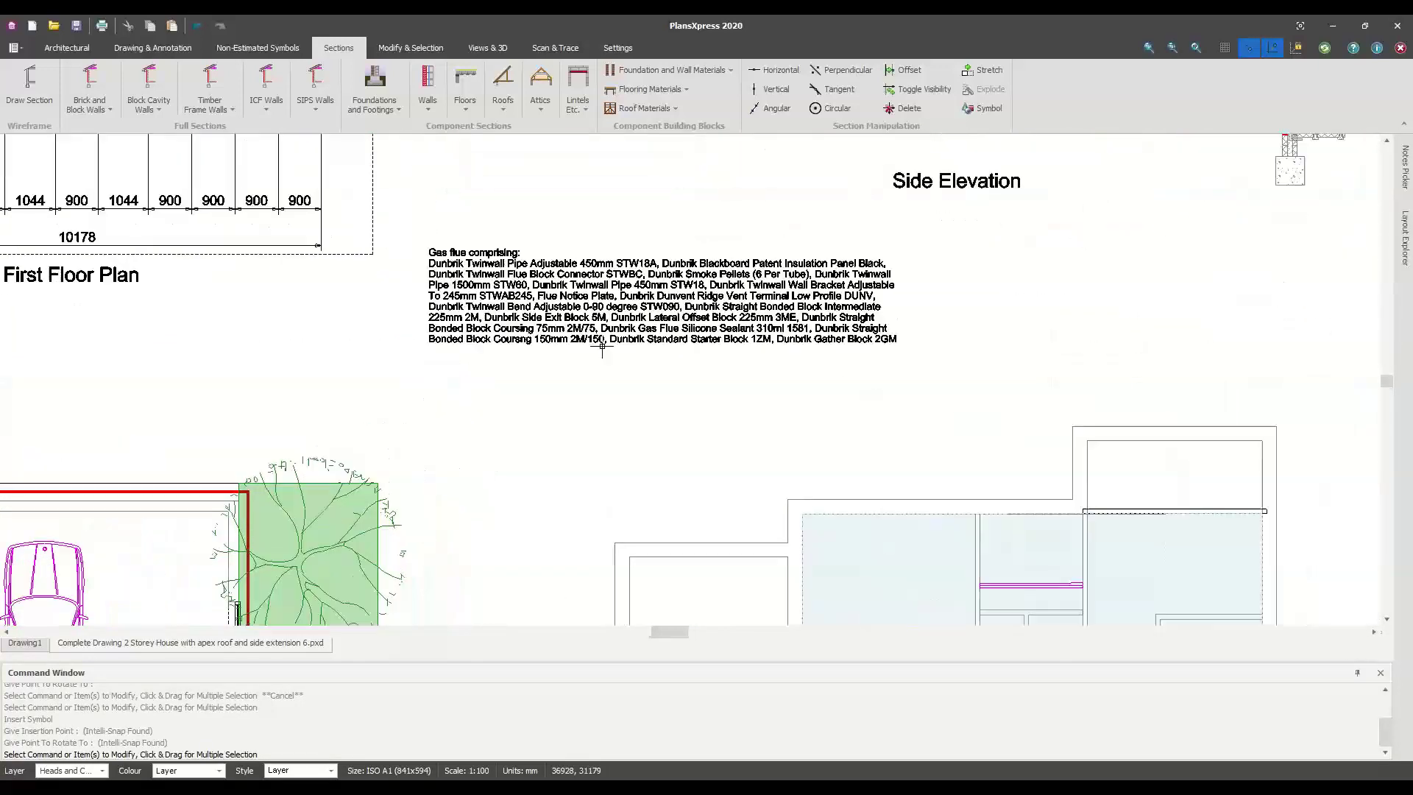
scroll(592, 381, up, 2)
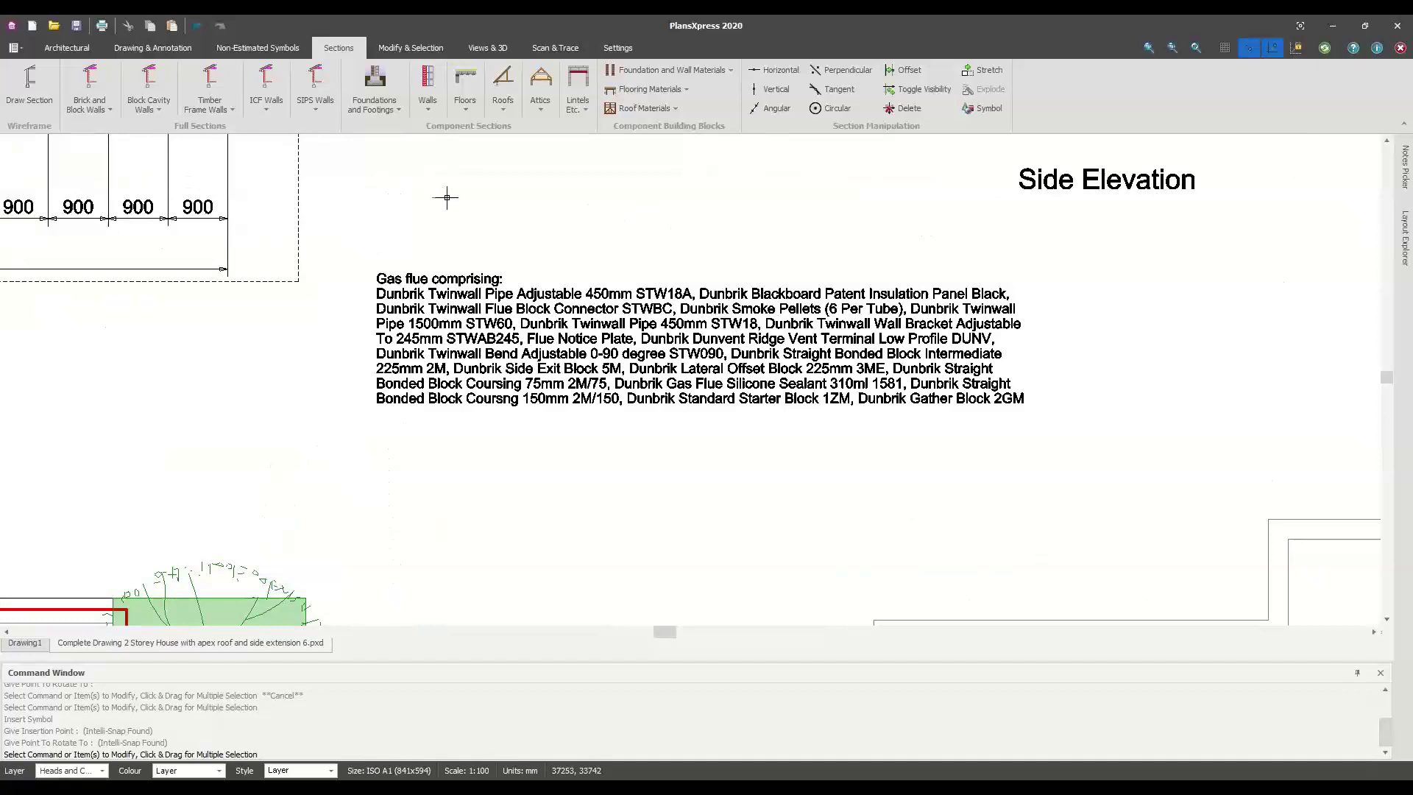
Pan from the Joist Layout notes across the wall-construction notes to the Upper Floor and Truss Roof specifications
middle_drag(870, 460, 897, 154)
middle_drag(763, 397, 789, 125)
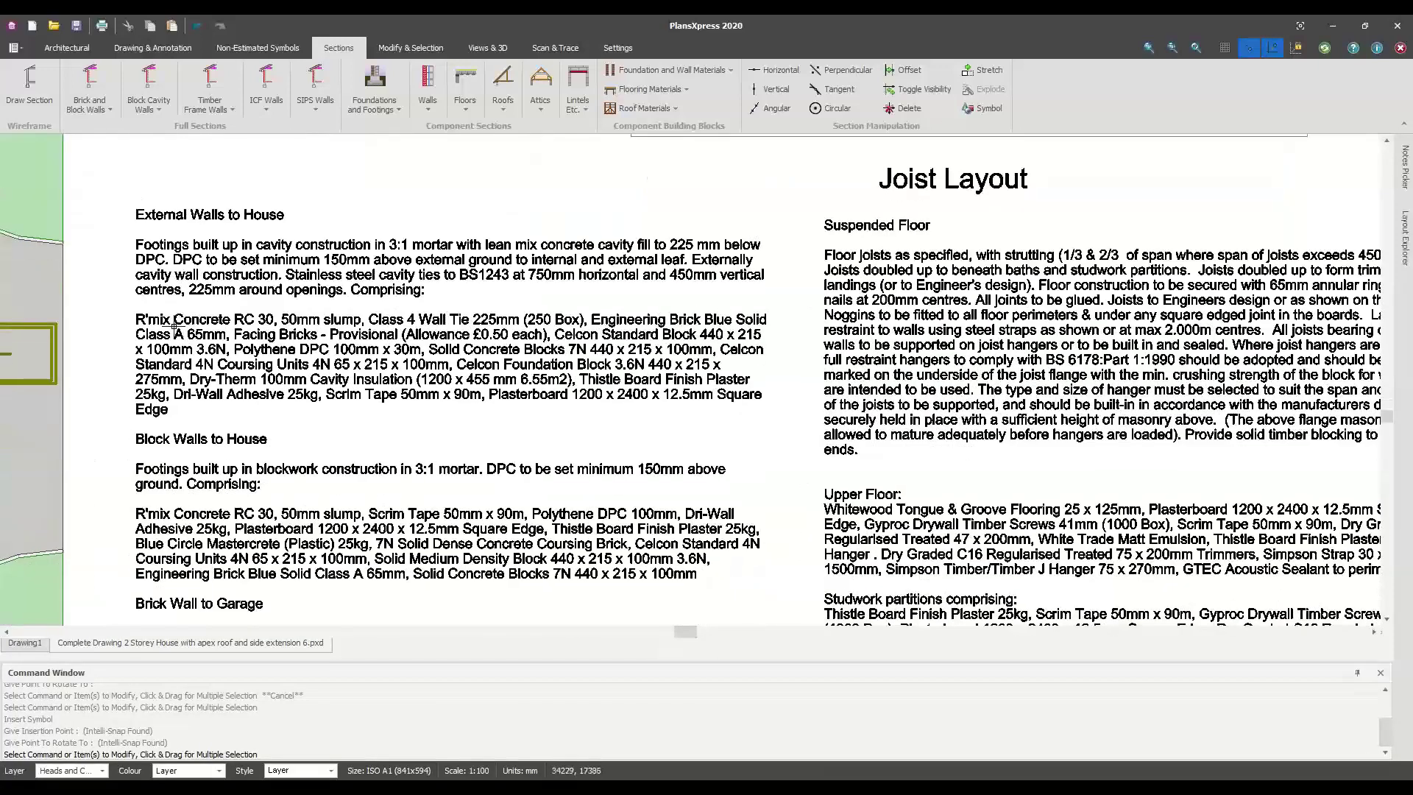
middle_drag(921, 525, 557, 380)
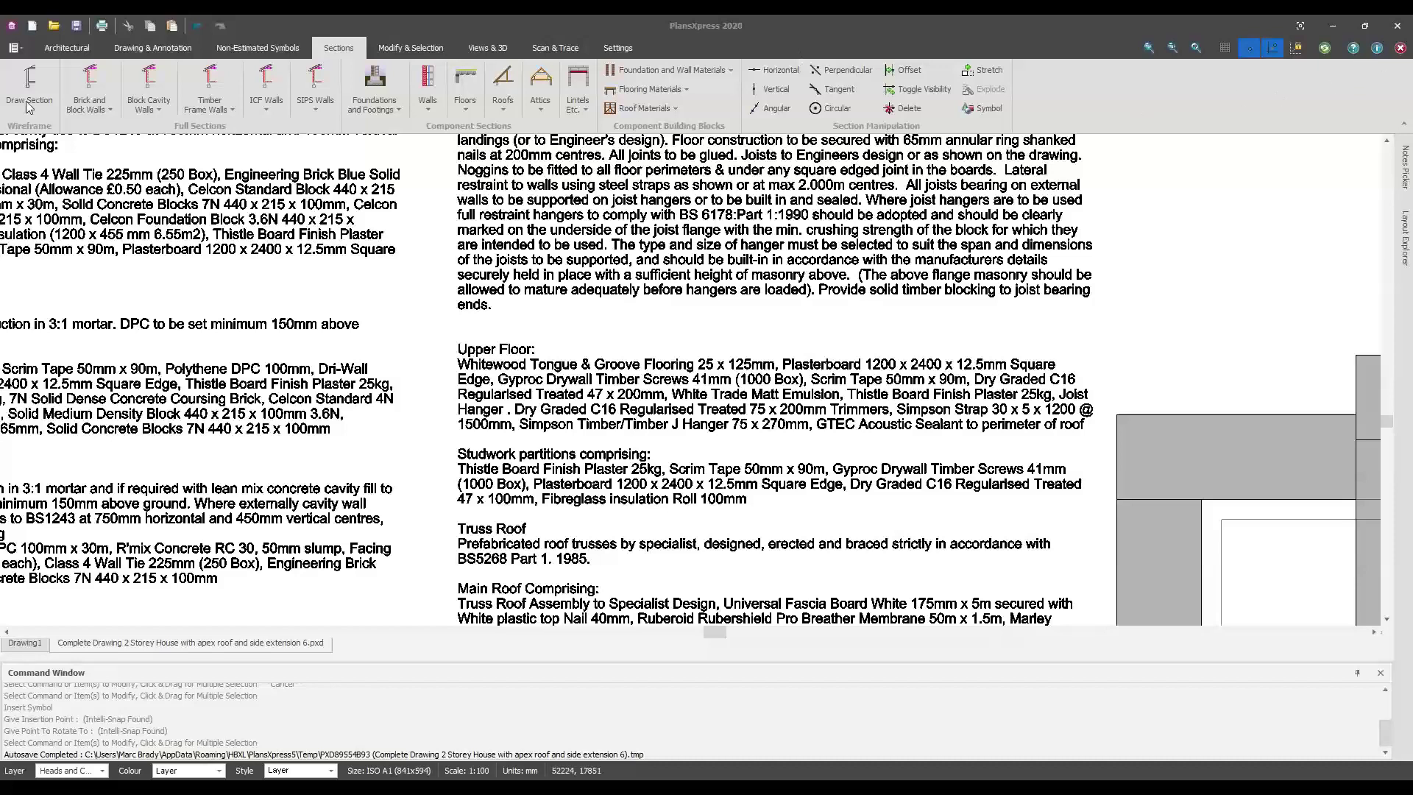
Open Ashdale.pxd from recent documents and examine its roof and first-floor plans and scanned plan image
click(16, 48)
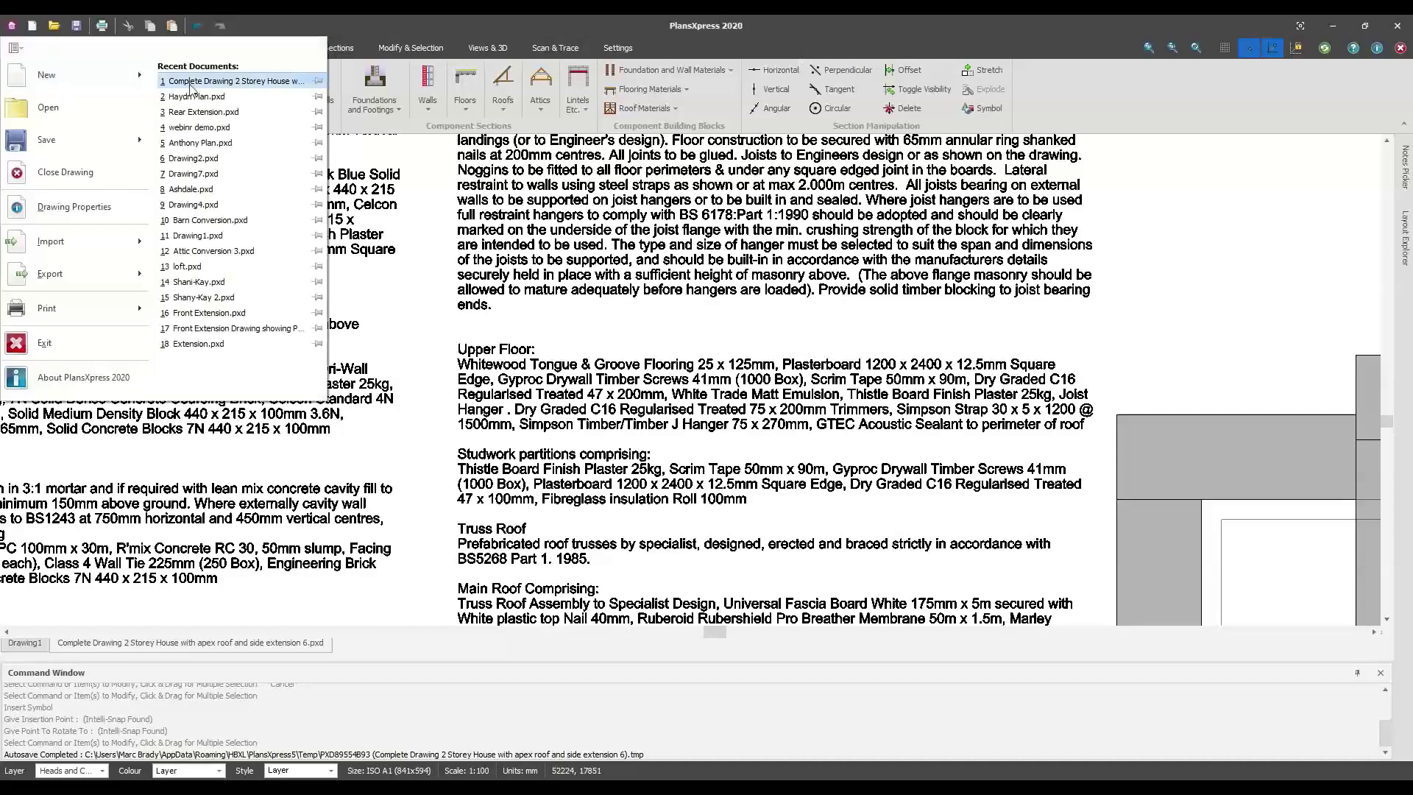
click(191, 189)
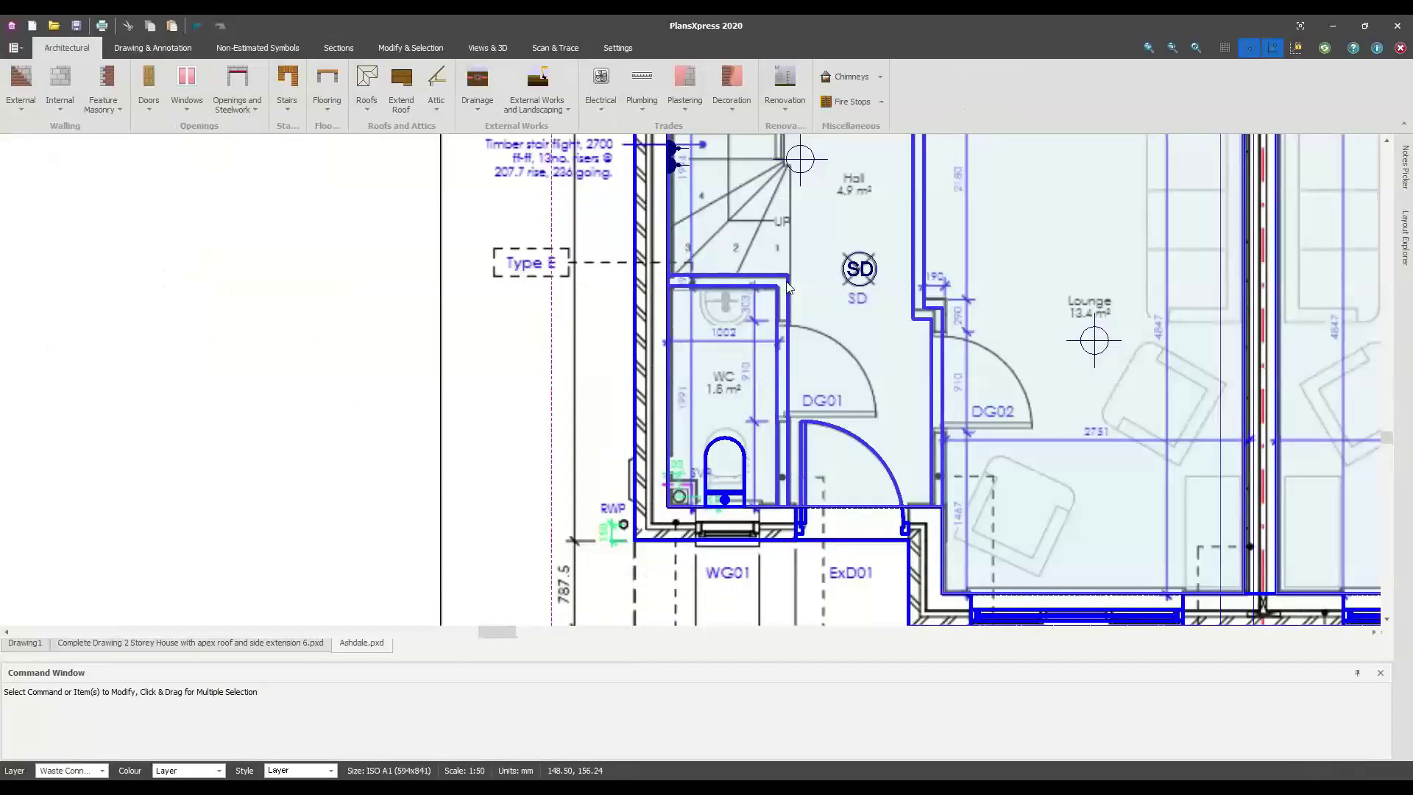
scroll(860, 338, down, 6)
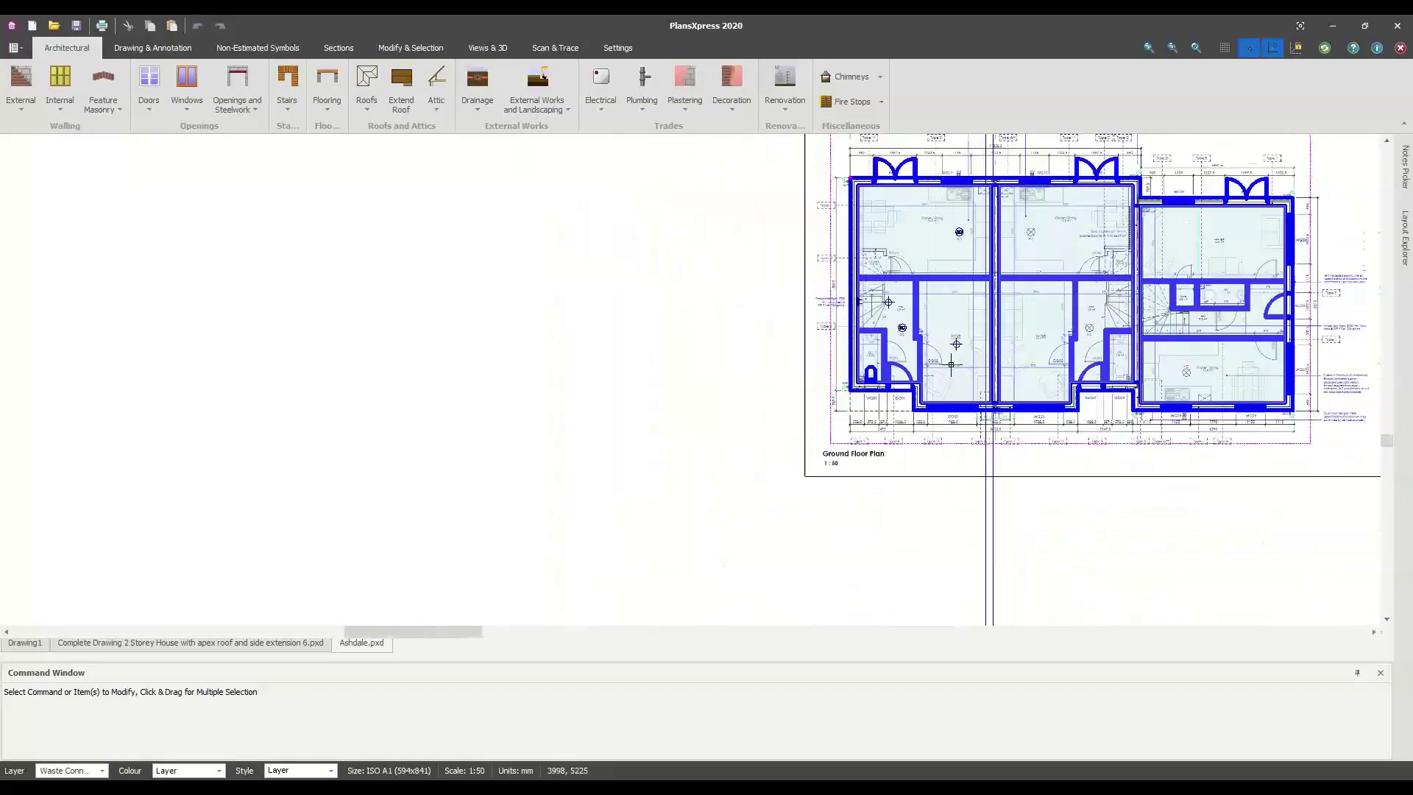
middle_drag(1028, 298, 699, 537)
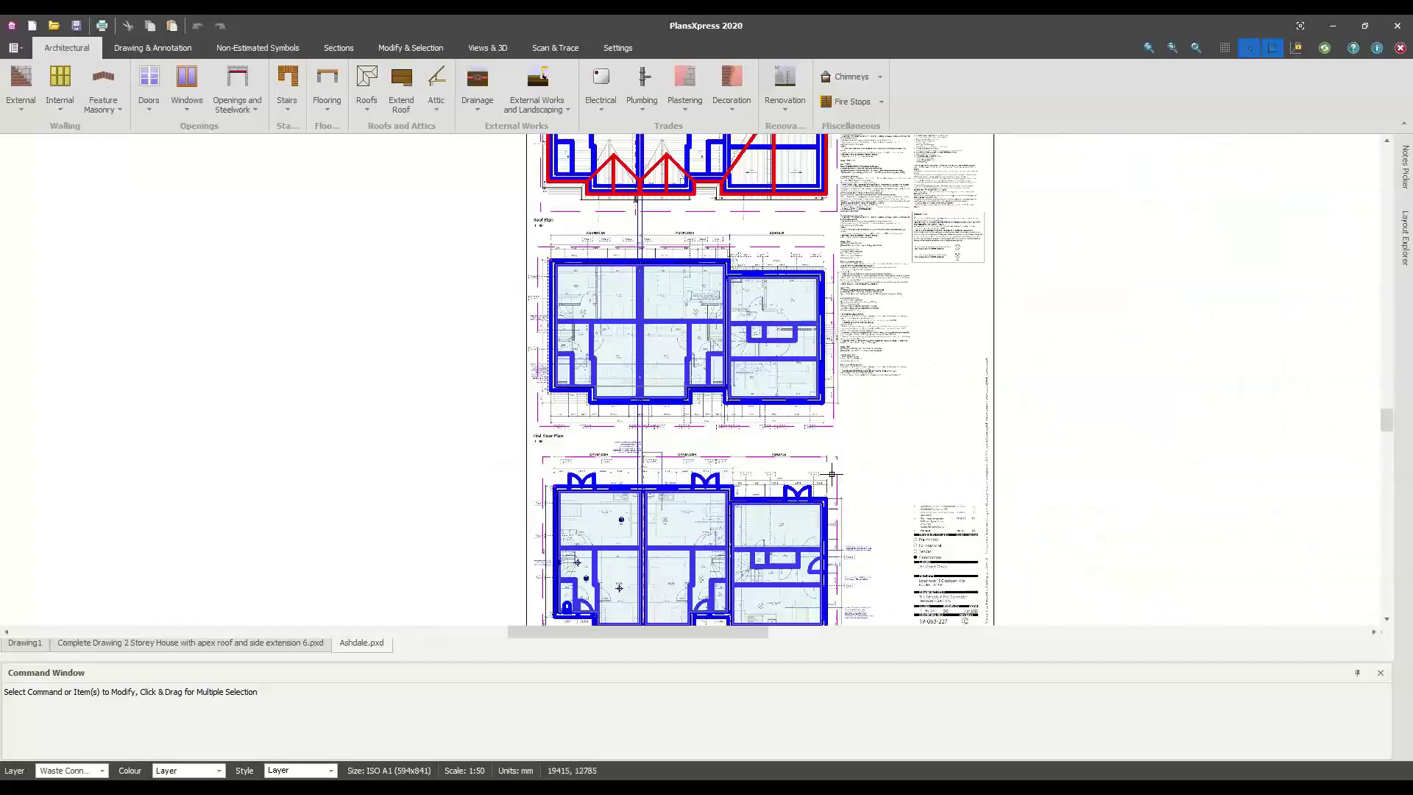
click(988, 396)
scroll(715, 377, down, 2)
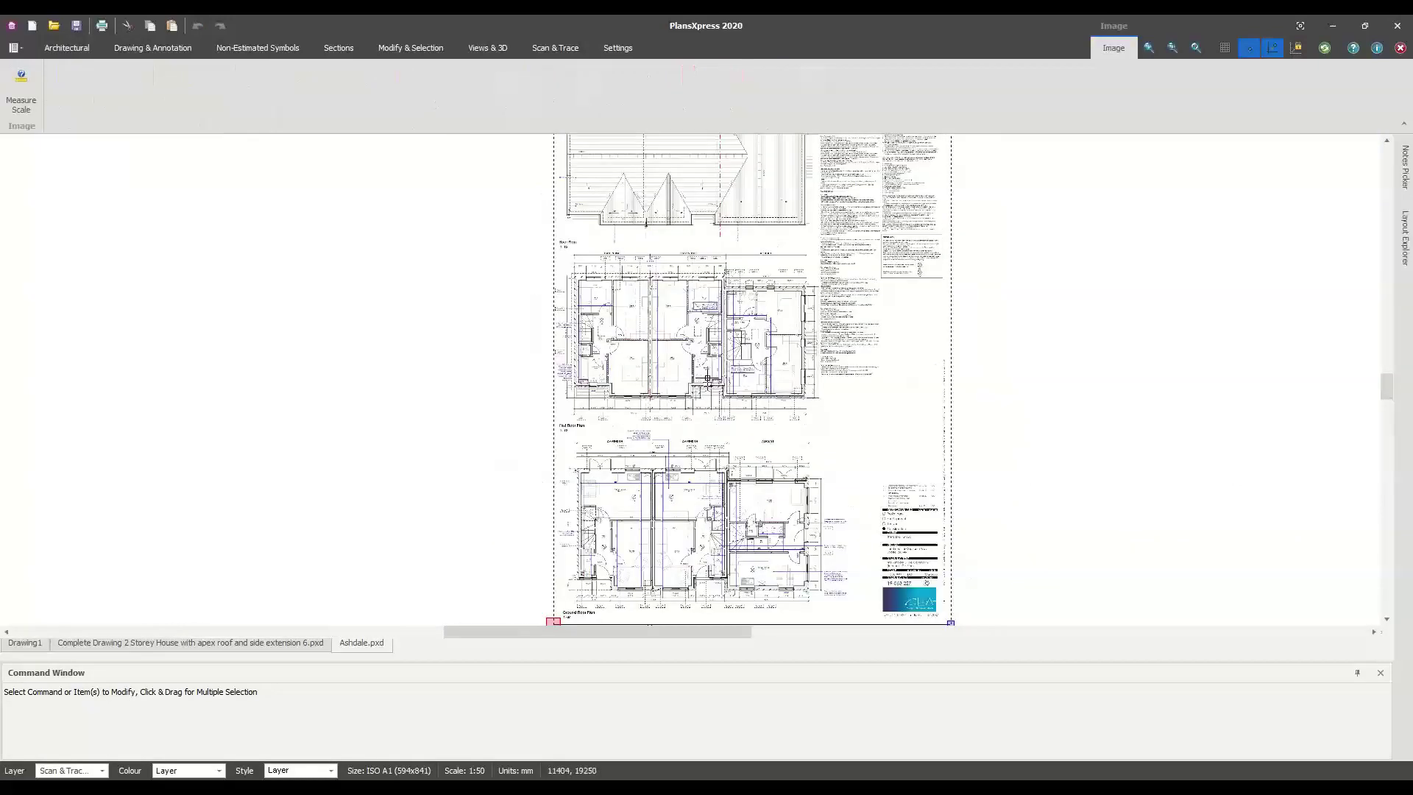
middle_drag(715, 373, 732, 328)
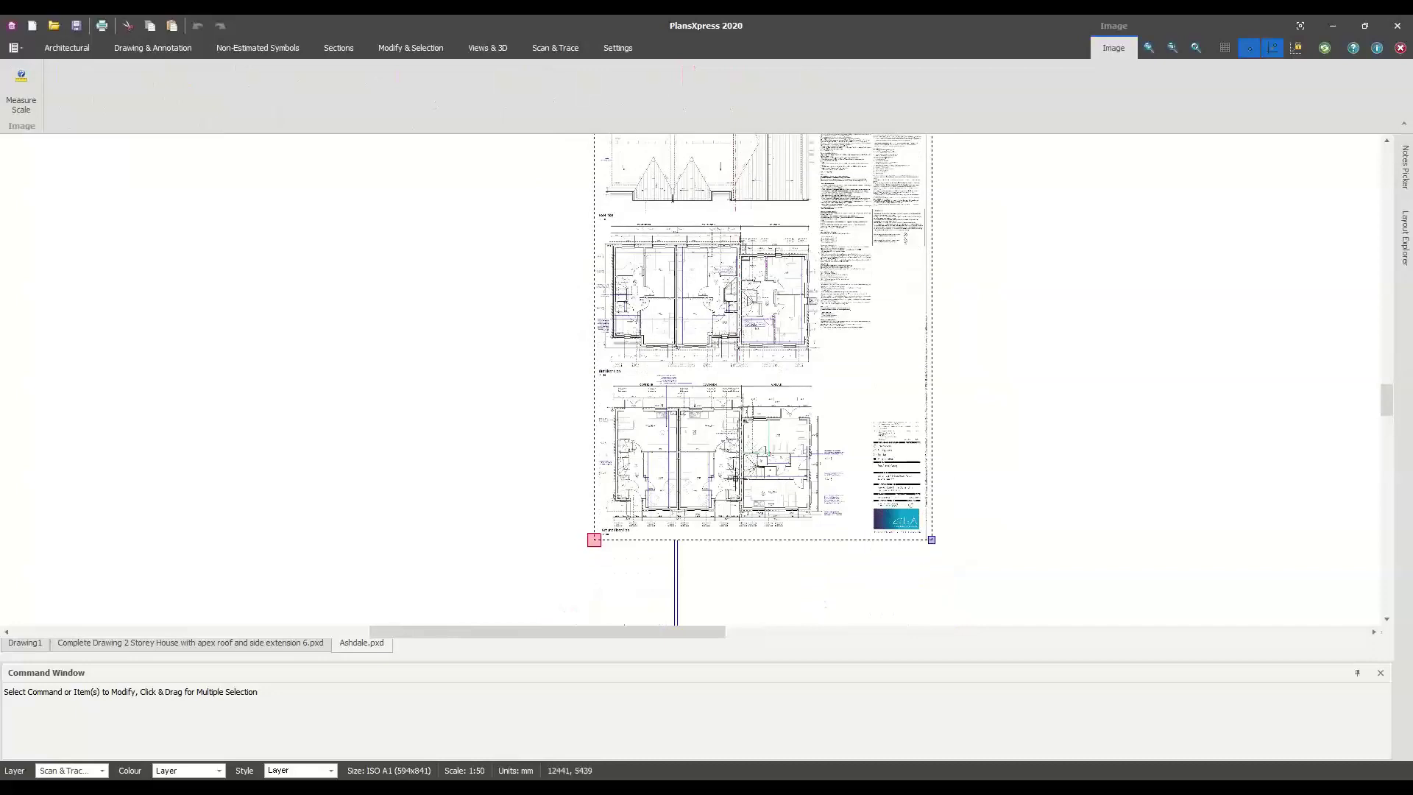
scroll(726, 468, up, 2)
scroll(727, 468, up, 5)
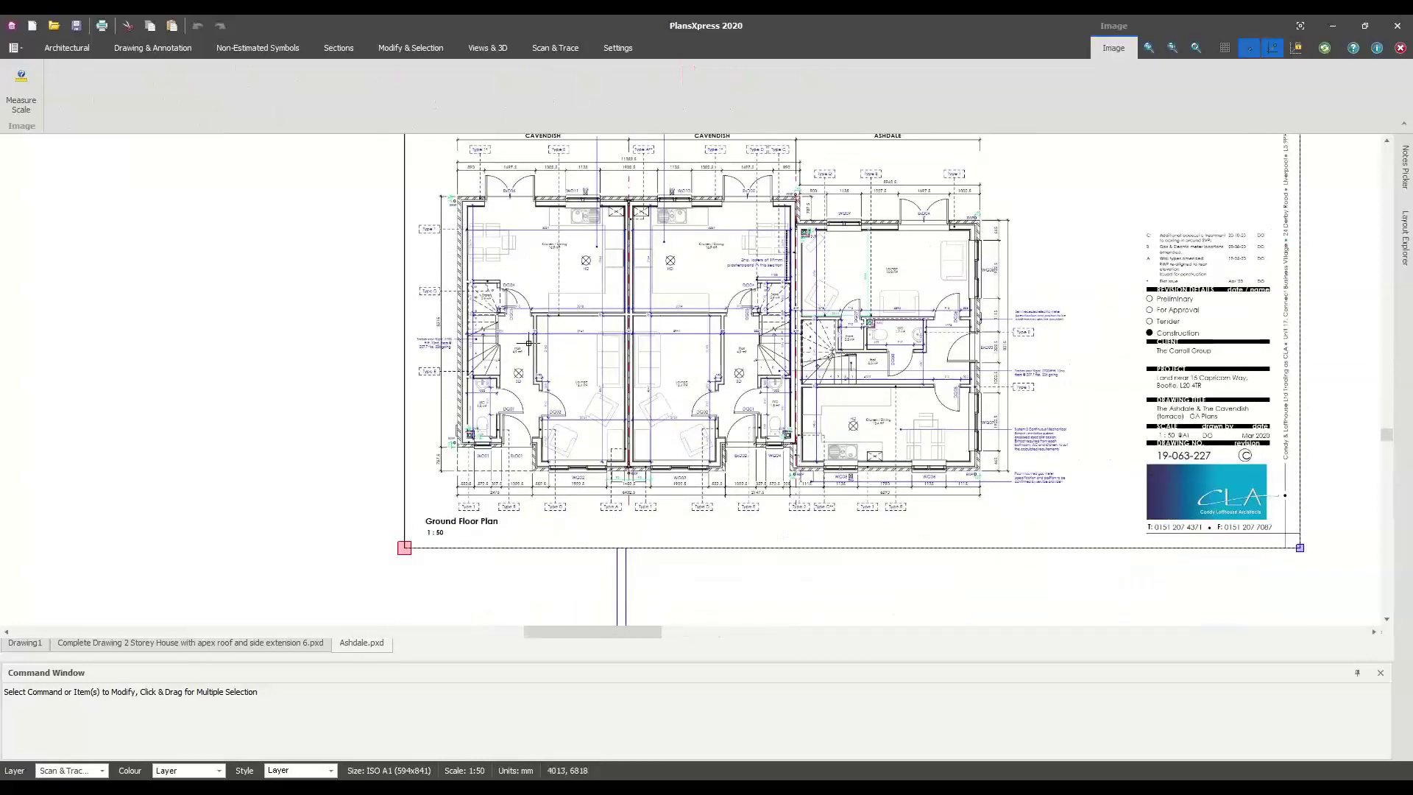
Check the title block and both floor plans, then start a 3D Preview of the houses
middle_drag(722, 368, 698, 287)
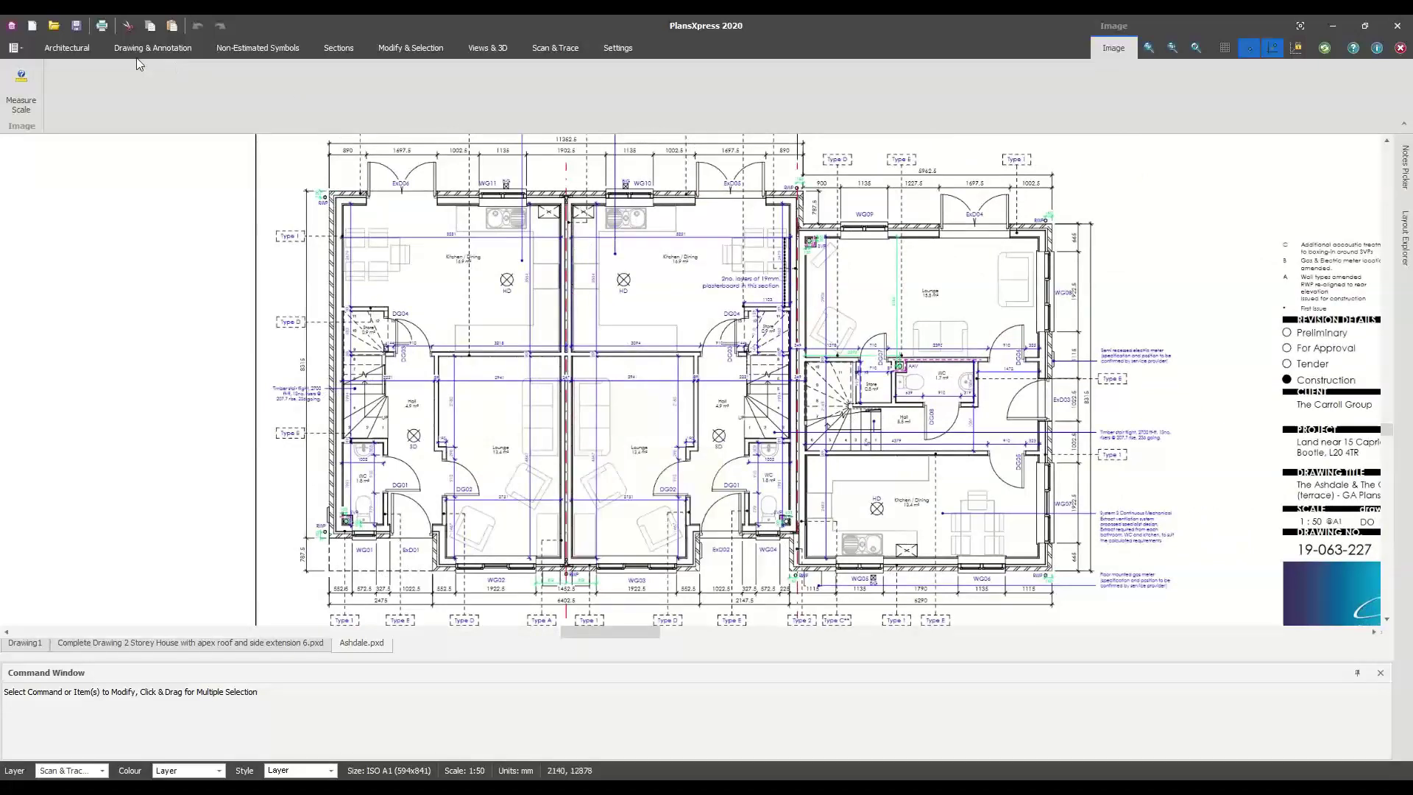
middle_drag(923, 378, 806, 377)
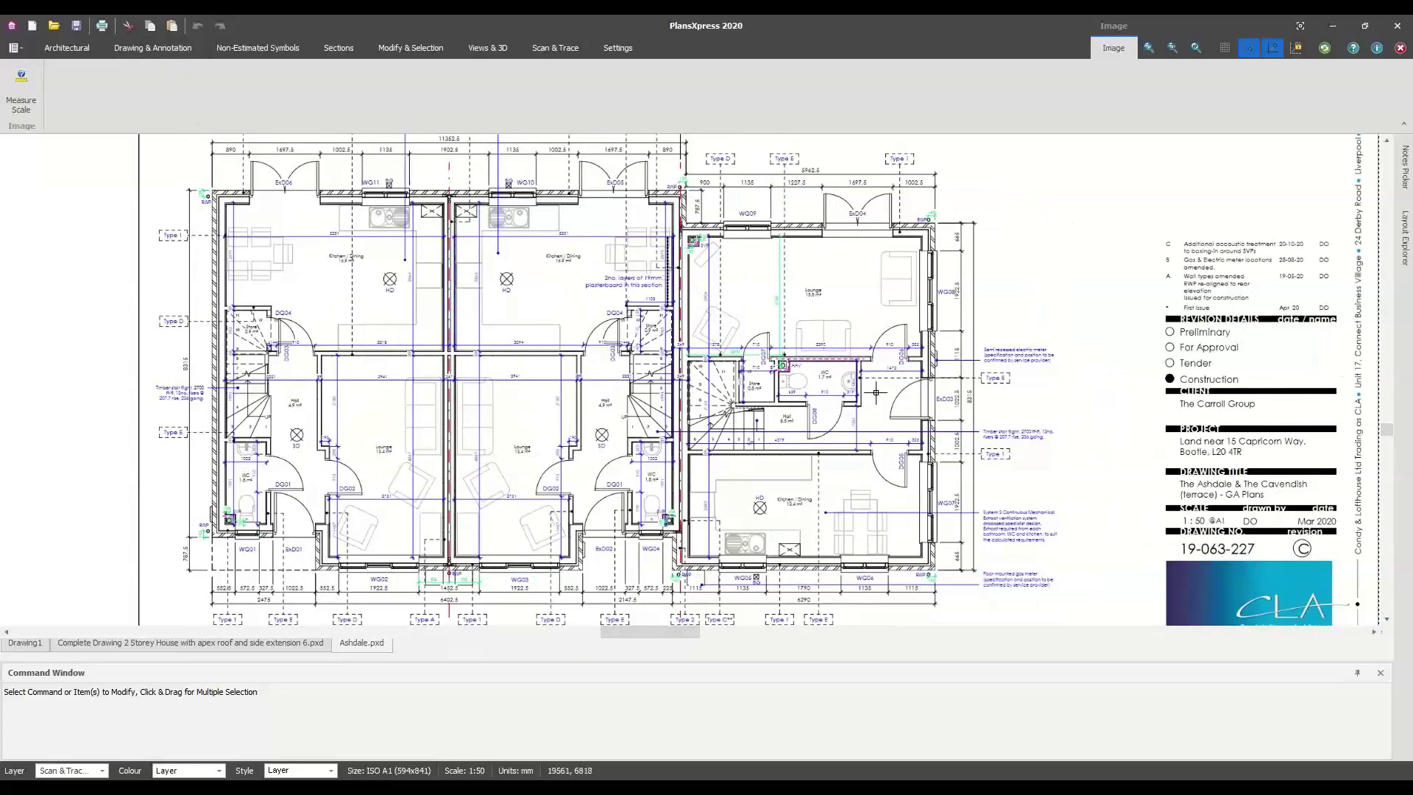
scroll(1006, 395, down, 3)
middle_drag(1009, 309, 885, 398)
scroll(794, 413, up, 5)
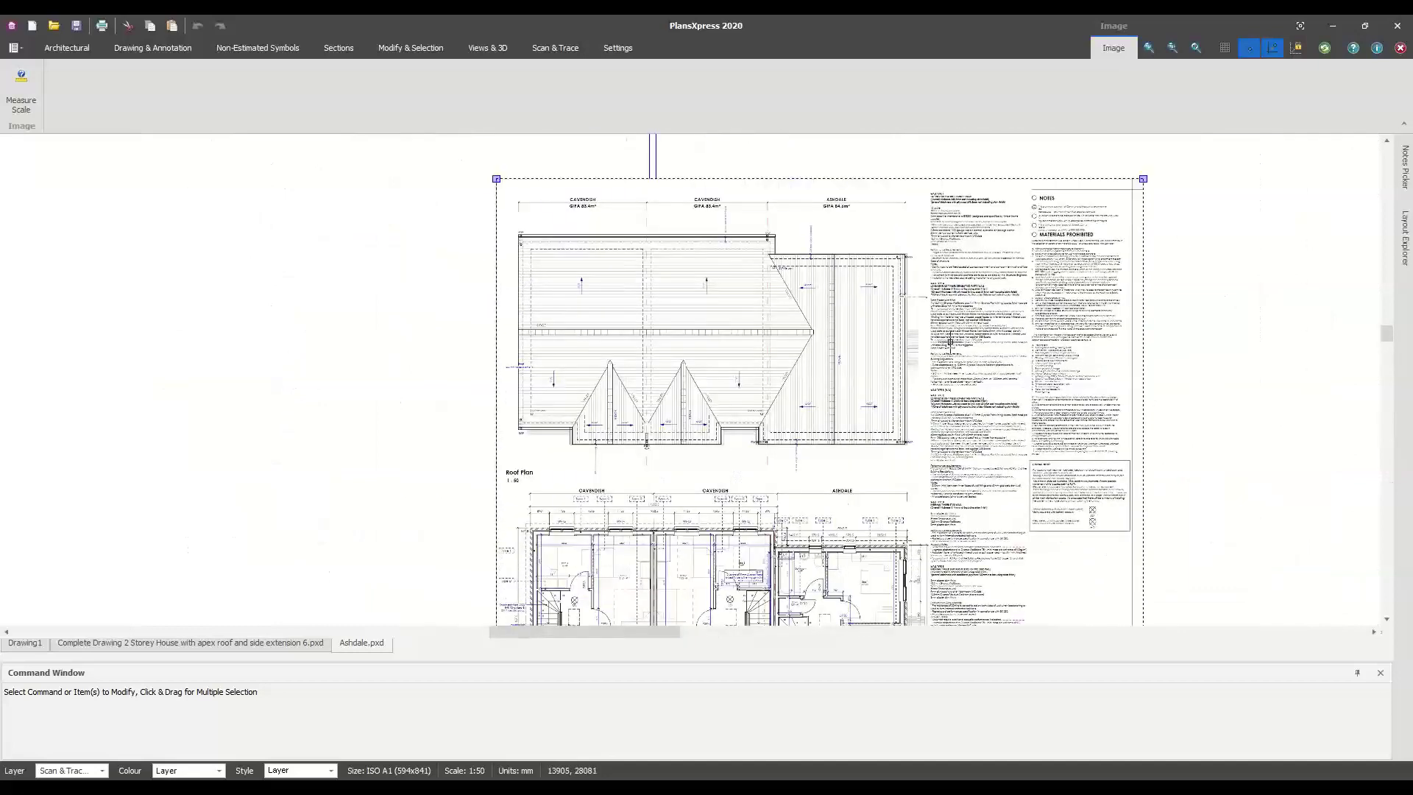
click(1199, 386)
scroll(1198, 386, down, 4)
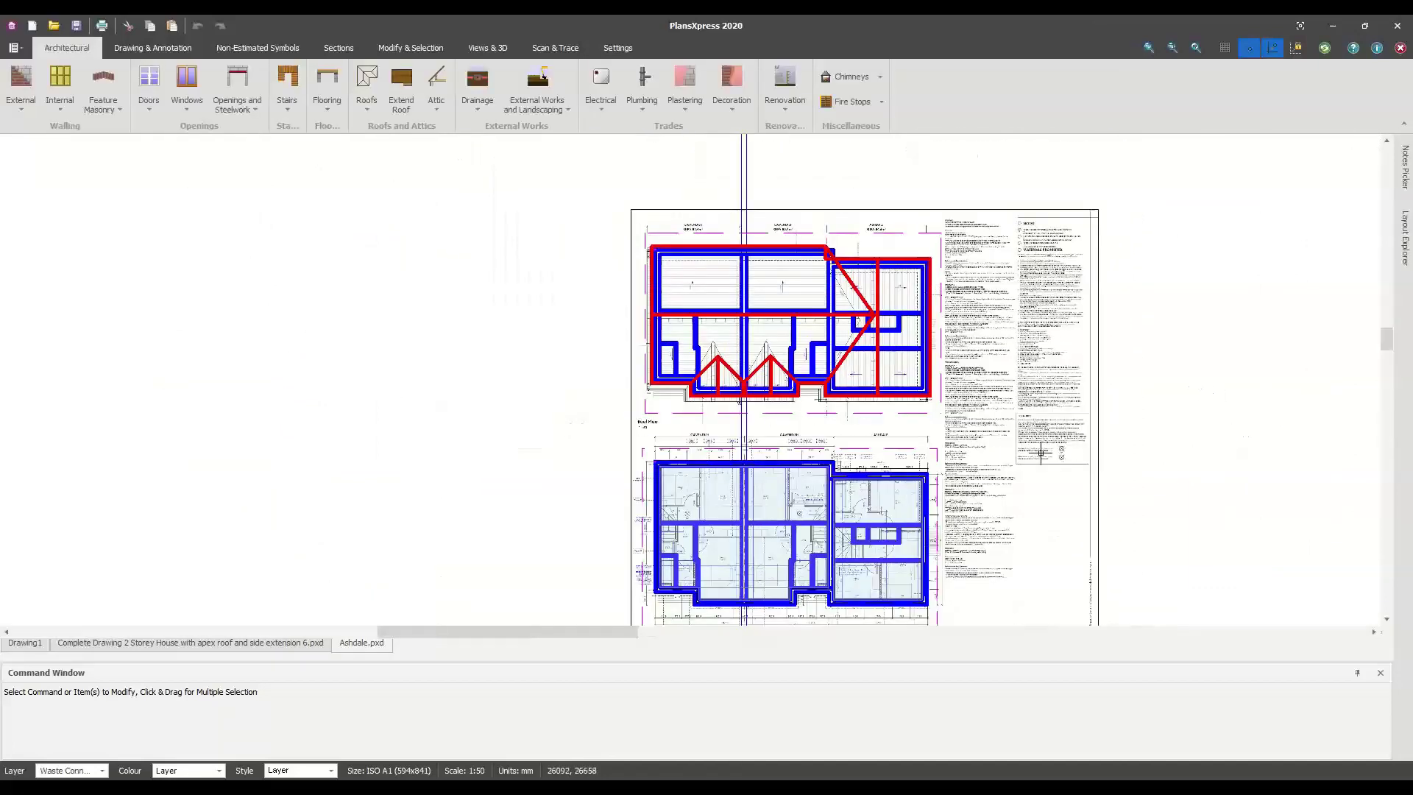
middle_drag(1030, 473, 982, 304)
scroll(835, 325, up, 5)
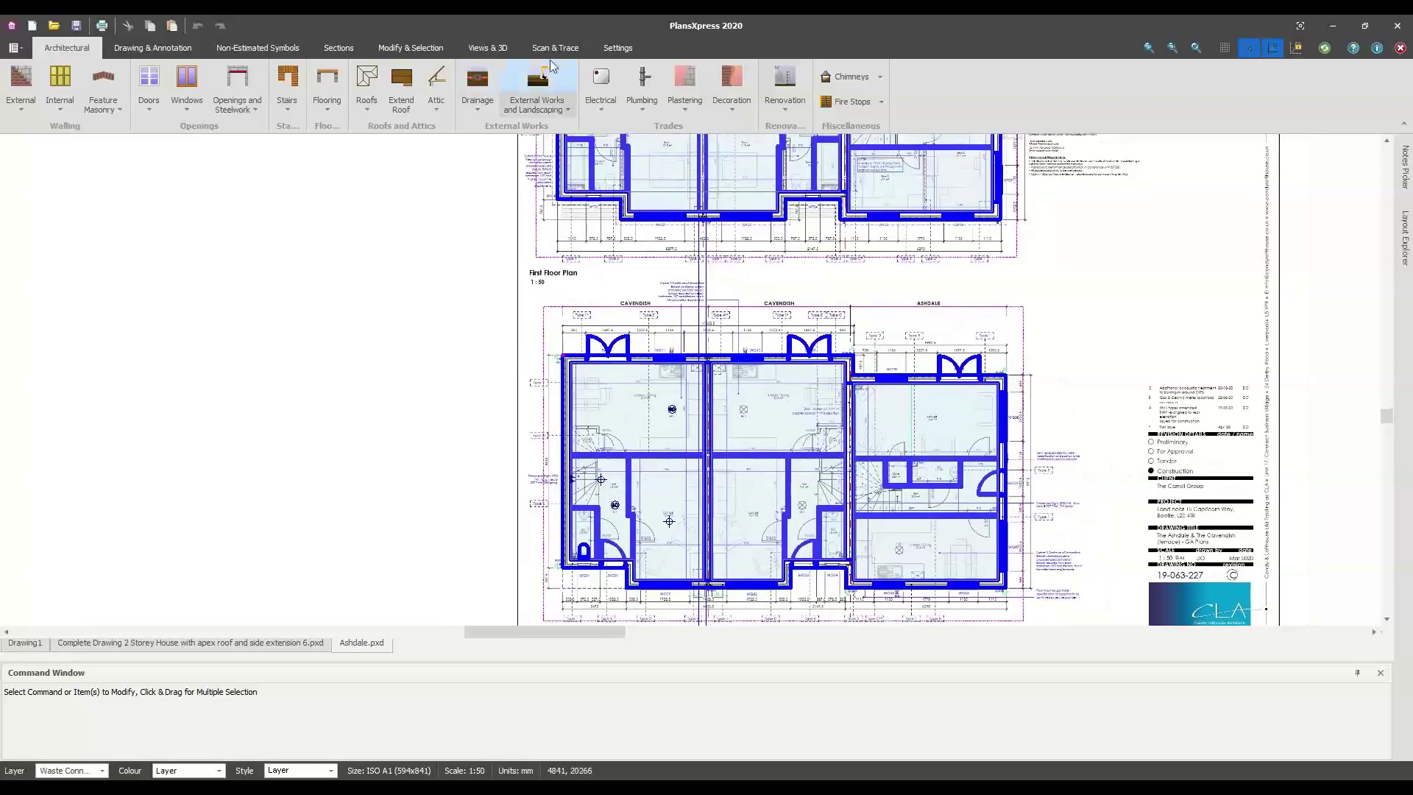
click(503, 54)
click(96, 105)
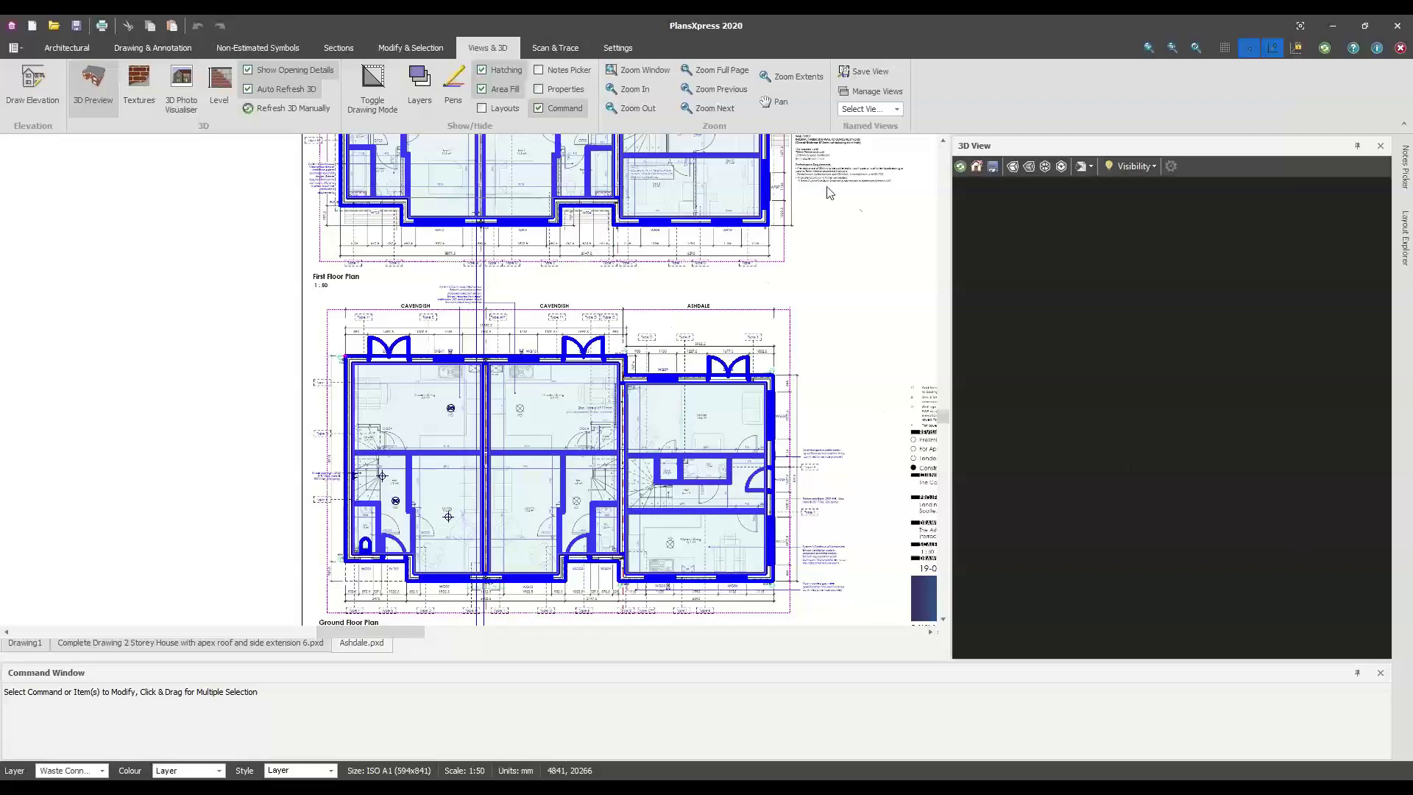
Orbit and zoom the 3D Ashdale terrace to view both gable ends and the front, then zoom the sheet out
drag(1183, 438, 1145, 440)
scroll(273, 441, down, 1)
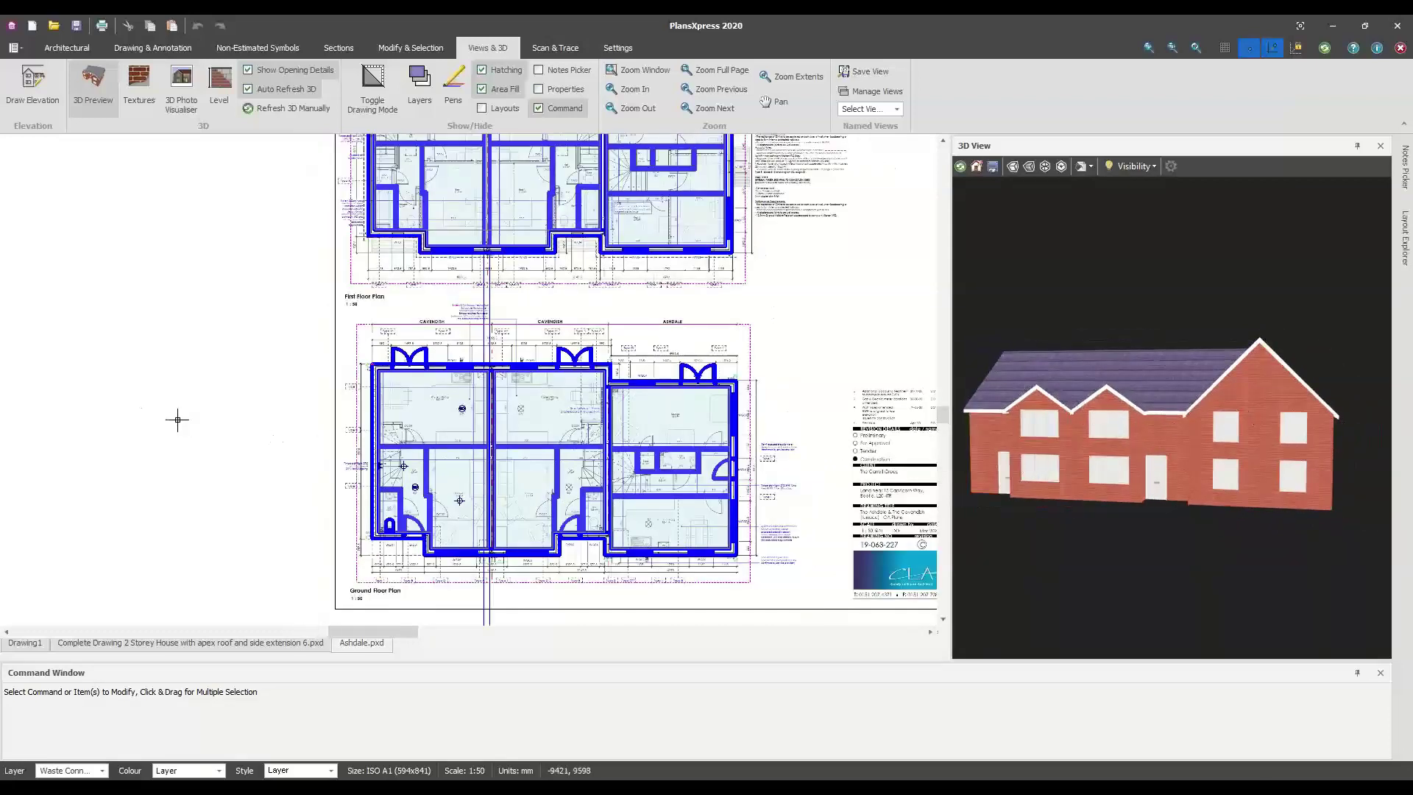
drag(1125, 412, 1101, 459)
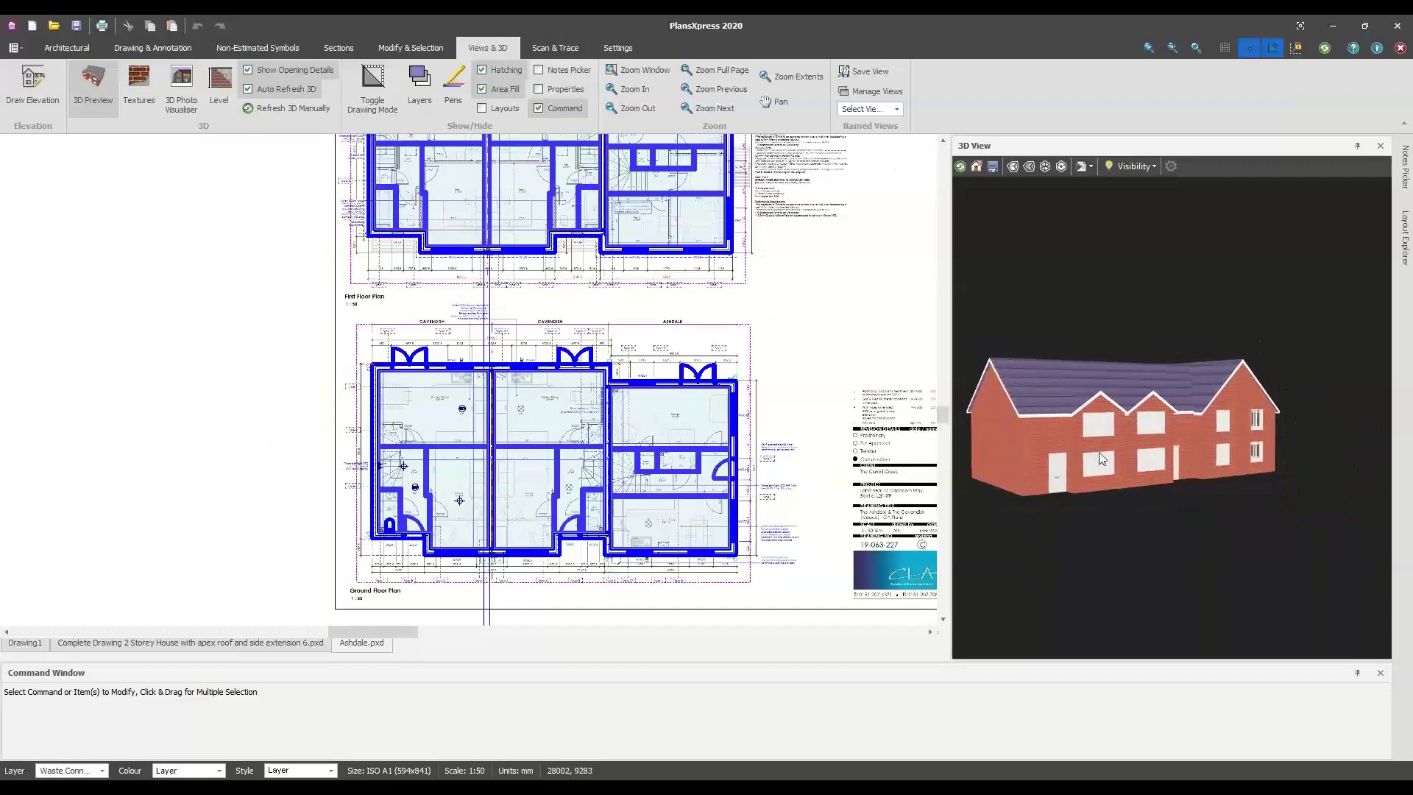
scroll(1102, 458, up, 6)
drag(1195, 444, 1224, 519)
scroll(1246, 469, down, 5)
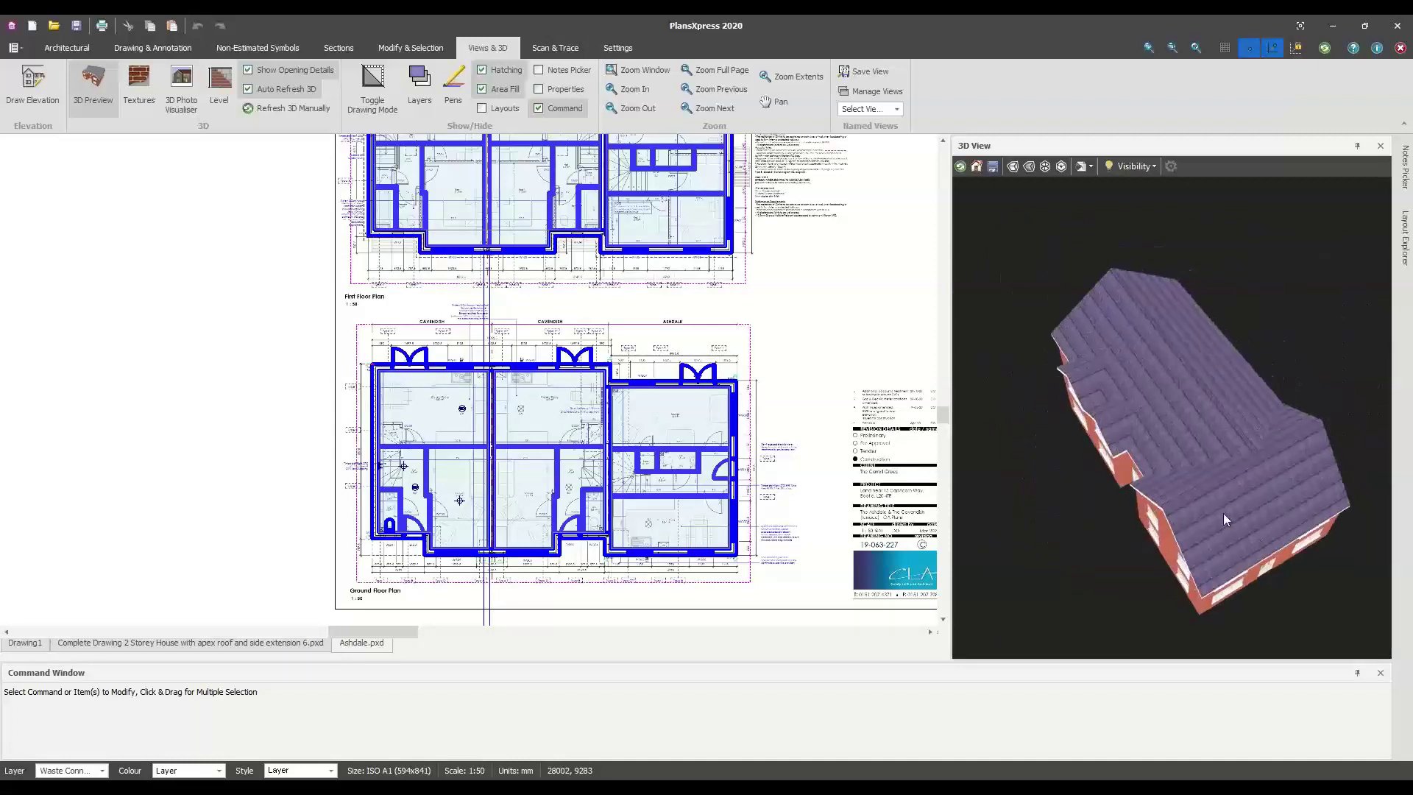
scroll(338, 425, down, 6)
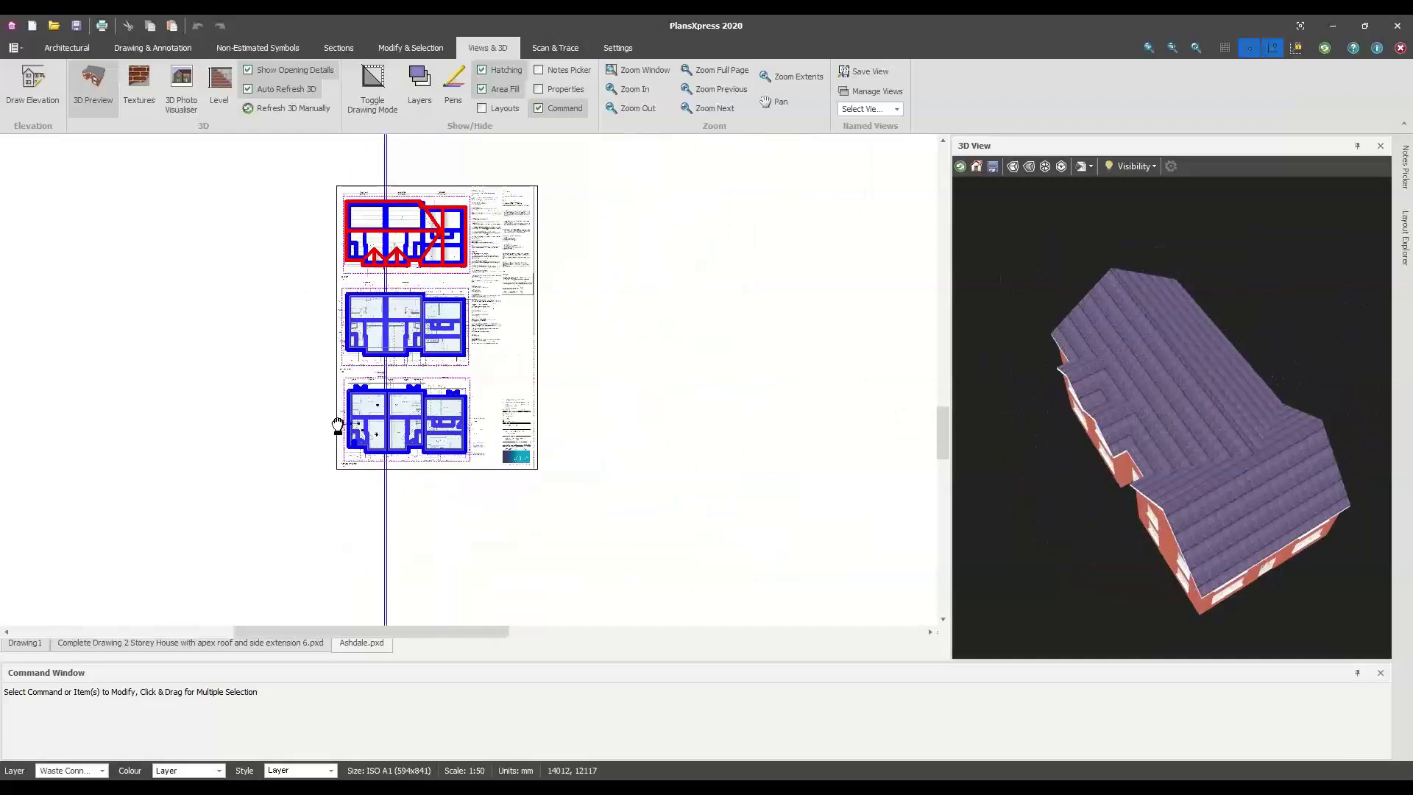
middle_drag(338, 425, 231, 463)
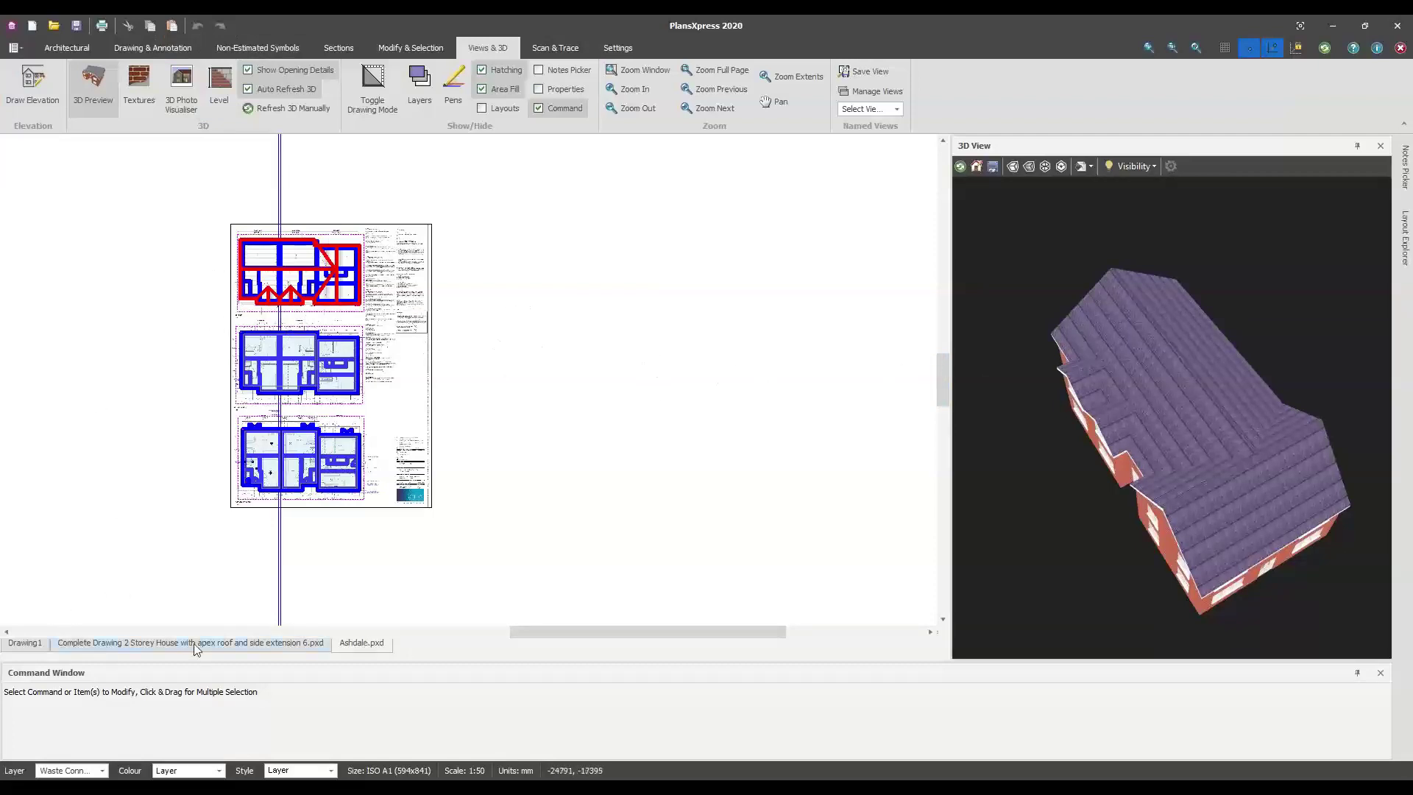
Window-select the roof plan so it highlights magenta in 3D, then close the 3D preview
click(13, 47)
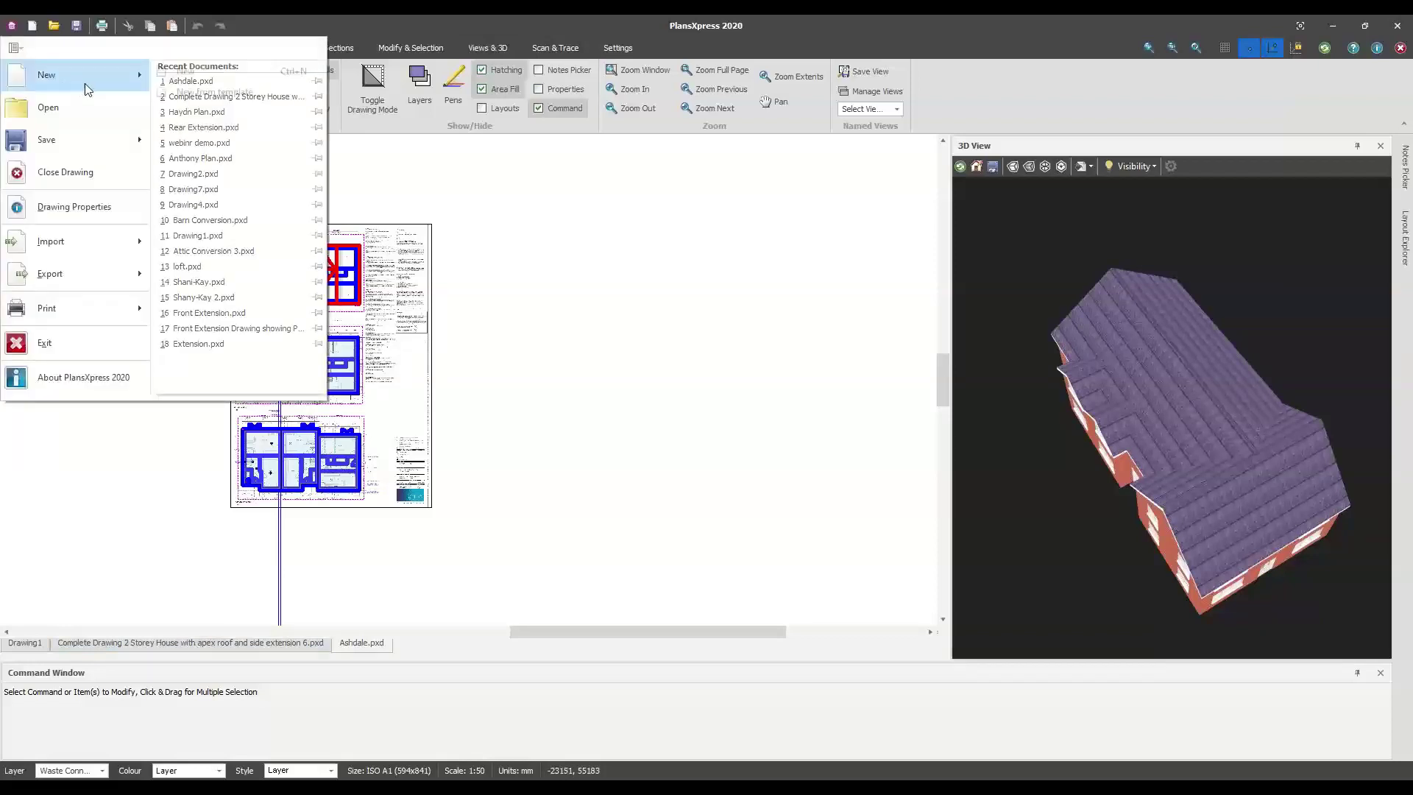
click(467, 403)
scroll(466, 403, up, 5)
mouse_move(398, 230)
mouse_down()
mouse_move(454, 463)
mouse_move(615, 618)
mouse_up()
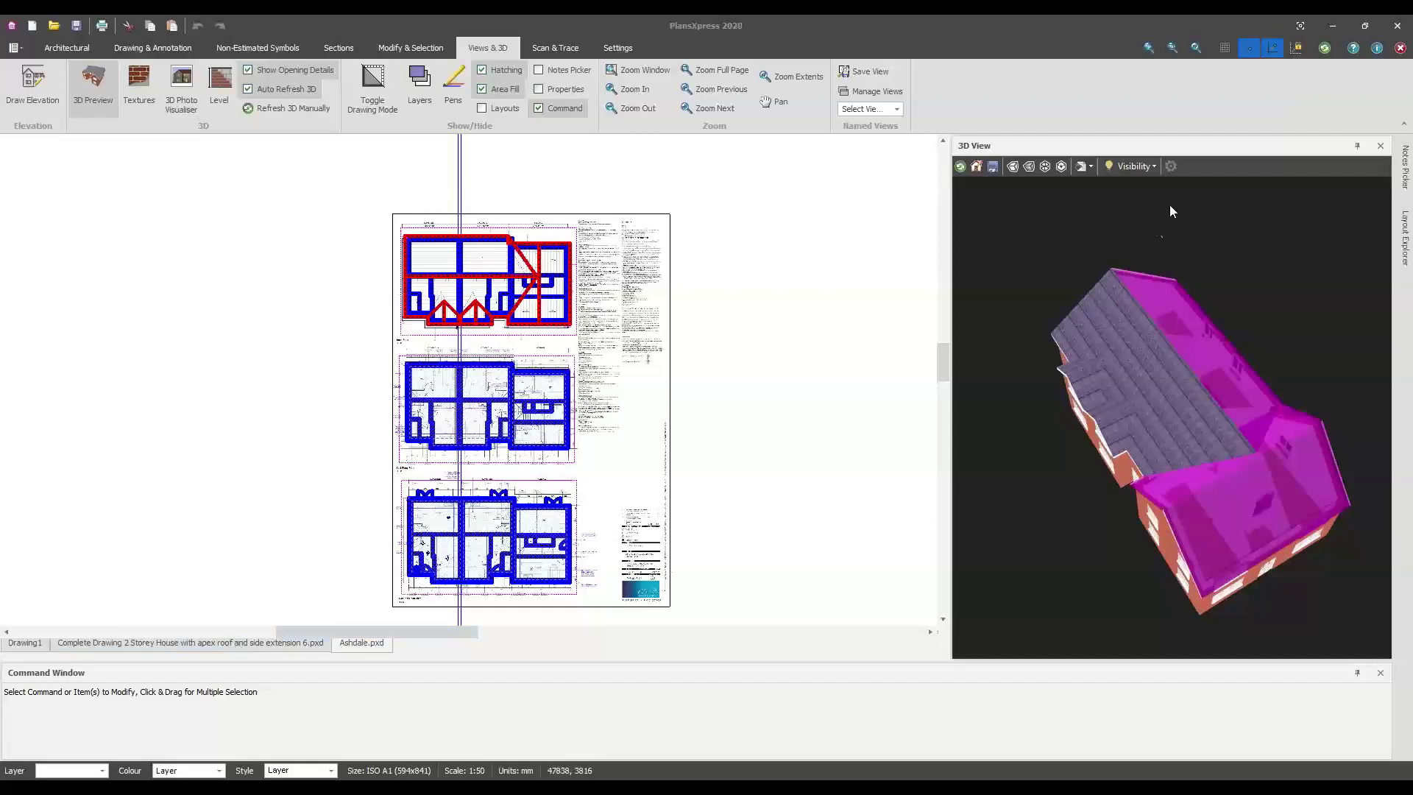
click(1380, 146)
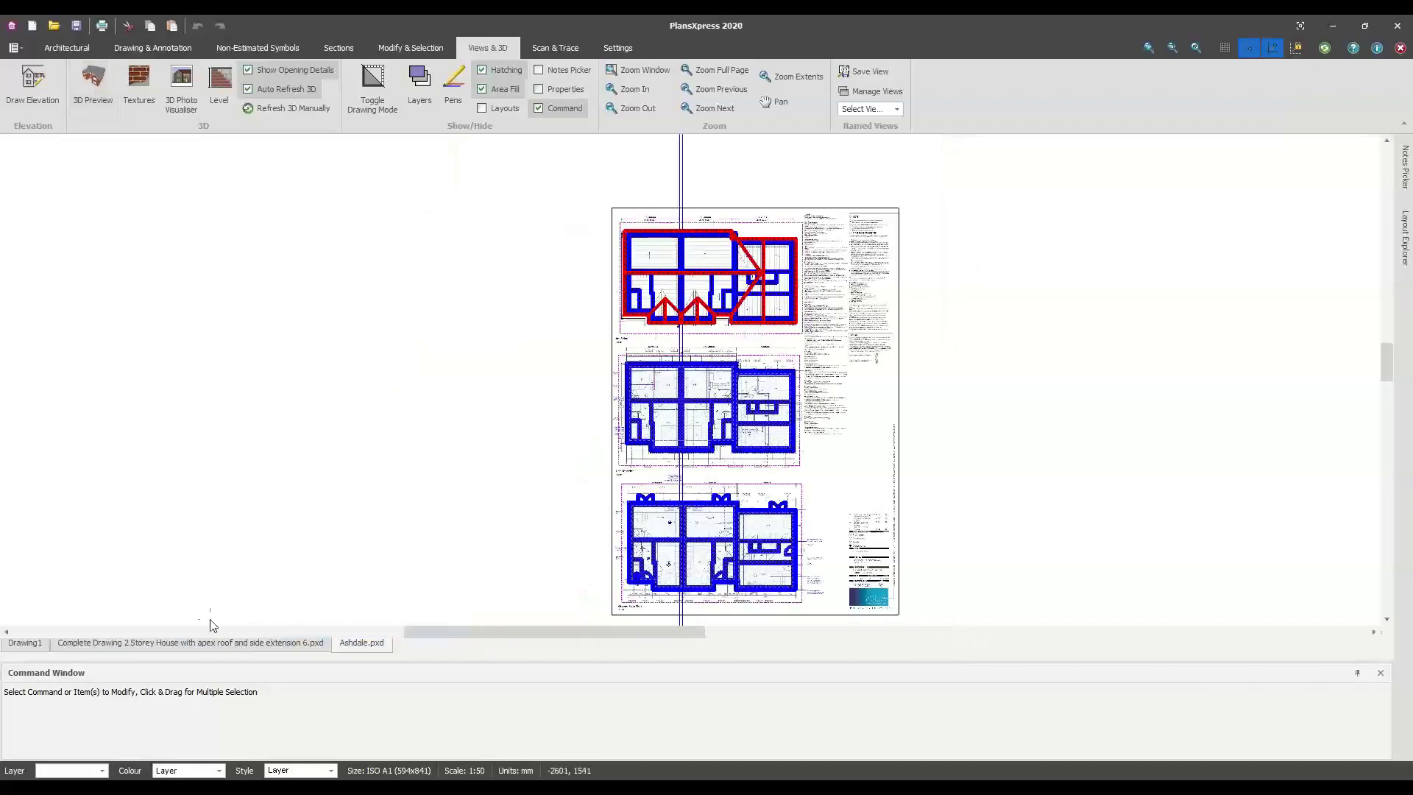
Leave the 3D preview and pan the plan to the Tarmac Drive beside the Joist Layout notes
key(Escape)
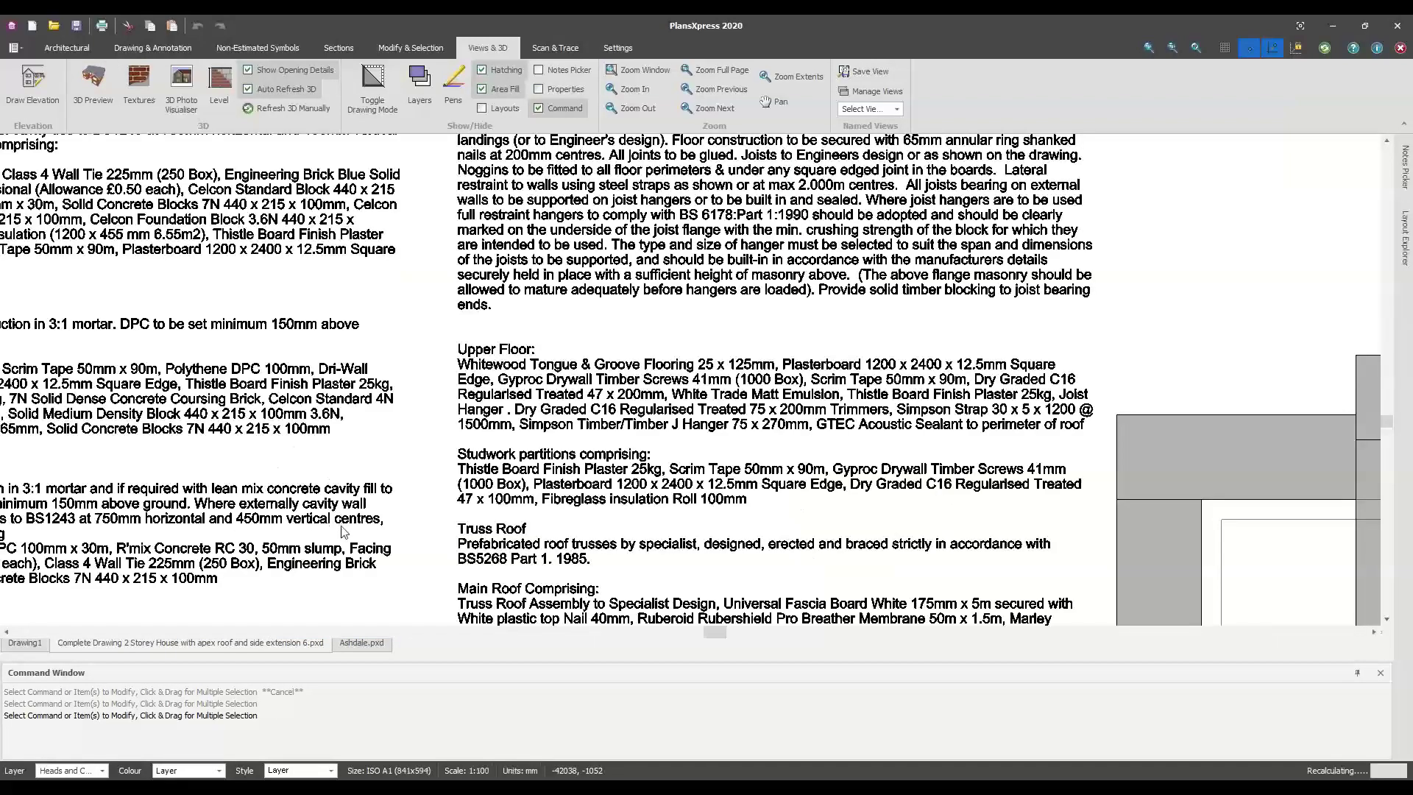
scroll(264, 519, down, 3)
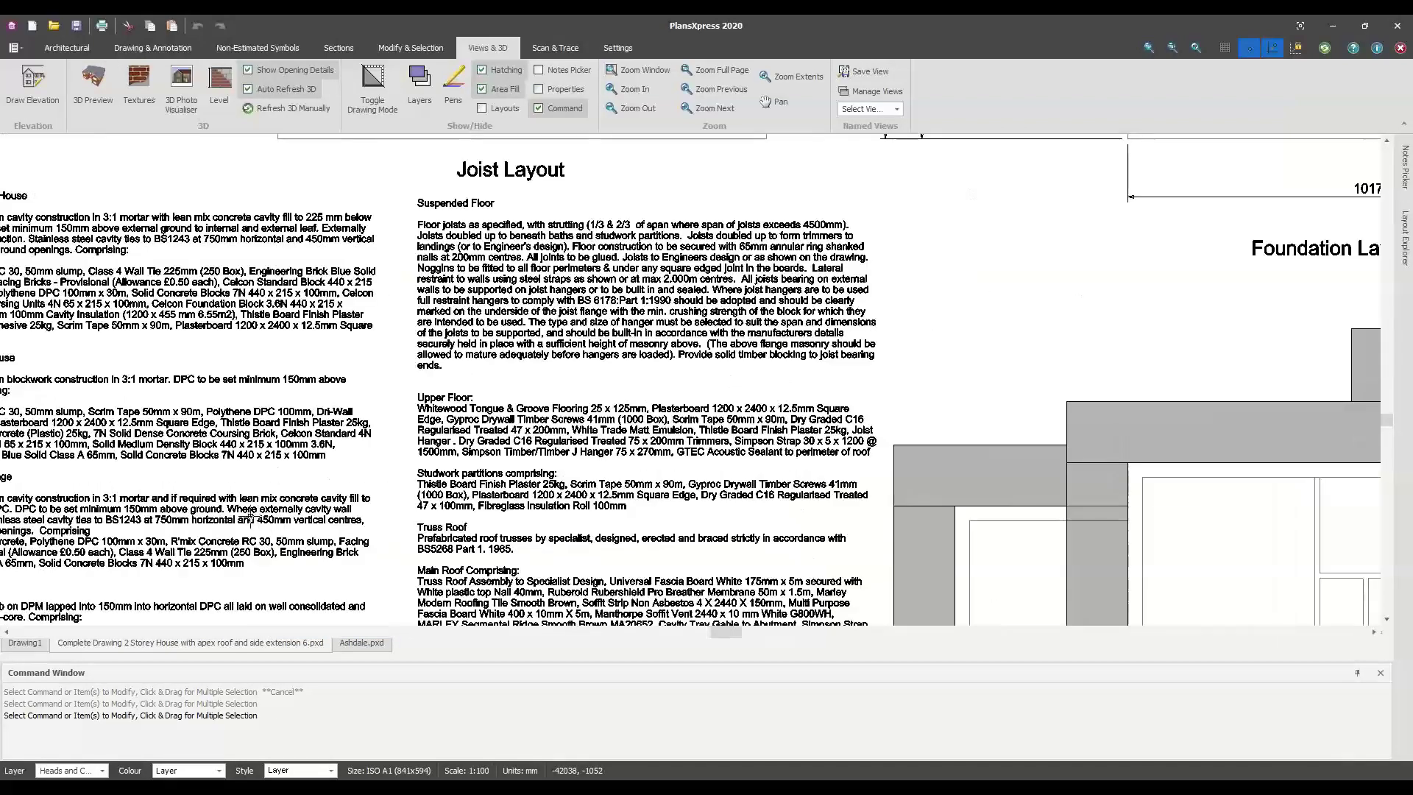
middle_drag(696, 502, 831, 503)
mouse_move(432, 511)
middle_down()
mouse_move(722, 561)
mouse_move(648, 556)
mouse_move(622, 580)
middle_up()
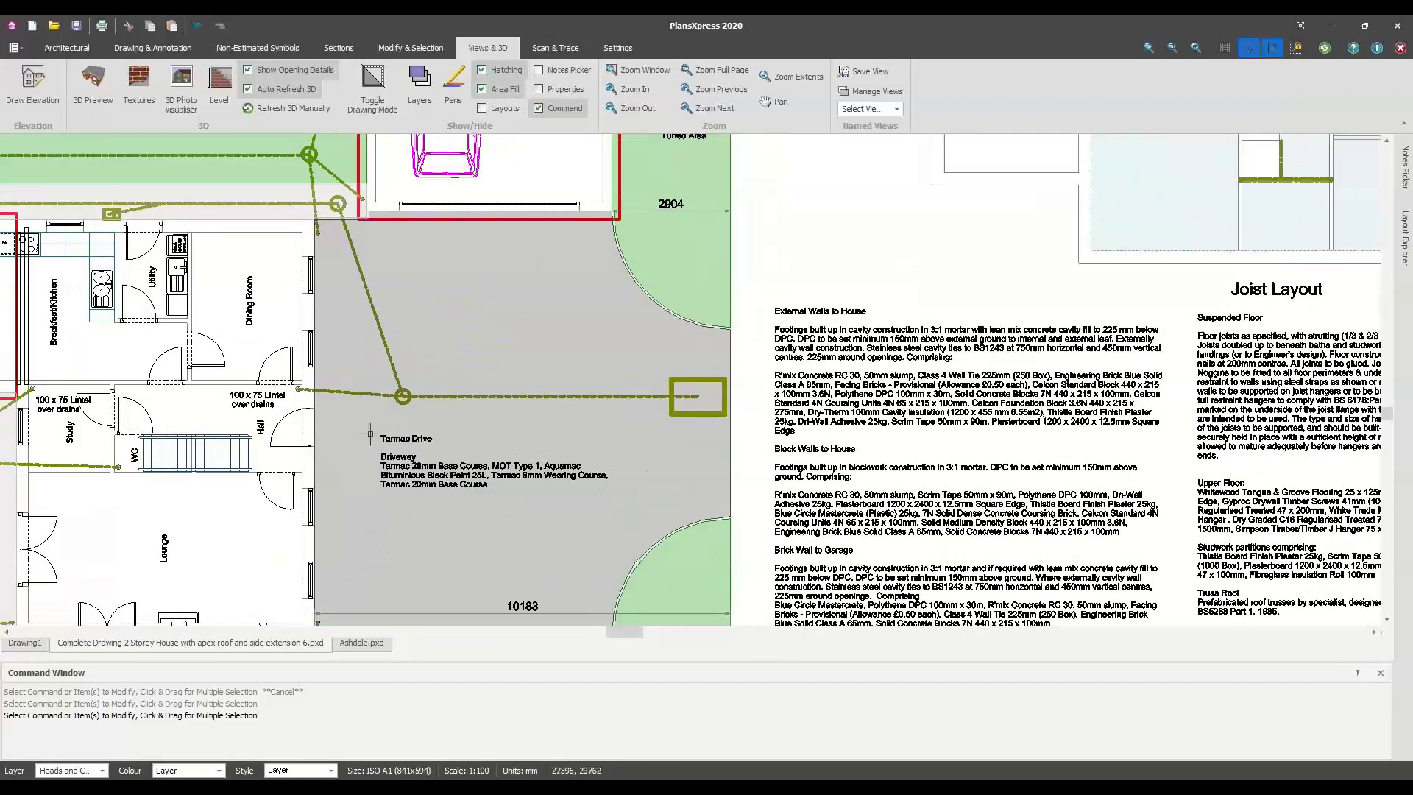
click(70, 47)
click(566, 108)
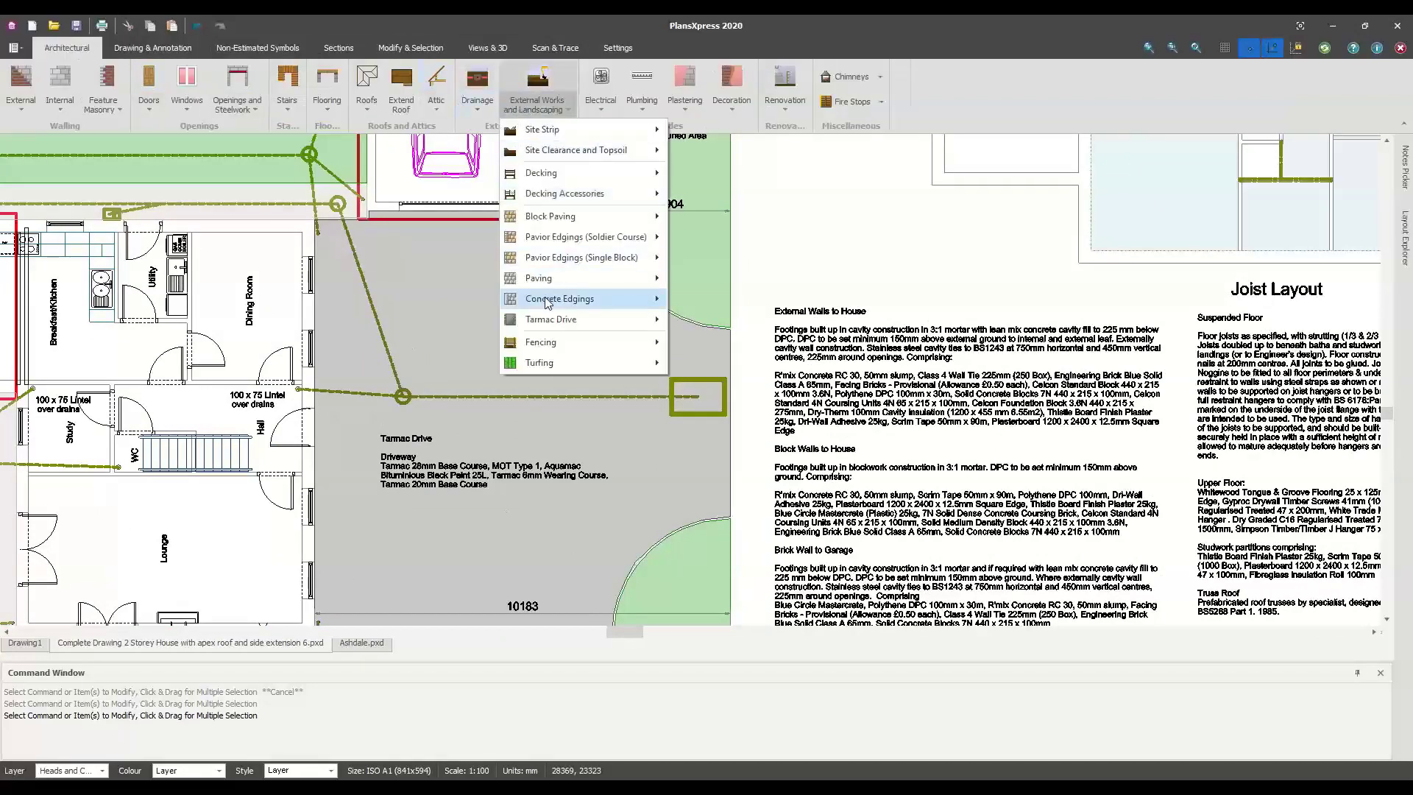
mouse_move(554, 324)
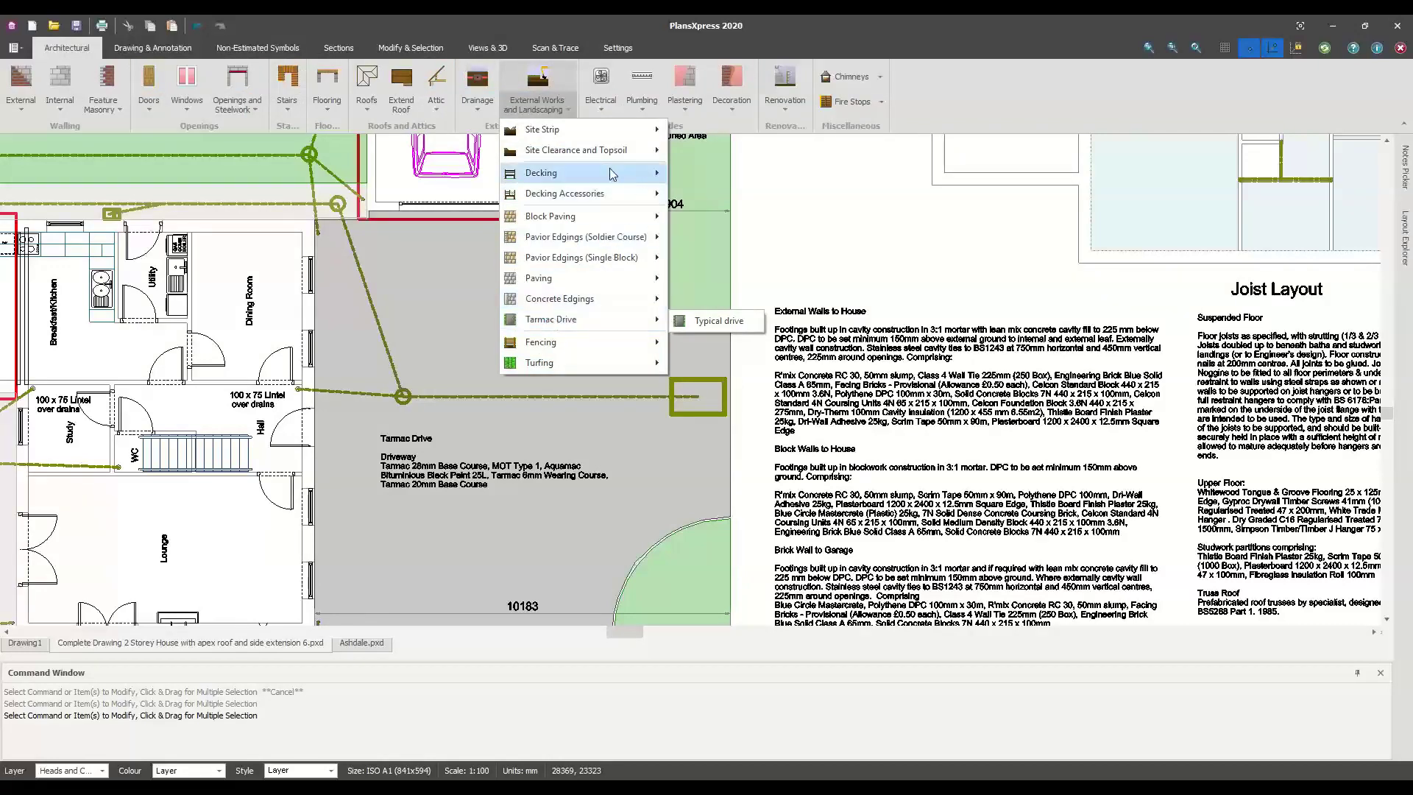
mouse_move(590, 218)
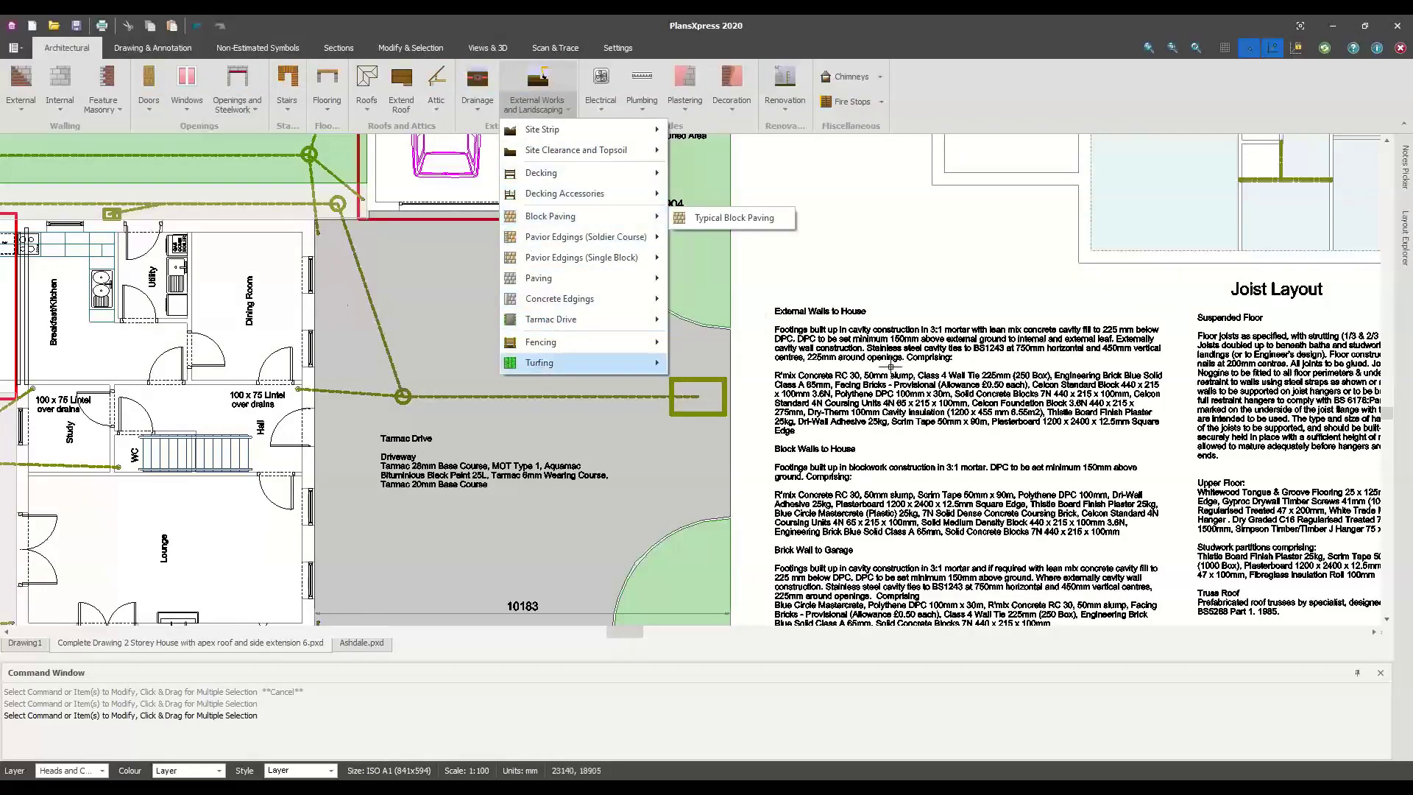
click(433, 428)
middle_drag(432, 428, 921, 444)
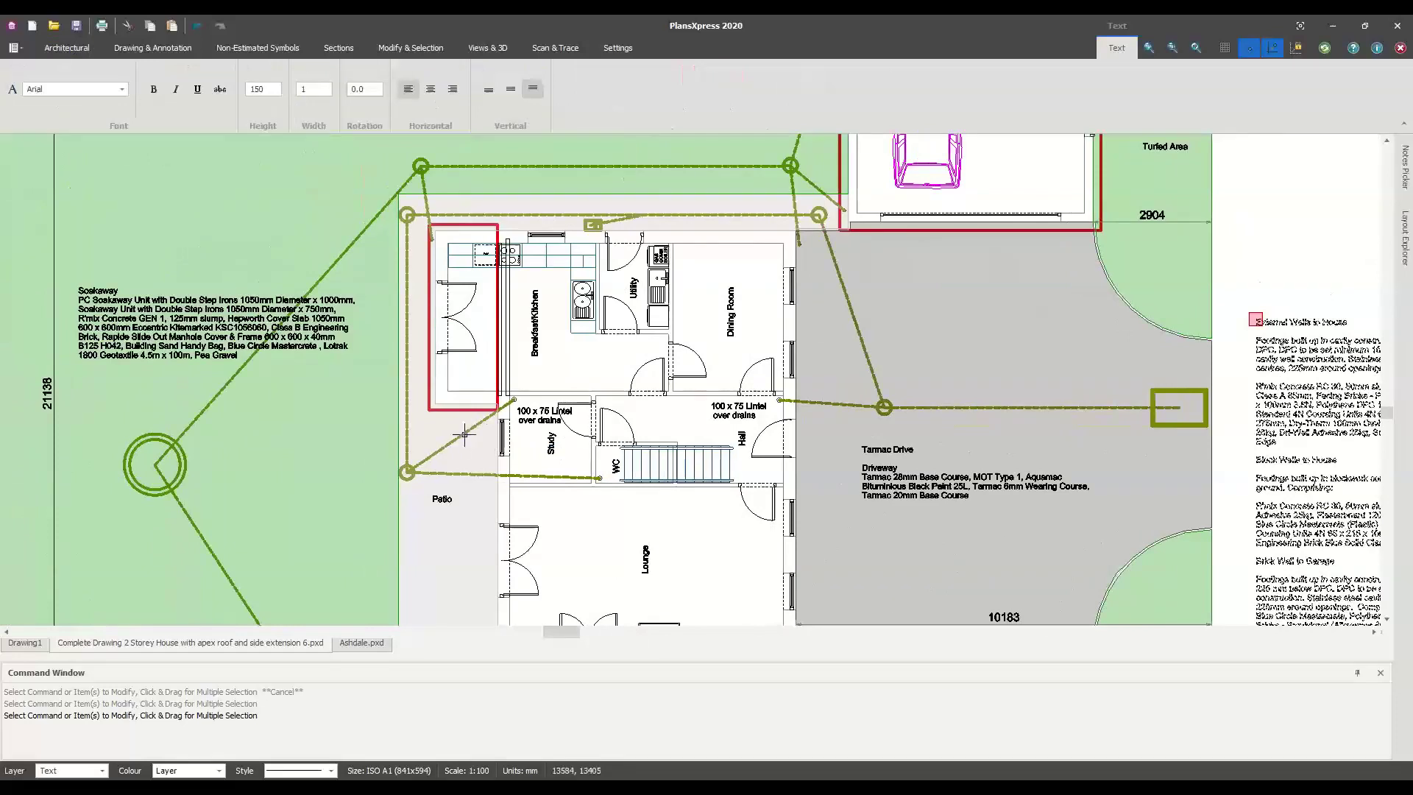
middle_drag(524, 499, 517, 477)
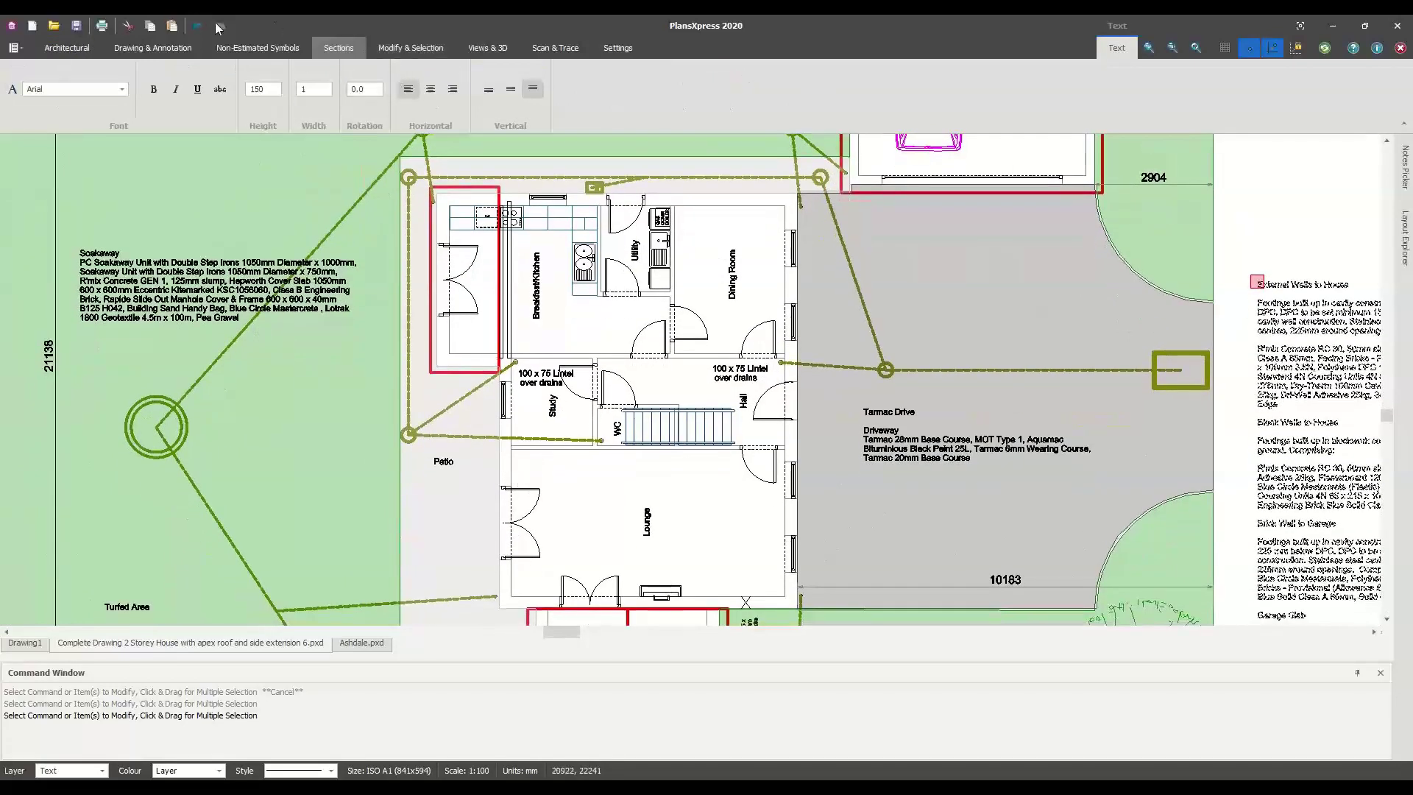
click(70, 47)
click(537, 87)
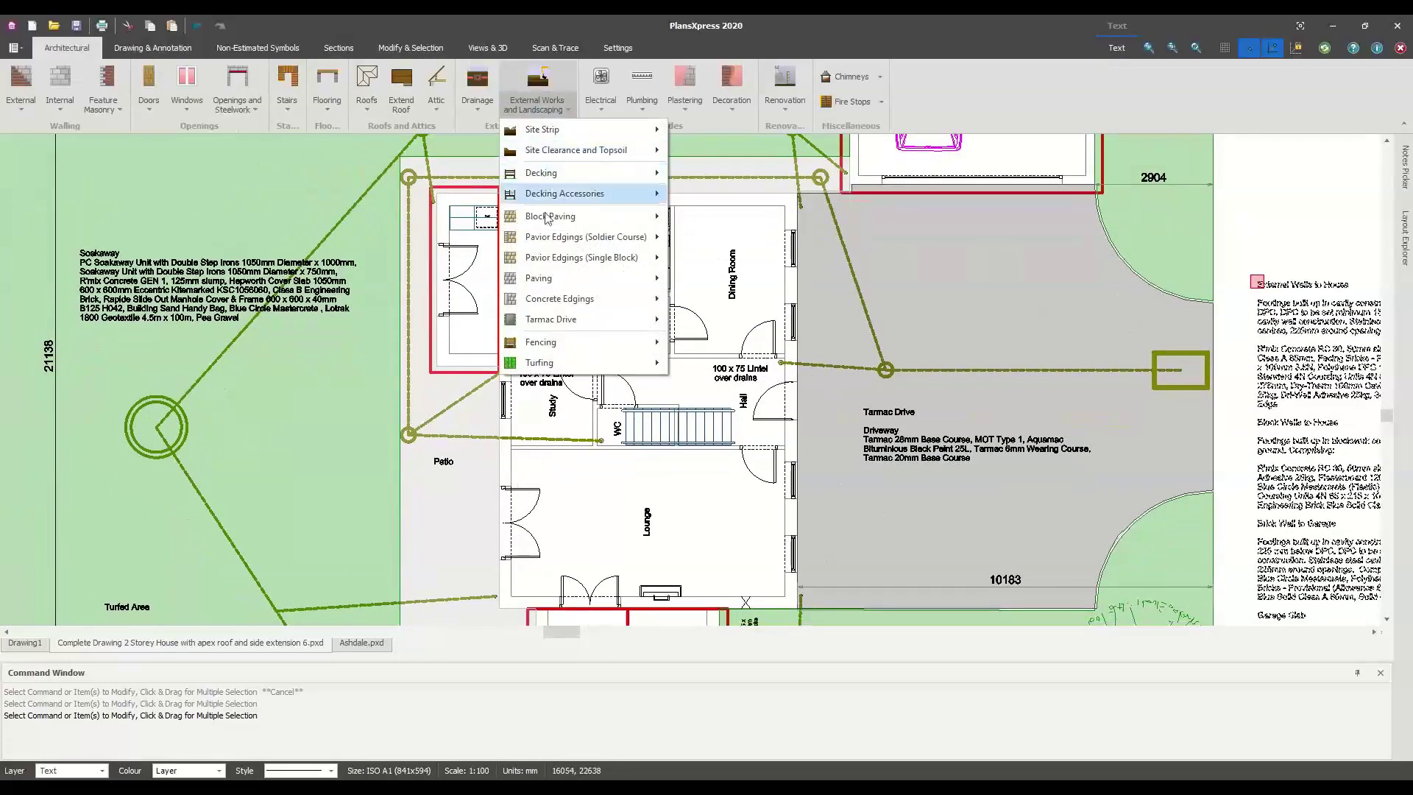
click(476, 105)
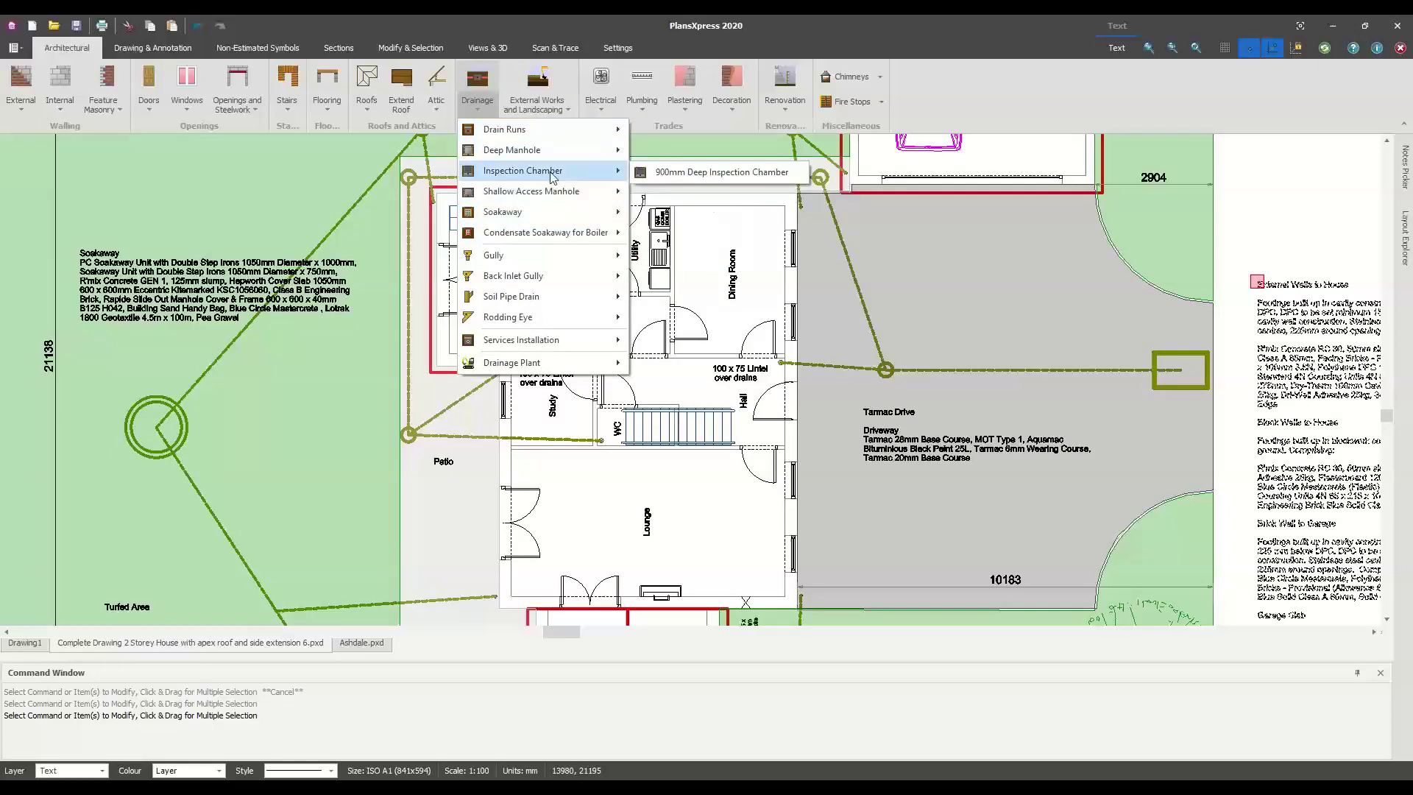
mouse_move(536, 150)
middle_drag(265, 321, 324, 293)
scroll(376, 241, up, 1)
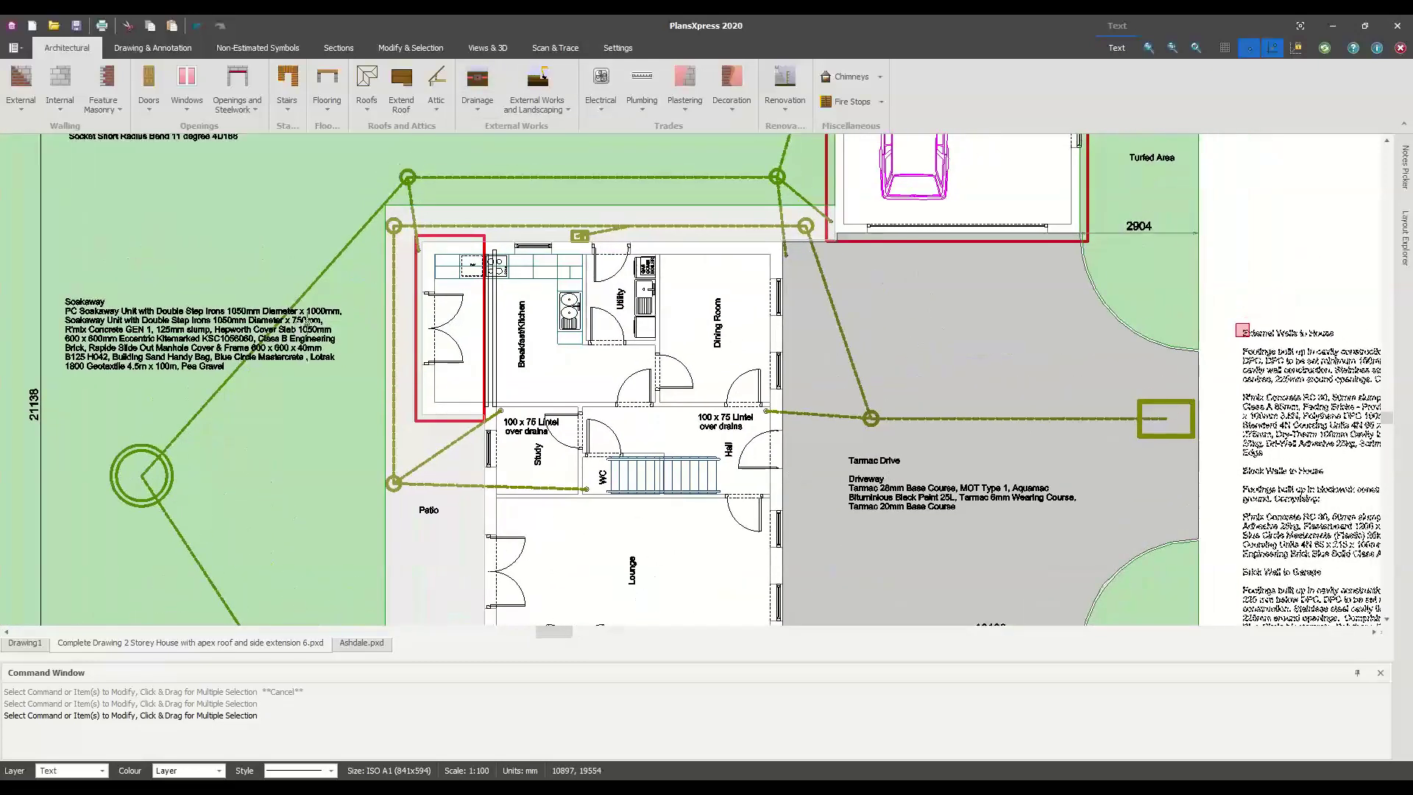
scroll(410, 247, up, 2)
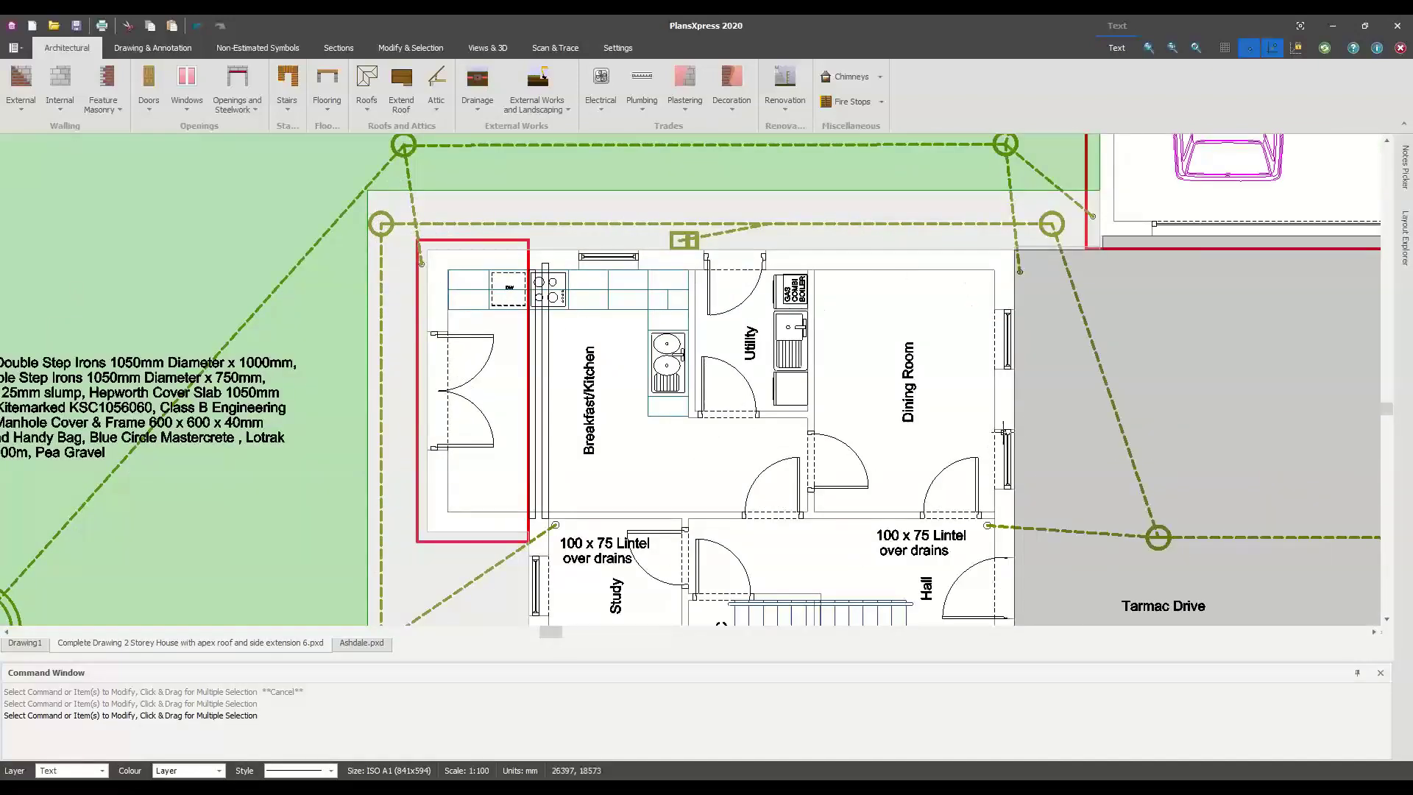
scroll(990, 438, down, 2)
scroll(1061, 489, down, 2)
middle_drag(1067, 492, 853, 322)
scroll(853, 322, up, 1)
scroll(995, 392, down, 2)
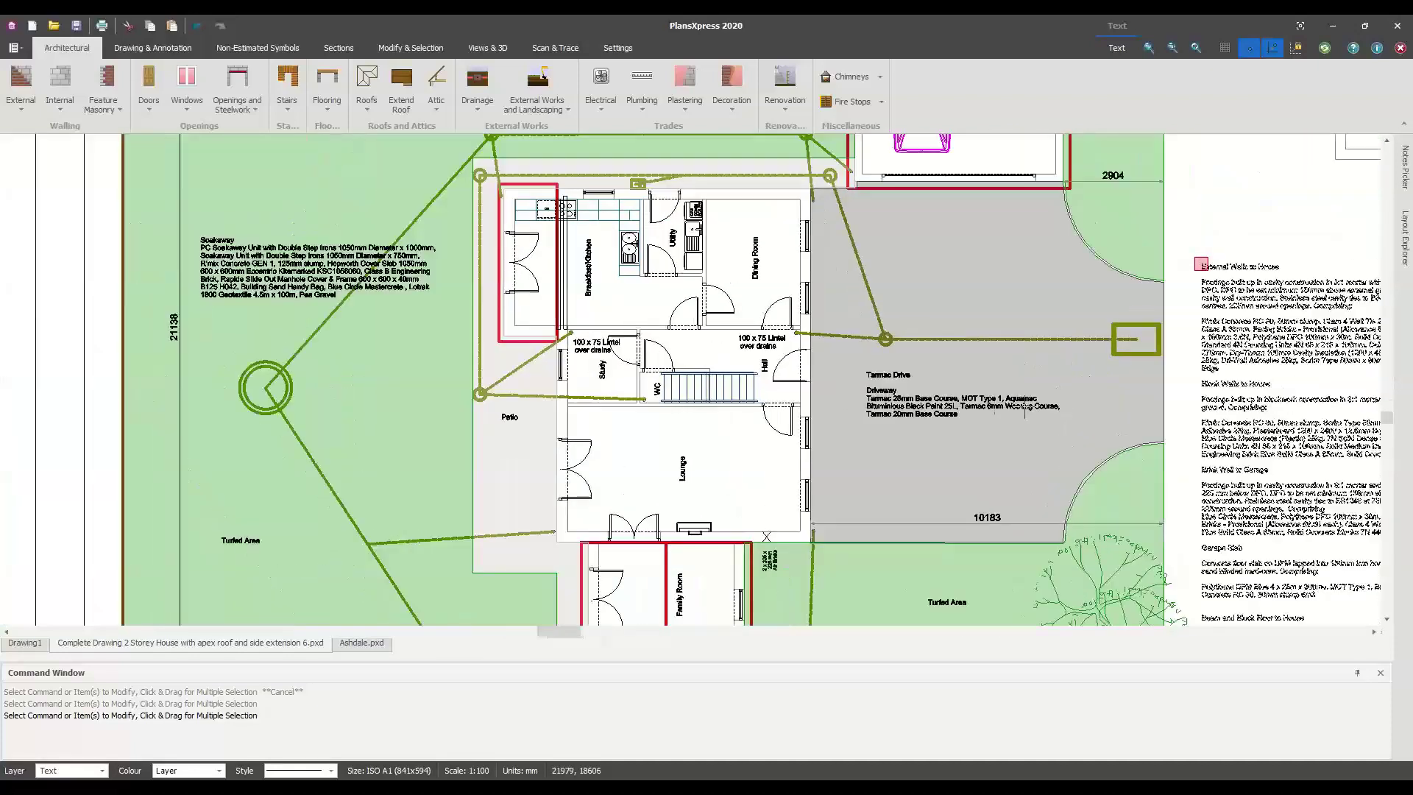
middle_drag(1019, 411, 948, 380)
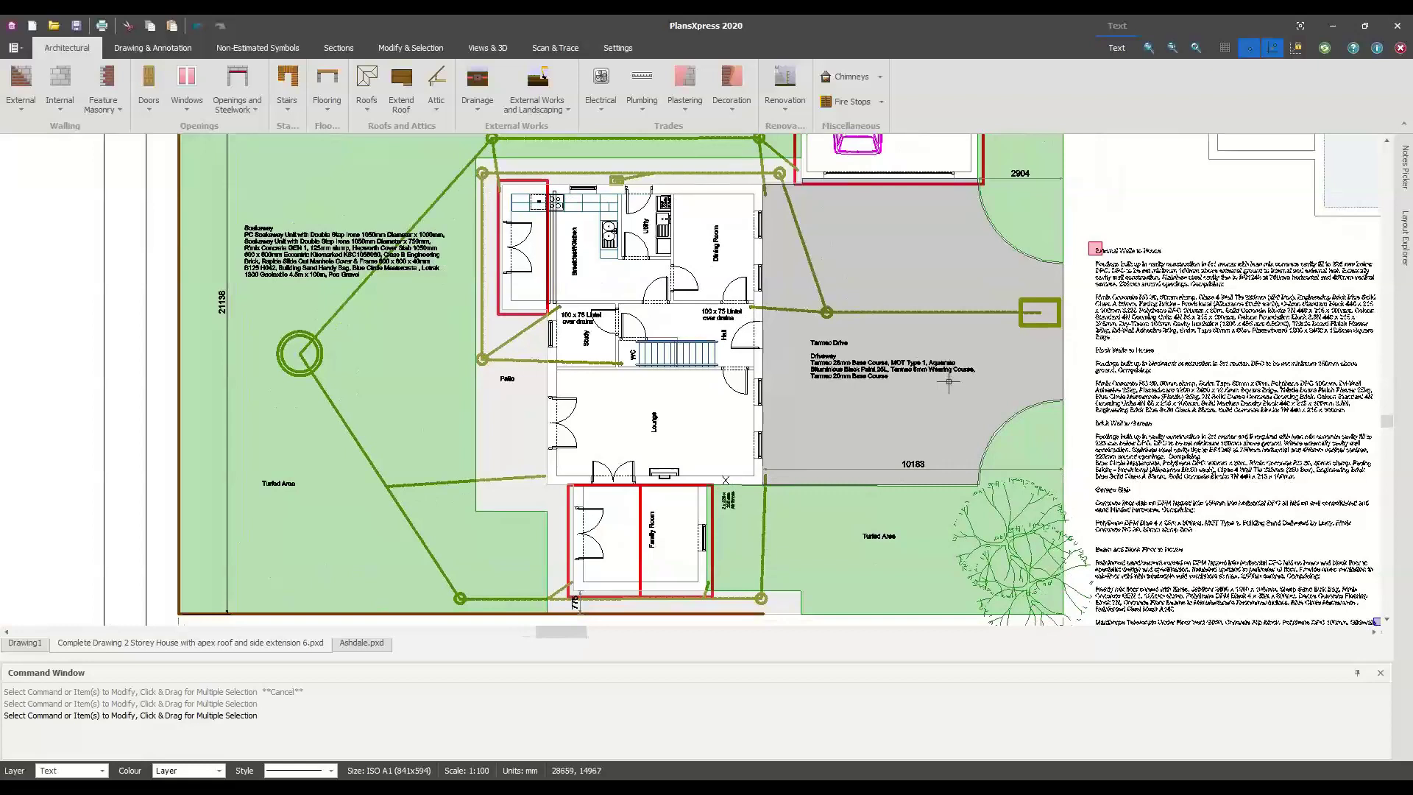
scroll(948, 381, down, 1)
scroll(949, 381, down, 1)
mouse_move(765, 383)
middle_down()
mouse_move(808, 416)
mouse_move(452, 550)
middle_up()
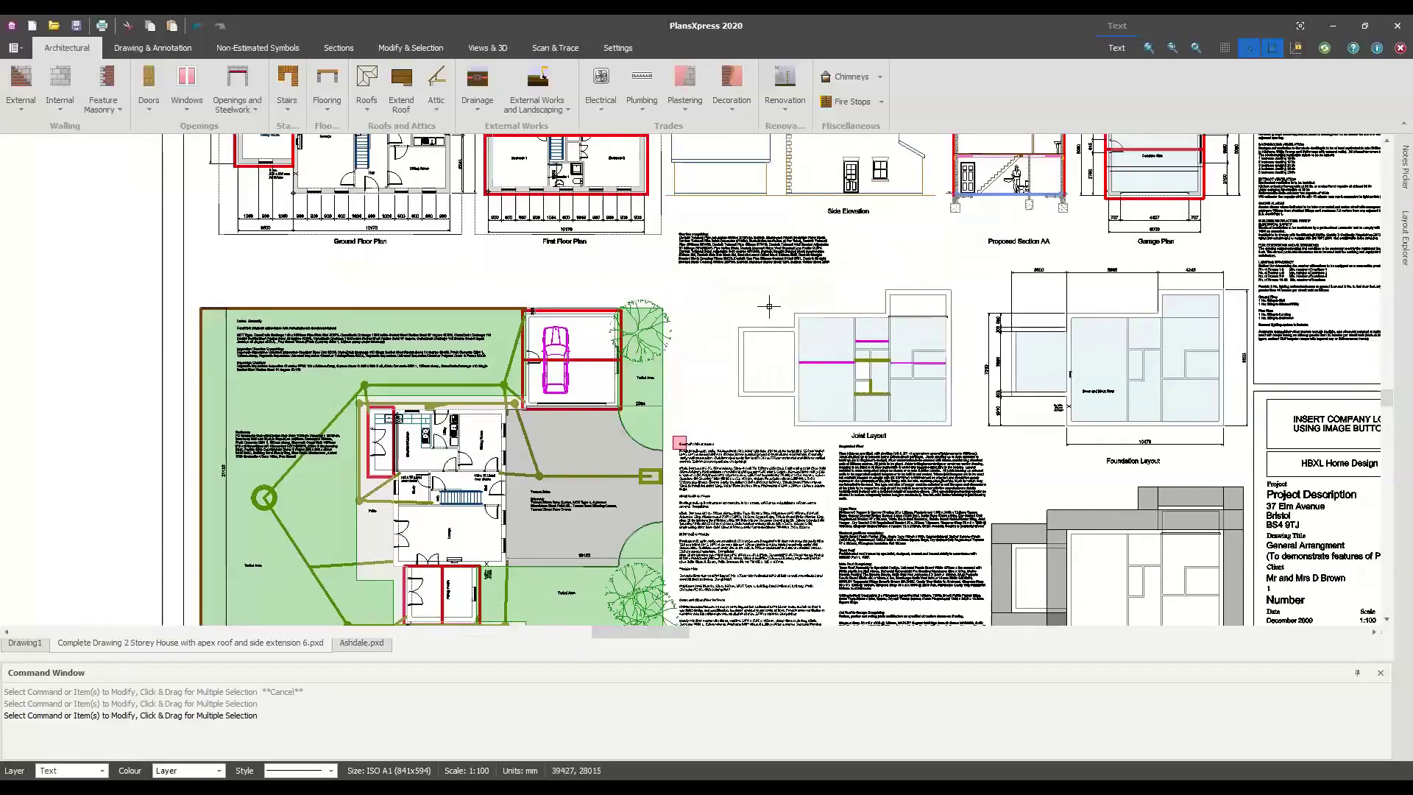
mouse_move(1071, 367)
middle_down()
mouse_move(961, 327)
mouse_move(754, 314)
middle_up()
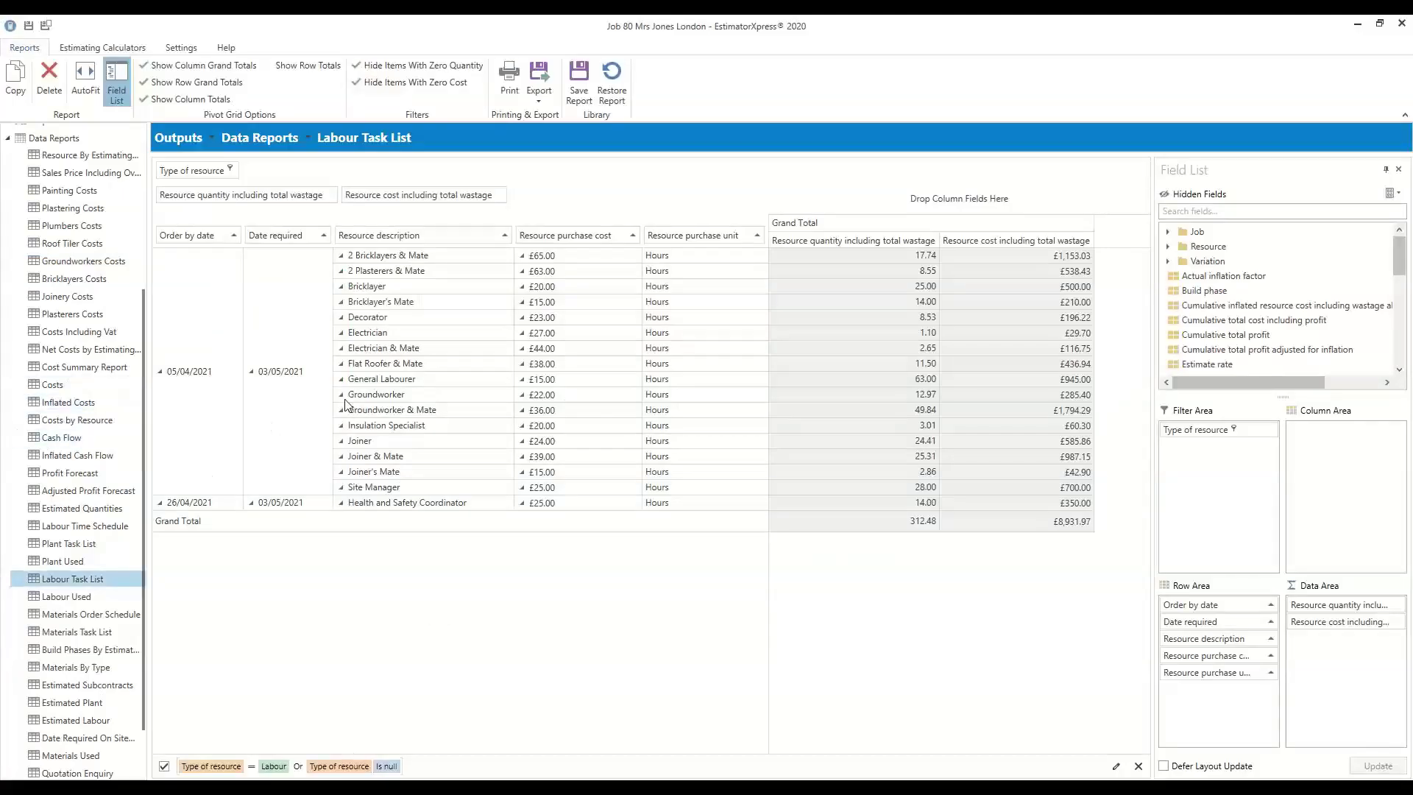
Scroll the navigation tree to reach Outputs > Written Documents > Quote for Main Estimate
scroll(80, 331, up, 5)
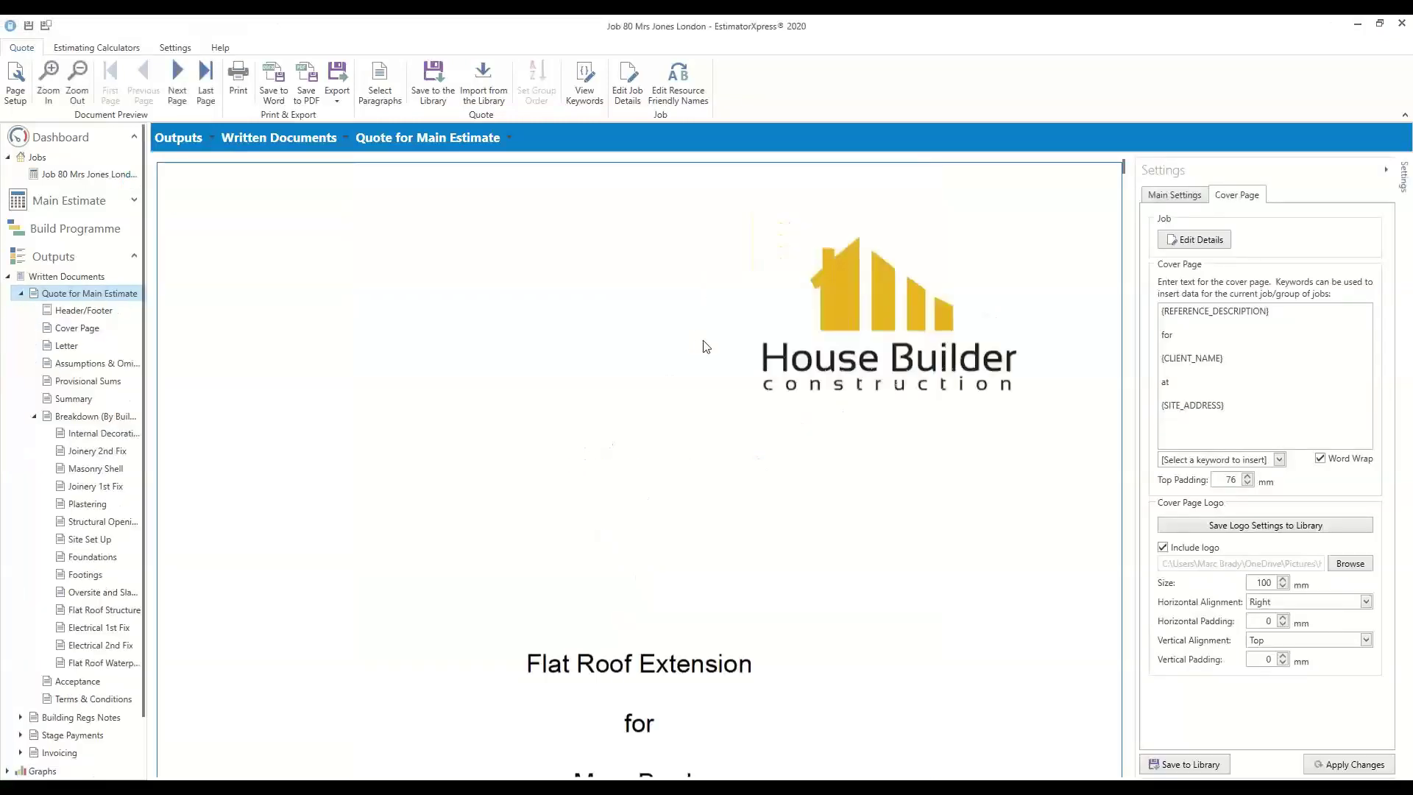
scroll(820, 327, down, 1)
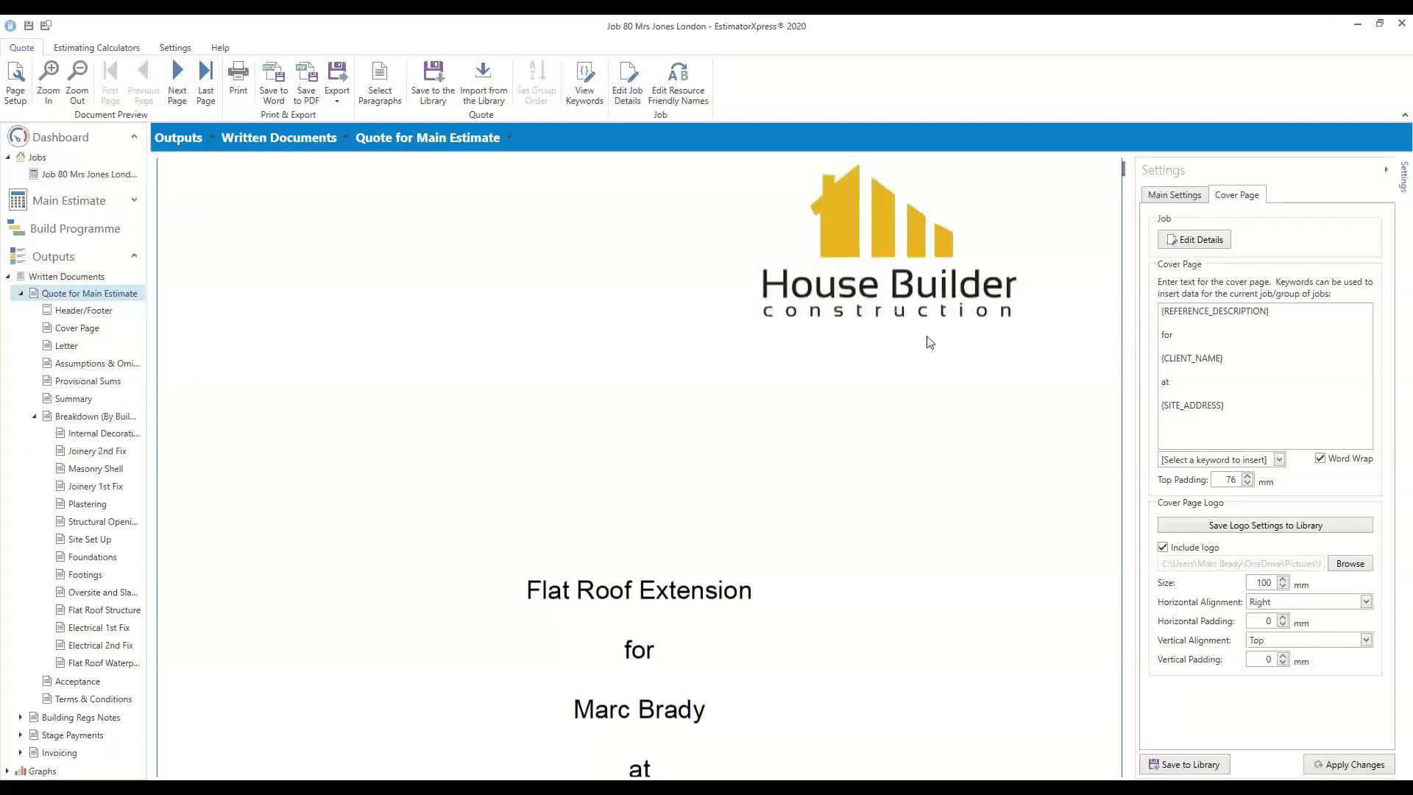
scroll(741, 475, down, 1)
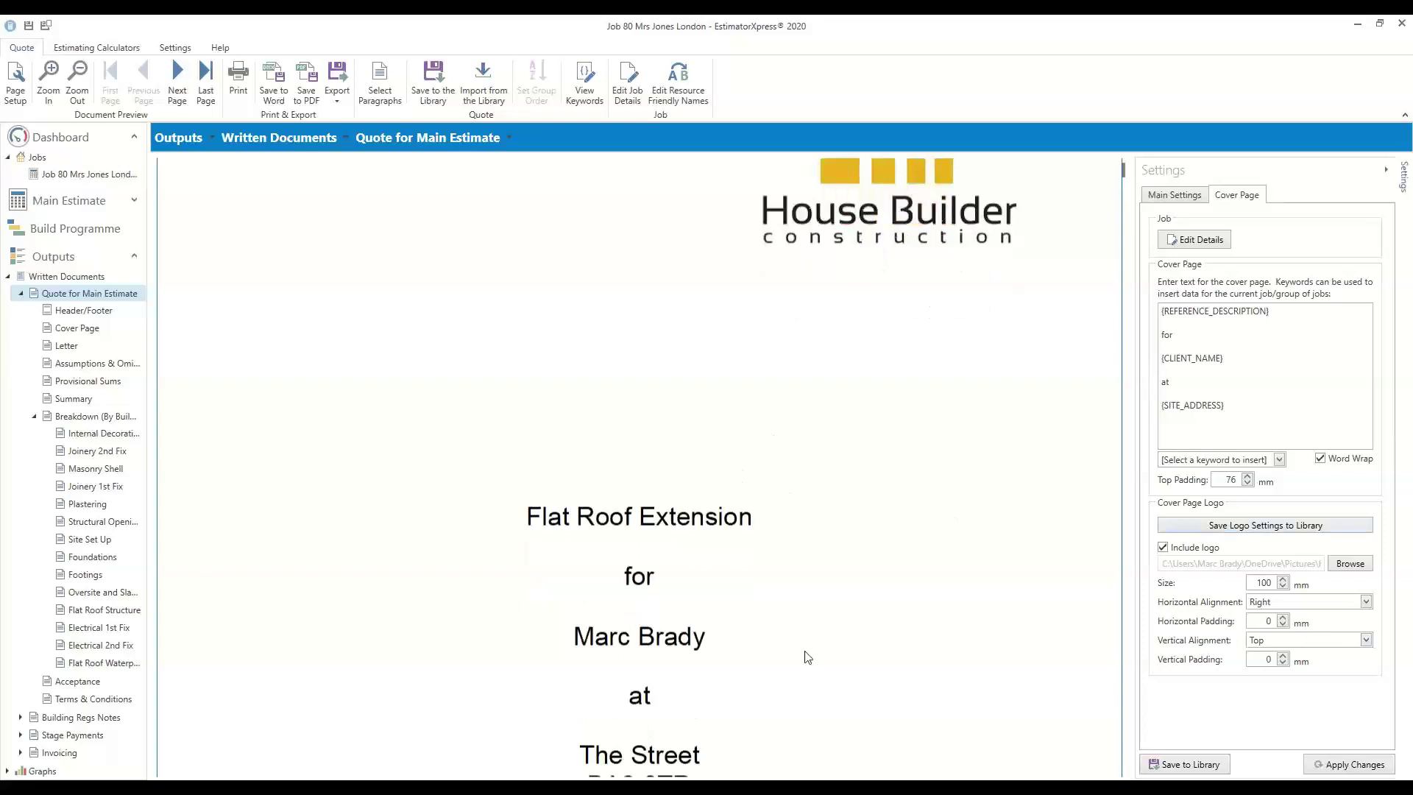
scroll(807, 657, down, 2)
scroll(625, 563, down, 7)
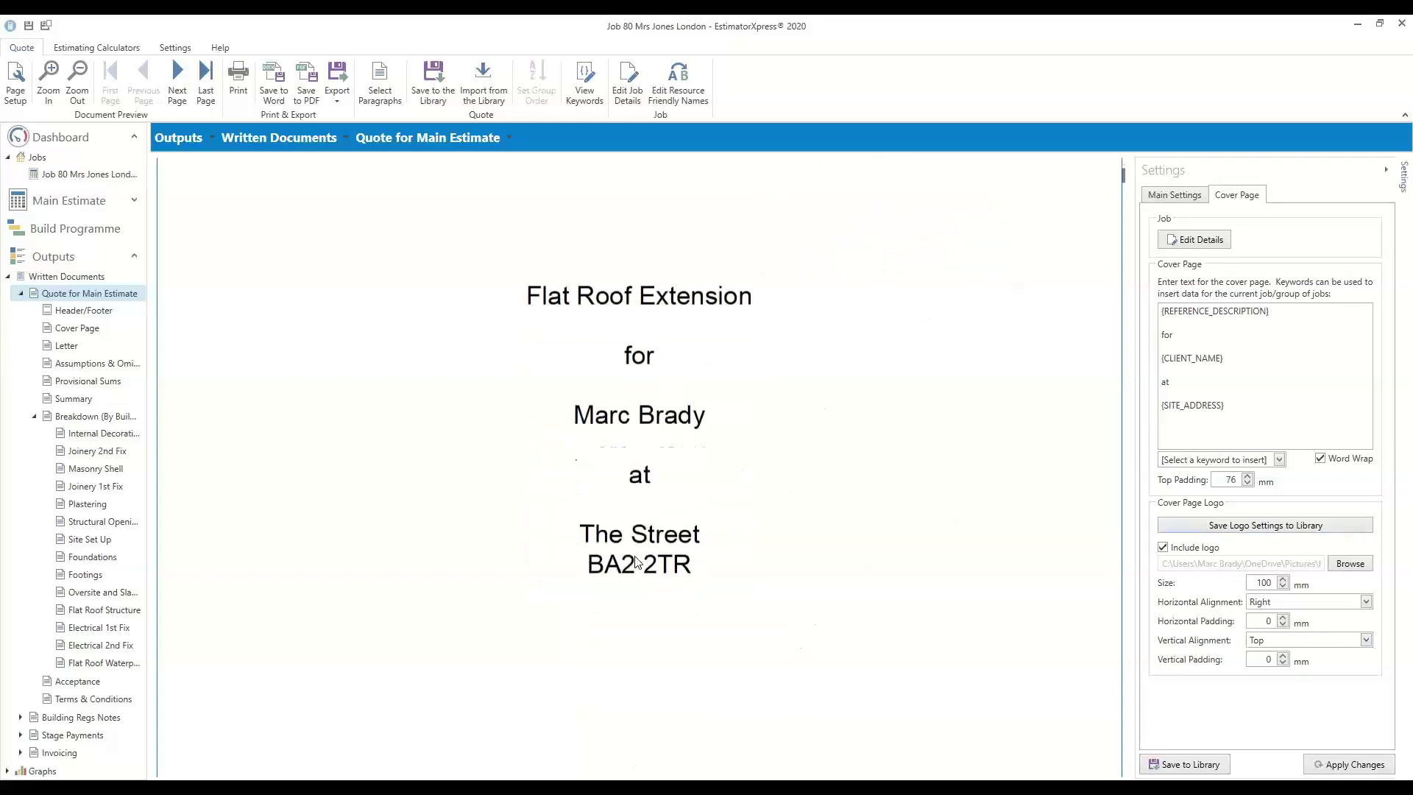
scroll(629, 565, down, 5)
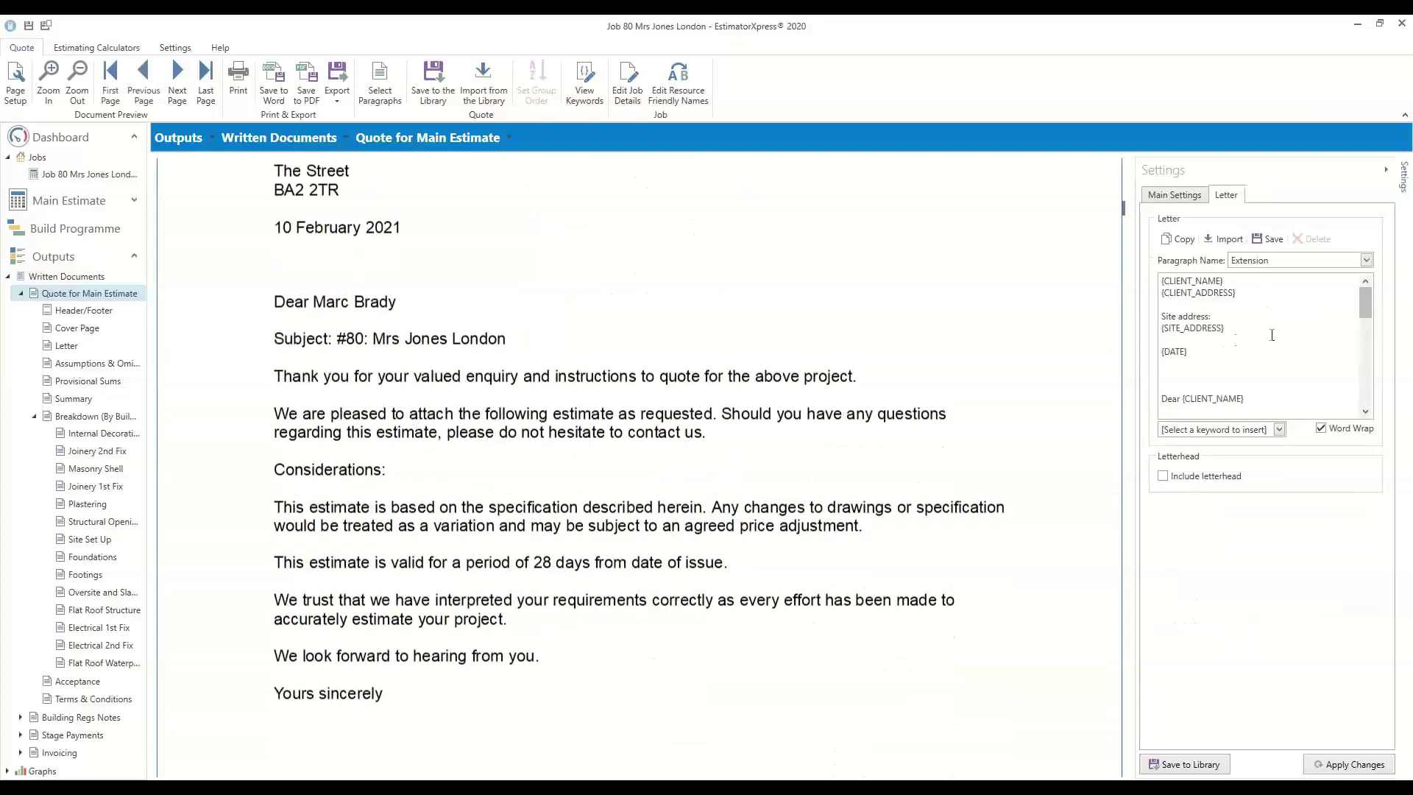
drag(1365, 312, 1368, 373)
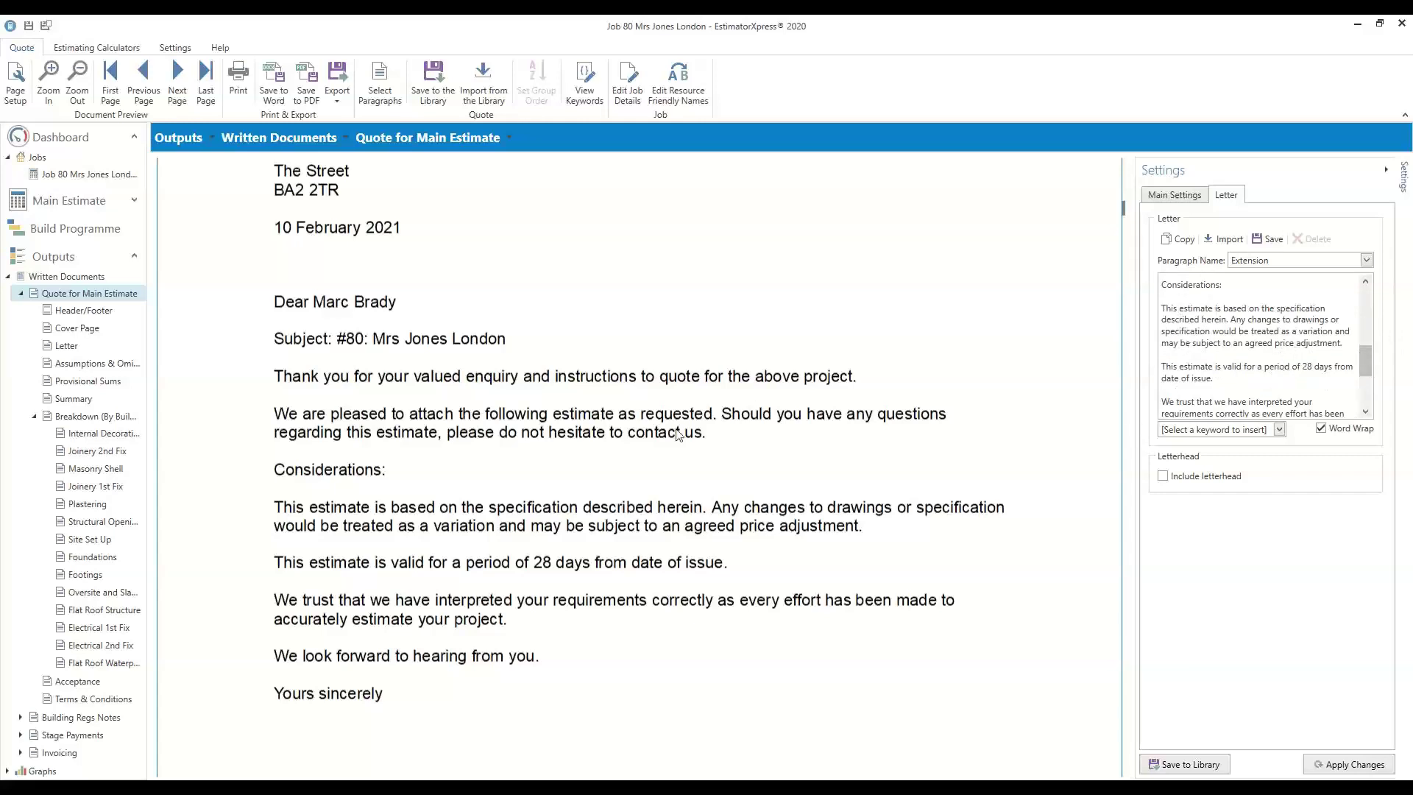
scroll(680, 437, down, 5)
scroll(680, 439, down, 12)
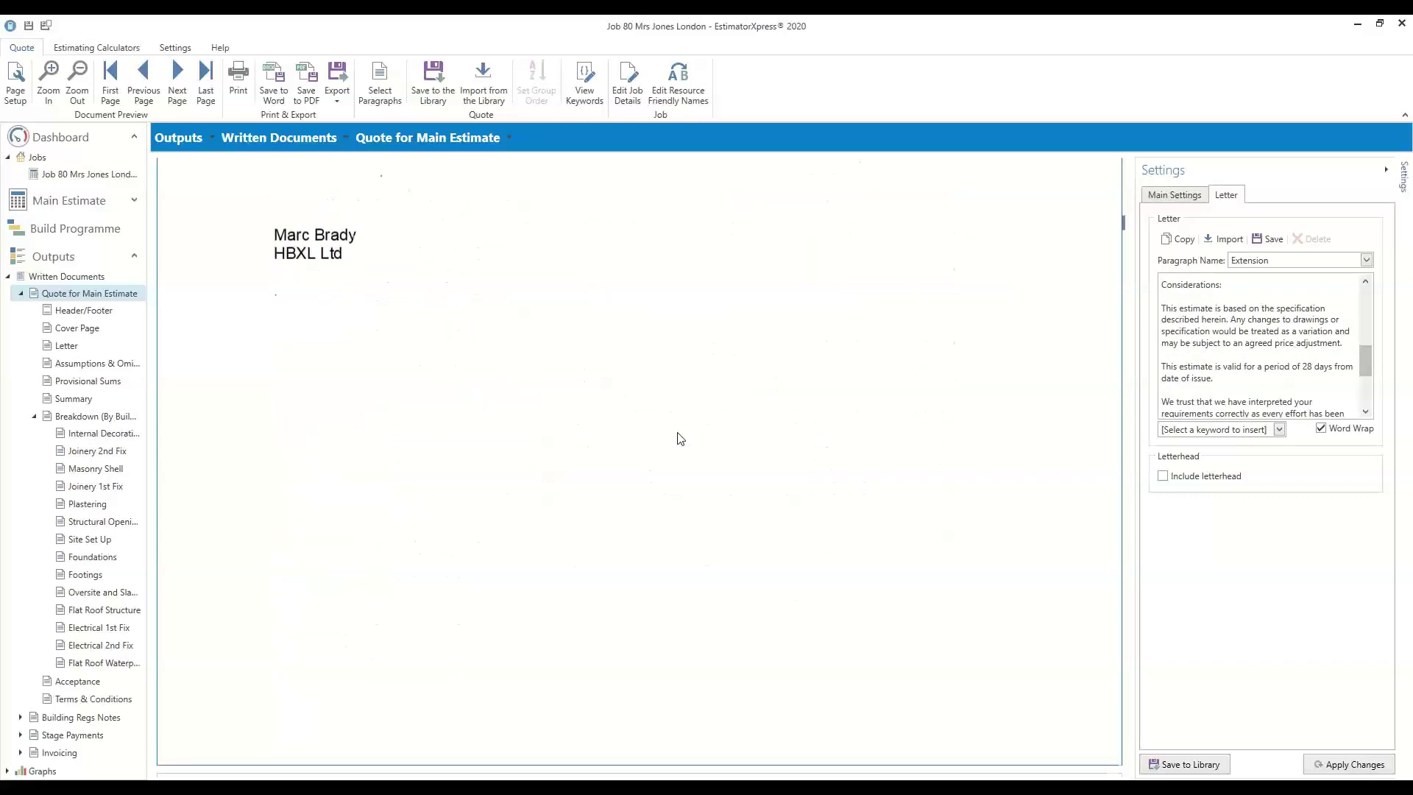
scroll(679, 438, down, 1)
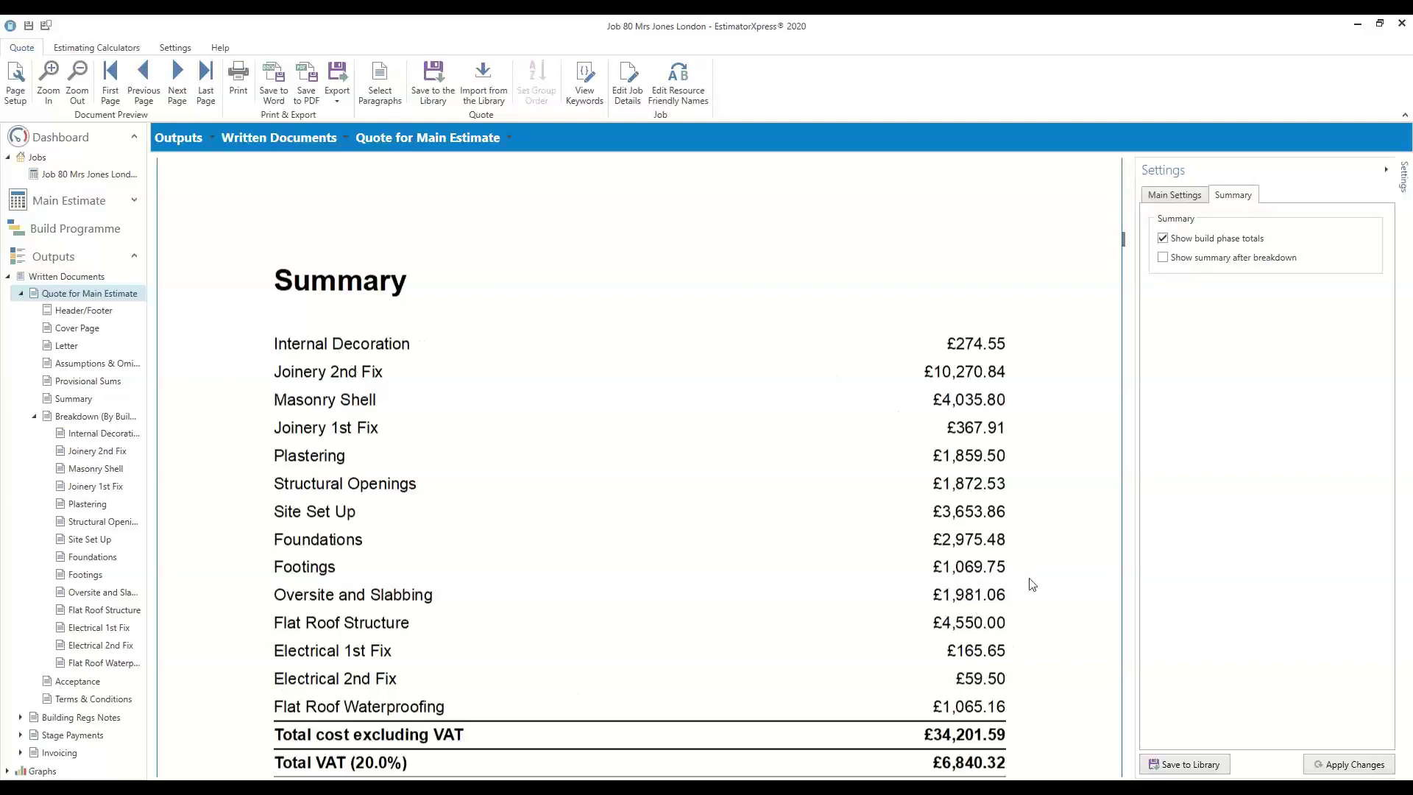
Try the Fixed and Input Only VAT types, then set Percentage VAT to 0 and apply
scroll(1032, 585, down, 2)
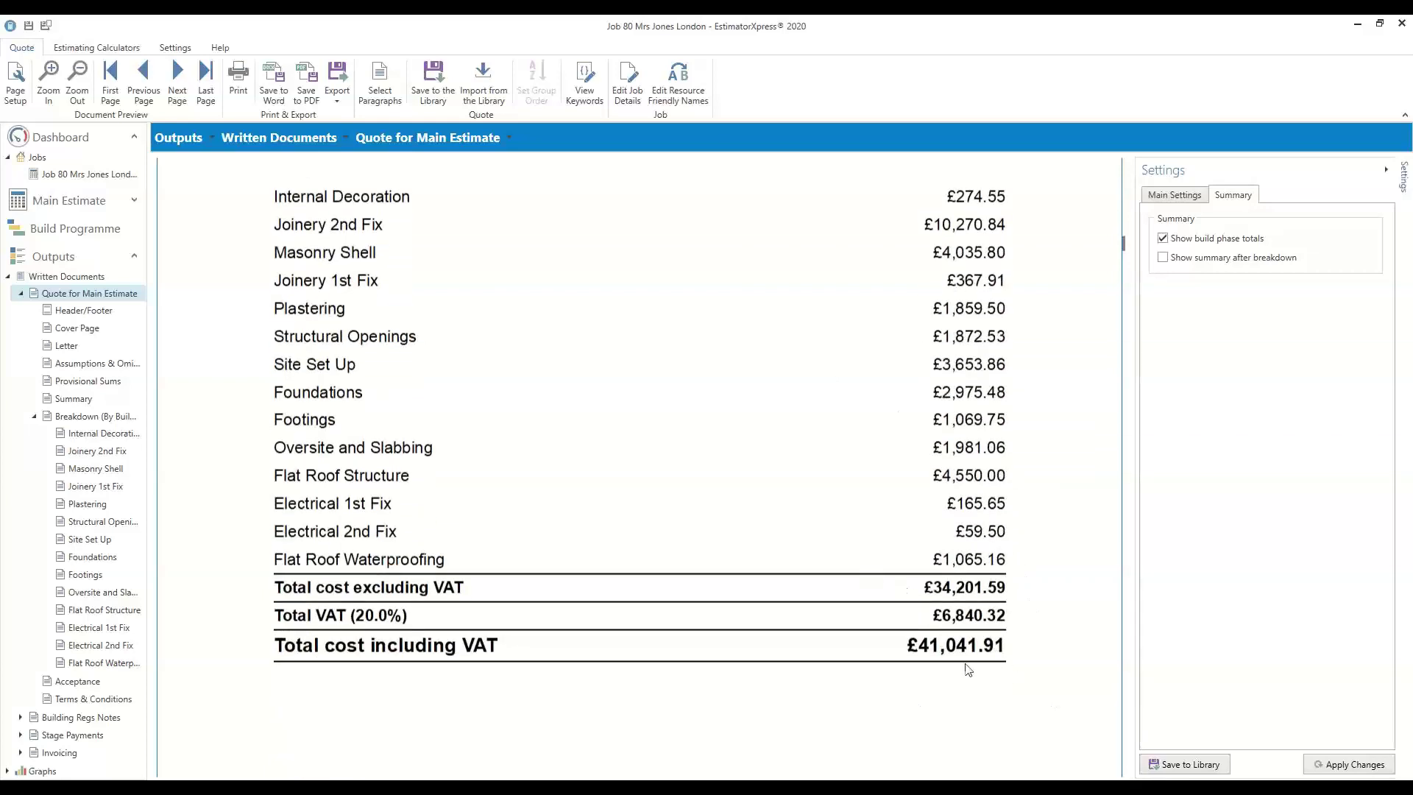
click(1175, 196)
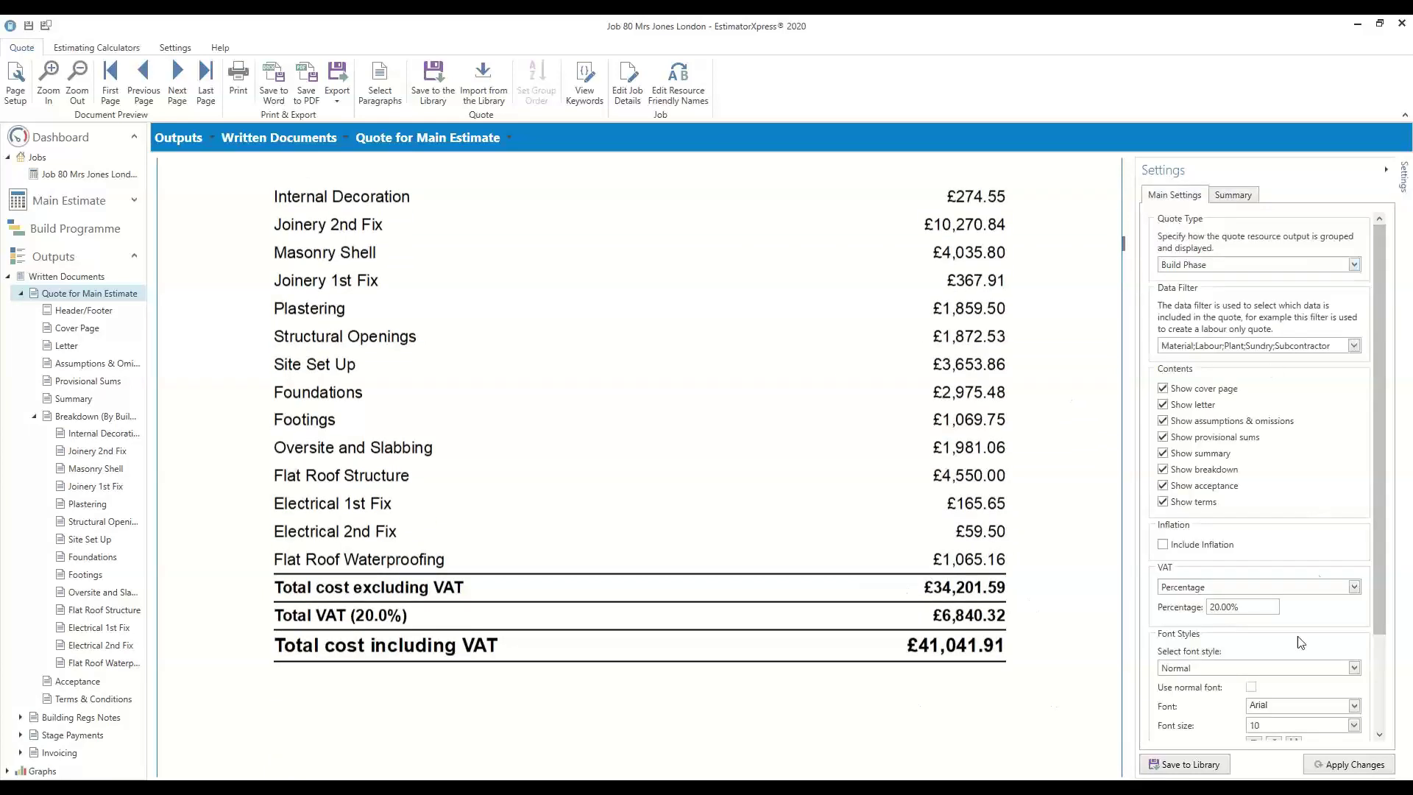
click(1203, 588)
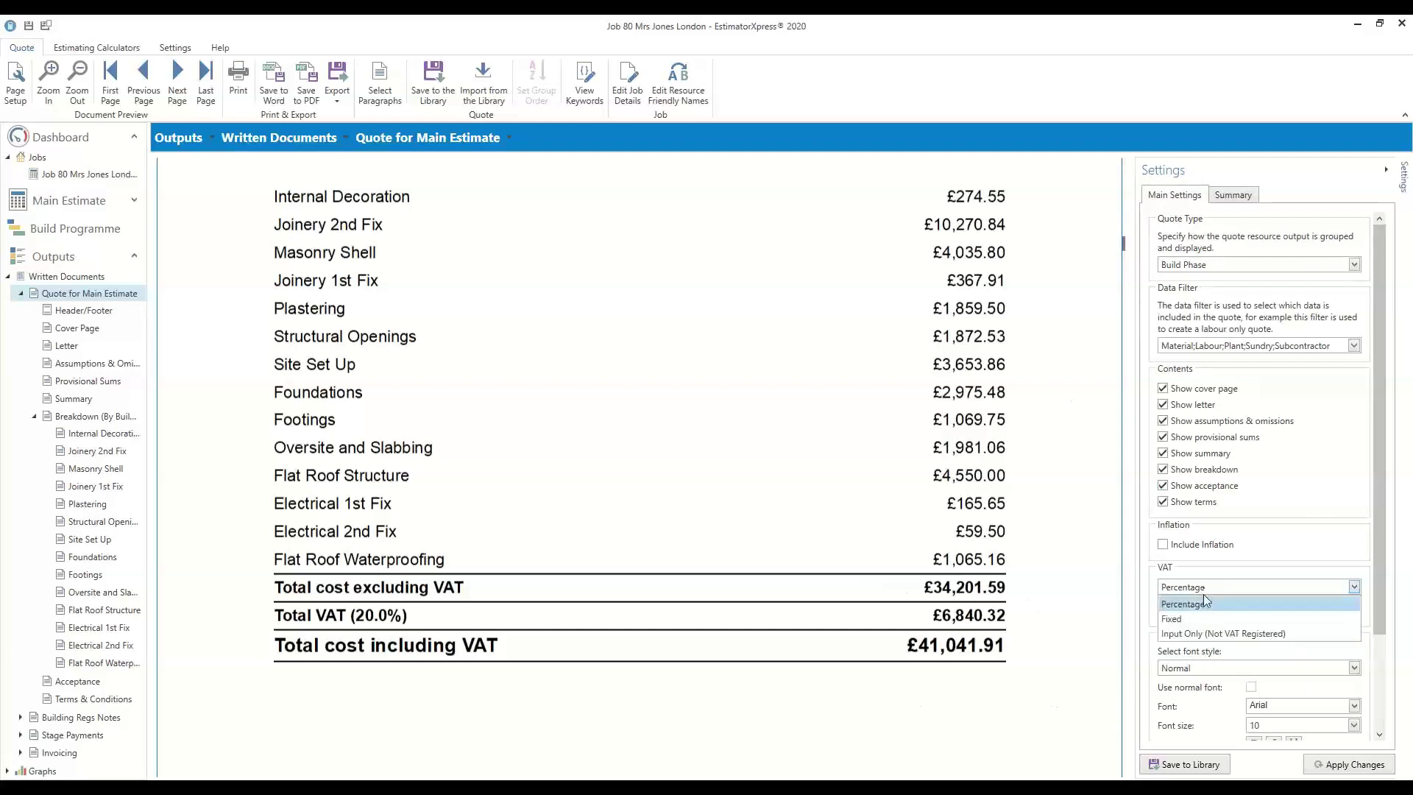
click(1207, 619)
click(1199, 593)
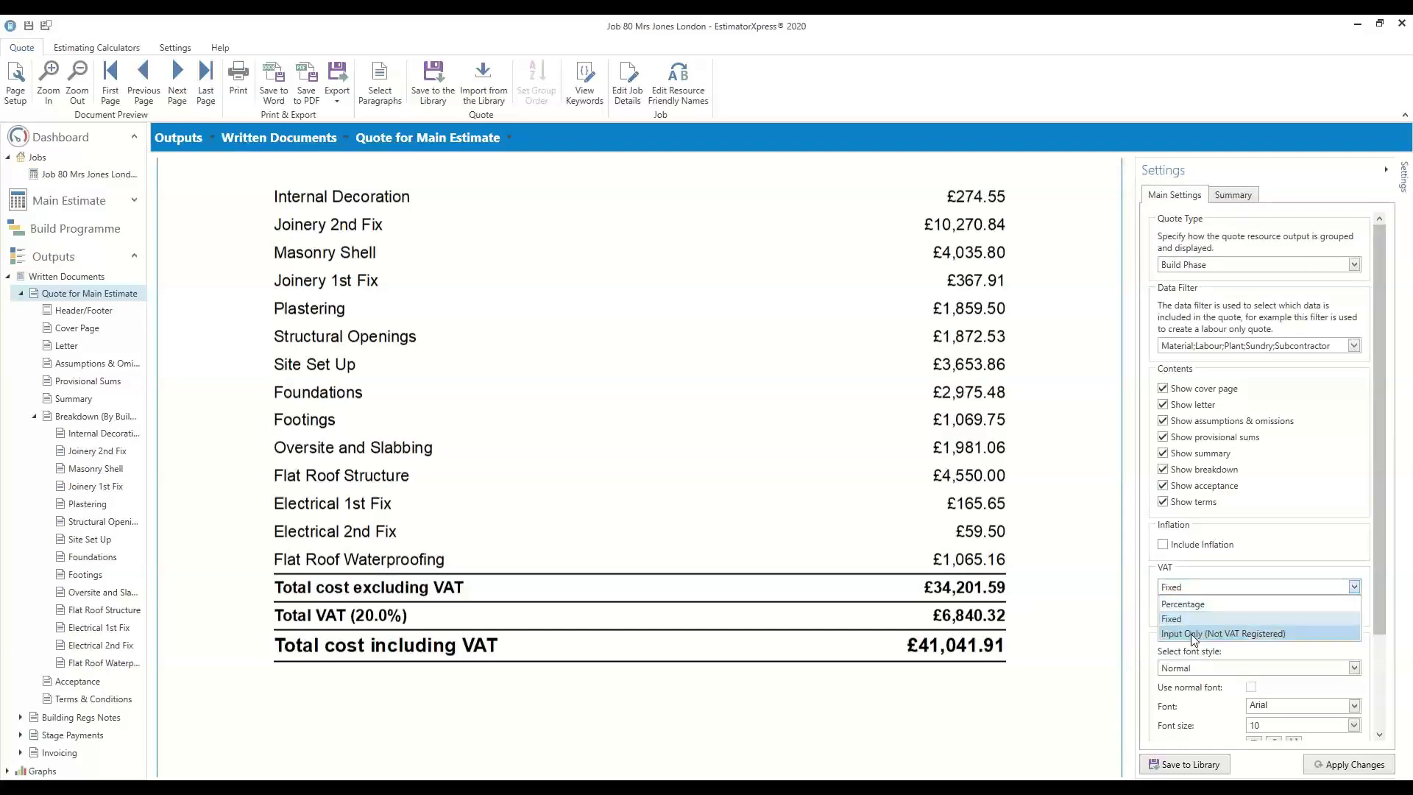
click(1191, 634)
click(1266, 587)
click(1206, 603)
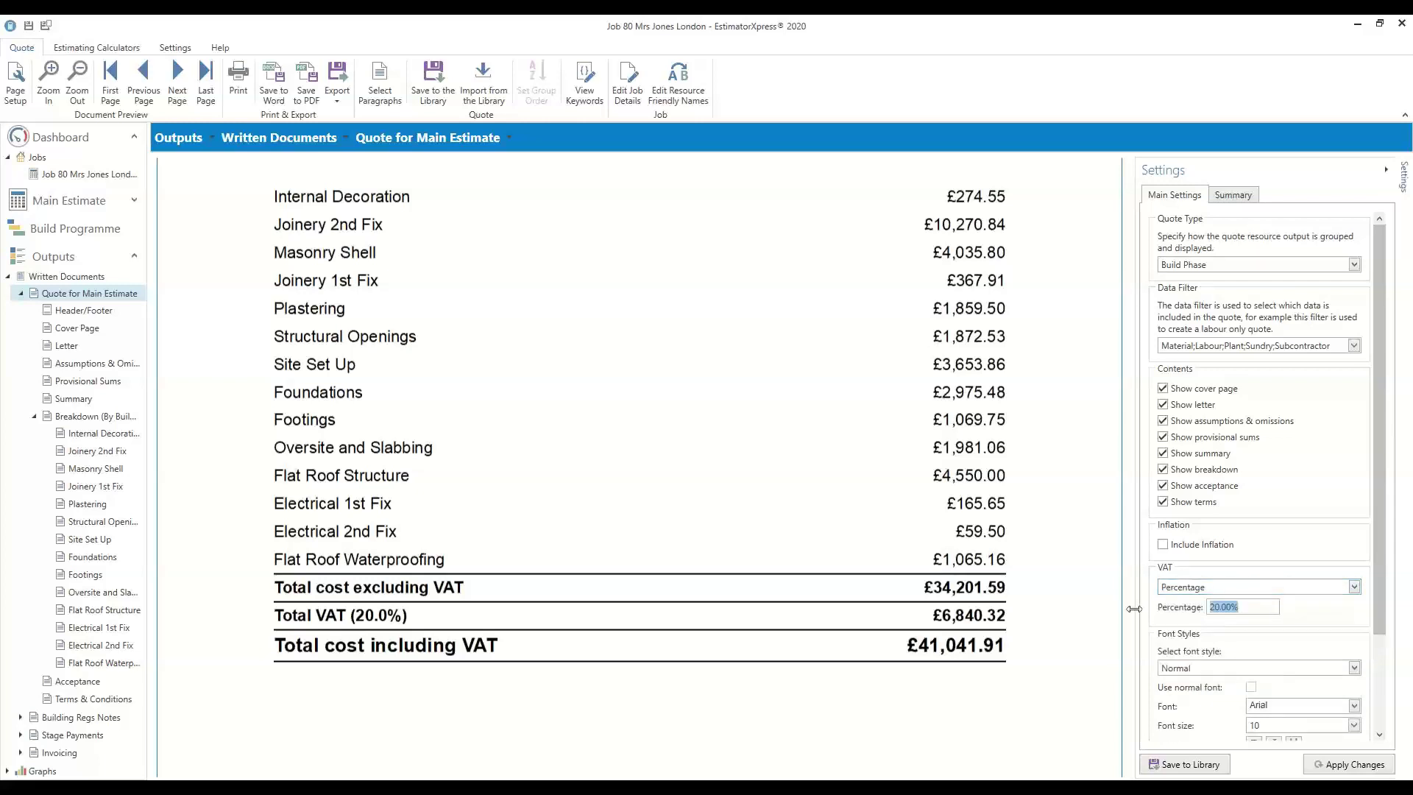
text(0)
click(1362, 763)
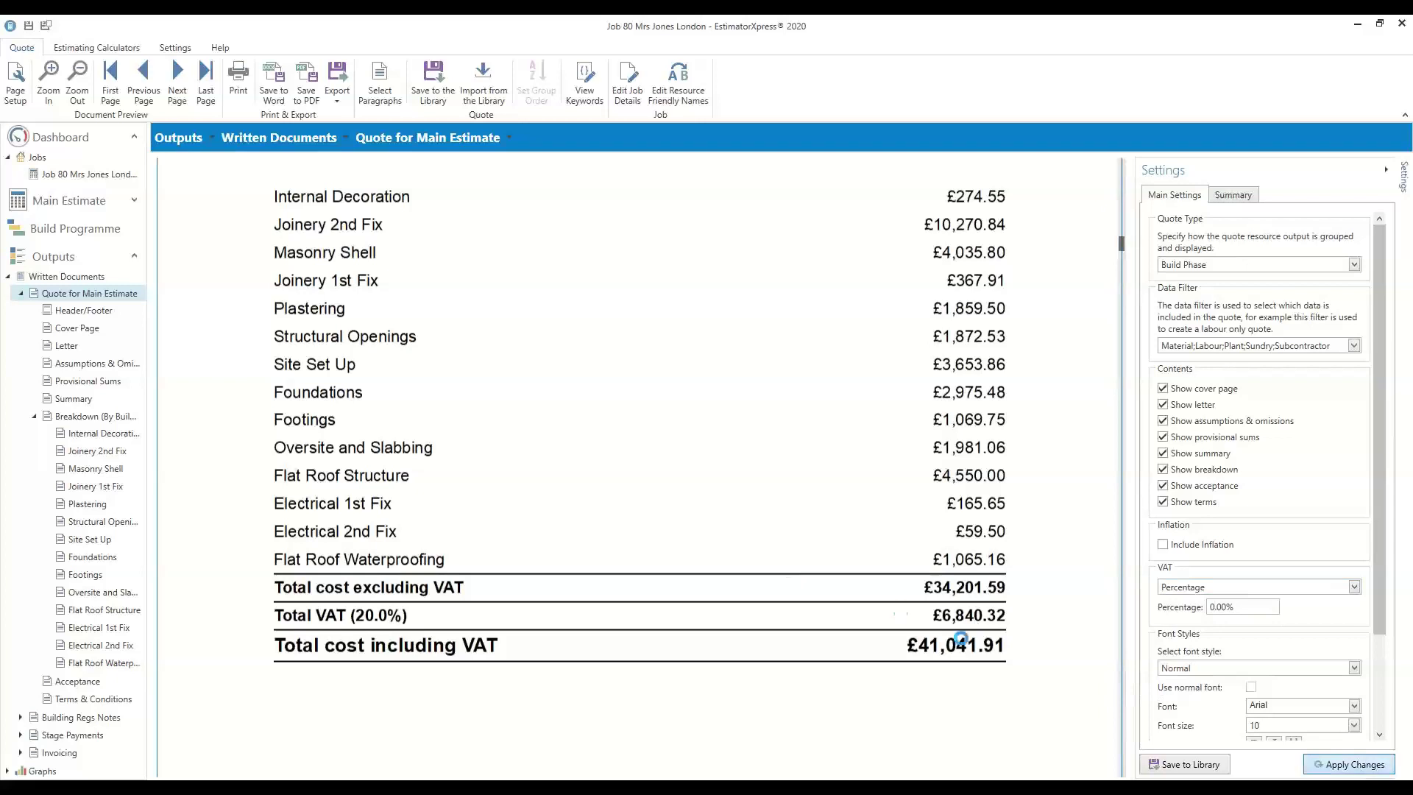
Reapply the main settings and confirm the regenerated quote shows VAT (0.0%) at £0.00
scroll(902, 613, down, 15)
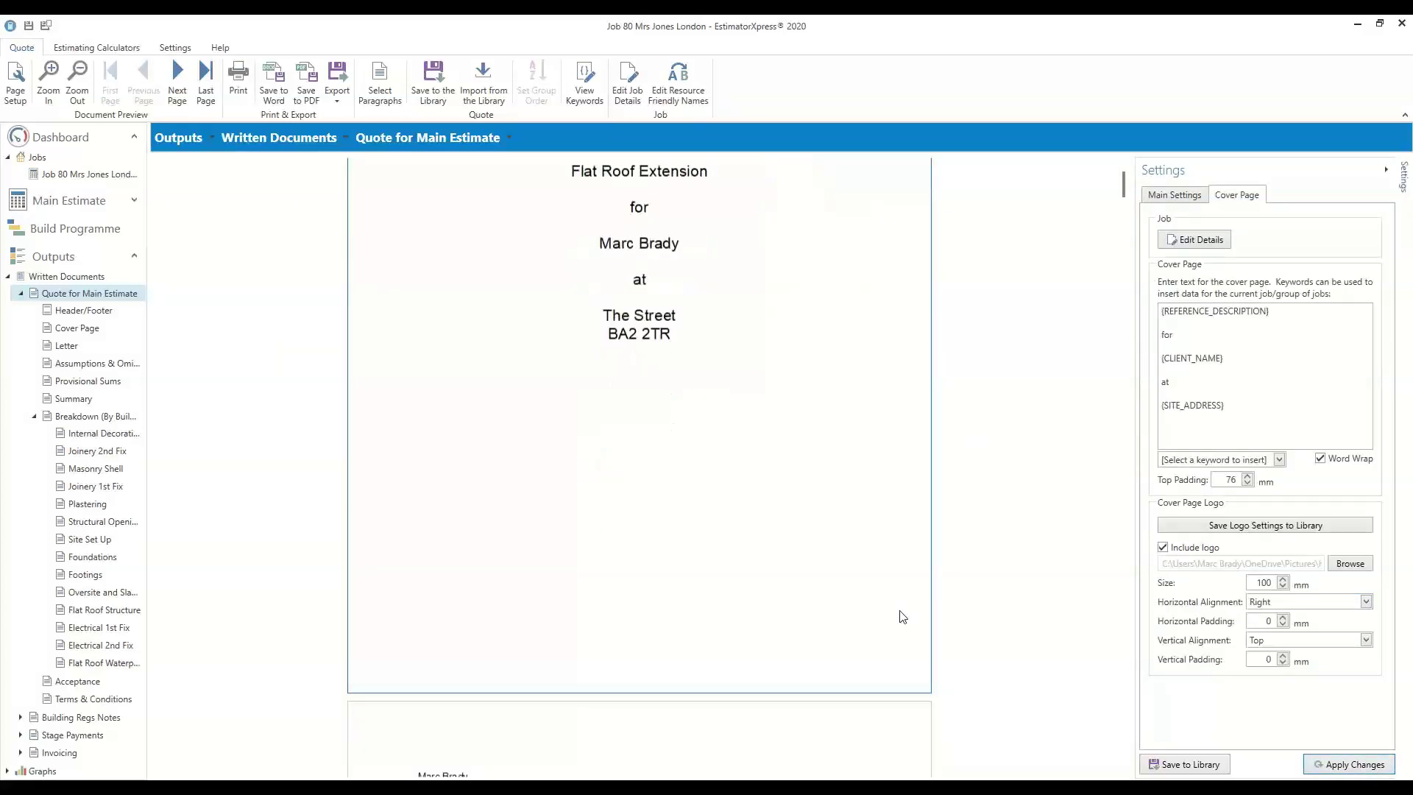
scroll(913, 627, down, 4)
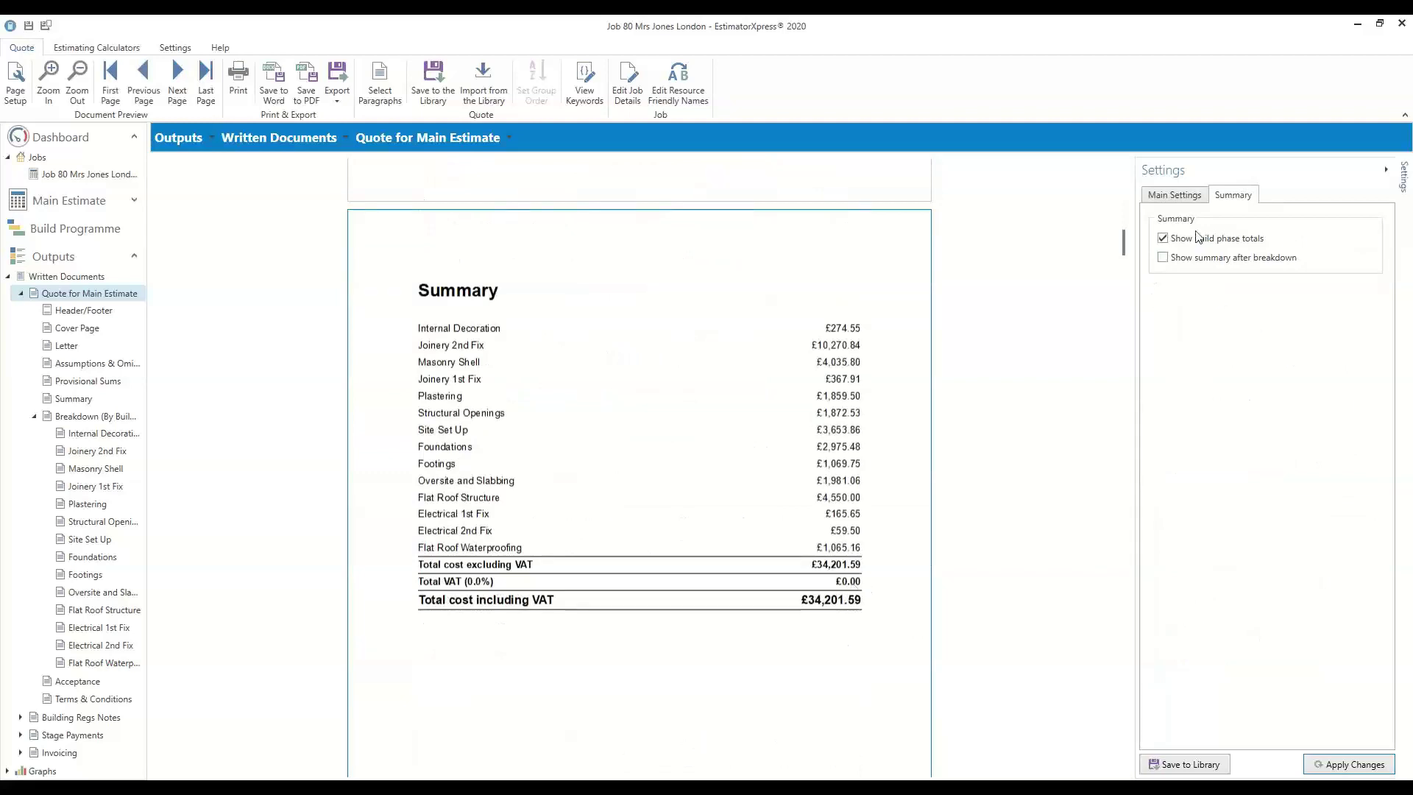
click(1184, 196)
click(1371, 766)
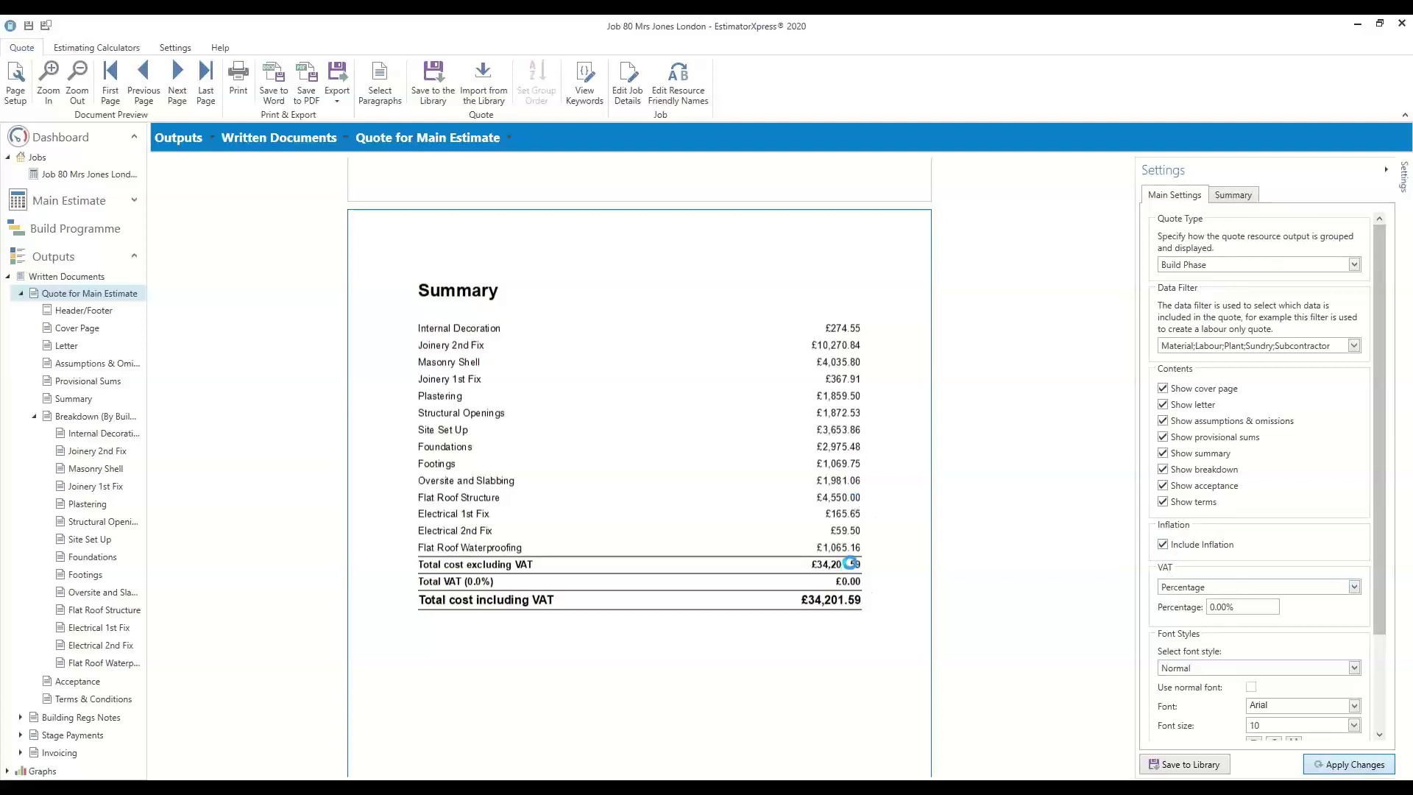
scroll(856, 565, down, 10)
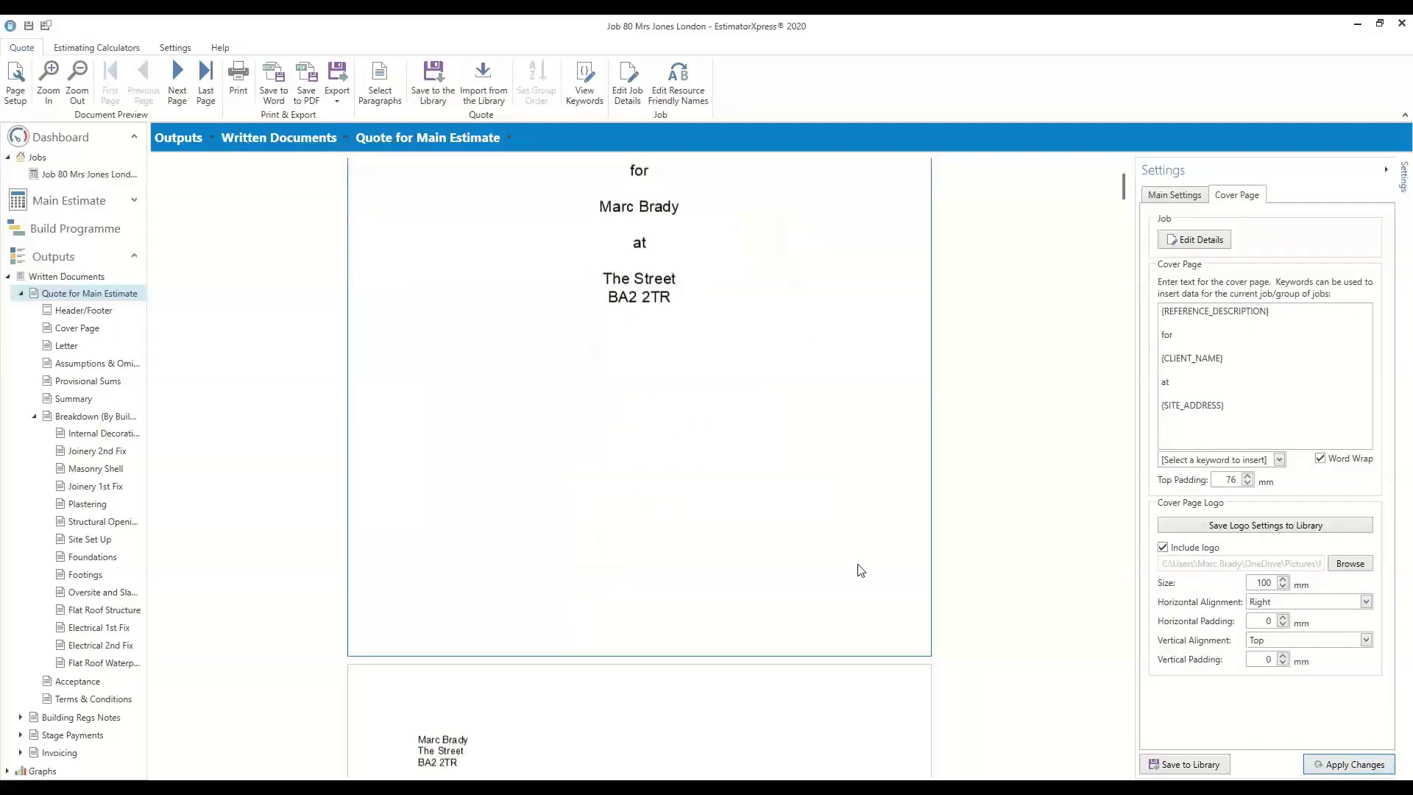
scroll(865, 592, down, 7)
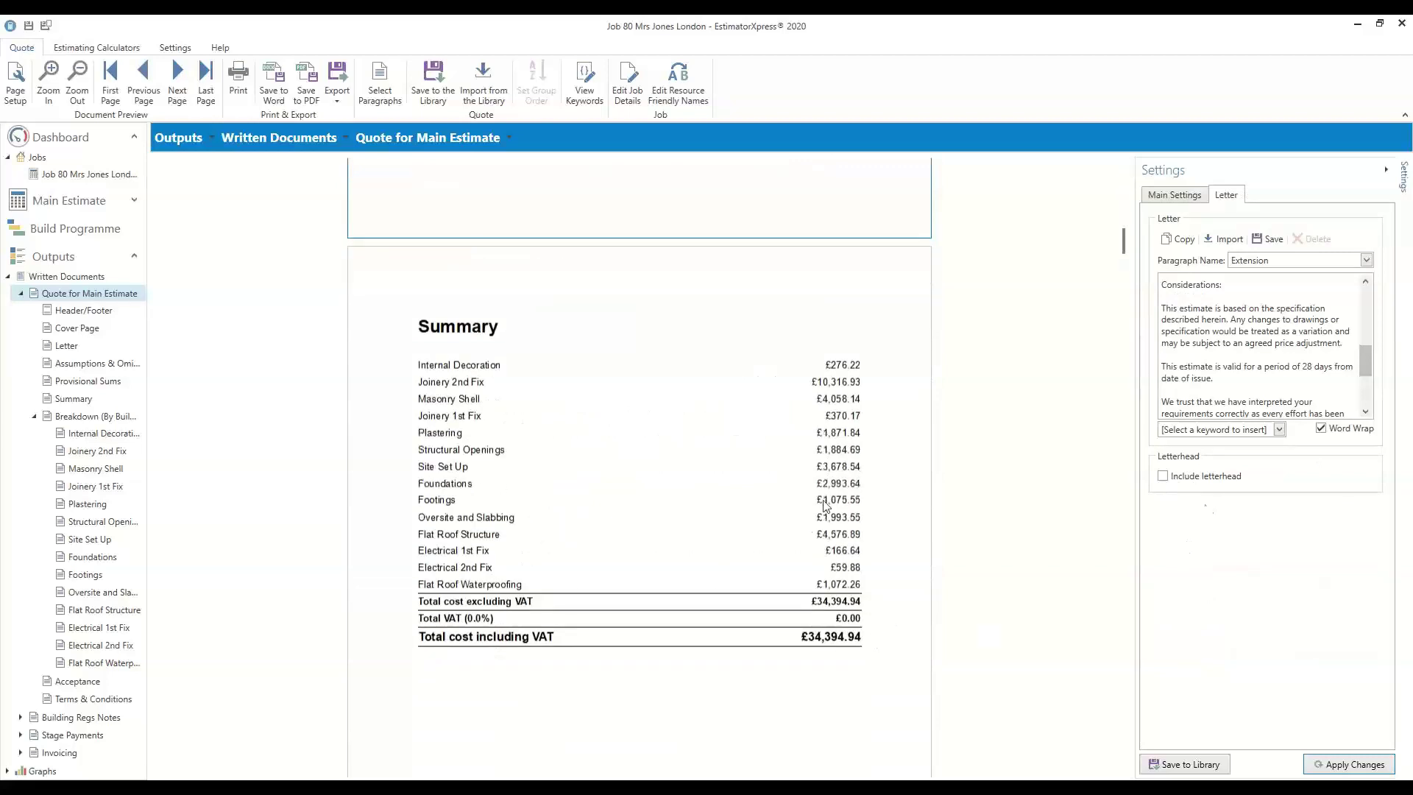
scroll(703, 515, down, 10)
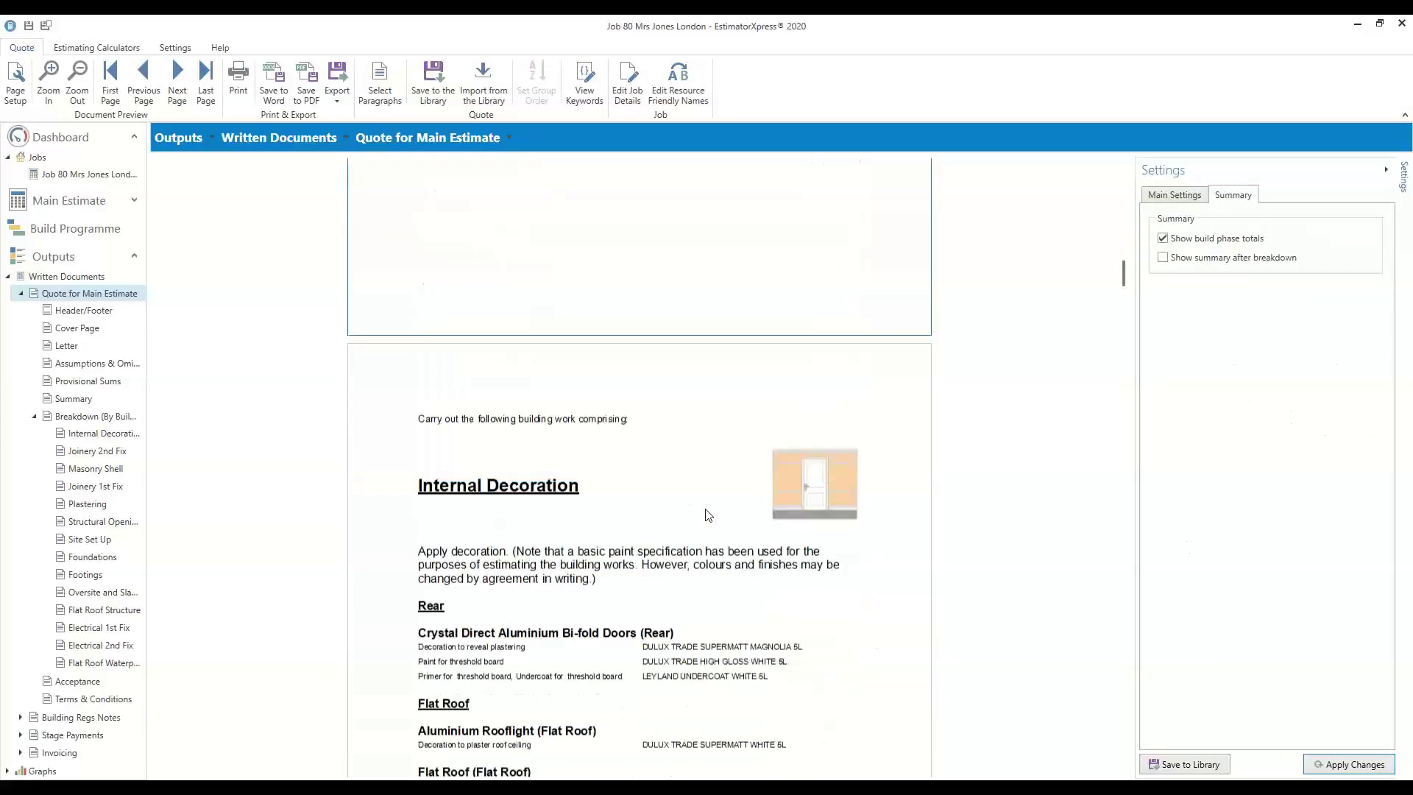
scroll(705, 512, down, 5)
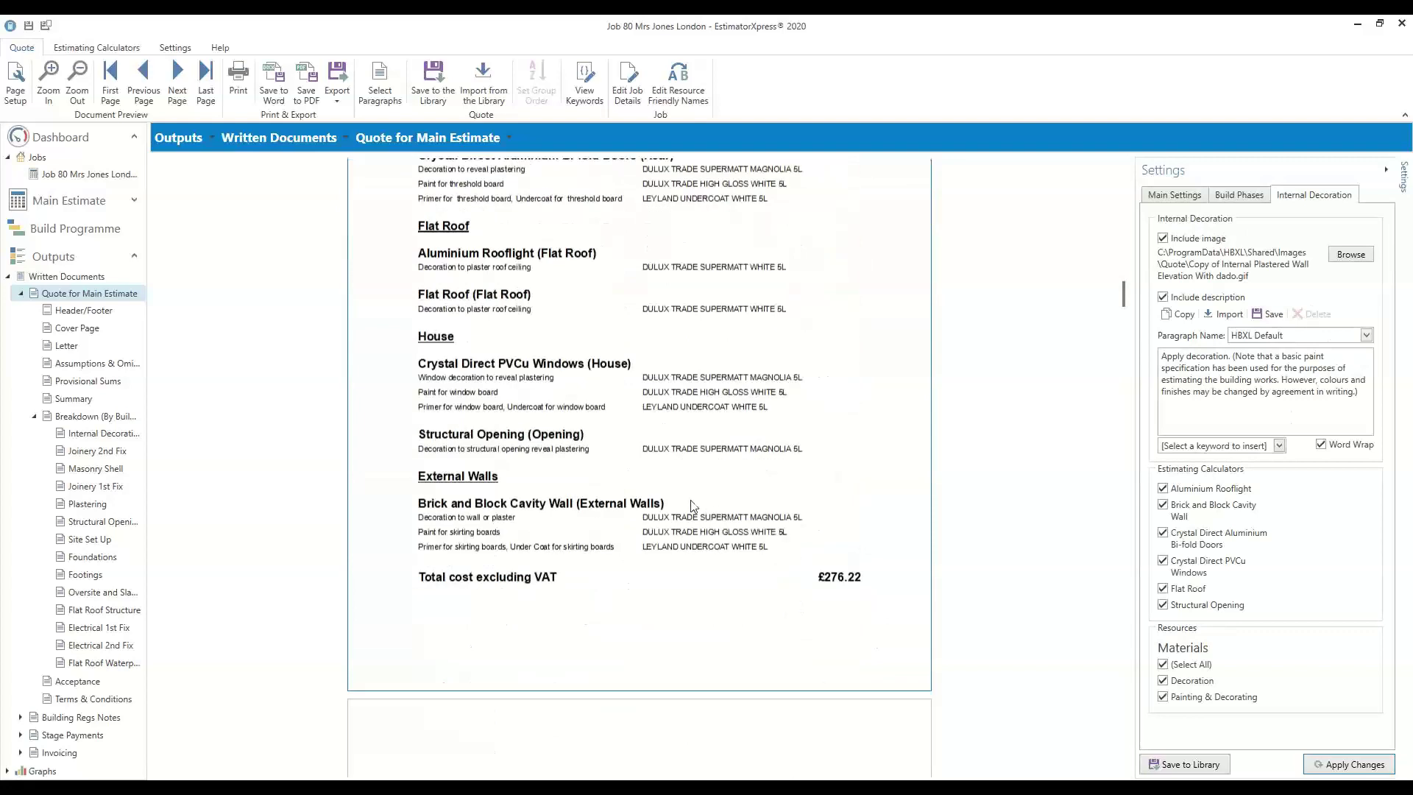
scroll(839, 596, down, 8)
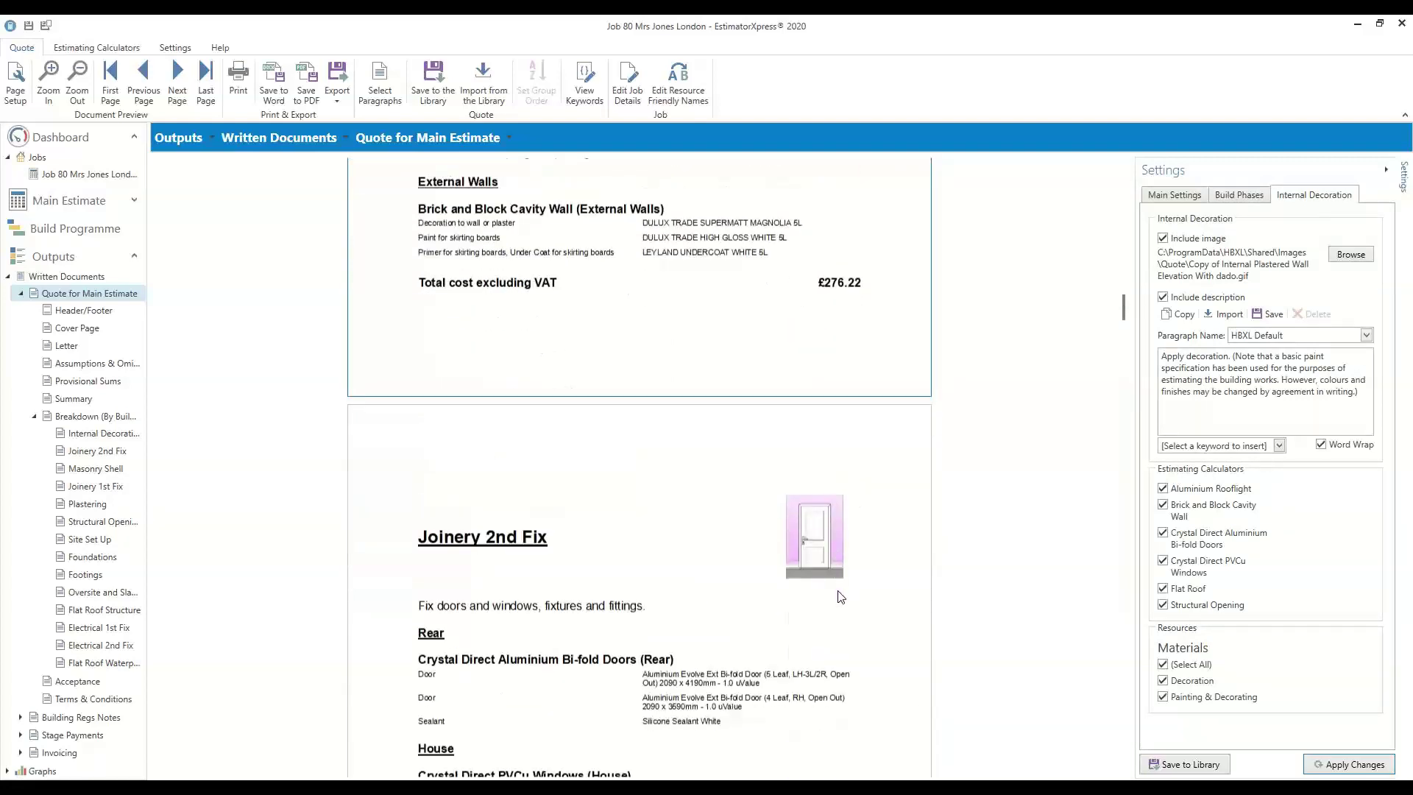
scroll(839, 596, down, 1)
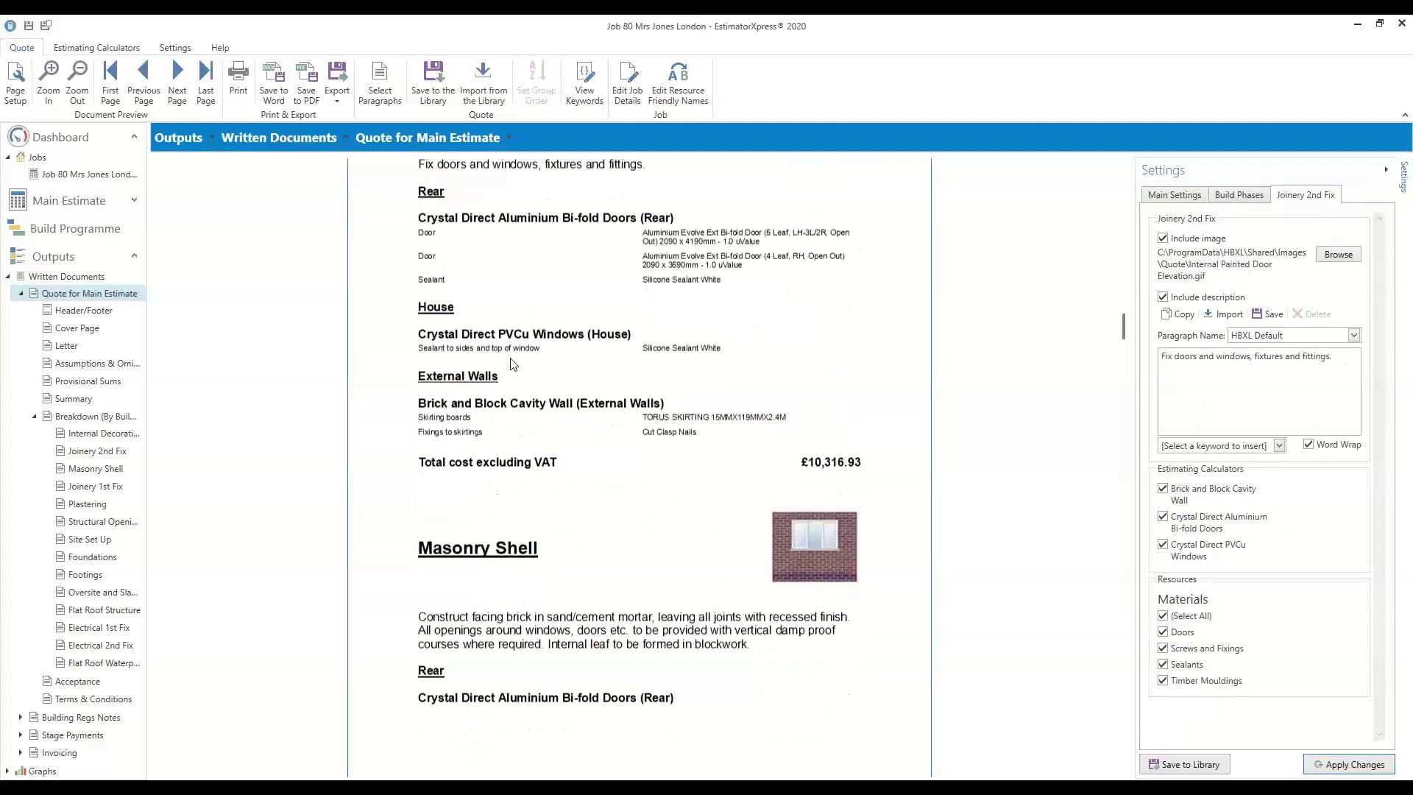
scroll(755, 427, up, 2)
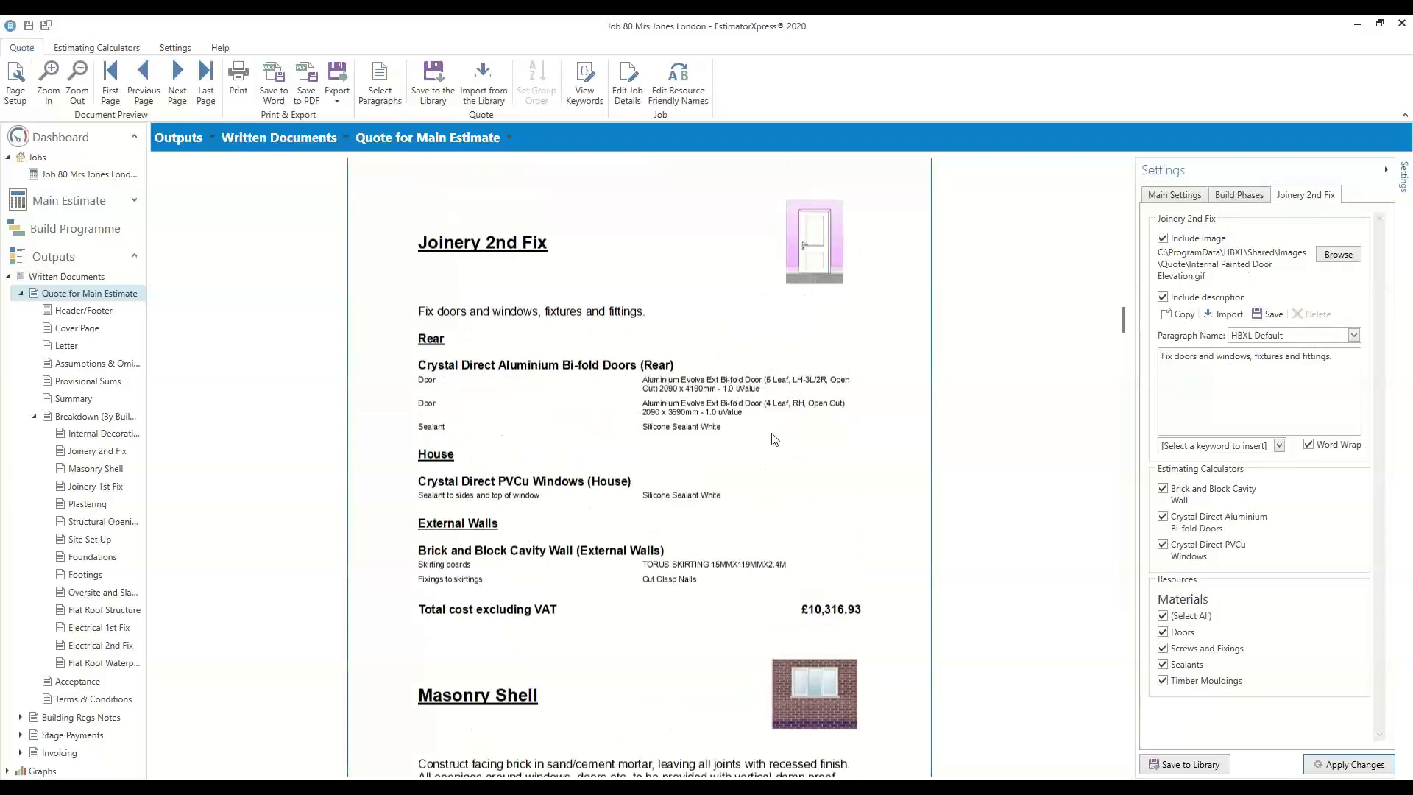
scroll(773, 441, up, 10)
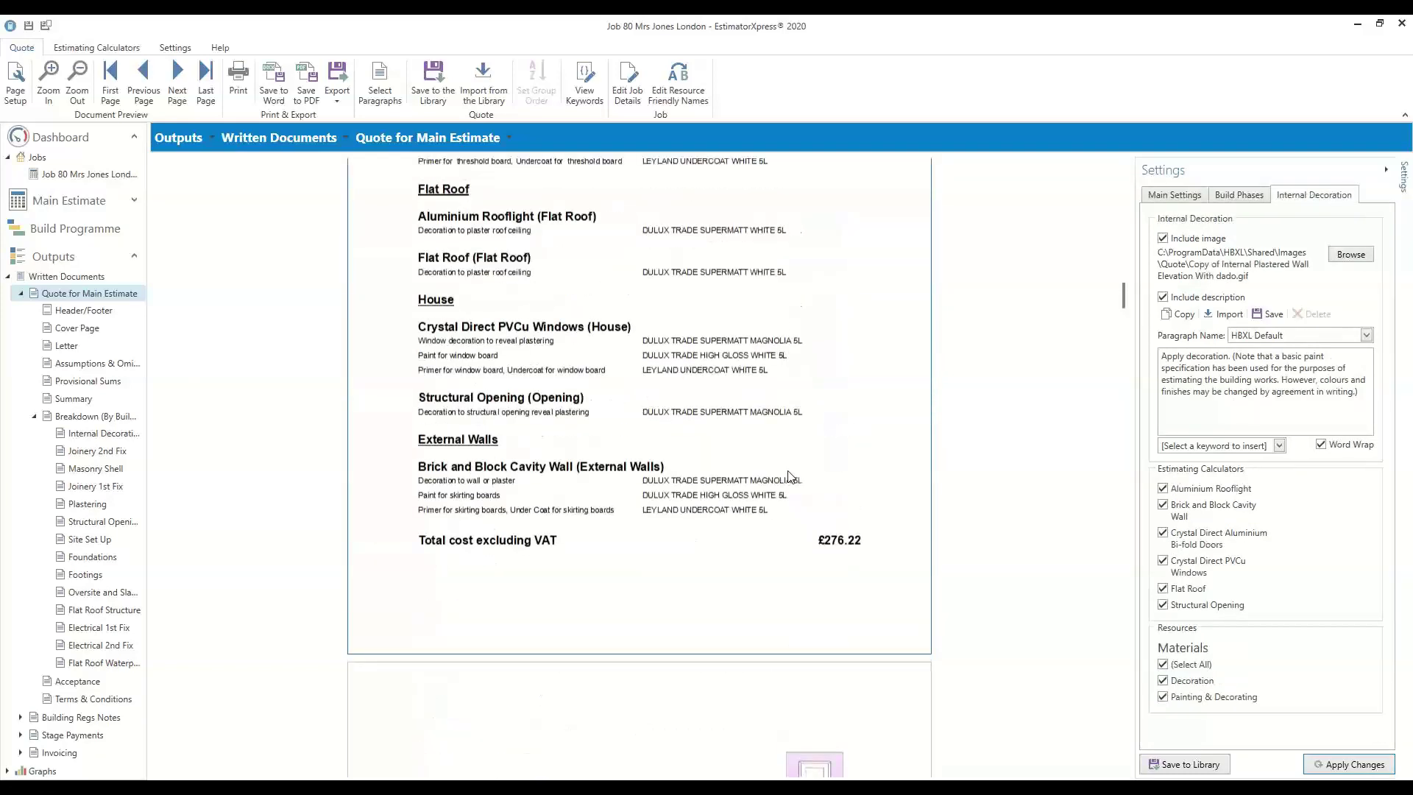
scroll(789, 479, up, 2)
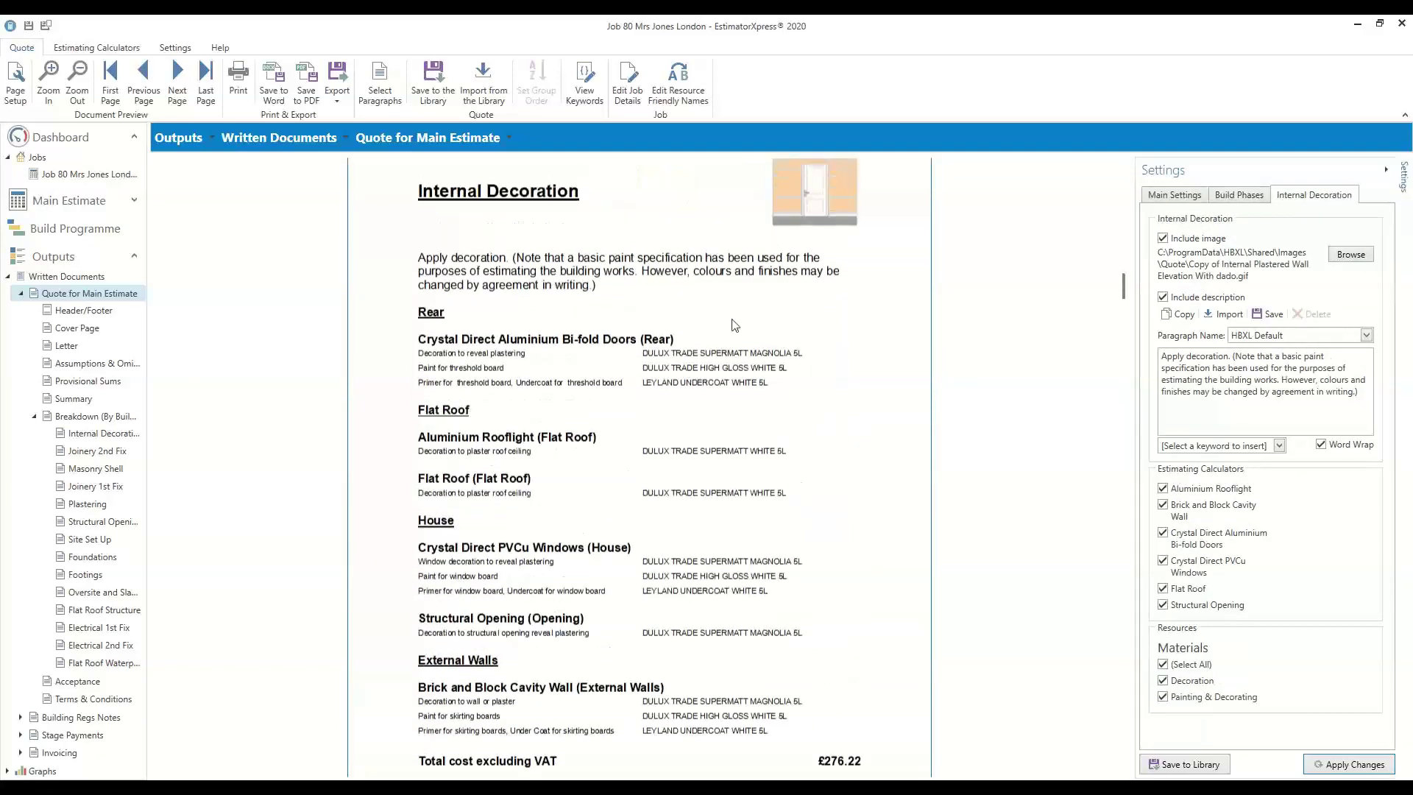
scroll(825, 469, down, 2)
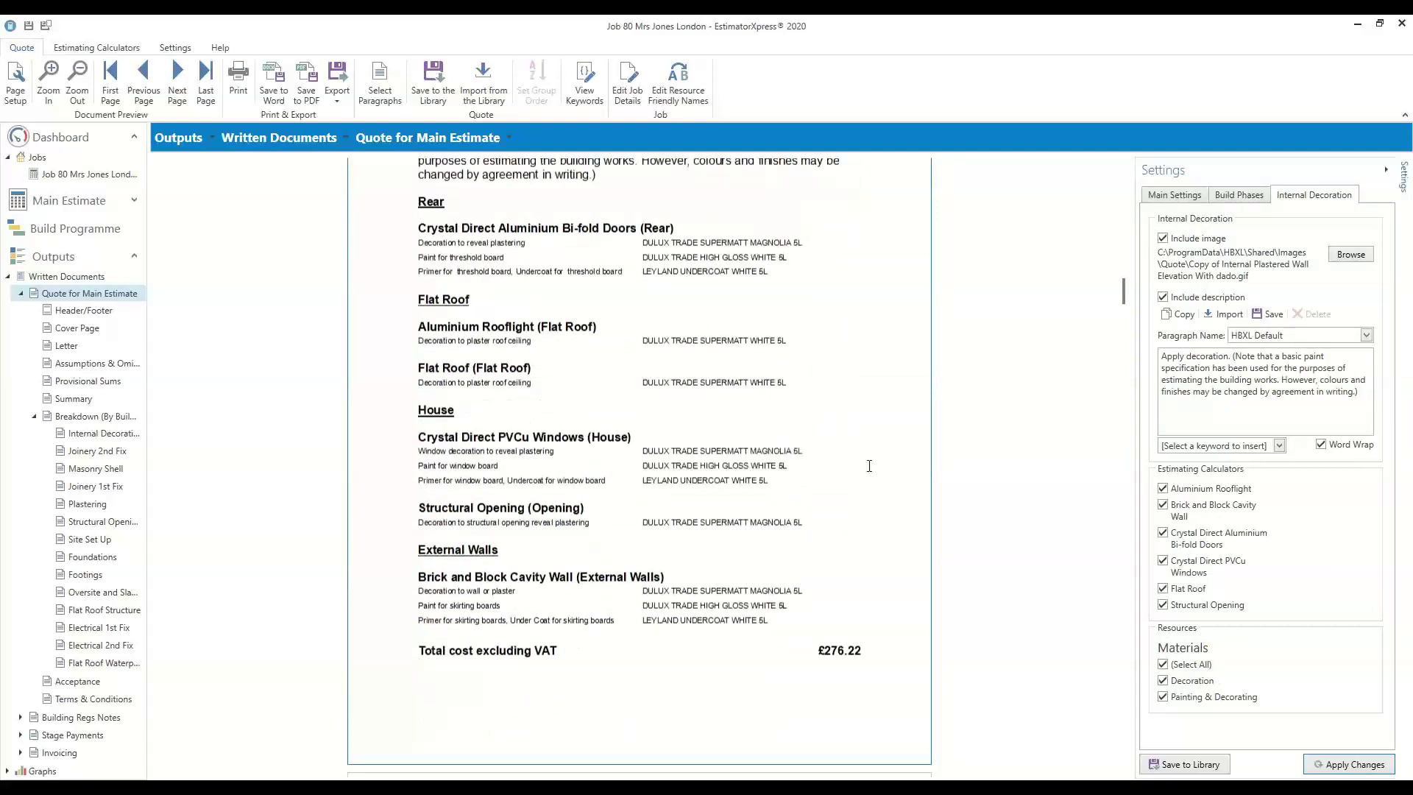
Set Build Phases resources display to Hide All Resources and review the phase breakdown
click(1261, 198)
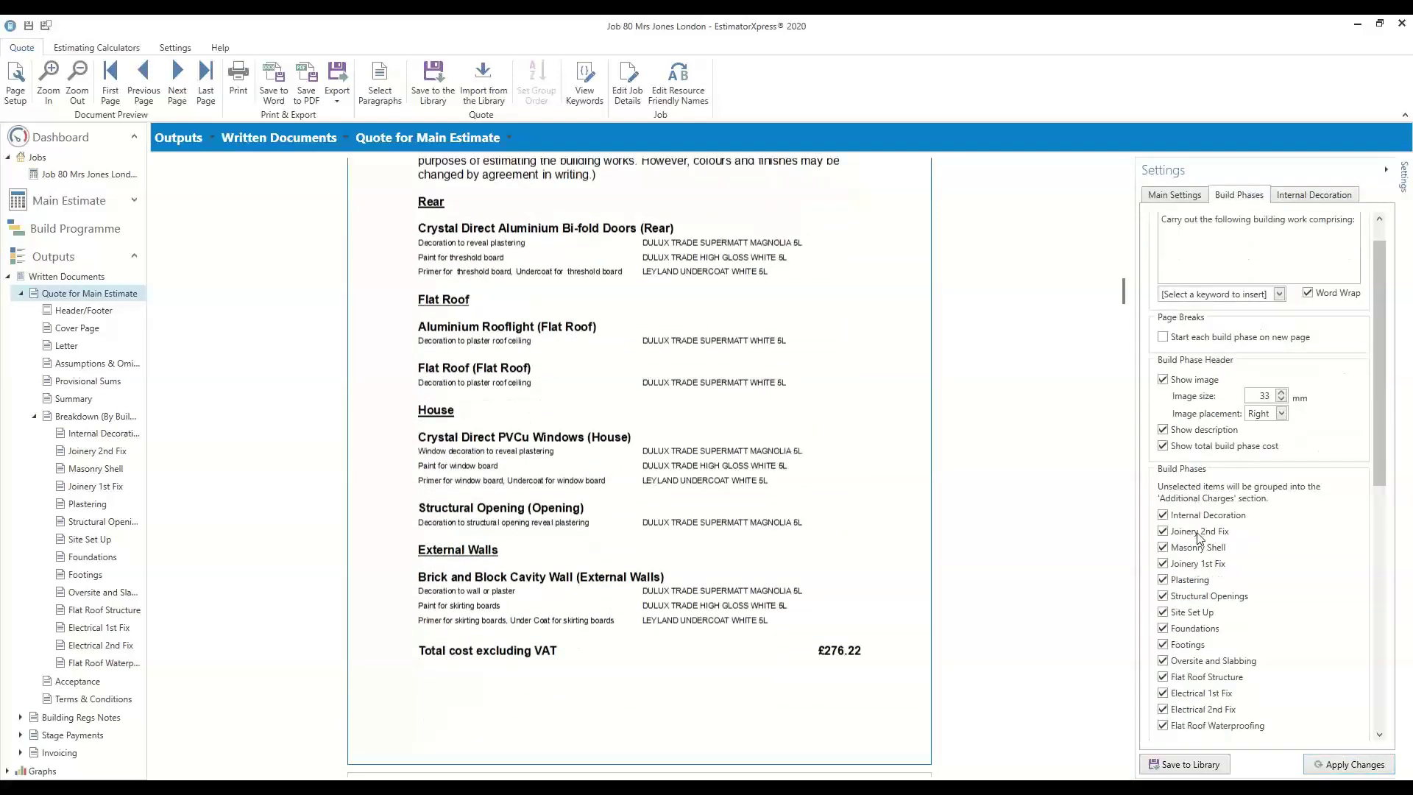
scroll(1197, 546, down, 5)
scroll(1198, 571, down, 3)
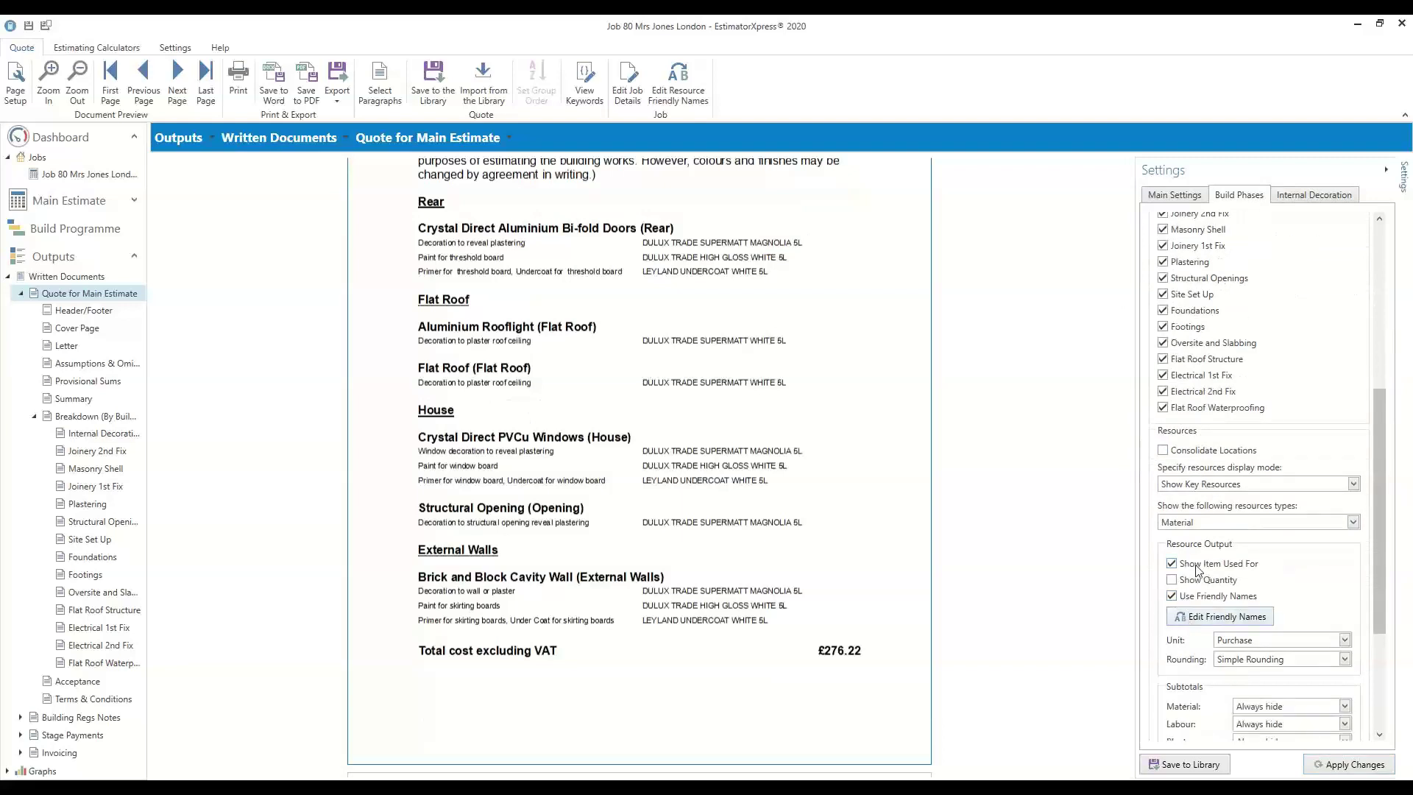
click(1186, 483)
click(1196, 517)
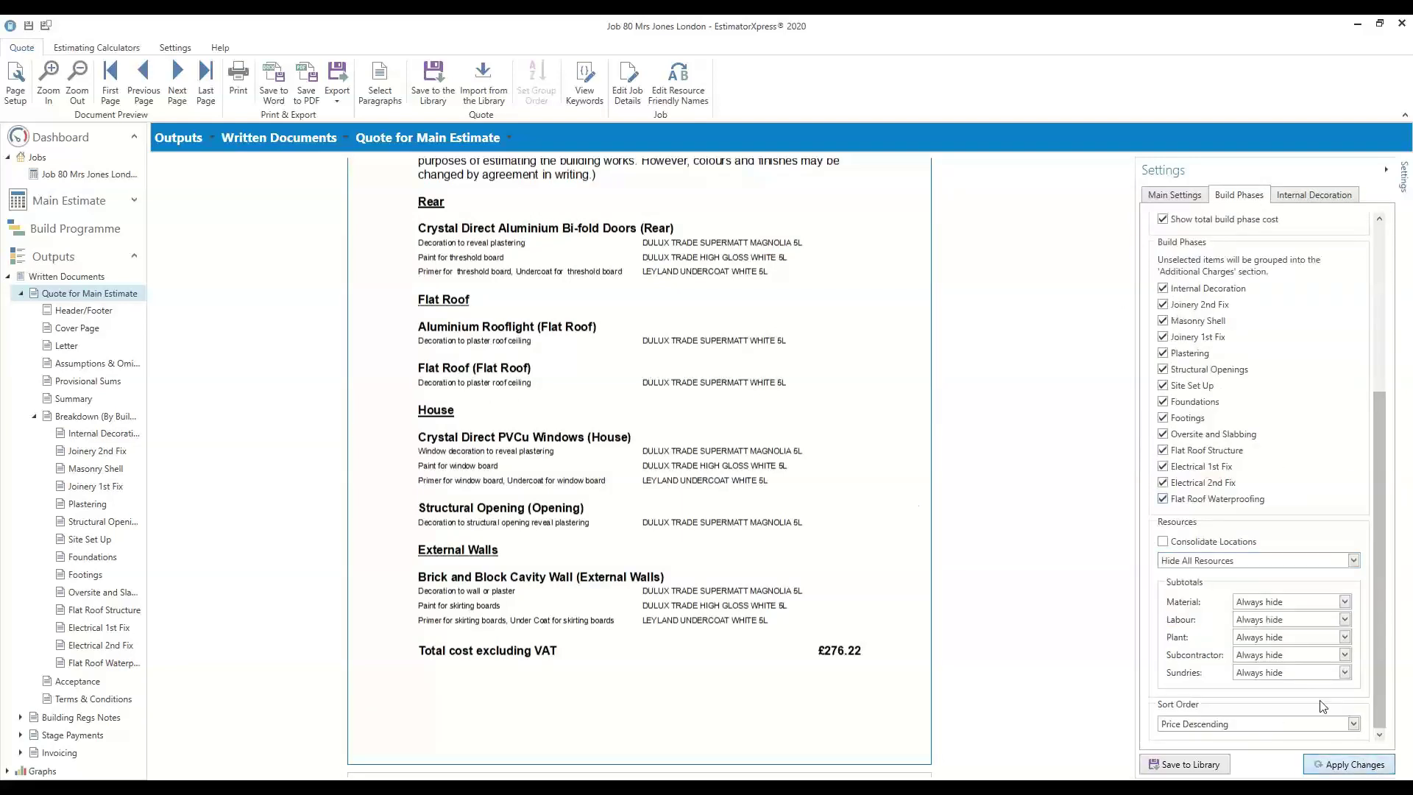
scroll(703, 371, down, 15)
scroll(705, 379, down, 12)
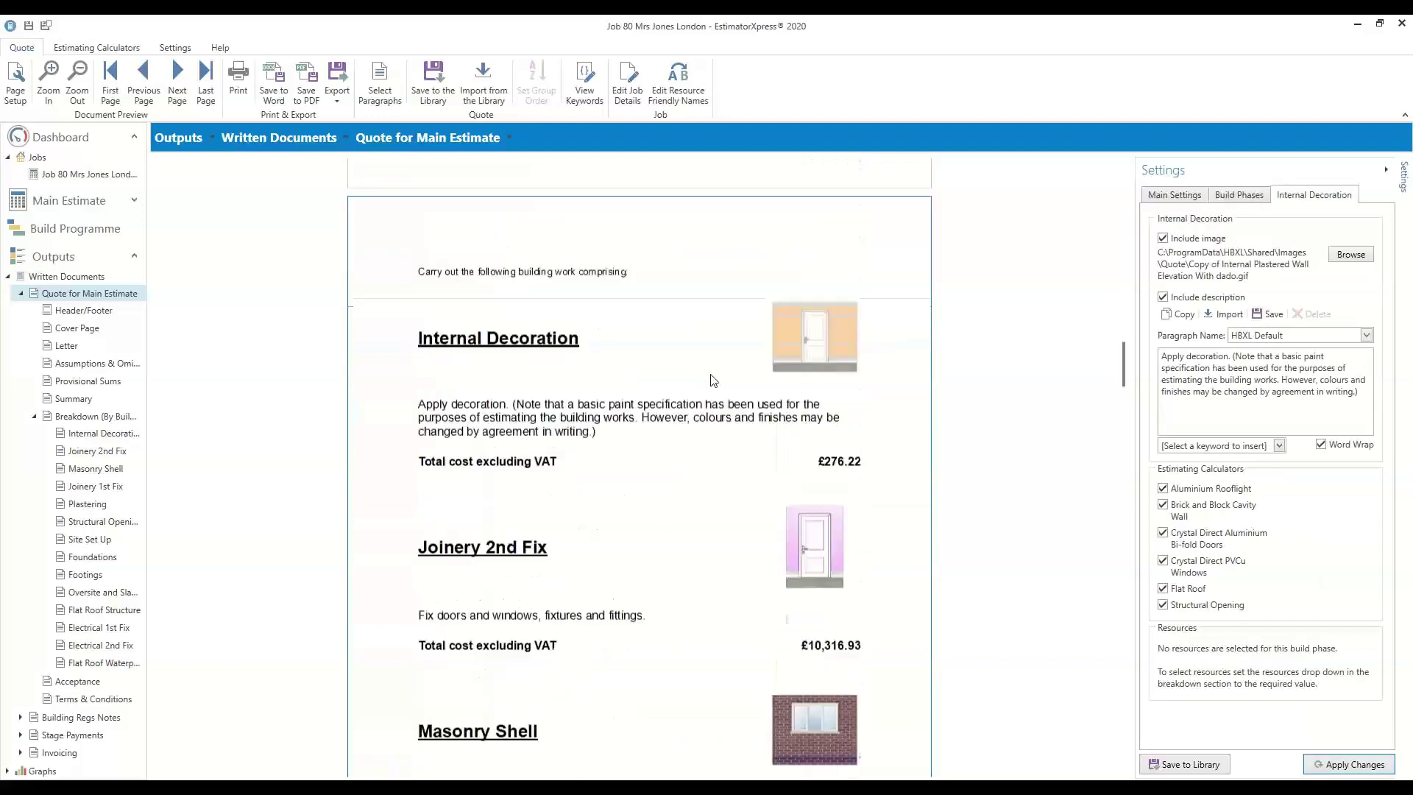
scroll(712, 380, down, 10)
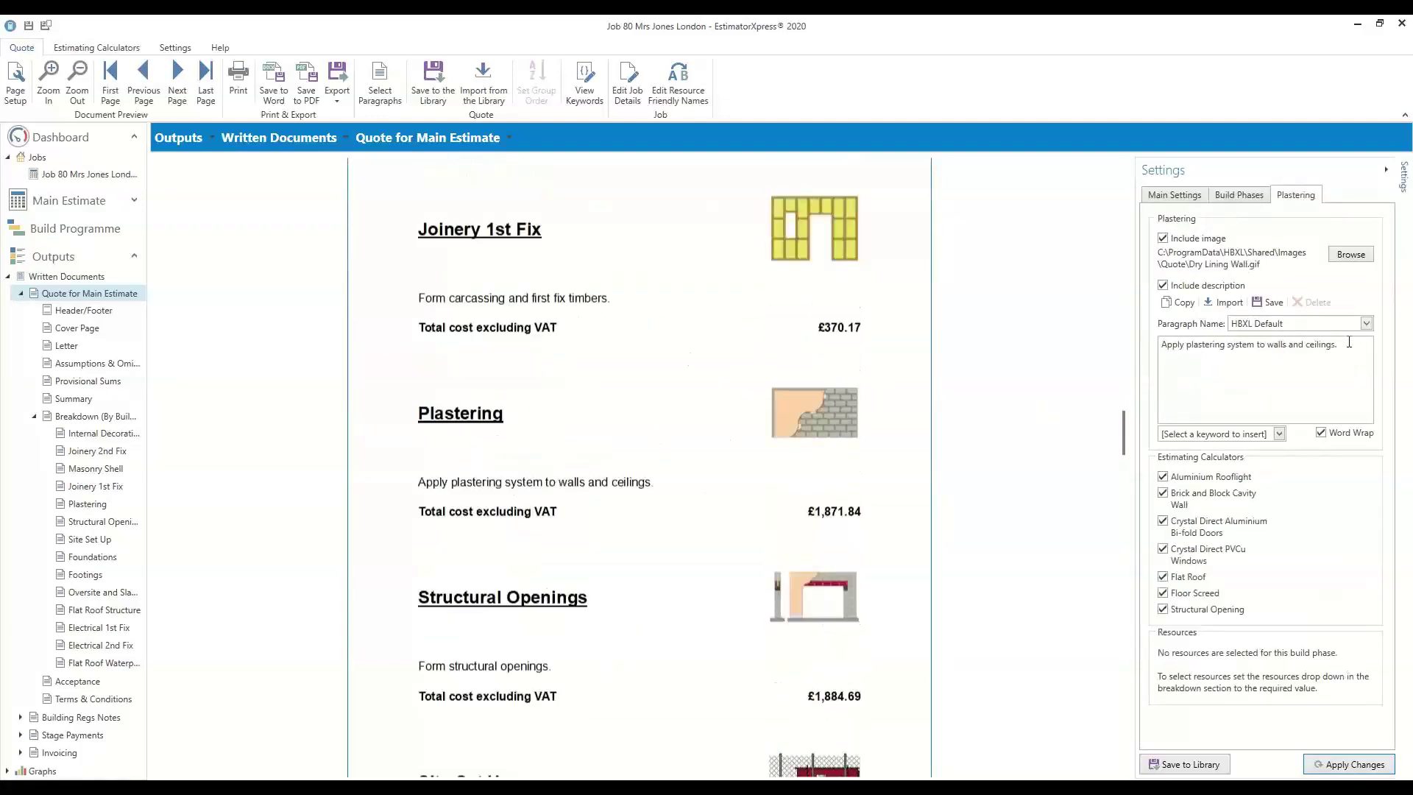
drag(1348, 343, 1007, 367)
scroll(613, 397, down, 12)
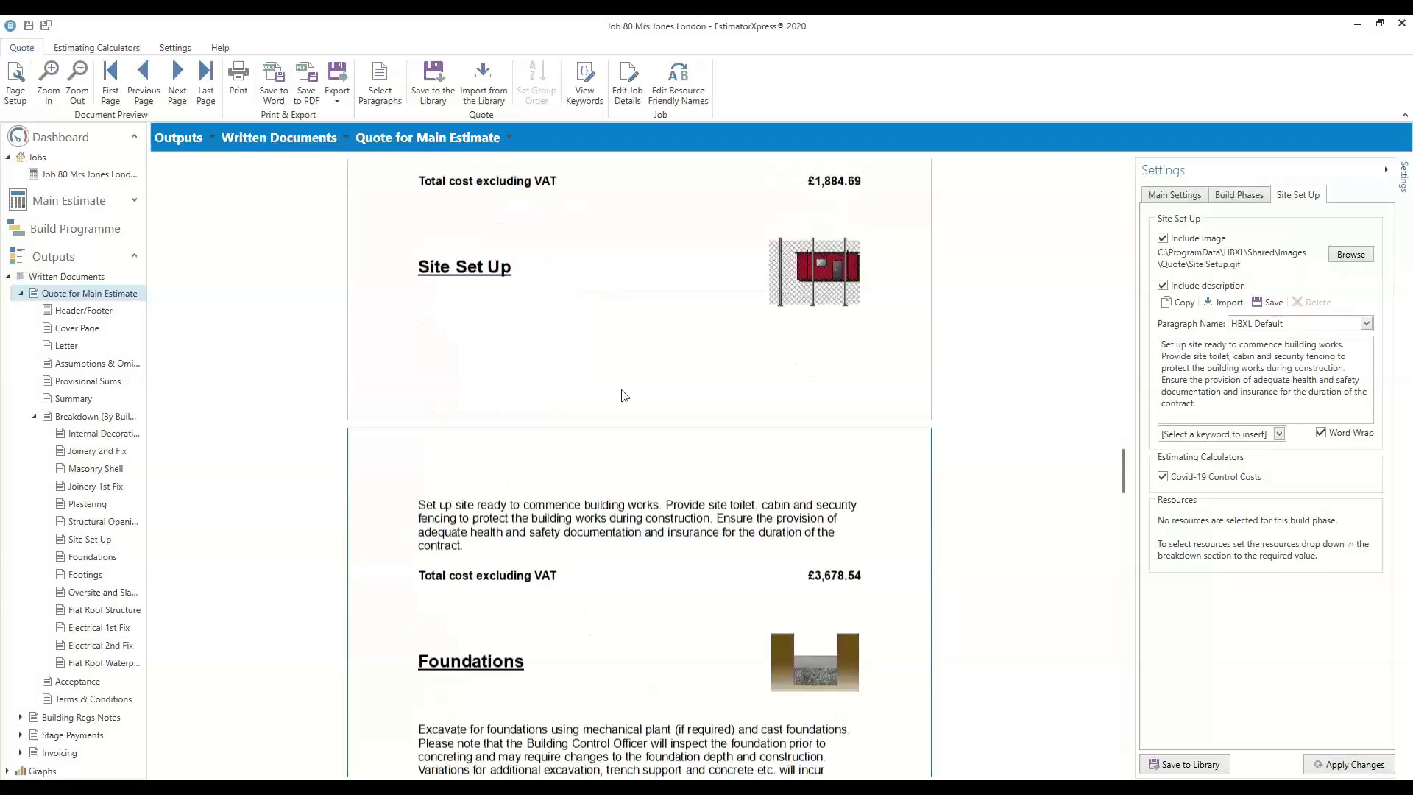
scroll(743, 434, down, 10)
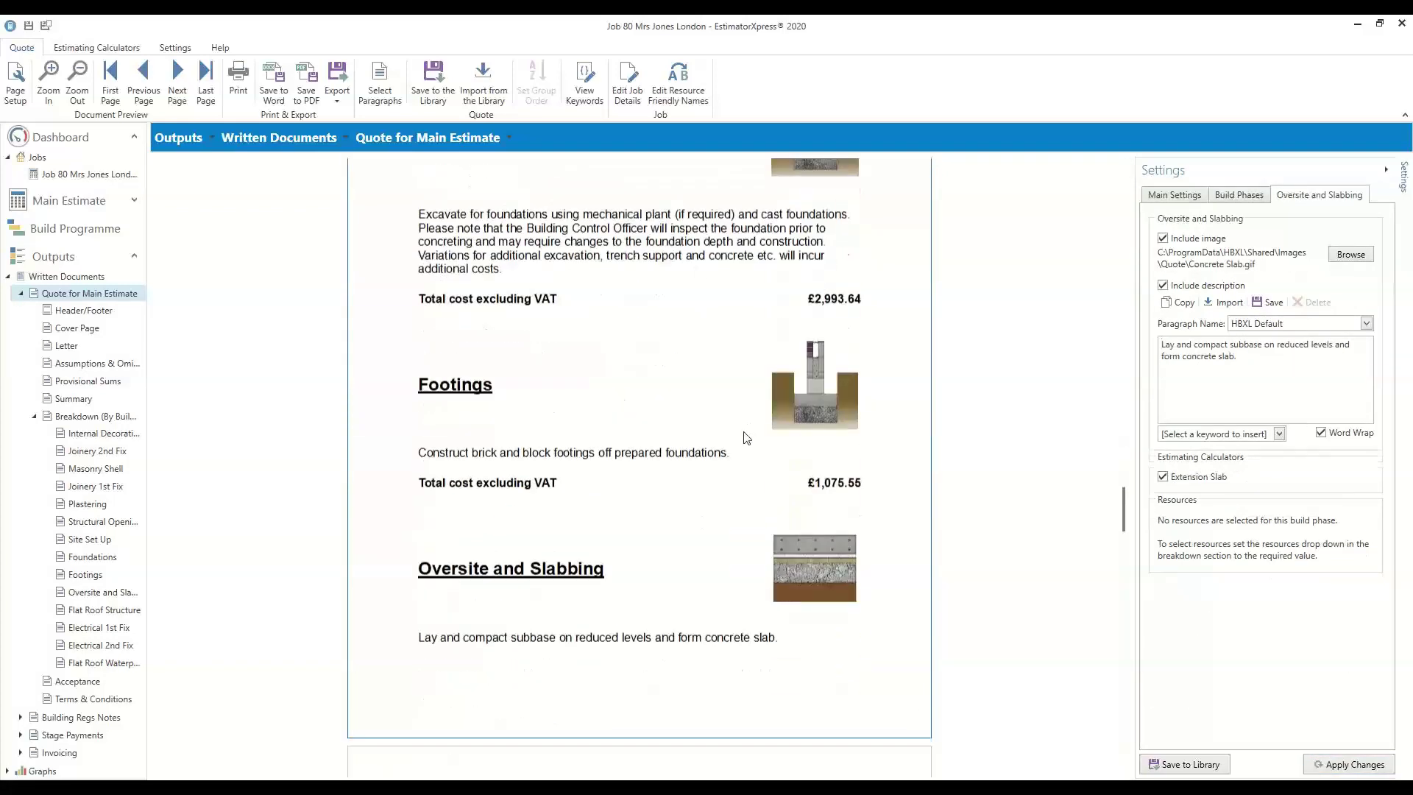
scroll(743, 434, down, 8)
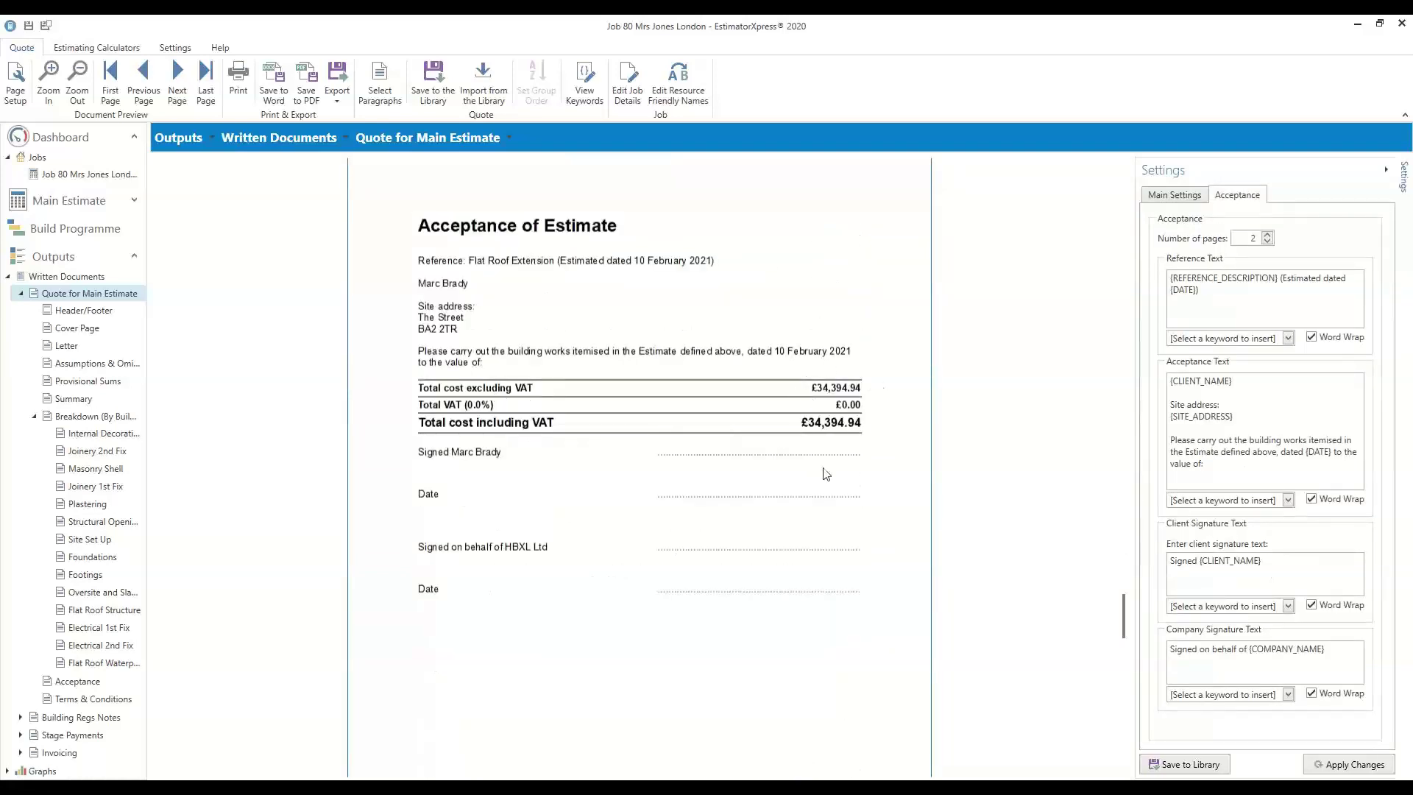
Scroll to the Terms & Conditions page and select, then deselect, its placeholder text
scroll(824, 471, down, 8)
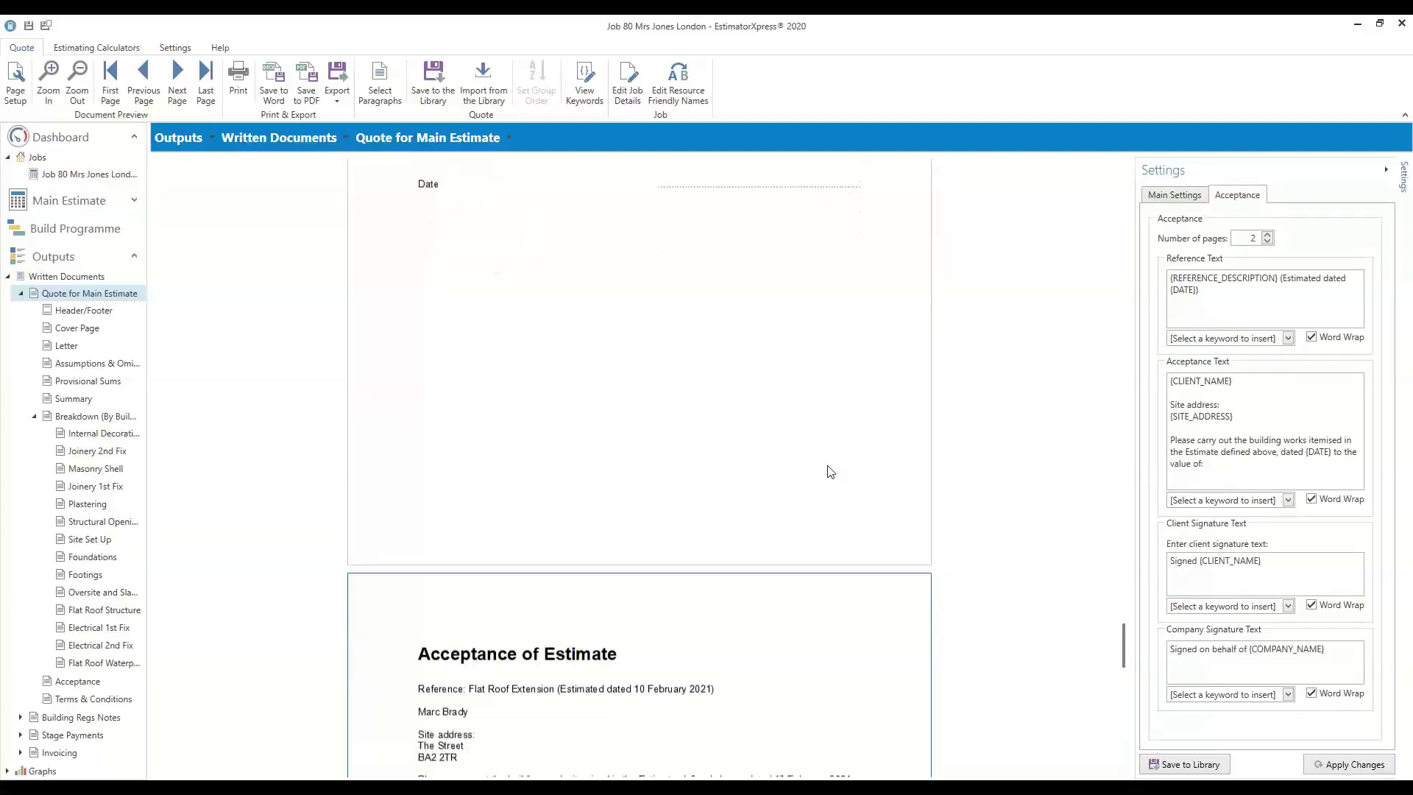
scroll(800, 478, down, 8)
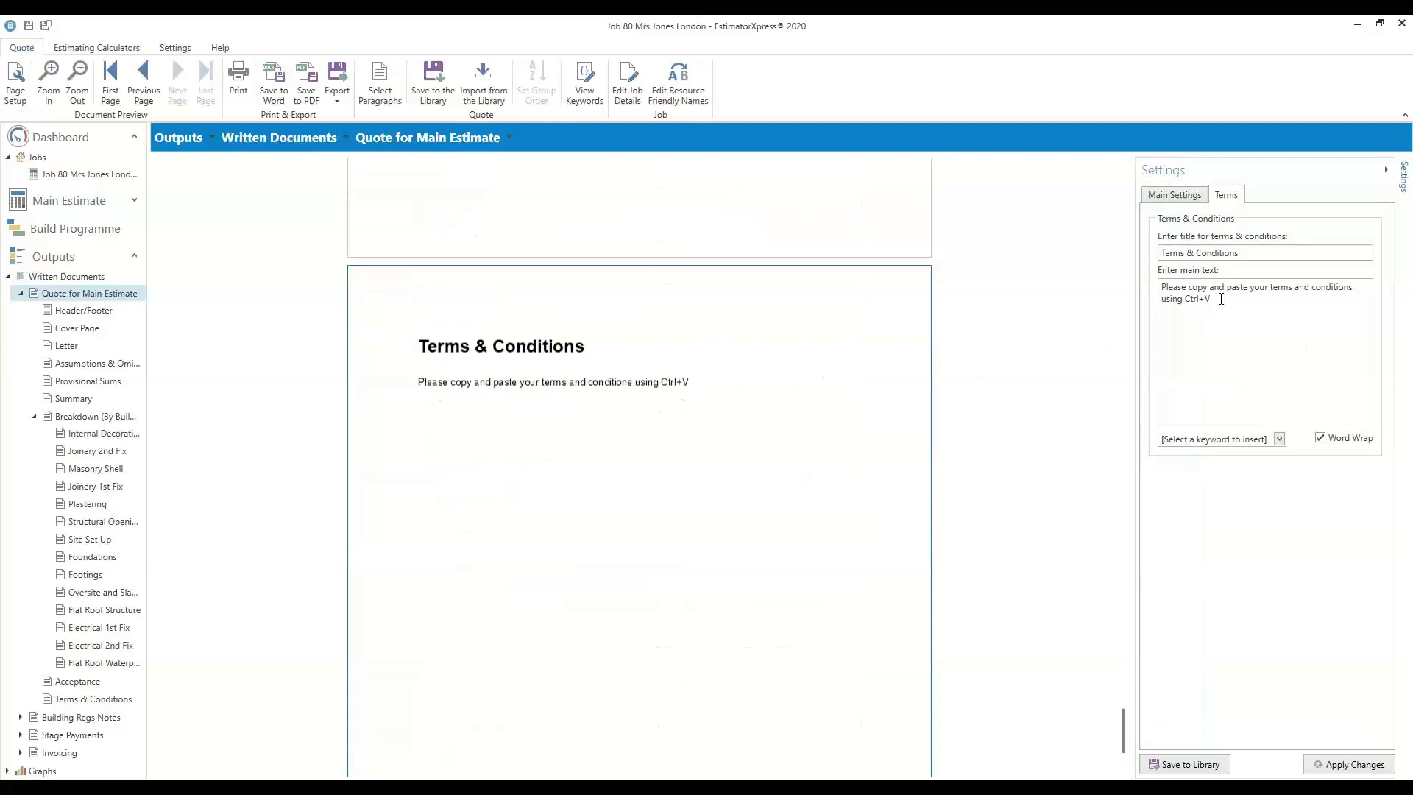
drag(1220, 298, 1111, 287)
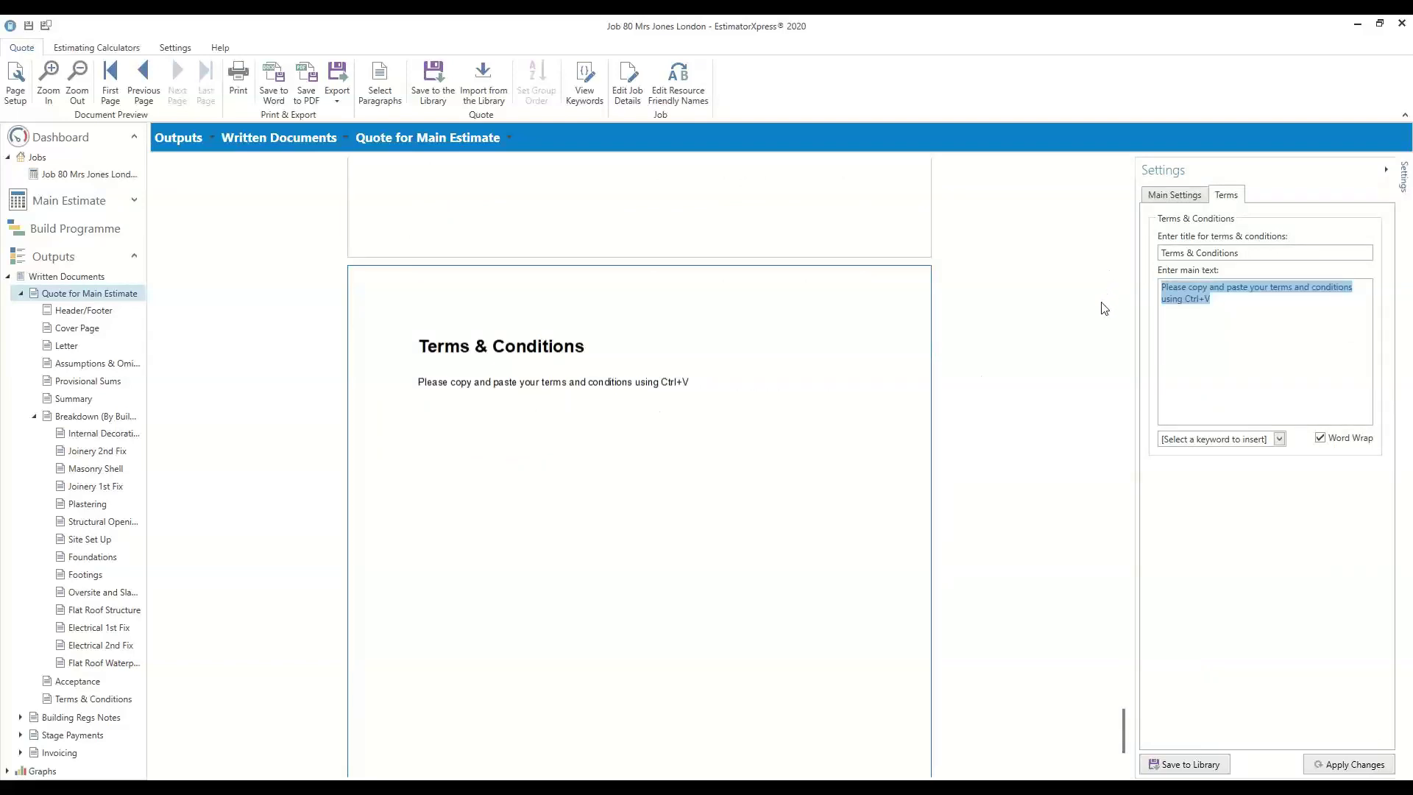
click(1262, 346)
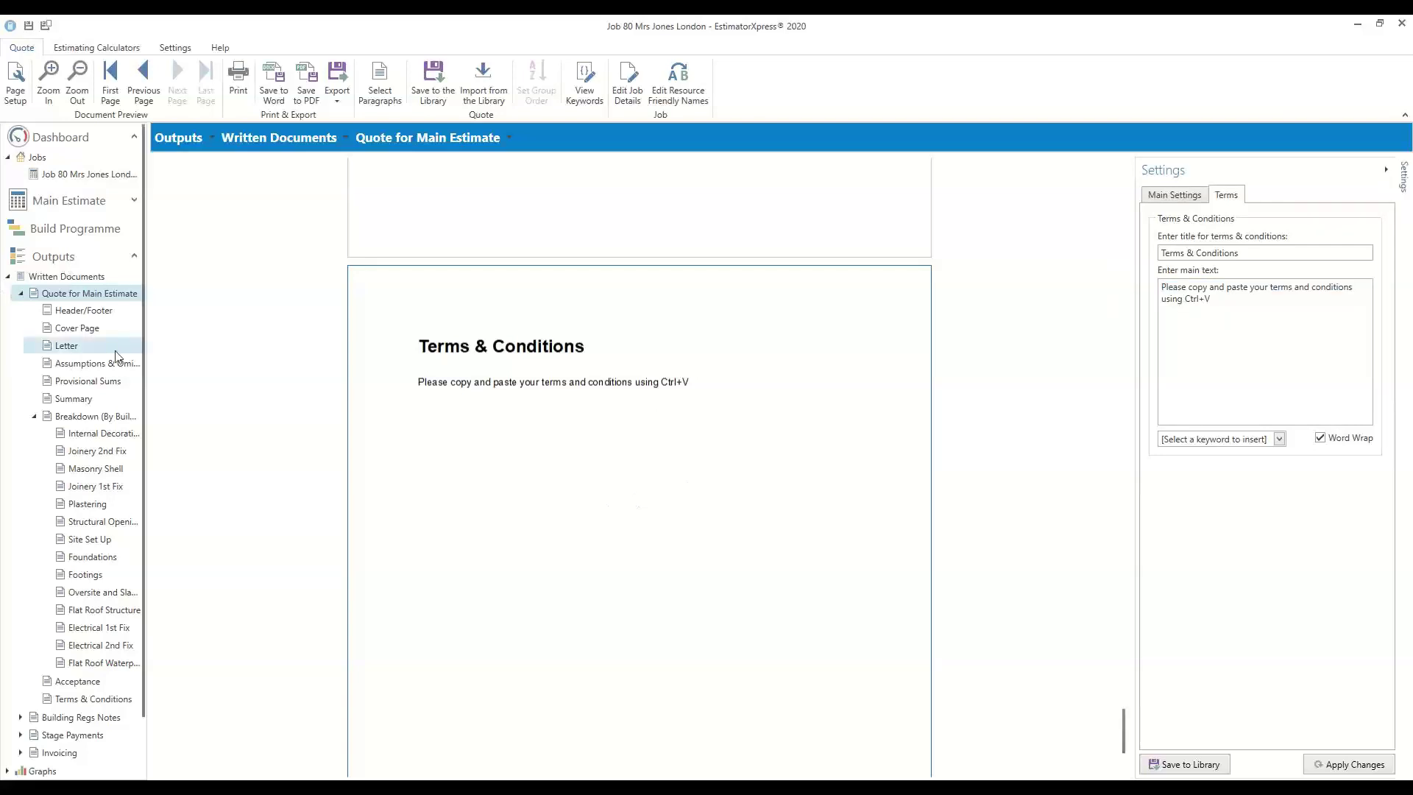
Open Data Reports > Materials Order Schedule and dismiss the Build Programme warning
click(8, 277)
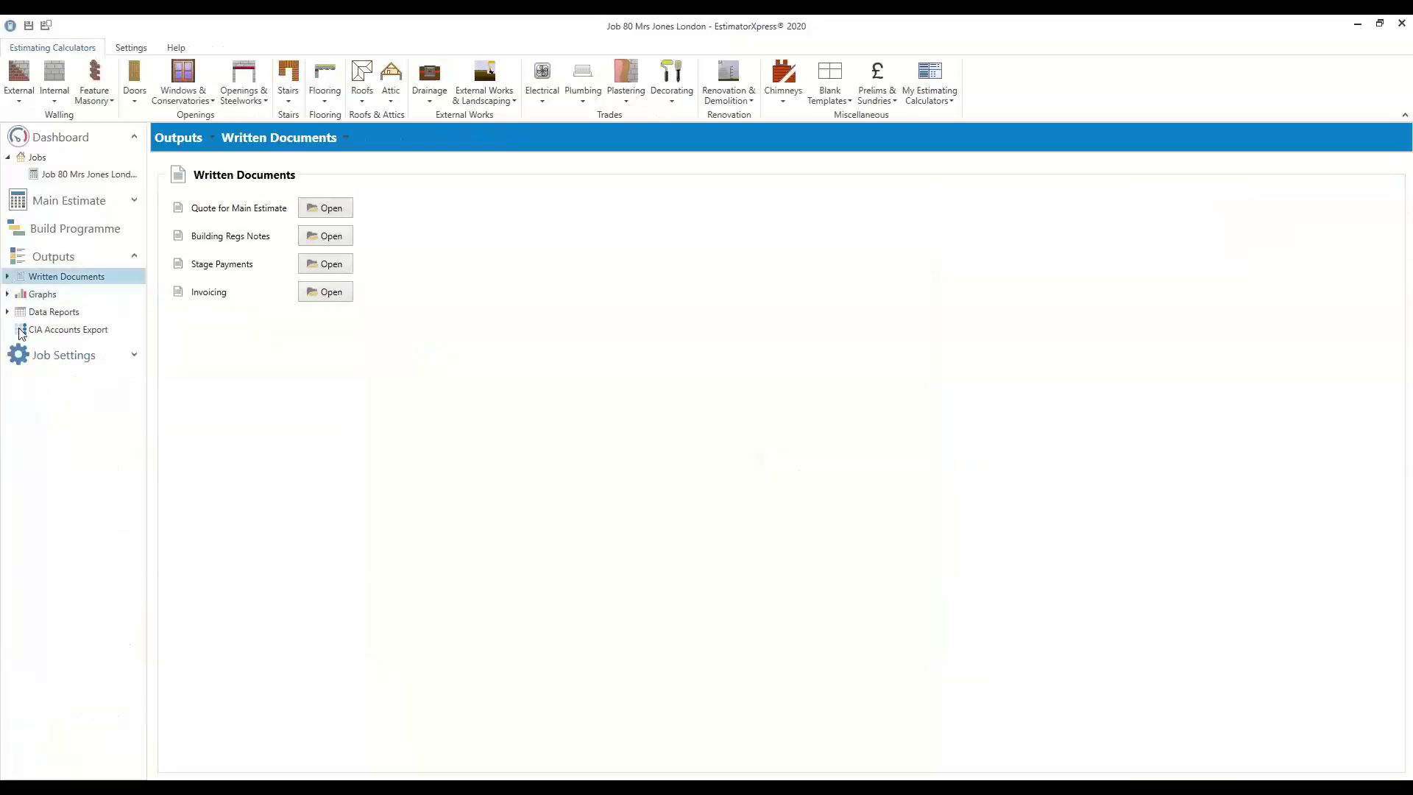
click(7, 312)
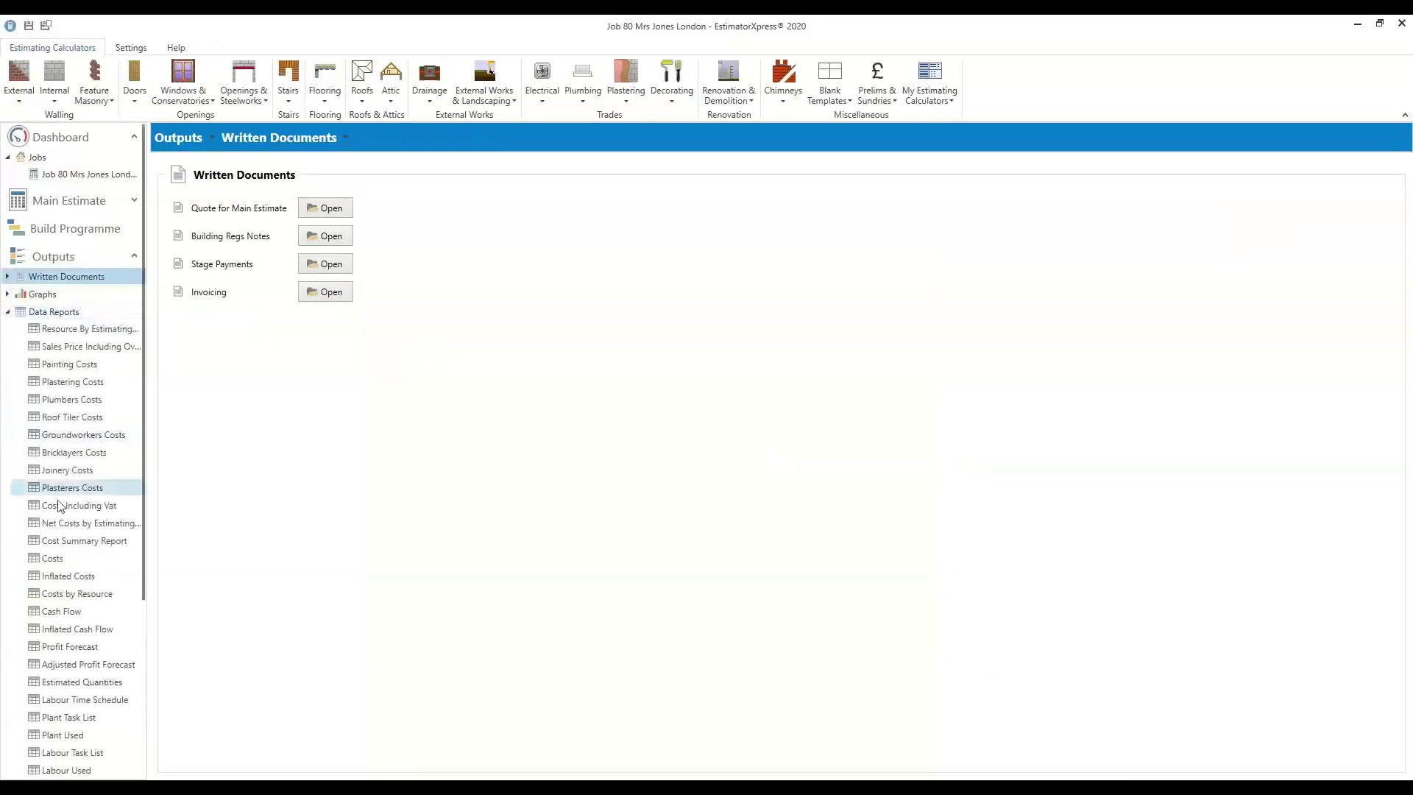
scroll(78, 522, down, 3)
scroll(78, 522, down, 2)
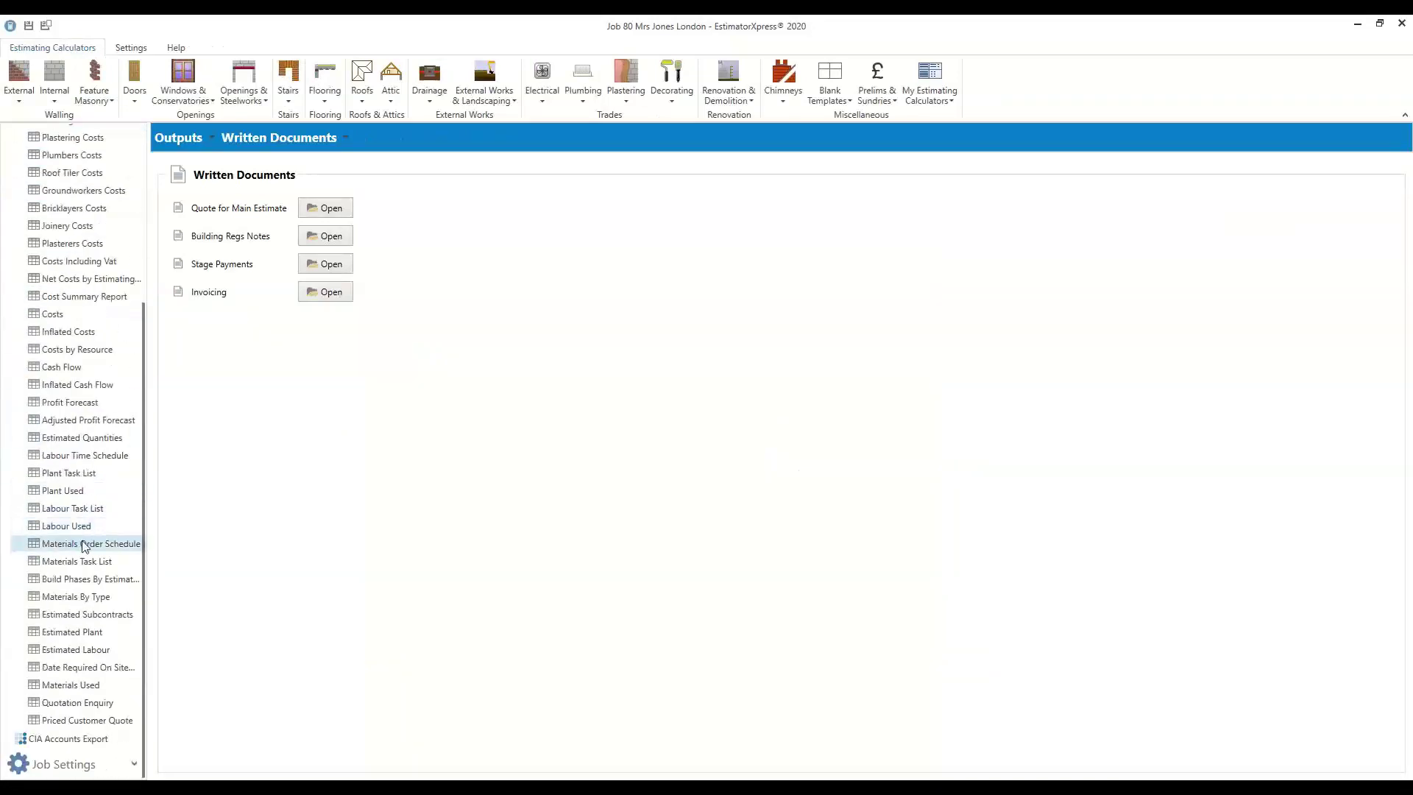
click(83, 544)
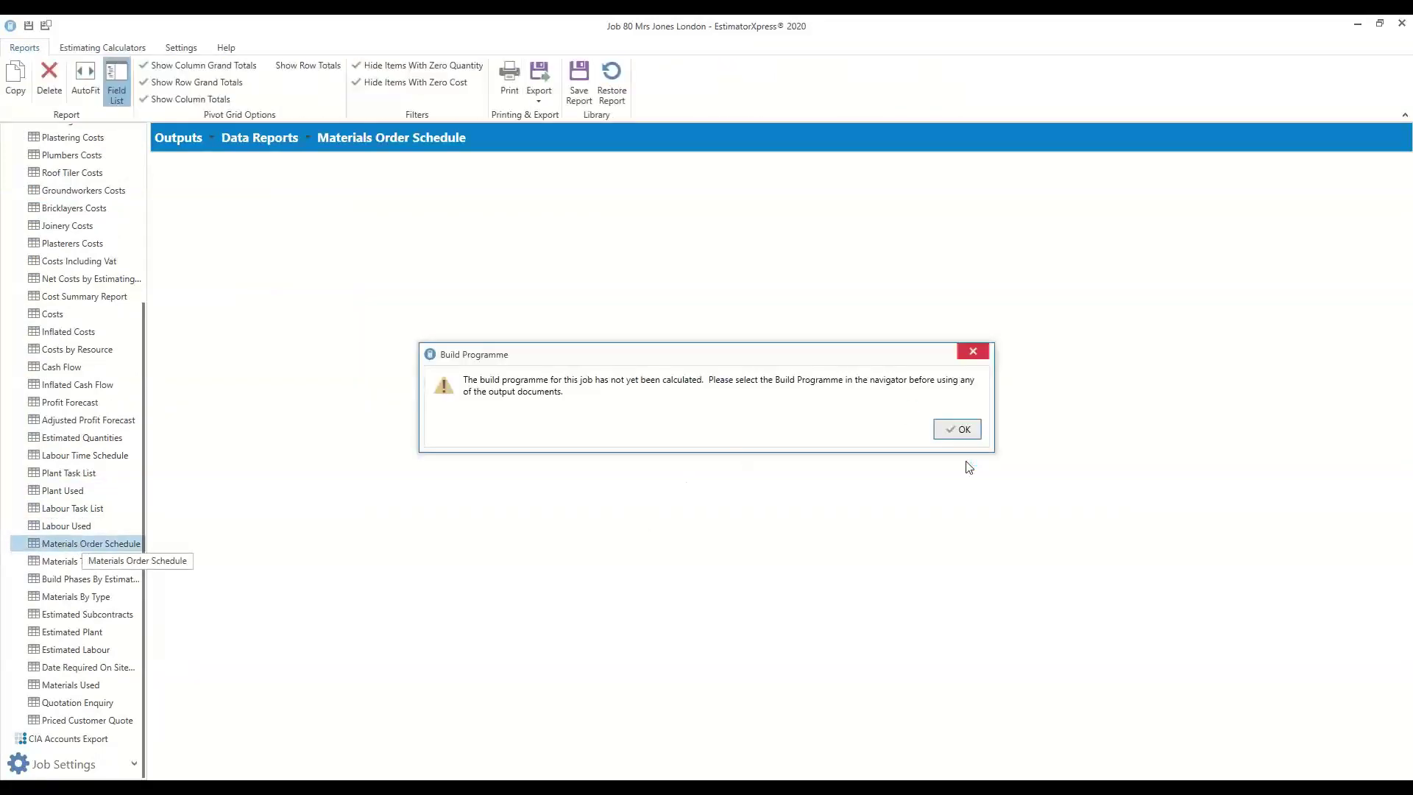
click(964, 430)
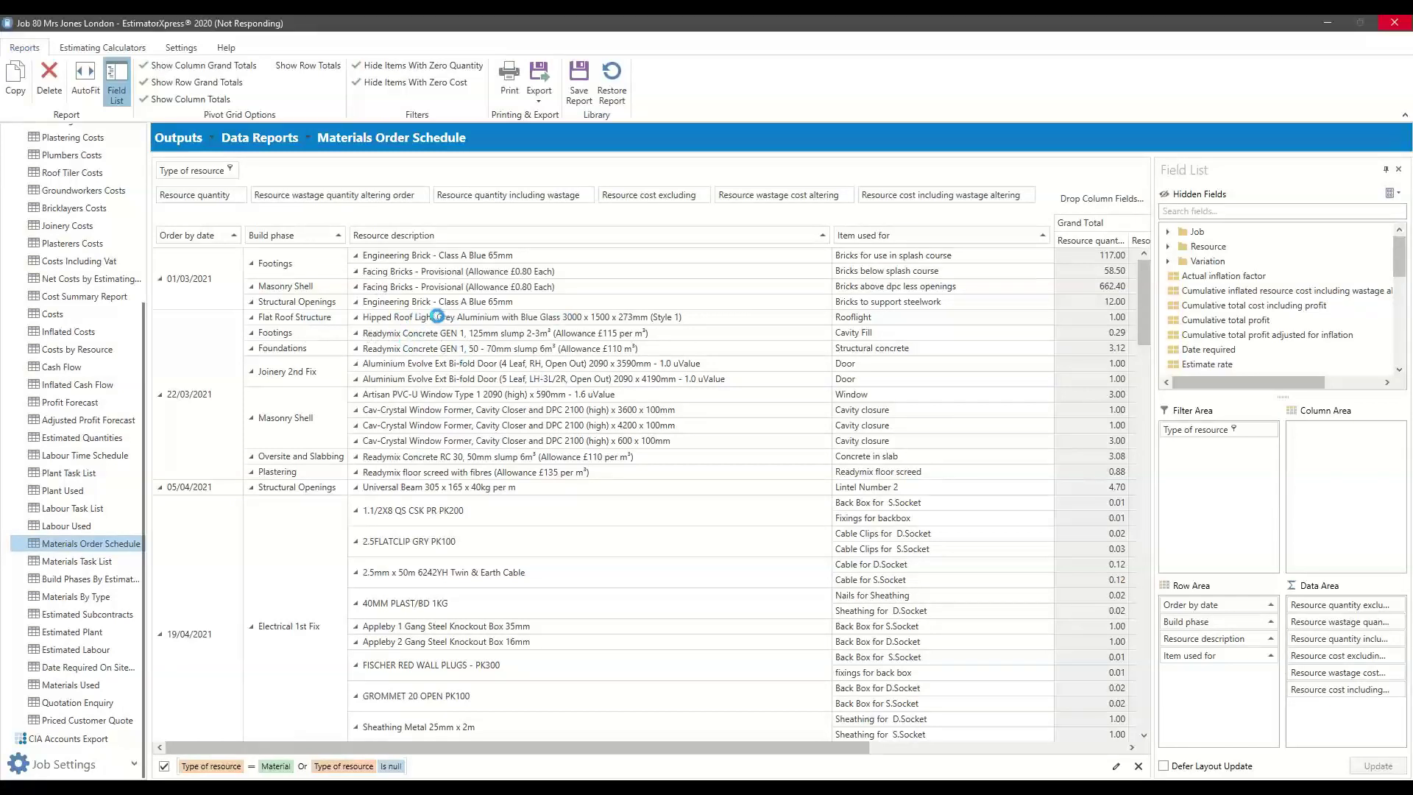
Select report rows: 01/03/2021 materials, 47 x 100mm and treated timber, and the 20.00 rooflight fixings quantity
click(193, 279)
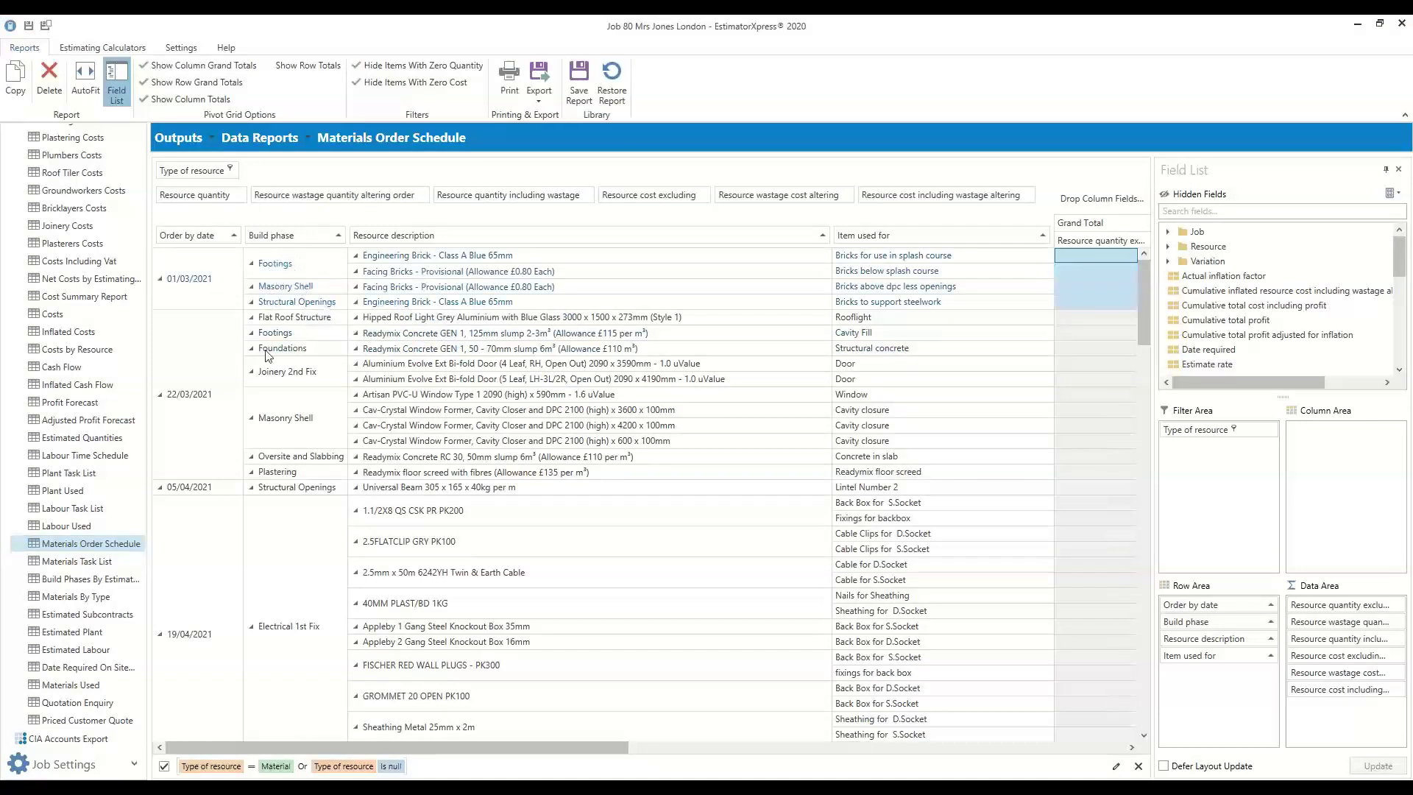
scroll(324, 509, down, 10)
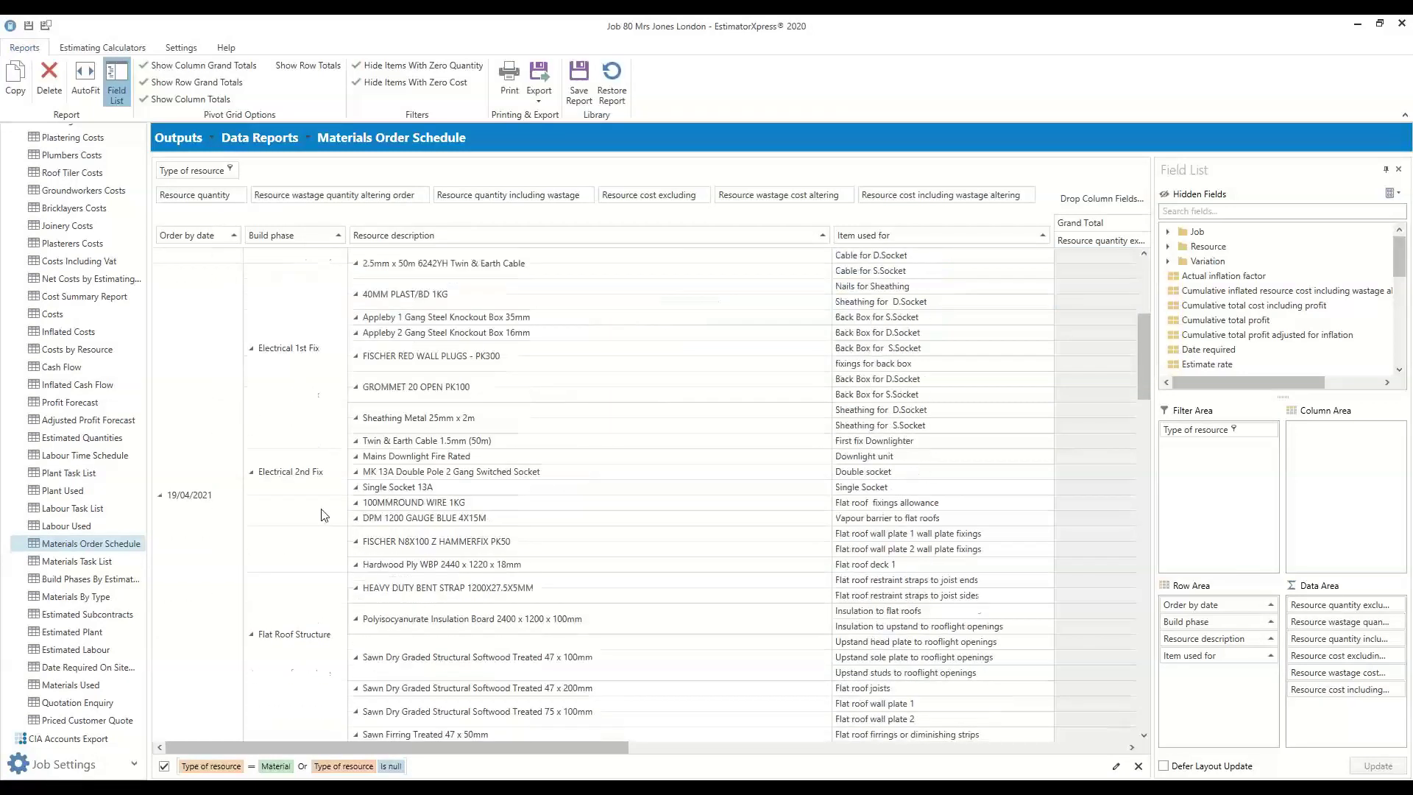
click(424, 521)
scroll(445, 525, down, 2)
click(448, 520)
drag(576, 749, 754, 755)
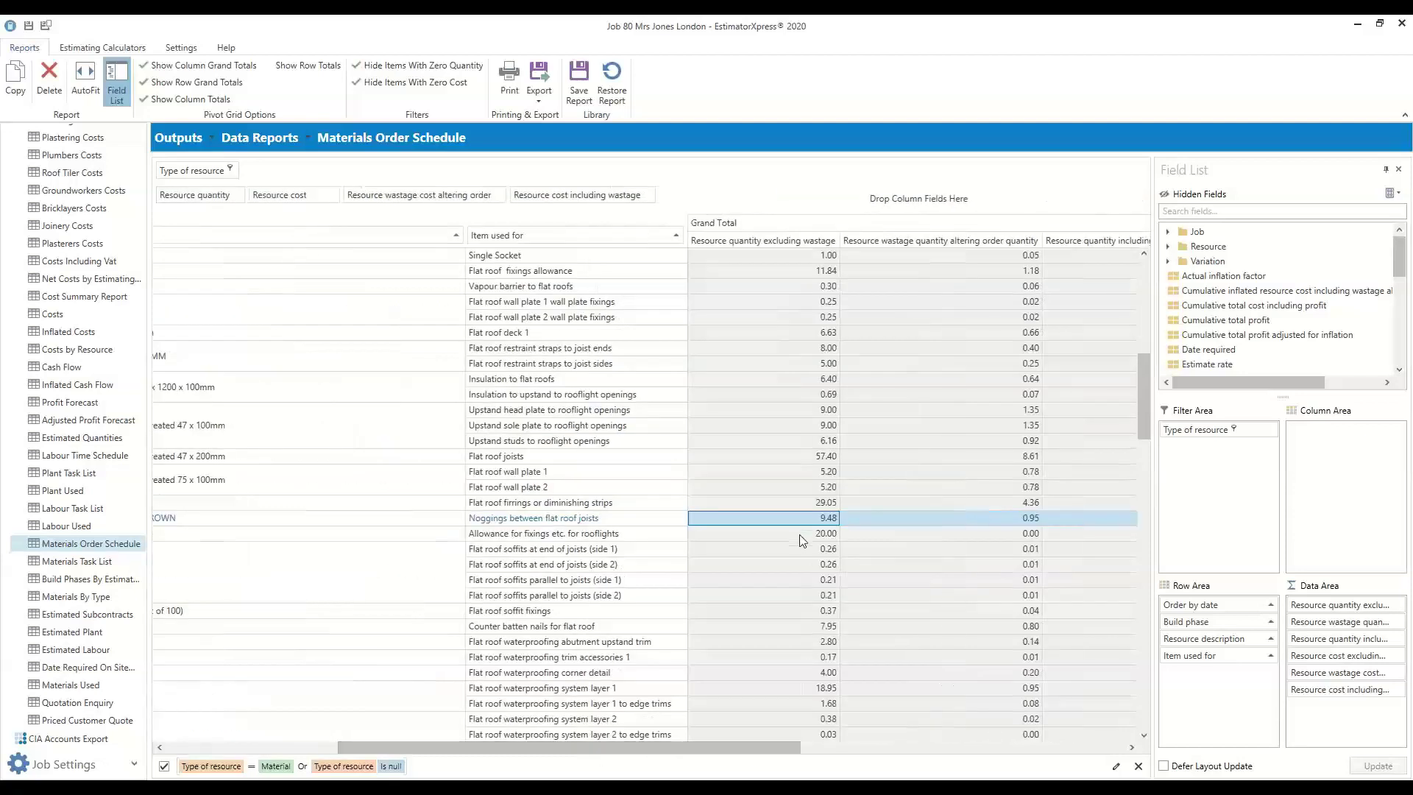
click(799, 535)
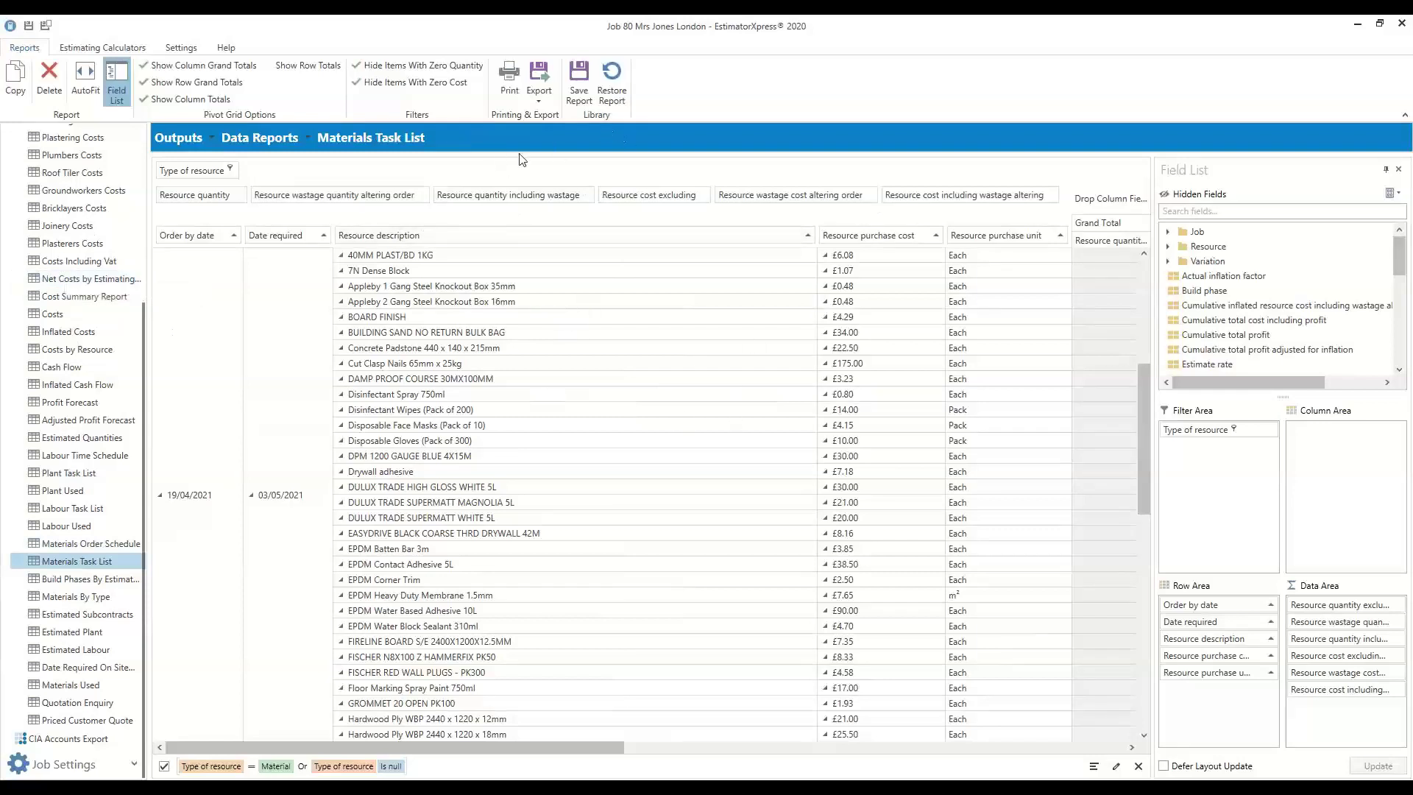
View the report's available Export formats, then close the list without exporting
click(540, 95)
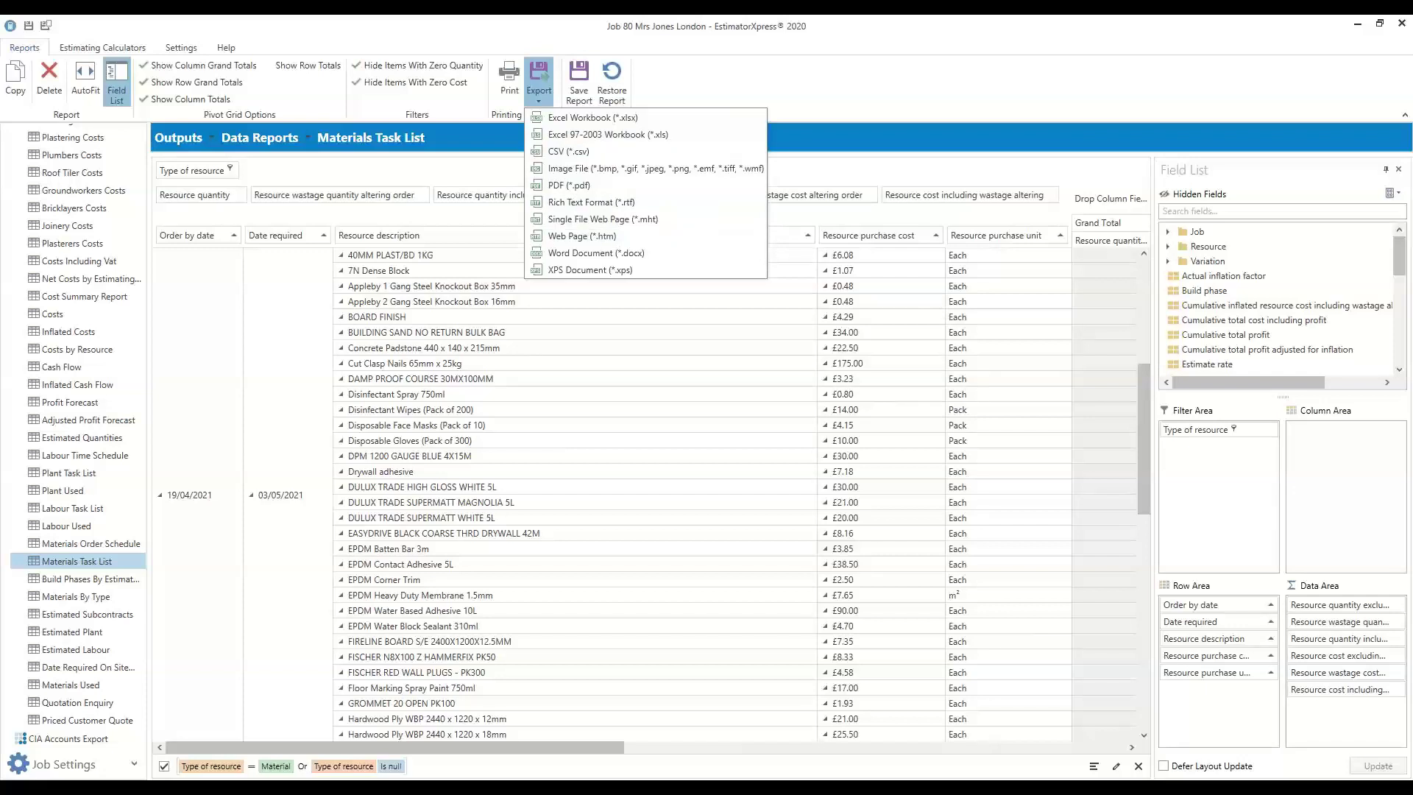
key(Escape)
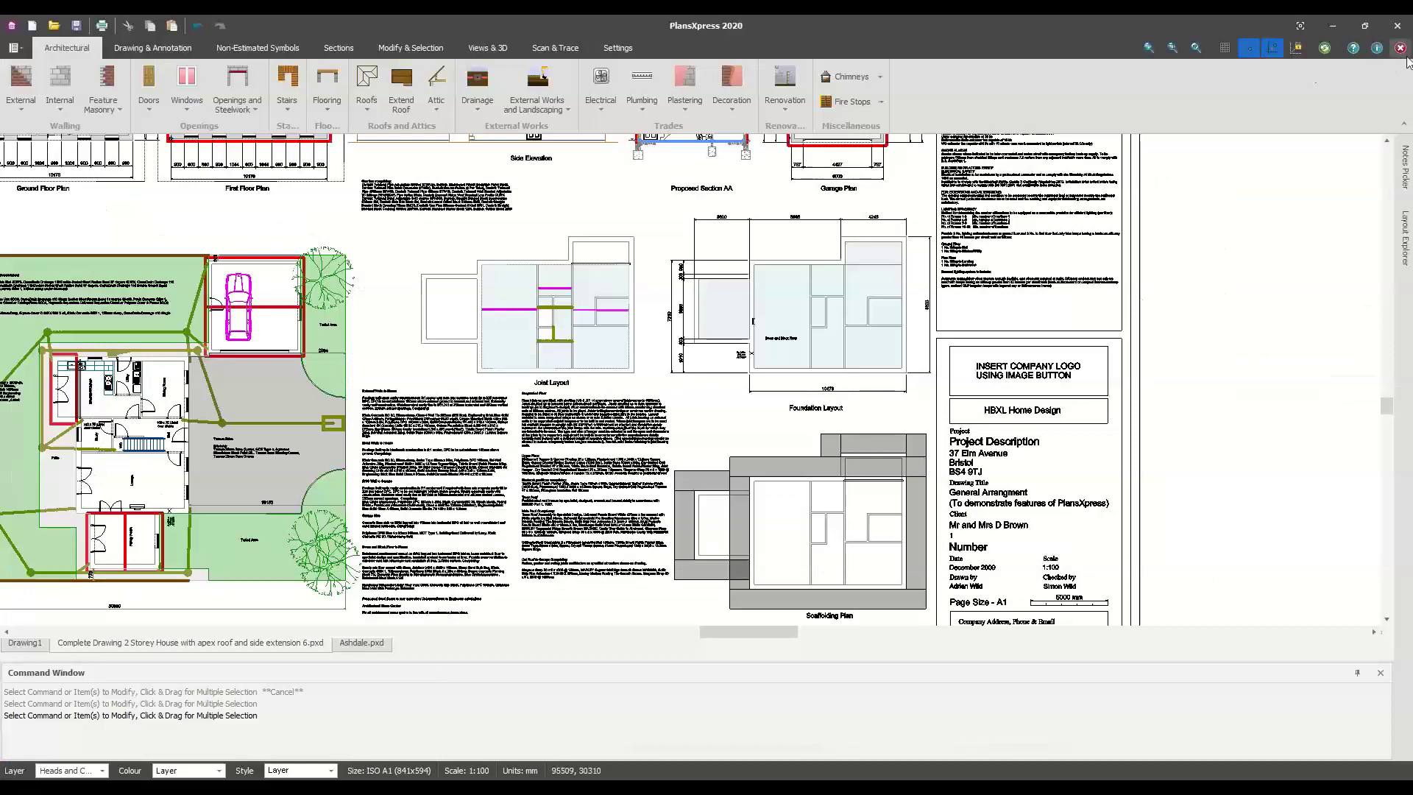
Close the house drawing without saving and open Shani-Kay.pxd from Recent Documents
click(1400, 48)
click(700, 424)
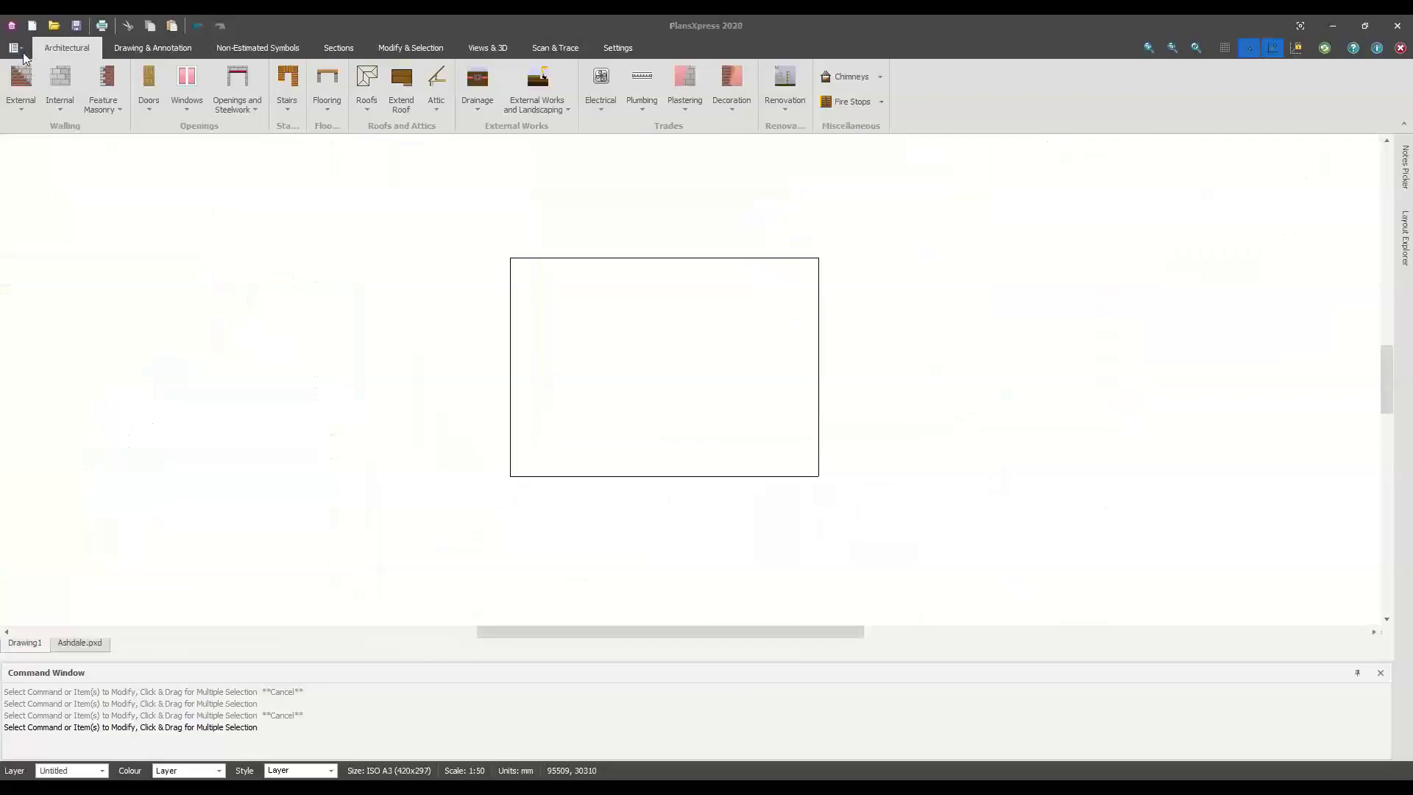
click(22, 52)
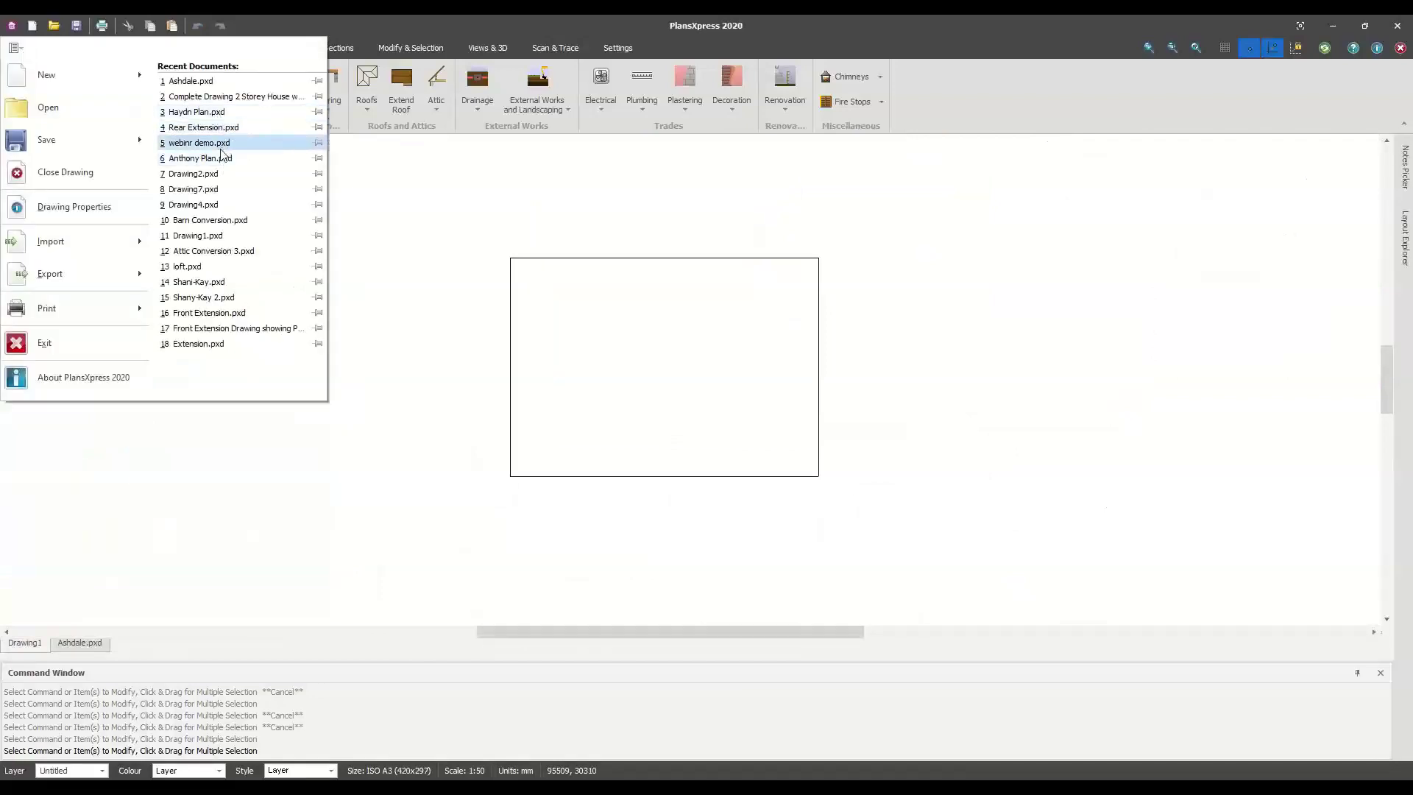
click(263, 286)
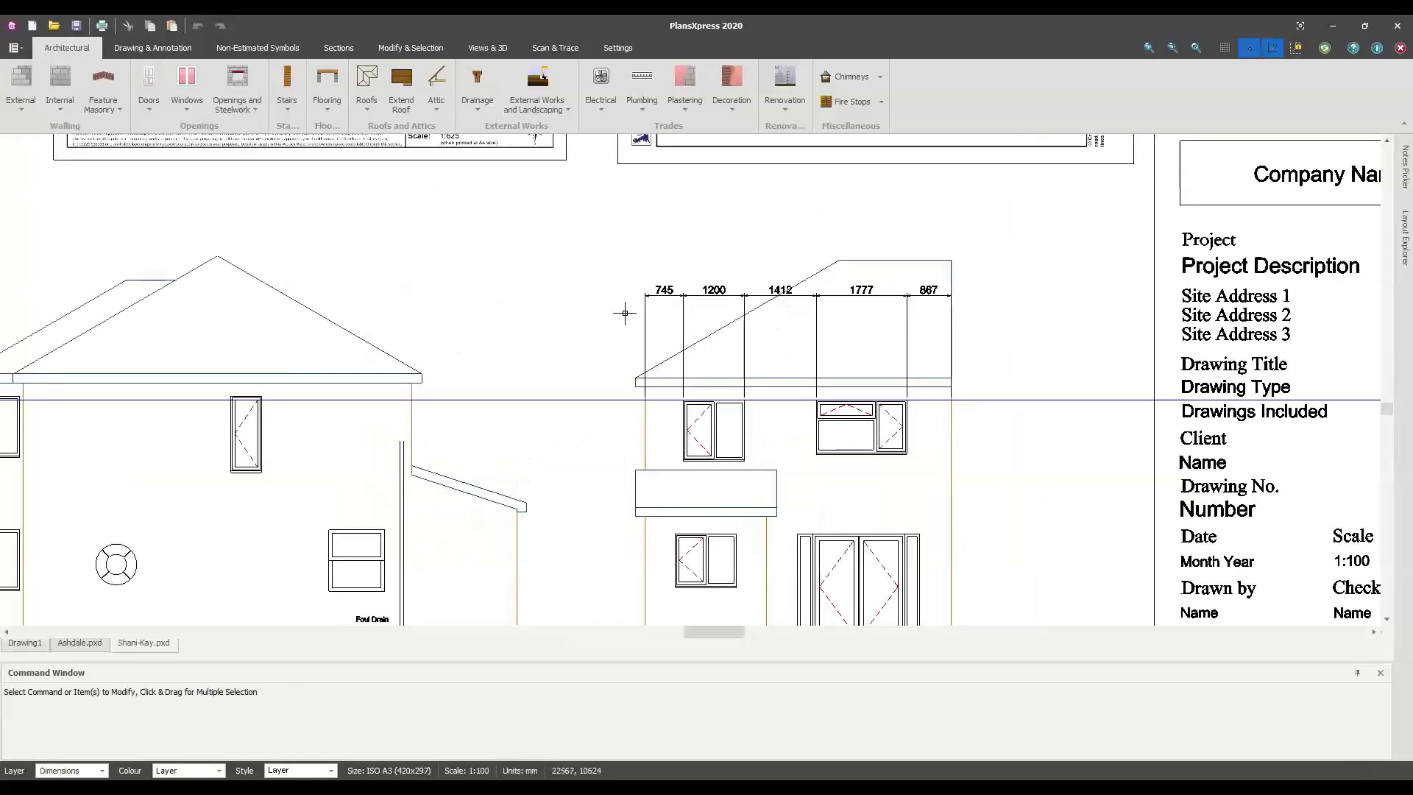
Pan and zoom to the Wessex Water Network Map, its legend, logo and date block
mouse_move(518, 291)
middle_down()
mouse_move(581, 375)
mouse_move(754, 504)
middle_up()
mouse_move(508, 412)
middle_down()
mouse_move(508, 466)
mouse_move(434, 573)
middle_up()
mouse_move(414, 423)
middle_down()
mouse_move(337, 526)
mouse_move(127, 617)
middle_up()
scroll(588, 375, up, 2)
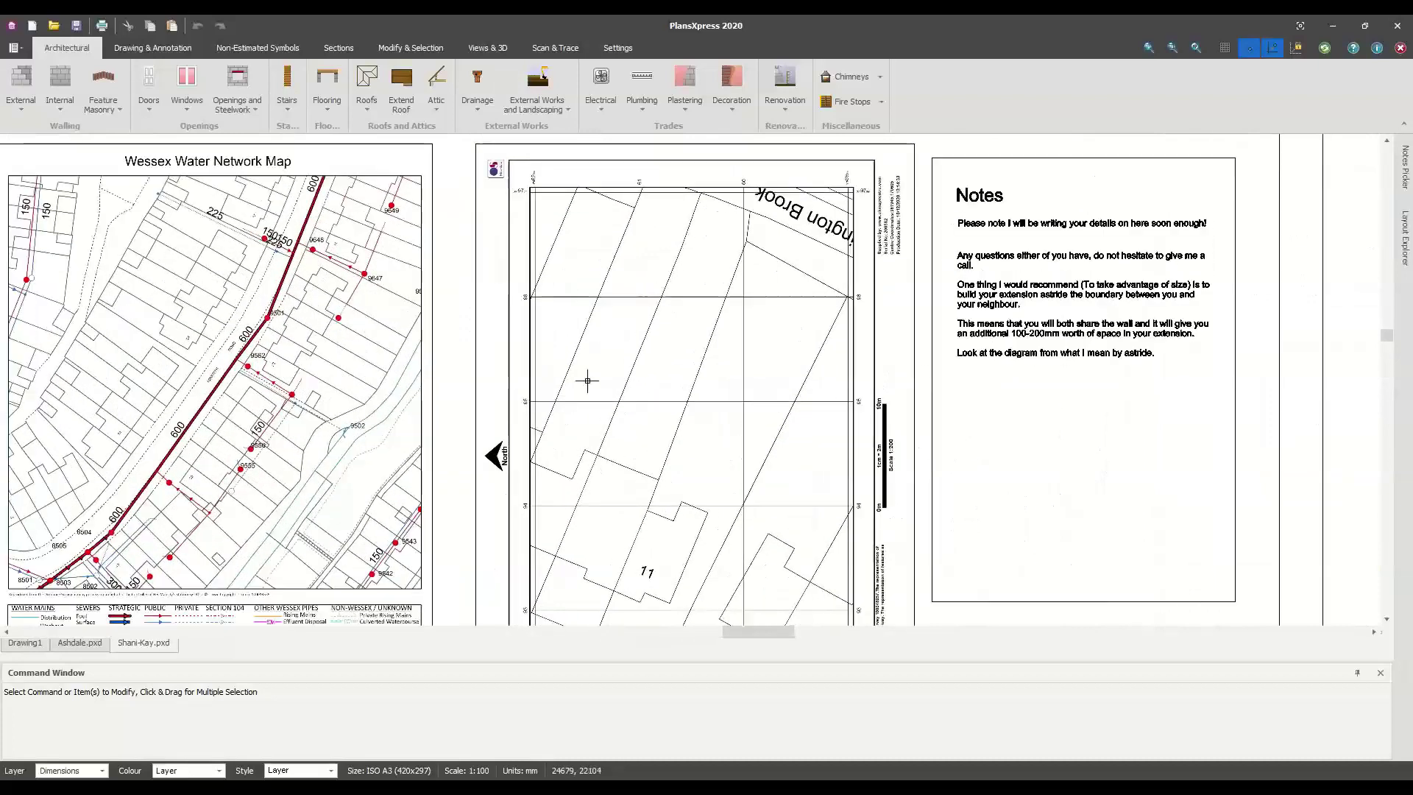
scroll(588, 375, down, 4)
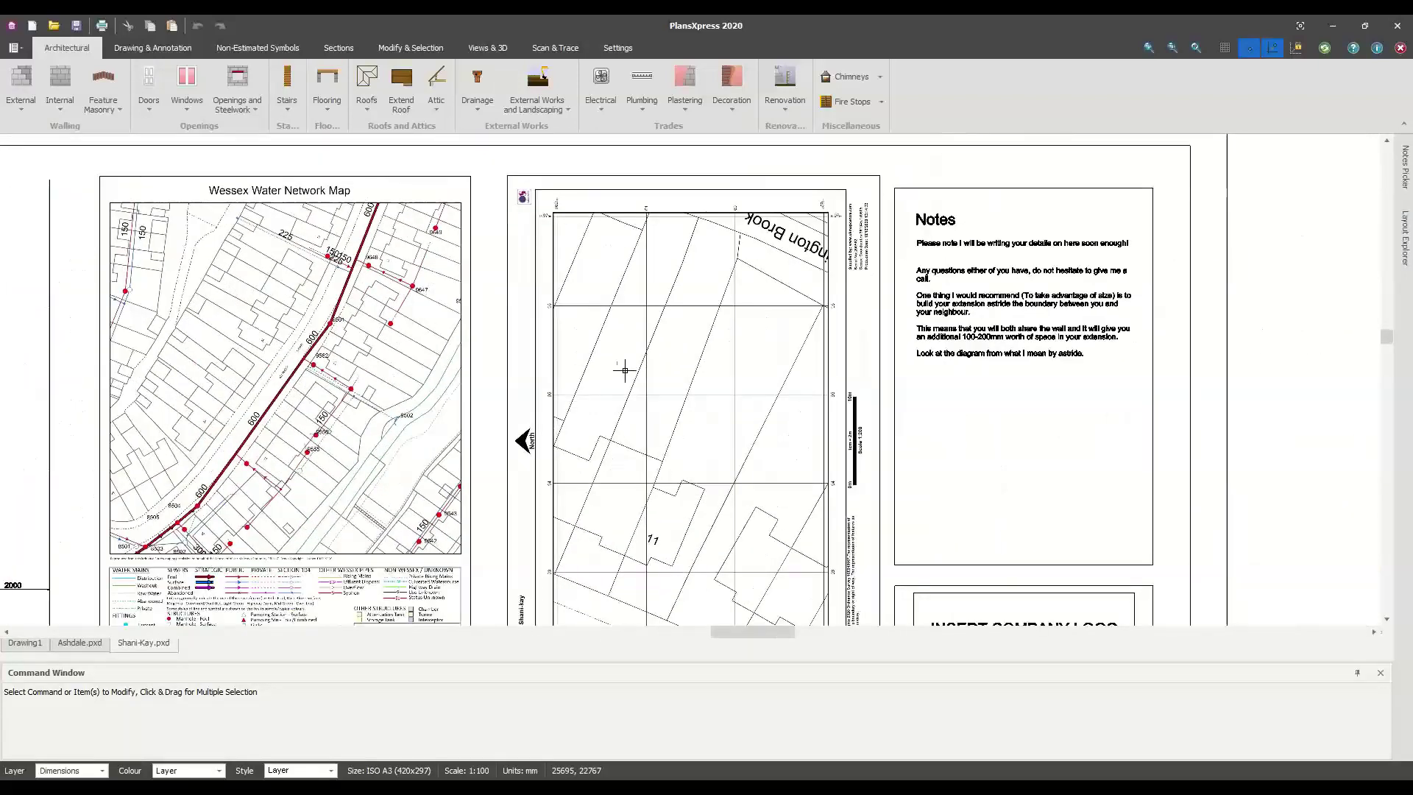
middle_drag(599, 375, 885, 358)
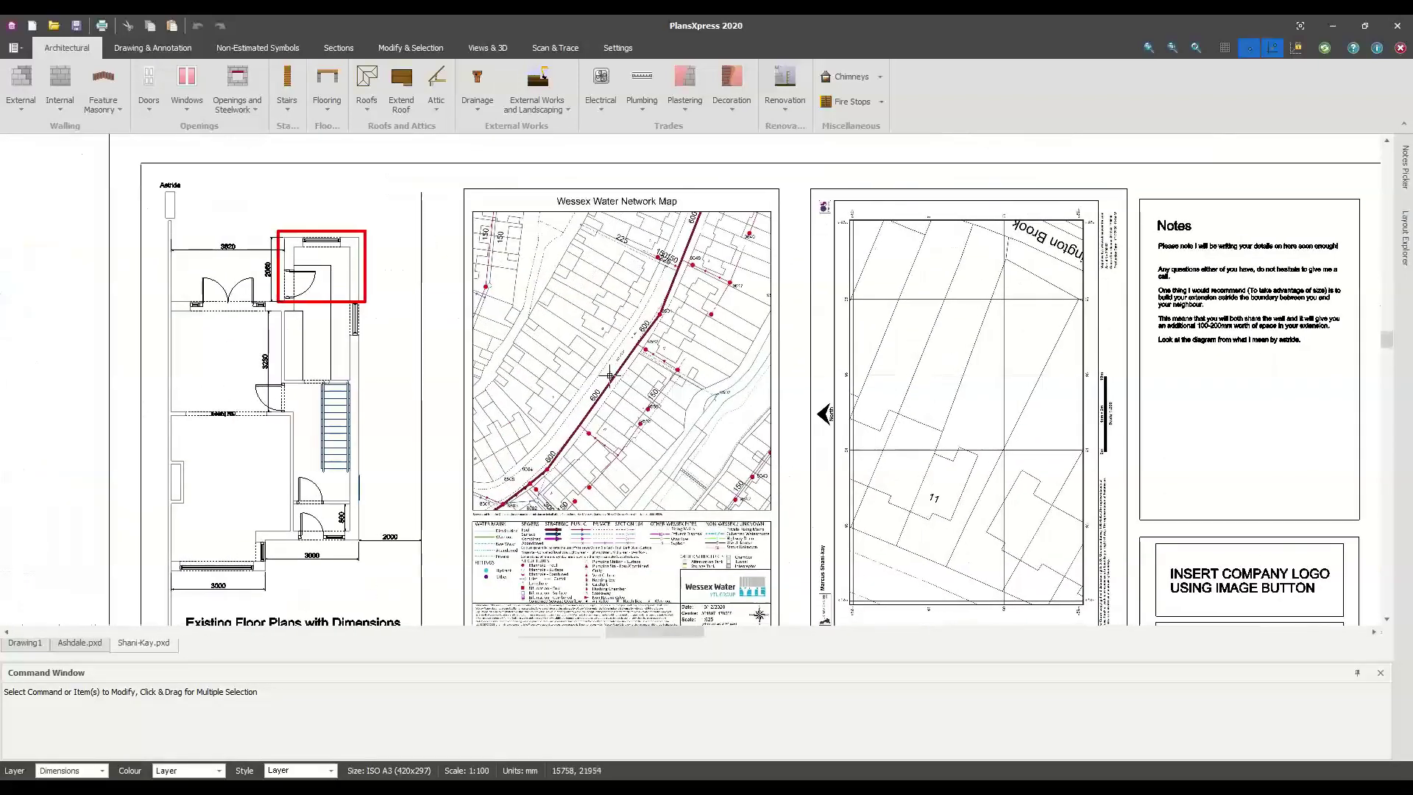
scroll(615, 374, up, 2)
scroll(651, 390, up, 3)
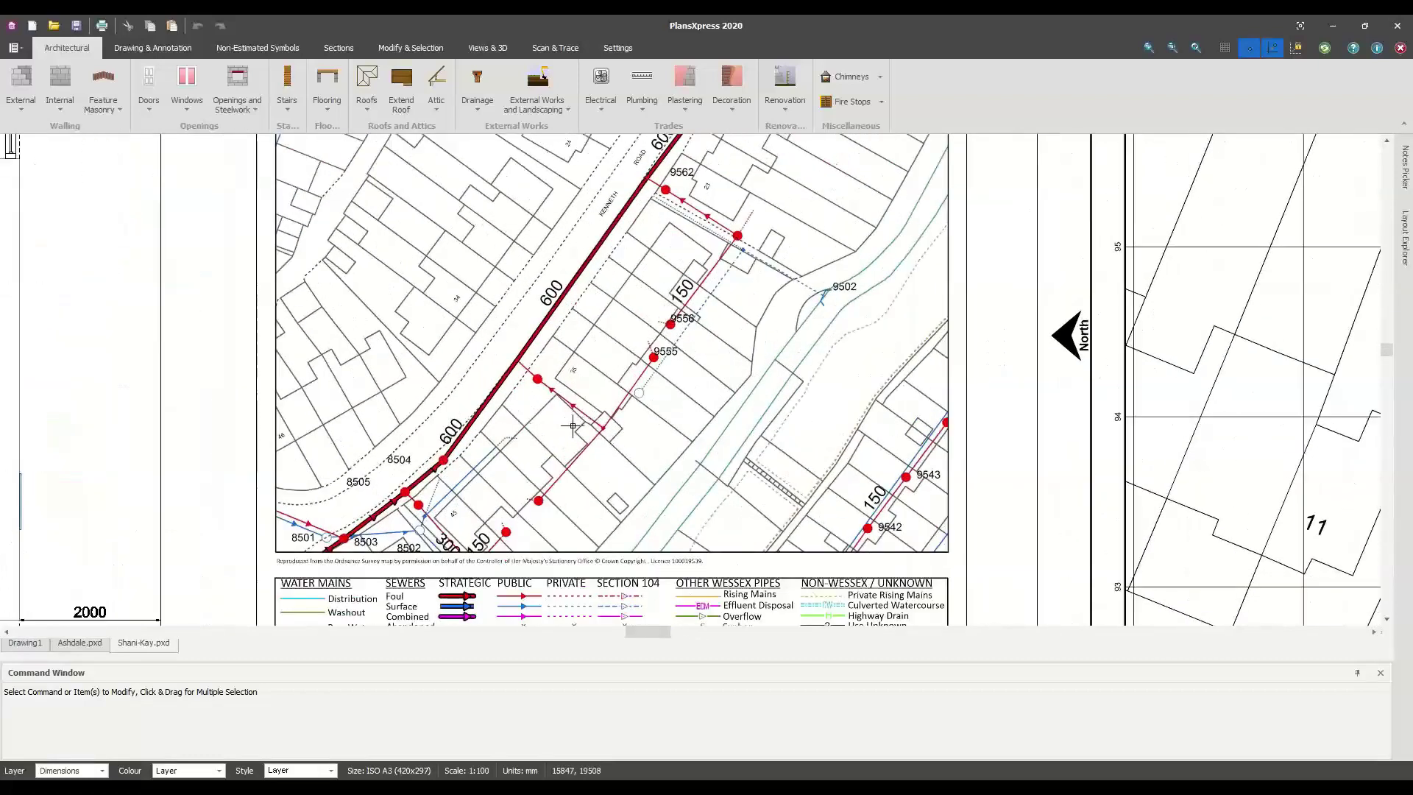
middle_drag(609, 457, 587, 306)
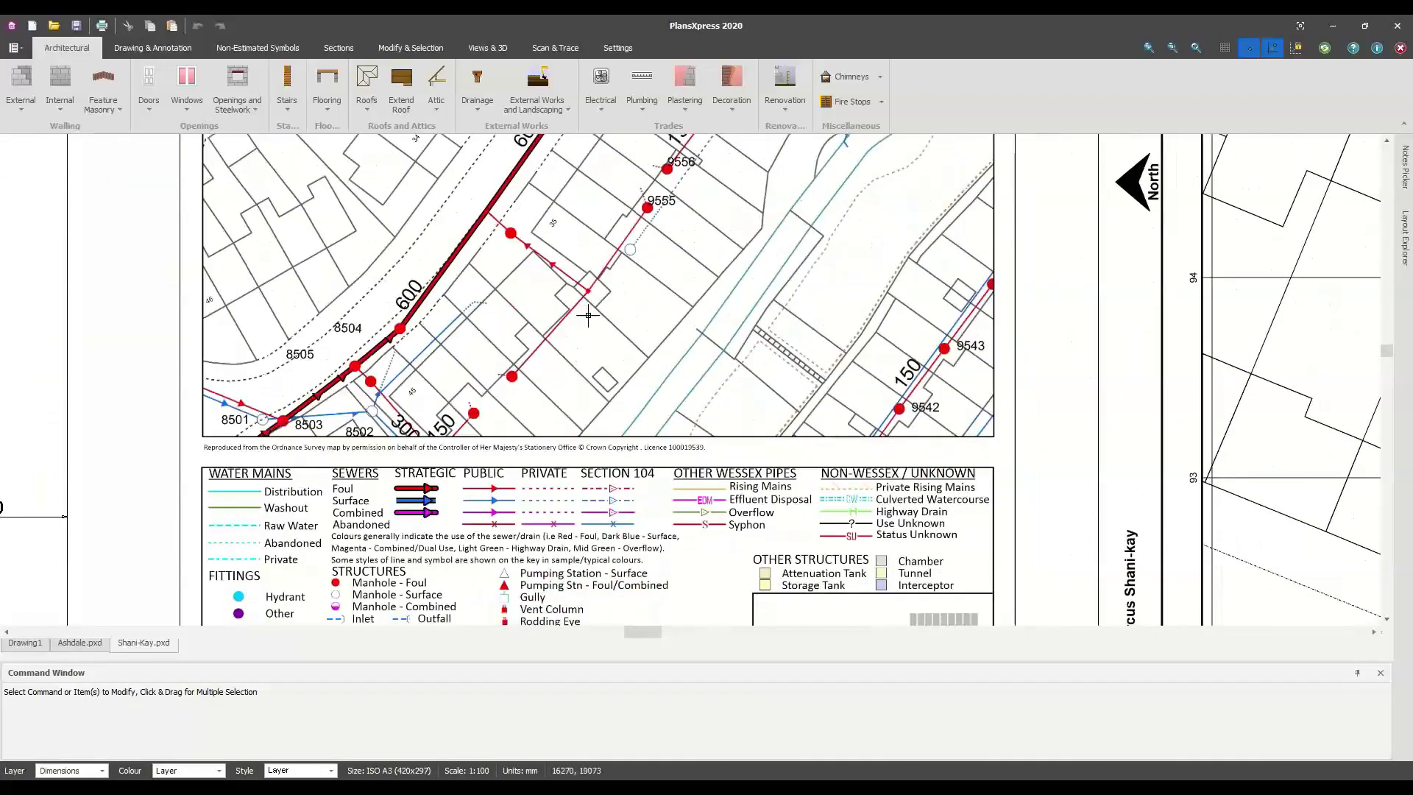
middle_drag(453, 414, 415, 214)
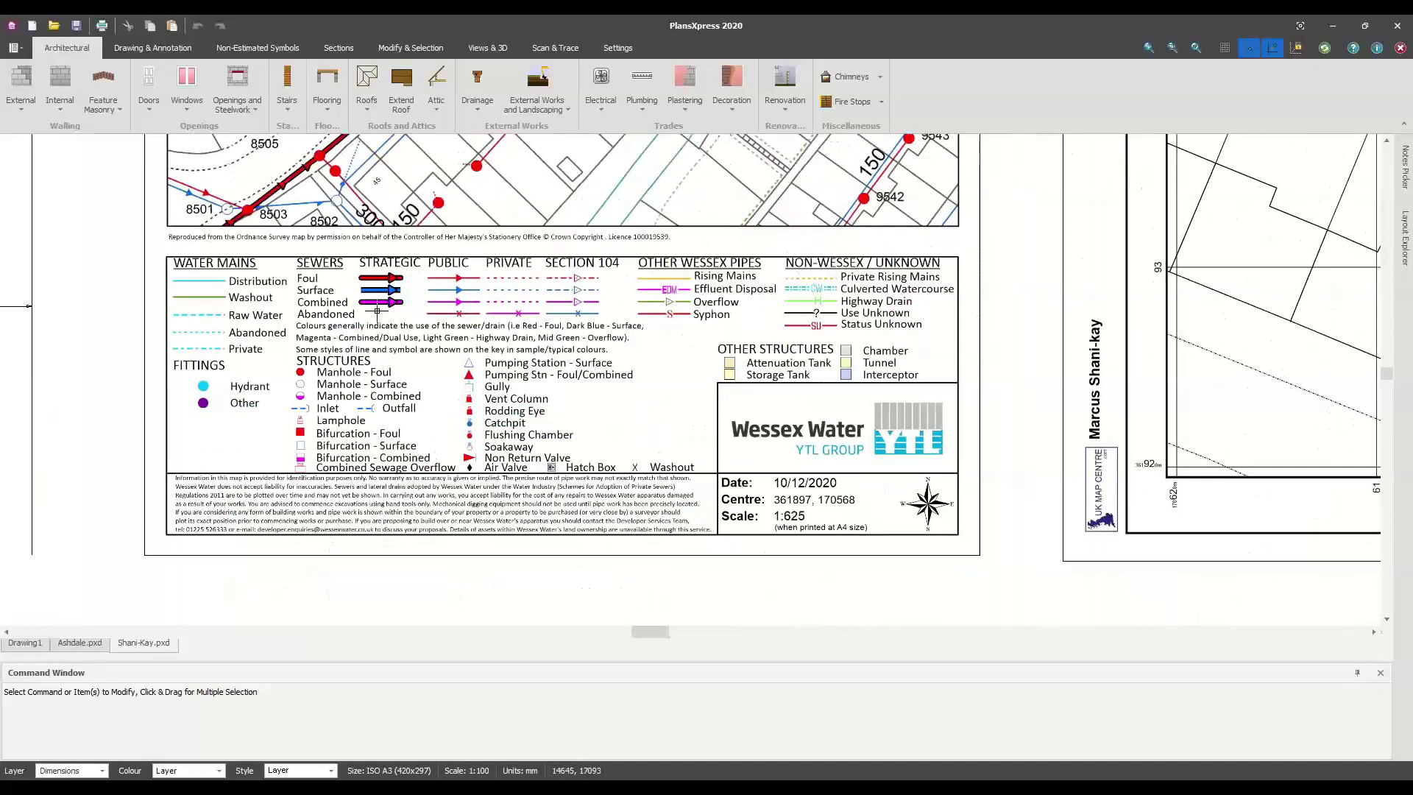
scroll(561, 530, up, 4)
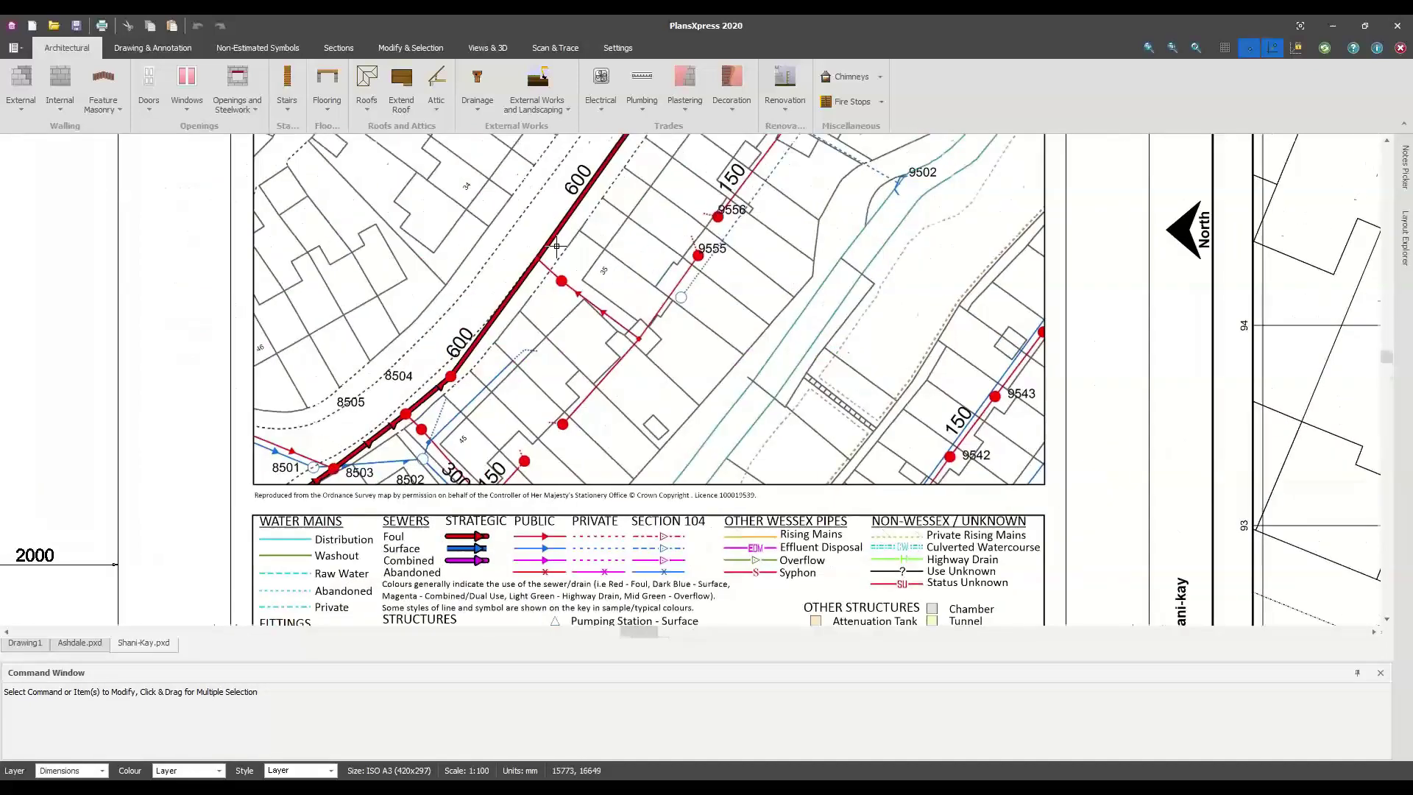
scroll(533, 312, up, 3)
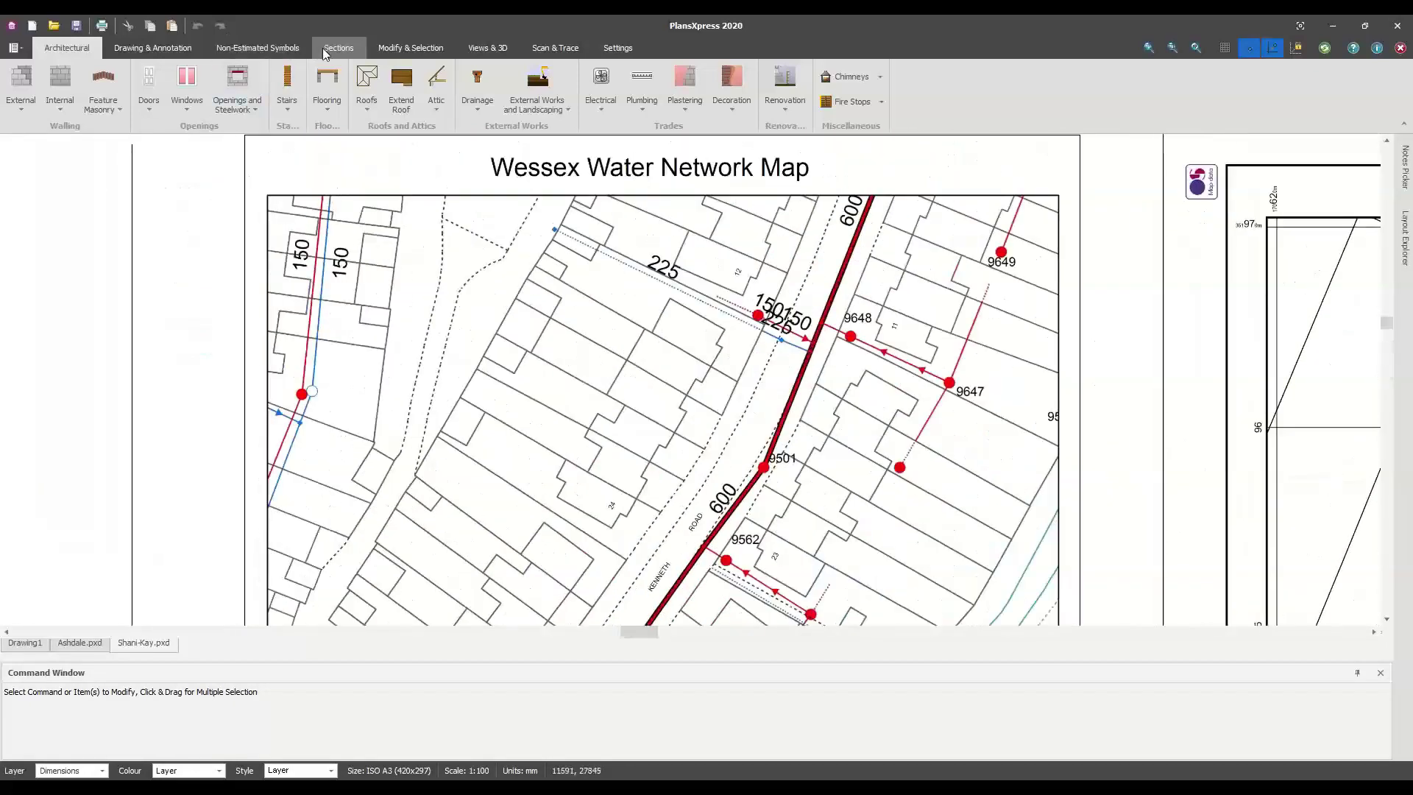
click(174, 49)
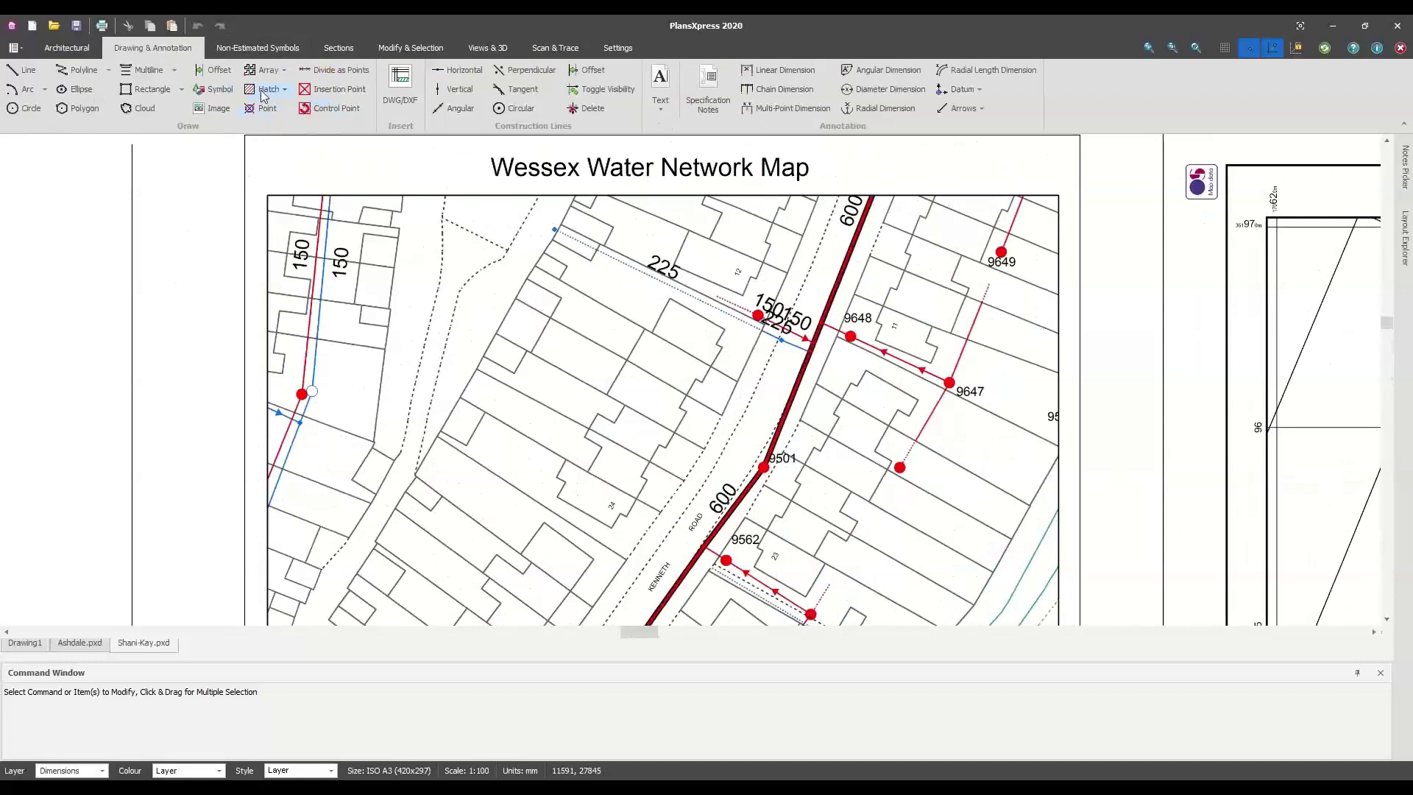
click(214, 116)
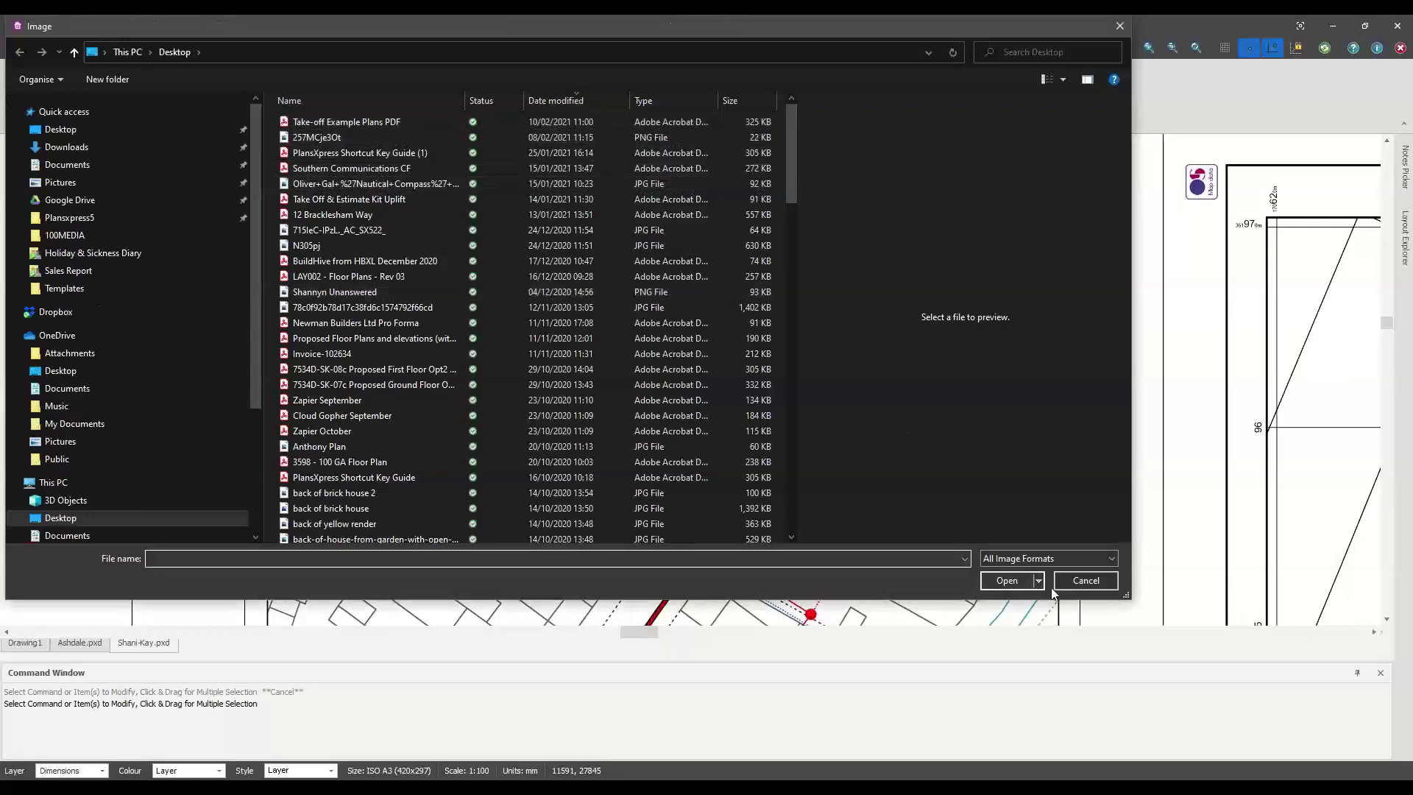
click(1073, 583)
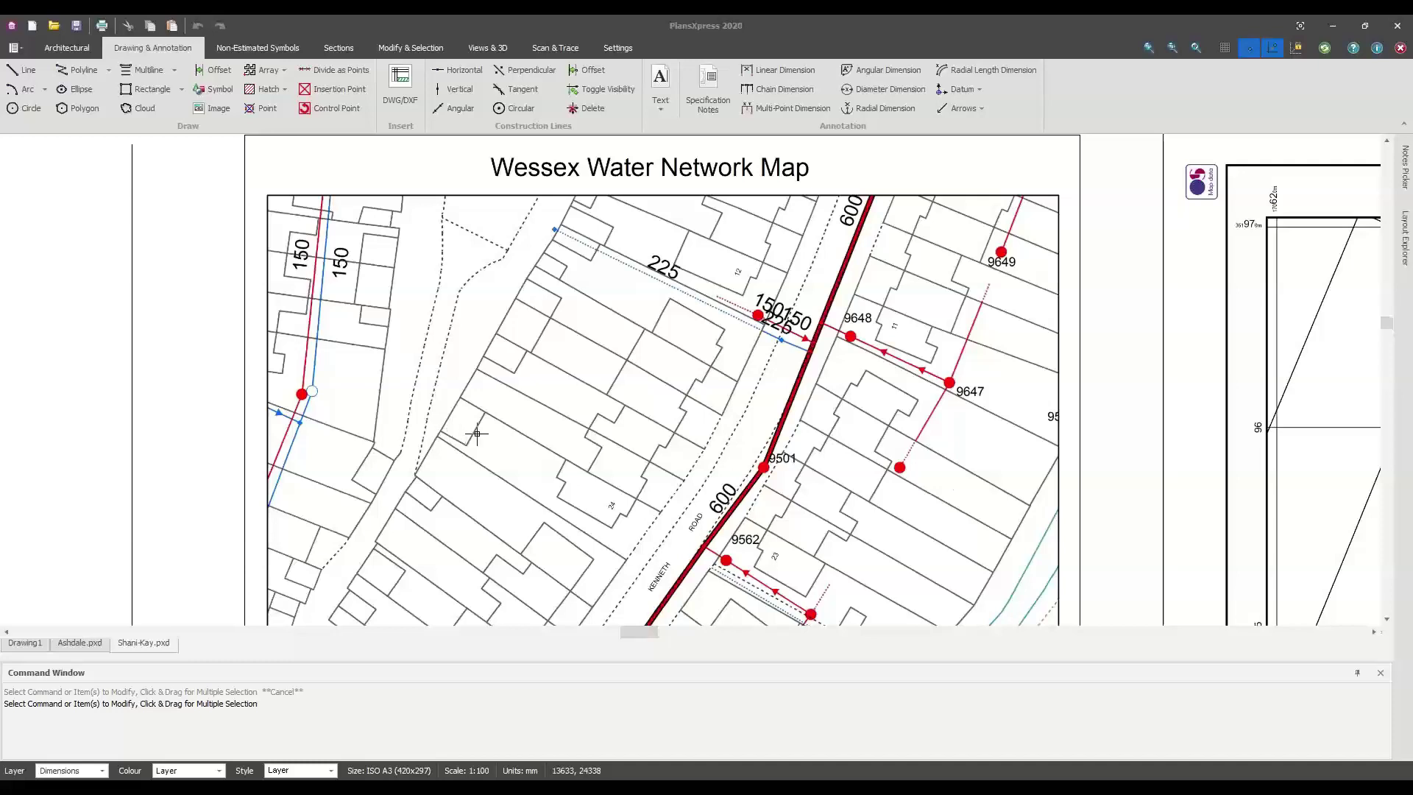
scroll(434, 427, down, 3)
Zoom out and pan to frame the full A3 sheet with its Notes and logo boxes
mouse_move(713, 456)
middle_down()
mouse_move(767, 468)
mouse_move(537, 326)
middle_up()
scroll(537, 325, down, 1)
mouse_move(688, 391)
middle_down()
mouse_move(594, 372)
mouse_move(875, 401)
mouse_move(633, 334)
middle_up()
scroll(598, 384, down, 1)
scroll(598, 384, down, 1)
scroll(858, 423, down, 2)
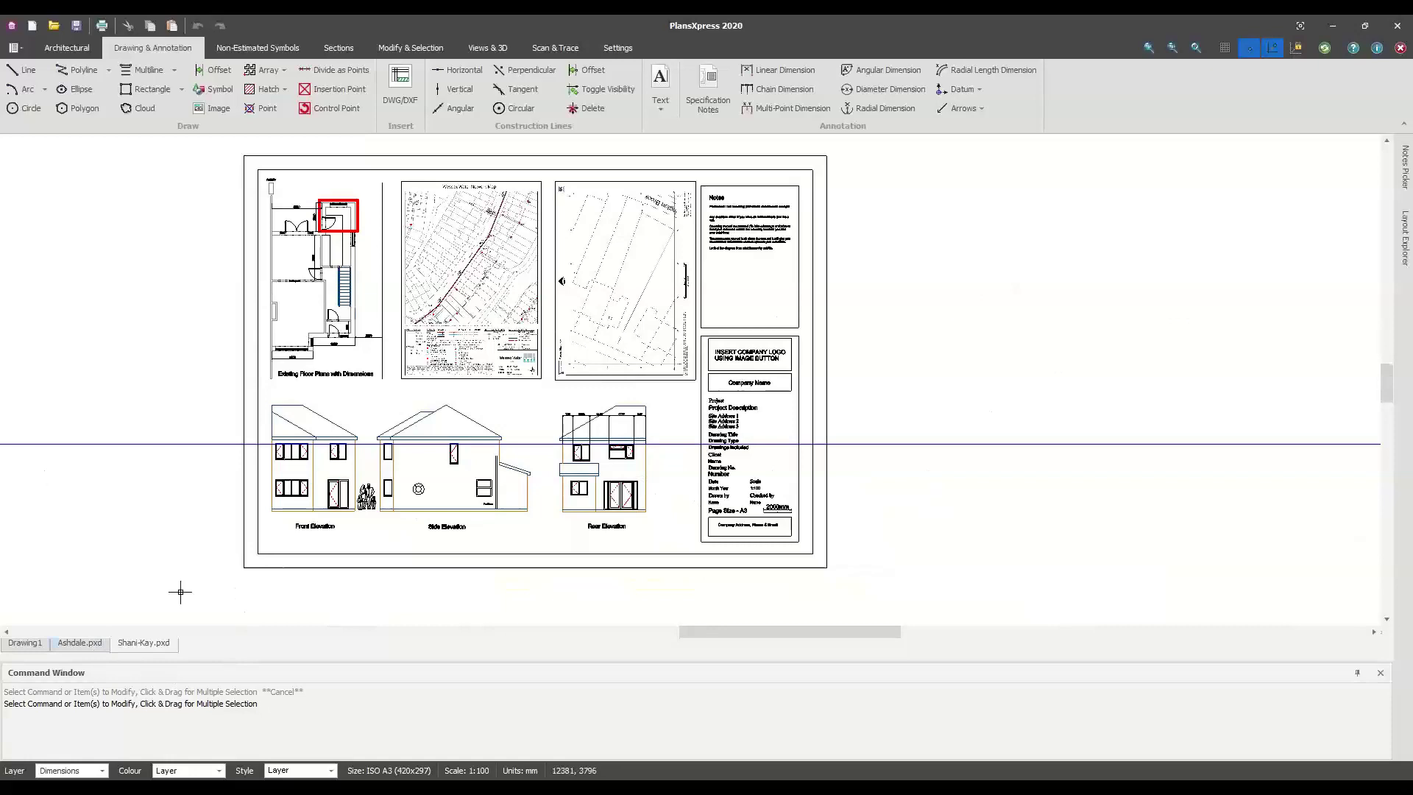
middle_drag(508, 315, 513, 333)
mouse_move(1022, 375)
middle_down()
mouse_move(1022, 390)
mouse_move(924, 403)
mouse_move(923, 385)
middle_up()
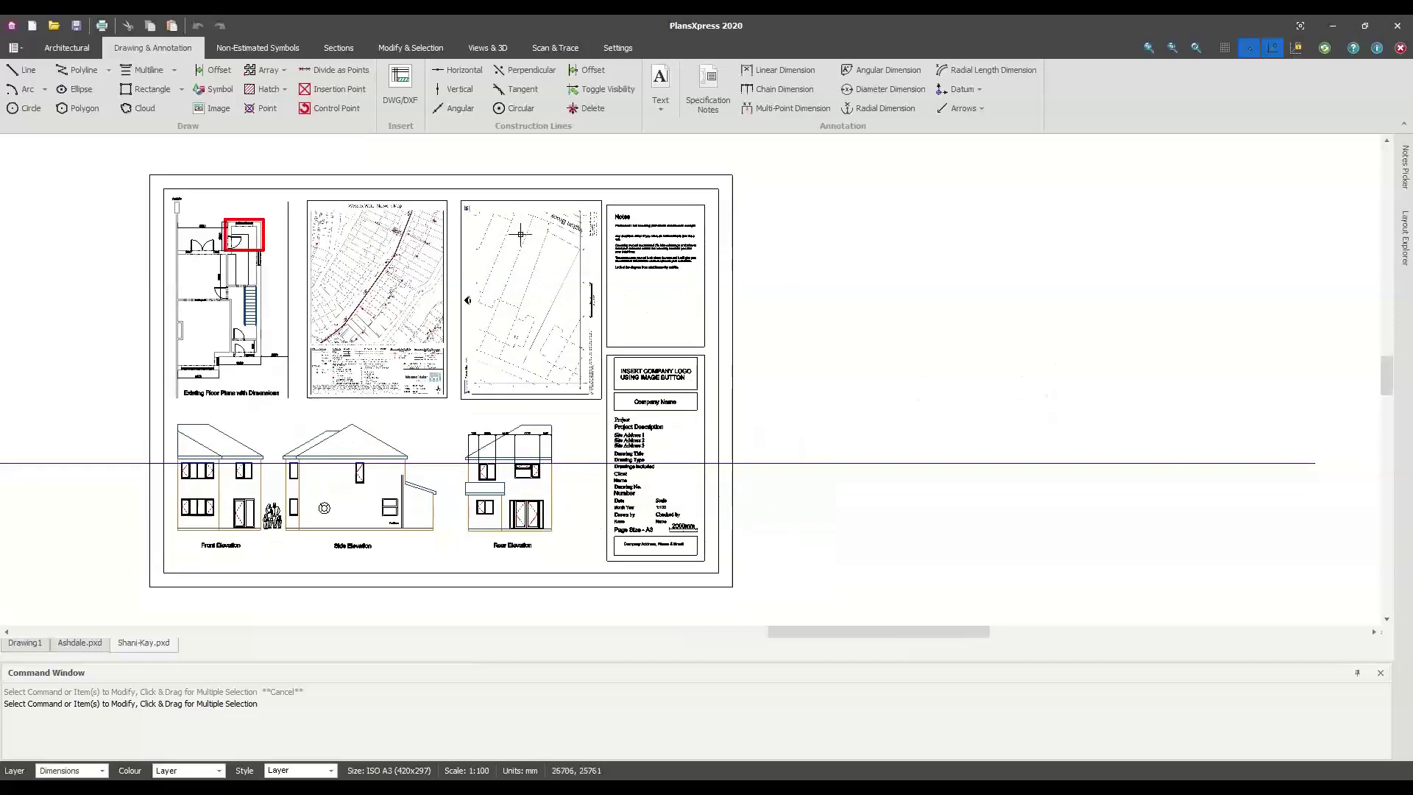
Create Layout1 from the complete drawing in Layout Explorer and view it
click(1404, 232)
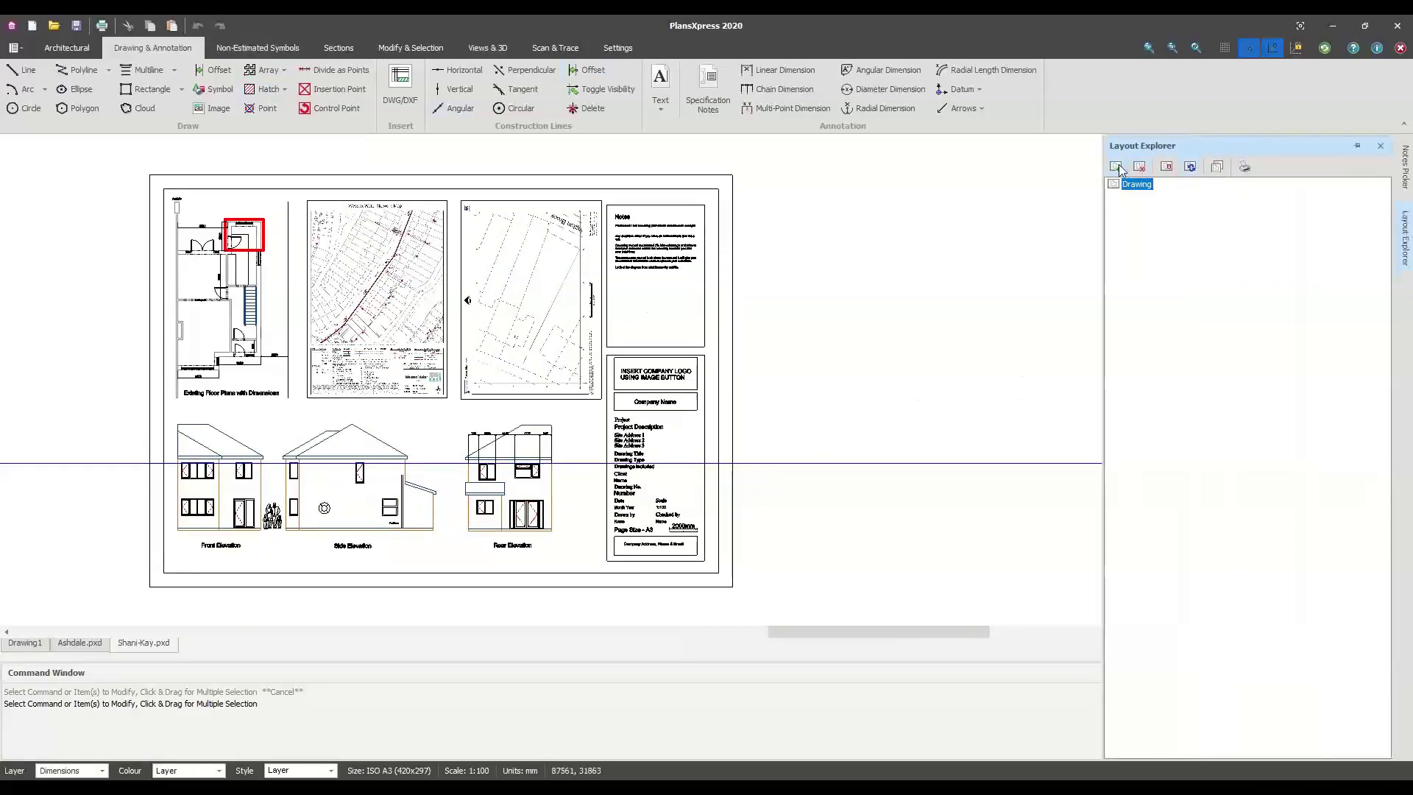
click(1116, 167)
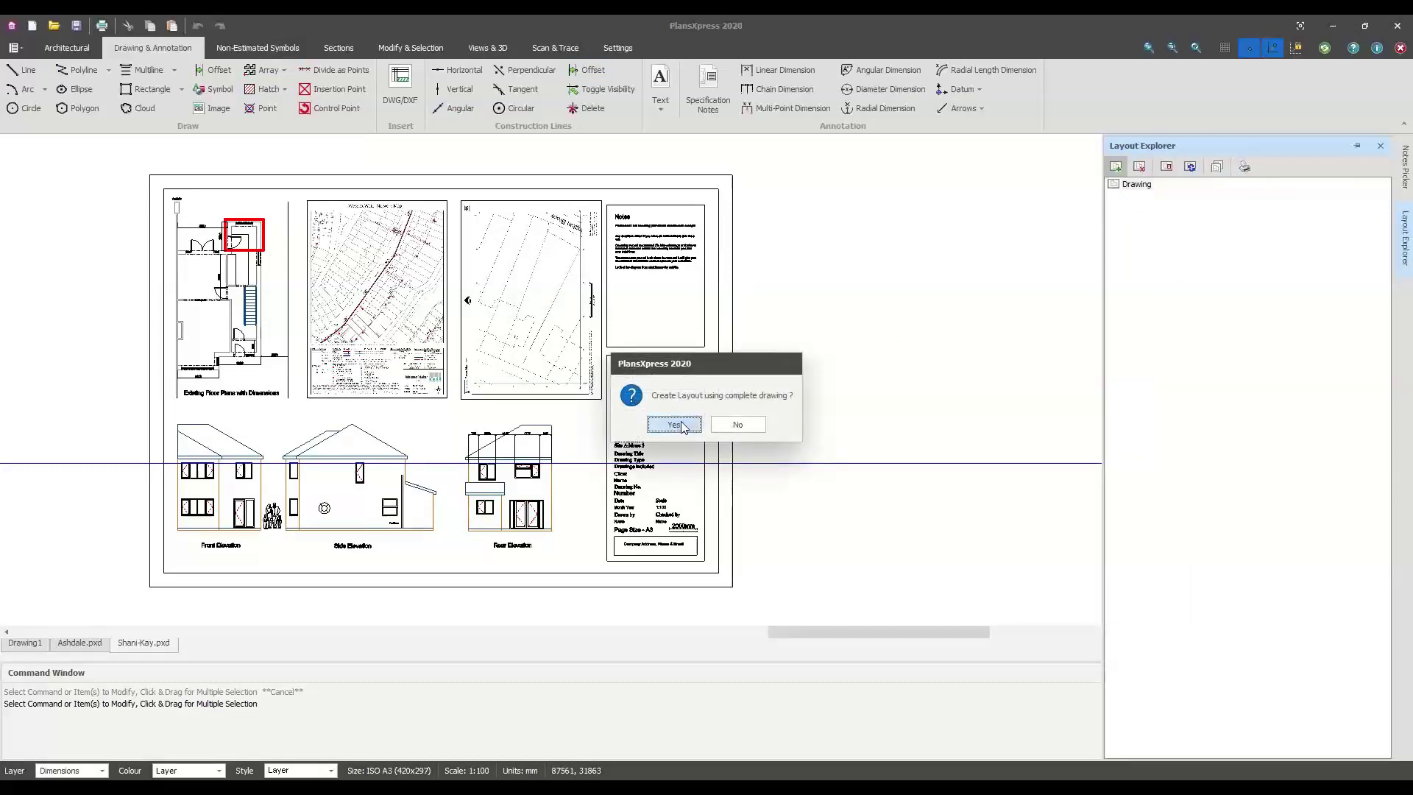
click(672, 424)
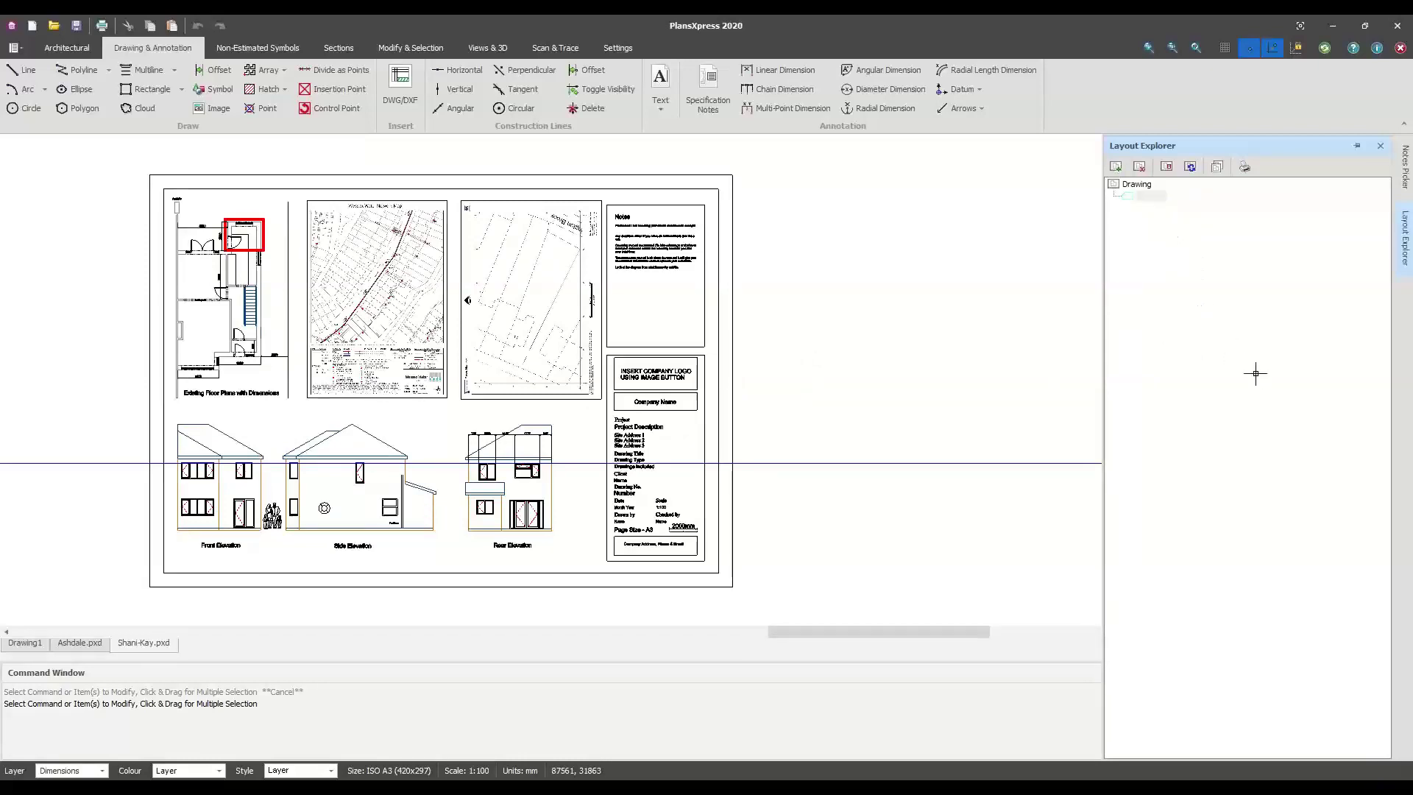
click(1136, 184)
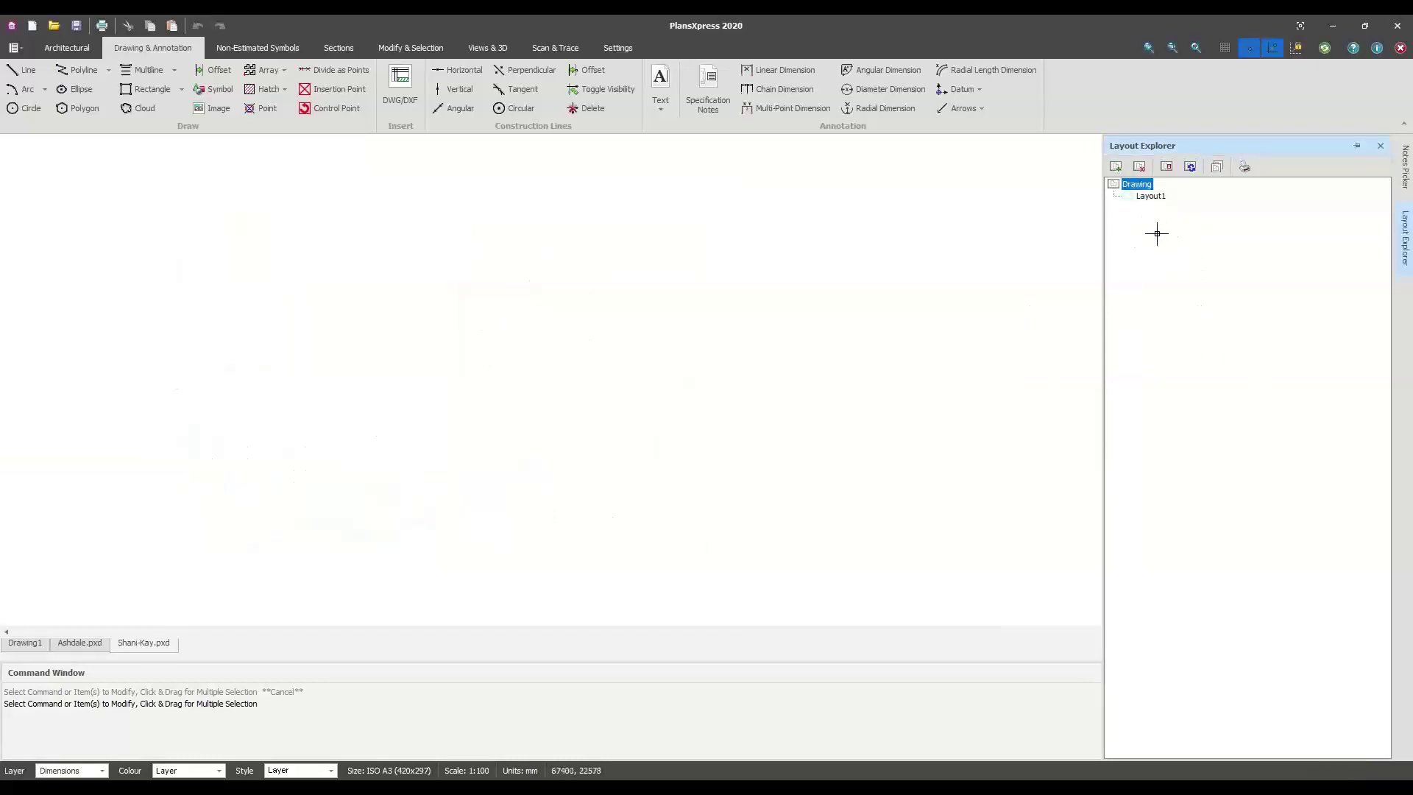
click(1149, 195)
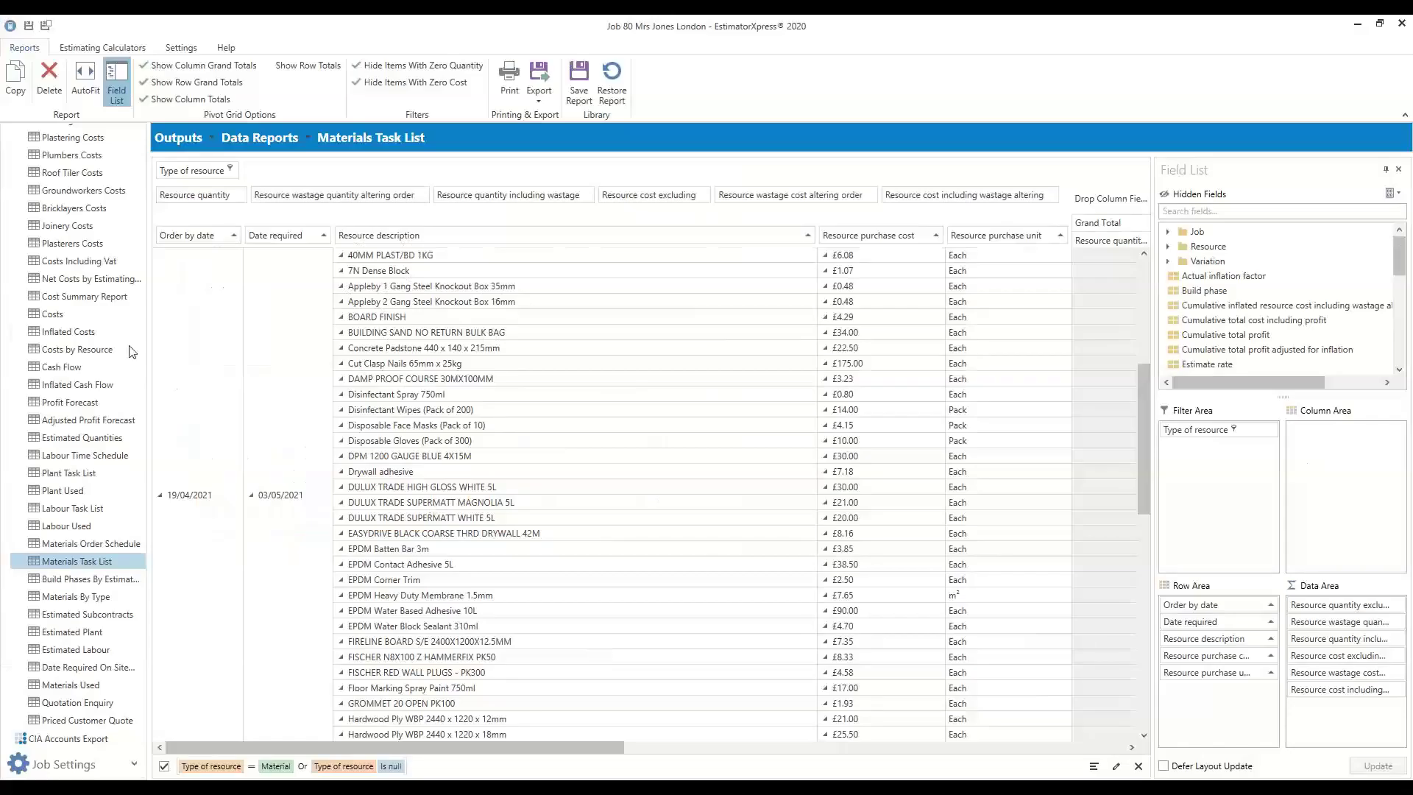
Open Job 80's Build Programme using the Typical Extension/Renovation template, with Site Set Up at 8 days
scroll(131, 351, up, 5)
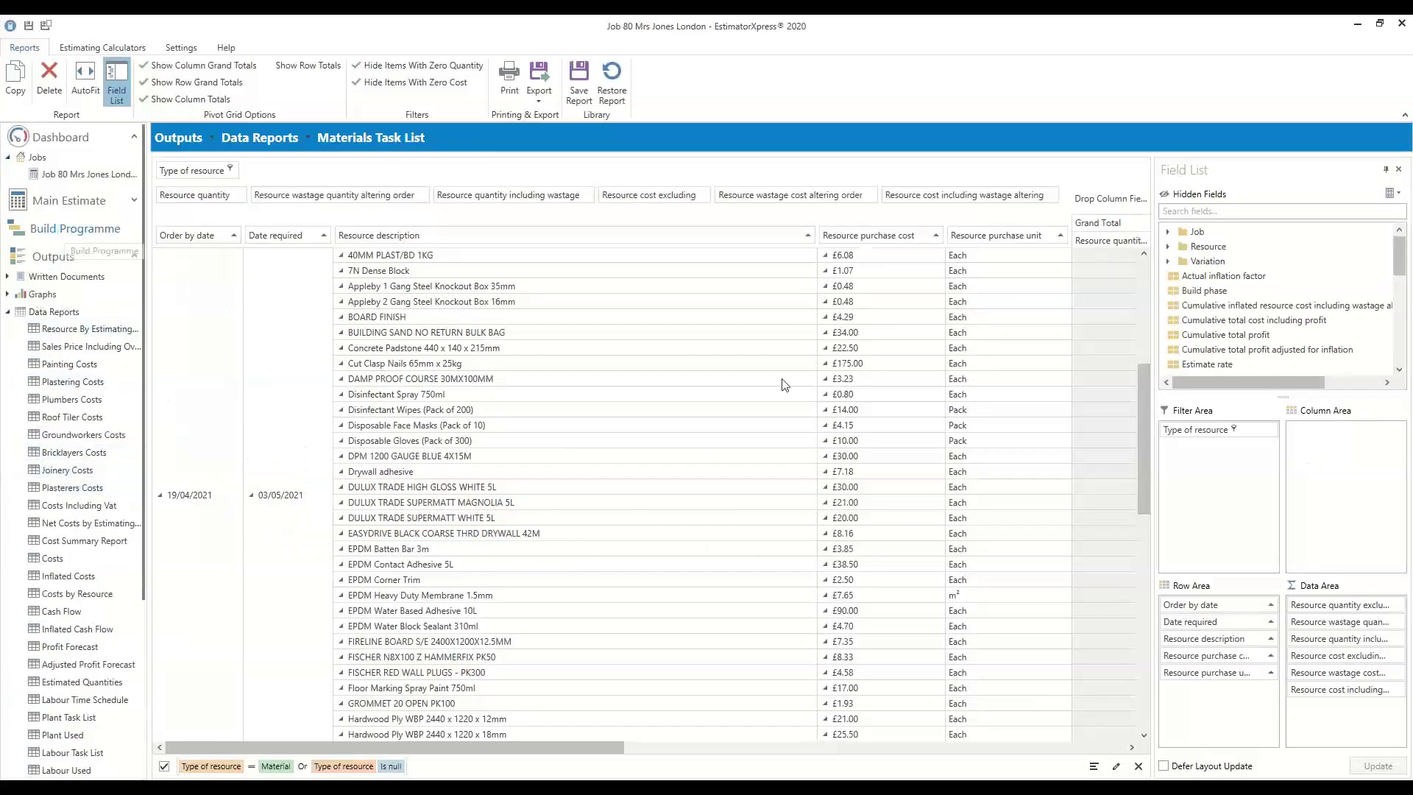
click(111, 235)
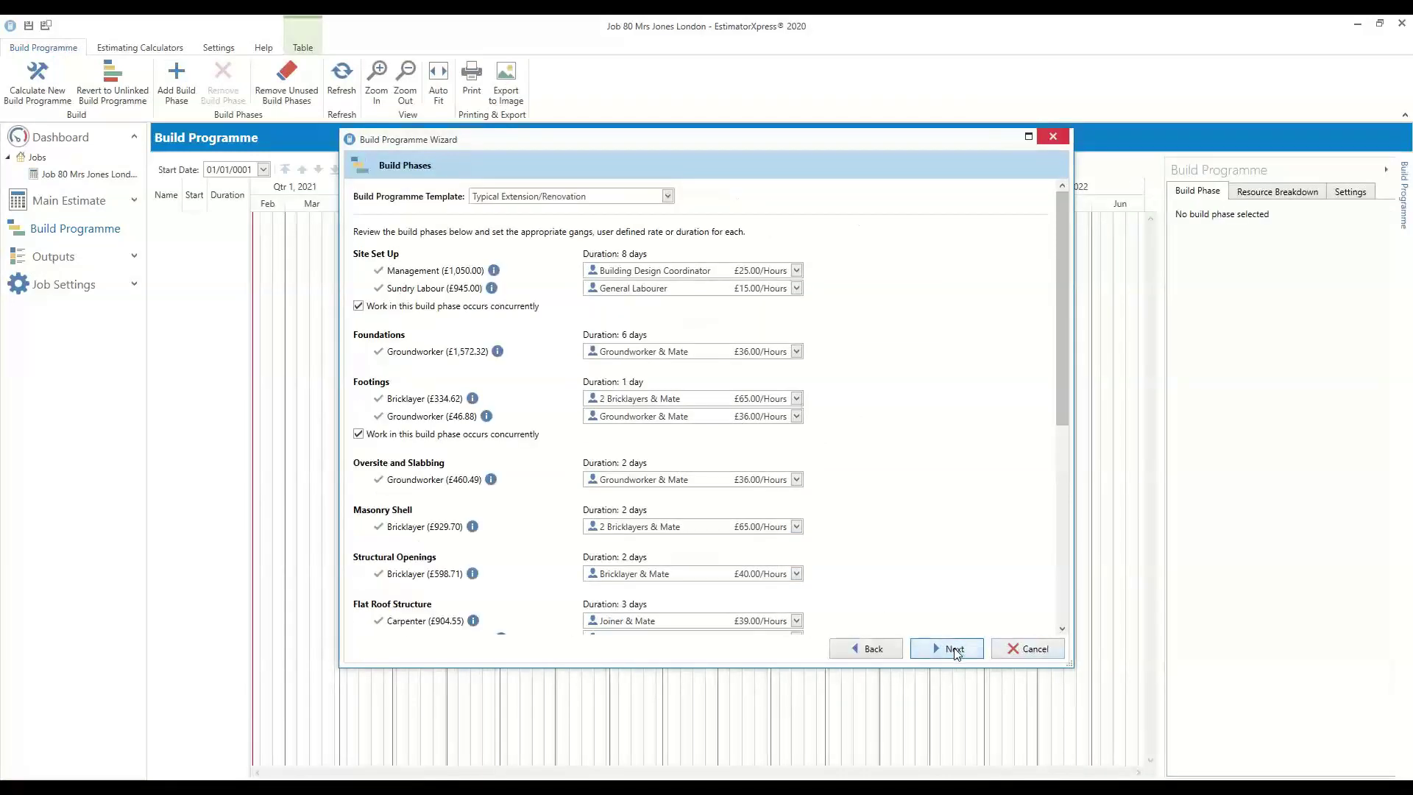
Generate the Gantt programme from 03/05/2021, cutting Site Set Up to 3 days and Foundations to 4
click(954, 650)
click(949, 648)
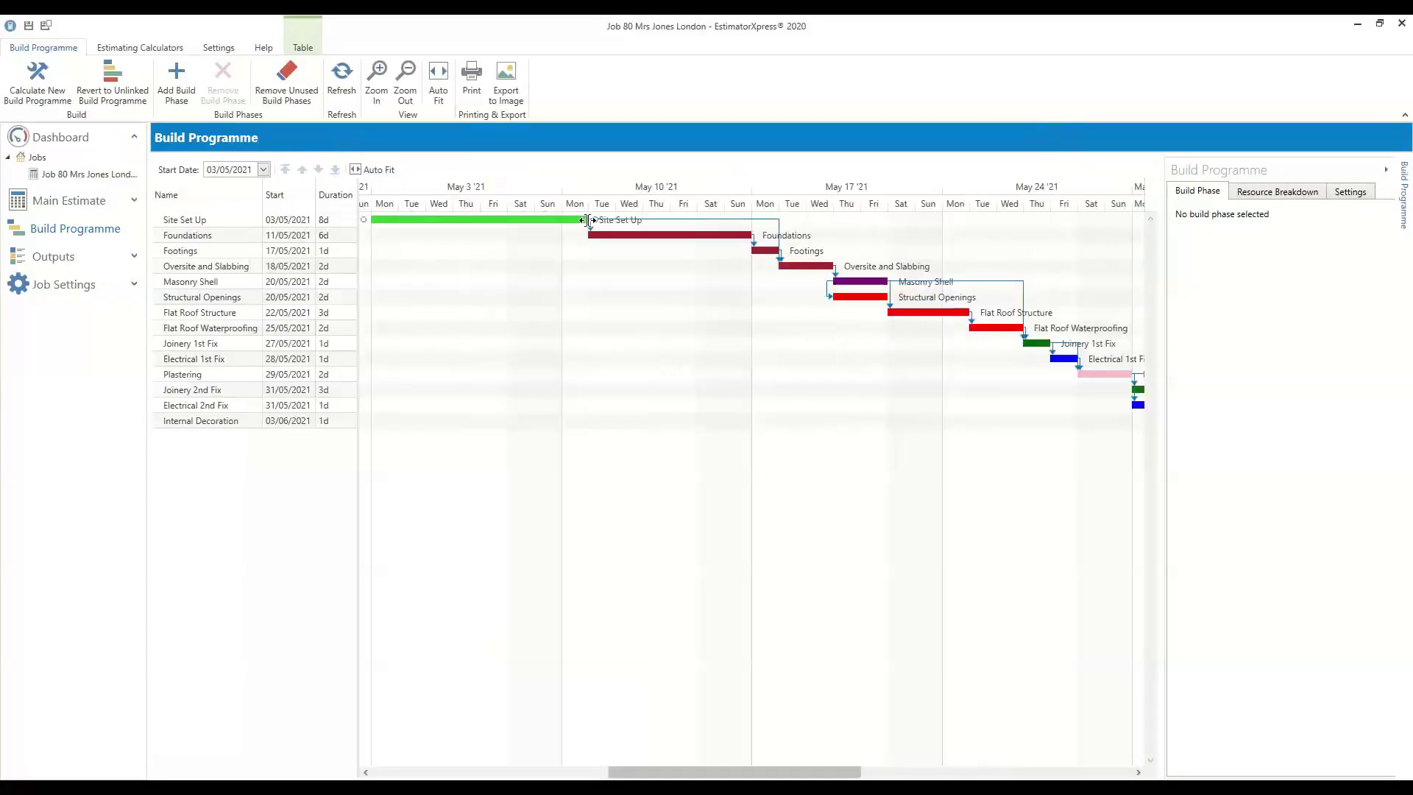
drag(588, 219, 452, 219)
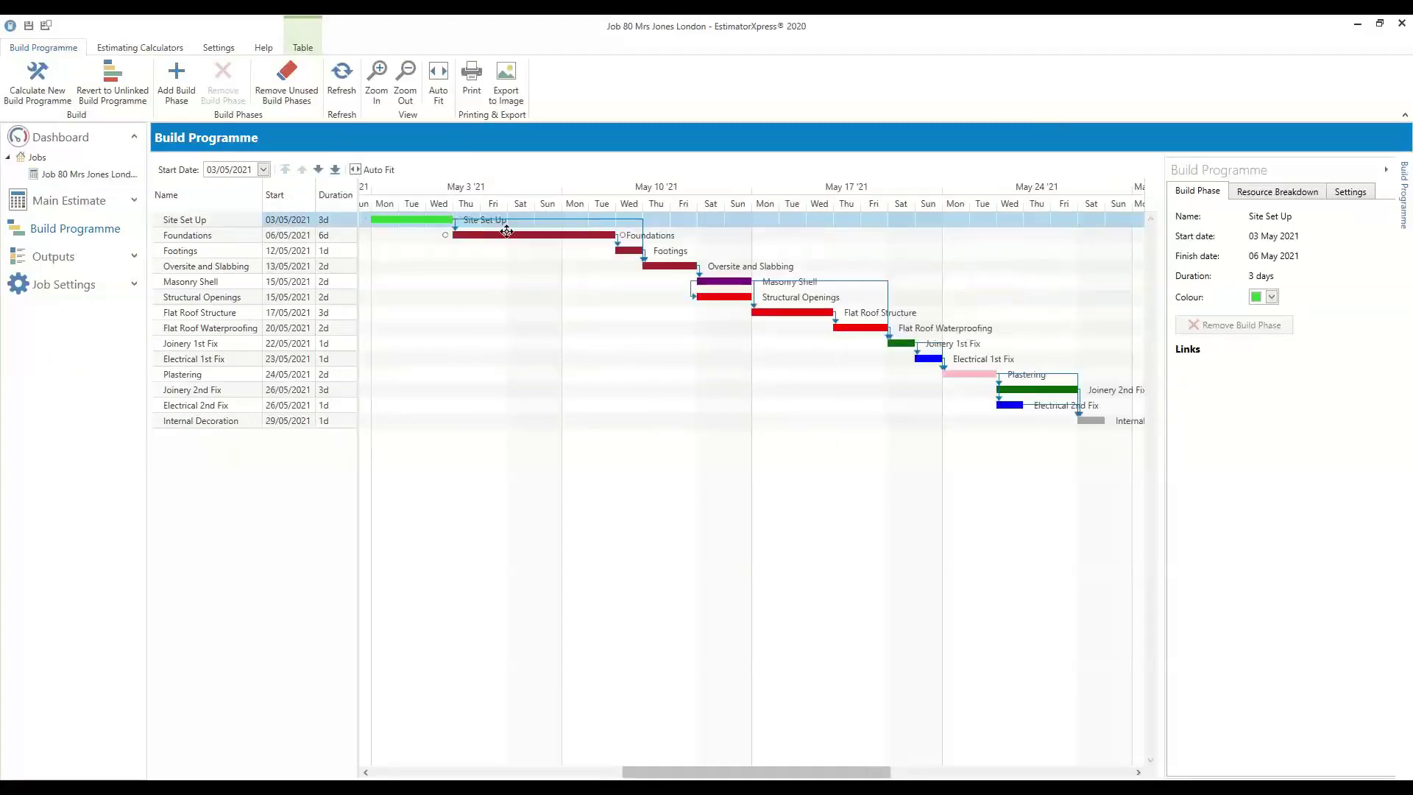
mouse_move(616, 236)
mouse_down()
mouse_move(563, 236)
mouse_move(602, 251)
mouse_up()
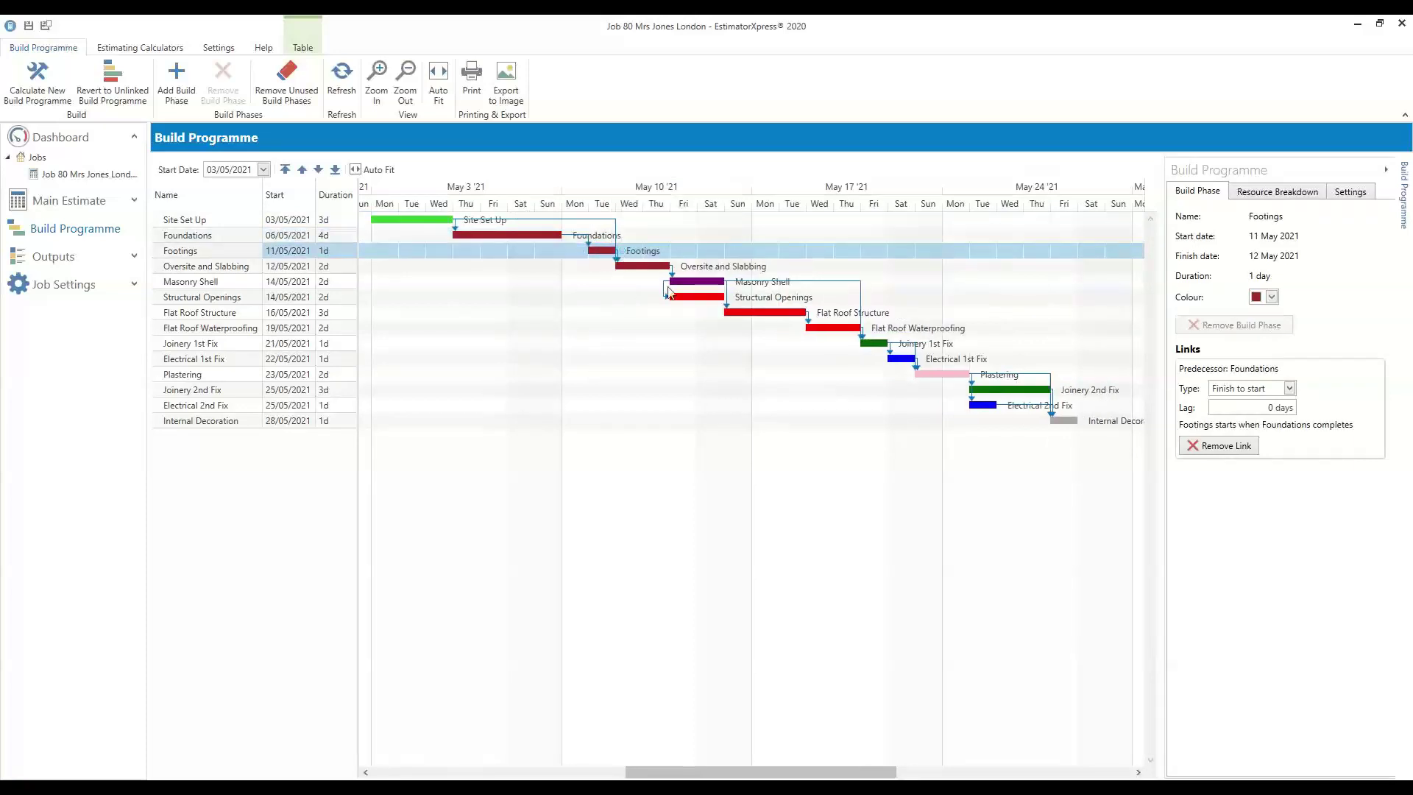
click(1295, 408)
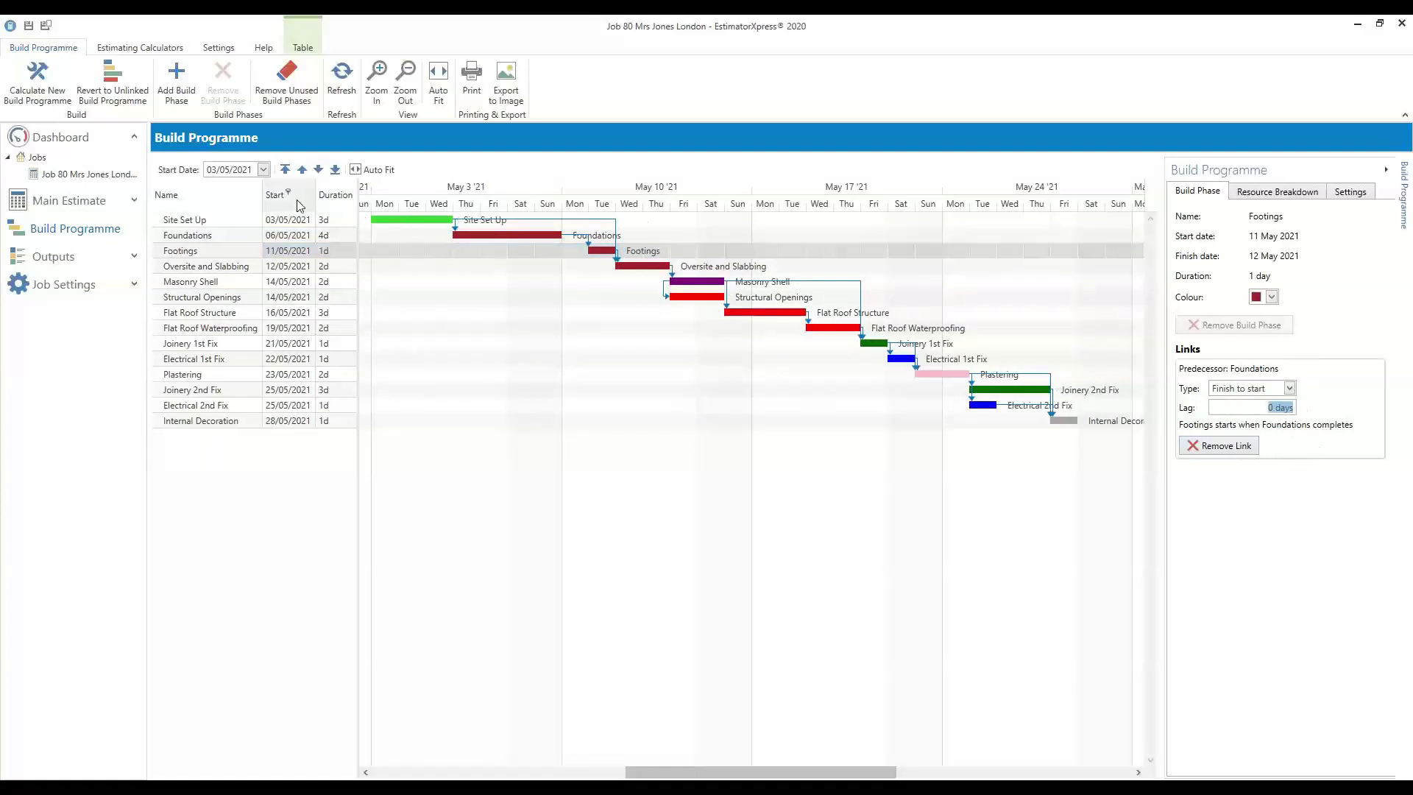
click(133, 201)
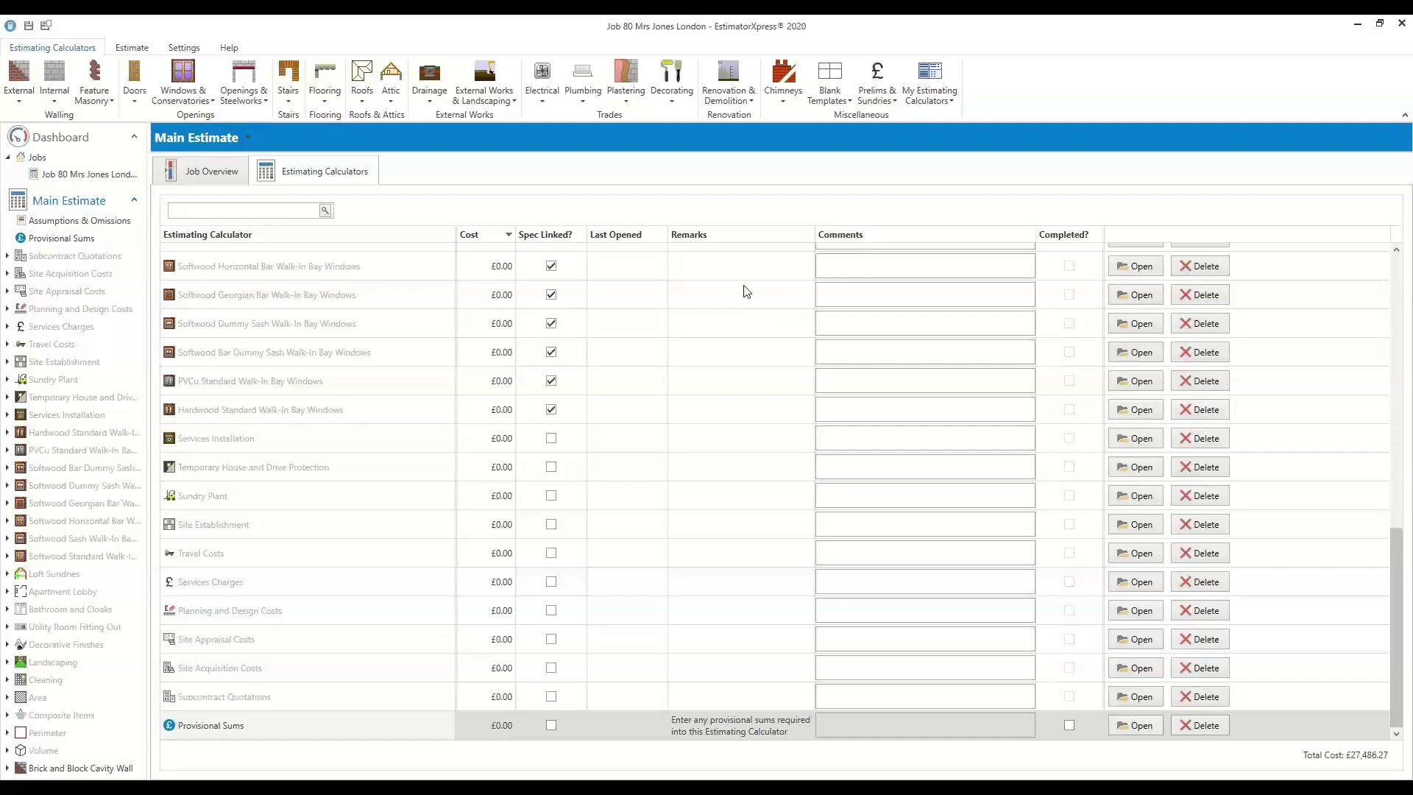
From Renovation & Demolition, add a Demolition of Walls worksheet for a large area of external wall
scroll(368, 384, up, 3)
scroll(368, 383, up, 3)
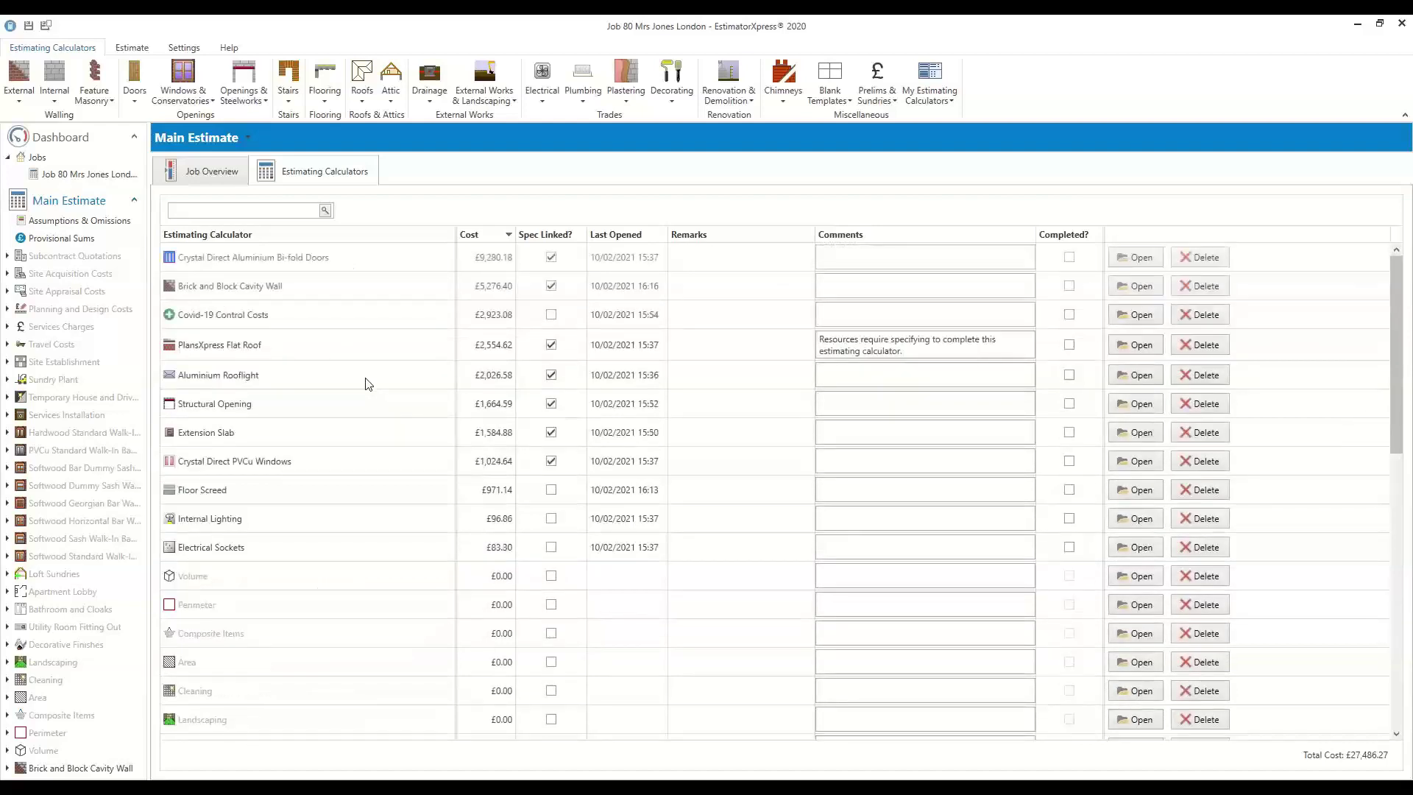
click(248, 412)
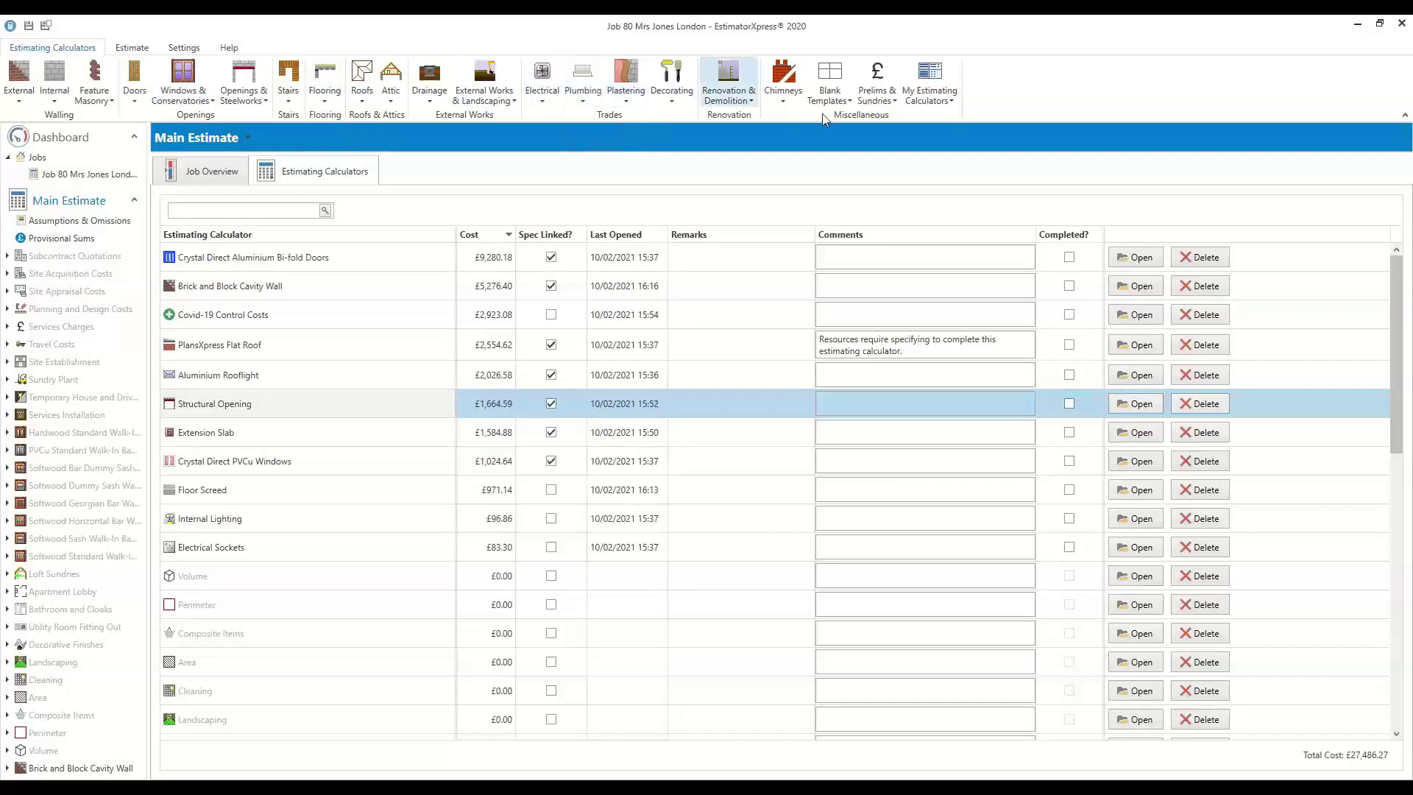
click(748, 103)
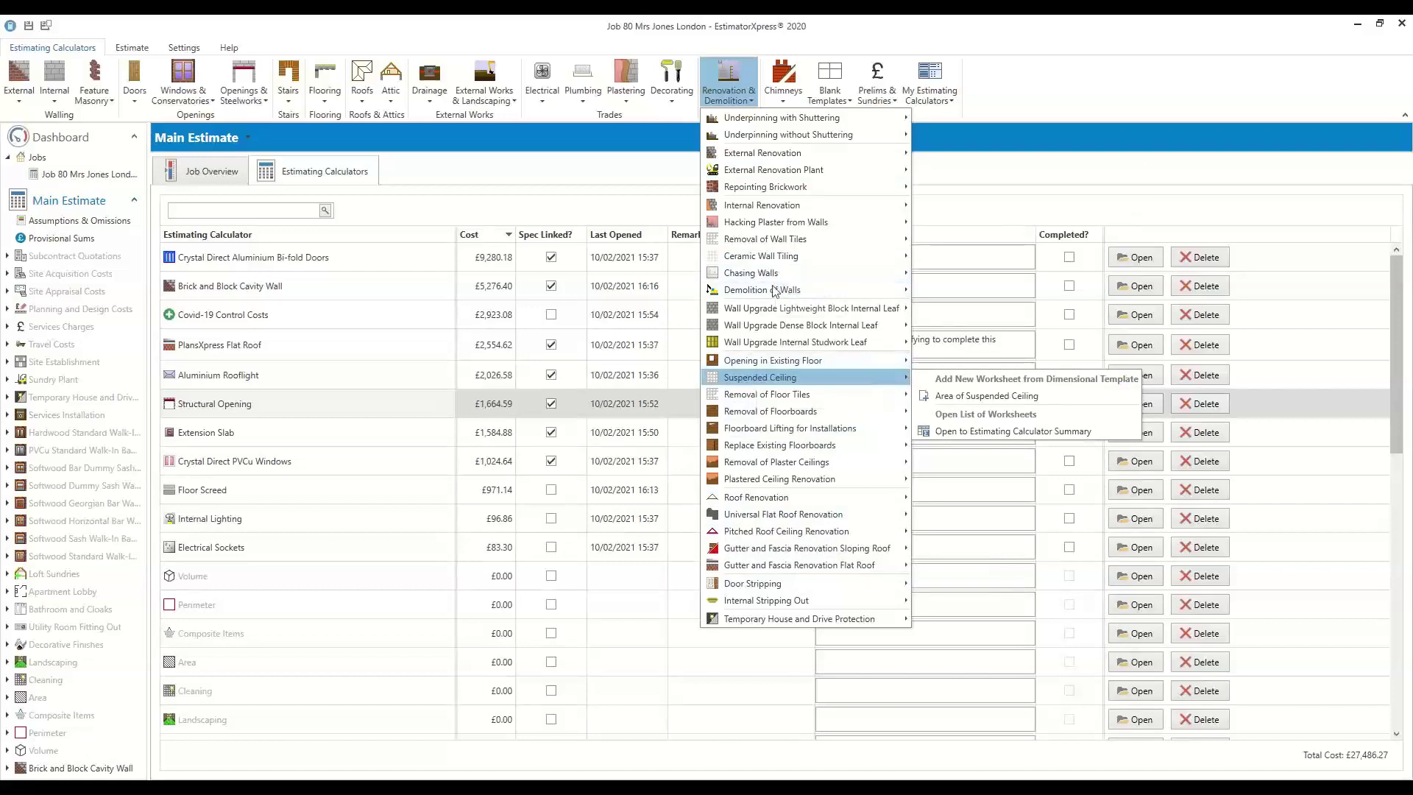
mouse_move(774, 293)
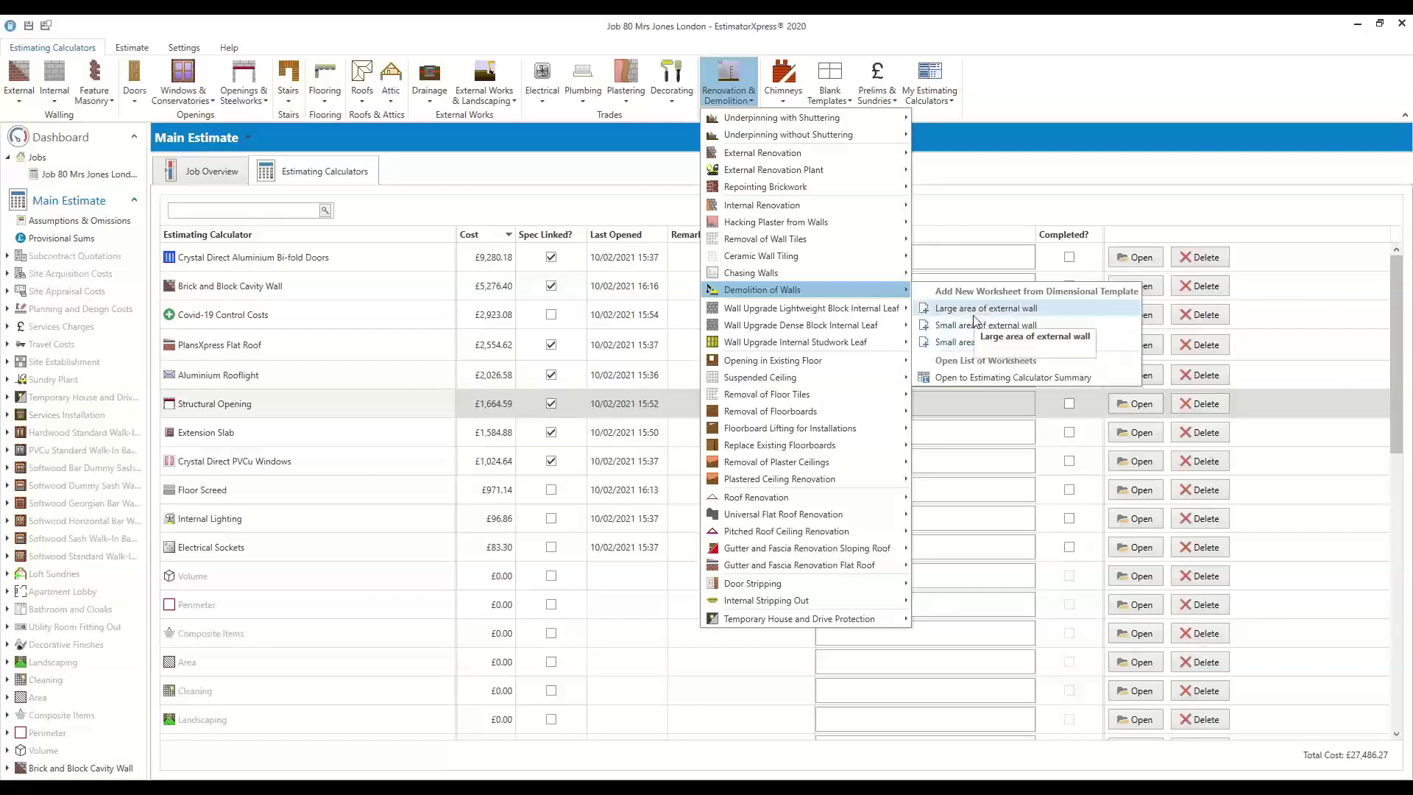
click(978, 309)
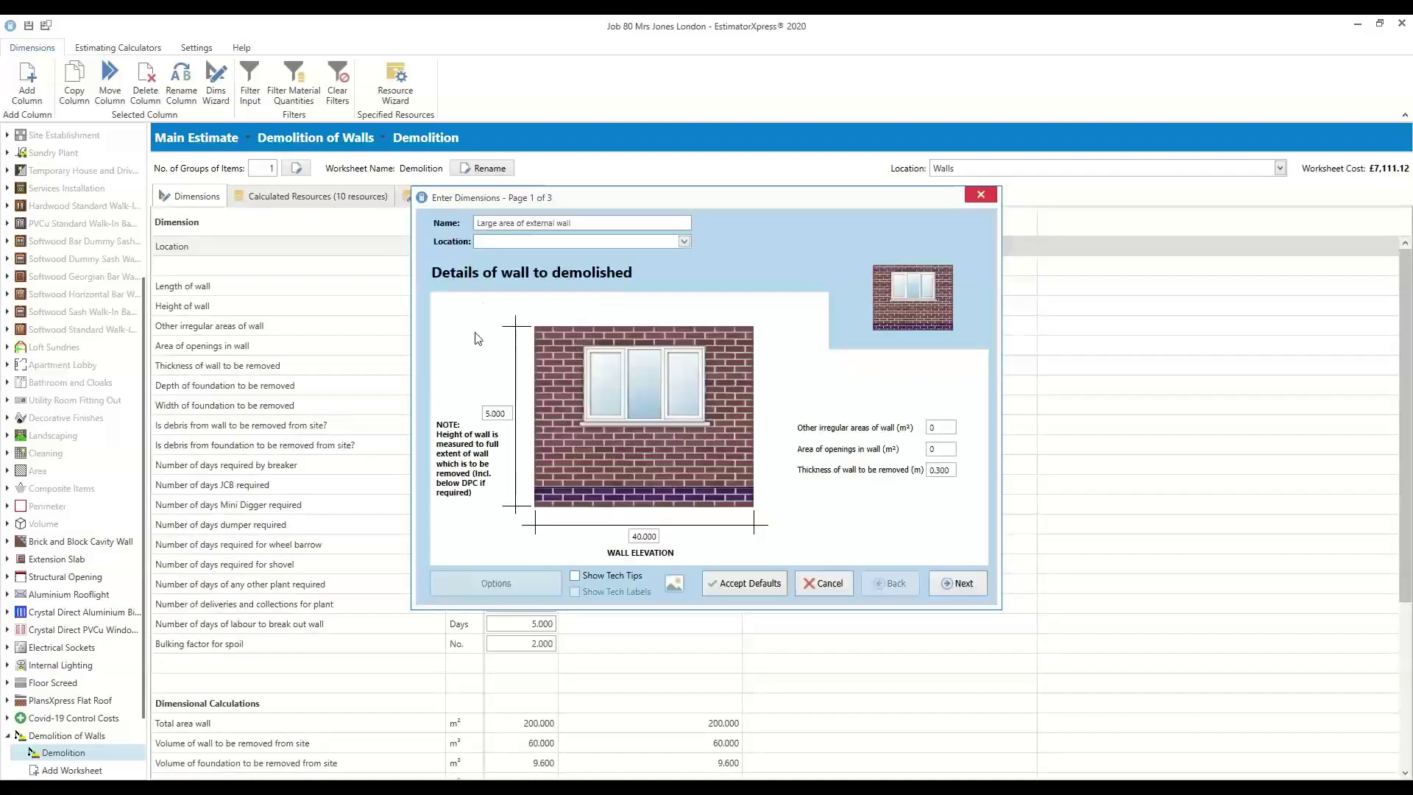
Accept the default demolition dimensions: a 40 m by 5 m wall, 200 m², costing £7,111.12
click(505, 413)
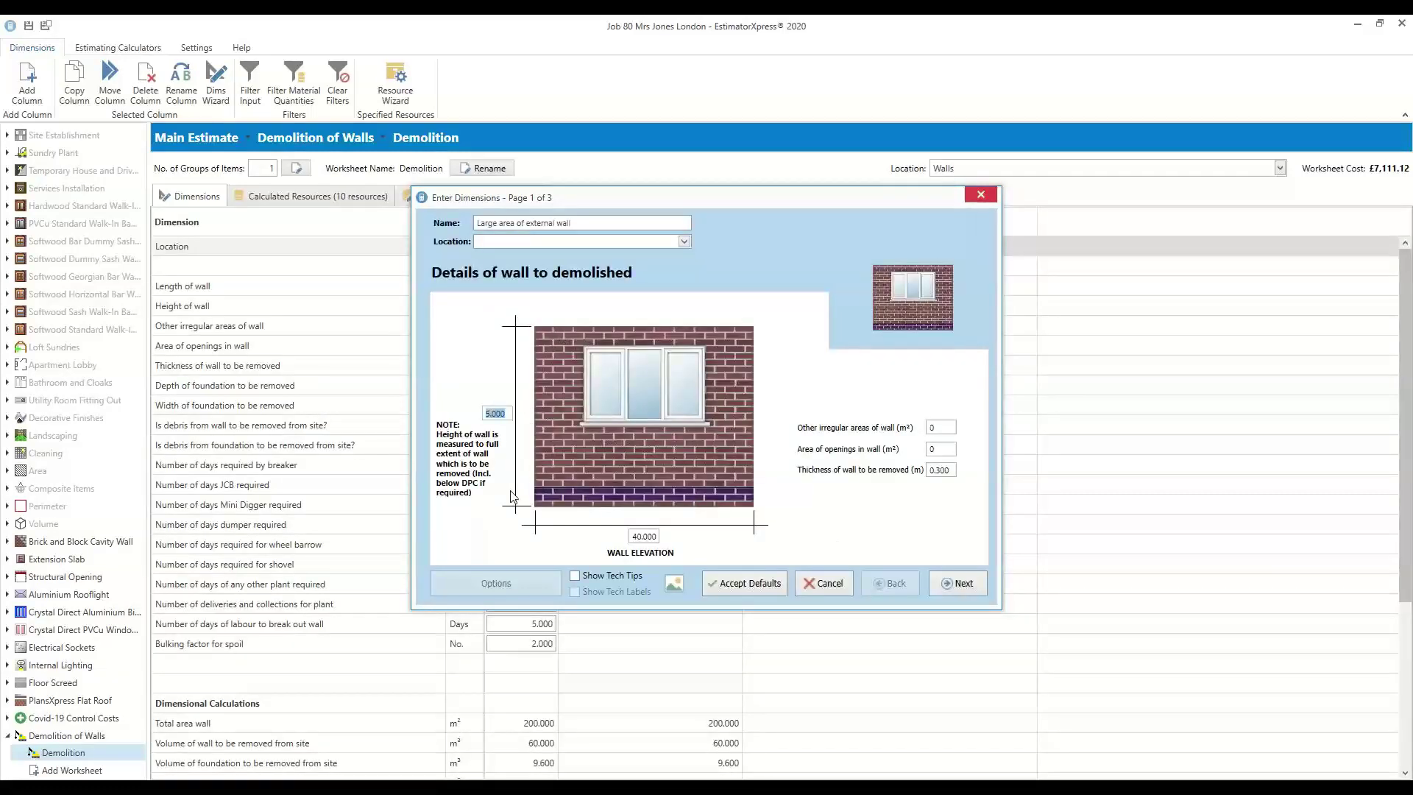
click(658, 536)
click(949, 583)
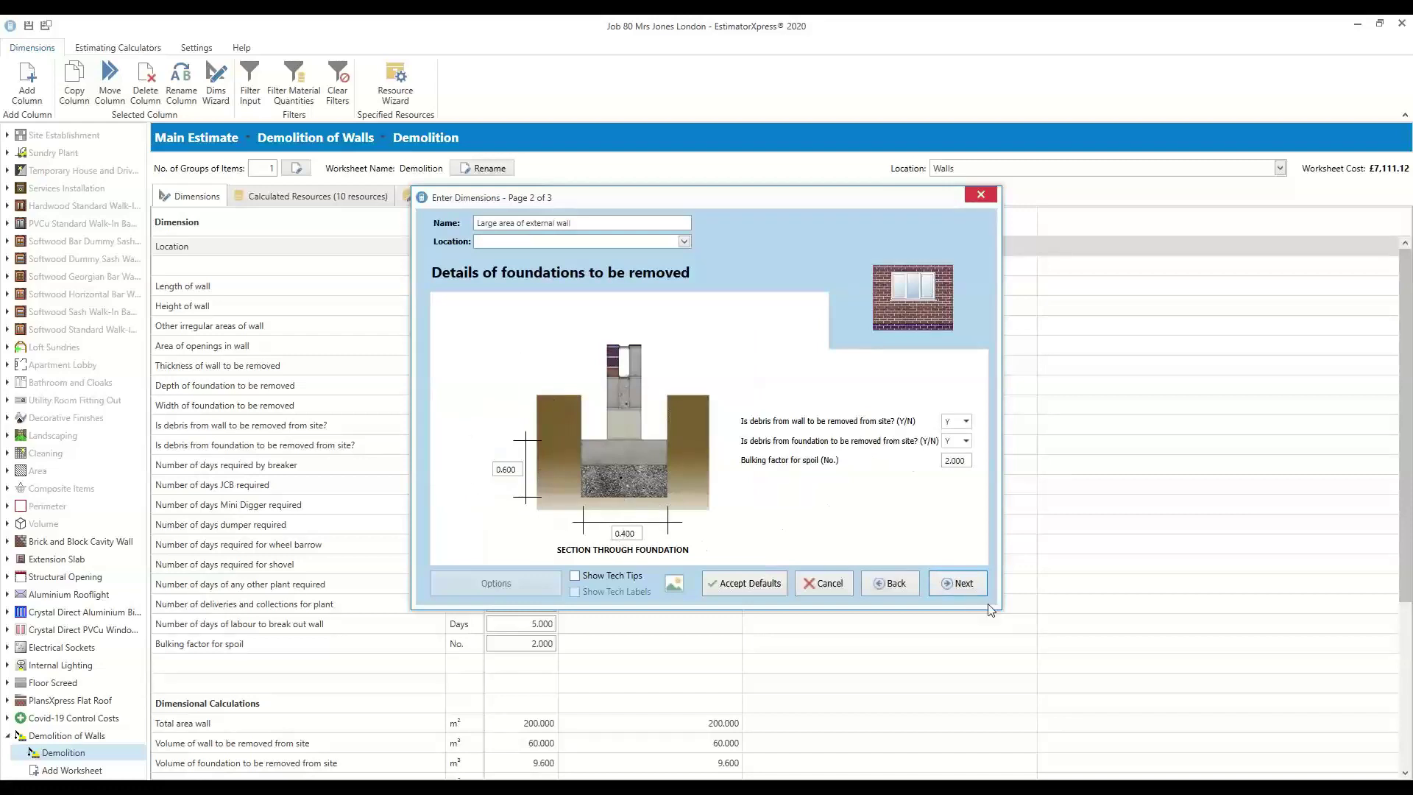
click(971, 585)
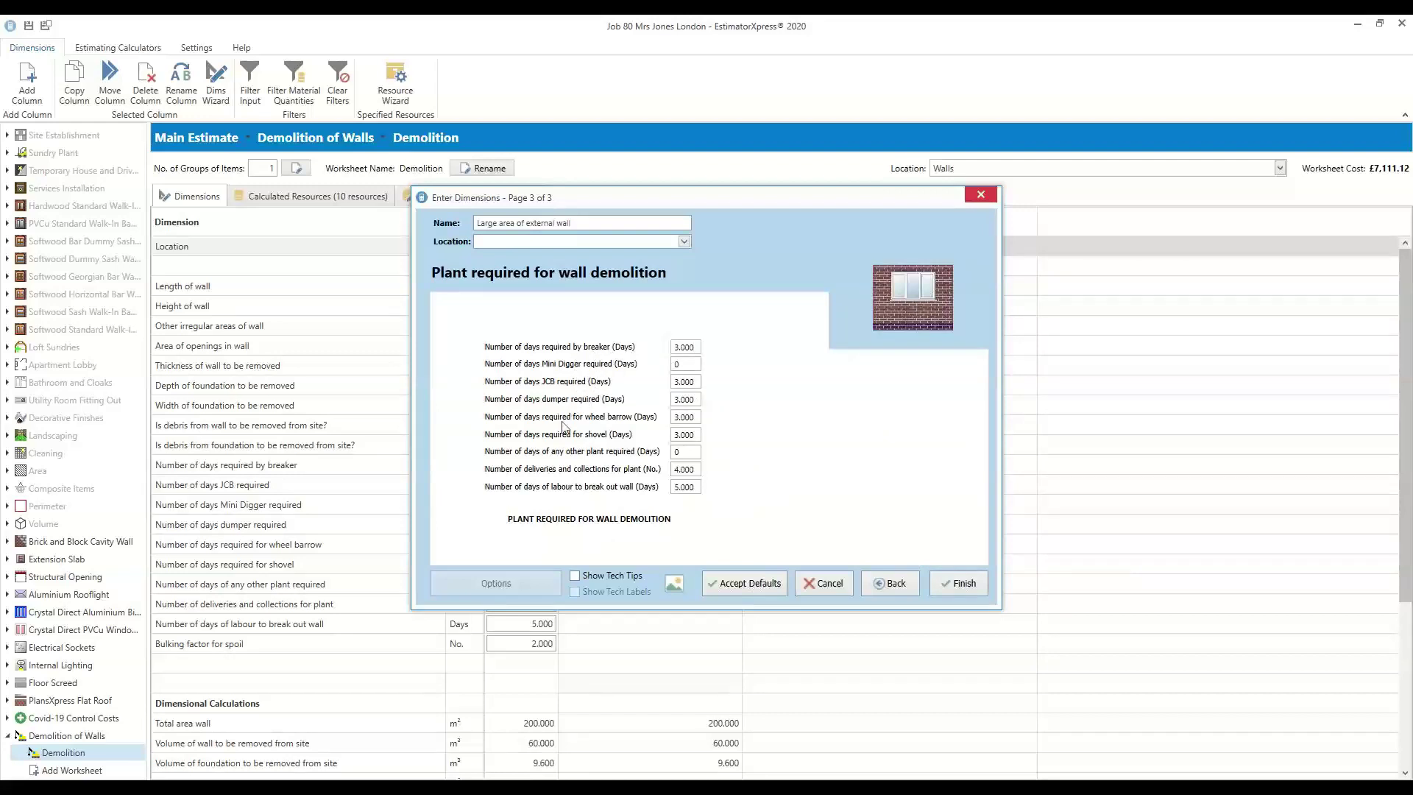
click(962, 583)
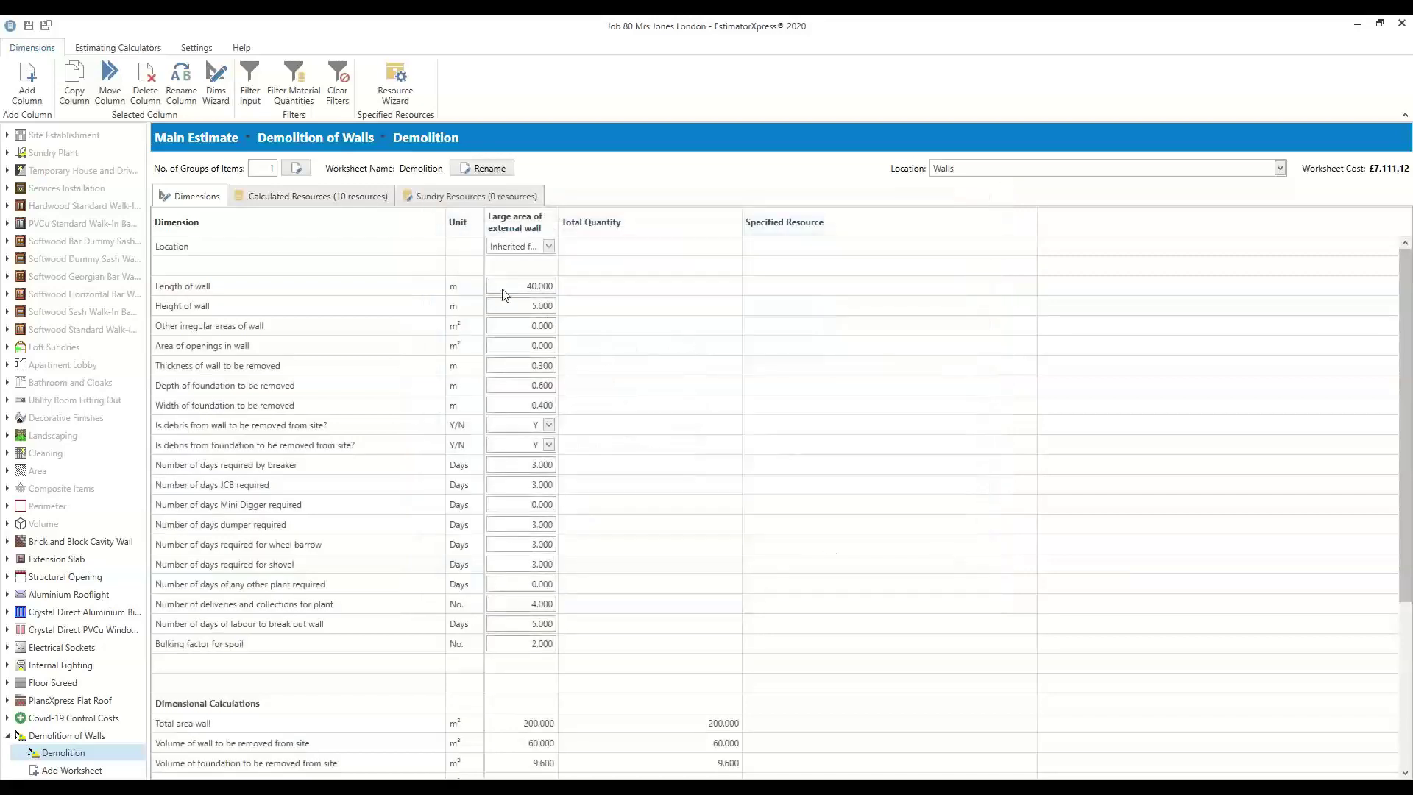
click(520, 284)
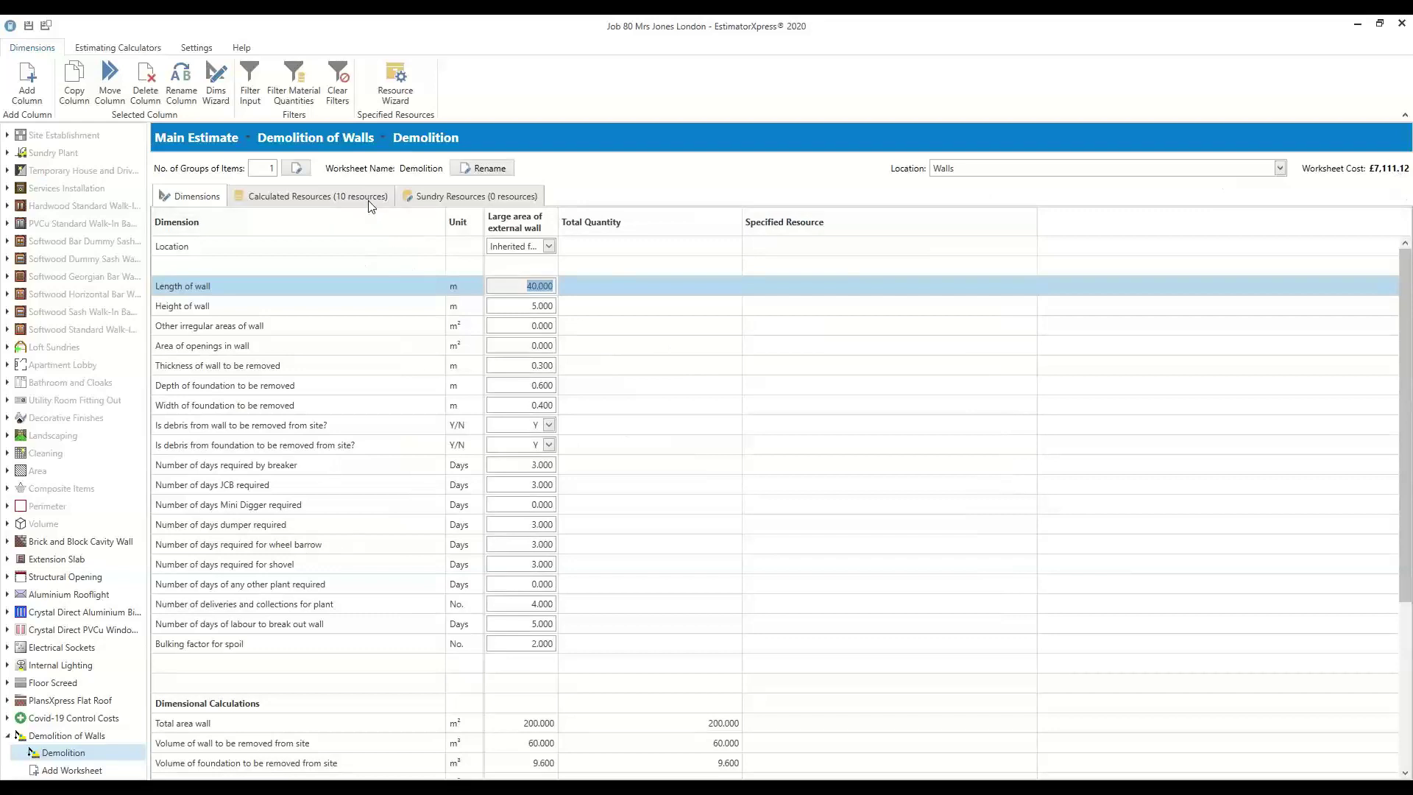
Review the 10 calculated demolition resources, inspecting the debris removal skip and plant delivery rows
click(318, 195)
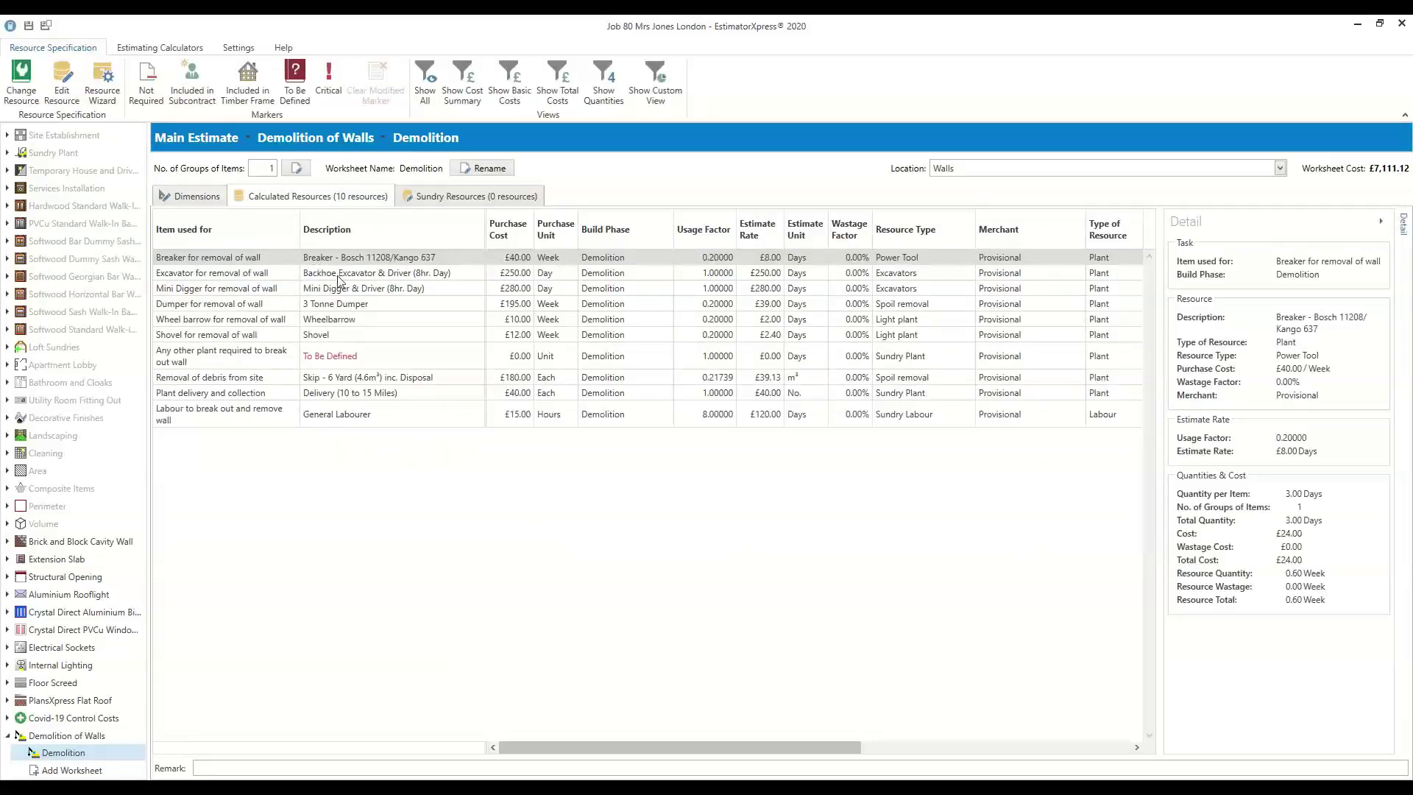
click(349, 378)
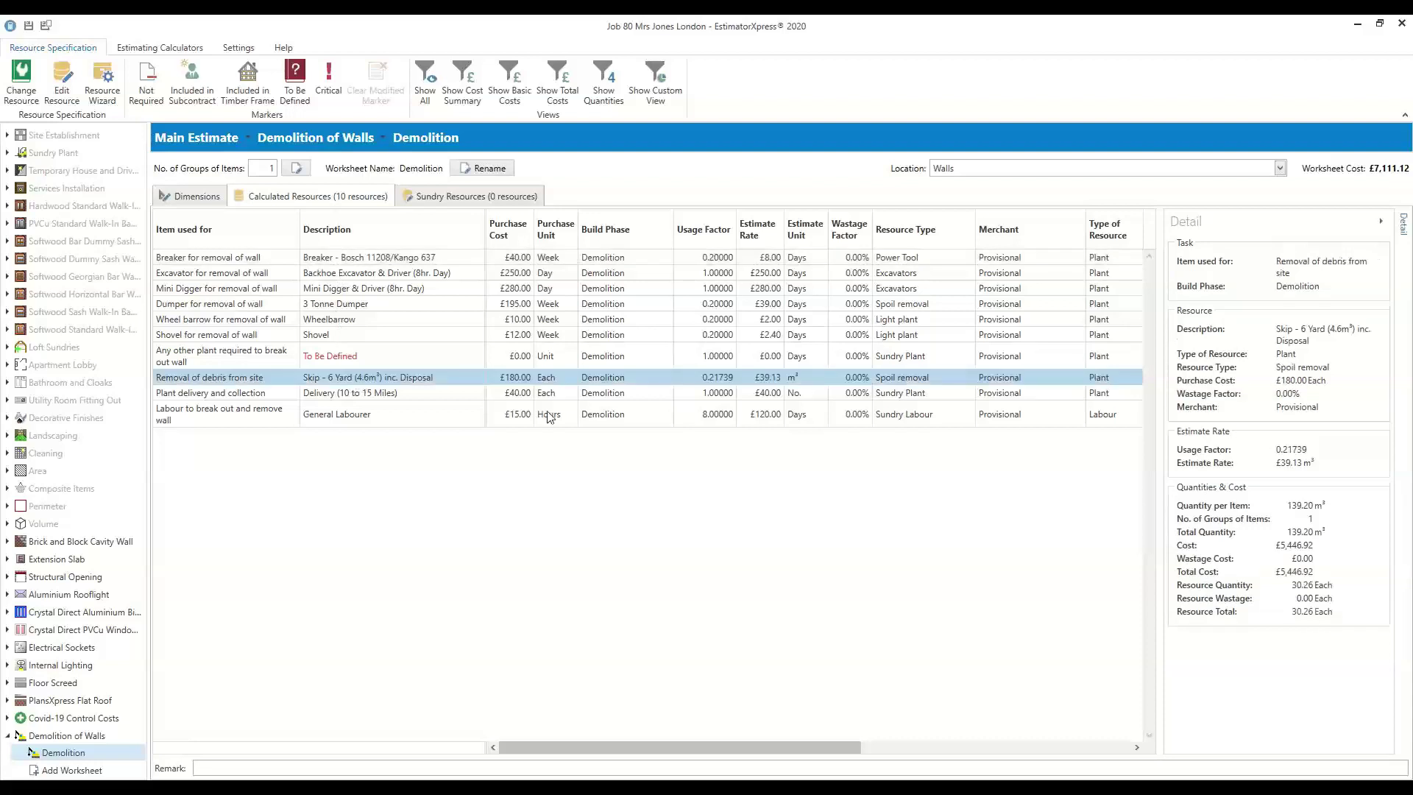
click(346, 394)
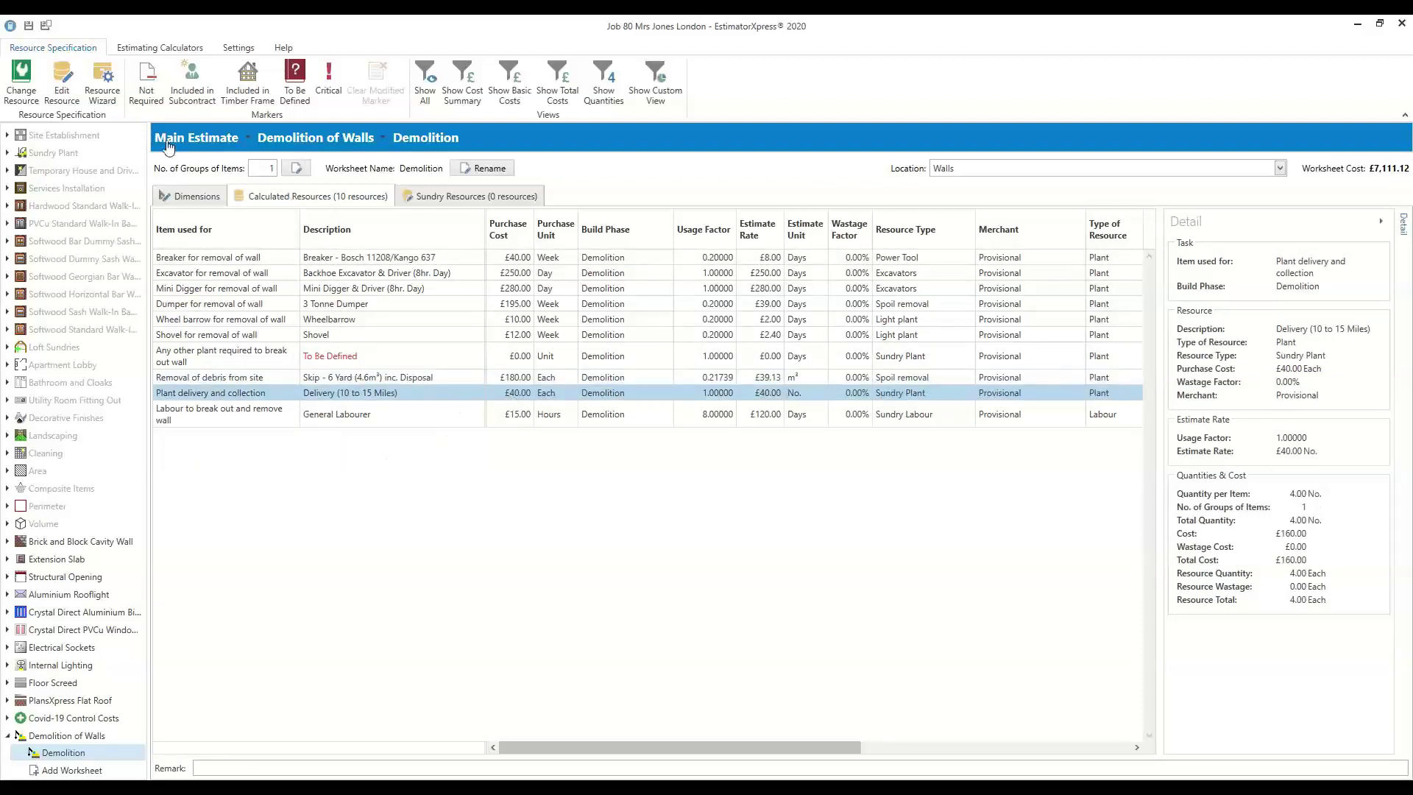
click(163, 48)
From Renovation & Demolition, add the 'Blockwork inner leaf to existing external wall' upgrade worksheet
click(745, 101)
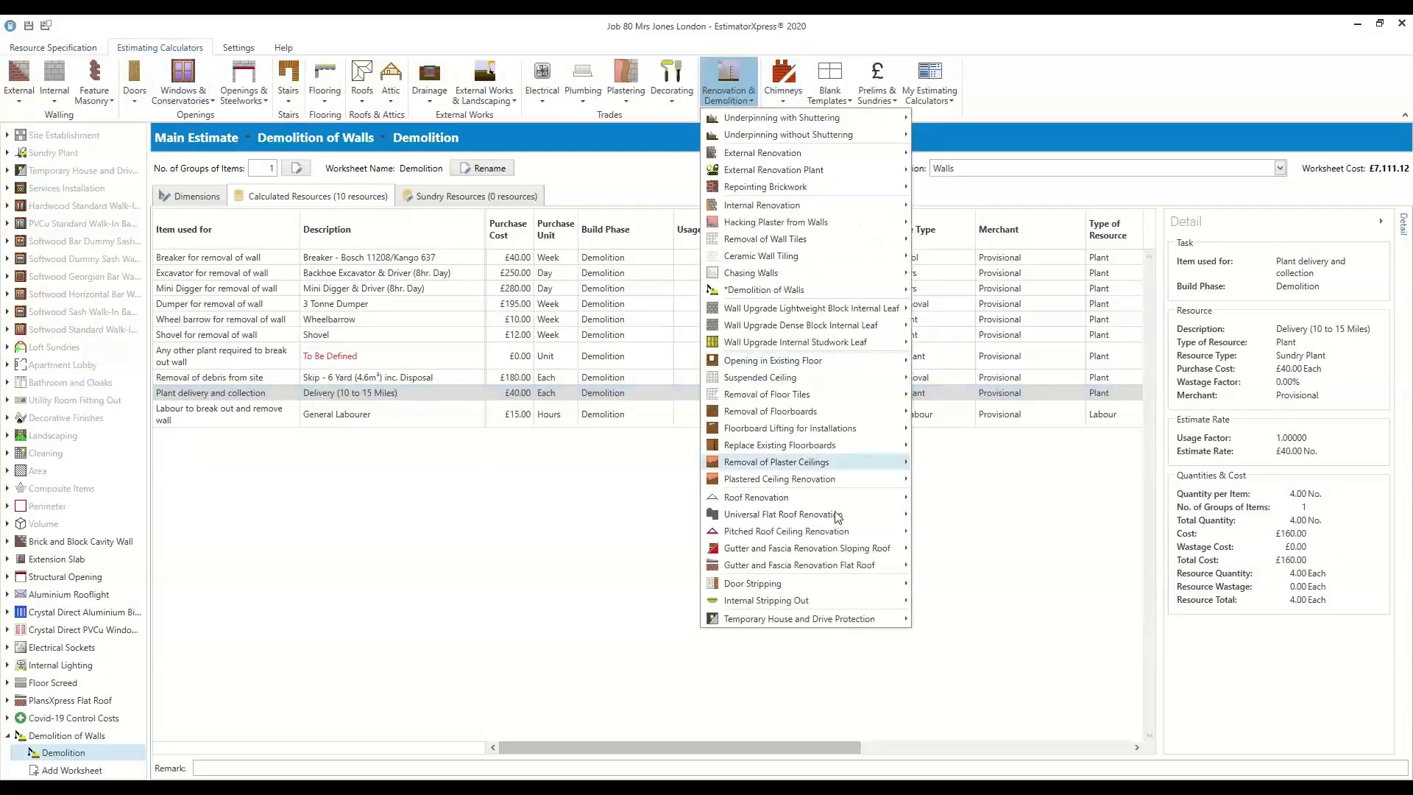
mouse_move(799, 504)
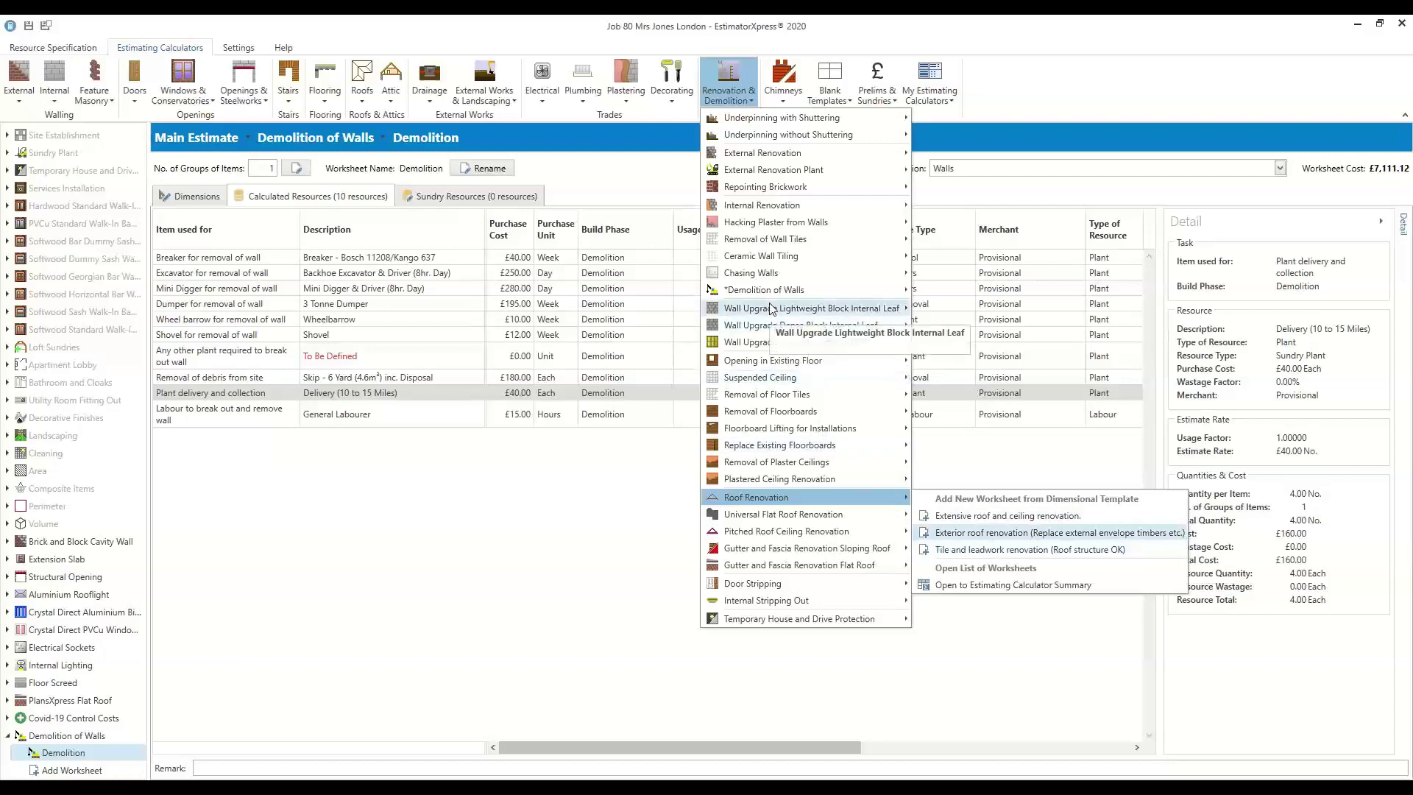
mouse_move(836, 308)
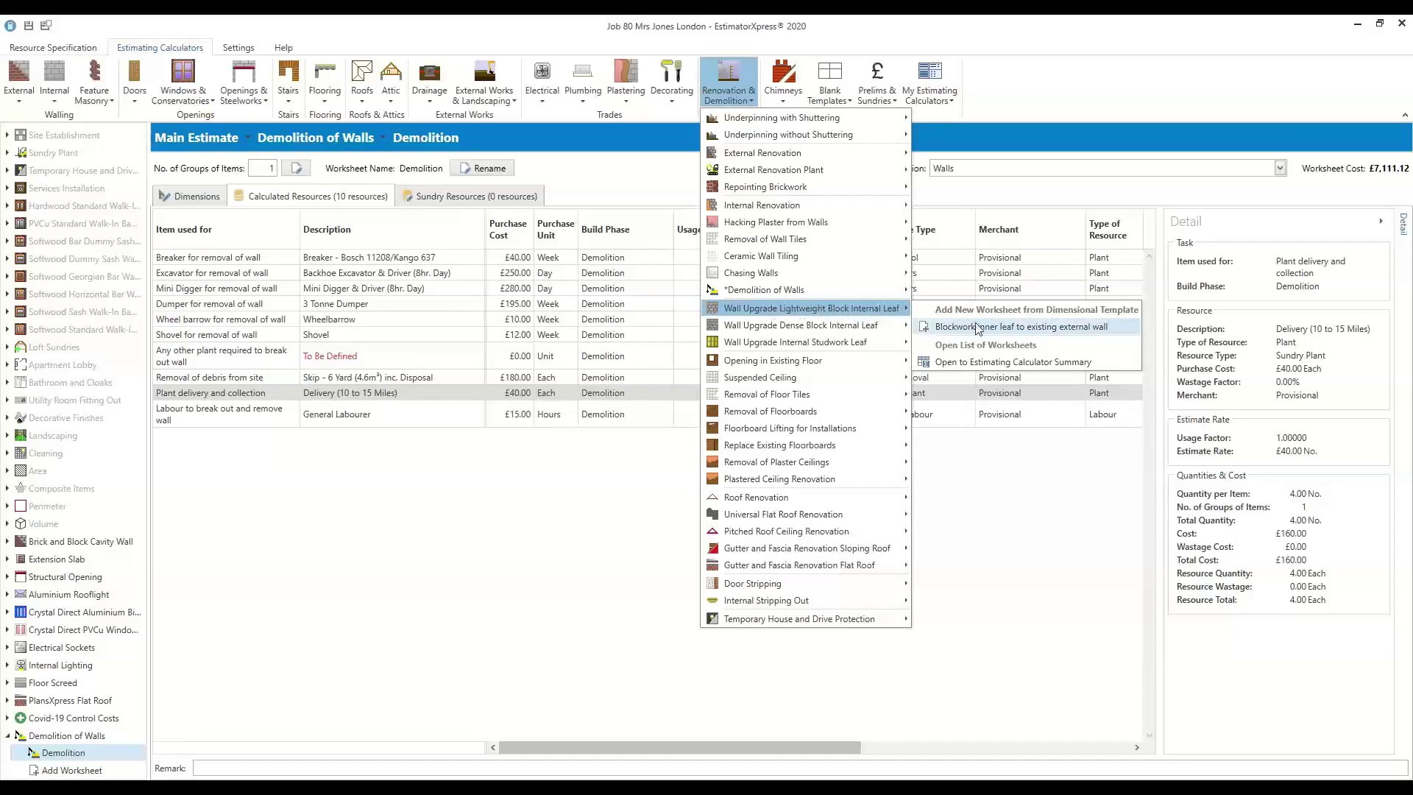
click(1023, 327)
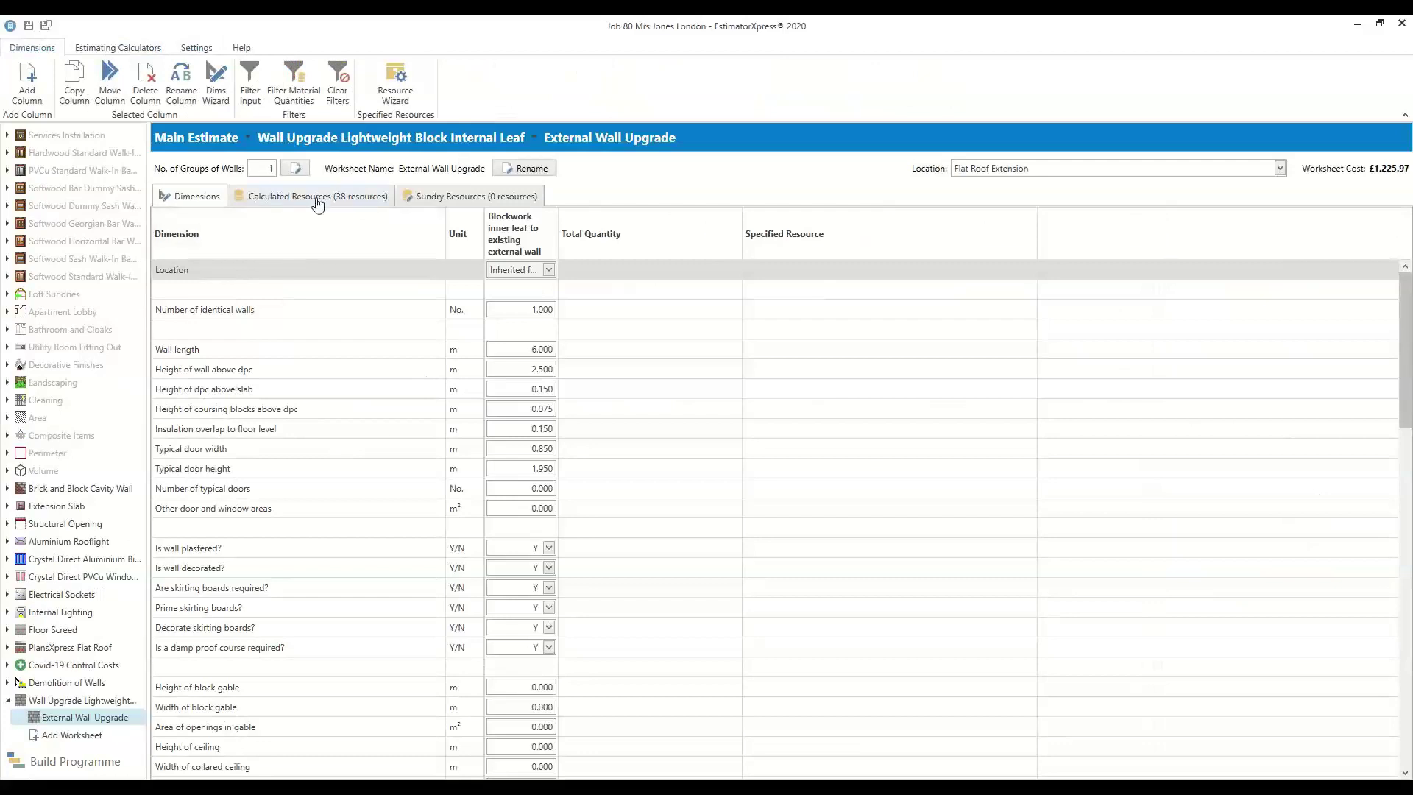
Accept the Dims Wizard defaults for a 6 m wall, 2.5 m high above dpc
click(216, 81)
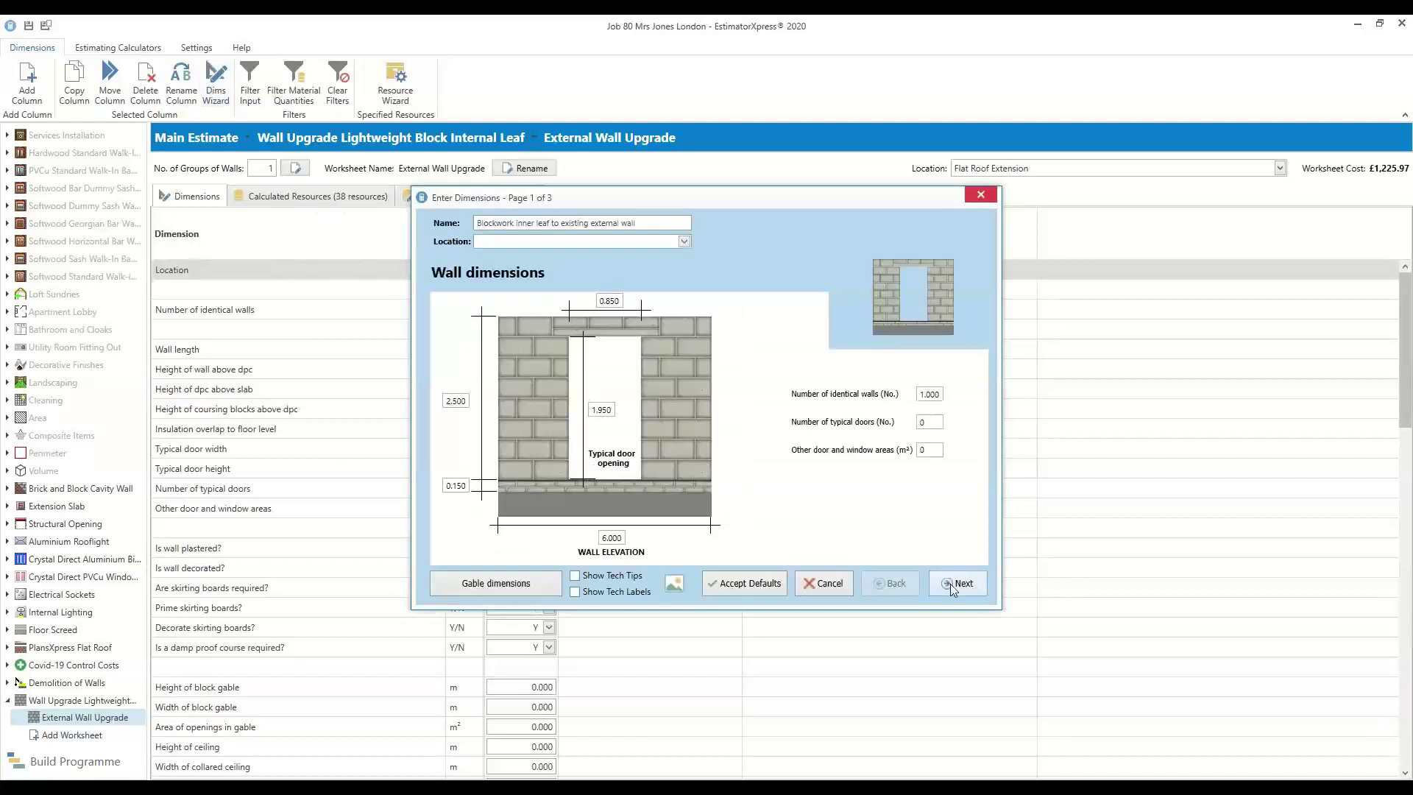
click(957, 583)
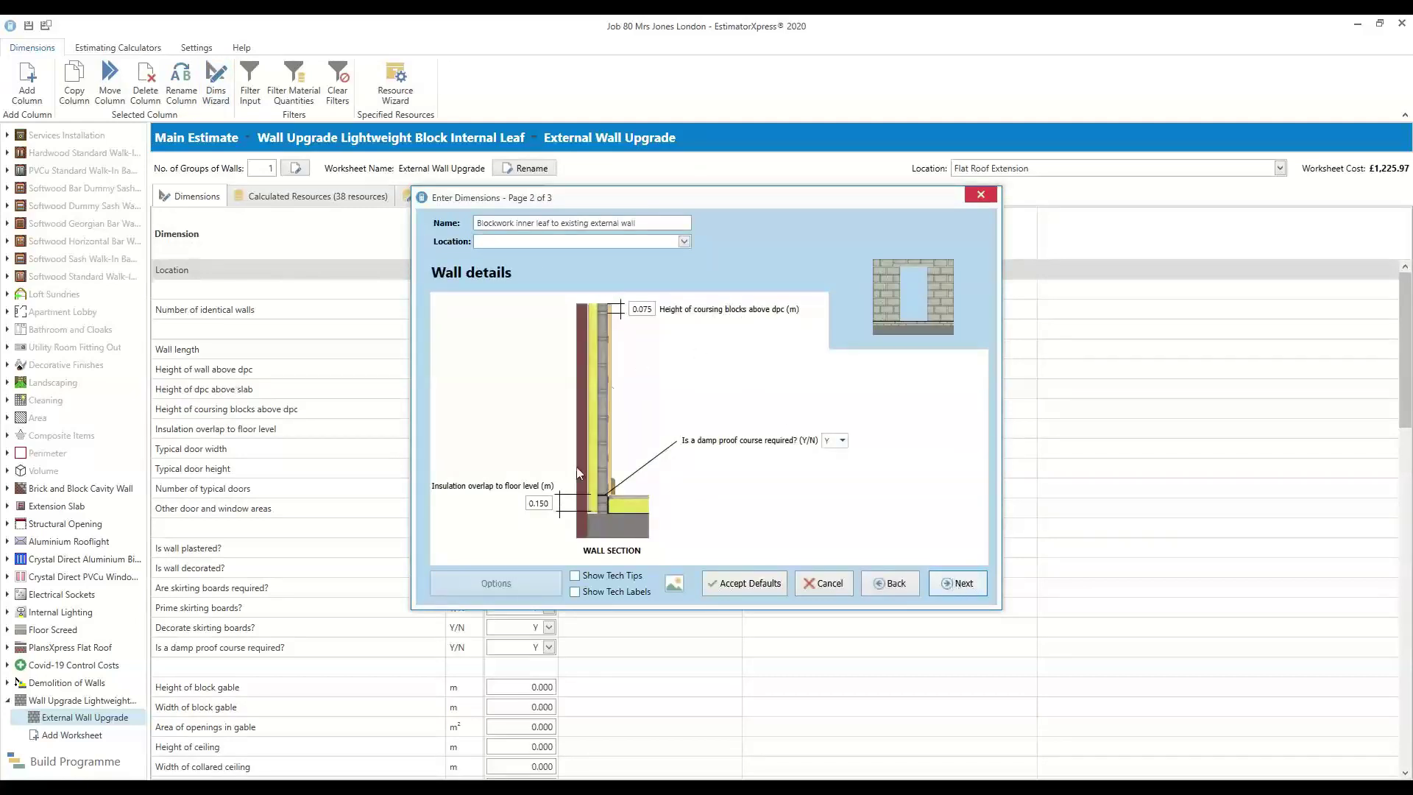
click(974, 584)
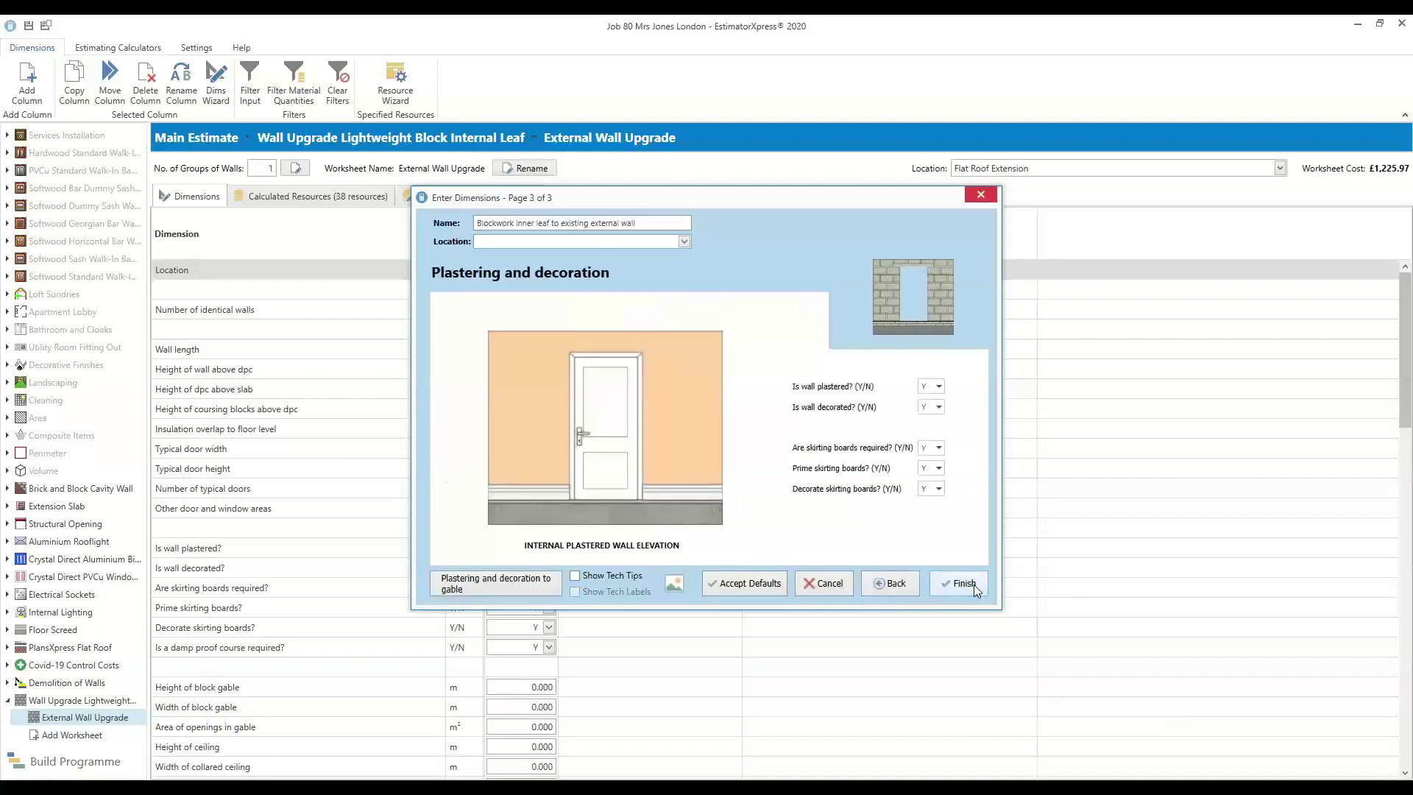
click(961, 584)
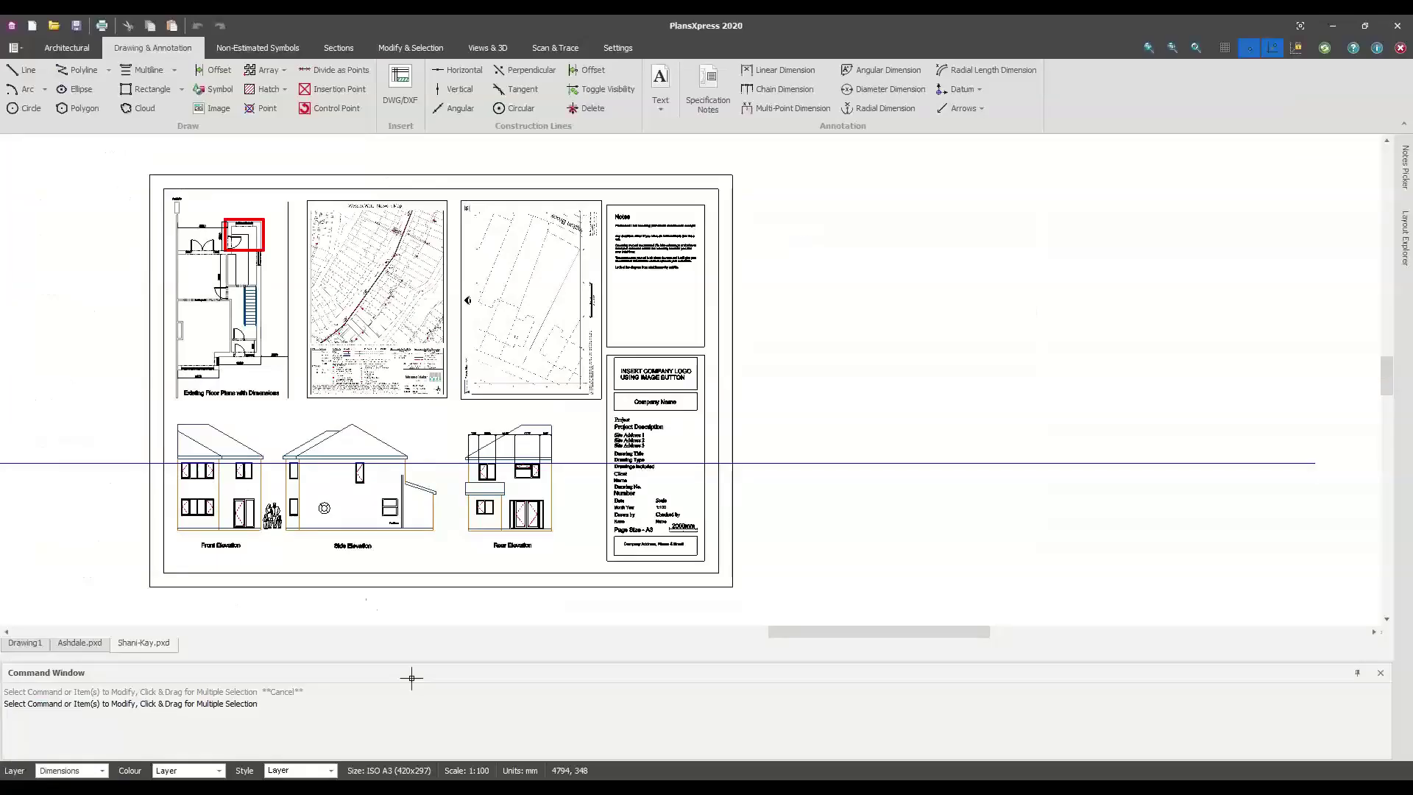
scroll(782, 505, down, 3)
middle_drag(762, 515, 885, 500)
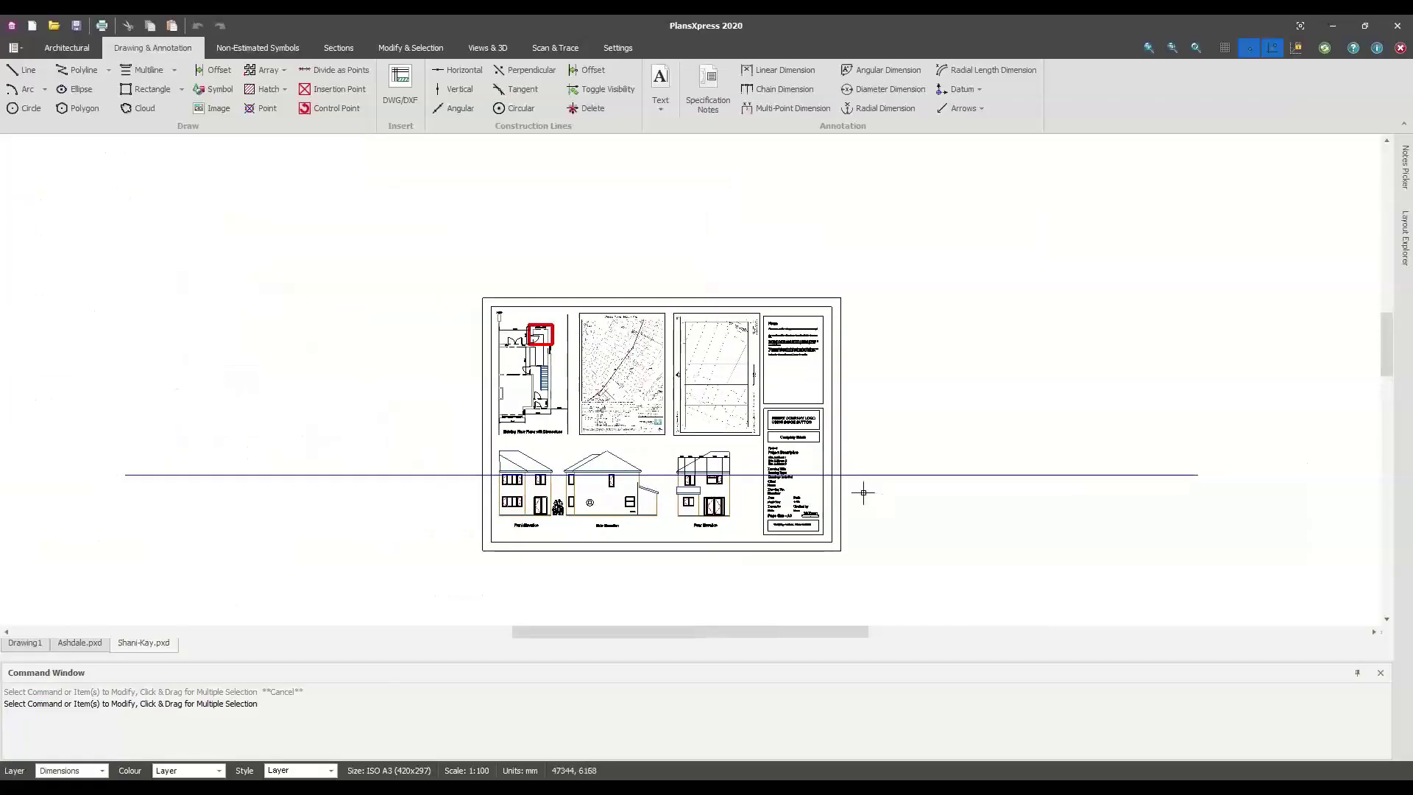
scroll(387, 445, right, 2)
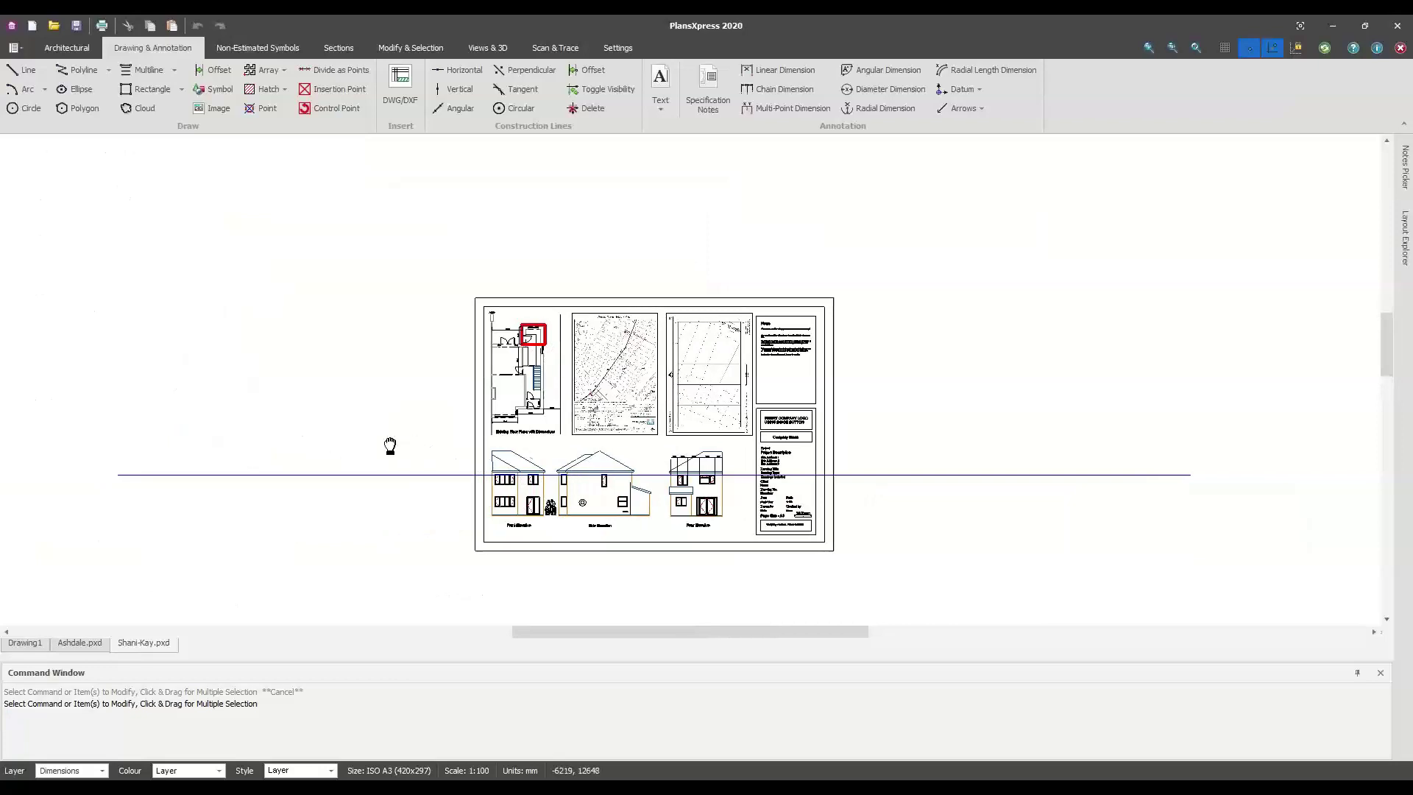
mouse_move(1405, 233)
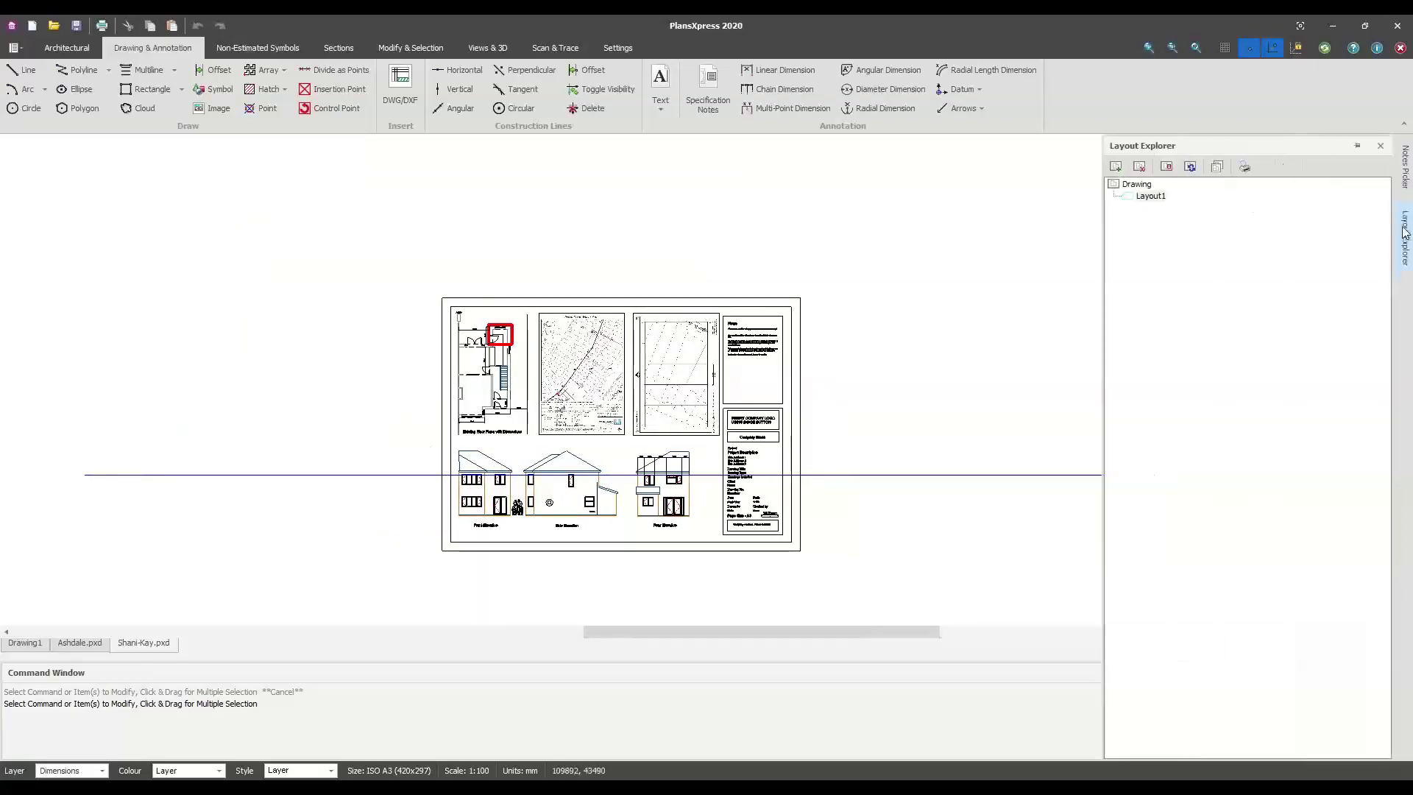
click(1116, 168)
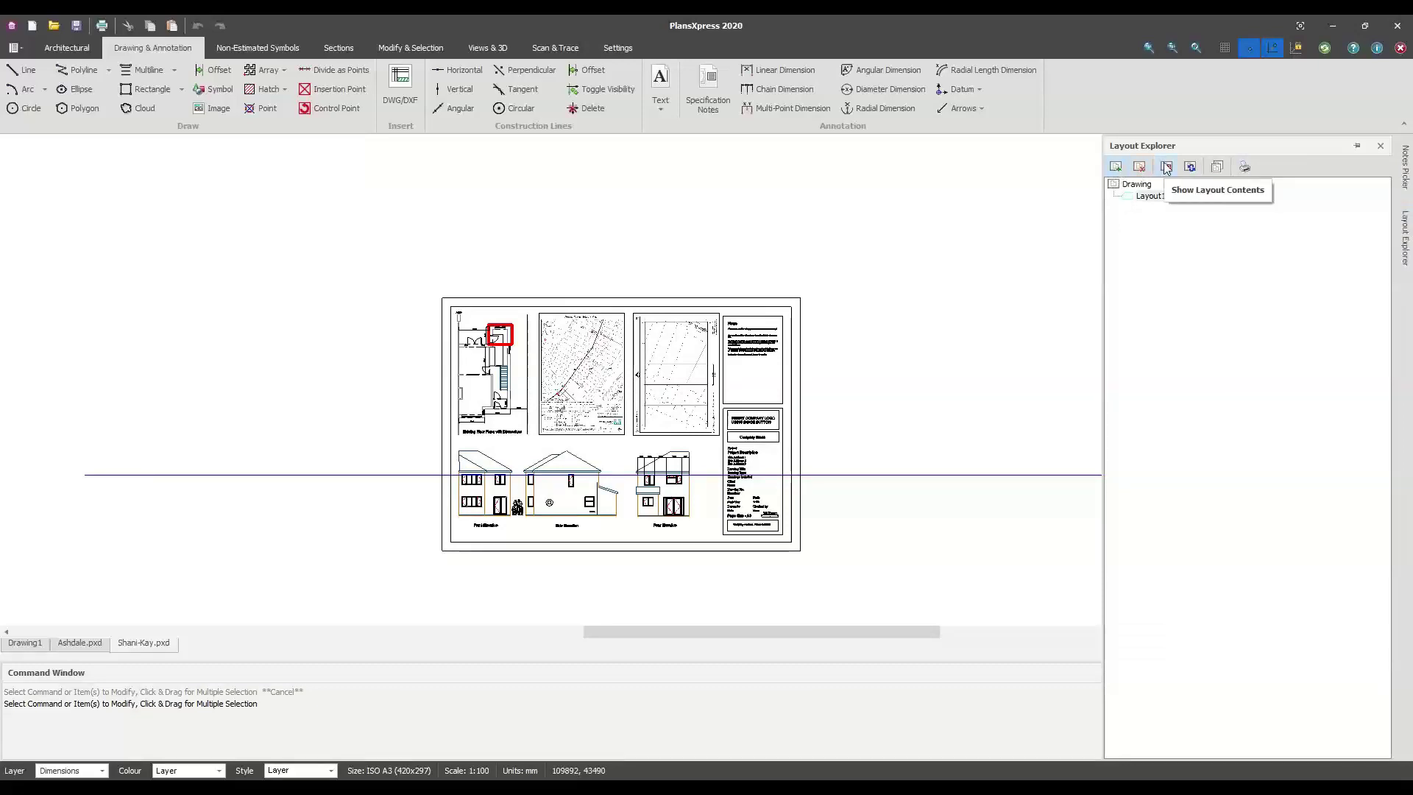
click(1137, 183)
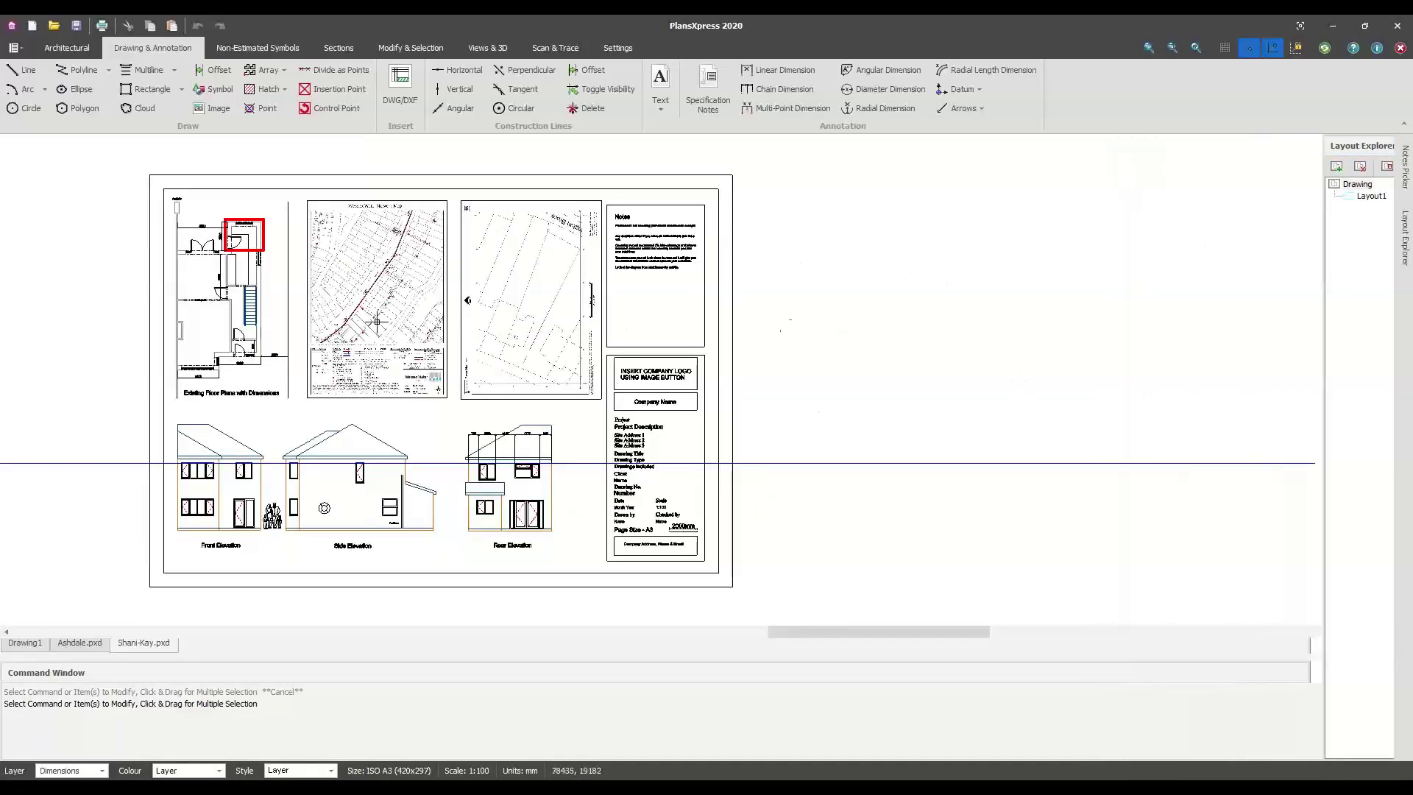
middle_drag(500, 343, 704, 350)
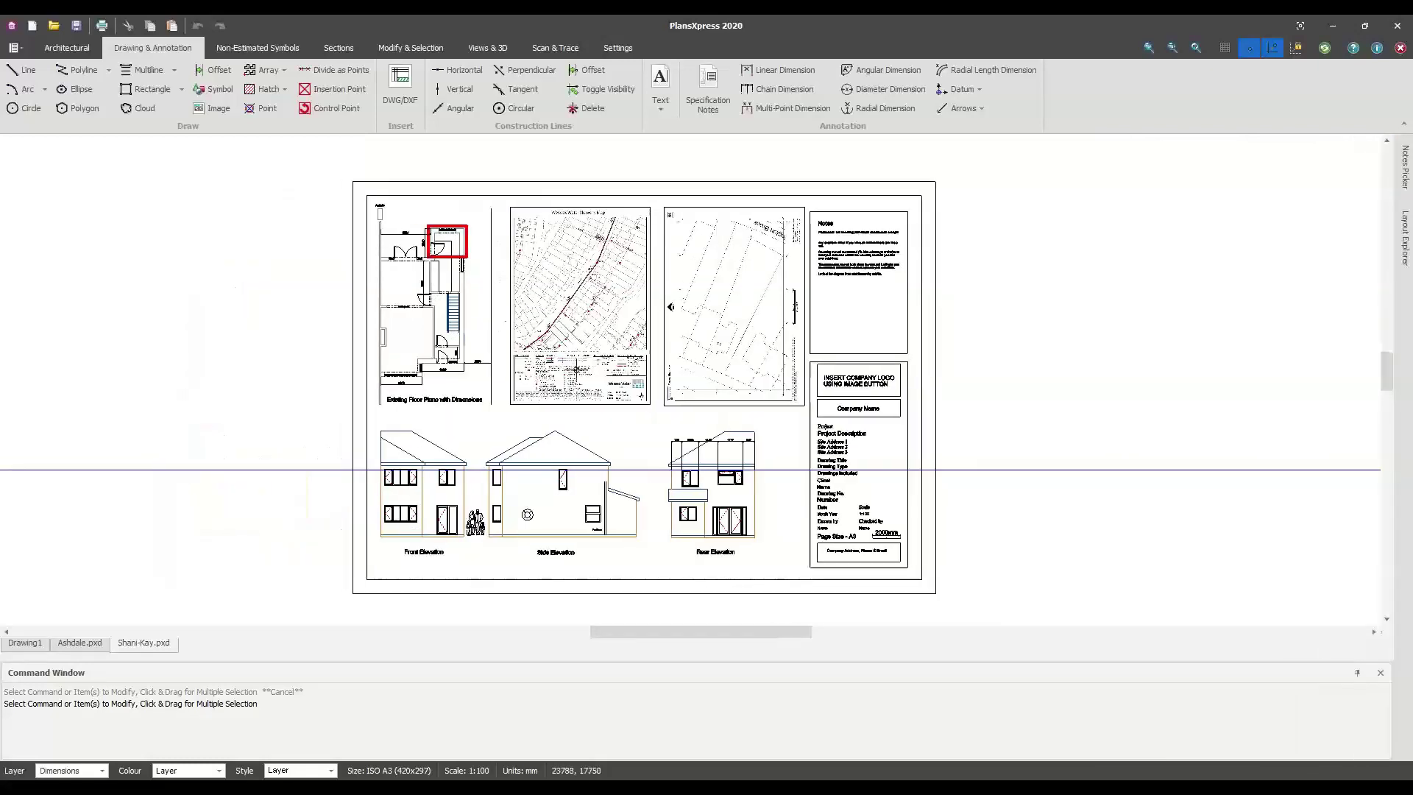
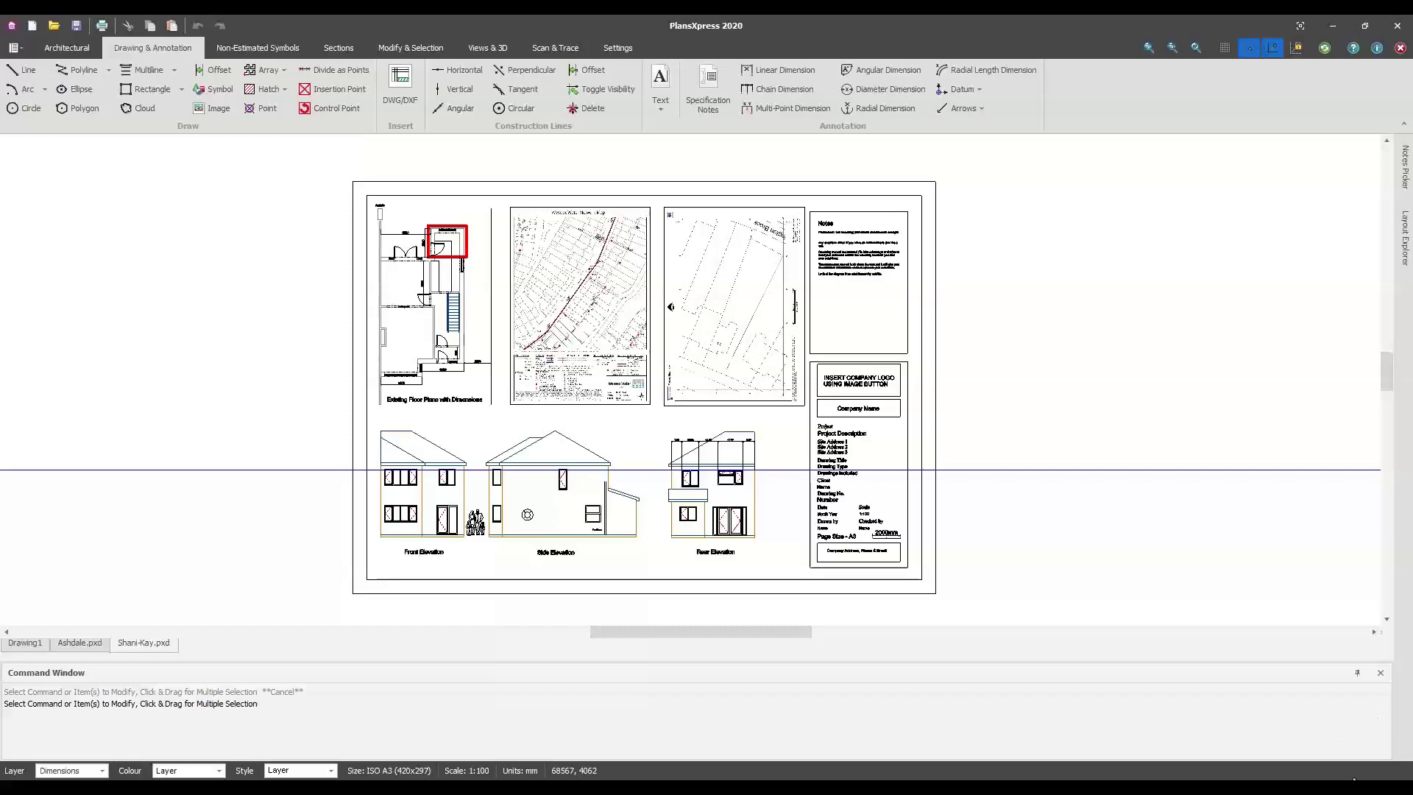
Zoom into the Shani-Kay A3 sheet, frame the floor plan, maps and title block, then switch to EstimatorXpress
scroll(541, 390, up, 1)
scroll(587, 313, up, 1)
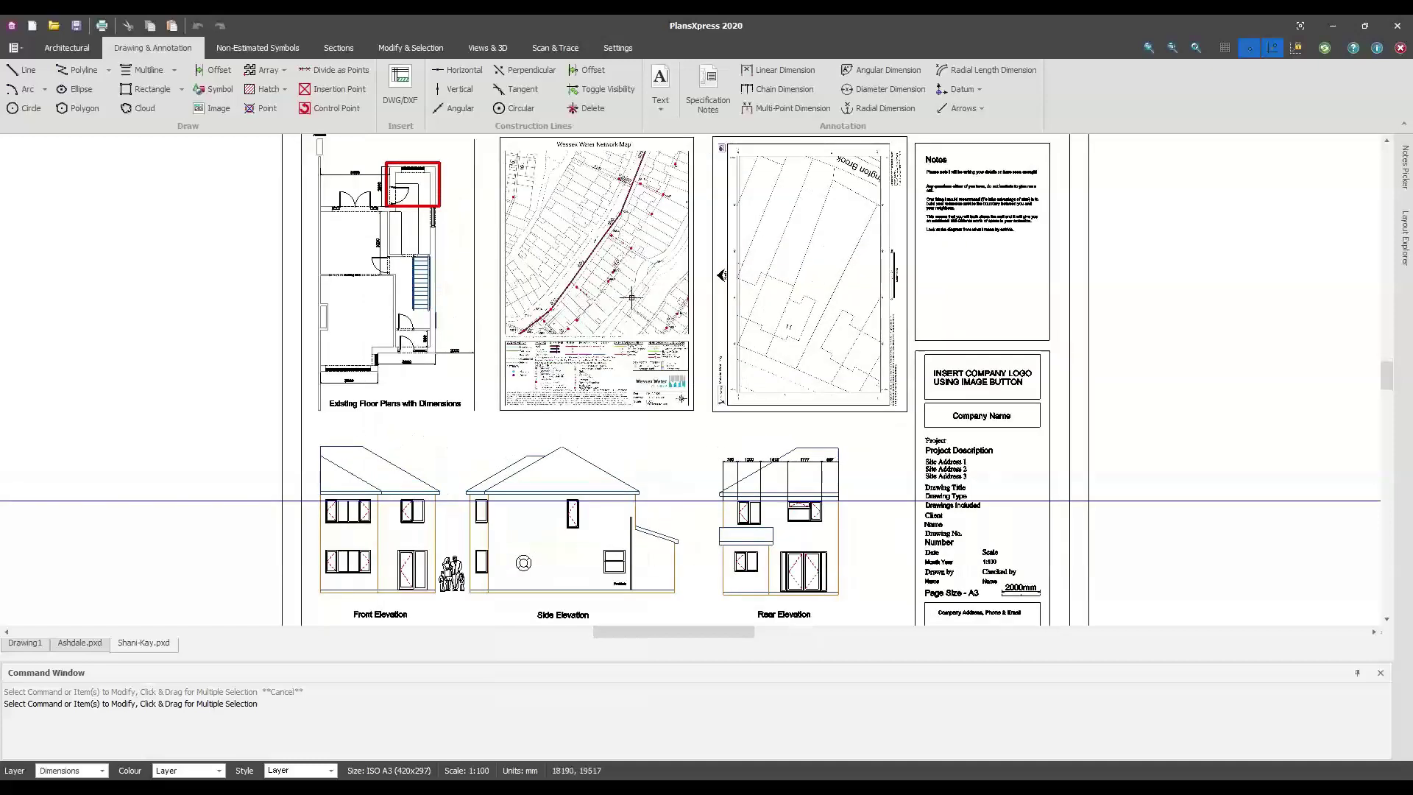
scroll(588, 313, up, 1)
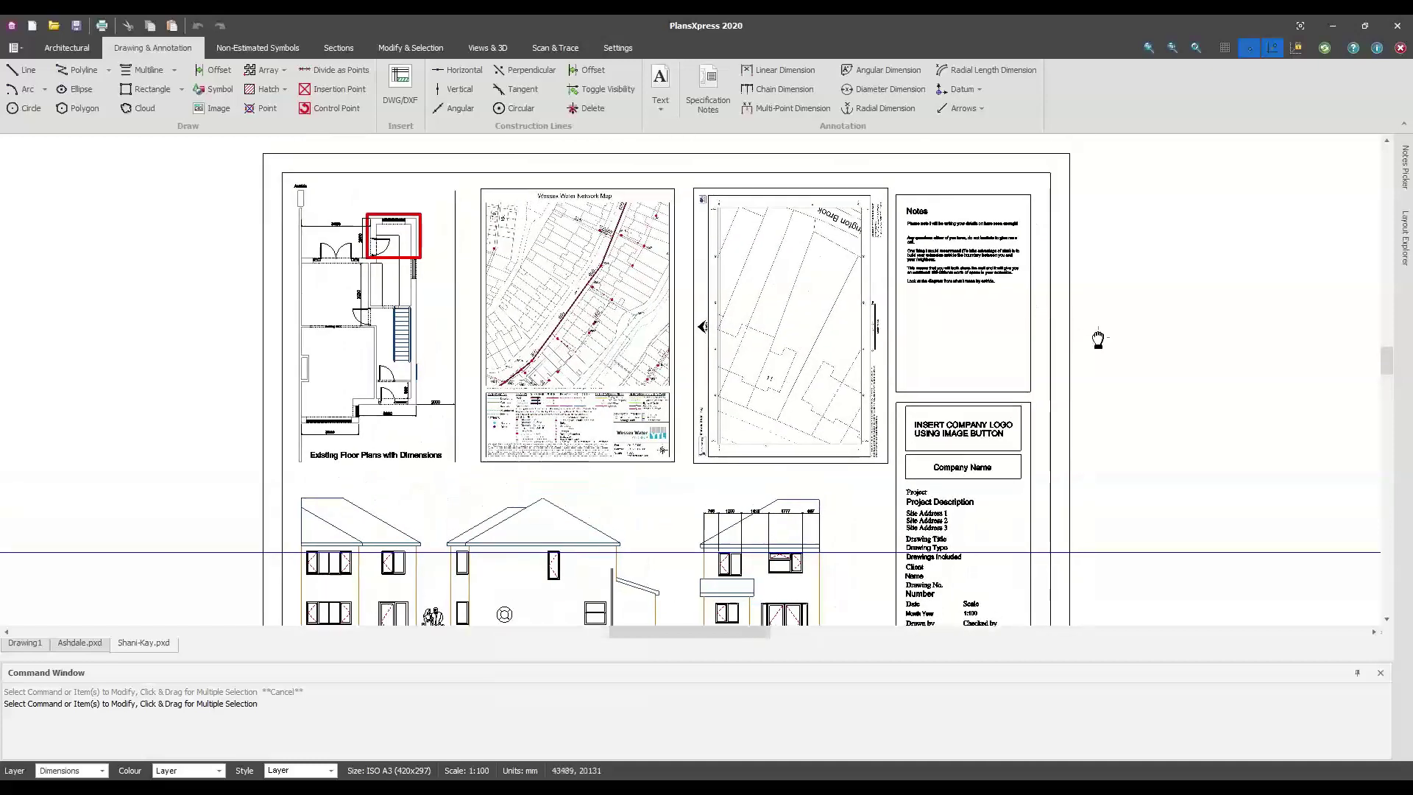
scroll(1097, 265, down, 2)
mouse_move(1110, 398)
middle_down()
mouse_move(1252, 522)
mouse_move(1326, 618)
mouse_move(1325, 596)
middle_up()
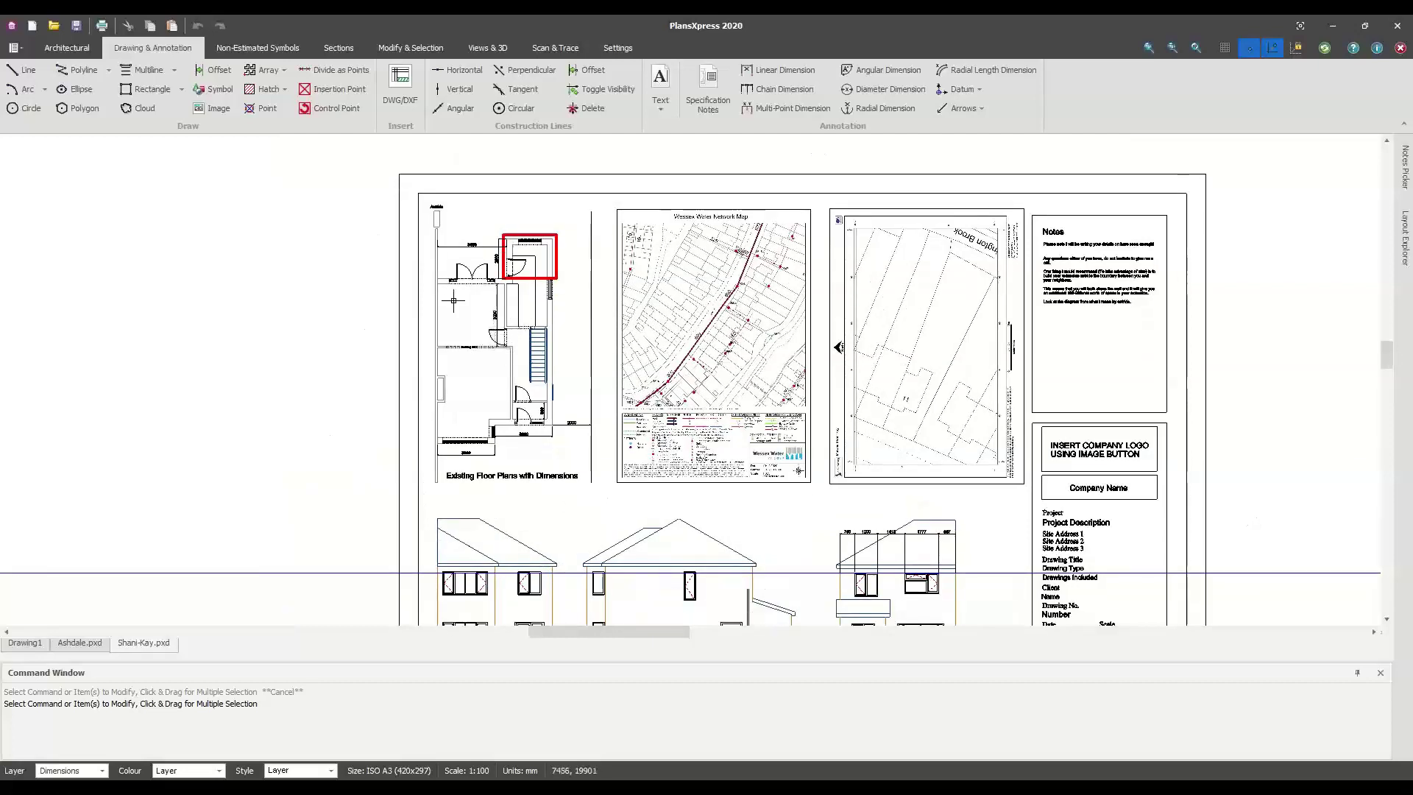
middle_drag(778, 330, 731, 323)
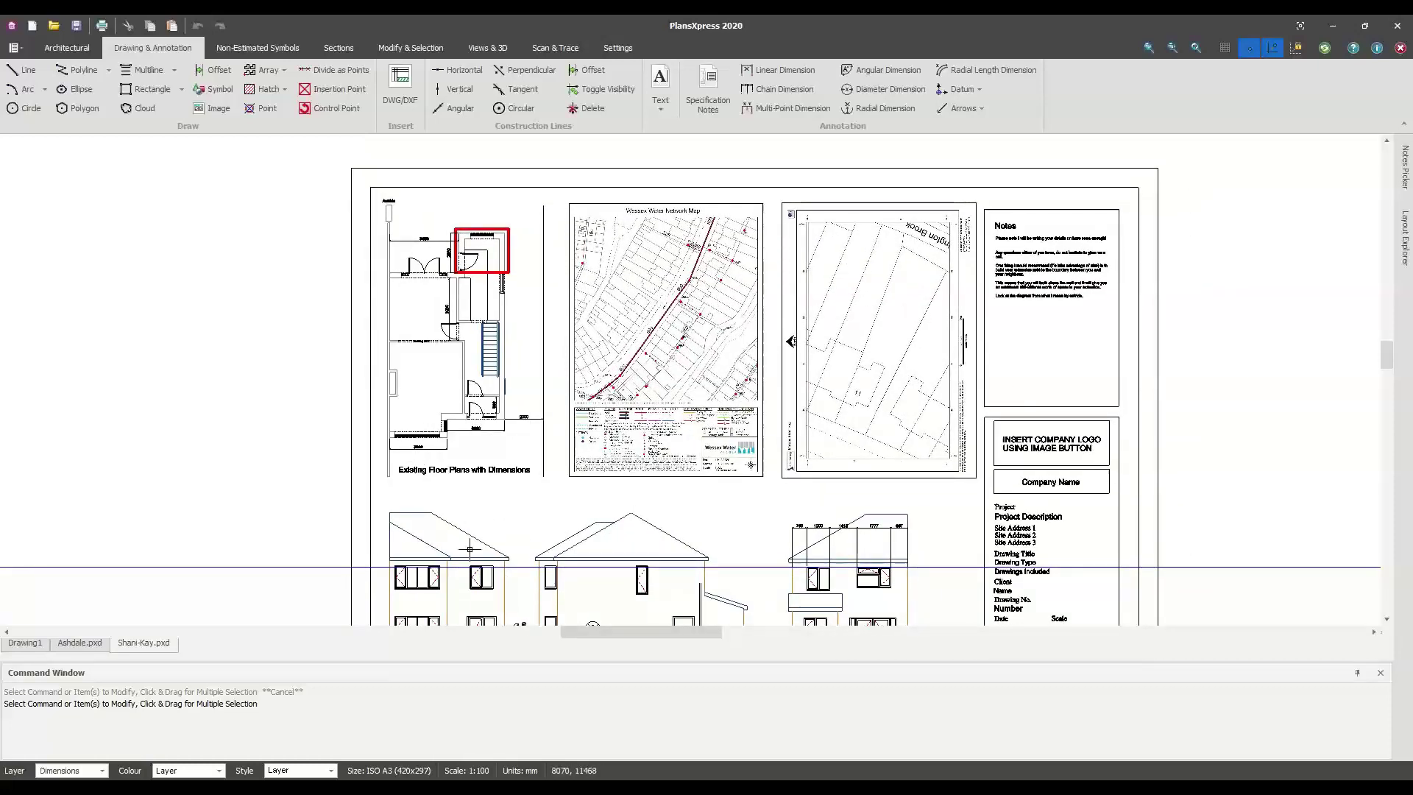
key(alt+Tab)
Close the £1,225.97 External Wall Upgrade worksheet and minimise EstimatorXpress to return to the Shani-Kay sheet
scroll(100, 385, up, 5)
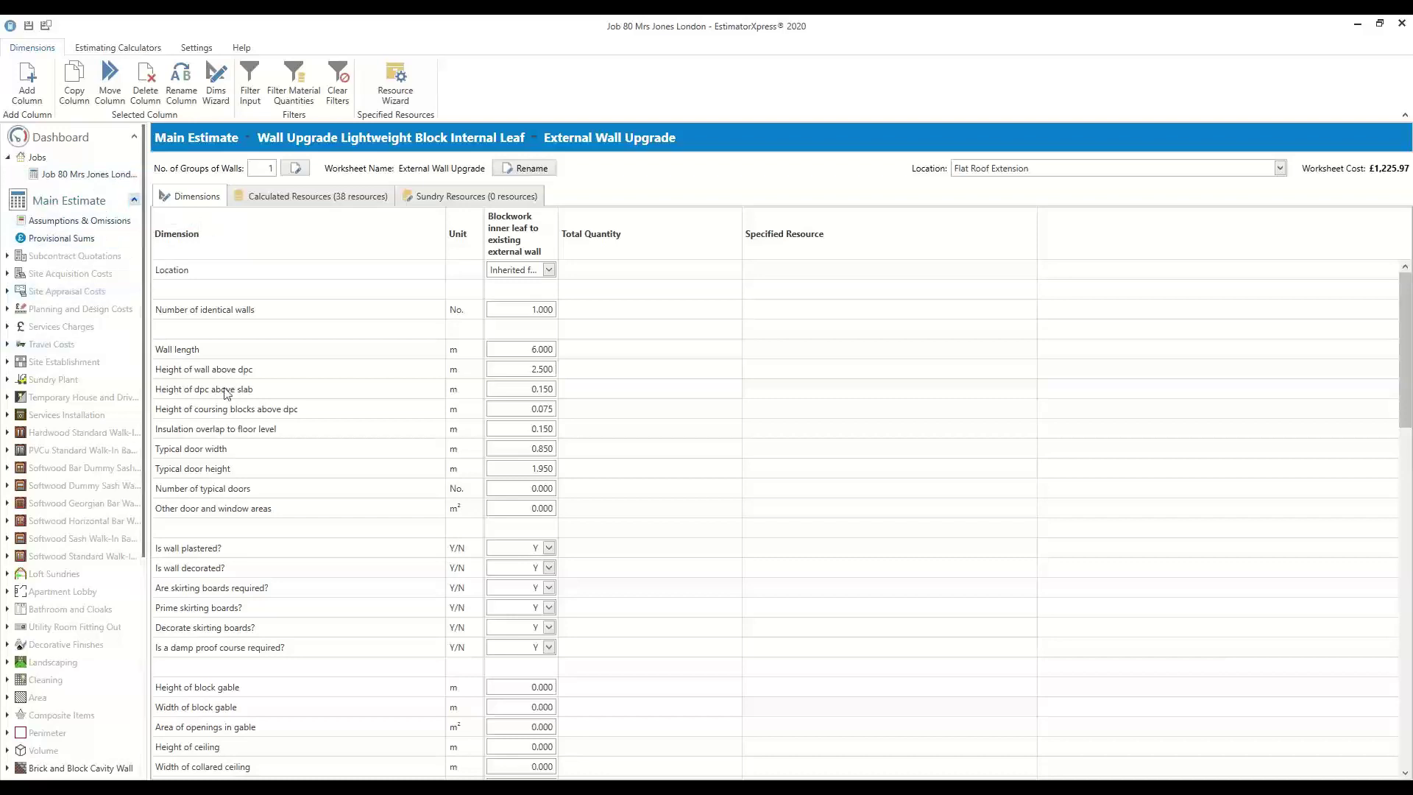
click(1401, 23)
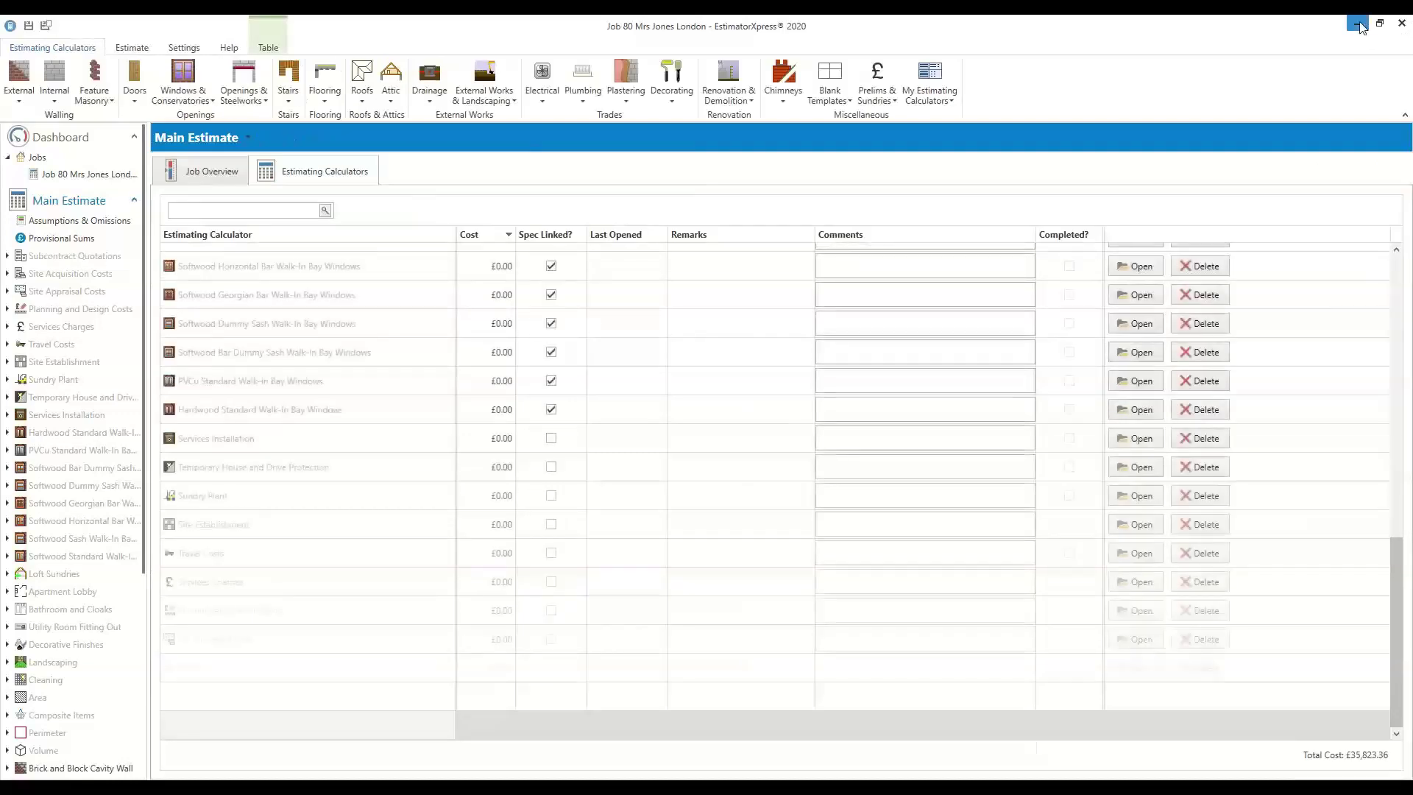
click(1357, 24)
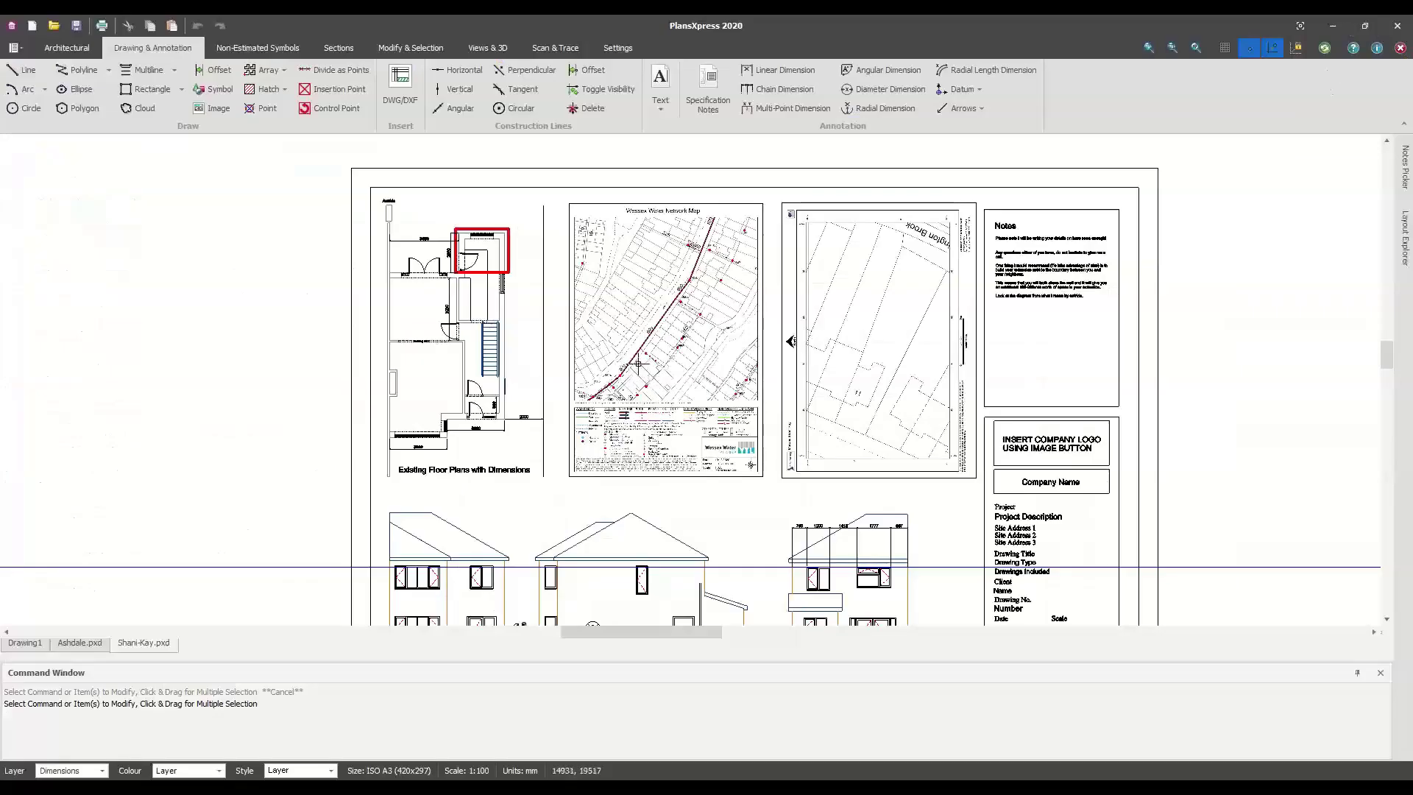
mouse_move(572, 466)
middle_down()
mouse_move(561, 437)
mouse_move(324, 342)
mouse_move(441, 332)
mouse_move(535, 482)
middle_up()
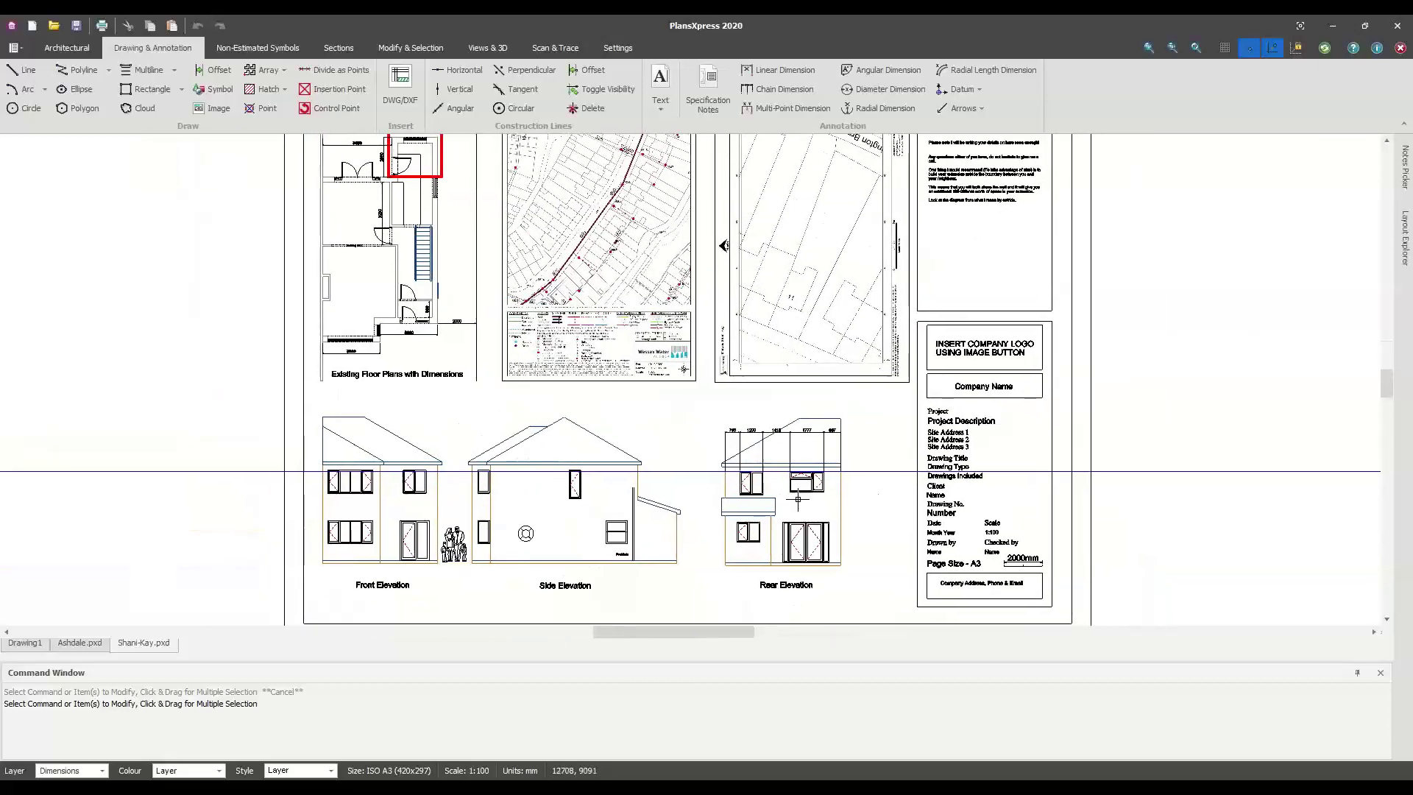
mouse_move(686, 325)
middle_down()
mouse_move(682, 396)
mouse_move(723, 415)
middle_up()
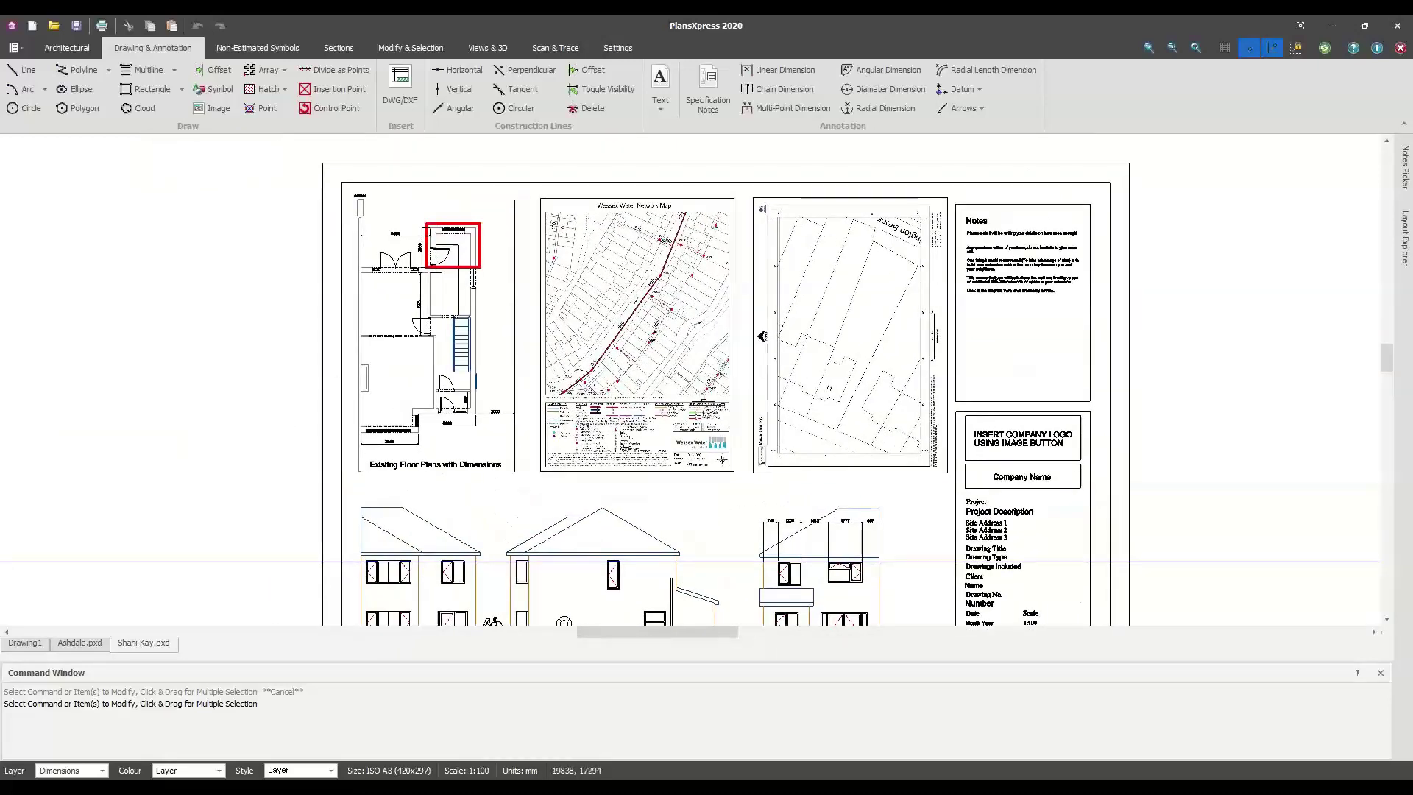